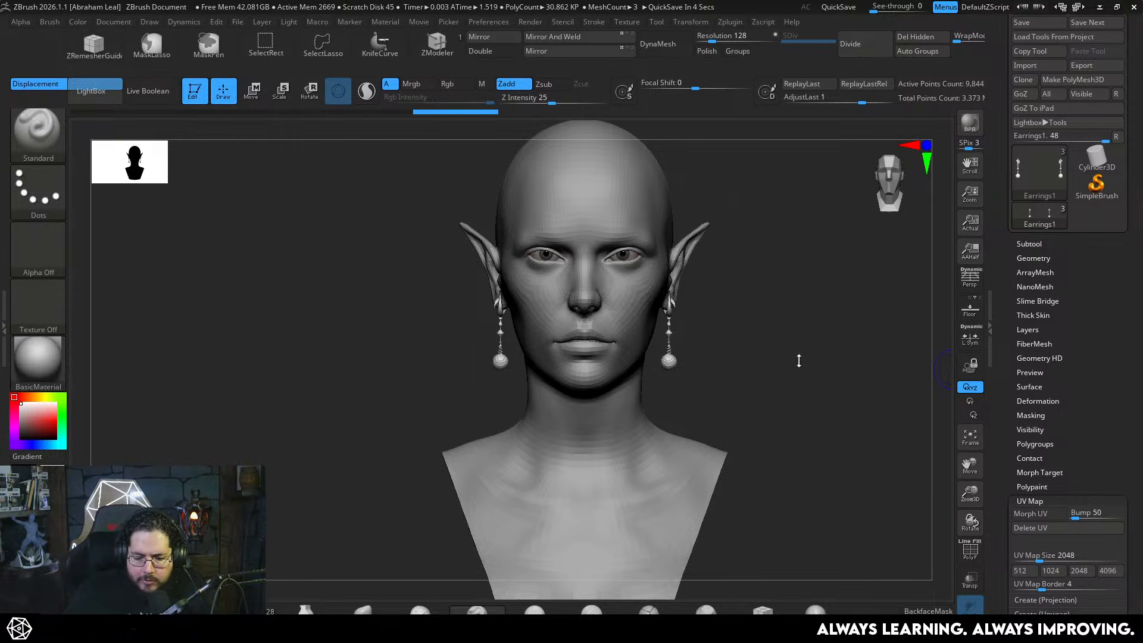
- Examine the elf bust's face, ears and earrings from the front and from three-quarter angles
drag(792, 363, 769, 351)
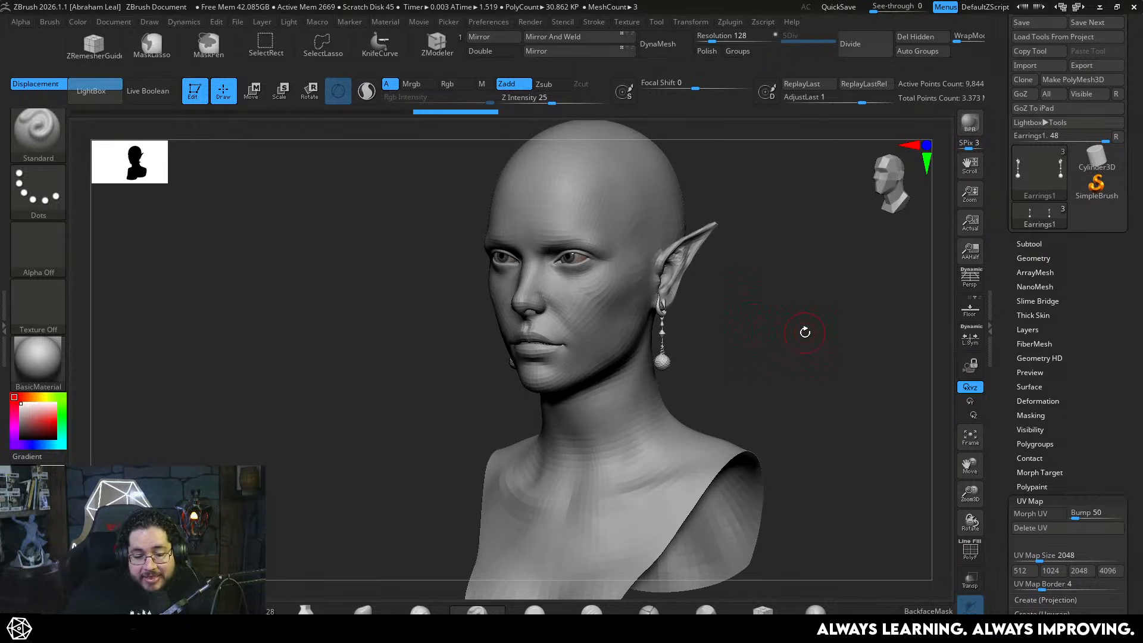
shift+drag(761, 304, 808, 373)
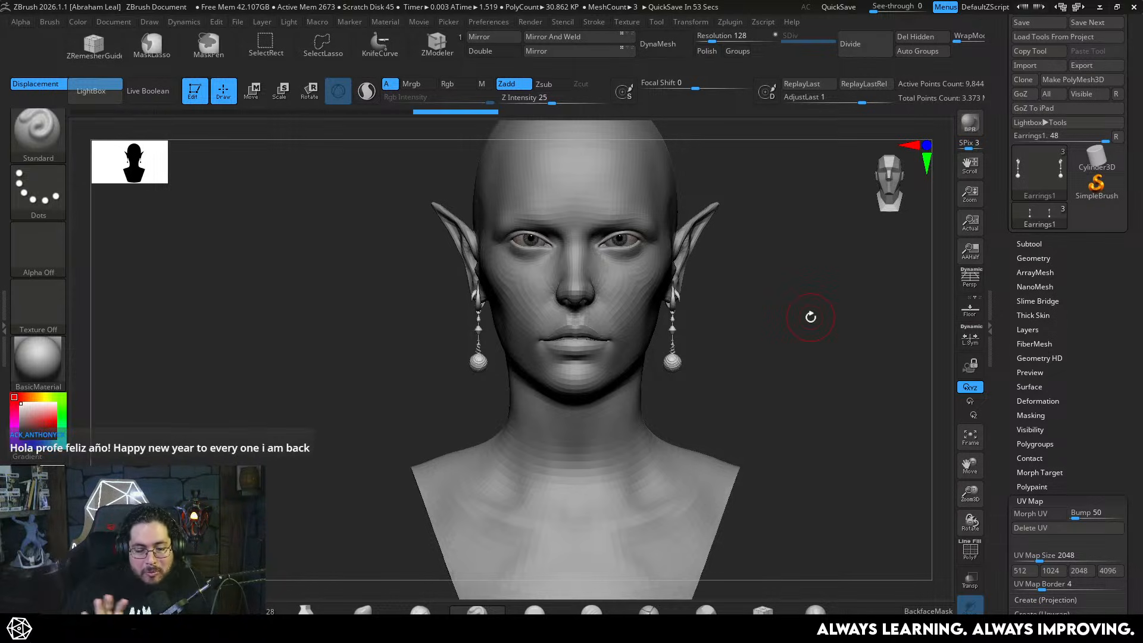
mouse_move(799, 324)
mouse_down()
mouse_move(799, 305)
mouse_move(797, 325)
mouse_up()
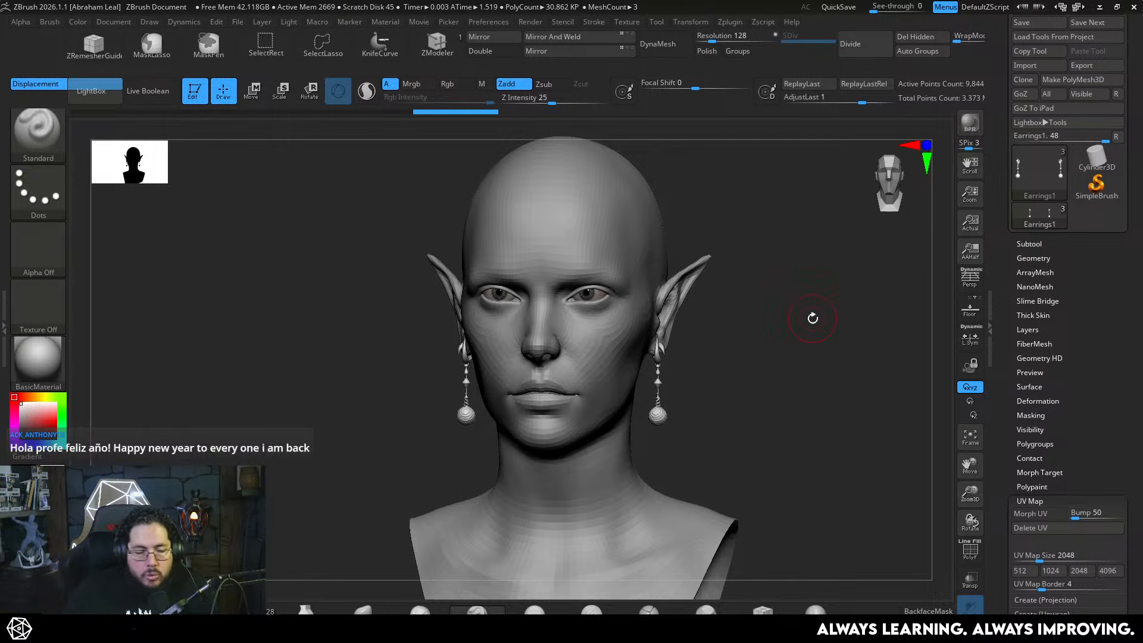
drag(799, 360, 823, 379)
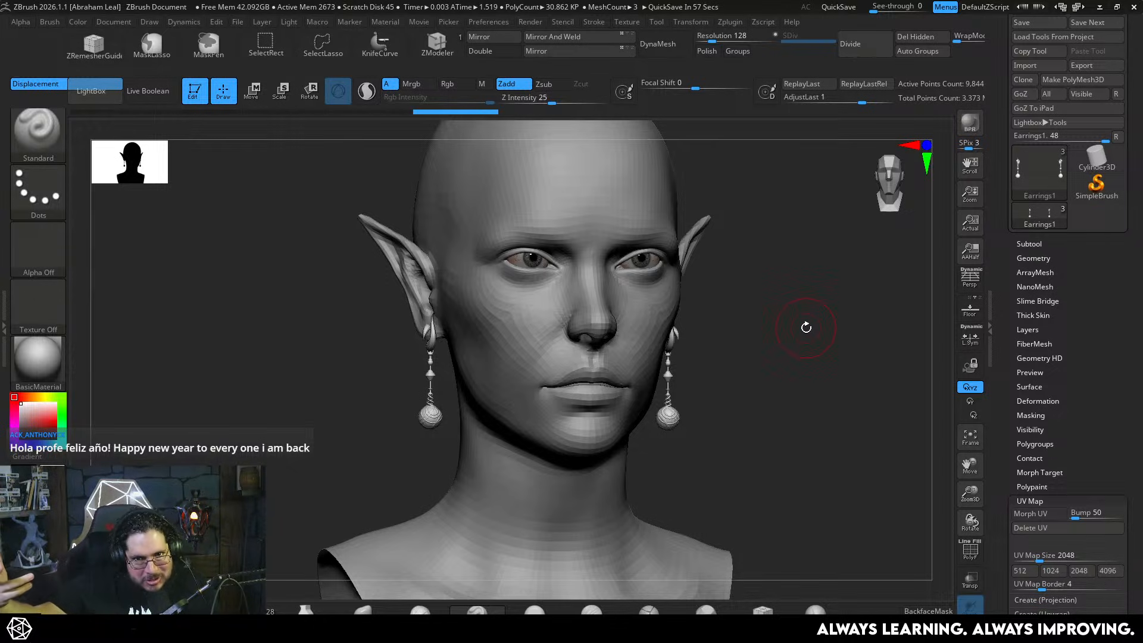
drag(806, 328, 796, 360)
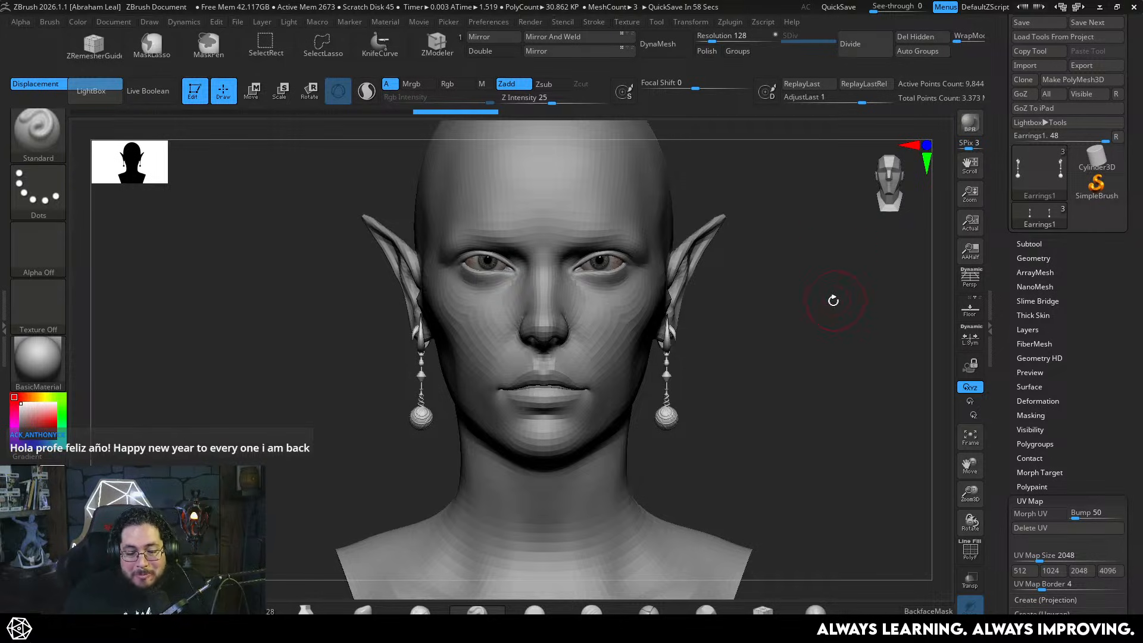
drag(832, 302, 820, 301)
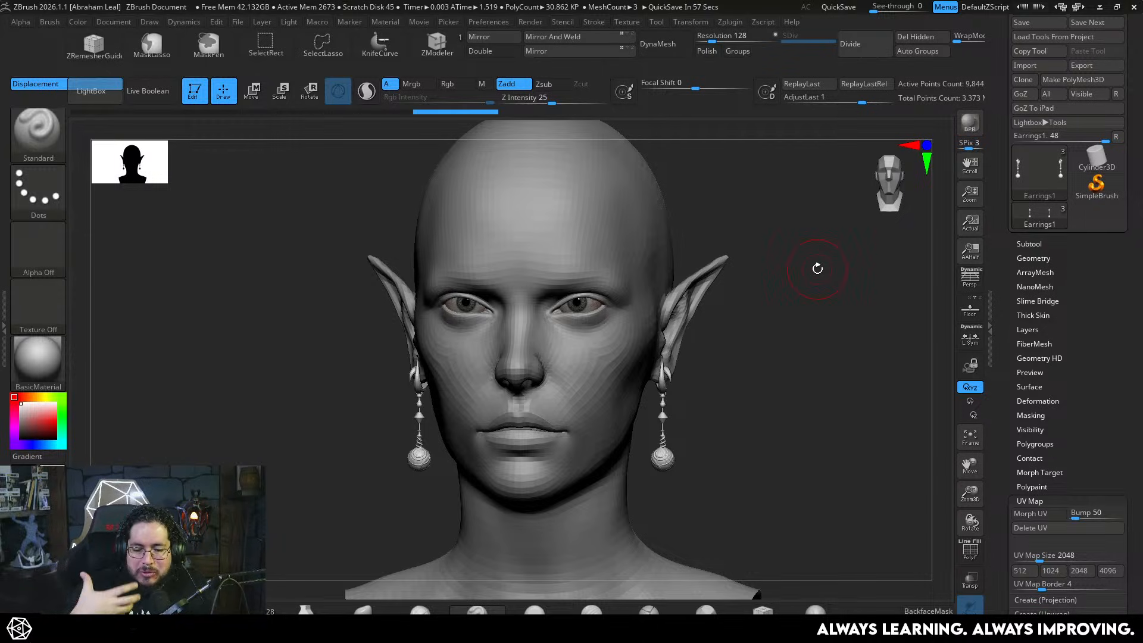
drag(818, 269, 842, 299)
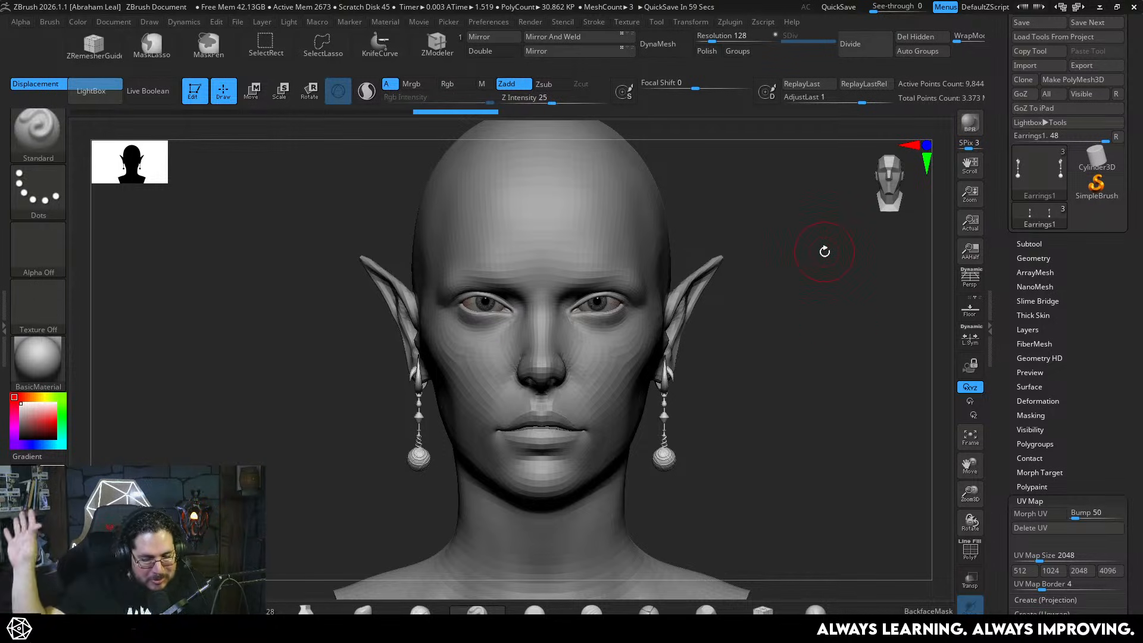
drag(815, 256, 804, 308)
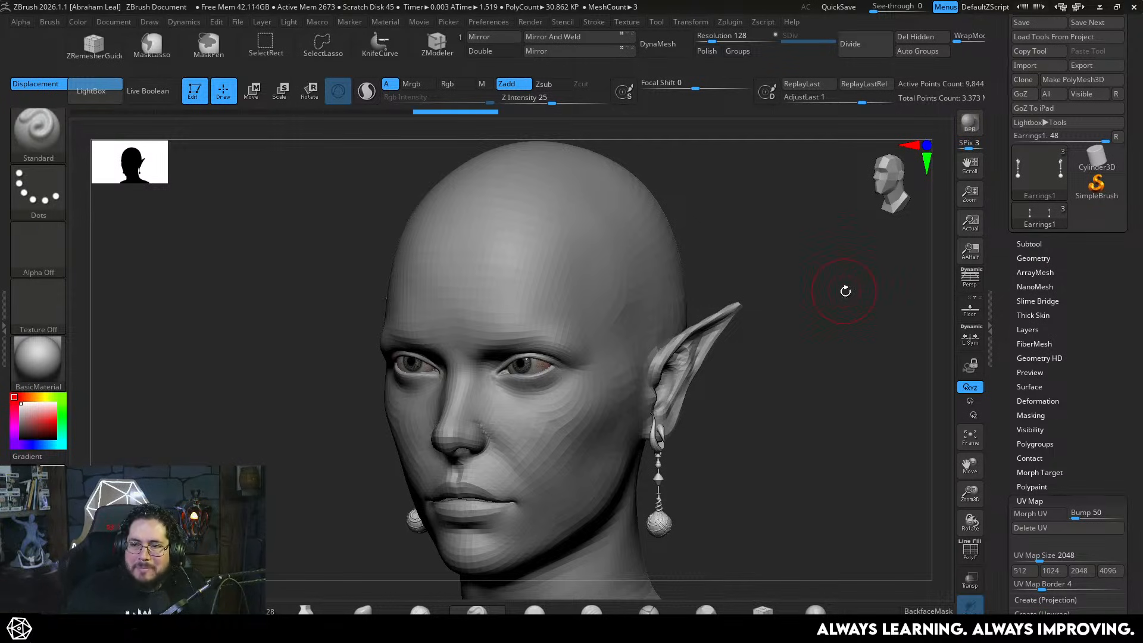
drag(845, 288, 858, 363)
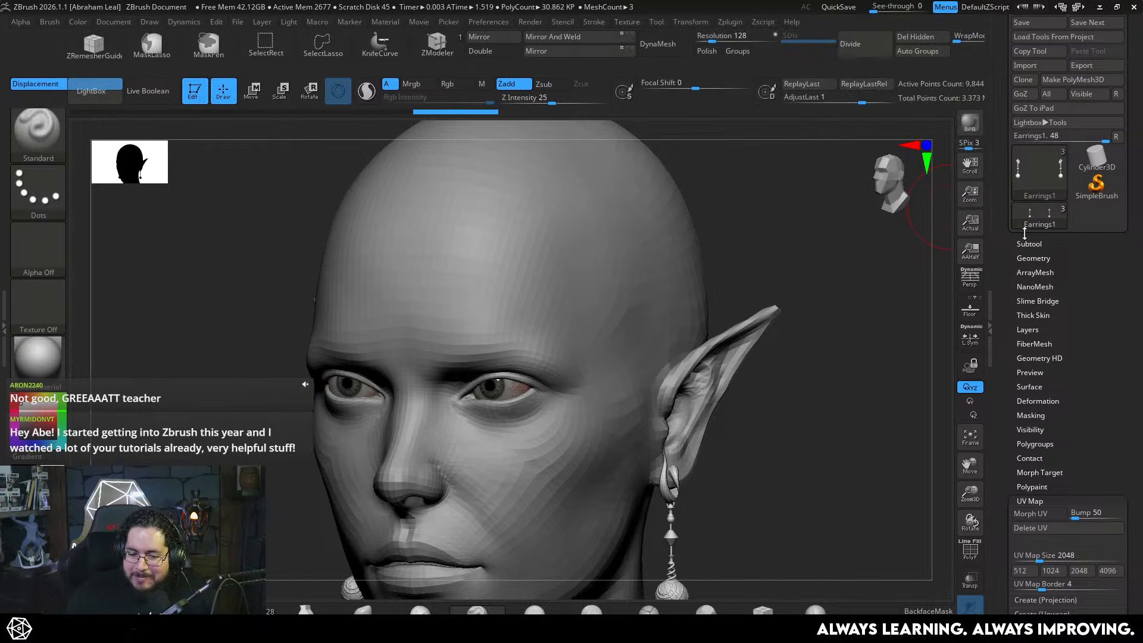
- Turn off Embed Maps in the FBX ExportImport plugin's options
click(739, 23)
click(770, 130)
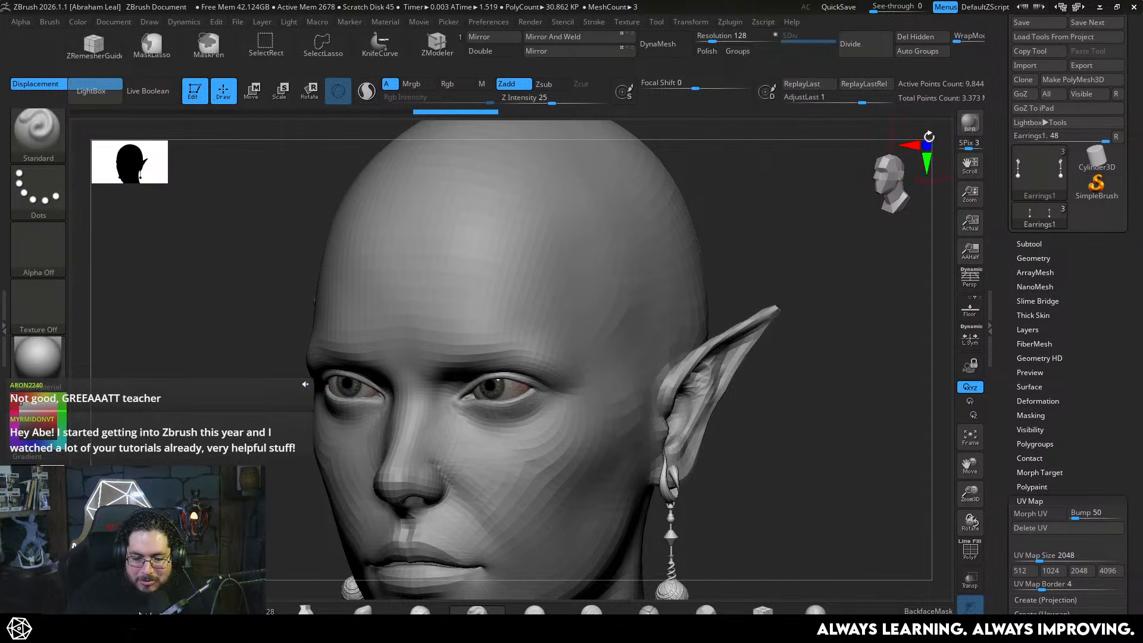
click(732, 23)
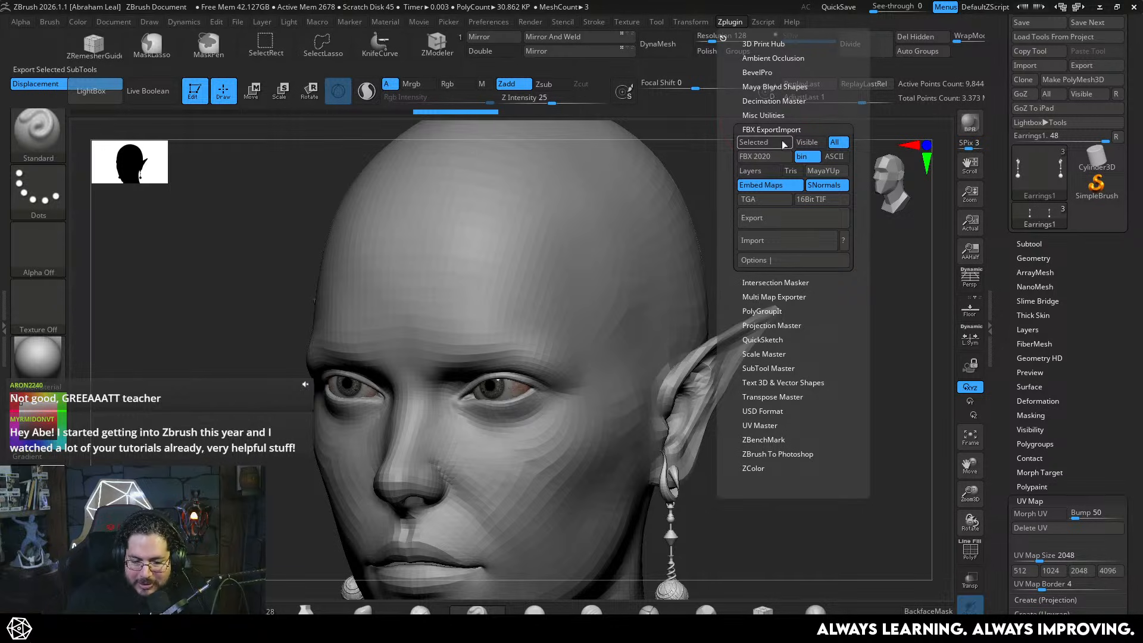
click(764, 185)
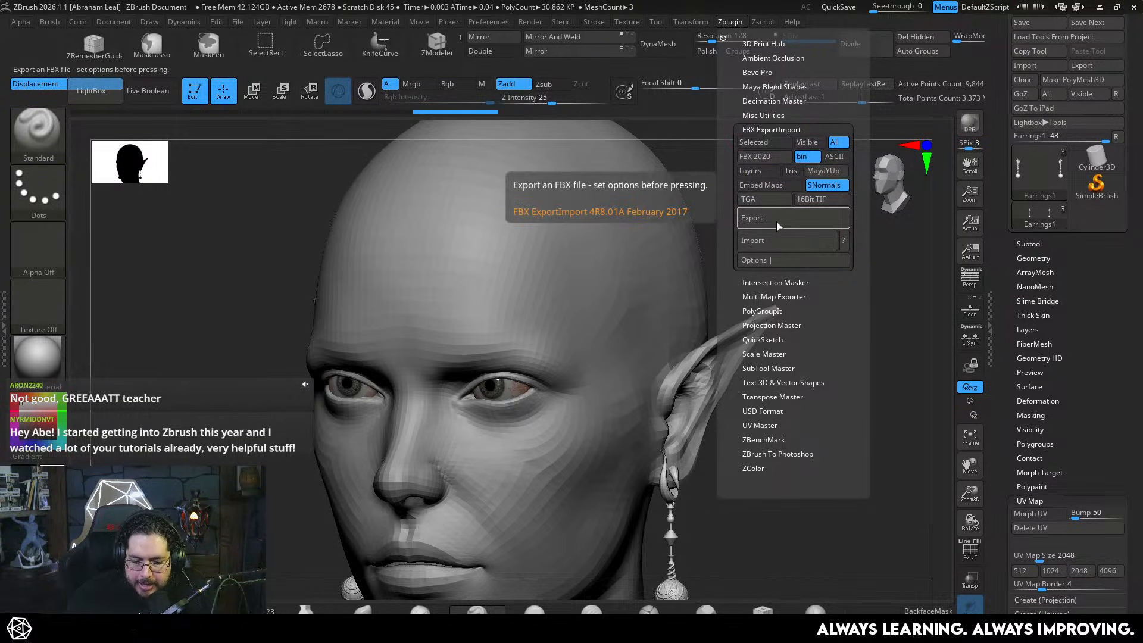
- Export all the bust's subtools as an FBX file into the DemoHead folder on the Desktop
alt+drag(850, 574, 830, 469)
alt+drag(766, 444, 802, 503)
alt+drag(804, 446, 854, 543)
alt+drag(865, 330, 851, 464)
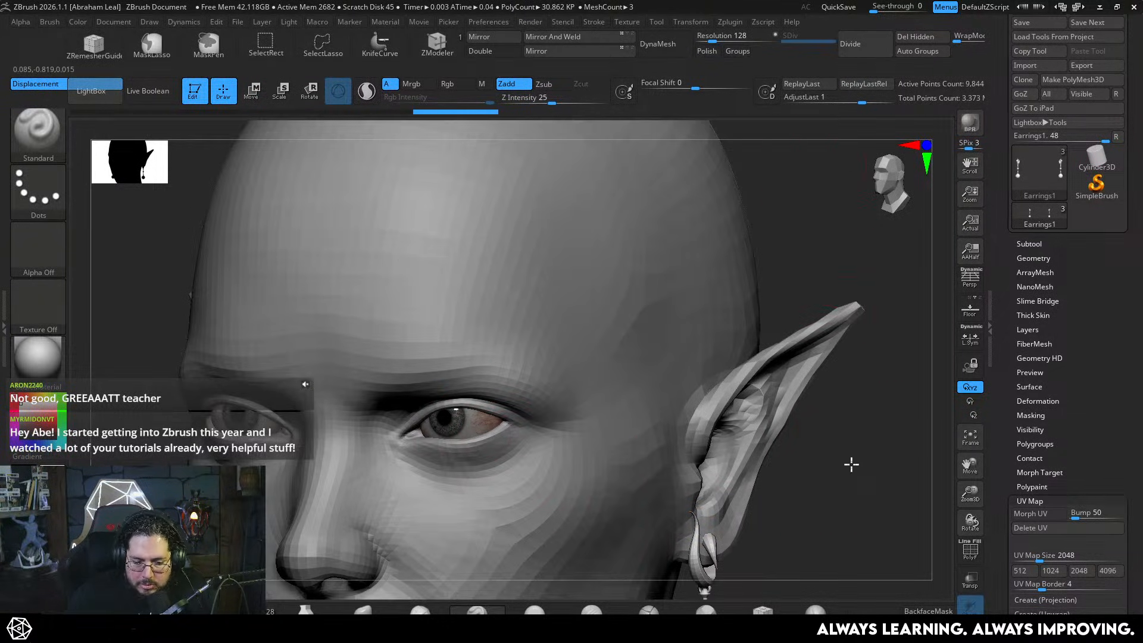
click(730, 21)
click(778, 218)
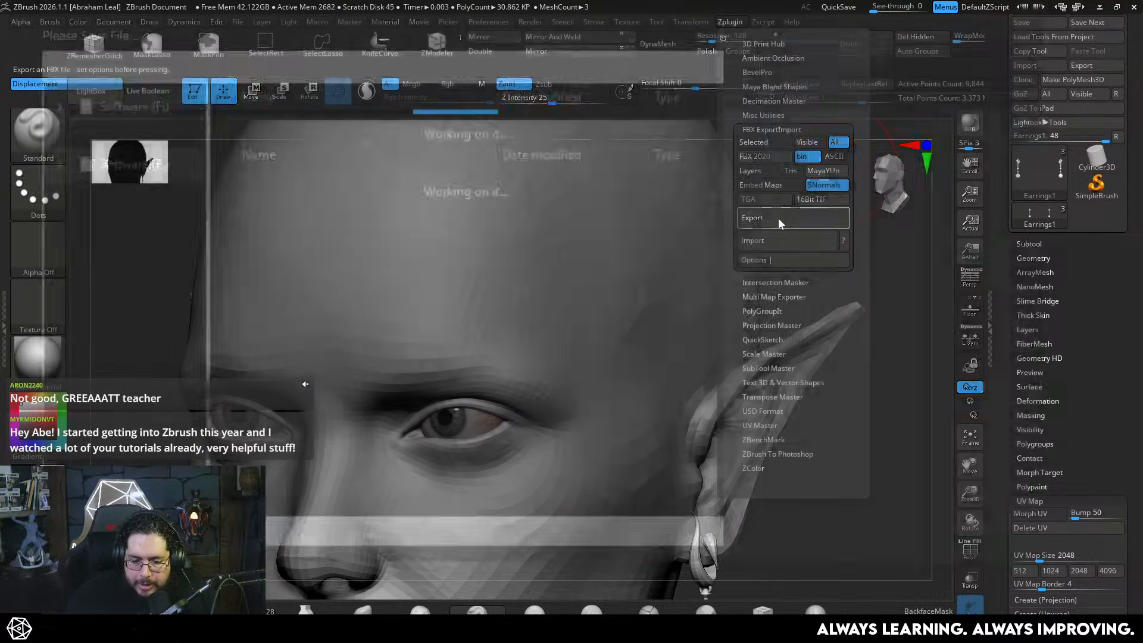
click(55, 251)
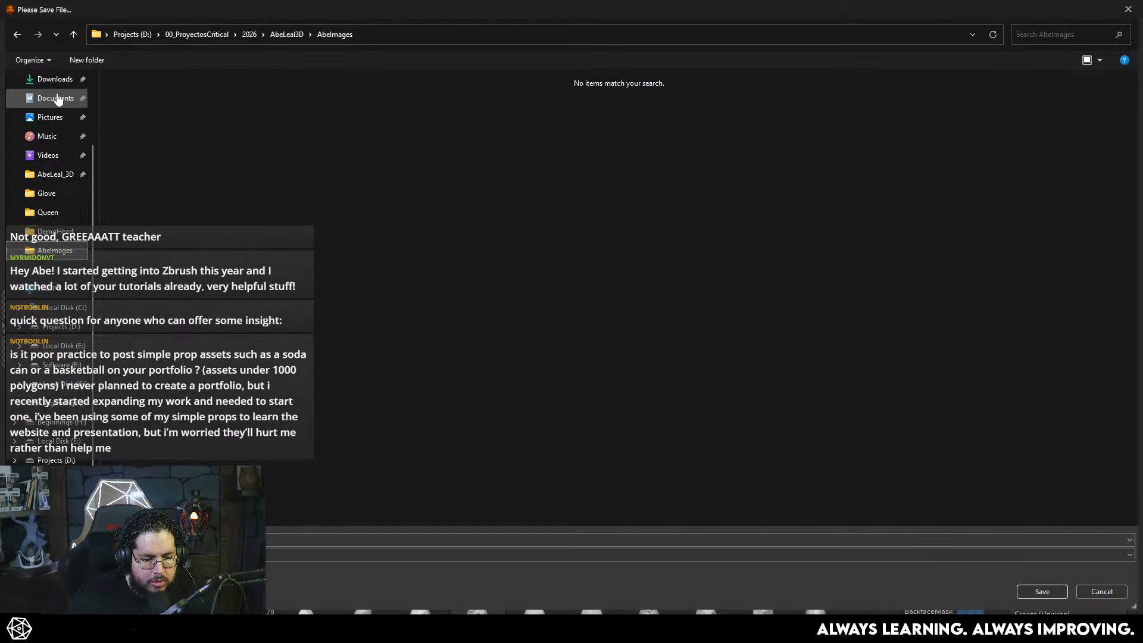
scroll(57, 99, up, 3)
click(48, 140)
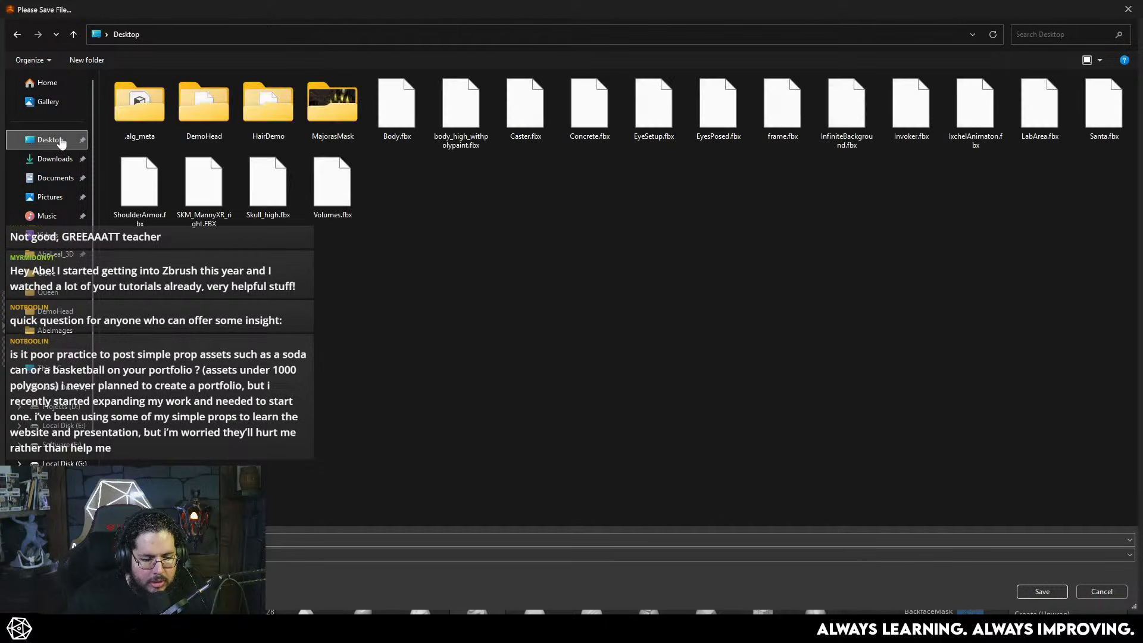
double_click(199, 105)
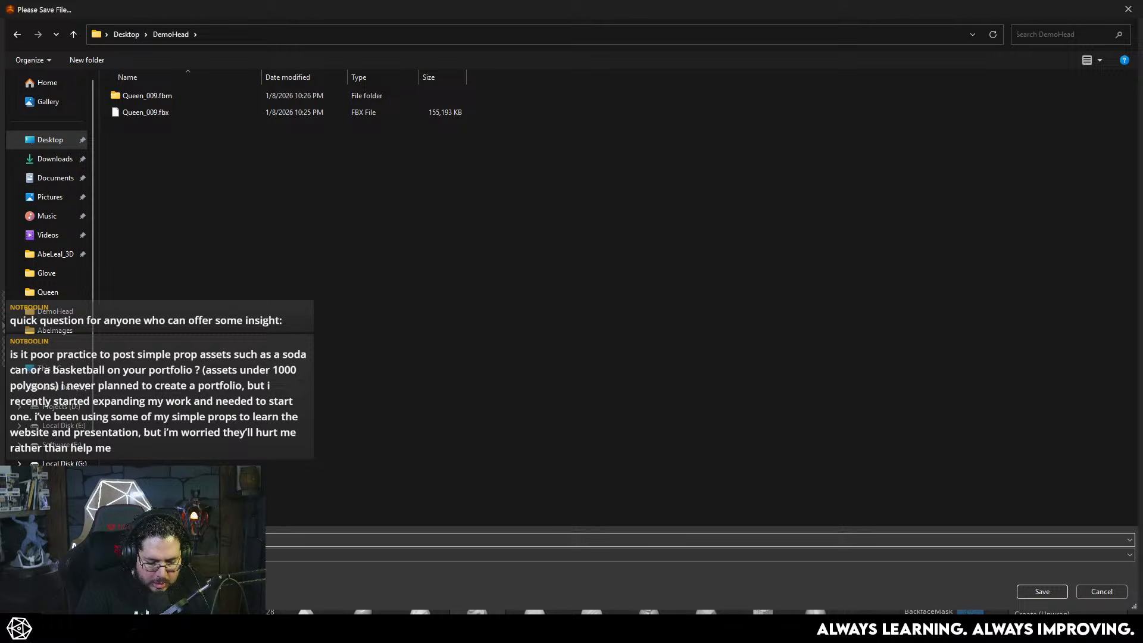
key(Return)
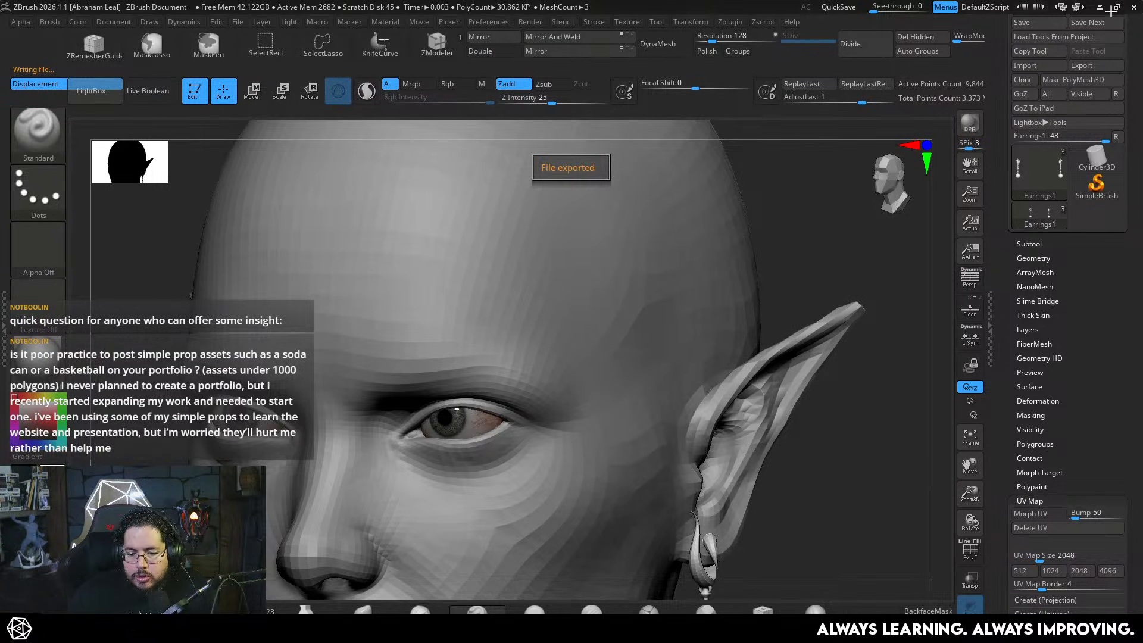
- Switch to Maya and rename the Queen_009 mesh as Female_high
click(1099, 7)
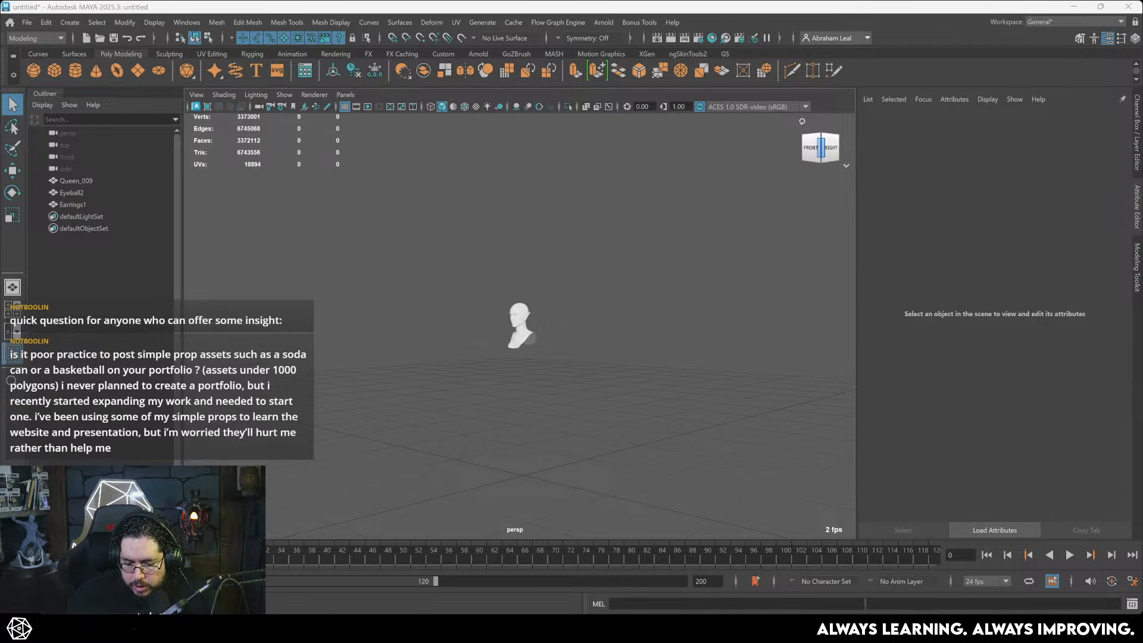
click(1105, 629)
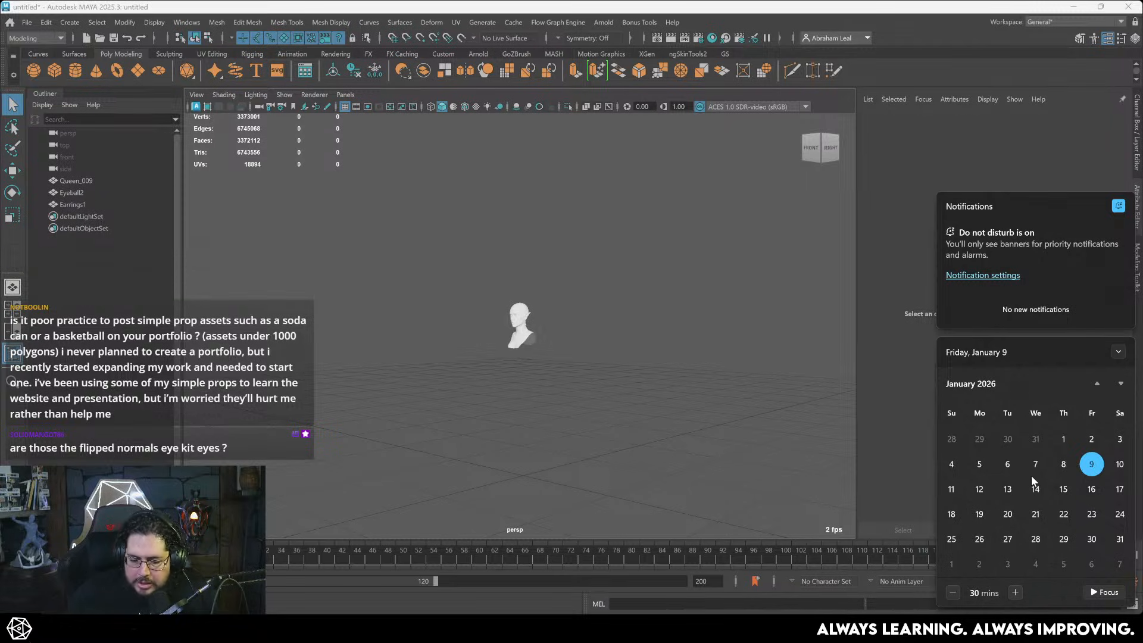
click(826, 355)
click(116, 181)
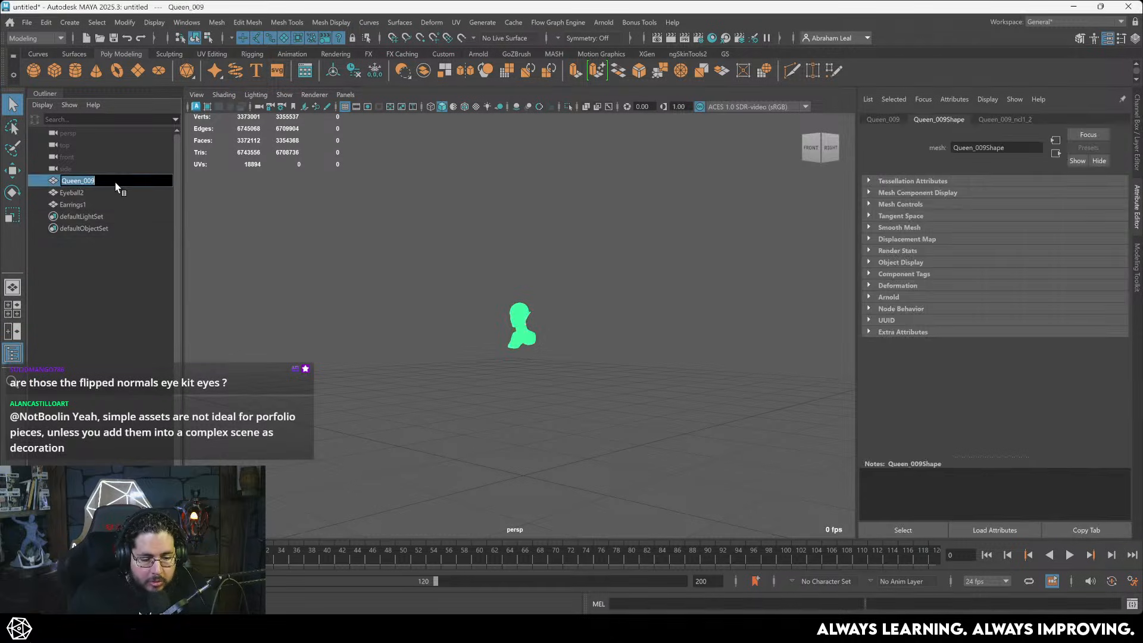
double_click(116, 181)
text(Fme)
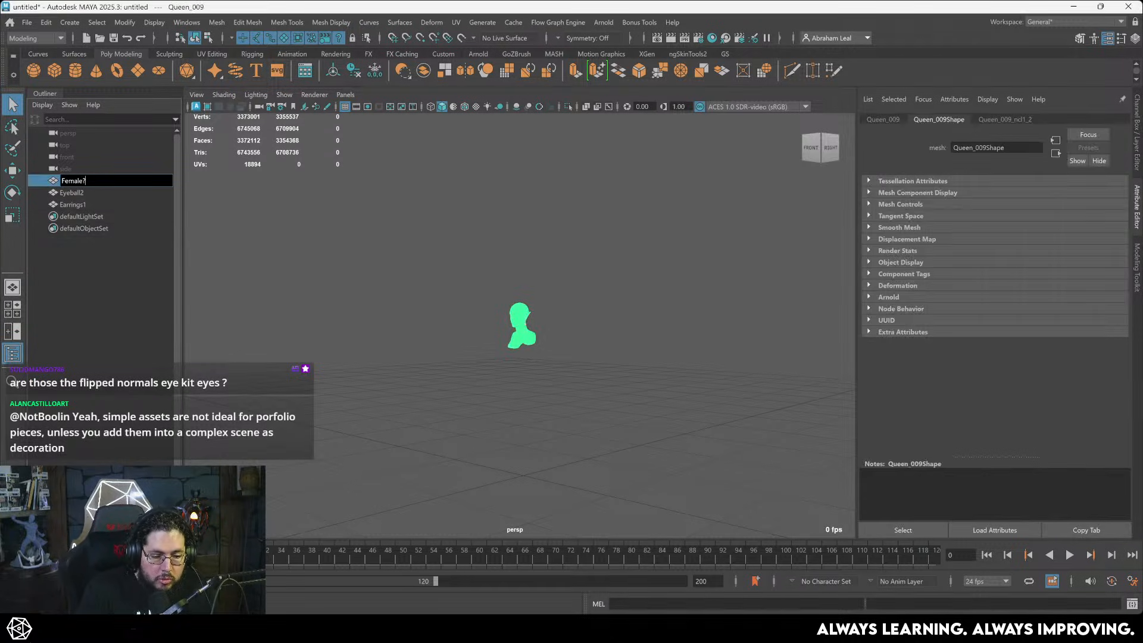
text(ale_high)
key(Return)
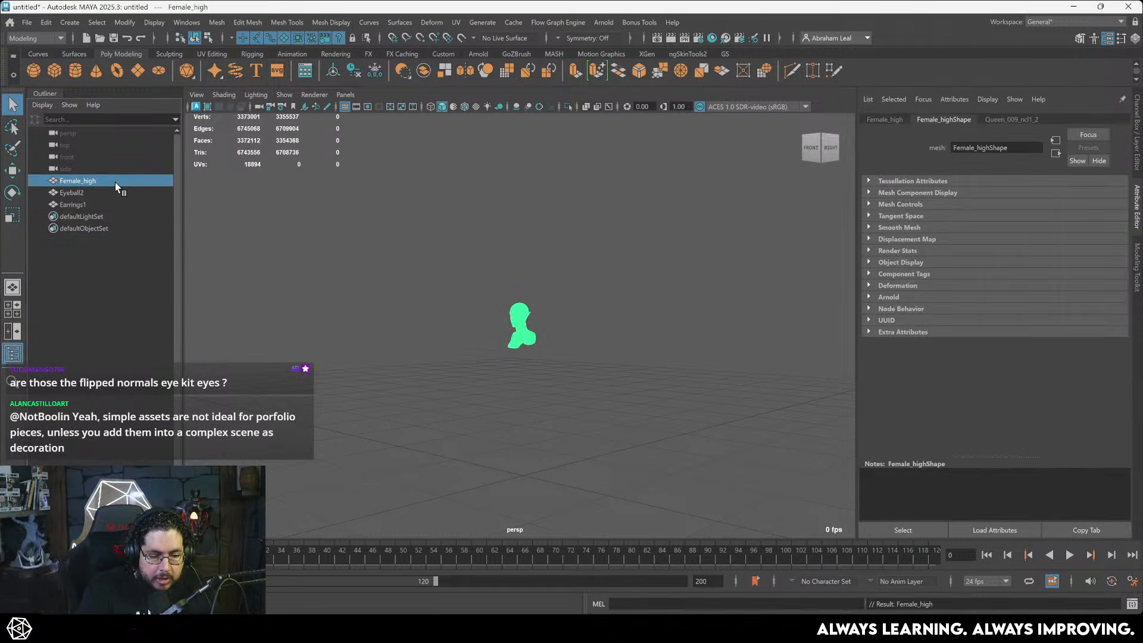
- Rename the Earrings1 mesh as Earrings_high and select the Eyeball2 mesh
click(105, 191)
double_click(111, 202)
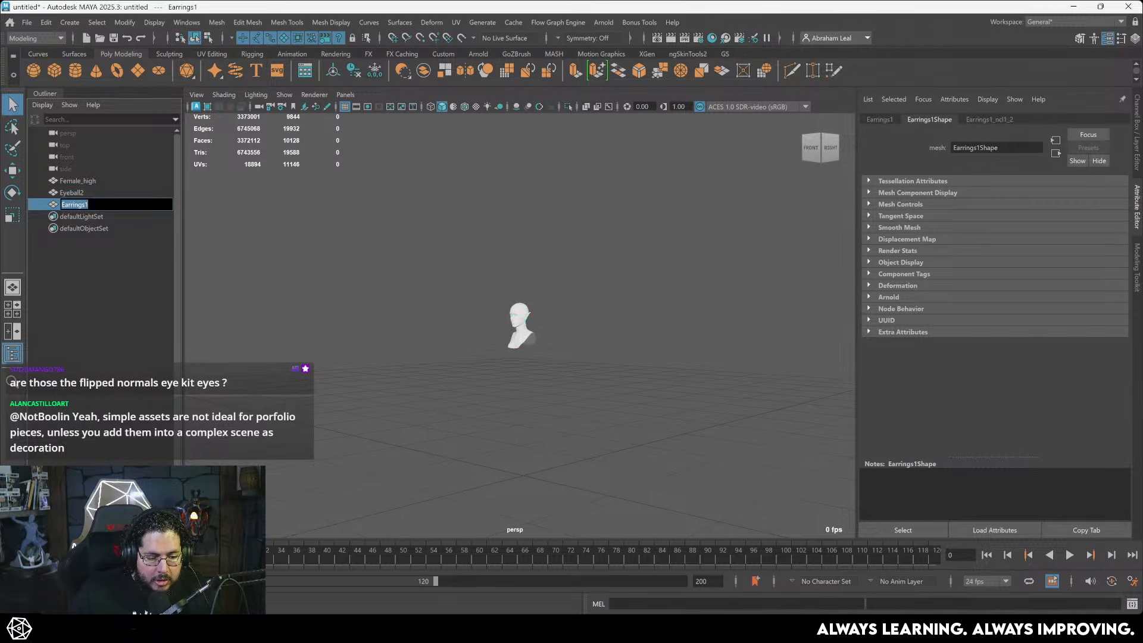
key(Right)
key(BackSpace)
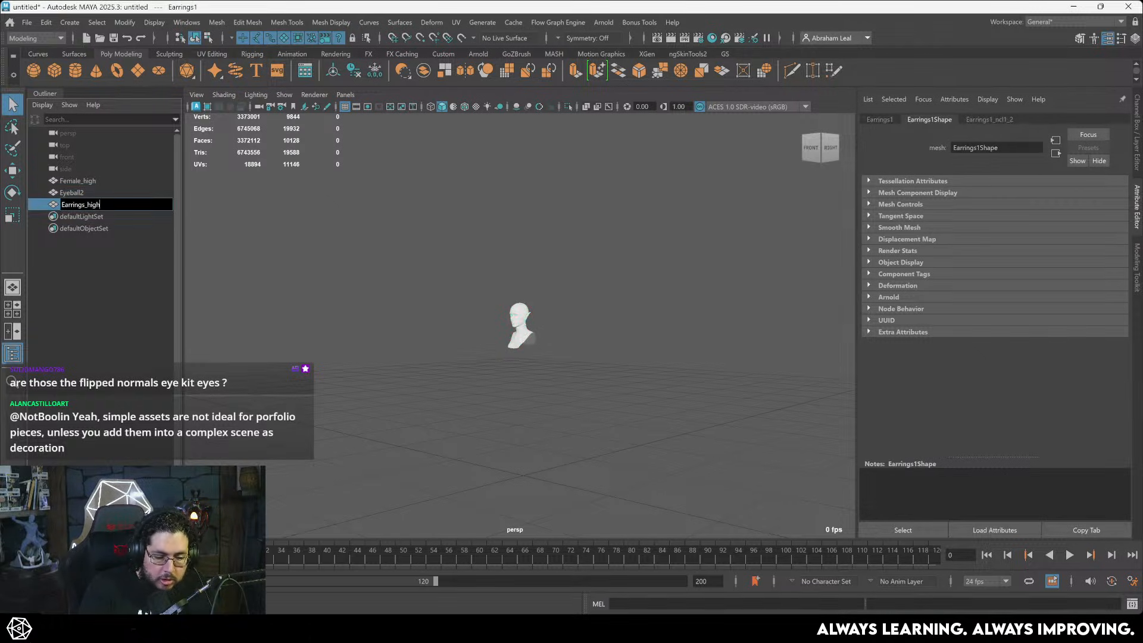
key(Return)
click(102, 190)
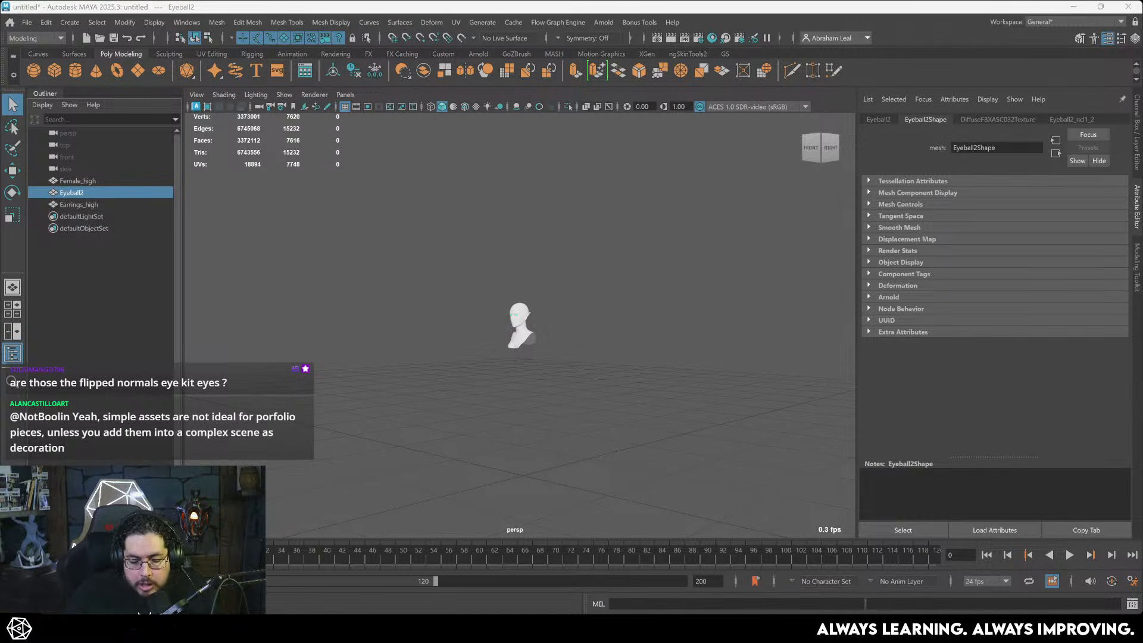
- Switch to Chrome, search Google for "flipped normals eye kit" and open the FlippedNormals Eye Kit product page
mouse_move(547, 628)
click(488, 584)
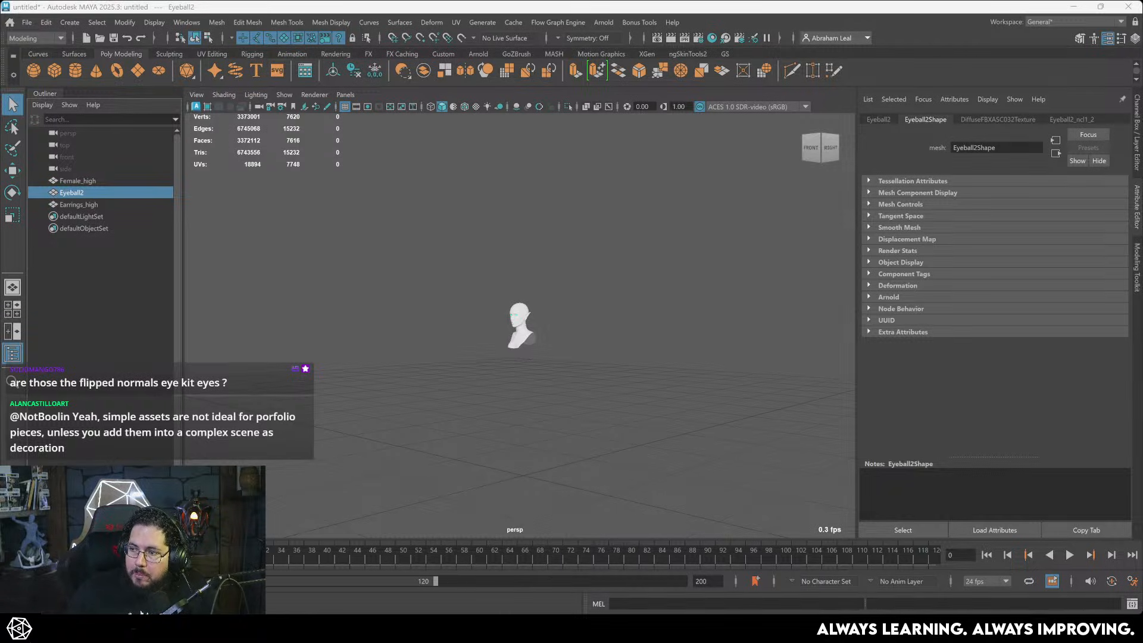
drag(655, 7, 559, 2)
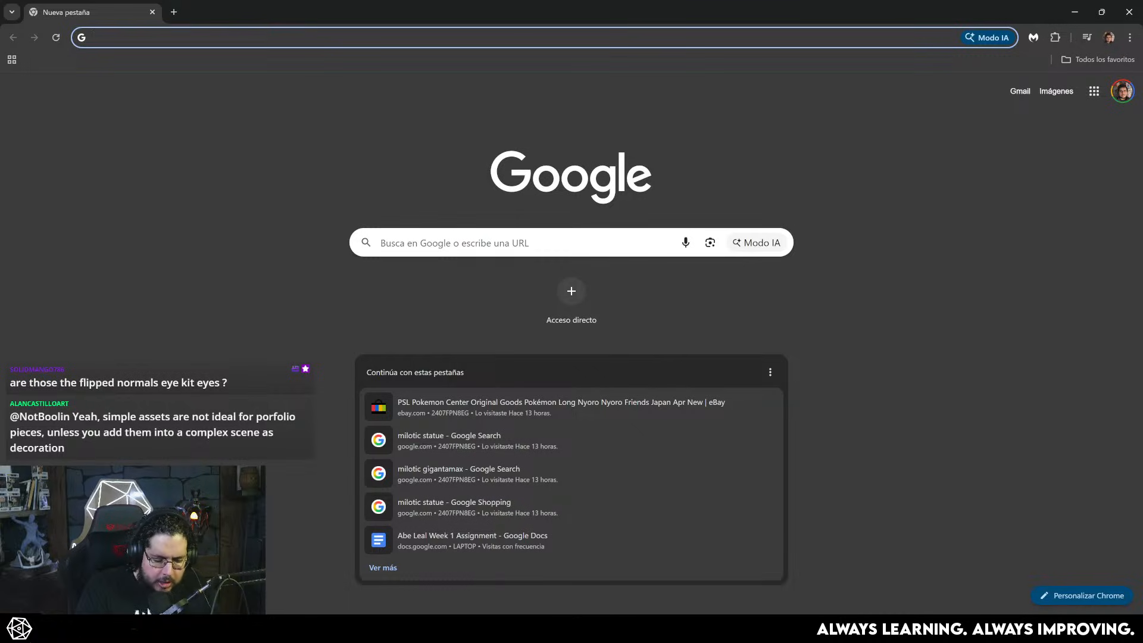
text(flipped normals ey)
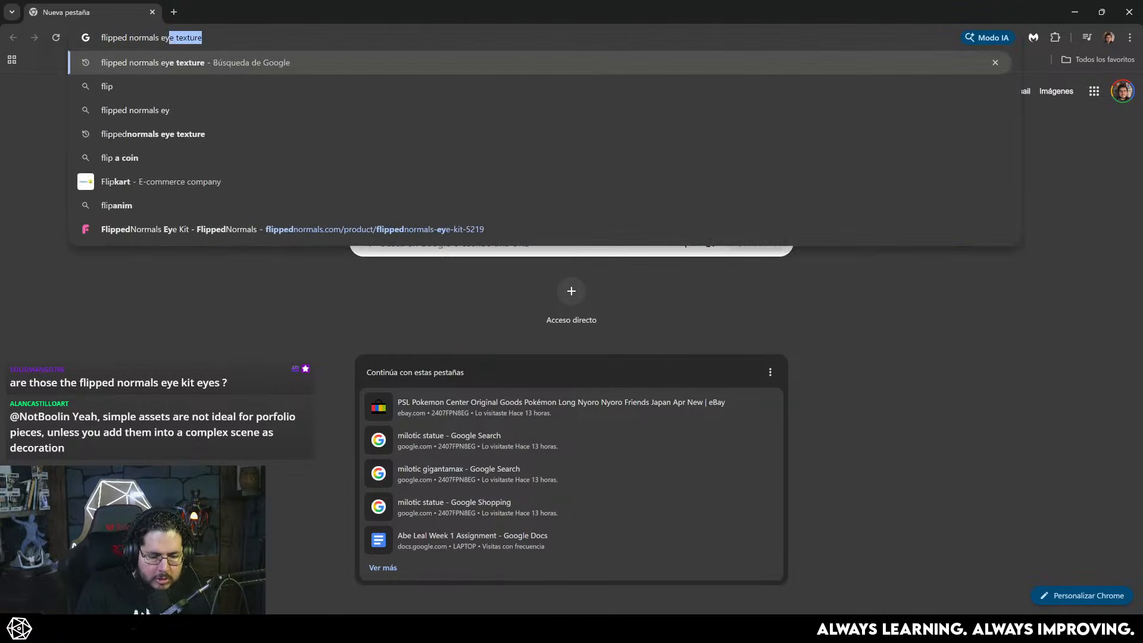
text(e kiot)
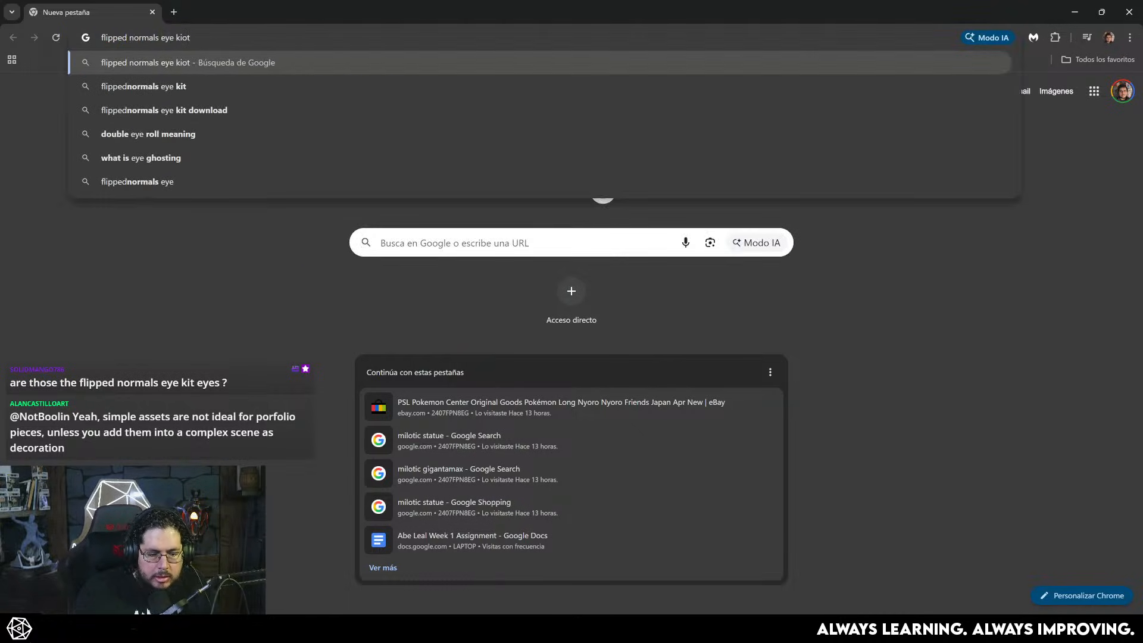
key(BackSpace)
key(BackSpace)
text(t)
key(Return)
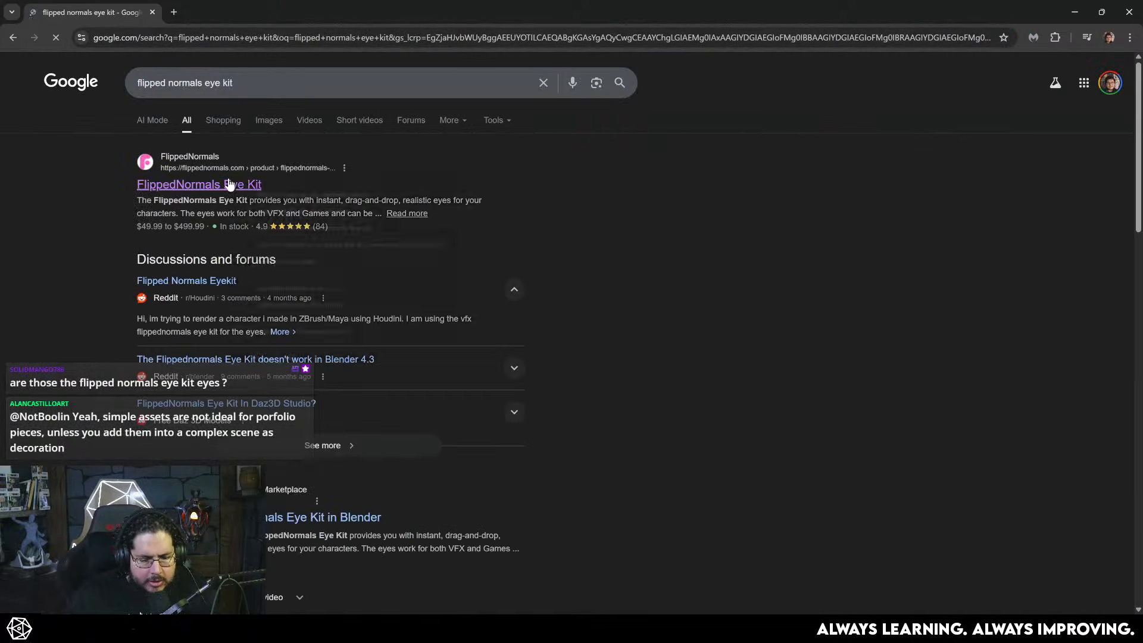
right_click(229, 183)
click(149, 186)
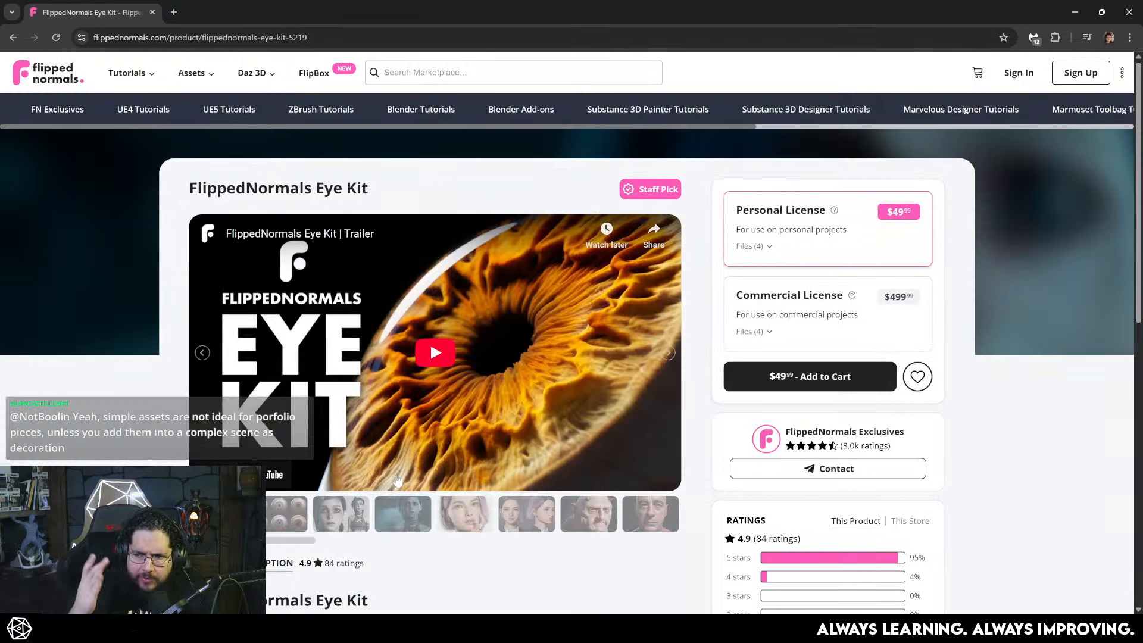
- Look through the Eye Kit's gallery images, from the eyeball renders to the character portraits
click(286, 513)
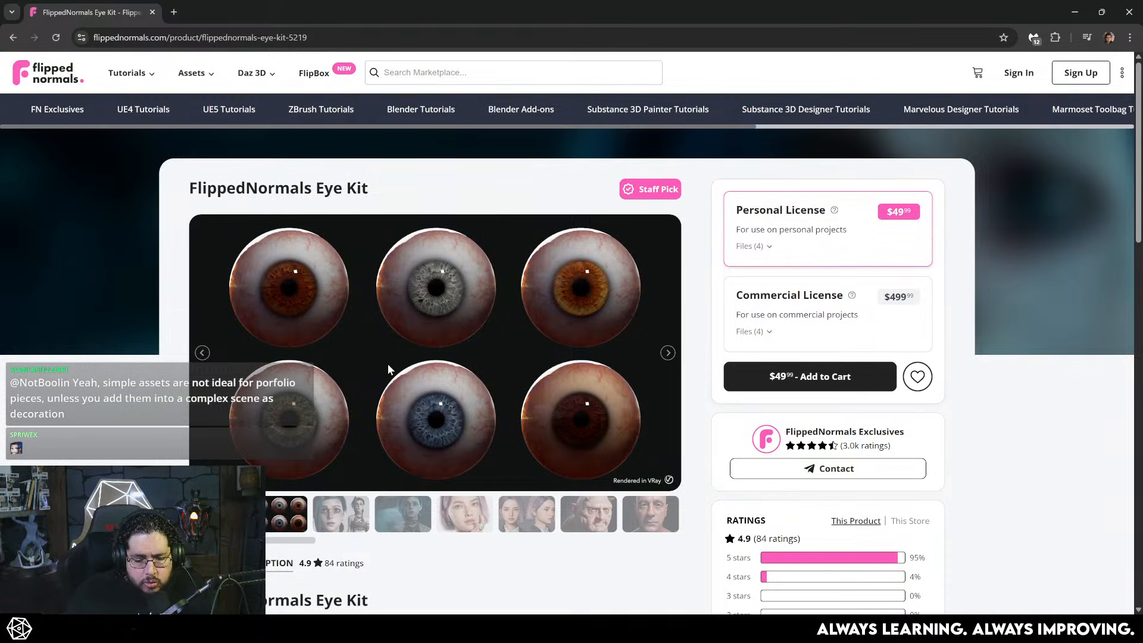
click(354, 503)
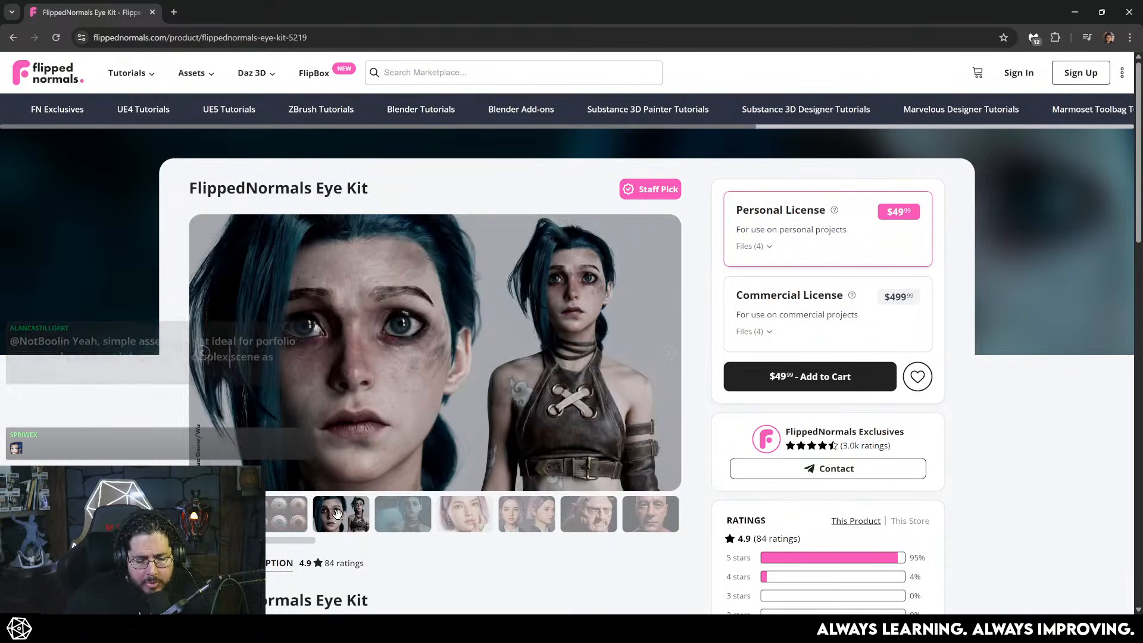
click(404, 513)
click(465, 513)
click(650, 508)
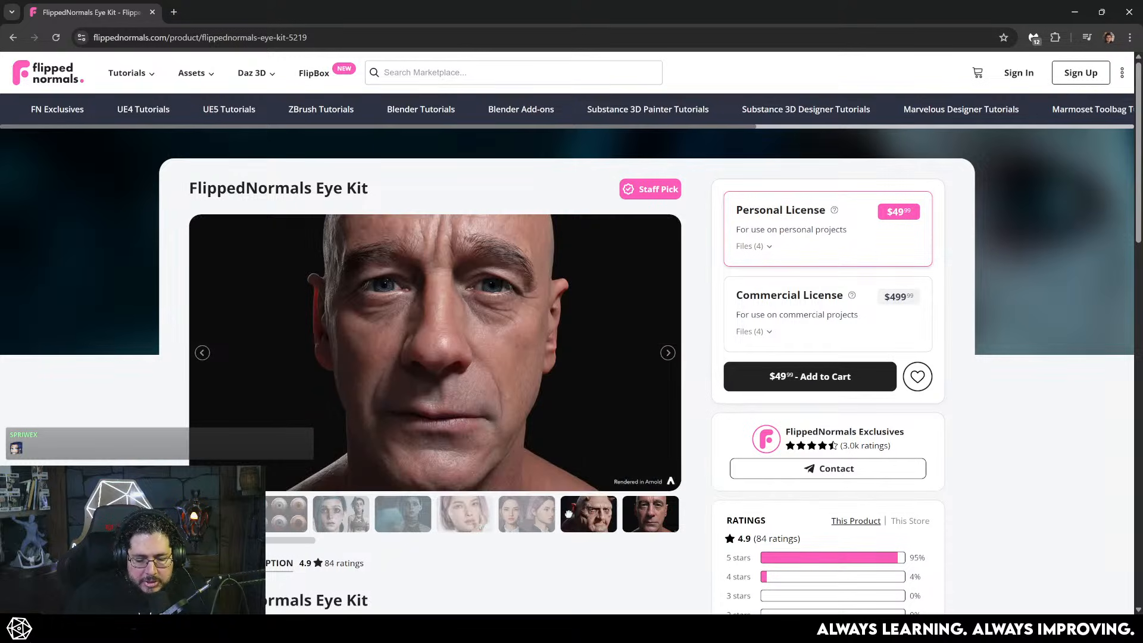
- Return the product gallery to the eyeball renders and minimise Chrome to switch back to Maya
click(588, 514)
click(276, 509)
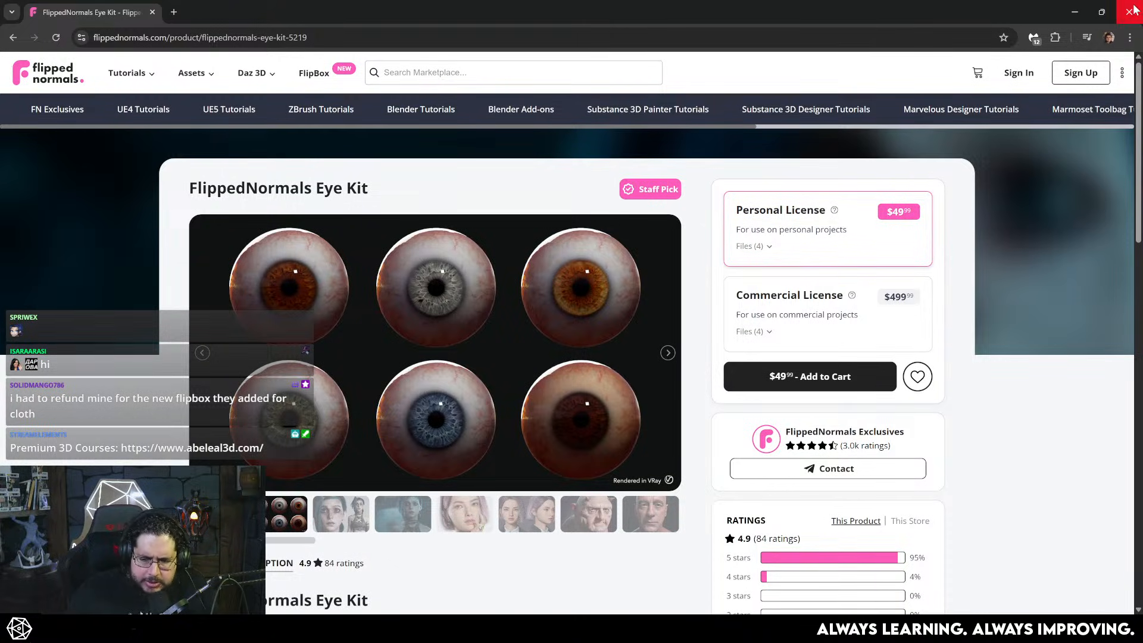
click(1075, 11)
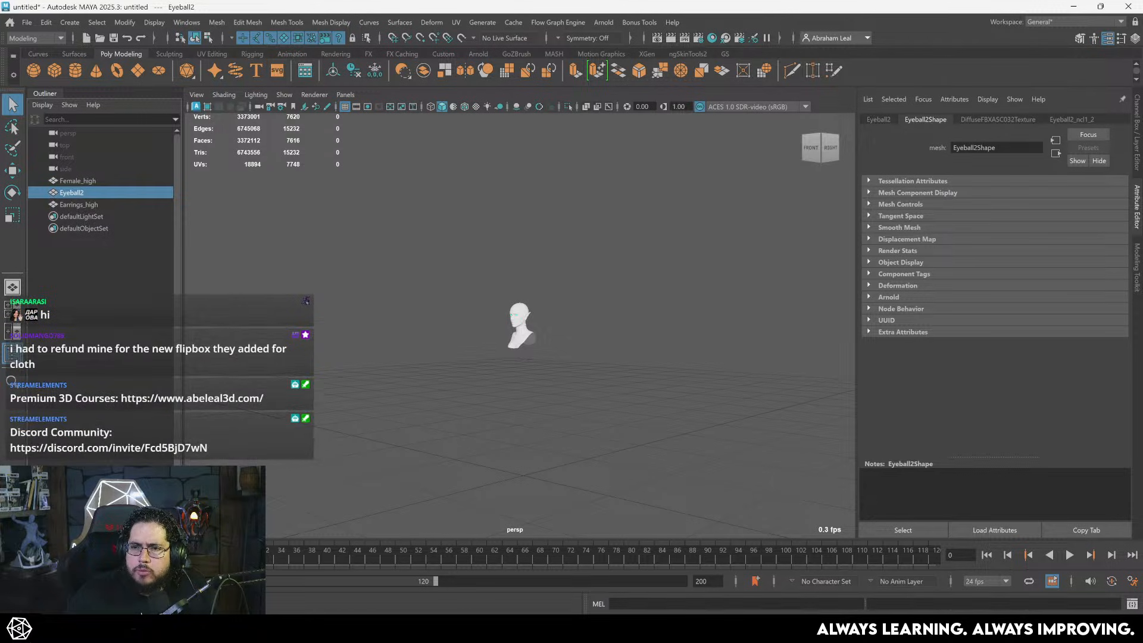
- Deselect the eyeballs and display the bust with the default material
alt+right_drag(493, 332, 726, 324)
click(329, 121)
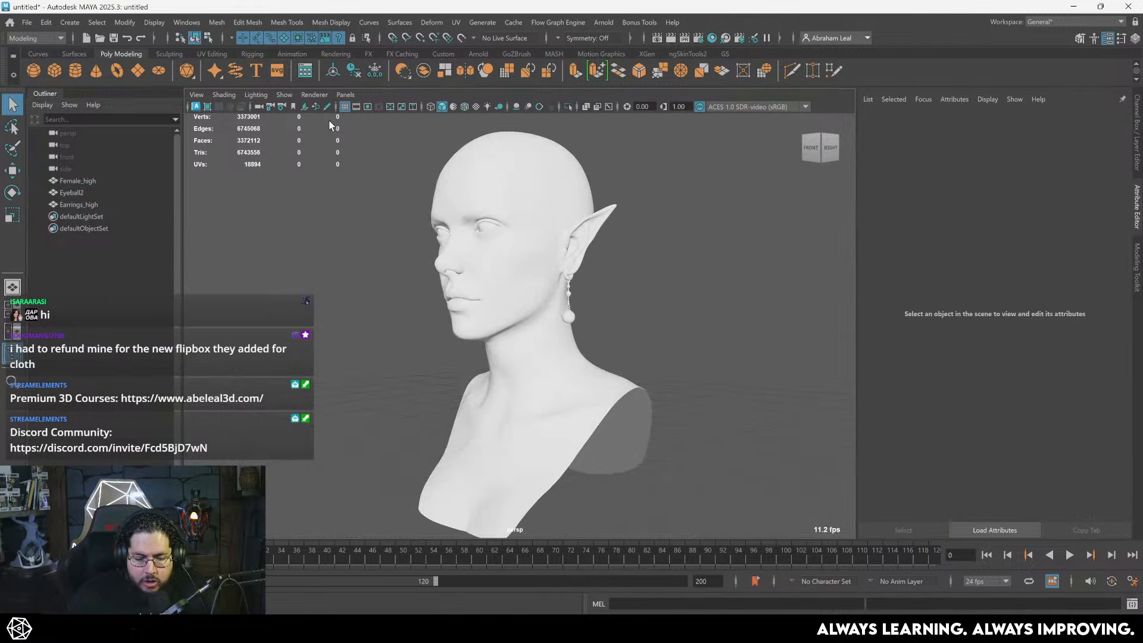
click(453, 108)
- Examine the bust's skin detail up close around the eyes, nose and cheeks from both sides
scroll(487, 255, up, 5)
alt+drag(488, 253, 498, 250)
alt+right_drag(498, 250, 476, 238)
alt+middle_drag(477, 238, 455, 222)
alt+right_drag(455, 222, 492, 267)
alt+middle_drag(492, 267, 511, 248)
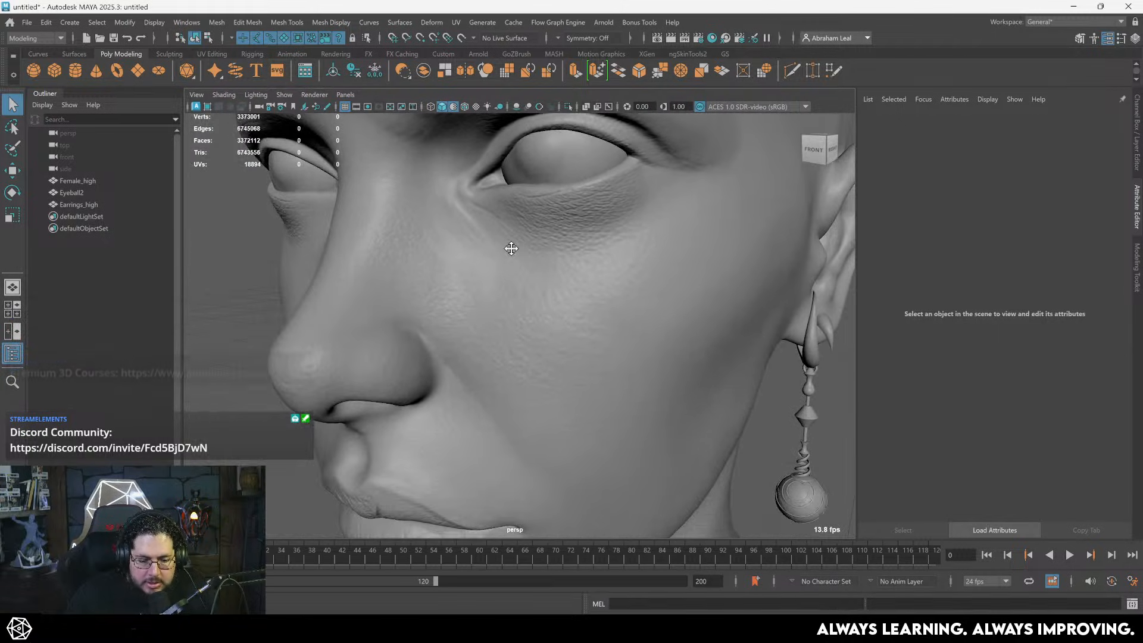
alt+right_drag(511, 249, 504, 246)
alt+drag(504, 246, 581, 248)
alt+middle_drag(581, 249, 468, 243)
alt+right_drag(468, 243, 491, 241)
alt+drag(491, 242, 550, 253)
alt+middle_drag(551, 254, 435, 279)
alt+right_drag(434, 278, 451, 309)
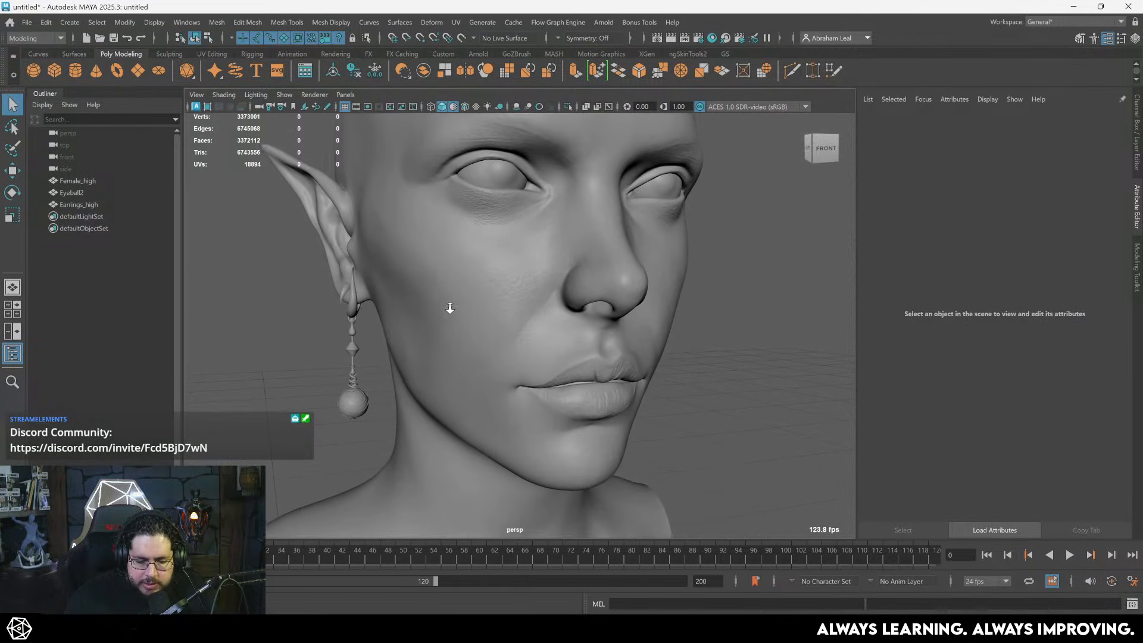
- Rename the Eyeball2 mesh as Eyeball_high
click(497, 168)
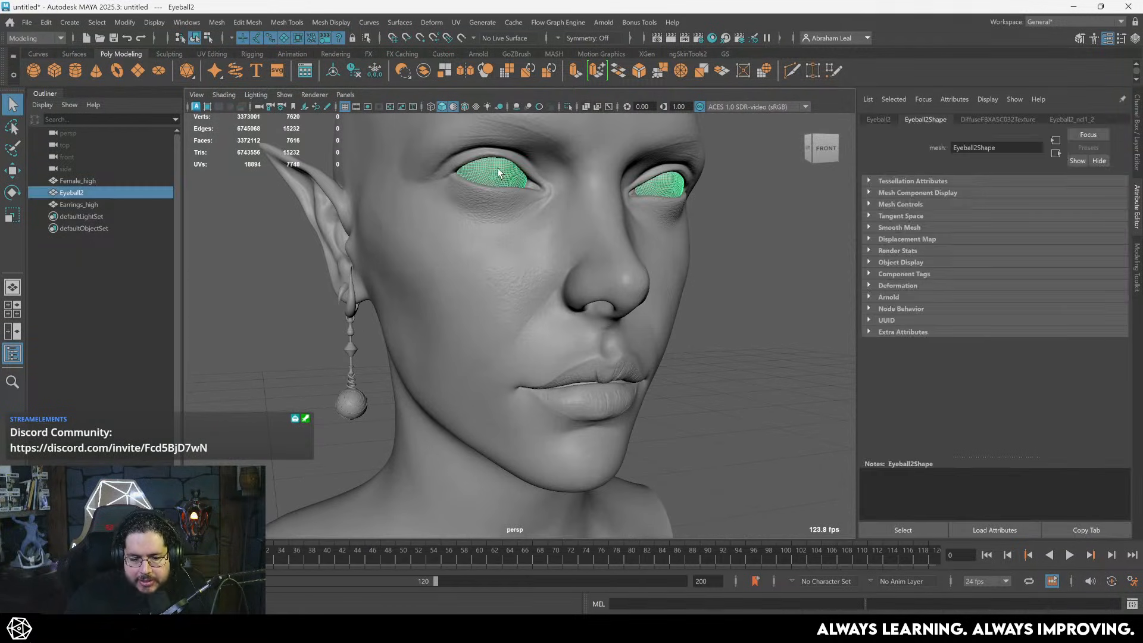
click(104, 192)
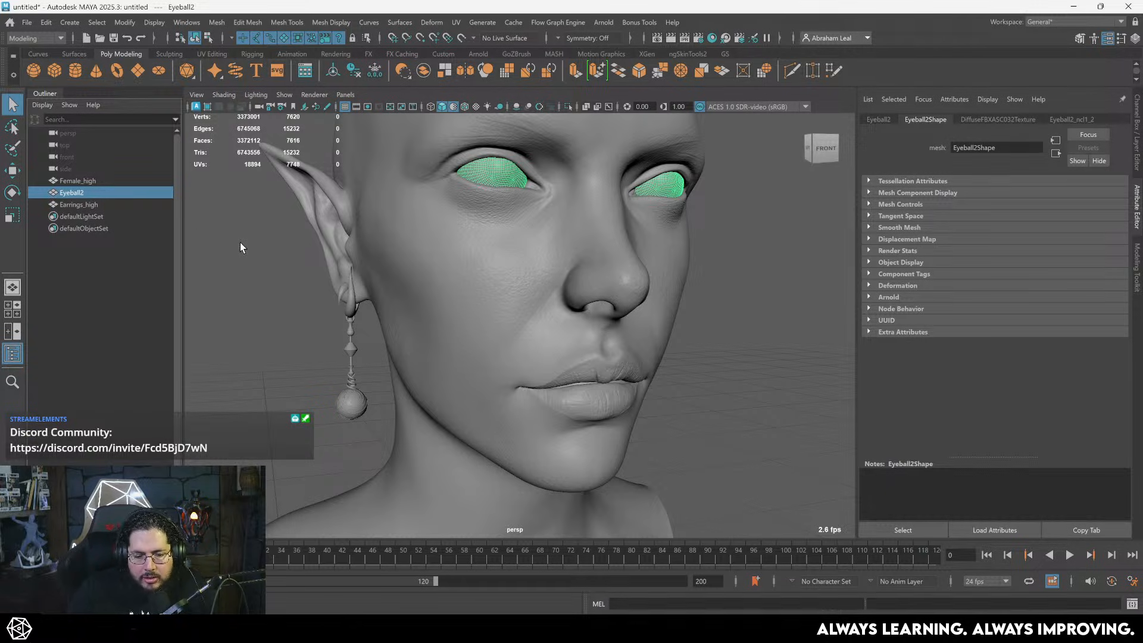
double_click(100, 192)
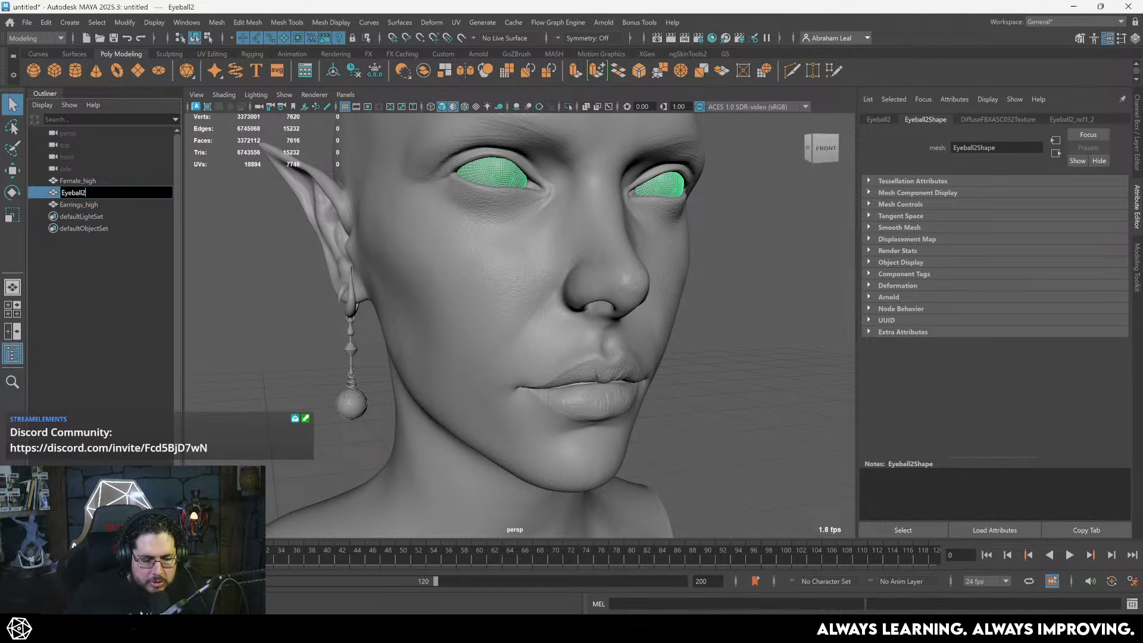
key(BackSpace)
text(_hig)
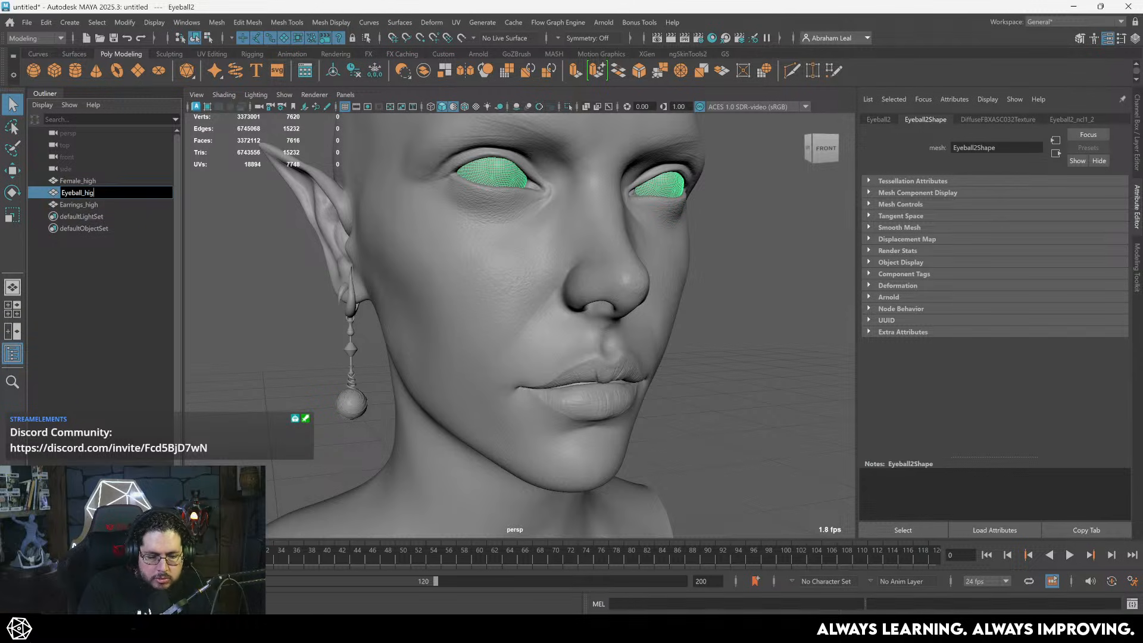
text(h)
key(Return)
- Inspect the high-poly bust and its earring from the side, and bring the whole bust back into front view
scroll(531, 336, down, 5)
click(547, 347)
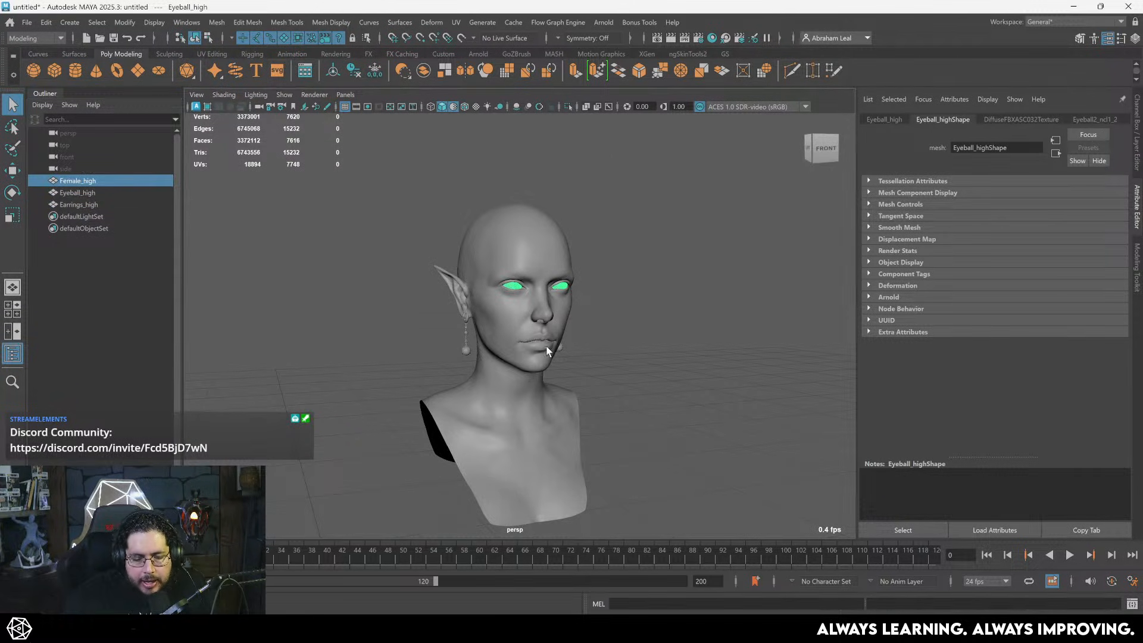
scroll(555, 333, up, 3)
alt+drag(556, 333, 406, 338)
alt+middle_drag(406, 338, 551, 327)
key(f)
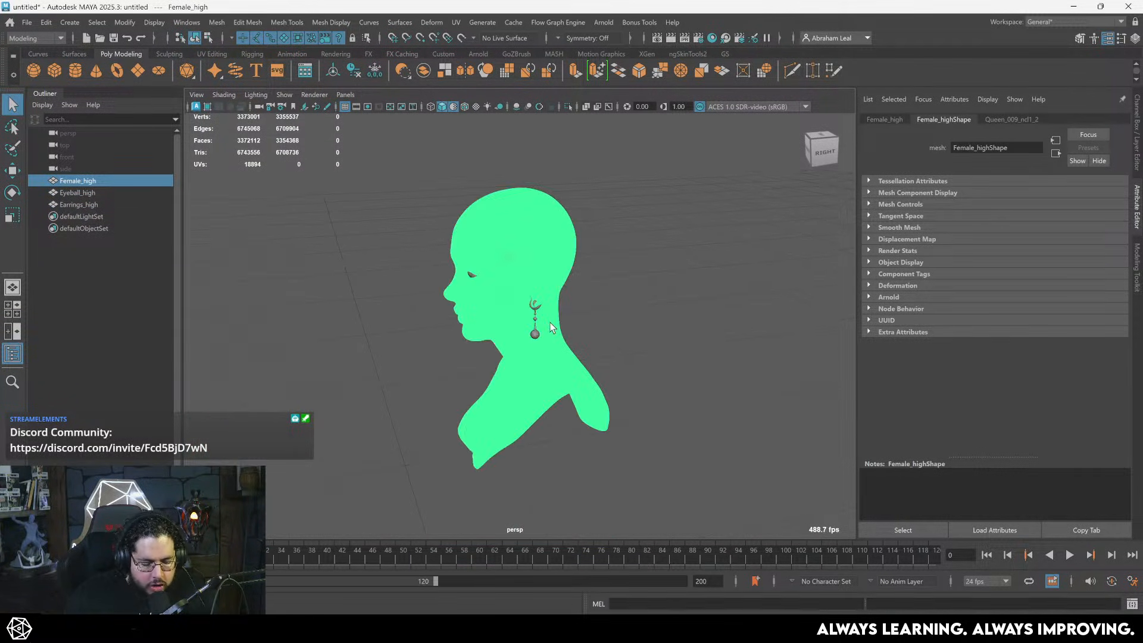
alt+drag(504, 309, 536, 300)
alt+right_drag(536, 299, 679, 307)
alt+right_drag(608, 290, 593, 310)
click(560, 305)
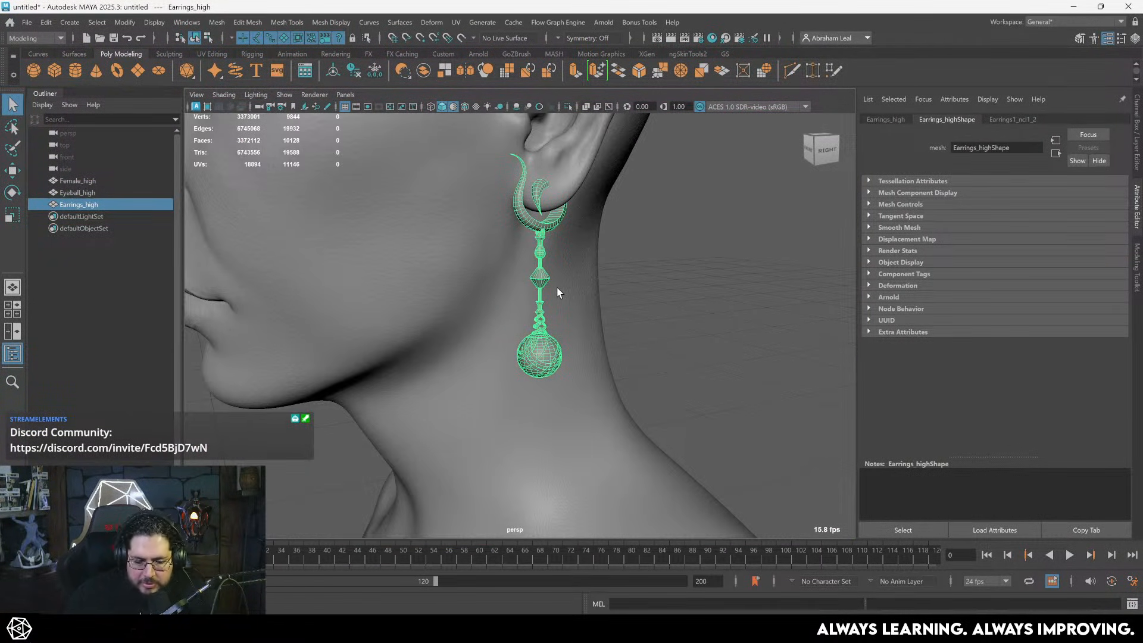
scroll(584, 287, down, 6)
click(633, 281)
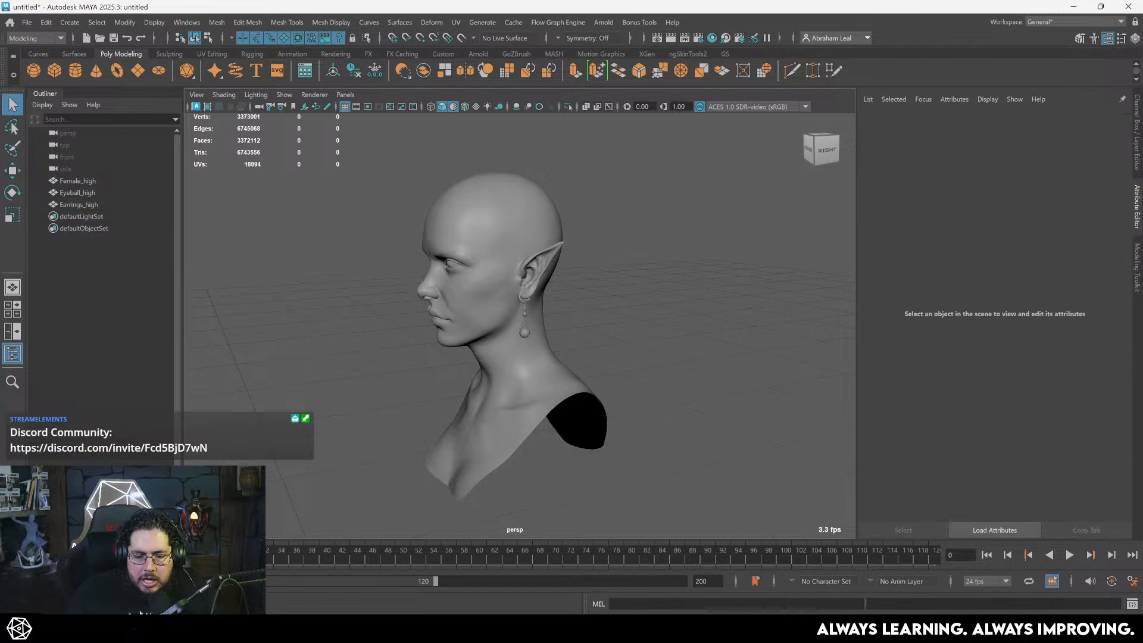
alt+drag(685, 250, 726, 282)
alt+middle_drag(727, 282, 693, 295)
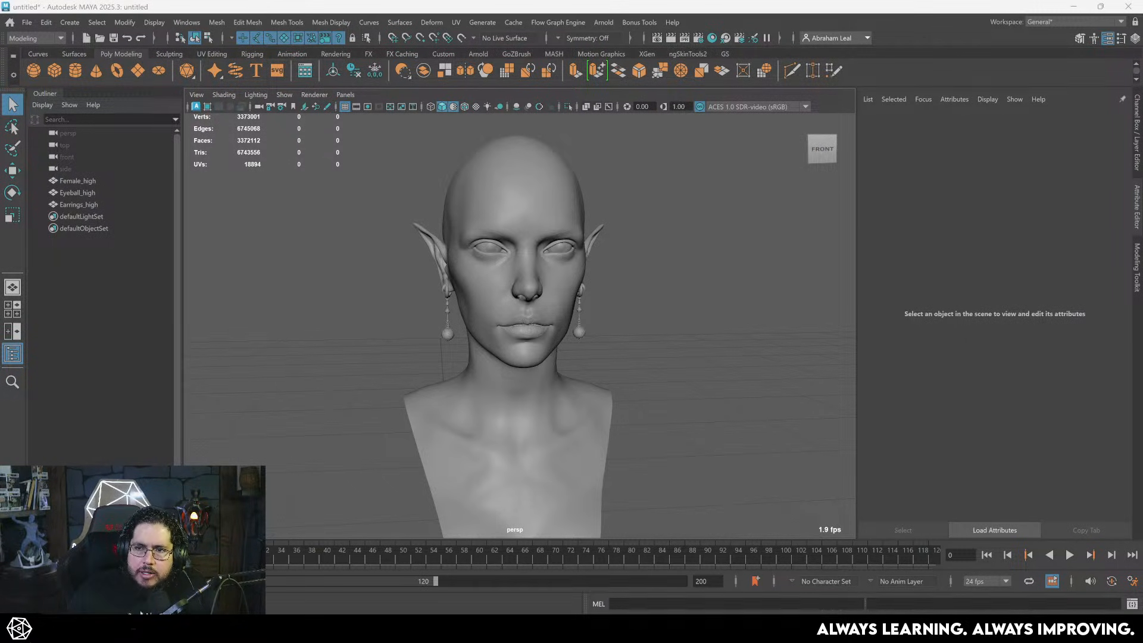
- Import LowPolyFemale.fbx into the scene and rename its Queen_009 mesh as Female_low
drag(1142, 286, 655, 283)
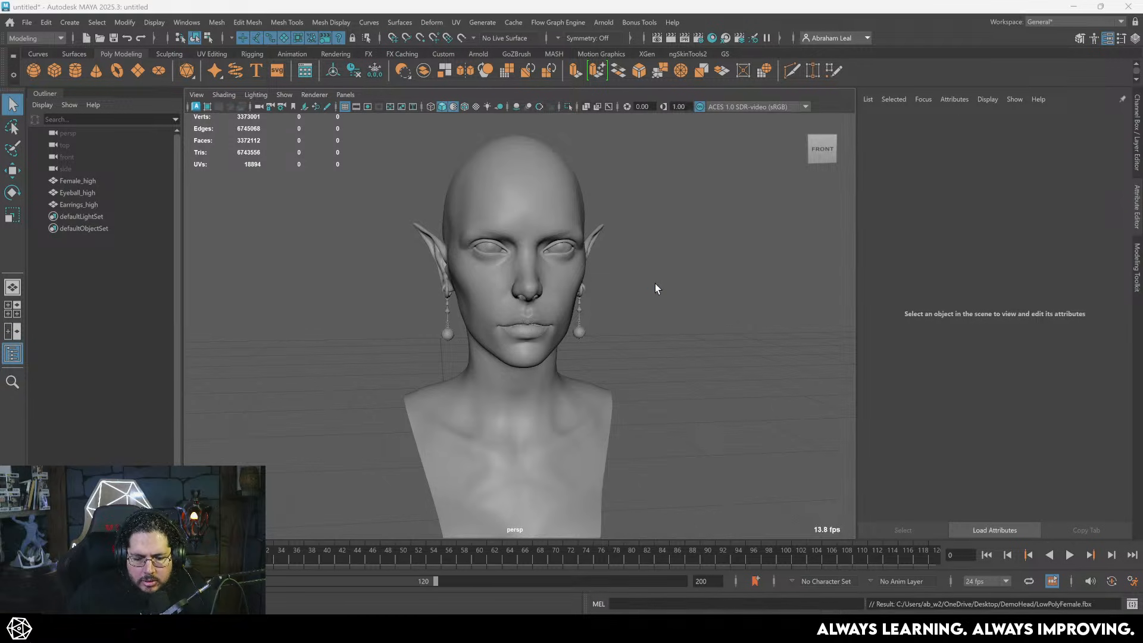
click(91, 219)
double_click(89, 224)
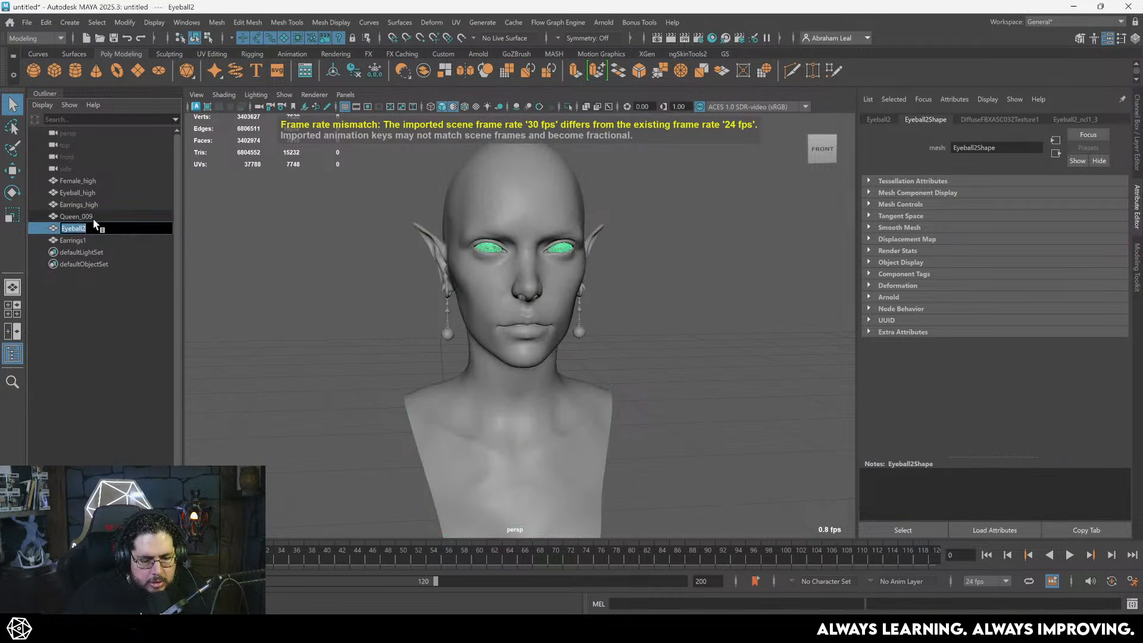
double_click(92, 217)
key(Caps_Lock)
text(Female)
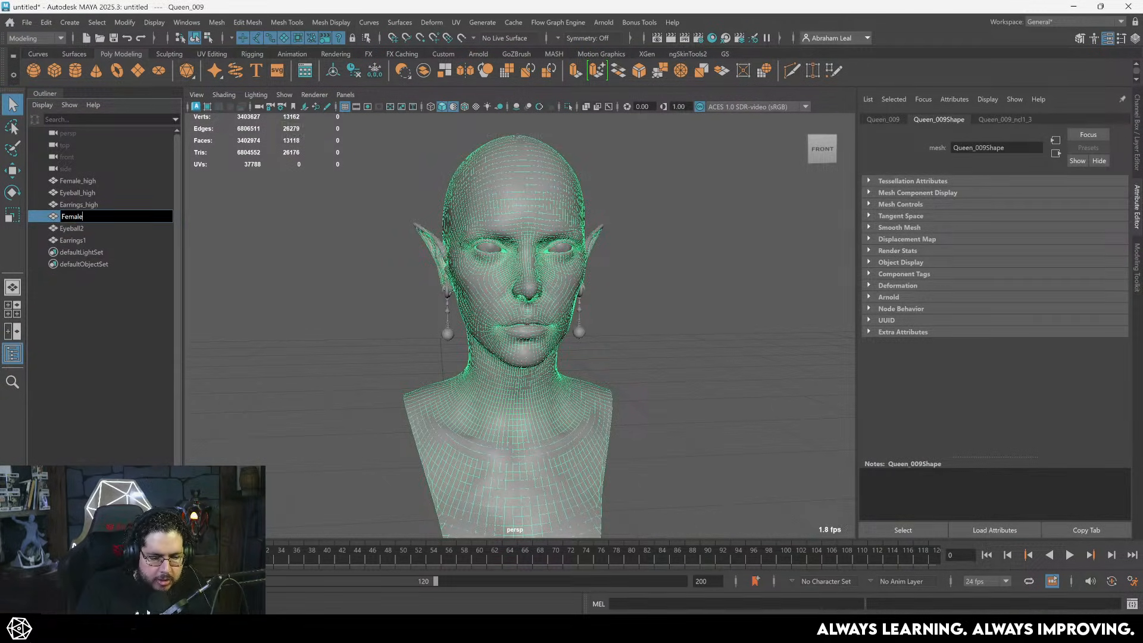
text(_low)
key(Return)
- Rename the imported Eyeball2 mesh as Eyeball_low
click(95, 227)
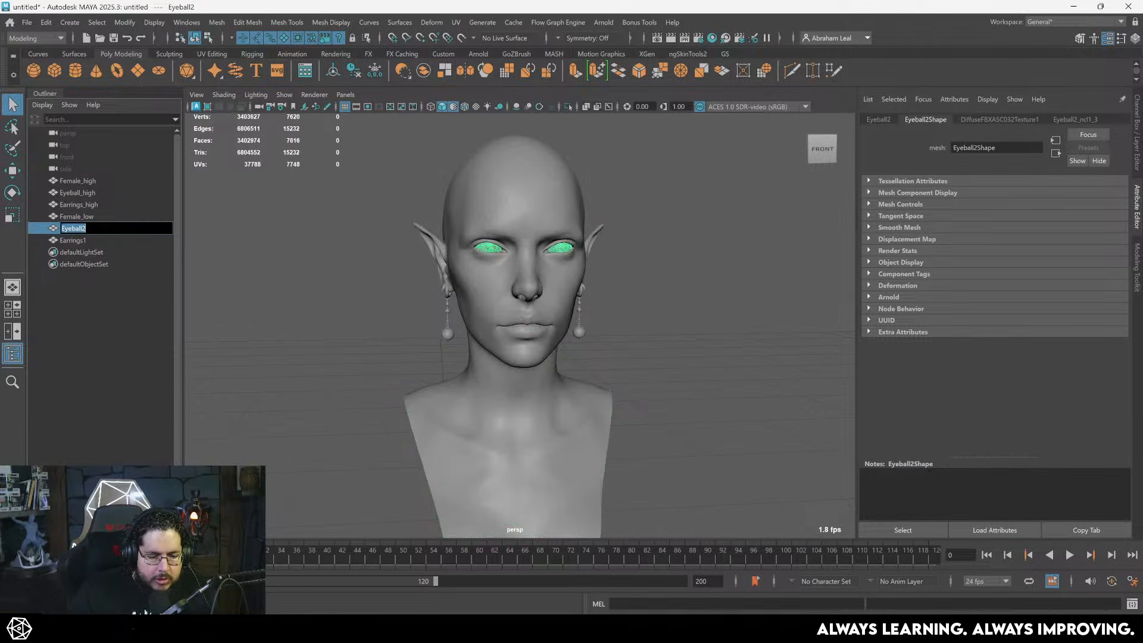
text(Eyeball_)
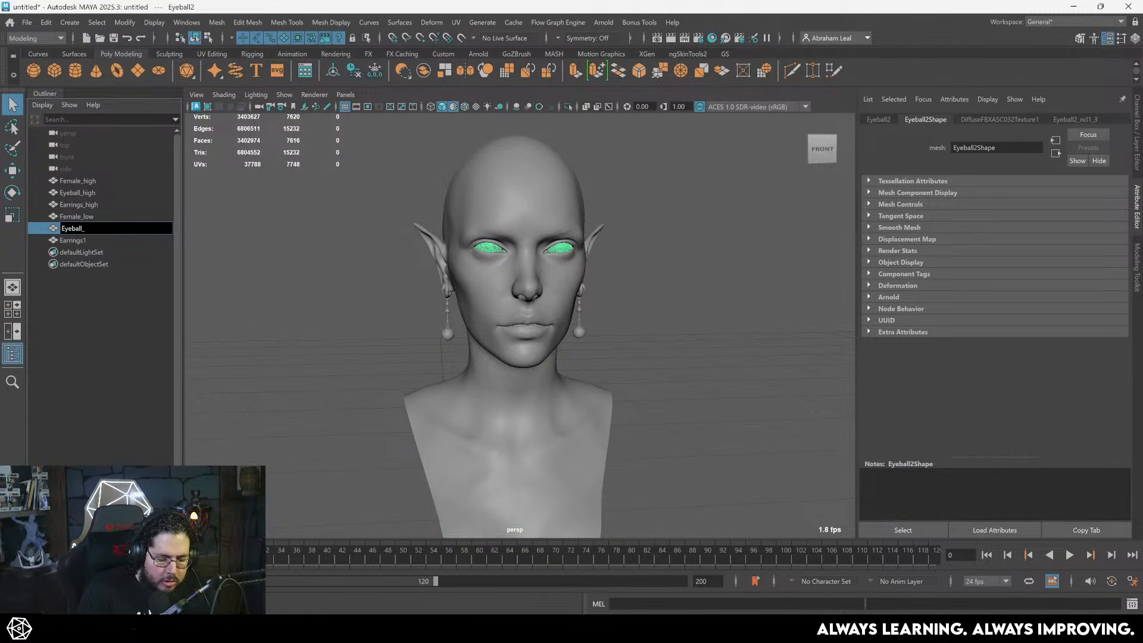
text(low)
key(Return)
- Rename the imported Earrings1 mesh as Earrings_low and clear the selection
double_click(75, 240)
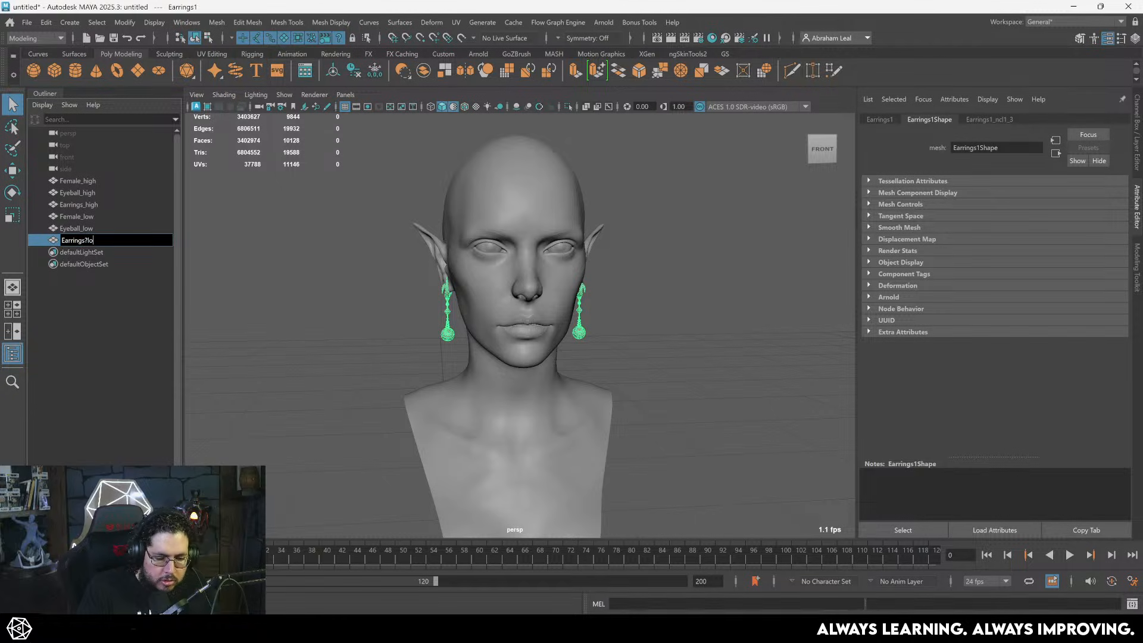
text(Earrings_low)
key(Return)
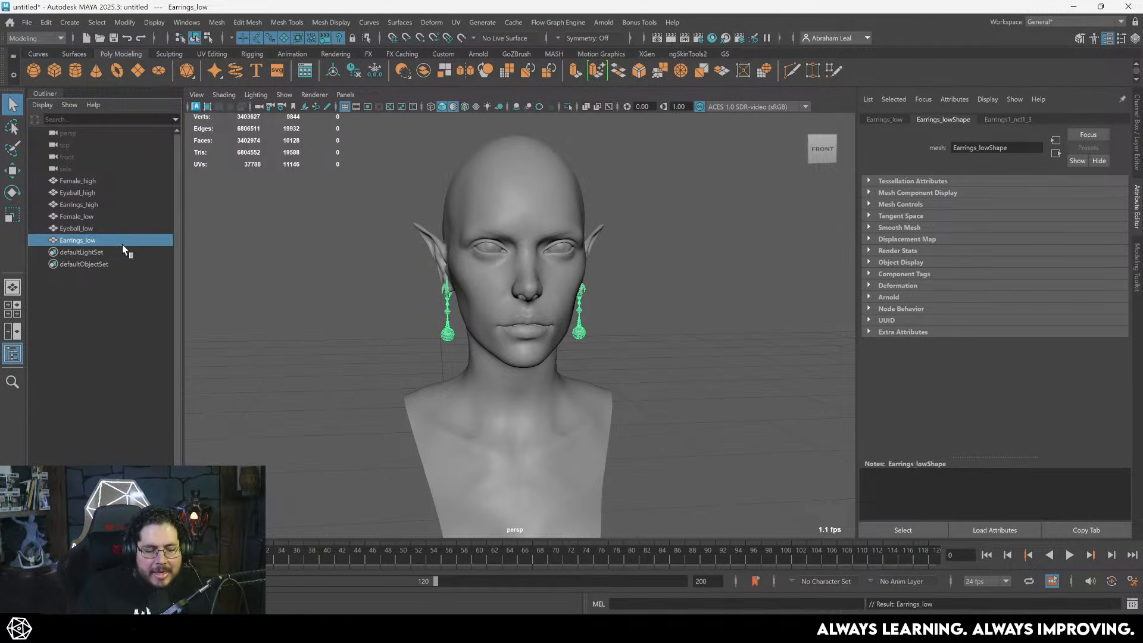
click(370, 291)
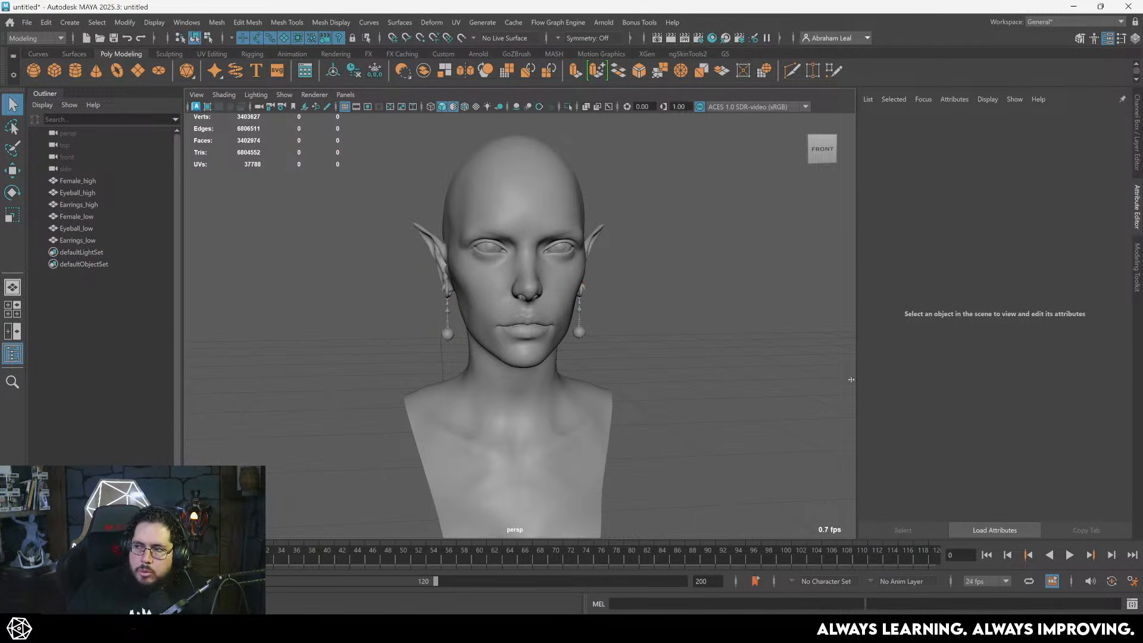
- Try to scale up Female_low, Eyeball_low and Earrings_low together uniformly, and undo the scaling
scroll(557, 429, down, 6)
alt+drag(530, 365, 417, 345)
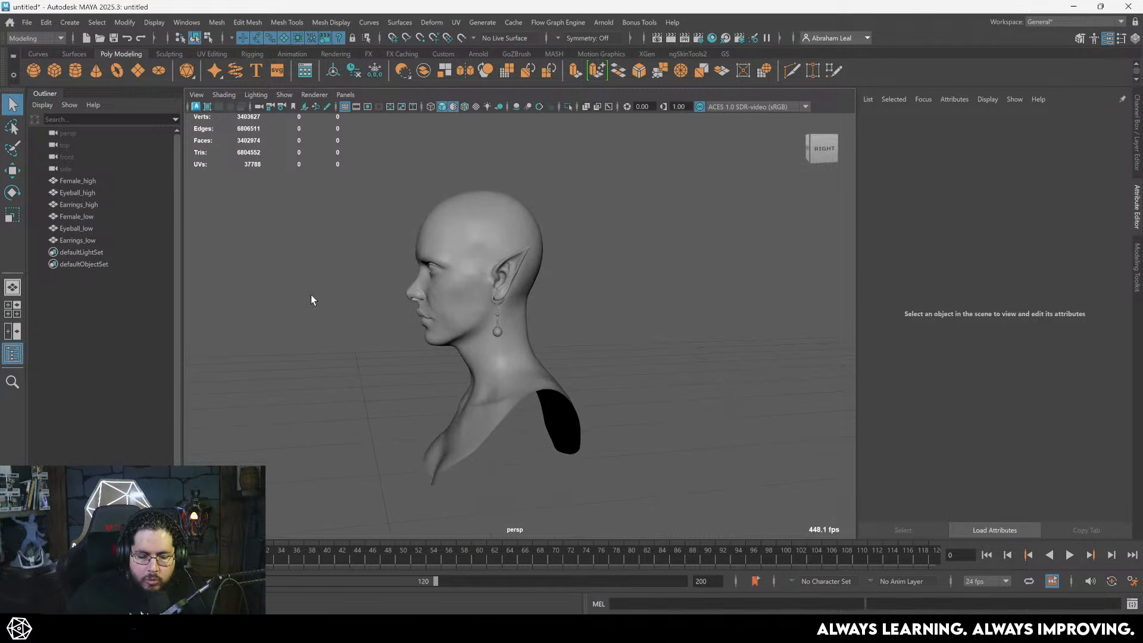
click(76, 217)
shift+click(77, 240)
scroll(528, 400, down, 3)
scroll(524, 396, down, 5)
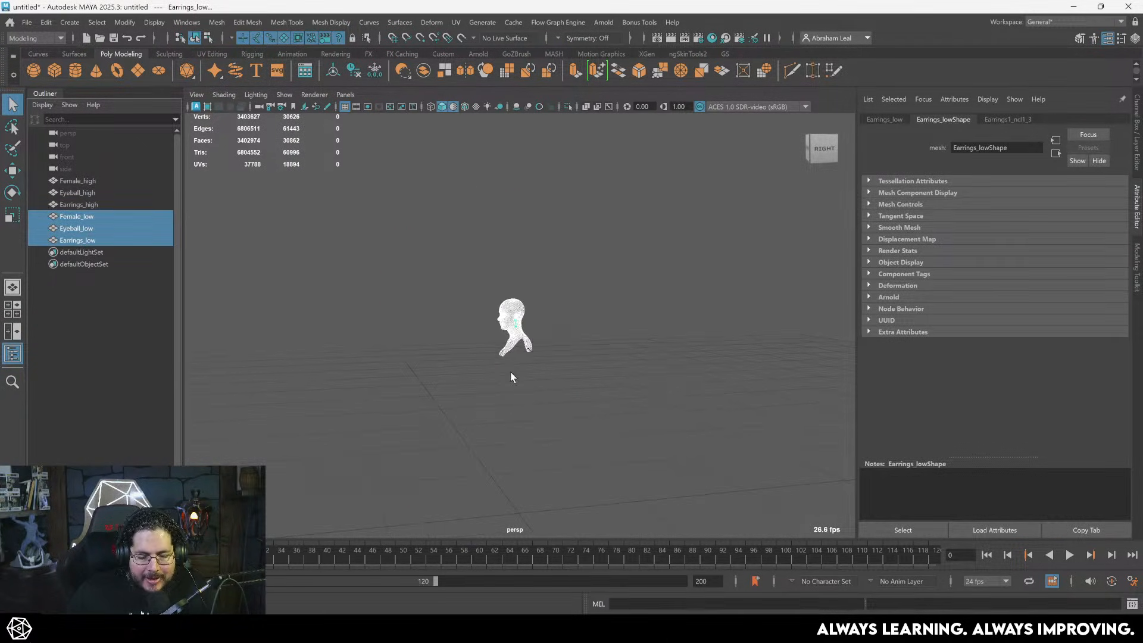
alt+drag(510, 375, 571, 409)
scroll(222, 313, down, 6)
key(r)
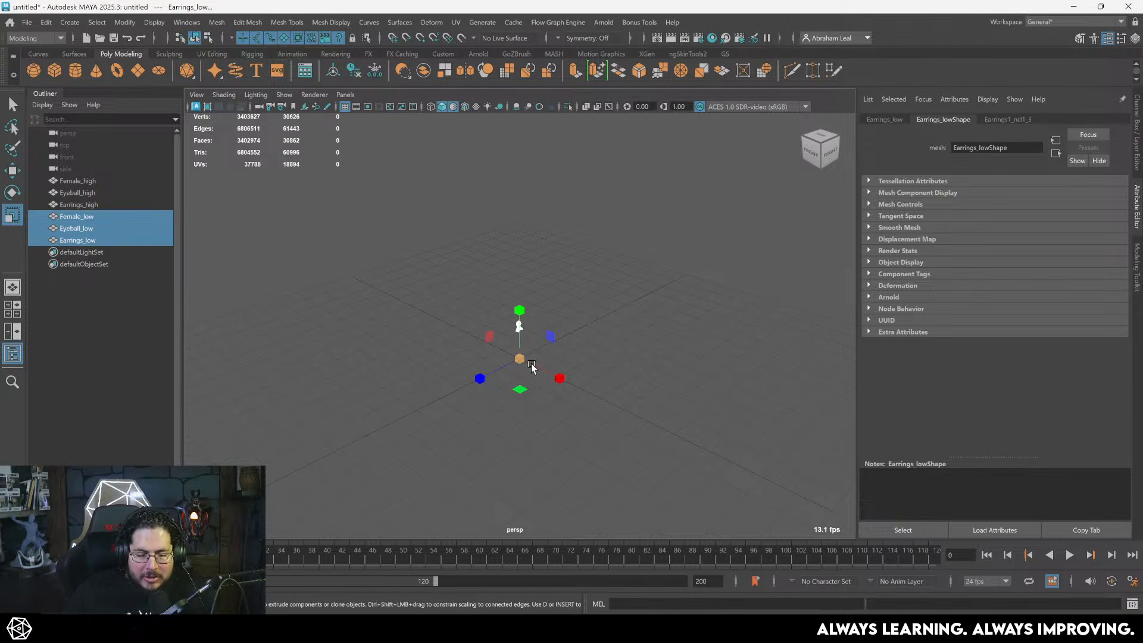
drag(520, 359, 918, 337)
scroll(593, 326, down, 5)
scroll(593, 326, down, 3)
drag(521, 340, 642, 244)
alt+middle_drag(637, 247, 639, 339)
key(ctrl+z)
key(ctrl+z)
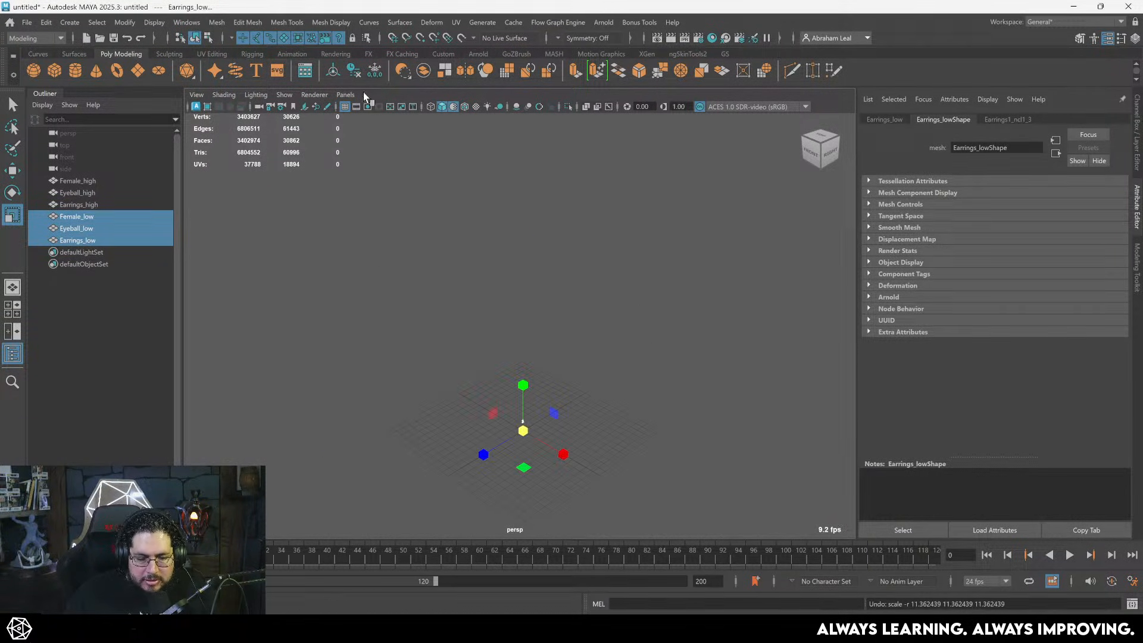
- Uniformly enlarge the three low-poly meshes again and deselect them
scroll(485, 347, up, 1)
drag(527, 438, 652, 414)
alt+right_drag(652, 414, 598, 471)
alt+middle_drag(597, 470, 614, 372)
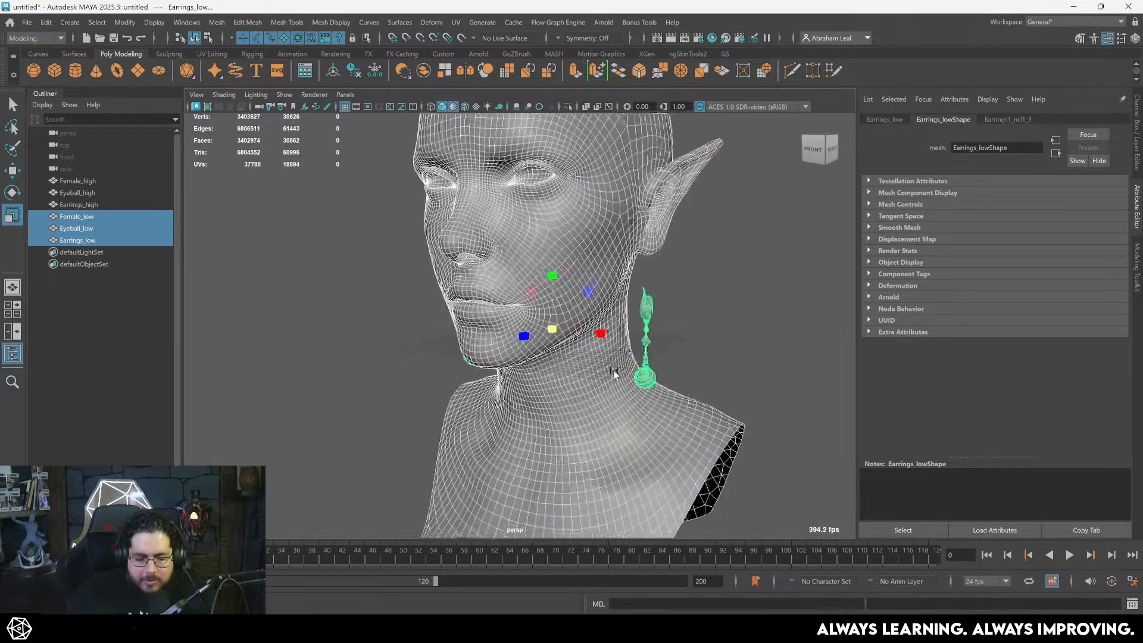
click(718, 318)
alt+drag(663, 370, 591, 334)
alt+right_drag(591, 334, 619, 375)
alt+middle_drag(619, 375, 576, 282)
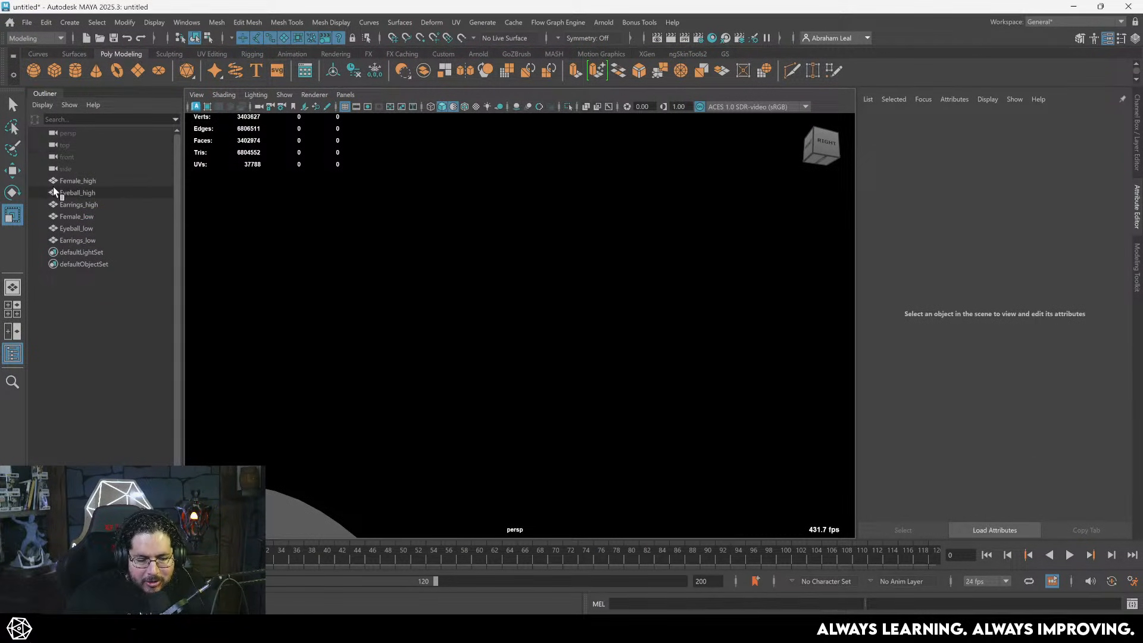
- Select the three high-poly meshes to compare them with the enlarged low-poly bust, and undo the low-poly scaling
drag(78, 180, 84, 204)
key(f)
alt+drag(539, 307, 471, 315)
alt+right_drag(471, 315, 316, 262)
alt+drag(315, 262, 437, 286)
alt+right_drag(436, 286, 683, 358)
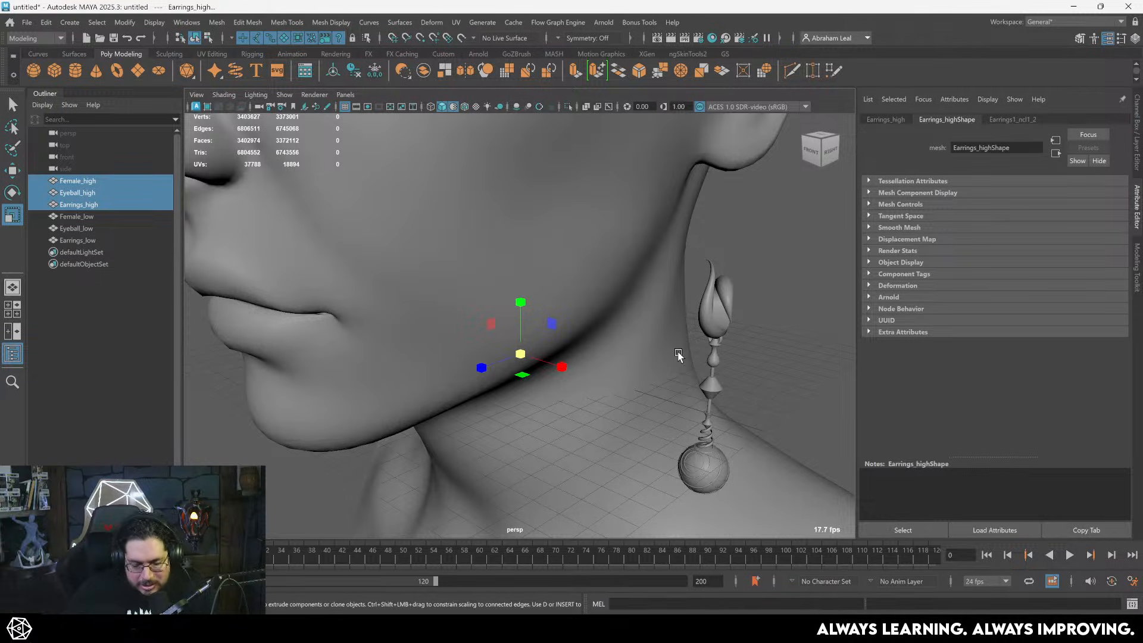
key(ctrl+z)
key(ctrl+z)
key(ctrl+z)
key(ctrl+z)
key(ctrl+z)
key(ctrl+z)
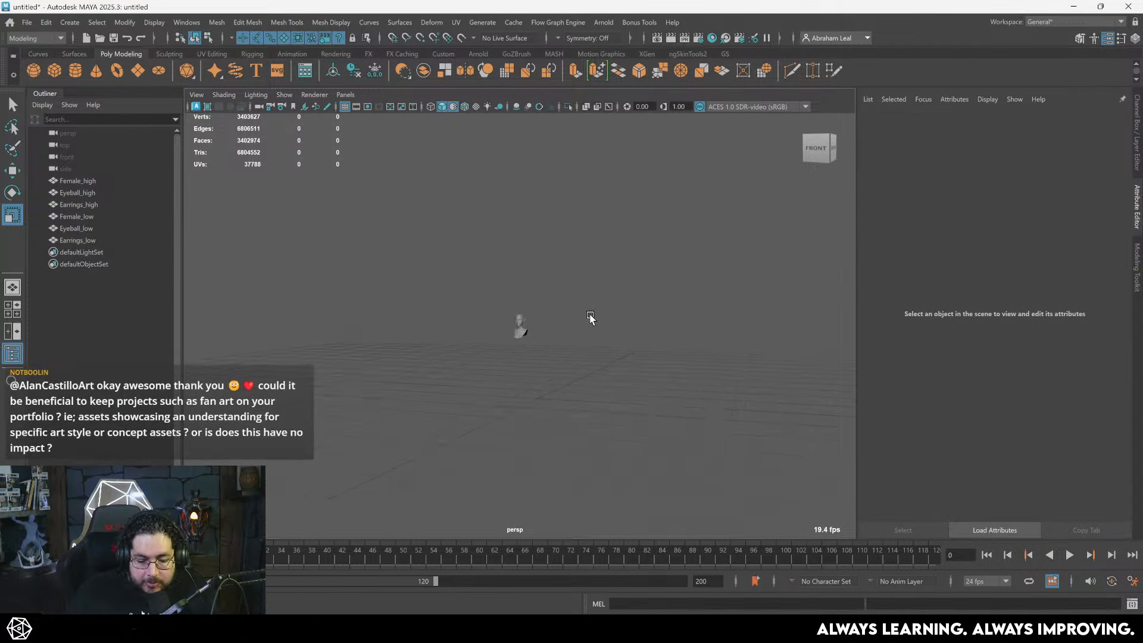
- Select all six high-poly and low-poly meshes and center their pivots
drag(615, 253, 480, 375)
key(f)
mouse_move(667, 359)
alt+mouse_down()
mouse_move(554, 361)
mouse_move(669, 360)
alt+mouse_up()
alt+right_drag(669, 359, 516, 322)
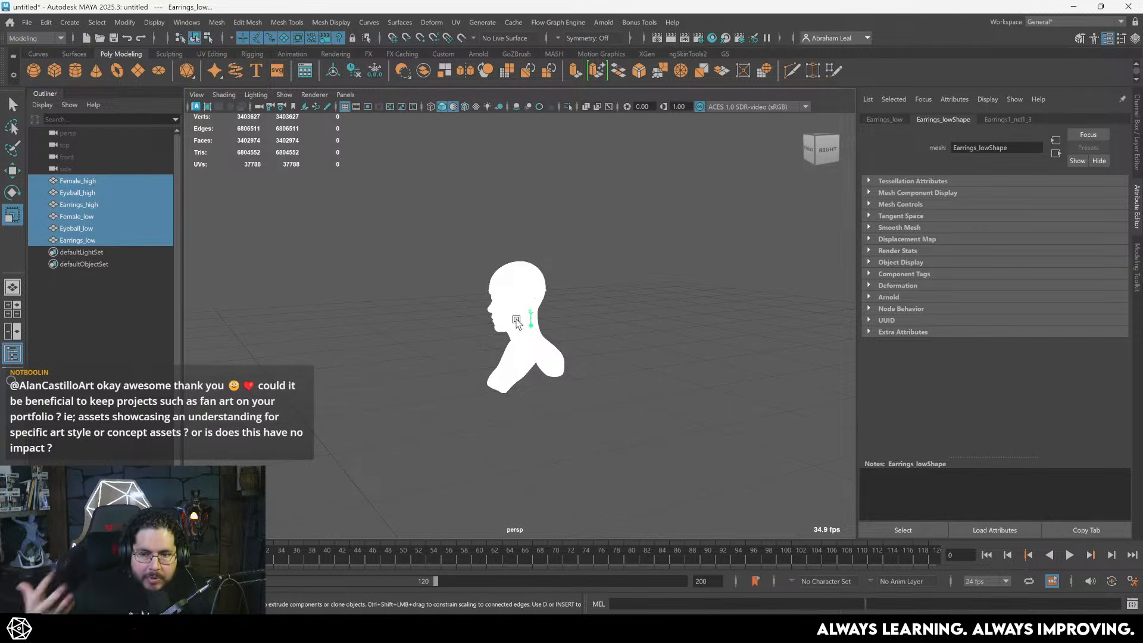
alt+right_drag(572, 362, 476, 328)
alt+right_drag(619, 390, 495, 336)
click(333, 73)
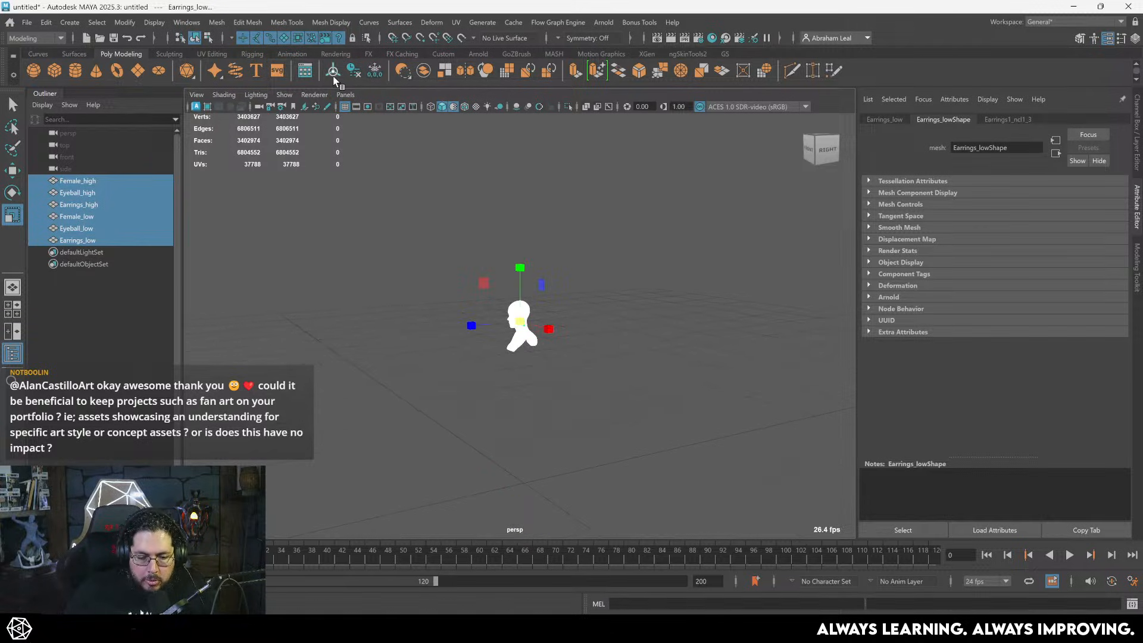
scroll(575, 369, down, 5)
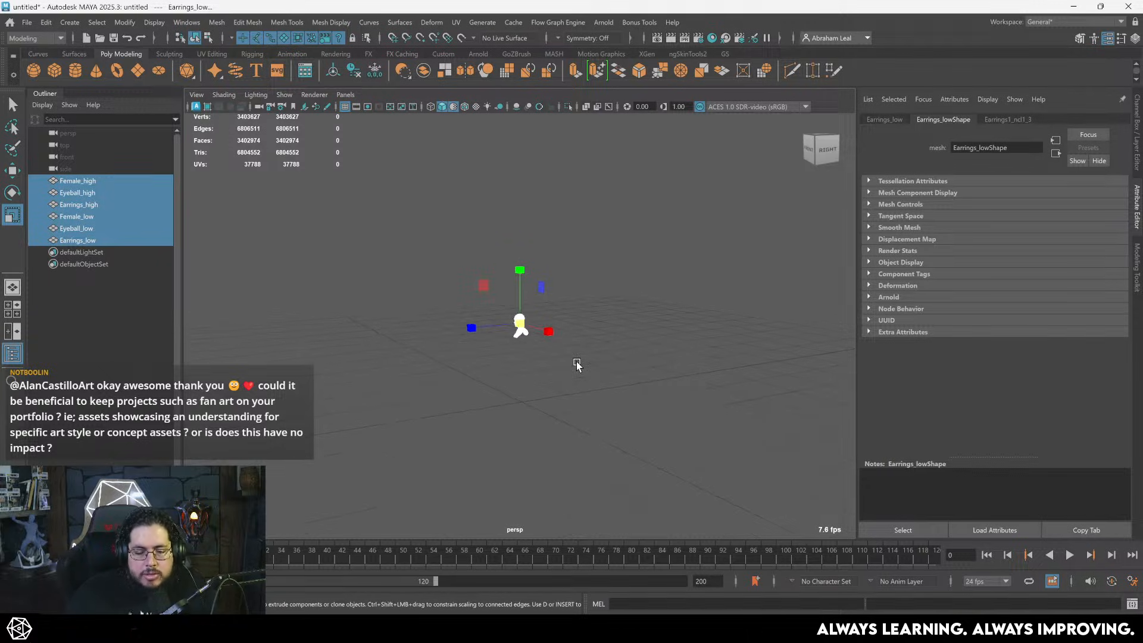
- Create a polygon reference cube and set its scale to 25 on X, Y and Z
click(54, 72)
key(ctrl+a)
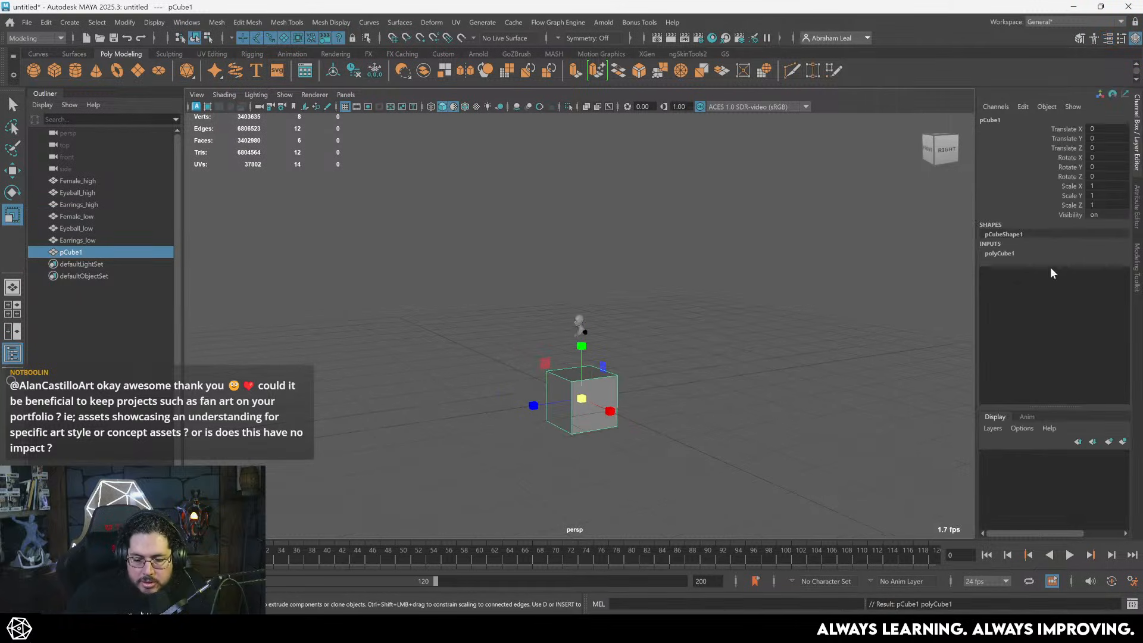
click(1000, 254)
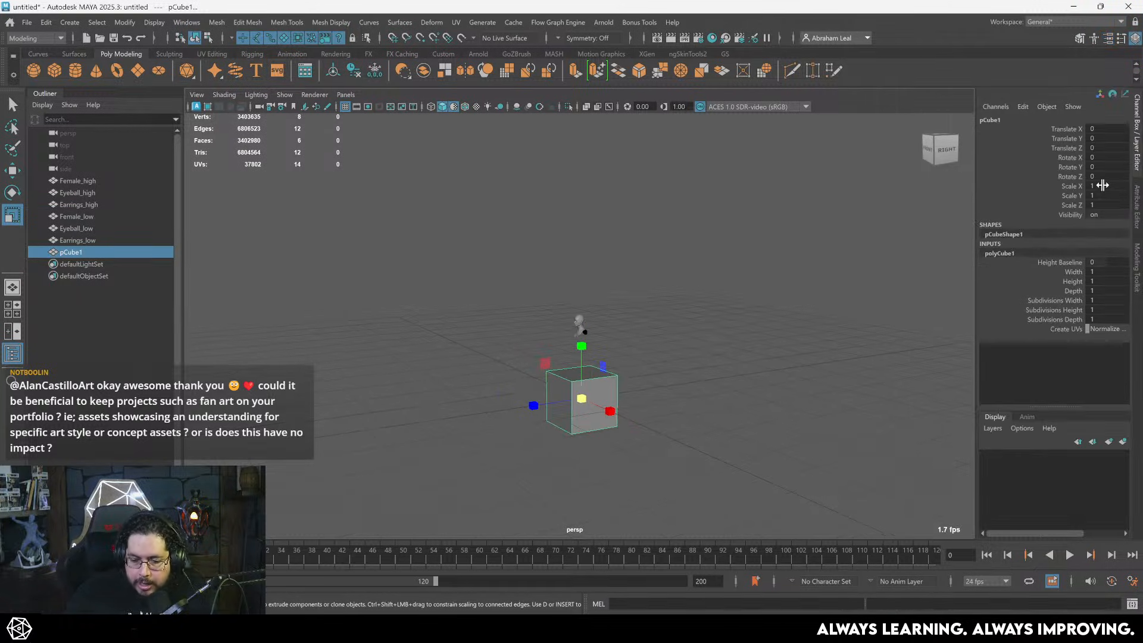
drag(1103, 186, 1102, 205)
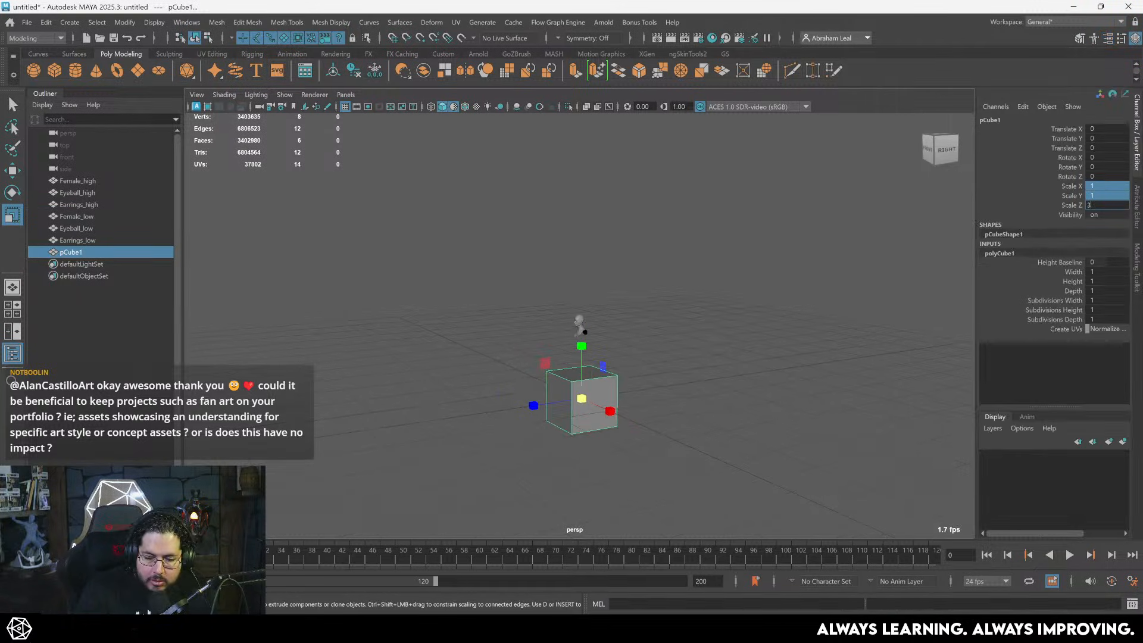
key(BackSpace)
text(2)
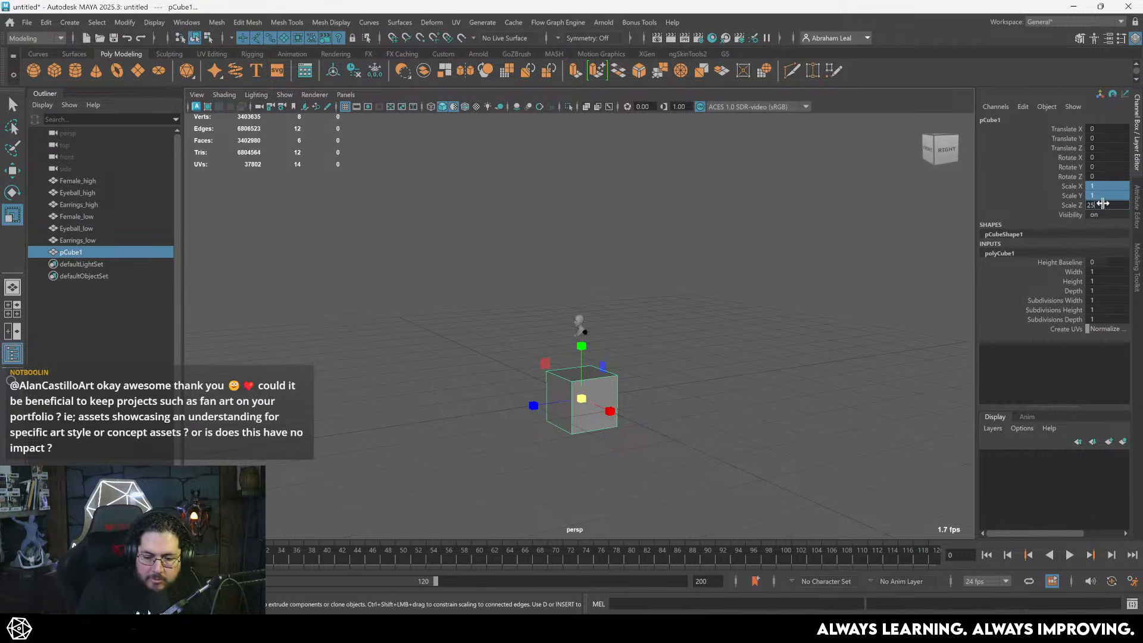
text(5)
key(Return)
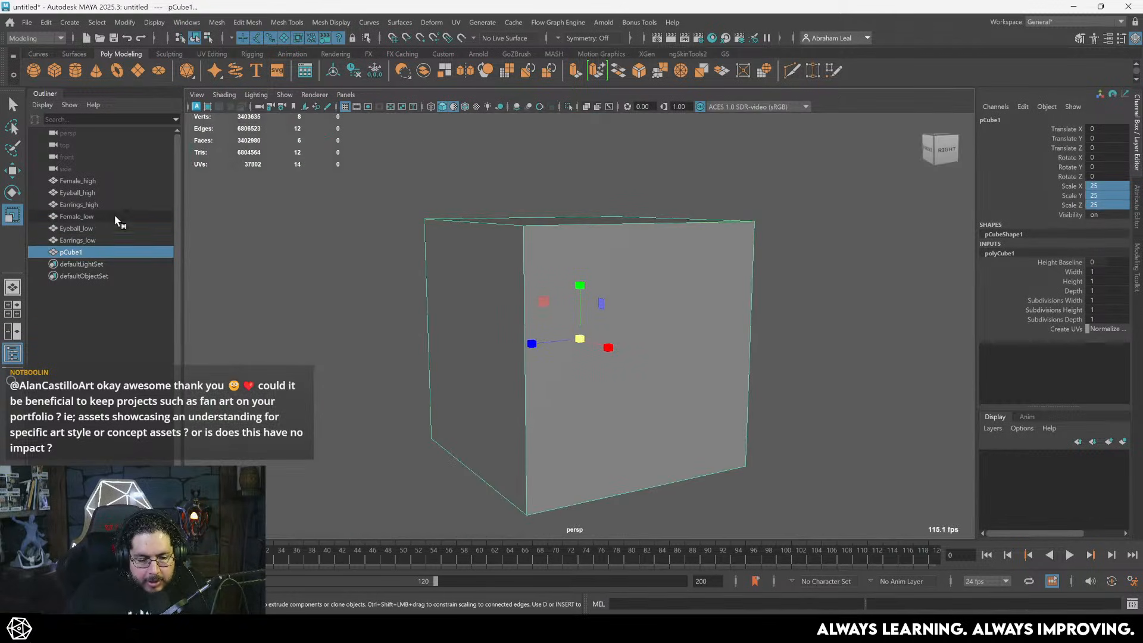
- Select all six high-poly and low-poly meshes and scale them uniformly to about 118.7, using the wireframe cube as size reference
click(110, 180)
ctrl+click(106, 239)
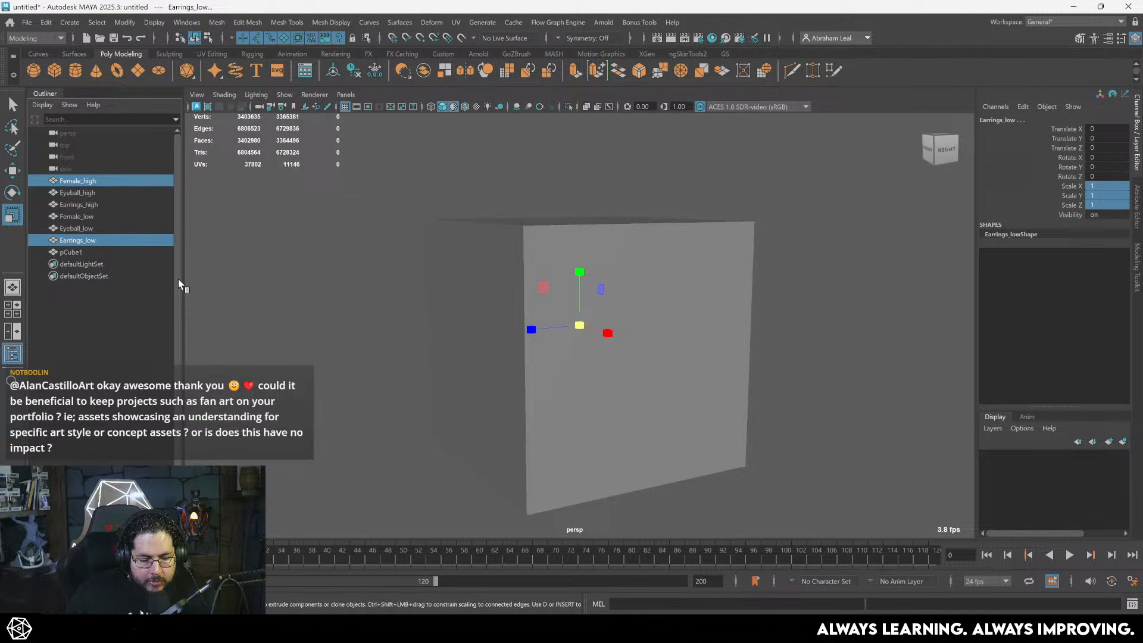
click(101, 238)
shift+click(89, 181)
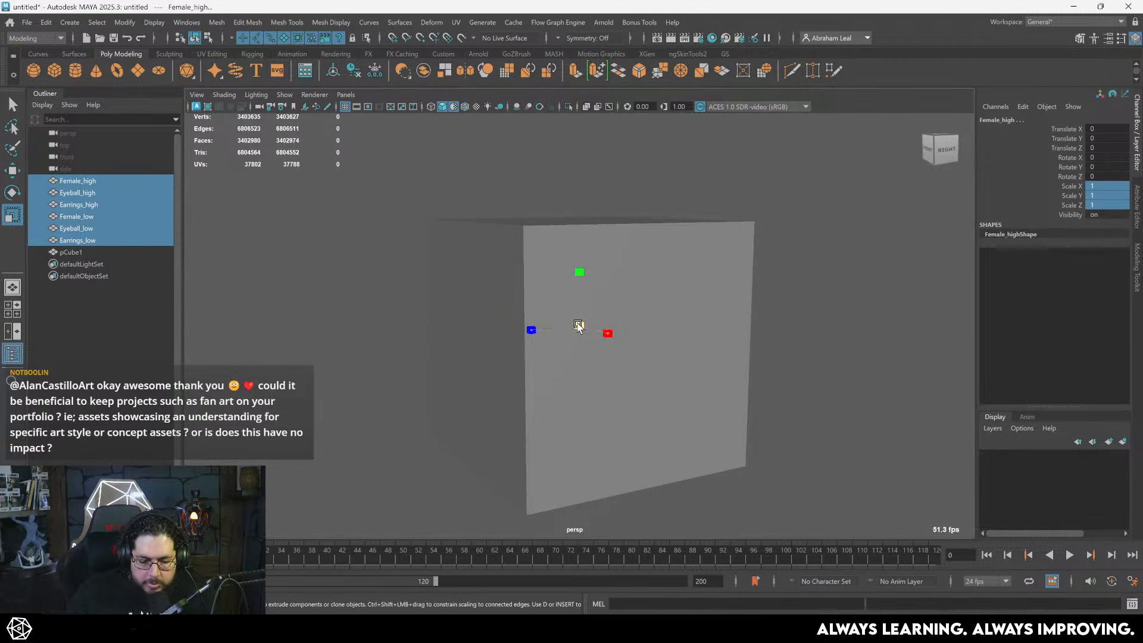
drag(578, 324, 756, 326)
key(4)
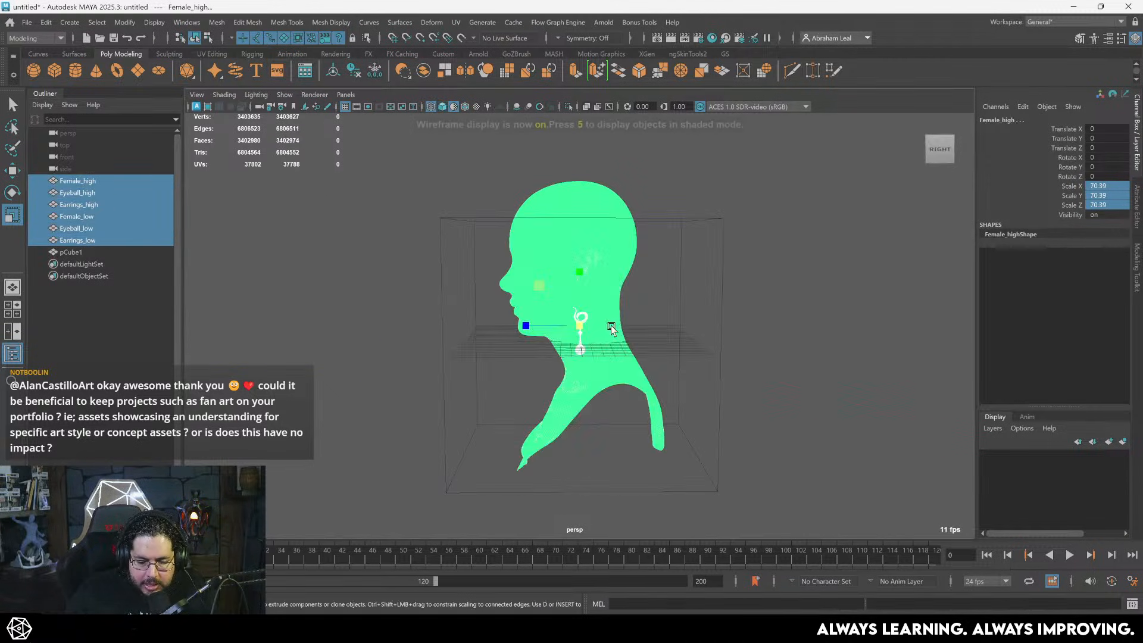
alt+drag(610, 325, 686, 286)
key(ctrl+z)
alt+drag(686, 285, 650, 283)
scroll(646, 280, down, 1)
- Move the six bust meshes up to about 30.29 on Translate Y and deselect them
key(w)
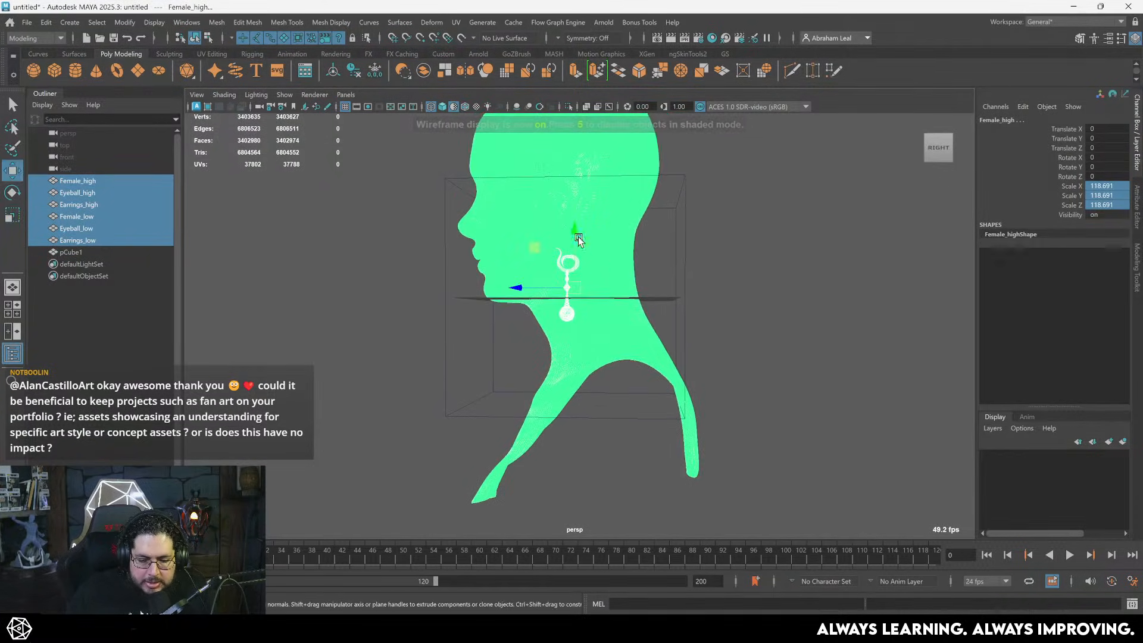
drag(579, 239, 616, 351)
scroll(637, 354, down, 2)
drag(576, 326, 576, 117)
alt+middle_drag(576, 117, 578, 249)
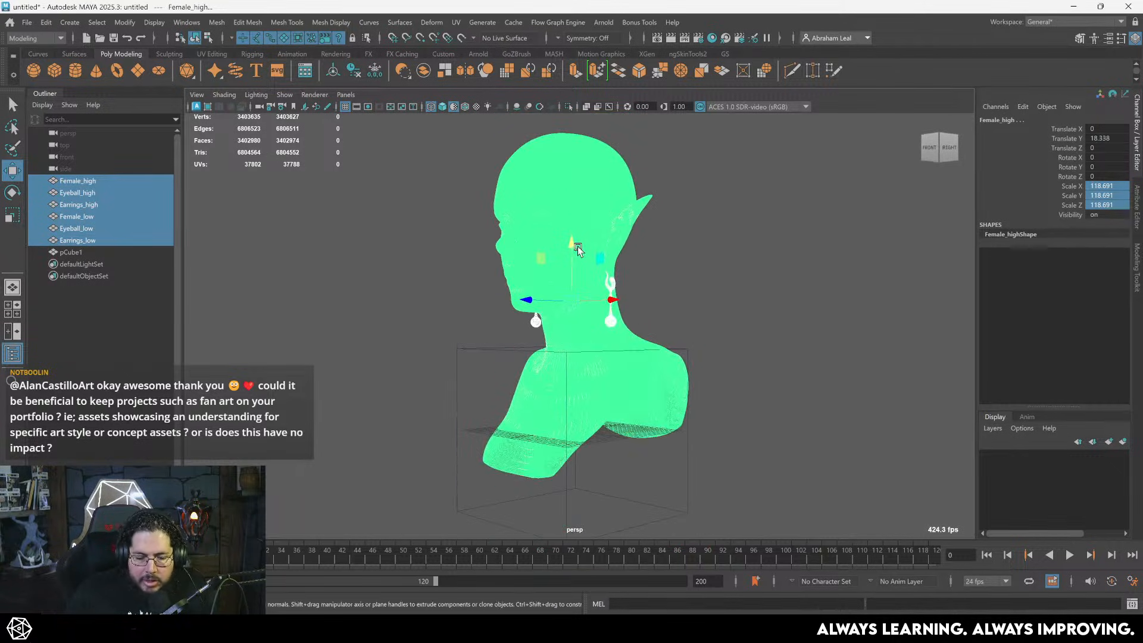
drag(578, 251, 577, 173)
click(690, 400)
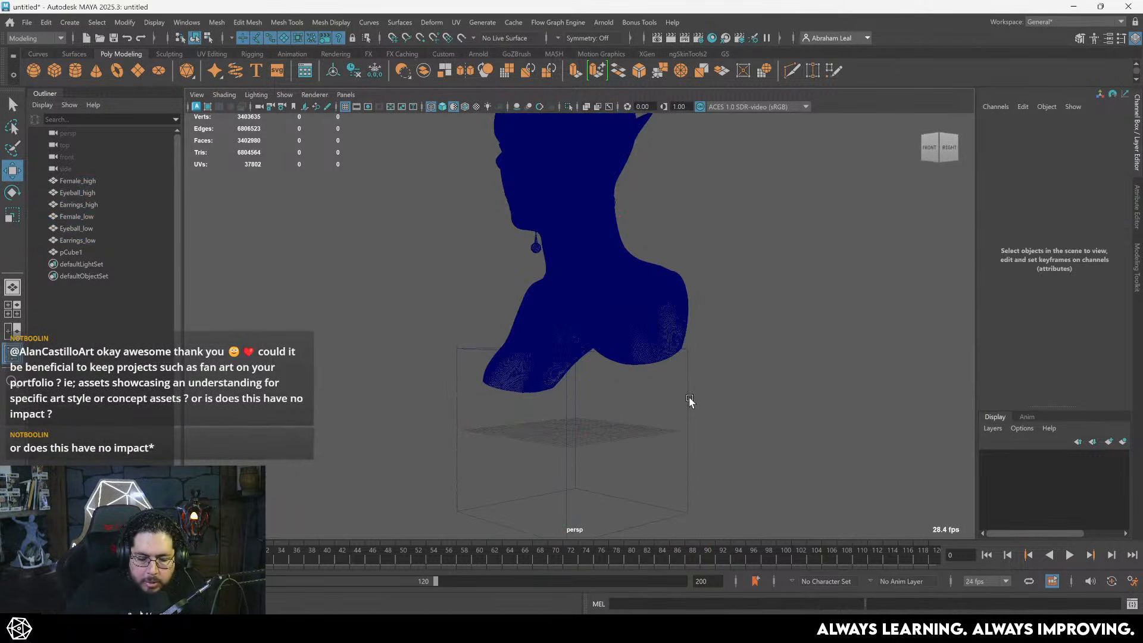
- Delete the reference cube and return the bust to shaded display
click(672, 401)
key(Delete)
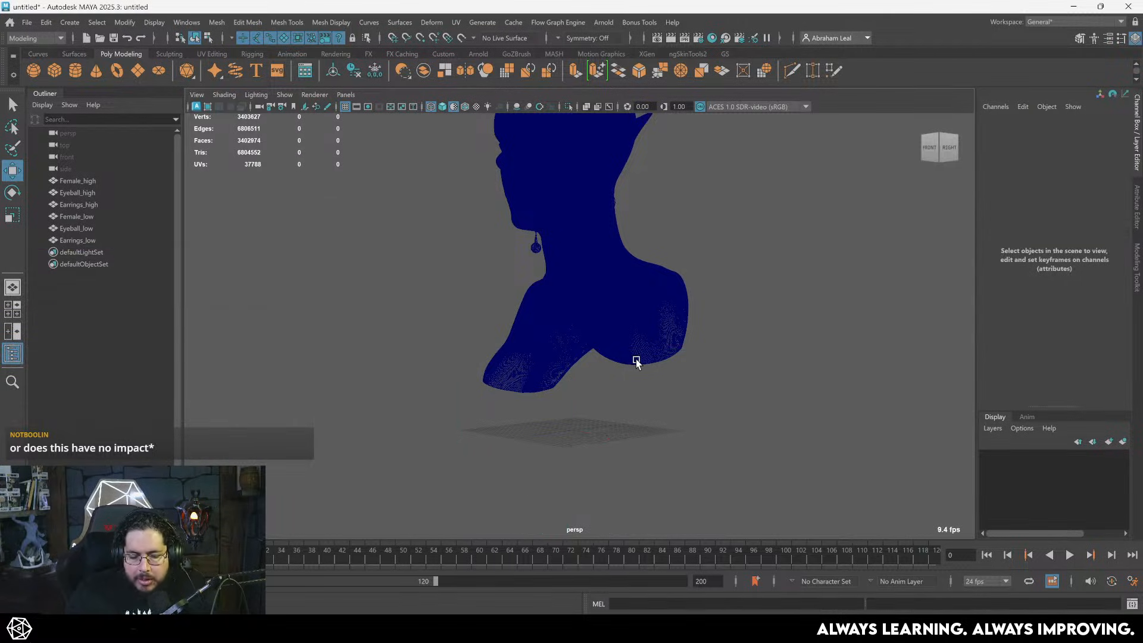
mouse_move(633, 365)
alt+mouse_down()
mouse_move(584, 388)
mouse_move(546, 310)
mouse_move(565, 290)
mouse_move(589, 316)
alt+mouse_up()
key(5)
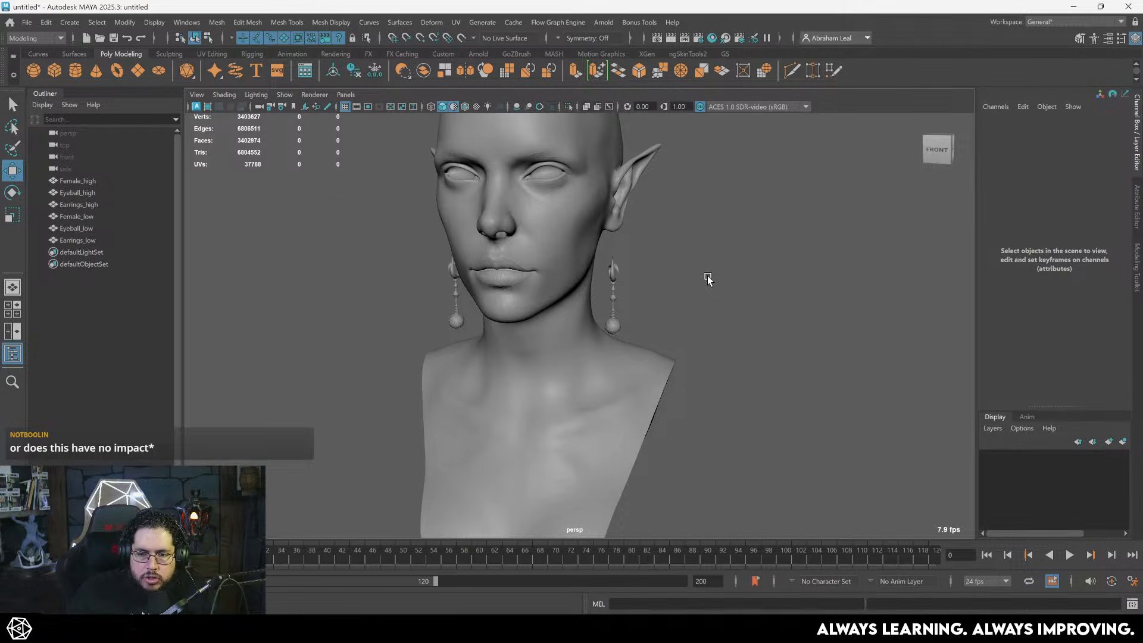
- Select Earrings_high and examine how the earring sits against the ear from the side and back
alt+drag(672, 299, 731, 292)
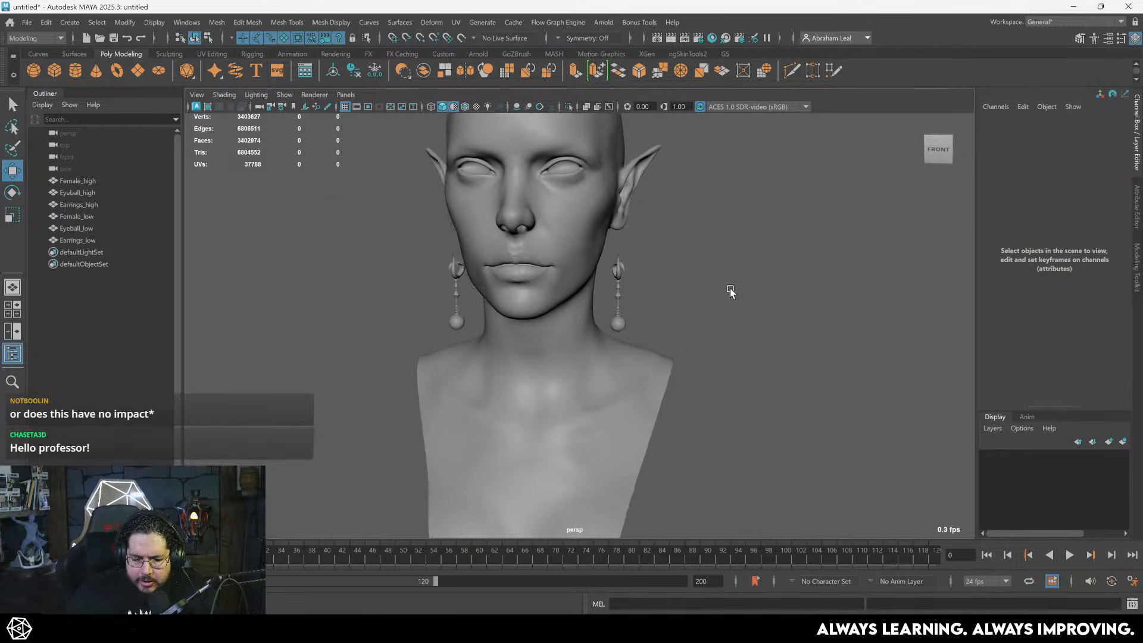
scroll(724, 292, up, 3)
alt+drag(652, 294, 717, 291)
scroll(717, 292, up, 1)
alt+drag(481, 274, 462, 274)
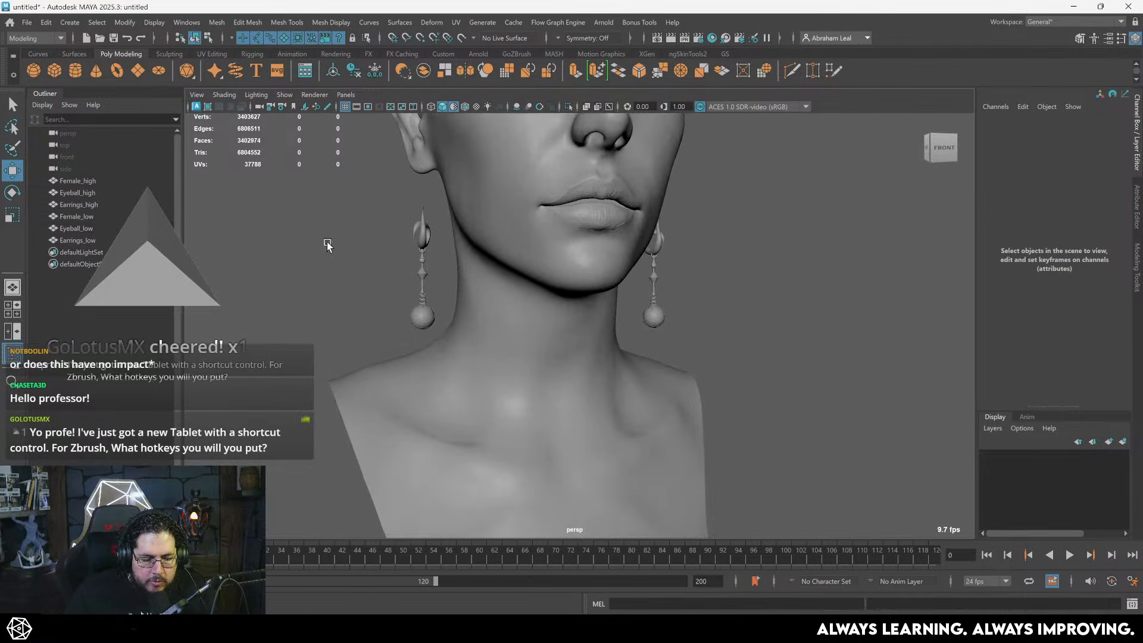
click(78, 204)
alt+drag(440, 242, 337, 239)
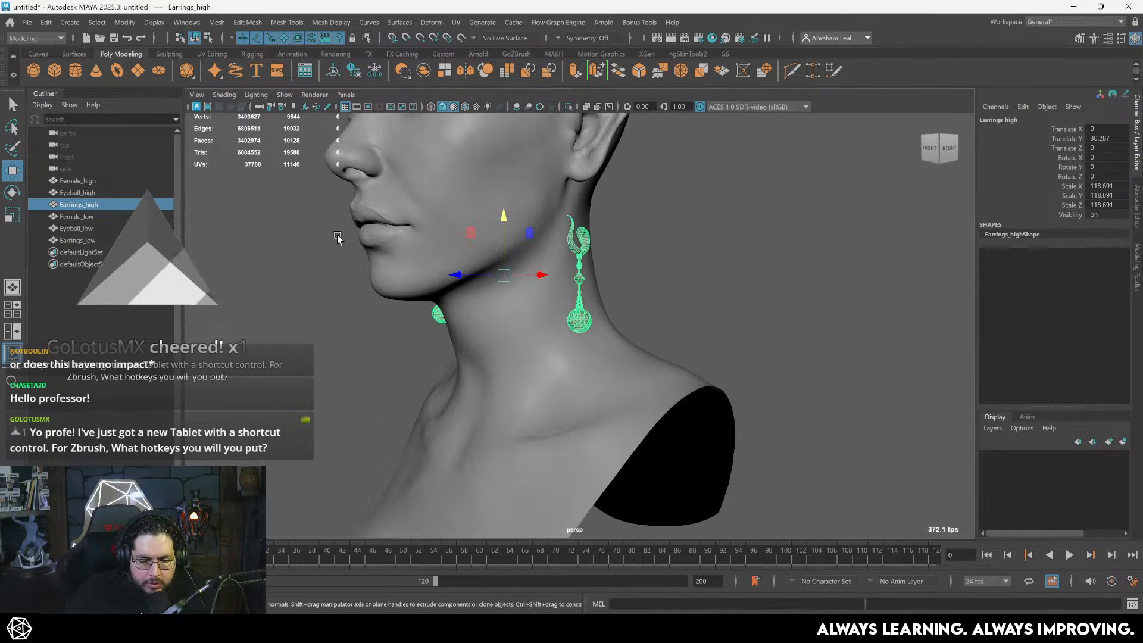
alt+middle_drag(338, 238, 371, 305)
alt+right_drag(411, 325, 622, 335)
alt+drag(622, 335, 485, 329)
alt+right_drag(485, 330, 523, 345)
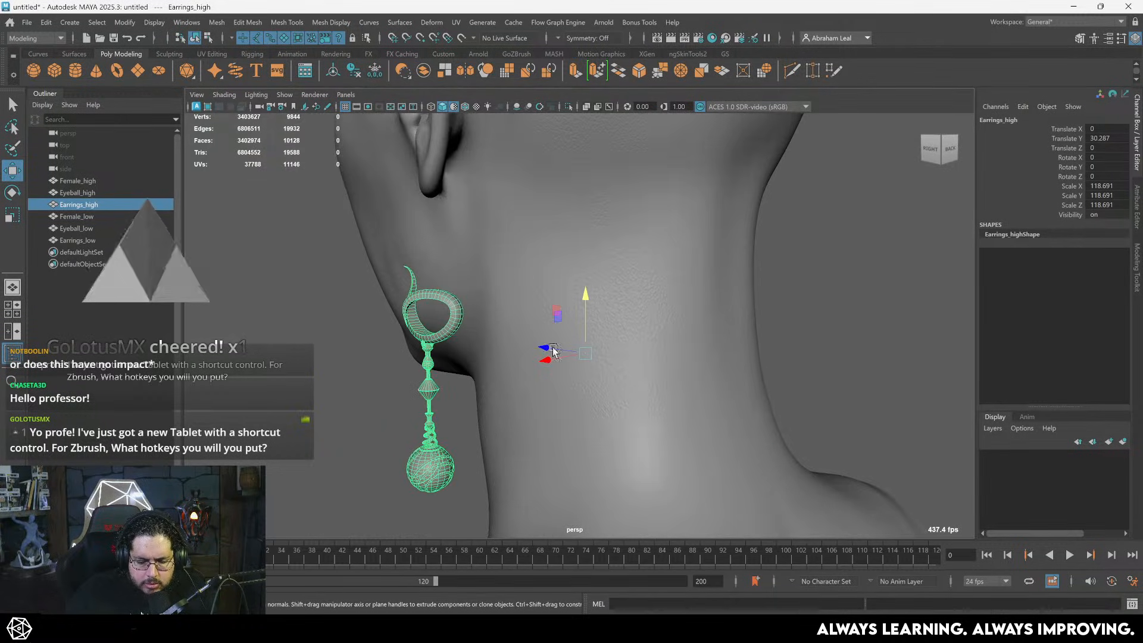
- Add Earrings_low to the selection, raise both earring meshes to about 34.46 on Translate Y so they hook into the earlobes, and deselect them
ctrl+click(76, 228)
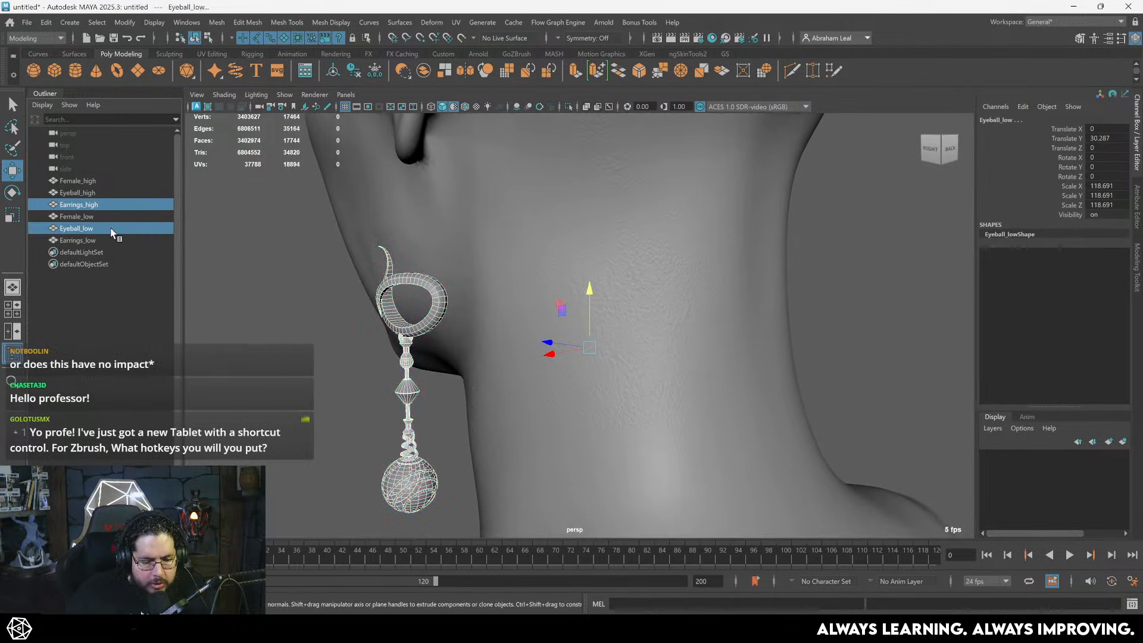
ctrl+click(97, 228)
ctrl+click(103, 240)
alt+right_drag(410, 289, 395, 267)
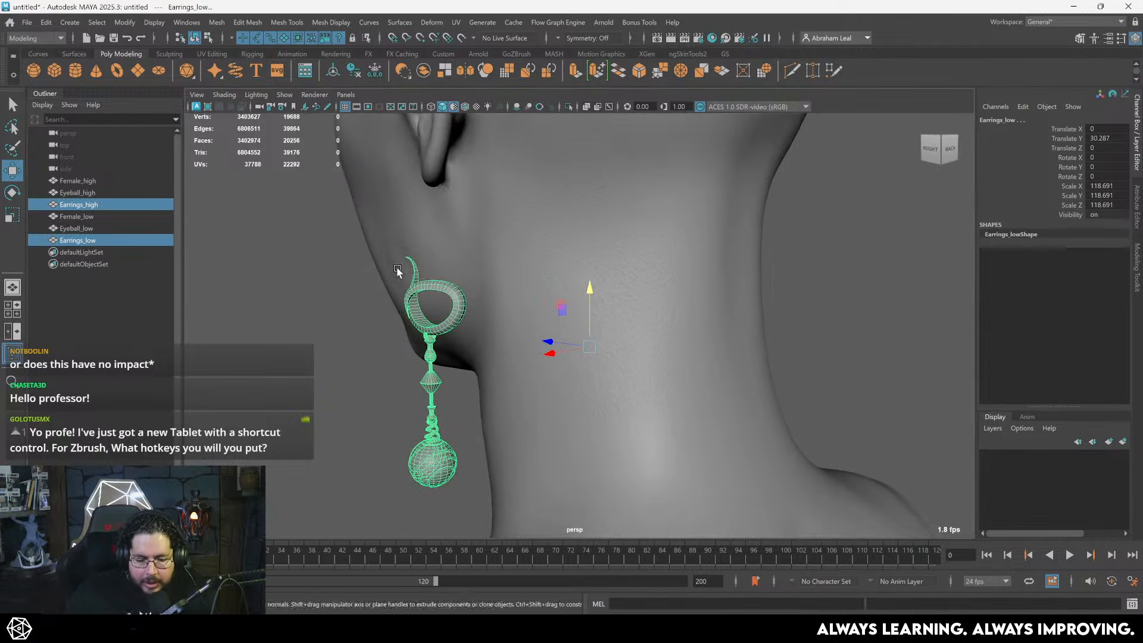
alt+drag(397, 271, 510, 253)
alt+middle_drag(510, 253, 559, 311)
alt+right_drag(519, 280, 550, 296)
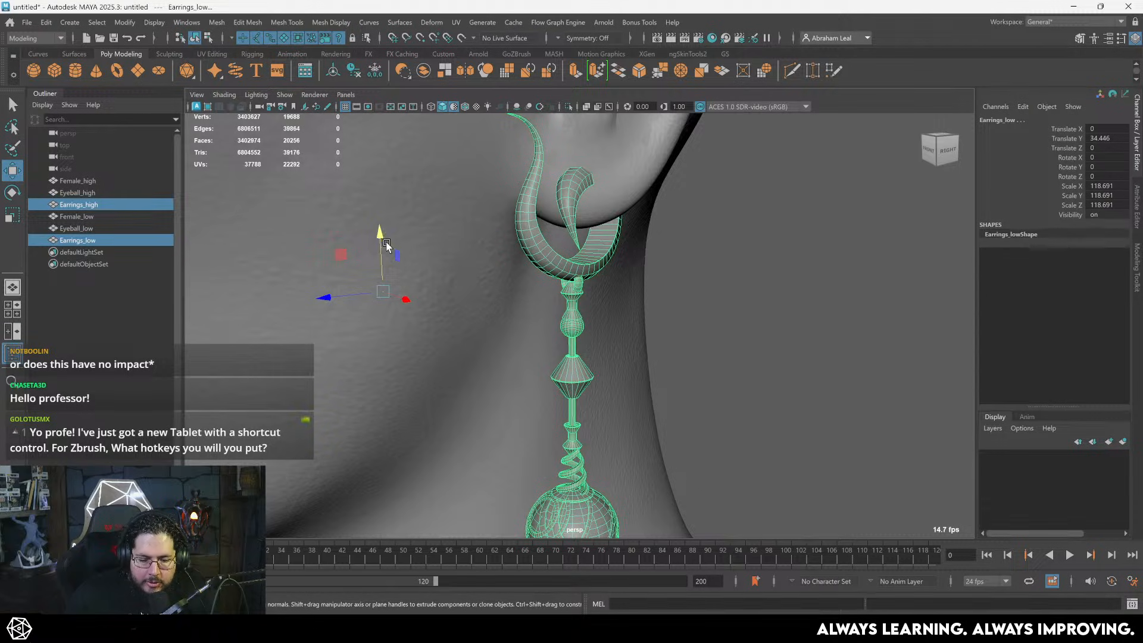
mouse_move(381, 239)
mouse_down()
mouse_move(379, 214)
mouse_move(380, 237)
mouse_up()
alt+right_drag(735, 289, 661, 316)
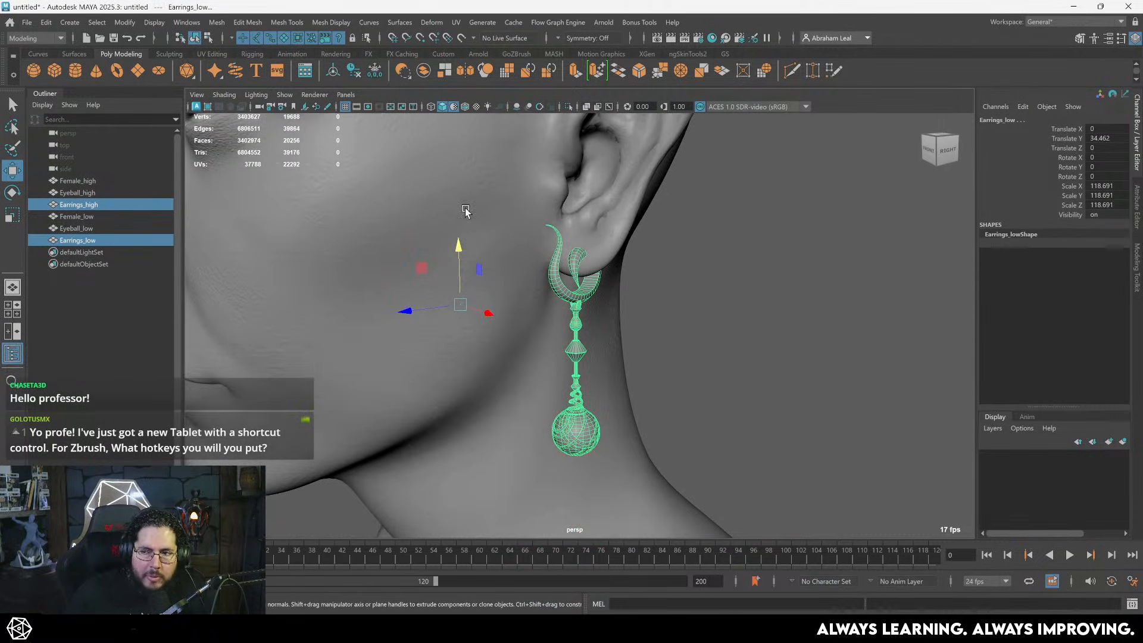
click(742, 298)
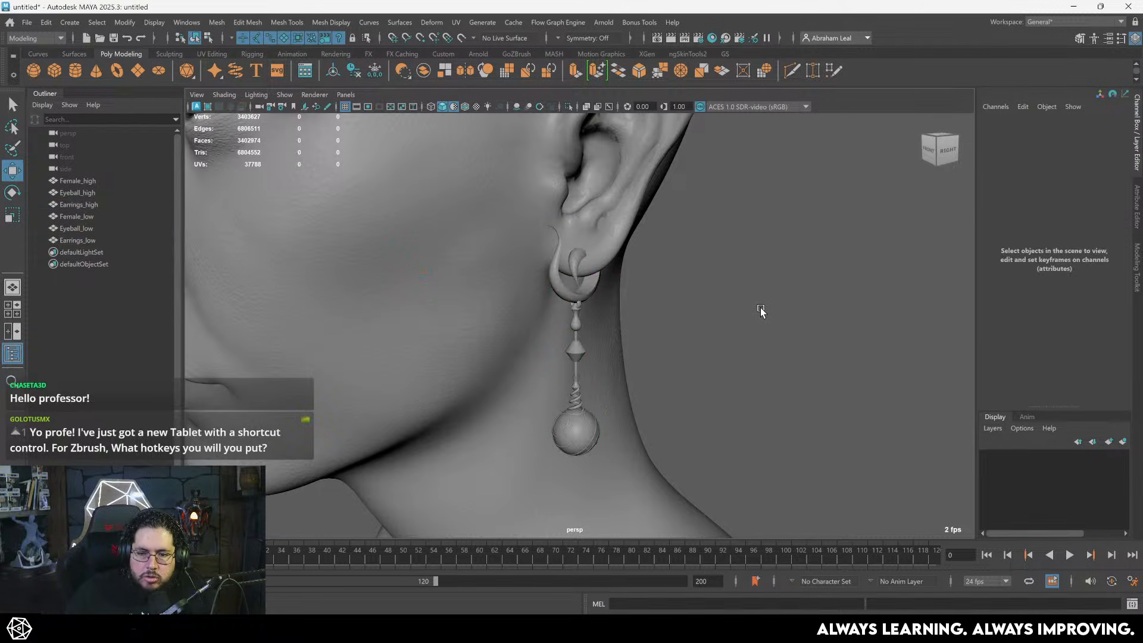
alt+right_drag(760, 312, 694, 276)
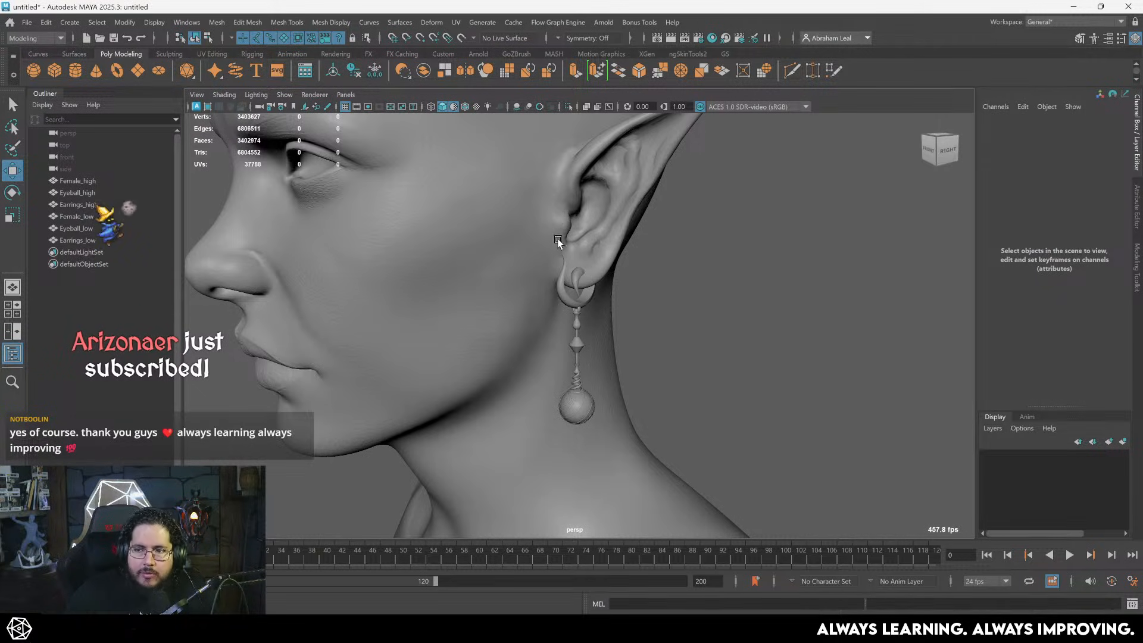
scroll(553, 223, down, 3)
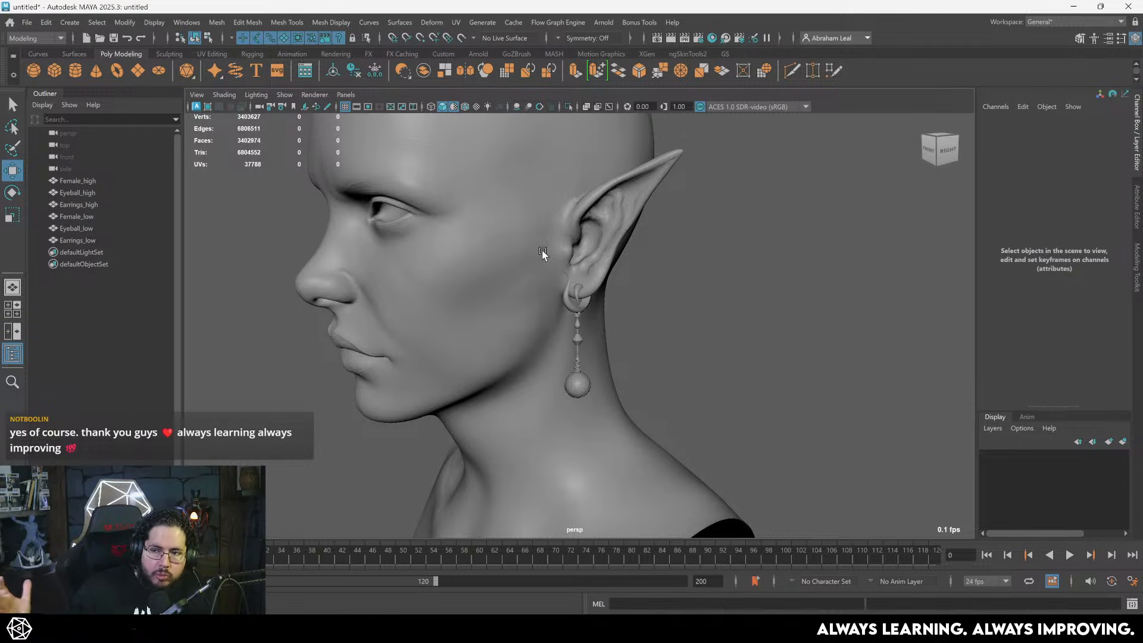
alt+drag(543, 253, 538, 295)
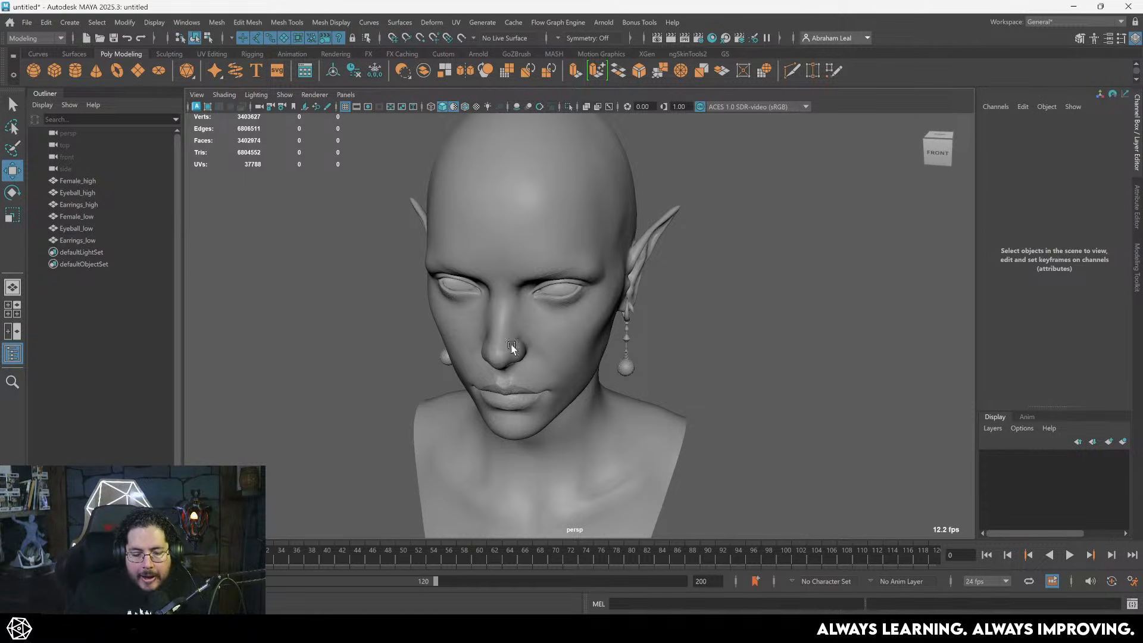
alt+drag(512, 346, 543, 369)
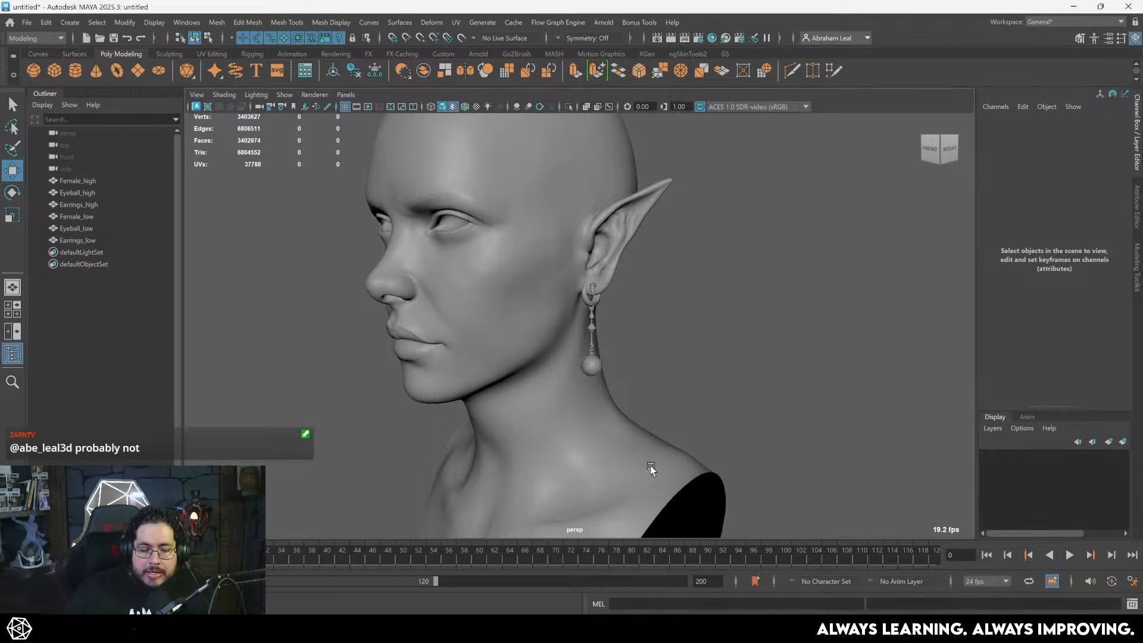
alt+drag(650, 465, 524, 318)
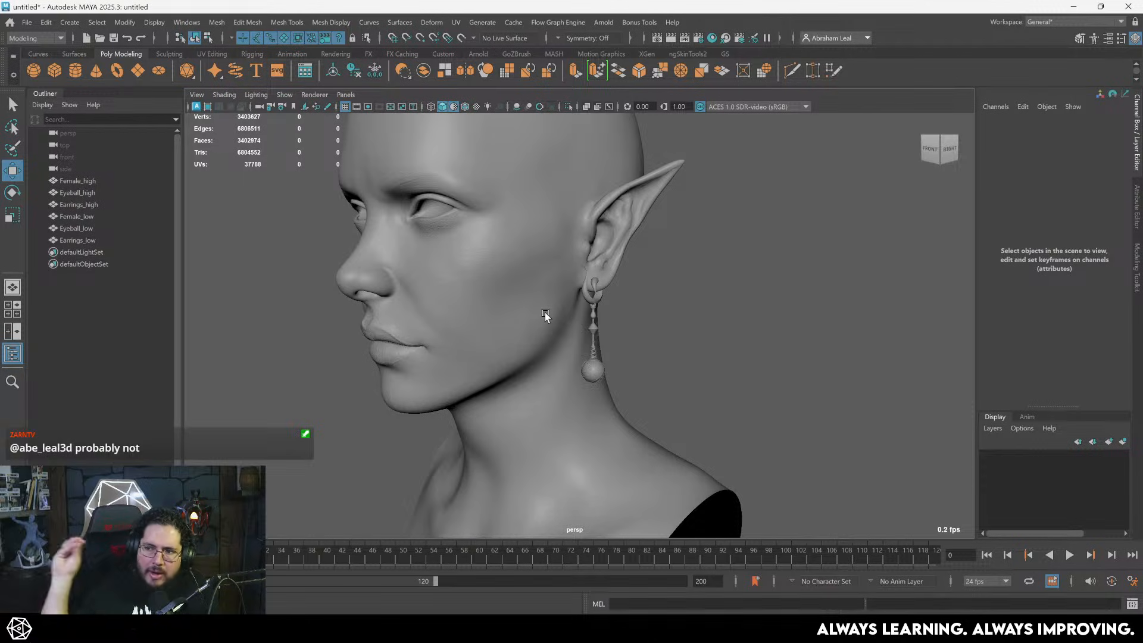
alt+drag(524, 250, 611, 273)
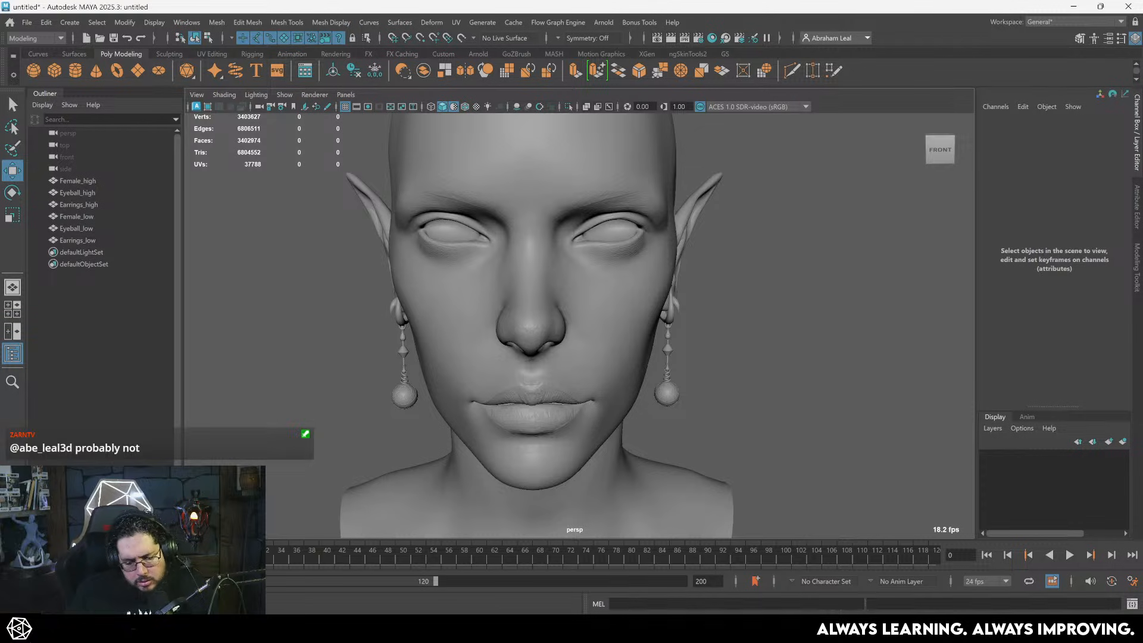
- Switch to the browser, search for the artist's name with "substance painter generator" and open the ArtStation page for FT Diffuse
click(667, 571)
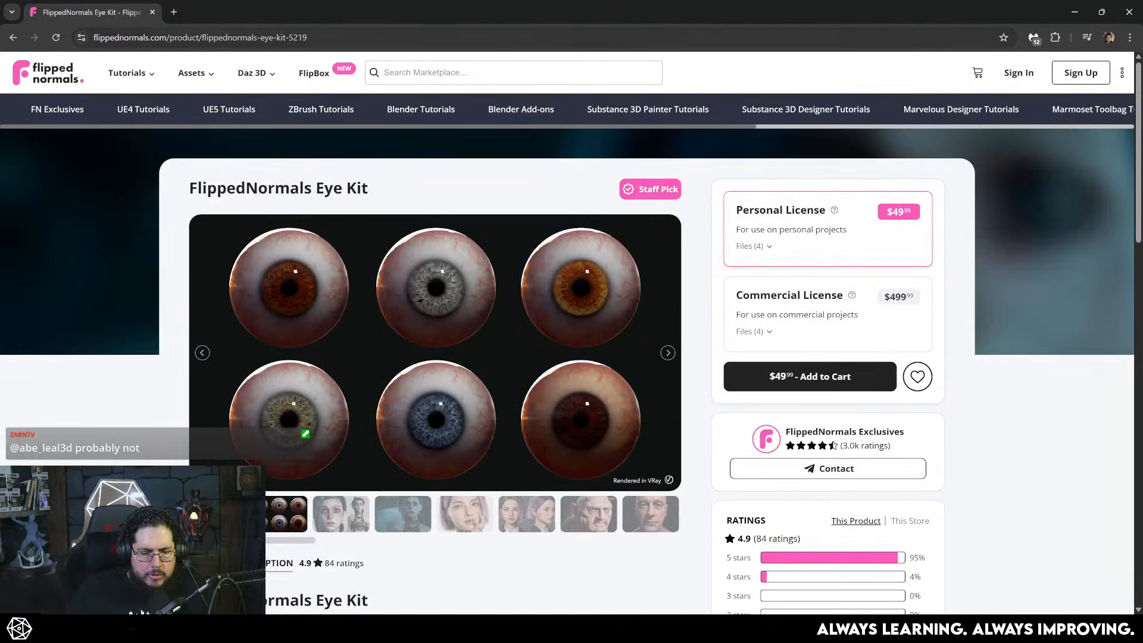
key(ctrl+l)
text(fred)
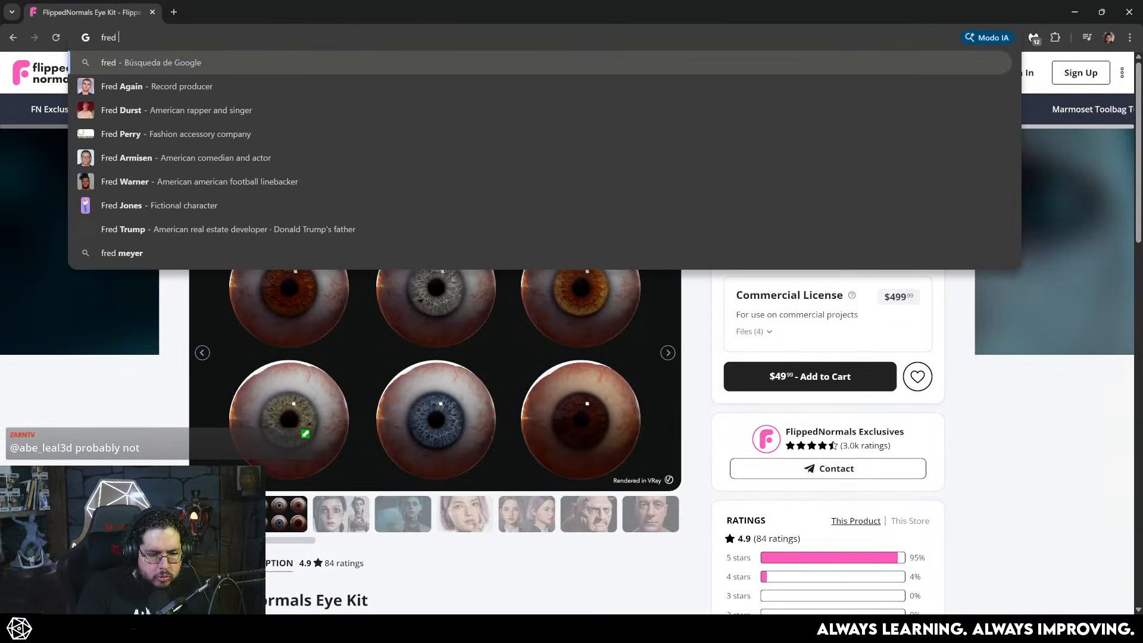
text(taylor )
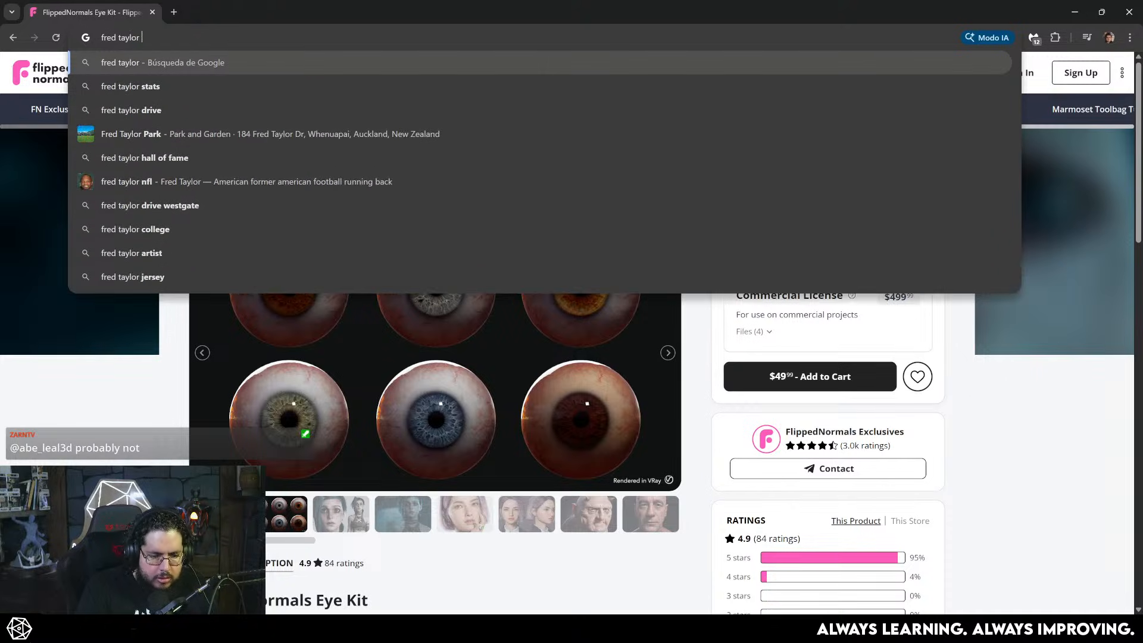
text(substance painte)
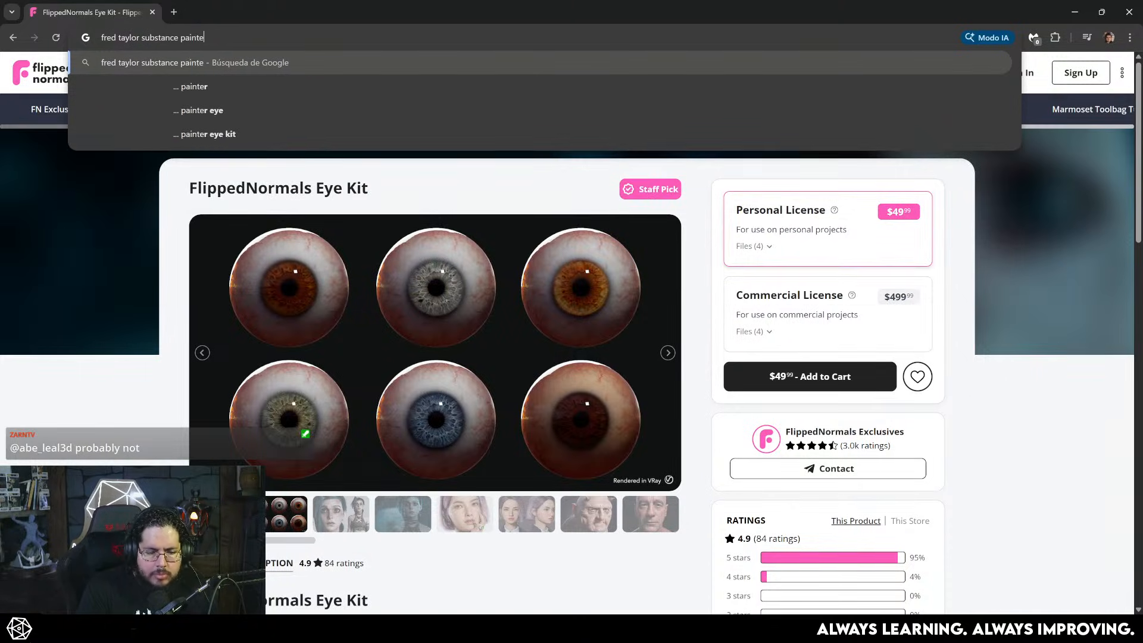
text(r generator)
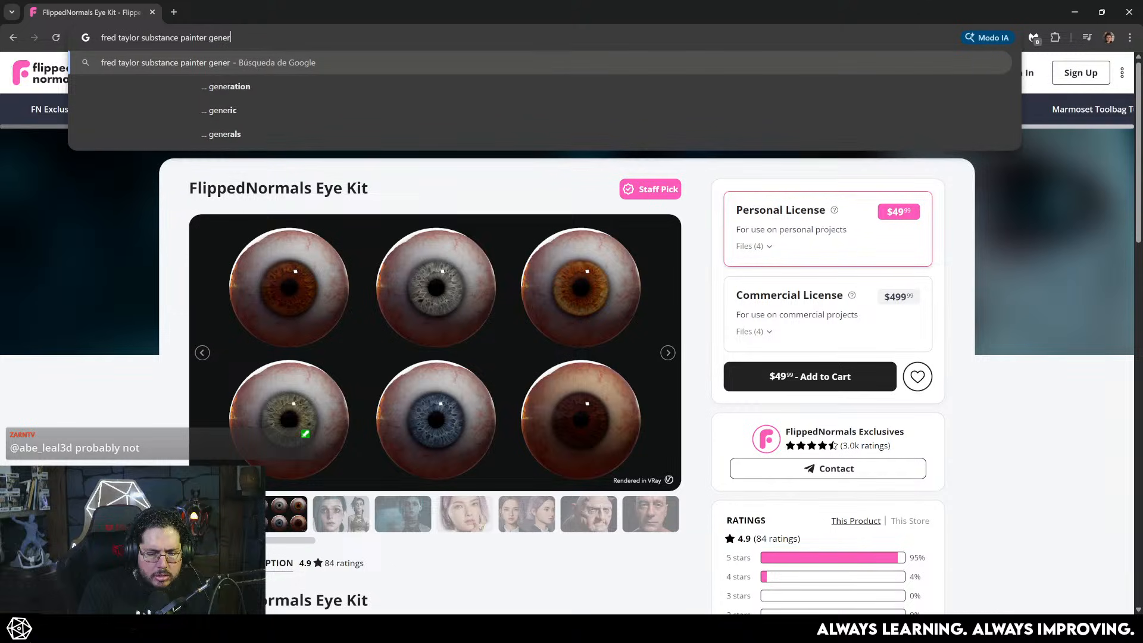
key(Return)
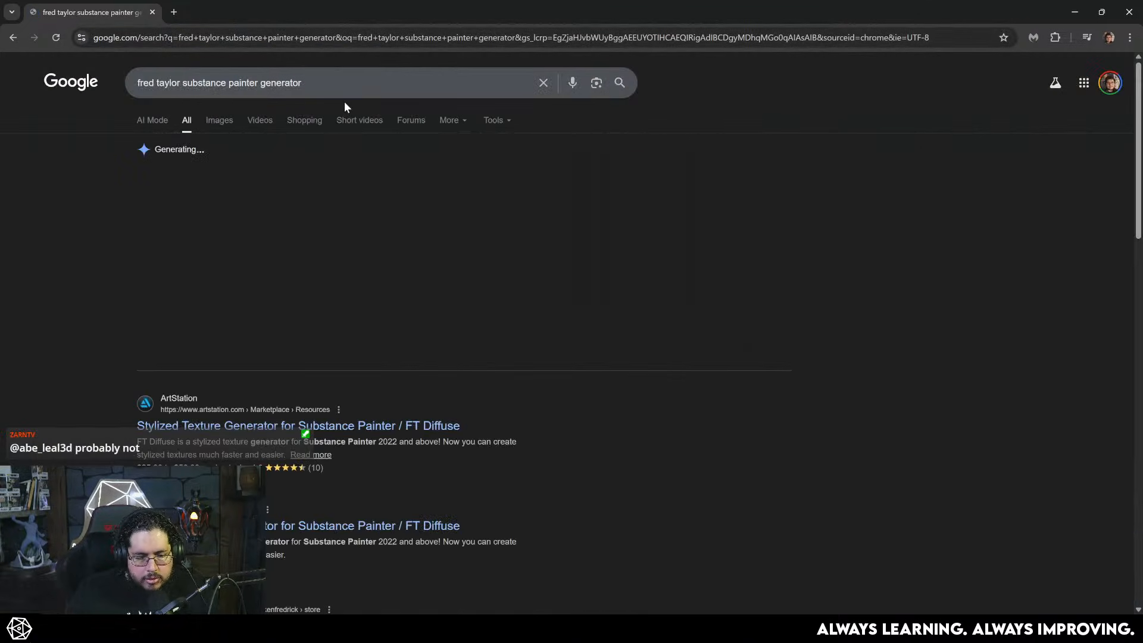
click(260, 424)
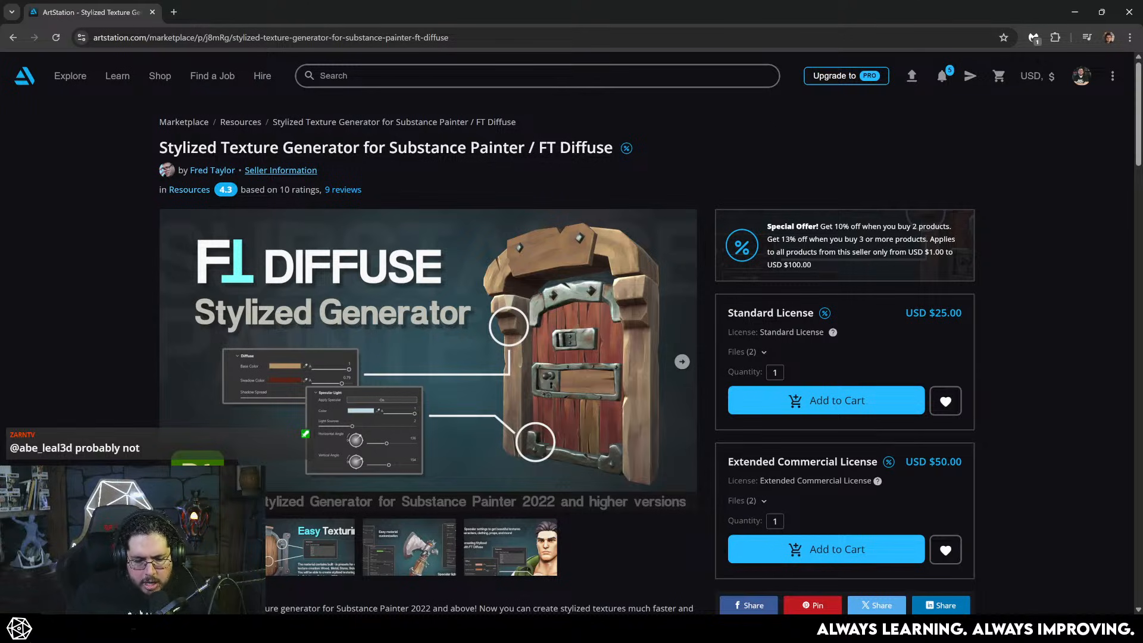
- Look through the preview images on the FT Diffuse listing and switch back to Maya
scroll(428, 358, down, 1)
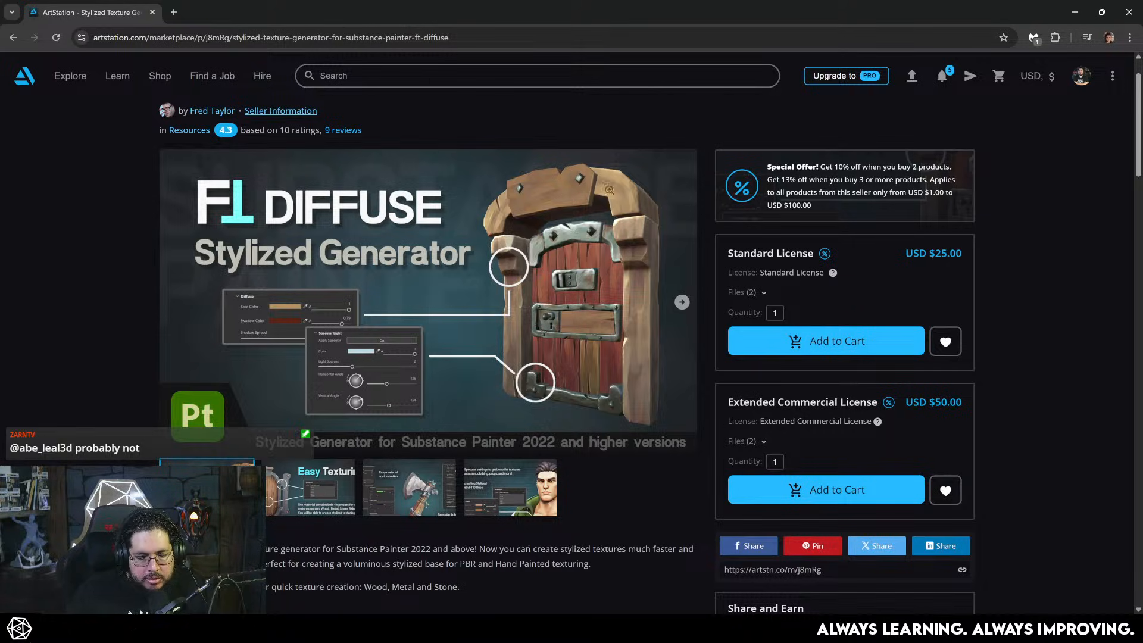
click(681, 302)
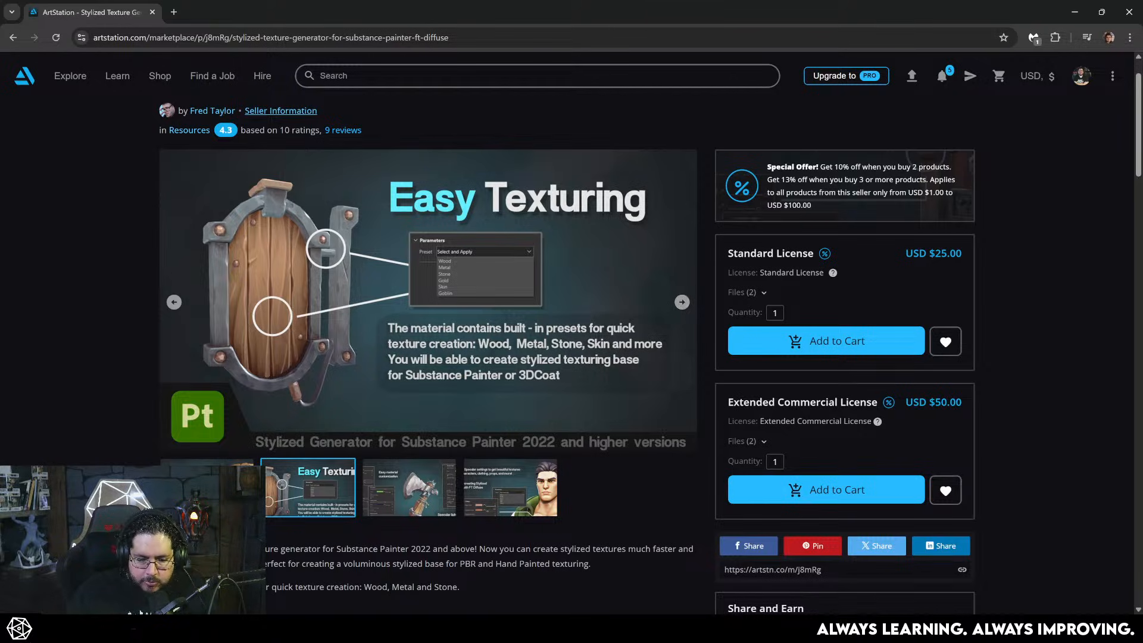
click(682, 302)
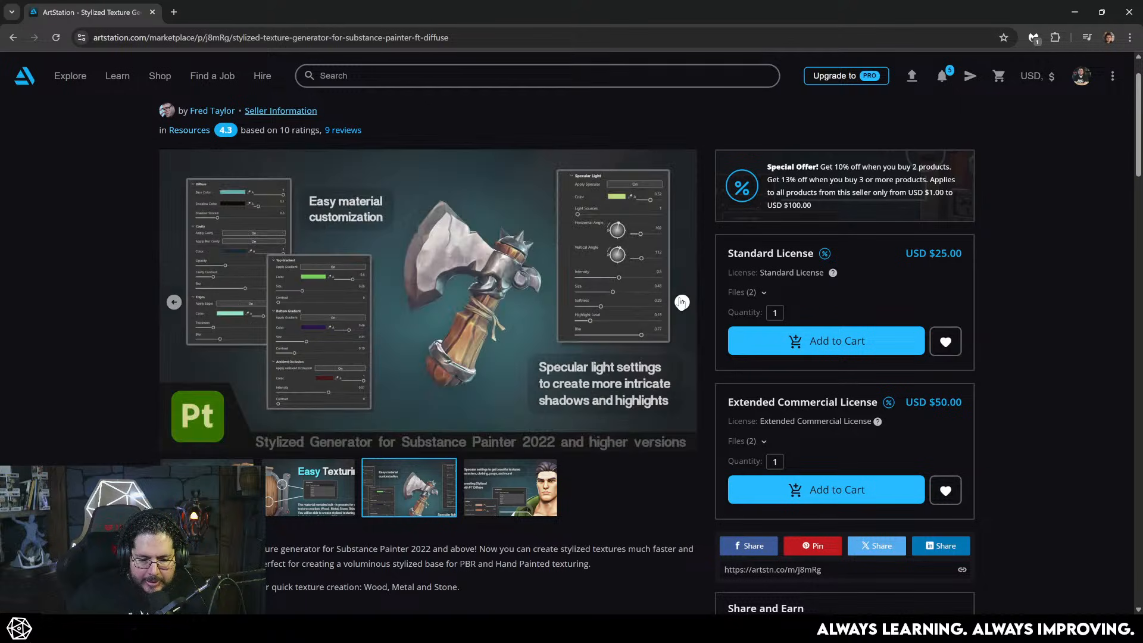
click(173, 302)
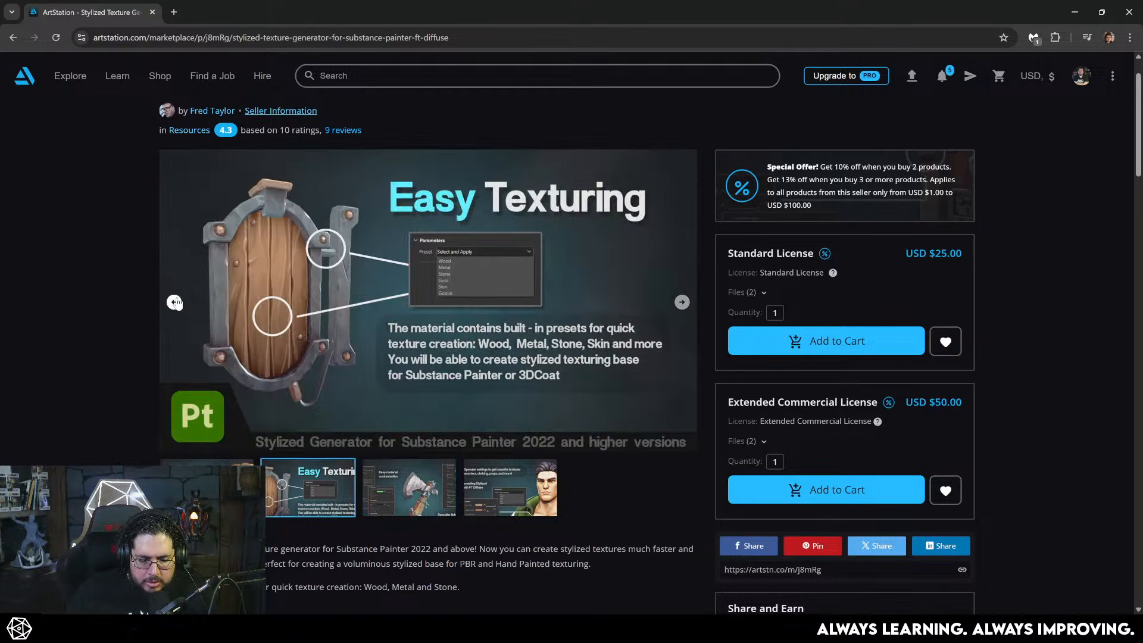
click(173, 302)
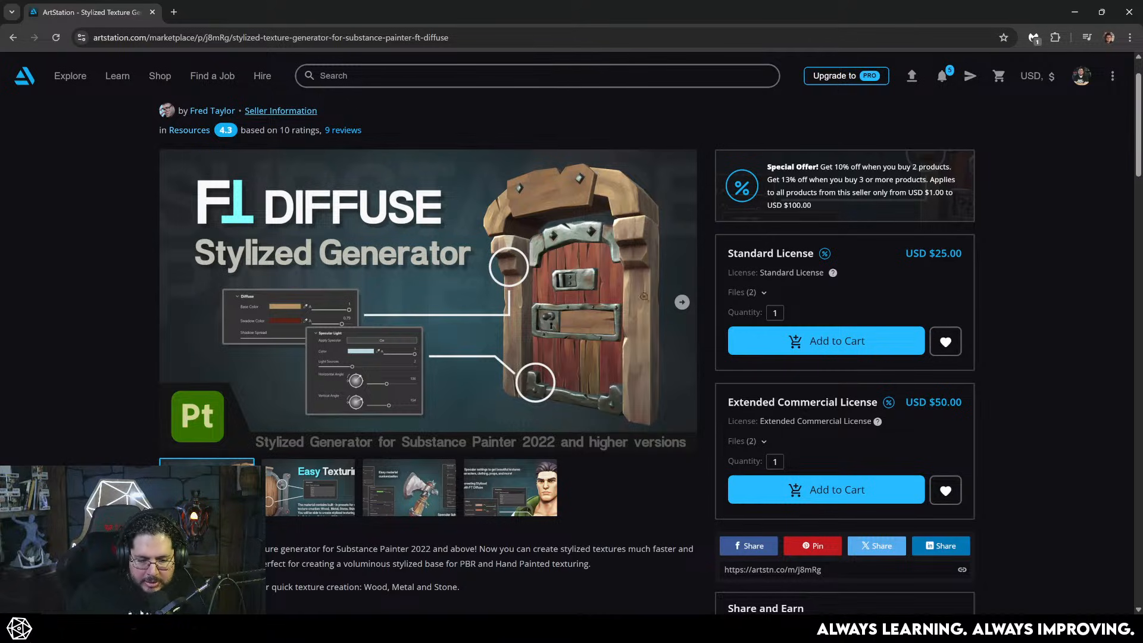
click(681, 302)
click(682, 303)
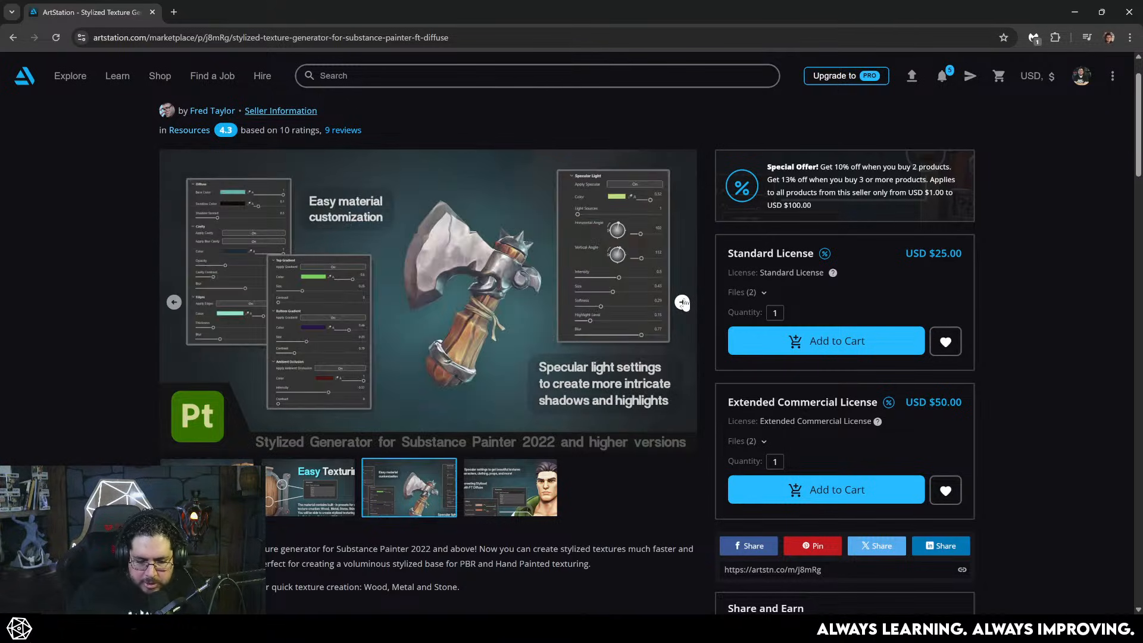
click(683, 303)
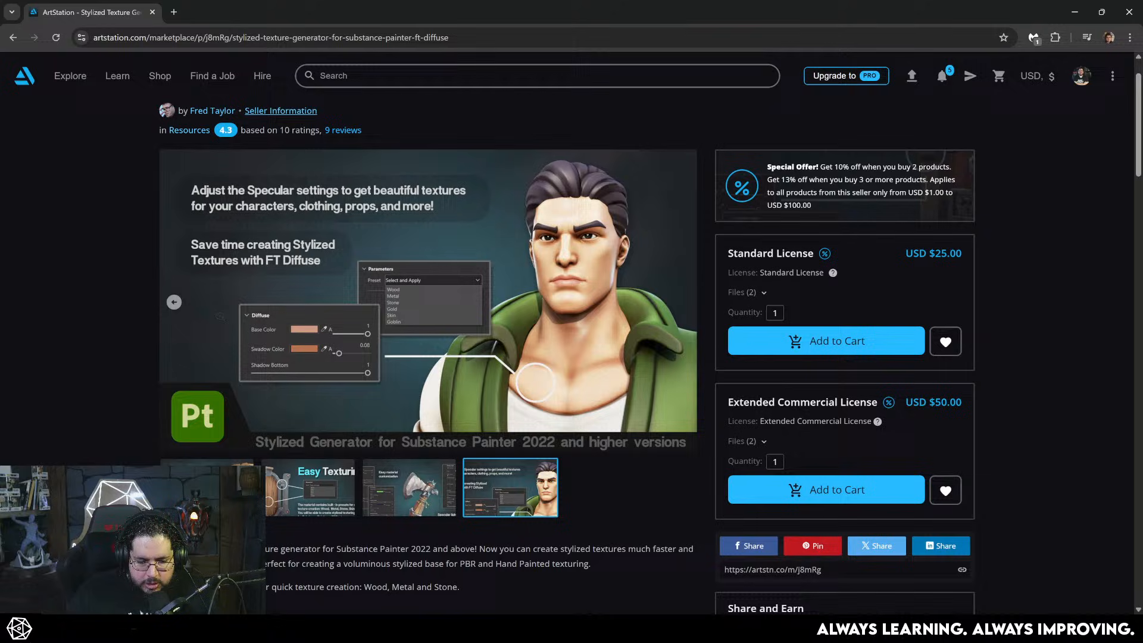
click(174, 302)
click(174, 302)
click(174, 302)
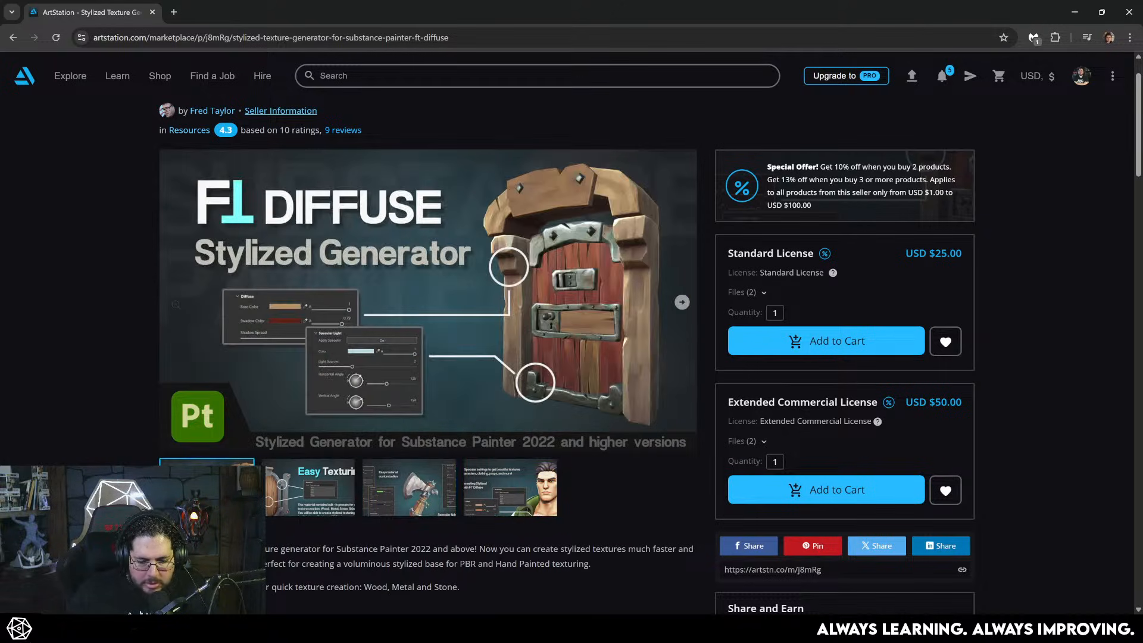
scroll(147, 300, down, 2)
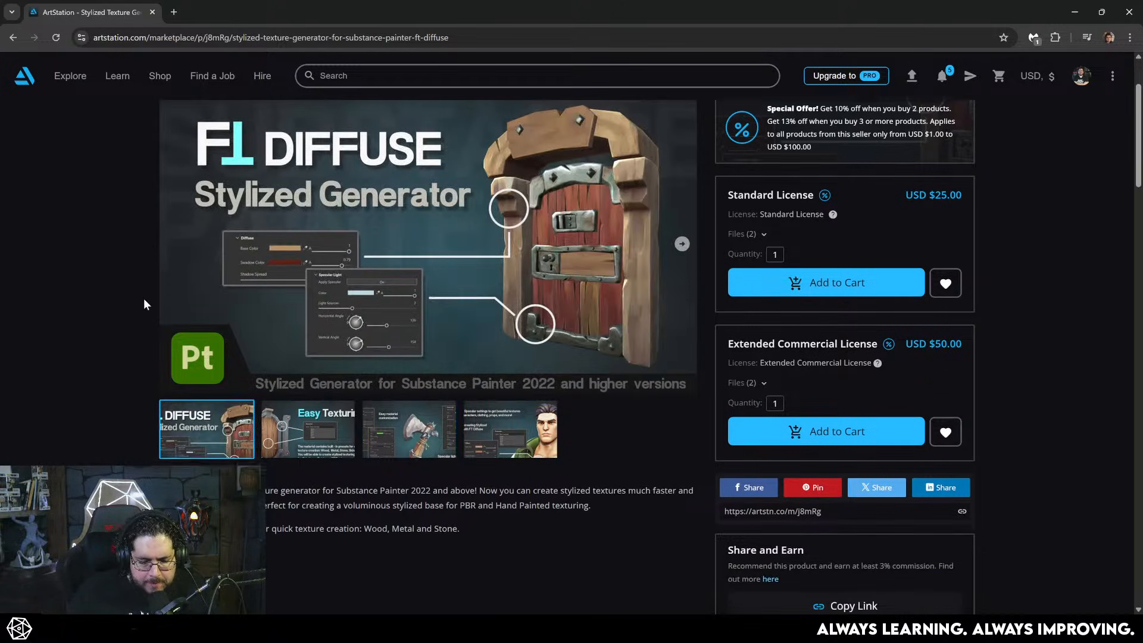
click(1075, 12)
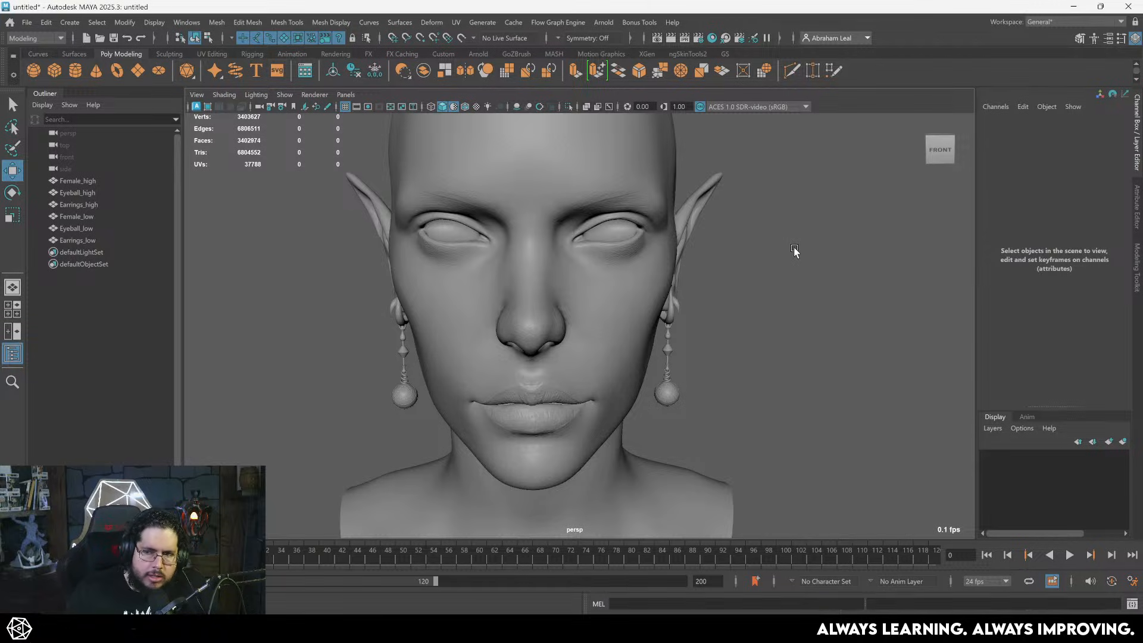
alt+drag(813, 286, 728, 255)
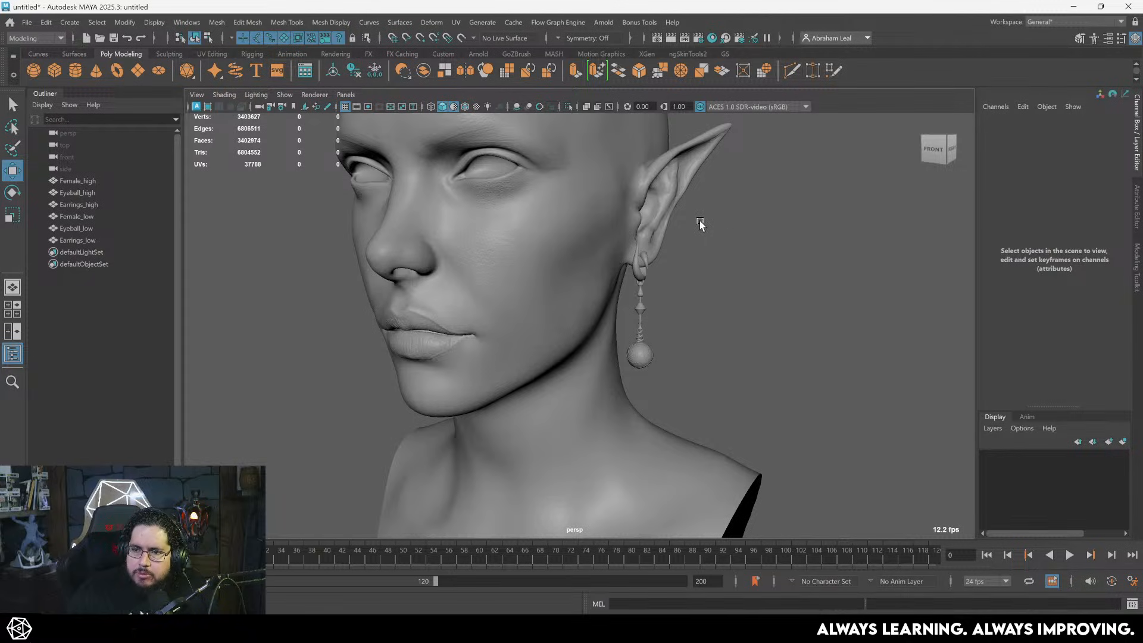
alt+drag(700, 224, 662, 206)
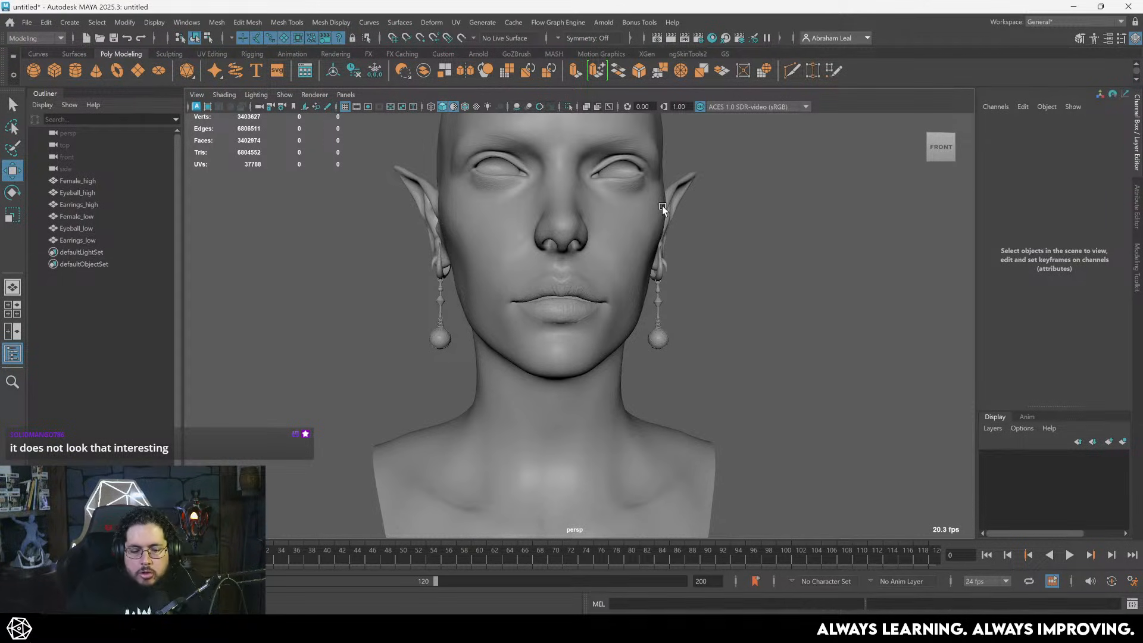
alt+drag(723, 237, 696, 259)
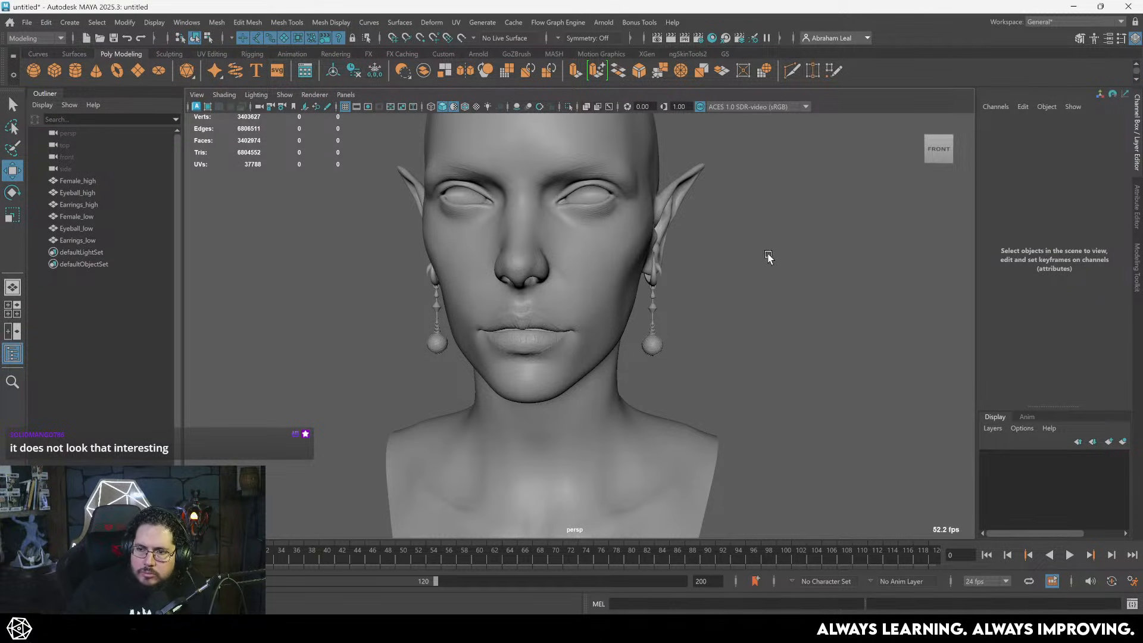
alt+drag(768, 256, 742, 256)
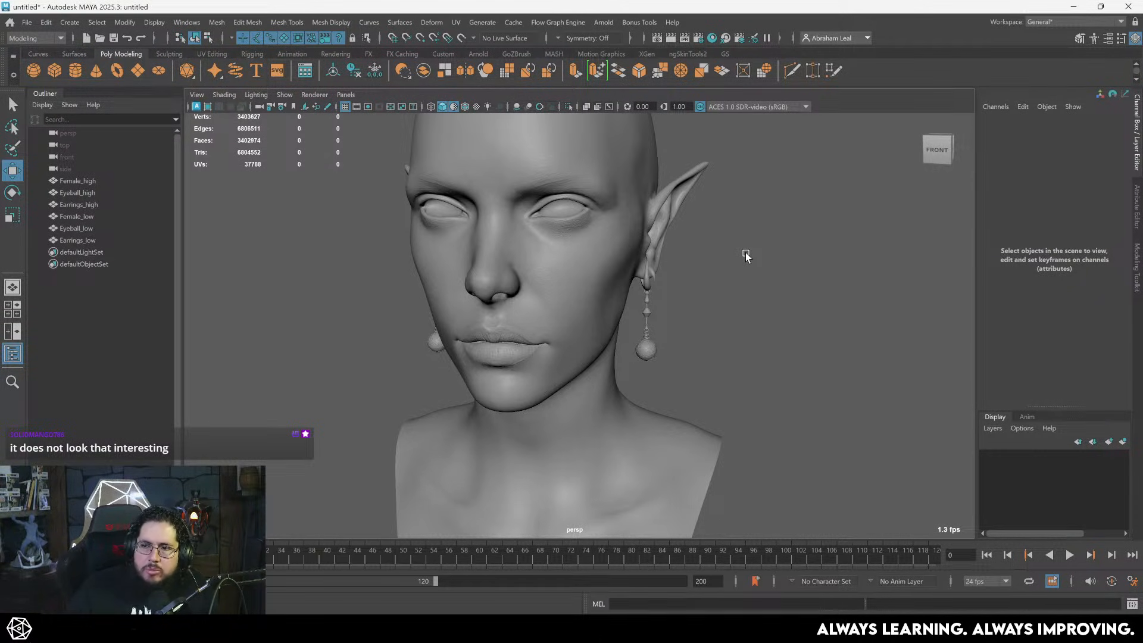
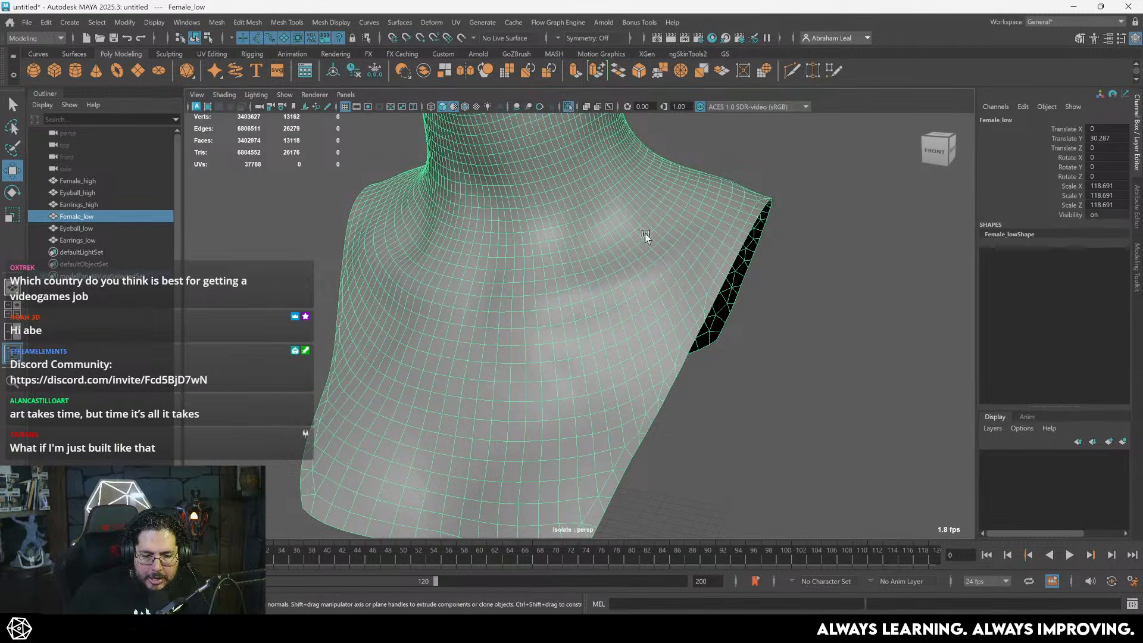
- Select all six high and low meshes from Female_high to Earrings_low, freeze their transformations and clear the selection
scroll(621, 303, down, 10)
alt+drag(737, 263, 536, 268)
click(78, 180)
shift+click(134, 238)
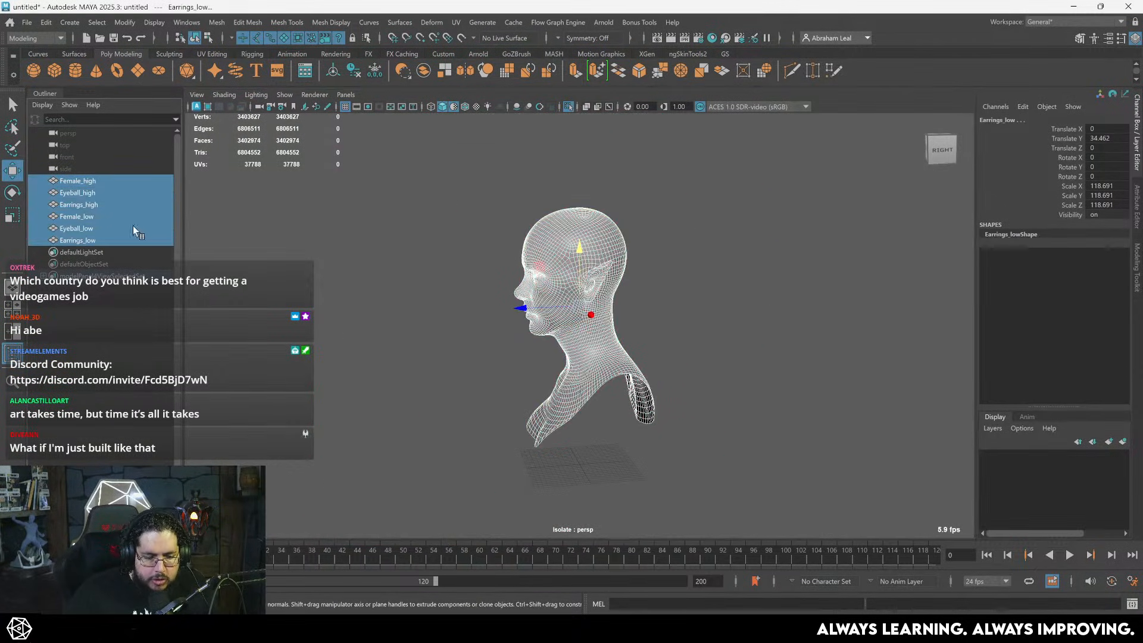
click(481, 299)
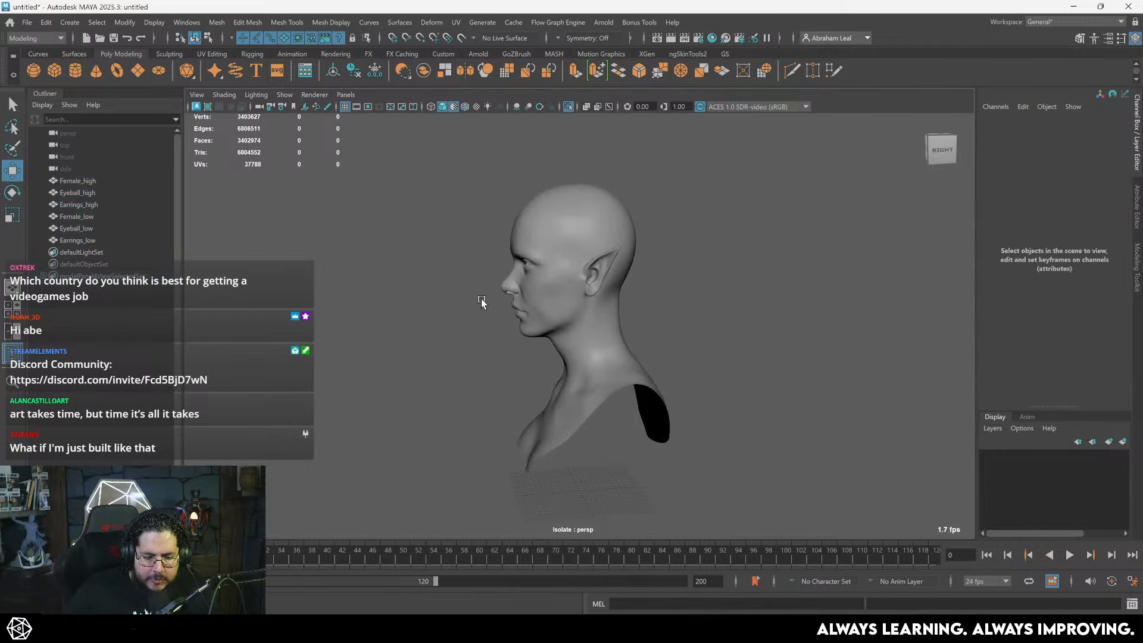
- Select Female_low and apply a camera-based UV projection from a three-quarter front view, then return to object mode
click(564, 291)
scroll(594, 298, up, 5)
alt+drag(594, 297, 586, 289)
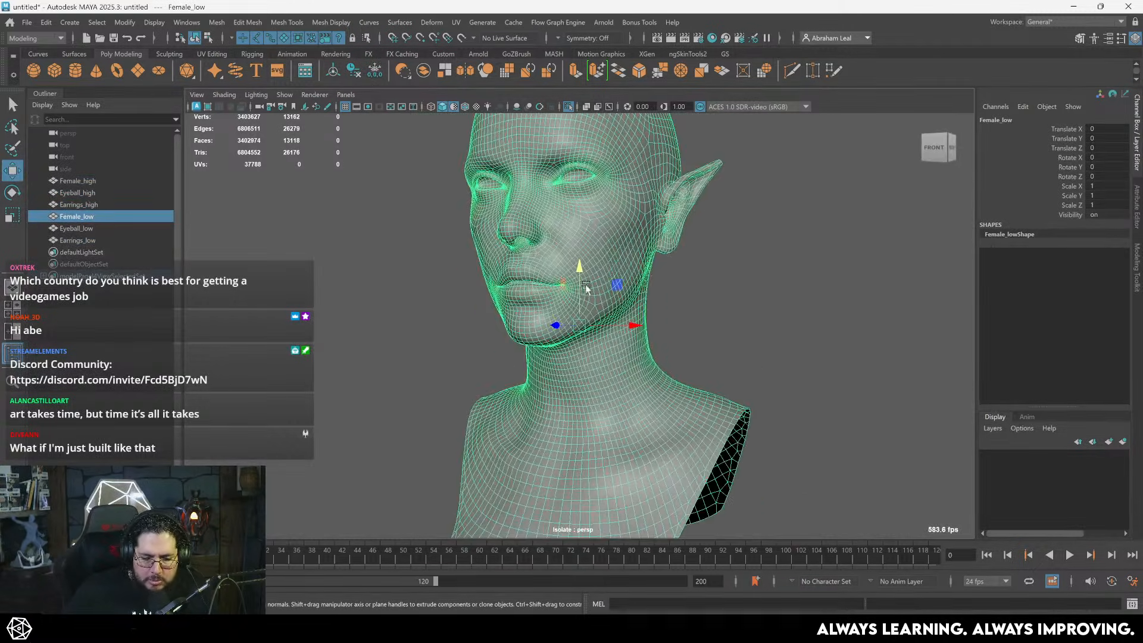
click(457, 23)
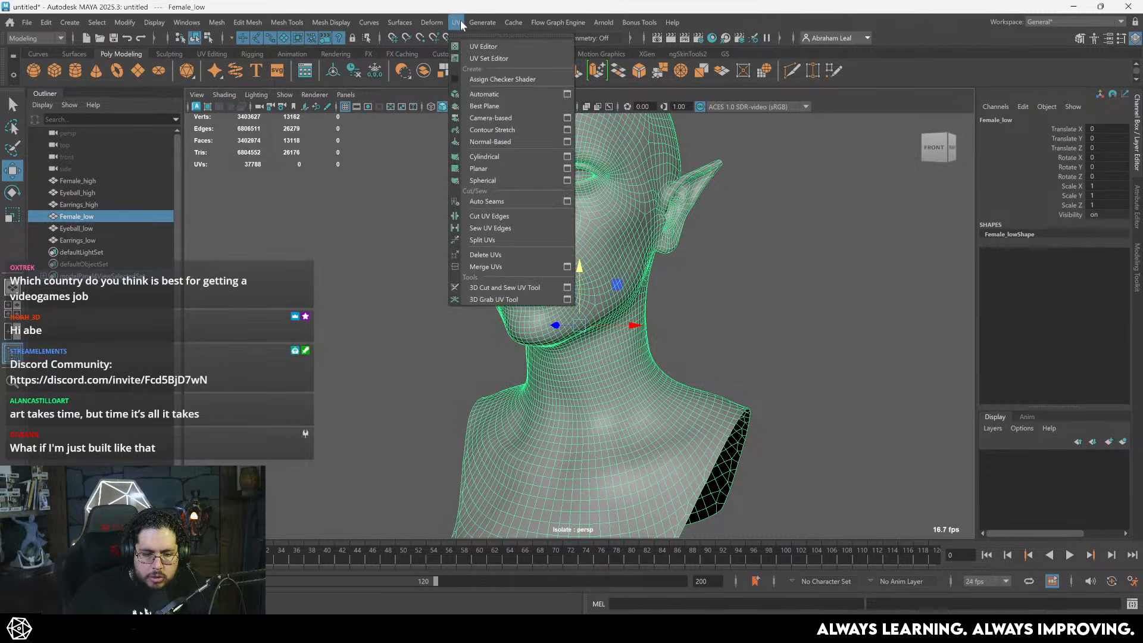
click(503, 118)
right_drag(669, 156, 637, 163)
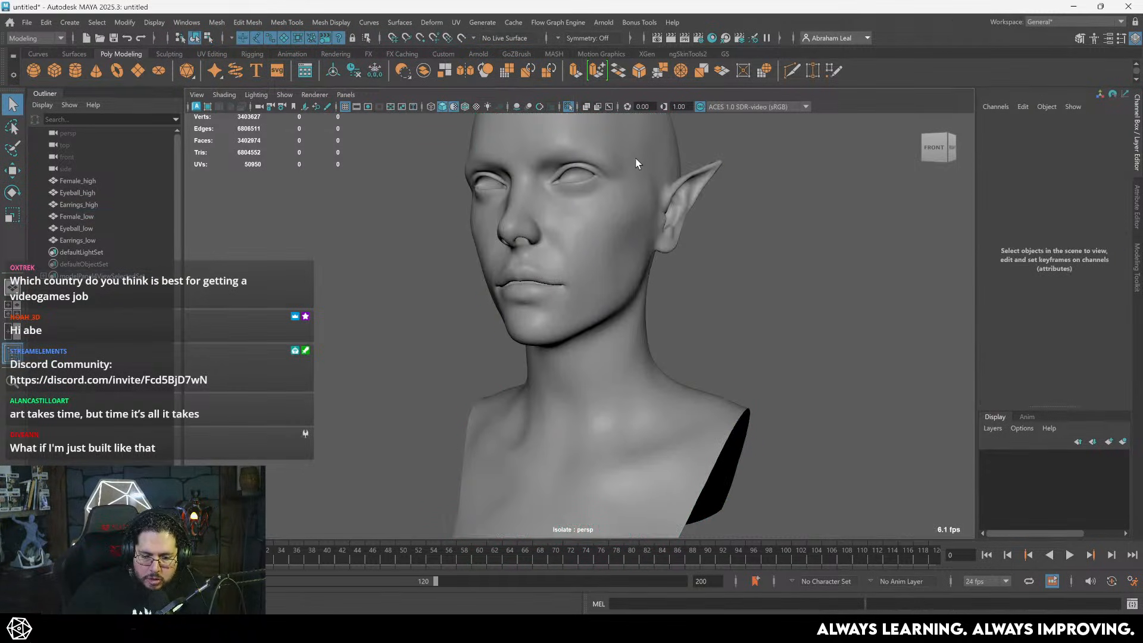
- Start the 3D Cut and Sew UV Tool on Female_low and cut an edge-loop seam around the neck beneath the jaw
click(637, 164)
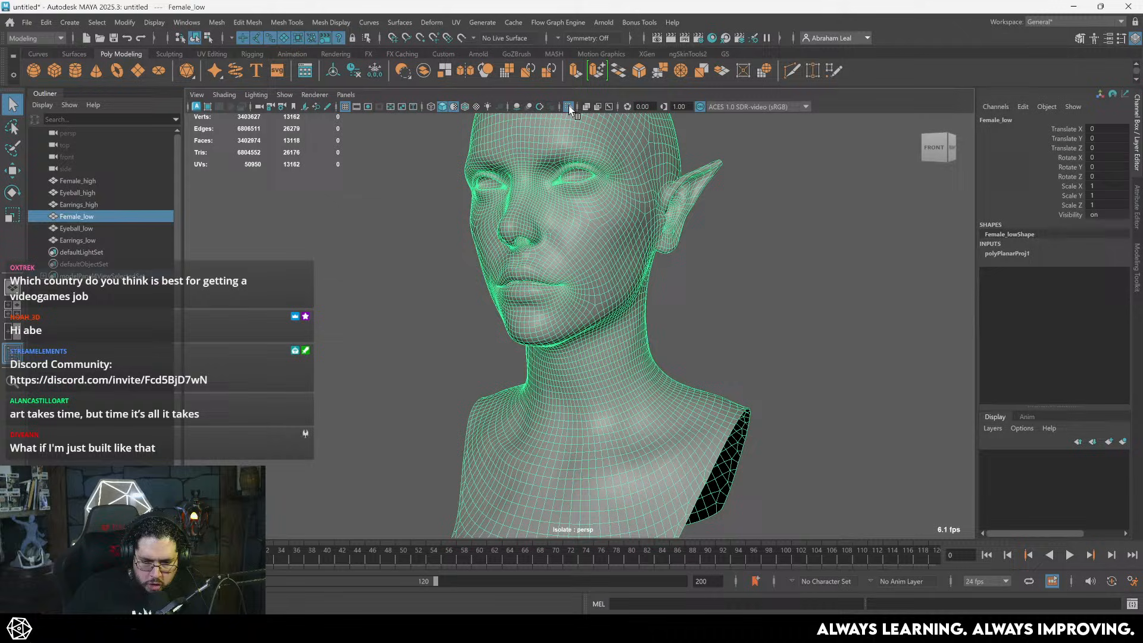
click(457, 23)
click(509, 291)
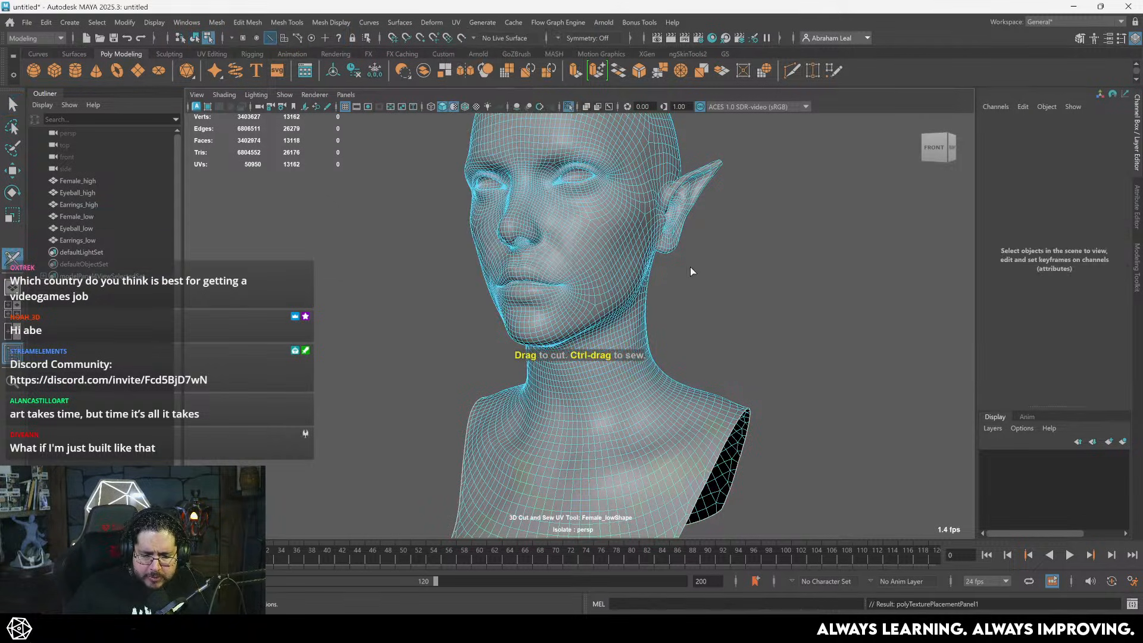
alt+drag(690, 267, 648, 284)
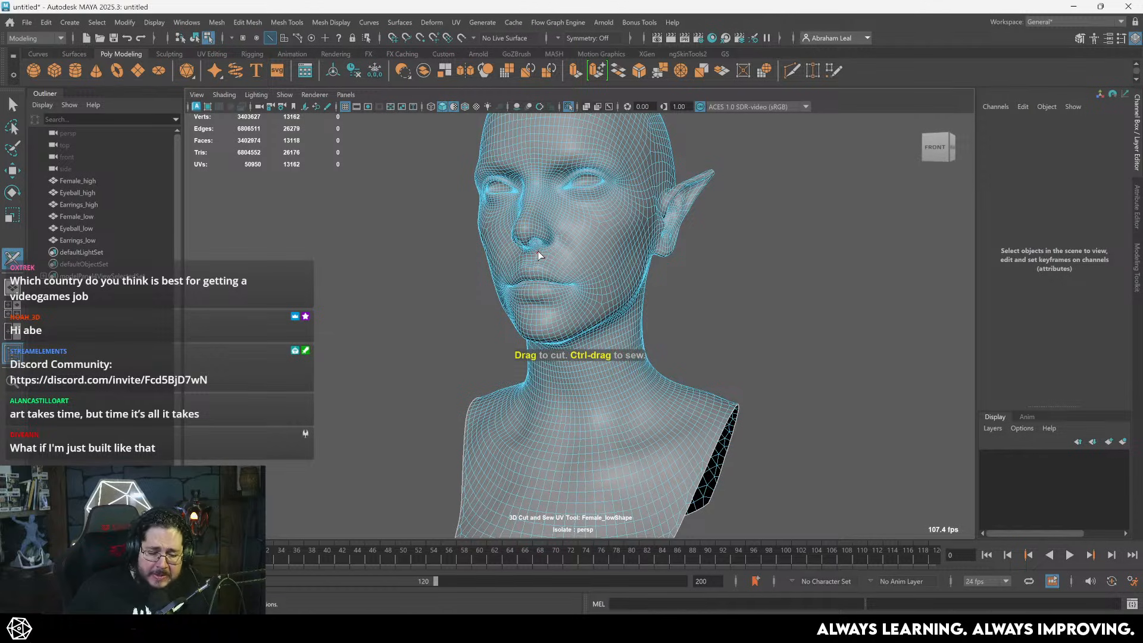
alt+right_drag(635, 259, 666, 252)
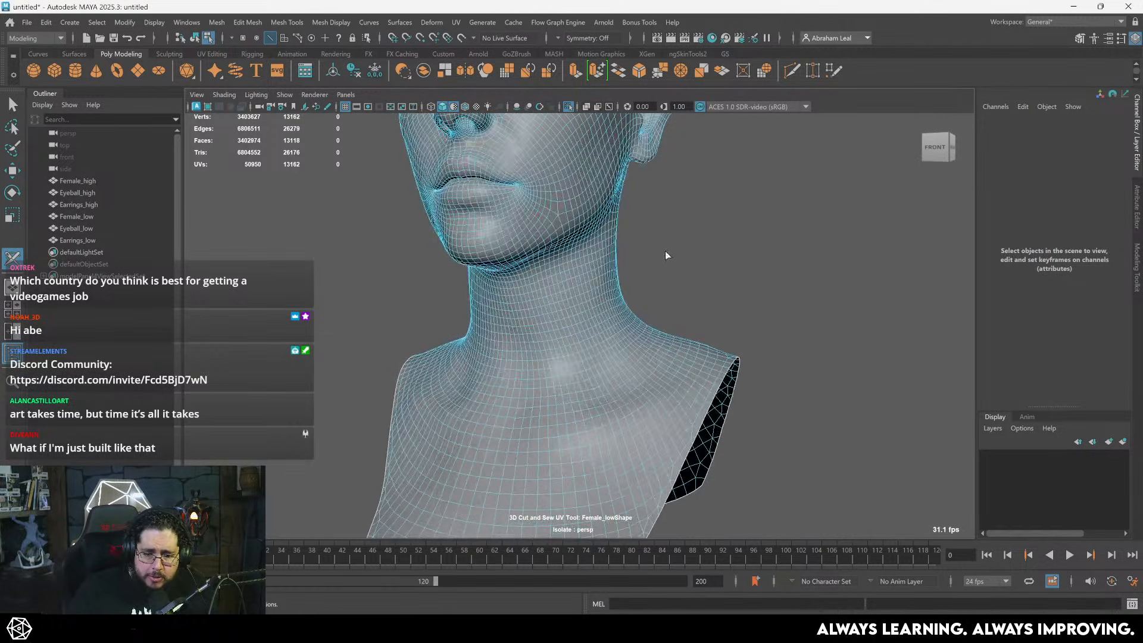
alt+drag(665, 251, 537, 259)
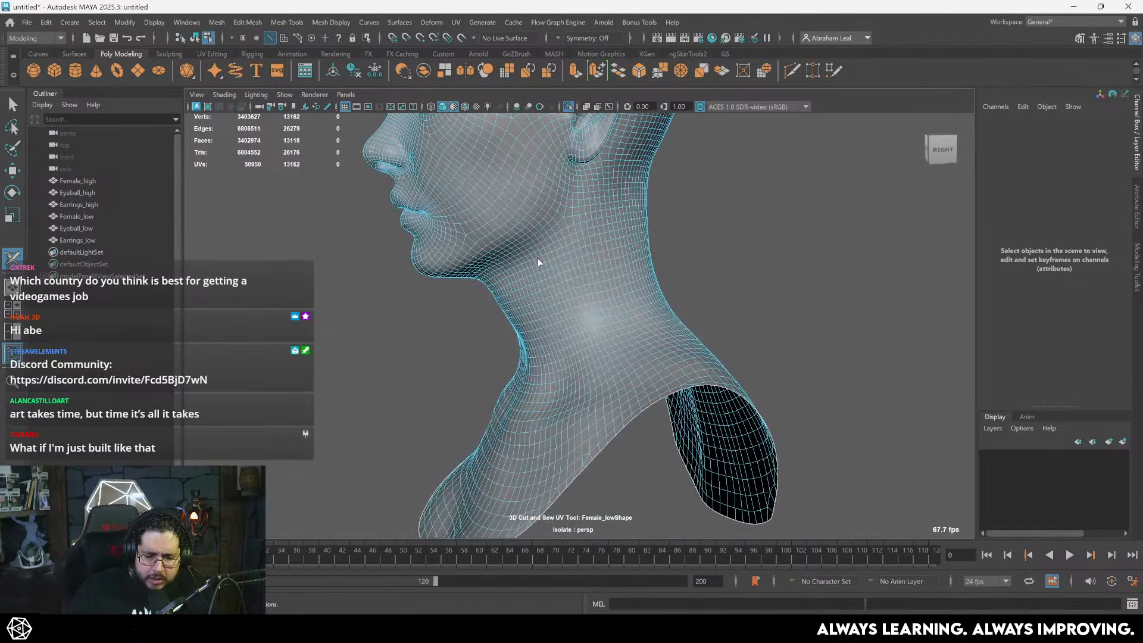
double_click(560, 220)
double_click(569, 218)
alt+drag(551, 255, 522, 331)
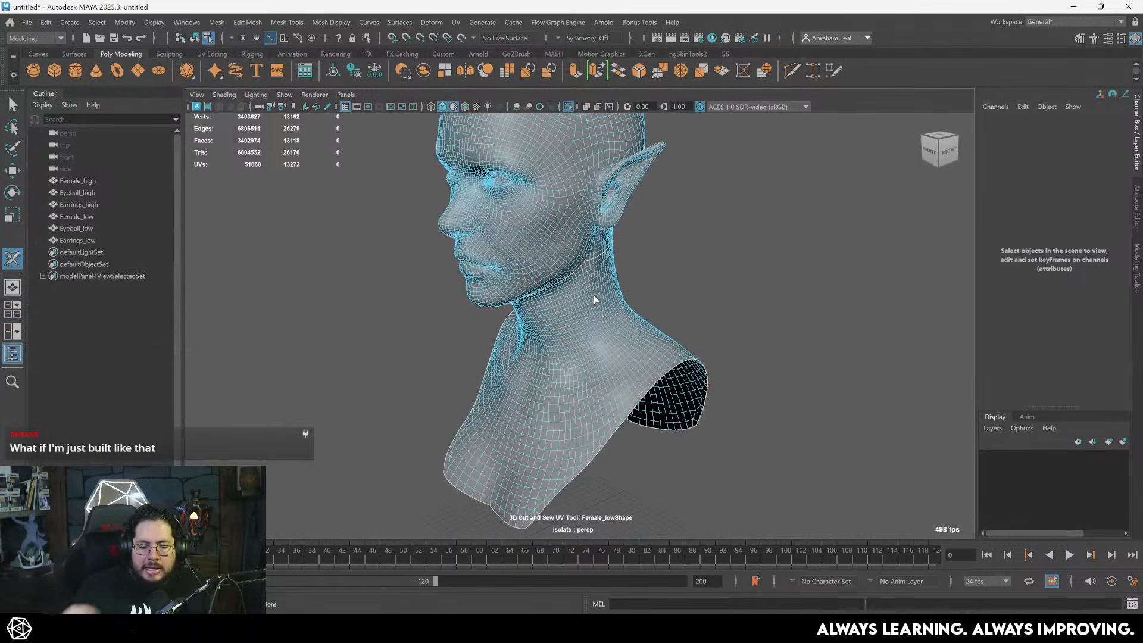
alt+drag(648, 284, 624, 231)
key(ctrl+z)
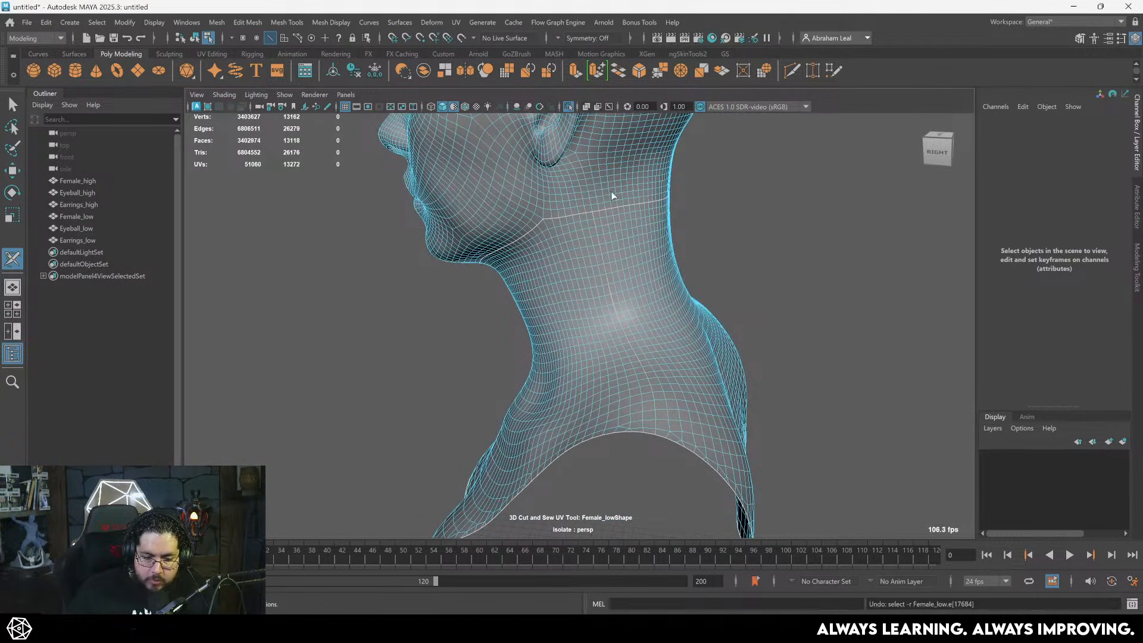
- Enable Object X symmetry and cut a seam down each side of the neck from the jaw loop to the shoulder opening
scroll(612, 195, down, 3)
click(552, 38)
click(572, 51)
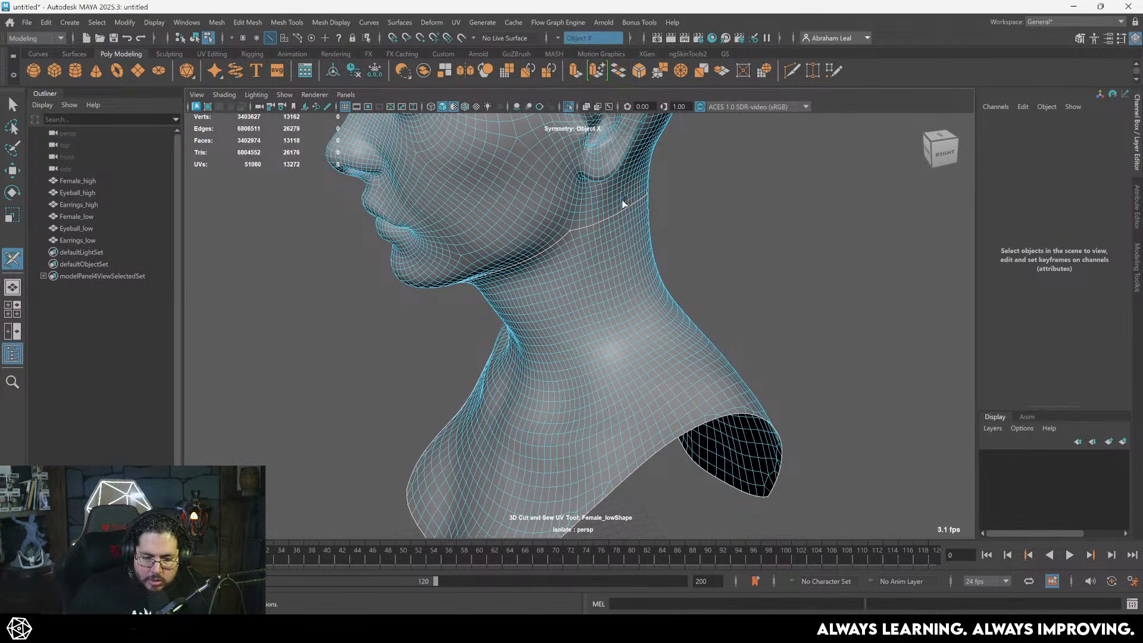
alt+drag(600, 230, 522, 211)
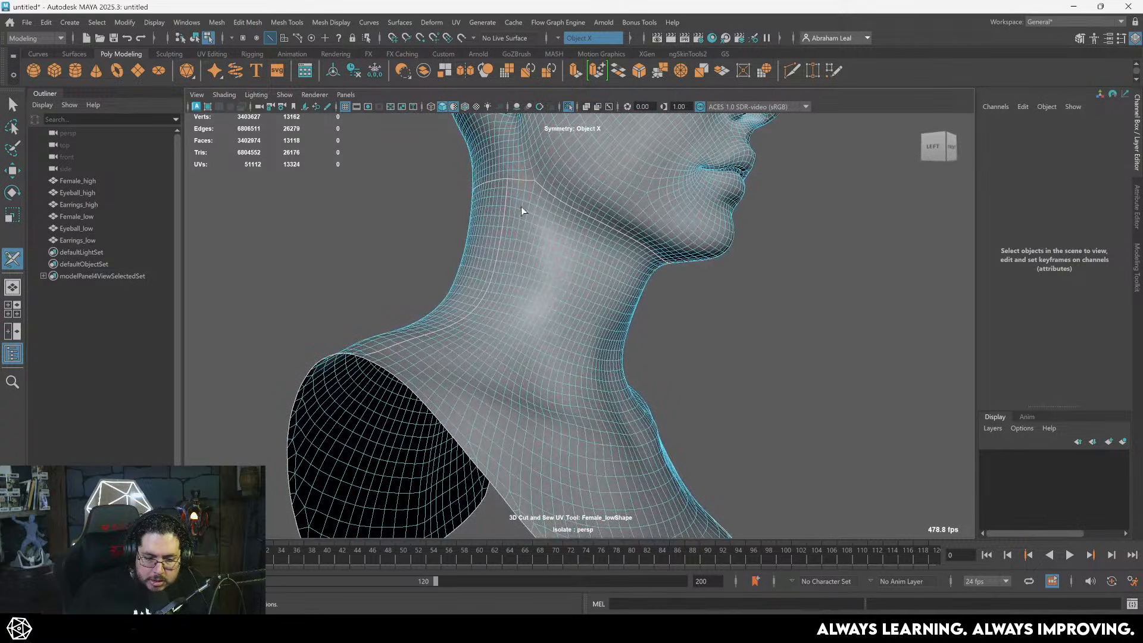
alt+drag(464, 273, 571, 304)
- Cut another UV seam on Female_low's head above the neck loop with Object X symmetry active
scroll(571, 304, up, 5)
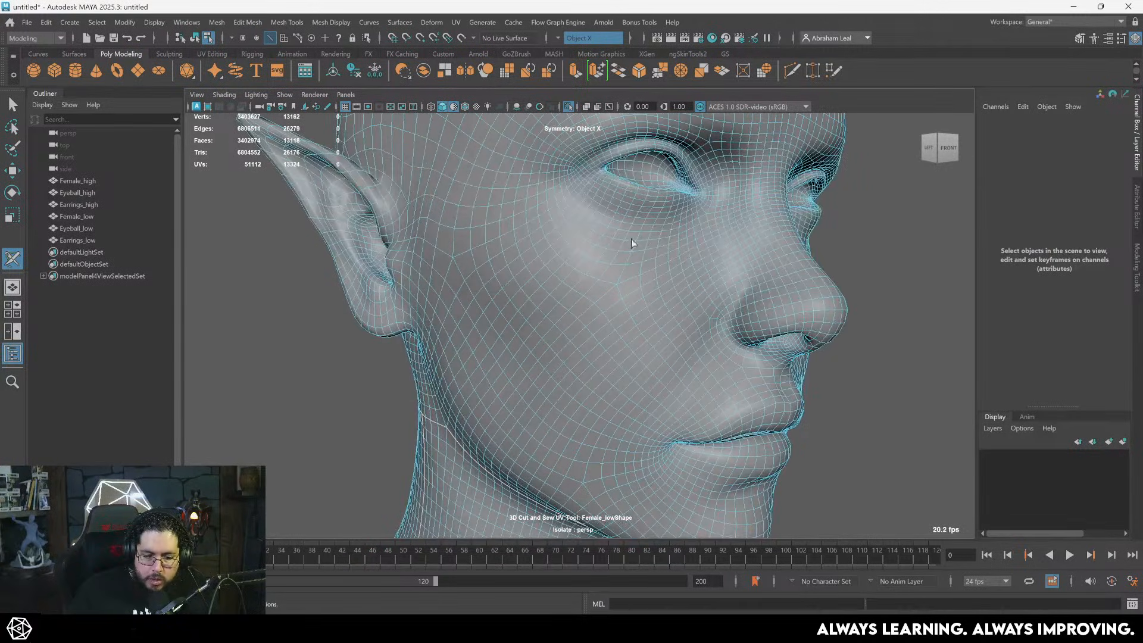
alt+middle_drag(572, 303, 565, 309)
alt+right_drag(564, 309, 655, 288)
click(711, 357)
alt+drag(655, 288, 601, 303)
alt+right_drag(602, 302, 663, 228)
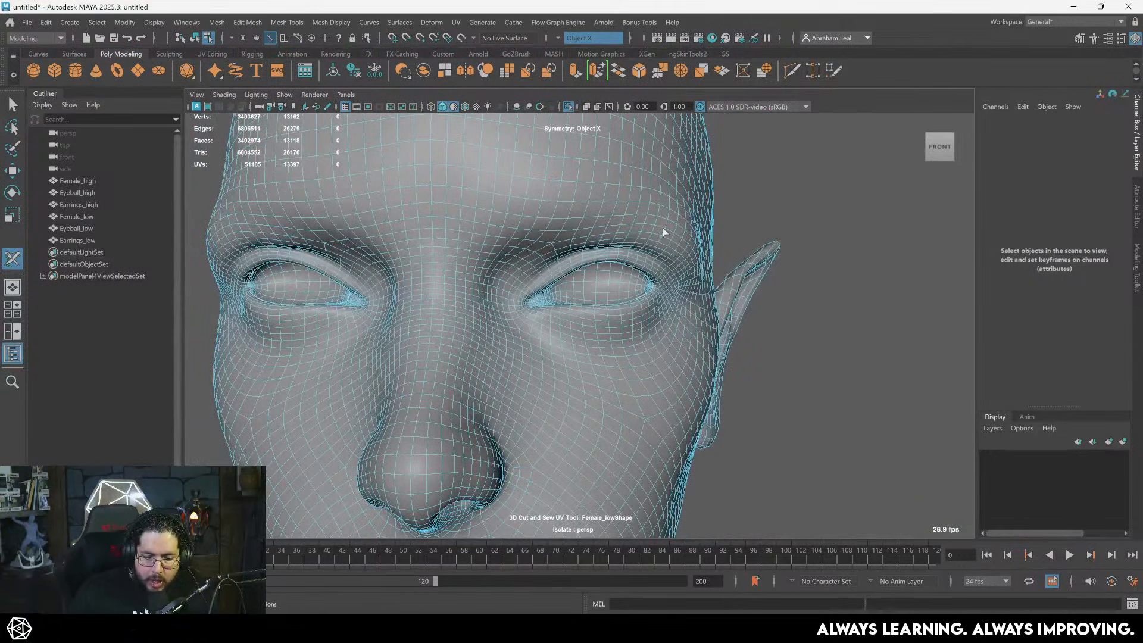
- Cut an edge-loop seam inside the mouth from within the head and check it at the corner of the lips
alt+middle_drag(494, 350, 572, 224)
alt+drag(581, 287, 454, 304)
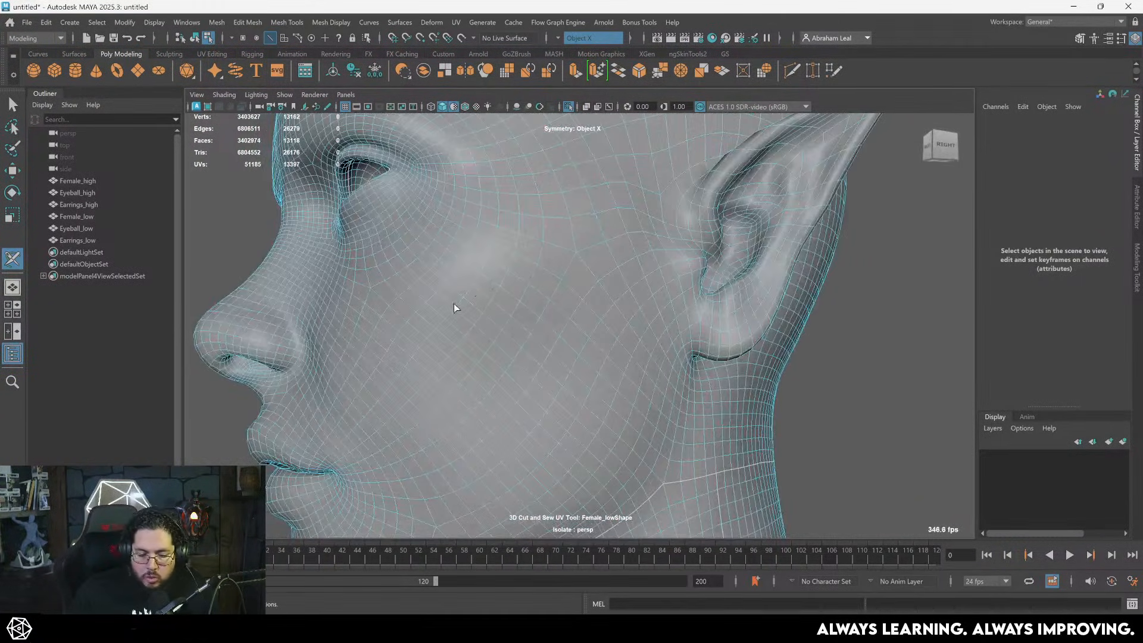
alt+right_drag(454, 303, 688, 349)
mouse_move(688, 349)
alt+mouse_down()
mouse_move(528, 327)
mouse_move(462, 274)
alt+mouse_up()
alt+middle_drag(462, 274, 472, 298)
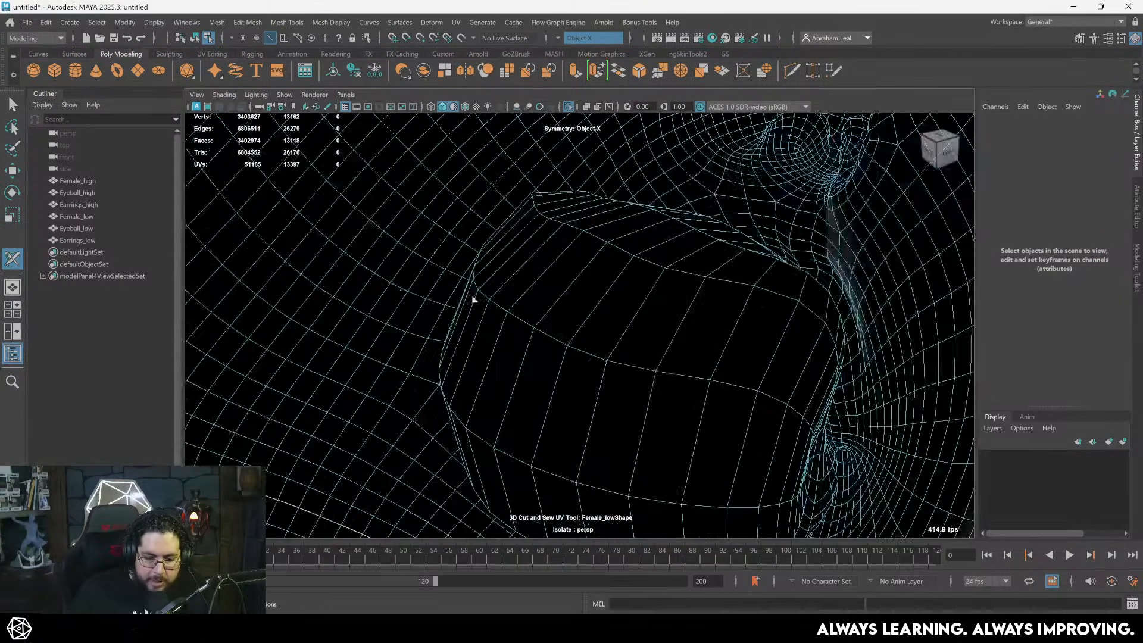
mouse_move(472, 299)
alt+right_down()
mouse_move(689, 292)
mouse_move(852, 355)
alt+right_up()
alt+drag(852, 355, 756, 311)
alt+right_drag(756, 311, 525, 14)
mouse_move(767, 230)
alt+mouse_down()
mouse_move(707, 357)
mouse_move(619, 323)
mouse_move(707, 332)
mouse_move(629, 271)
alt+mouse_up()
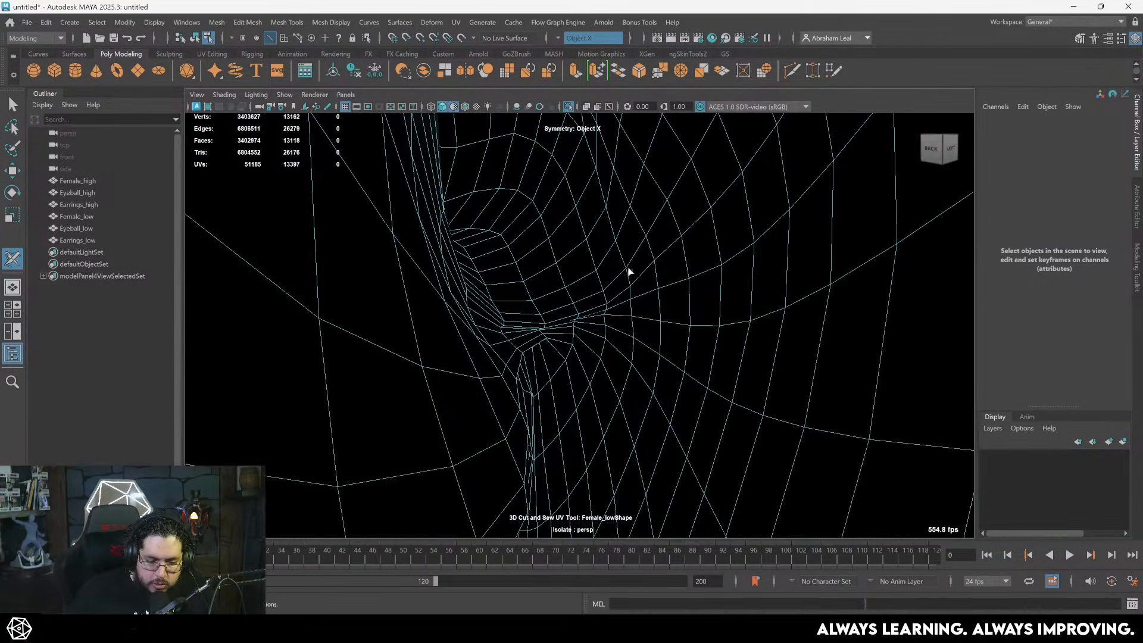
double_click(536, 305)
alt+drag(655, 315, 531, 290)
alt+right_drag(531, 290, 693, 290)
alt+middle_drag(694, 290, 648, 285)
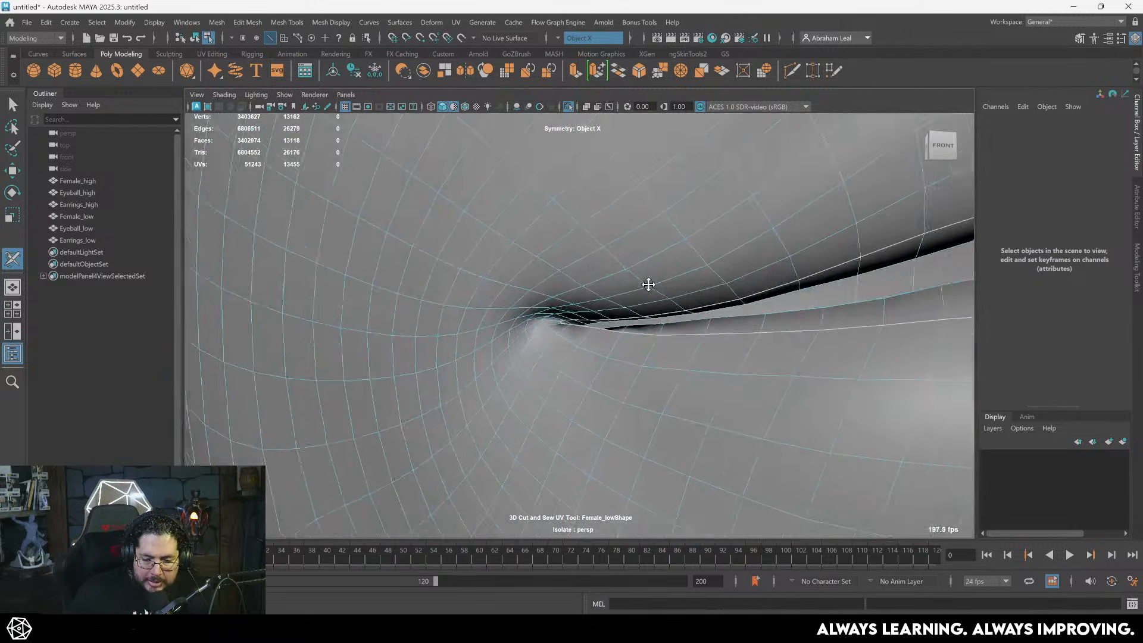
- Cut a seam from the corner of the lips back across the mouth interior with Object X symmetry active
alt+drag(648, 285, 450, 290)
key(ctrl+z)
alt+drag(526, 290, 626, 308)
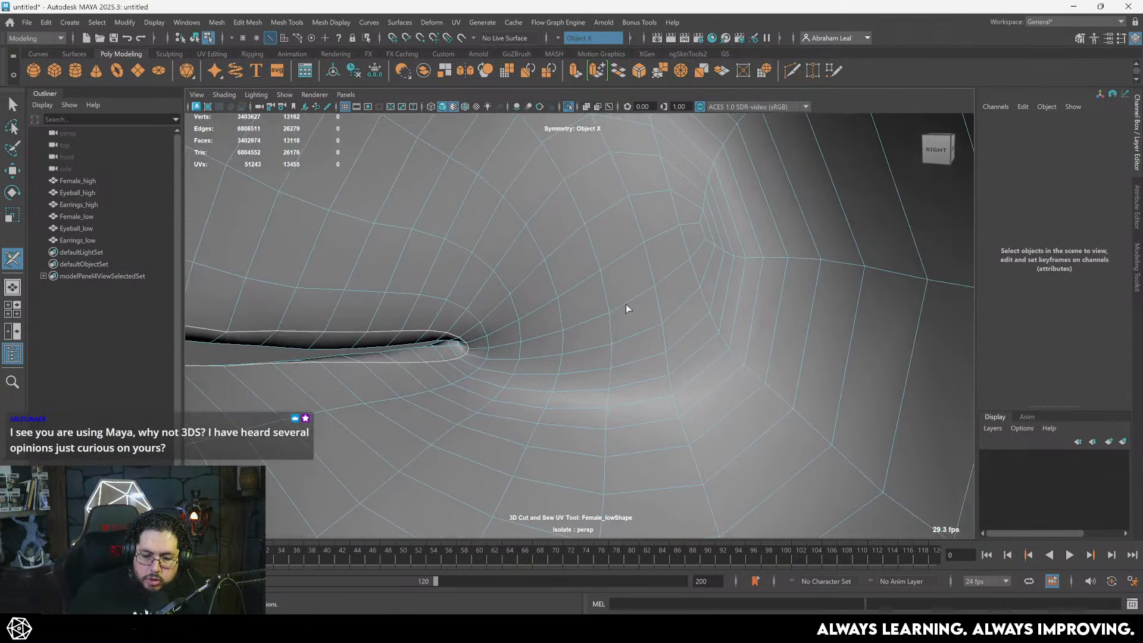
double_click(673, 270)
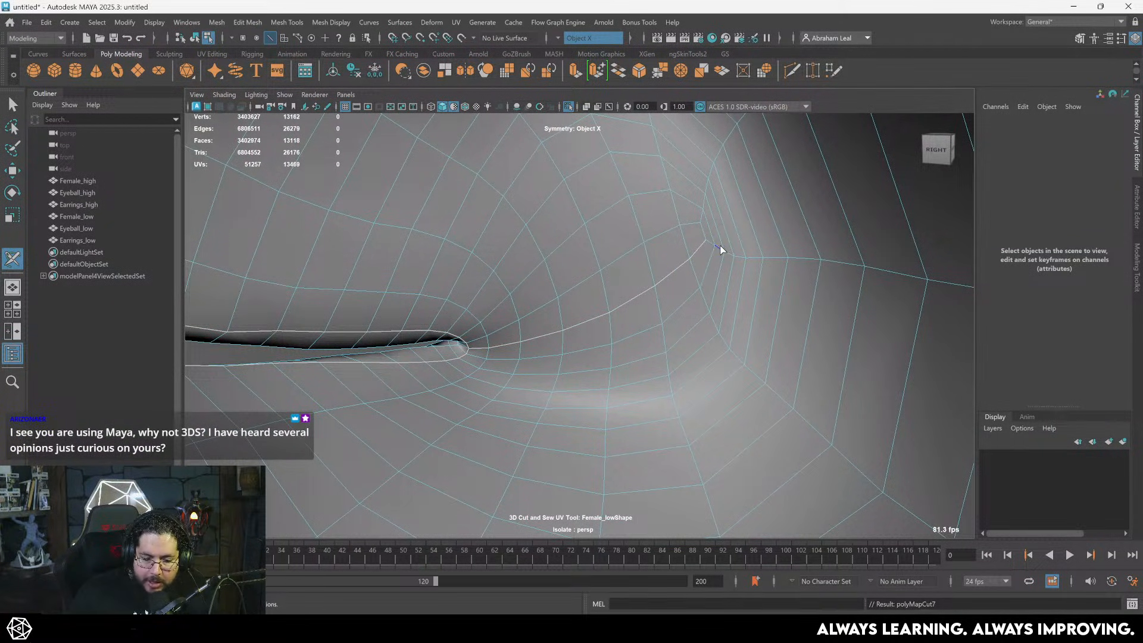
alt+drag(720, 251, 680, 258)
alt+drag(423, 243, 632, 271)
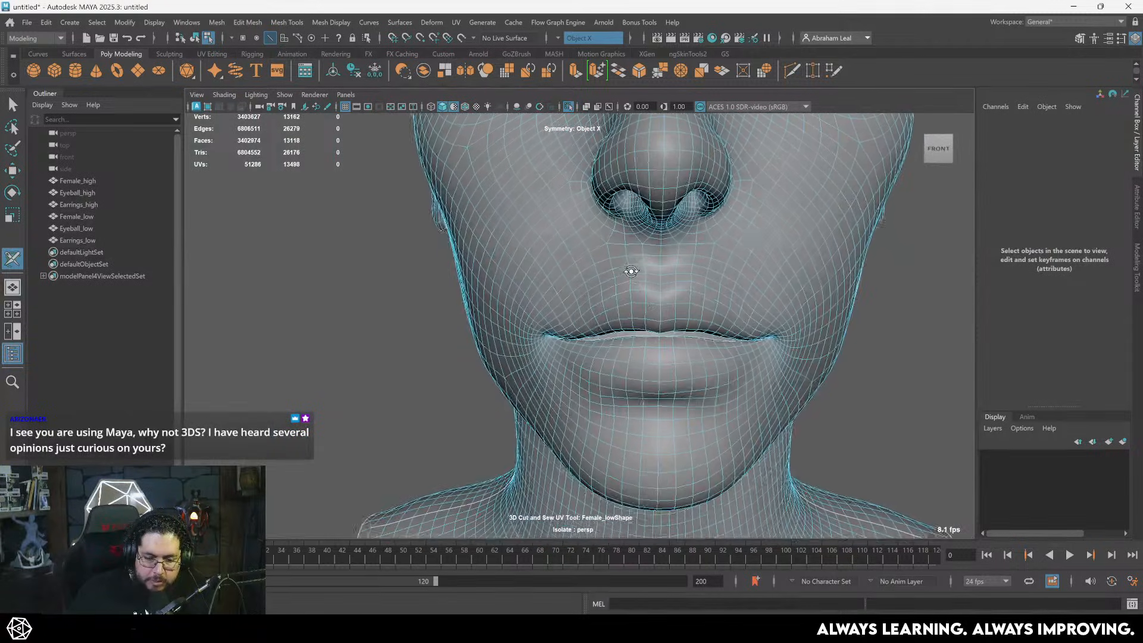
- Cut a UV seam around the front of the ear, from below the lobe up to the ear's upper edge
alt+drag(639, 356, 505, 303)
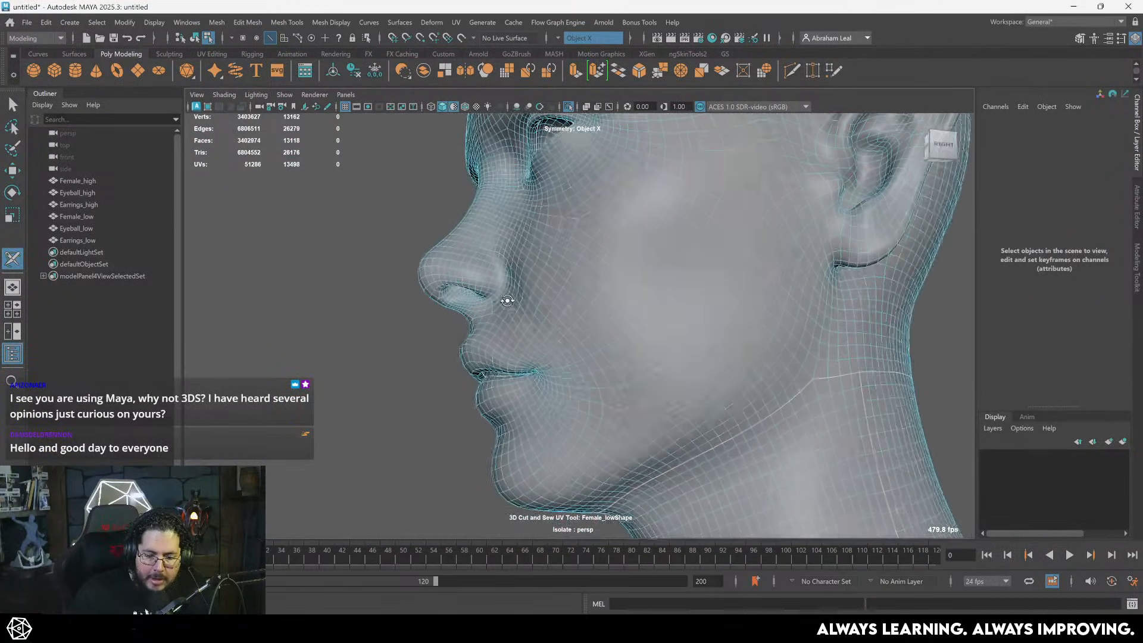
alt+middle_drag(682, 296, 543, 352)
alt+right_drag(639, 305, 684, 316)
alt+drag(684, 316, 652, 334)
alt+middle_drag(652, 280, 646, 303)
alt+right_drag(646, 302, 582, 323)
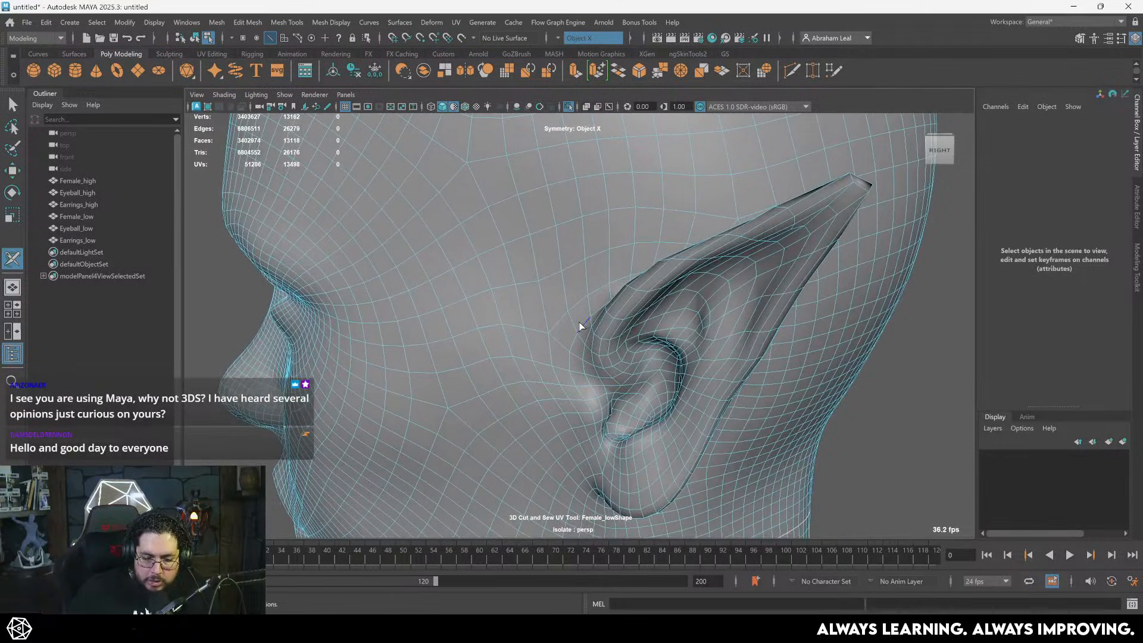
alt+drag(551, 352, 635, 314)
alt+right_drag(636, 314, 551, 287)
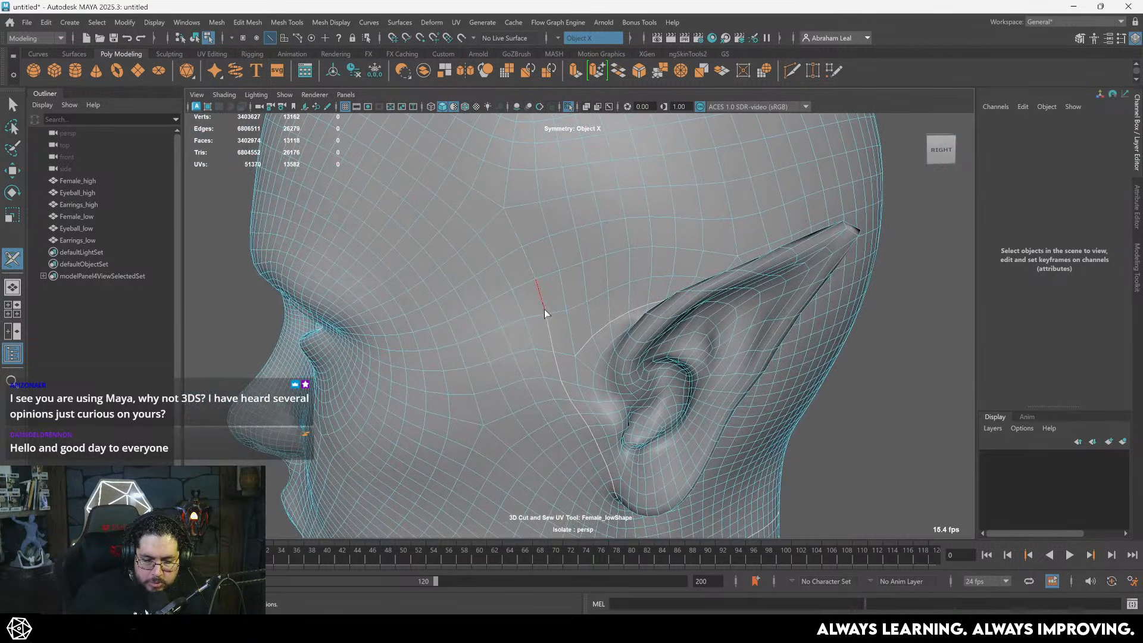
- Continue the ear seam behind the ear so the loop closes around its base
alt+drag(630, 331, 506, 293)
alt+middle_drag(506, 293, 613, 290)
alt+right_drag(571, 290, 633, 305)
alt+drag(555, 296, 563, 345)
alt+middle_drag(563, 346, 559, 310)
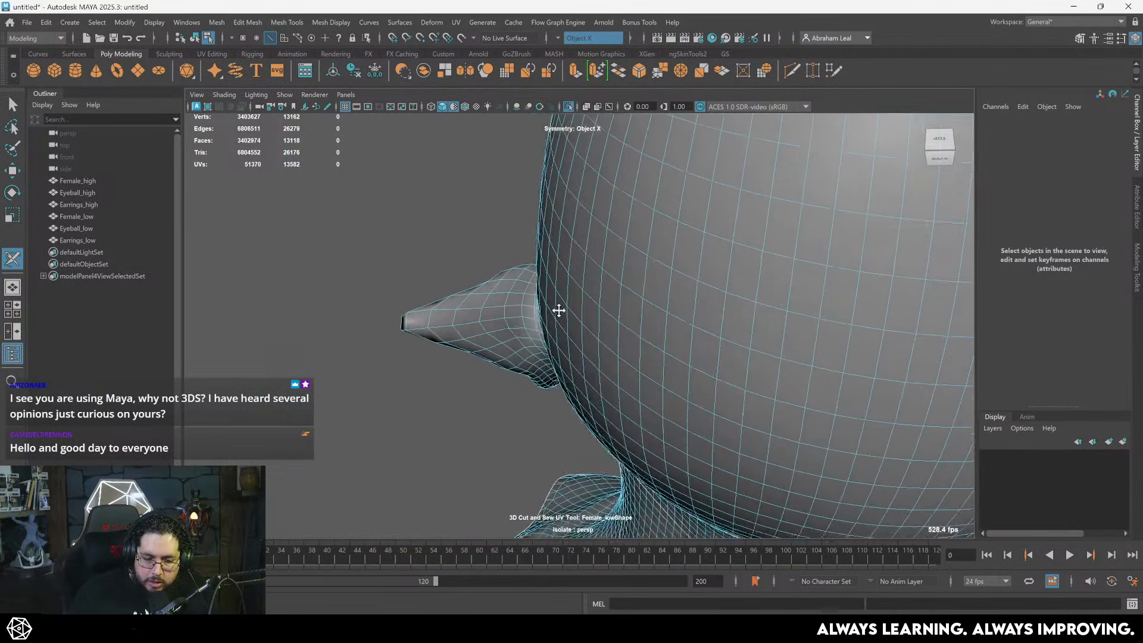
alt+drag(559, 311, 605, 293)
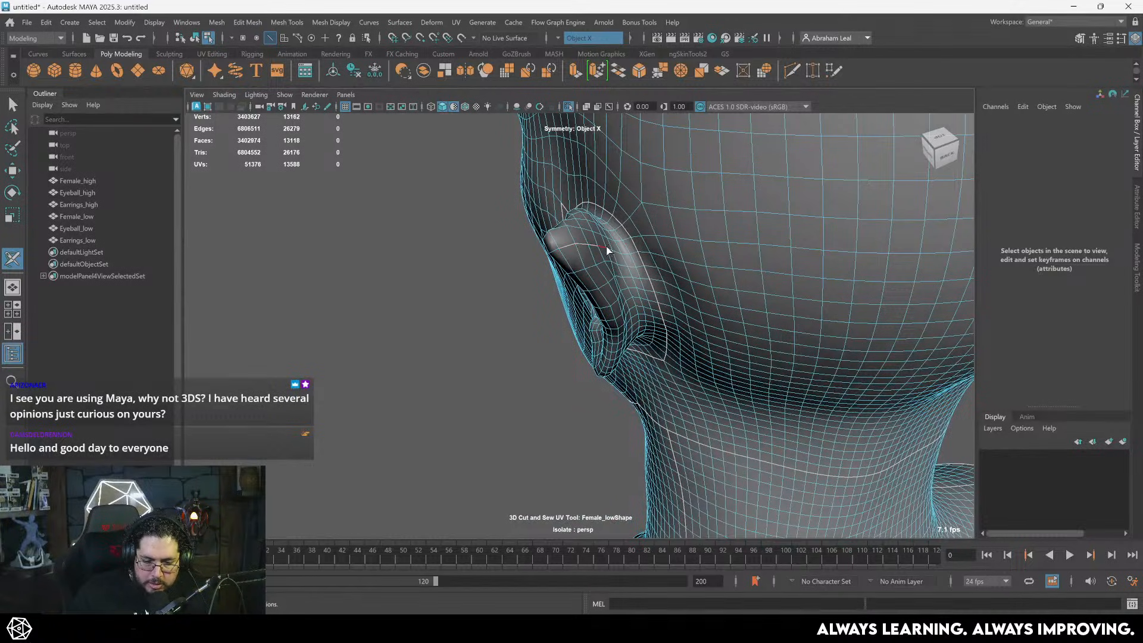
alt+drag(634, 255, 619, 273)
- Try to cut an edge-loop UV seam inside the nostrils
alt+drag(605, 311, 443, 240)
alt+right_drag(443, 240, 393, 250)
alt+middle_drag(530, 297, 707, 237)
alt+drag(489, 238, 620, 222)
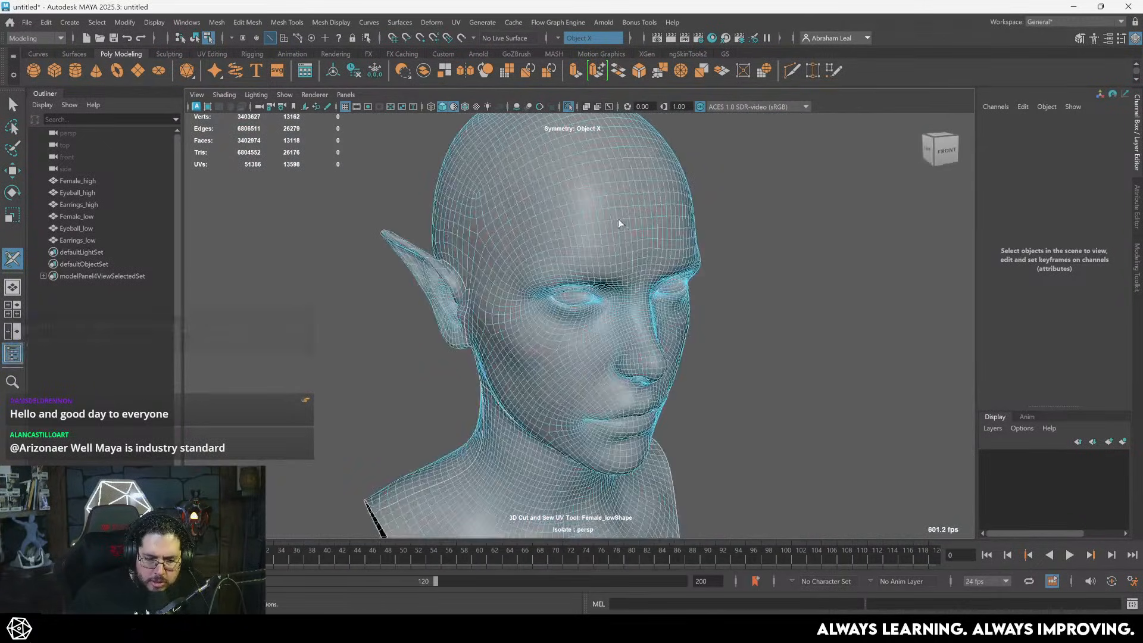
alt+right_drag(620, 222, 640, 292)
alt+middle_drag(640, 292, 582, 194)
alt+drag(581, 194, 571, 146)
alt+middle_drag(571, 146, 540, 302)
alt+right_drag(541, 302, 768, 311)
alt+middle_drag(570, 260, 551, 301)
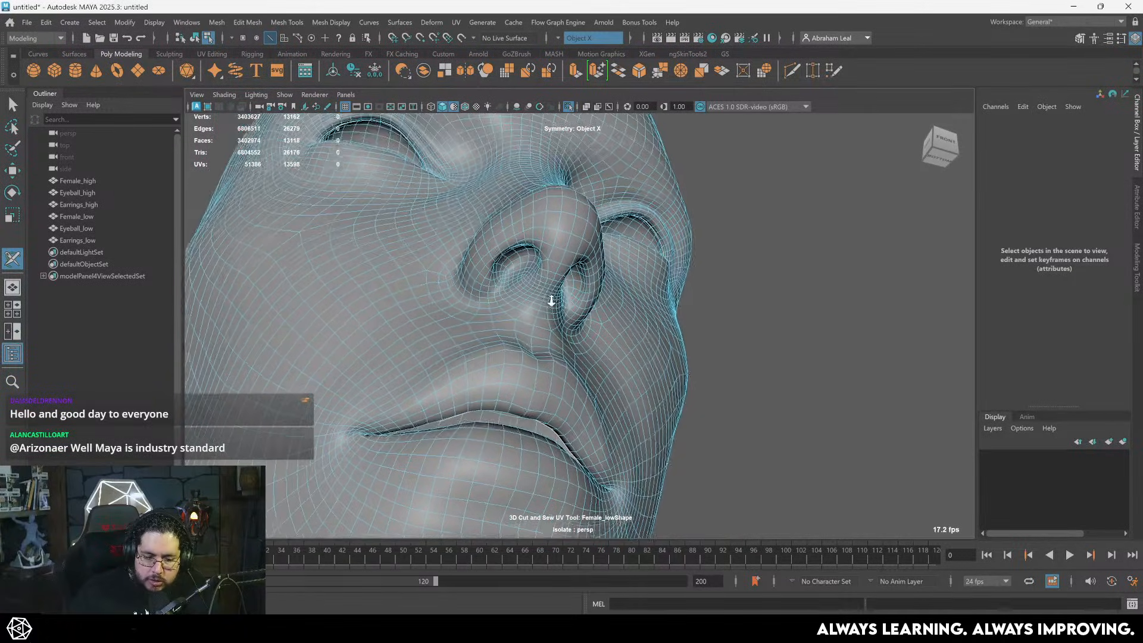
alt+right_drag(551, 301, 726, 309)
alt+middle_drag(513, 234, 530, 275)
alt+right_drag(531, 276, 714, 286)
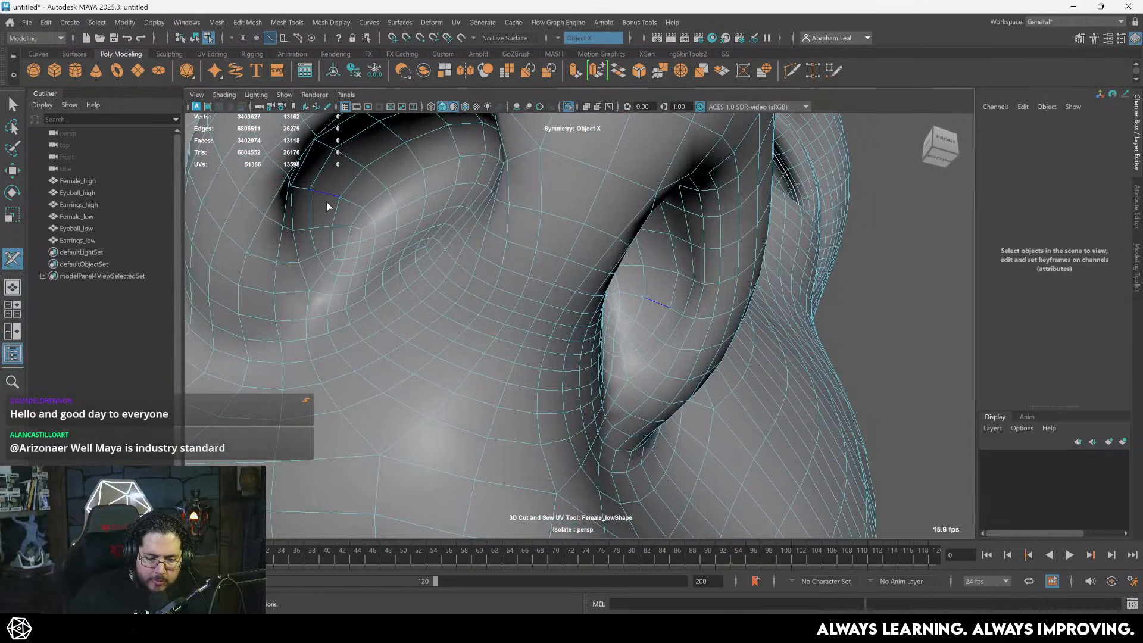
key(ctrl+z)
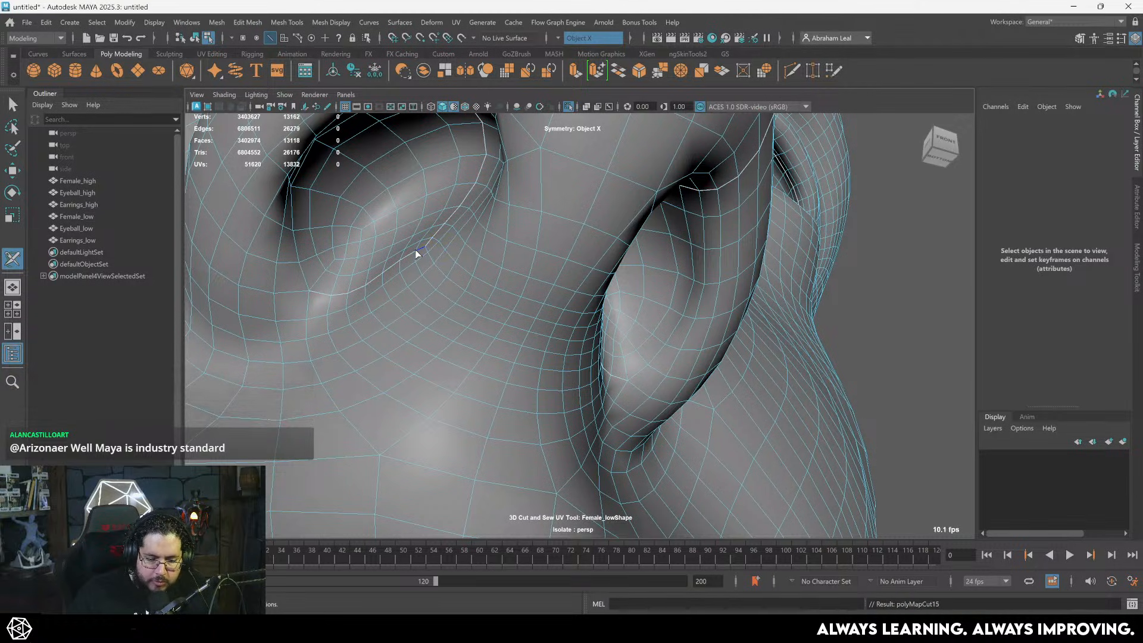
alt+drag(416, 254, 400, 279)
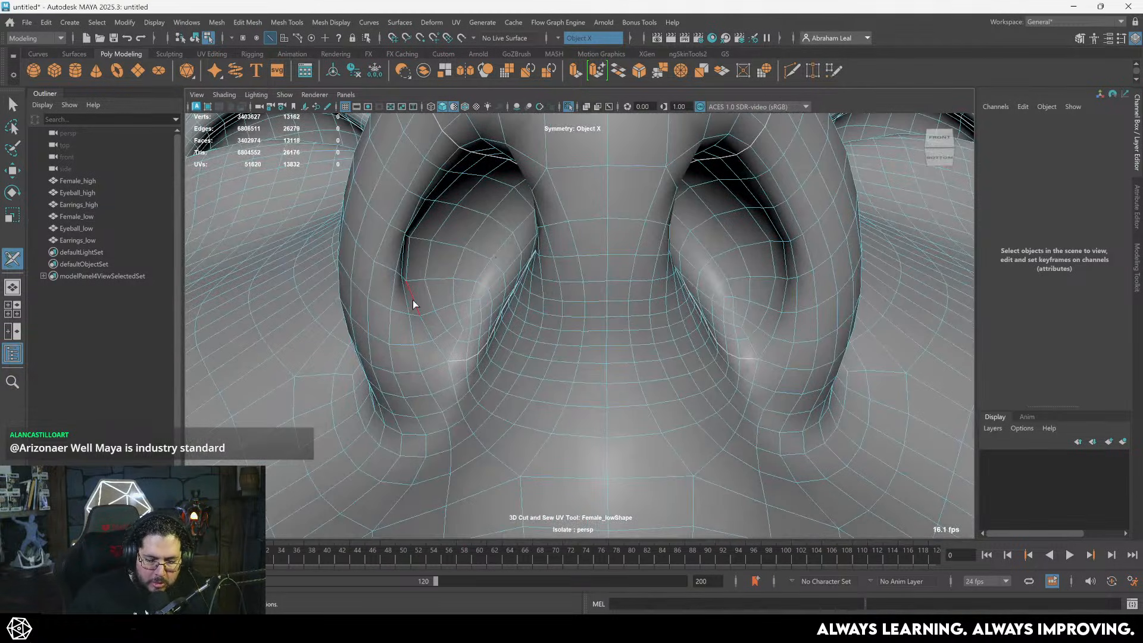
- Try another edge-loop cut deeper in the nostrils, and undo the nostril seams
double_click(412, 301)
alt+drag(522, 271, 380, 229)
alt+drag(618, 309, 570, 275)
key(ctrl+z)
key(ctrl+z)
mouse_move(570, 275)
alt+right_down()
mouse_move(658, 242)
mouse_move(572, 277)
alt+right_up()
alt+drag(572, 277, 411, 235)
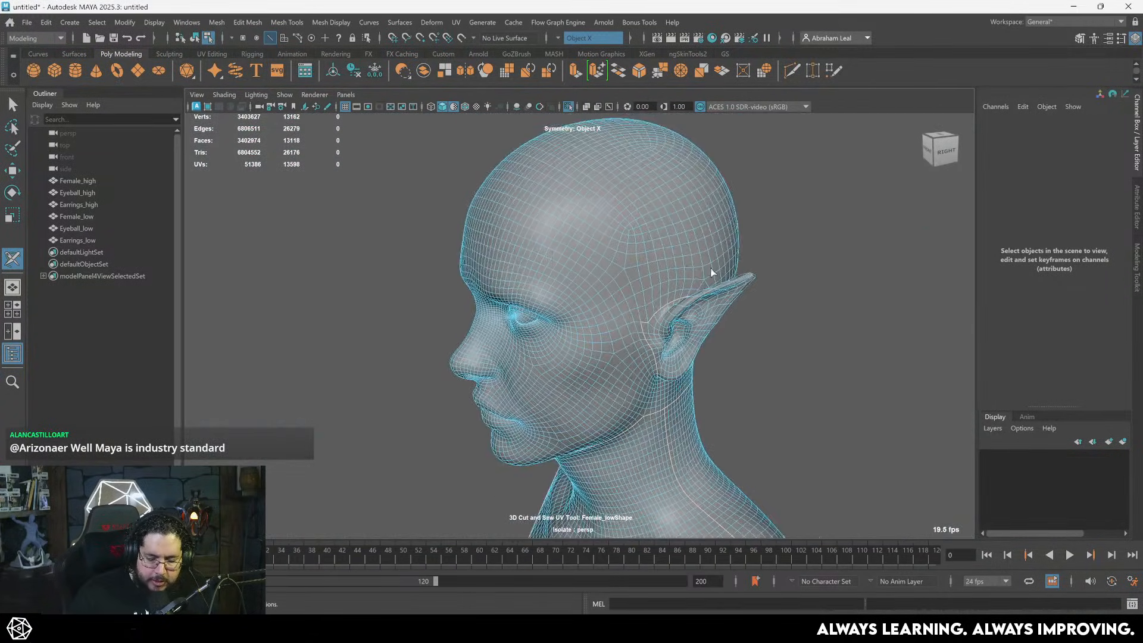
- Cut a center seam up the back of the head from the neck loop over the crown toward the forehead
alt+drag(711, 272, 686, 294)
mouse_move(686, 294)
alt+right_down()
mouse_move(581, 243)
mouse_move(684, 301)
alt+right_up()
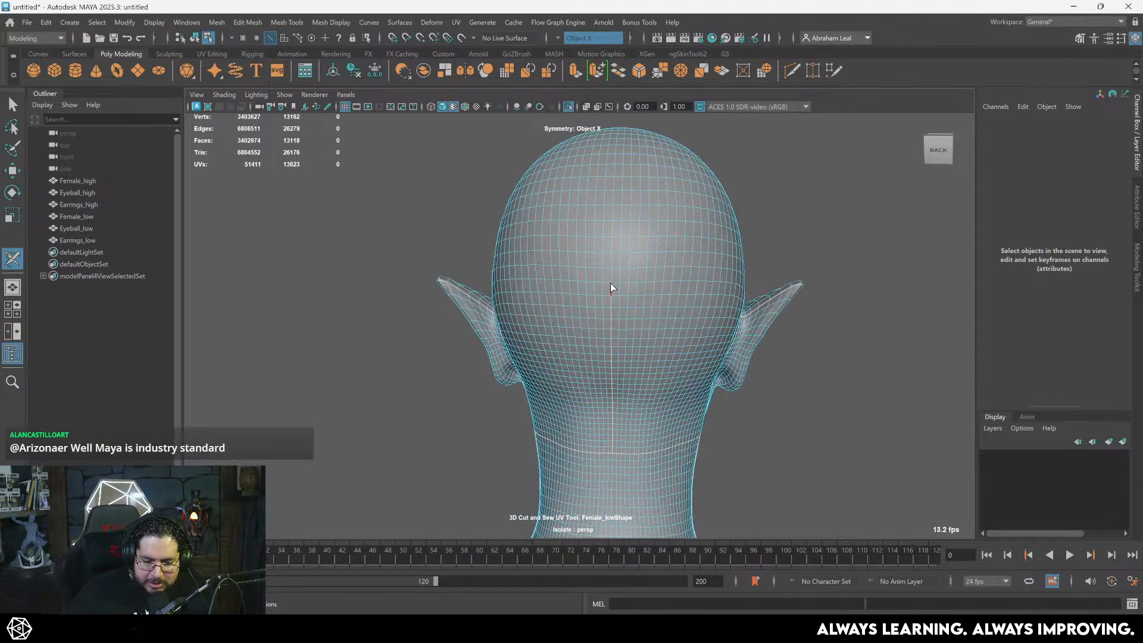
alt+drag(611, 191, 653, 390)
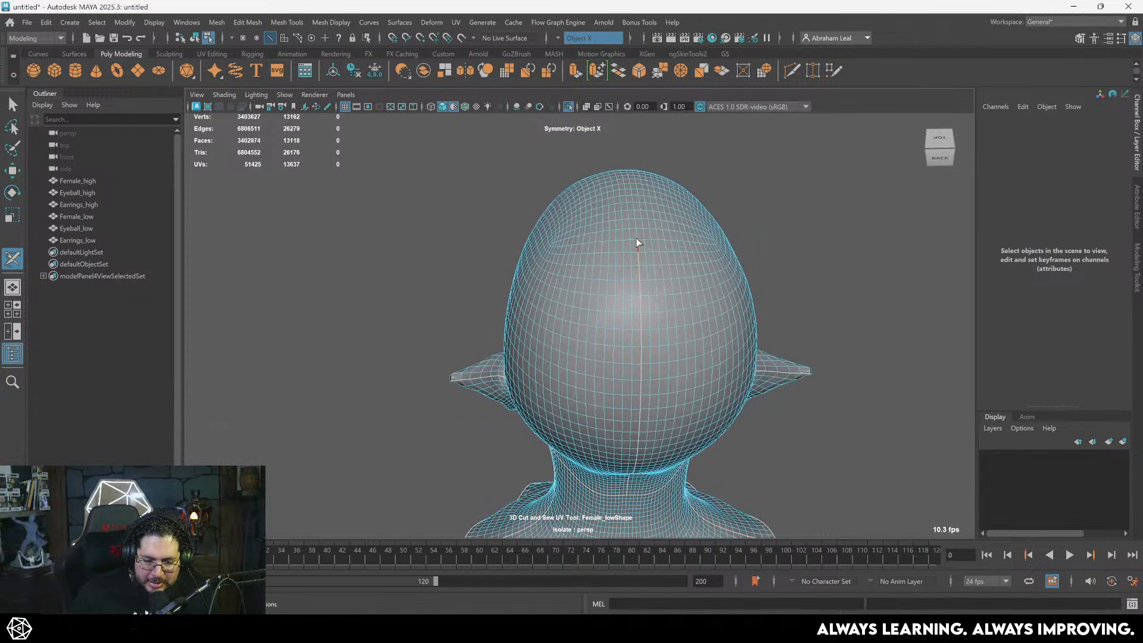
alt+drag(637, 243, 637, 403)
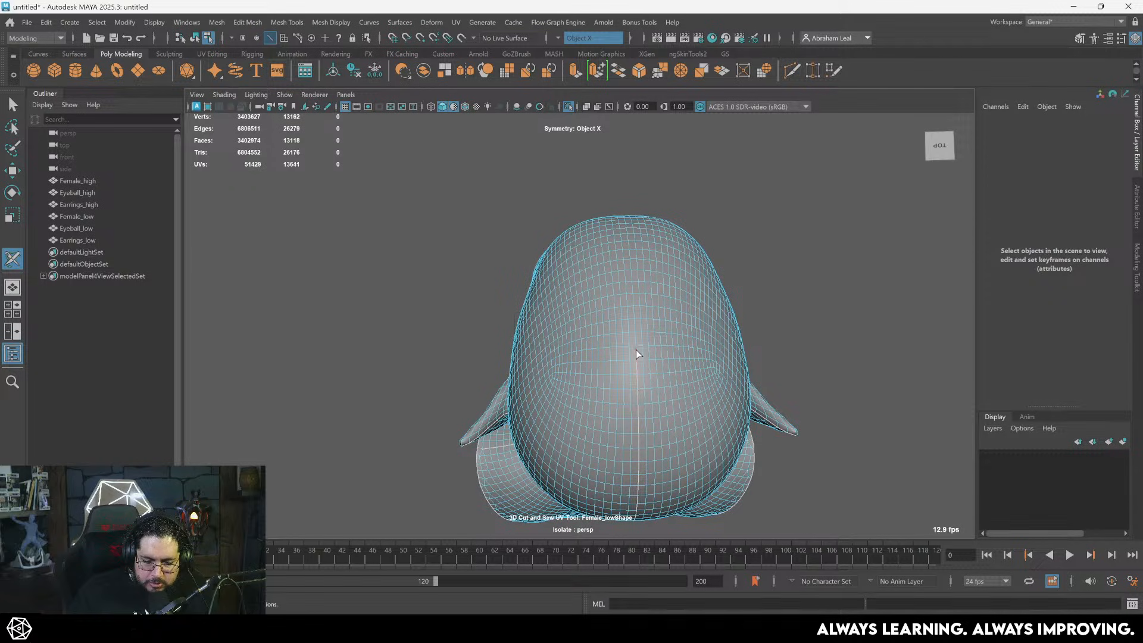
alt+drag(637, 365, 632, 418)
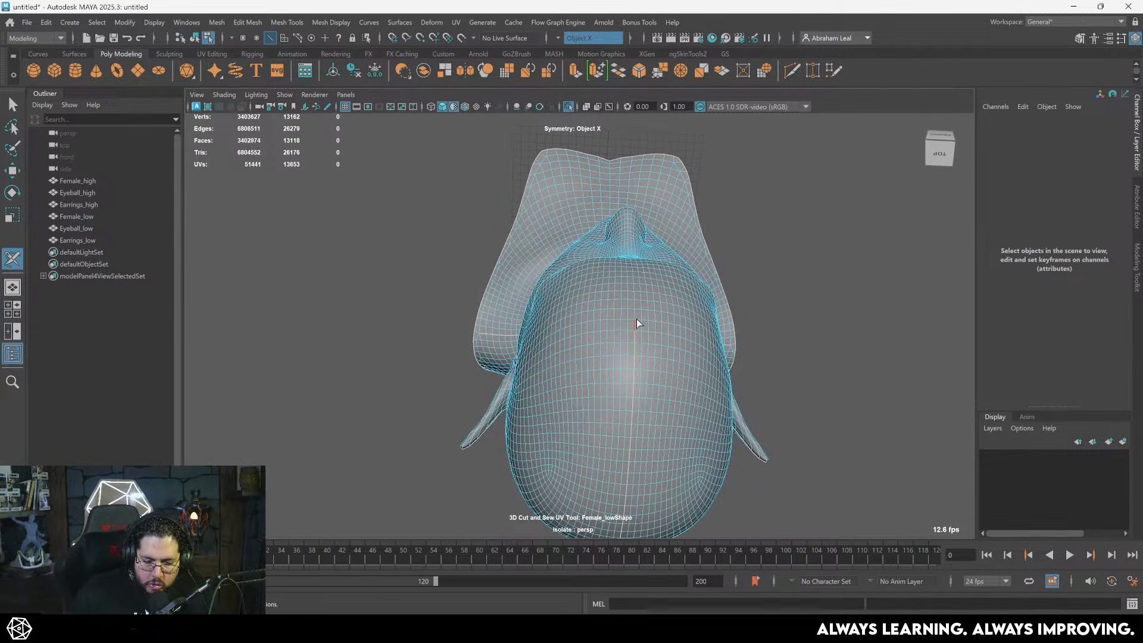
alt+drag(634, 292, 528, 246)
- Sew back the last edges at the forehead end of the center seam and review the head
scroll(528, 246, up, 5)
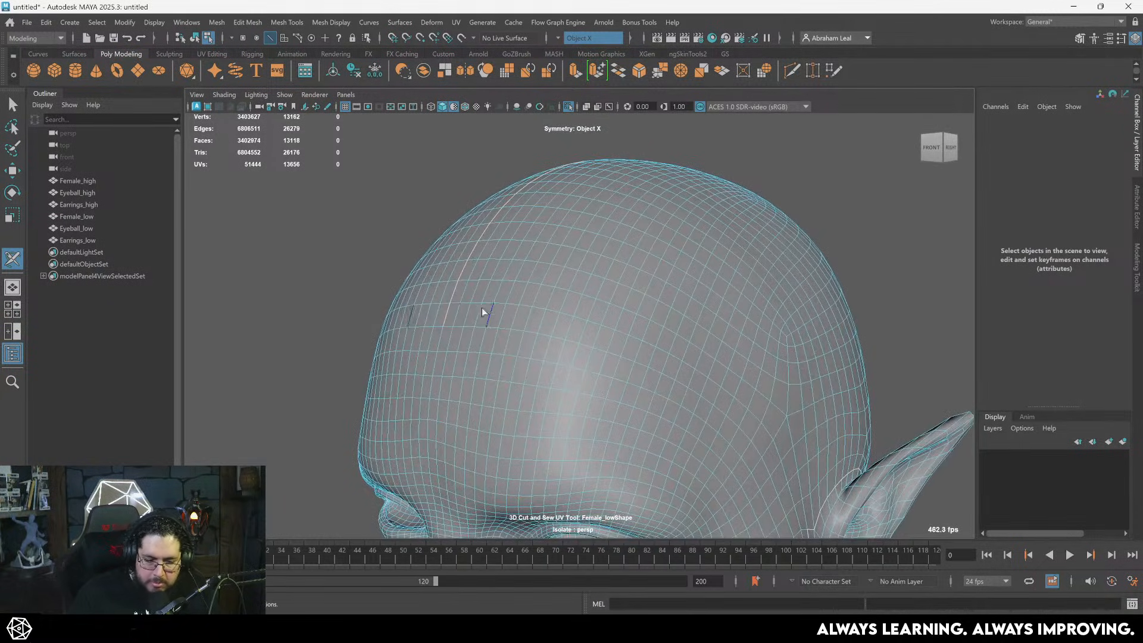
ctrl+drag(445, 317, 461, 265)
scroll(461, 265, down, 5)
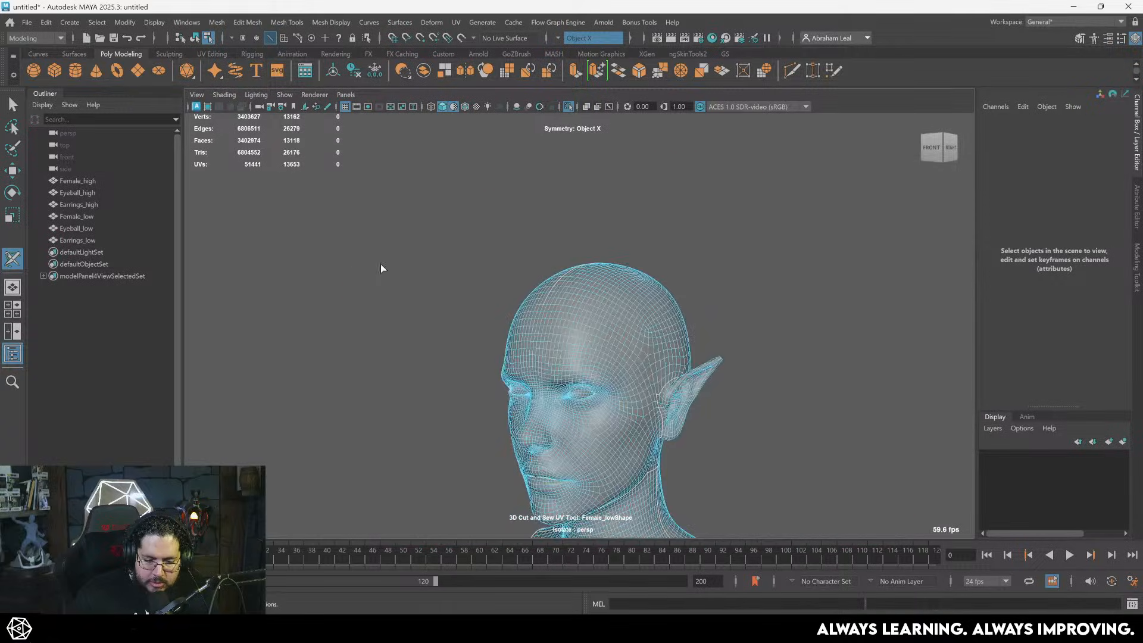
alt+drag(380, 263, 610, 289)
alt+middle_drag(610, 289, 613, 206)
alt+drag(613, 207, 534, 284)
- Leave the cutting tool, open Female_low in the UV Editor, and unfold and lay out all its UV shells
key(q)
click(534, 284)
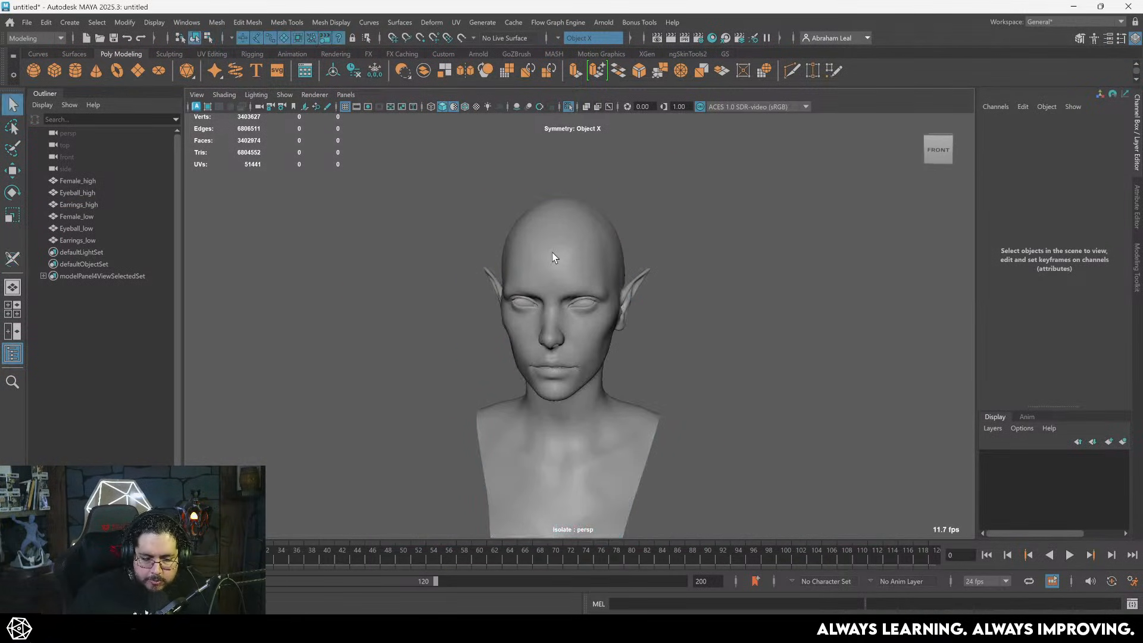
click(457, 23)
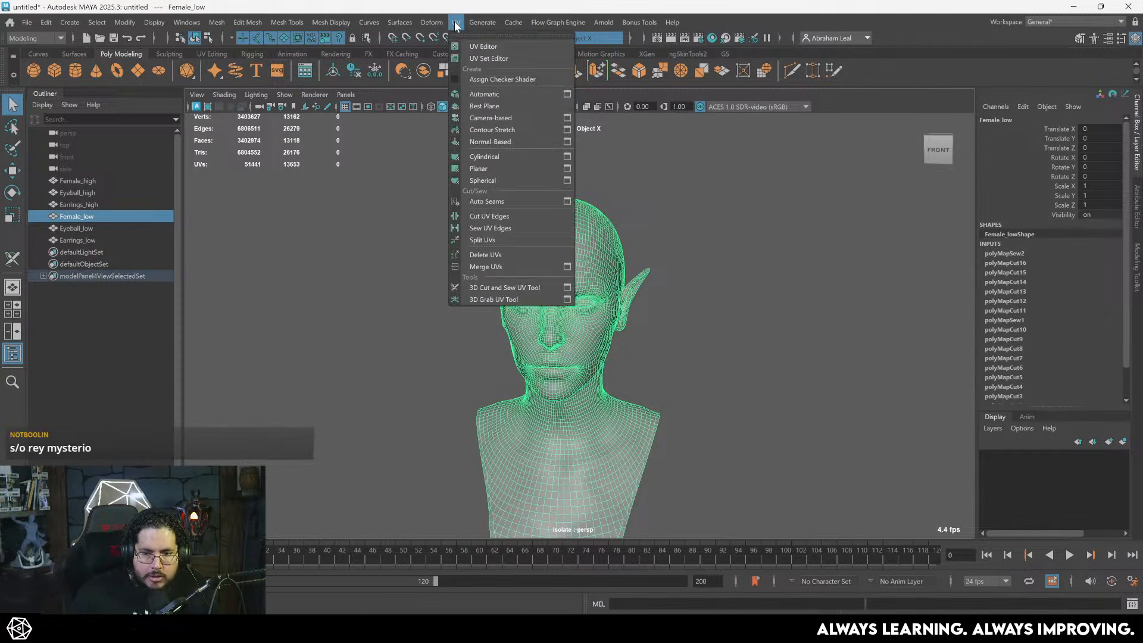
click(479, 47)
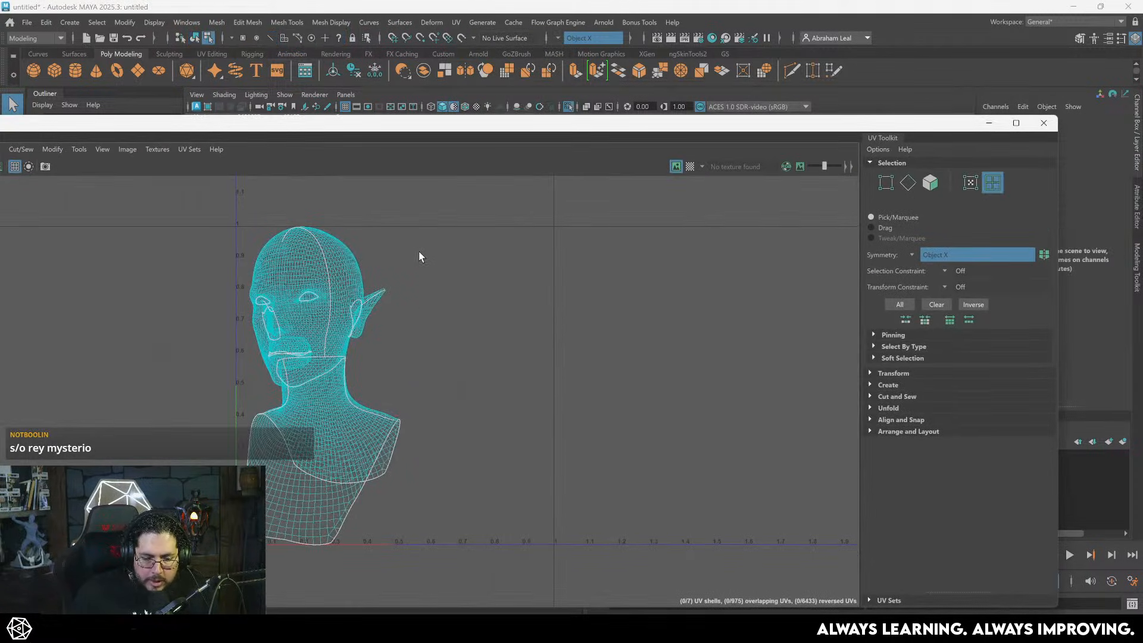
drag(463, 206, 100, 614)
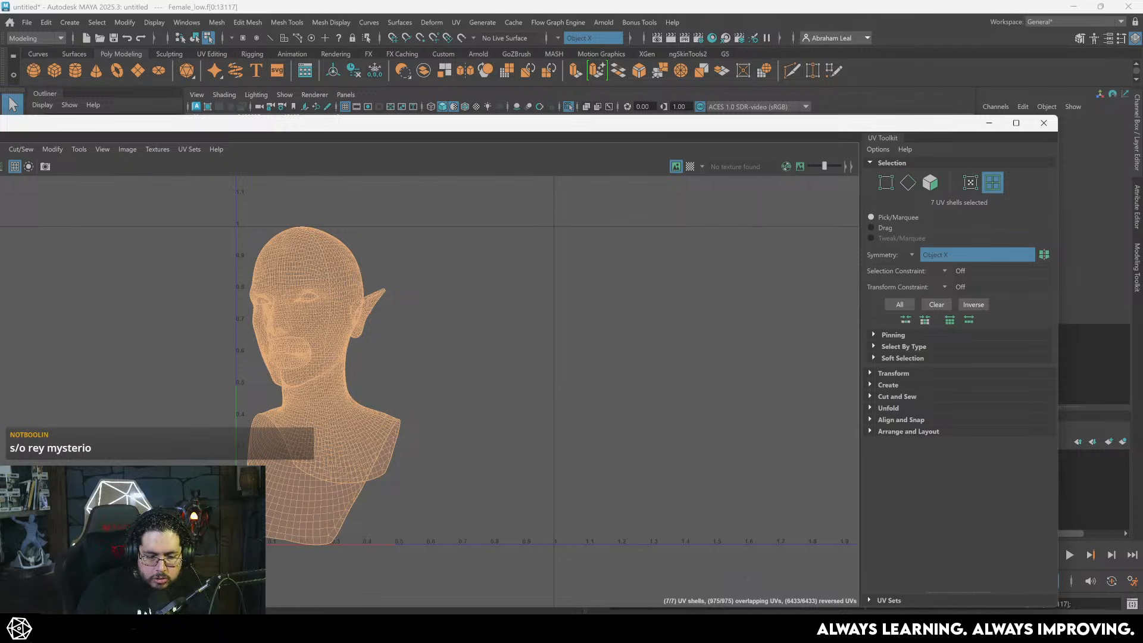
key(ctrl+l)
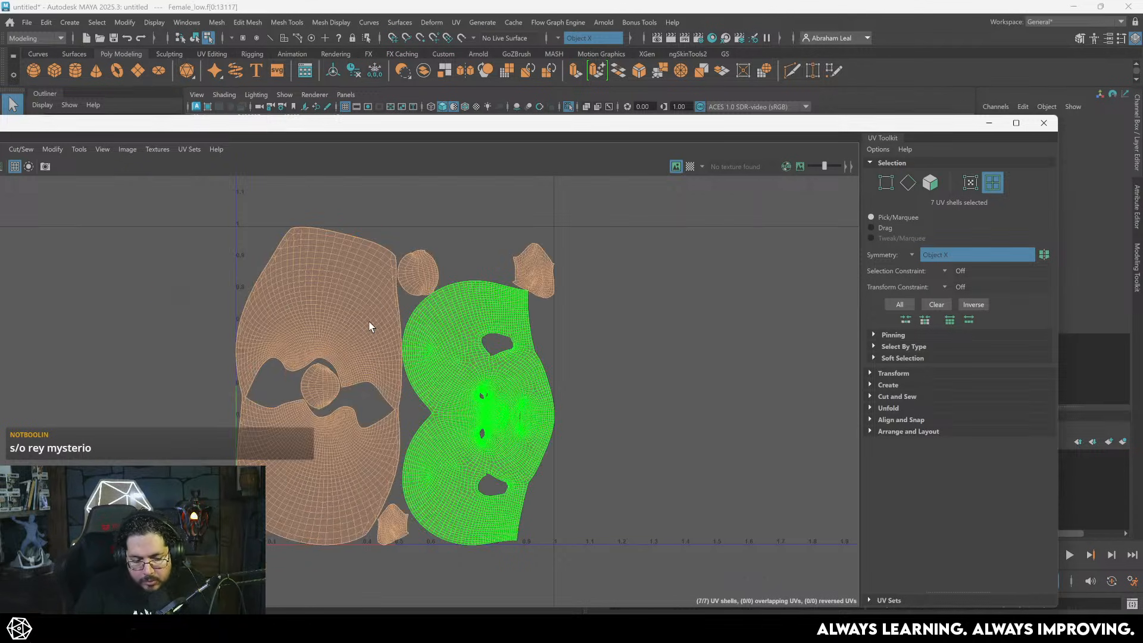
- Cut the edges still joining the two halves of the neck-and-shoulders shell and select both resulting shells
scroll(362, 390, up, 7)
key(F10)
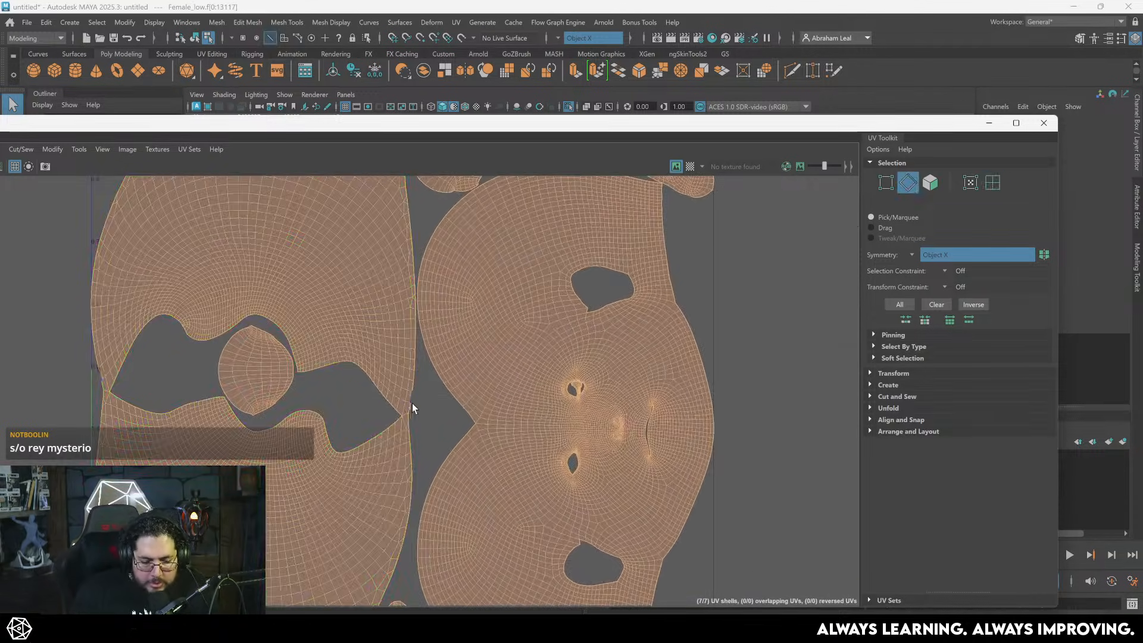
click(406, 419)
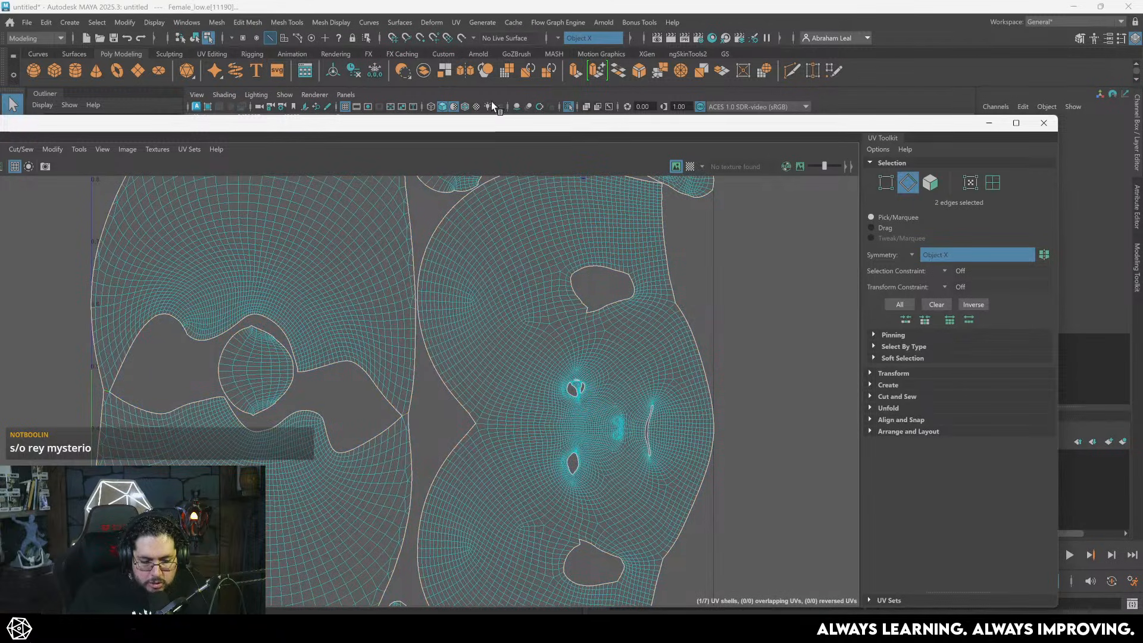
click(456, 24)
click(485, 215)
key(alt+F12)
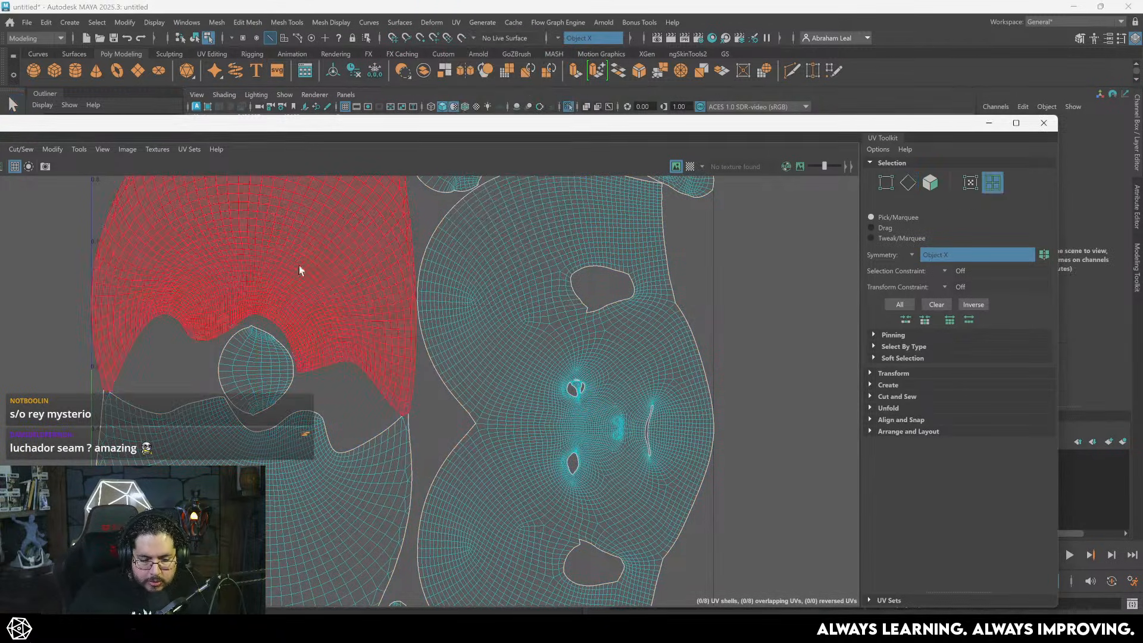
scroll(334, 279, down, 2)
click(354, 302)
shift+click(341, 427)
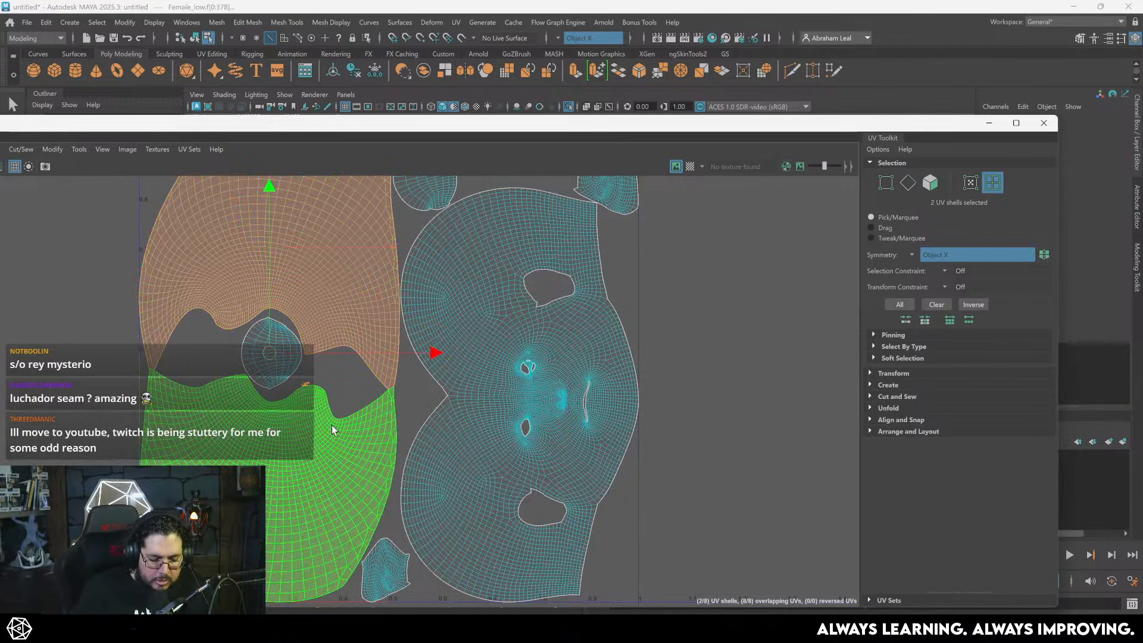
- Select the edges still joining the inner eyelid piece to the face around one eye opening and cut them
scroll(524, 370, up, 4)
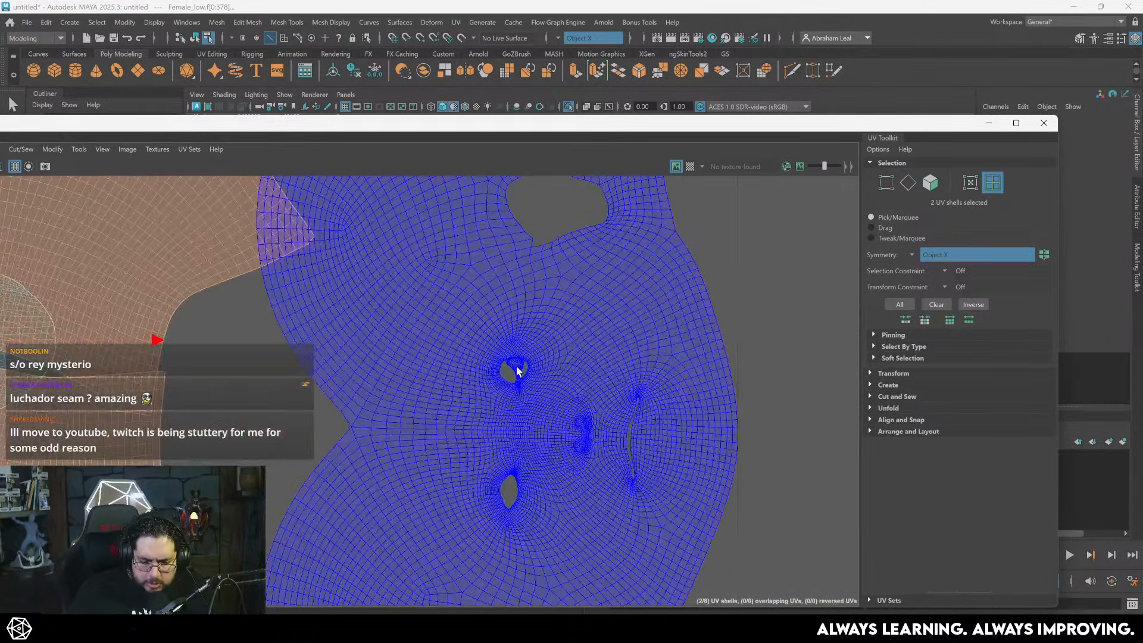
scroll(517, 371, up, 6)
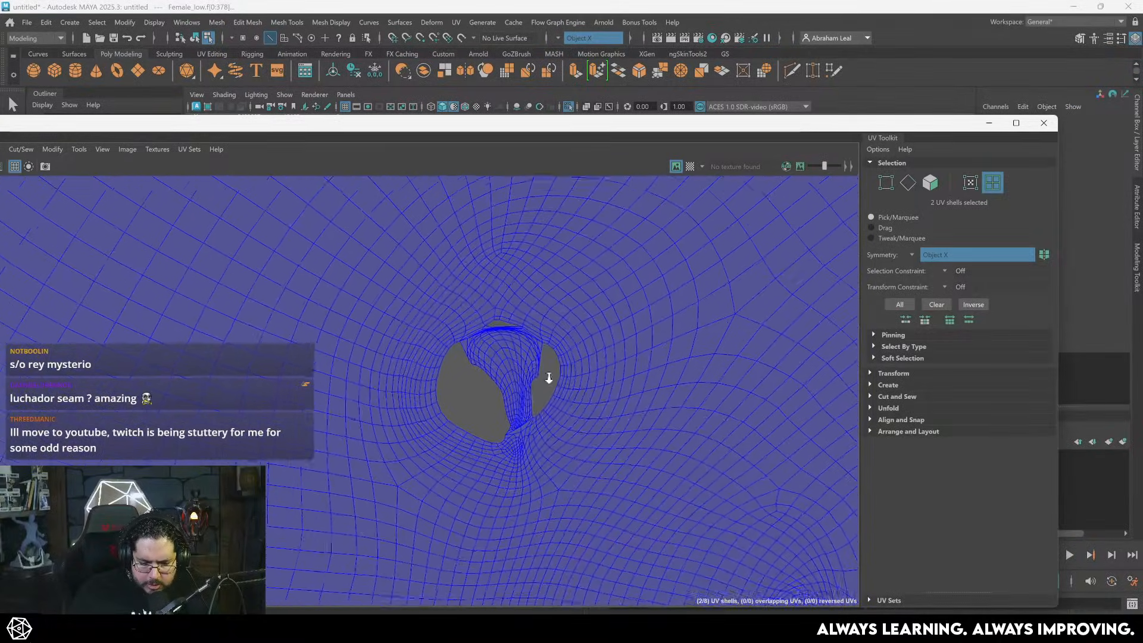
scroll(549, 378, up, 8)
key(F10)
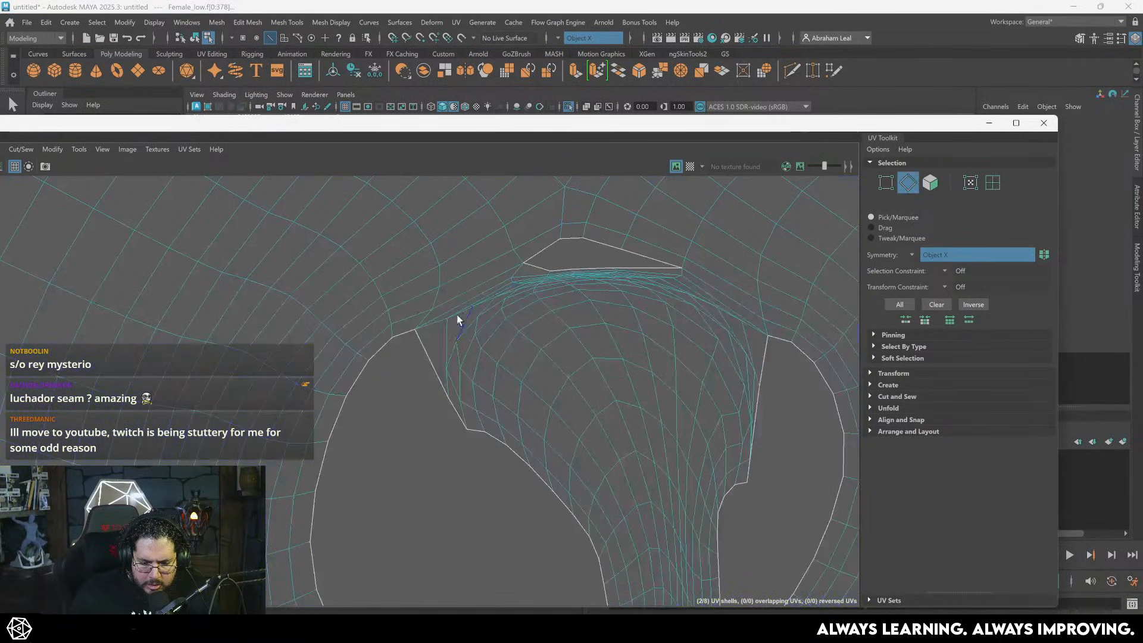
click(441, 319)
alt+middle_drag(656, 322, 500, 286)
shift+click(617, 301)
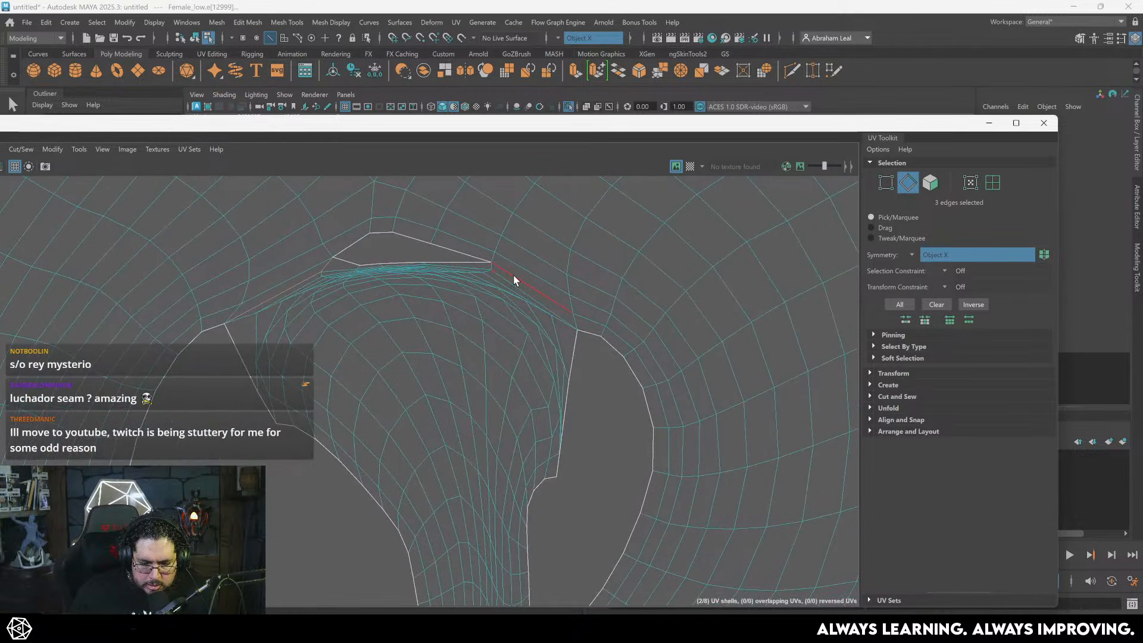
alt+middle_drag(591, 374, 530, 386)
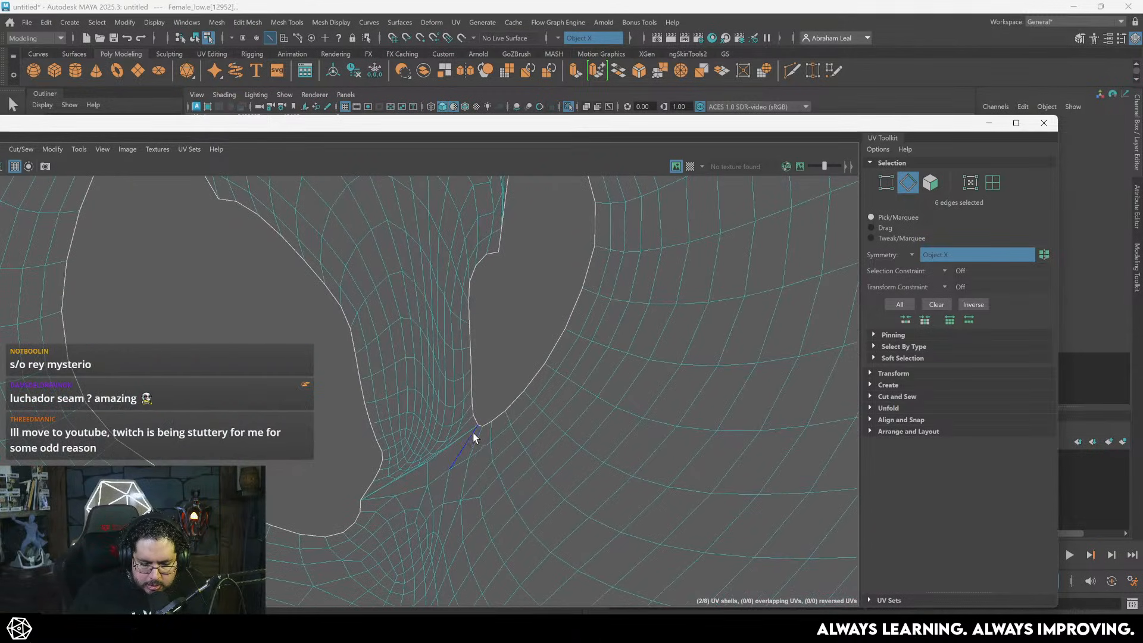
shift+click(413, 469)
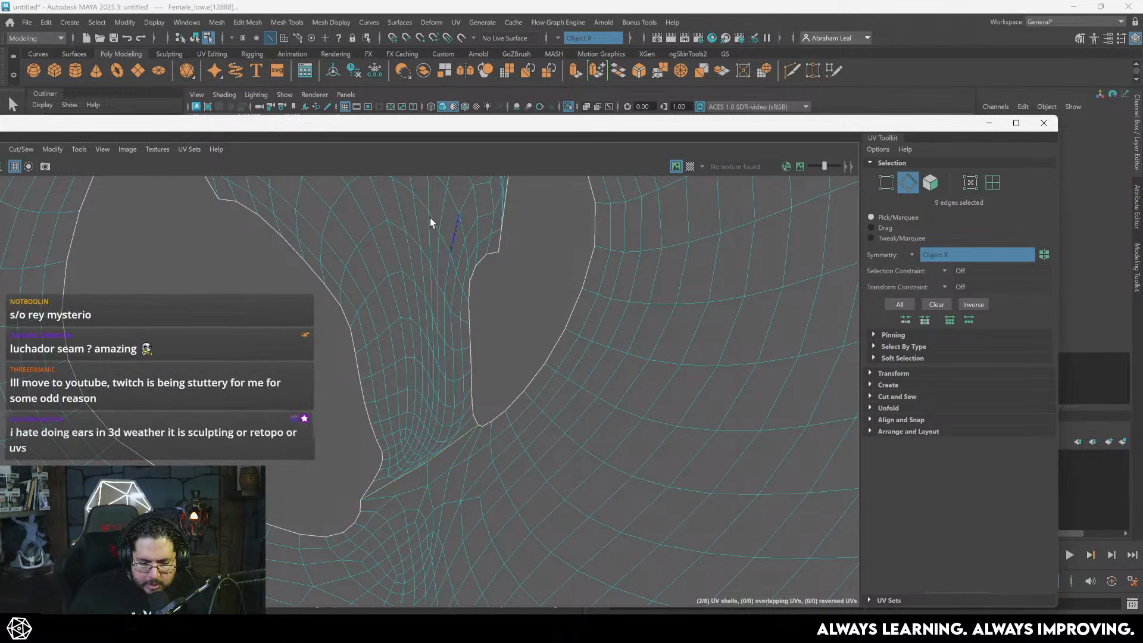
click(456, 24)
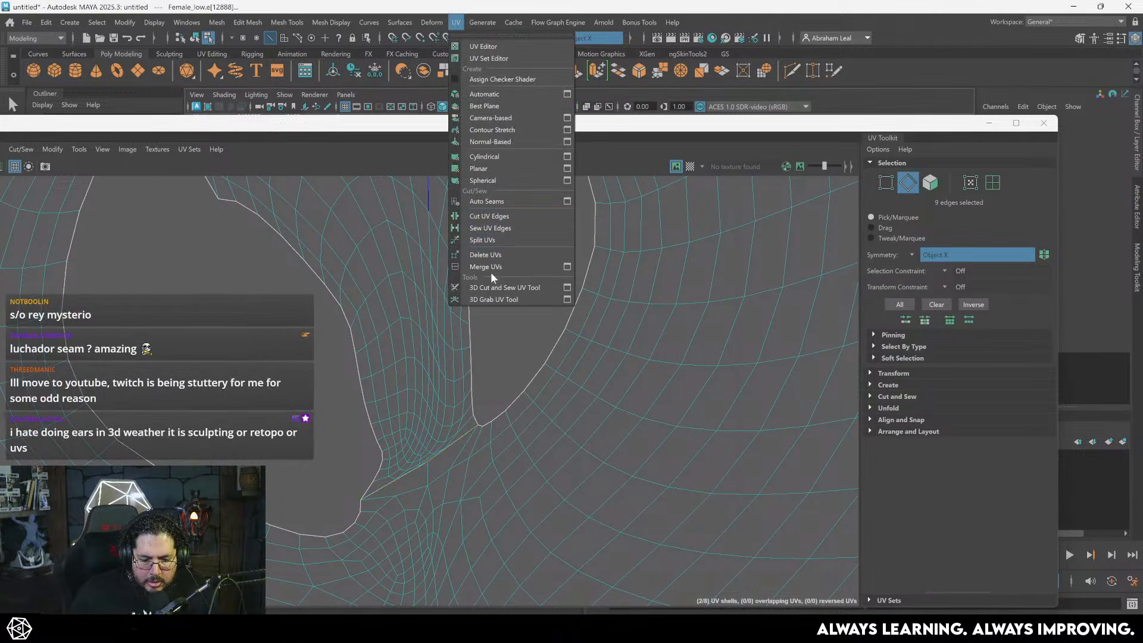
click(480, 215)
- Select the separated inner-eye piece as its own UV shell and unfold it
ctrl+right_drag(416, 272, 518, 360)
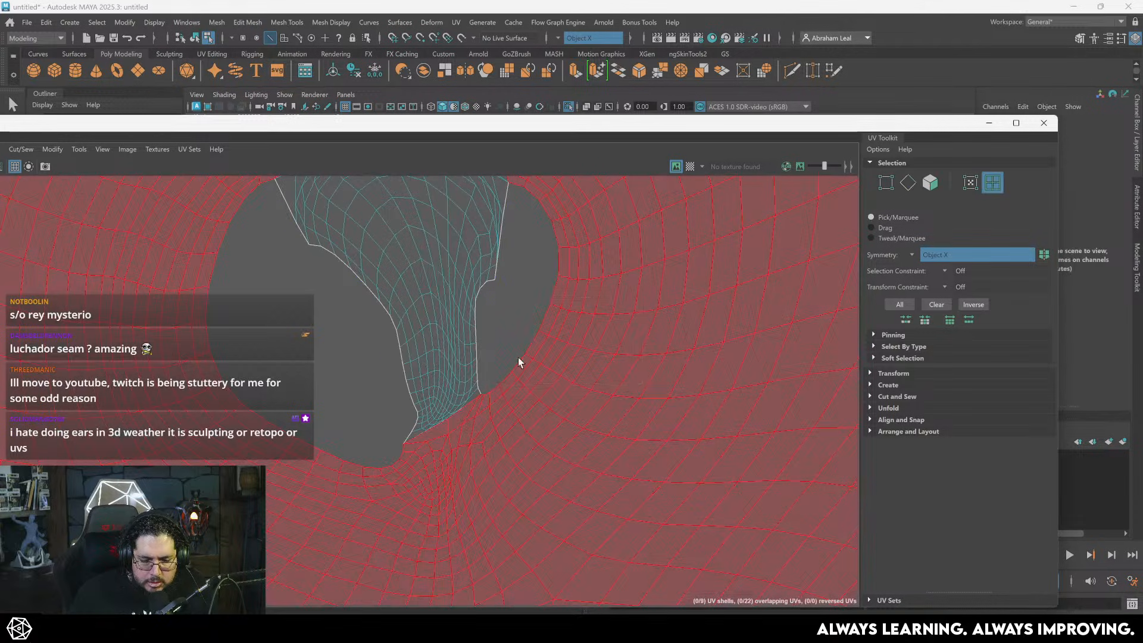
click(449, 339)
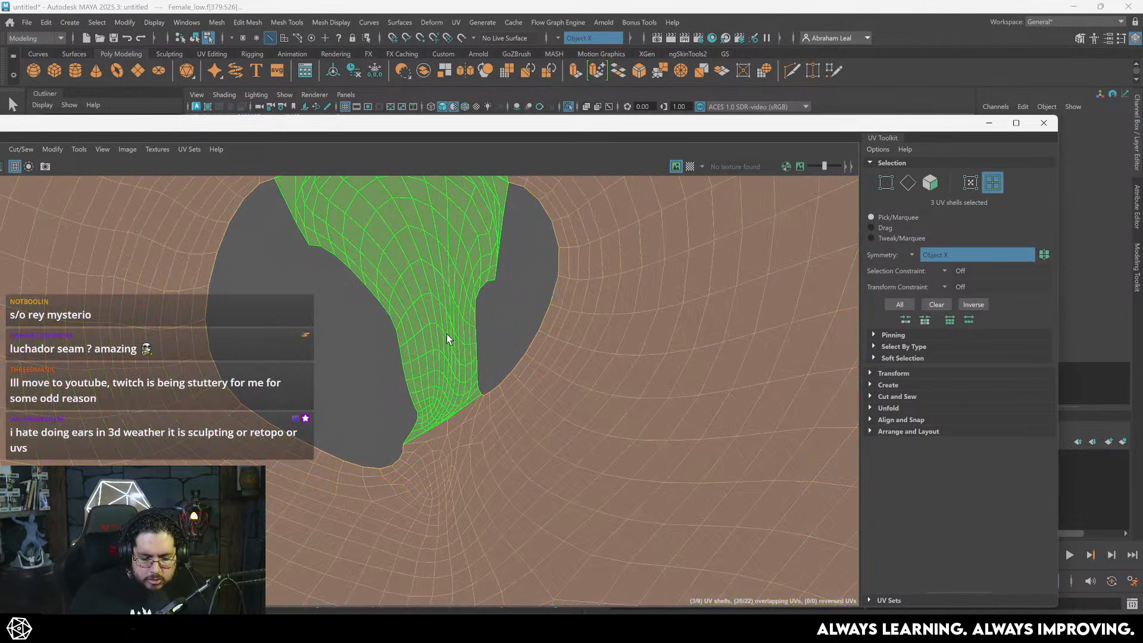
scroll(453, 325, down, 10)
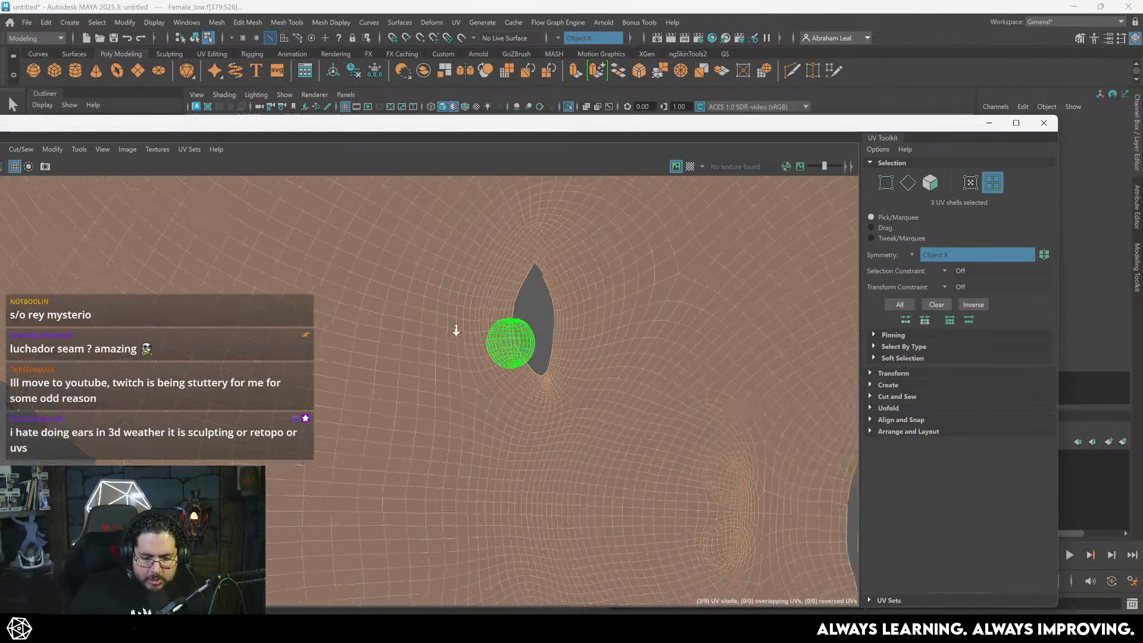
scroll(558, 395, down, 6)
click(612, 297)
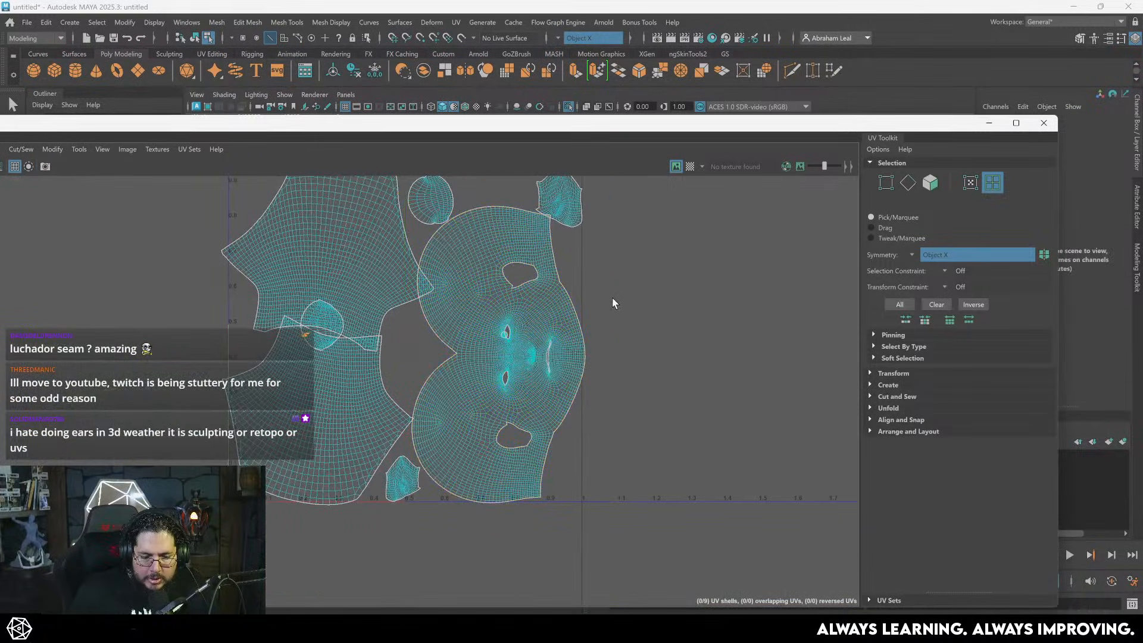
scroll(611, 298, down, 1)
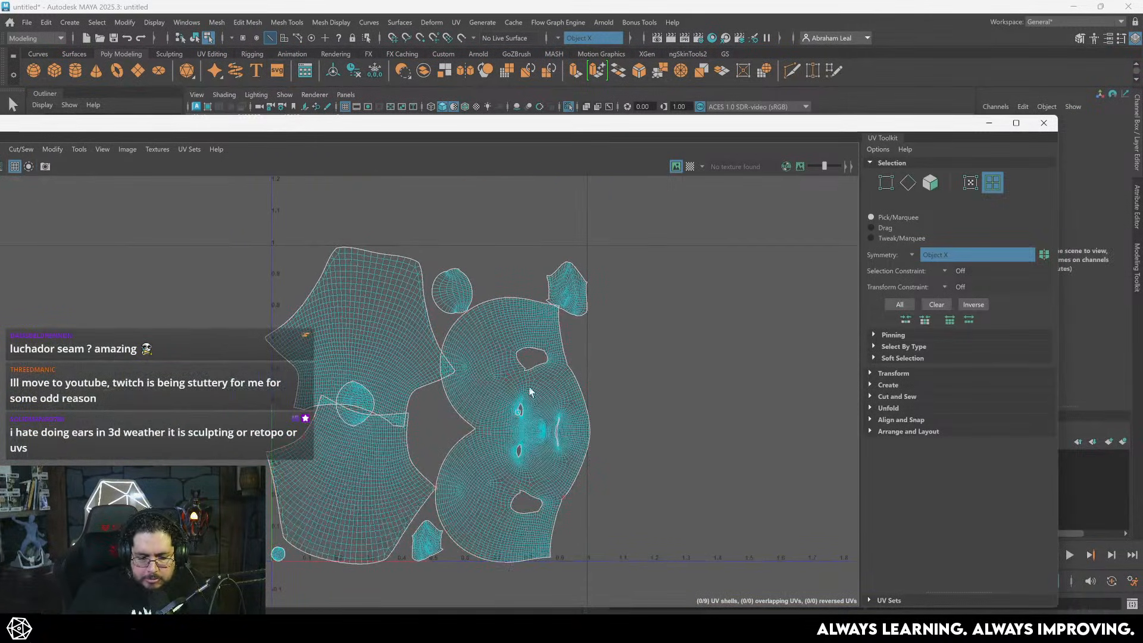
- Select all nine UV shells and lay them out within the UV tile
drag(680, 224, 334, 580)
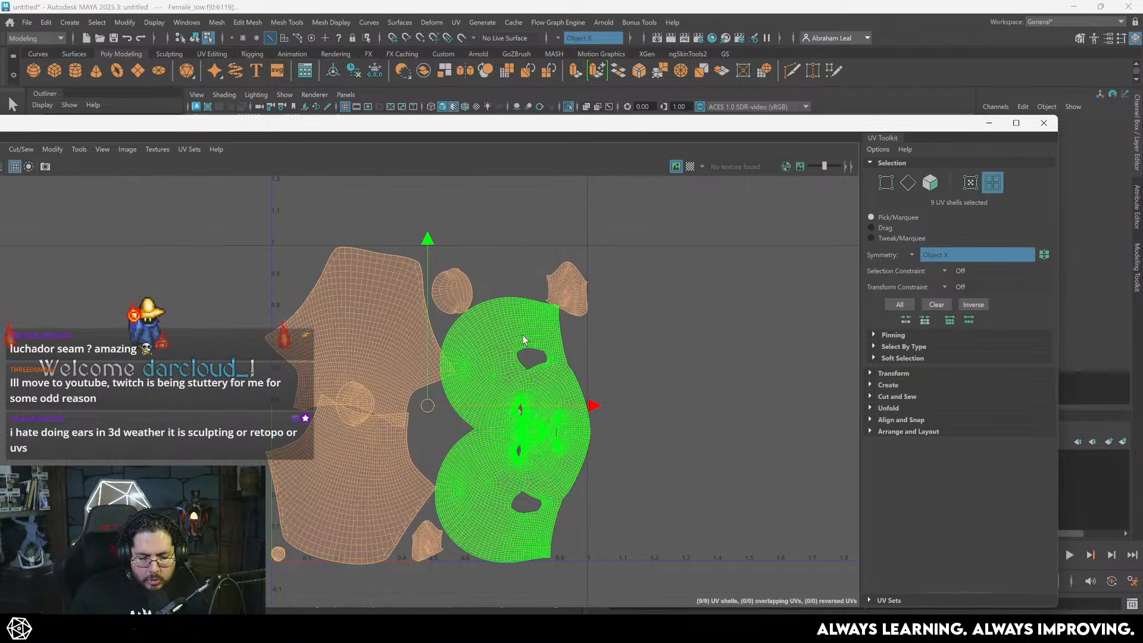
key(e)
drag(527, 278, 663, 338)
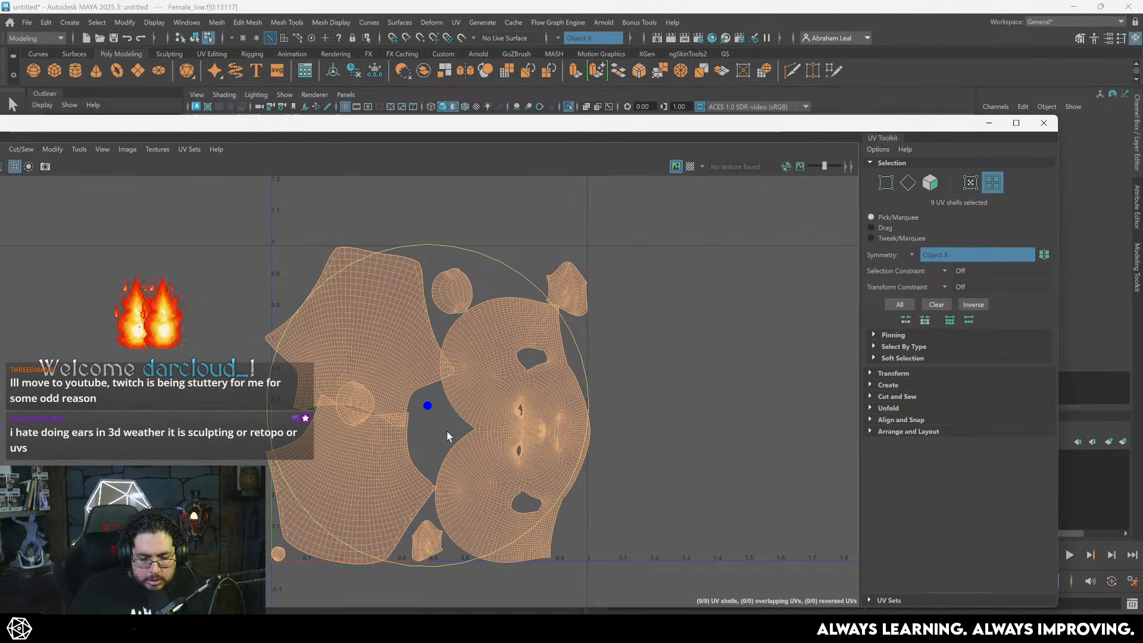
key(ctrl+l)
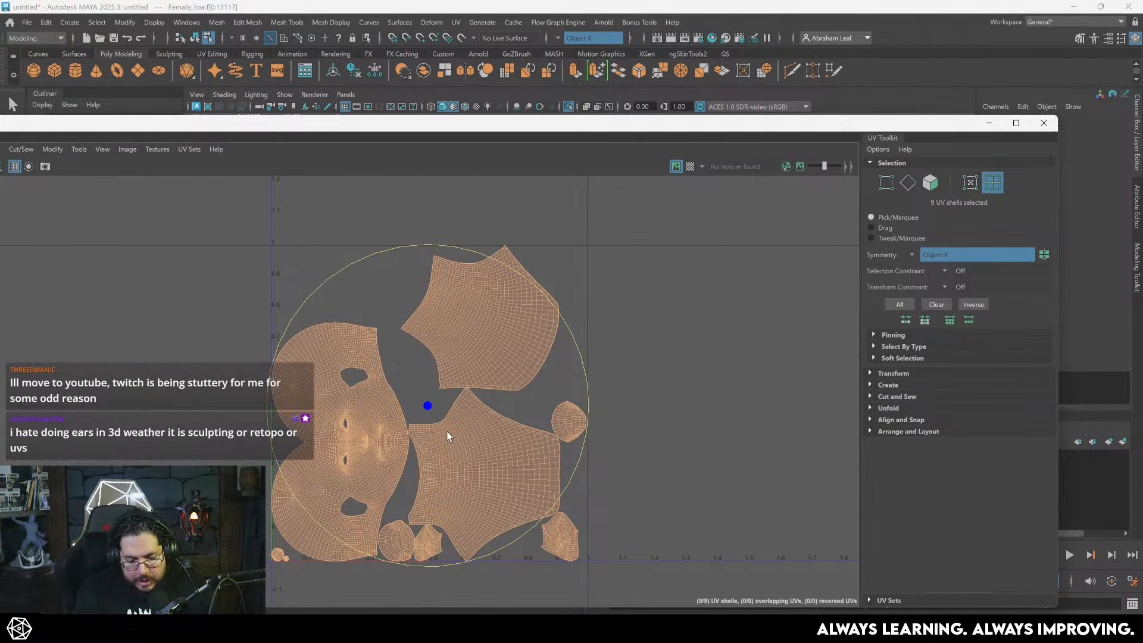
- Reselect all shells, rotate the whole layout about a quarter turn so the face stands upright, and shift it sideways
click(628, 265)
drag(165, 583, 165, 583)
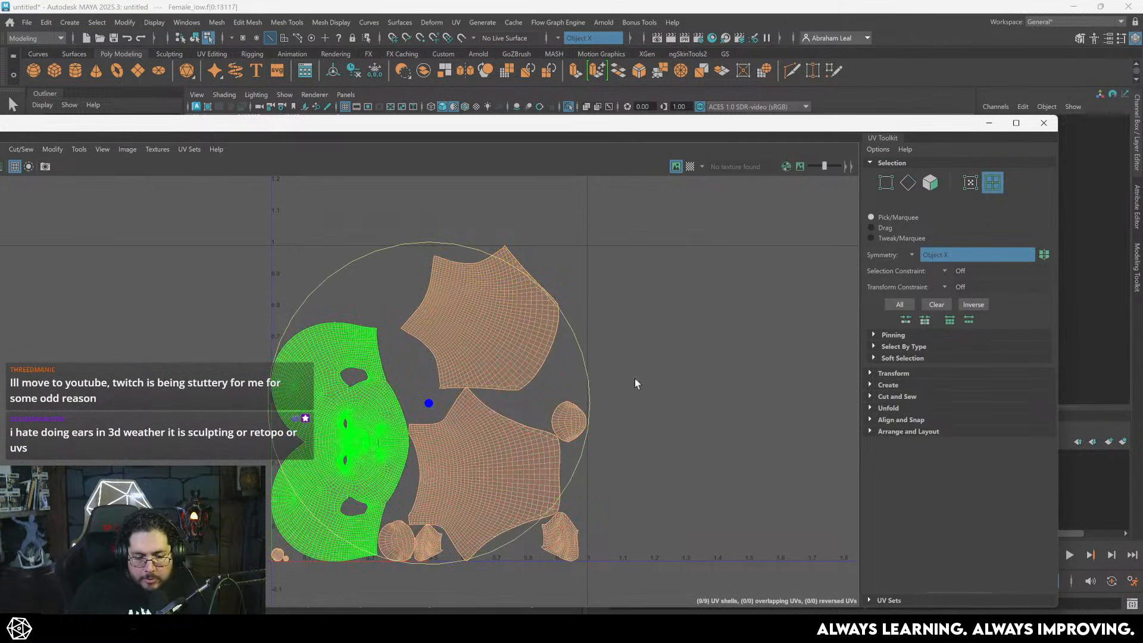
drag(659, 223, 231, 588)
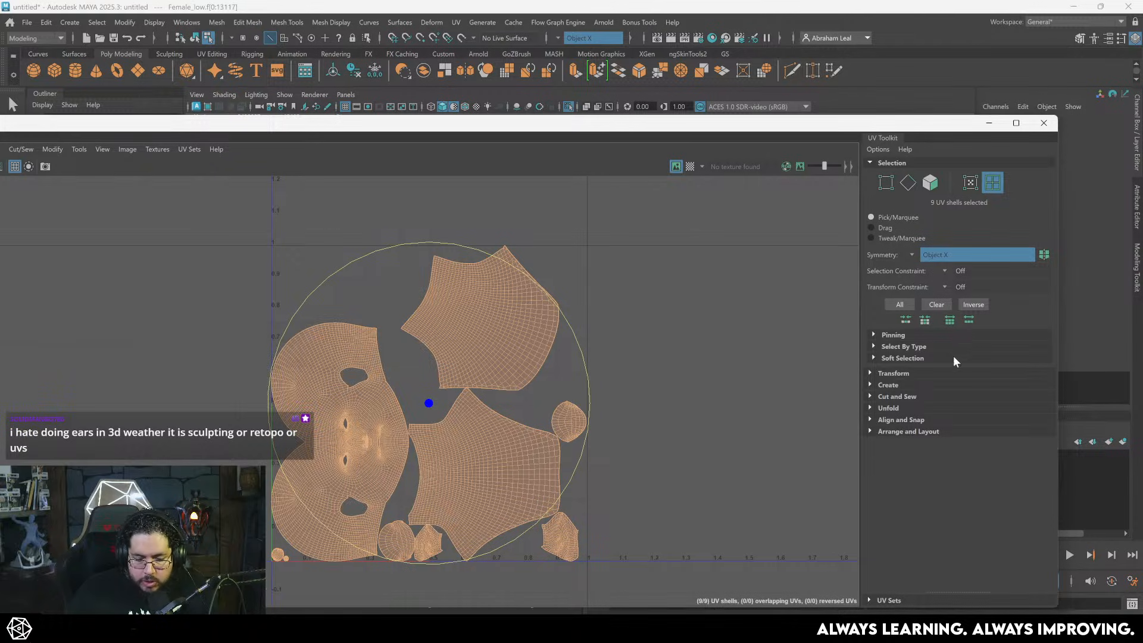
click(868, 373)
scroll(947, 427, down, 8)
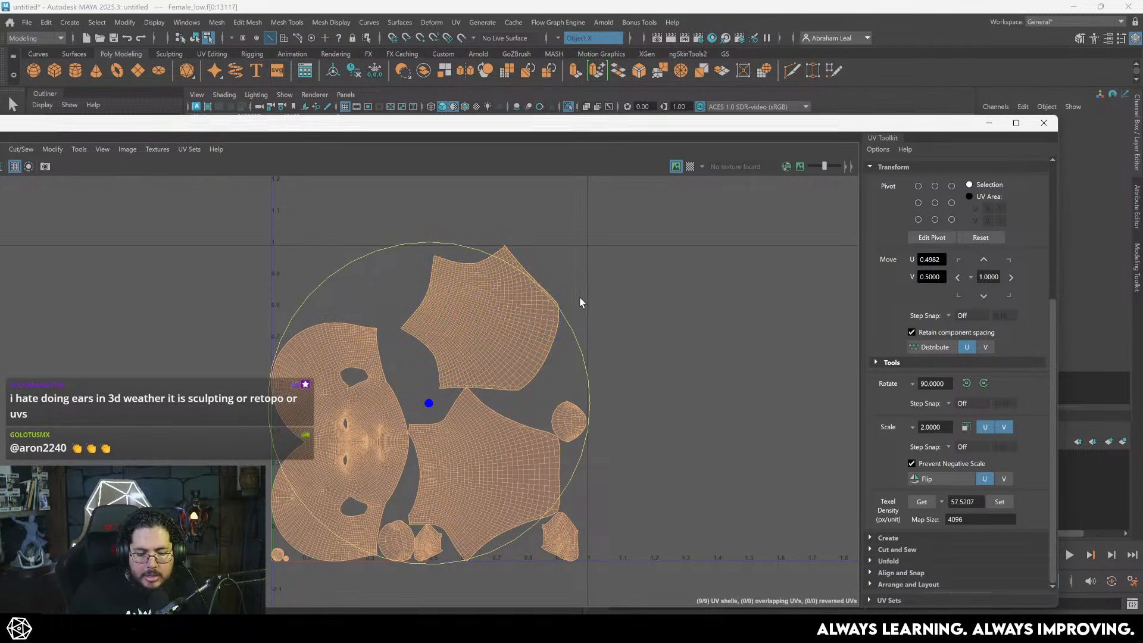
drag(557, 307, 586, 356)
key(ctrl+z)
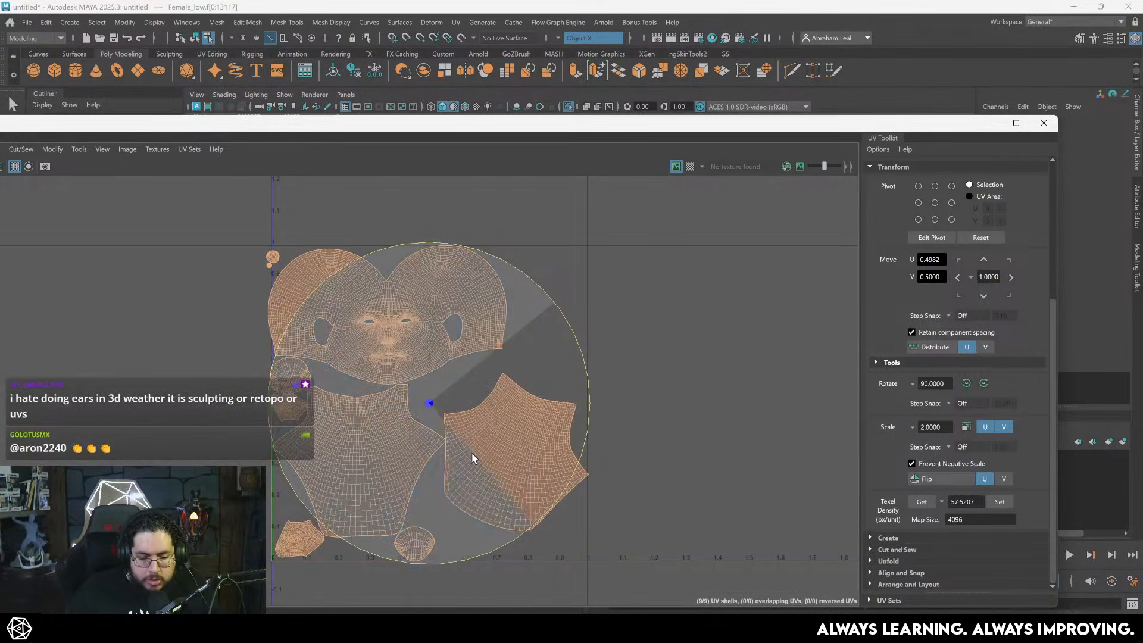
key(w)
drag(434, 406, 479, 407)
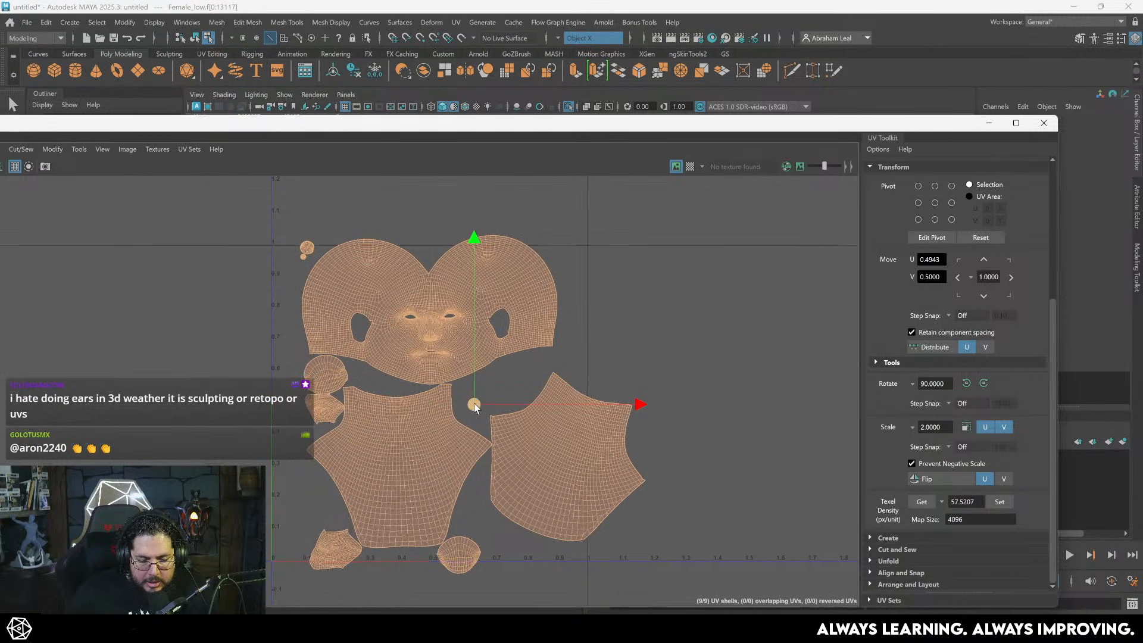
- Fine-tune the rotation, scale and position of the whole layout so the head shell sits straight inside the tile's upper edge
key(r)
key(e)
drag(589, 299, 603, 305)
key(r)
mouse_move(472, 408)
mouse_down()
mouse_move(482, 409)
mouse_move(465, 420)
mouse_move(475, 424)
mouse_up()
key(w)
key(e)
key(w)
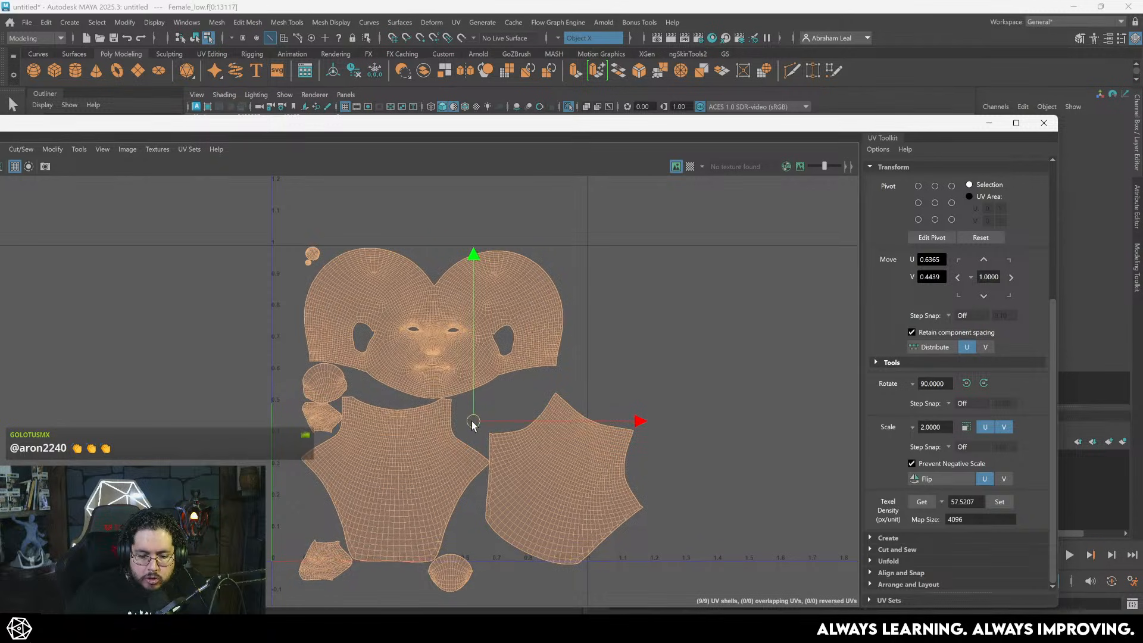
- Move the upright neck-and-shoulders shell toward the tile's center and rotate the tilted neck-and-shoulders shell counterclockwise
click(607, 376)
click(420, 489)
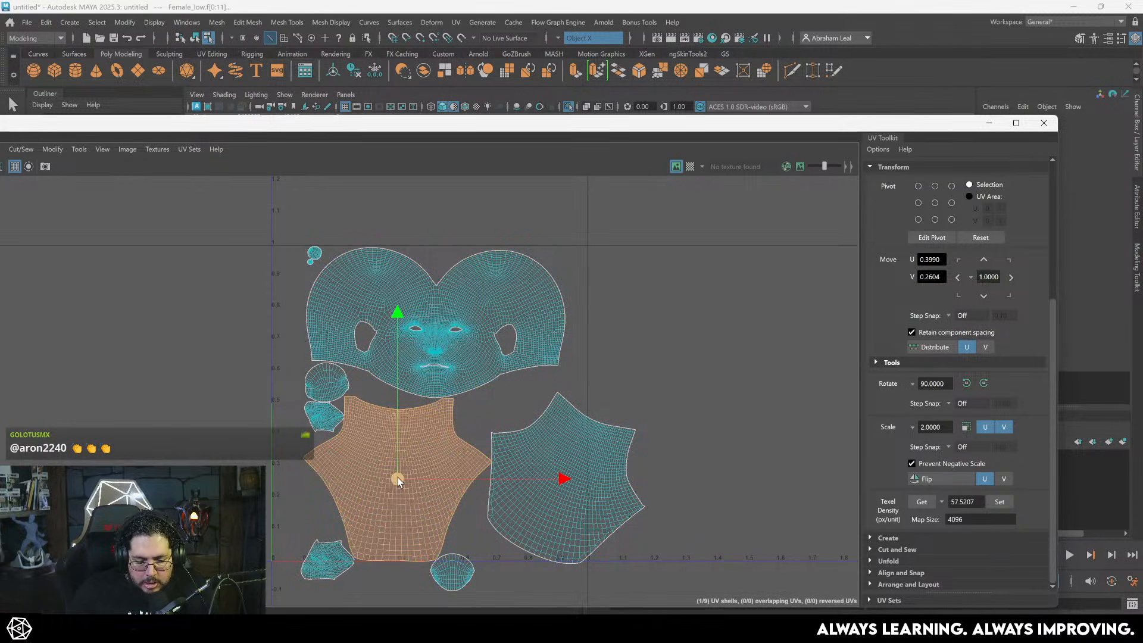
drag(398, 481, 498, 473)
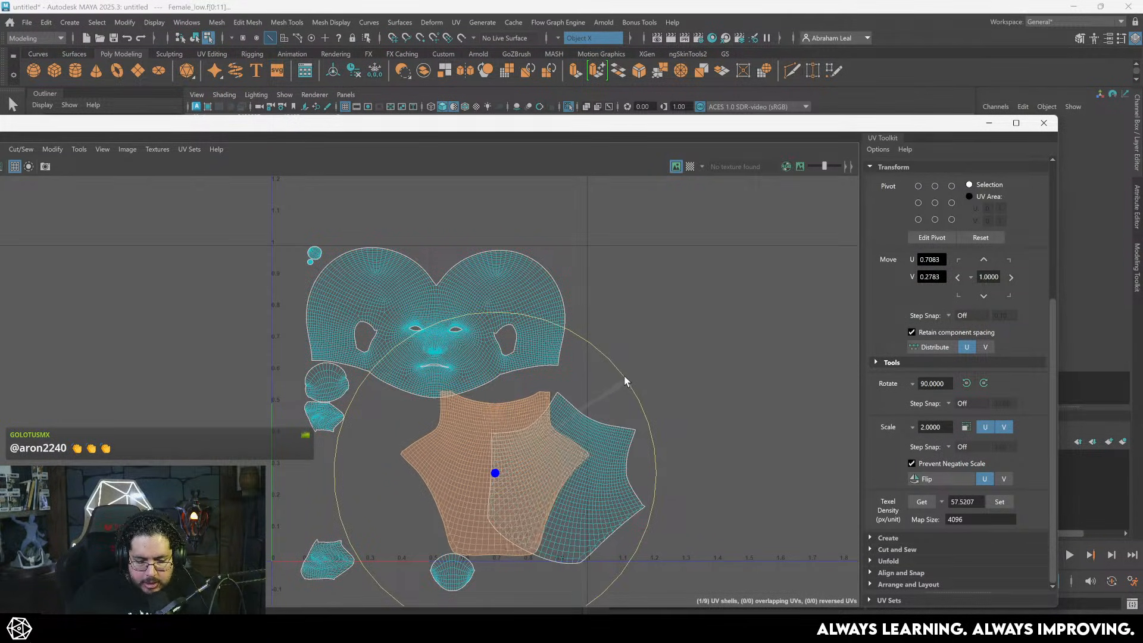
click(613, 458)
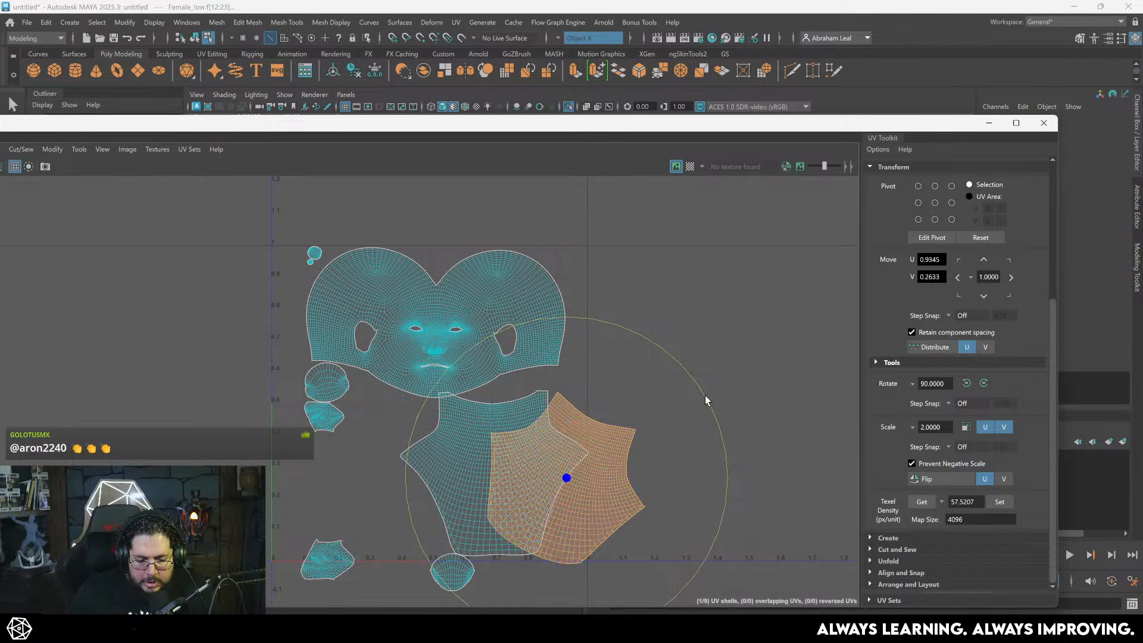
drag(705, 395, 682, 367)
- Move three of the small ear shells outside the tile and place the fourth beside the top of the head shell
drag(356, 390, 294, 394)
key(w)
drag(327, 454, 153, 349)
click(450, 572)
drag(450, 571, 563, 263)
- Move the upright neck-and-shoulders shell back to the tile's lower-left area below the face
click(491, 471)
drag(491, 471, 358, 473)
alt+right_drag(359, 472, 391, 466)
alt+middle_drag(391, 466, 438, 452)
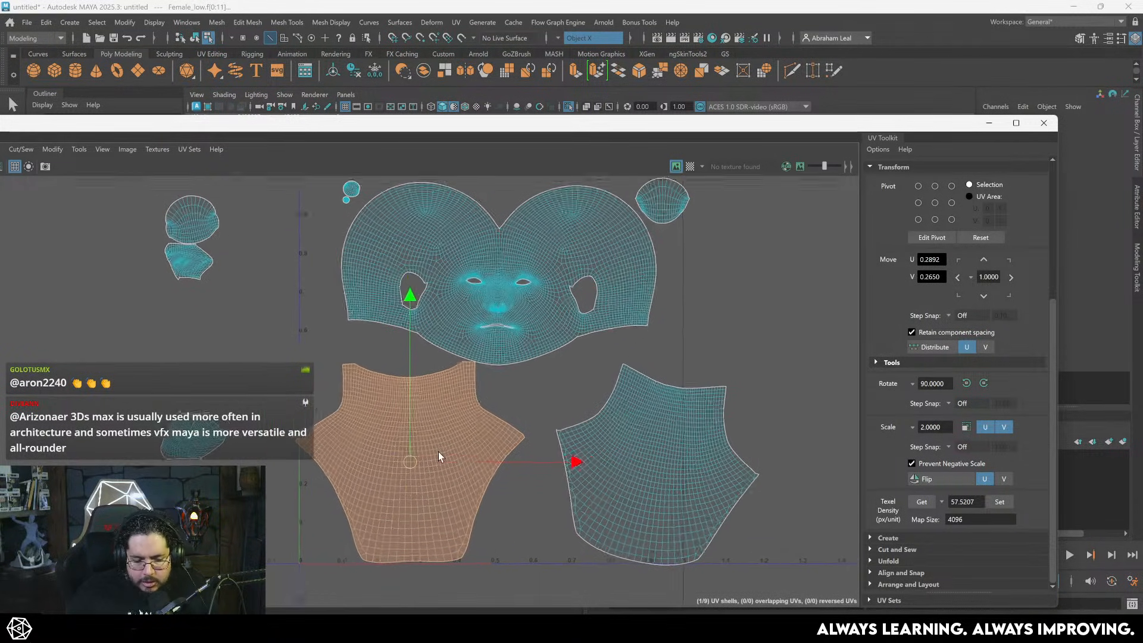
scroll(439, 452, up, 3)
- Rotate the second neck-and-shoulders shell upright and place it next to the first one inside the tile
click(682, 466)
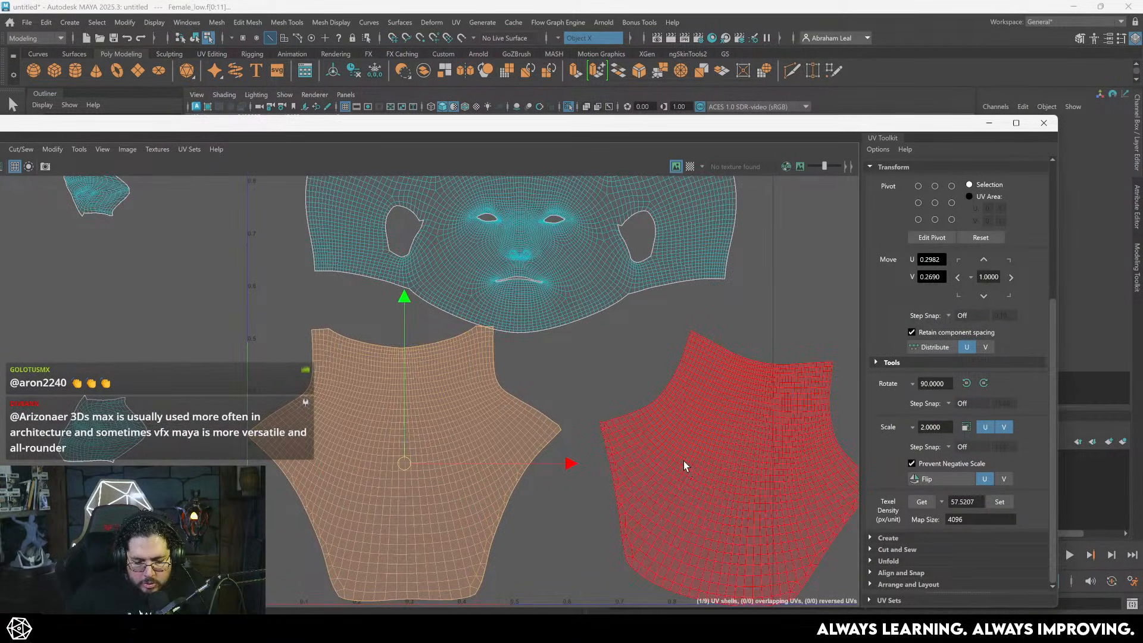
click(684, 460)
alt+middle_drag(744, 469, 631, 405)
key(e)
drag(759, 314, 726, 290)
alt+middle_drag(571, 362, 616, 393)
alt+right_drag(616, 393, 632, 402)
key(w)
drag(667, 442, 562, 434)
alt+middle_drag(562, 434, 640, 447)
alt+right_drag(640, 446, 536, 417)
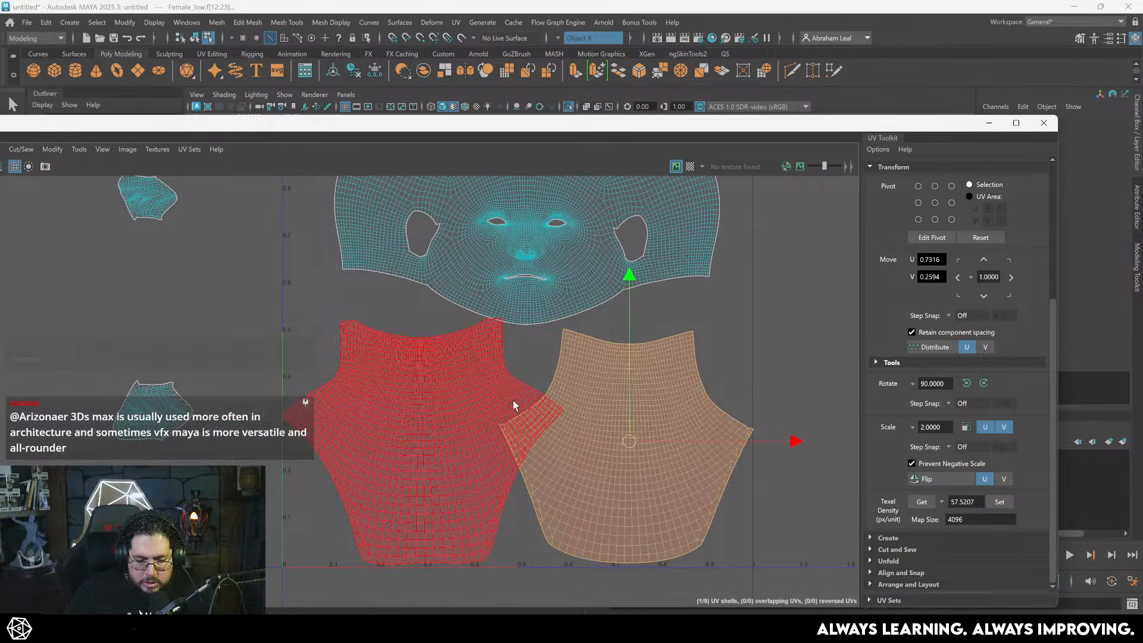
- Select both neck-and-shoulders shells and scale them down slightly
click(480, 390)
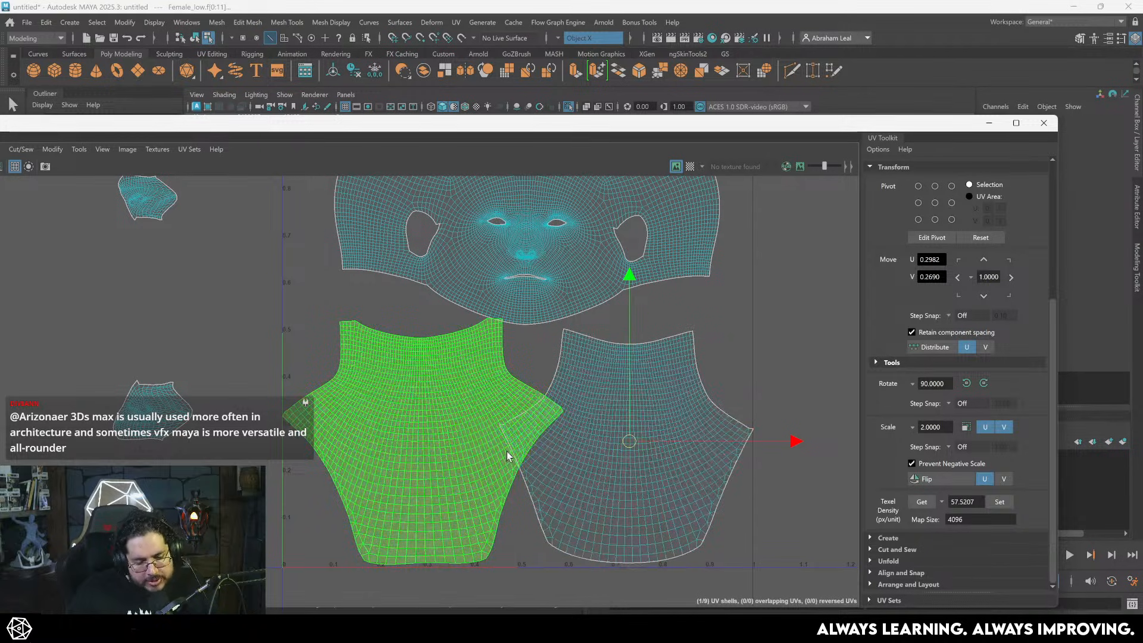
click(475, 460)
shift+click(533, 414)
drag(515, 445, 508, 444)
- Rotate the first neck-and-shoulders shell slightly to straighten it and reposition it near the tile's left edge
click(459, 452)
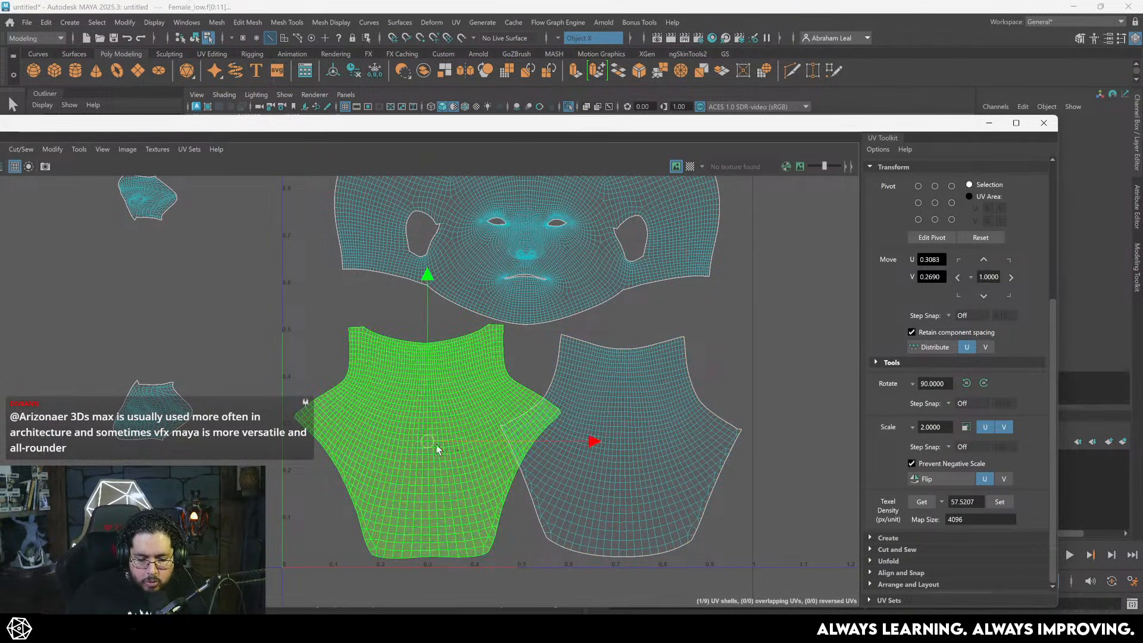
key(e)
drag(556, 365, 531, 399)
key(w)
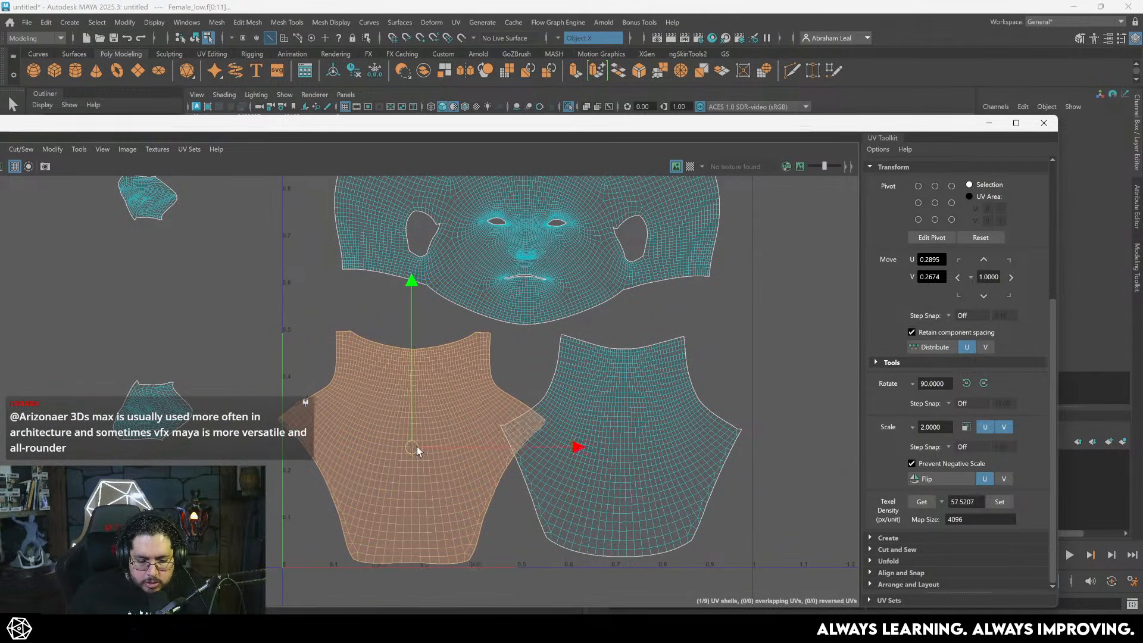
- Move the second neck-and-shoulders shell away from the first and rotate it counterclockwise so the two shells nest without overlapping
click(613, 459)
drag(618, 451, 641, 460)
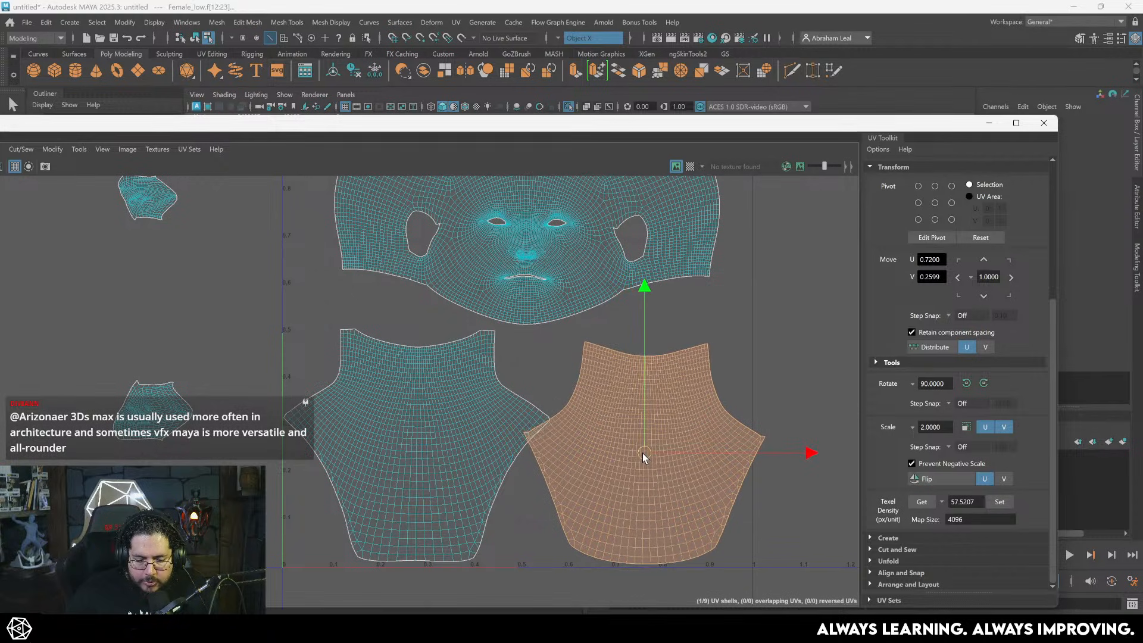
key(e)
drag(801, 411, 768, 361)
key(w)
key(e)
key(w)
drag(641, 448, 638, 447)
click(764, 343)
- Move the two tiny round inner-eye shells into the tile's upper-left corner beside the head shell
scroll(604, 390, down, 1)
alt+middle_drag(590, 394, 567, 515)
scroll(351, 262, up, 2)
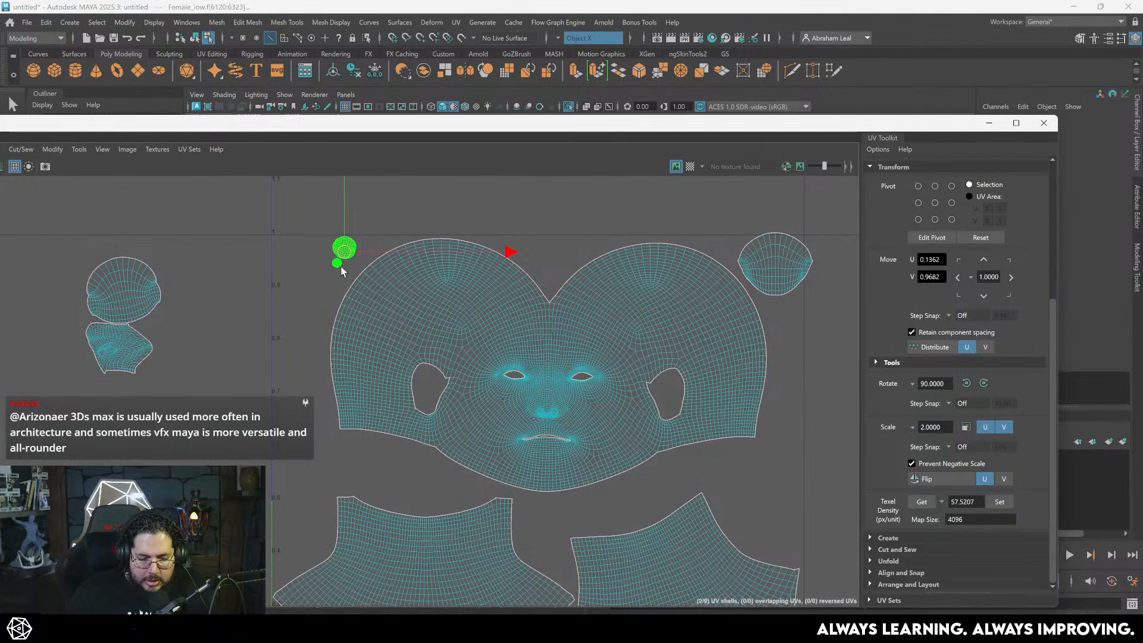
click(313, 271)
scroll(317, 301, up, 5)
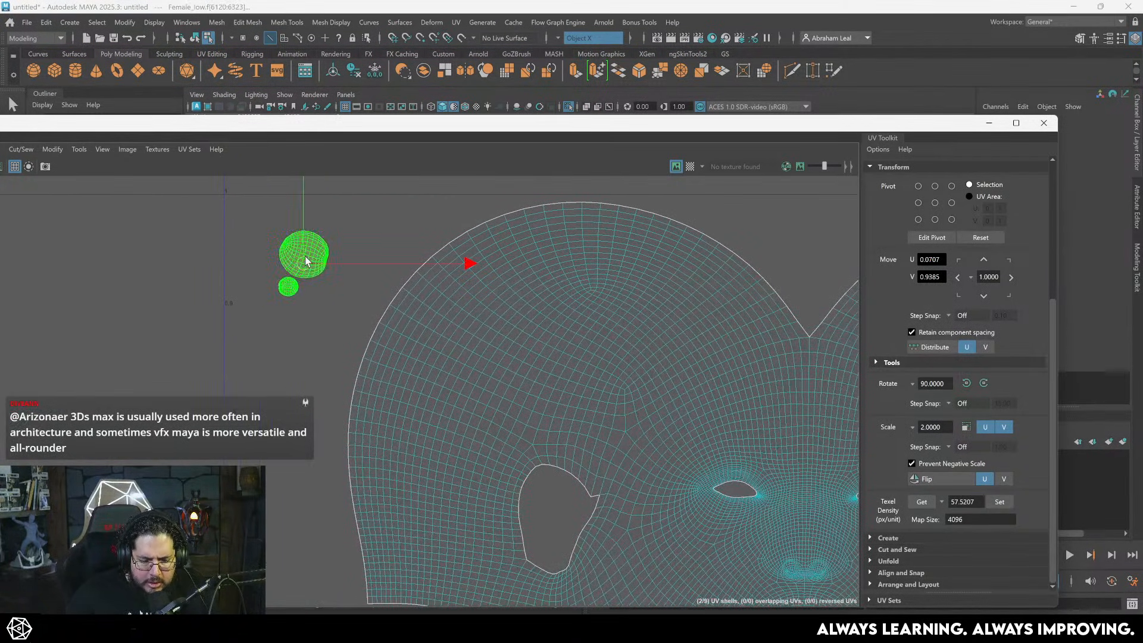
- Turn off Object X symmetry, then enlarge the smaller inner-eye shell to match its pair and place it just below that one
click(557, 38)
click(581, 44)
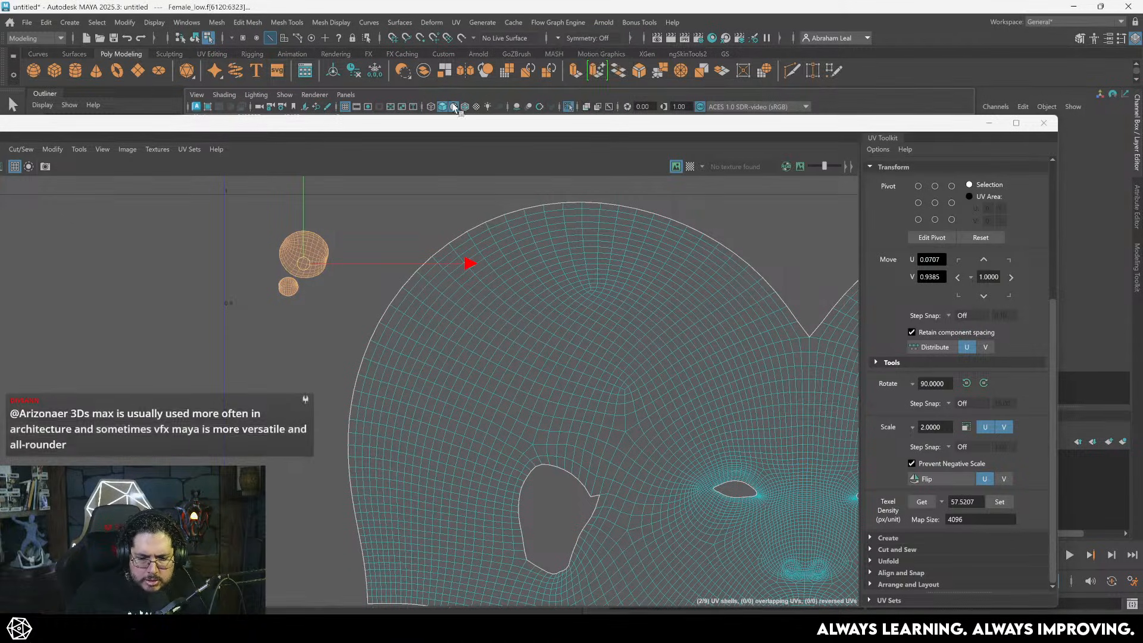
click(302, 253)
click(290, 288)
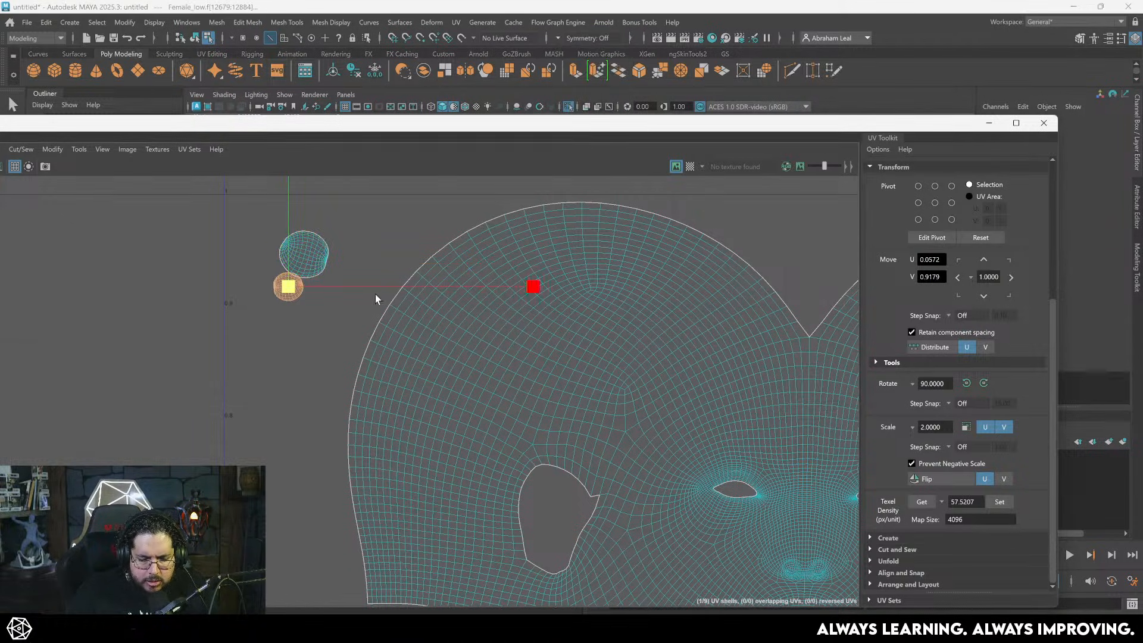
key(w)
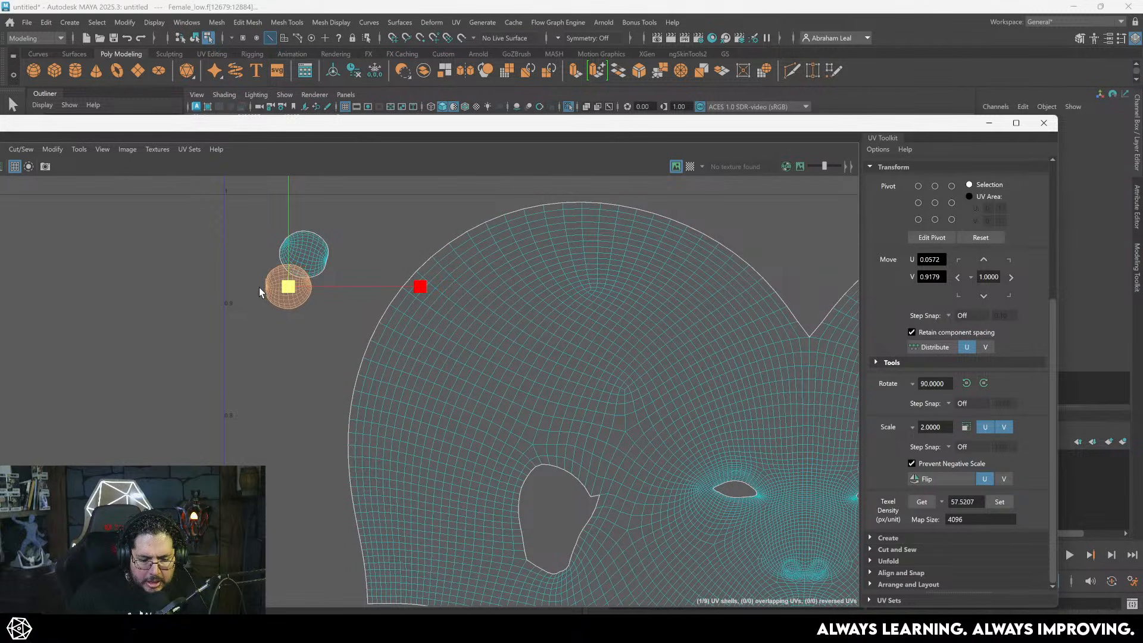
drag(296, 301, 293, 302)
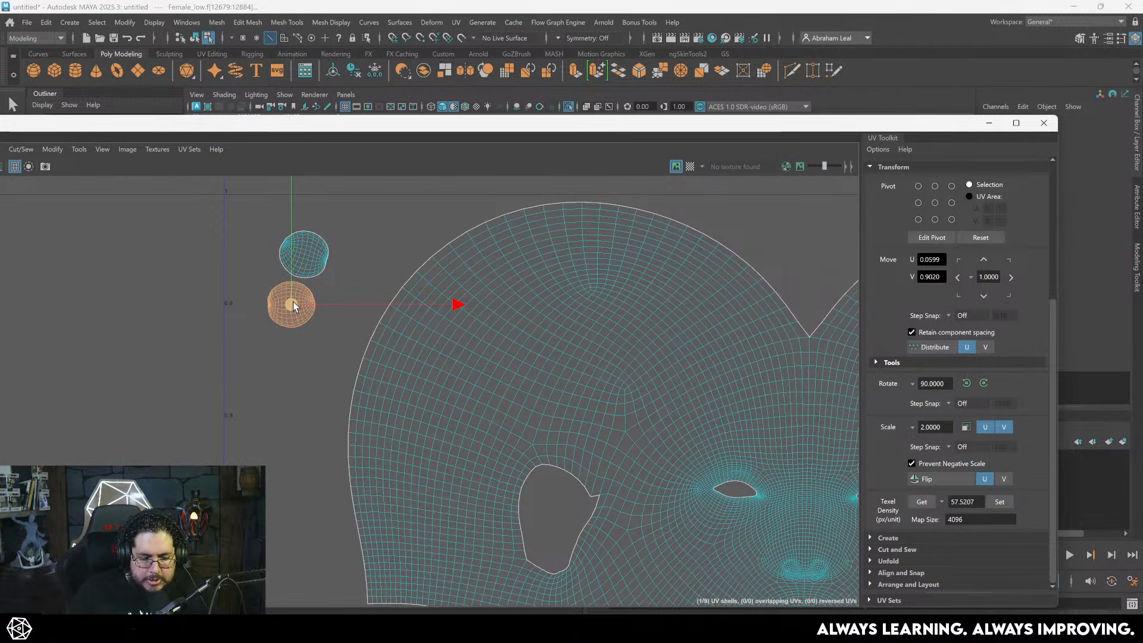
- Move the rounded shell outside the tile into the gap between the head and neck shells at the tile's left edge and rotate it upright
scroll(291, 301, down, 5)
alt+middle_drag(194, 328, 311, 270)
click(216, 269)
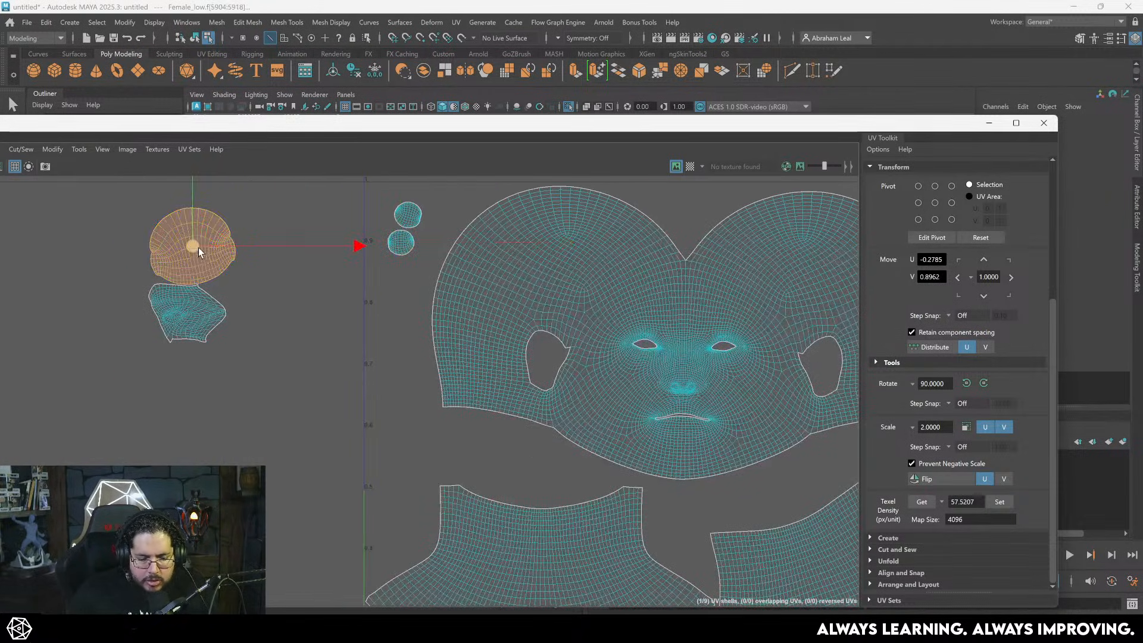
drag(198, 248, 404, 438)
key(e)
drag(570, 399, 575, 443)
- Scale up the upper irregular shell outside the tile slightly and place it between the head's left jaw edge and the first neck shell
click(217, 305)
scroll(217, 305, down, 1)
alt+middle_drag(227, 331, 218, 247)
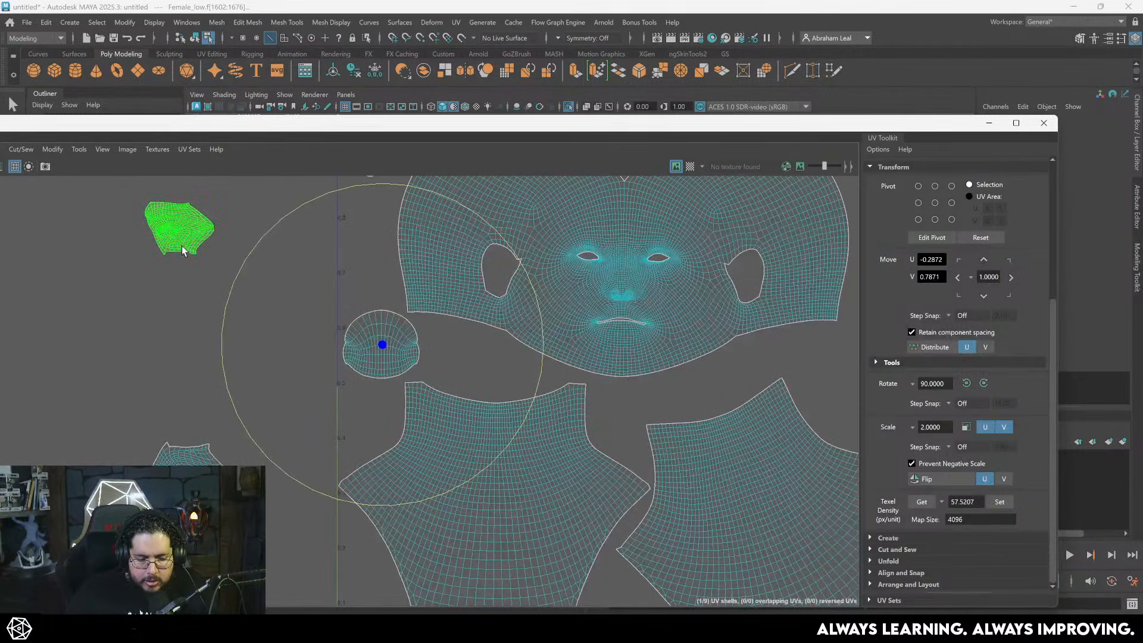
key(r)
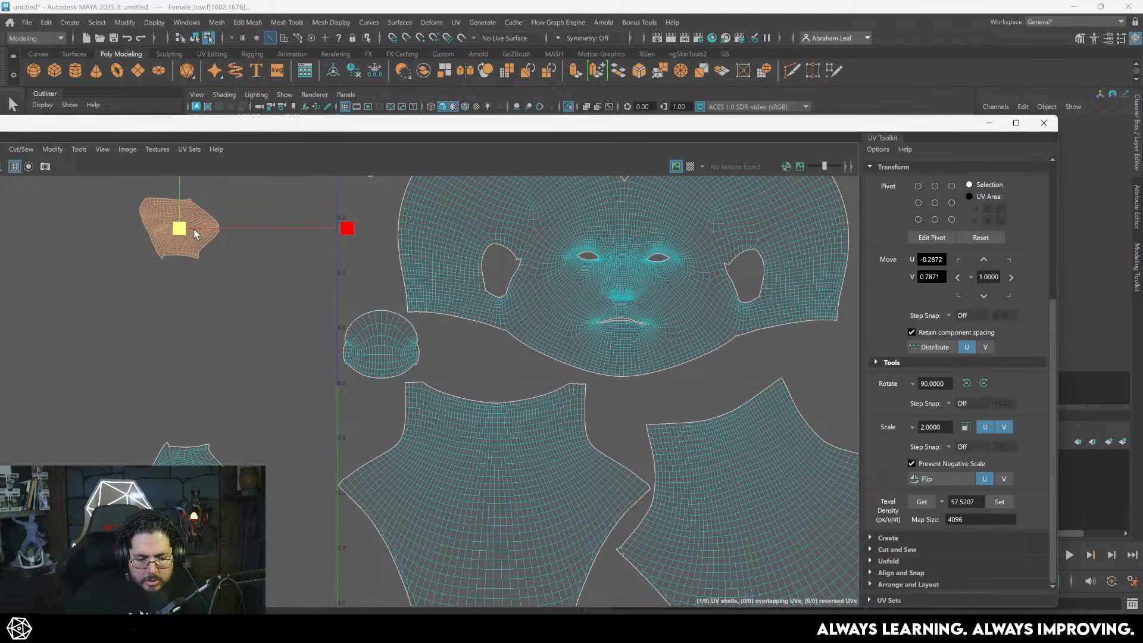
key(w)
drag(184, 231, 481, 362)
- Move the remaining irregular shell from outside the tile into the gap beneath the head shell's right side, within the tile's right edge
click(186, 461)
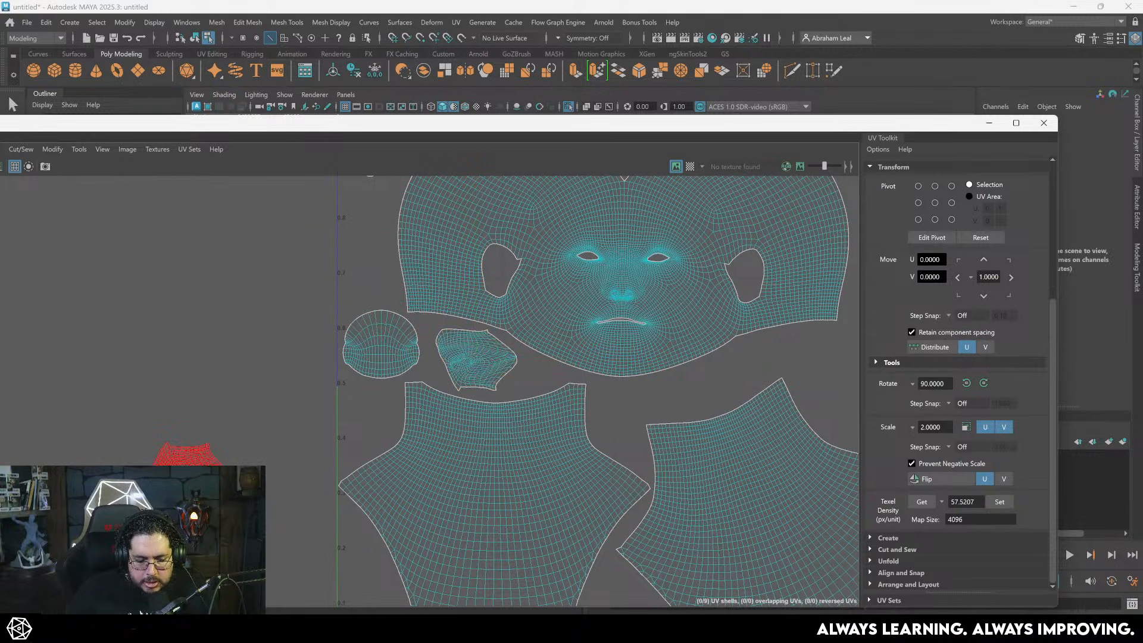
drag(184, 476, 811, 360)
alt+middle_drag(795, 363, 524, 381)
drag(552, 378, 577, 385)
click(619, 312)
alt+middle_drag(598, 308, 642, 460)
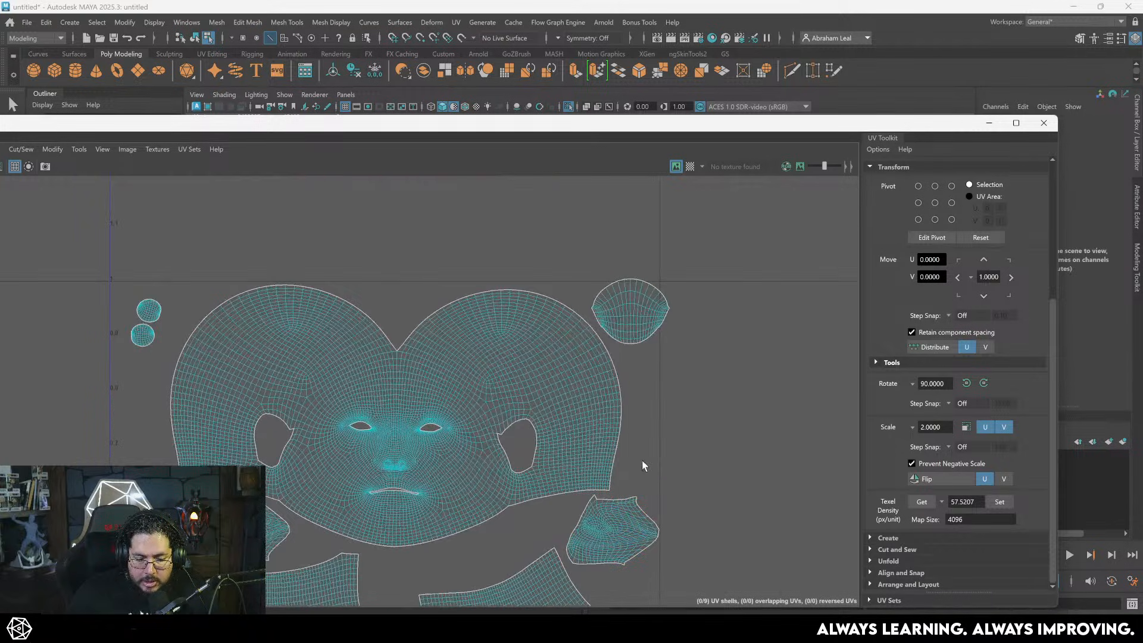
- Scale down the rounded shell in the tile's upper-right corner slightly so it fits inside the tile without touching the head shell
click(643, 307)
scroll(634, 309, up, 3)
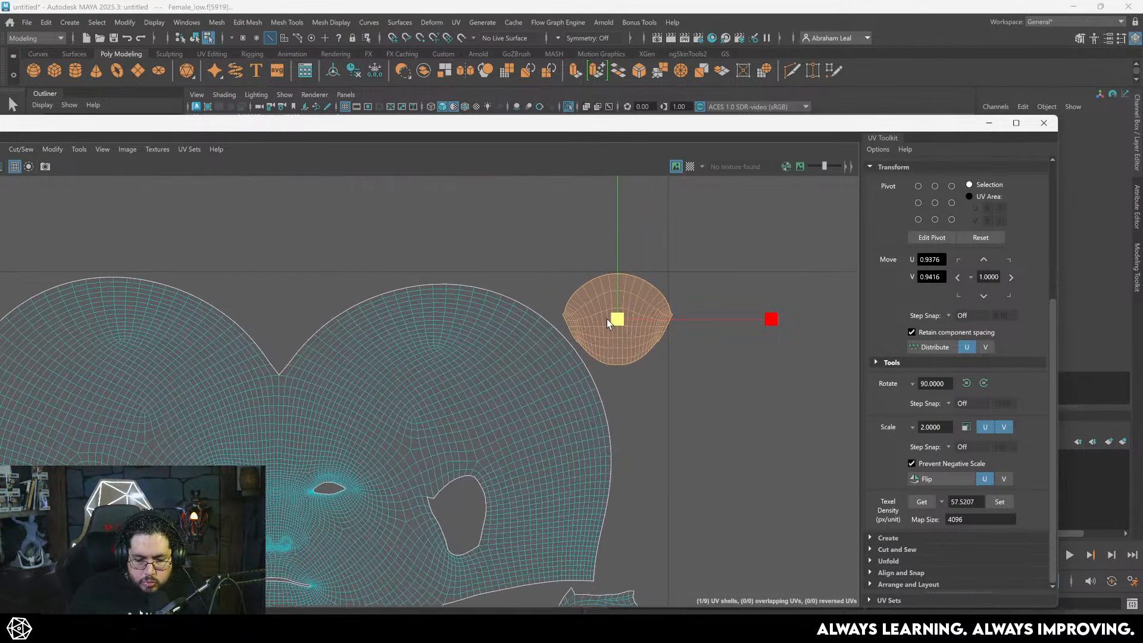
click(657, 273)
scroll(659, 272, down, 1)
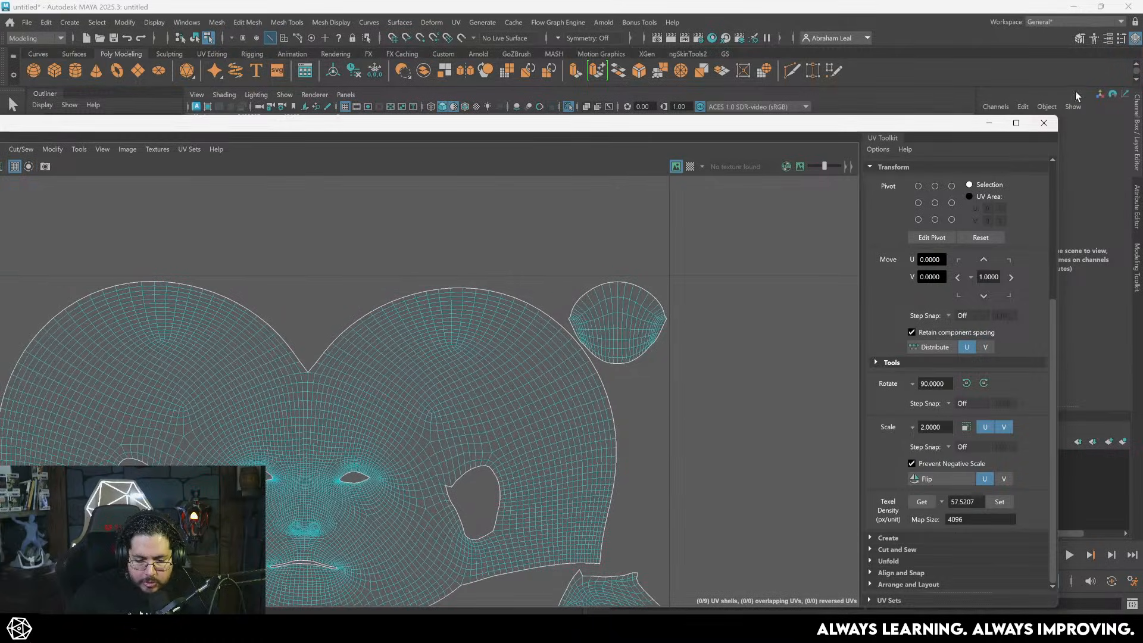
- Close the UV Editor, select the Female_low head and turn off isolation to bring back the other meshes
click(1044, 123)
click(657, 247)
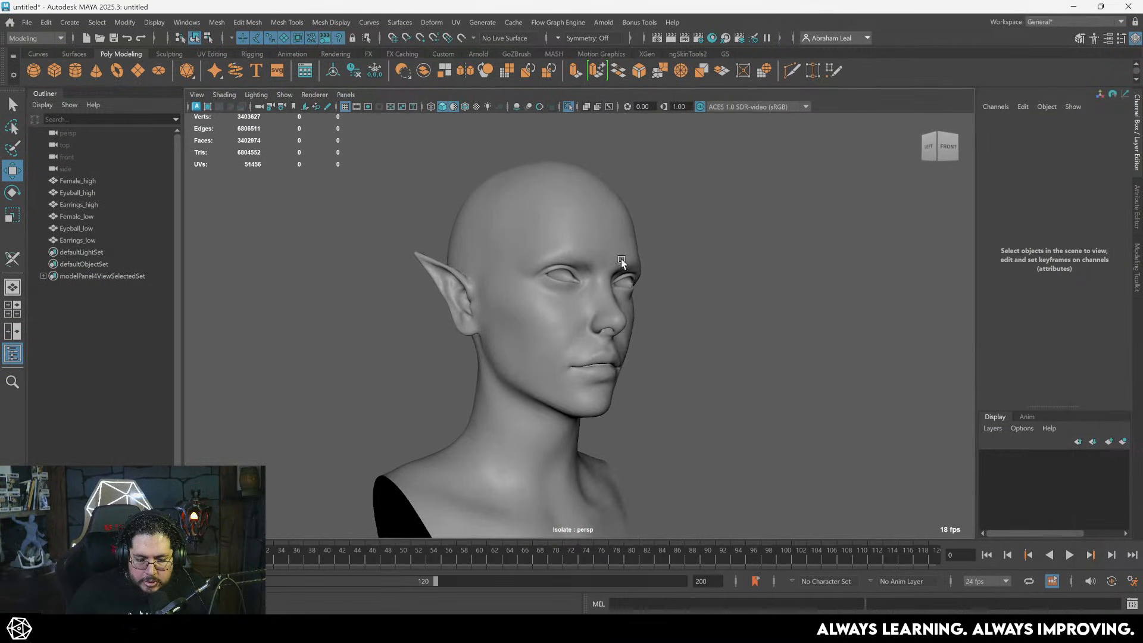
scroll(607, 233, up, 2)
click(596, 207)
click(568, 106)
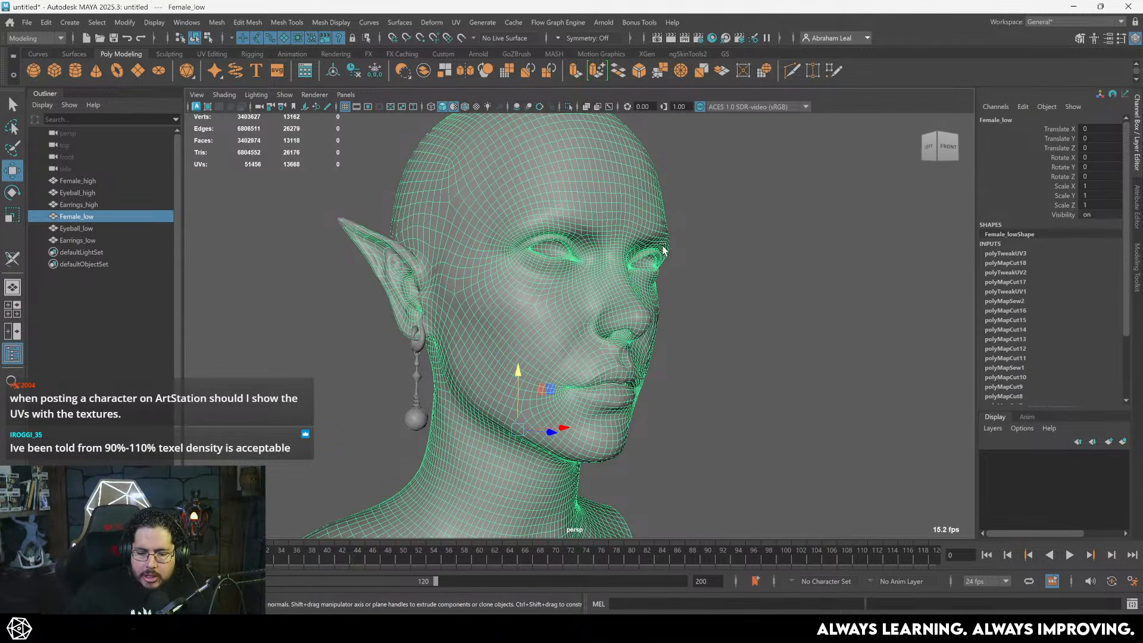
- Deselect the head and select the Earrings_low mesh
alt+drag(732, 290, 570, 294)
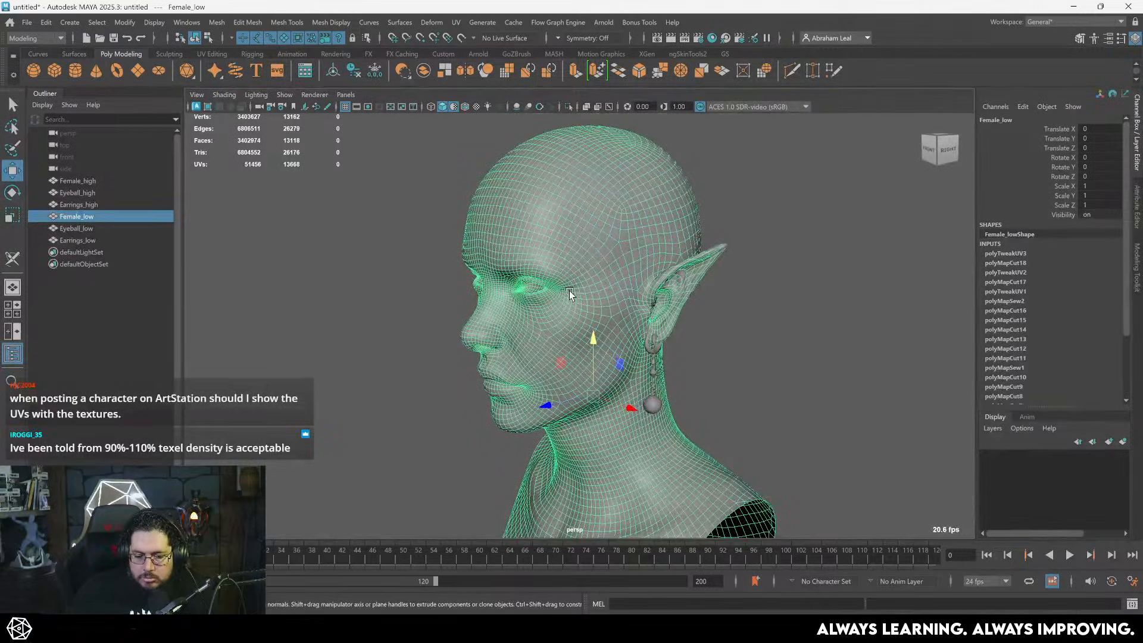
click(767, 303)
scroll(685, 280, up, 8)
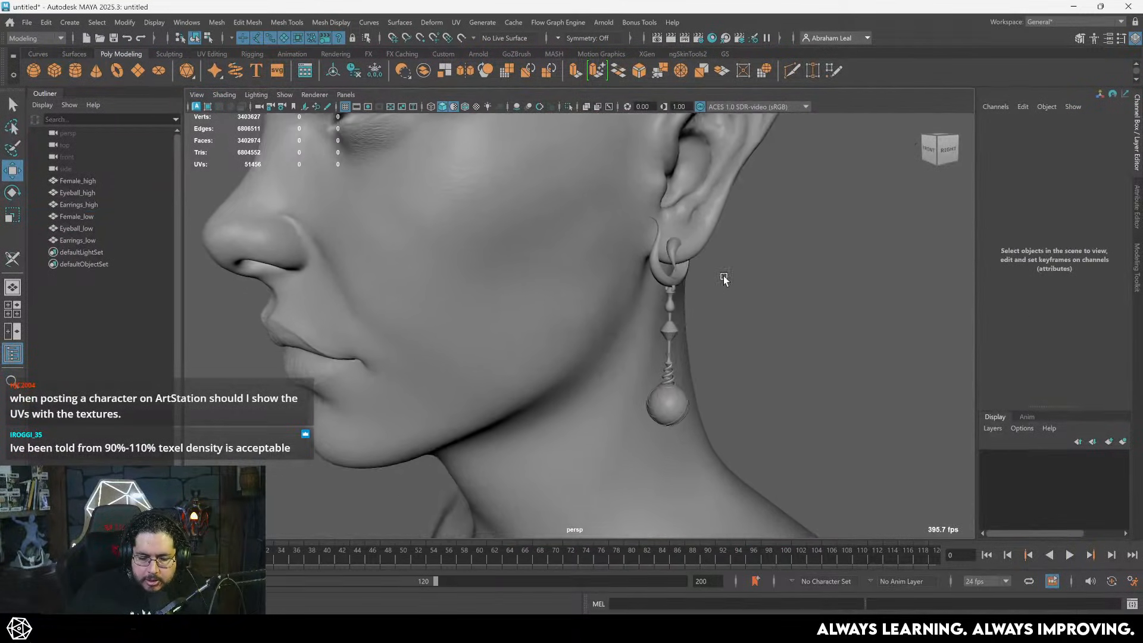
click(685, 240)
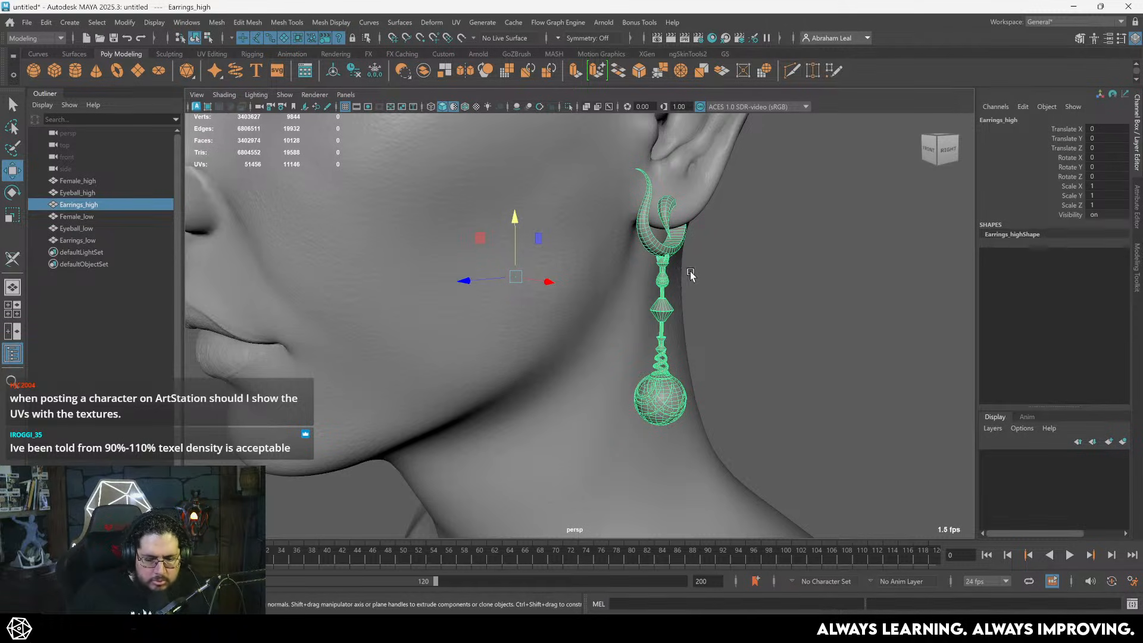
click(77, 241)
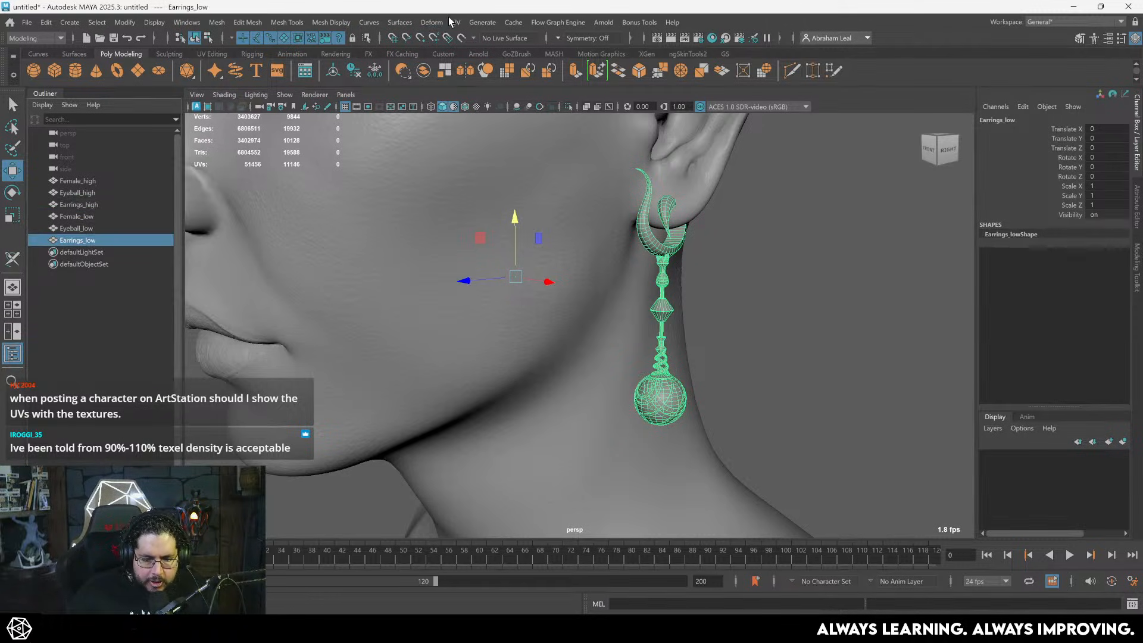
- Inspect the UV layout of Earrings_low in the UV Editor and close the editor
click(454, 22)
click(477, 45)
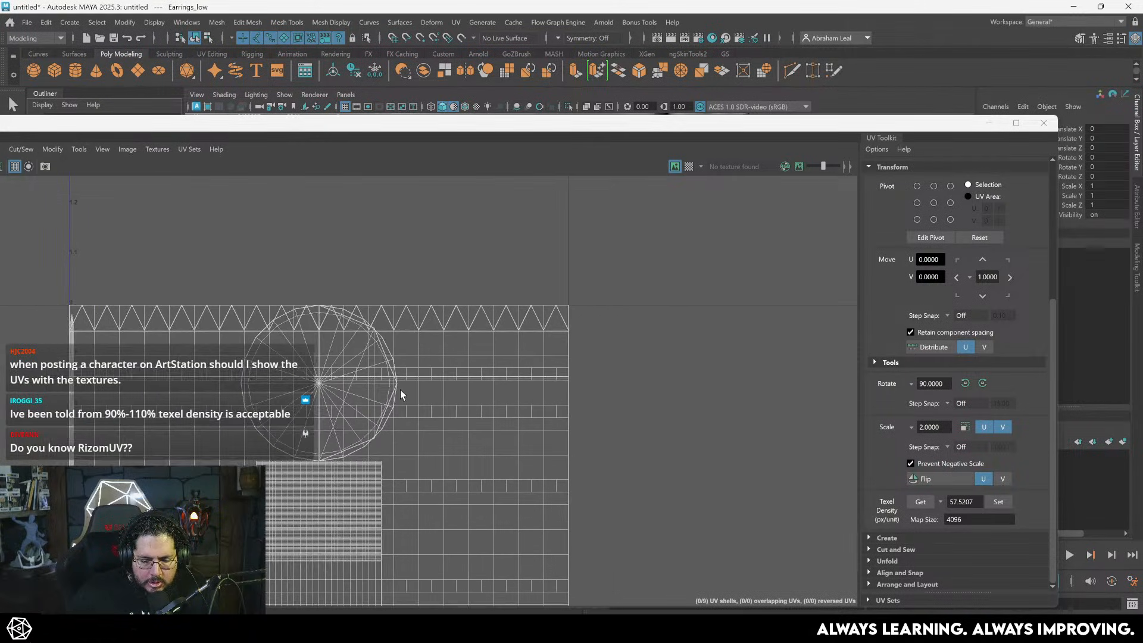
alt+middle_drag(400, 389, 519, 249)
alt+right_drag(519, 249, 250, 196)
click(1045, 123)
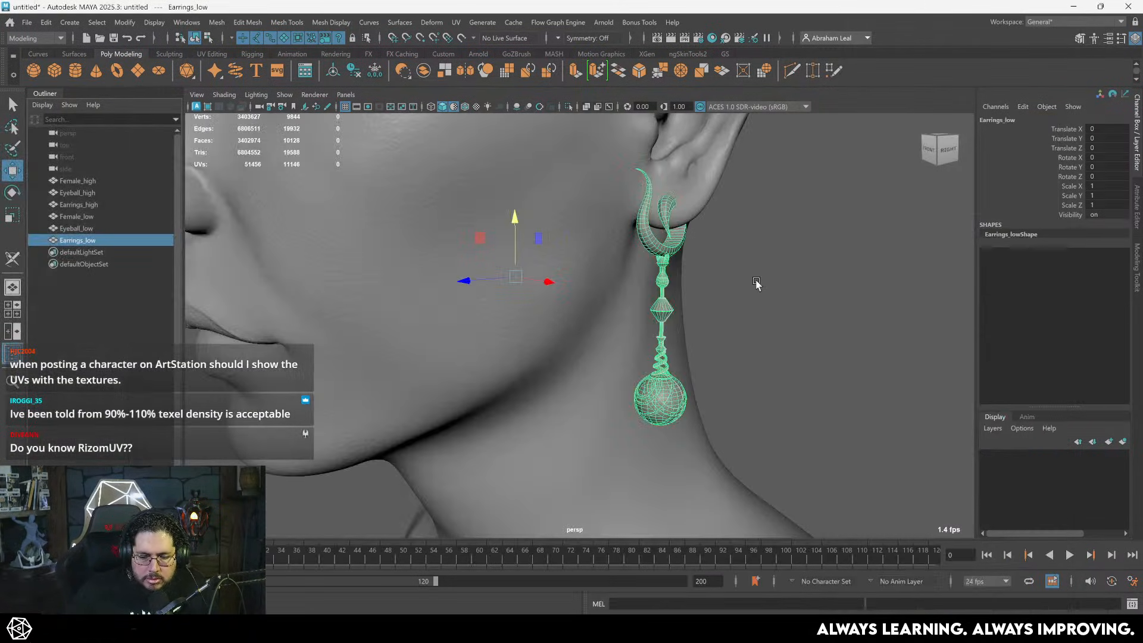
- Examine the low-poly earring's hook, beads, coil and ball from several angles to judge how to unwrap it
scroll(632, 332, up, 5)
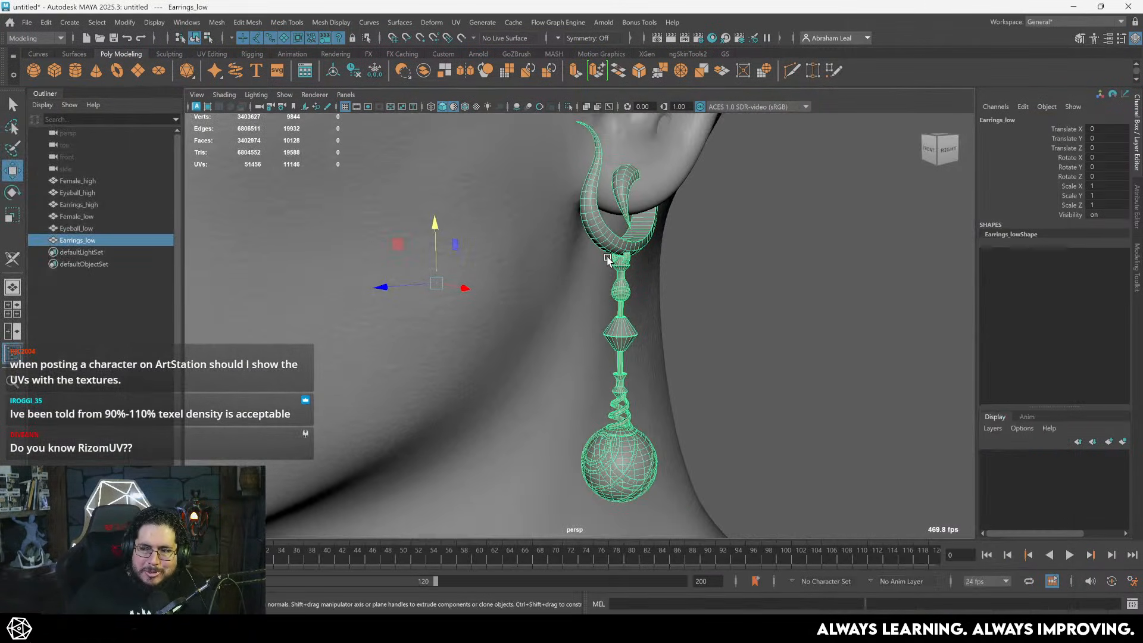
scroll(687, 268, up, 2)
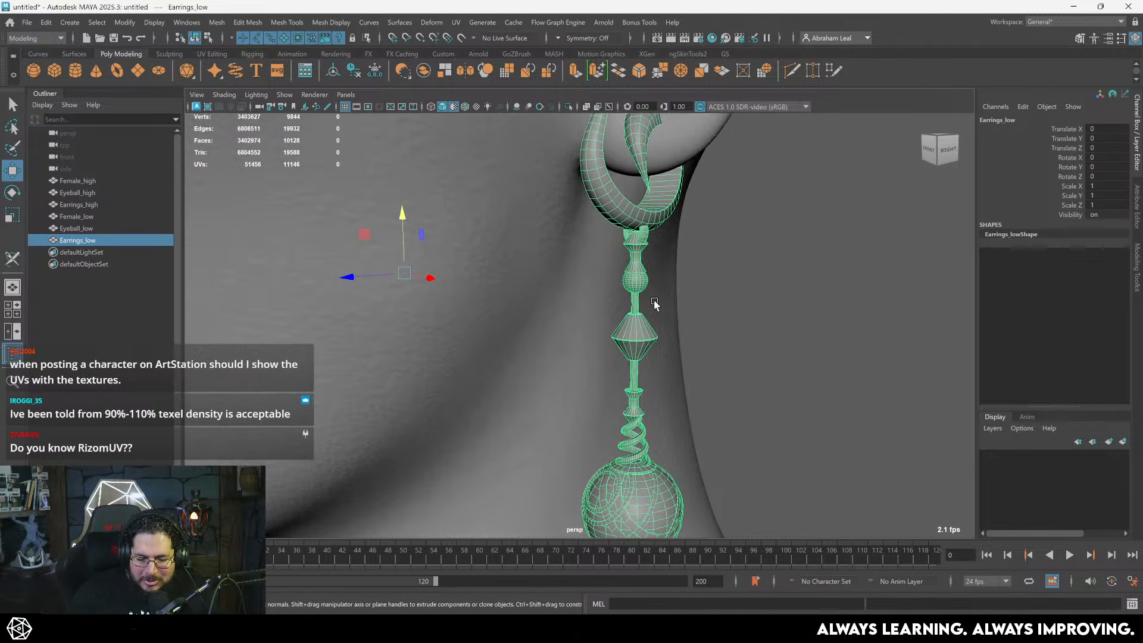
alt+drag(654, 305, 656, 309)
alt+right_drag(655, 309, 794, 416)
alt+middle_drag(794, 417, 647, 258)
alt+right_drag(647, 258, 444, 268)
alt+drag(444, 268, 502, 319)
alt+right_drag(502, 320, 401, 251)
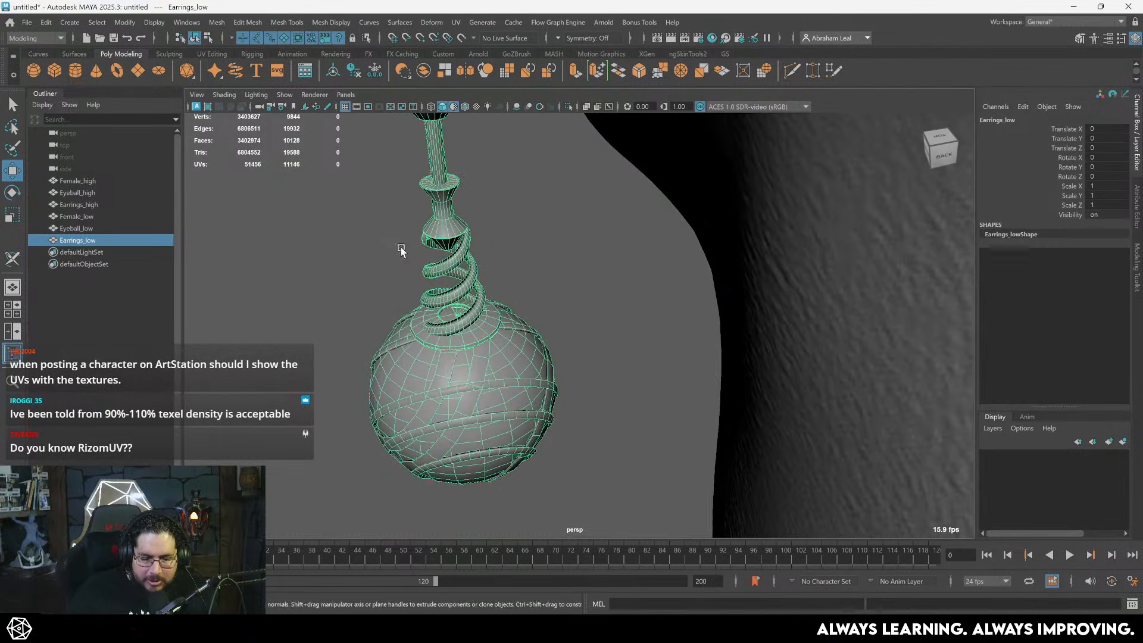
alt+middle_drag(401, 252, 568, 337)
alt+right_drag(530, 299, 456, 243)
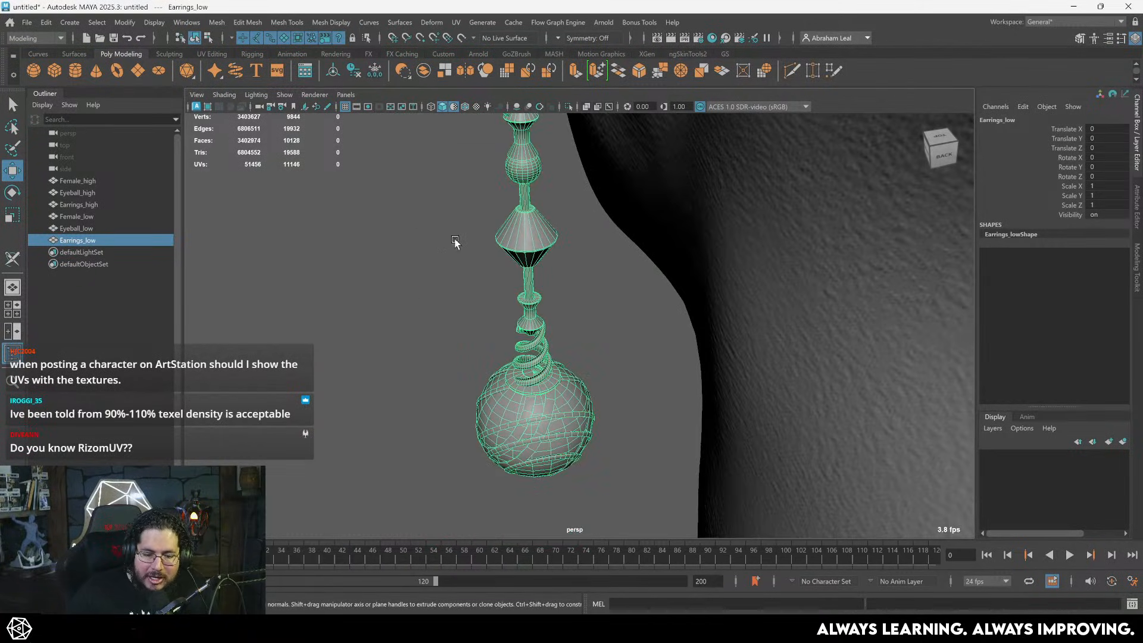
alt+drag(457, 242, 529, 240)
alt+right_drag(529, 240, 439, 208)
alt+right_drag(451, 248, 413, 207)
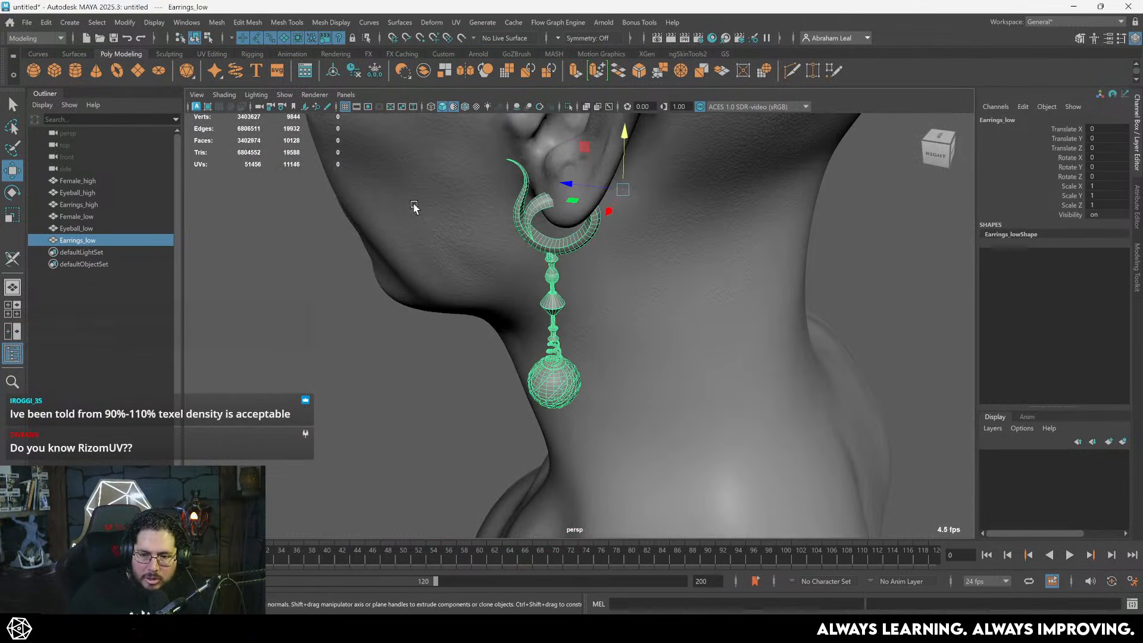
alt+drag(413, 207, 516, 209)
alt+right_drag(515, 209, 448, 187)
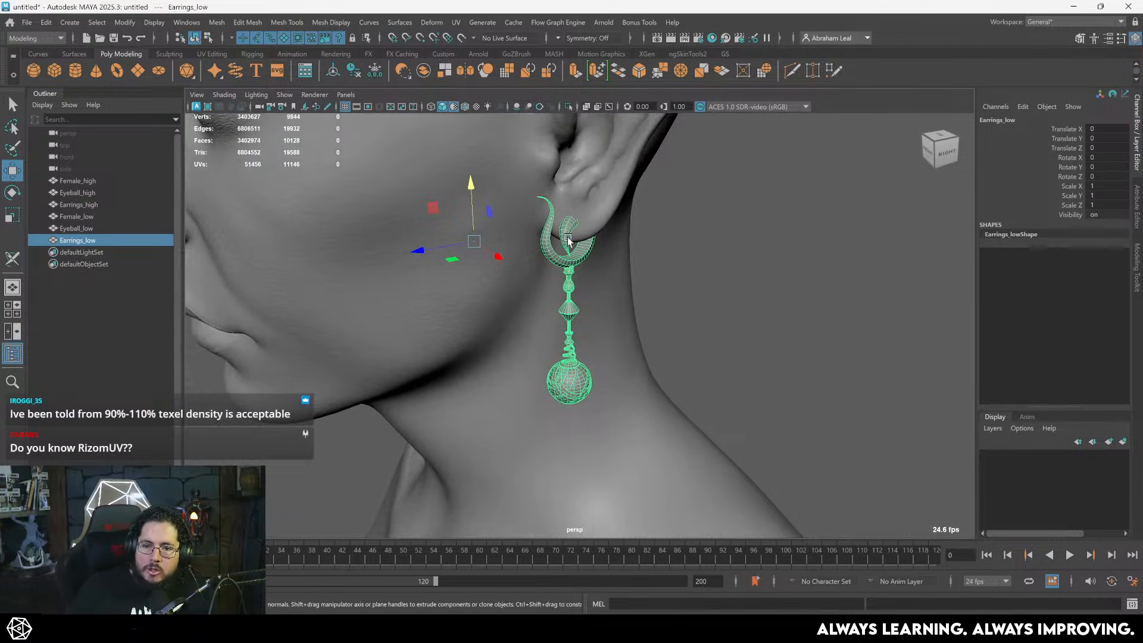
scroll(570, 225, up, 1)
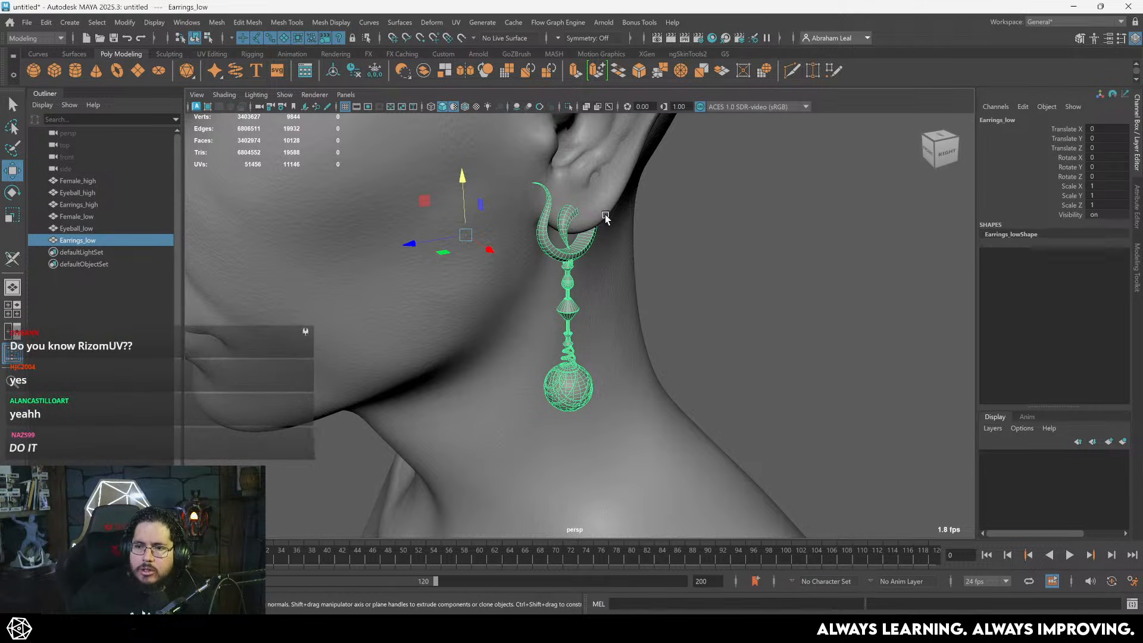
alt+drag(647, 230, 623, 220)
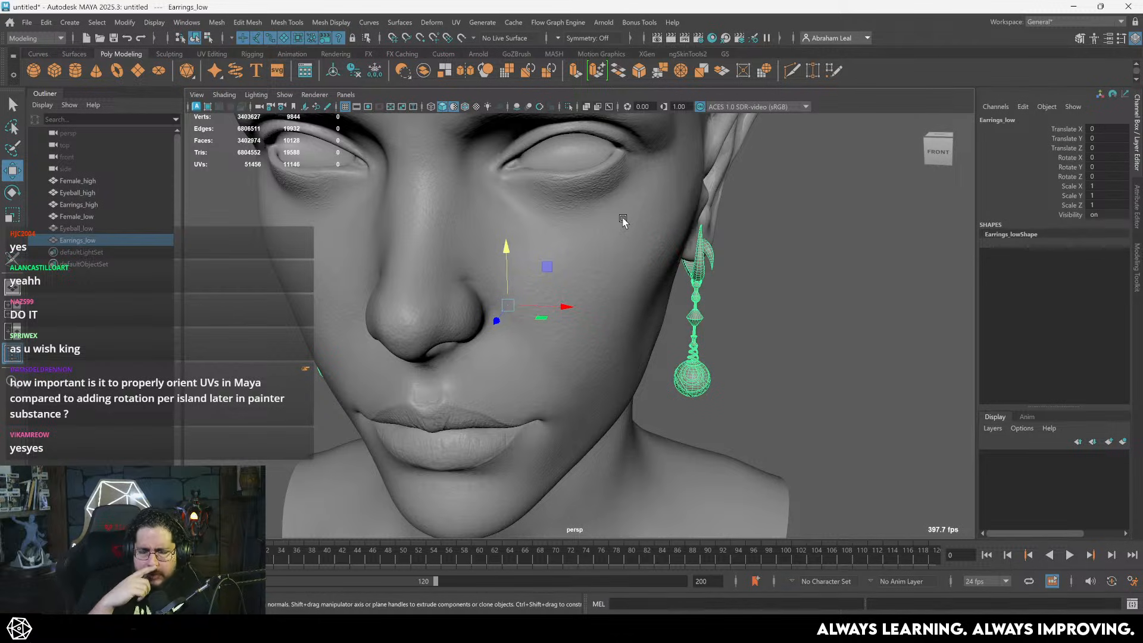
- Switch to Chrome, open abeleal3d.com and view the Substance Painter - From Beginner to Master course page down to its curriculum
key(alt+Tab)
key(alt+Tab)
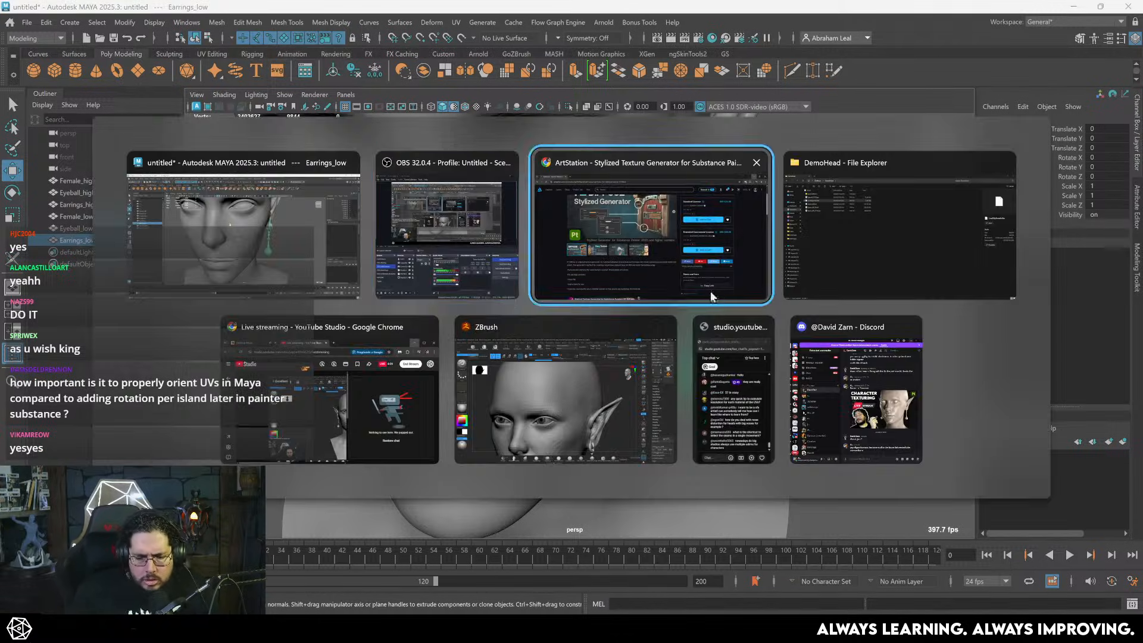
click(174, 12)
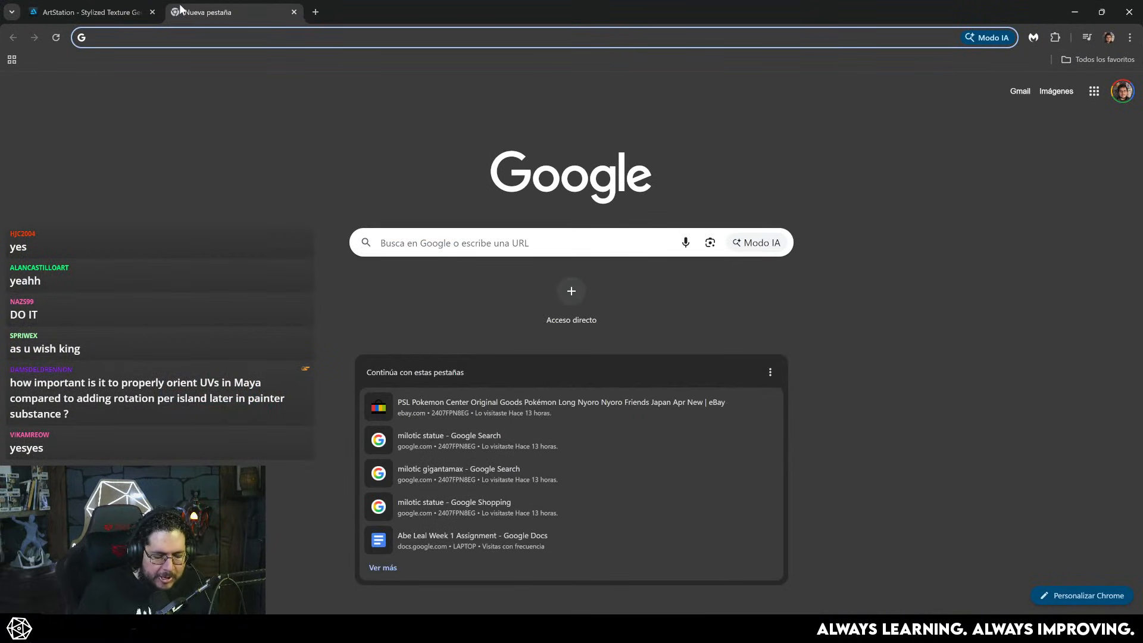
text(abeleal3d.com)
key(Return)
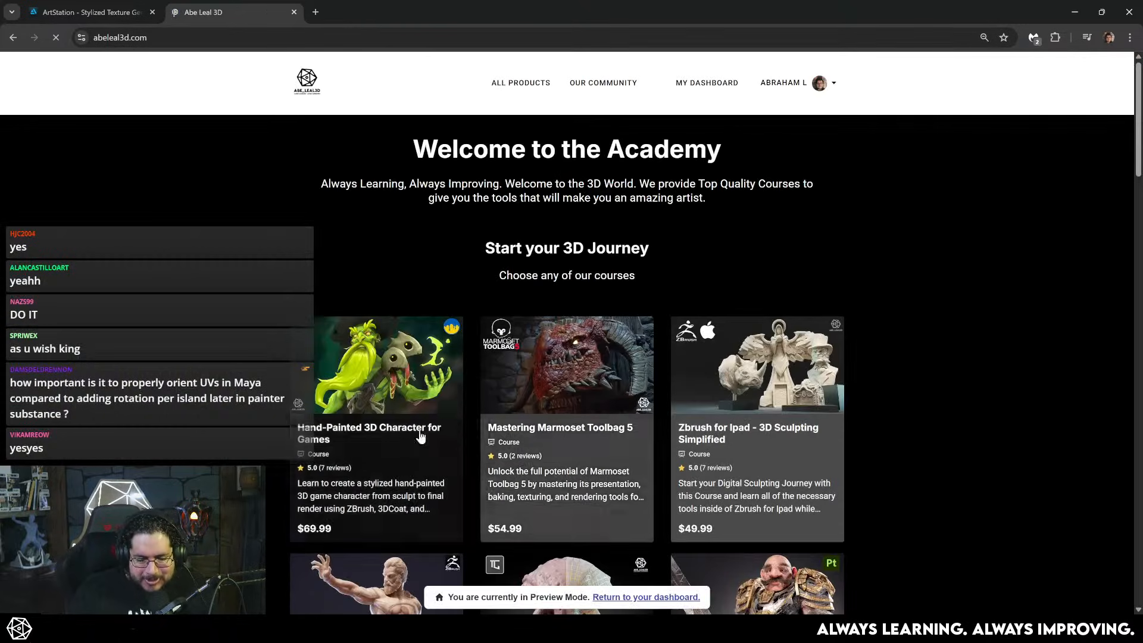
scroll(734, 392, down, 5)
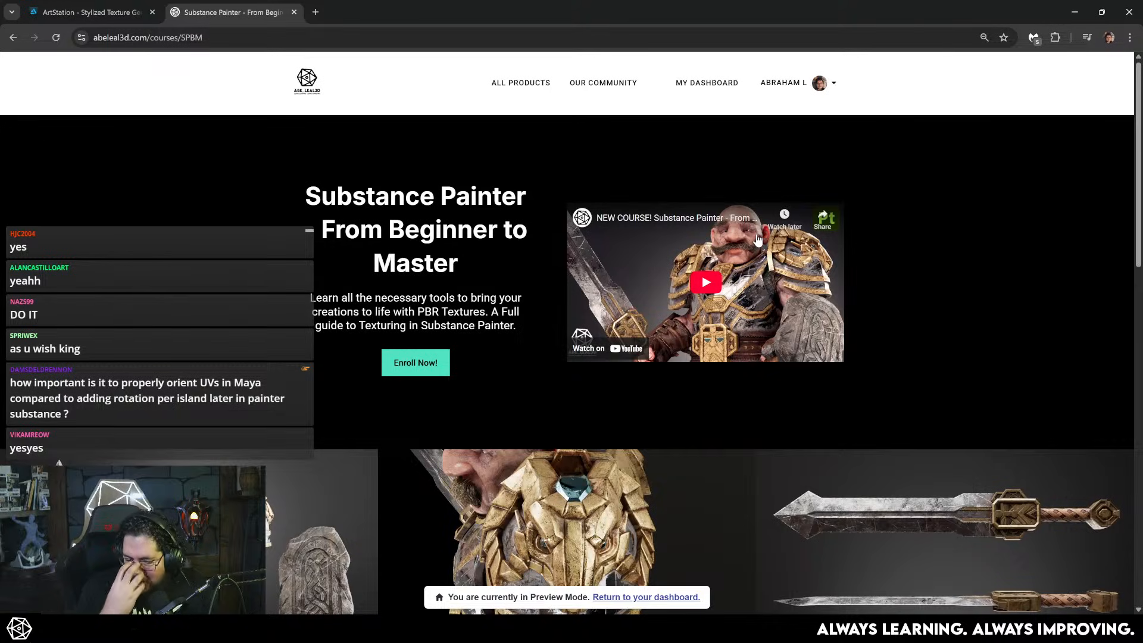
scroll(692, 292, down, 8)
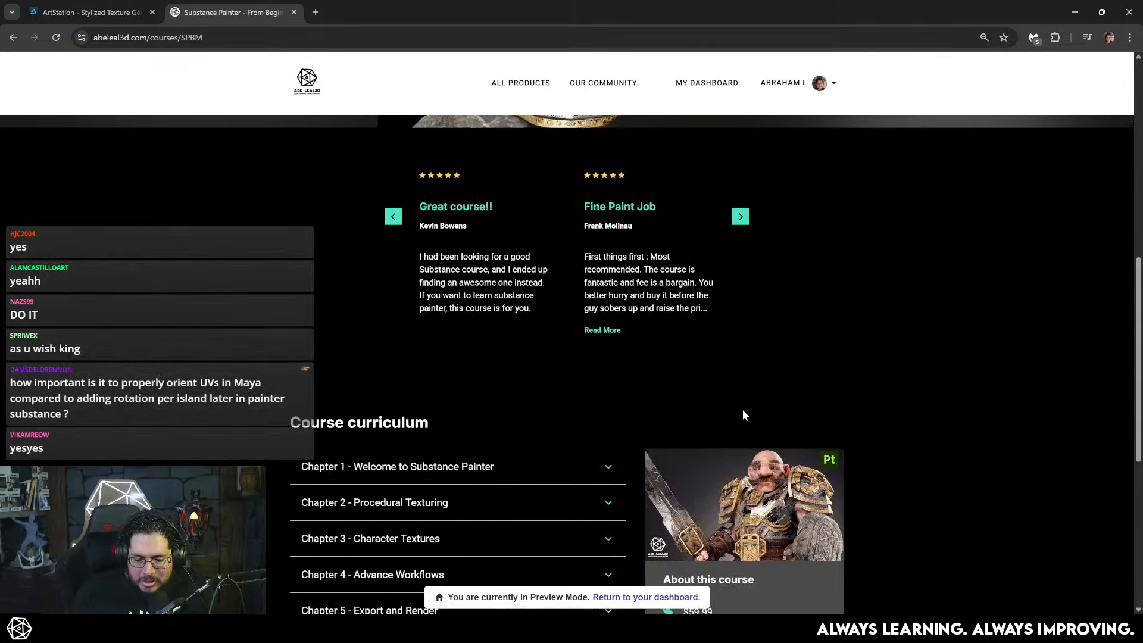
scroll(714, 452, down, 2)
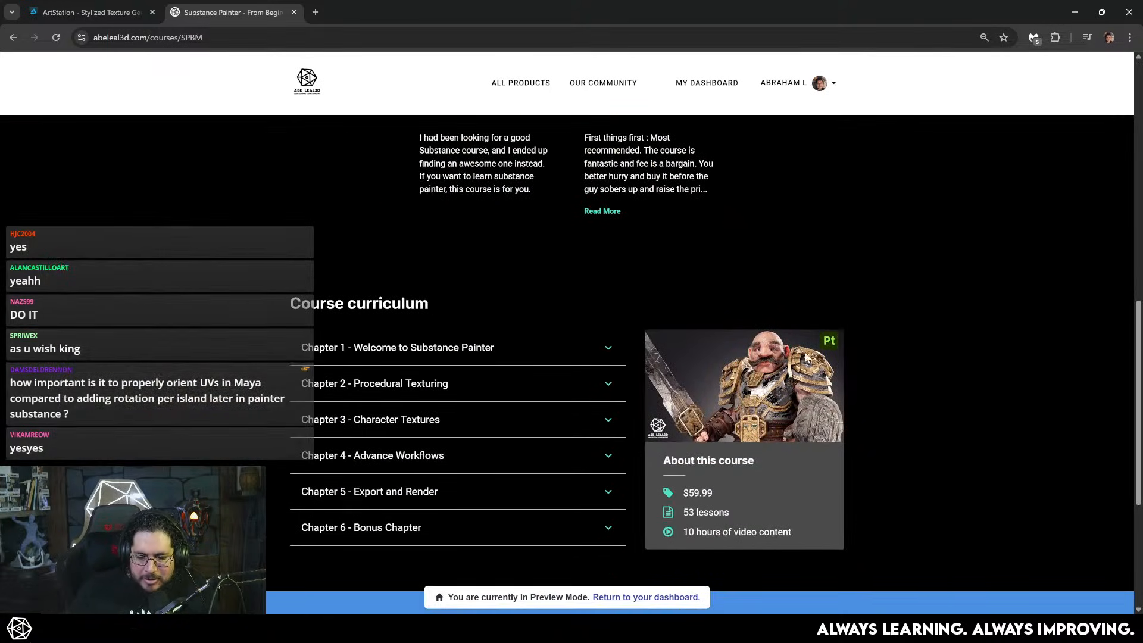
- Switch back to Maya, isolate Earrings_high and delete the earring on the character's right side, keeping the left one
click(1077, 12)
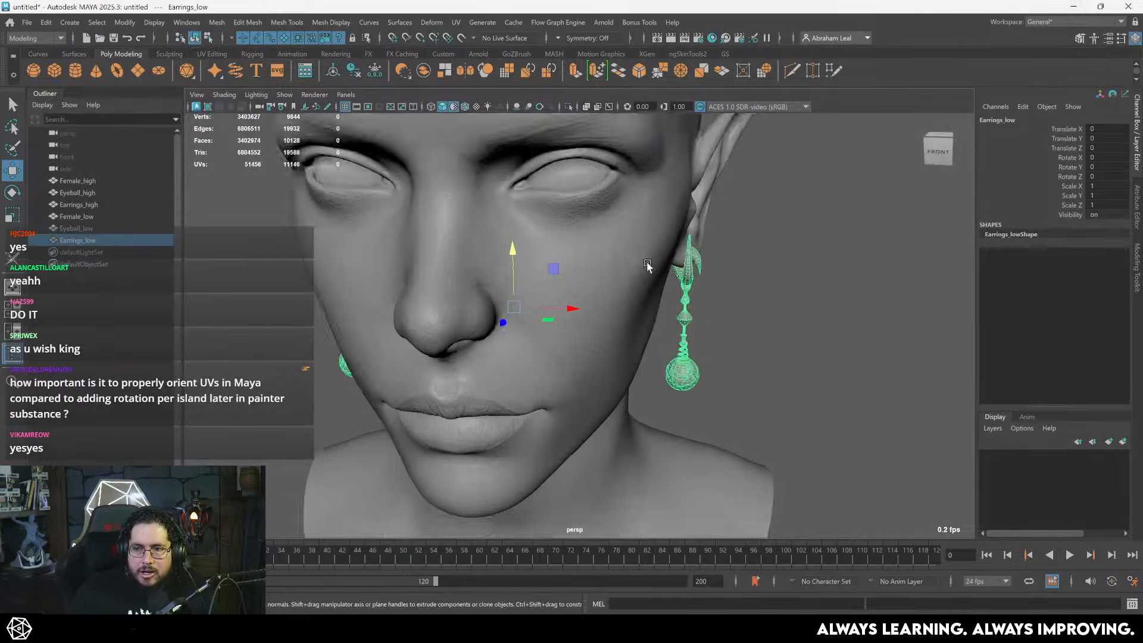
key(f)
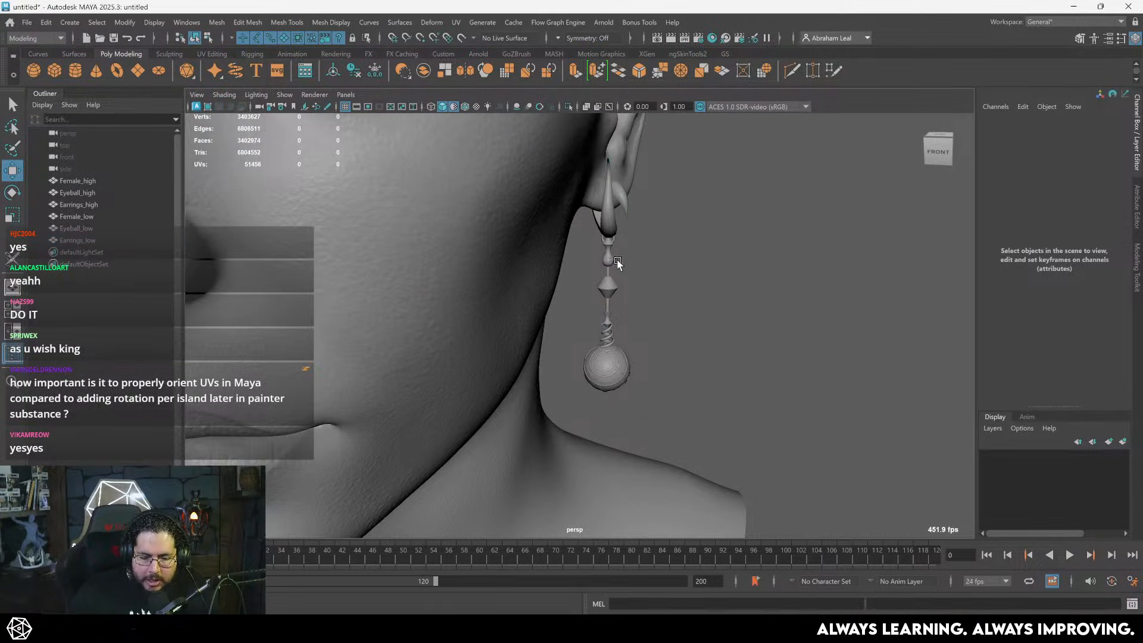
click(618, 262)
click(569, 106)
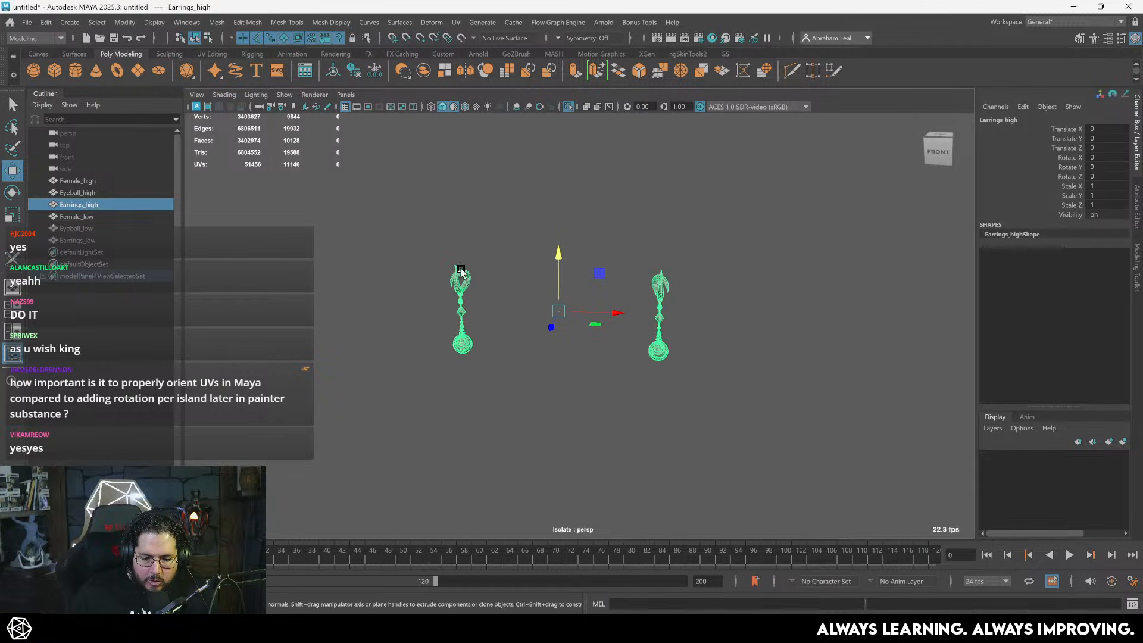
drag(498, 230, 391, 403)
click(390, 403)
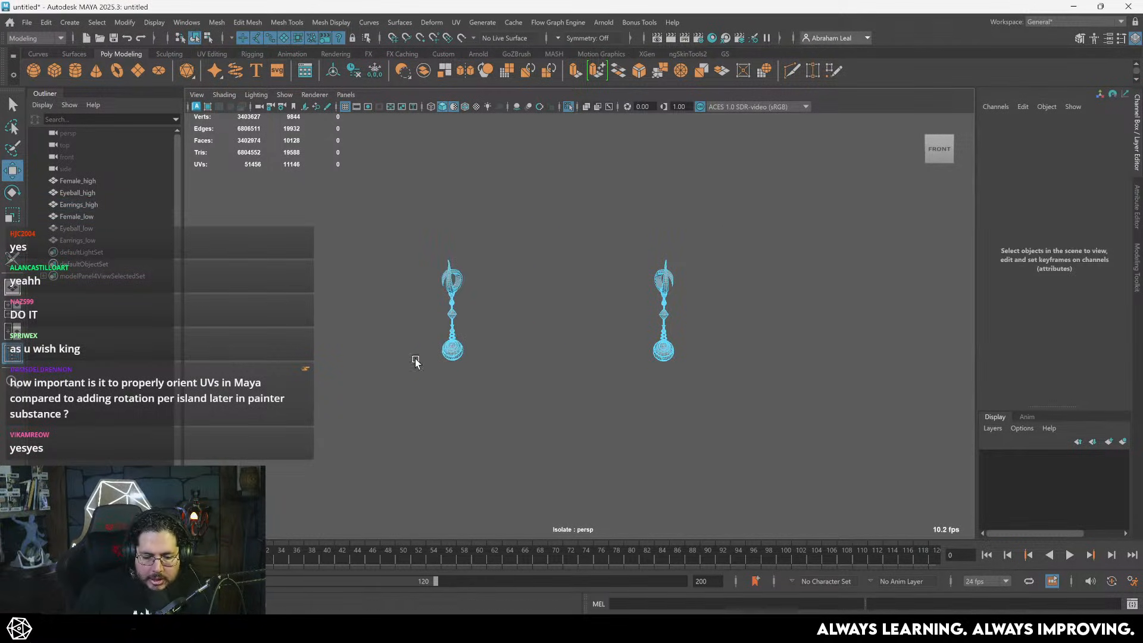
drag(474, 294, 329, 485)
key(Delete)
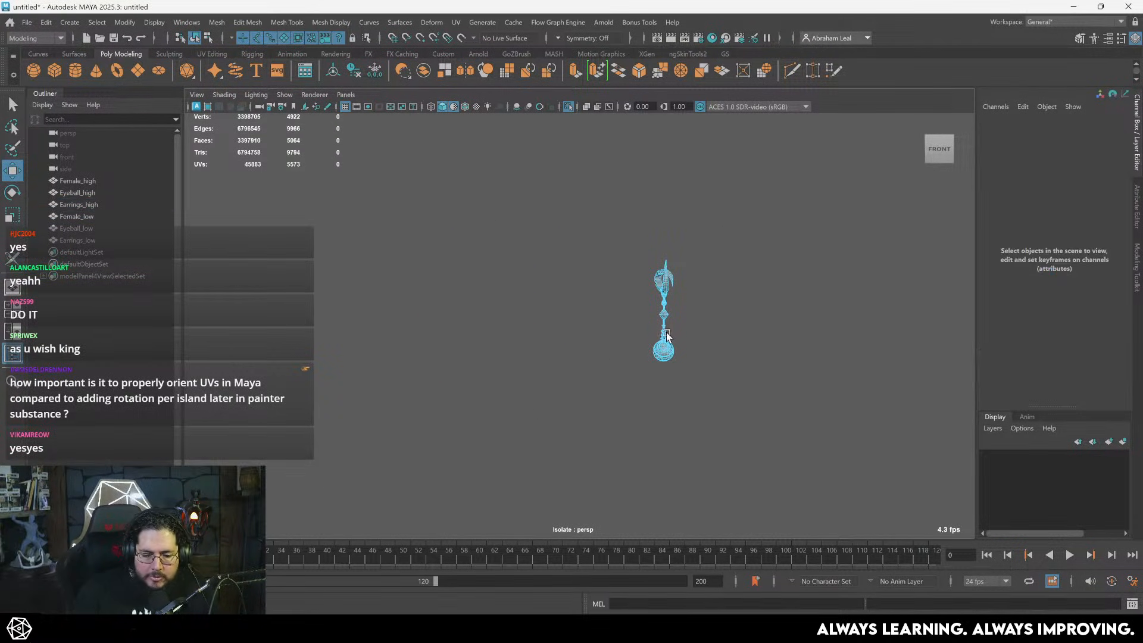
click(691, 262)
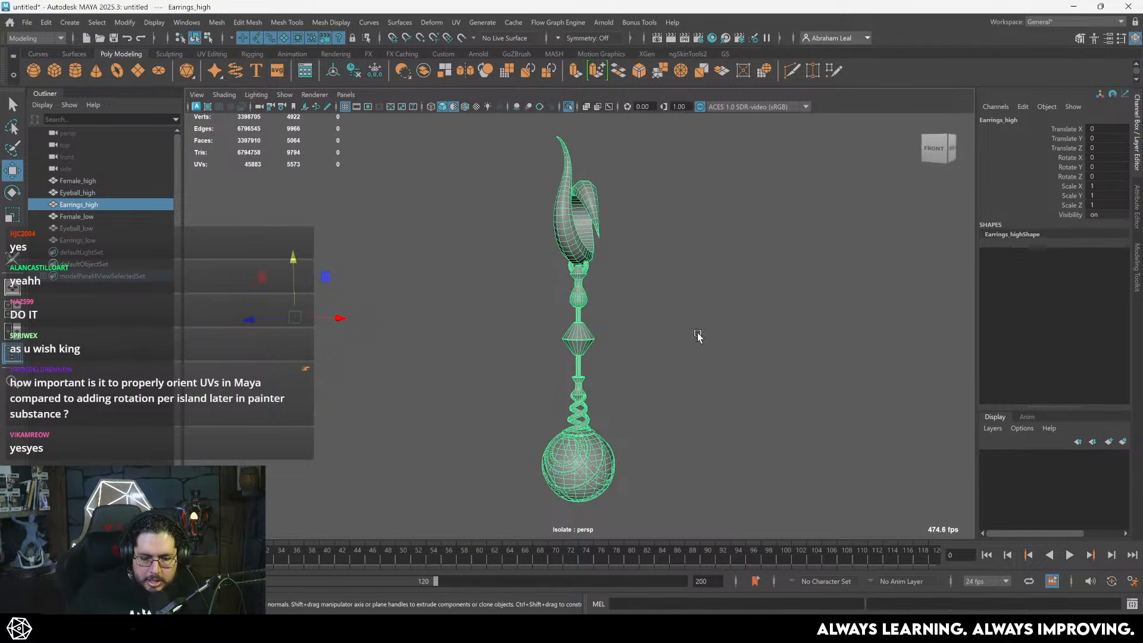
- Switch to Chrome and find the UV Checker Map Maker site by searching for "uv checker"
mouse_move(689, 580)
click(617, 577)
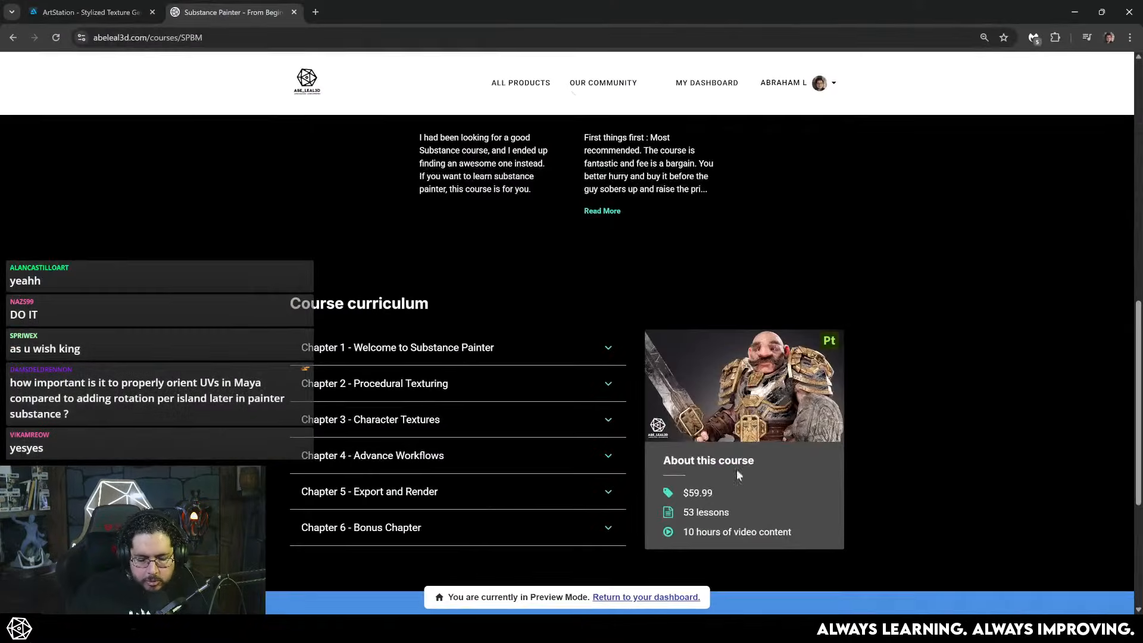
click(319, 45)
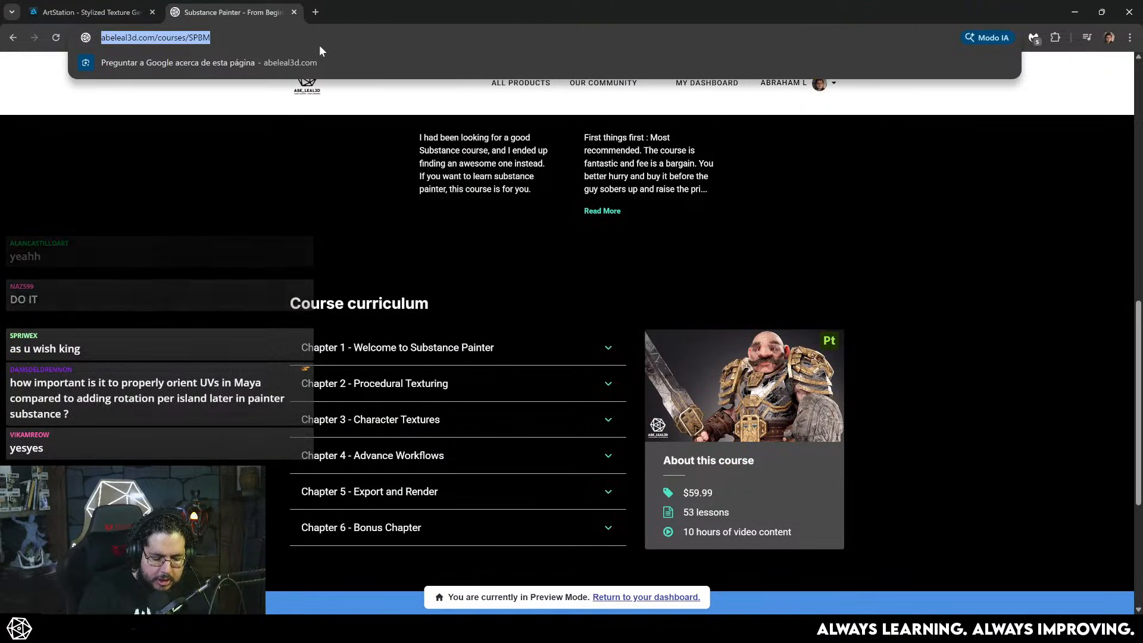
text(uv checker)
key(Return)
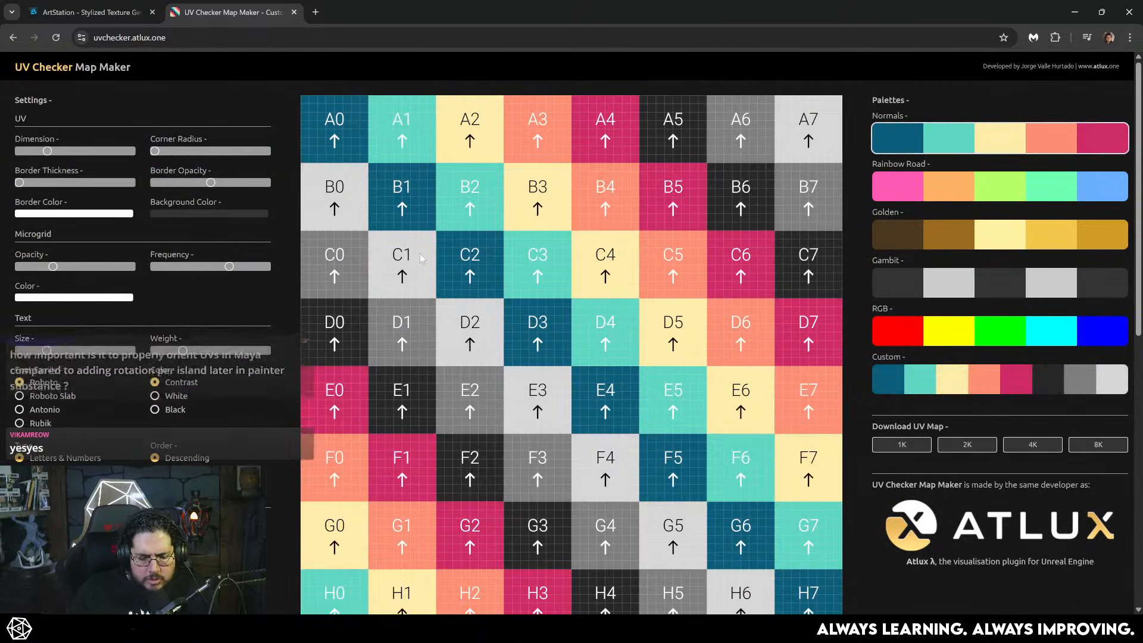
- Load the rainbow rounded-tile preset in UV Checker Map Maker and download the map at 4K
scroll(724, 345, down, 10)
click(654, 309)
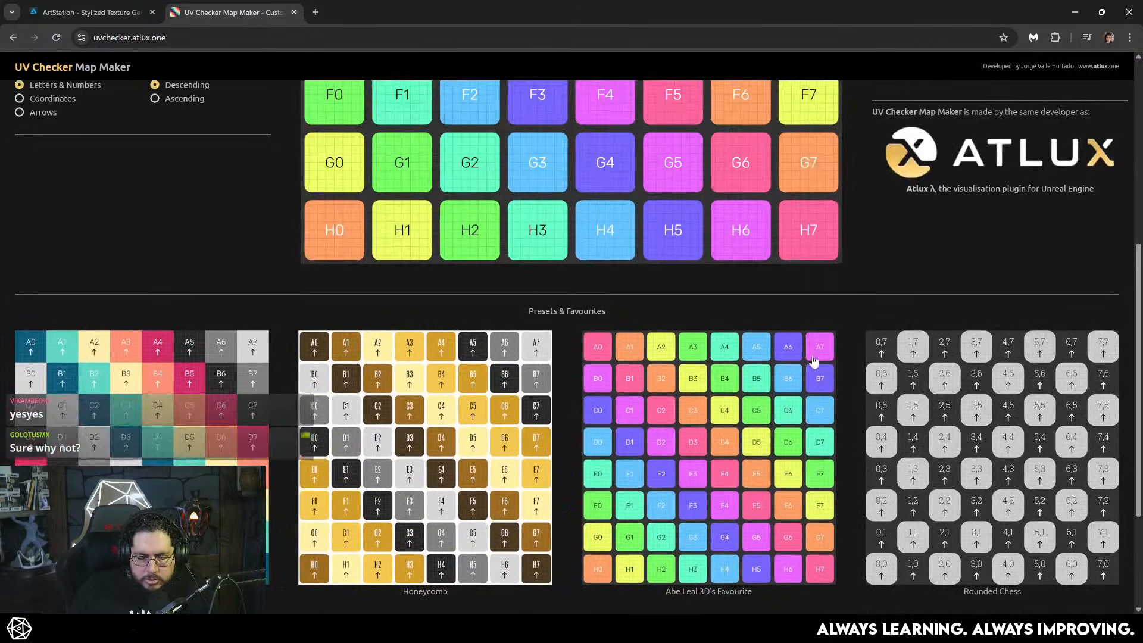
click(1029, 372)
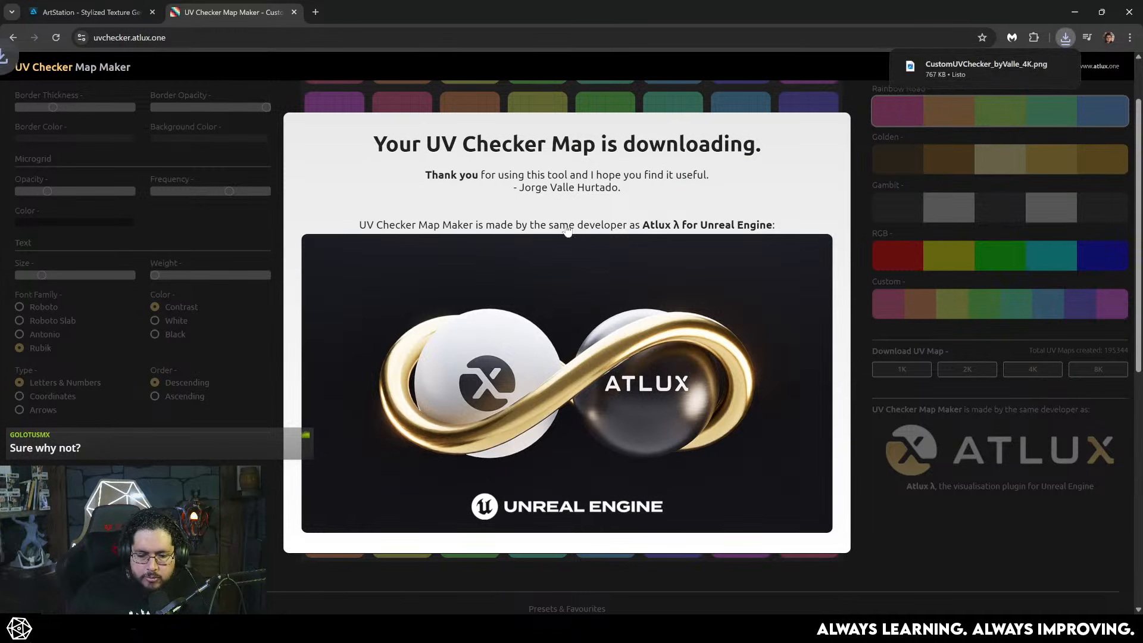
- Switch to Maya, isolate Female_low, Eyeball_low and Earrings_low, and assign them a new Lambert material
click(1075, 13)
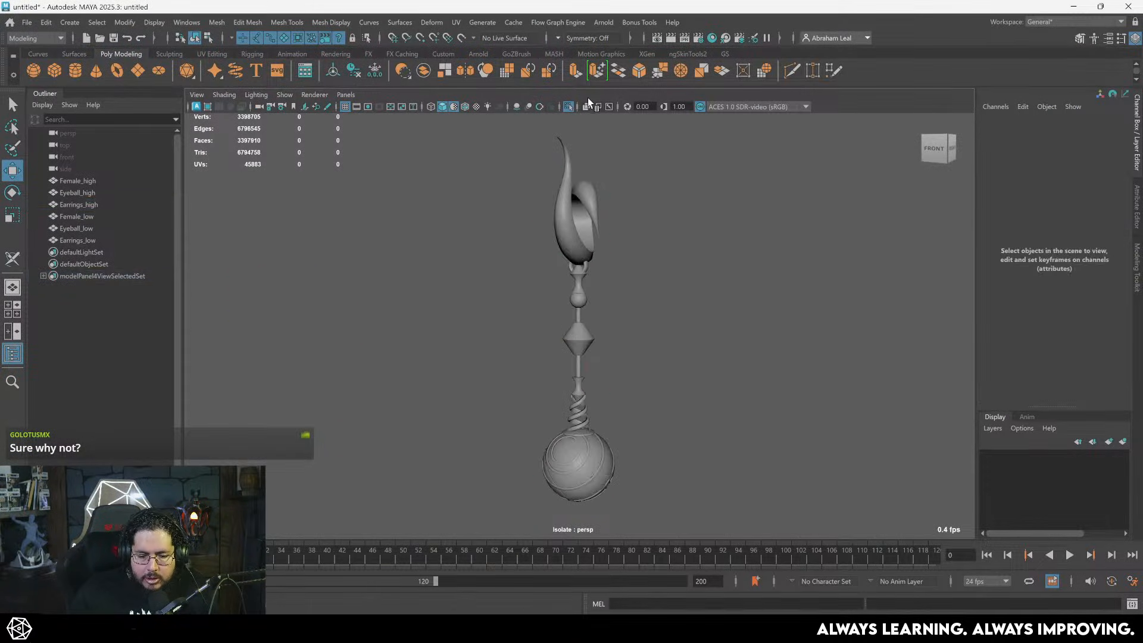
click(569, 107)
click(113, 240)
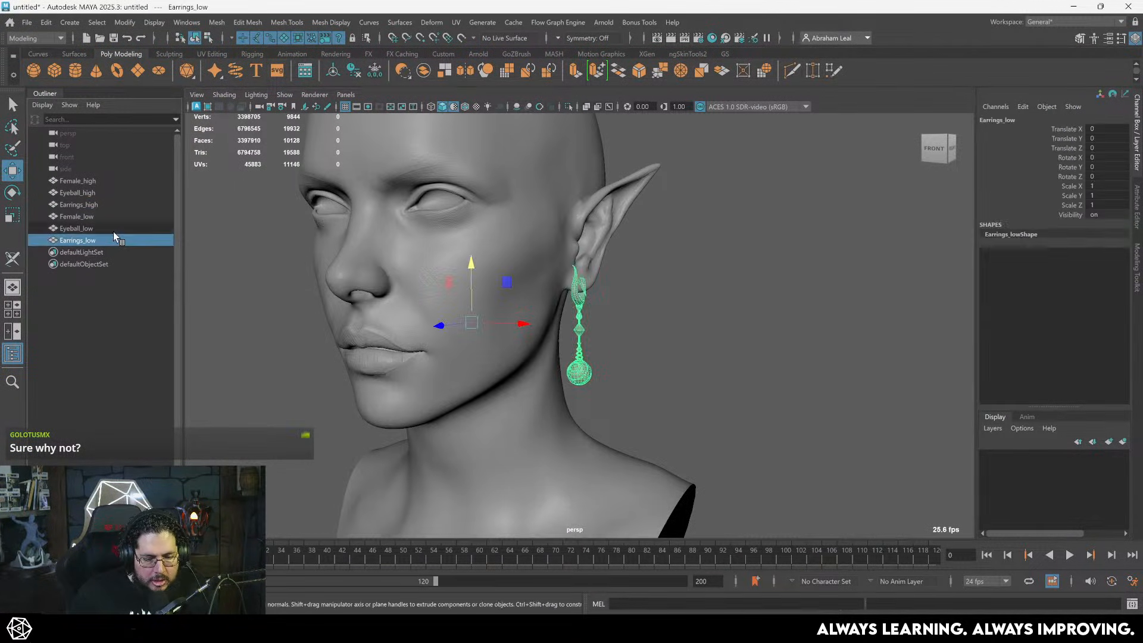
shift+click(113, 219)
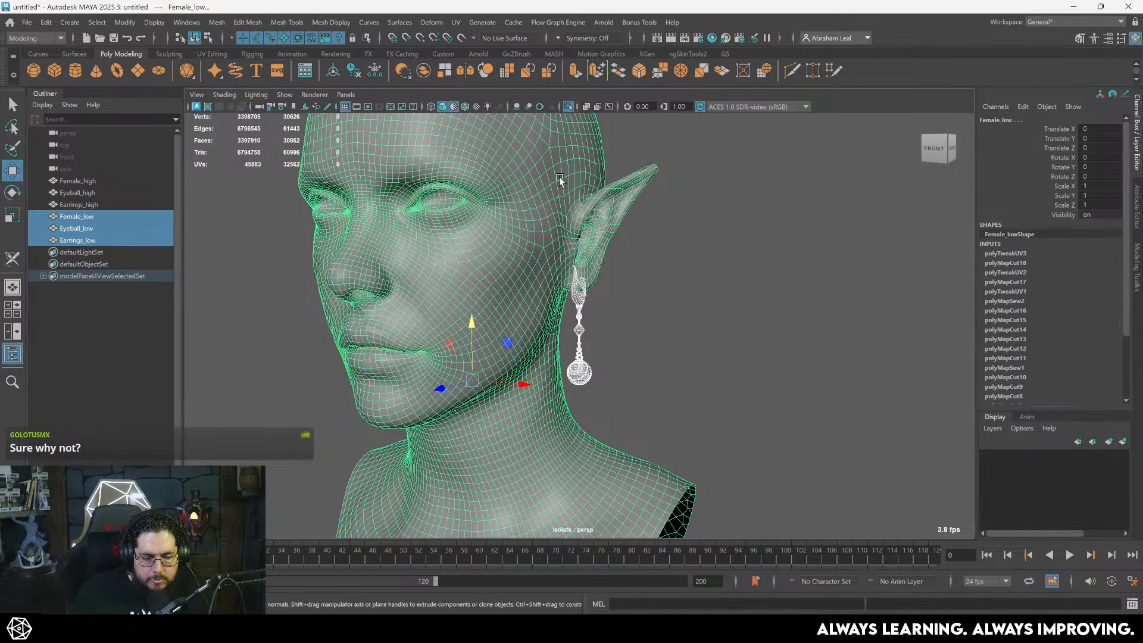
right_drag(559, 177, 537, 492)
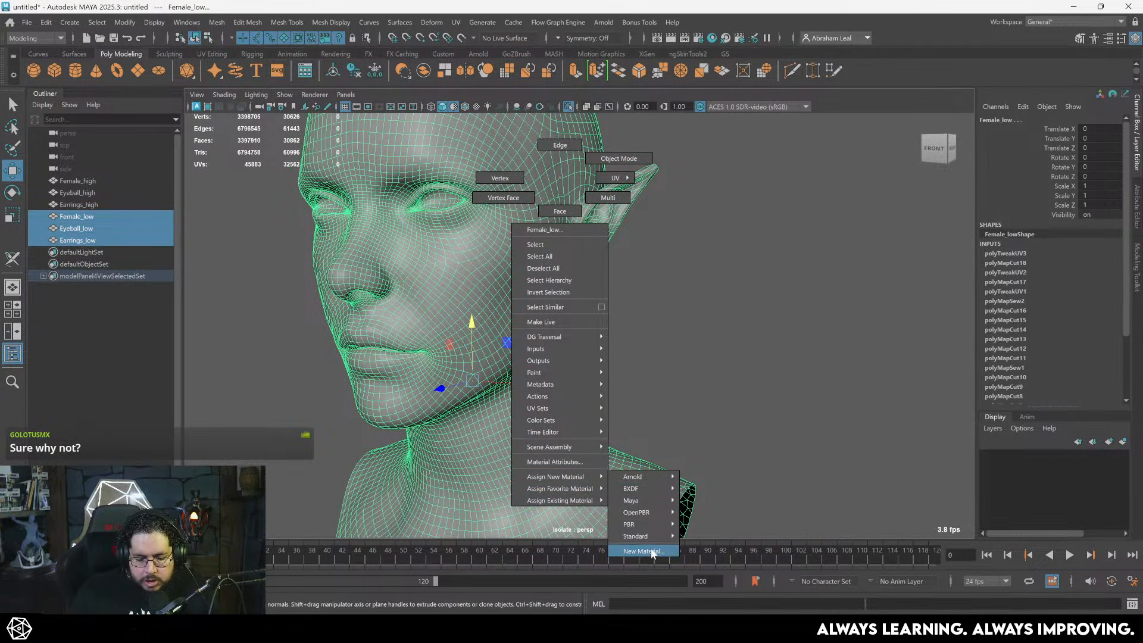
right_drag(654, 553, 653, 553)
click(469, 298)
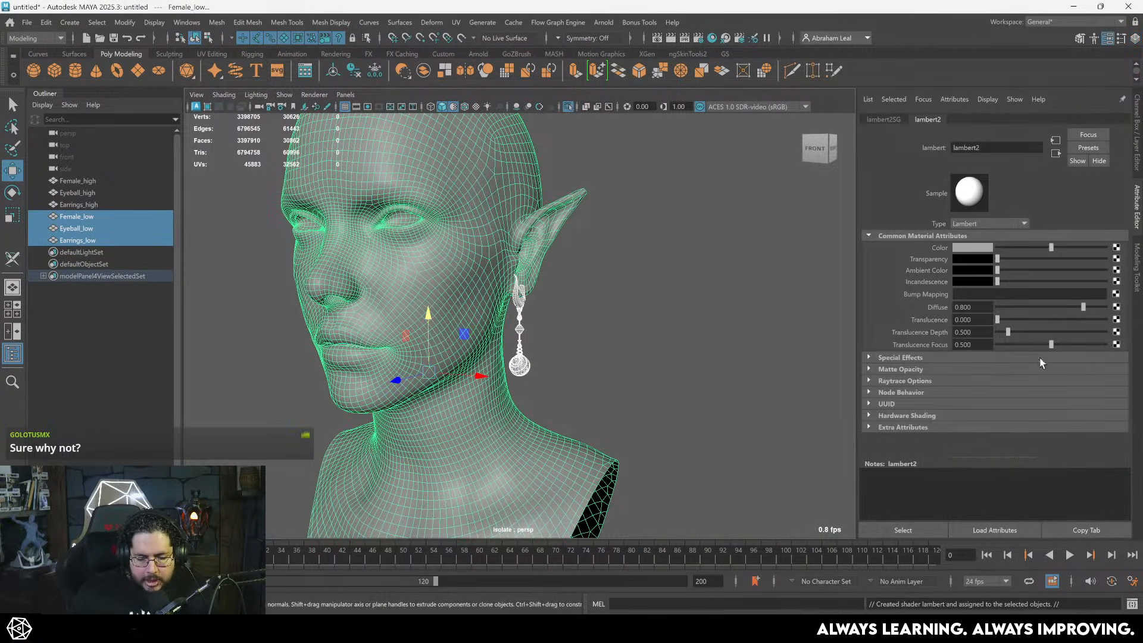
- Connect a file texture to the Lambert's colour and load CustomUVChecker_byValle_4K.png from the Downloads folder
click(1116, 247)
click(491, 306)
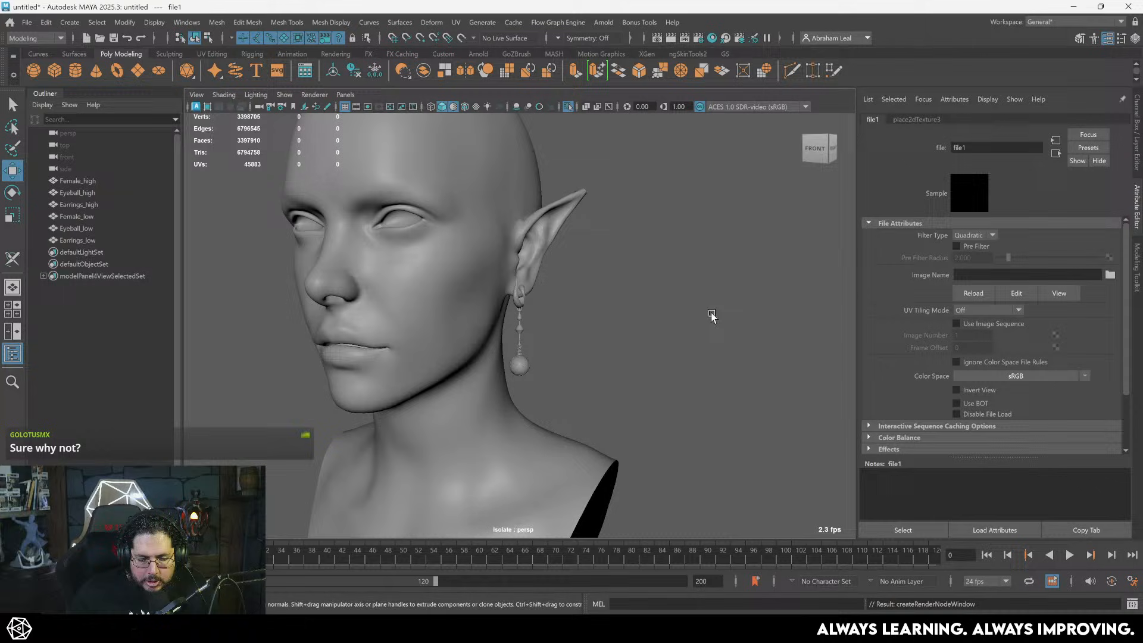
click(1111, 275)
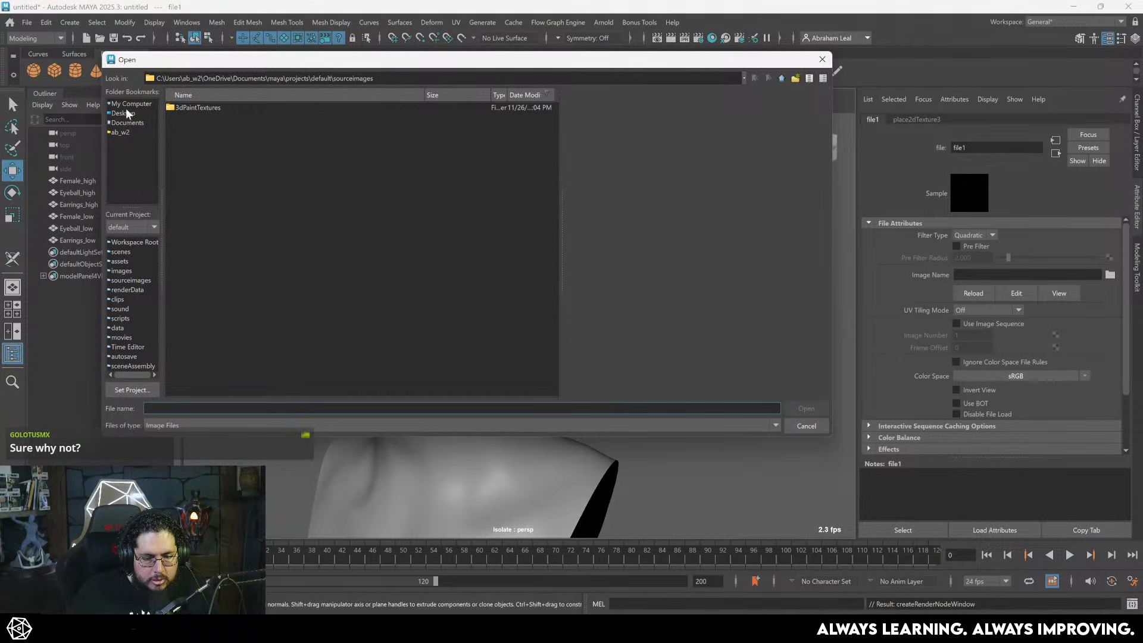
click(122, 132)
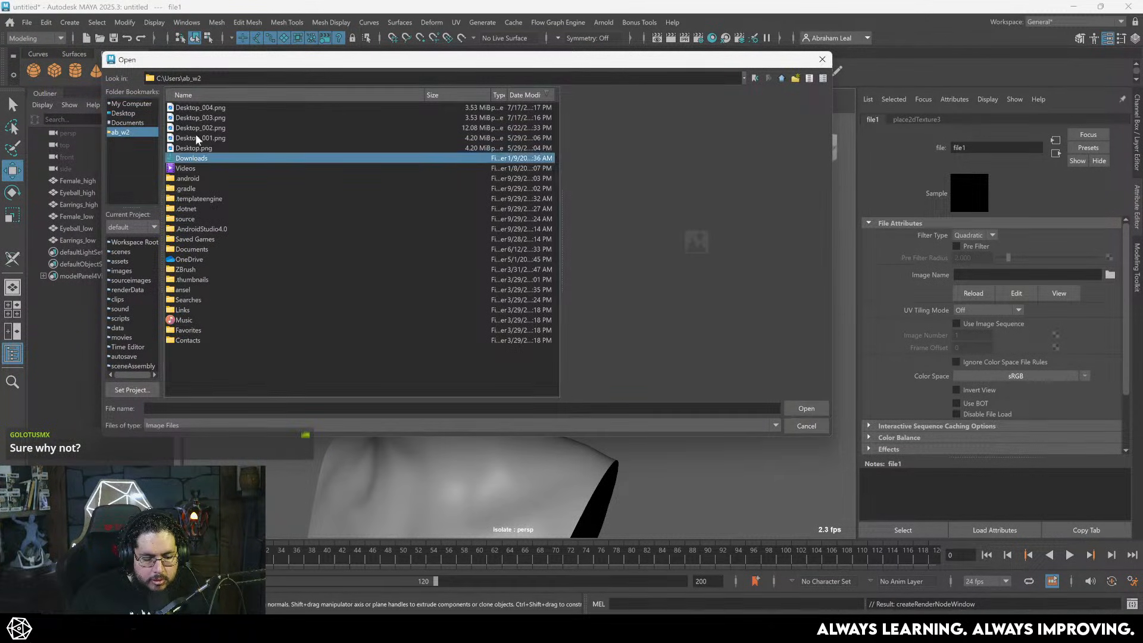
double_click(195, 156)
click(202, 109)
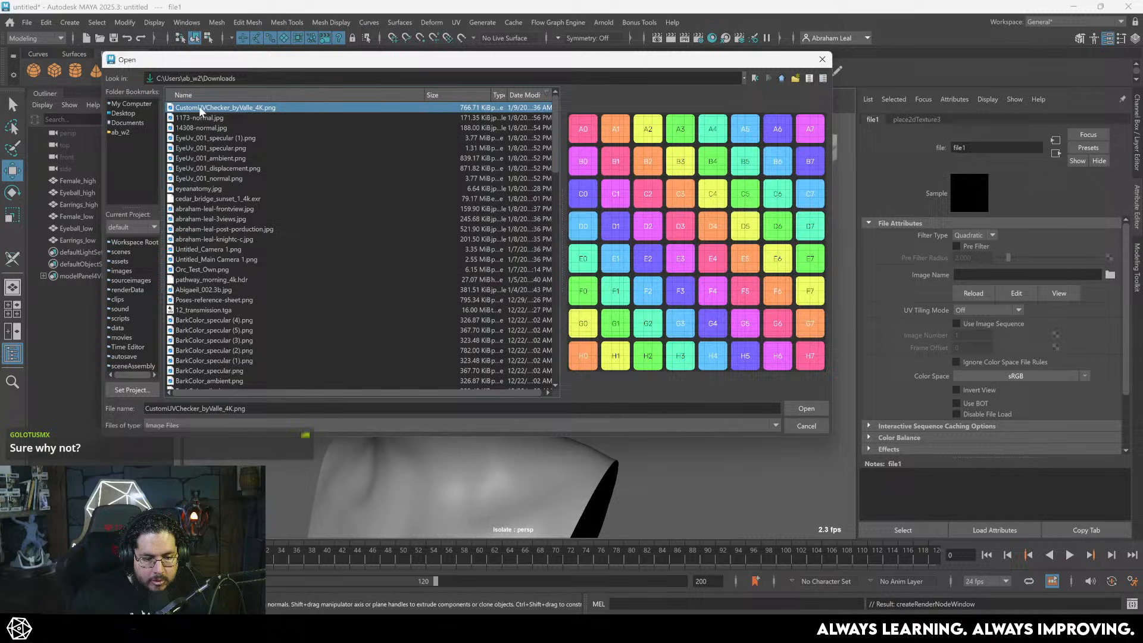
click(816, 408)
- Enable textured shading and disable the default-material override so the viewport displays the checker map
click(728, 408)
key(6)
alt+drag(727, 401, 633, 370)
alt+right_drag(633, 370, 431, 152)
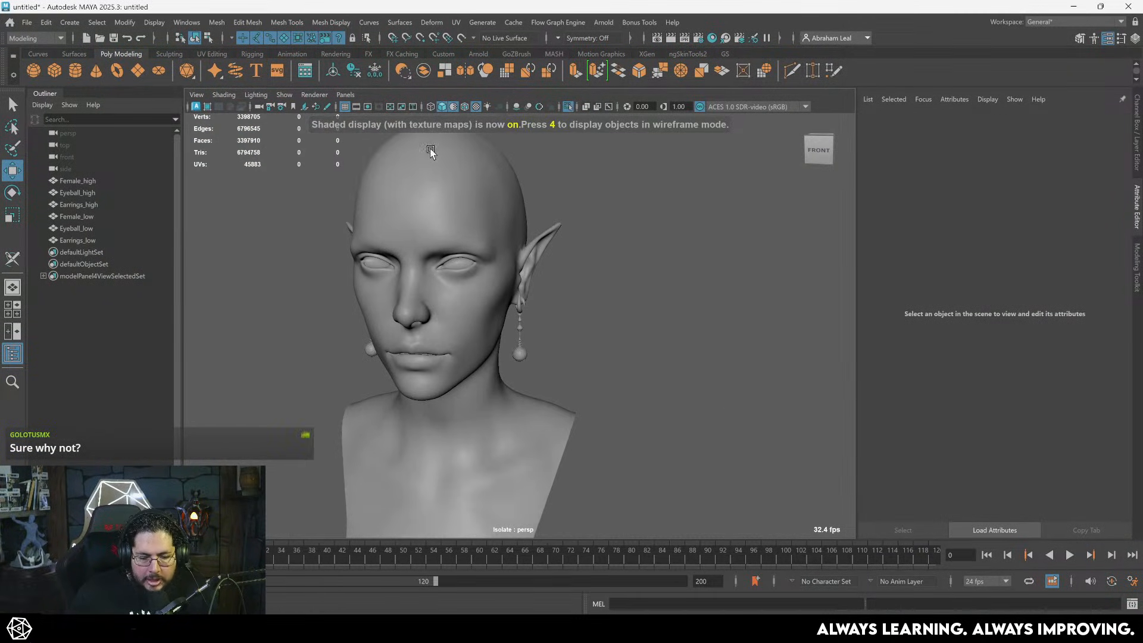
click(441, 109)
key(6)
alt+drag(566, 280, 543, 295)
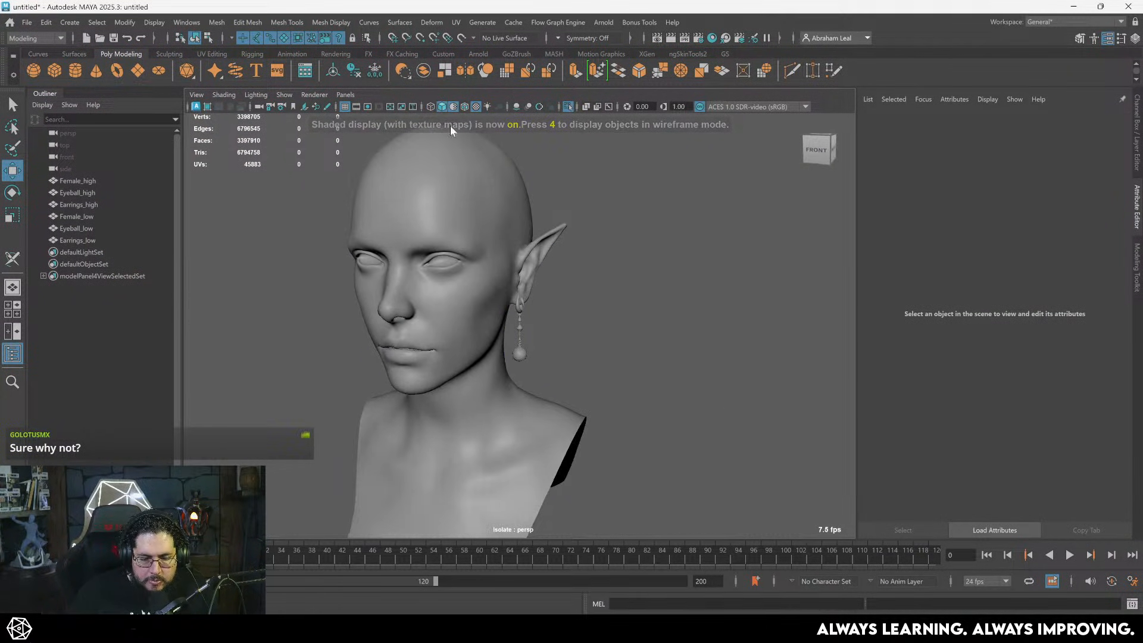
click(452, 107)
- Examine the checker pattern on the face, nose, cheeks, jaw and forehead for stretching and distortion
scroll(537, 263, up, 4)
scroll(537, 263, down, 3)
alt+drag(417, 256, 550, 301)
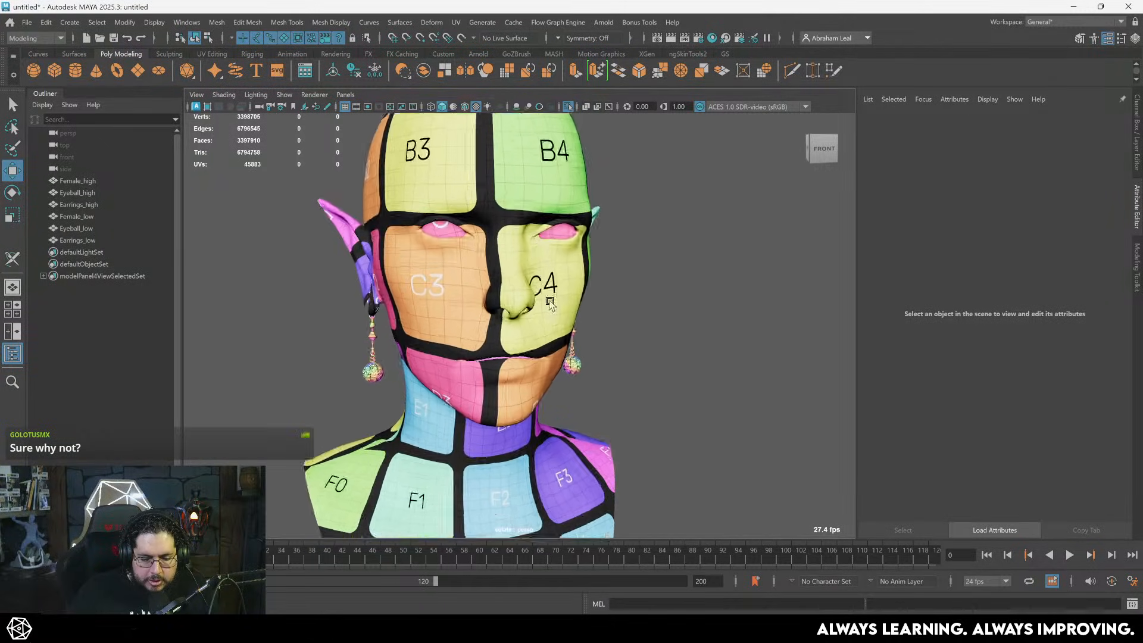
scroll(574, 282, up, 8)
scroll(575, 282, down, 3)
alt+drag(667, 298, 562, 312)
scroll(384, 290, up, 6)
alt+drag(385, 290, 456, 296)
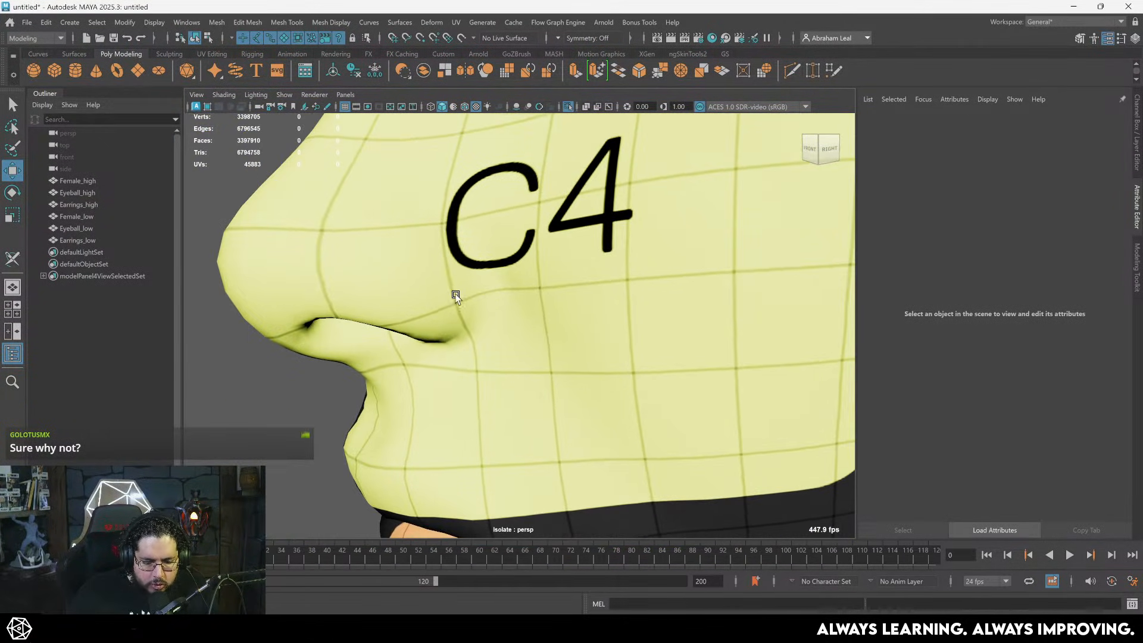
alt+right_drag(524, 291, 426, 265)
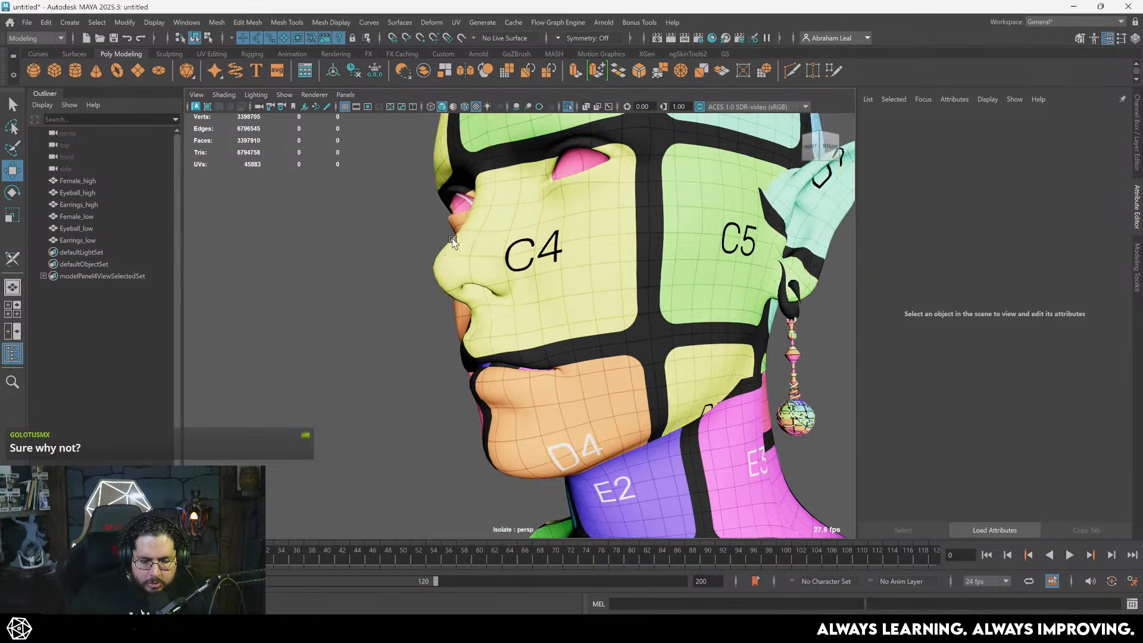
alt+drag(426, 265, 590, 258)
alt+right_drag(524, 322, 413, 387)
alt+middle_drag(413, 388, 426, 288)
alt+drag(625, 241, 551, 238)
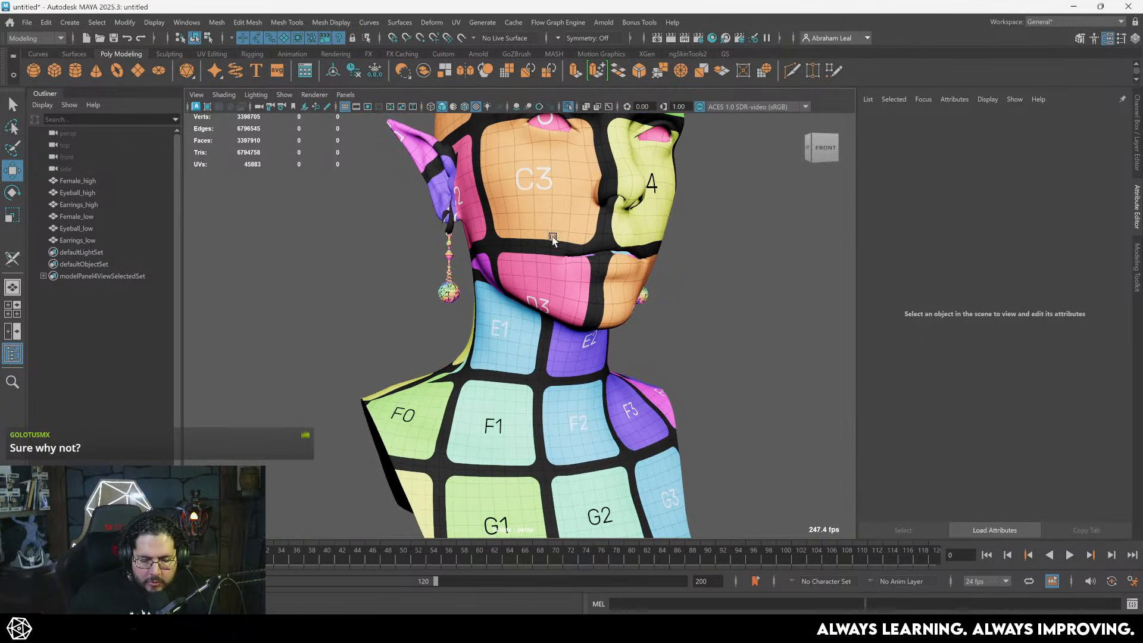
alt+drag(545, 328, 568, 334)
alt+right_drag(568, 333, 631, 398)
alt+middle_drag(631, 398, 574, 373)
alt+right_drag(574, 373, 514, 240)
alt+middle_drag(514, 240, 522, 311)
alt+right_drag(523, 311, 523, 333)
alt+drag(523, 334, 456, 269)
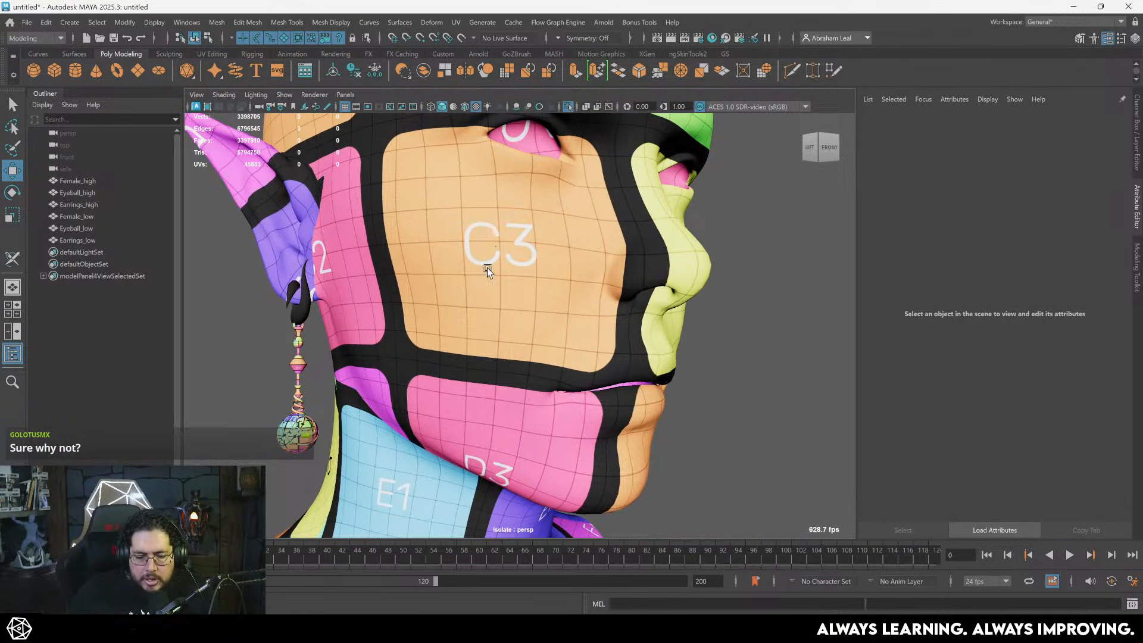
alt+middle_drag(499, 240, 595, 327)
alt+drag(595, 328, 563, 303)
alt+right_drag(563, 304, 512, 268)
alt+drag(512, 268, 444, 274)
alt+drag(584, 262, 455, 253)
alt+right_drag(455, 253, 515, 270)
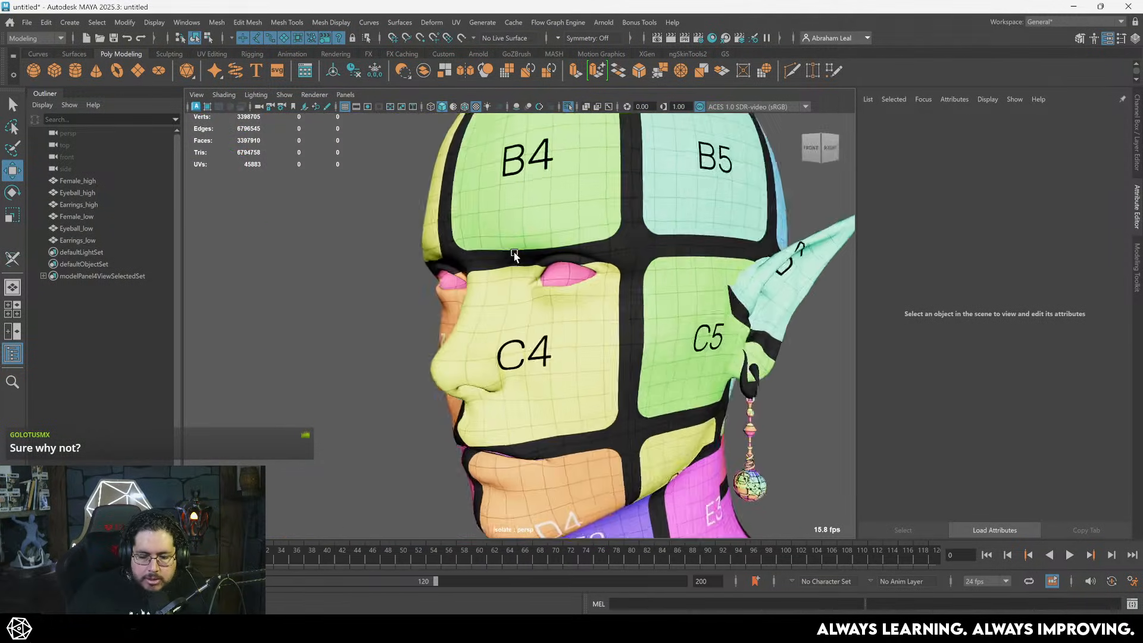
- Examine the checker pattern across the back of the head, neck and shoulders, including the seams and shell orientation
alt+drag(514, 269, 524, 293)
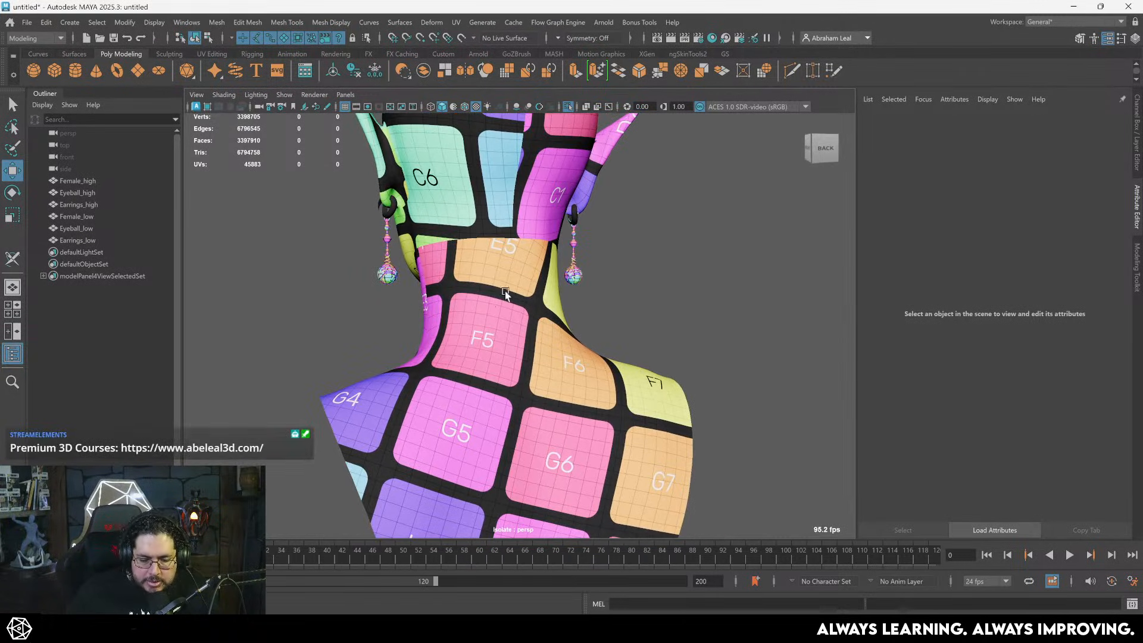
alt+drag(439, 299, 408, 306)
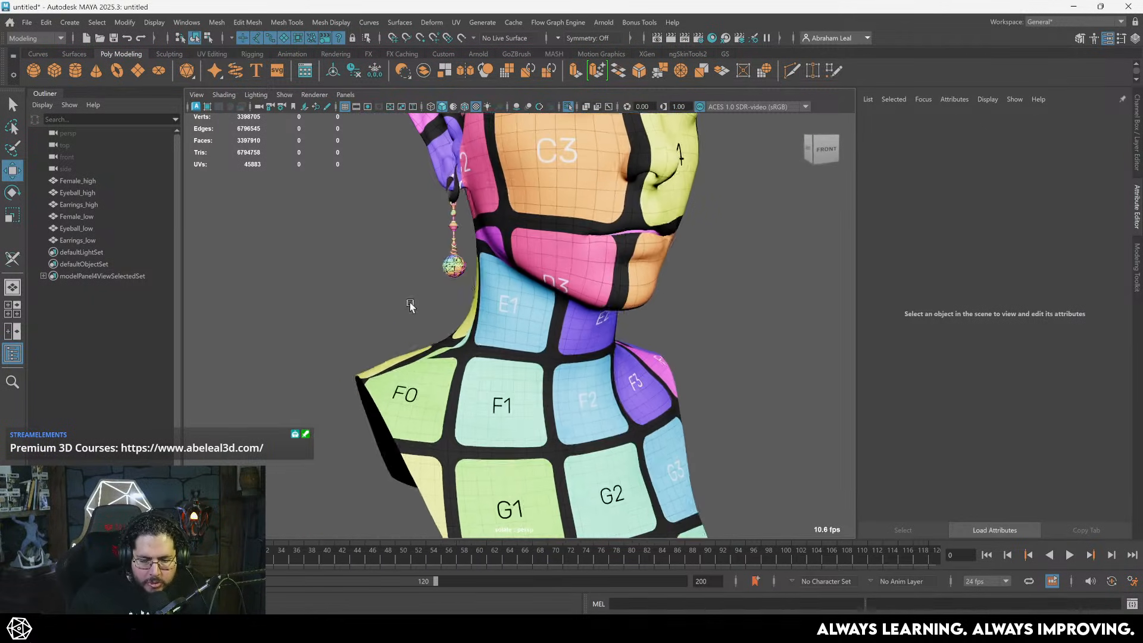
alt+middle_drag(409, 306, 430, 347)
alt+right_drag(430, 347, 550, 340)
alt+drag(551, 339, 532, 422)
alt+drag(499, 284, 548, 352)
scroll(605, 335, up, 2)
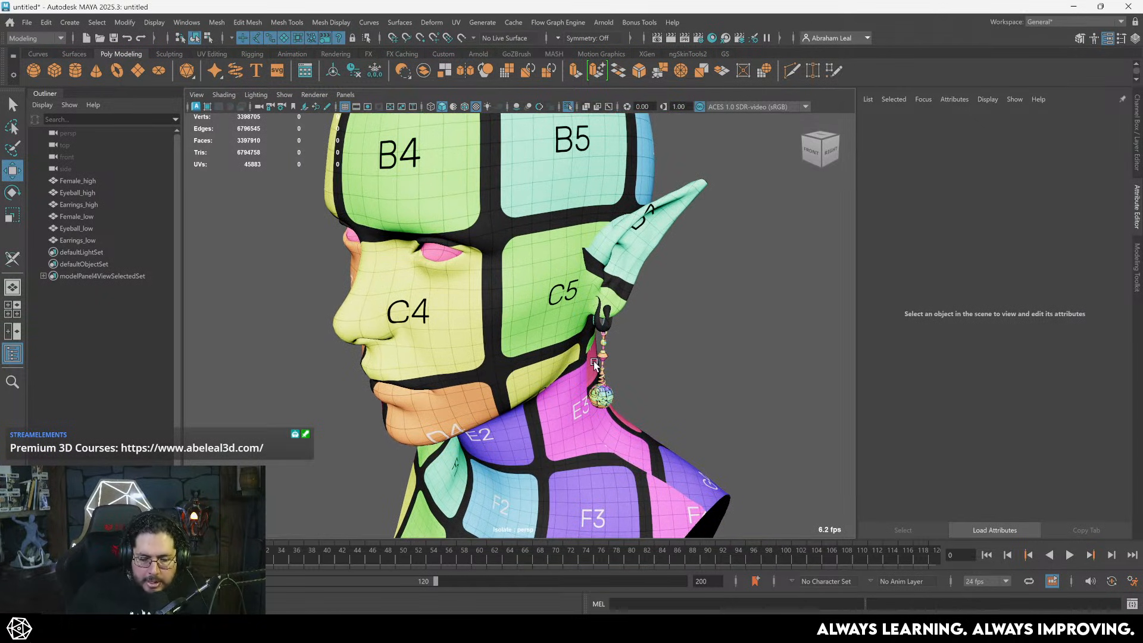
- Isolate Earrings_low and delete the faces of the earring on the character's right side, keeping the left one
click(602, 360)
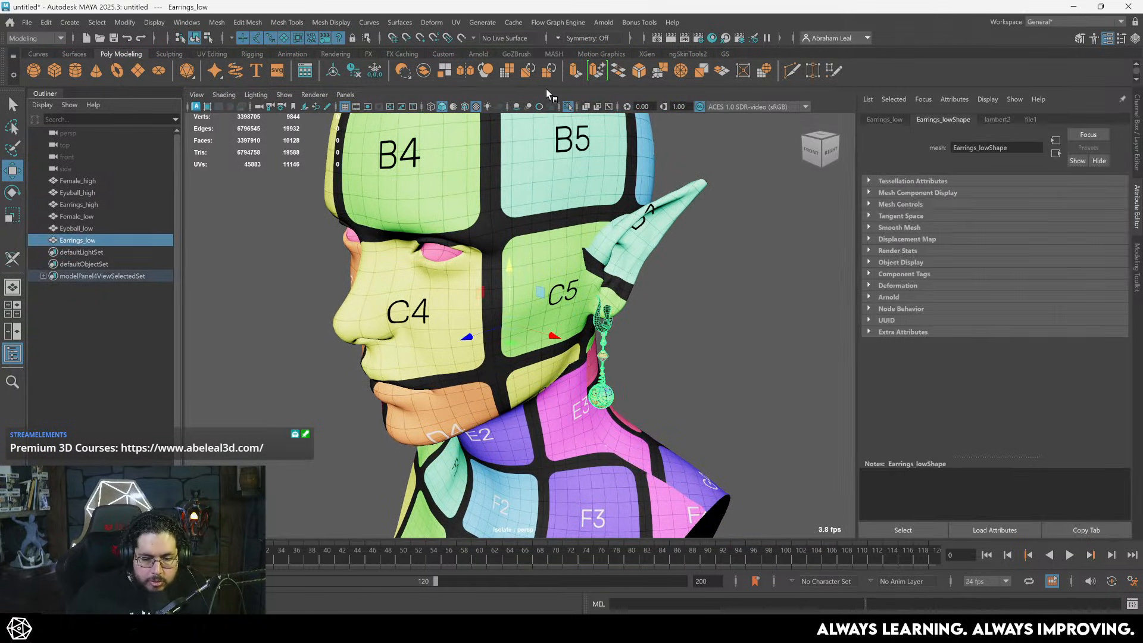
click(568, 107)
click(569, 107)
click(688, 259)
scroll(448, 271, up, 5)
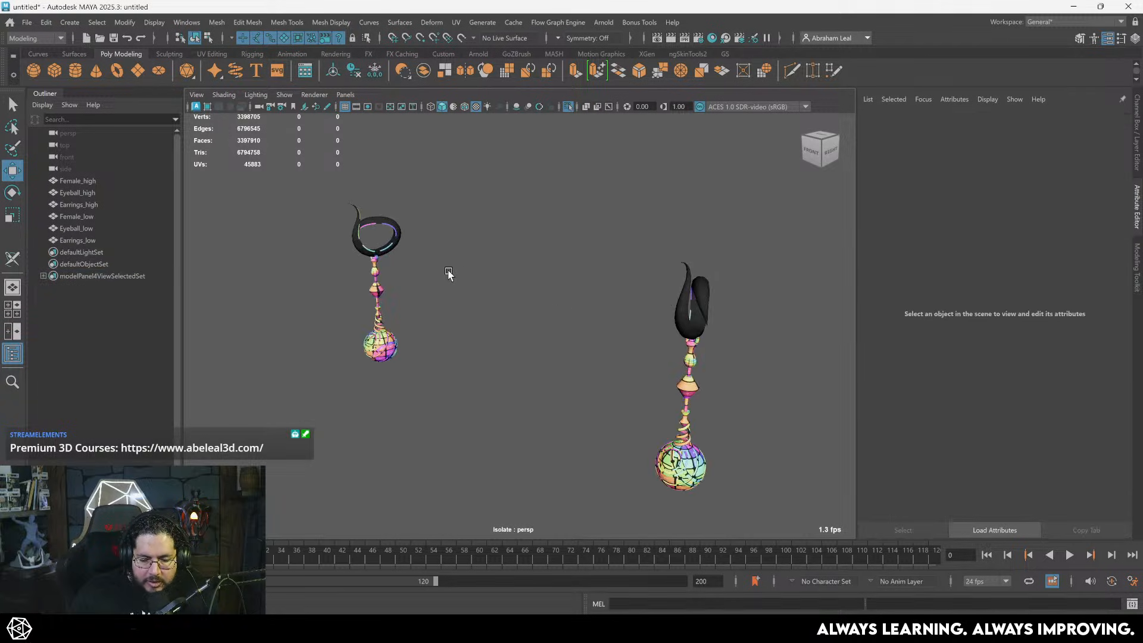
alt+drag(448, 272, 415, 263)
click(374, 252)
right_drag(375, 252, 376, 286)
drag(429, 166, 271, 484)
key(Delete)
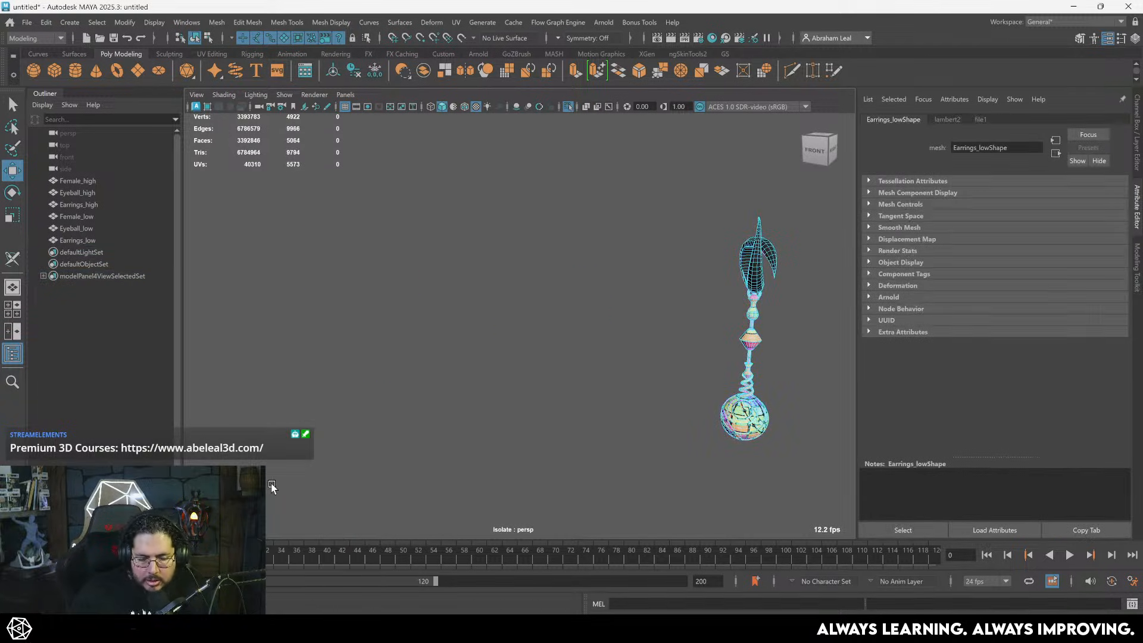
alt+drag(654, 311, 631, 299)
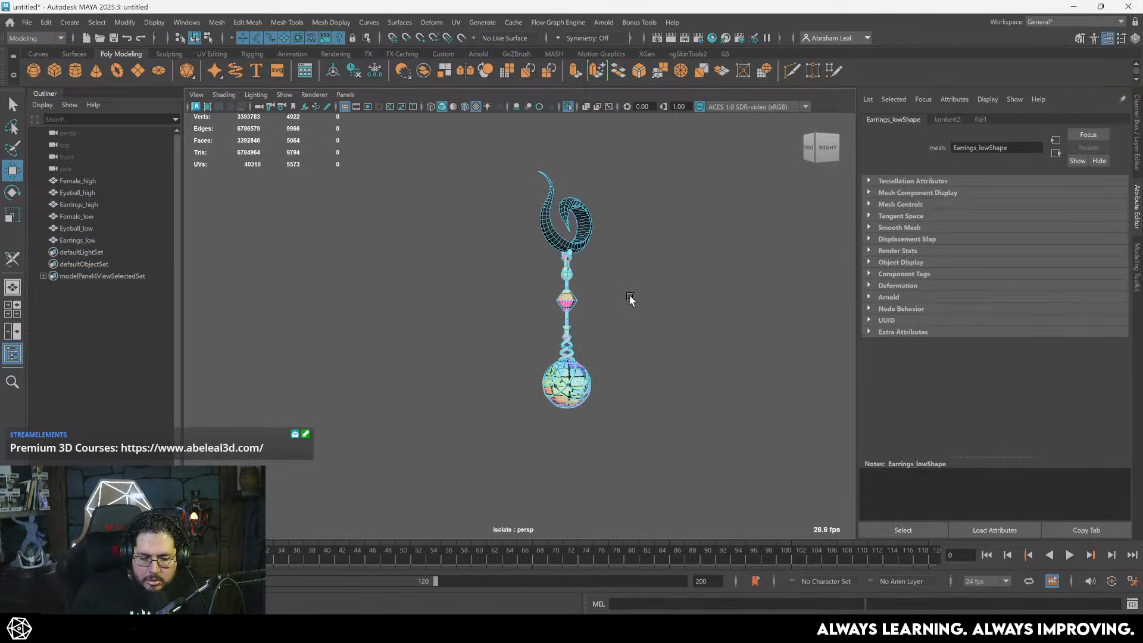
- Select Earrings_low and apply a camera-based UV projection to the whole earring from the current side view
click(640, 209)
click(563, 303)
mouse_move(541, 330)
alt+right_down()
mouse_move(607, 270)
mouse_move(521, 319)
alt+right_up()
alt+middle_drag(568, 290, 537, 302)
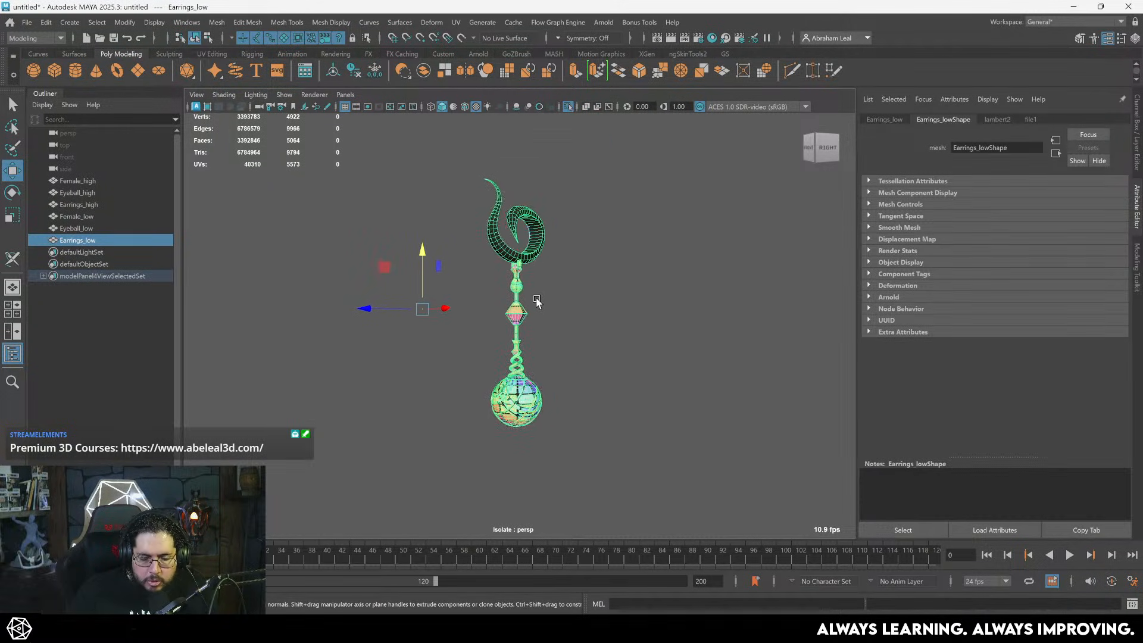
click(456, 23)
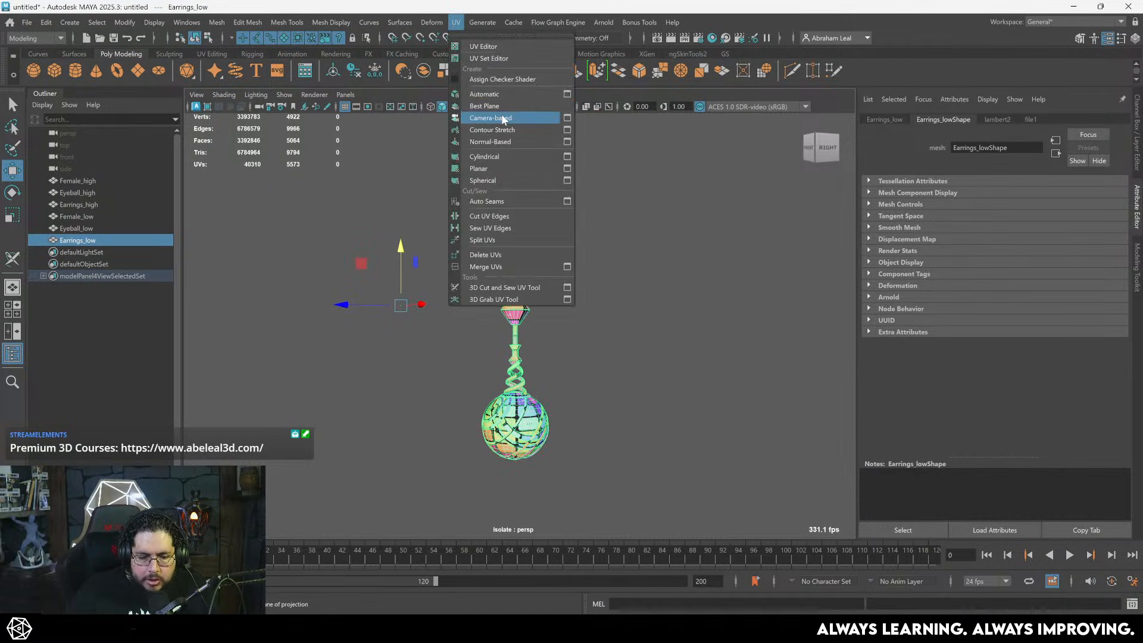
click(502, 119)
click(609, 182)
click(515, 241)
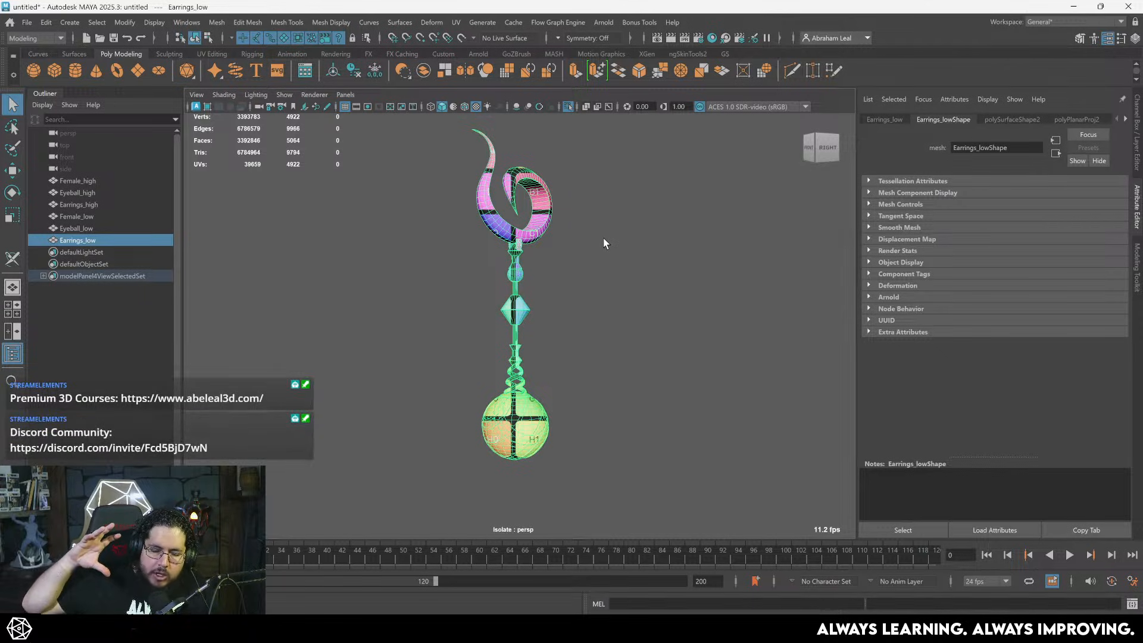
- Check the projected checker pattern on the earring's curved hook and turn off textured display in the viewport
scroll(604, 235, up, 5)
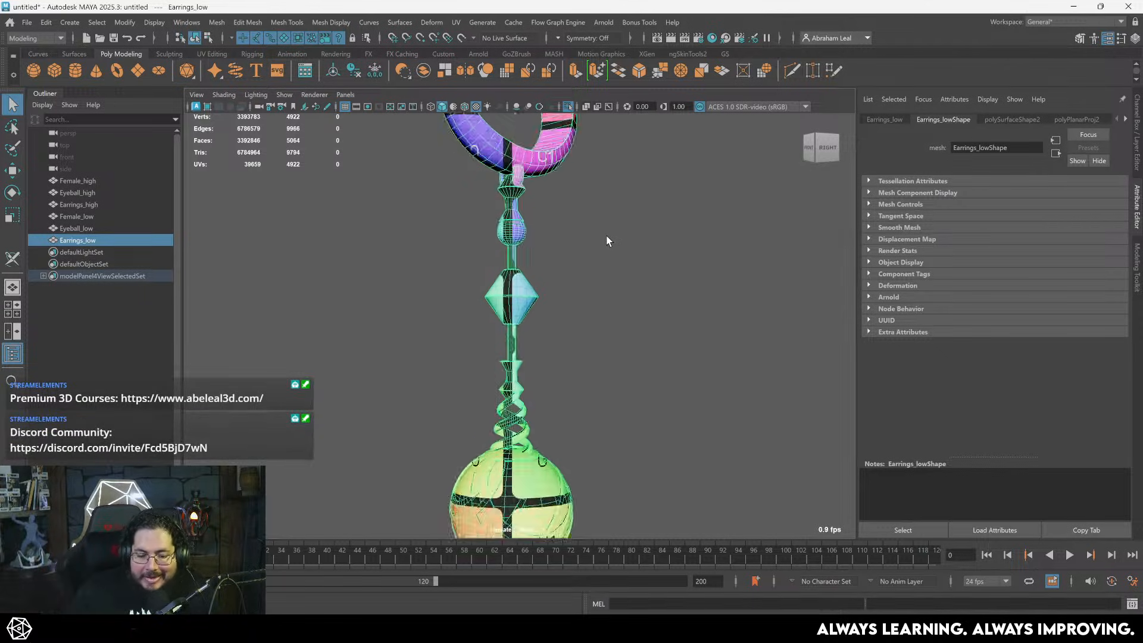
alt+middle_drag(597, 231, 606, 350)
scroll(607, 348, up, 5)
click(649, 322)
click(618, 318)
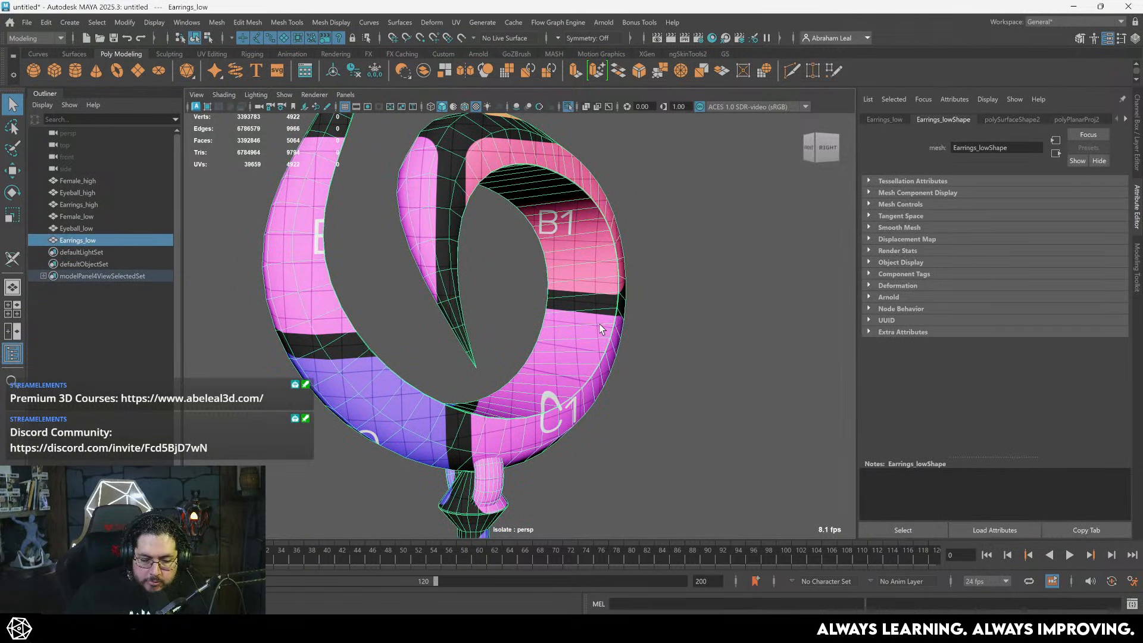
scroll(575, 309, down, 3)
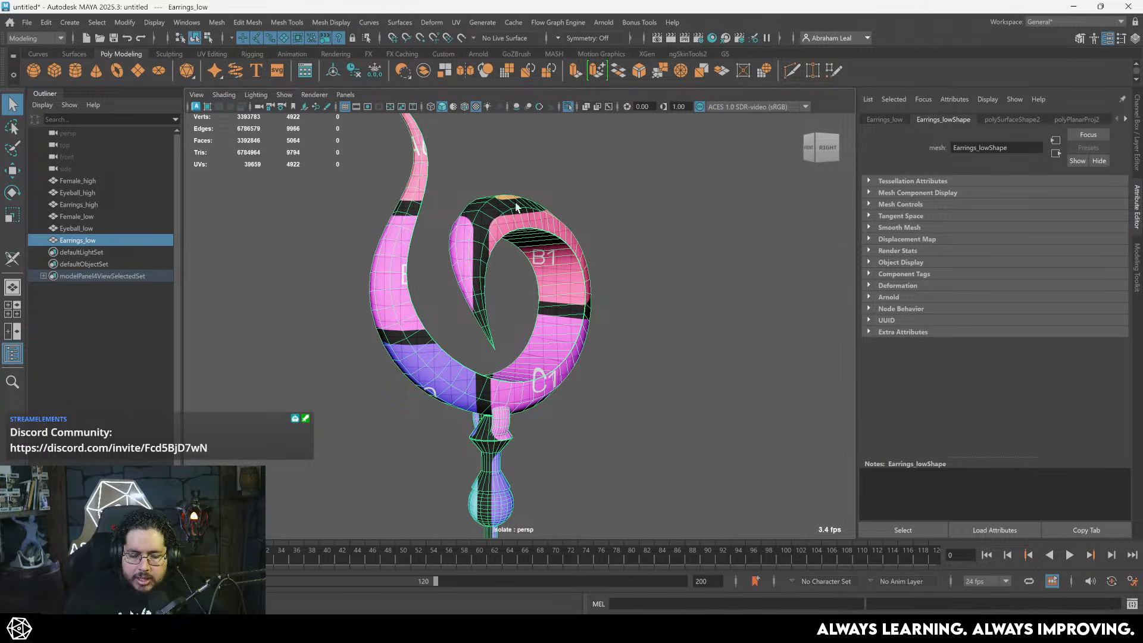
click(453, 109)
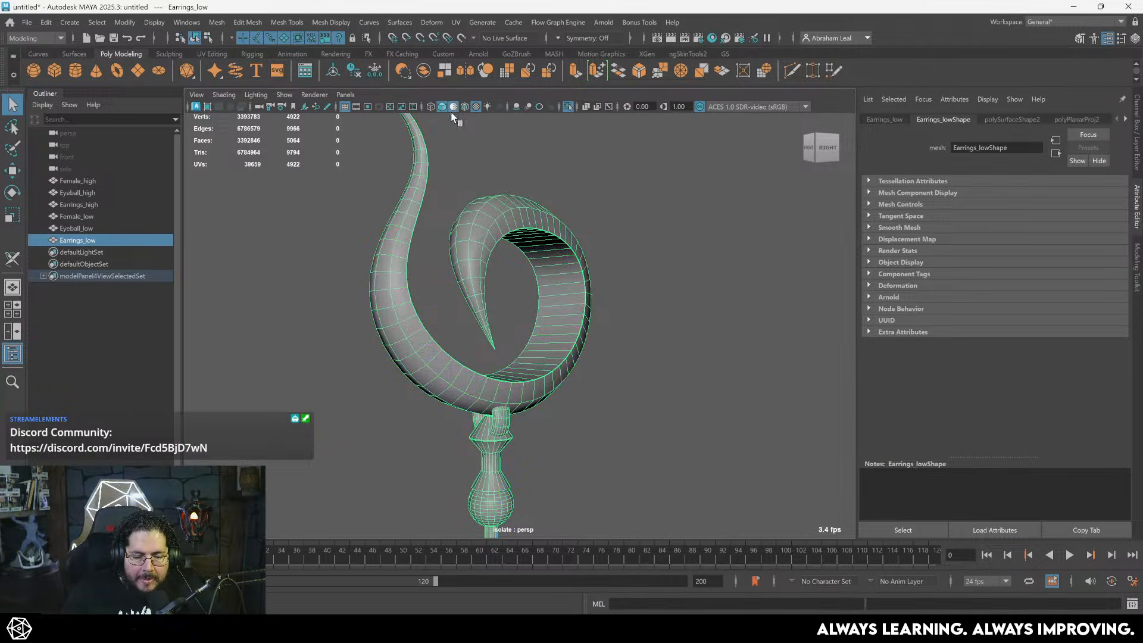
- Start the 3D Cut and Sew UV Tool and cut the edge loop running lengthwise along the curved hook
alt+drag(554, 237, 516, 248)
key(f)
alt+right_drag(554, 293, 620, 272)
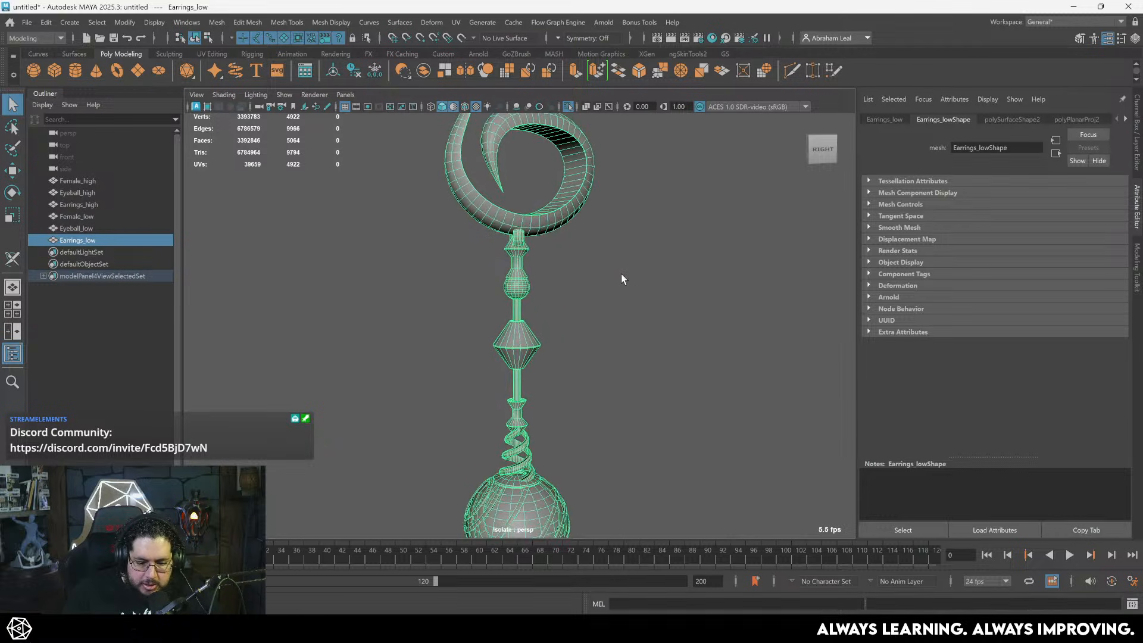
alt+middle_drag(621, 272, 588, 372)
alt+right_drag(584, 334, 813, 356)
alt+drag(814, 360, 569, 298)
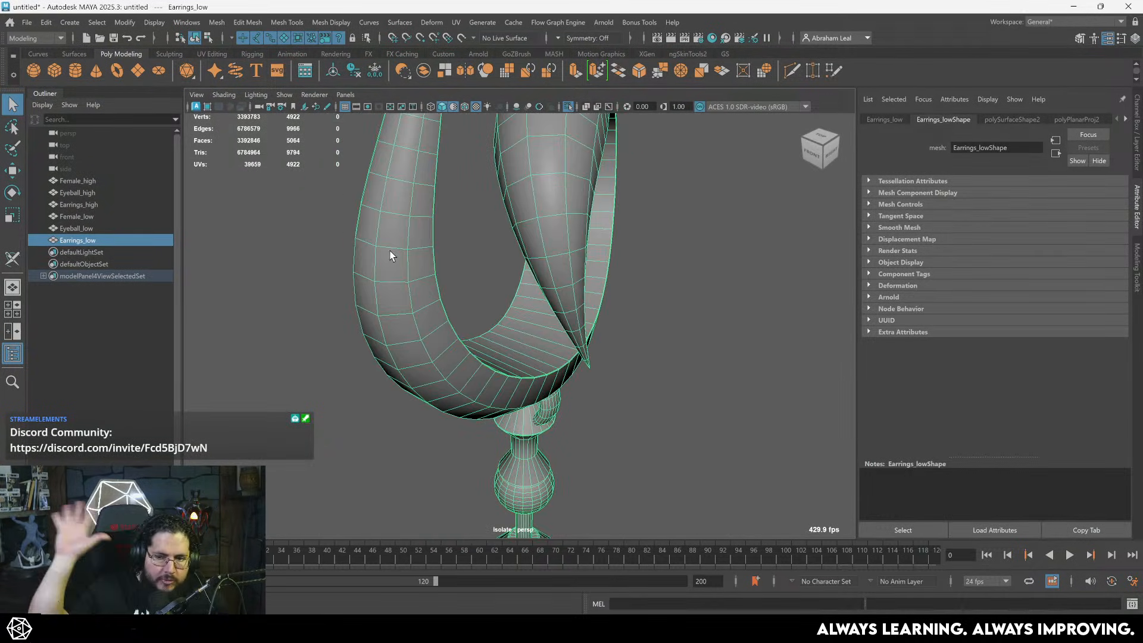
alt+right_drag(569, 293, 463, 262)
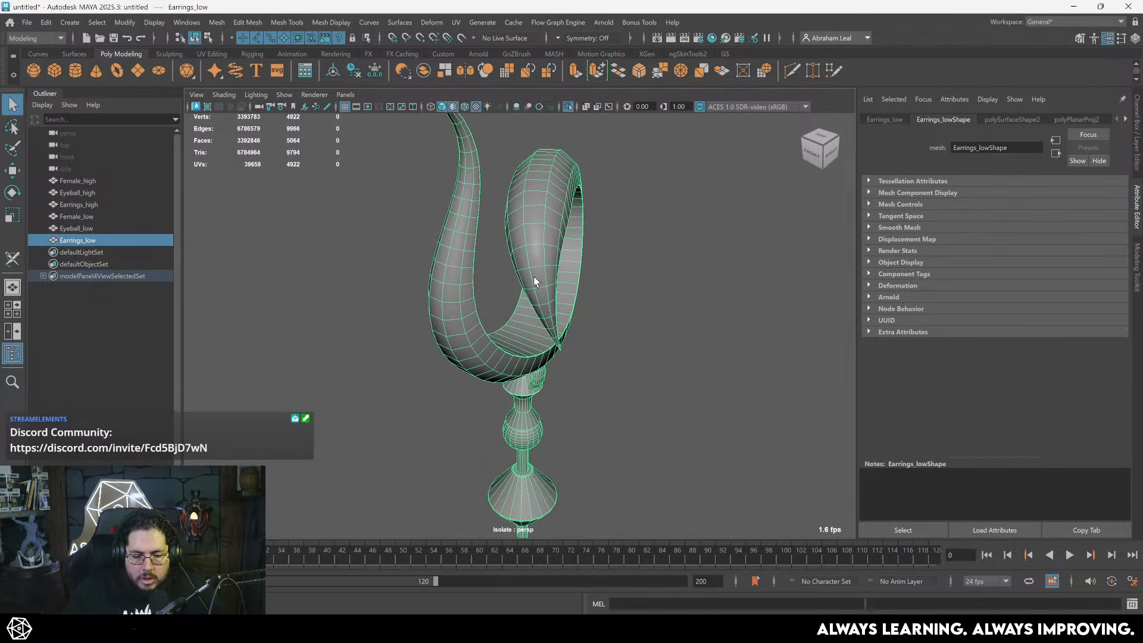
alt+drag(524, 272, 390, 268)
alt+right_drag(390, 268, 427, 286)
alt+middle_drag(417, 170, 443, 343)
alt+right_drag(443, 342, 619, 349)
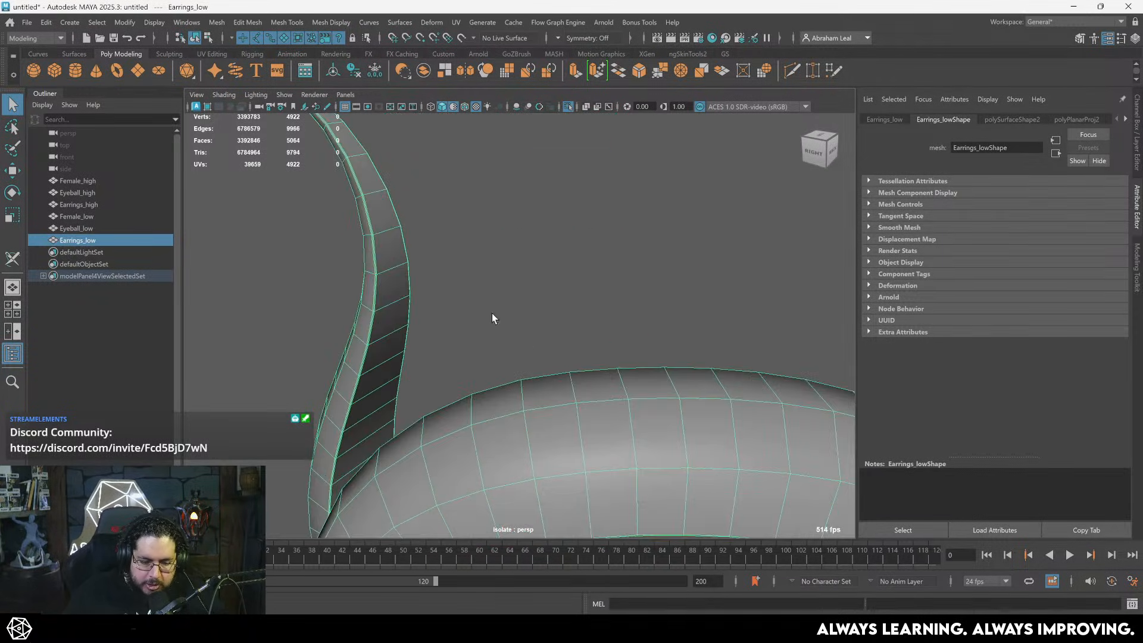
alt+middle_drag(373, 214, 457, 345)
alt+right_drag(457, 345, 544, 328)
alt+middle_drag(369, 298, 463, 356)
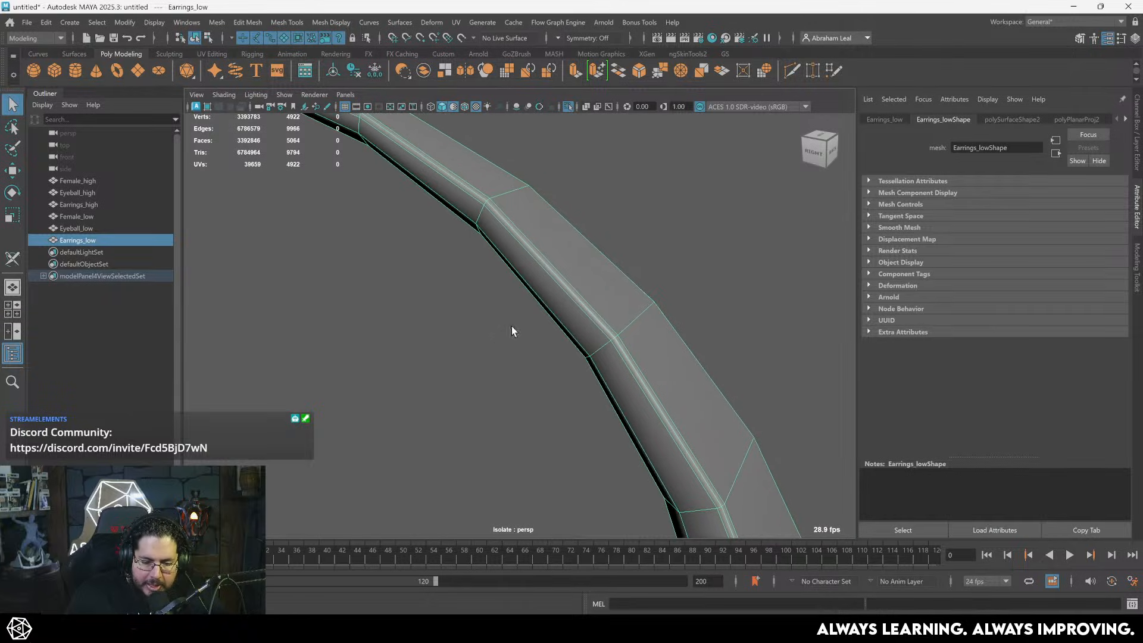
click(456, 22)
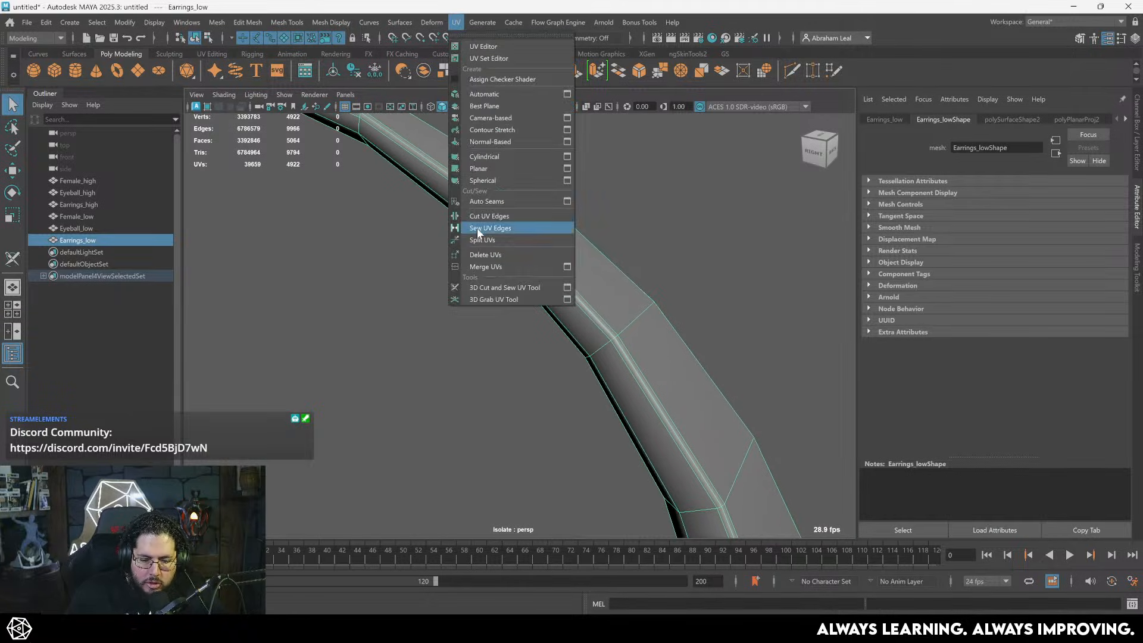
click(498, 287)
double_click(560, 281)
- Examine the curved hook from its thin tip down to the small connecting ring, including the new seam
alt+drag(560, 281, 359, 258)
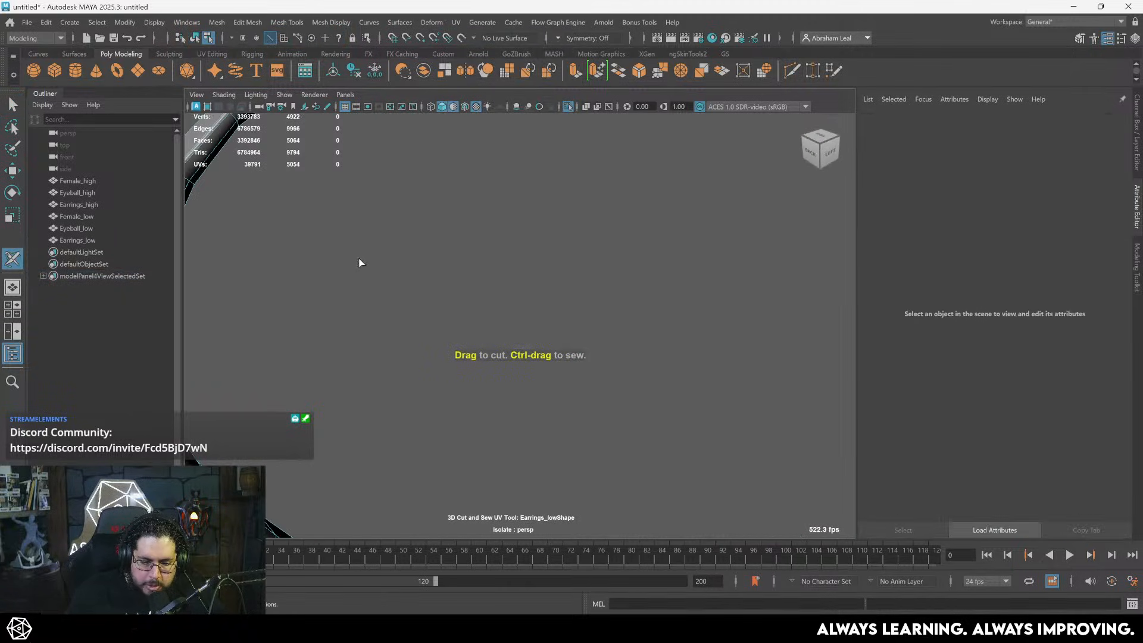
scroll(589, 321, up, 10)
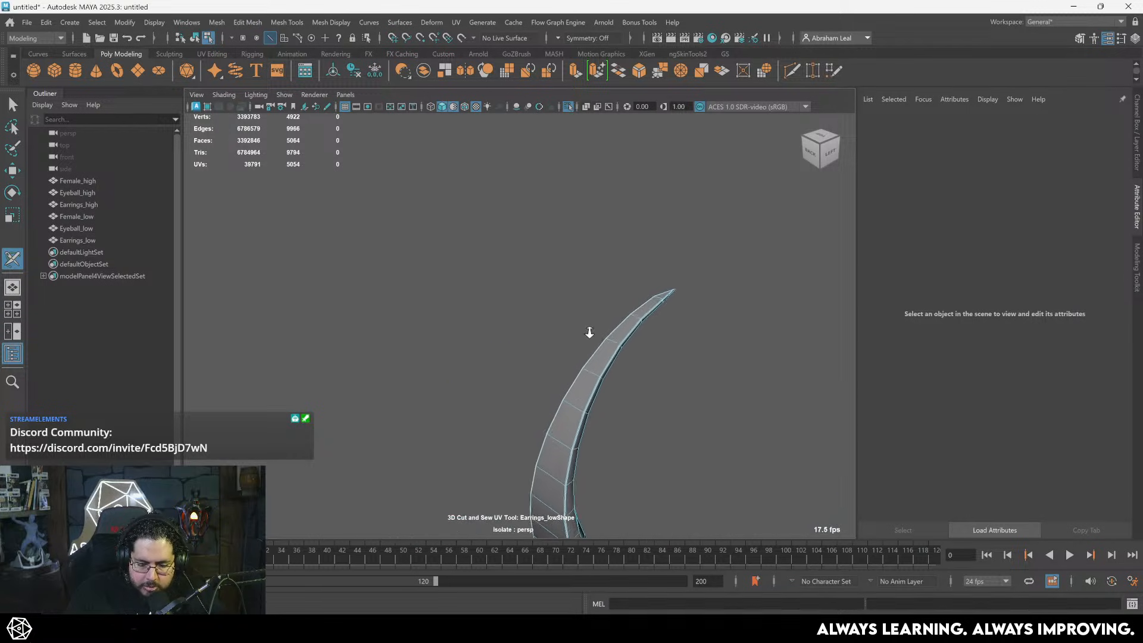
alt+middle_drag(580, 271, 578, 241)
scroll(511, 258, down, 4)
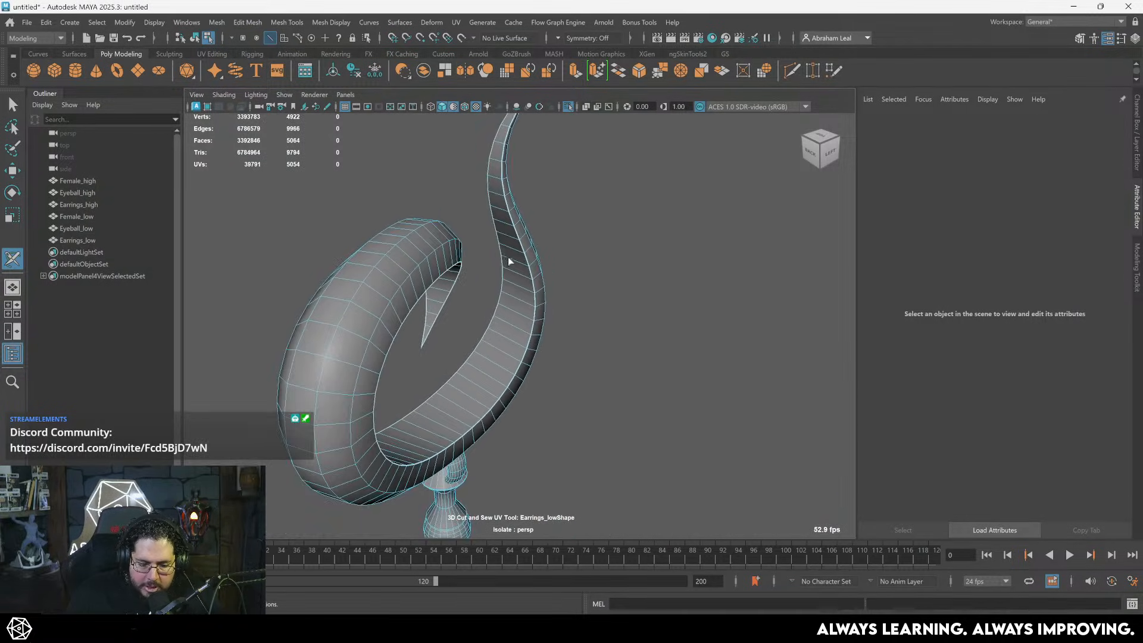
alt+drag(510, 259, 620, 248)
scroll(616, 246, down, 3)
alt+drag(485, 279, 553, 268)
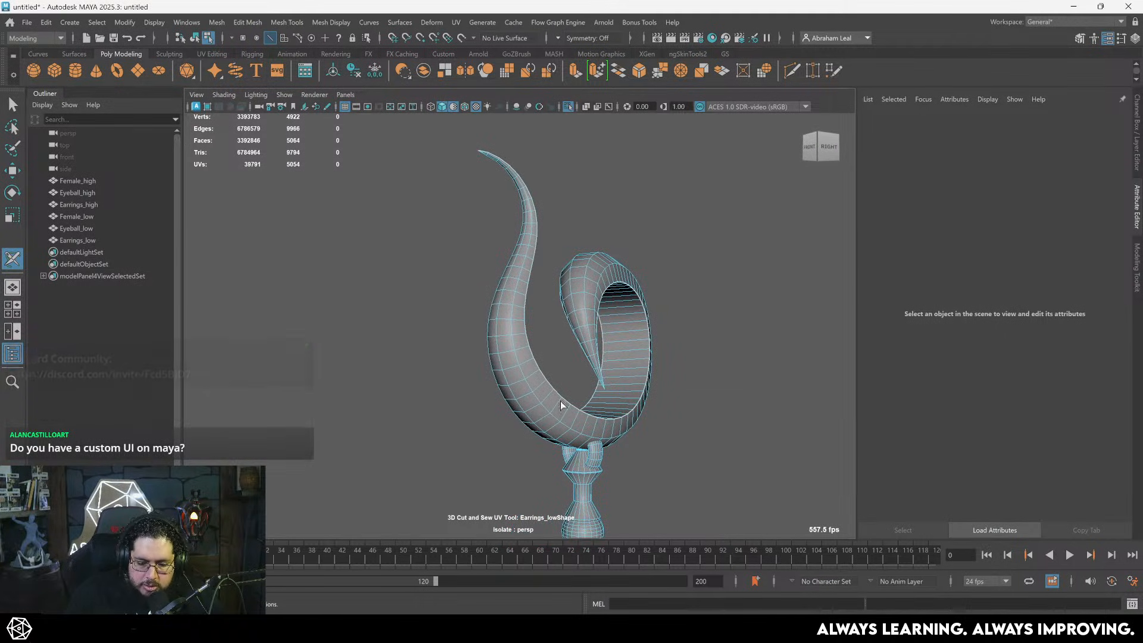
alt+drag(560, 402, 477, 224)
alt+middle_drag(553, 373, 548, 217)
scroll(621, 276, up, 4)
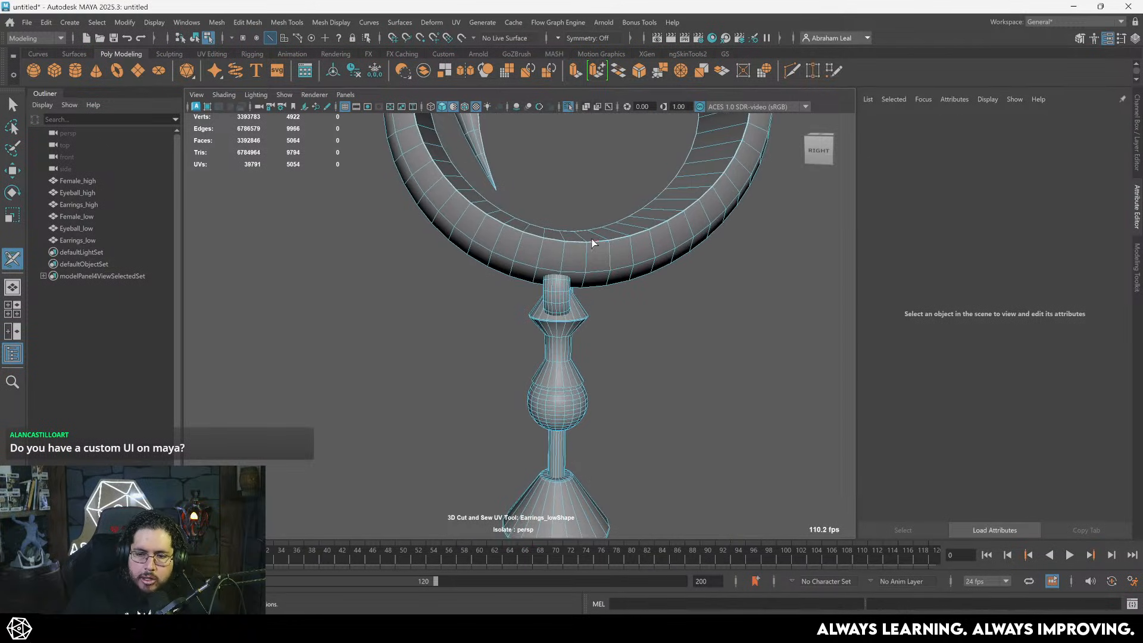
- Show the earring in wireframe and cut a cross-section UV loop through the upper part of the small connecting ring
alt+drag(568, 265, 481, 235)
key(4)
alt+right_drag(478, 231, 538, 191)
alt+middle_drag(539, 190, 580, 179)
alt+right_drag(580, 179, 536, 227)
alt+middle_drag(544, 159, 556, 194)
alt+drag(555, 194, 510, 209)
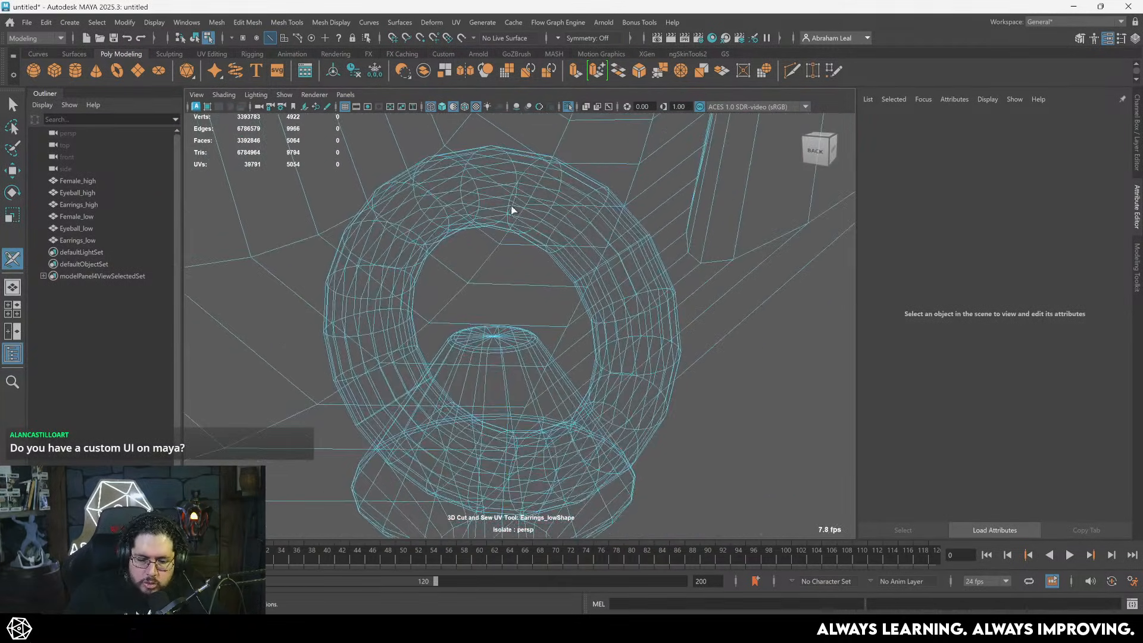
alt+middle_drag(510, 209, 518, 234)
alt+drag(518, 235, 597, 268)
alt+middle_drag(597, 268, 601, 247)
alt+right_drag(601, 247, 631, 265)
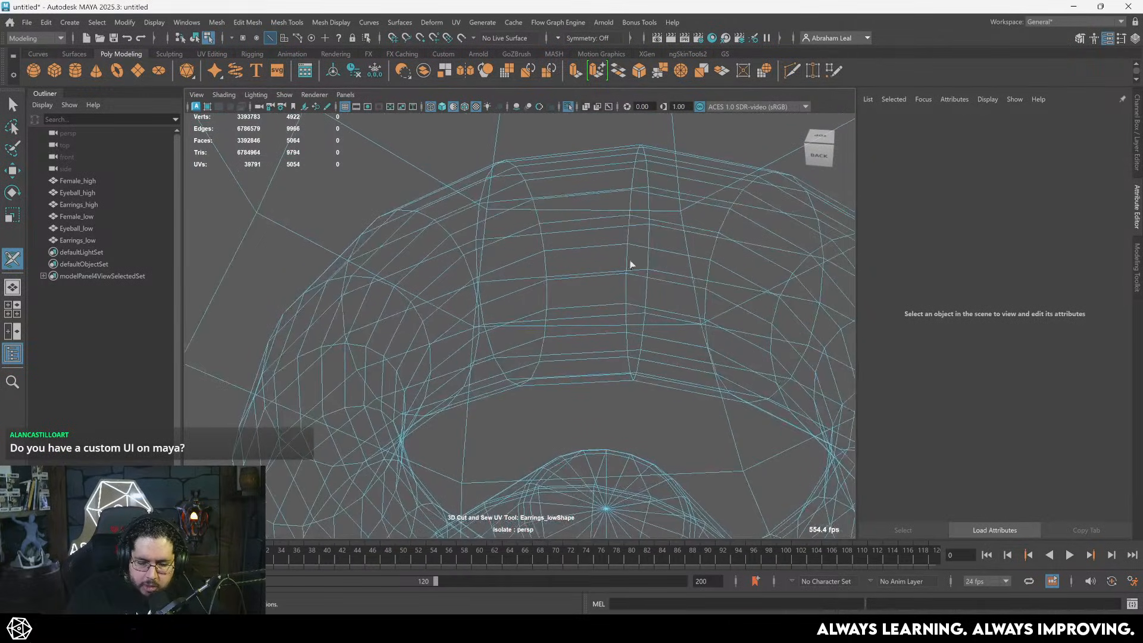
click(648, 208)
alt+drag(649, 263, 499, 253)
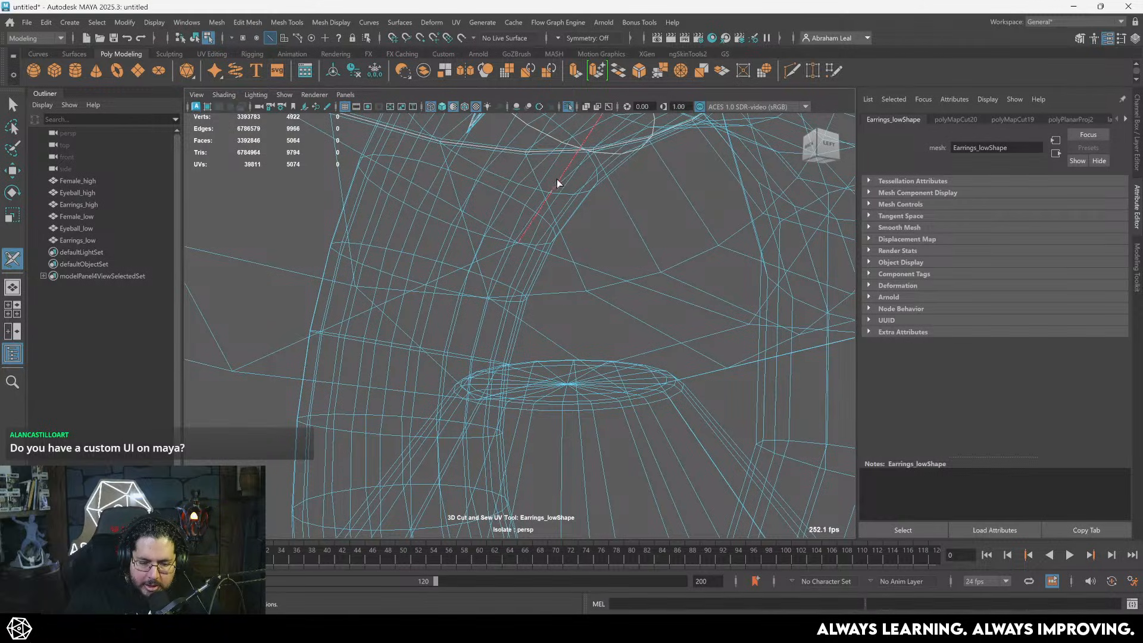
- Cut a lengthwise UV edge loop around the small connecting ring in shaded display
mouse_move(558, 237)
alt+mouse_down()
mouse_move(582, 299)
mouse_move(559, 290)
alt+mouse_up()
key(ctrl+z)
key(5)
click(468, 281)
alt+drag(468, 281, 605, 342)
- Cut the UV edge loop around the flat top cap of the flared piece inside the small ring
key(4)
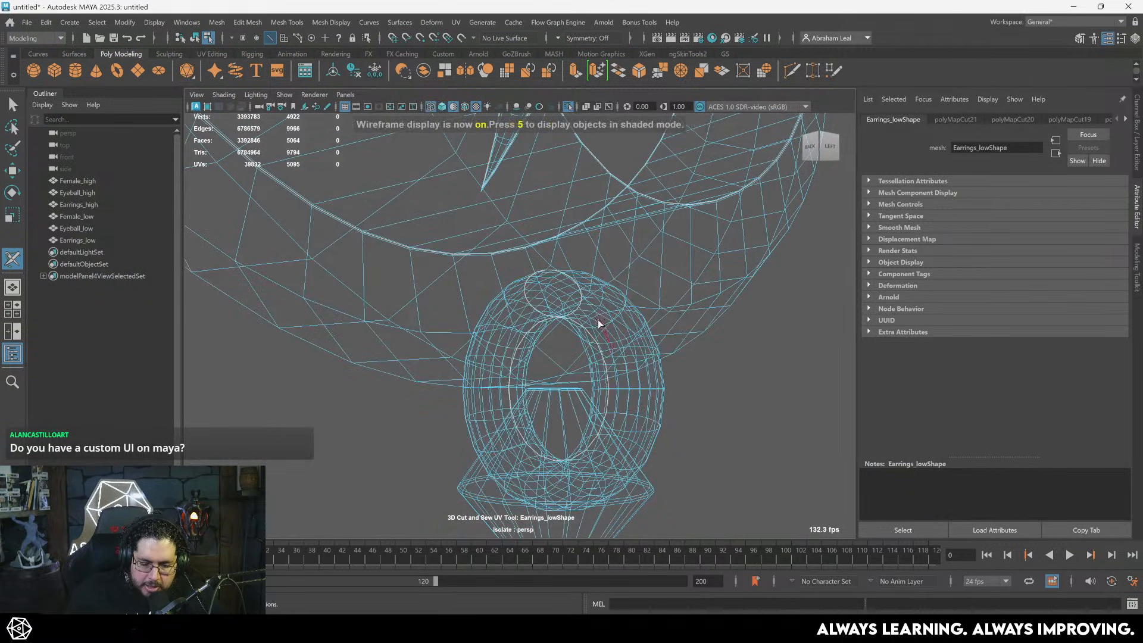
alt+drag(602, 424, 594, 316)
alt+right_drag(594, 317, 714, 328)
alt+drag(715, 328, 632, 352)
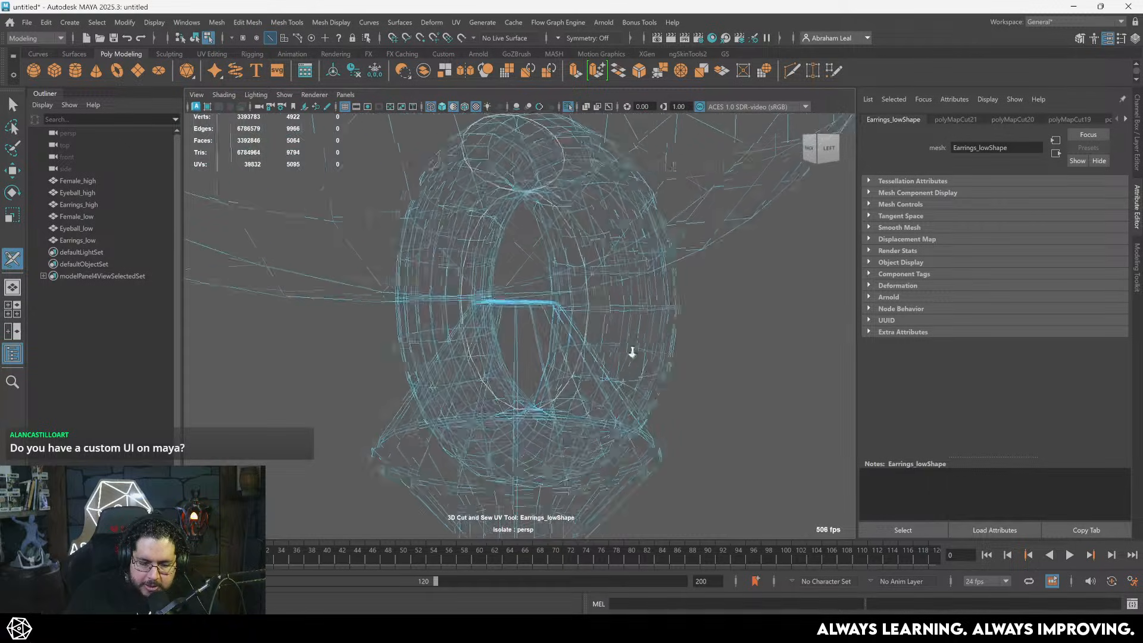
alt+right_drag(632, 352, 635, 369)
alt+drag(635, 370, 529, 343)
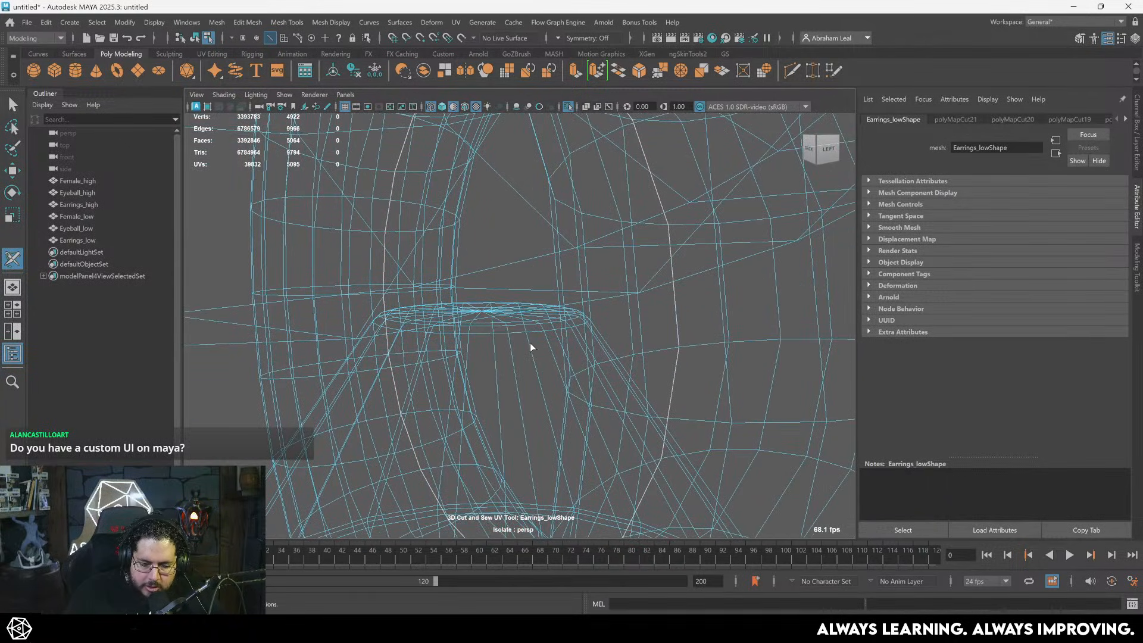
double_click(486, 326)
- Cut the UV edge loop around the wide bottom rim of the flared neck piece, just above the round bead
alt+right_drag(698, 431, 490, 372)
alt+middle_drag(528, 475, 530, 344)
alt+right_drag(535, 344, 677, 441)
alt+drag(568, 340, 542, 306)
alt+middle_drag(542, 306, 574, 352)
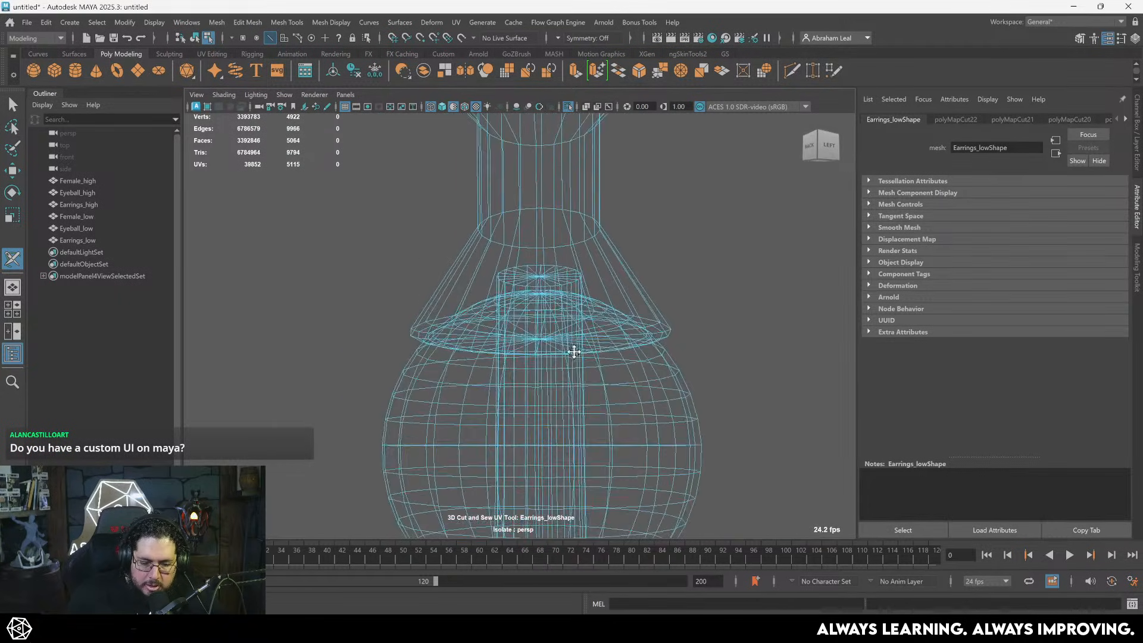
alt+right_drag(574, 352, 613, 405)
double_click(380, 312)
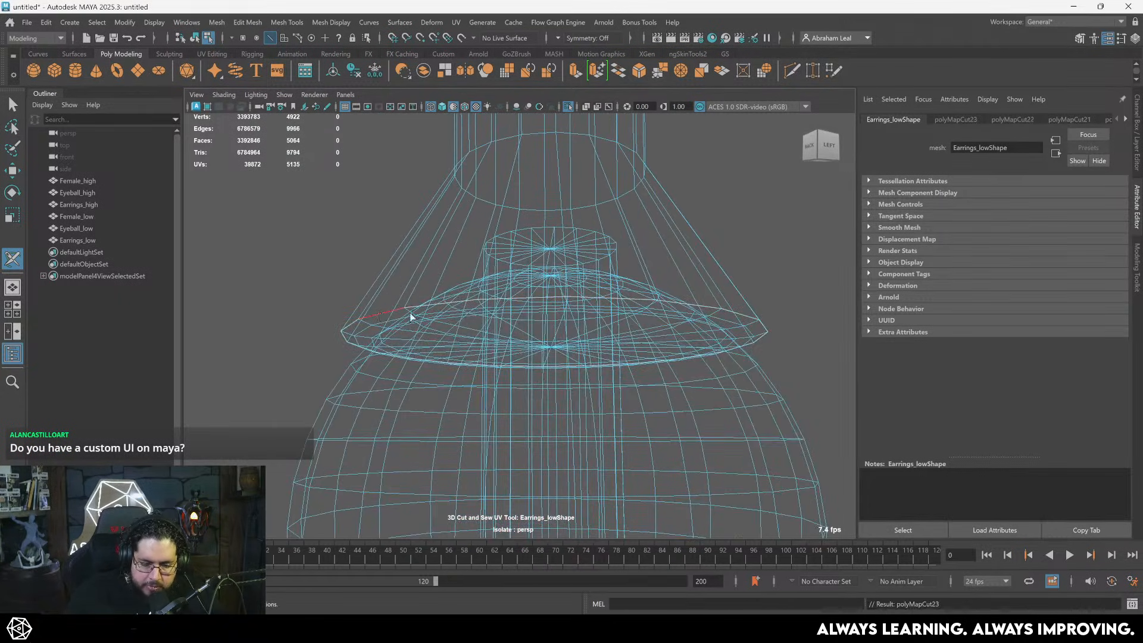
- Cut a vertical UV seam down the side of the narrow neck piece above the round bead
alt+right_drag(602, 334, 502, 285)
alt+drag(556, 292, 566, 326)
alt+right_drag(558, 327, 514, 304)
alt+drag(516, 308, 486, 290)
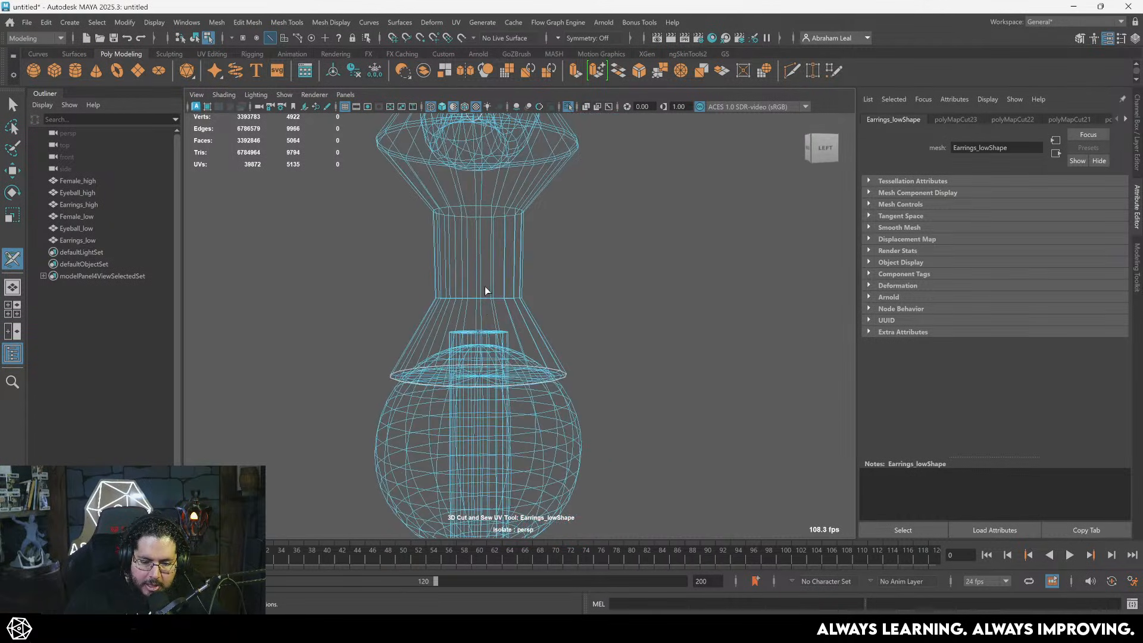
double_click(505, 249)
- Cut the UV edge loop at the bottom of the round bead, where it meets the rod
alt+right_drag(548, 285, 523, 273)
alt+drag(523, 273, 462, 293)
alt+right_drag(462, 294, 450, 281)
alt+middle_drag(450, 281, 503, 266)
alt+drag(509, 321, 518, 301)
alt+right_drag(518, 301, 622, 417)
alt+drag(602, 410, 566, 375)
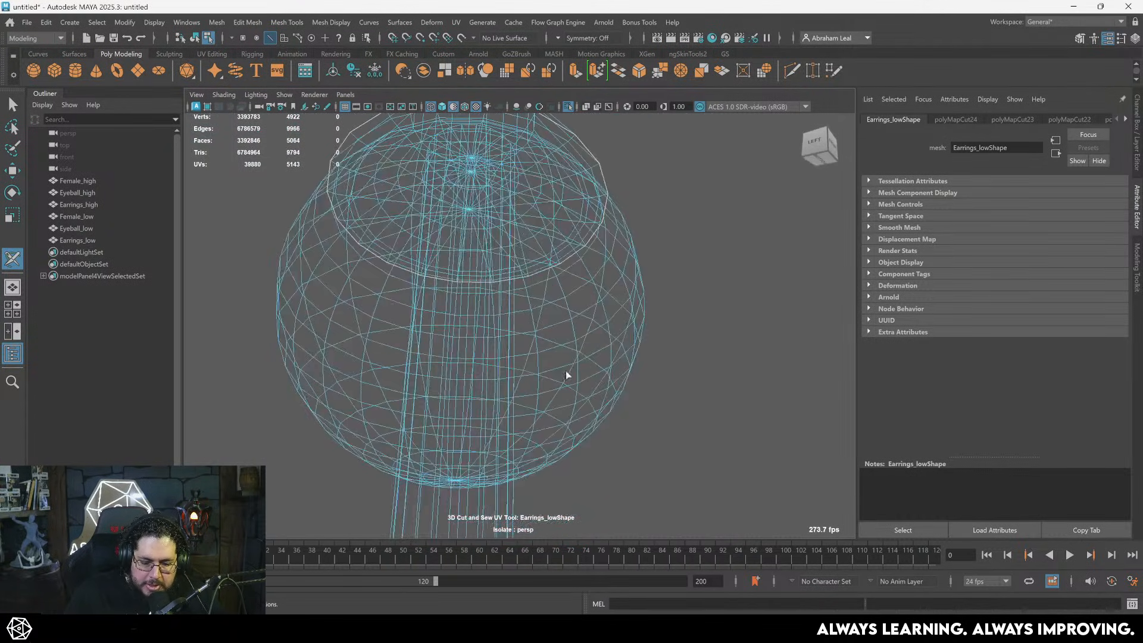
alt+right_drag(566, 375, 602, 405)
alt+middle_drag(596, 399, 600, 327)
scroll(596, 328, down, 5)
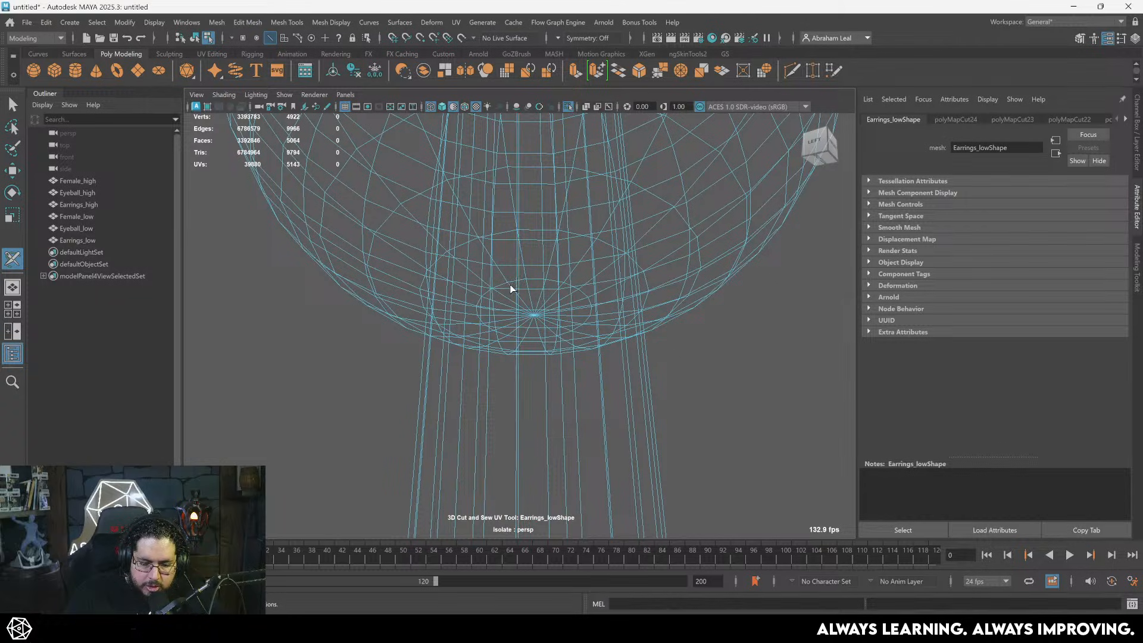
alt+drag(510, 289, 514, 299)
mouse_move(513, 299)
alt+right_down()
mouse_move(523, 304)
mouse_move(498, 313)
alt+right_up()
alt+middle_drag(495, 303, 503, 313)
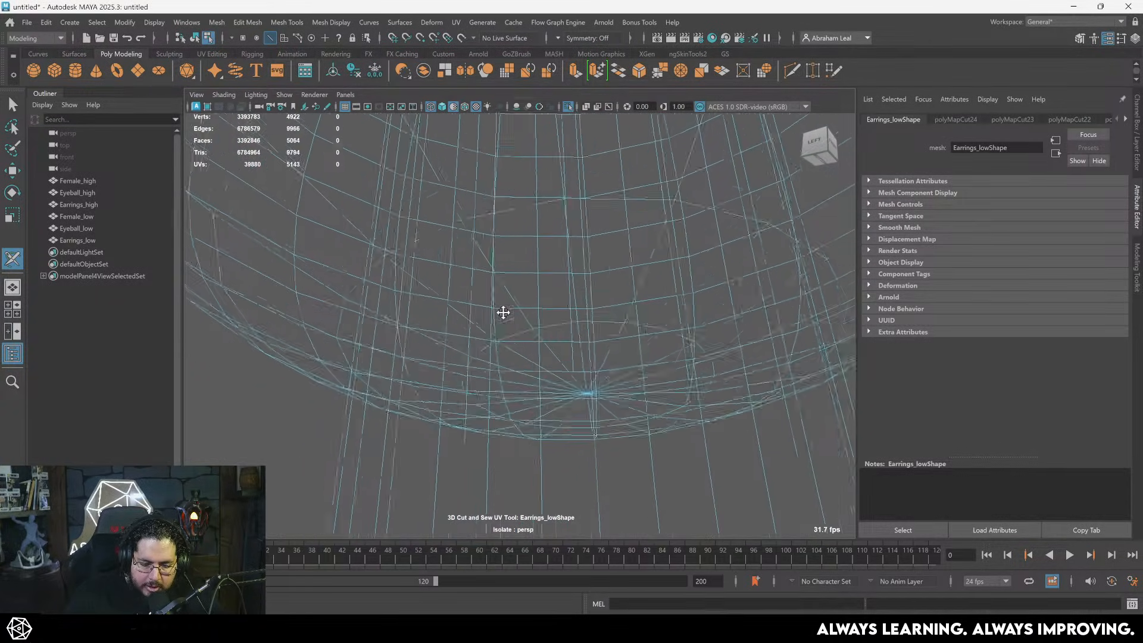
mouse_move(503, 313)
alt+right_down()
mouse_move(510, 319)
mouse_move(501, 314)
alt+right_up()
key(5)
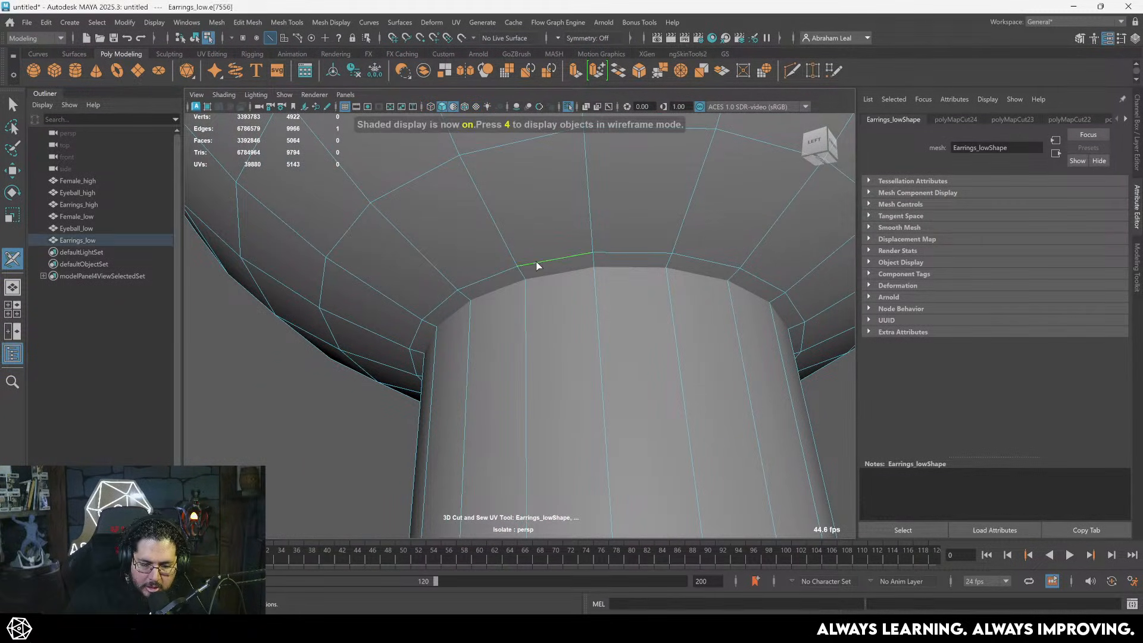
alt+right_drag(537, 266, 525, 247)
alt+middle_drag(526, 248, 493, 355)
- Cut the UV edge loop near the top of the round bead, hidden beneath the flared neck rim
key(4)
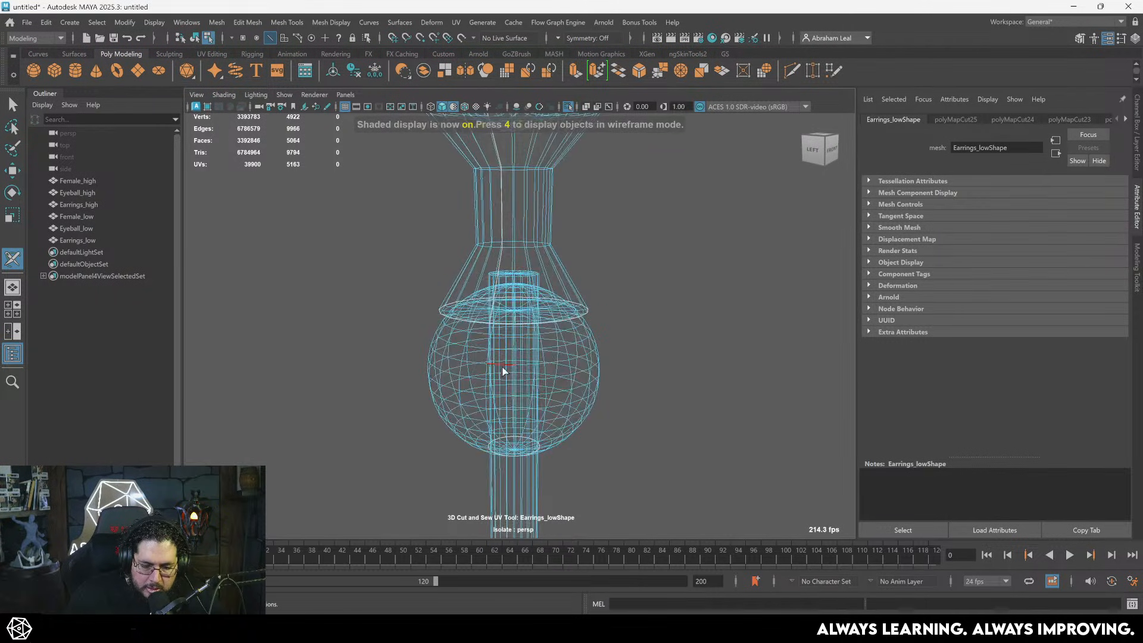
alt+drag(503, 346, 498, 357)
alt+right_drag(498, 358, 730, 384)
mouse_move(715, 335)
alt+middle_down()
mouse_move(695, 349)
mouse_move(709, 331)
alt+middle_up()
double_click(531, 311)
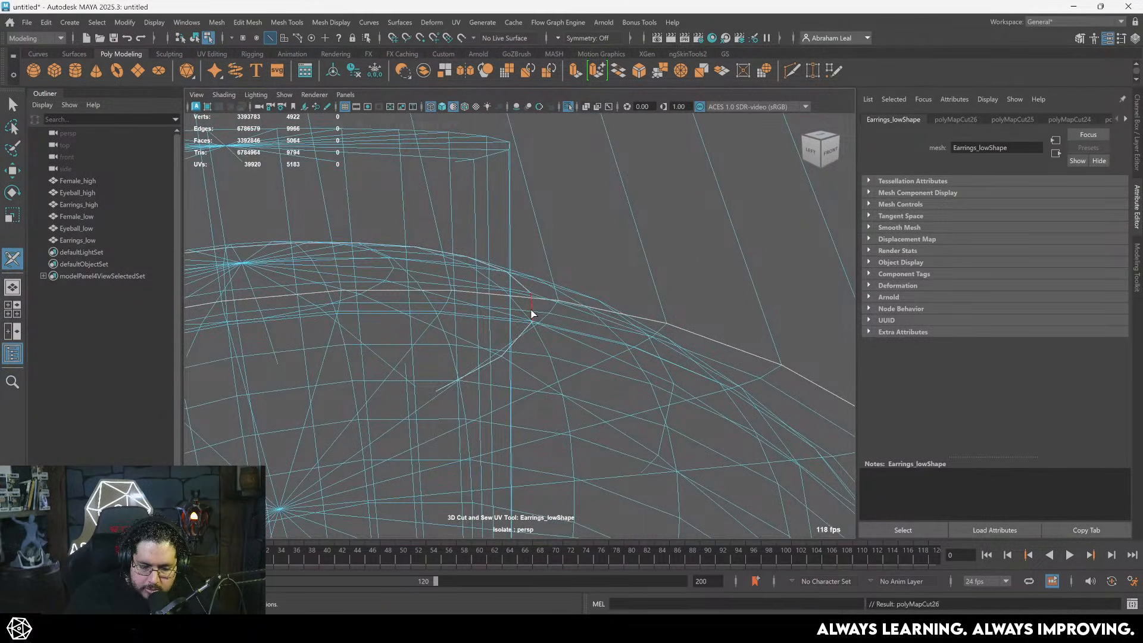
- Cut a vertical UV seam down the side of the round bead and inspect it in wireframe display
alt+right_drag(532, 313, 520, 332)
key(5)
alt+middle_drag(480, 341, 490, 348)
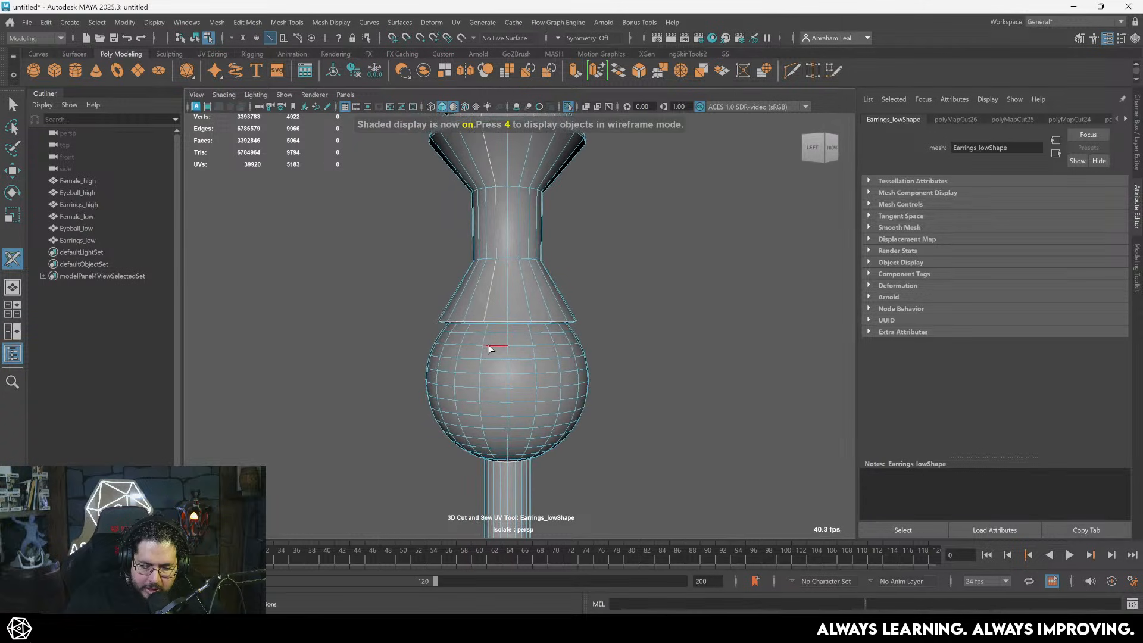
double_click(485, 343)
alt+drag(485, 343, 516, 382)
alt+middle_drag(516, 382, 529, 359)
key(4)
alt+drag(529, 361, 522, 400)
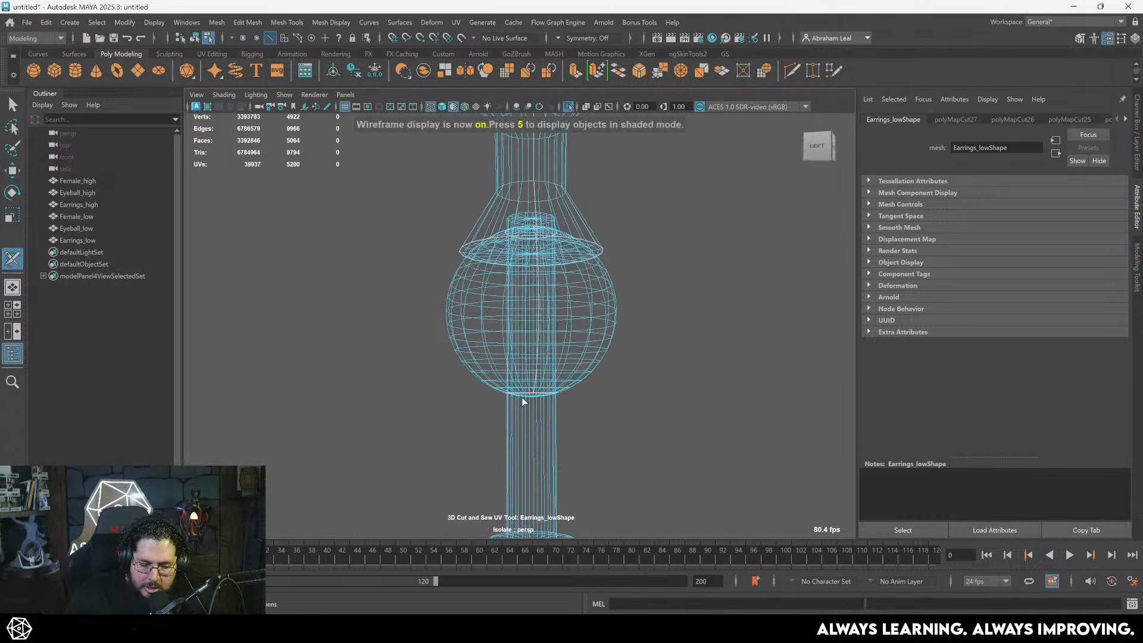
- Cut the UV edge loop at the lower end of the rod, hidden inside the double-cone bead
alt+middle_drag(546, 497, 536, 340)
alt+right_drag(547, 393, 579, 439)
alt+drag(579, 439, 570, 379)
alt+right_drag(571, 378, 474, 194)
double_click(471, 179)
- Cut the UV edge loop at the rod's upper end, hidden inside the flared neck above the round bead
alt+drag(471, 179, 481, 174)
alt+middle_drag(482, 174, 518, 339)
alt+right_drag(518, 339, 581, 332)
alt+drag(582, 331, 559, 349)
alt+right_drag(559, 350, 680, 433)
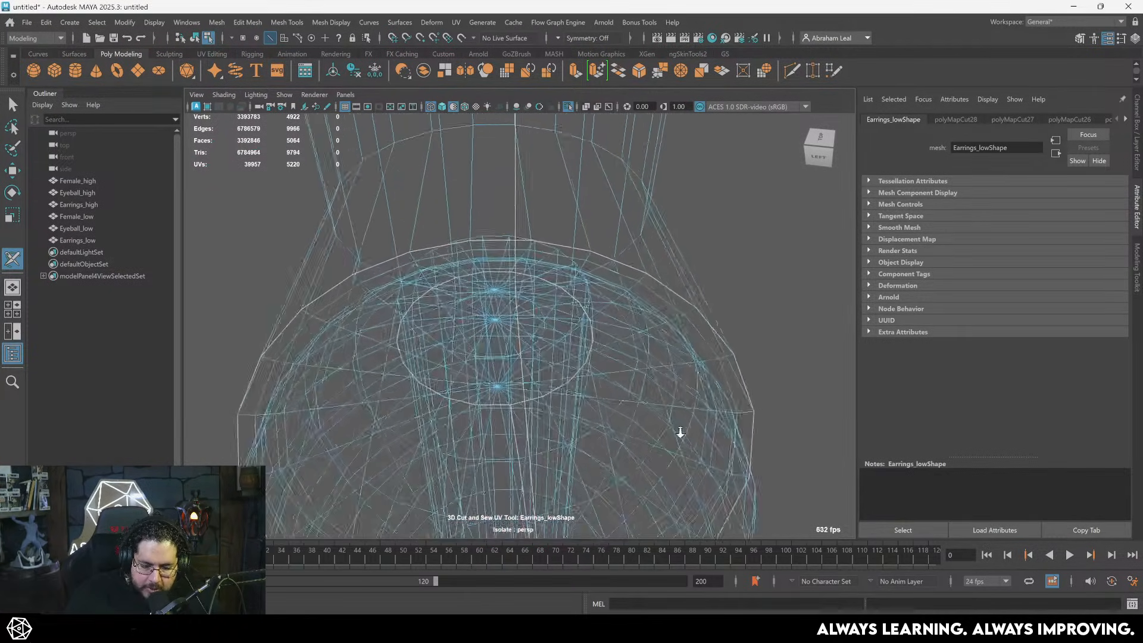
alt+drag(681, 433, 608, 350)
mouse_move(608, 350)
alt+right_down()
mouse_move(633, 365)
mouse_move(607, 349)
alt+right_up()
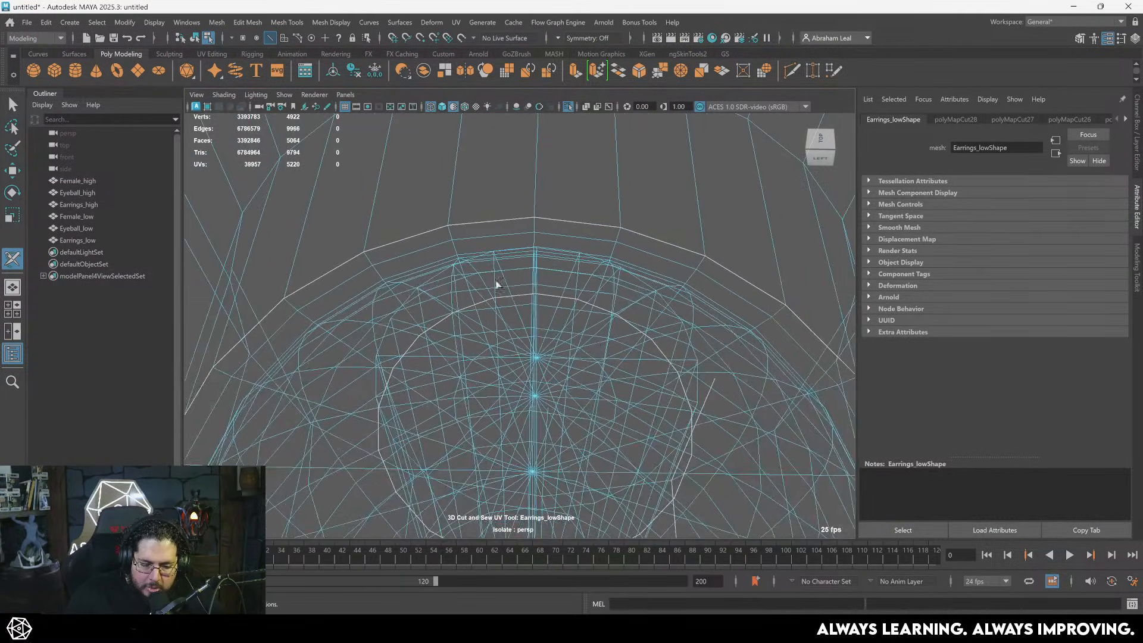
alt+drag(516, 307, 512, 276)
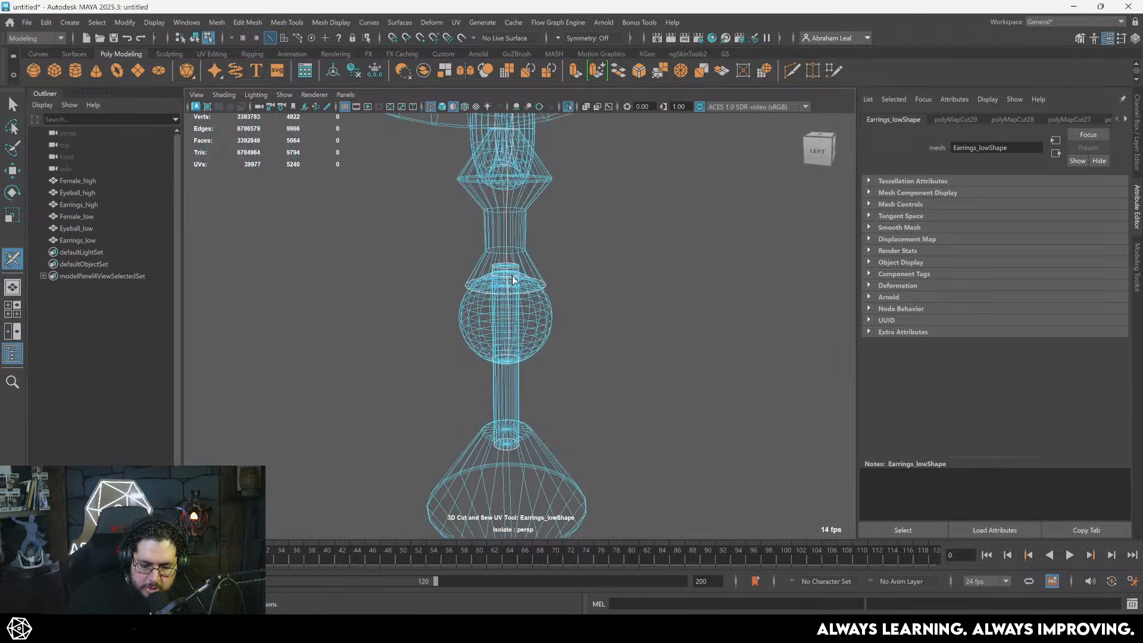
- Return to shaded display and cut a vertical UV seam along the rod between the round bead and the double-cone bead
key(5)
click(506, 380)
scroll(510, 383, up, 8)
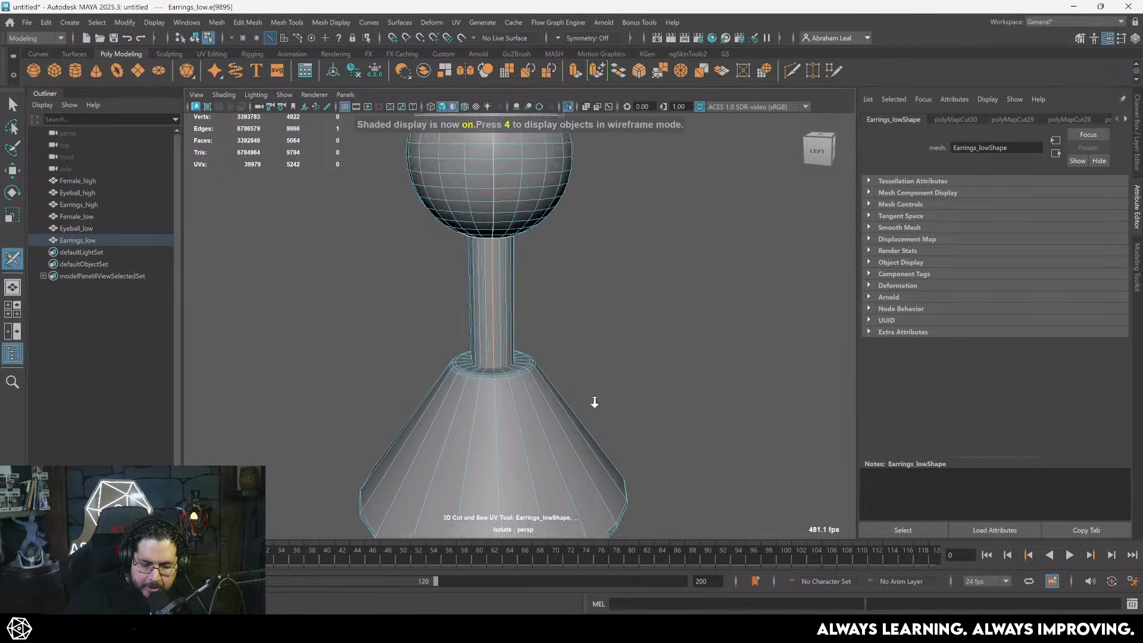
- Cut the UV edge loops around the double-cone bead's top and bottom openings, plus a vertical seam down its side
scroll(445, 290, down, 4)
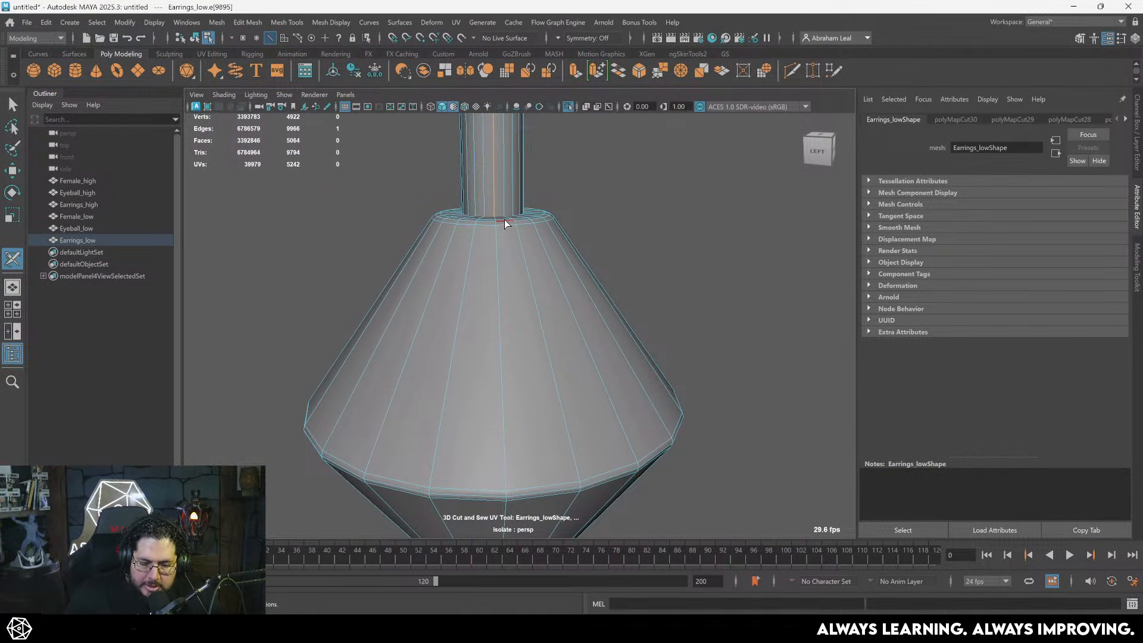
drag(504, 220, 531, 320)
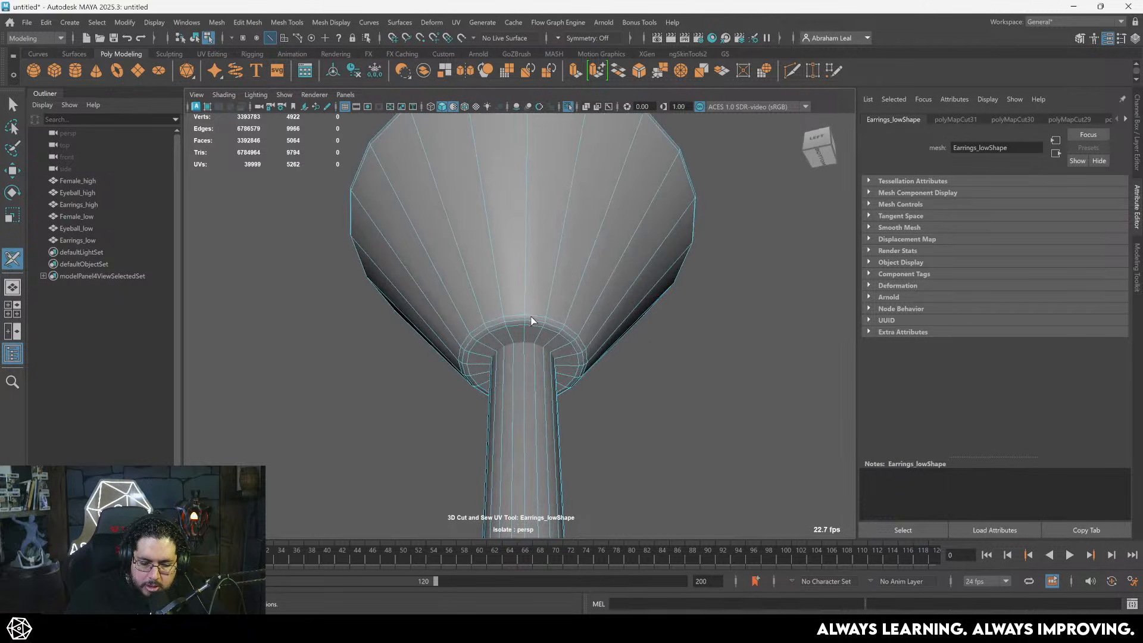
alt+drag(525, 275, 512, 281)
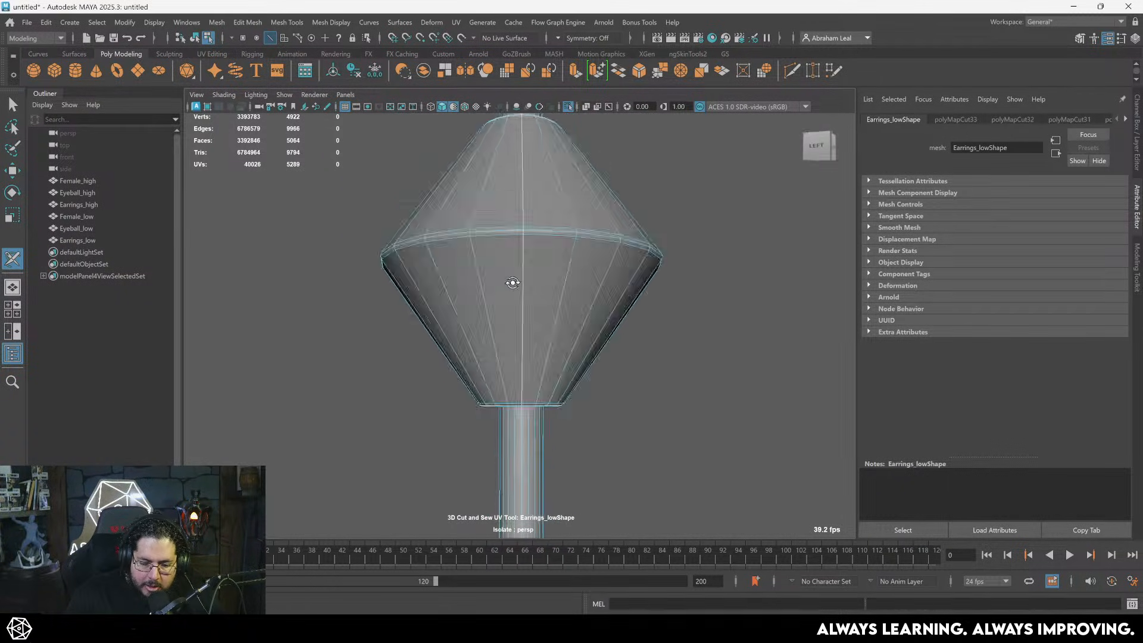
- Review the hanging part of the earring from the ring down to the sphere, including the pieces still without seams
alt+right_drag(513, 280, 441, 275)
alt+middle_drag(510, 300, 510, 401)
alt+right_drag(511, 400, 429, 284)
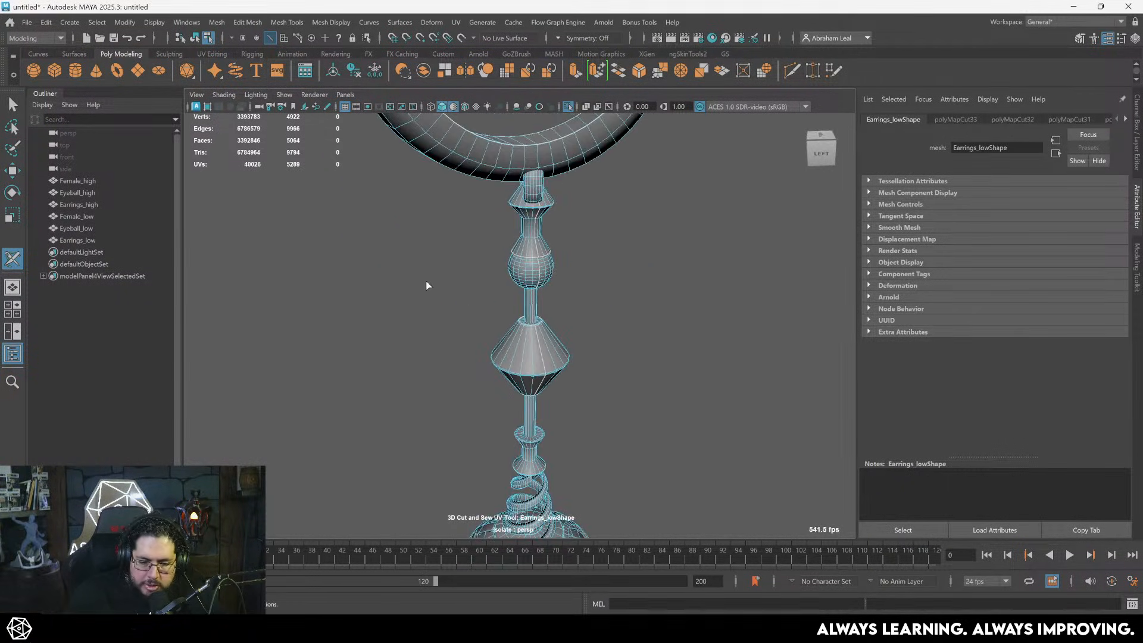
alt+drag(428, 283, 533, 190)
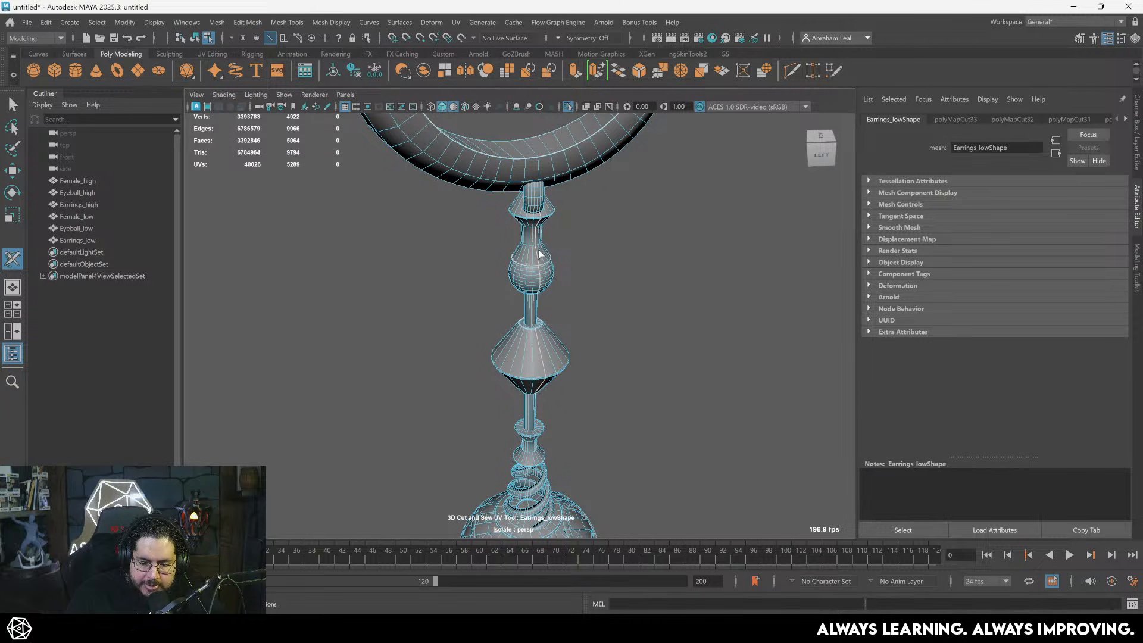
alt+right_drag(541, 411, 535, 252)
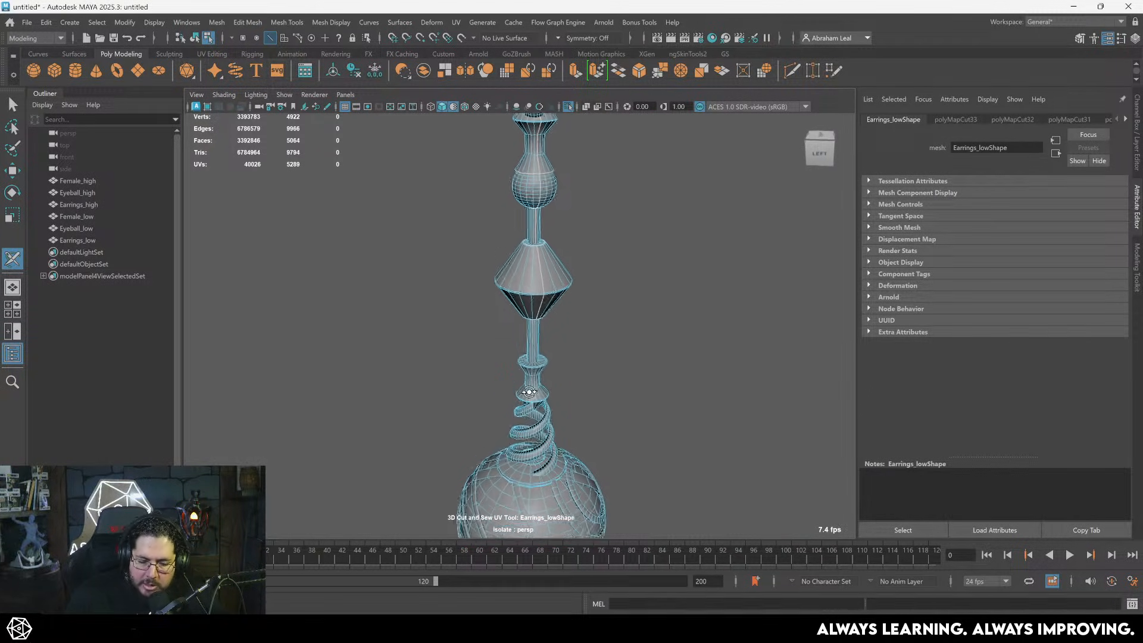
alt+drag(535, 252, 565, 304)
alt+right_drag(566, 304, 592, 336)
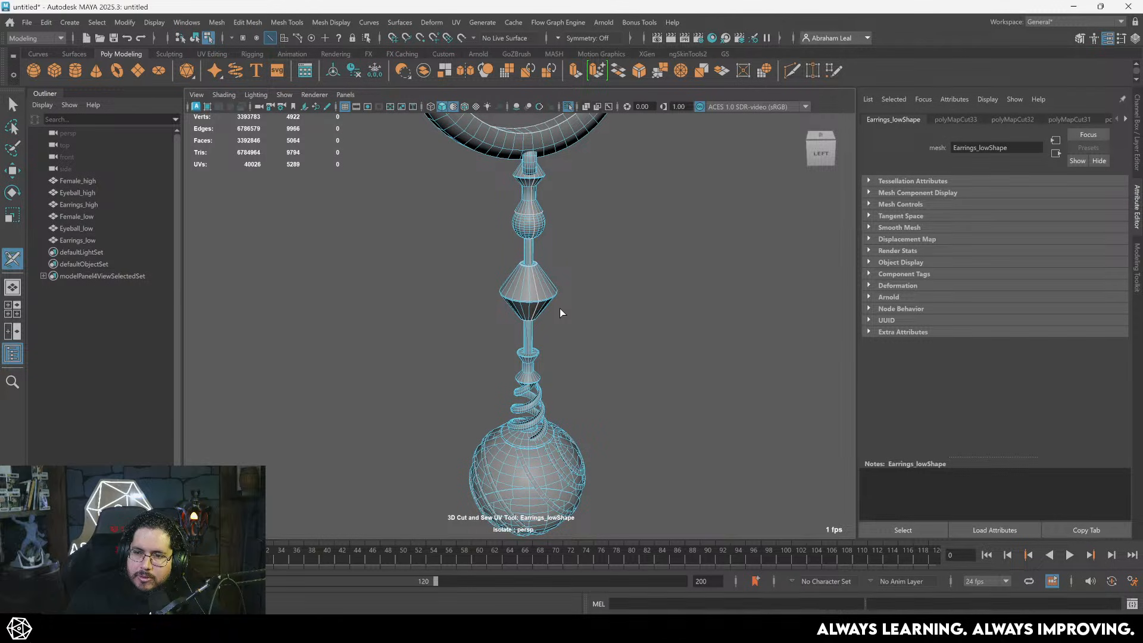
scroll(561, 294, up, 5)
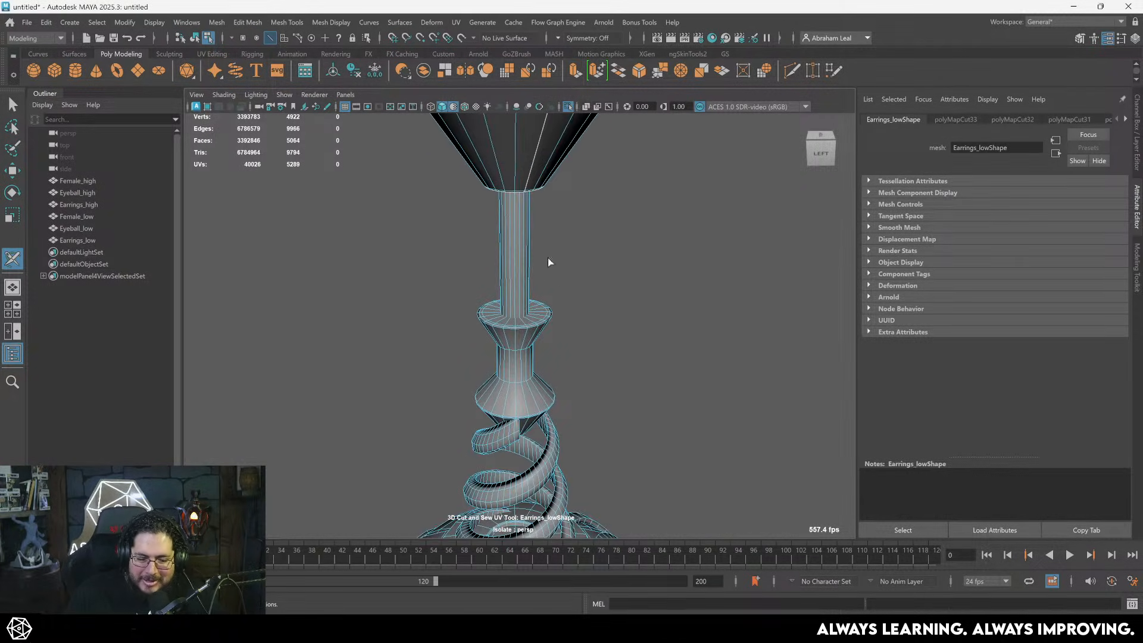
scroll(549, 262, up, 3)
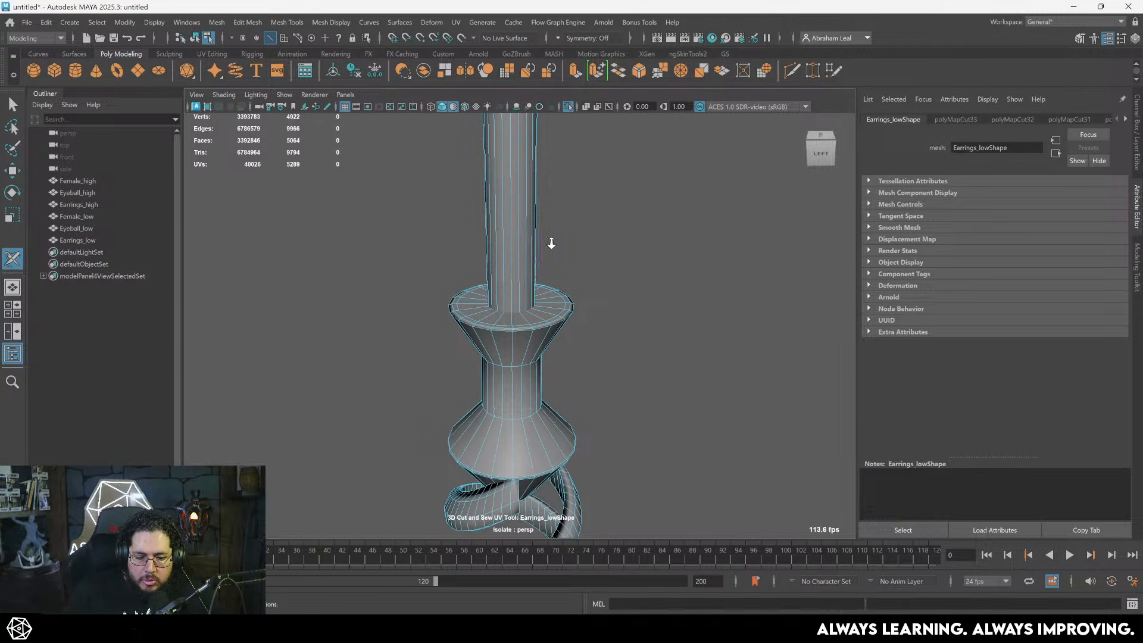
- In wireframe display, cut the UV edge loop at the lower rod's bottom end, hidden inside the spool-shaped piece
alt+drag(548, 242, 523, 320)
key(4)
scroll(524, 320, up, 10)
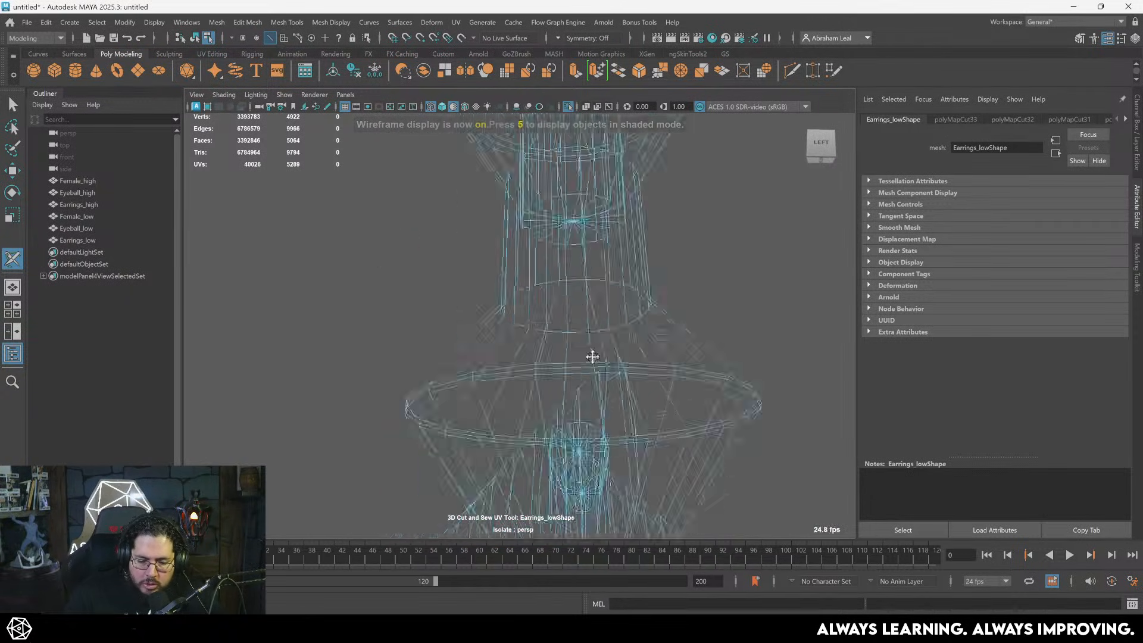
scroll(543, 294, down, 10)
scroll(502, 281, up, 5)
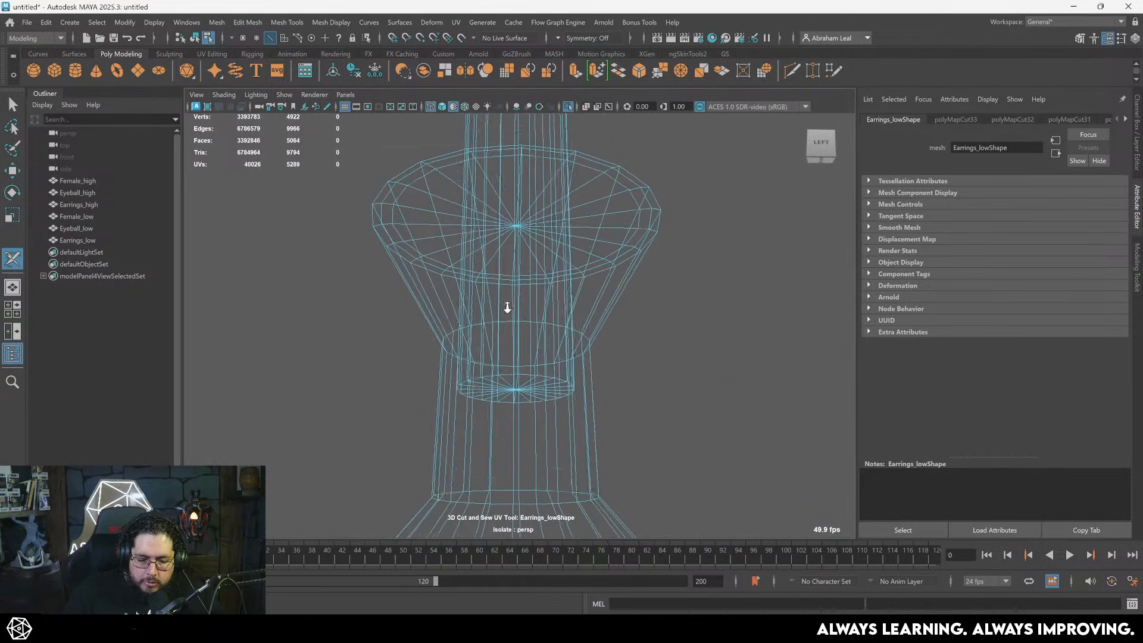
scroll(510, 401, up, 10)
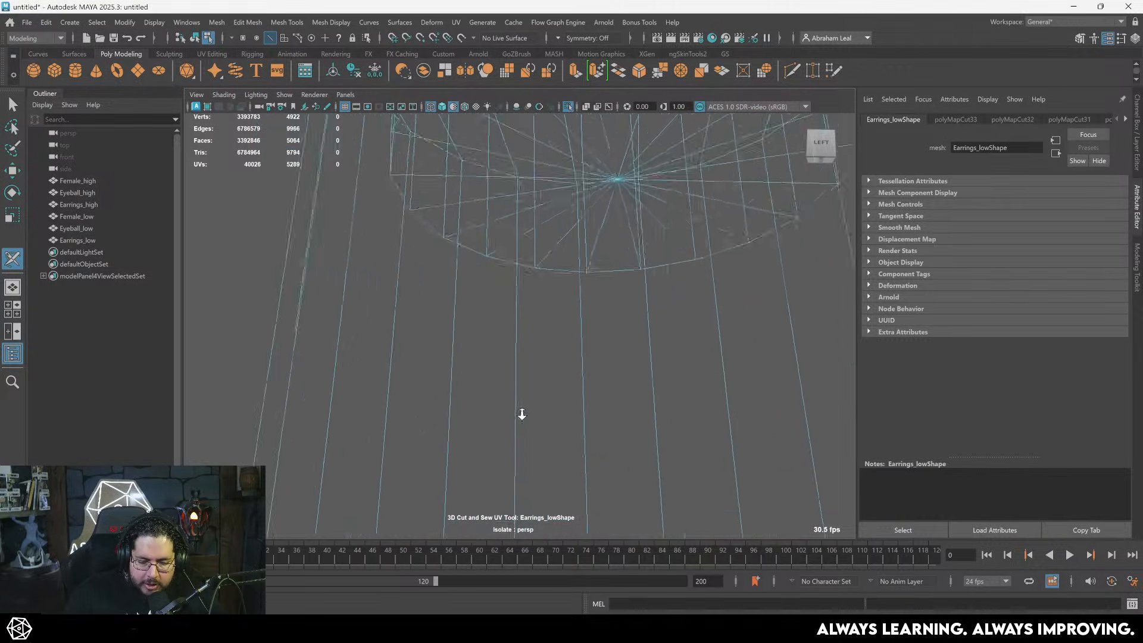
click(503, 232)
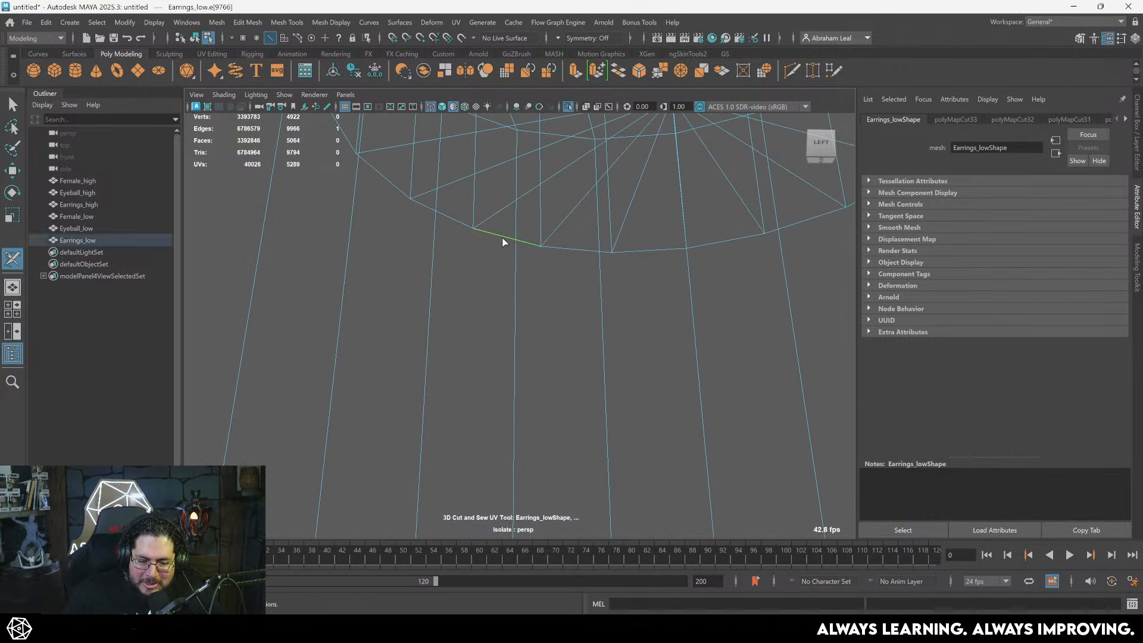
- Cut the UV edge loop at the lower rod's top end, hidden inside the double-cone bead
scroll(618, 209, down, 10)
alt+middle_drag(593, 264, 578, 450)
alt+drag(563, 336, 559, 381)
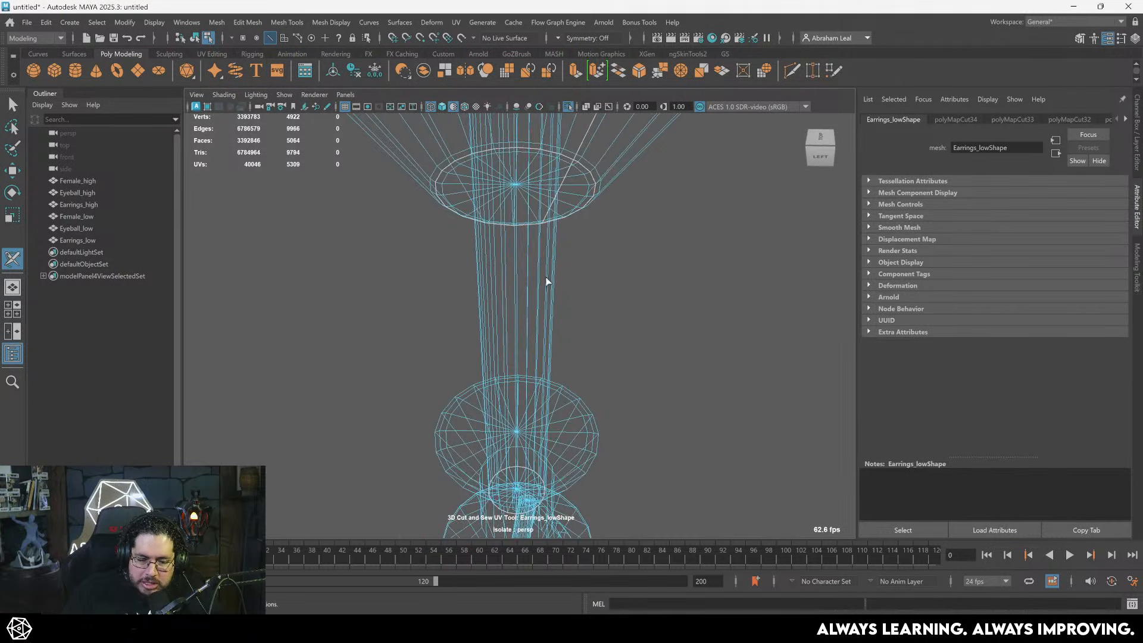
alt+middle_drag(548, 283, 548, 416)
scroll(541, 313, up, 5)
scroll(541, 314, up, 3)
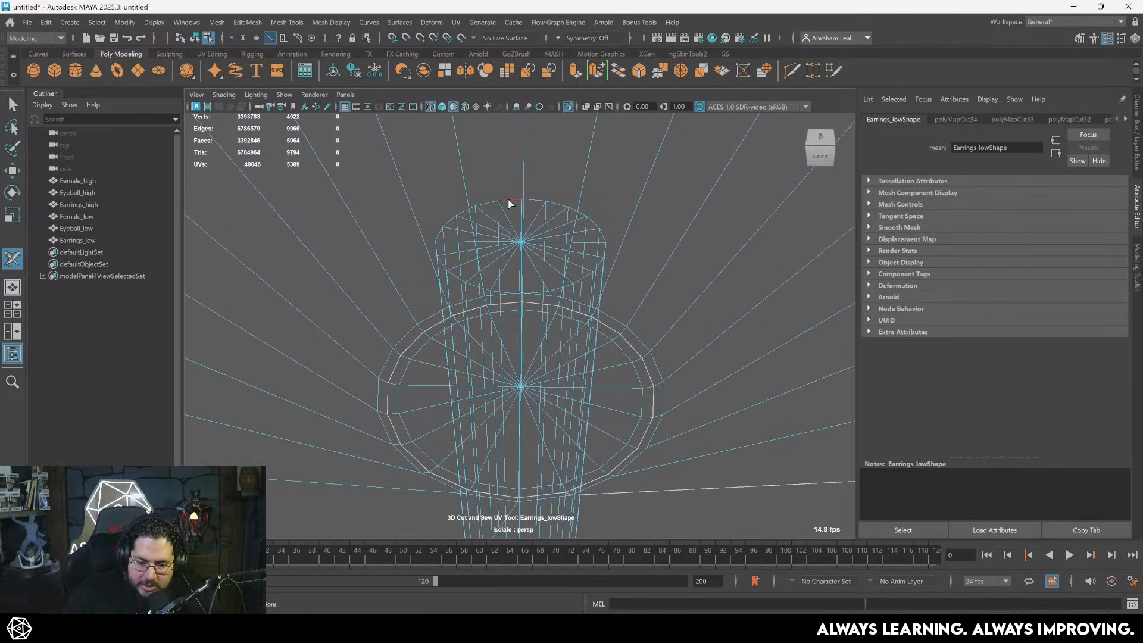
alt+drag(593, 342, 541, 286)
- Cut a vertical UV seam along the lower rod between the double-cone bead and the spool-shaped piece, using shaded display
click(532, 321)
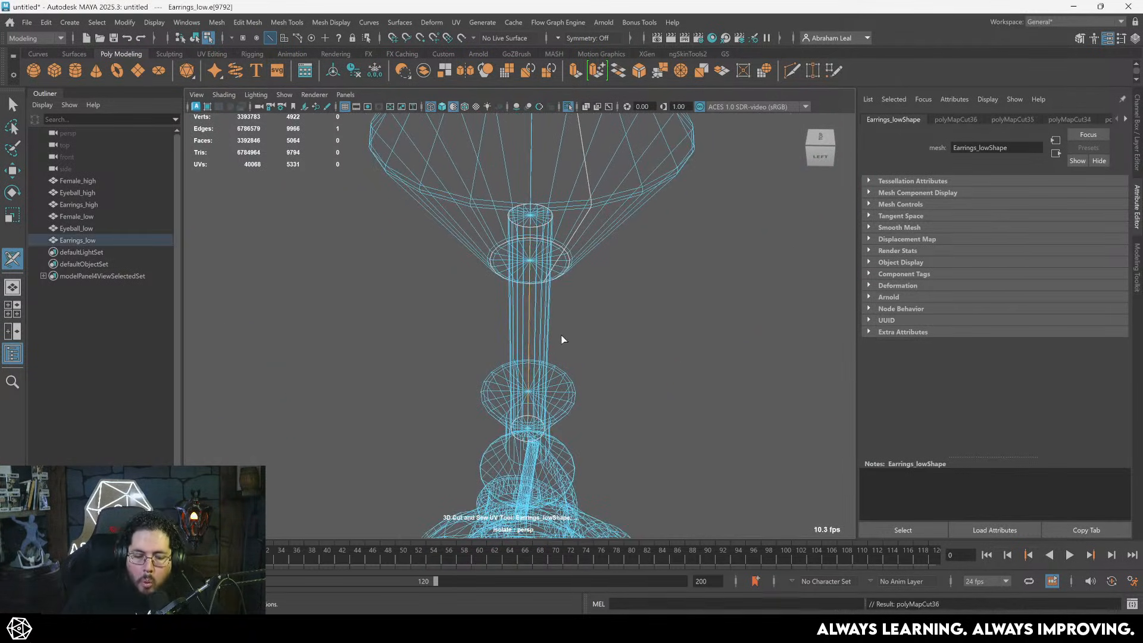
key(5)
mouse_move(564, 340)
alt+mouse_down()
mouse_move(565, 323)
mouse_move(585, 331)
alt+mouse_up()
click(520, 284)
- Cut the UV edge loop around the top rim of the spool-shaped piece
scroll(586, 331, up, 1)
scroll(545, 337, up, 3)
alt+drag(488, 337, 480, 353)
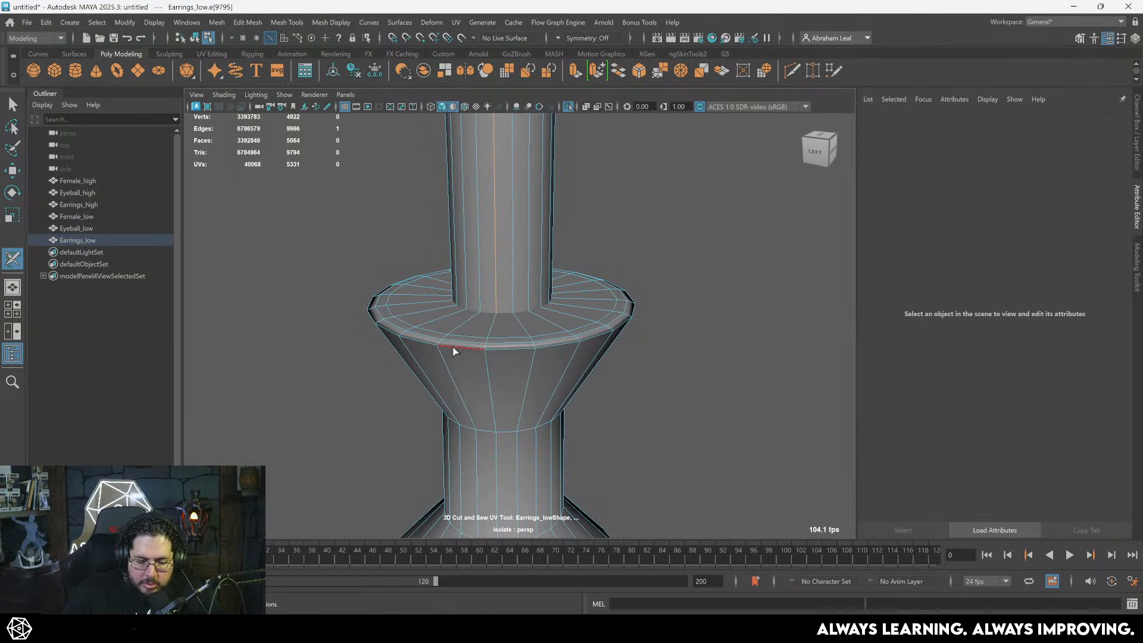
double_click(455, 348)
- Cut the UV edge loop at the spool-shaped piece's bottom cap and a vertical seam down its side
scroll(490, 381, down, 4)
alt+middle_drag(490, 381, 500, 296)
alt+drag(506, 366, 516, 327)
scroll(519, 346, up, 4)
alt+middle_drag(524, 363, 542, 296)
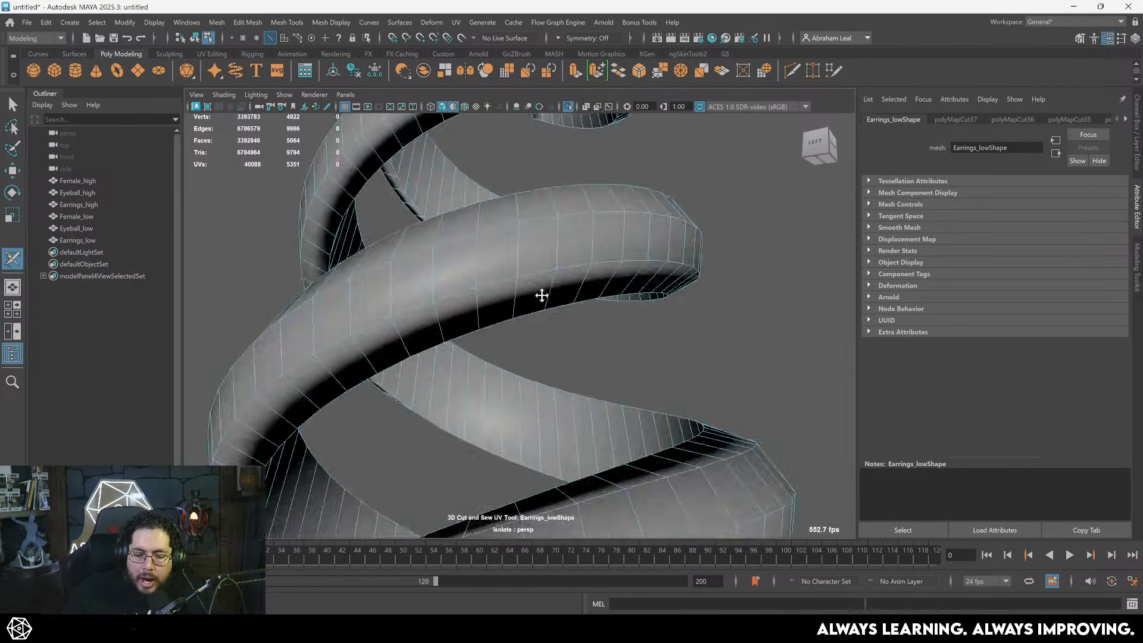
scroll(545, 333, up, 3)
alt+drag(539, 313, 444, 260)
scroll(488, 283, down, 3)
scroll(441, 261, down, 3)
alt+middle_drag(444, 260, 465, 337)
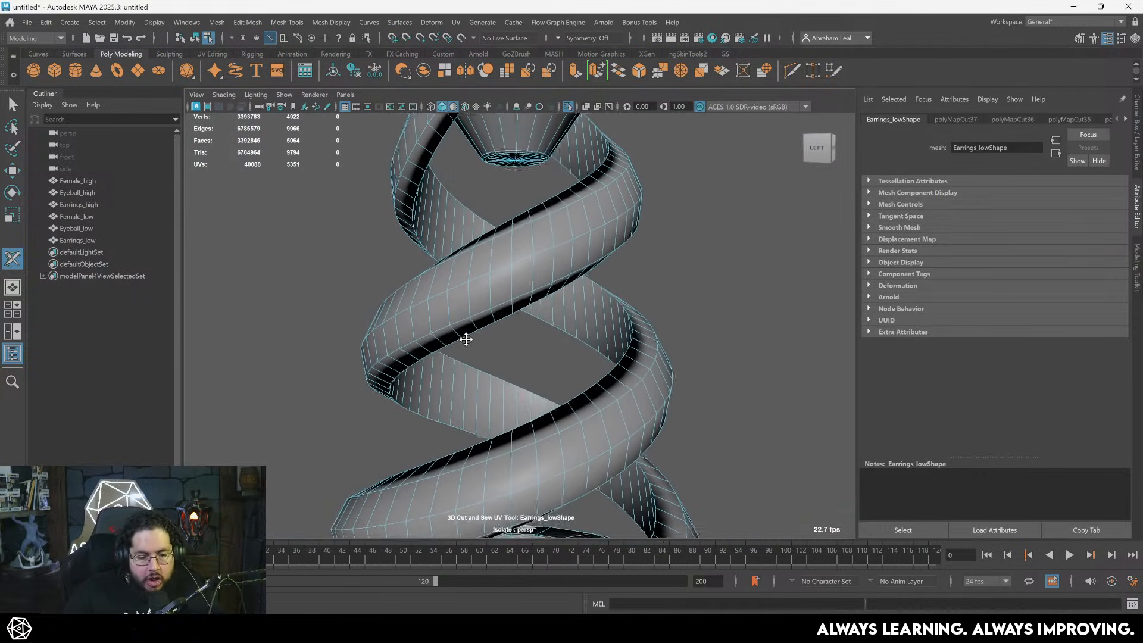
scroll(489, 297, up, 1)
alt+drag(509, 247, 521, 230)
scroll(521, 230, down, 1)
alt+middle_drag(521, 232, 503, 334)
scroll(513, 298, up, 3)
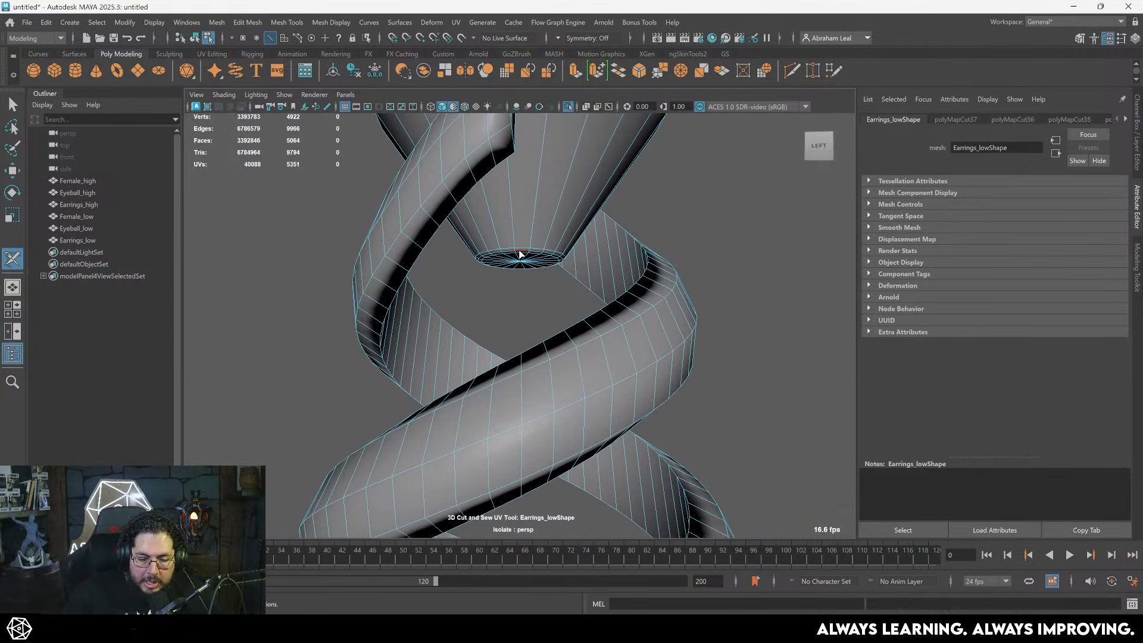
drag(523, 228, 445, 267)
- Start separating the end cap at the top of the spiral coil by cutting one of its UV edges
scroll(524, 229, down, 3)
alt+middle_drag(448, 268, 516, 268)
scroll(516, 270, up, 1)
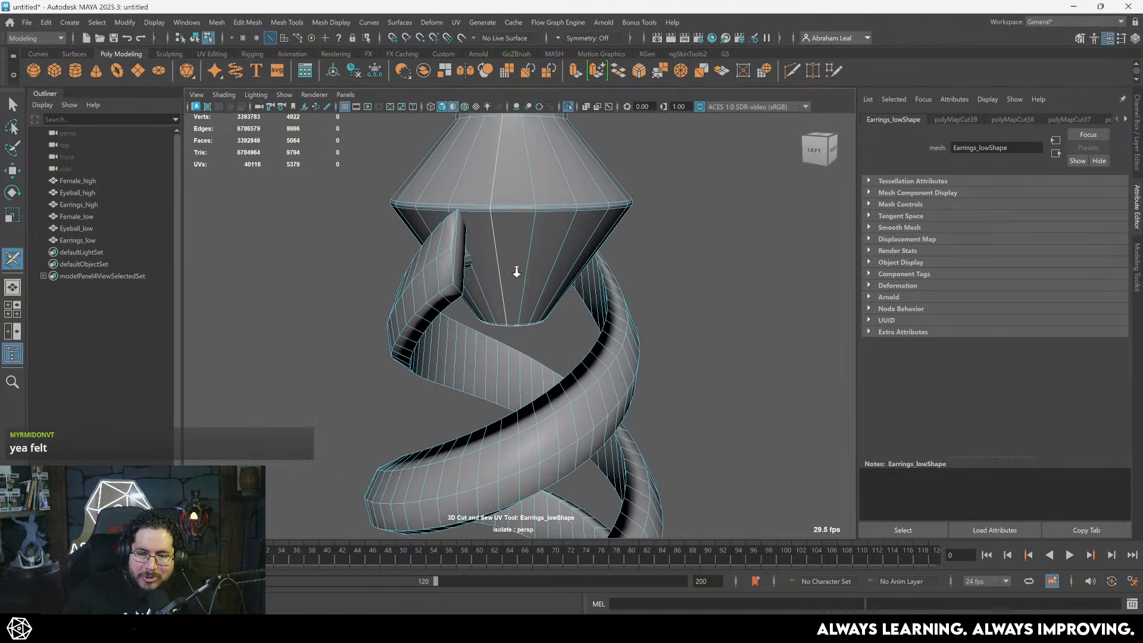
alt+drag(515, 270, 473, 304)
alt+middle_drag(472, 304, 512, 270)
scroll(512, 271, up, 1)
scroll(513, 271, up, 2)
alt+middle_drag(381, 226, 483, 267)
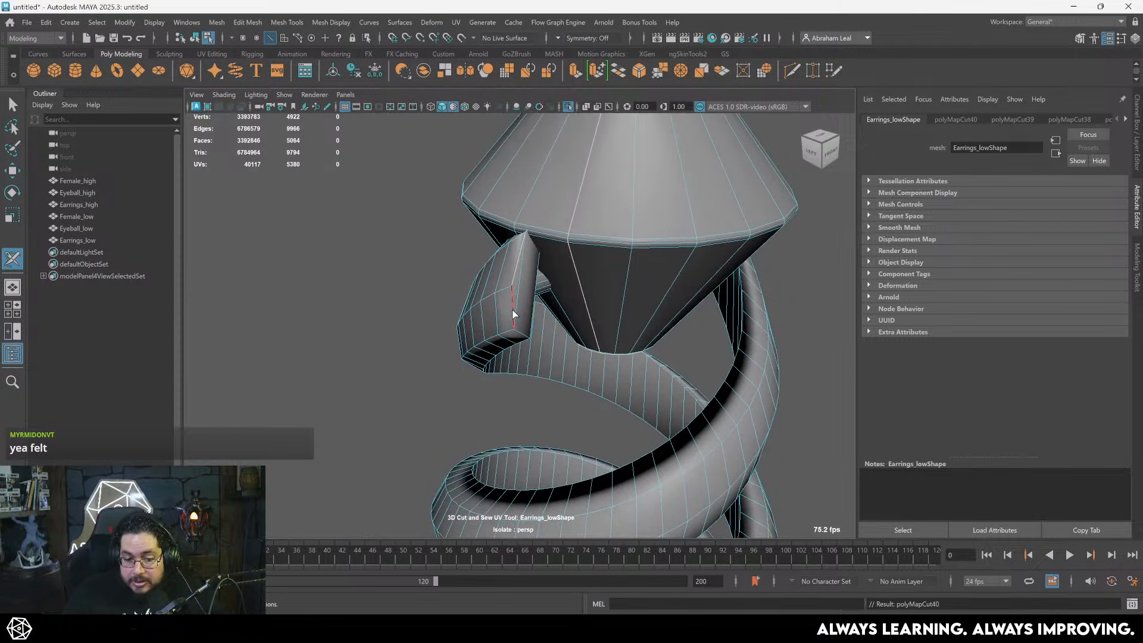
- Cut the remaining UV edges around the end cap at the top of the spiral coil
mouse_move(532, 314)
alt+mouse_down()
mouse_move(516, 310)
mouse_move(498, 261)
alt+mouse_up()
key(4)
key(5)
alt+middle_drag(640, 347, 608, 238)
alt+drag(608, 238, 418, 250)
click(417, 250)
click(398, 248)
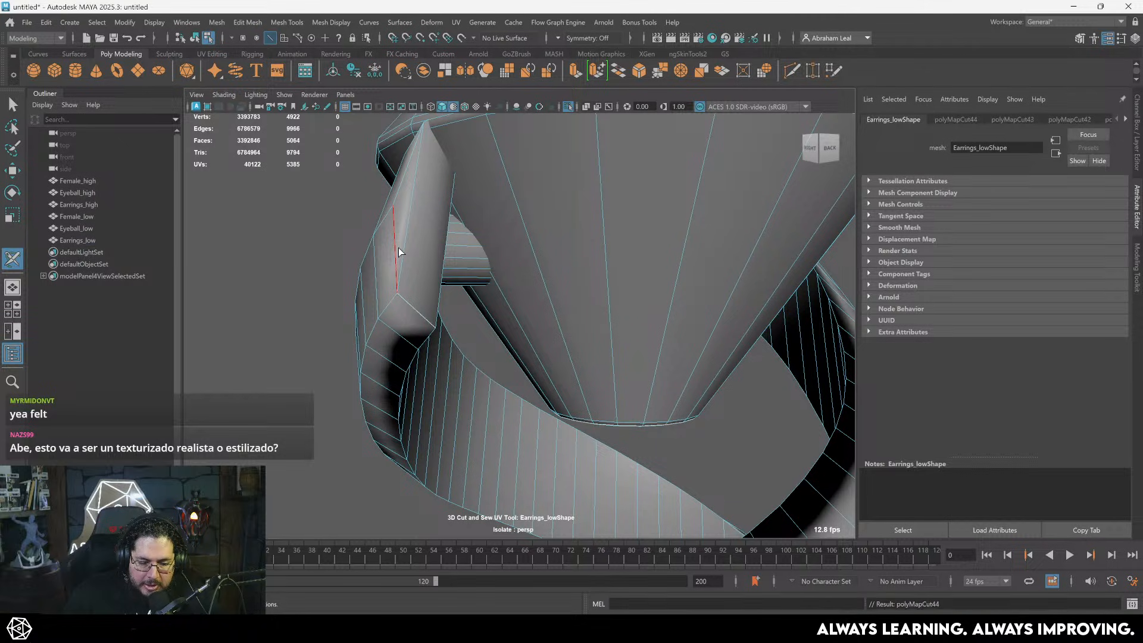
click(403, 194)
click(433, 271)
- Check the coil's cut upper end in wireframe and follow the spiral down to the sphere
alt+drag(433, 270, 443, 257)
alt+middle_drag(443, 257, 447, 334)
key(4)
alt+right_drag(447, 334, 403, 283)
key(5)
alt+middle_drag(557, 366, 492, 219)
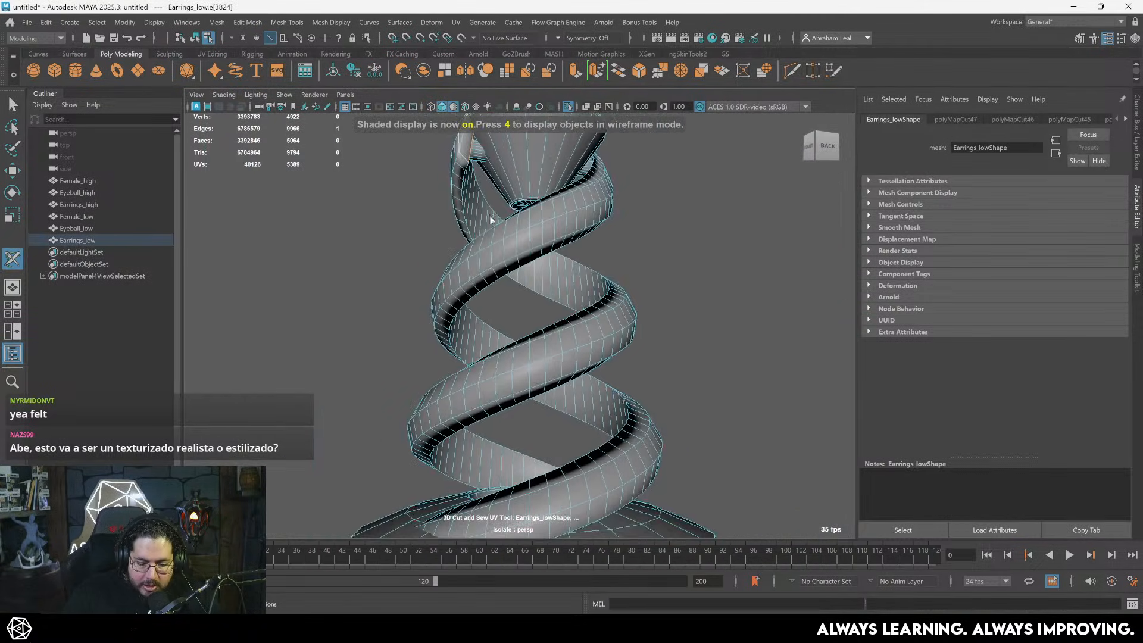
alt+drag(492, 220, 490, 298)
alt+middle_drag(491, 298, 484, 190)
- Examine the coil's lower end and the surrounding band geometry from inside the sphere
alt+right_drag(484, 191, 584, 351)
alt+middle_drag(584, 351, 584, 204)
alt+right_drag(585, 208, 605, 248)
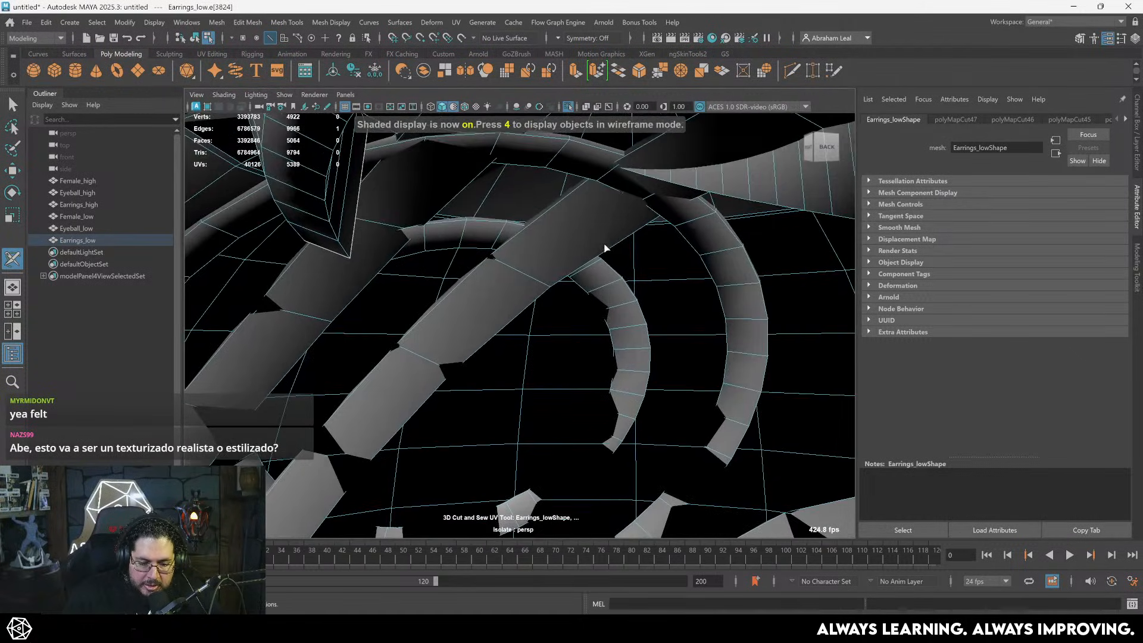
alt+drag(443, 224, 477, 234)
alt+right_drag(476, 235, 575, 273)
alt+drag(417, 246, 396, 248)
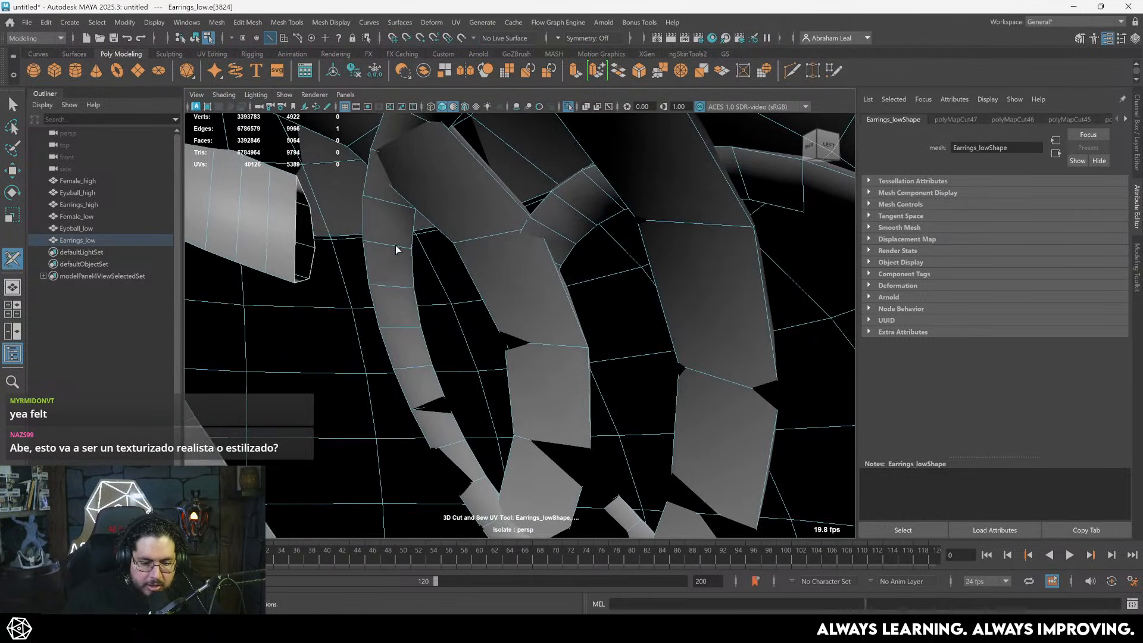
alt+right_drag(396, 248, 439, 311)
alt+middle_drag(439, 311, 502, 242)
alt+right_drag(502, 242, 521, 252)
alt+drag(520, 252, 490, 247)
alt+right_drag(490, 246, 391, 244)
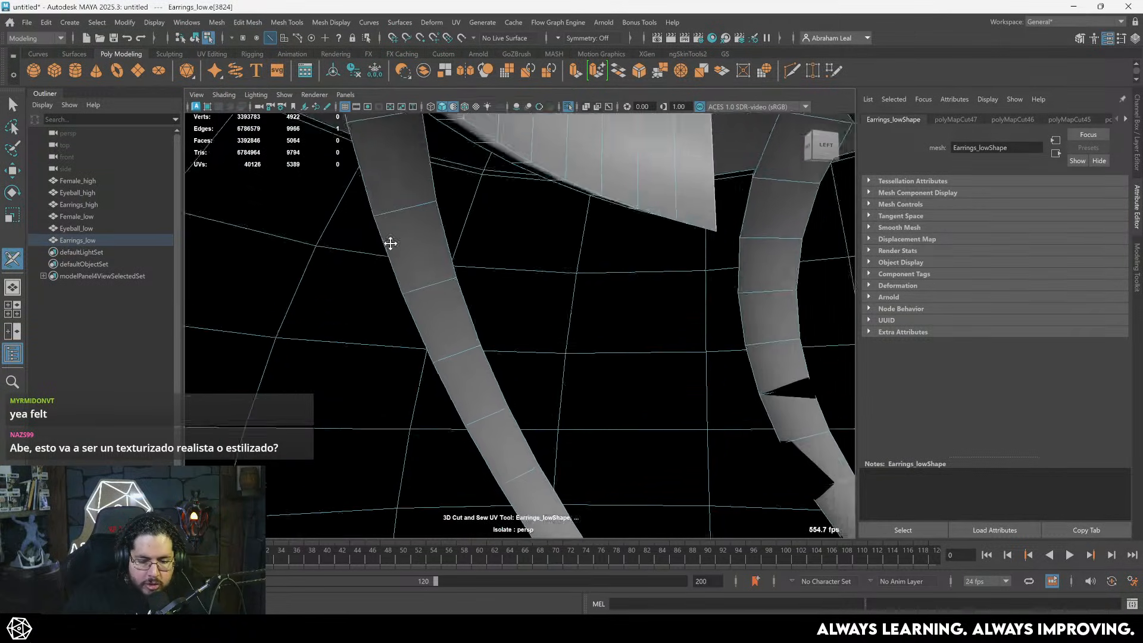
alt+middle_drag(391, 245, 382, 309)
alt+right_drag(381, 310, 427, 280)
alt+drag(426, 280, 513, 278)
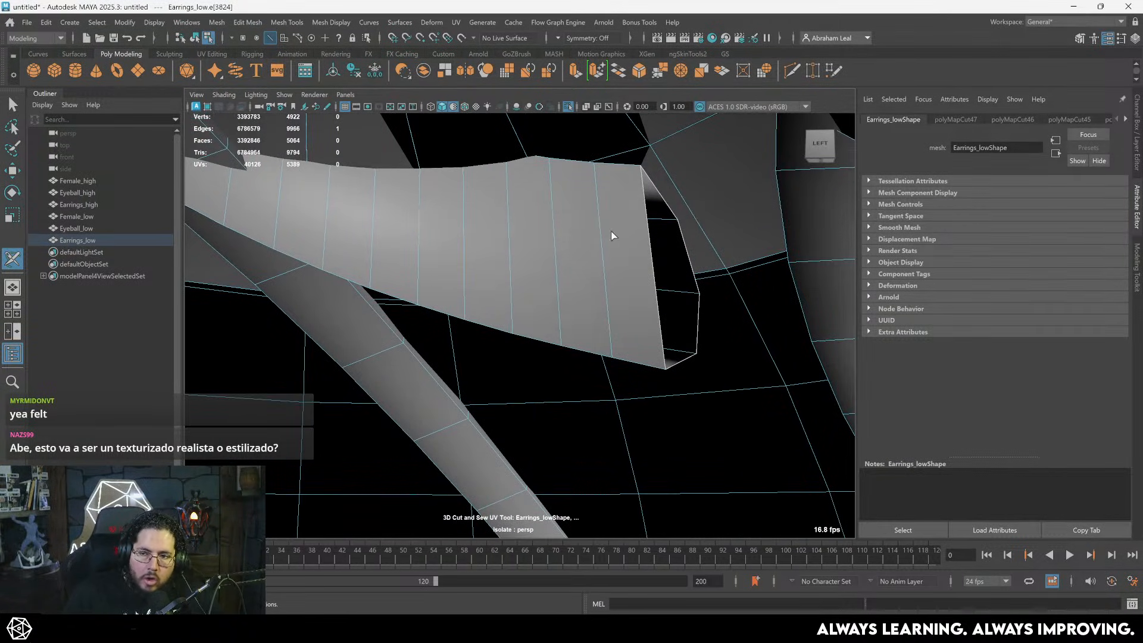
alt+drag(665, 260, 691, 256)
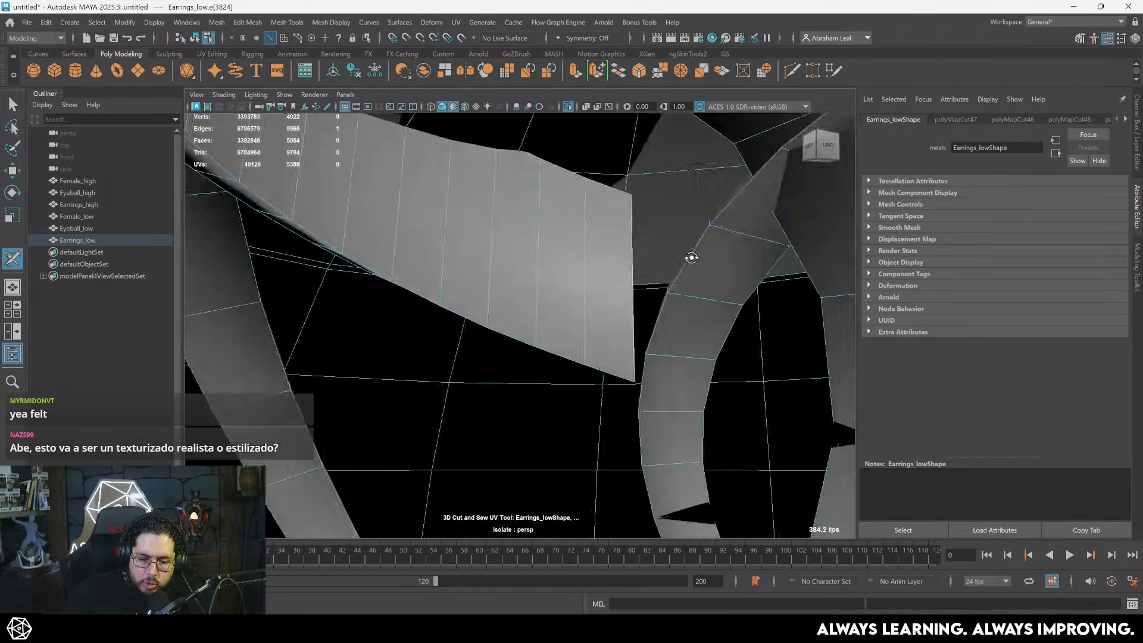
alt+right_drag(691, 256, 681, 292)
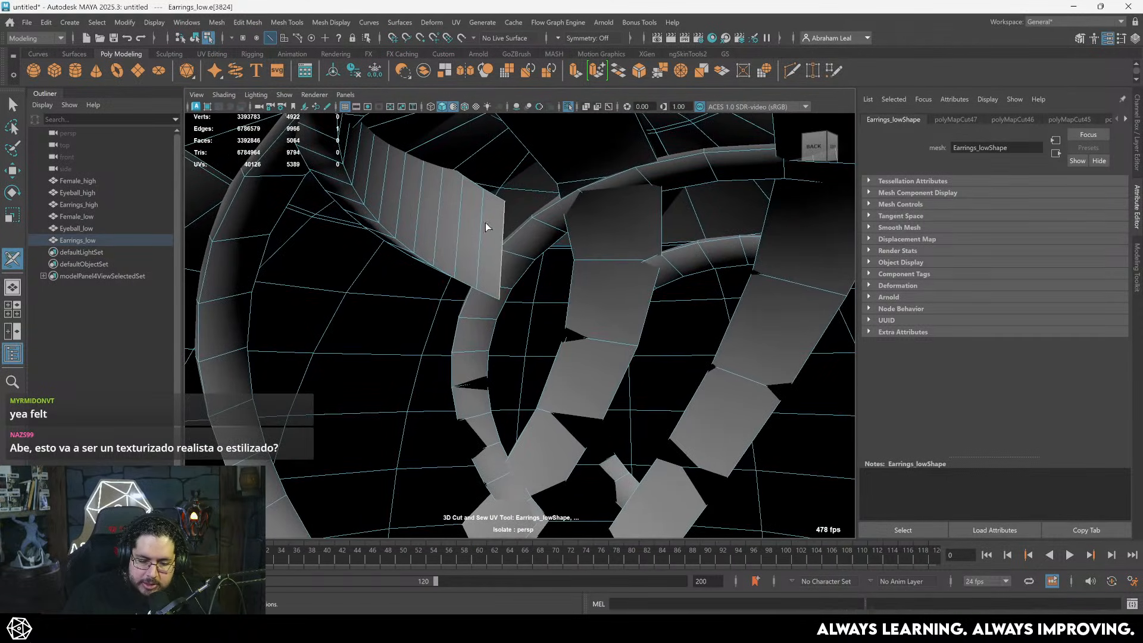
alt+right_drag(545, 250, 405, 270)
alt+drag(405, 270, 433, 316)
alt+middle_drag(433, 316, 459, 287)
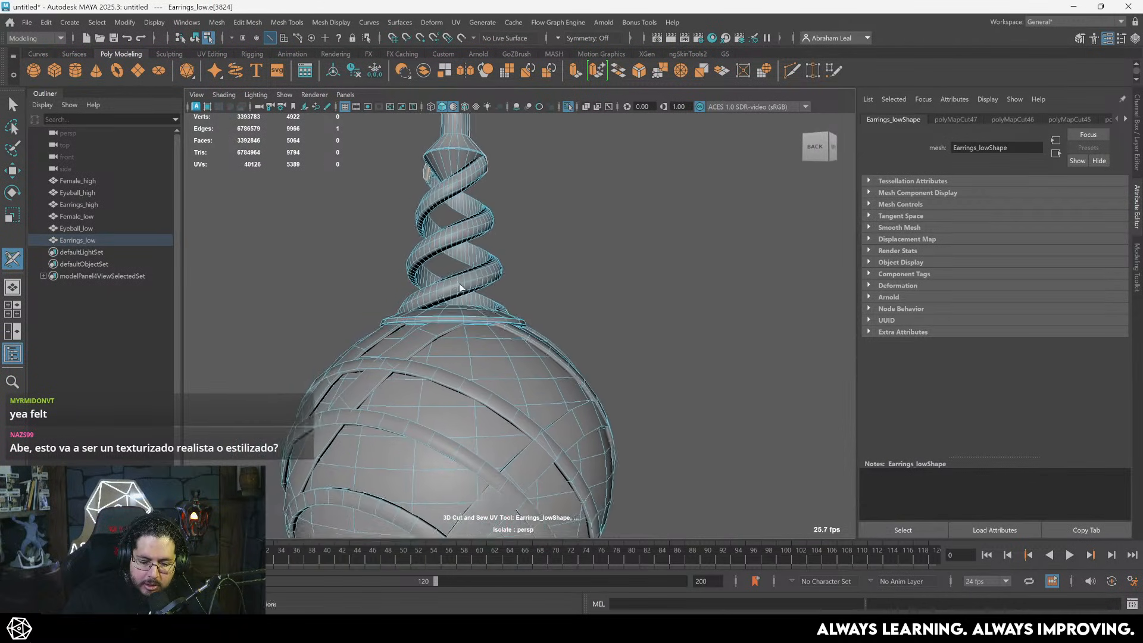
- Cut the UV edge loops around the flared collar beneath the spiral coil, on top of the sphere
alt+right_drag(460, 288, 506, 310)
alt+drag(506, 309, 467, 338)
alt+right_drag(467, 338, 635, 383)
alt+middle_drag(464, 342, 539, 364)
alt+right_drag(539, 364, 597, 374)
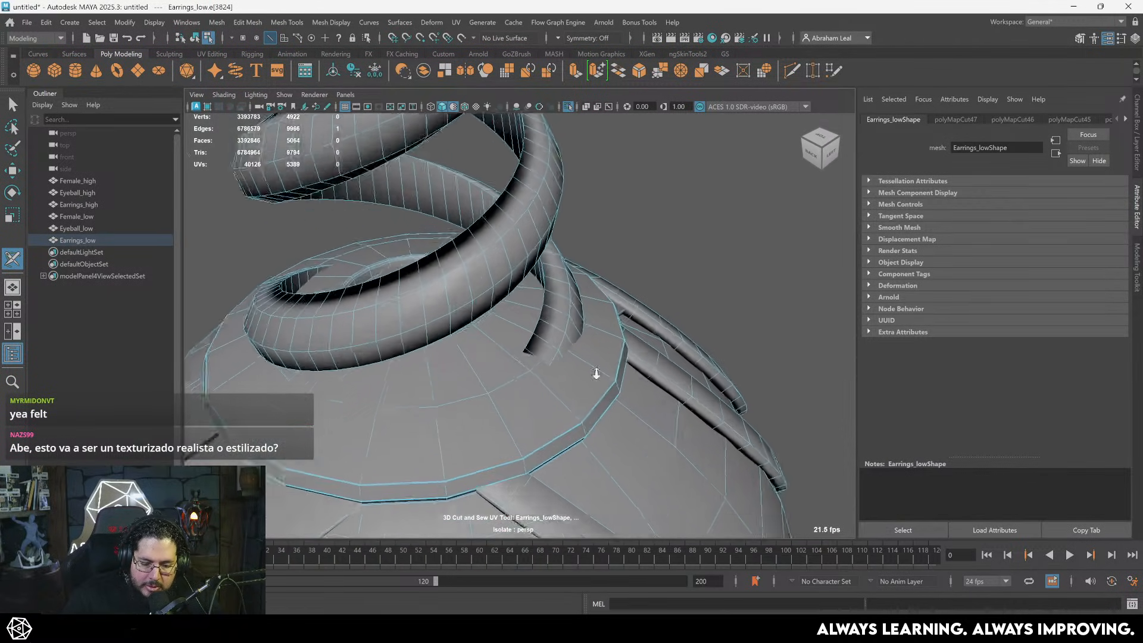
alt+drag(597, 374, 530, 311)
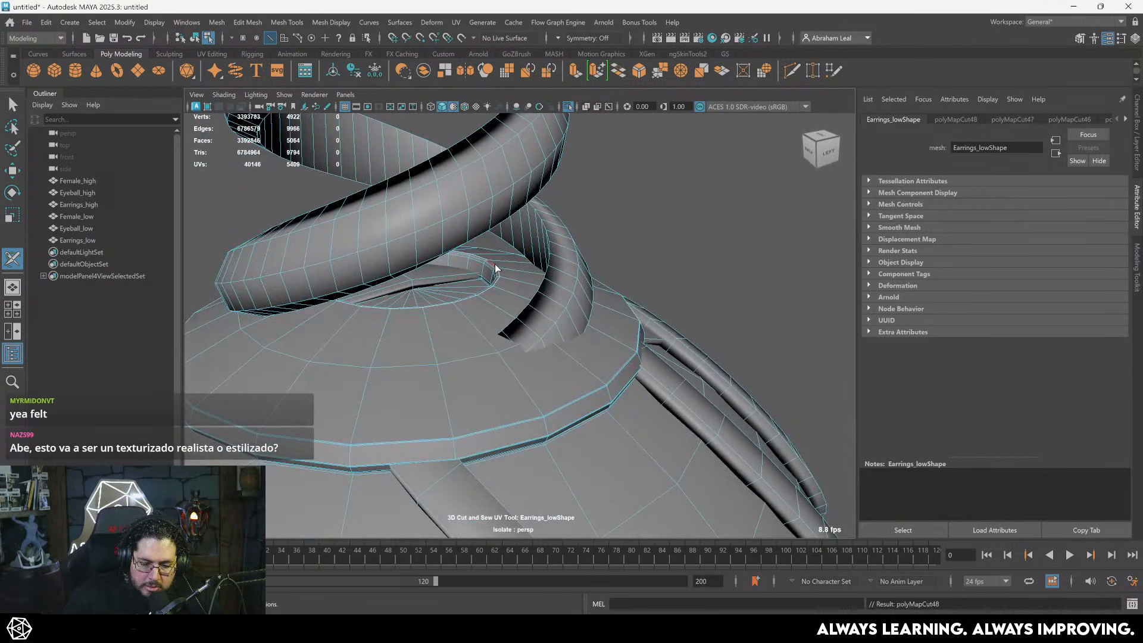
alt+drag(496, 324, 469, 276)
click(359, 286)
alt+drag(359, 286, 415, 298)
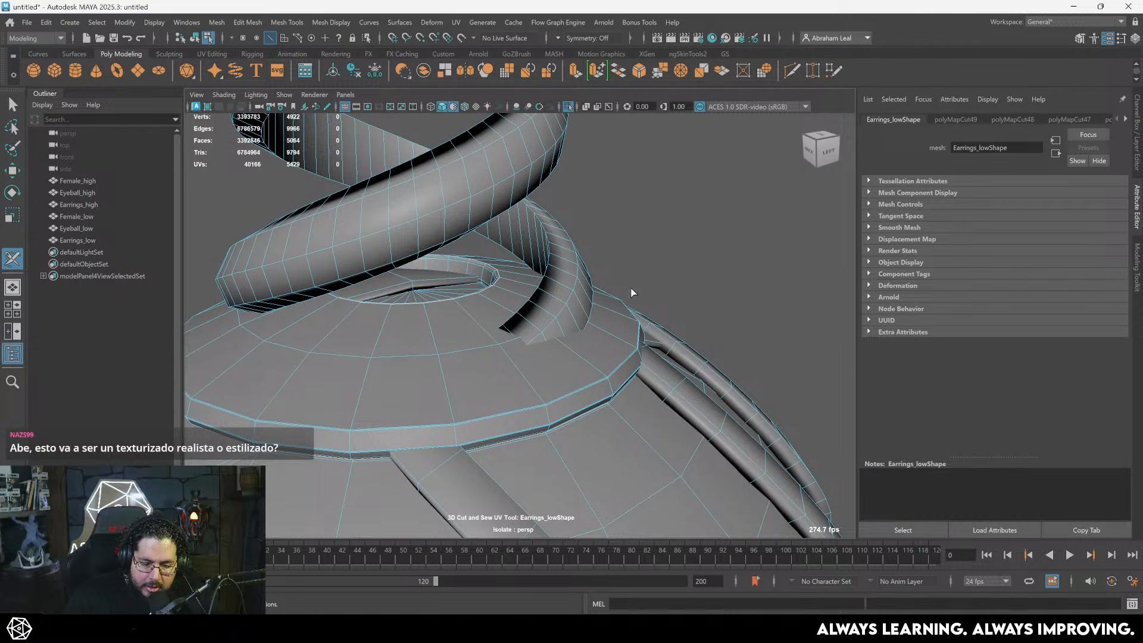
- Cut the UV edge loop inside the collar's central opening, around the sphere's upper pole
alt+right_drag(633, 293, 524, 322)
alt+drag(523, 321, 458, 310)
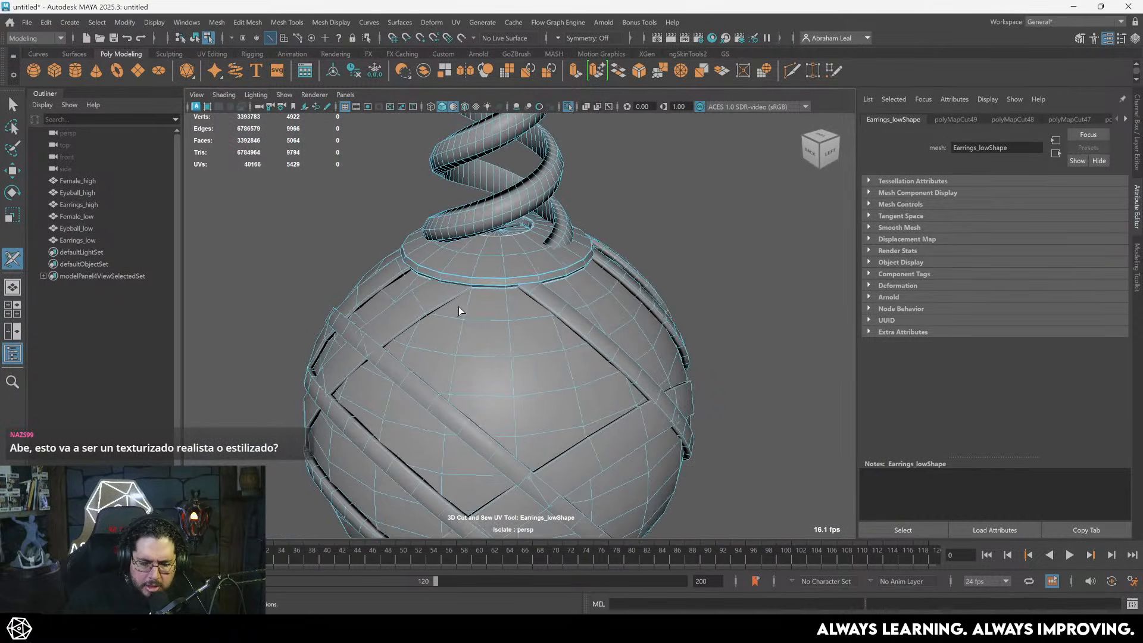
alt+middle_drag(459, 311, 467, 339)
alt+right_drag(467, 340, 566, 373)
key(4)
mouse_move(530, 363)
alt+mouse_down()
mouse_move(500, 337)
mouse_move(499, 372)
mouse_move(510, 350)
alt+mouse_up()
key(5)
mouse_move(434, 332)
alt+mouse_down()
mouse_move(362, 345)
mouse_move(368, 355)
alt+mouse_up()
alt+right_drag(368, 355, 436, 357)
alt+drag(436, 357, 442, 364)
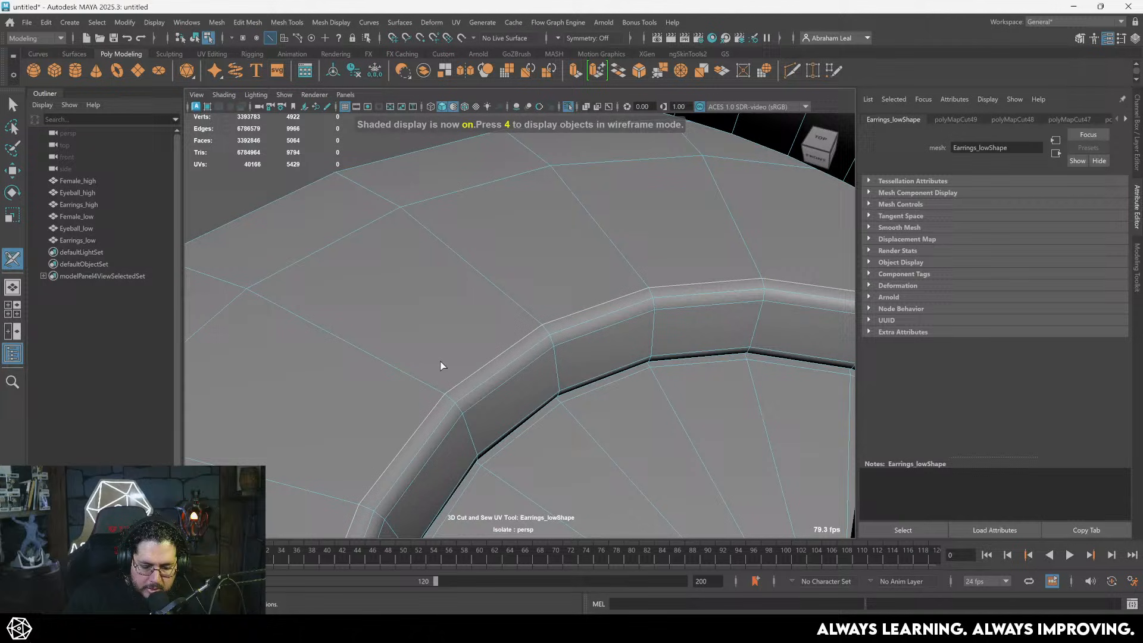
double_click(537, 423)
- Cut a UV edge loop around the sphere's lower pole and a seam running along the sphere's surface
alt+right_drag(548, 427, 490, 383)
alt+drag(490, 383, 489, 315)
mouse_move(489, 315)
alt+right_down()
mouse_move(502, 341)
mouse_move(499, 322)
alt+right_up()
double_click(502, 315)
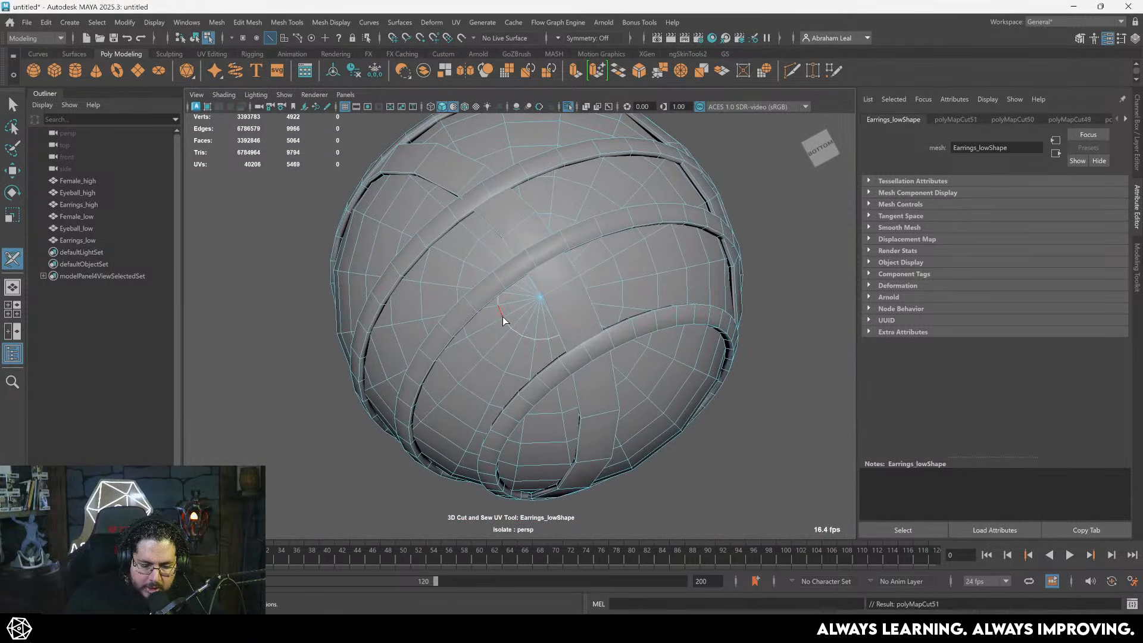
double_click(553, 198)
- Examine the bands wrapping the sphere where they run up under the collar
alt+right_drag(581, 243, 521, 184)
alt+drag(521, 185, 504, 268)
alt+right_drag(503, 268, 582, 383)
alt+middle_drag(583, 383, 567, 303)
alt+right_drag(567, 302, 570, 355)
alt+drag(570, 355, 581, 356)
alt+drag(399, 373, 387, 334)
alt+right_drag(387, 333, 445, 360)
alt+drag(444, 360, 429, 370)
alt+middle_drag(429, 369, 430, 328)
alt+drag(430, 328, 672, 296)
- Switch to face selection and select the full face loops of the bands on the near side of the sphere
key(q)
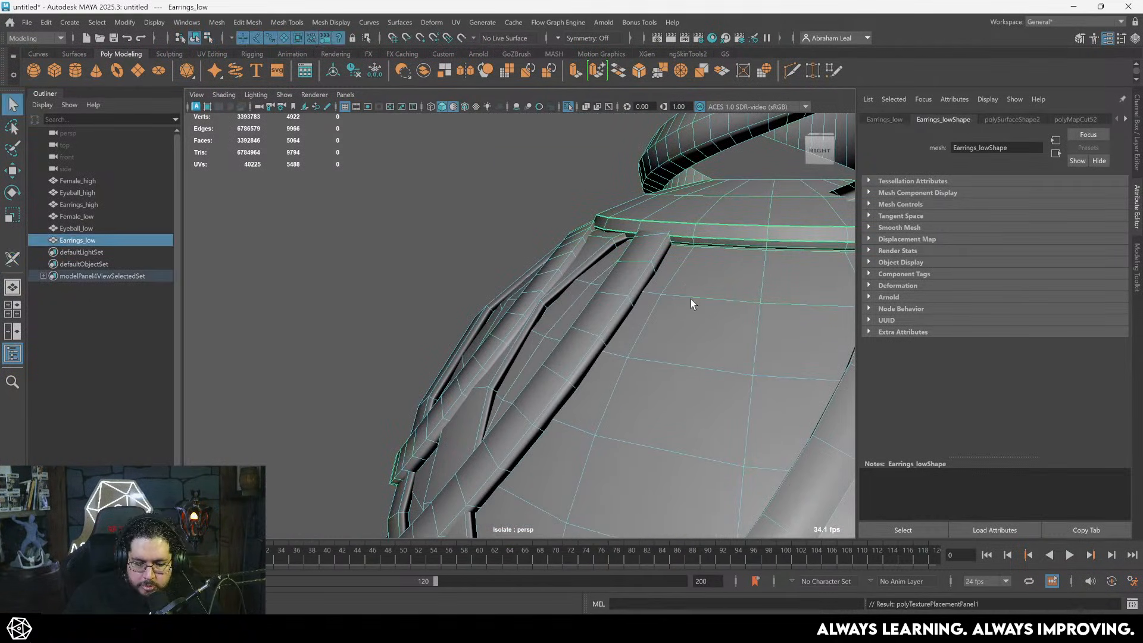
alt+right_drag(691, 299, 620, 284)
alt+drag(621, 283, 530, 273)
right_drag(546, 265, 544, 279)
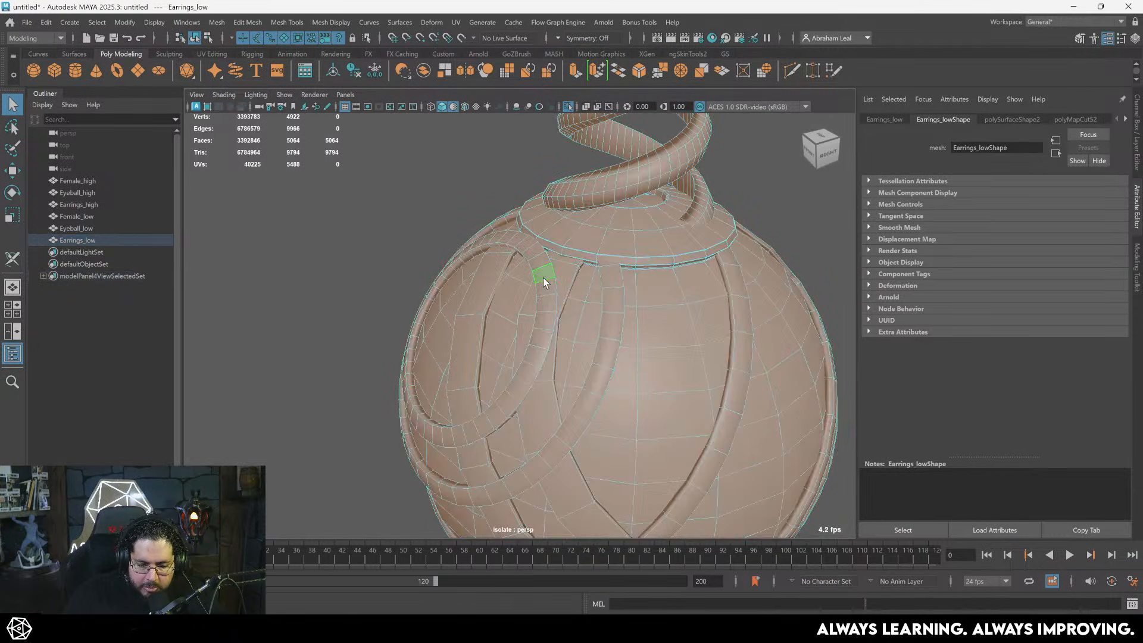
double_click(543, 276)
shift+double_click(476, 292)
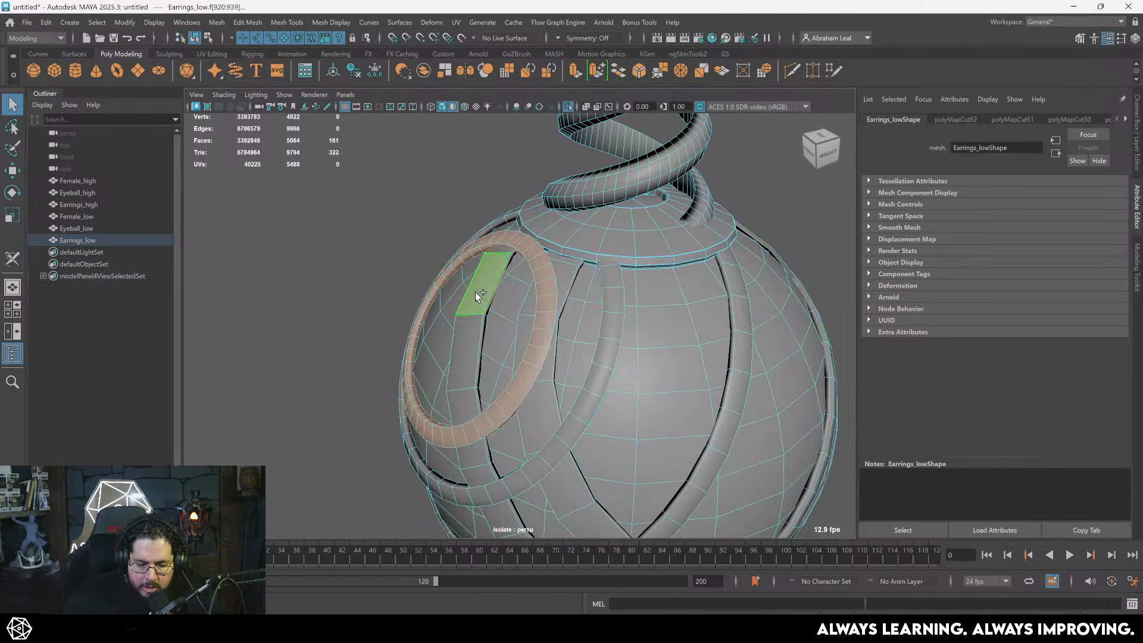
shift+double_click(607, 281)
alt+drag(653, 332, 536, 245)
shift+double_click(667, 283)
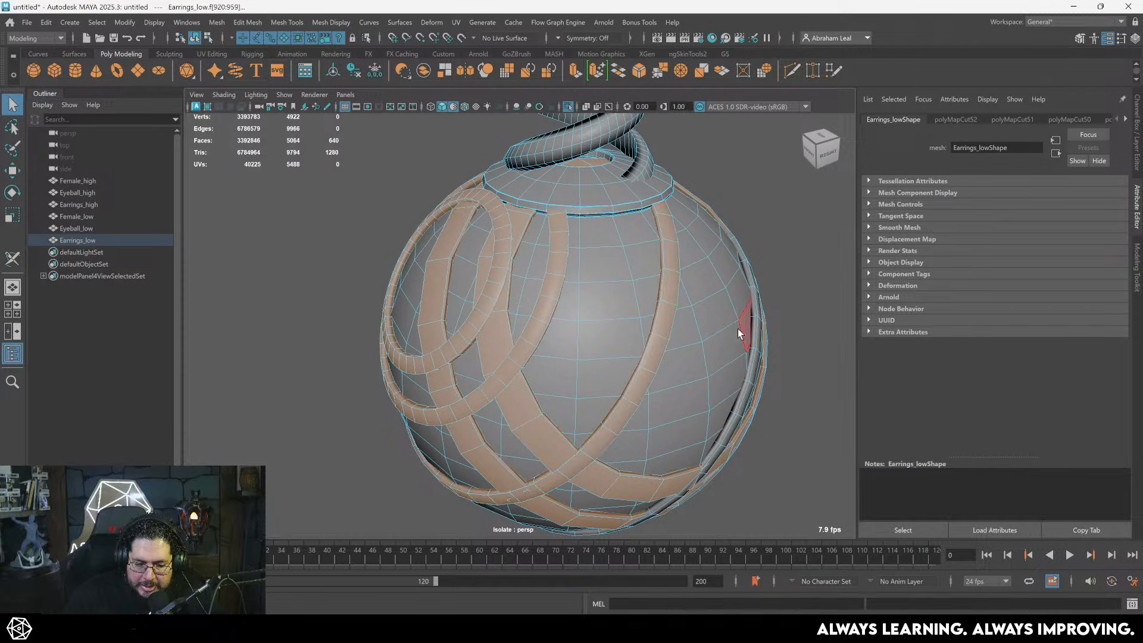
- Add the remaining bands around the back of the sphere to the face selection
alt+middle_drag(742, 331, 717, 308)
shift+double_click(717, 307)
alt+drag(741, 313, 601, 298)
alt+right_drag(601, 298, 685, 343)
alt+middle_drag(683, 338, 620, 311)
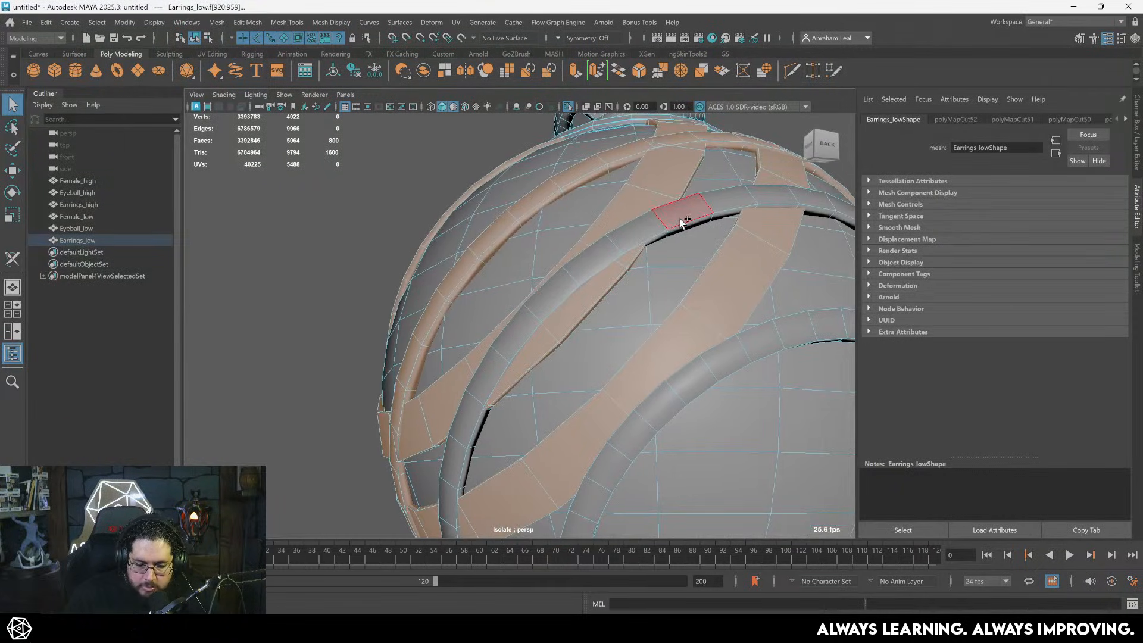
shift+double_click(681, 222)
shift+click(733, 334)
shift+double_click(727, 357)
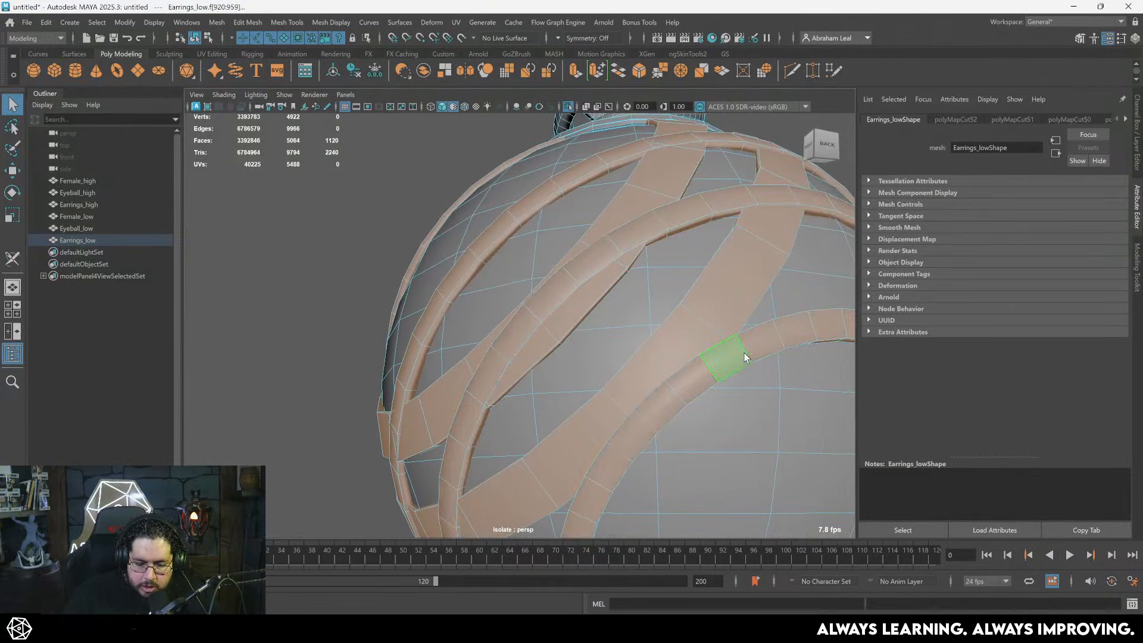
alt+right_drag(726, 357, 420, 223)
alt+drag(421, 224, 644, 401)
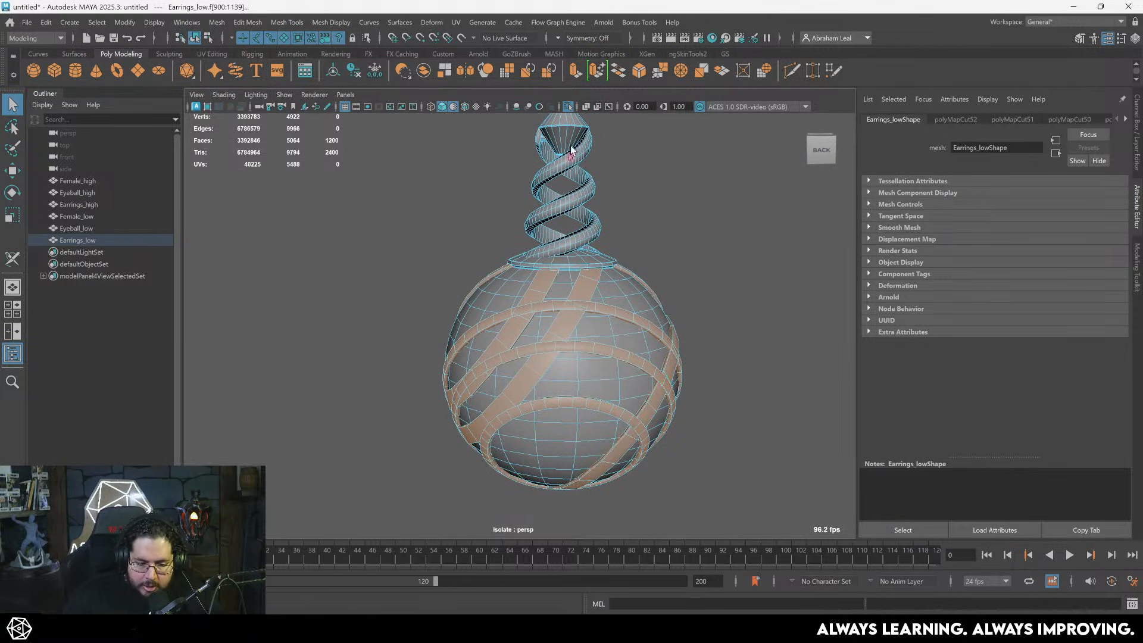
- Isolate the selected bands in the viewport and clear the selection
click(569, 108)
click(570, 108)
alt+drag(613, 232, 540, 240)
alt+right_drag(541, 240, 702, 209)
click(702, 209)
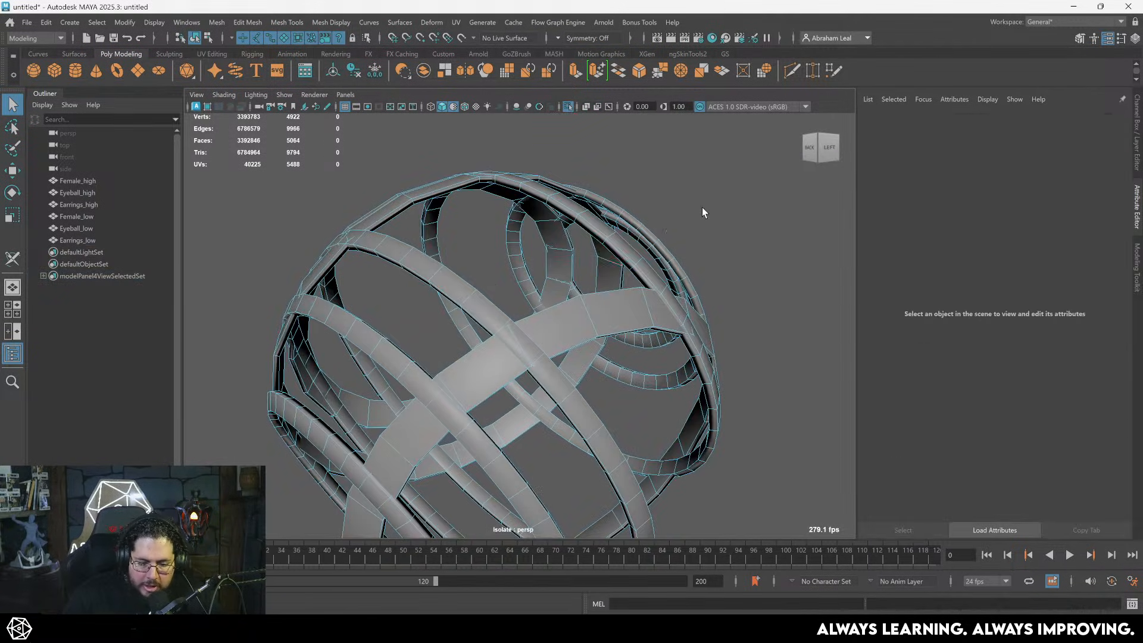
- Start the 3D Cut and Sew UV Tool on the earring mesh and cut lengthwise seams along the first bands
click(676, 176)
click(575, 253)
mouse_move(575, 252)
alt+mouse_down()
mouse_move(562, 247)
mouse_move(590, 244)
mouse_move(578, 242)
alt+mouse_up()
alt+right_drag(577, 243, 597, 326)
click(457, 23)
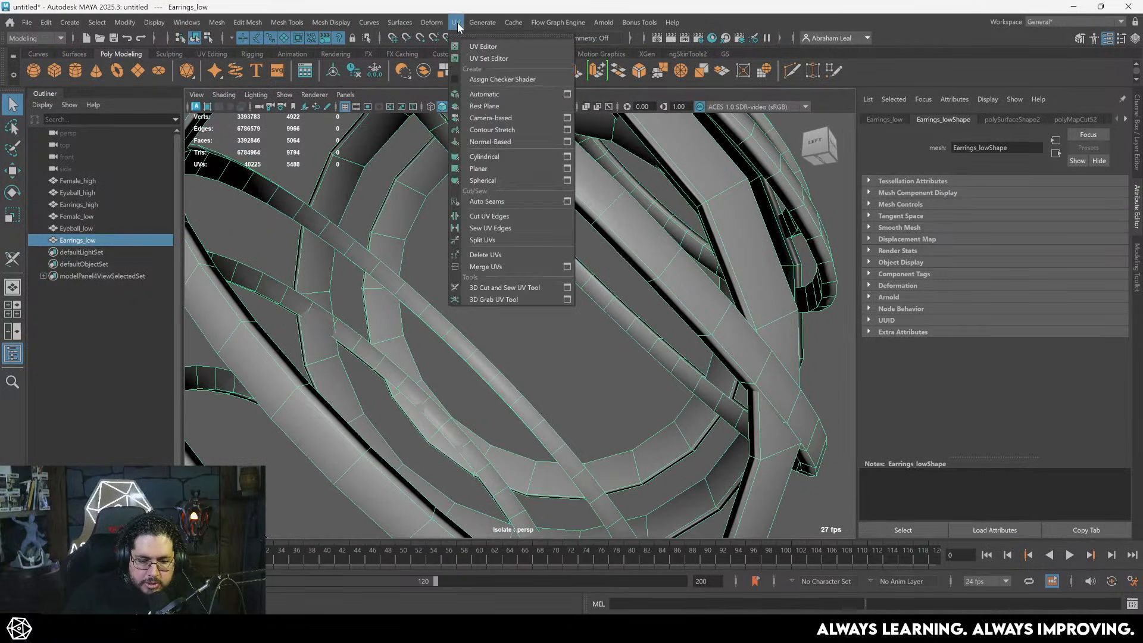
click(504, 287)
click(420, 296)
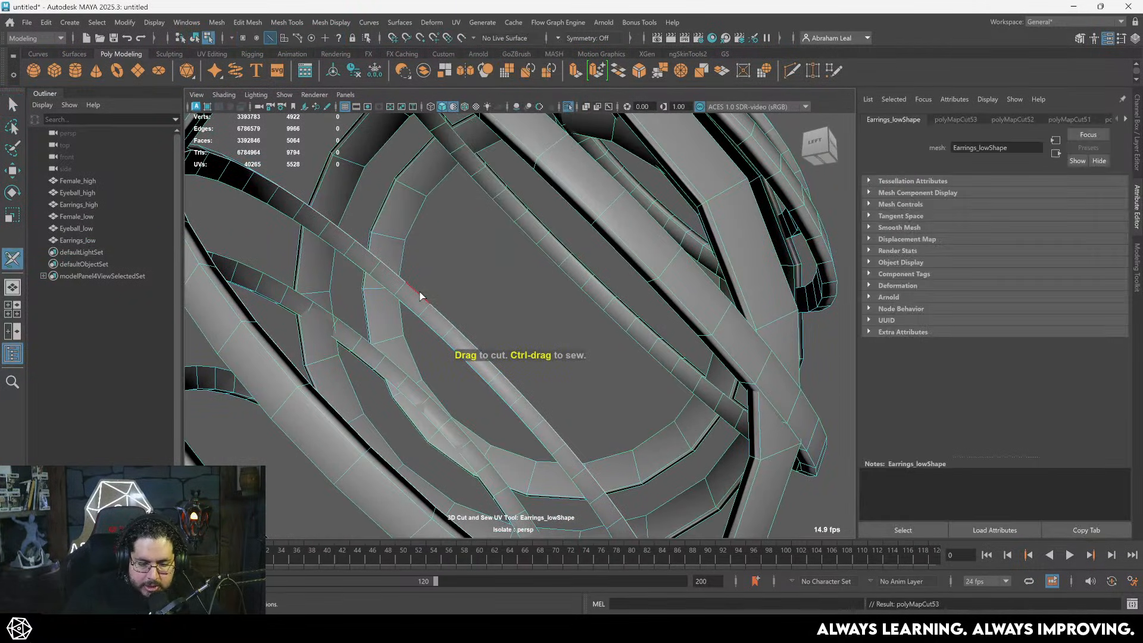
click(522, 238)
alt+right_drag(522, 238, 479, 280)
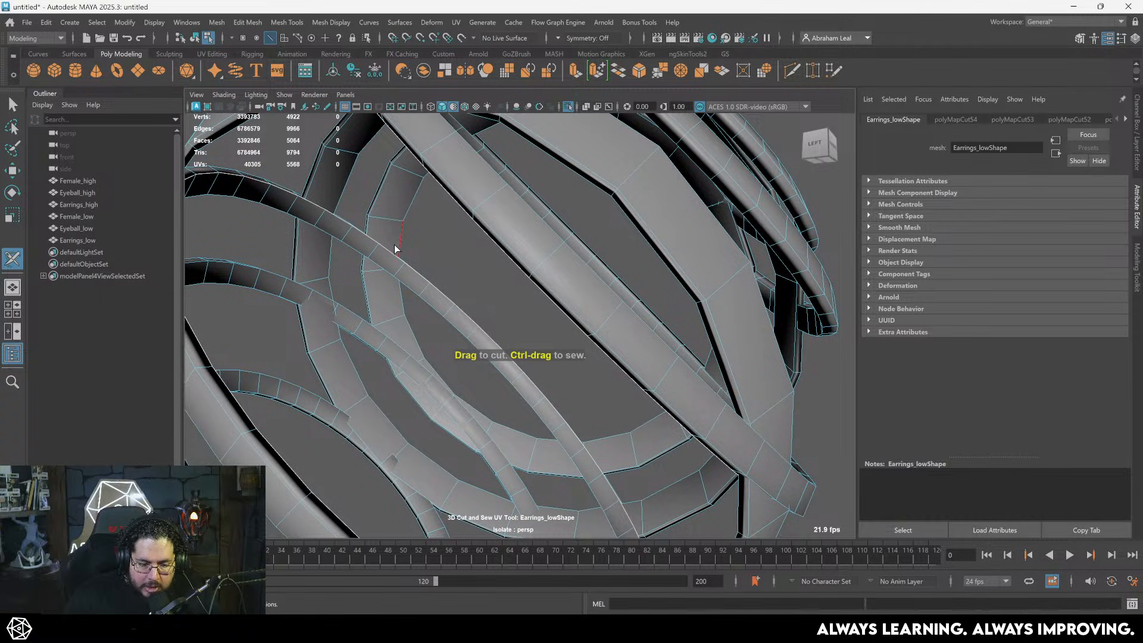
- Cut lengthwise UV seams along the edges of the remaining isolated bands
double_click(331, 252)
alt+drag(331, 252, 357, 229)
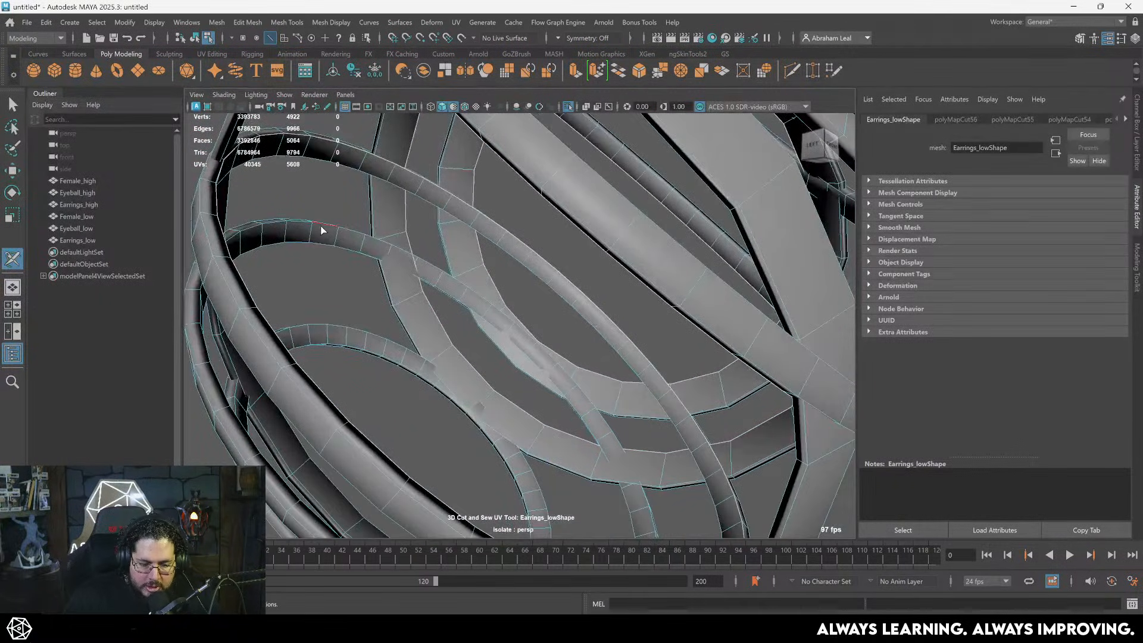
double_click(324, 230)
click(332, 323)
alt+drag(331, 323, 372, 305)
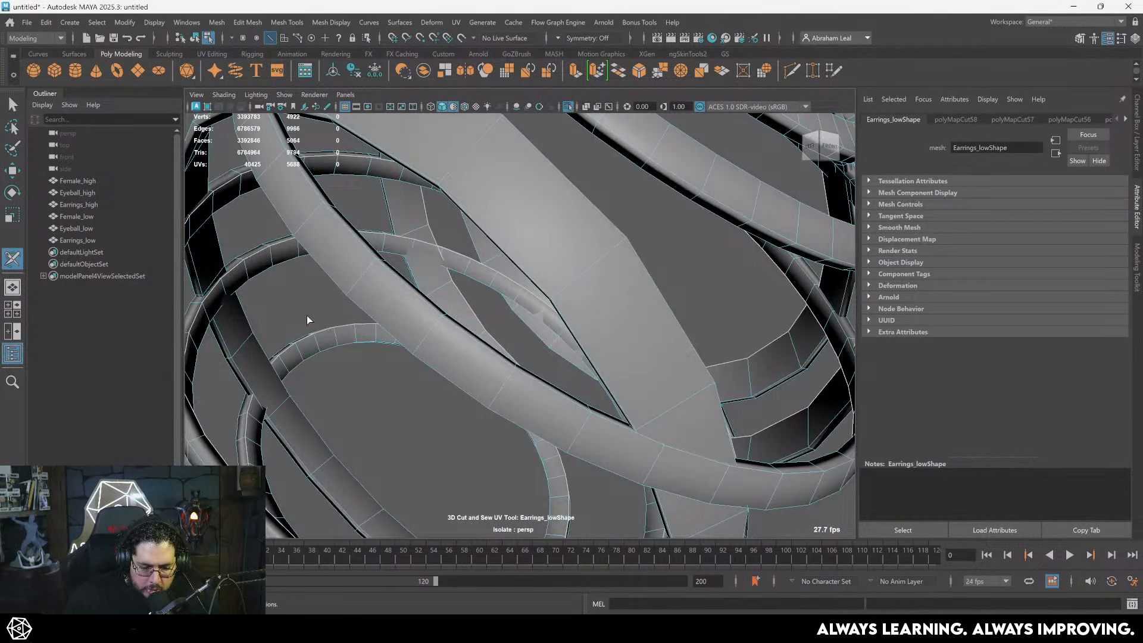
alt+right_drag(341, 326, 322, 311)
alt+drag(323, 311, 507, 321)
alt+middle_drag(506, 322, 570, 296)
alt+drag(570, 296, 528, 300)
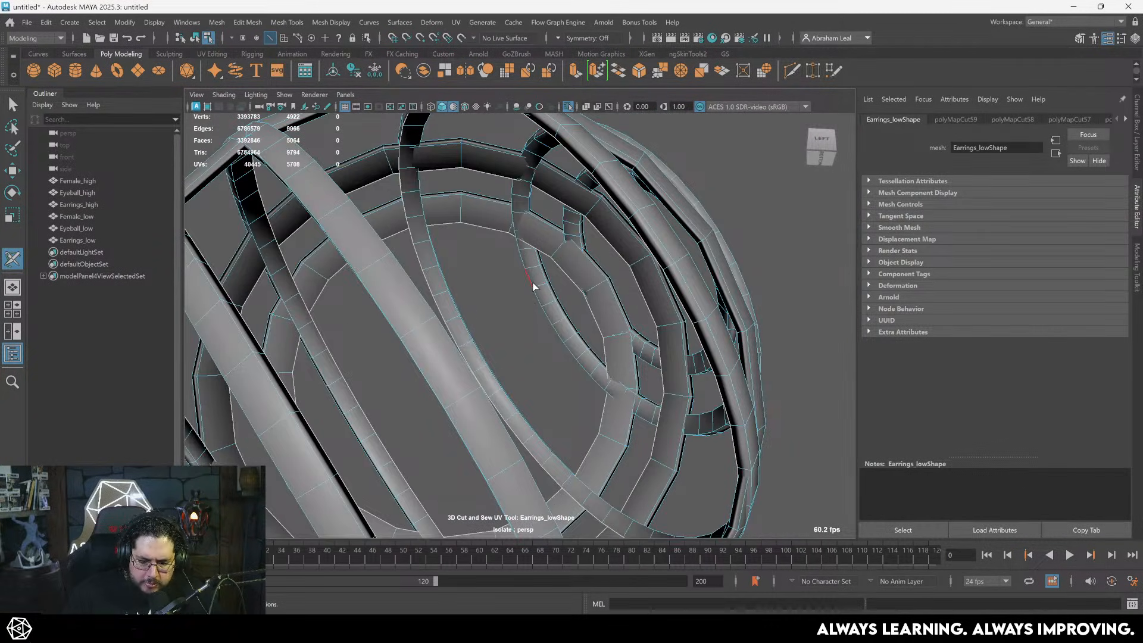
alt+drag(572, 237, 495, 342)
- Cut a short crosswise UV edge on the closed bands so each ring opens into a strip
double_click(589, 295)
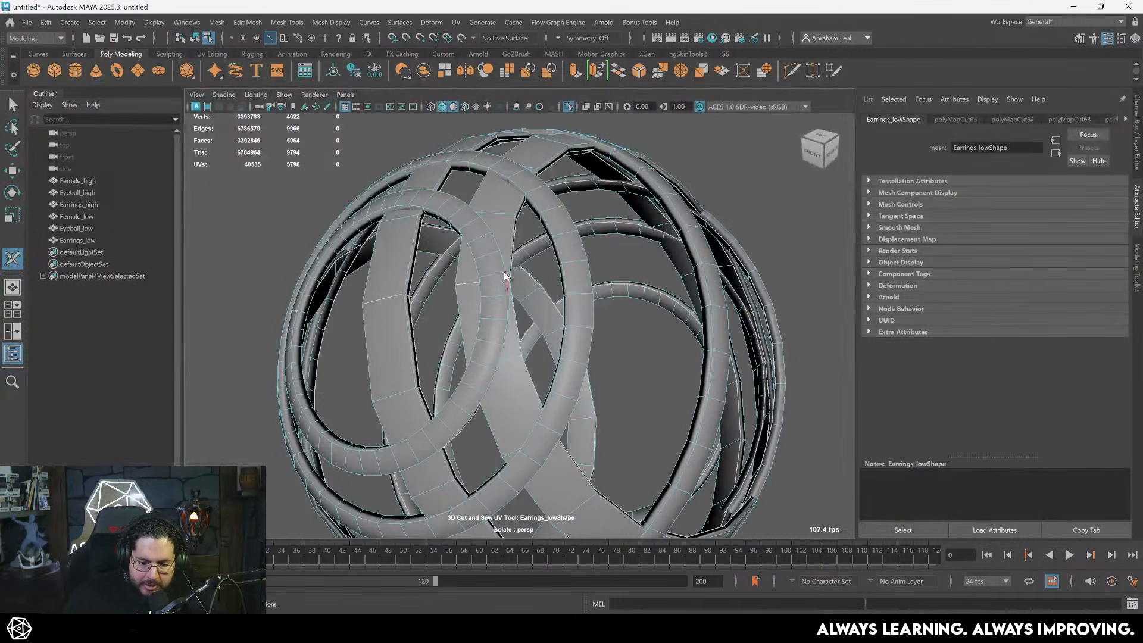
double_click(569, 262)
alt+drag(619, 288, 578, 294)
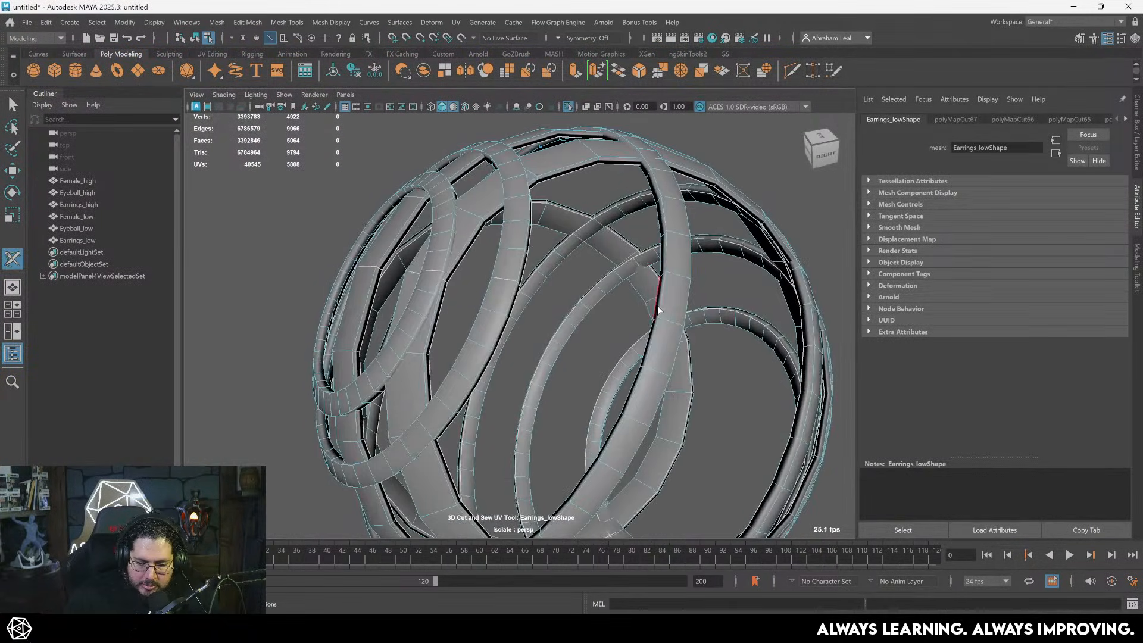
double_click(666, 313)
alt+drag(666, 313, 514, 278)
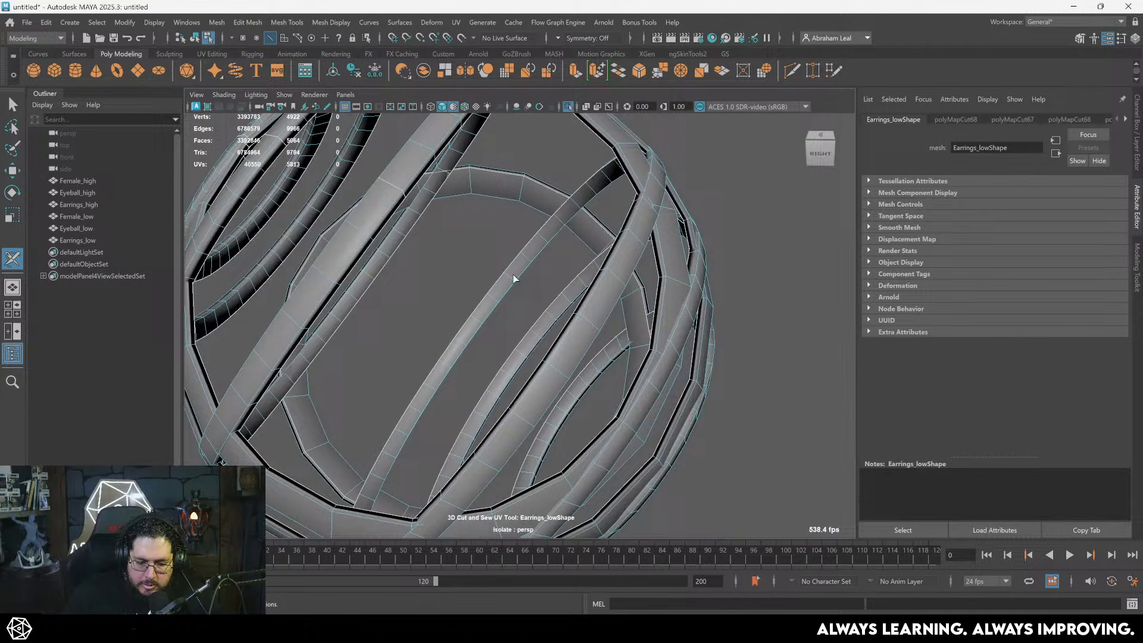
double_click(587, 324)
alt+drag(587, 325, 509, 307)
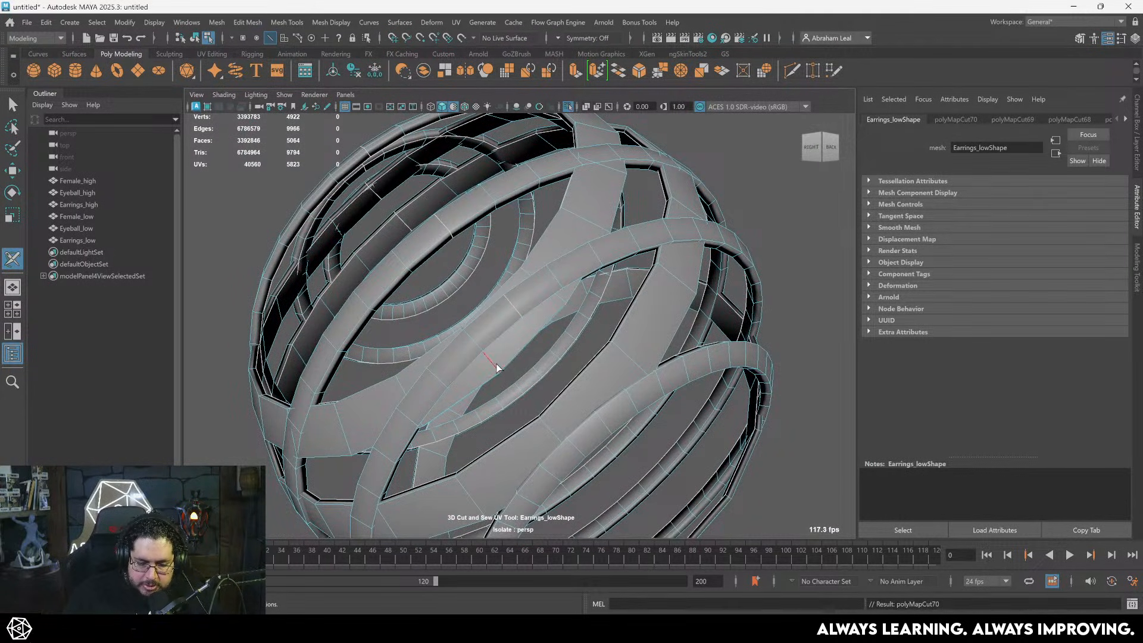
double_click(551, 429)
alt+middle_drag(551, 429, 544, 327)
double_click(552, 311)
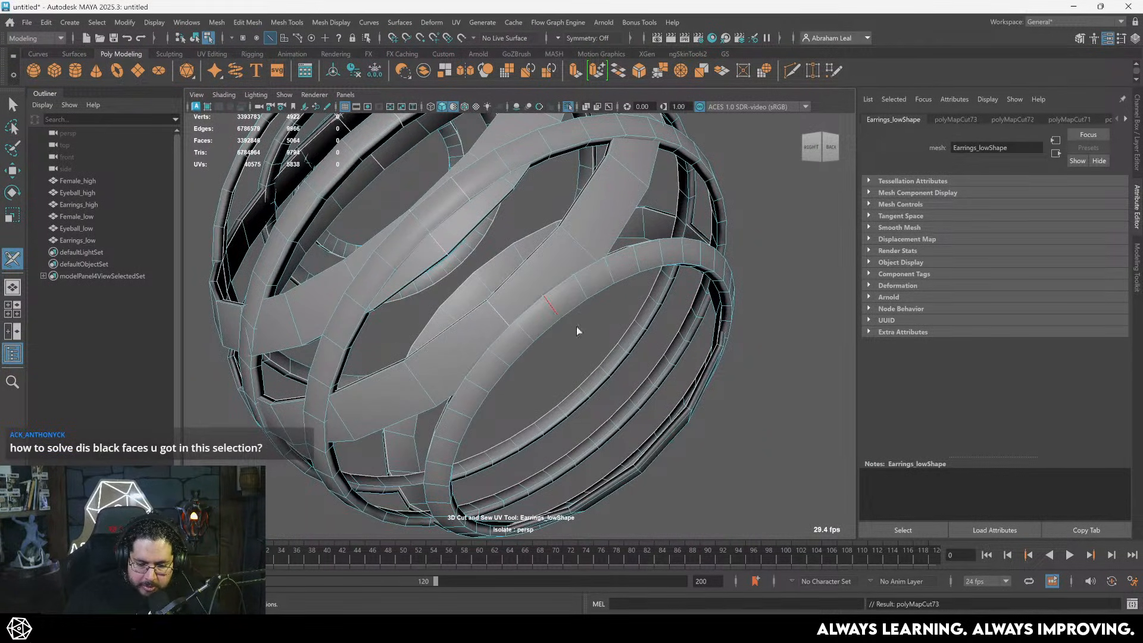
- Return to object selection and isolate the complete low-poly earring instead of only the bands
scroll(577, 329, down, 3)
alt+drag(576, 329, 584, 243)
key(q)
right_drag(584, 242, 633, 183)
click(575, 199)
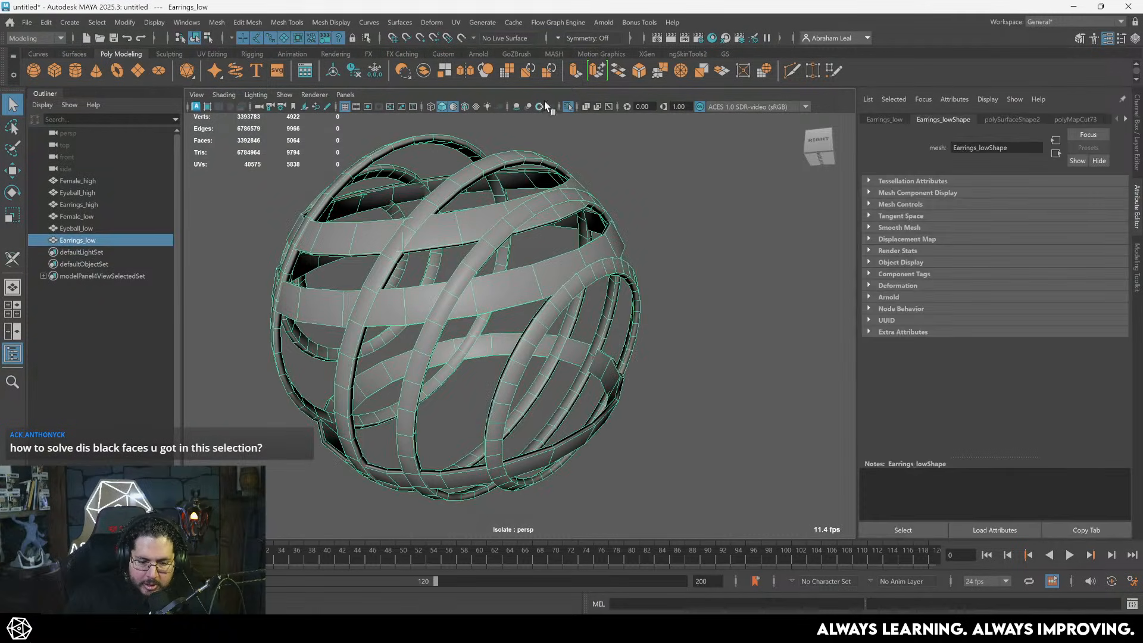
click(567, 107)
scroll(485, 186, down, 3)
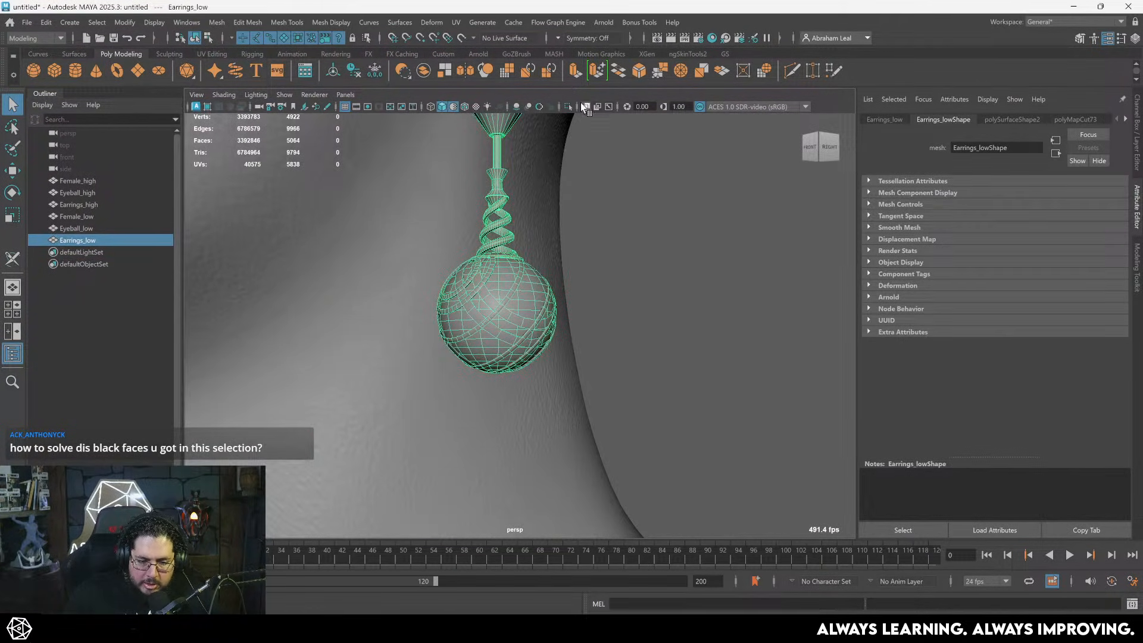
click(570, 106)
scroll(500, 239, down, 3)
alt+middle_drag(498, 240, 512, 315)
scroll(488, 288, down, 2)
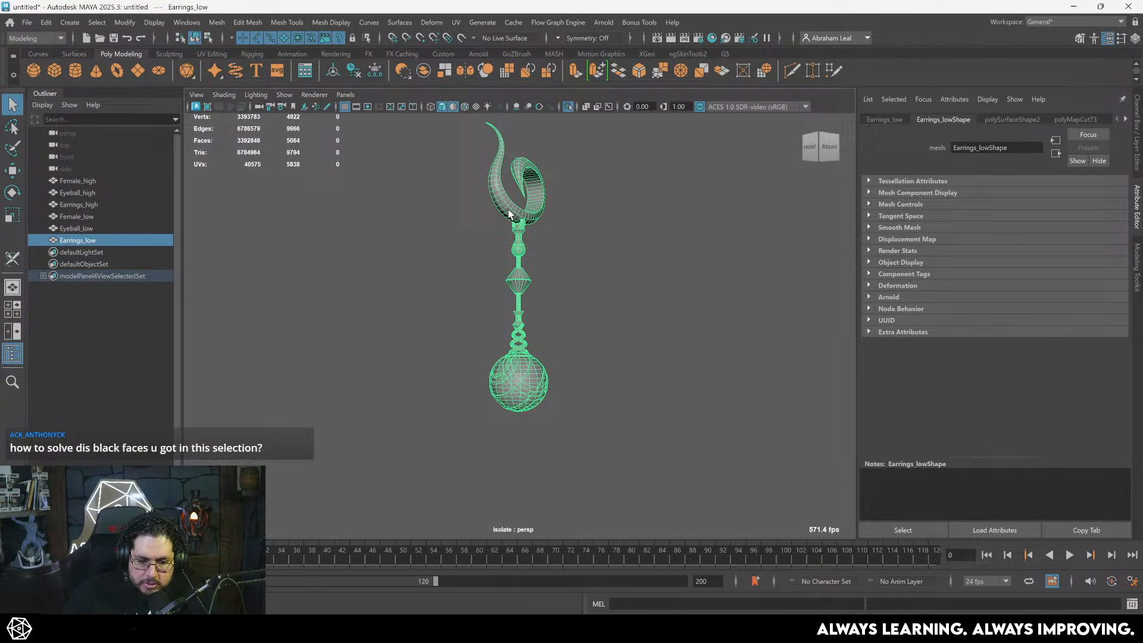
- Unfold all of the earring's UV shells in the UV Editor and hide the checker image
click(463, 24)
click(478, 43)
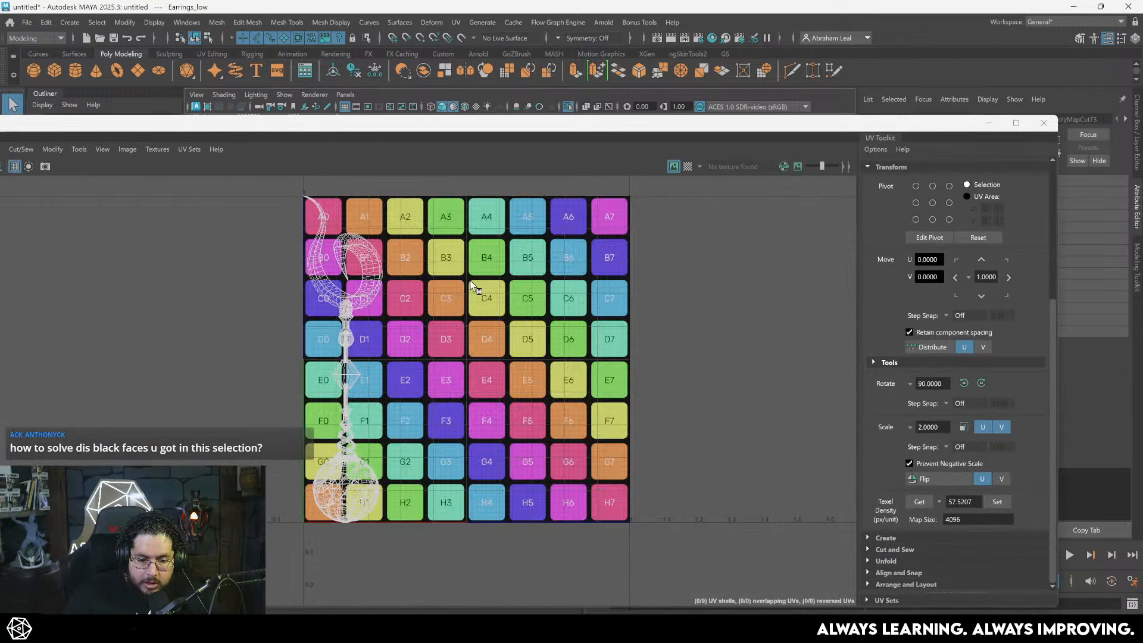
drag(267, 505, 268, 504)
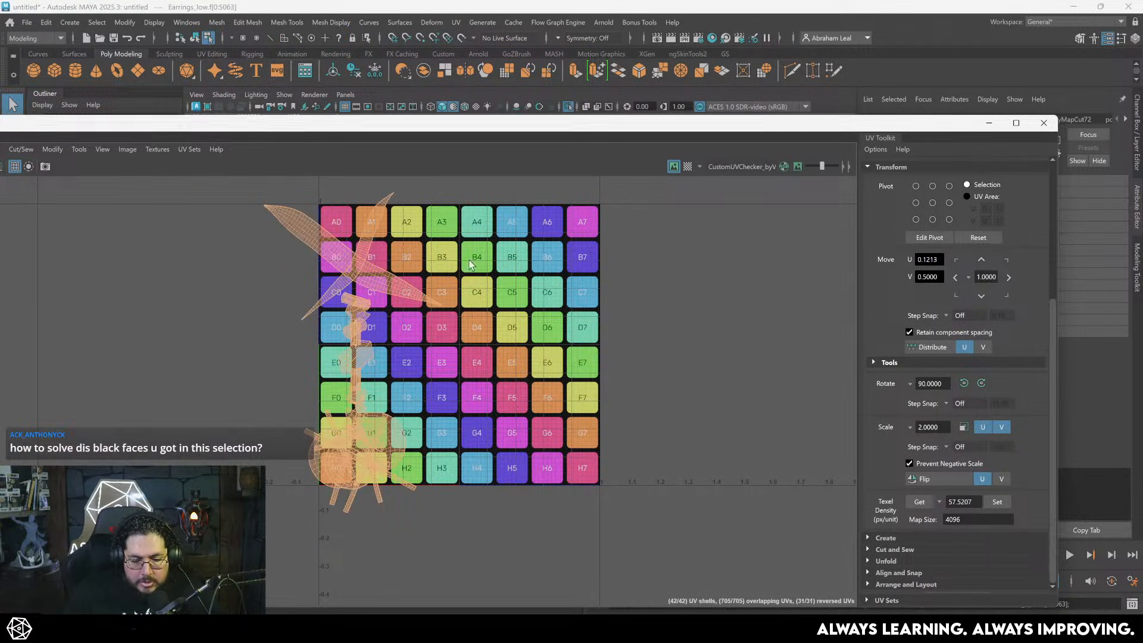
scroll(443, 265, up, 1)
click(673, 168)
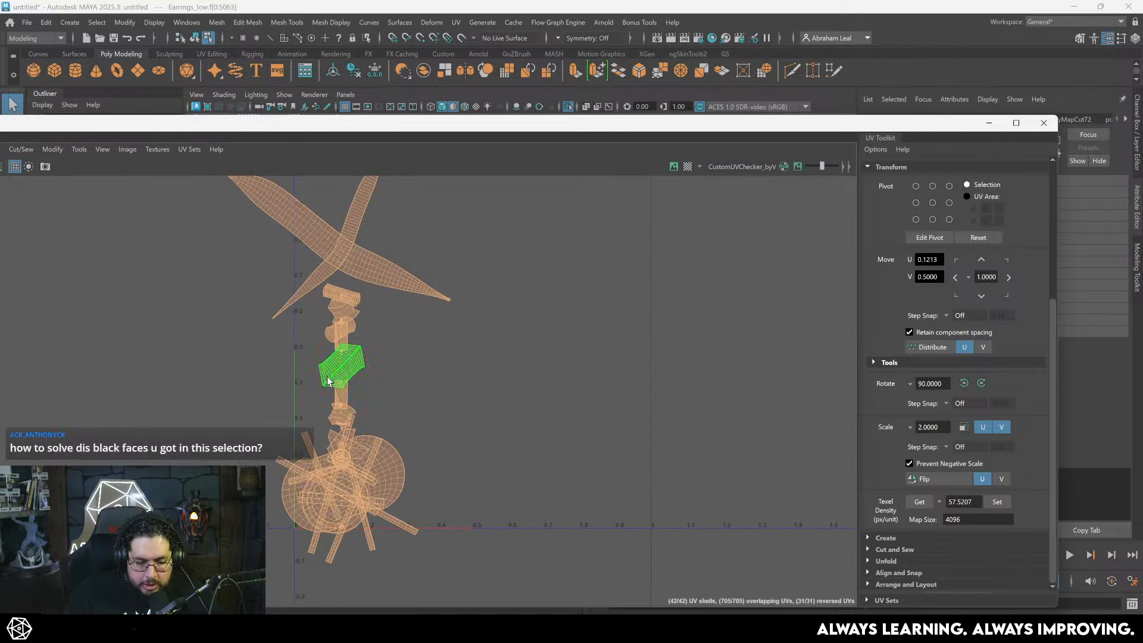
- Move the two distorted, angular UV shells out of the overlapping pile into empty space beside it
scroll(319, 422, up, 6)
alt+middle_drag(364, 456, 372, 420)
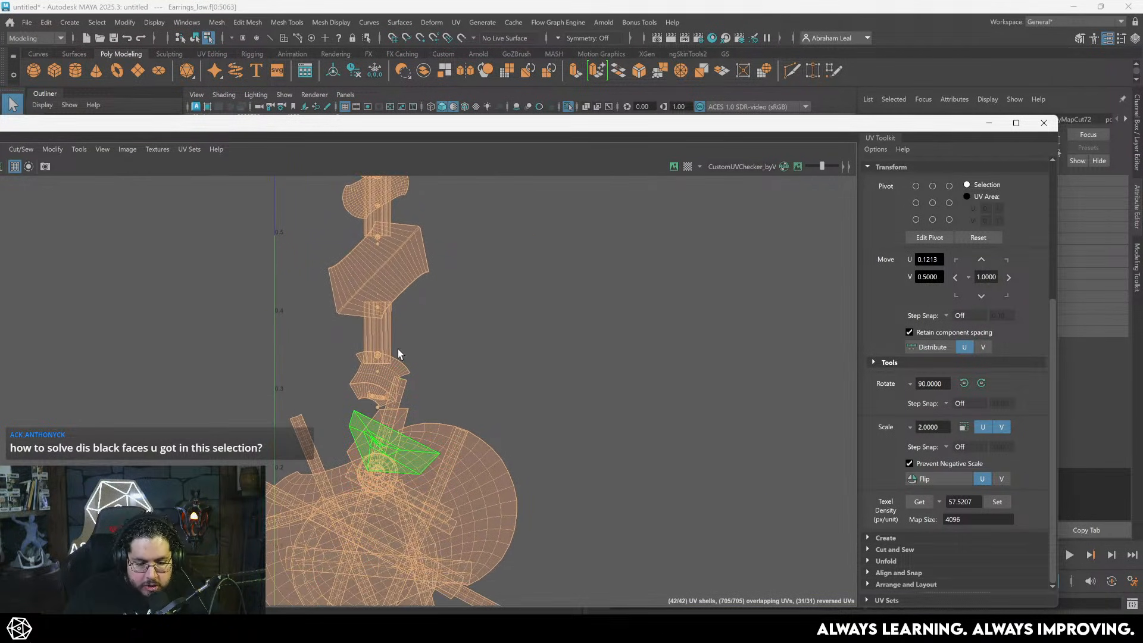
click(381, 437)
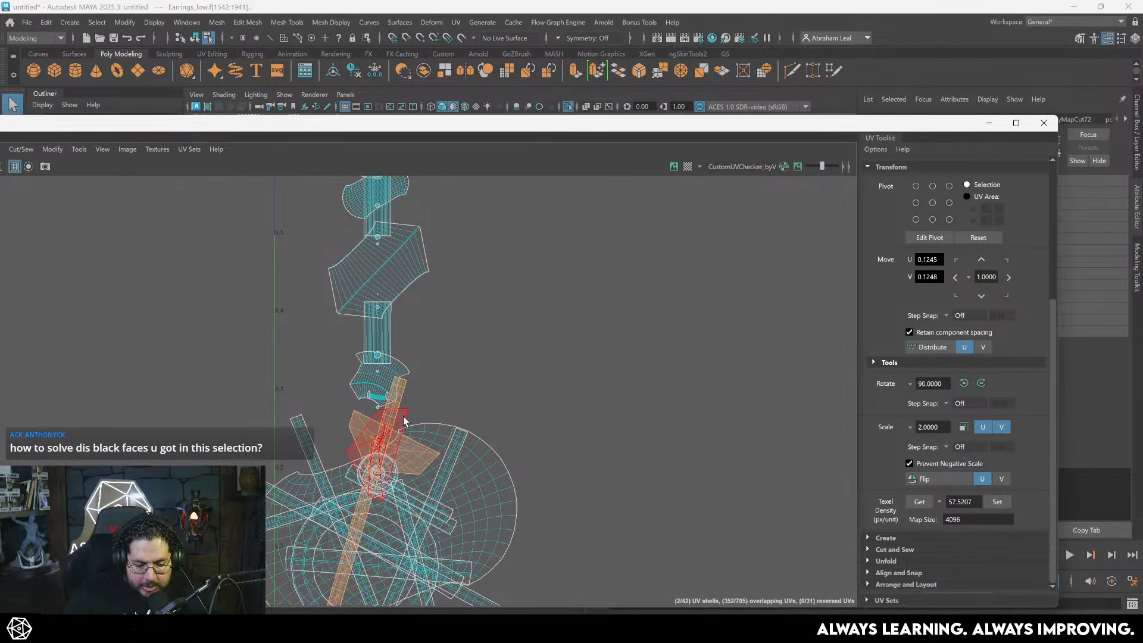
click(379, 484)
key(w)
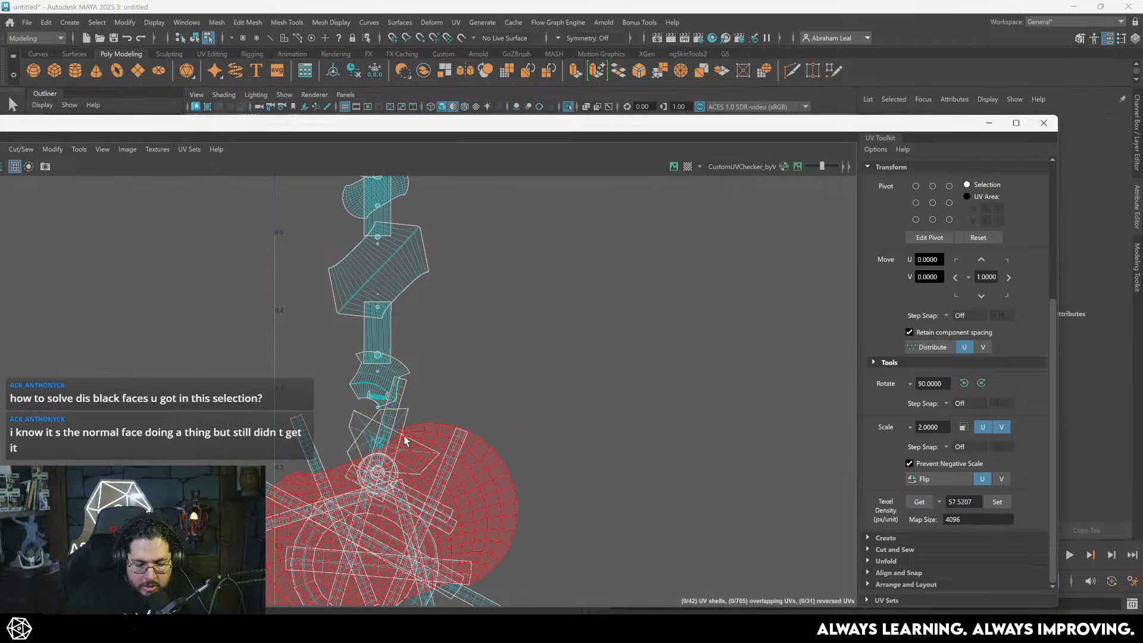
click(368, 442)
click(383, 425)
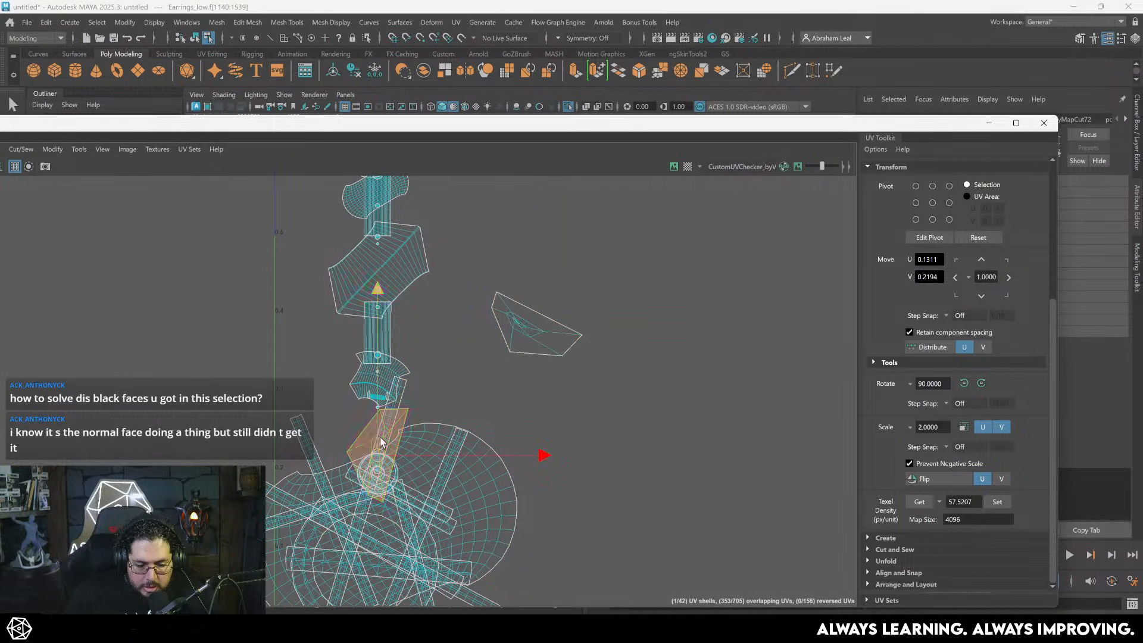
drag(378, 450, 587, 409)
- Inspect the two separated UV shells up close and look for the matching geometry on the earring
scroll(446, 386, up, 2)
scroll(379, 386, up, 2)
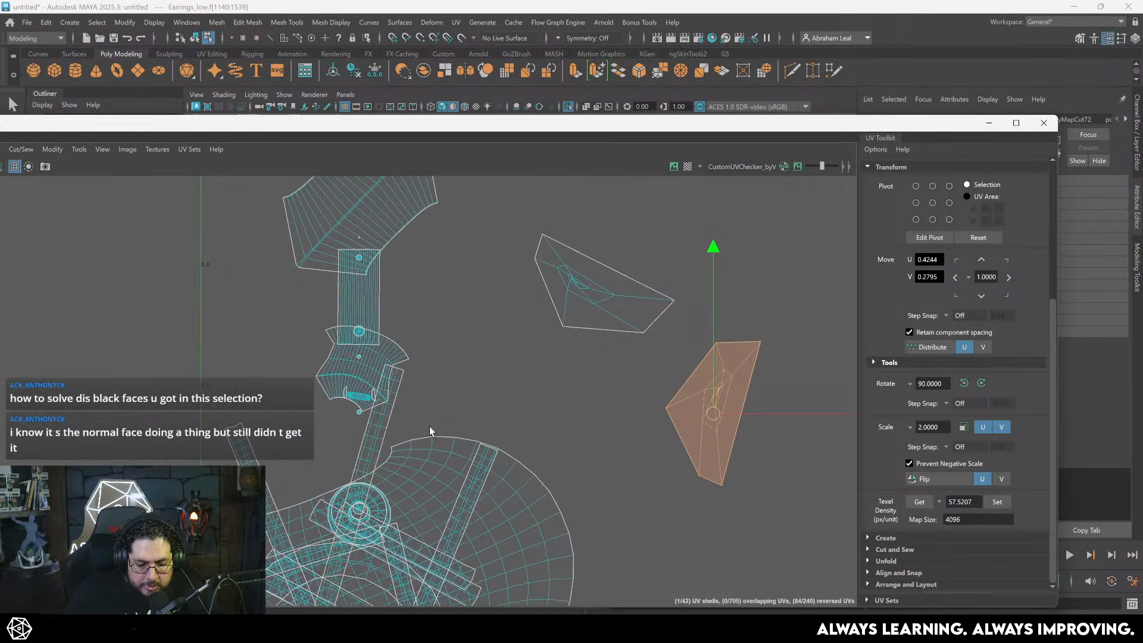
alt+middle_drag(592, 408, 363, 462)
scroll(362, 462, up, 2)
click(494, 341)
scroll(504, 411, up, 1)
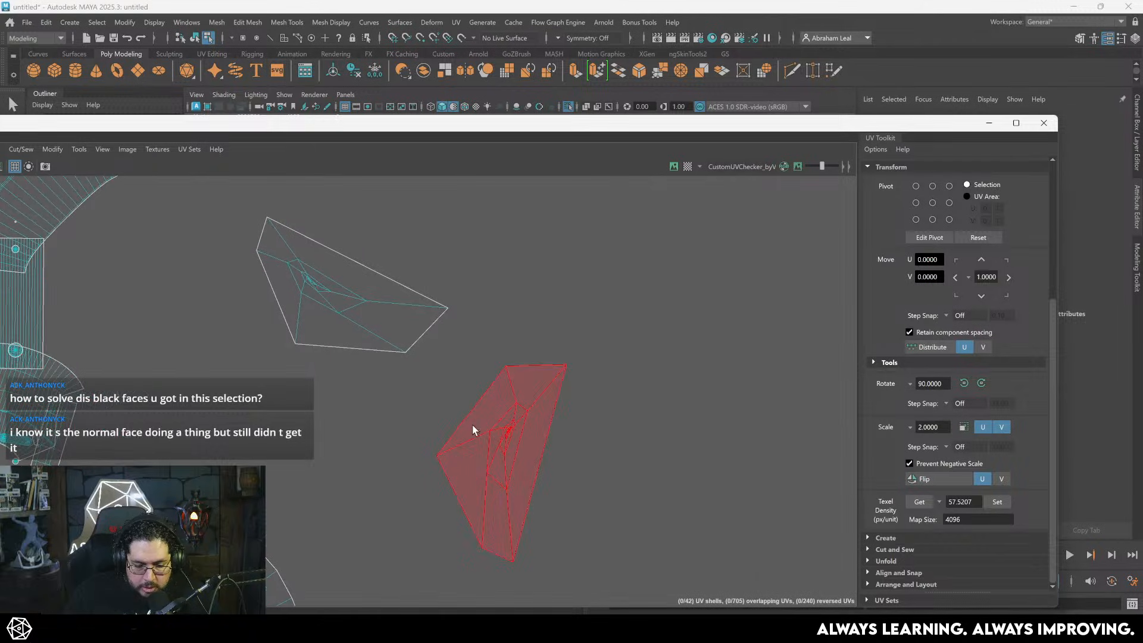
click(988, 123)
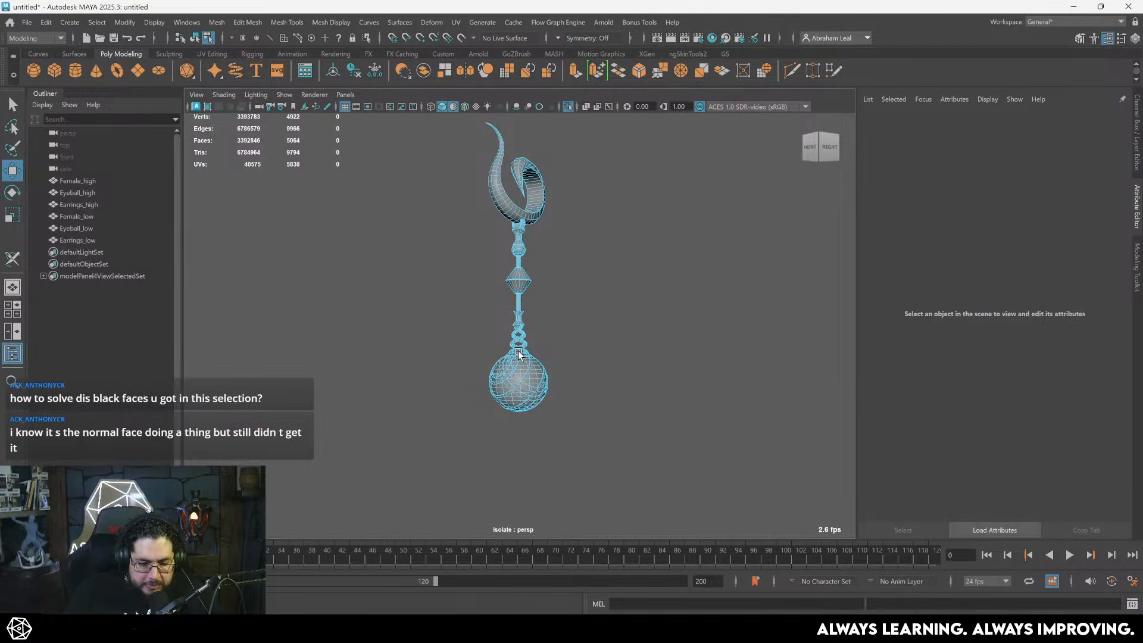
scroll(564, 347, down, 3)
scroll(529, 430, up, 5)
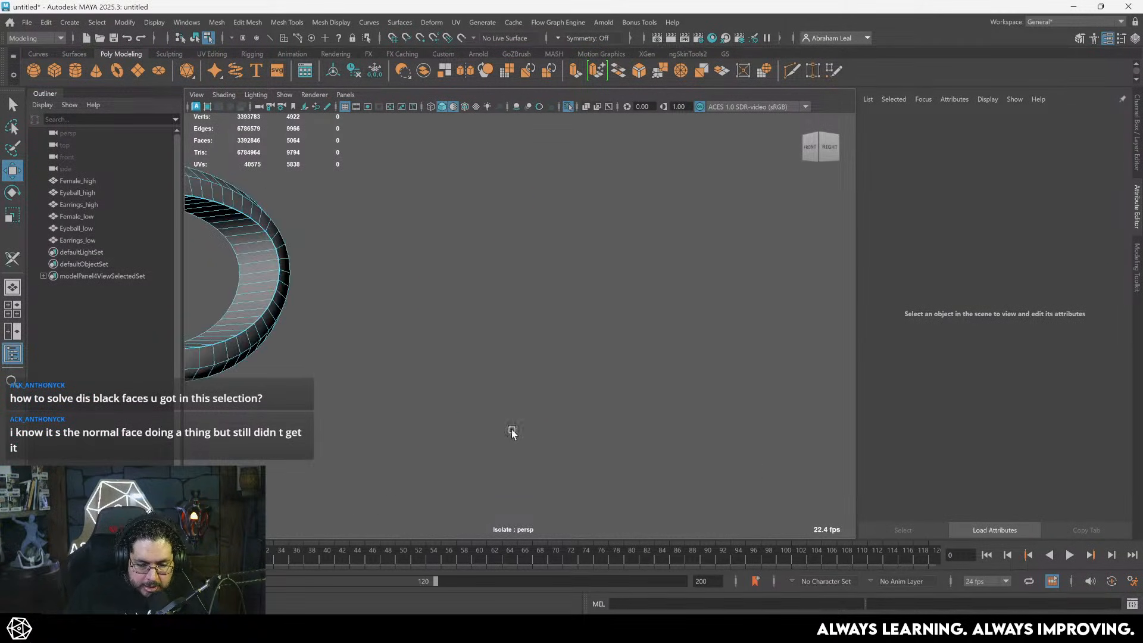
- Select the two crumpled UV shells to locate their matching faces on the earring in the 3D view
key(alt+Tab)
key(alt+Tab)
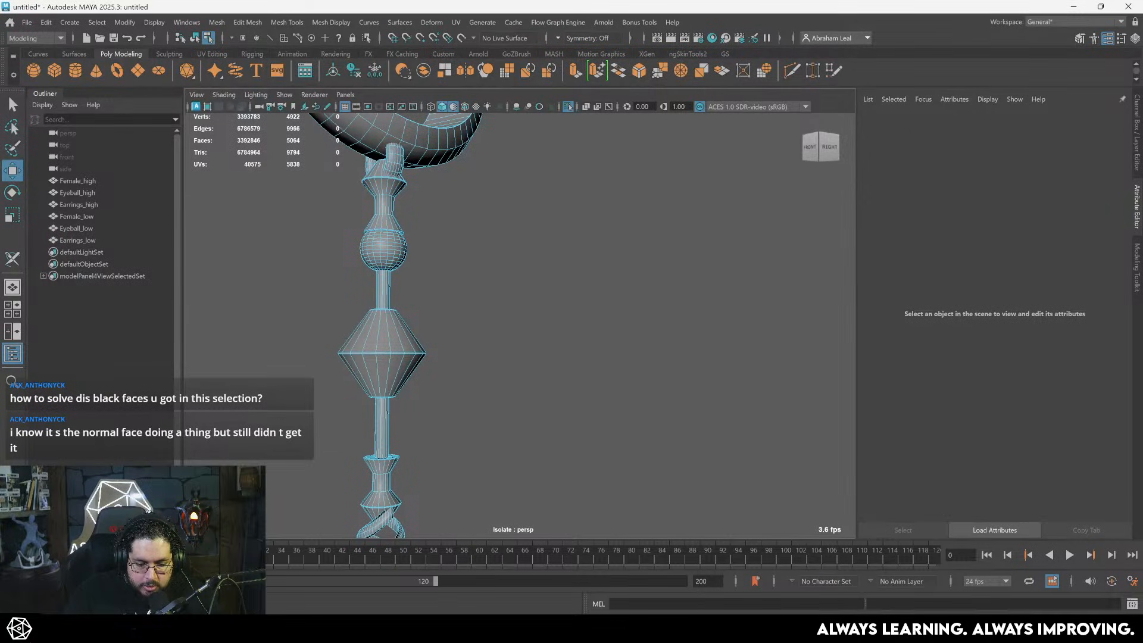
key(alt+Tab)
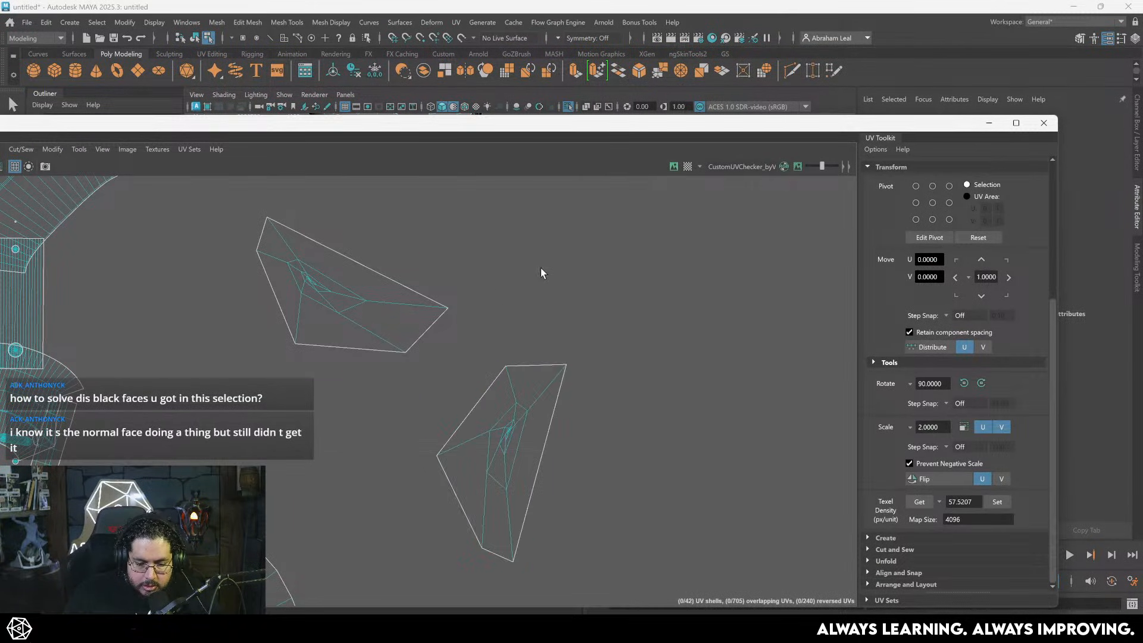
drag(541, 271, 429, 405)
click(989, 123)
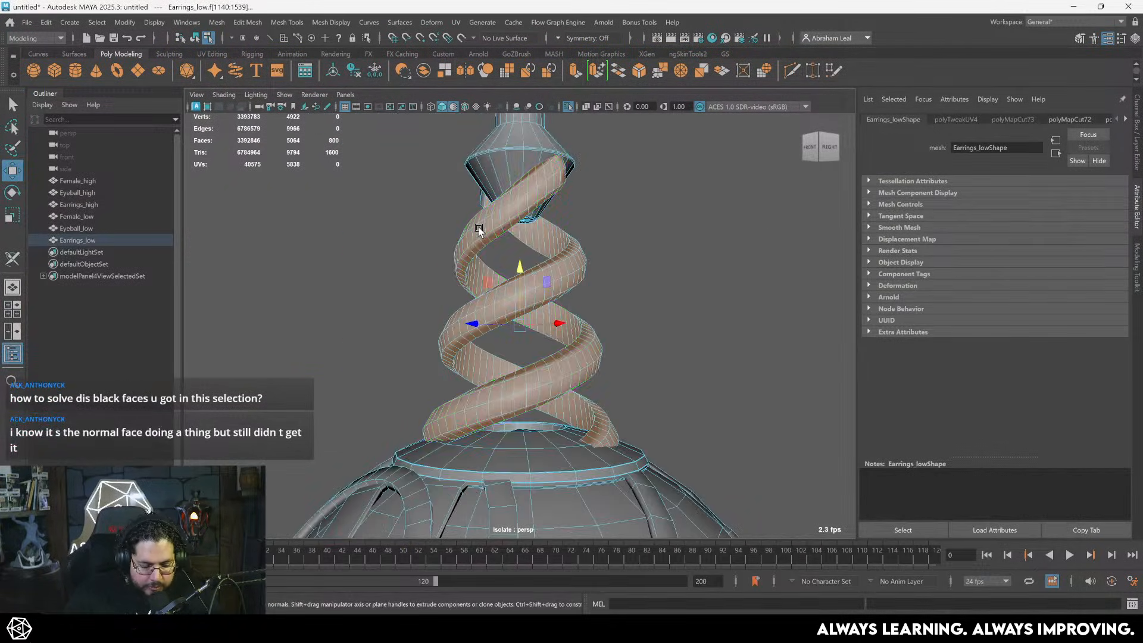
- Cut lengthwise UV seams along both spiral bands of the low-poly earring with the 3D Cut and Sew UV Tool
alt+drag(506, 296, 641, 230)
key(F8)
click(455, 22)
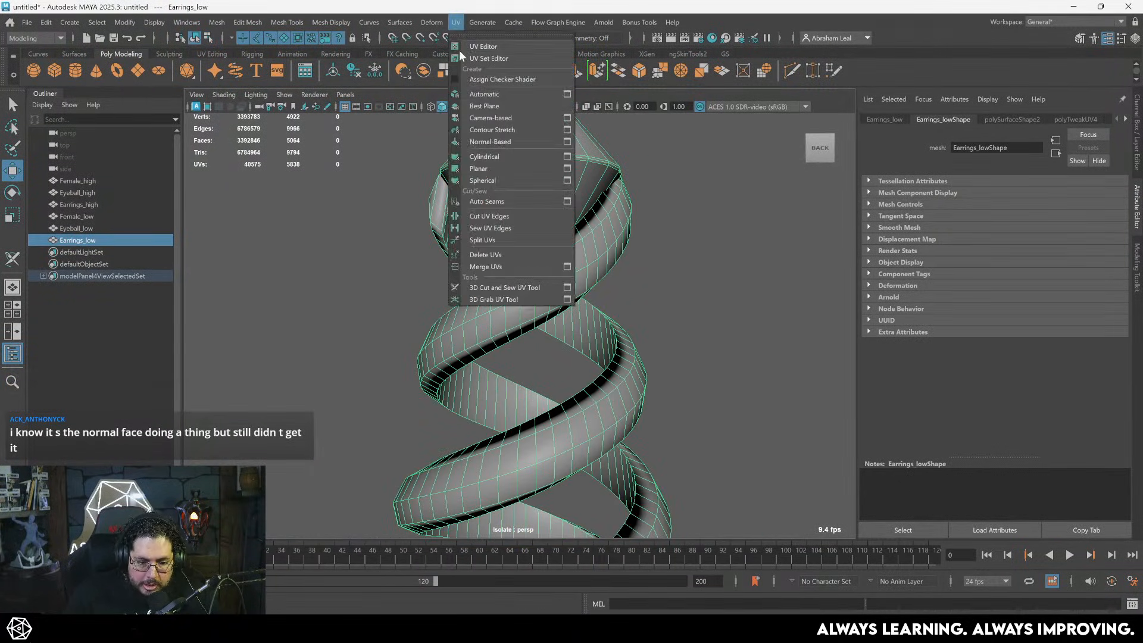
click(505, 287)
double_click(495, 282)
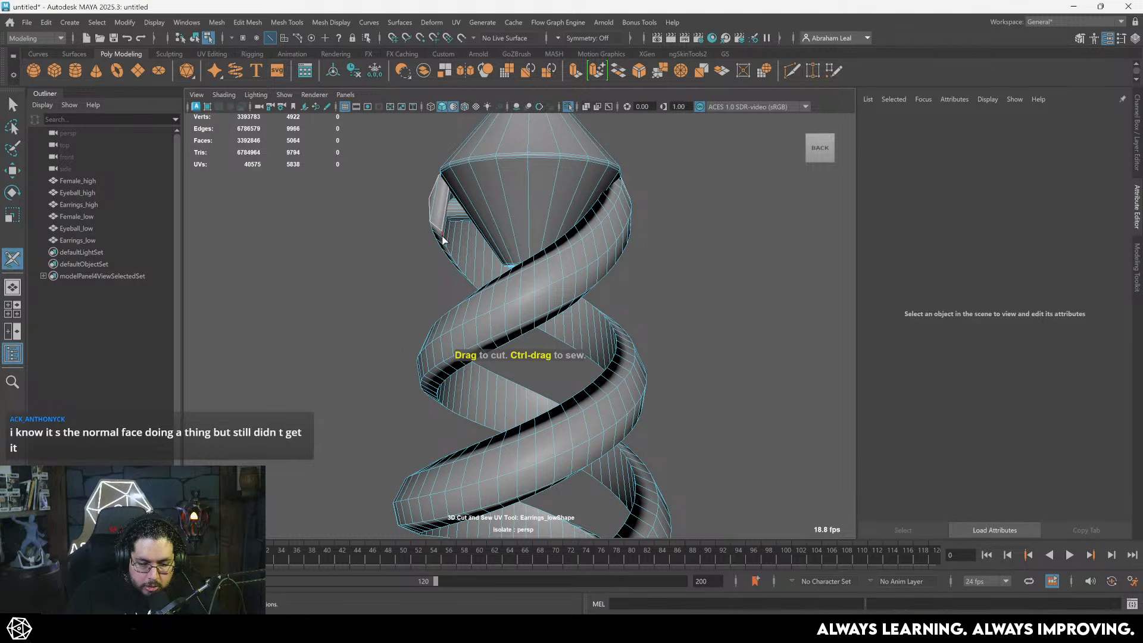
alt+drag(495, 282, 437, 247)
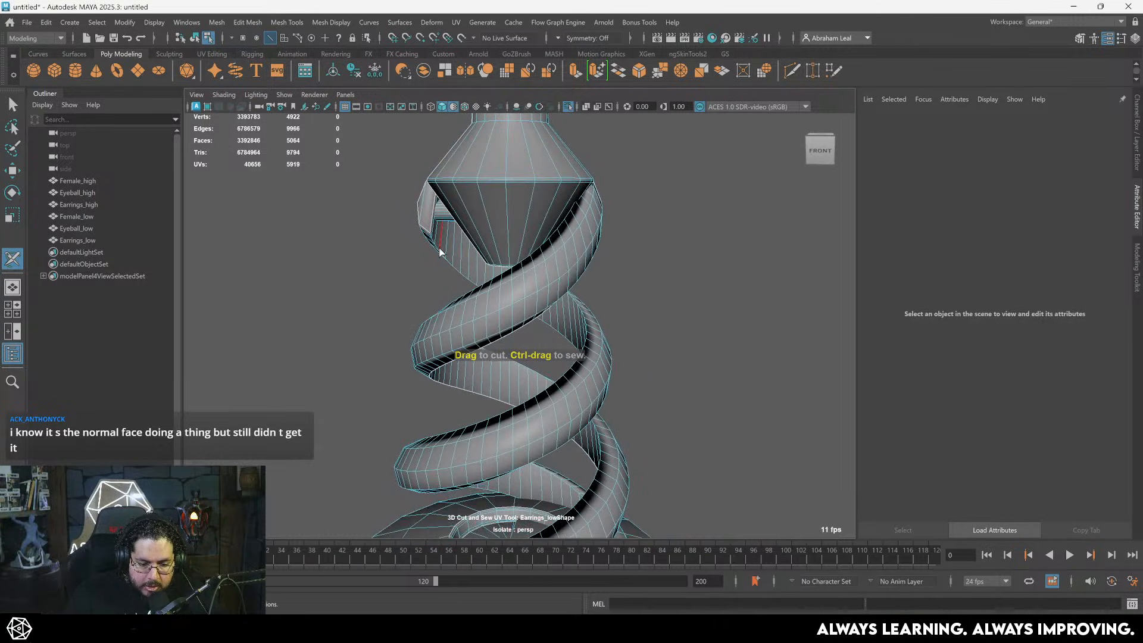
double_click(438, 247)
key(q)
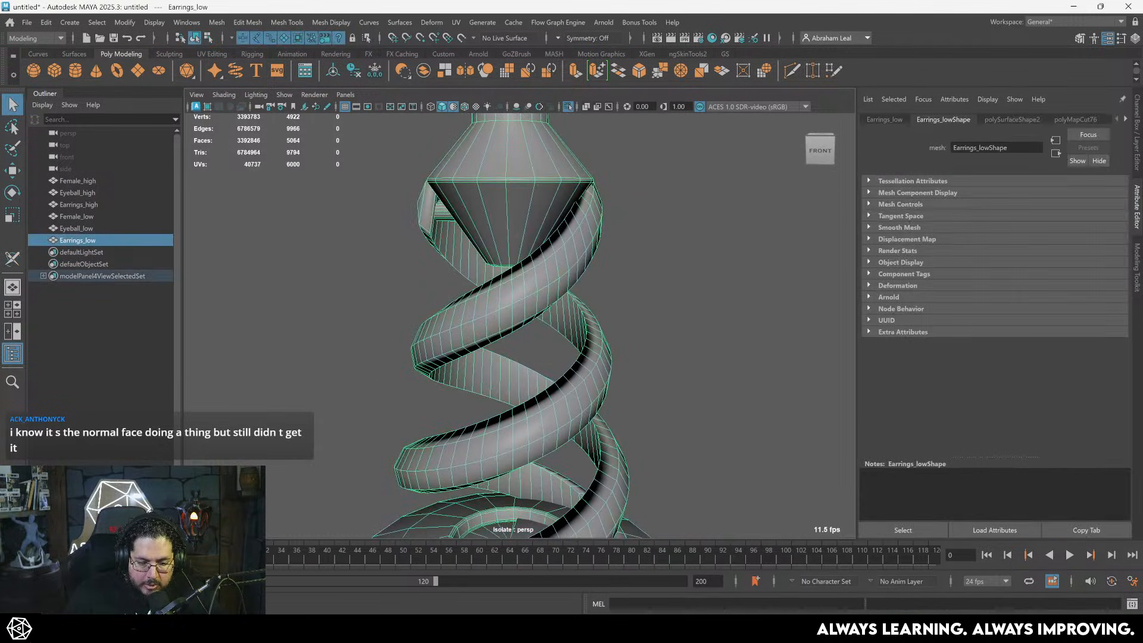
- Unfold the two spiral UV shells into flat curved strips in the UV Editor
click(205, 566)
right_drag(402, 394, 351, 362)
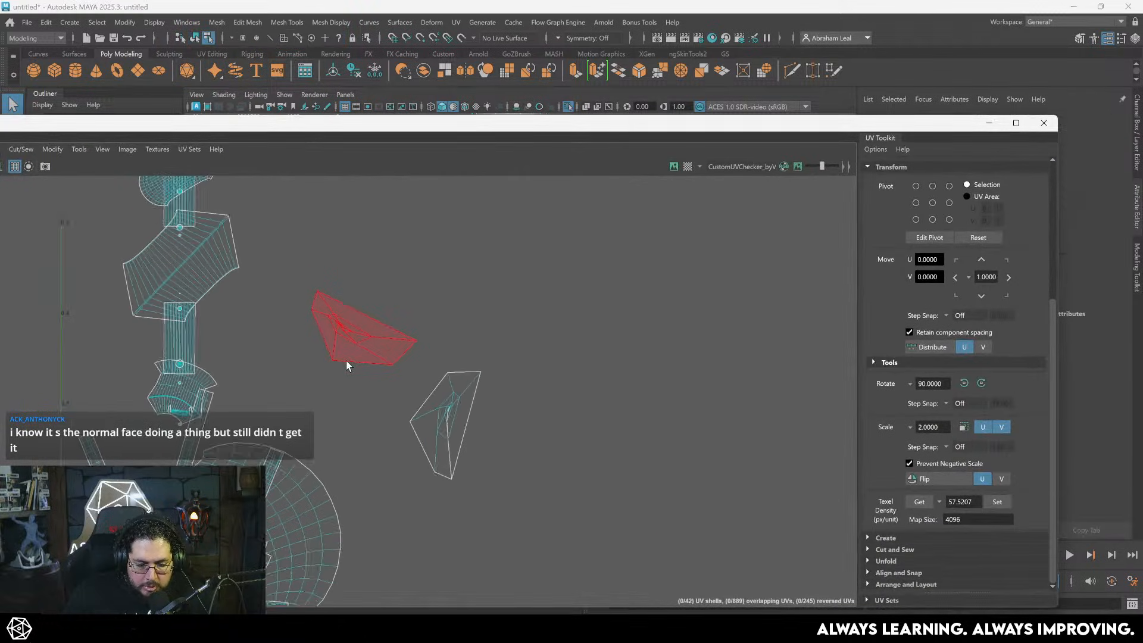
click(427, 399)
shift+click(371, 341)
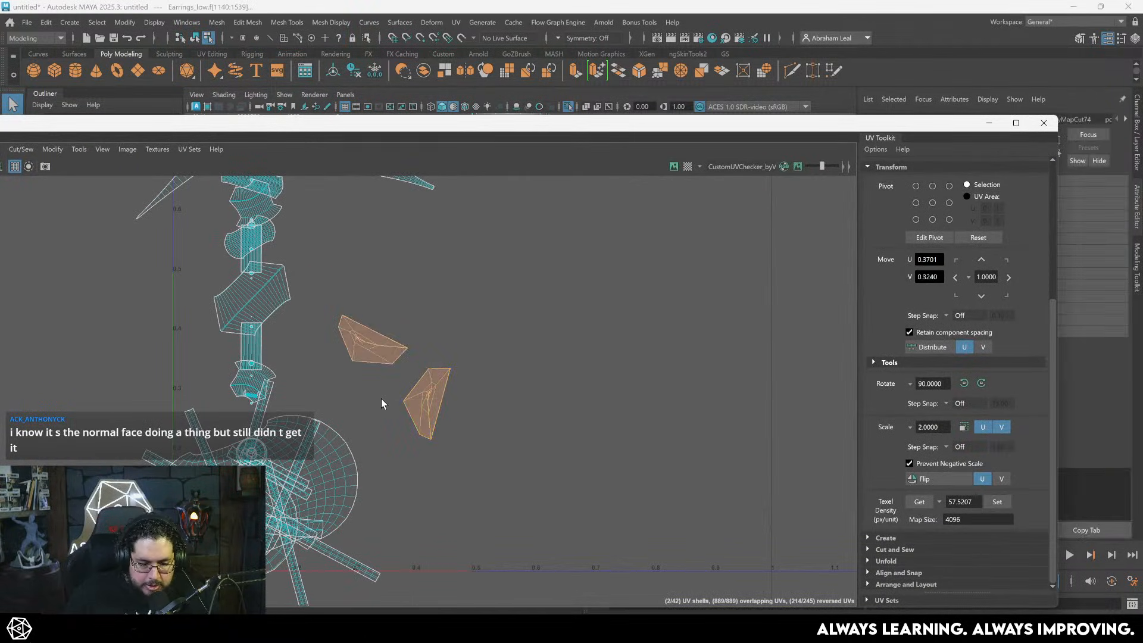
scroll(381, 399, down, 3)
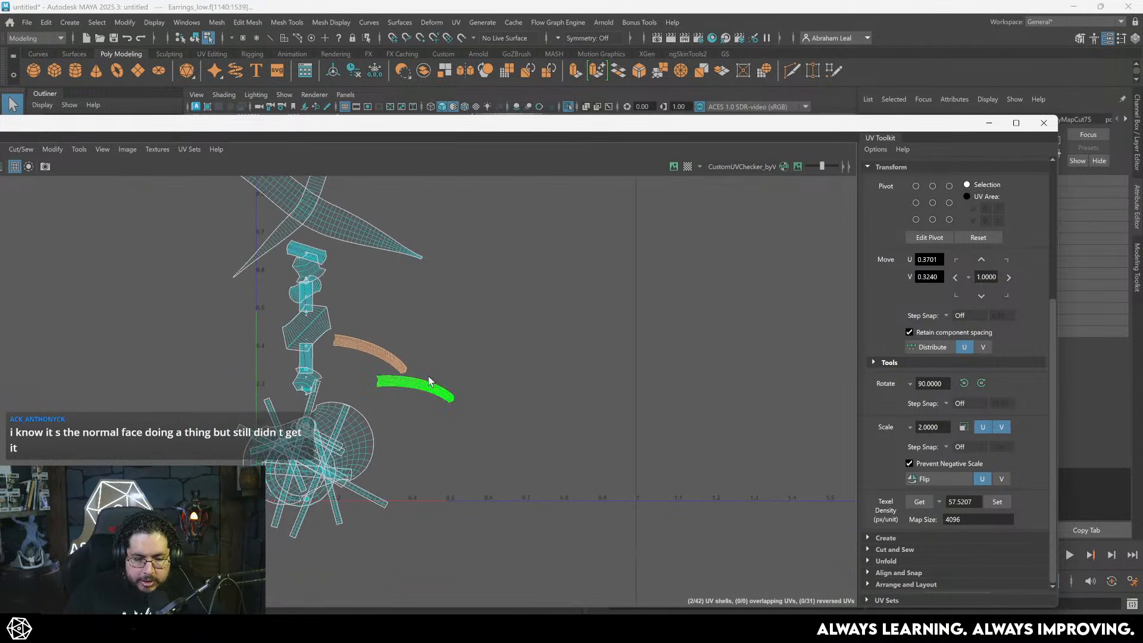
- Lay out all of the earring's UV shells together within the 0–1 UV tile
alt+middle_drag(447, 399, 482, 405)
scroll(481, 405, down, 2)
drag(502, 201, 266, 491)
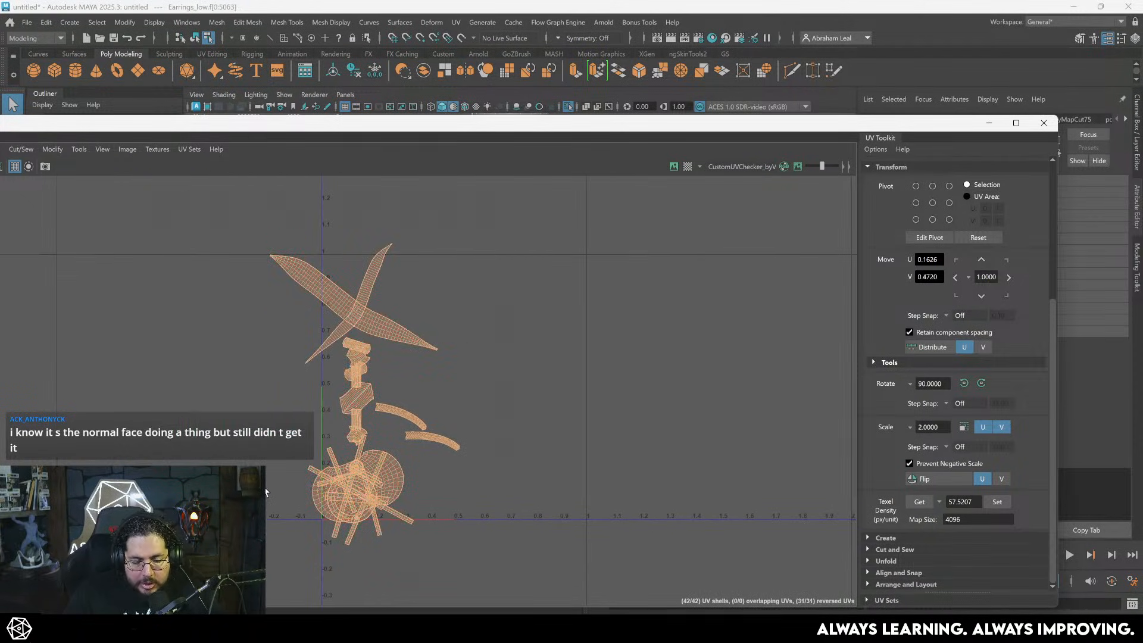
key(ctrl+l)
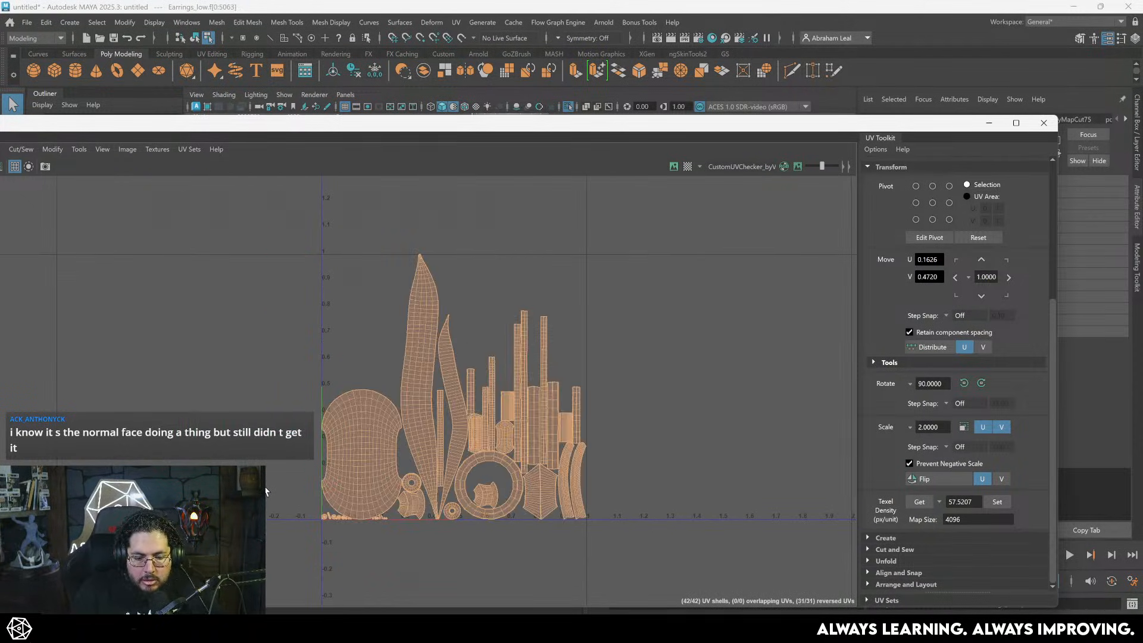
click(598, 345)
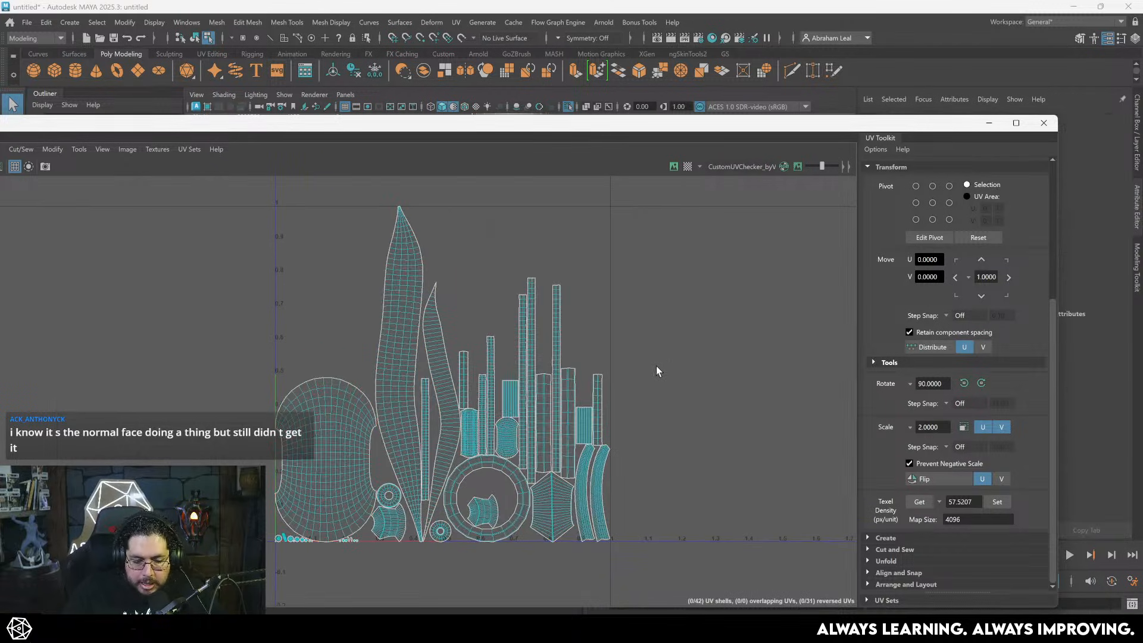
- Turn on the checker map, close the UV Editor, and show the earring in textured object display without the default material
scroll(618, 431, up, 2)
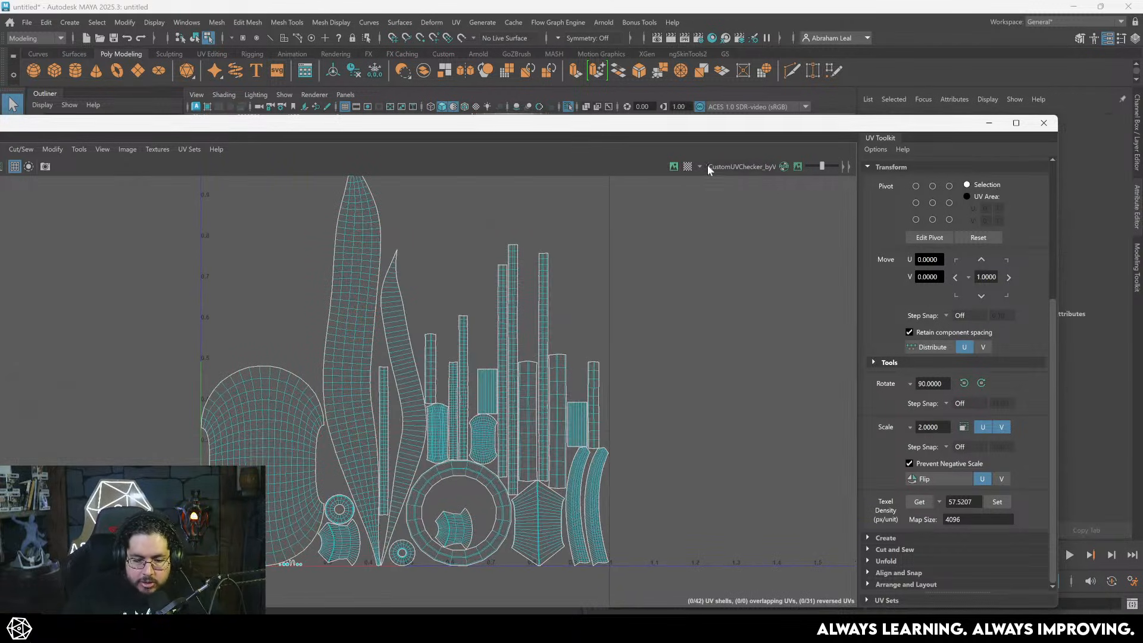
click(674, 166)
click(1044, 123)
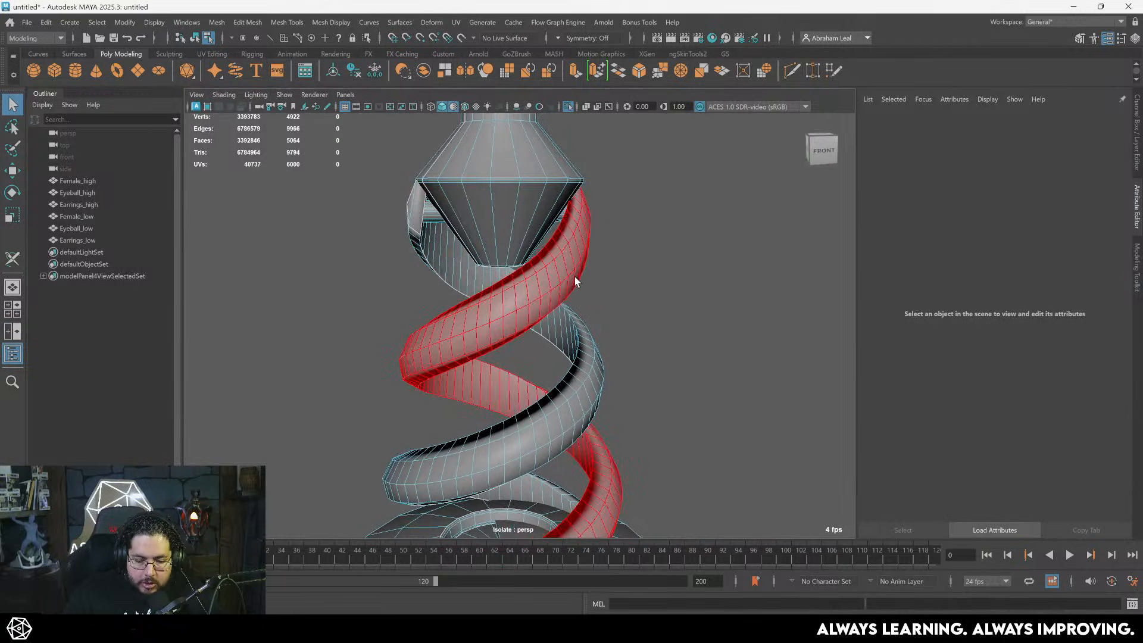
key(F8)
click(452, 108)
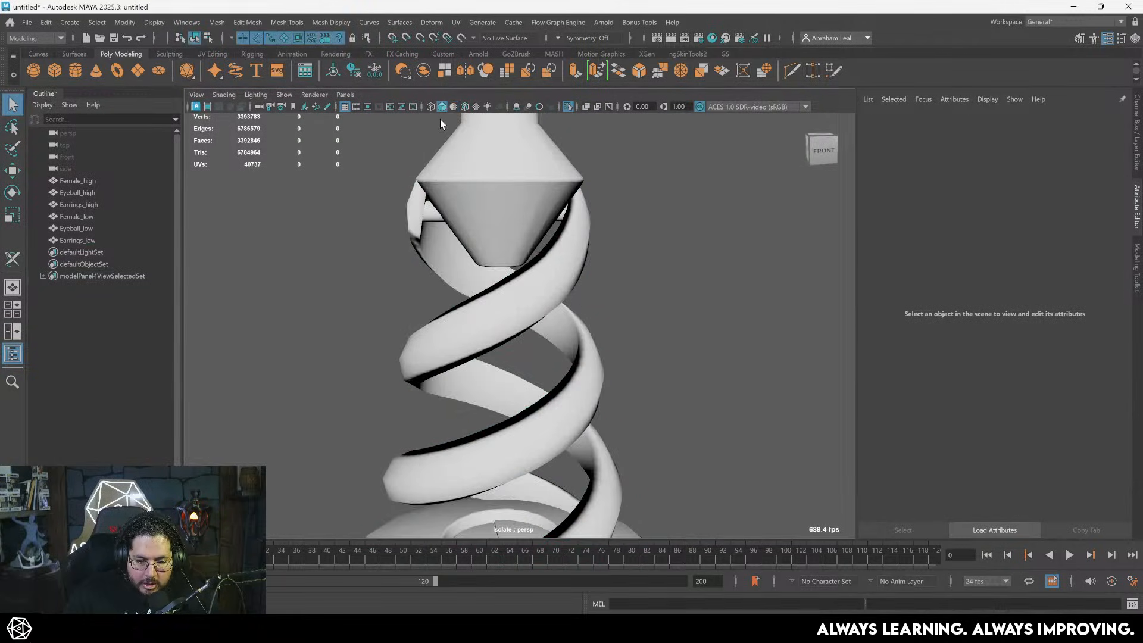
key(6)
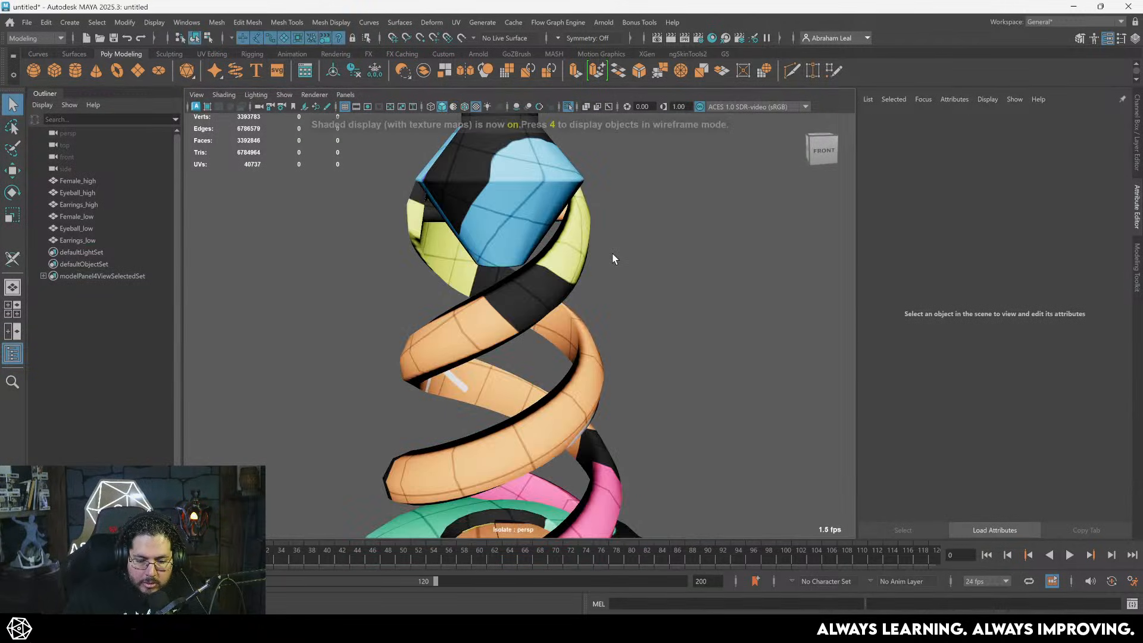
mouse_move(612, 252)
alt+mouse_down()
mouse_move(443, 204)
mouse_move(433, 264)
mouse_move(363, 256)
mouse_move(582, 302)
mouse_move(623, 297)
mouse_move(419, 233)
mouse_move(473, 291)
mouse_move(548, 330)
mouse_move(488, 257)
mouse_move(521, 327)
mouse_move(579, 360)
mouse_move(559, 282)
mouse_move(474, 281)
mouse_move(506, 375)
mouse_move(510, 341)
mouse_move(393, 347)
mouse_move(522, 251)
alt+mouse_up()
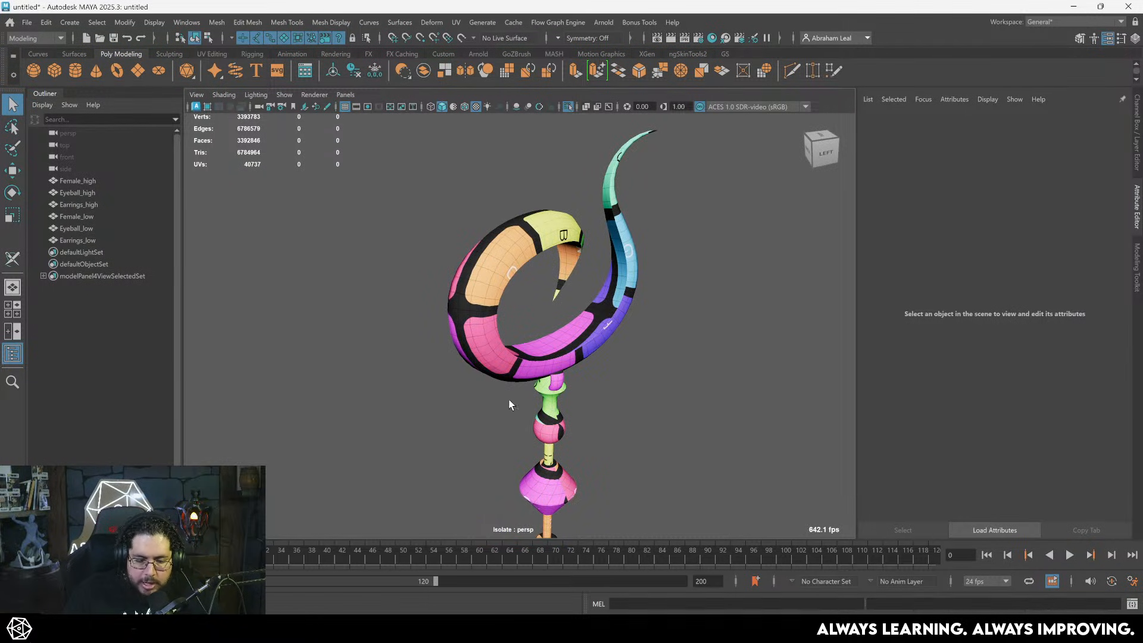
scroll(615, 368, down, 3)
- Turn off isolate view and frame the full head with its ear and earring from a three-quarter side angle
click(568, 107)
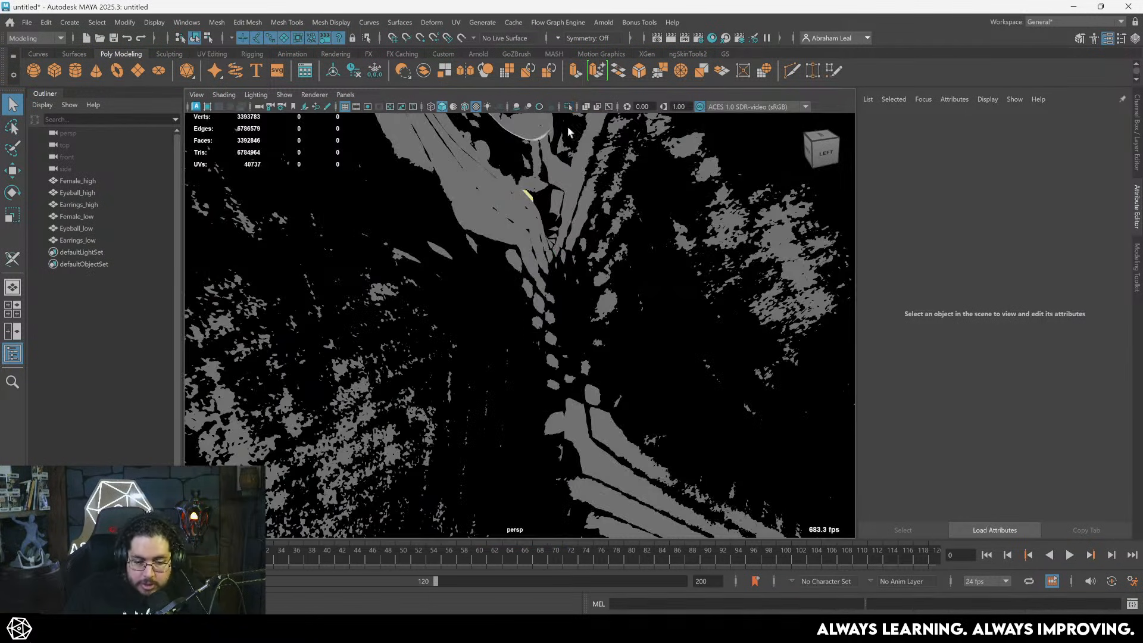
scroll(655, 349, down, 10)
alt+drag(655, 349, 478, 316)
alt+drag(613, 328, 405, 298)
scroll(651, 370, up, 5)
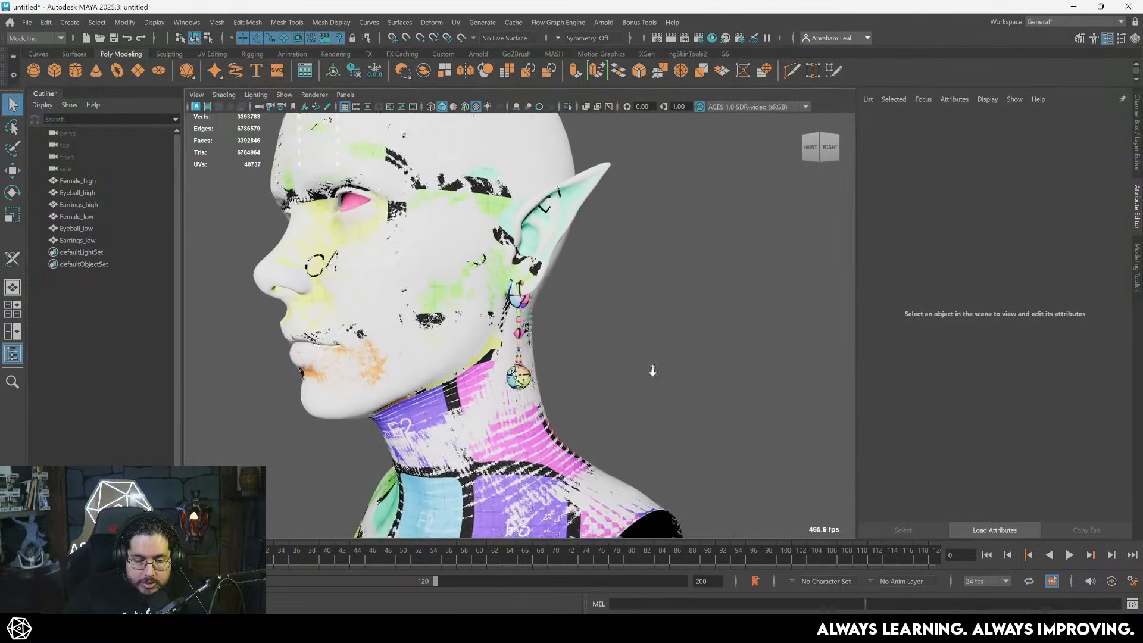
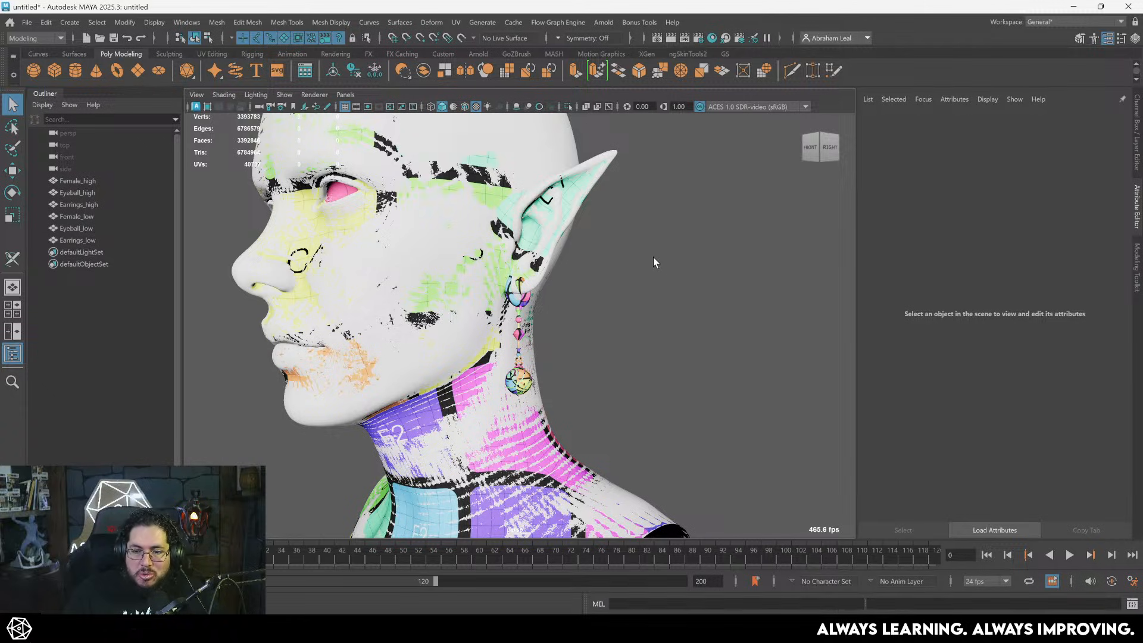
- Group the Female, Eyeball and Earrings high-poly meshes and name the group FemaleHead_high
click(94, 182)
shift+click(92, 205)
key(ctrl+g)
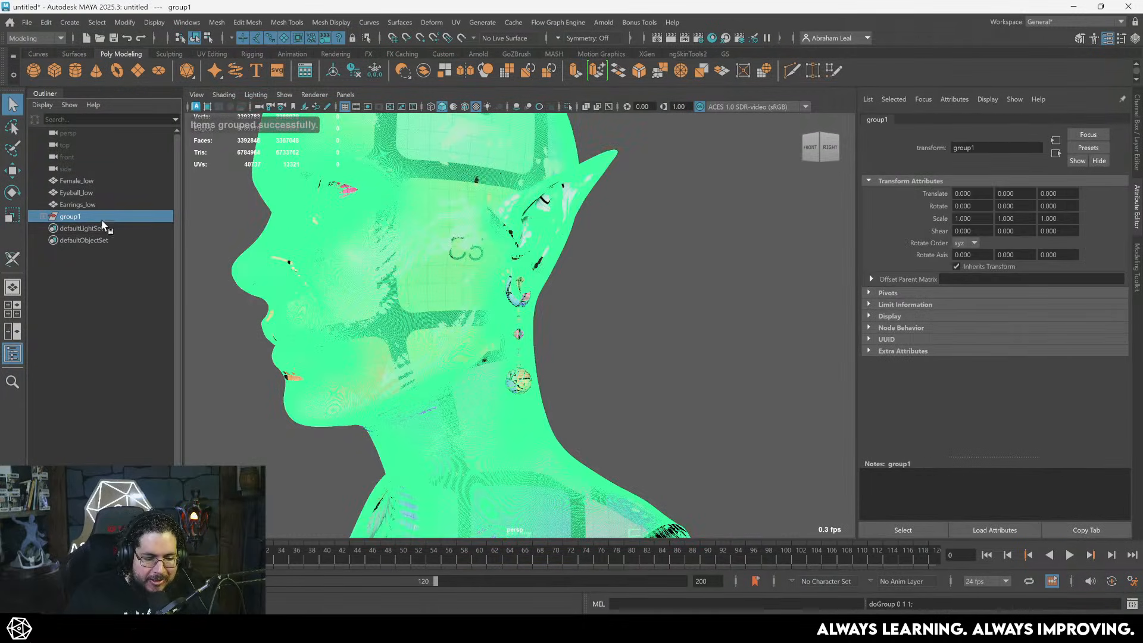
double_click(100, 218)
text(Fem)
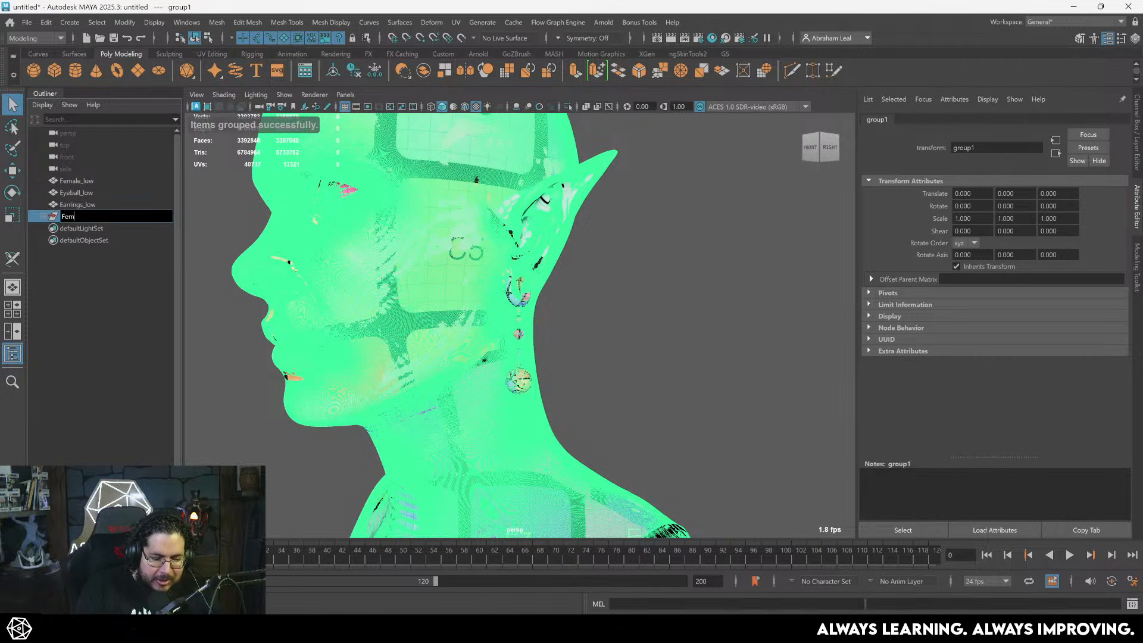
text(ale)
key(Caps_Lock)
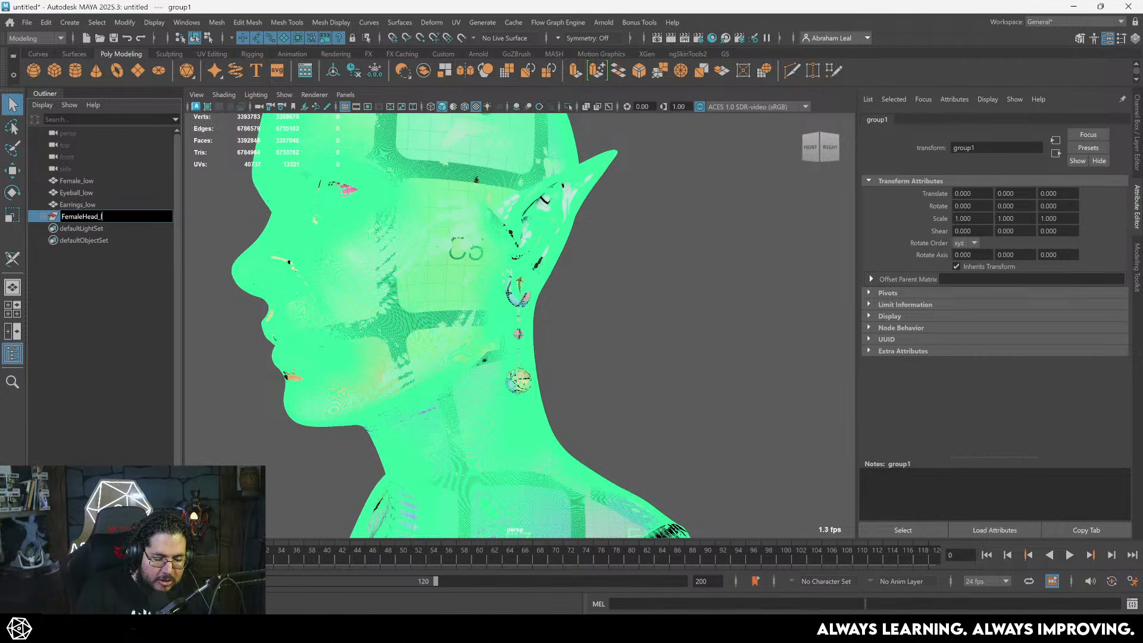
key(Return)
- Group the Female, Eyeball and Earrings low-poly meshes and name the group FemaleHead_low
click(97, 182)
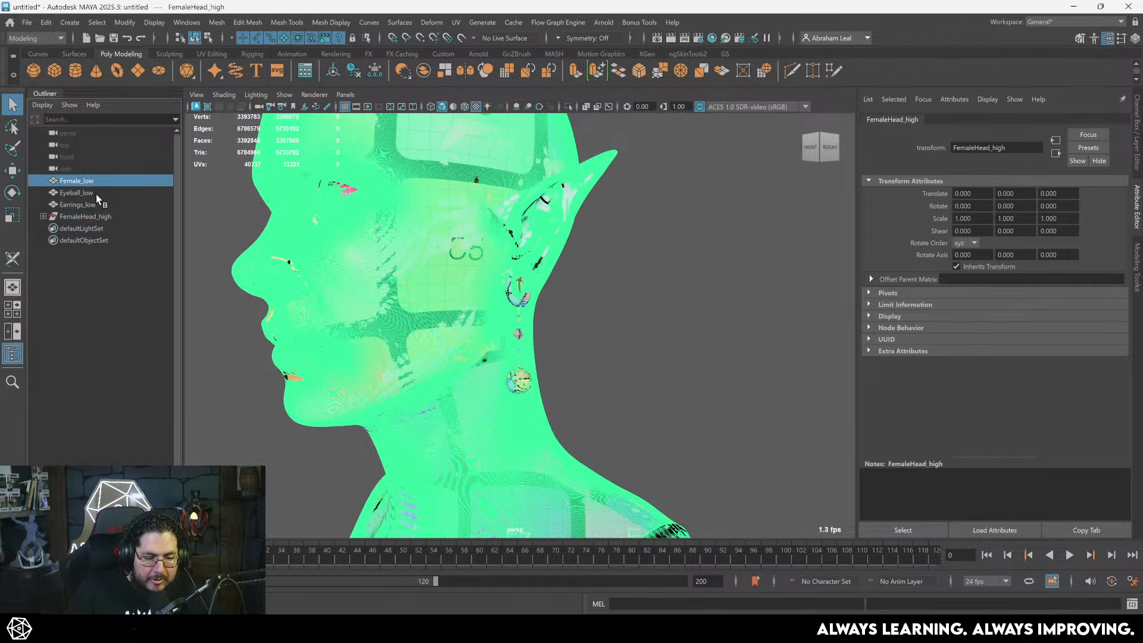
shift+click(97, 206)
key(ctrl+g)
double_click(97, 182)
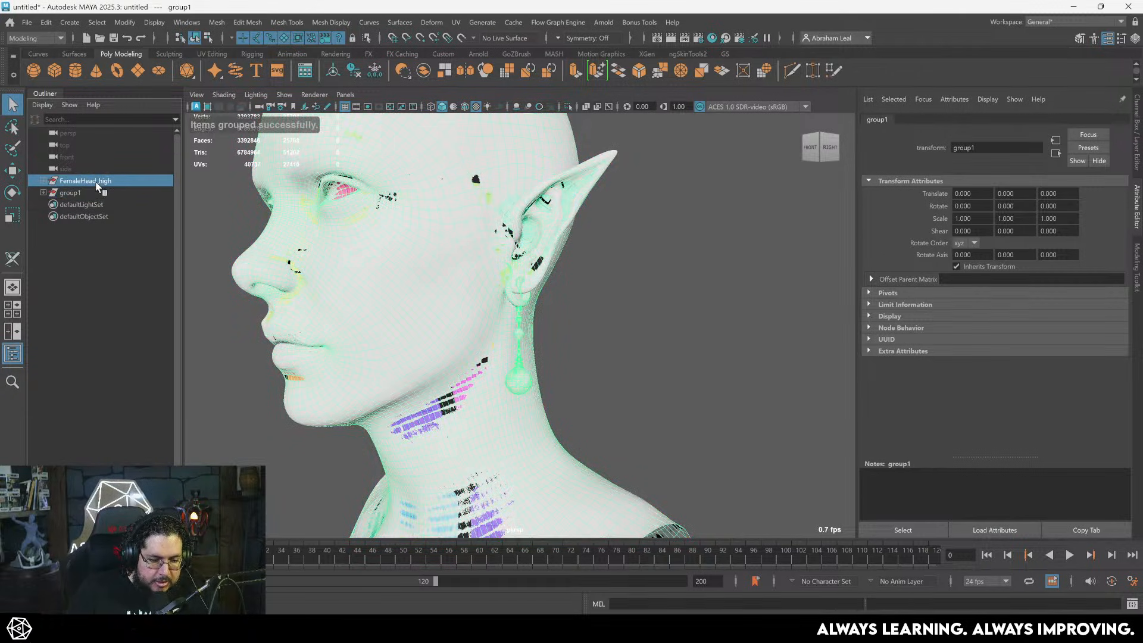
double_click(90, 192)
text(FemaleHead_high)
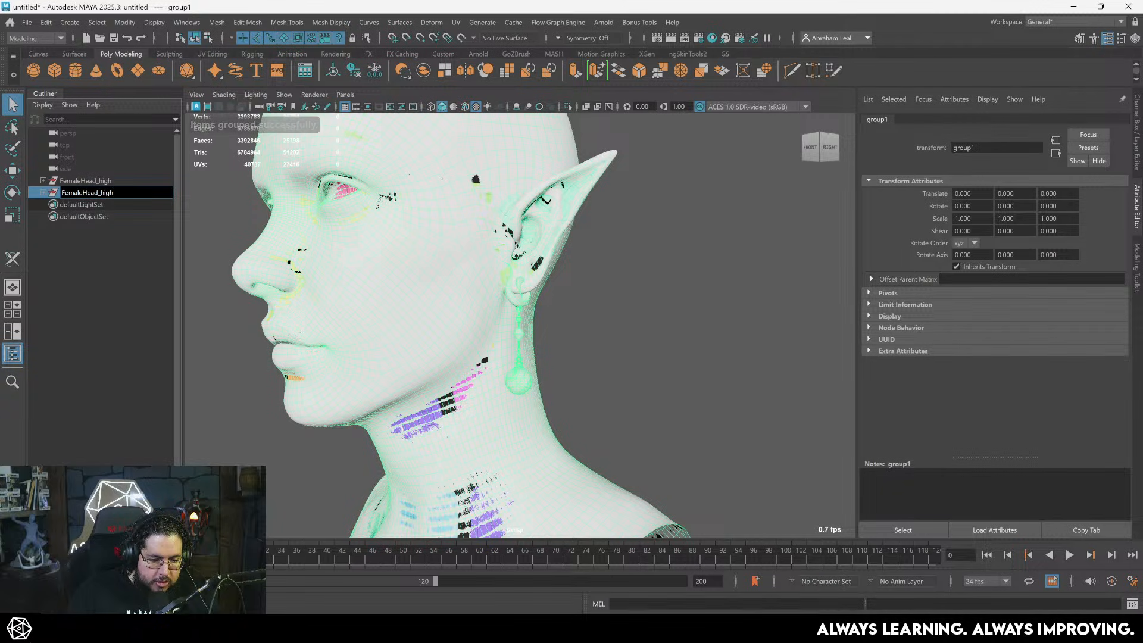
text(ow)
key(Return)
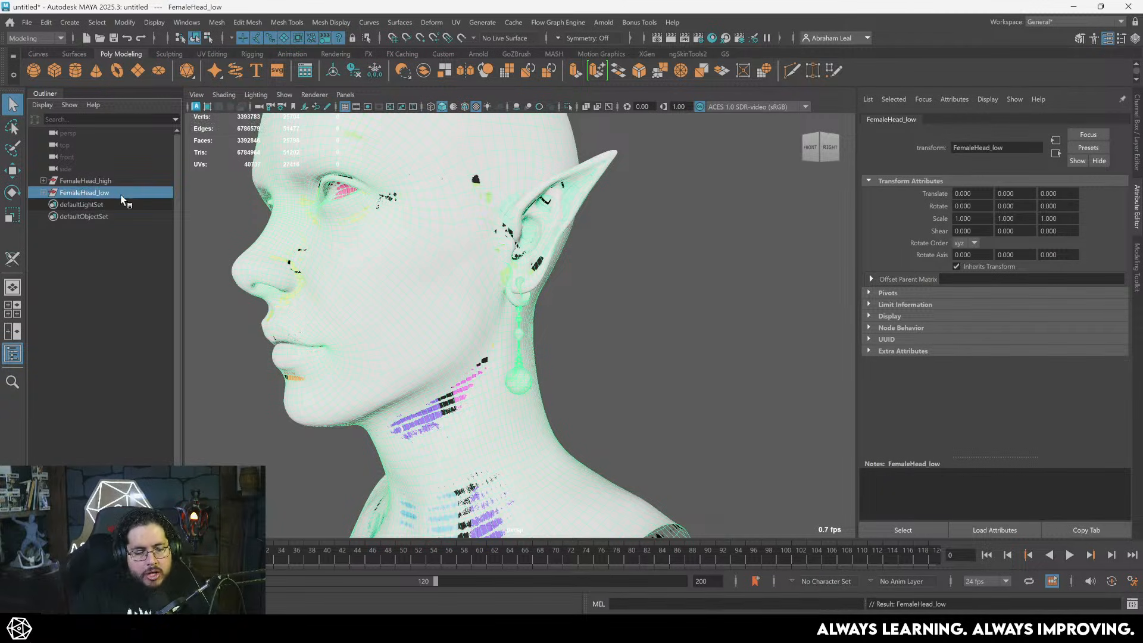
- Isolate the FemaleHead_low group in the viewport so only the low-poly meshes are shown
click(649, 338)
scroll(522, 309, up, 4)
click(521, 308)
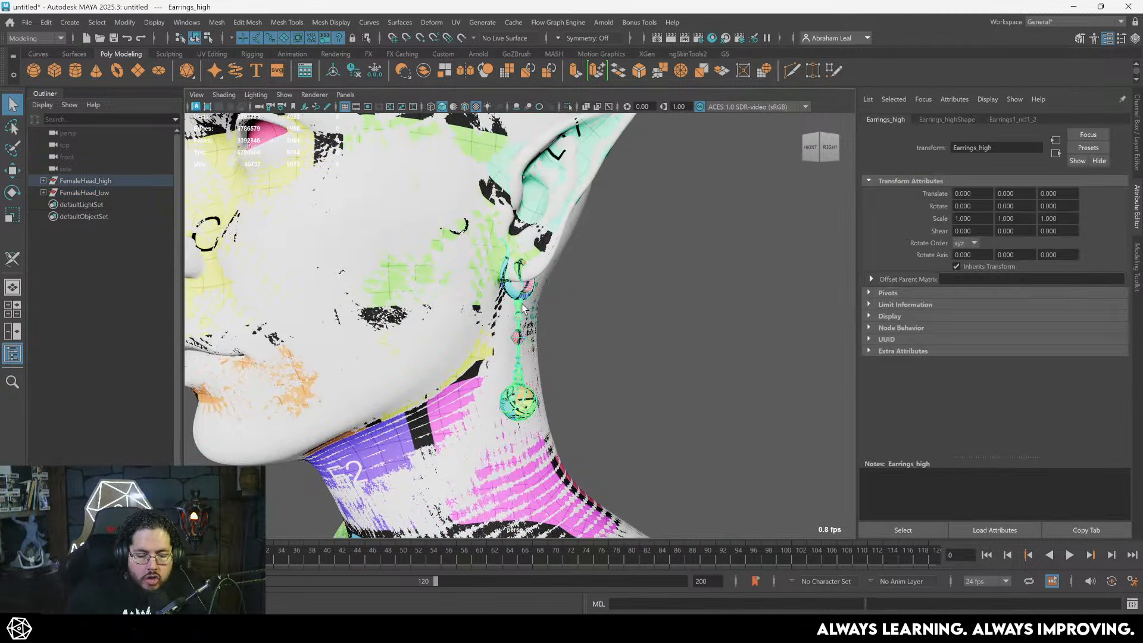
click(106, 192)
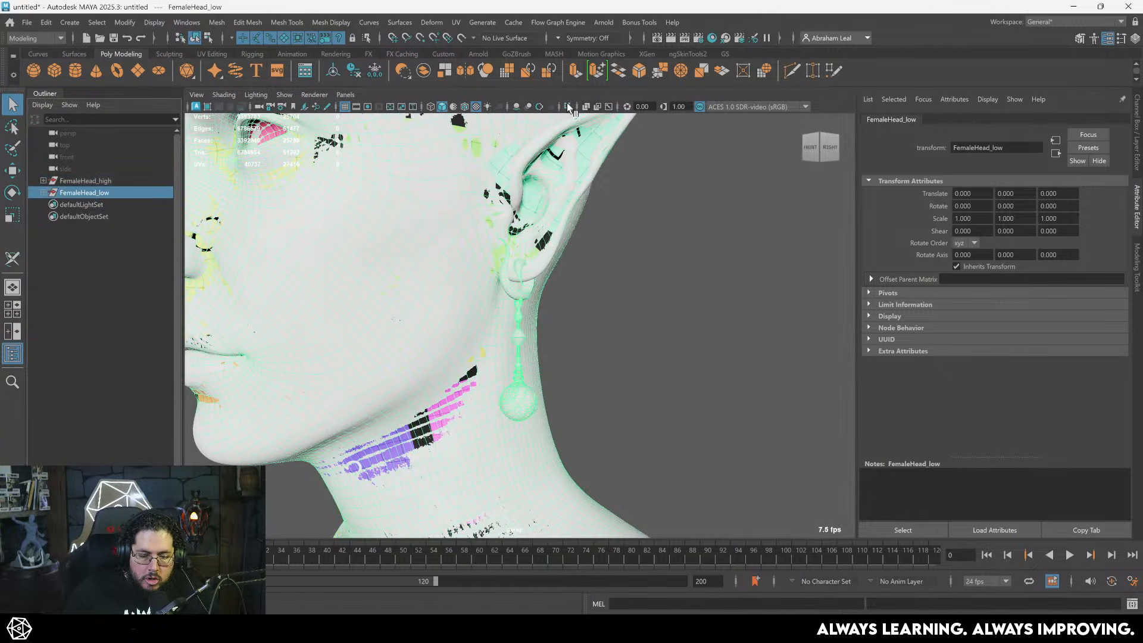
click(569, 106)
scroll(578, 302, down, 4)
alt+drag(554, 305, 581, 321)
scroll(571, 324, up, 4)
click(572, 325)
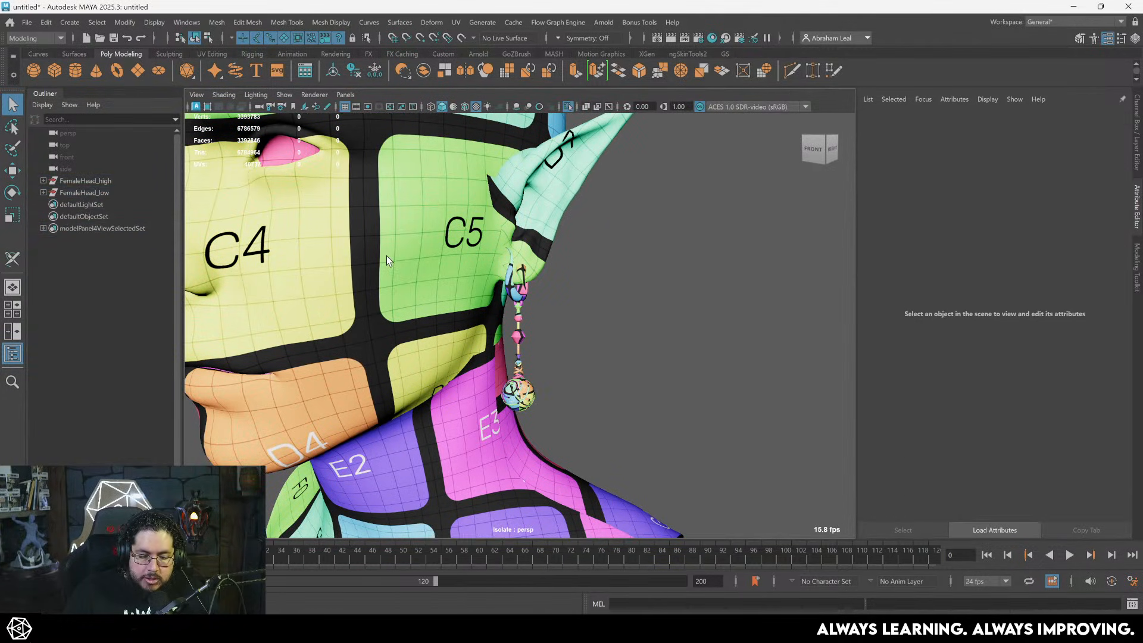
- Examine the checker pattern's scale and distortion on the low-poly earring compared with the head
click(387, 256)
click(510, 350)
scroll(544, 327, up, 8)
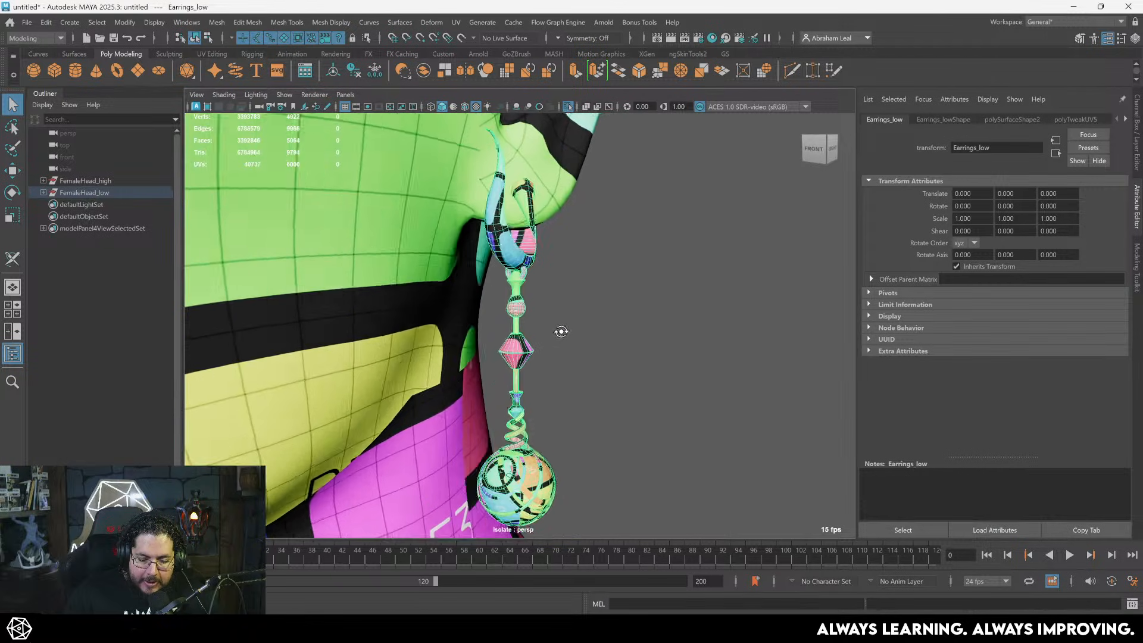
alt+drag(588, 314, 498, 334)
alt+right_drag(497, 334, 262, 301)
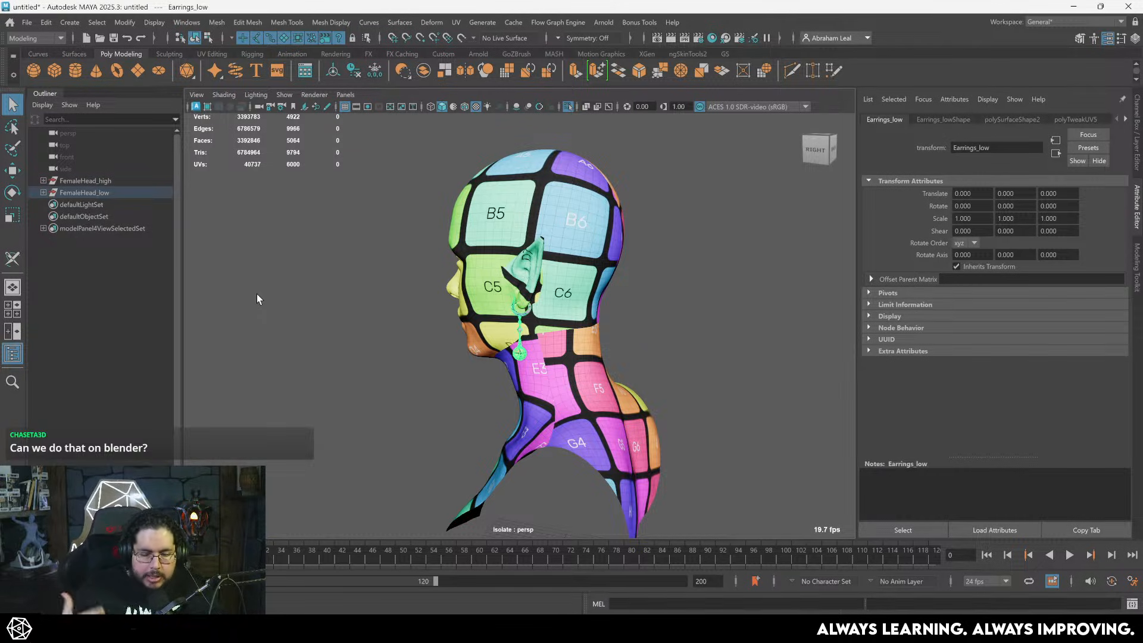
alt+right_drag(524, 253, 551, 268)
alt+drag(512, 263, 557, 257)
alt+right_drag(557, 257, 583, 316)
click(476, 225)
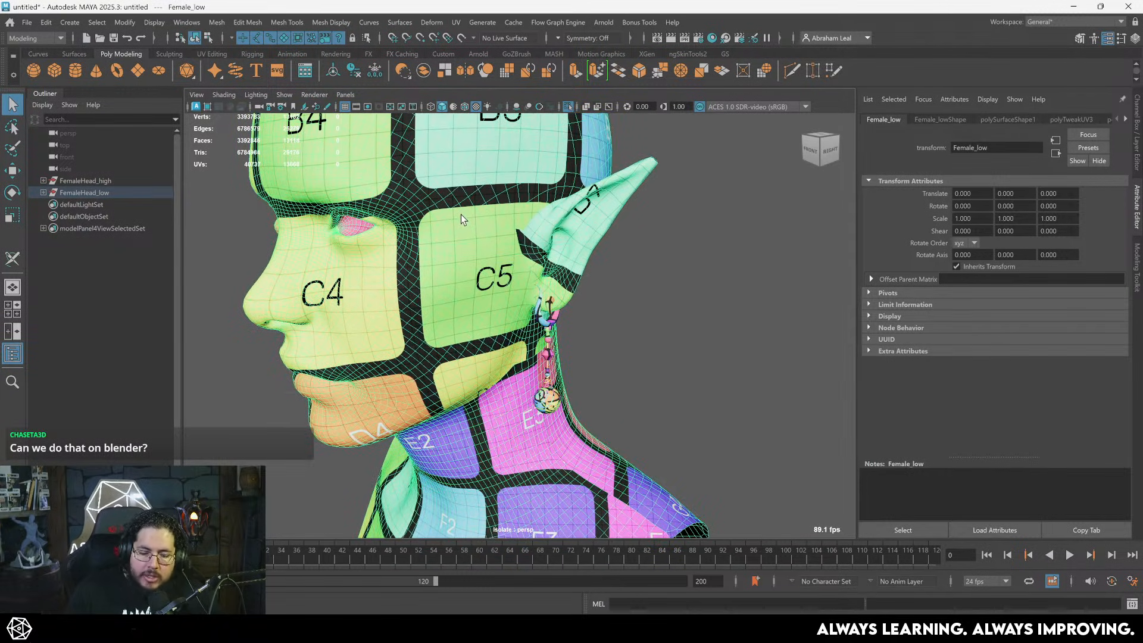
click(605, 327)
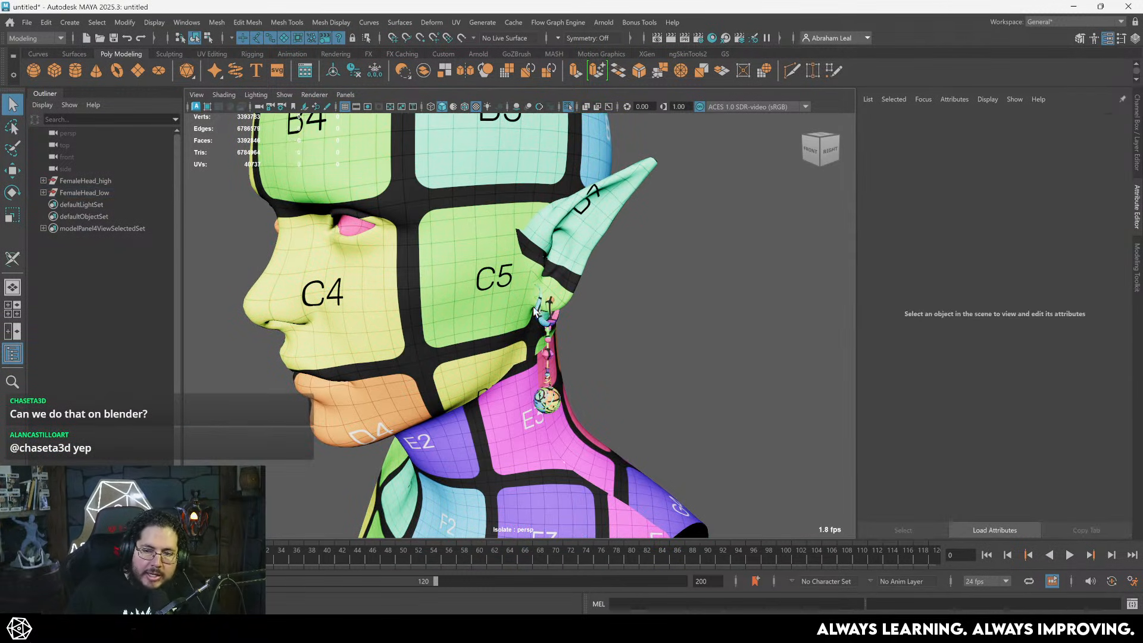
- Assign a new Lambert material to the Female_low mesh and name it M_Skin
click(420, 287)
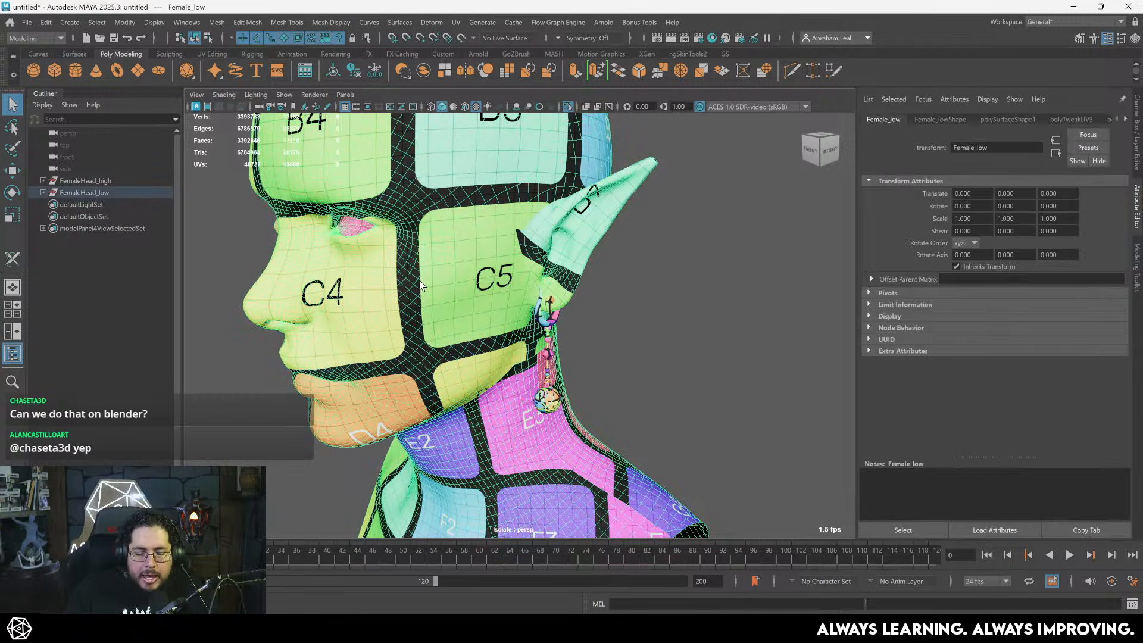
click(43, 193)
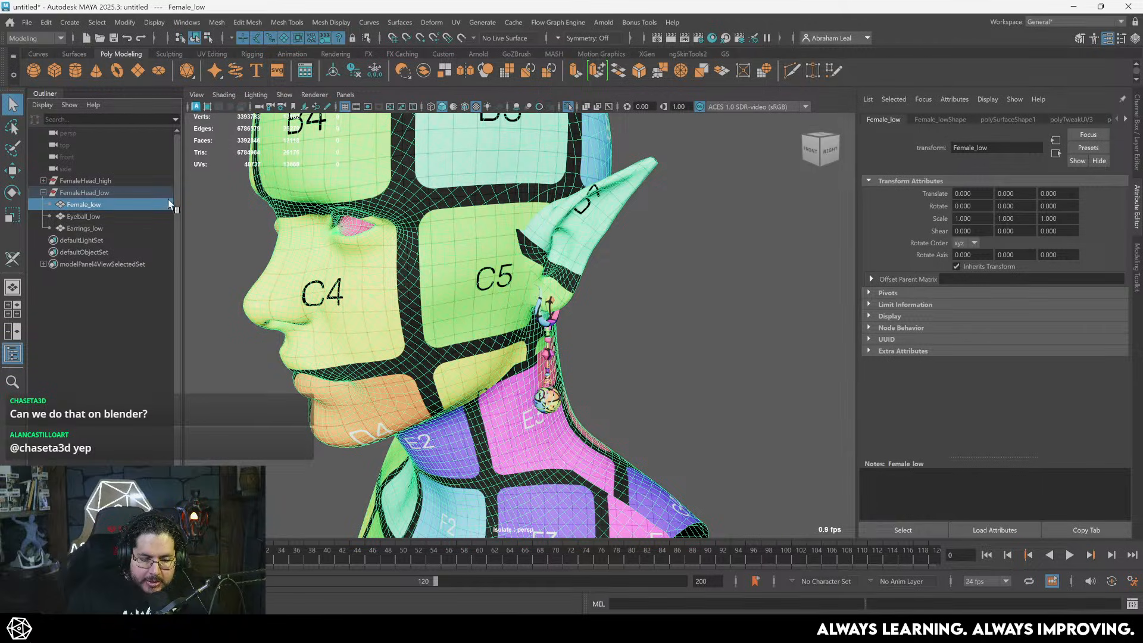
right_drag(417, 222, 498, 593)
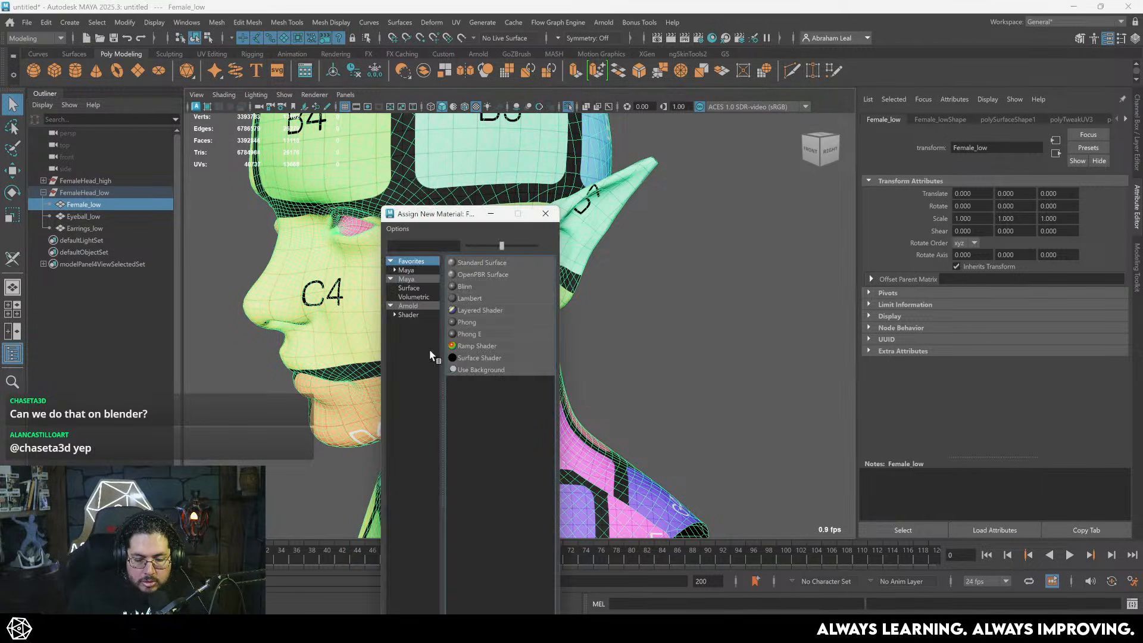
click(470, 297)
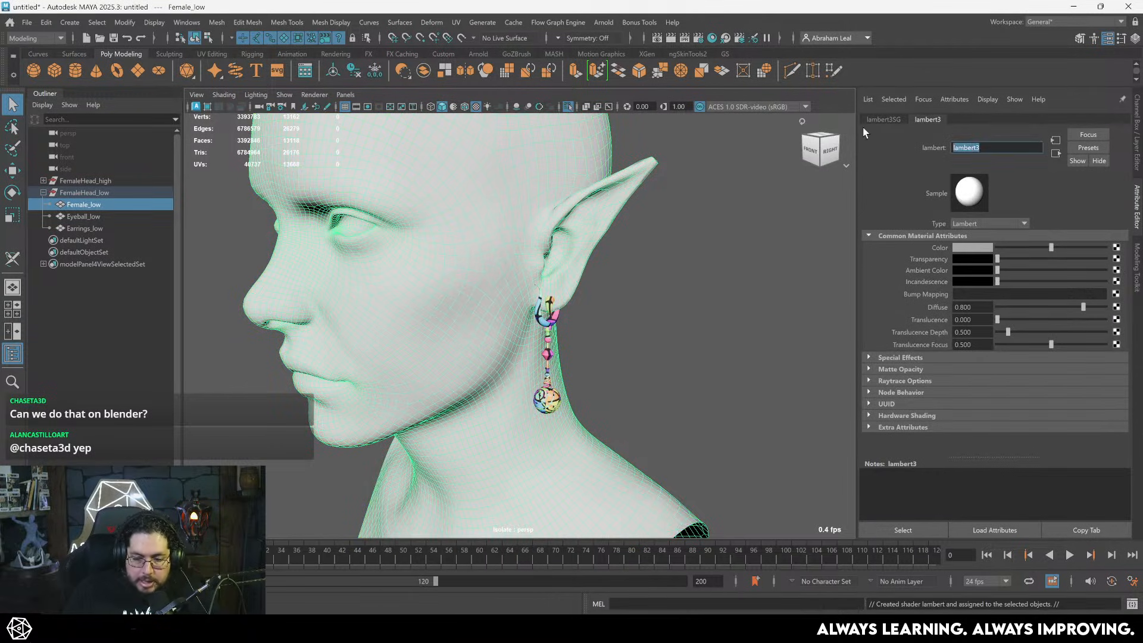
text(M)
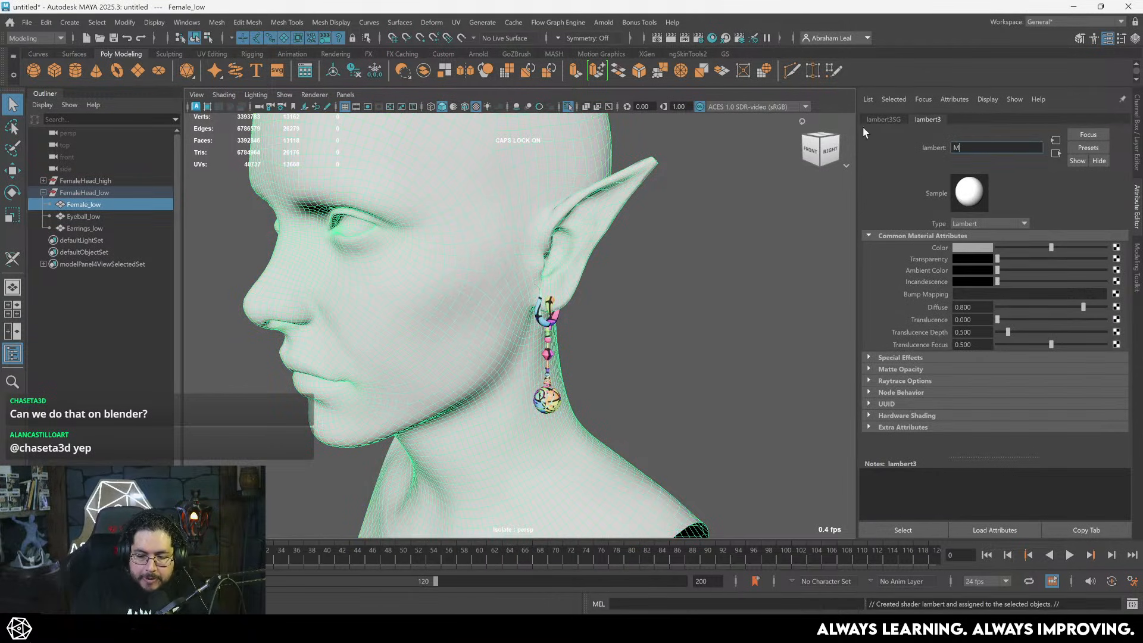
text(_Skin)
key(Return)
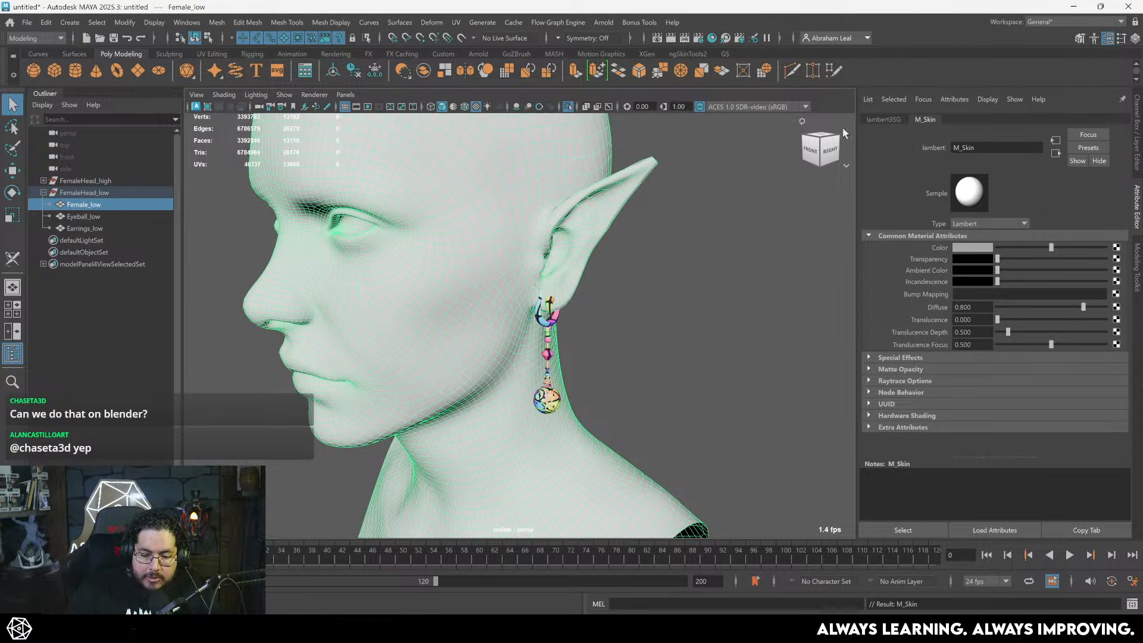
- Mirror the Earrings_low mesh across the world X axis, combining it with the original, so both ears have an earring
click(716, 244)
alt+drag(716, 246, 759, 238)
click(549, 324)
alt+drag(558, 333, 584, 333)
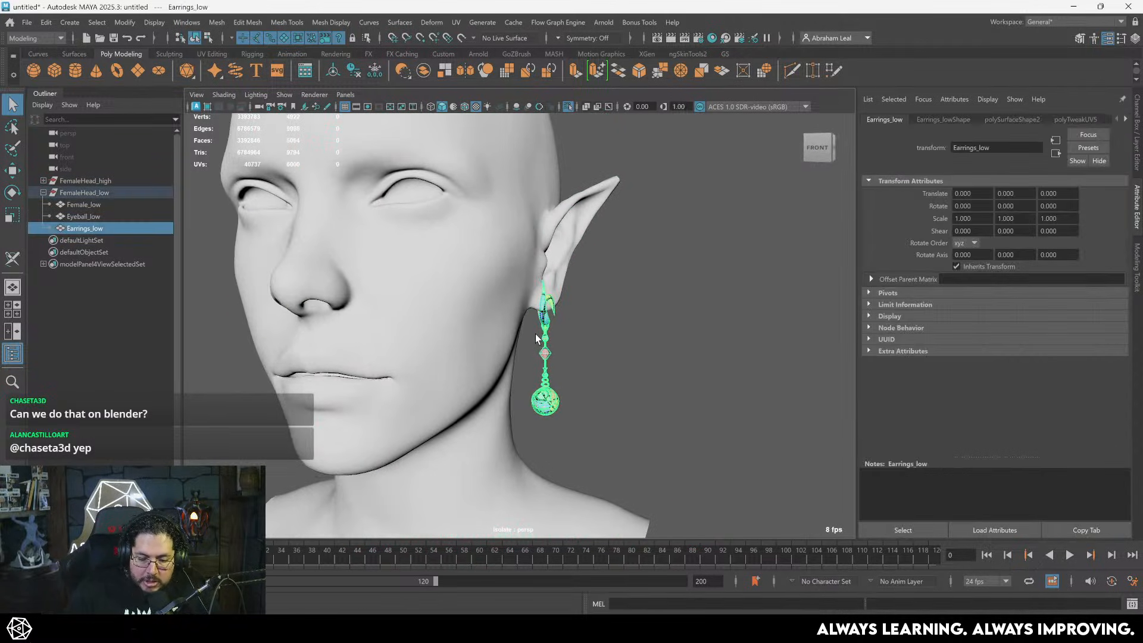
shift+right_drag(543, 268, 596, 409)
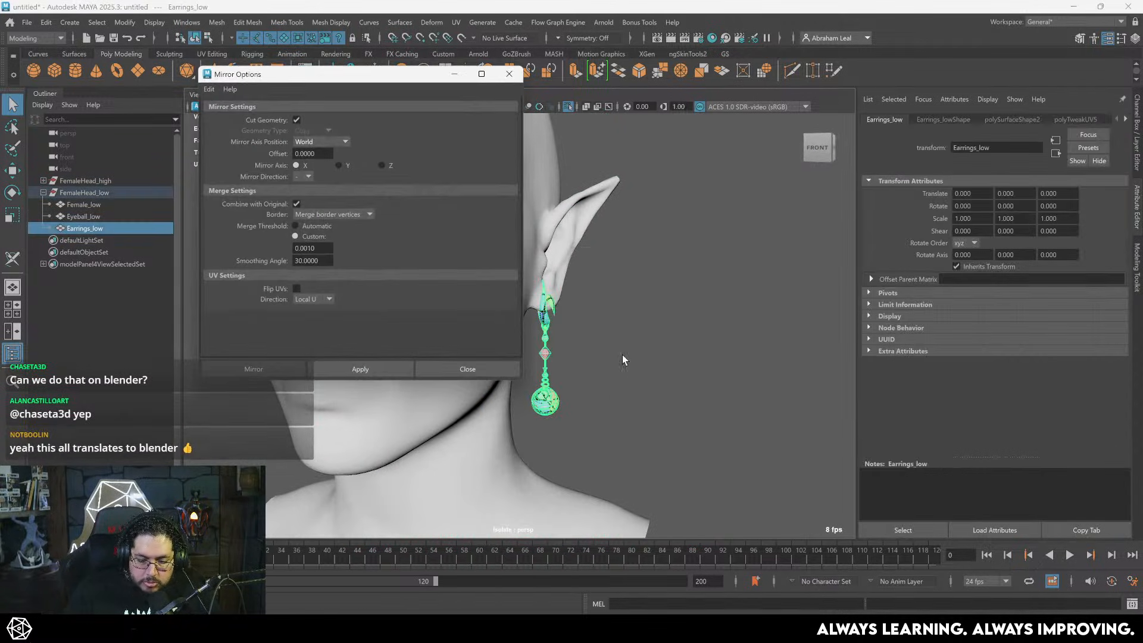
drag(357, 76, 579, 96)
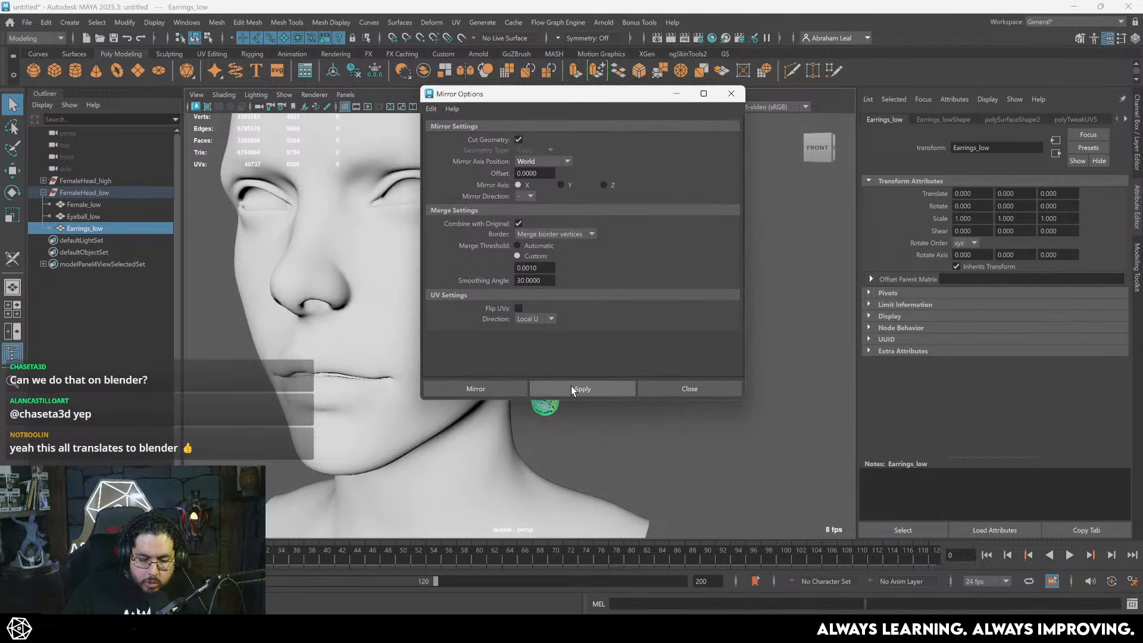
click(571, 387)
scroll(370, 404, down, 4)
click(732, 94)
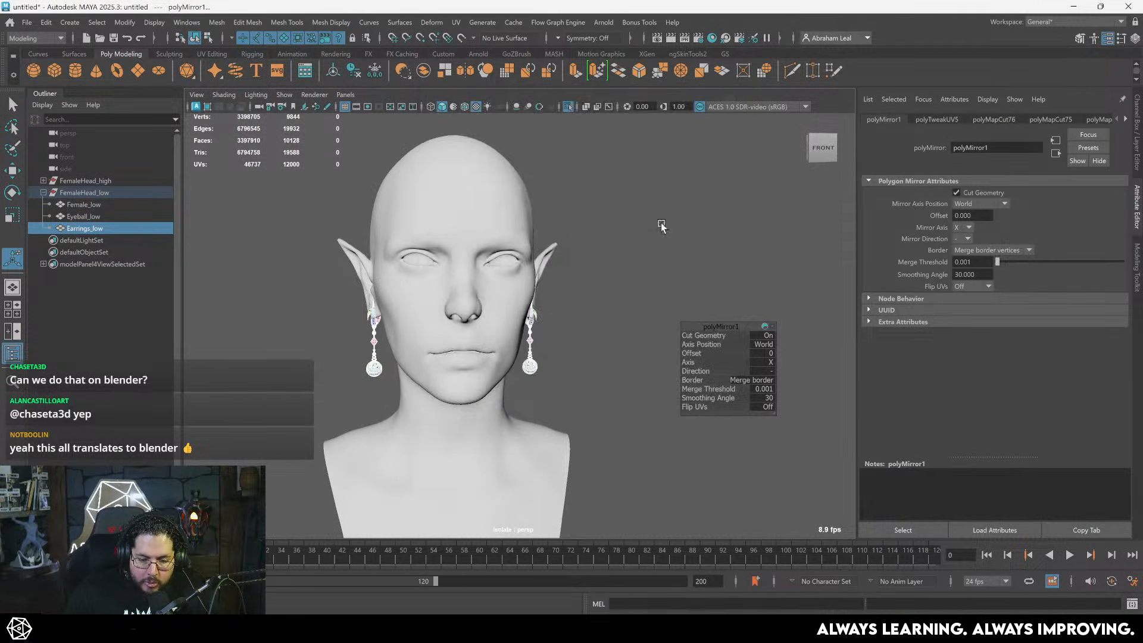
- Examine the mirrored low-poly earrings and their checker pattern on both sides of the head
scroll(566, 355, up, 4)
click(565, 356)
alt+drag(538, 362, 527, 306)
scroll(526, 302, up, 4)
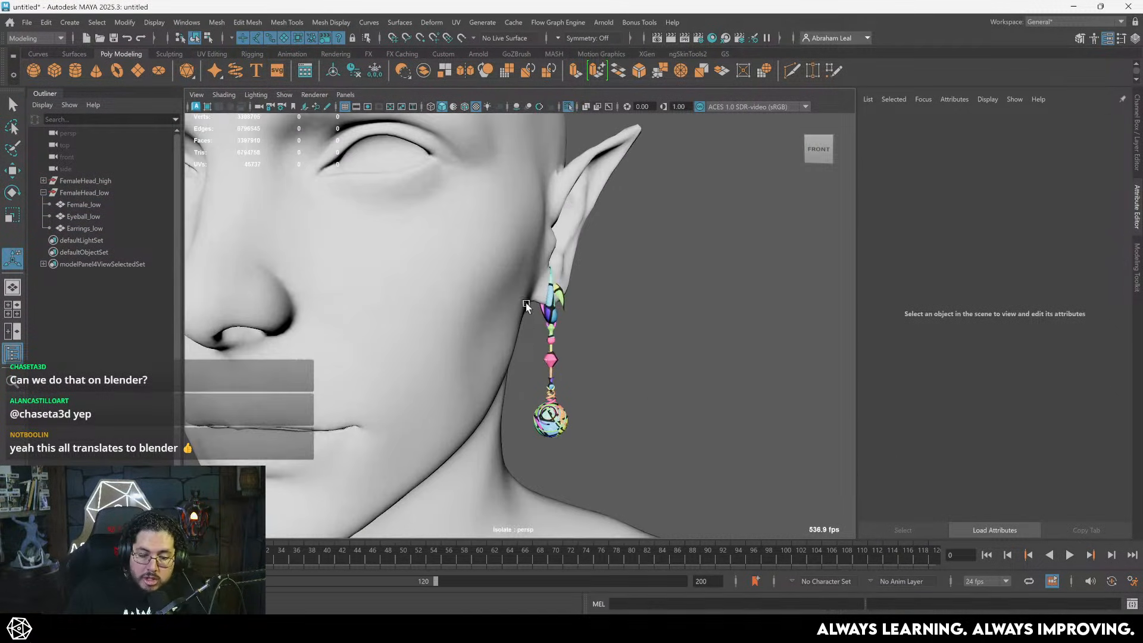
alt+right_drag(544, 368, 347, 358)
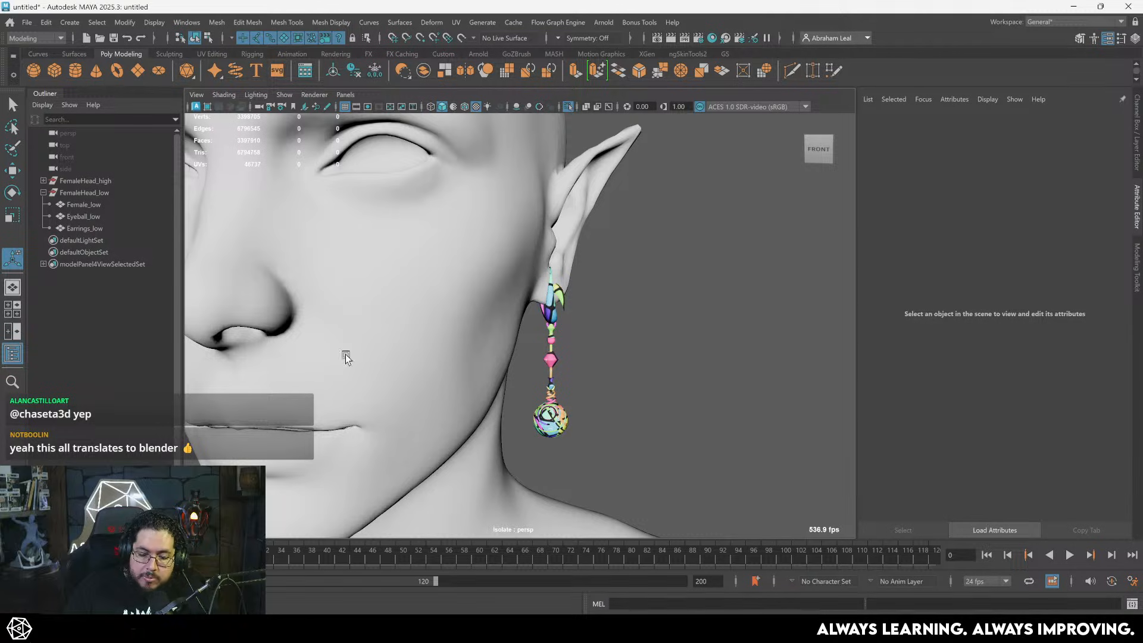
alt+drag(488, 303, 408, 312)
alt+drag(342, 374, 317, 361)
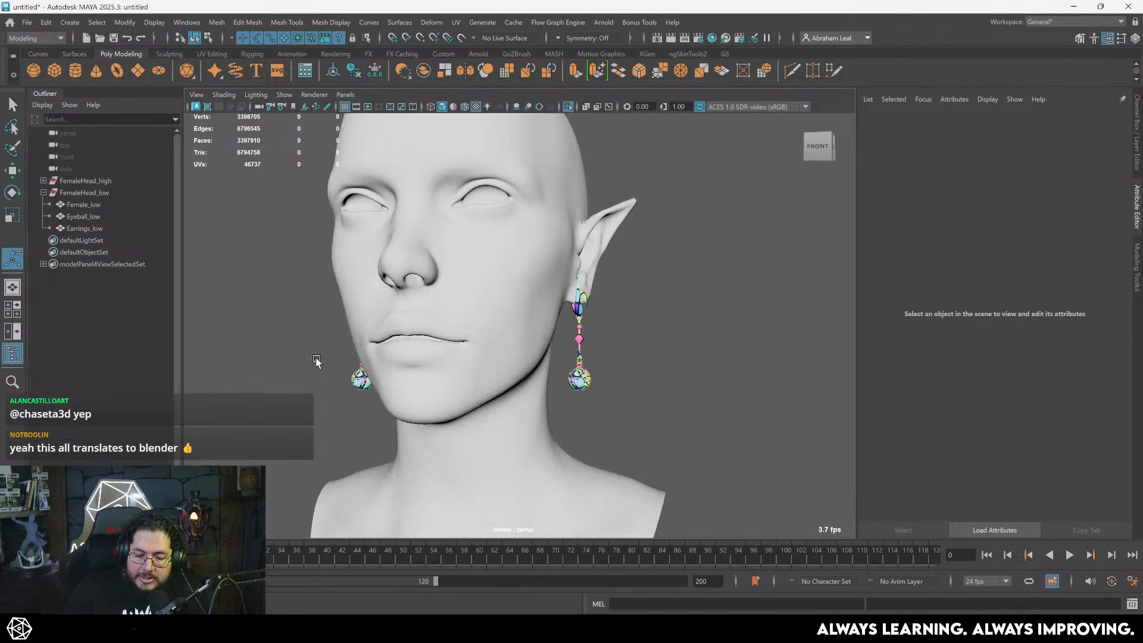
- Lay out all UV shells of the mirrored Earrings_low mesh without overlaps and hide the checker image in the UV Editor
click(573, 308)
click(481, 23)
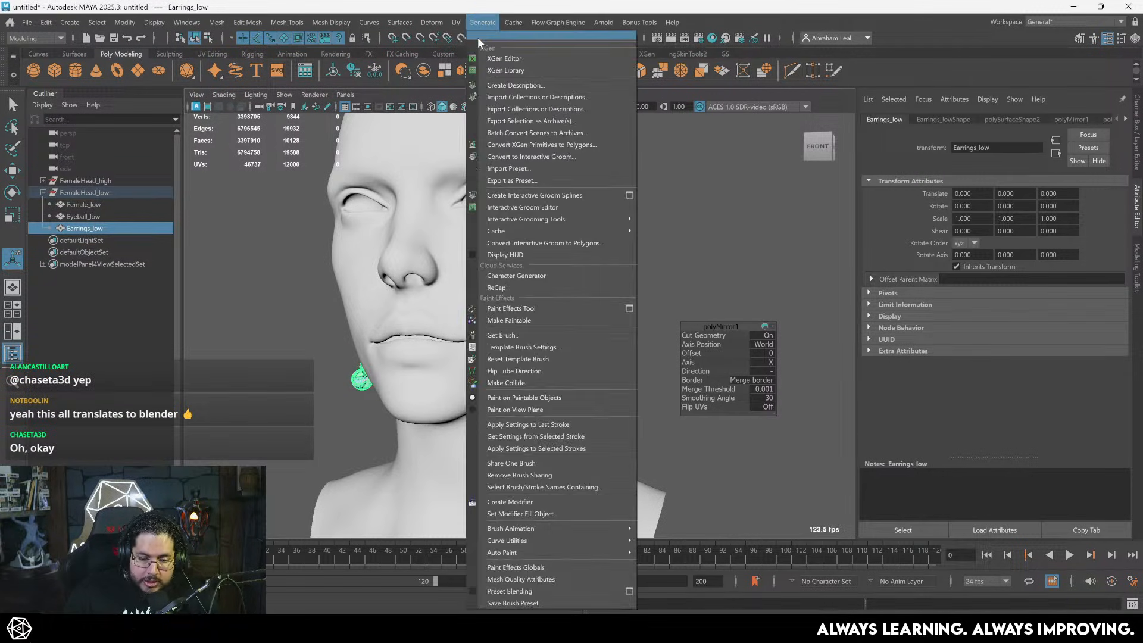
click(470, 42)
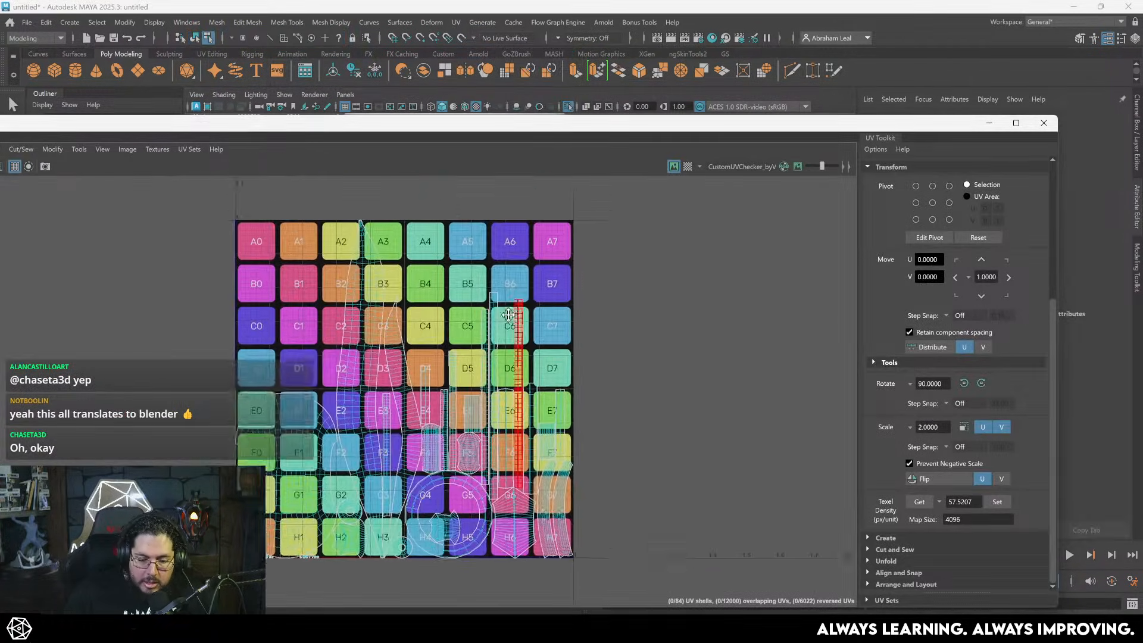
alt+middle_drag(508, 315, 511, 339)
scroll(511, 338, down, 1)
drag(638, 217, 149, 577)
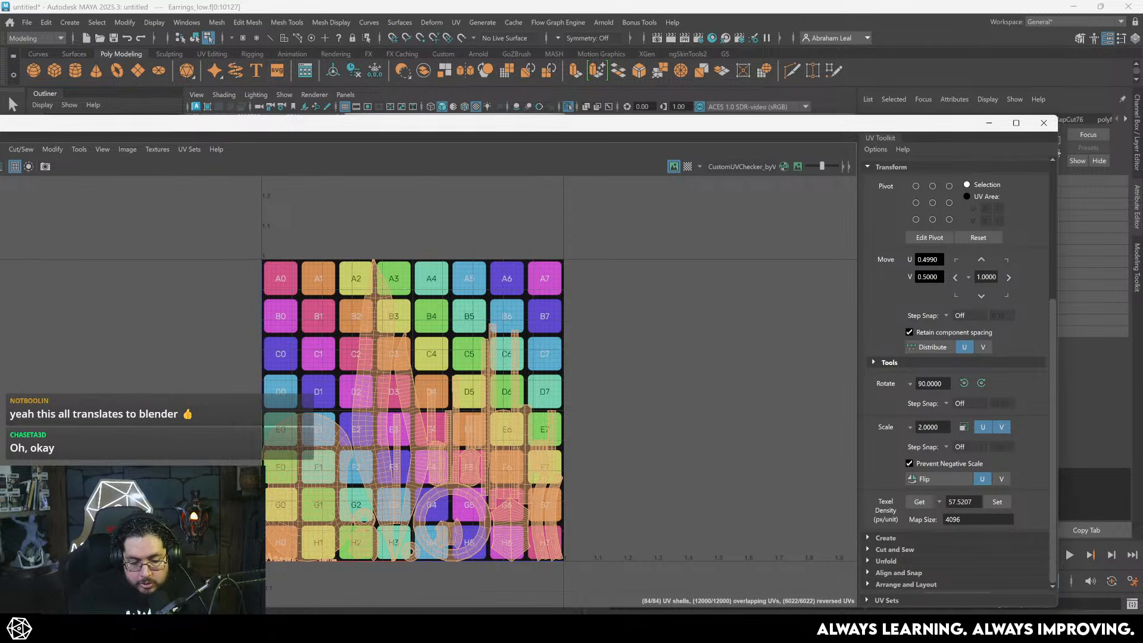
key(ctrl+l)
scroll(463, 342, up, 1)
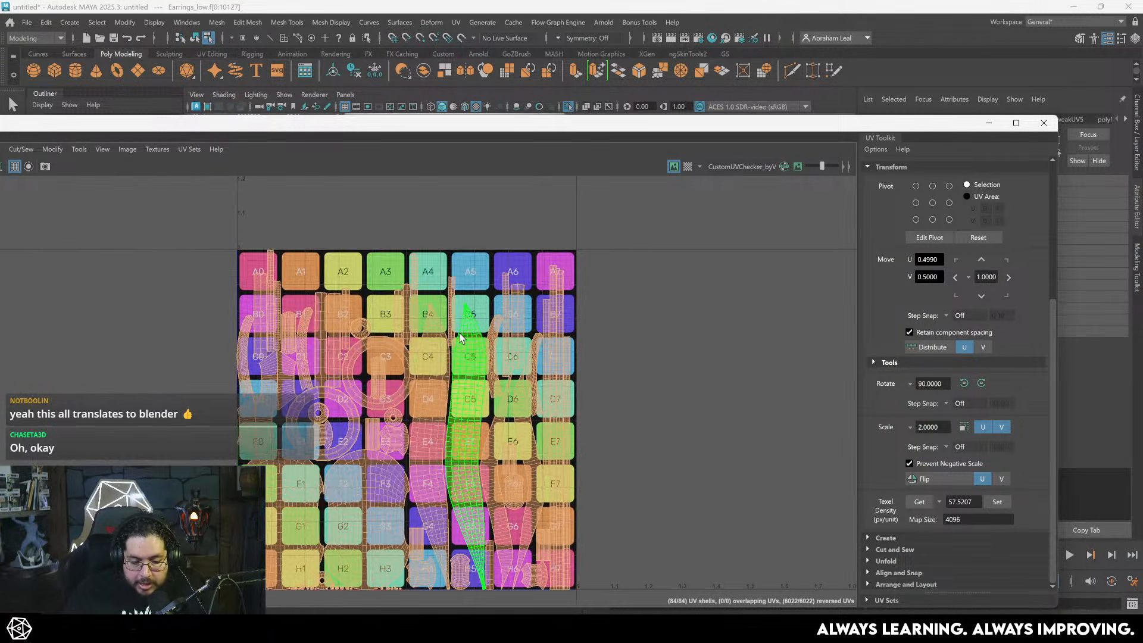
click(677, 166)
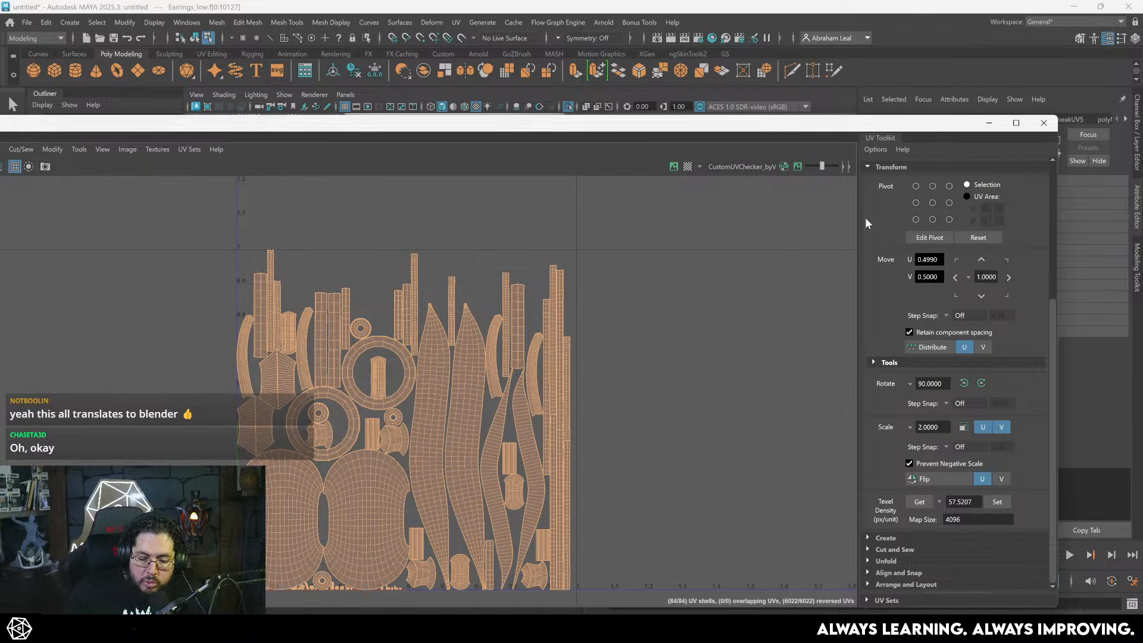
click(1044, 122)
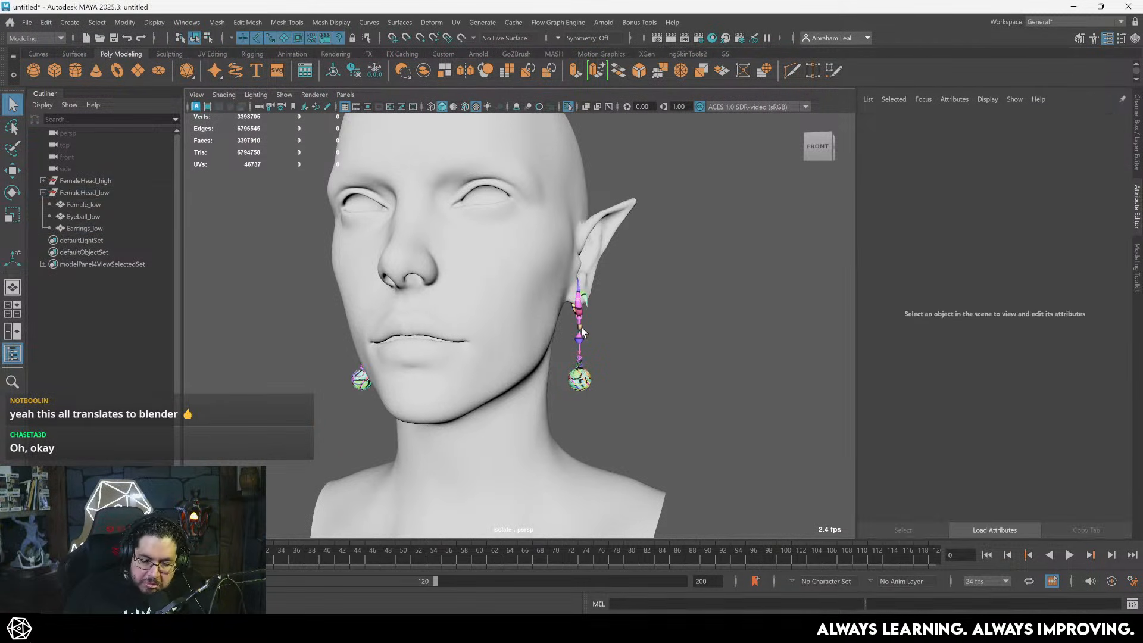
- Assign a new Lambert material to the Earrings_low mesh and name it M_Earrings
click(582, 328)
right_click(583, 328)
mouse_move(598, 581)
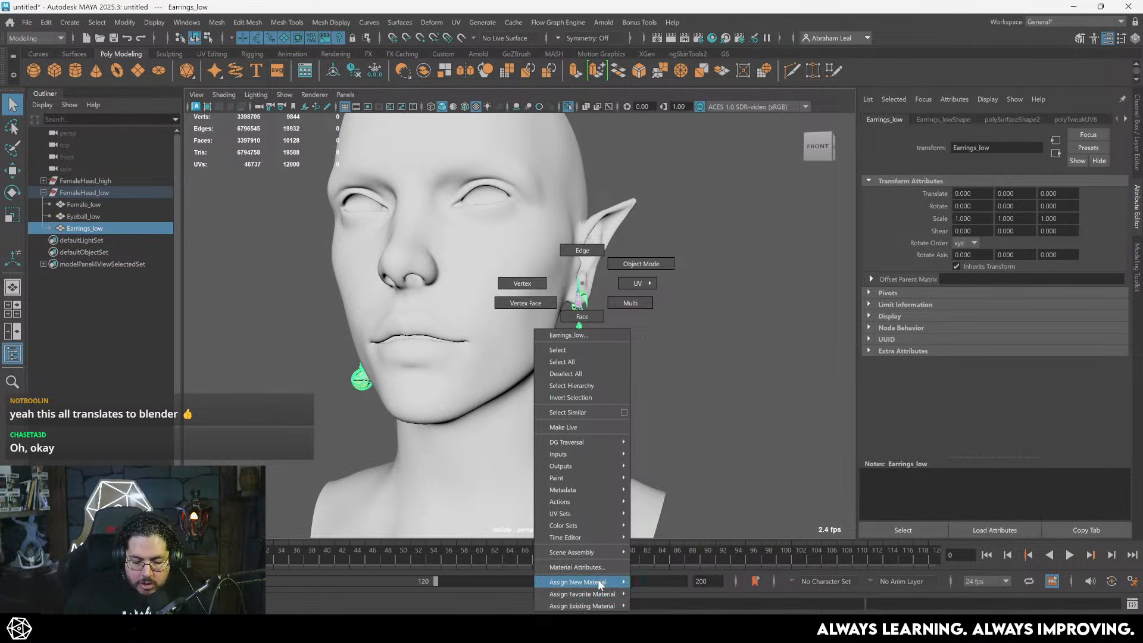
click(695, 591)
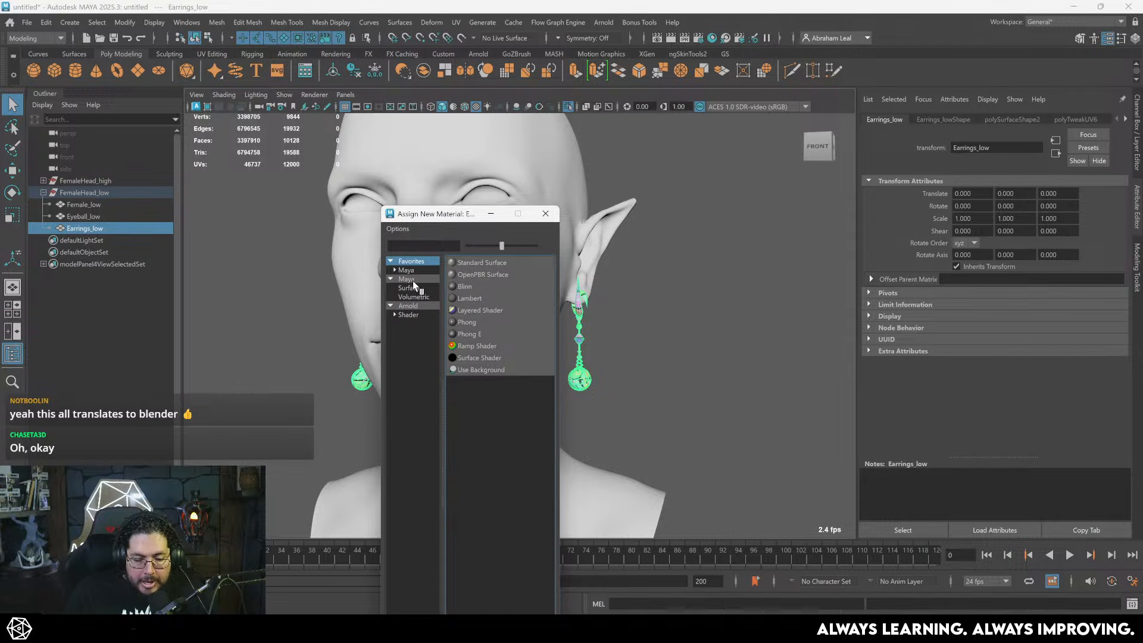
click(416, 281)
click(470, 309)
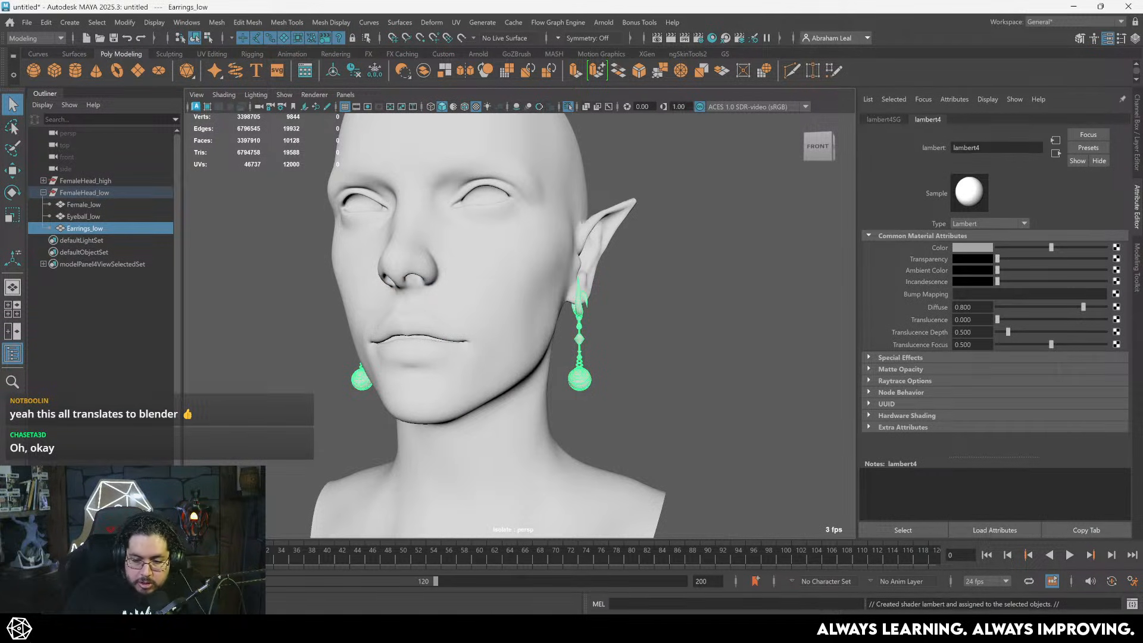
drag(991, 147, 885, 139)
text(M_Ea)
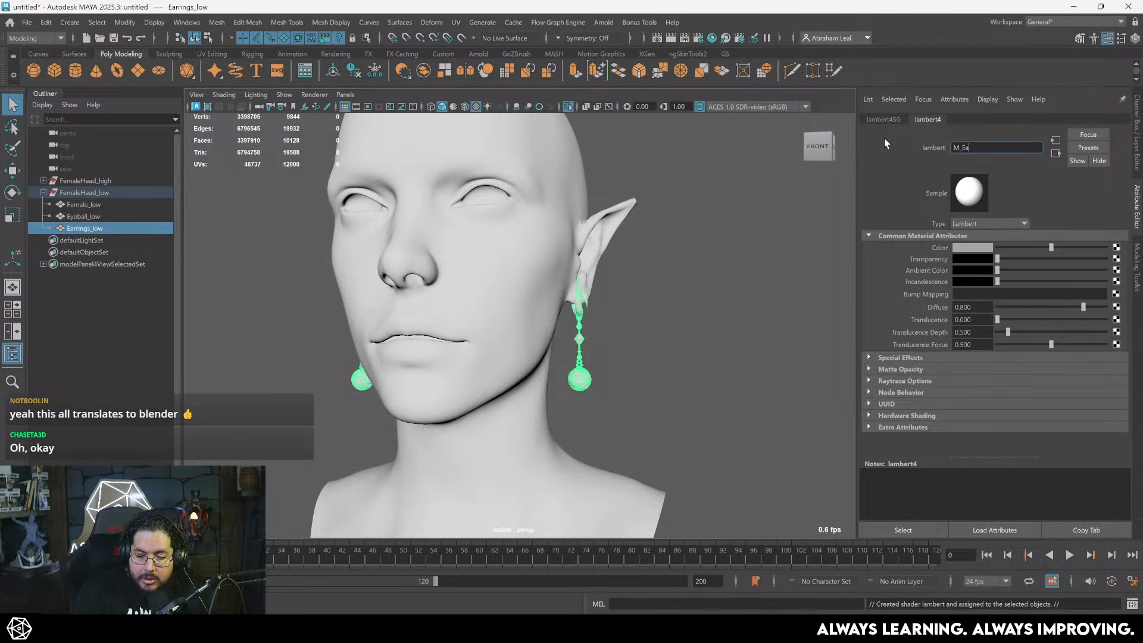
text(rrings)
key(Return)
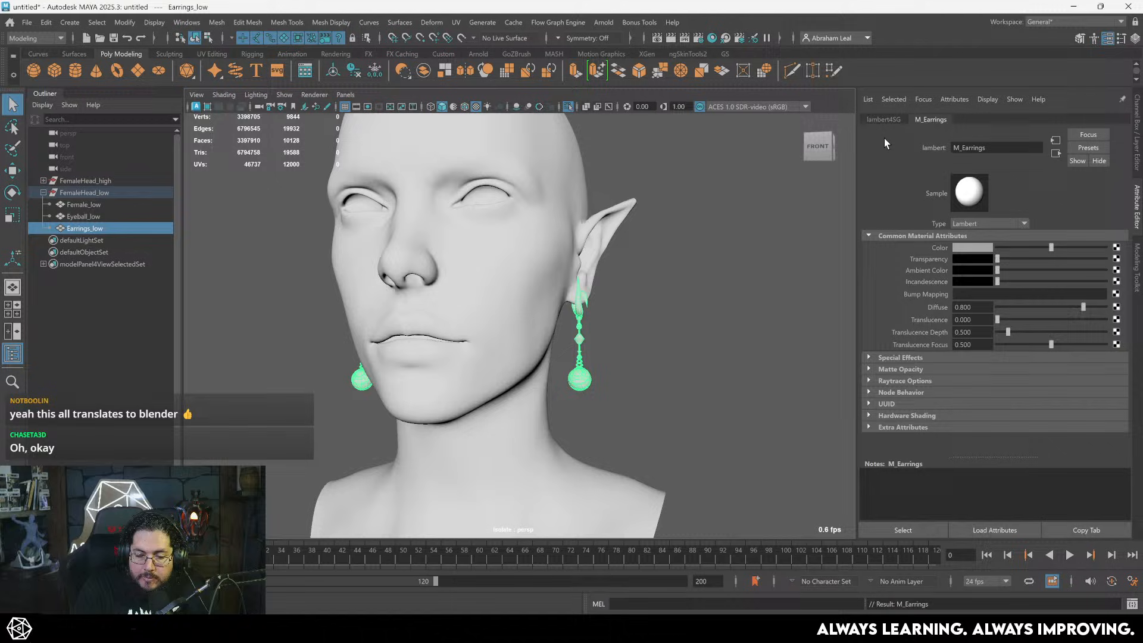
- Turn off viewport isolation to show the high-poly and low-poly meshes together
click(714, 253)
alt+drag(385, 279, 299, 286)
click(89, 192)
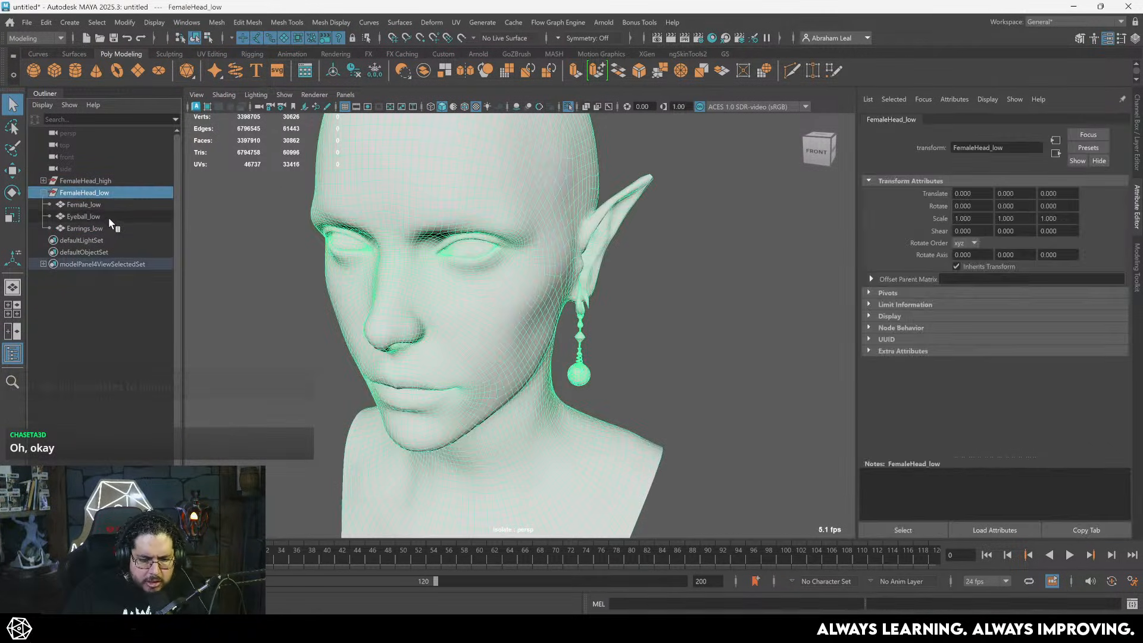
shift+click(106, 228)
click(702, 282)
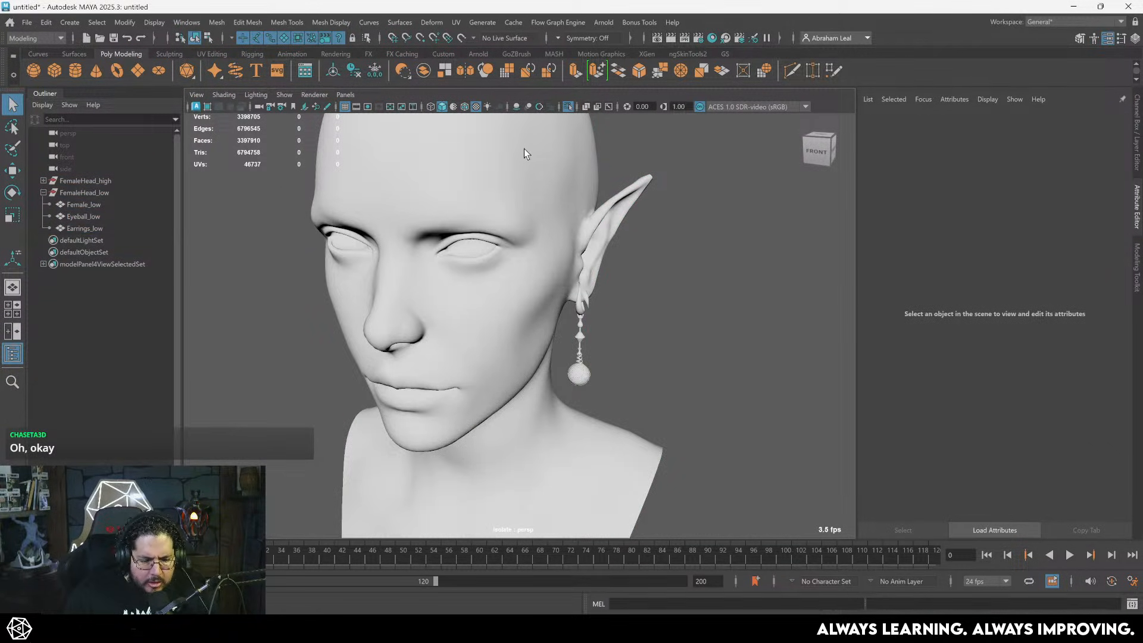
click(570, 105)
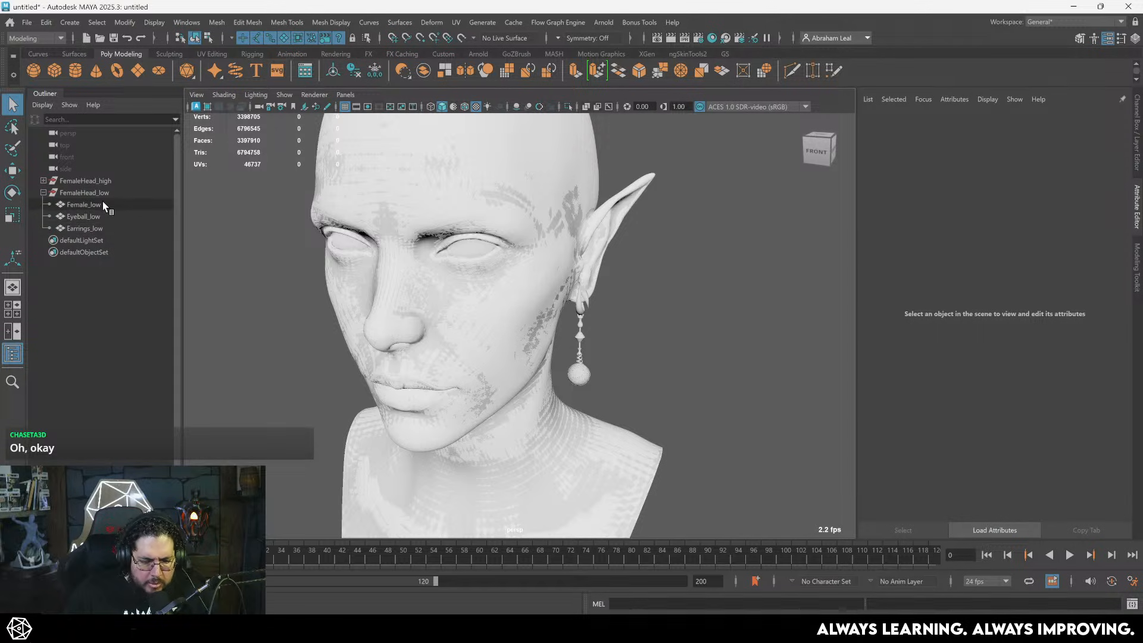
- Rename the Lambert material on the Eyeball_low mesh as M_Eyes
click(98, 216)
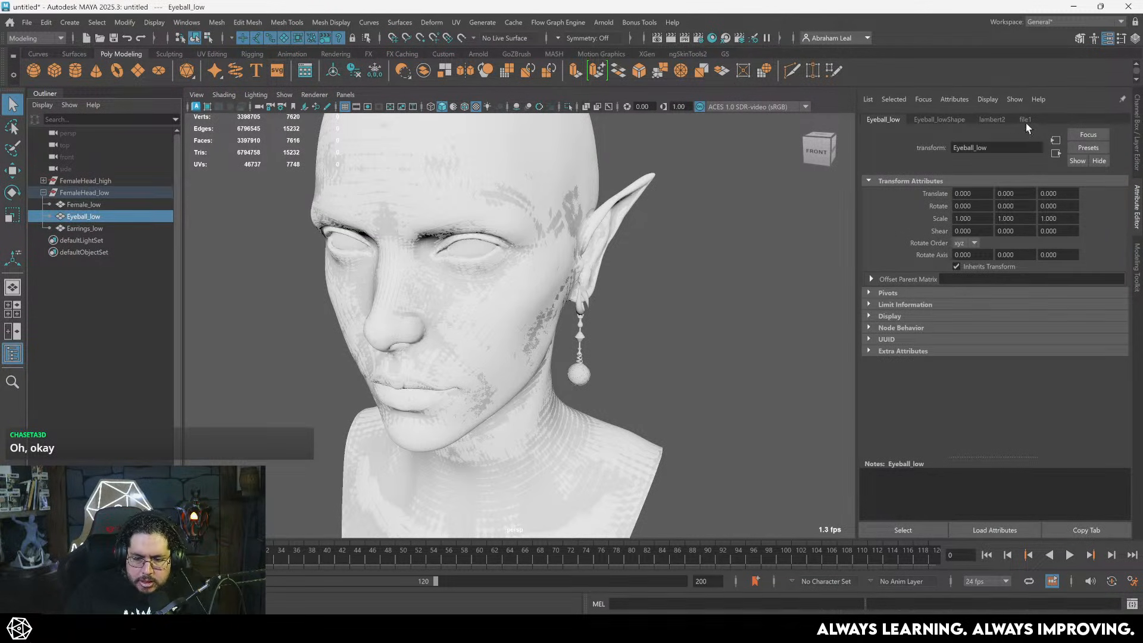
click(991, 119)
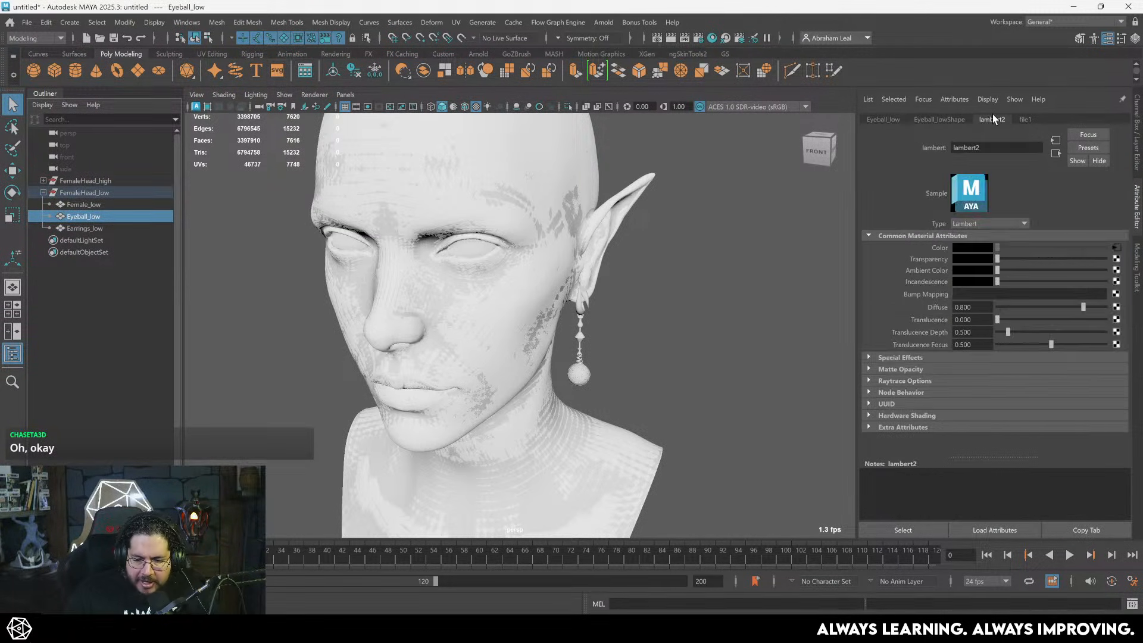
key(BackSpace)
key(BackSpace)
key(BackSpace)
key(BackSpace)
key(BackSpace)
key(BackSpace)
key(BackSpace)
key(BackSpace)
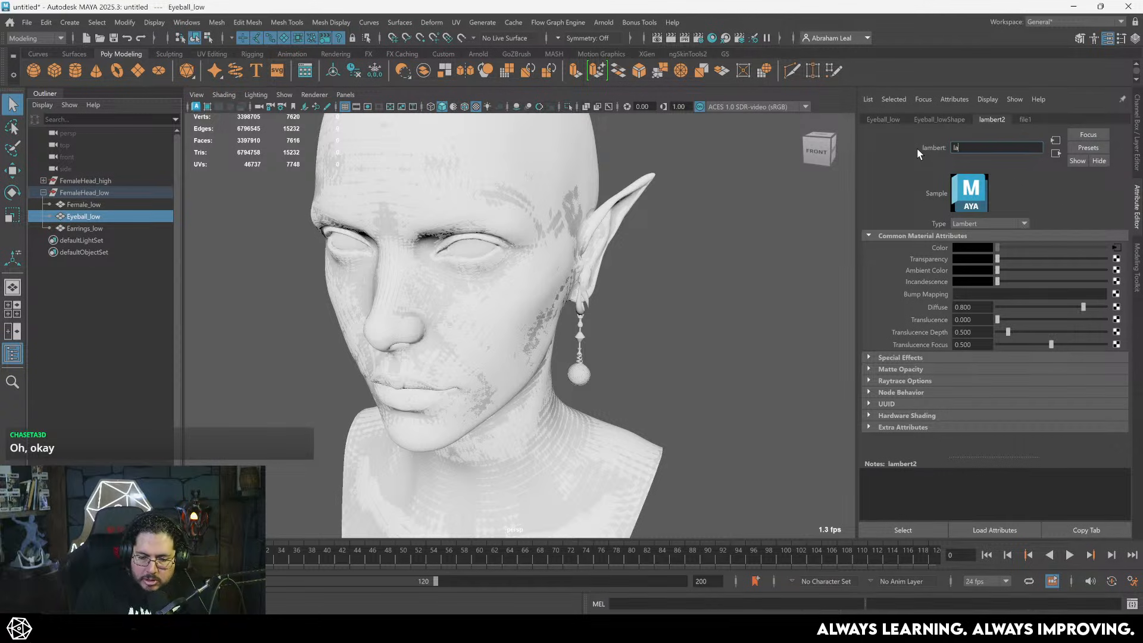
text(M_)
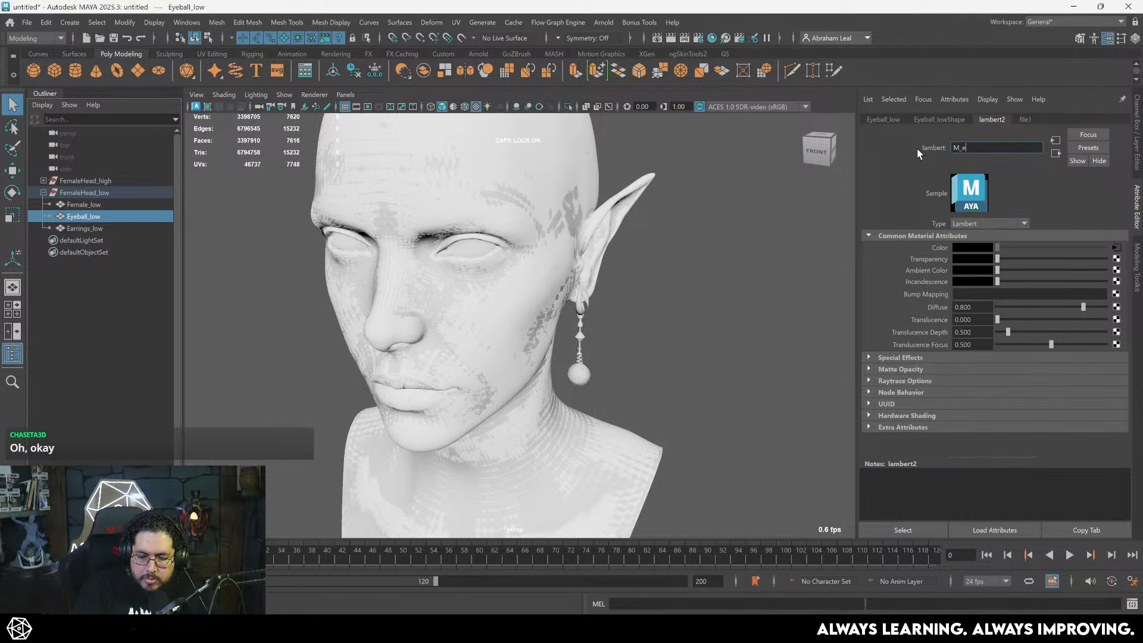
text(Eyes)
key(Return)
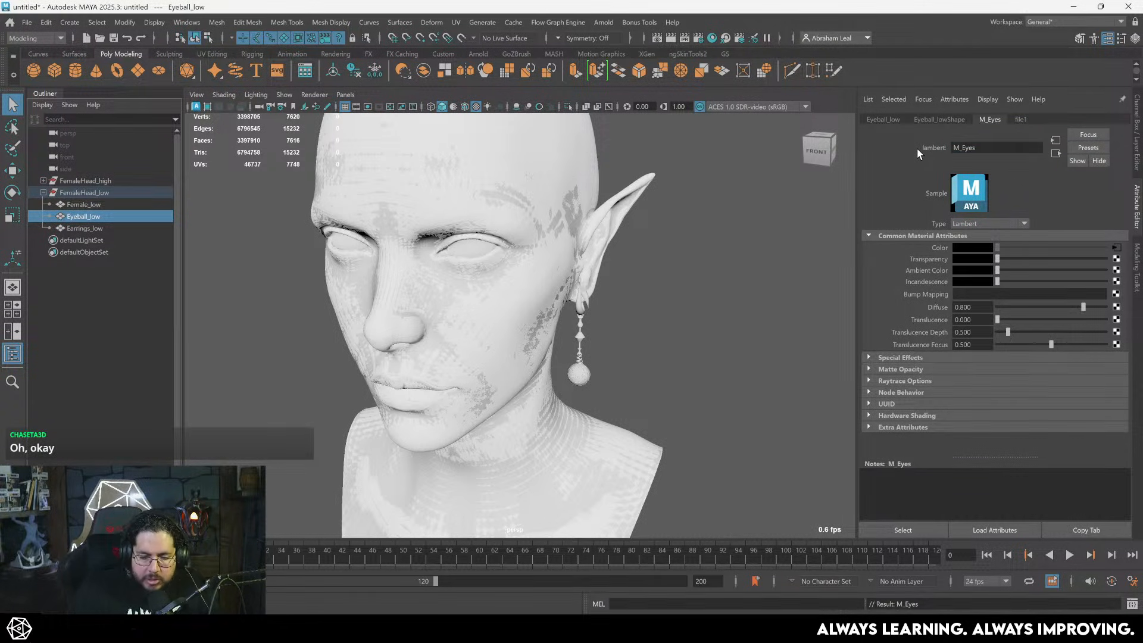
click(684, 262)
- Export the FemaleHead_low group as FBX to the DemoHead folder on the Desktop, replacing LowPolyFemale.fbx
click(106, 193)
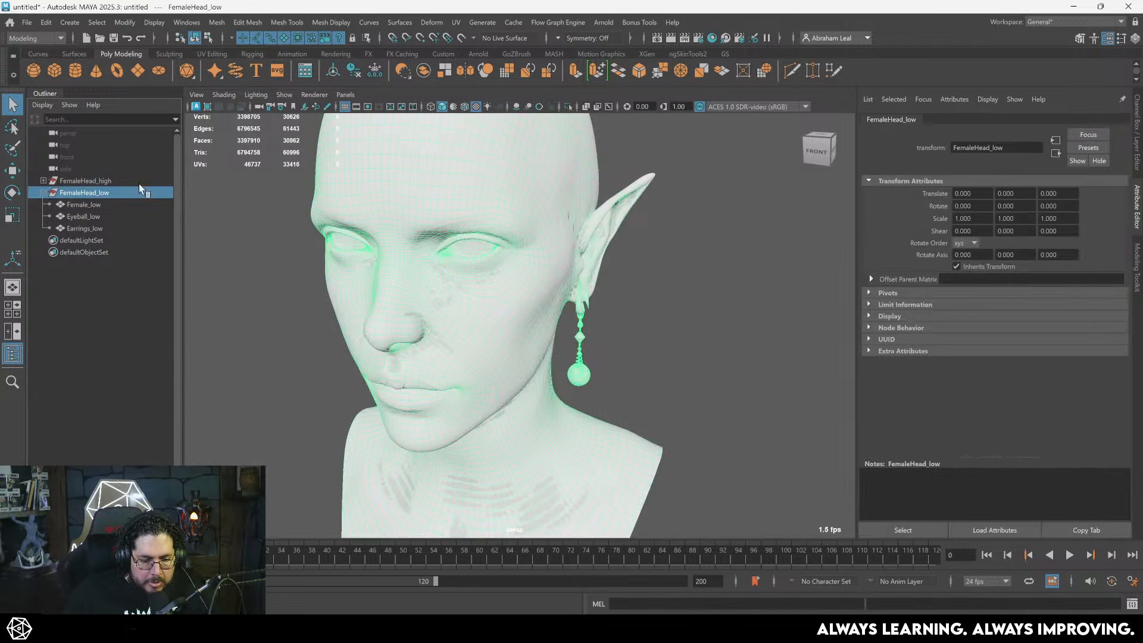
click(26, 22)
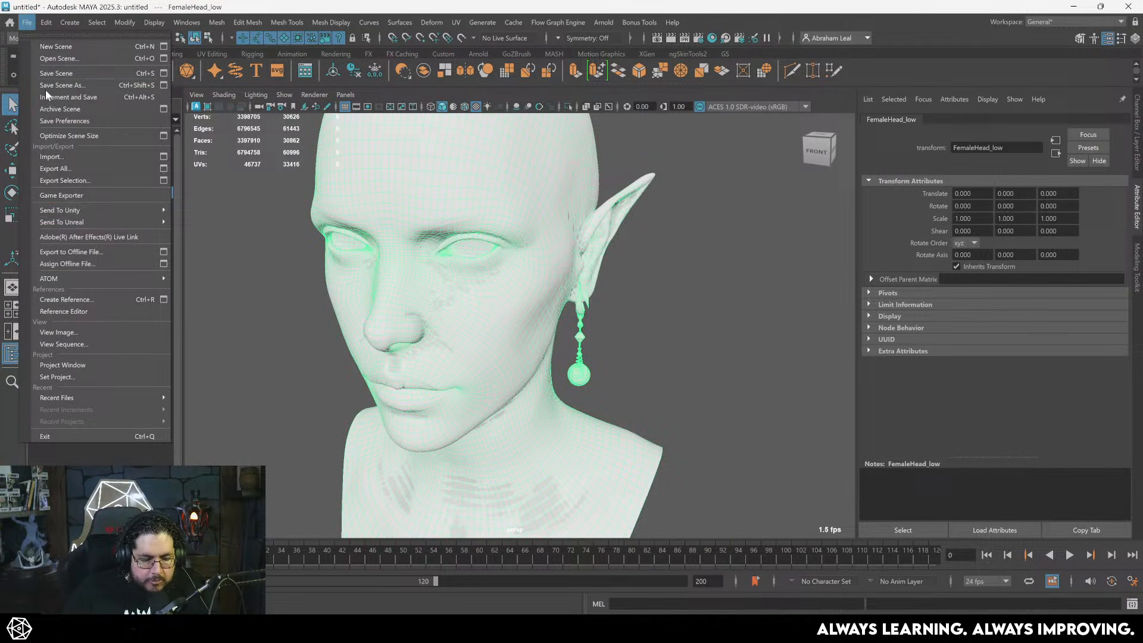
click(80, 182)
click(124, 113)
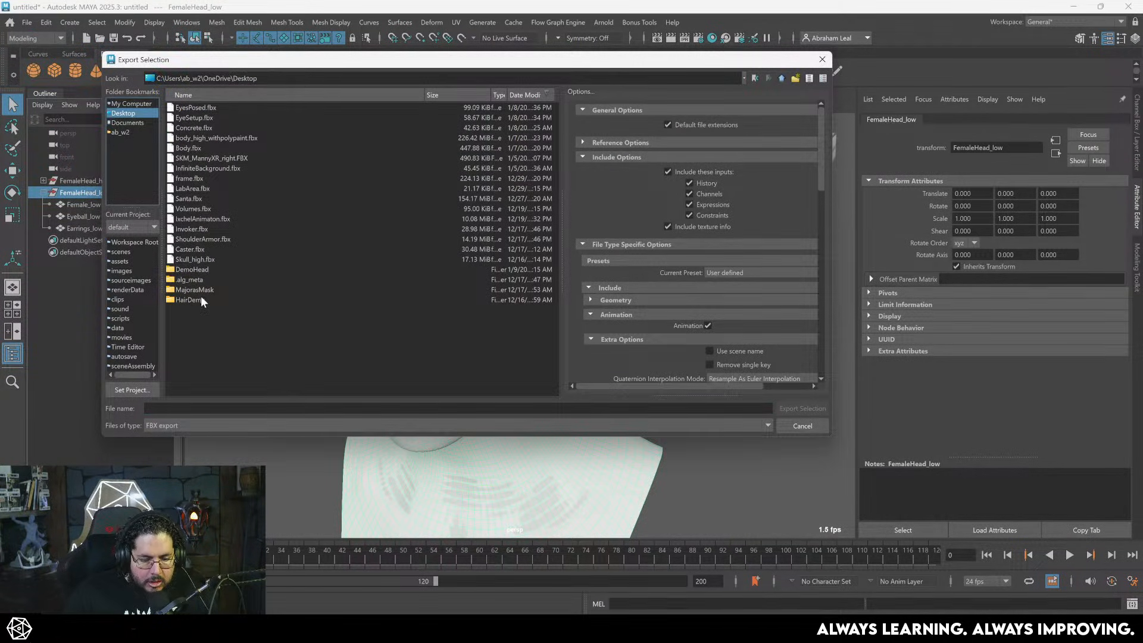
double_click(192, 270)
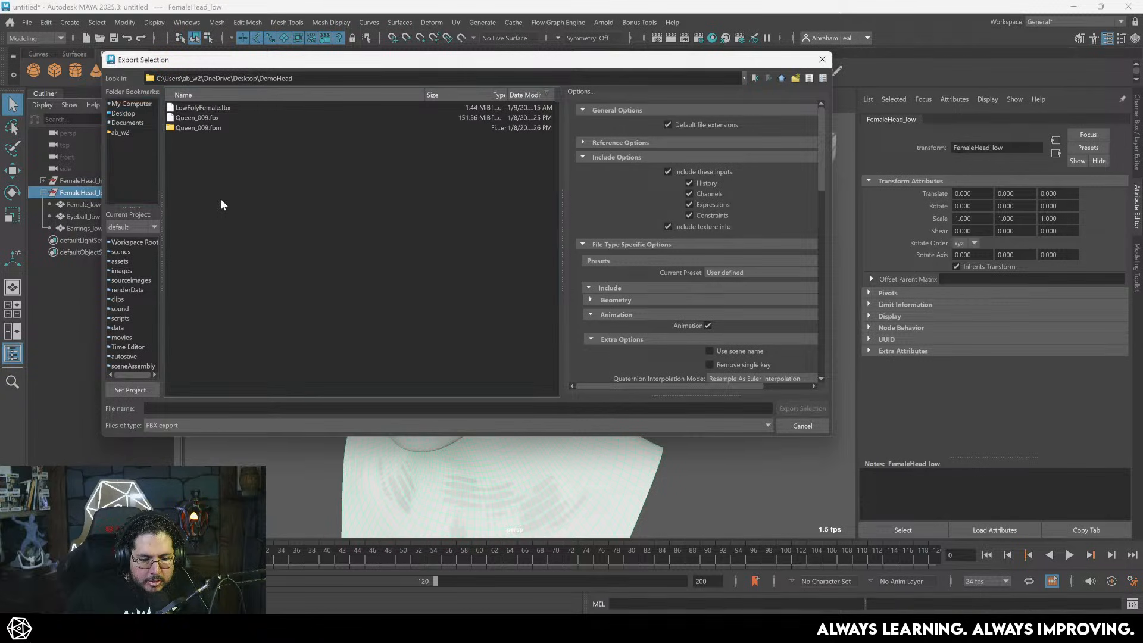
click(205, 110)
click(792, 406)
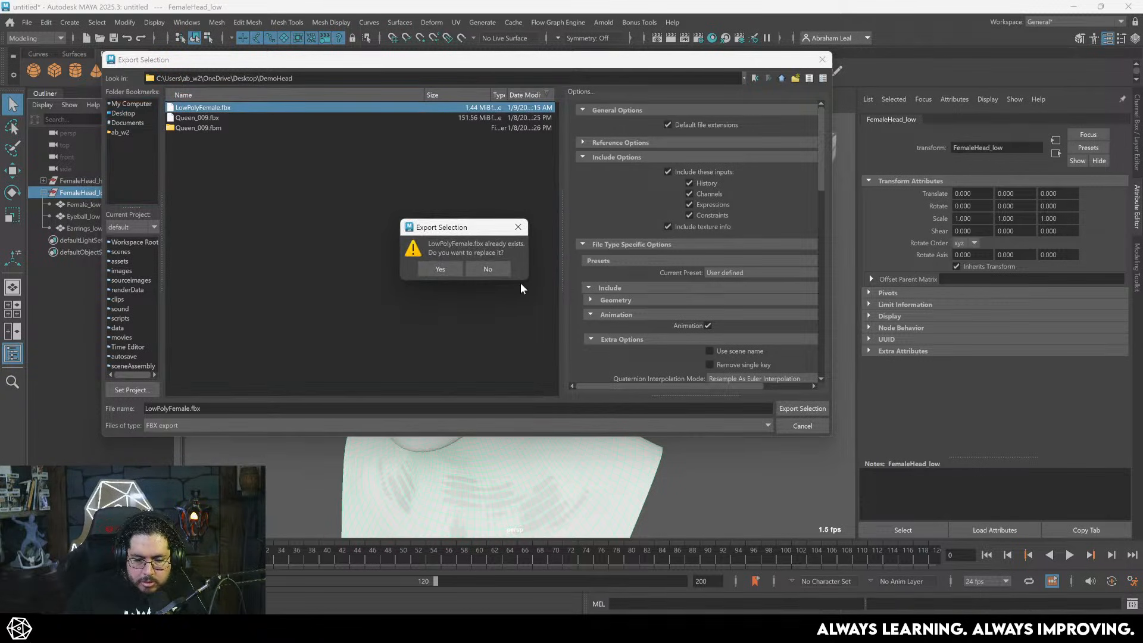
click(448, 275)
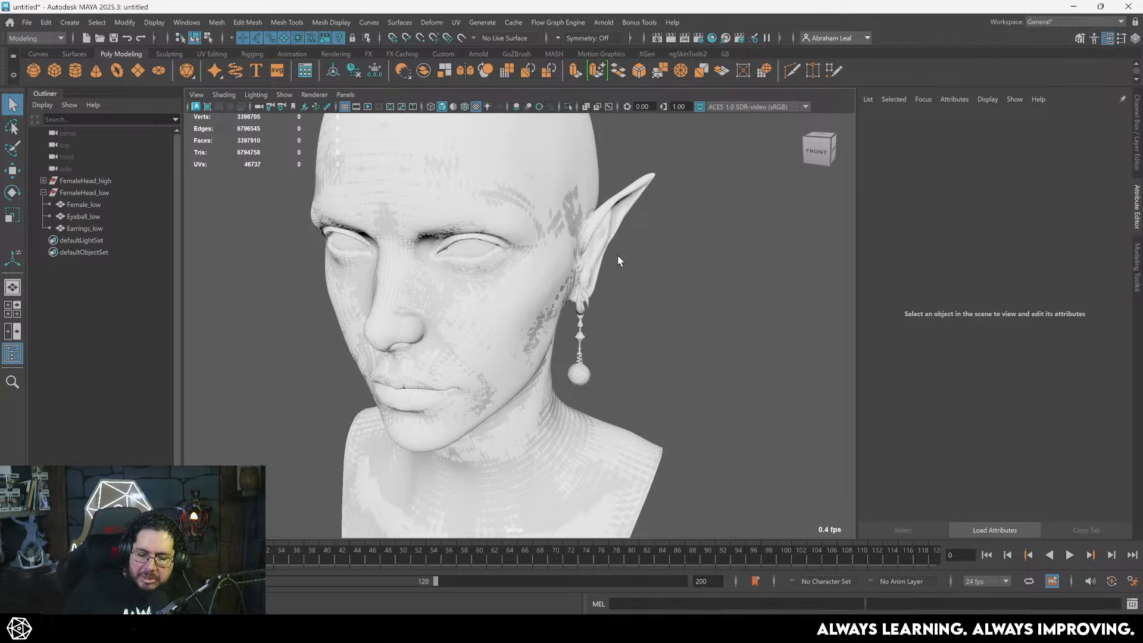
- Export the FemaleHead_high group with its Female_high, Eyeball_high and Earrings_high meshes as FBX, replacing Queen_009.fbx in the DemoHead folder
scroll(617, 261, up, 5)
click(59, 181)
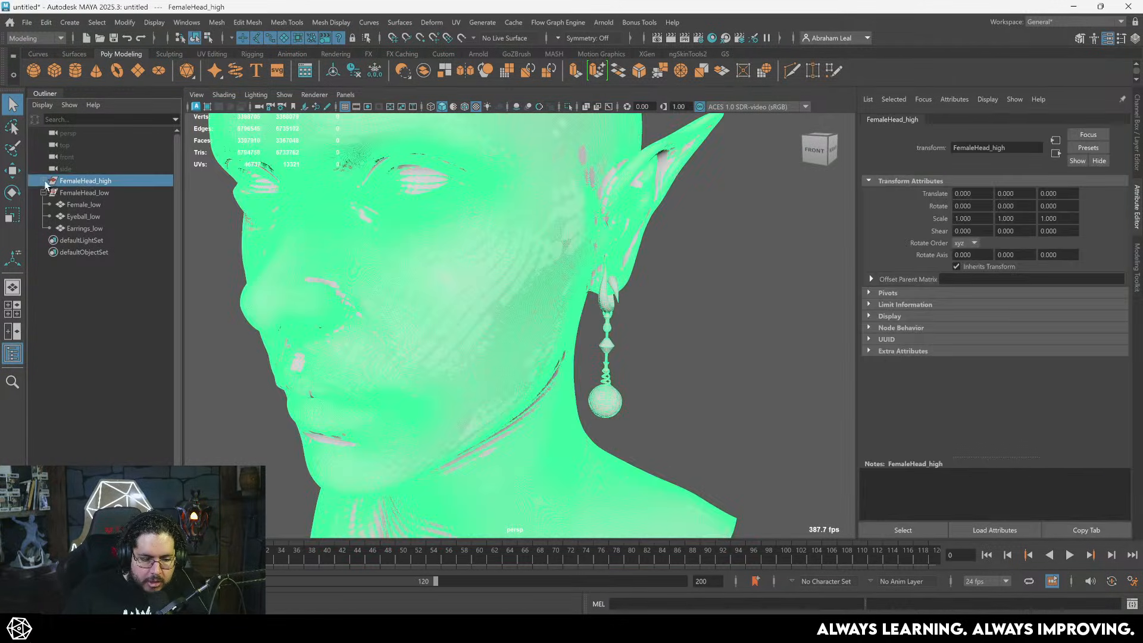
click(45, 180)
shift+click(96, 216)
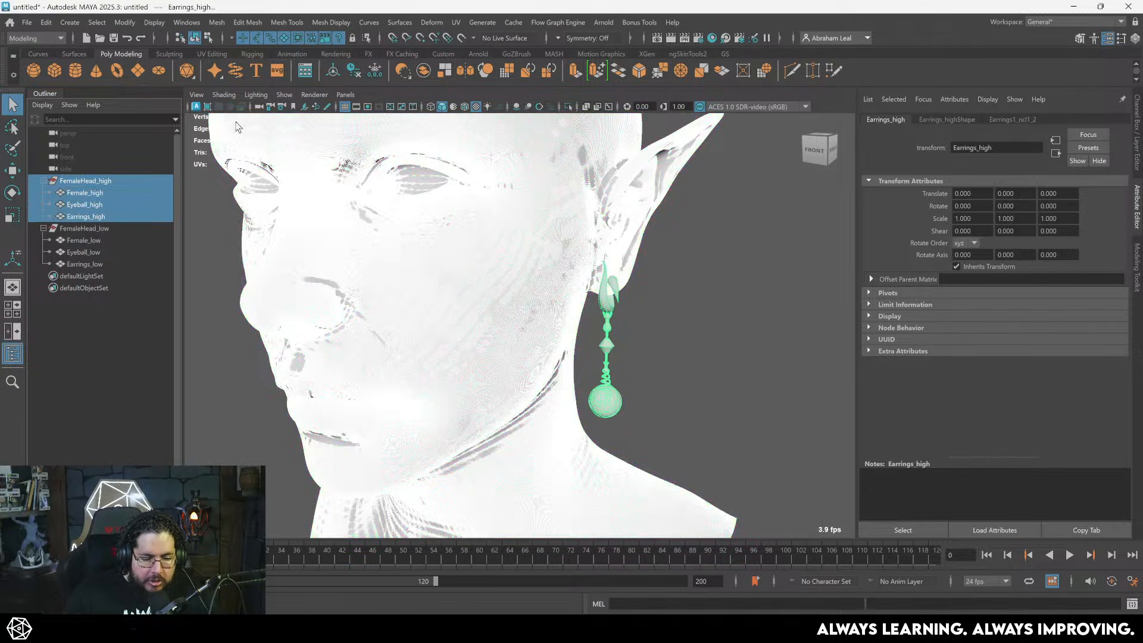
click(27, 22)
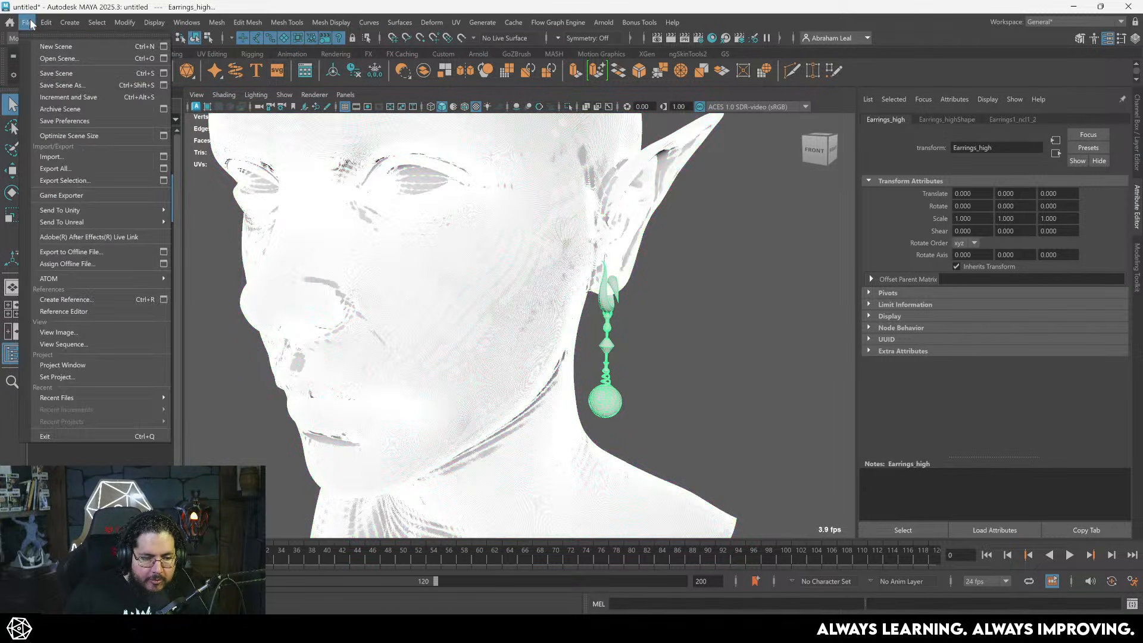
click(80, 180)
click(198, 117)
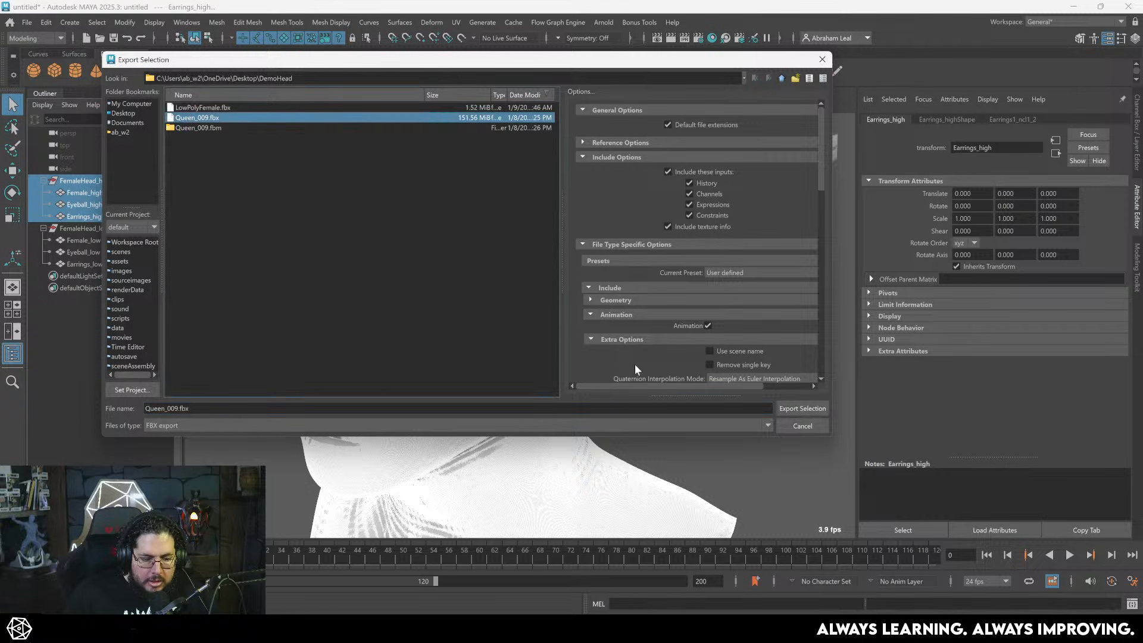
click(786, 409)
click(443, 273)
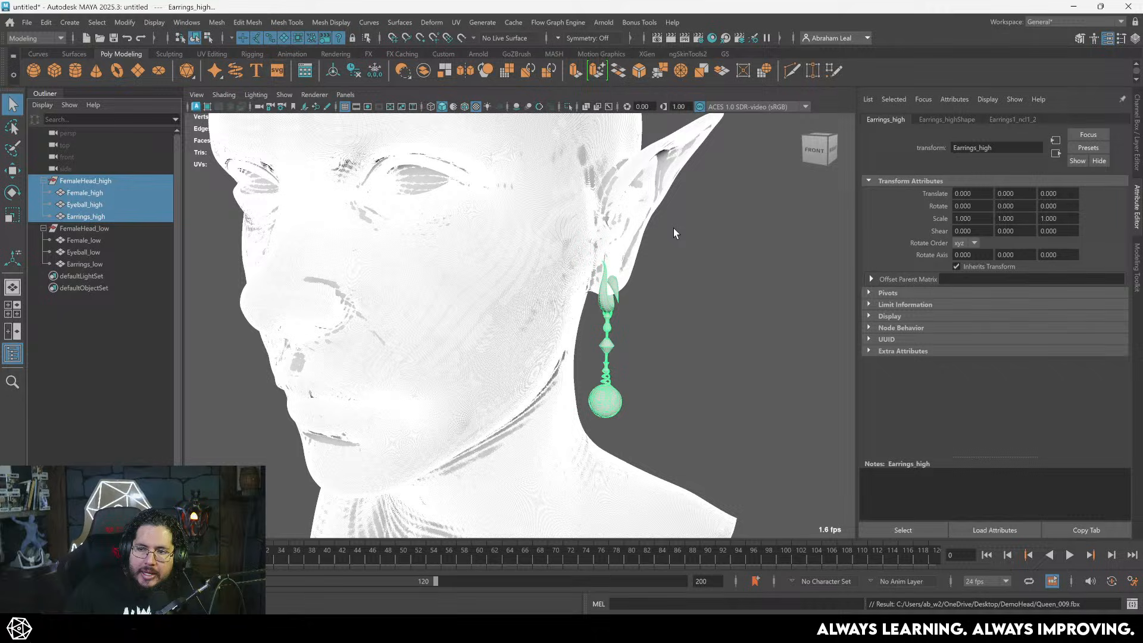
- Check the UVs of the Earrings_high mesh in the UV Editor and close the editor
click(694, 256)
scroll(637, 329, up, 2)
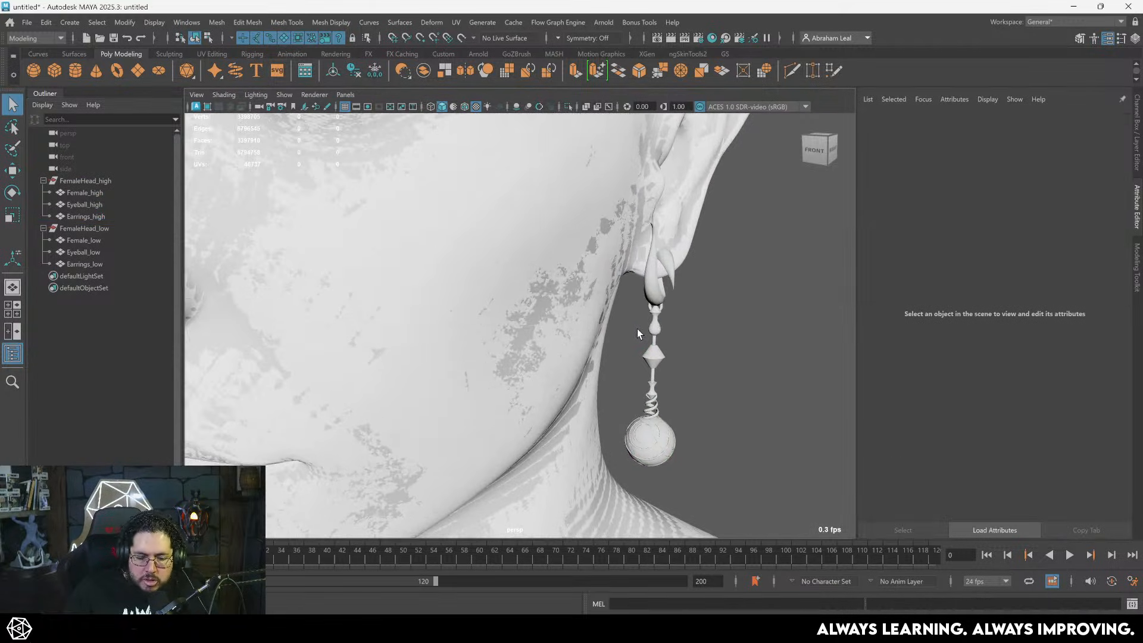
click(664, 288)
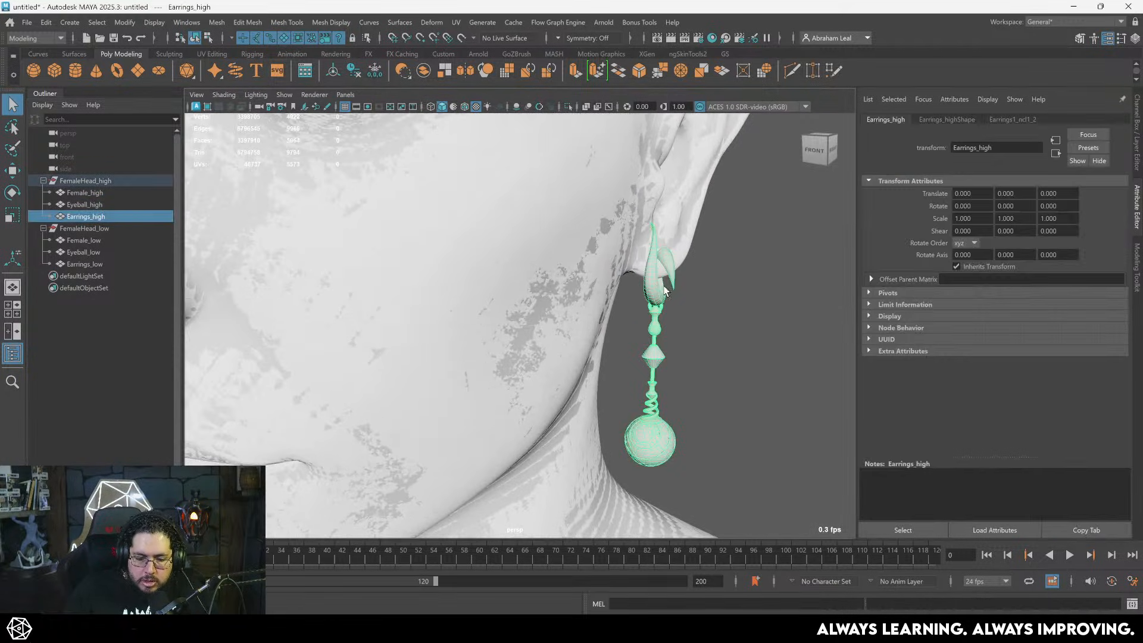
click(456, 22)
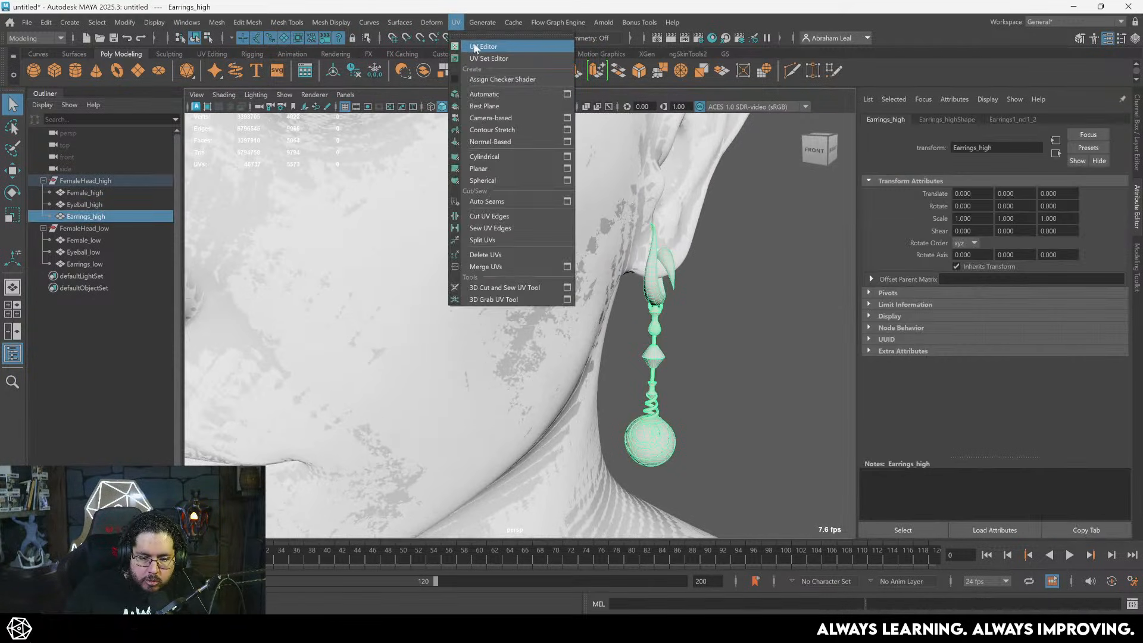
click(473, 43)
click(1043, 123)
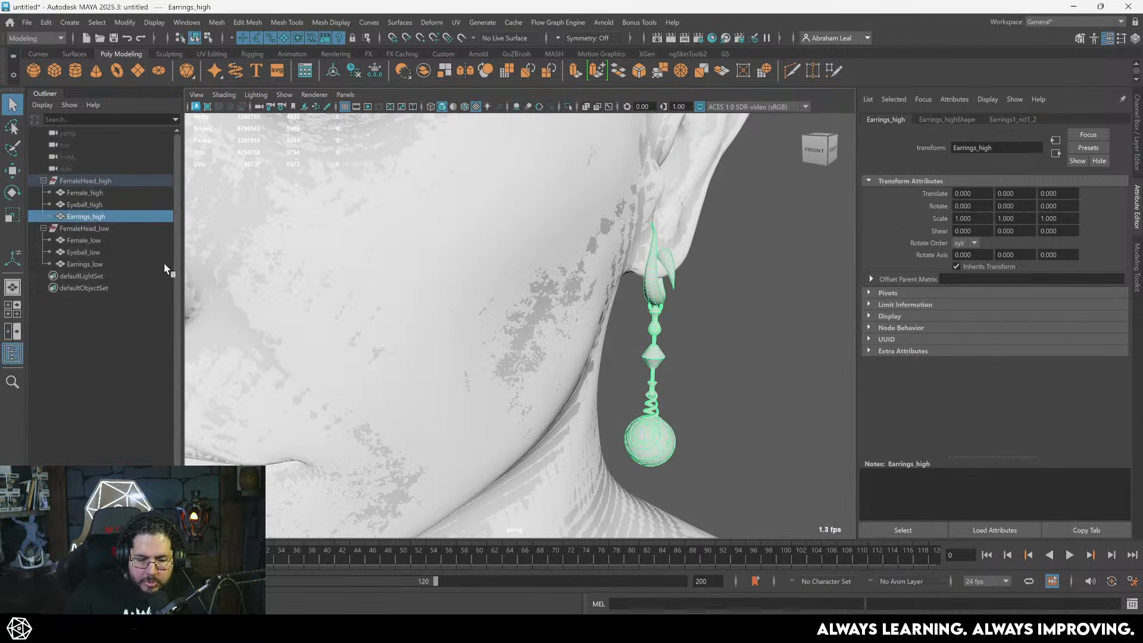
- Duplicate the Earrings_low mesh and move the copy about 29.7 units along X, away from the head
click(102, 250)
click(84, 264)
scroll(484, 251, down, 5)
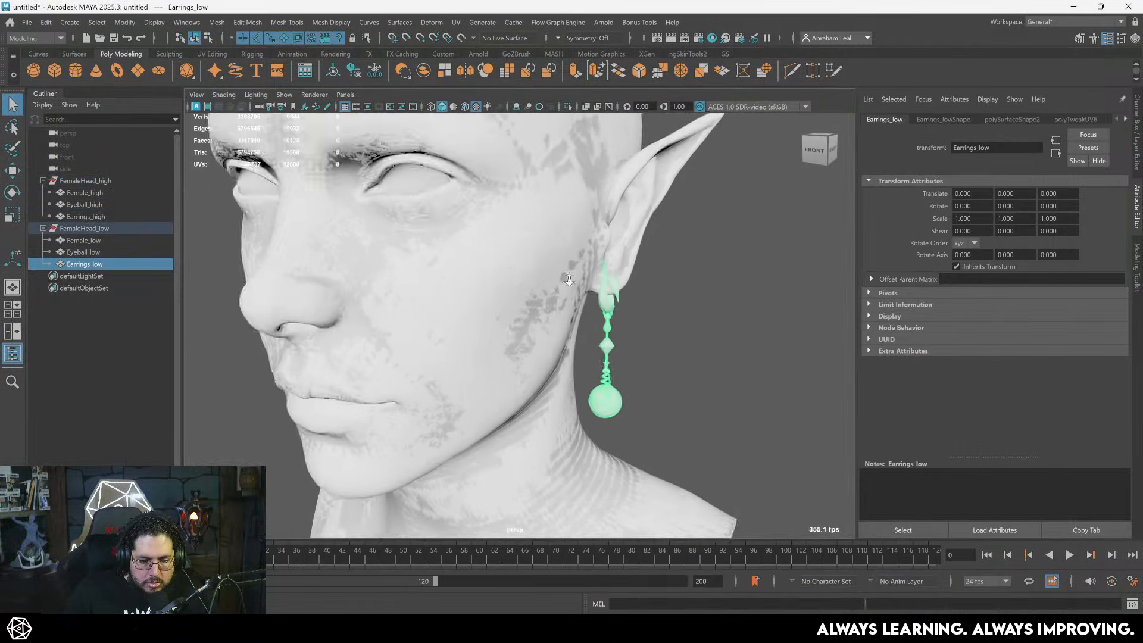
key(ctrl+d)
key(w)
drag(546, 329, 650, 332)
scroll(559, 337, up, 8)
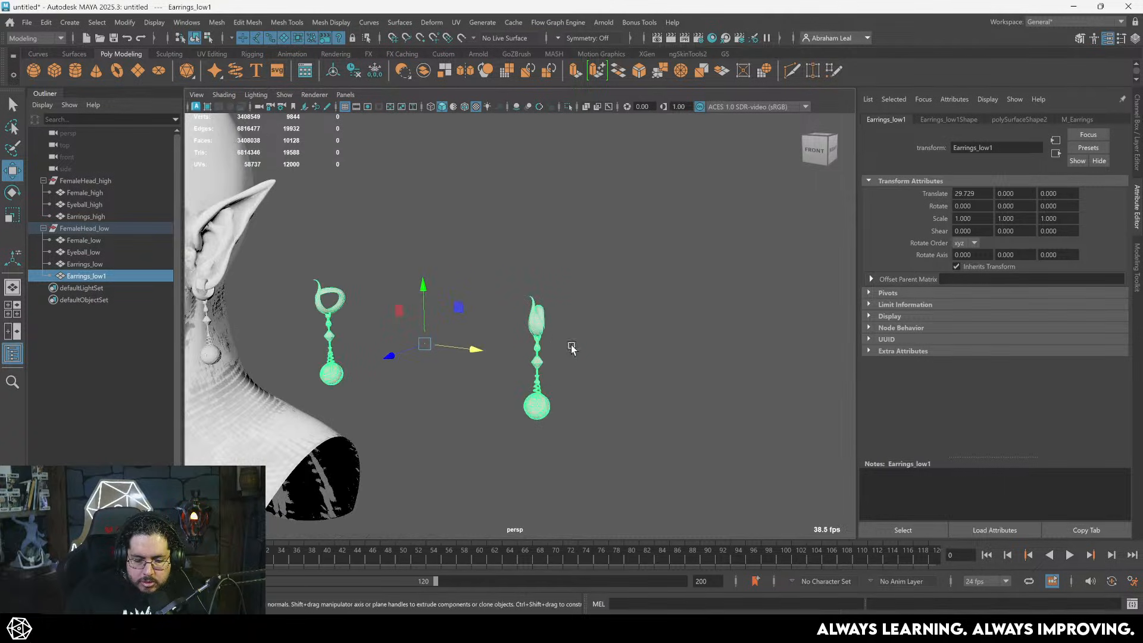
- Open the duplicated earrings in the UV Editor and examine the long strip-shaped UV shells up close
click(456, 22)
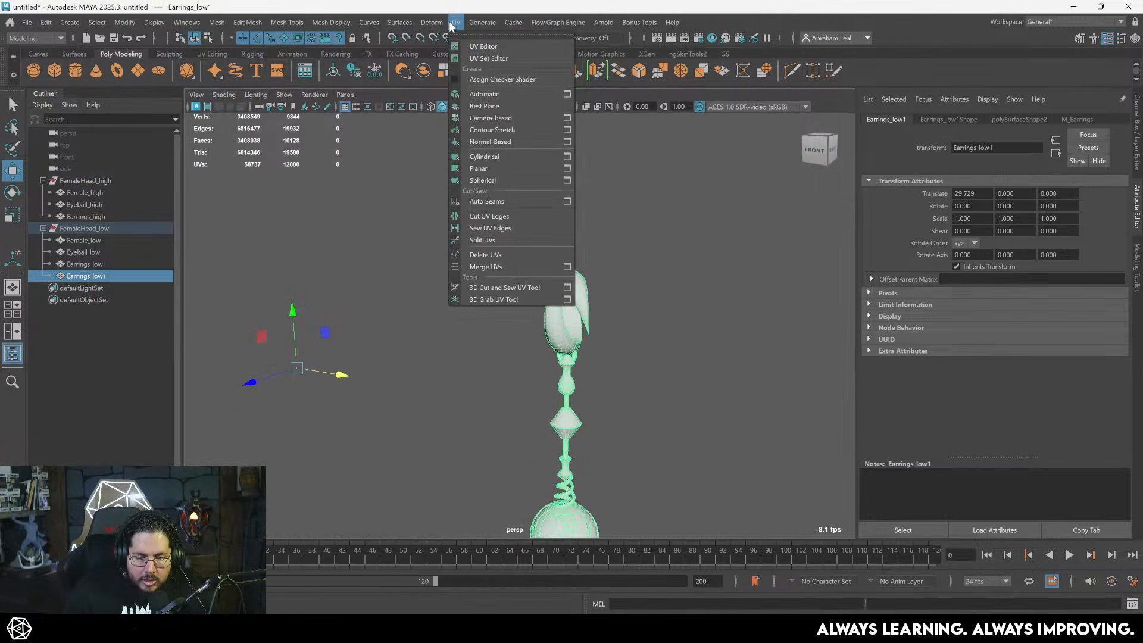
click(488, 45)
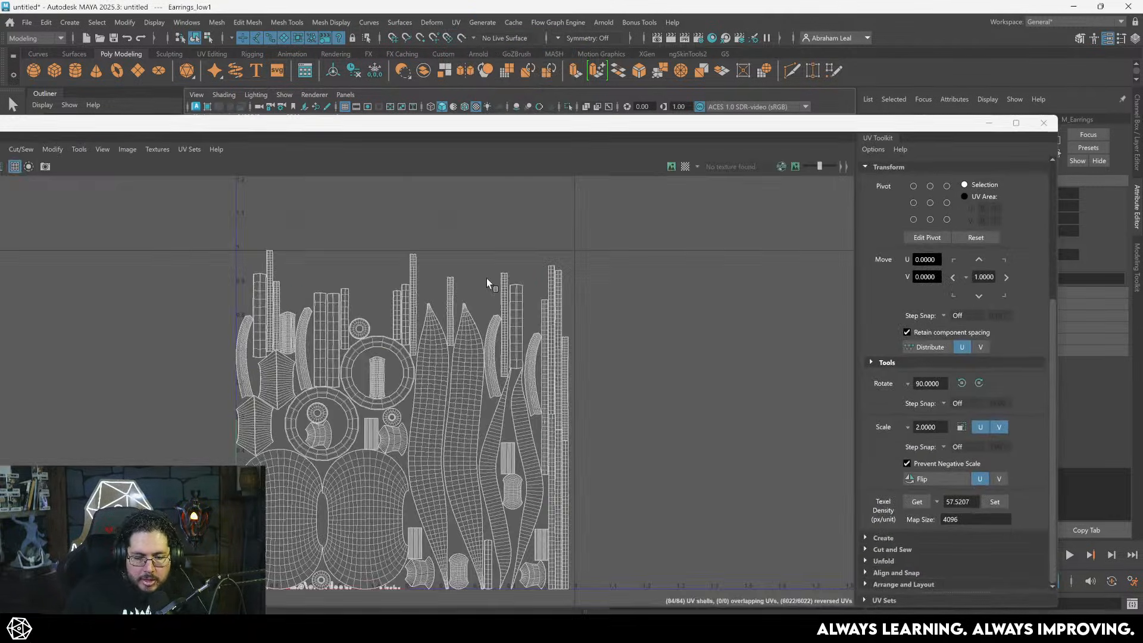
scroll(527, 325, up, 2)
click(526, 322)
scroll(530, 310, up, 5)
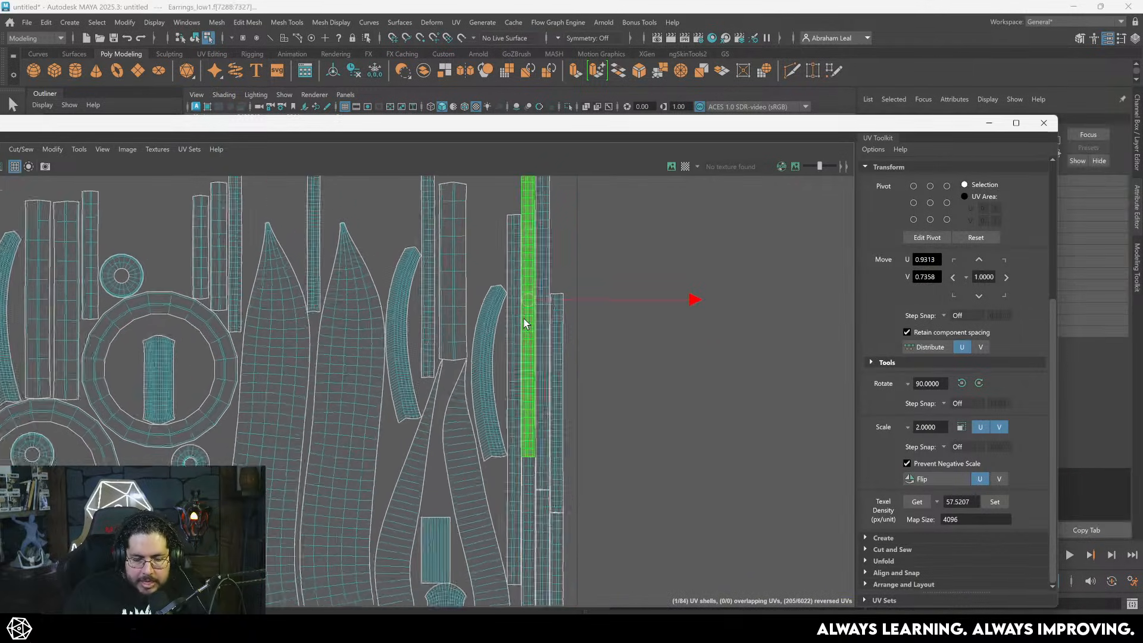
alt+middle_drag(498, 237, 510, 301)
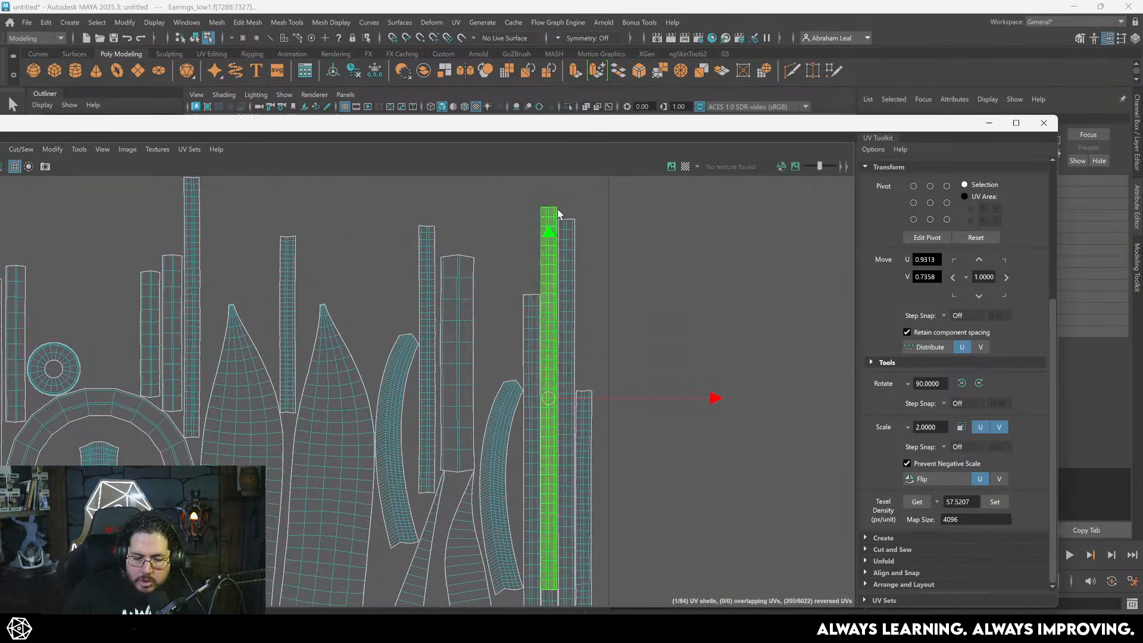
scroll(471, 276, up, 1)
scroll(474, 276, up, 3)
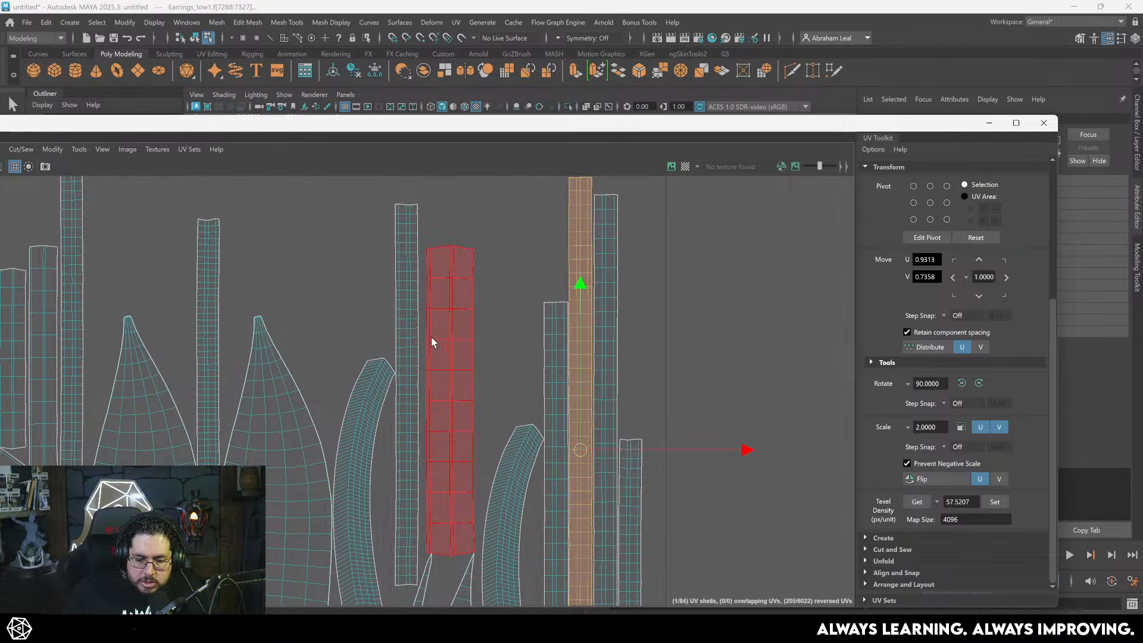
- Straighten the narrow vertical strip shell beside the curved shell with Straighten UVs at 30 degrees in U and V
click(403, 295)
scroll(427, 328, up, 2)
alt+middle_drag(427, 328, 452, 396)
scroll(452, 396, up, 2)
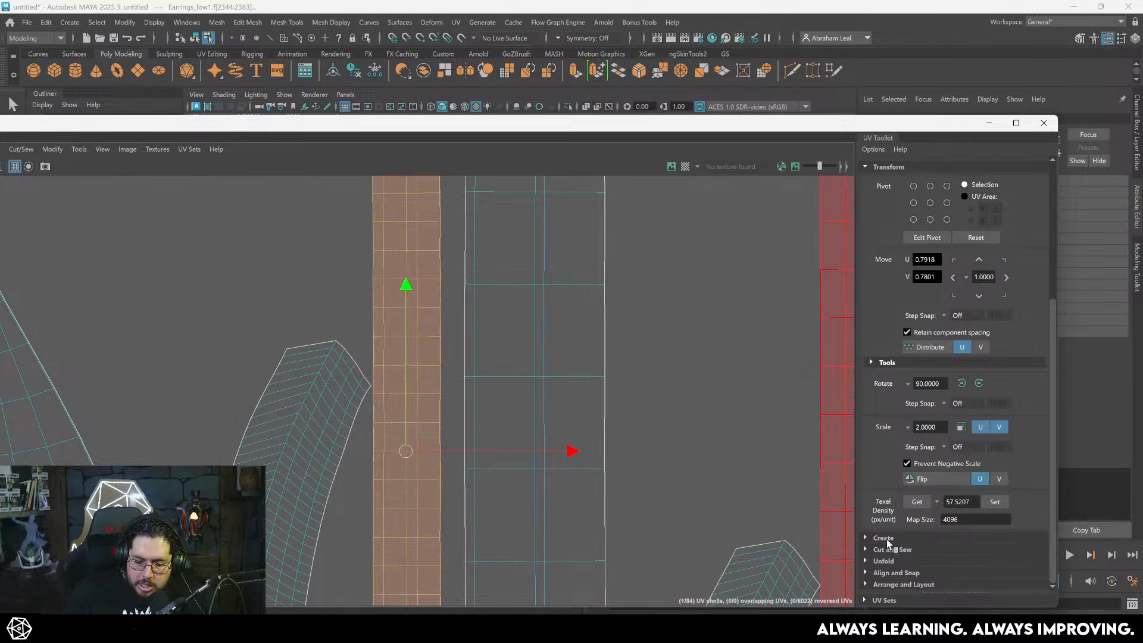
drag(777, 141, 808, 58)
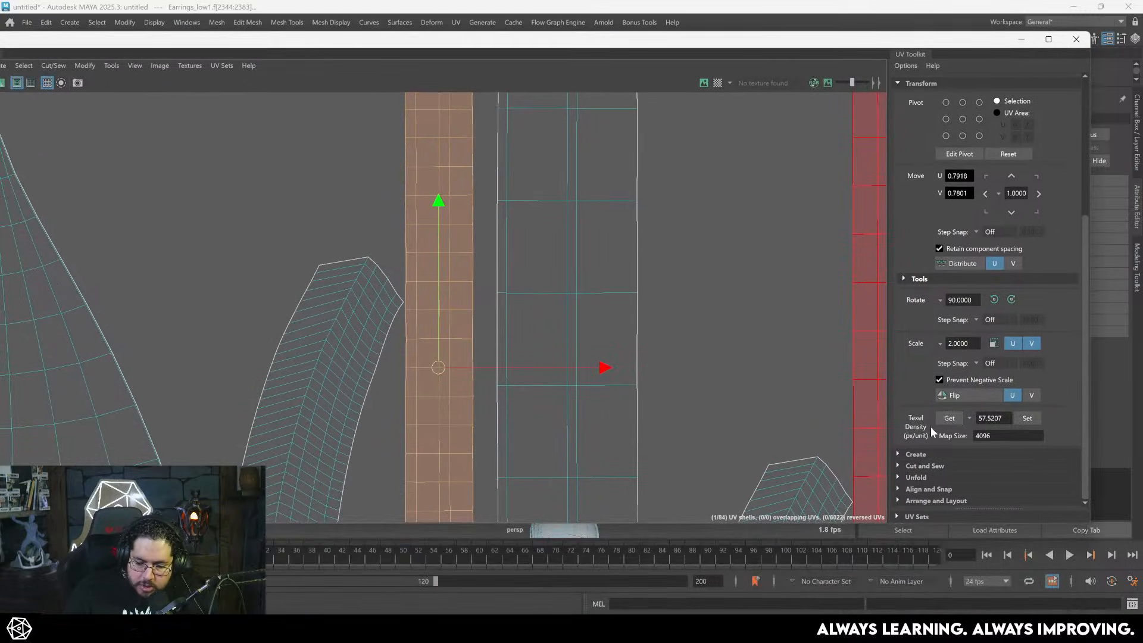
click(902, 477)
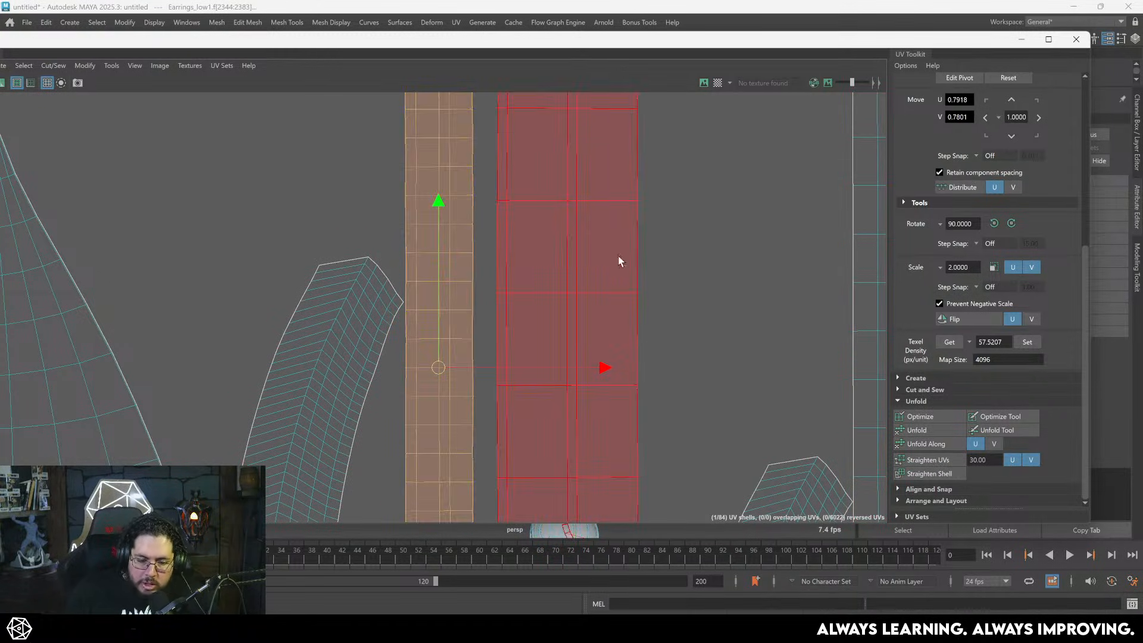
click(930, 460)
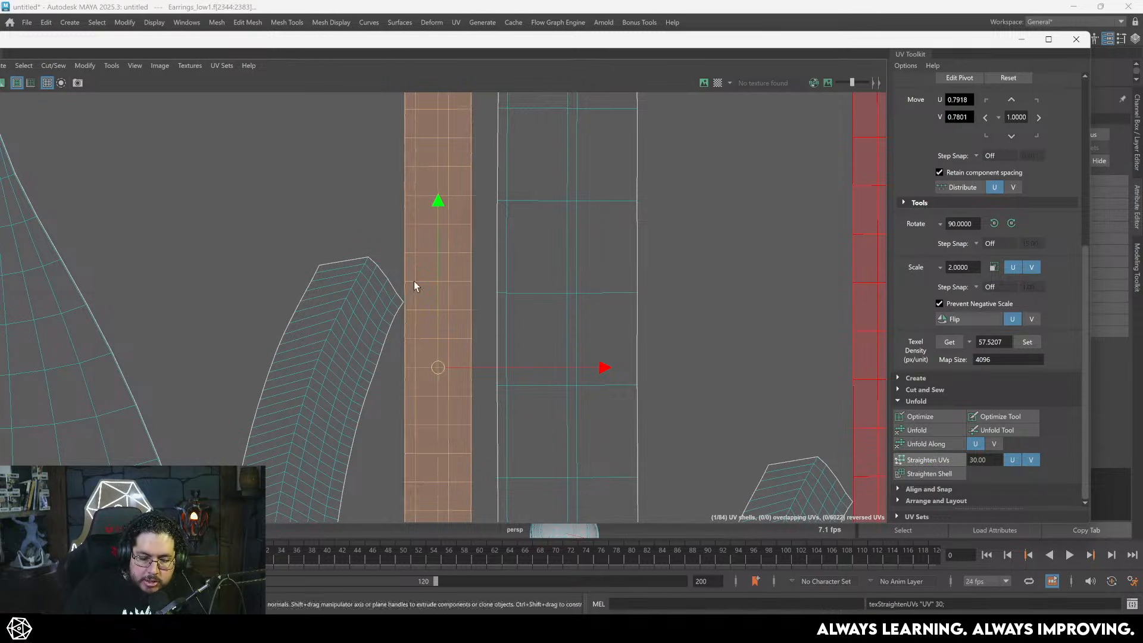
- Straighten the wide rectangular UV shell next to the narrow strip with Straighten UVs at 30 degrees
alt+middle_drag(461, 250, 472, 349)
alt+right_drag(417, 262, 340, 228)
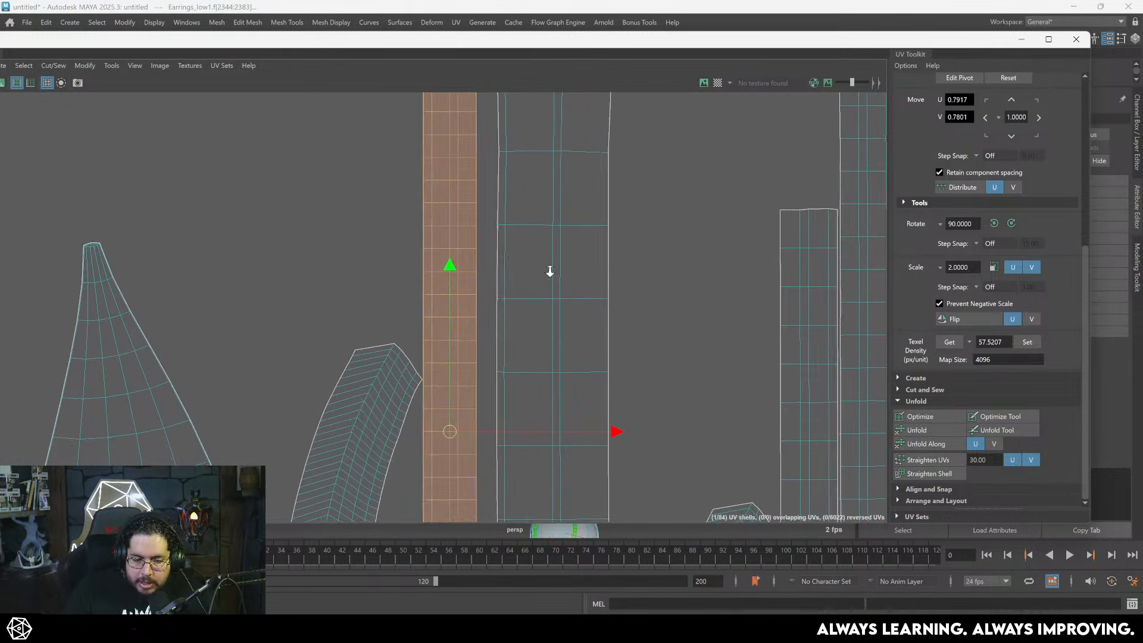
scroll(548, 268, down, 2)
click(577, 204)
click(936, 459)
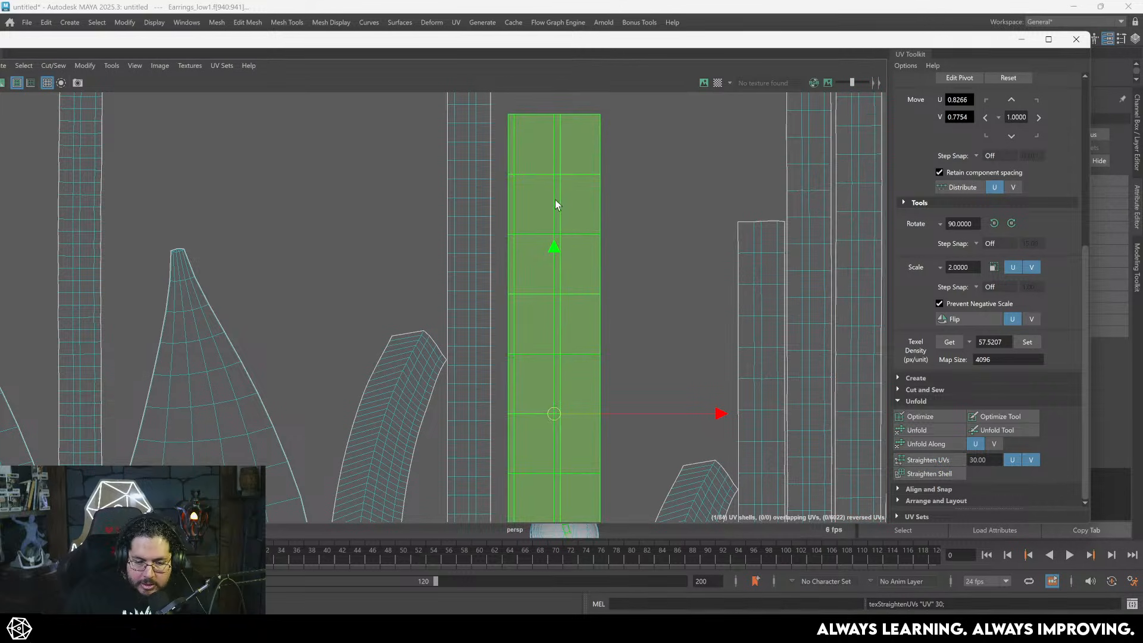
- Try Straighten UVs at 30 degrees on the curved strip shell beside the pointed shells, and undo it
scroll(569, 352, down, 2)
alt+middle_drag(570, 352, 635, 216)
click(488, 325)
scroll(488, 328, down, 3)
alt+middle_drag(512, 353, 516, 228)
scroll(515, 238, down, 2)
scroll(507, 294, up, 3)
alt+middle_drag(480, 267, 484, 317)
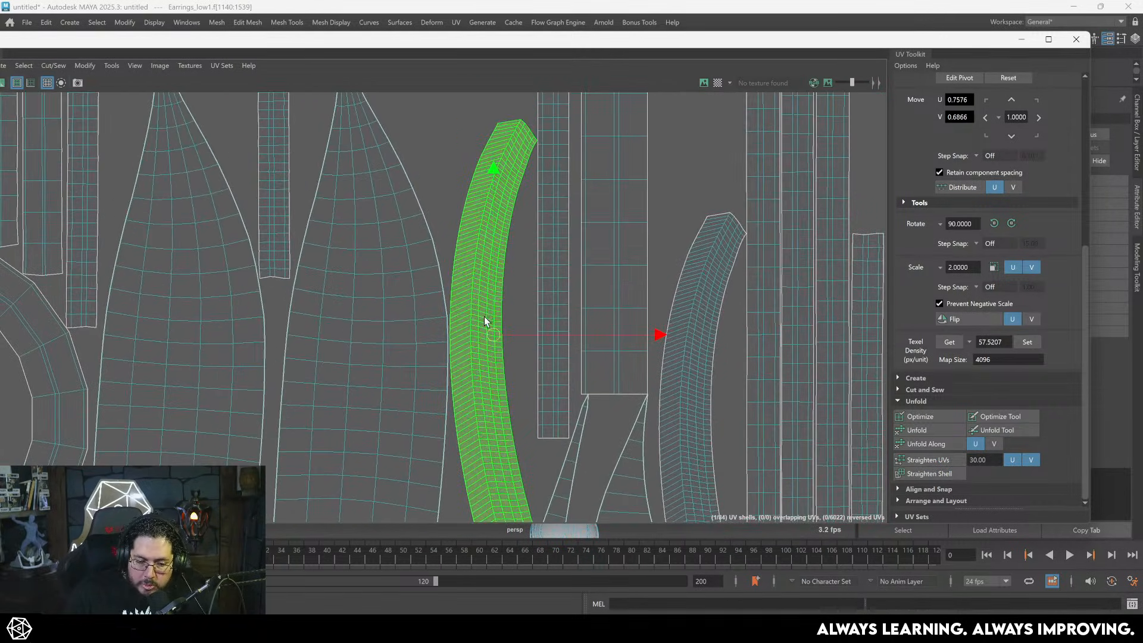
click(923, 459)
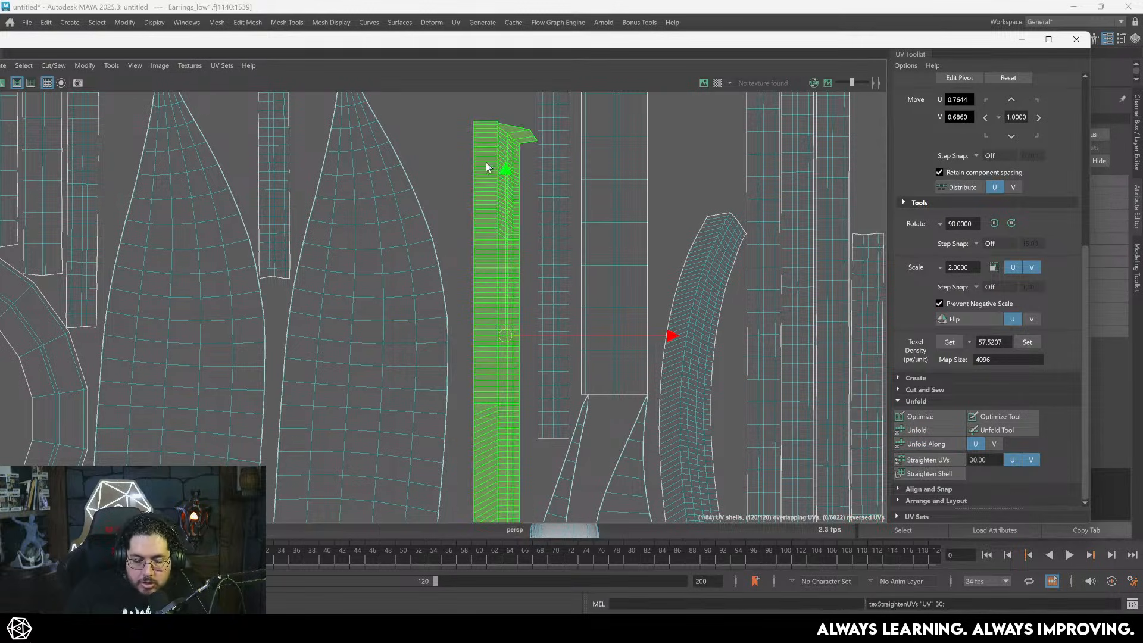
scroll(514, 188, up, 1)
alt+middle_drag(516, 183, 499, 308)
scroll(499, 309, up, 1)
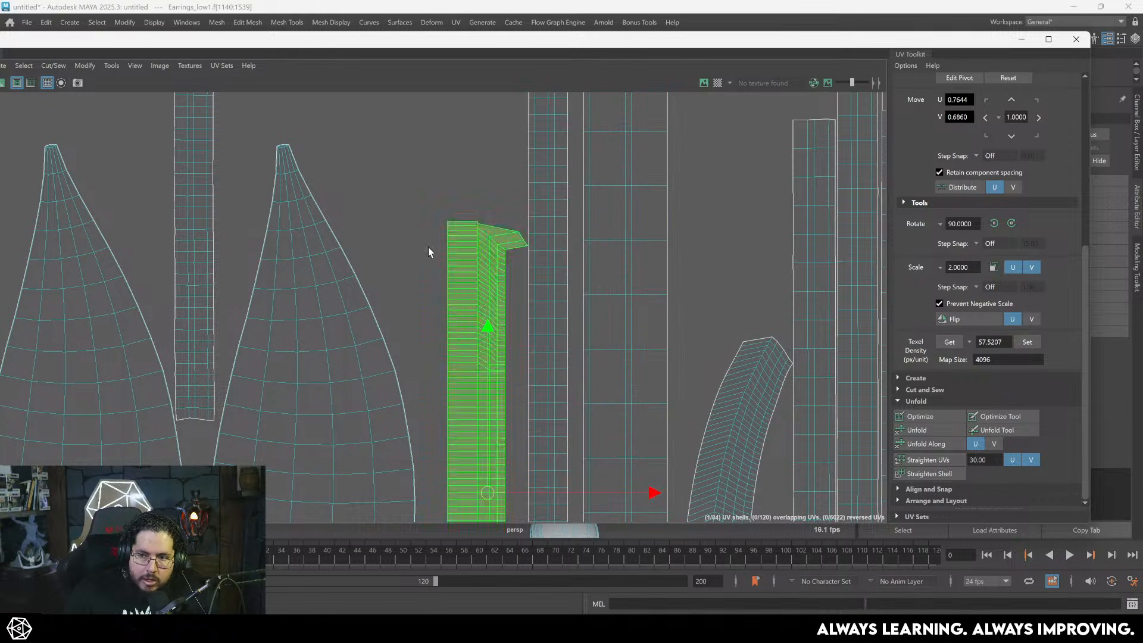
key(ctrl+z)
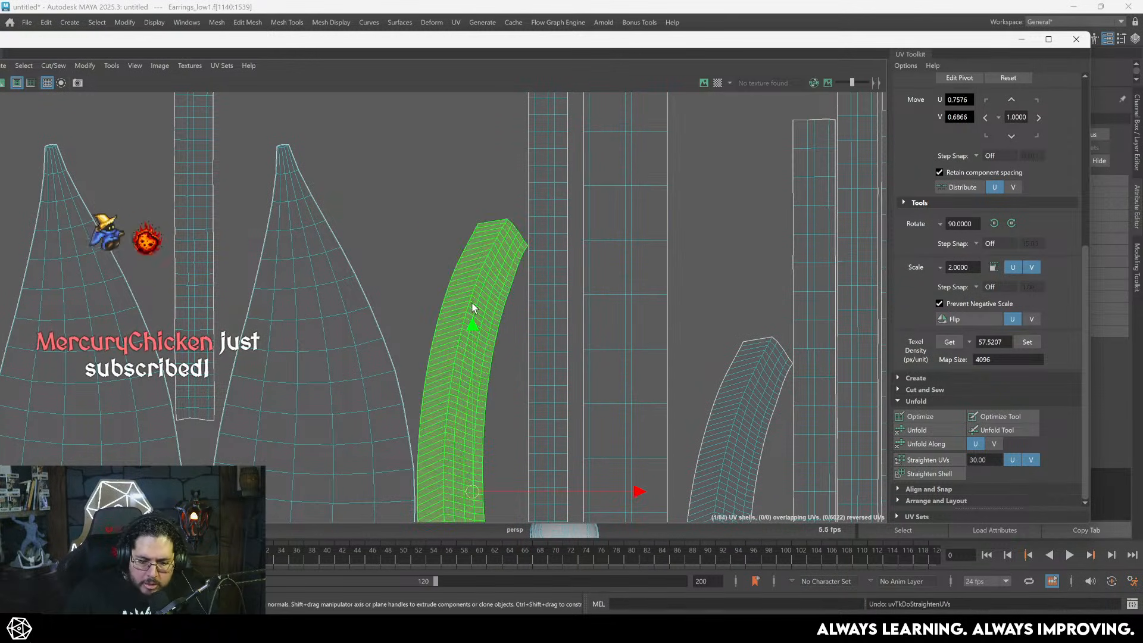
- Select the lengthwise edge loop of the same curved strip and straighten the whole shell around it with Straighten Shell
click(431, 257)
scroll(469, 288, up, 1)
click(478, 278)
click(463, 230)
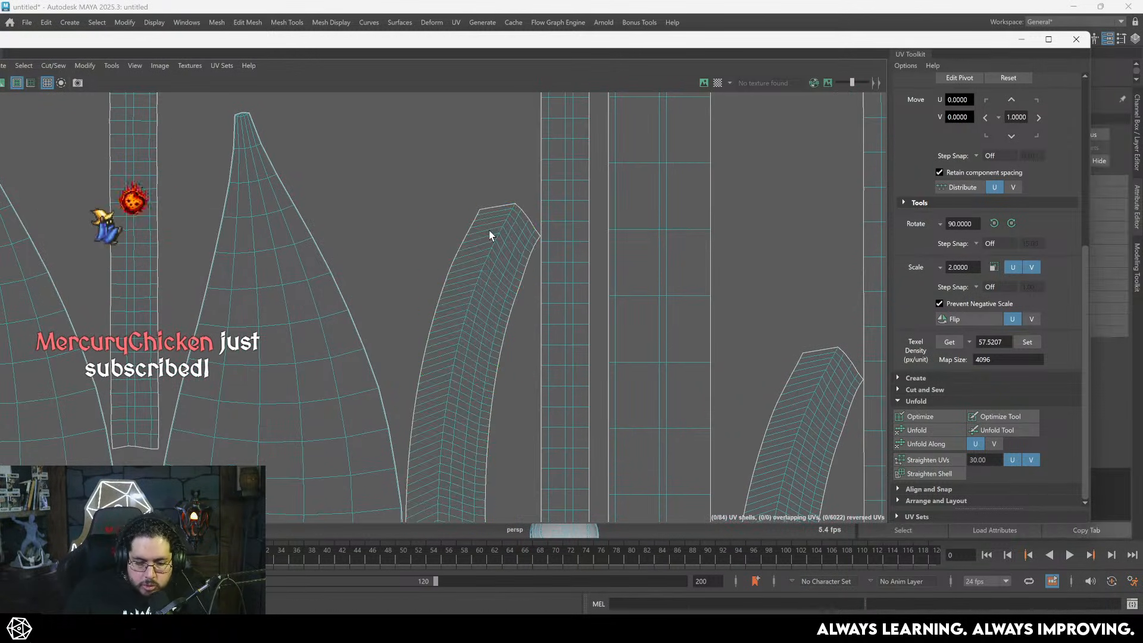
double_click(496, 262)
alt+middle_drag(463, 383, 472, 224)
scroll(473, 224, down, 2)
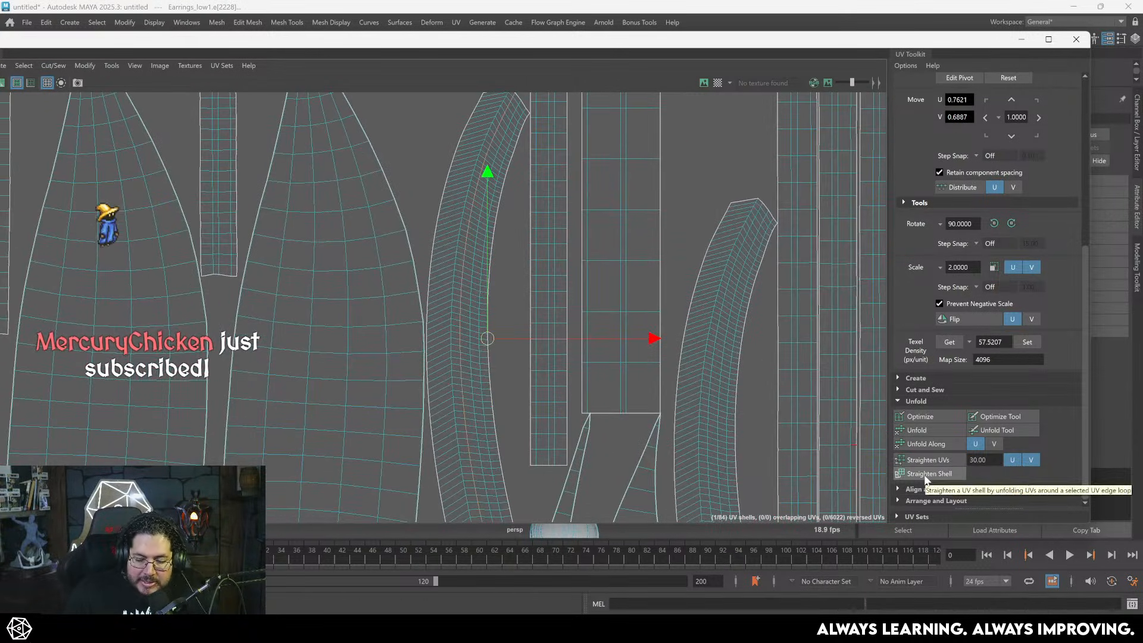
click(925, 474)
scroll(562, 253, down, 1)
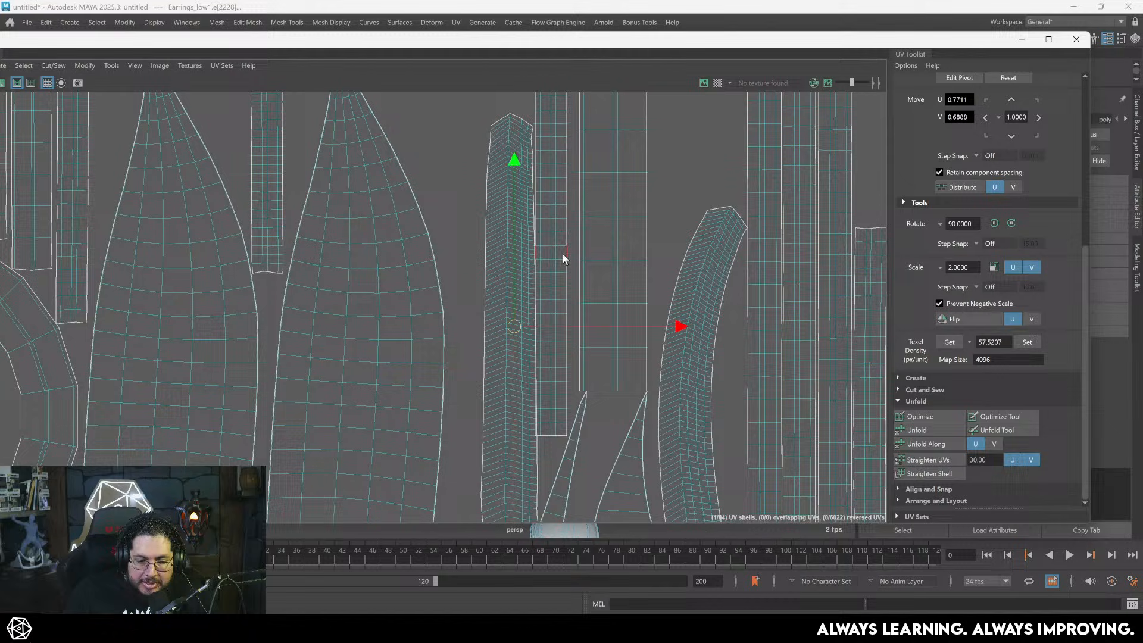
- Move the straightened strip shell clear of the neighbouring narrow strip and apply Straighten UVs at 30 degrees in U and V
click(508, 304)
drag(508, 303, 484, 274)
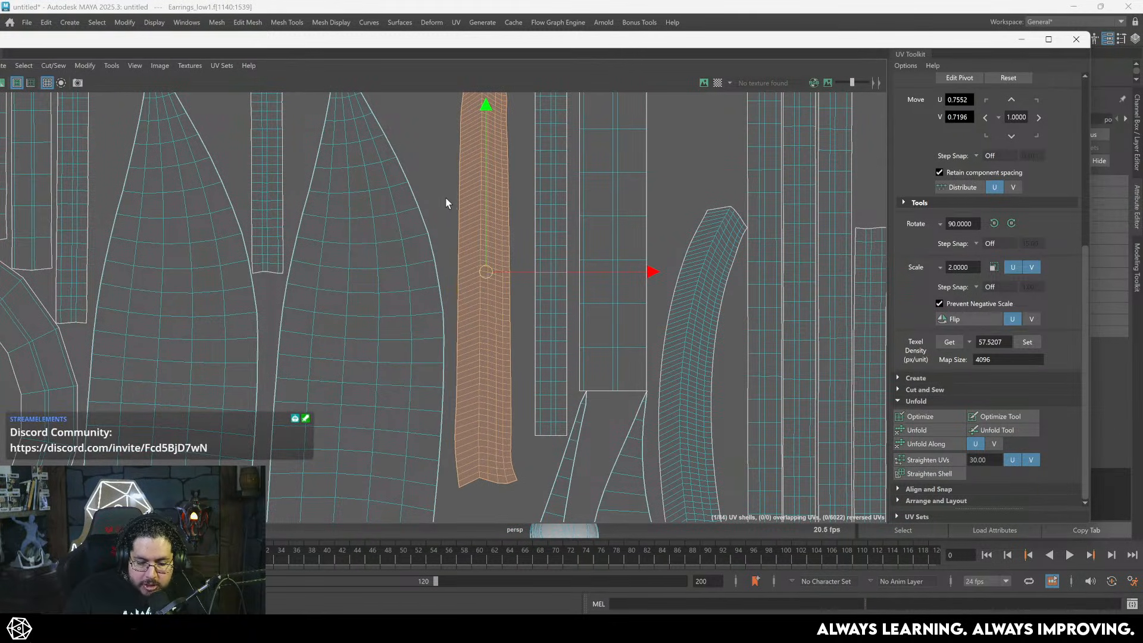
alt+middle_drag(473, 172, 483, 213)
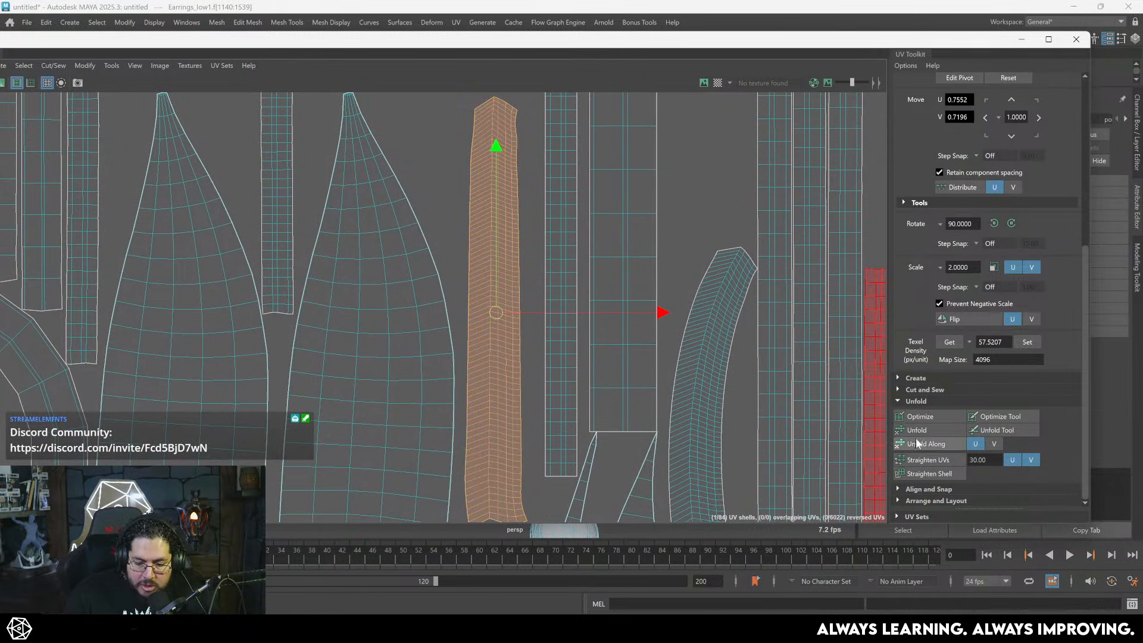
click(925, 459)
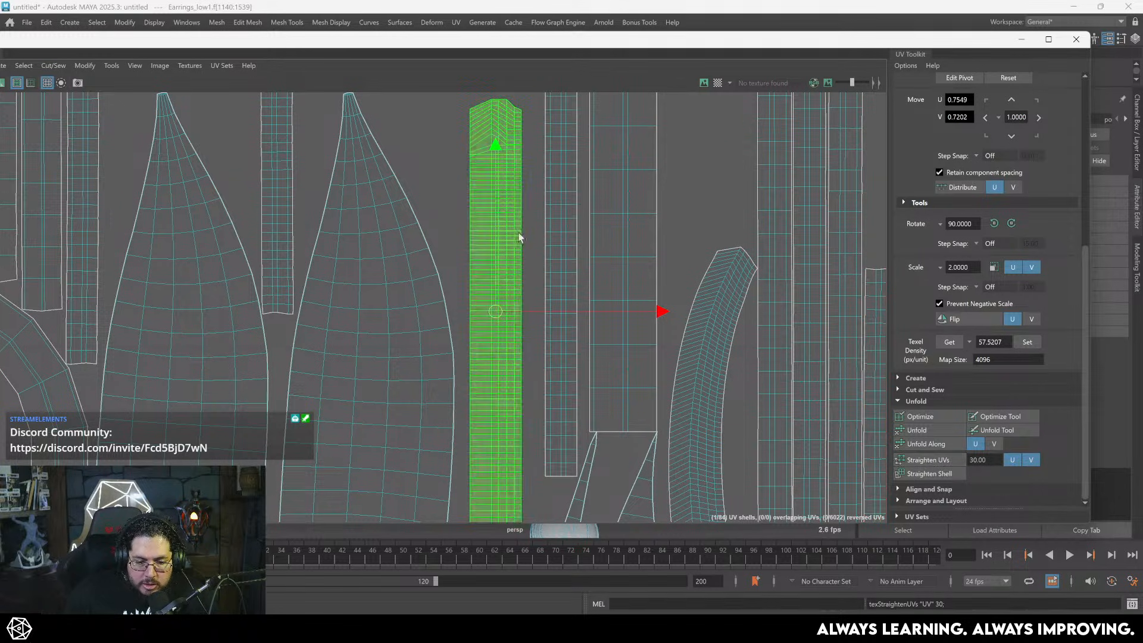
scroll(524, 250, up, 1)
alt+middle_drag(526, 259, 525, 174)
alt+middle_drag(507, 95, 512, 195)
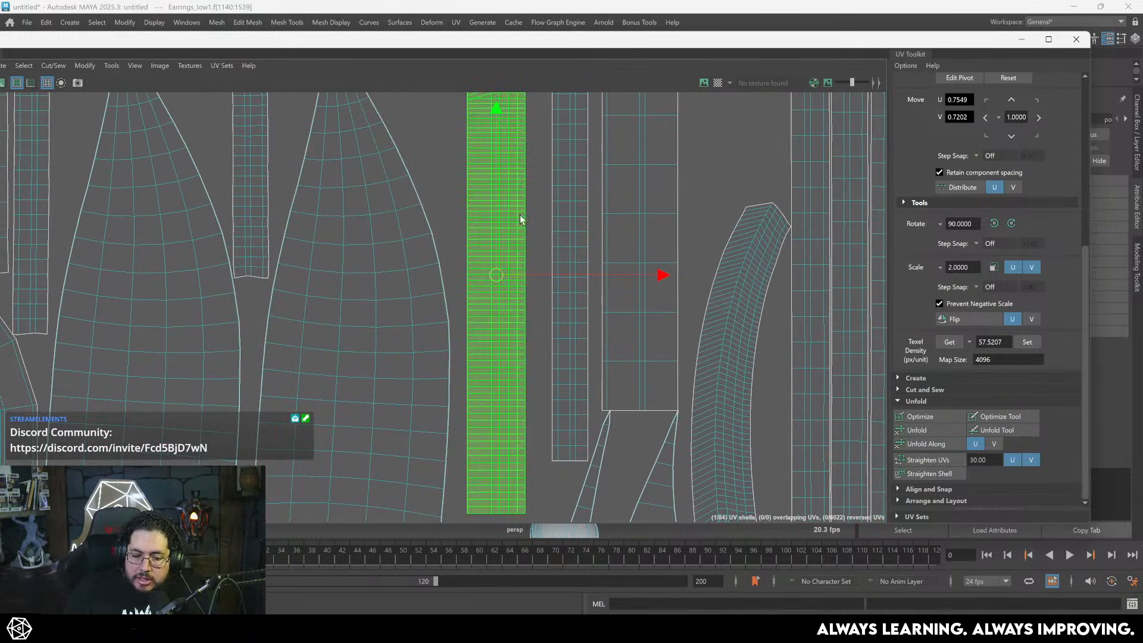
- Undo the strip's UV straightening, its move and the earlier Straighten Shell, back to the original curved shell
key(ctrl+z)
key(ctrl+z)
key(ctrl+z)
key(ctrl+z)
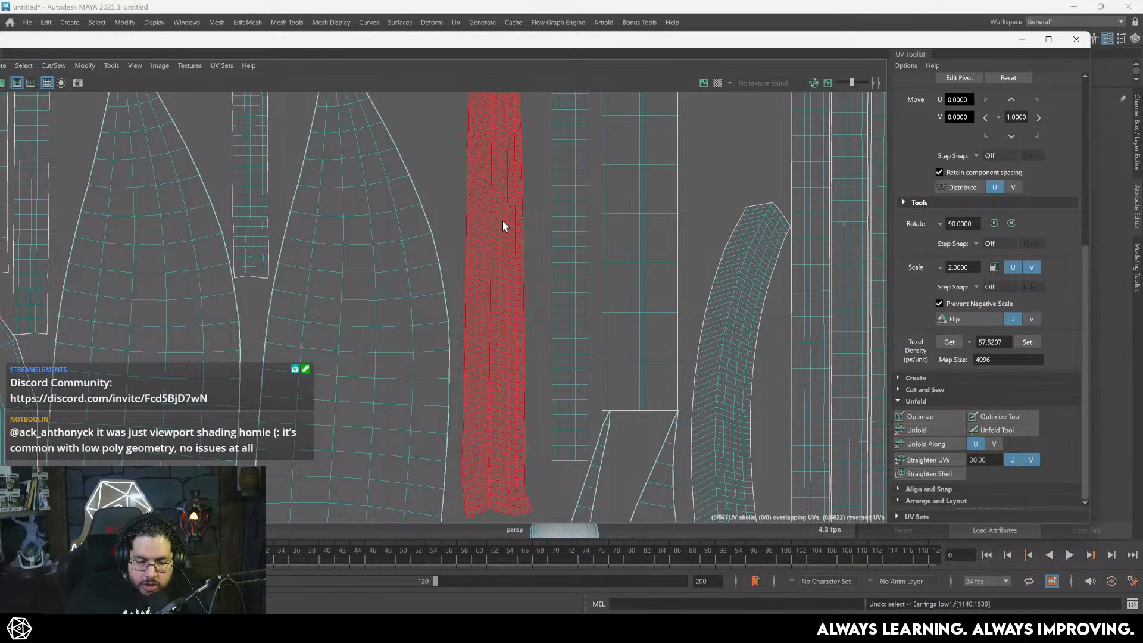
key(ctrl+z)
key(ctrl+z)
key(ctrl+z)
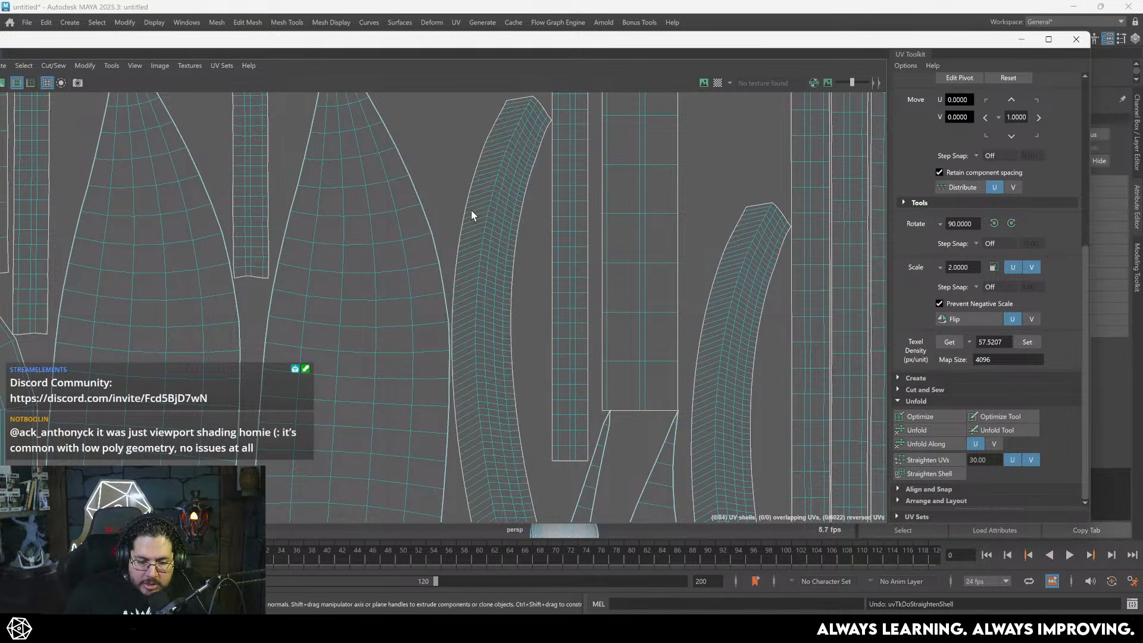
- Select the long border edges on both sides of the same curved strip and straighten it with Straighten Shell
right_drag(471, 210, 487, 166)
click(506, 106)
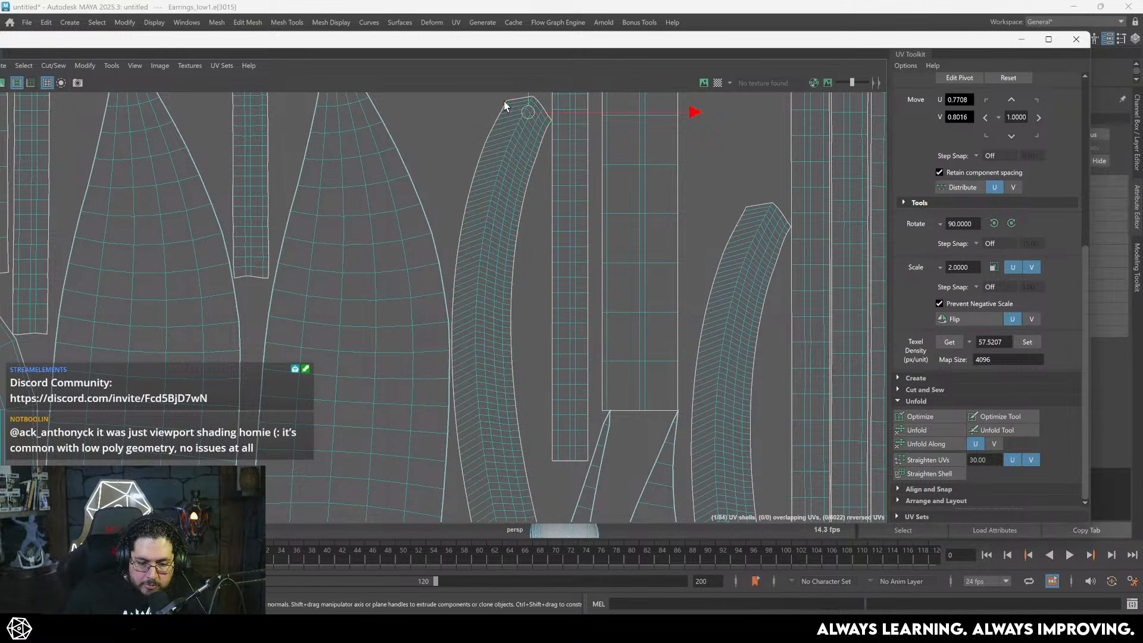
alt+middle_drag(501, 407, 510, 290)
click(495, 466)
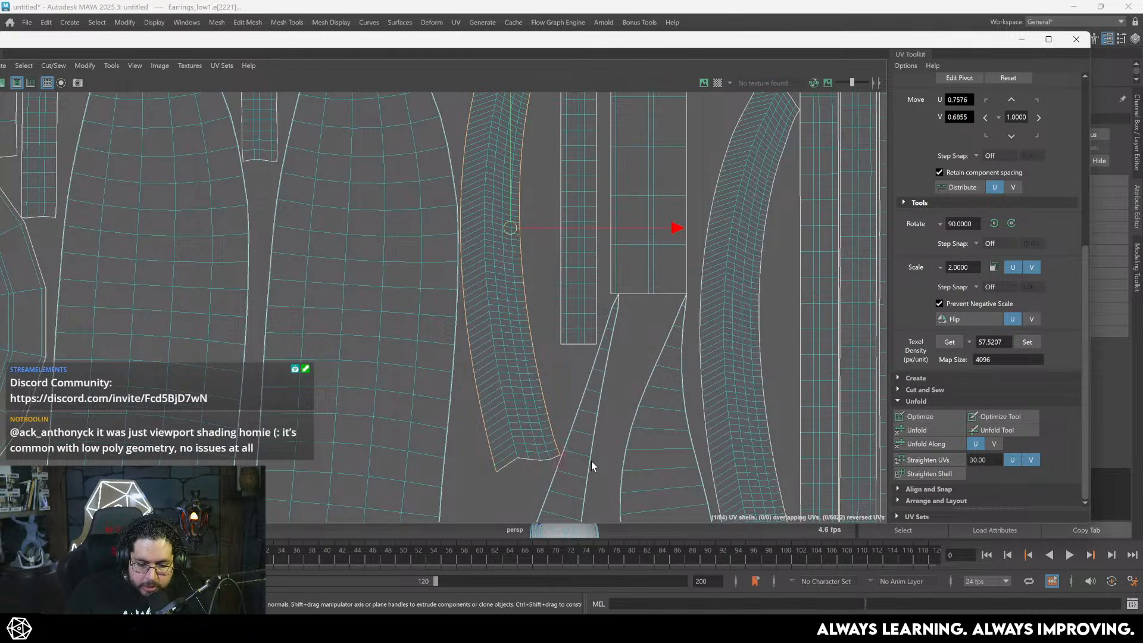
click(928, 473)
alt+middle_drag(530, 308, 515, 420)
- Rotate the slanted strip shell upright and move it off the neighbouring narrow strip toward the pointed shell
right_drag(511, 298, 534, 237)
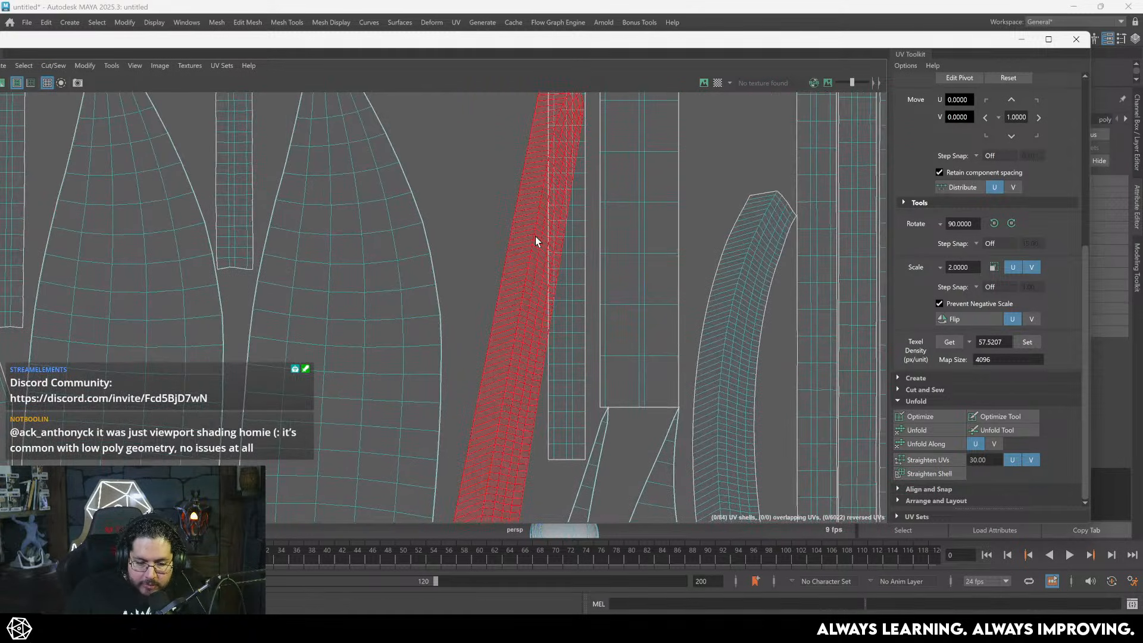
click(535, 237)
key(e)
drag(653, 260, 625, 244)
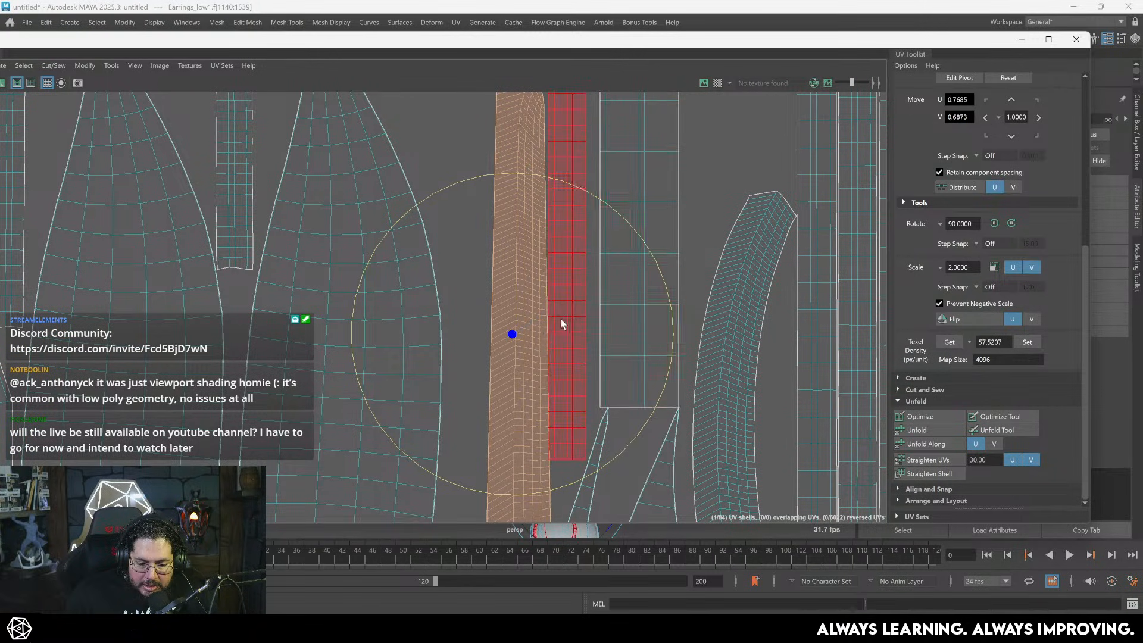
key(w)
drag(512, 334, 482, 291)
scroll(497, 339, down, 4)
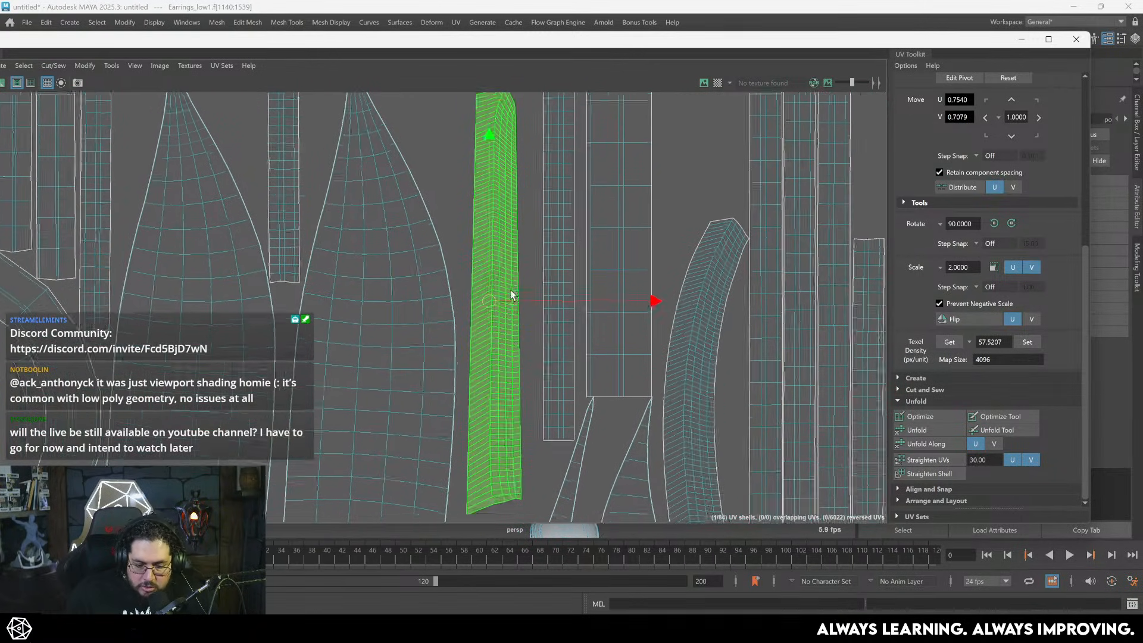
- Try Straighten UVs at 30 degrees in U and V on the upright strip, and undo everything back to its original curved shape
click(931, 461)
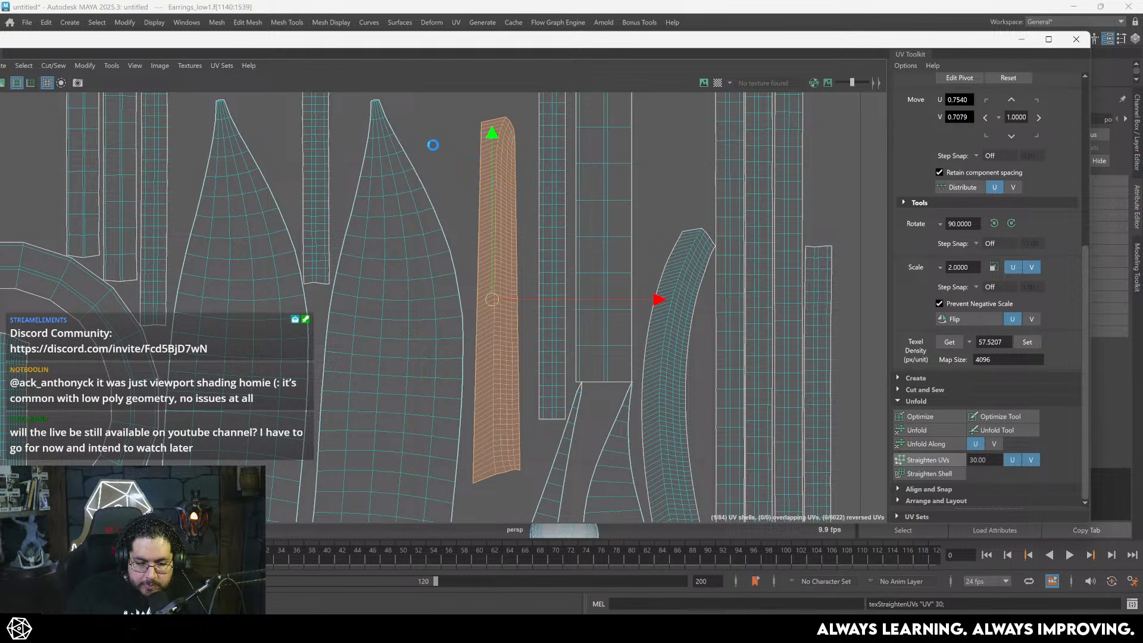
scroll(421, 190, down, 1)
click(457, 170)
key(ctrl+z)
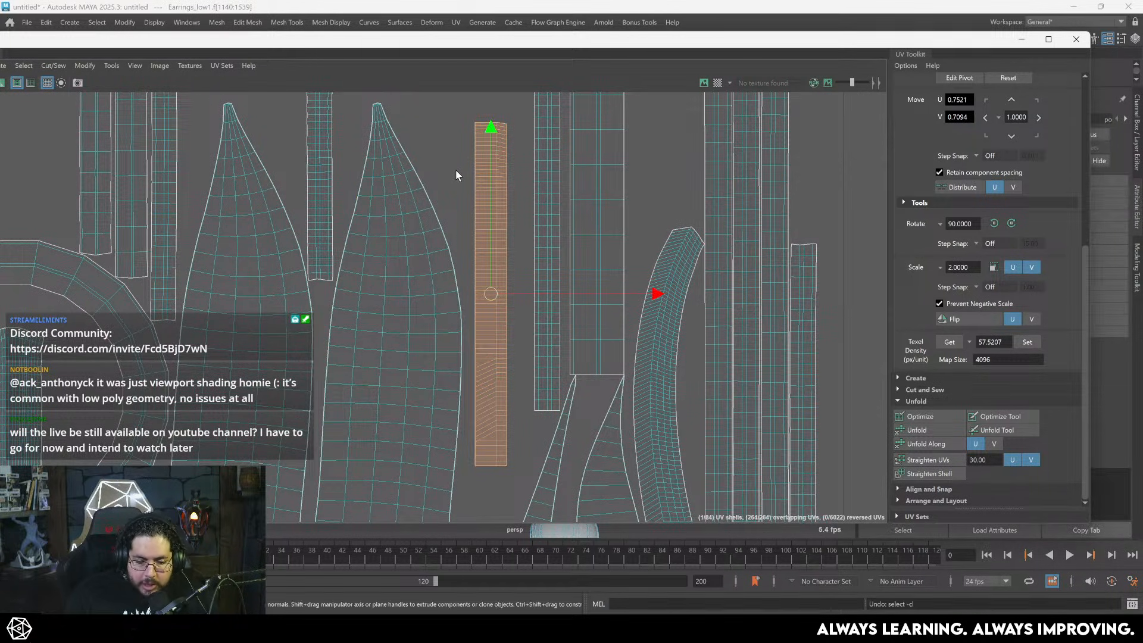
key(ctrl+z)
key(ctrl+z)
key(ctrl+z)
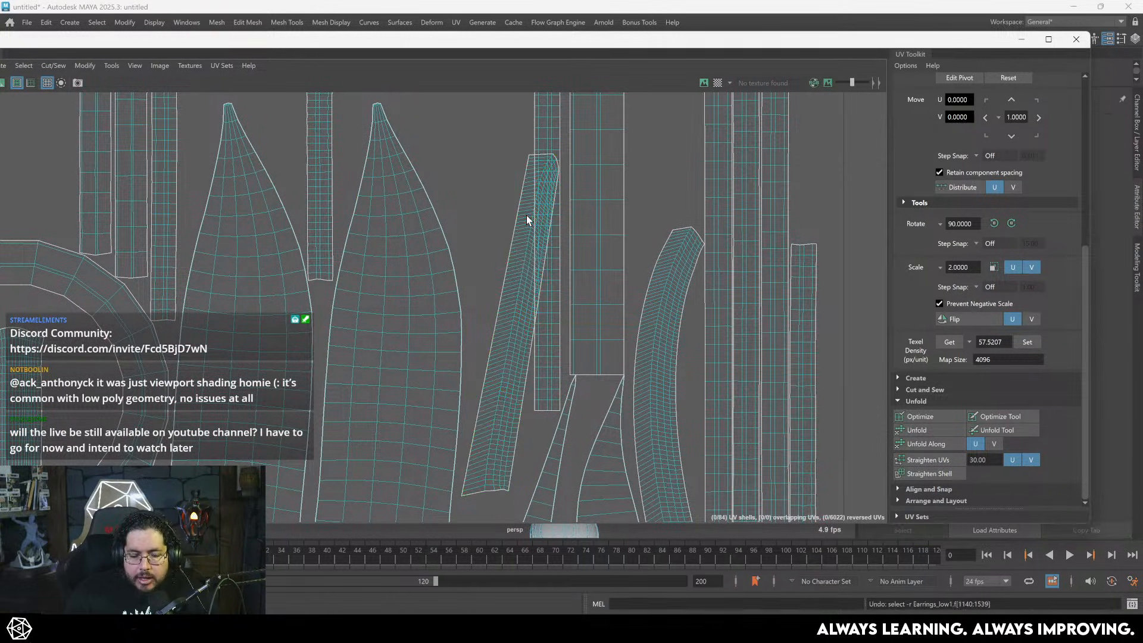
key(shift+z)
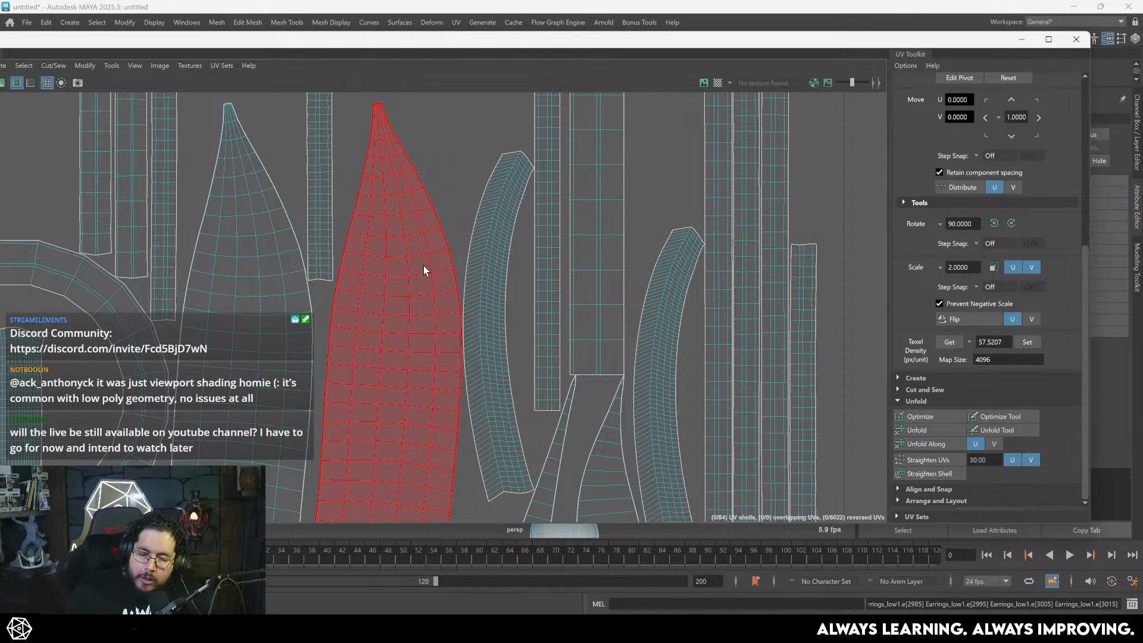
- Close the UV Editor and frame the duplicate earrings in the perspective view
scroll(349, 267, down, 2)
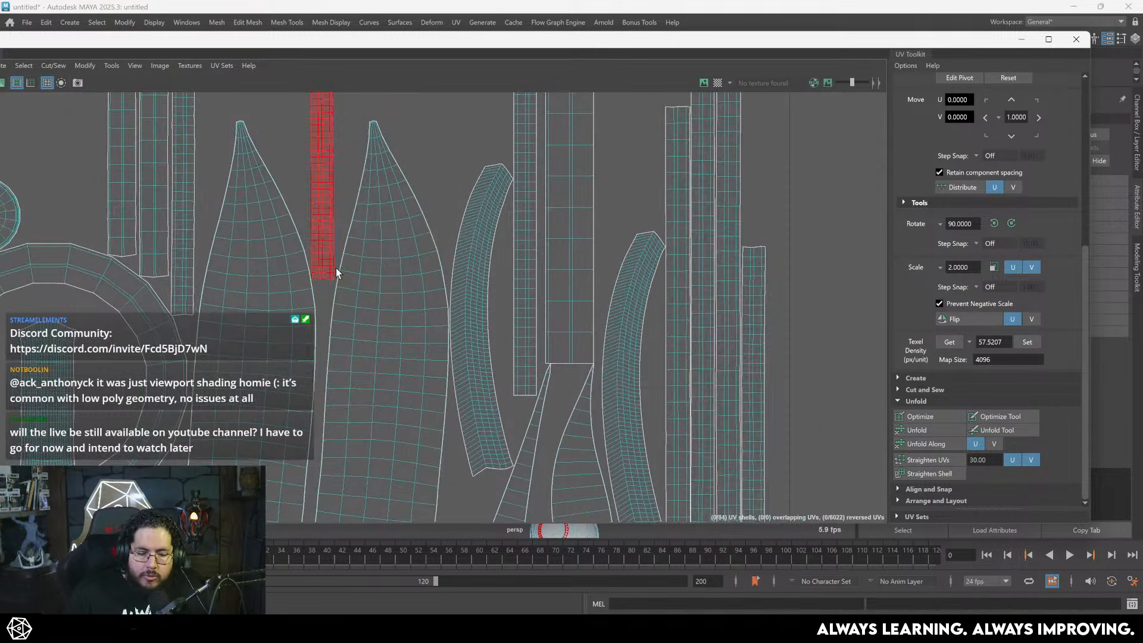
alt+middle_drag(365, 277, 528, 396)
scroll(420, 361, up, 1)
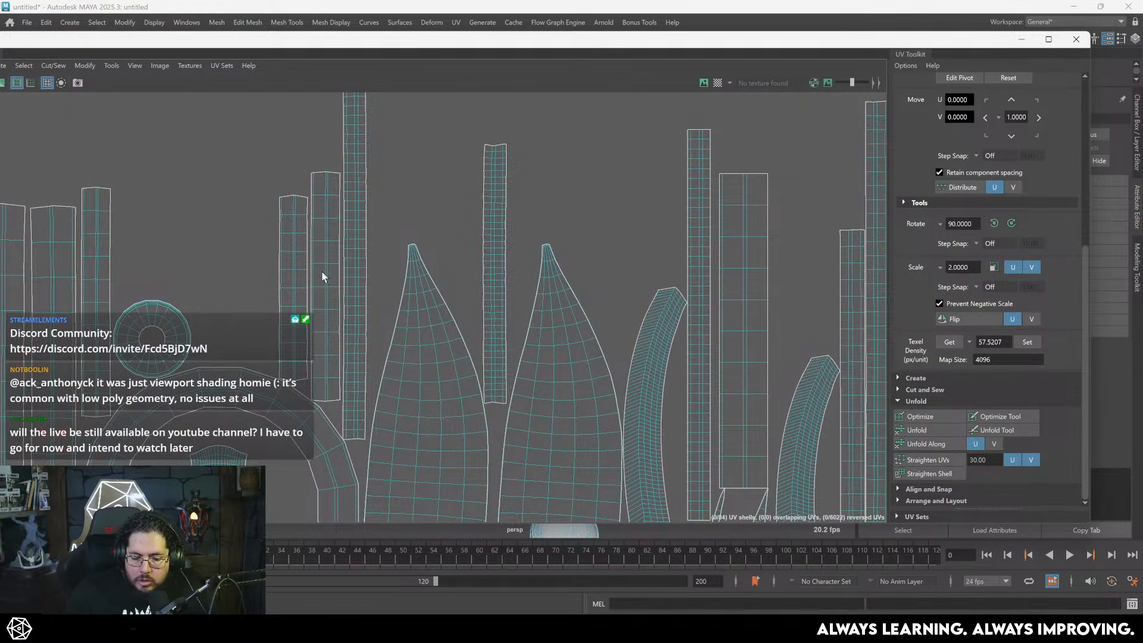
click(1075, 39)
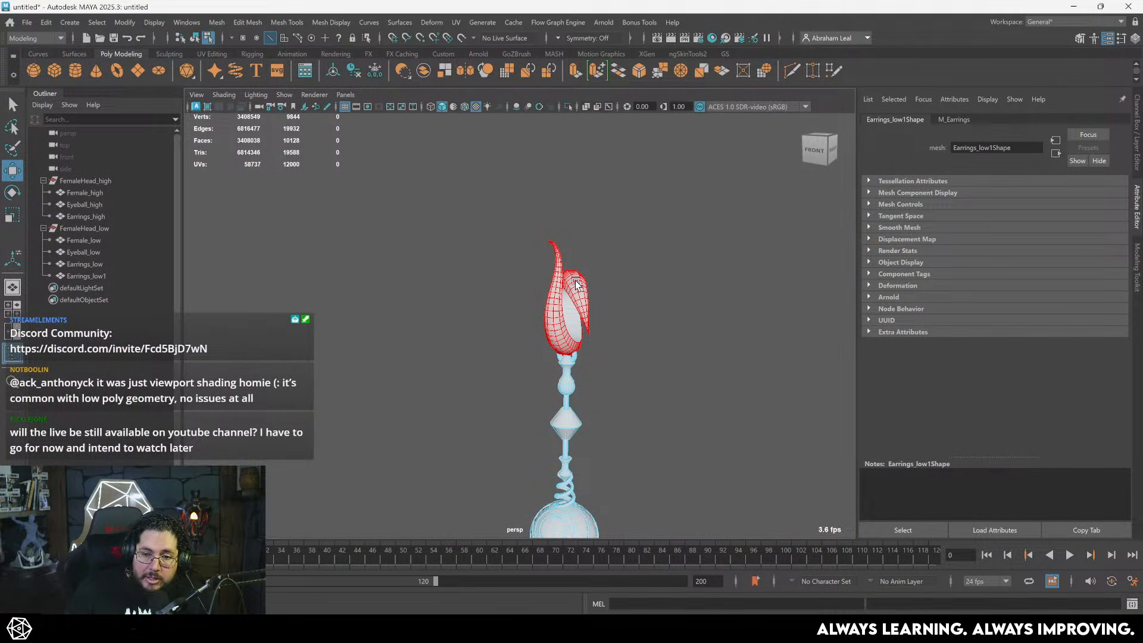
alt+middle_drag(505, 312, 527, 288)
alt+right_drag(527, 288, 544, 288)
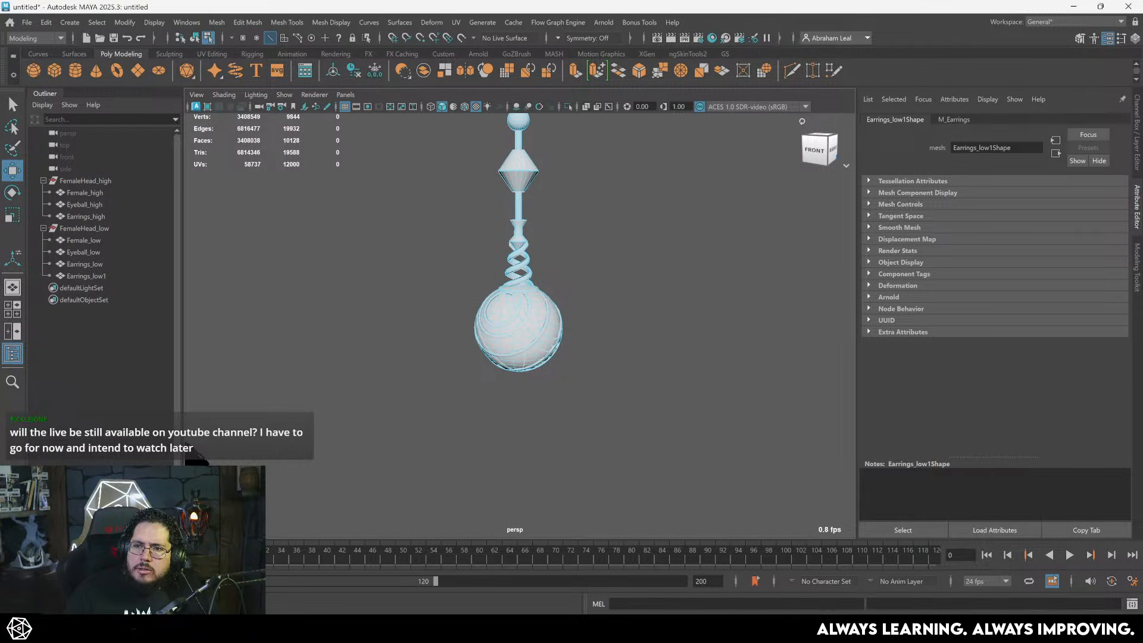
key(f)
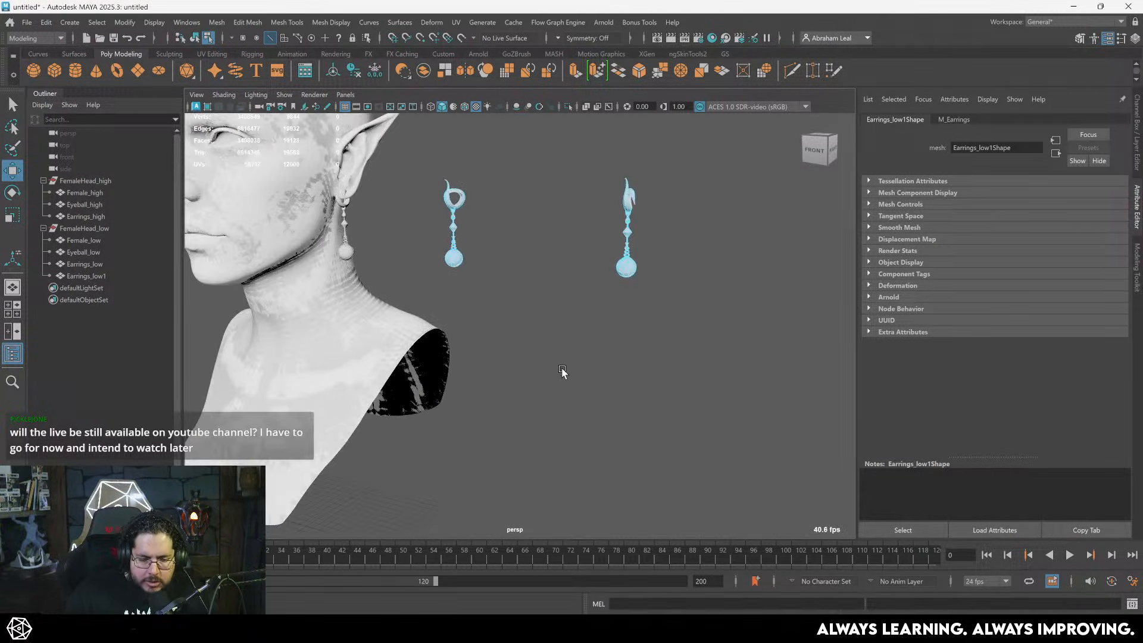
- Launch Adobe Substance 3D Painter and dismiss its home screen
key(super)
text(subs)
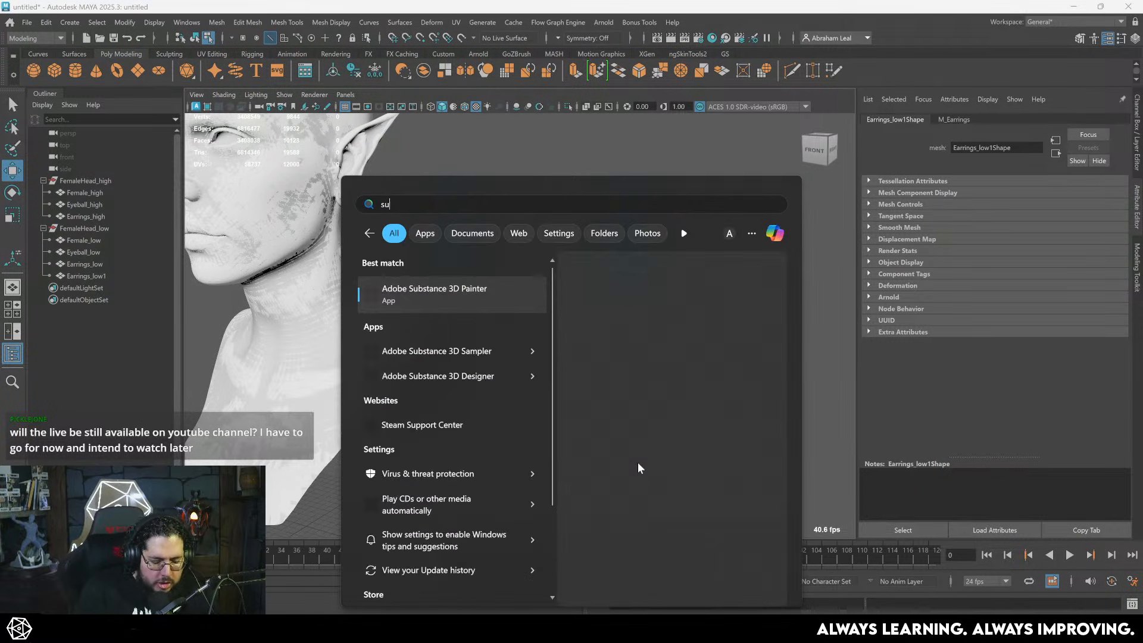
click(639, 465)
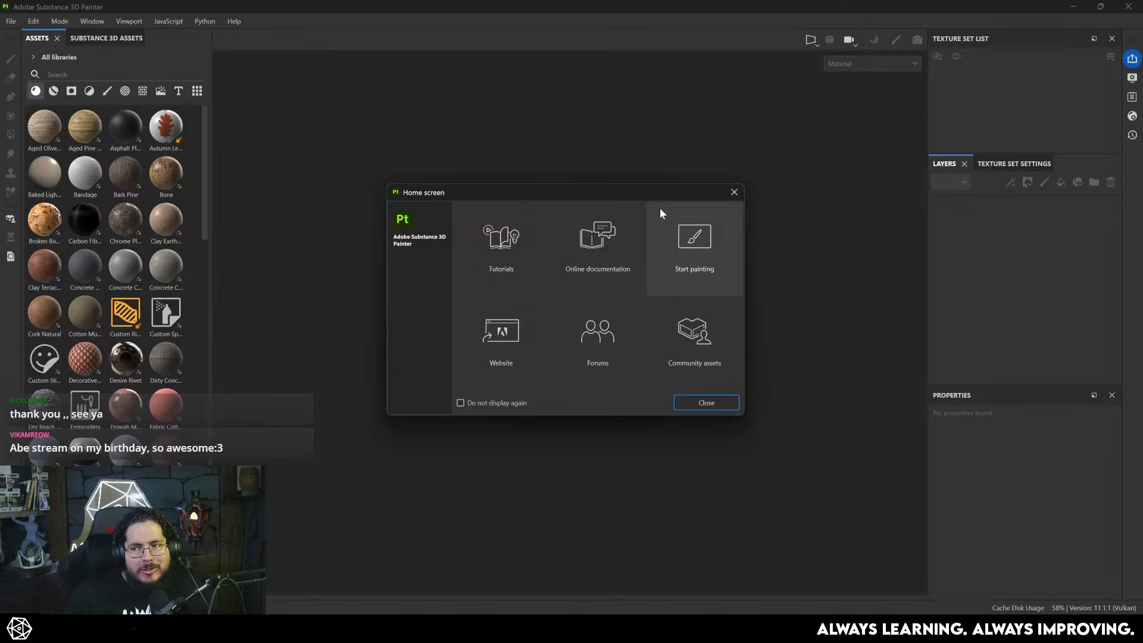
click(735, 193)
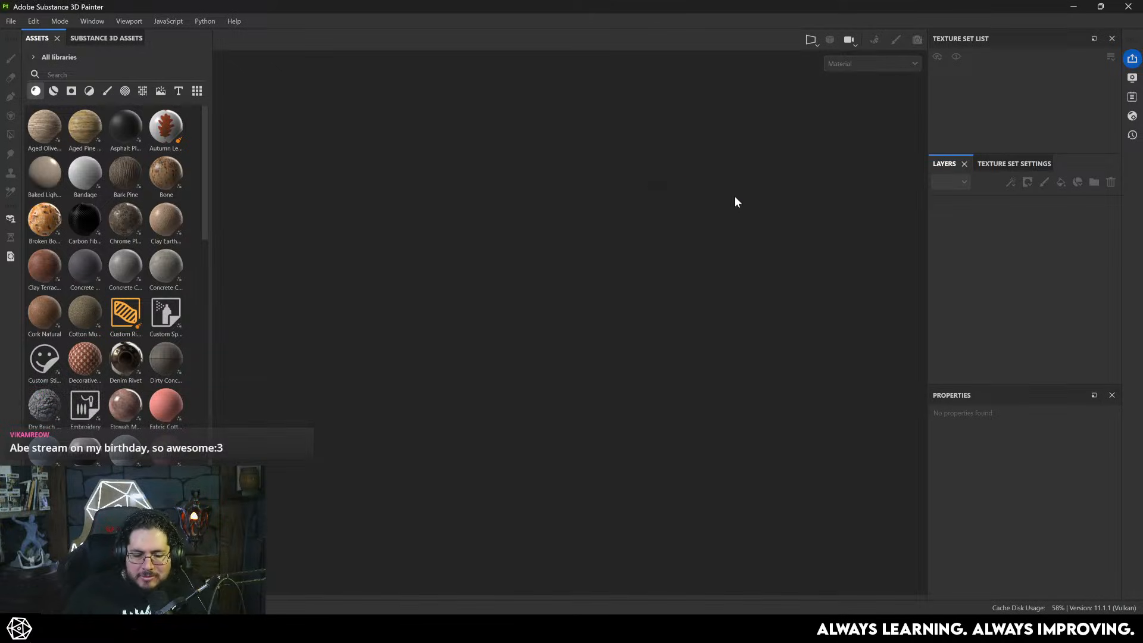
- Switch back to the Maya scene with the low and high heads
click(638, 628)
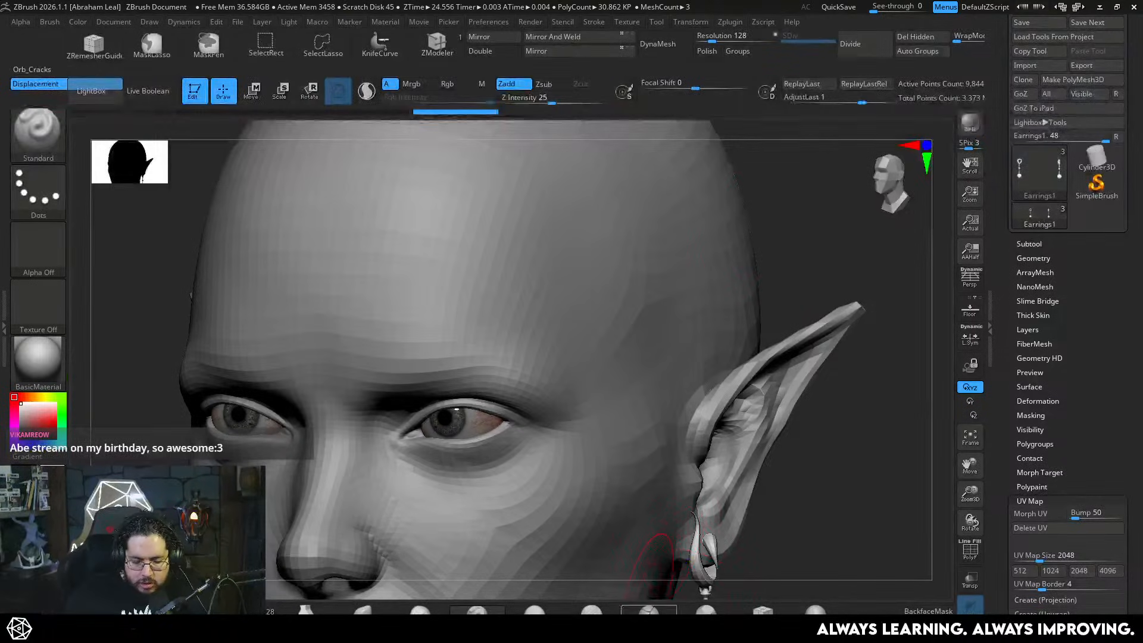
key(alt+Tab)
key(alt+Tab)
key(alt+Tab)
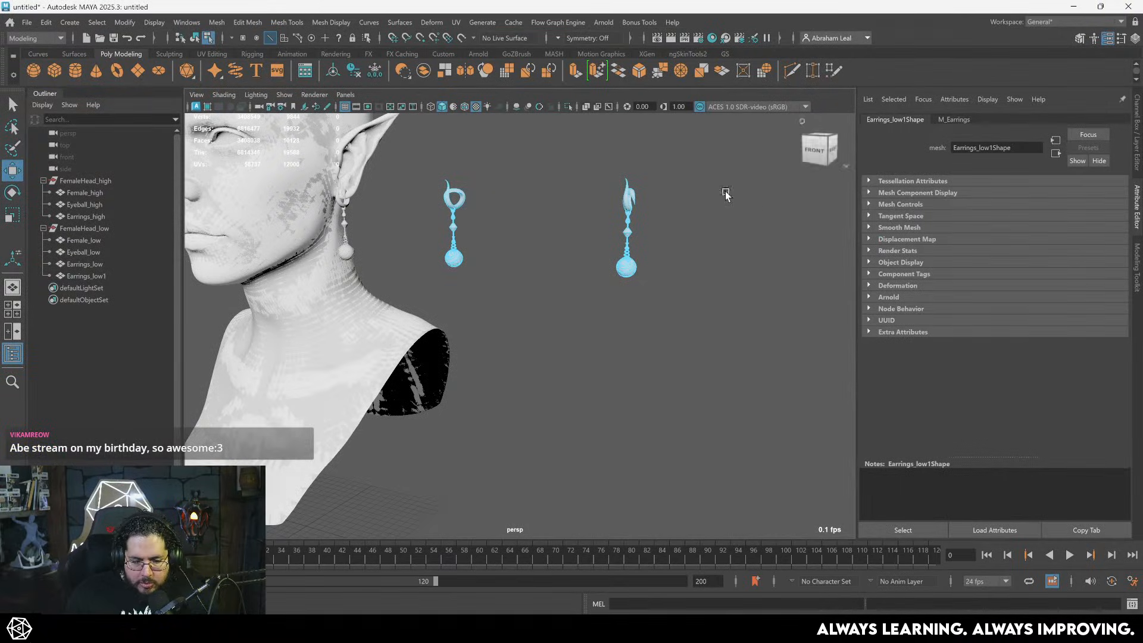
- Select the Female_low mesh, move it away from the high-poly head to about -49.27 in X, and frame it
click(341, 317)
alt+right_drag(510, 377, 385, 293)
alt+drag(385, 293, 268, 294)
click(116, 240)
alt+middle_drag(381, 302, 612, 302)
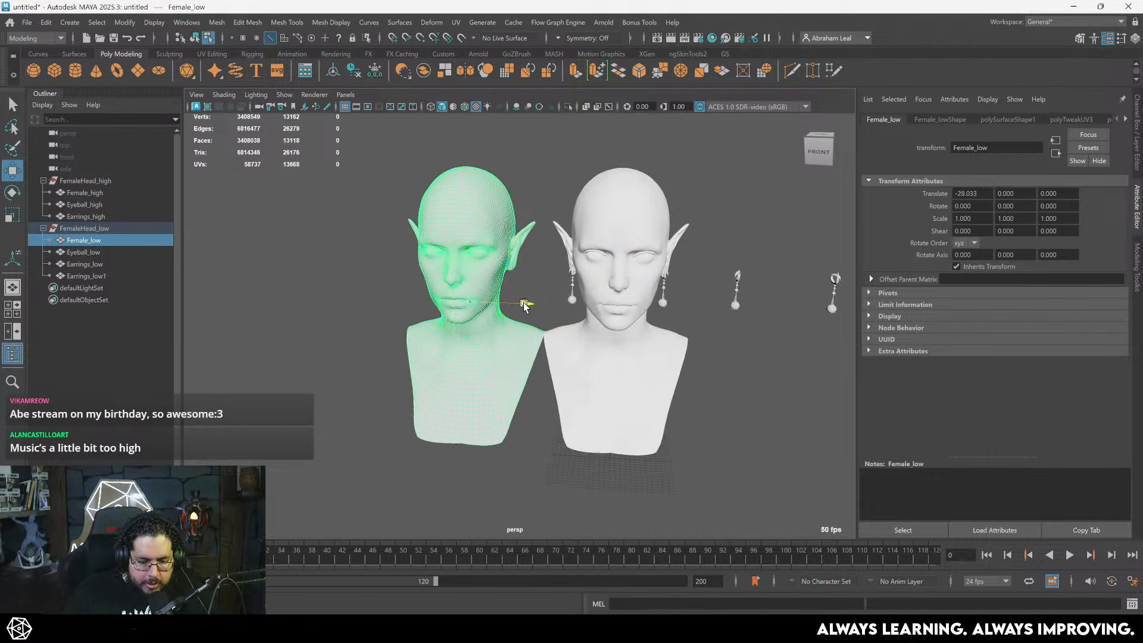
alt+drag(613, 303, 593, 341)
key(f)
click(570, 332)
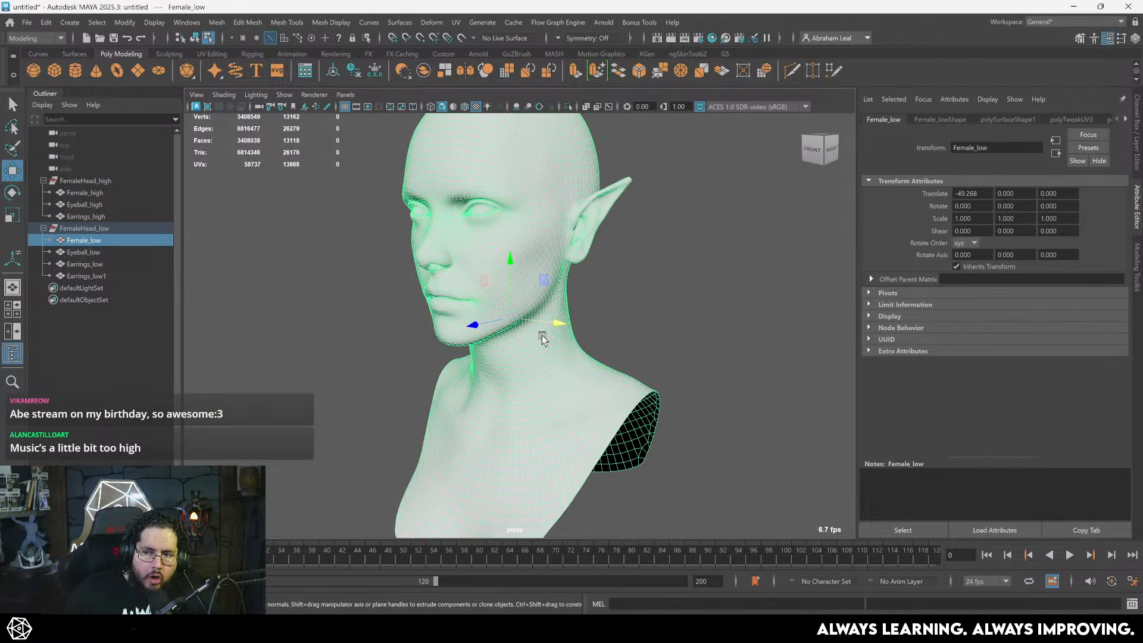
- Apply an Automatic UV projection to the Female_low mesh
right_drag(551, 293, 623, 193)
click(539, 196)
click(456, 22)
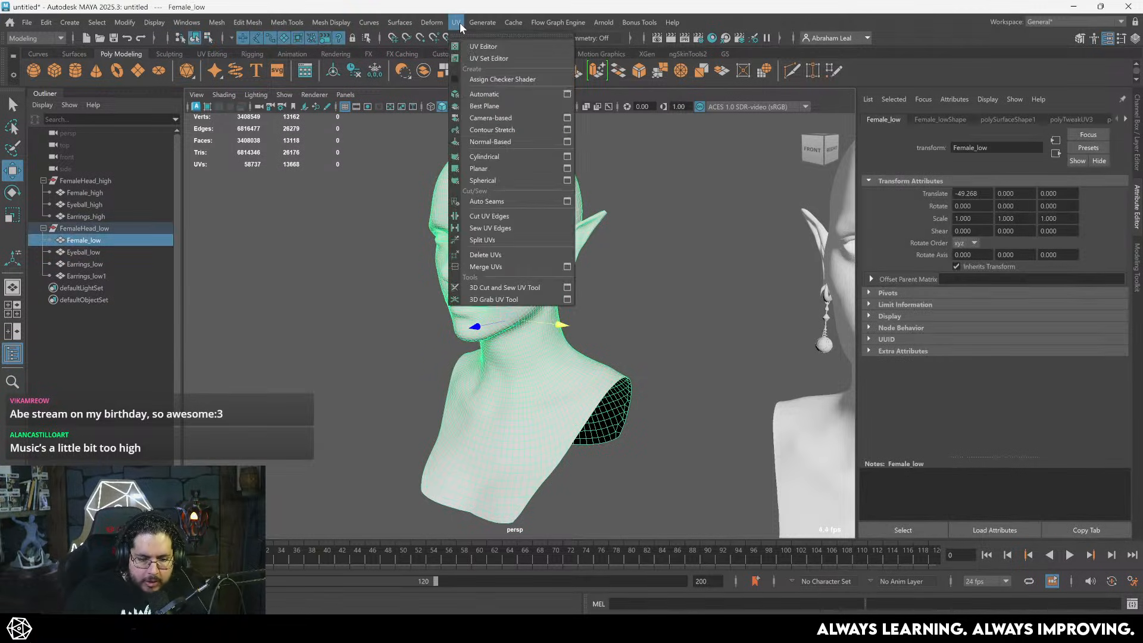
click(498, 92)
key(q)
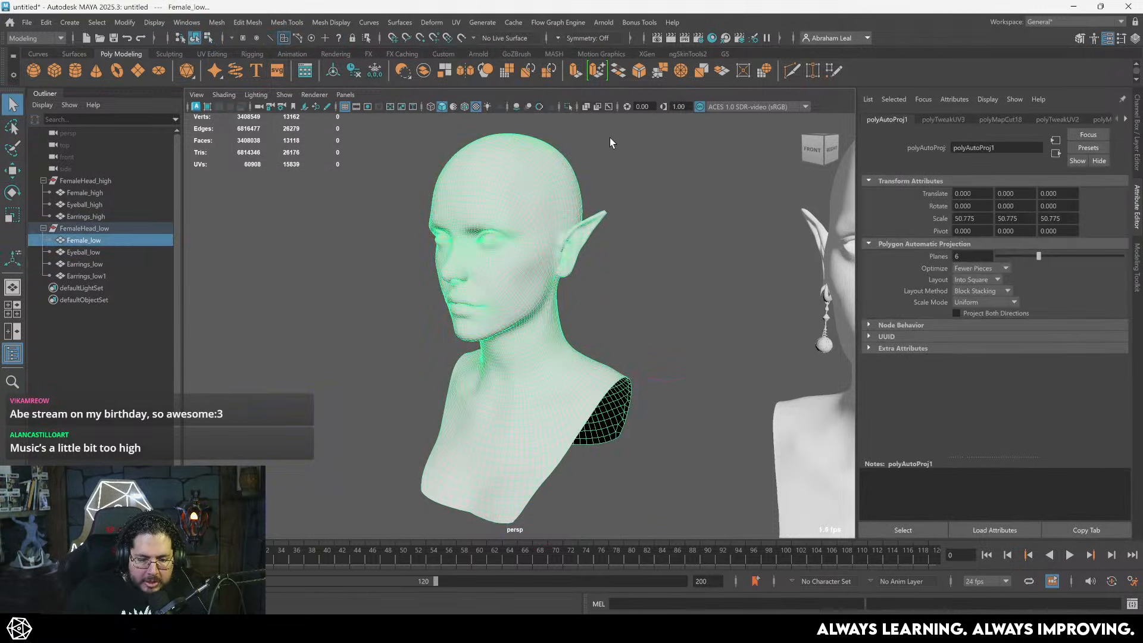
- Open the UV Editor and examine the automatically projected head shells, especially around the ear and face profile
click(456, 22)
click(481, 45)
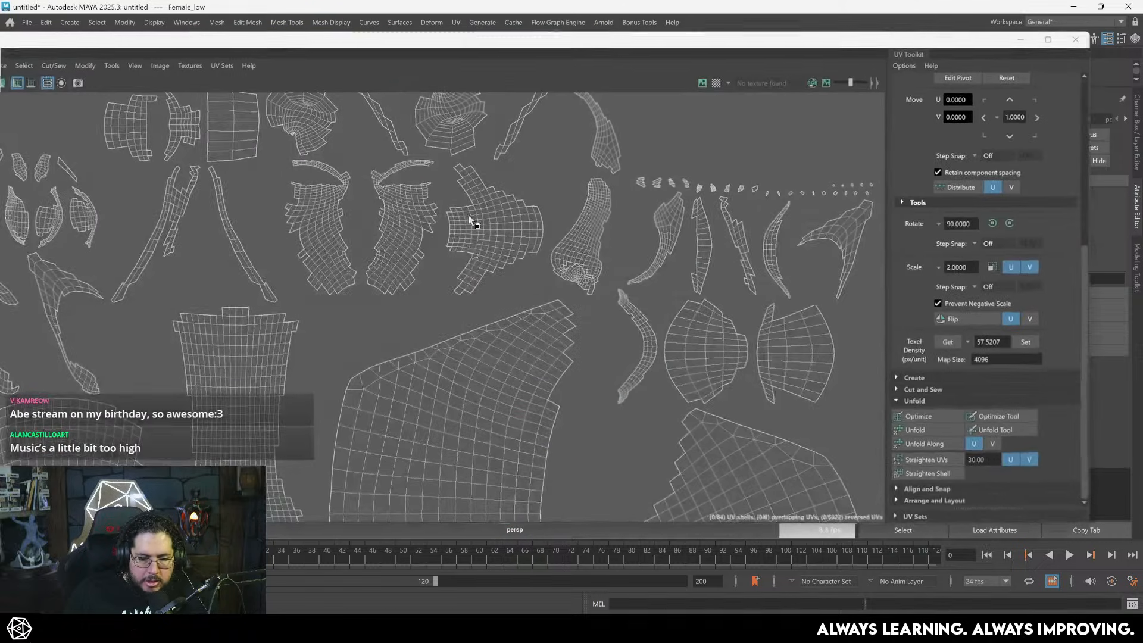
scroll(558, 214, down, 3)
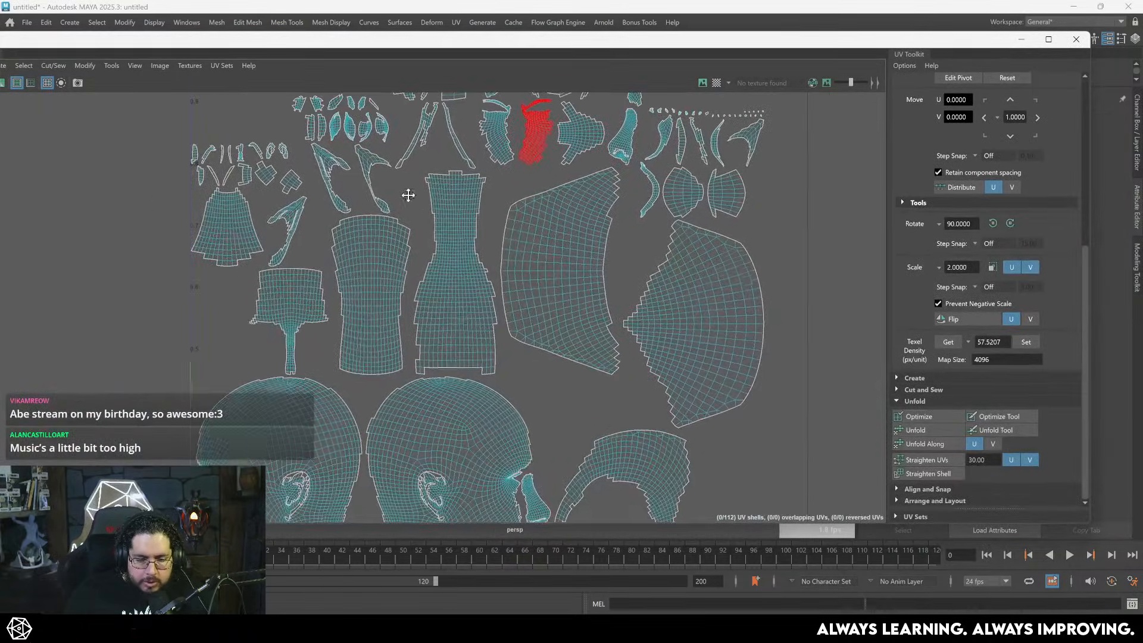
scroll(447, 306, up, 5)
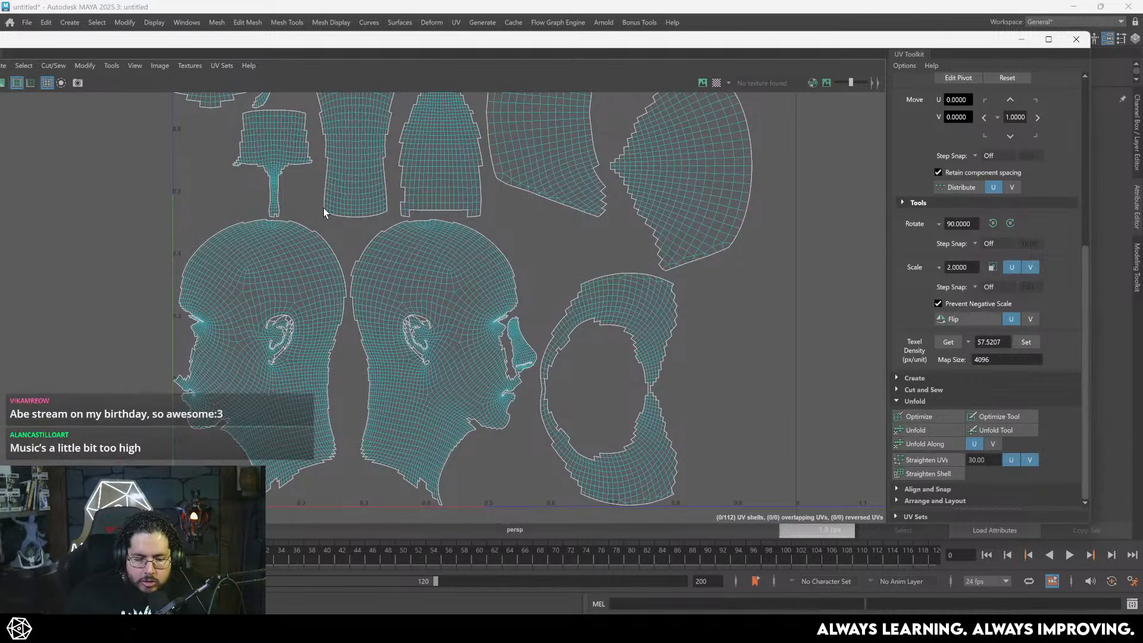
scroll(536, 396, up, 10)
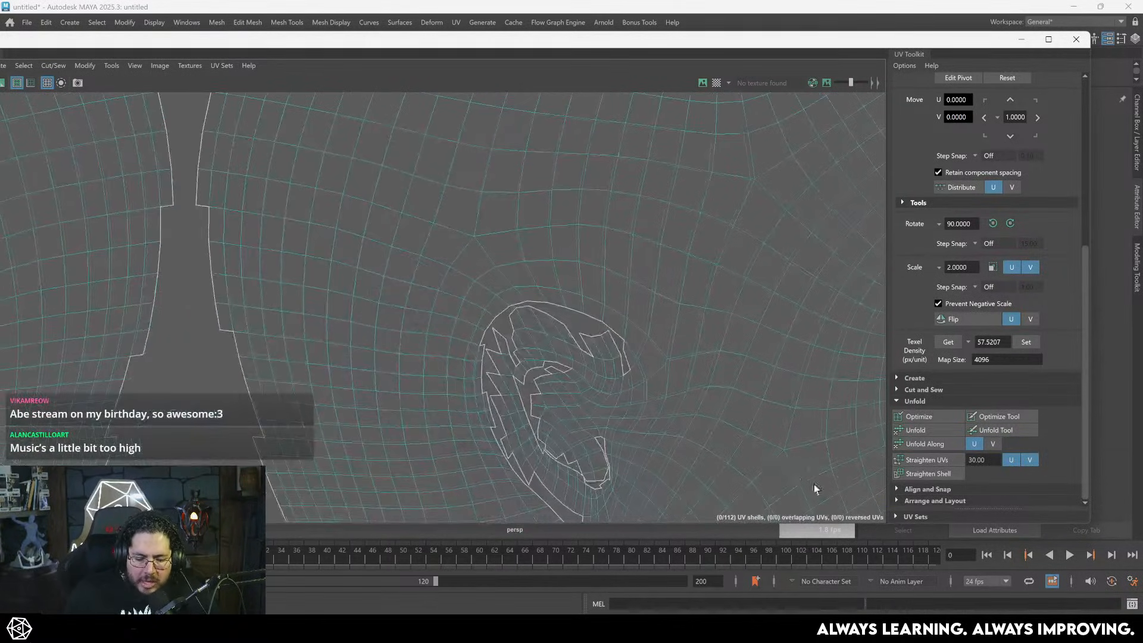
scroll(588, 312, down, 8)
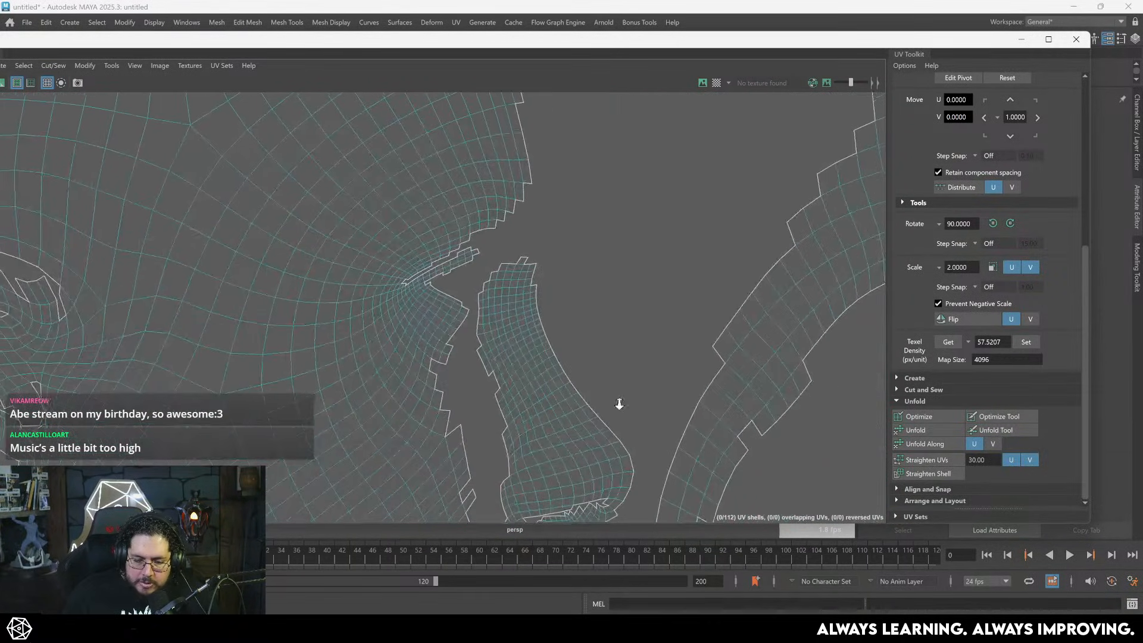
scroll(423, 250, down, 8)
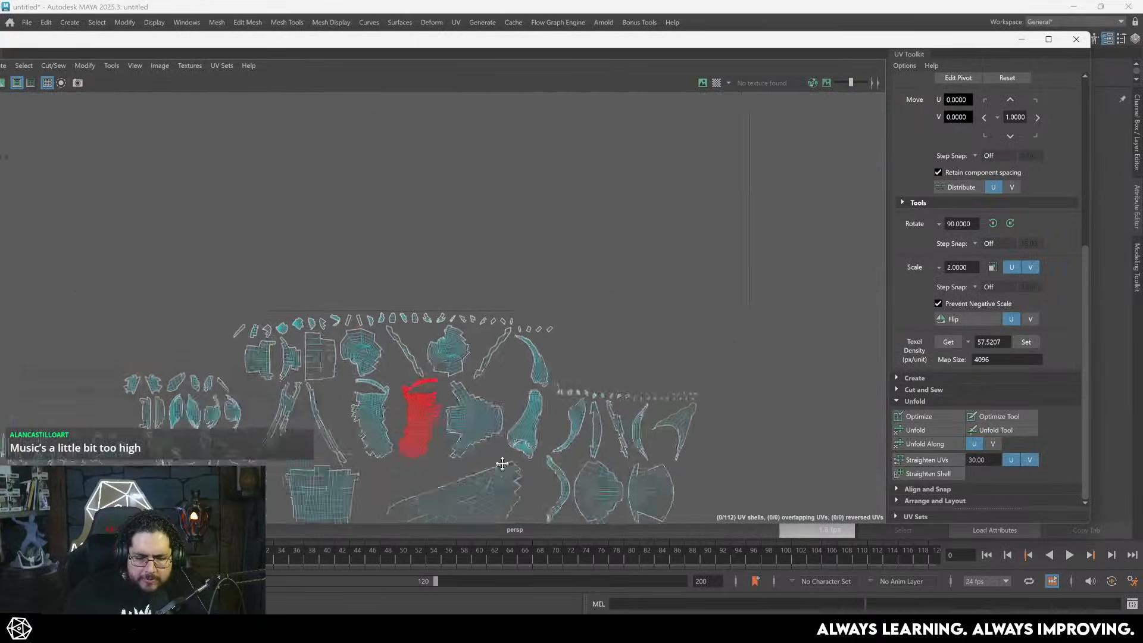
- Examine the automatically projected Female_low UV shells, from the small fragments to the full layout
scroll(394, 271, up, 5)
scroll(421, 293, up, 4)
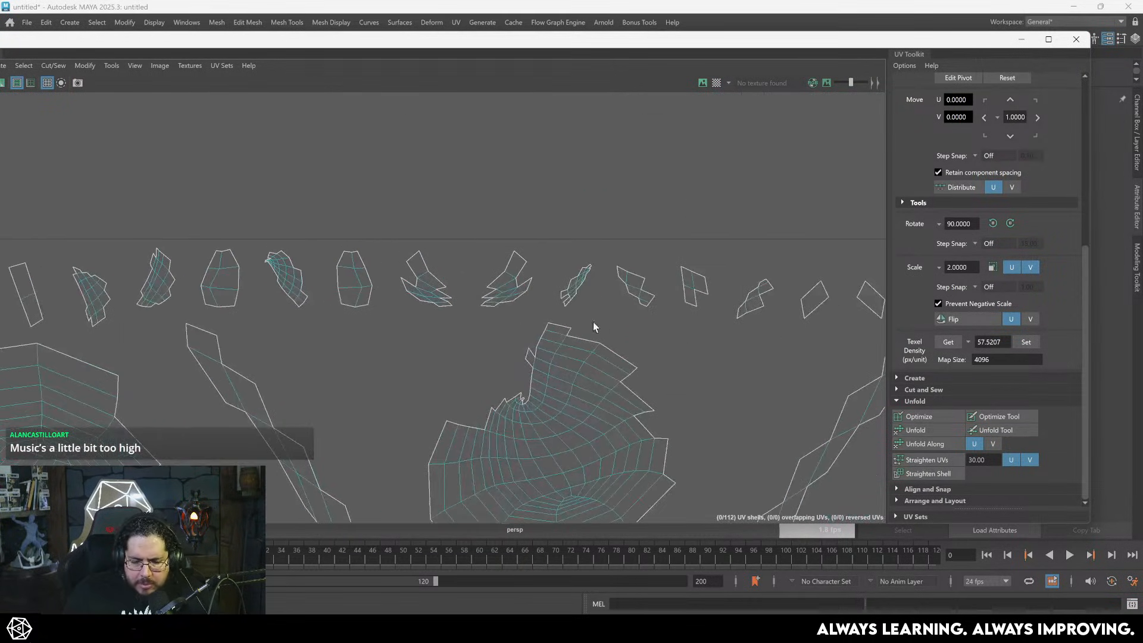
scroll(476, 250, down, 5)
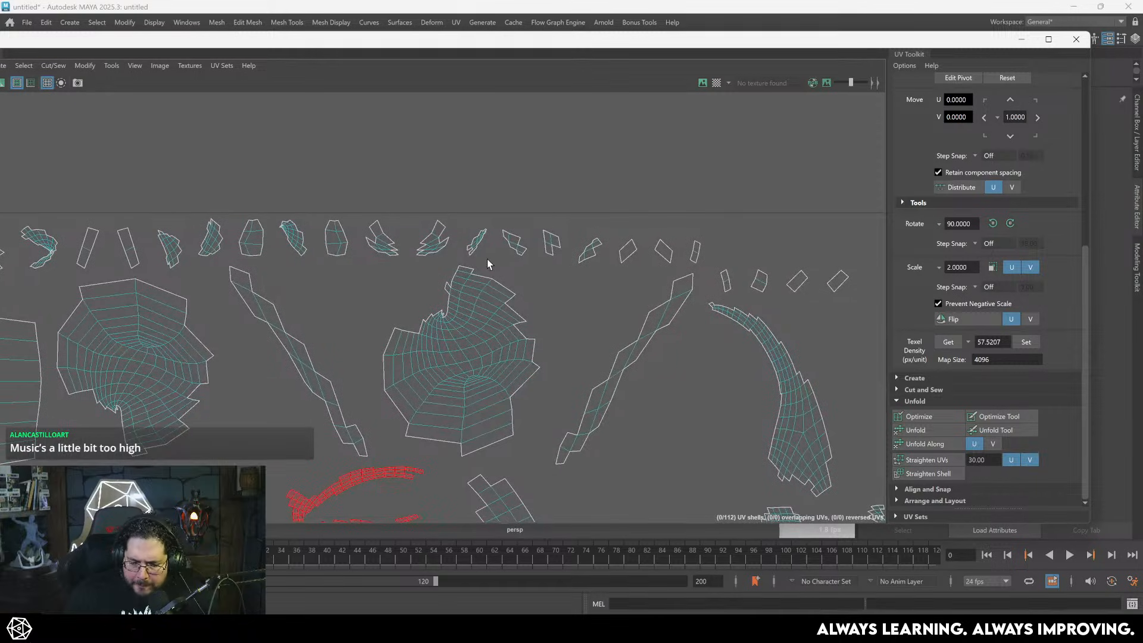
scroll(487, 259, down, 3)
scroll(484, 259, up, 5)
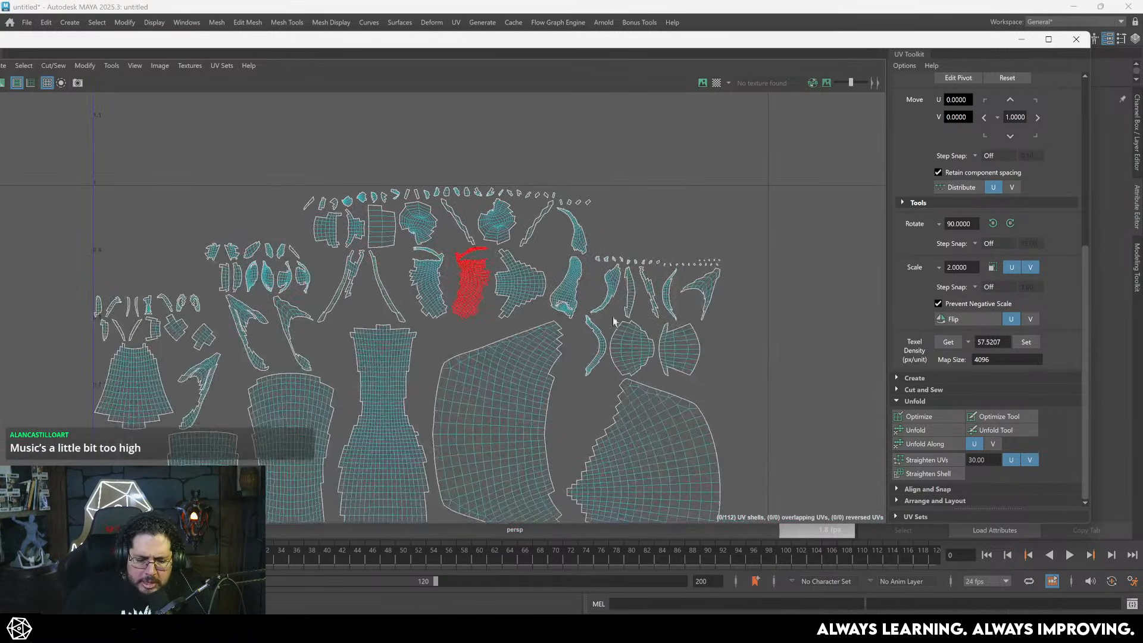
alt+middle_drag(483, 258, 463, 235)
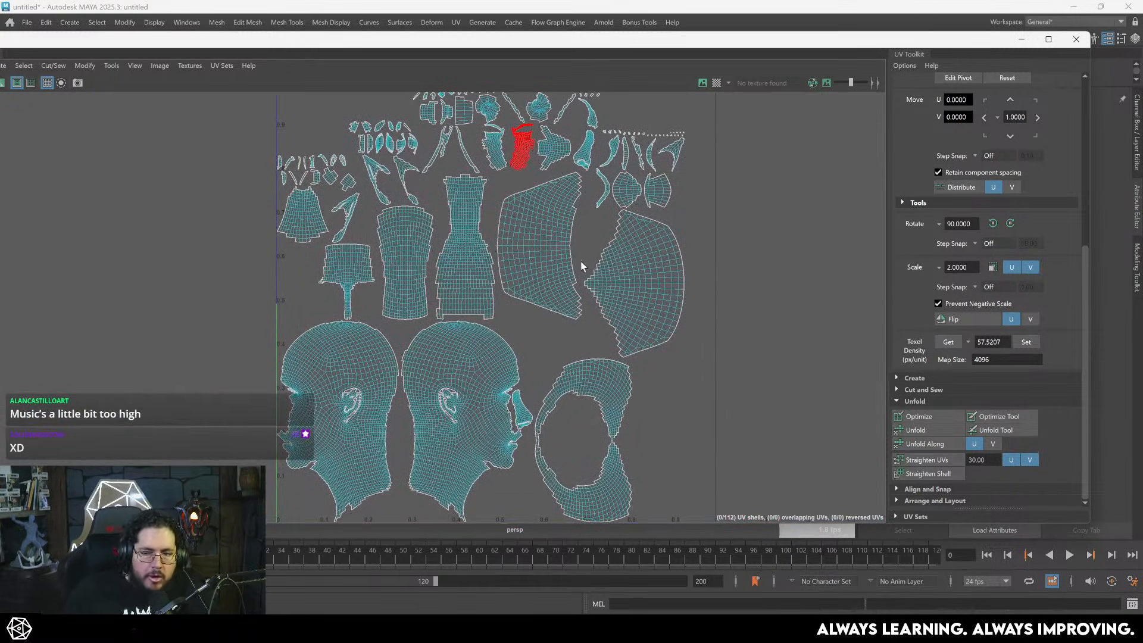
scroll(582, 266, down, 2)
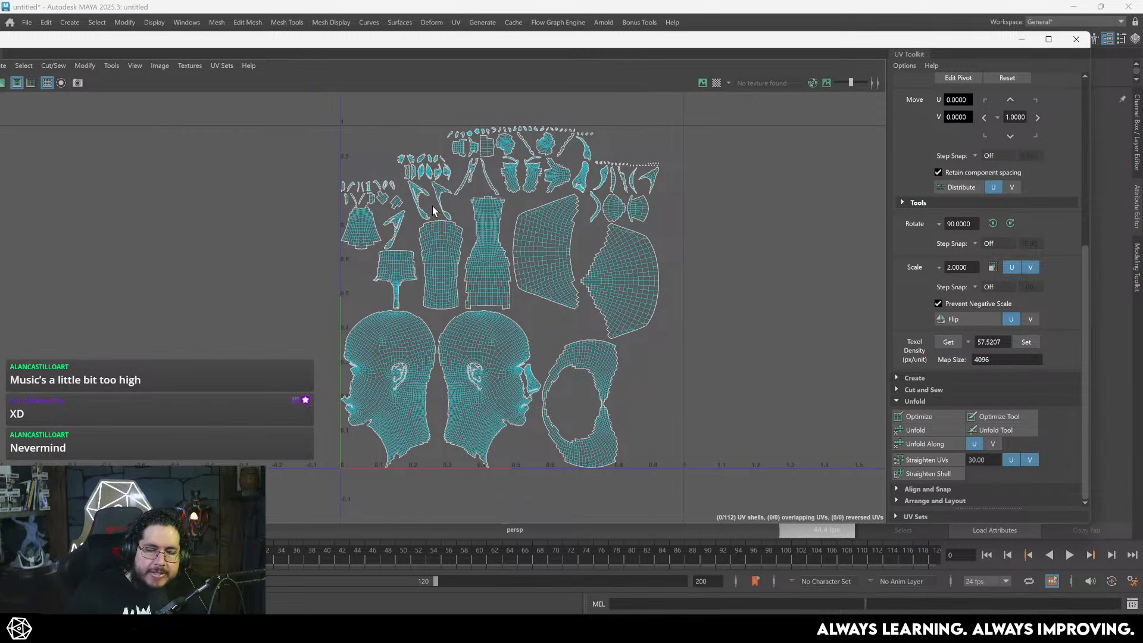
scroll(498, 241, up, 3)
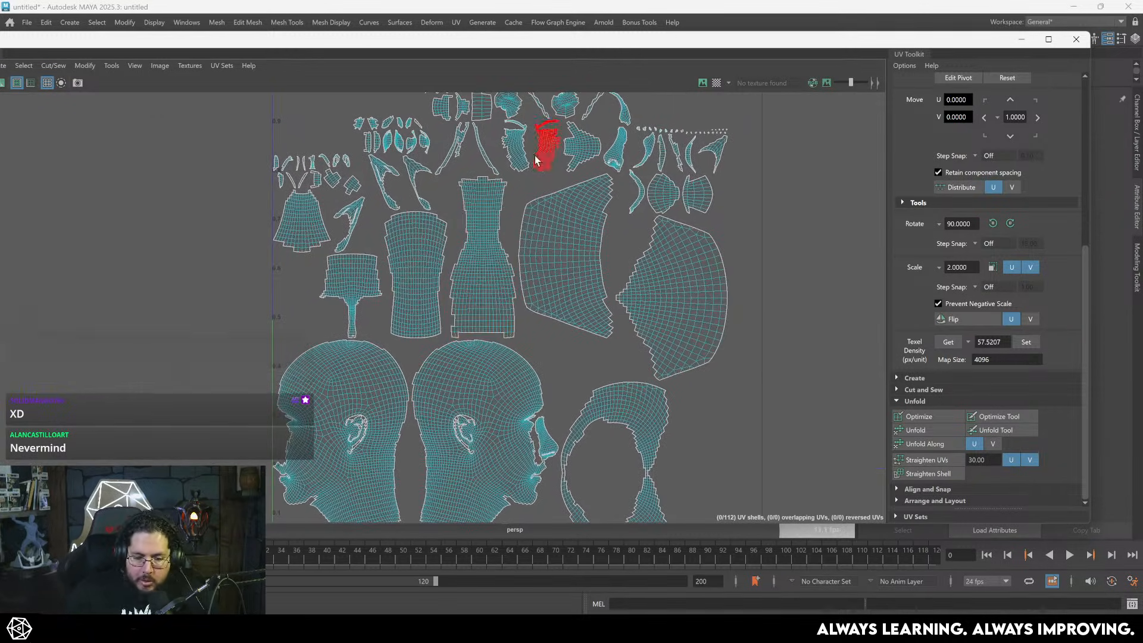
scroll(644, 214, down, 3)
- Try to run a UV layout on all the automatically projected head shells and close the UV Editor
drag(730, 131, 268, 521)
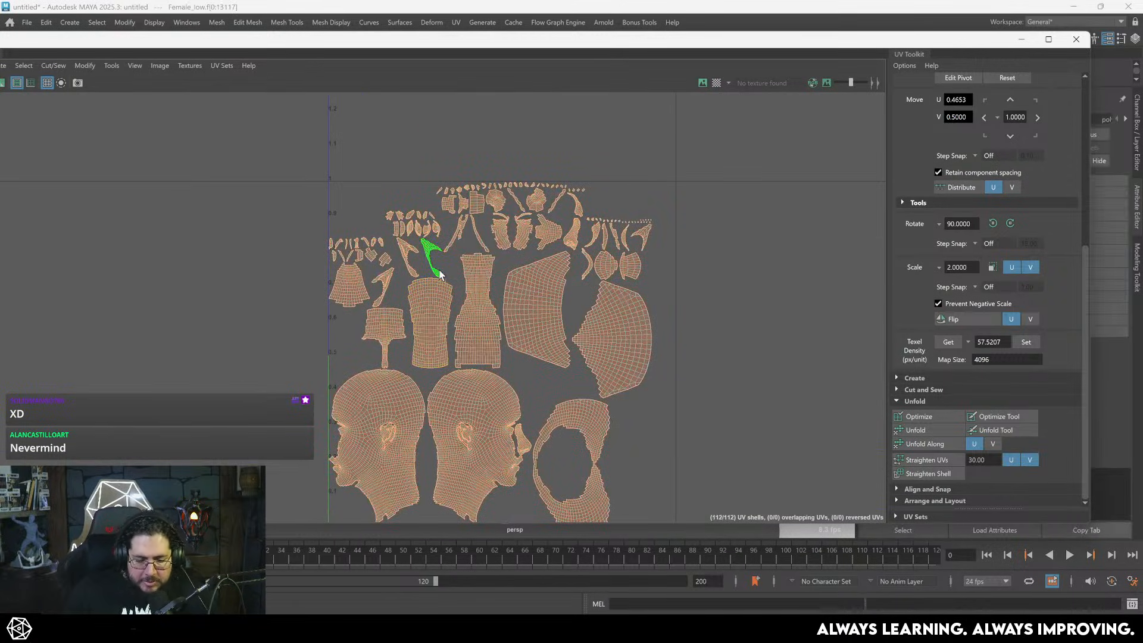
key(ctrl+l)
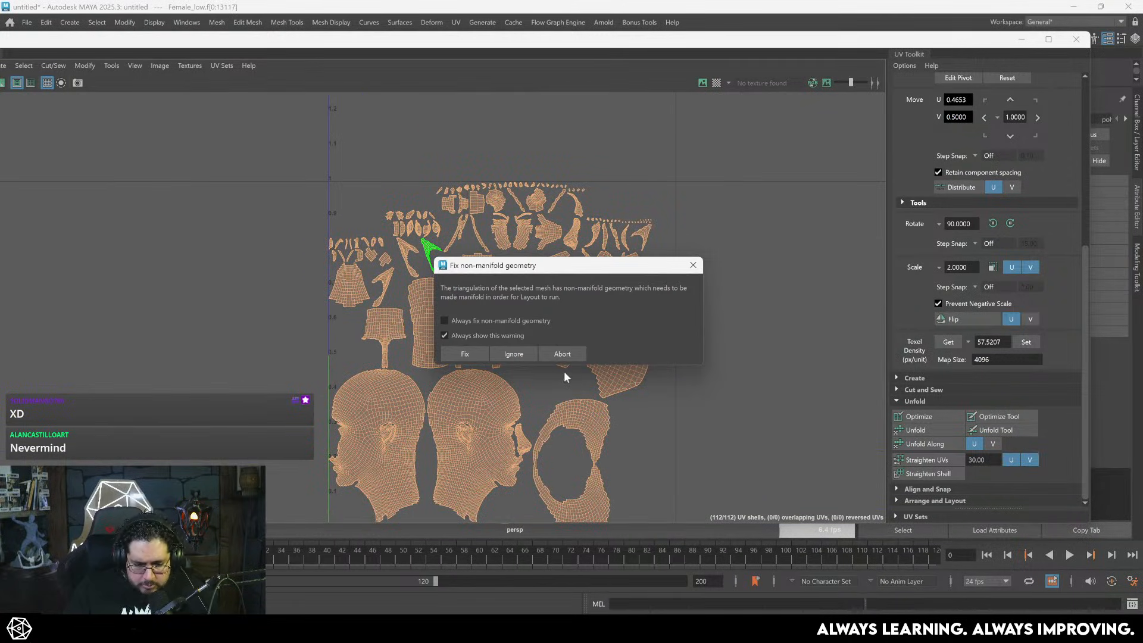
click(693, 266)
click(1077, 39)
- Undo the Automatic UV projection and the move of the Female_low mesh
click(644, 288)
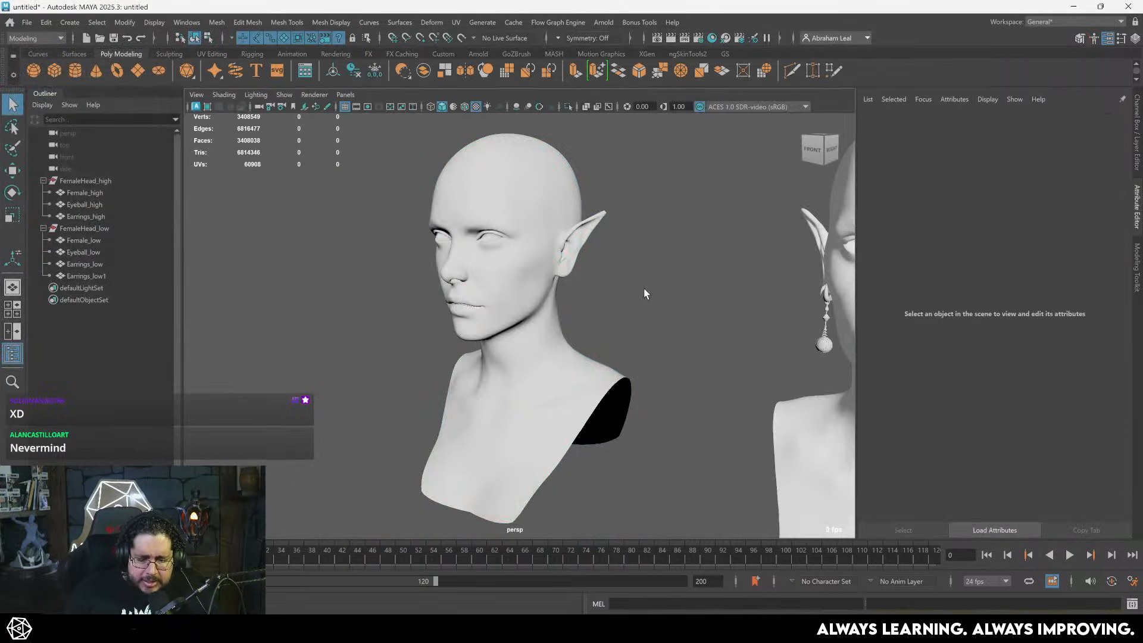
alt+middle_drag(645, 288, 197, 283)
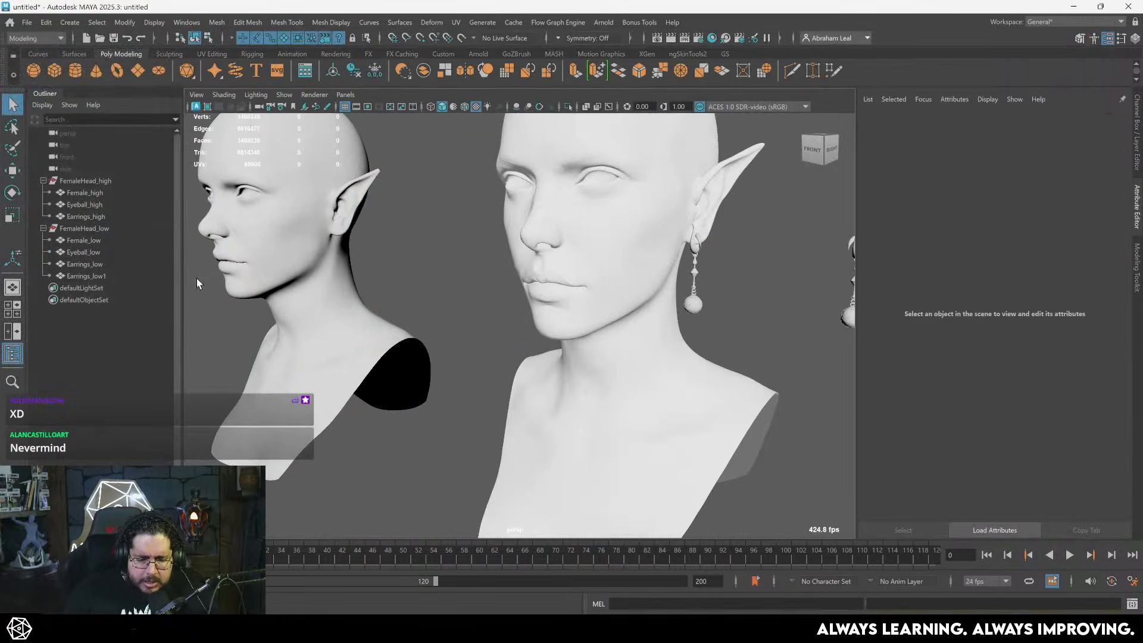
click(115, 241)
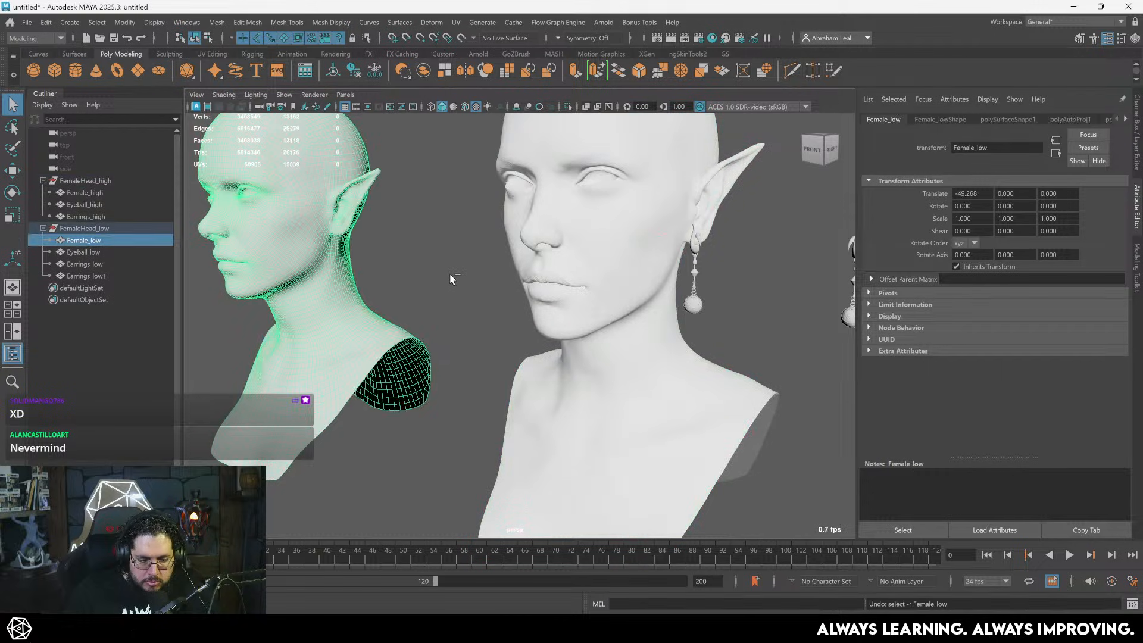
click(449, 275)
key(ctrl+z)
key(ctrl+z)
key(ctrl+z)
key(ctrl+z)
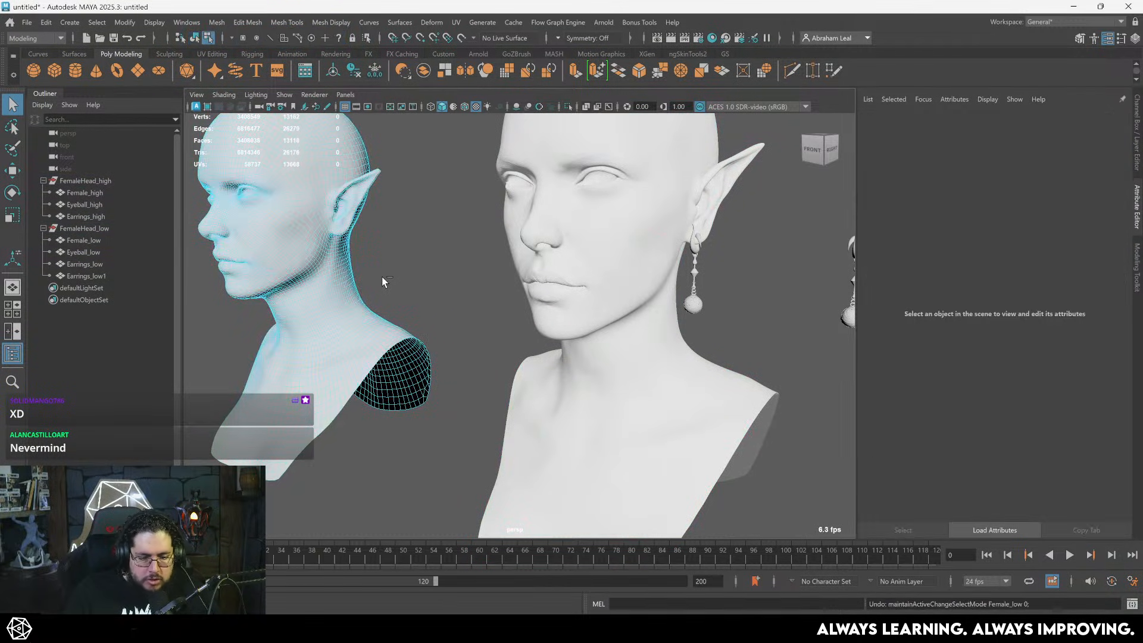
- Check the Female_low head shells in the UV Editor, close it, and clear the selection in object mode
click(456, 23)
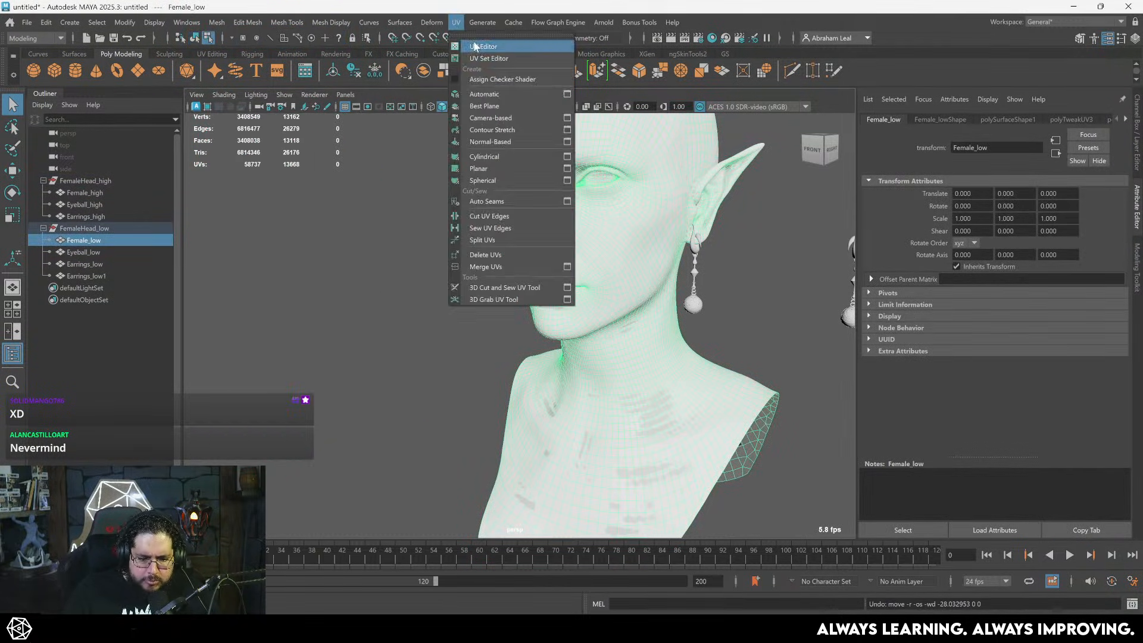
click(476, 45)
scroll(524, 283, up, 1)
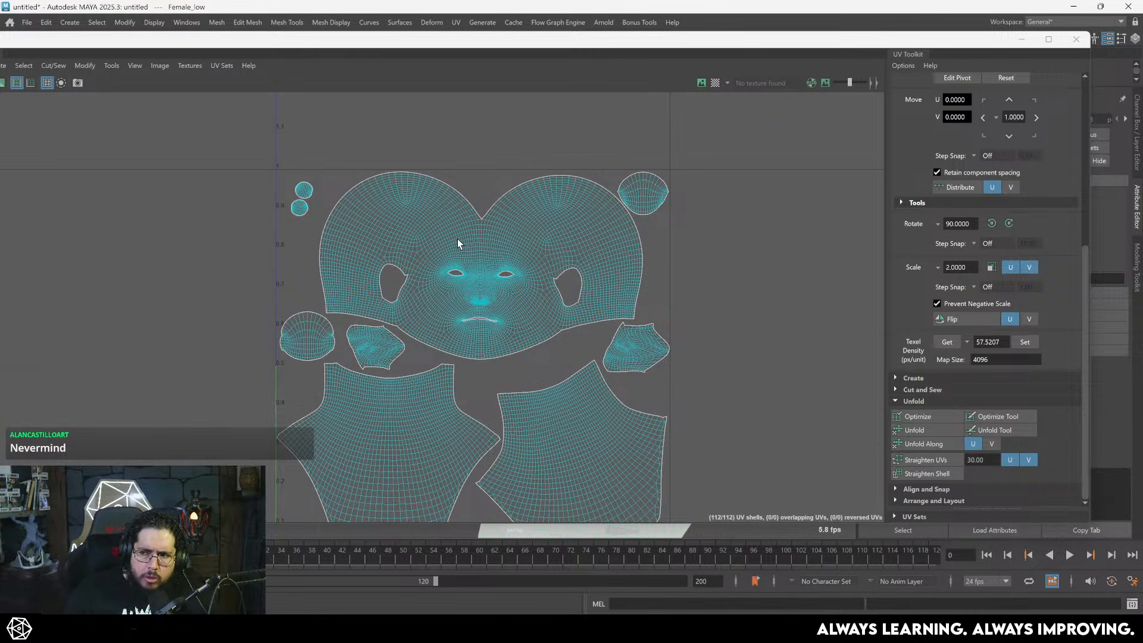
scroll(458, 242, up, 1)
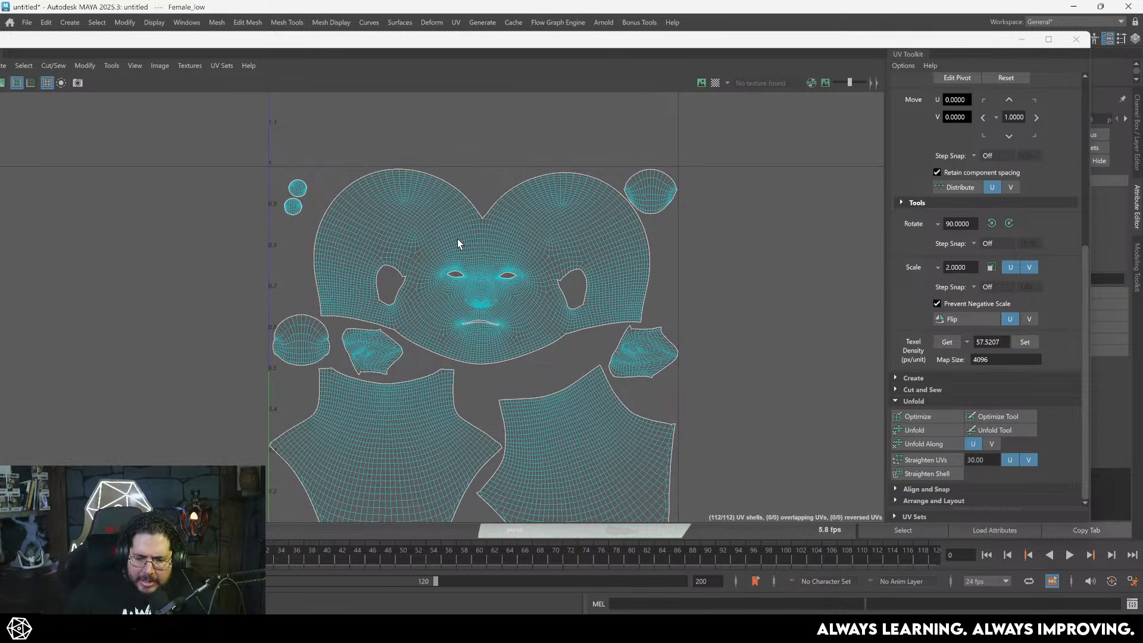
click(1076, 40)
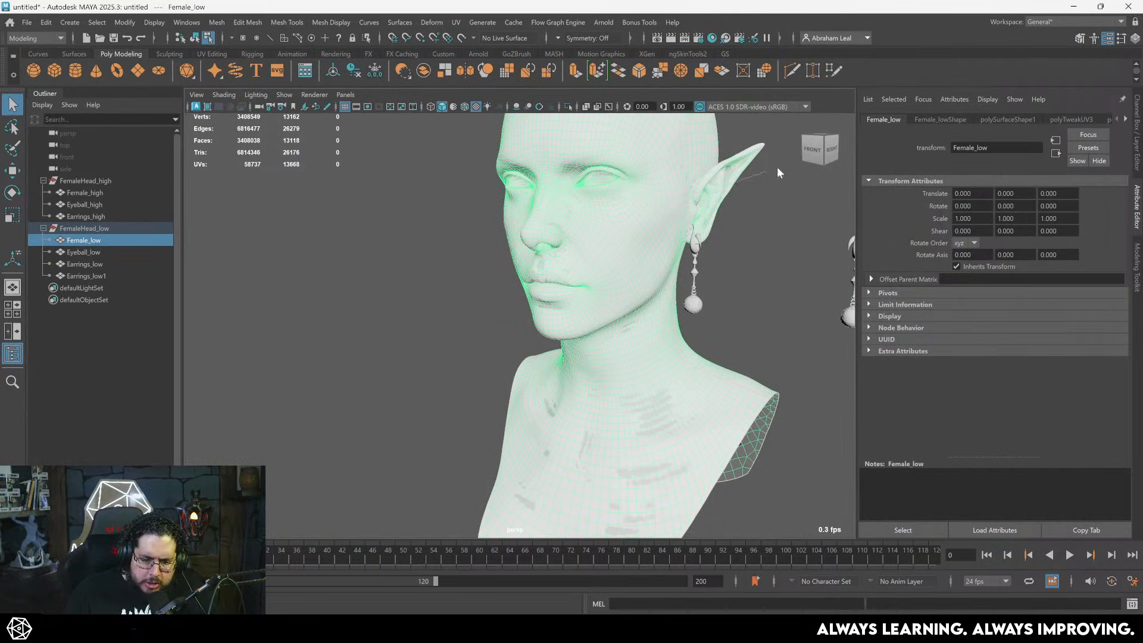
click(735, 260)
key(F8)
click(732, 501)
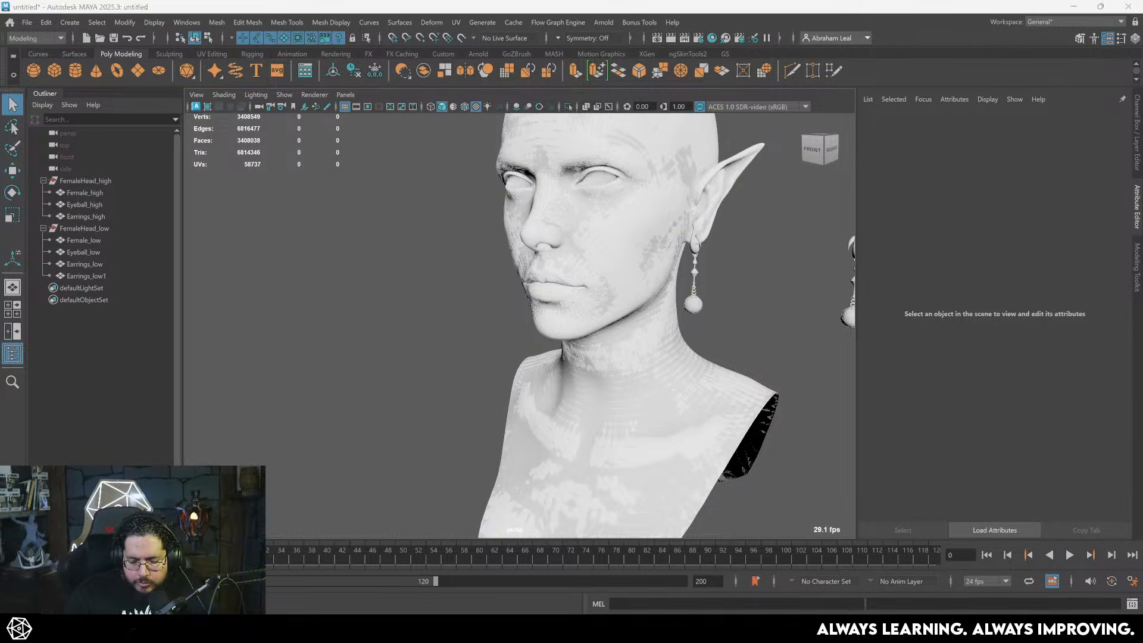
- Switch to Substance 3D Painter and start a new project with a document resolution of 4096
key(alt+Tab)
click(11, 22)
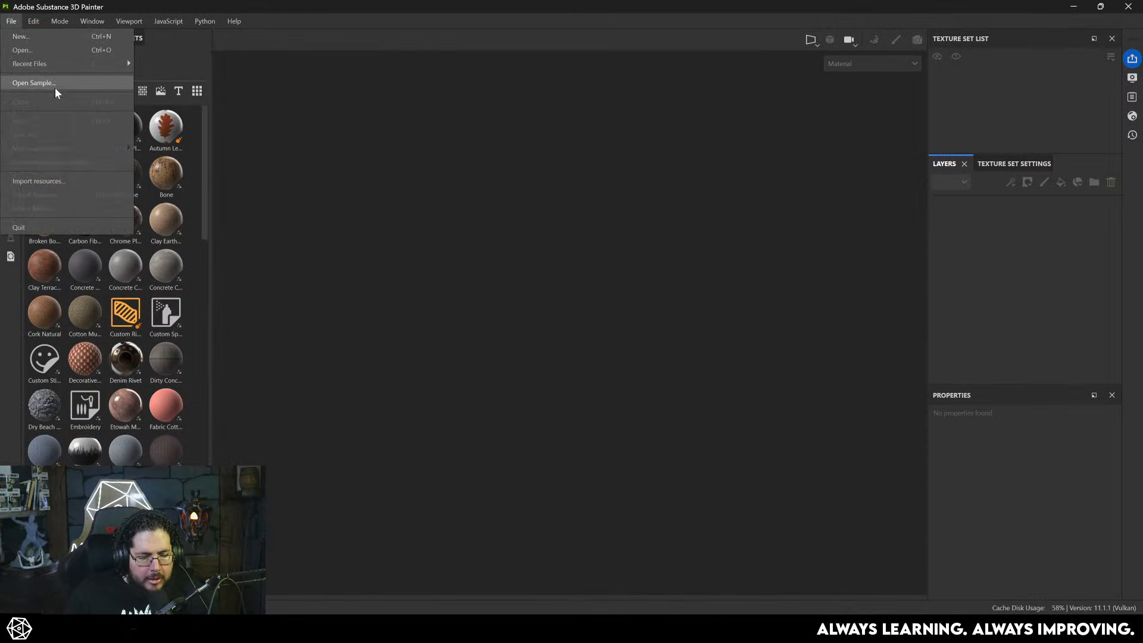
click(49, 37)
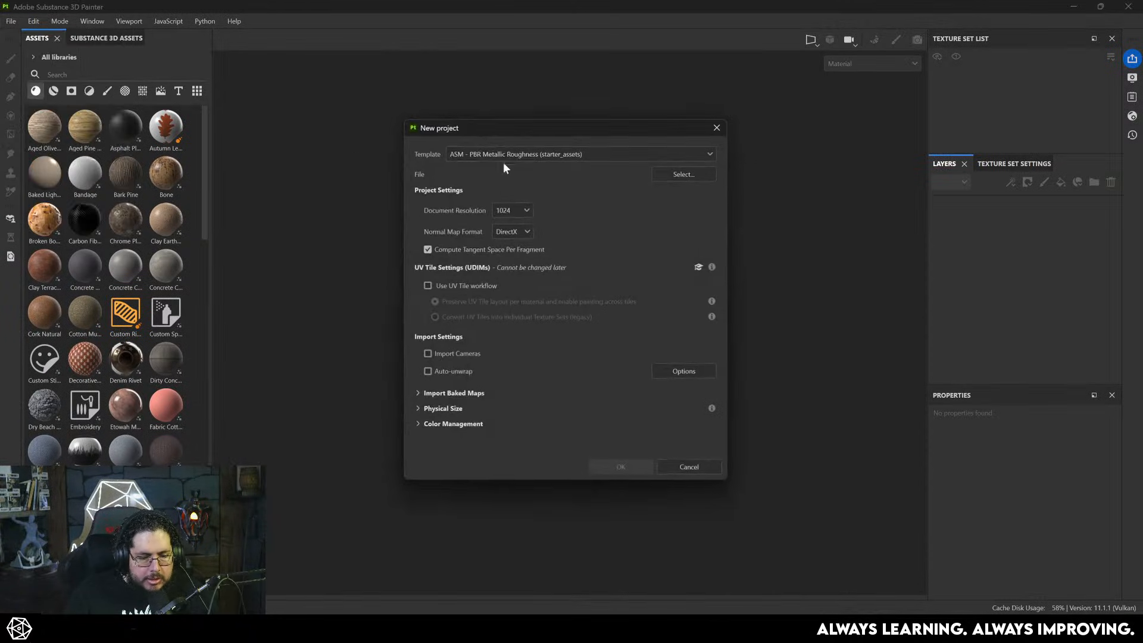
click(519, 210)
click(517, 283)
- Load LowPolyFemale.fbx from the DemoHead folder on the Desktop as the project mesh and create the project
click(696, 173)
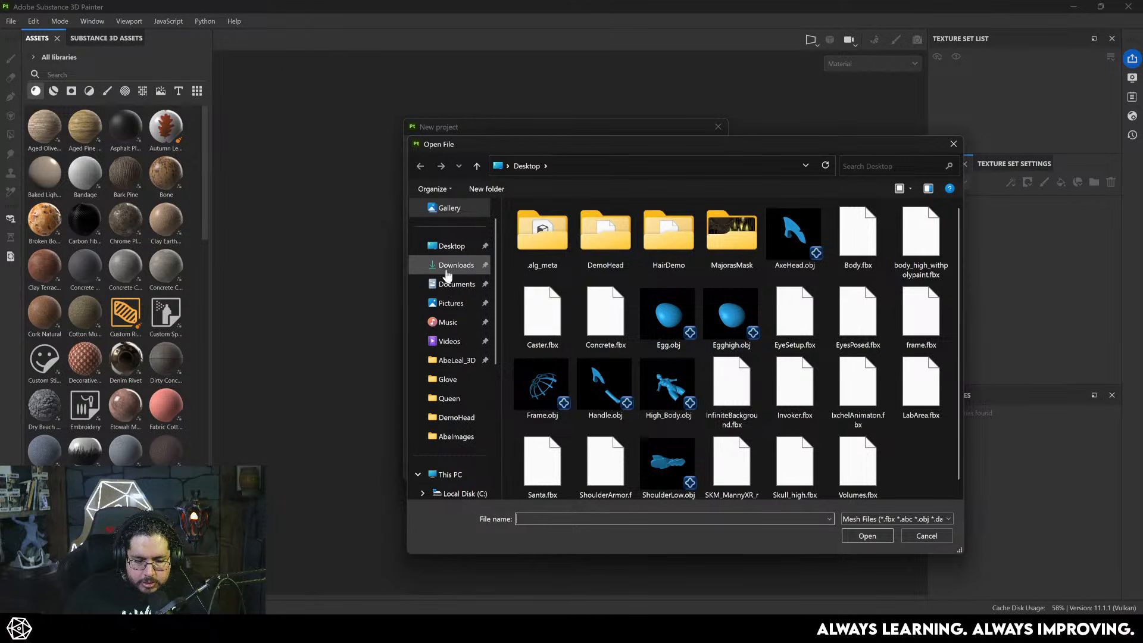
click(455, 251)
double_click(618, 252)
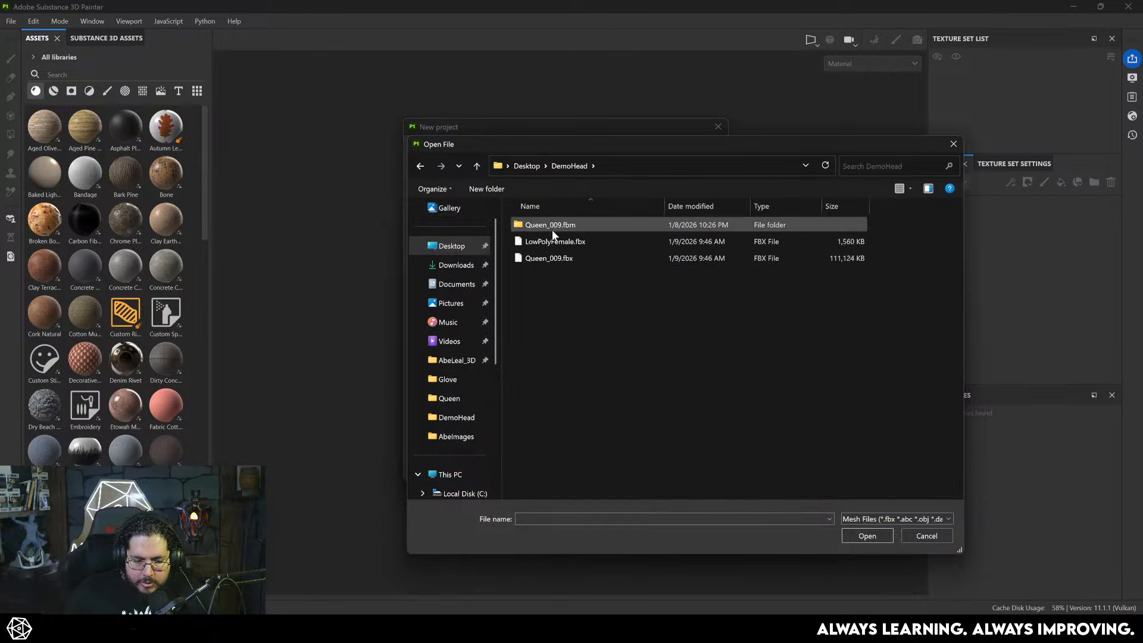
click(566, 244)
click(870, 537)
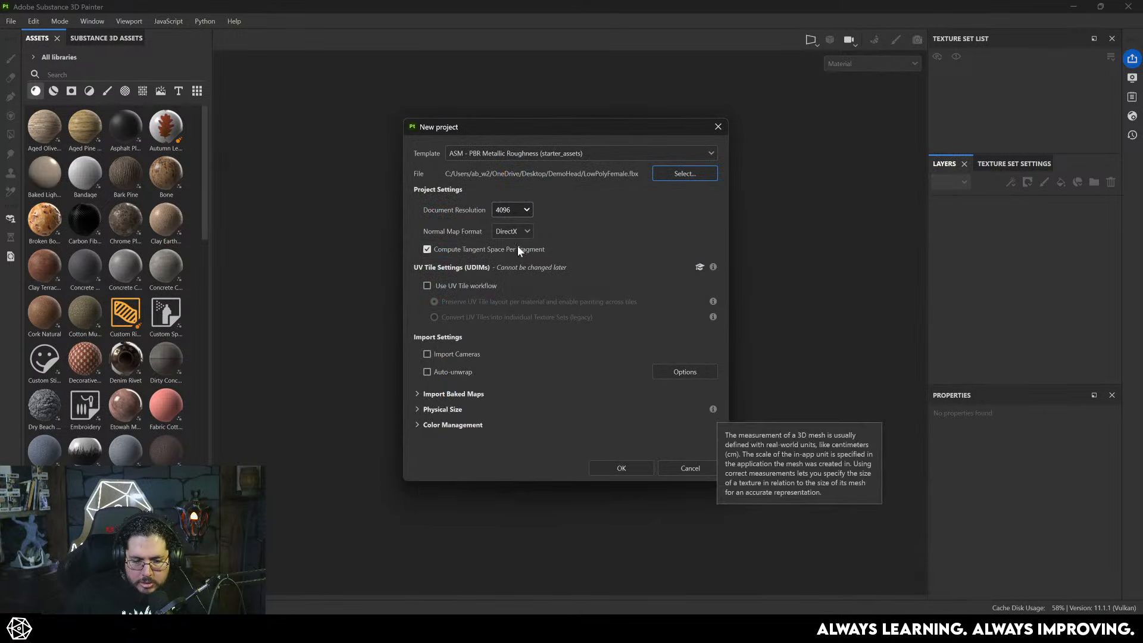
click(621, 468)
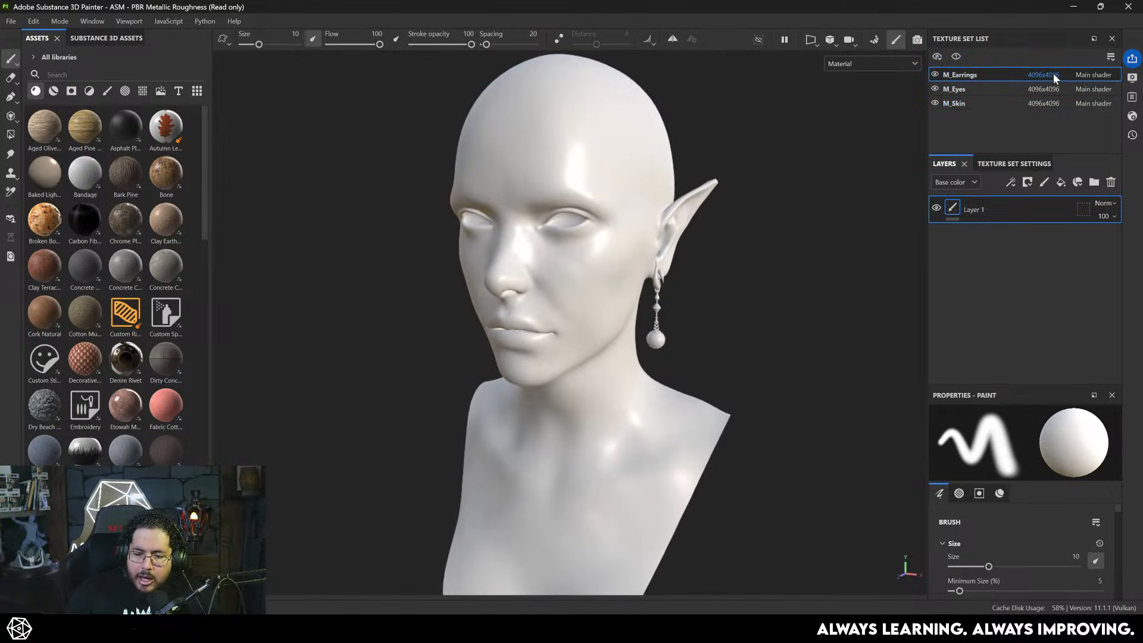
- Enter mesh map baking mode and set the output size to 4096
click(874, 40)
click(268, 99)
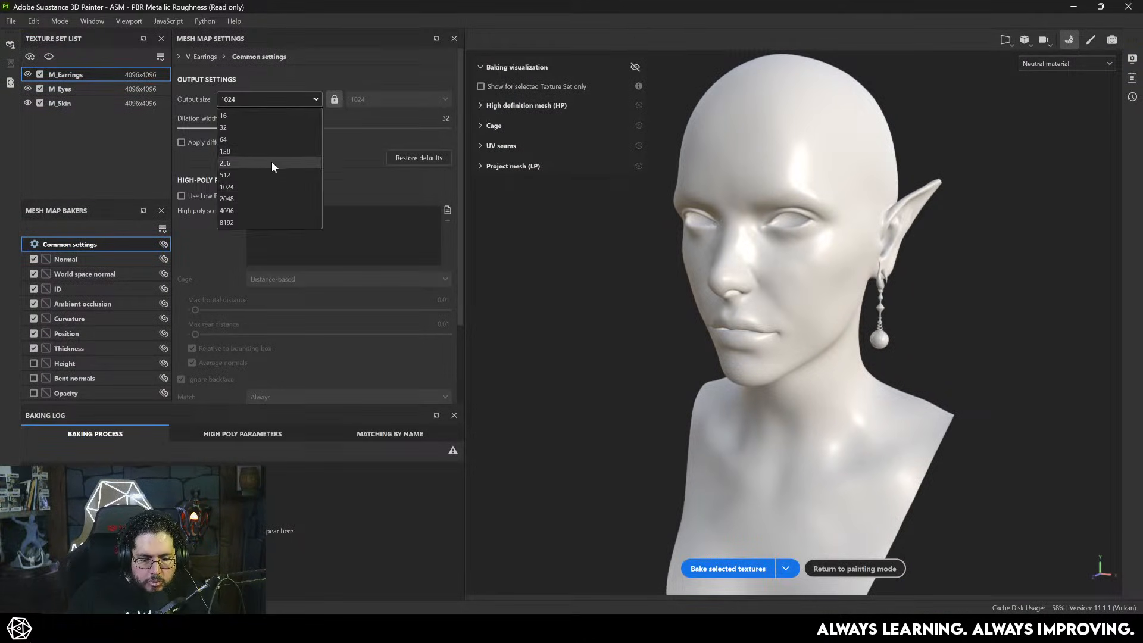
click(256, 210)
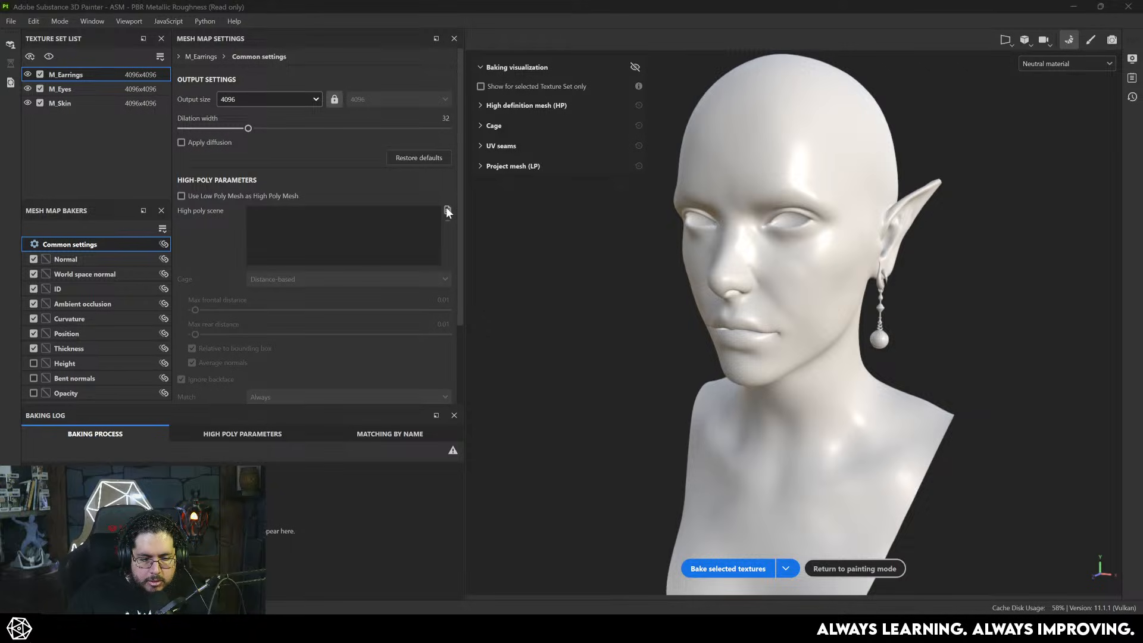
- Load Queen_009.fbx from the DemoHead folder as the high poly scene for baking
click(447, 211)
click(146, 137)
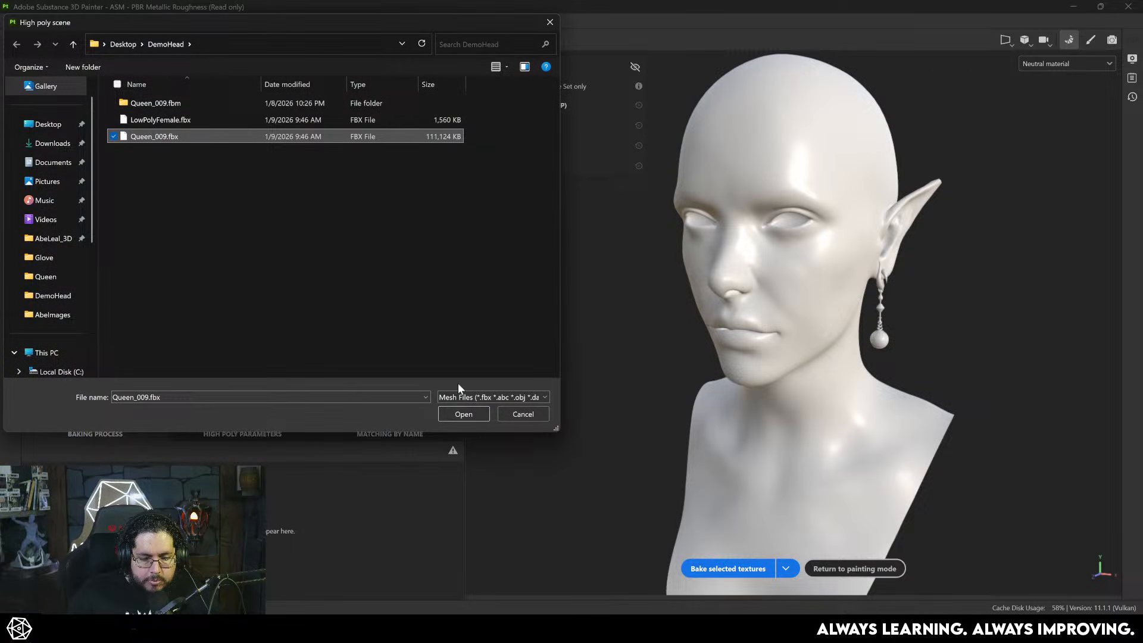
click(464, 414)
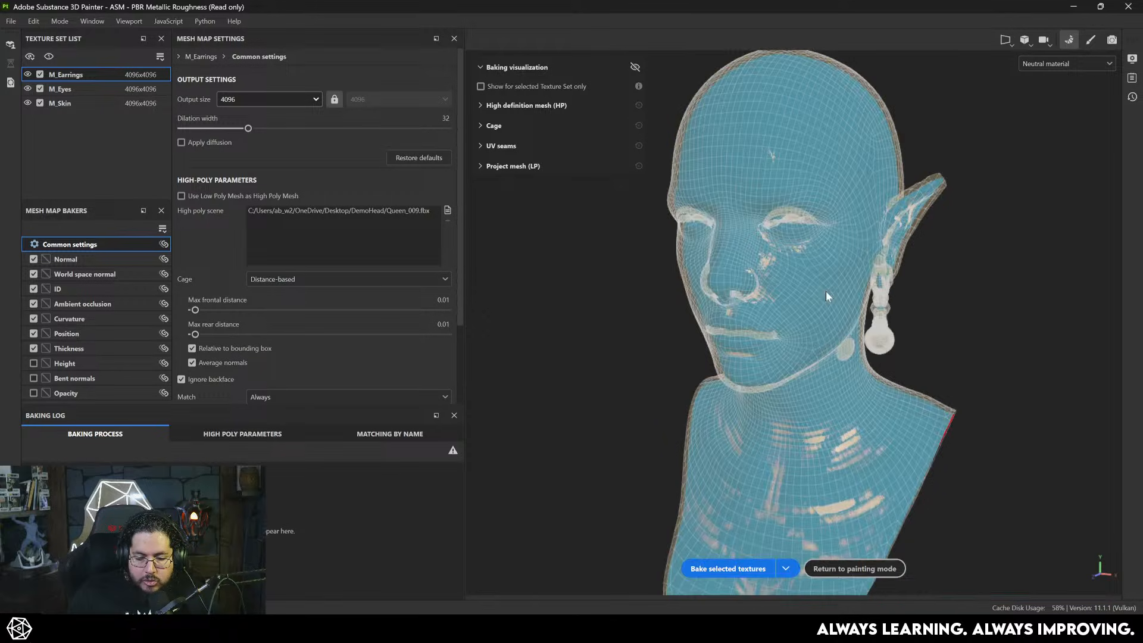
- Set the baking cage to Automatic (experimental) and inspect its fit around the face and earring
scroll(827, 291, up, 5)
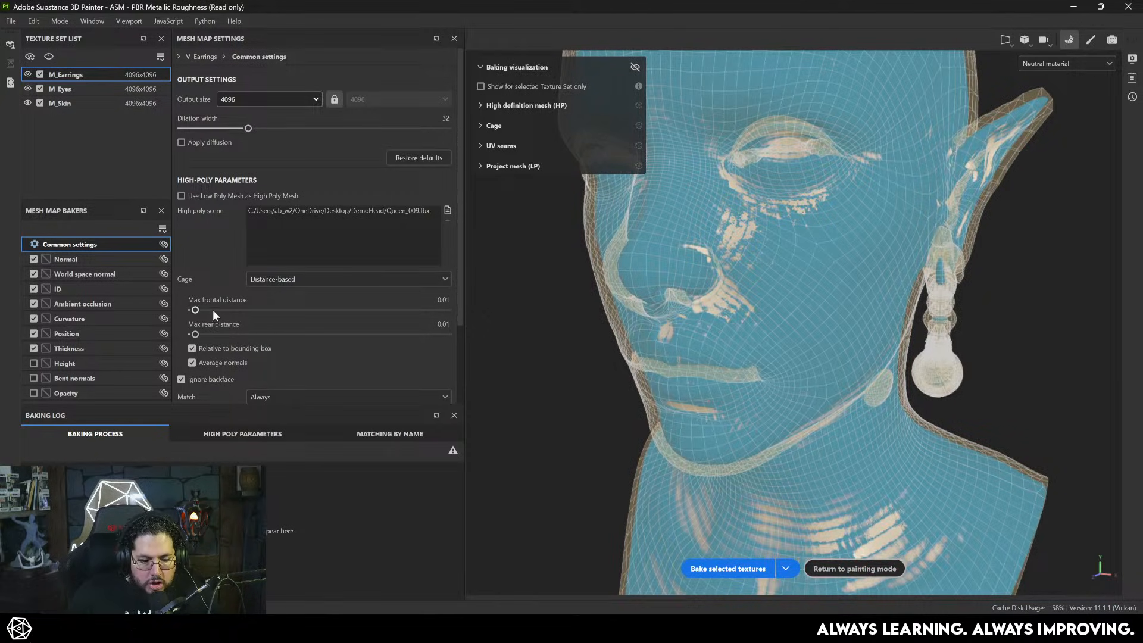
click(261, 280)
click(270, 306)
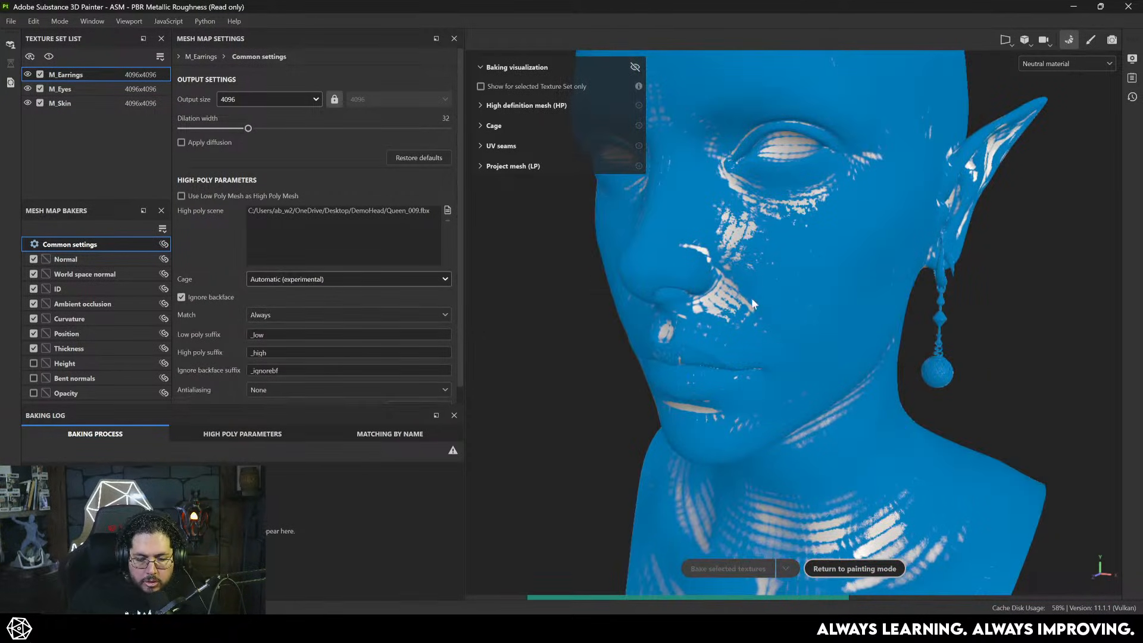
alt+drag(770, 309, 691, 295)
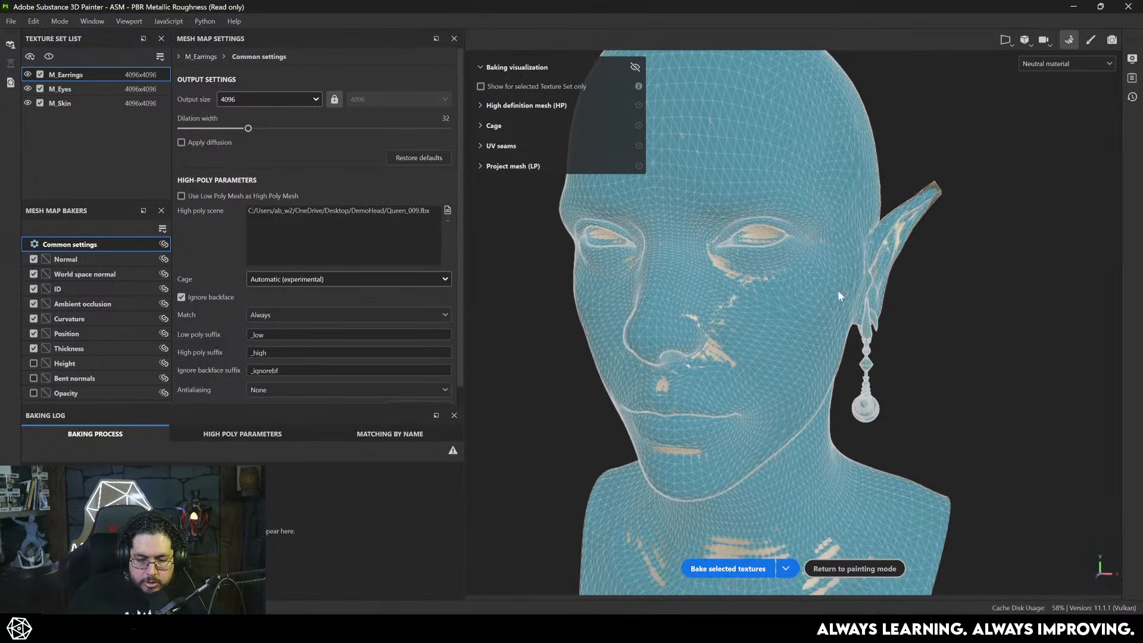
- Review the mesh matching options, leave Match on Always, and set antialiasing to Subsampling 4x4
click(298, 315)
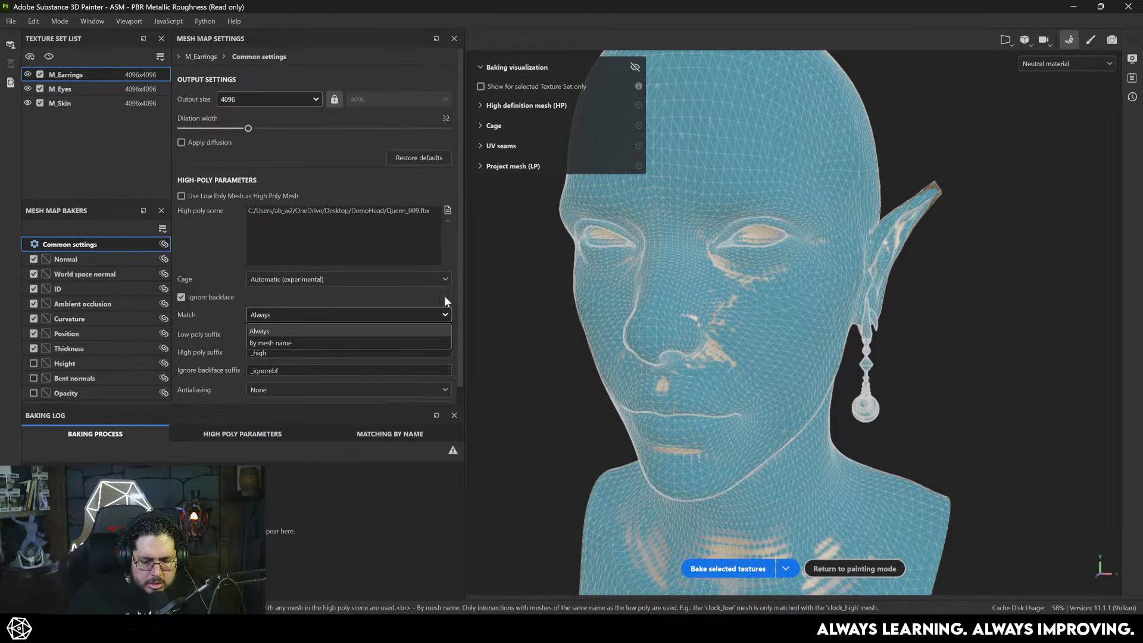
click(460, 294)
scroll(461, 345, down, 1)
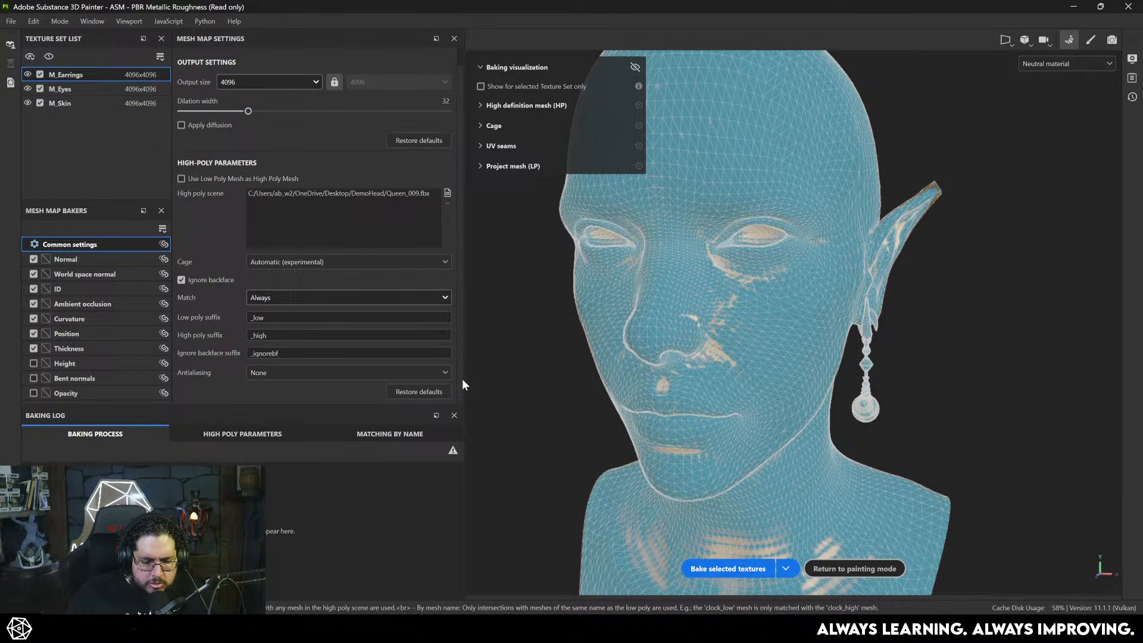
click(252, 372)
click(285, 413)
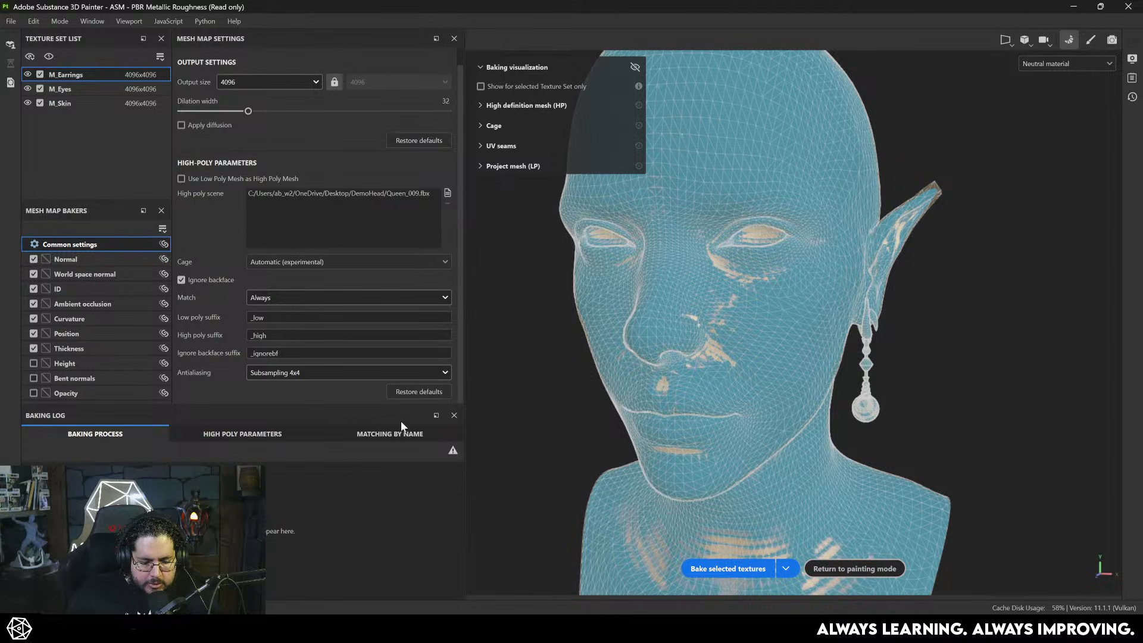
- Bake the selected textures and switch to ZBrush while the bake runs
click(711, 569)
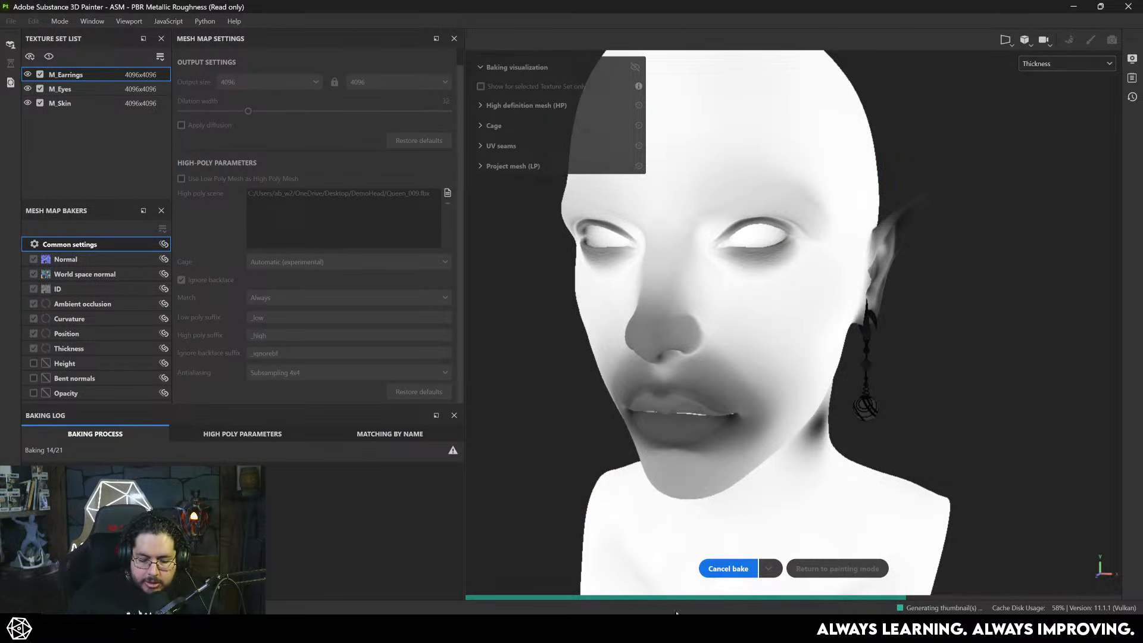
key(alt+Tab)
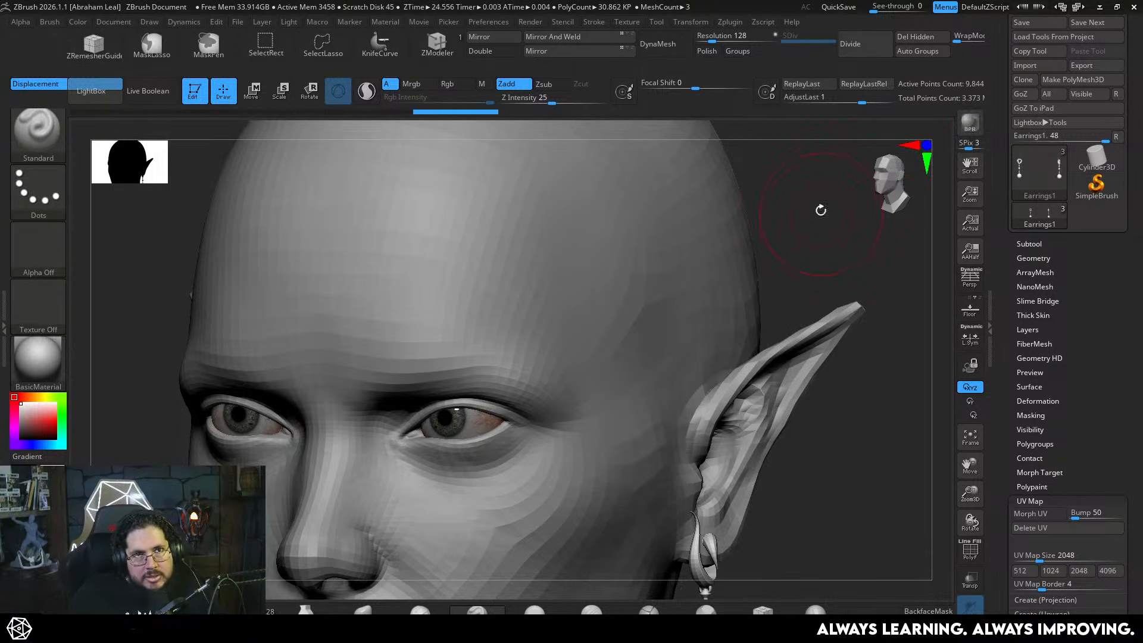
- Switch back to Substance 3D Painter and return from baking to painting mode
key(alt+Tab)
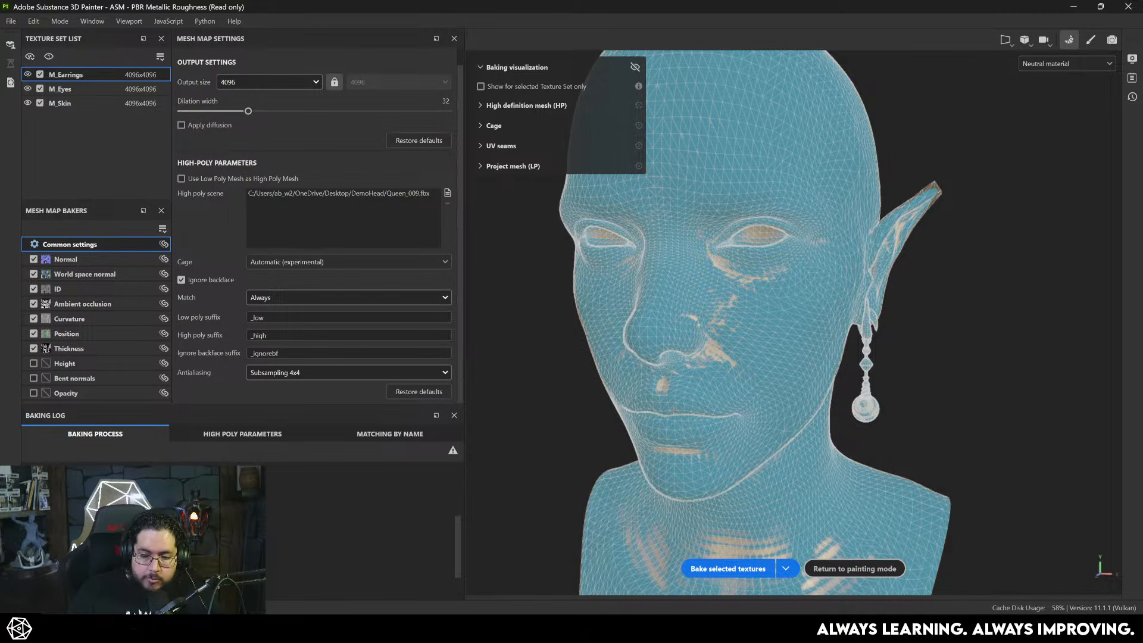
click(1091, 39)
scroll(590, 372, up, 5)
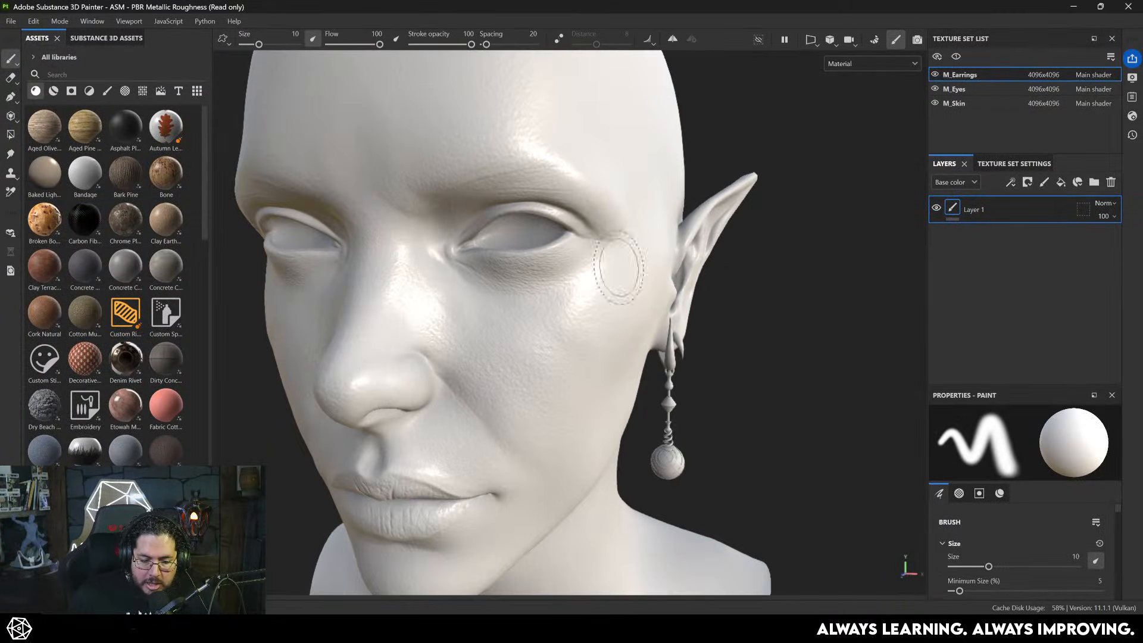
- Examine the baked skin detail around the eyes, nose and cheeks from both sides of the face
alt+drag(589, 372, 464, 341)
alt+right_drag(464, 341, 250, 298)
alt+drag(250, 299, 441, 273)
alt+right_drag(441, 273, 571, 354)
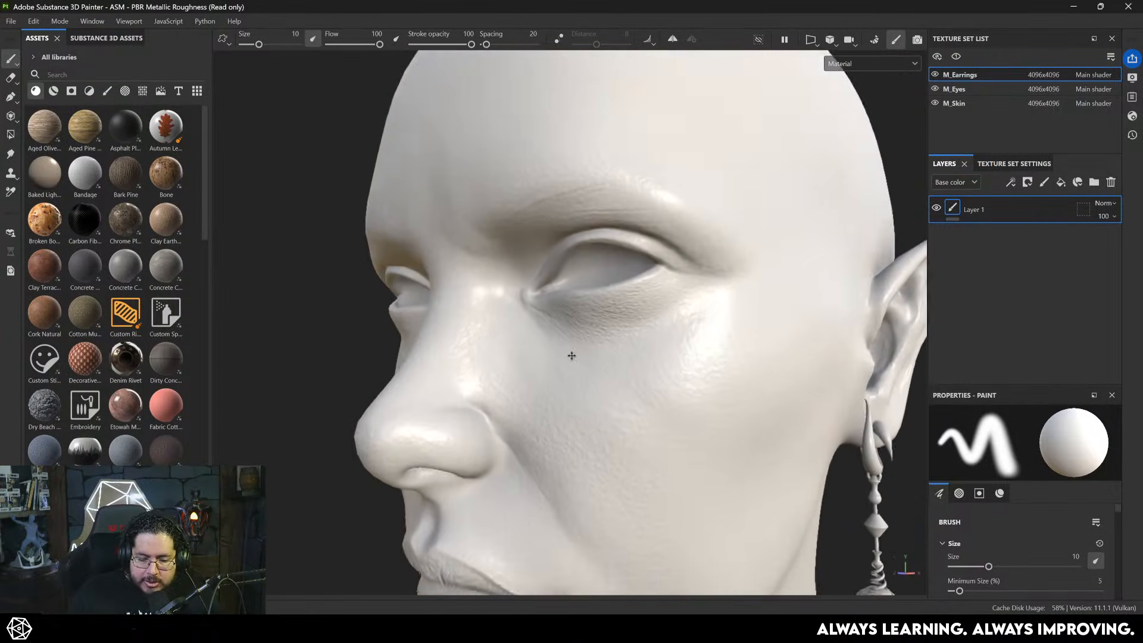
alt+drag(571, 355, 565, 230)
alt+right_drag(565, 230, 500, 326)
alt+drag(500, 327, 625, 317)
alt+right_drag(482, 312, 536, 351)
alt+drag(536, 351, 586, 372)
alt+right_drag(586, 373, 476, 322)
alt+drag(477, 322, 530, 322)
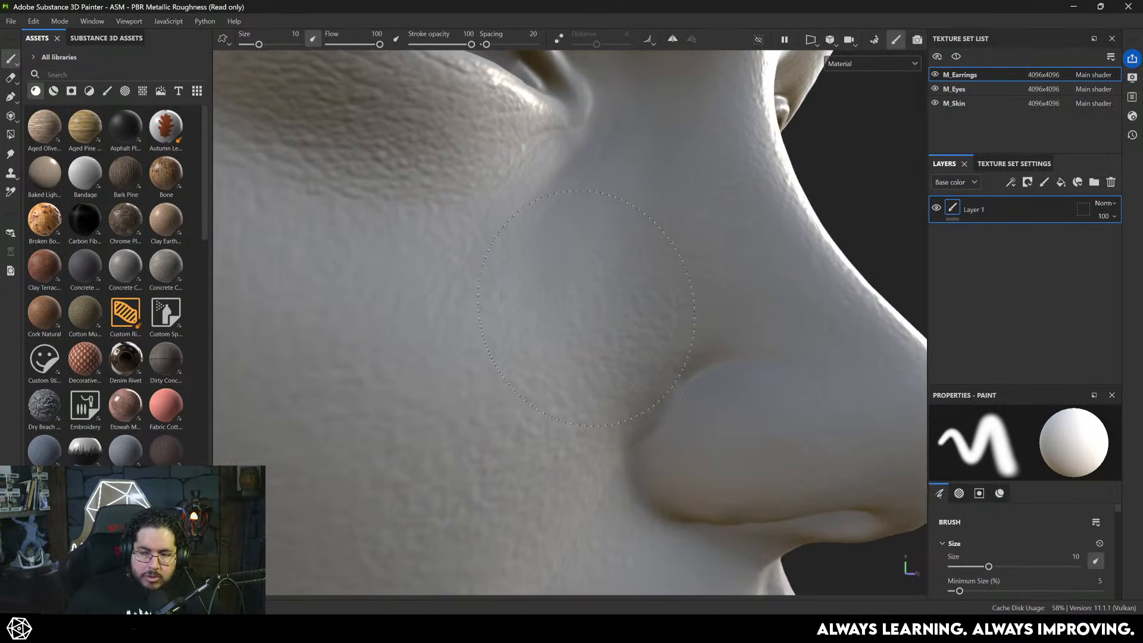
alt+right_drag(665, 345, 556, 330)
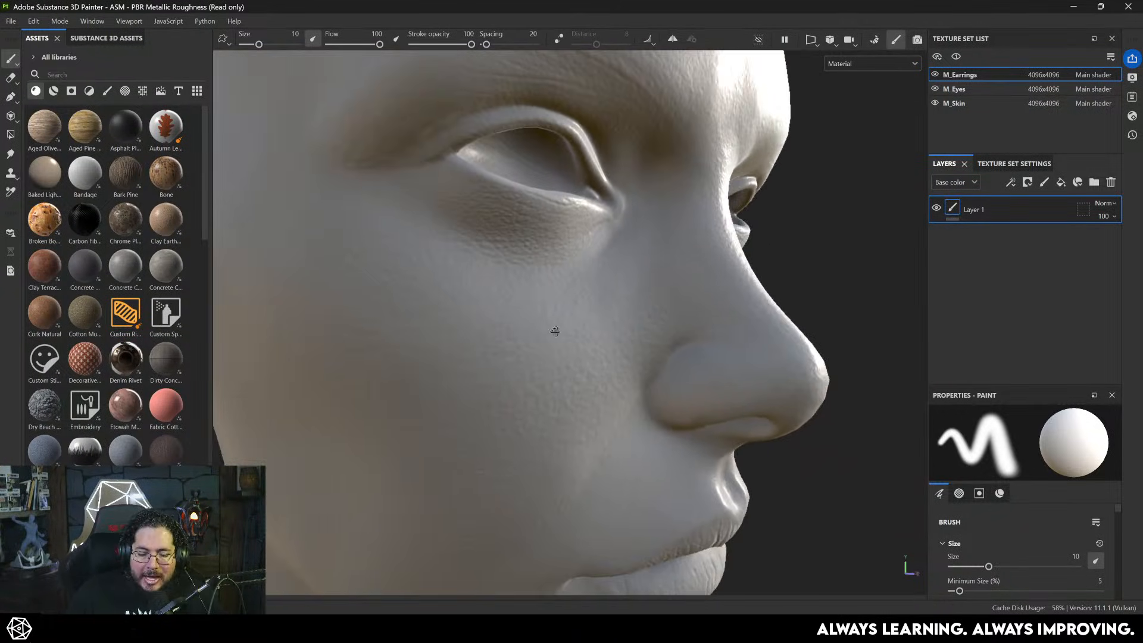
alt+drag(556, 330, 497, 268)
alt+middle_drag(498, 268, 369, 256)
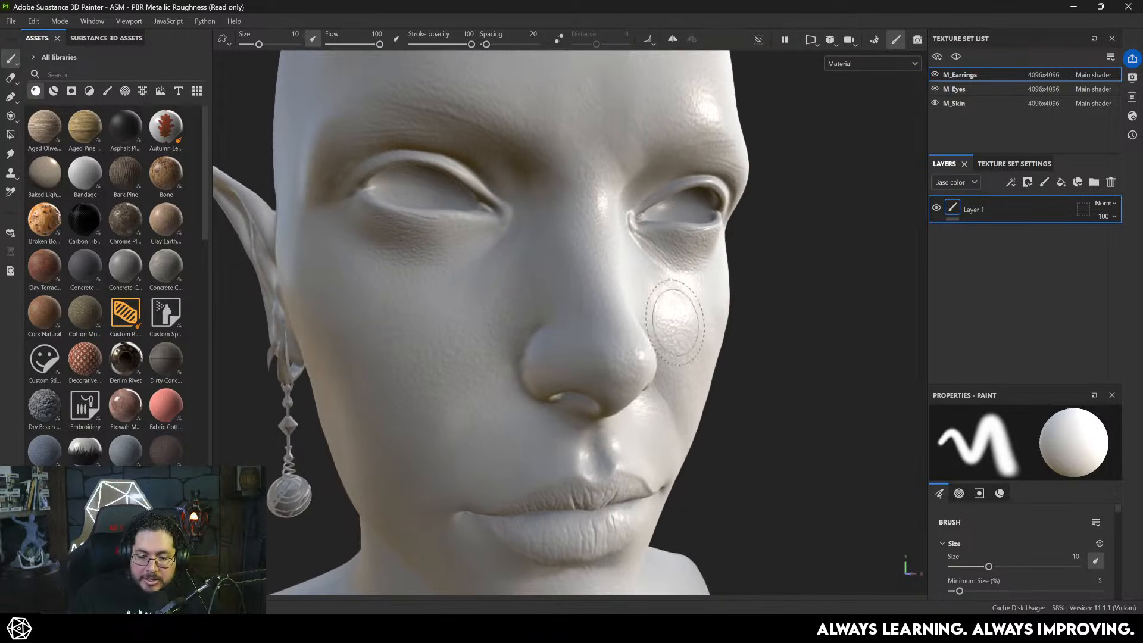
alt+drag(675, 323, 618, 327)
alt+right_drag(617, 326, 610, 354)
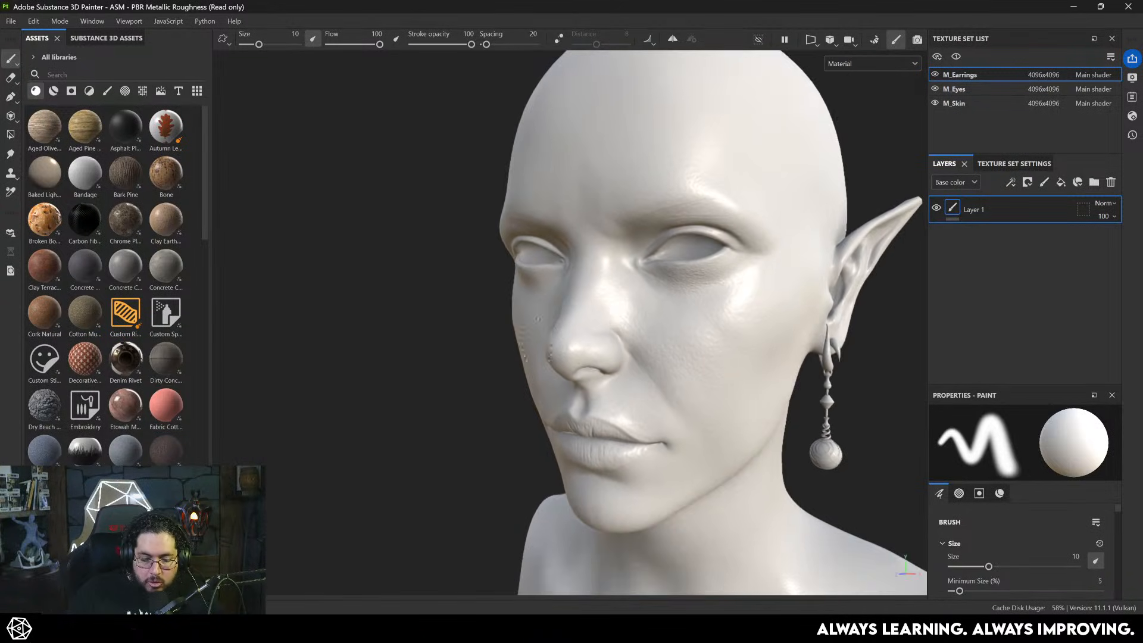
alt+middle_drag(611, 354, 565, 322)
alt+right_drag(612, 290, 661, 297)
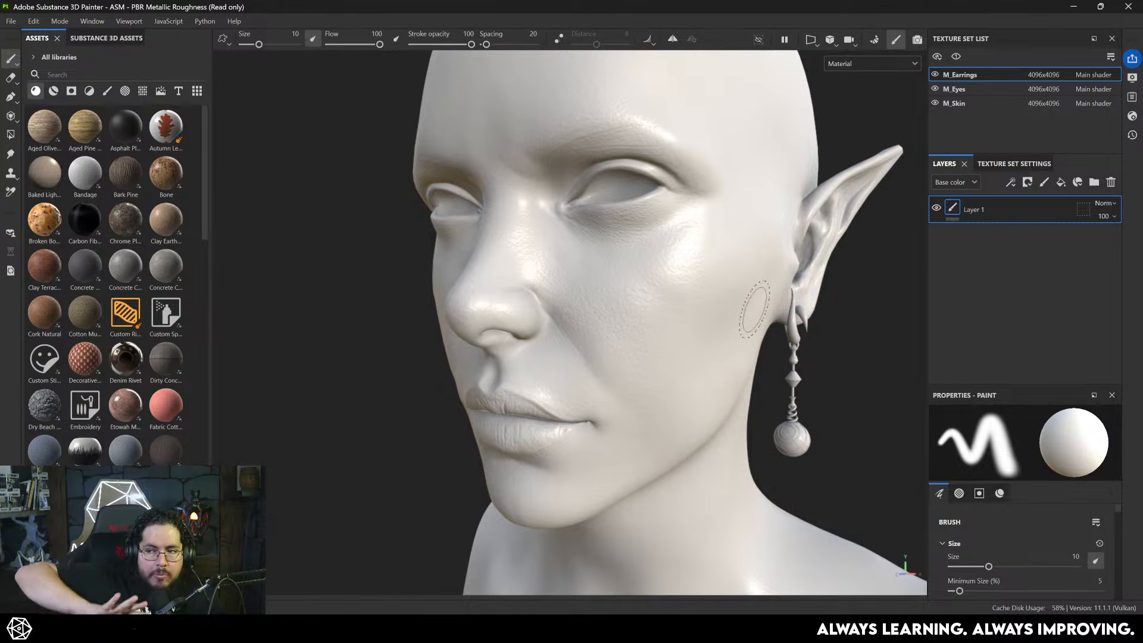
- Inspect the baked result across the whole head, comparing the cheek pores, lips, forehead and earrings near and far
alt+right_drag(738, 310, 667, 274)
alt+right_drag(672, 221, 495, 217)
alt+drag(495, 217, 575, 312)
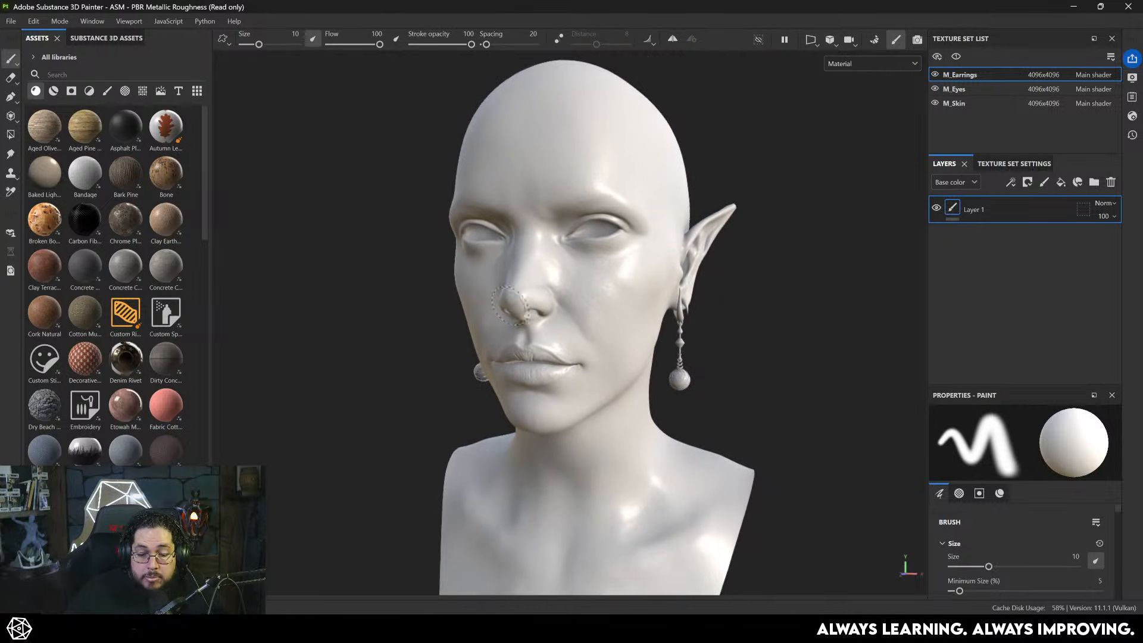
alt+drag(546, 310, 476, 321)
alt+right_drag(476, 321, 711, 374)
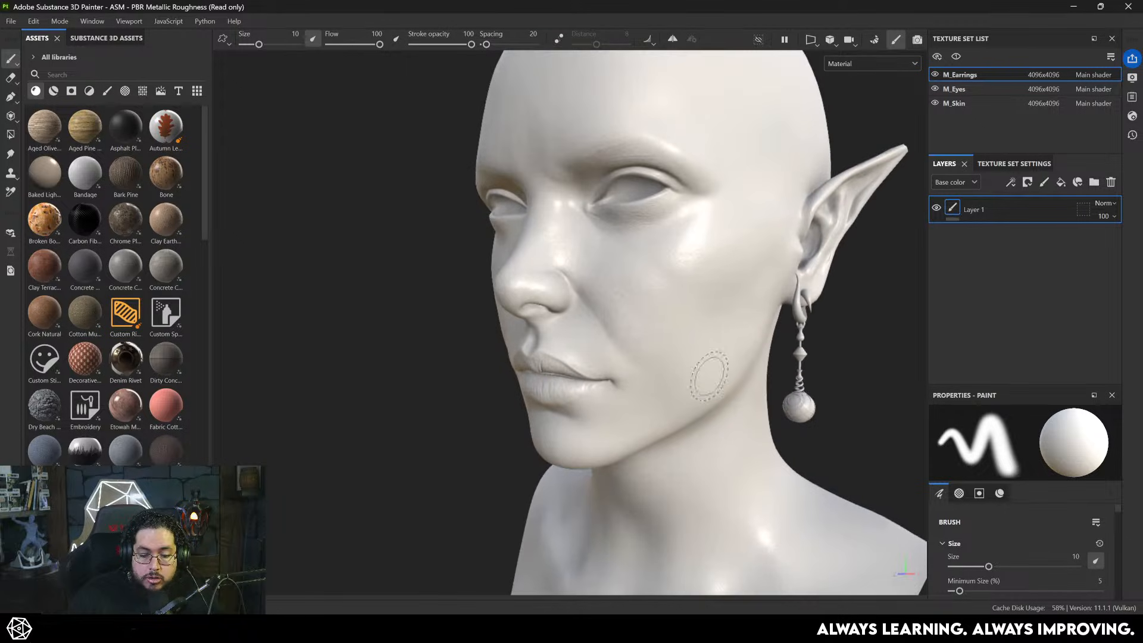
alt+middle_drag(711, 374, 617, 405)
mouse_move(616, 405)
alt+right_down()
mouse_move(936, 457)
mouse_move(977, 477)
alt+right_up()
alt+middle_drag(559, 273, 595, 339)
alt+right_drag(595, 340, 738, 413)
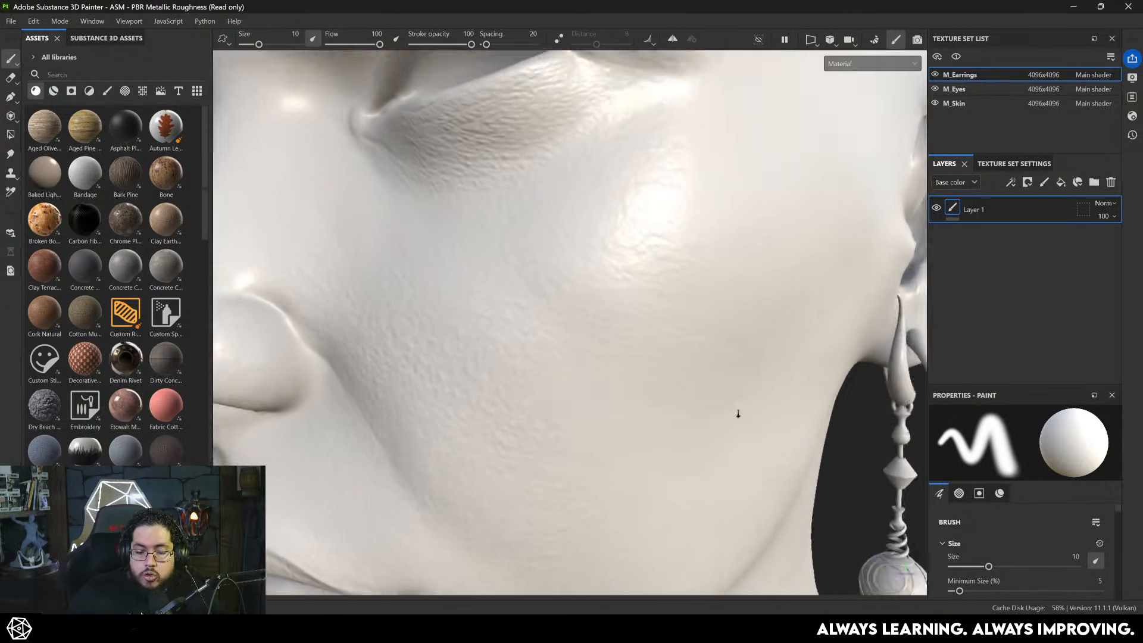
alt+middle_drag(738, 414, 631, 307)
alt+right_drag(633, 307, 472, 319)
alt+right_drag(613, 319, 597, 326)
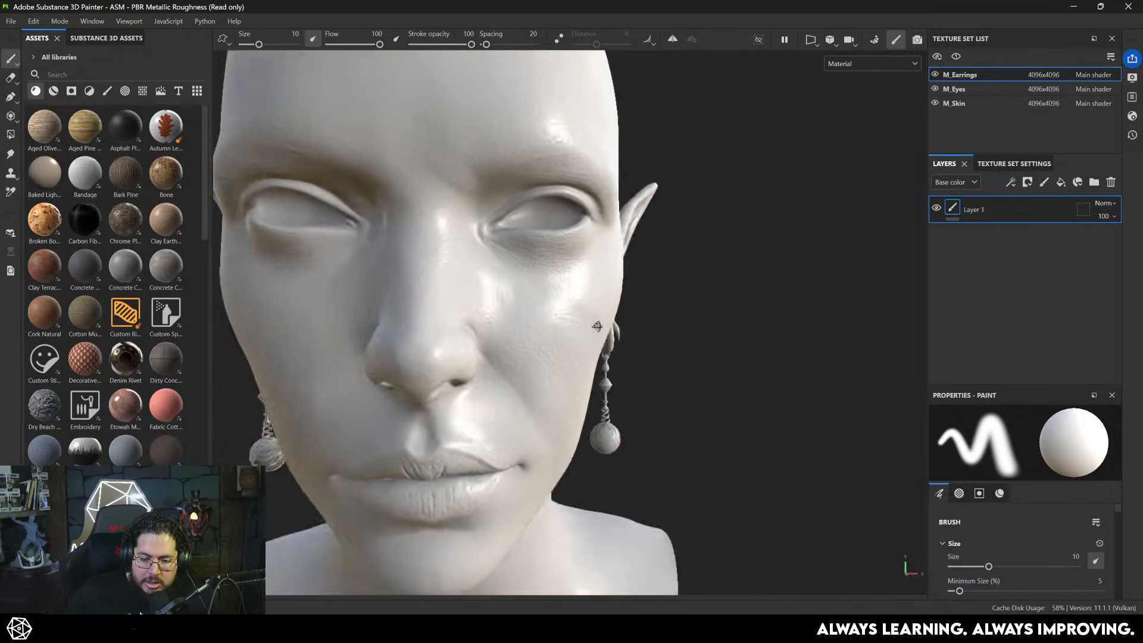
alt+drag(597, 326, 715, 324)
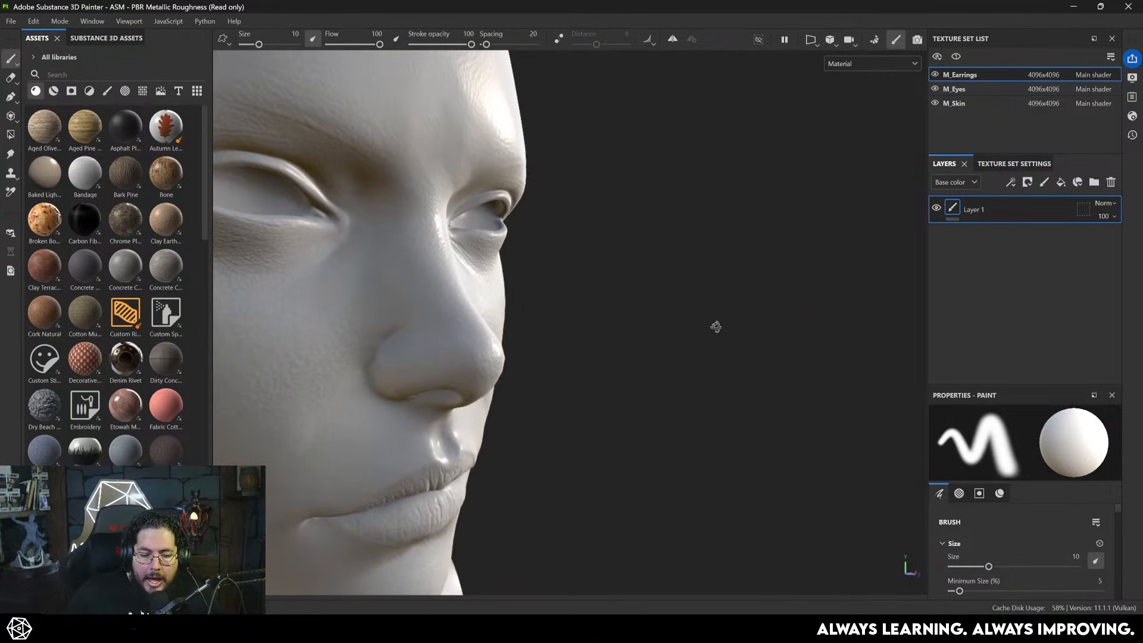
alt+right_drag(715, 324, 454, 300)
alt+drag(454, 300, 509, 279)
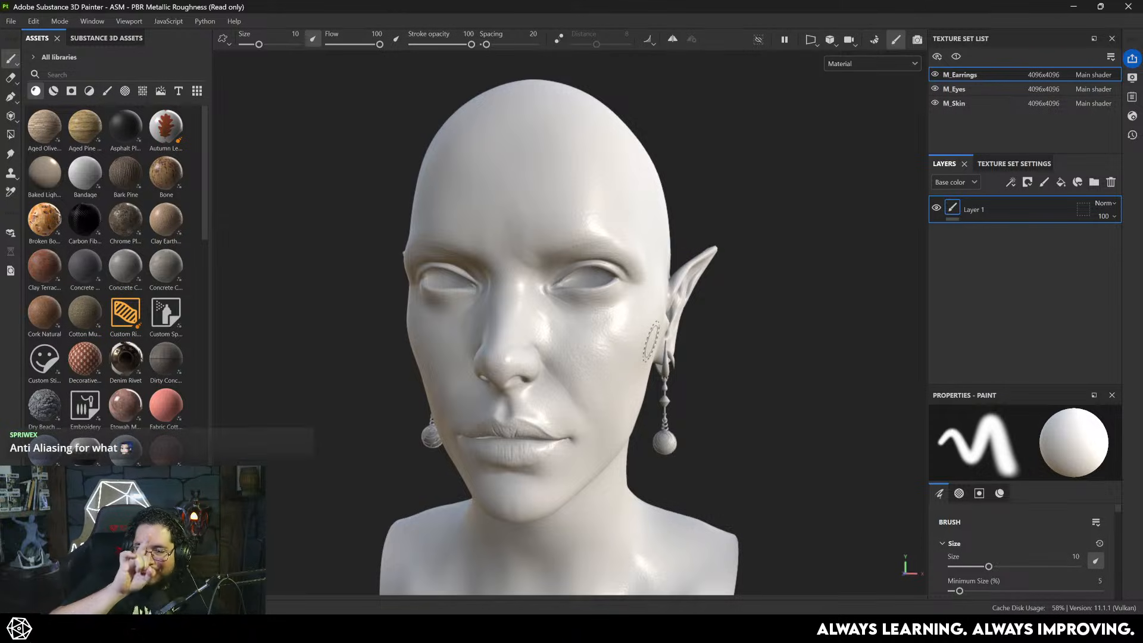
mouse_move(707, 371)
alt+mouse_down()
mouse_move(734, 383)
mouse_move(610, 359)
alt+mouse_up()
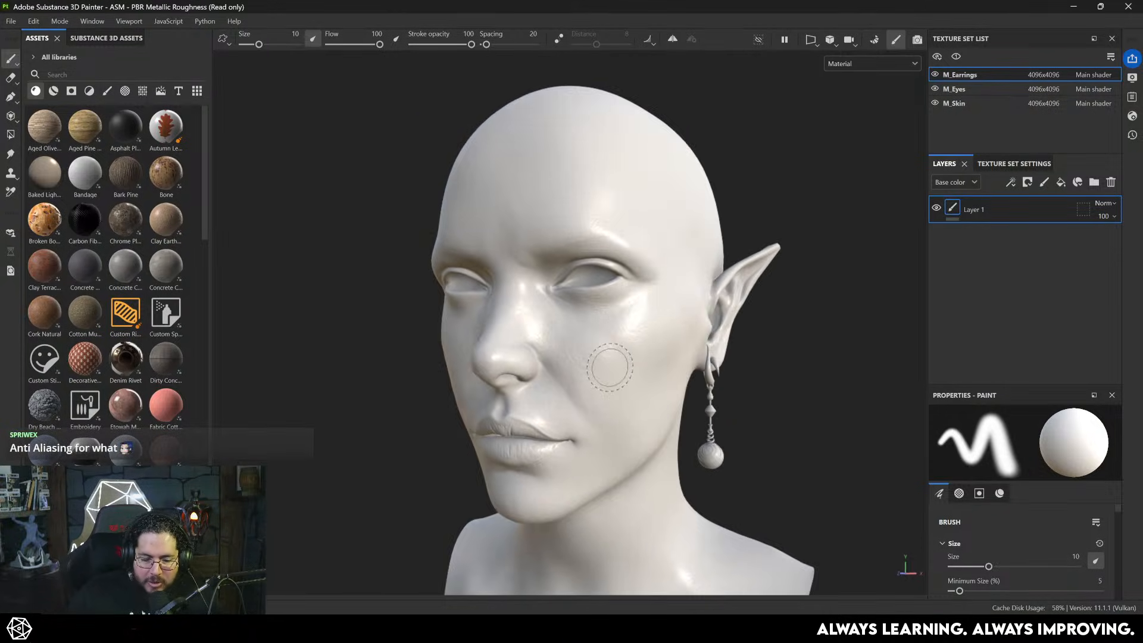
alt+right_drag(584, 305, 411, 253)
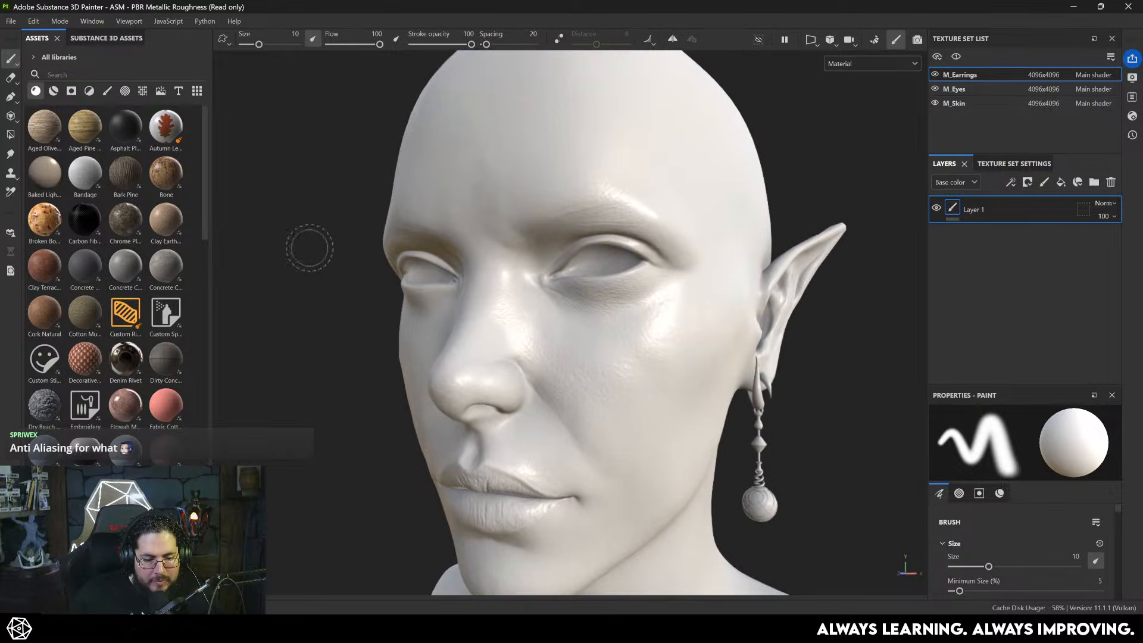
mouse_move(405, 293)
alt+mouse_down()
mouse_move(702, 327)
mouse_move(686, 330)
alt+mouse_up()
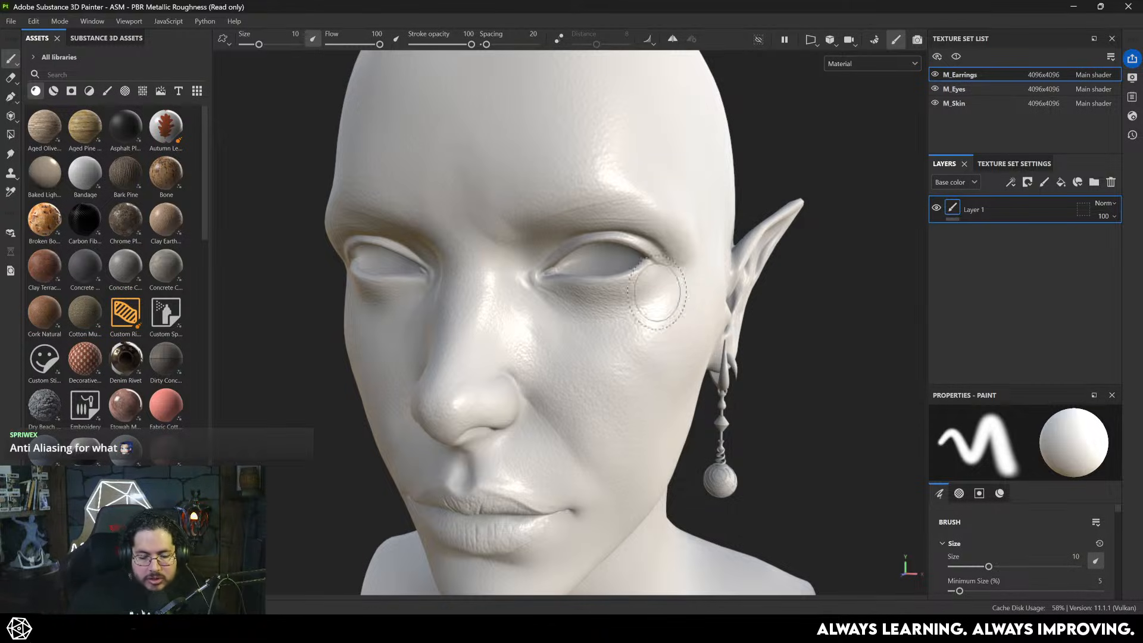
alt+right_drag(656, 292, 554, 250)
alt+drag(554, 250, 602, 438)
alt+right_drag(602, 439, 824, 279)
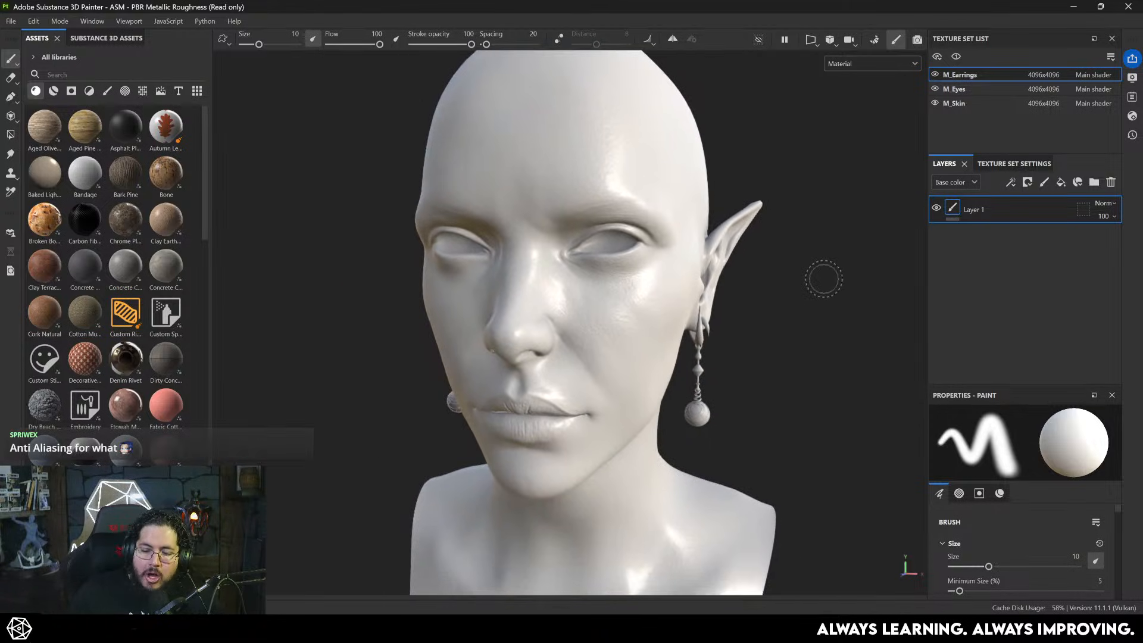
- Set the environment map to Studio Tomoco and rotate the lighting to 254 around the head
click(1132, 78)
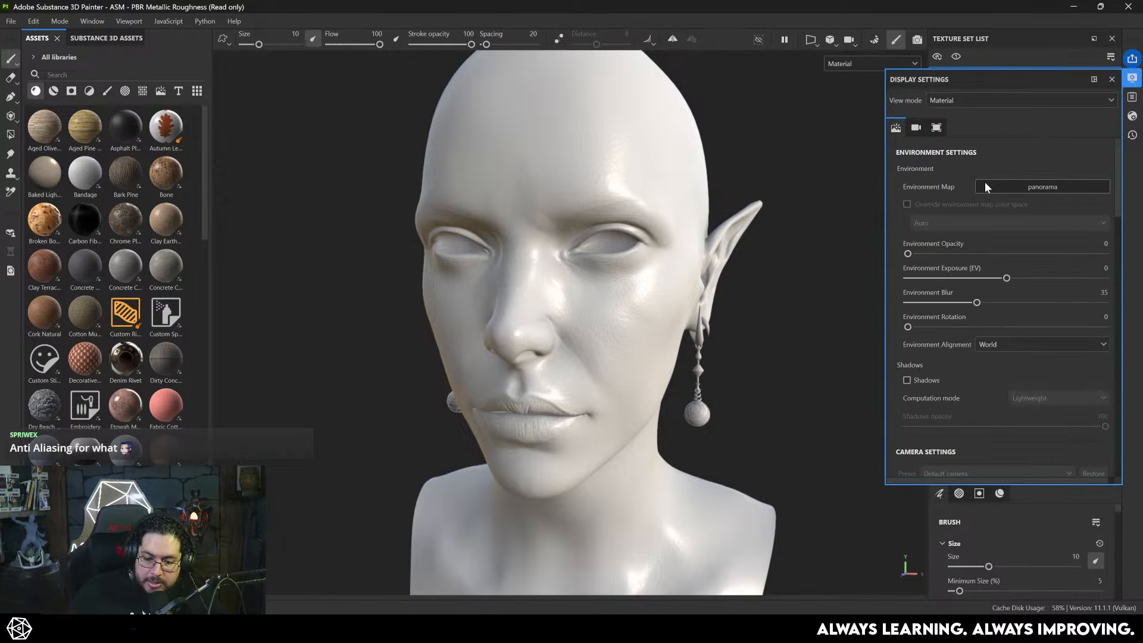
click(1042, 187)
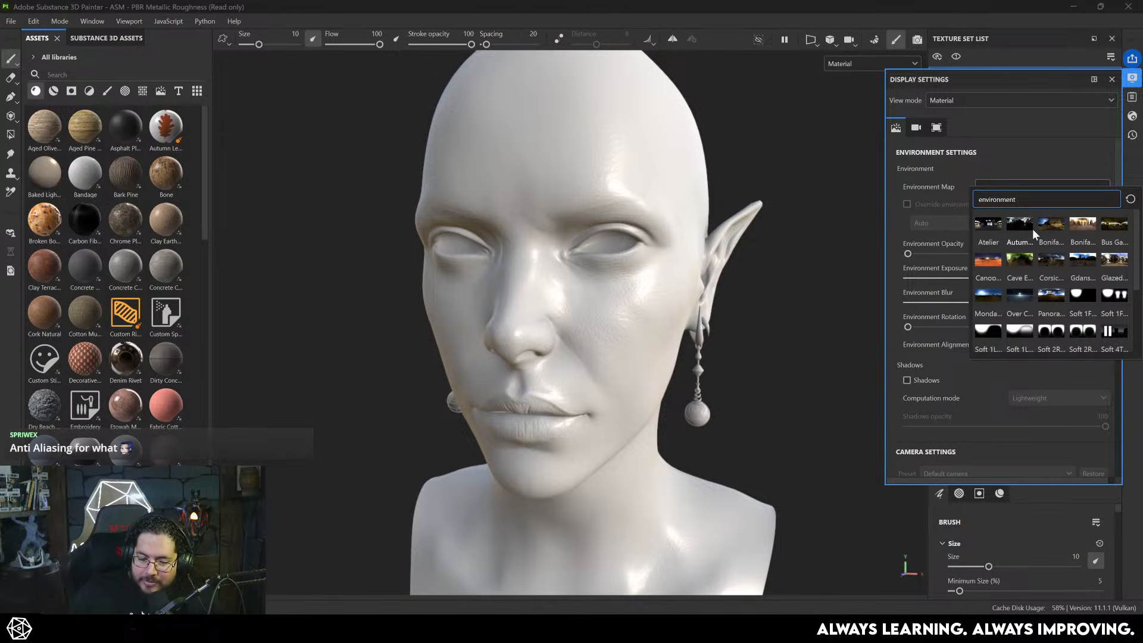
scroll(1040, 233, down, 3)
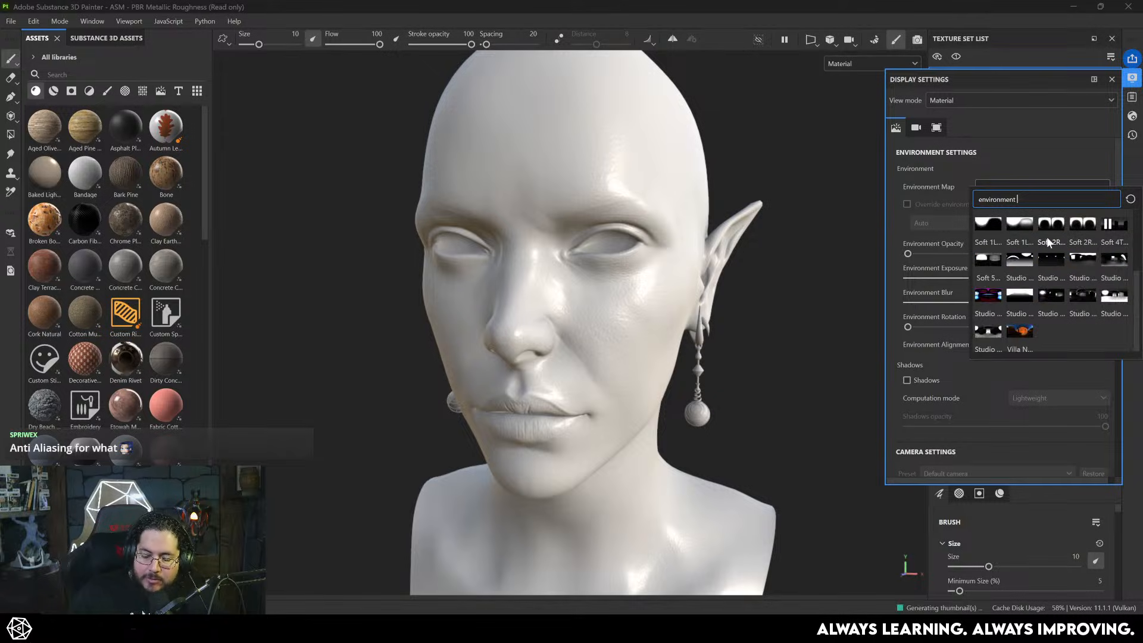
click(1085, 299)
mouse_move(834, 287)
shift+right_down()
mouse_move(765, 289)
mouse_move(787, 291)
shift+right_up()
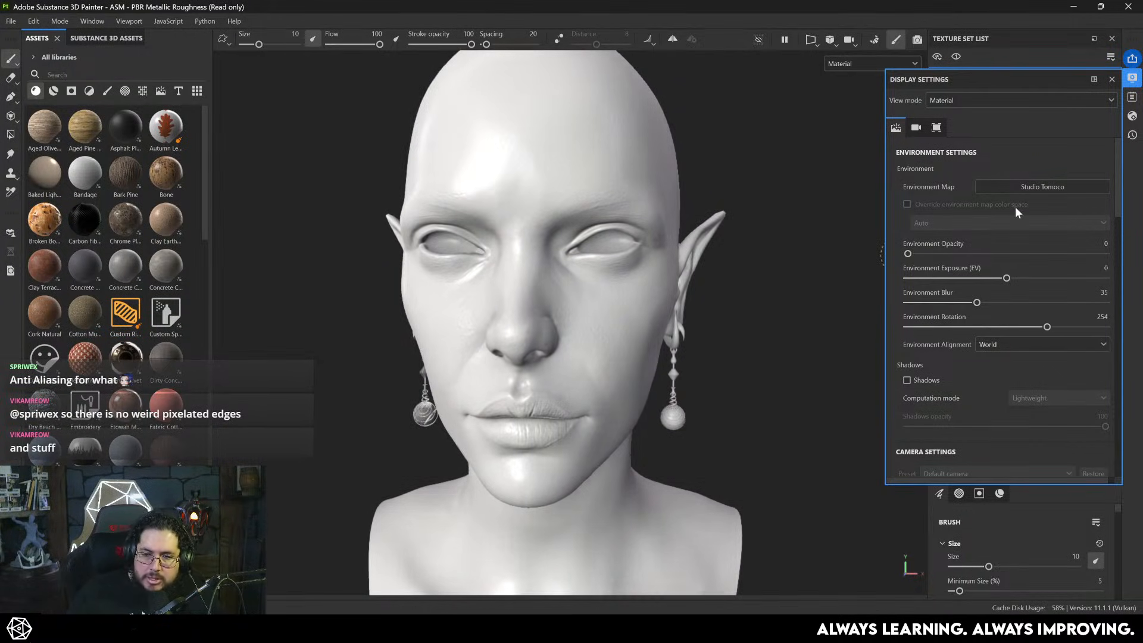
click(1117, 81)
- Set the main shader's specular quality to High (64 spp) and inspect the reflections on the cheek and nose
click(1132, 118)
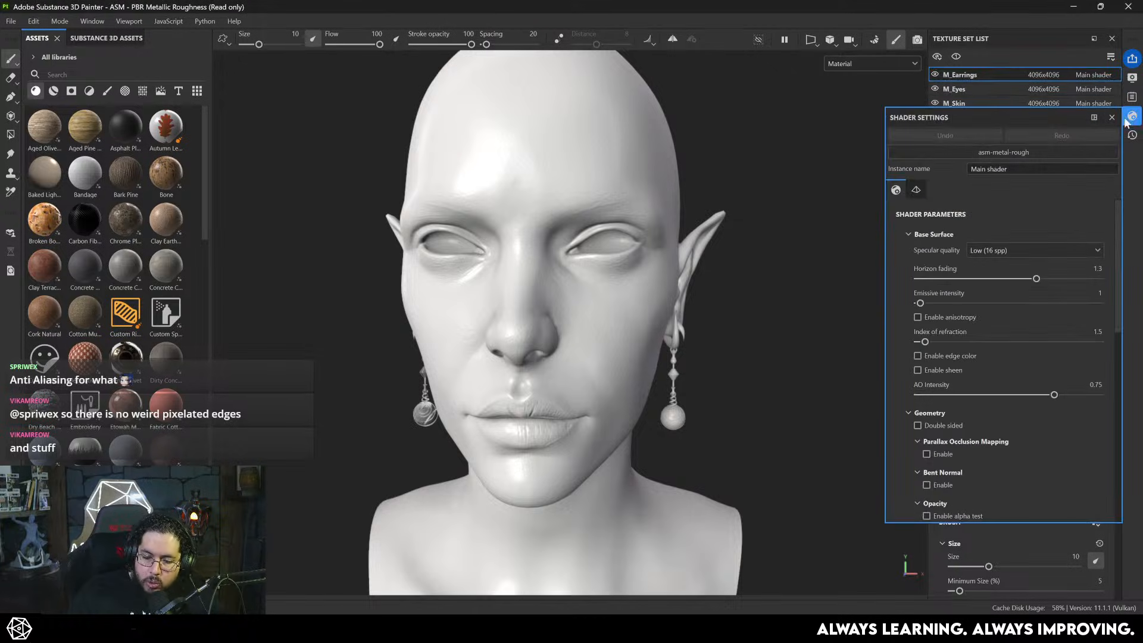
click(994, 254)
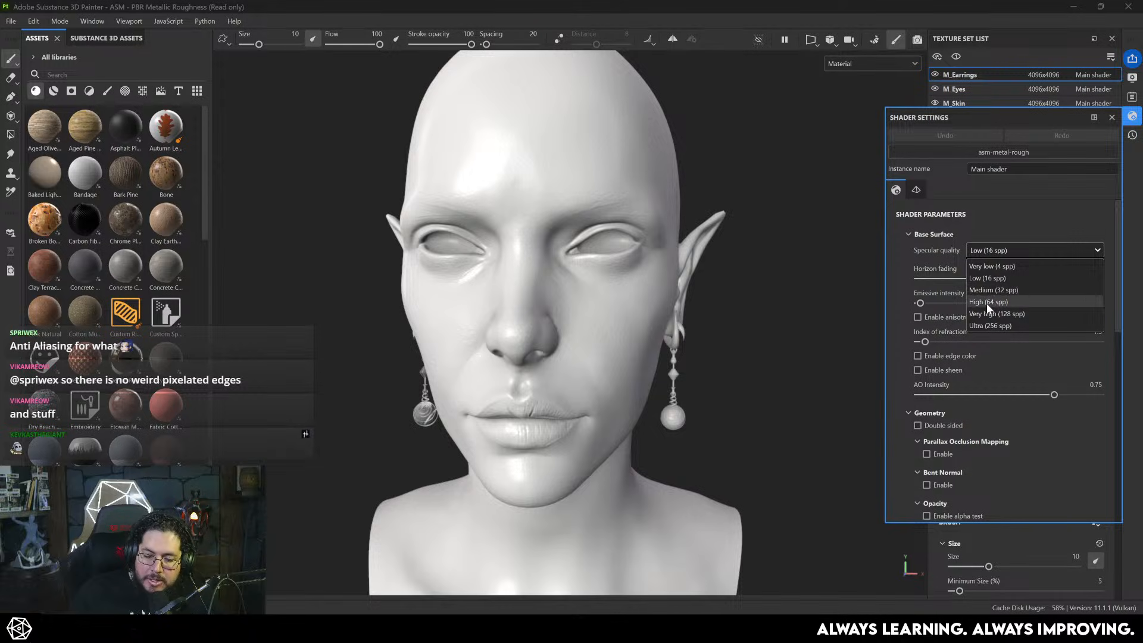
click(988, 302)
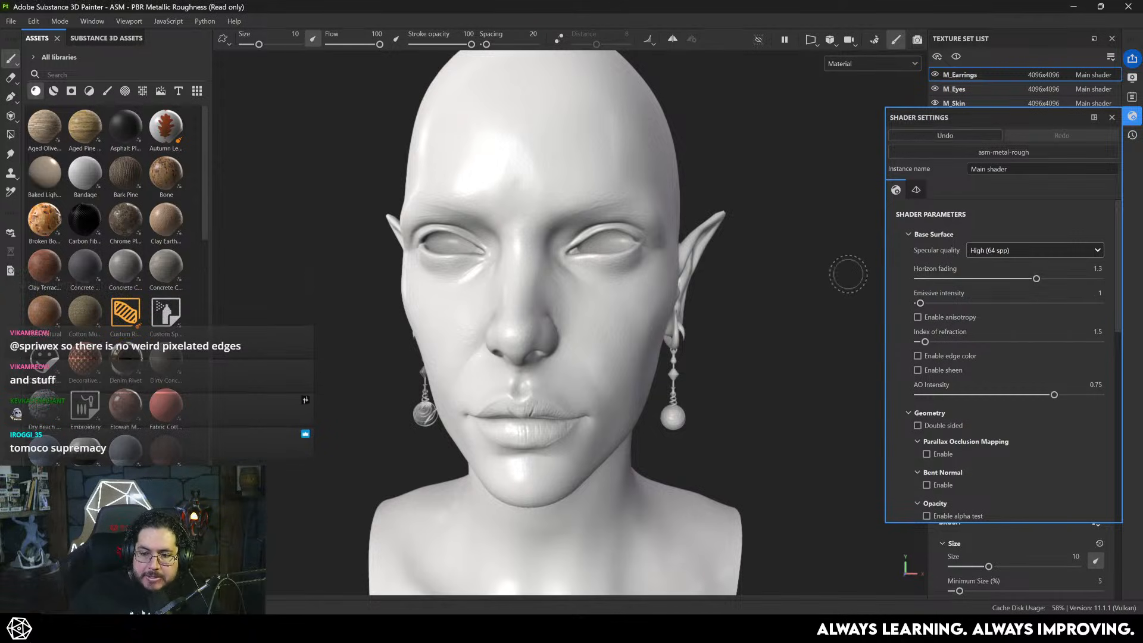
mouse_move(789, 275)
alt+mouse_down()
mouse_move(727, 319)
mouse_move(676, 297)
alt+mouse_up()
alt+right_drag(676, 268, 779, 368)
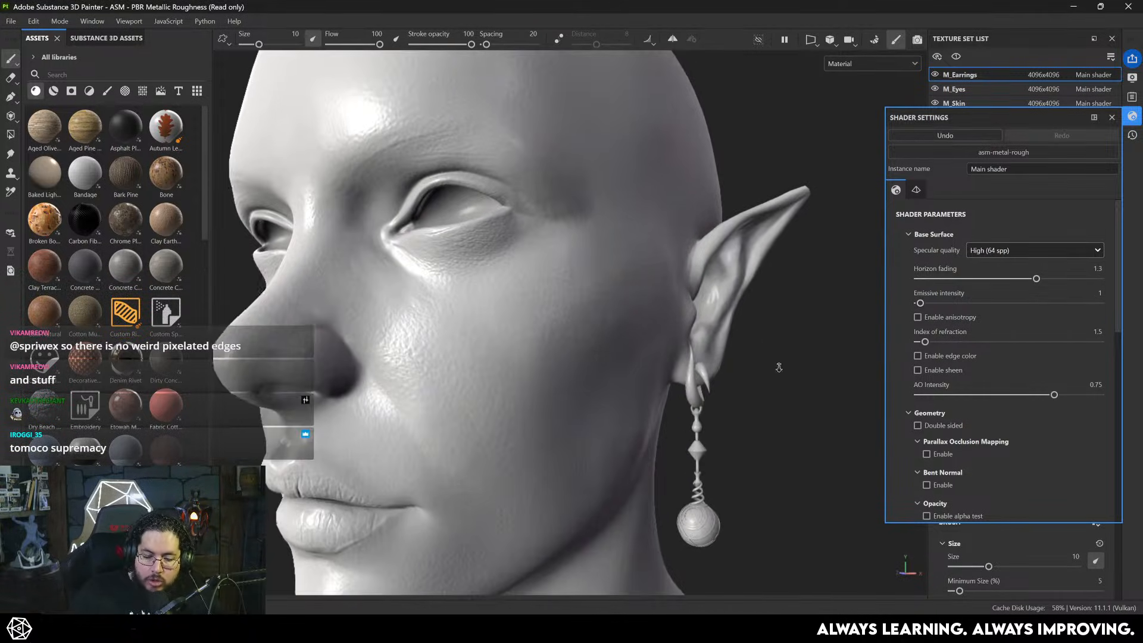
alt+middle_drag(370, 268, 488, 232)
alt+drag(606, 254, 595, 242)
alt+right_drag(595, 242, 617, 284)
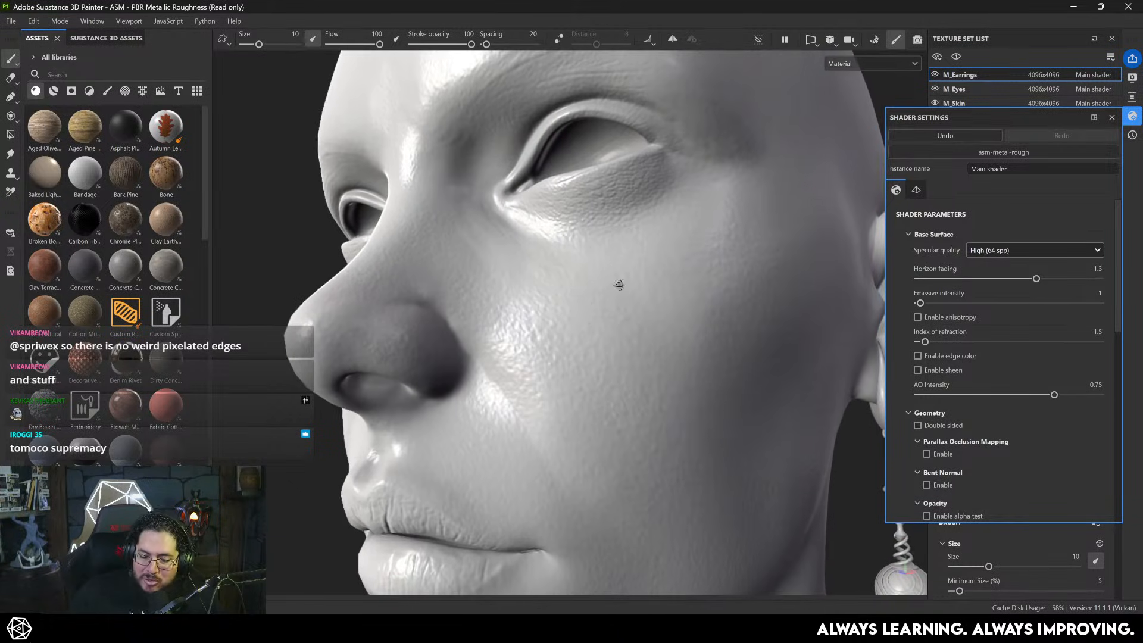
- Try Very low (4 spp) specular quality on the skin for comparison and restore High (64 spp)
click(986, 251)
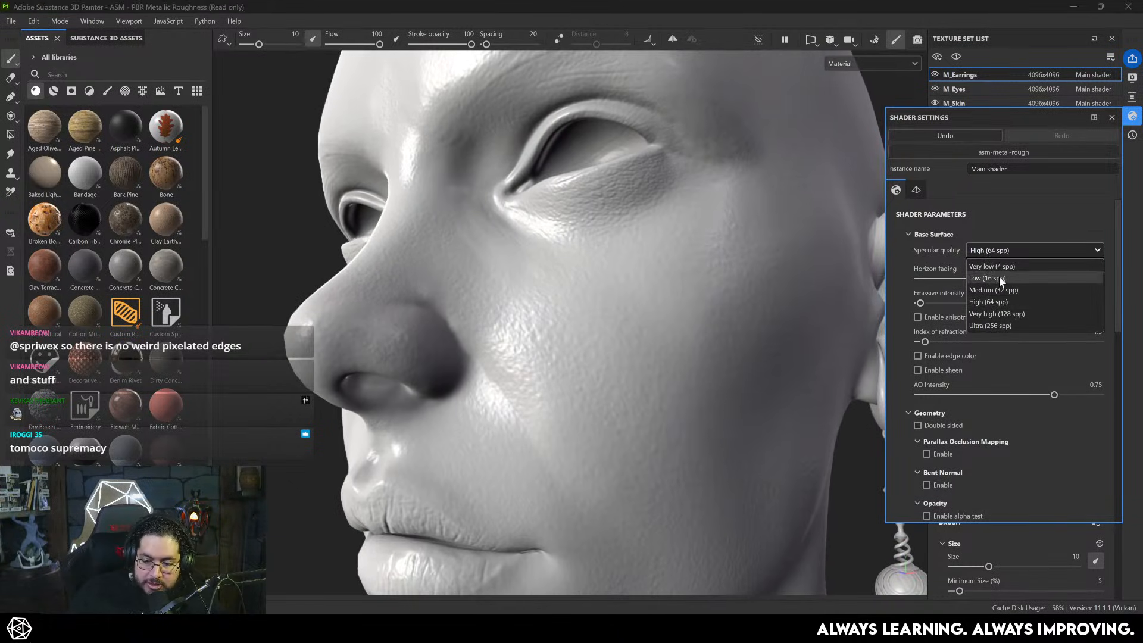
click(1004, 263)
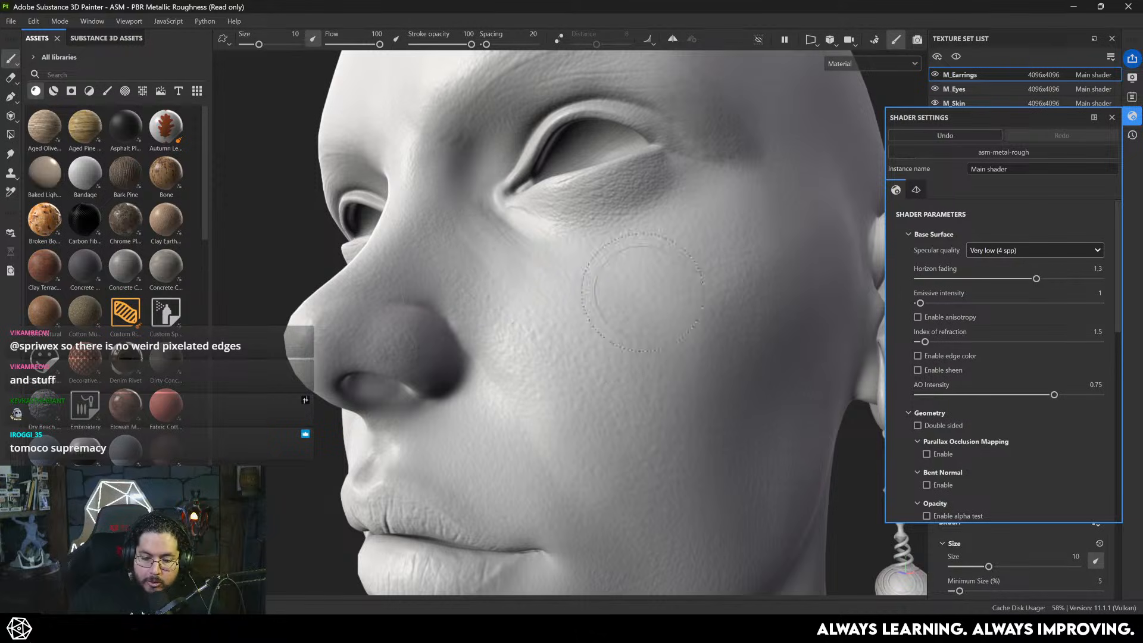
click(995, 252)
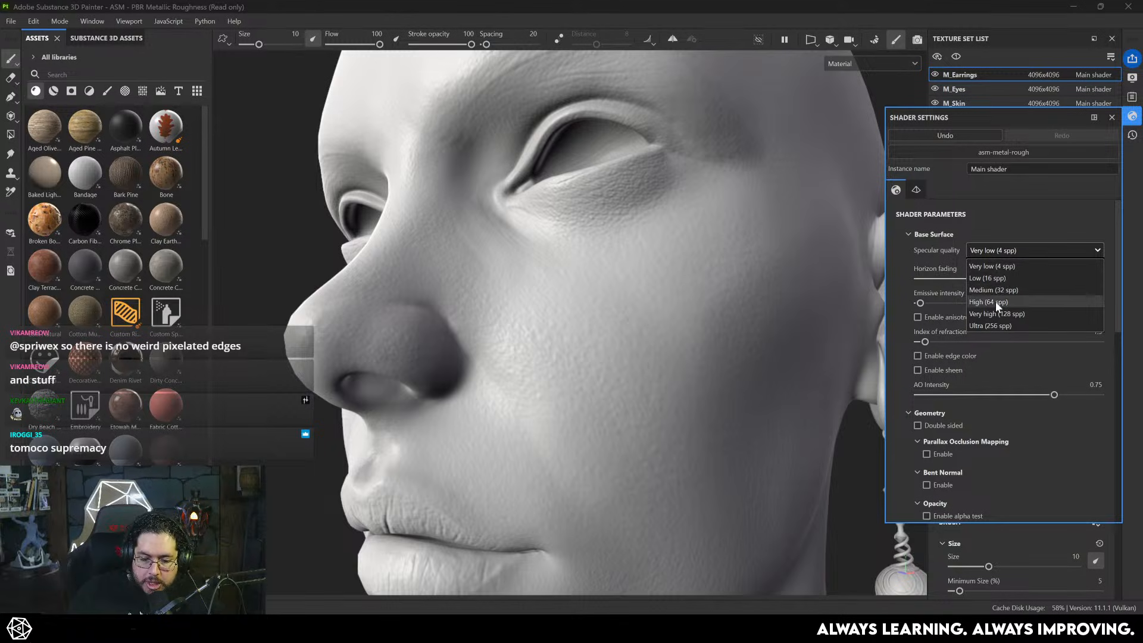
click(1011, 302)
mouse_move(554, 313)
alt+mouse_down()
mouse_move(524, 269)
mouse_move(614, 269)
mouse_move(851, 308)
alt+mouse_up()
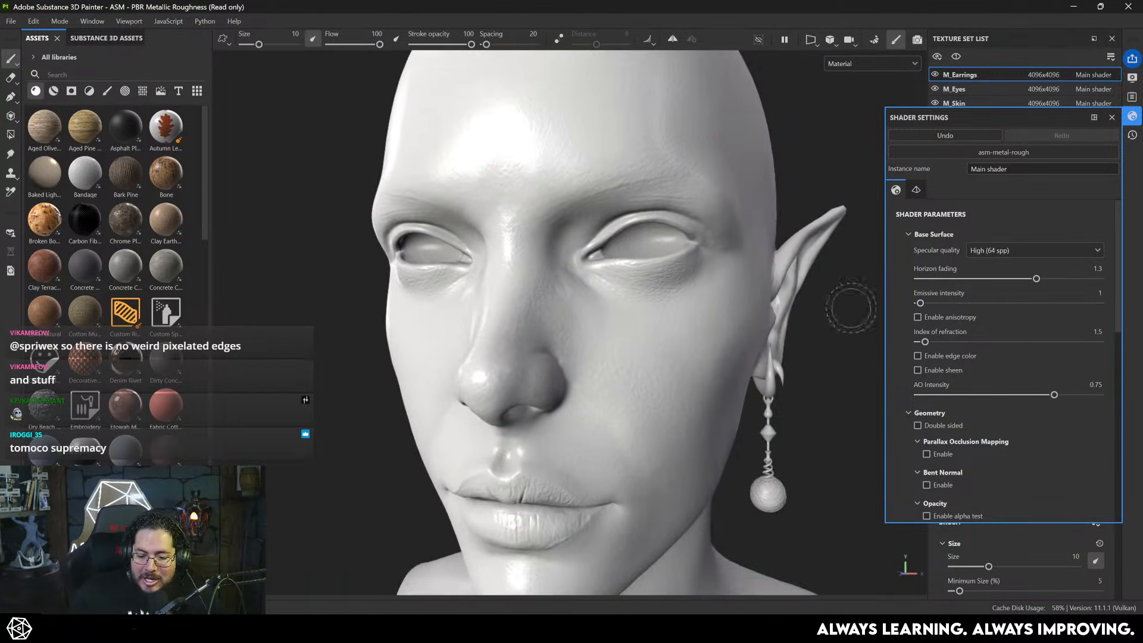
click(1111, 117)
- Set the viewport camera's focal length to 35 mm
click(1132, 77)
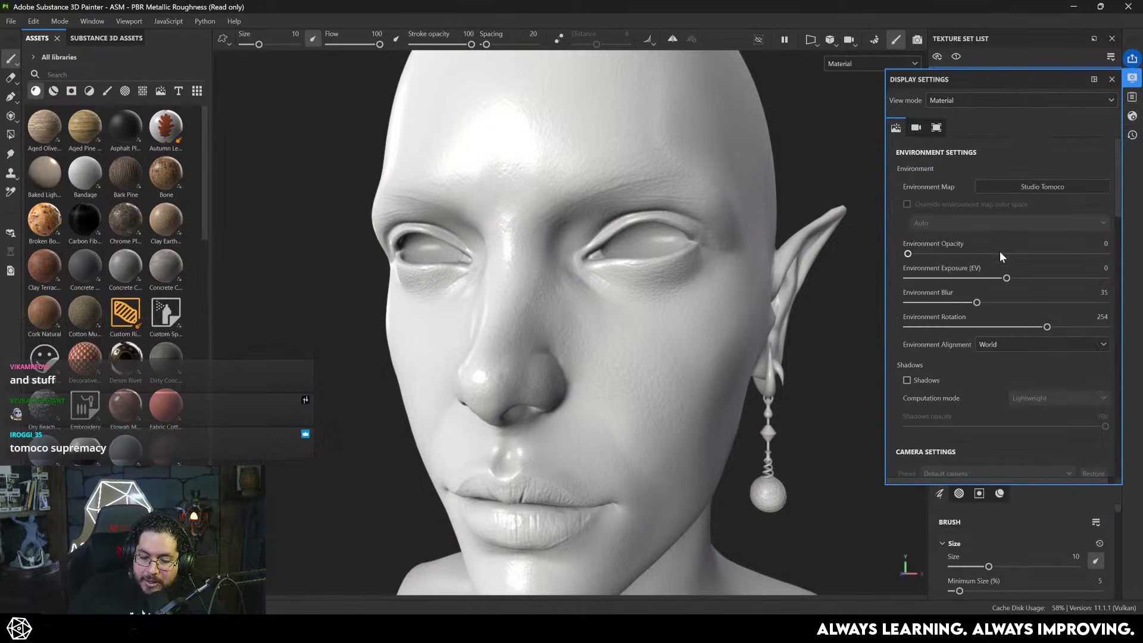
scroll(927, 339, down, 3)
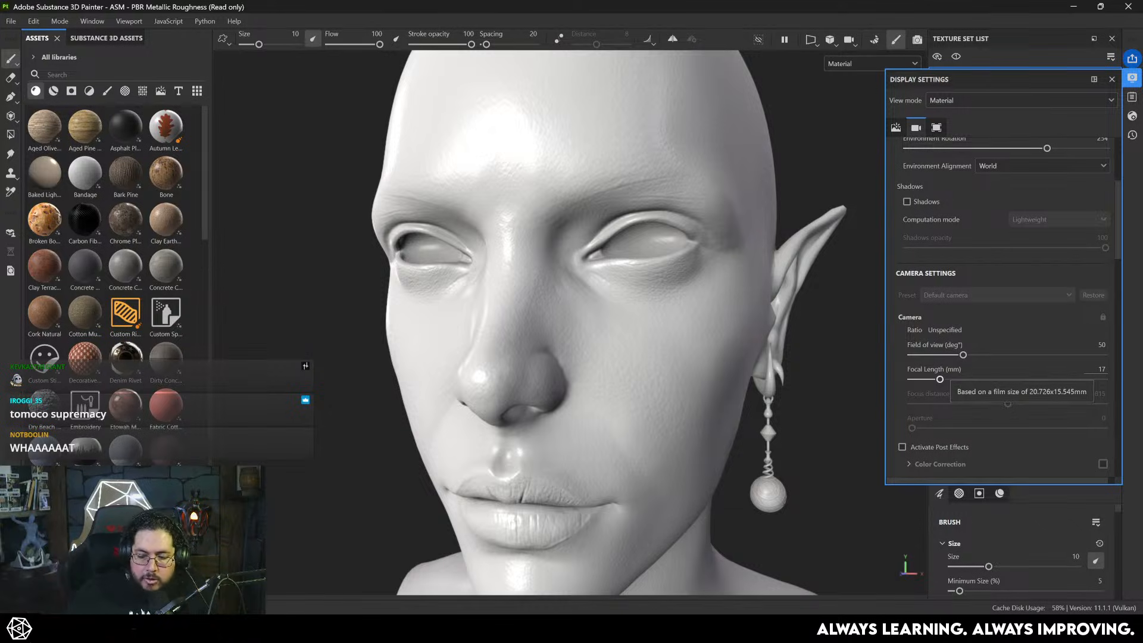
double_click(1102, 369)
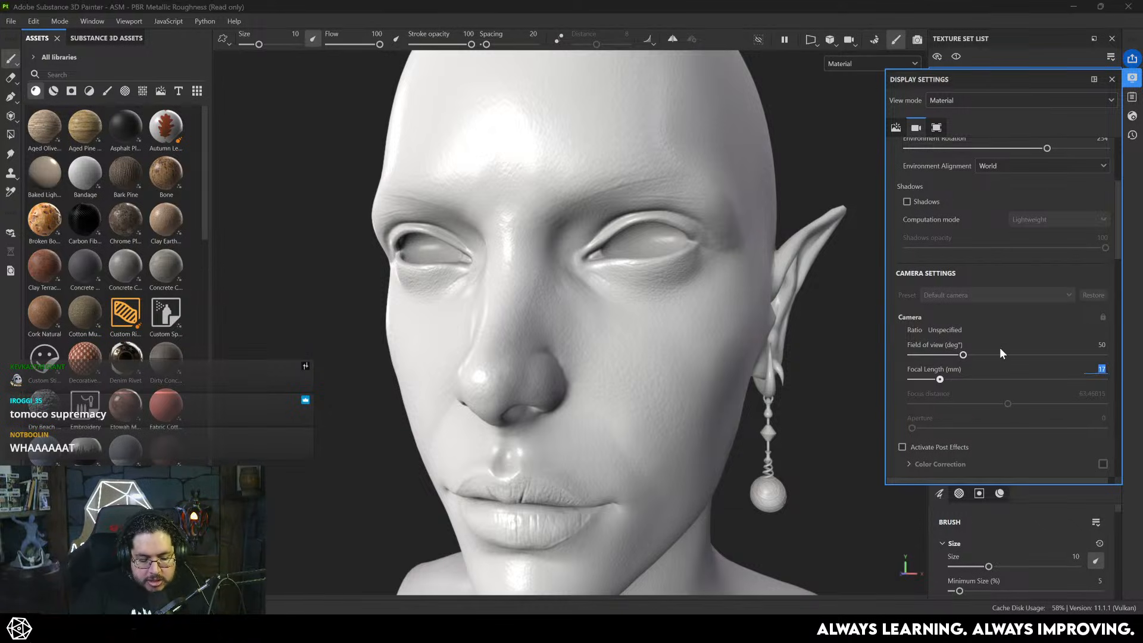
text(35)
key(Return)
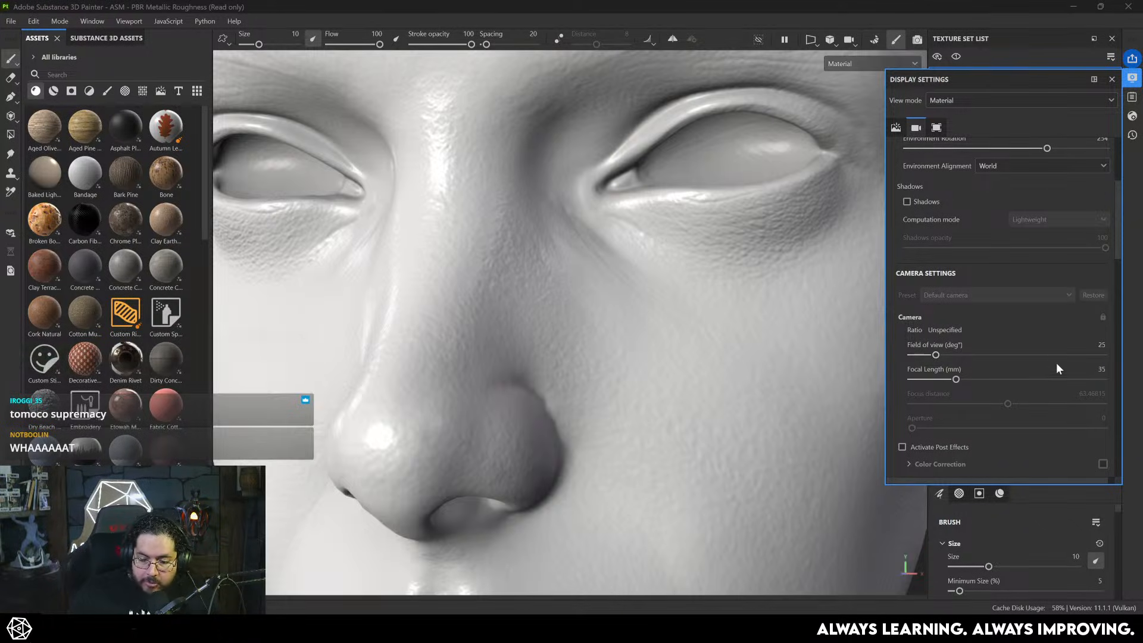
- Set the viewport camera's focal length to 55 mm and frame the whole head at a three-quarter angle
double_click(1102, 369)
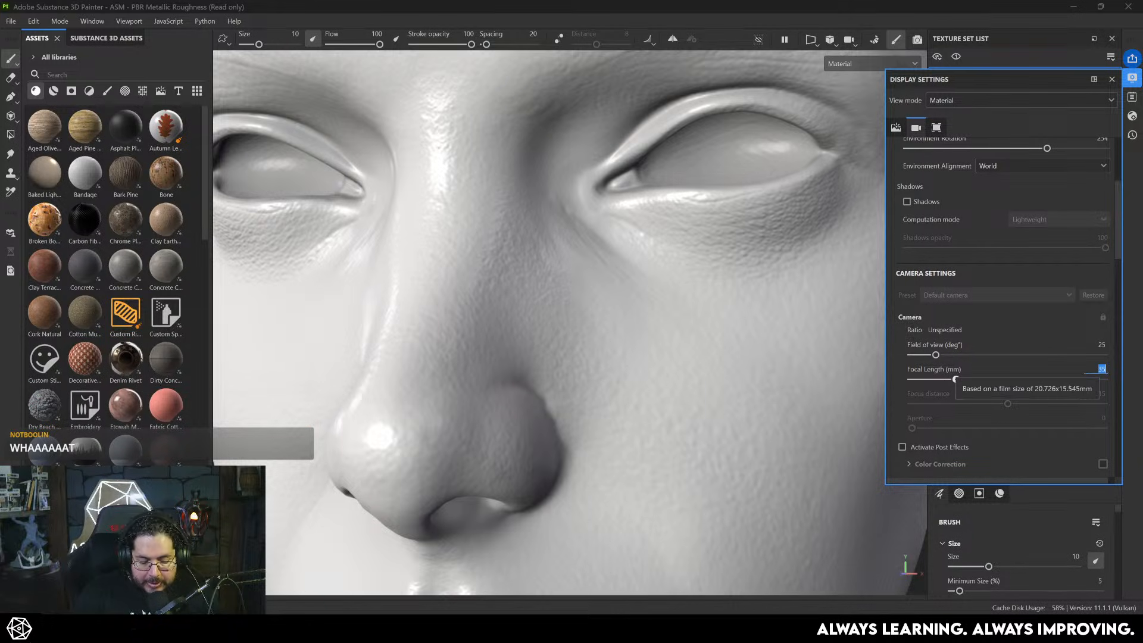
key(Return)
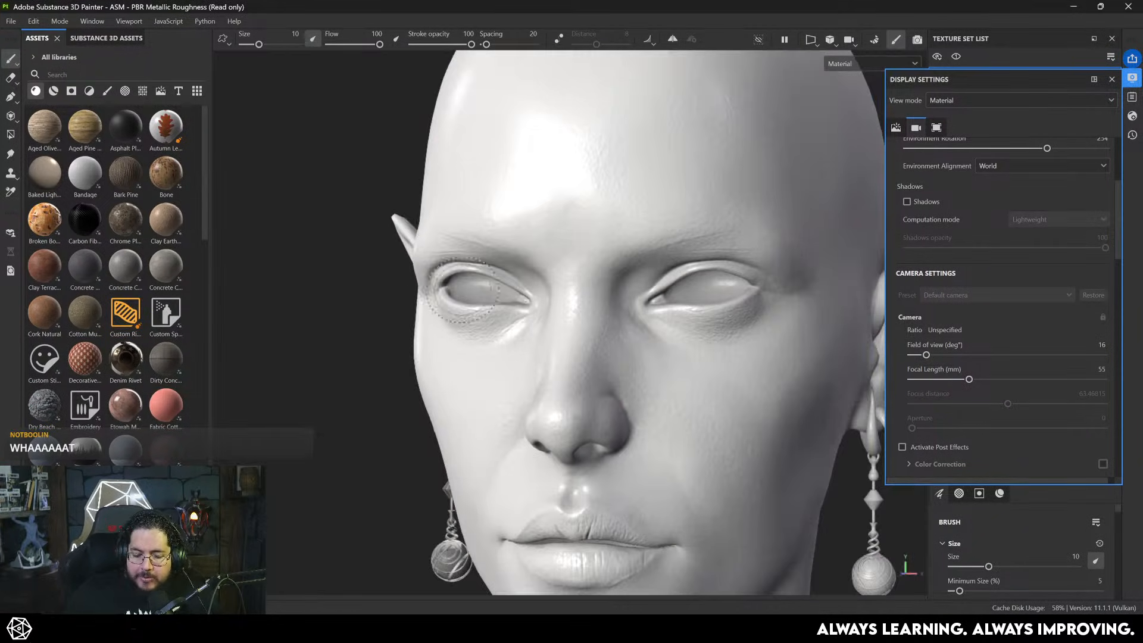
alt+right_drag(463, 290, 359, 217)
alt+drag(501, 268, 631, 304)
- Try a 17 mm focal length and inspect the perspective distortion on the face up close
double_click(1092, 366)
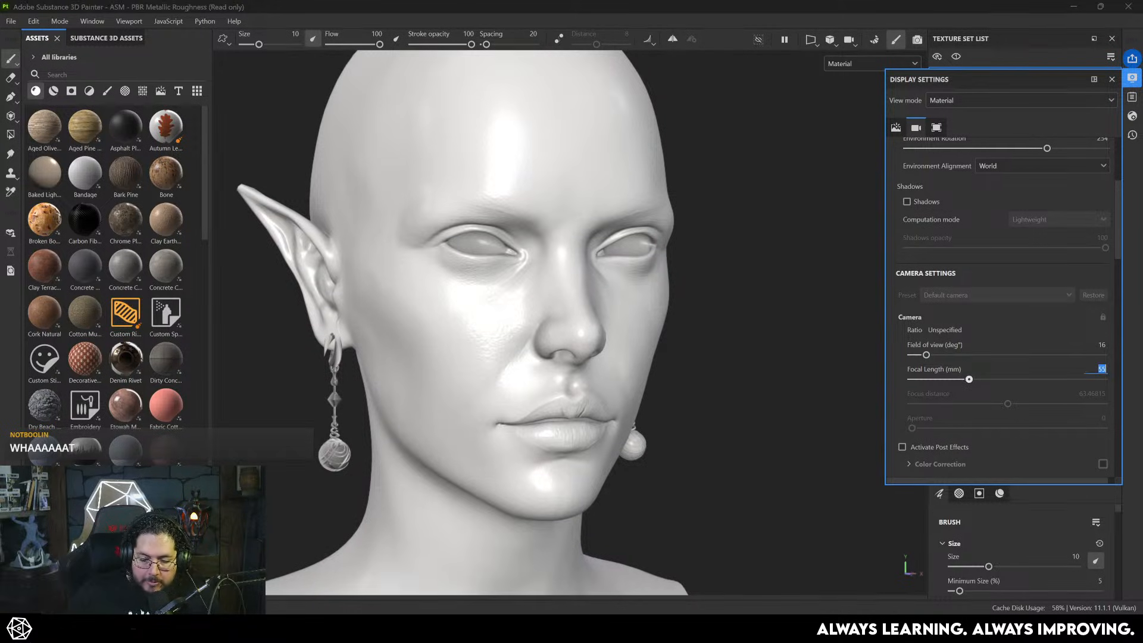
text(17)
key(Return)
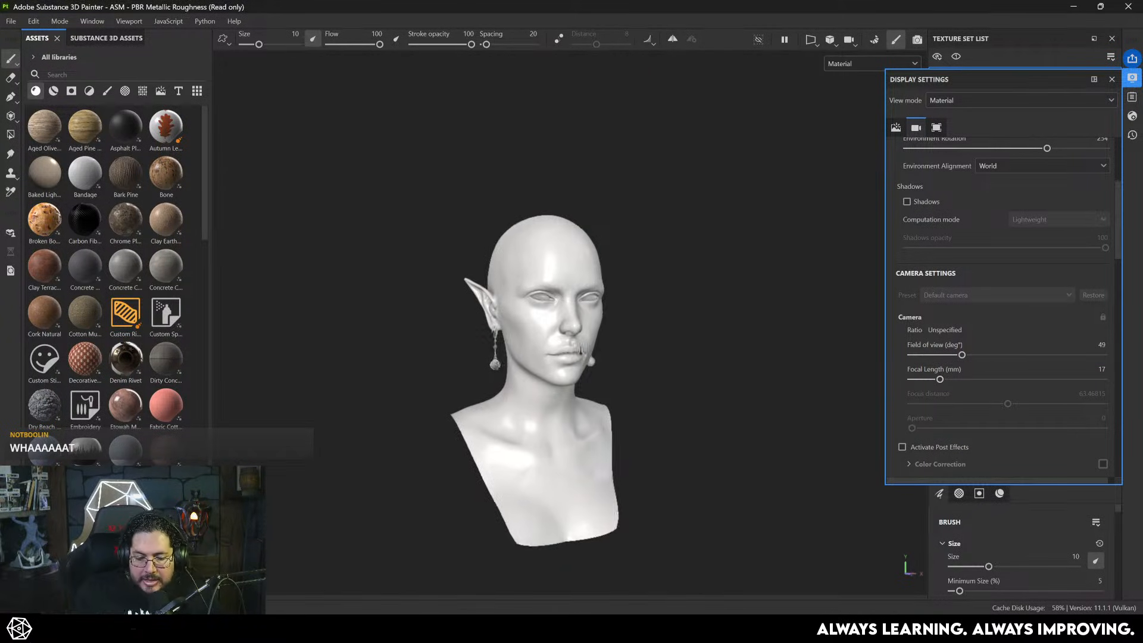
scroll(733, 362, up, 5)
alt+drag(733, 362, 719, 341)
alt+right_drag(720, 340, 728, 377)
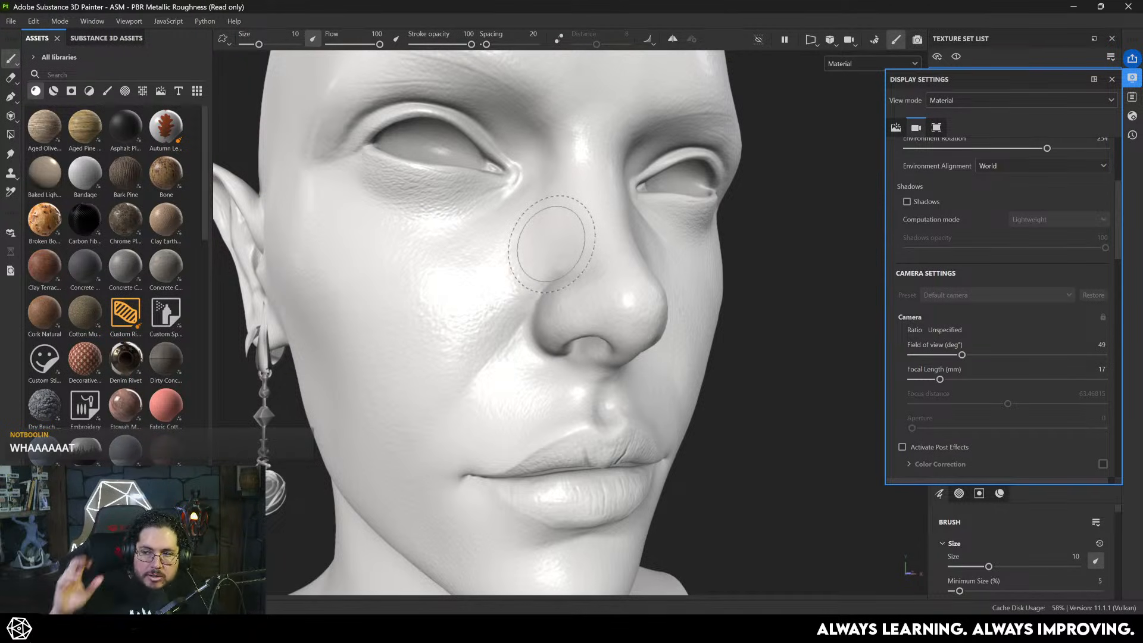
- Restore the camera's focal length to 55 mm, frame the head from the front and close the display settings
click(1100, 369)
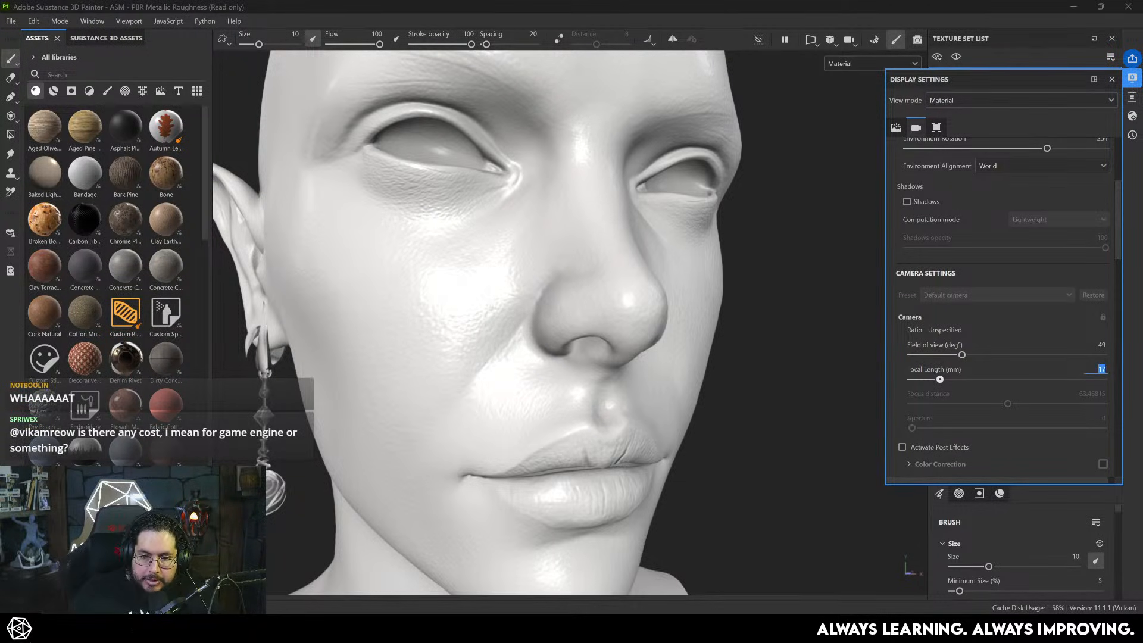
key(Return)
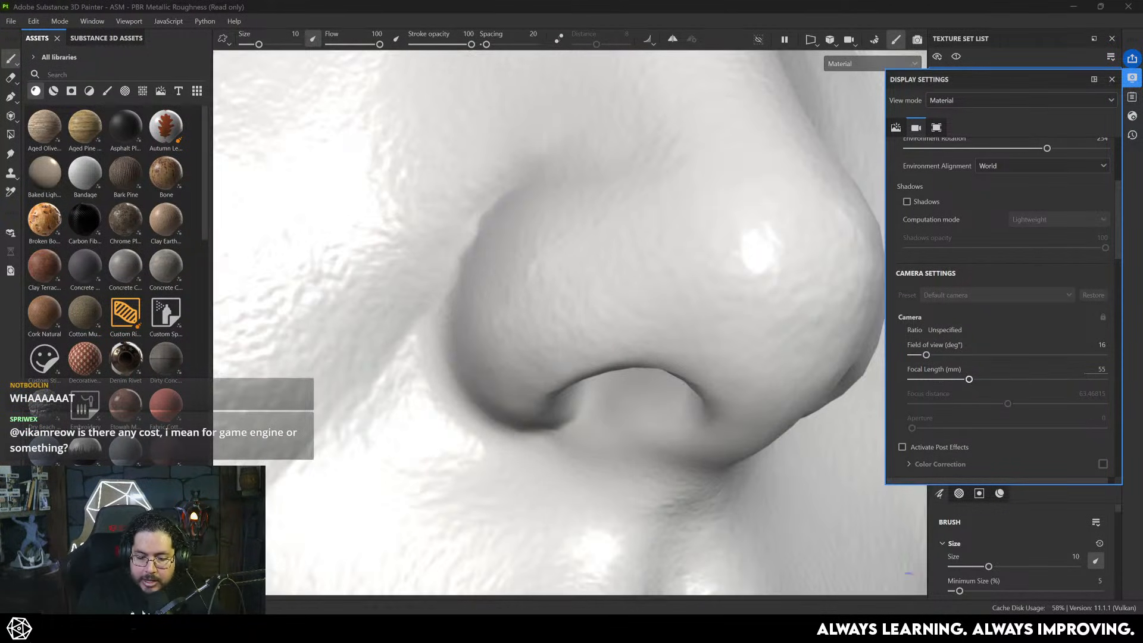
scroll(485, 301, down, 5)
key(f)
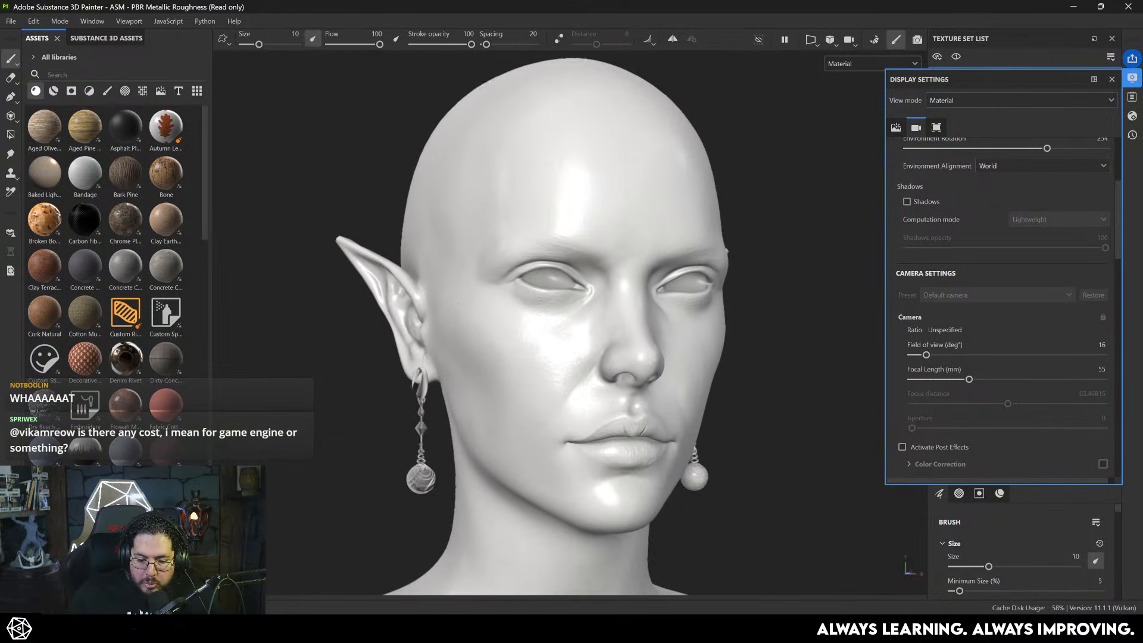
mouse_move(508, 329)
alt+mouse_down()
mouse_move(528, 367)
mouse_move(566, 381)
mouse_move(620, 368)
alt+mouse_up()
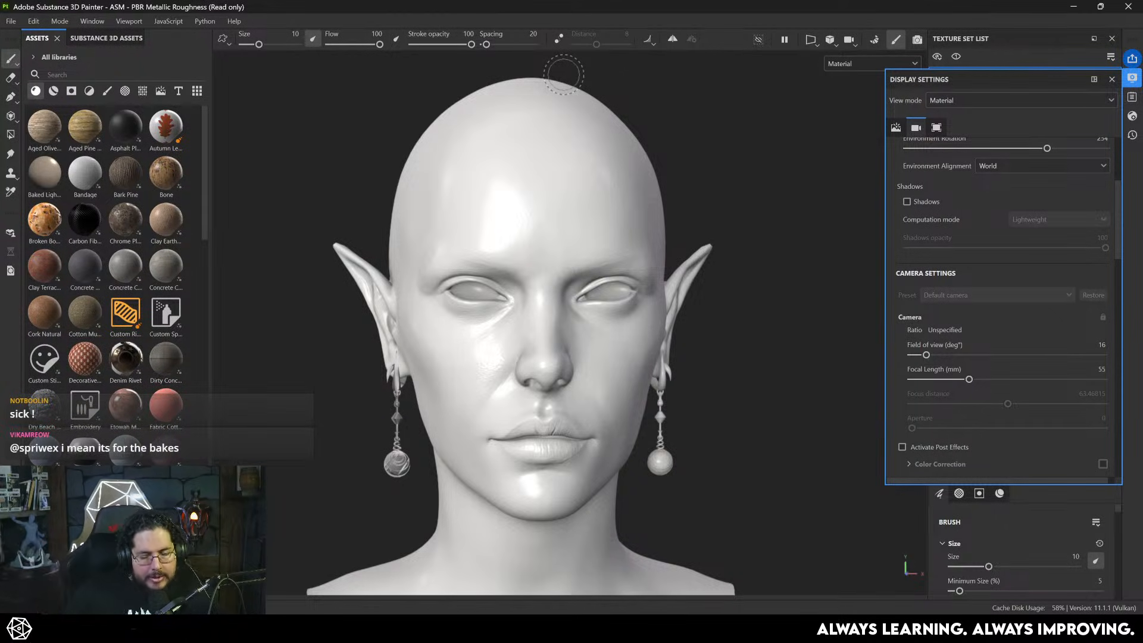
click(1111, 80)
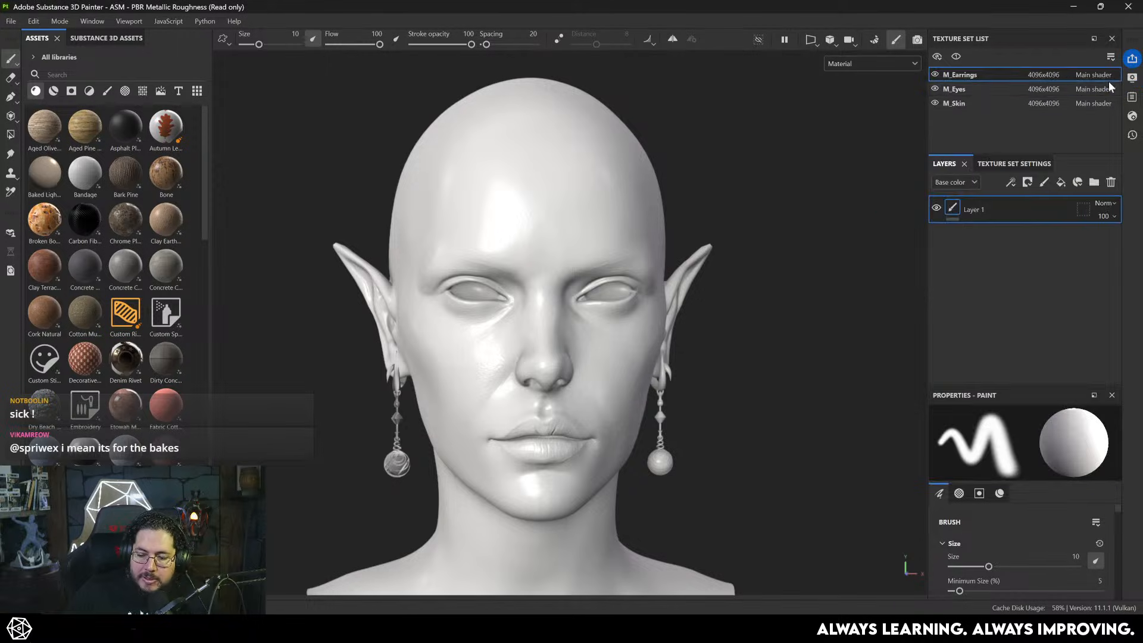
- Examine the baked skin detail across the head, zooming in on the lips and the corner of the mouth
alt+middle_drag(554, 274, 550, 195)
alt+right_drag(550, 196, 543, 194)
alt+drag(544, 194, 548, 215)
alt+right_drag(548, 216, 568, 211)
alt+middle_drag(568, 211, 541, 277)
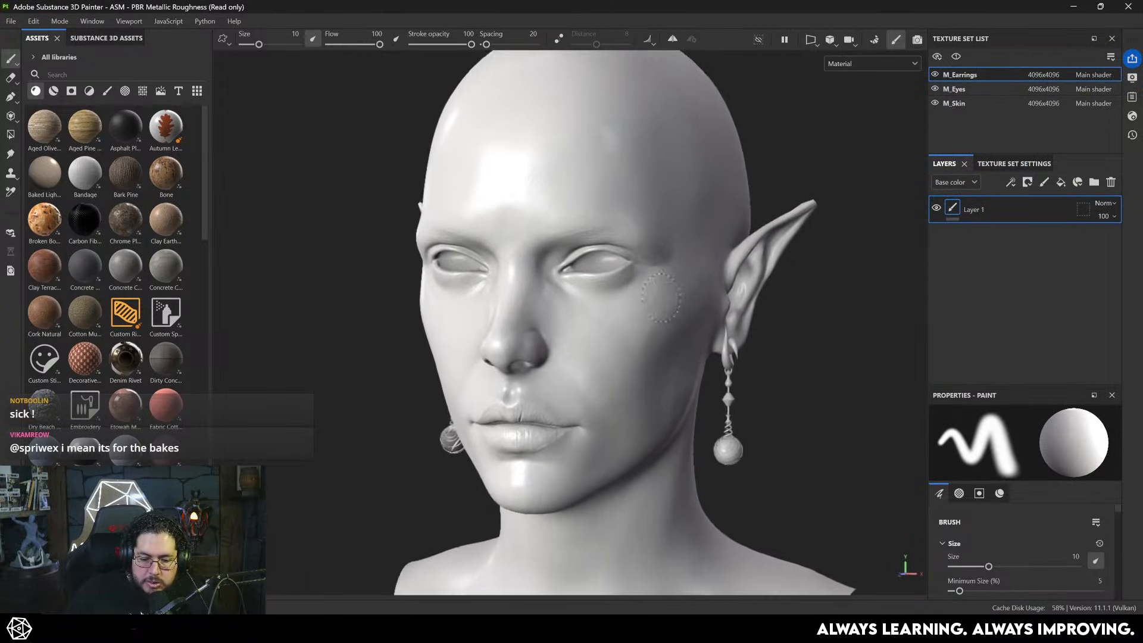
alt+right_drag(541, 277, 601, 274)
alt+drag(601, 274, 586, 280)
alt+right_drag(587, 279, 443, 230)
alt+drag(443, 229, 528, 268)
alt+right_drag(529, 268, 689, 395)
alt+middle_drag(689, 395, 581, 396)
alt+right_drag(581, 395, 643, 440)
alt+middle_drag(643, 441, 578, 274)
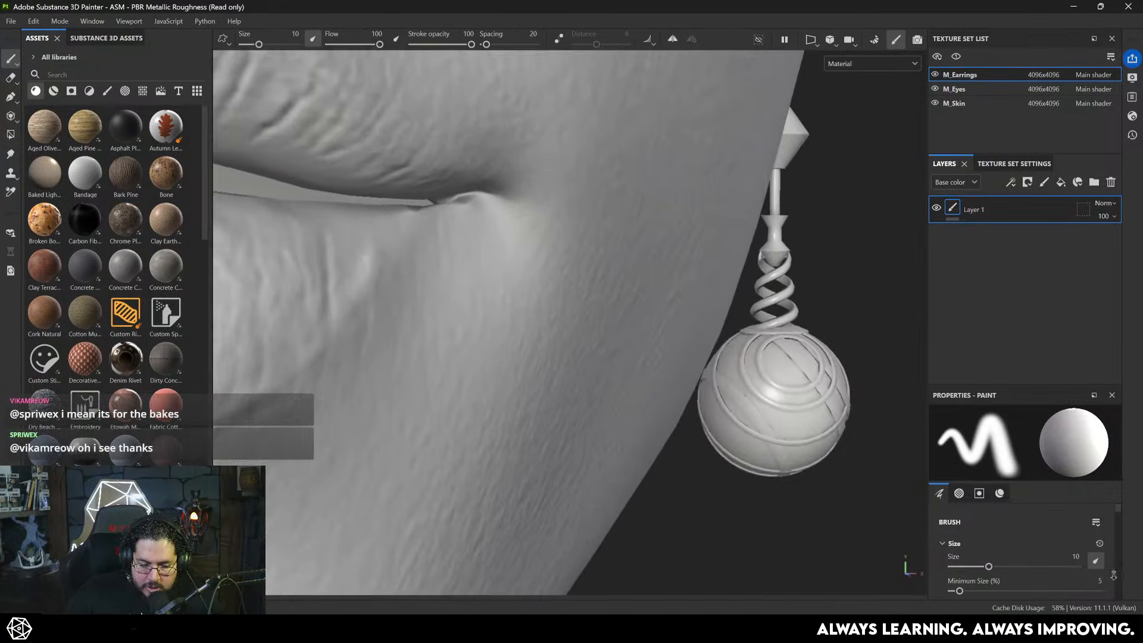
- Examine the jaw, neck and shoulders from the opposite side of the head
alt+drag(352, 280, 427, 262)
alt+middle_drag(427, 262, 500, 269)
alt+drag(501, 269, 709, 273)
alt+right_drag(723, 359, 574, 352)
alt+middle_drag(575, 352, 753, 204)
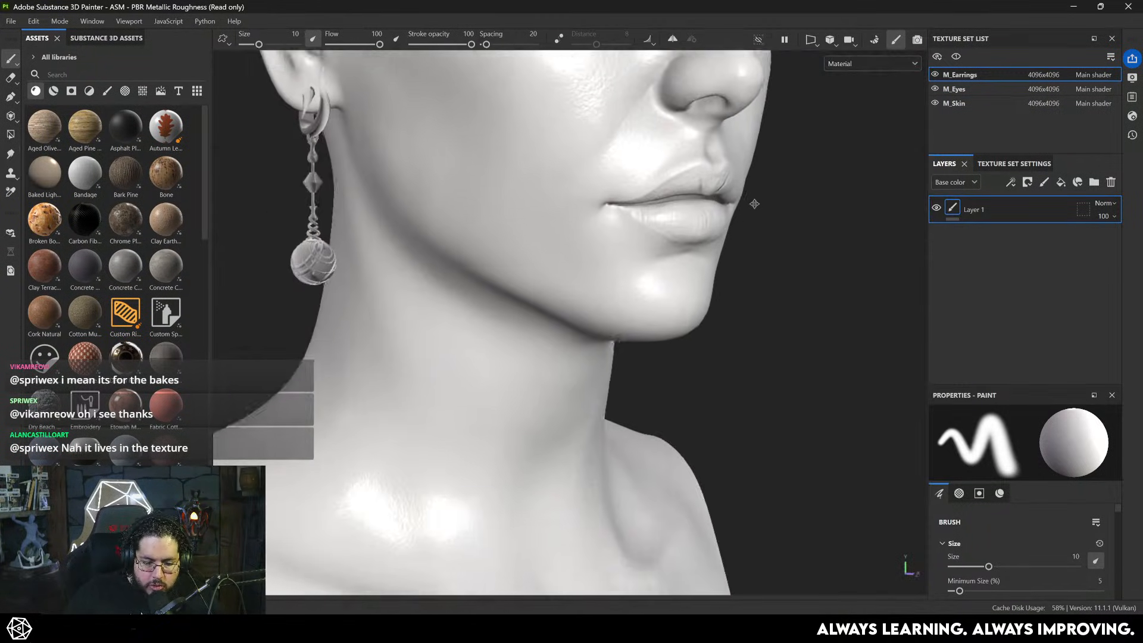
alt+drag(369, 209, 503, 238)
alt+right_drag(503, 238, 539, 185)
alt+middle_drag(539, 184, 679, 304)
alt+drag(678, 303, 477, 339)
- Inspect the baked rings and twisted wire on the earring's spherical pendant up close
alt+right_drag(586, 357, 717, 449)
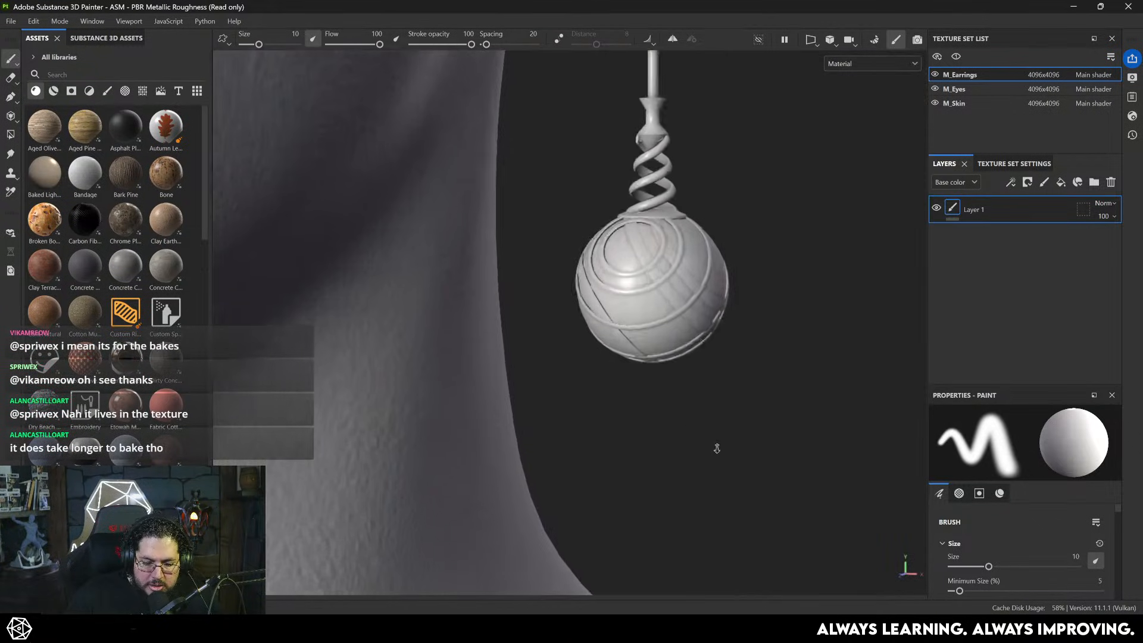
alt+drag(684, 298, 722, 327)
alt+middle_drag(723, 327, 569, 381)
alt+right_drag(685, 429, 786, 500)
alt+right_drag(718, 333, 484, 260)
alt+middle_drag(684, 316, 596, 382)
alt+right_drag(595, 382, 707, 370)
mouse_move(707, 369)
alt+mouse_down()
mouse_move(529, 382)
mouse_move(565, 363)
mouse_move(715, 375)
alt+mouse_up()
alt+right_drag(715, 375, 993, 503)
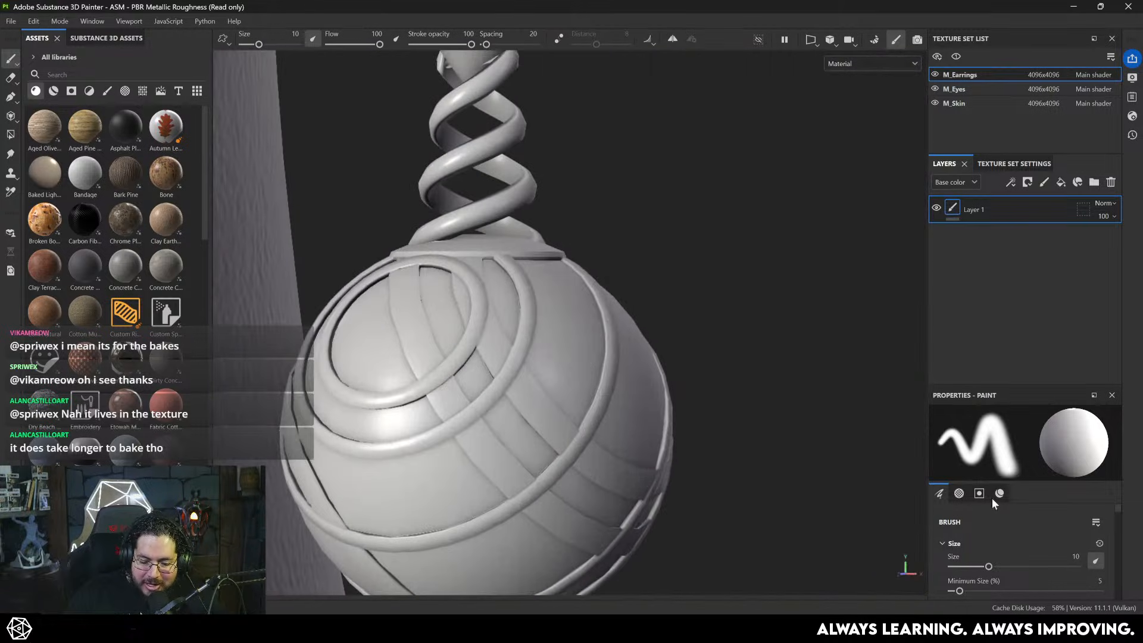
mouse_move(881, 416)
alt+mouse_down()
mouse_move(748, 400)
mouse_move(780, 401)
alt+mouse_up()
alt+right_drag(762, 402, 559, 324)
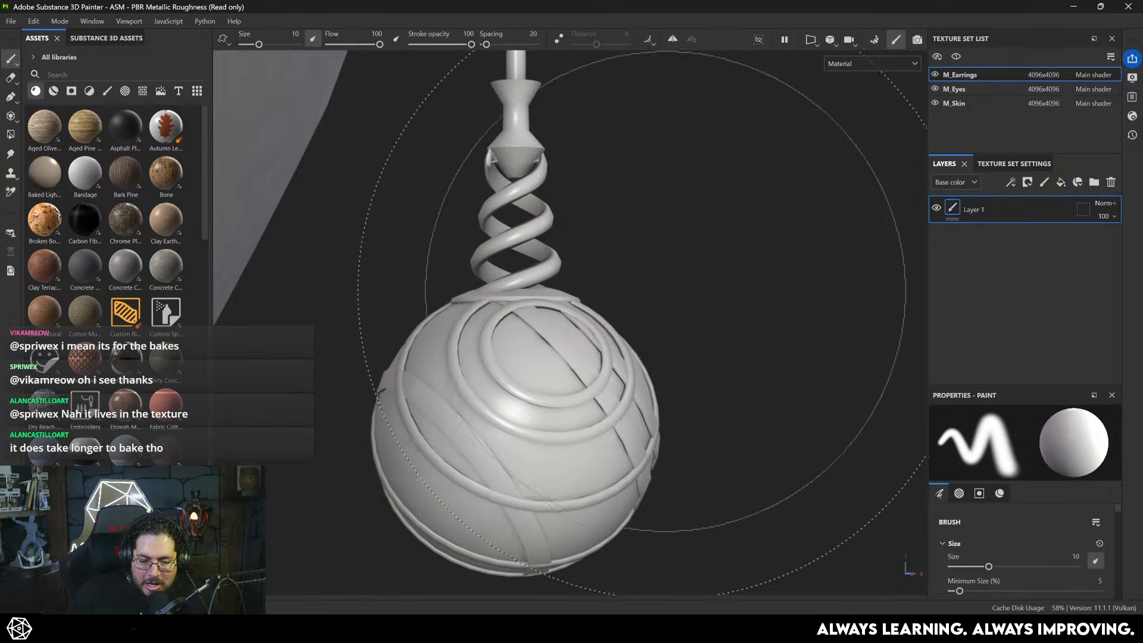
- Inspect the other earring's pendant for baking errors and compare it with the first one
alt+right_drag(655, 297, 685, 286)
alt+middle_drag(446, 298, 715, 309)
alt+middle_drag(613, 315, 768, 332)
alt+right_drag(768, 332, 599, 390)
mouse_move(600, 390)
alt+middle_down()
mouse_move(621, 396)
mouse_move(657, 316)
alt+middle_up()
mouse_move(657, 316)
alt+right_down()
mouse_move(740, 332)
mouse_move(524, 325)
alt+right_up()
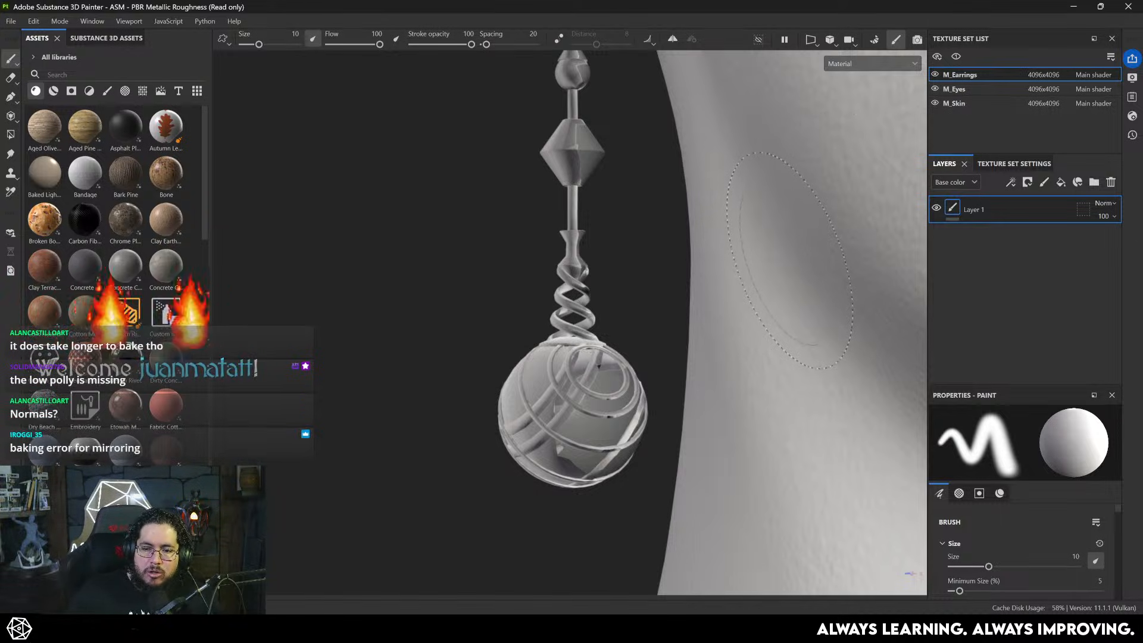
- Enter baking mode, select the M_Skin texture set and check the high-poly mesh and cage around the faulty earring
click(875, 40)
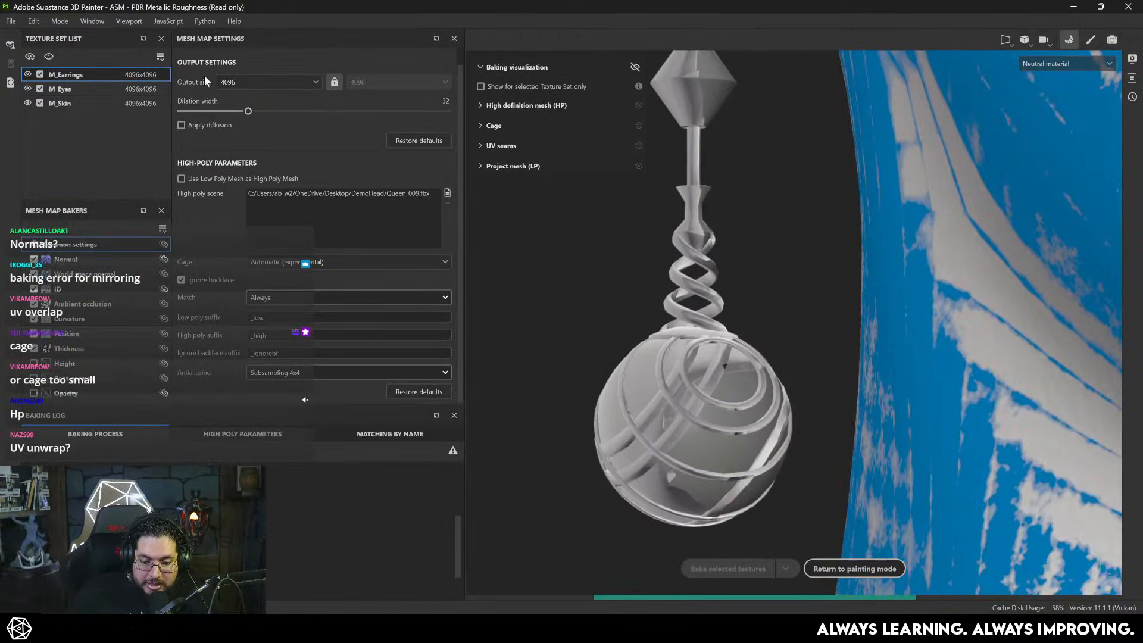
click(80, 102)
scroll(726, 309, up, 8)
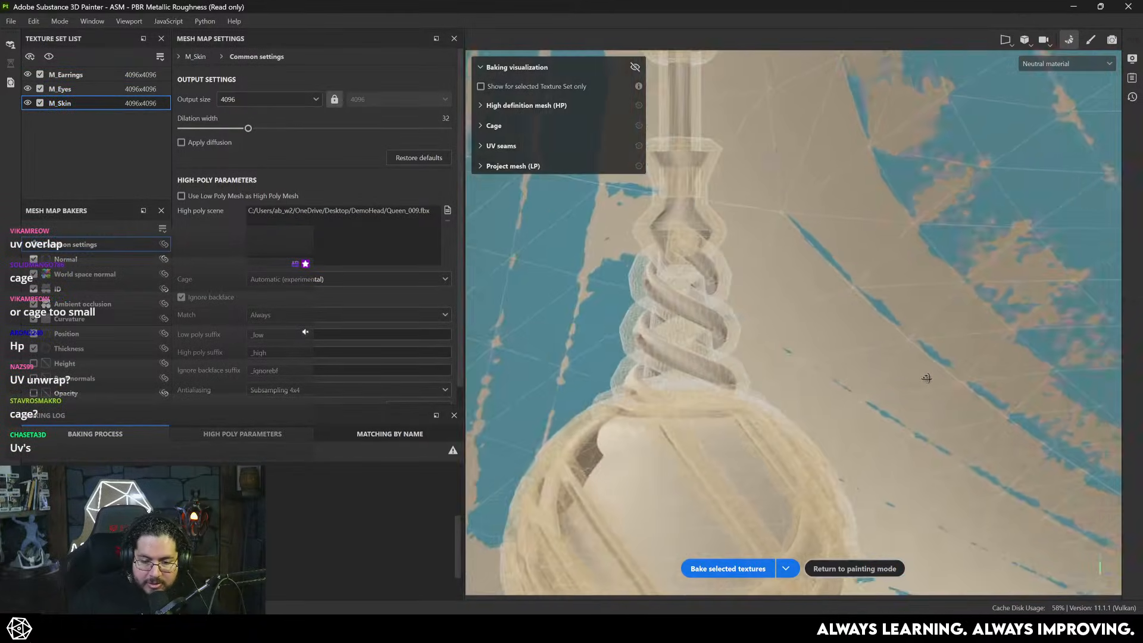
alt+drag(927, 377, 742, 396)
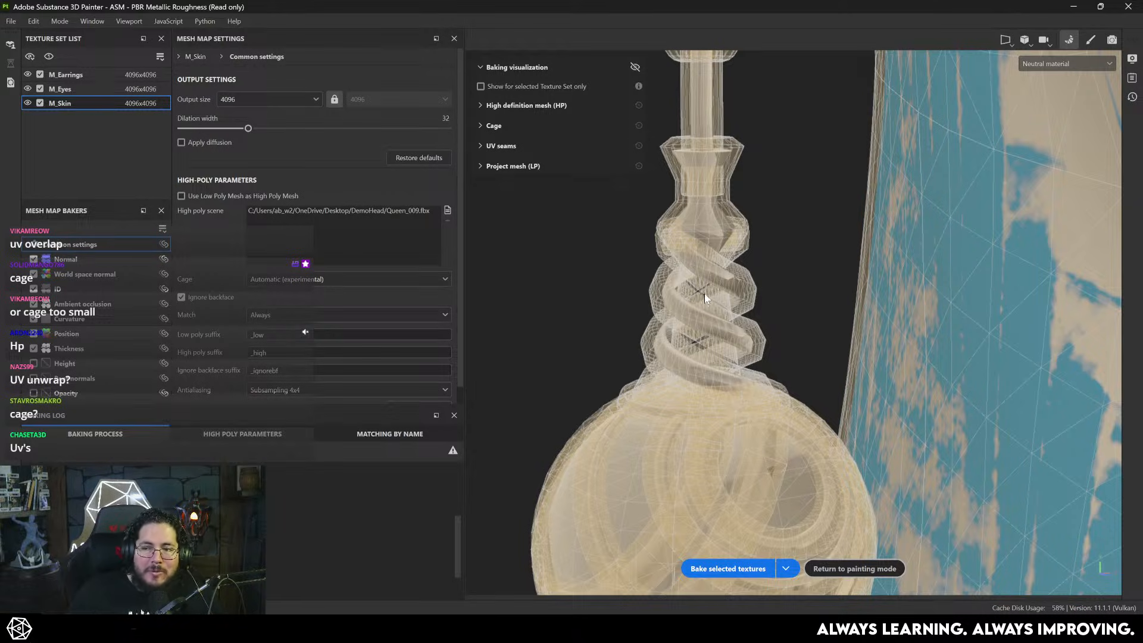
alt+drag(702, 310, 706, 273)
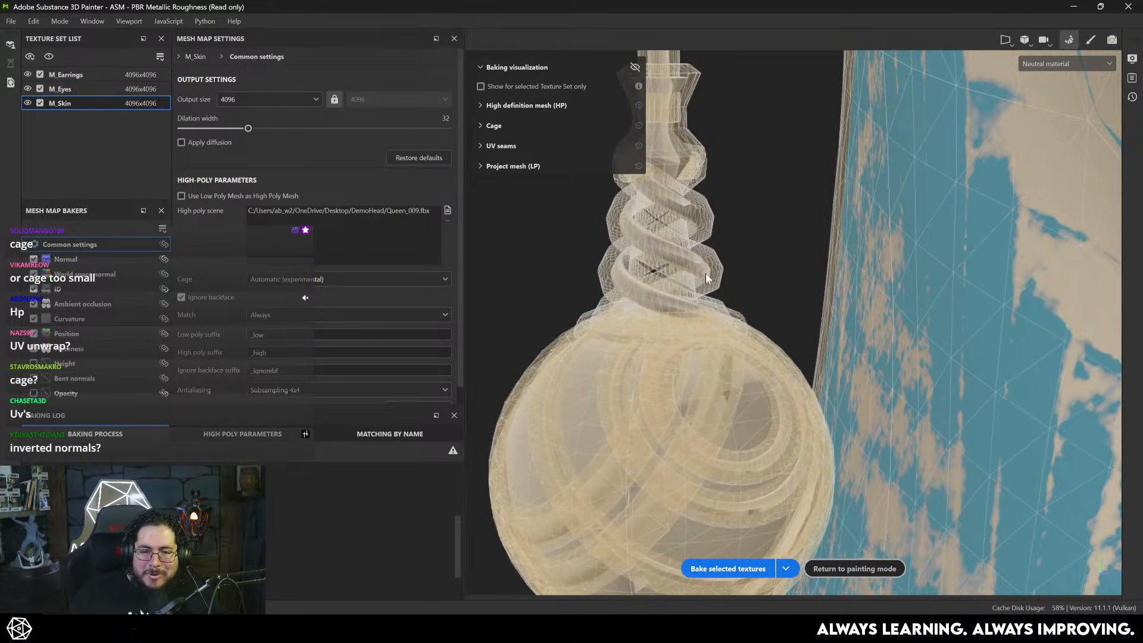
- Switch to Maya and check the Earrings_high mesh in isolation, restoring the full scene view
key(alt+Tab)
key(alt+Tab)
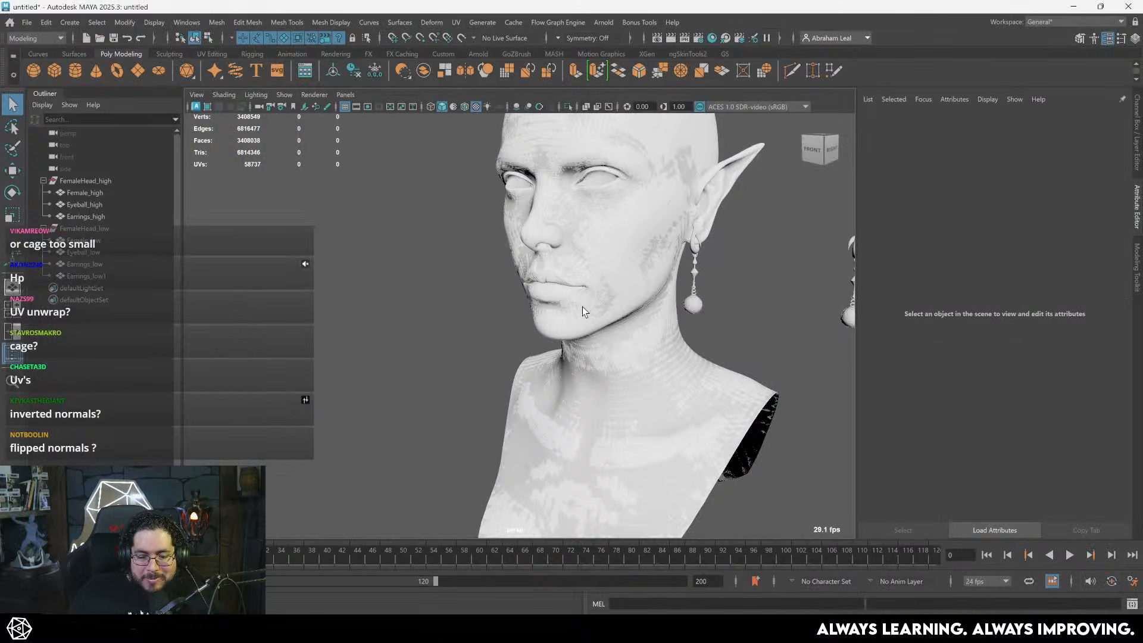
click(104, 216)
click(568, 106)
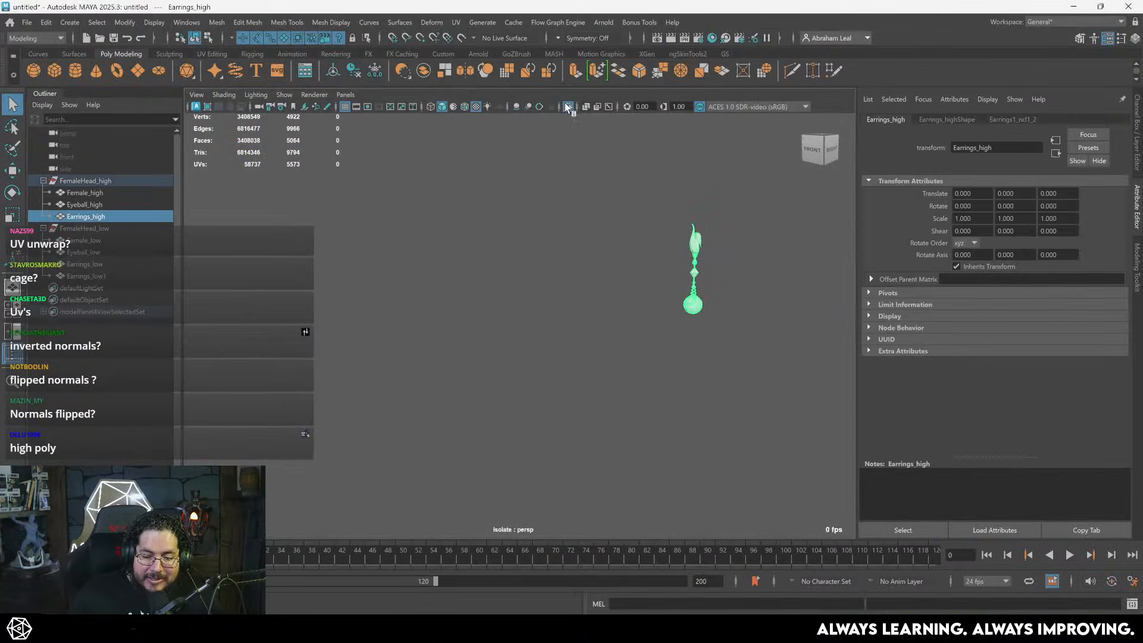
alt+drag(580, 260, 602, 259)
key(f)
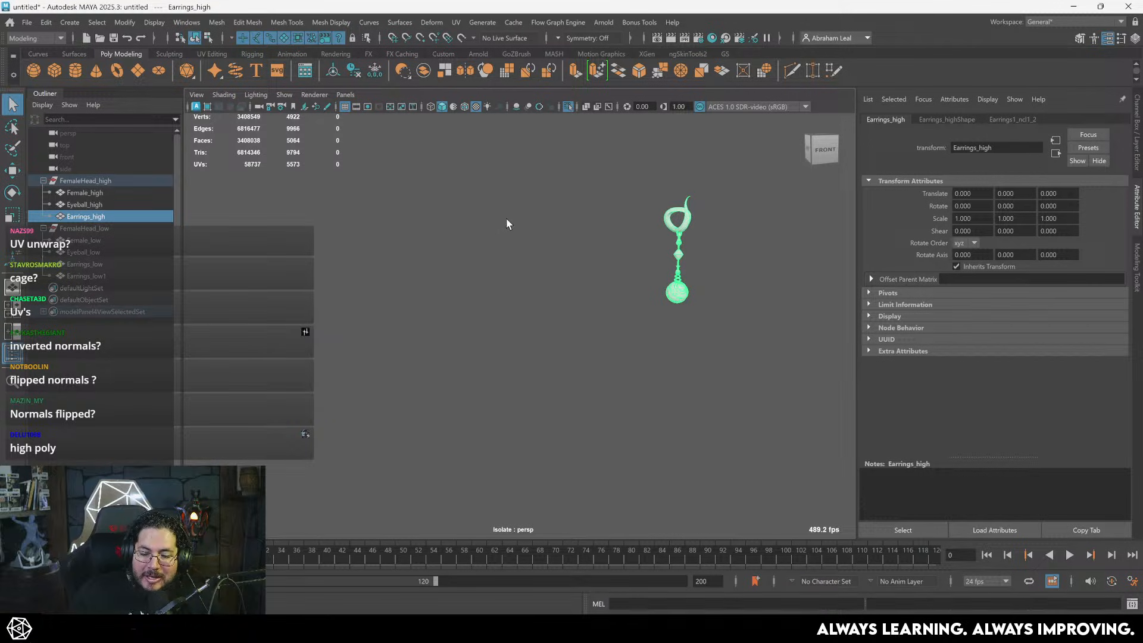
click(568, 107)
- Select the Earrings_low mesh and inspect it around the head to compare its coverage with the high-poly earrings
click(462, 258)
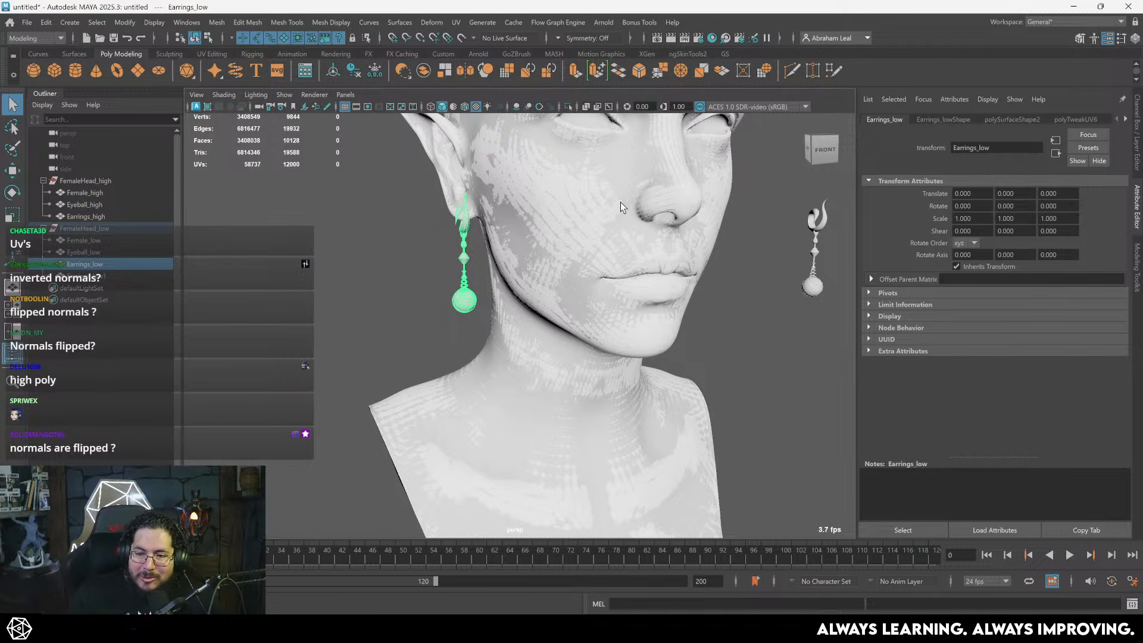
alt+drag(824, 193, 638, 209)
alt+right_drag(638, 210, 633, 240)
alt+drag(633, 240, 672, 215)
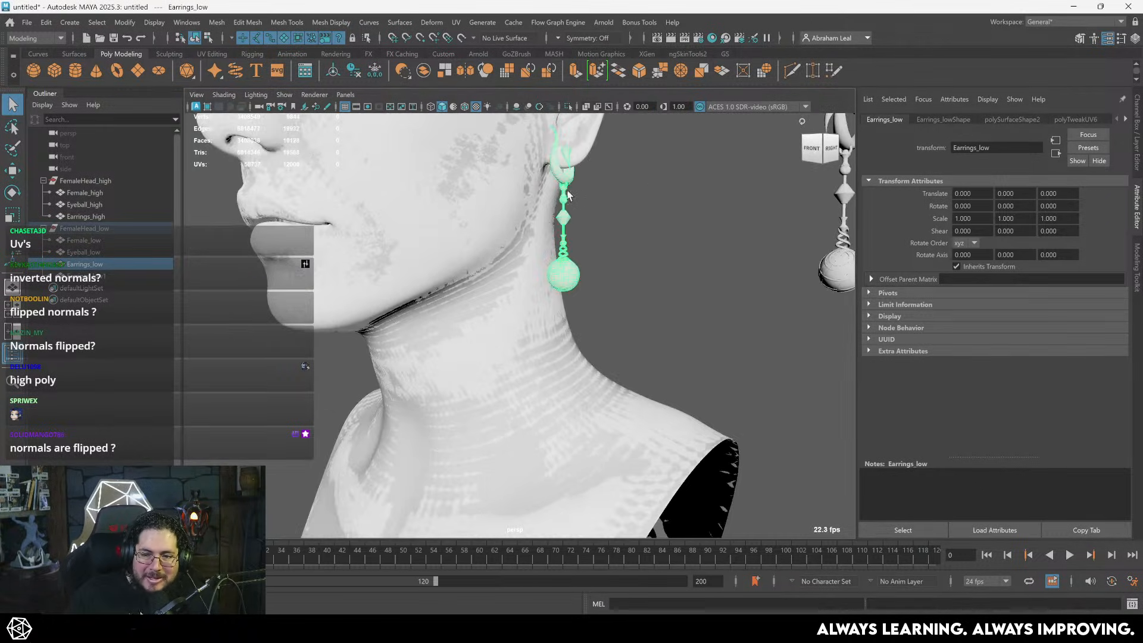
alt+middle_drag(562, 205, 583, 237)
alt+right_drag(582, 237, 602, 238)
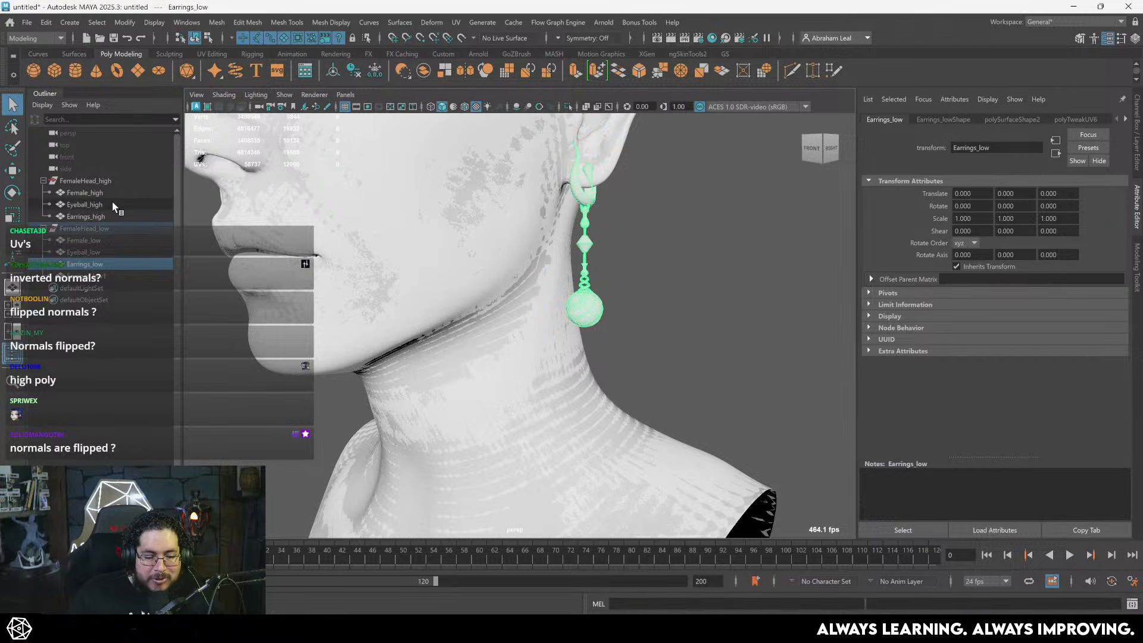
- Isolate Earrings_high and mirror it across the world X axis in the negative direction to create the second earring
click(106, 216)
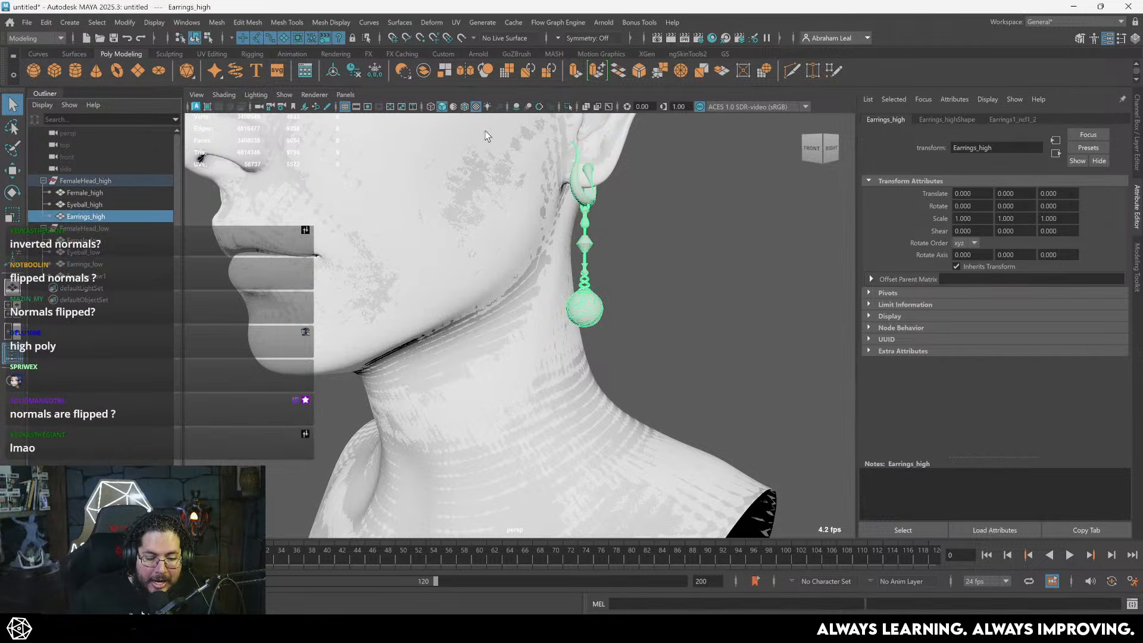
click(568, 108)
alt+drag(512, 228, 444, 258)
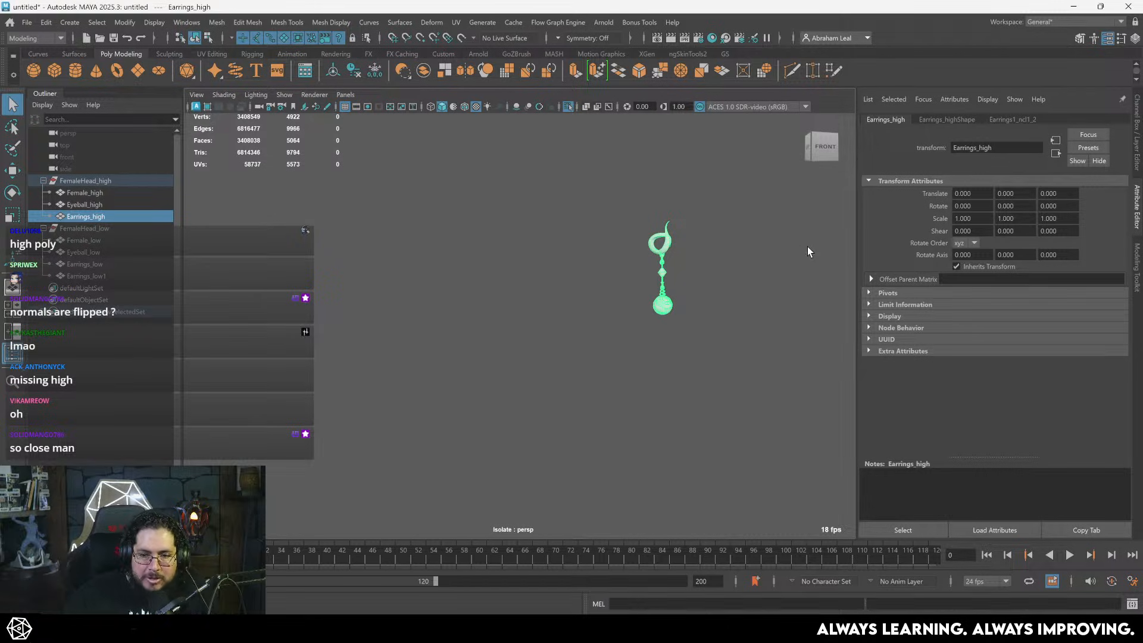
right_drag(661, 244, 645, 381)
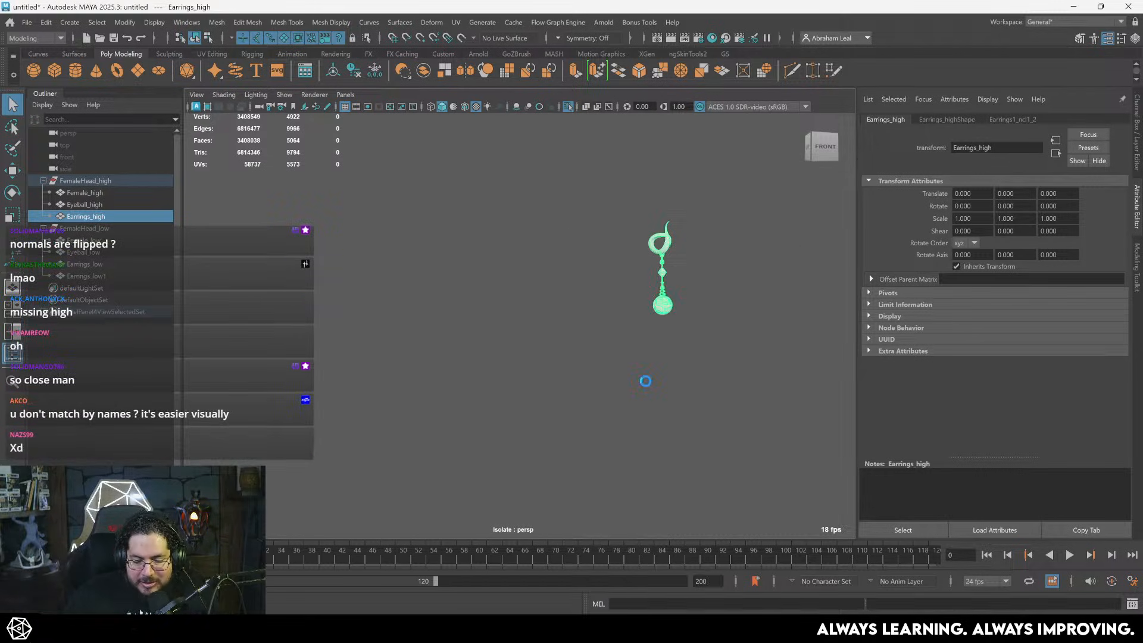
click(735, 288)
- Export the FemaleHead_high group with its head, eyeball and earring meshes as FBX, overwriting Queen_009.fbx in the DemoHead folder
click(87, 181)
shift+click(86, 215)
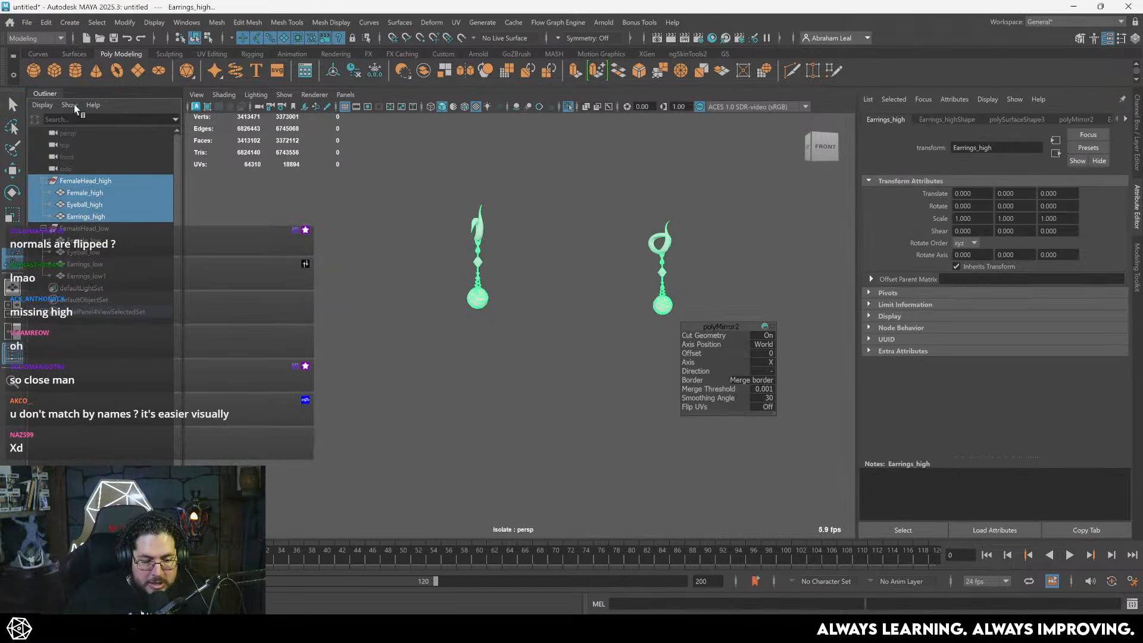
click(27, 22)
click(76, 181)
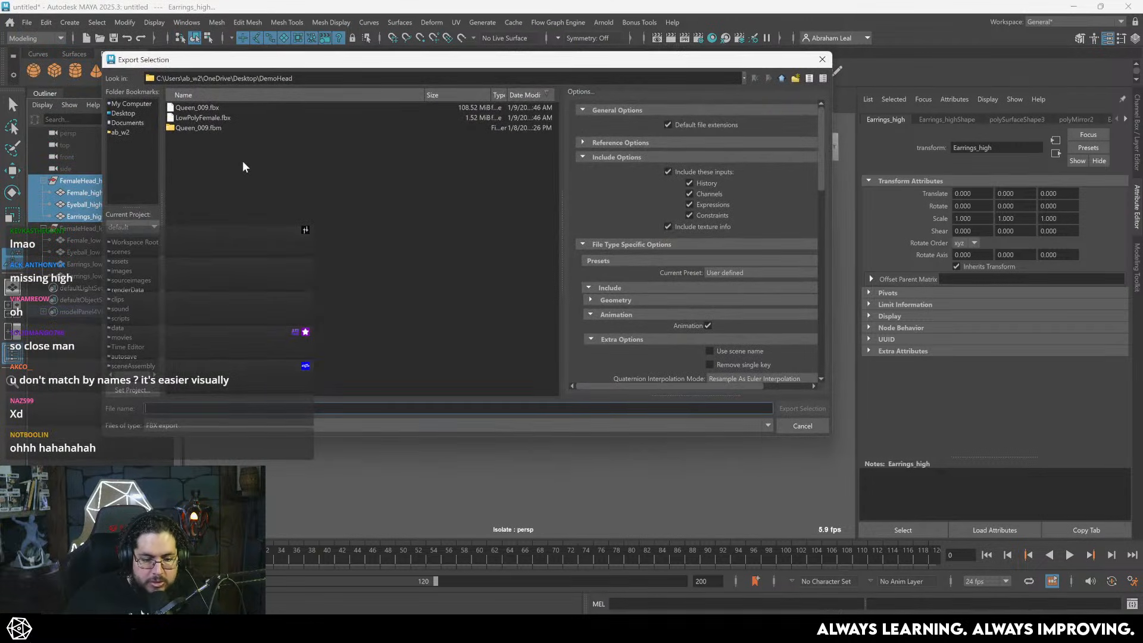
click(202, 107)
click(802, 408)
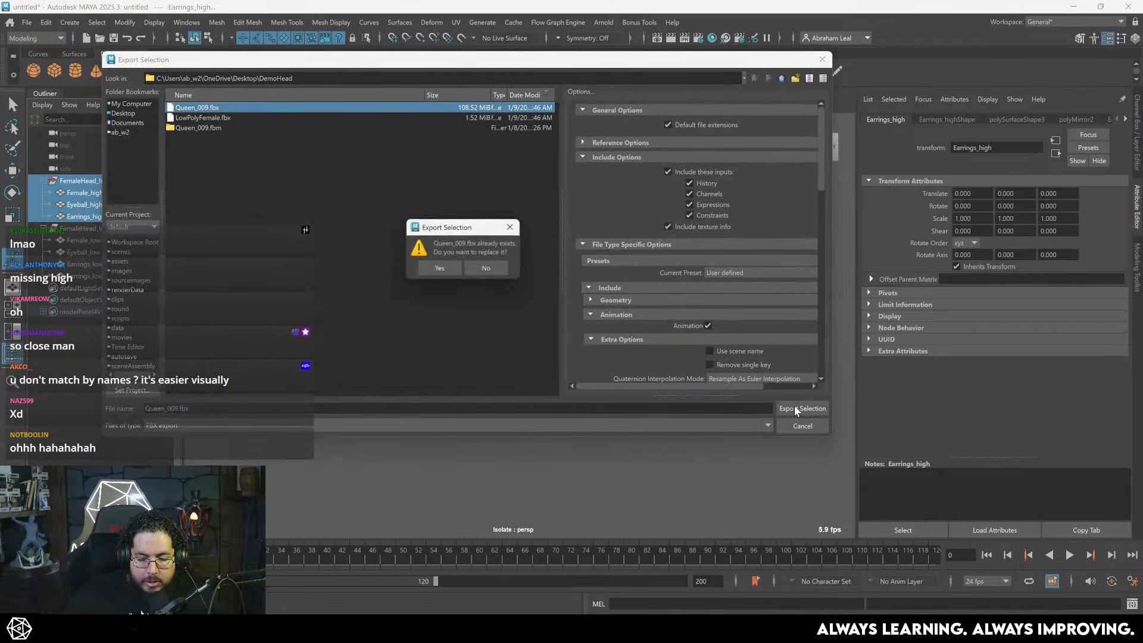
click(441, 268)
- Switch back to Substance 3D Painter and check the reloaded high-poly mesh on the faulty earring
key(alt+Tab)
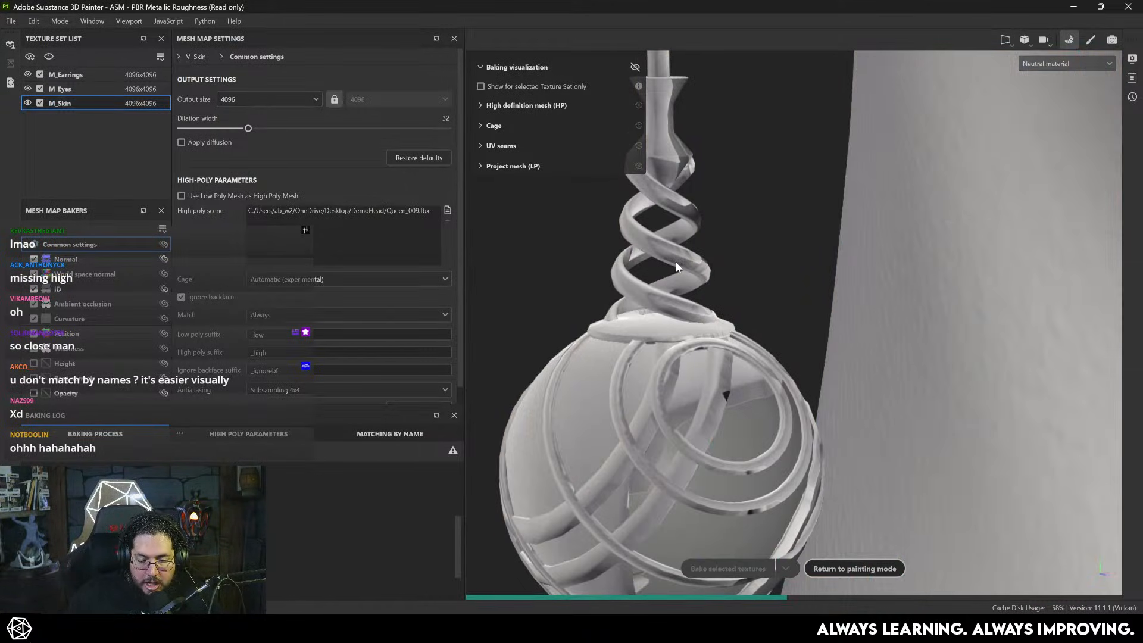
alt+right_drag(533, 312, 491, 277)
alt+right_drag(565, 325, 511, 268)
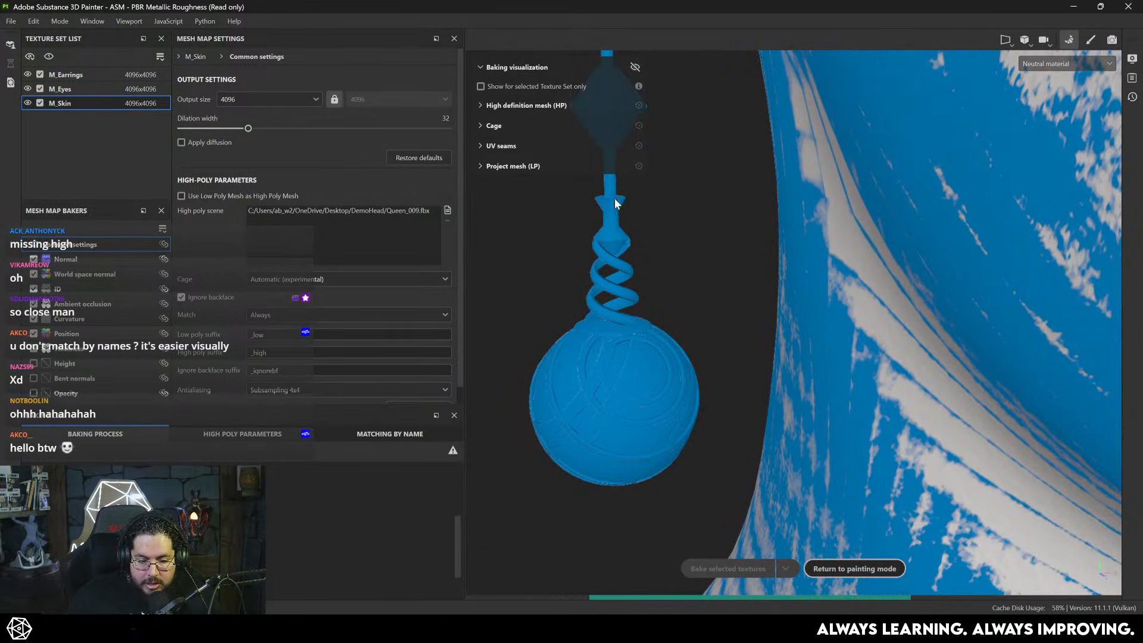
- Rebake the selected mesh maps using the reloaded high-poly scene and return to painting mode to view the head
click(1088, 42)
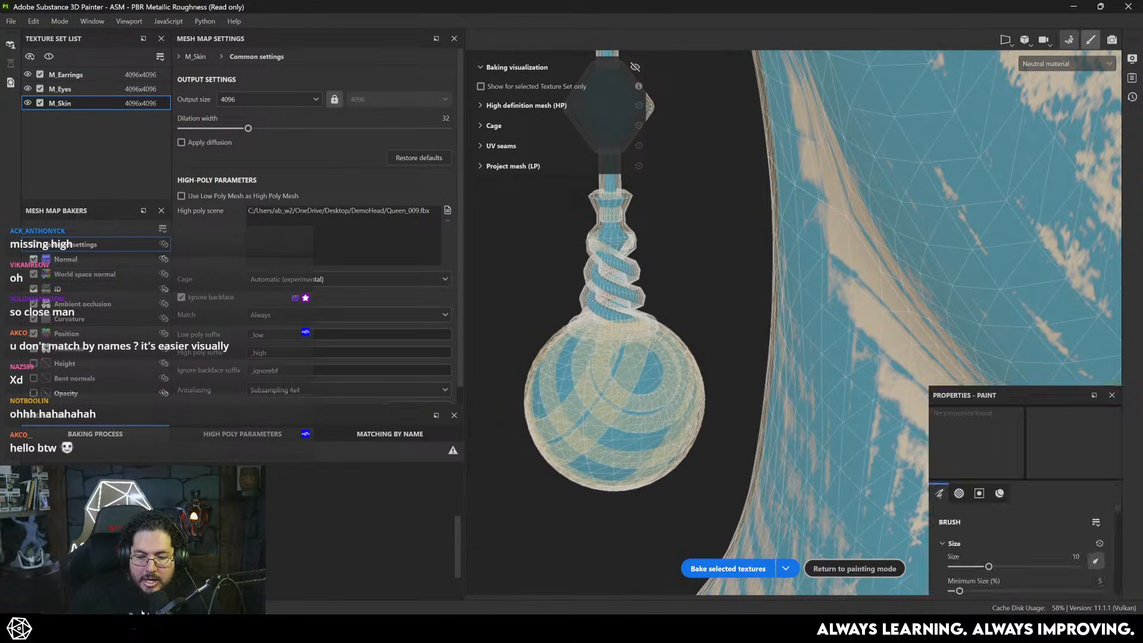
click(876, 39)
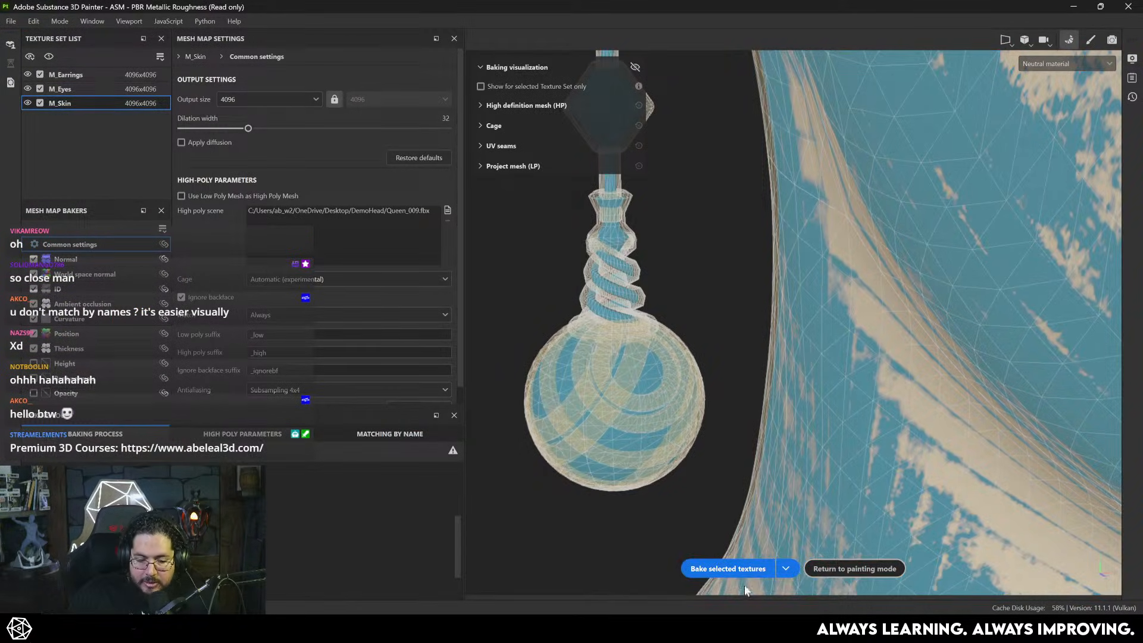
click(733, 569)
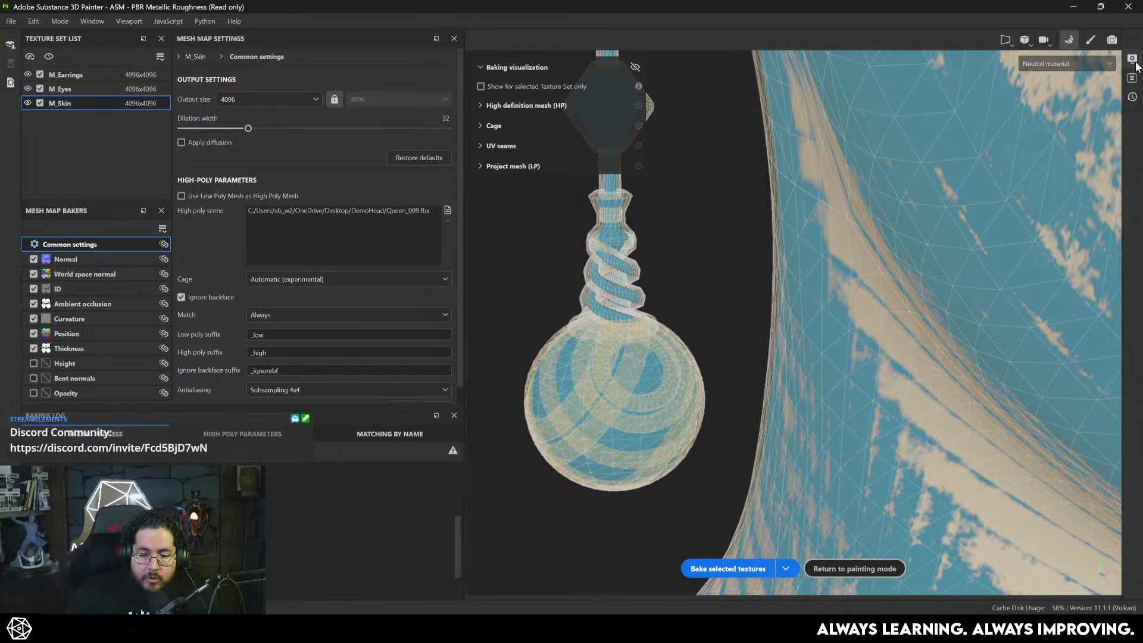
click(1092, 39)
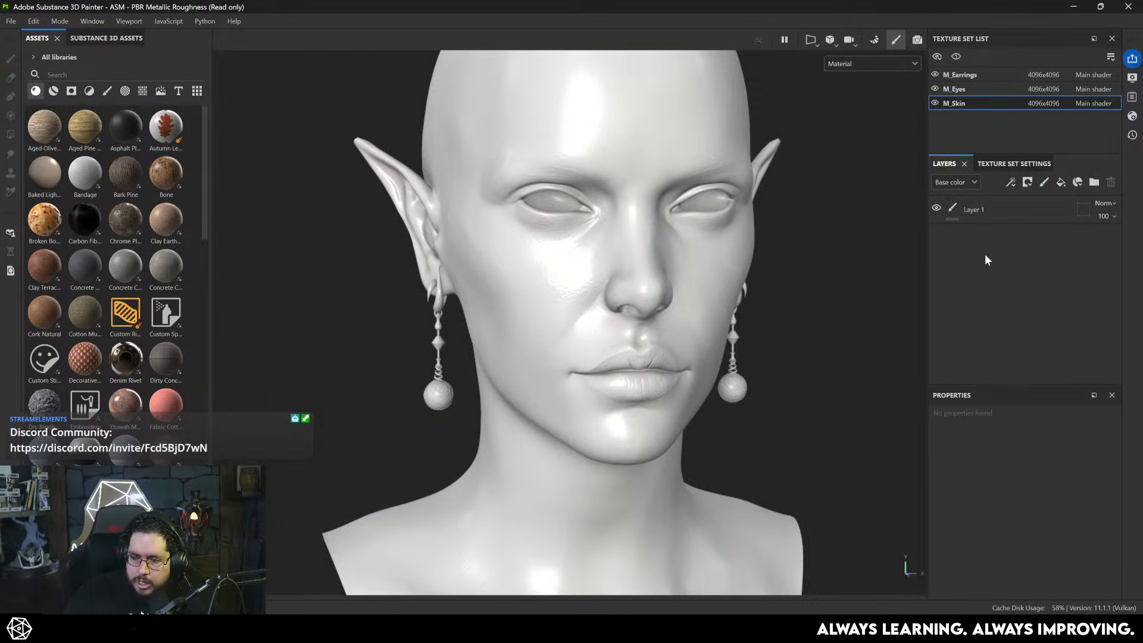
alt+drag(672, 262, 615, 276)
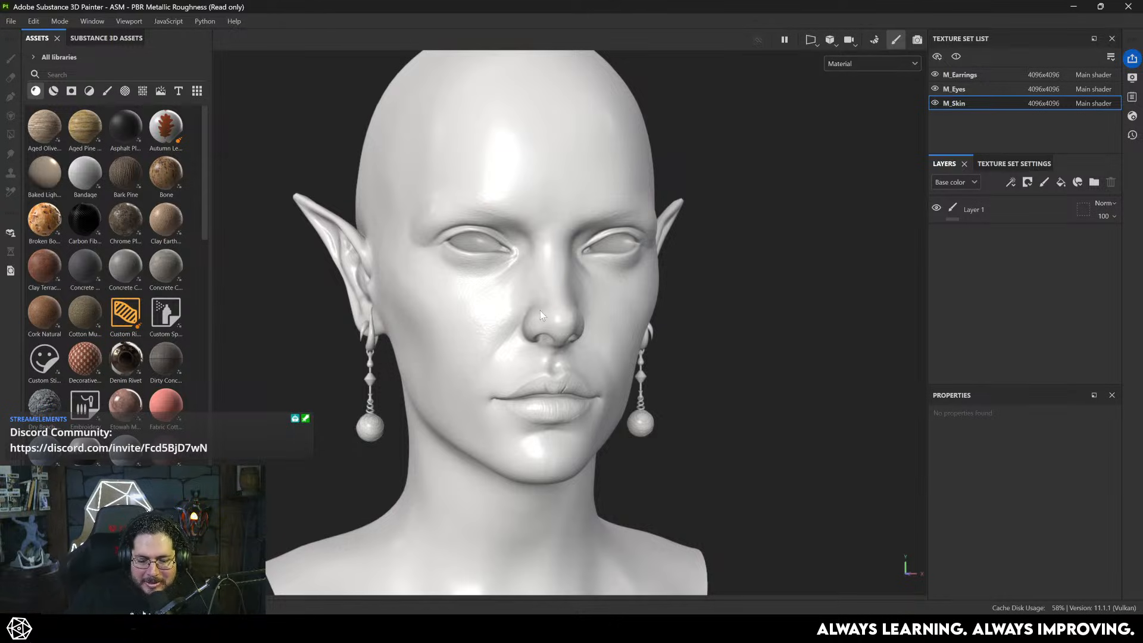
- Switch to Chrome and search for images of Millie Bobby Brown
key(alt+Tab)
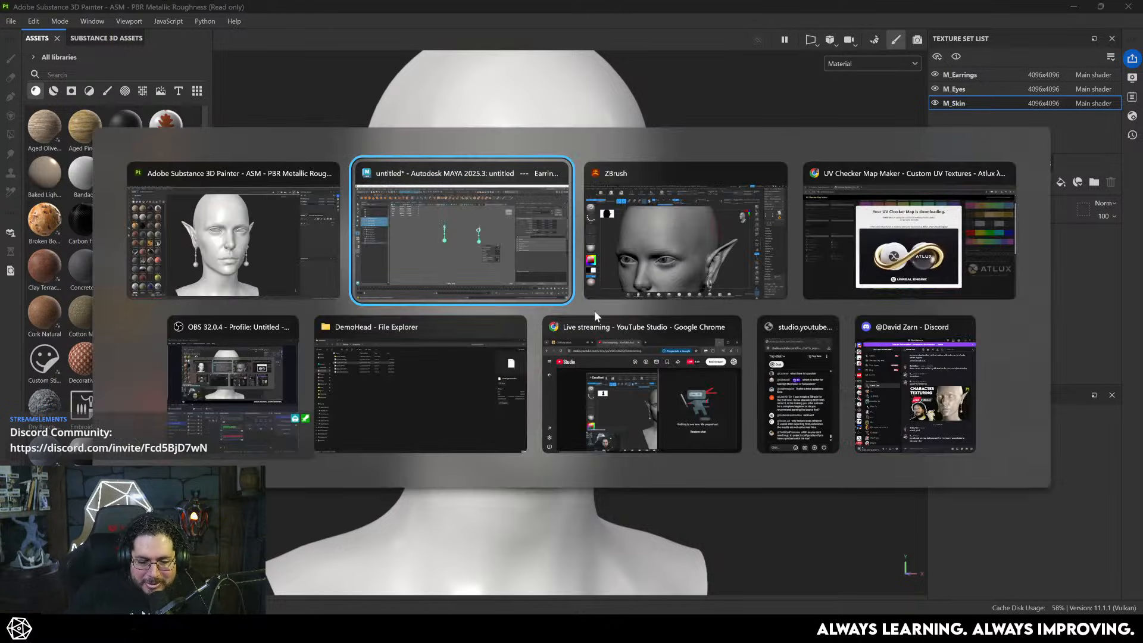
click(859, 271)
key(ctrl+l)
text(millli)
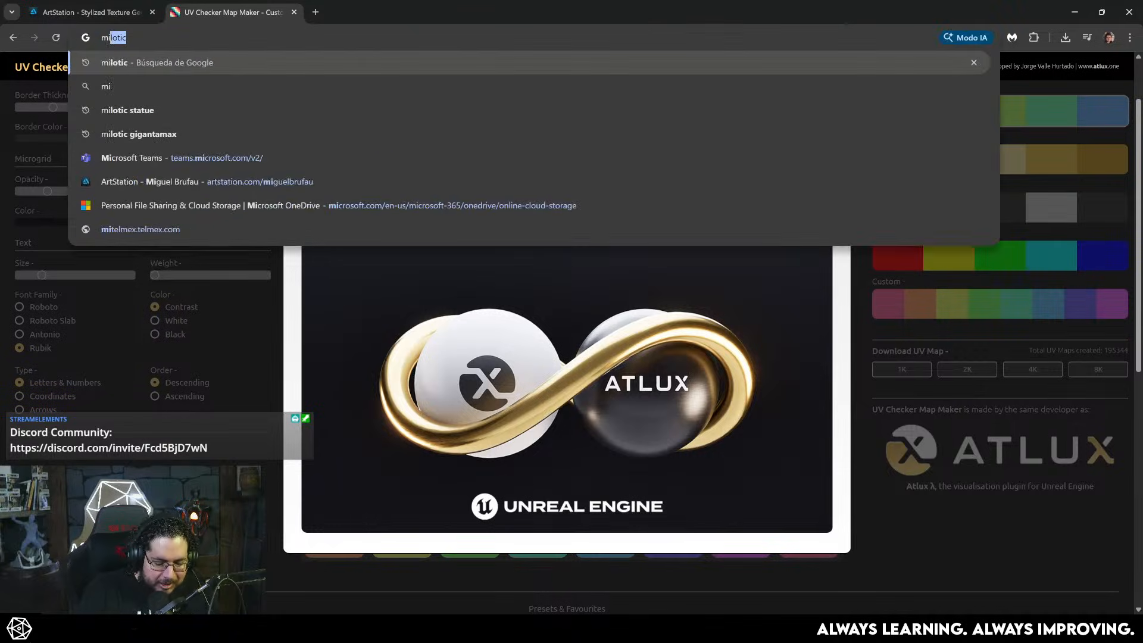
key(BackSpace)
key(BackSpace)
text(ie bobby brown)
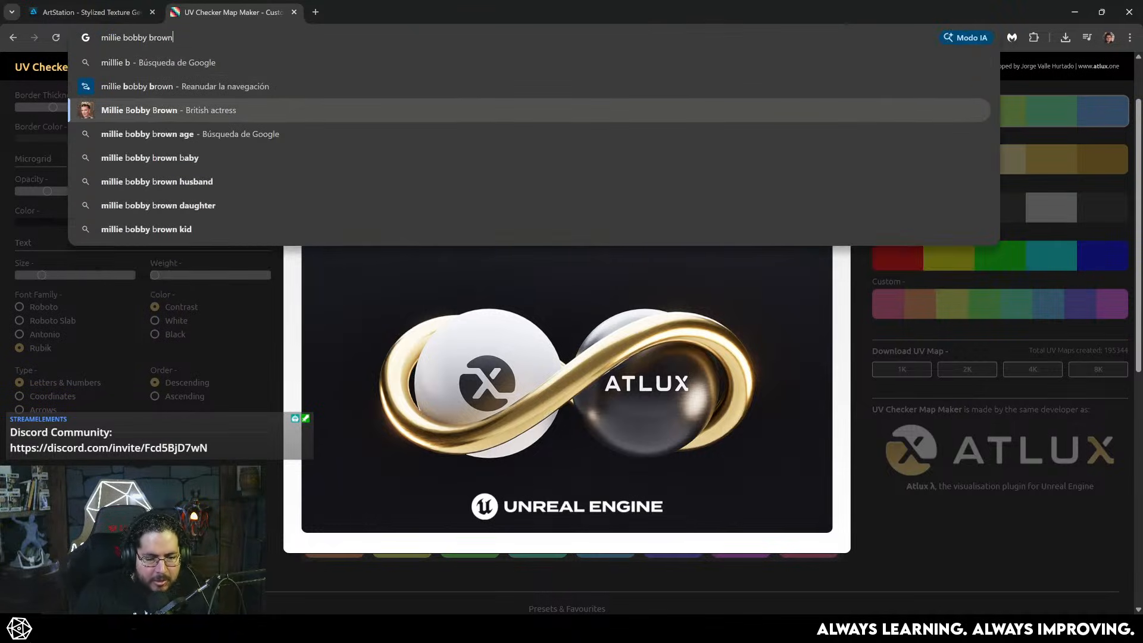
click(224, 111)
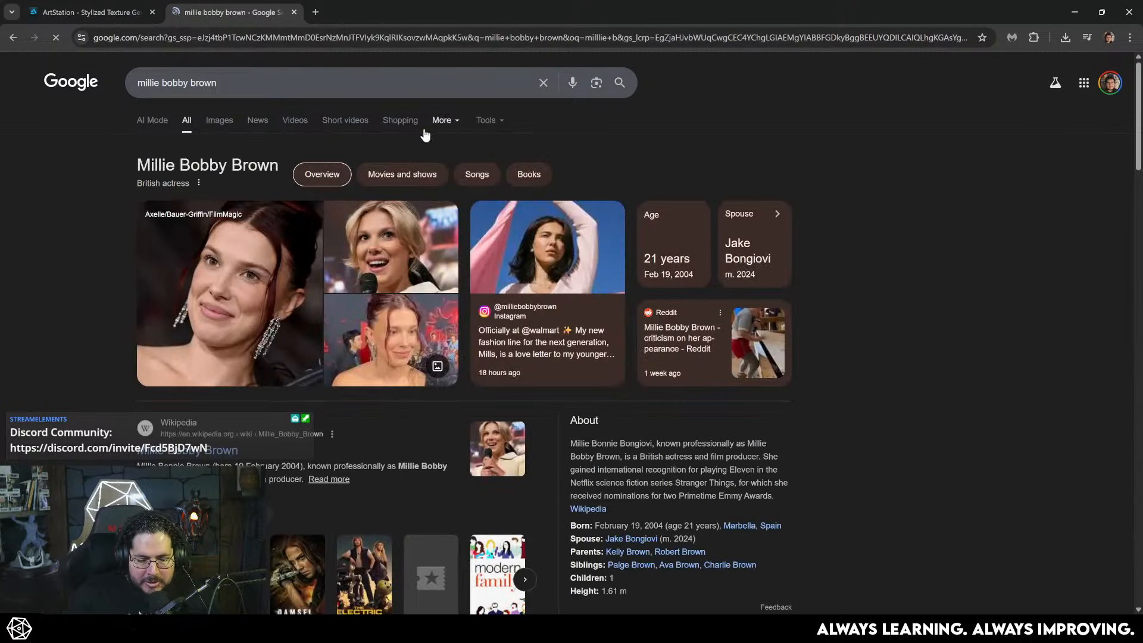
click(220, 121)
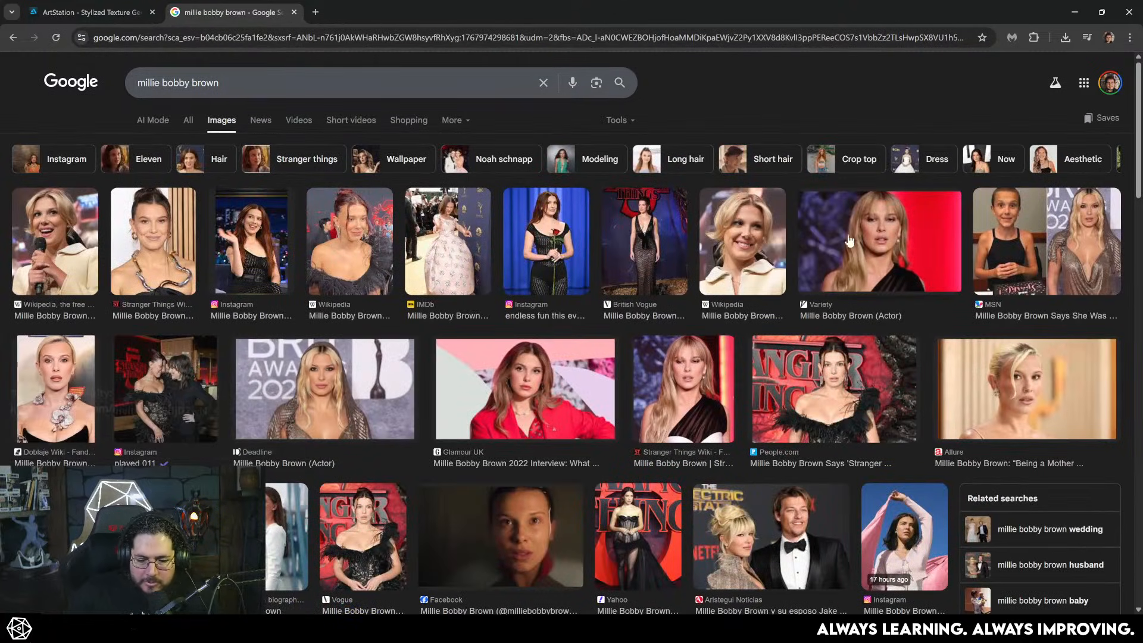
- Place the browser window beside the 3D head, compare it with two Millie Bobby Brown photos, and minimize the browser
click(156, 240)
drag(490, 11, 822, 144)
scroll(792, 316, down, 2)
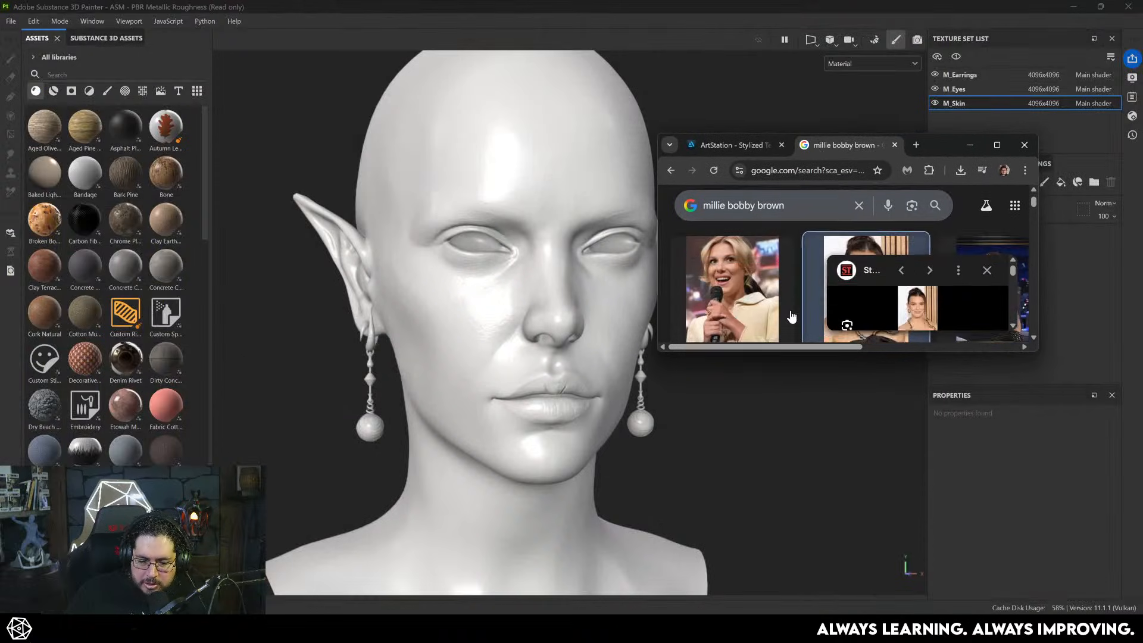
drag(815, 351, 881, 605)
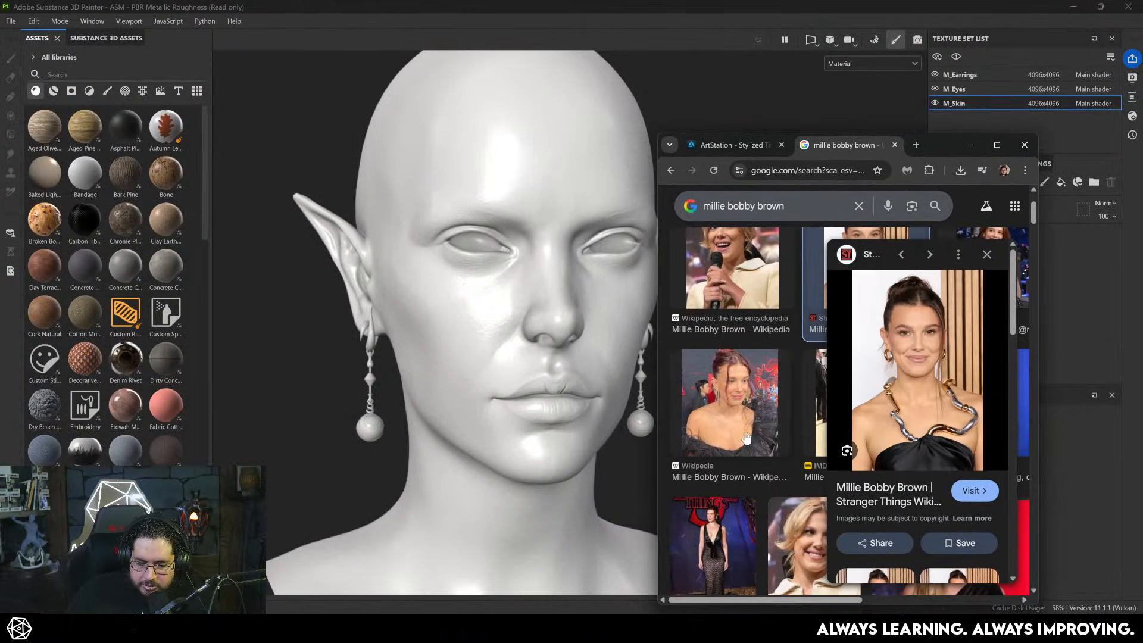
click(727, 401)
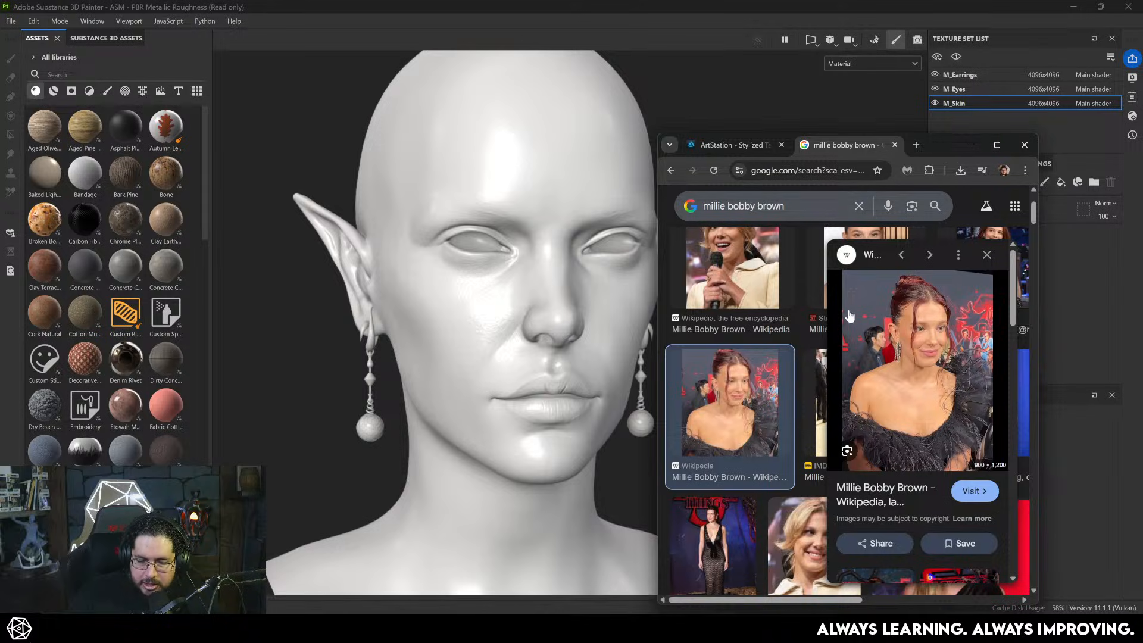
click(970, 144)
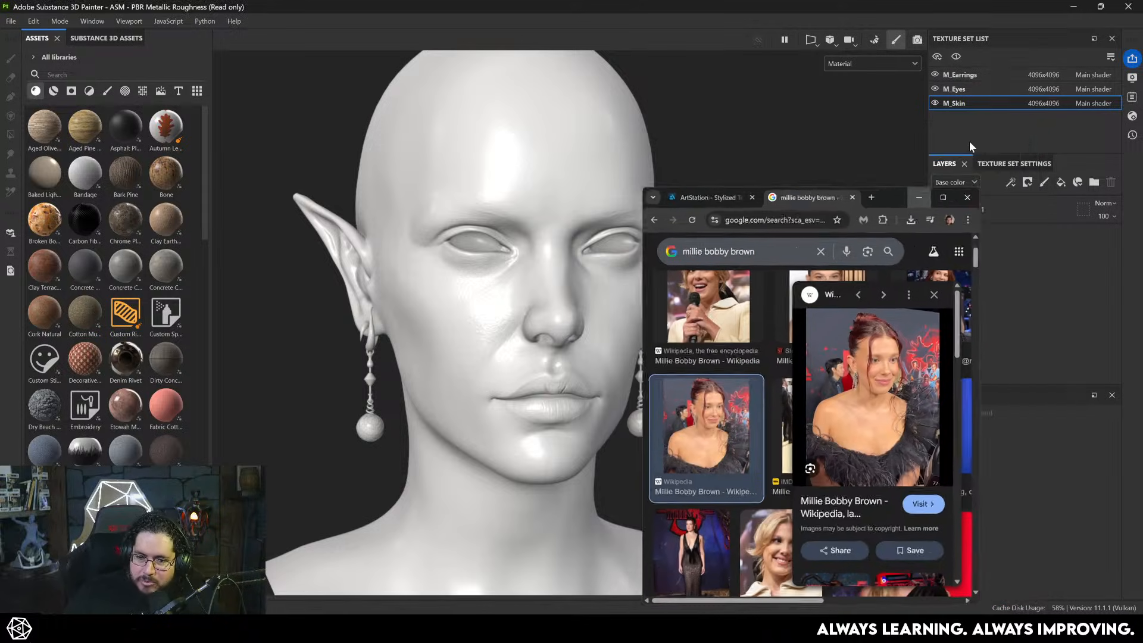
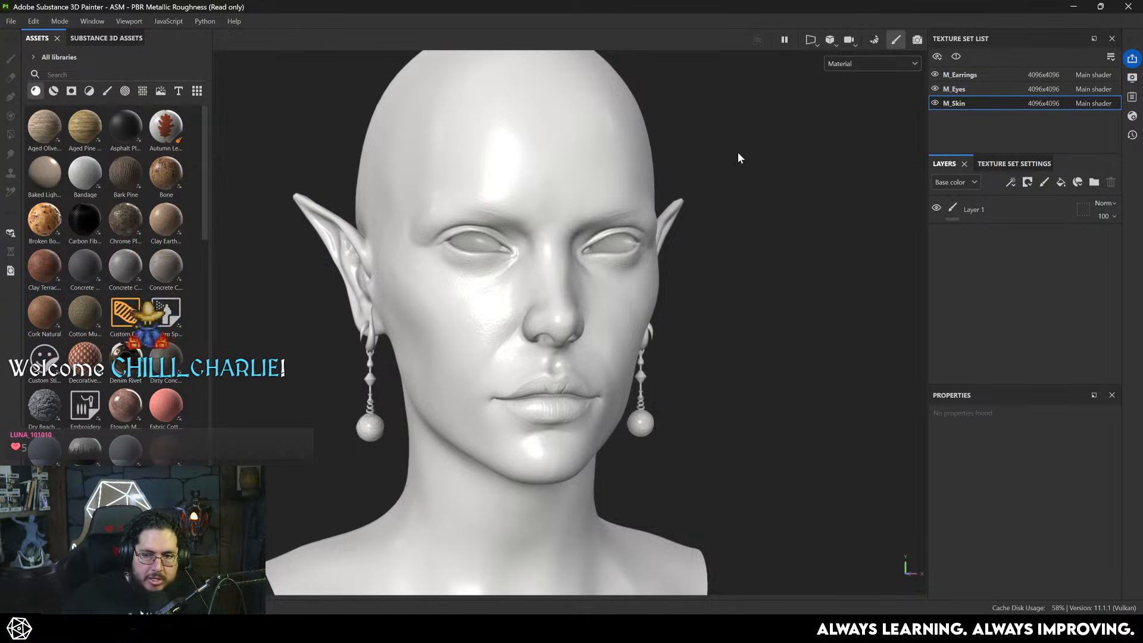
alt+drag(738, 152, 461, 258)
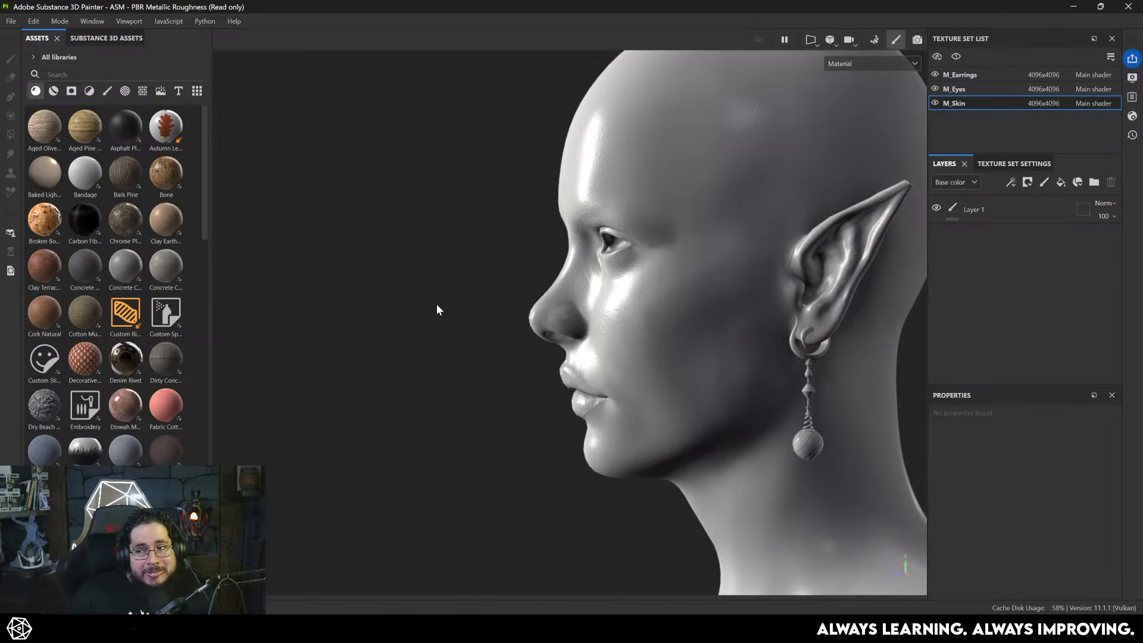
alt+drag(437, 305, 561, 326)
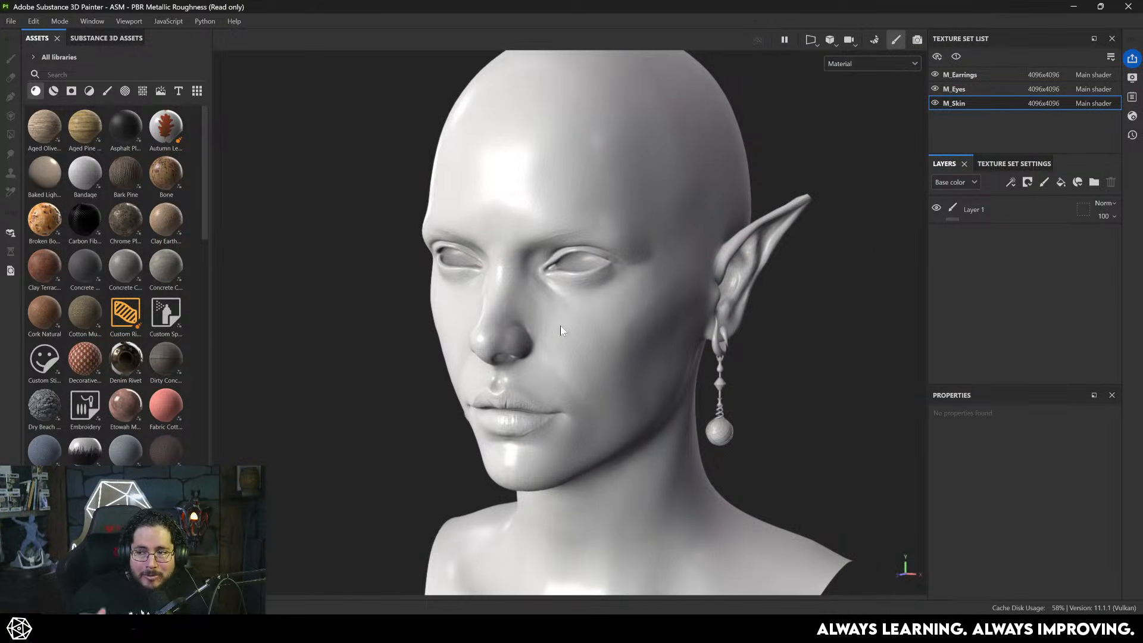
- Switch to Chrome, search for xnormal, and read the xNormal page from Manchester Metropolitan University
key(alt+Tab)
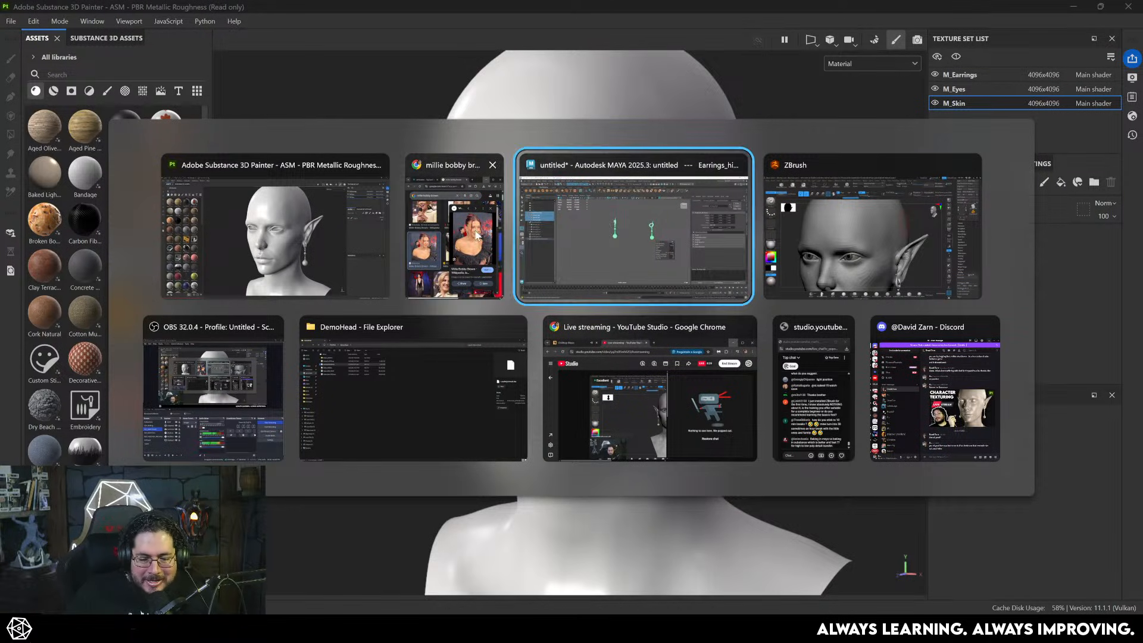
click(475, 235)
double_click(952, 145)
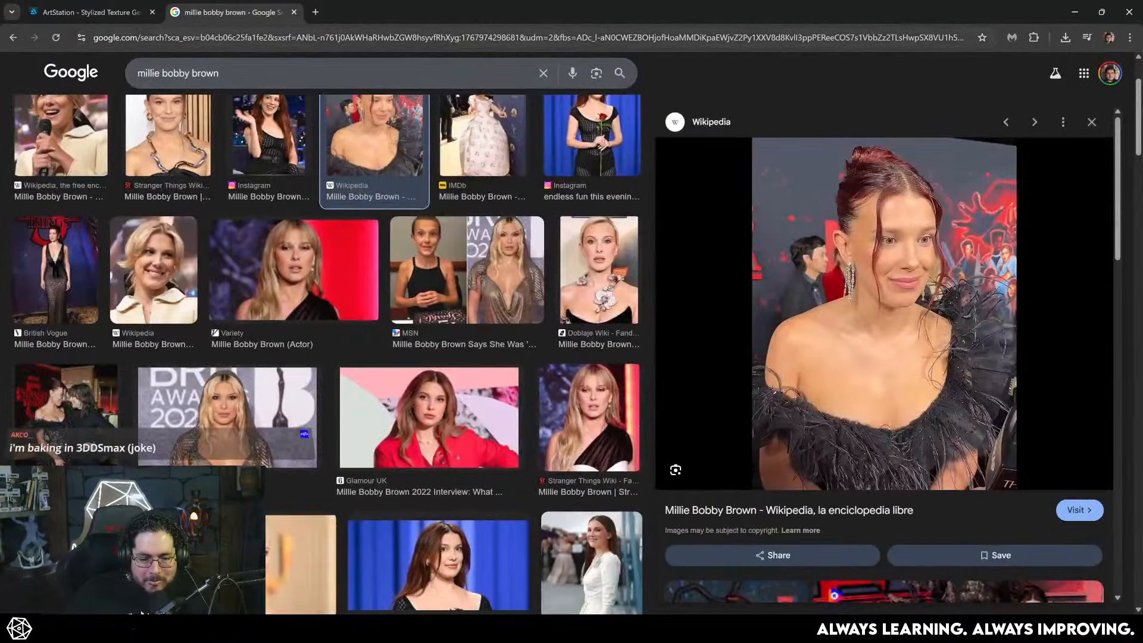
key(ctrl+l)
text(xnormal)
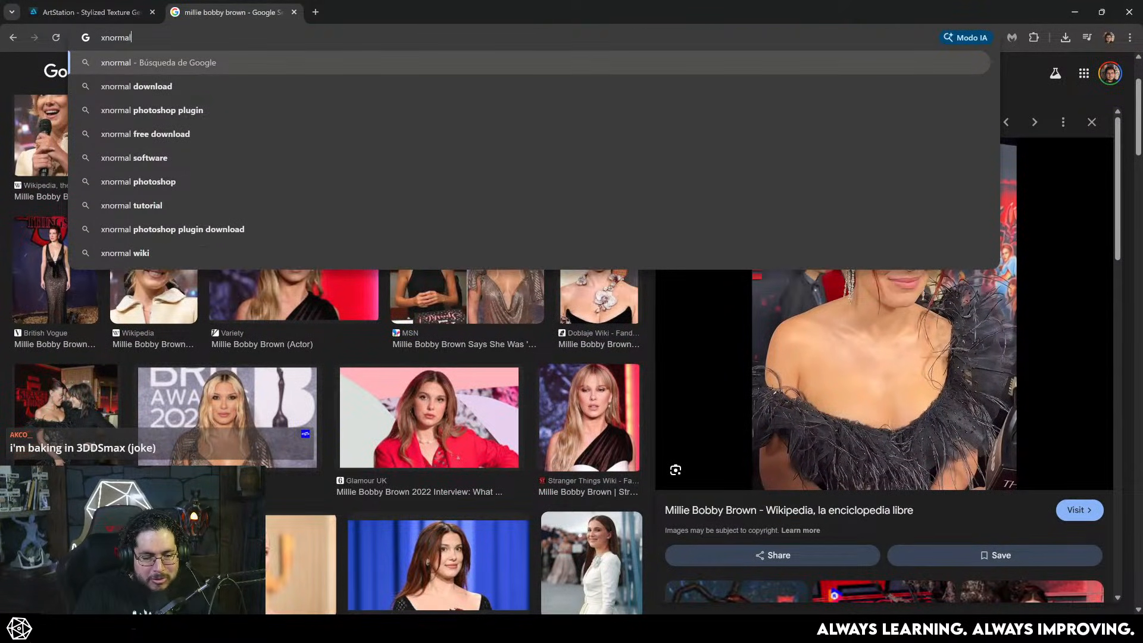
key(Return)
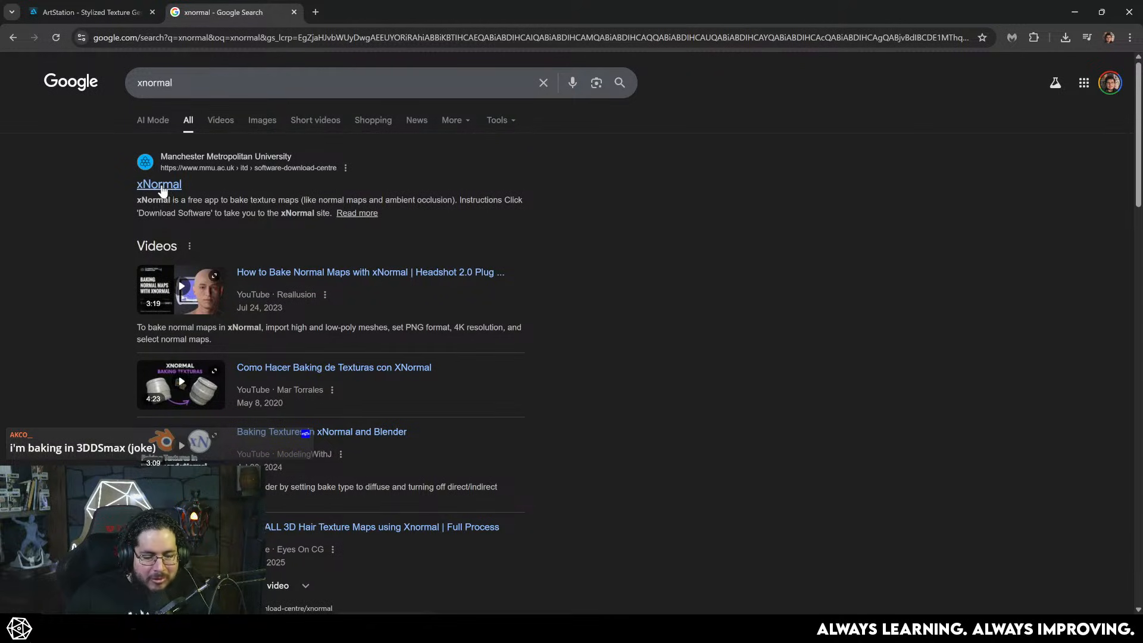
click(161, 184)
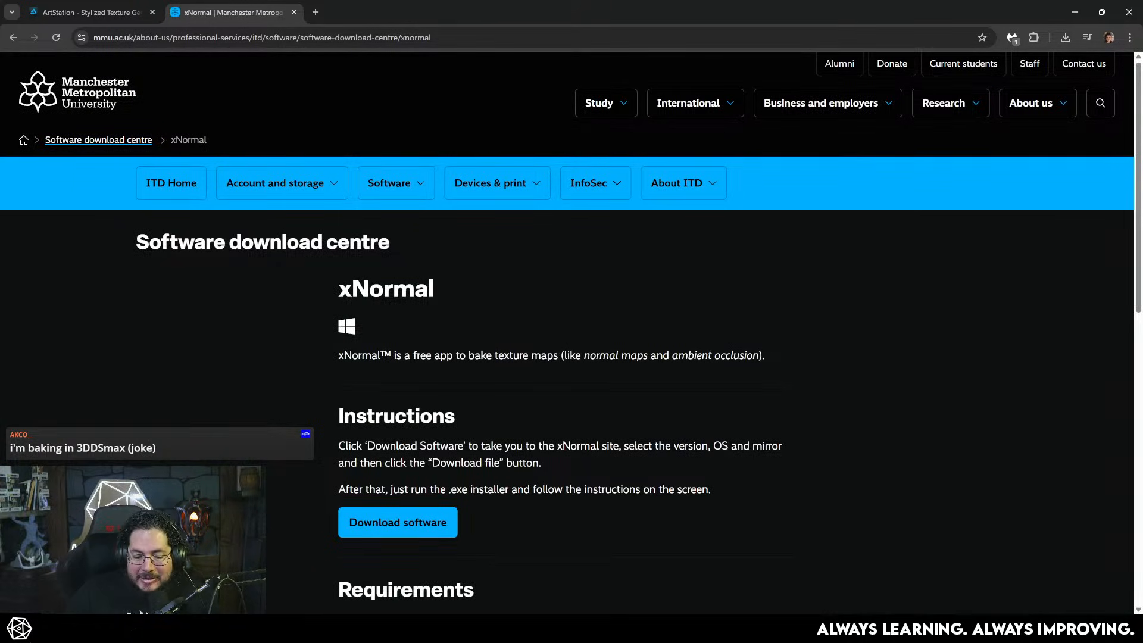
scroll(410, 265, down, 3)
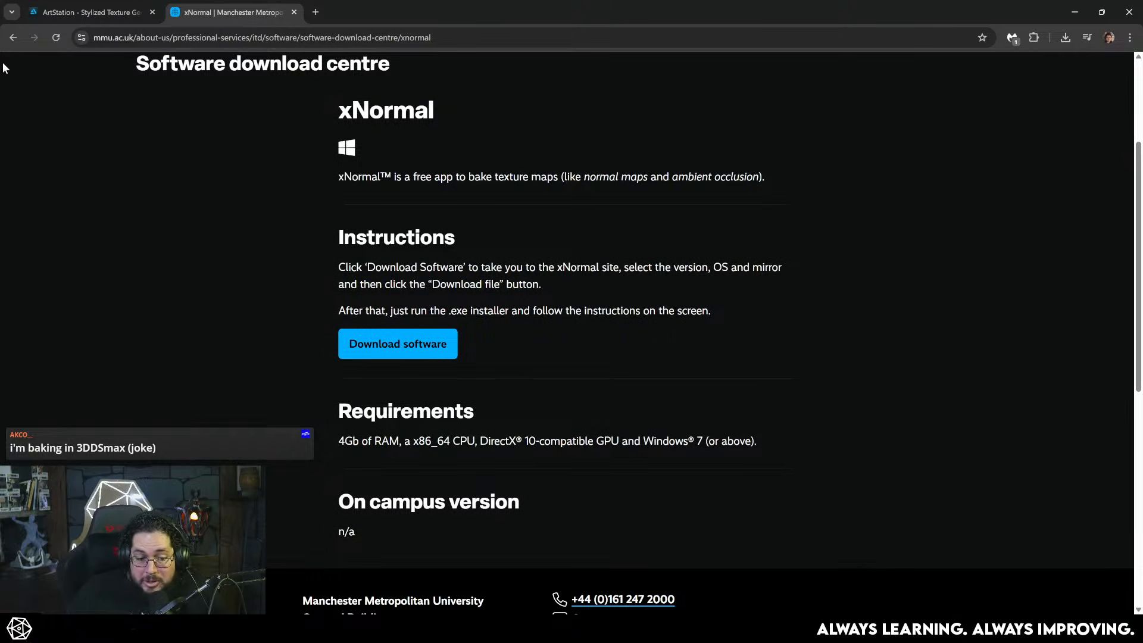
- Go back to the xnormal results and enlarge the Informer Technologies screenshot of its interface from the image results
click(13, 38)
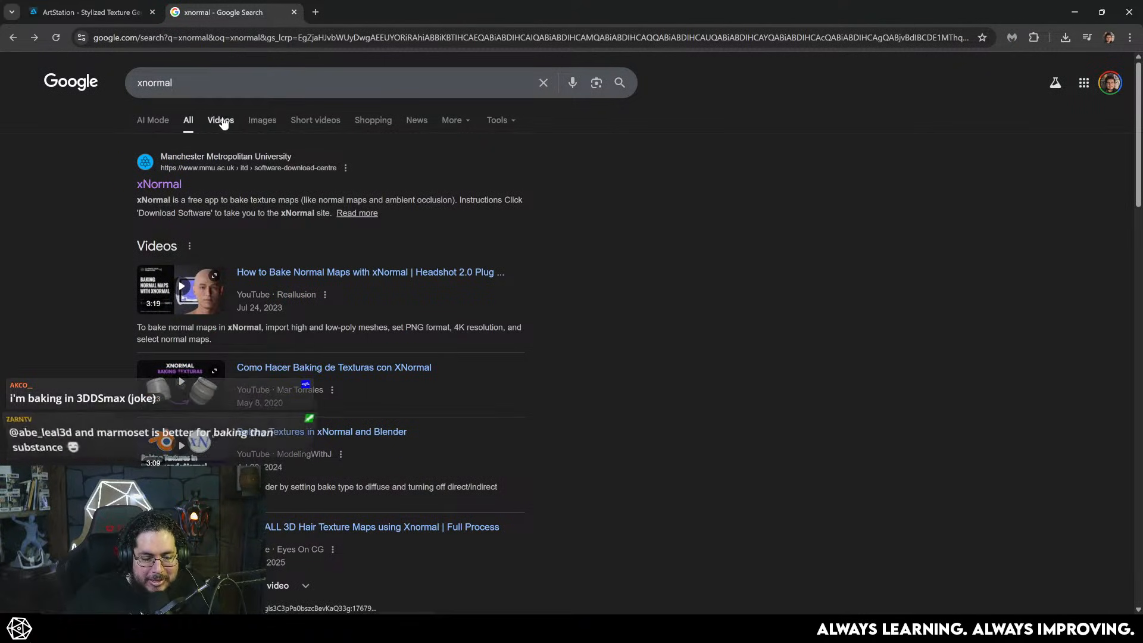
click(257, 118)
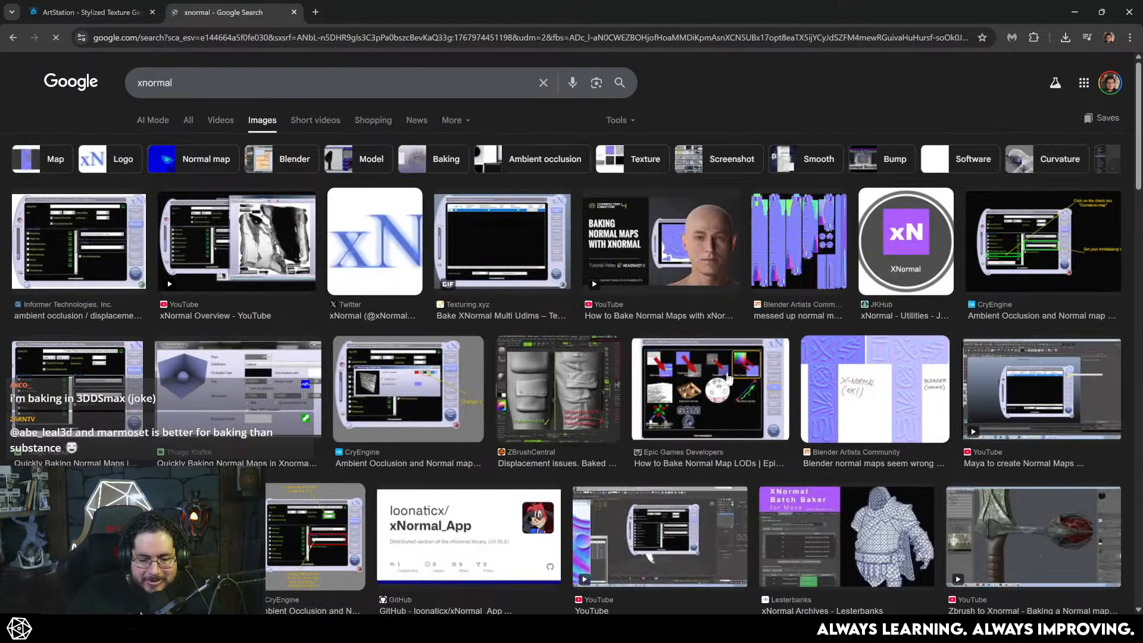
click(127, 243)
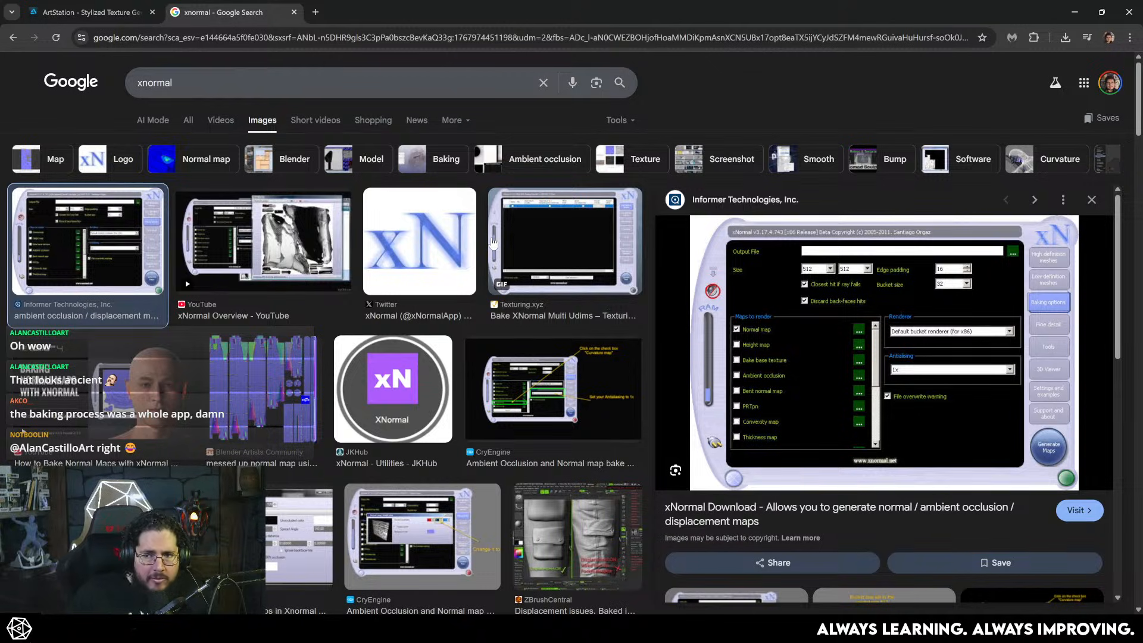
- Switch back to Substance 3D Painter and inspect the baked head from the front and both sides
key(alt+Tab)
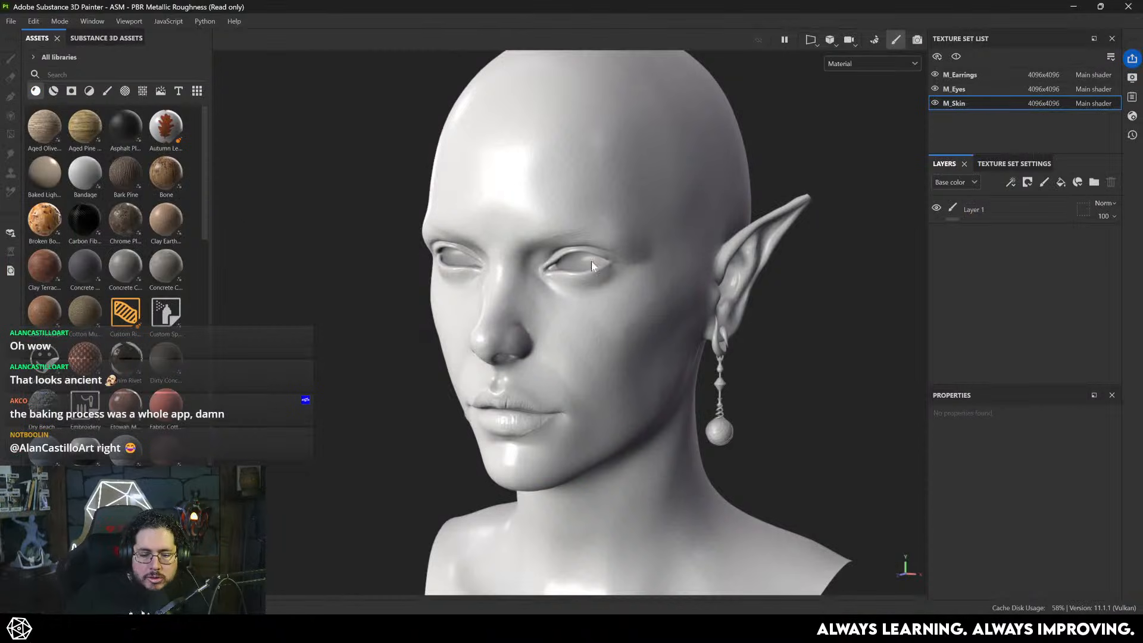
alt+drag(405, 282, 544, 278)
alt+drag(547, 322, 724, 322)
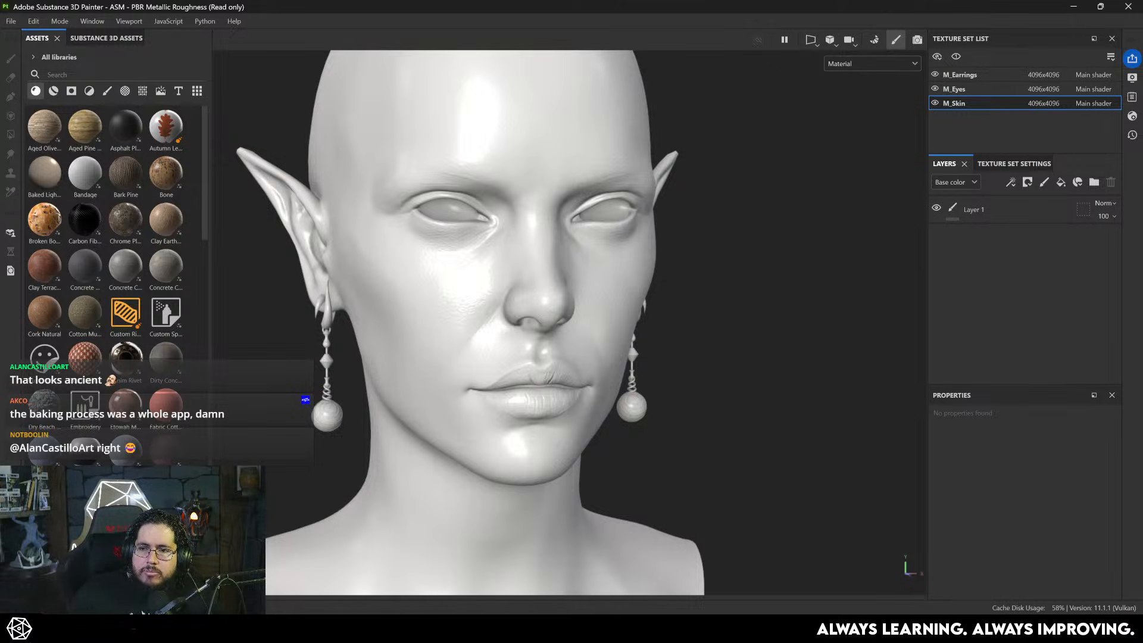
alt+drag(737, 237, 689, 264)
alt+middle_drag(689, 265, 640, 280)
alt+right_drag(640, 280, 862, 304)
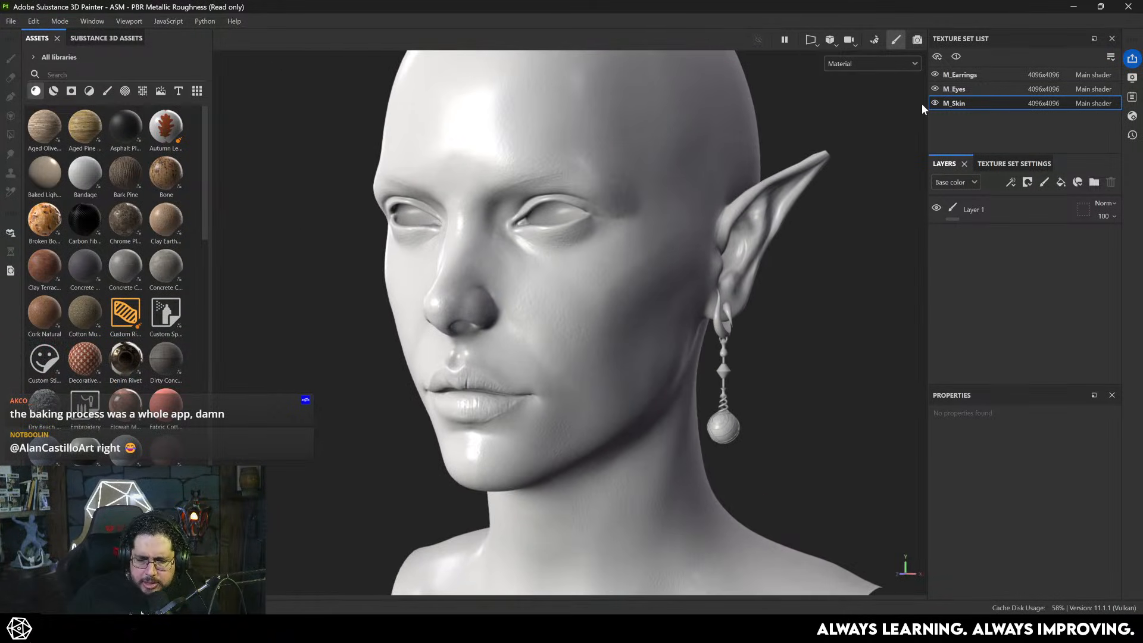
- Find the Old Gold smart material by searching for gold and apply it to the M_Earrings texture set
click(986, 74)
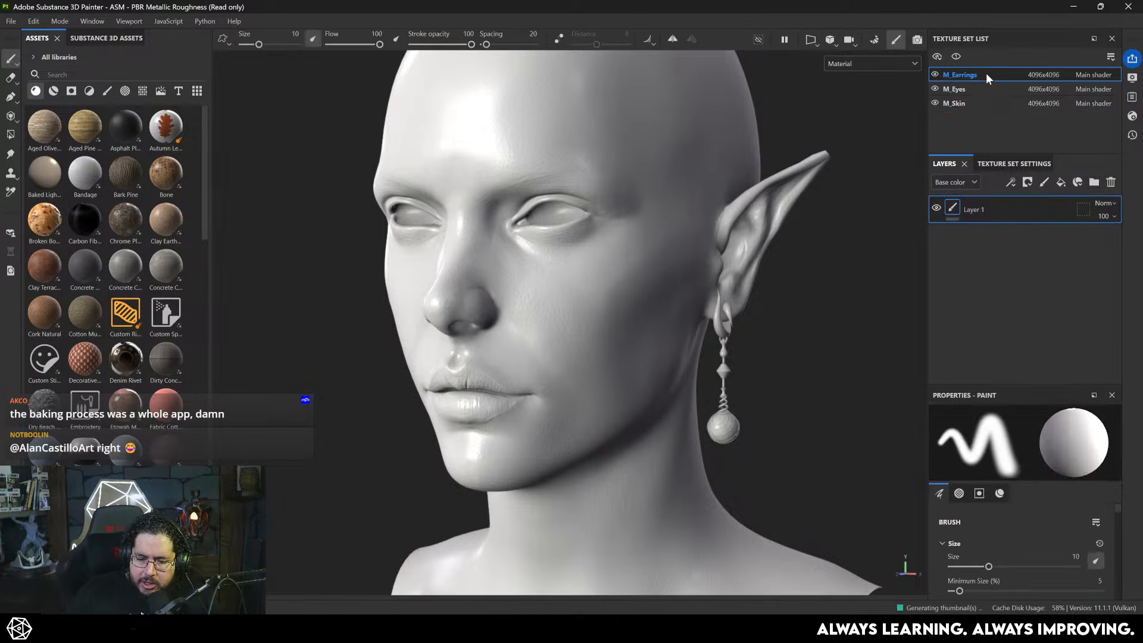
click(53, 90)
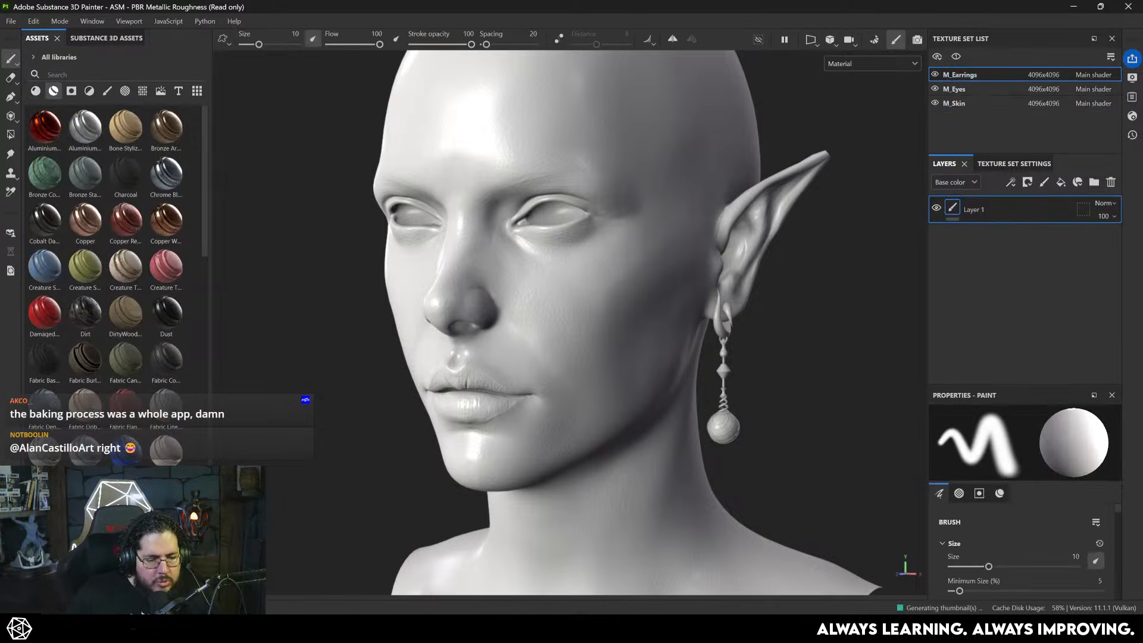
text(gold)
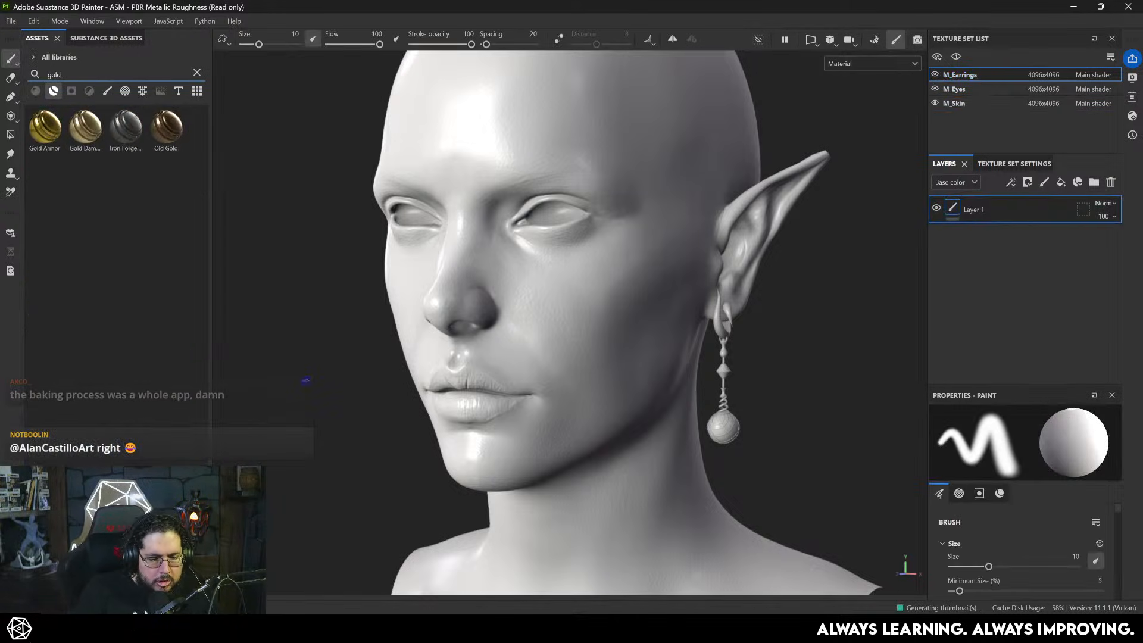
drag(166, 127, 994, 203)
- Examine the Old Gold material and baked detail up close on the earring's ball and twisted stem
alt+middle_drag(613, 302, 494, 263)
alt+right_drag(494, 263, 659, 344)
alt+middle_drag(659, 344, 632, 366)
alt+right_drag(632, 367, 962, 497)
alt+middle_drag(524, 385, 416, 227)
alt+right_drag(417, 227, 587, 434)
alt+middle_drag(588, 434, 540, 230)
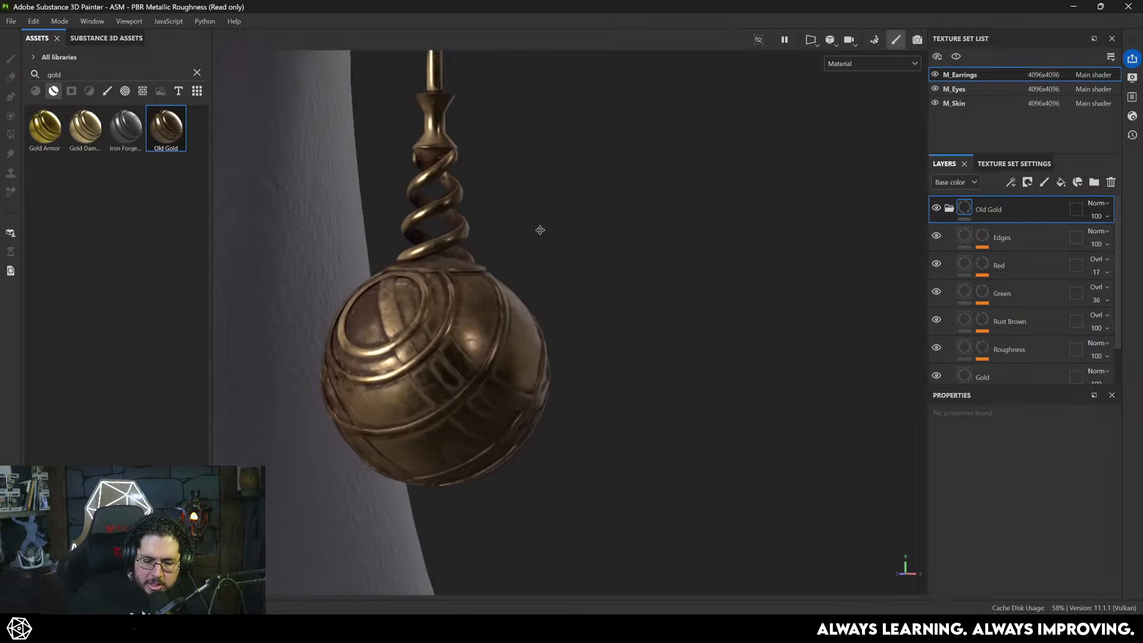
alt+right_drag(540, 230, 702, 357)
alt+middle_drag(343, 200, 513, 236)
alt+right_drag(620, 378, 588, 363)
alt+drag(588, 363, 567, 393)
- Check how both gold earrings look together with the whole head
alt+right_drag(567, 393, 79, 298)
alt+right_drag(864, 411, 357, 298)
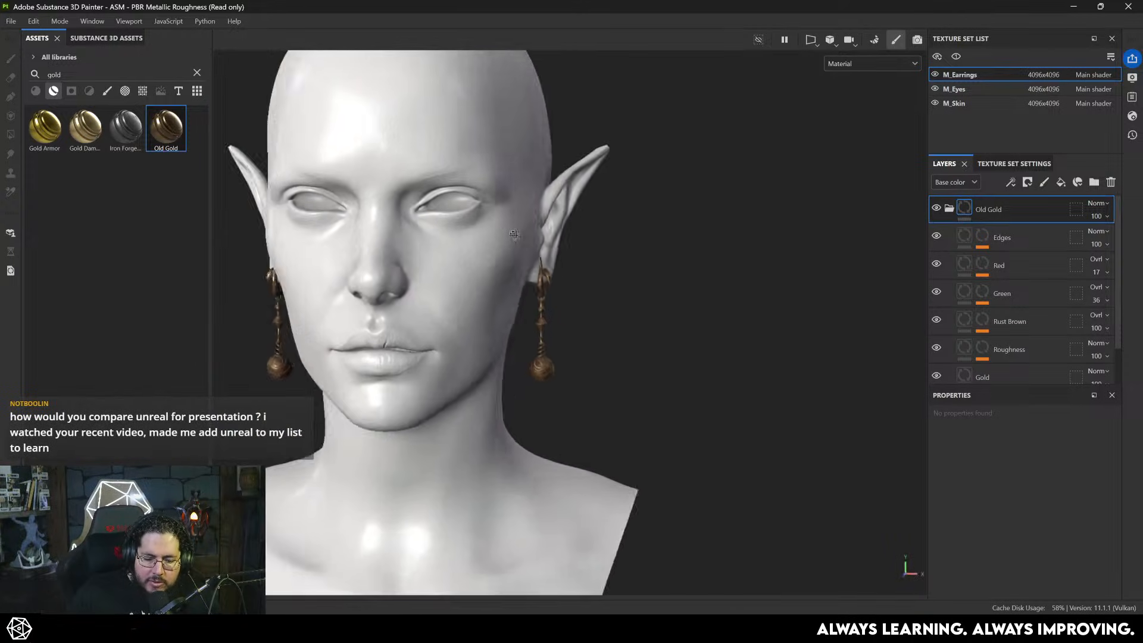
alt+drag(358, 298, 474, 244)
alt+middle_drag(473, 244, 582, 246)
alt+right_drag(582, 245, 652, 316)
alt+drag(652, 316, 663, 298)
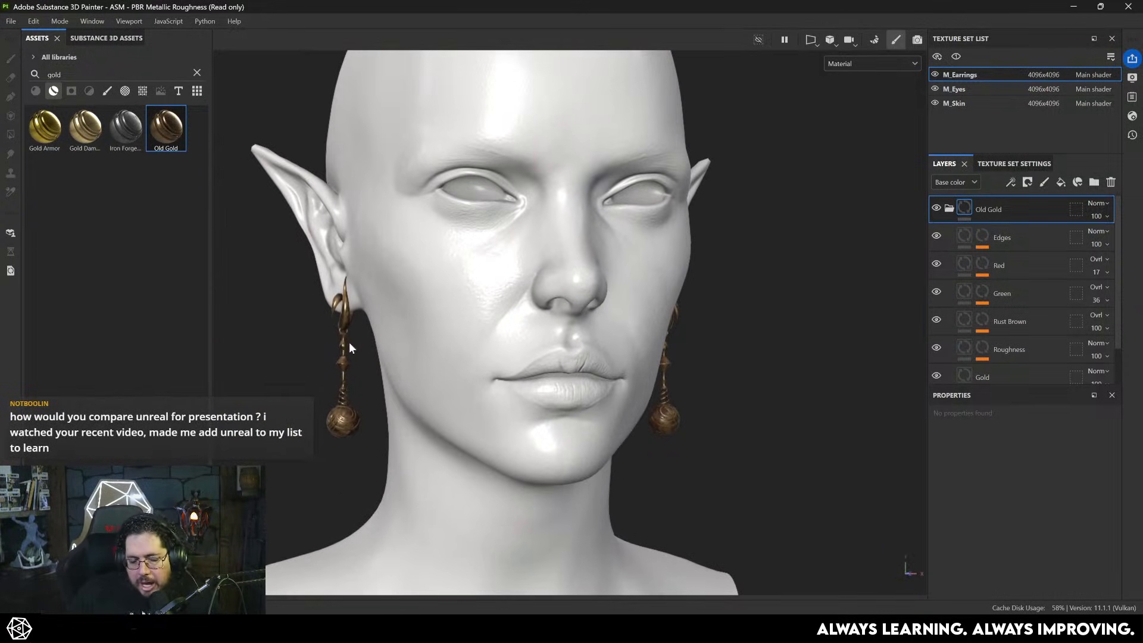
- Inspect the Old Gold earring on the other ear together with the ear and the side of the face
alt+drag(619, 357, 461, 372)
alt+middle_drag(722, 354, 477, 319)
alt+right_drag(478, 318, 745, 424)
alt+drag(744, 424, 595, 405)
alt+middle_drag(429, 357, 470, 400)
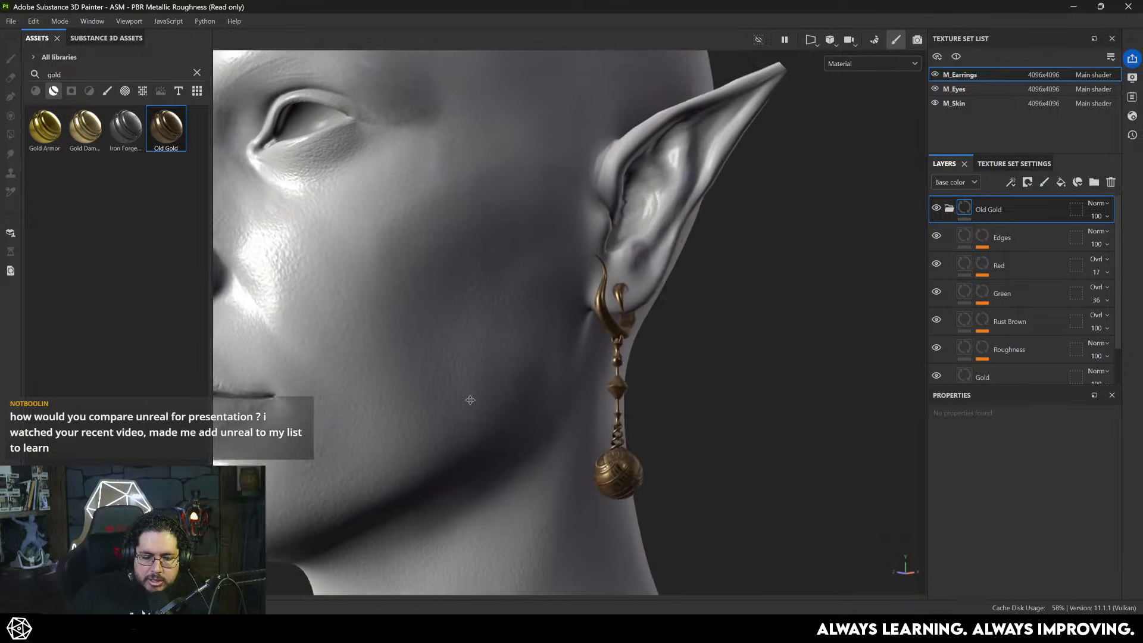
alt+right_drag(470, 400, 577, 393)
alt+drag(451, 361, 511, 325)
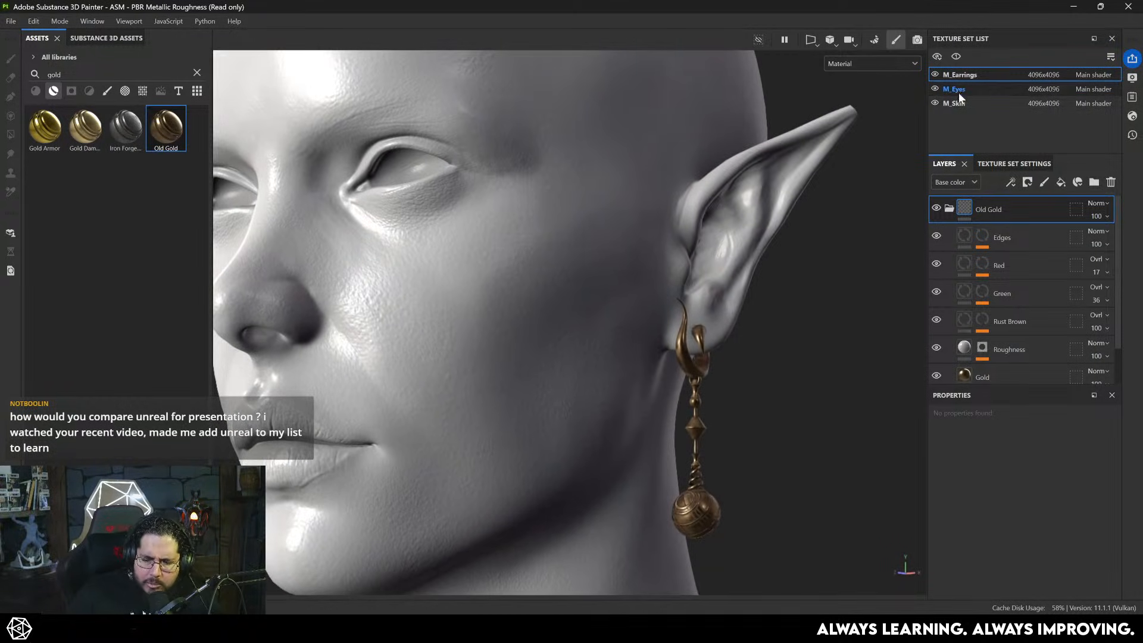
- Hide the M_Eyes texture set and check the whole bust with both earrings
click(936, 89)
alt+right_drag(526, 289, 572, 298)
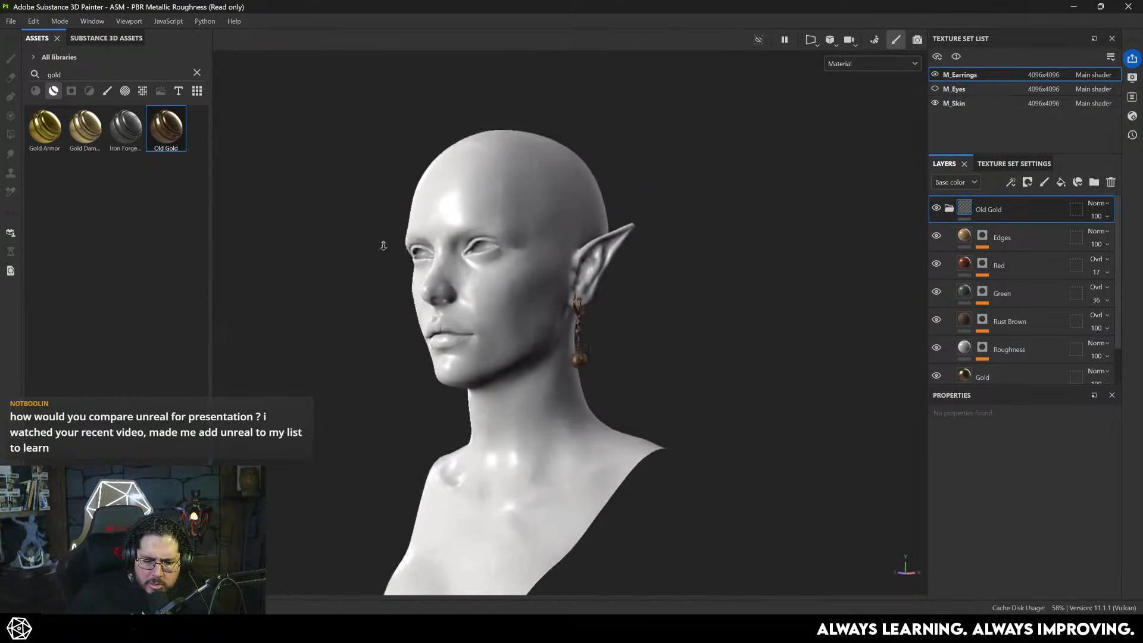
alt+drag(571, 298, 649, 398)
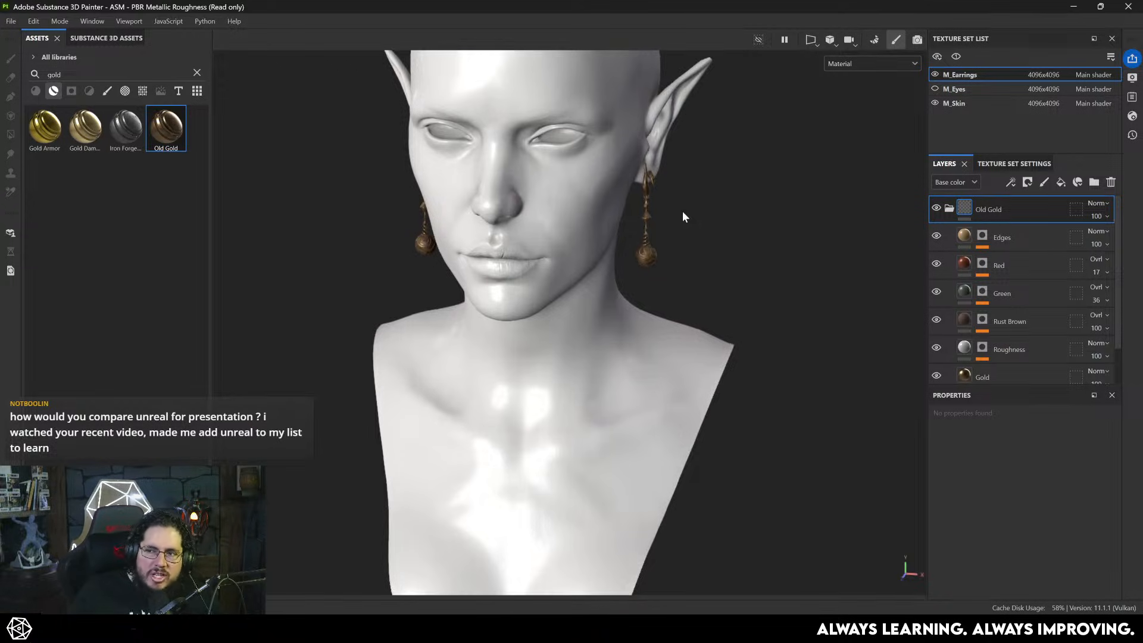
- Switch to Maya, leave the isolated view and place a polygon cylinder beside the head at about -40.5, 46.7, -10.9
key(alt+Tab)
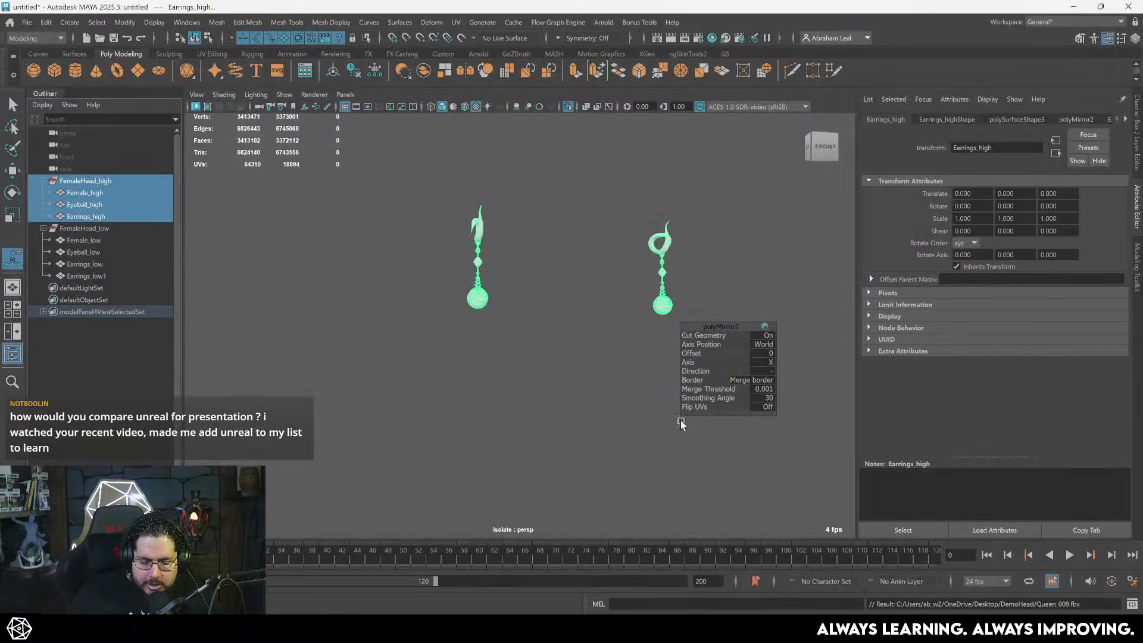
click(569, 107)
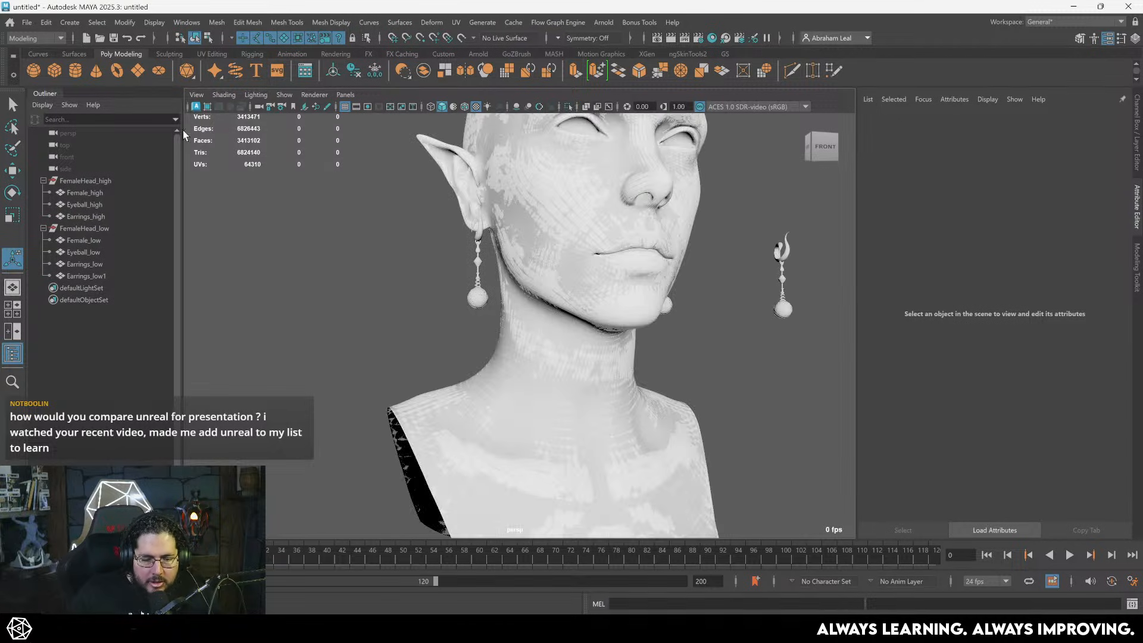
scroll(299, 213, down, 5)
click(75, 70)
drag(548, 378, 393, 128)
- Scale the cylinder along Y to about 7.65 to form a tall, thin pole
key(r)
scroll(530, 311, up, 3)
alt+drag(530, 311, 510, 283)
click(459, 348)
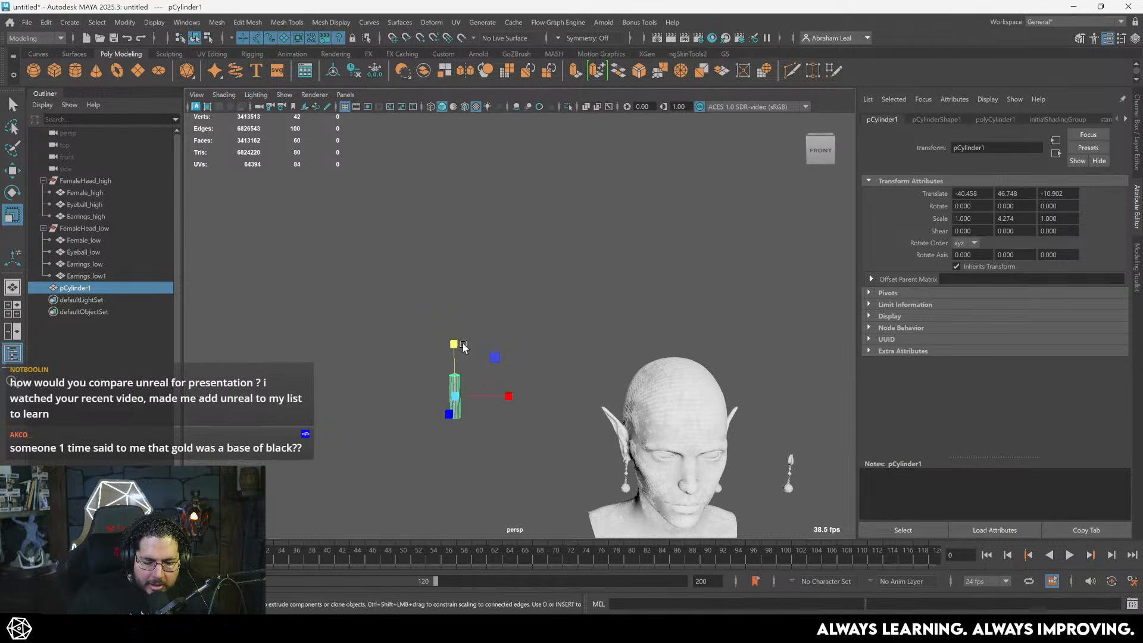
click(455, 384)
click(518, 287)
scroll(526, 292, up, 4)
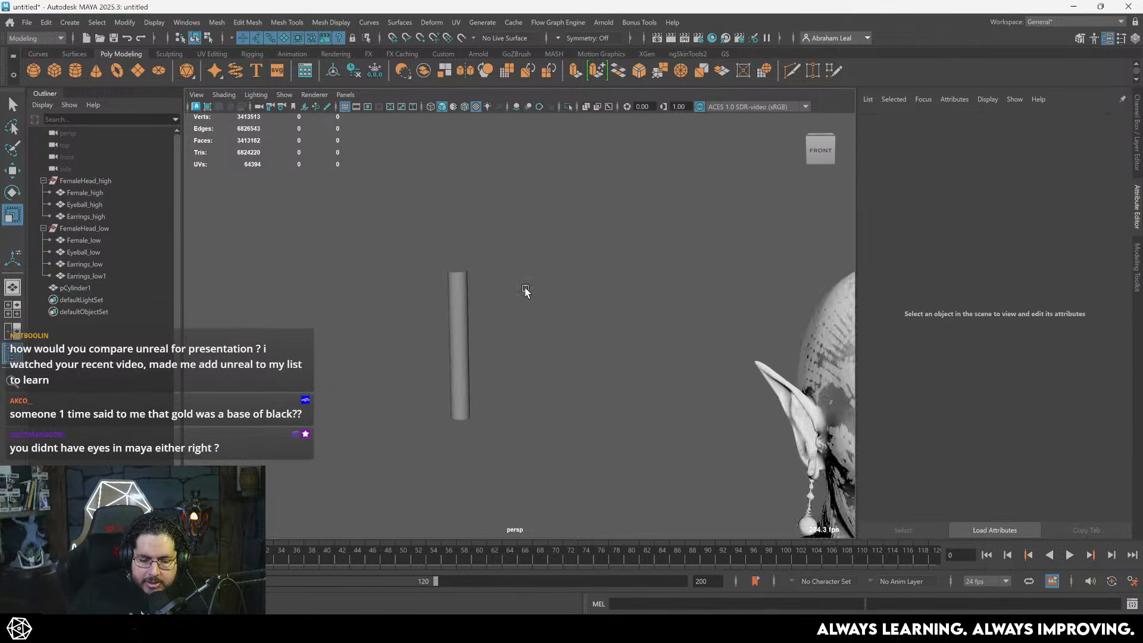
click(470, 301)
key(s)
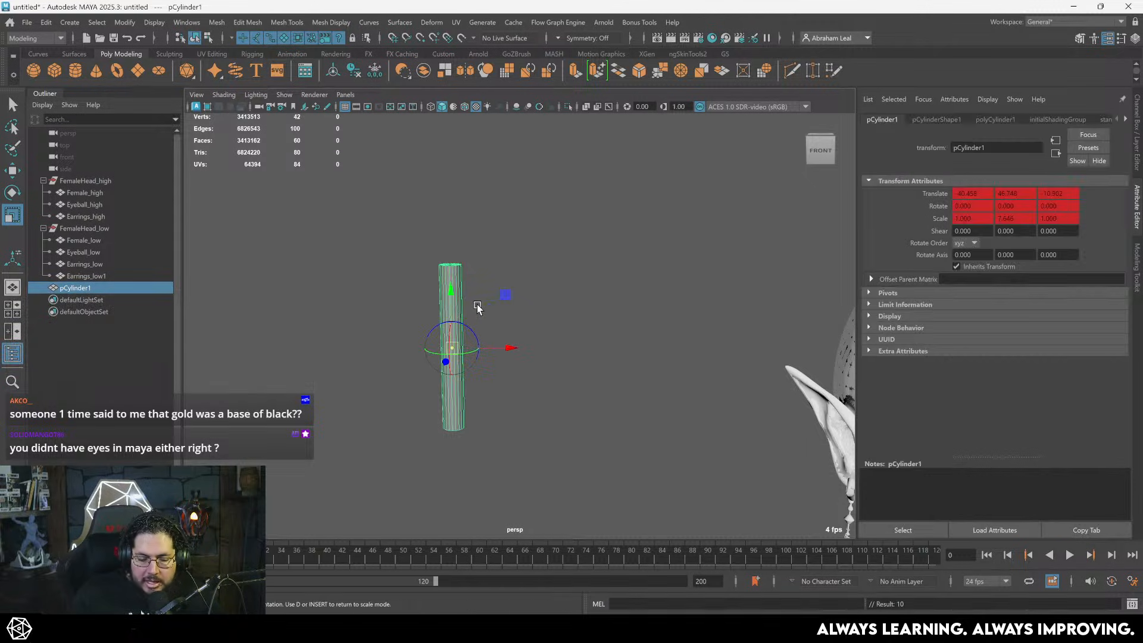
key(ctrl+z)
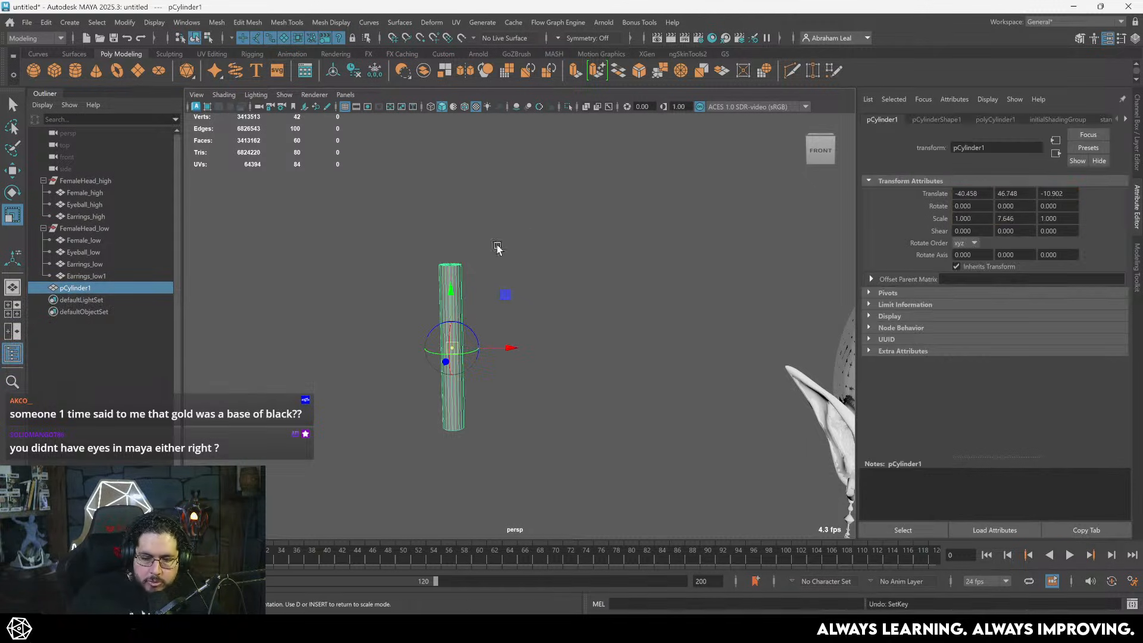
key(ctrl+z)
key(shift+z)
key(ctrl+z)
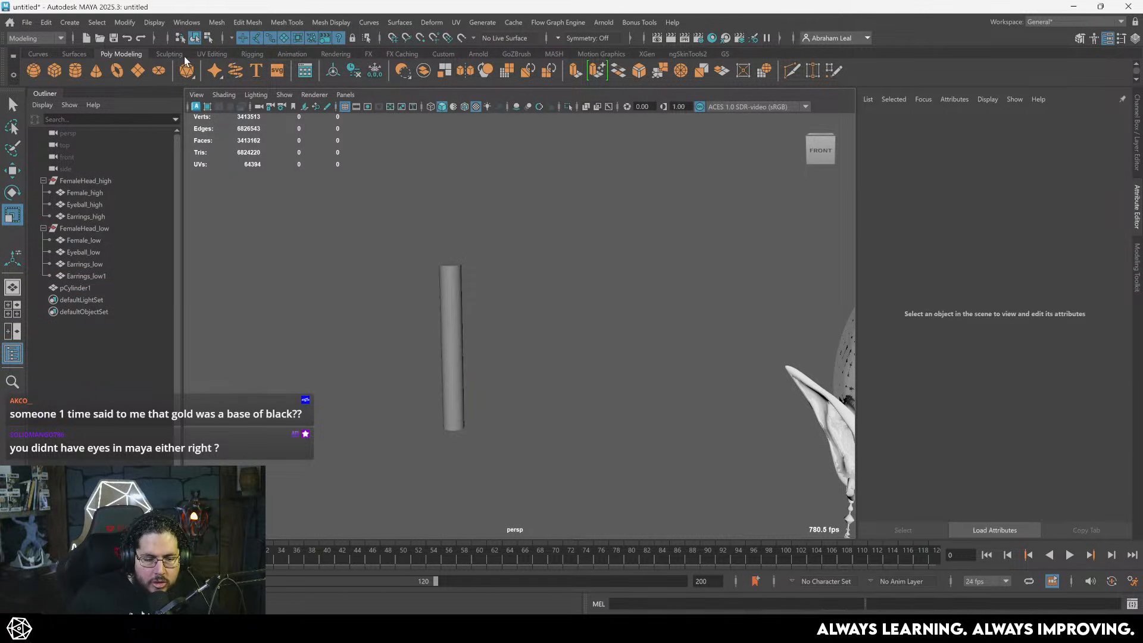
- Create a single joint over the cylinder and start positioning it with the Move tool
click(252, 54)
click(56, 71)
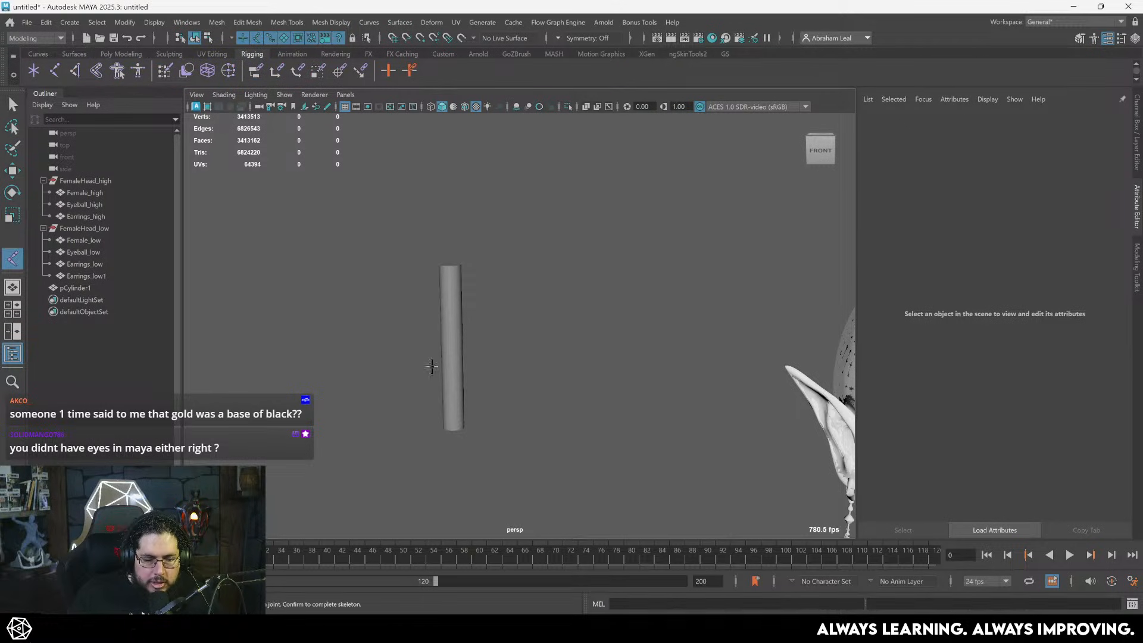
click(449, 307)
key(w)
drag(446, 255, 450, 321)
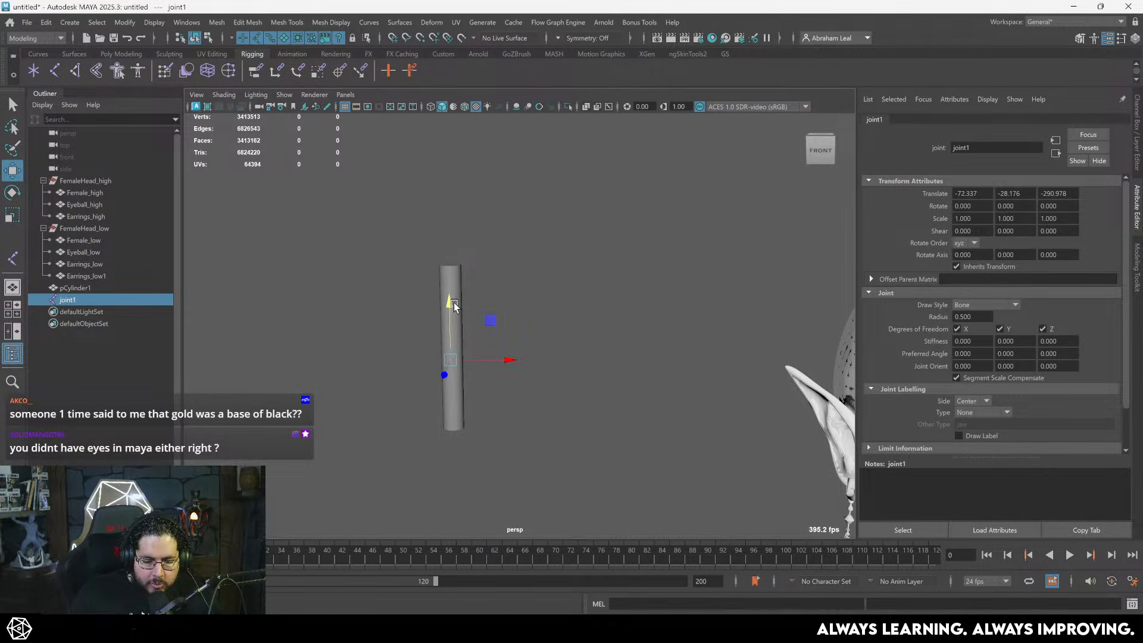
- Display the scene in wireframe and snap the joint to the centre of the cylinder's base
key(4)
alt+drag(455, 367, 379, 326)
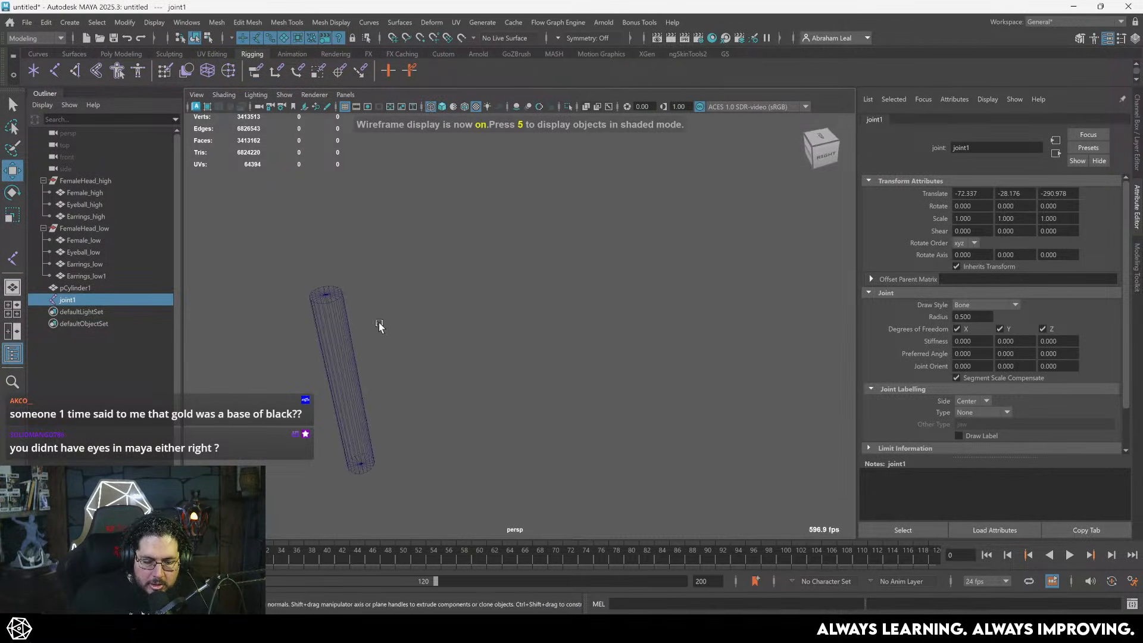
key(b)
drag(344, 290, 321, 298)
scroll(336, 293, down, 5)
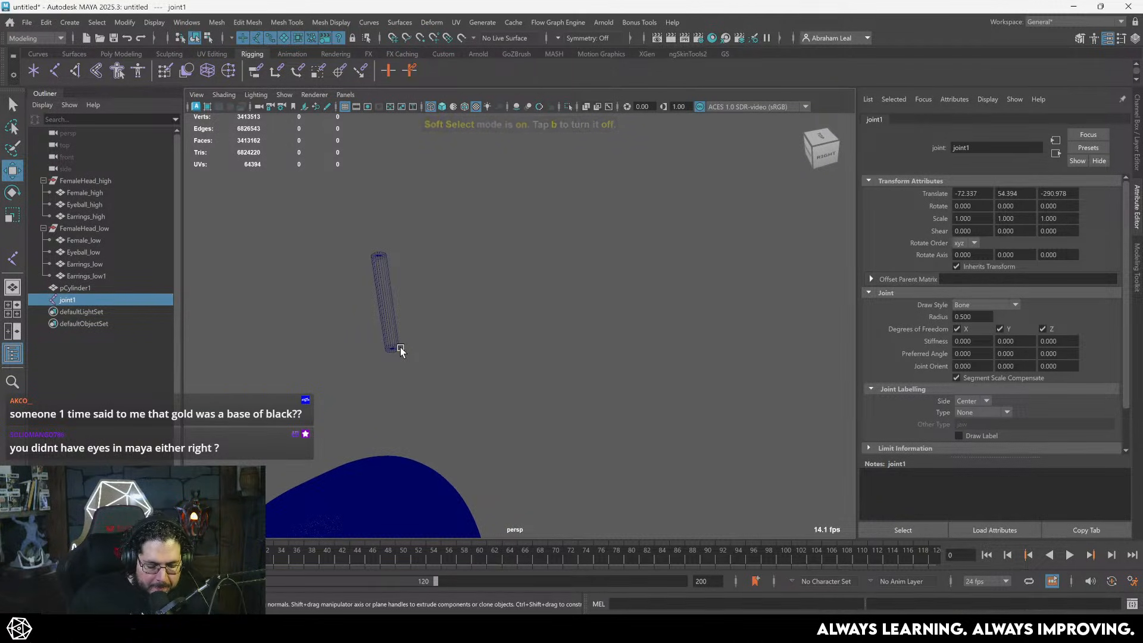
middle_drag(401, 352, 386, 355)
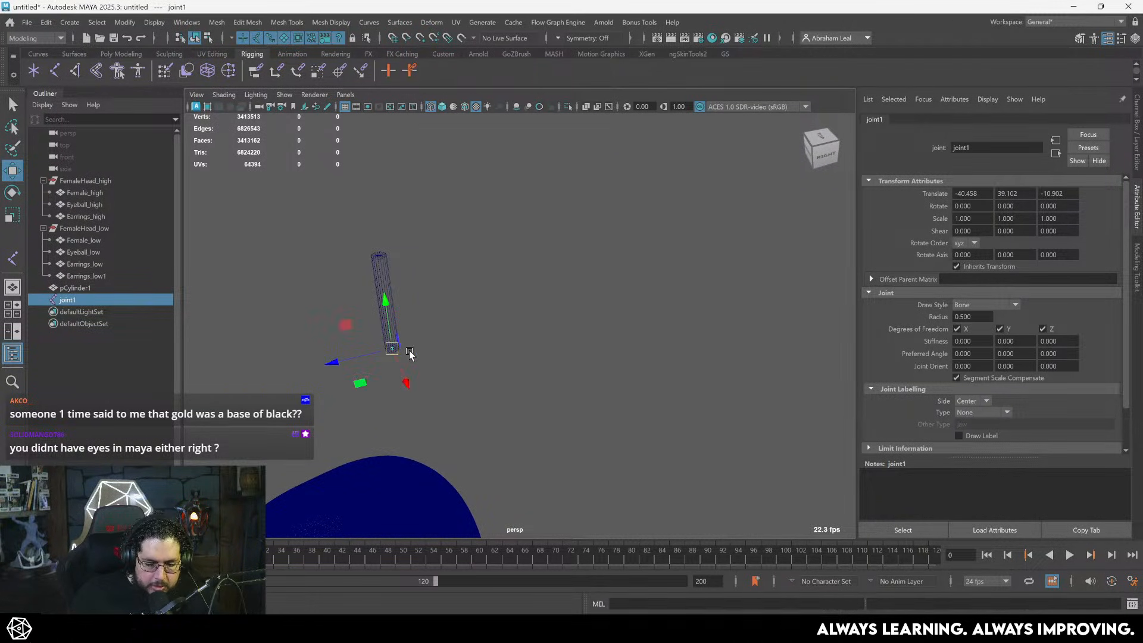
- Scale the joint uniformly to about 1.045 at the cylinder's base
key(f)
alt+drag(475, 356, 452, 283)
scroll(454, 286, down, 4)
key(r)
drag(521, 327, 720, 306)
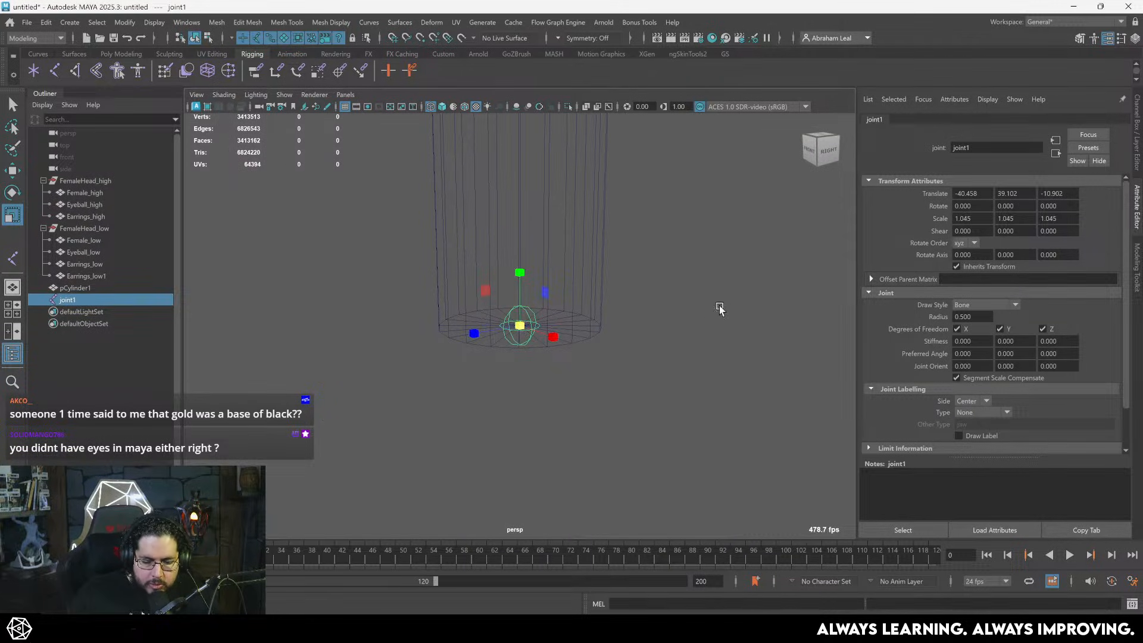
scroll(640, 299, down, 3)
click(640, 298)
- Select the joint and the cylinder and bind the cylinder's skin to the joint using the Rigging menu set
click(517, 318)
key(q)
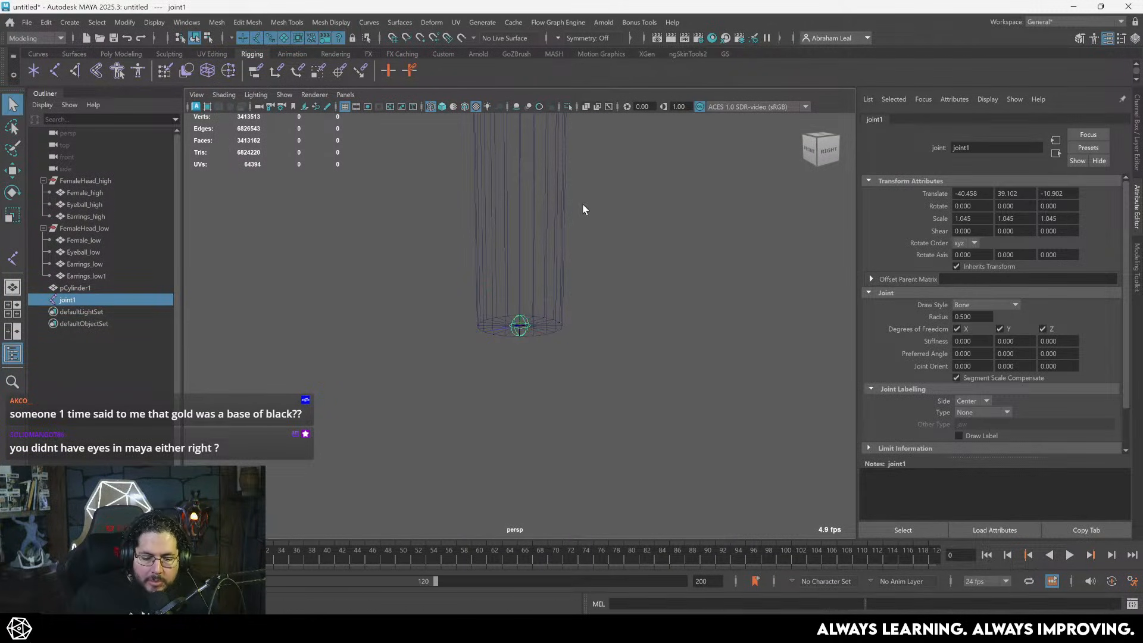
shift+click(474, 235)
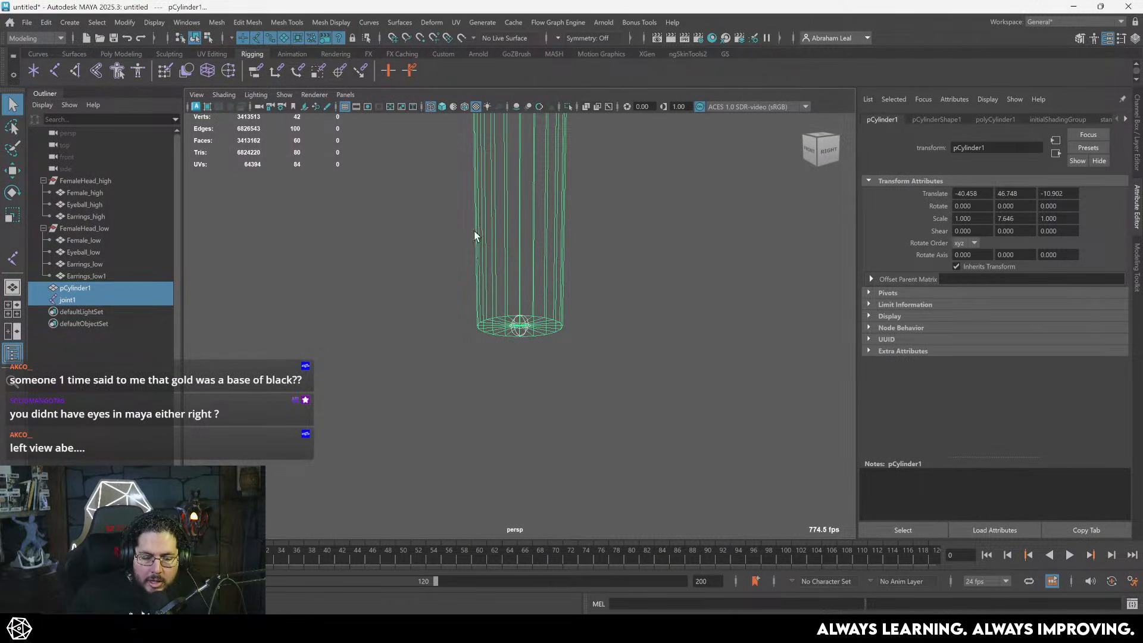
click(36, 39)
click(42, 51)
click(249, 24)
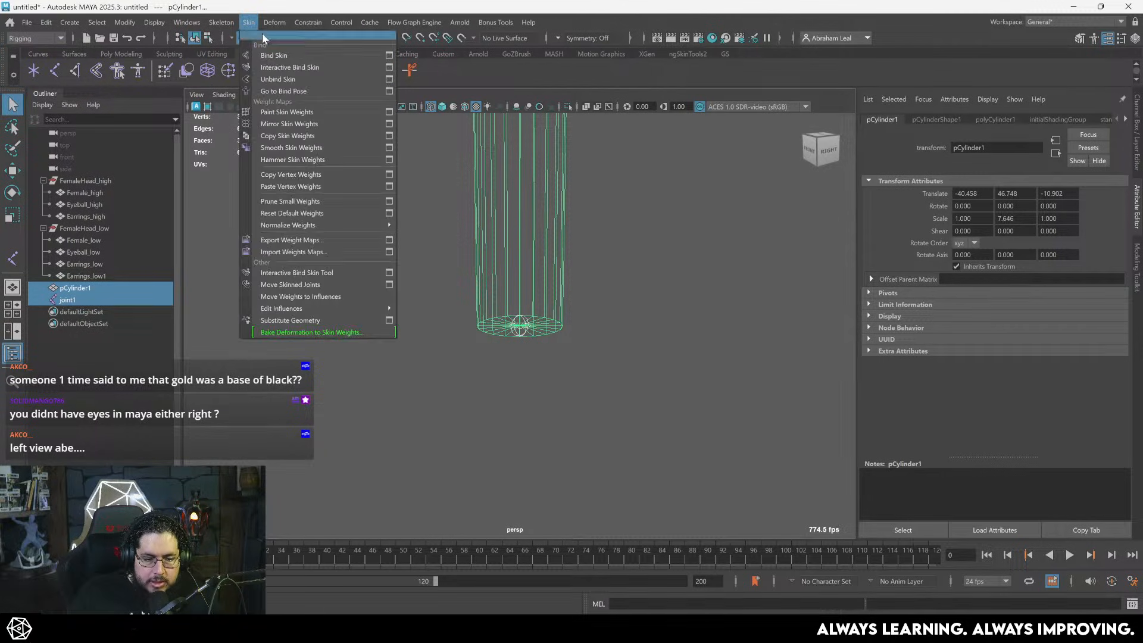
click(280, 52)
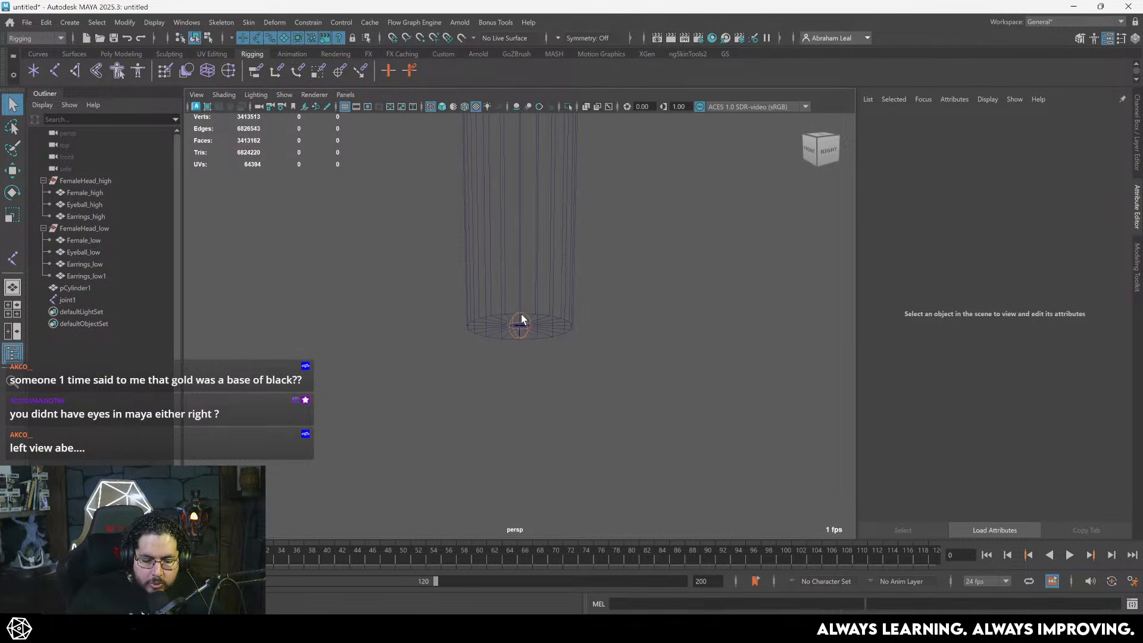
- Test the skin binding by moving the joint vertically, and undo the move
click(520, 325)
key(w)
drag(521, 311, 523, 381)
alt+right_drag(554, 298, 452, 263)
alt+drag(452, 263, 512, 271)
alt+right_drag(512, 271, 552, 278)
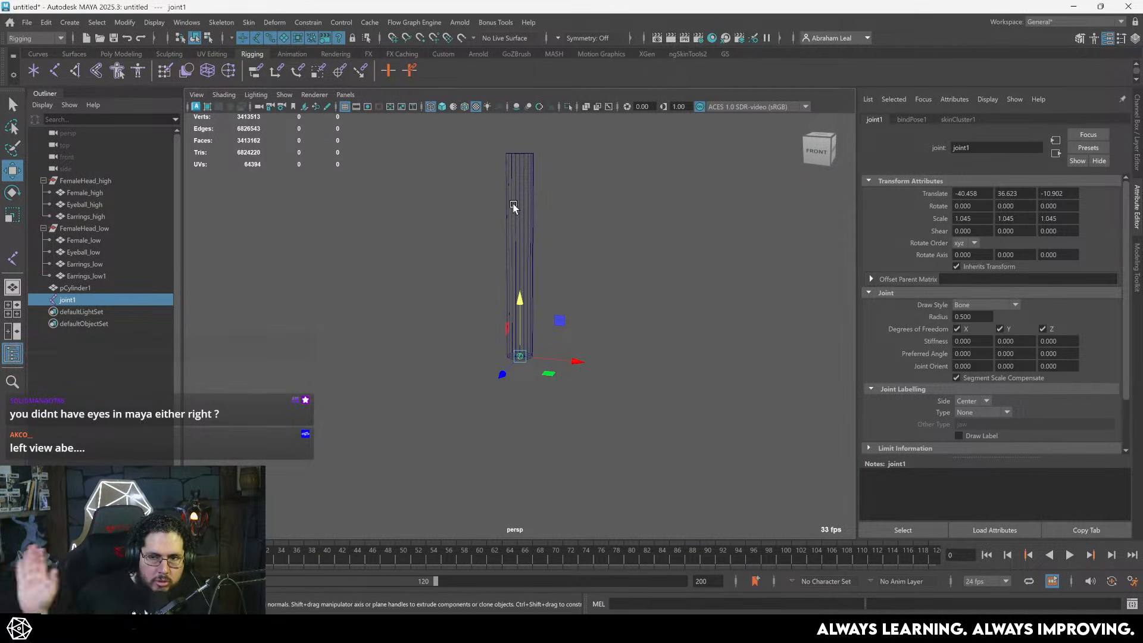
key(ctrl+z)
- Key the joint's starting position at the cylinder's base on frame 0
alt+drag(527, 267, 610, 317)
scroll(554, 317, up, 3)
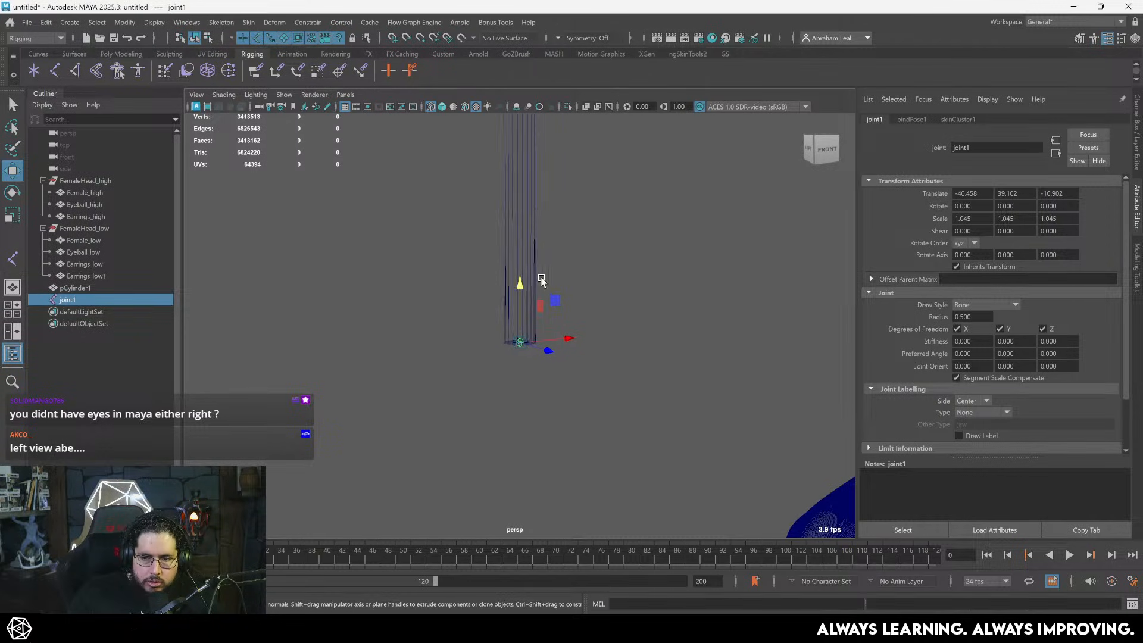
scroll(570, 354, up, 1)
scroll(570, 353, down, 2)
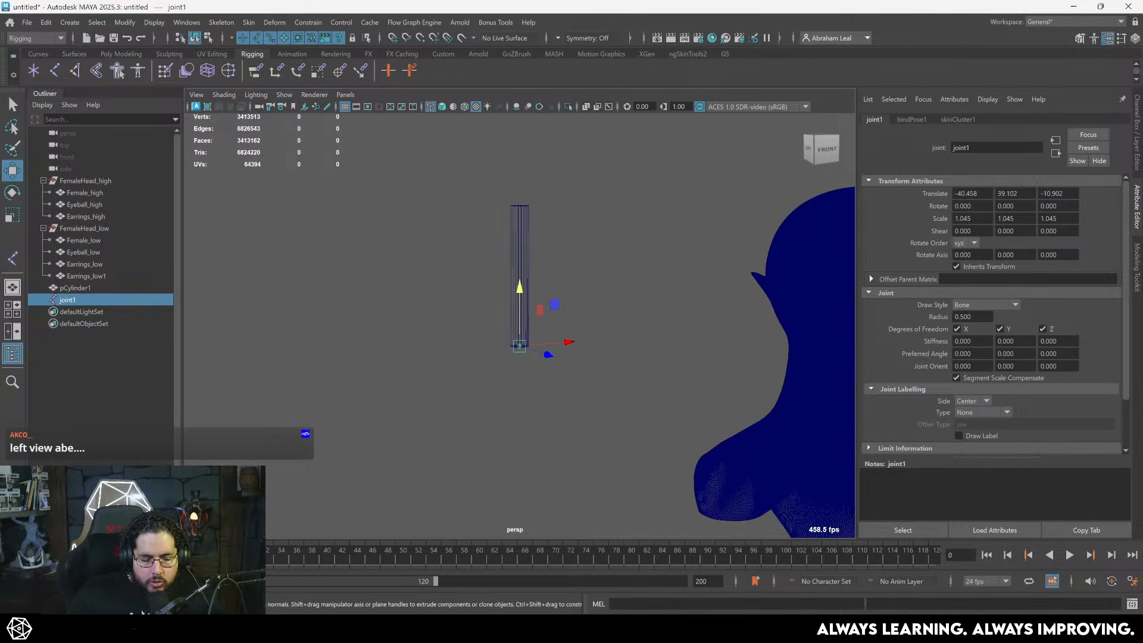
key(s)
drag(282, 569, 355, 567)
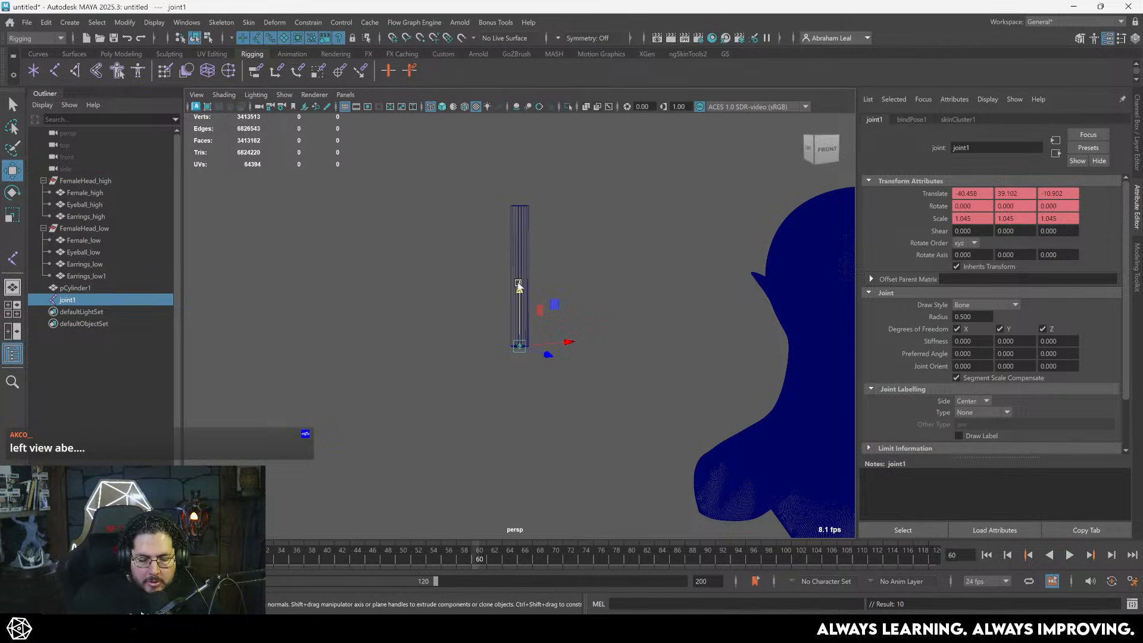
drag(521, 289, 522, 170)
click(509, 558)
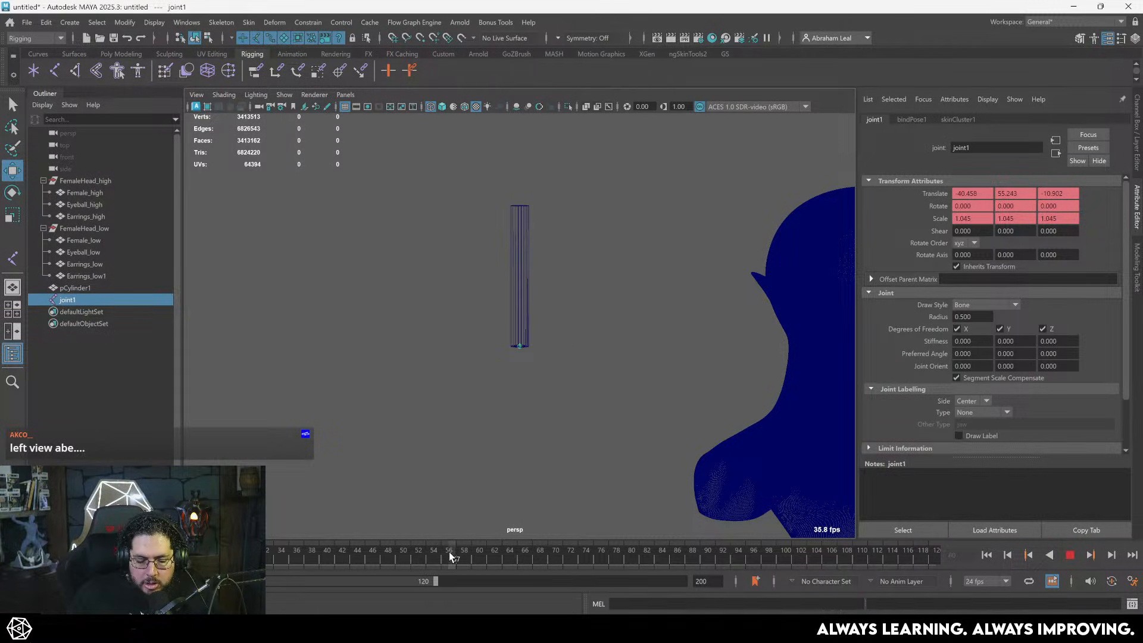
- Raise the joint to a Y position of about 59.6 at frame 60 and key it
drag(472, 555, 474, 552)
drag(518, 294, 518, 101)
key(s)
- Key the joint back at its starting height at the end of the timeline and play the animation from frame 0
drag(474, 560, 634, 559)
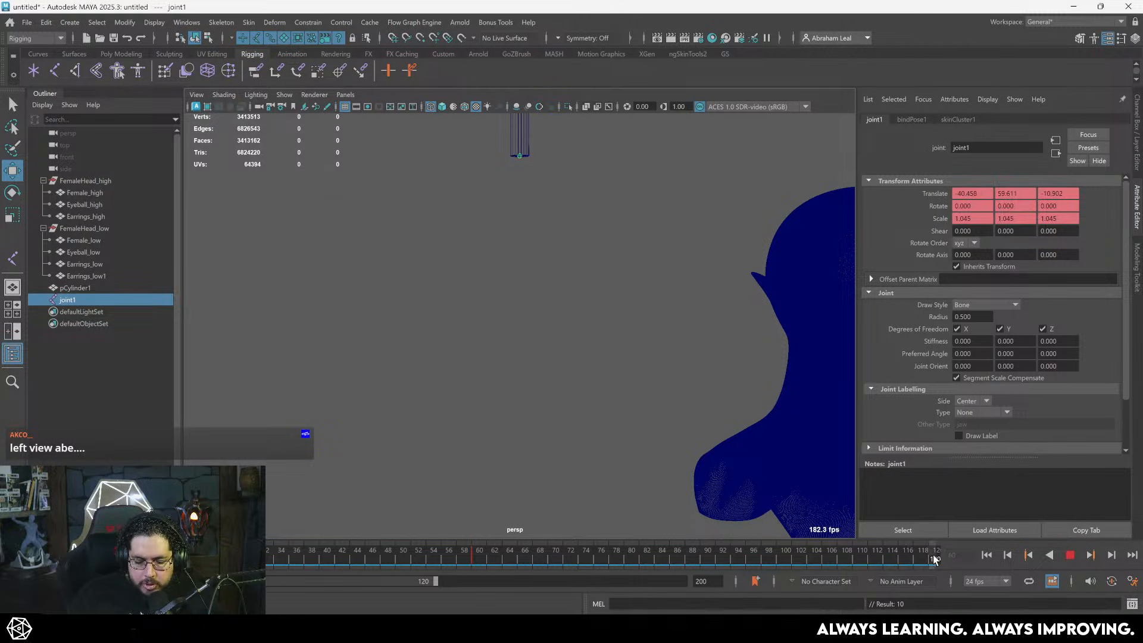
drag(935, 558, 935, 559)
key(alt+shift+v)
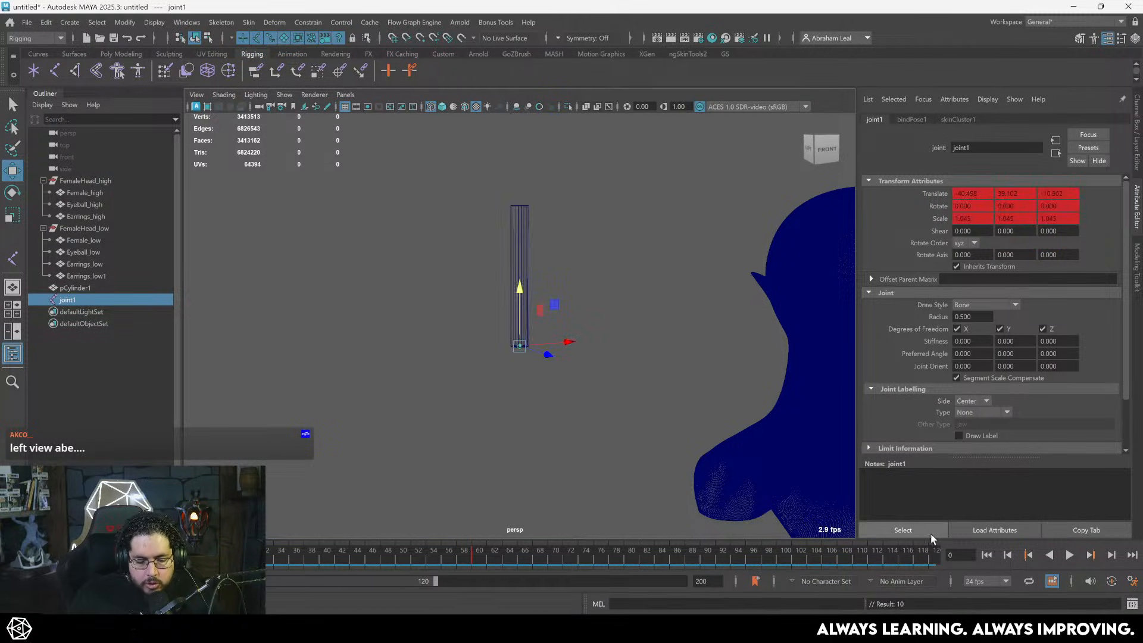
key(alt+v)
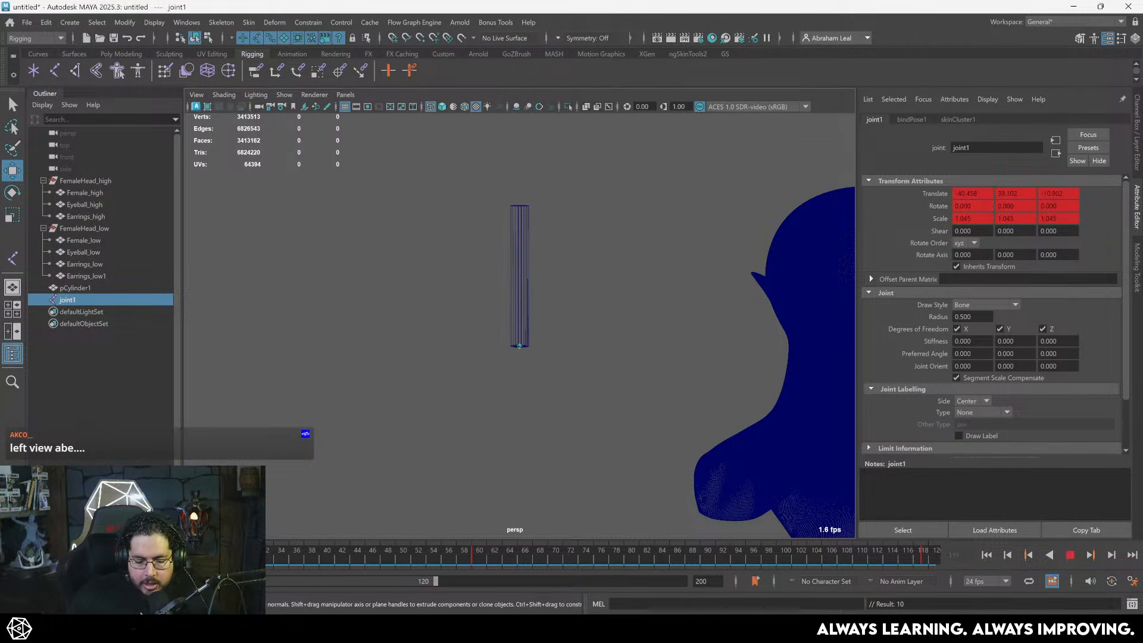
- Stop at frame 118, shorten the playback range to end at frame 117 and replay the animation
click(922, 557)
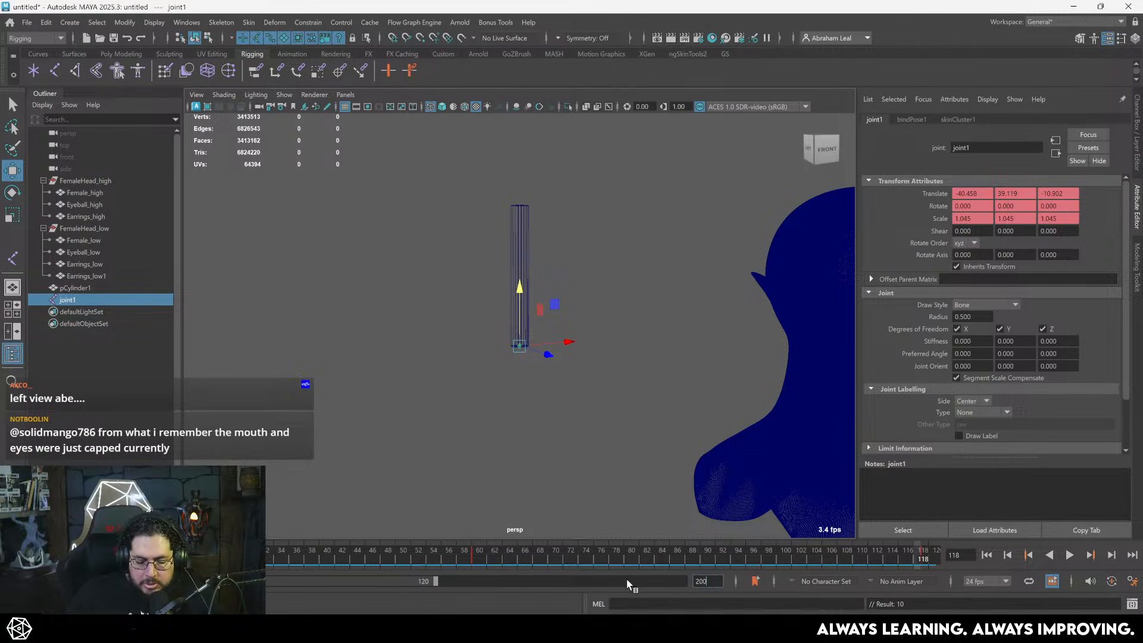
mouse_move(436, 585)
mouse_down()
mouse_move(405, 585)
mouse_move(426, 584)
mouse_up()
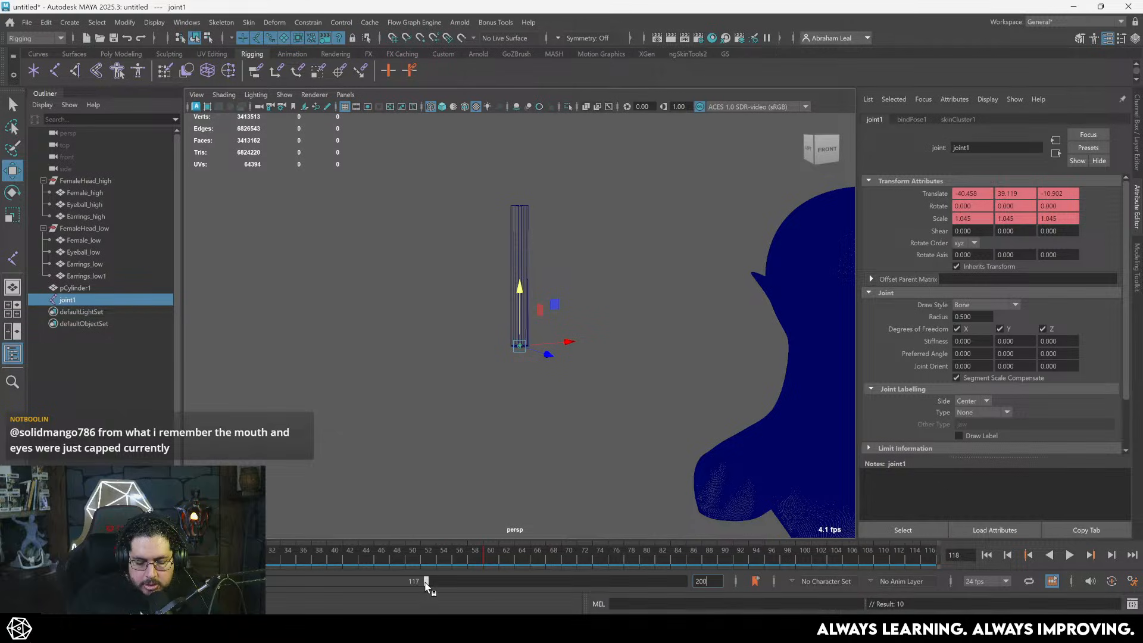
key(alt+v)
key(alt+v)
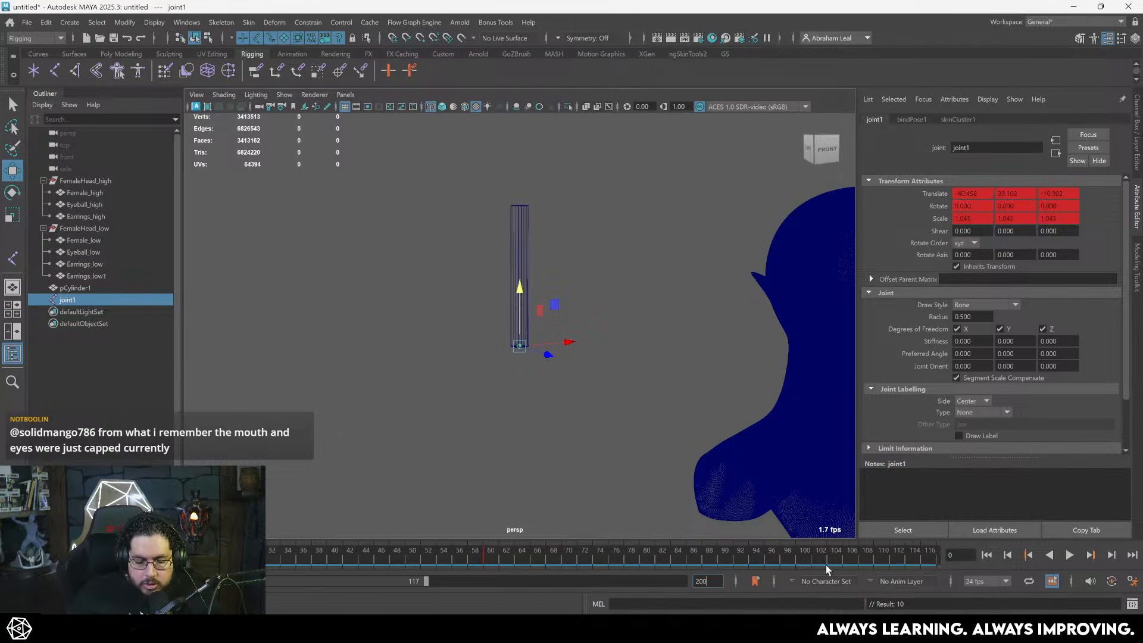
- Play the looping cylinder animation in shaded display and stop the playback
click(1076, 553)
click(652, 382)
key(5)
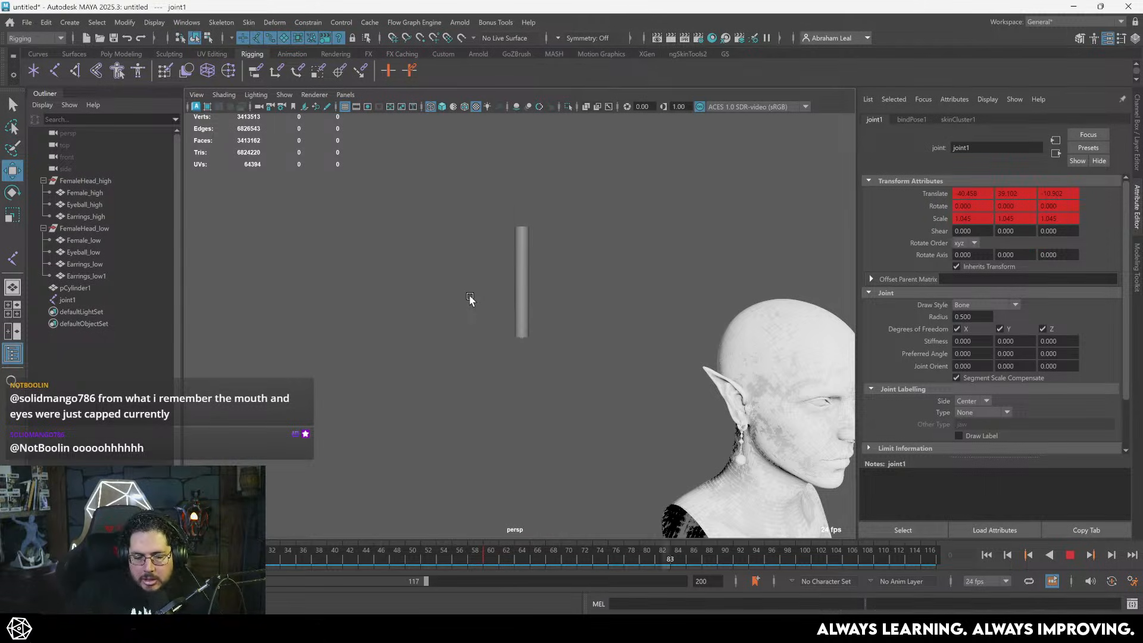
click(1071, 552)
- Duplicate pCylinder1 and joint1 together using Duplicate with Transform
click(82, 289)
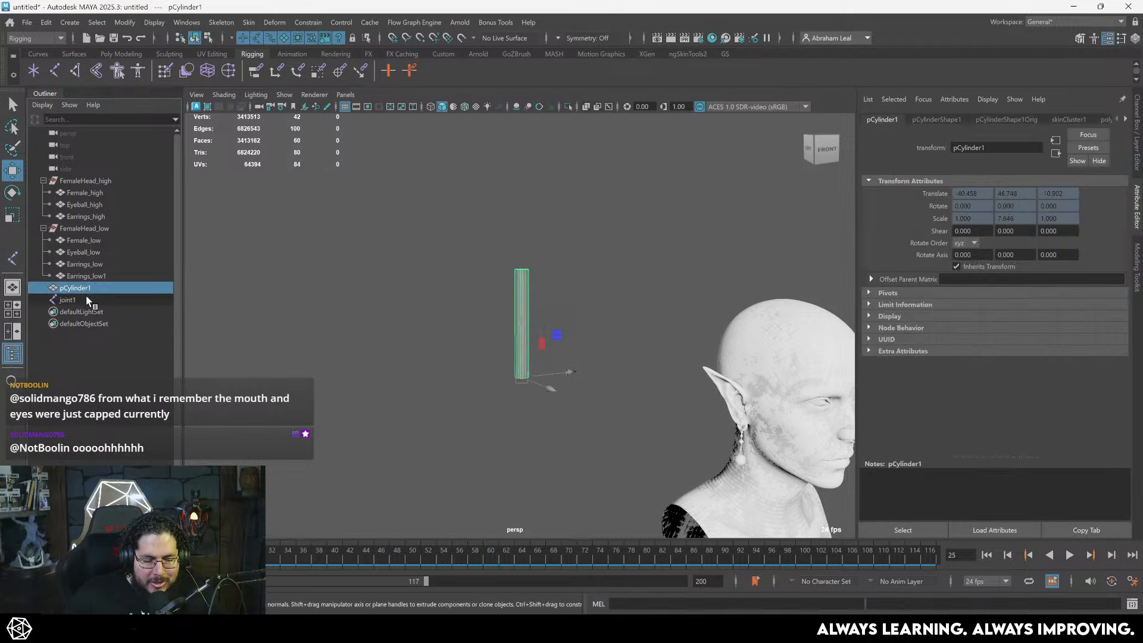
ctrl+click(87, 300)
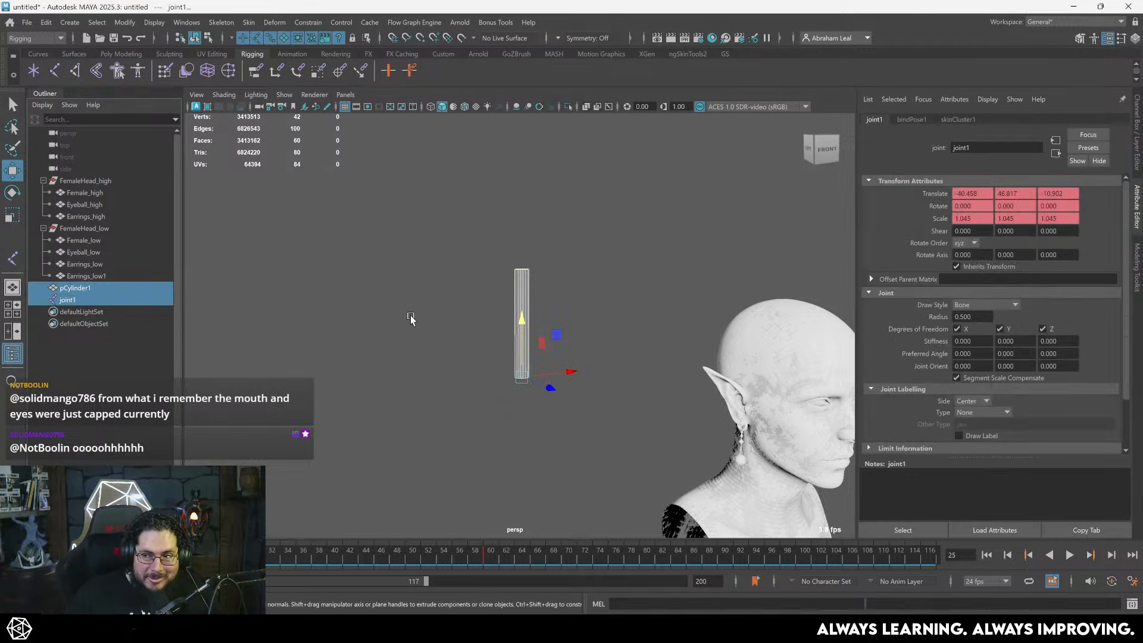
click(48, 24)
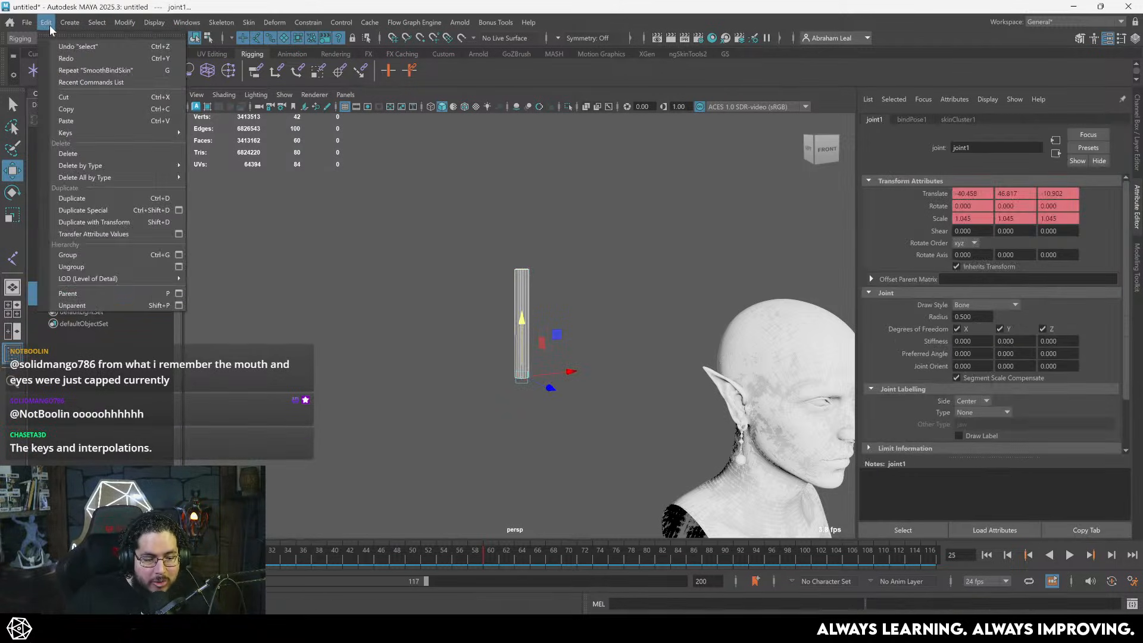
click(109, 221)
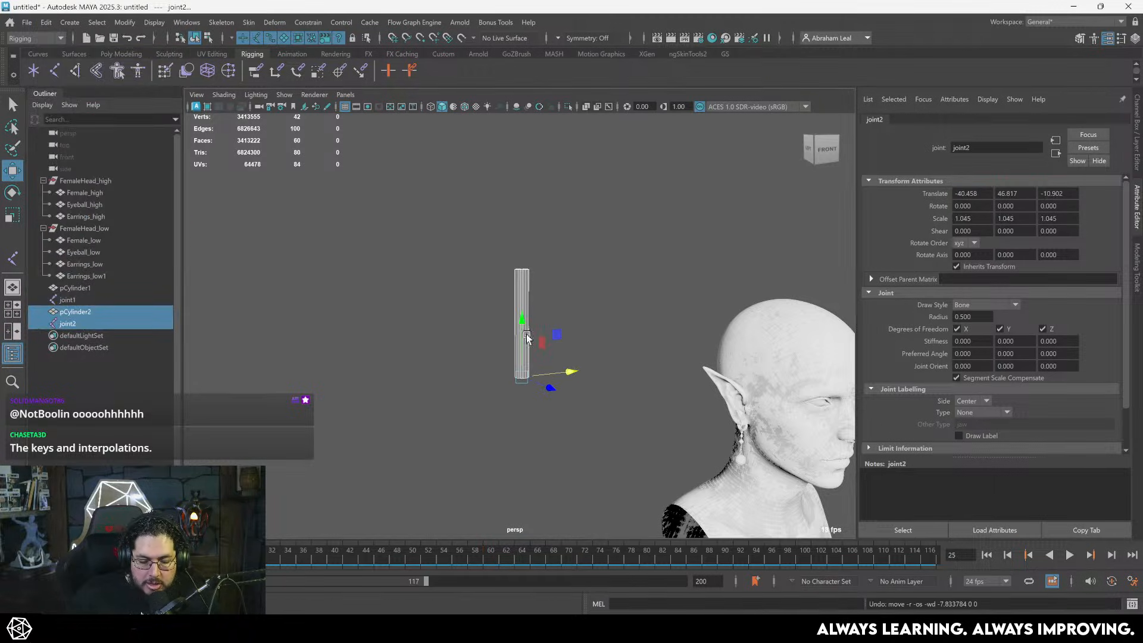
- Try moving the duplicated joint2 sideways along X, then undo the move
click(116, 310)
ctrl+click(93, 323)
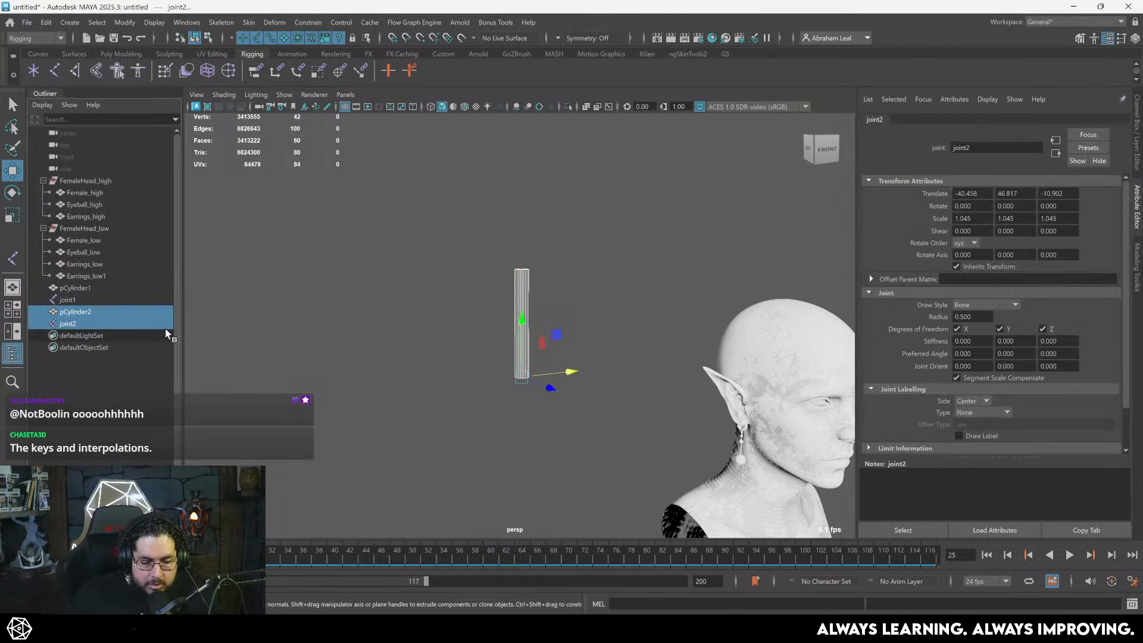
click(148, 324)
drag(571, 373, 454, 380)
key(ctrl+z)
key(ctrl+z)
key(ctrl+z)
key(ctrl+z)
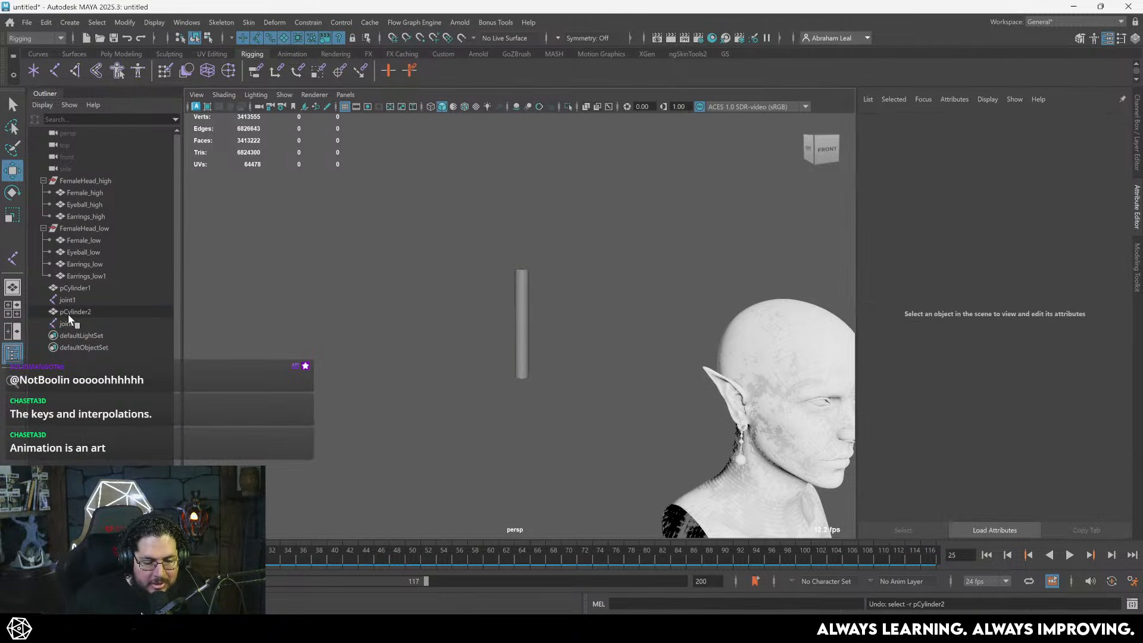
- Delete the duplicated pCylinder2 and joint2
click(71, 316)
ctrl+click(74, 324)
key(Delete)
- Duplicate pCylinder1 and joint1 once with Duplicate Special, with Duplicate input graph enabled
click(89, 287)
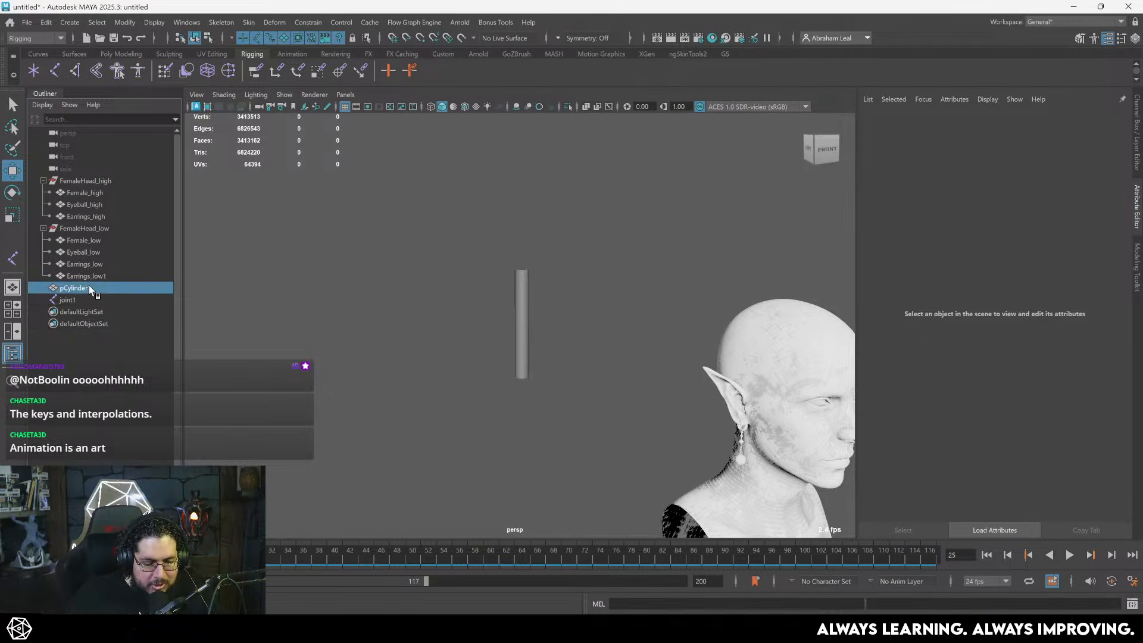
ctrl+click(82, 298)
click(46, 22)
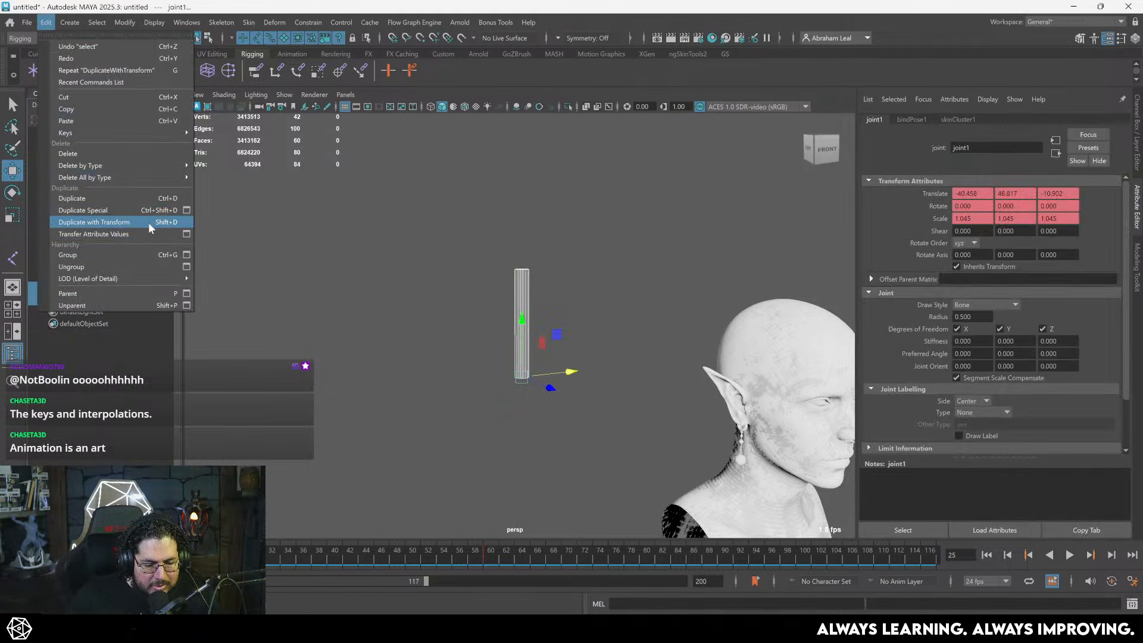
click(186, 211)
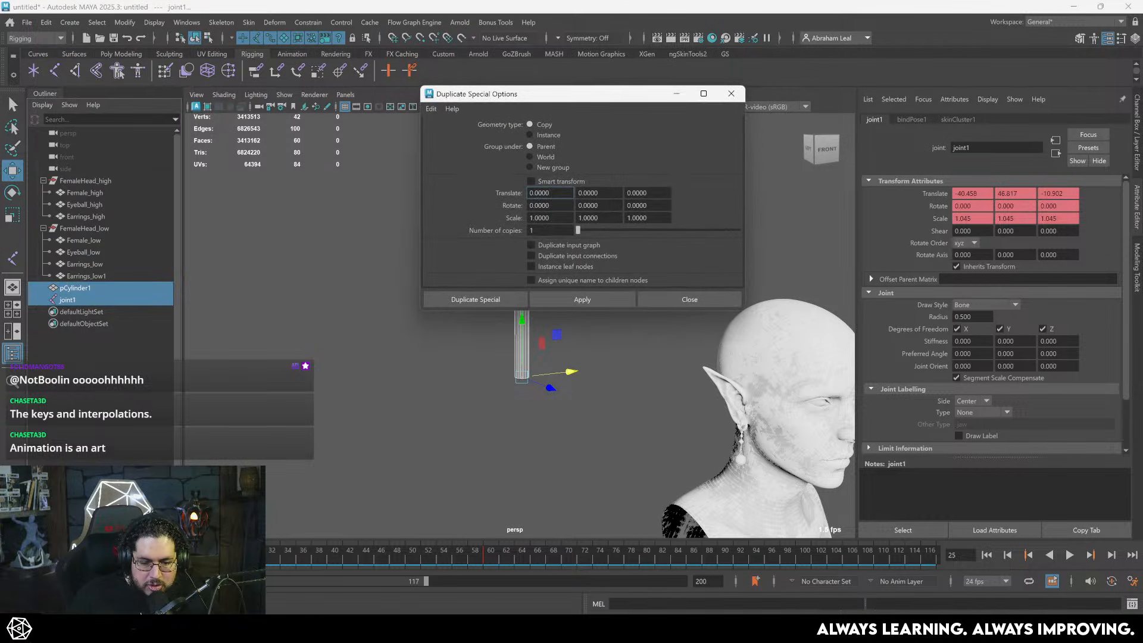
drag(539, 95, 693, 94)
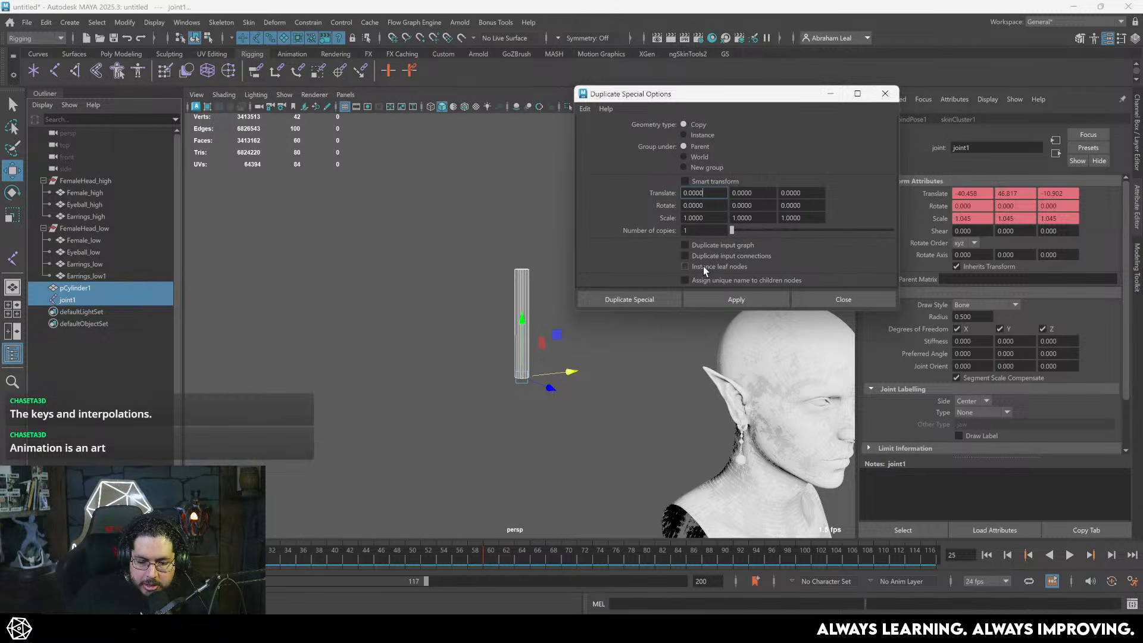
click(685, 245)
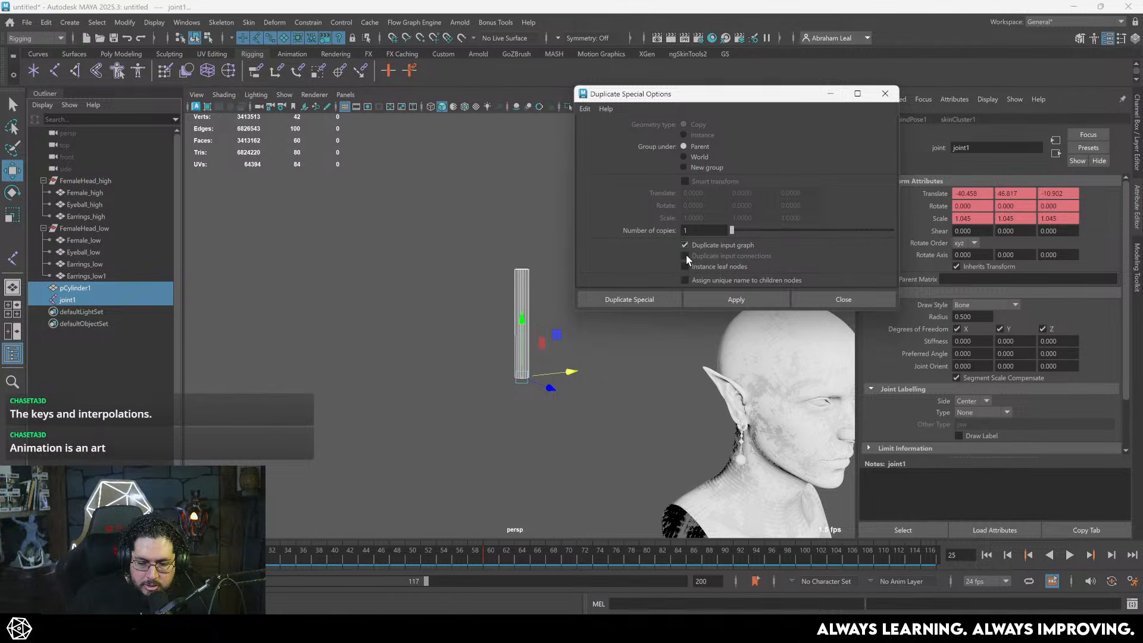
click(712, 299)
- Try moving joint2 sideways along X to about -55 and play the animation to test it
click(203, 334)
click(72, 324)
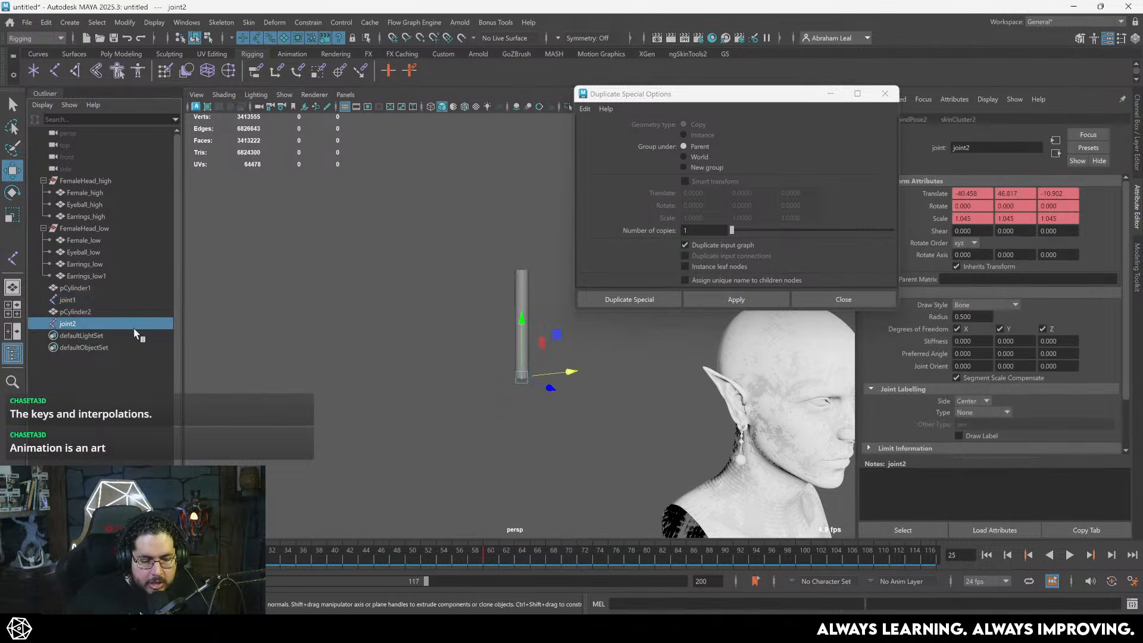
drag(580, 379, 480, 382)
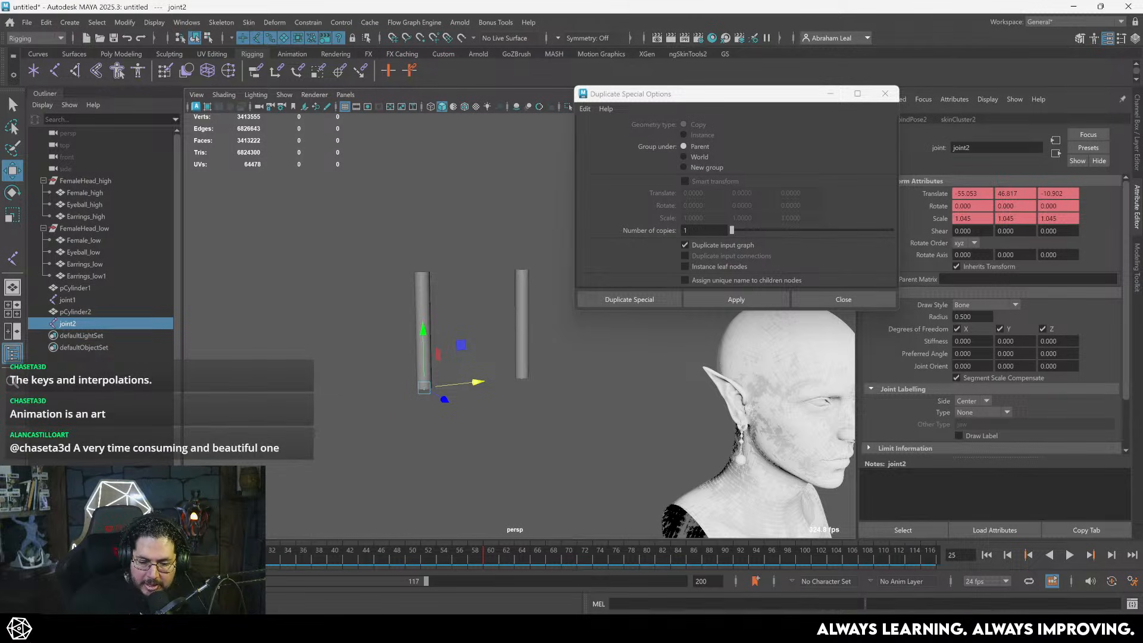
key(alt+v)
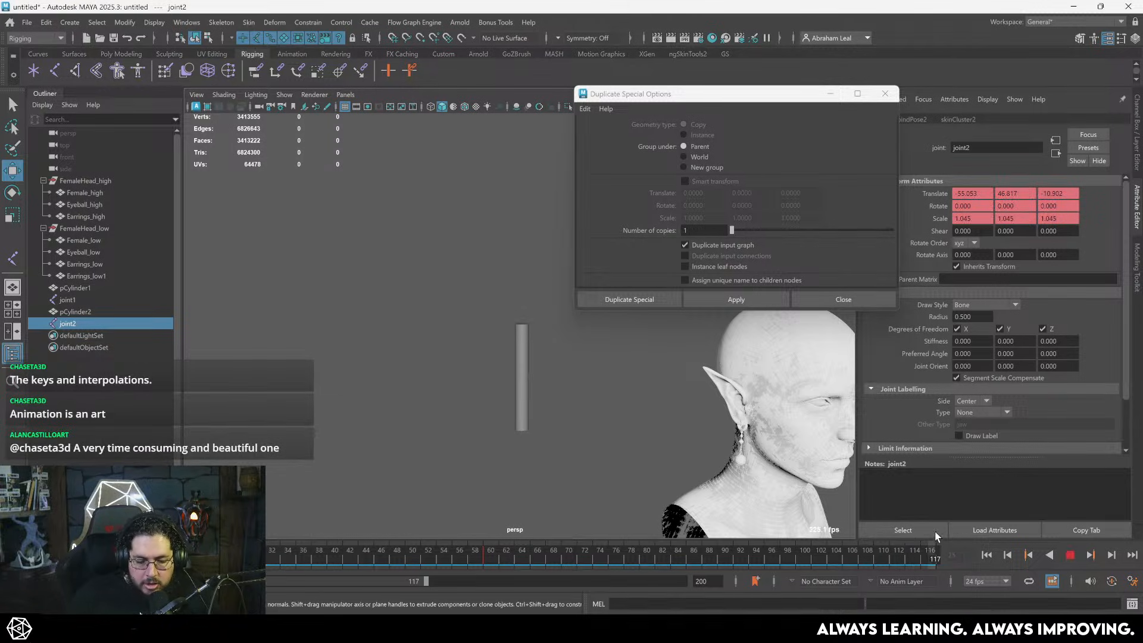
key(alt+v)
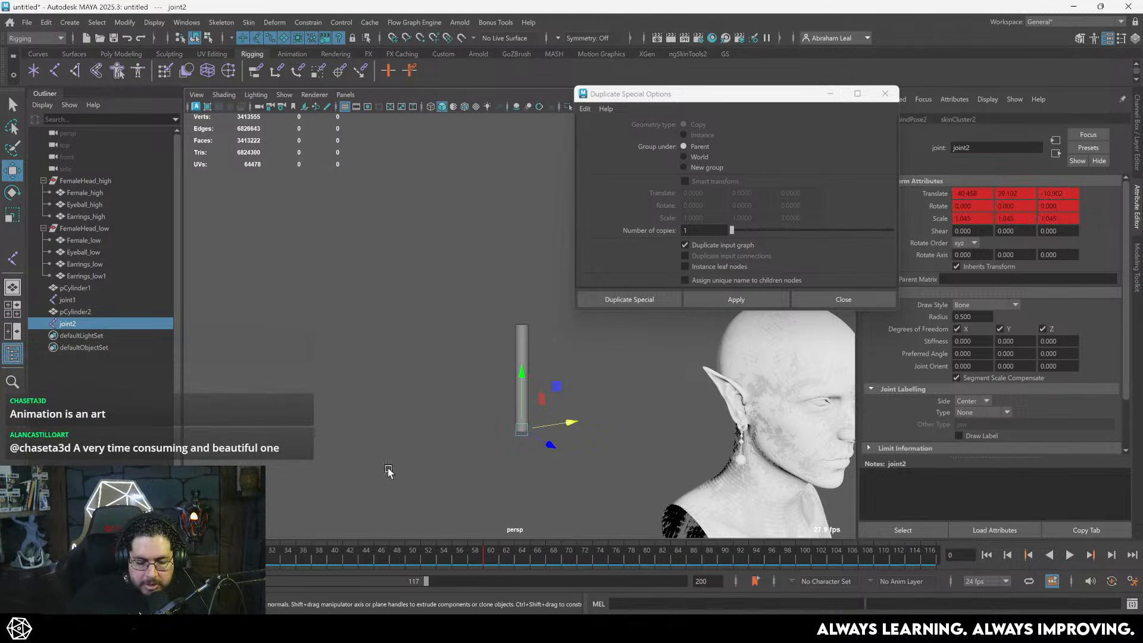
- Open the Graph Editor and shift all keys of joint2's Translate X curve down to about -46.8
click(185, 23)
mouse_move(249, 106)
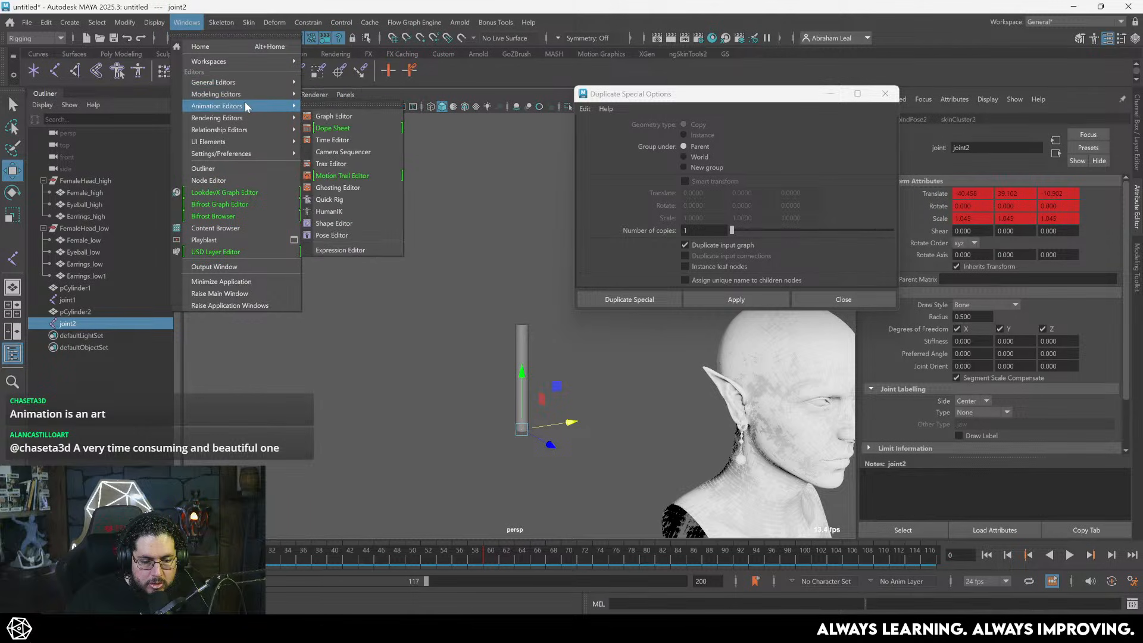
click(334, 116)
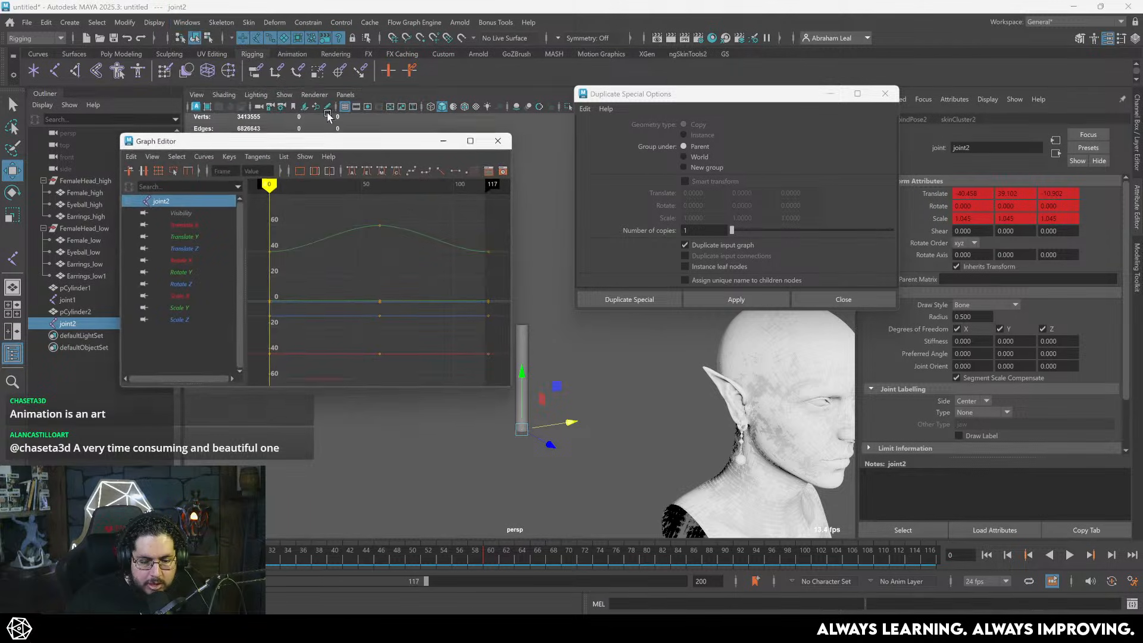
click(198, 225)
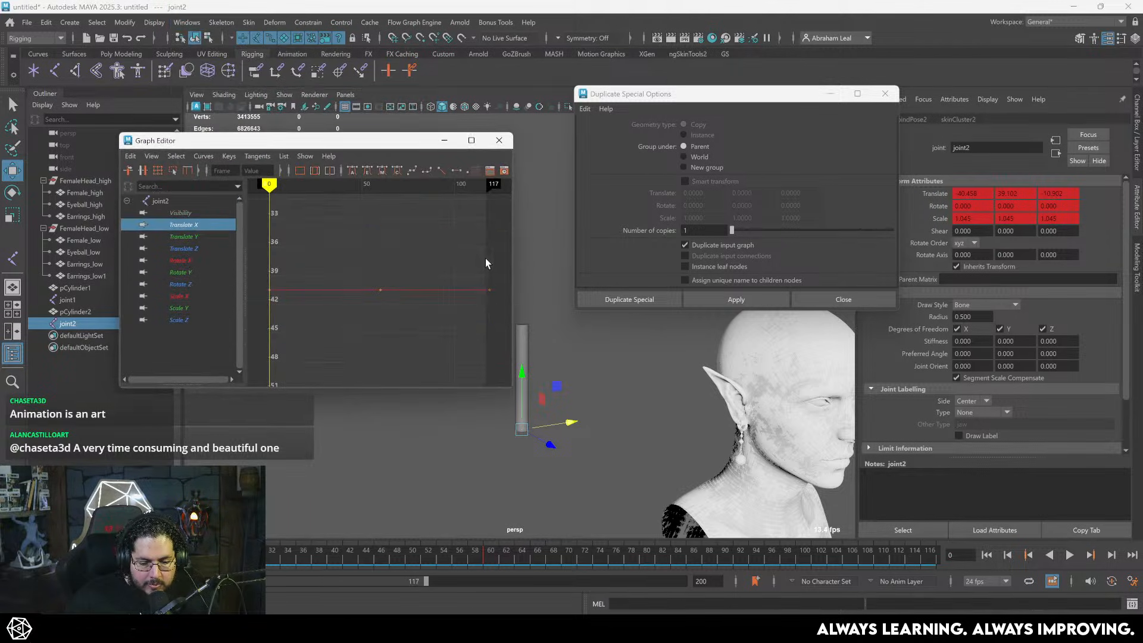
drag(485, 258, 264, 338)
middle_drag(337, 258, 334, 322)
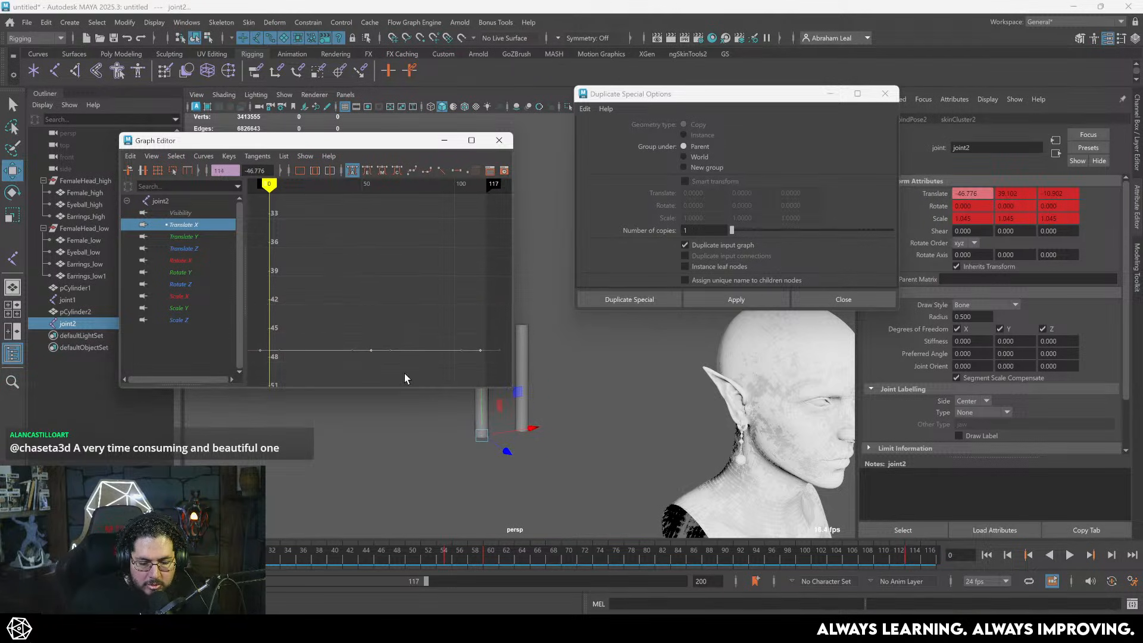
- Duplicate only joint1 and joint2 with Duplicate Special, keeping Duplicate input graph enabled
click(67, 299)
ctrl+click(67, 324)
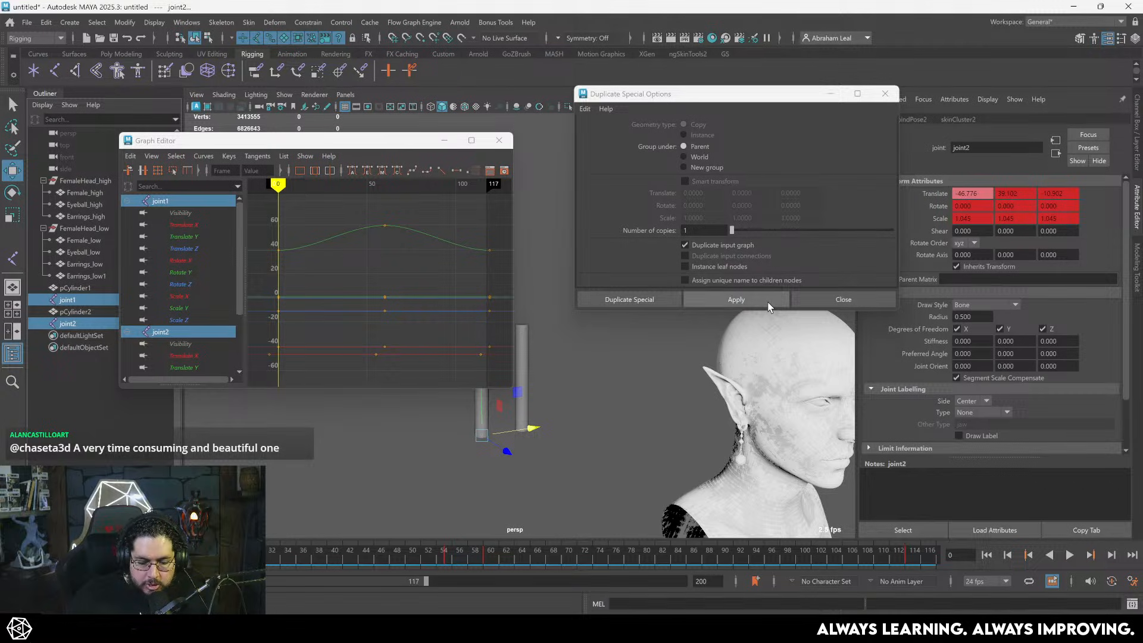
click(733, 300)
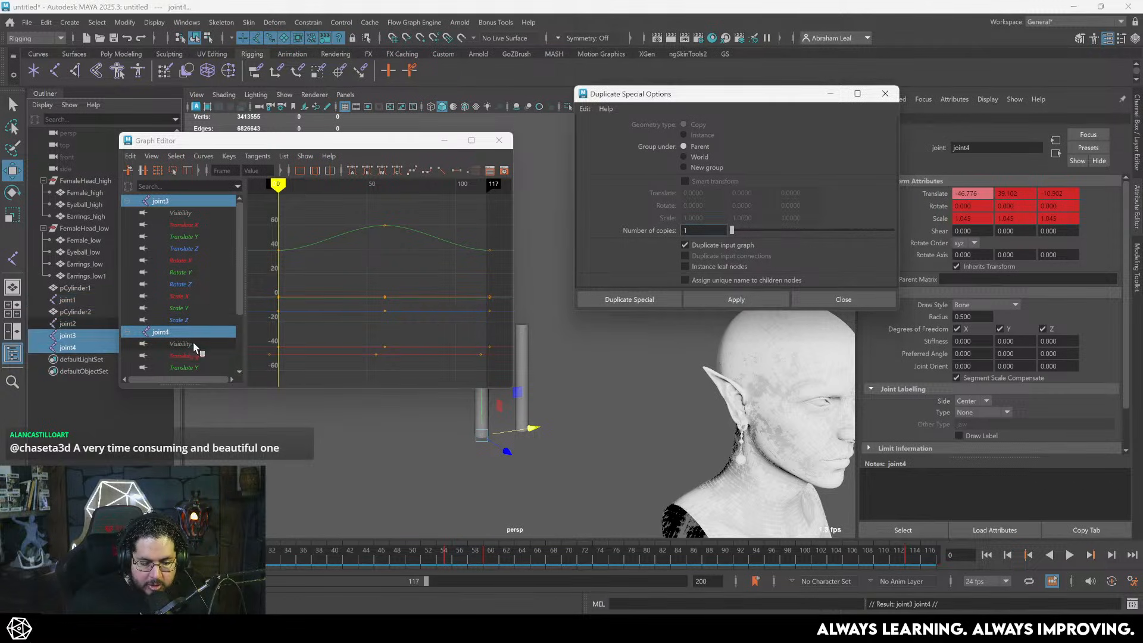
- Try lowering the duplicated joint4's Translate X curve, then undo back through the duplication of the joints
click(187, 355)
drag(237, 361, 238, 359)
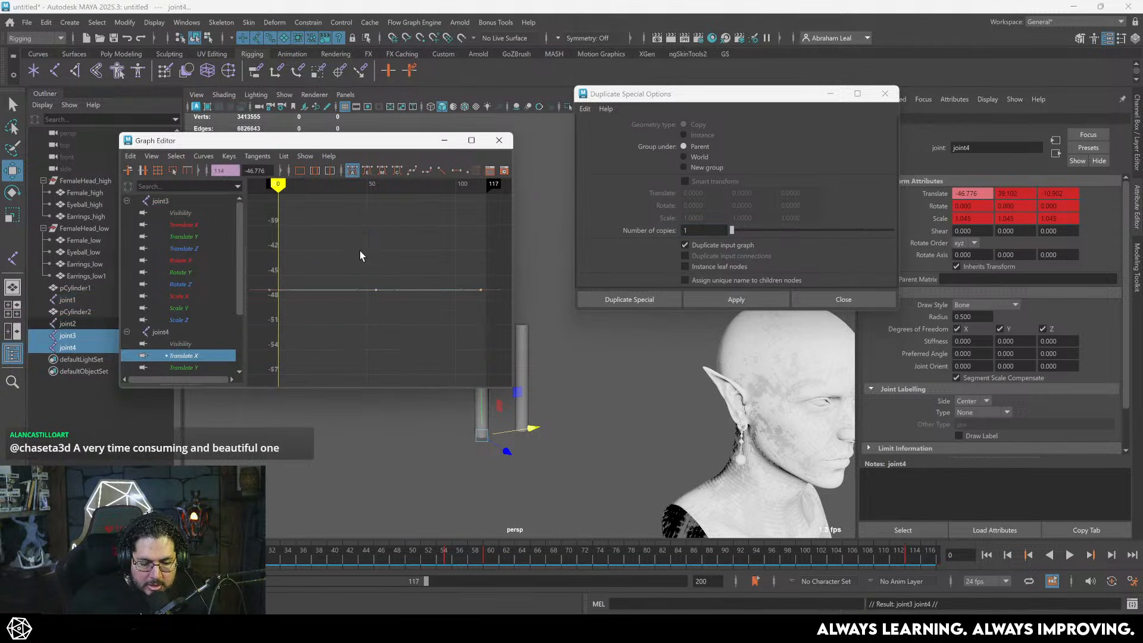
middle_drag(359, 251, 355, 292)
key(ctrl+z)
key(ctrl+z)
key(ctrl+z)
key(ctrl+z)
key(ctrl+z)
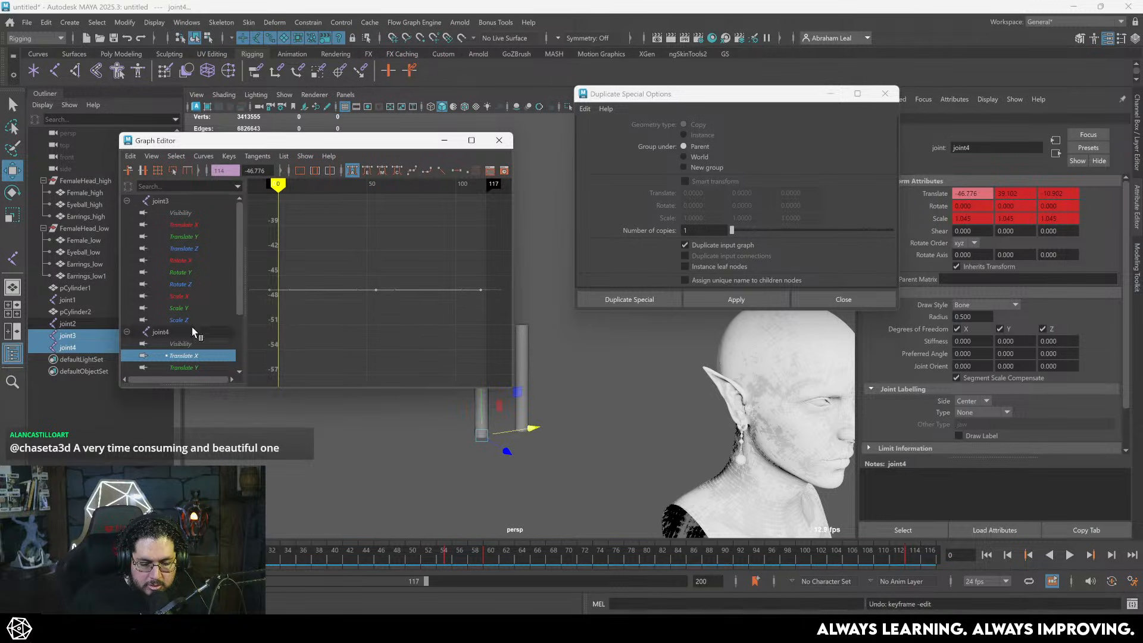
- Duplicate pCylinder1, joint1, pCylinder2 and joint2 together with Duplicate Special, with Duplicate input graph enabled
ctrl+click(79, 323)
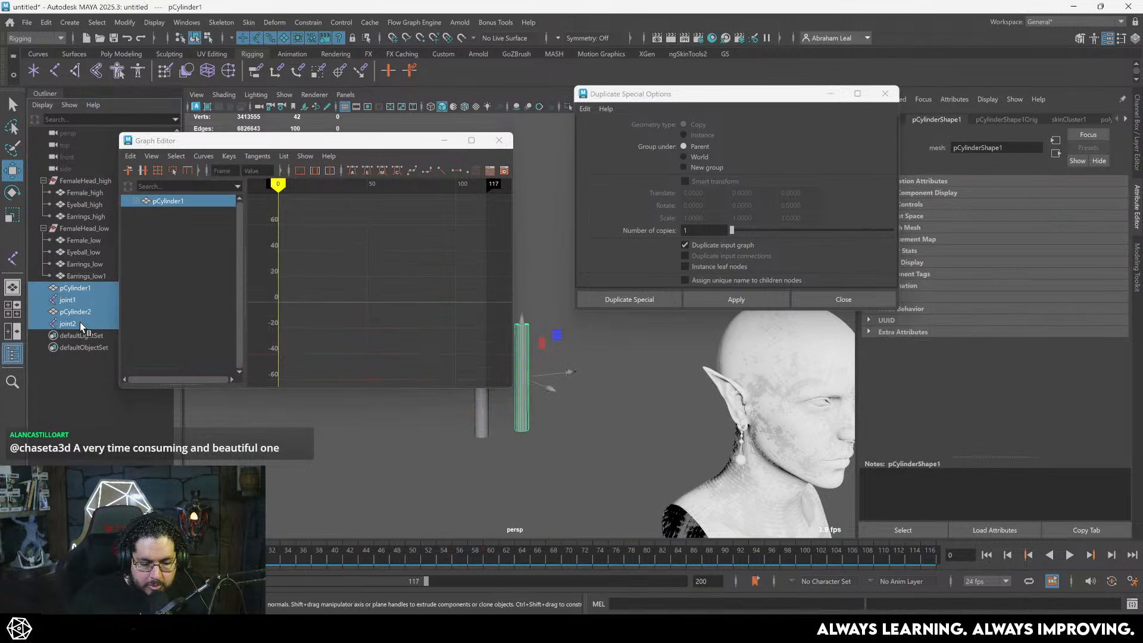
click(745, 302)
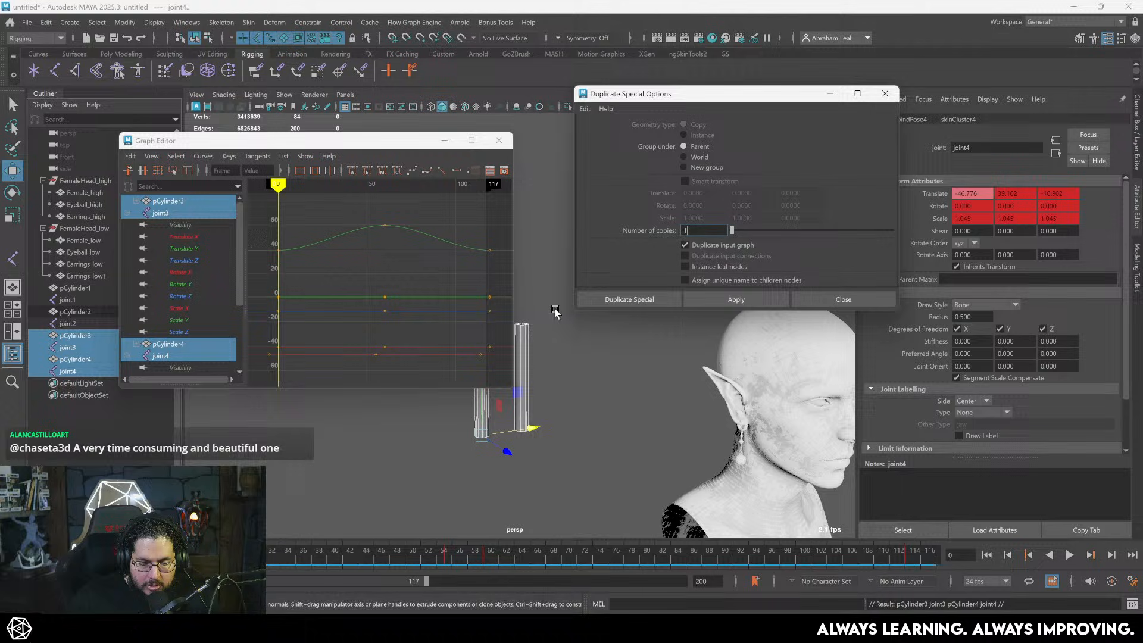
- Shift the keys of joint3's Translate X curve down to about -51.4
click(67, 371)
ctrl+click(67, 347)
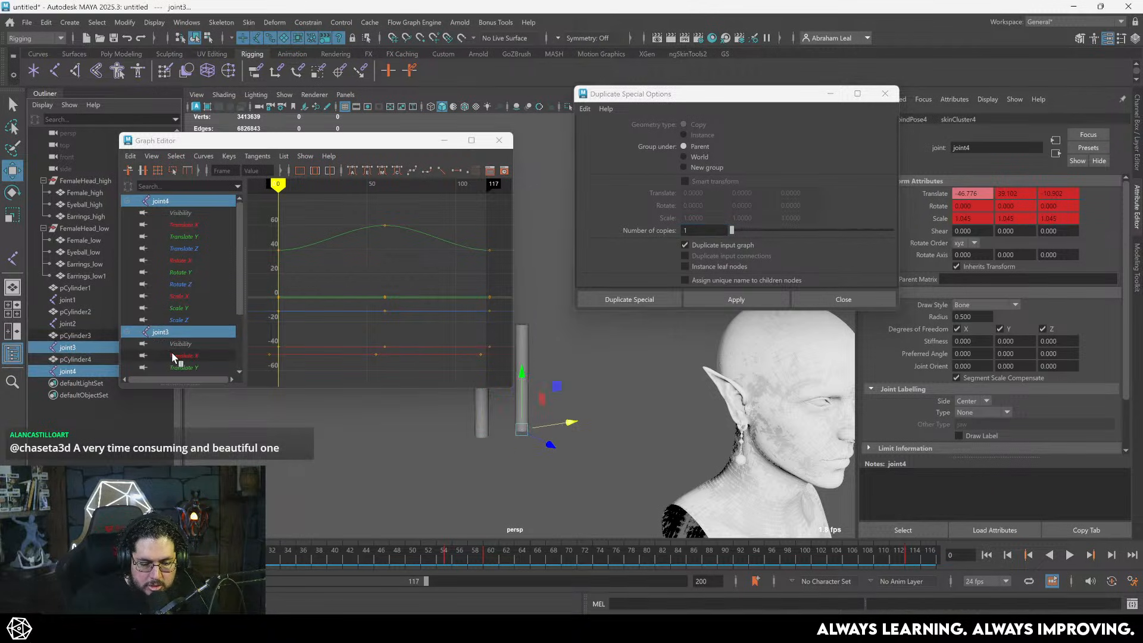
click(195, 356)
scroll(420, 281, down, 4)
drag(456, 268, 314, 329)
middle_drag(313, 334, 382, 296)
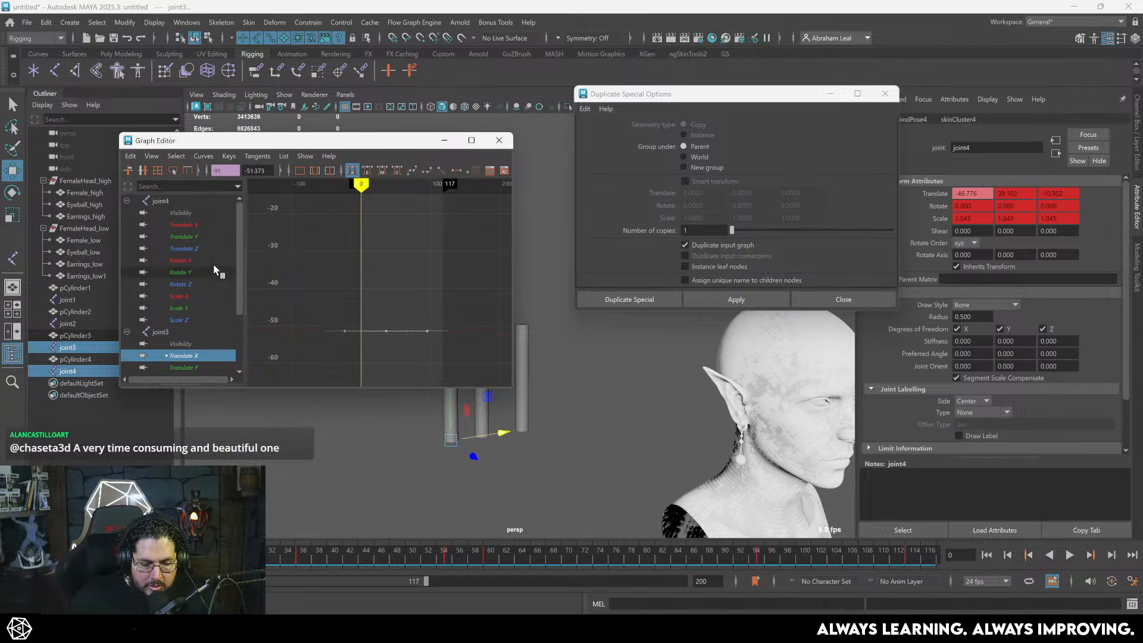
- Shift joint4's Translate X curve down to about -55.4 and play the animation of the four cylinders
click(206, 225)
middle_drag(411, 241, 384, 314)
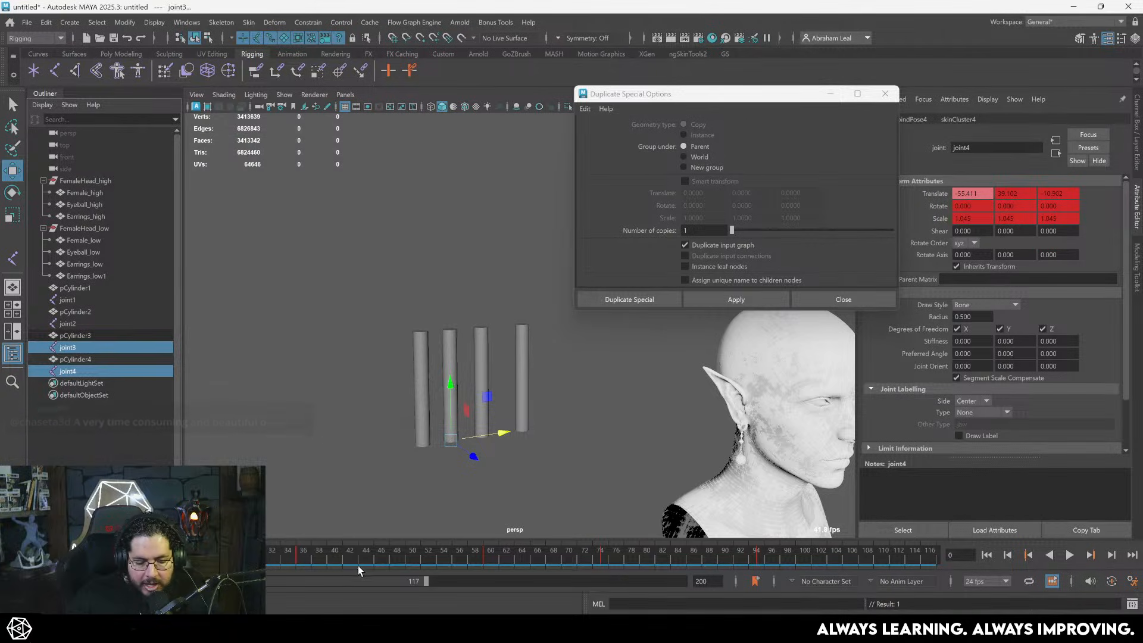
key(alt+v)
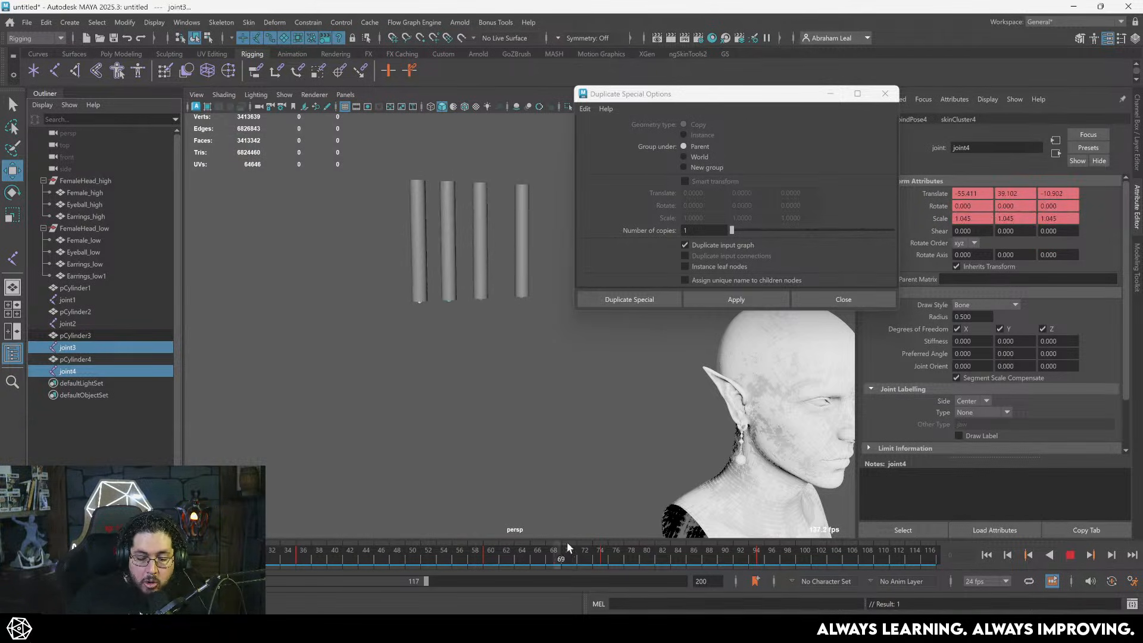
key(alt+v)
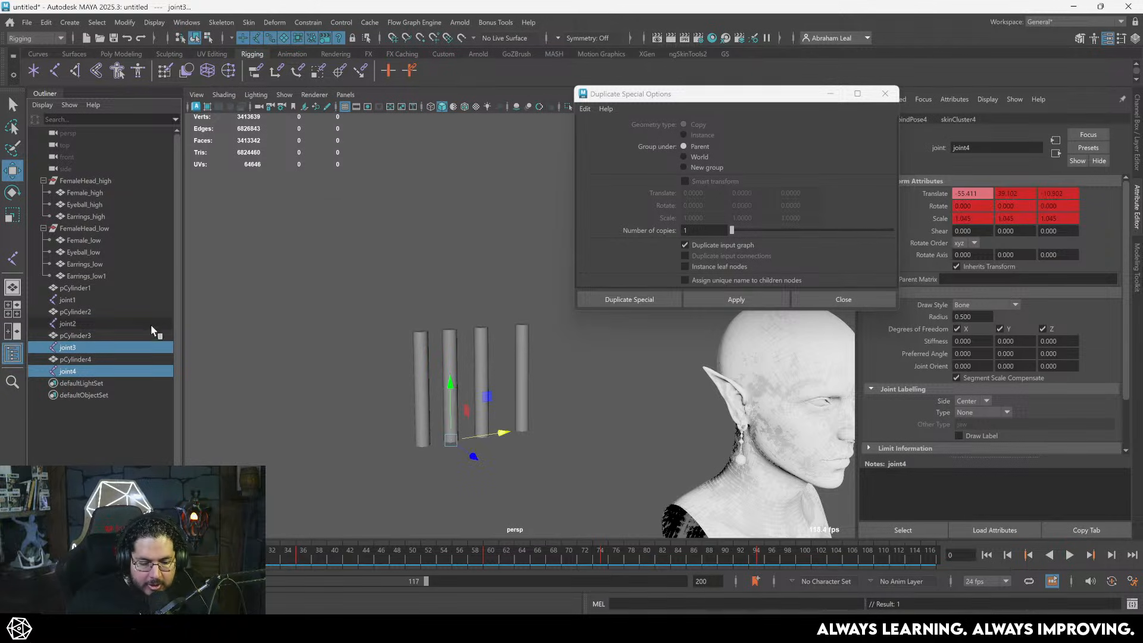
- Add joint2 to the selected joint3 and joint4 and shift all their animation keys later in time in the Graph Editor
ctrl+click(83, 322)
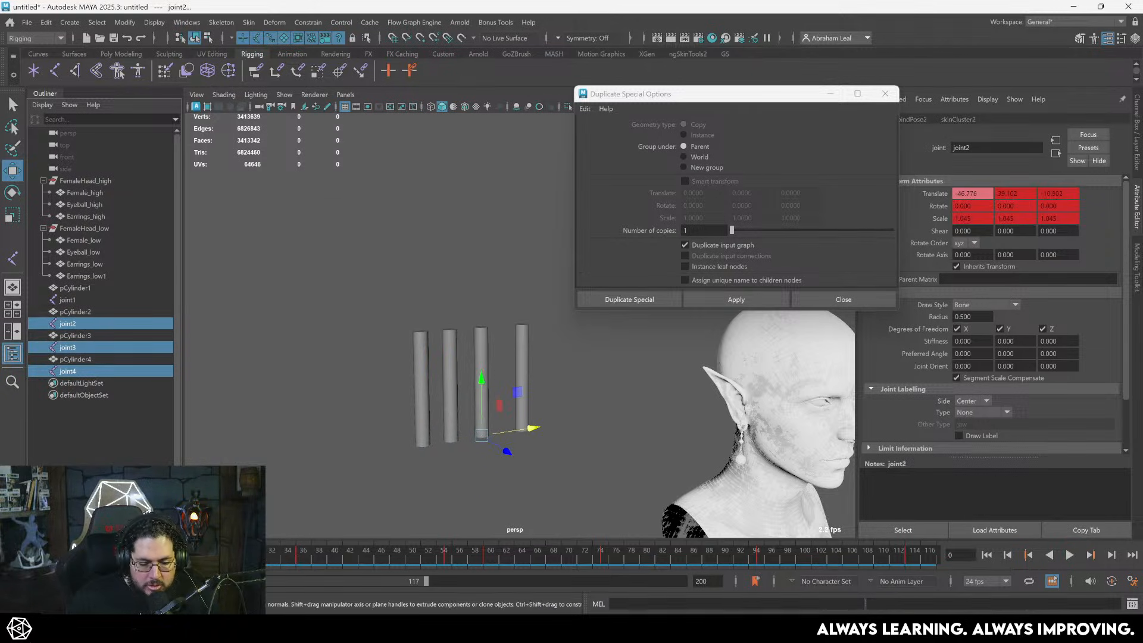
click(187, 23)
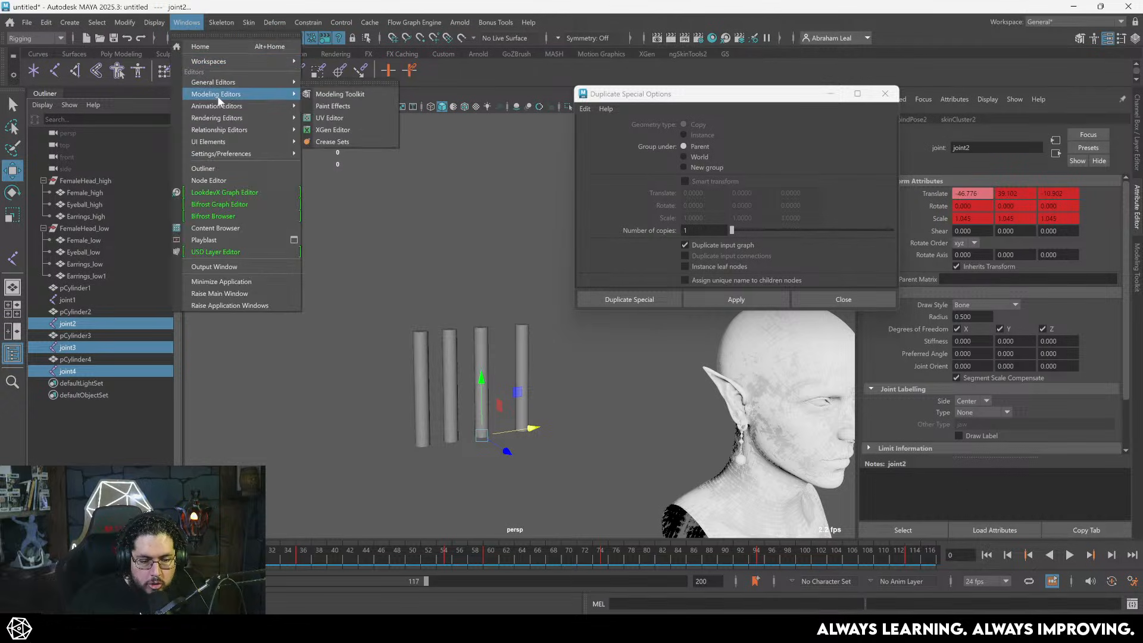
mouse_move(249, 83)
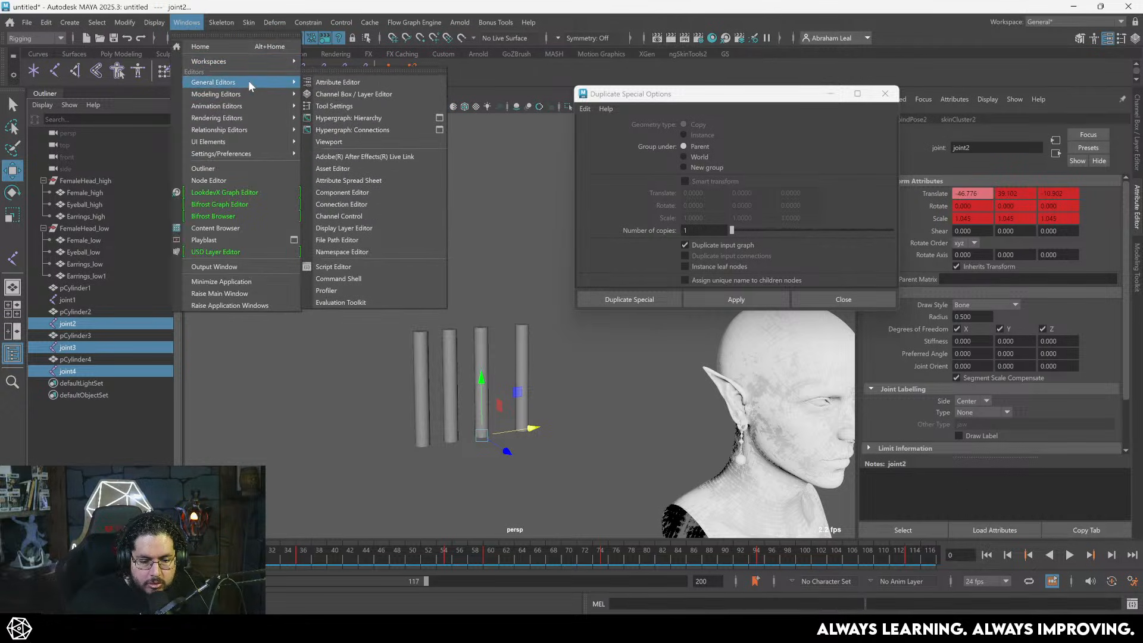
mouse_move(248, 104)
click(336, 107)
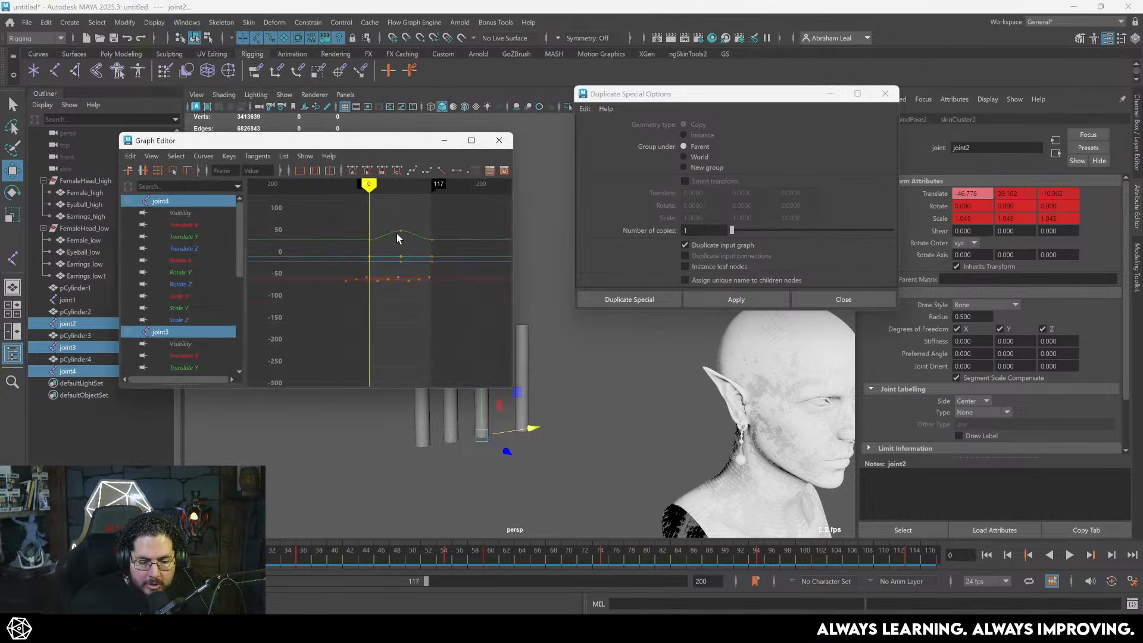
drag(396, 233, 331, 321)
key(f)
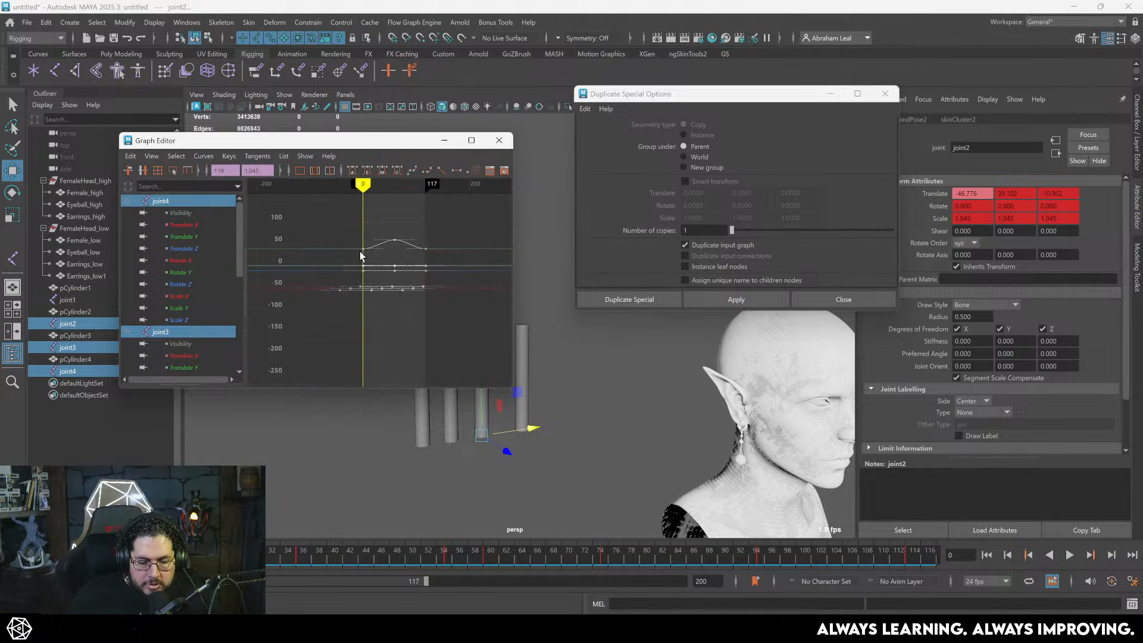
shift+middle_drag(360, 256, 342, 238)
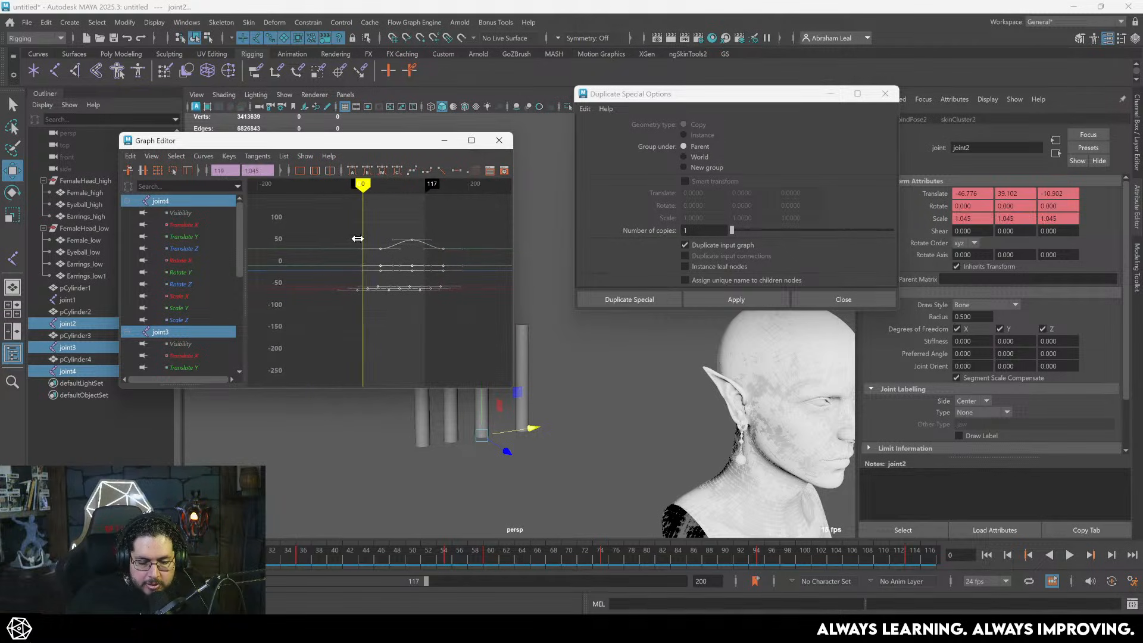
- Stagger the remaining cylinders by shifting all of joint3's keys earlier in time and all of joint4's keys further later
click(68, 348)
drag(477, 202, 306, 337)
shift+middle_drag(335, 234, 301, 240)
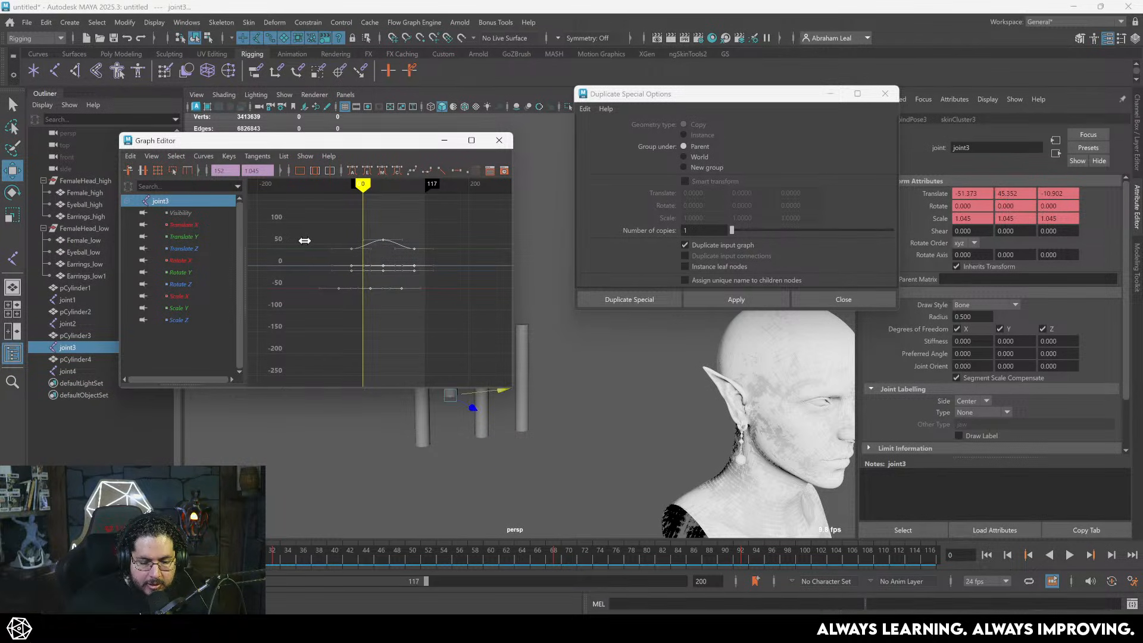
click(68, 370)
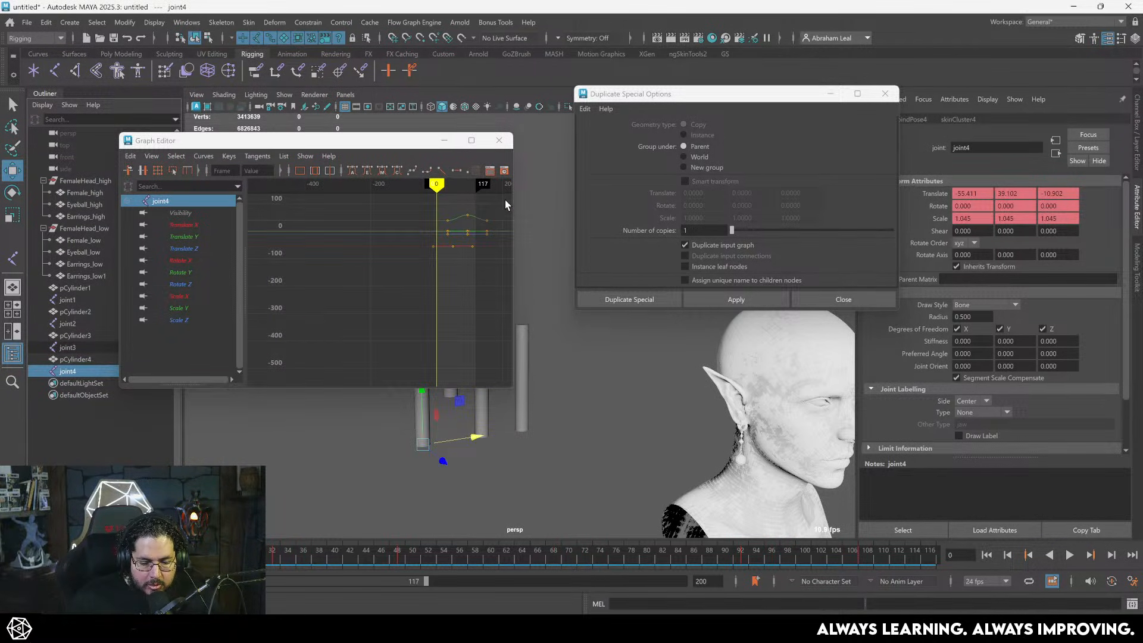
drag(505, 204, 386, 282)
shift+middle_drag(394, 279, 398, 280)
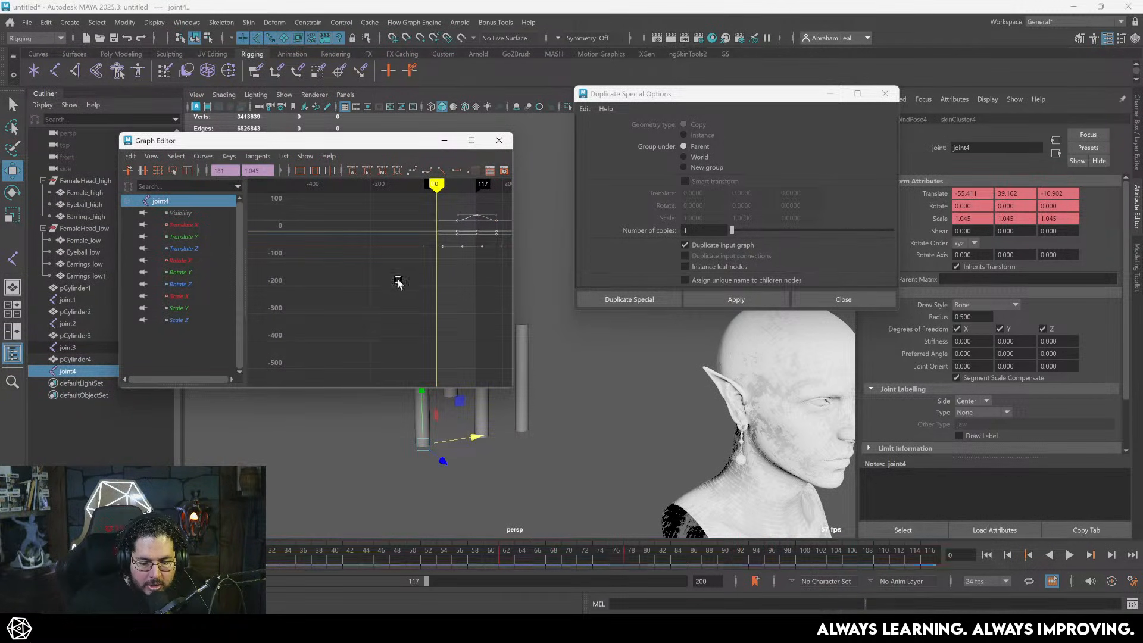
- Minimize the Graph Editor and play the animation to check the staggered motion of the four cylinders
click(444, 140)
key(alt+v)
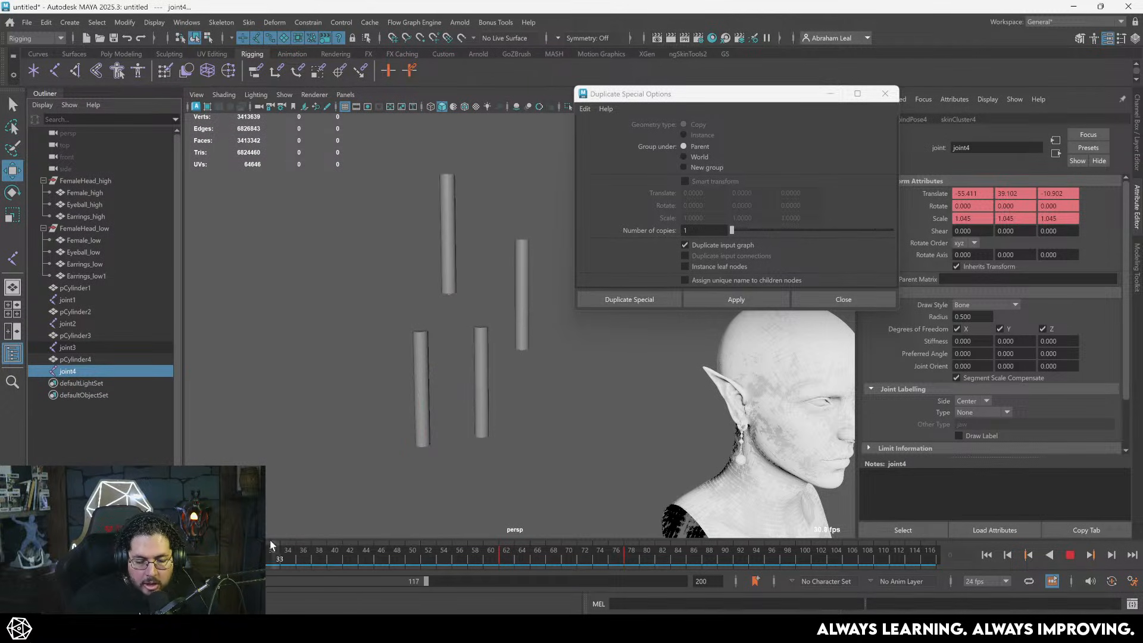
key(alt+v)
click(1071, 557)
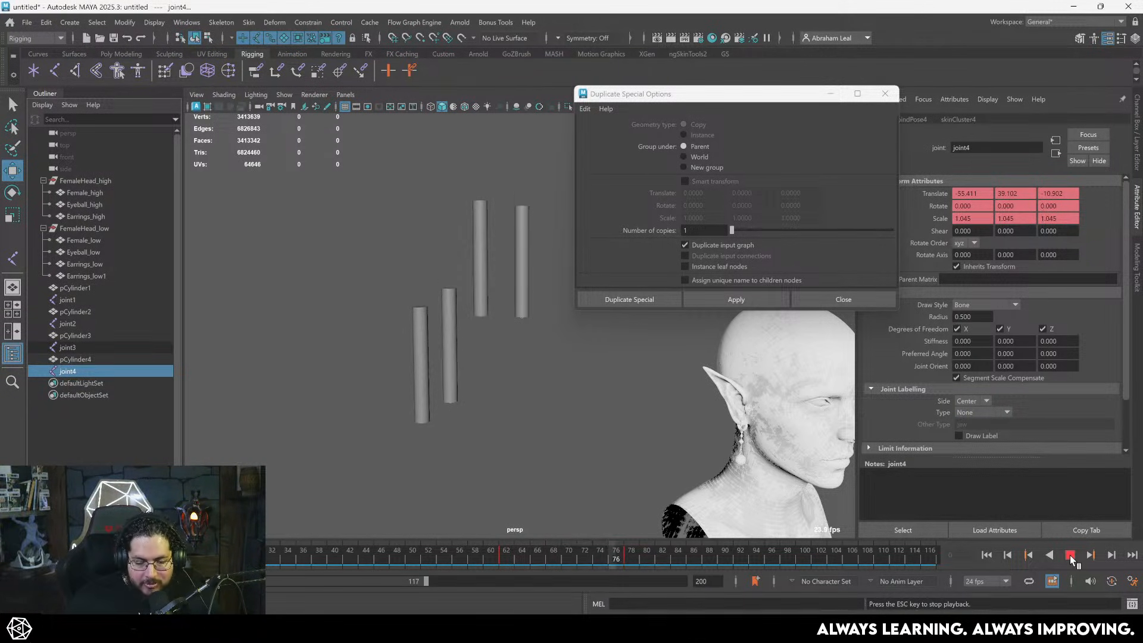
click(1070, 555)
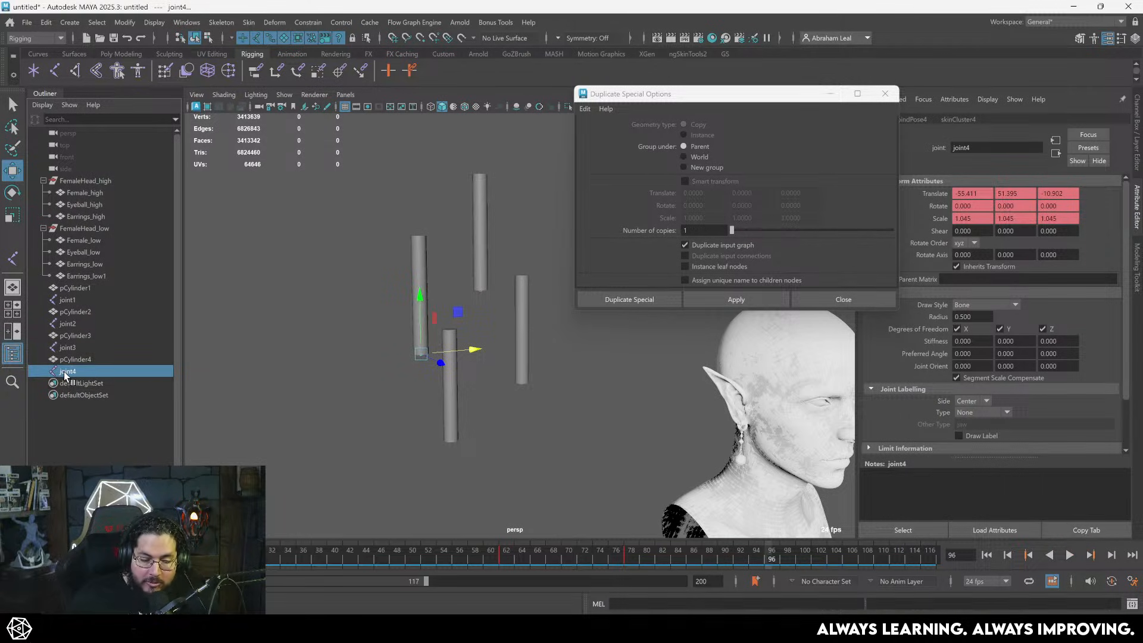
- Select joint1, joint2, joint3 and joint4 and set the Pre Infinity of their animation curves to Cycle
ctrl+drag(80, 346, 81, 337)
ctrl+click(81, 335)
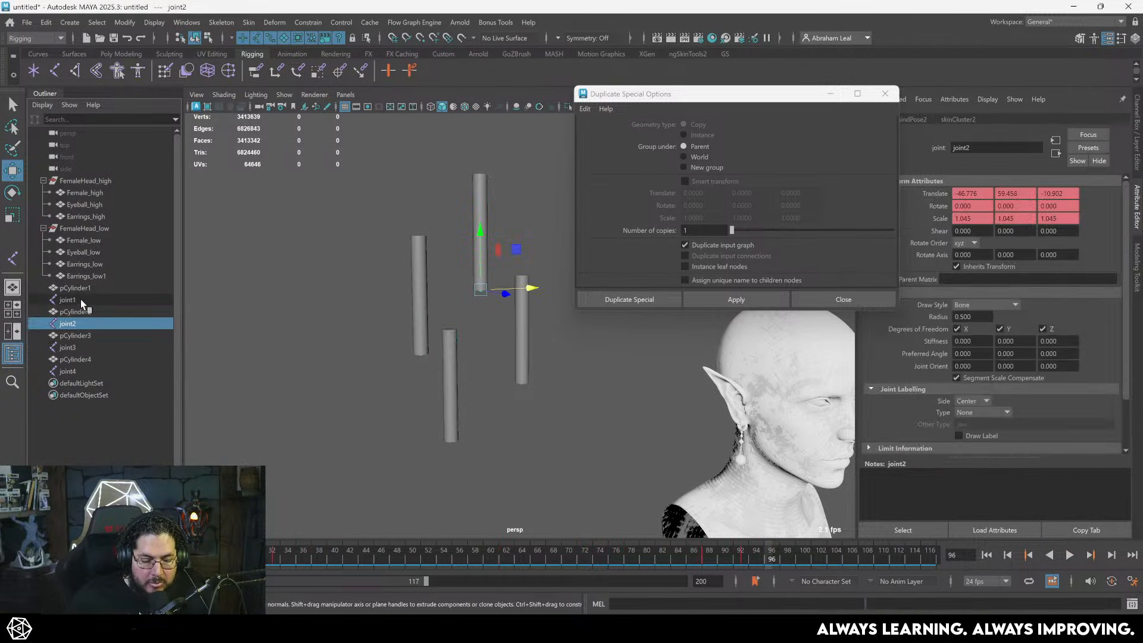
ctrl+click(80, 299)
ctrl+click(74, 325)
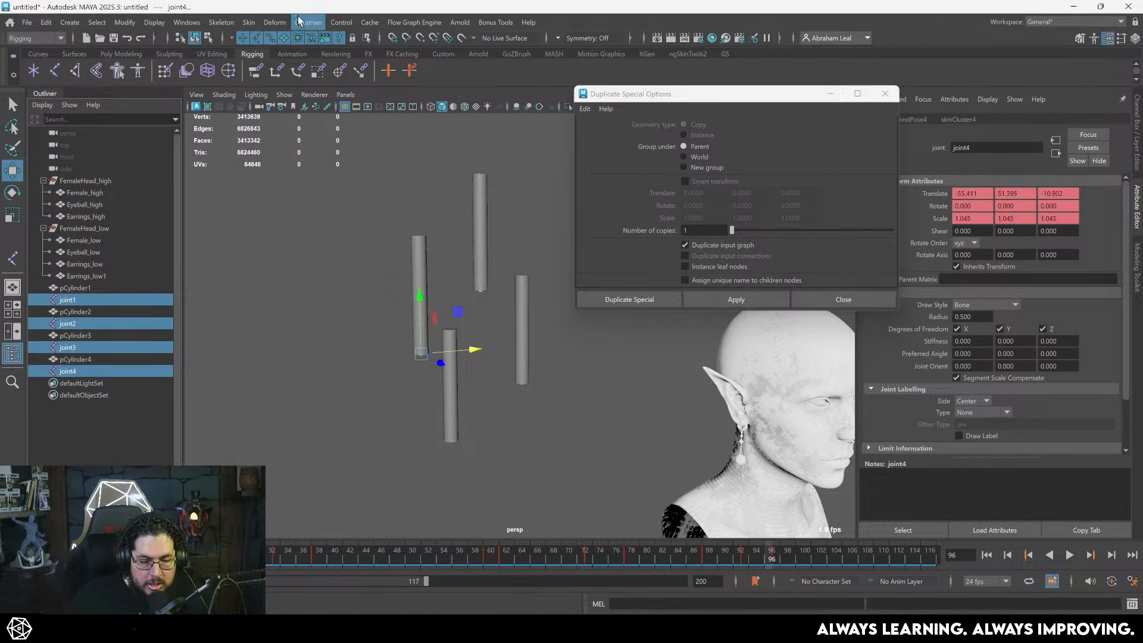
click(186, 24)
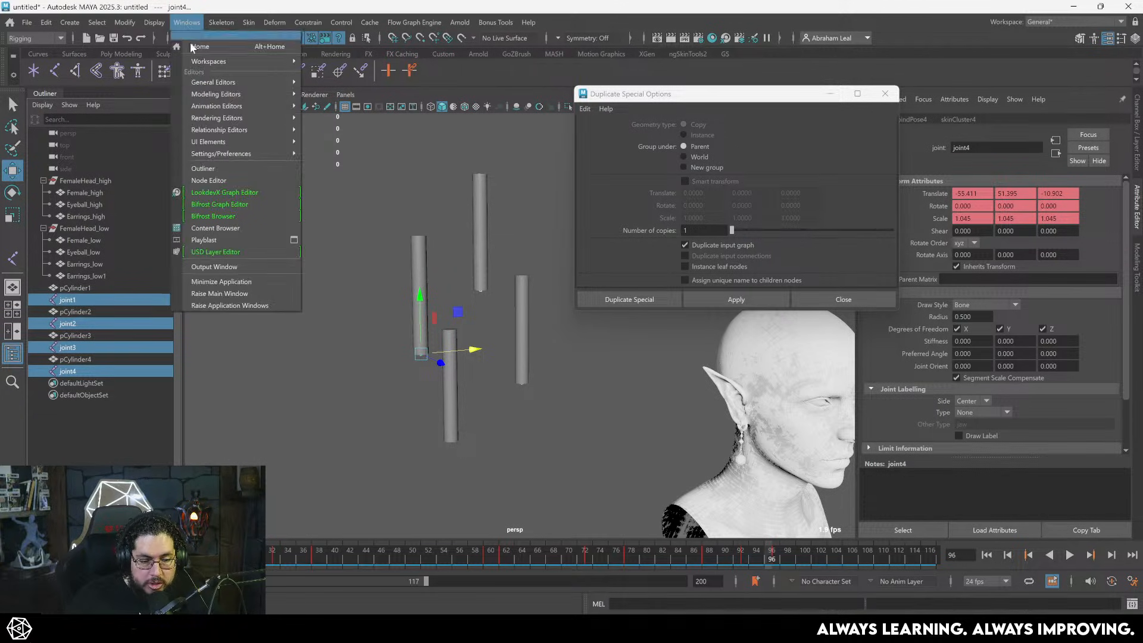
mouse_move(264, 108)
click(368, 108)
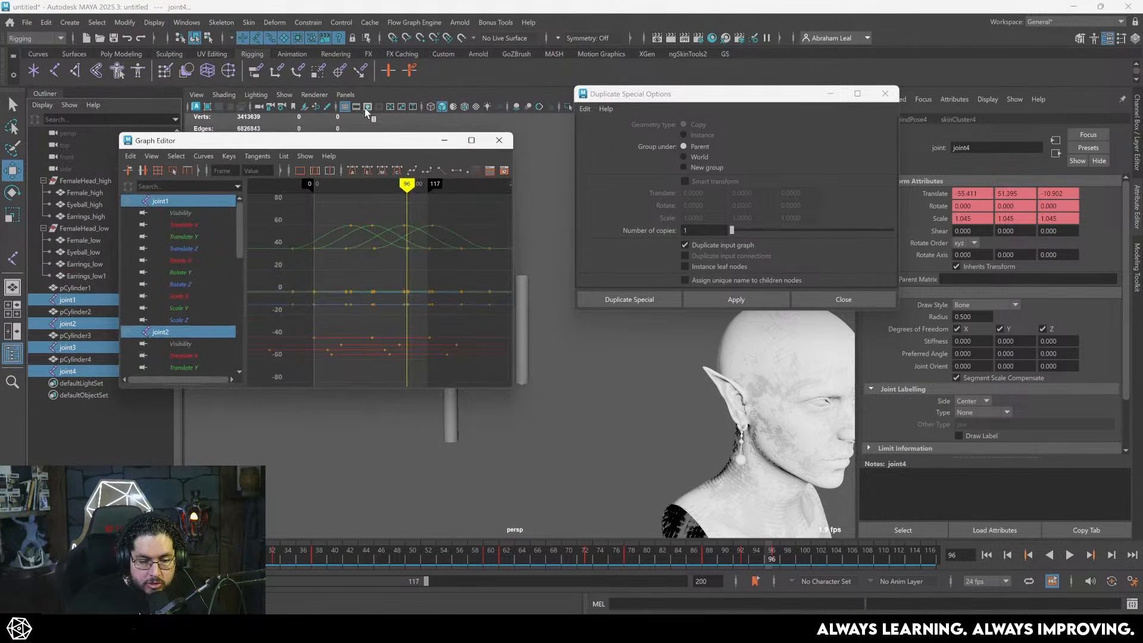
click(203, 156)
mouse_move(239, 182)
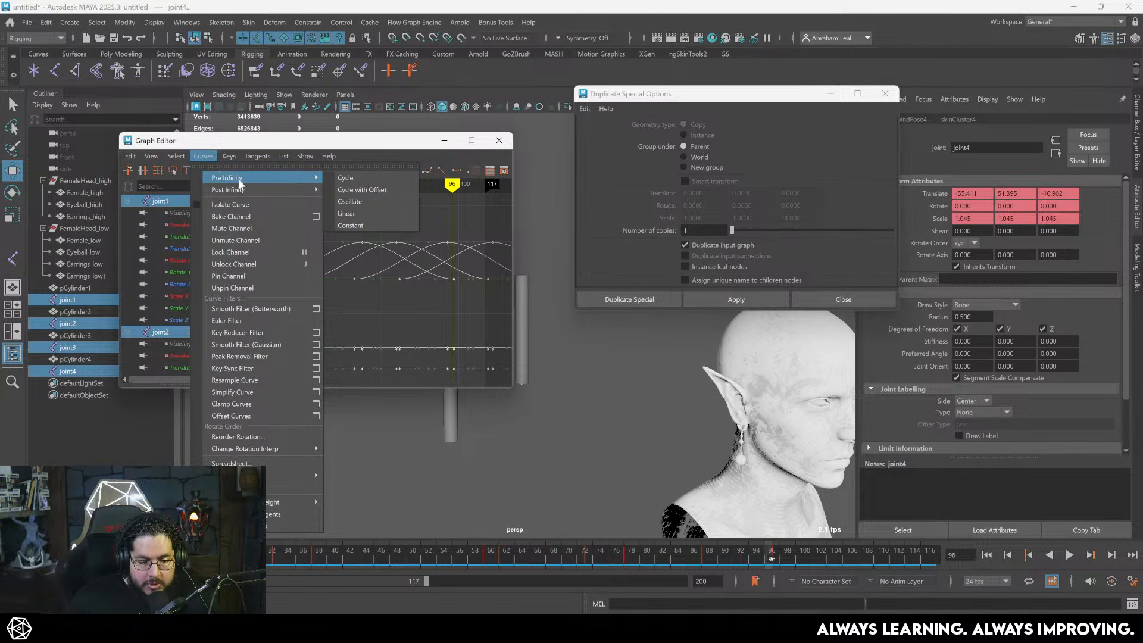
click(352, 178)
- Set the Post Infinity of the four joints' animation curves to Cycle and close the Graph Editor
click(203, 156)
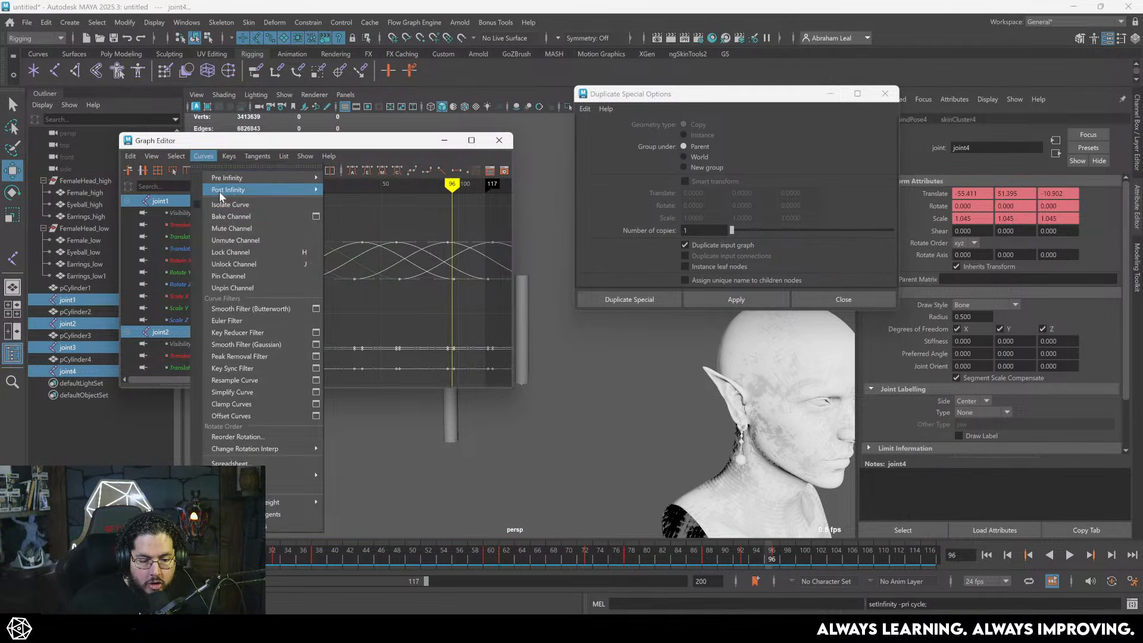
mouse_move(239, 194)
click(351, 191)
scroll(405, 269, down, 5)
alt+middle_drag(405, 268, 380, 261)
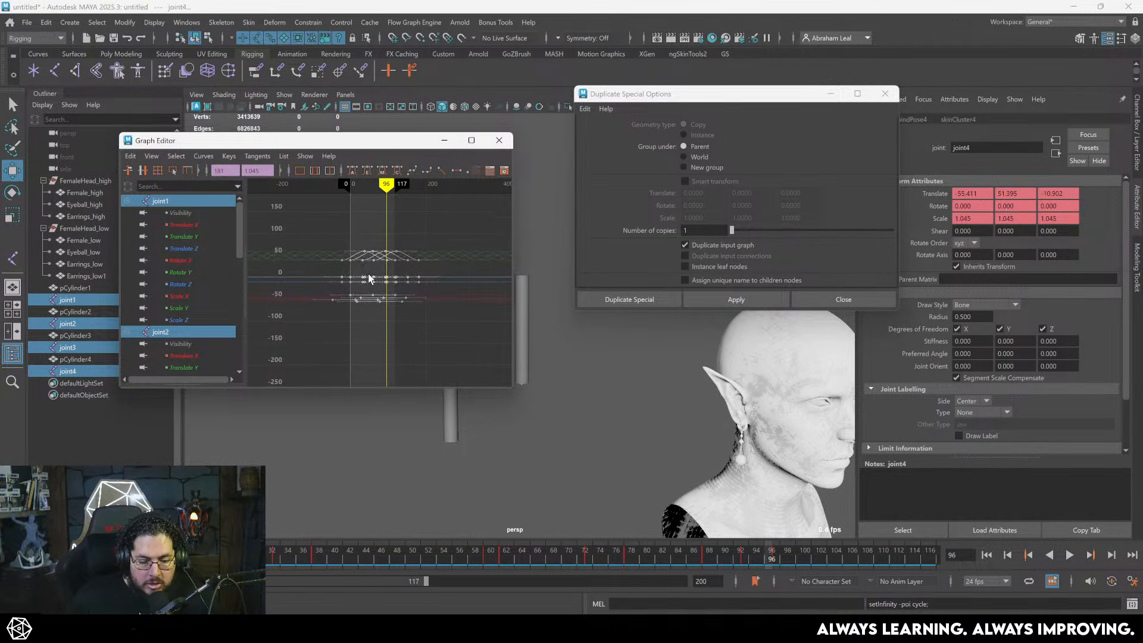
scroll(379, 260, up, 5)
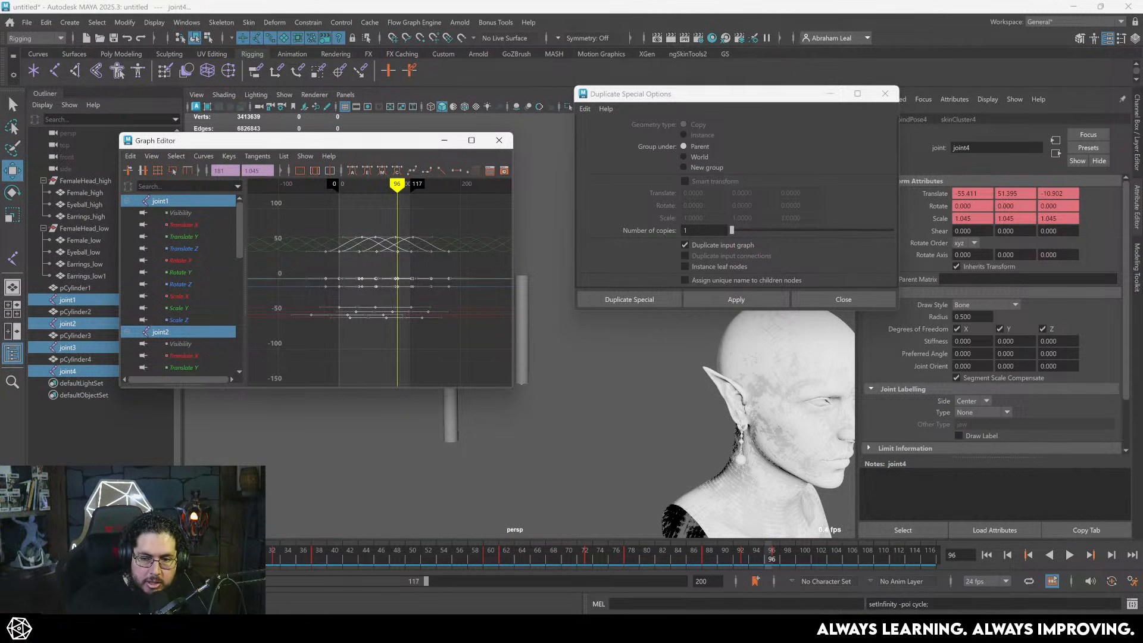
click(503, 145)
- Clear the selection and play the looping cylinder animation from the start of the range
click(560, 475)
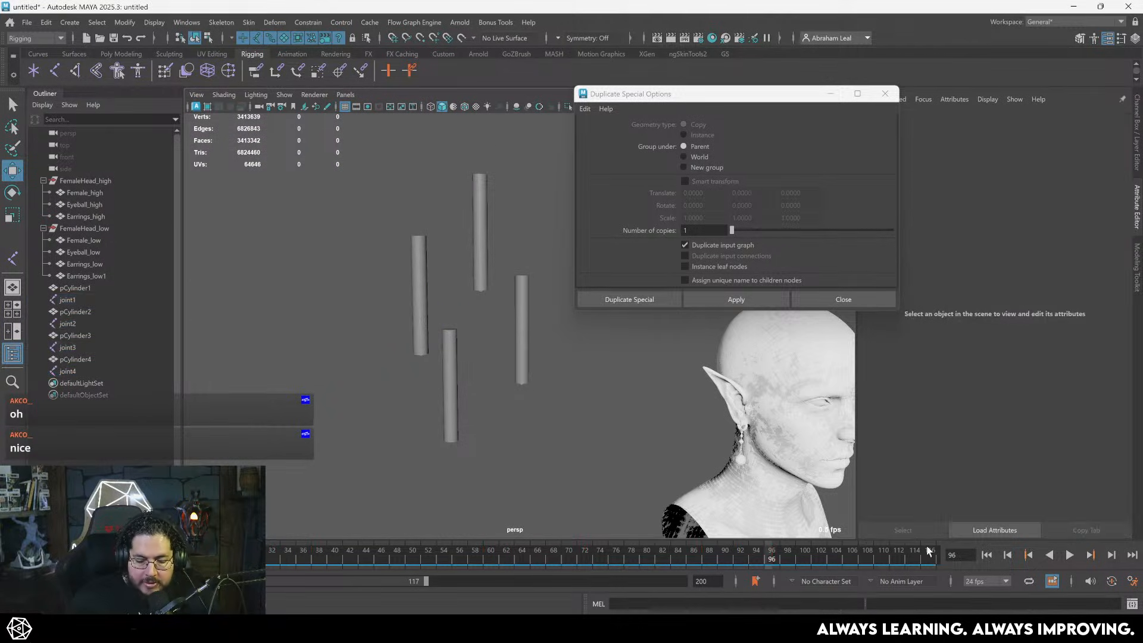
click(986, 555)
click(1070, 555)
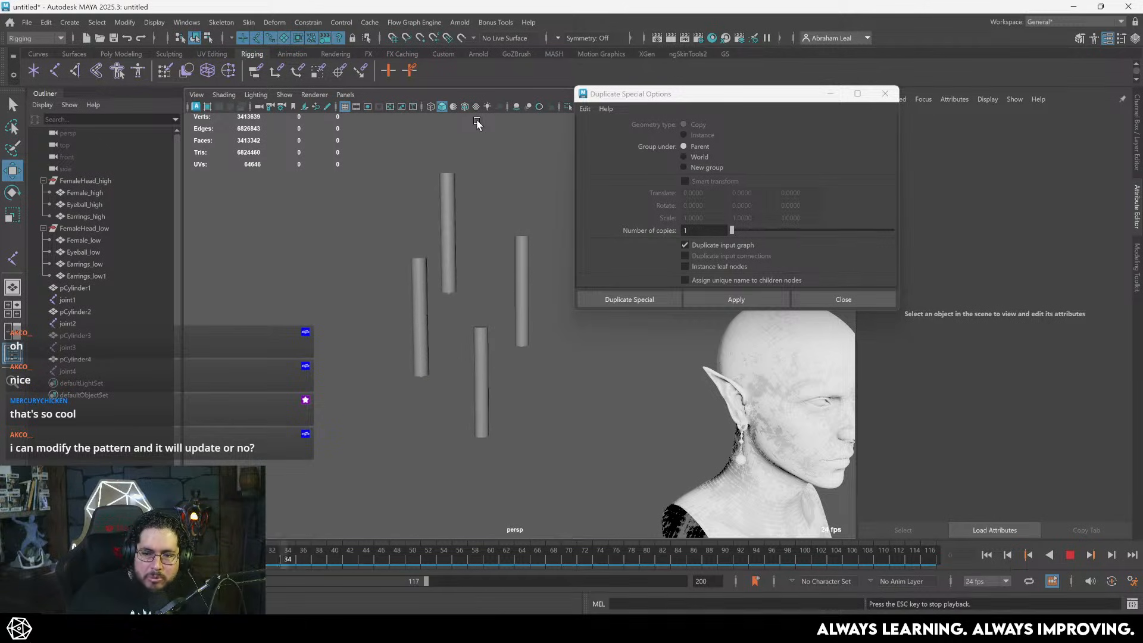
key(Escape)
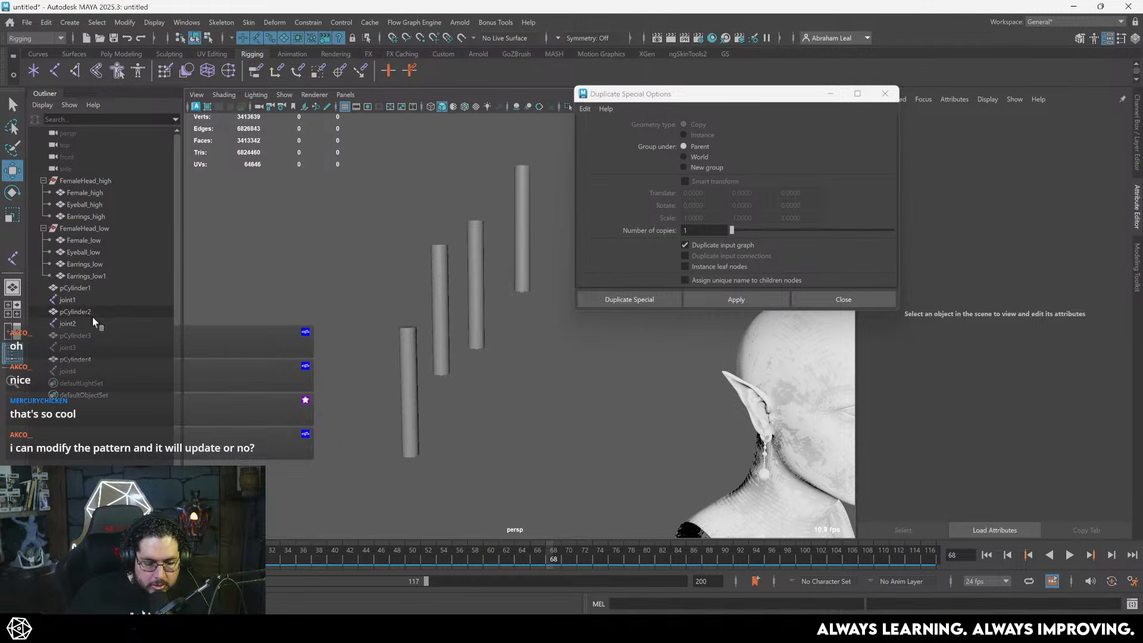
- Raise the peak key of joint2's Translate Y curve at frame 93 to about 92.3 in the Graph Editor
click(122, 325)
key(alt+v)
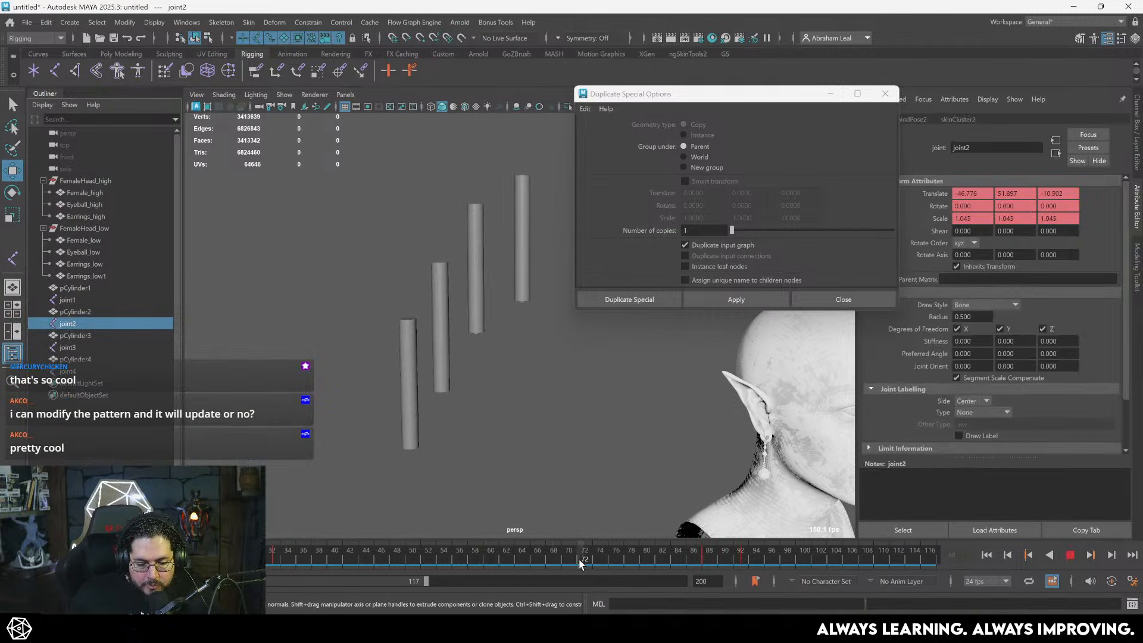
key(Escape)
click(187, 24)
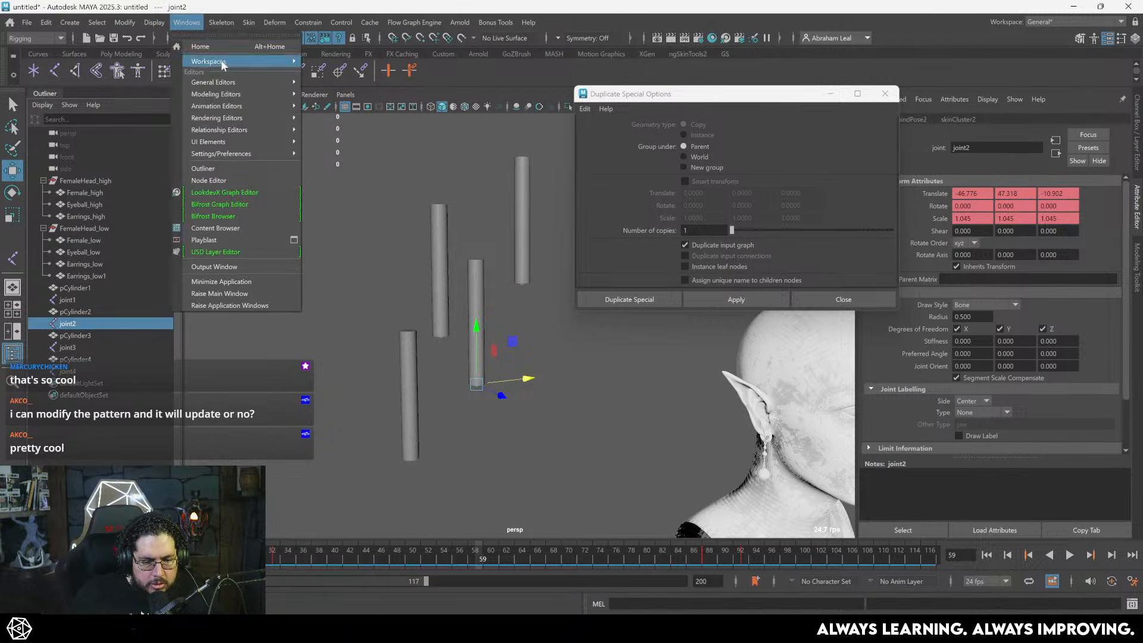
mouse_move(241, 106)
click(333, 107)
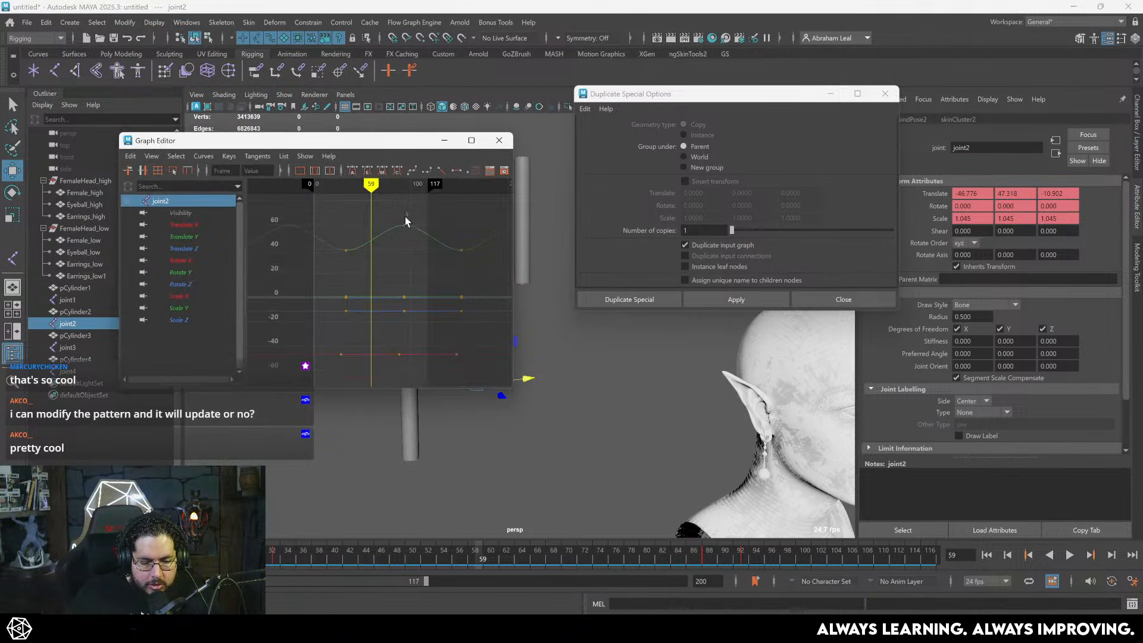
drag(405, 216, 417, 234)
alt+middle_drag(420, 235, 401, 201)
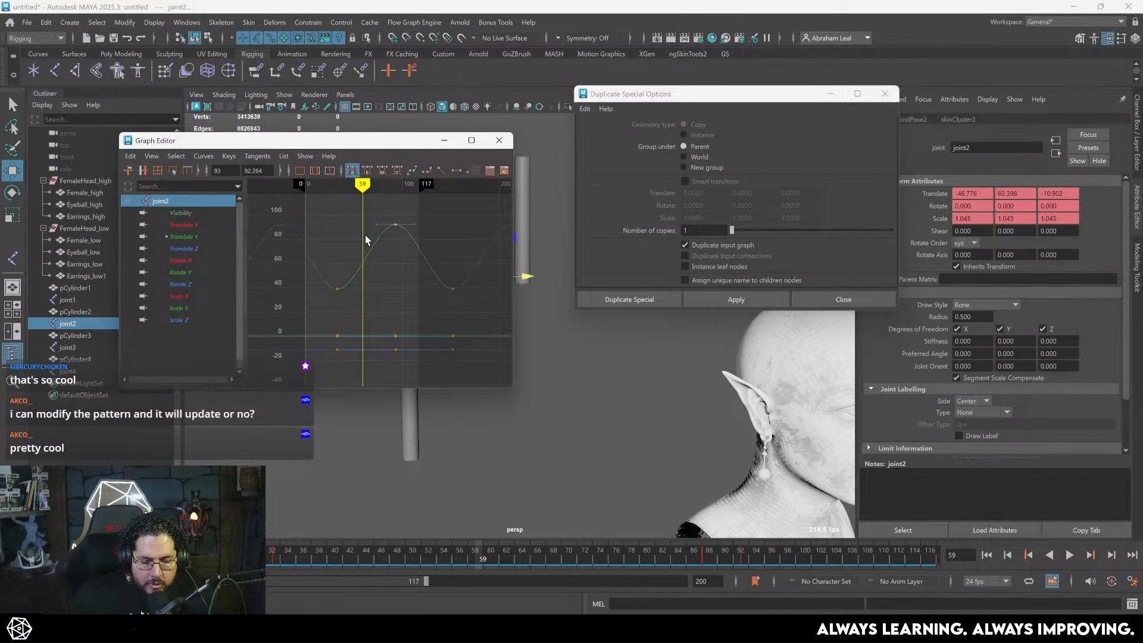
scroll(345, 260, down, 3)
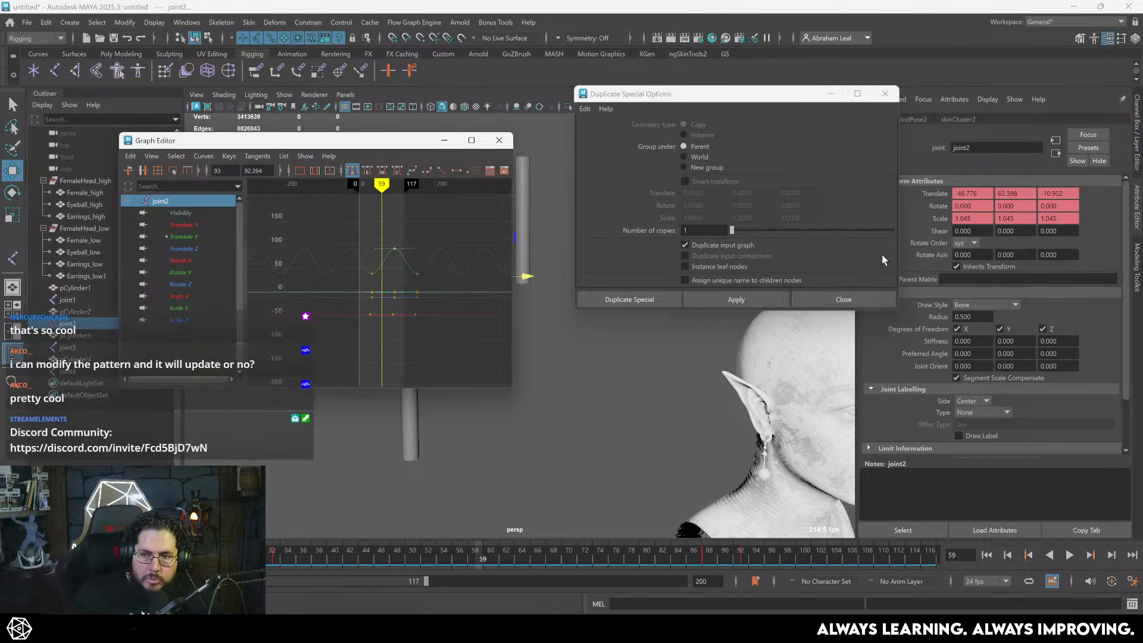
click(445, 141)
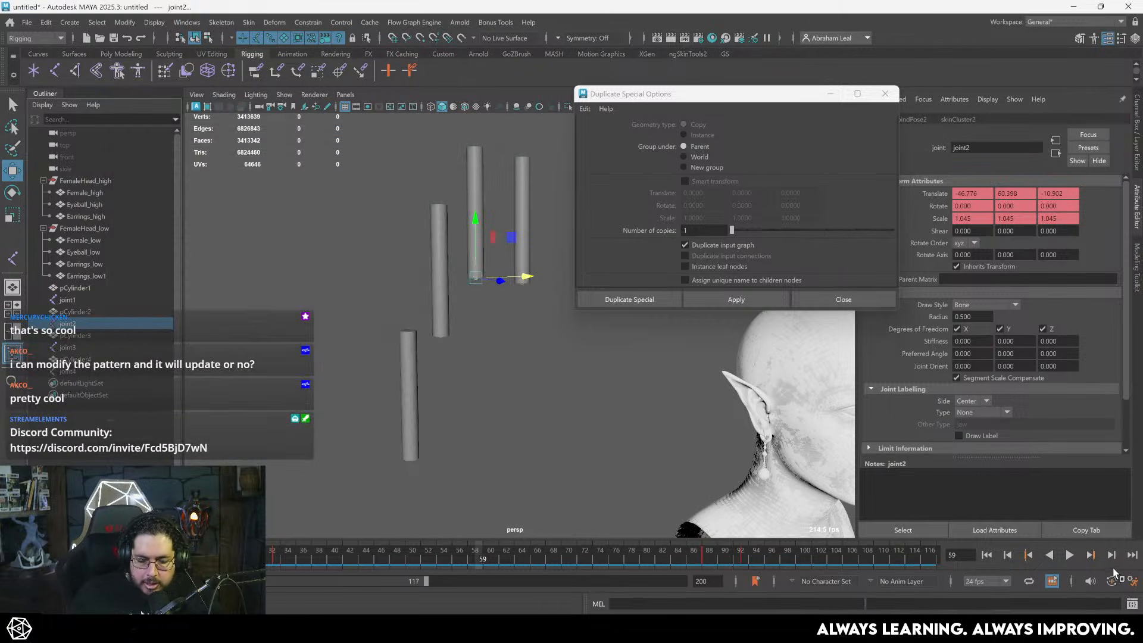
- Play the cylinder animation with joint2's modified curve and close the Duplicate Special options
click(1072, 555)
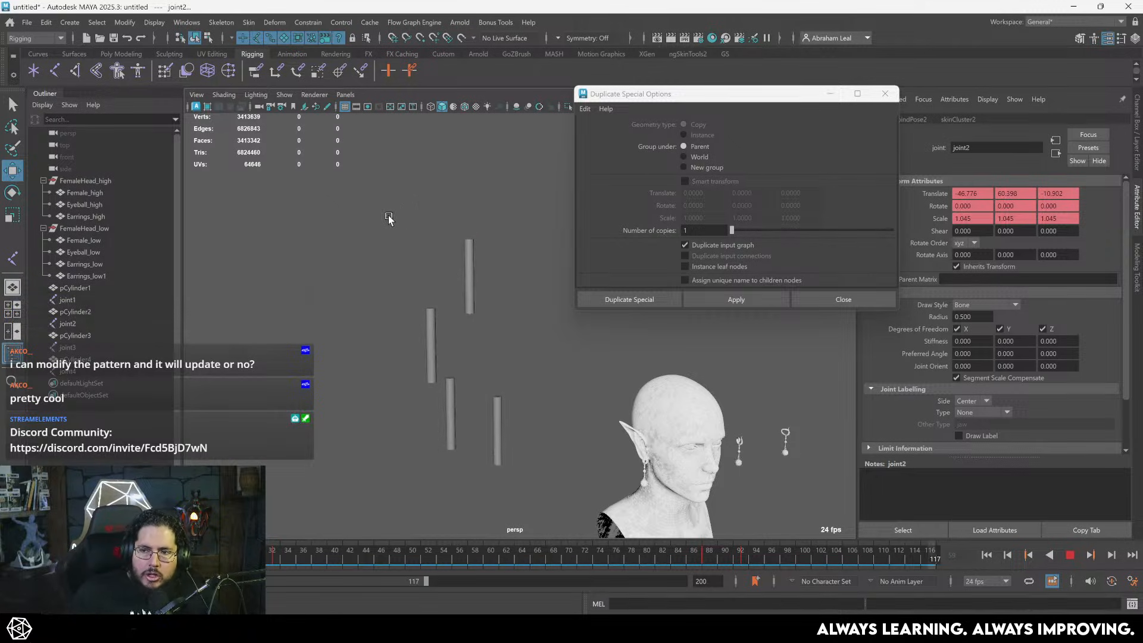
alt+middle_drag(482, 318, 467, 280)
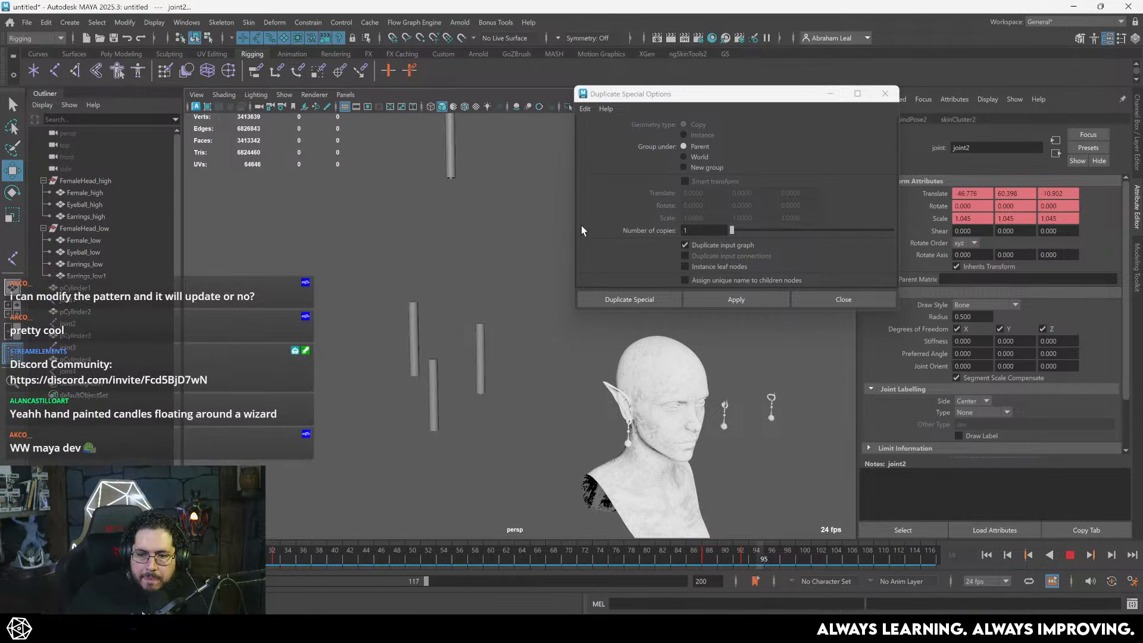
click(885, 94)
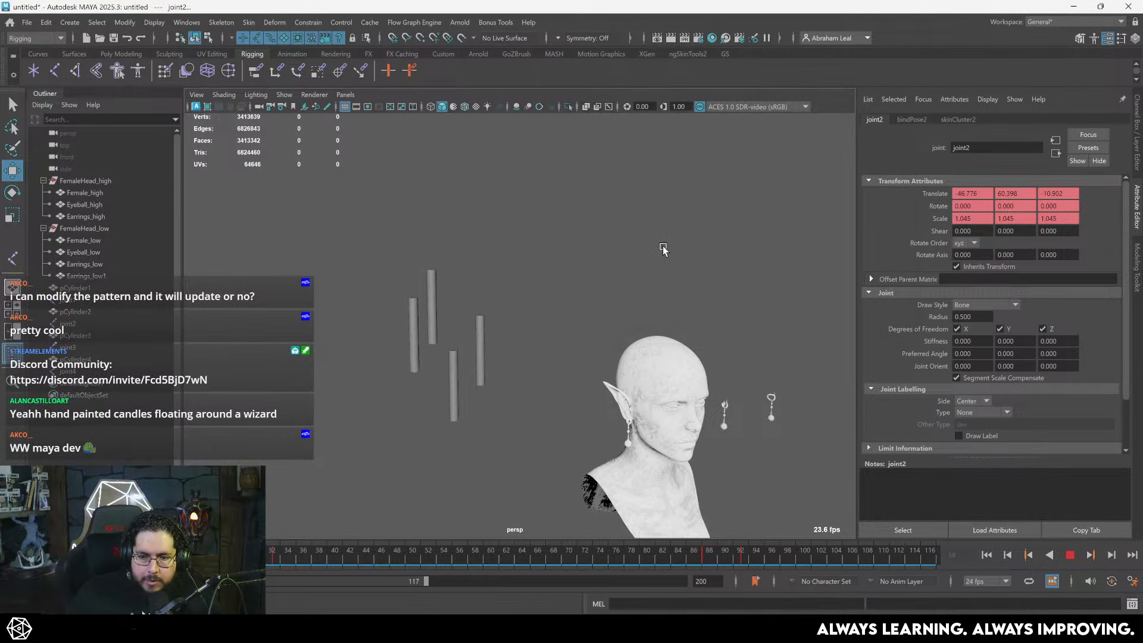
alt+middle_drag(663, 248, 614, 195)
scroll(615, 195, up, 2)
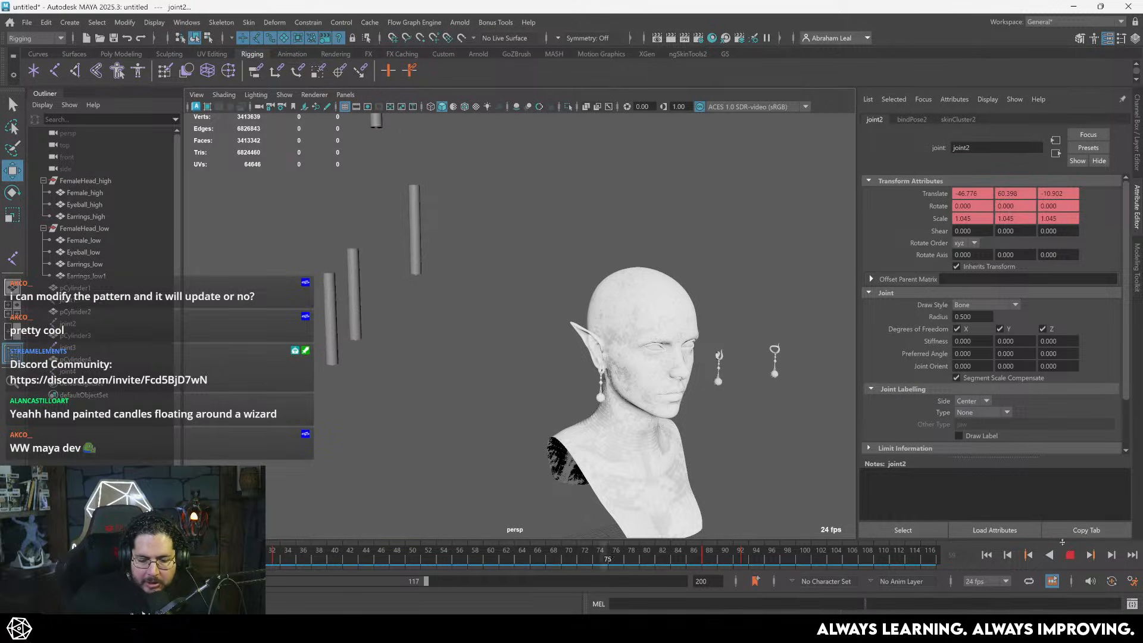
click(1070, 555)
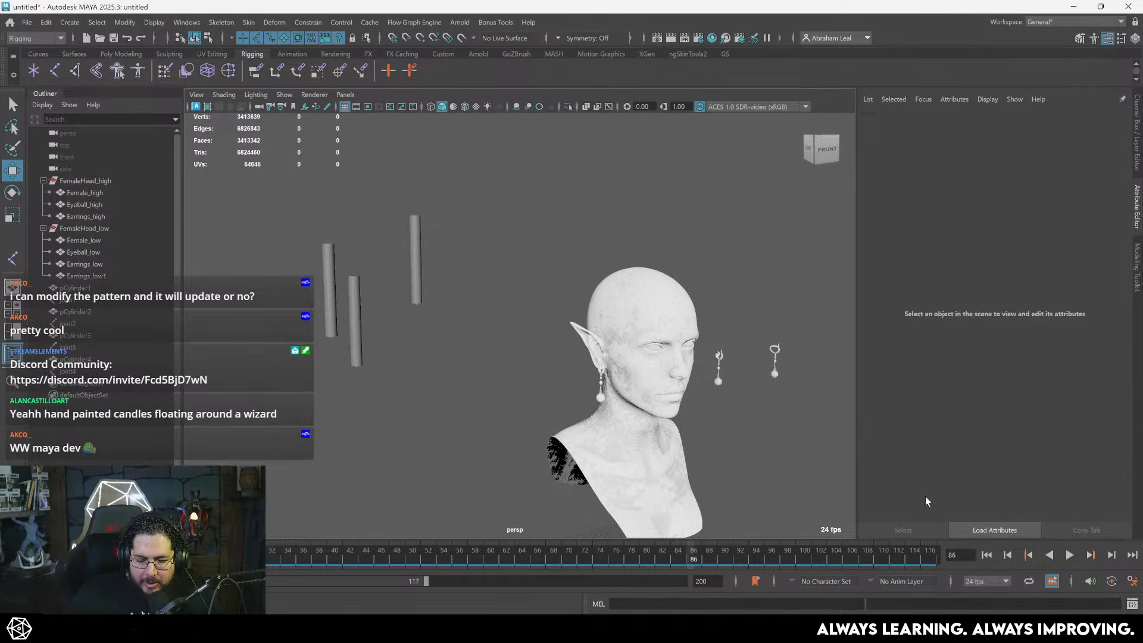
- Switch to Substance 3D Painter and view the elf bust with its earrings from the front
click(1074, 7)
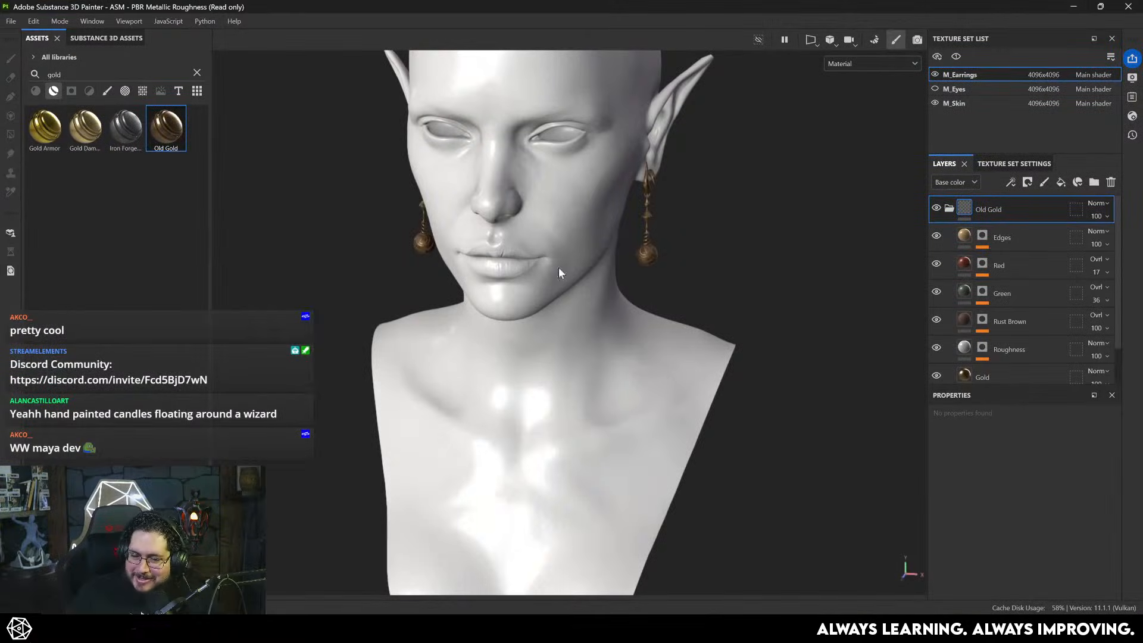
alt+drag(657, 294, 780, 307)
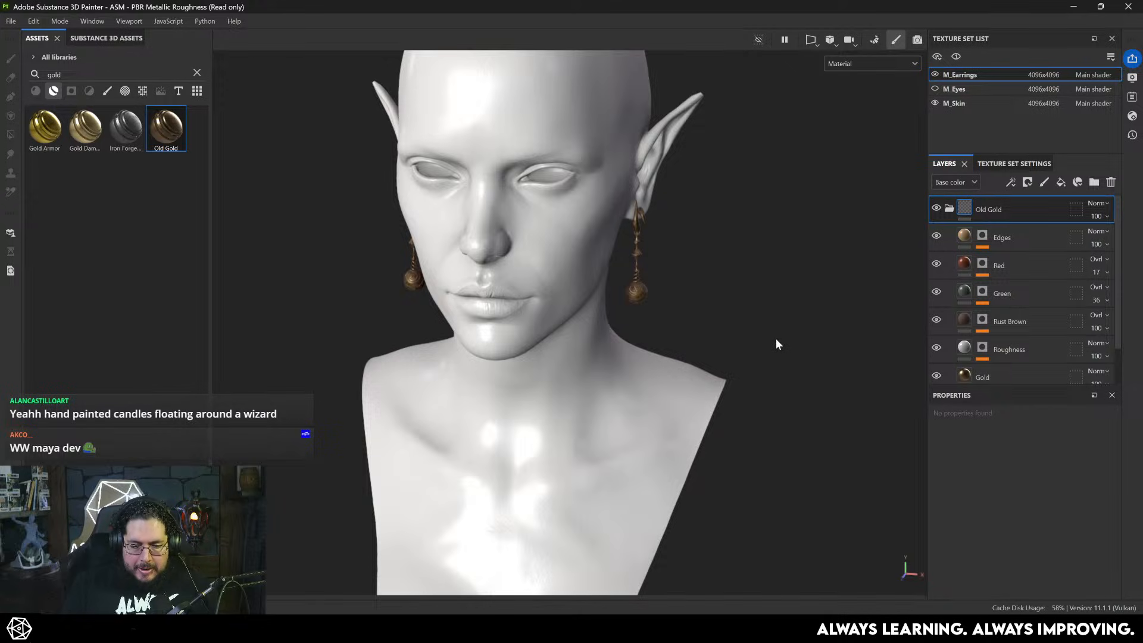
alt+drag(723, 309, 733, 267)
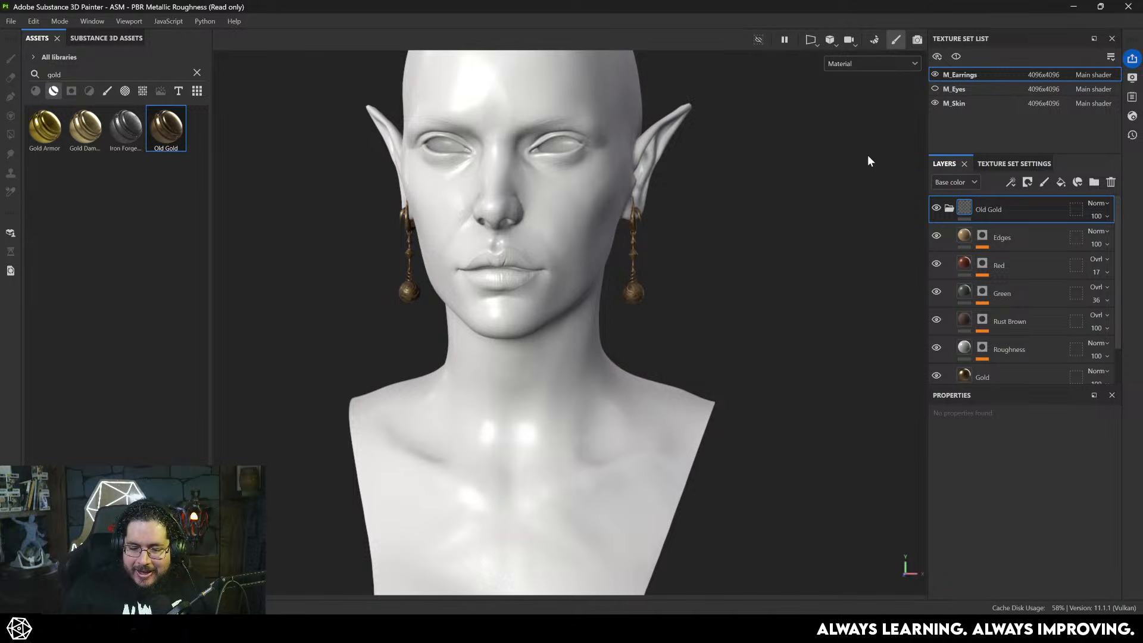
- Select the M_Skin texture set and show its layer stack
alt+drag(745, 234, 696, 228)
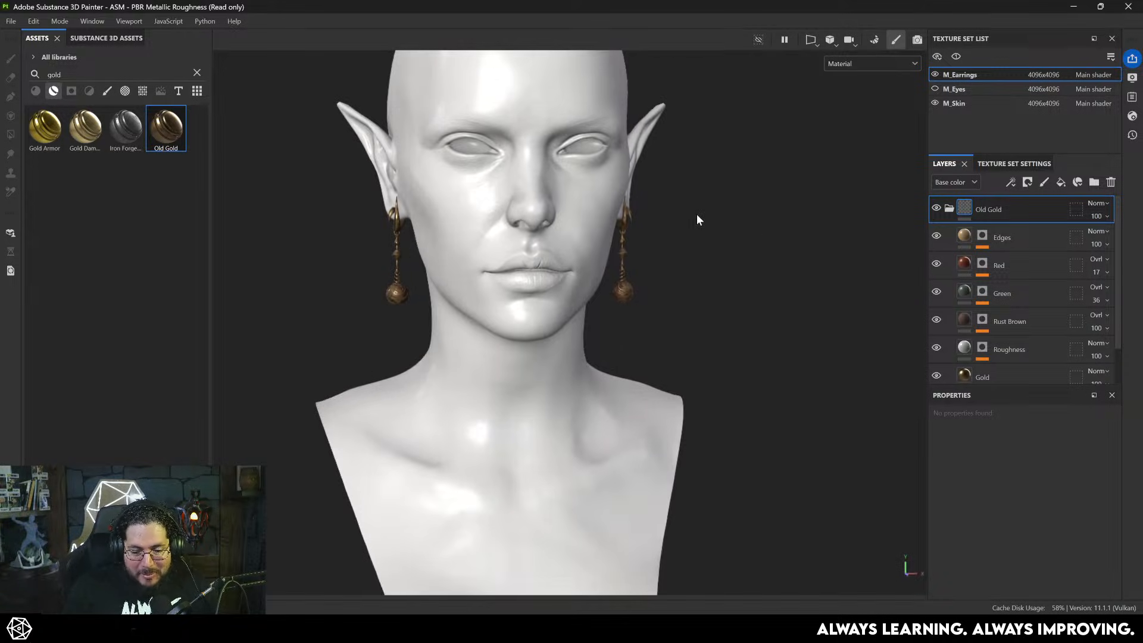
click(1002, 164)
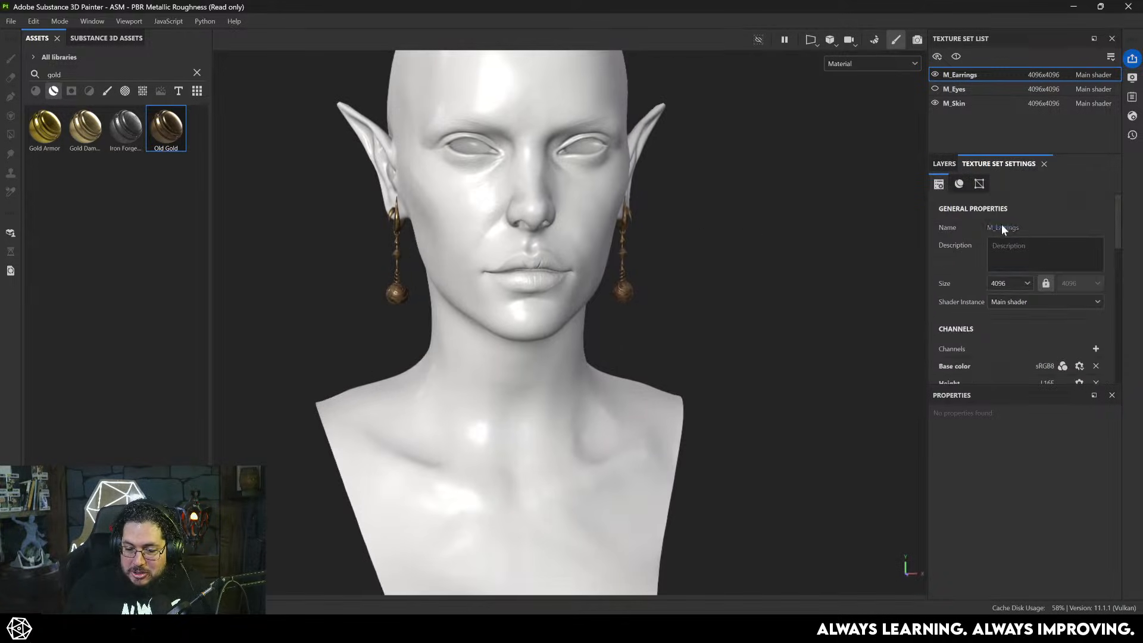
click(946, 163)
click(965, 103)
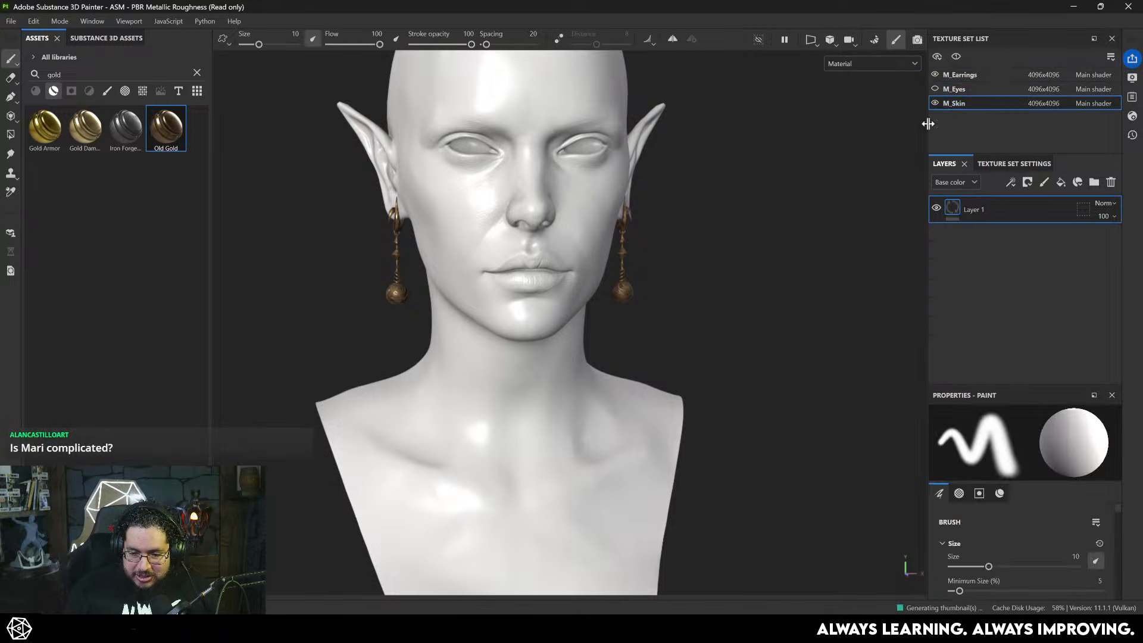
alt+middle_drag(739, 222, 740, 240)
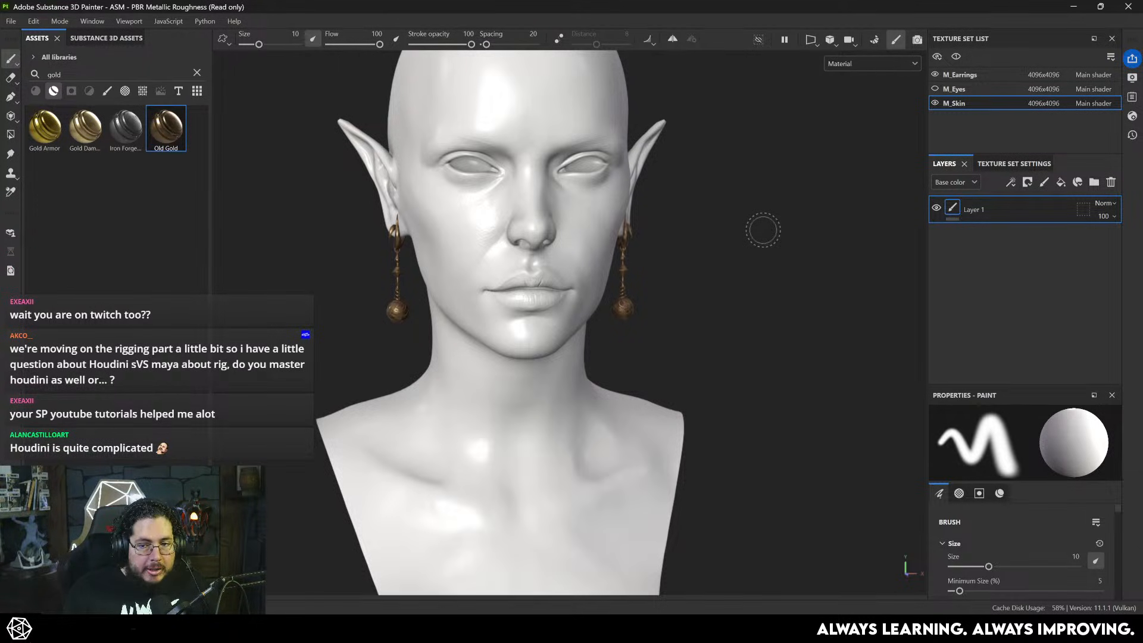
key(super)
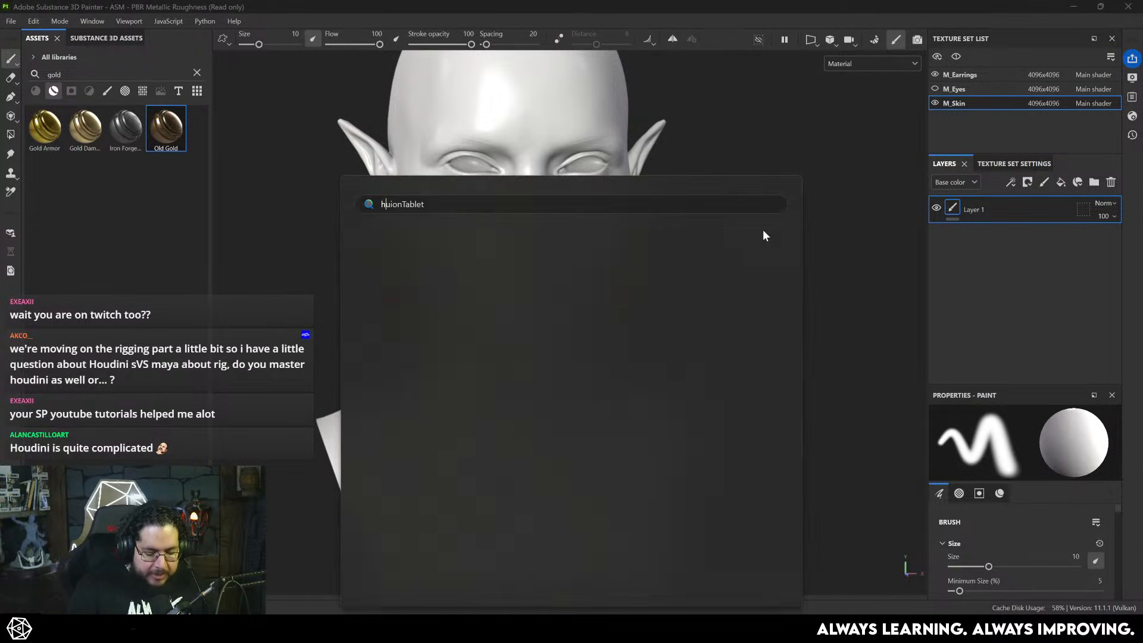
text(houdin3D_icon.png)
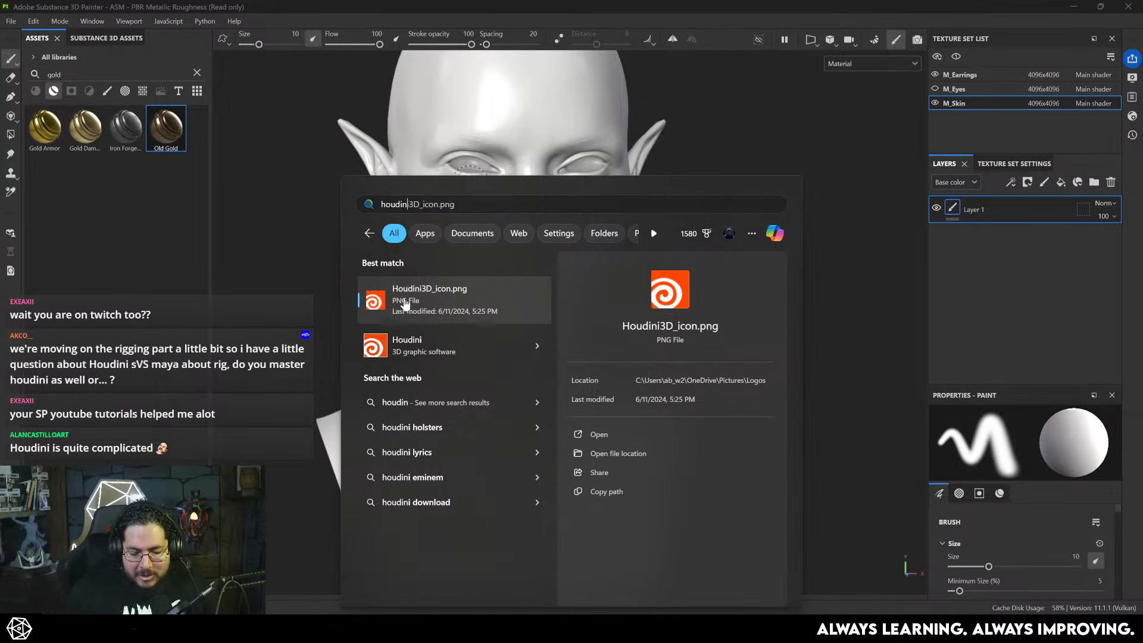
click(859, 254)
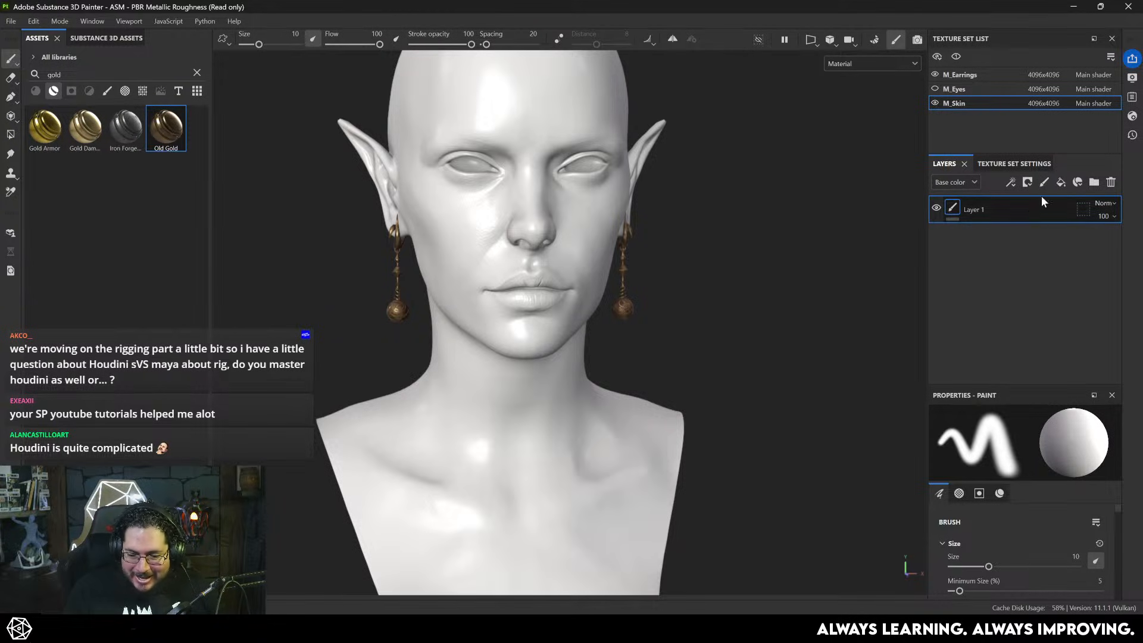
- Add a fill layer above Layer 1 and set its base color to a muted brown, 72634C
click(1054, 181)
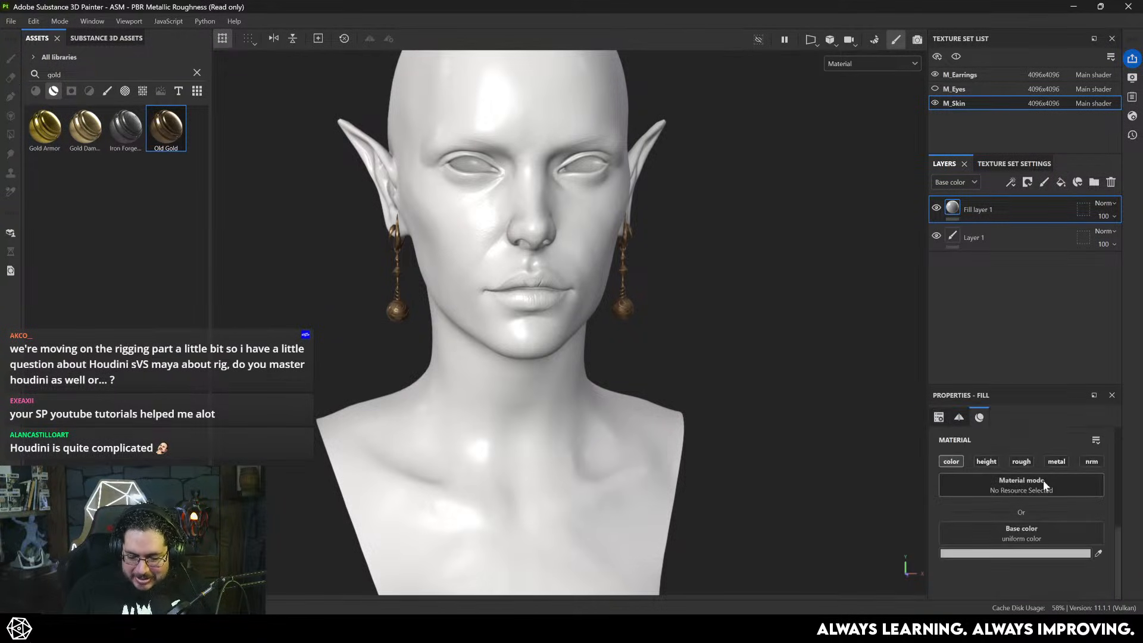
click(1016, 553)
drag(943, 519, 905, 488)
mouse_move(999, 543)
mouse_down()
mouse_move(999, 527)
mouse_move(998, 537)
mouse_up()
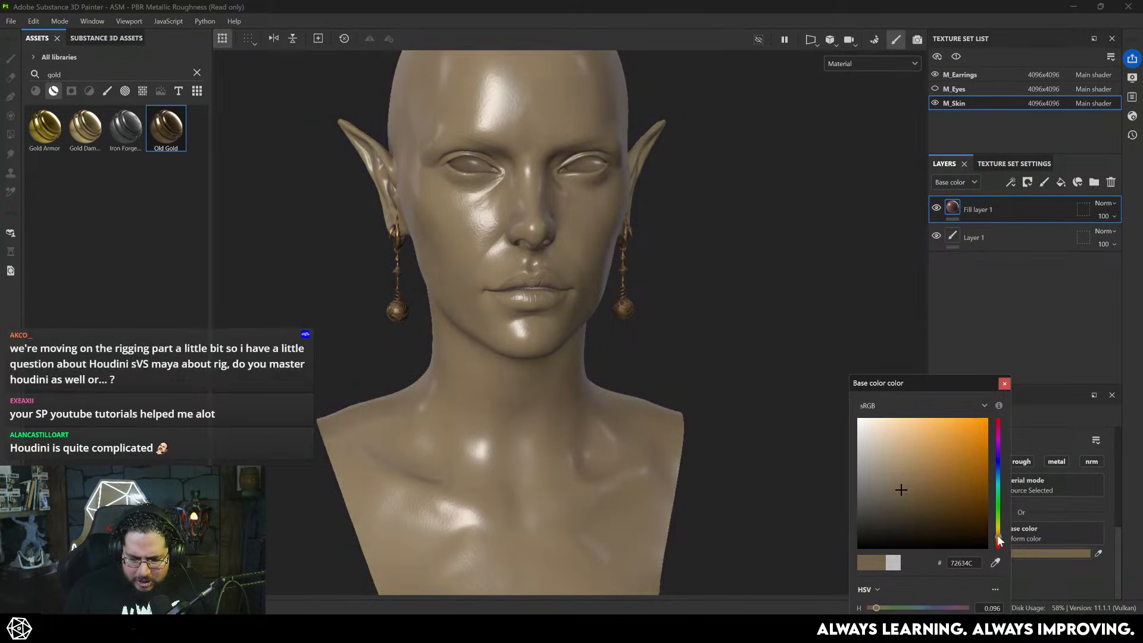
- Switch to the web browser, search images for "skin tones makeup" and enlarge the Illinois State University News photo of varied skin tones
click(628, 566)
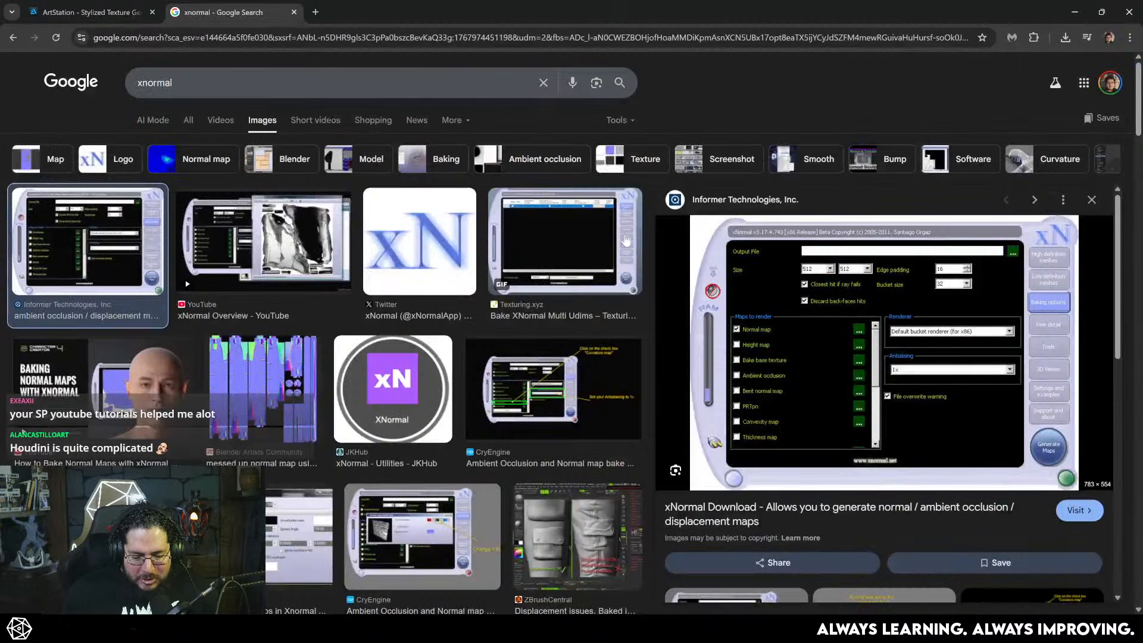
text(skin t)
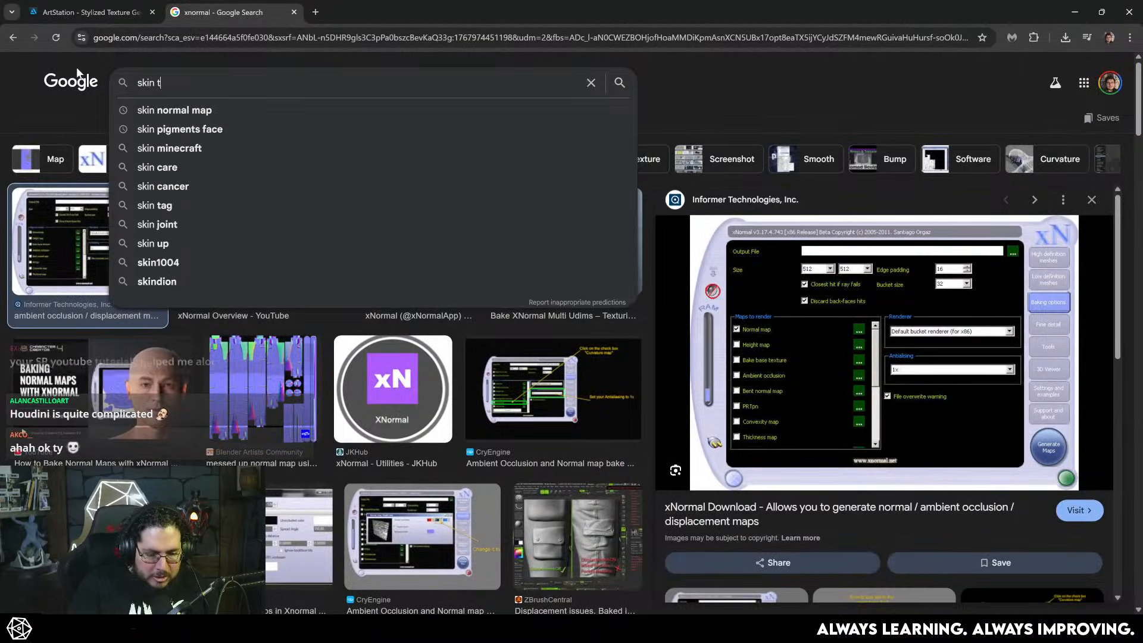
text(ones makeup)
key(Return)
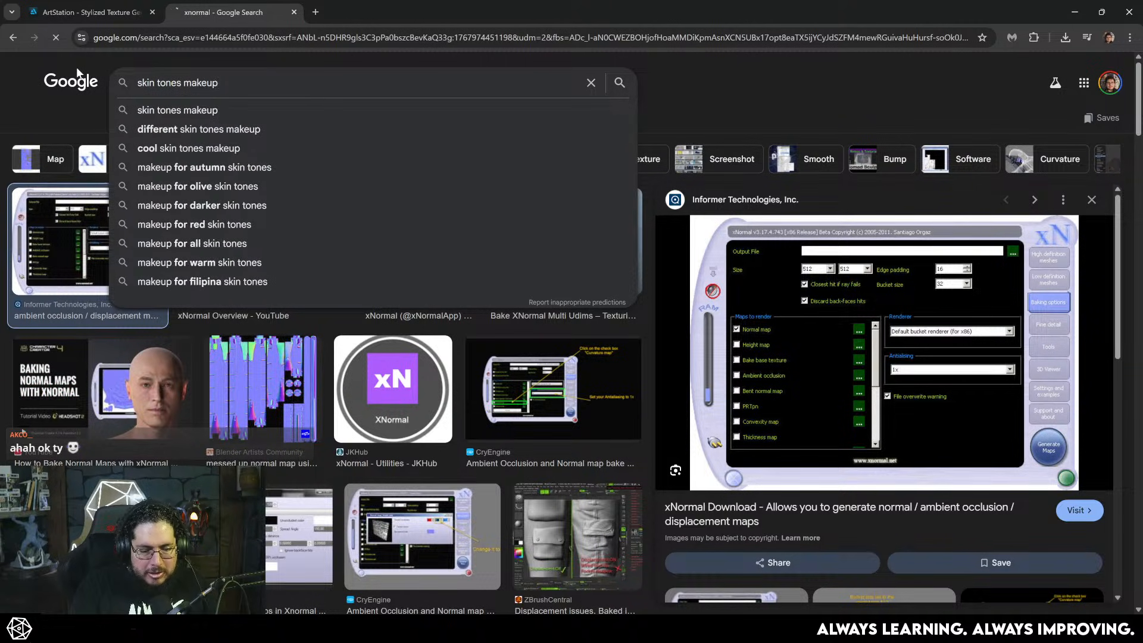
scroll(414, 402, down, 3)
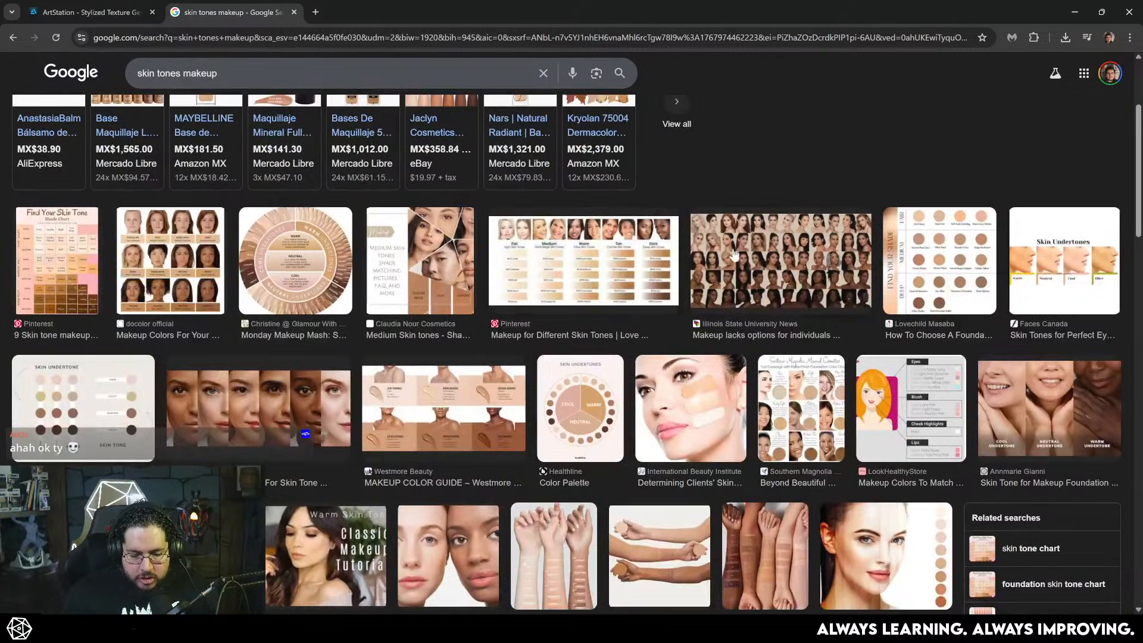
click(764, 275)
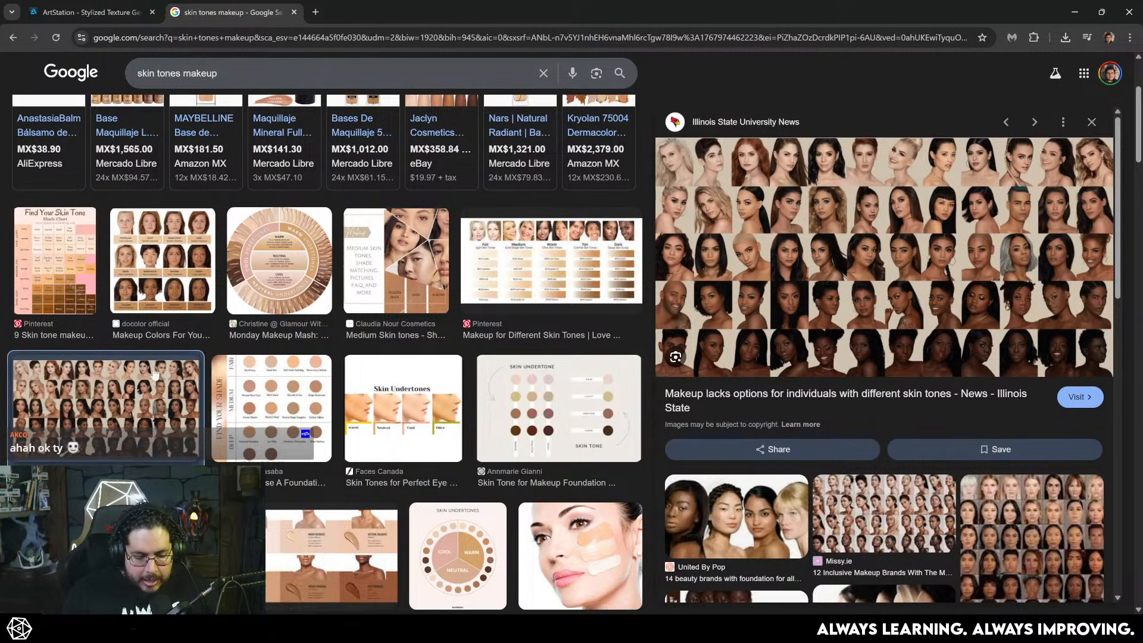
- Back in Substance 3D Painter, sample a skin tone from the reference photo for the fill's base color and adjust it to BB9A87
key(alt+Tab)
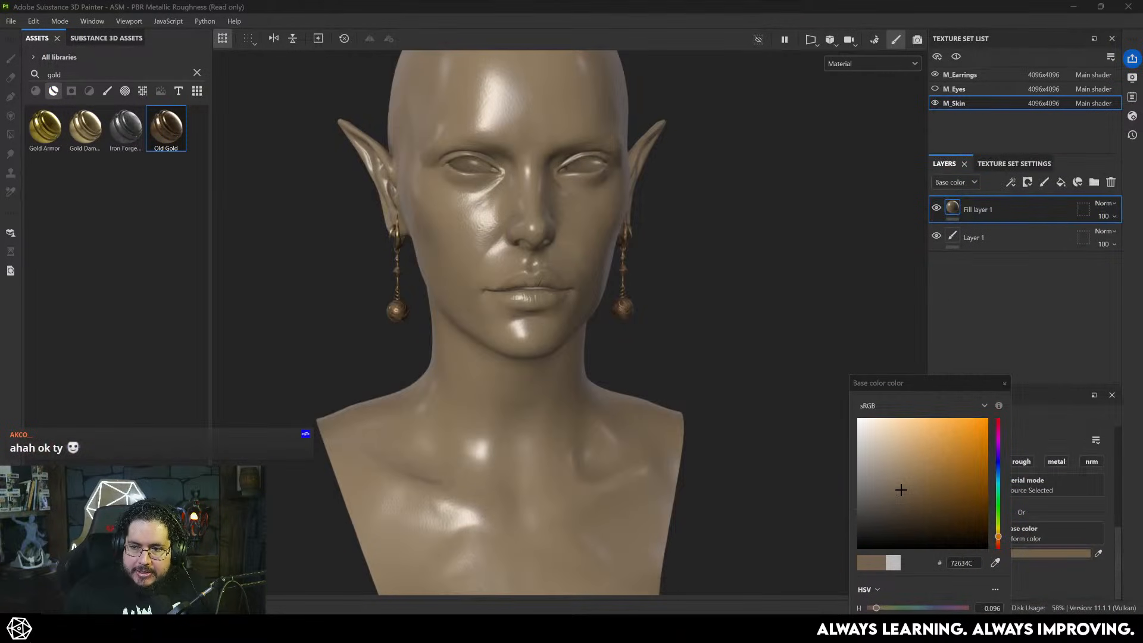
drag(904, 381, 770, 239)
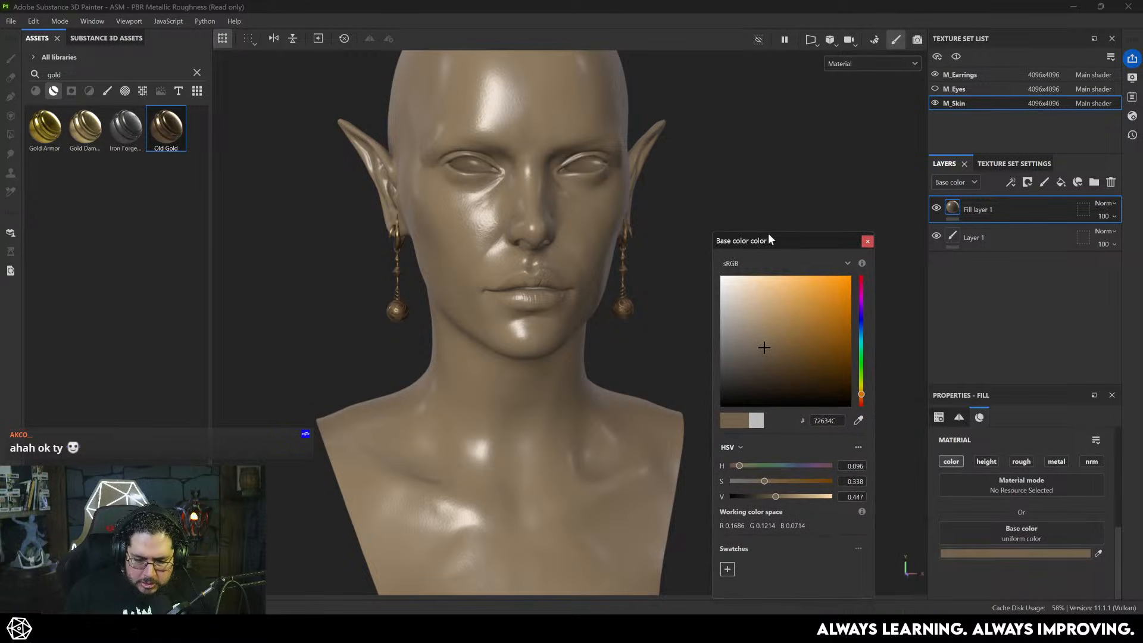
click(858, 420)
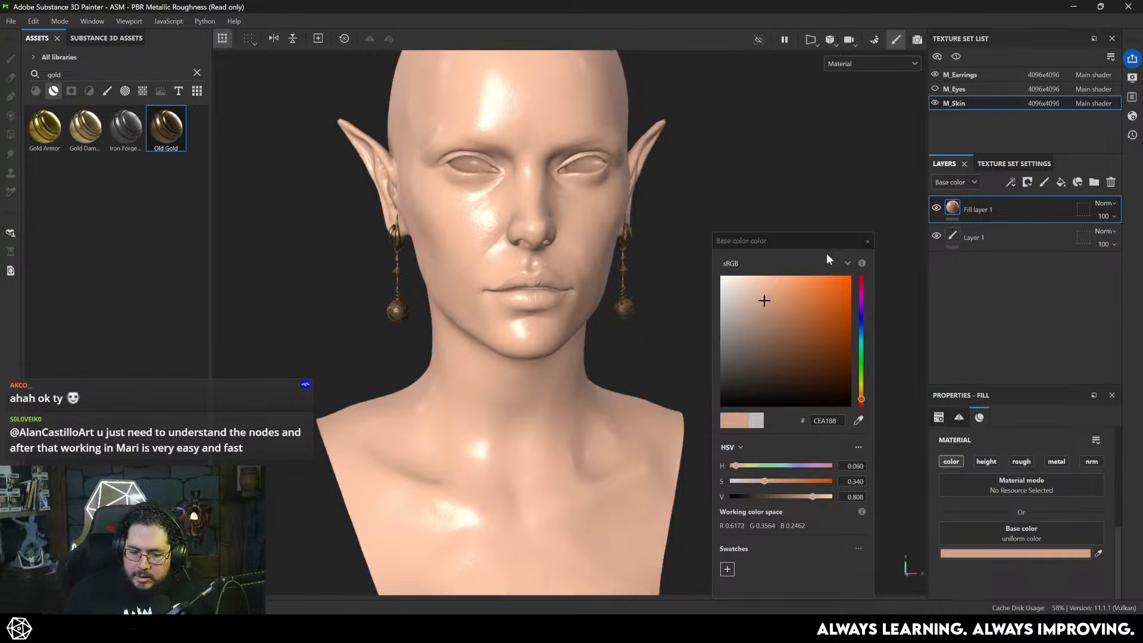
drag(763, 300, 756, 310)
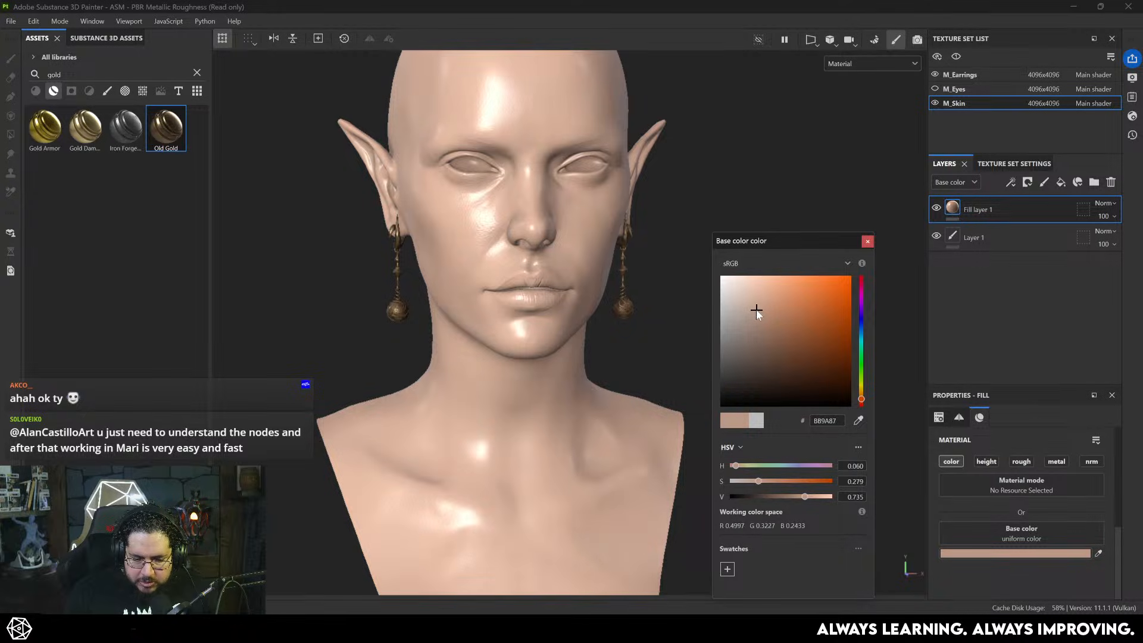
click(867, 241)
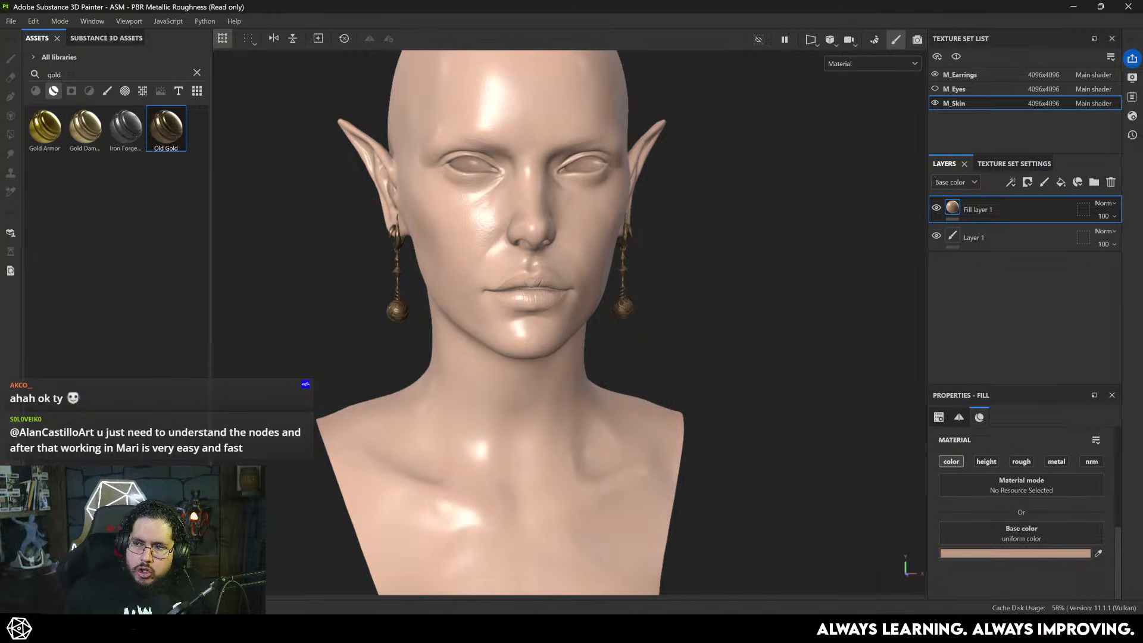
- Enable the roughness channel on the skin fill layer and set its roughness to 1
alt+drag(620, 220, 814, 372)
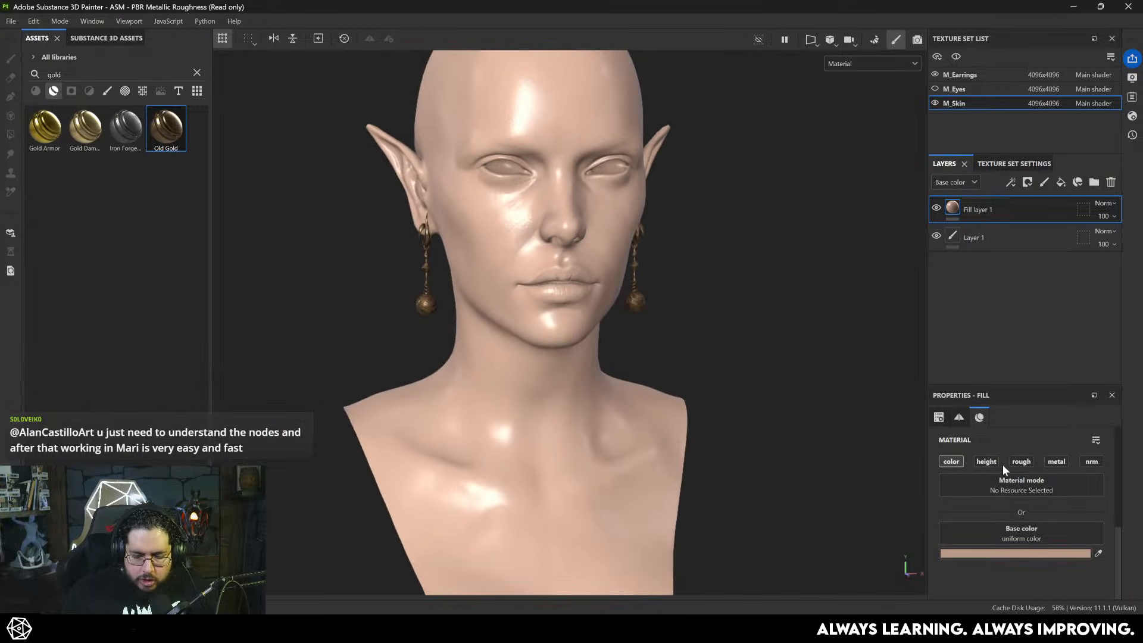
click(1021, 461)
scroll(987, 572, down, 1)
drag(985, 588, 1139, 596)
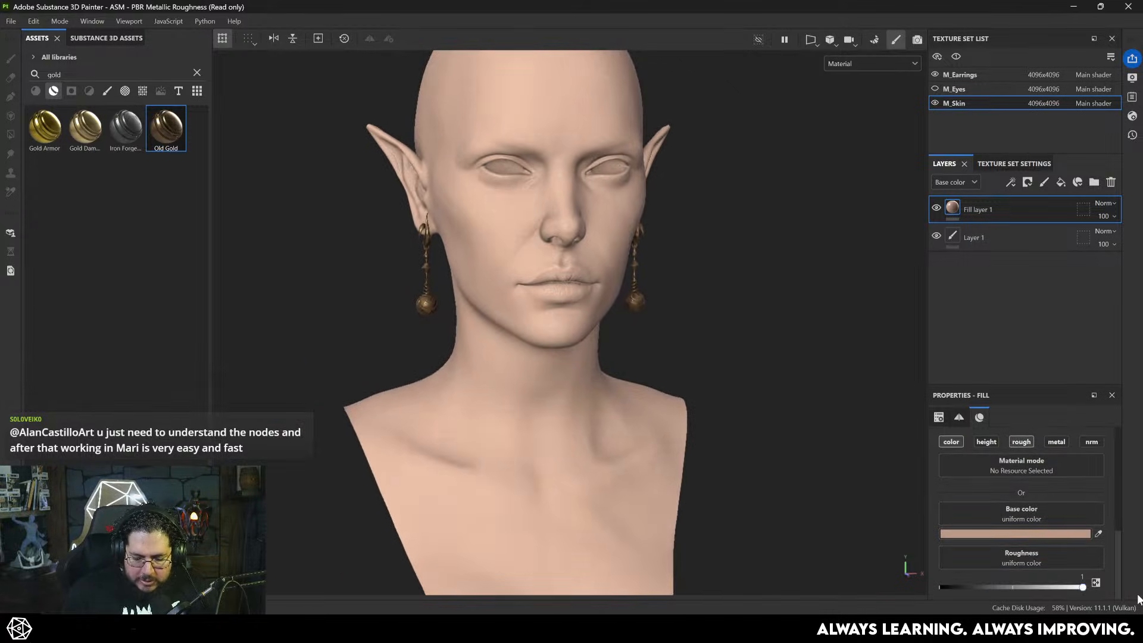
- Set the skin fill's roughness to about 0.52 while checking the face up close
alt+drag(753, 374, 587, 353)
alt+right_drag(586, 352, 723, 444)
alt+middle_drag(604, 316, 610, 400)
alt+drag(609, 404, 582, 340)
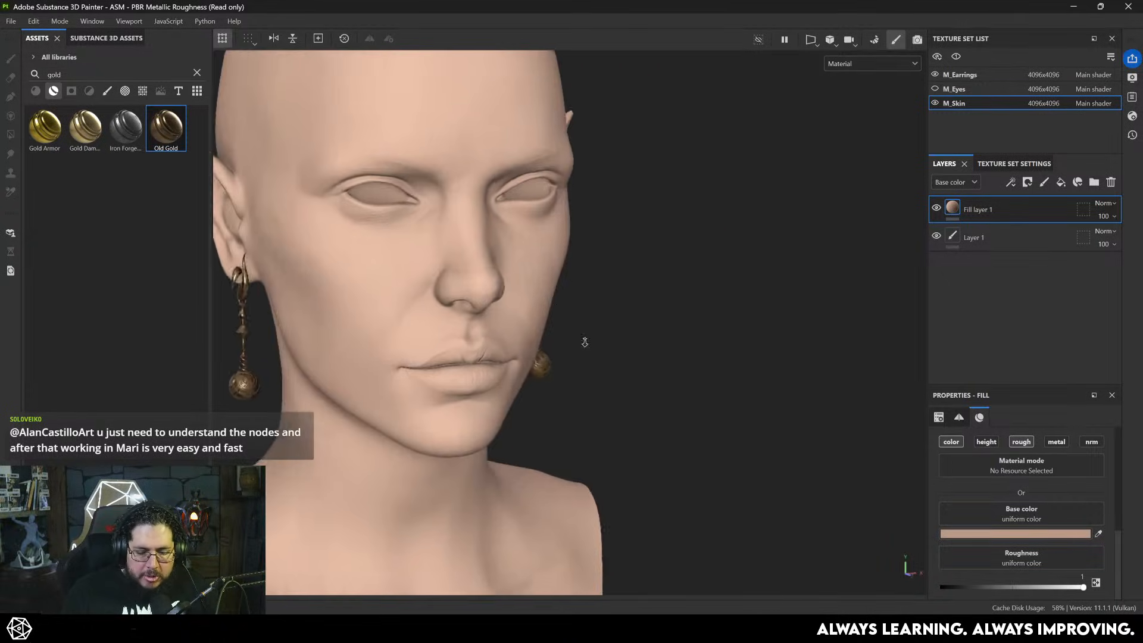
alt+right_drag(582, 339, 642, 344)
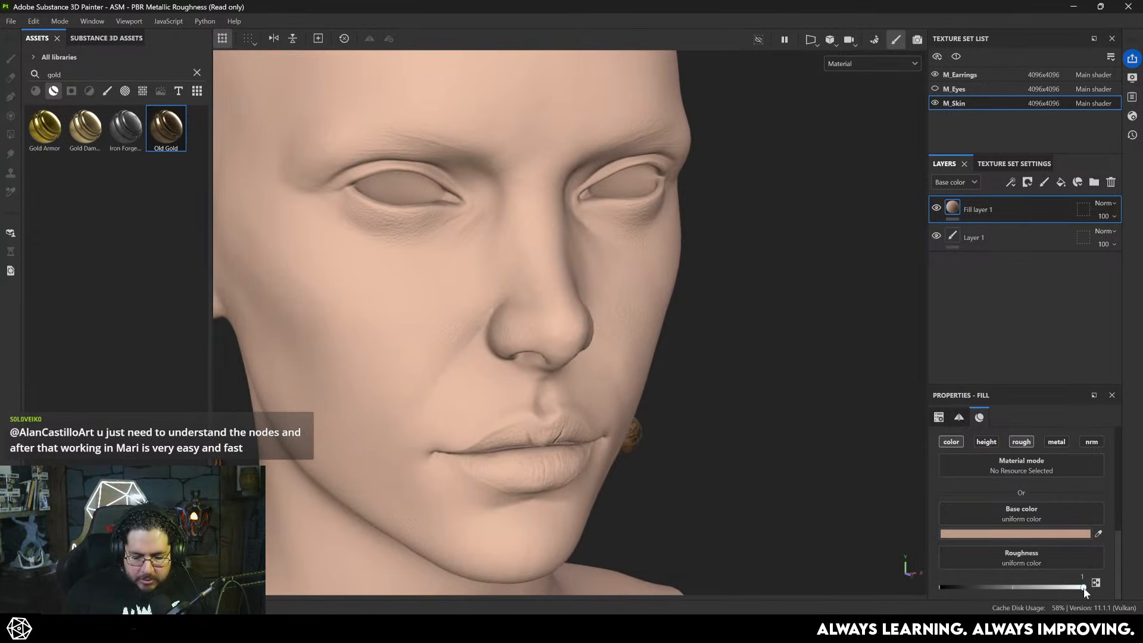
mouse_move(1084, 588)
mouse_down()
mouse_move(998, 587)
mouse_move(1016, 588)
mouse_up()
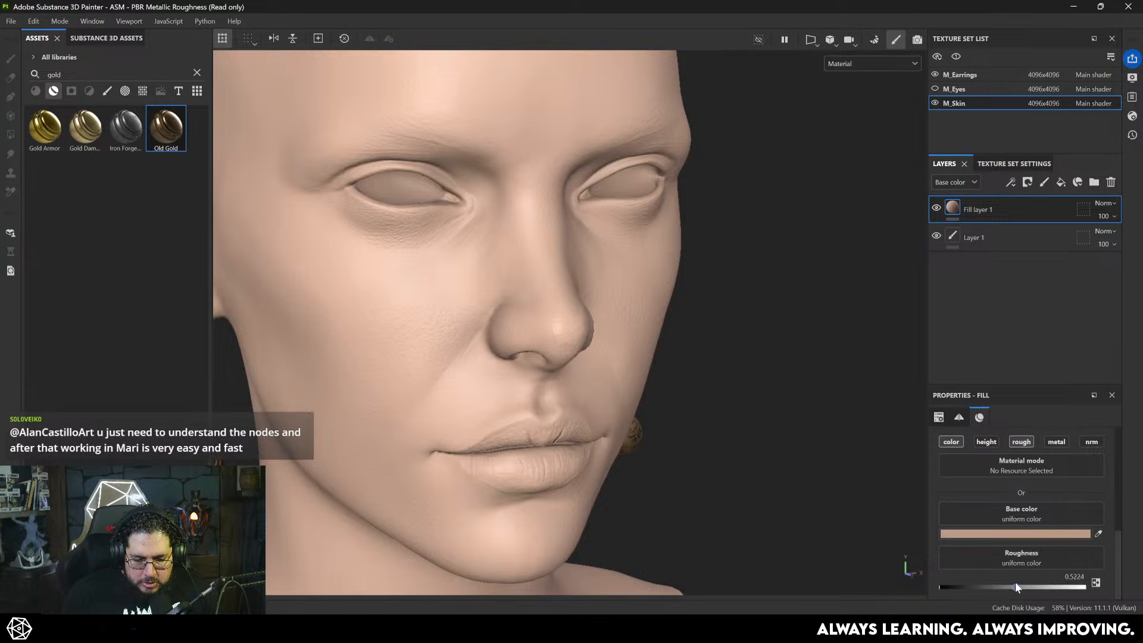
- Lower the skin fill's roughness to about 0.29 for a glossier look on the face
alt+drag(705, 410, 671, 371)
alt+right_drag(671, 371, 521, 374)
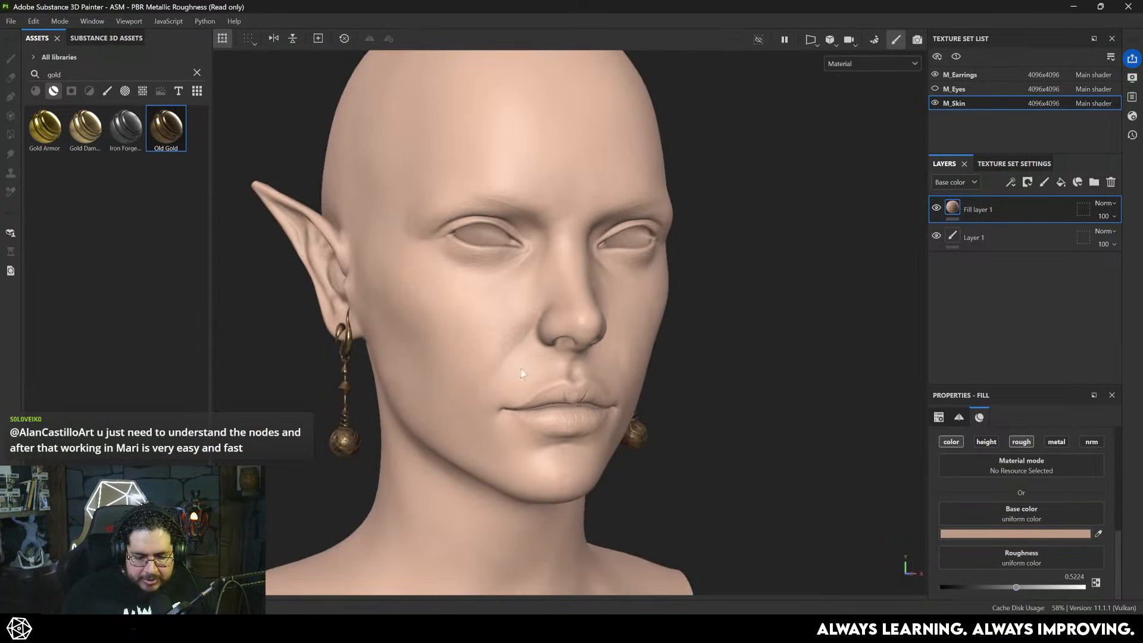
alt+drag(632, 383, 572, 381)
scroll(572, 381, up, 2)
drag(1017, 588, 982, 587)
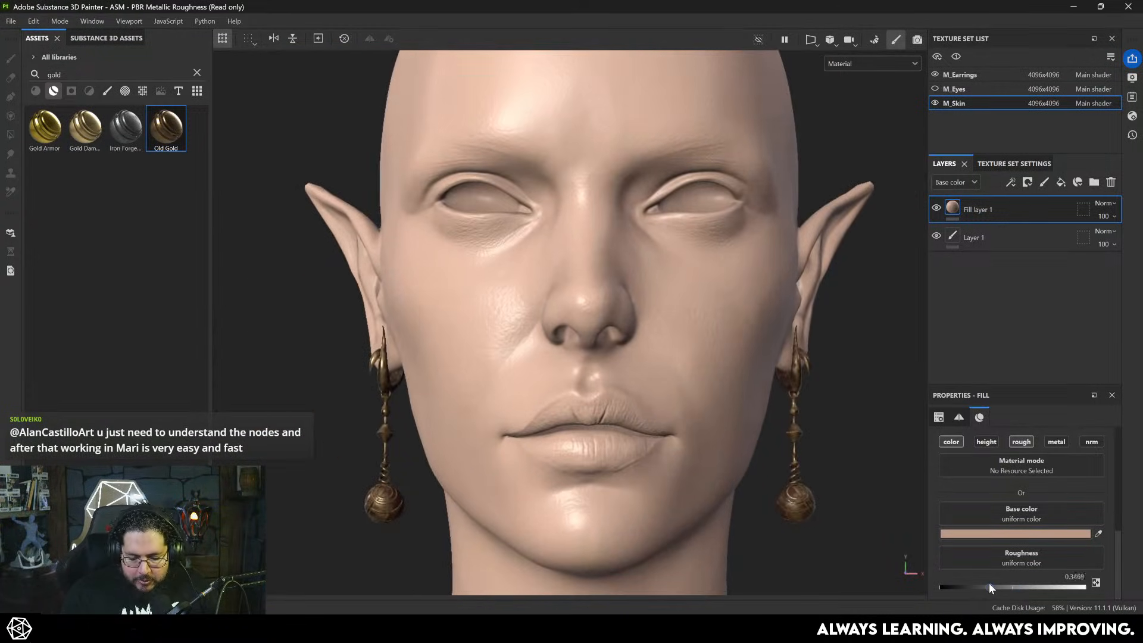
- Set the skin fill's roughness to about 0.506 and check the highlights across the head
alt+drag(691, 420, 486, 300)
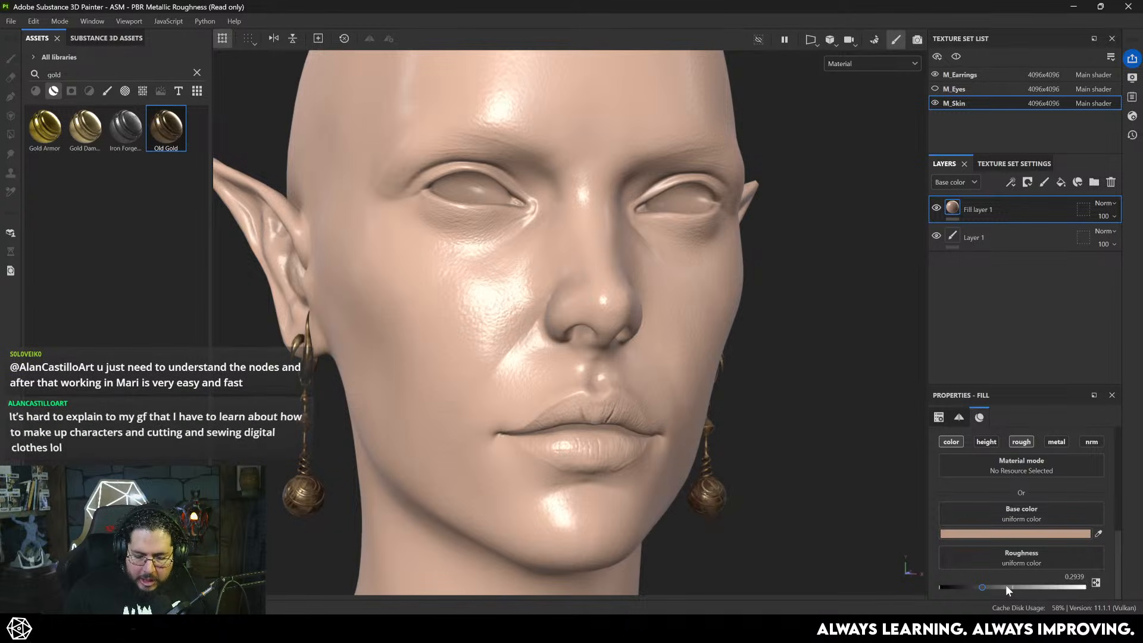
mouse_move(1006, 587)
mouse_down()
mouse_move(1036, 588)
mouse_move(1013, 587)
mouse_up()
alt+drag(774, 411, 647, 407)
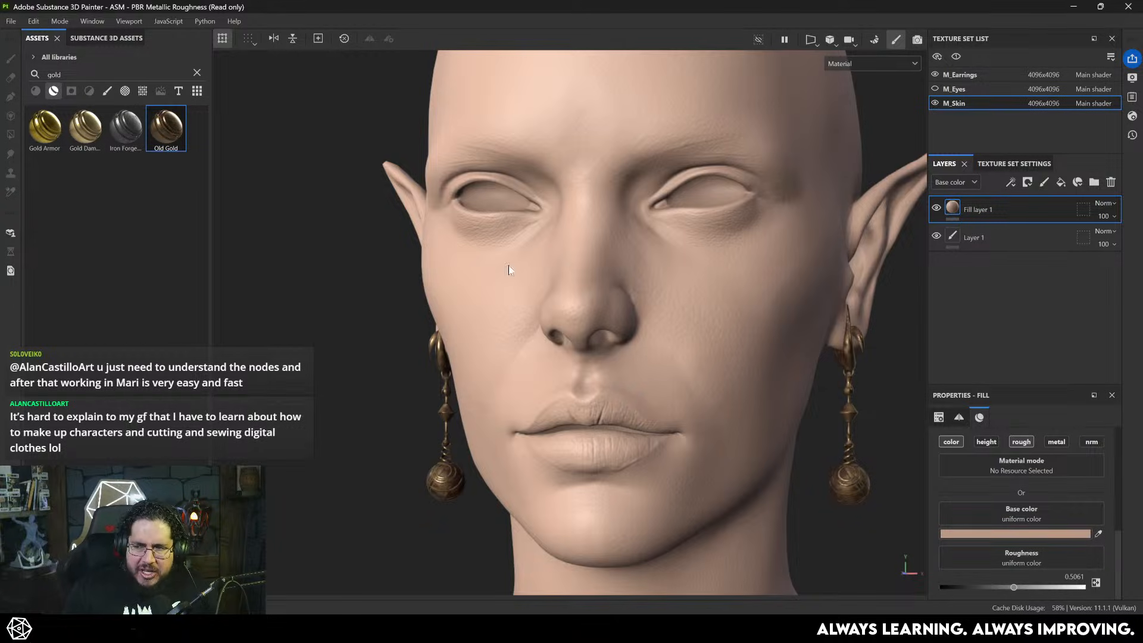
mouse_move(702, 350)
alt+mouse_down()
mouse_move(642, 364)
mouse_move(708, 355)
alt+mouse_up()
alt+right_drag(709, 355, 391, 260)
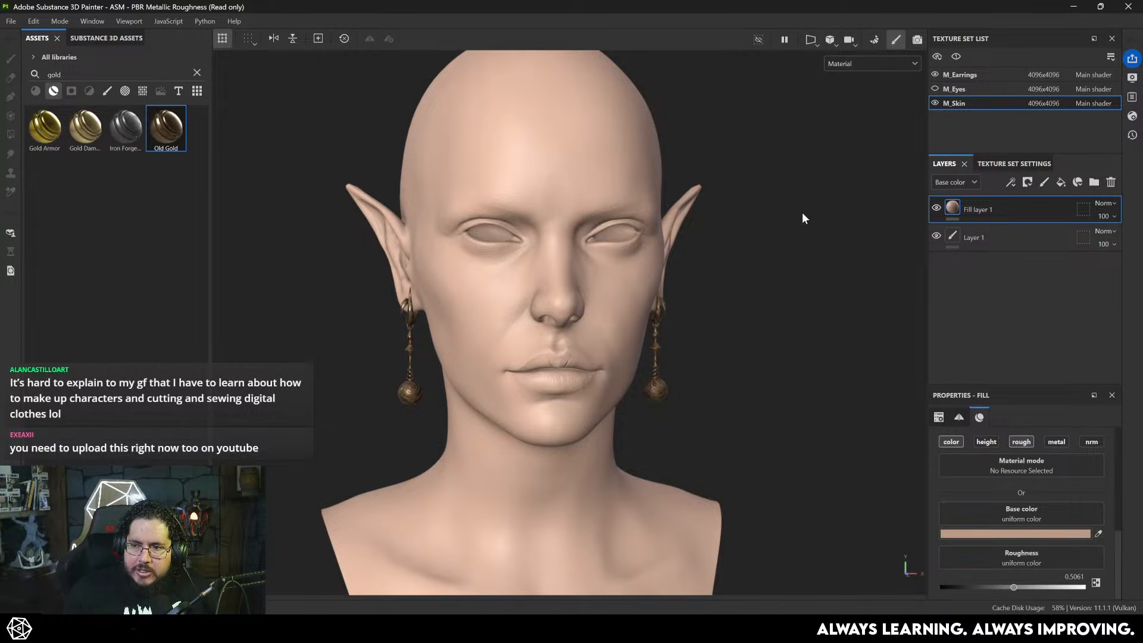
- Switch to the web browser and search Google Images for "oil painting dark skin"
key(alt+Tab)
key(Escape)
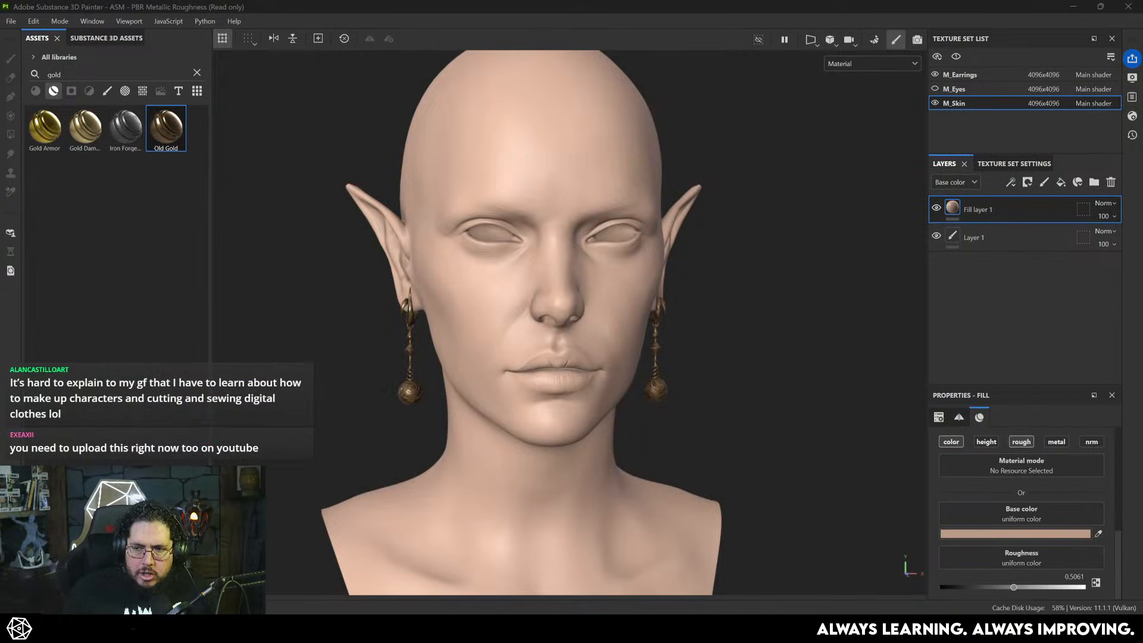
key(alt+Tab)
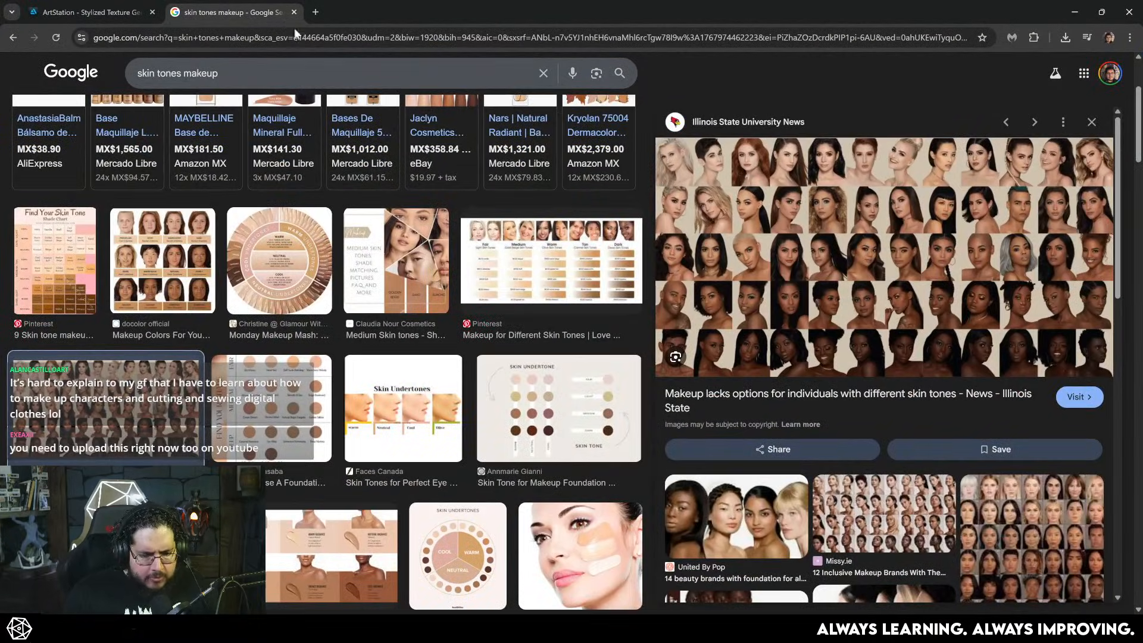
click(141, 13)
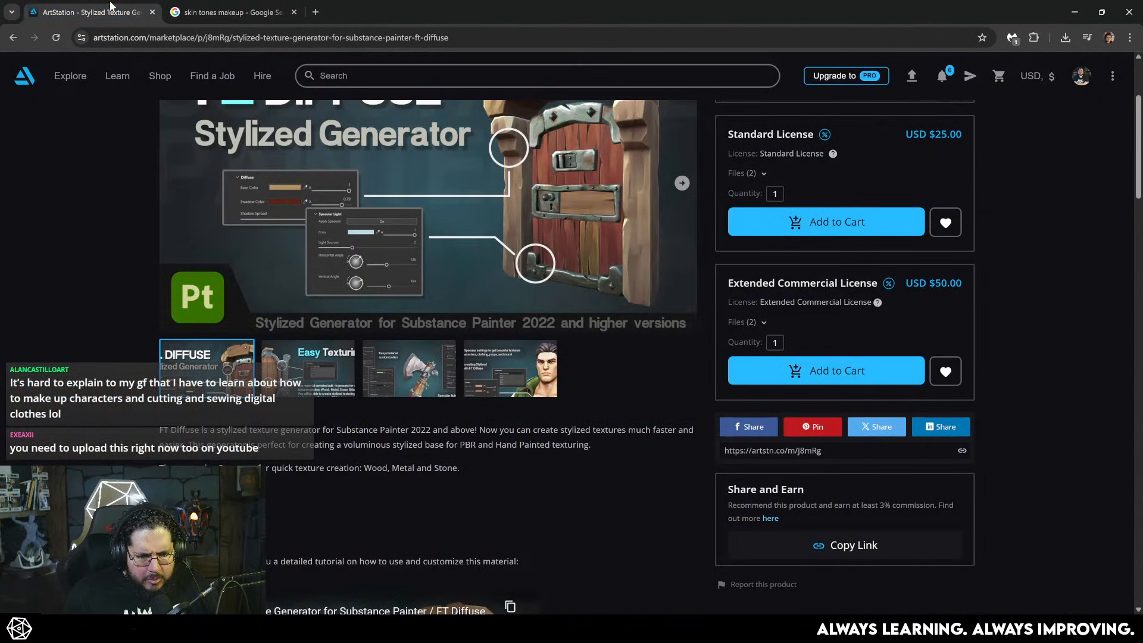
click(232, 11)
scroll(247, 56, up, 3)
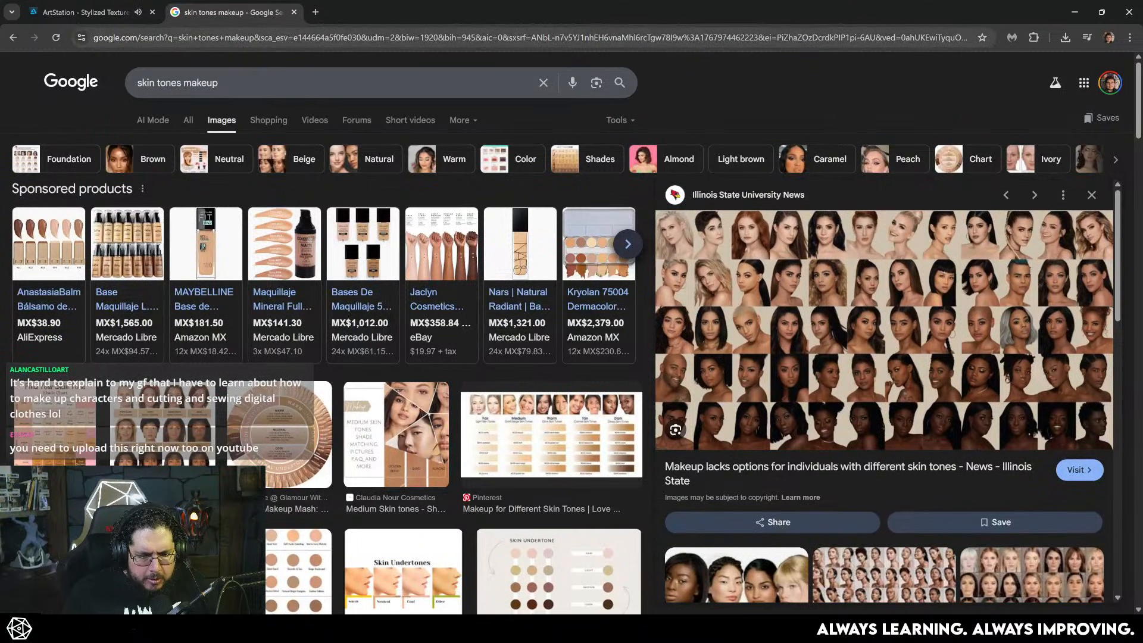
click(244, 41)
key(BackSpace)
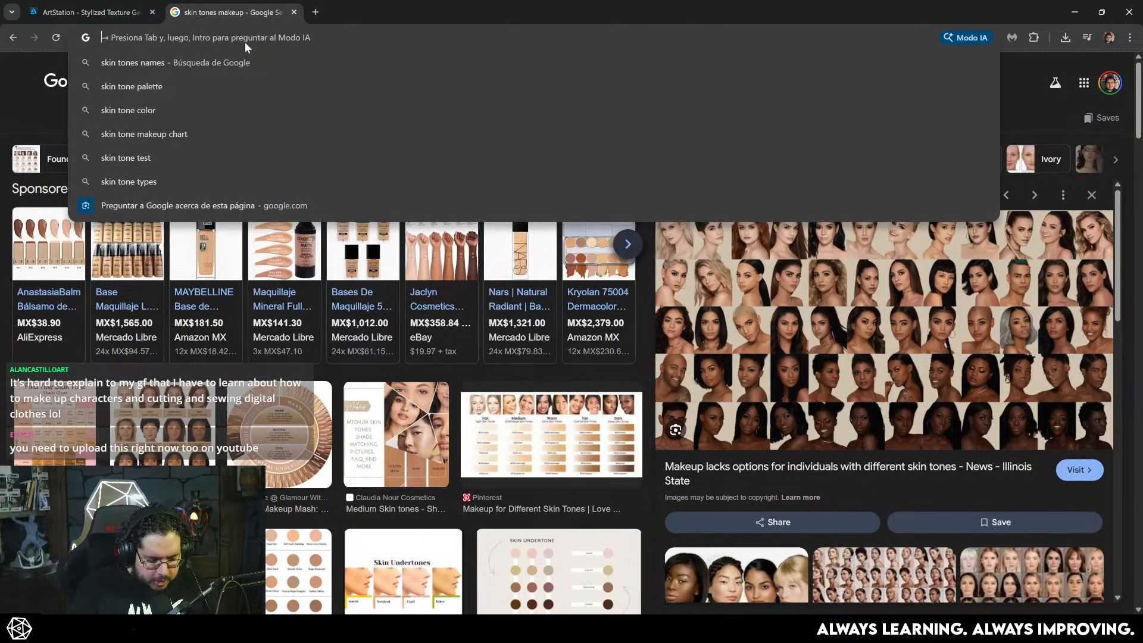
text(oil painting)
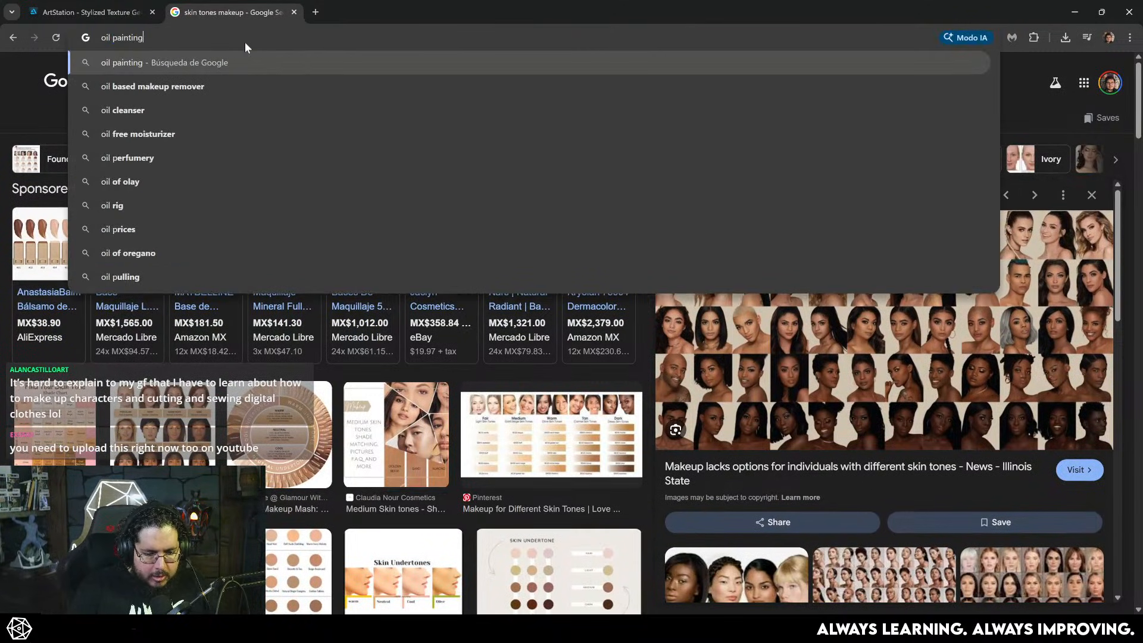
text( dark skin)
key(Return)
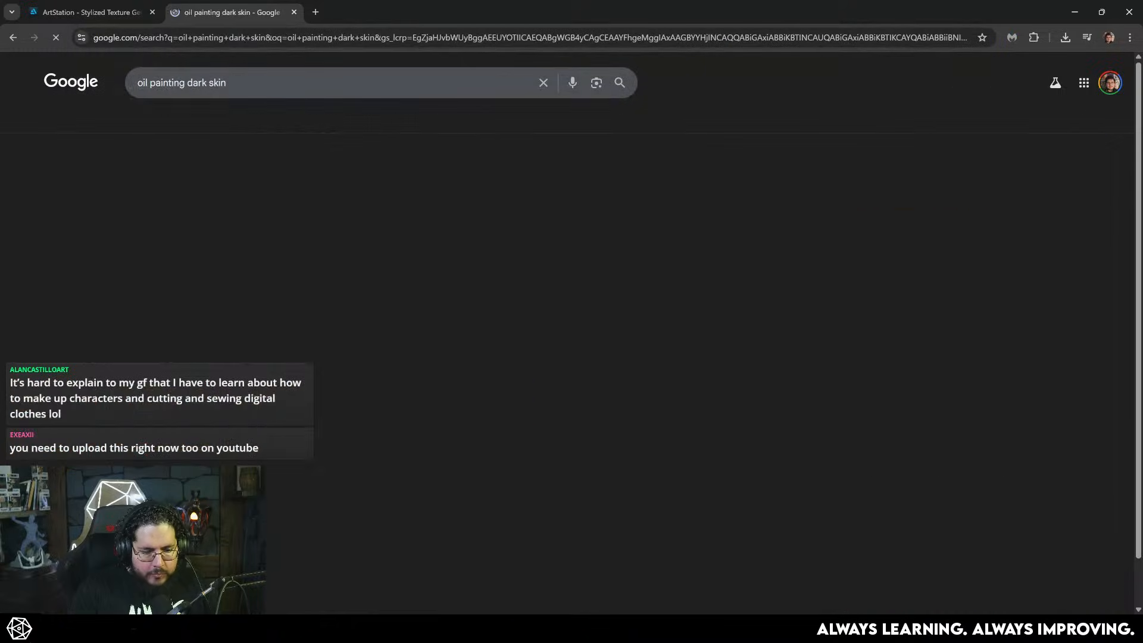
click(224, 120)
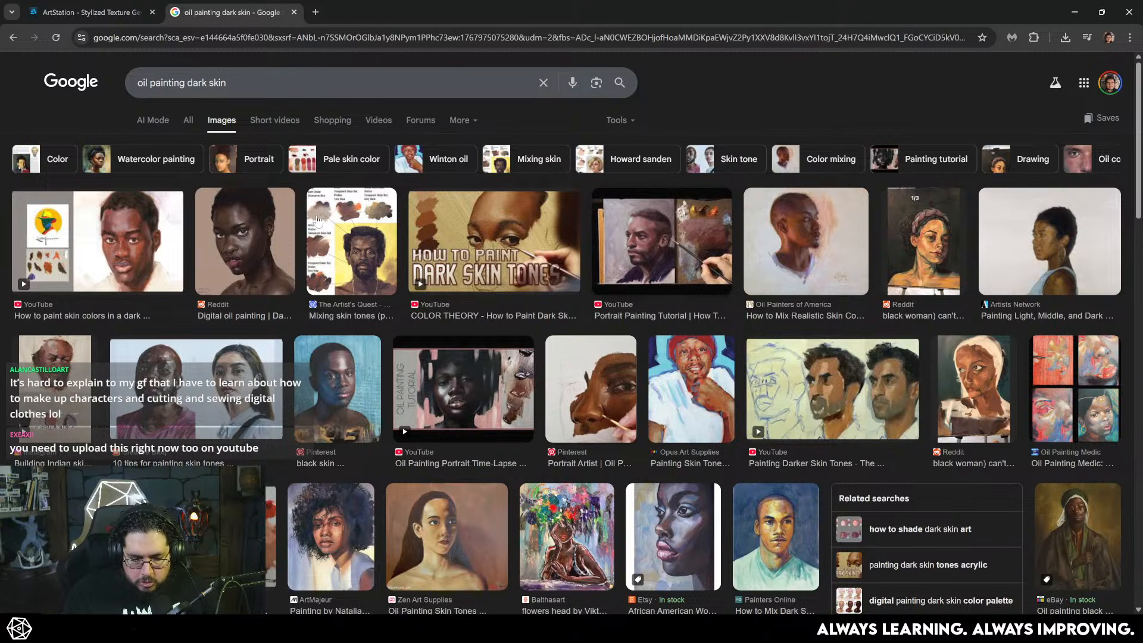
- Examine the skin tone mixing chart and several dark-skin portrait paintings in the image results for color variation
click(331, 260)
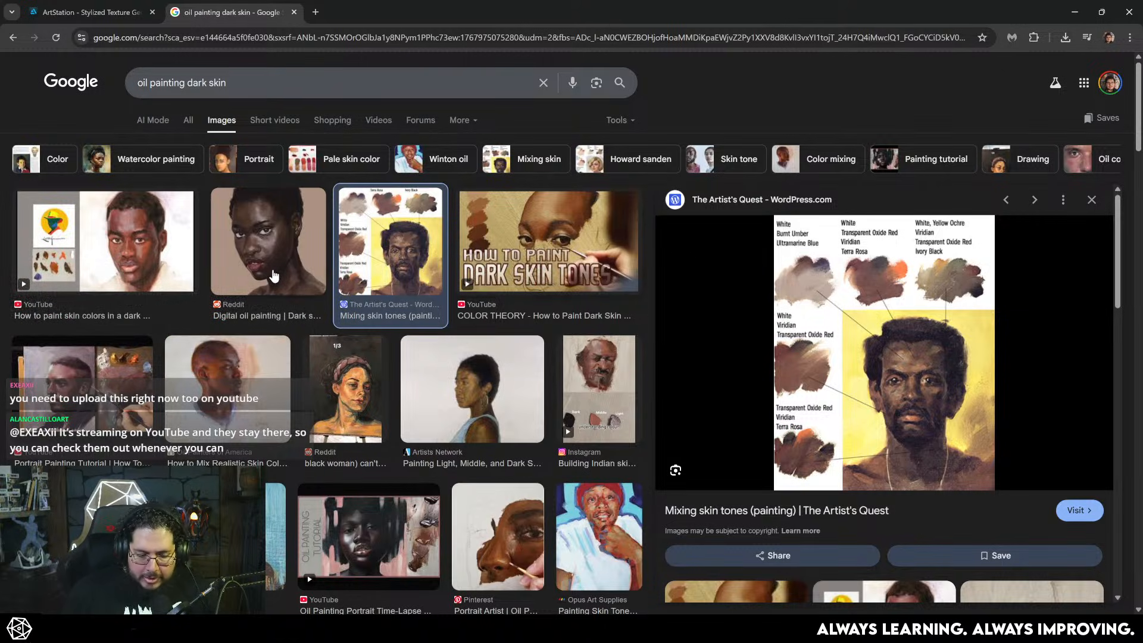
scroll(116, 241, down, 1)
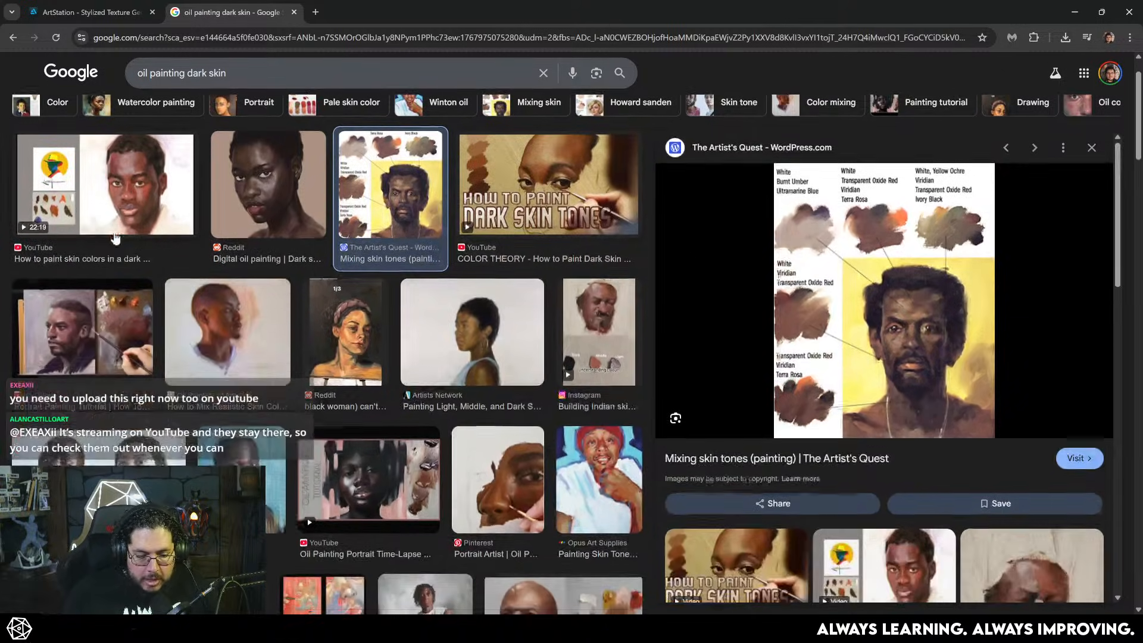
scroll(383, 371, down, 3)
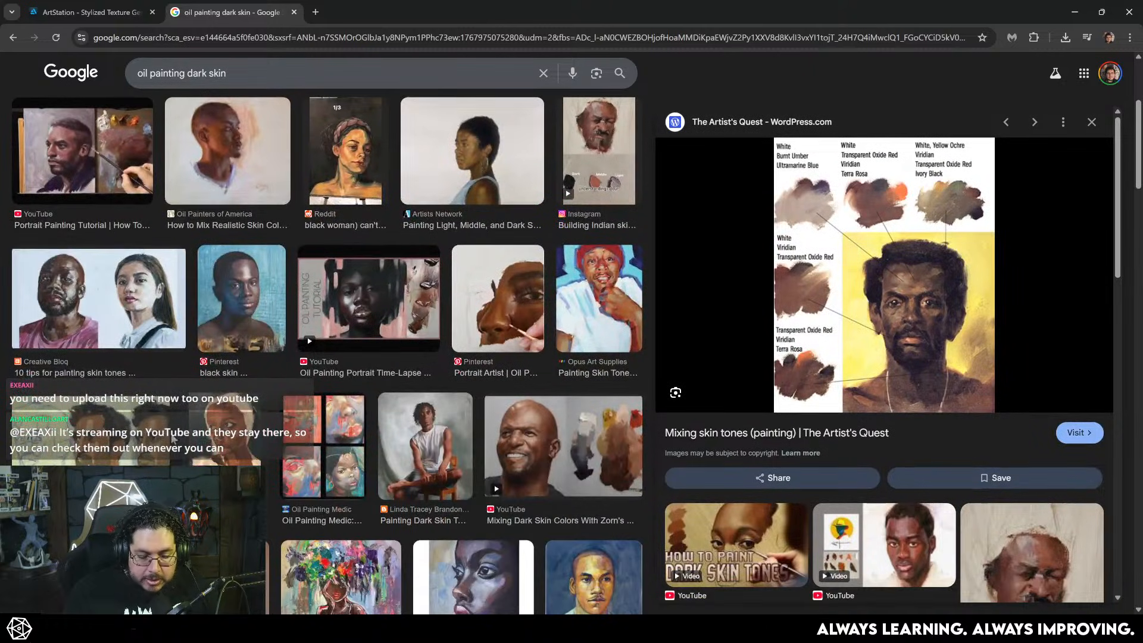
click(122, 441)
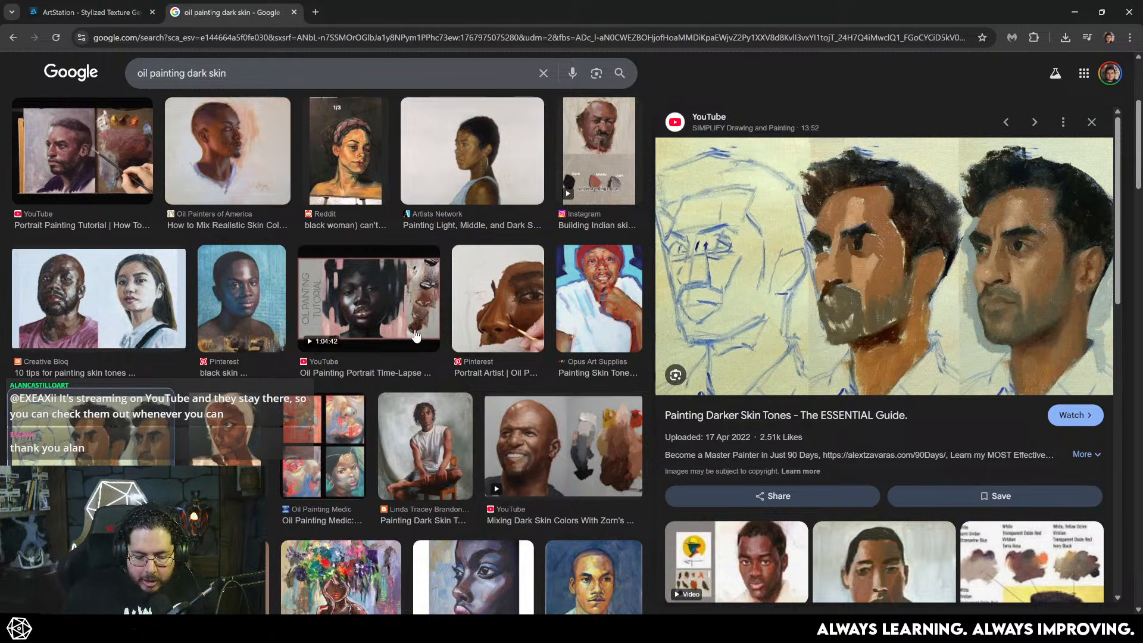
scroll(230, 341, down, 5)
scroll(380, 325, down, 6)
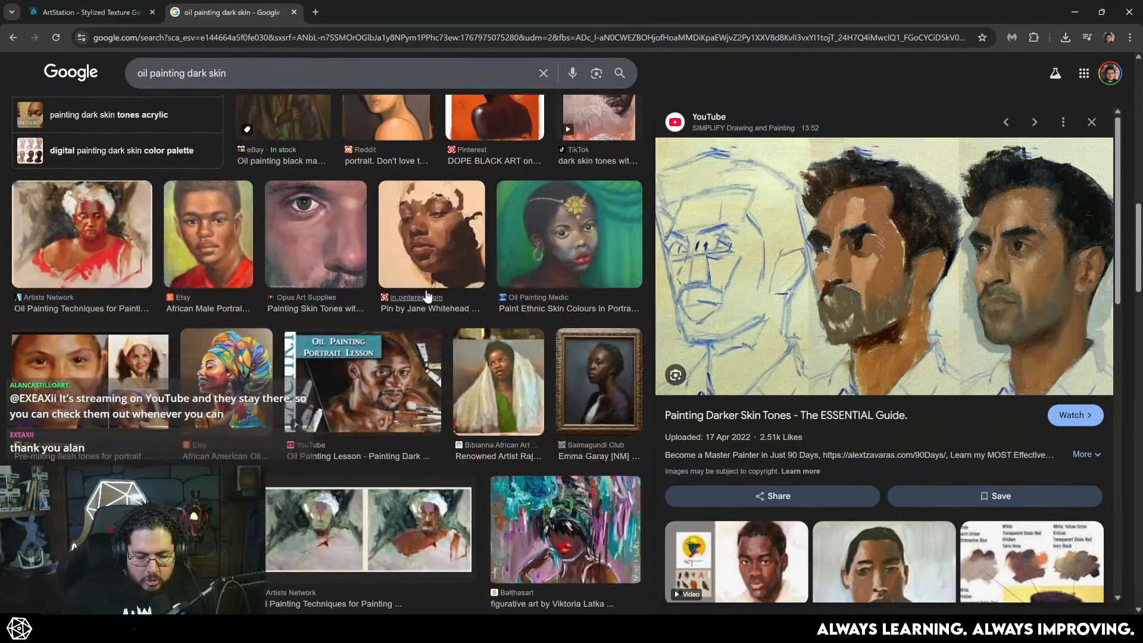
click(408, 245)
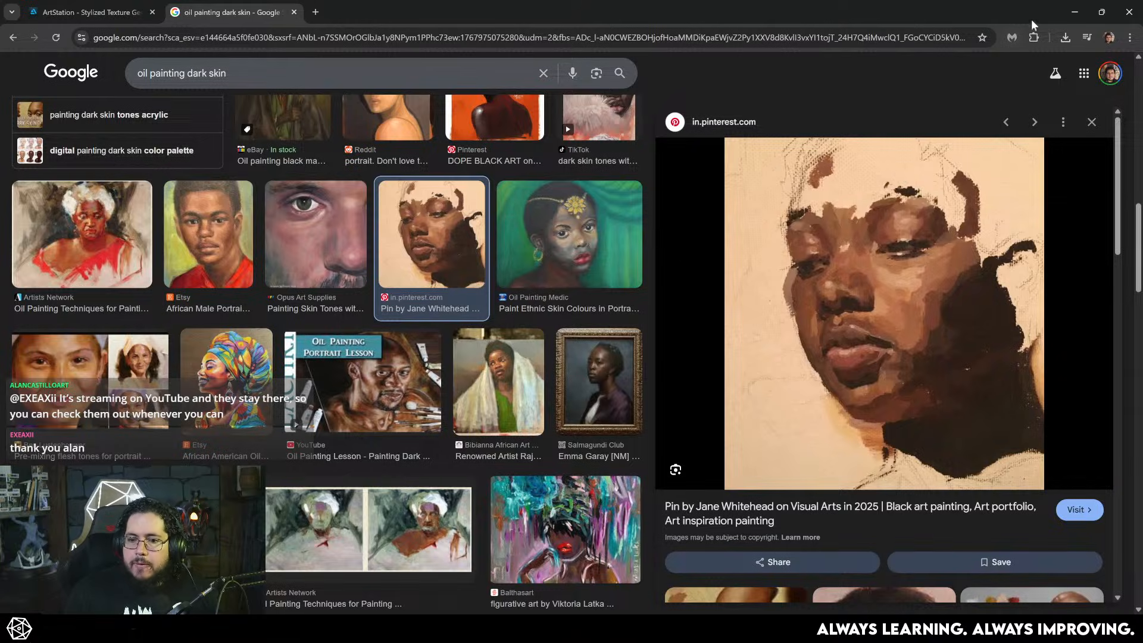
- Switch back to Substance 3D Painter and add a new fill layer above the base skin fill on M_Skin
click(1075, 11)
alt+drag(506, 268, 393, 275)
alt+right_drag(587, 289, 764, 344)
alt+drag(765, 344, 554, 264)
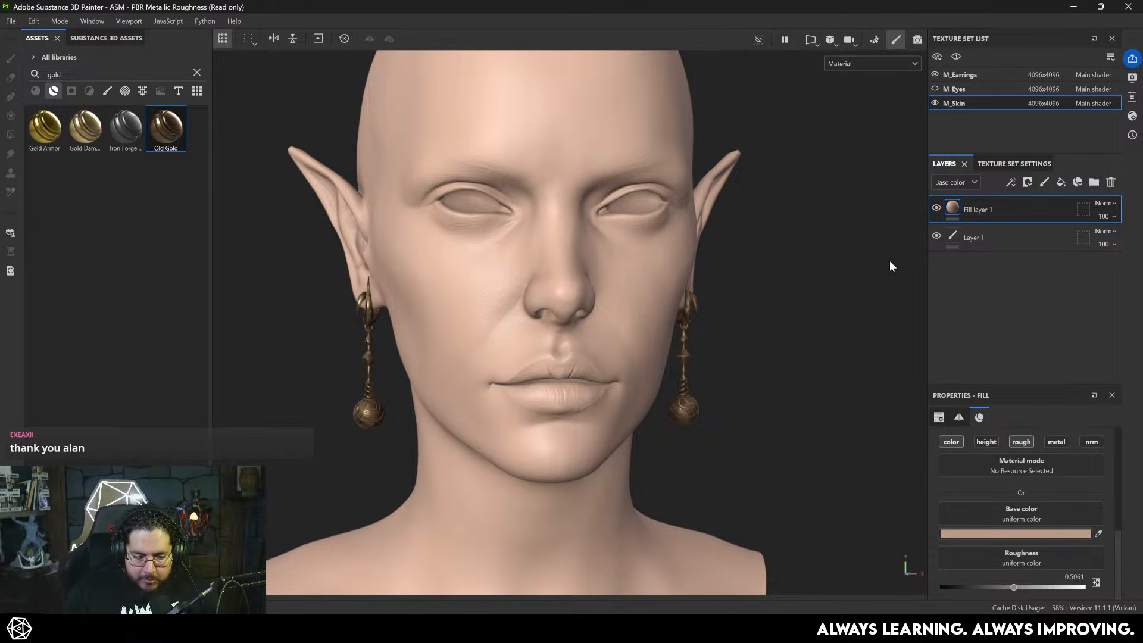
alt+drag(890, 261, 758, 216)
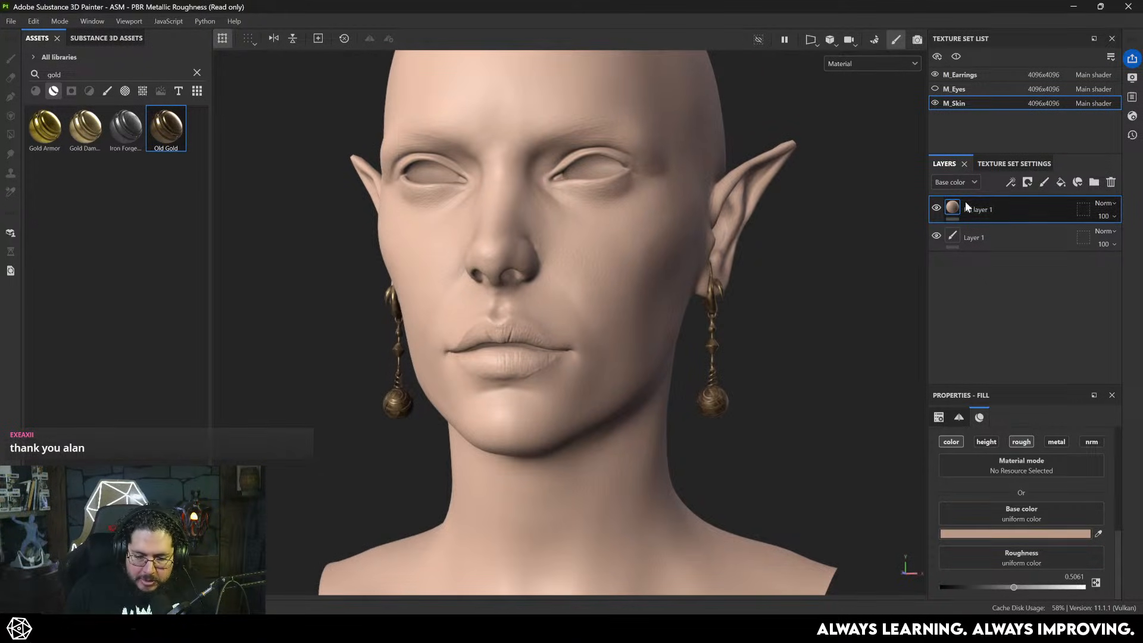
click(1061, 182)
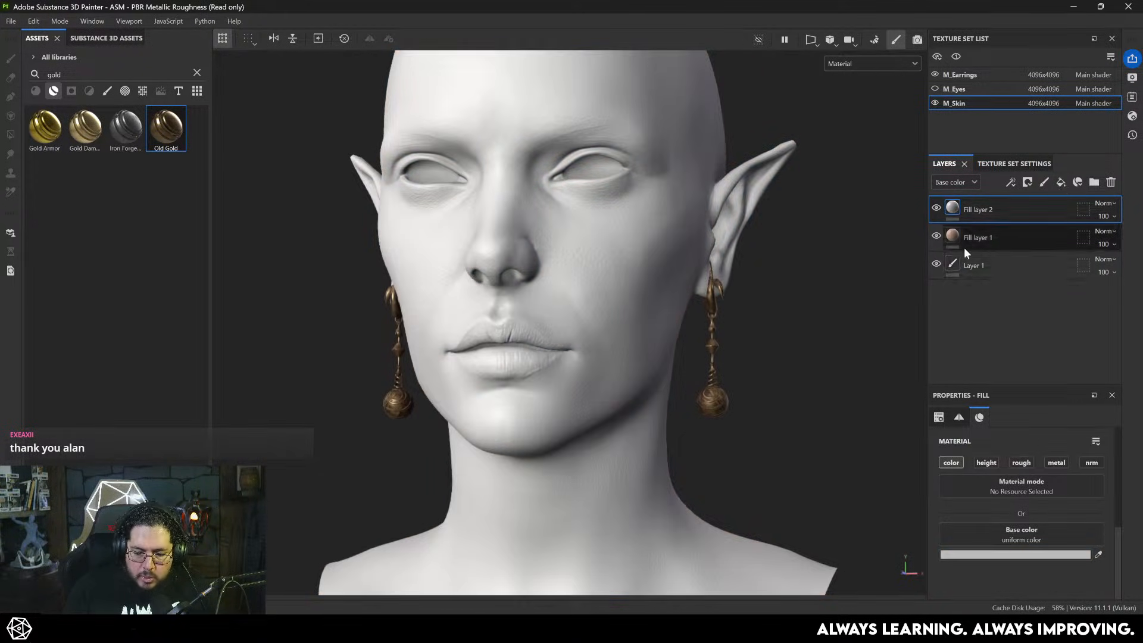
- Set the new fill layer's base color to a muted, slightly orange red, 9D453D
click(1016, 555)
drag(831, 337, 856, 317)
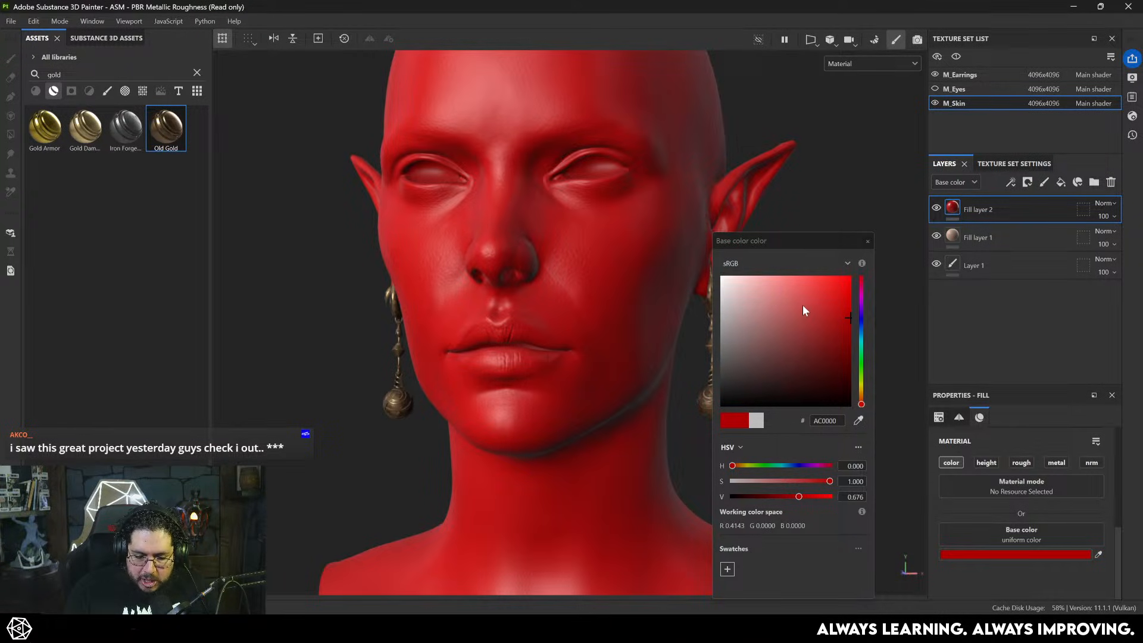
mouse_move(798, 309)
mouse_down()
mouse_move(794, 335)
mouse_move(795, 324)
mouse_move(852, 311)
mouse_move(848, 275)
mouse_move(860, 316)
mouse_move(805, 295)
mouse_move(862, 320)
mouse_up()
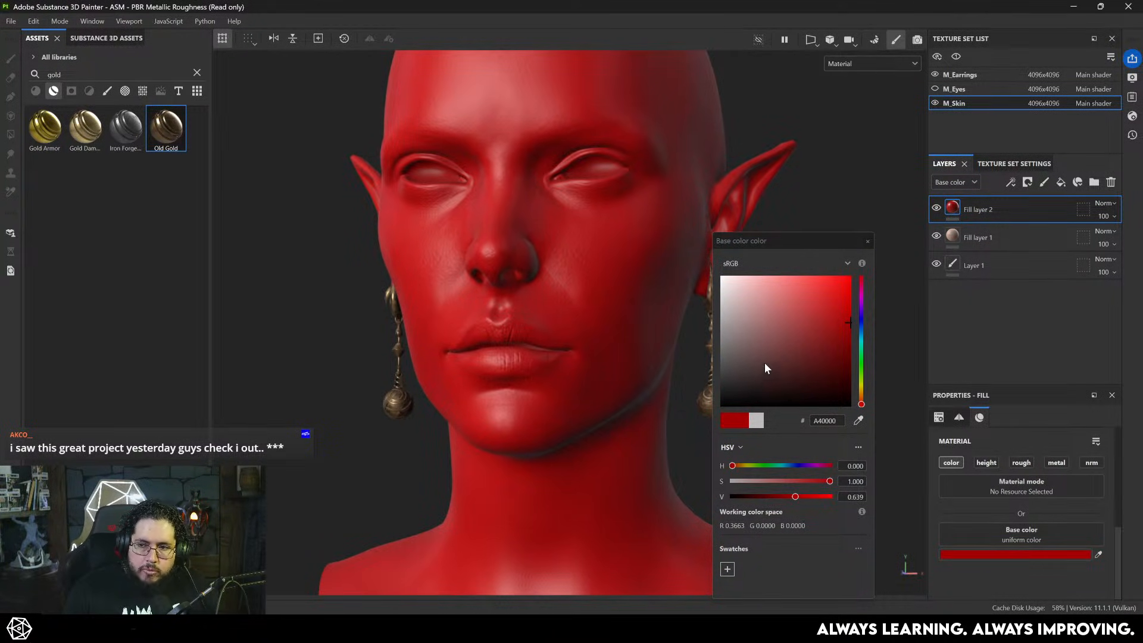
mouse_move(763, 369)
mouse_down()
mouse_move(777, 366)
mouse_move(779, 331)
mouse_move(800, 325)
mouse_up()
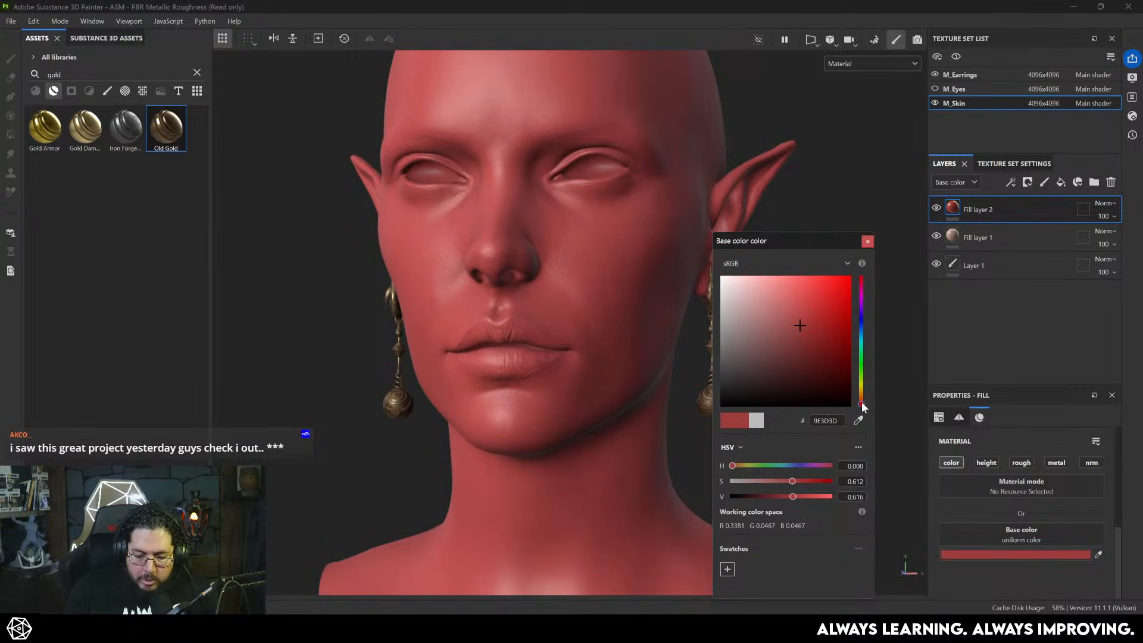
drag(862, 405, 862, 403)
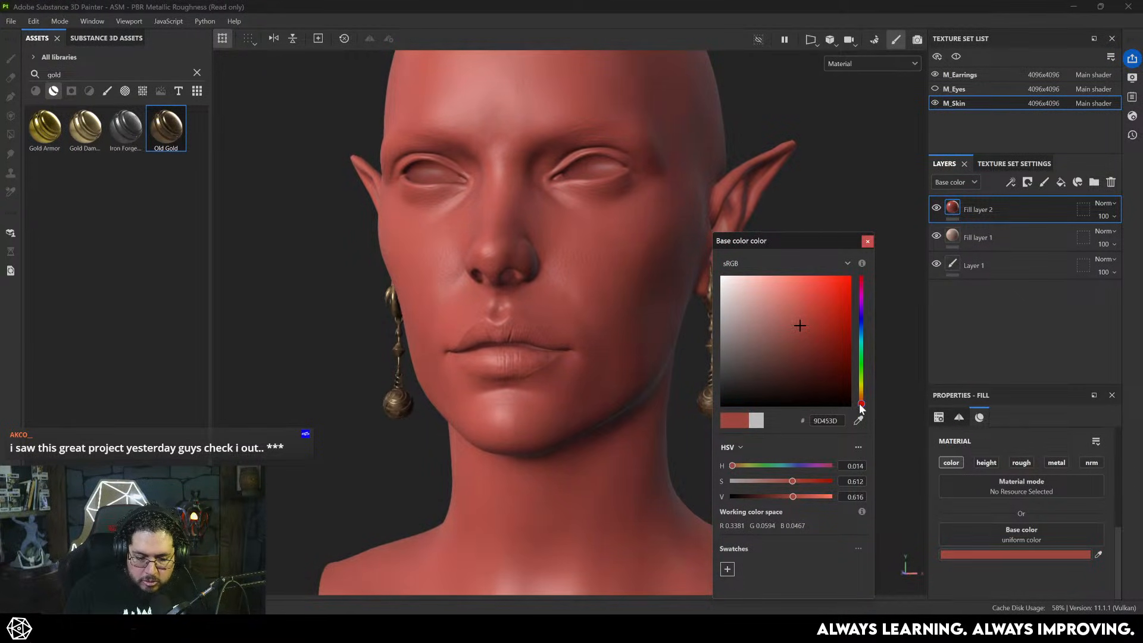
click(863, 242)
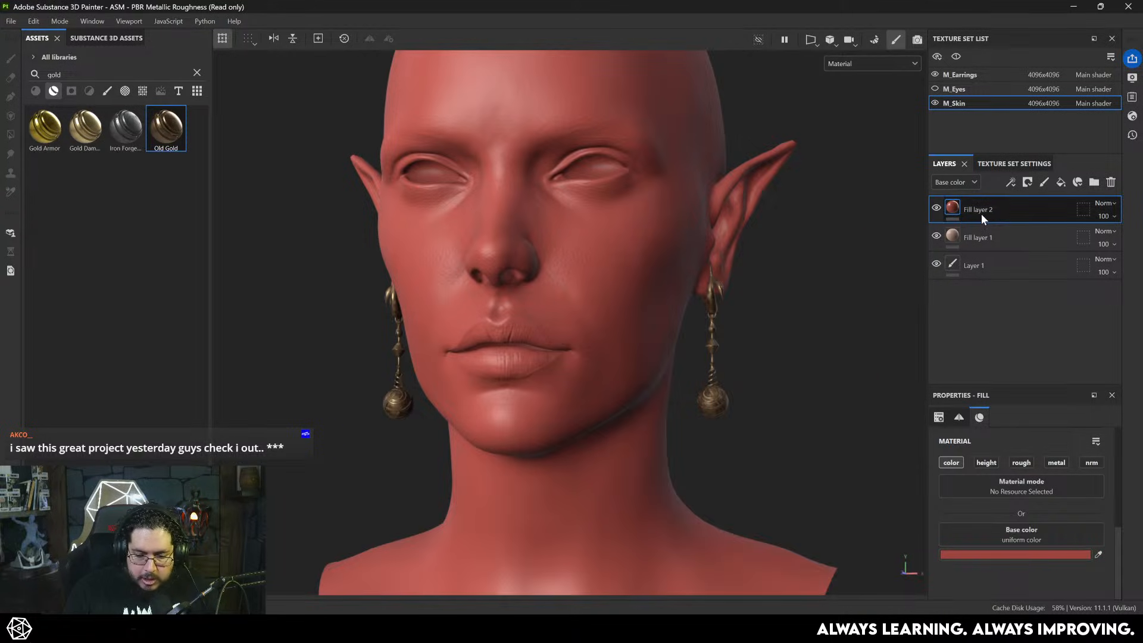
- Rename the new fill layer as Red and add a black mask to it
text(Red)
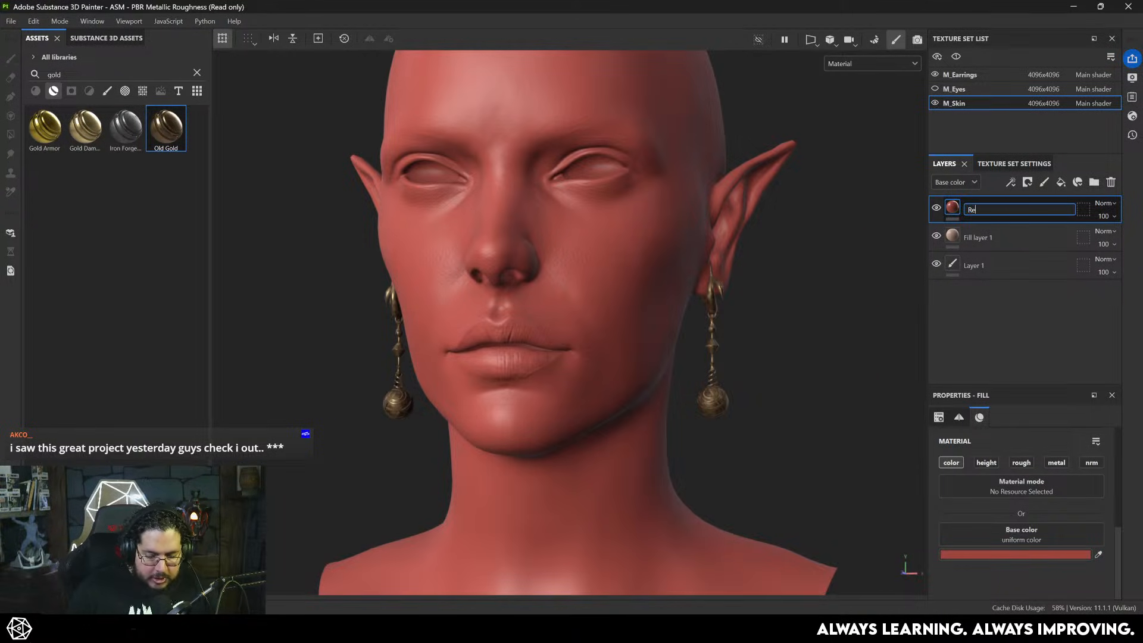
key(Return)
right_click(982, 206)
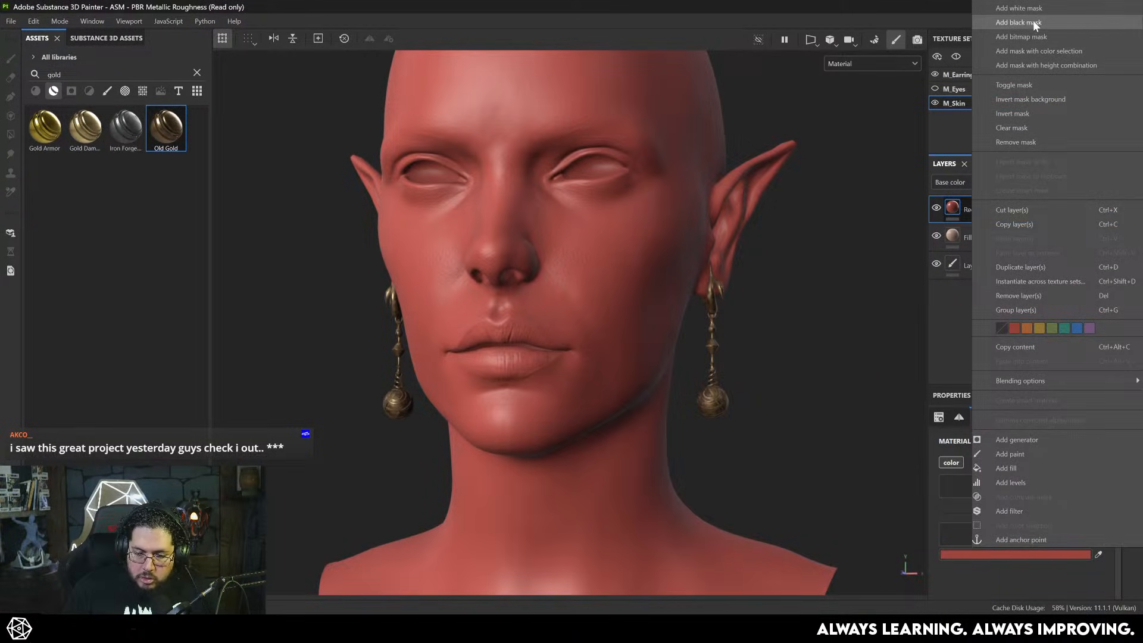
click(1034, 22)
- Add a fill effect to the Red layer's mask and assign the 3D Perlin Noise Fractal texture as its grayscale
right_click(970, 208)
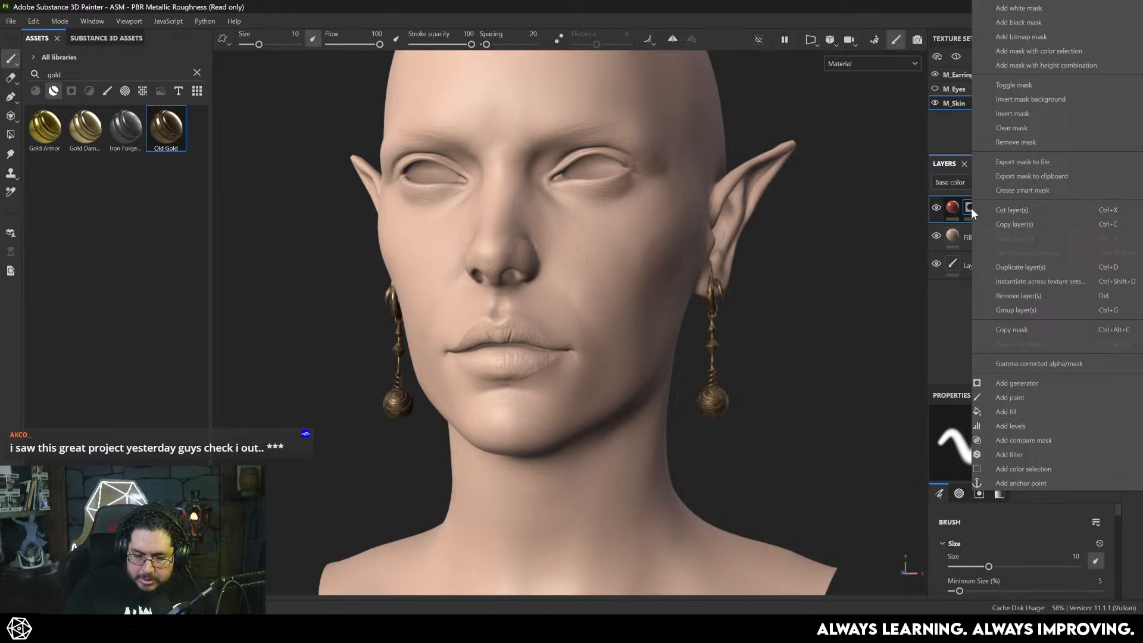
click(1005, 411)
click(1024, 493)
text(dot)
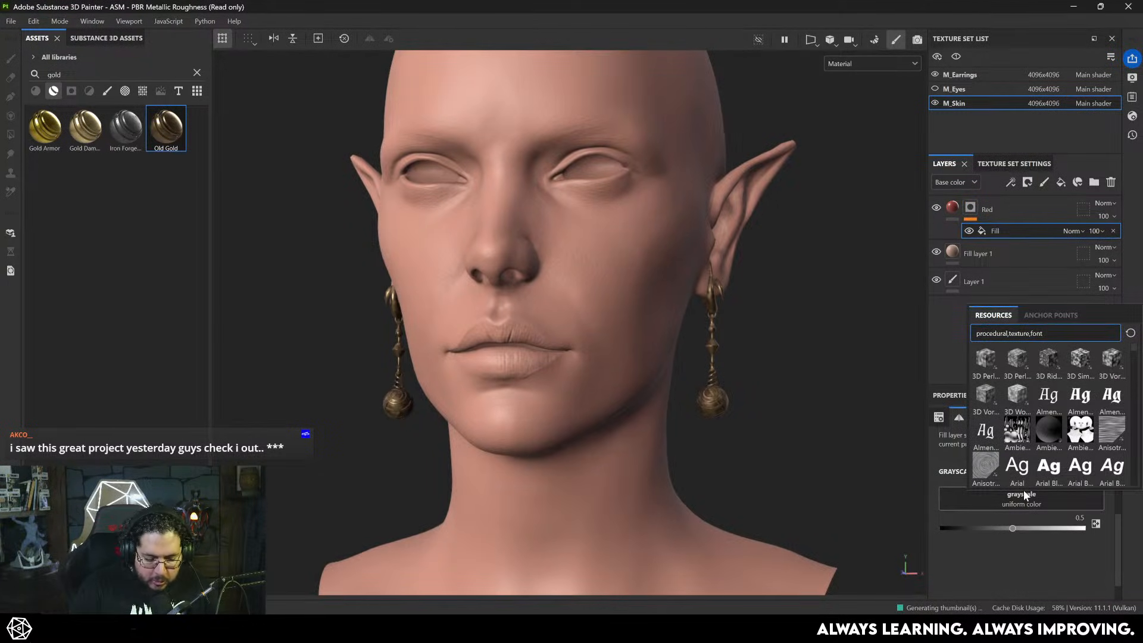
key(BackSpace)
key(BackSpace)
key(BackSpace)
key(BackSpace)
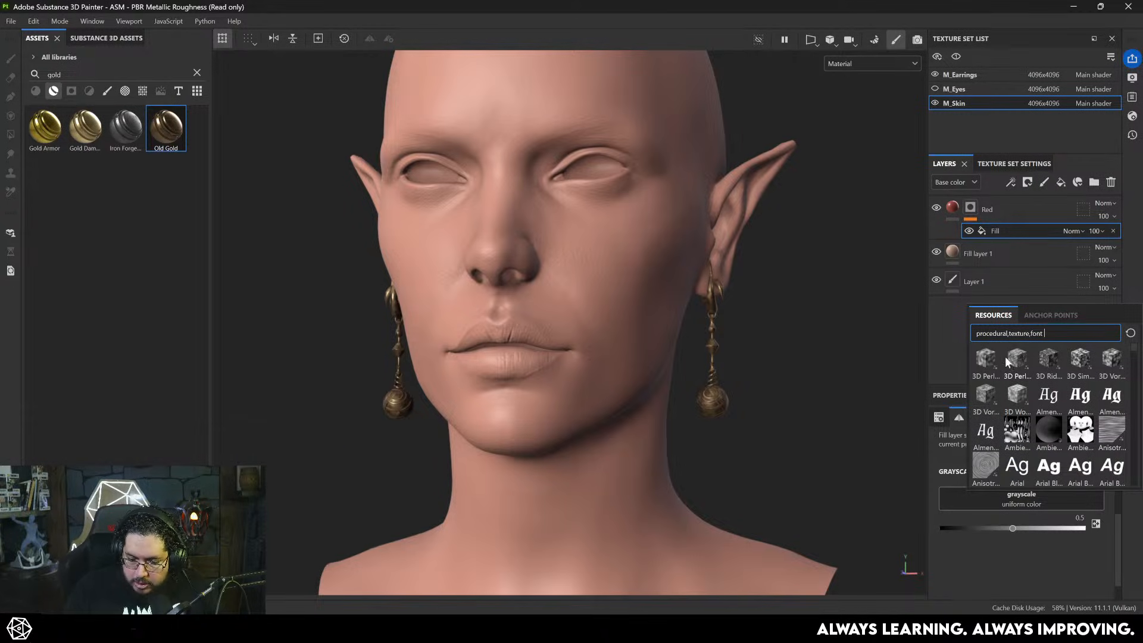
click(1012, 360)
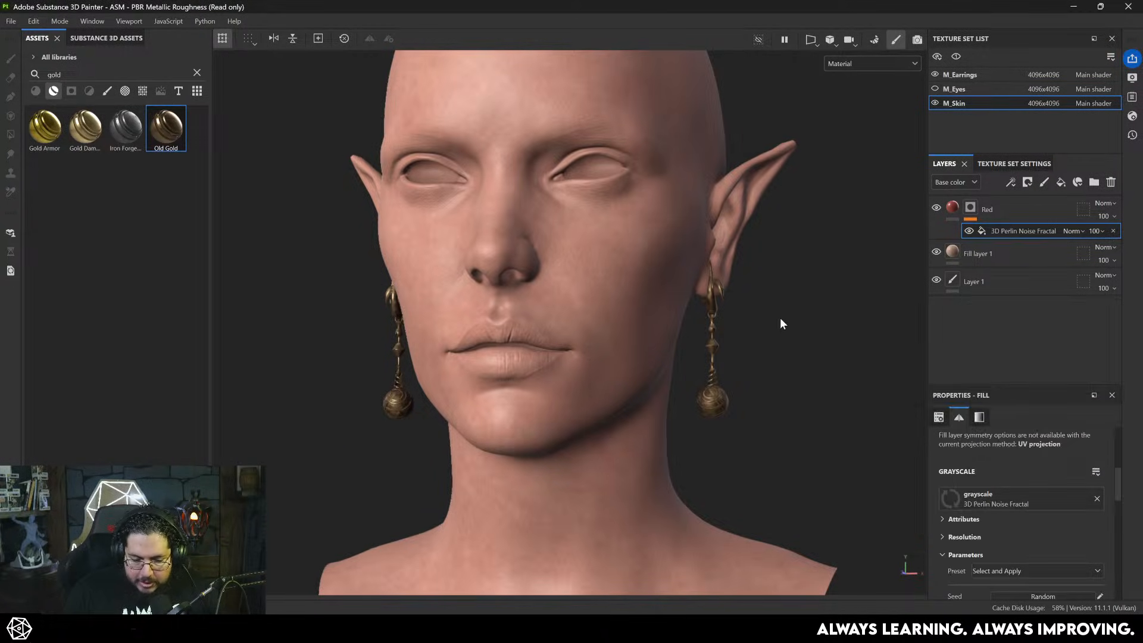
- Set the mask noise's Min Level to 5 with Max Level at 7 and check the finer mottling on the face
alt+drag(694, 293, 697, 337)
scroll(698, 337, up, 5)
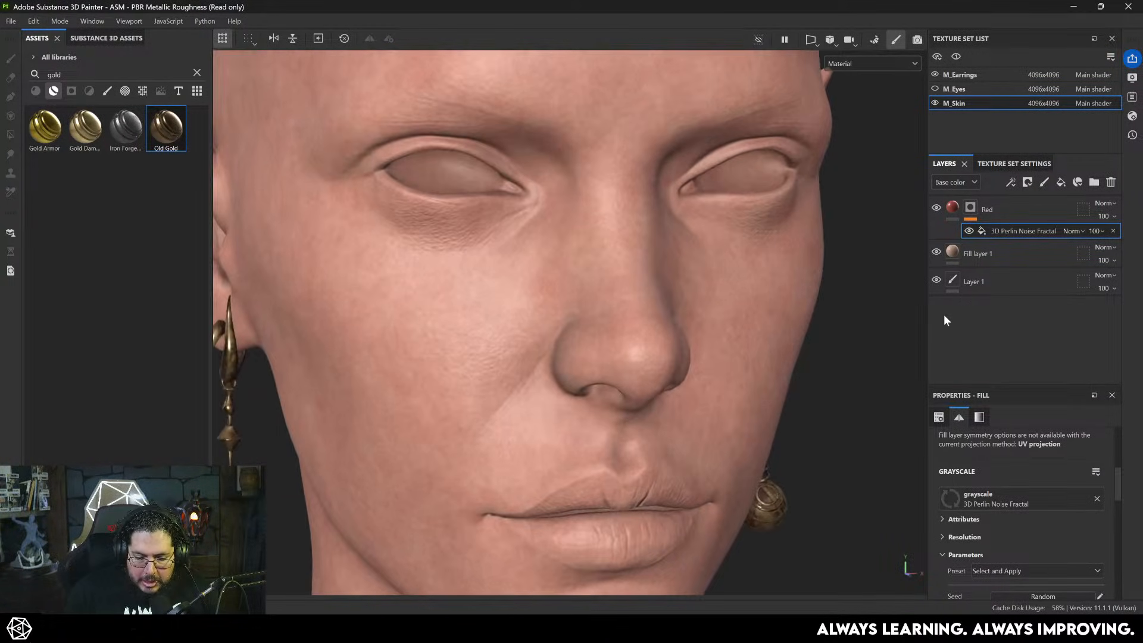
scroll(1009, 530, down, 5)
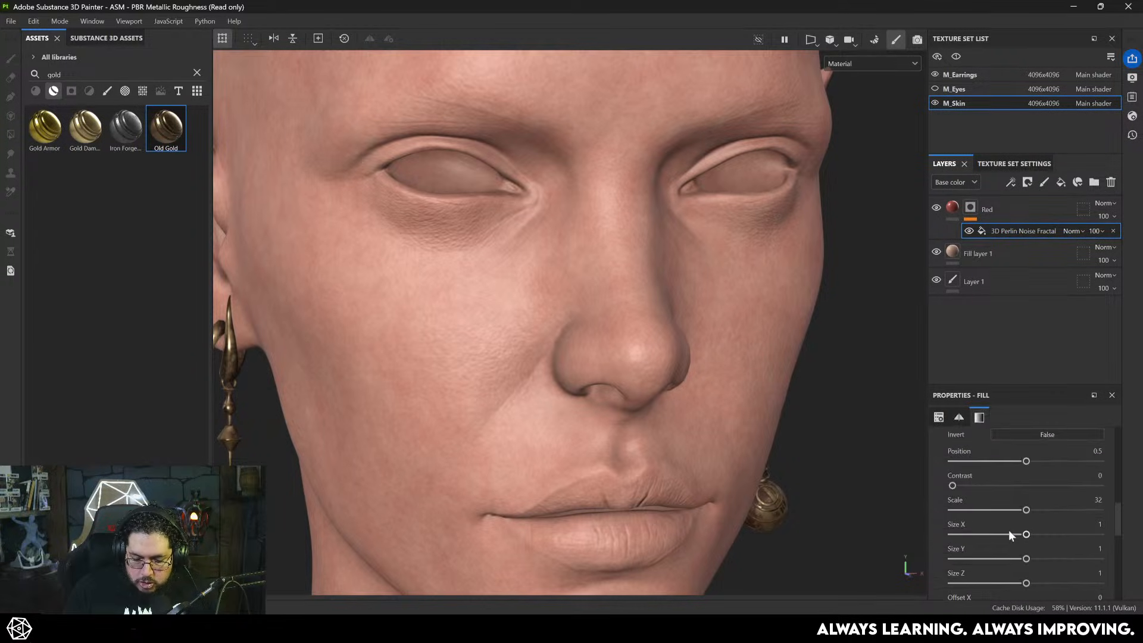
scroll(1005, 479, up, 5)
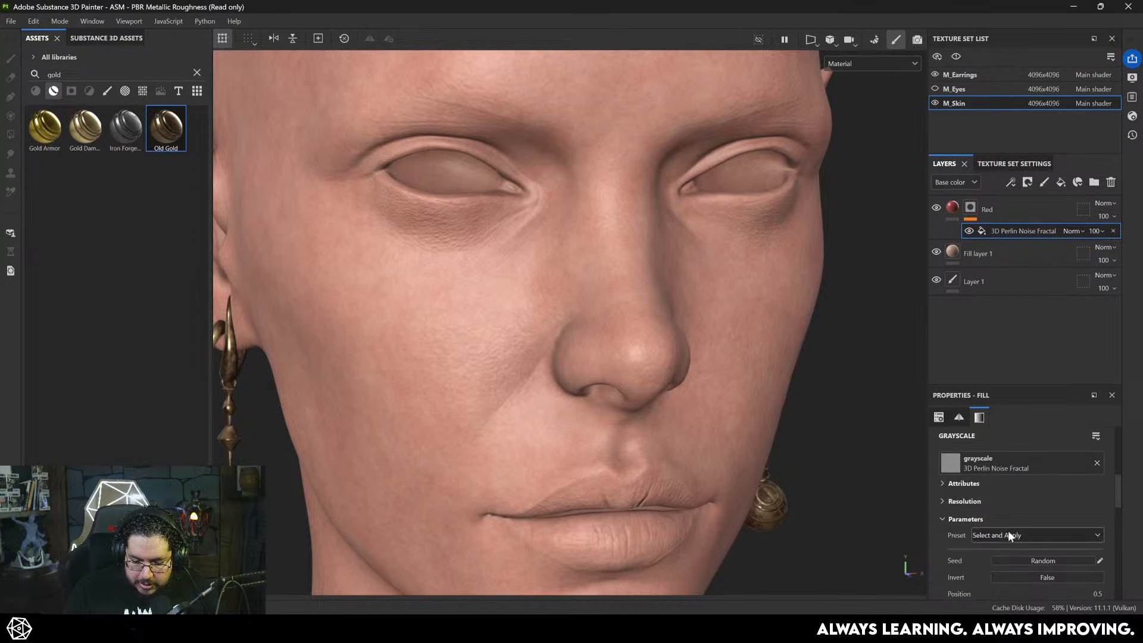
scroll(1009, 531, down, 8)
scroll(1009, 541, down, 2)
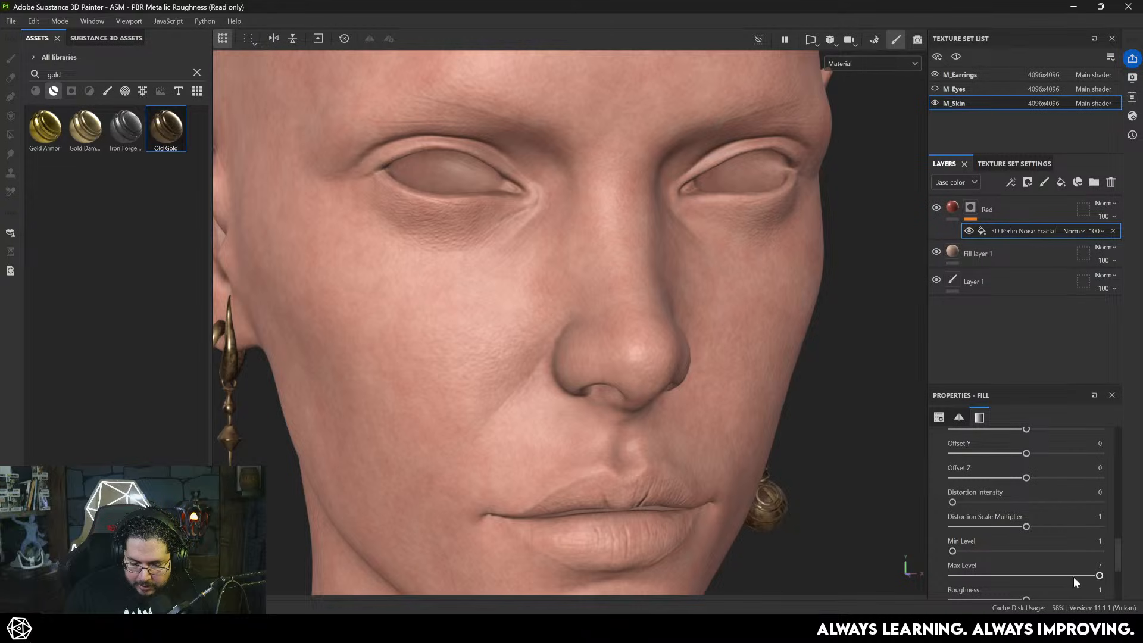
drag(1078, 575, 1100, 576)
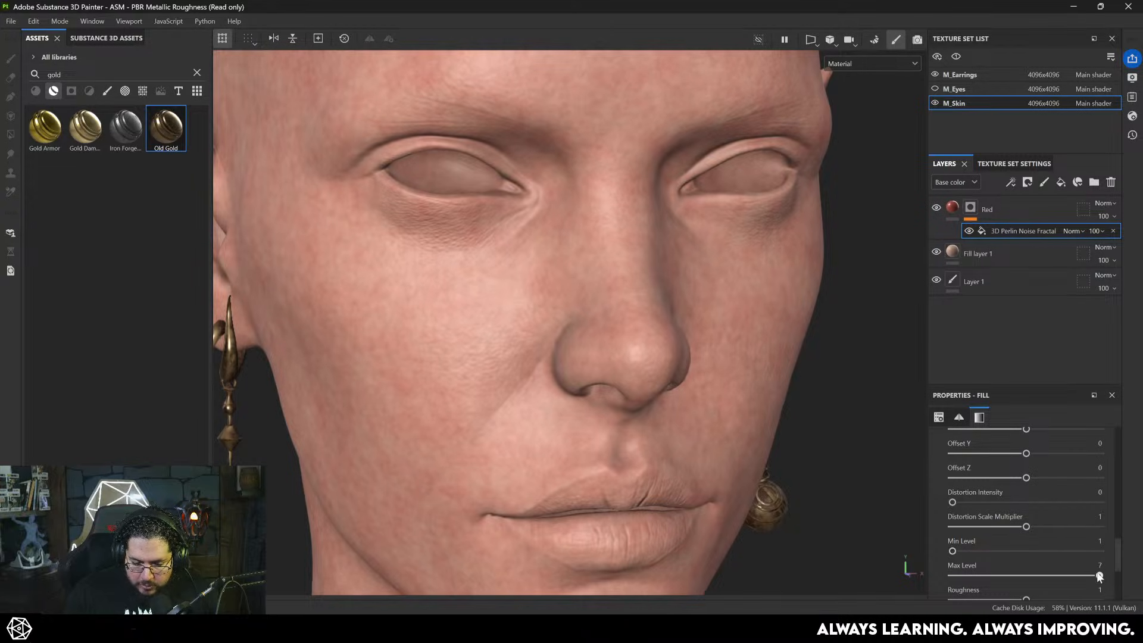
drag(1006, 550, 1038, 555)
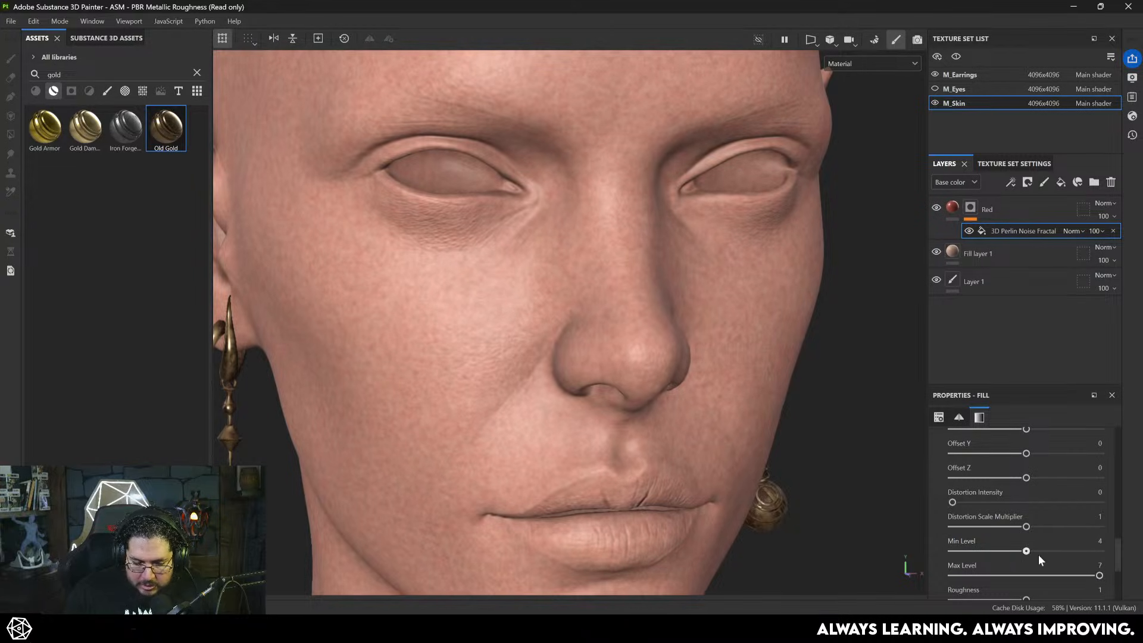
alt+right_drag(714, 339, 342, 232)
alt+drag(768, 339, 667, 352)
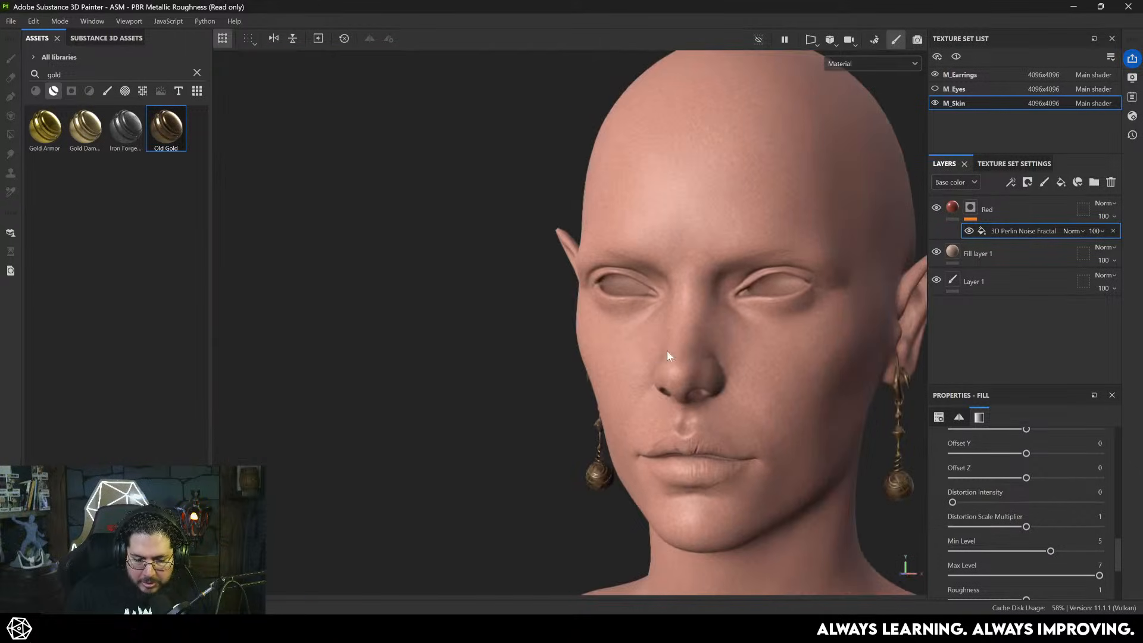
- Examine the red noise mottling across the forehead, cheeks and nose from several angles and distances
alt+right_drag(667, 351, 742, 400)
alt+drag(655, 381, 762, 363)
alt+right_drag(762, 363, 456, 291)
alt+drag(456, 292, 611, 325)
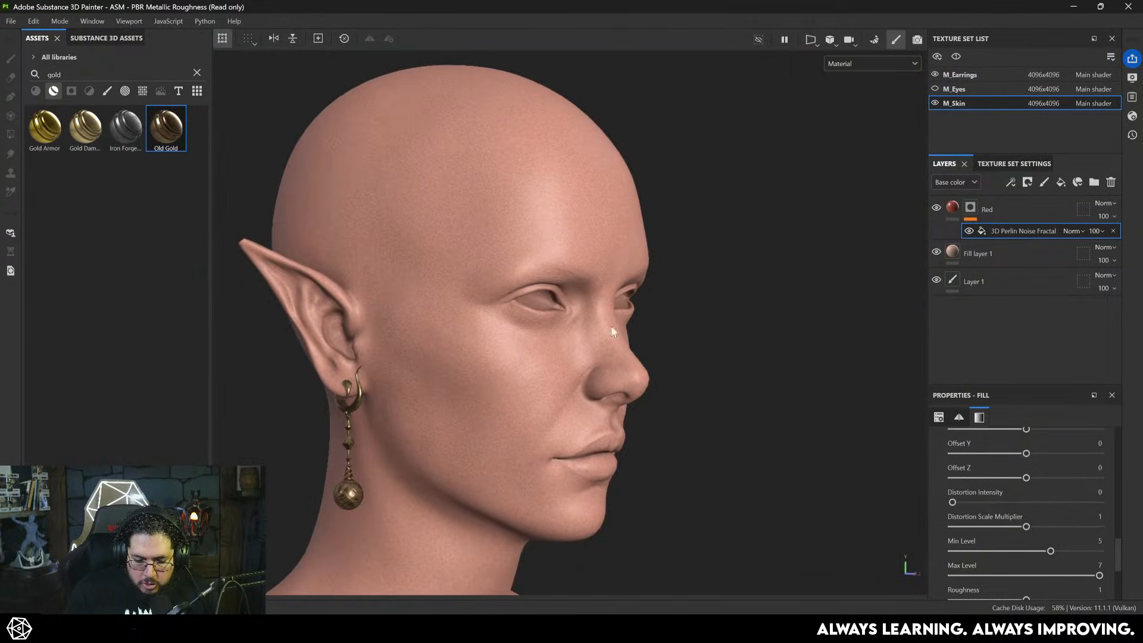
alt+right_drag(610, 325, 548, 345)
alt+drag(547, 344, 662, 298)
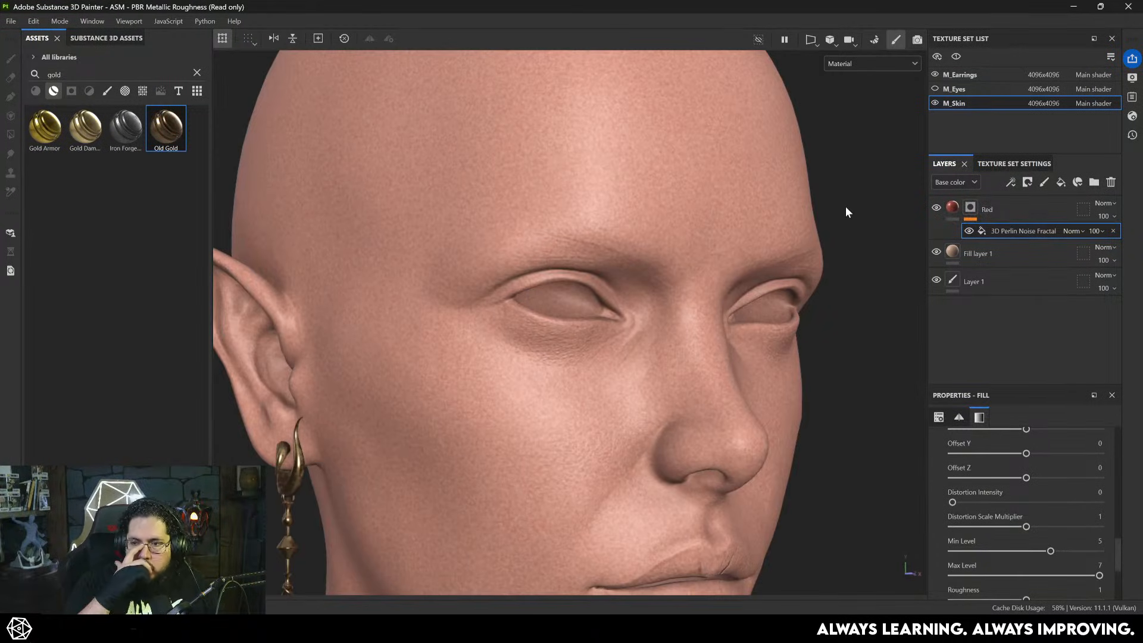
alt+middle_drag(711, 260, 628, 228)
alt+right_drag(629, 228, 778, 349)
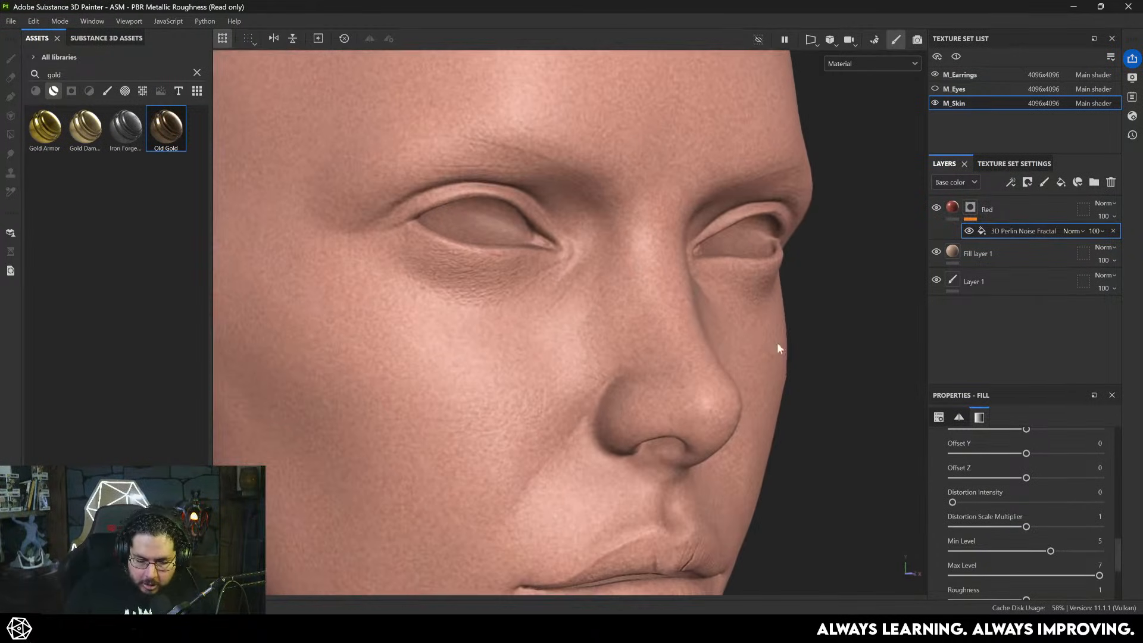
alt+drag(669, 252, 708, 246)
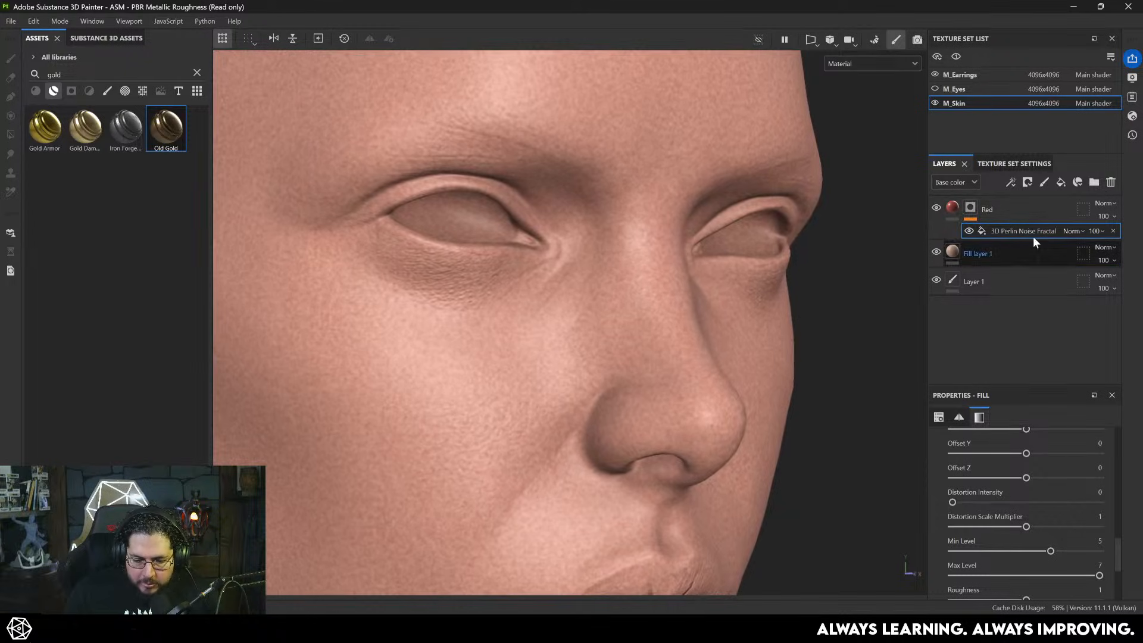
- Set the Red layer's blending mode to Overlay, comparing it with Normal close up on the nose
click(956, 209)
click(1102, 204)
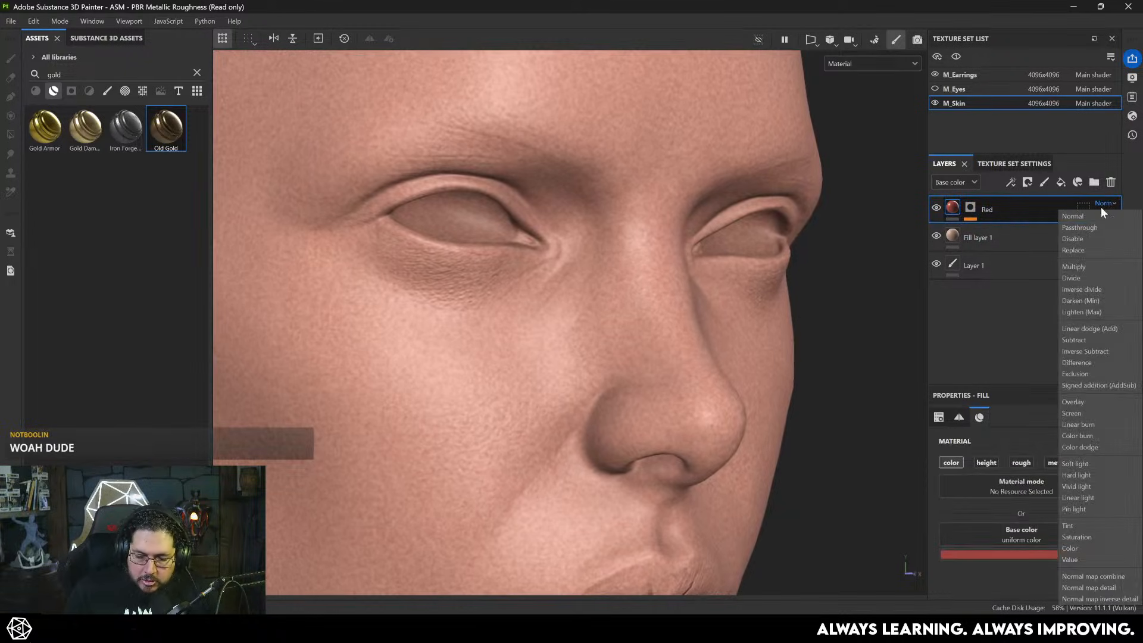
click(1103, 403)
scroll(614, 307, up, 6)
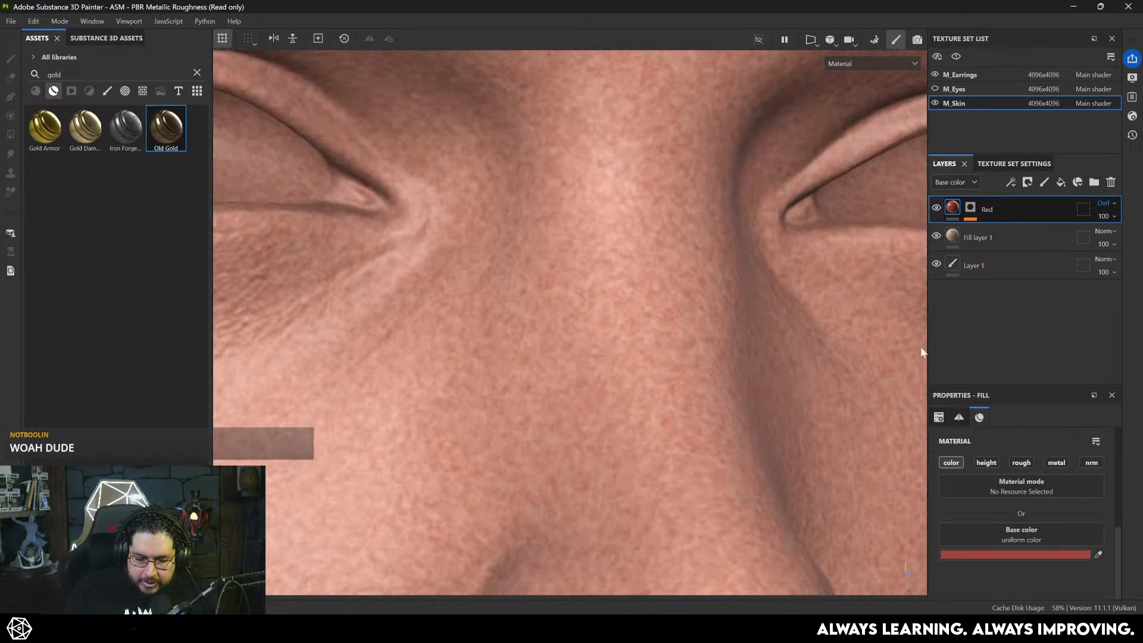
click(1103, 203)
click(1096, 212)
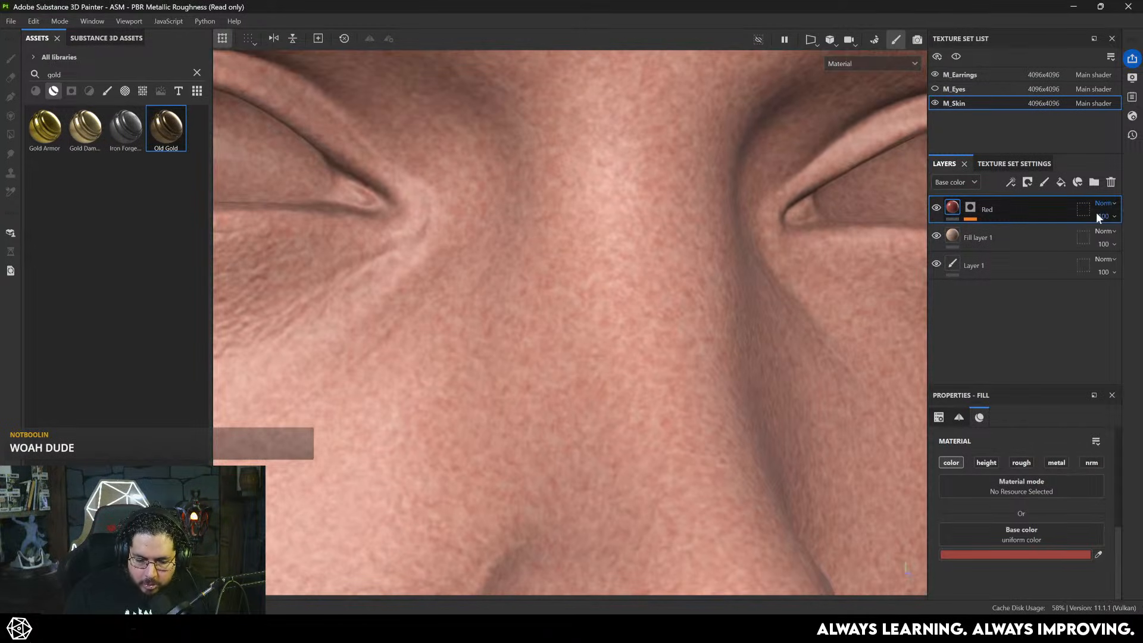
click(1103, 204)
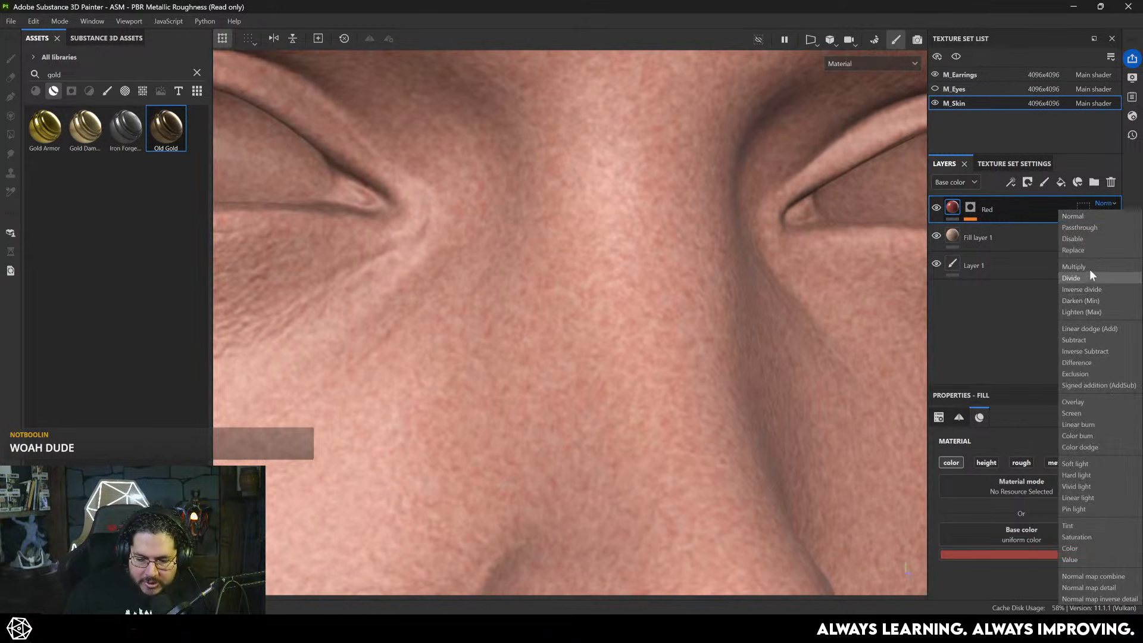
click(1085, 402)
scroll(518, 247, down, 6)
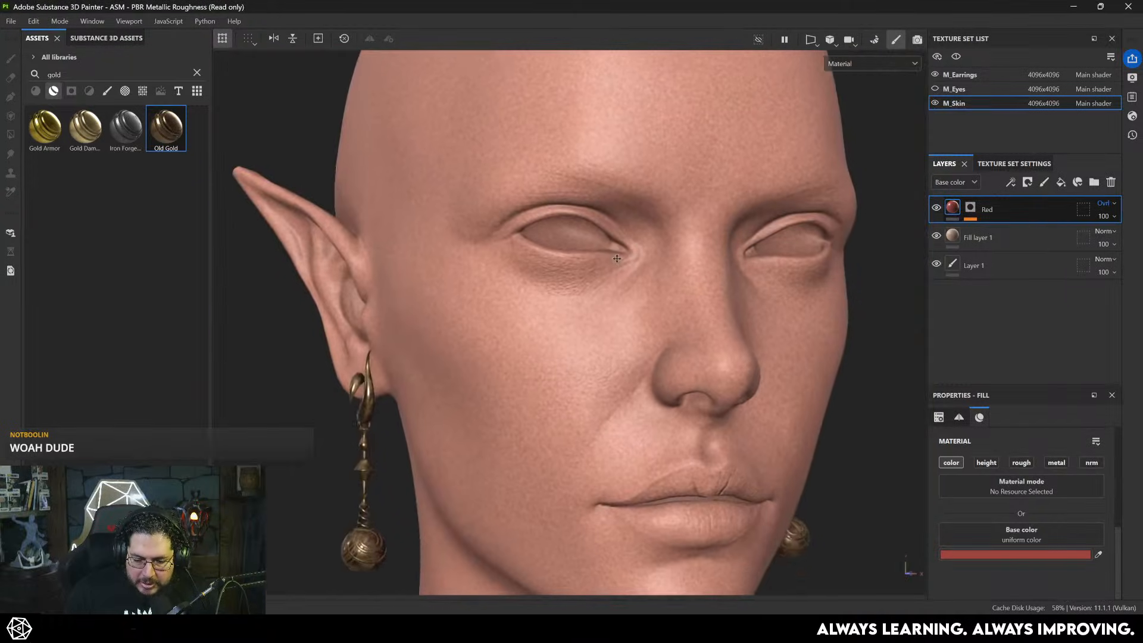
- Lower the Red layer's opacity to 49
click(1109, 216)
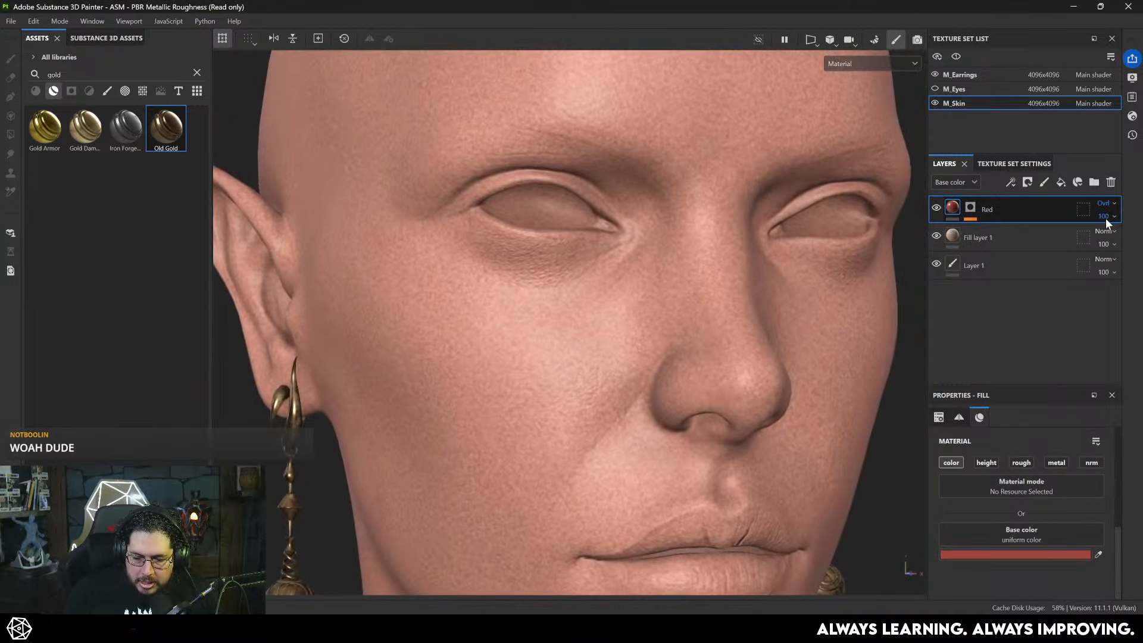
drag(1138, 238, 1134, 239)
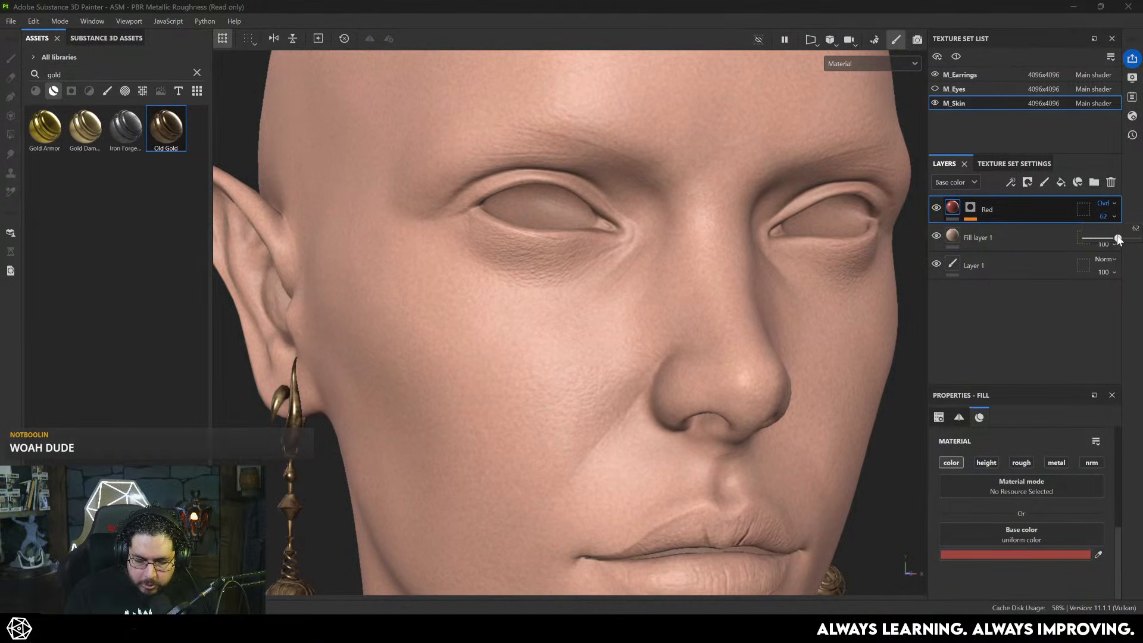
drag(1113, 239, 1111, 240)
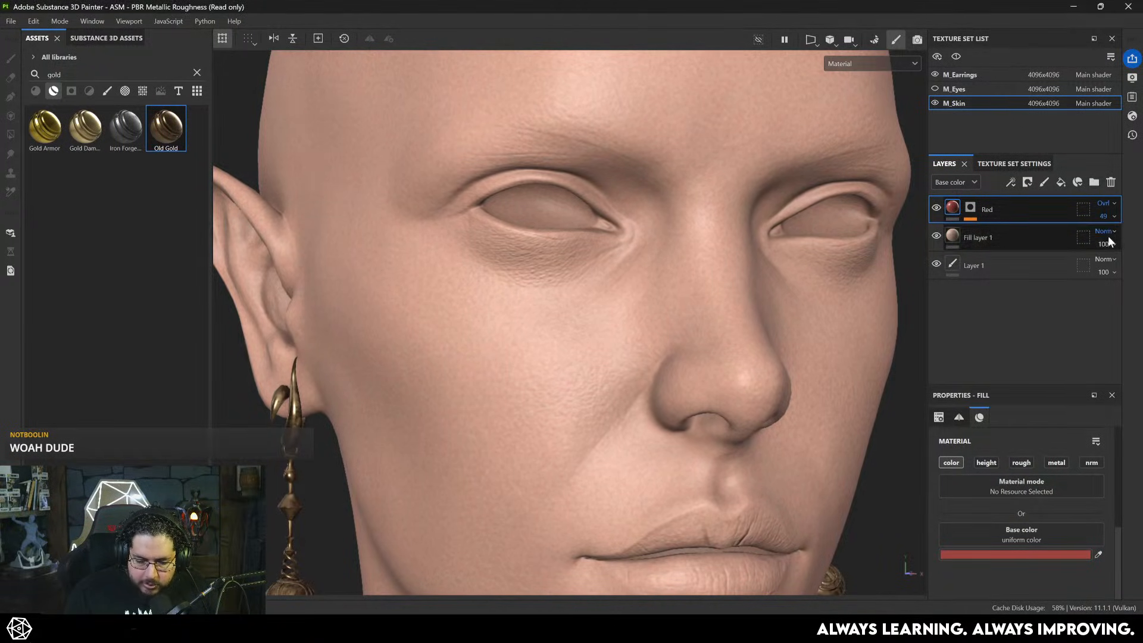
- Compare the face with and without the Red layer and inspect the softened color variation from the front and side
alt+right_drag(711, 315, 439, 191)
alt+drag(439, 191, 648, 373)
alt+right_drag(649, 373, 932, 351)
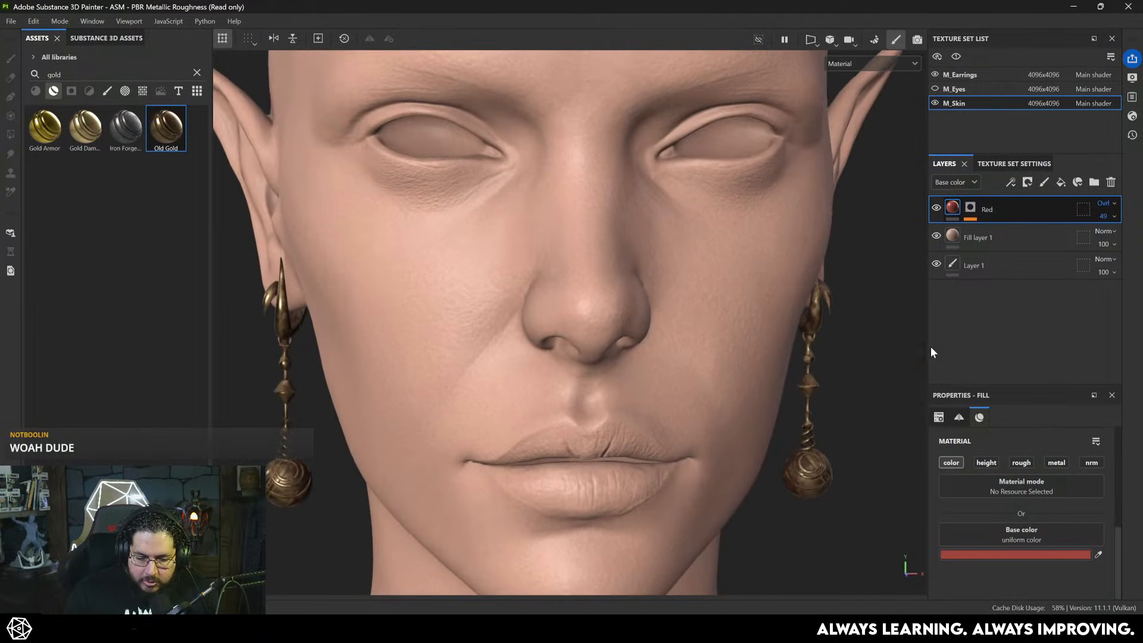
click(935, 209)
click(934, 208)
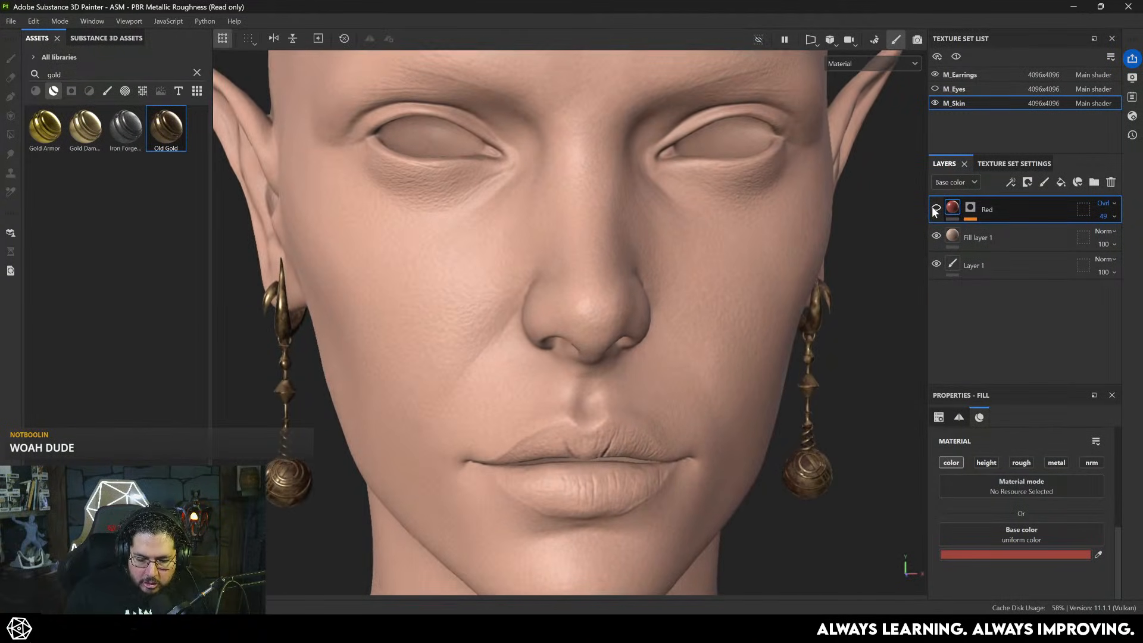
click(934, 209)
alt+drag(440, 256, 553, 248)
alt+right_drag(554, 248, 482, 252)
alt+middle_drag(482, 252, 553, 323)
alt+drag(554, 324, 545, 282)
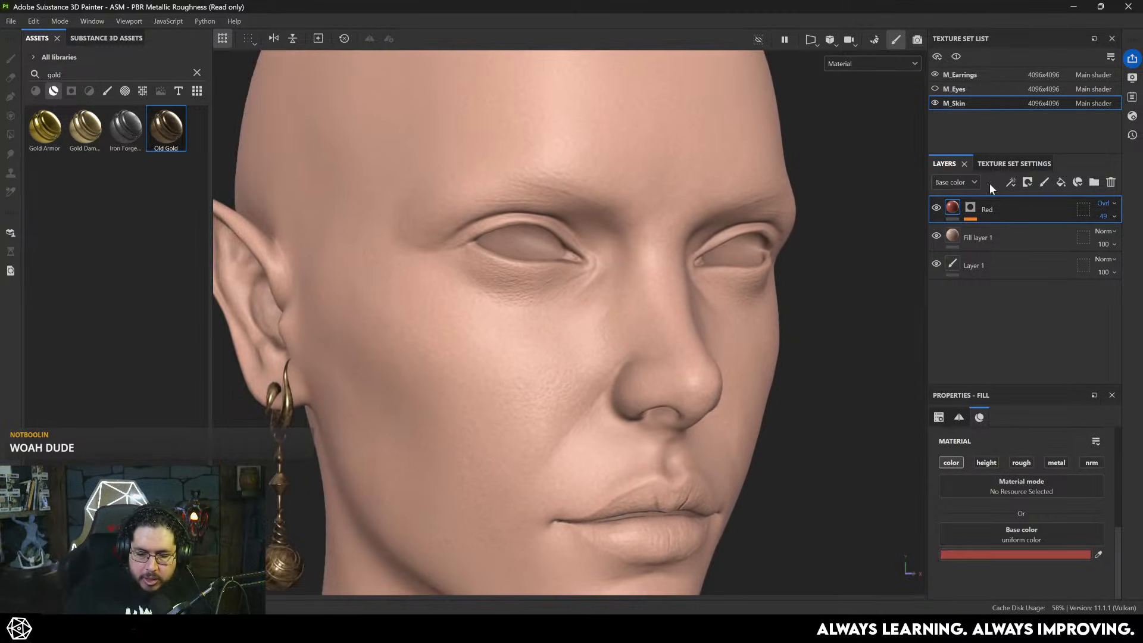
- Add a fill layer above Red and check its base color, keeping the muted red 9B4141
click(1060, 182)
click(1015, 554)
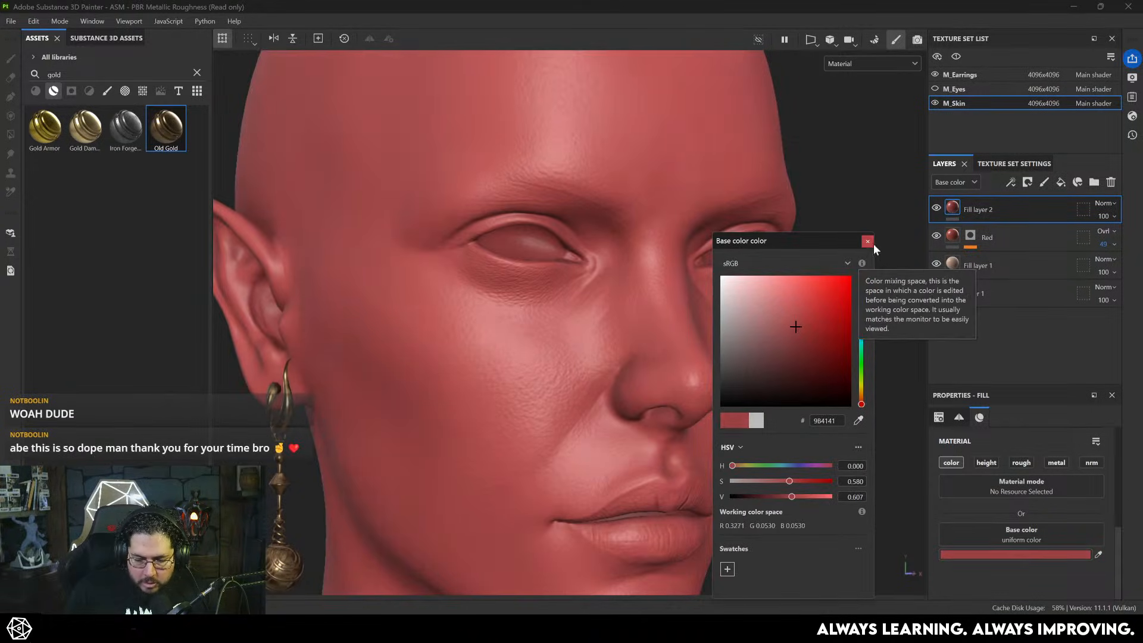
click(867, 241)
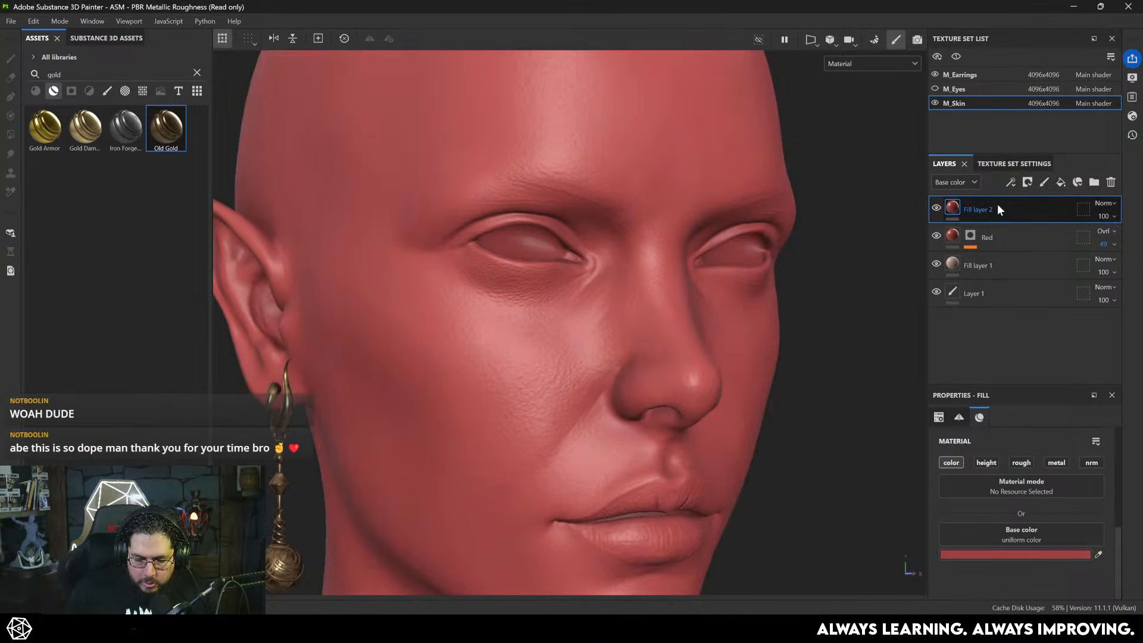
- Give the new fill layer a black mask and add a paint effect to that mask
right_click(998, 205)
click(1012, 22)
right_click(972, 207)
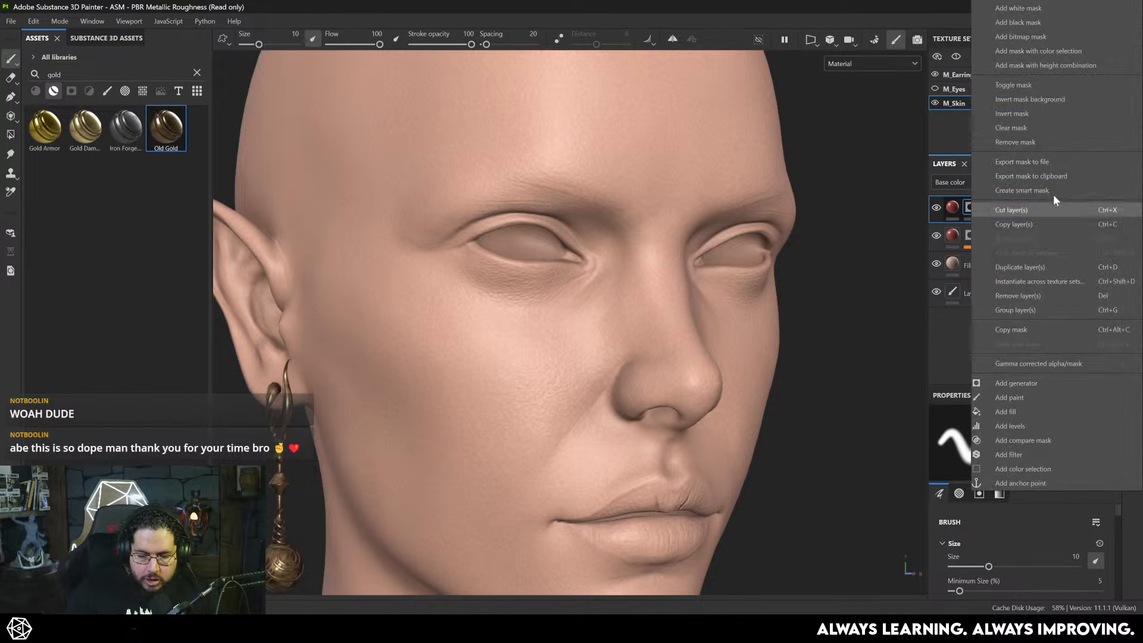
click(1023, 19)
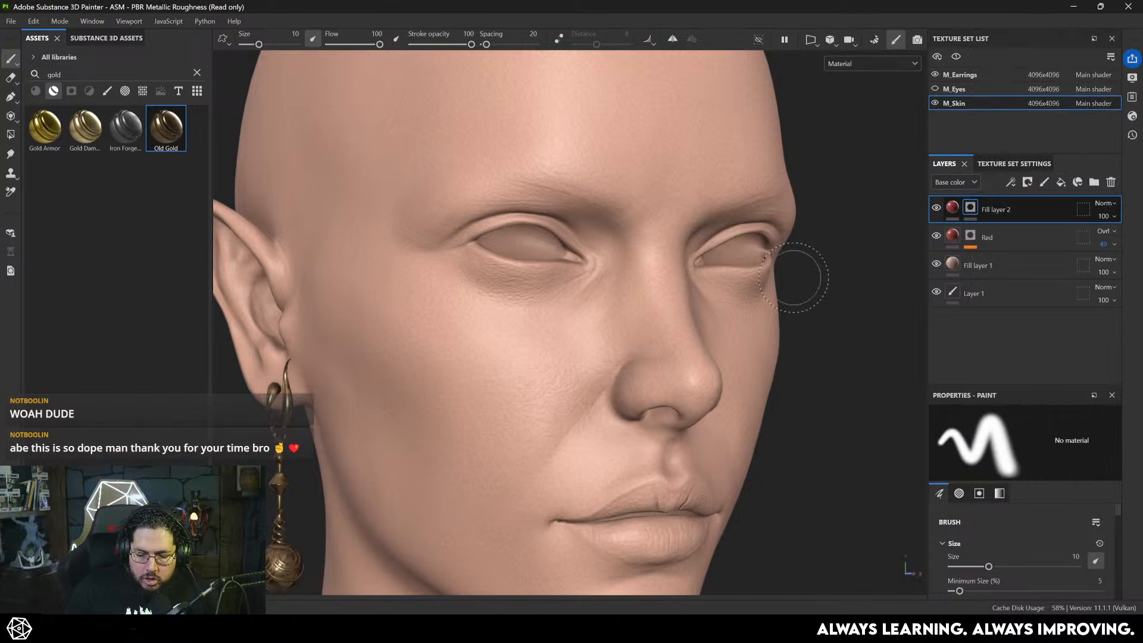
click(958, 208)
click(970, 208)
right_click(969, 209)
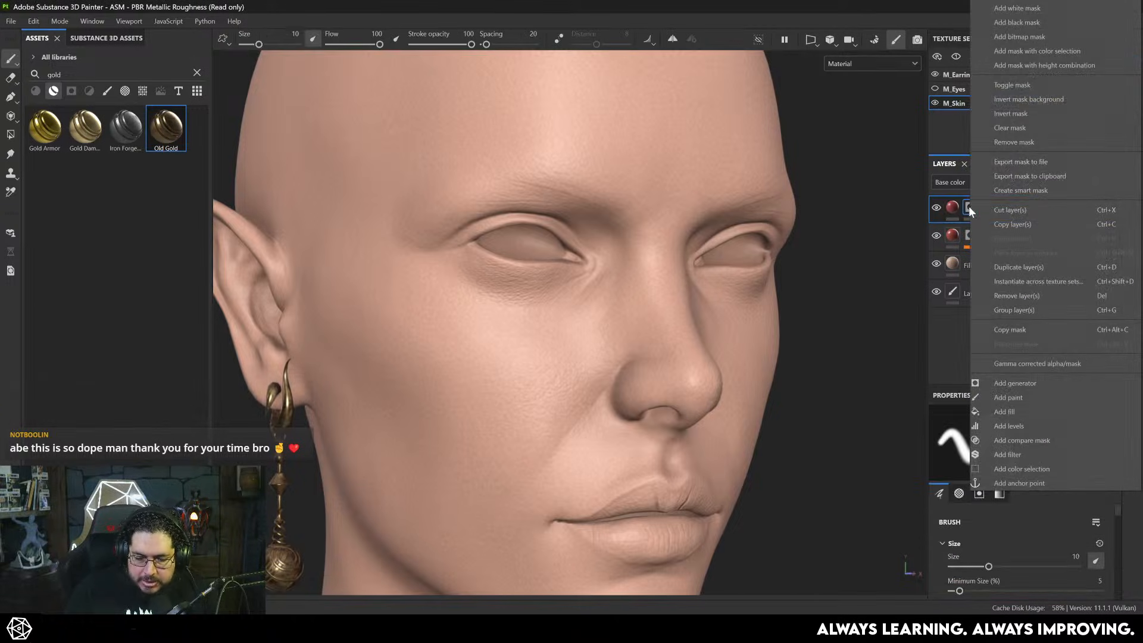
click(1025, 398)
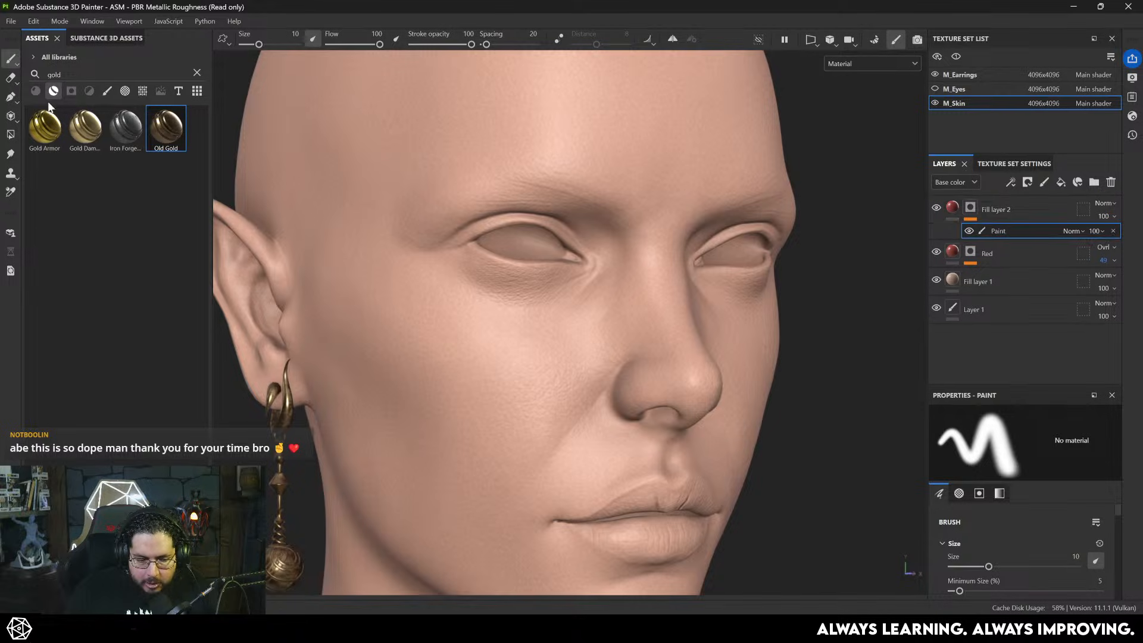
- Filter the assets to brushes, clear the gold search and browse to the Dirt brushes
click(108, 91)
click(197, 72)
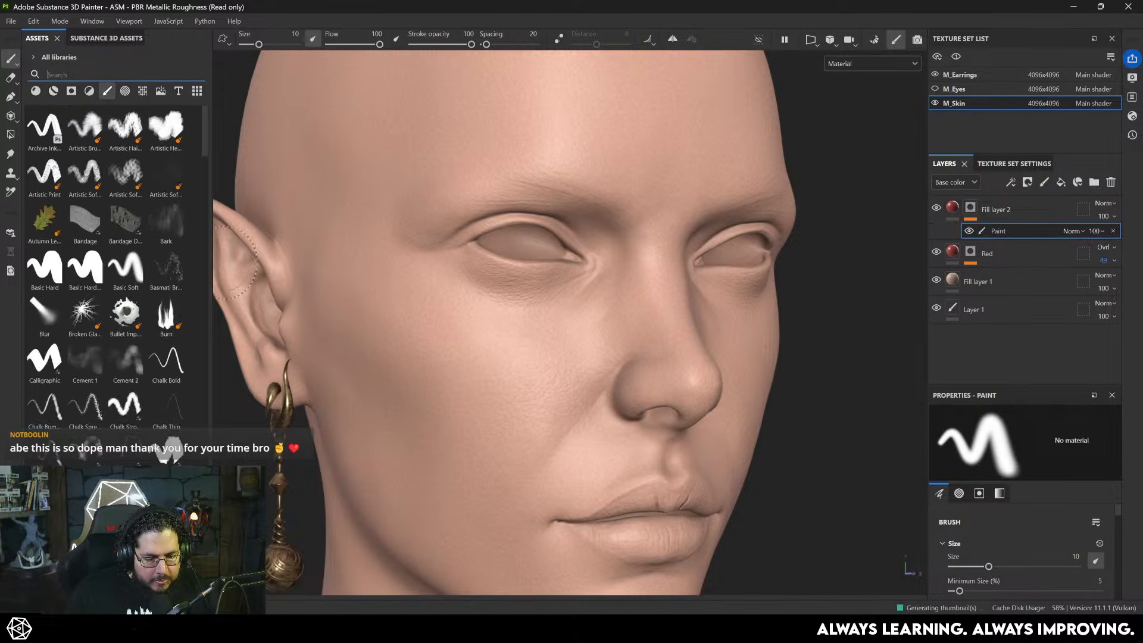
scroll(113, 238, down, 3)
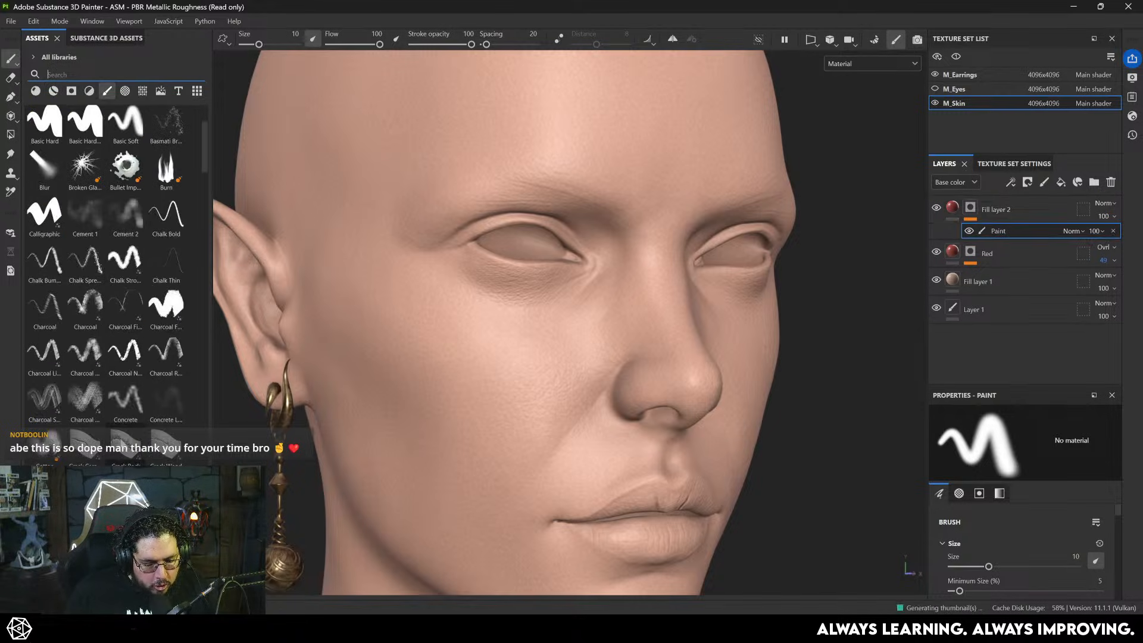
scroll(113, 238, down, 3)
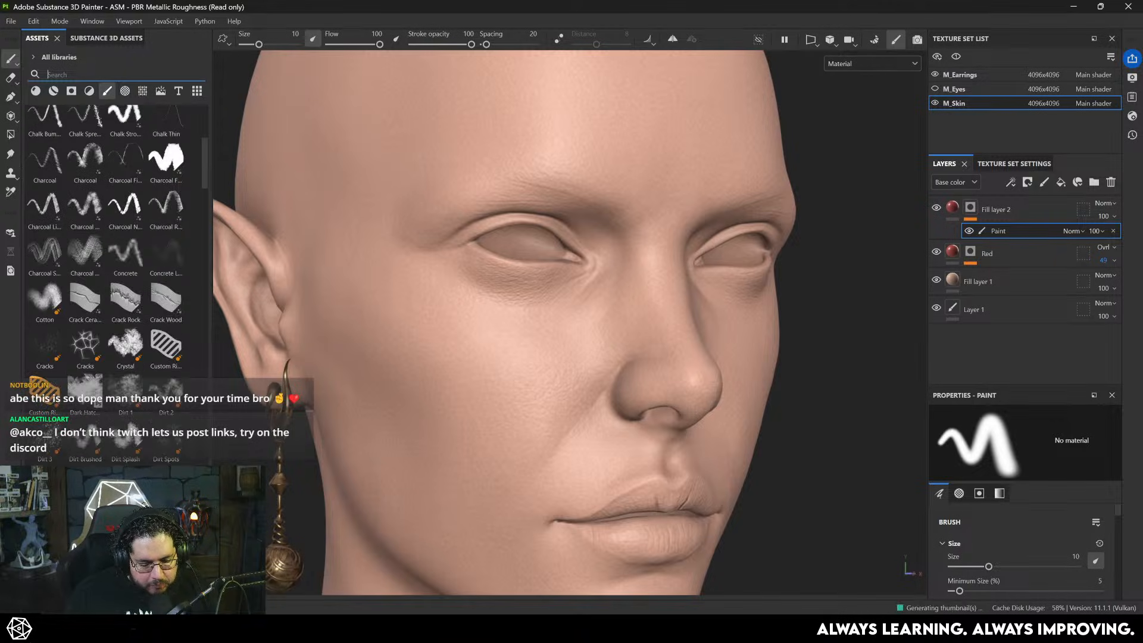
- Try the Dirt Spots brush with a stroke on the cheek below the eye
click(167, 450)
mouse_move(512, 322)
mouse_down()
mouse_move(536, 343)
mouse_move(441, 348)
mouse_move(500, 369)
mouse_up()
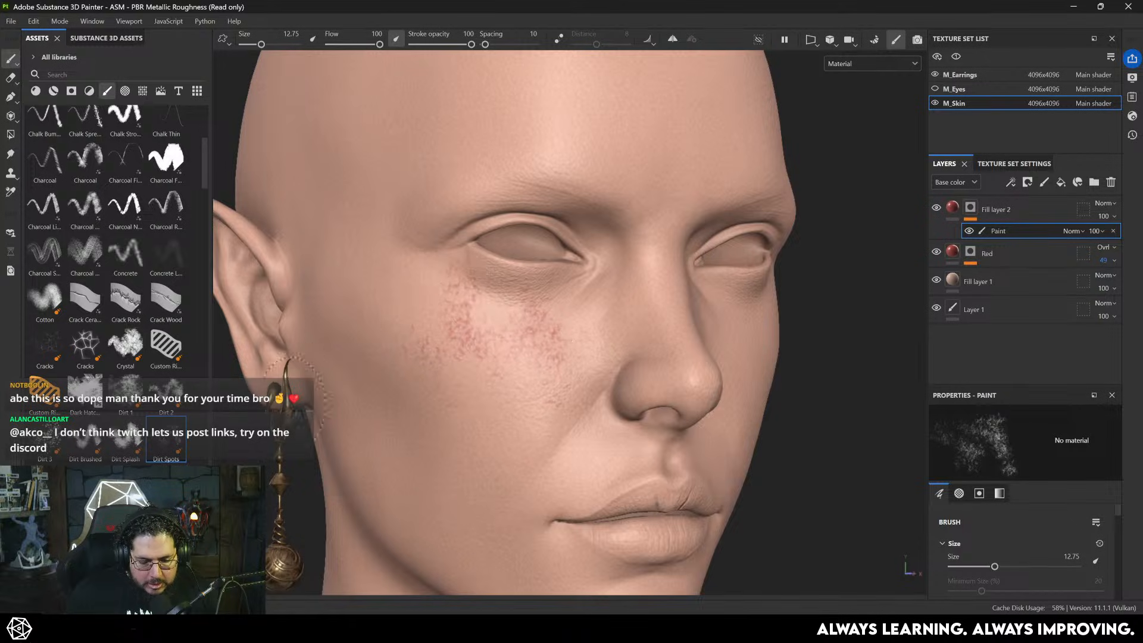
key(ctrl+z)
- Switch to the Dirt Splash brush, test it on the cheek and set its size to 9.15
click(126, 451)
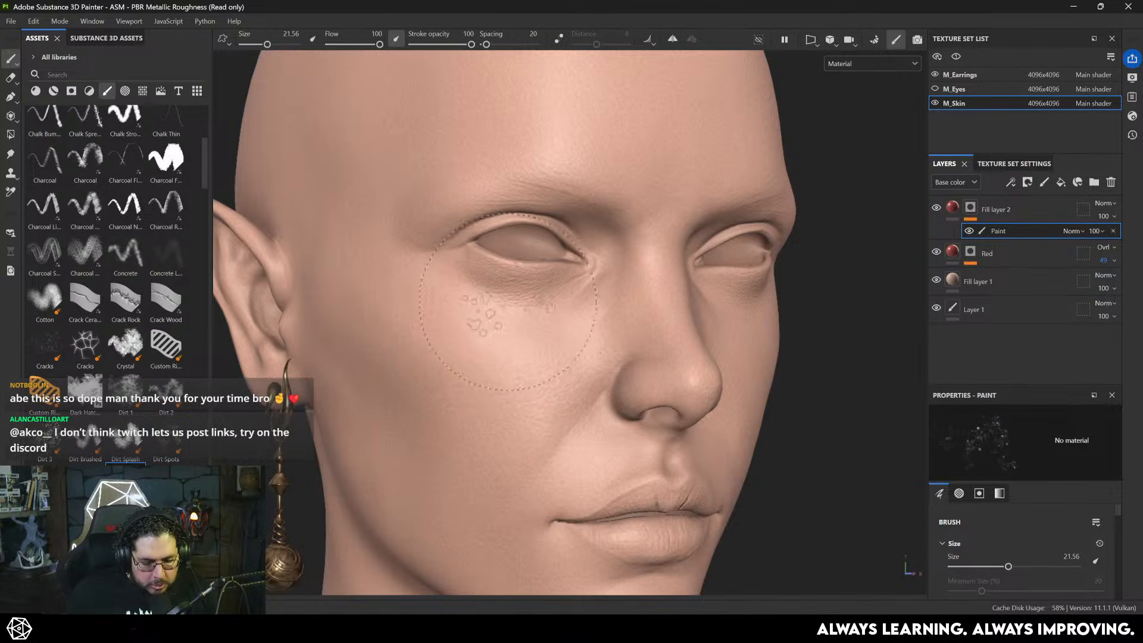
mouse_move(477, 327)
mouse_down()
mouse_move(453, 348)
mouse_move(556, 319)
mouse_move(519, 311)
mouse_up()
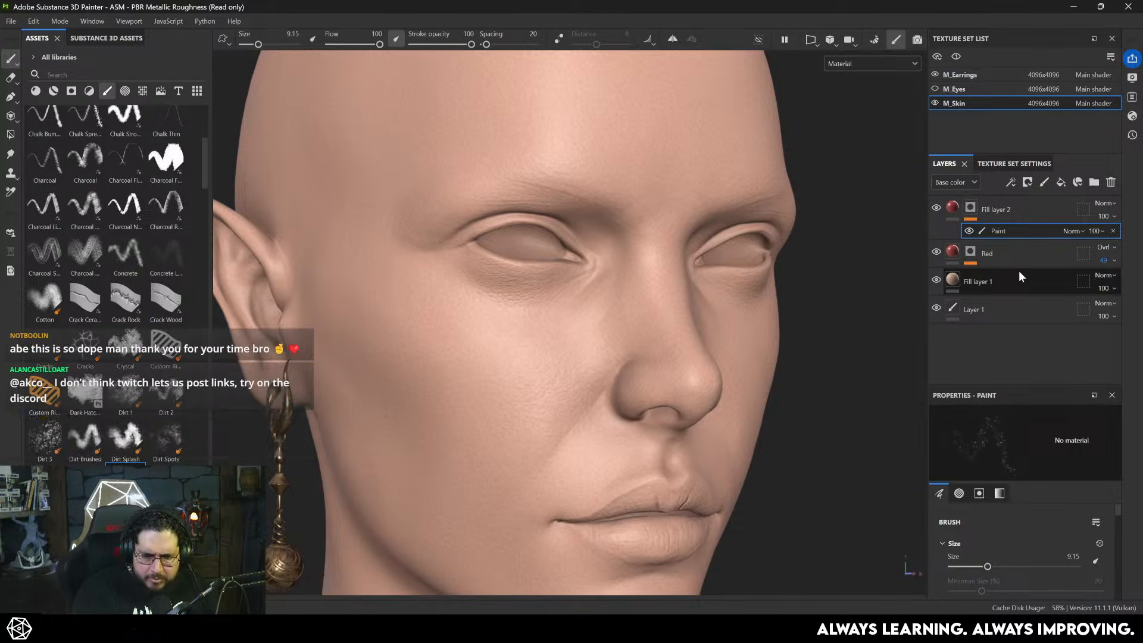
- Turn on symmetry and paint fine red speckles into the mask over the nose, upper lip and both cheeks
mouse_move(514, 388)
alt+mouse_down()
mouse_move(556, 314)
mouse_move(753, 328)
mouse_move(552, 372)
alt+mouse_up()
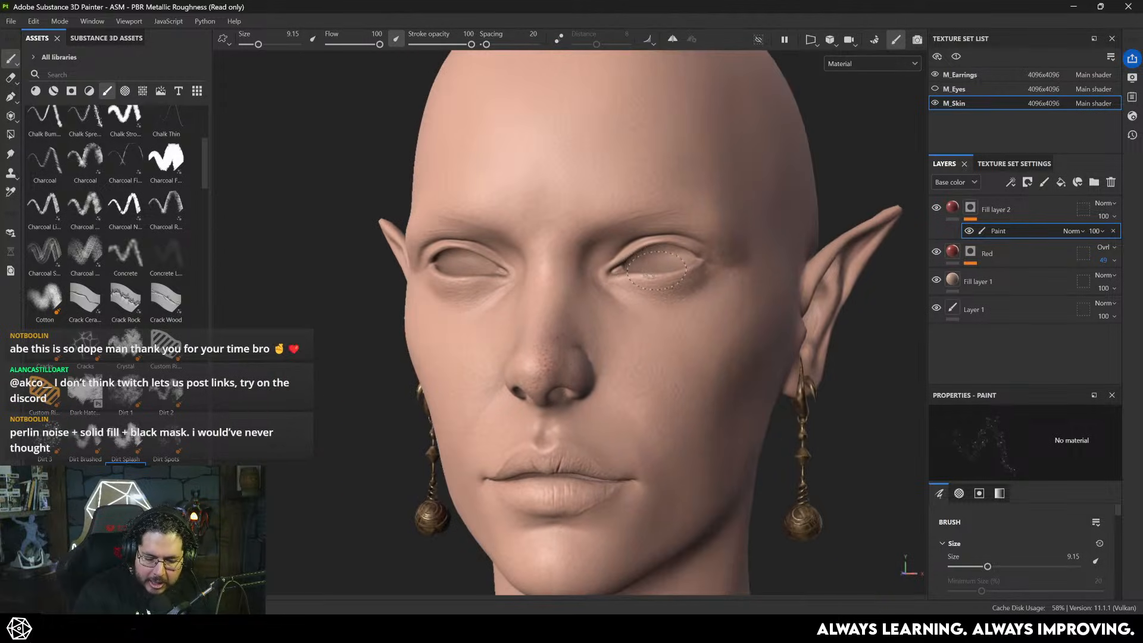
click(673, 39)
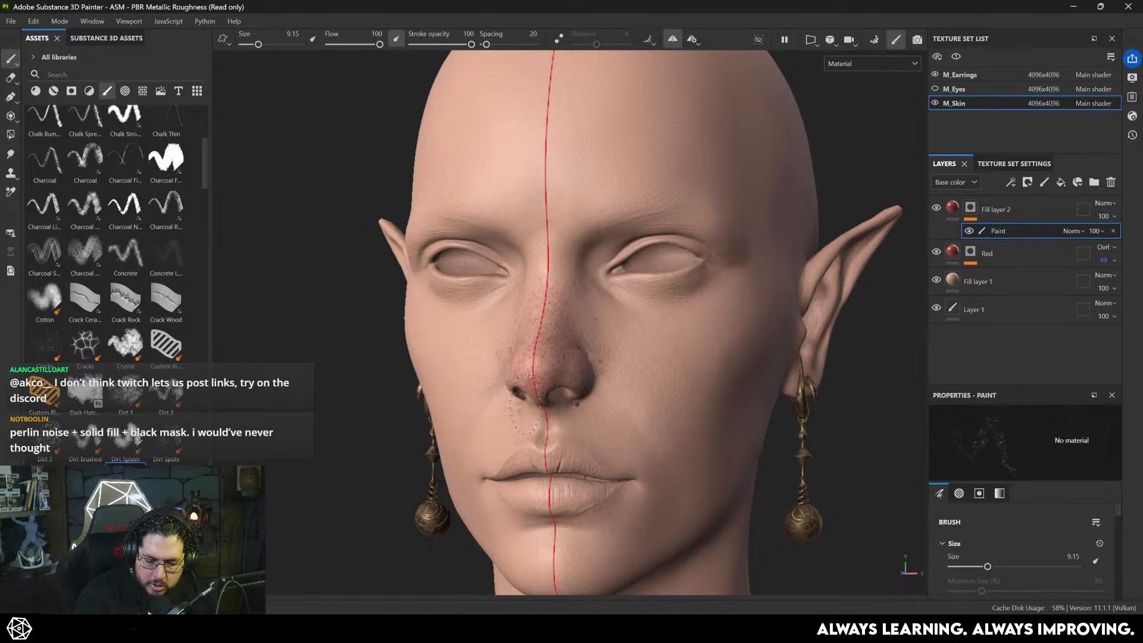
alt+drag(511, 395, 673, 375)
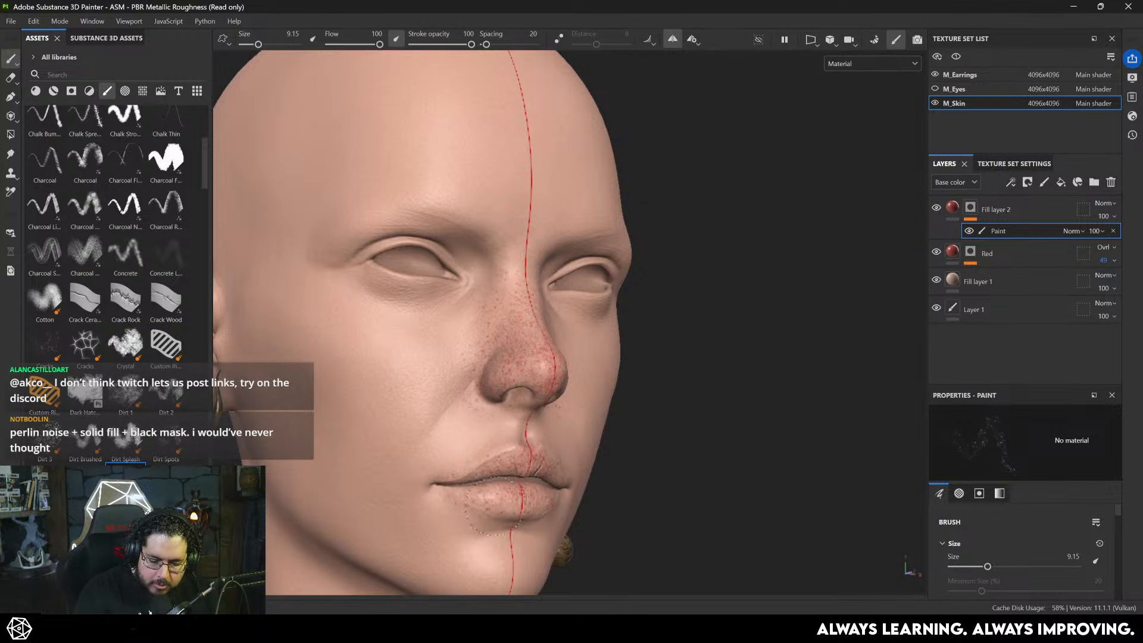
alt+drag(575, 448, 464, 417)
alt+middle_drag(635, 352, 533, 393)
alt+drag(676, 380, 630, 376)
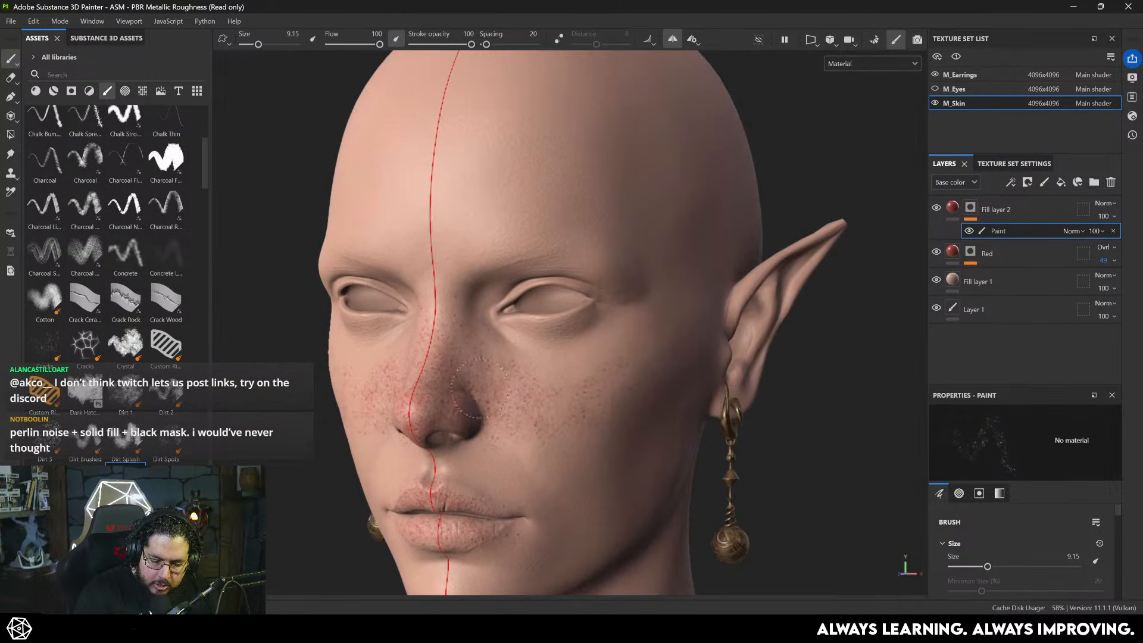
alt+drag(612, 435, 571, 277)
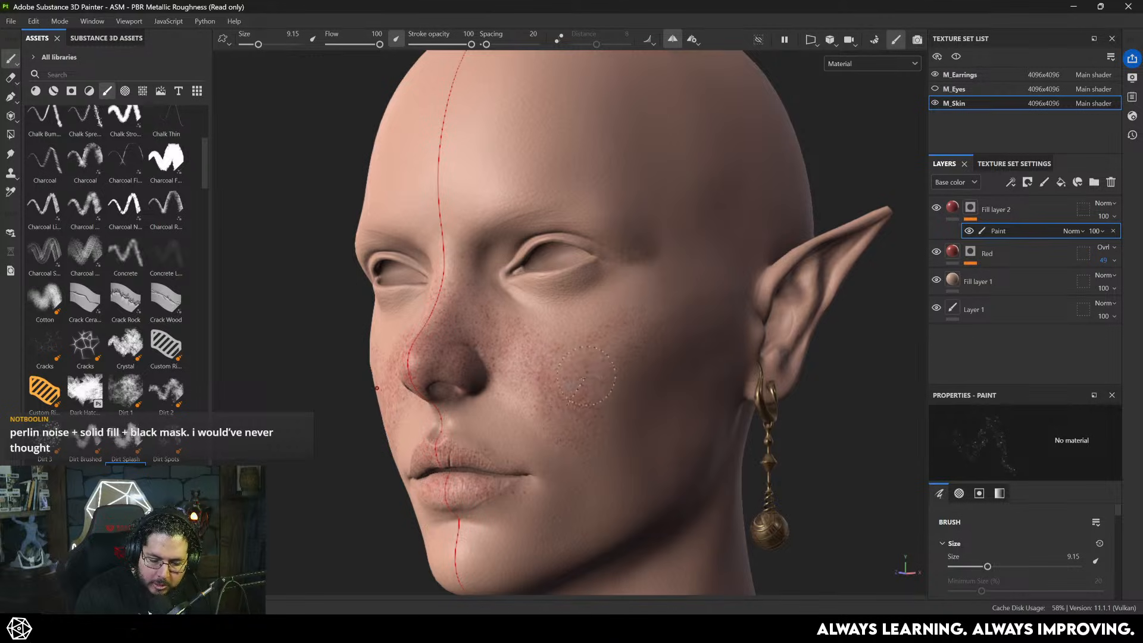
- Try large splatters over the cheek and forehead at brush size 63.1, undo them and reduce the size to 10.93
ctrl+right_drag(585, 393, 691, 393)
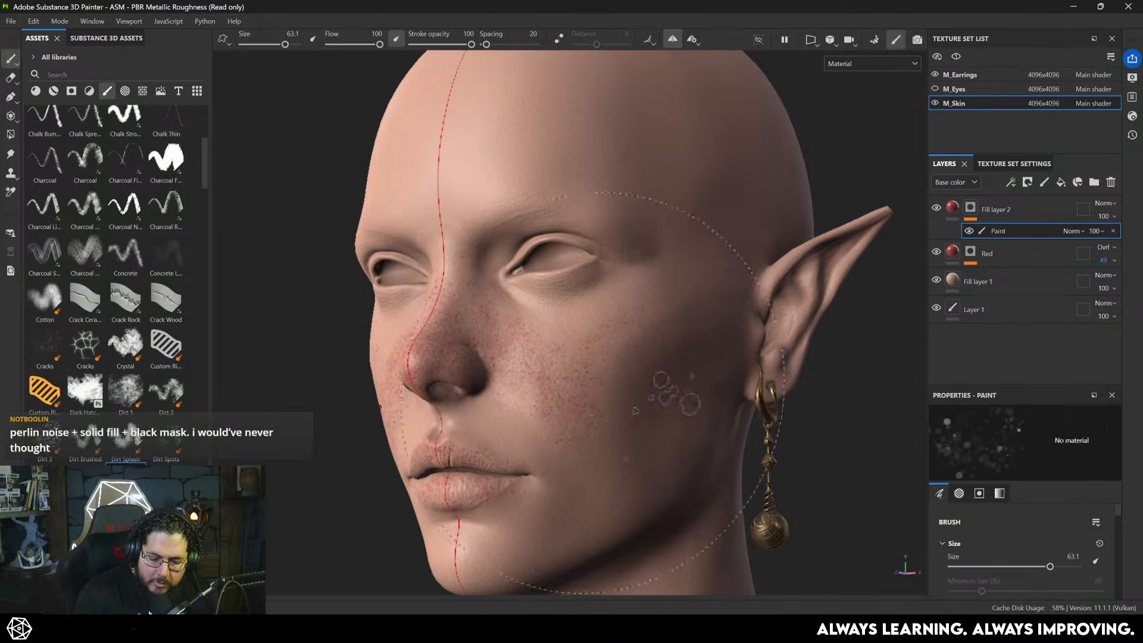
mouse_move(584, 393)
mouse_down()
mouse_move(598, 321)
mouse_move(550, 220)
mouse_move(596, 164)
mouse_up()
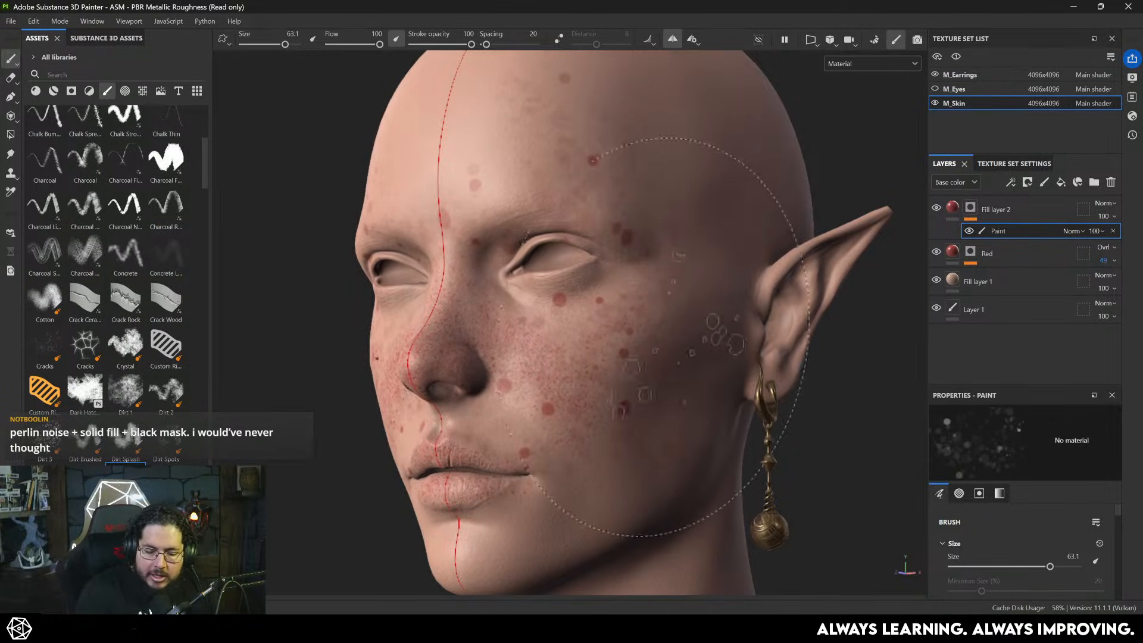
key(ctrl+z)
mouse_move(613, 392)
ctrl+right_down()
mouse_move(526, 391)
mouse_move(551, 407)
ctrl+right_up()
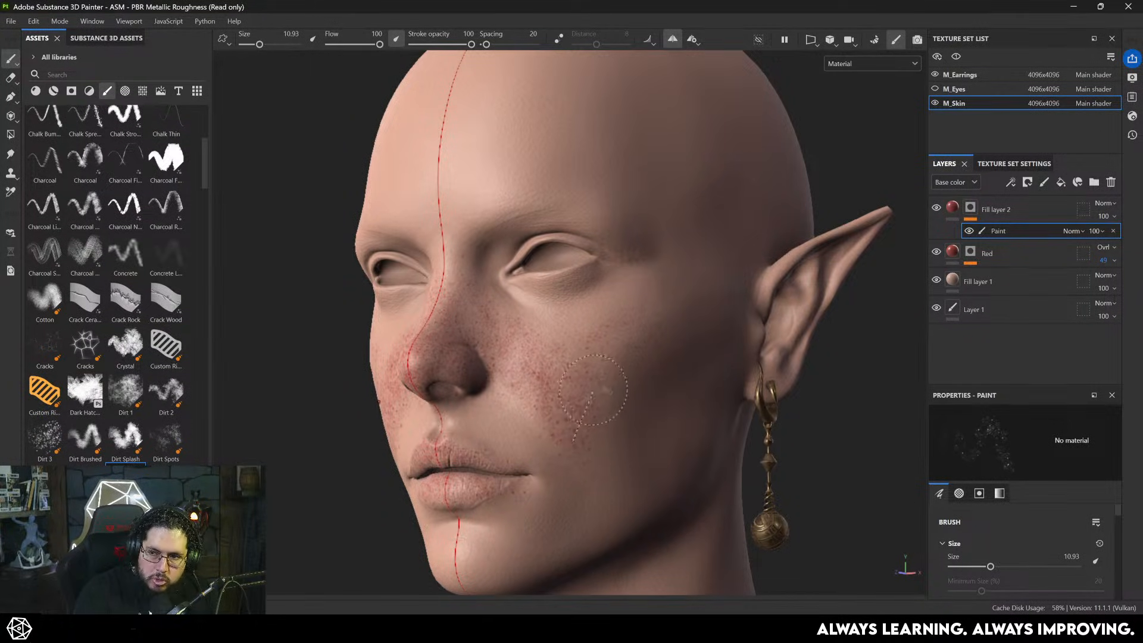
- Switch to the web browser and search for the instructor's 3D tutorial on "layer blending"
alt+drag(592, 390, 751, 363)
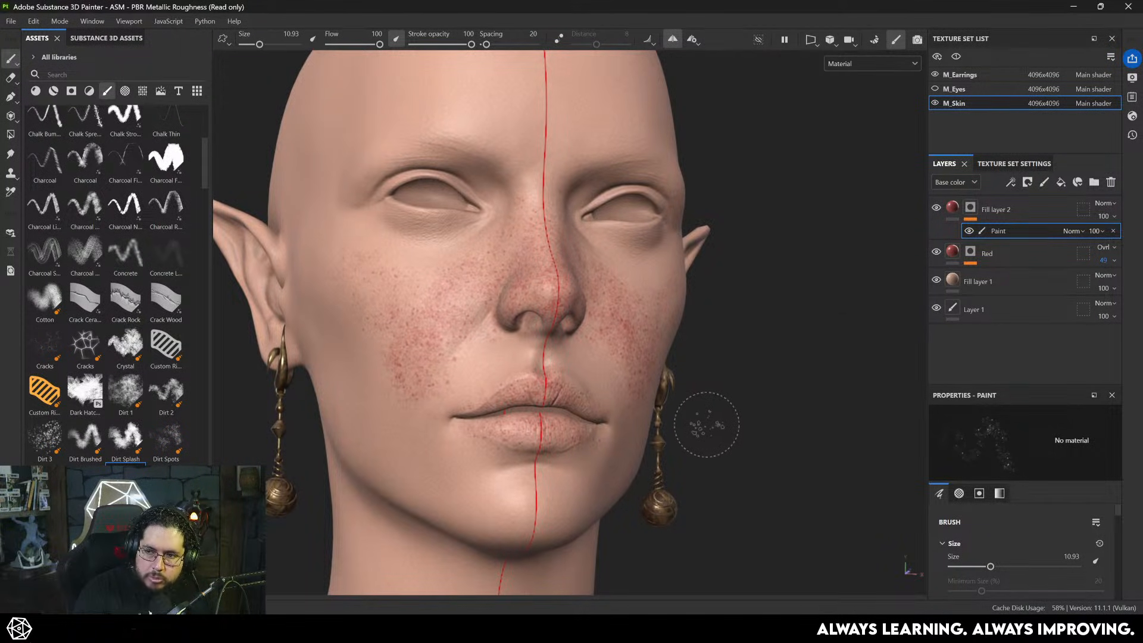
key(alt+Tab)
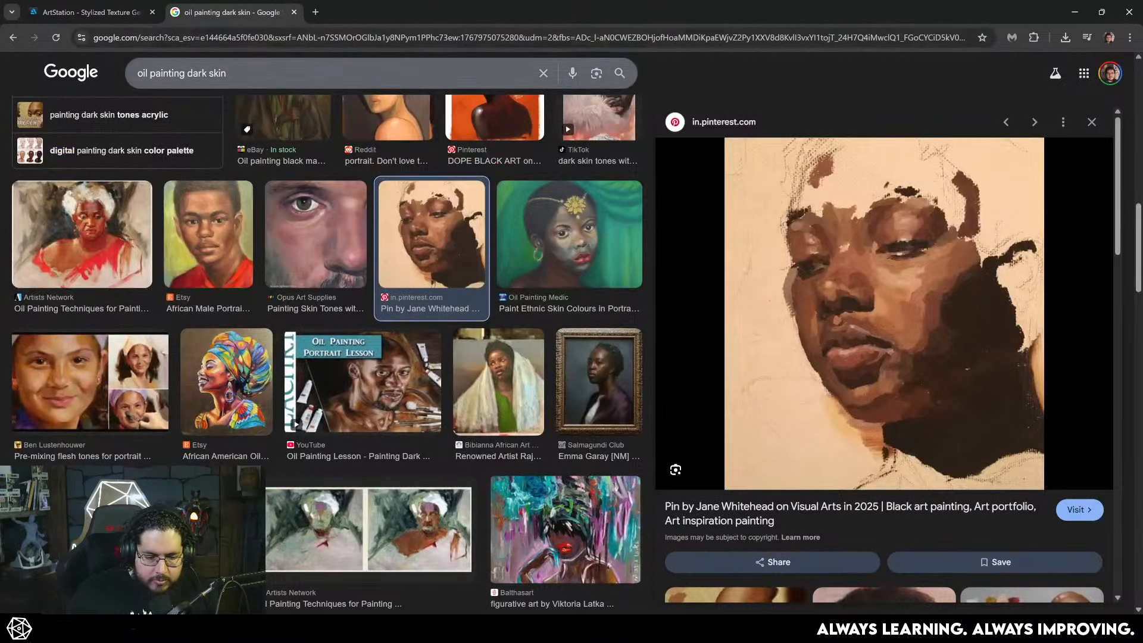
click(273, 42)
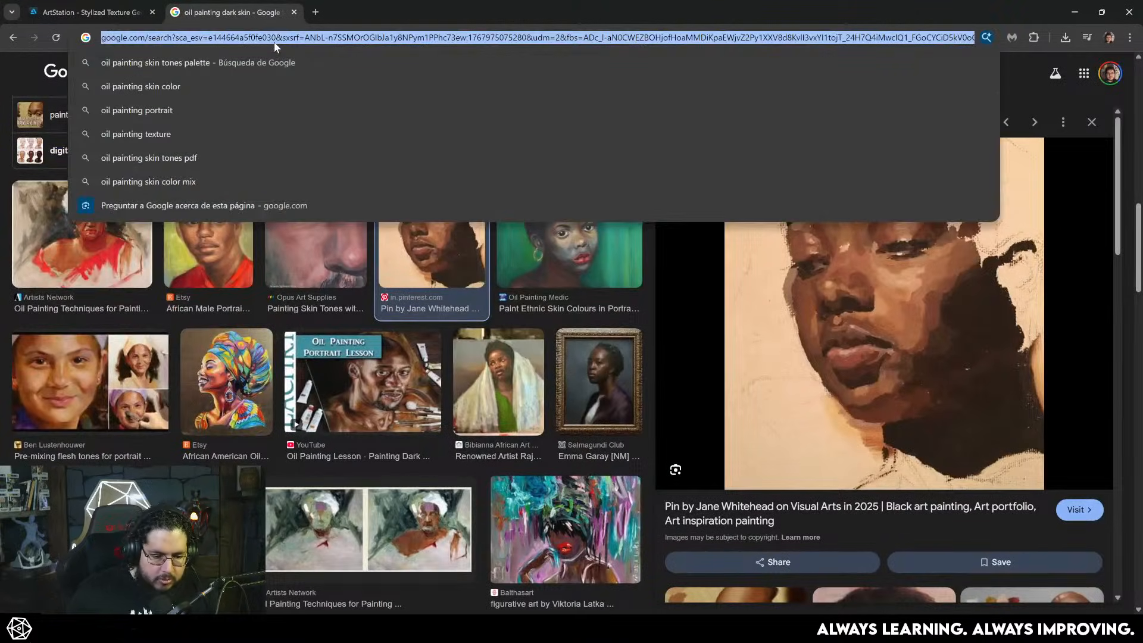
text(abe leal 3d)
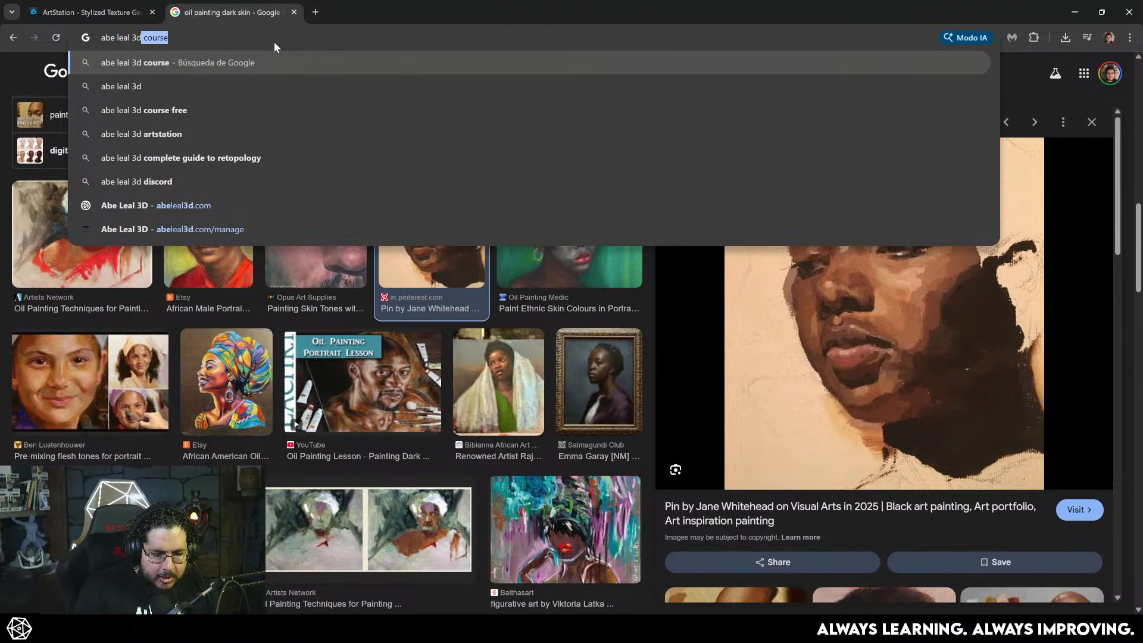
text( layer blending)
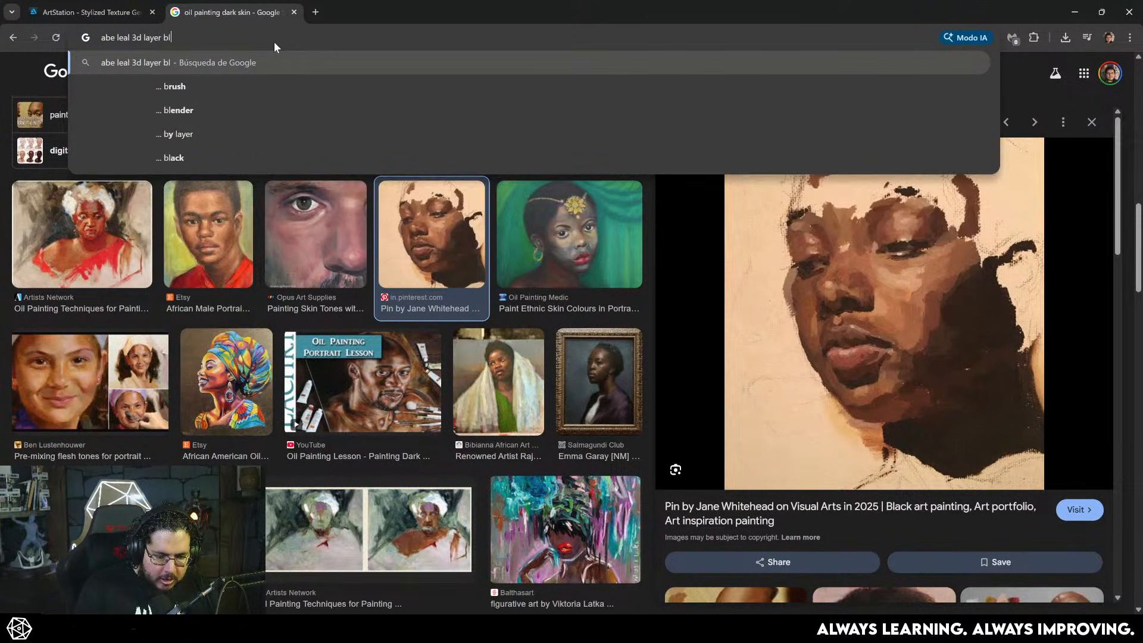
key(Return)
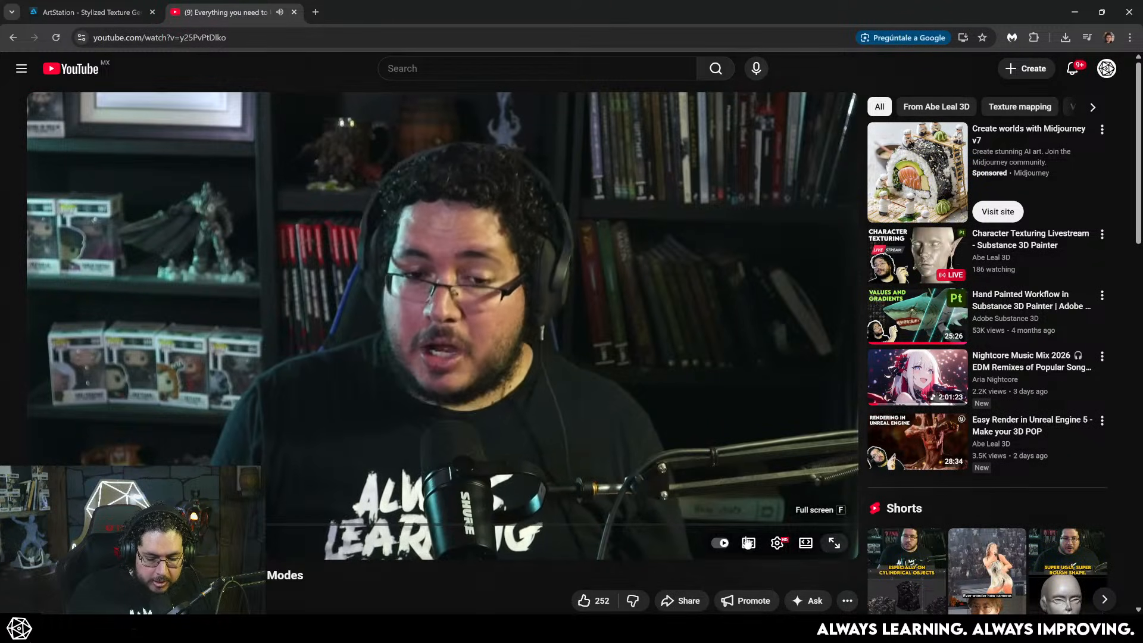
- Skim the blend modes video for its Photoshop blend mode demonstration, close it and return to Substance 3D Painter
click(352, 526)
drag(334, 529, 678, 525)
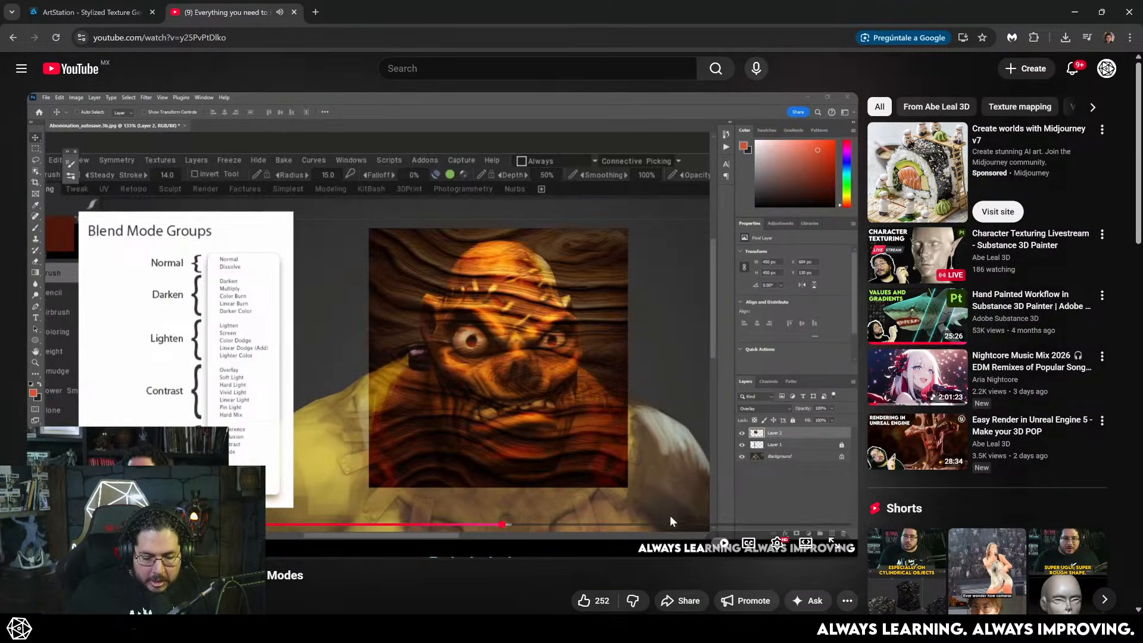
click(750, 524)
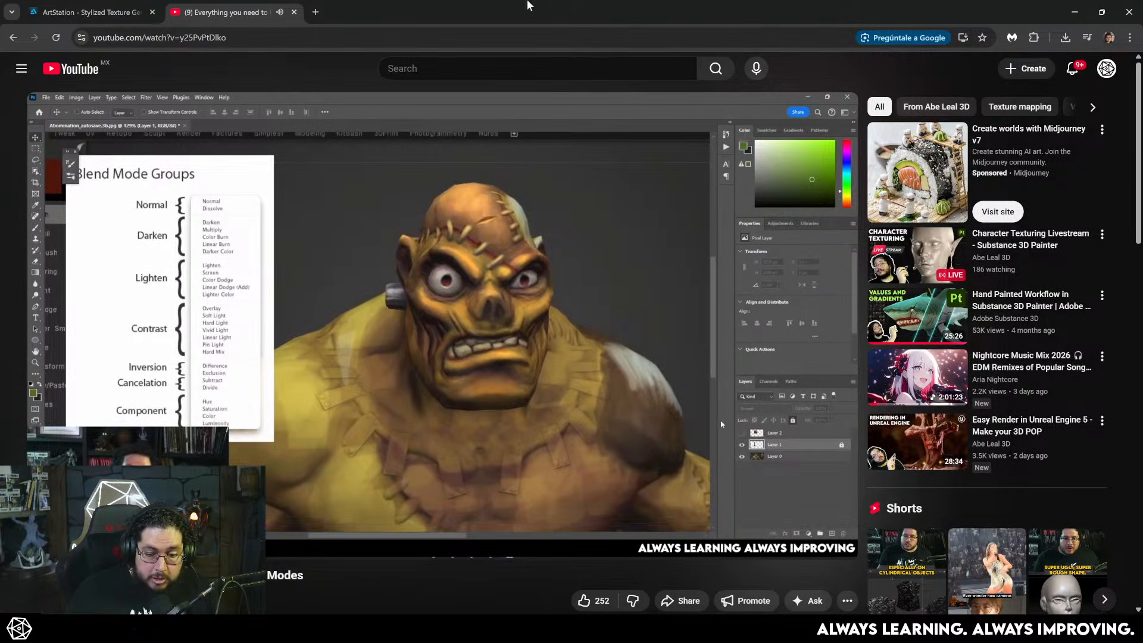
click(294, 12)
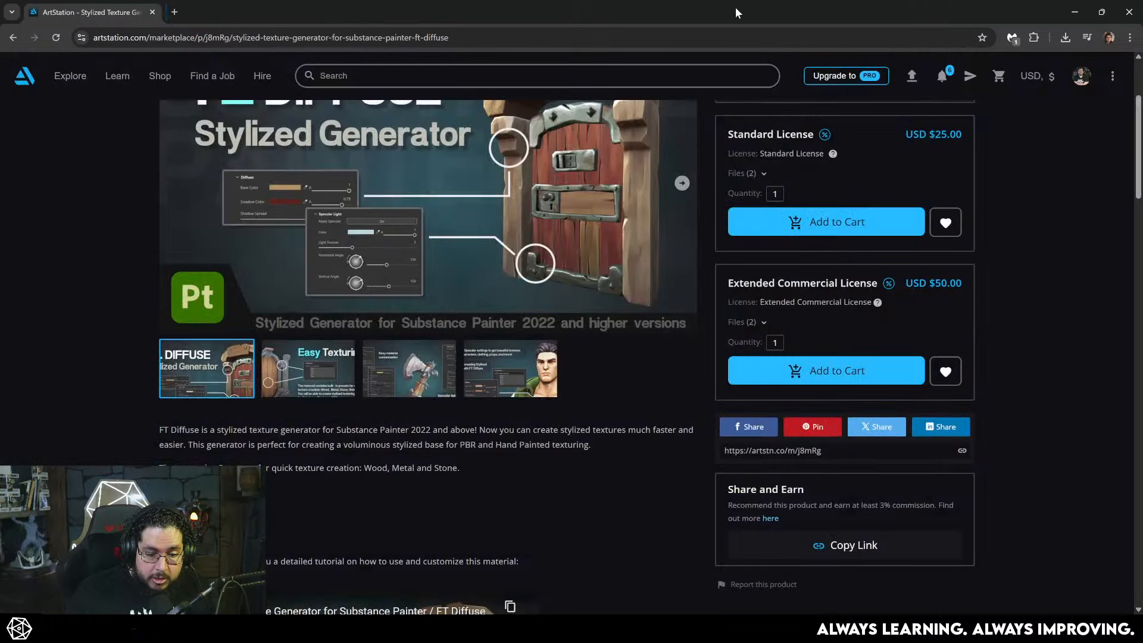
click(1074, 11)
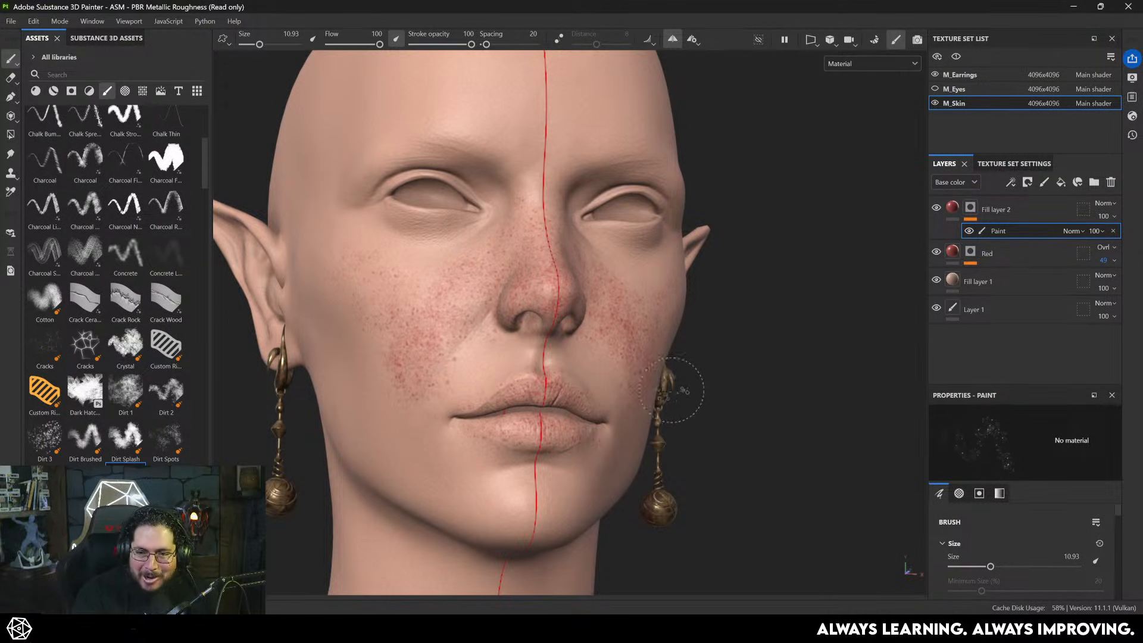
- Paint symmetrical red speckles into the mask over the outer cheek, jaw and chin with the Dirt Splash brush at size 10.93
alt+middle_drag(691, 384, 748, 332)
alt+drag(748, 332, 721, 341)
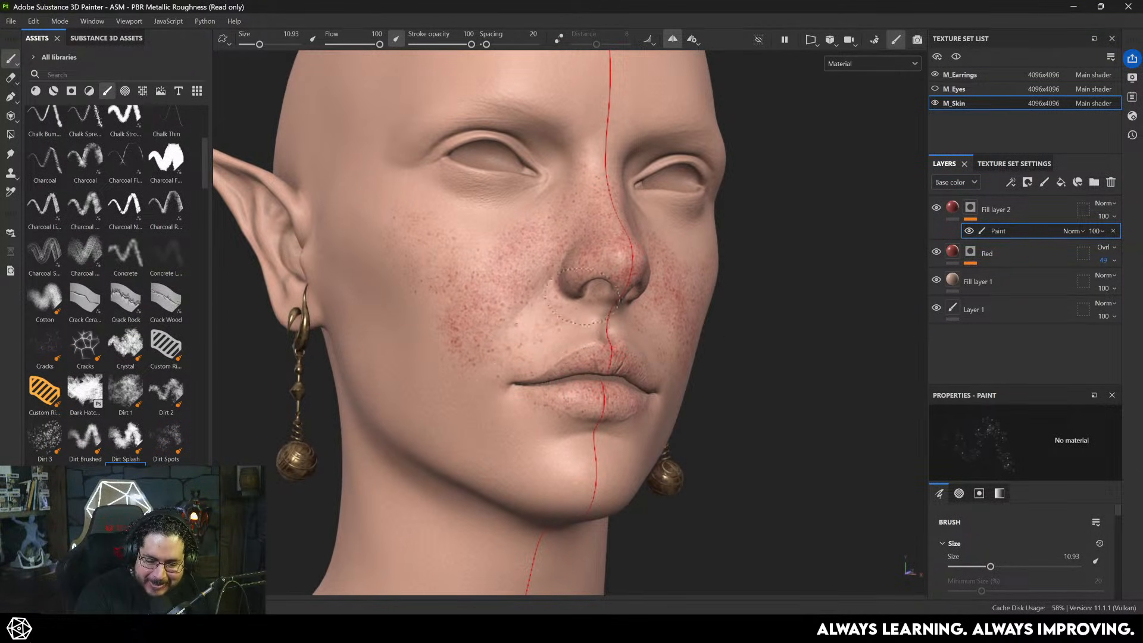
alt+drag(470, 302, 456, 289)
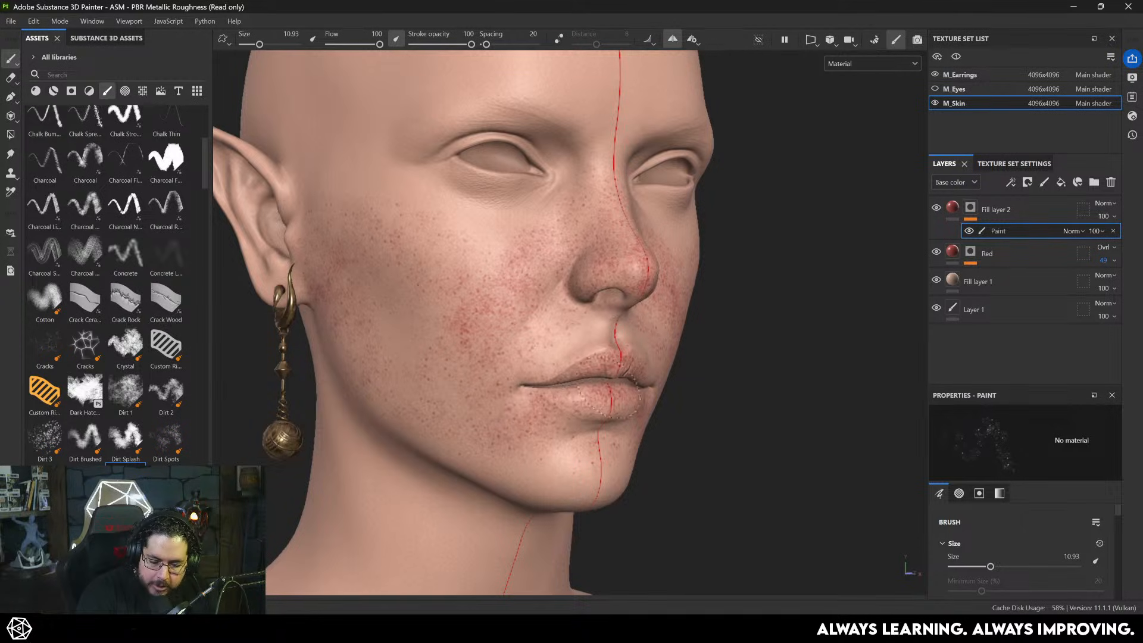
alt+middle_drag(606, 328, 599, 393)
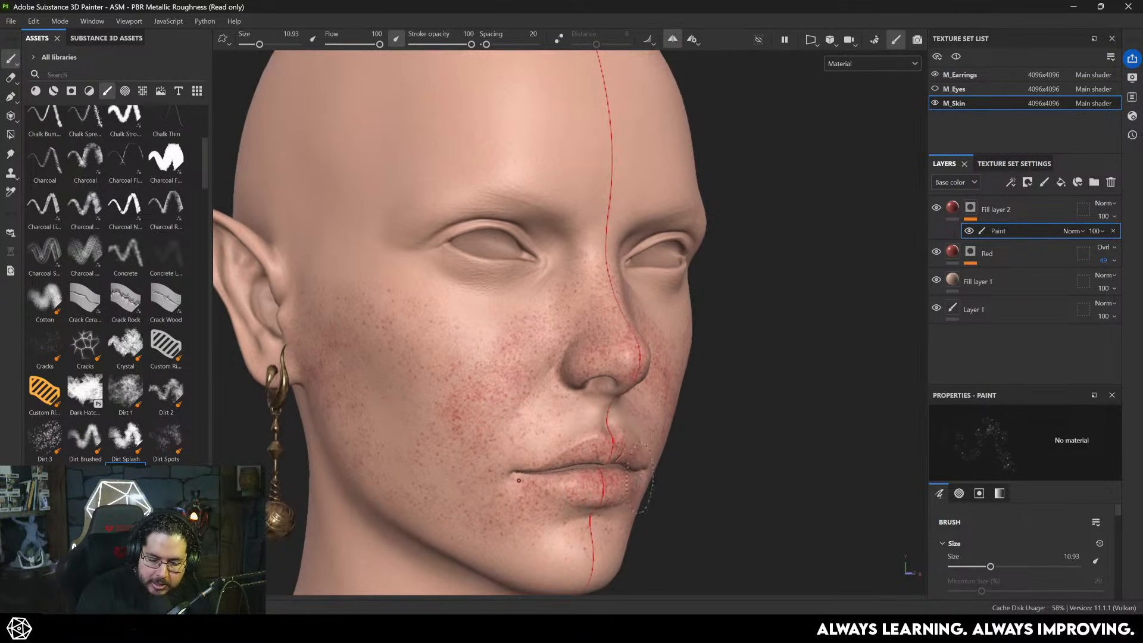
alt+drag(702, 425, 538, 433)
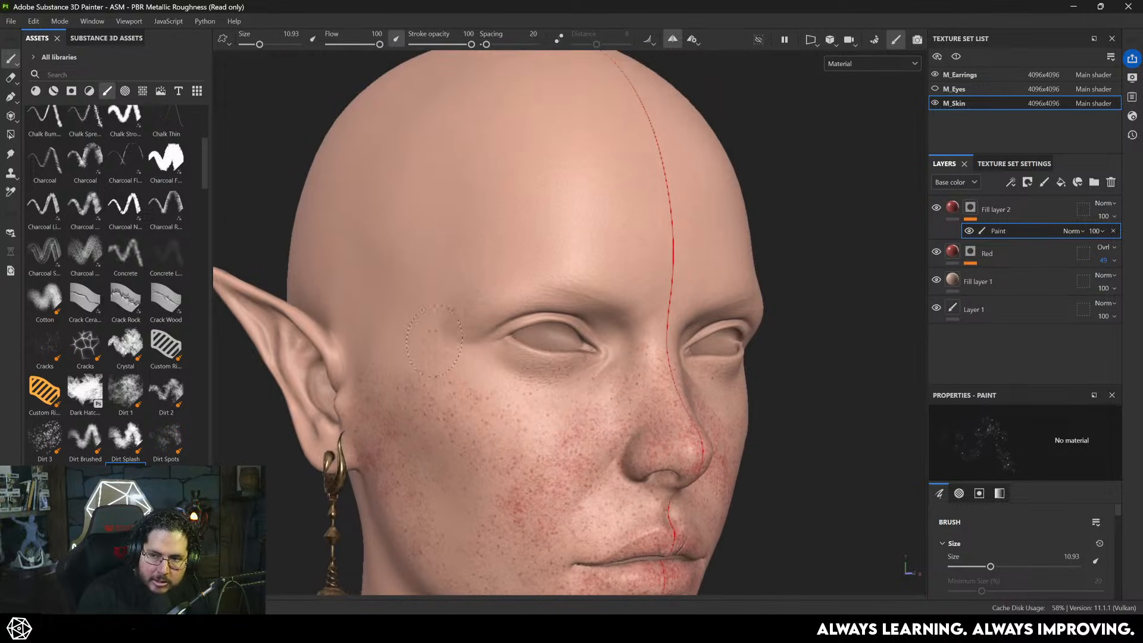
- Extend the red speckles over the ear, temple, forehead and brow area
alt+drag(454, 383, 435, 387)
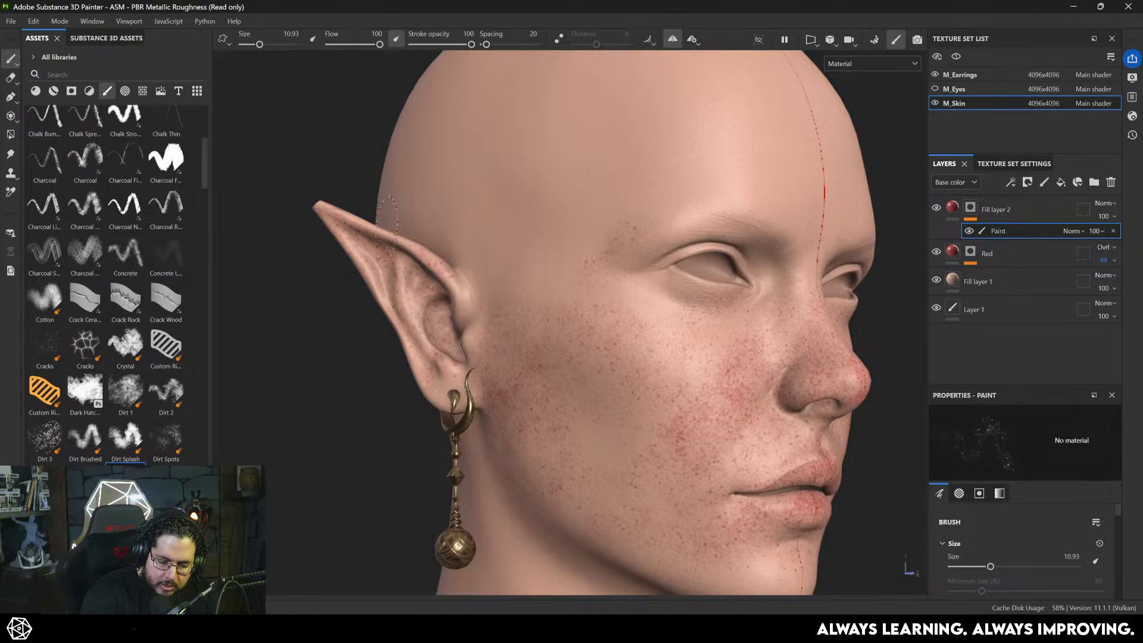
alt+middle_drag(540, 284, 478, 346)
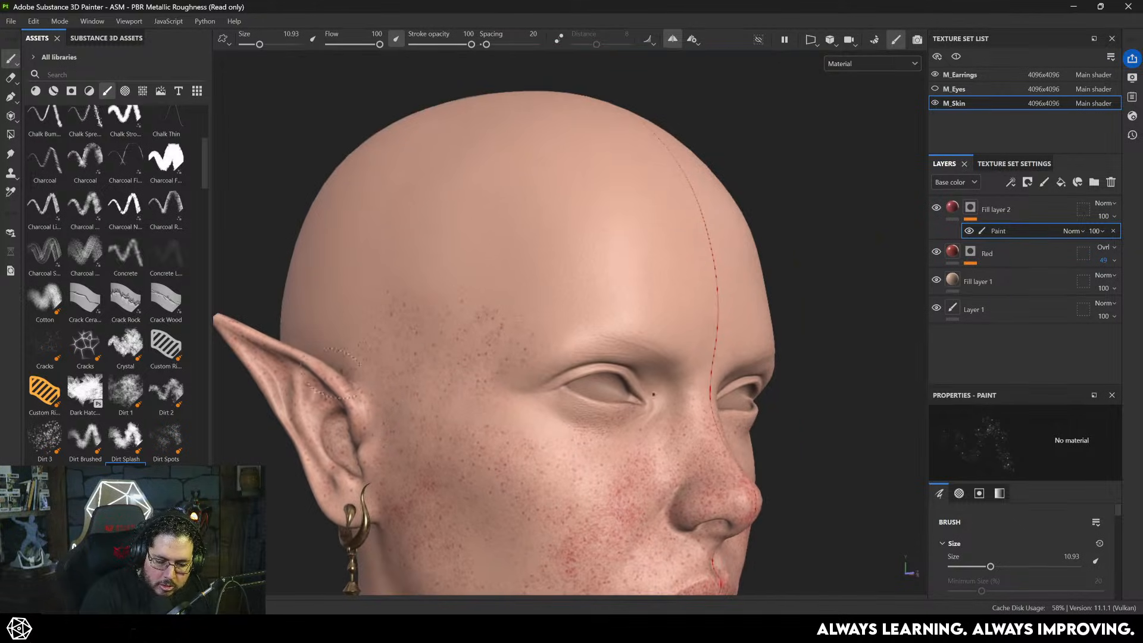
mouse_move(474, 269)
mouse_down()
mouse_move(539, 255)
mouse_move(536, 337)
mouse_up()
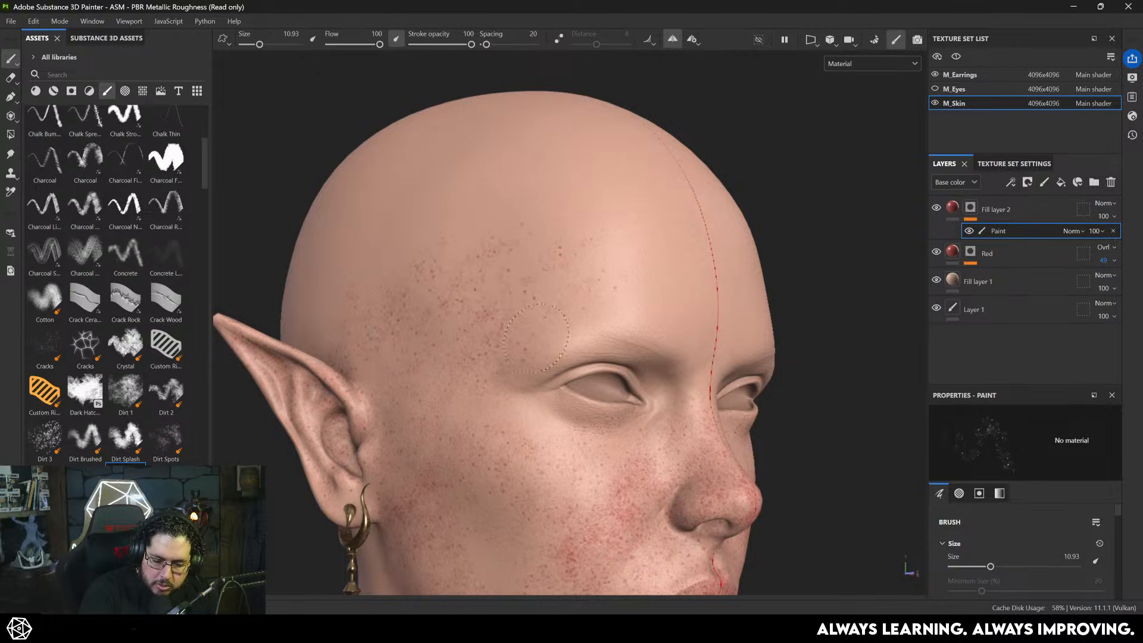
mouse_move(558, 387)
mouse_down()
mouse_move(554, 351)
mouse_move(630, 338)
mouse_move(649, 350)
mouse_move(596, 363)
mouse_move(640, 339)
mouse_move(649, 350)
mouse_move(593, 332)
mouse_up()
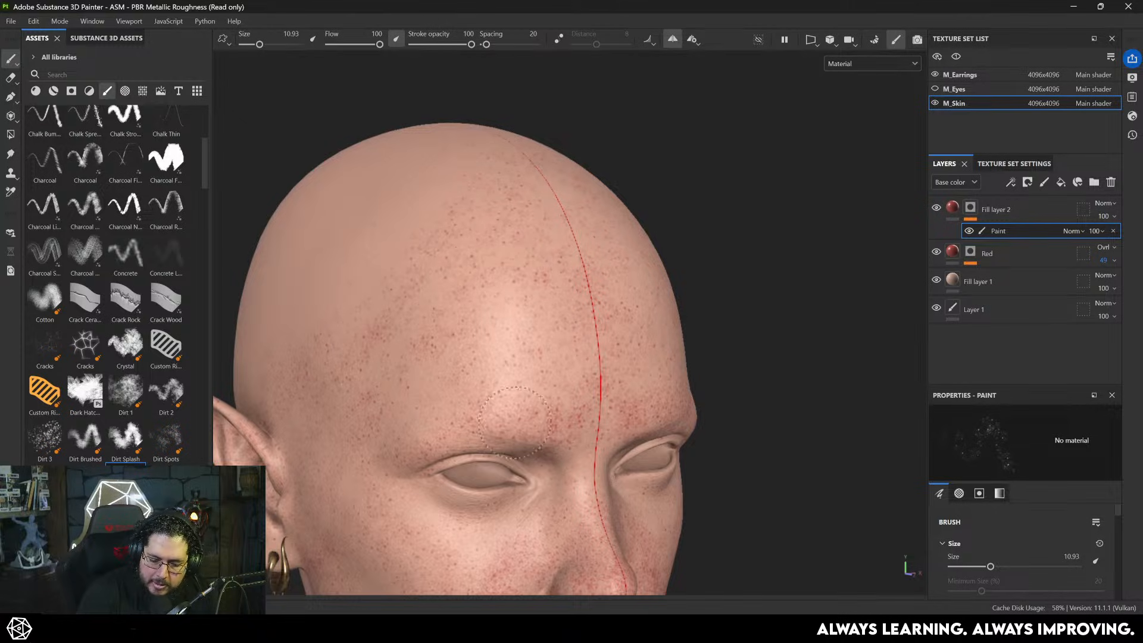
alt+drag(542, 411, 486, 363)
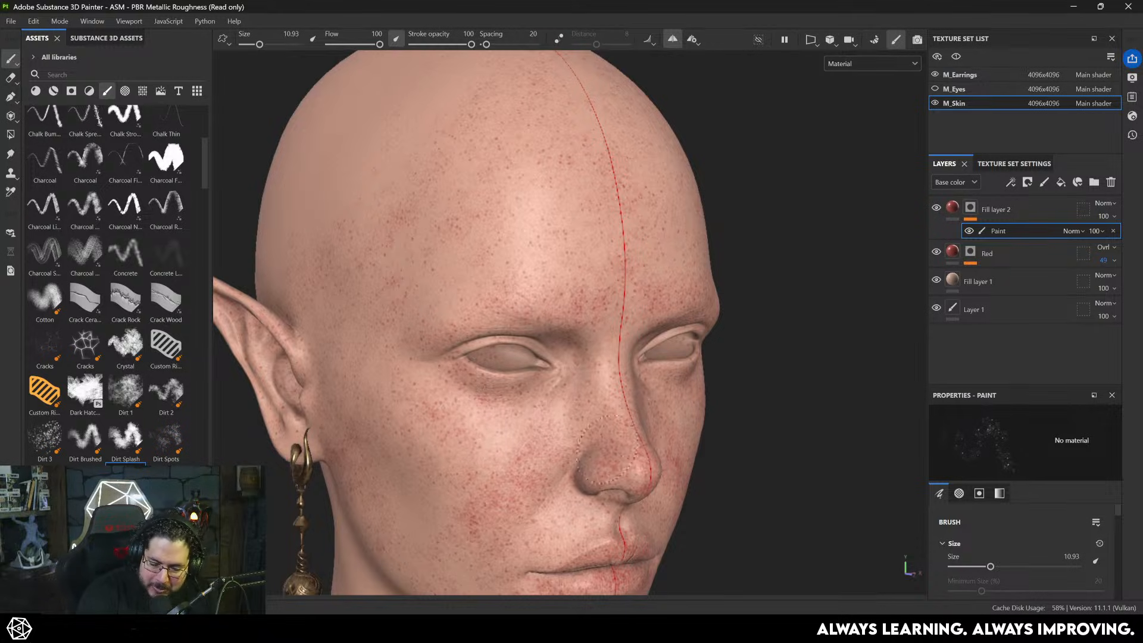
- Check the speckles from the front and the shaded side, and rotate the environment light to brighten that side
key(f)
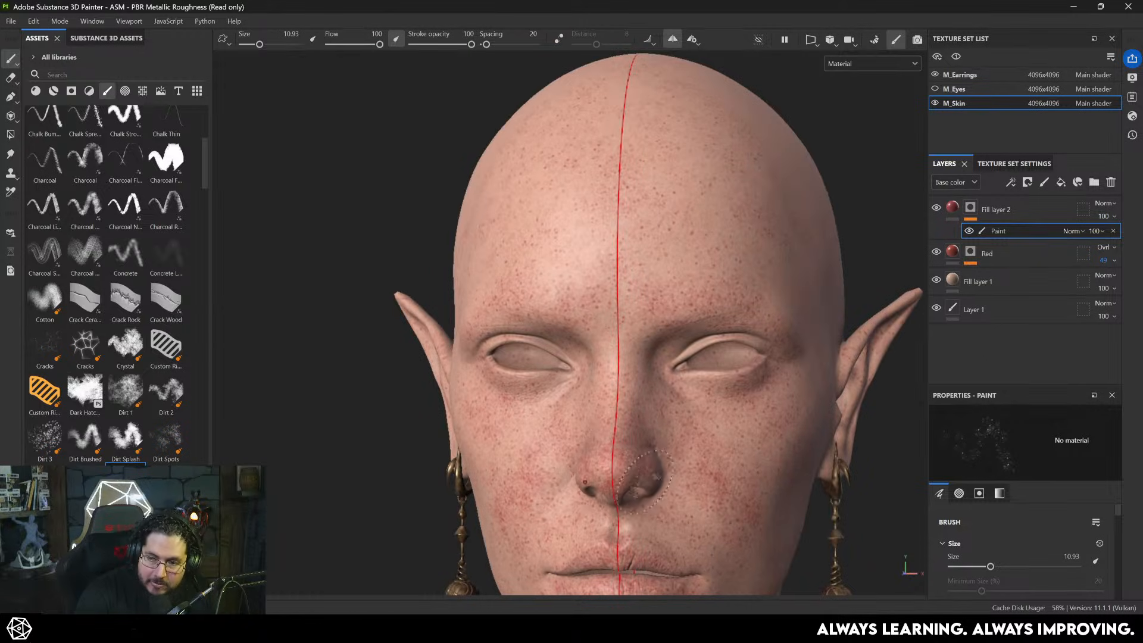
alt+drag(655, 477, 577, 439)
alt+drag(674, 441, 462, 447)
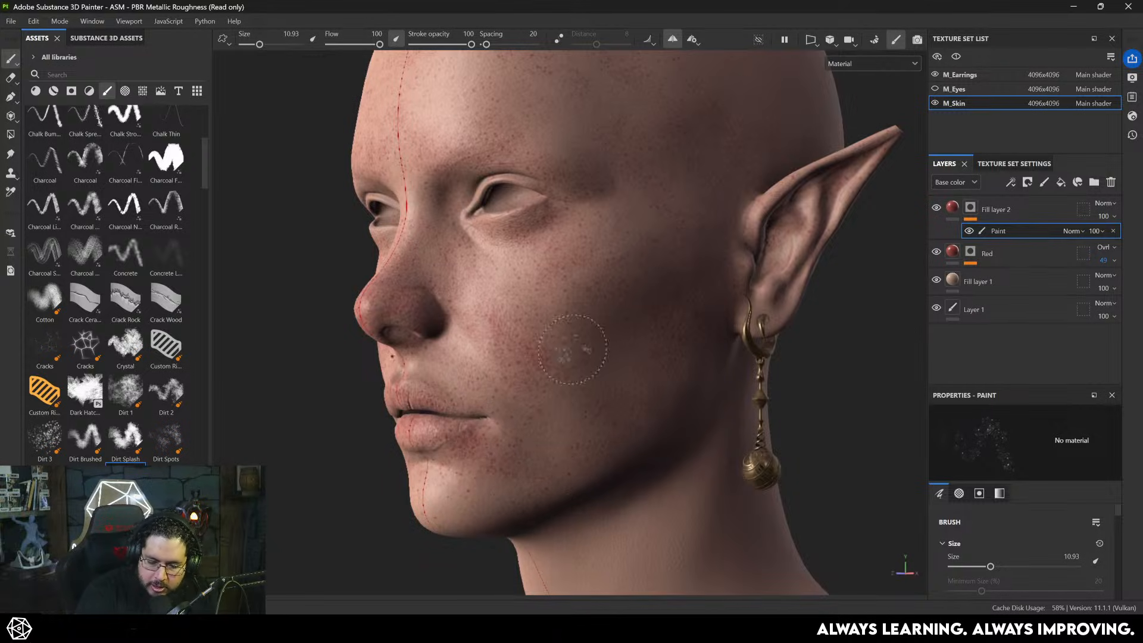
alt+middle_drag(655, 283, 506, 537)
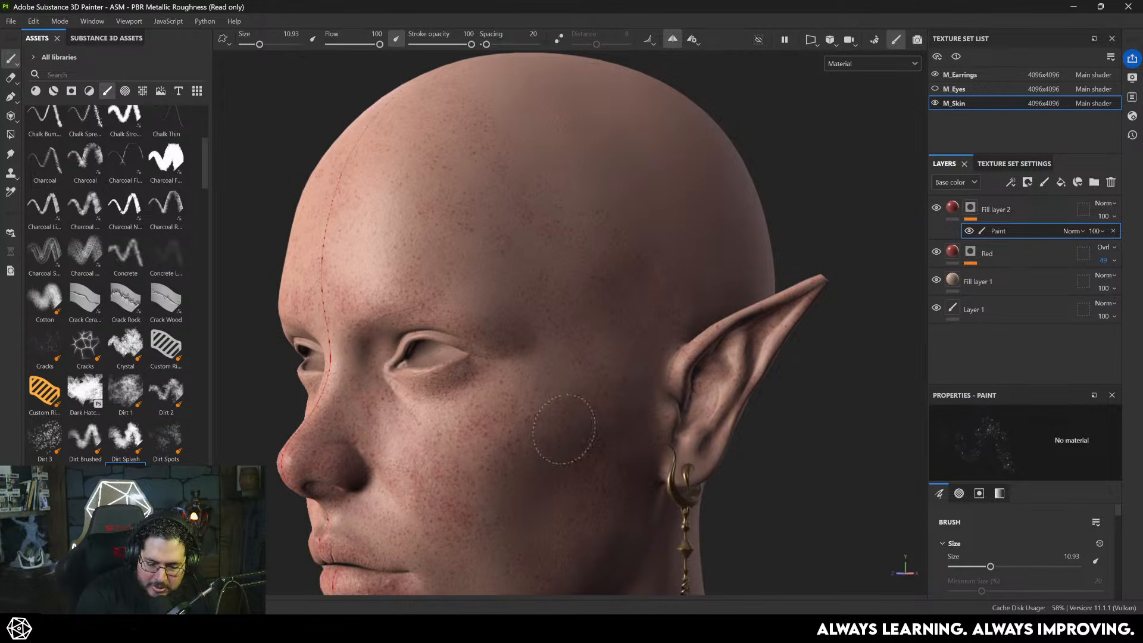
mouse_move(527, 432)
alt+mouse_down()
mouse_move(640, 349)
mouse_move(500, 359)
alt+mouse_up()
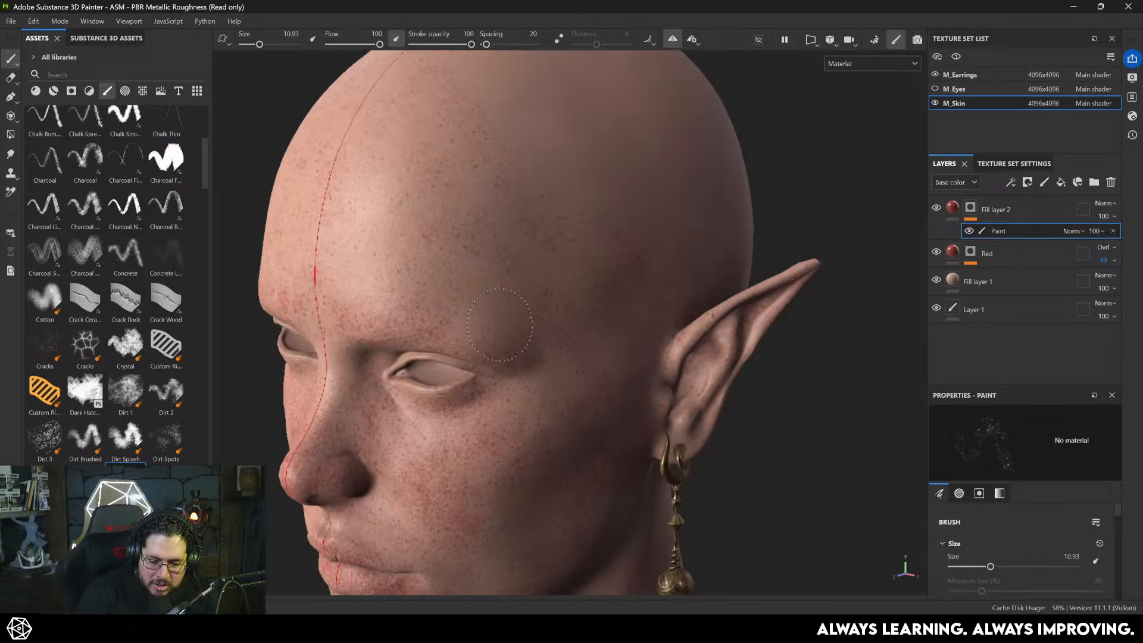
shift+right_drag(705, 315, 662, 337)
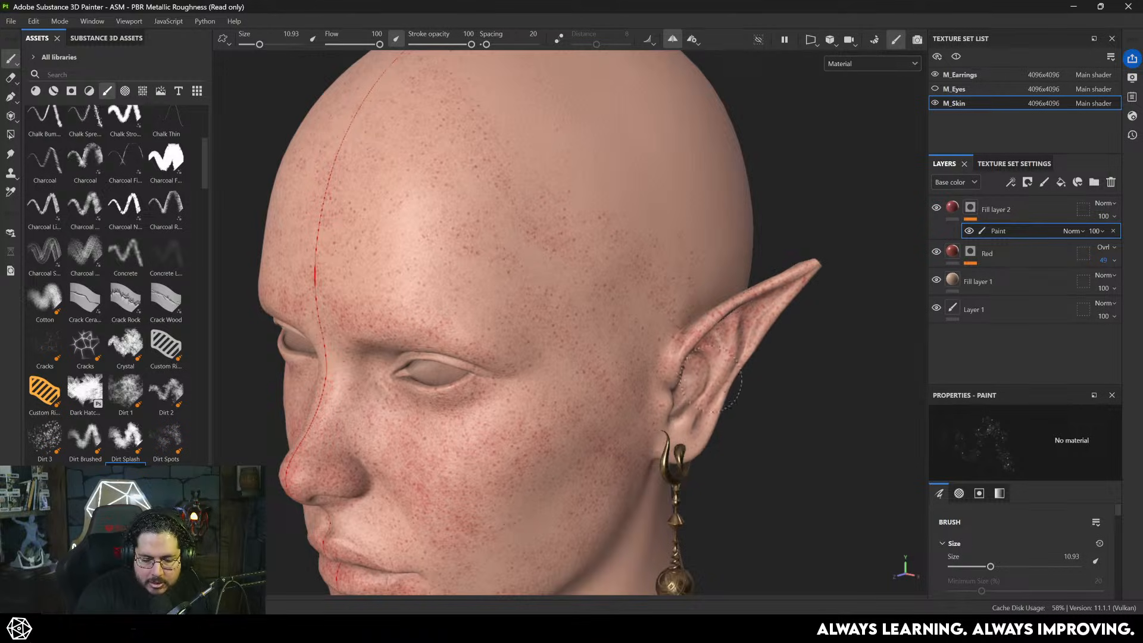
- Paint red speckles across the top, side and back of the bald scalp
alt+drag(683, 329, 488, 232)
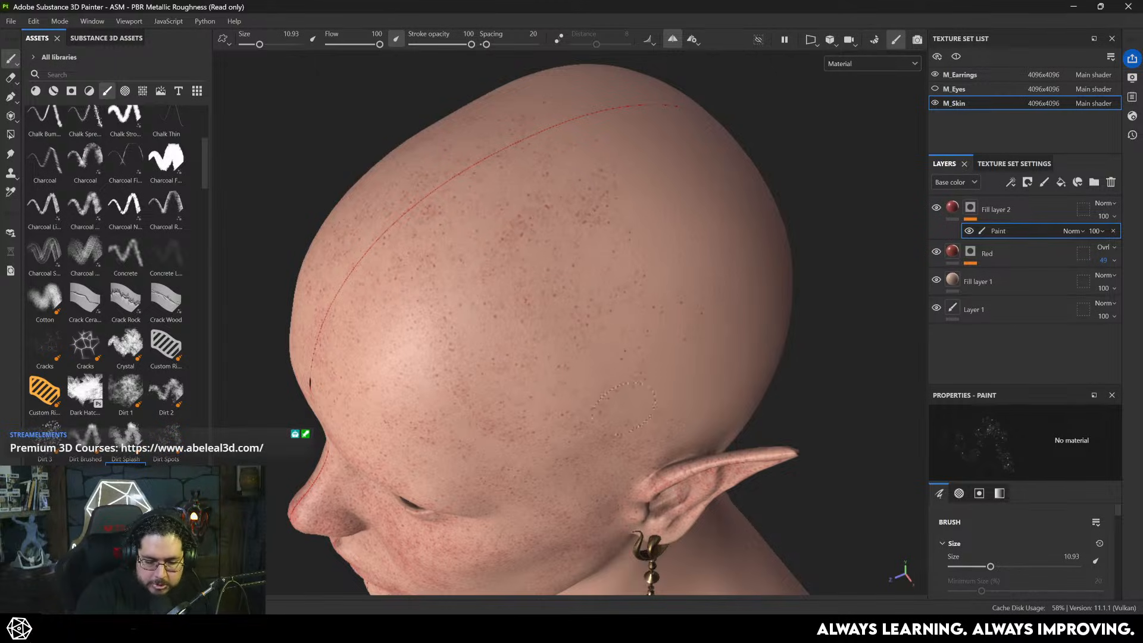
alt+drag(649, 293, 710, 297)
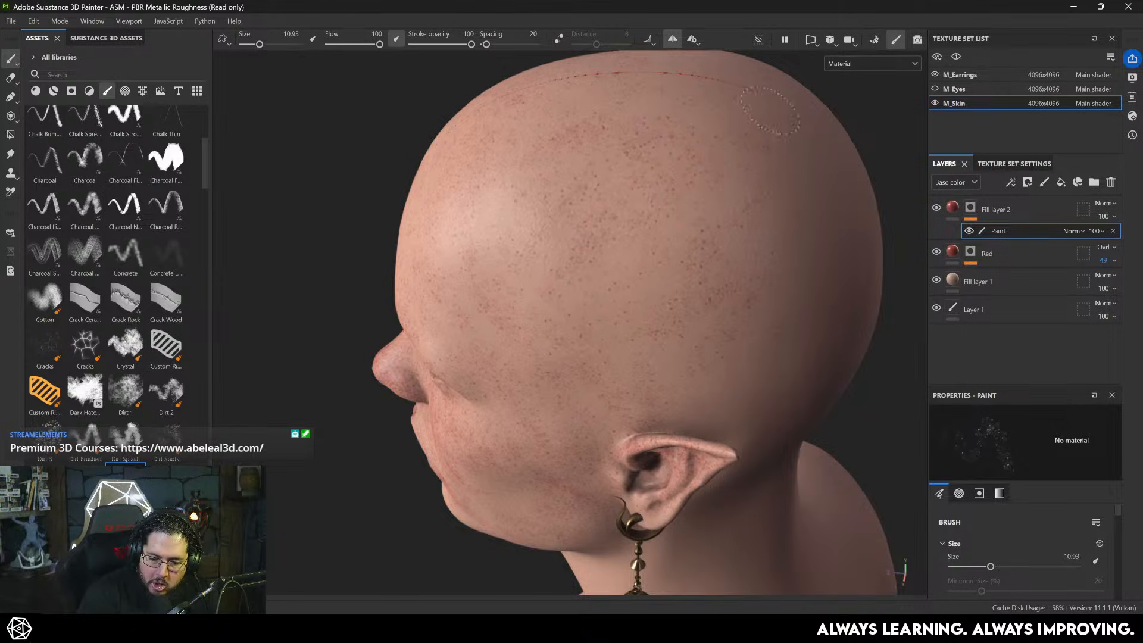
alt+drag(770, 109, 744, 226)
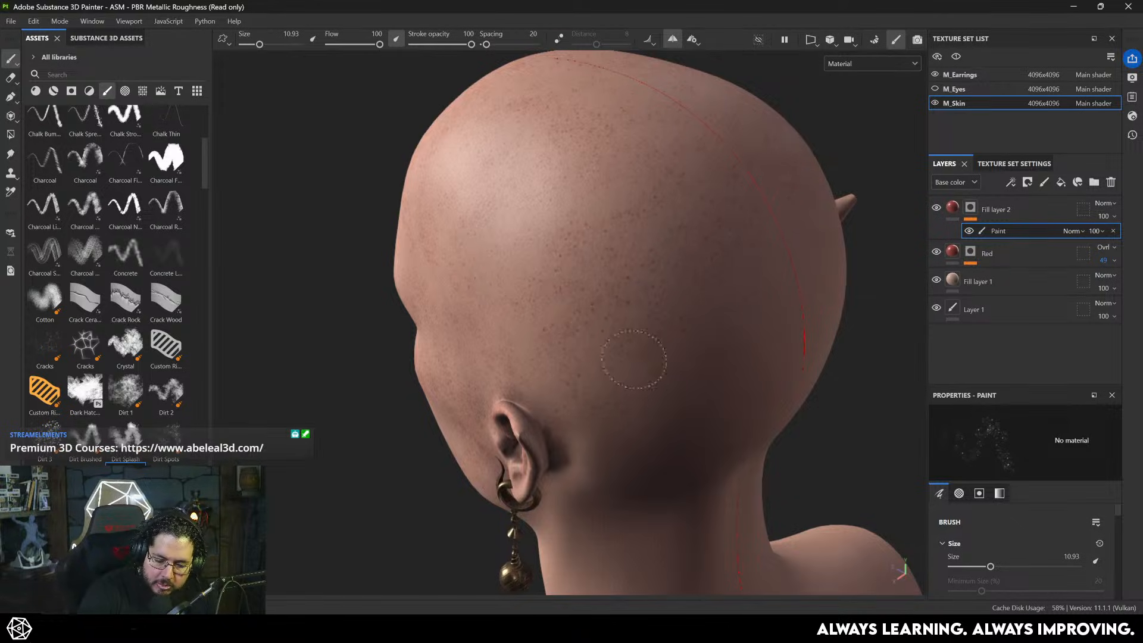
mouse_move(631, 376)
alt+mouse_down()
mouse_move(696, 408)
mouse_move(739, 316)
alt+mouse_up()
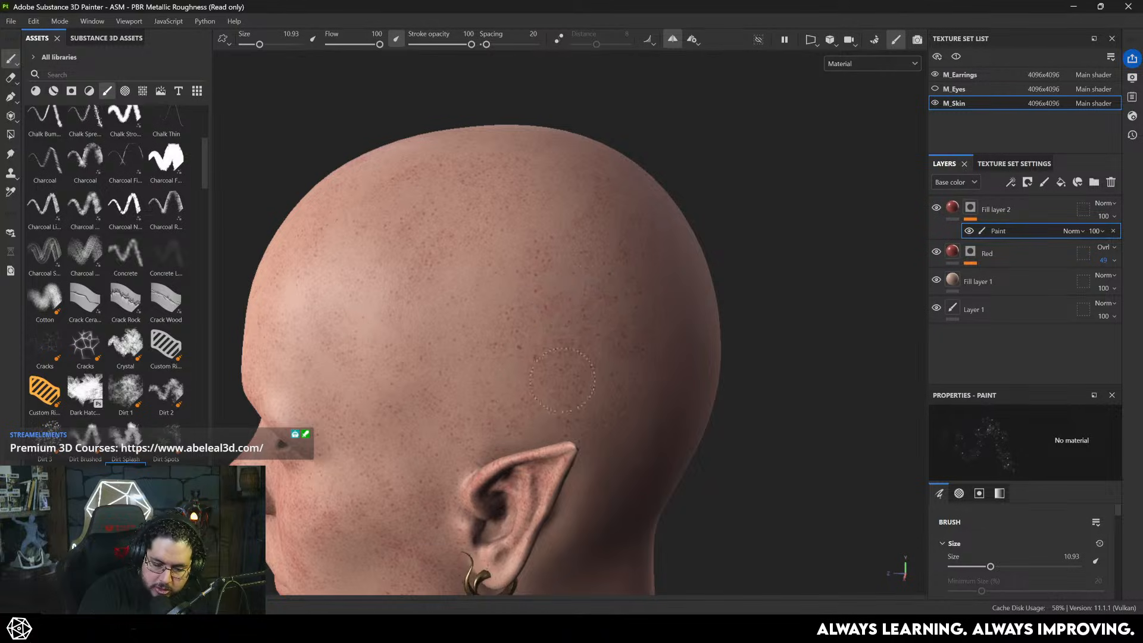
- Fill in red speckles on the scalp around the ear and build up denser speckling on the cheeks
alt+middle_drag(613, 489, 638, 342)
alt+drag(711, 310, 630, 323)
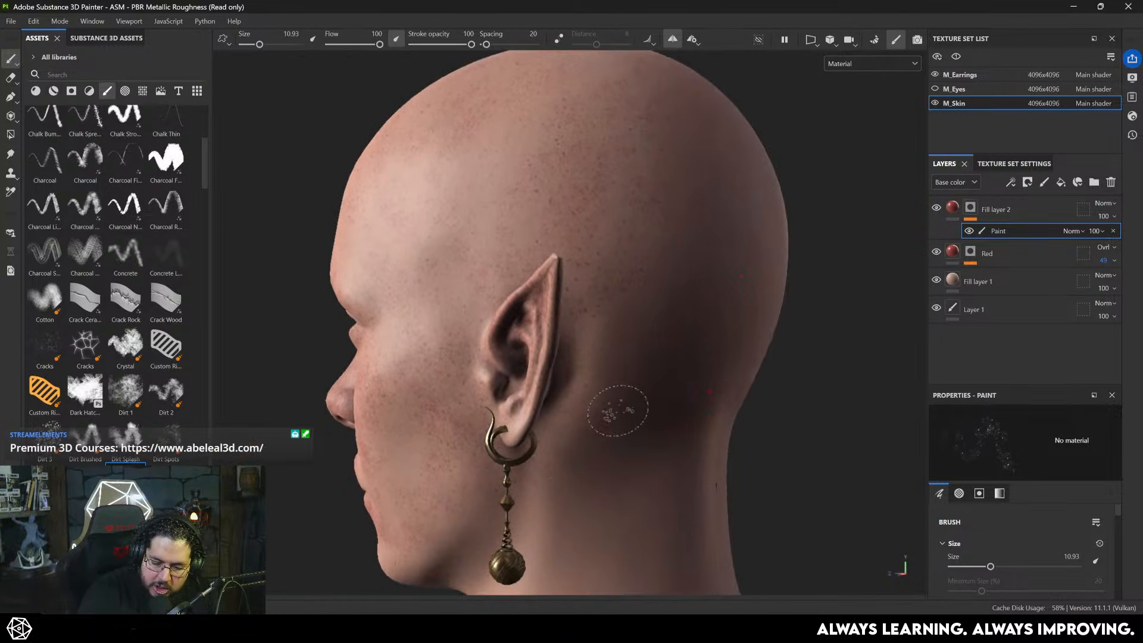
mouse_move(625, 416)
alt+mouse_down()
mouse_move(740, 319)
mouse_move(704, 320)
alt+mouse_up()
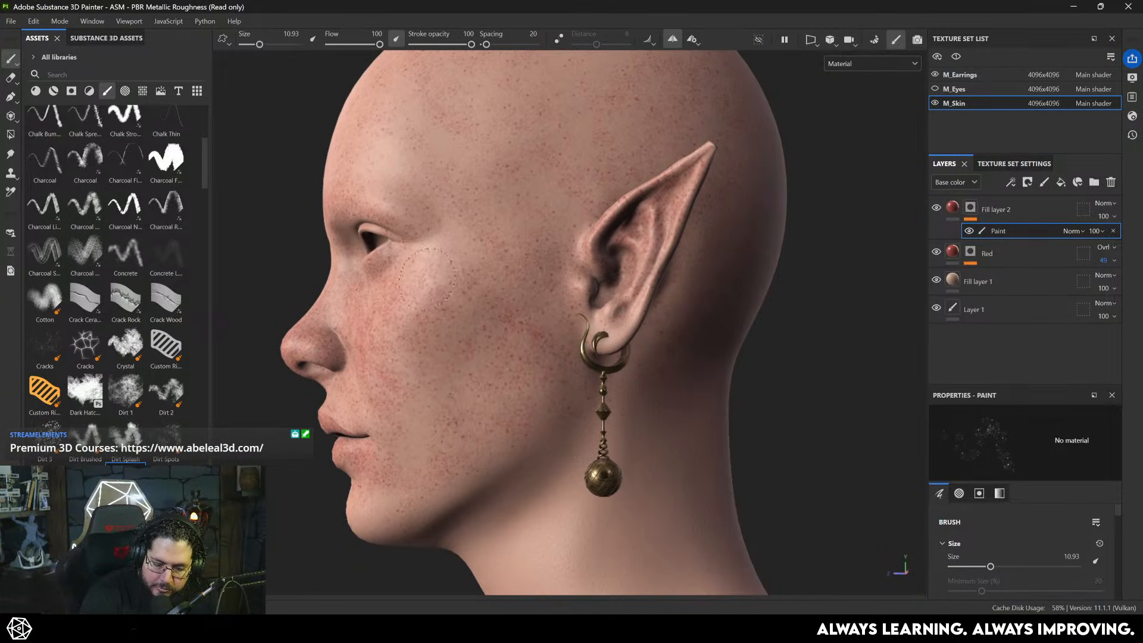
alt+drag(432, 275, 518, 311)
mouse_move(392, 275)
alt+mouse_down()
mouse_move(454, 223)
mouse_move(476, 230)
alt+mouse_up()
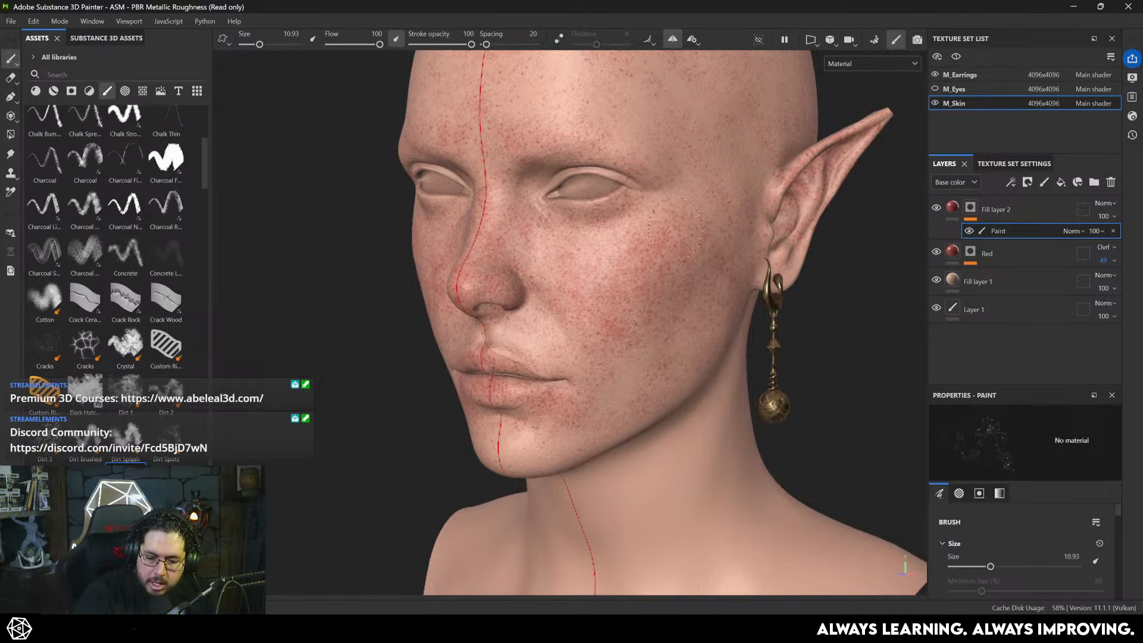
- Paint red speckles down the front and side of the neck and across the collarbones and chest
key(alt)
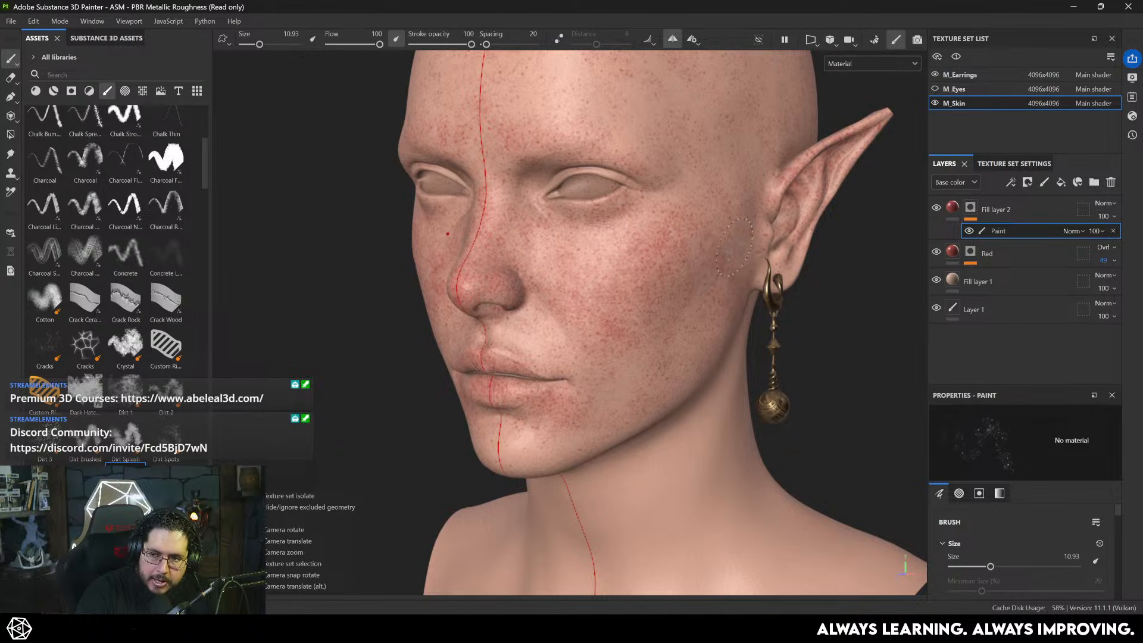
alt+drag(733, 245, 625, 223)
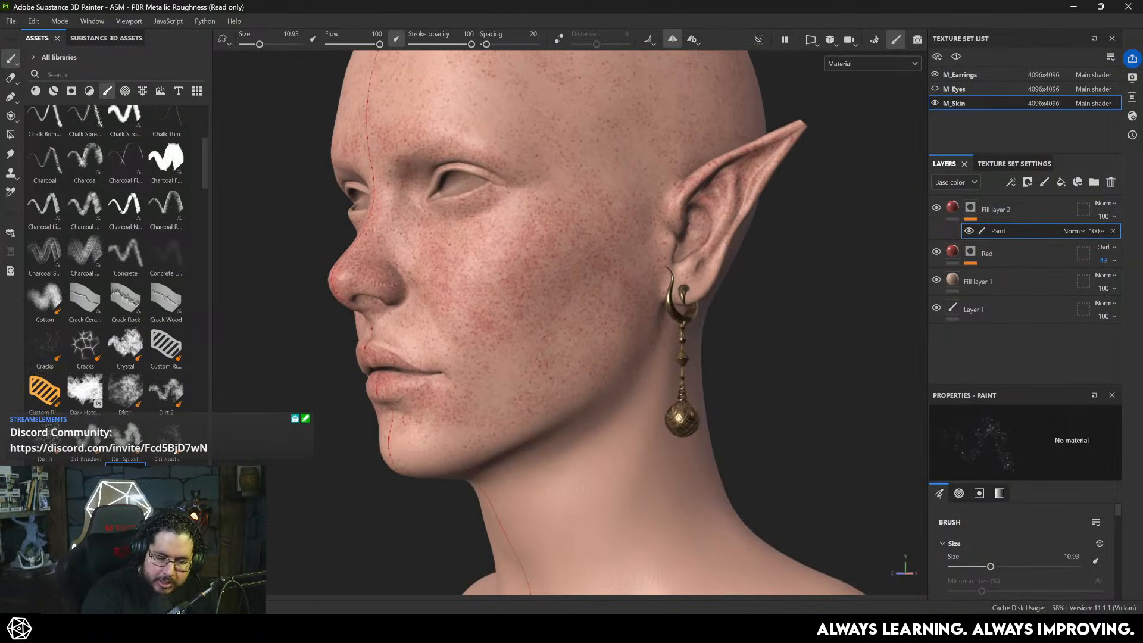
alt+middle_drag(567, 318, 695, 310)
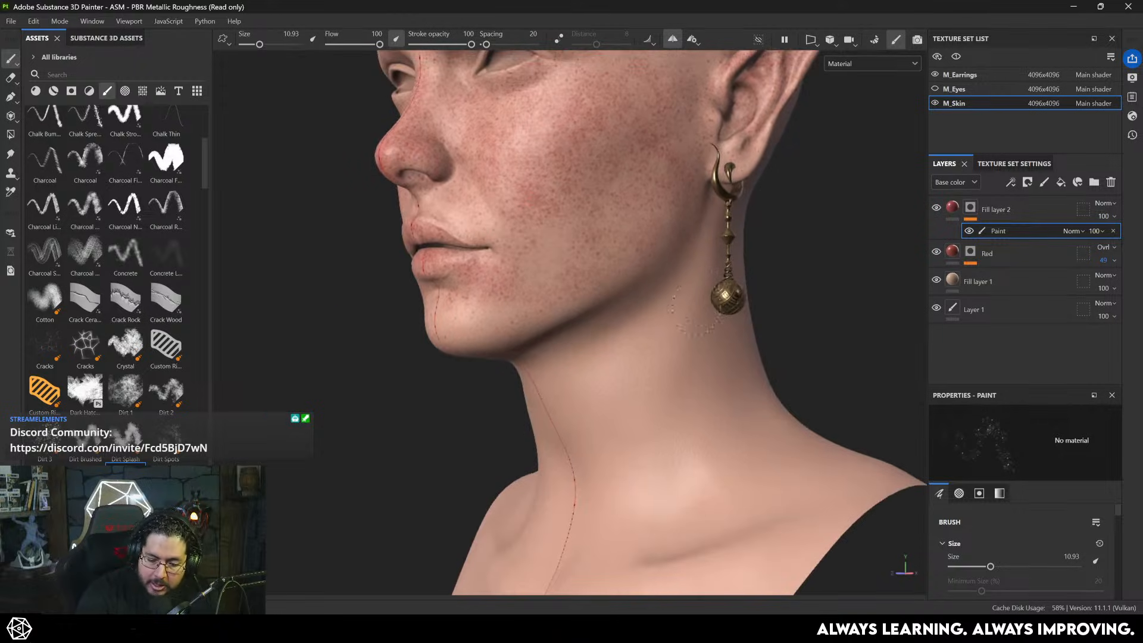
alt+drag(504, 412, 516, 253)
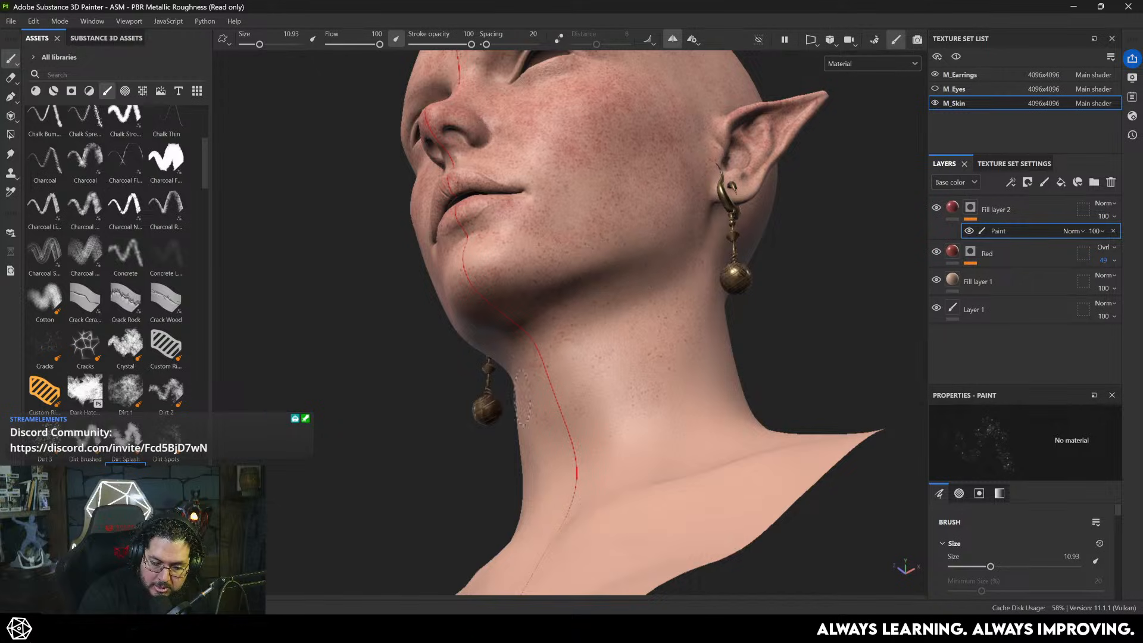
alt+drag(535, 517, 685, 405)
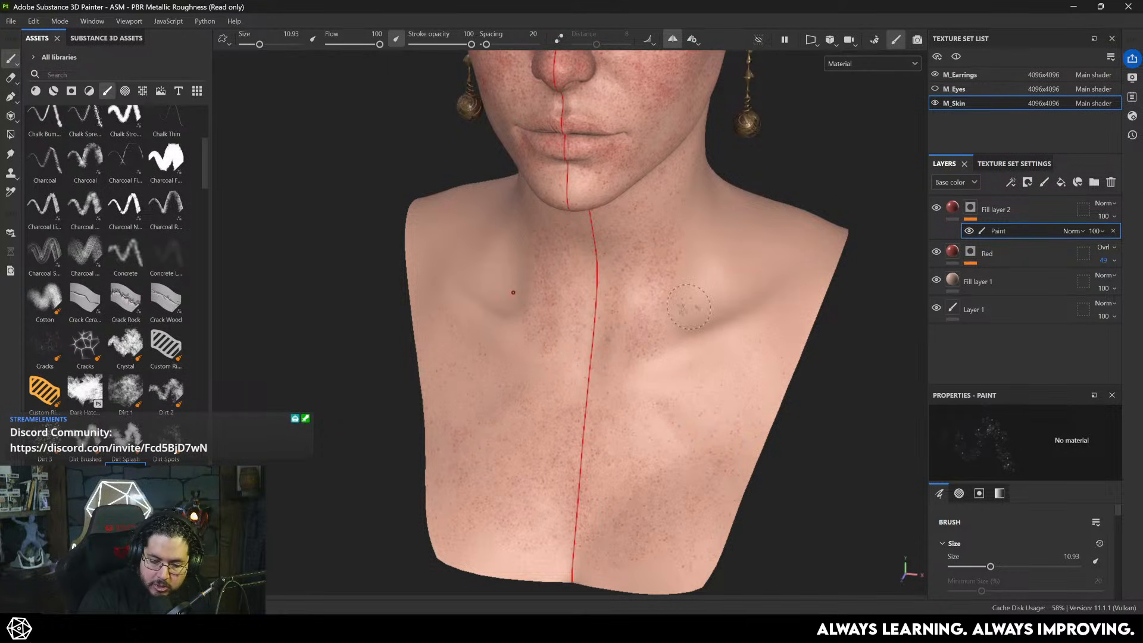
alt+drag(607, 343, 659, 373)
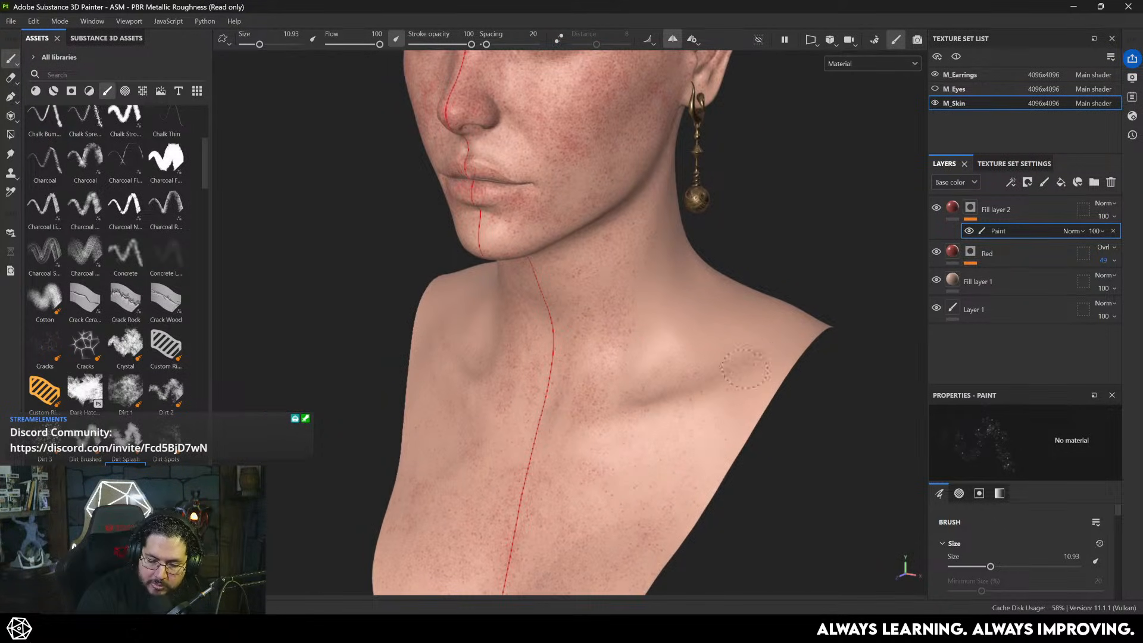
alt+drag(745, 366, 613, 375)
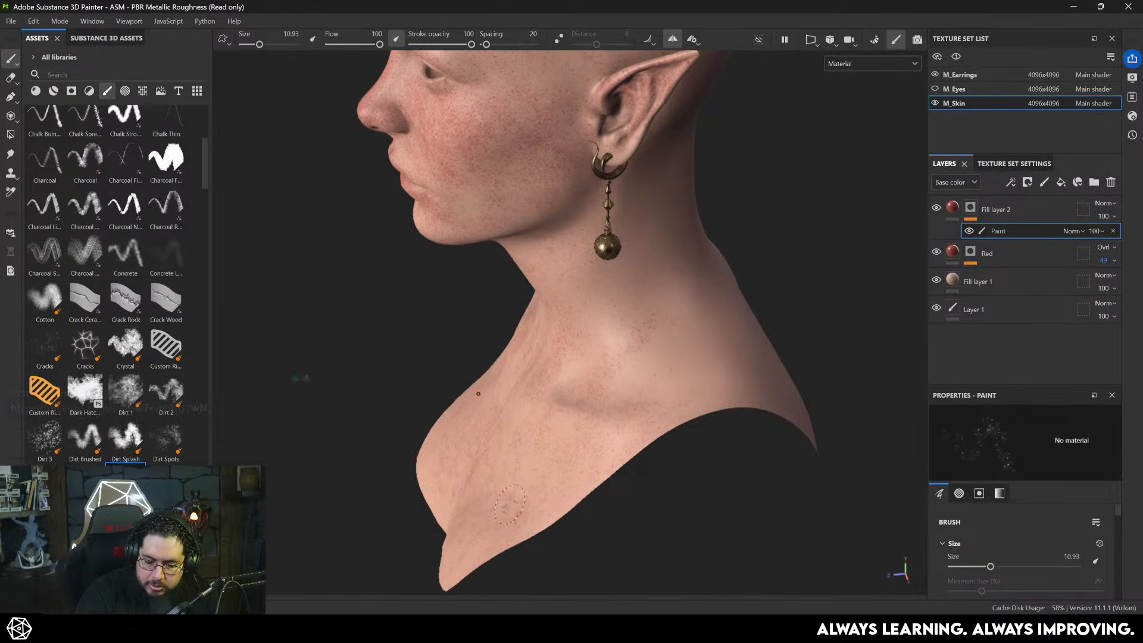
- Continue the red speckles over the back of the neck, the shoulders and the upper back
alt+middle_drag(822, 290, 615, 375)
alt+drag(615, 375, 501, 378)
mouse_move(604, 357)
shift+right_down()
mouse_move(661, 327)
mouse_move(605, 353)
shift+right_up()
shift+right_drag(503, 317, 449, 346)
alt+drag(449, 346, 503, 307)
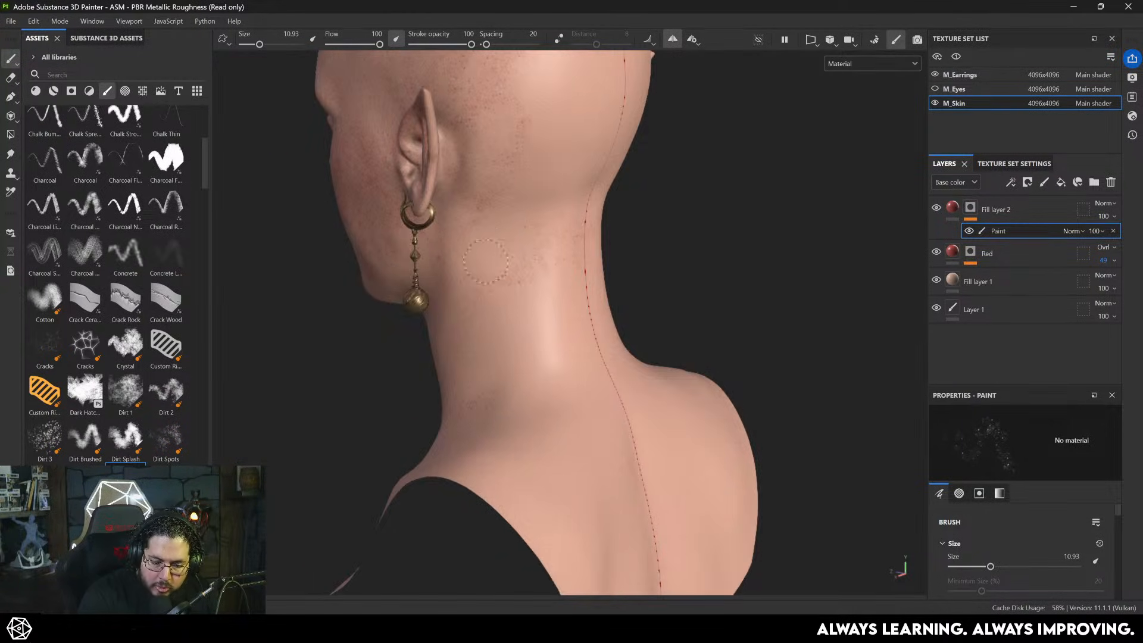
drag(486, 262, 501, 287)
shift+right_drag(589, 288, 582, 297)
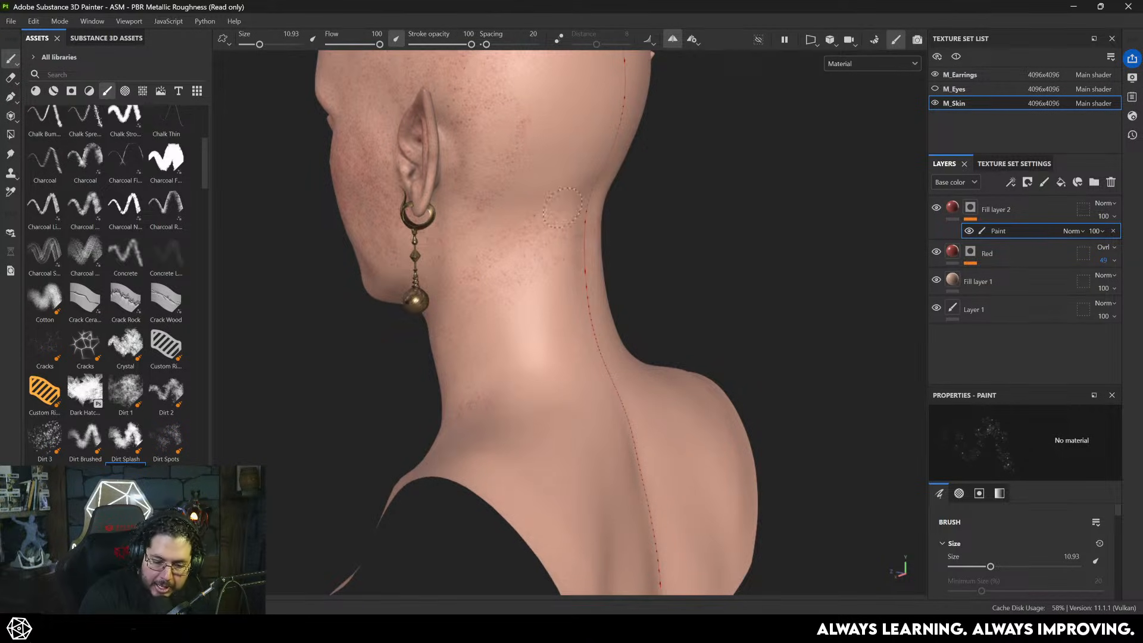
mouse_move(563, 208)
shift+right_down()
mouse_move(595, 285)
mouse_move(547, 324)
mouse_move(611, 302)
mouse_move(556, 324)
mouse_move(590, 309)
mouse_move(513, 252)
shift+right_up()
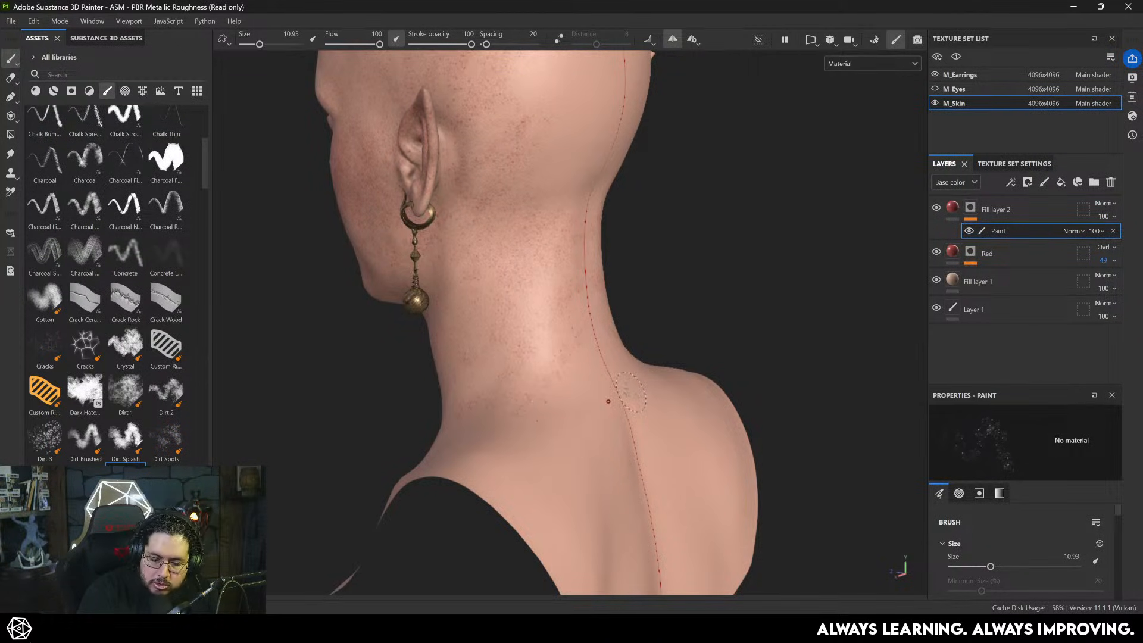
alt+drag(635, 413, 547, 349)
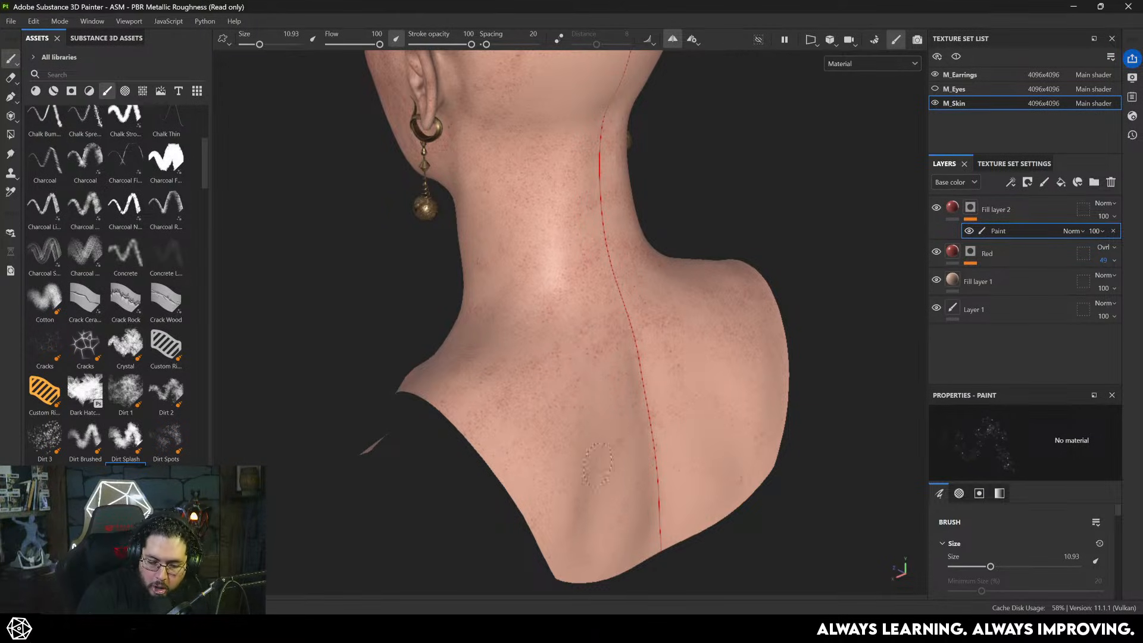
alt+drag(592, 413, 707, 416)
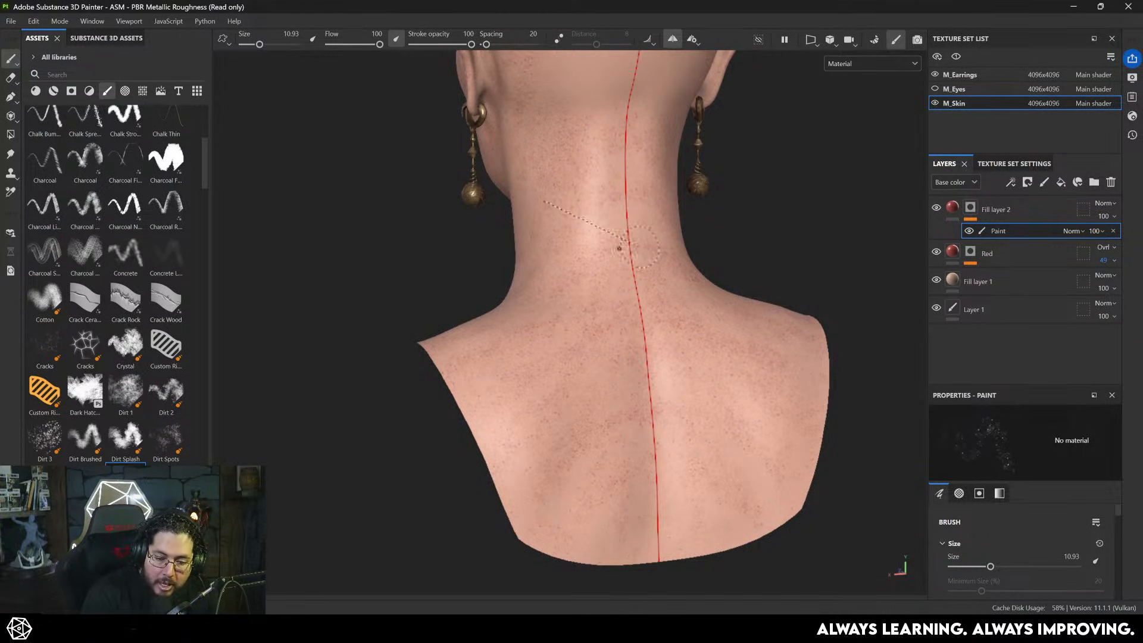
- Fill in red speckles on the lower back of the head and review the bust from the front
mouse_move(619, 248)
alt+mouse_down()
mouse_move(661, 365)
mouse_move(755, 352)
alt+mouse_up()
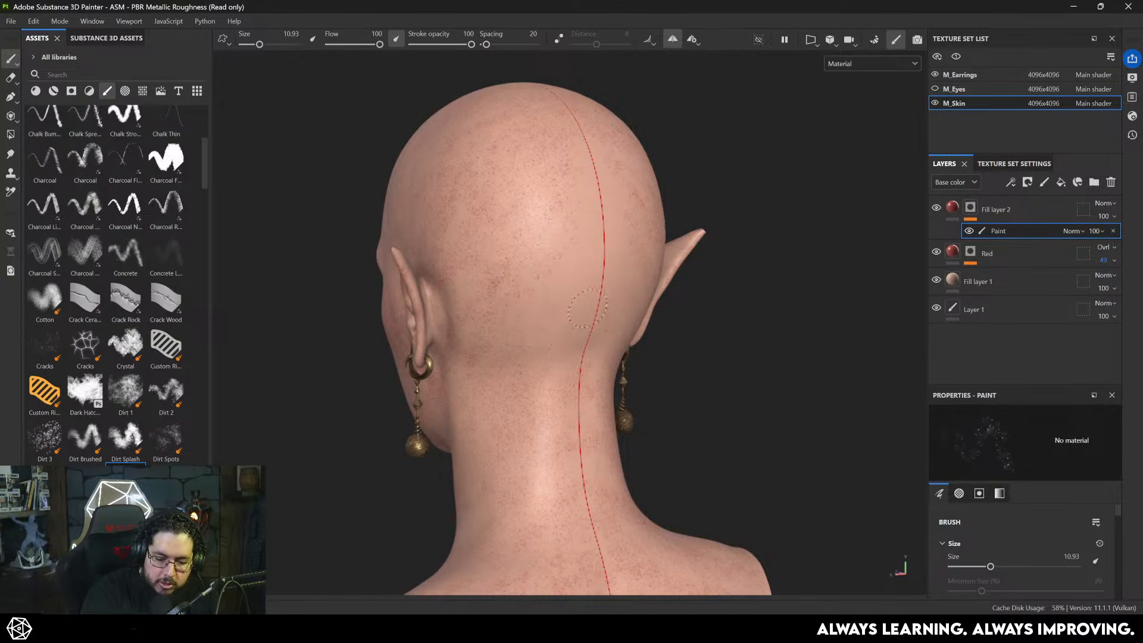
mouse_move(586, 352)
alt+mouse_down()
mouse_move(569, 378)
mouse_move(735, 301)
mouse_move(666, 330)
alt+mouse_up()
shift+right_drag(666, 330, 631, 352)
alt+middle_drag(607, 369, 681, 355)
shift+right_drag(679, 356, 661, 332)
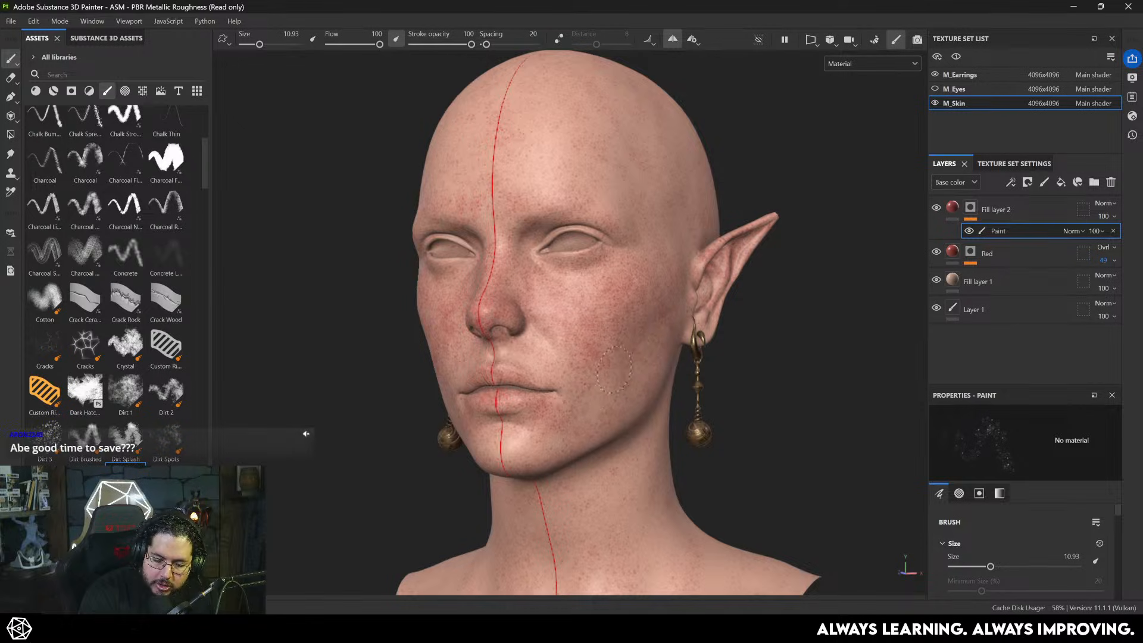
alt+drag(637, 347, 717, 296)
alt+middle_drag(716, 298, 729, 248)
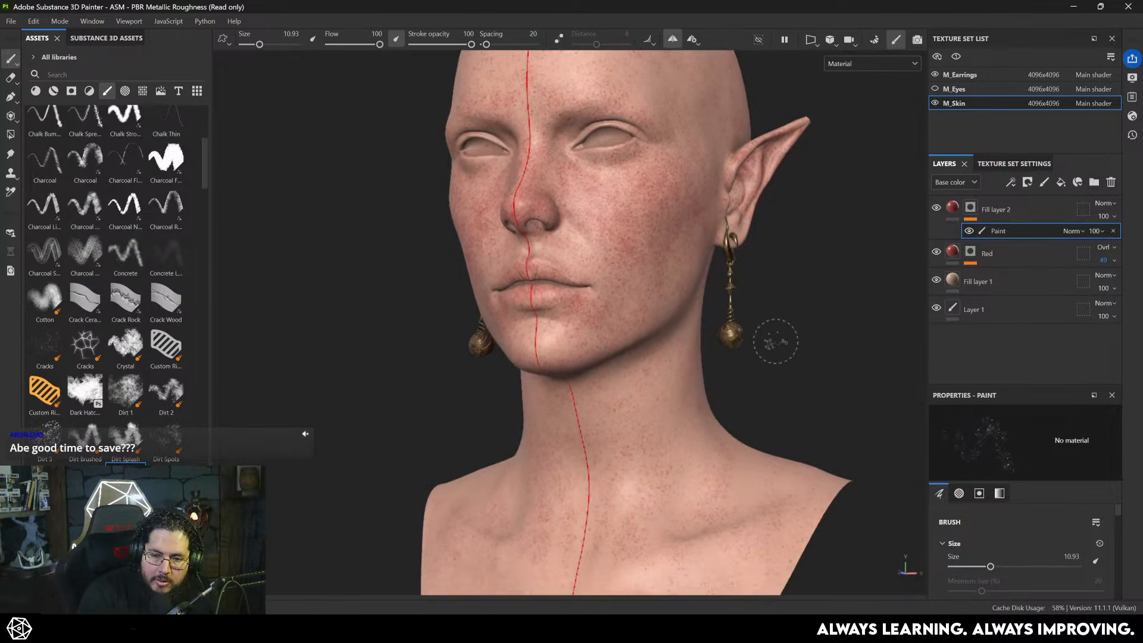
- Save the project as FemaleSkinDemo in the DemoHead folder on the Desktop
key(ctrl+s)
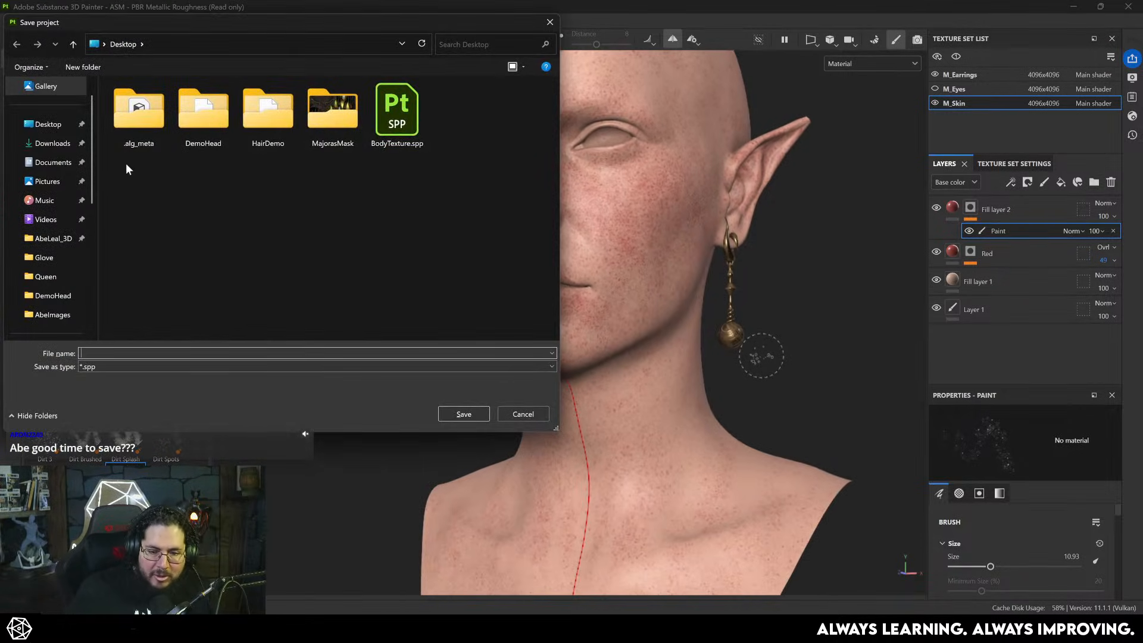
double_click(203, 110)
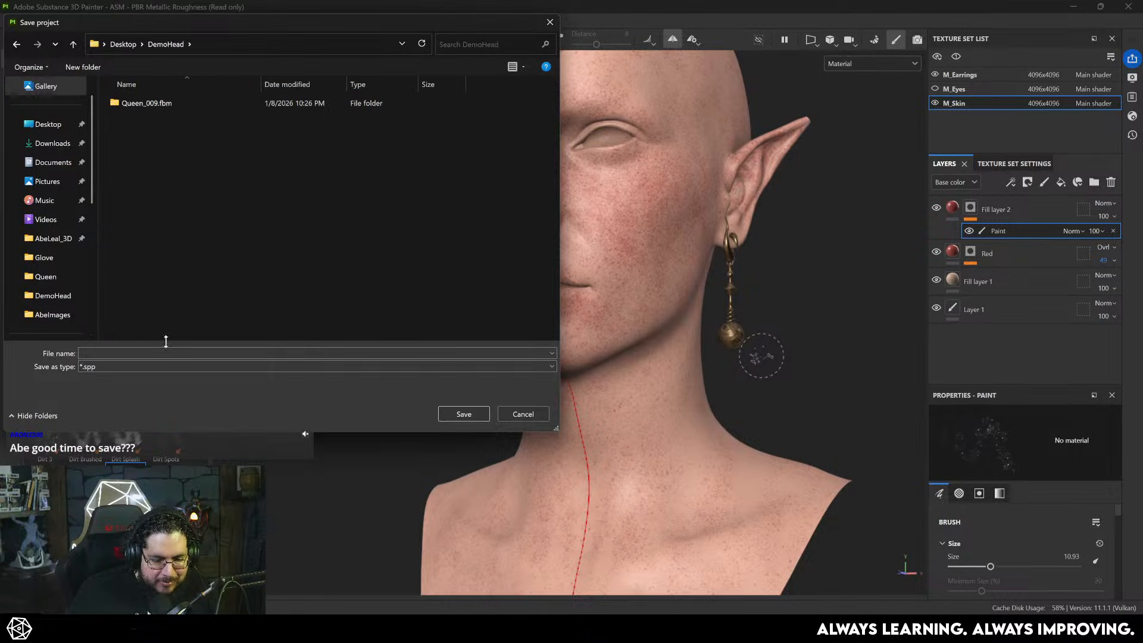
text(Femea)
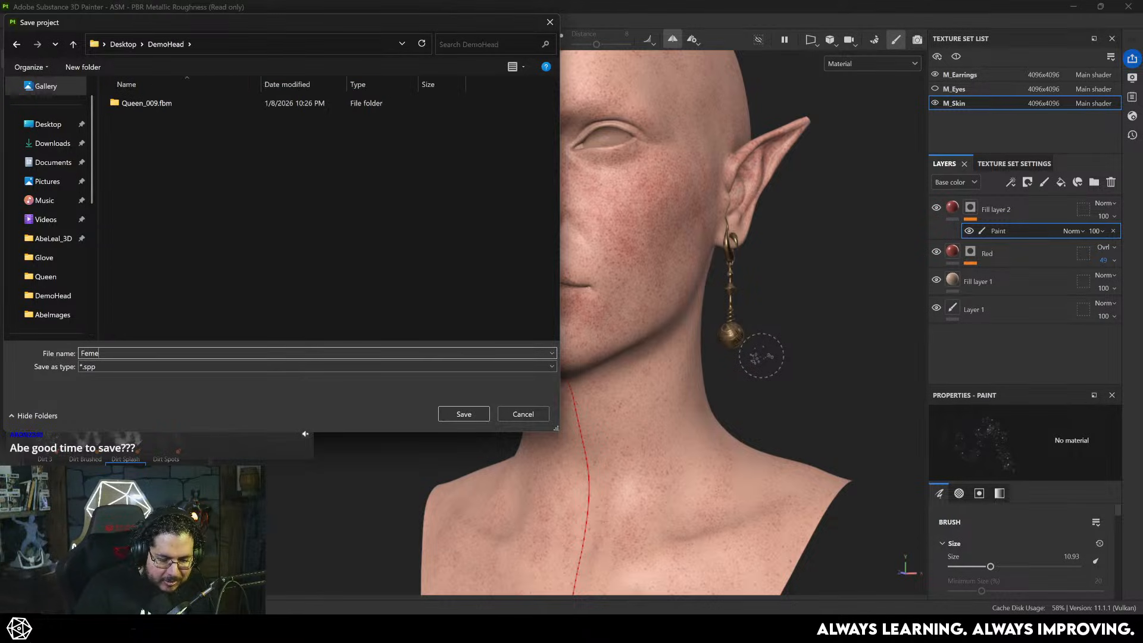
key(BackSpace)
key(BackSpace)
text(ale_Demo)
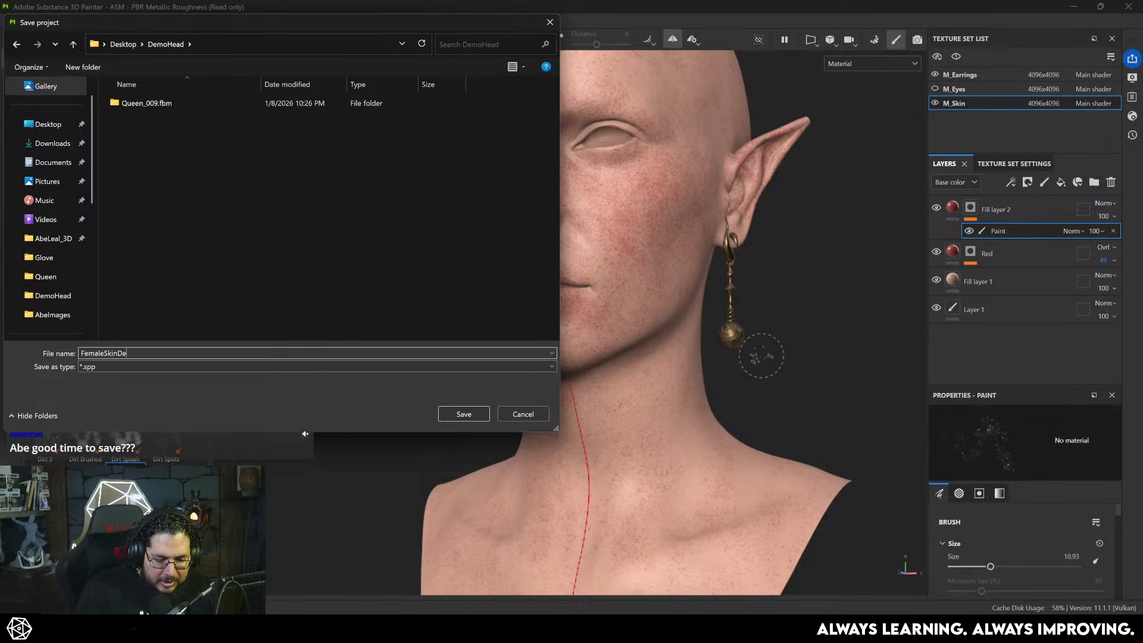
key(Return)
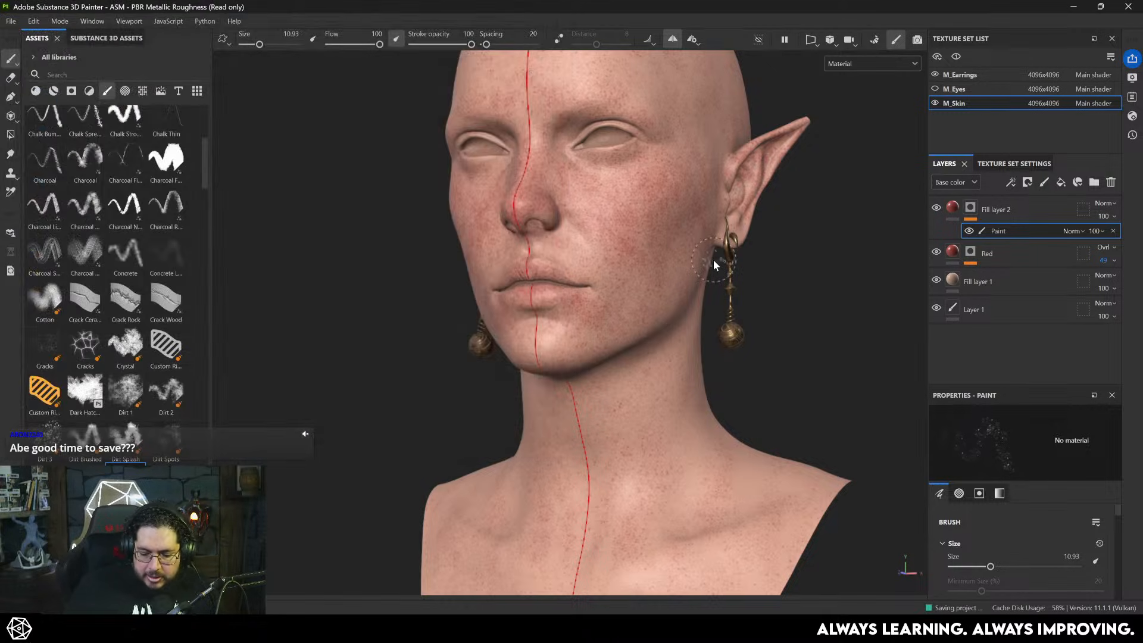
- Set the blend mode of Fill layer 2 to Overlay and reduce its opacity to 42
click(1103, 203)
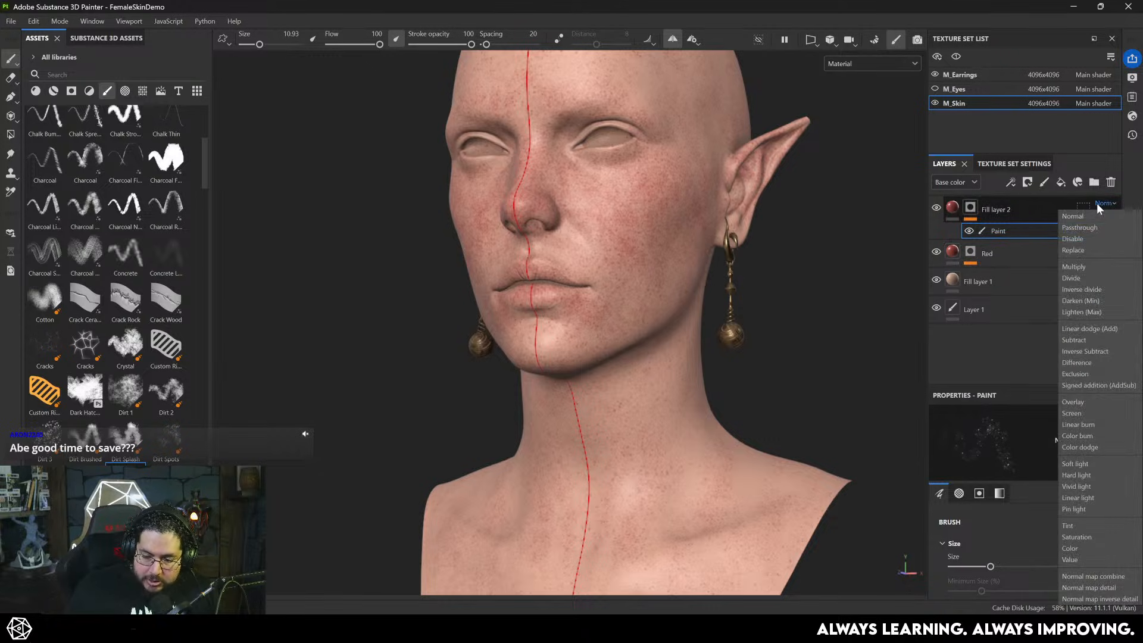
click(1083, 400)
scroll(749, 214, up, 5)
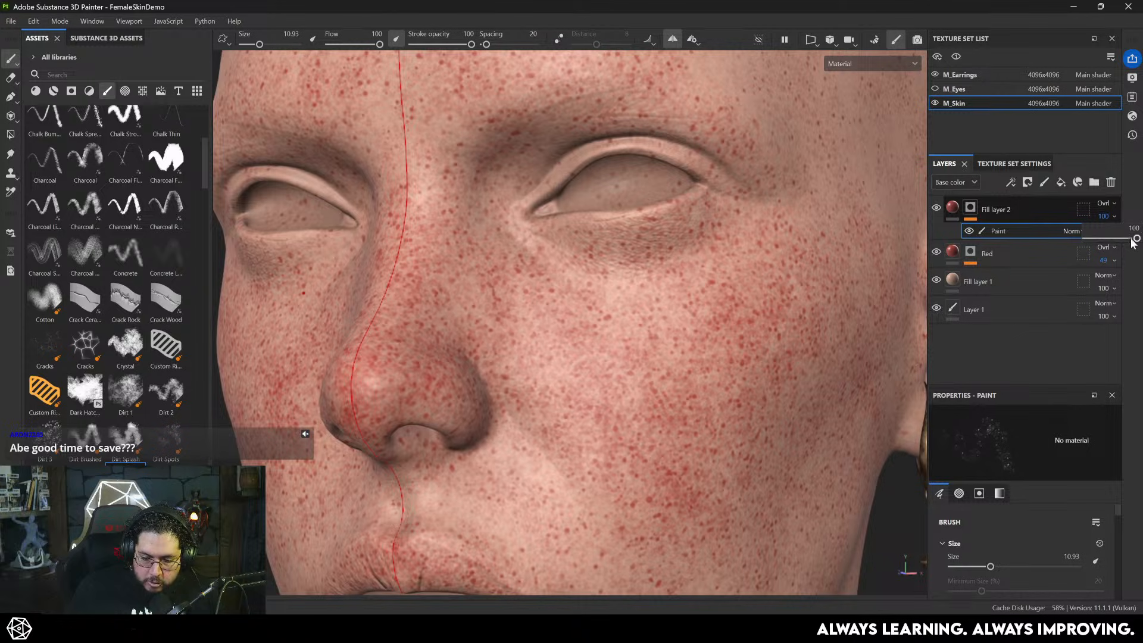
mouse_move(1133, 241)
mouse_down()
mouse_move(1094, 240)
mouse_move(1139, 238)
mouse_up()
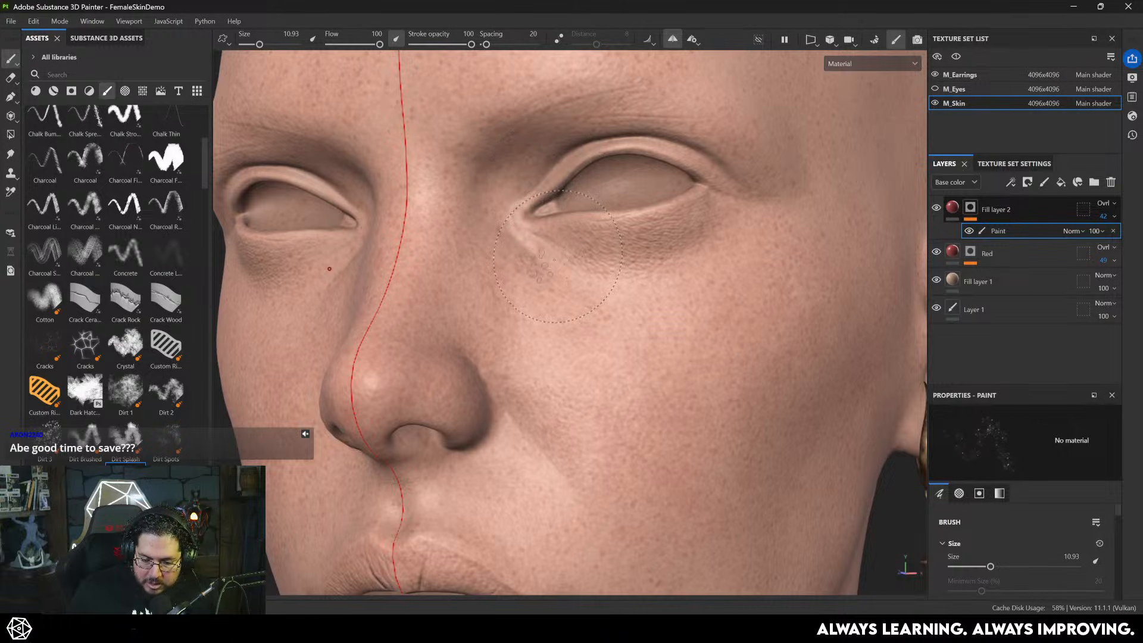
- Examine the softened speckles on both sides of the face, comparing the skin with Fill layer 2 hidden and shown
alt+right_drag(558, 256, 268, 148)
alt+drag(268, 148, 646, 238)
alt+right_drag(646, 238, 787, 325)
alt+drag(466, 322, 498, 226)
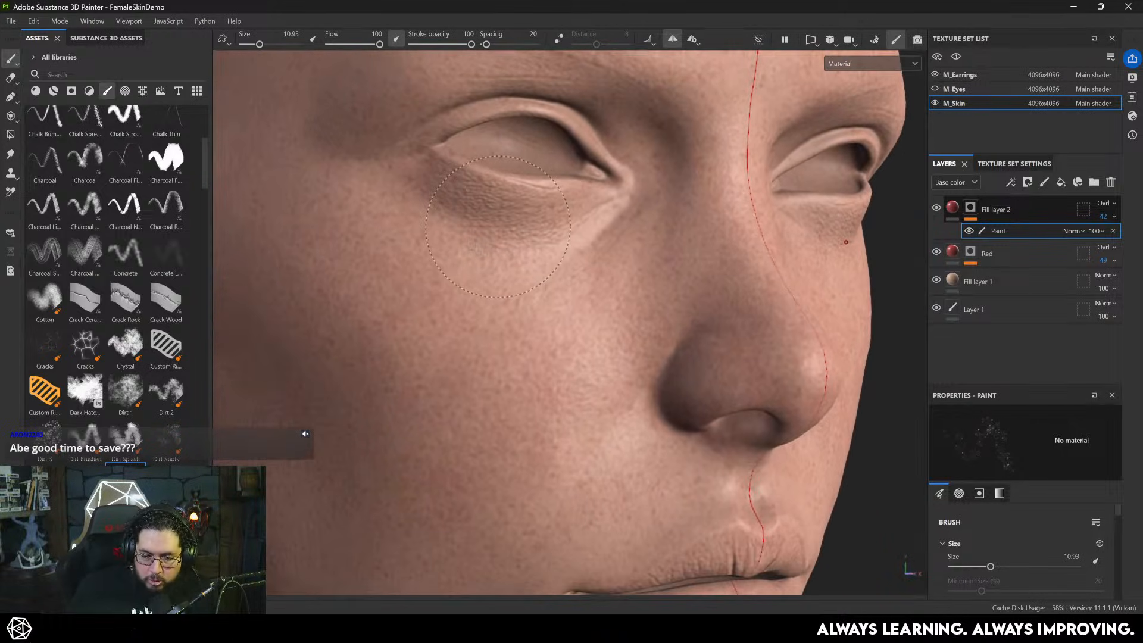
click(937, 207)
click(936, 208)
alt+right_drag(722, 363, 702, 301)
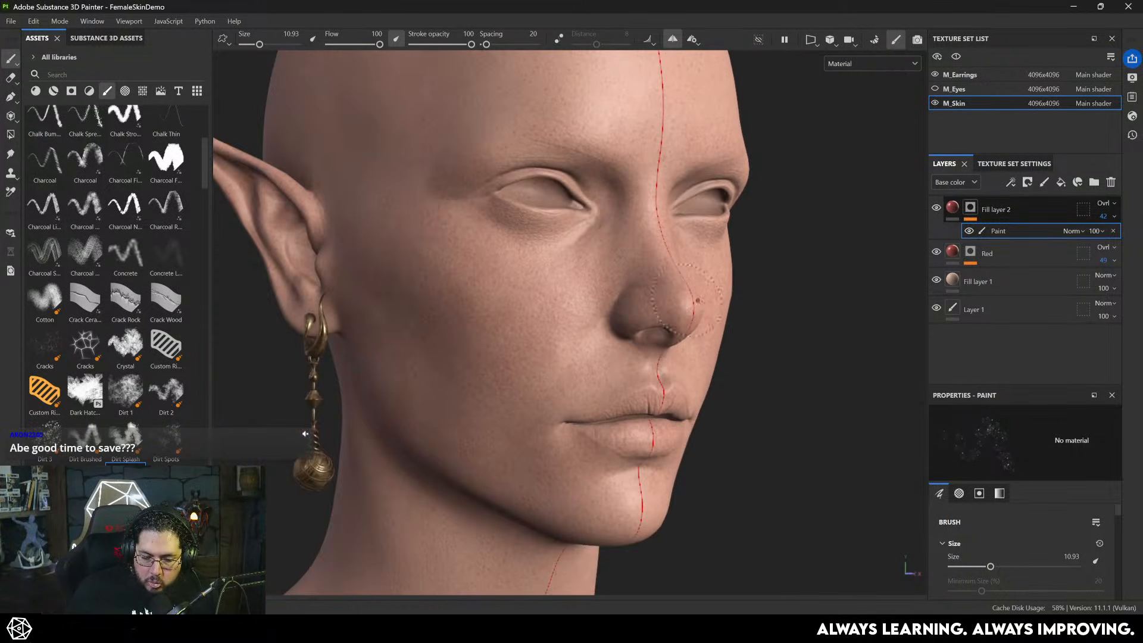
alt+drag(738, 303, 680, 306)
alt+middle_drag(680, 306, 647, 303)
mouse_move(647, 303)
alt+mouse_down()
mouse_move(658, 312)
mouse_move(635, 369)
alt+mouse_up()
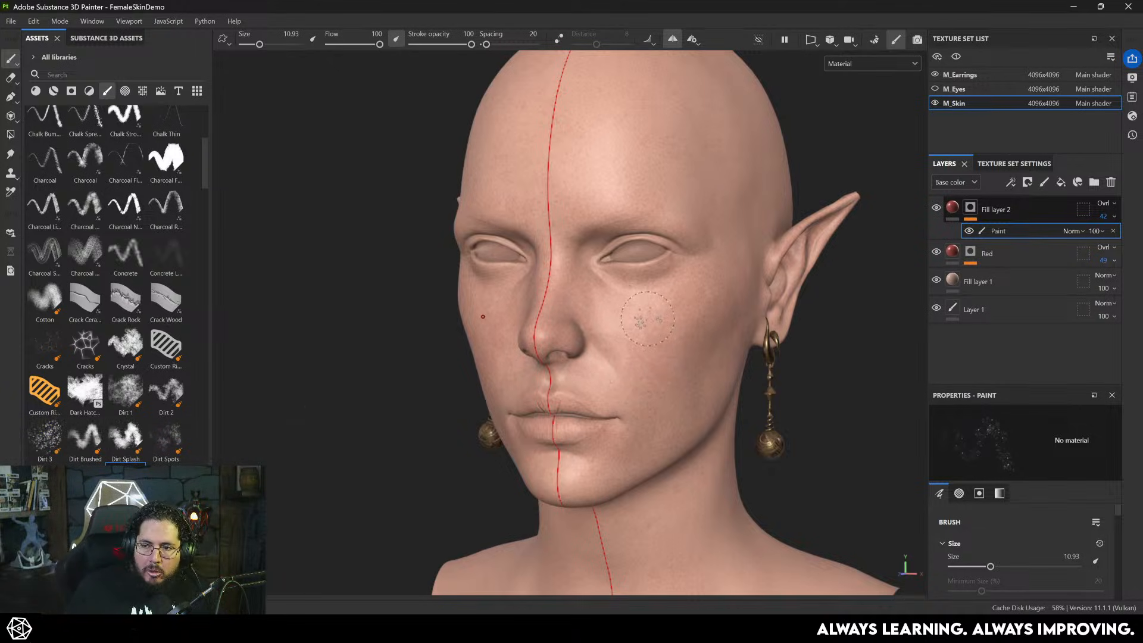
alt+drag(689, 311, 663, 376)
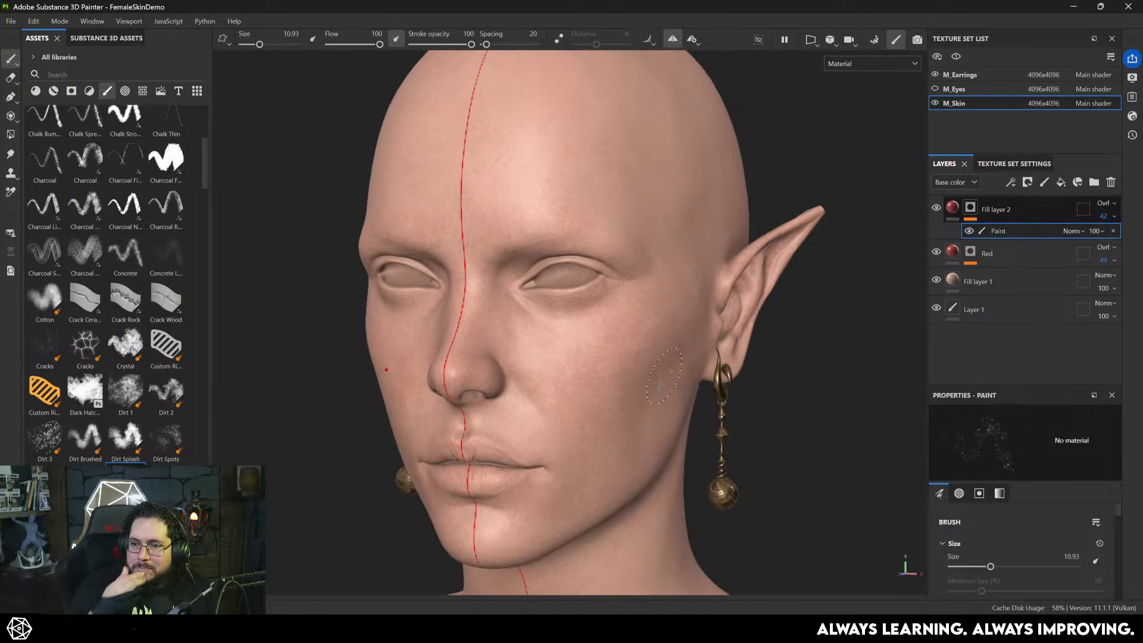
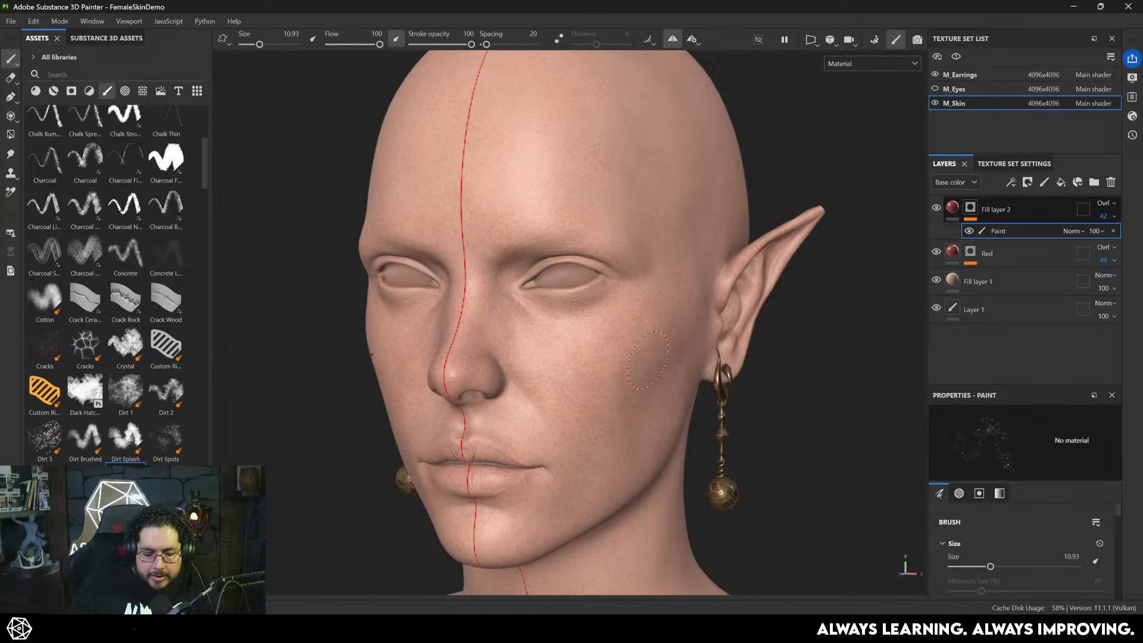
- Switch to the ArtStation page in the browser and search the site for "alphas"
click(532, 629)
click(422, 577)
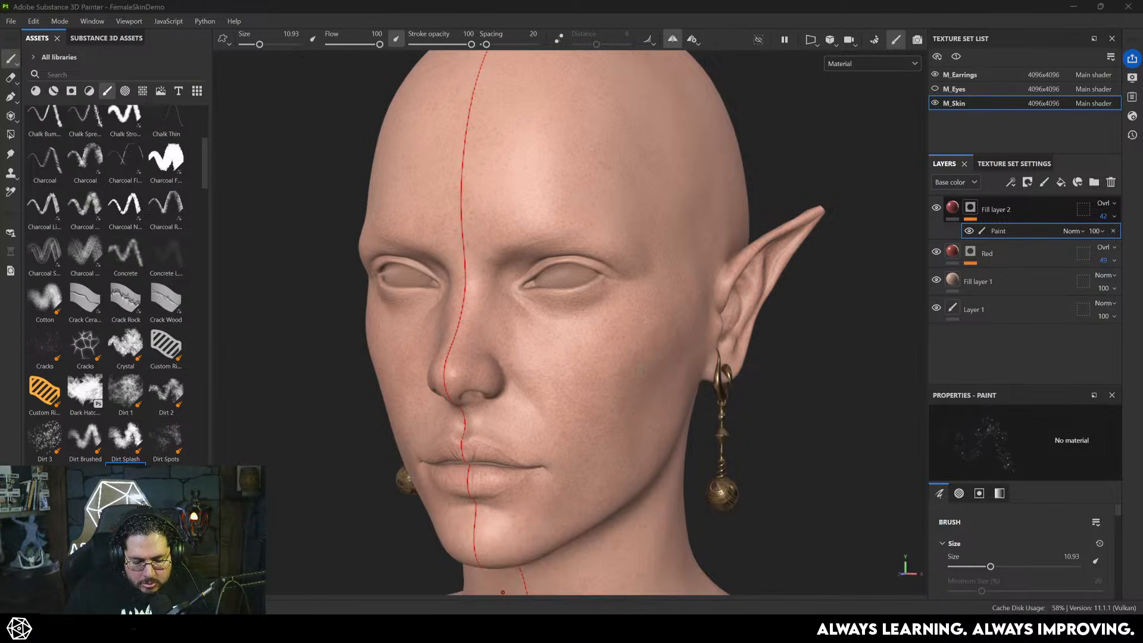
click(532, 629)
click(682, 560)
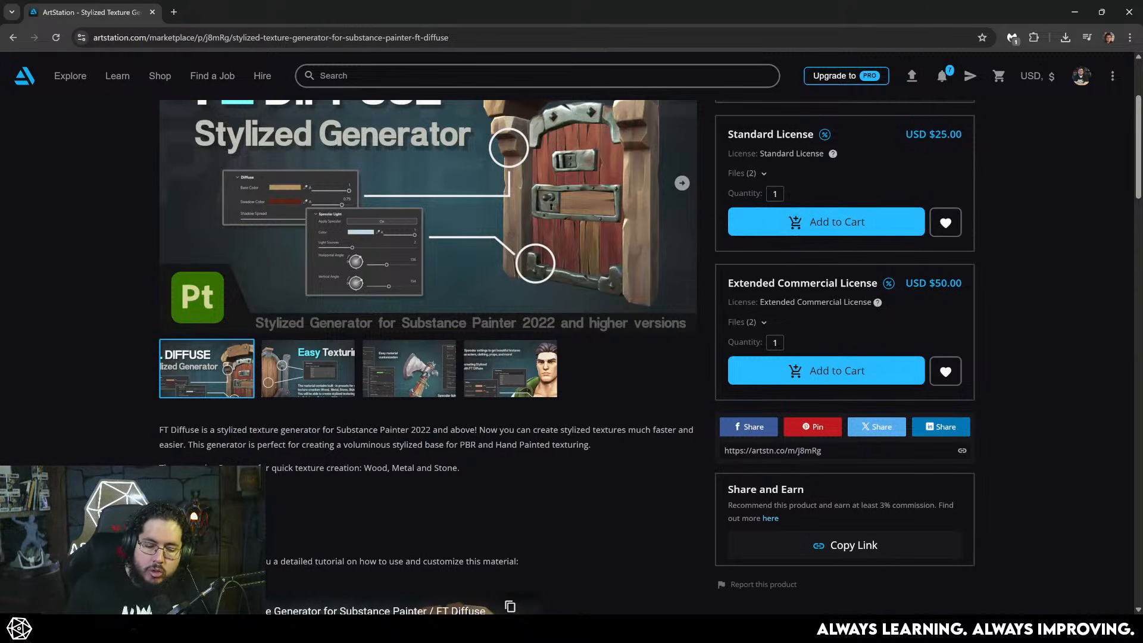
click(333, 75)
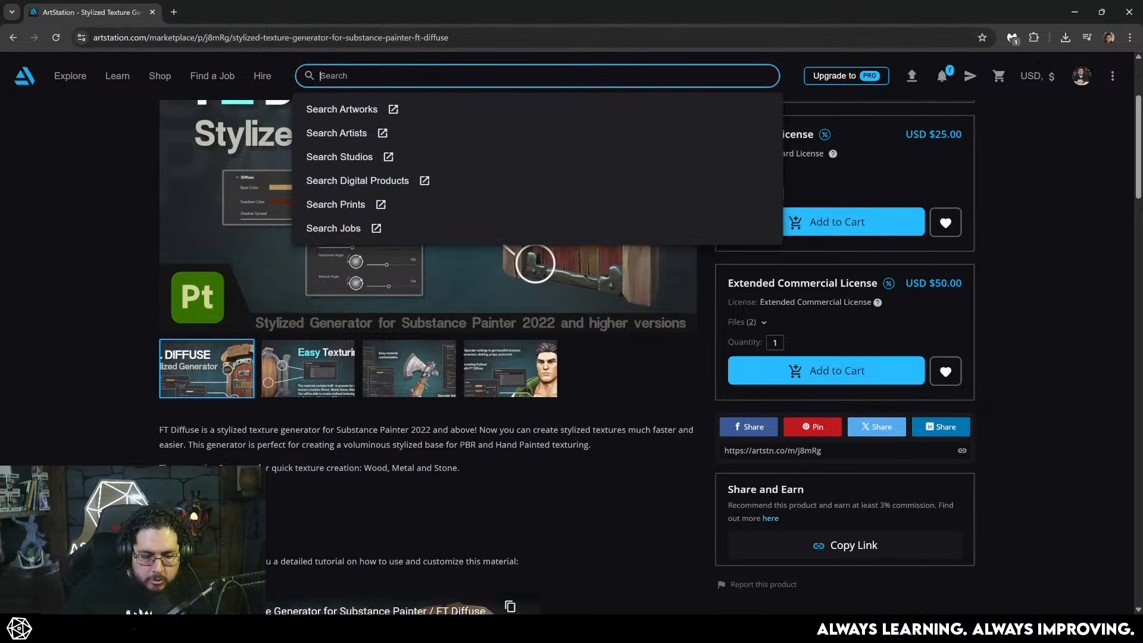
text(alphas)
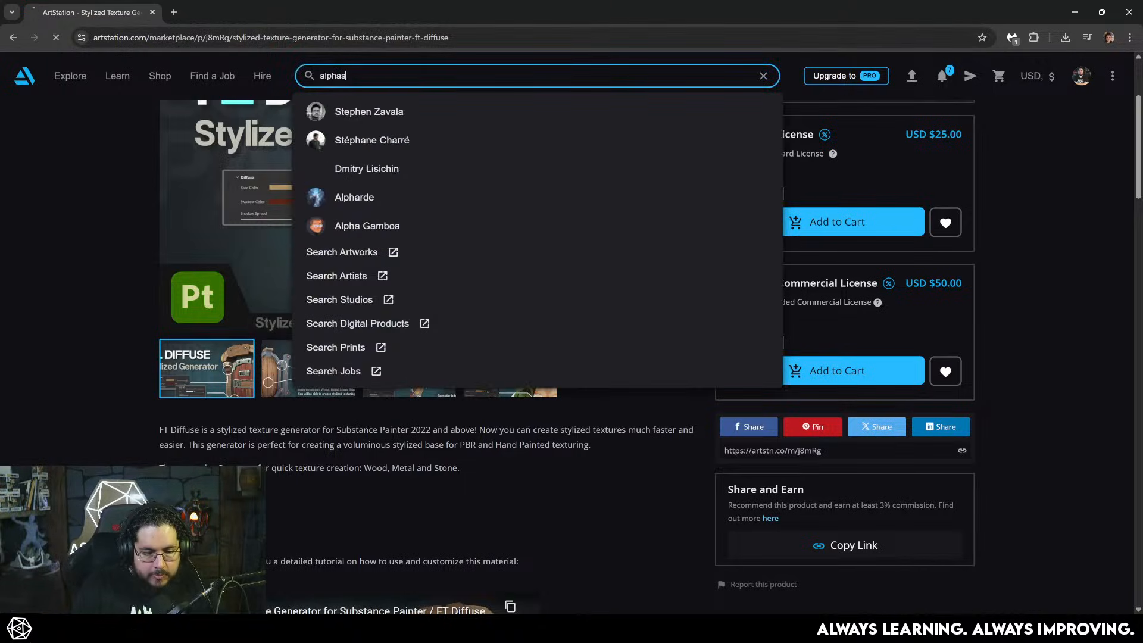
key(Return)
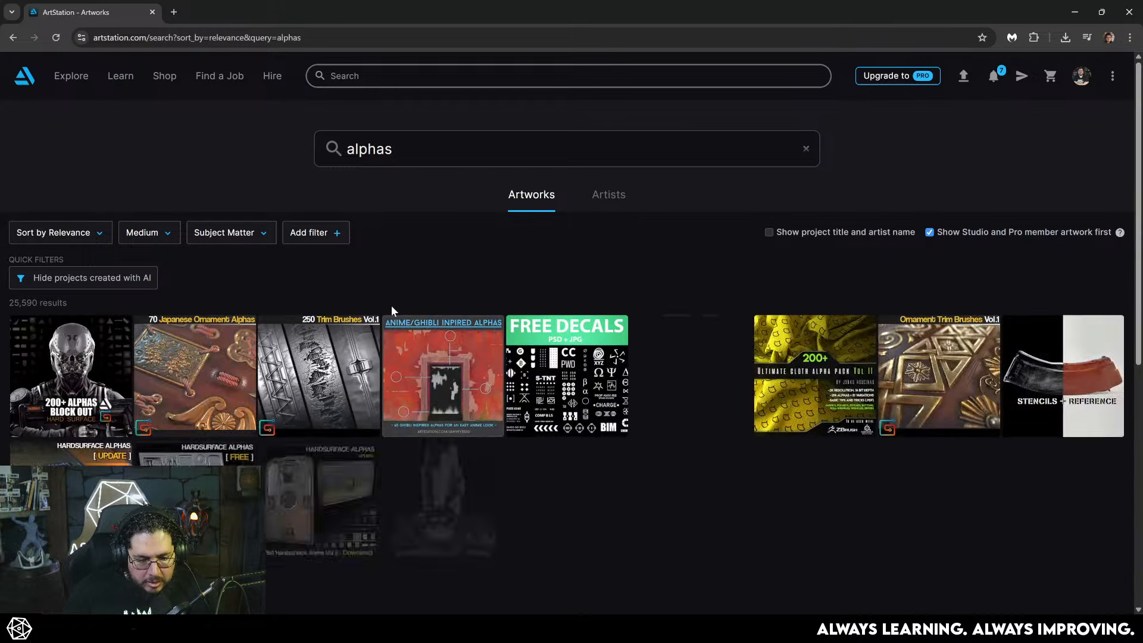
- Open the 250 Trim Brushes artwork from the results and look through its preview images
click(292, 369)
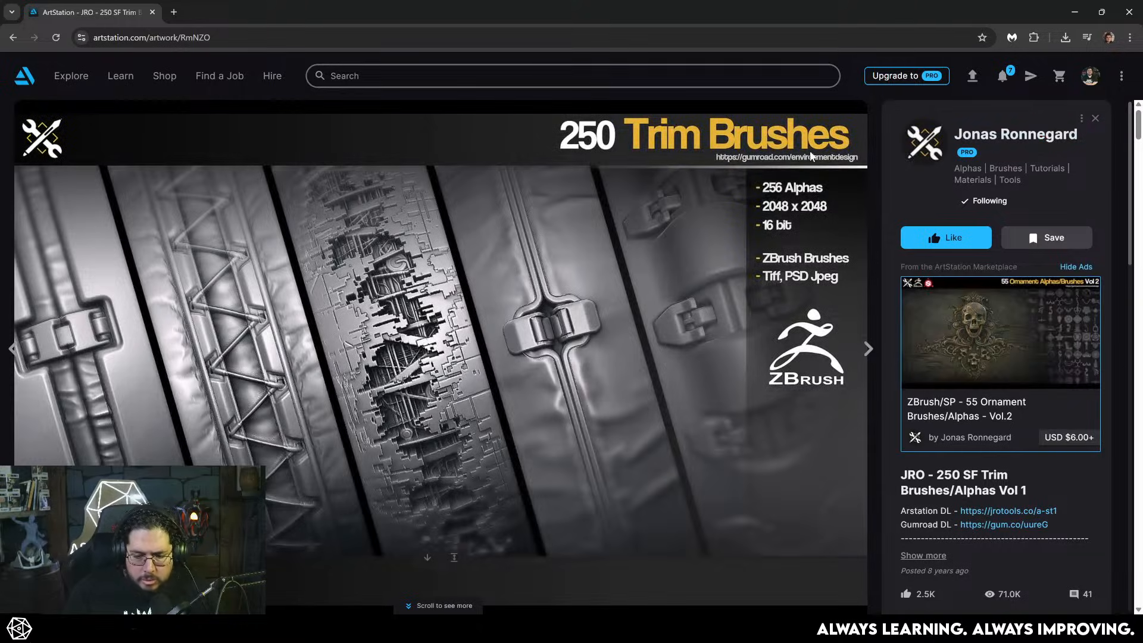
scroll(780, 411, down, 3)
scroll(779, 412, down, 5)
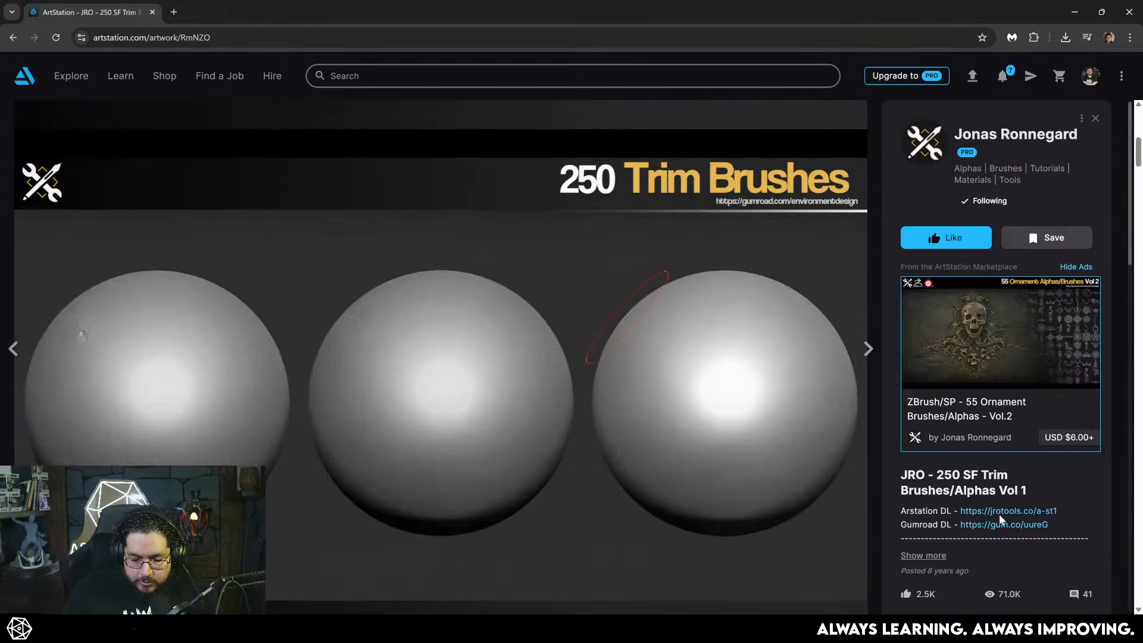
- Open the ArtStation marketplace page for the 250 SF Trim Brushes Vol.1 and read through its license options and description
click(1002, 512)
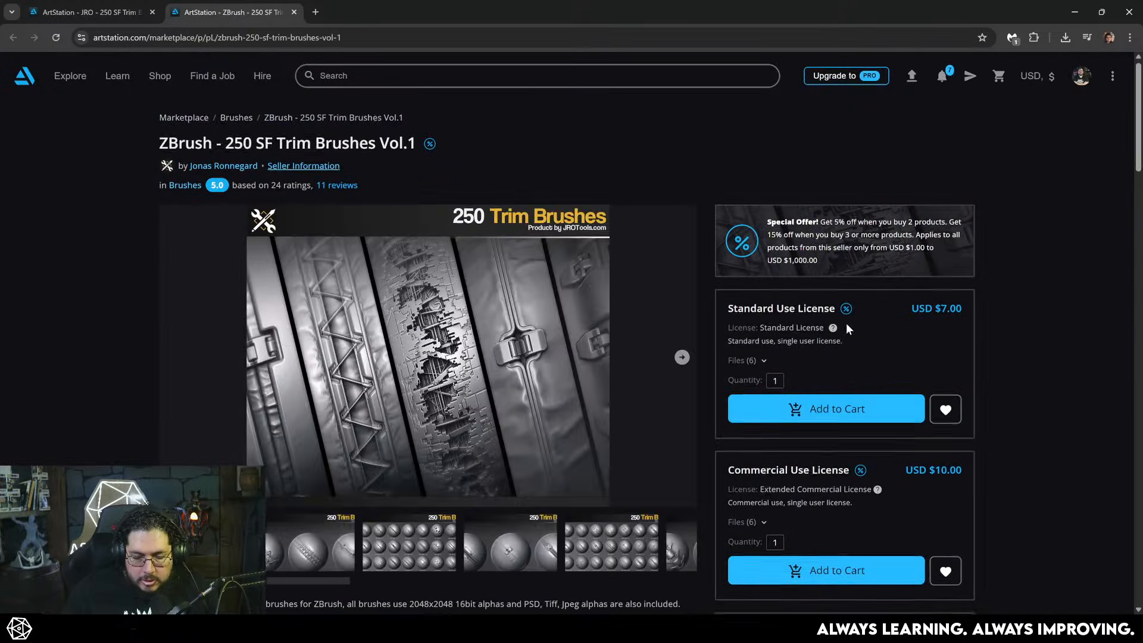
scroll(906, 256, down, 1)
scroll(908, 260, down, 1)
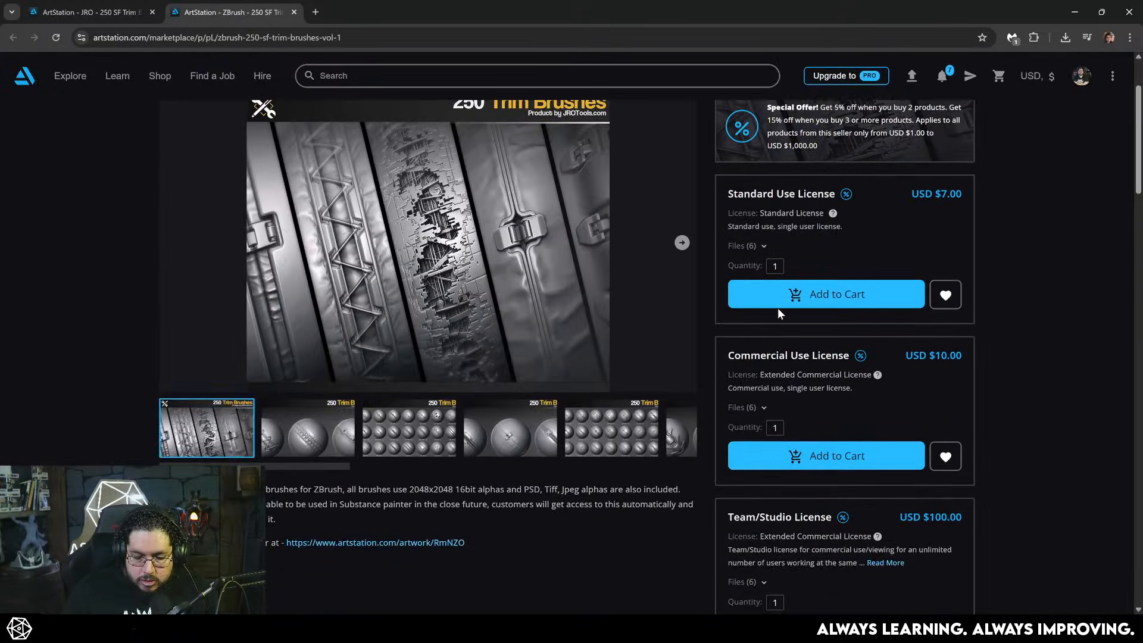
scroll(916, 366, down, 4)
scroll(961, 311, up, 6)
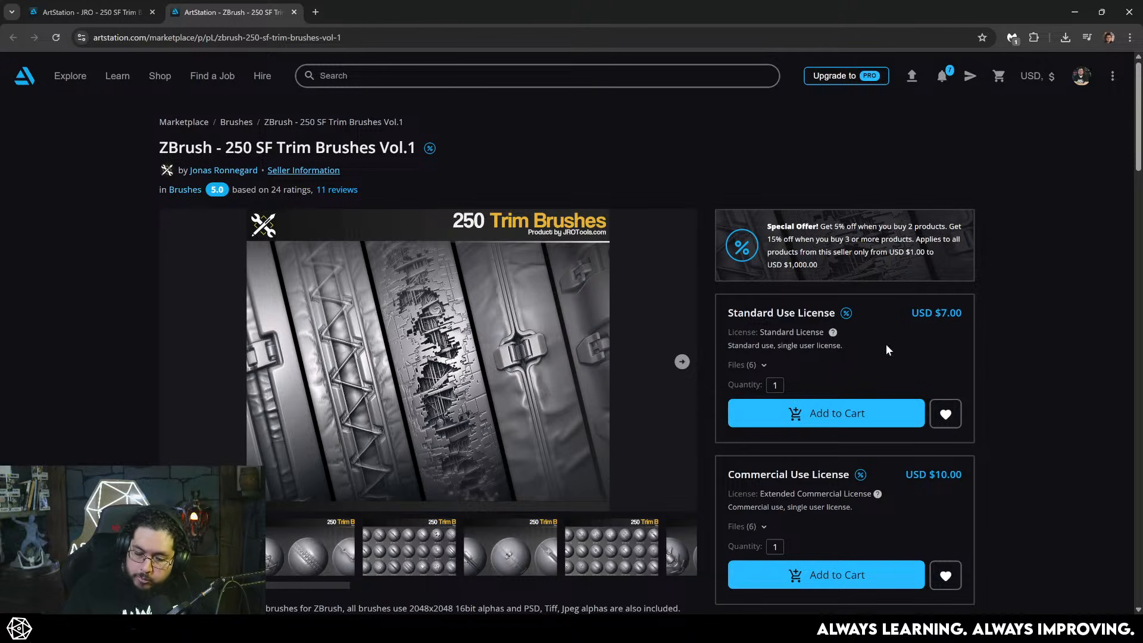
scroll(881, 337, down, 3)
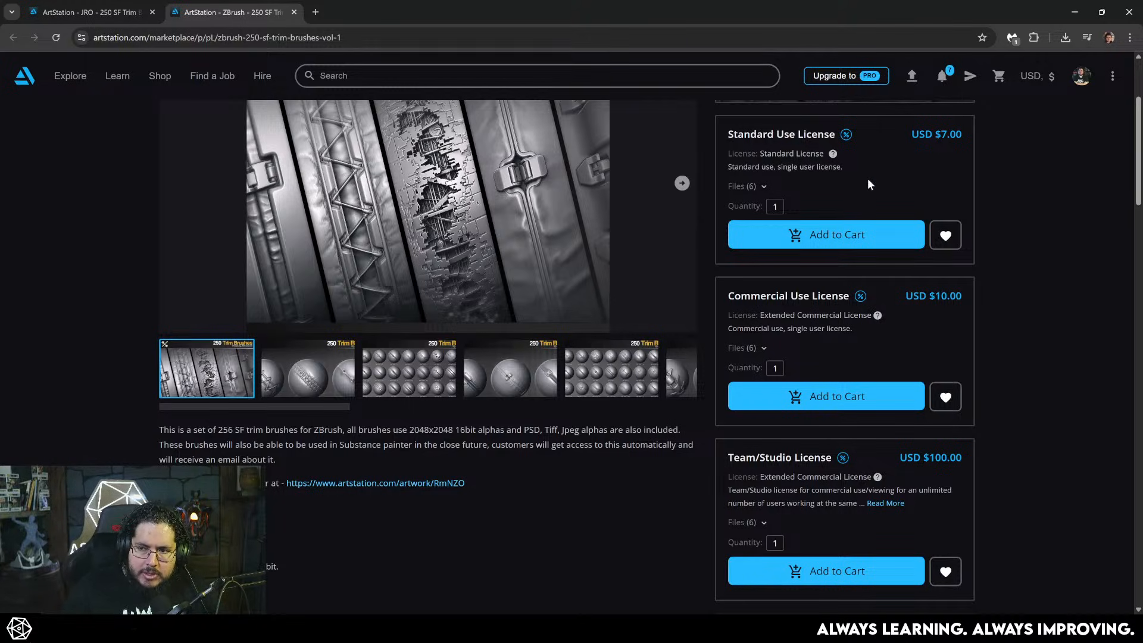
scroll(852, 335, down, 1)
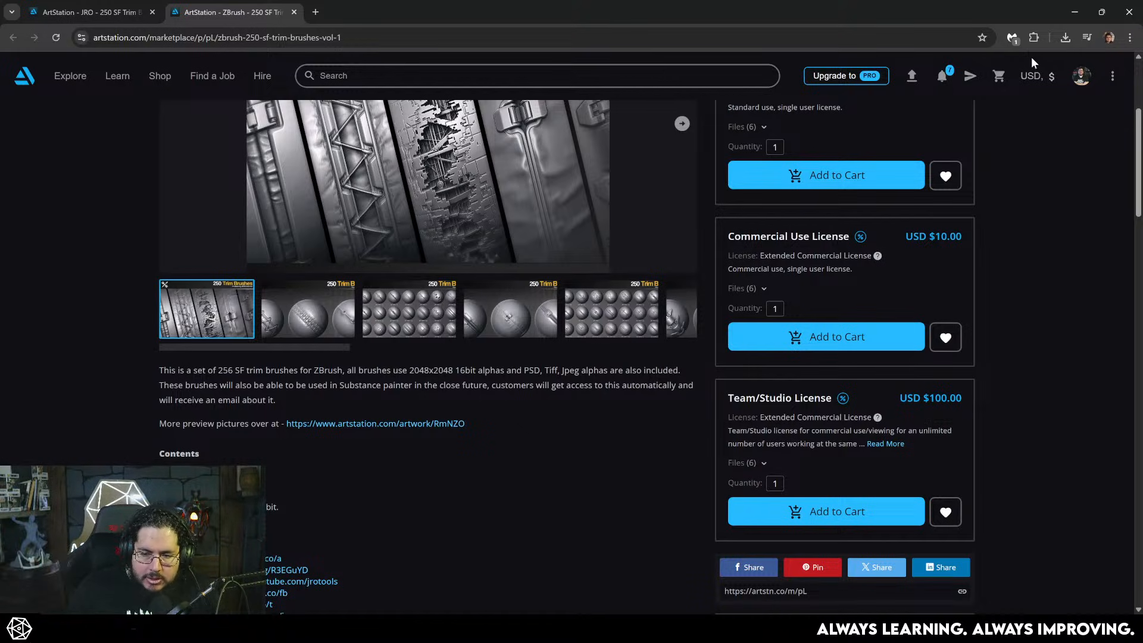
- Switch back to Substance 3D Painter, inspect the skin from both sides and set Fill layer 2's opacity to 45
click(1076, 13)
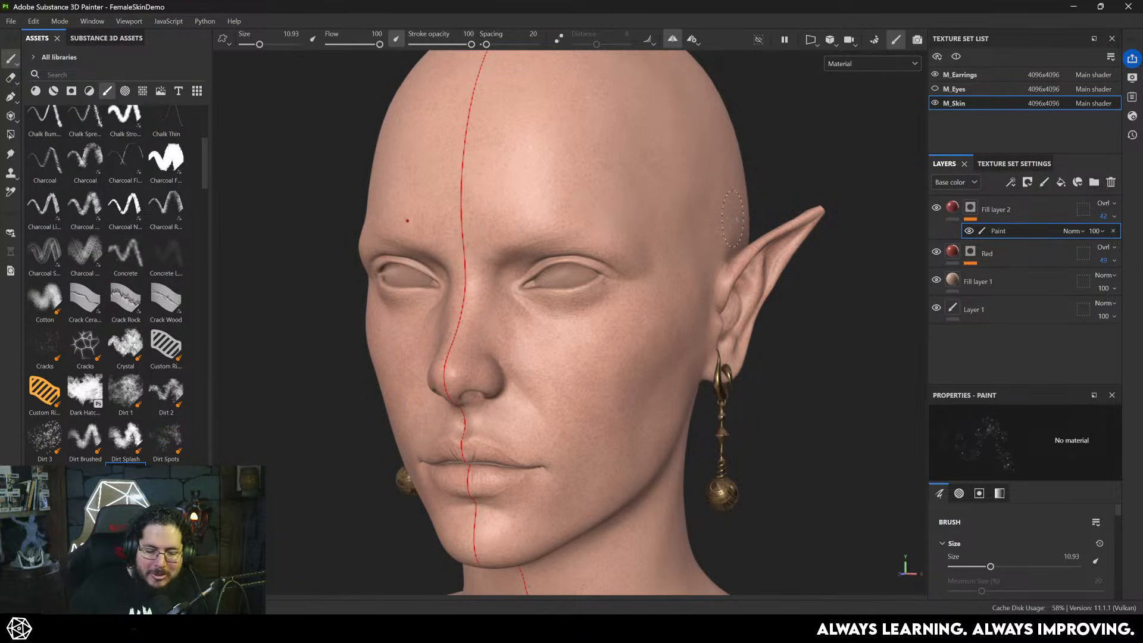
alt+drag(790, 396, 811, 358)
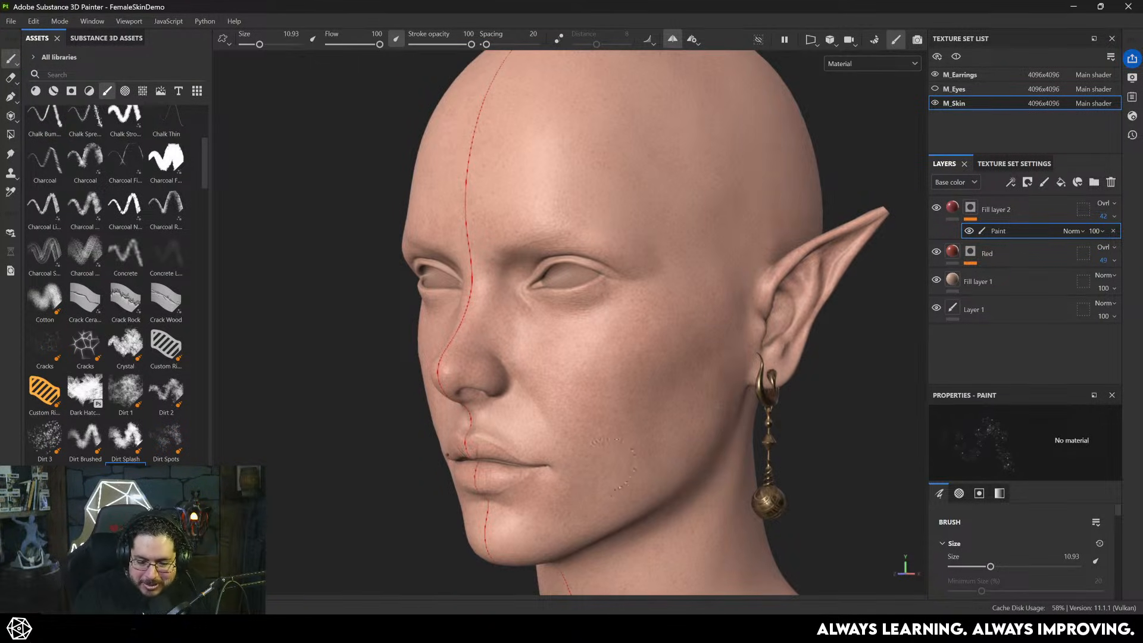
alt+middle_drag(833, 358, 745, 422)
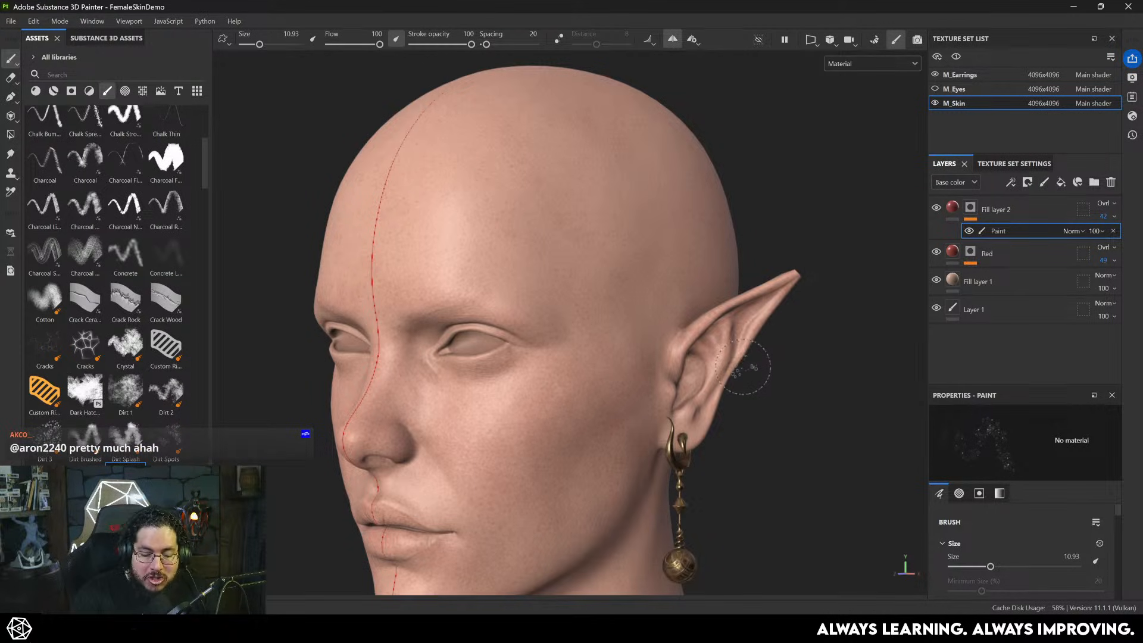
alt+drag(736, 384, 798, 288)
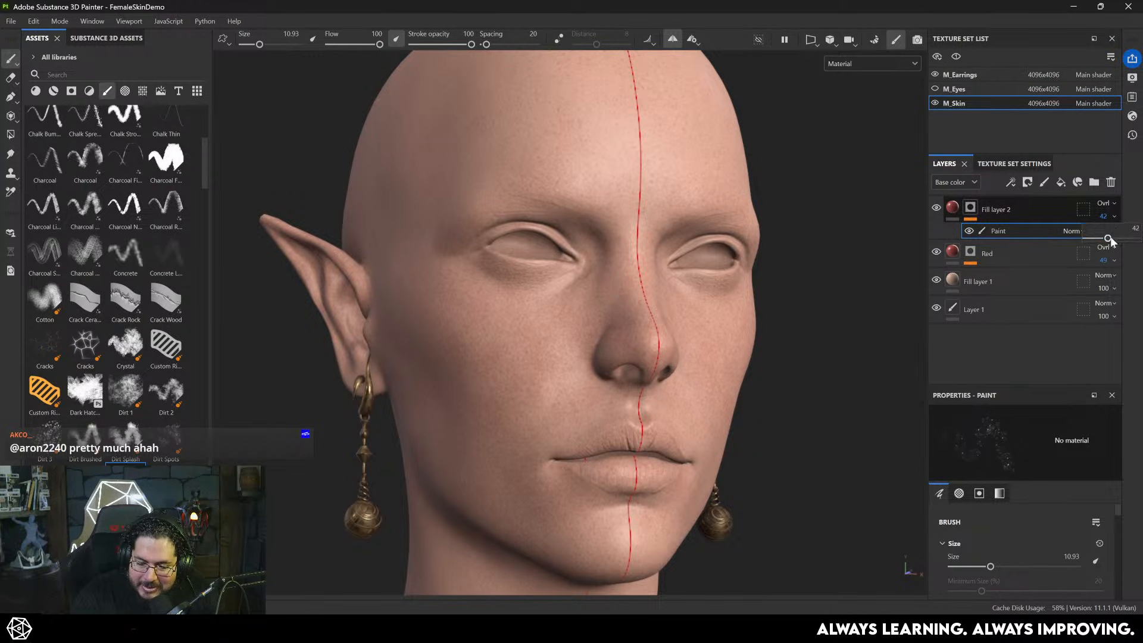
click(1101, 232)
drag(1110, 238, 1109, 239)
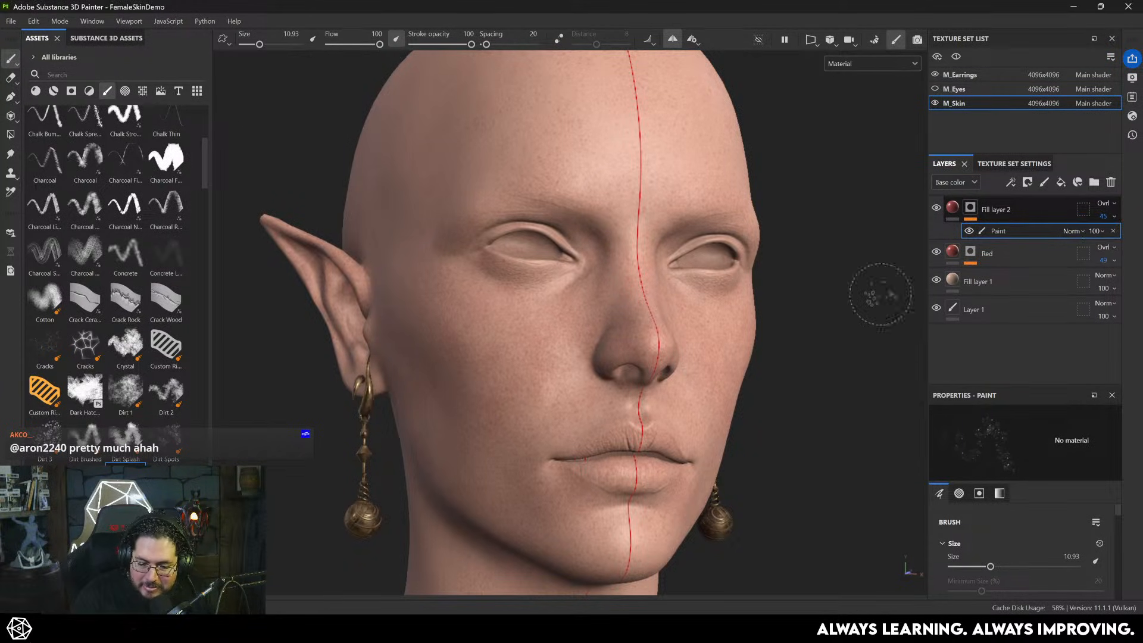
alt+drag(826, 327, 805, 298)
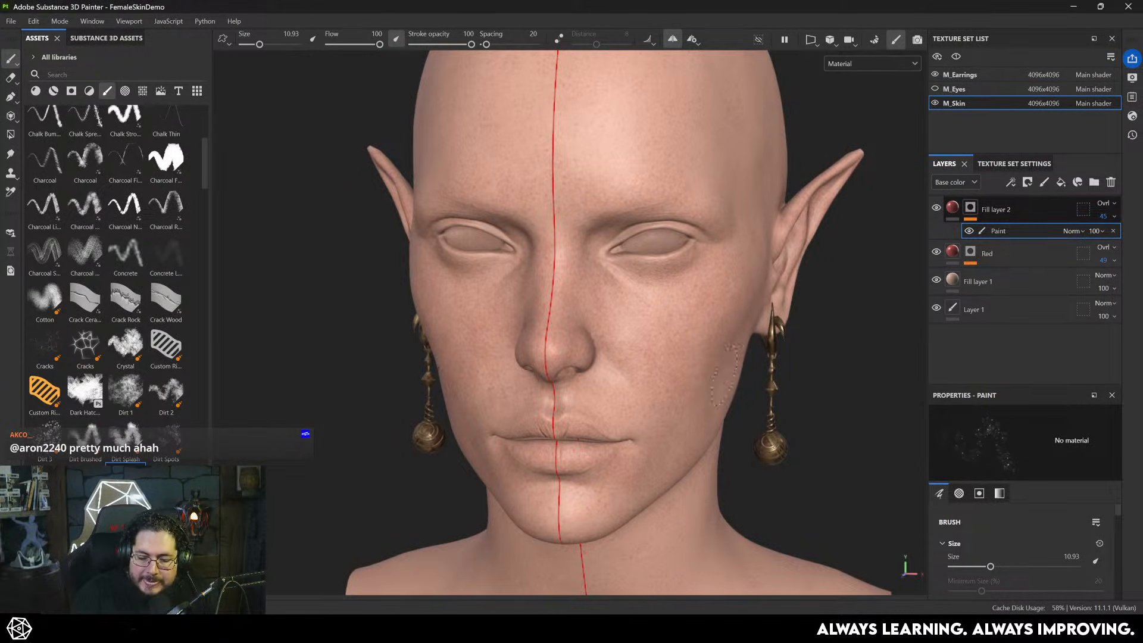
- Duplicate the Red layer, move the copy to the top of the layer stack and discard the newly added blank fill layer
click(1007, 214)
click(1061, 184)
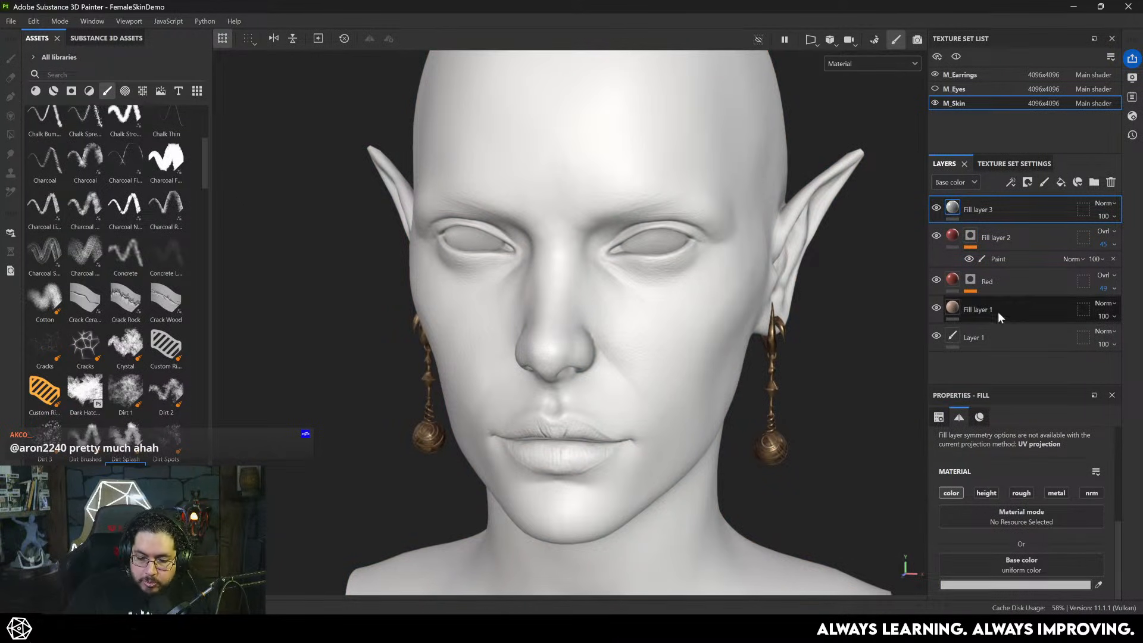
click(992, 289)
key(ctrl+d)
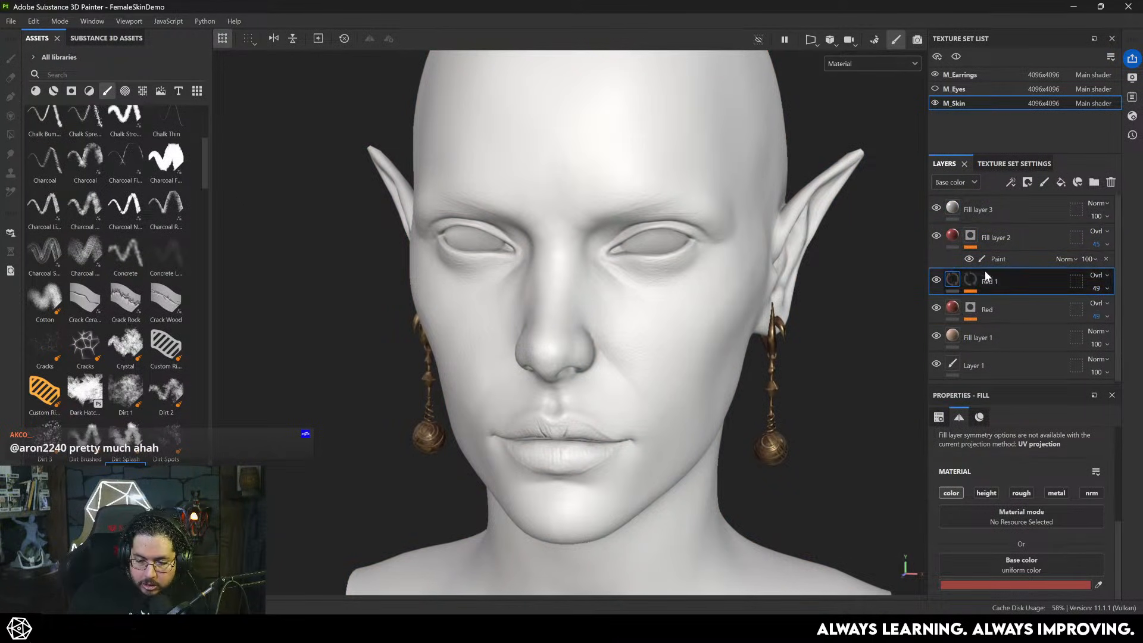
drag(988, 276, 981, 198)
click(991, 237)
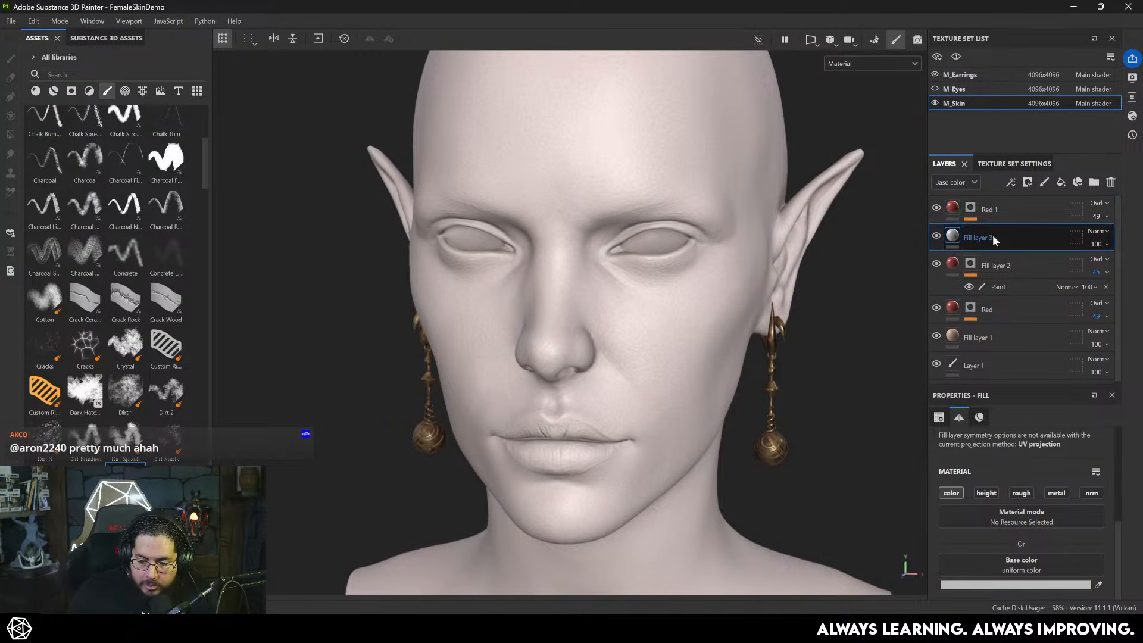
key(Delete)
- Change the base color of the duplicated Red 1 layer to a muted blue, 3B448D
click(951, 207)
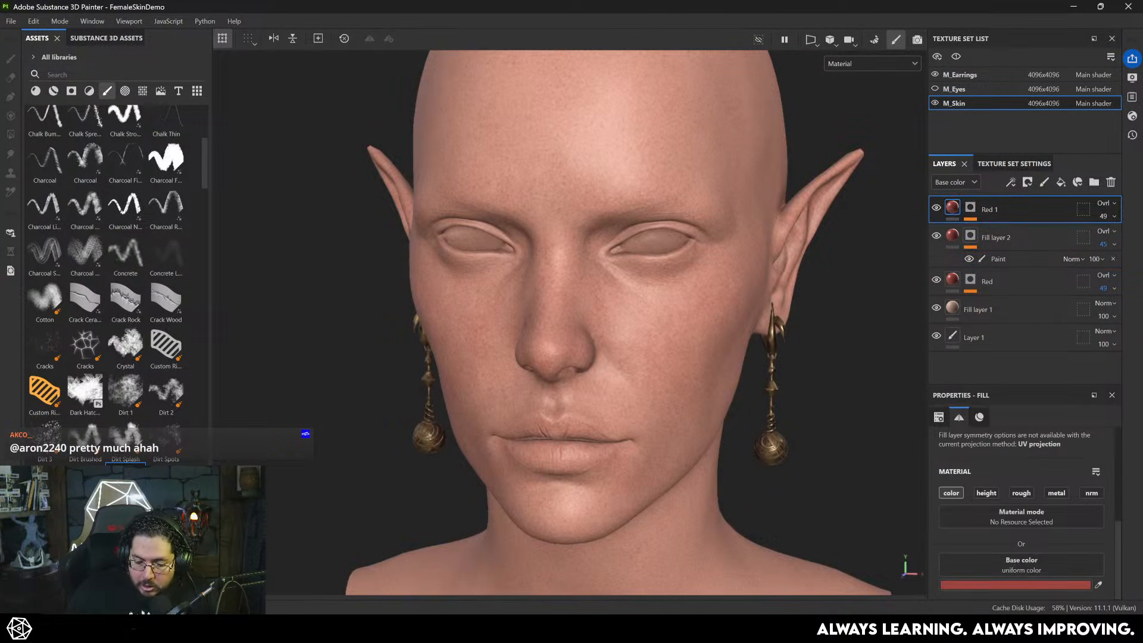
click(1016, 585)
click(861, 322)
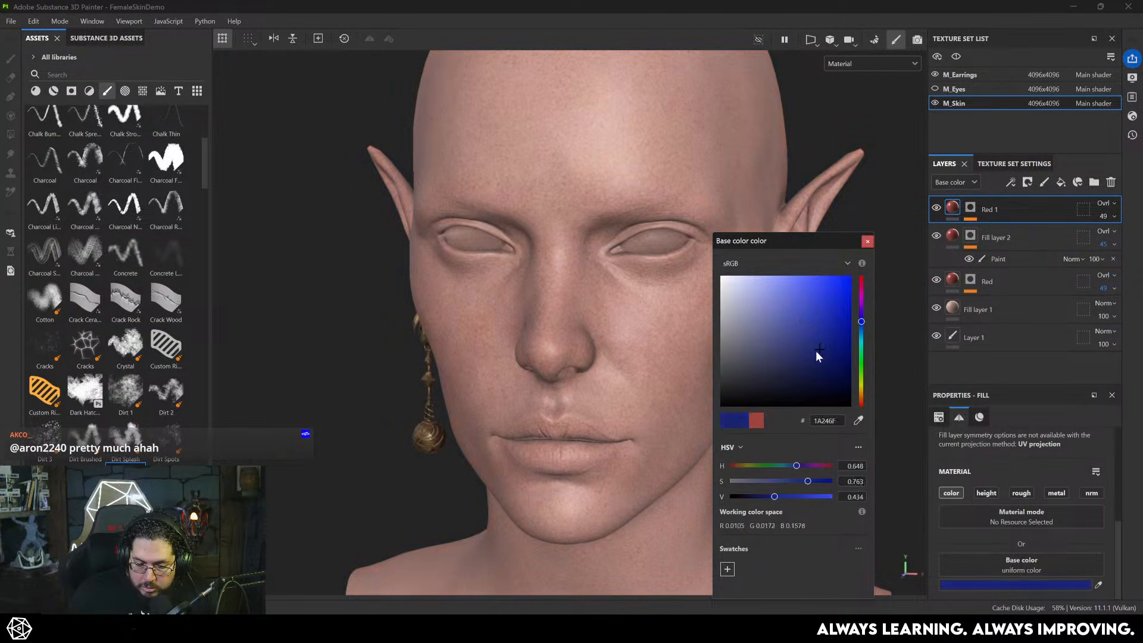
click(796, 334)
- Examine the bluish skin variation on the face and lower the opacity of both Fill layer 2 and the Red layer to 23
scroll(555, 321, up, 5)
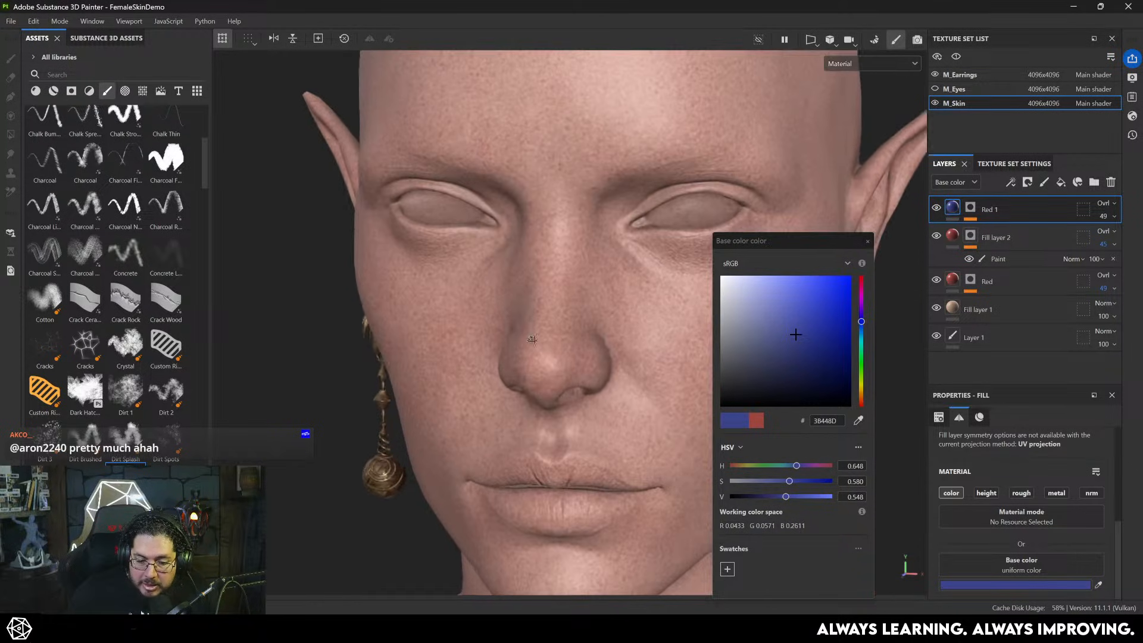
alt+drag(494, 360, 312, 292)
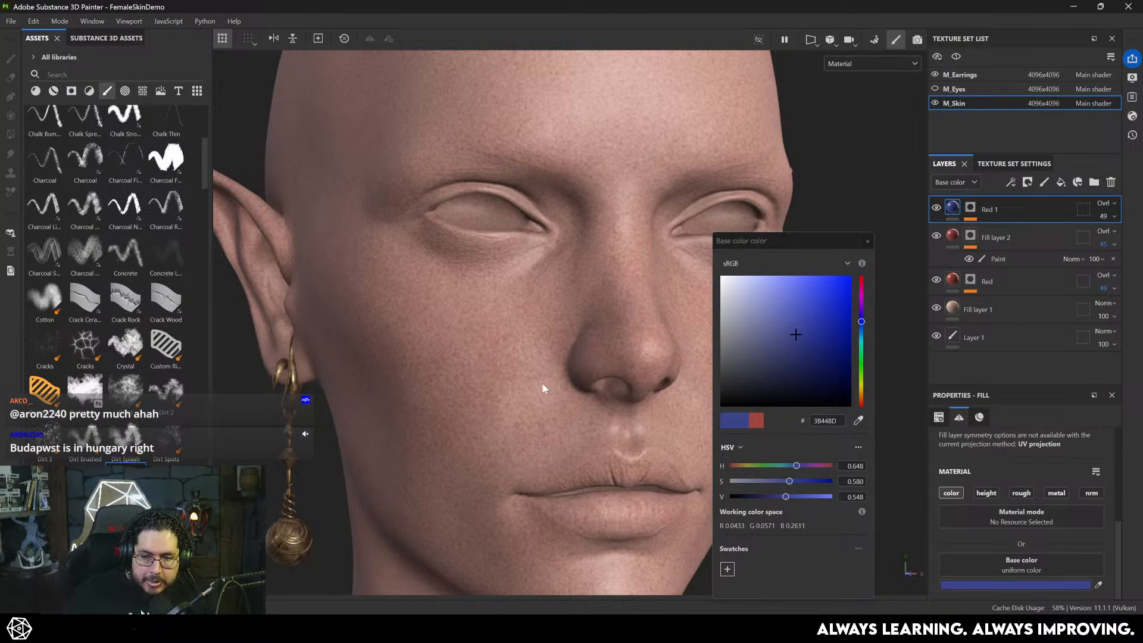
alt+drag(441, 340, 494, 305)
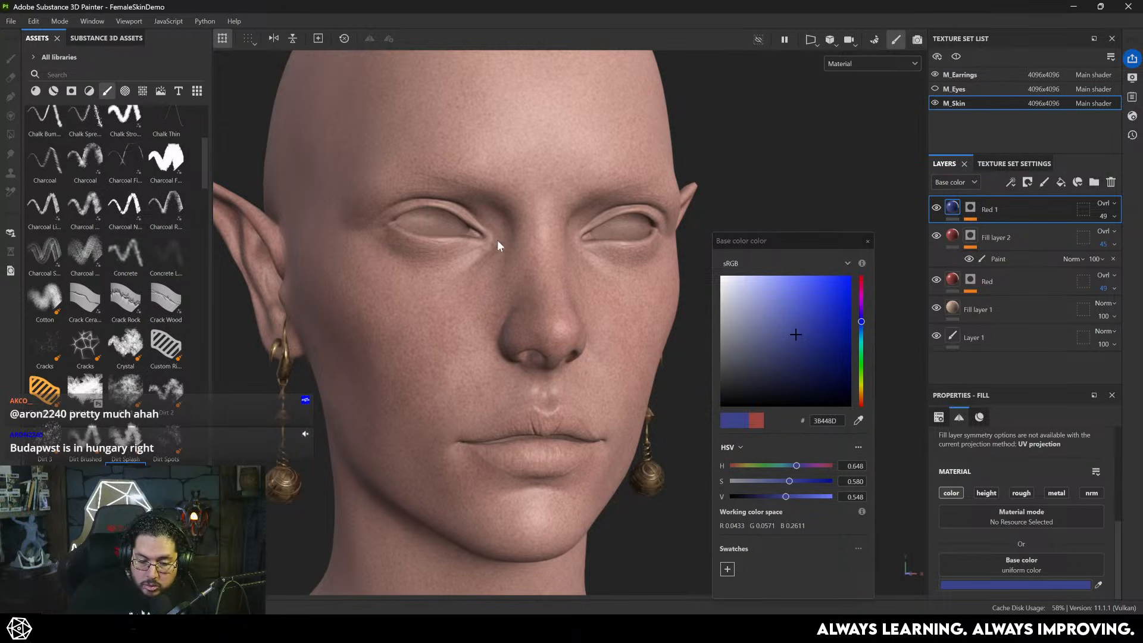
scroll(502, 283, up, 2)
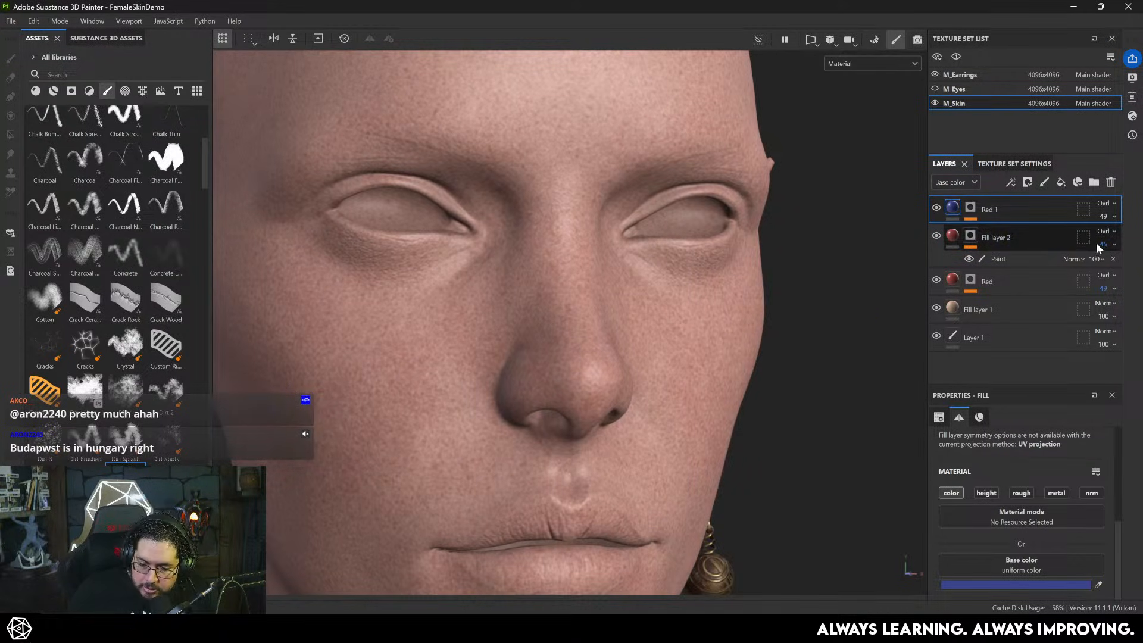
drag(1110, 265, 1094, 265)
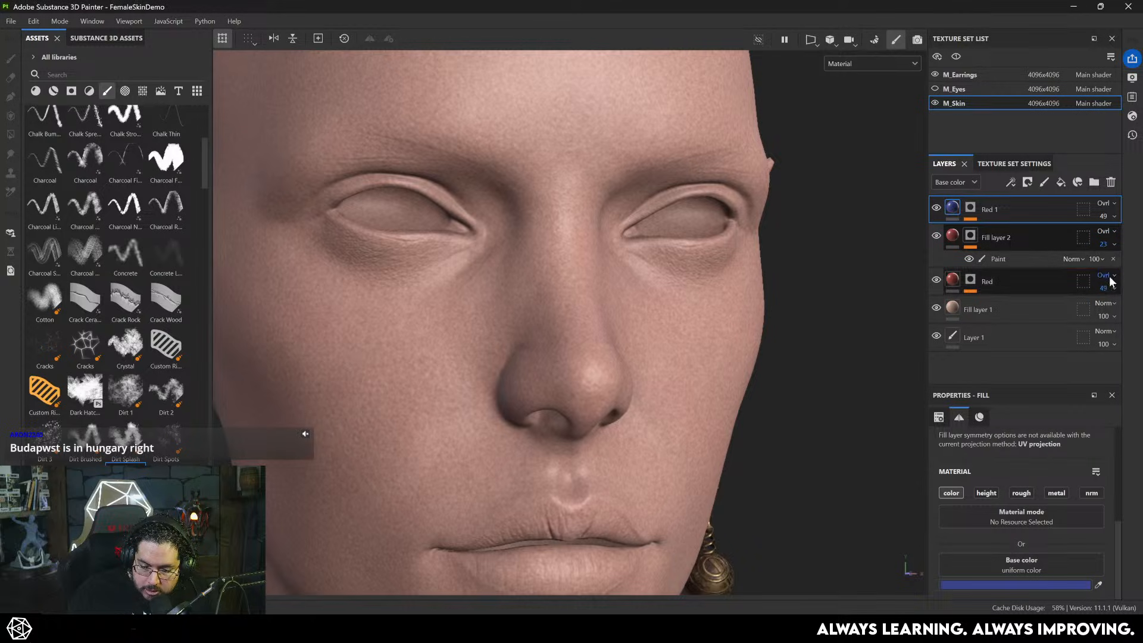
drag(1111, 310, 1095, 311)
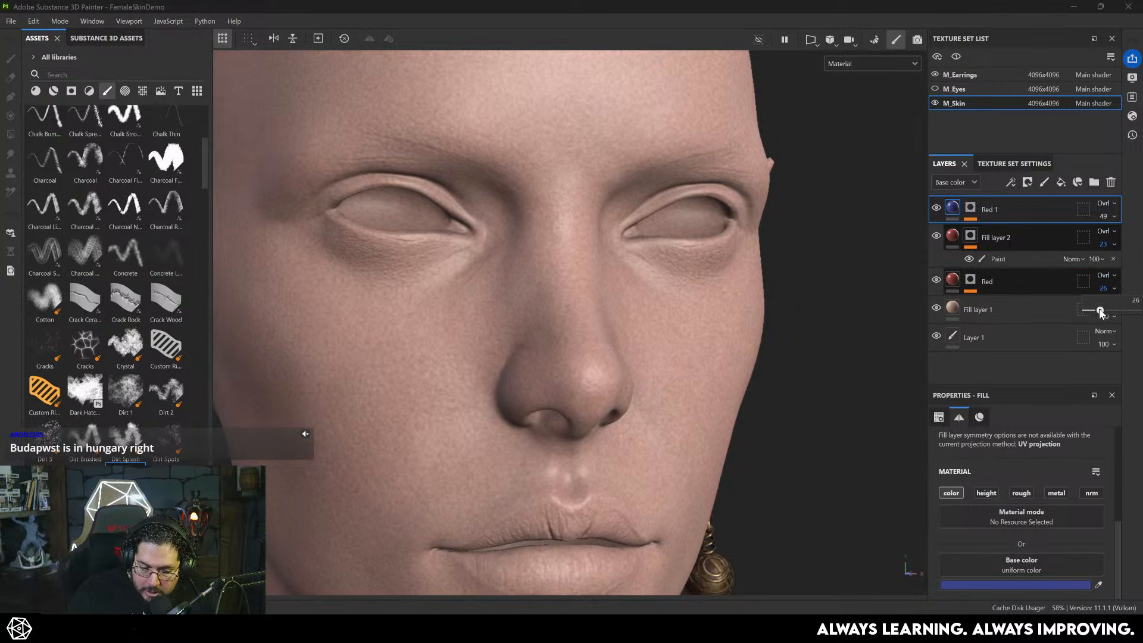
alt+right_drag(702, 314, 603, 333)
alt+drag(602, 333, 470, 338)
alt+right_drag(470, 339, 553, 324)
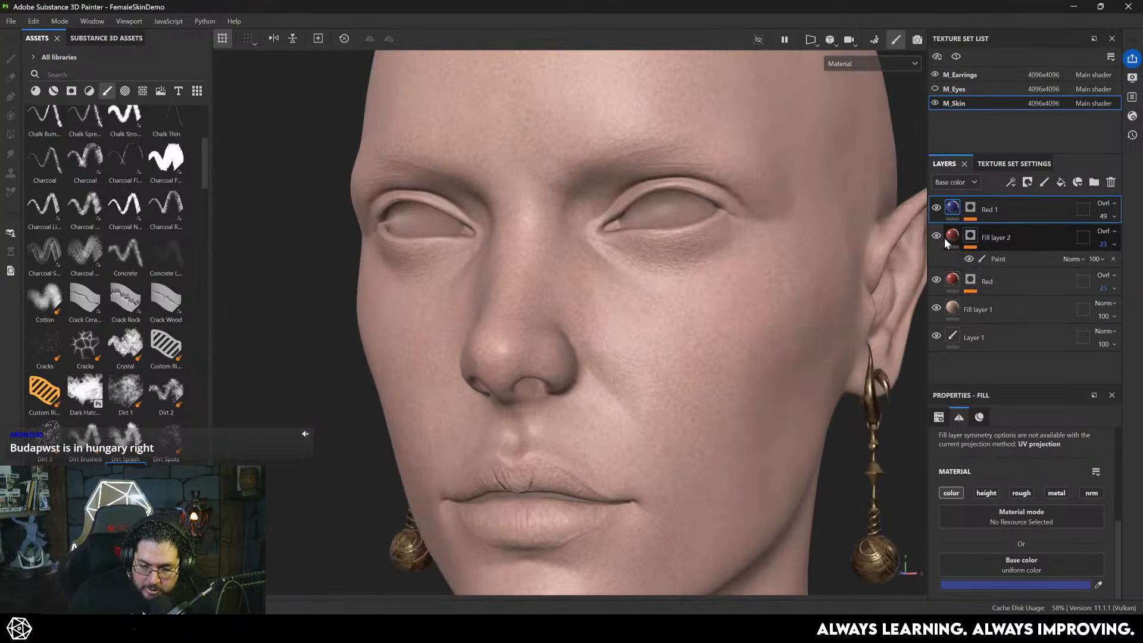
- Select the 3D Perlin Noise Fractal in Red 1's mask and compare the cheek skin up close with the layer hidden and shown
scroll(576, 280, up, 3)
click(970, 208)
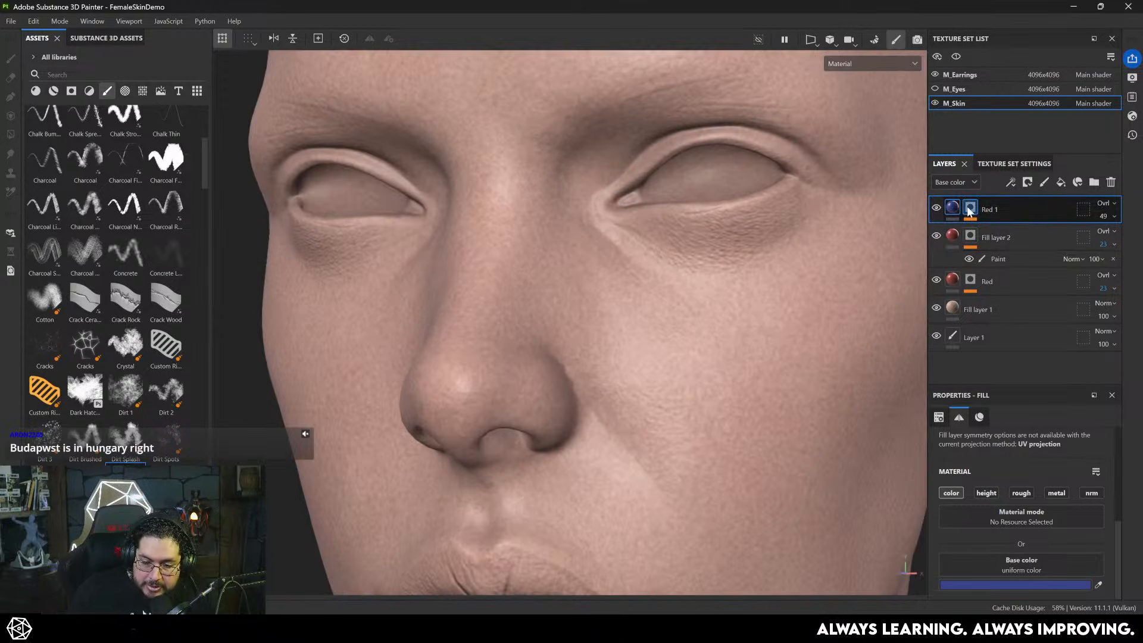
click(1012, 231)
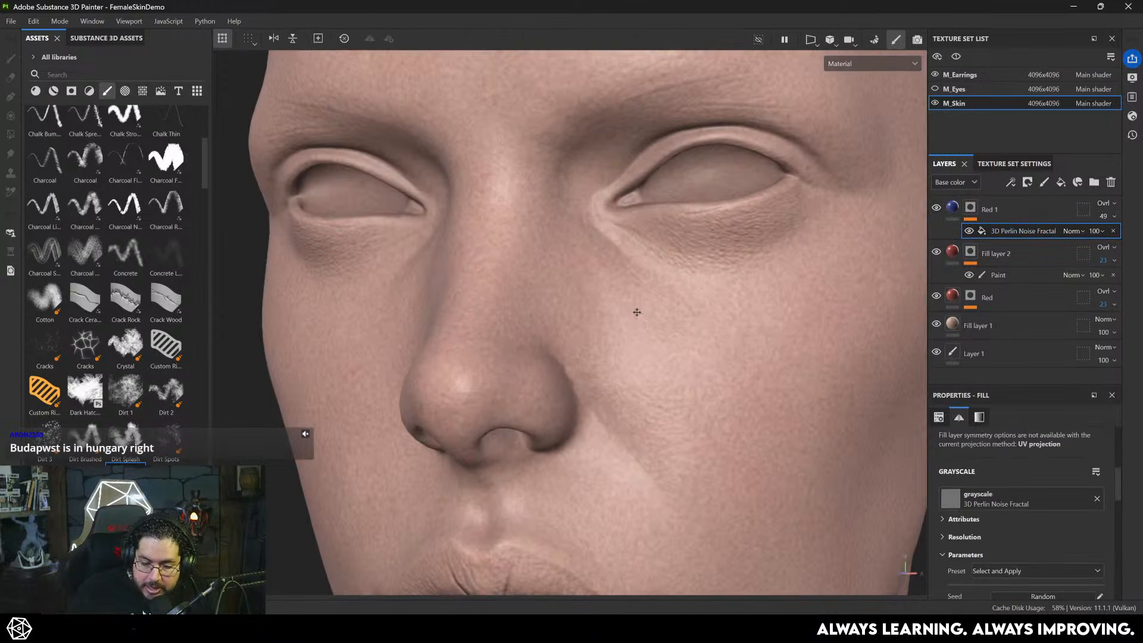
scroll(610, 332, up, 5)
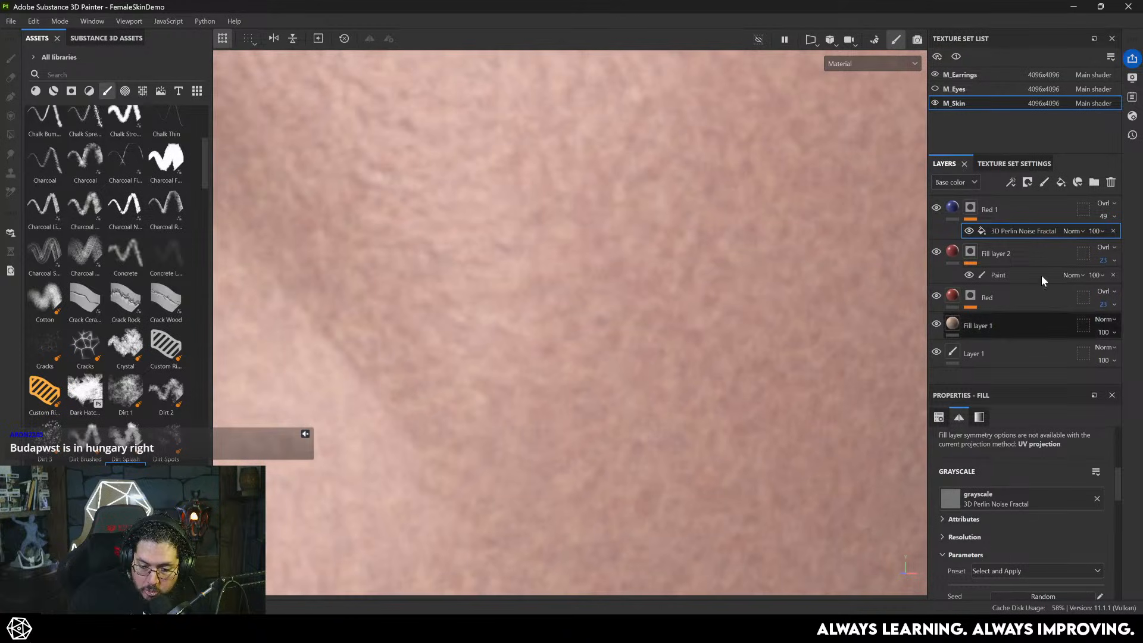
click(936, 208)
click(936, 209)
click(936, 208)
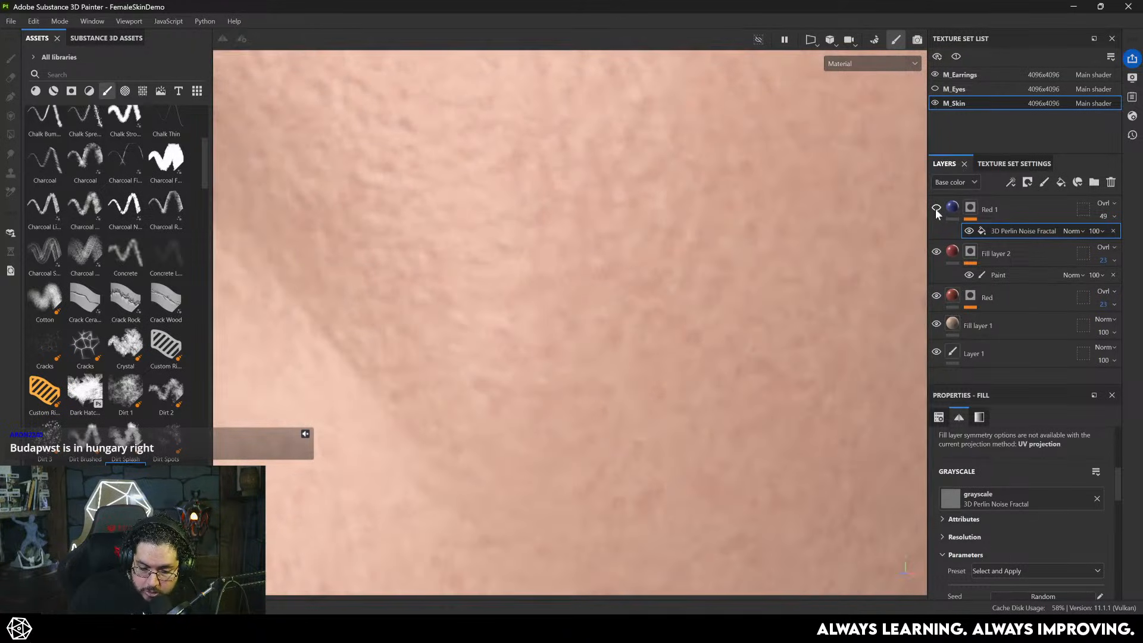
click(936, 208)
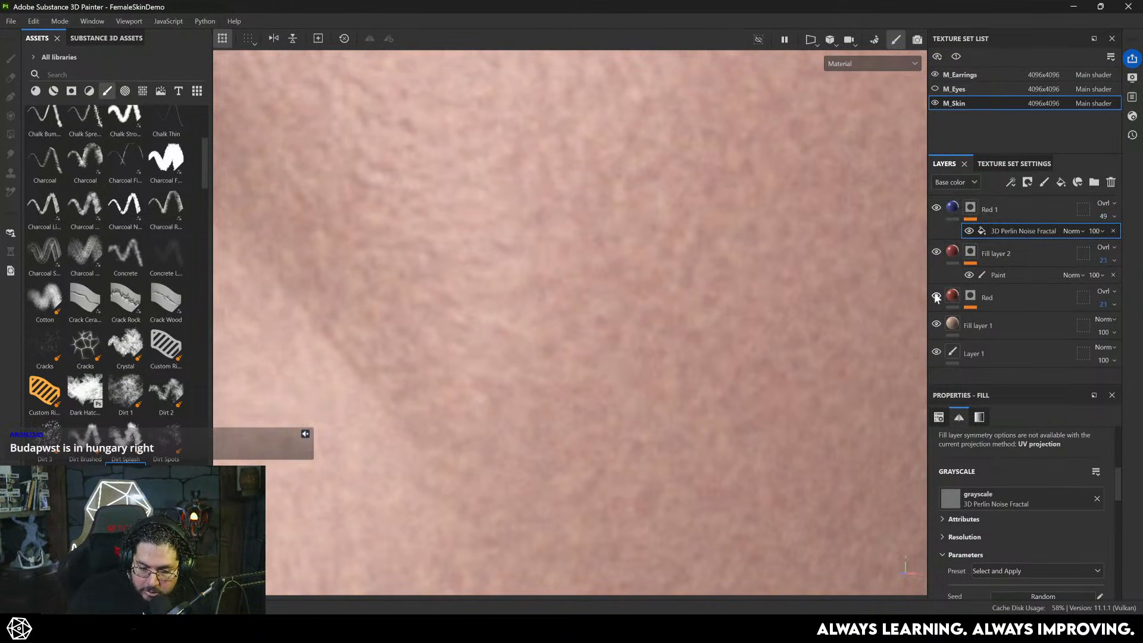
click(936, 209)
click(936, 208)
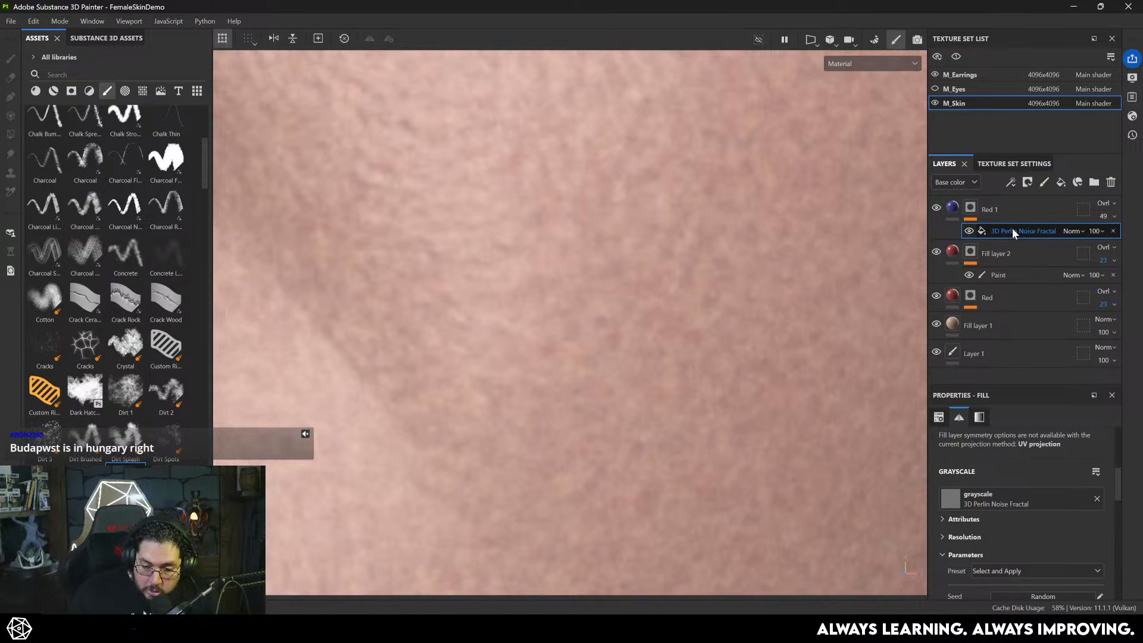
- Randomize the seed of the 3D Perlin Noise Fractal in Red 1's mask several times to vary the blue pattern
scroll(1029, 555, down, 3)
click(1027, 488)
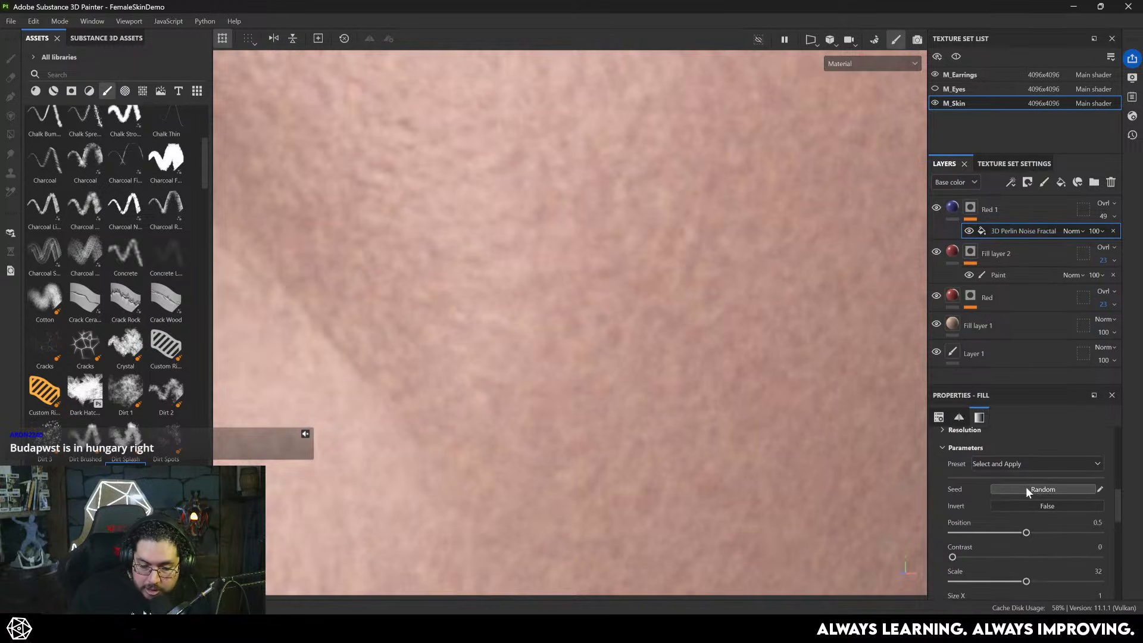
click(1027, 488)
click(1026, 489)
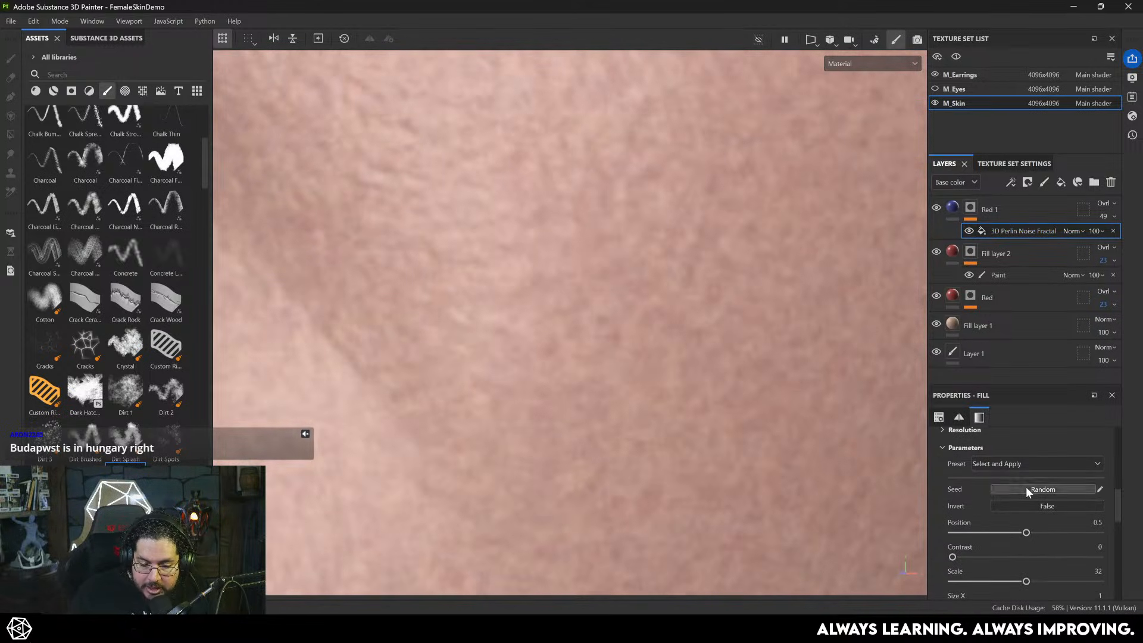
click(1026, 488)
click(1026, 488)
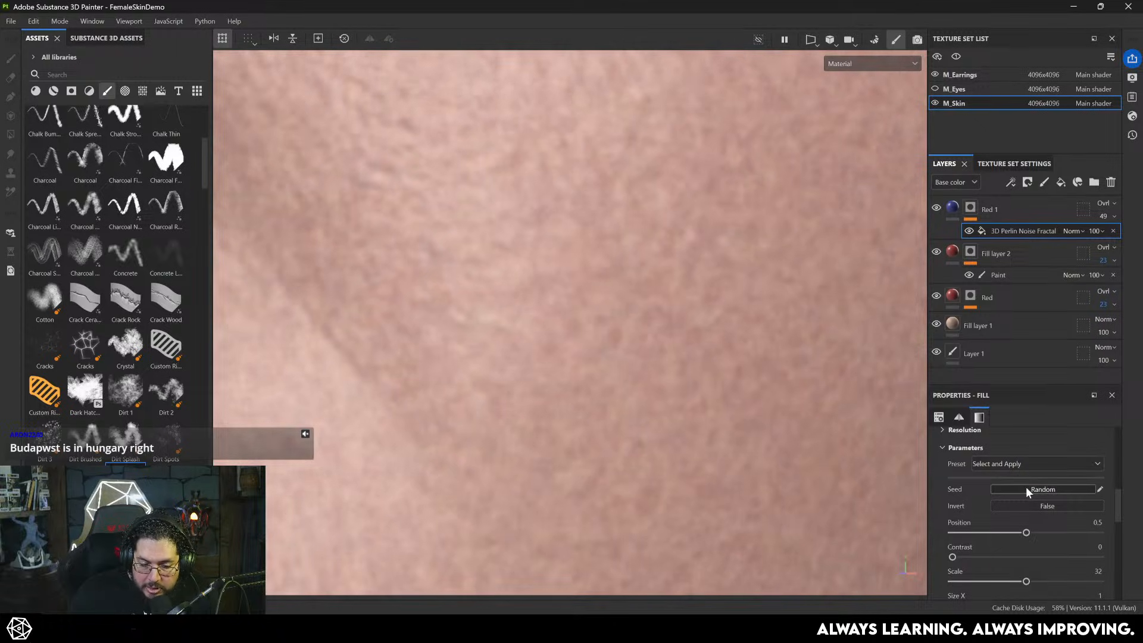
click(933, 206)
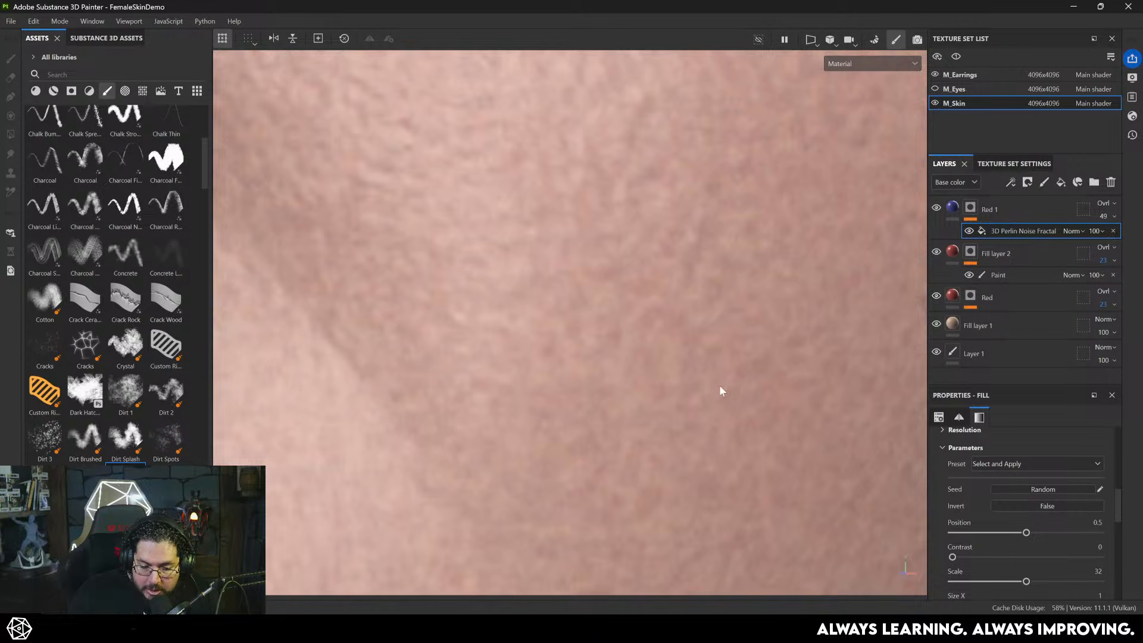
- Lower the opacity of the Red 1 layer to 18 and check the blue variation on the face
alt+right_drag(720, 386, 494, 250)
alt+drag(494, 250, 733, 262)
alt+right_drag(732, 262, 914, 286)
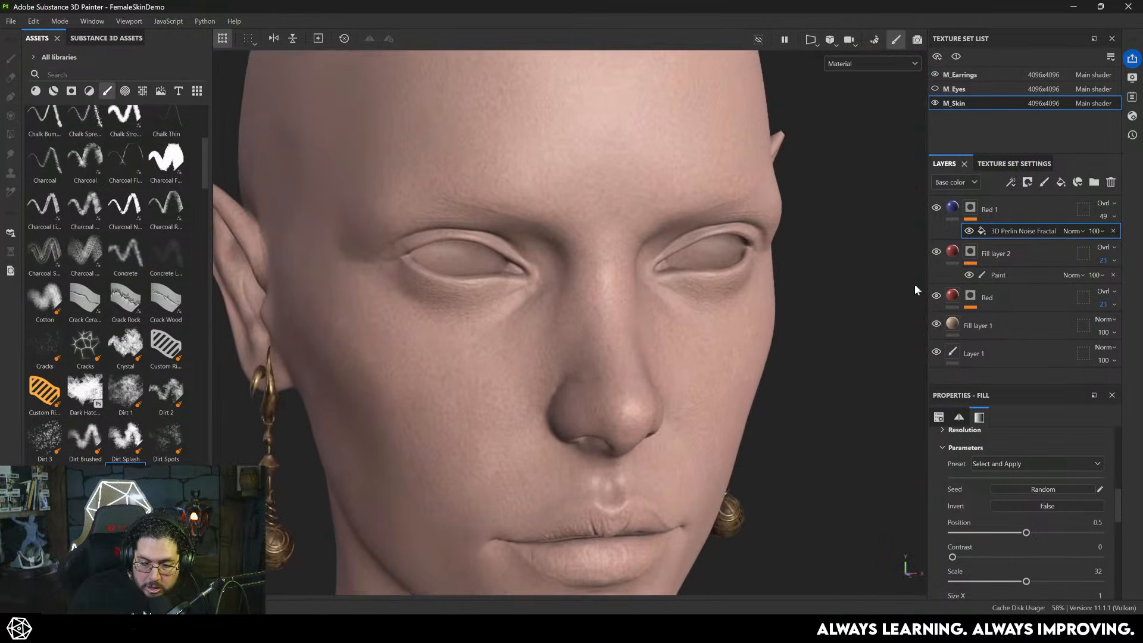
click(1103, 217)
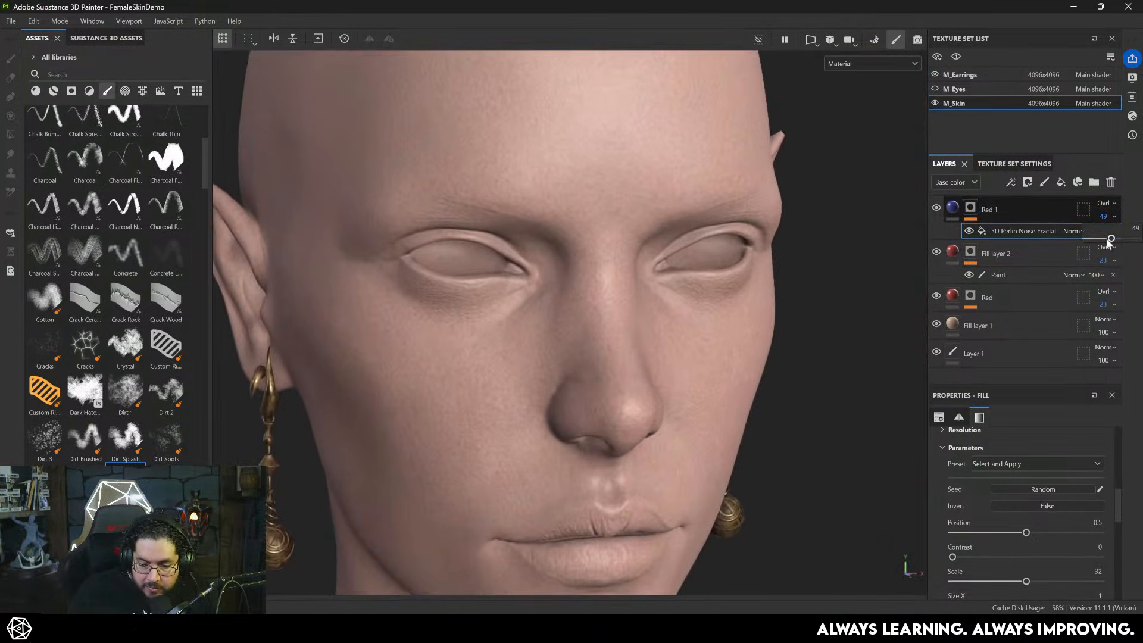
drag(1107, 238, 1094, 240)
alt+right_drag(734, 391, 994, 223)
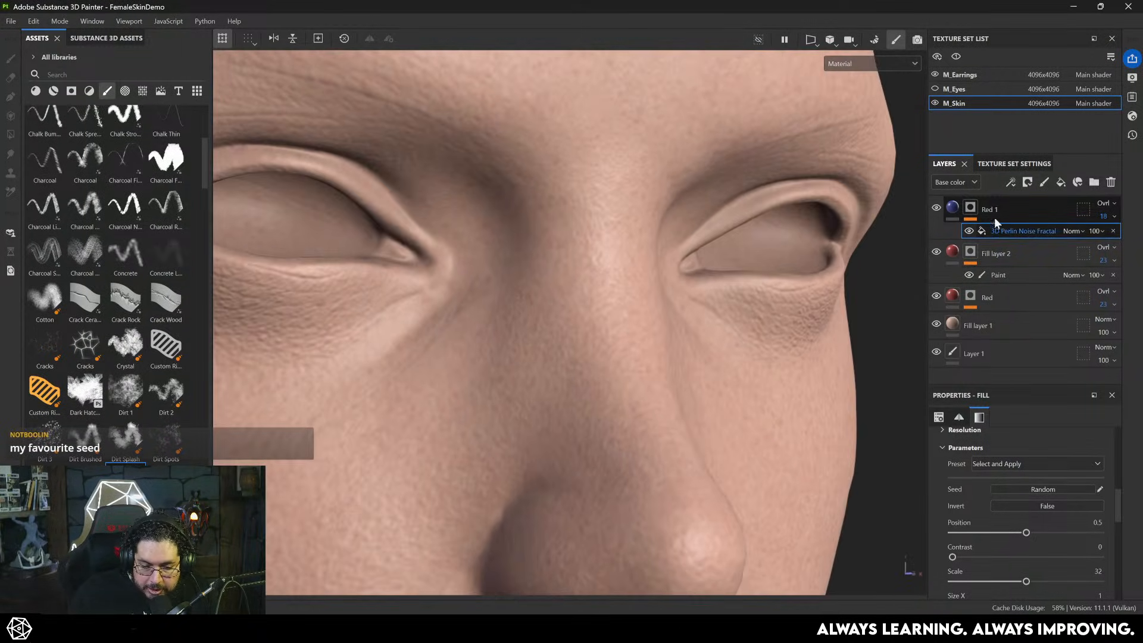
key(f)
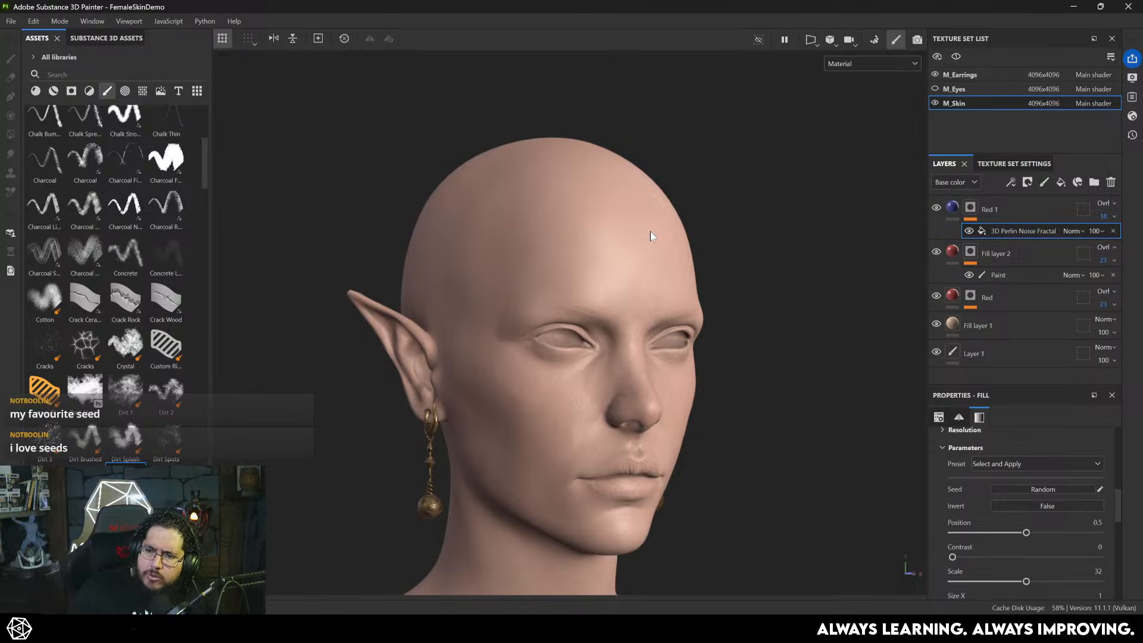
- Examine the layered skin color on the face, ears and neck from several angles under shifted lighting
alt+drag(674, 277, 643, 192)
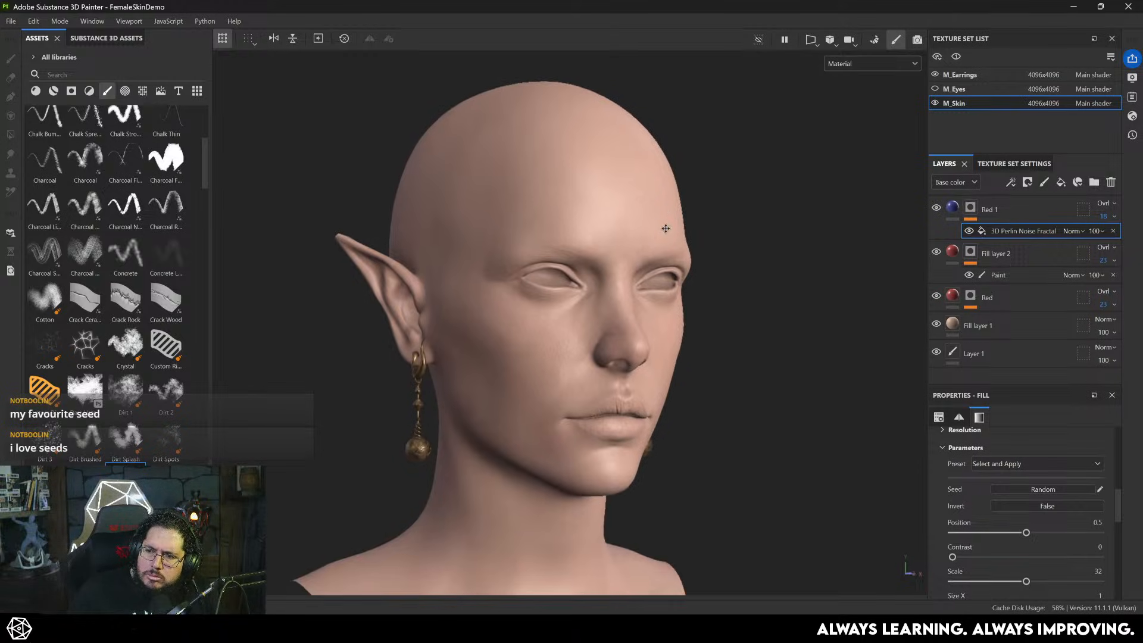
mouse_move(636, 265)
shift+right_down()
mouse_move(689, 254)
mouse_move(630, 259)
shift+right_up()
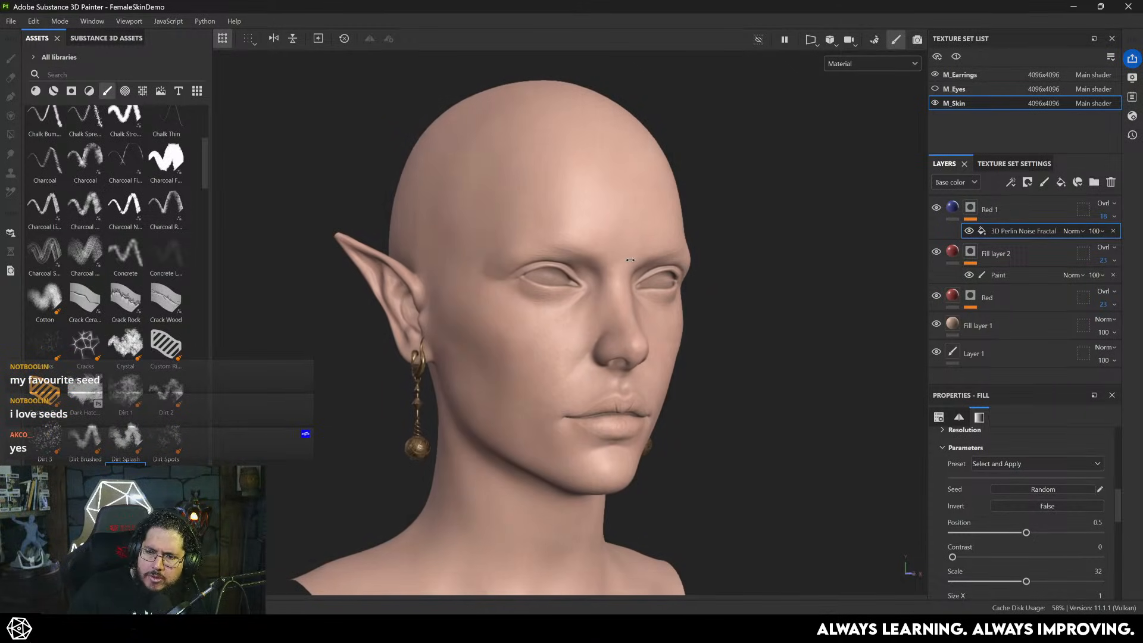
alt+drag(748, 240, 598, 234)
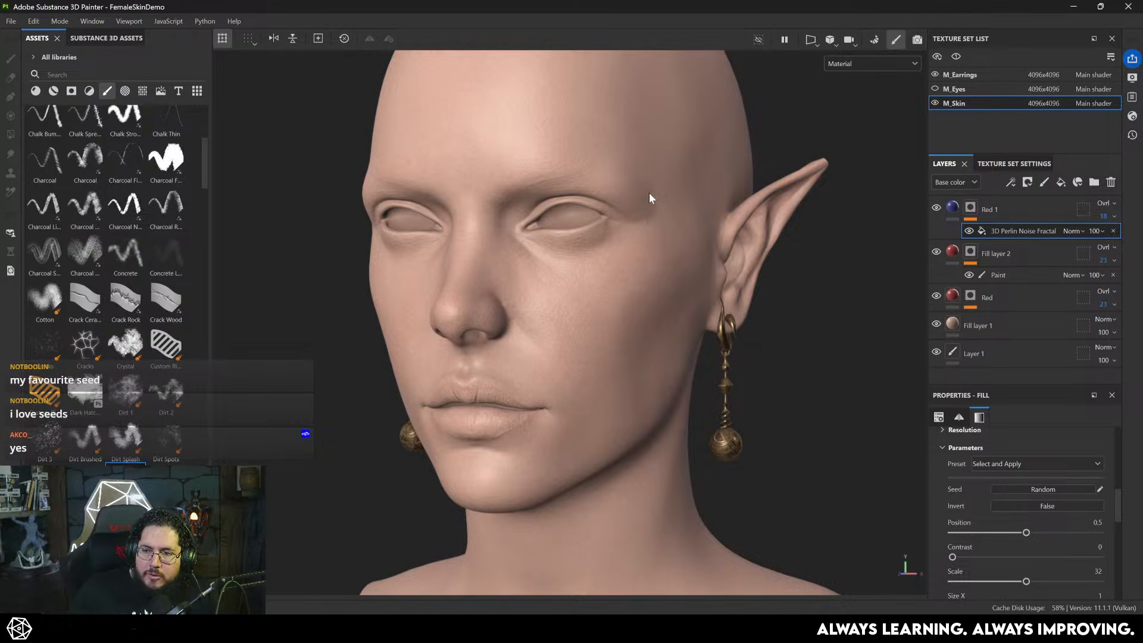
alt+drag(658, 198, 698, 246)
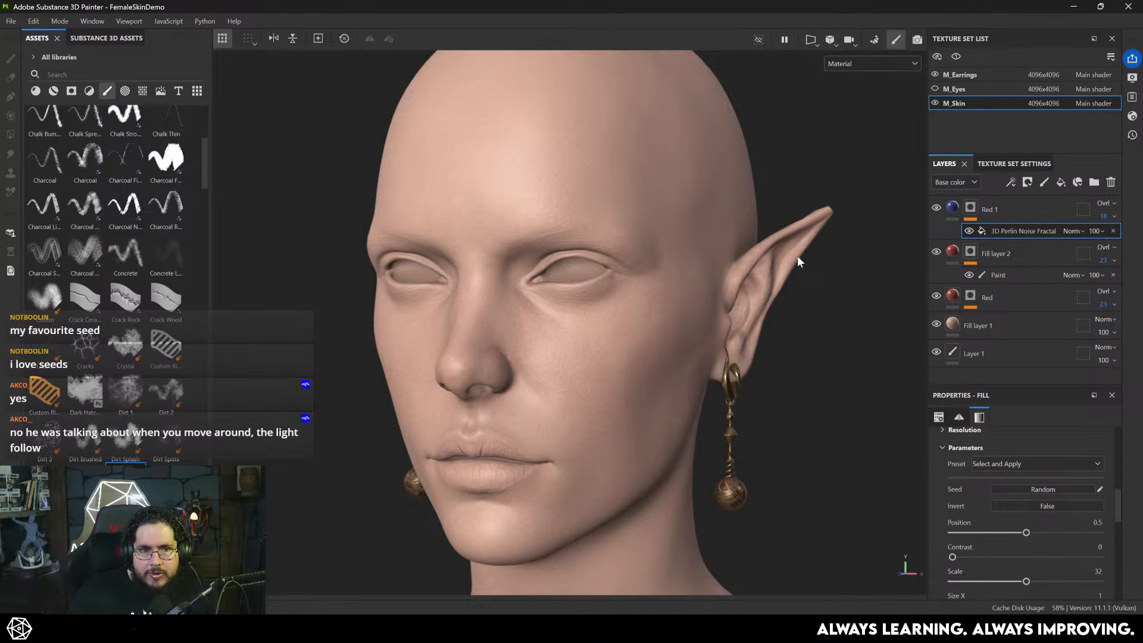
alt+middle_drag(758, 298, 694, 268)
alt+right_drag(694, 268, 794, 331)
alt+drag(689, 314, 603, 303)
alt+middle_drag(687, 273, 737, 243)
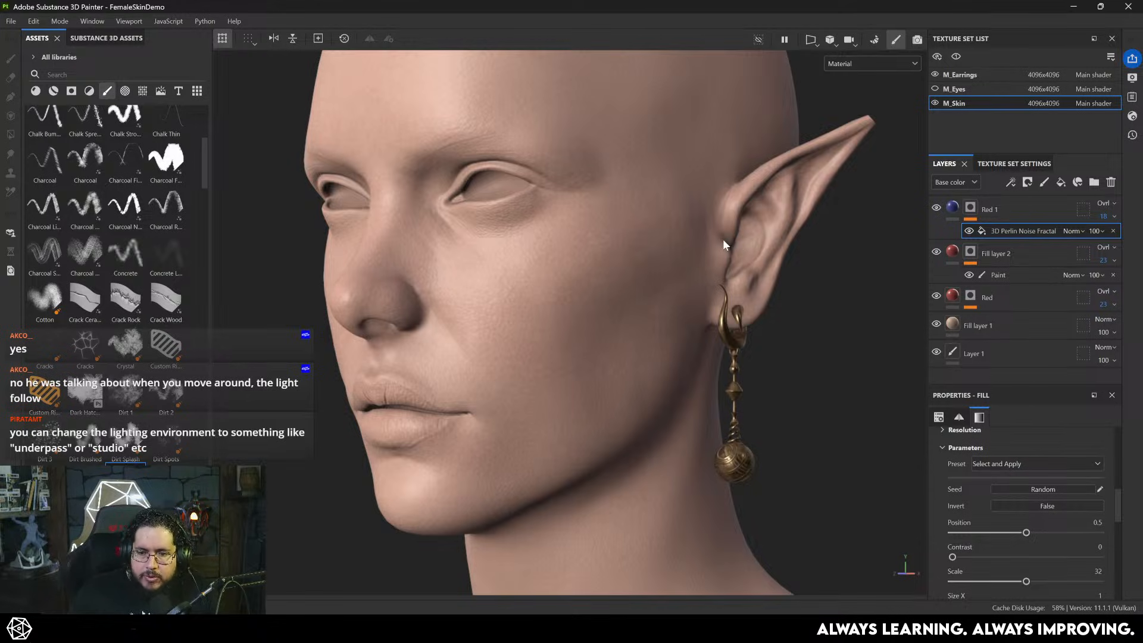
alt+middle_drag(690, 234, 710, 266)
alt+right_drag(710, 265, 721, 293)
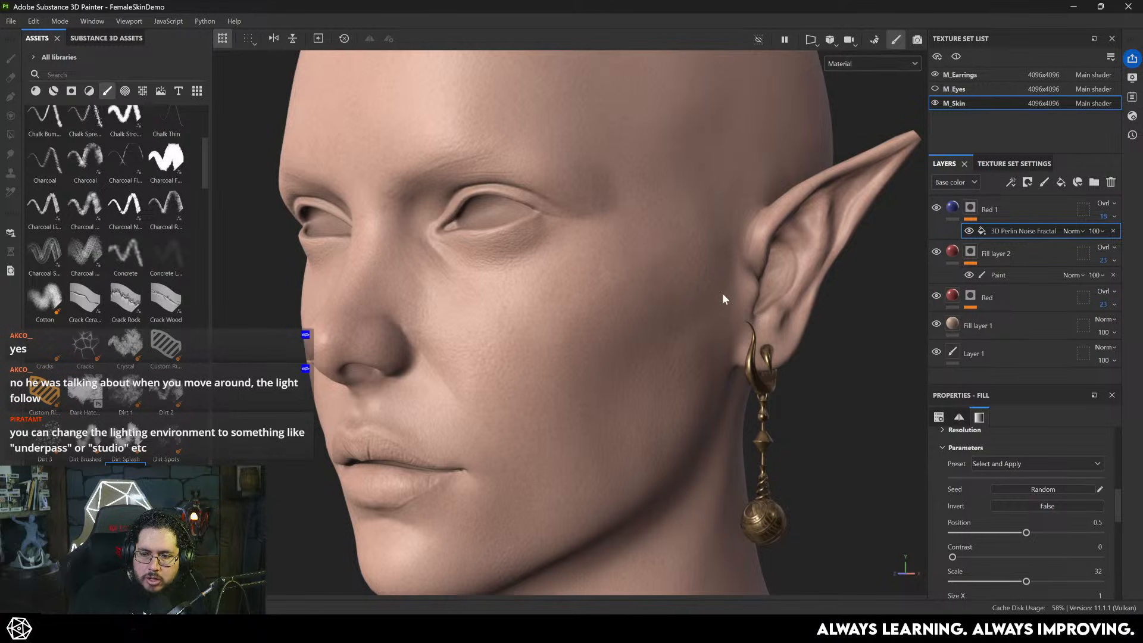
mouse_move(660, 248)
alt+mouse_down()
mouse_move(678, 245)
mouse_move(665, 239)
alt+mouse_up()
alt+middle_drag(665, 240, 685, 256)
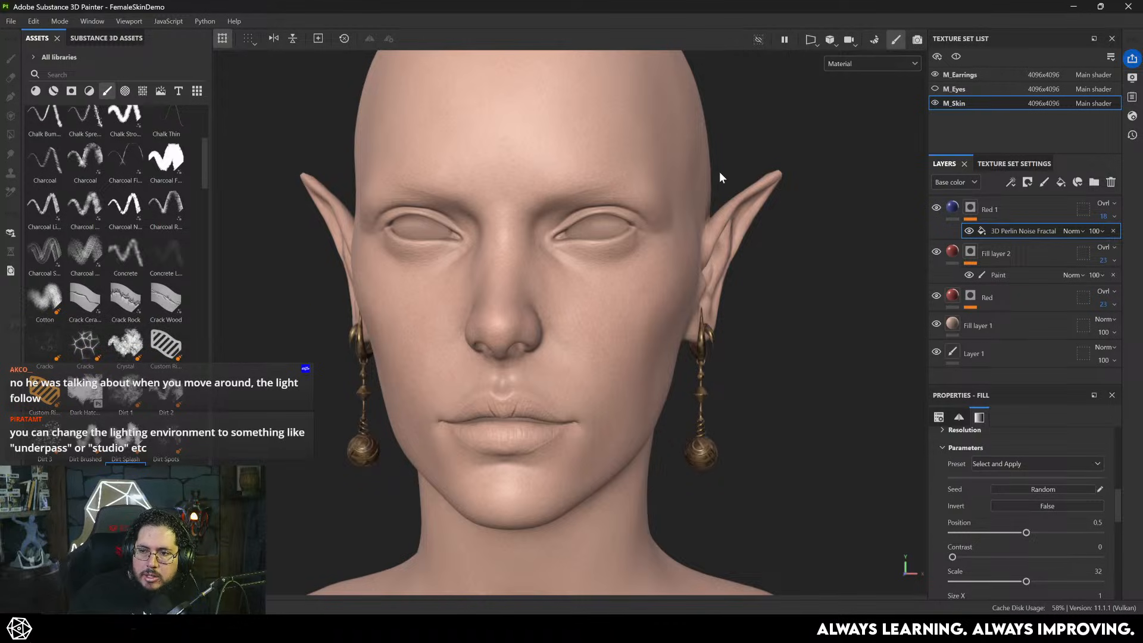
alt+drag(813, 198, 702, 230)
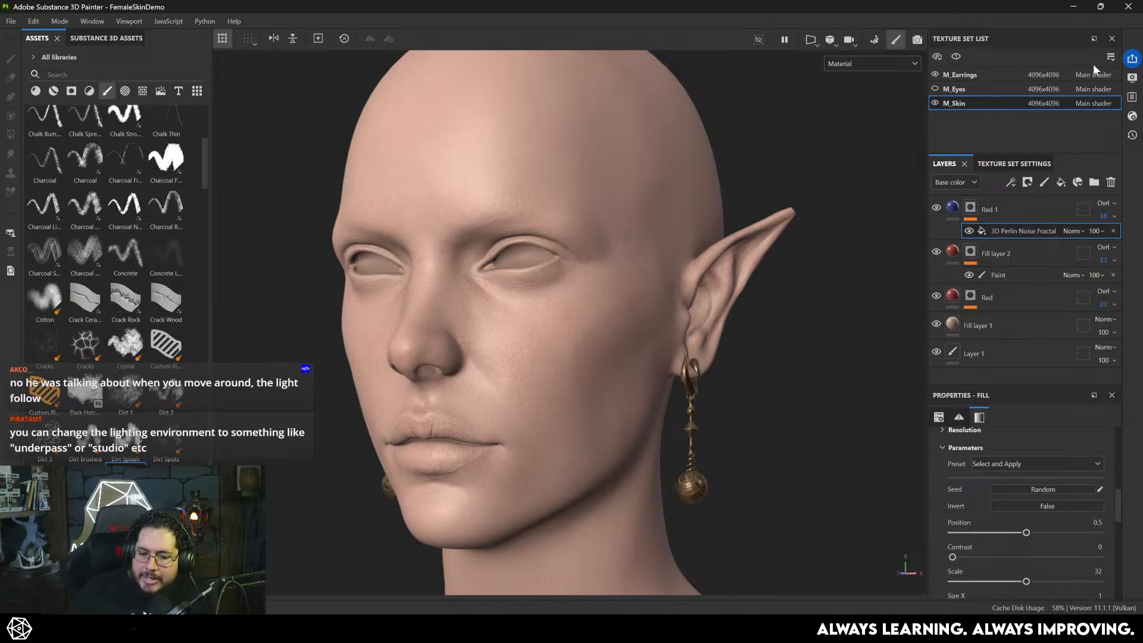
- Try the Camera environment alignment in the display settings and check how the light behaves around the bust
click(1133, 78)
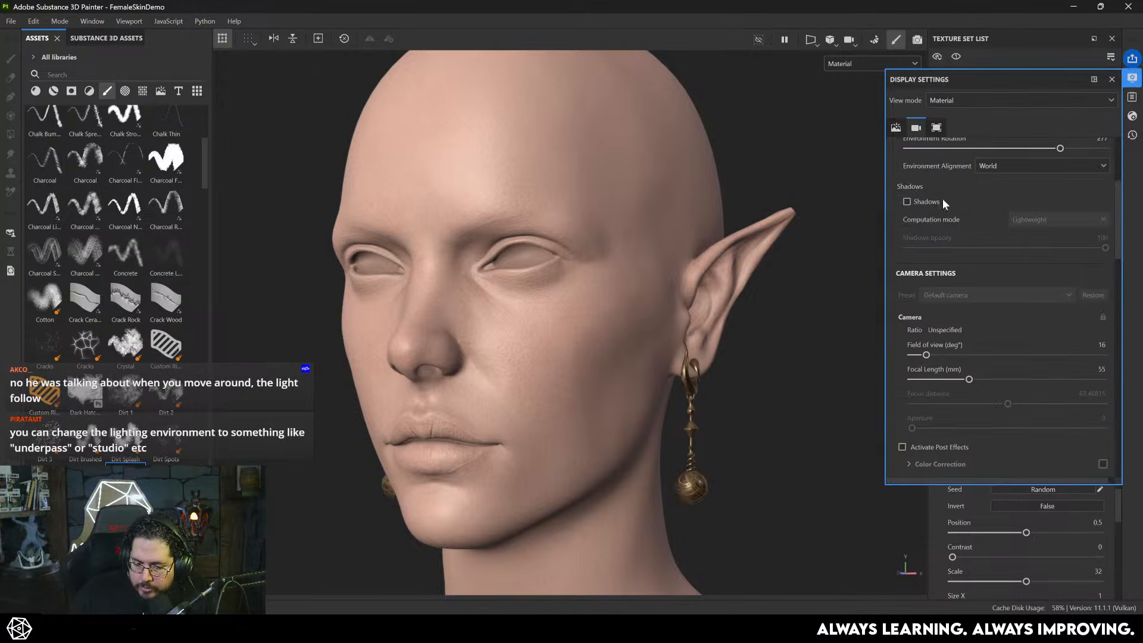
scroll(951, 196, up, 3)
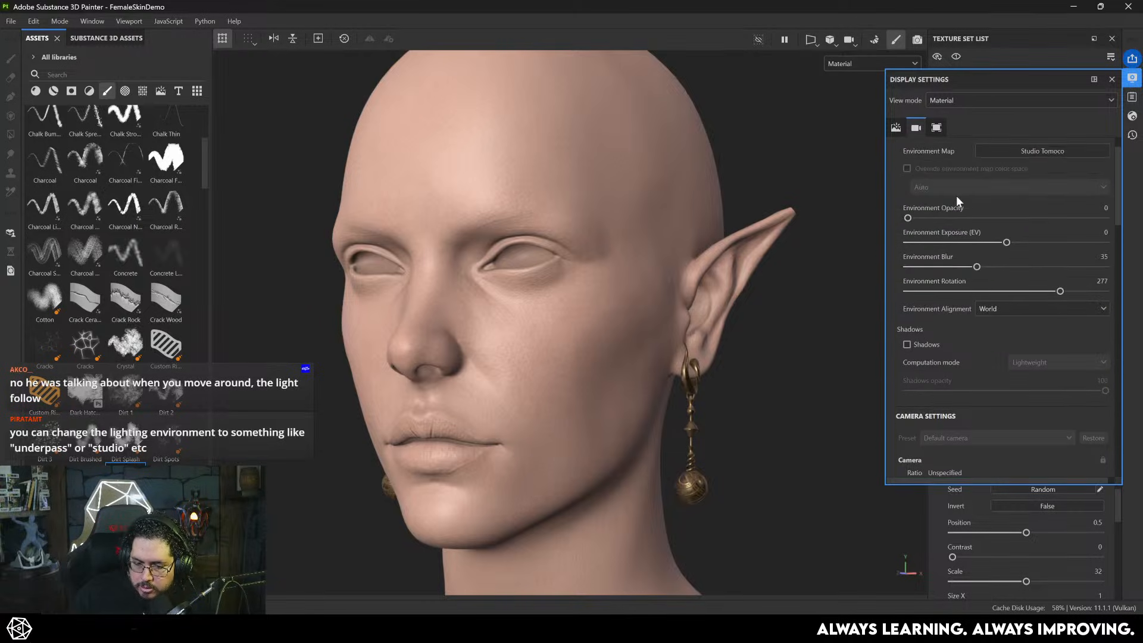
scroll(950, 193, up, 1)
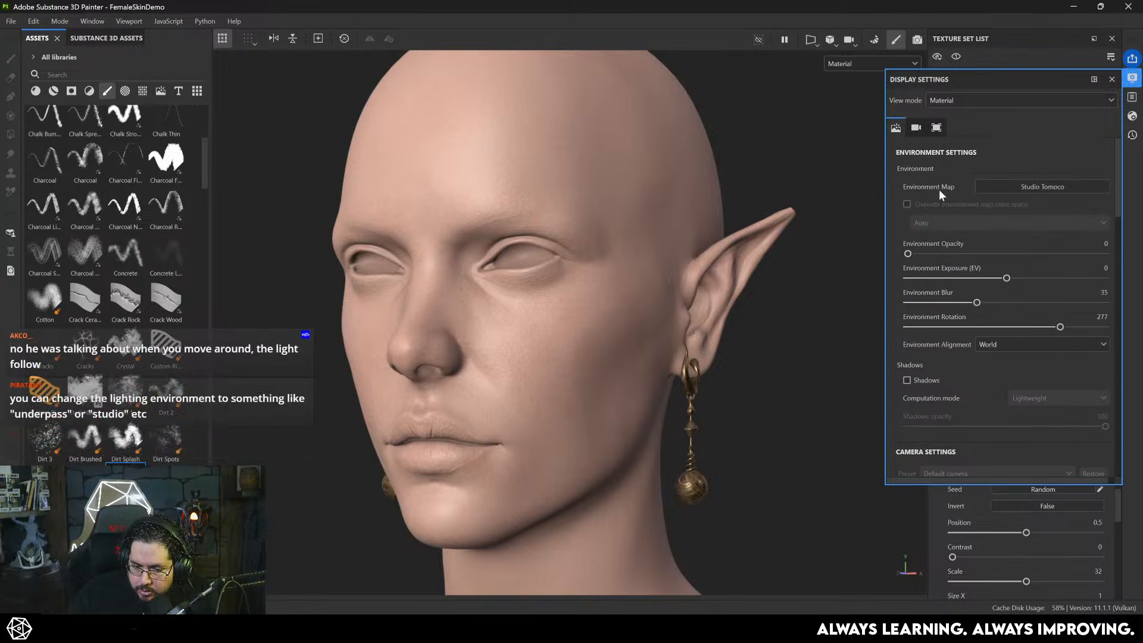
click(1012, 345)
click(1003, 367)
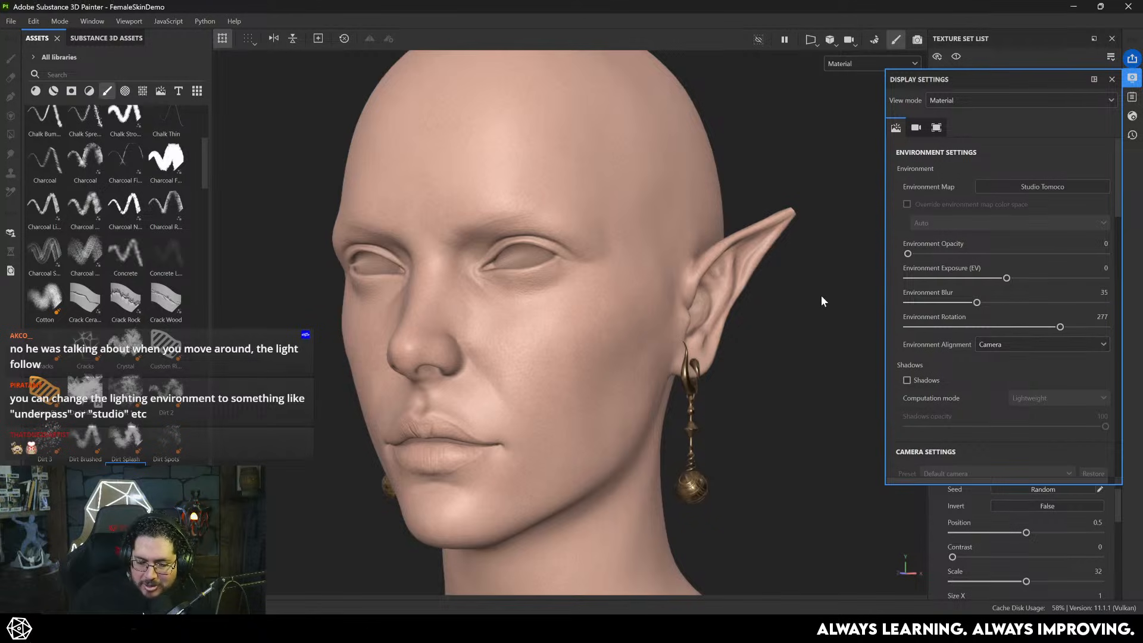
alt+drag(822, 301, 953, 238)
alt+right_drag(745, 235, 293, 130)
alt+drag(584, 252, 623, 301)
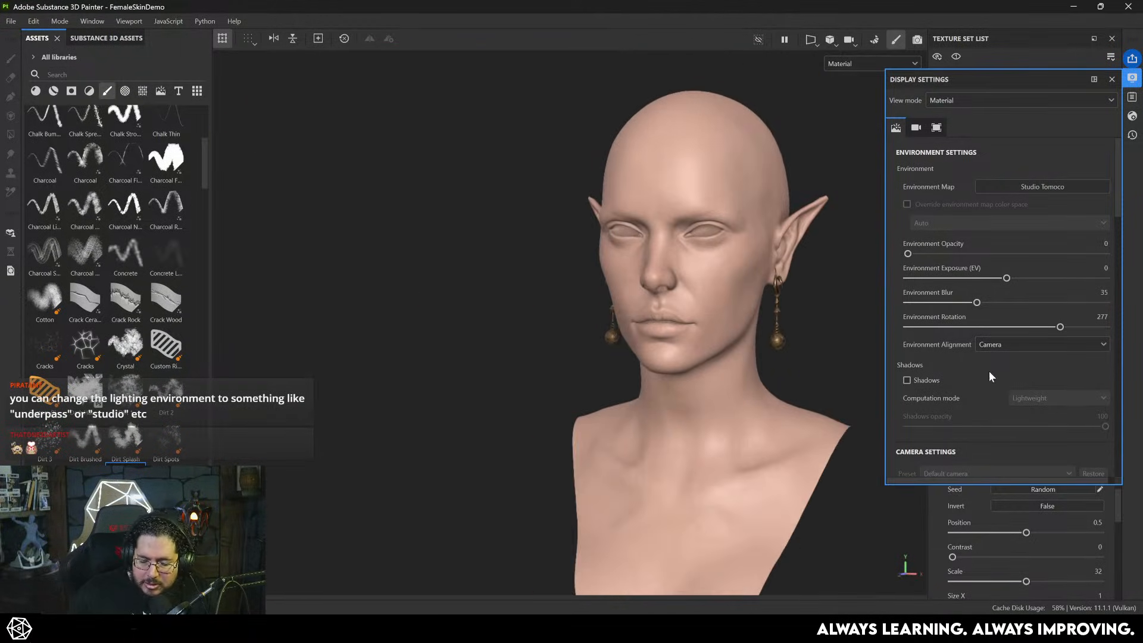
- Return the environment alignment to World and rotate the environment lighting to light the front of the face
click(1002, 344)
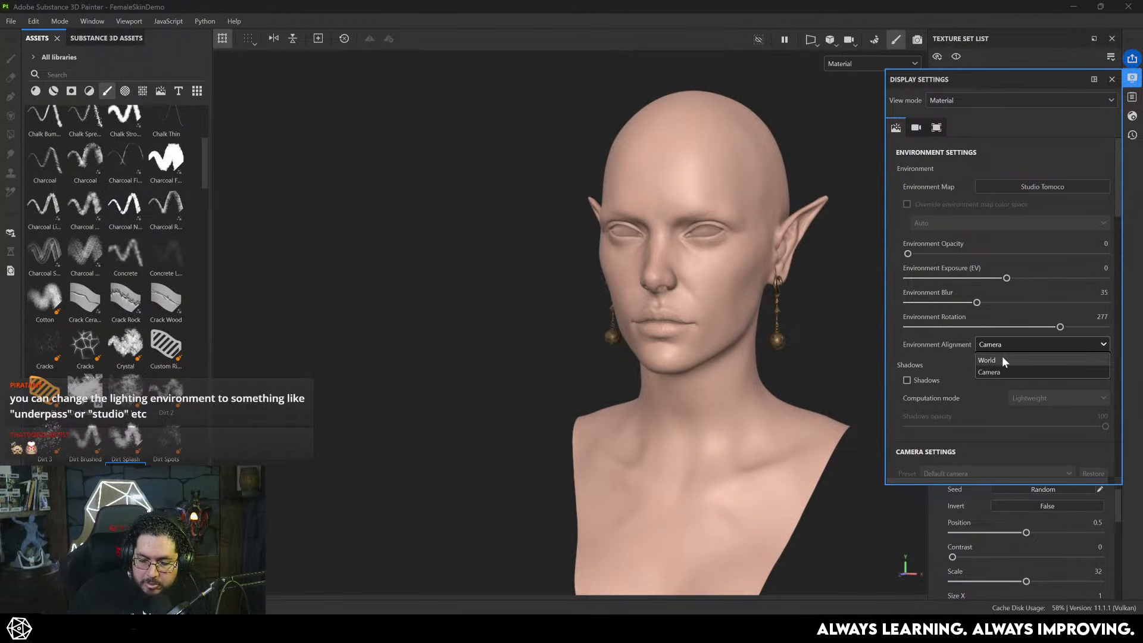
click(1002, 357)
scroll(706, 272, up, 3)
shift+right_drag(705, 273, 1028, 108)
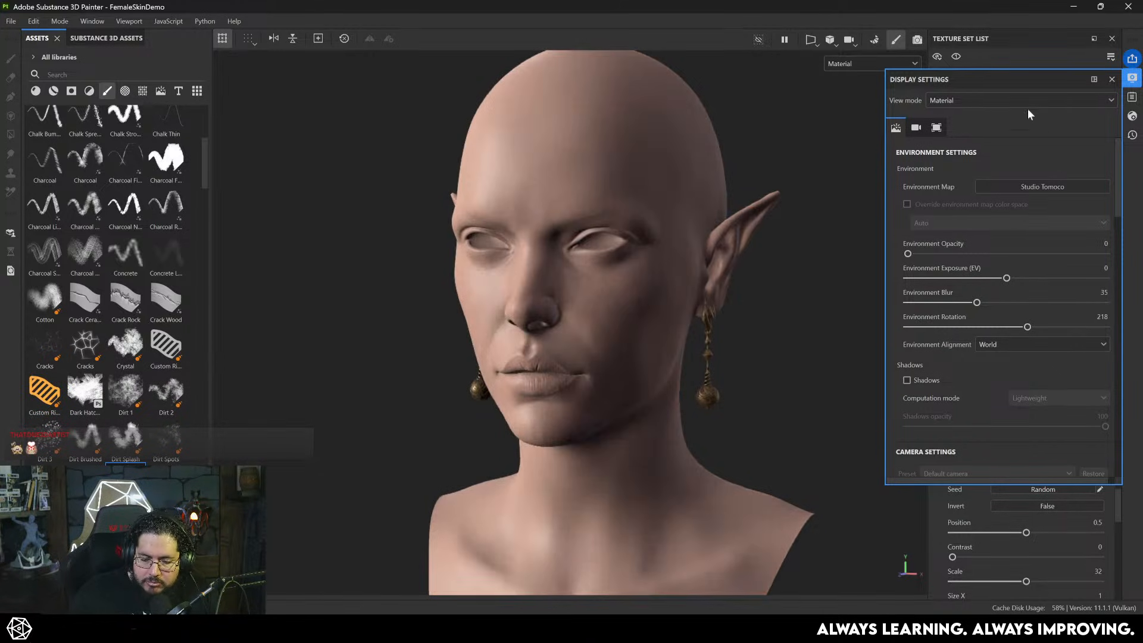
click(1110, 79)
shift+right_drag(586, 234, 654, 245)
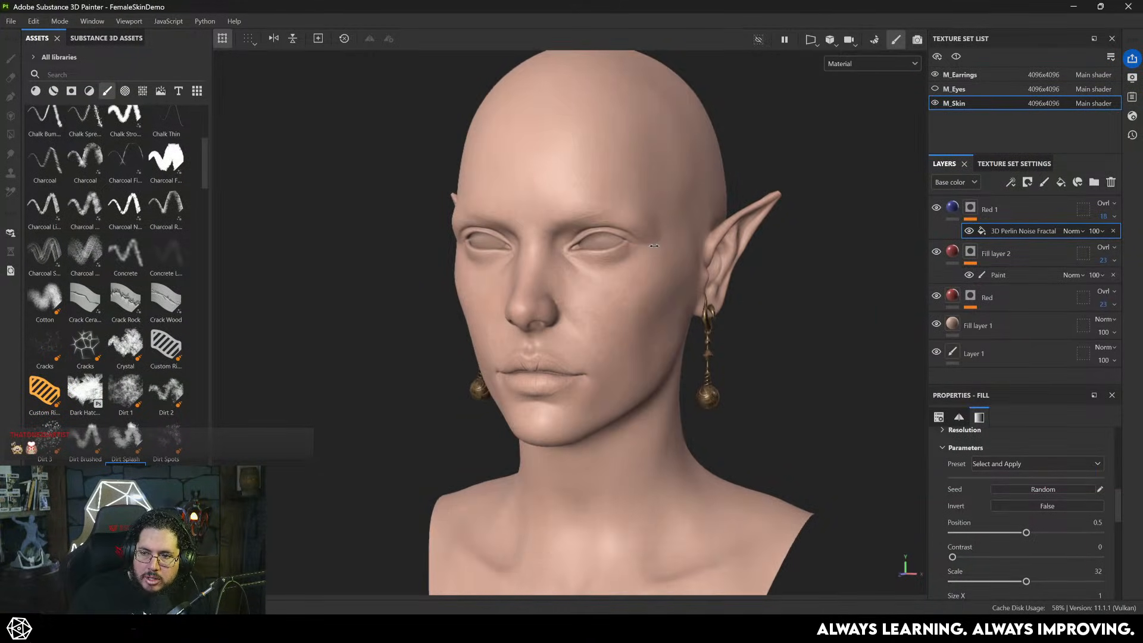
alt+drag(635, 262, 558, 224)
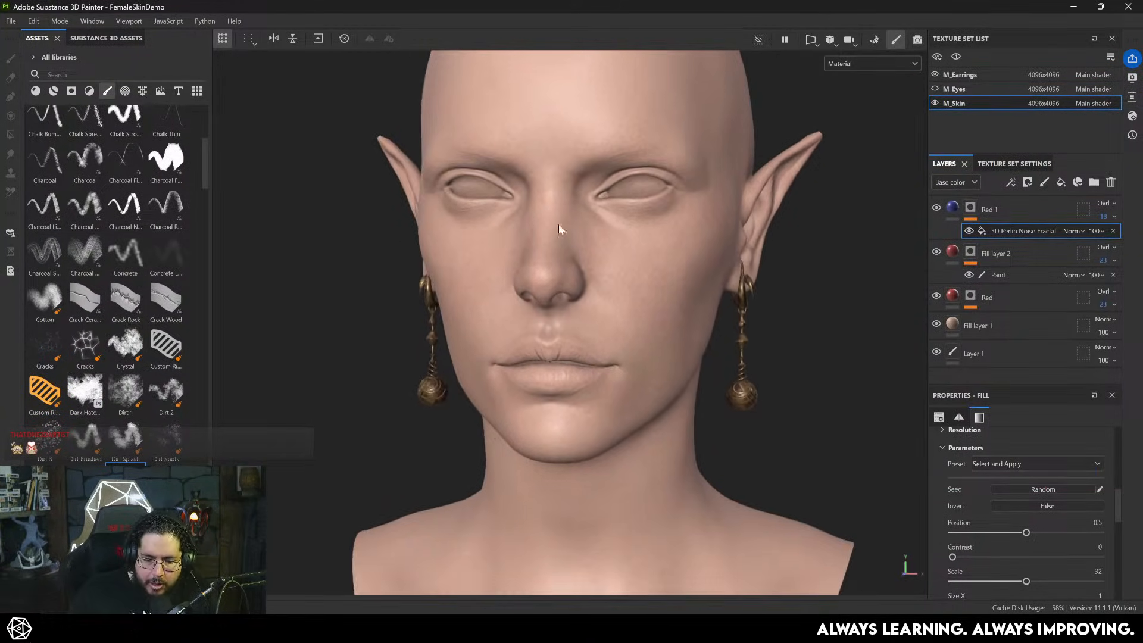
- Add a fill layer above Red 1 and set its base color to a purple, 7535B7
click(984, 208)
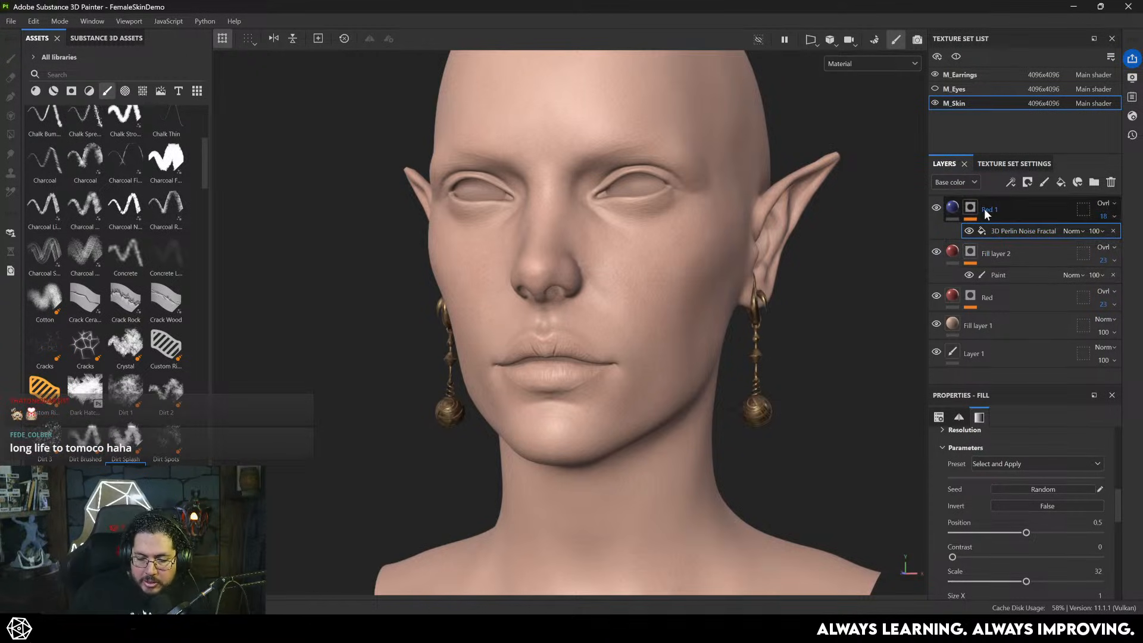
click(1062, 180)
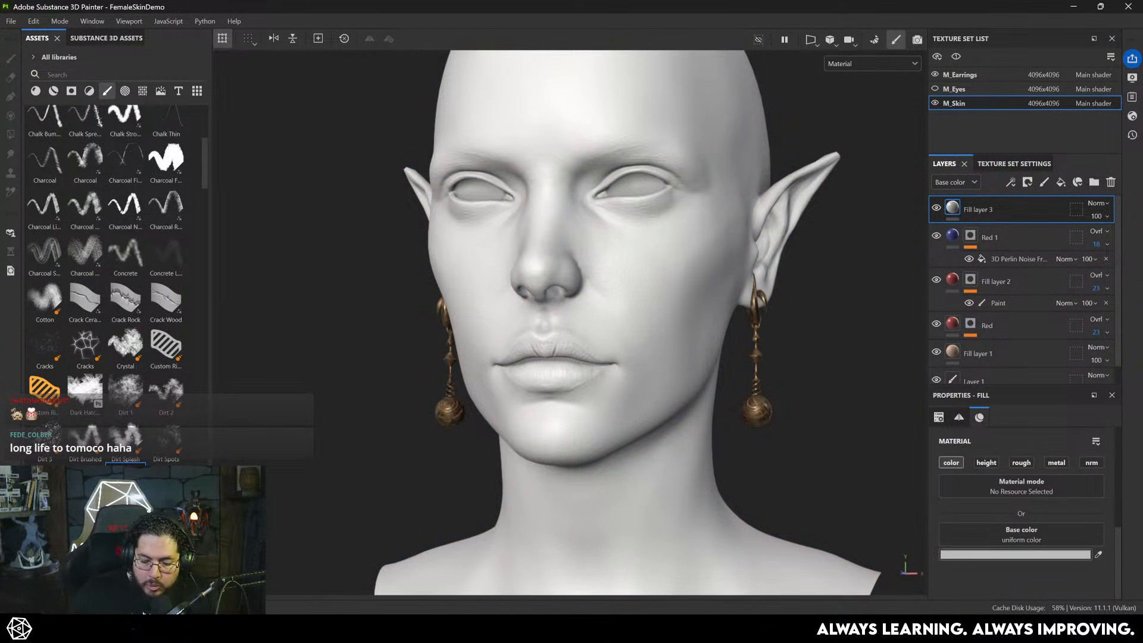
click(1015, 554)
click(862, 321)
click(815, 313)
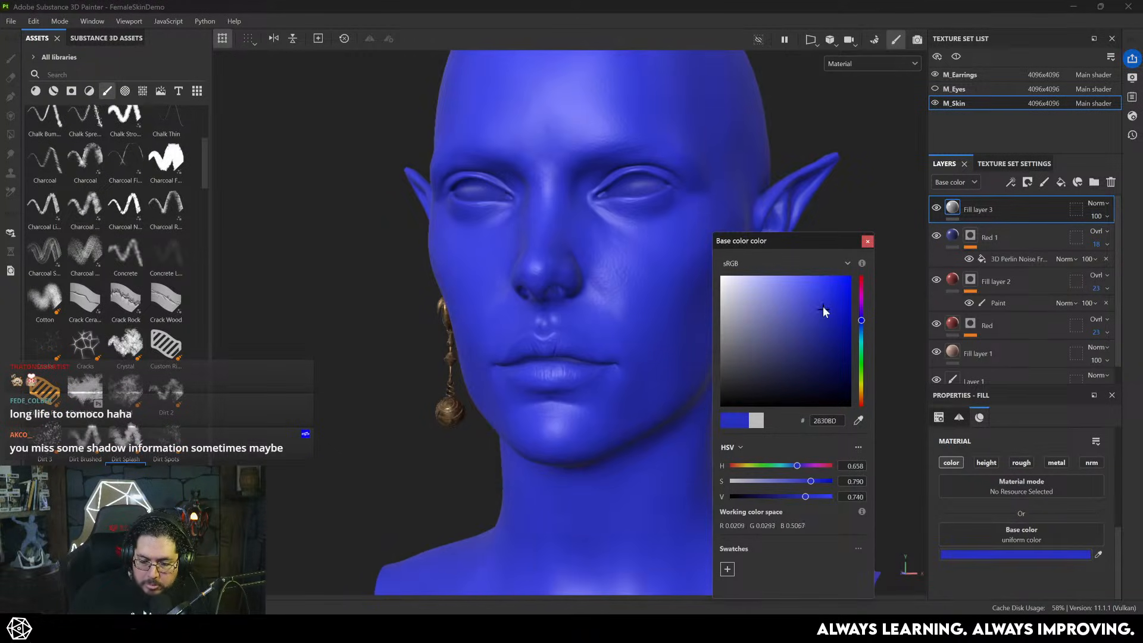
click(861, 308)
click(812, 311)
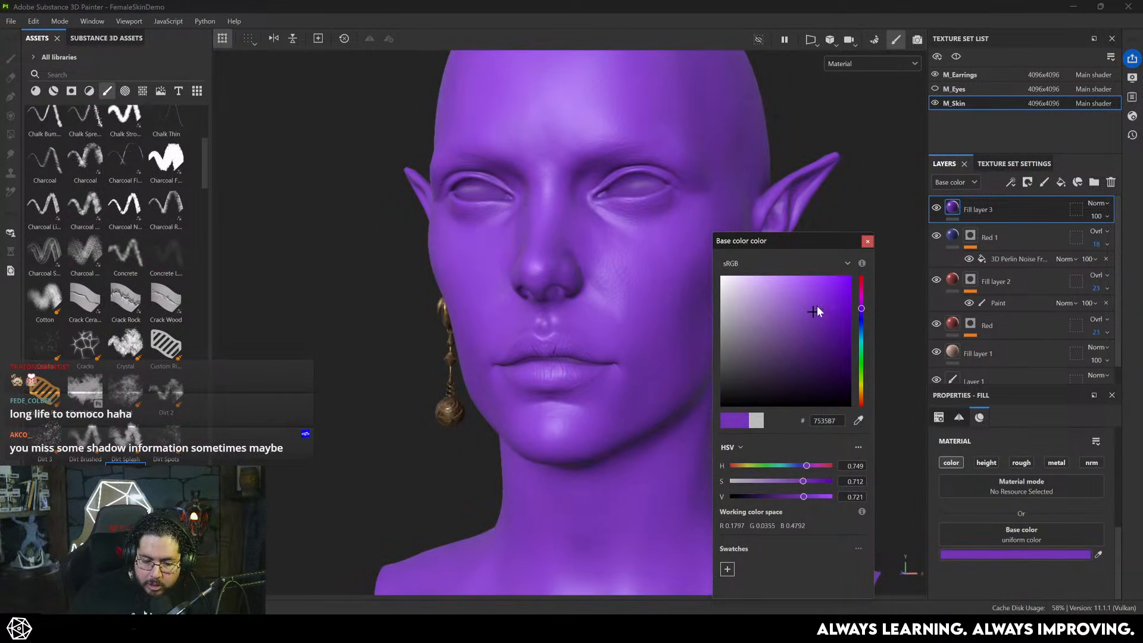
click(868, 241)
- Add a black mask to the purple Fill layer 3 and apply a Dirt generator to that mask
right_click(972, 214)
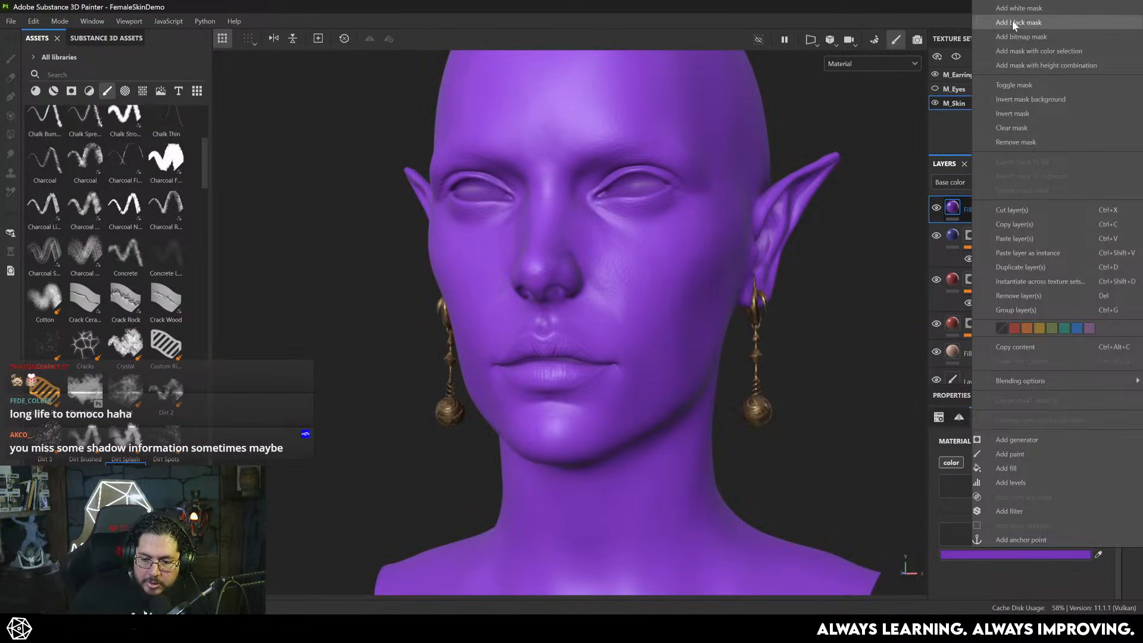
click(1015, 22)
right_click(970, 212)
click(1017, 383)
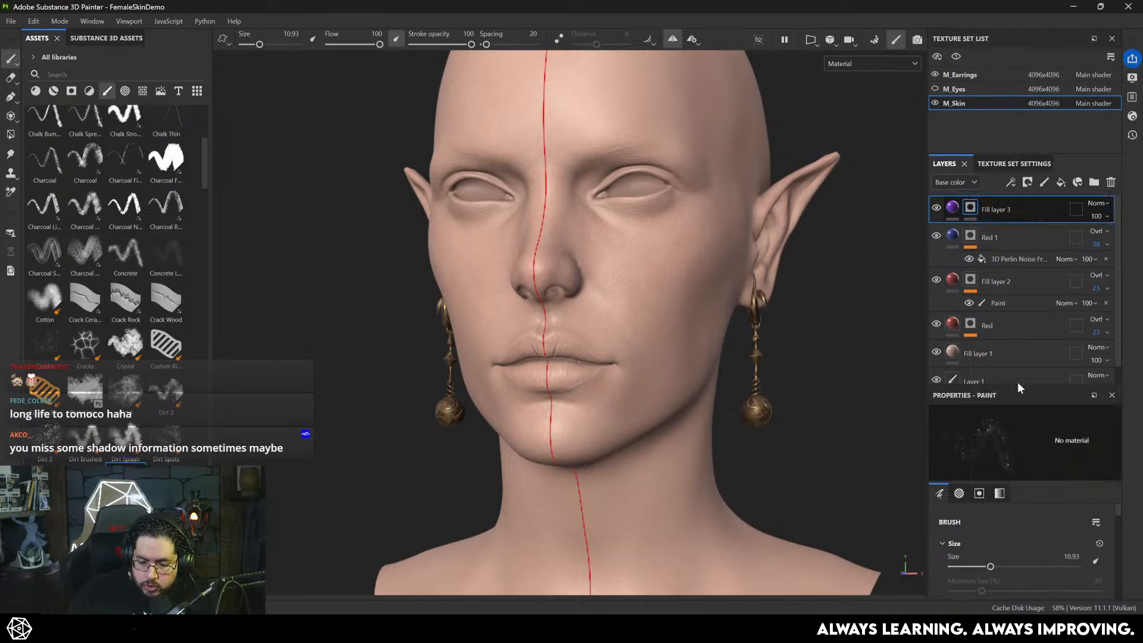
click(1003, 445)
click(988, 526)
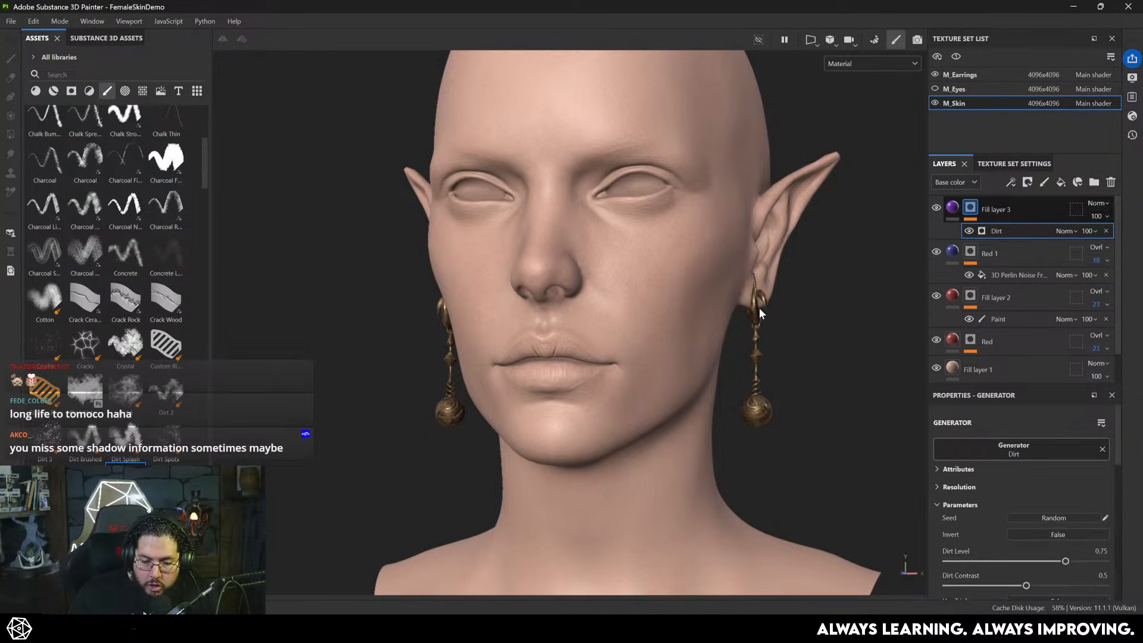
- Examine the purple Dirt pattern around the eyes, nose, lips and ears from both sides of the head
alt+drag(723, 309, 828, 318)
alt+right_drag(774, 319, 816, 323)
alt+middle_drag(817, 324, 893, 381)
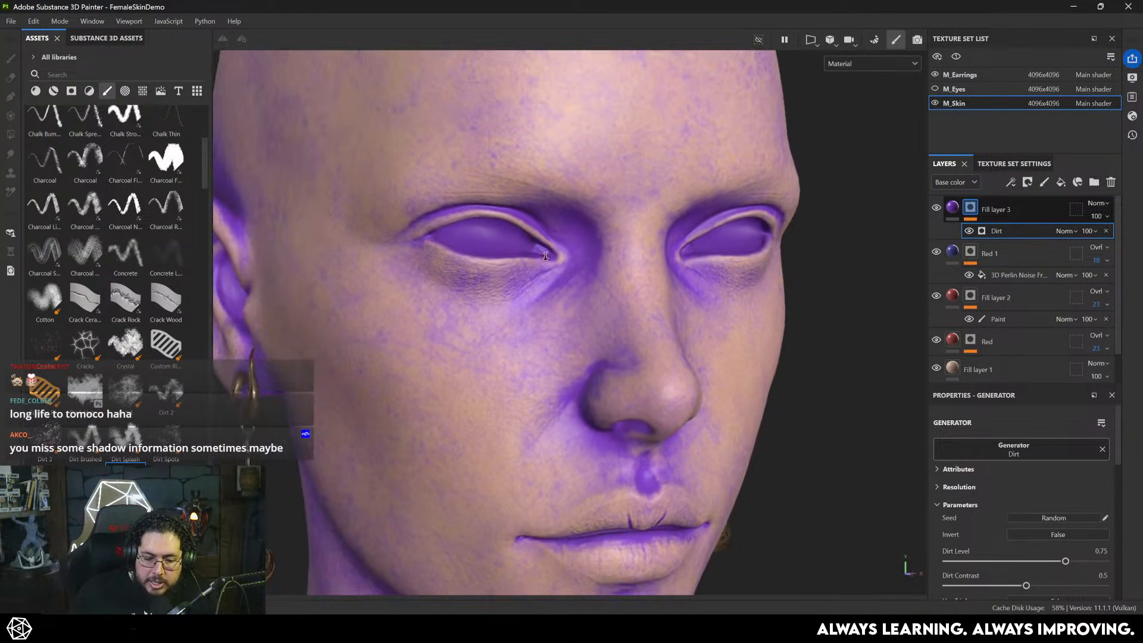
alt+right_drag(596, 268, 655, 238)
alt+drag(513, 203, 544, 159)
alt+right_drag(544, 158, 506, 185)
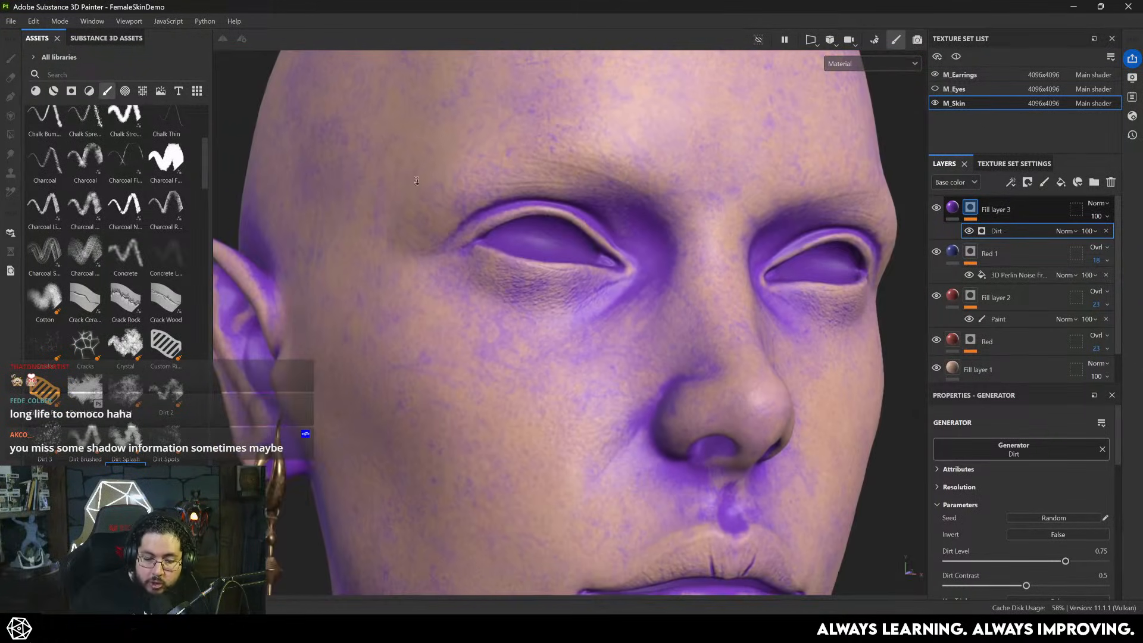
alt+drag(625, 209, 571, 214)
alt+right_drag(643, 233, 596, 256)
alt+middle_drag(595, 262, 532, 256)
alt+drag(708, 268, 603, 284)
alt+middle_drag(646, 305, 622, 325)
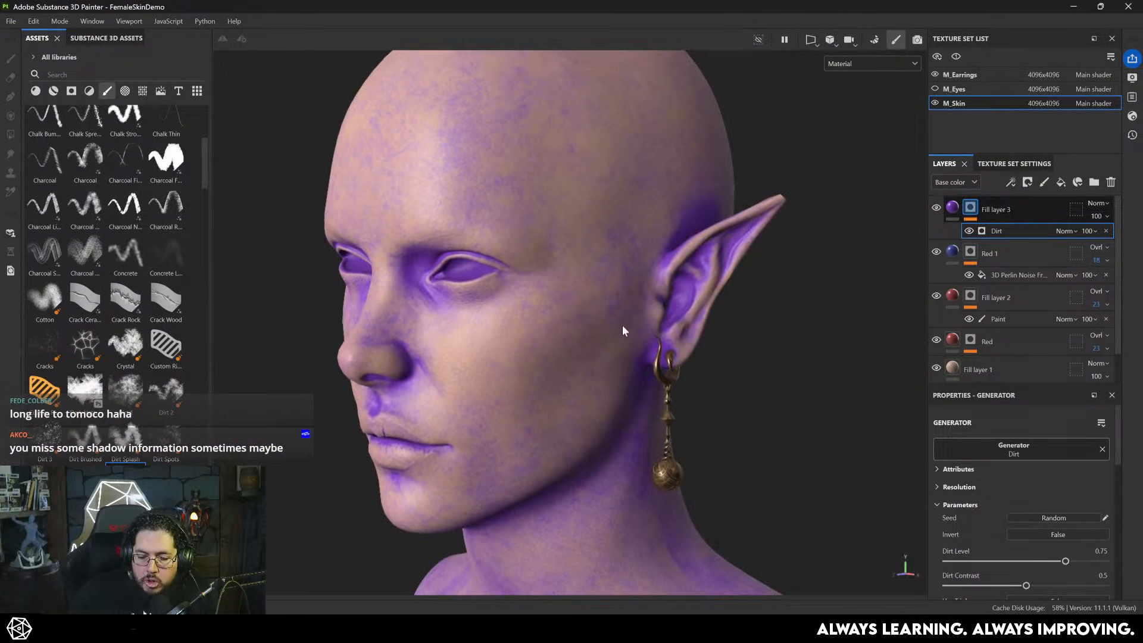
alt+drag(623, 325, 702, 310)
alt+right_drag(702, 297, 784, 243)
- Try Overlay blending on Fill layer 3, and settle on Multiply as its blending mode
click(1099, 204)
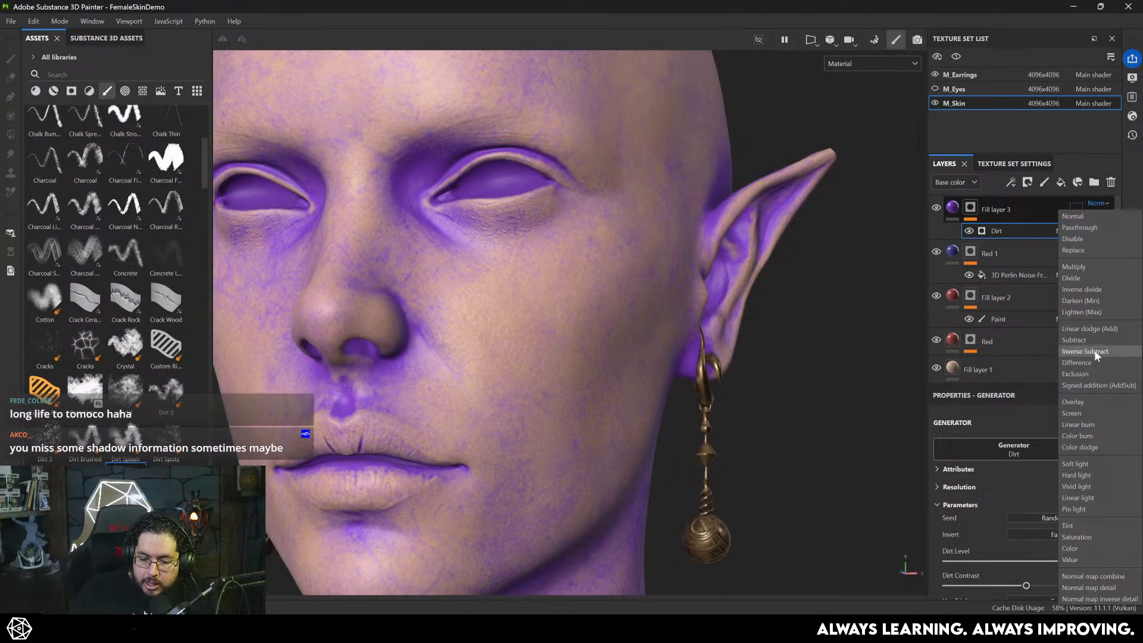
click(1088, 402)
click(1098, 203)
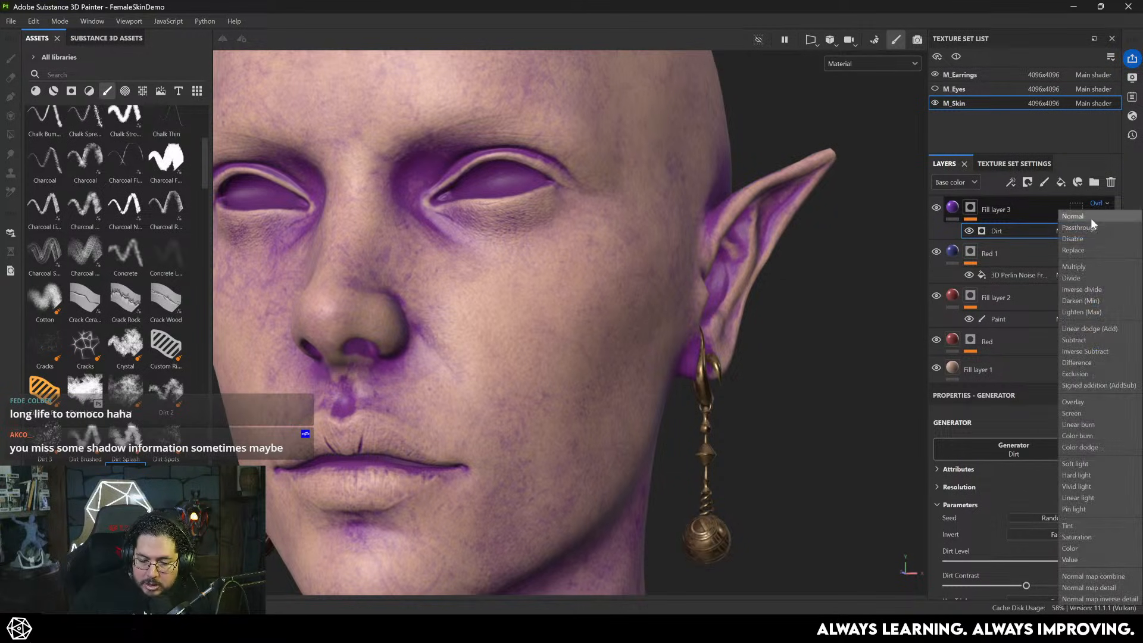
click(1088, 263)
alt+drag(762, 296, 750, 245)
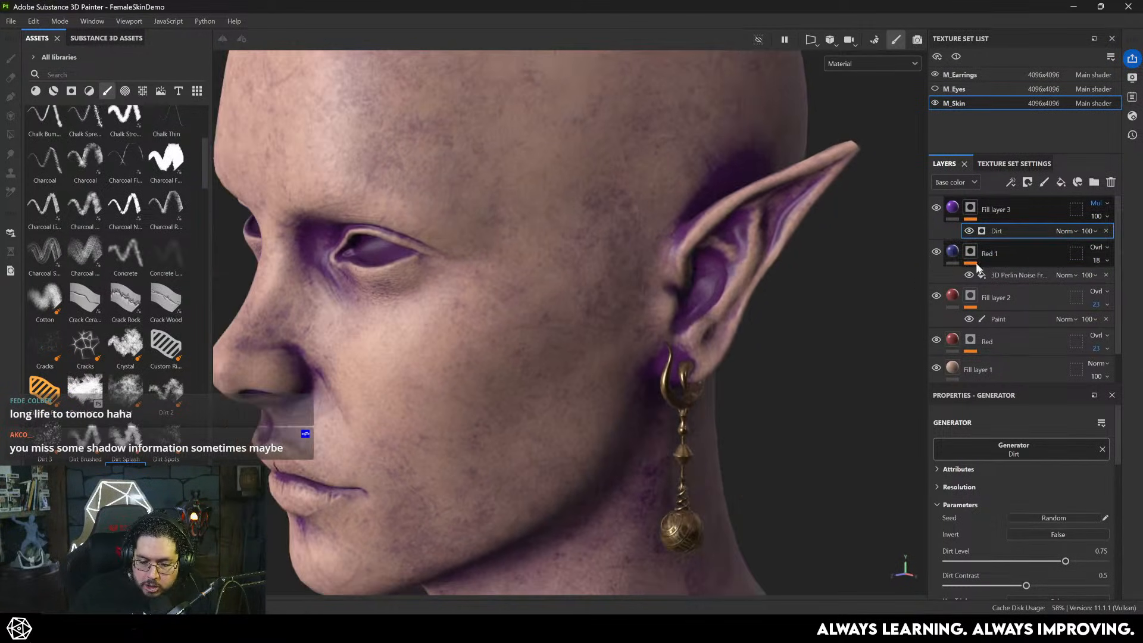
- Lower the opacity of Fill layer 3 to 50 and check the purple shading beside the eye and ear
click(1102, 216)
drag(1137, 238, 1112, 238)
alt+drag(493, 231, 319, 229)
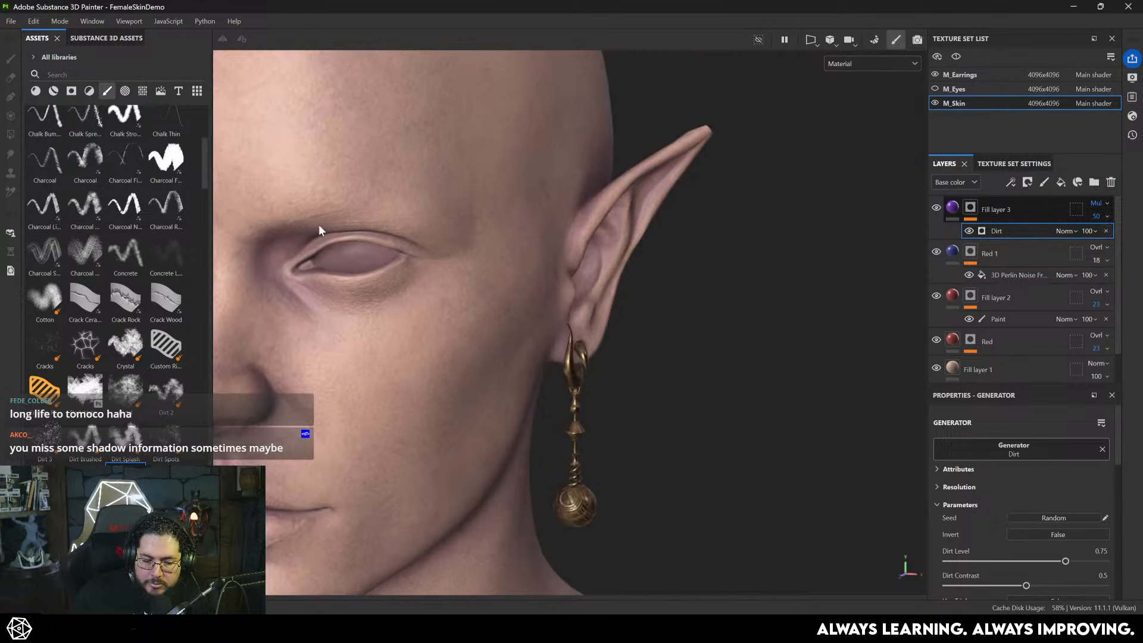
- Examine the purple shading around both eyes and the nose bridge up close from several angles
alt+right_drag(319, 229, 369, 238)
alt+middle_drag(262, 250, 406, 203)
alt+drag(406, 202, 506, 206)
alt+right_drag(507, 206, 235, 207)
alt+middle_drag(236, 207, 348, 203)
alt+right_drag(348, 202, 780, 381)
alt+drag(411, 205, 510, 198)
alt+middle_drag(510, 199, 510, 215)
alt+right_drag(510, 215, 860, 367)
alt+drag(416, 208, 441, 208)
alt+middle_drag(441, 208, 447, 262)
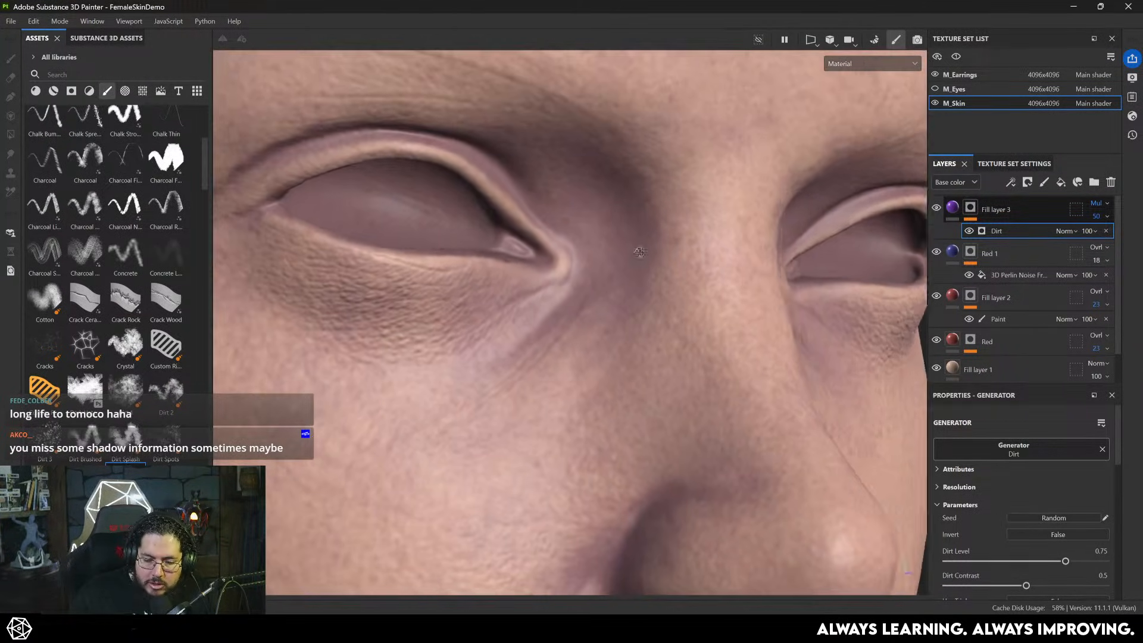
alt+drag(417, 196, 345, 191)
alt+right_drag(334, 131, 385, 150)
scroll(488, 176, up, 2)
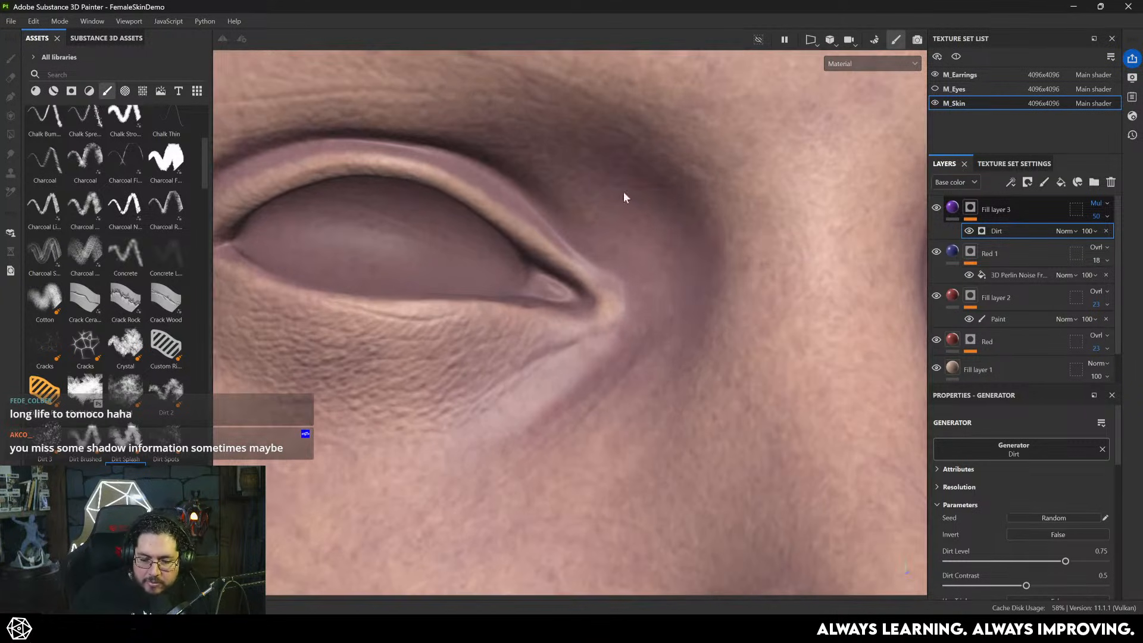
- Add a 3D Perlin Noise Fractal fill above the Dirt generator in Fill layer 3's mask and blend it with Multiply
alt+click(971, 209)
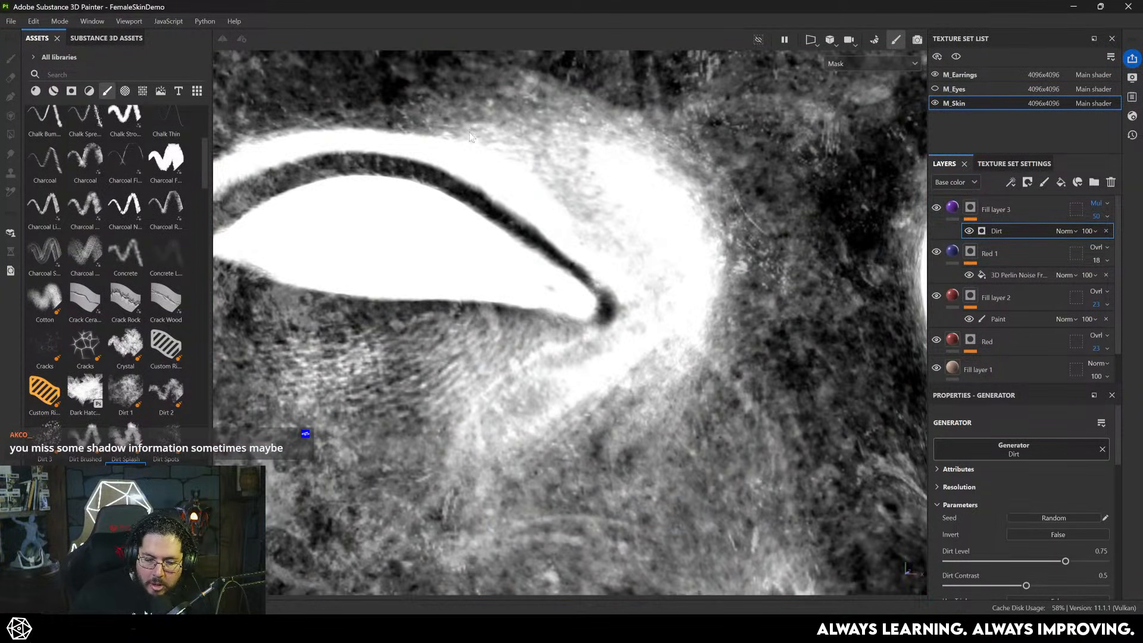
right_click(974, 205)
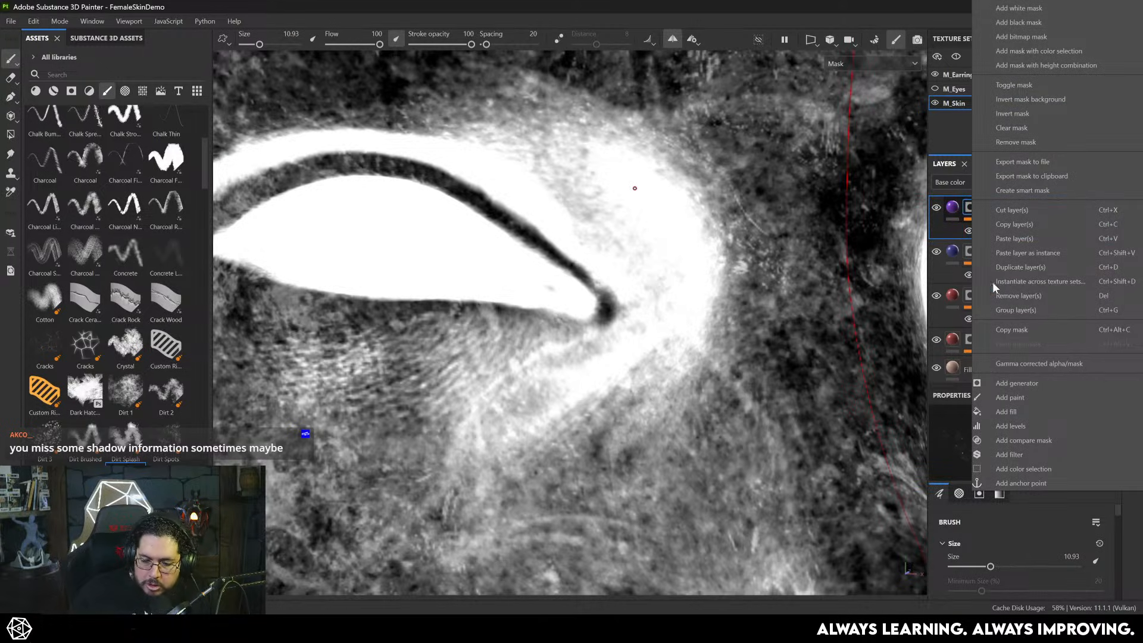
click(1032, 410)
click(1030, 501)
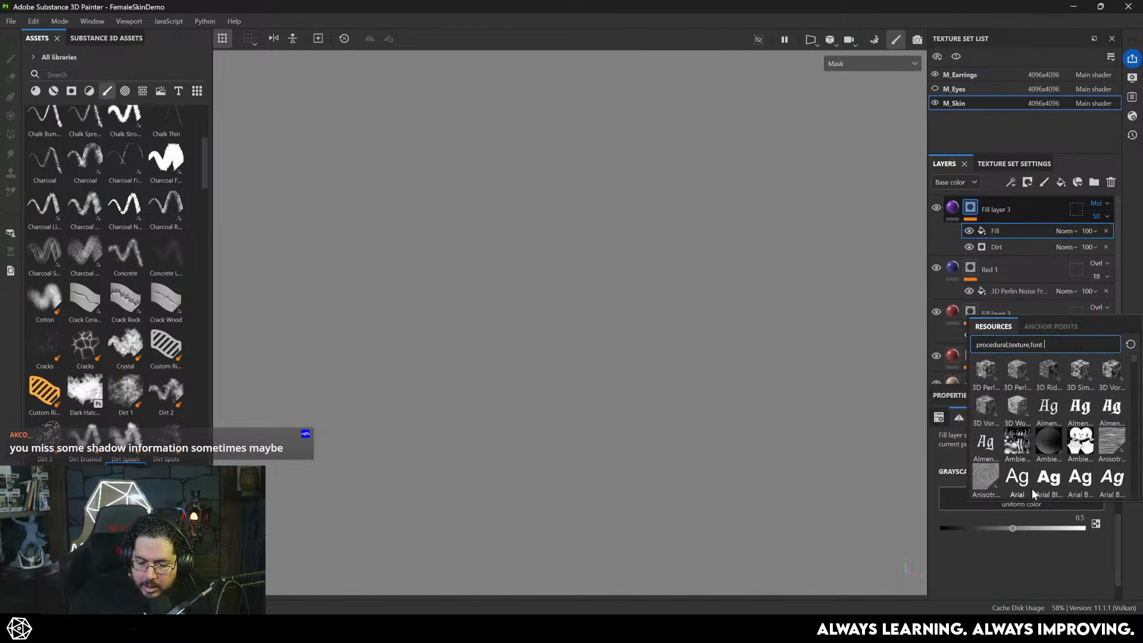
click(1020, 379)
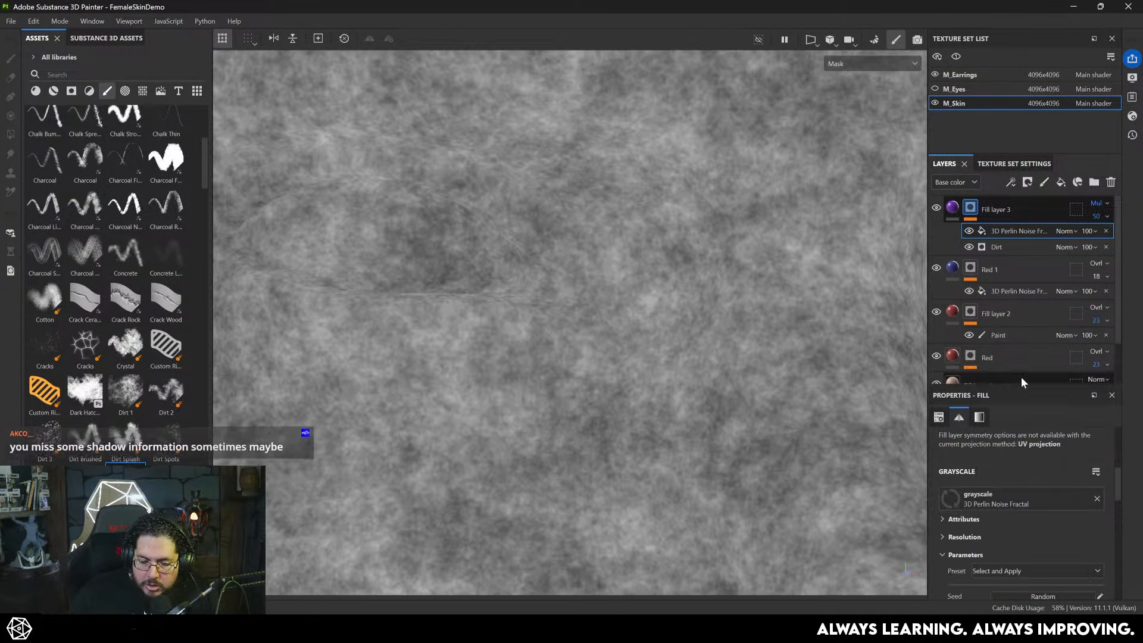
click(1070, 230)
click(1061, 57)
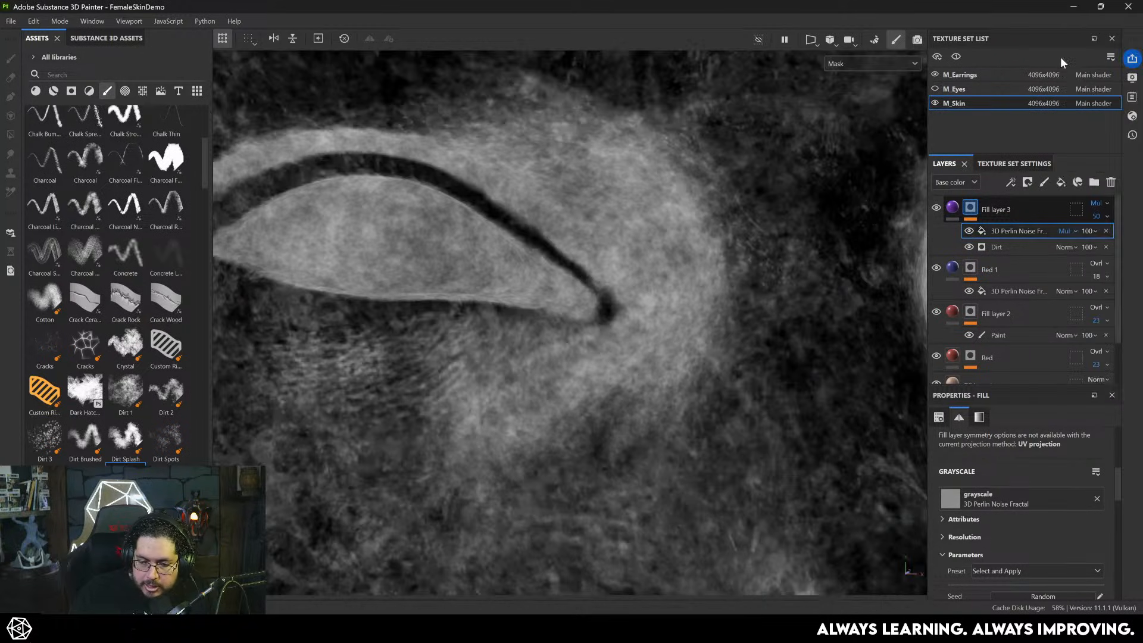
- Compare Fill layer 3's mask with the Perlin noise hidden and shown, checking the pattern across the face
click(969, 231)
click(969, 231)
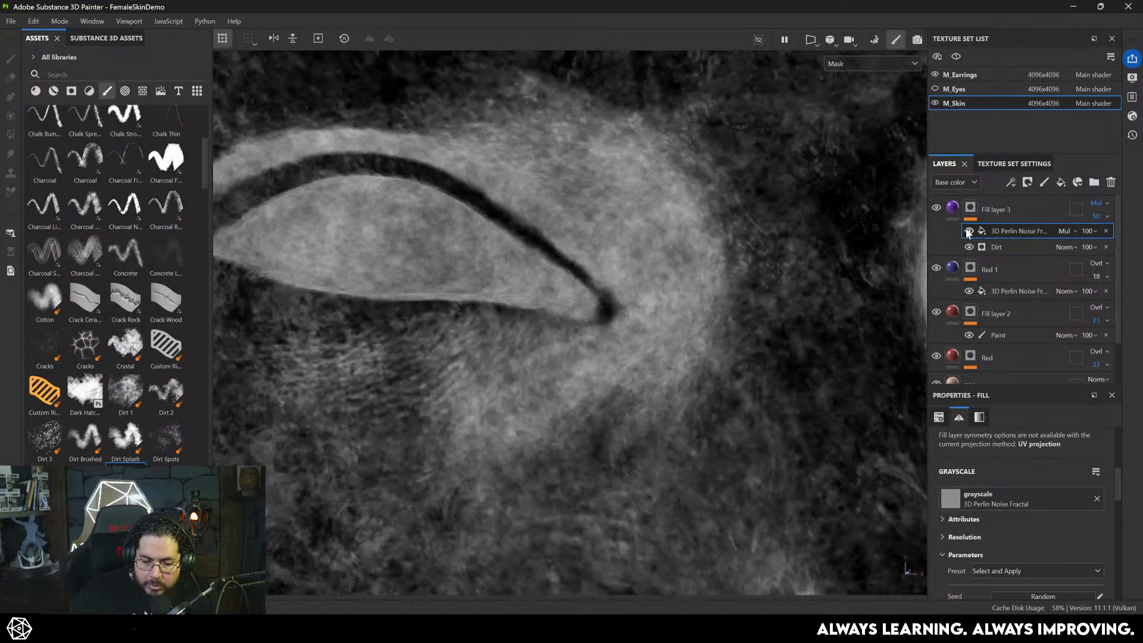
click(969, 231)
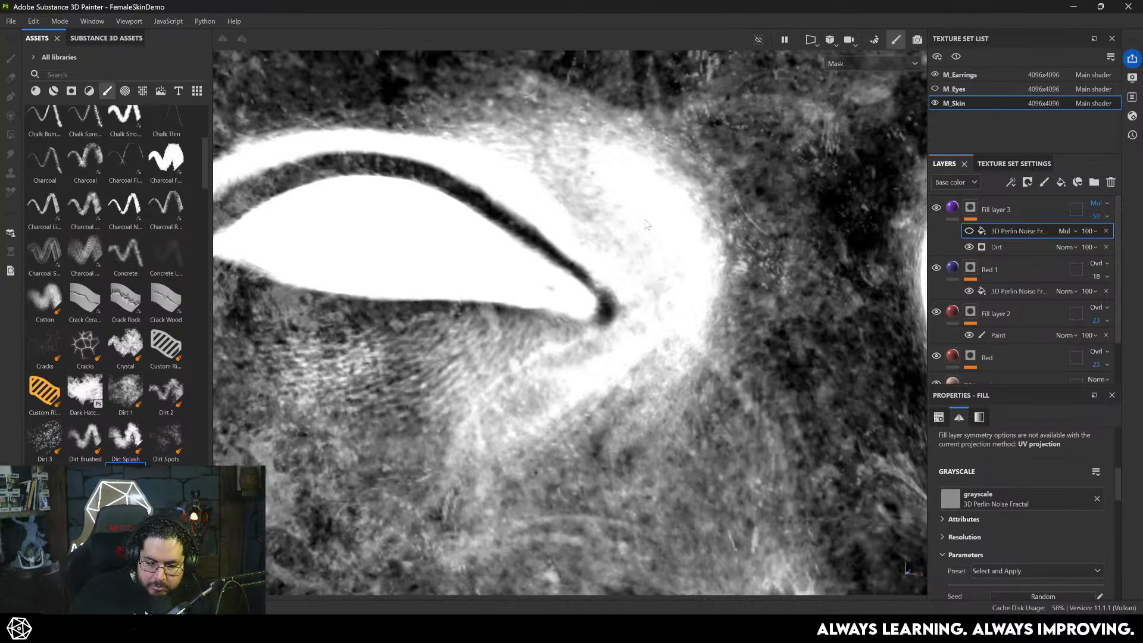
click(968, 232)
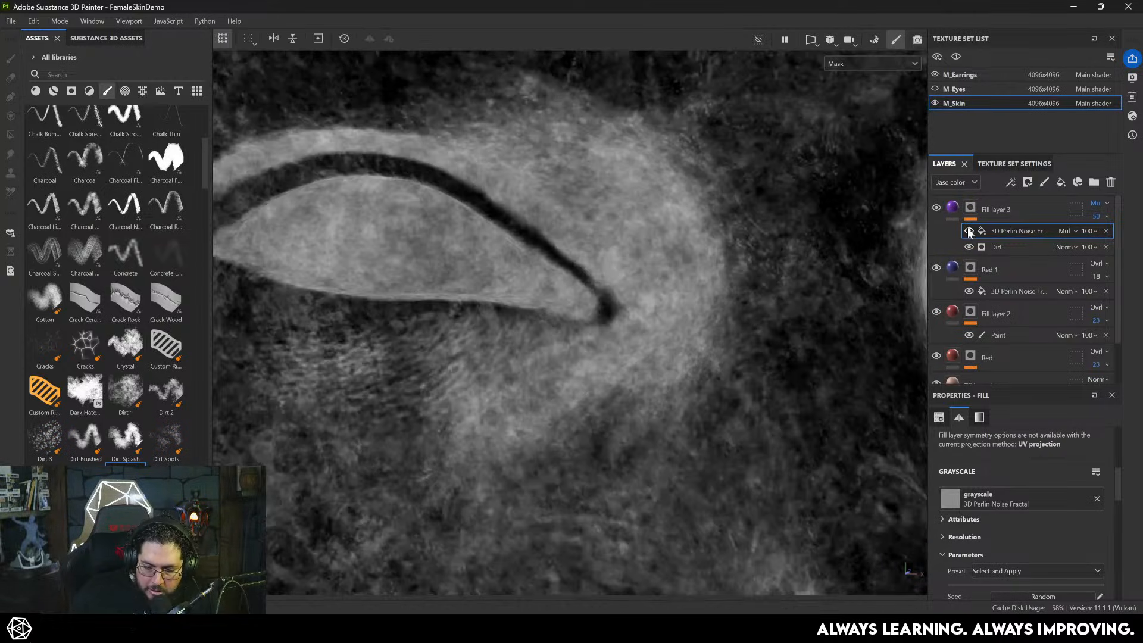
scroll(732, 279, down, 10)
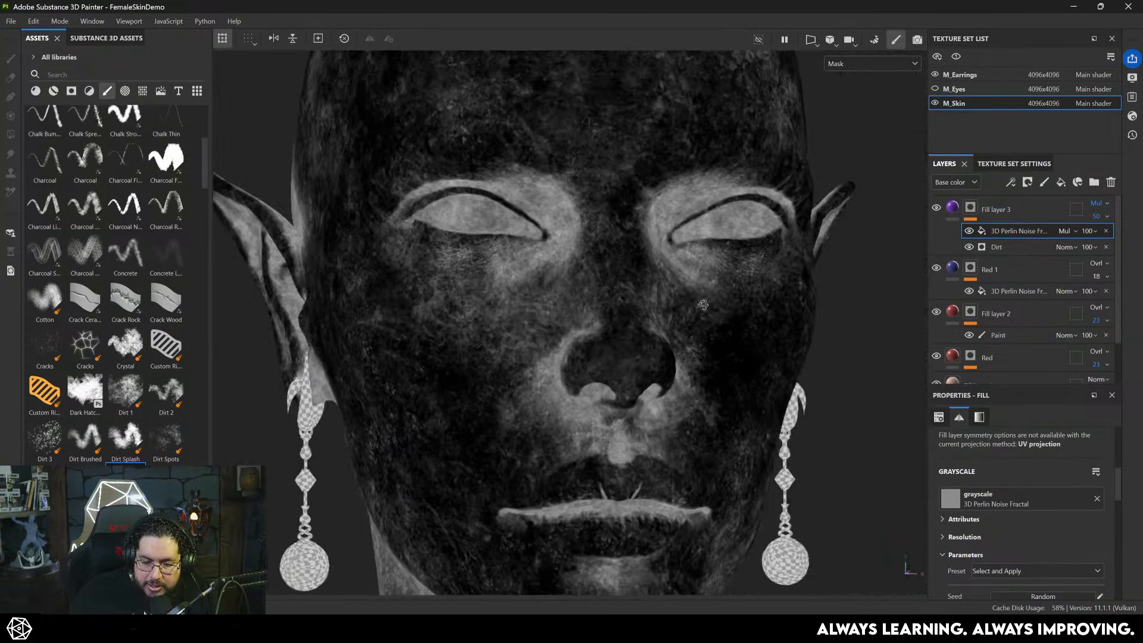
alt+drag(704, 304, 590, 286)
- Return to the material display and compare the eyes and nose with Fill layer 3 hidden and shown
key(m)
alt+drag(530, 265, 626, 206)
scroll(578, 234, up, 5)
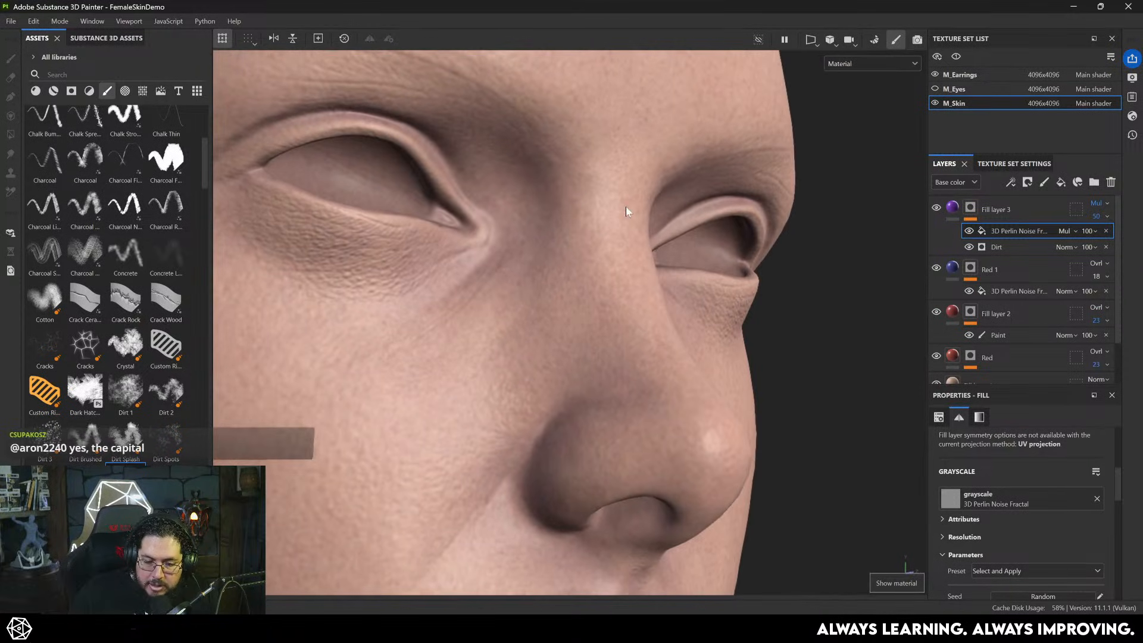
click(937, 208)
click(937, 208)
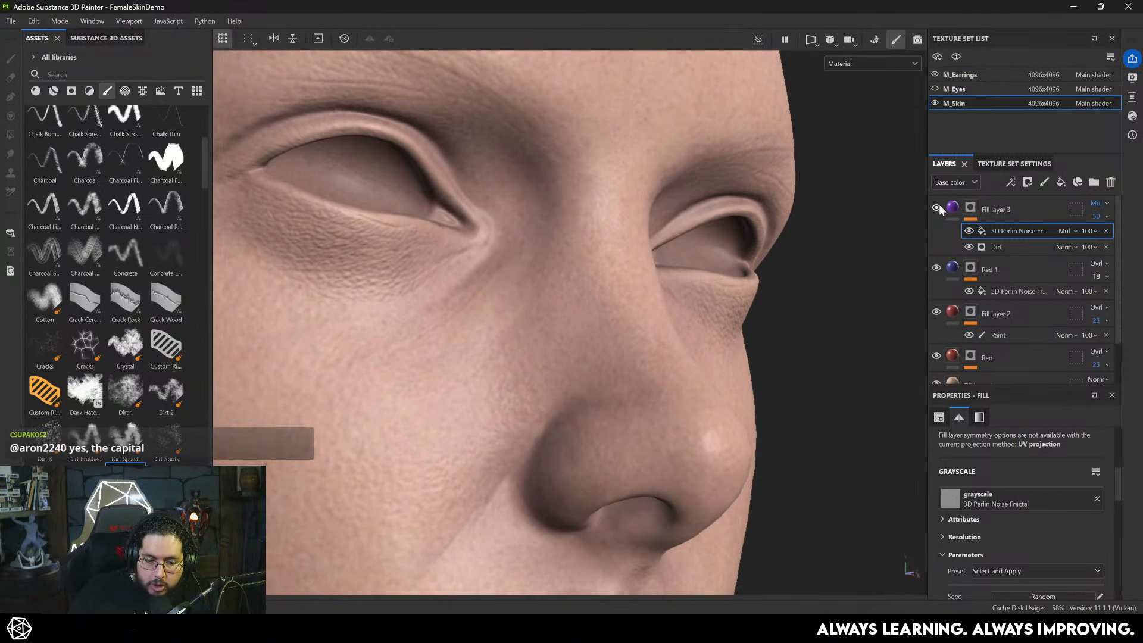
click(937, 208)
click(936, 208)
alt+drag(397, 146, 381, 159)
scroll(398, 146, down, 4)
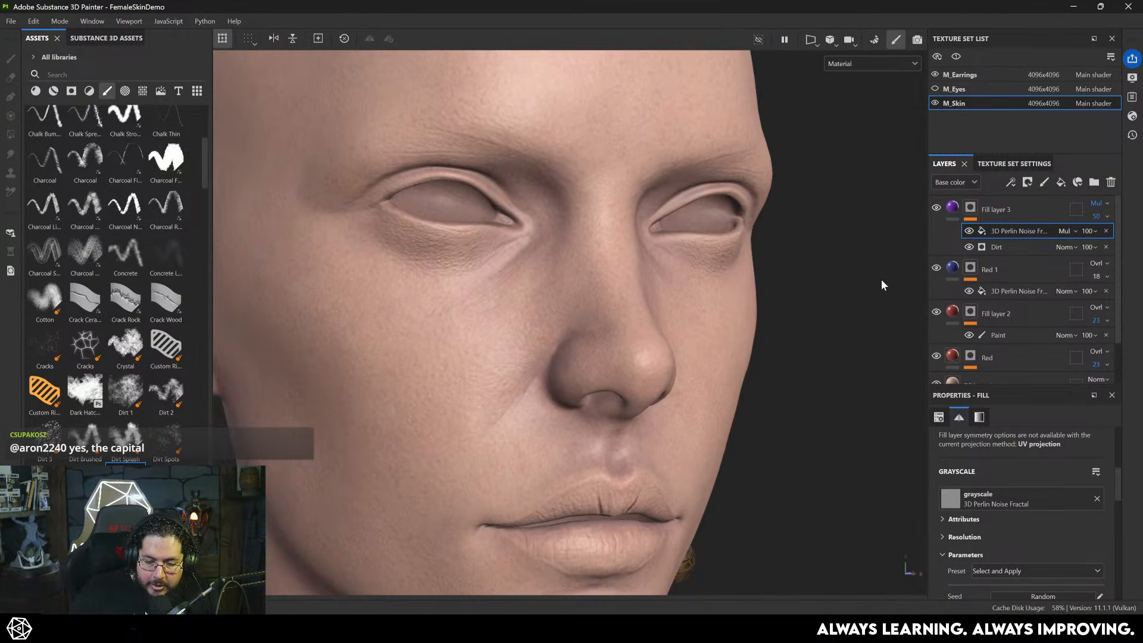
- Change Fill layer 3's base color to blue and check the tint across the face
click(954, 208)
click(1015, 585)
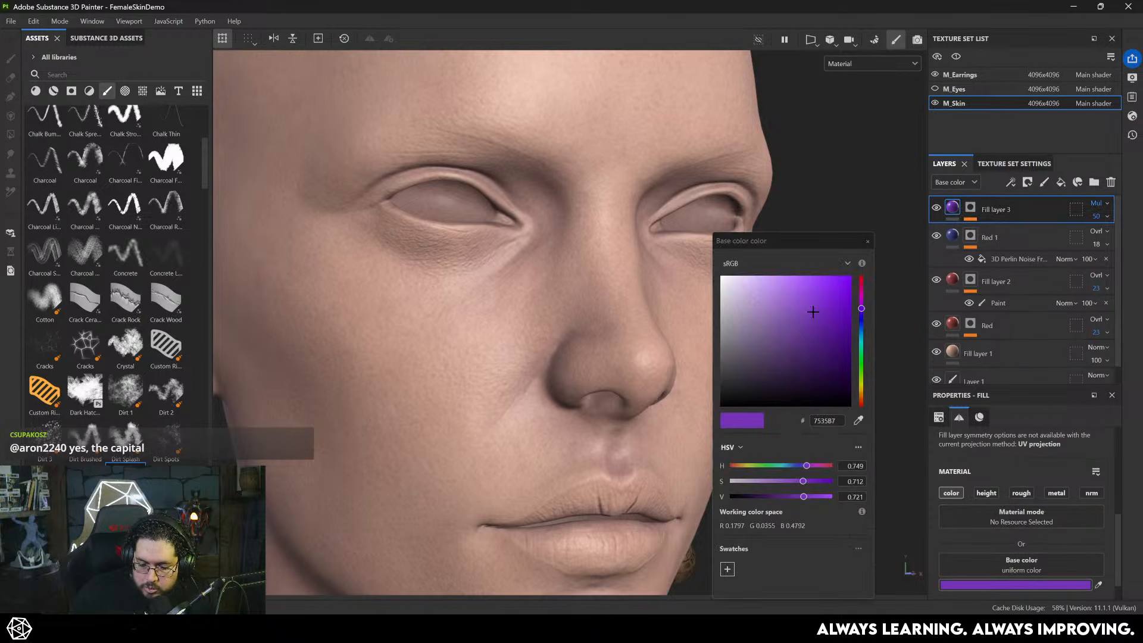
drag(861, 311, 797, 317)
click(868, 242)
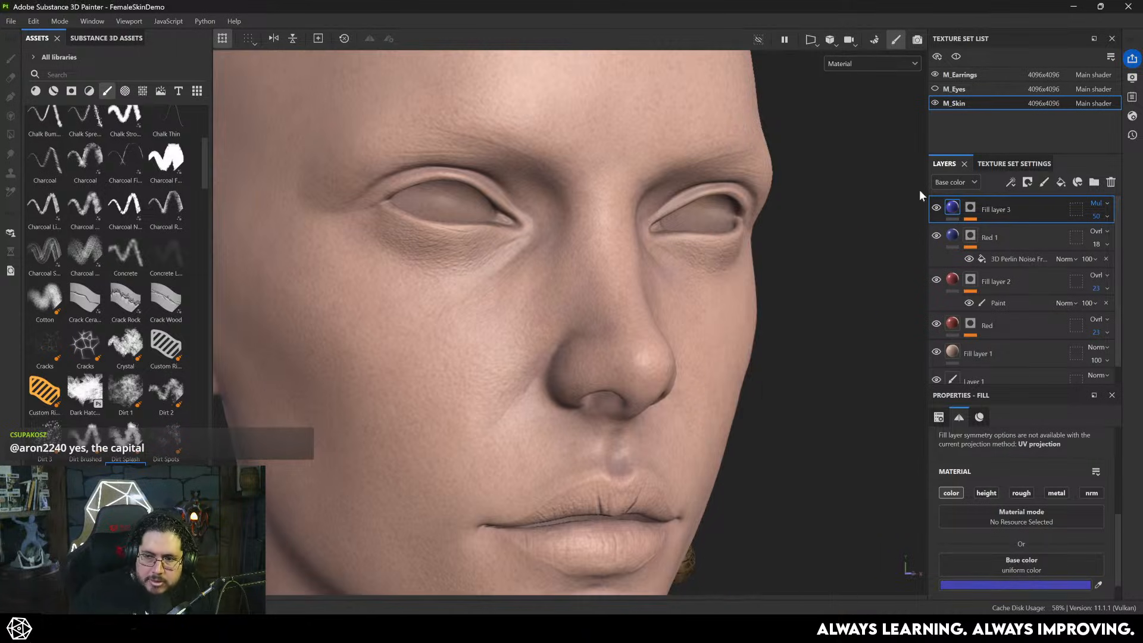
alt+drag(716, 291, 492, 314)
scroll(688, 358, down, 4)
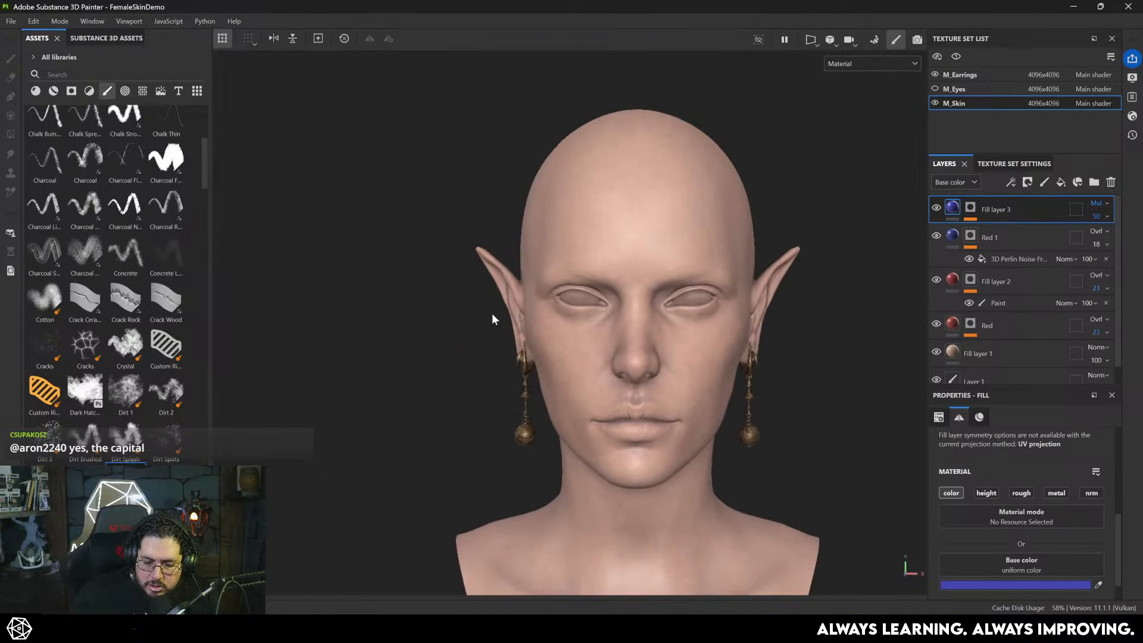
scroll(491, 314, up, 4)
alt+drag(664, 344, 530, 263)
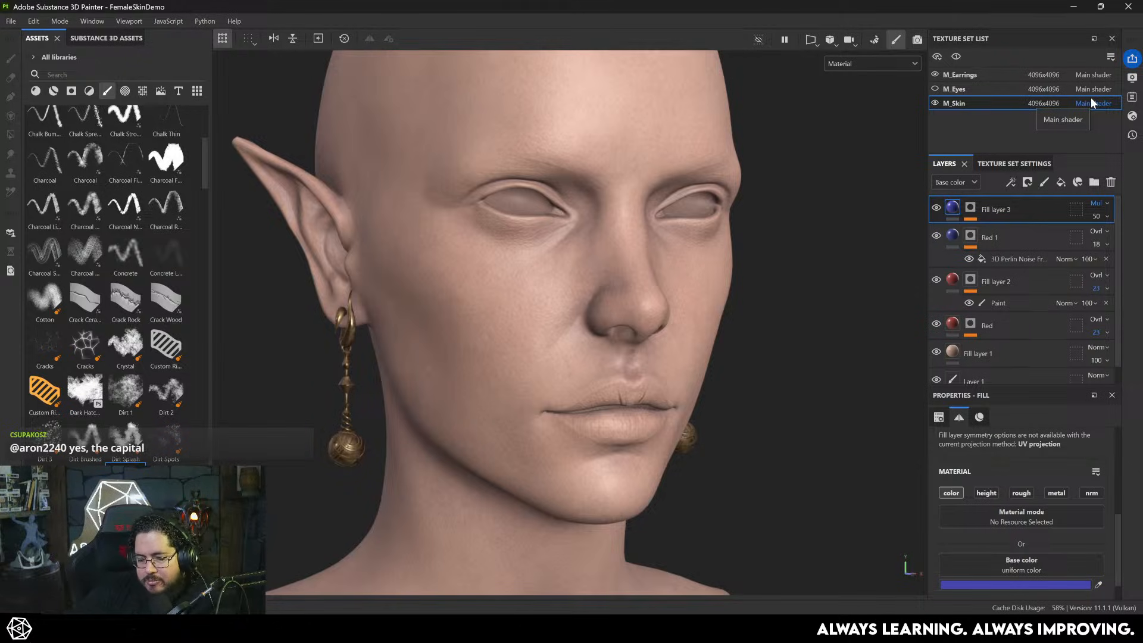
- Lower the opacity of Fill layer 3 to 26 and check the face from both sides
click(1096, 216)
drag(1104, 243, 1101, 240)
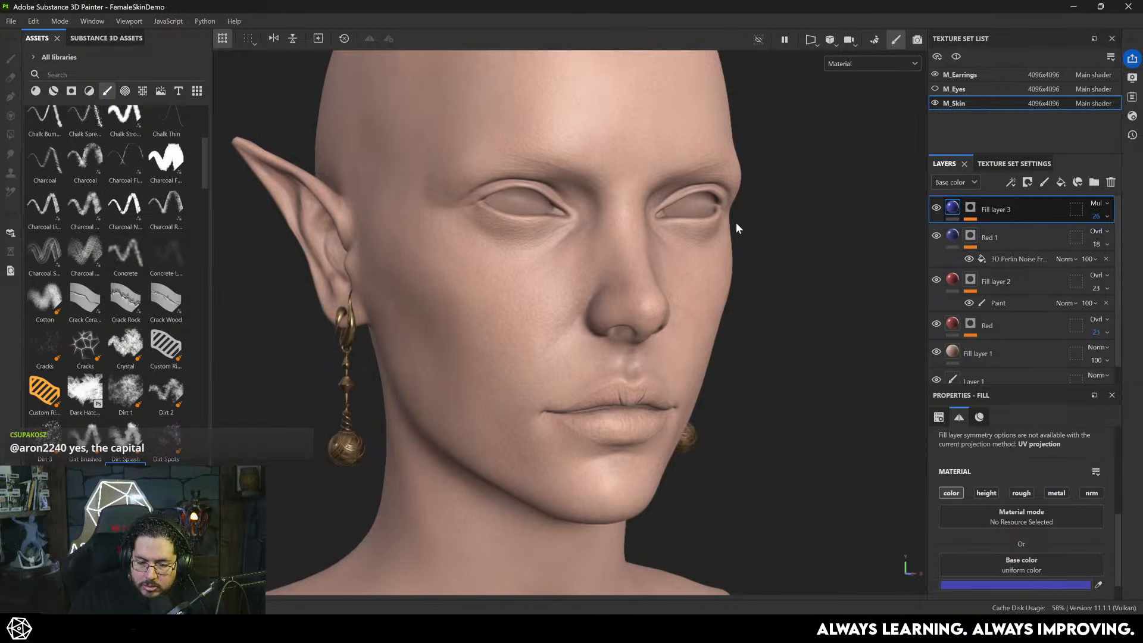
alt+drag(753, 260, 814, 252)
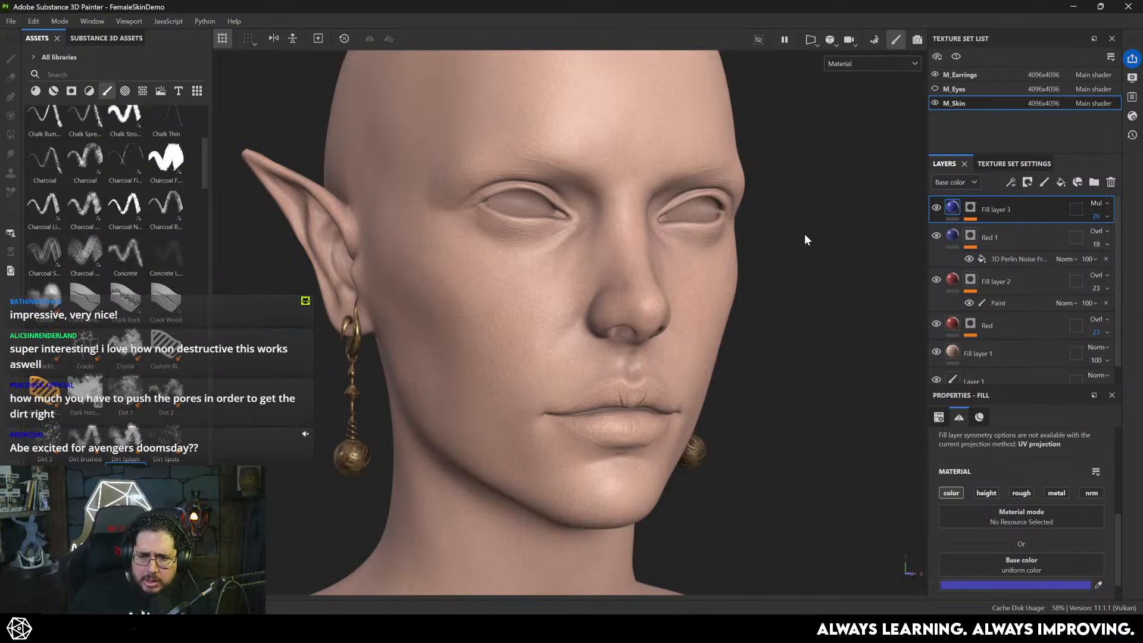
alt+drag(809, 266, 673, 292)
scroll(674, 292, up, 2)
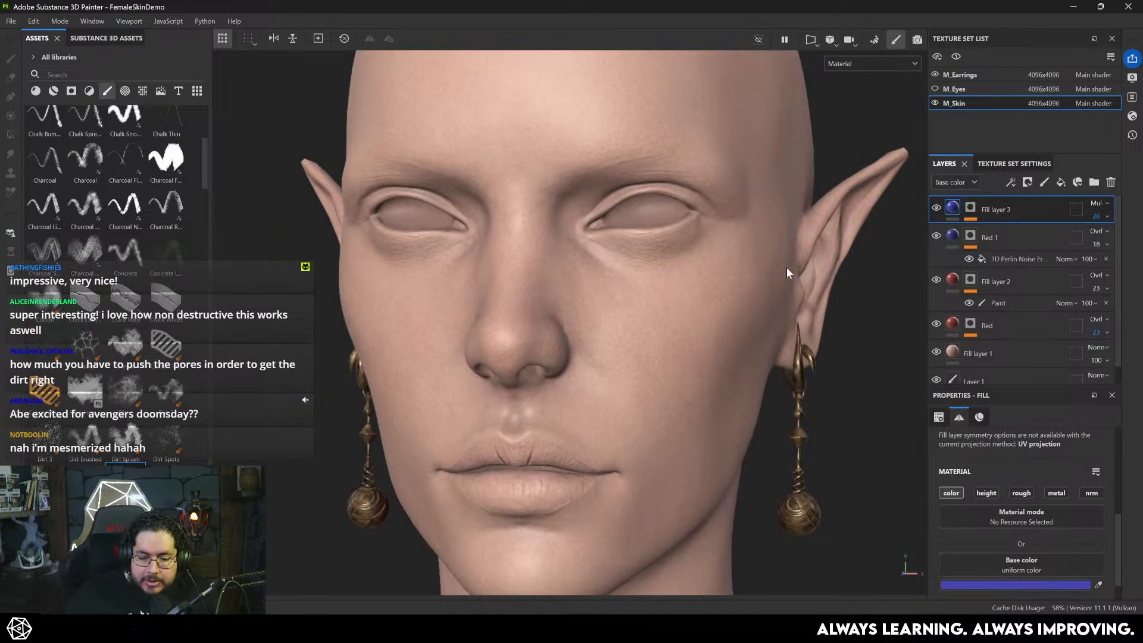
- Duplicate the Red 1 layer and change the copy's base color to a golden orange
click(1003, 283)
click(1003, 238)
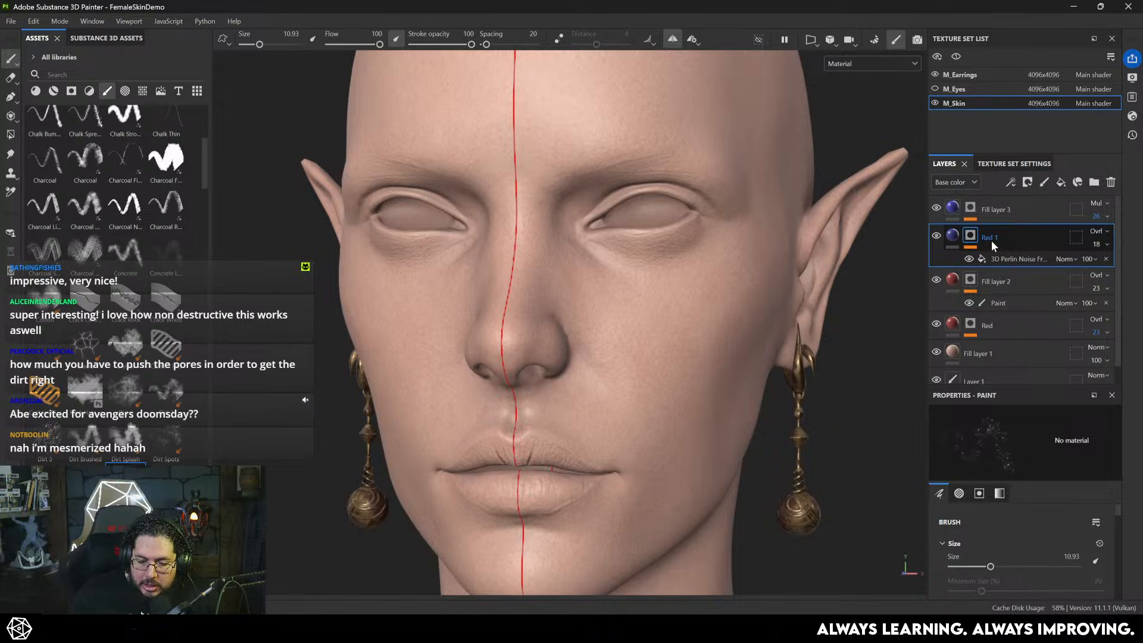
key(ctrl+d)
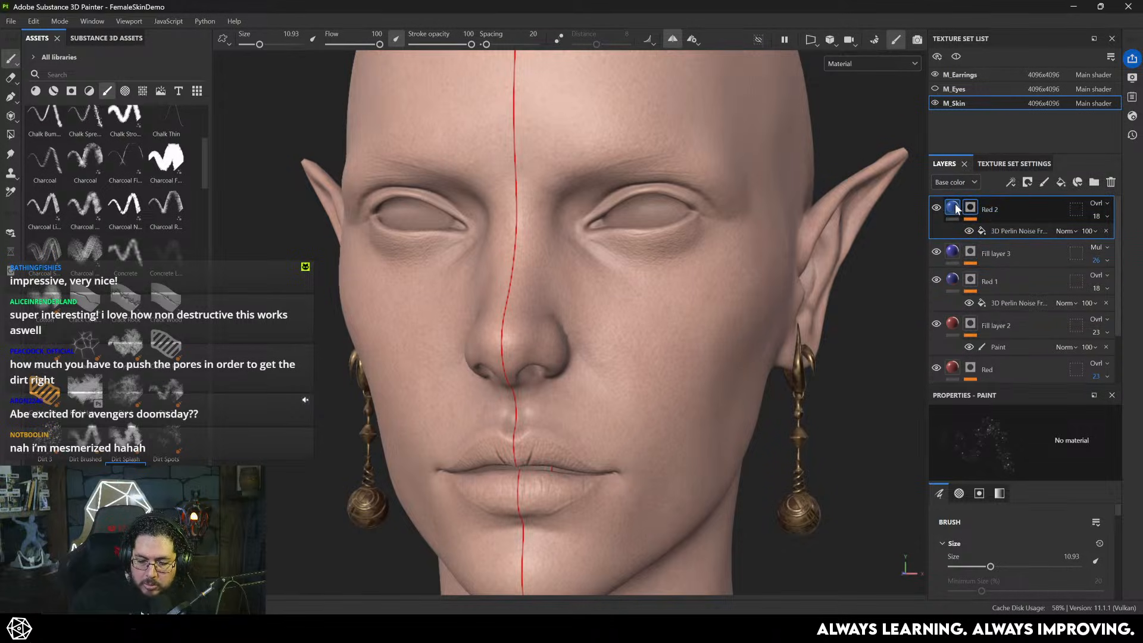
click(953, 207)
click(1015, 584)
mouse_move(863, 398)
mouse_down()
mouse_move(861, 366)
mouse_move(862, 393)
mouse_up()
drag(816, 337, 828, 302)
click(867, 242)
scroll(663, 349, up, 5)
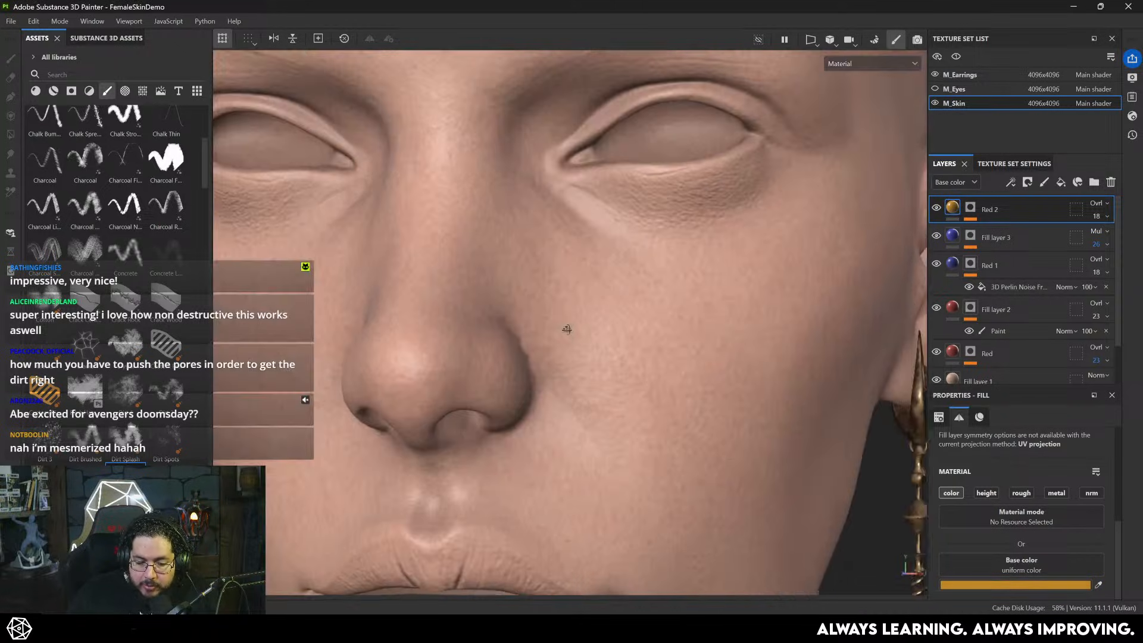
scroll(709, 345, up, 3)
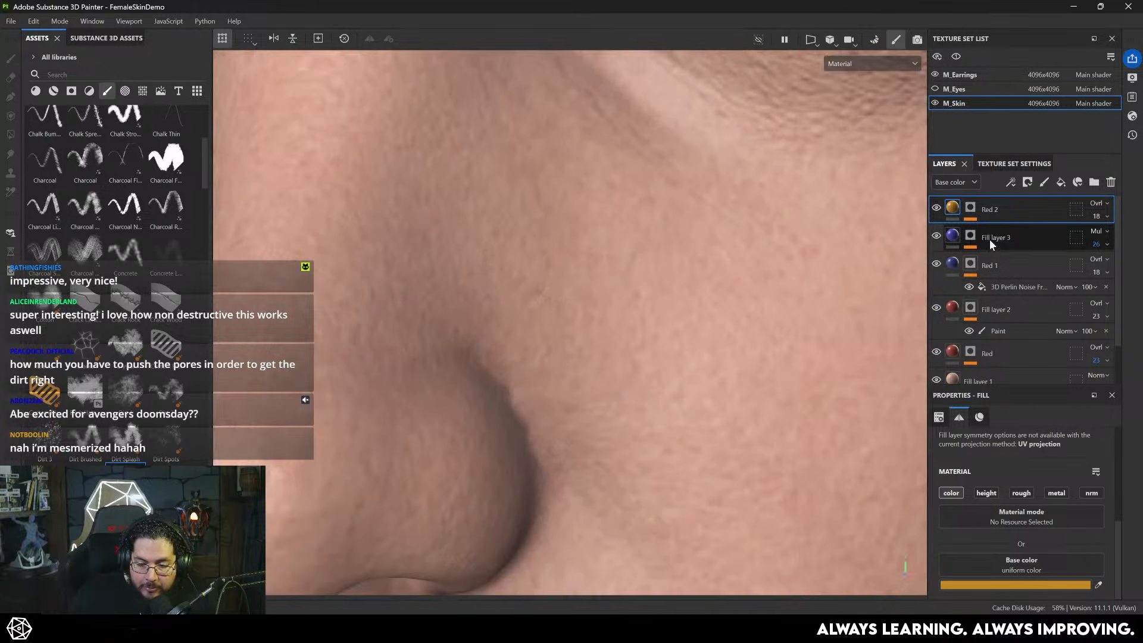
- Open the Perlin noise settings in Red 2's mask, try a layer opacity of 46, and settle on 26
click(970, 207)
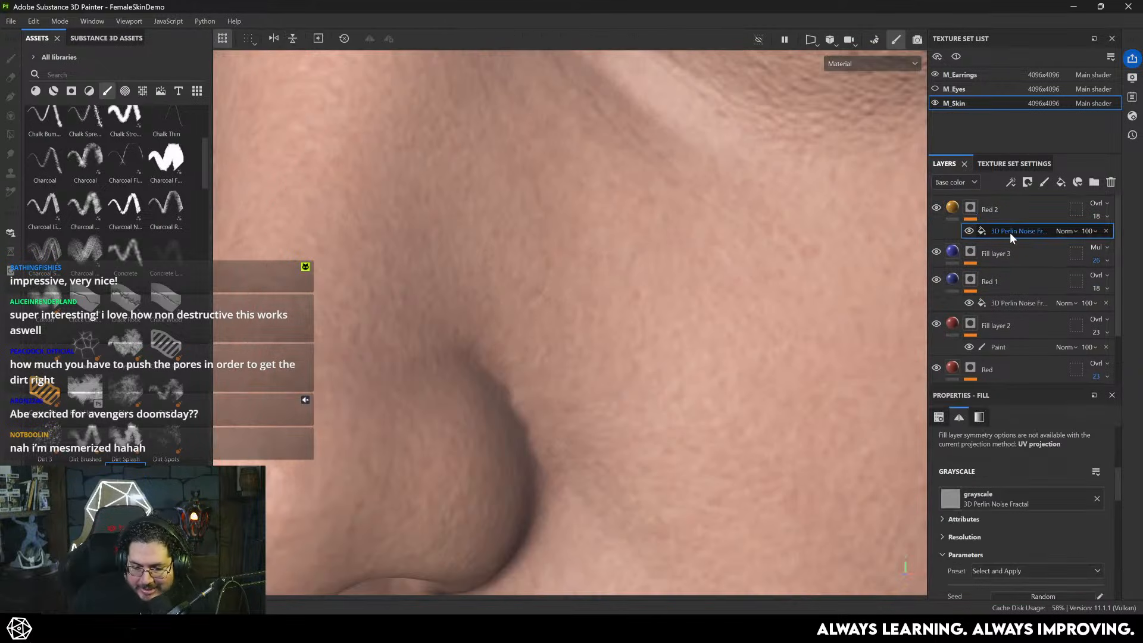
scroll(1038, 555, down, 5)
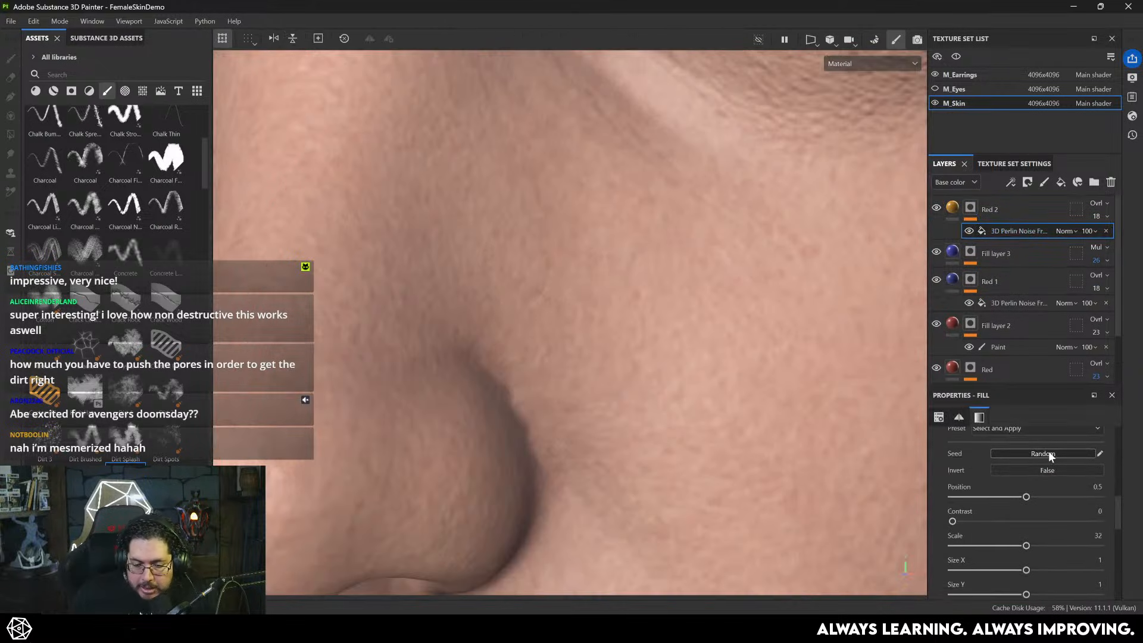
click(1096, 216)
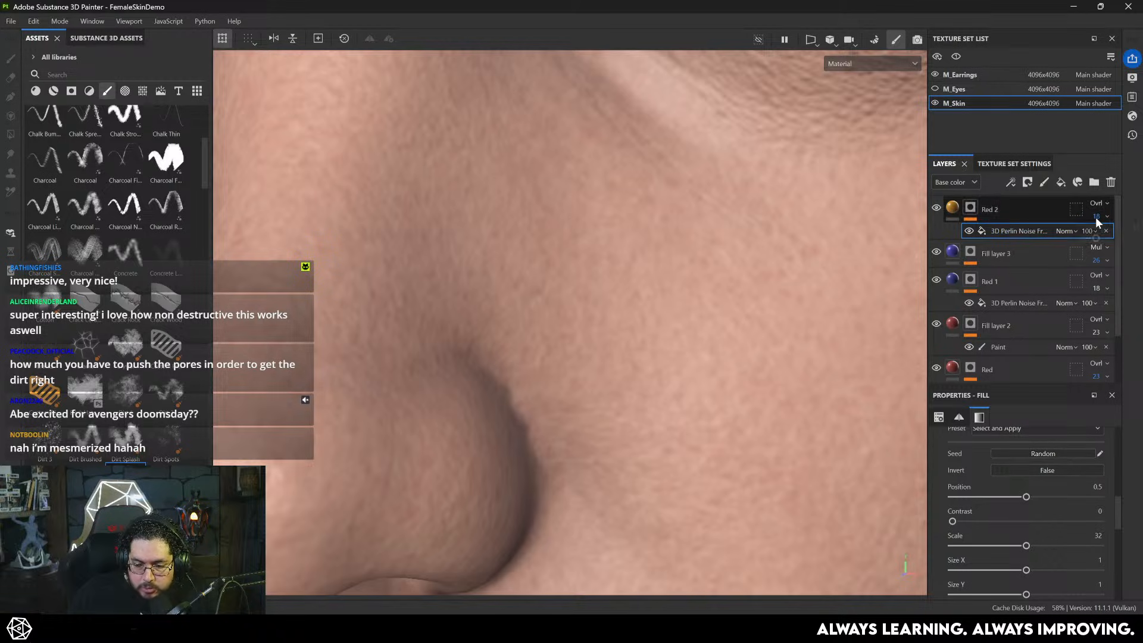
drag(1110, 240, 1111, 240)
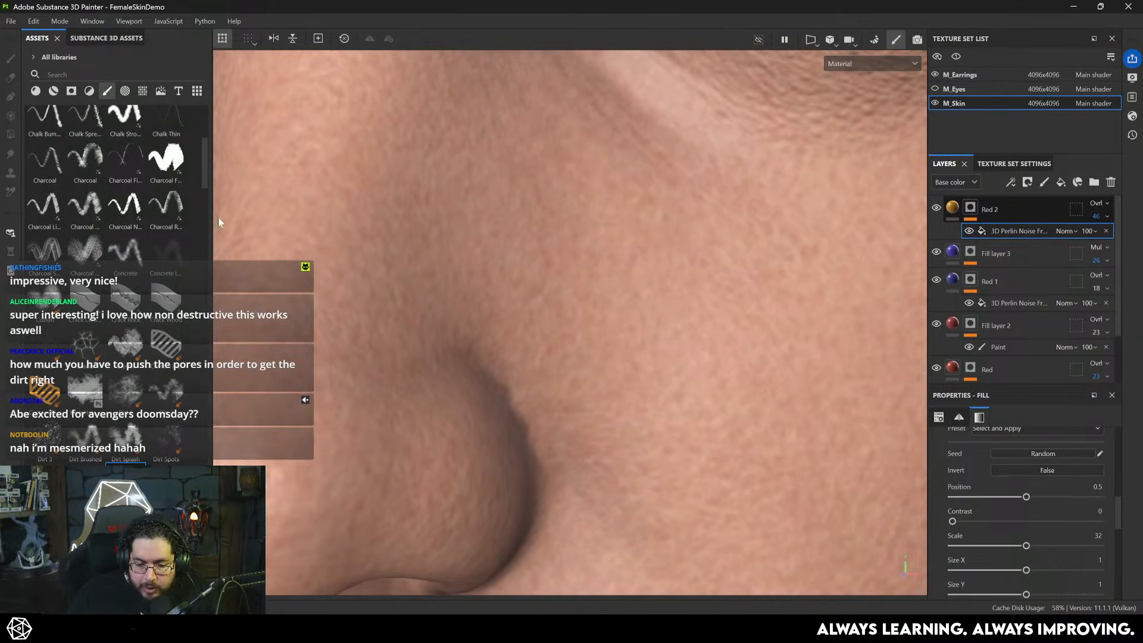
scroll(377, 316, down, 6)
scroll(662, 396, up, 2)
scroll(662, 396, down, 2)
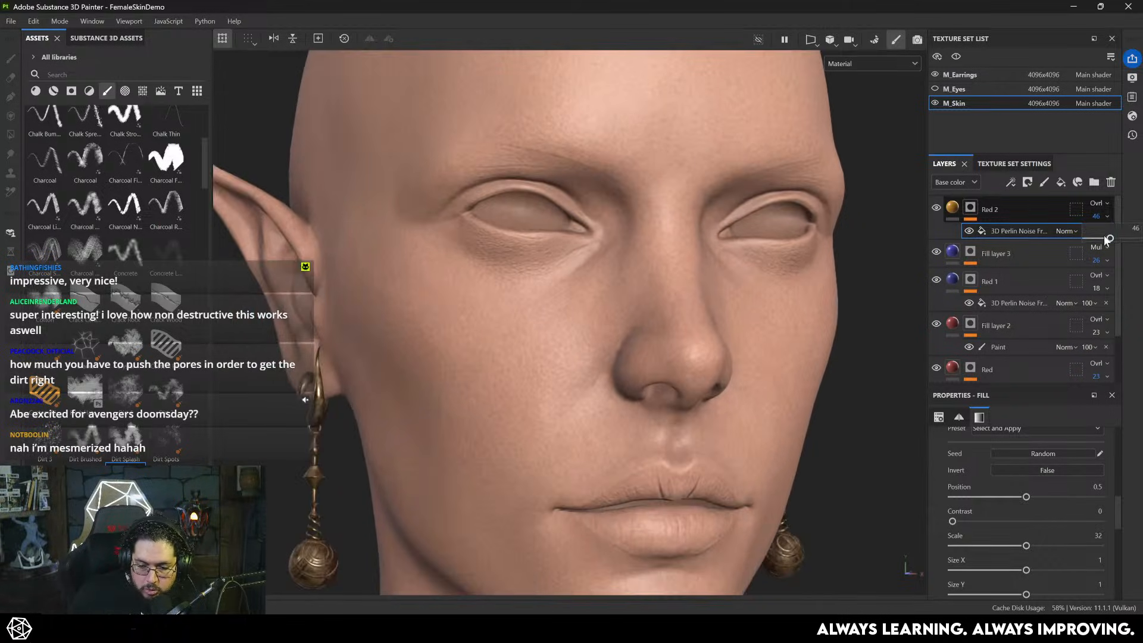
click(1096, 216)
drag(1111, 240, 1100, 238)
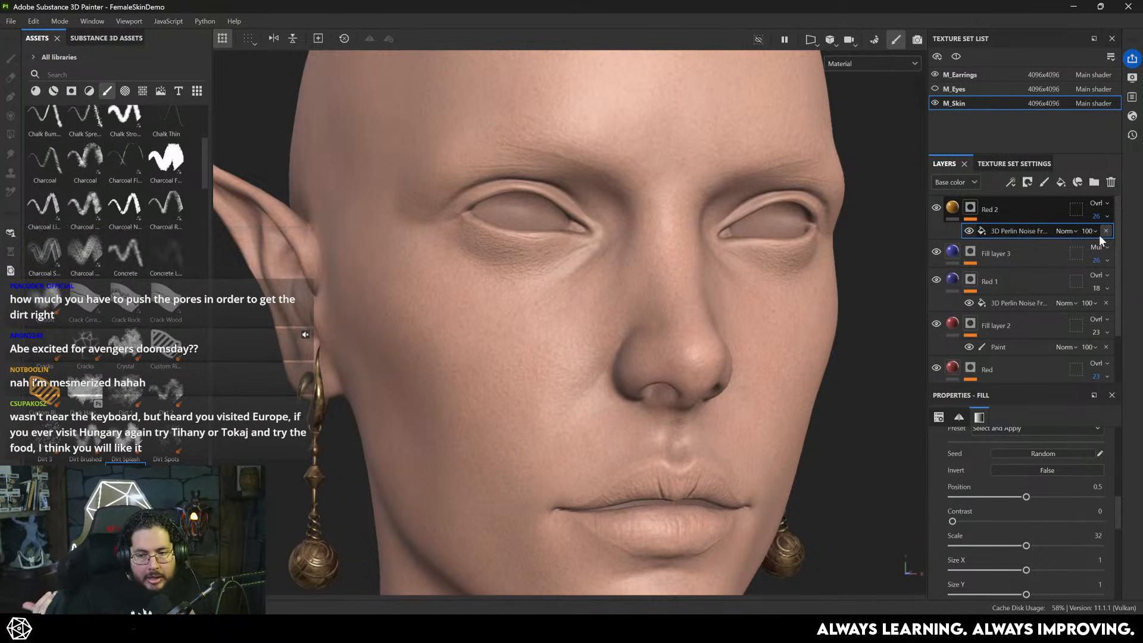
- Compare the skin with the golden Red 2 layer hidden and shown, and inspect the face from both sides
click(934, 207)
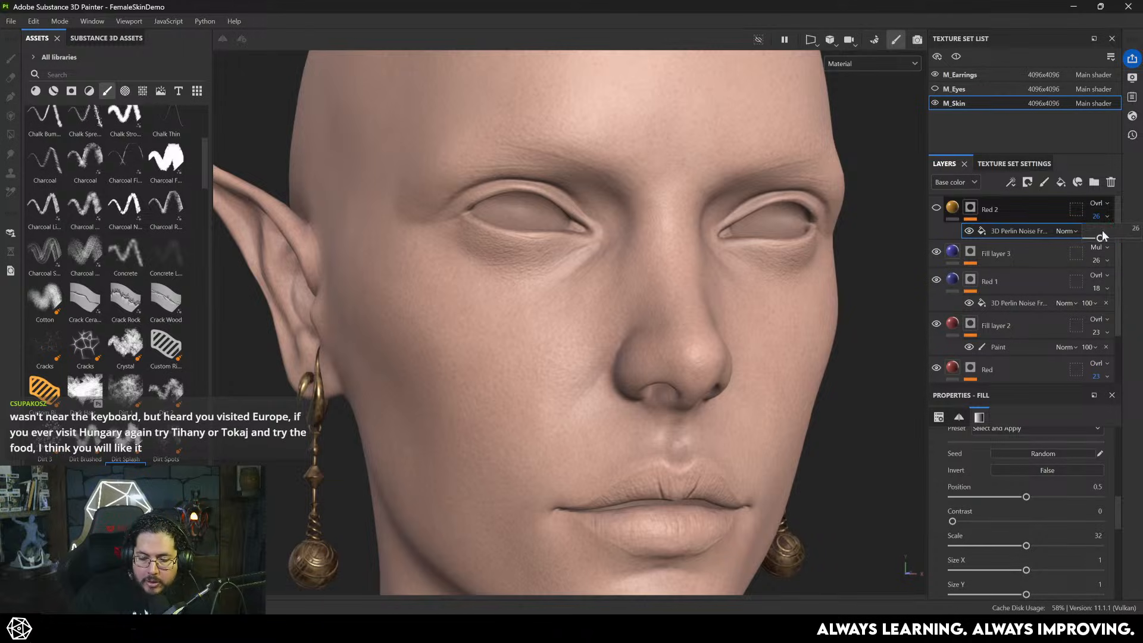
click(937, 207)
alt+right_drag(329, 144, 687, 351)
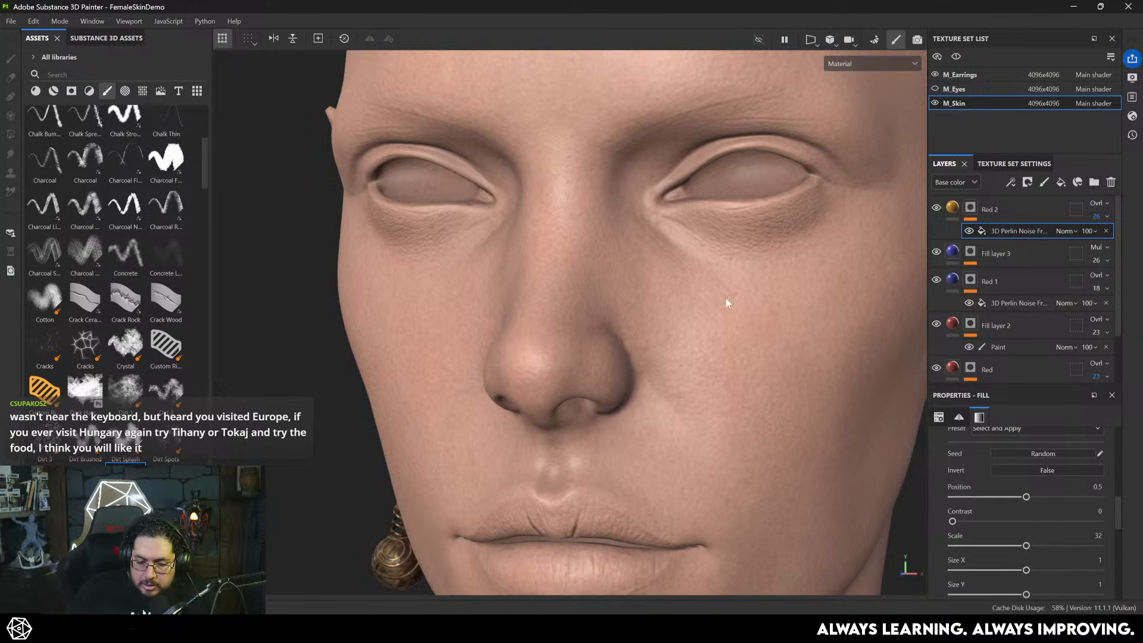
alt+drag(740, 316, 505, 260)
- Add a fill layer above Red 2 and sample Red 2's golden color as its base color
click(1002, 215)
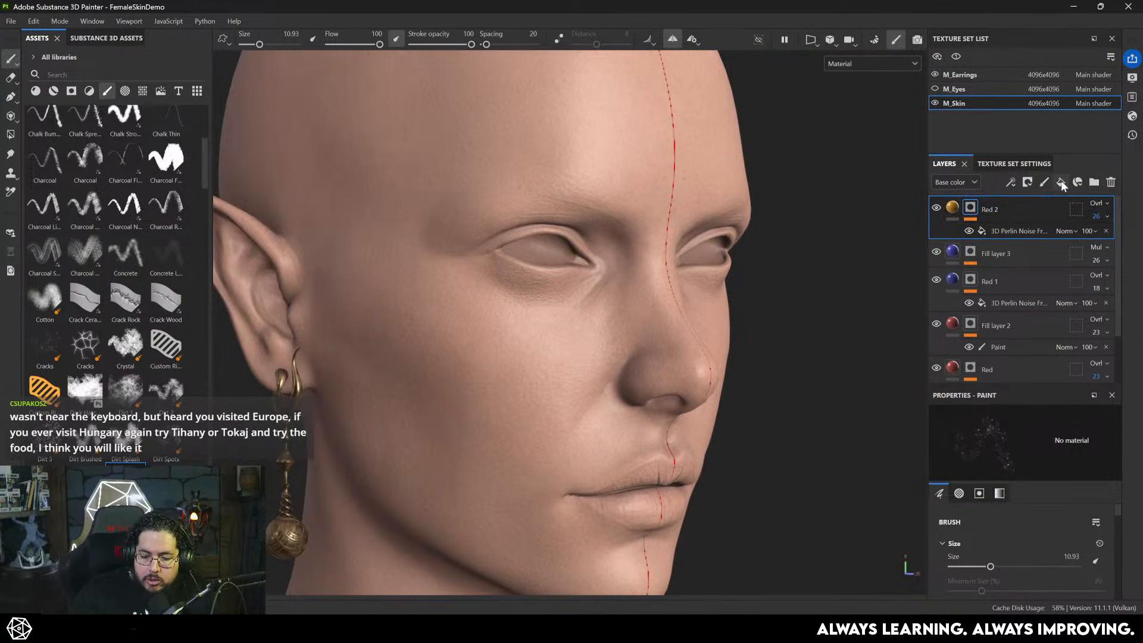
click(1061, 182)
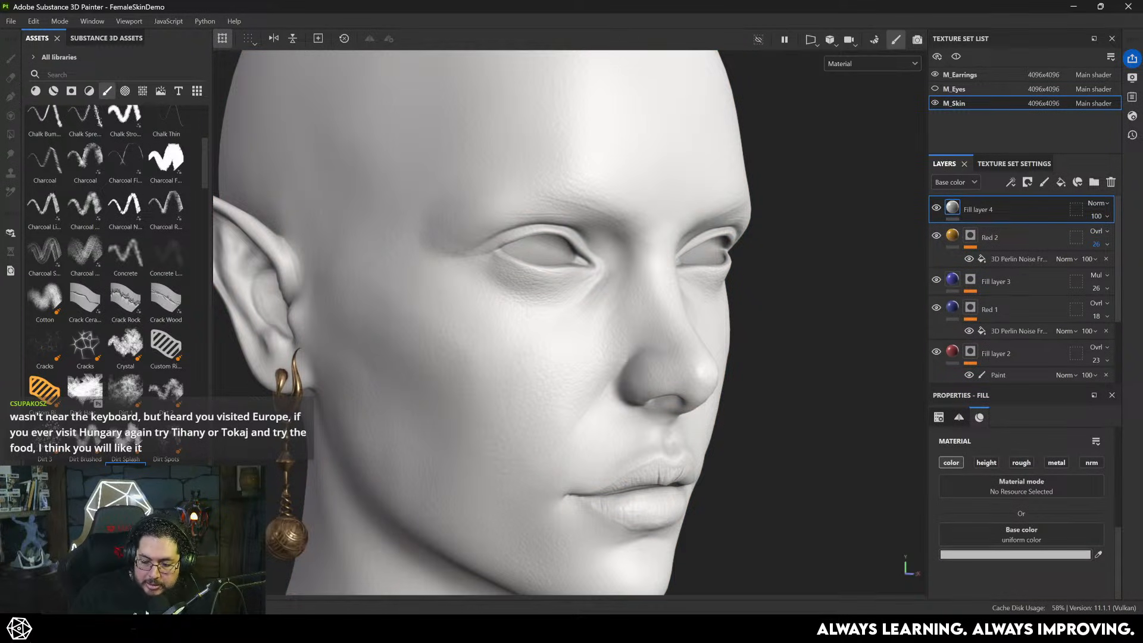
click(1098, 554)
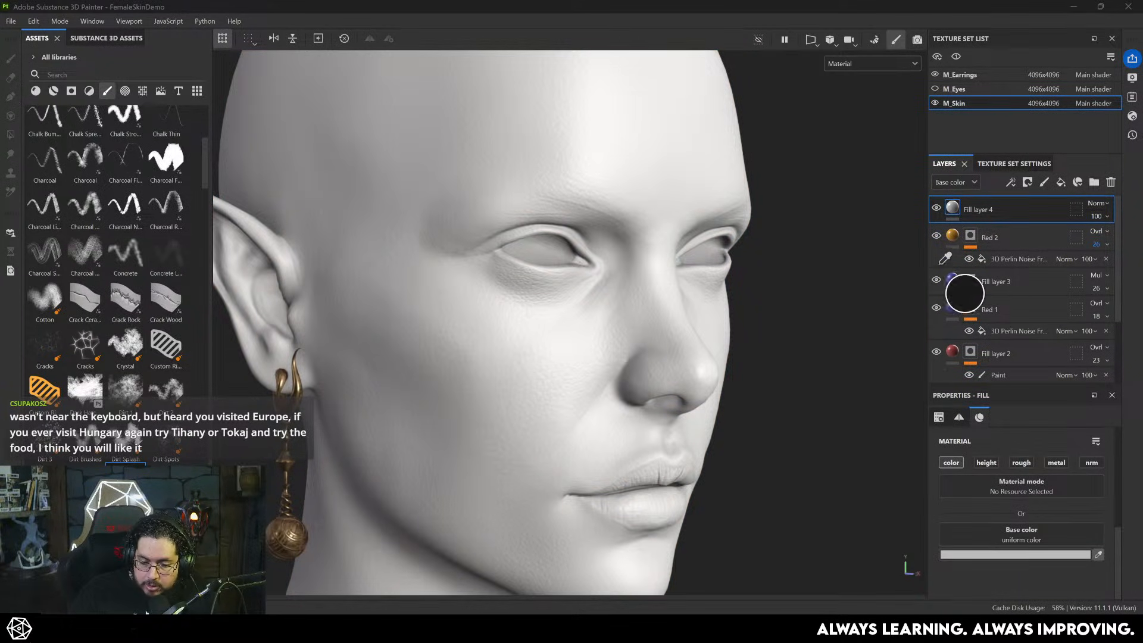
click(952, 234)
right_click(967, 202)
key(Escape)
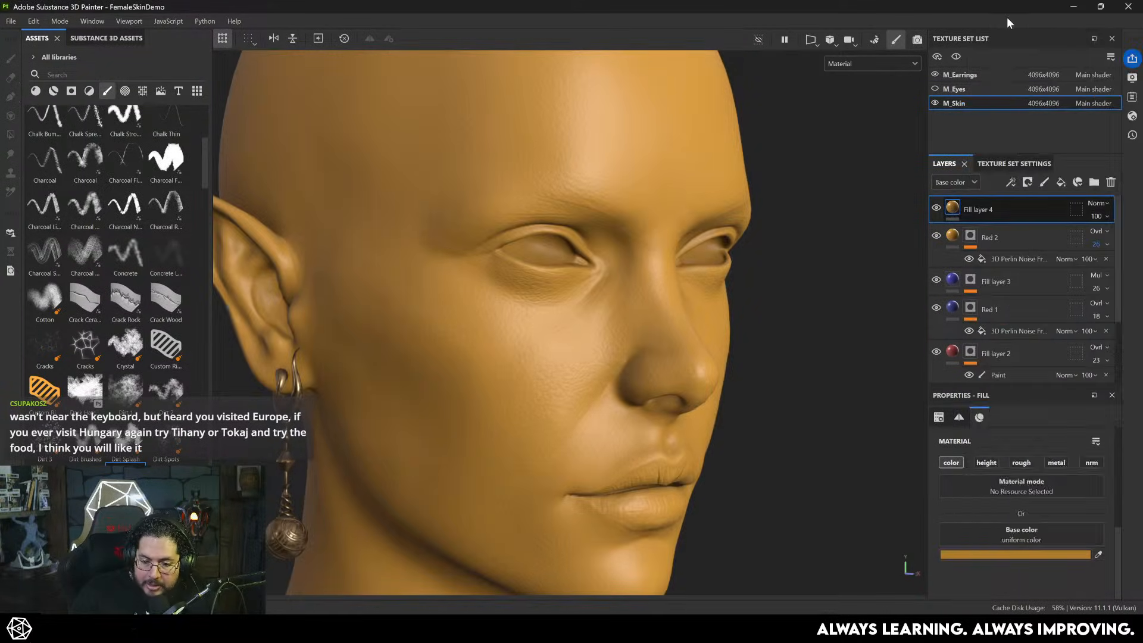
- Give Fill layer 4 a black mask driven by a Metal Edge Wear generator
right_click(971, 208)
click(1002, 385)
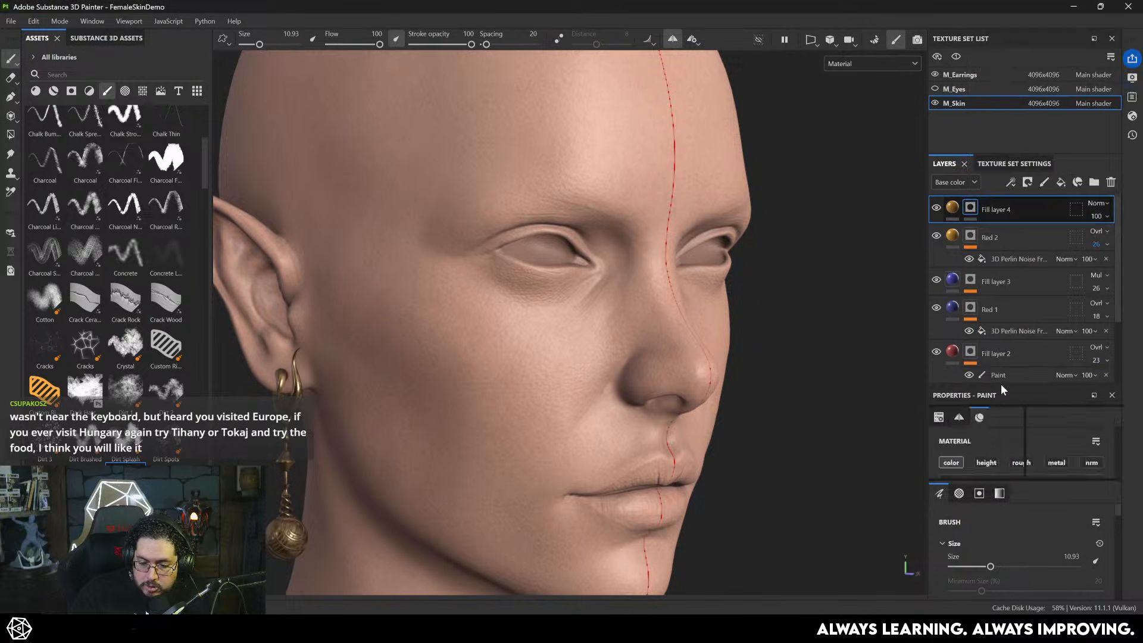
click(998, 445)
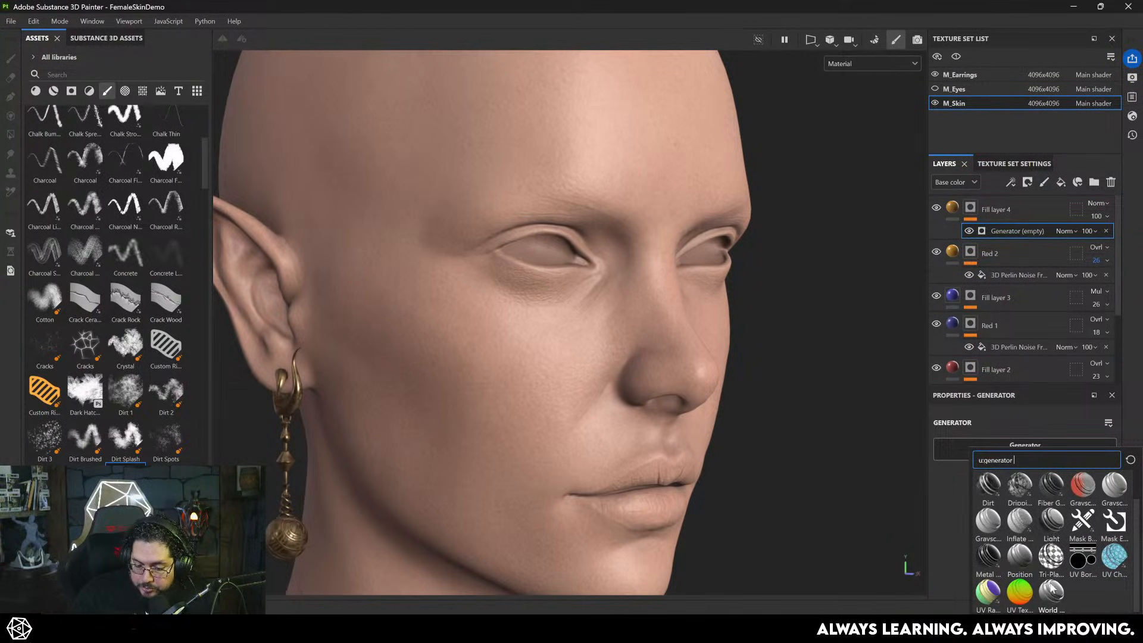
click(989, 556)
alt+drag(784, 391, 625, 271)
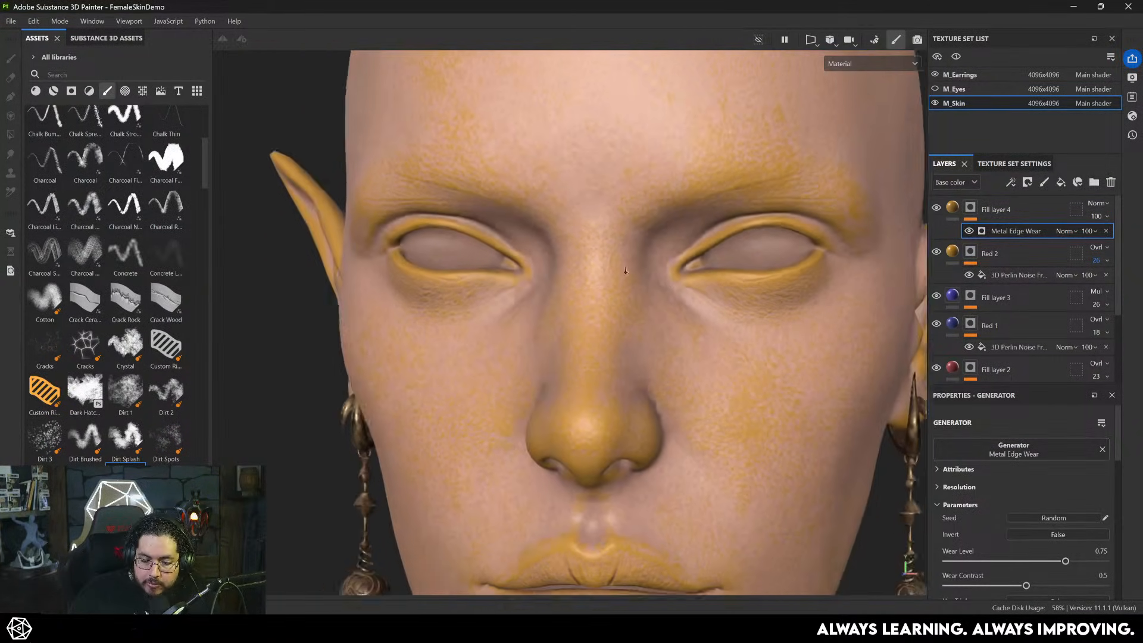
- Set Fill layer 4's blending mode to Linear dodge (Add) and lower its opacity to 6
click(1097, 203)
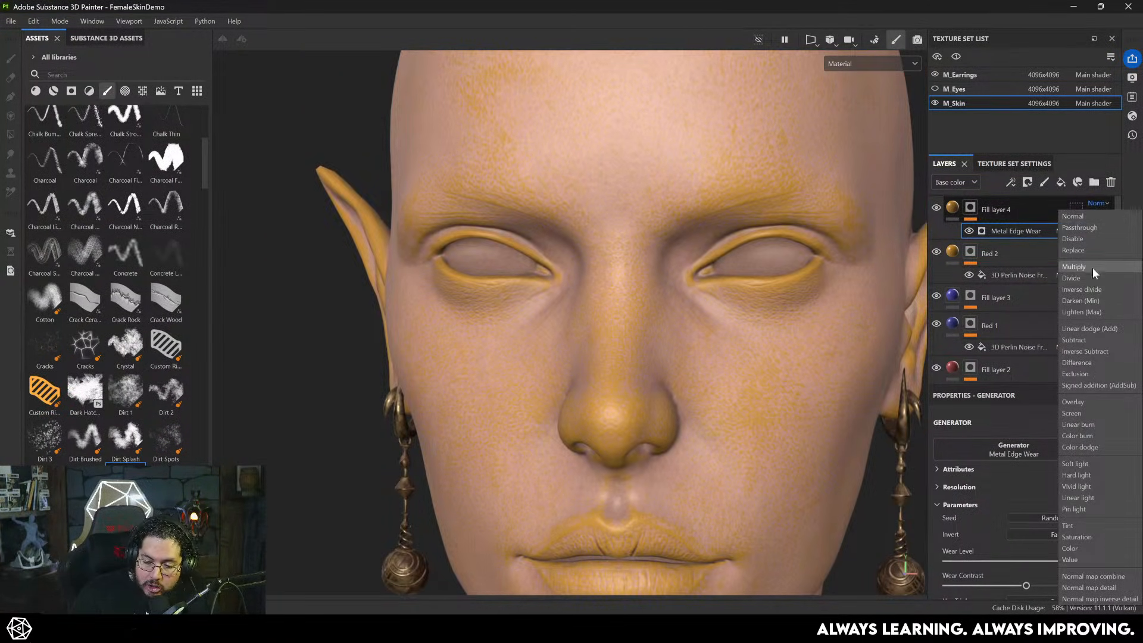
click(1094, 327)
alt+right_drag(630, 231, 480, 217)
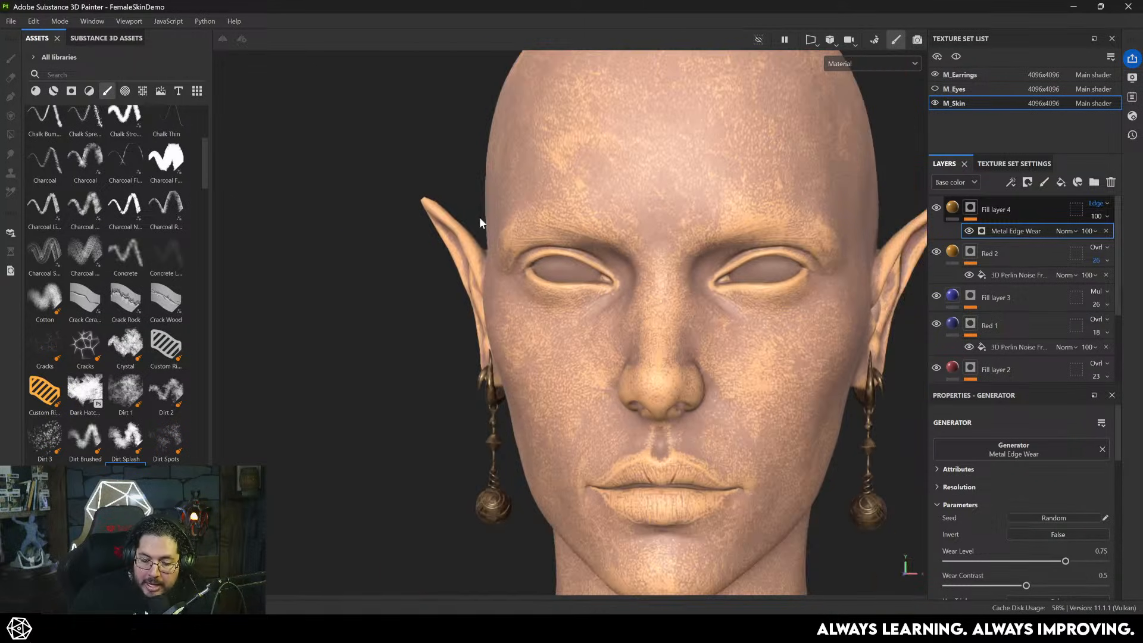
alt+drag(480, 218, 683, 291)
alt+right_drag(682, 291, 705, 286)
alt+middle_drag(705, 286, 719, 239)
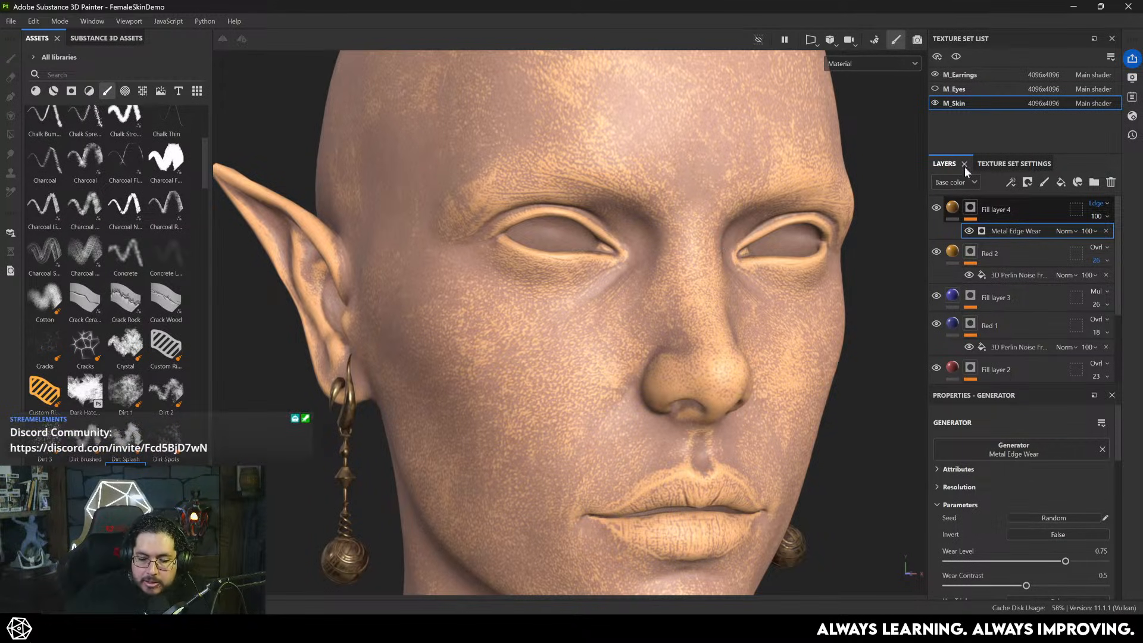
drag(1131, 239, 1088, 236)
alt+drag(574, 332, 512, 333)
alt+right_drag(512, 333, 964, 519)
alt+drag(690, 390, 660, 404)
alt+right_drag(660, 405, 491, 223)
alt+middle_drag(491, 223, 593, 340)
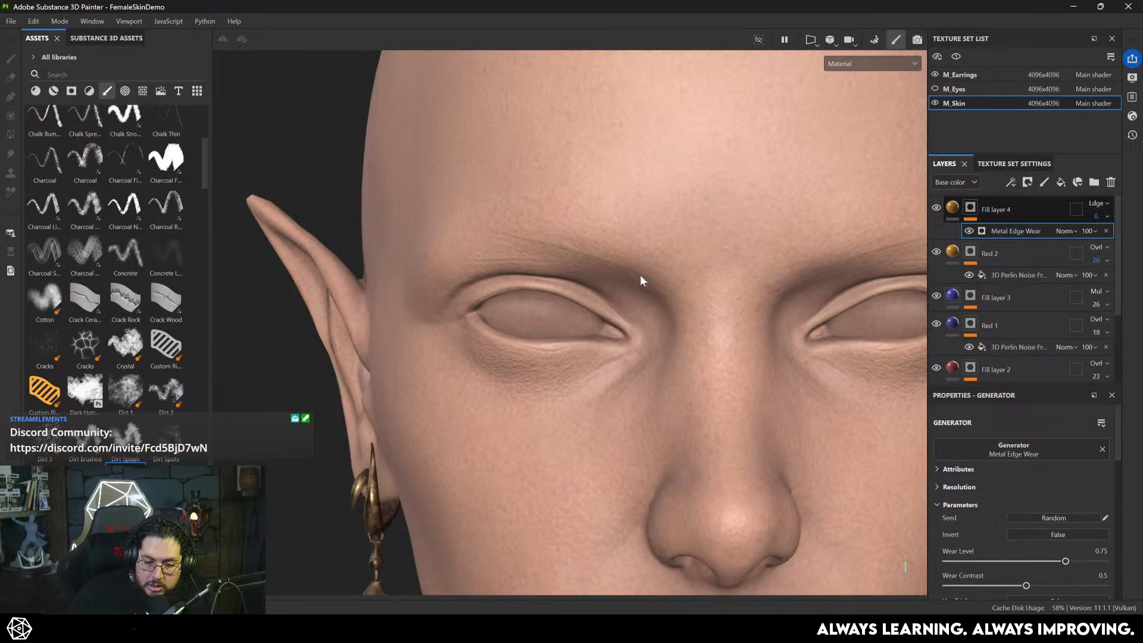
- Inspect the edge wear effect on the forehead, neck, collarbones and chest
alt+right_drag(641, 275, 309, 243)
alt+middle_drag(549, 565, 618, 342)
alt+right_drag(618, 342, 429, 262)
alt+middle_drag(583, 477, 504, 158)
alt+right_drag(738, 429, 852, 479)
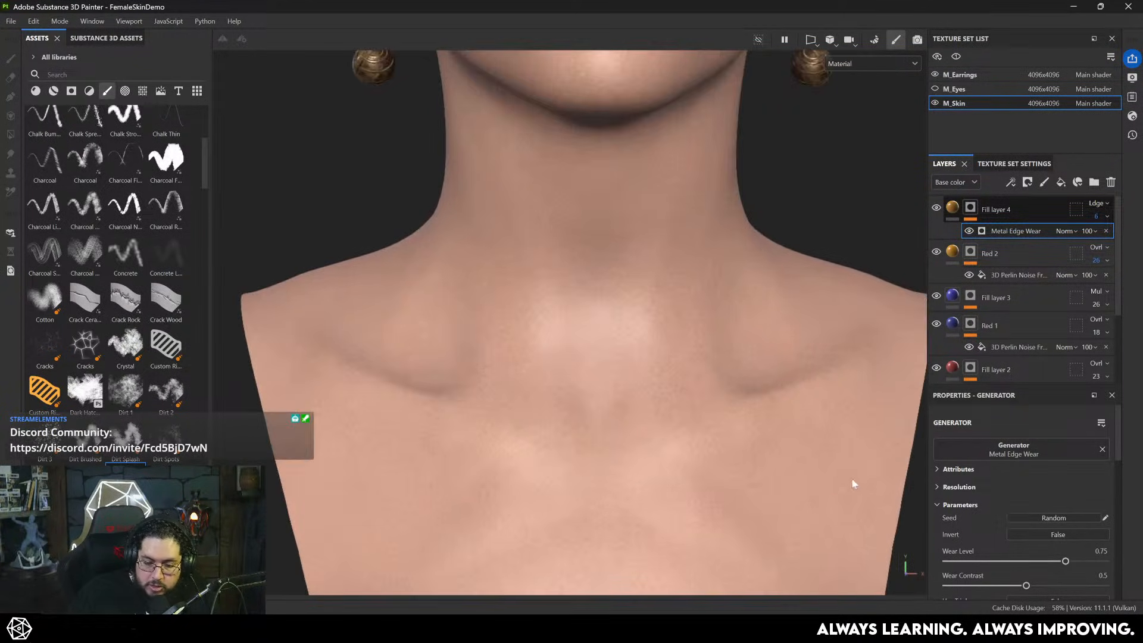
alt+drag(852, 479, 678, 429)
alt+right_drag(774, 410, 518, 332)
alt+drag(518, 332, 715, 337)
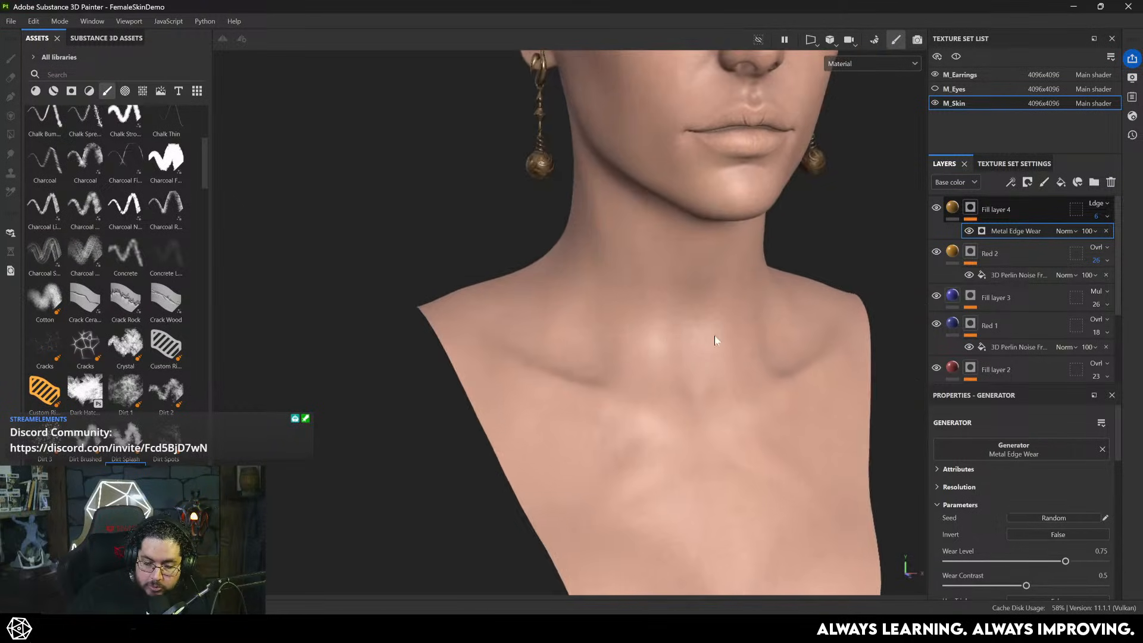
alt+right_drag(716, 337, 822, 381)
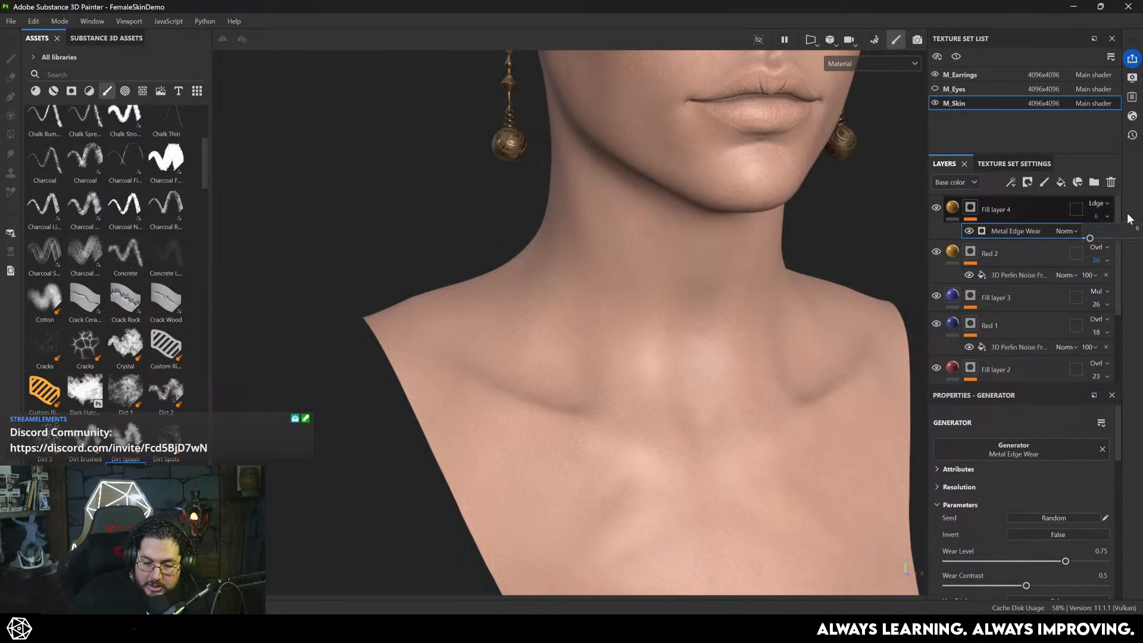
- Try a Fill layer 4 opacity of 10 and check the neck and face up close
click(1091, 217)
click(1091, 217)
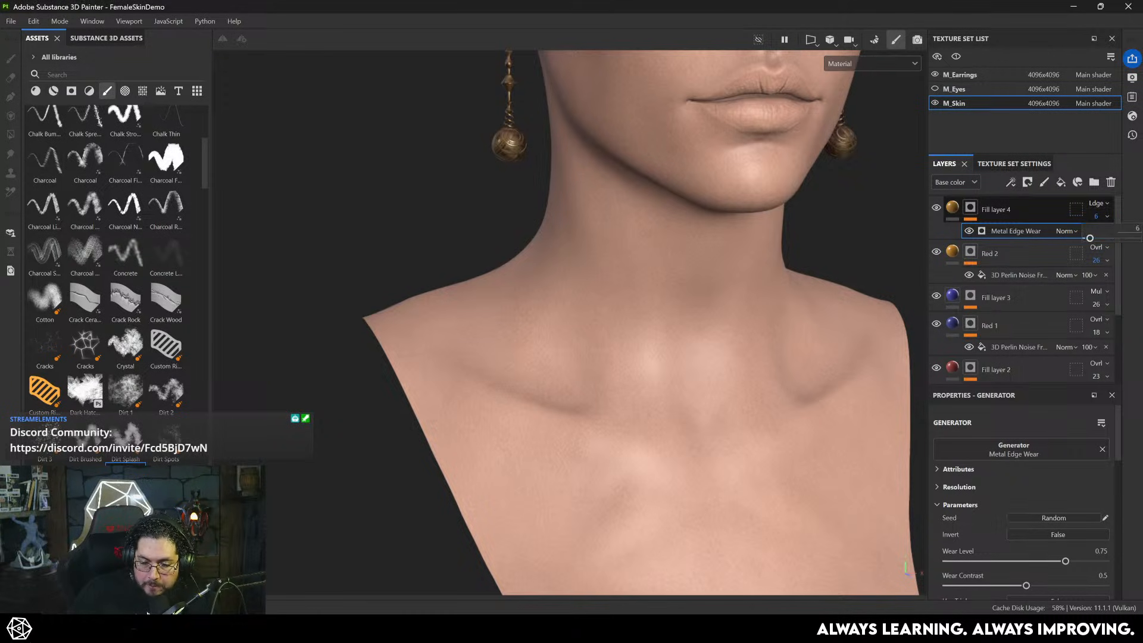
key(Return)
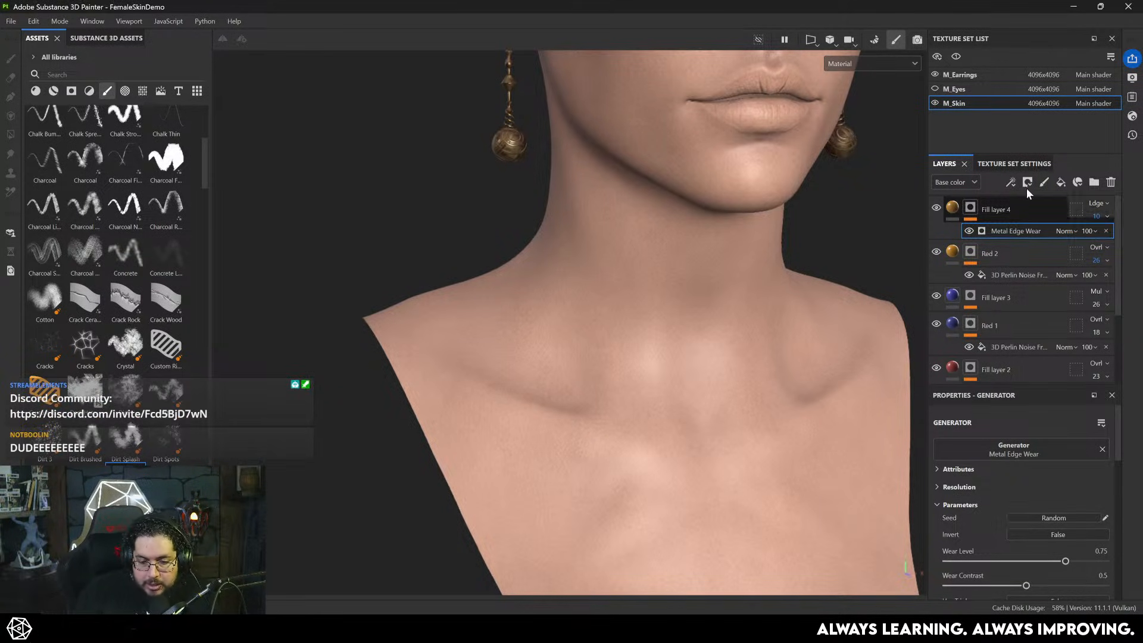
alt+middle_drag(699, 155, 570, 340)
alt+right_drag(569, 341, 815, 298)
alt+middle_drag(604, 156, 577, 381)
alt+right_drag(578, 381, 764, 357)
scroll(765, 361, down, 2)
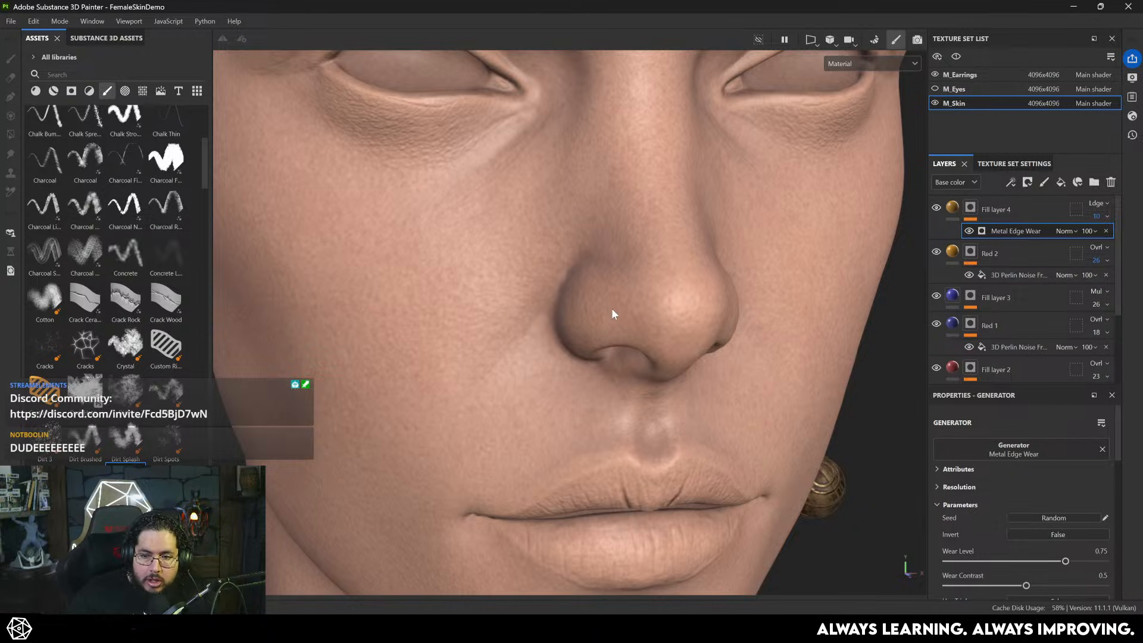
scroll(681, 377, down, 5)
alt+drag(681, 377, 531, 357)
alt+right_drag(530, 357, 828, 393)
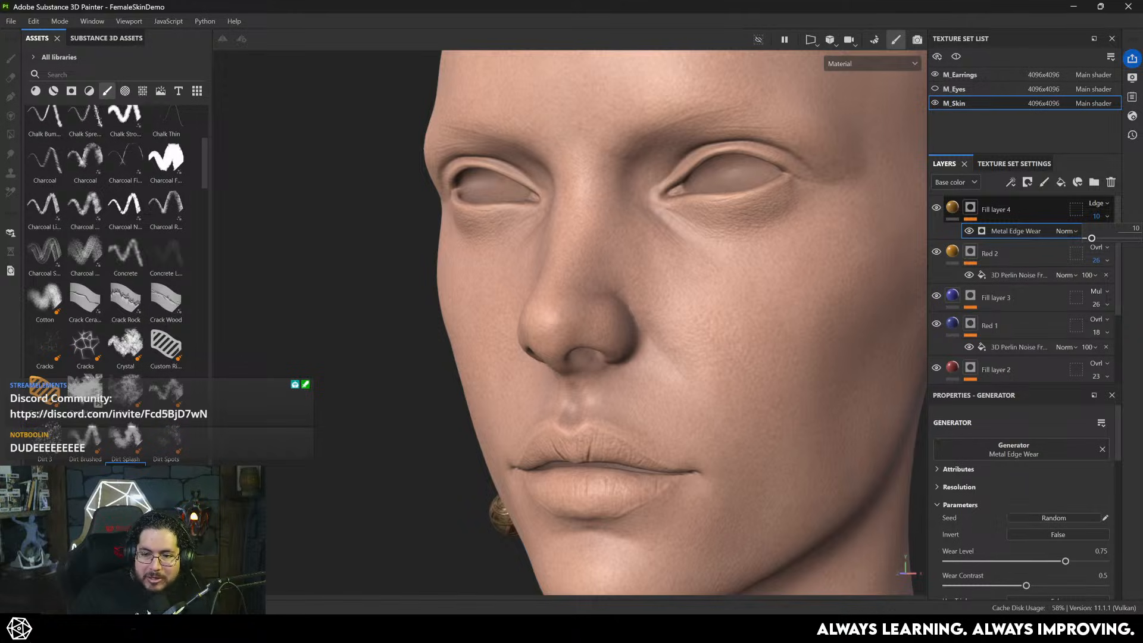
- Try a lower opacity for Fill layer 4 and settle on 8
click(1135, 229)
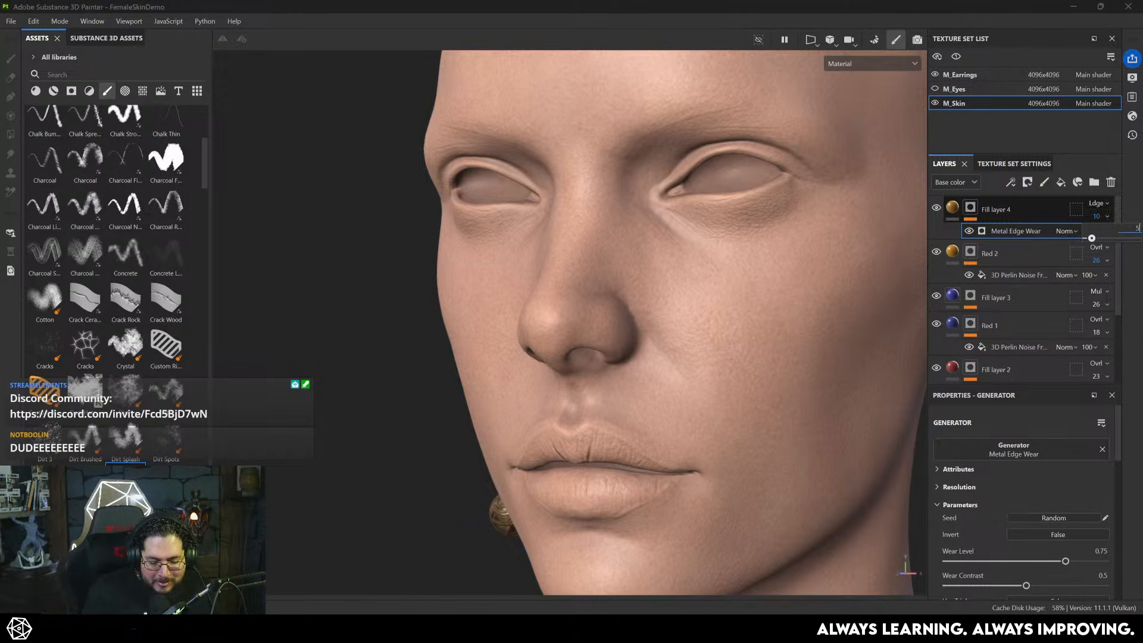
alt+drag(562, 292, 684, 341)
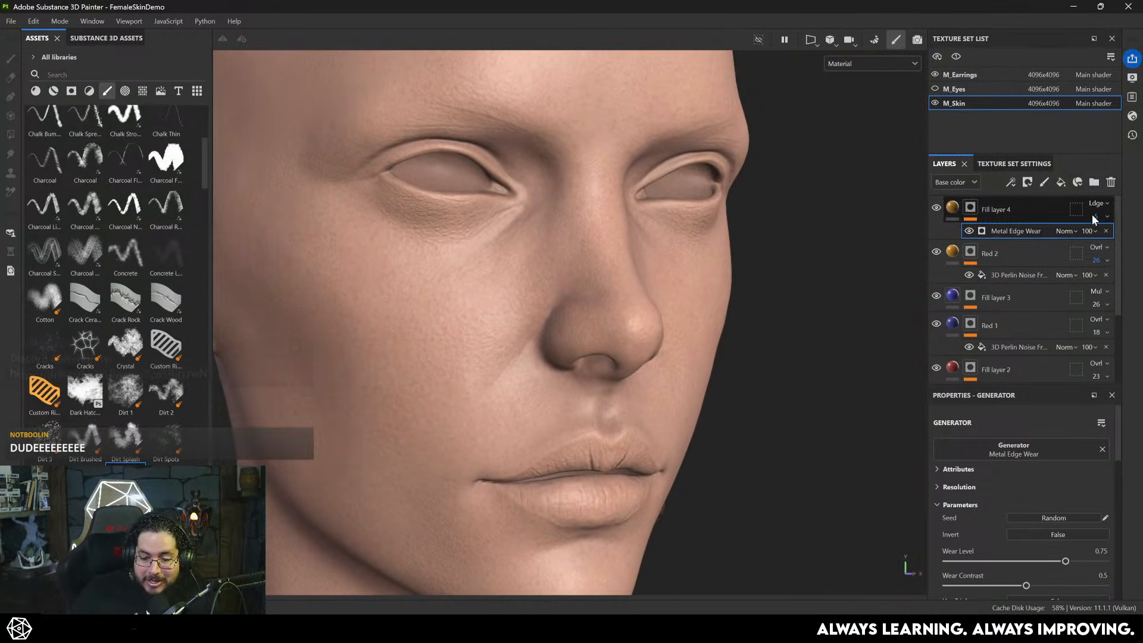
click(1136, 229)
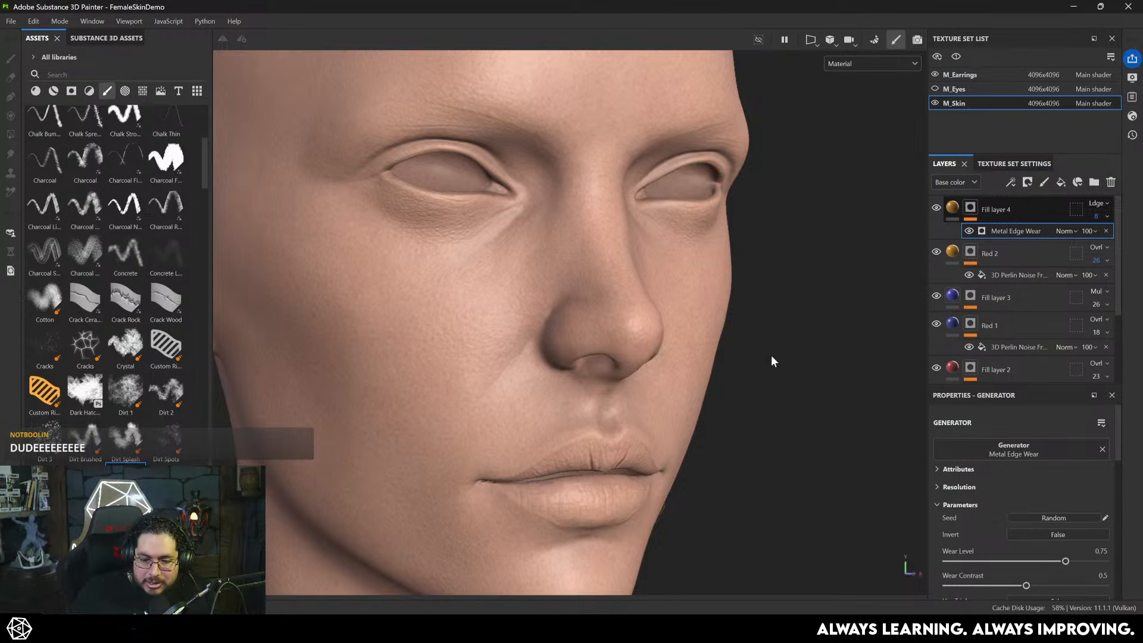
- Inspect the skin shading from both sides of the face and across the whole bust
alt+right_drag(770, 355, 692, 365)
alt+drag(691, 365, 465, 380)
alt+right_drag(466, 380, 674, 425)
alt+drag(673, 424, 705, 417)
alt+right_drag(705, 417, 587, 417)
alt+drag(587, 417, 664, 390)
alt+right_drag(664, 390, 539, 306)
alt+drag(539, 306, 437, 313)
alt+middle_drag(437, 312, 487, 378)
alt+right_drag(487, 378, 581, 411)
alt+drag(581, 411, 658, 396)
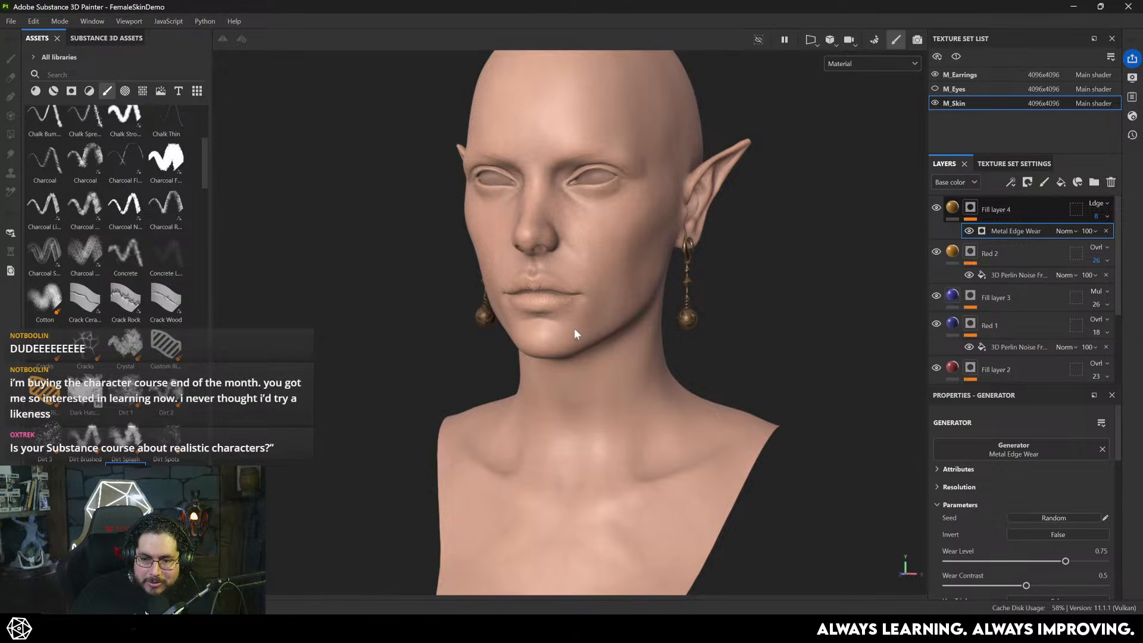
key(alt)
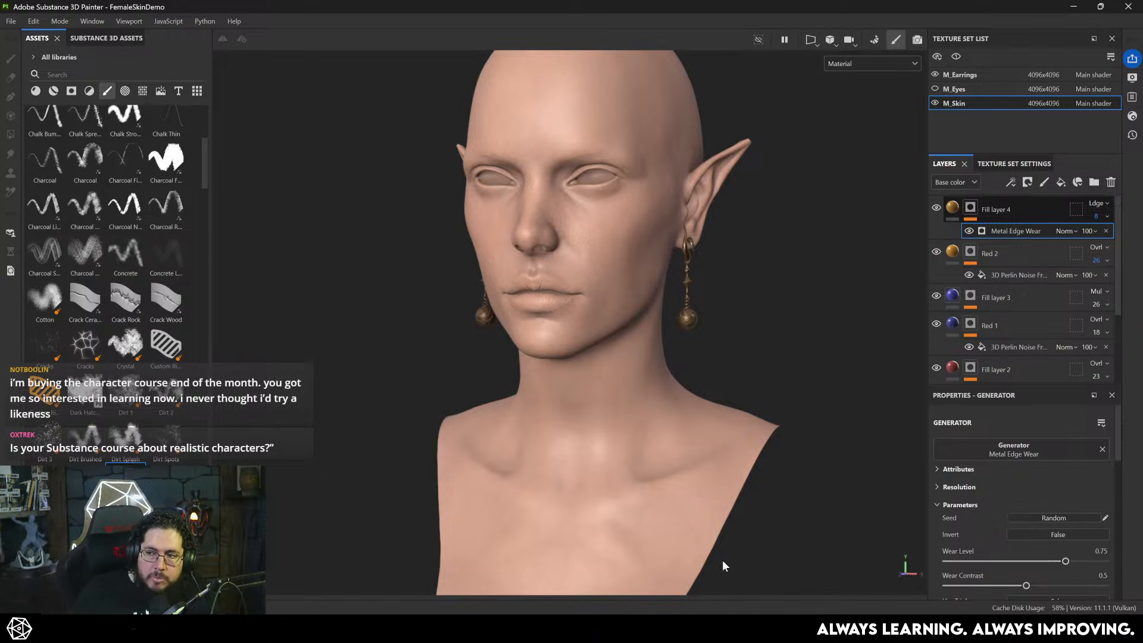
- Switch to the browser, open abeleal3d.com, look through the course list and return to Substance 3D Painter
mouse_move(534, 630)
click(591, 596)
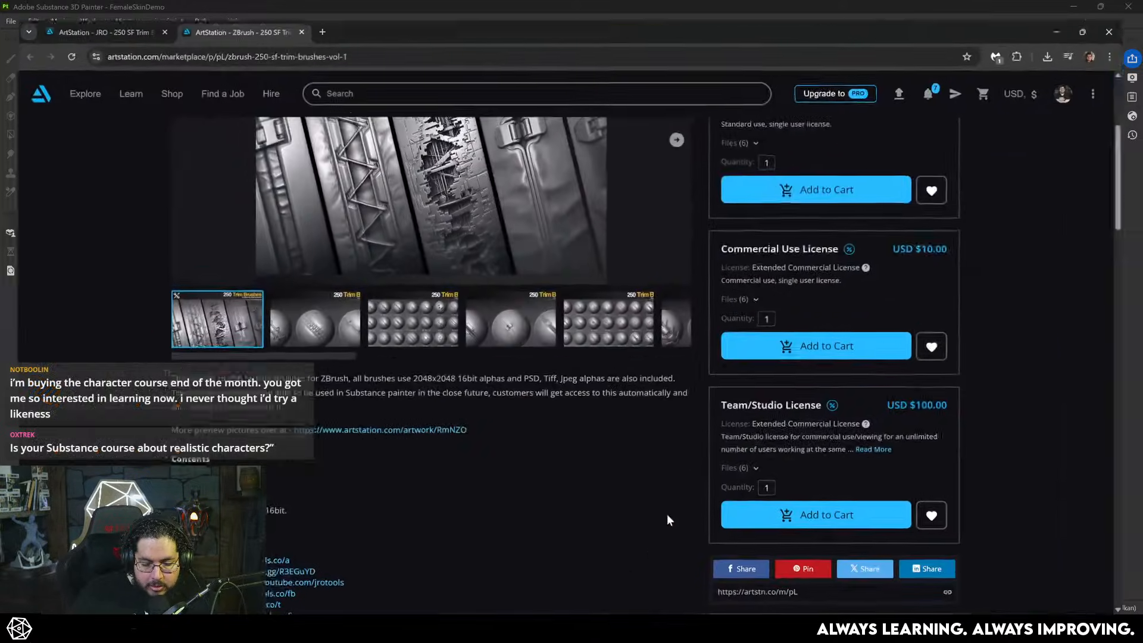
key(ctrl+l)
text(abe)
key(Return)
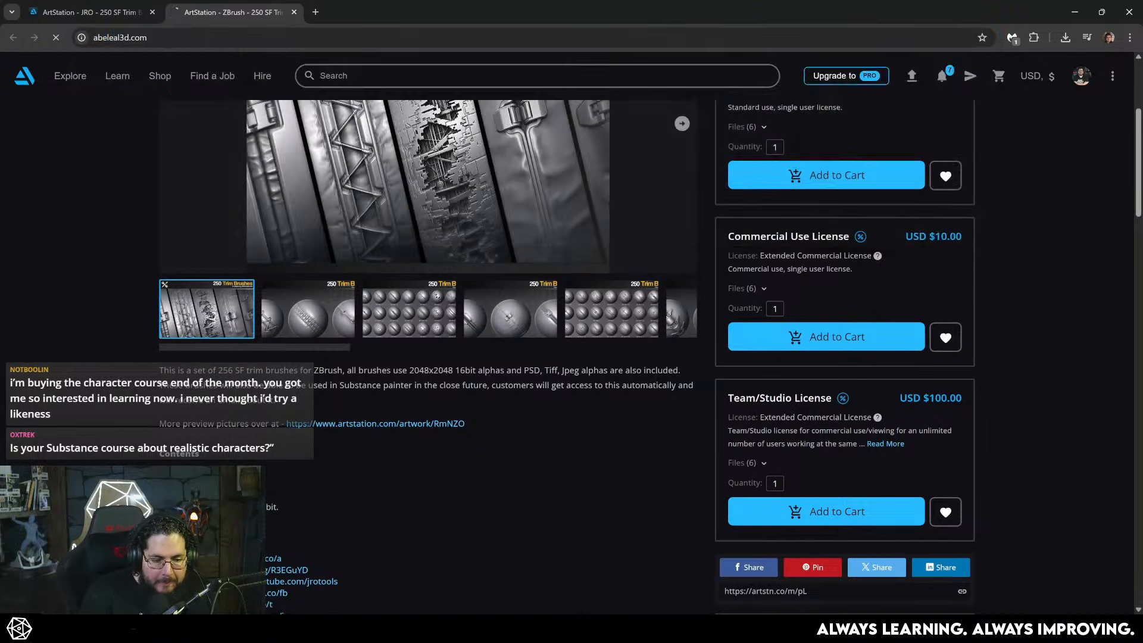
scroll(796, 296, down, 6)
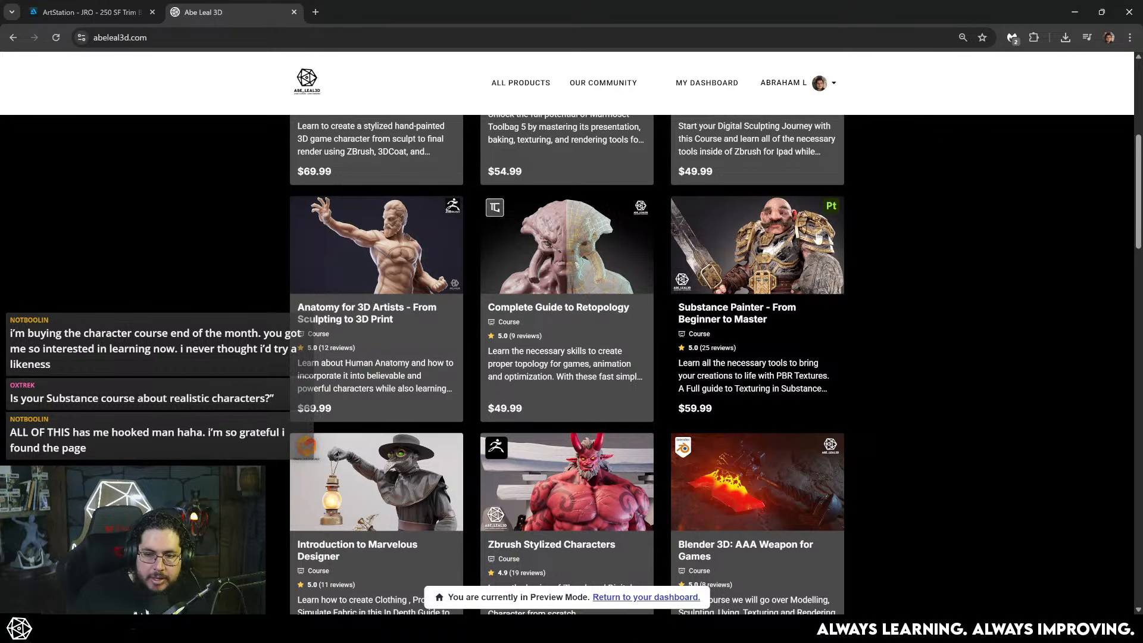
scroll(746, 274, up, 5)
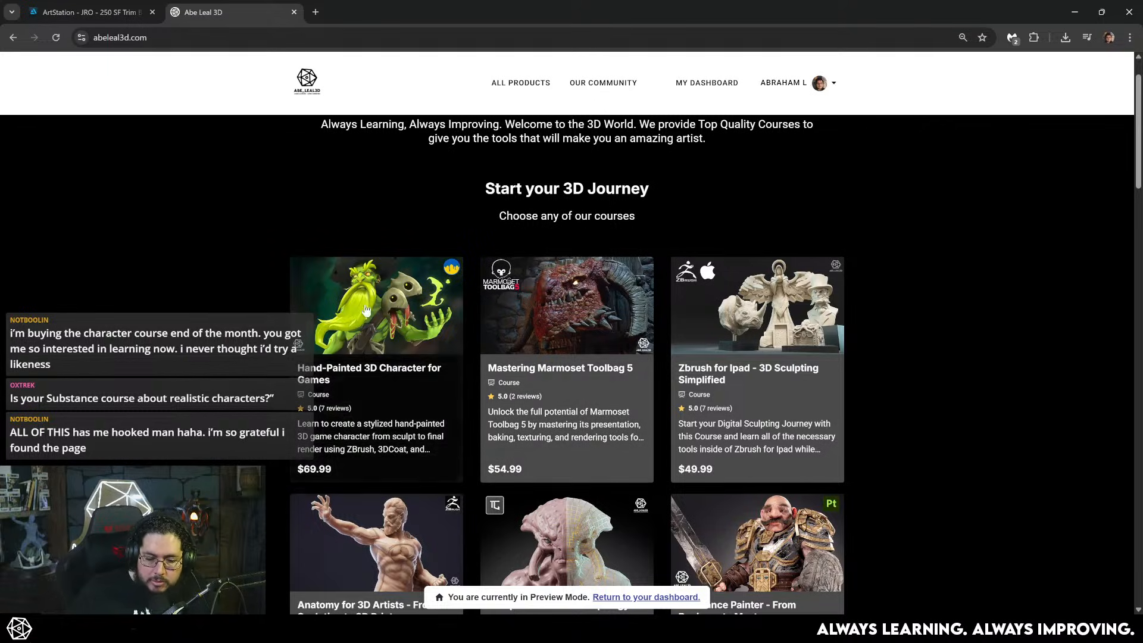
click(1082, 13)
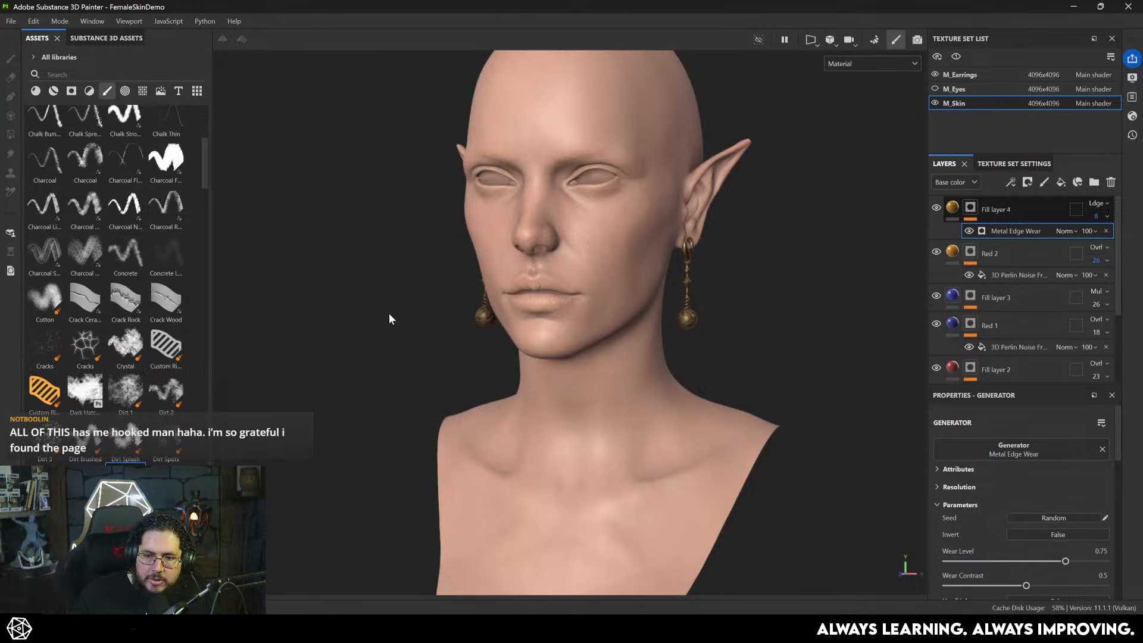
- Examine the skin color variation on the face, ears and neck from several angles and distances
alt+drag(496, 298, 694, 339)
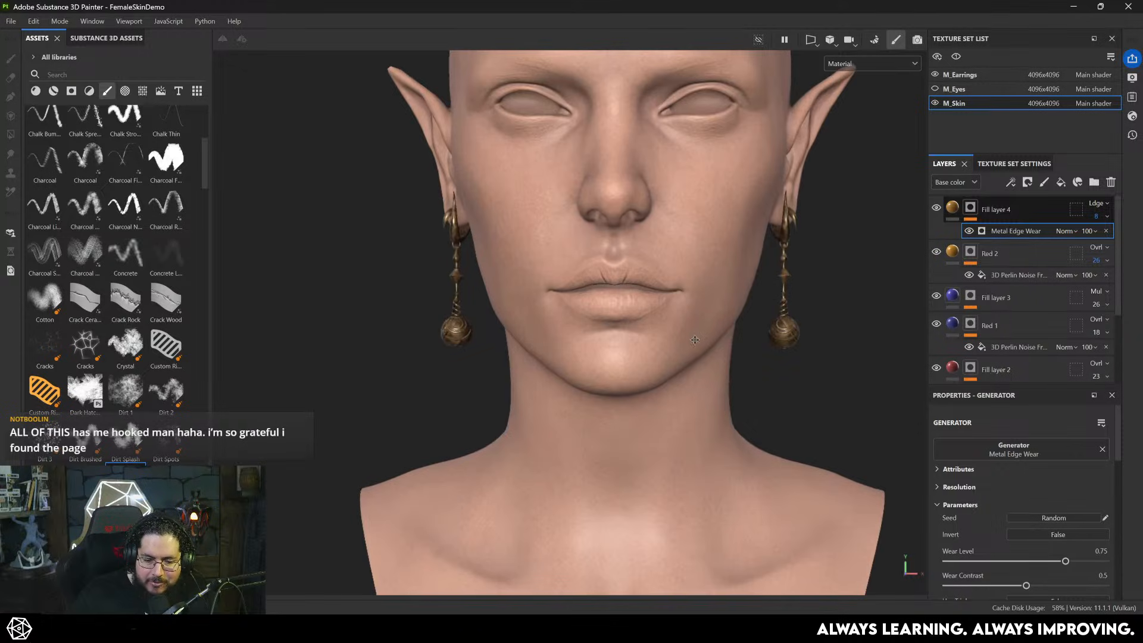
alt+right_drag(694, 340, 768, 370)
alt+drag(417, 286, 552, 289)
alt+right_drag(552, 289, 572, 304)
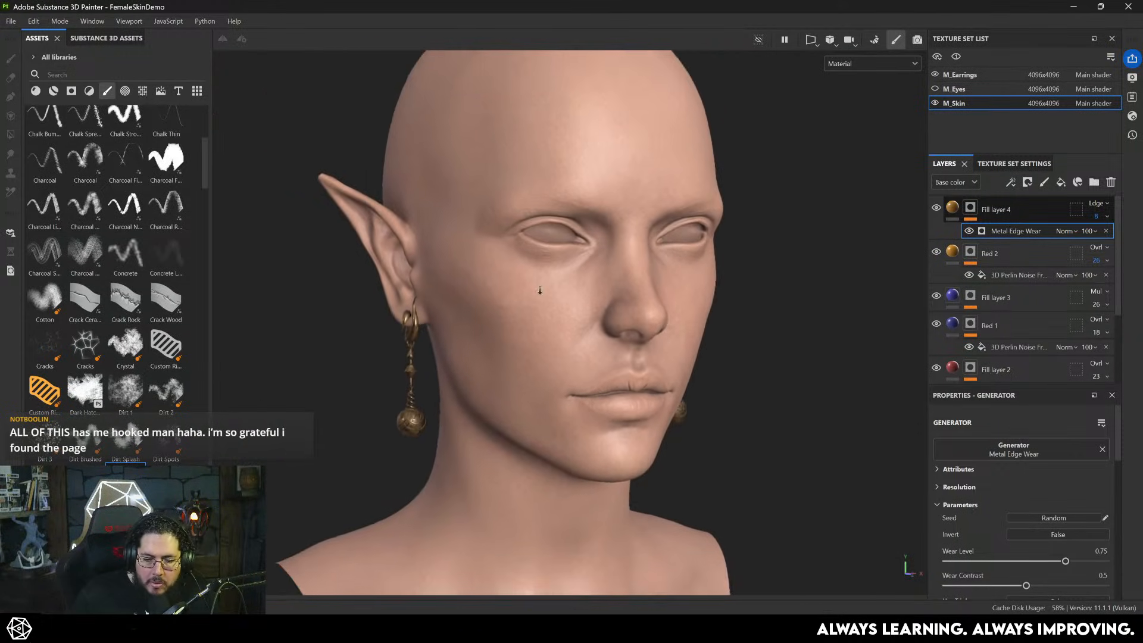
alt+drag(571, 304, 626, 325)
alt+right_drag(627, 326, 670, 386)
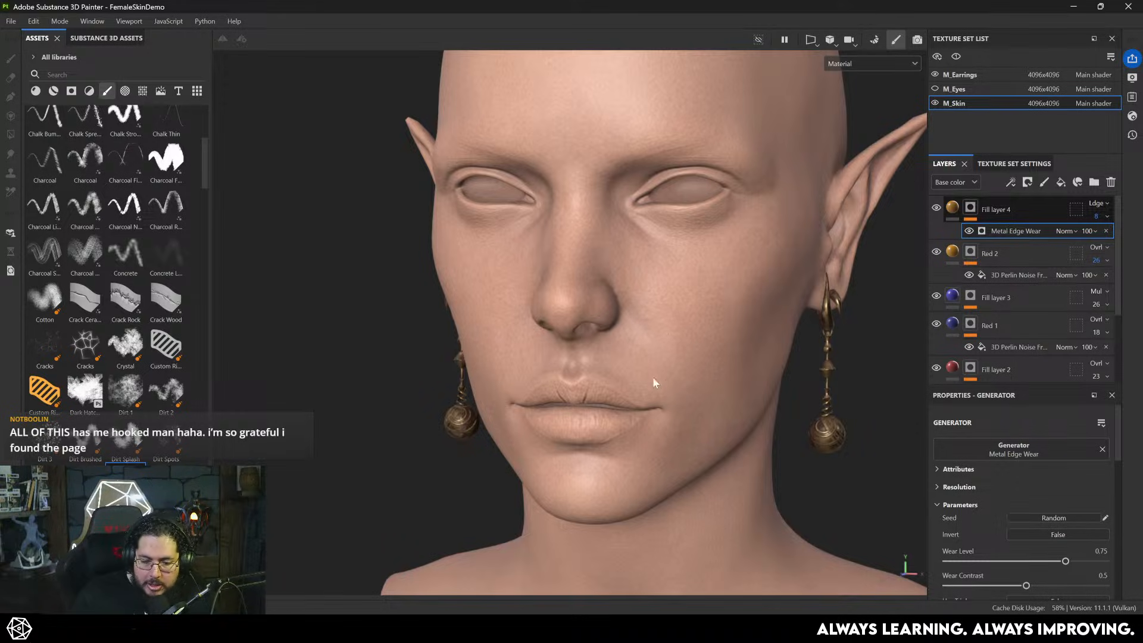
alt+right_drag(653, 377, 657, 381)
alt+drag(657, 381, 906, 340)
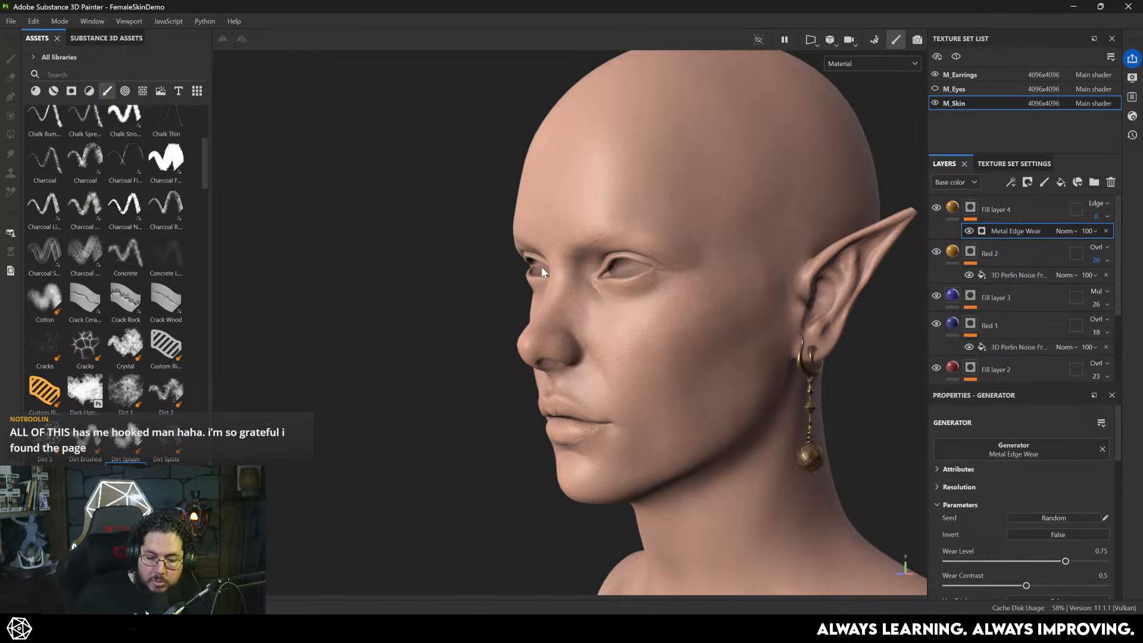
scroll(530, 291, down, 1)
scroll(531, 290, up, 5)
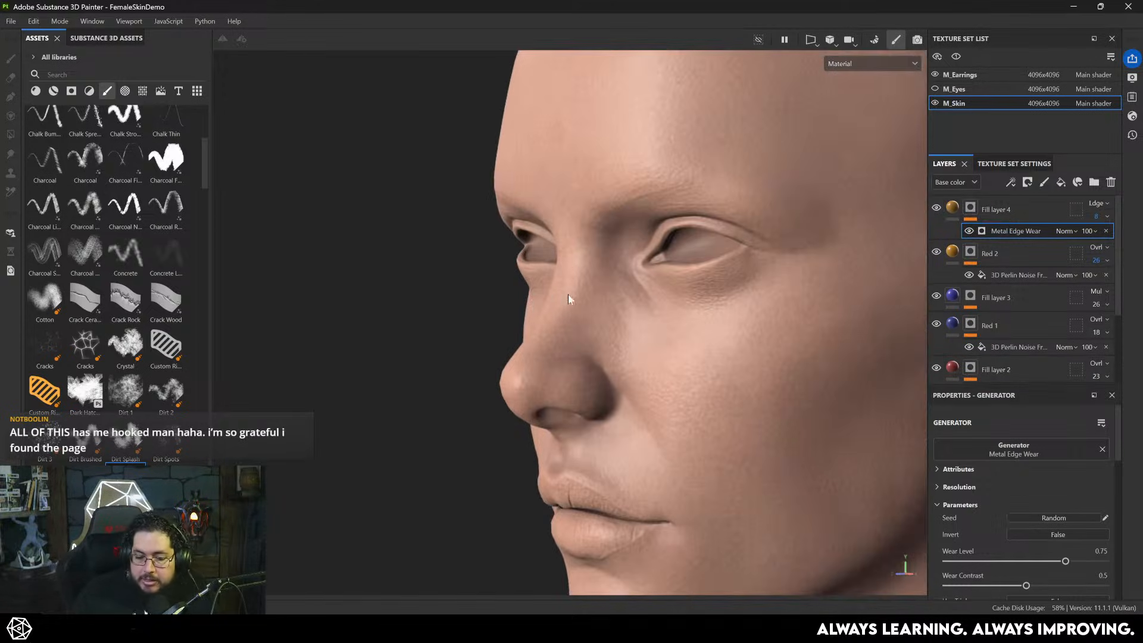
alt+drag(568, 294, 681, 286)
alt+right_drag(681, 286, 305, 219)
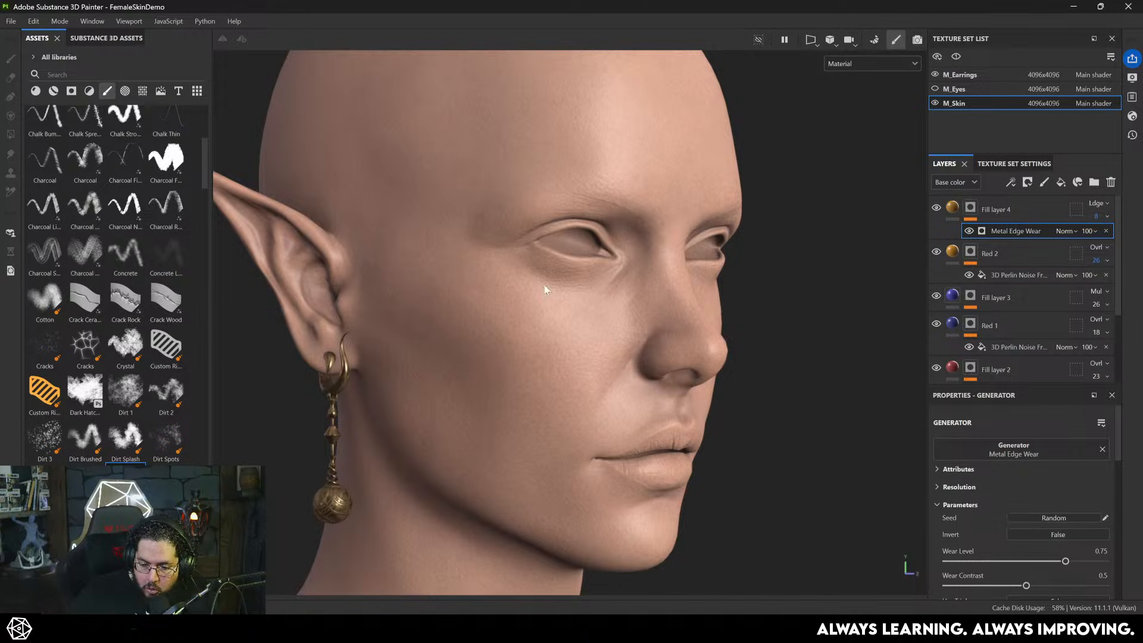
alt+drag(544, 290, 590, 280)
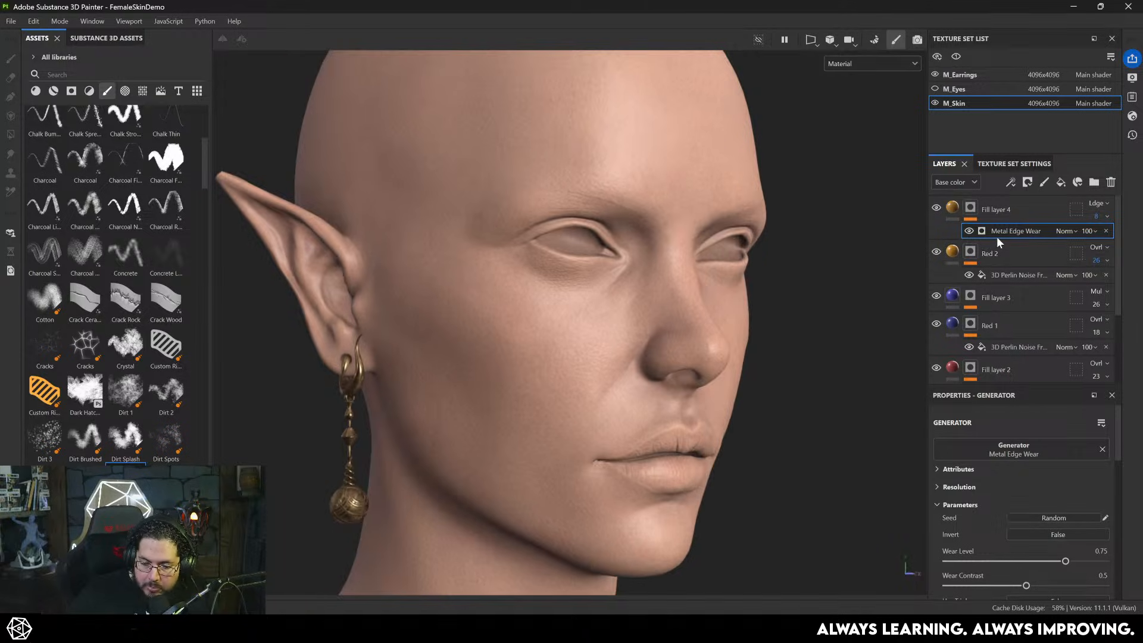
- Add a fill layer above Fill layer 4 and set its base color to dark red 411A1A
click(1020, 212)
click(1064, 181)
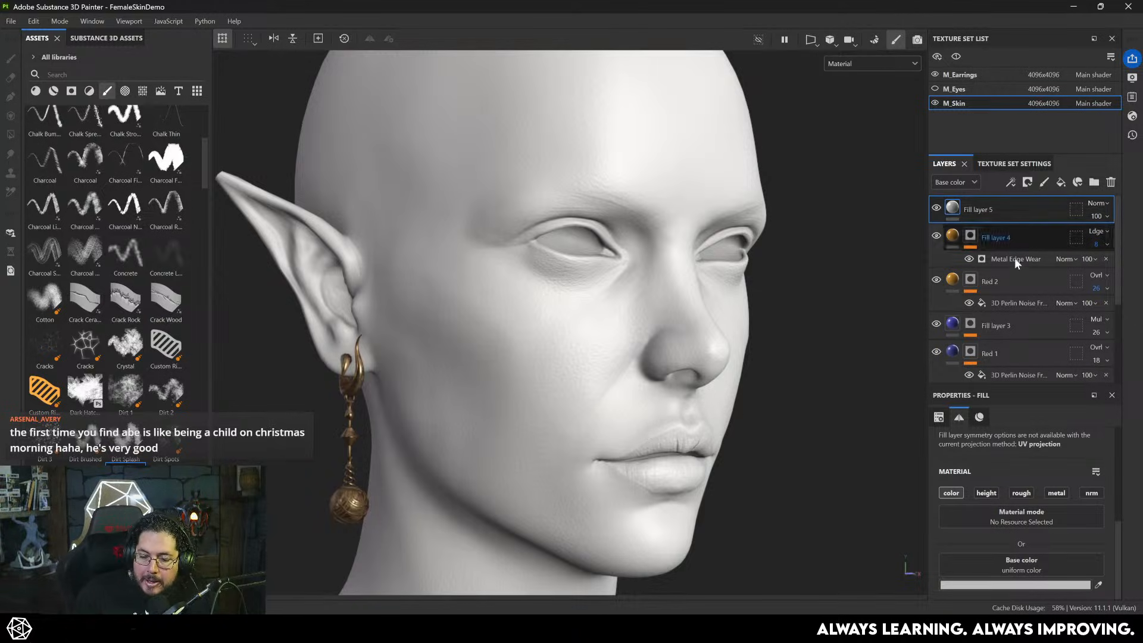
click(1015, 585)
mouse_move(817, 351)
mouse_down()
mouse_move(784, 366)
mouse_move(798, 363)
mouse_move(798, 373)
mouse_up()
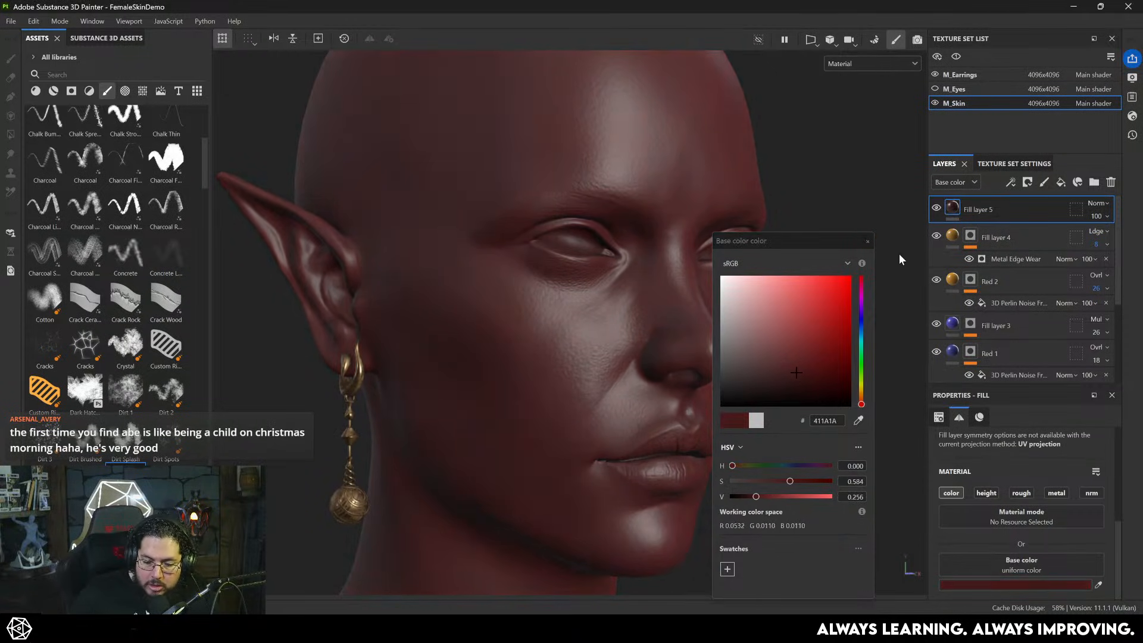
click(868, 241)
- Give Fill layer 5 a black mask and add a fill to it using the AmbientOcclusion M_Skin map
right_click(966, 210)
click(998, 22)
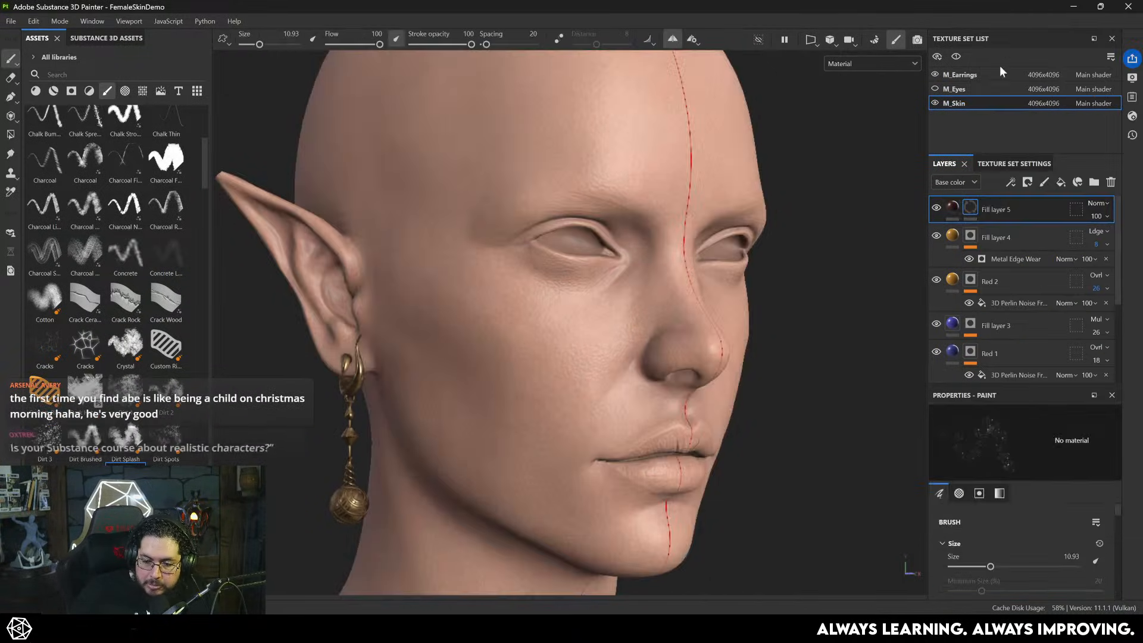
right_click(976, 202)
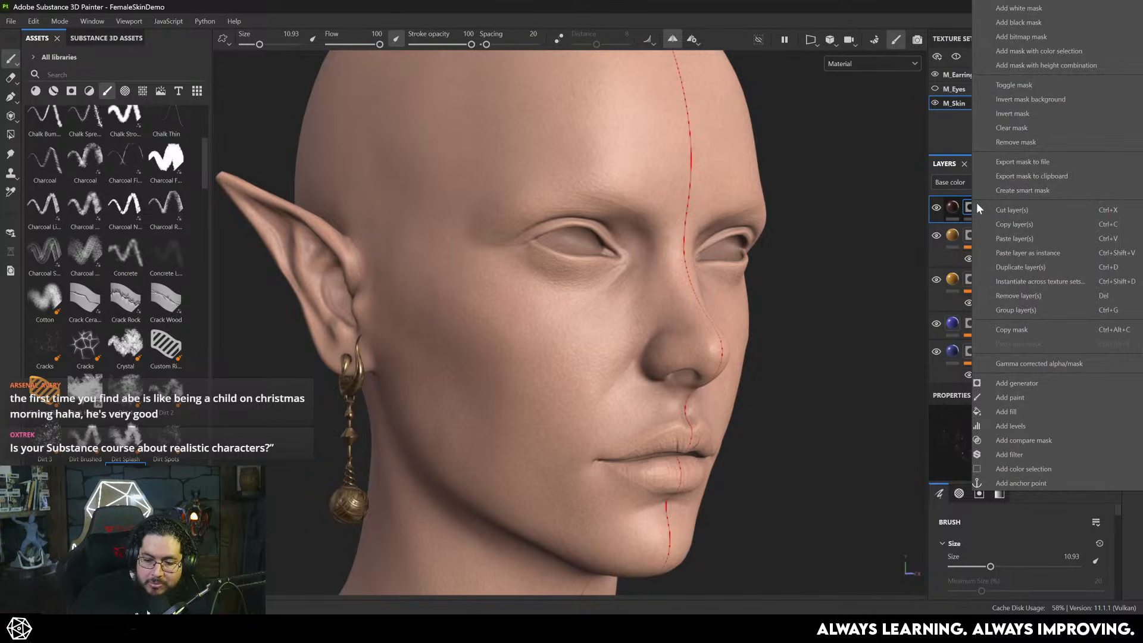
click(1024, 410)
click(1020, 501)
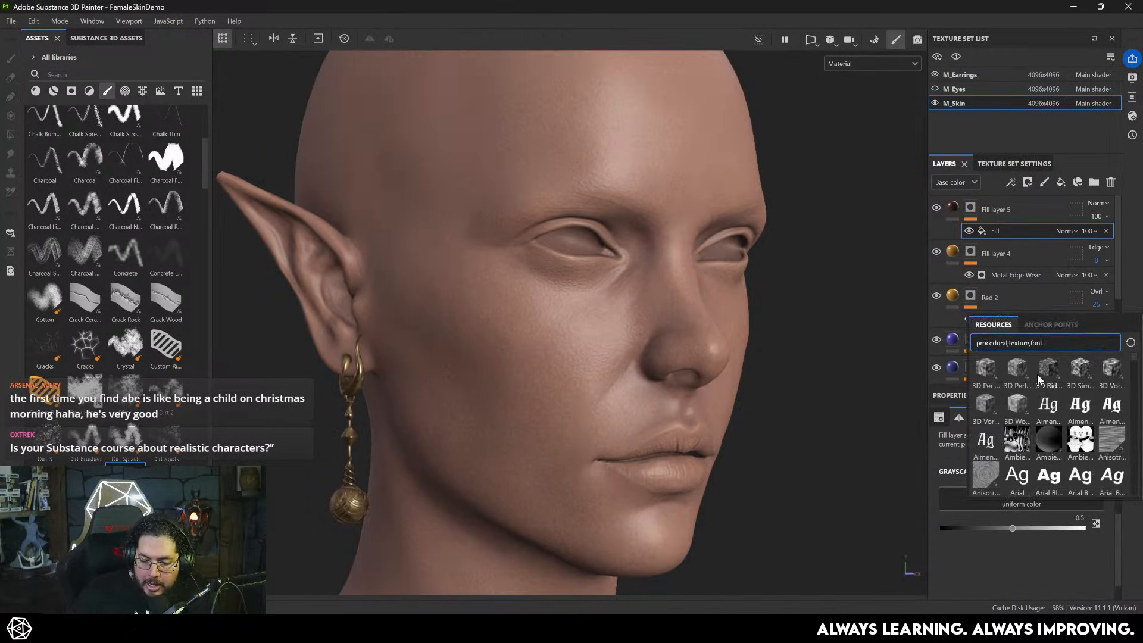
text(ambien)
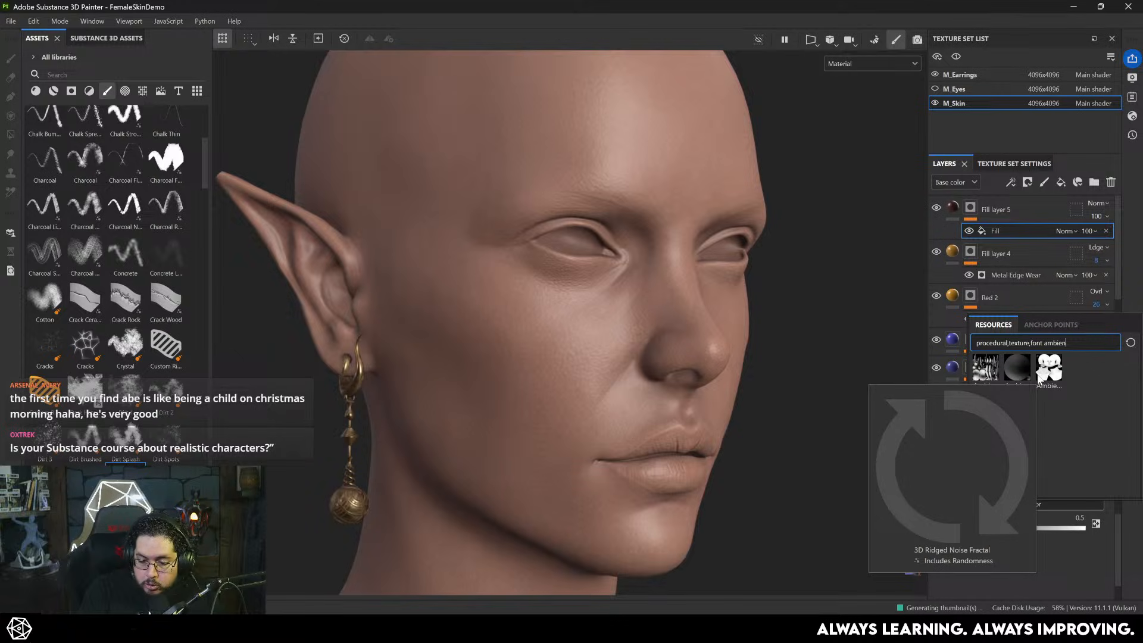
click(1048, 367)
- Add Levels to Fill layer 5's mask, invert the output and set the midtone to 6.176
alt+drag(759, 313, 609, 259)
click(967, 206)
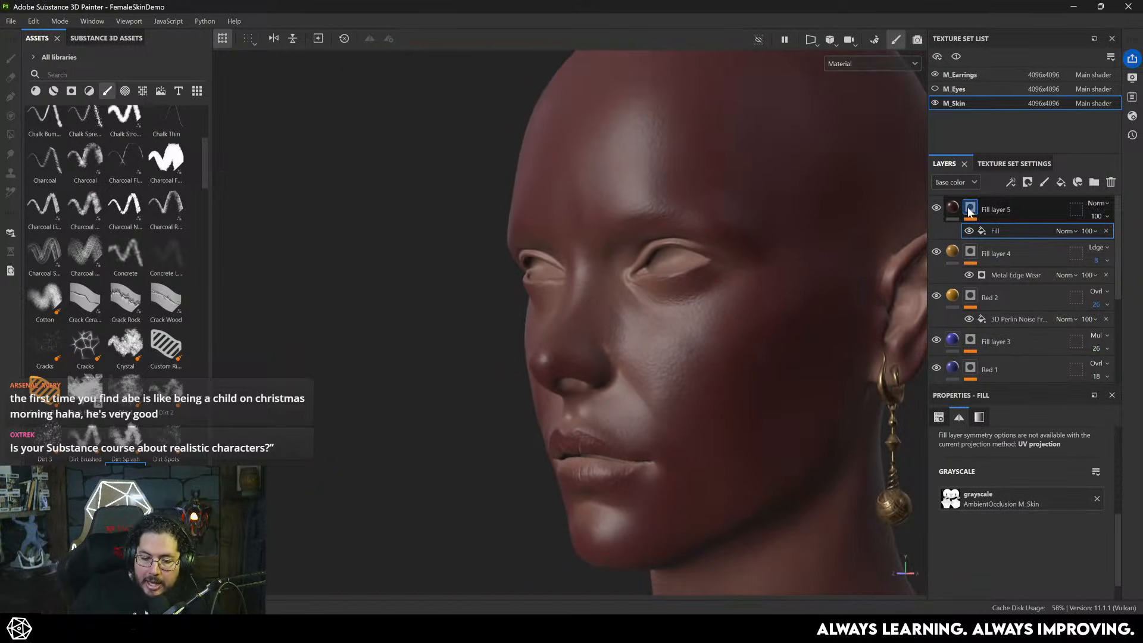
right_click(967, 206)
click(1013, 425)
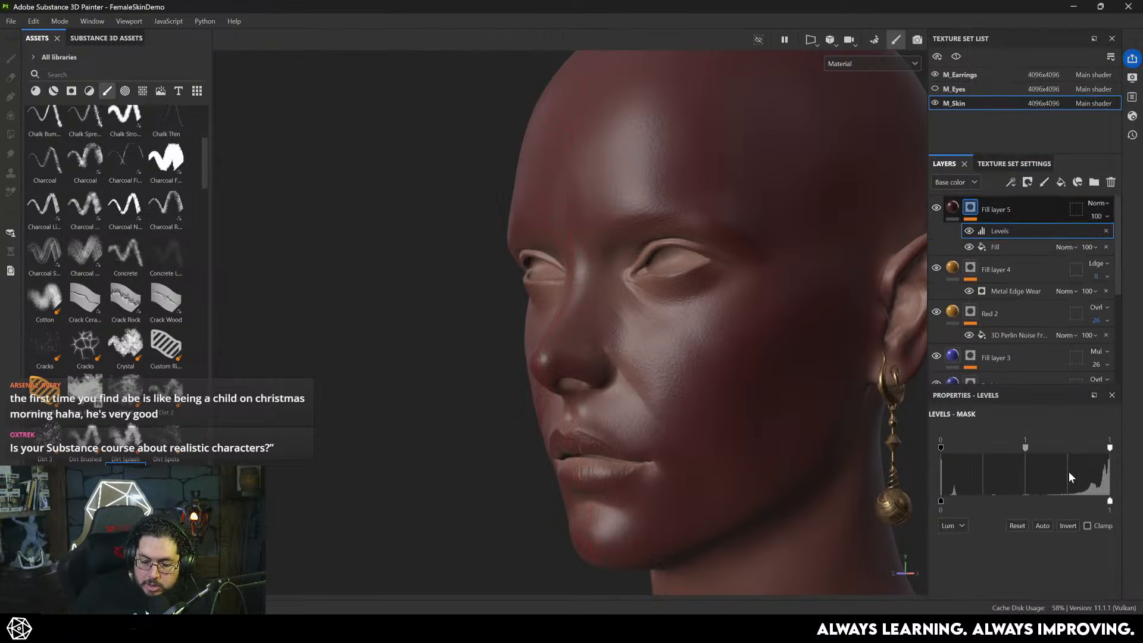
mouse_move(770, 362)
alt+mouse_down()
mouse_move(1023, 449)
mouse_move(1056, 448)
mouse_move(1045, 448)
alt+mouse_up()
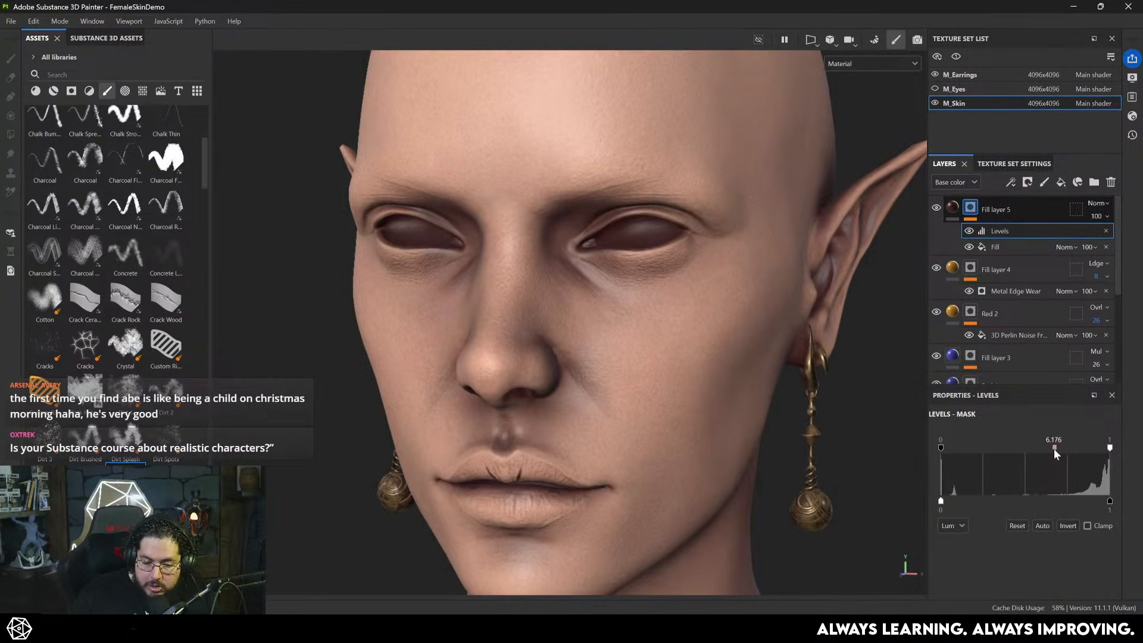
alt+drag(735, 315, 543, 227)
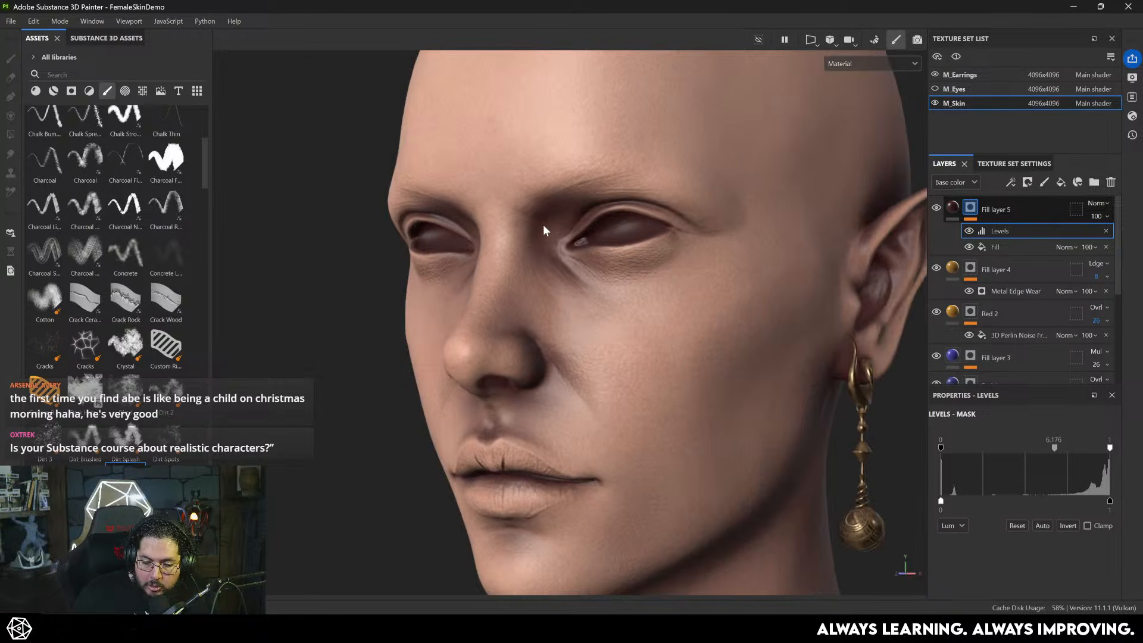
- Set Fill layer 5's blend mode to Linear dodge (Add)
click(1100, 205)
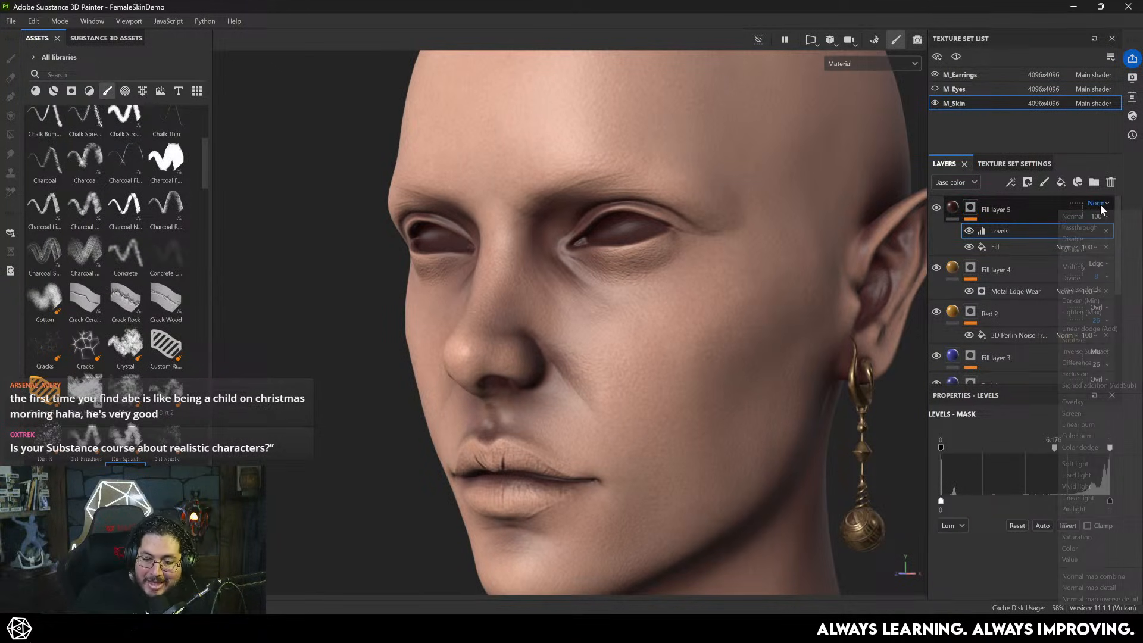
click(1091, 328)
alt+drag(792, 253, 574, 204)
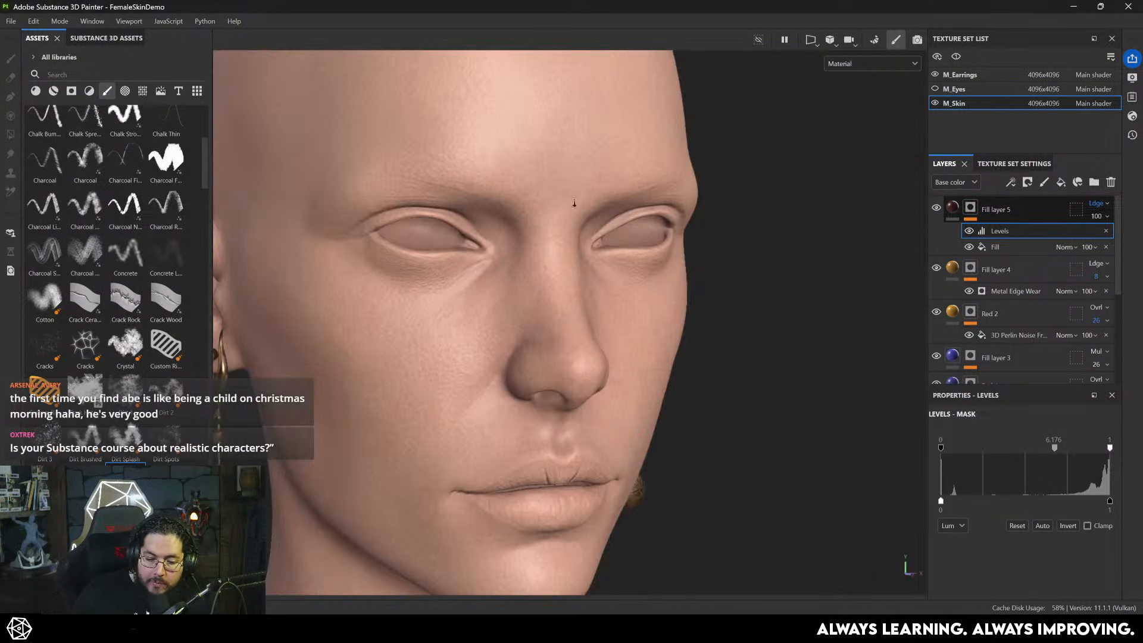
alt+right_drag(574, 204, 805, 274)
- Change Fill layer 5's base color to the brighter red 5F1E1E
click(956, 211)
scroll(1021, 524, down, 2)
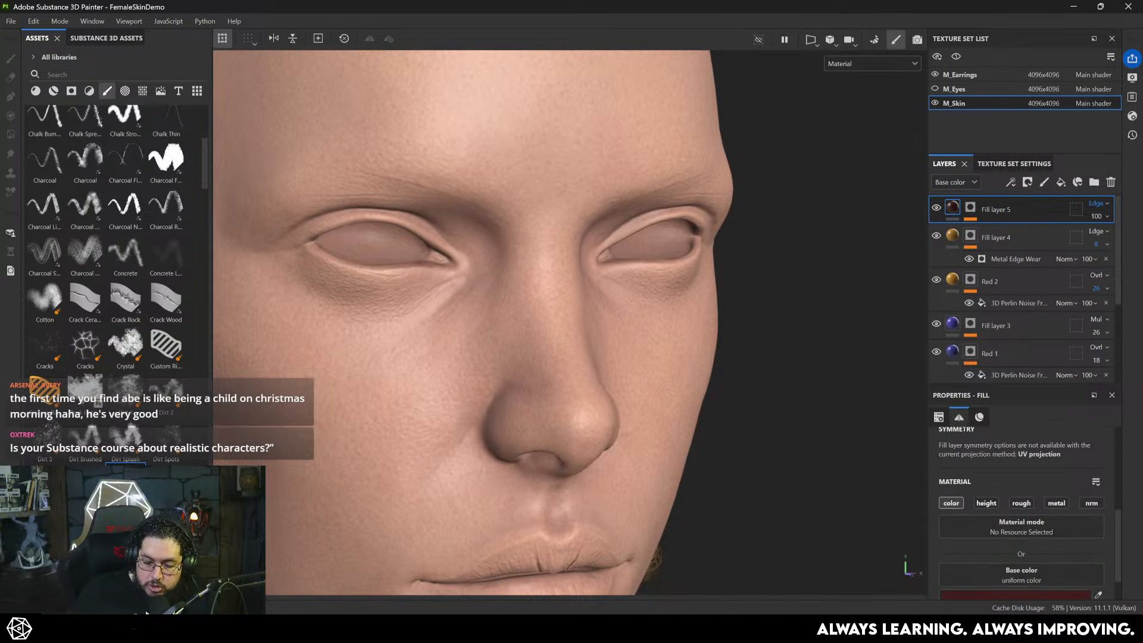
click(1015, 559)
drag(799, 364, 809, 357)
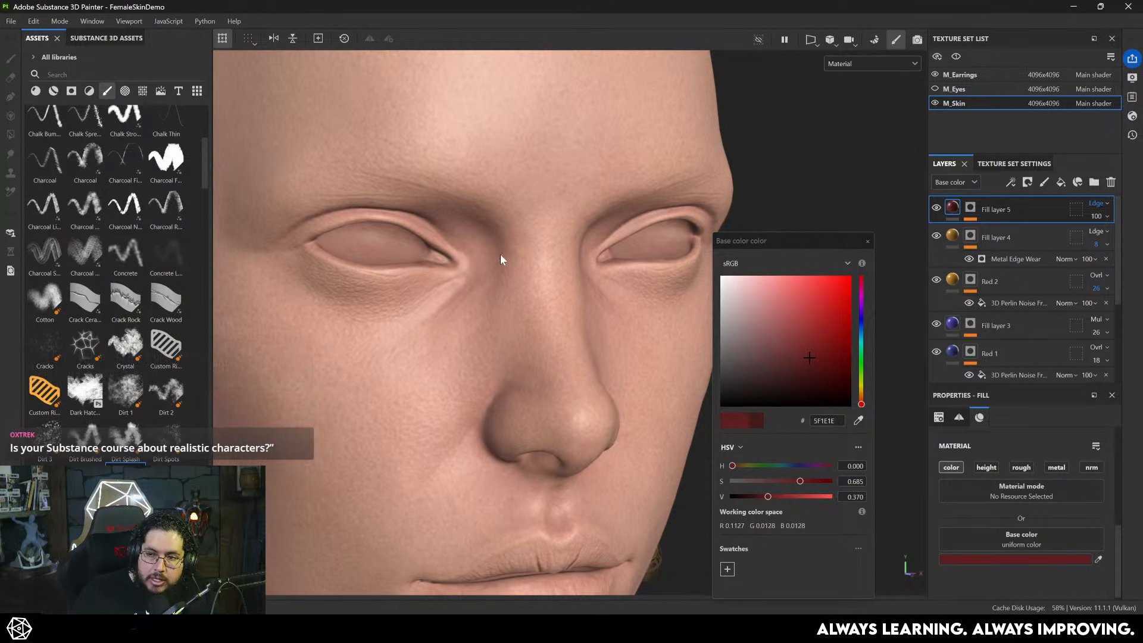
- Examine the red recess tint across the face, neck and chest, and closely around the eyes and nose
alt+right_drag(501, 266, 381, 298)
alt+drag(476, 297, 358, 306)
alt+drag(571, 309, 490, 263)
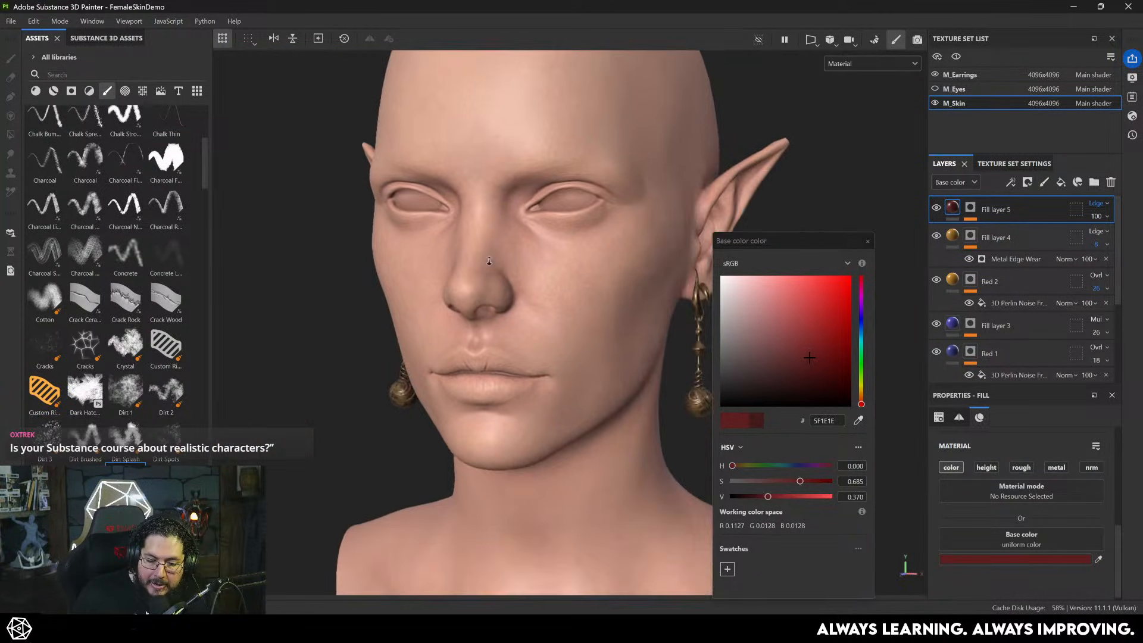
alt+right_drag(490, 263, 350, 201)
alt+middle_drag(481, 329, 411, 67)
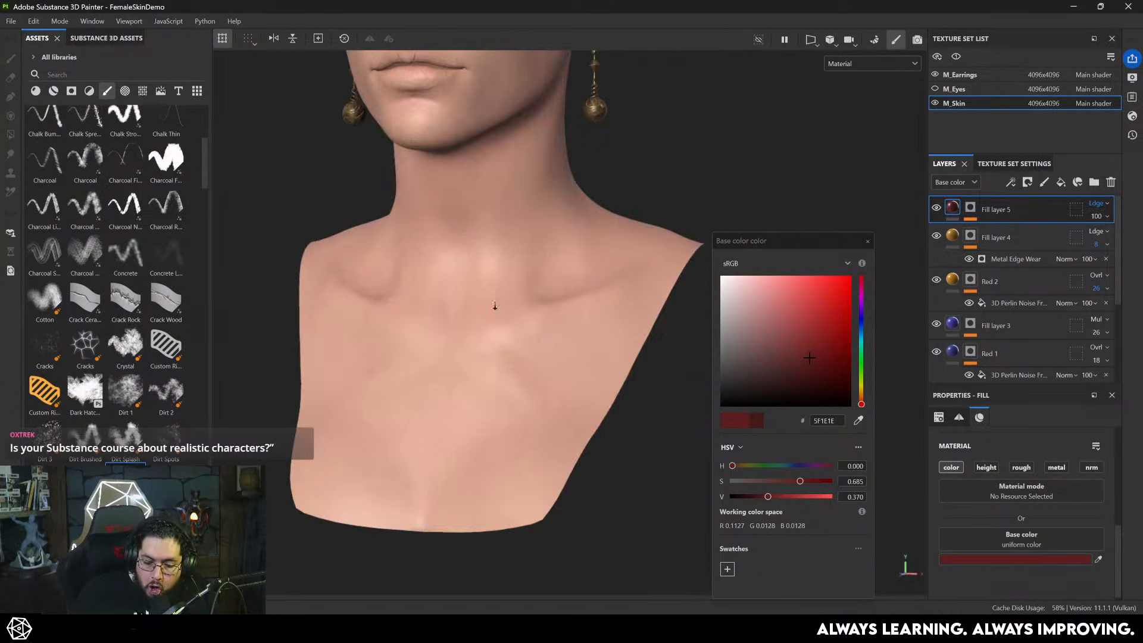
alt+right_drag(495, 309, 591, 295)
alt+drag(334, 286, 408, 336)
alt+right_drag(407, 336, 351, 357)
alt+drag(446, 309, 381, 312)
alt+middle_drag(500, 214, 519, 381)
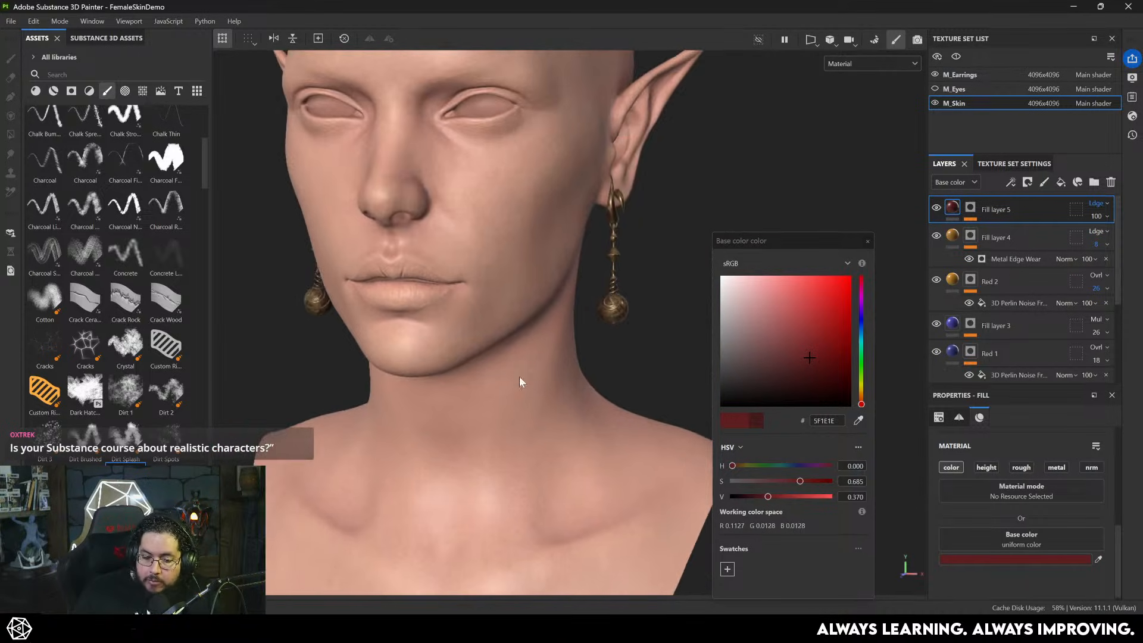
alt+right_drag(519, 381, 549, 293)
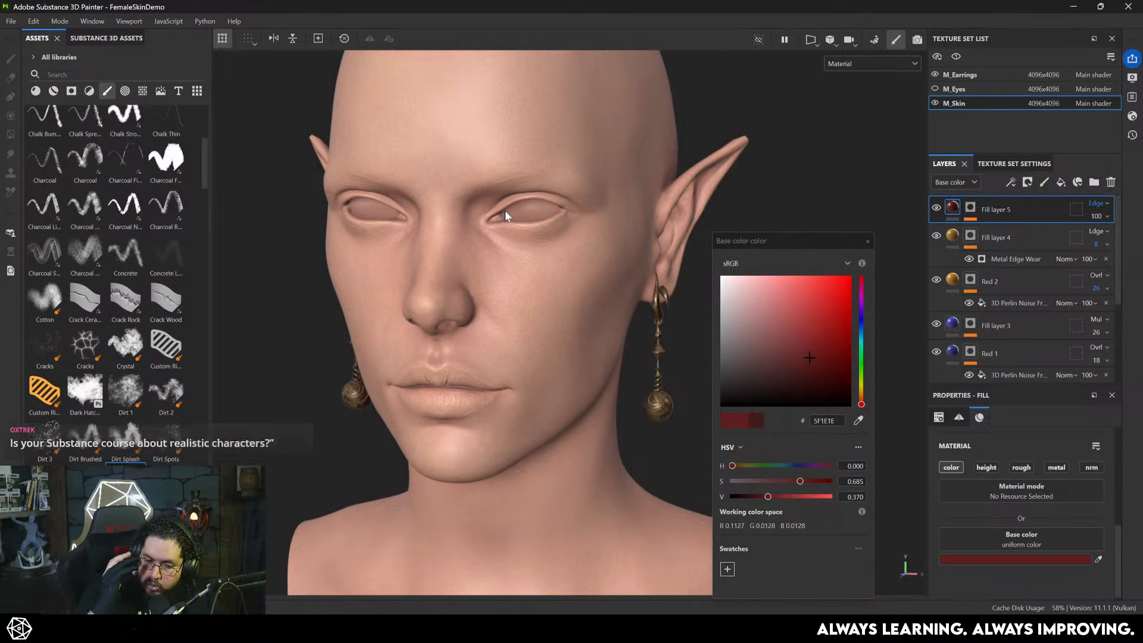
alt+right_drag(626, 201, 702, 206)
alt+drag(440, 208, 566, 217)
alt+right_drag(536, 250, 609, 281)
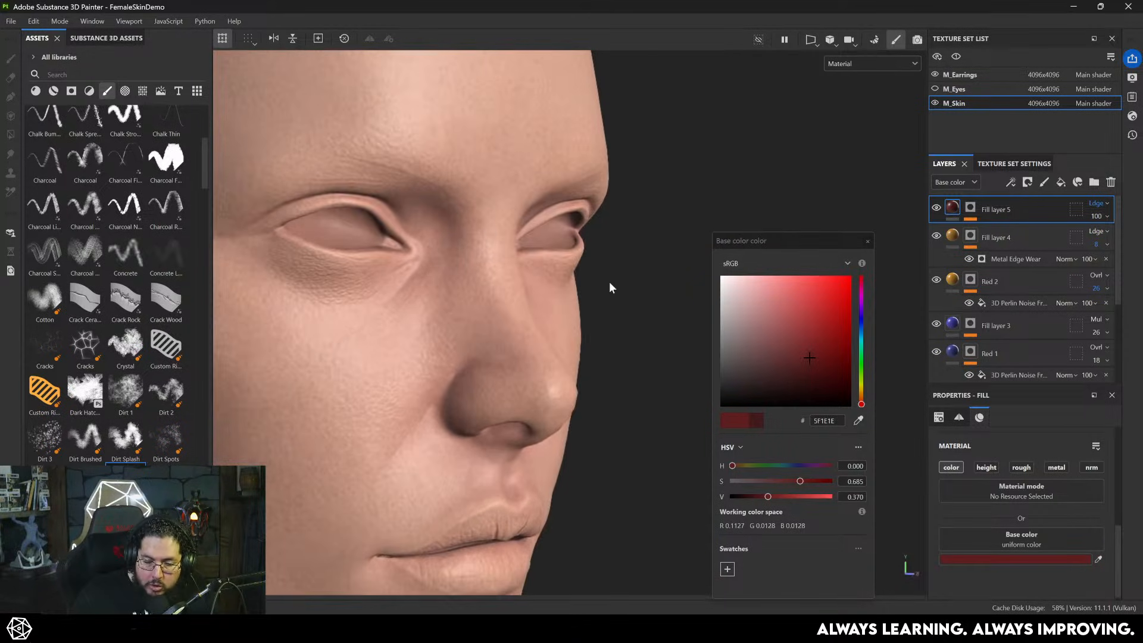
alt+middle_drag(480, 235, 518, 219)
alt+right_drag(518, 219, 751, 195)
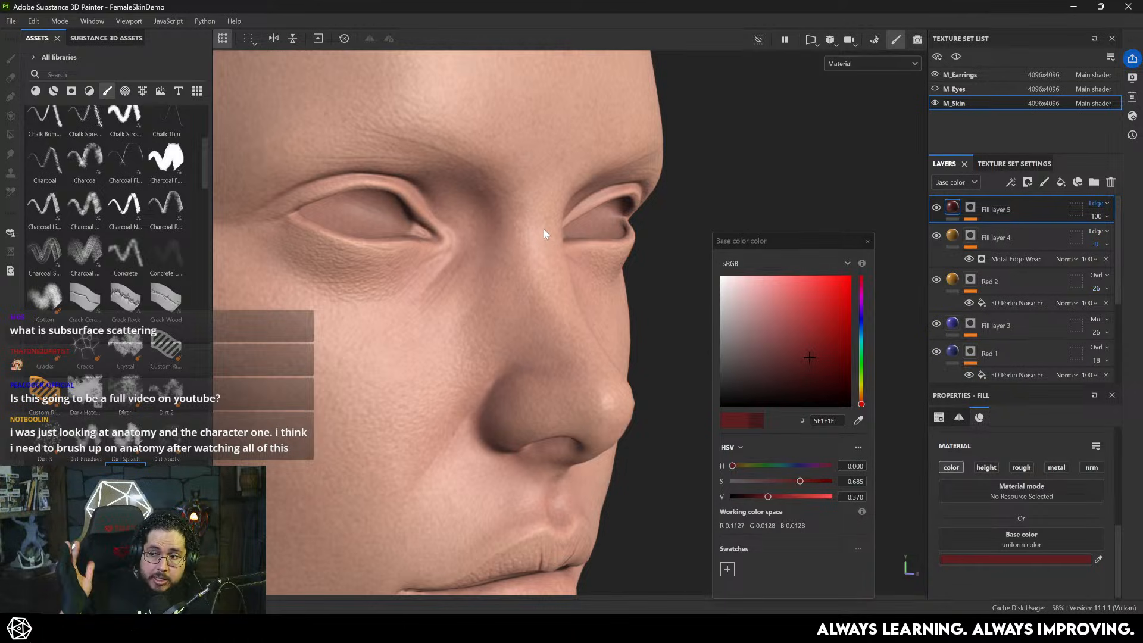
scroll(434, 245, down, 5)
alt+drag(641, 348, 571, 345)
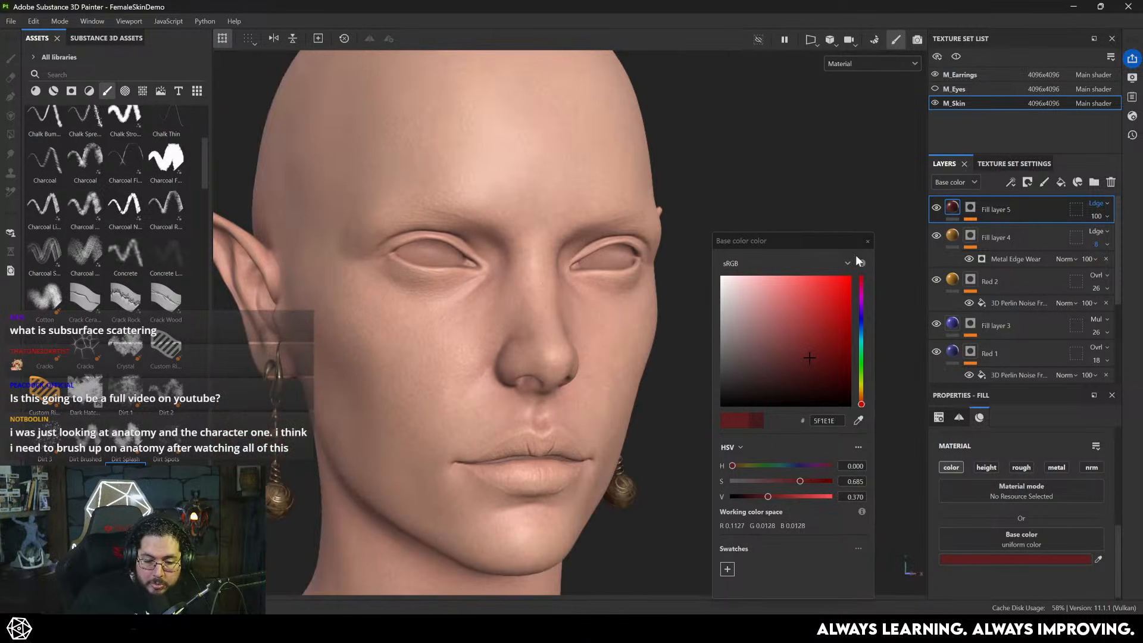
- Close the color picker and set Fill layer 5's opacity to 60
click(868, 242)
click(1096, 216)
mouse_move(1138, 238)
mouse_down()
mouse_move(1106, 240)
mouse_move(1117, 239)
mouse_up()
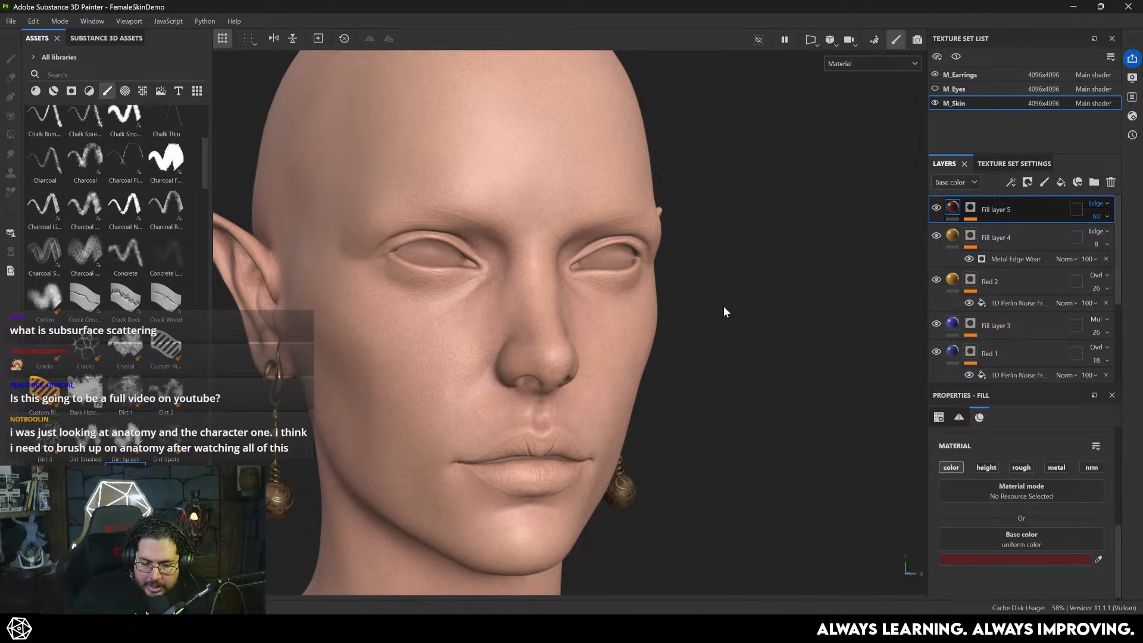
- Inspect the softened occlusion tint on the eyes, nose and lips from front and angled views
scroll(723, 306, up, 3)
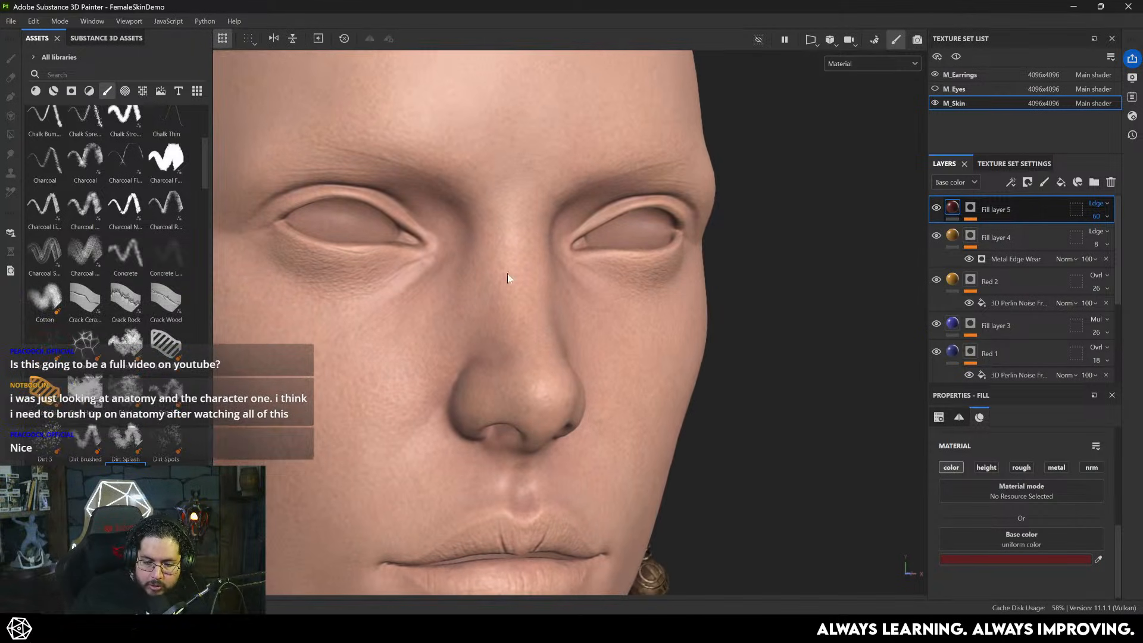
alt+right_drag(312, 224, 206, 266)
alt+drag(268, 334, 633, 412)
scroll(633, 412, up, 3)
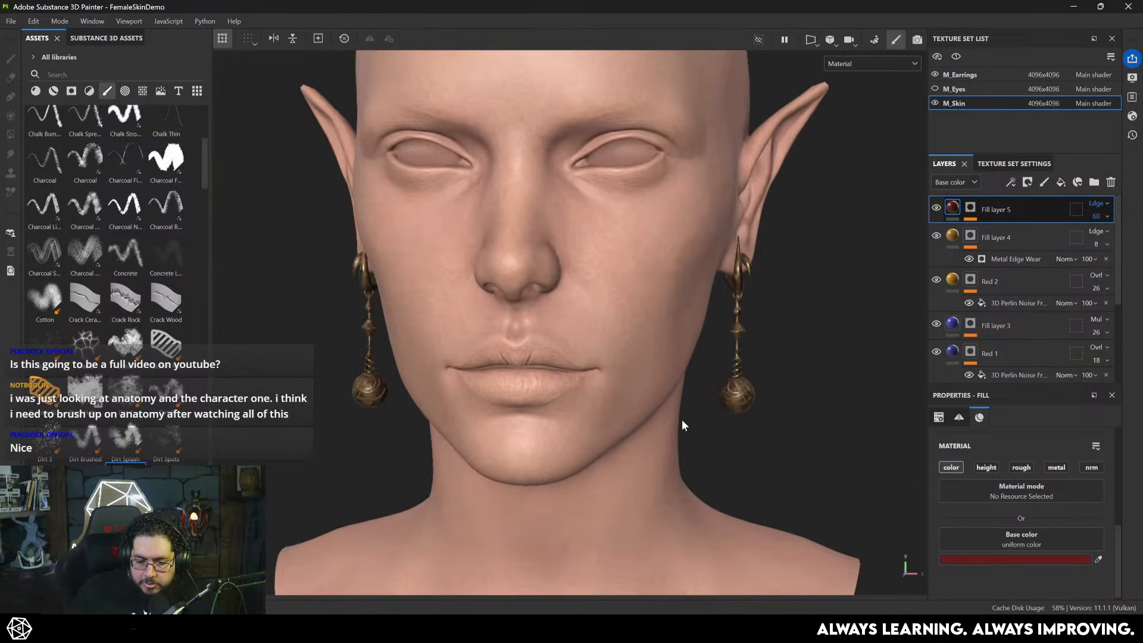
alt+right_drag(549, 334, 666, 317)
alt+middle_drag(593, 295, 611, 381)
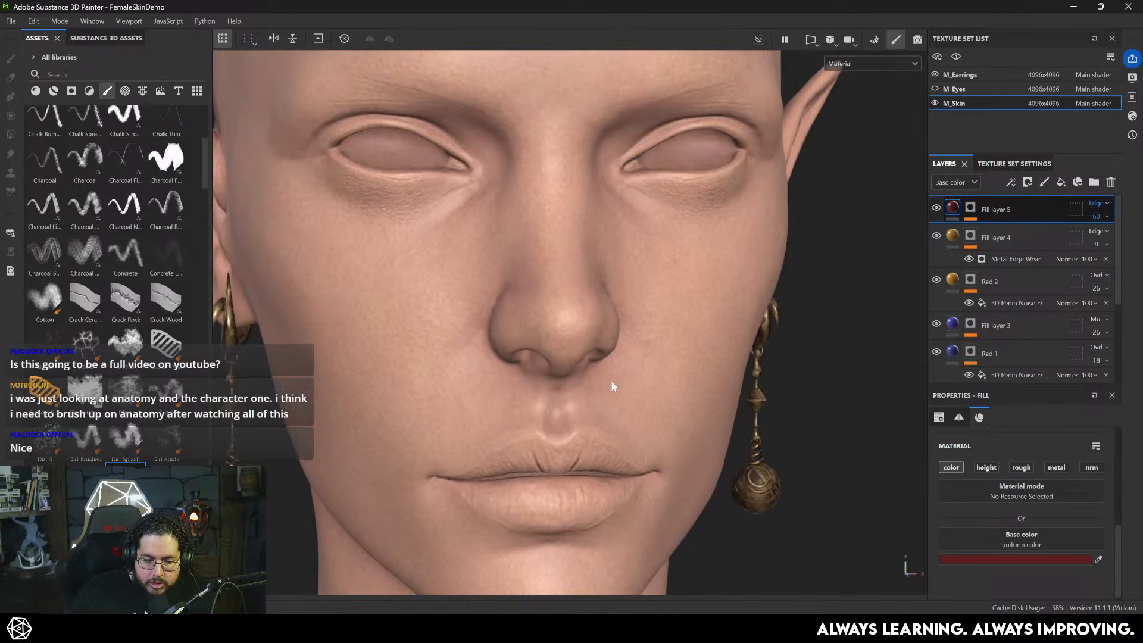
alt+drag(610, 381, 540, 321)
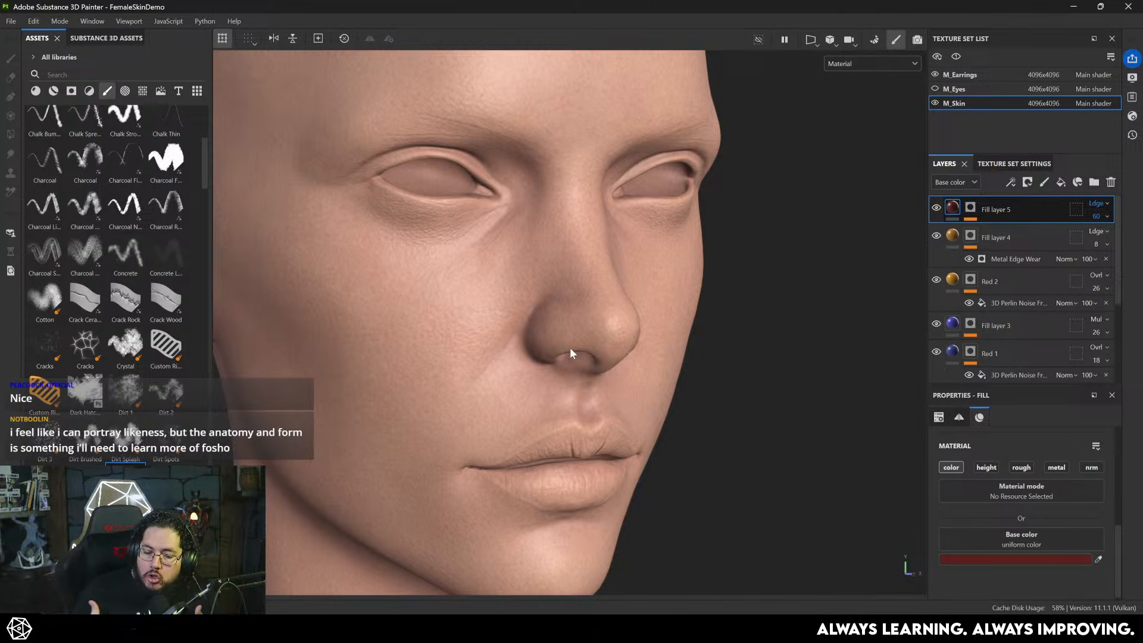
alt+right_drag(613, 362, 487, 330)
alt+shift+drag(488, 330, 463, 371)
alt+right_drag(464, 371, 691, 417)
alt+middle_drag(691, 417, 604, 395)
alt+right_drag(603, 395, 745, 466)
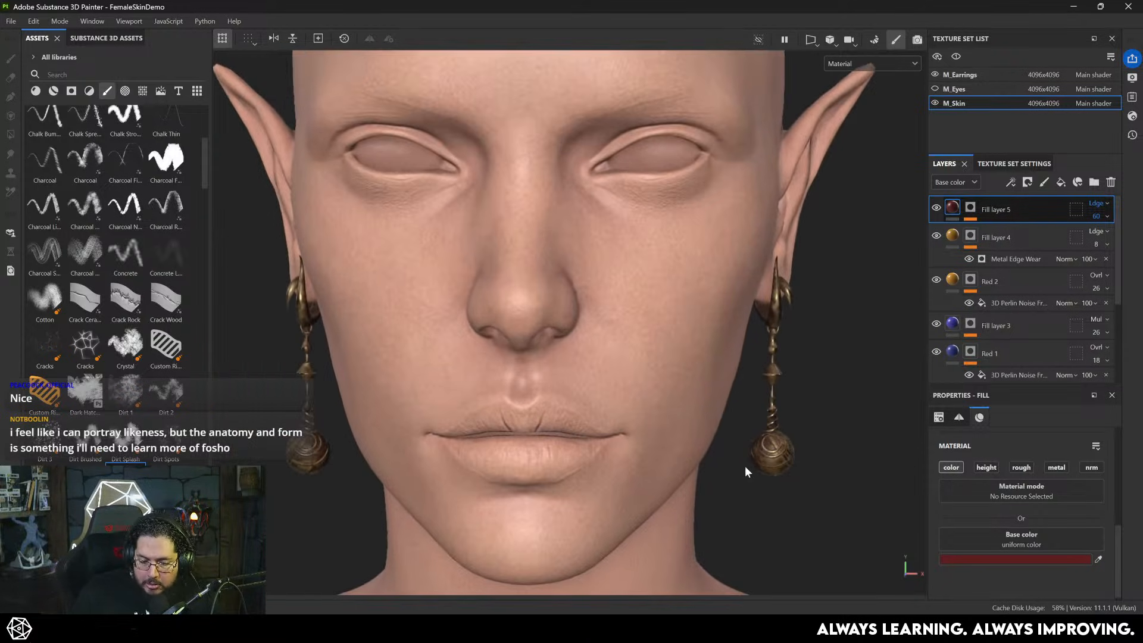
alt+drag(744, 466, 666, 441)
alt+middle_drag(667, 441, 694, 504)
alt+right_drag(694, 504, 563, 384)
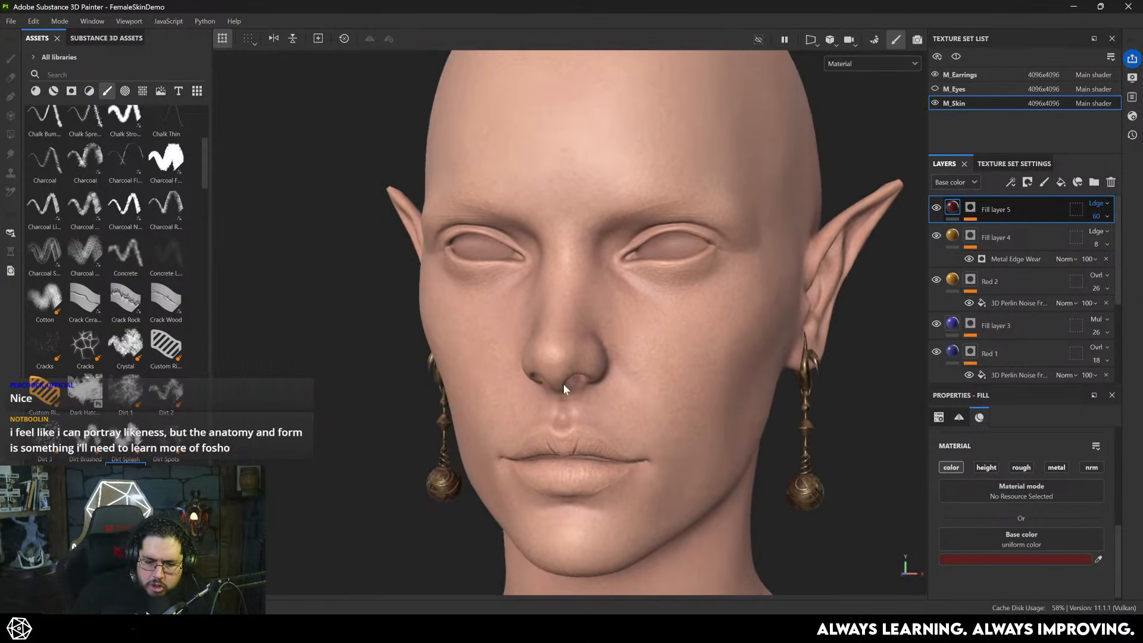
- Add a fill layer above Fill layer 5 and set its base color to dark purple 362845
click(1058, 185)
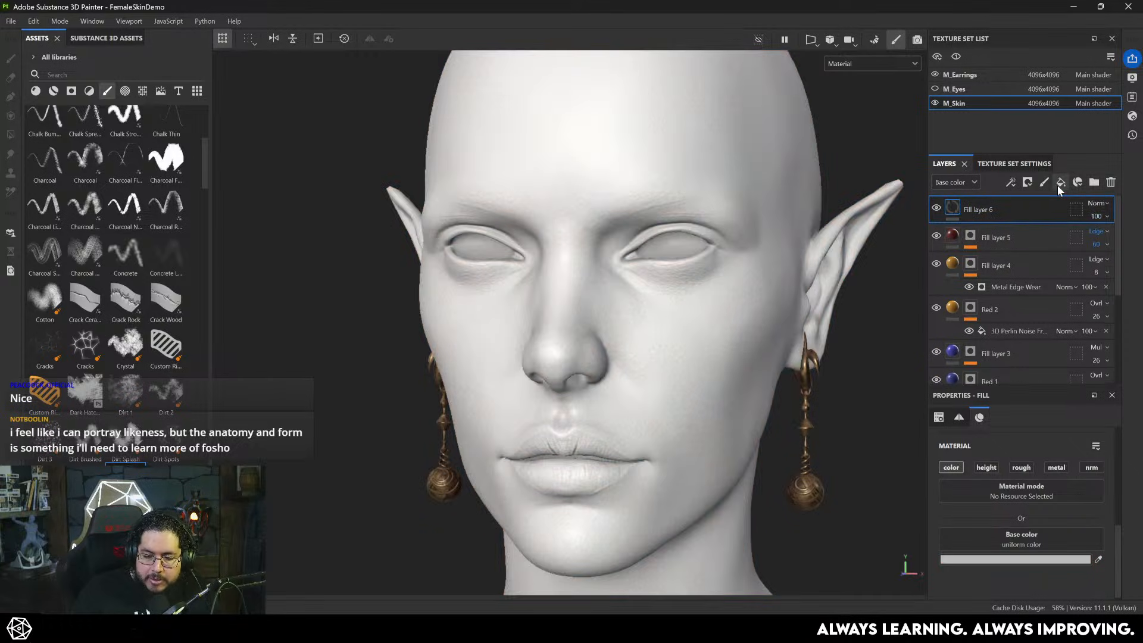
click(1015, 560)
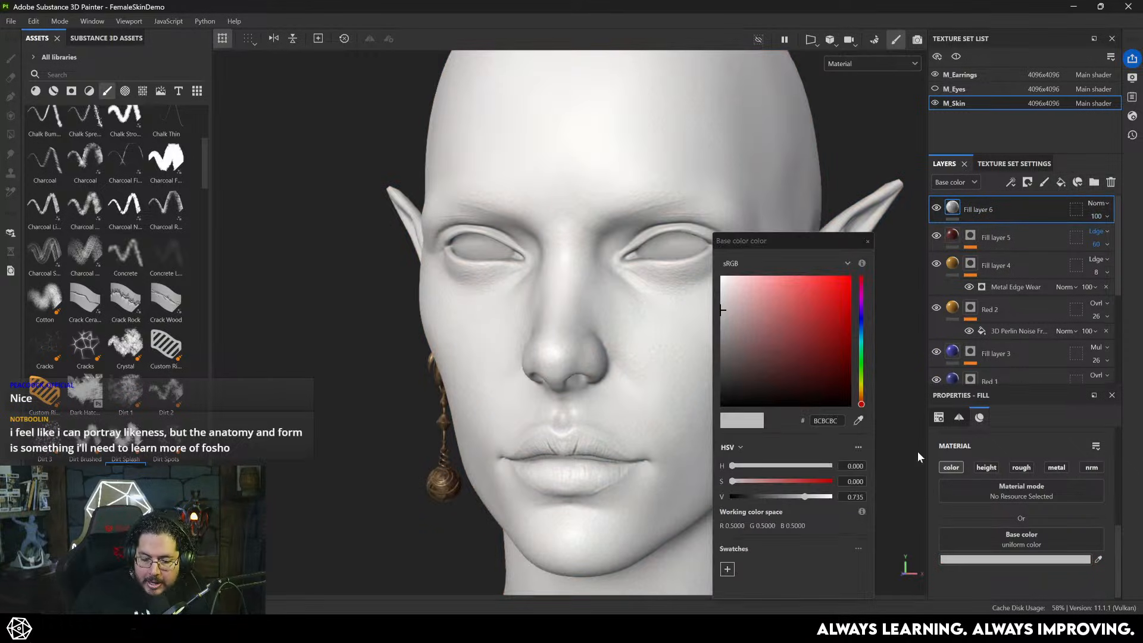
click(861, 317)
mouse_move(800, 298)
mouse_down()
mouse_move(809, 331)
mouse_move(824, 312)
mouse_move(830, 323)
mouse_move(785, 362)
mouse_move(793, 373)
mouse_move(776, 370)
mouse_up()
click(861, 309)
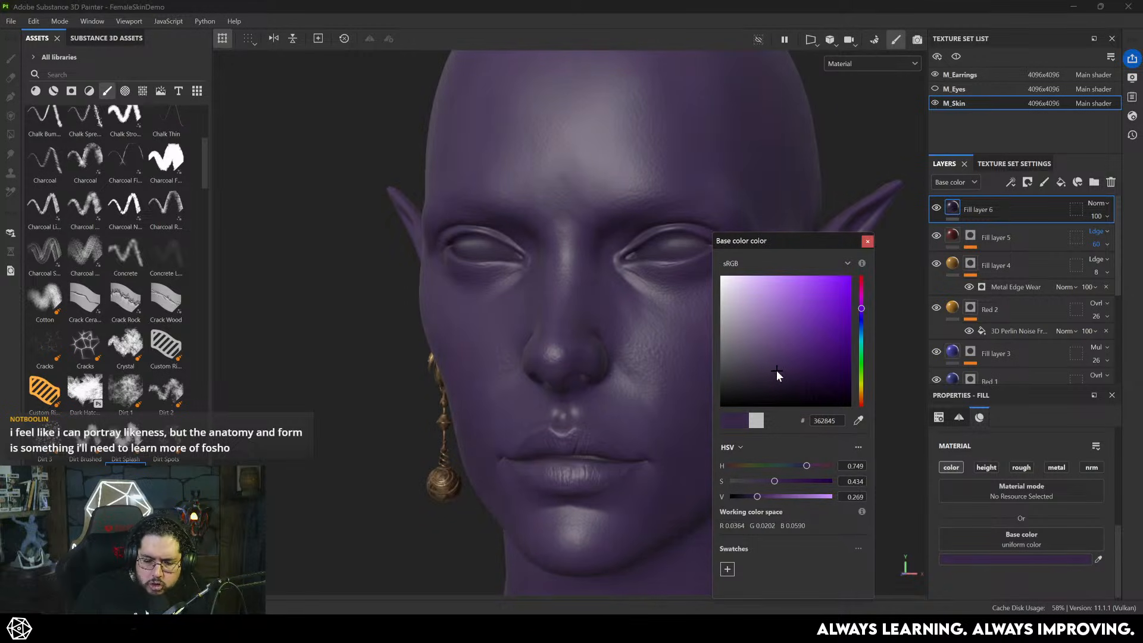
click(867, 241)
- Give Fill layer 6 a black mask and add a Light generator to it
right_click(988, 208)
click(1017, 24)
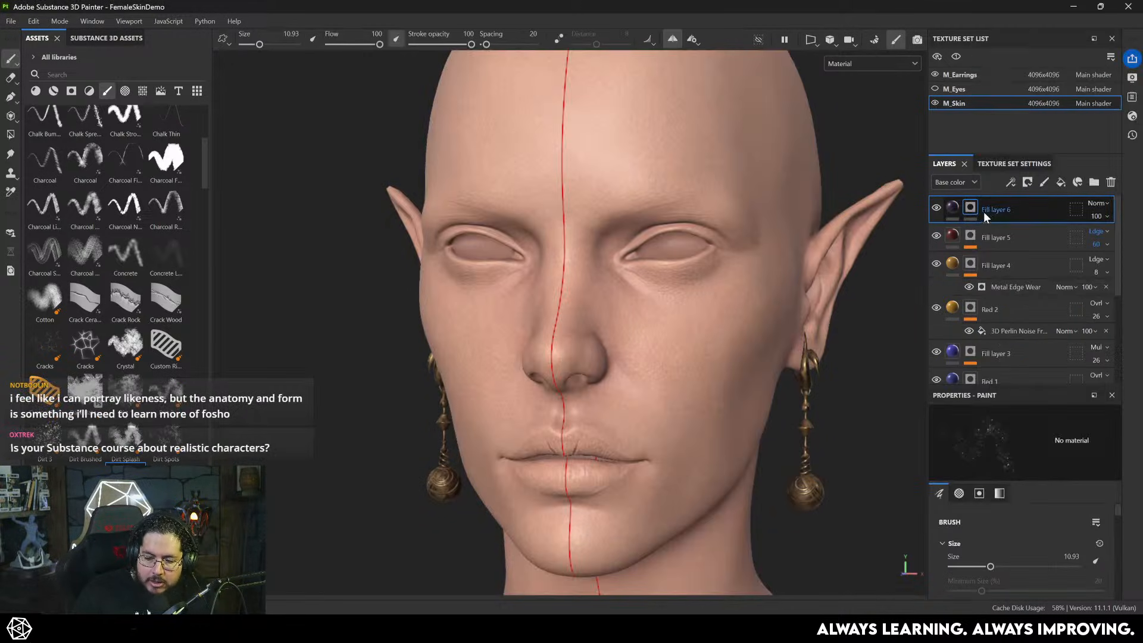
right_click(986, 209)
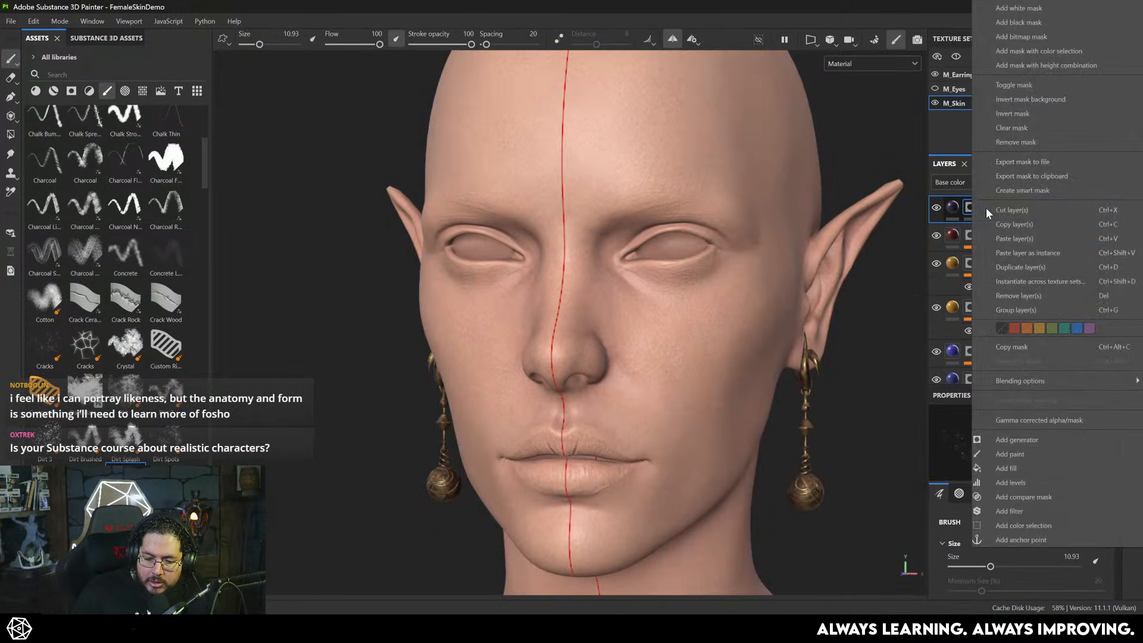
click(1023, 439)
click(1016, 447)
scroll(1002, 575, down, 1)
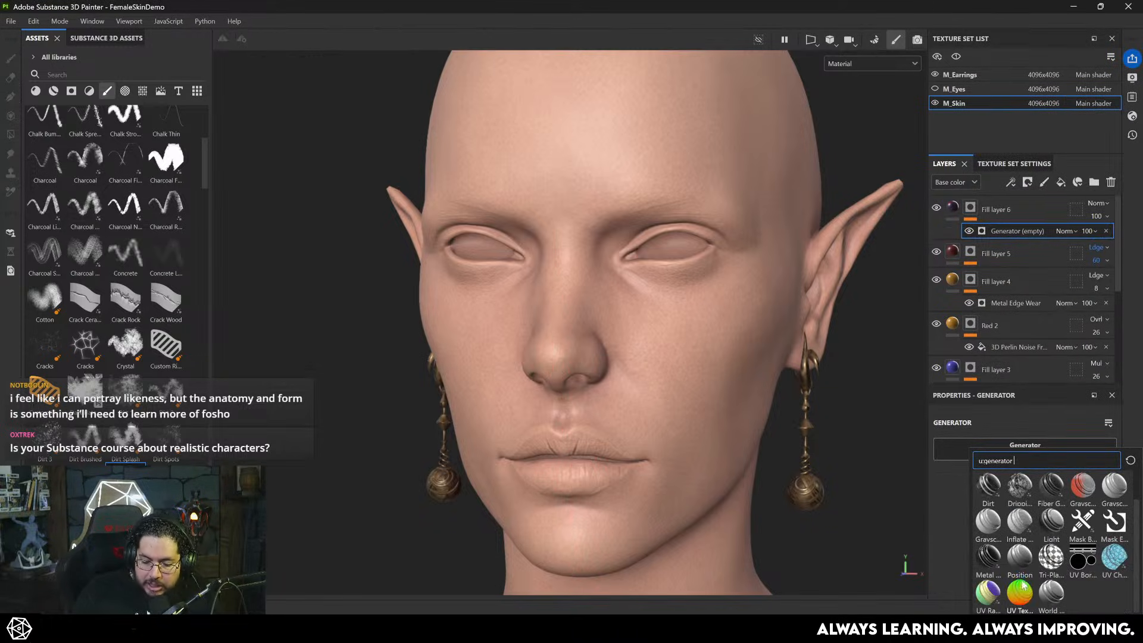
click(1051, 523)
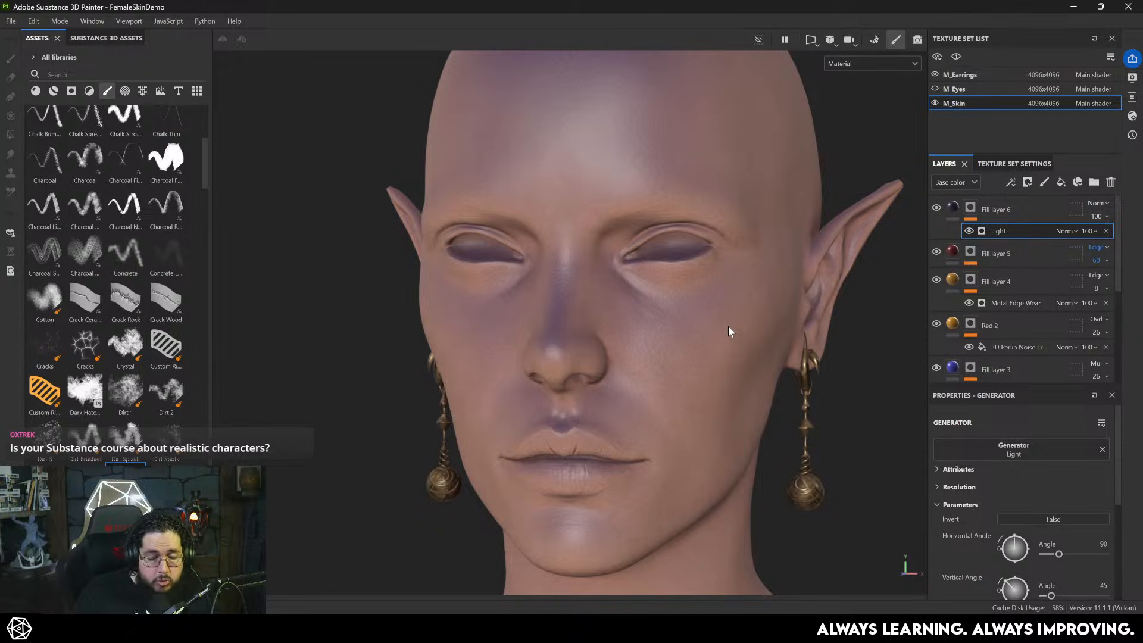
- Set the Light generator's vertical angle to 270 and its horizontal angle to 269
scroll(1028, 492, down, 3)
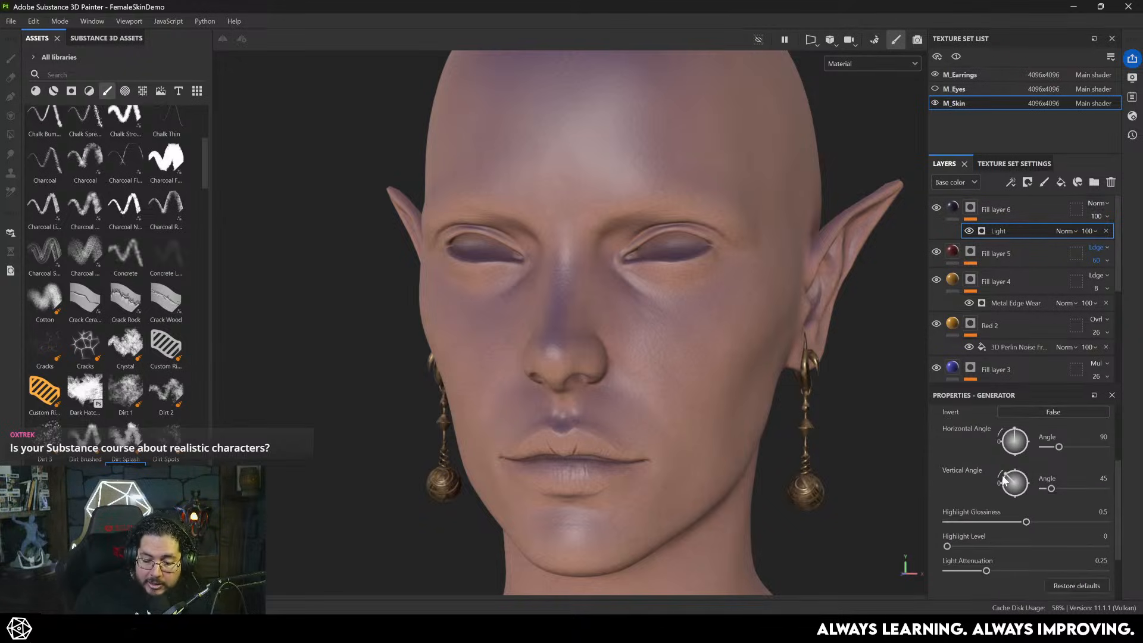
drag(1005, 480, 1013, 496)
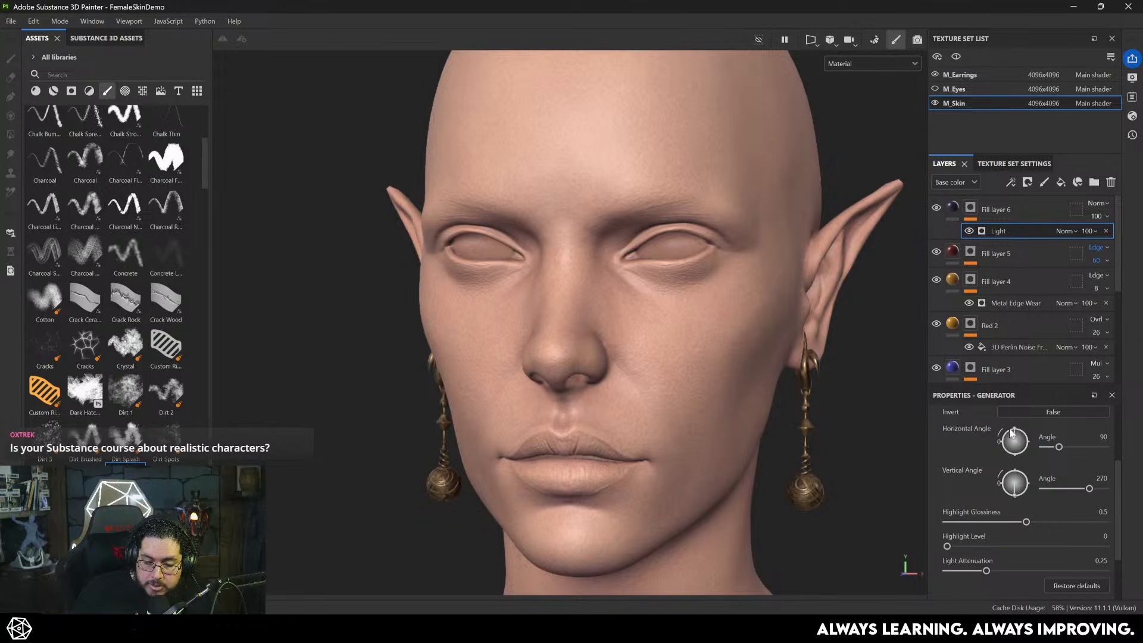
mouse_move(1012, 433)
mouse_down()
mouse_move(1002, 447)
mouse_move(1019, 478)
mouse_move(1017, 438)
mouse_up()
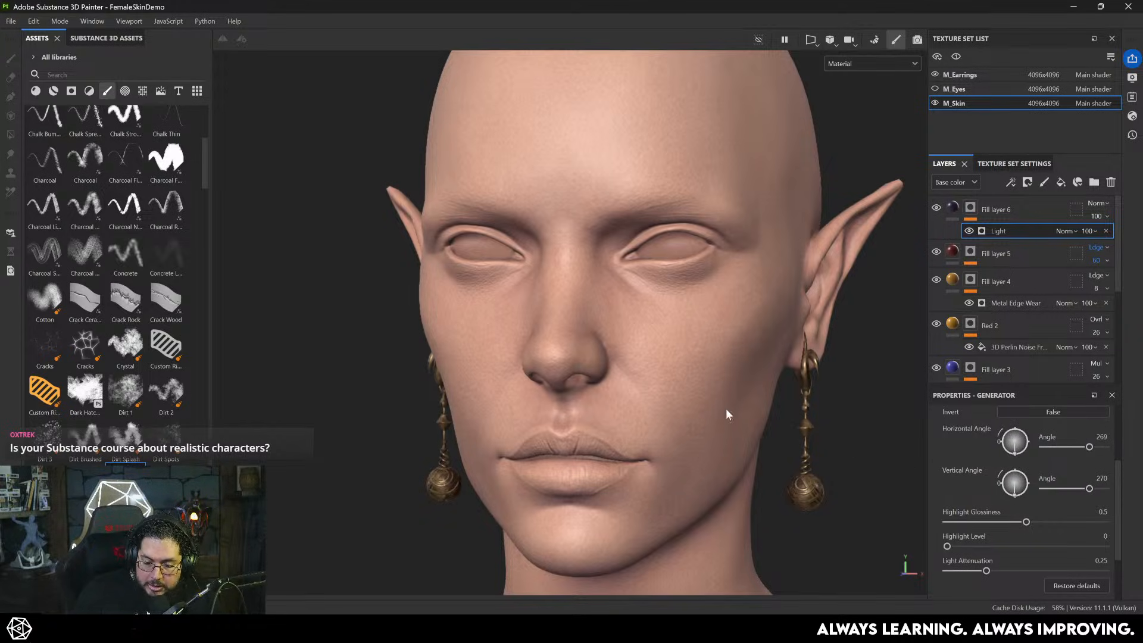
- Inspect Fill layer 6's light mask on its own and its effect on the base color, comparing the layer hidden and shown
alt+drag(832, 402, 912, 290)
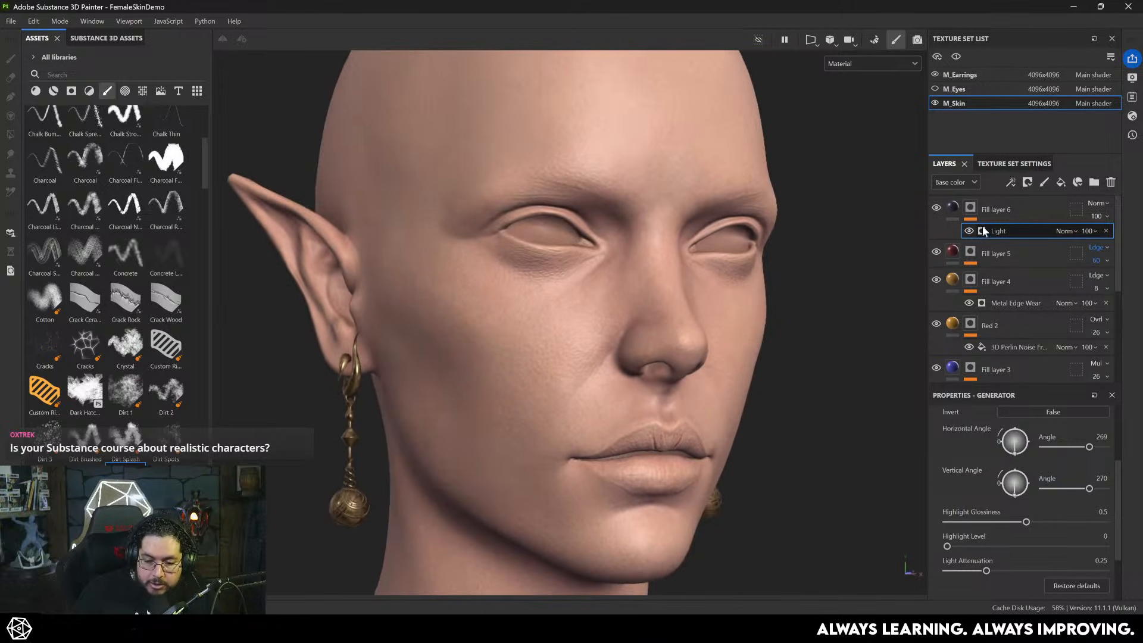
alt+click(971, 208)
alt+drag(770, 395, 706, 324)
alt+right_drag(706, 324, 712, 470)
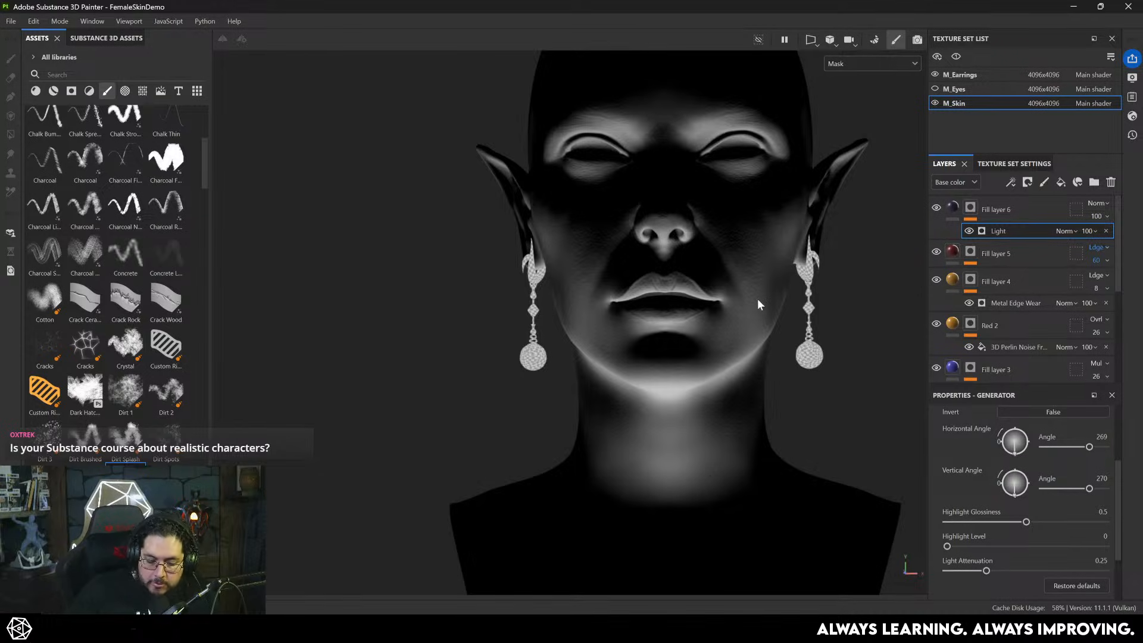
key(m)
alt+right_drag(665, 302, 667, 416)
key(c)
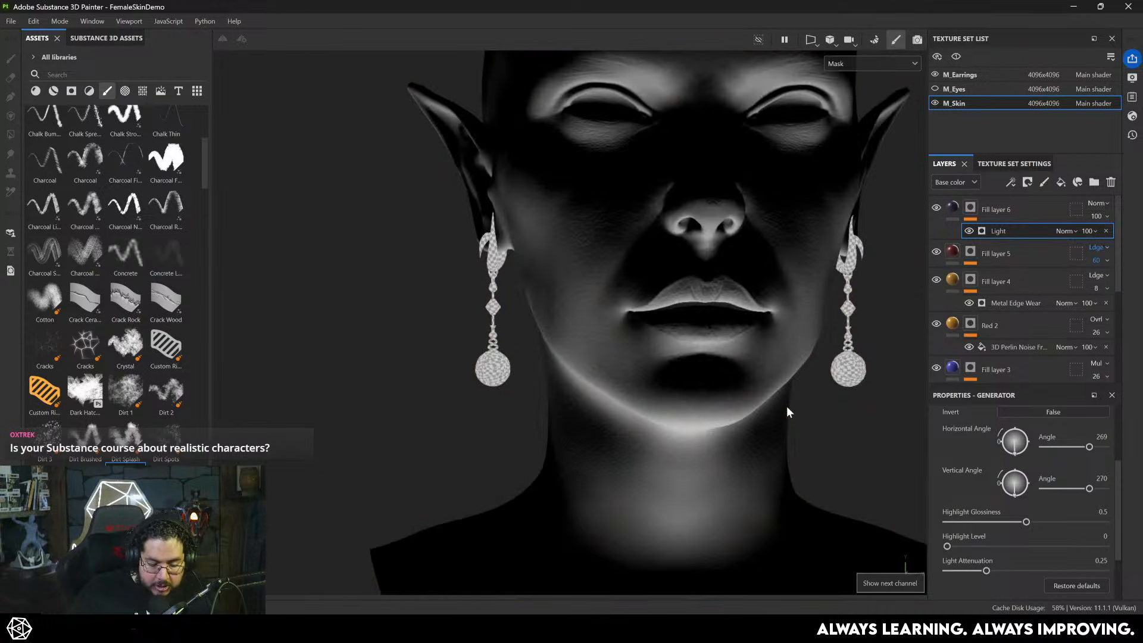
alt+drag(777, 402, 817, 345)
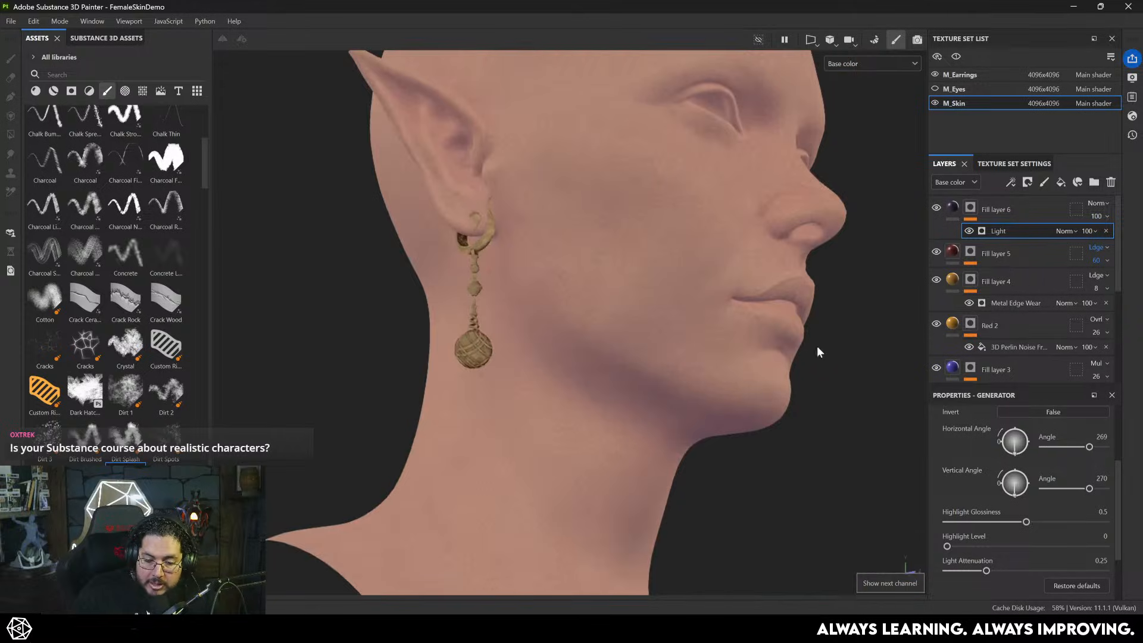
click(936, 208)
click(936, 208)
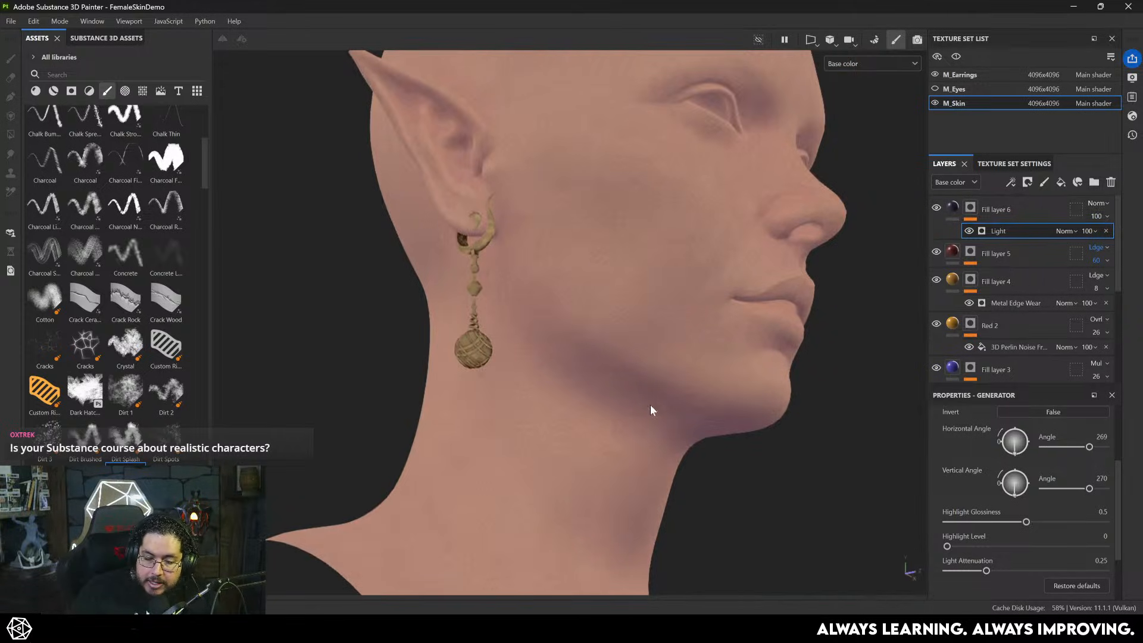
- Set Fill layer 6's blend mode to Overlay and its opacity to 57
click(1094, 203)
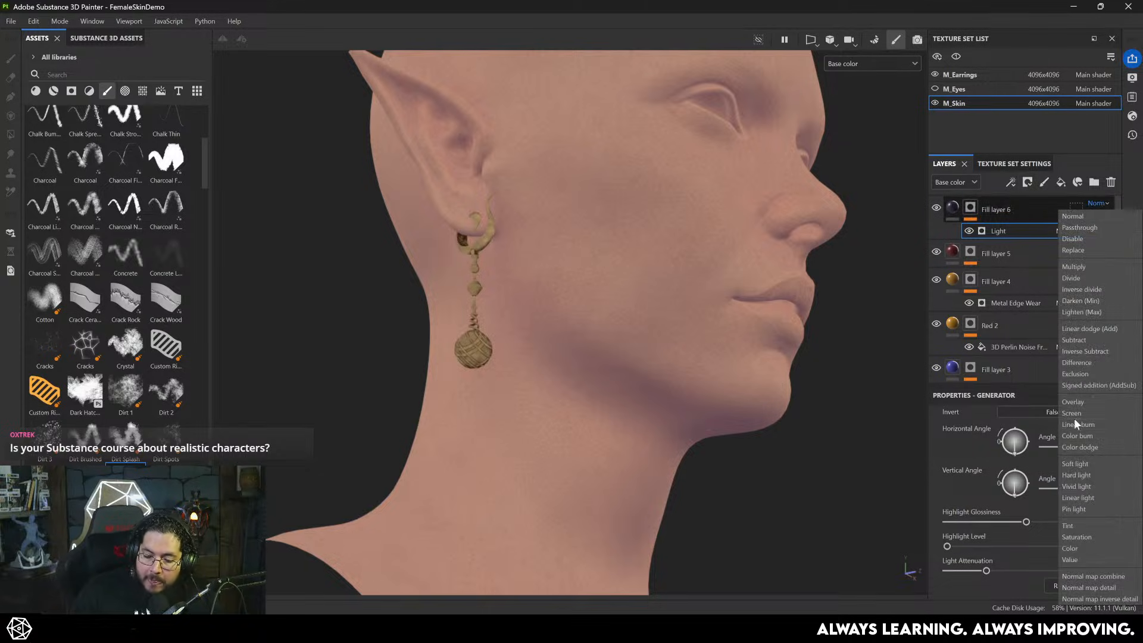
click(1081, 402)
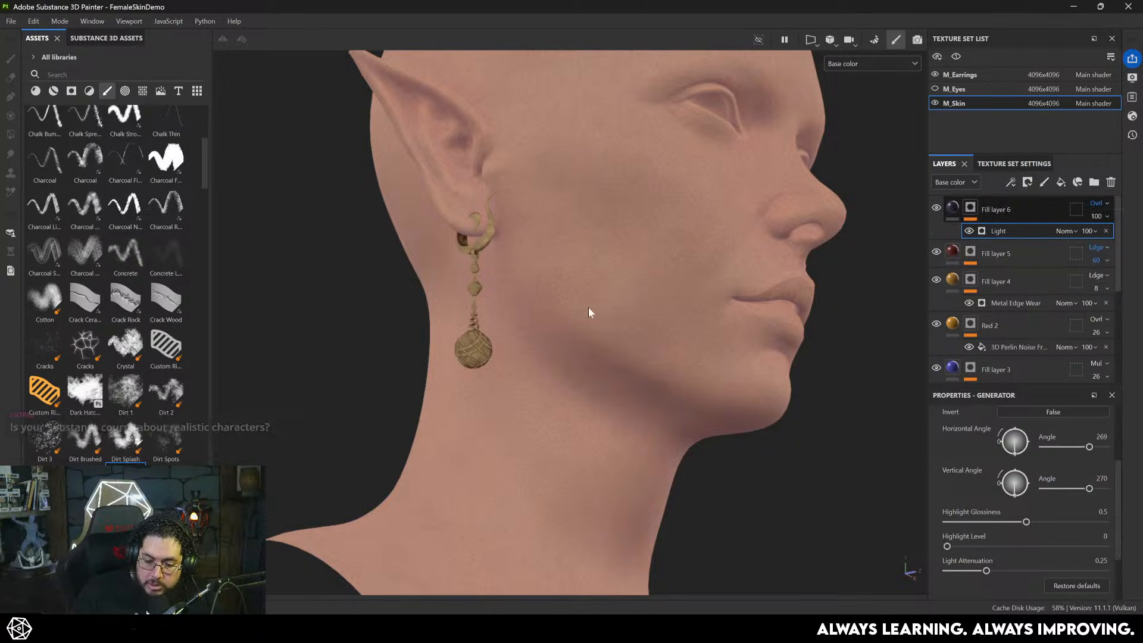
alt+drag(588, 307, 643, 414)
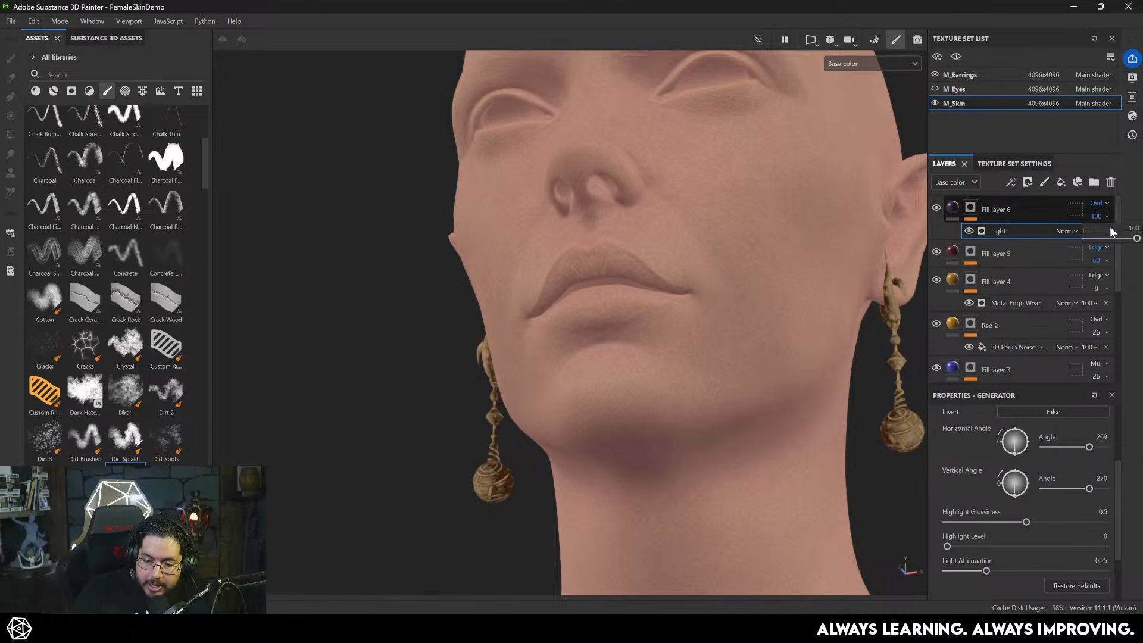
drag(1127, 241, 1113, 240)
scroll(622, 323, down, 5)
alt+drag(561, 332, 487, 211)
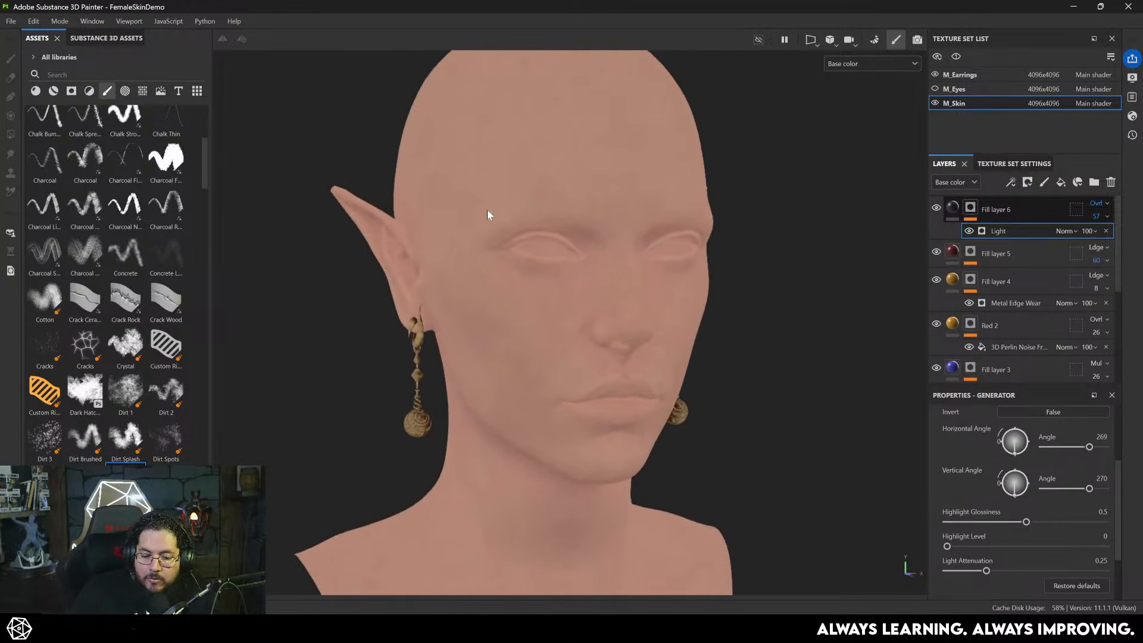
- Compare the base color with Fill layer 6 hidden and shown, and examine the face in the full material view
click(936, 208)
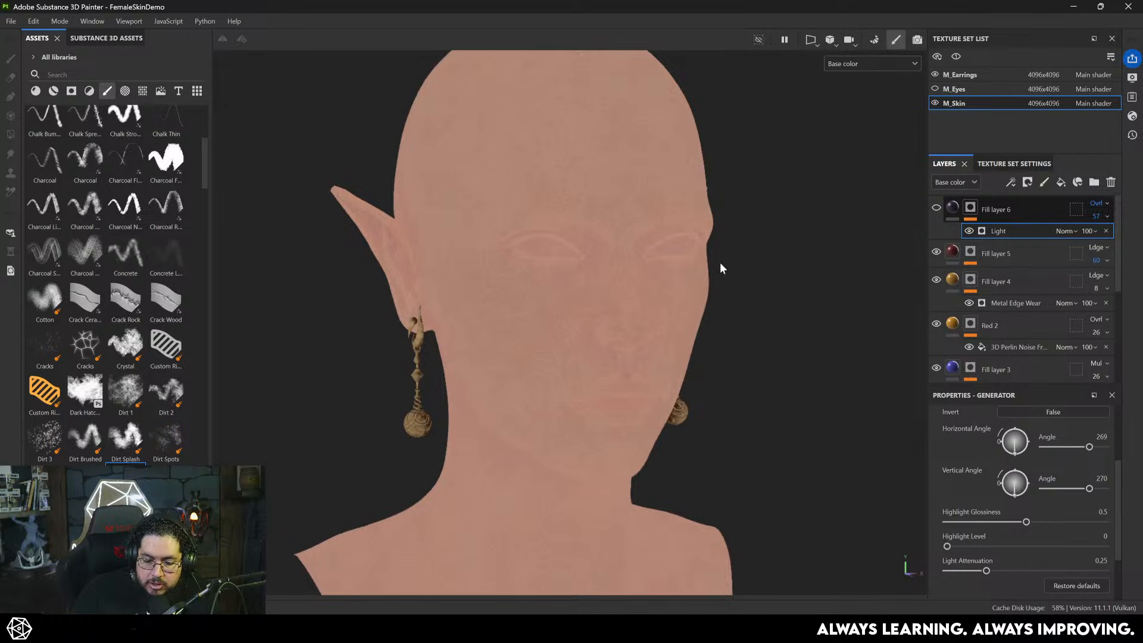
alt+drag(721, 263, 464, 309)
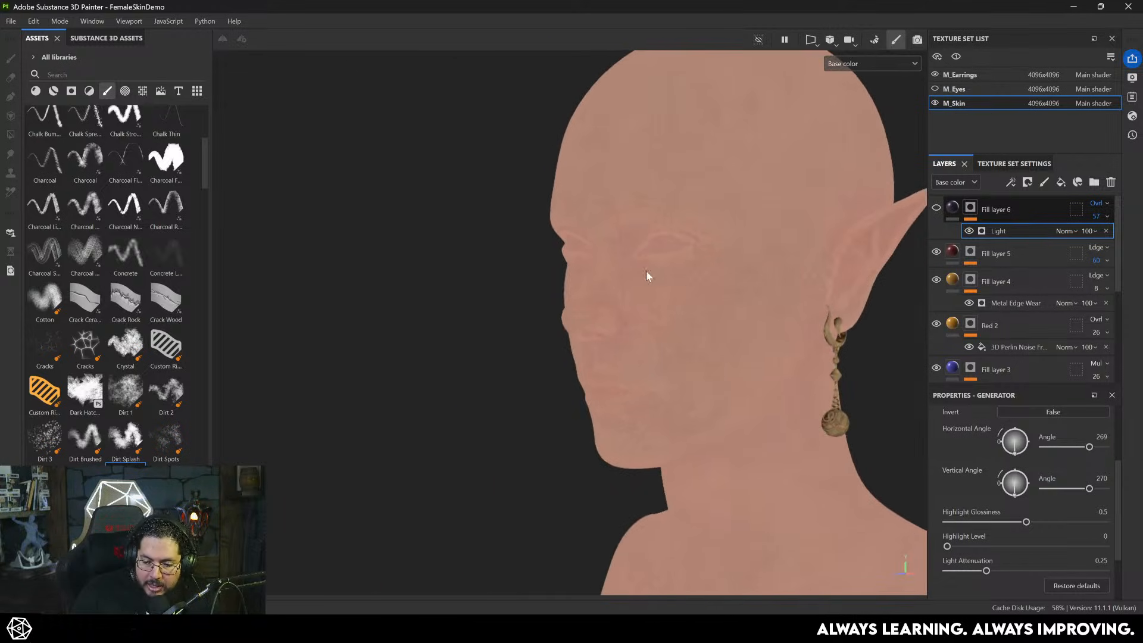
alt+drag(647, 275, 665, 240)
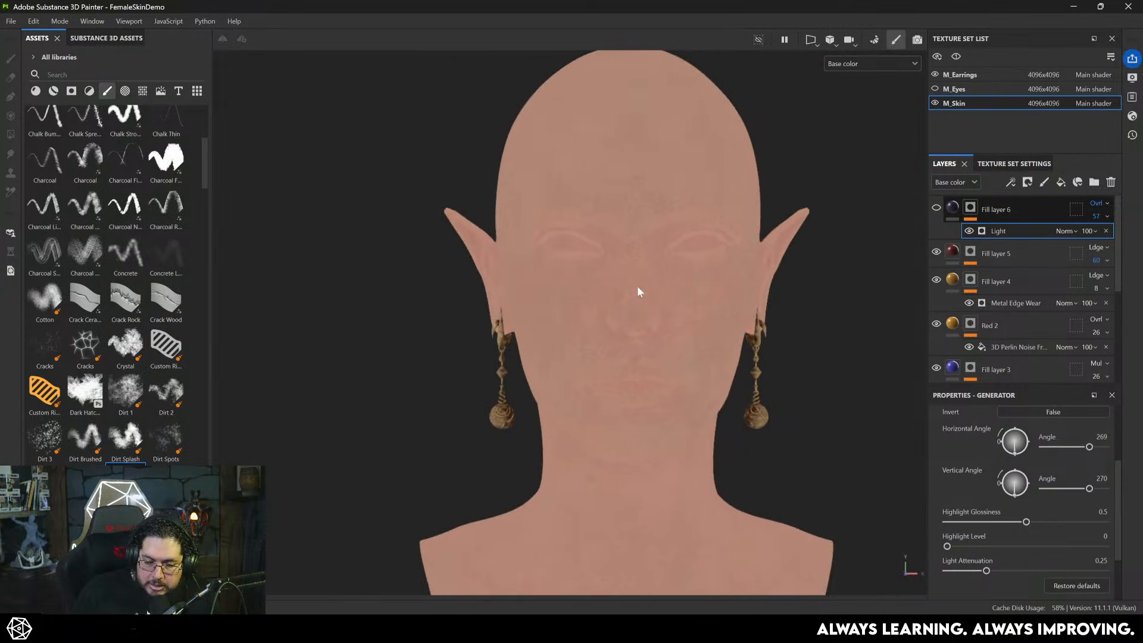
click(937, 207)
alt+drag(665, 327, 705, 327)
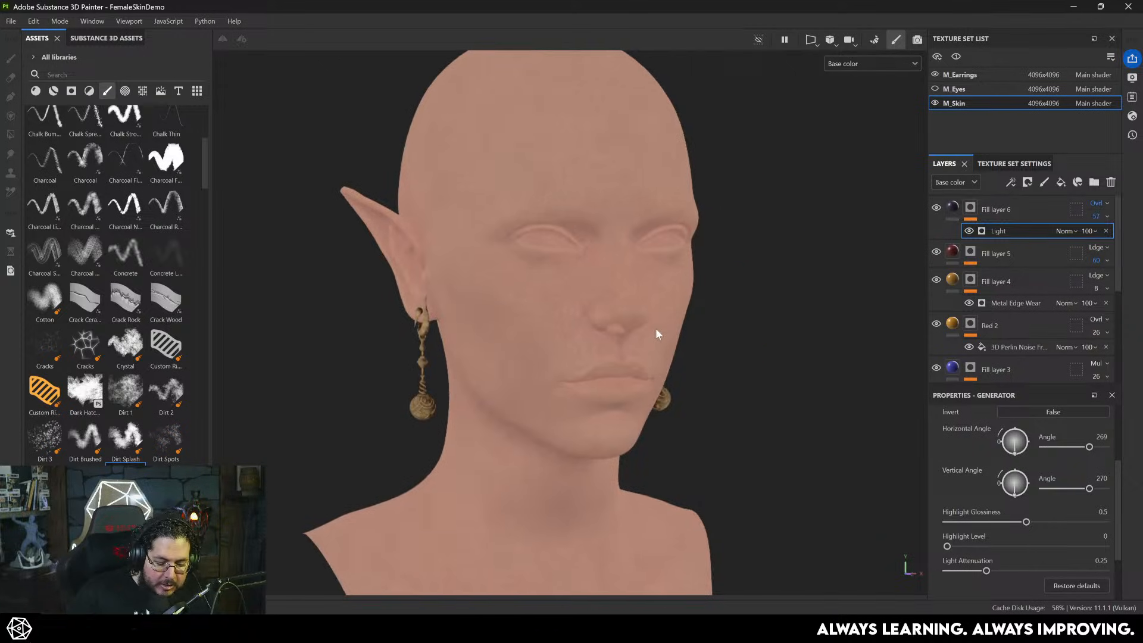
key(m)
alt+drag(749, 366, 671, 373)
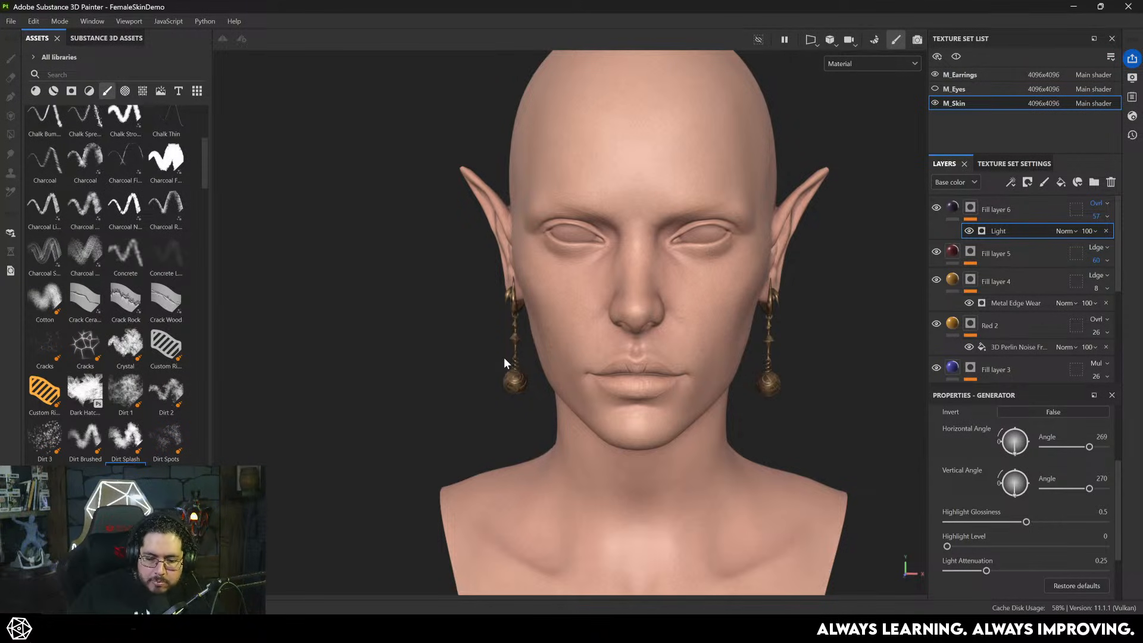
scroll(655, 381, up, 2)
alt+drag(656, 381, 673, 347)
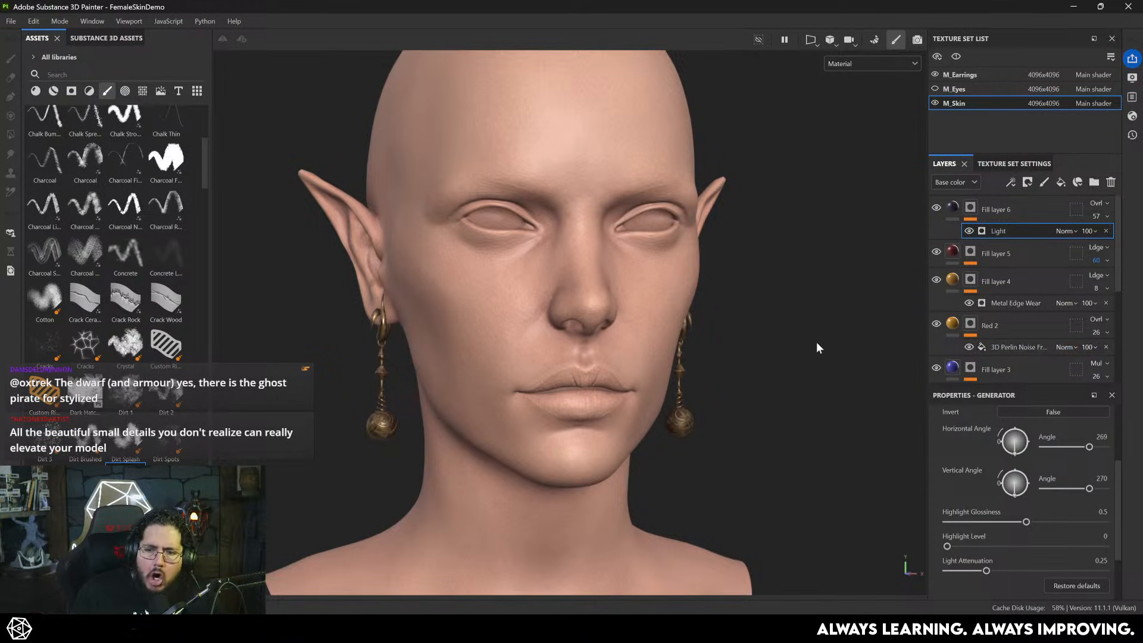
- Switch to the browser and open the Substance Painter - From Beginner to Master course page to look through it
key(alt+Tab)
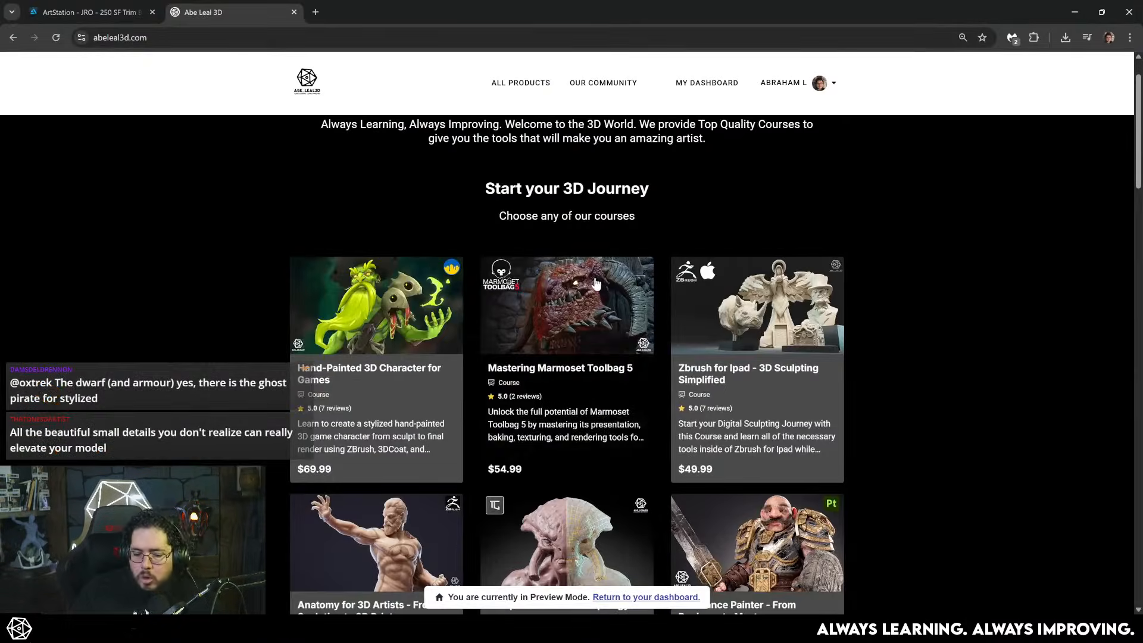
scroll(813, 381, down, 3)
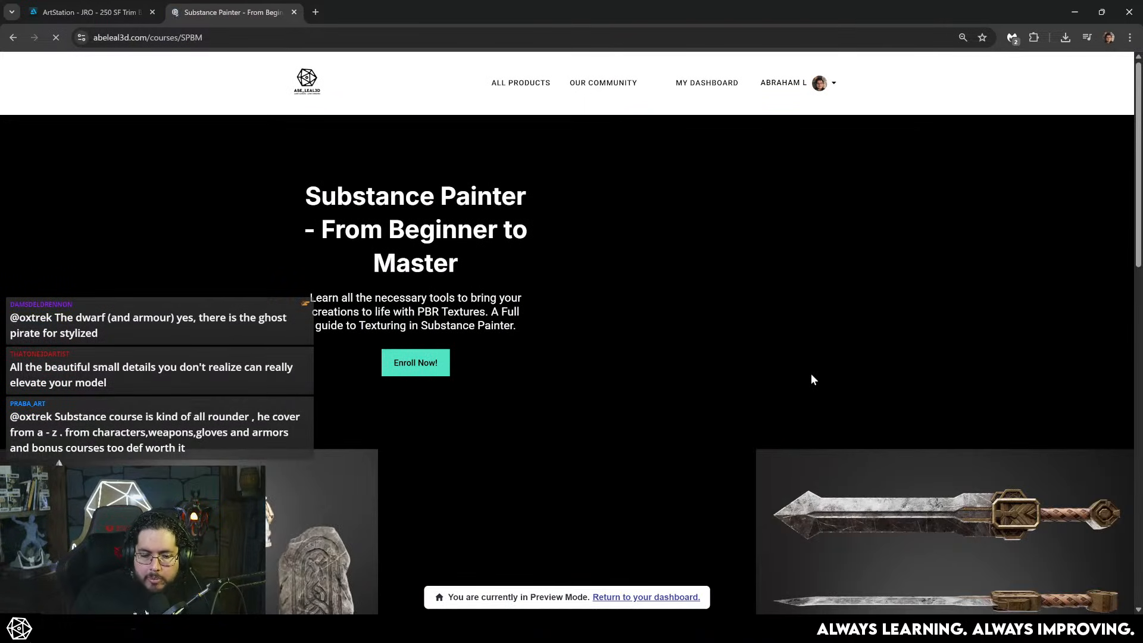
scroll(629, 372, down, 3)
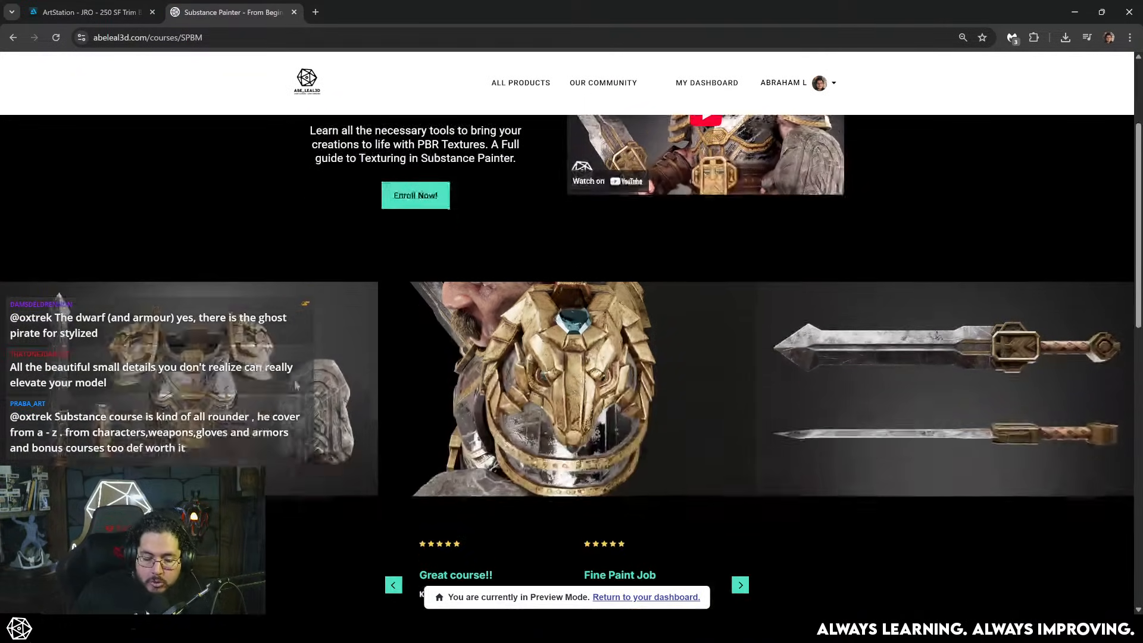
scroll(722, 389, up, 3)
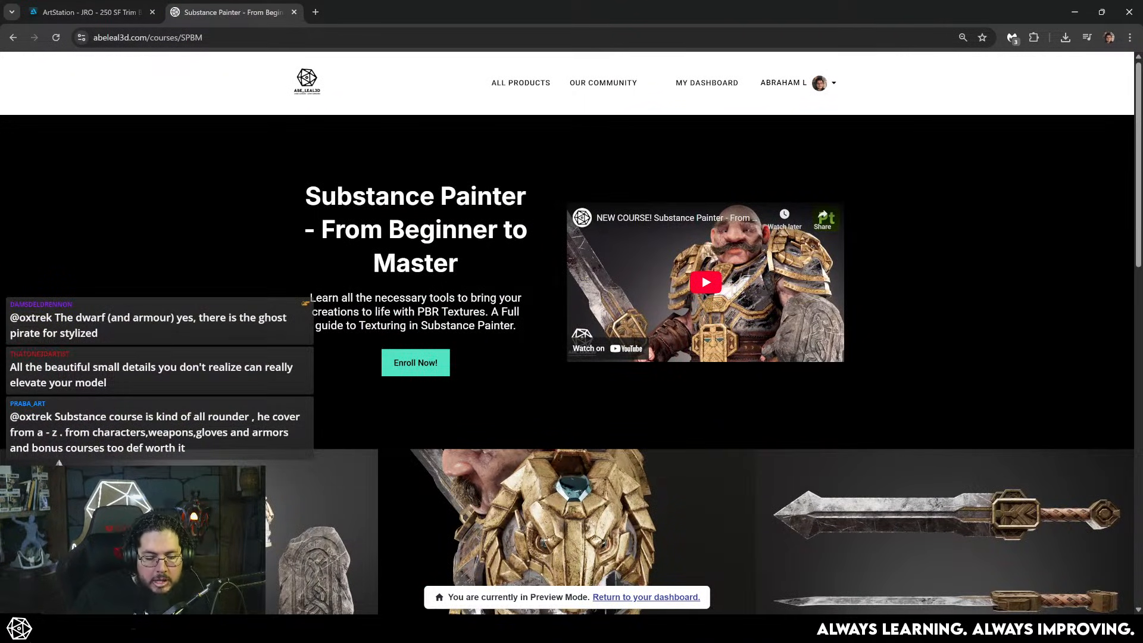
scroll(350, 304, down, 10)
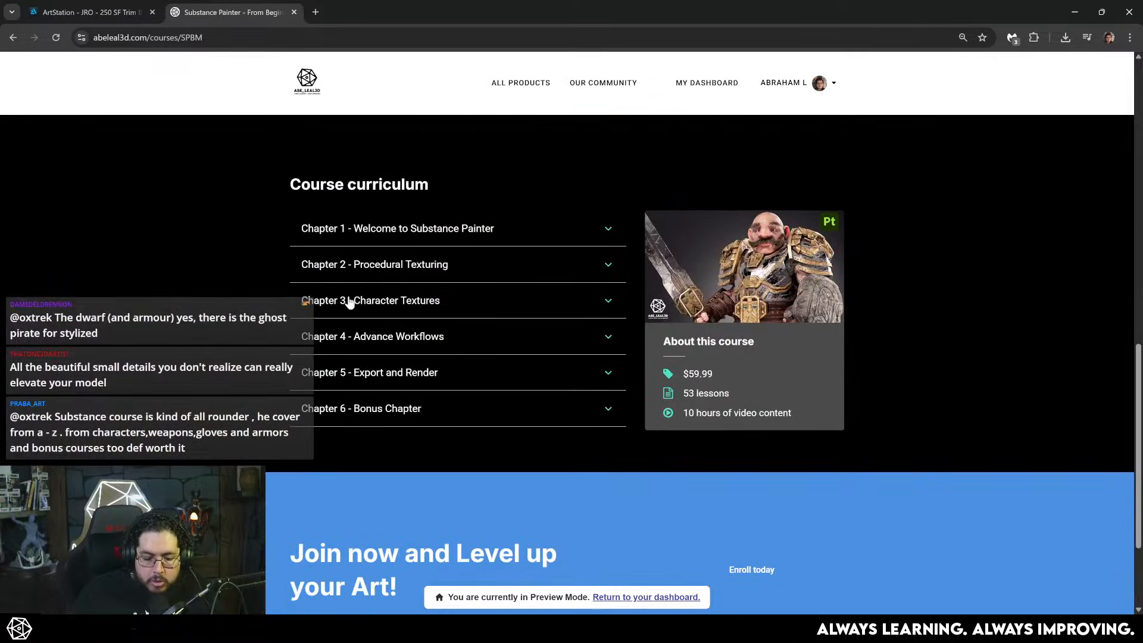
- Expand chapters 2 to 5 of the course curriculum to review their lessons, and return to Substance 3D Painter
click(500, 272)
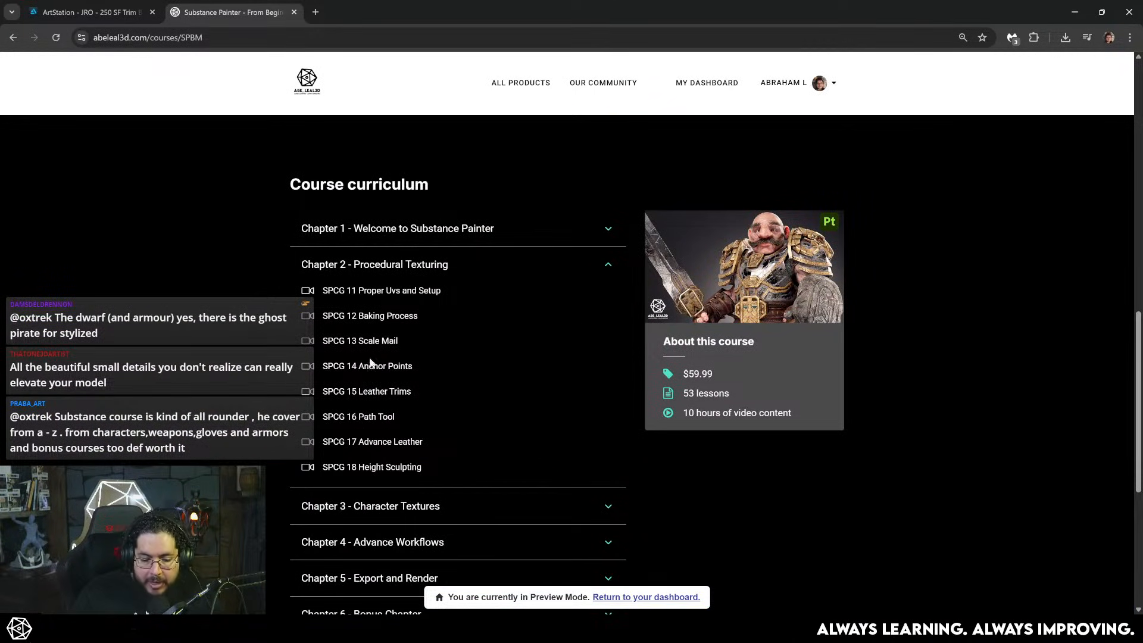
scroll(363, 381, down, 2)
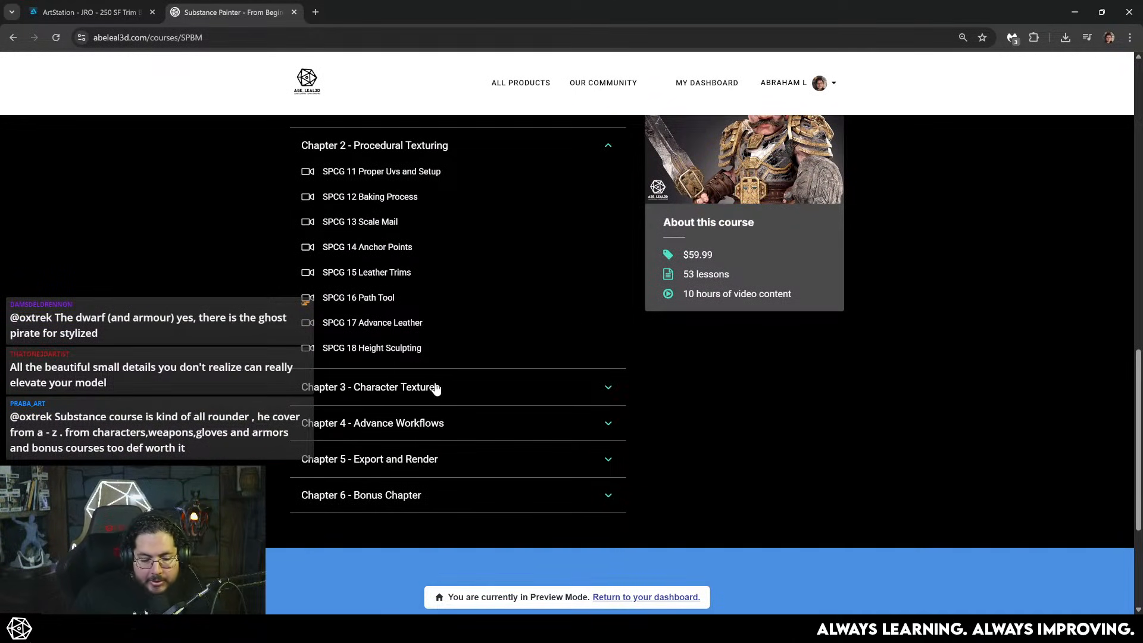
click(434, 387)
scroll(473, 445, down, 3)
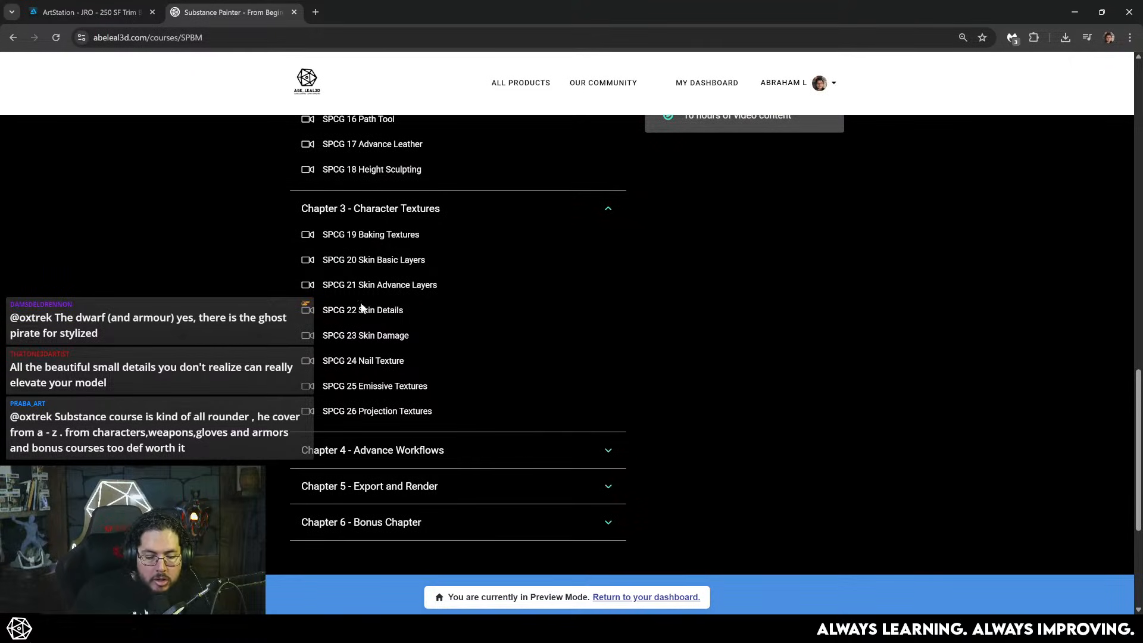
click(474, 453)
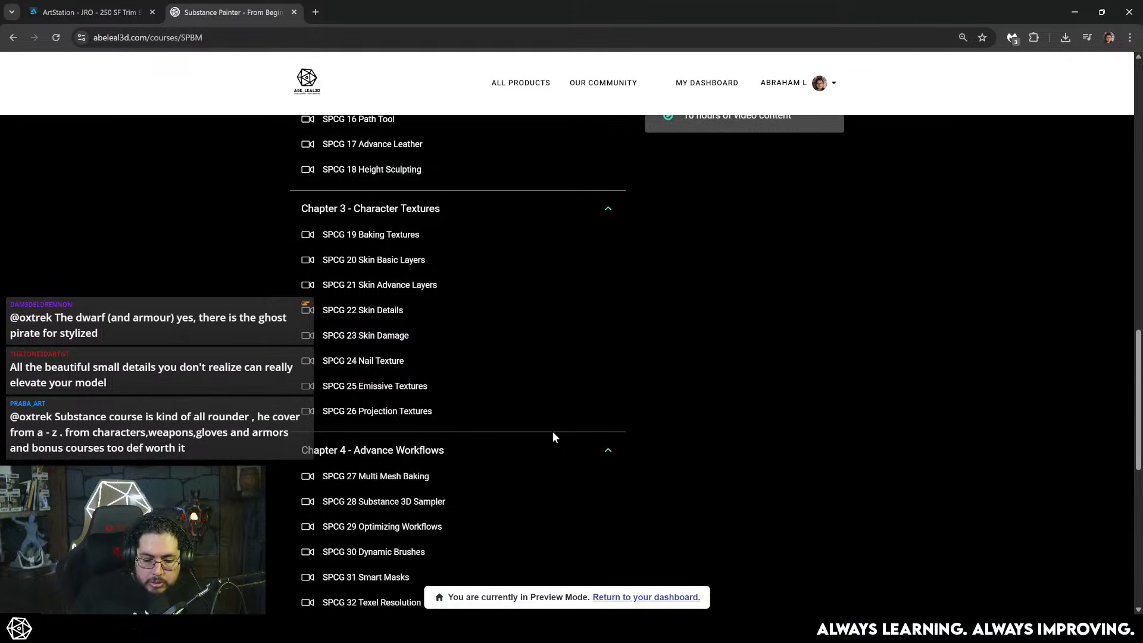
scroll(434, 296, down, 7)
click(400, 351)
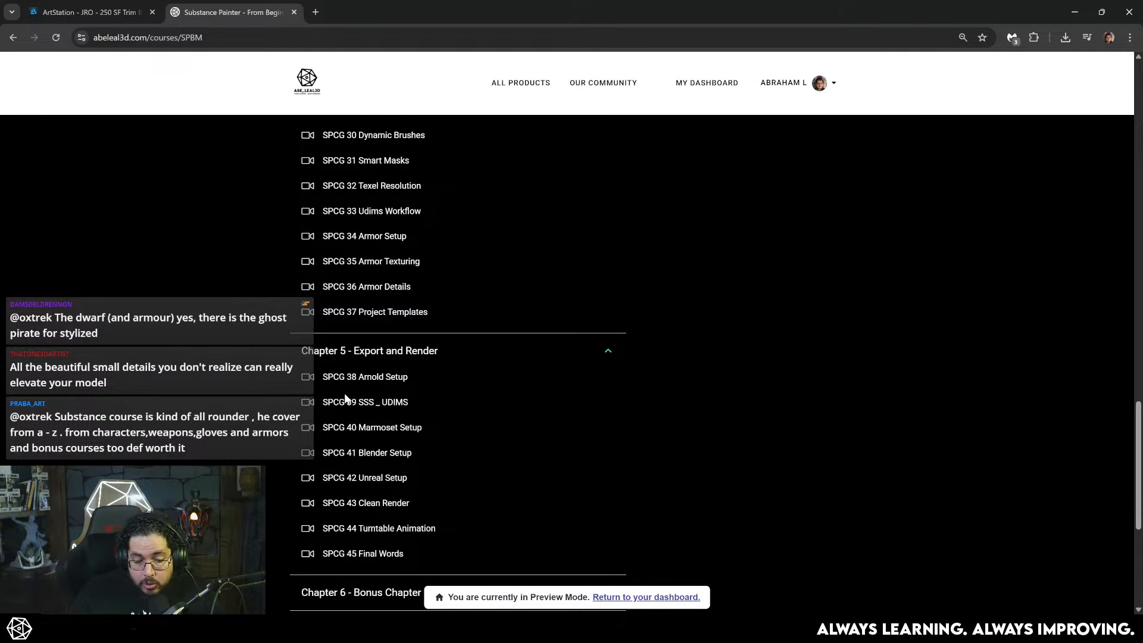
scroll(324, 336, down, 2)
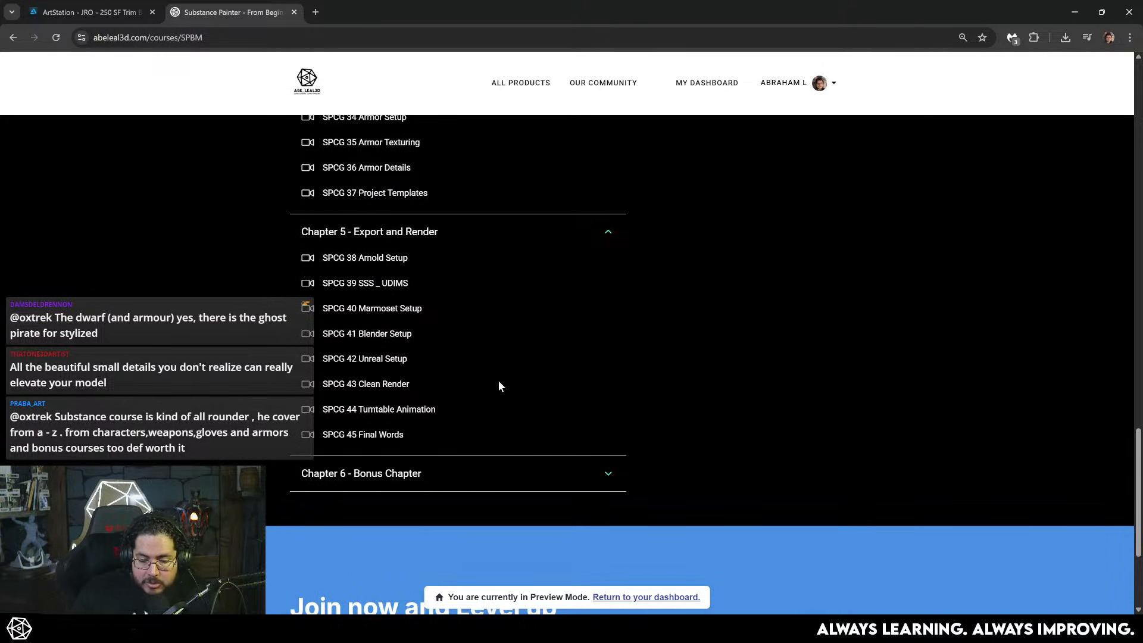
scroll(499, 384, up, 20)
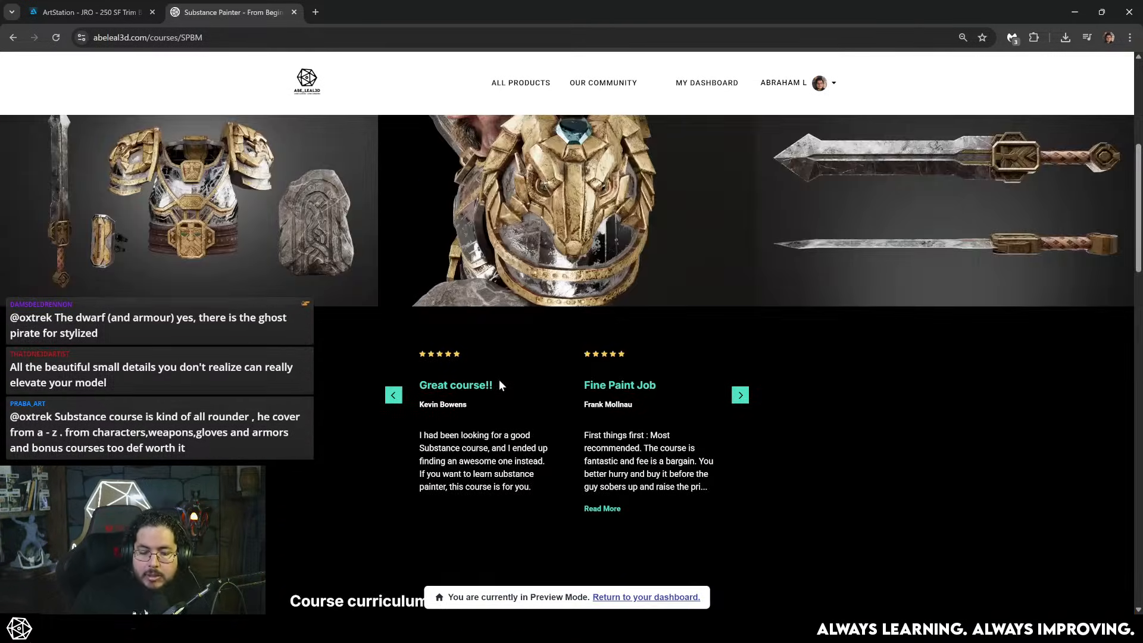
scroll(499, 384, up, 5)
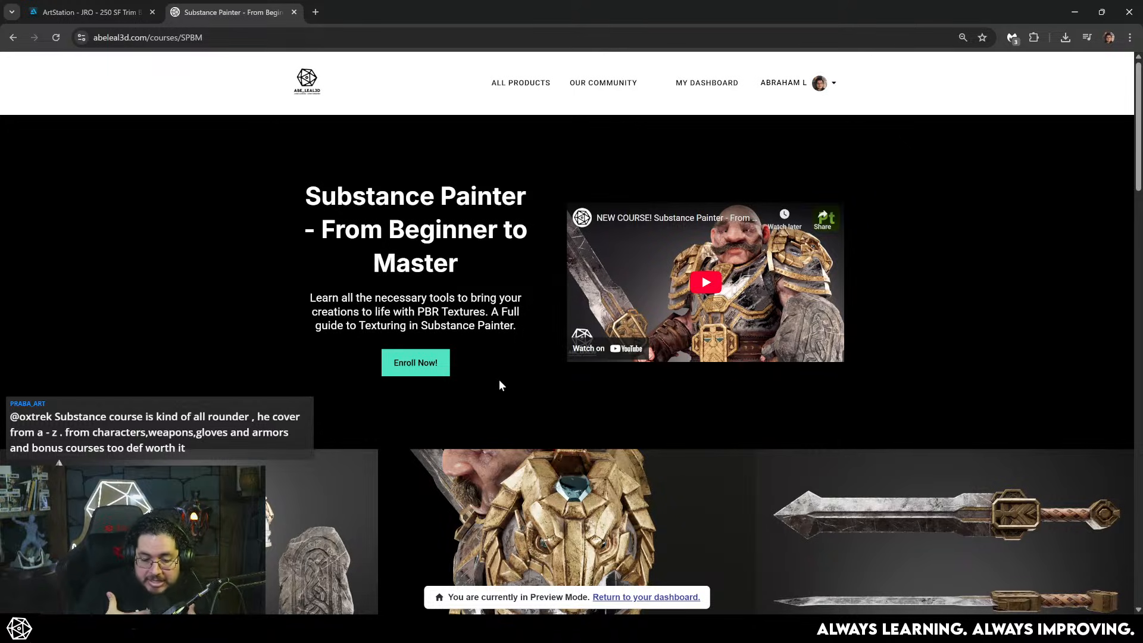
click(1077, 12)
mouse_move(637, 232)
alt+mouse_down()
mouse_move(737, 225)
mouse_move(657, 230)
alt+mouse_up()
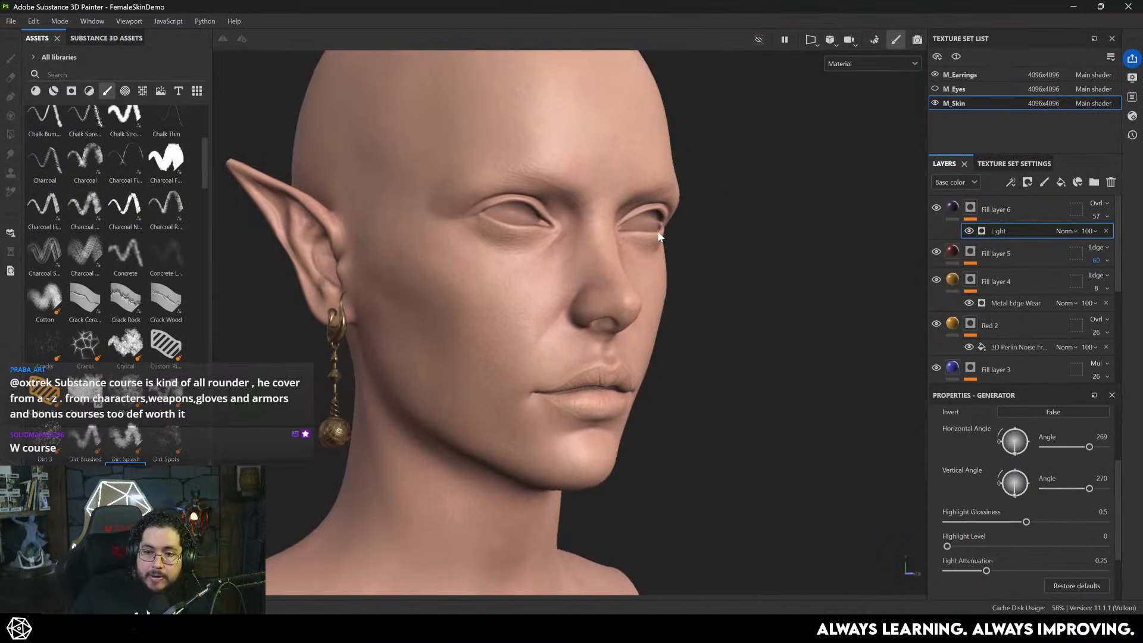
- Switch to the browser and open the Hand-Painted 3D Character for Games course page to view its sample images
key(alt+Tab)
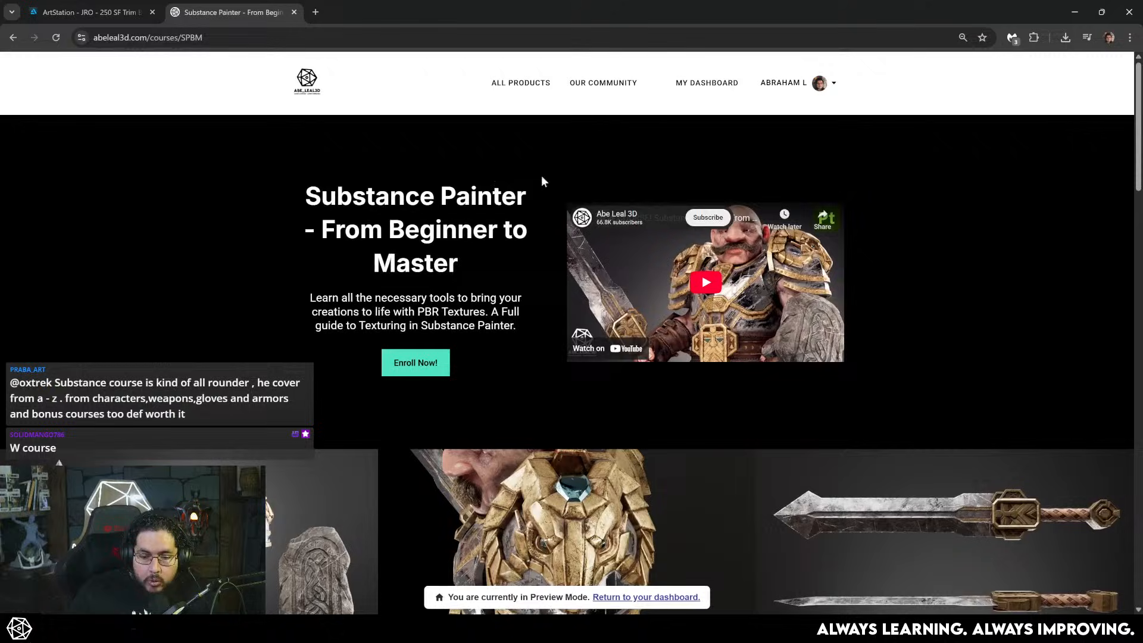
click(14, 39)
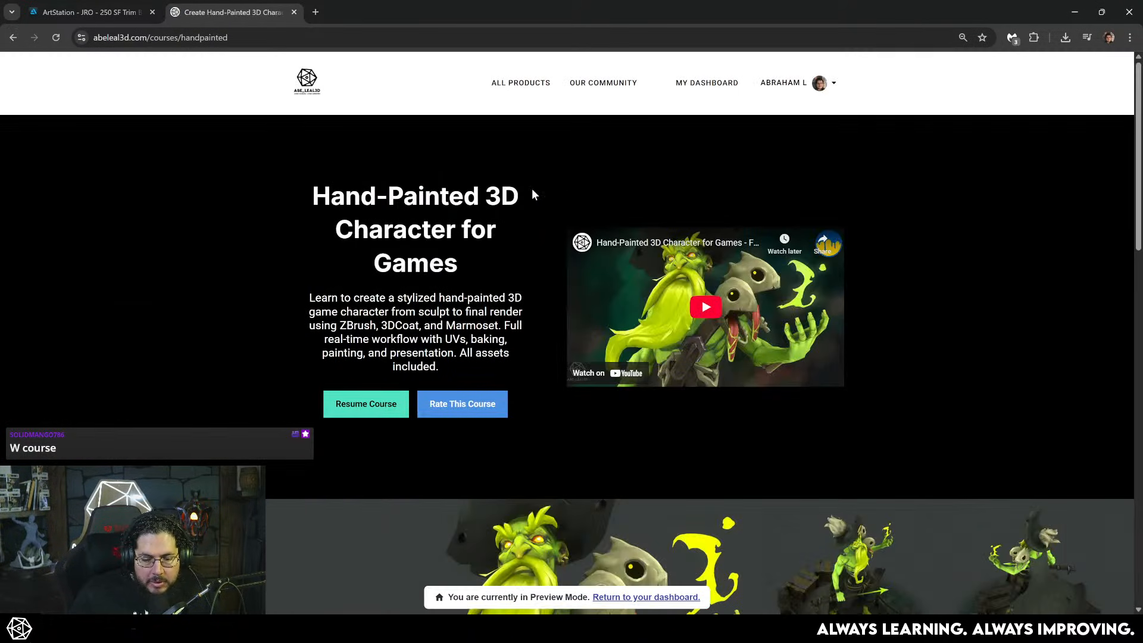
scroll(316, 239, down, 6)
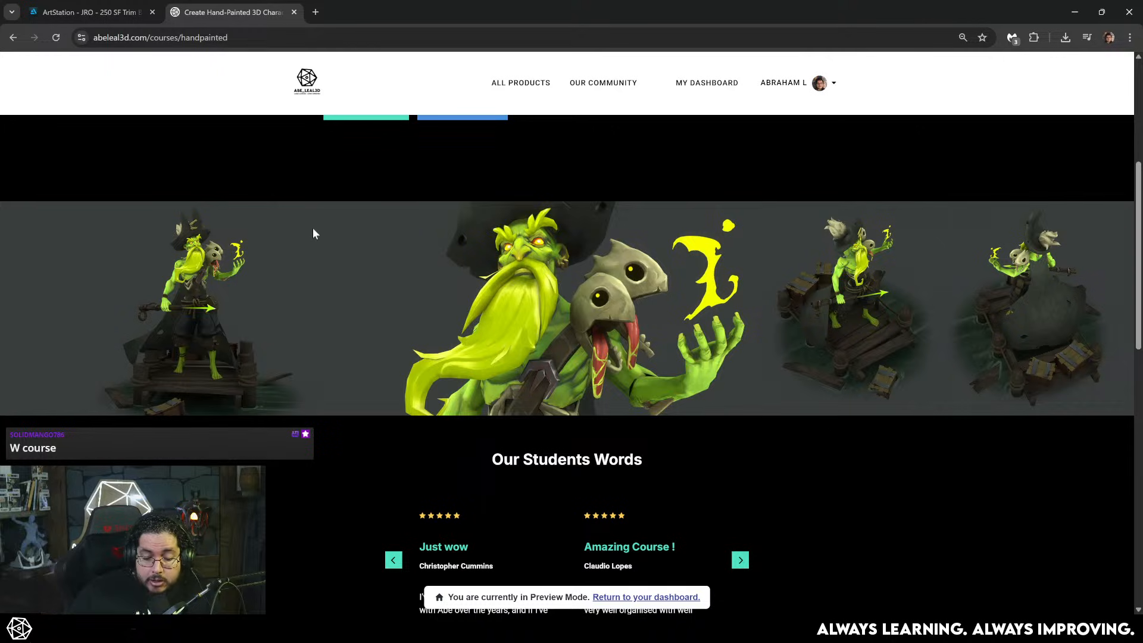
- Look through the hand-painted course page's curriculum, student reviews and sample images, and return to Substance 3D Painter
scroll(543, 253, down, 9)
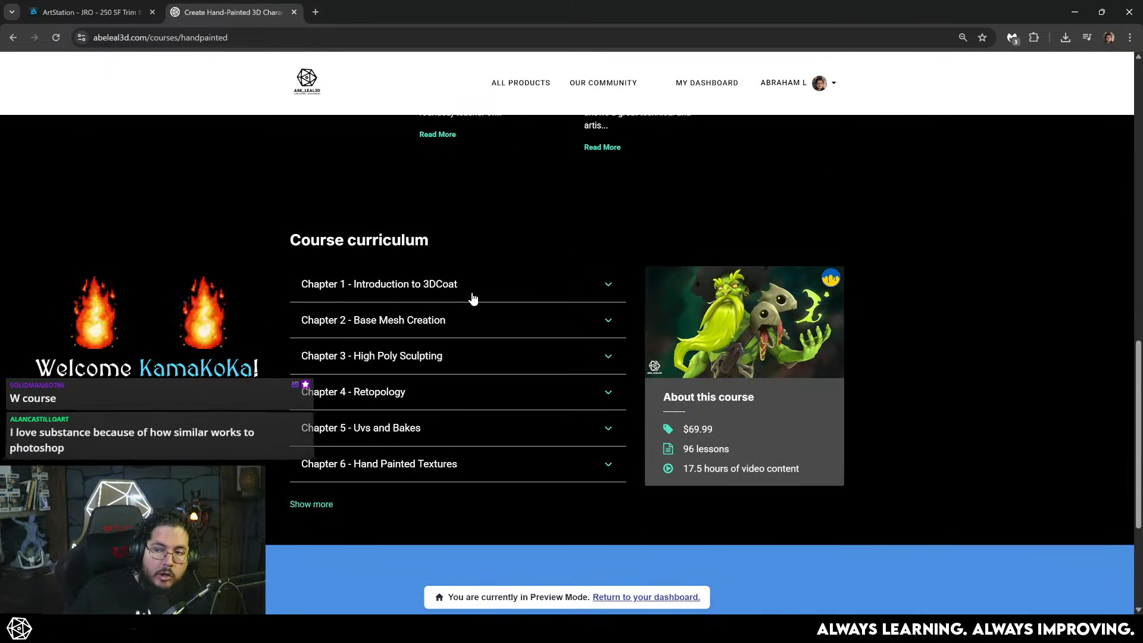
scroll(473, 298, up, 8)
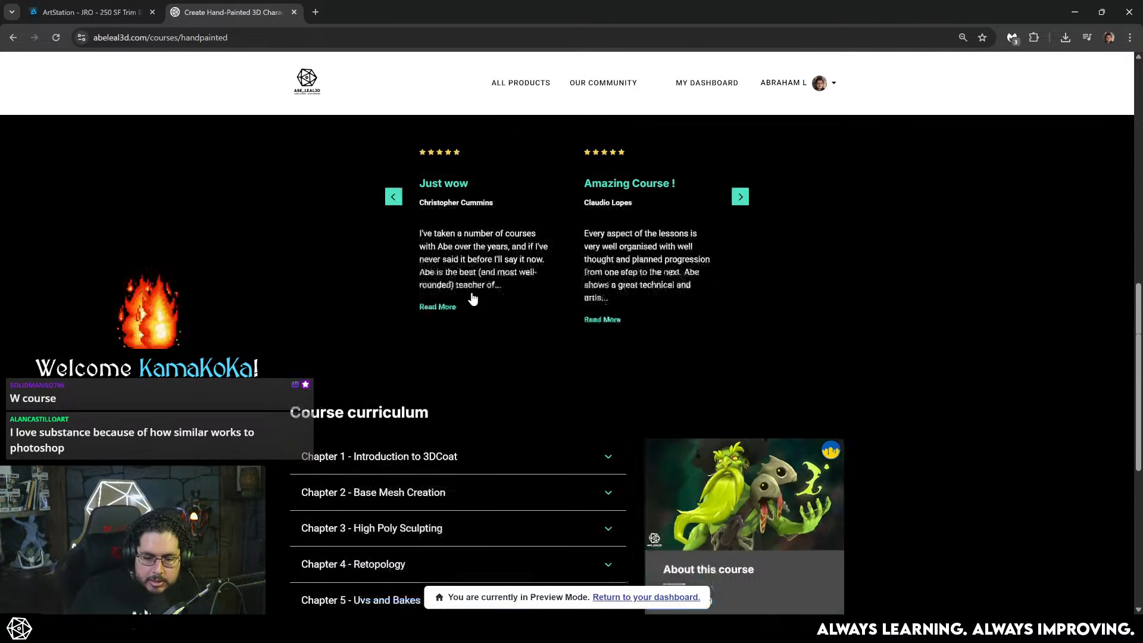
scroll(473, 299, up, 2)
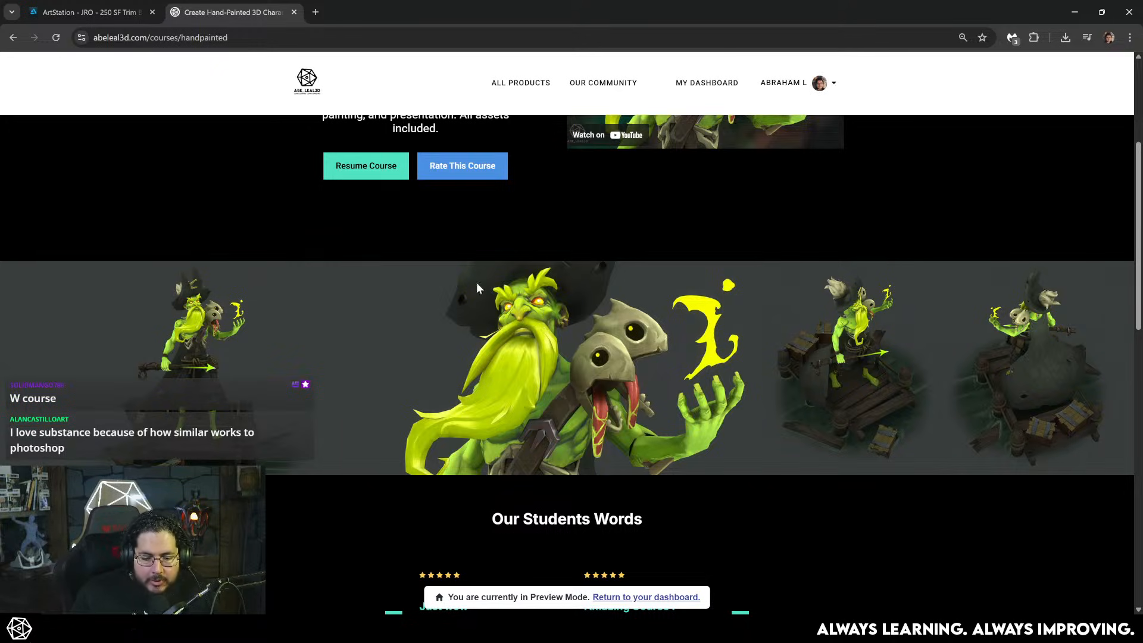
click(1076, 11)
- Add a fill layer above Fill layer 6 and set its base color to a pale warm beige, HSV 0.114, 0.324, 0.790
alt+drag(783, 313, 685, 314)
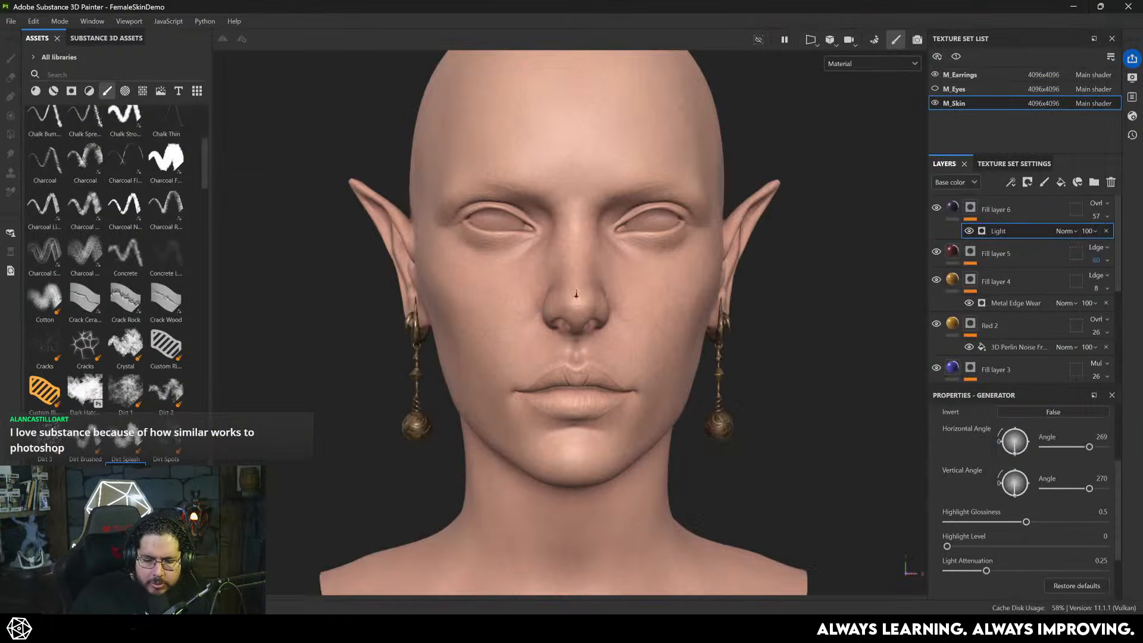
alt+right_drag(685, 315, 732, 303)
click(1001, 209)
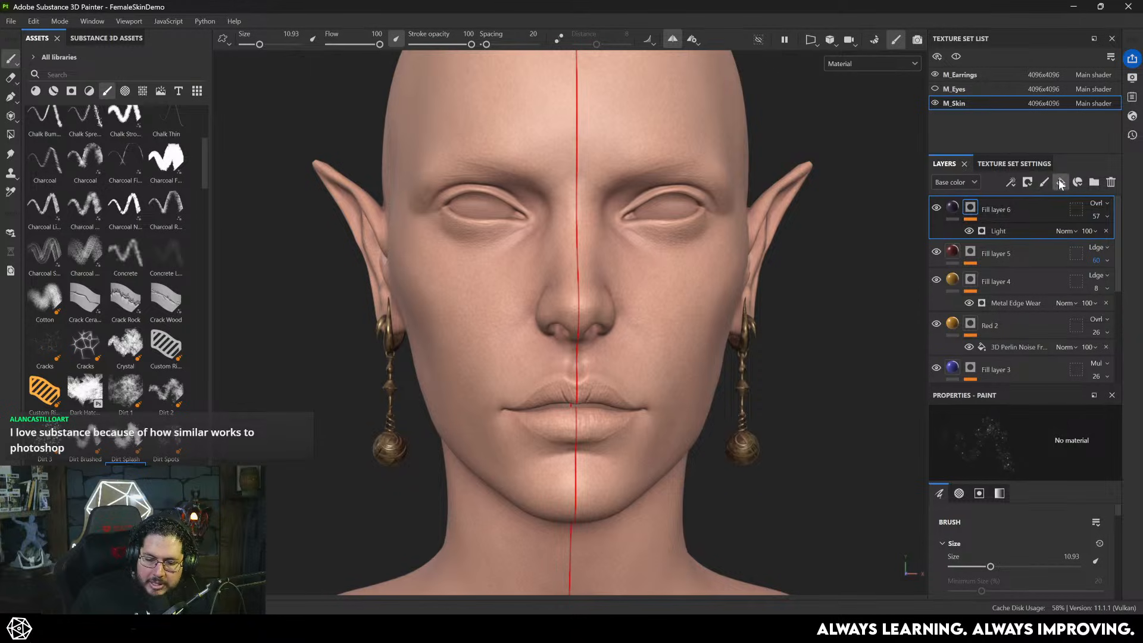
click(1061, 182)
click(1015, 585)
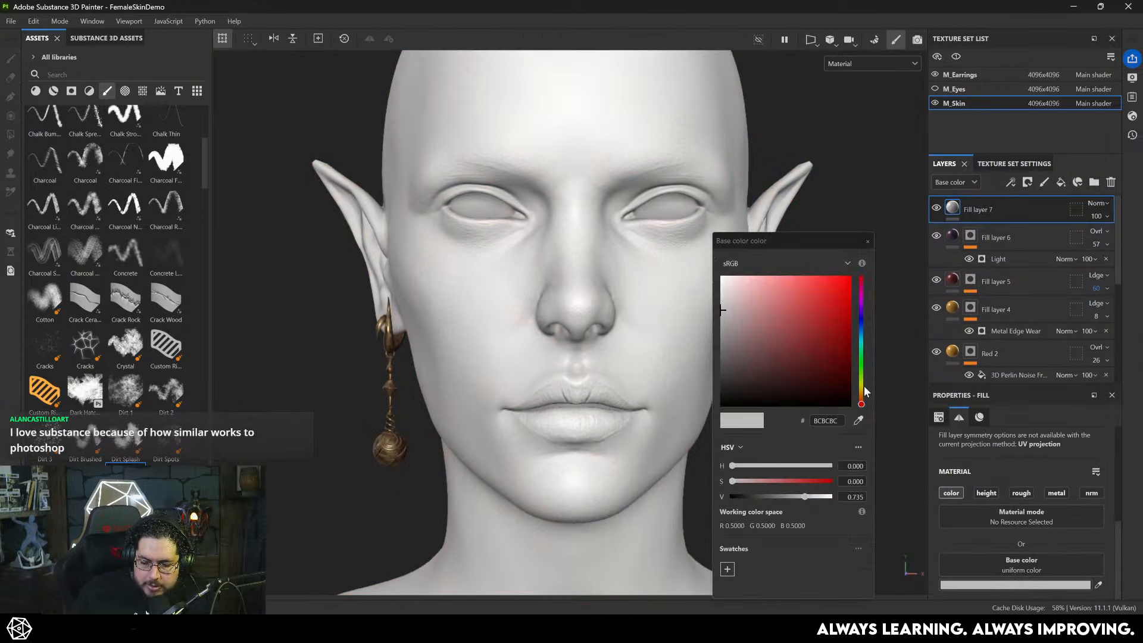
click(861, 391)
drag(817, 360, 762, 304)
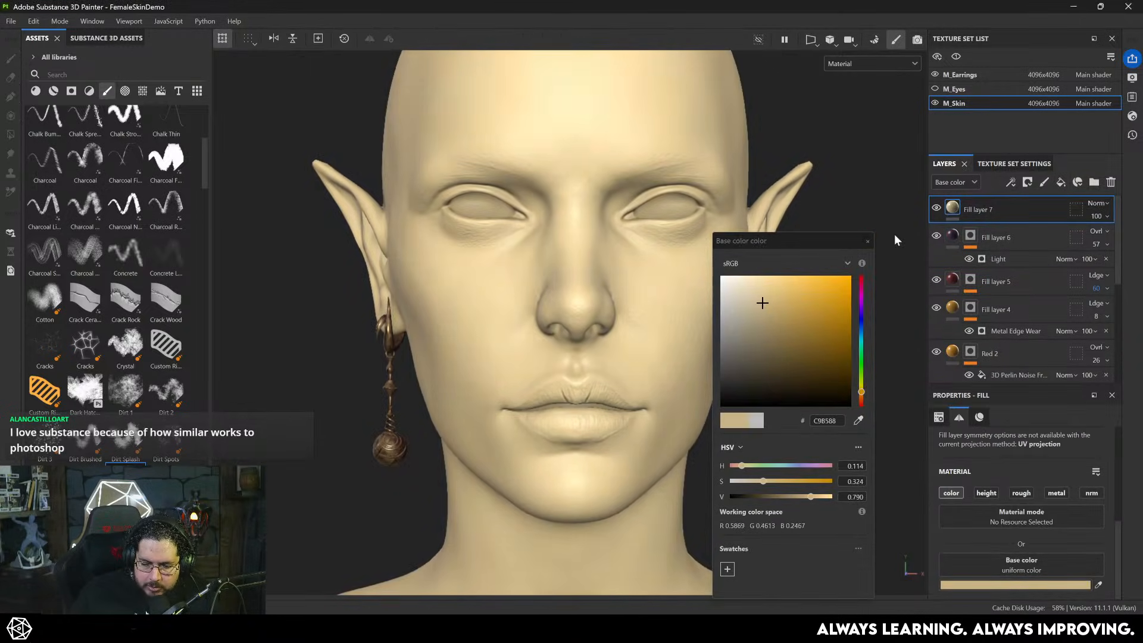
- Add a black mask to Fill layer 7 and attach an empty generator to that mask
click(990, 203)
right_click(990, 204)
click(1012, 22)
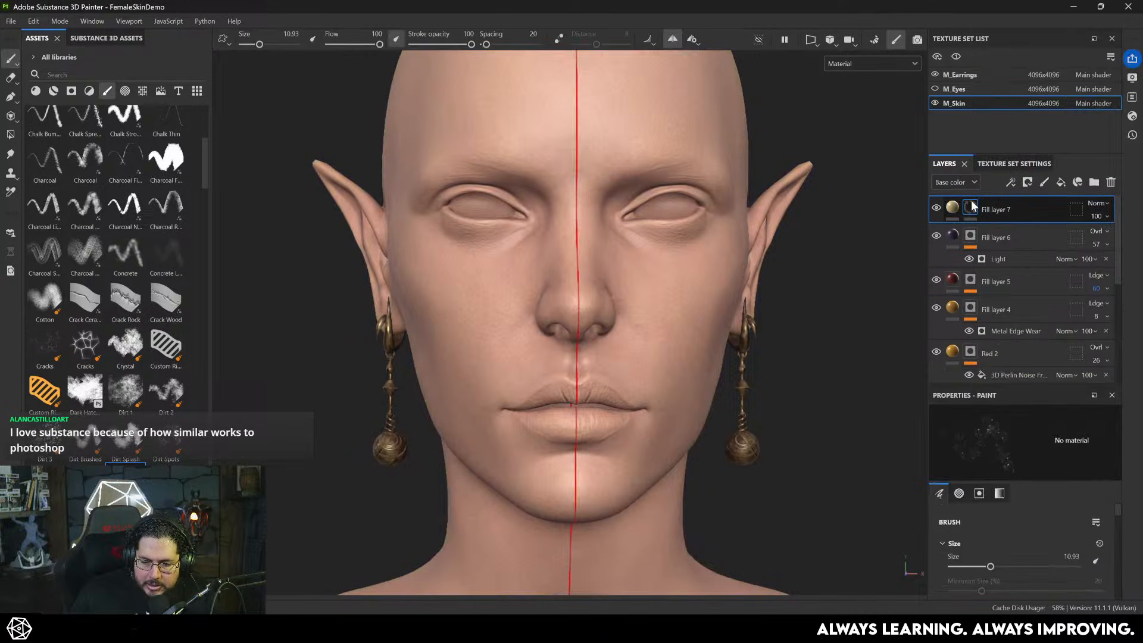
right_click(968, 207)
click(1024, 383)
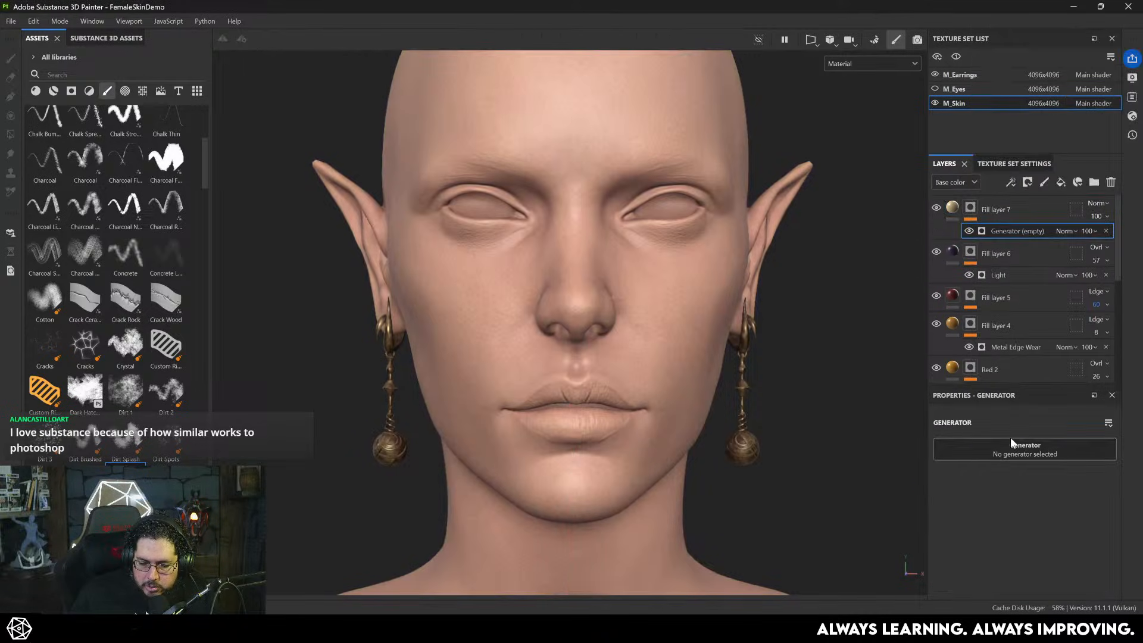
- Choose the Light generator for Fill layer 7's mask and set its vertical angle to 88
click(1010, 449)
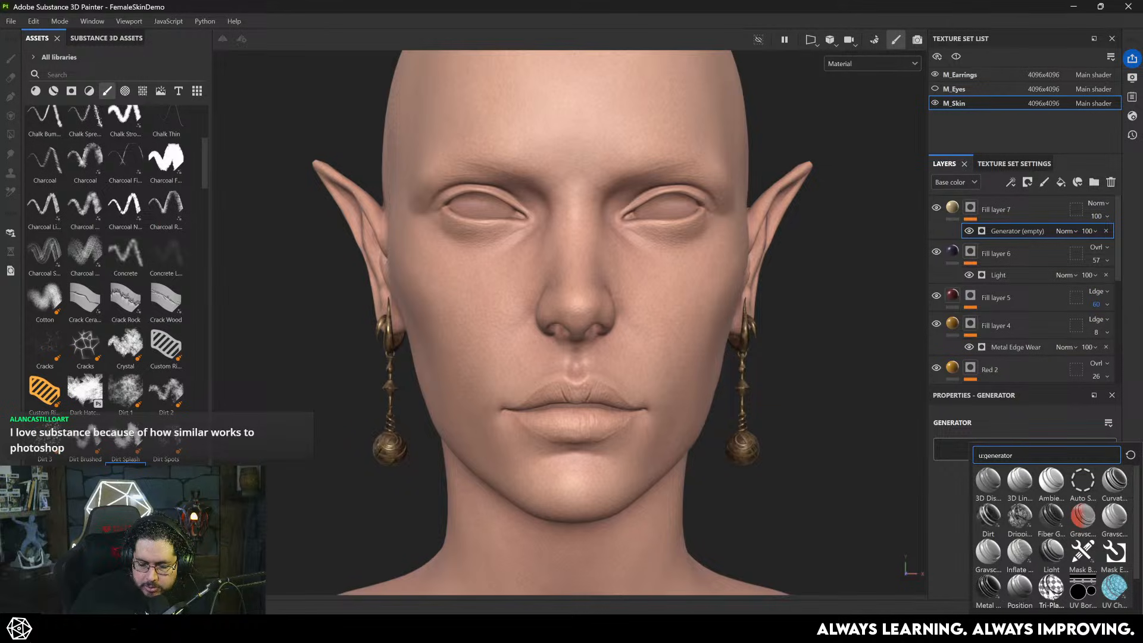
scroll(1015, 566, down, 1)
scroll(1015, 541, up, 1)
click(1052, 552)
drag(1011, 587, 1016, 585)
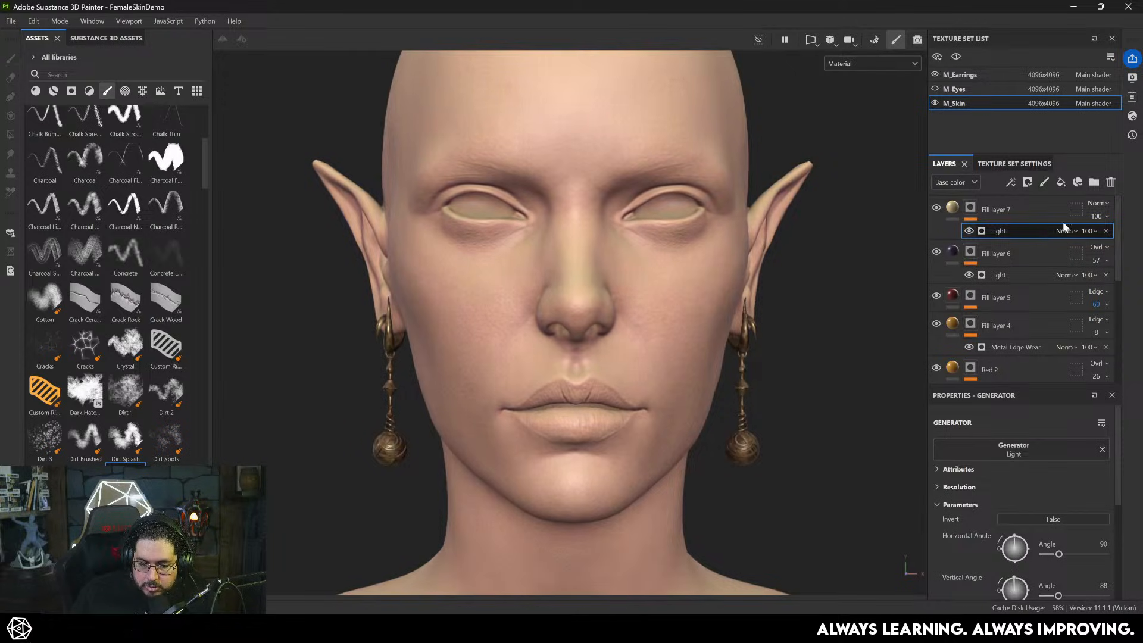
- Set Fill layer 7's blend mode to Linear dodge (Ldge) and check the highlights on the side of the face
click(1101, 203)
click(1091, 328)
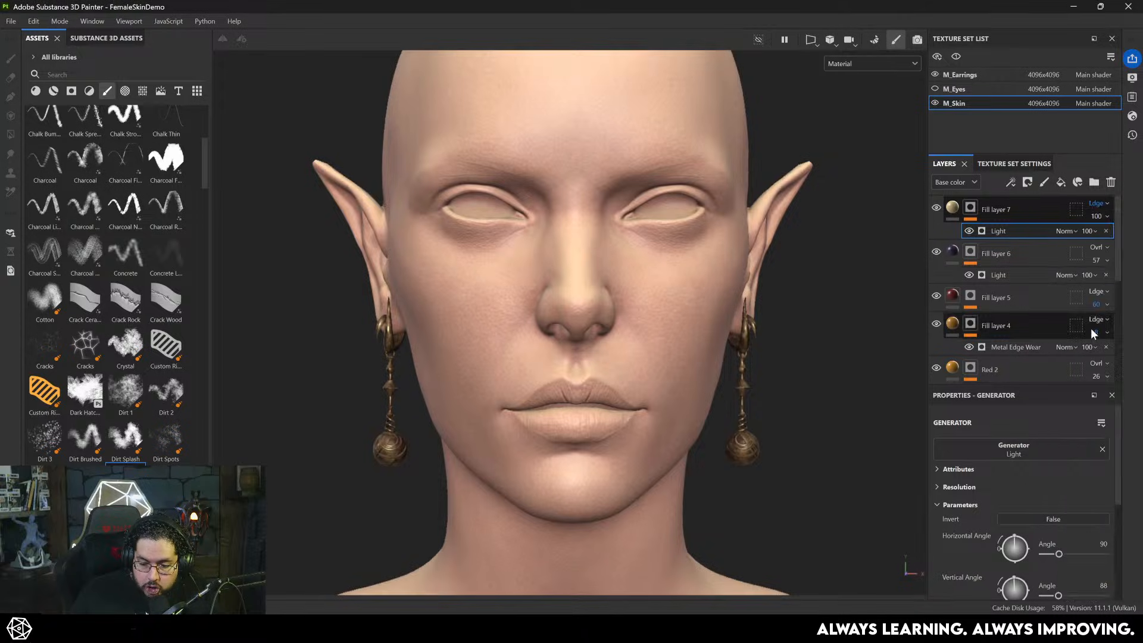
alt+drag(845, 281, 893, 292)
alt+right_drag(893, 292, 850, 338)
alt+middle_drag(850, 338, 751, 278)
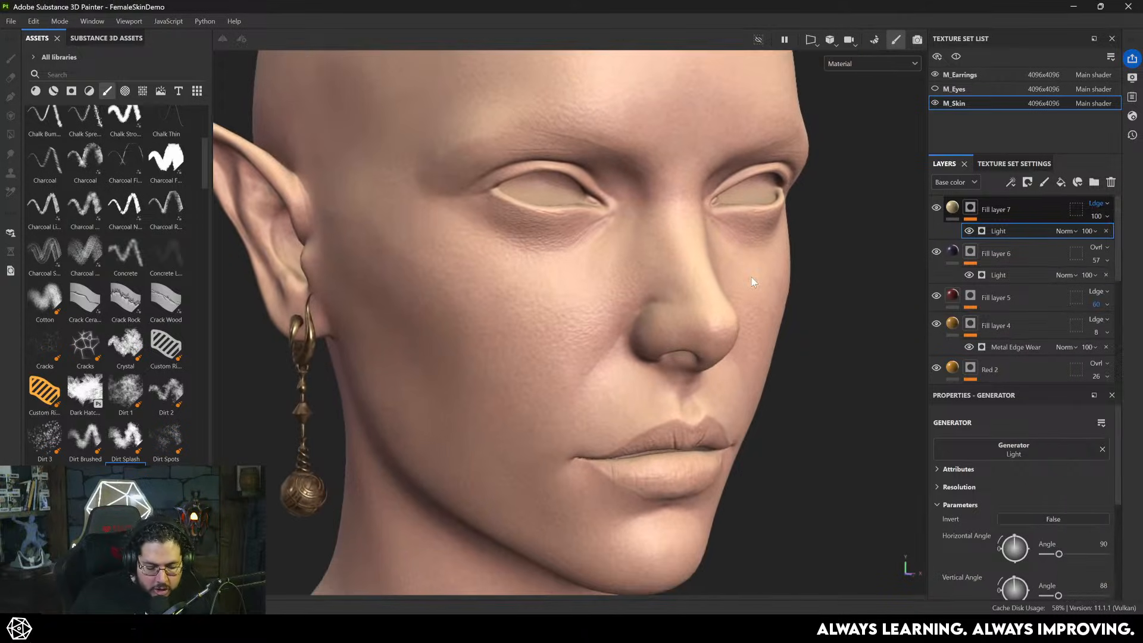
- Display only the base color channel and examine the color variation on the face up close and from a distance
key(c)
alt+drag(716, 292, 629, 257)
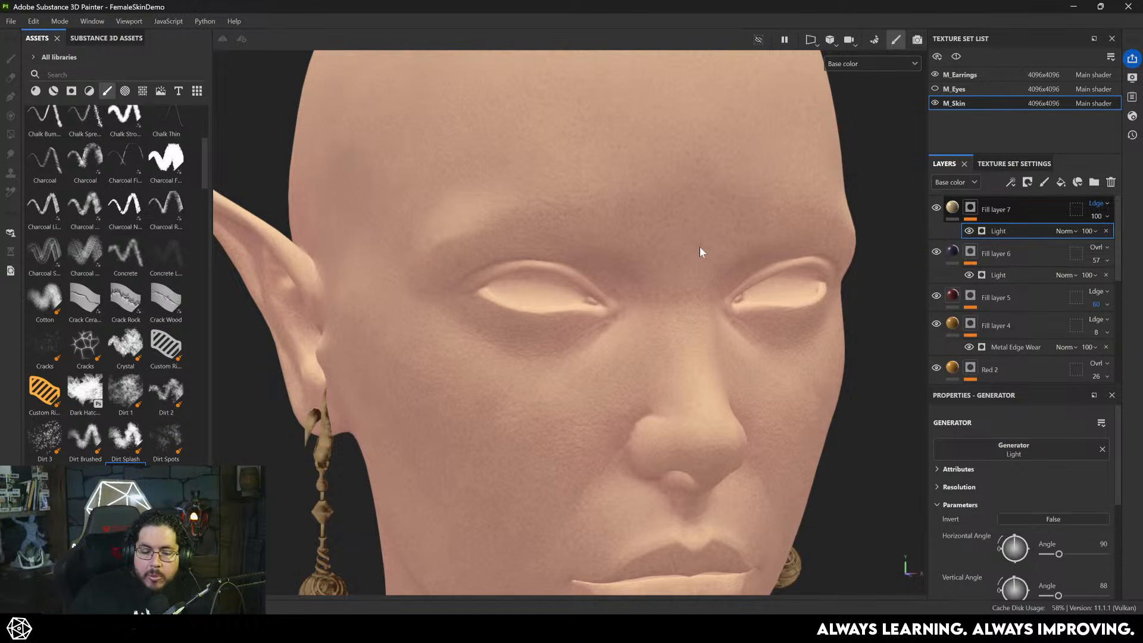
alt+right_drag(719, 376, 516, 291)
alt+middle_drag(709, 410, 627, 348)
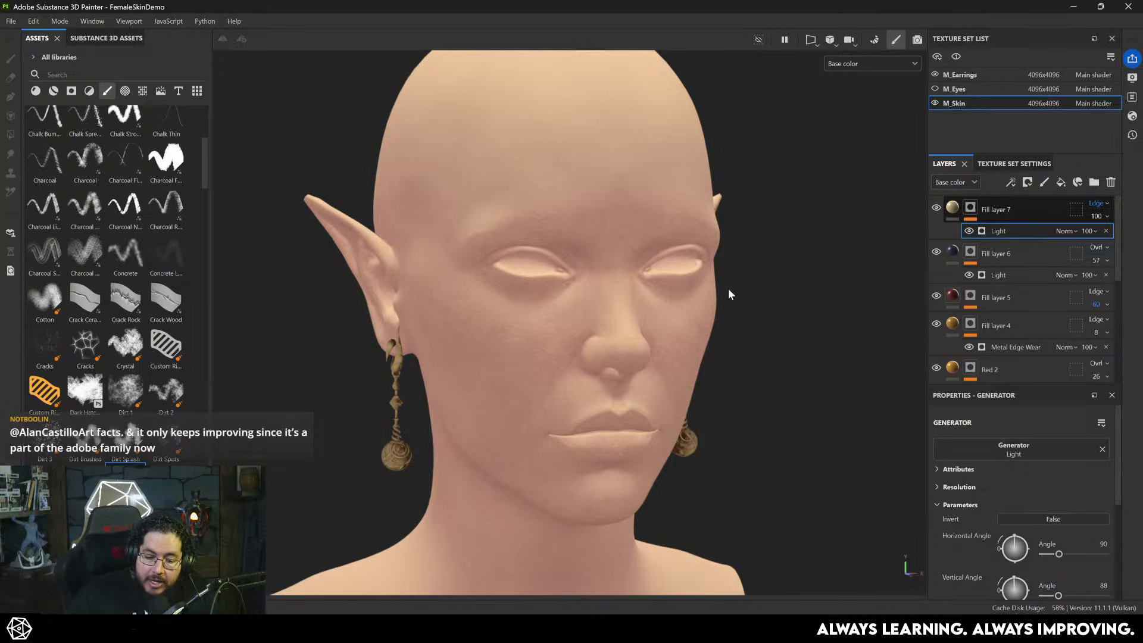
alt+right_drag(811, 333, 800, 326)
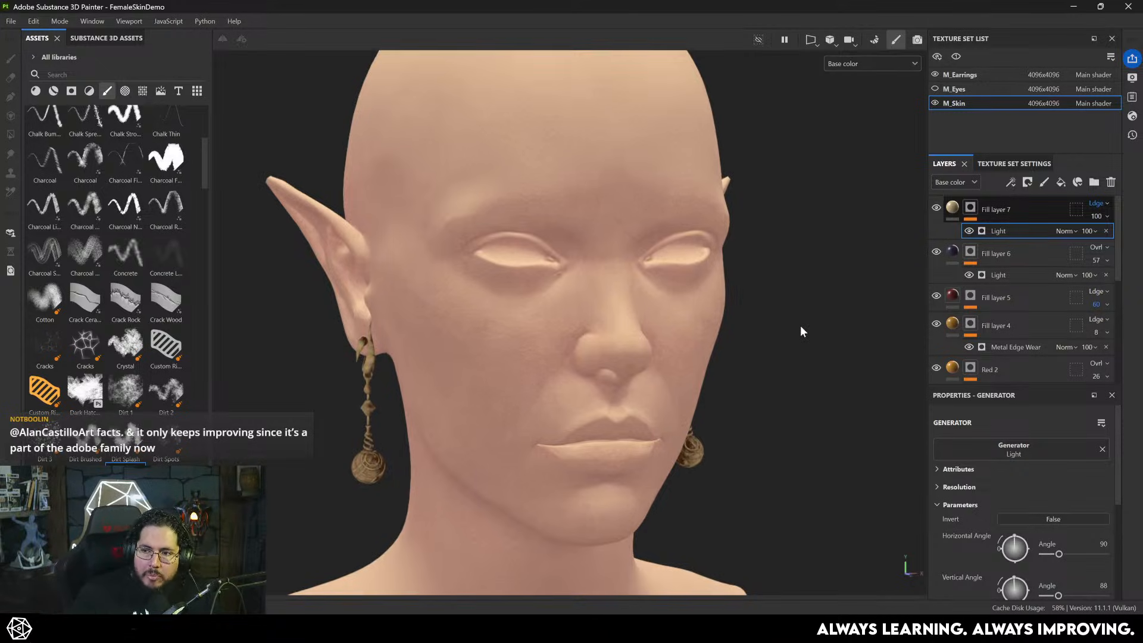
- Lower Fill layer 7's opacity to 46 and return to the full material display
click(1094, 217)
drag(1139, 238, 1108, 238)
mouse_move(646, 308)
alt+mouse_down()
mouse_move(612, 304)
mouse_move(646, 299)
alt+mouse_up()
key(m)
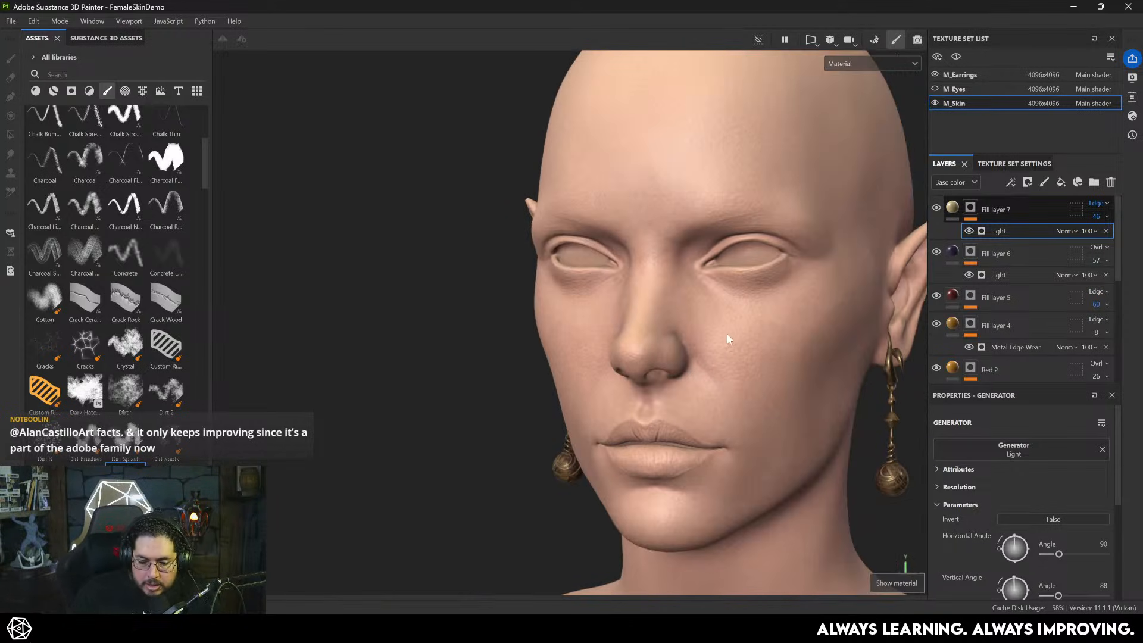
- Change Fill layer 7's uniform base color to a muted beige with hex value BAA985
alt+drag(727, 338, 646, 289)
scroll(645, 289, up, 3)
click(952, 208)
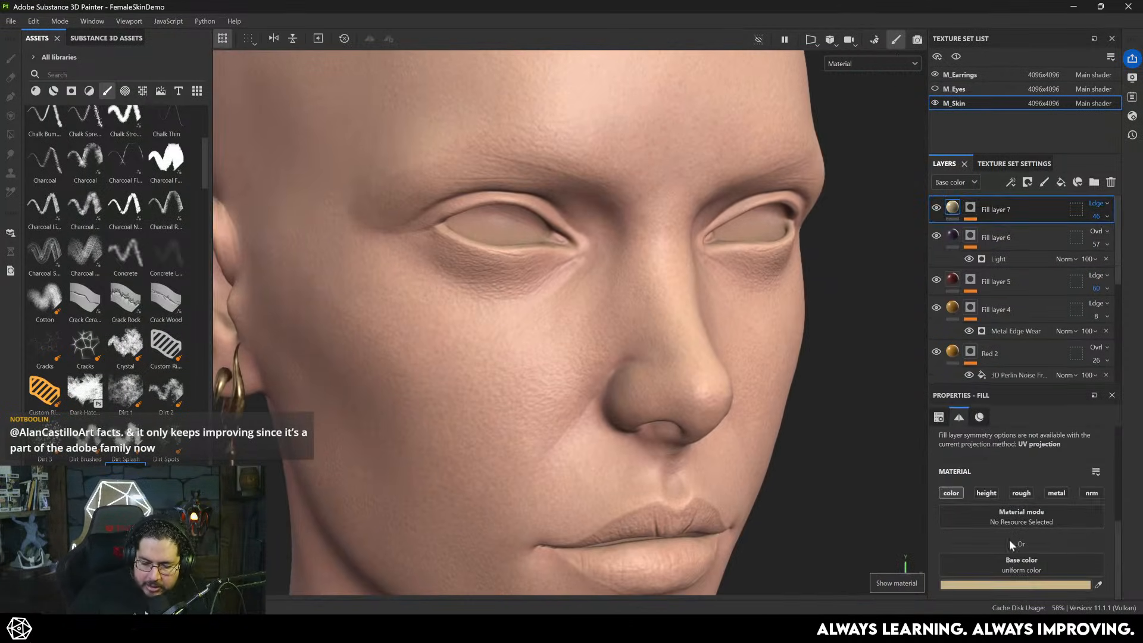
click(1002, 585)
click(796, 306)
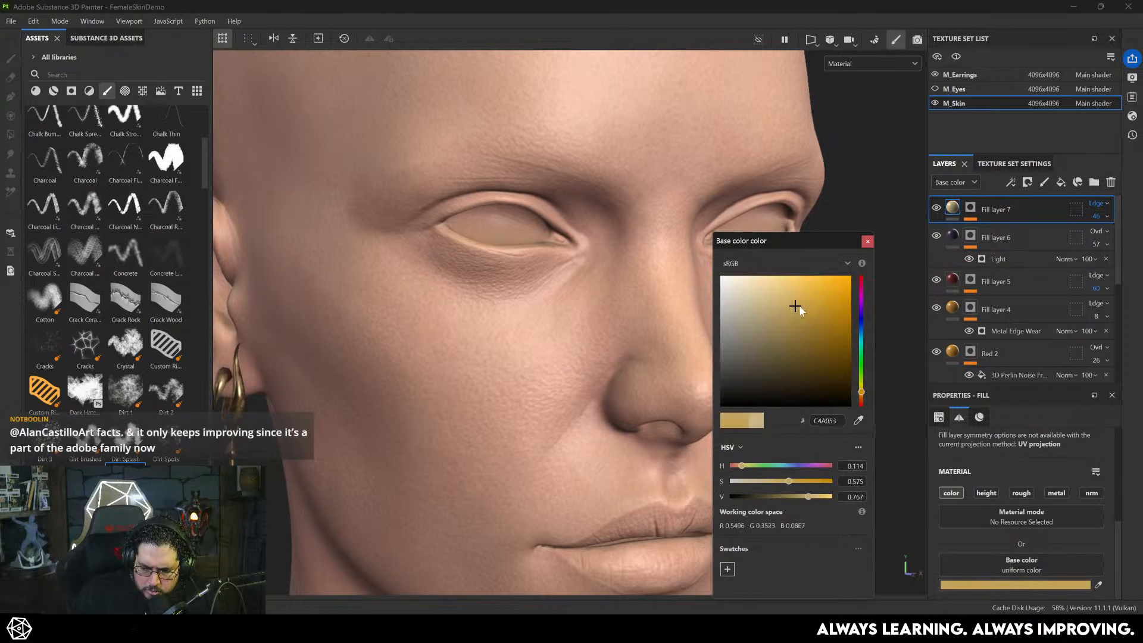
drag(800, 308, 748, 310)
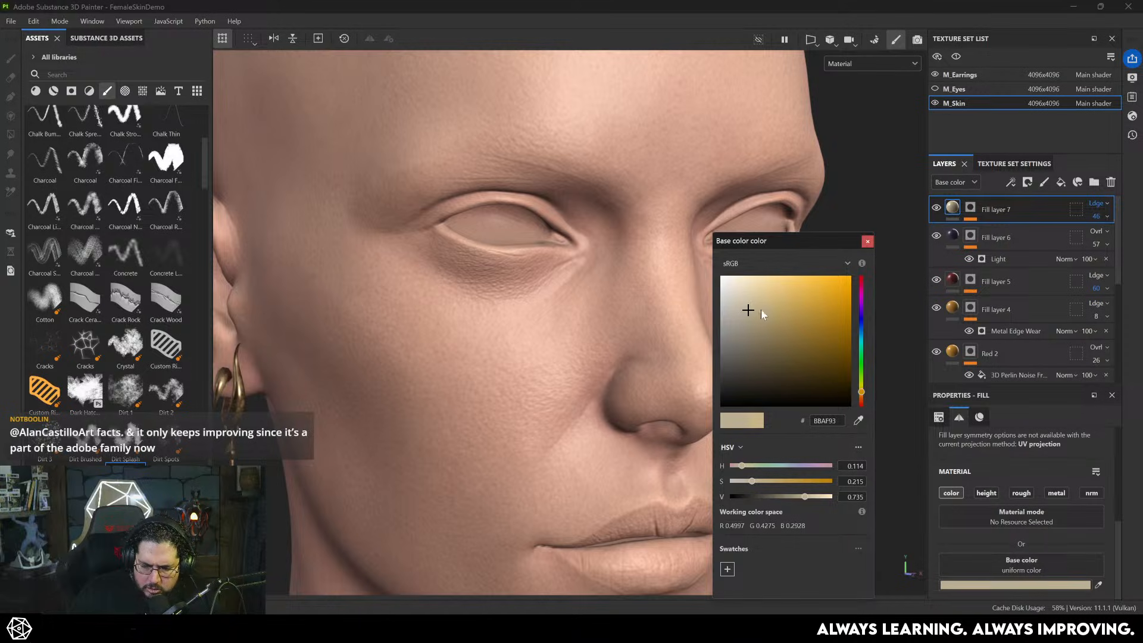
click(866, 241)
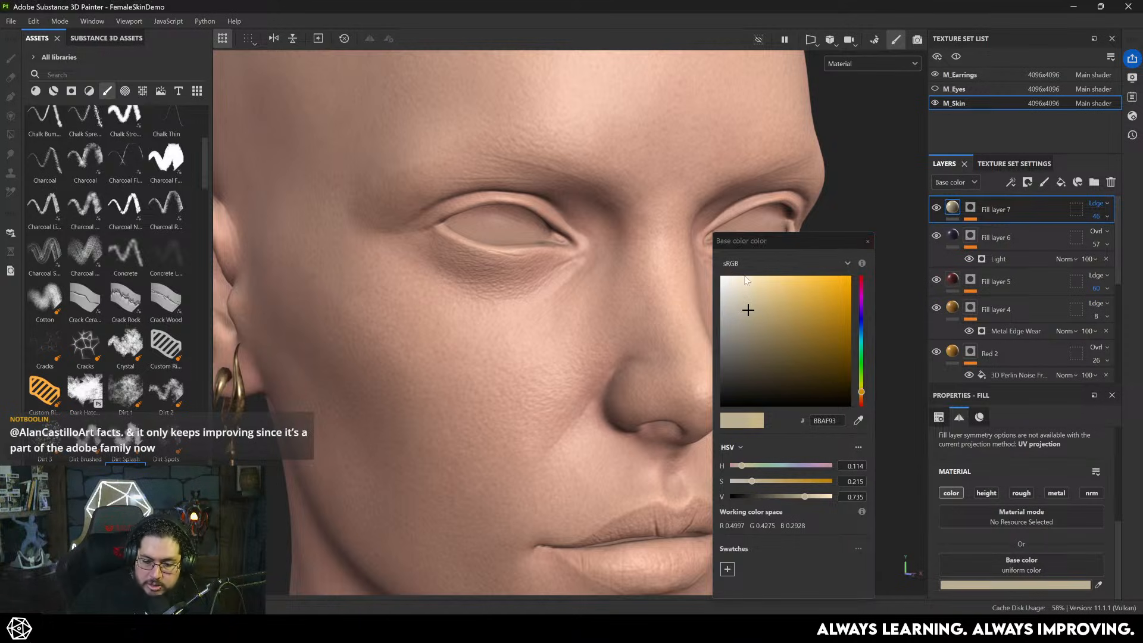
drag(748, 311, 756, 310)
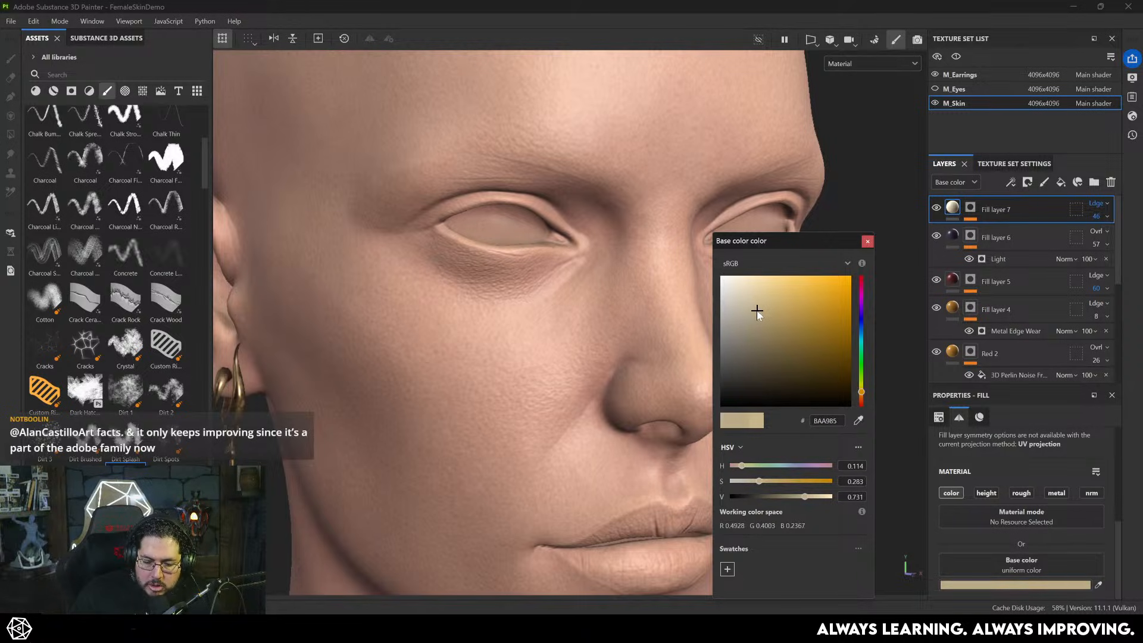
click(867, 241)
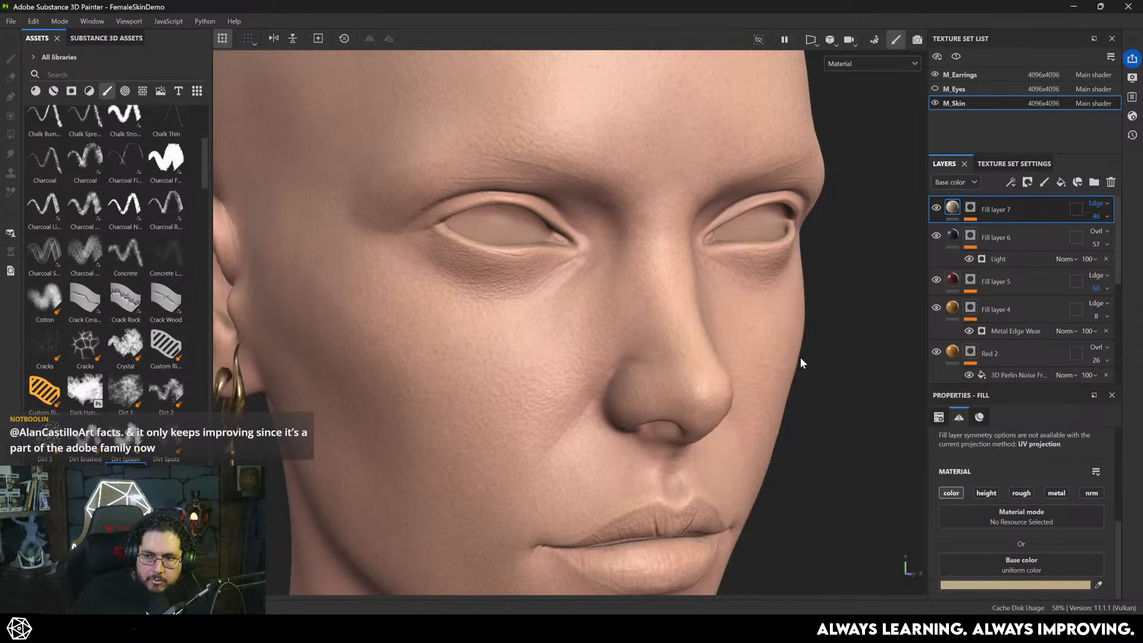
- Examine the skin shading on the head from the front and three-quarter side, both up close and at bust distance
scroll(706, 315, down, 3)
alt+drag(605, 324, 730, 376)
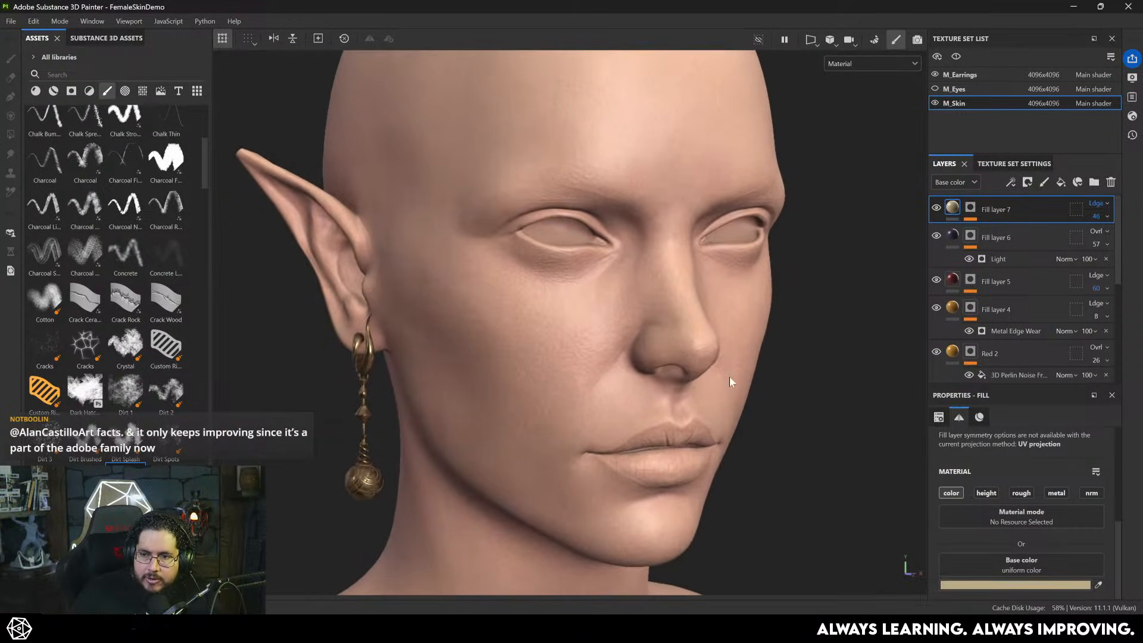
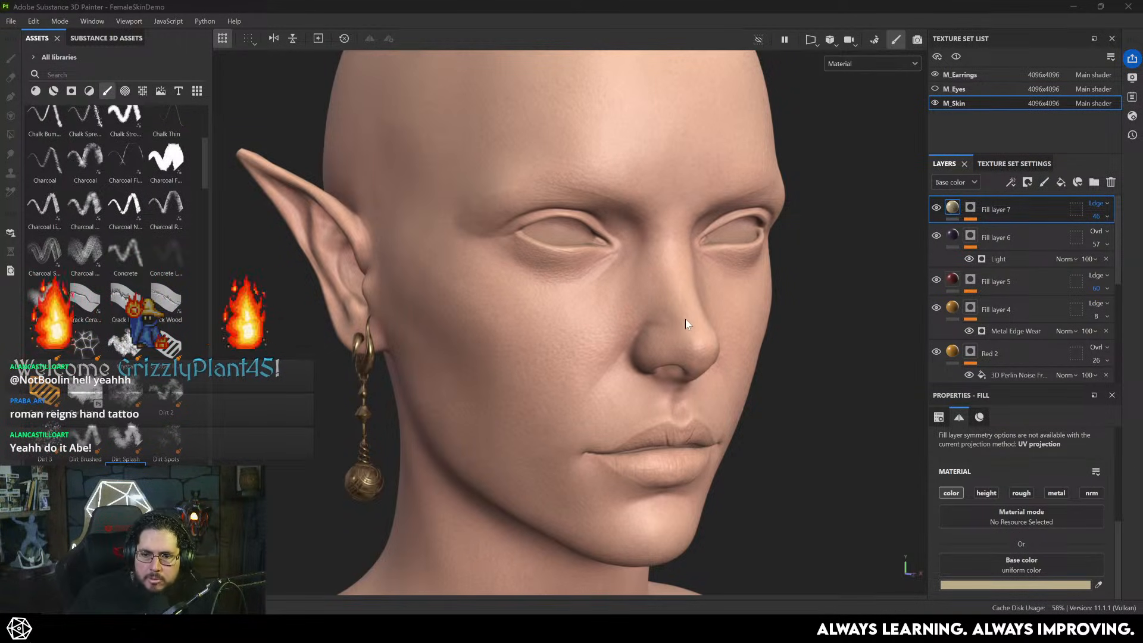
alt+drag(774, 324, 745, 250)
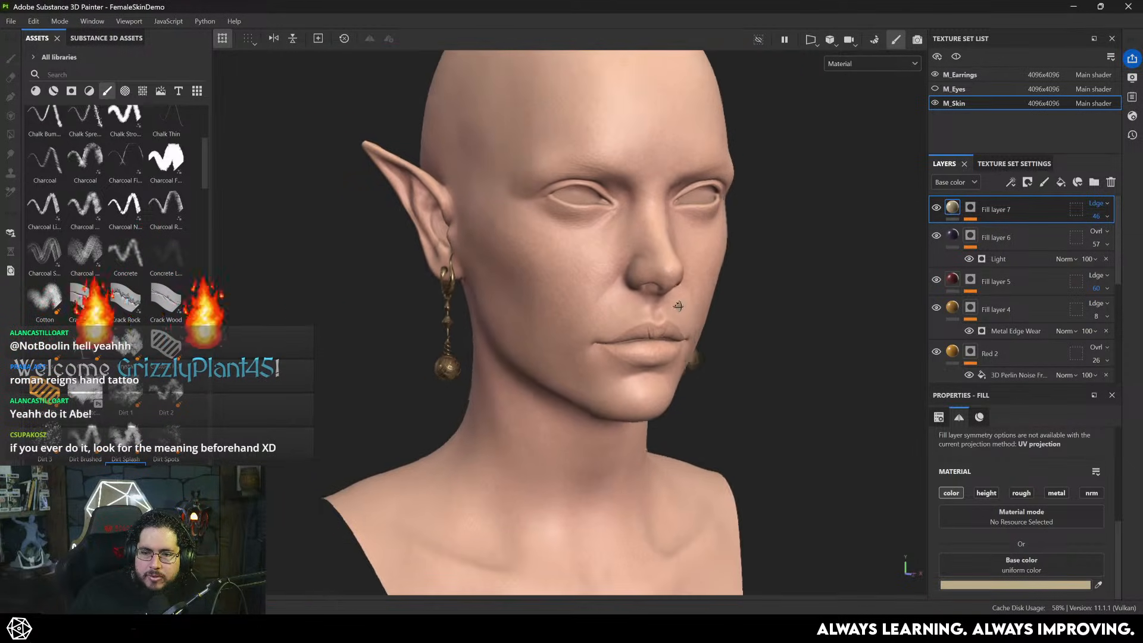
alt+drag(678, 306, 674, 340)
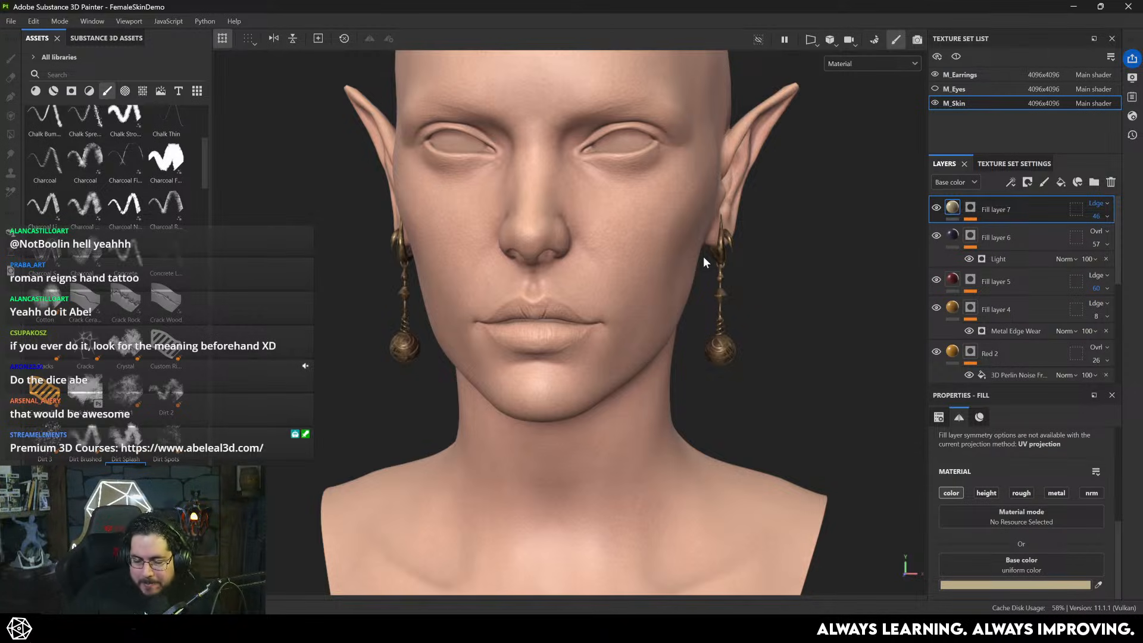
alt+right_drag(591, 336, 632, 293)
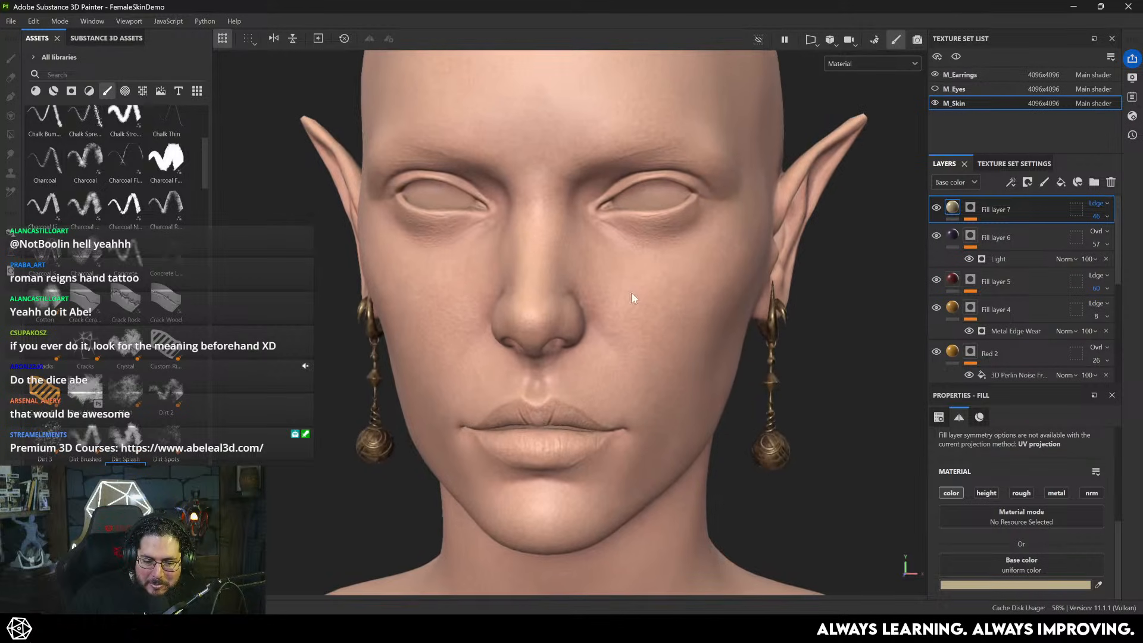
alt+drag(631, 293, 653, 300)
alt+right_drag(653, 300, 814, 367)
alt+drag(607, 268, 559, 216)
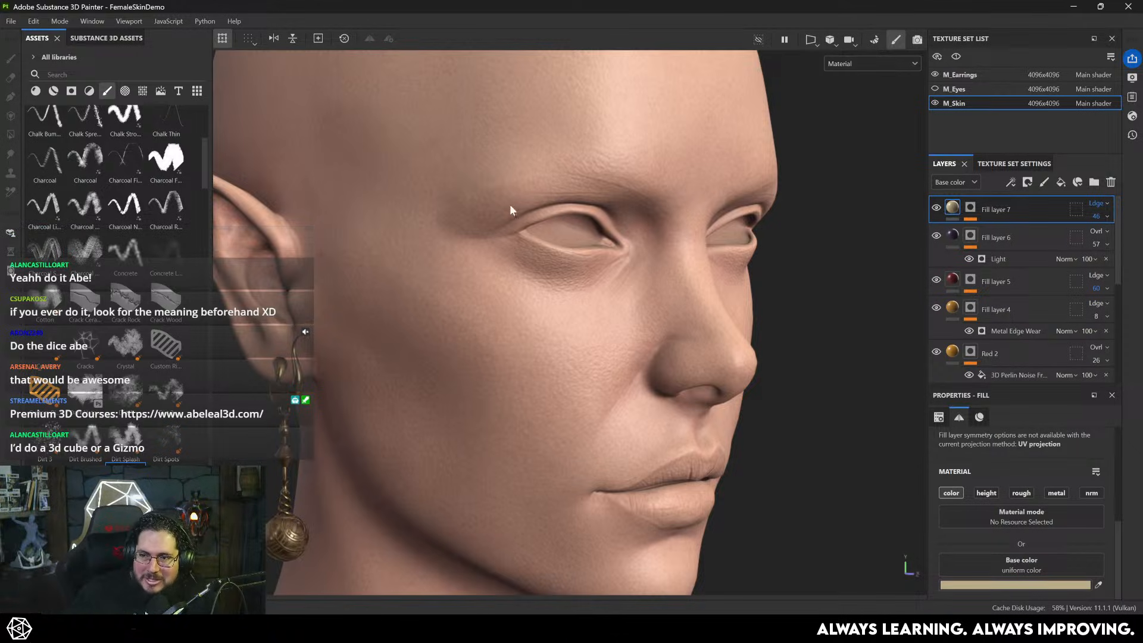
alt+right_drag(724, 309, 672, 324)
alt+drag(673, 324, 623, 324)
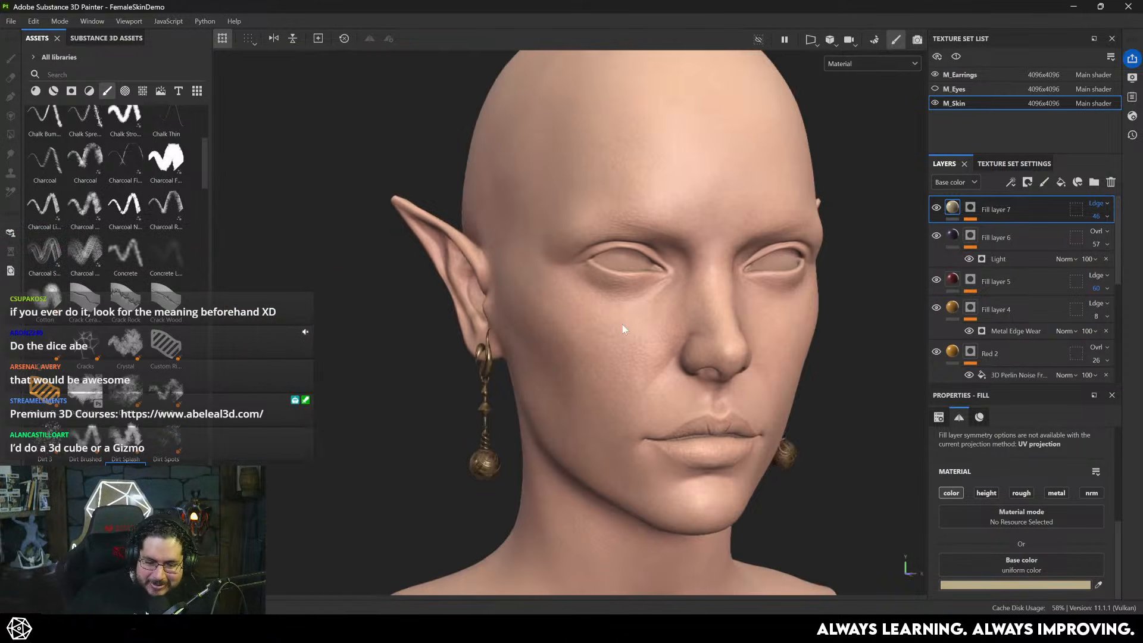
alt+middle_drag(623, 324, 589, 284)
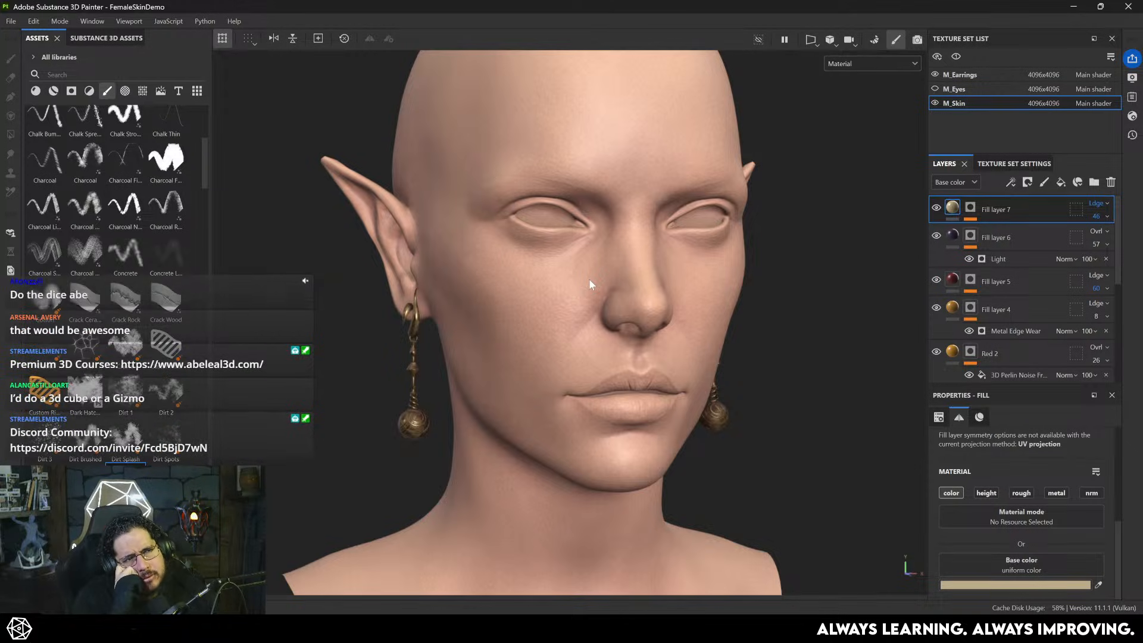
- Switch to Chrome and open the 3D course academy's home page in a new tab
key(alt+Tab)
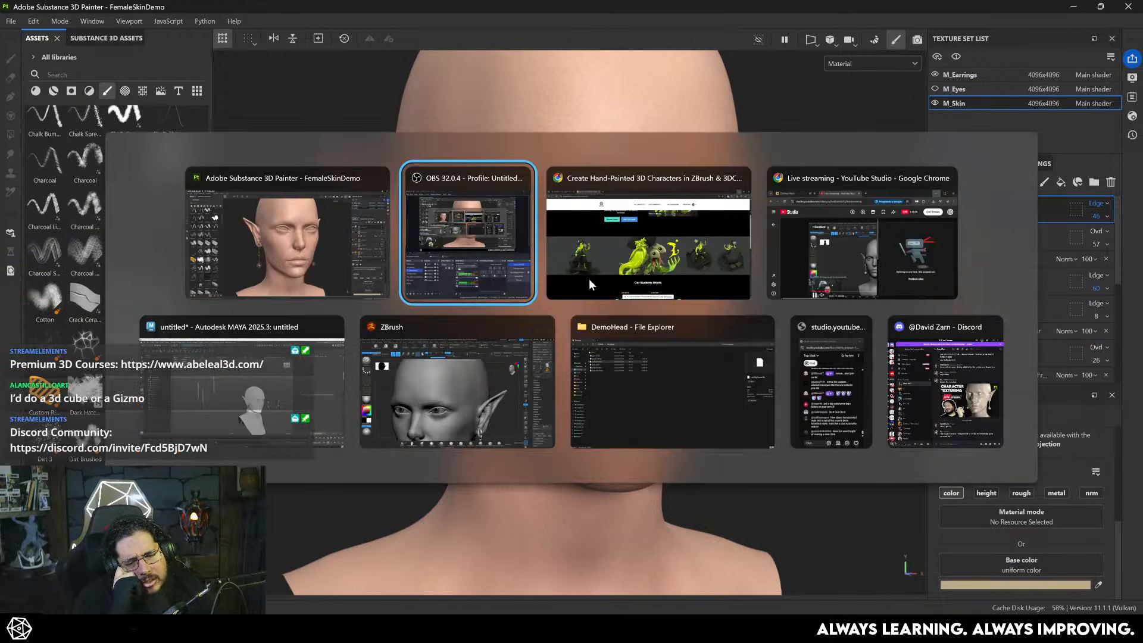
key(alt+Tab)
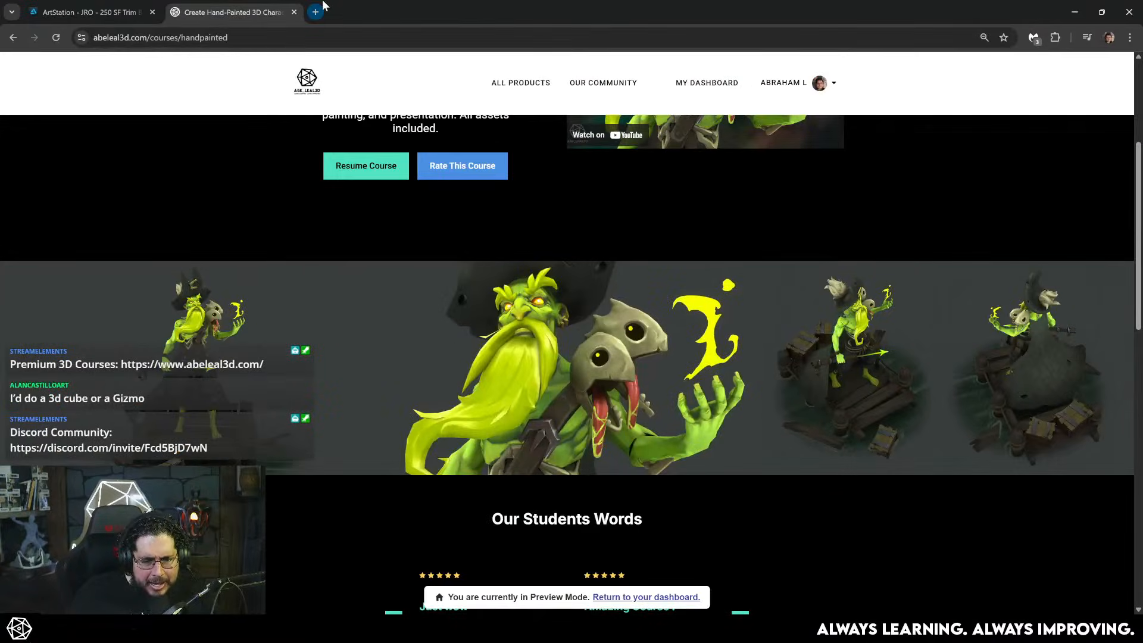
click(319, 10)
click(149, 16)
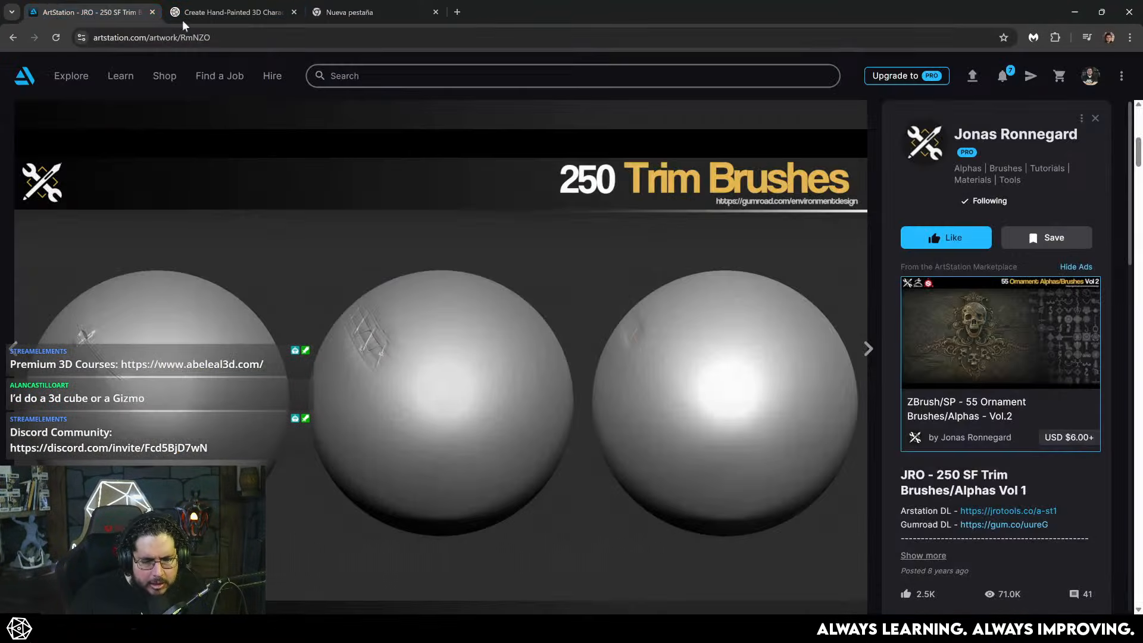
click(373, 13)
text(abel)
key(Return)
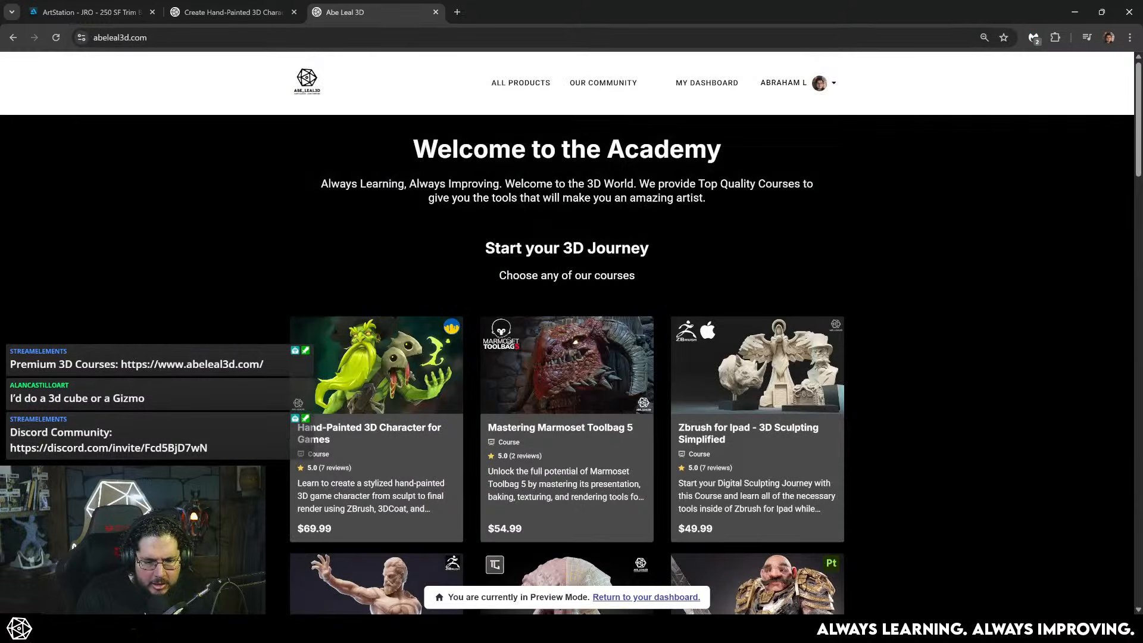
- Open the artist's own ArtStation portfolio page in the current tab
click(334, 38)
text(art)
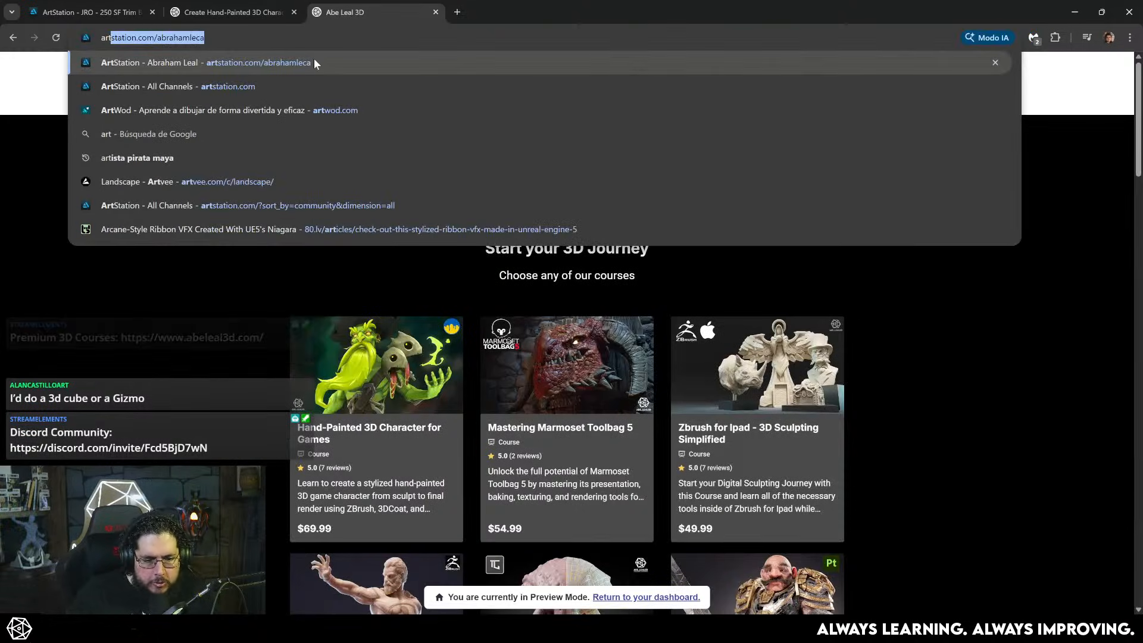
click(314, 60)
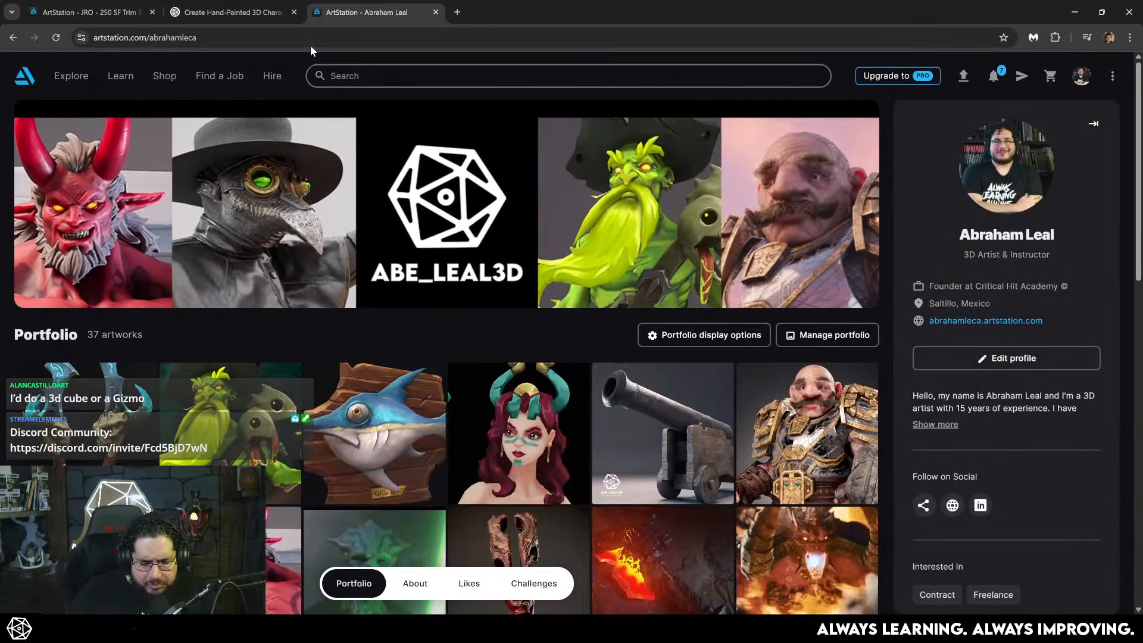
- View the face renders in the "Ixchel - Guardian of the Vestige" artwork and return to the portfolio page
click(544, 442)
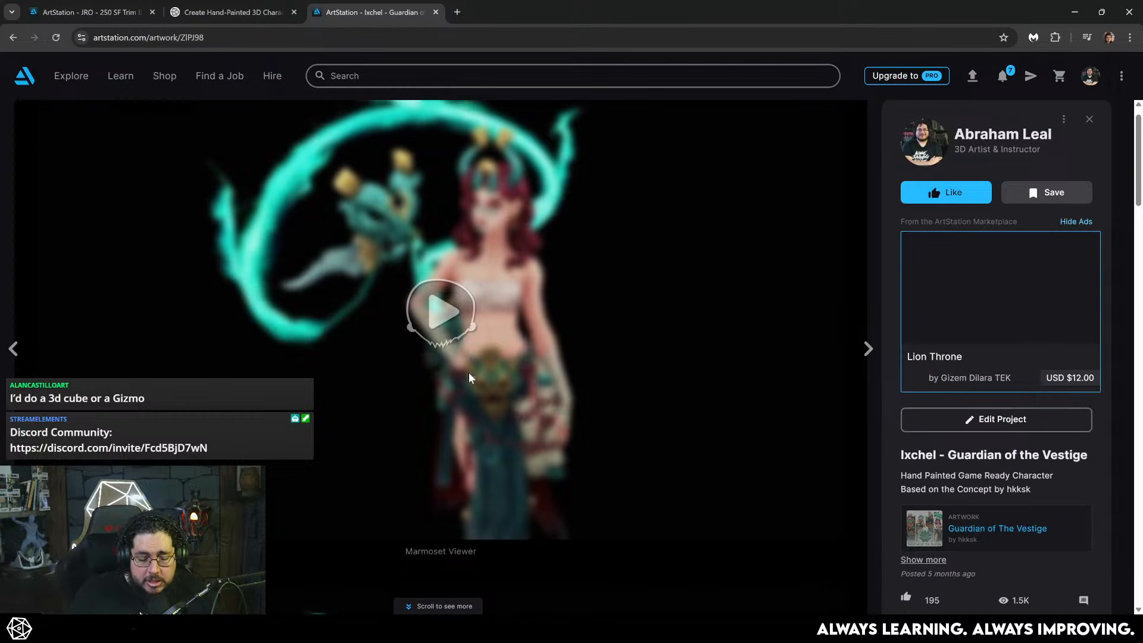
click(469, 373)
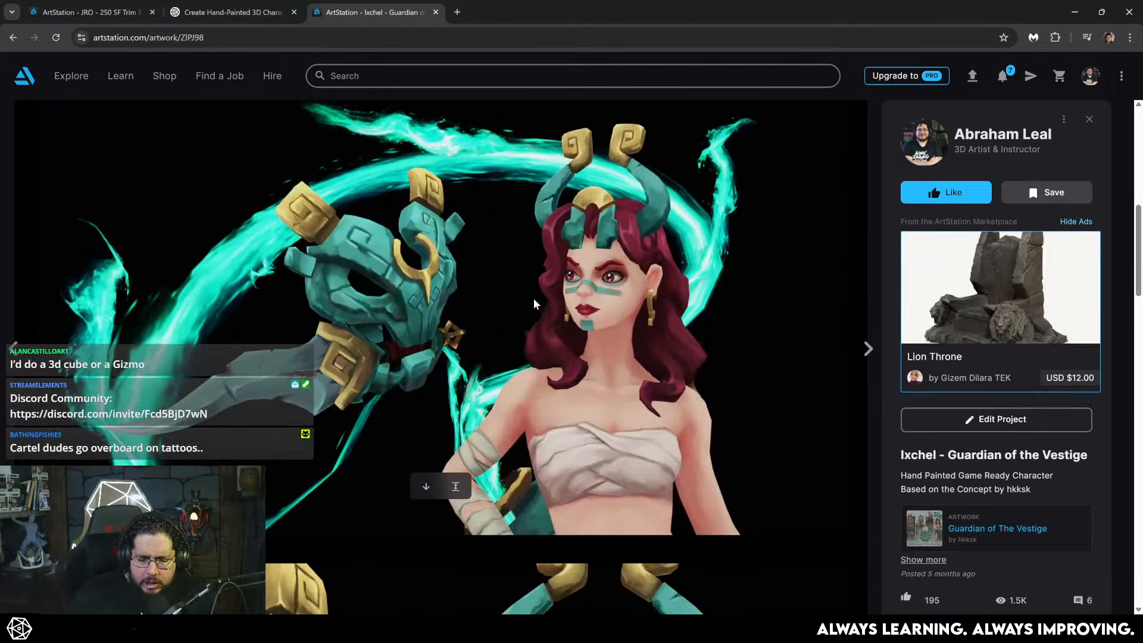
scroll(616, 323, down, 10)
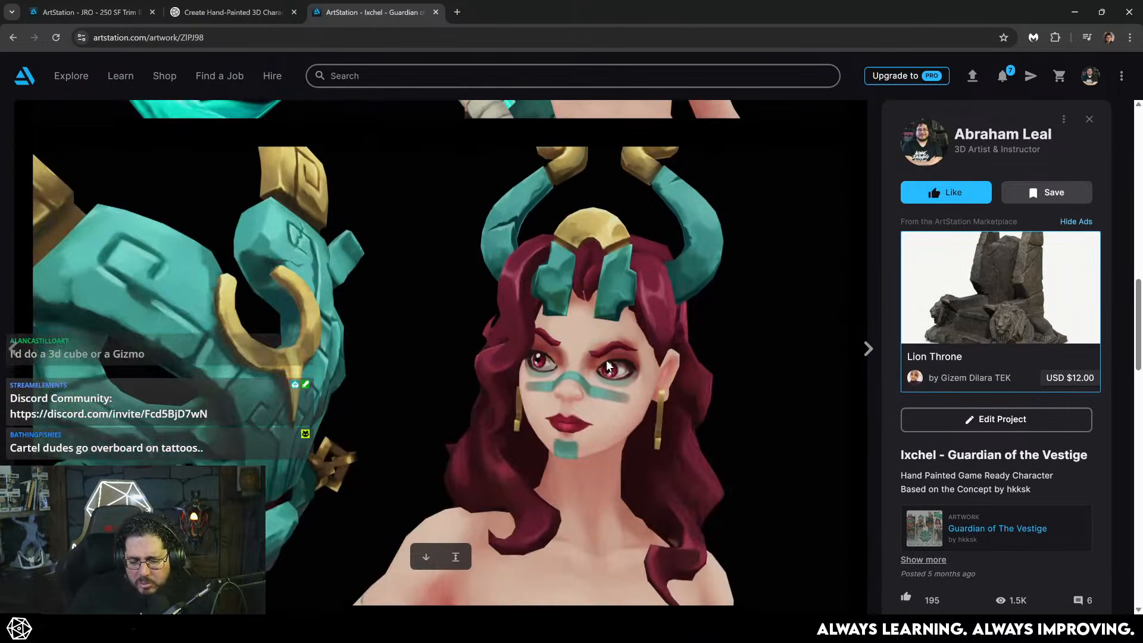
scroll(607, 365, down, 5)
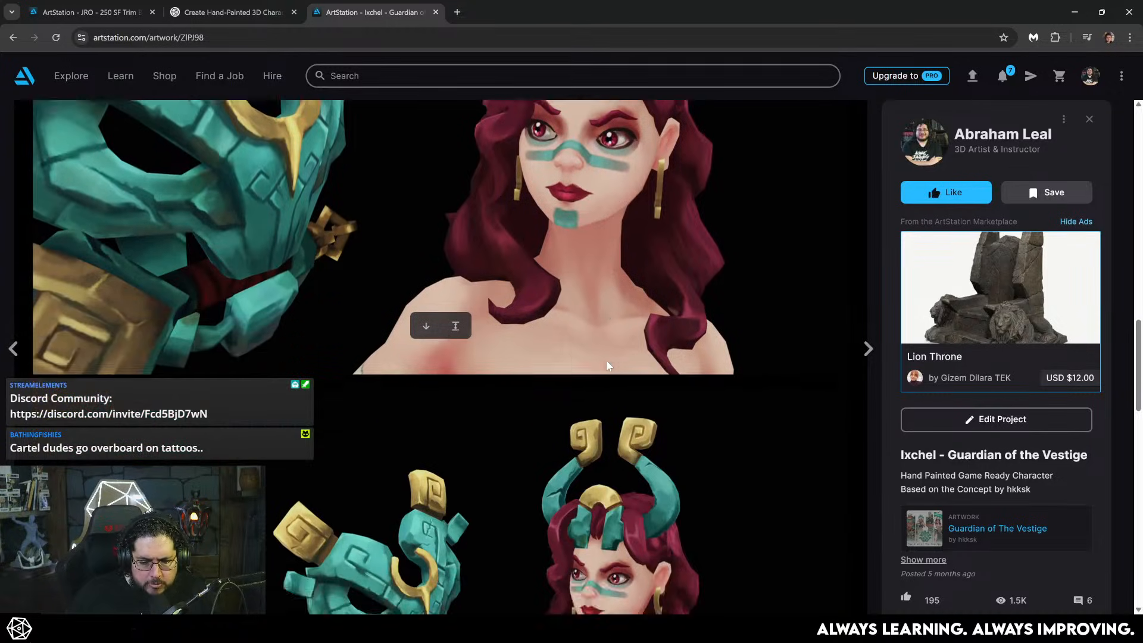
click(13, 38)
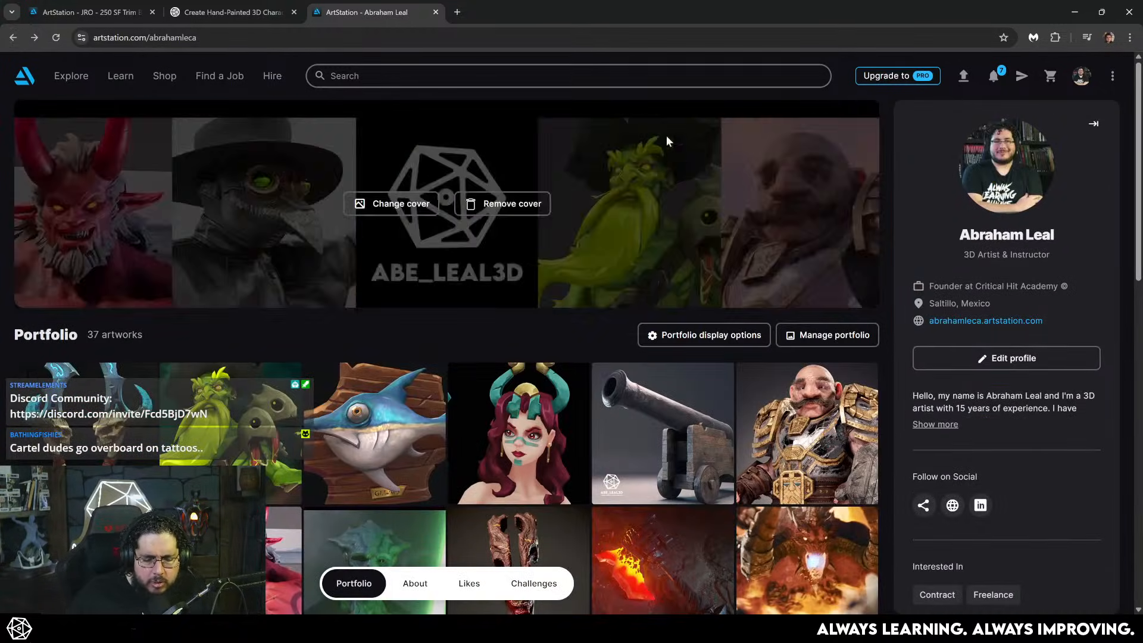
- Switch back to Substance 3D Painter and examine the face's skin from both three-quarter sides
click(1075, 12)
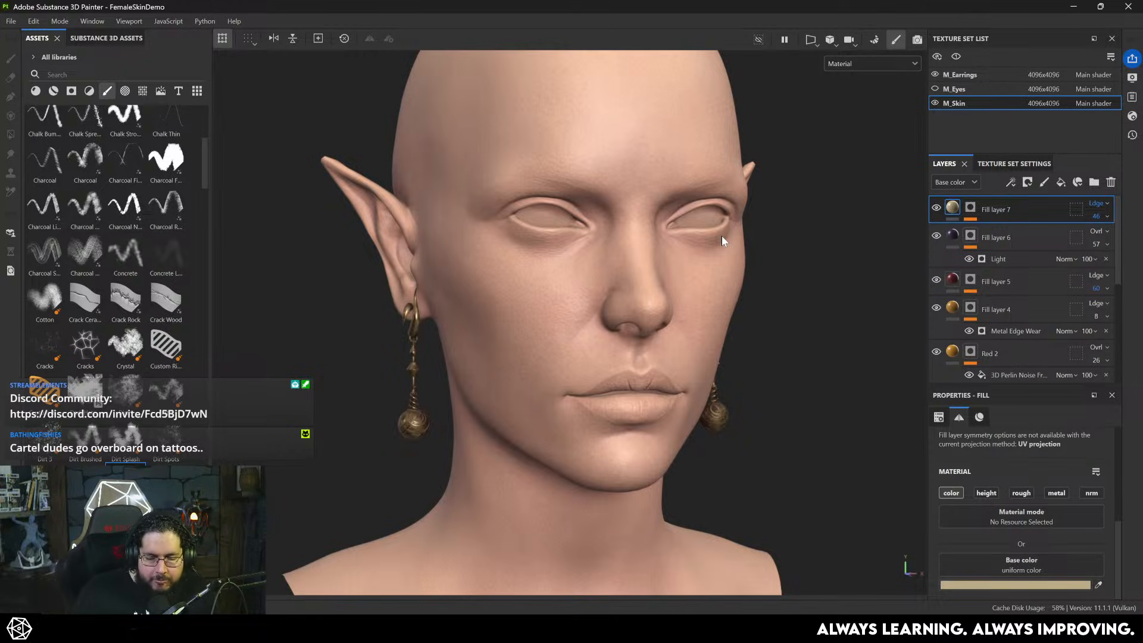
alt+drag(527, 321, 555, 332)
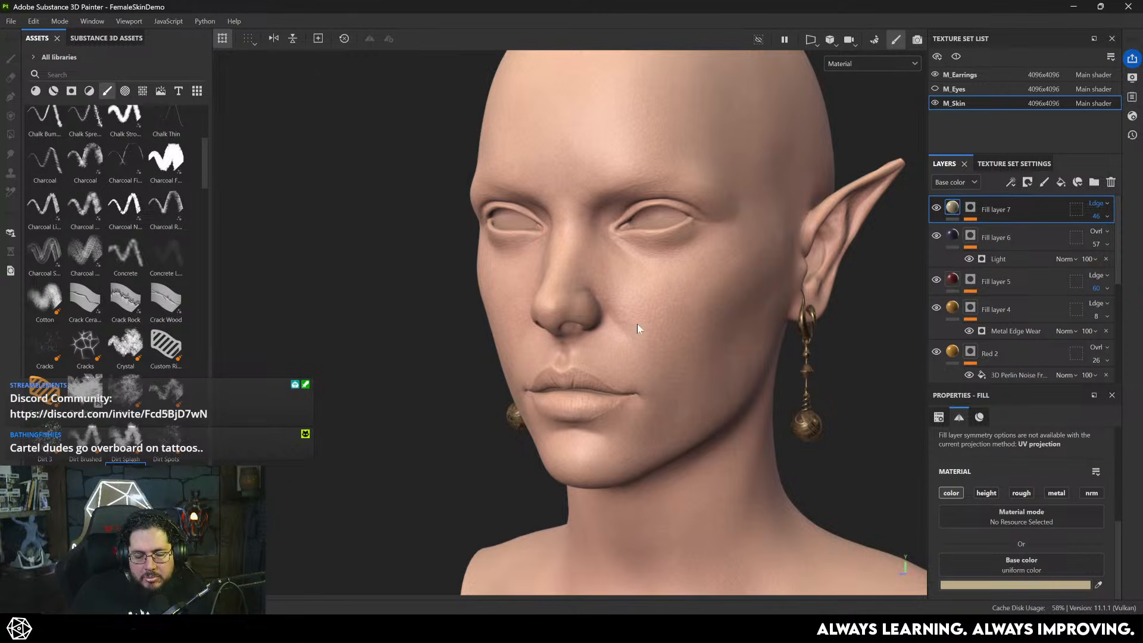
alt+right_drag(589, 372, 748, 416)
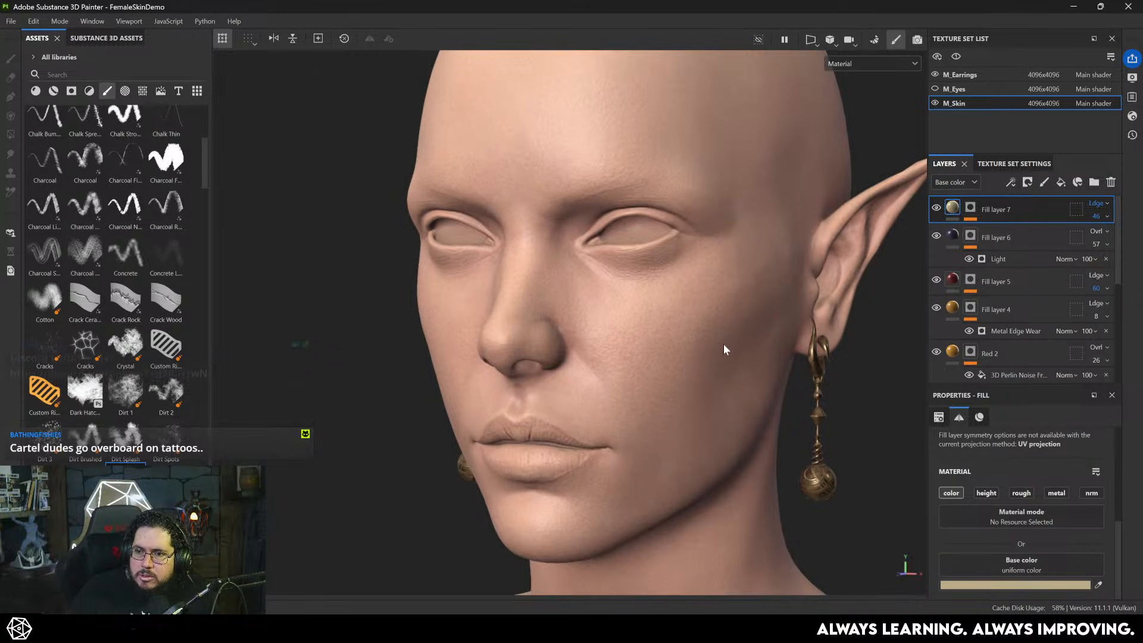
alt+middle_drag(644, 289, 643, 274)
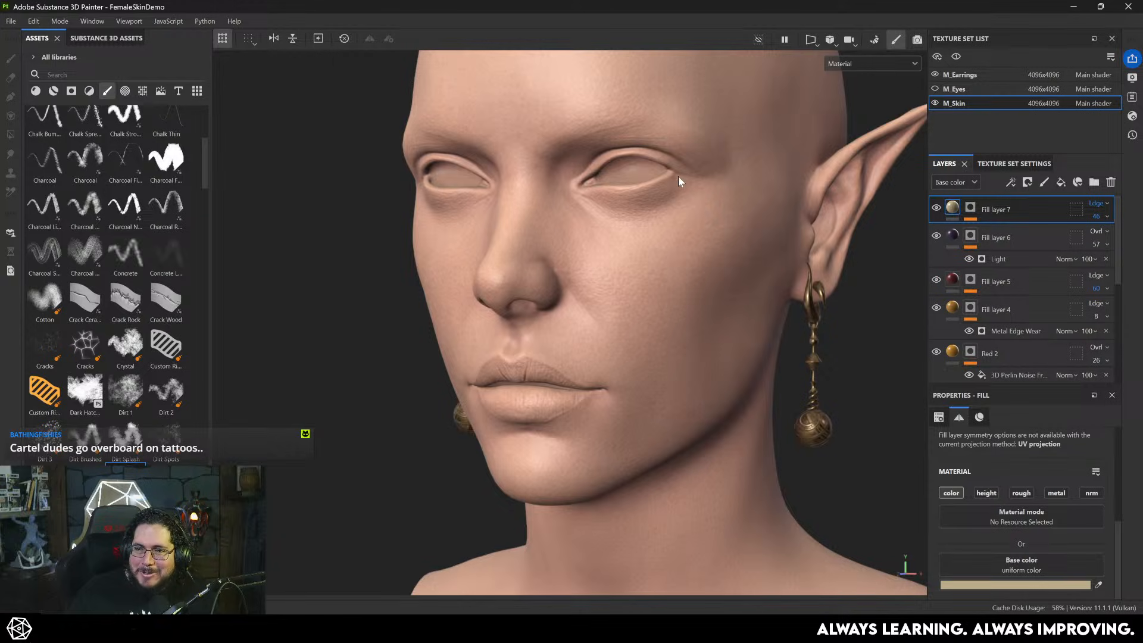
mouse_move(651, 227)
alt+mouse_down()
mouse_move(735, 225)
mouse_move(669, 229)
alt+mouse_up()
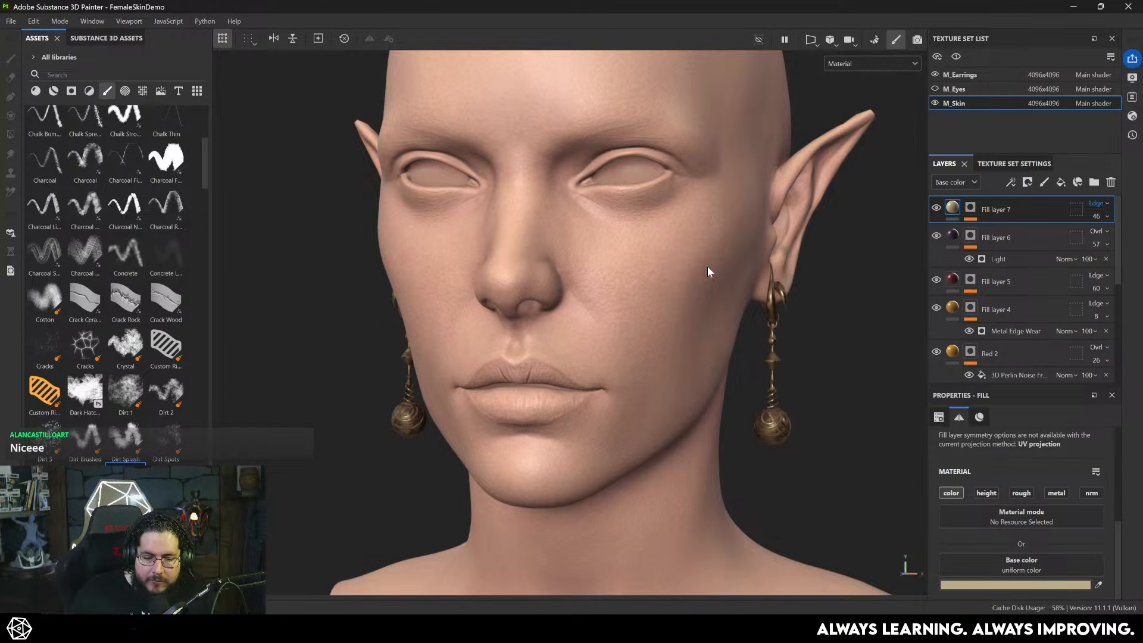
alt+drag(707, 266, 556, 328)
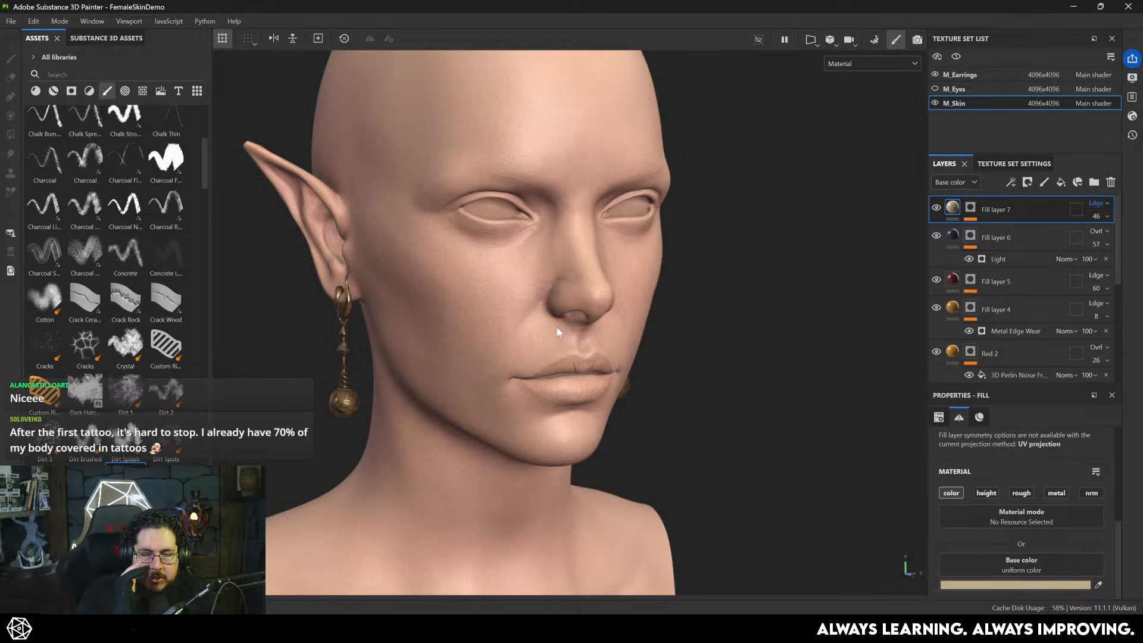
- Add a fill layer on top of the M_Skin stack with a pure red base color and a black mask
click(1061, 182)
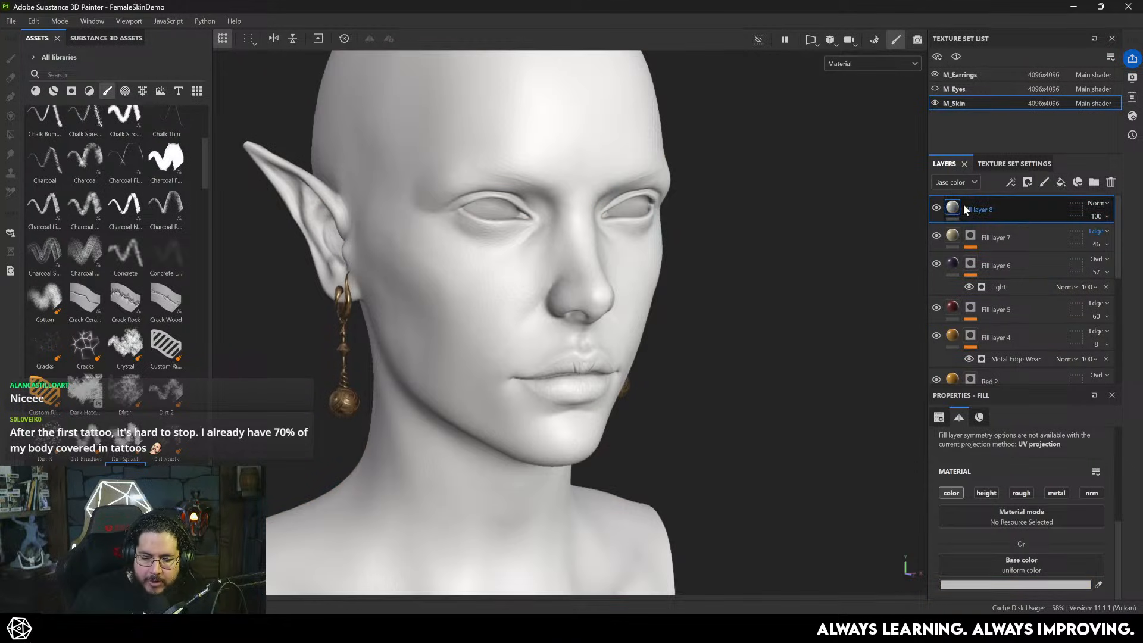
click(1015, 584)
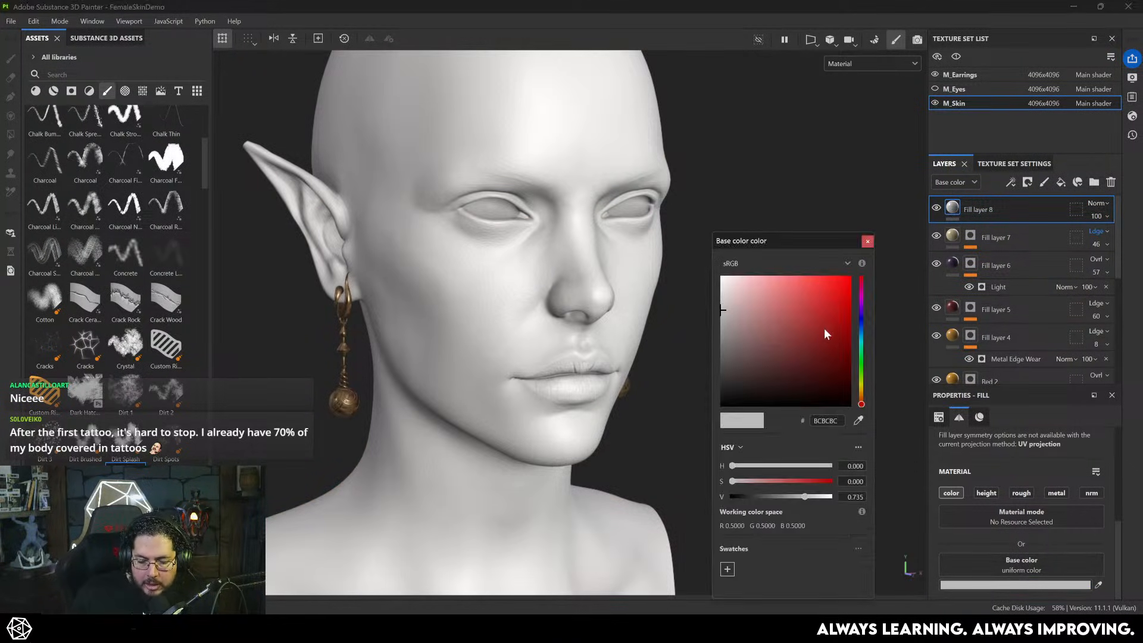
drag(824, 328, 850, 277)
click(868, 240)
right_click(989, 210)
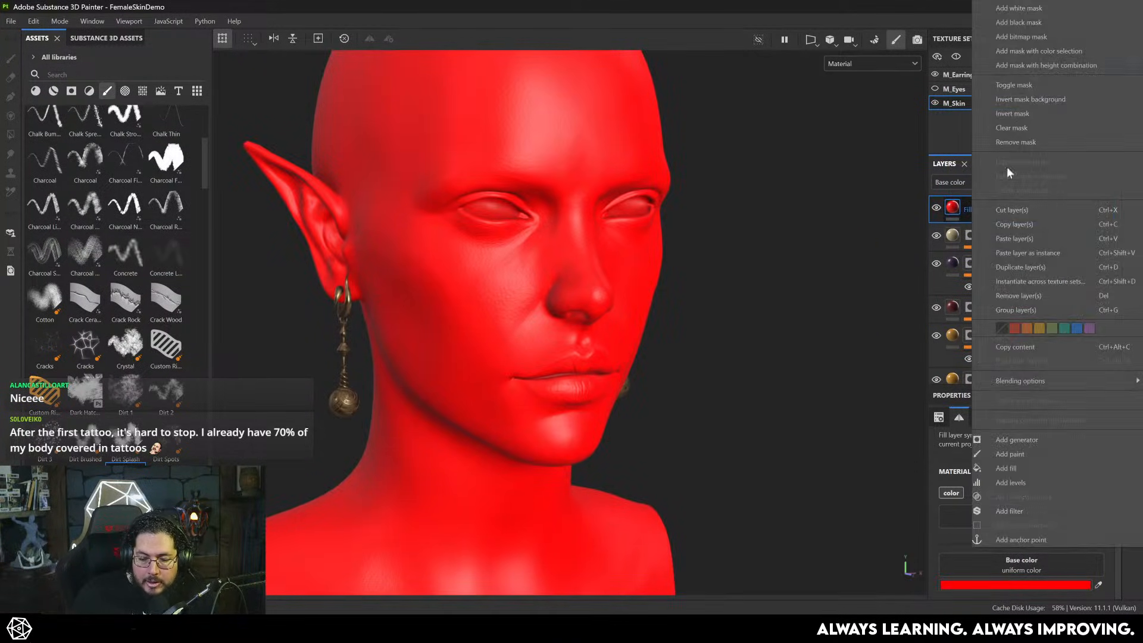
click(1022, 27)
- Add a fill to the red layer's mask and assign the Thickness M_Skin map as its grayscale source
right_click(971, 207)
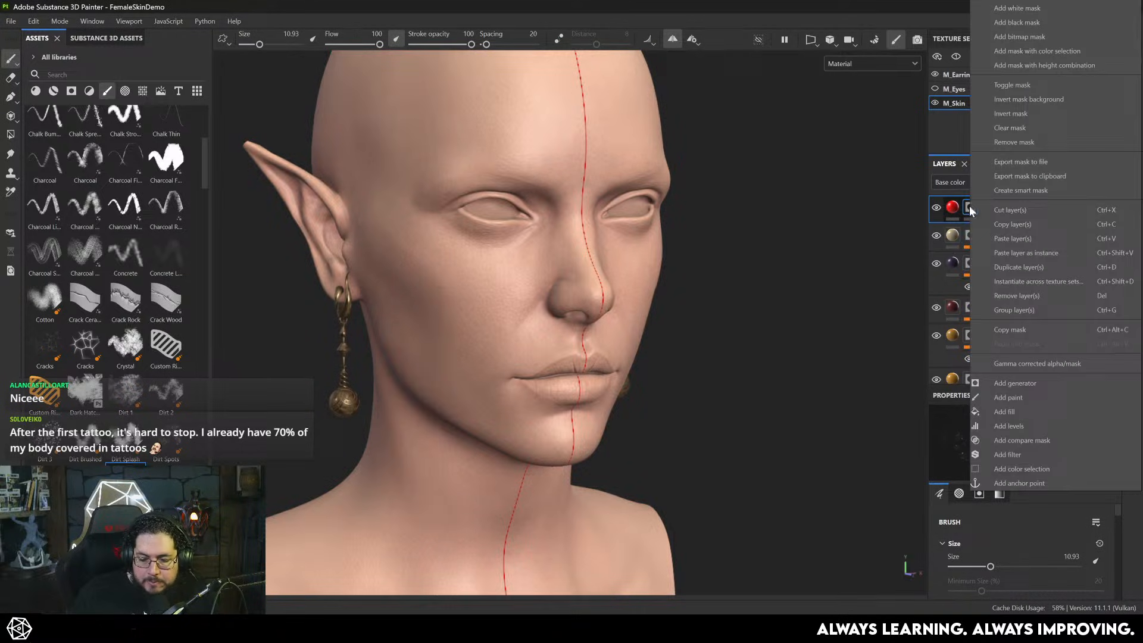
click(1027, 406)
click(1024, 488)
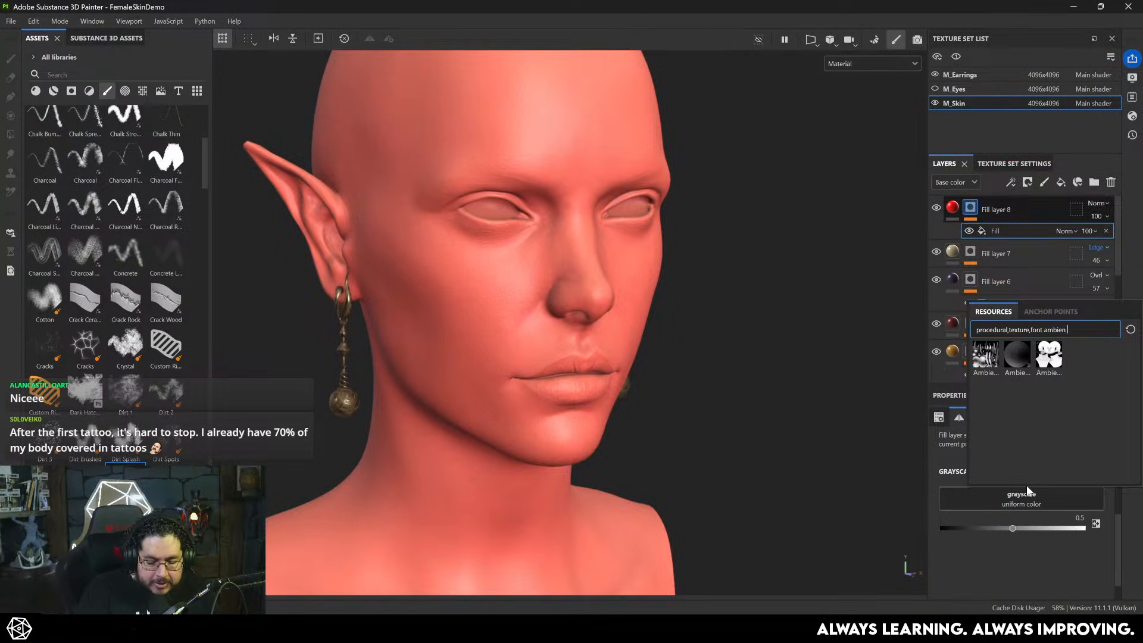
key(BackSpace)
key(BackSpace)
key(BackSpace)
key(BackSpace)
key(BackSpace)
key(BackSpace)
key(BackSpace)
text(ru)
key(BackSpace)
key(BackSpace)
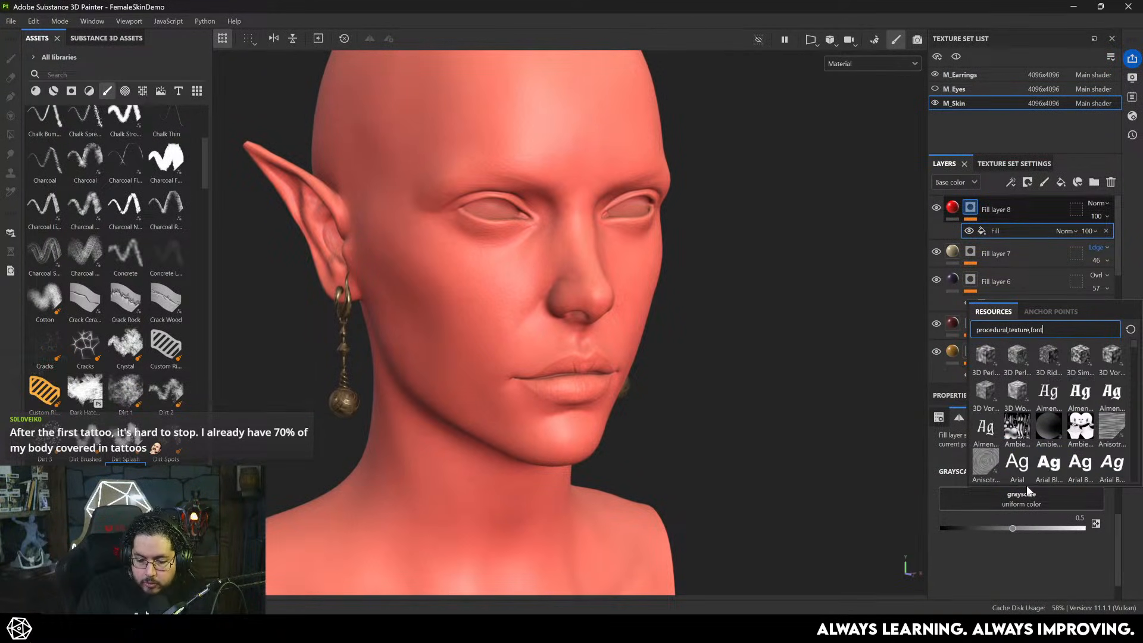
text(r)
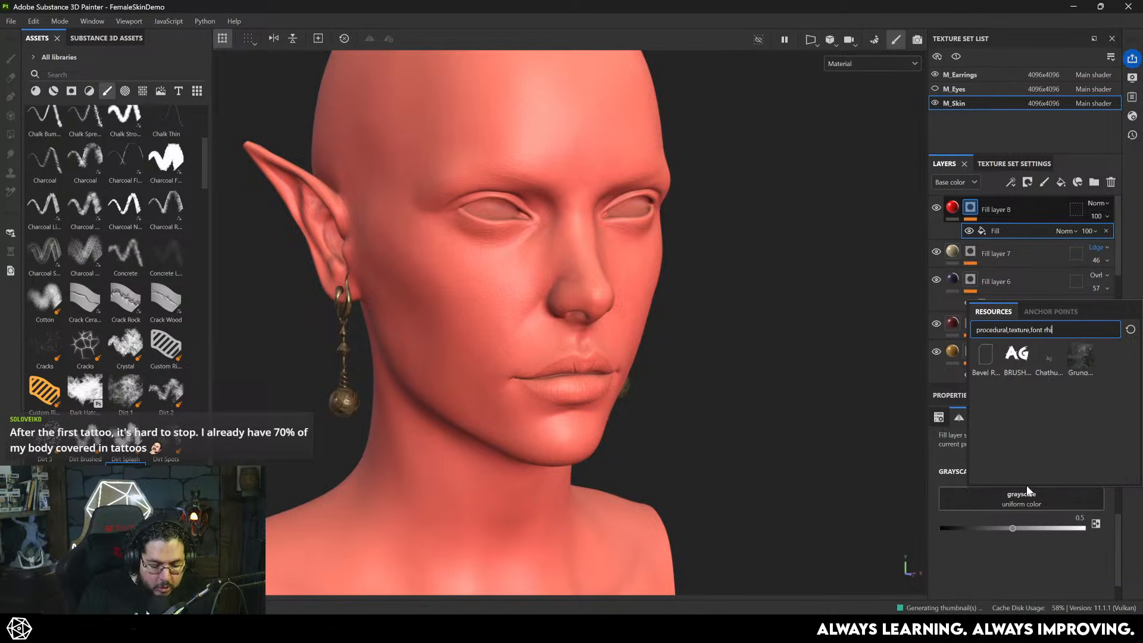
key(BackSpace)
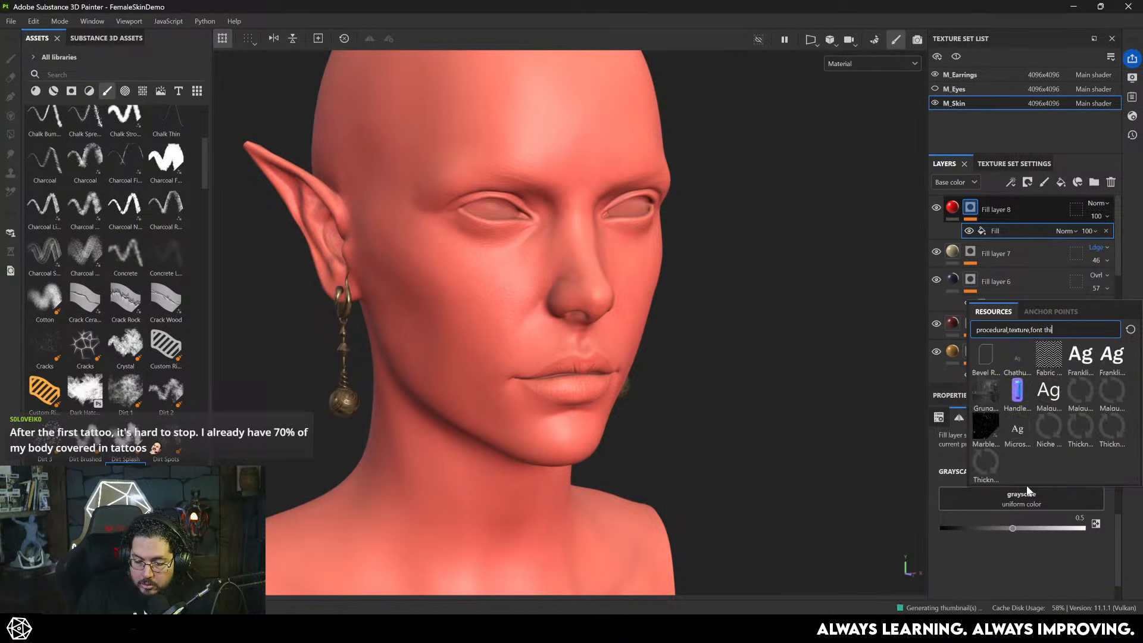
text(thickn)
click(1057, 364)
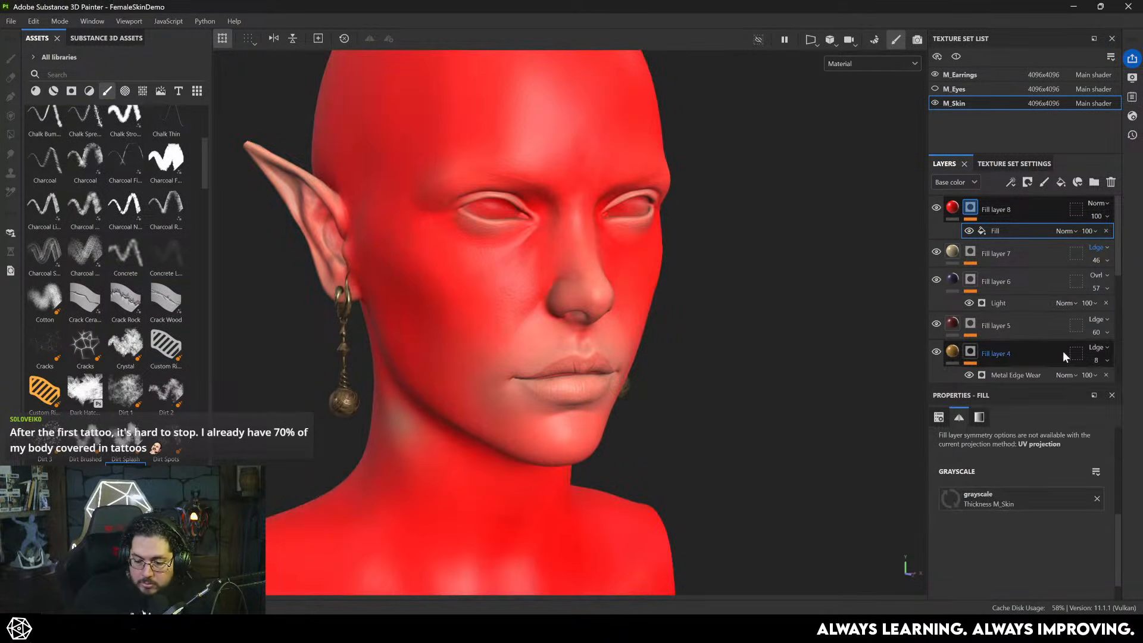
- Add a Levels effect to the red layer's mask and invert it
alt+drag(566, 248, 292, 126)
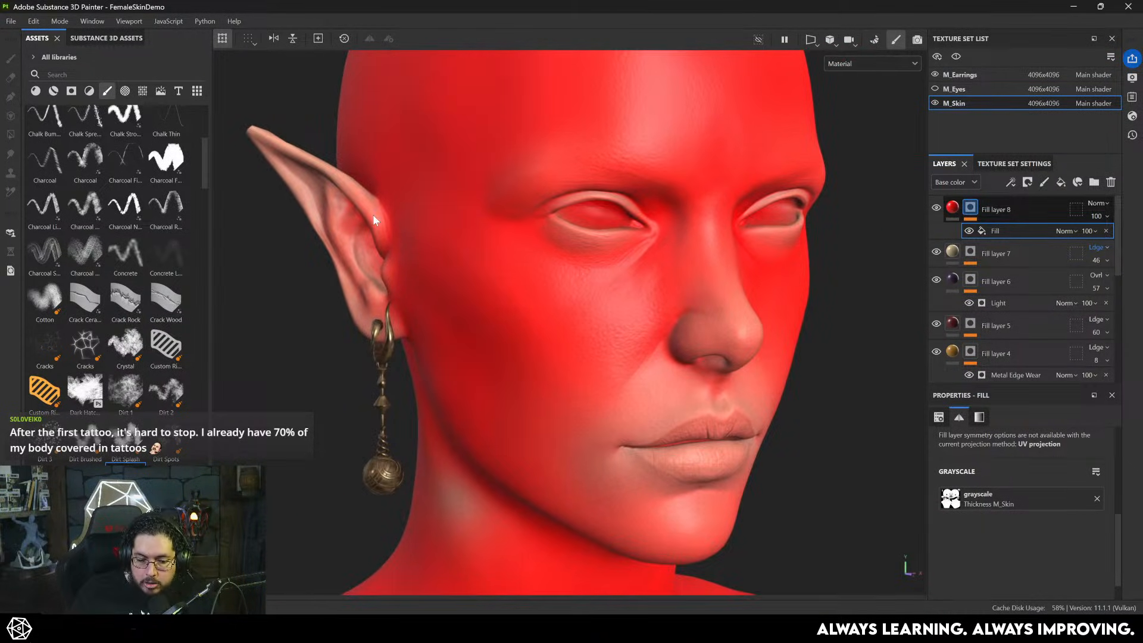
mouse_move(634, 208)
alt+mouse_down()
mouse_move(610, 287)
mouse_move(572, 310)
alt+mouse_up()
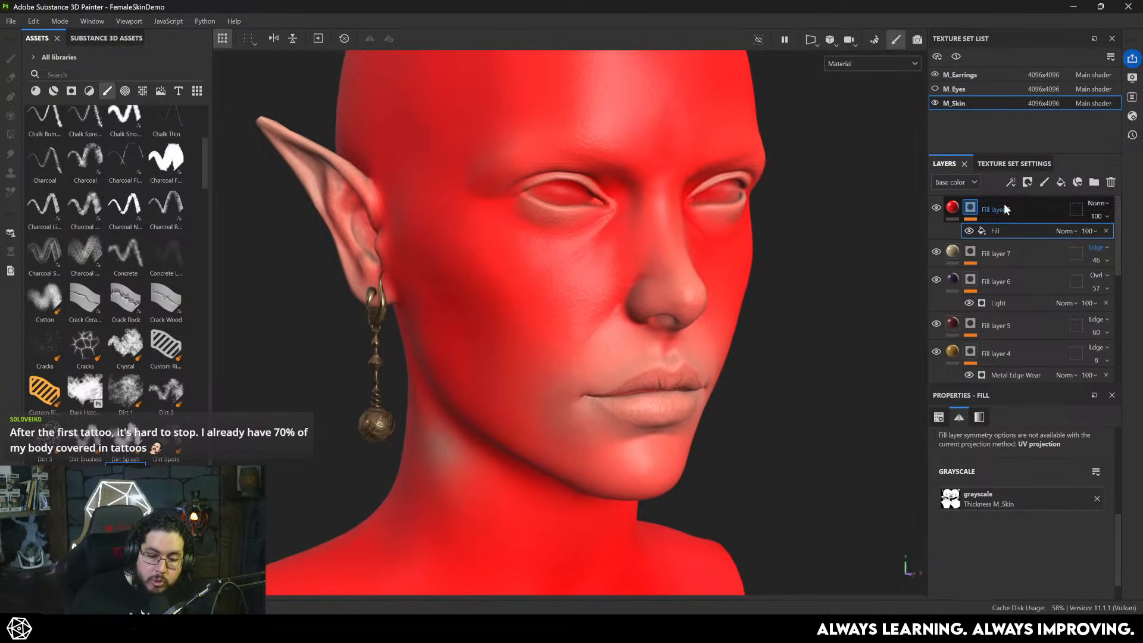
right_click(974, 210)
click(1026, 425)
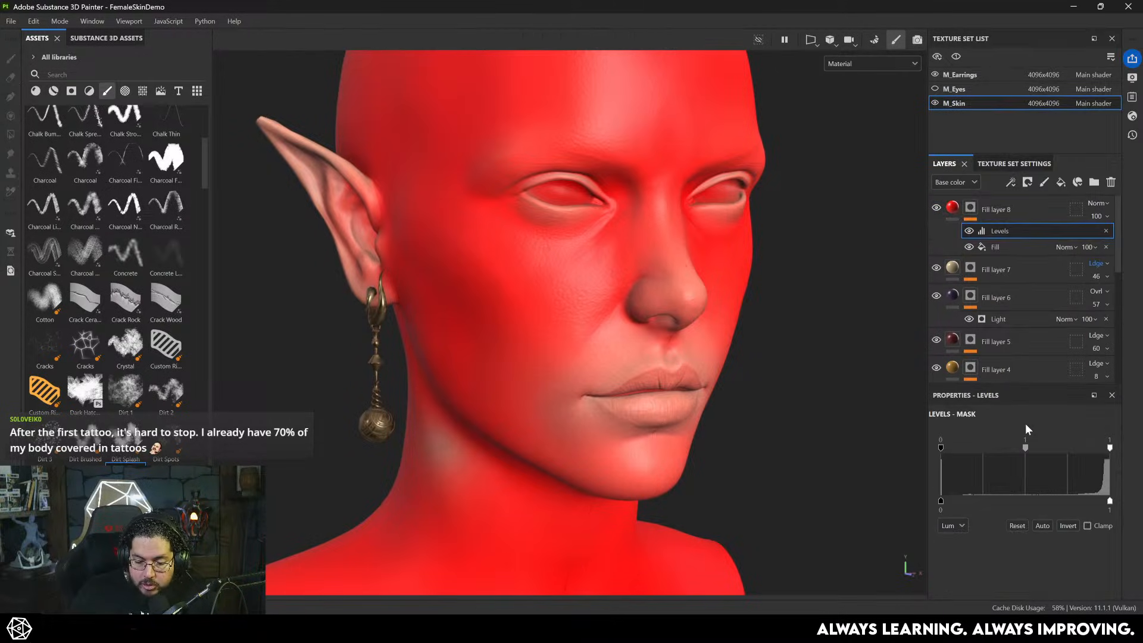
click(1075, 526)
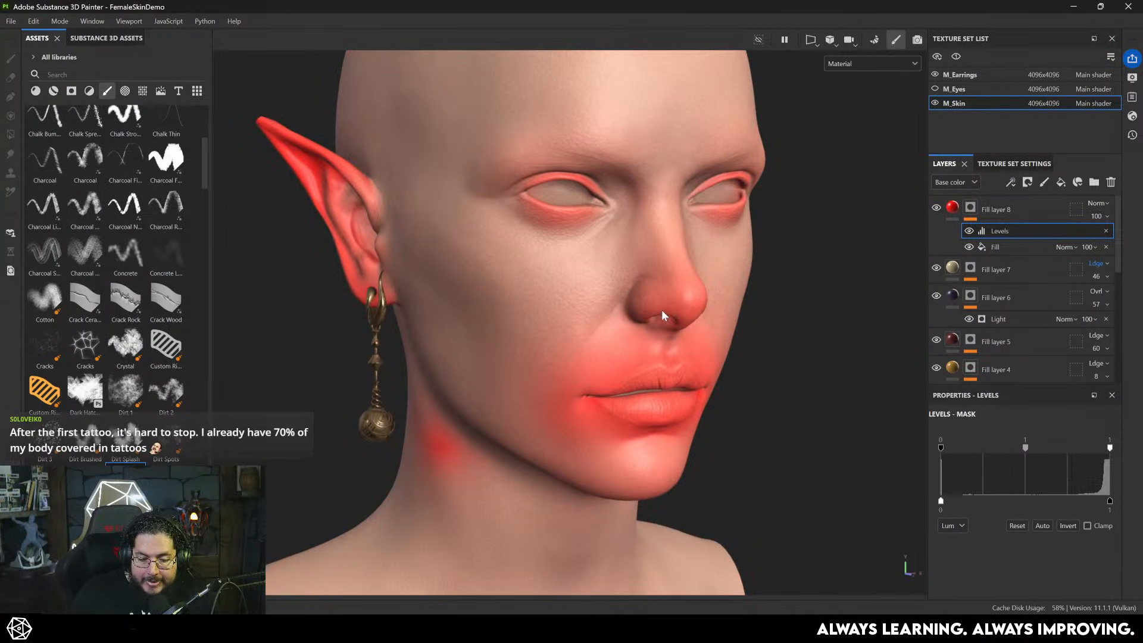
- Inspect the red layer's mask coverage on both sides of the face and on the neck beneath the earring
alt+drag(664, 315, 587, 233)
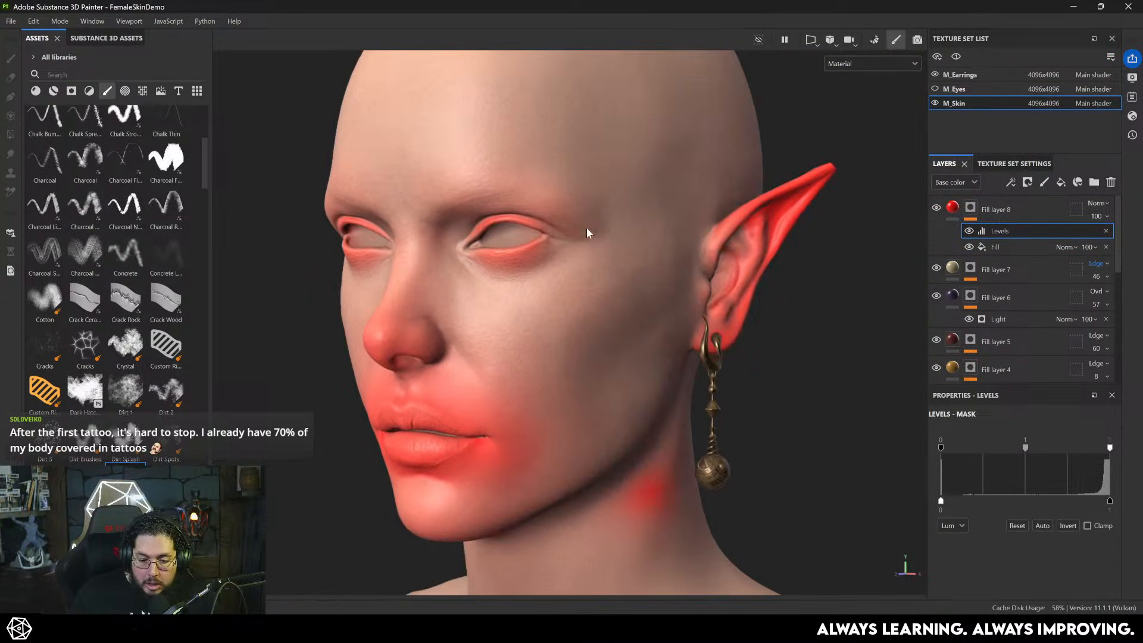
alt+drag(516, 291, 499, 255)
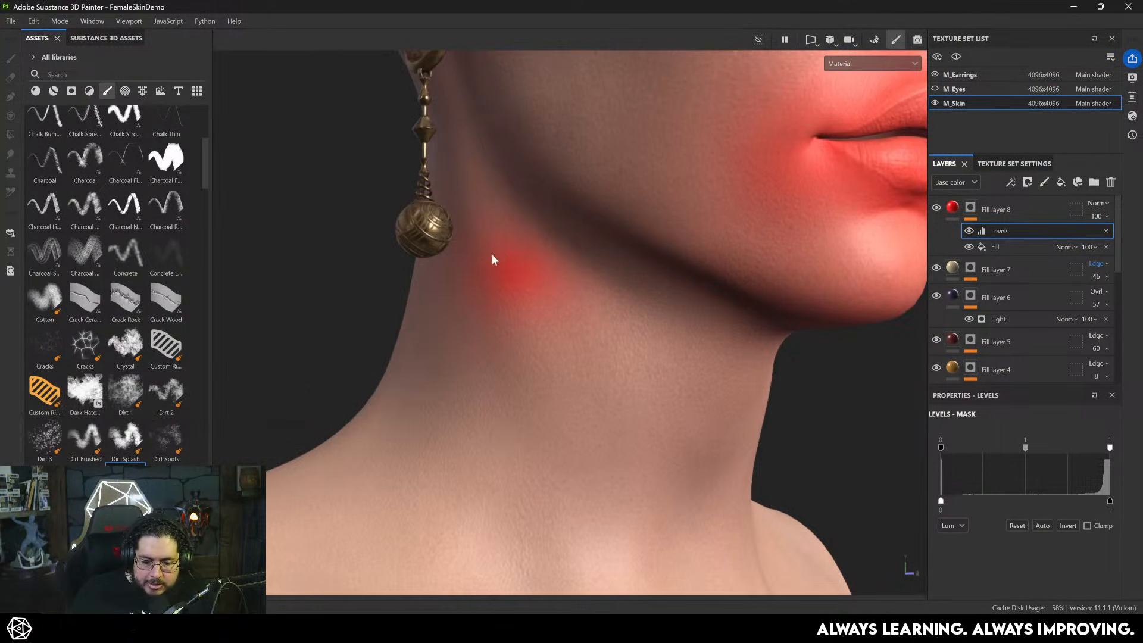
alt+right_drag(498, 254, 569, 258)
alt+drag(470, 257, 602, 337)
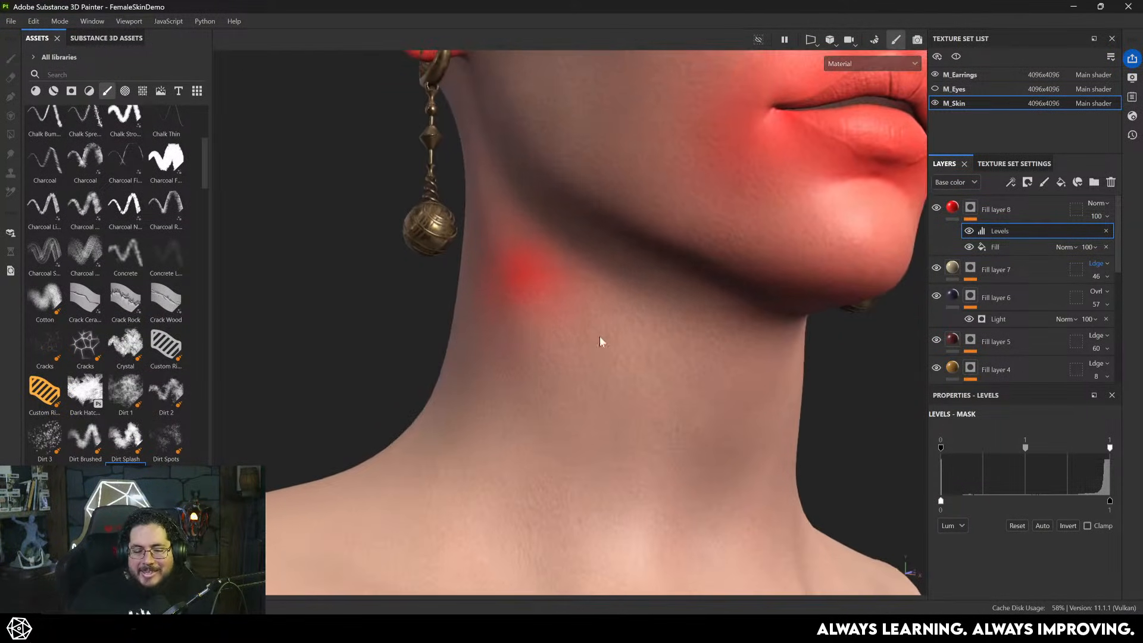
alt+middle_drag(523, 299, 568, 315)
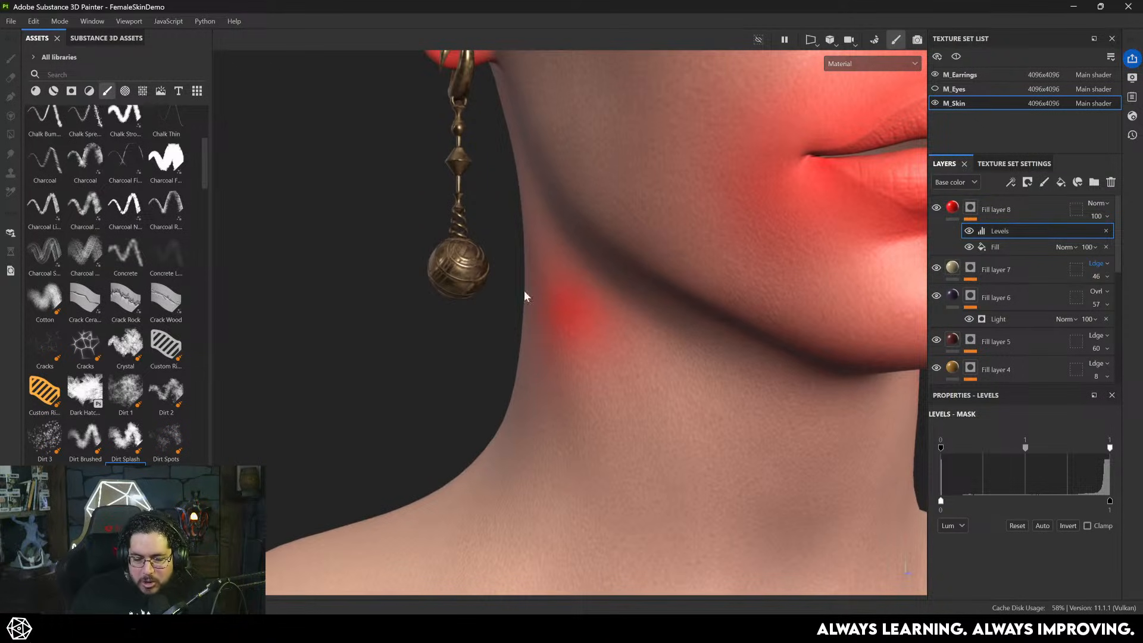
alt+drag(560, 293, 543, 331)
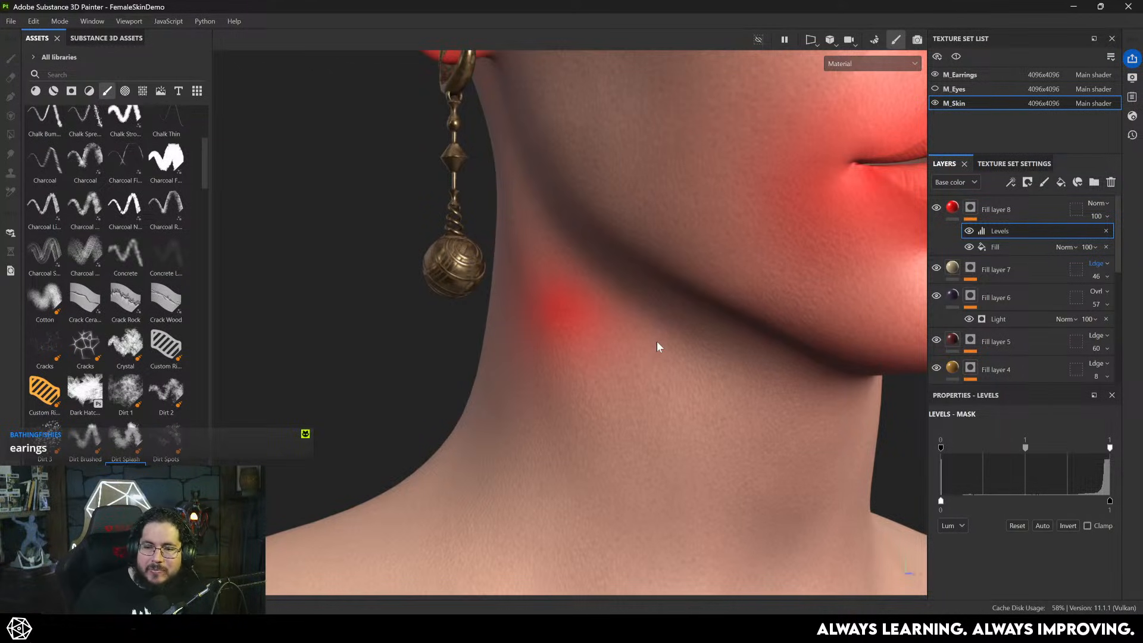
- Rebake the selected textures with the Thickness self occlusion set to Only same mesh name, and return to painting mode
click(872, 41)
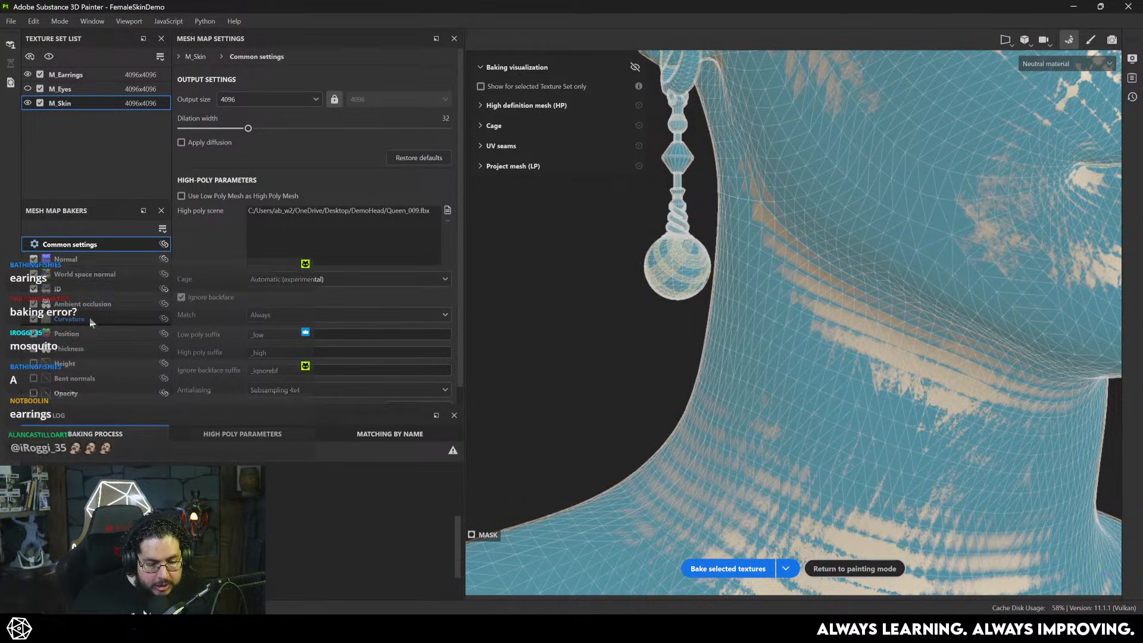
click(79, 349)
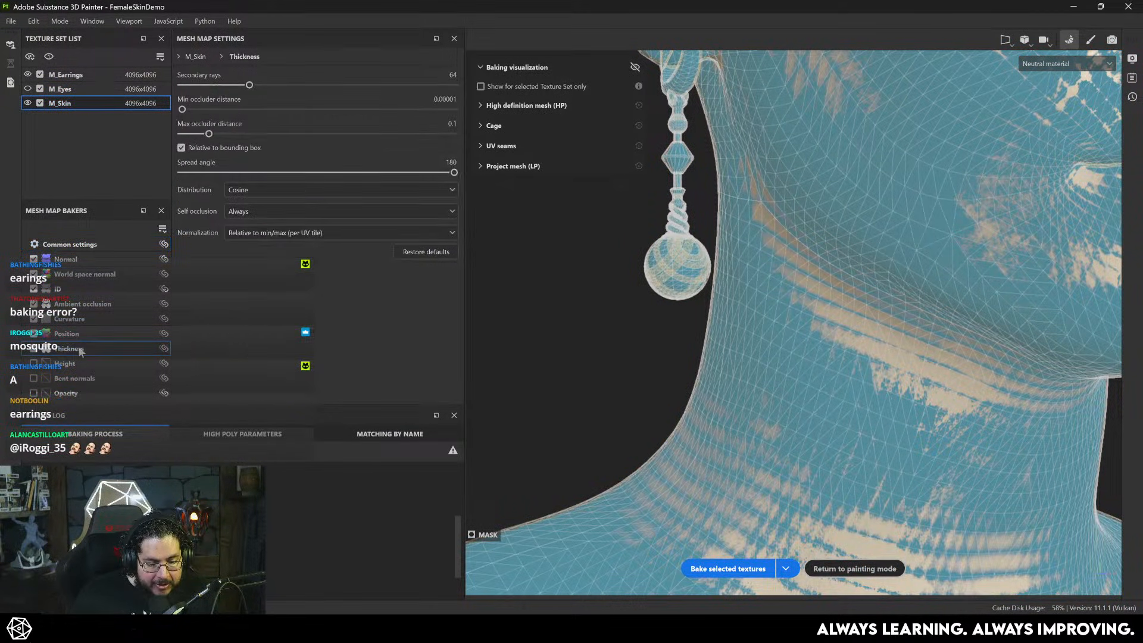
click(241, 211)
click(248, 239)
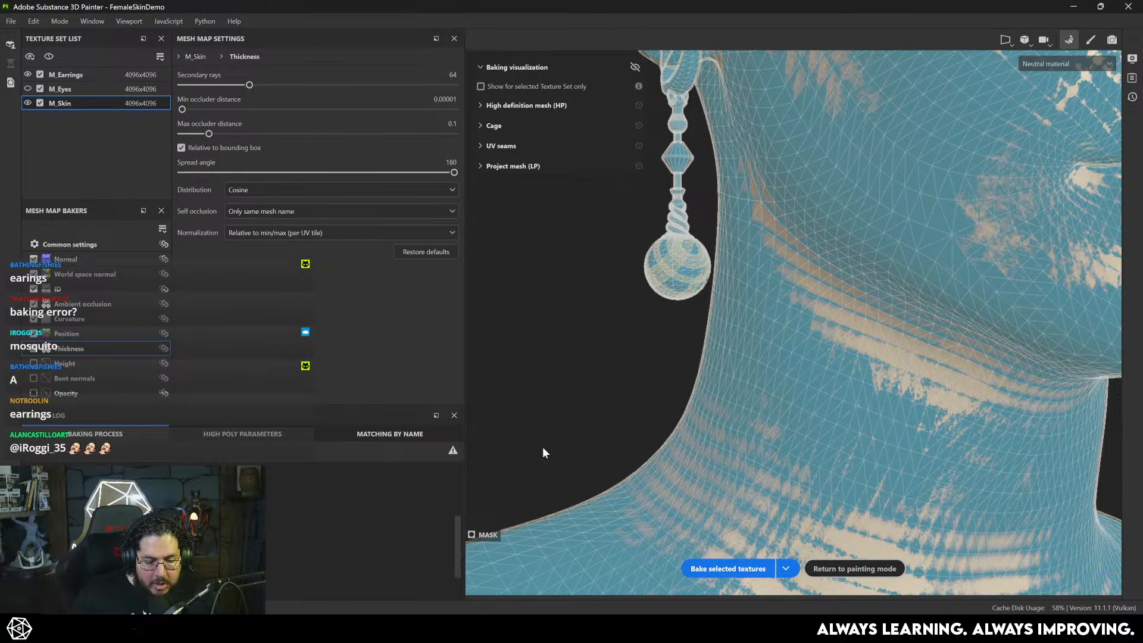
click(712, 570)
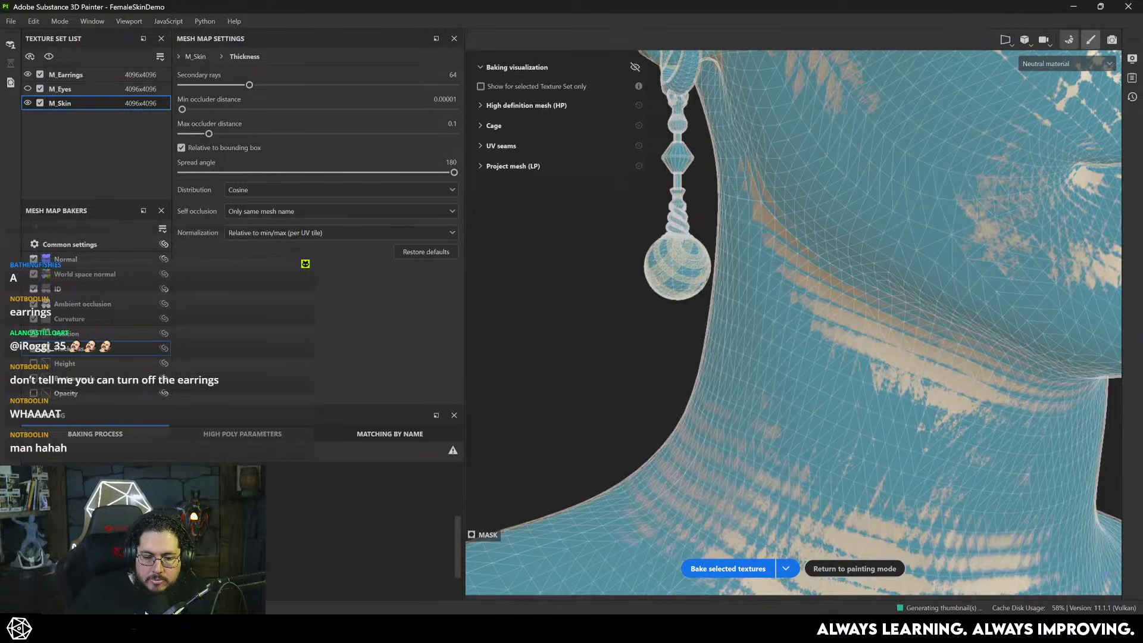
click(1090, 40)
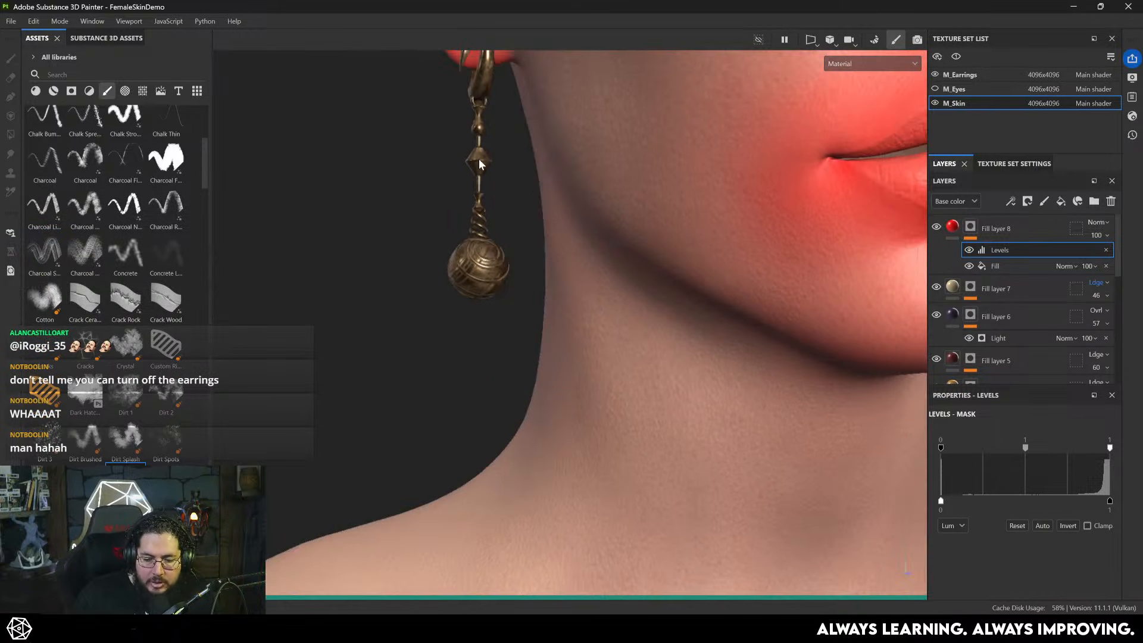
- Check the rebaked thickness mask on the neck and the whole bust, and save the project
alt+drag(700, 273, 554, 214)
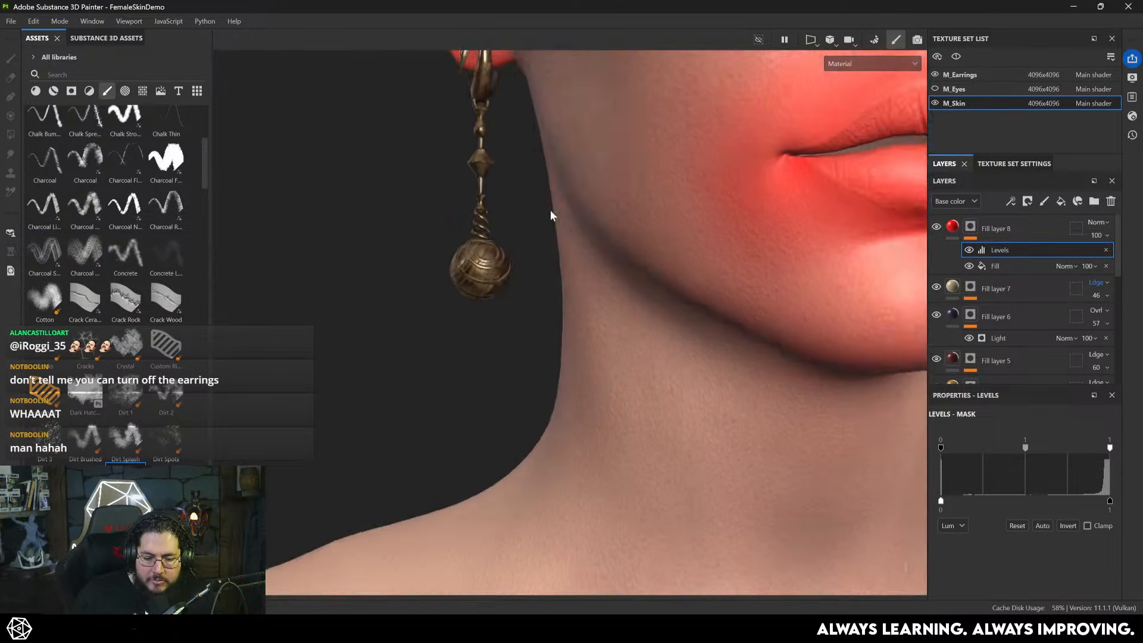
alt+right_drag(553, 215, 558, 387)
alt+middle_drag(584, 255, 548, 309)
alt+right_drag(503, 236, 499, 265)
key(ctrl+s)
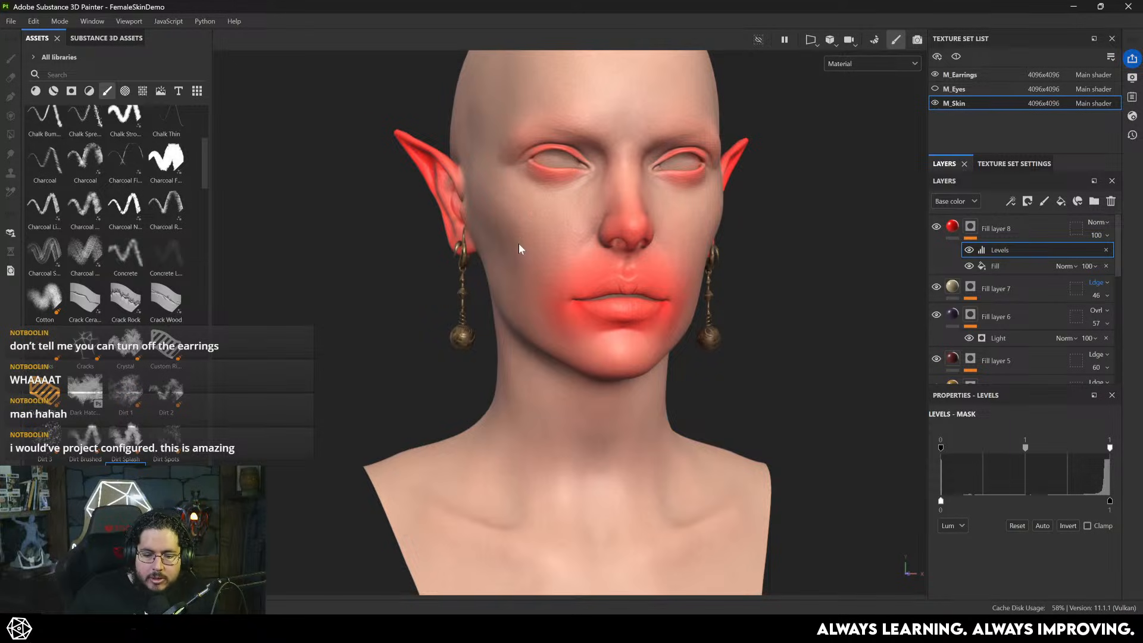
- Set the red fill layer's blending mode to Linear dodge (Add) and its opacity to 30
alt+middle_drag(520, 244, 511, 291)
alt+right_drag(560, 219, 703, 241)
click(1092, 224)
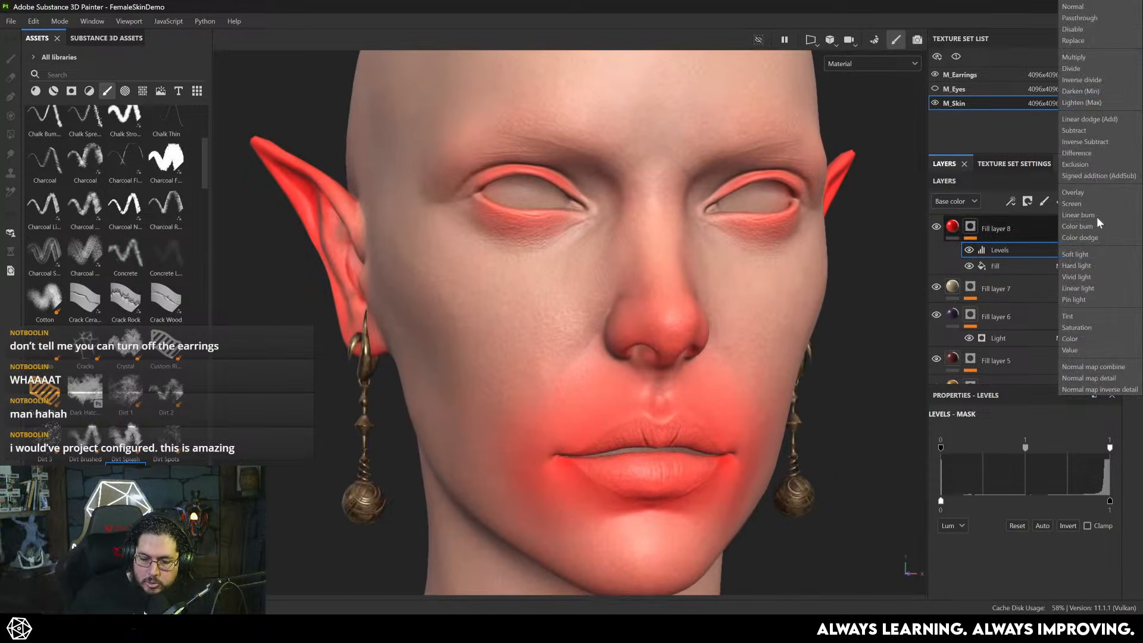
click(1095, 121)
alt+right_drag(768, 420, 663, 409)
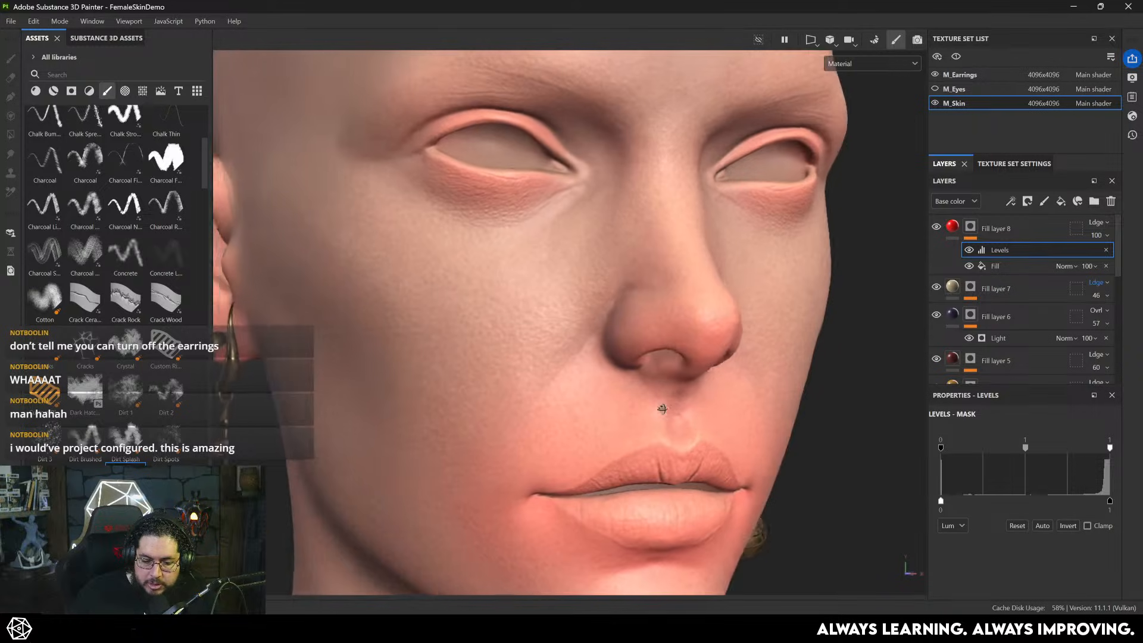
alt+drag(663, 408, 600, 321)
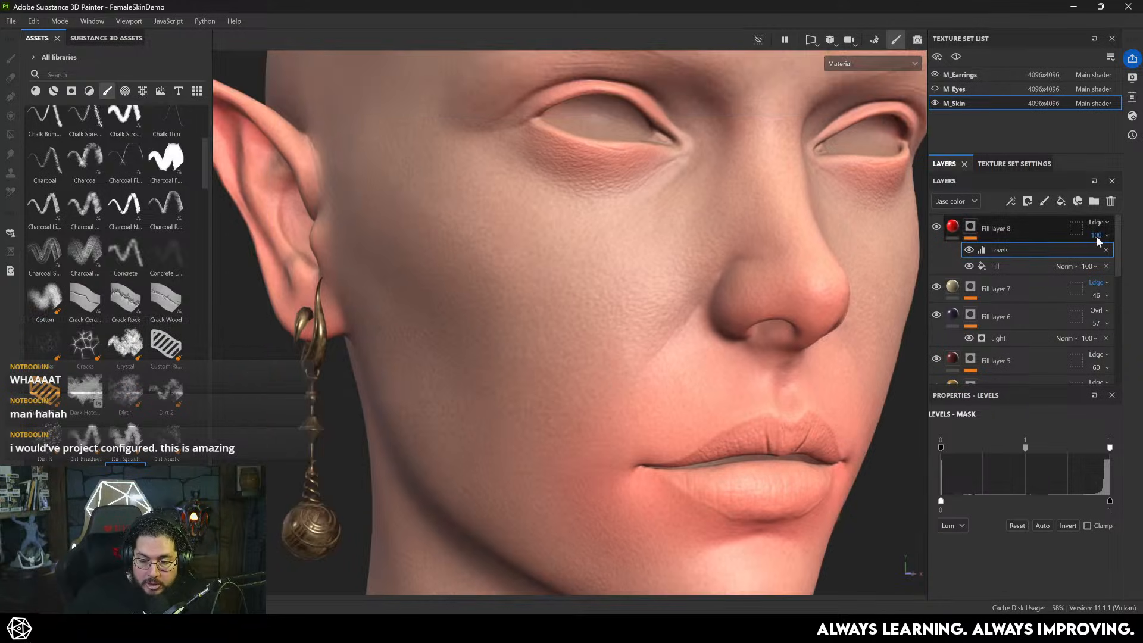
click(1097, 237)
mouse_move(1122, 258)
mouse_down()
mouse_move(1081, 259)
mouse_move(1102, 260)
mouse_up()
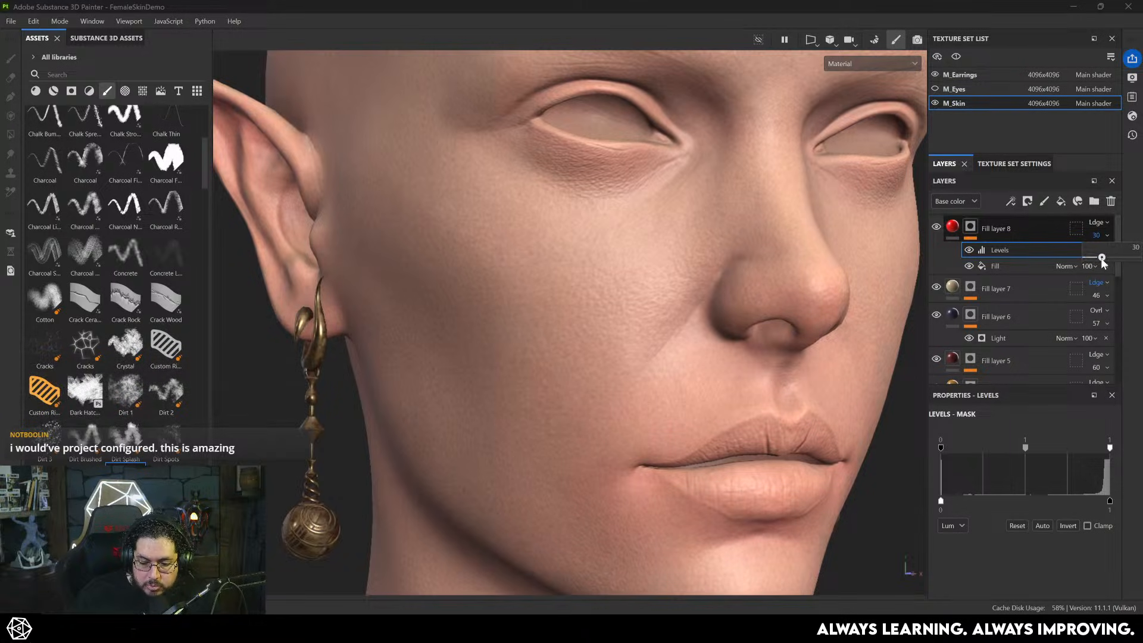
- Set the red layer's mask levels to a 0.141 black point and 6.533 midtone, and lower the layer's opacity to 15
alt+right_drag(372, 282, 202, 256)
alt+drag(786, 322, 554, 342)
alt+right_drag(768, 417, 861, 451)
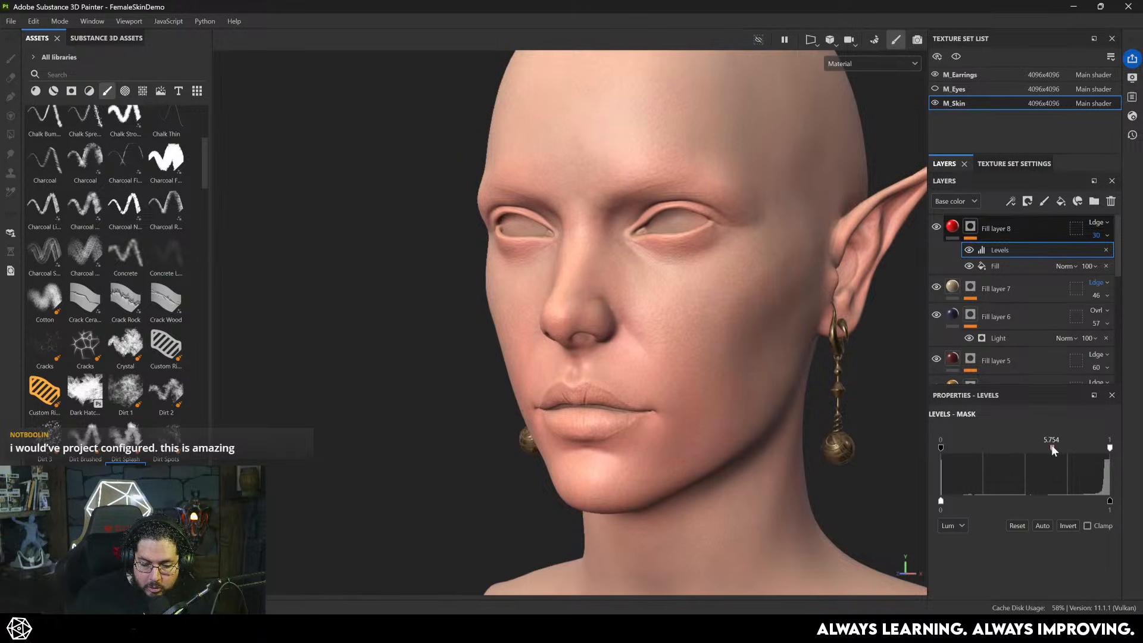
drag(1109, 448, 1111, 448)
mouse_move(940, 448)
mouse_down()
mouse_move(984, 448)
mouse_move(965, 448)
mouse_up()
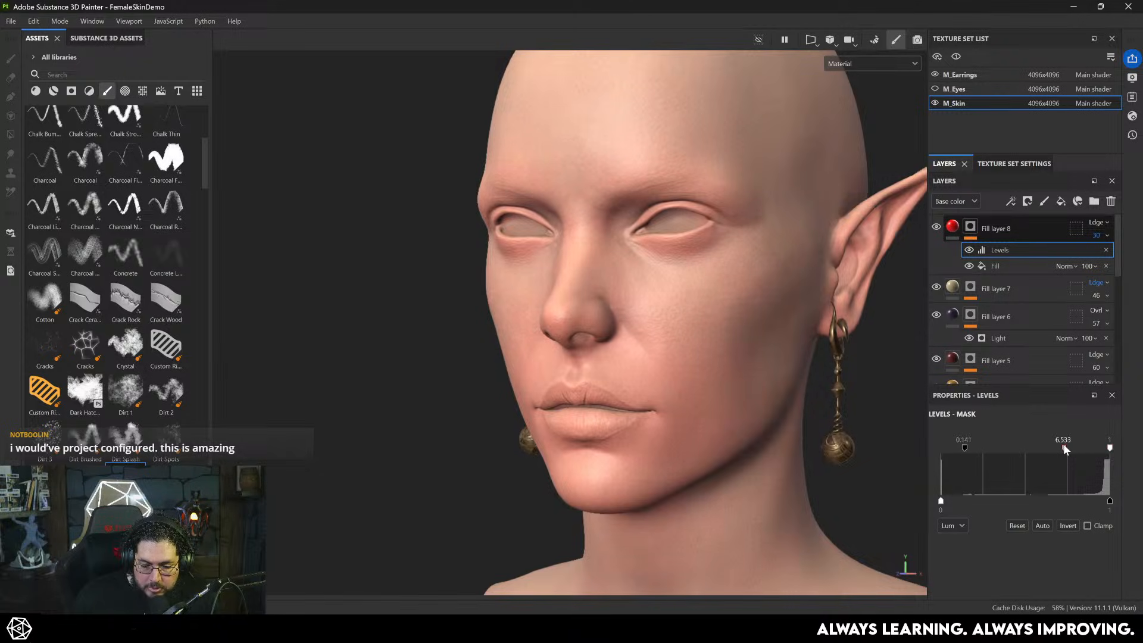
drag(1104, 252, 1094, 258)
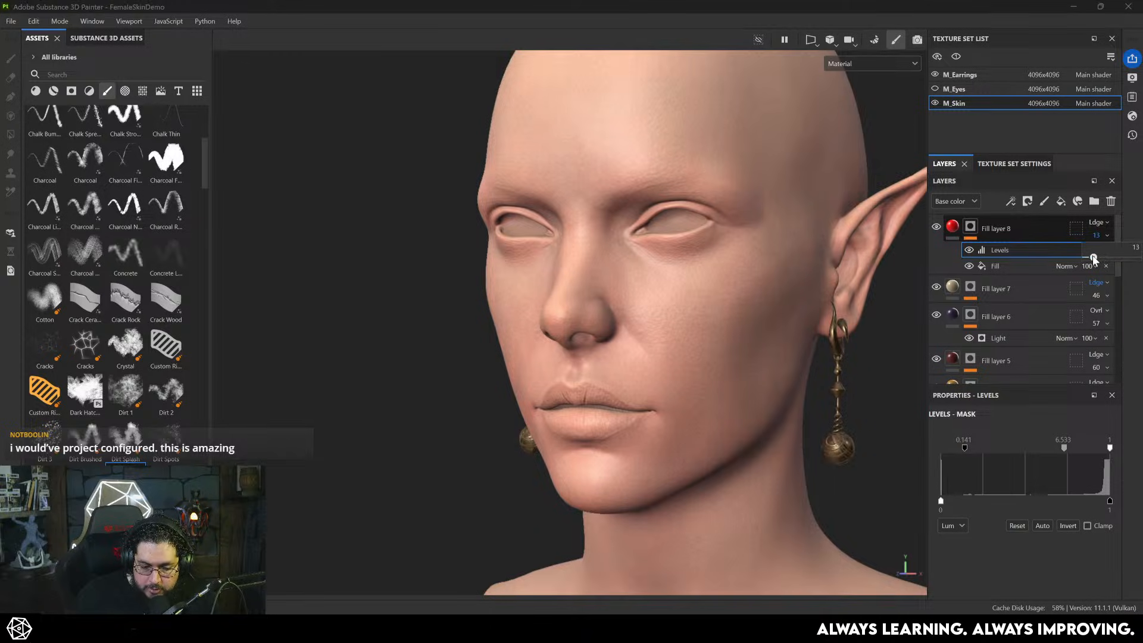
- Examine the softened redness on the face, neck and collarbones from several angles and under rotated lighting
alt+drag(636, 310, 789, 311)
alt+right_drag(789, 311, 720, 371)
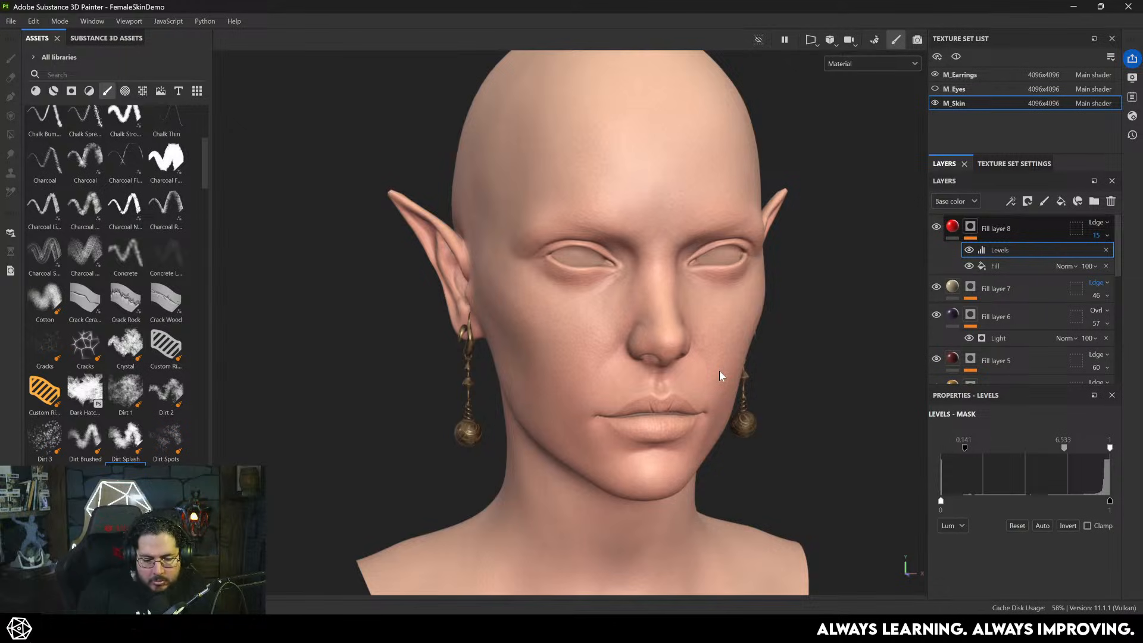
mouse_move(719, 370)
shift+right_down()
mouse_move(776, 324)
mouse_move(659, 324)
mouse_move(691, 320)
shift+right_up()
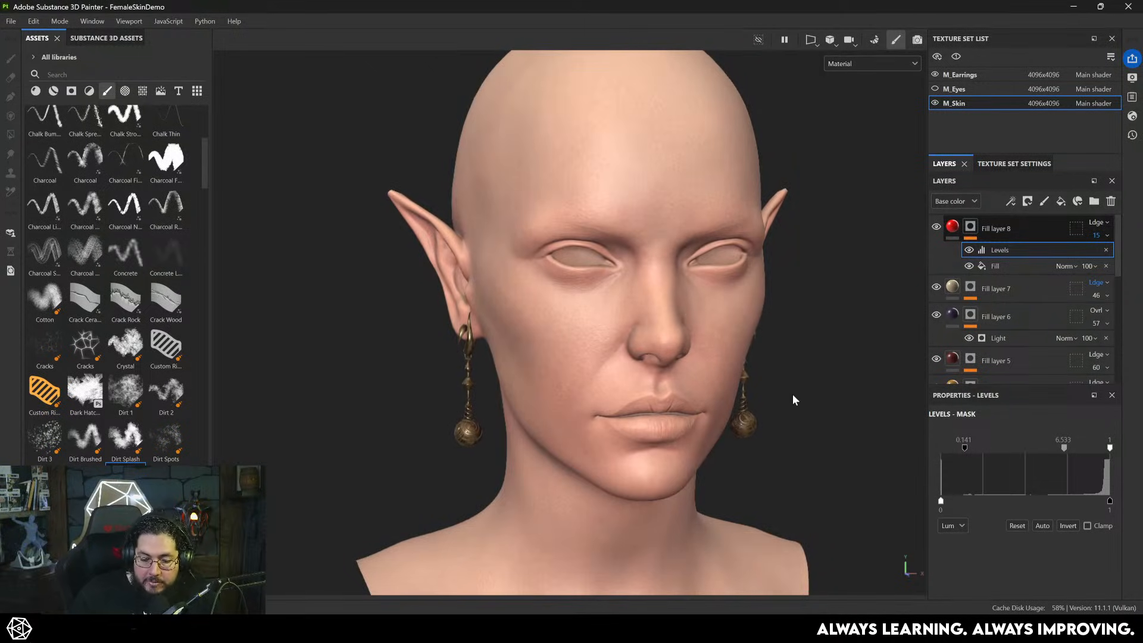
alt+drag(448, 271, 518, 258)
alt+middle_drag(563, 381, 579, 245)
scroll(579, 245, down, 5)
alt+drag(608, 314, 512, 318)
scroll(693, 413, up, 2)
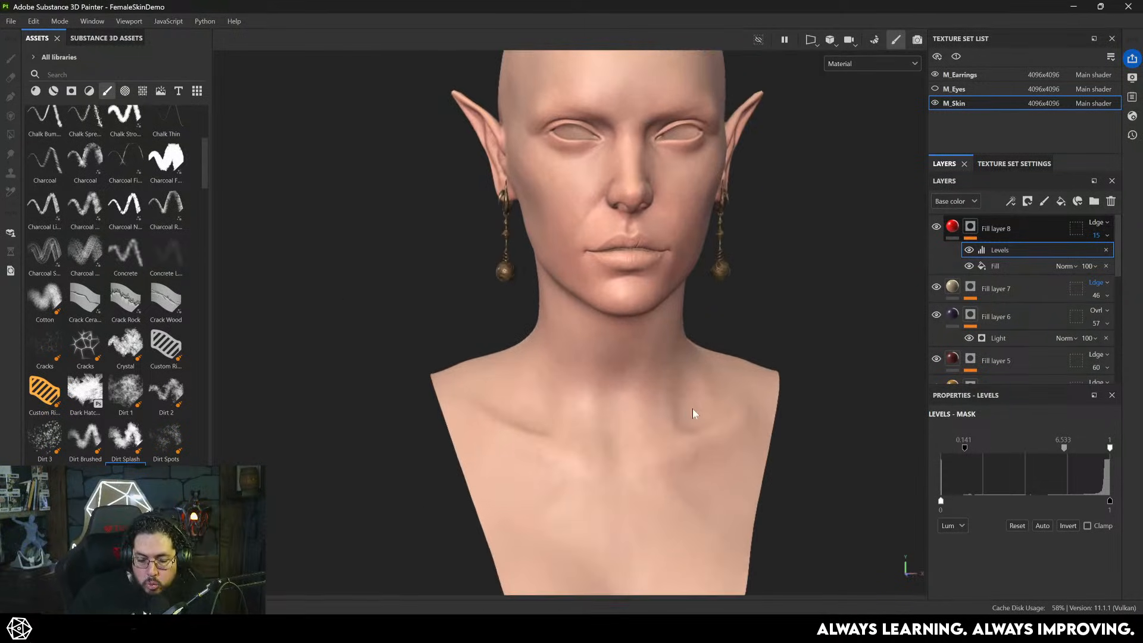
alt+middle_drag(693, 414, 724, 441)
scroll(622, 329, up, 3)
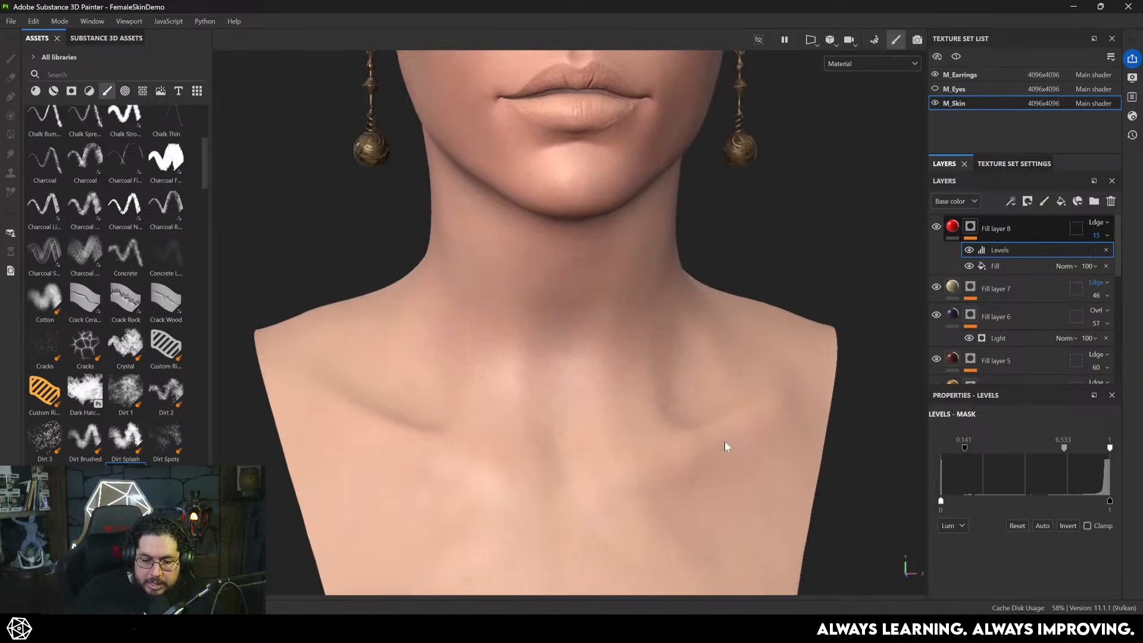
- Check the skin color around the head, cheek and pointed ear while orbiting the bust and rotating the environment light
scroll(724, 441, down, 3)
alt+middle_drag(693, 262, 690, 407)
alt+drag(672, 387, 698, 361)
scroll(585, 340, up, 3)
scroll(595, 274, down, 1)
alt+middle_drag(584, 271, 572, 356)
scroll(560, 278, down, 2)
alt+drag(559, 275, 640, 354)
scroll(592, 272, up, 2)
scroll(626, 323, up, 2)
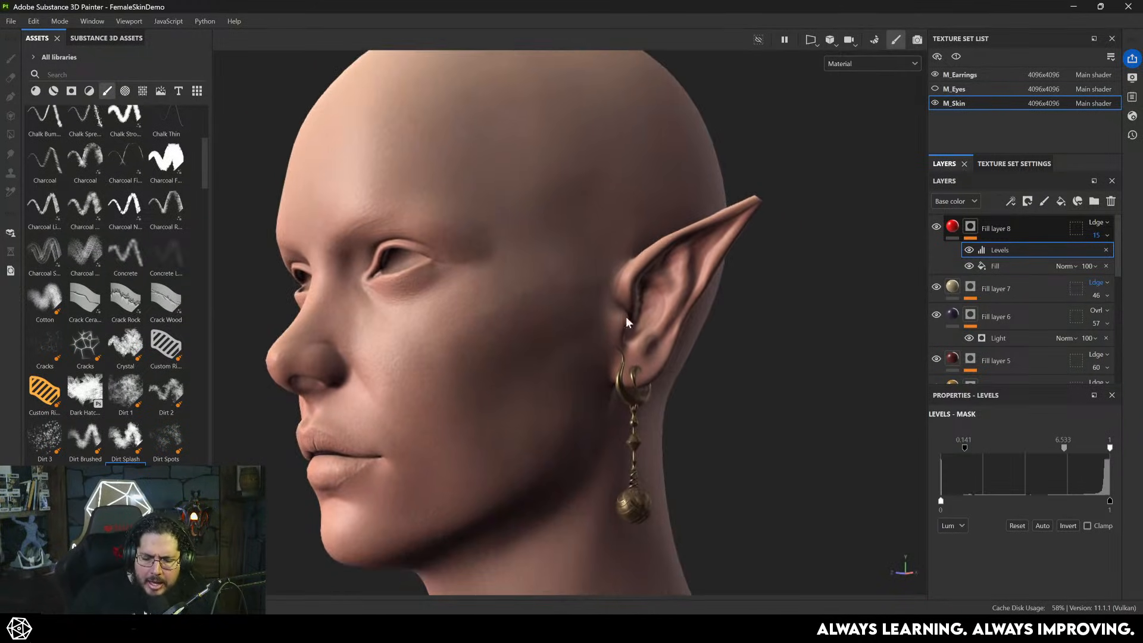
shift+right_drag(627, 322, 563, 326)
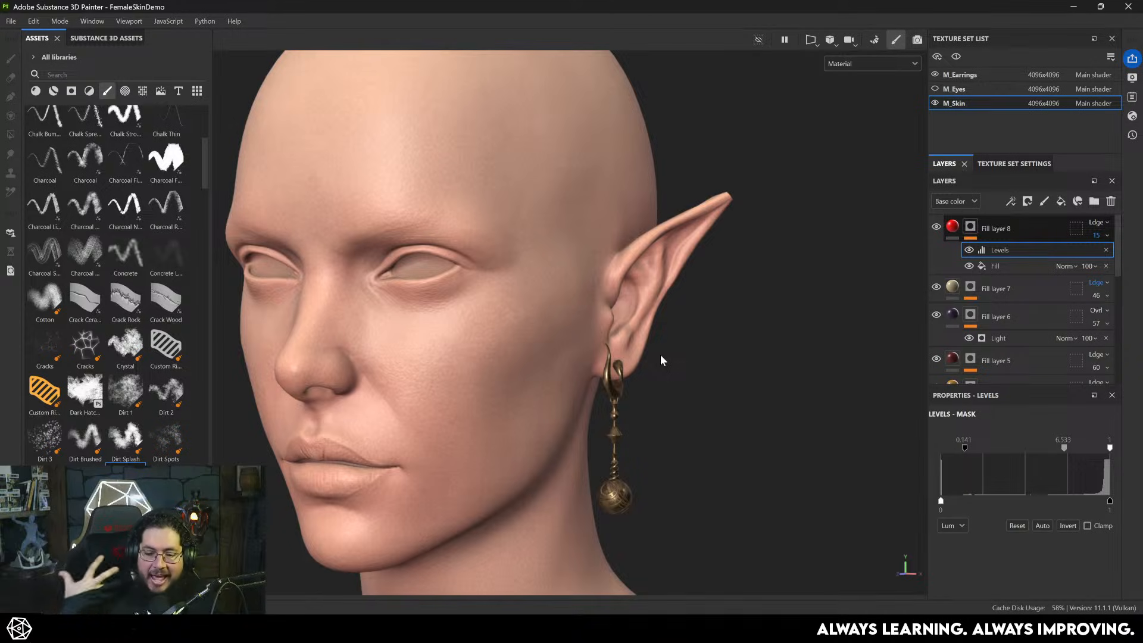
alt+drag(732, 309, 840, 259)
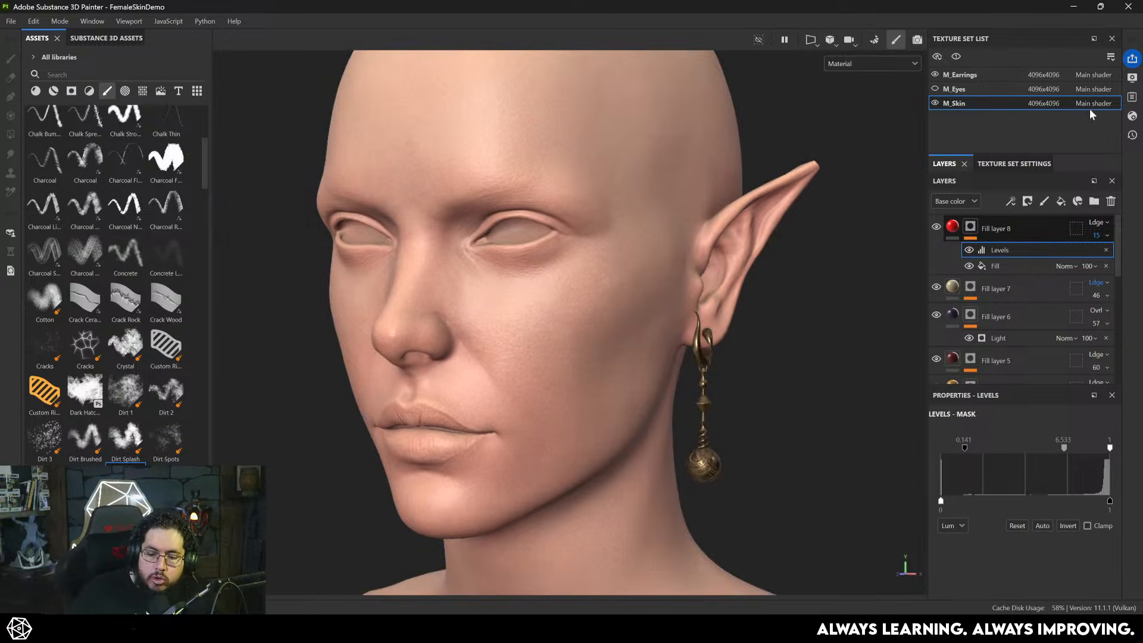
- Enable translucency and subsurface scattering in the main shader, and stop using the translucency channel as the scattering mask
click(1134, 117)
scroll(929, 313, down, 5)
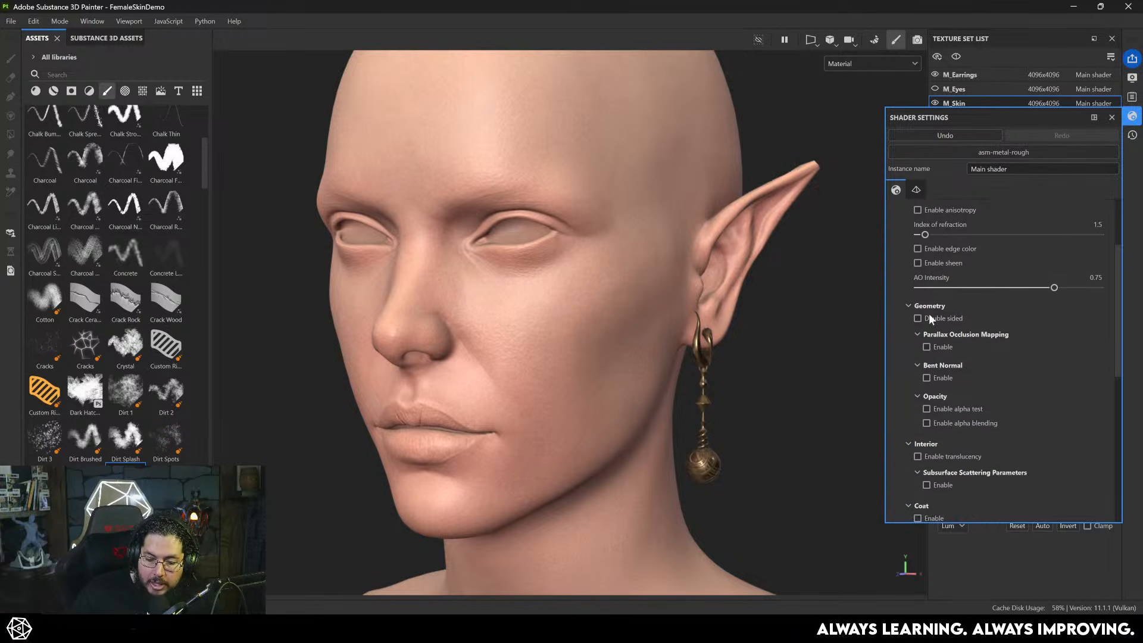
click(918, 385)
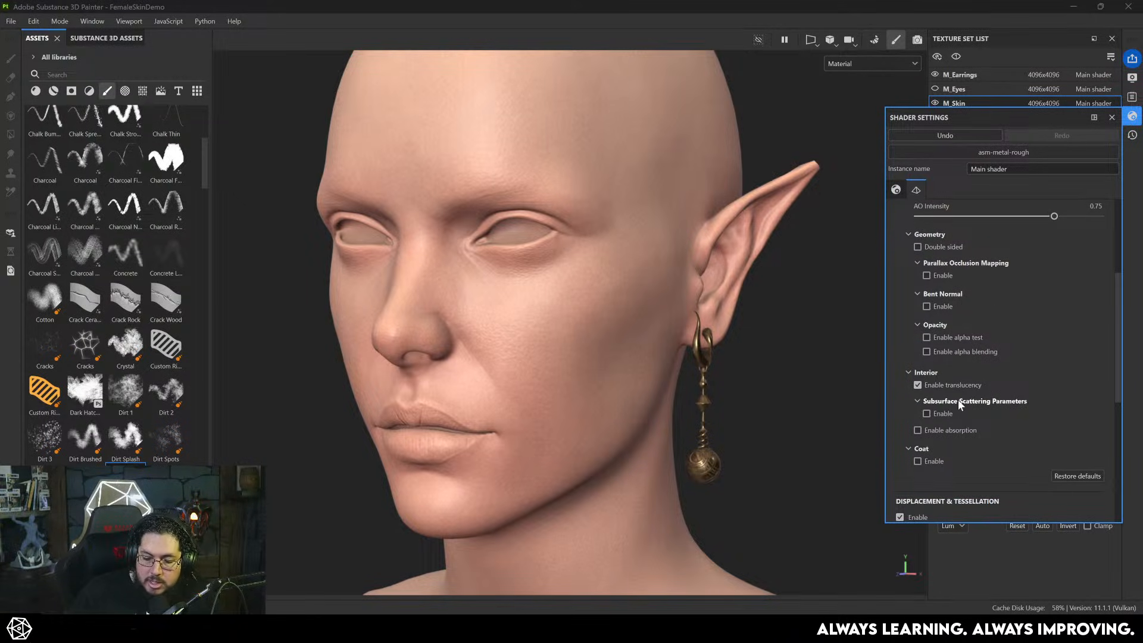
click(927, 414)
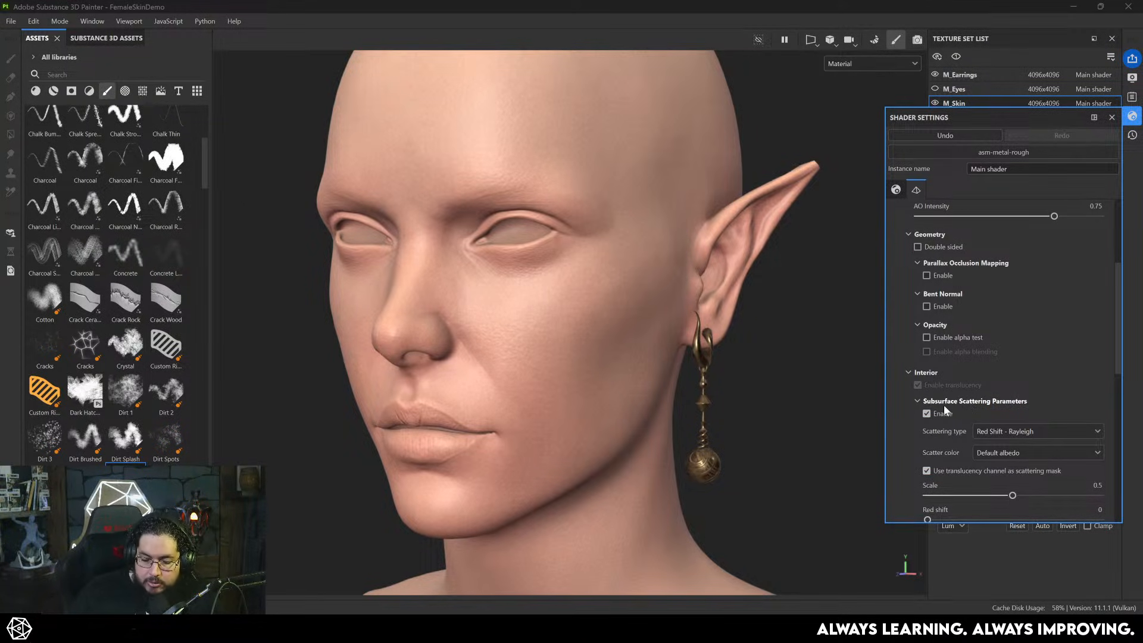
scroll(945, 426, down, 2)
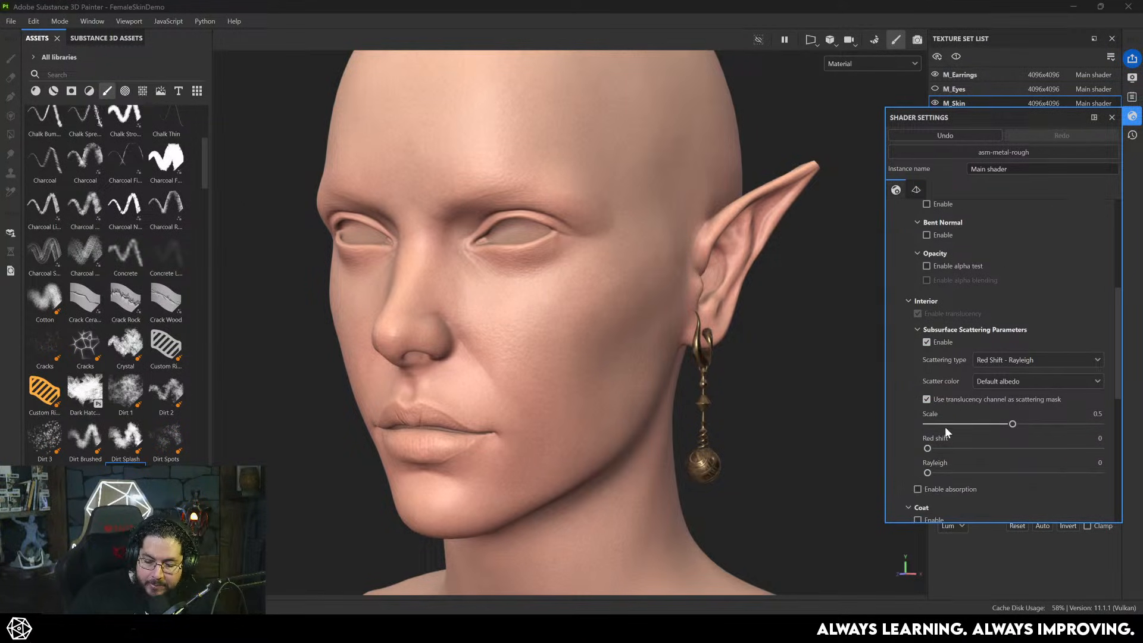
click(926, 398)
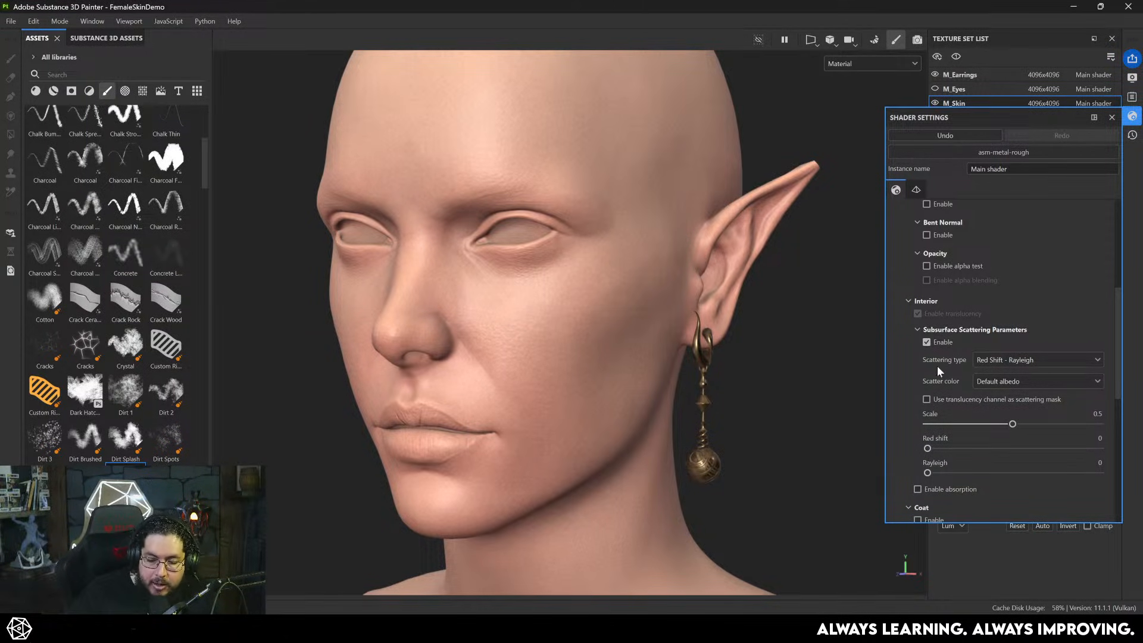
click(1111, 118)
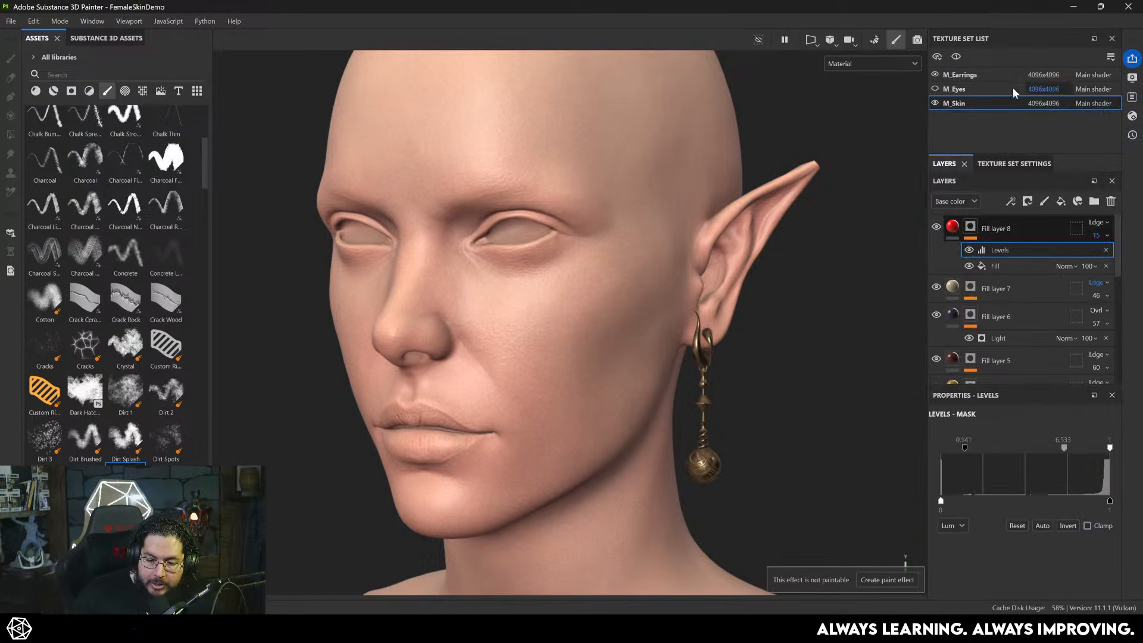
- Add a Scattering channel to the M_Skin texture set
click(1014, 164)
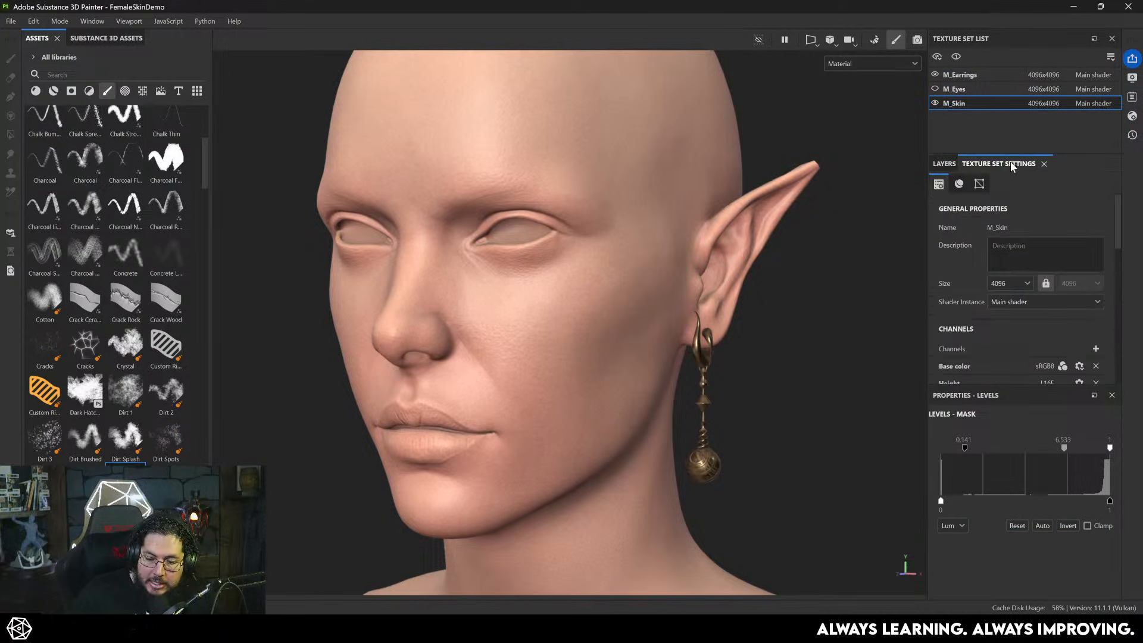
click(1096, 348)
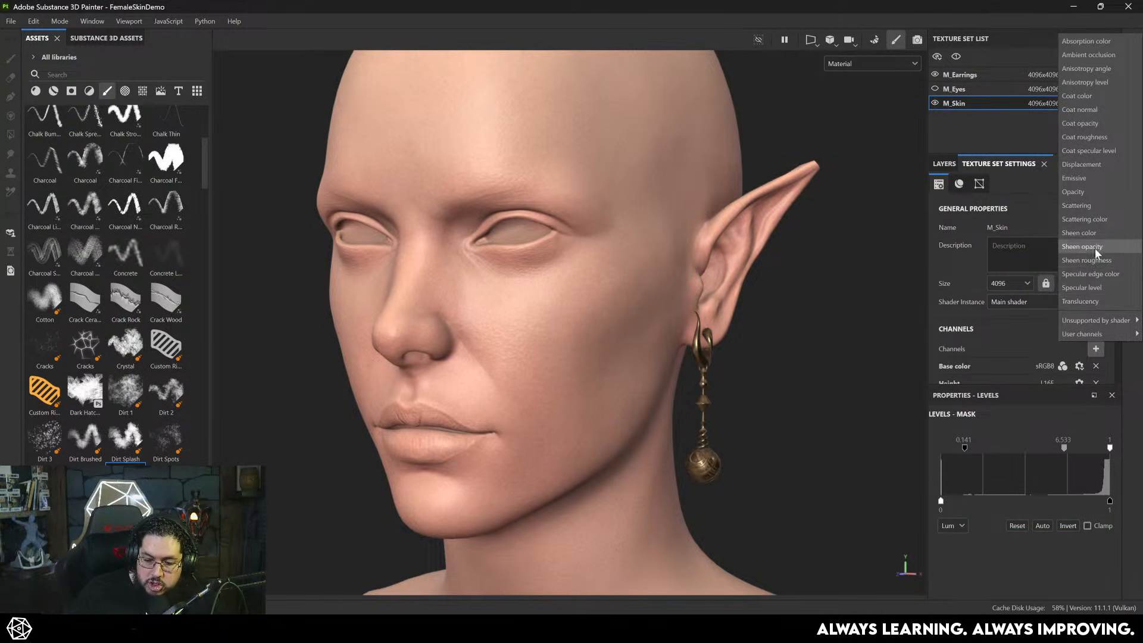
click(1088, 206)
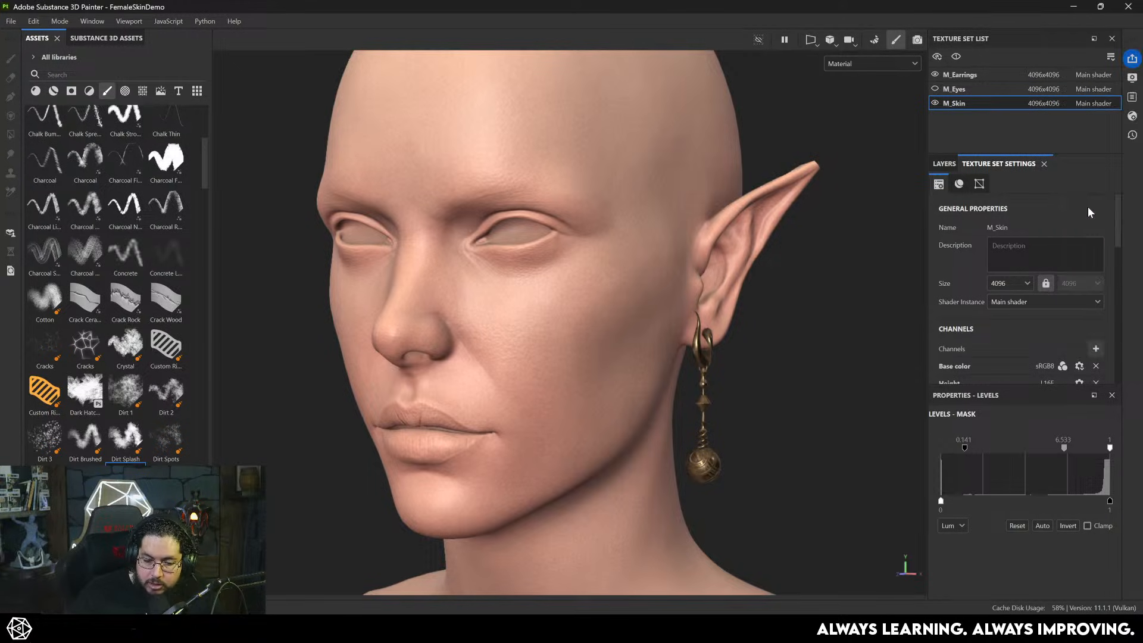
- Add a fill layer on top that affects only scattering, and set its scattering value to 1
click(945, 164)
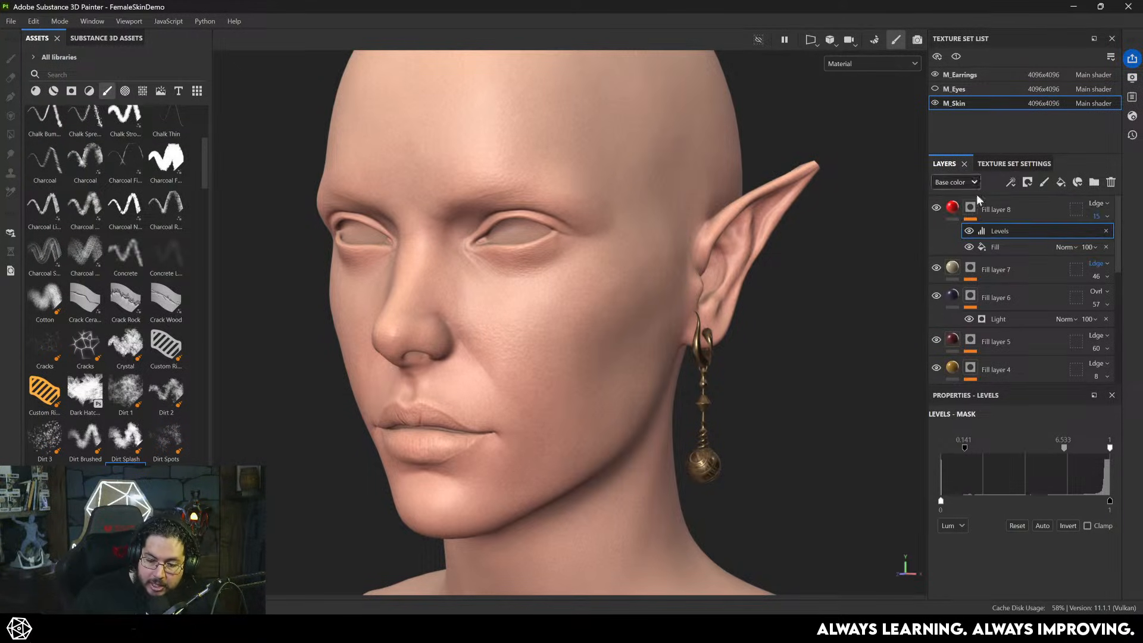
click(1061, 182)
click(953, 539)
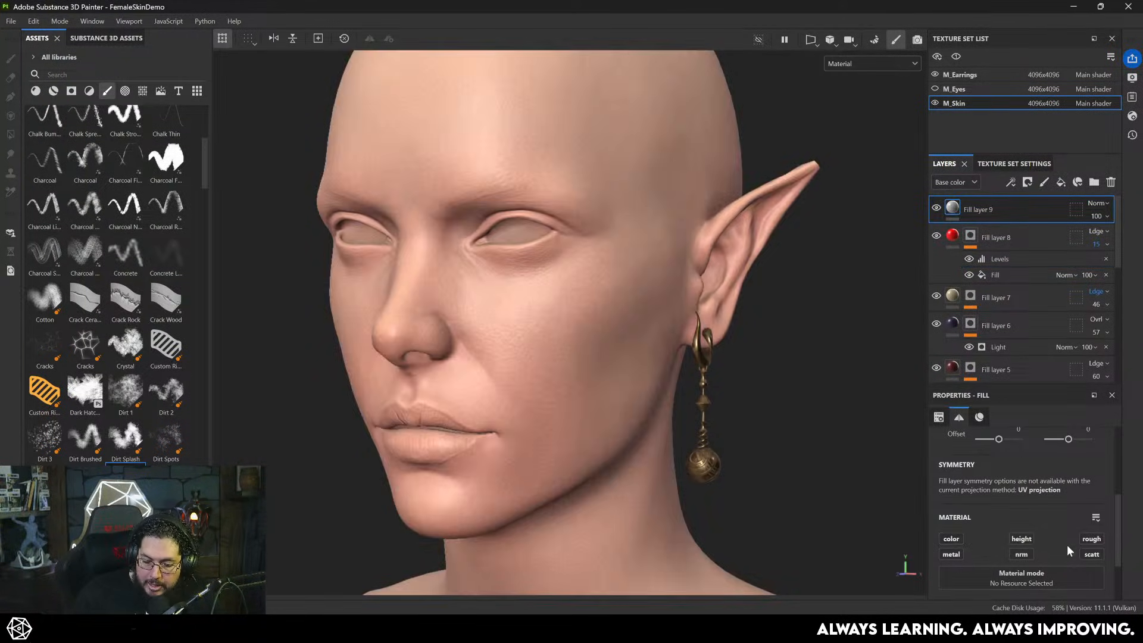
scroll(1078, 512, down, 3)
click(1093, 483)
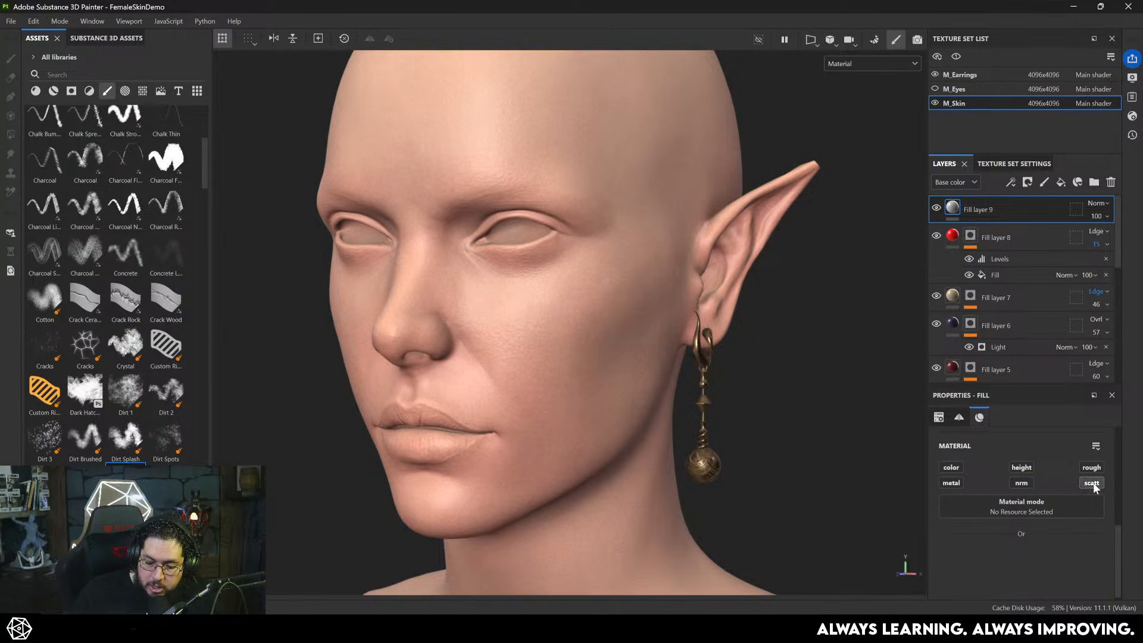
drag(946, 579, 1083, 578)
- Inspect the full-strength scattering on the whole head, and delete the scattering-only fill layer
alt+drag(788, 370, 746, 379)
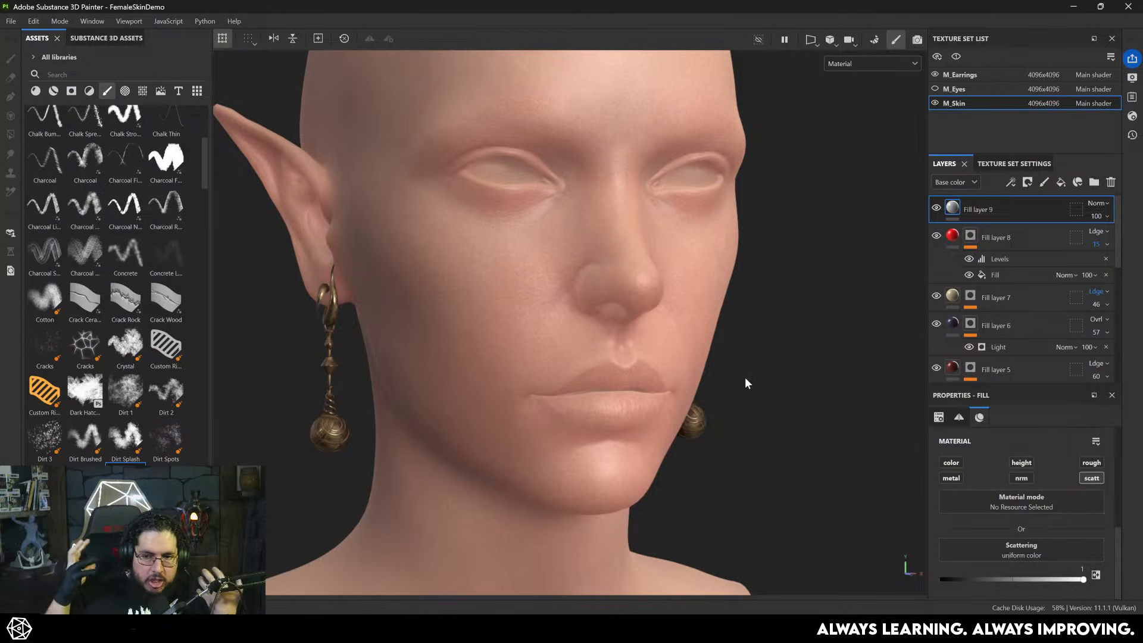
scroll(579, 234, down, 5)
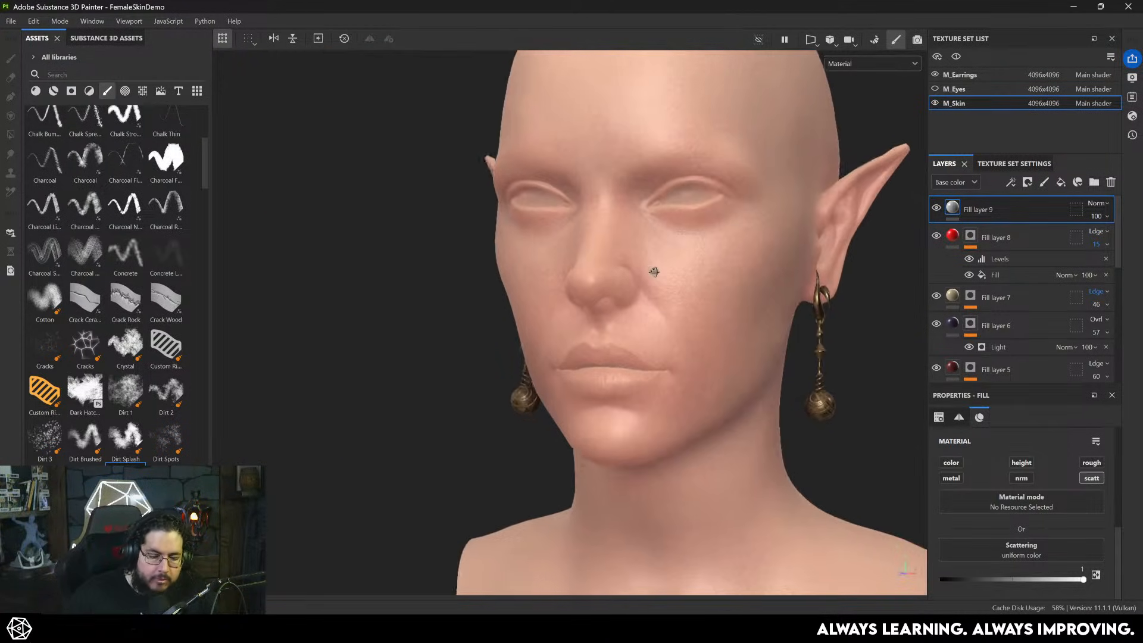
alt+drag(593, 266, 630, 271)
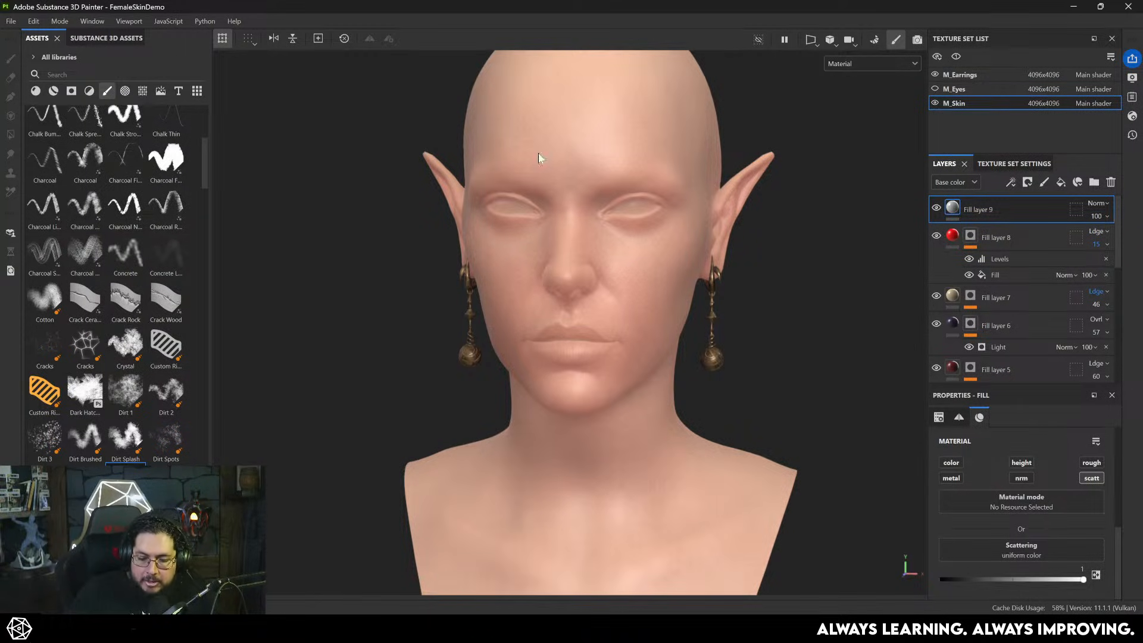
key(Delete)
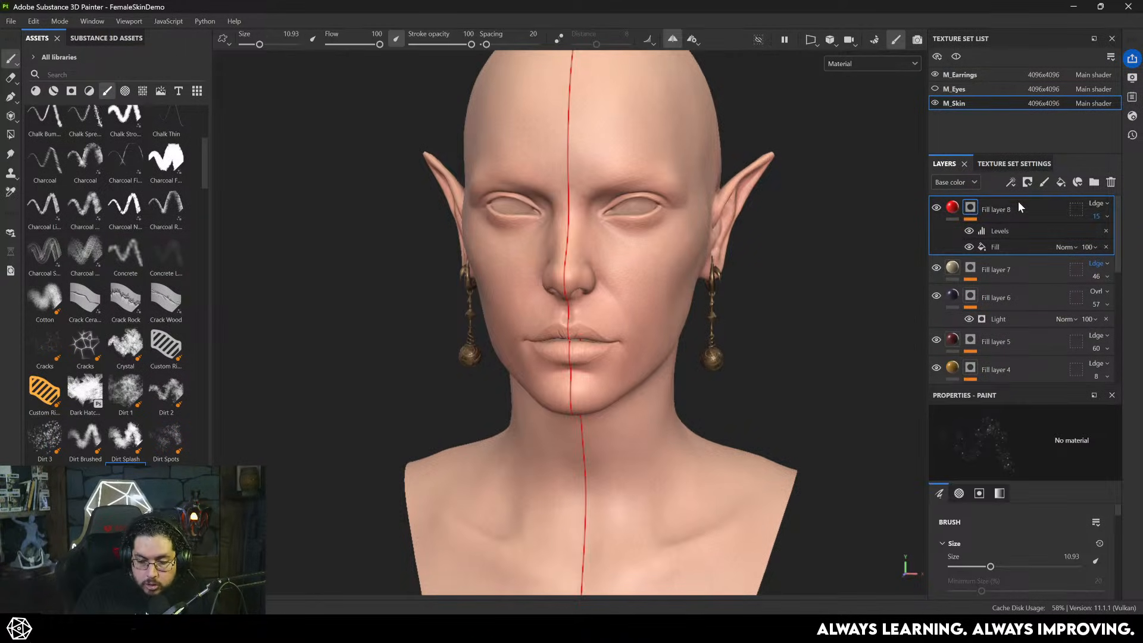
- Enable the scattering channel on the red fill layer and set its scattering value to 1
click(953, 210)
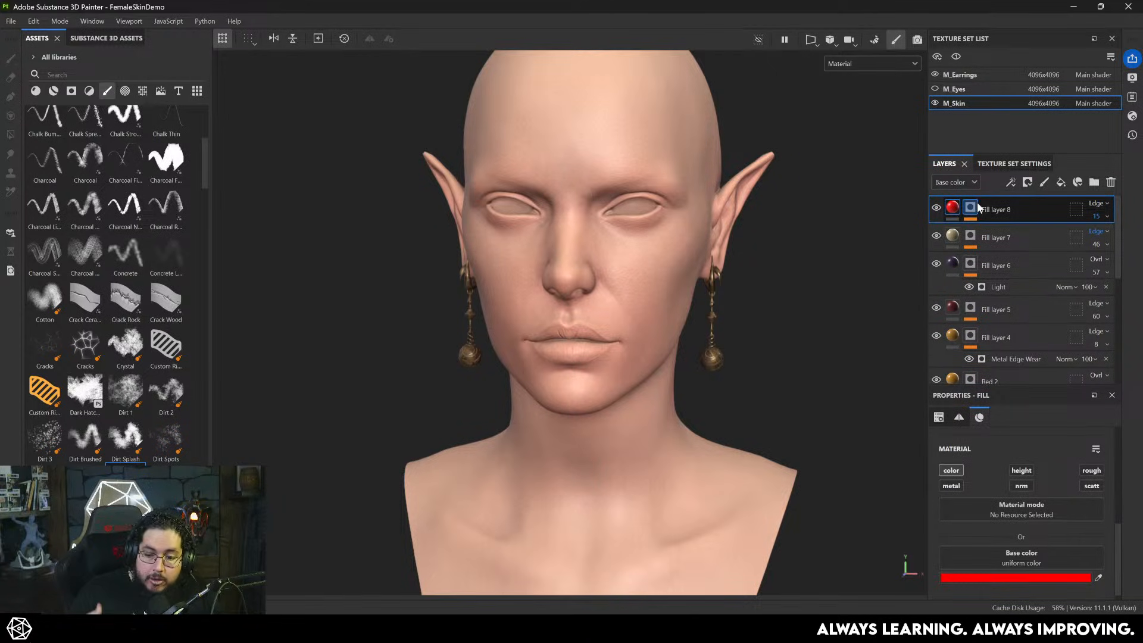
click(1091, 486)
scroll(1064, 524, down, 1)
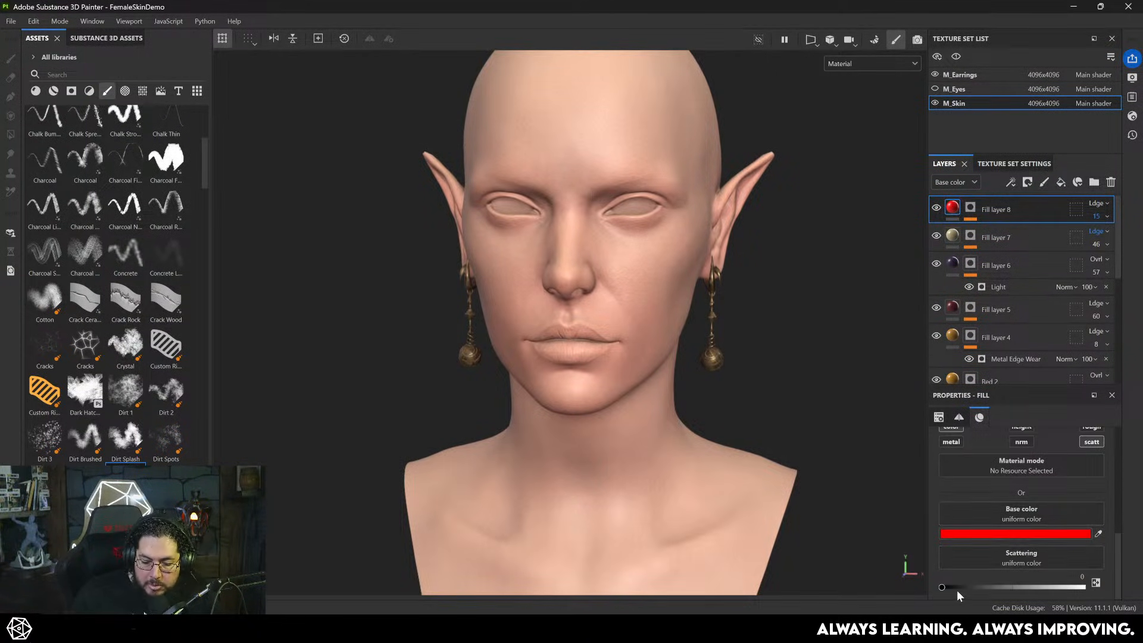
drag(958, 588, 1083, 587)
- Examine the scattering effect around the eyes, nose and ears, up close and on the whole head
alt+right_drag(675, 207, 955, 337)
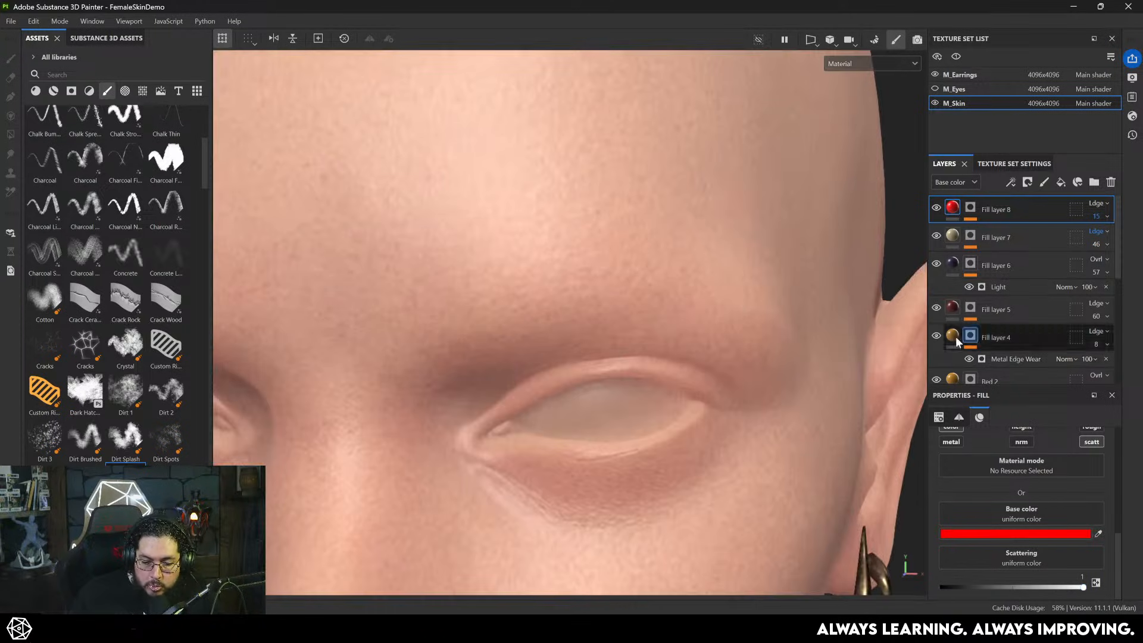
alt+drag(834, 358, 631, 357)
alt+right_drag(631, 357, 699, 248)
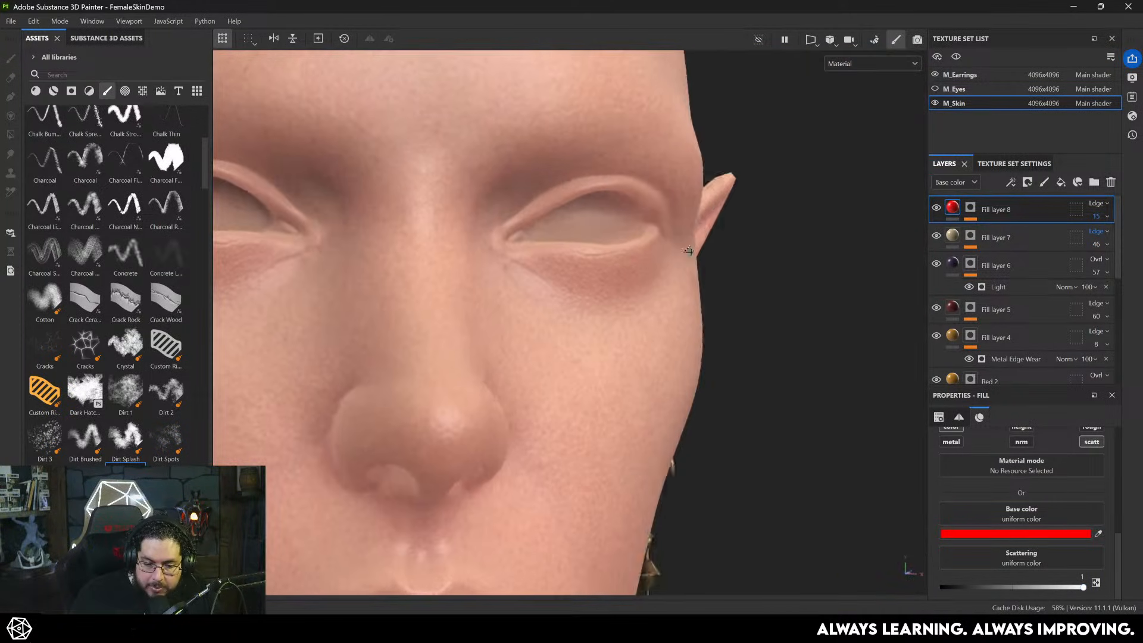
alt+drag(699, 248, 679, 334)
alt+middle_drag(679, 334, 385, 186)
alt+right_drag(386, 187, 662, 269)
alt+drag(662, 270, 571, 256)
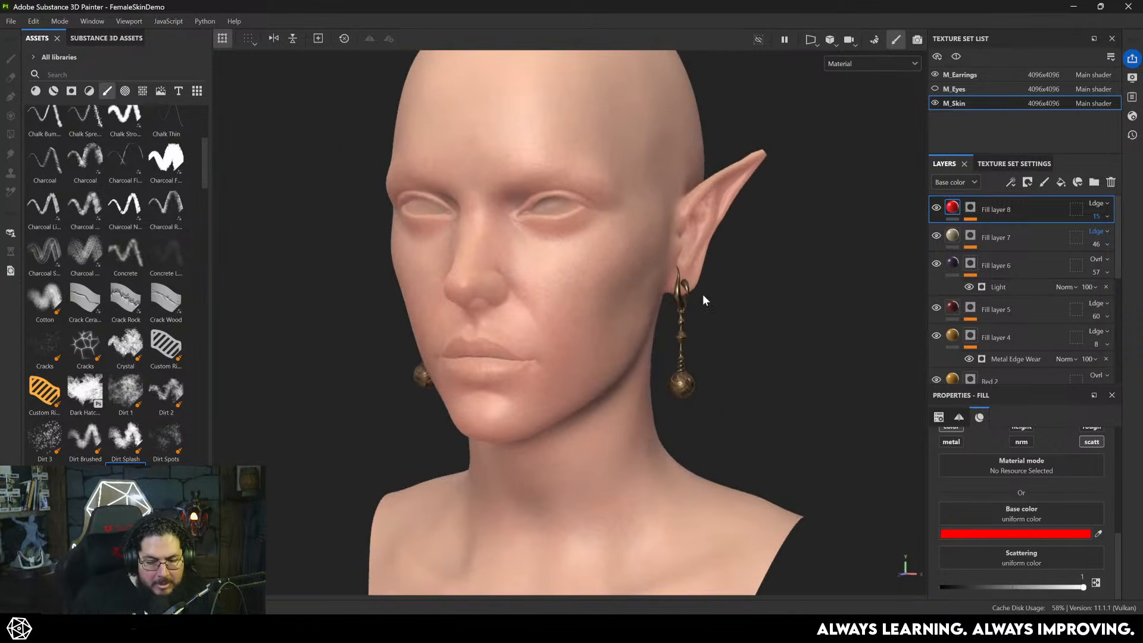
alt+drag(703, 294, 520, 242)
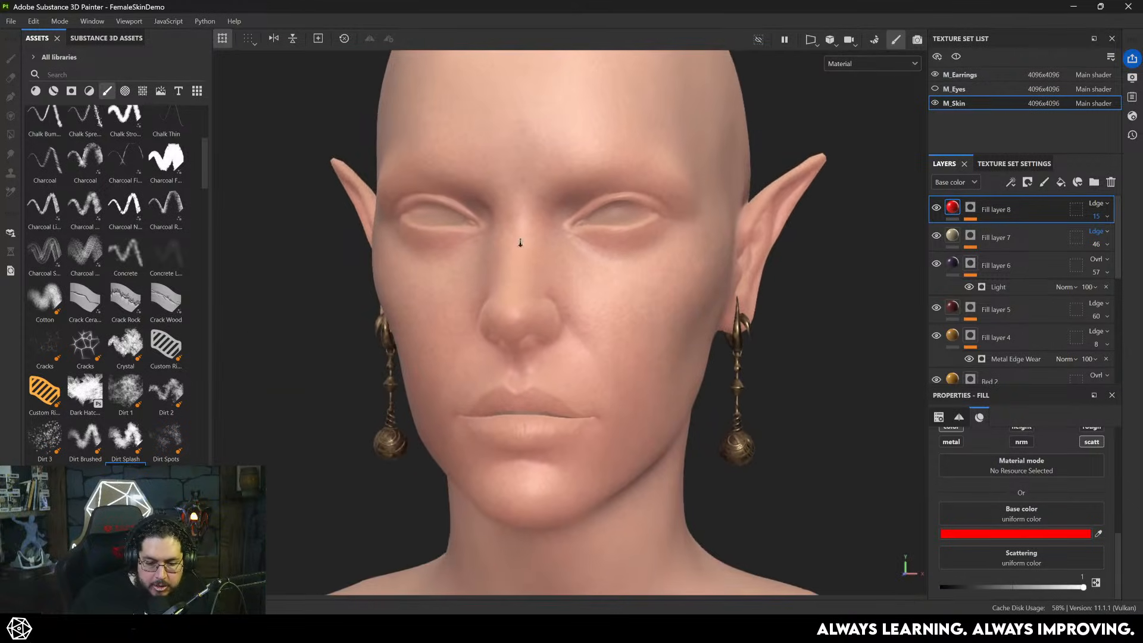
- Reduce the red fill layer's scattering value to about 0.106 and check the nose and lips up close
right_click(607, 271)
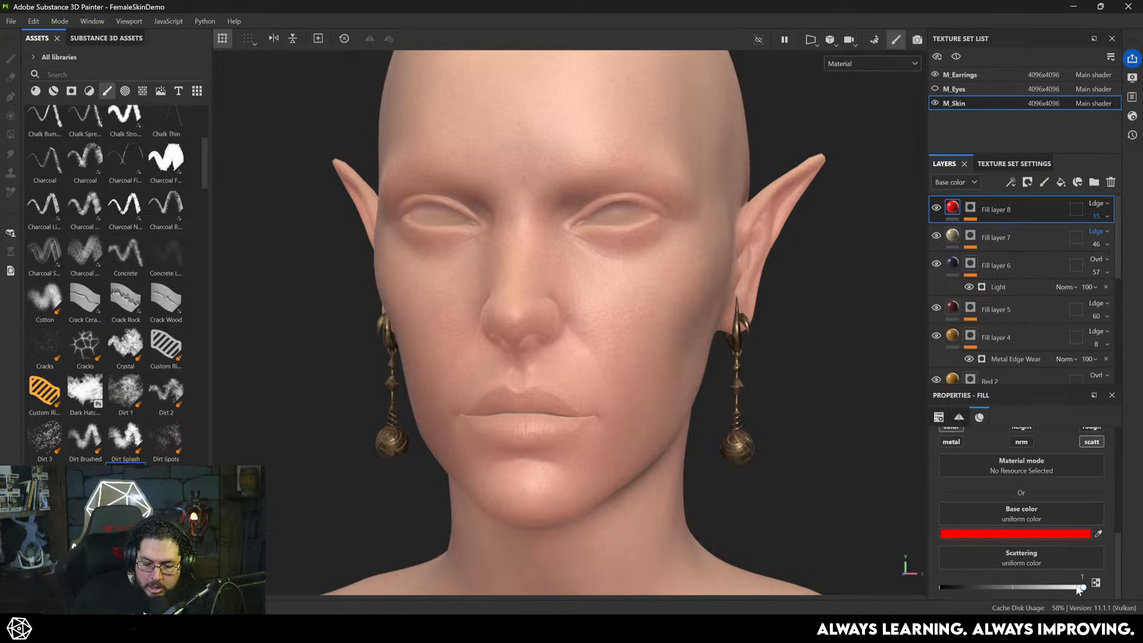
drag(1047, 588, 952, 587)
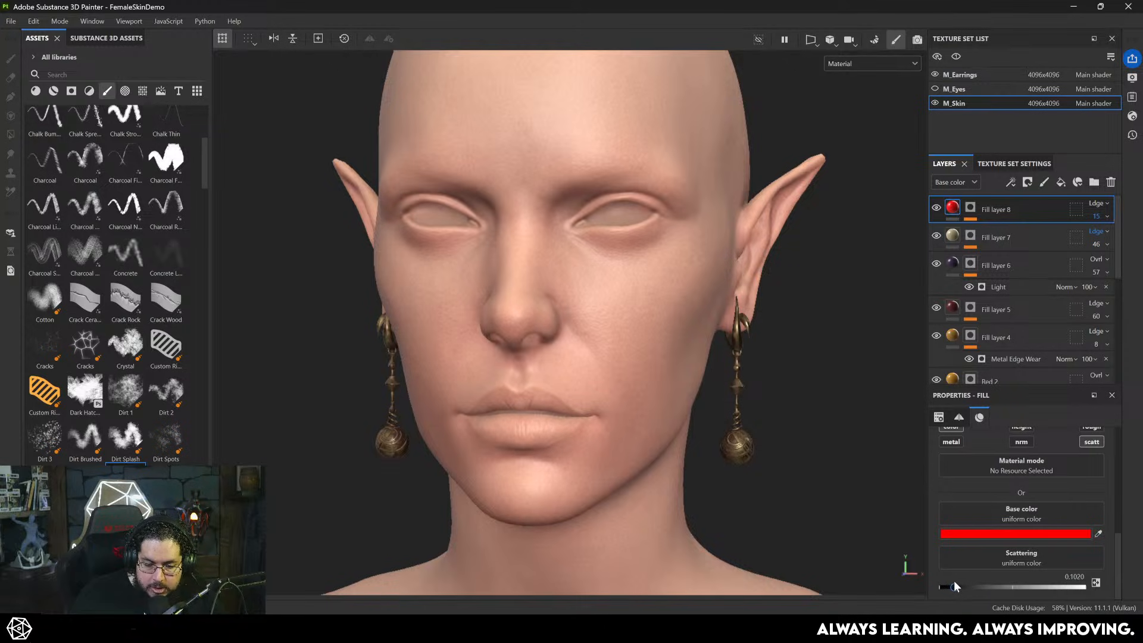
scroll(575, 405, up, 5)
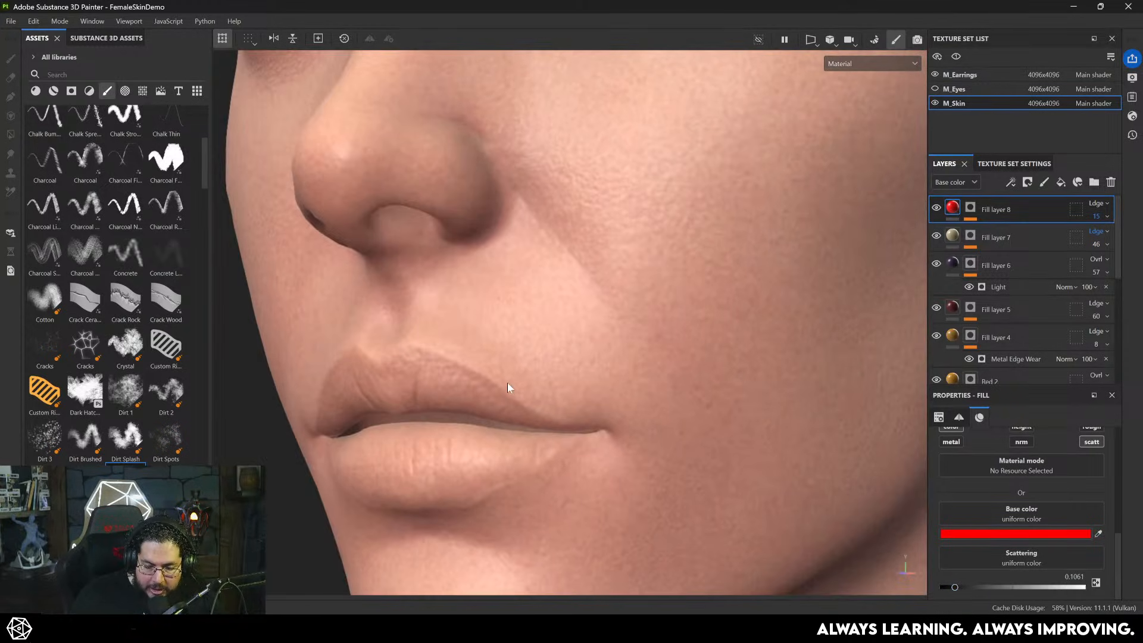
- Raise the red fill layer's scattering value to 1 while viewing the whole face from the front
alt+right_drag(553, 335, 460, 253)
alt+drag(476, 250, 692, 319)
alt+right_drag(692, 319, 695, 349)
alt+drag(695, 349, 659, 332)
drag(954, 587, 1074, 588)
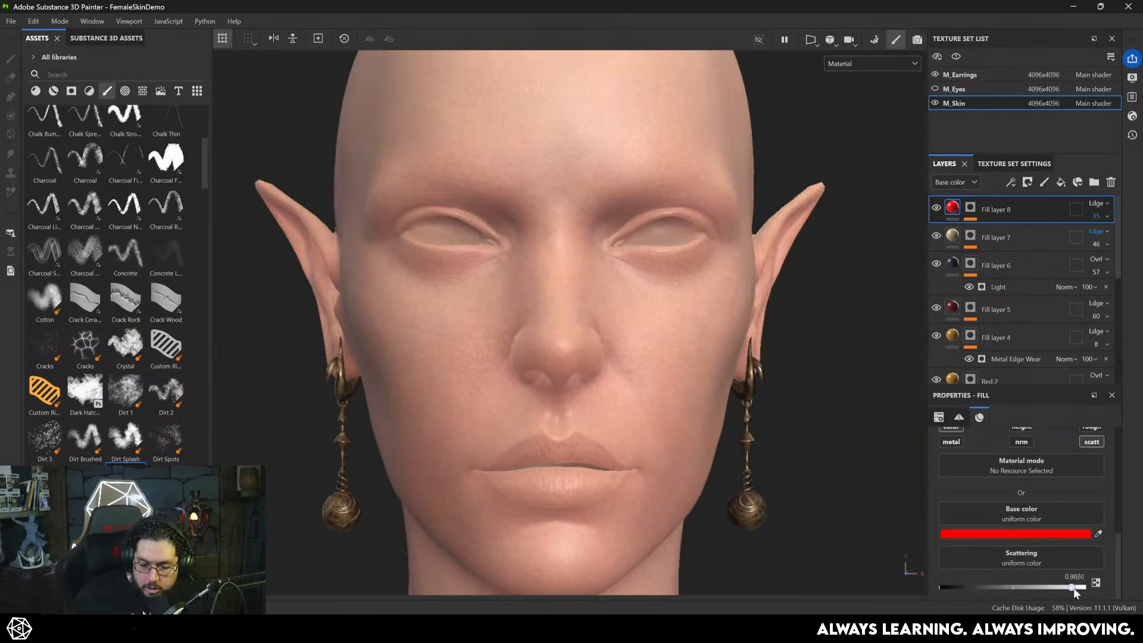
- Reduce the main shader's subsurface scattering scale to 0.07 and check the result on the whole head
click(1131, 117)
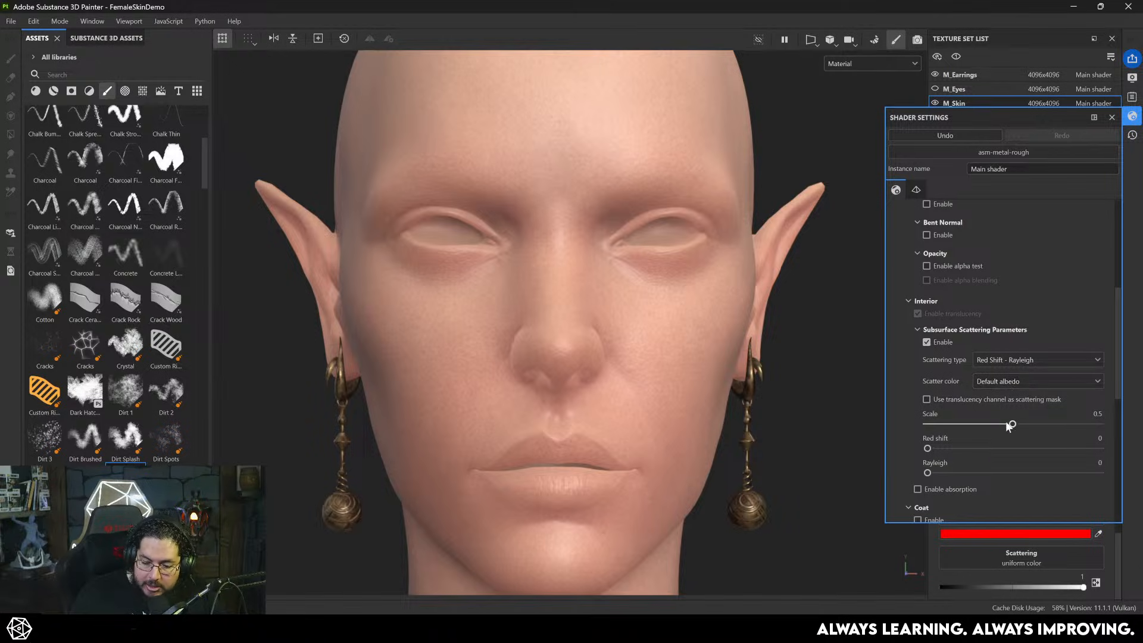
mouse_move(1011, 424)
mouse_down()
mouse_move(926, 425)
mouse_move(949, 424)
mouse_up()
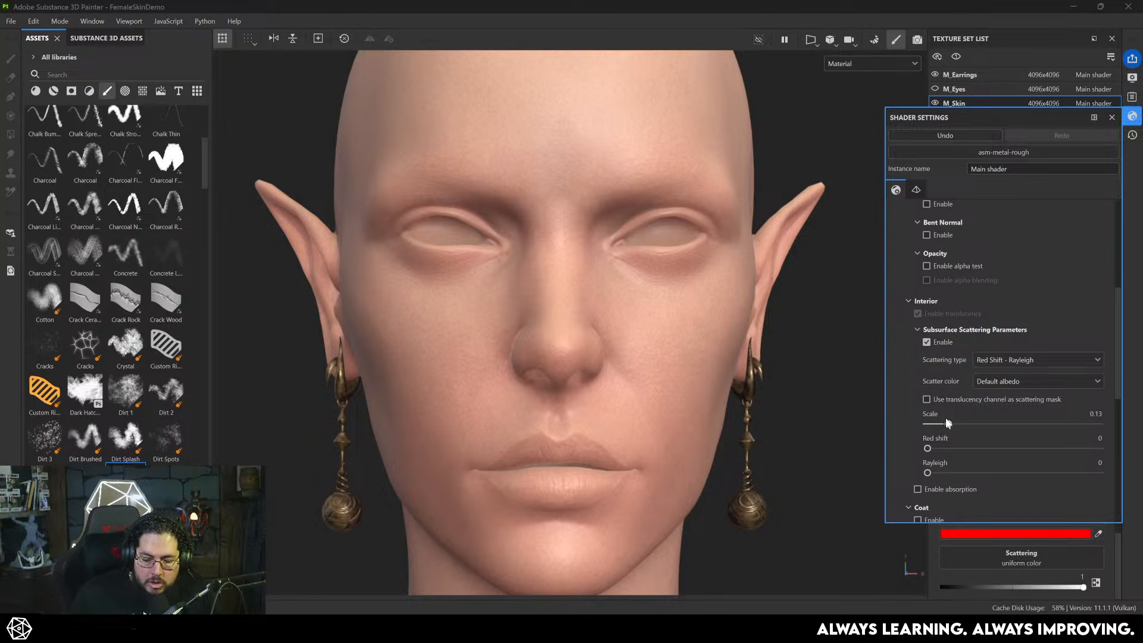
mouse_move(948, 422)
mouse_down()
mouse_move(924, 426)
mouse_move(1030, 424)
mouse_move(924, 427)
mouse_move(937, 427)
mouse_up()
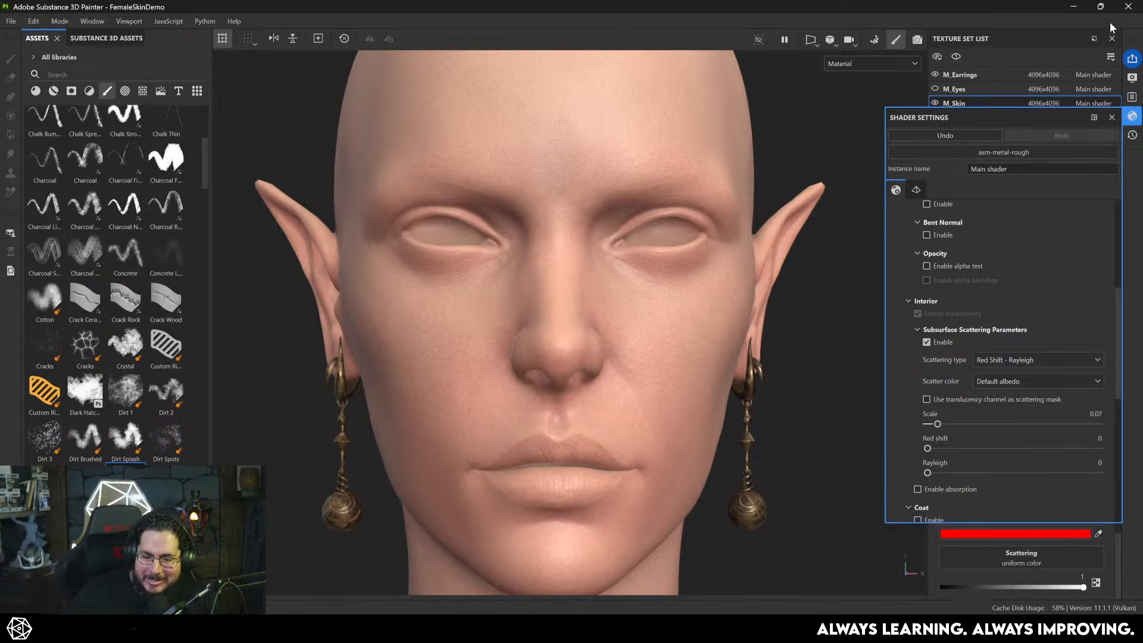
click(1111, 118)
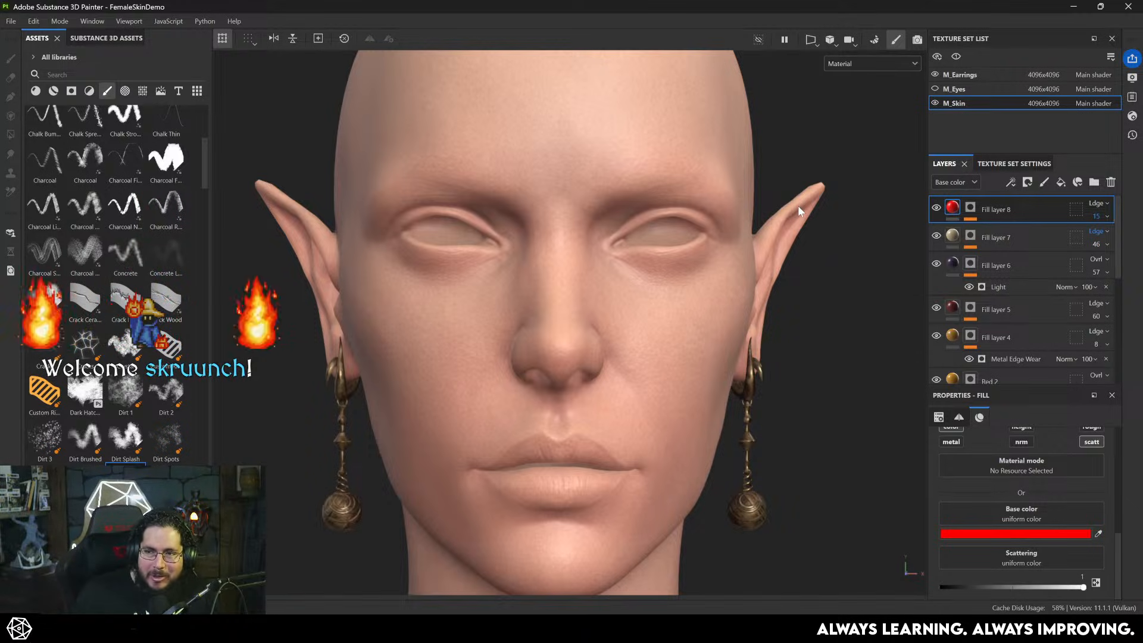
alt+drag(563, 249, 770, 292)
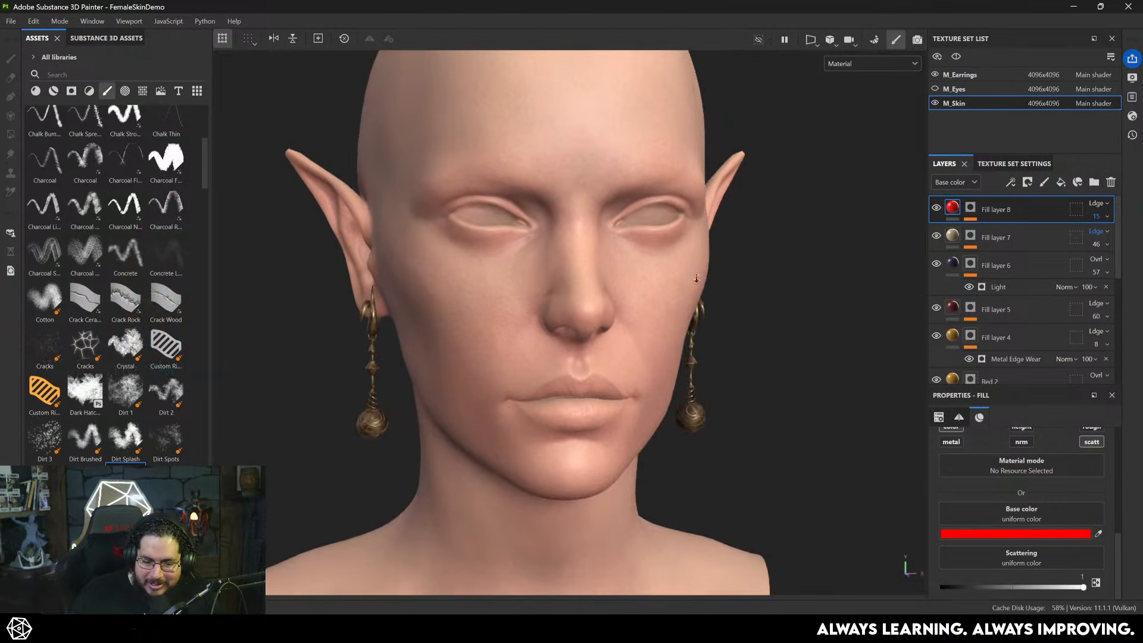
scroll(694, 280, up, 2)
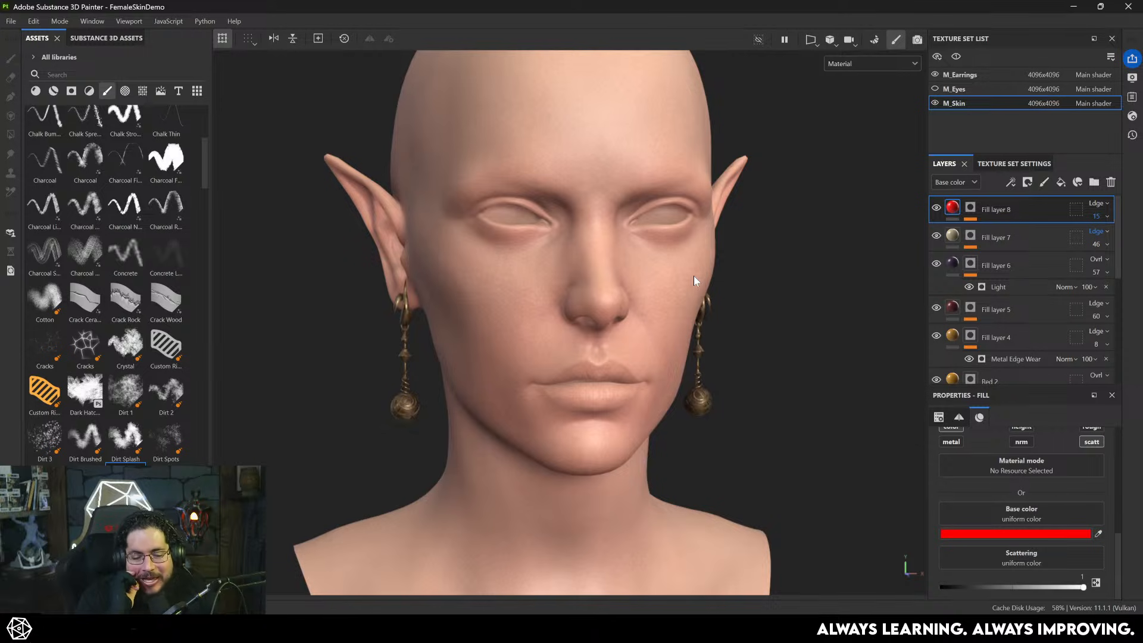
- Switch to the browser, search Google Images for "skin temperature painting", and examine the zbrush skin painting reference with its facial color zones
key(alt+Tab)
click(424, 187)
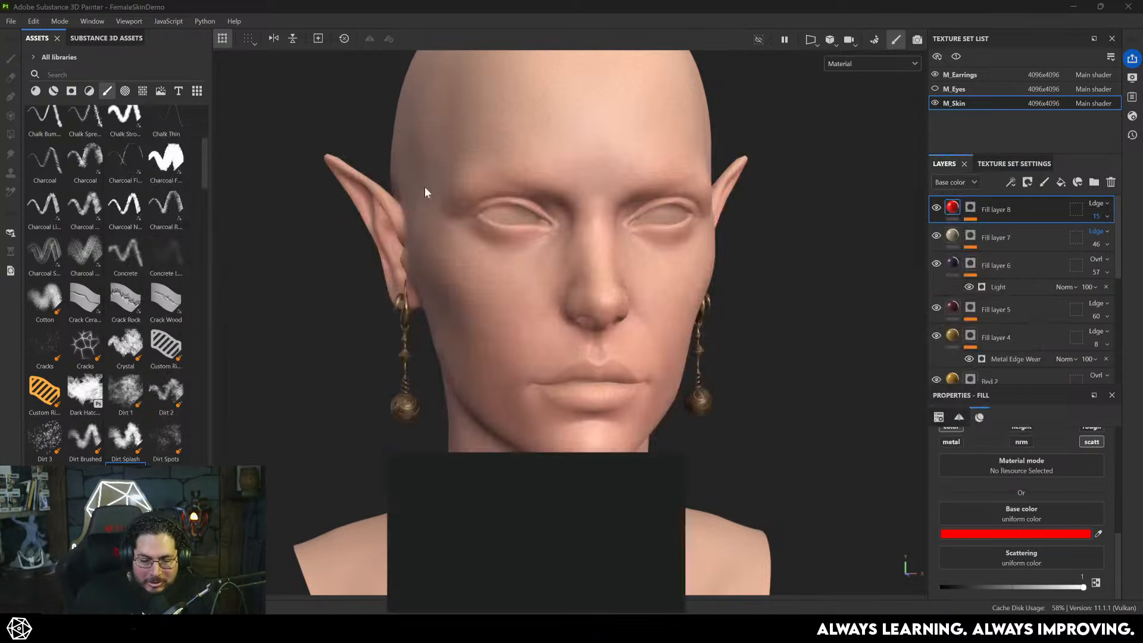
click(238, 38)
text(sk)
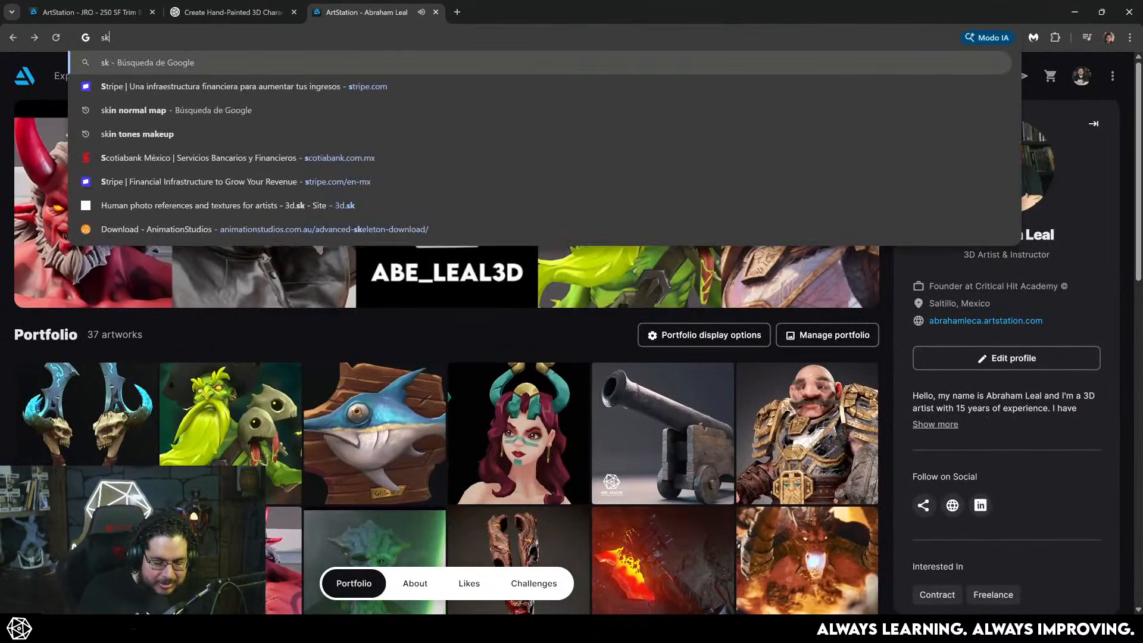
text(in temperatrue painting)
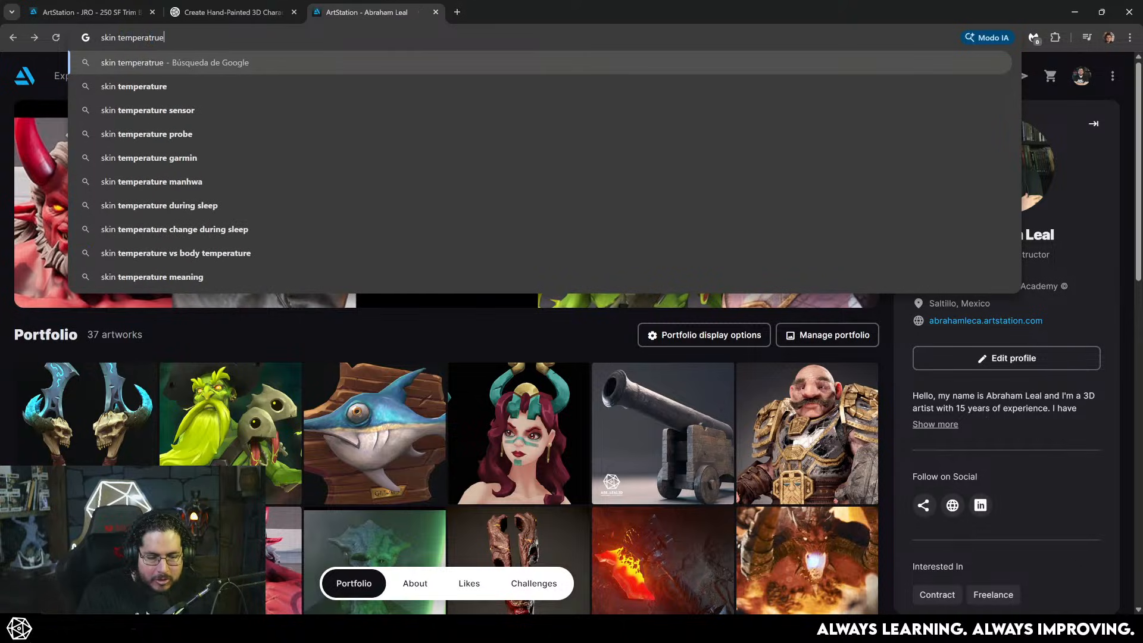
key(Return)
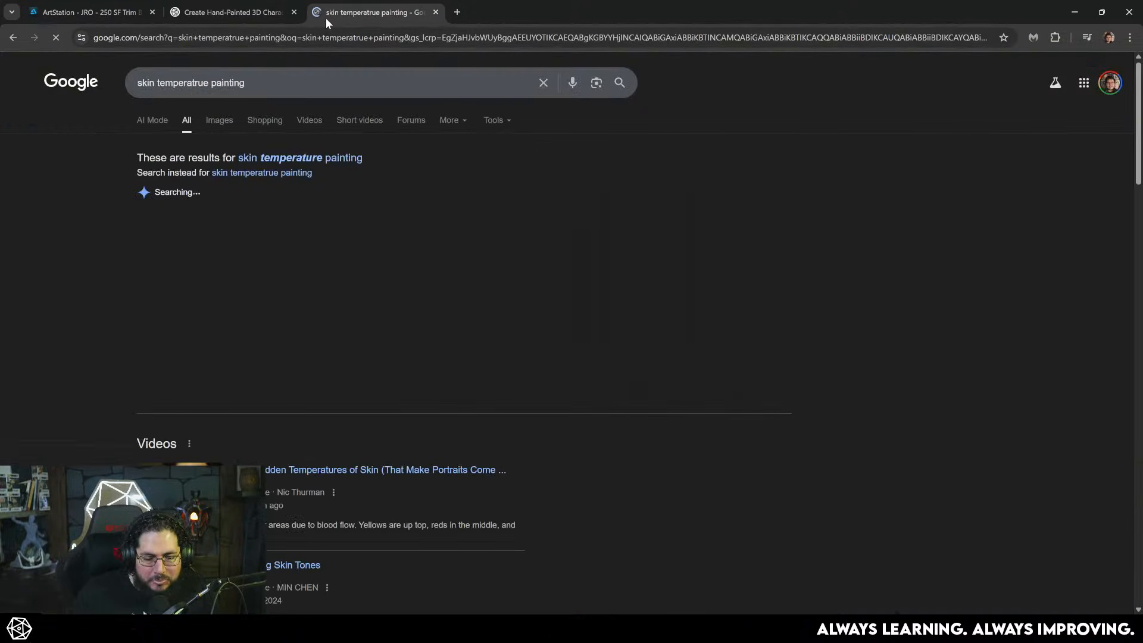
click(223, 119)
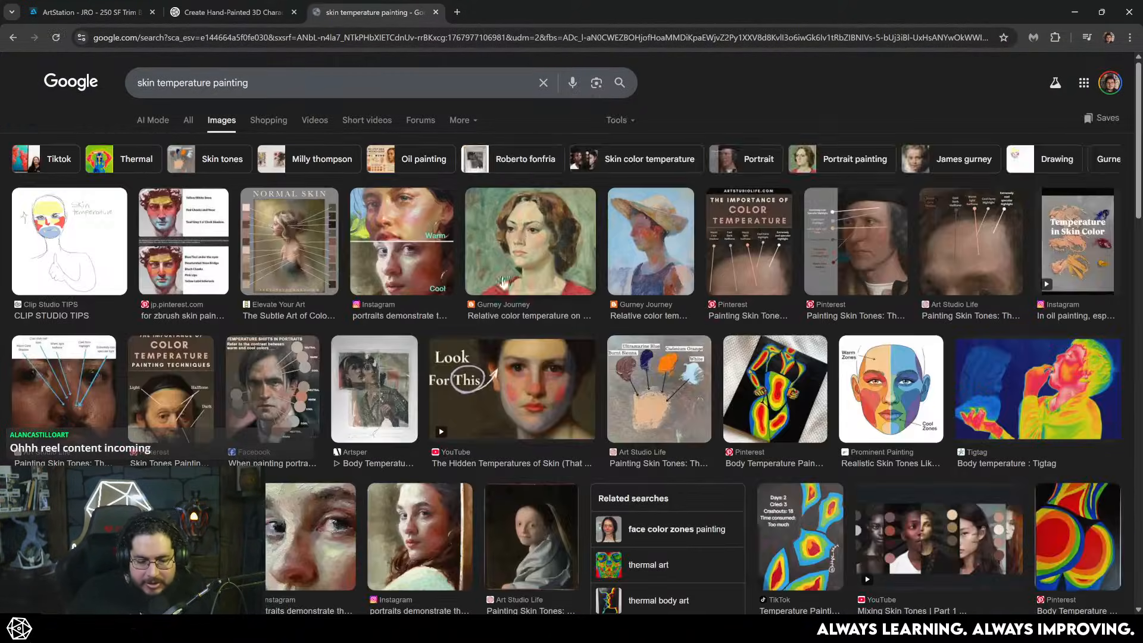
click(200, 269)
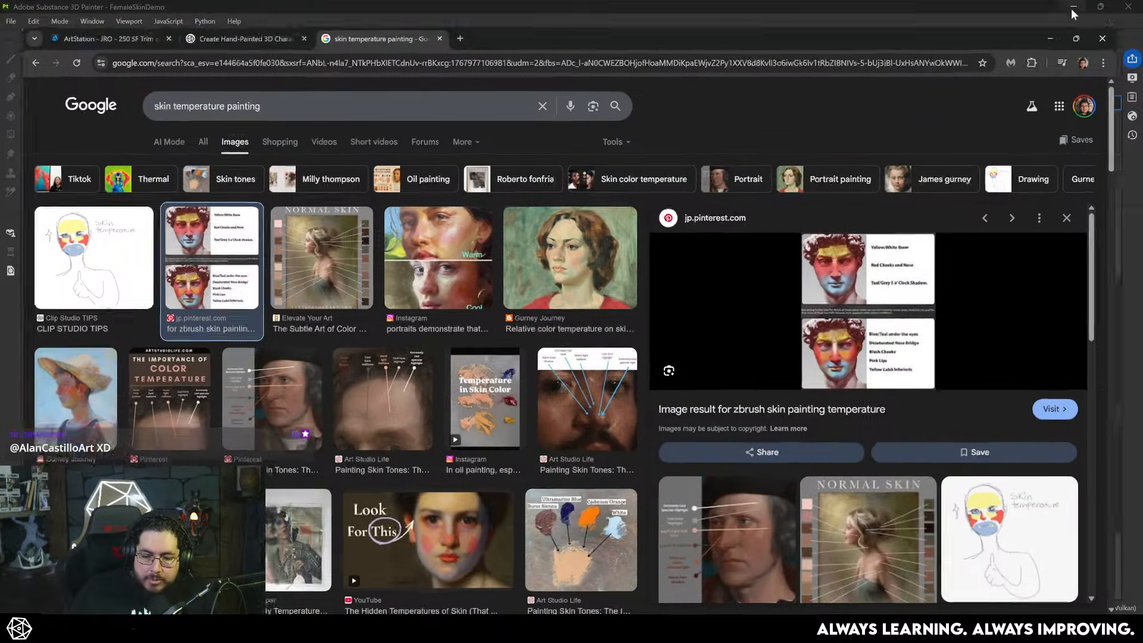
click(1074, 12)
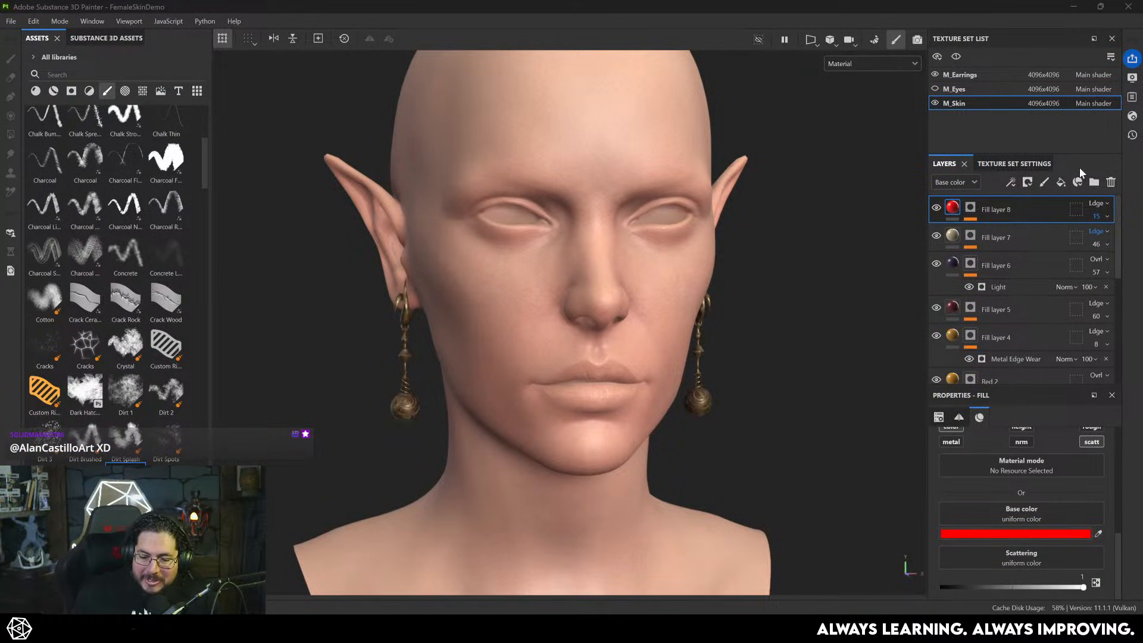
click(1062, 182)
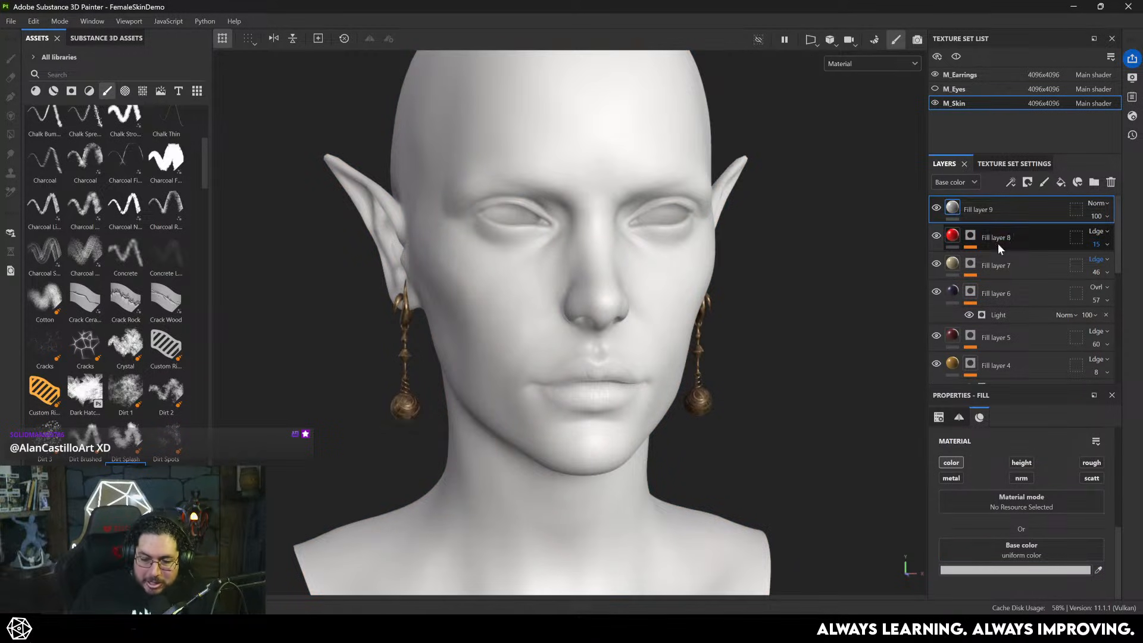
right_click(987, 206)
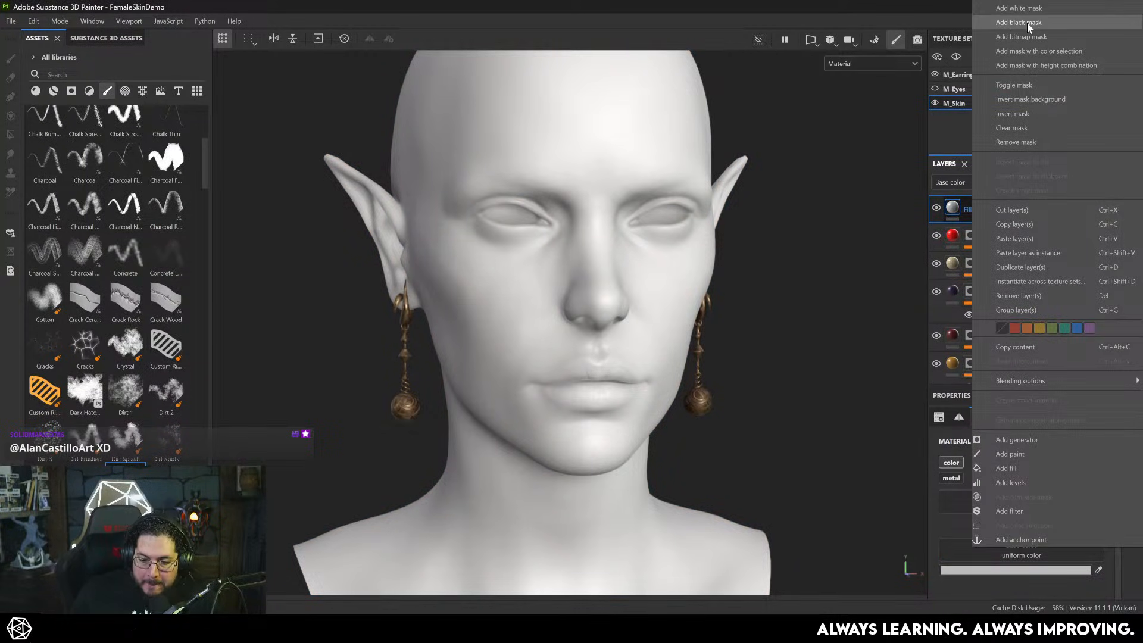
alt+drag(809, 256, 725, 253)
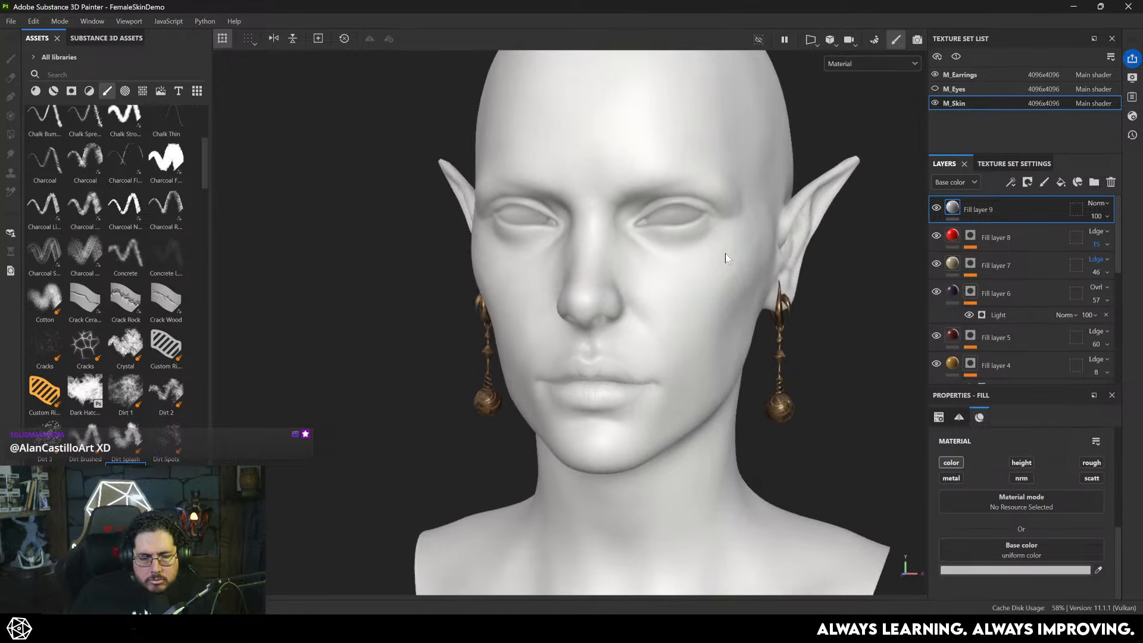
right_click(967, 209)
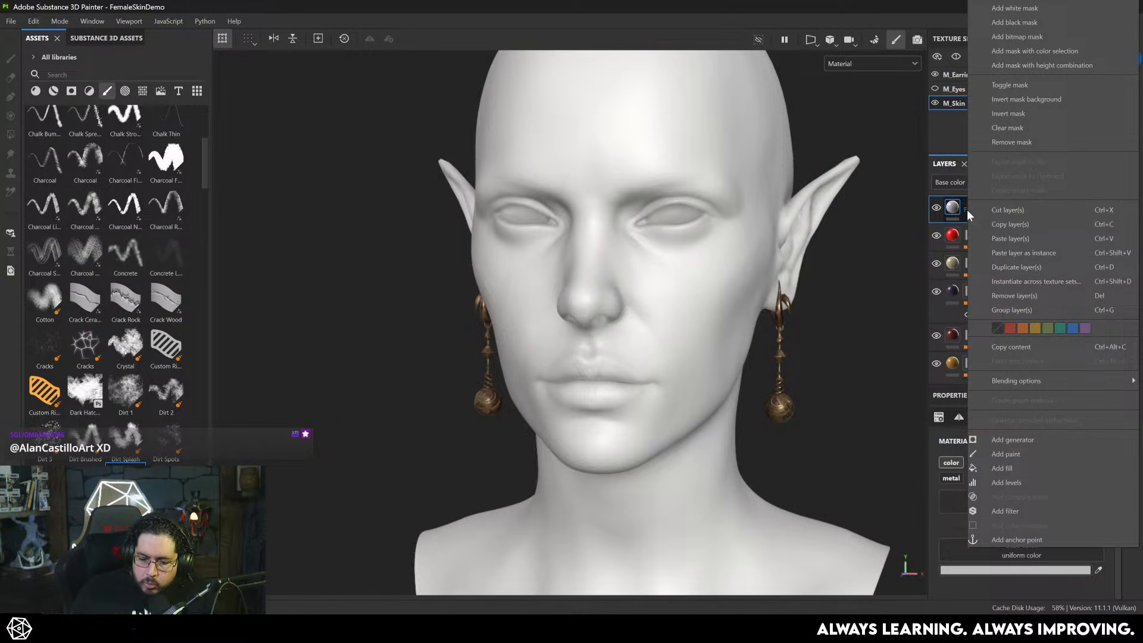
click(1020, 512)
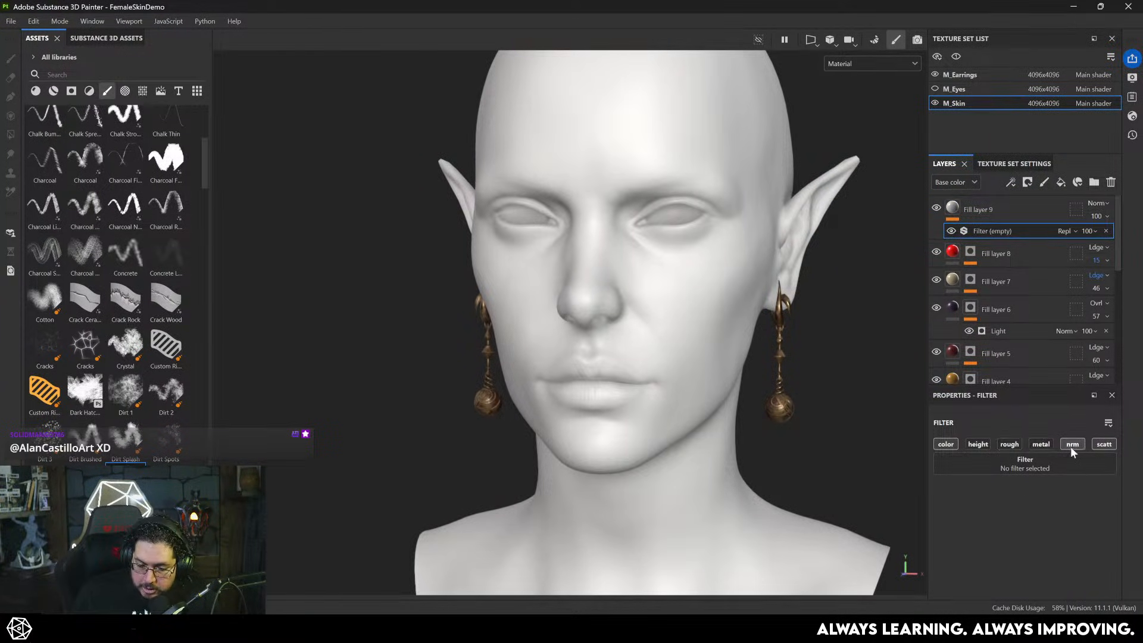
click(1038, 463)
scroll(1019, 525, down, 3)
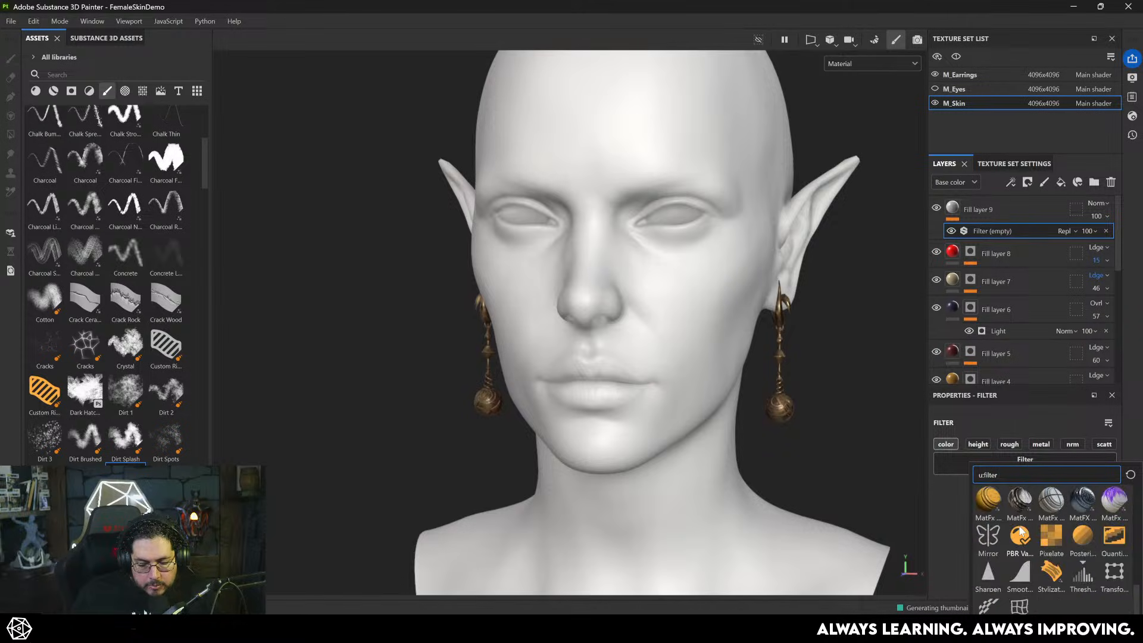
mouse_move(1020, 531)
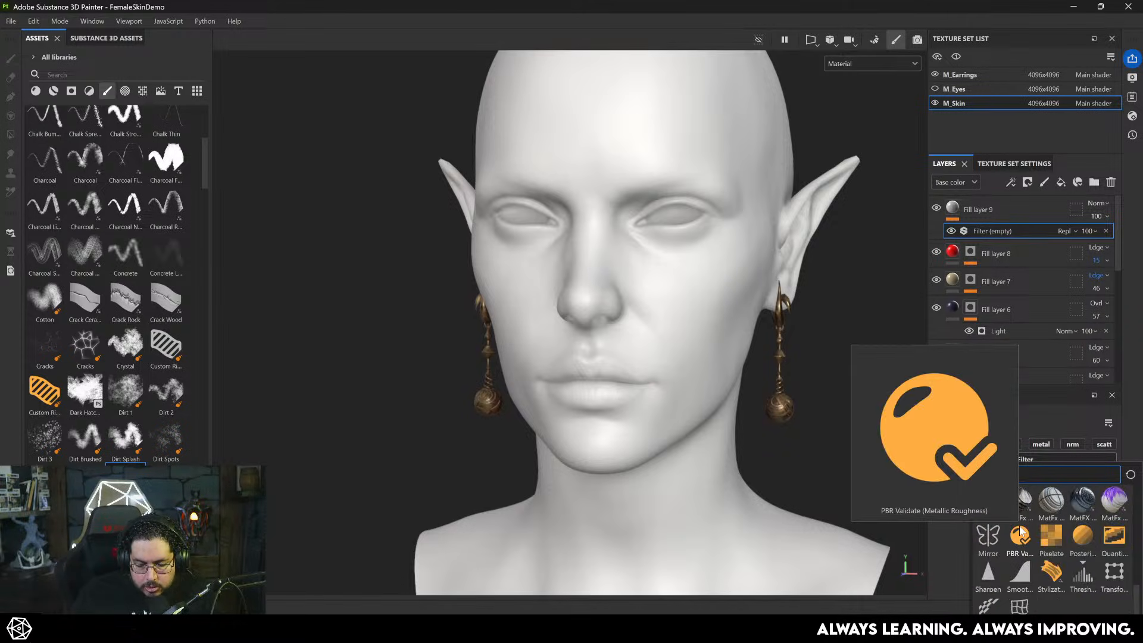
scroll(1003, 510, up, 5)
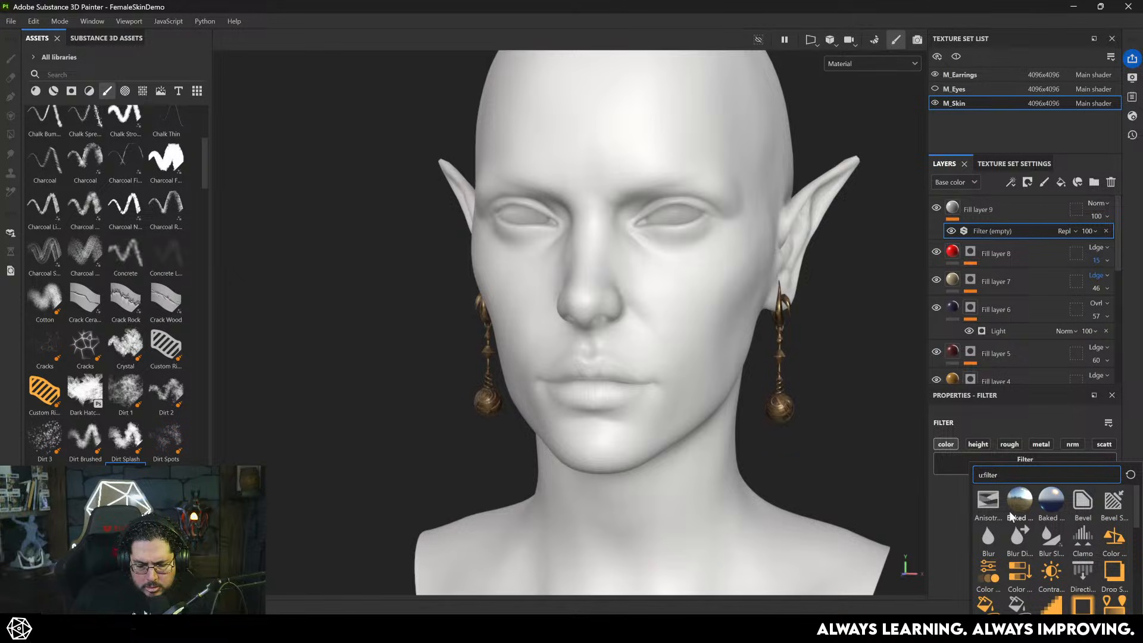
click(939, 505)
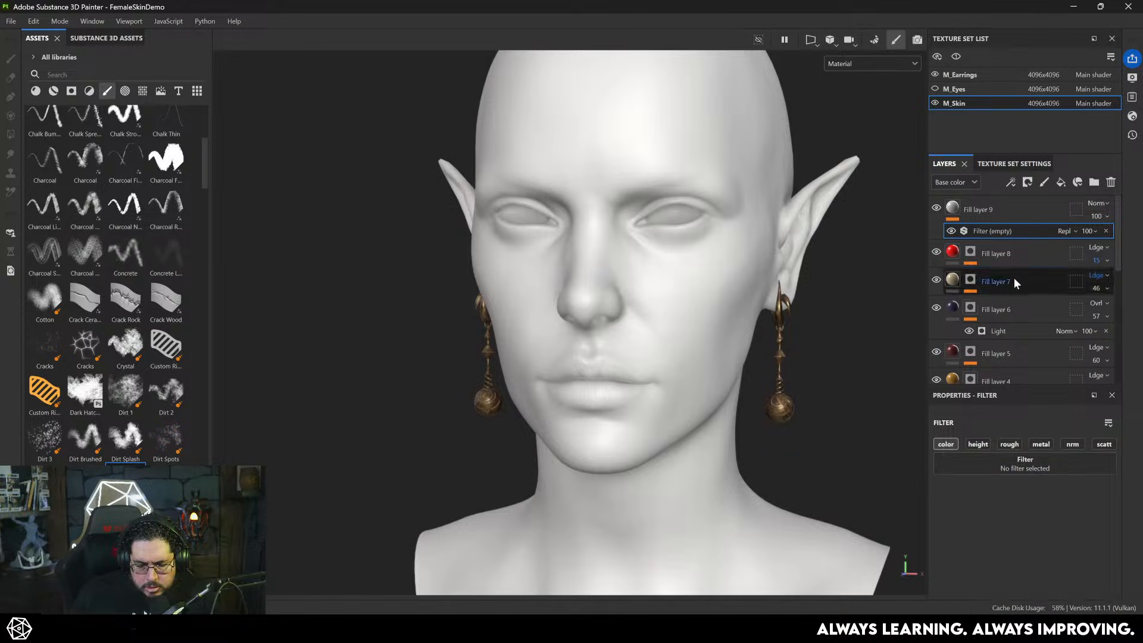
click(986, 204)
key(Delete)
- Group the existing skin fill layers into a folder, collapse and hide it, and select Layer 1 beneath it
scroll(1008, 280, down, 5)
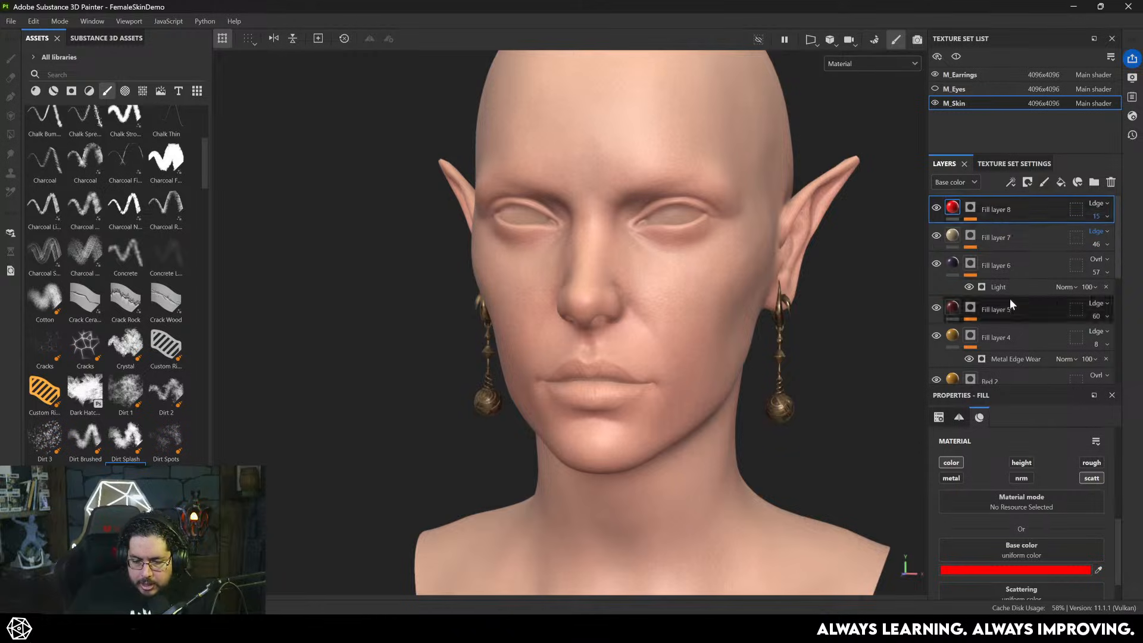
scroll(983, 286, up, 10)
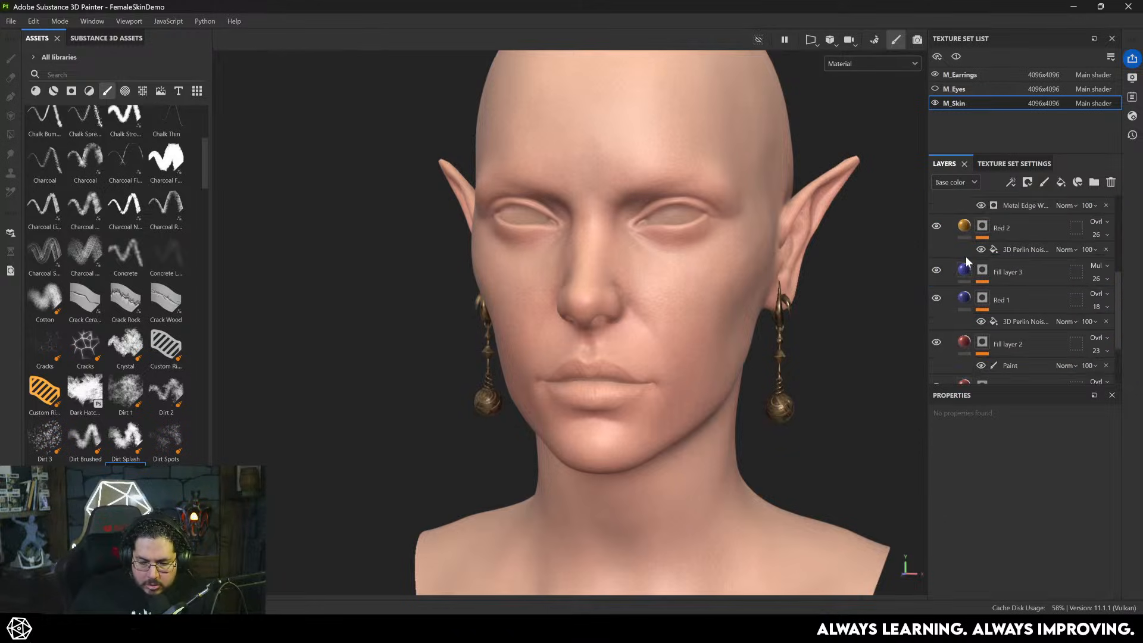
click(938, 207)
click(949, 206)
click(986, 240)
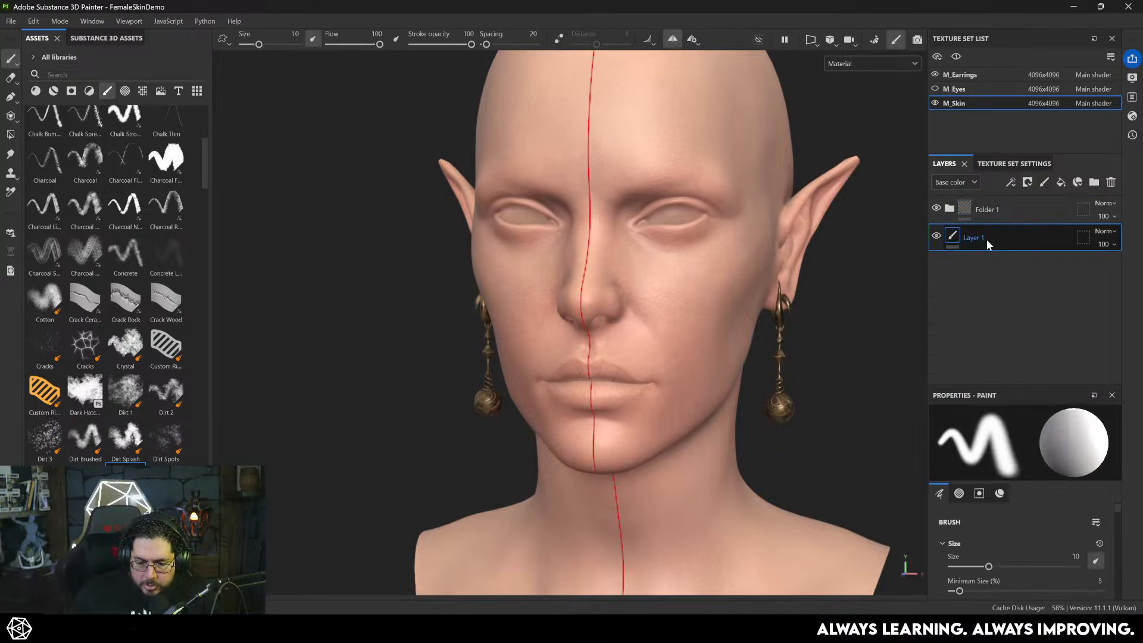
click(936, 208)
- Add a fill layer above Layer 1 and set its base color to black (000000)
click(1058, 183)
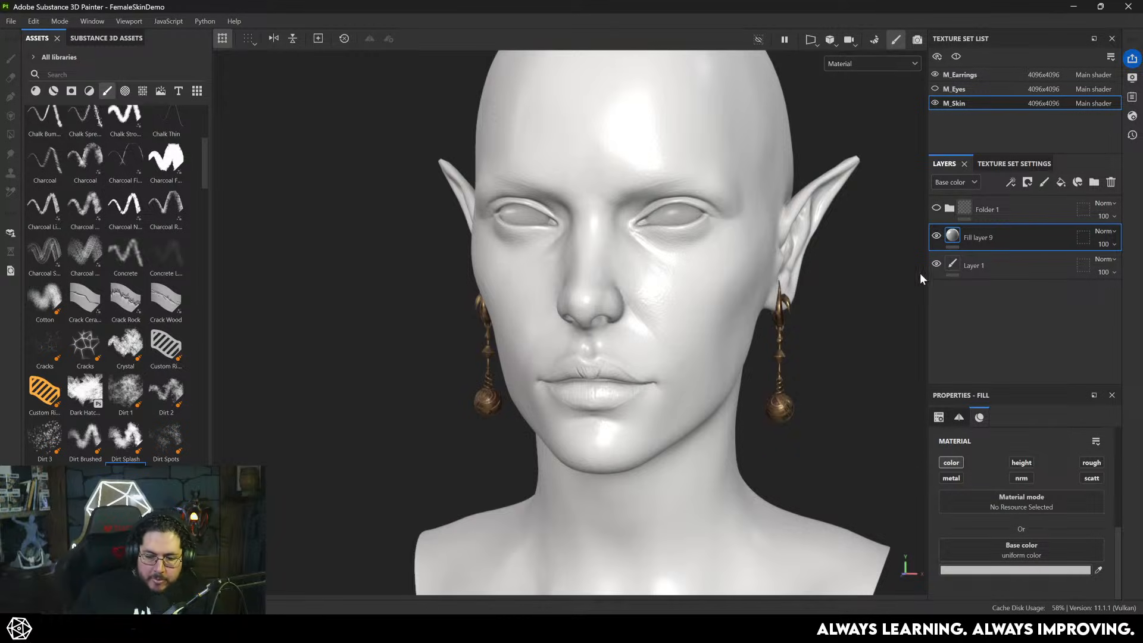
click(1015, 570)
drag(778, 381, 672, 432)
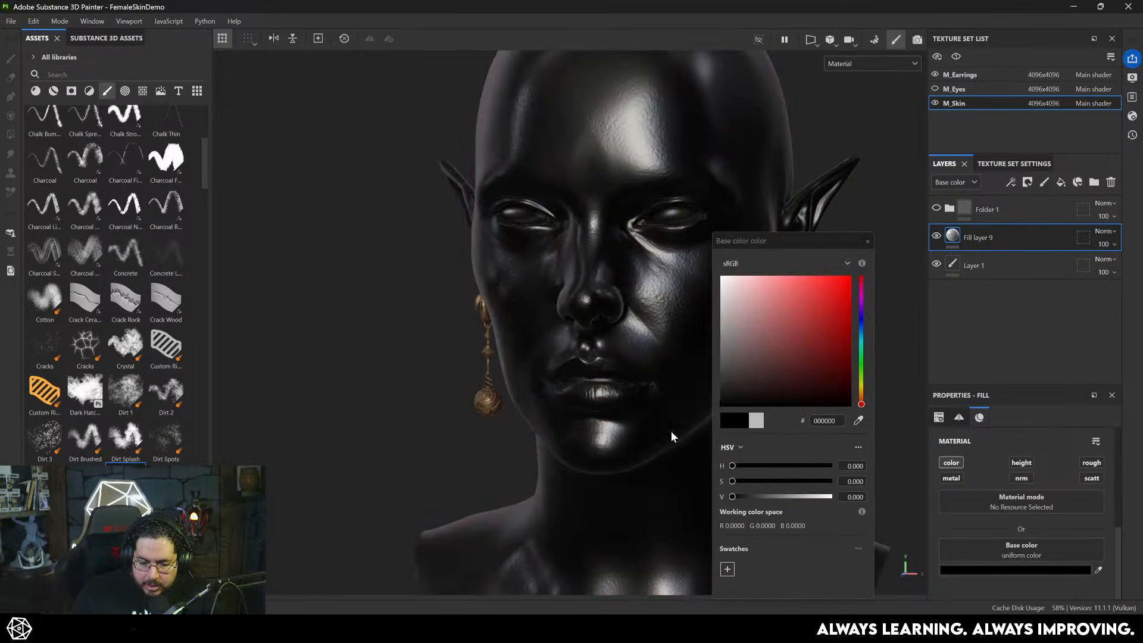
click(867, 242)
- Put the black fill layer in a new folder and name the folder GradientMap
key(ctrl+g)
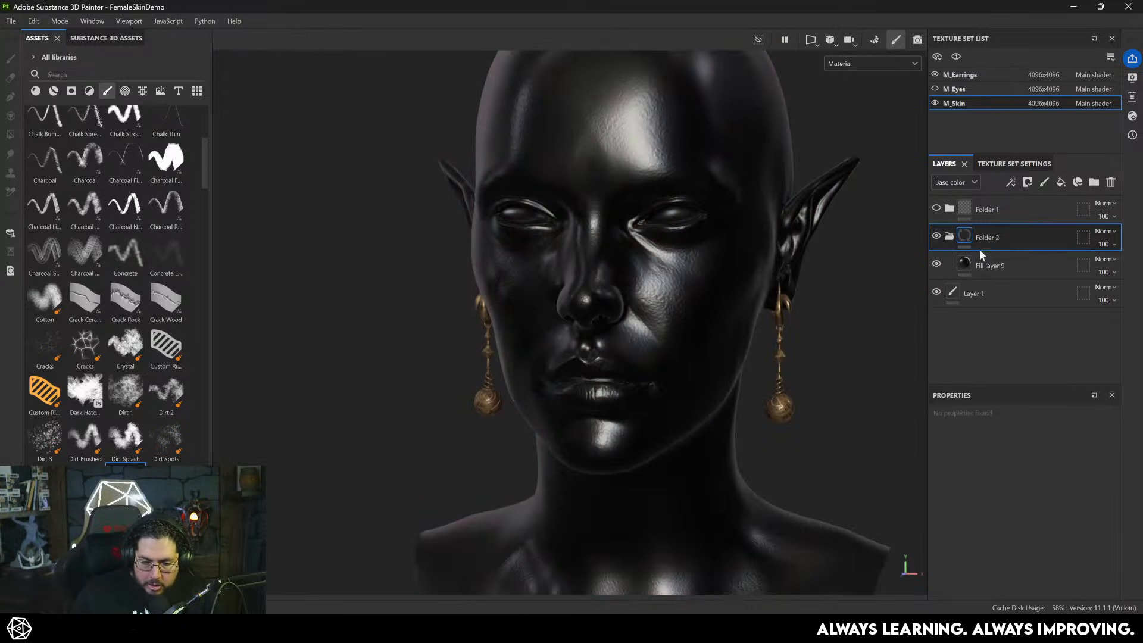
double_click(988, 238)
text(GradientMapo)
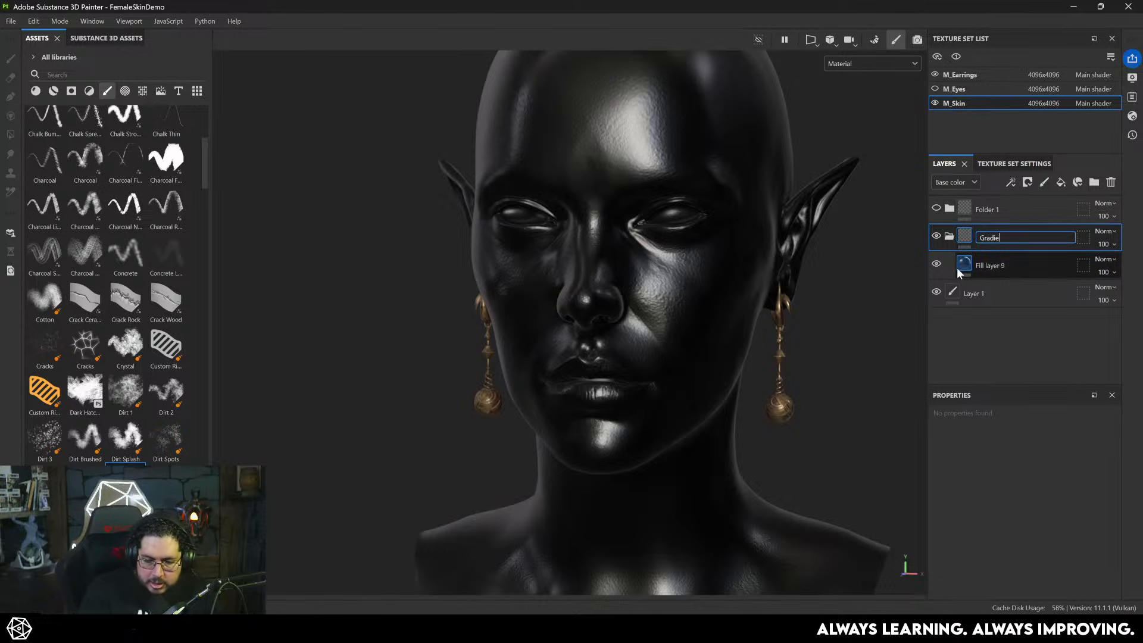
key(Return)
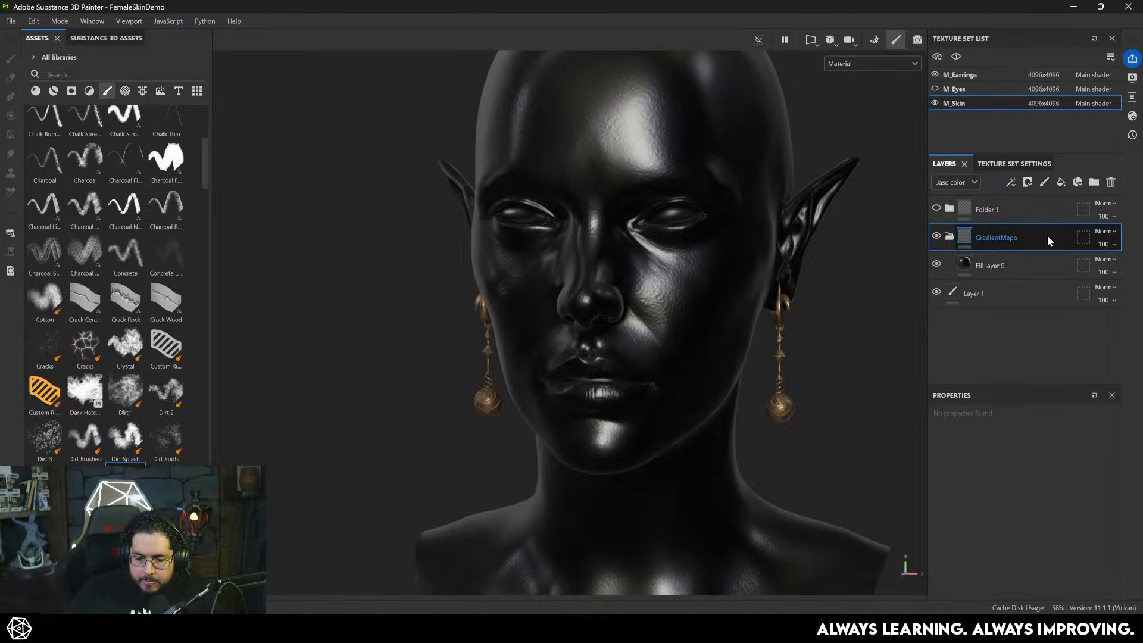
double_click(1048, 234)
text(GradientMap)
key(Return)
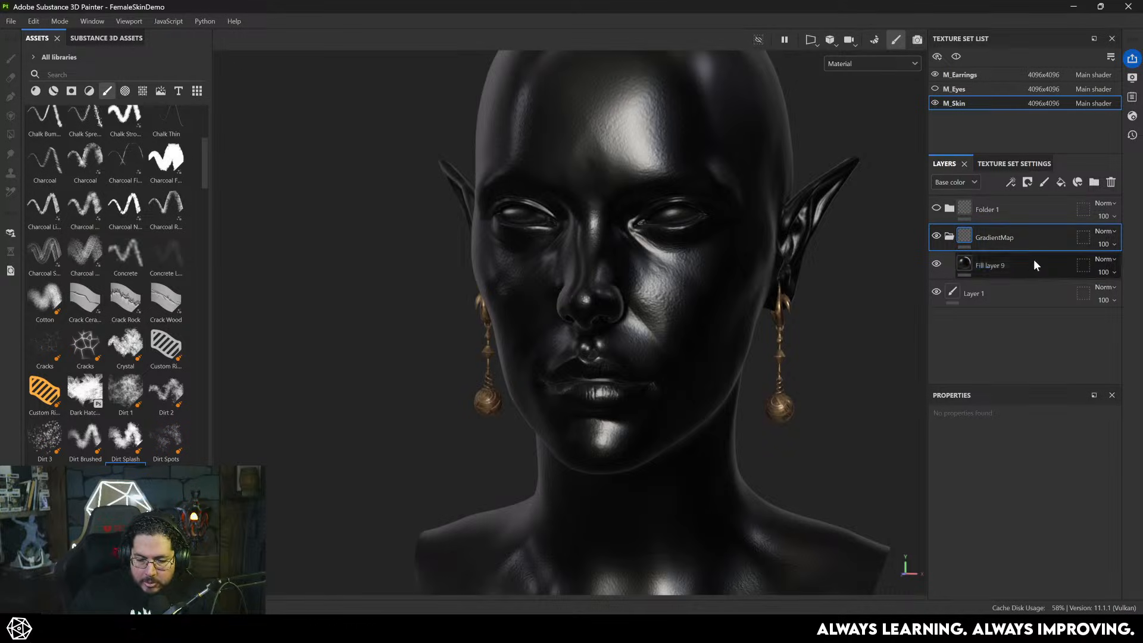
- Add a second fill layer above the black one in the GradientMap folder and set its base color to mid gray (858585)
click(1033, 262)
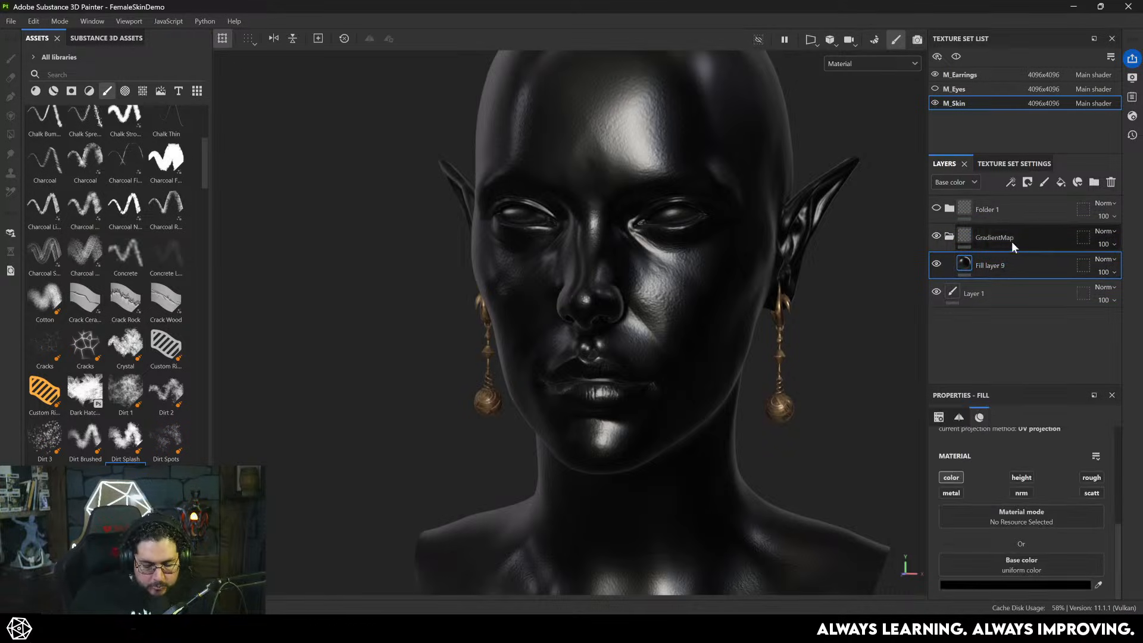
click(1061, 183)
click(1012, 584)
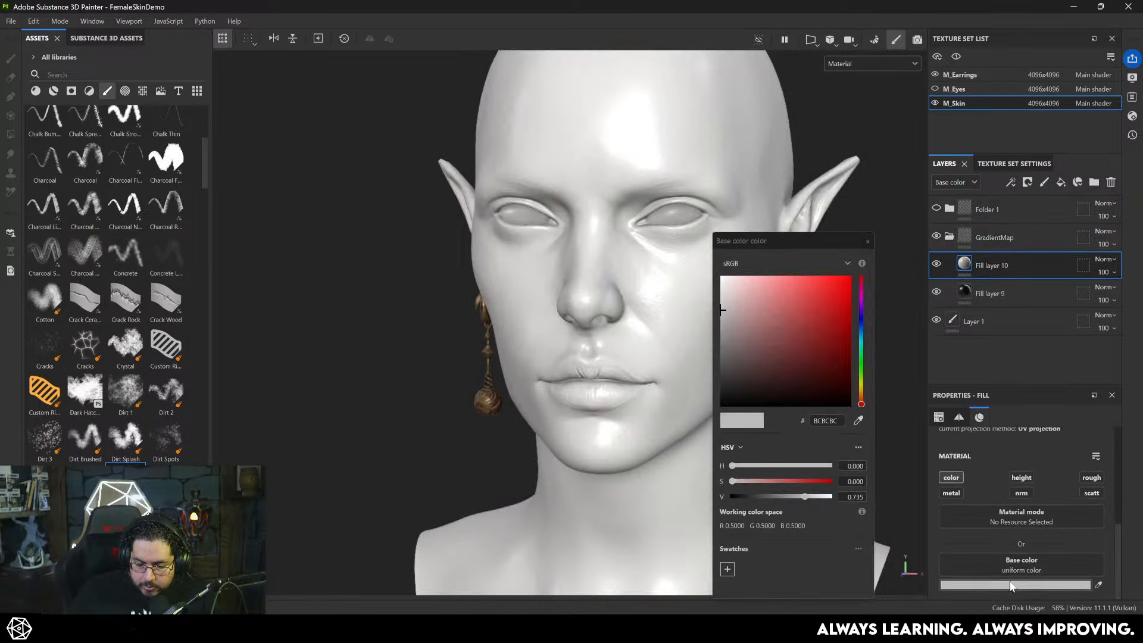
drag(767, 335, 696, 337)
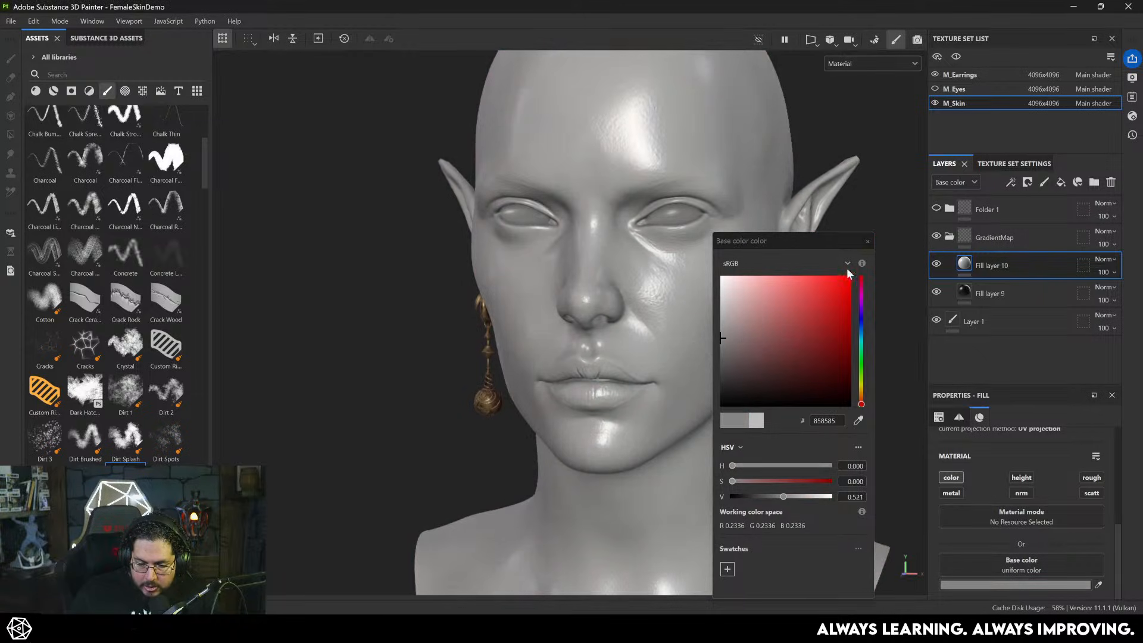
- Add a black mask to Fill layer 10 and apply a World Space Normals generator to the mask
click(867, 241)
right_click(992, 267)
click(1028, 22)
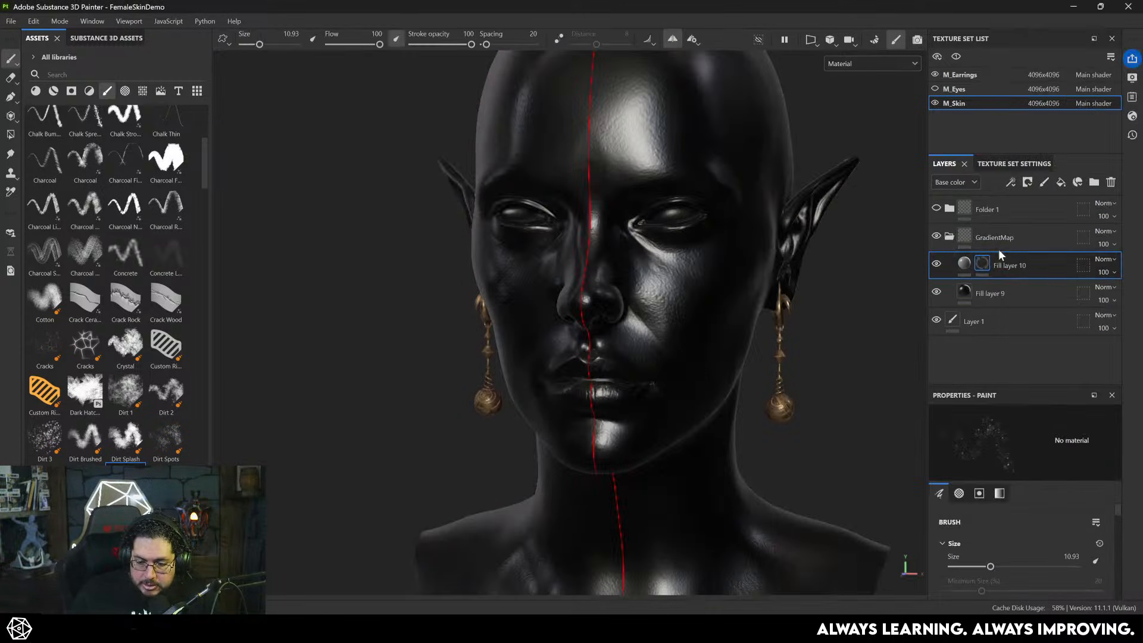
right_click(974, 267)
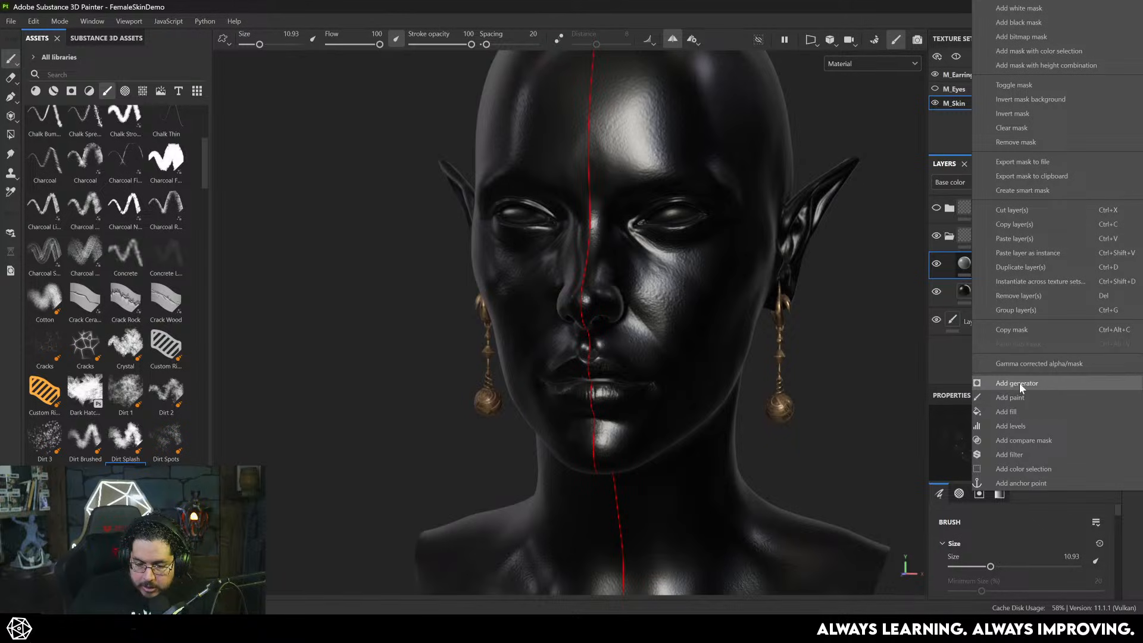
click(1019, 383)
click(1014, 450)
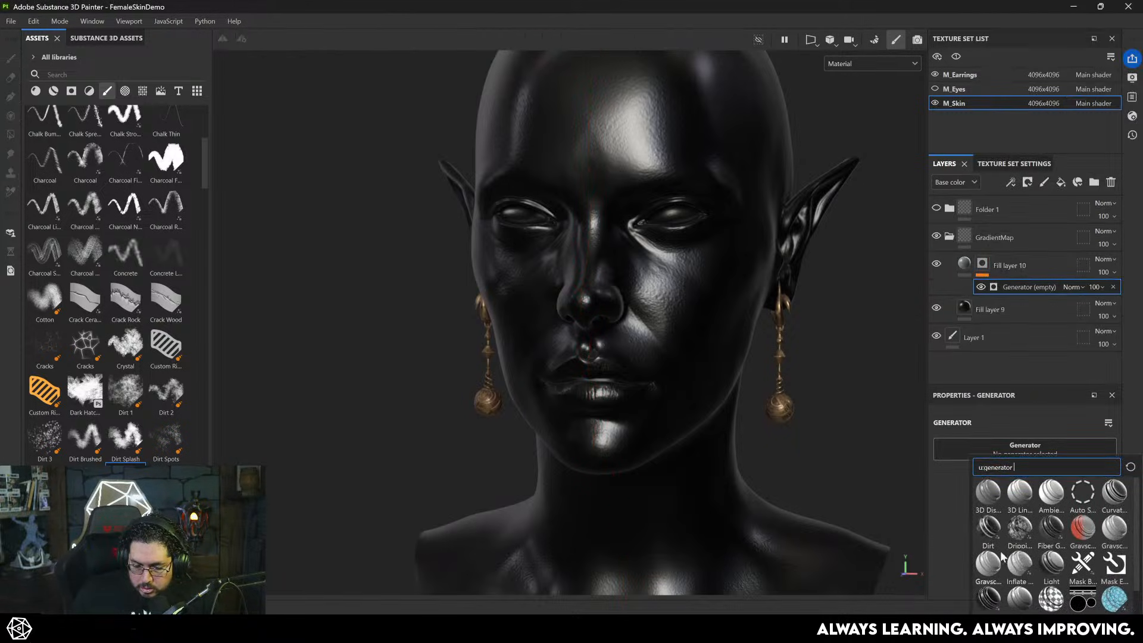
scroll(1048, 552, down, 1)
click(1052, 600)
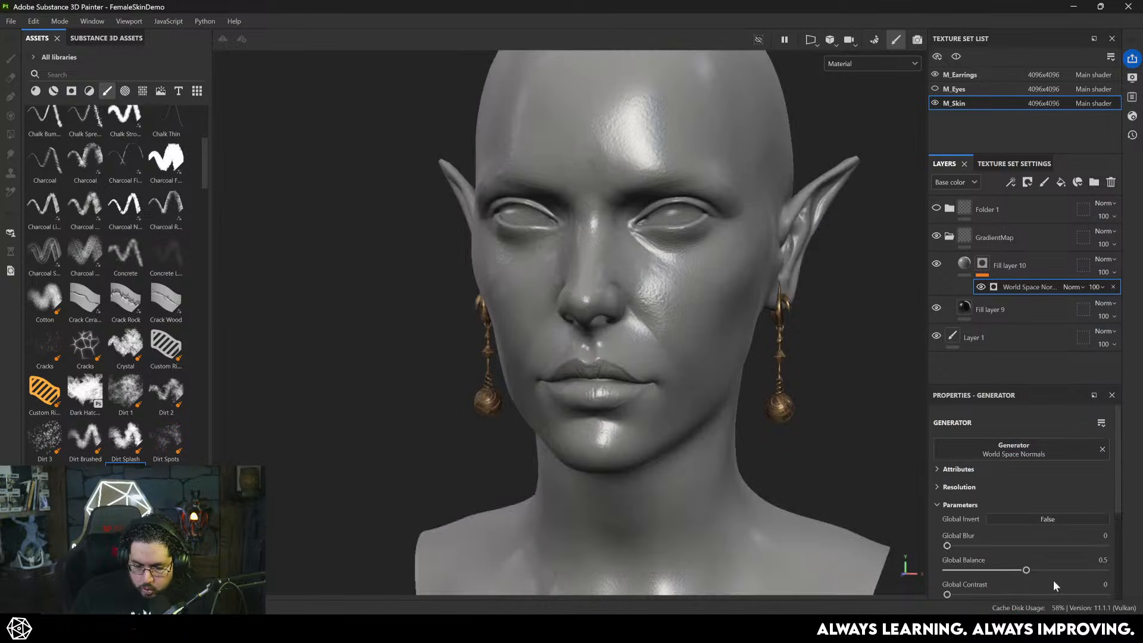
- Show only the base color channel on the model and set the World Space Normals generator's Global Balance to 0.32
key(c)
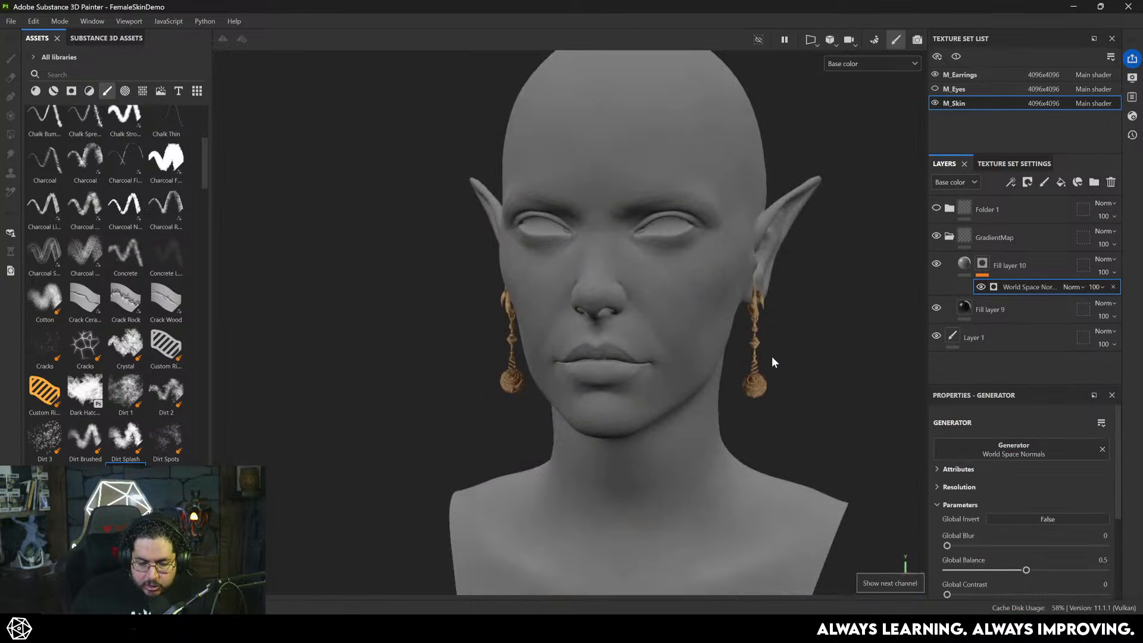
alt+drag(827, 355, 866, 352)
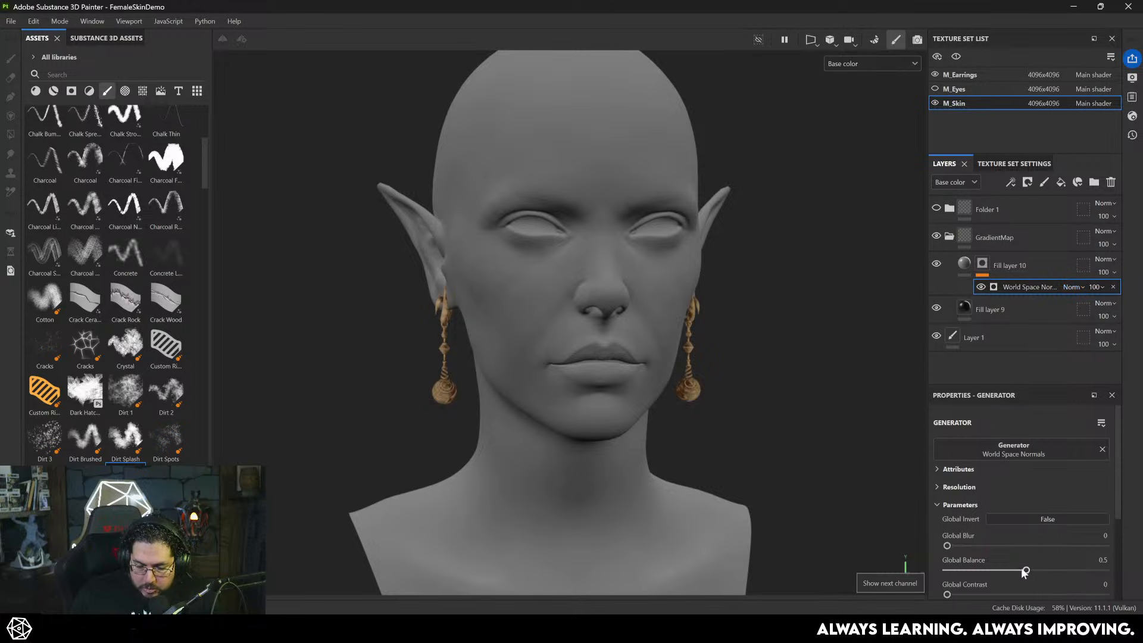
drag(1023, 566, 999, 572)
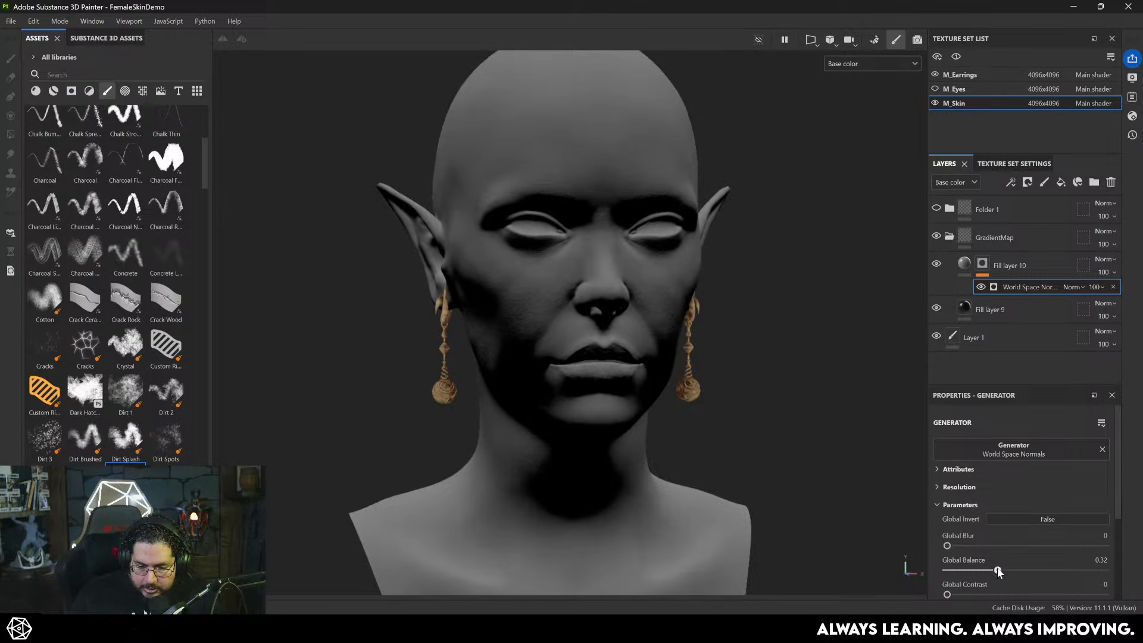
alt+drag(701, 412, 643, 412)
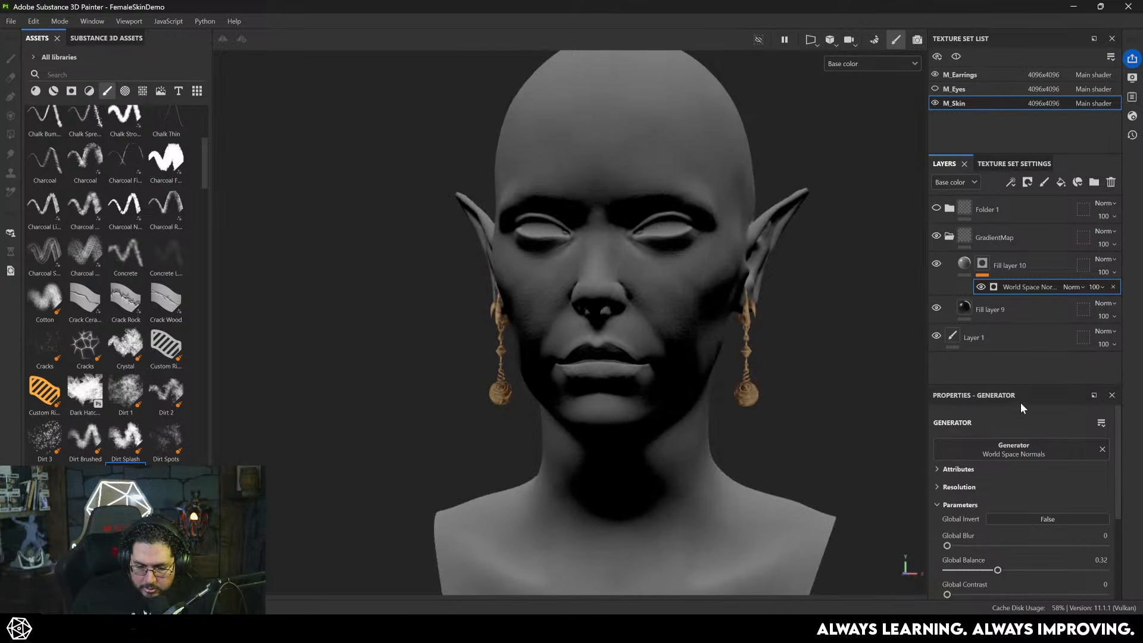
click(1099, 273)
mouse_move(1136, 293)
mouse_down()
mouse_move(1124, 294)
mouse_move(1137, 294)
mouse_up()
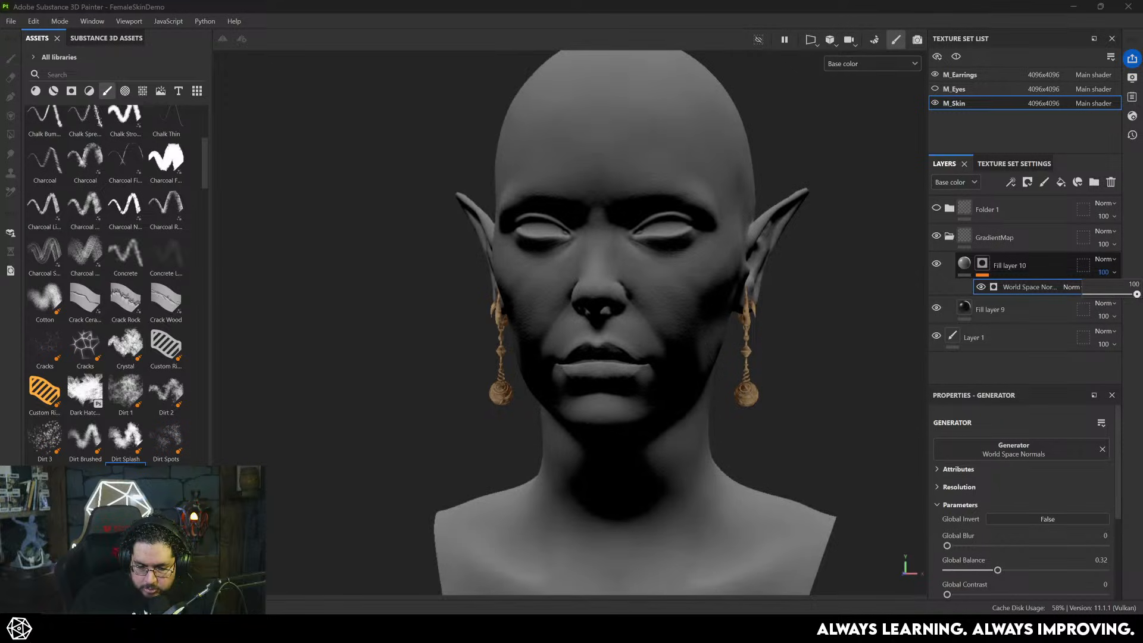
- Set the base color of Fill layer 9 to dark gray (393939)
click(1004, 312)
click(977, 584)
mouse_move(768, 402)
mouse_down()
mouse_move(715, 362)
mouse_move(704, 380)
mouse_up()
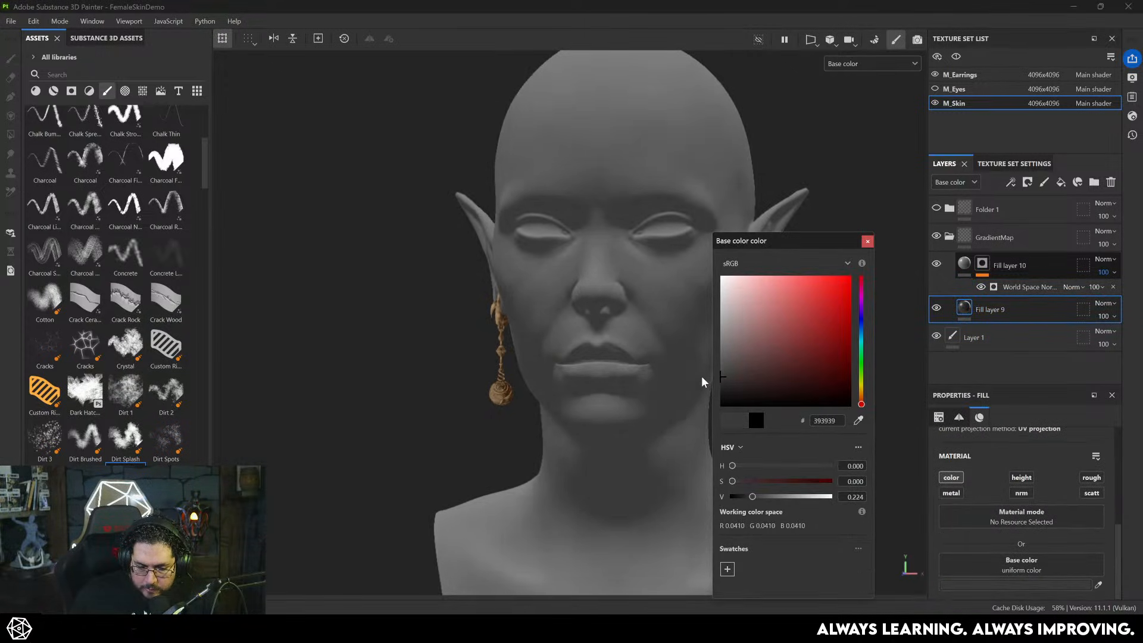
click(868, 240)
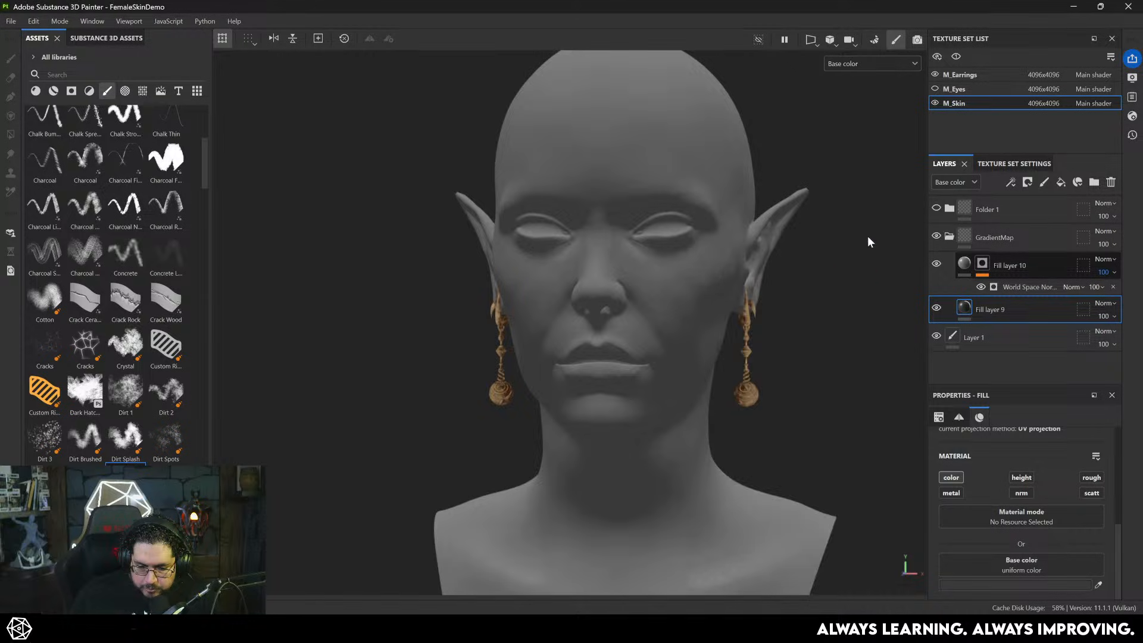
- Add a light gray fill layer above Fill layer 10 and give it a black mask with a Light generator
click(1015, 256)
click(1061, 183)
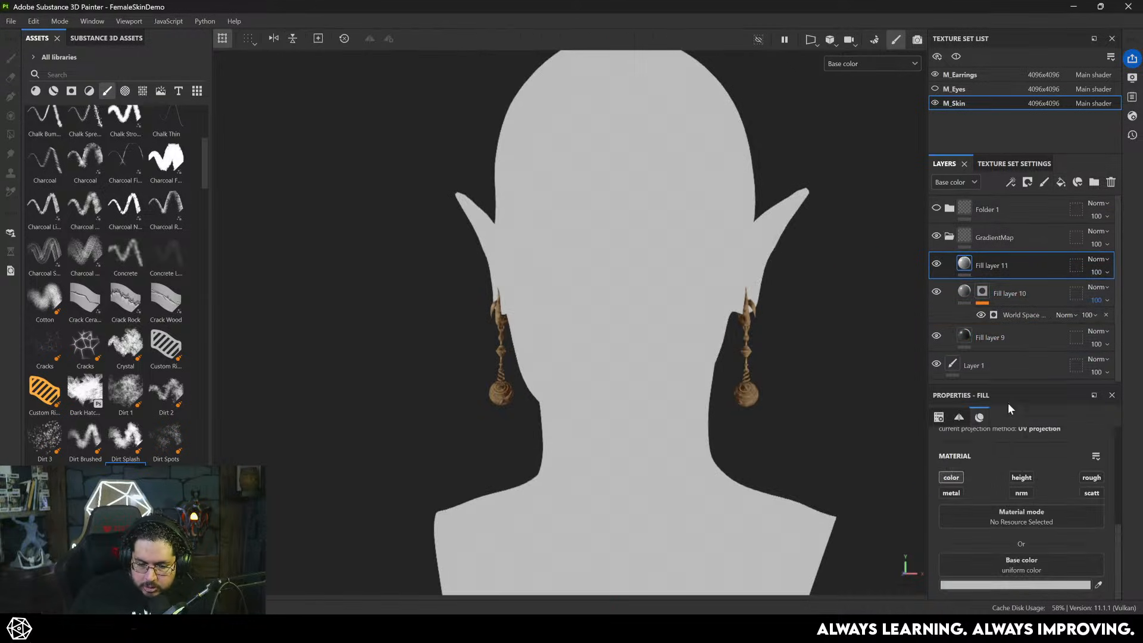
right_click(995, 258)
click(1029, 23)
right_click(983, 262)
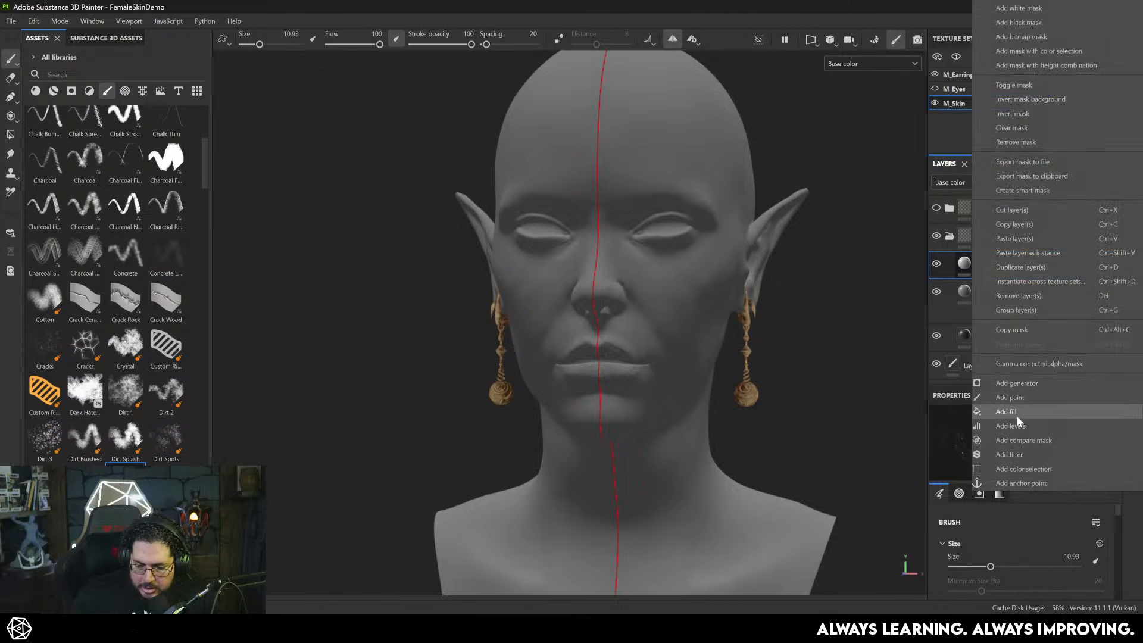
click(1017, 383)
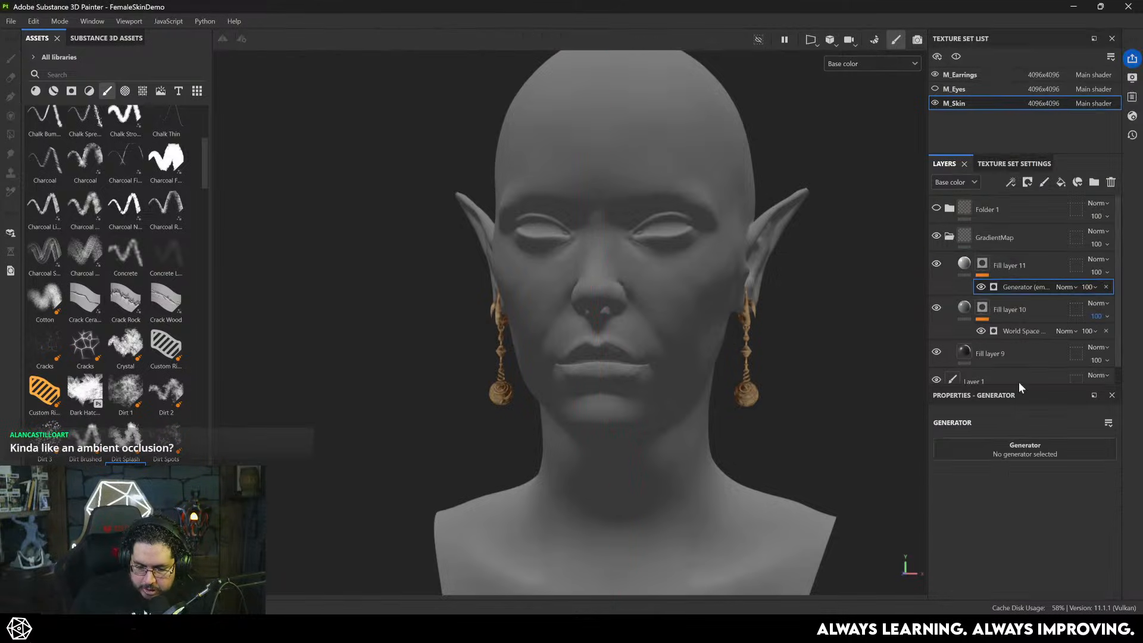
click(1009, 444)
scroll(1026, 589, down, 1)
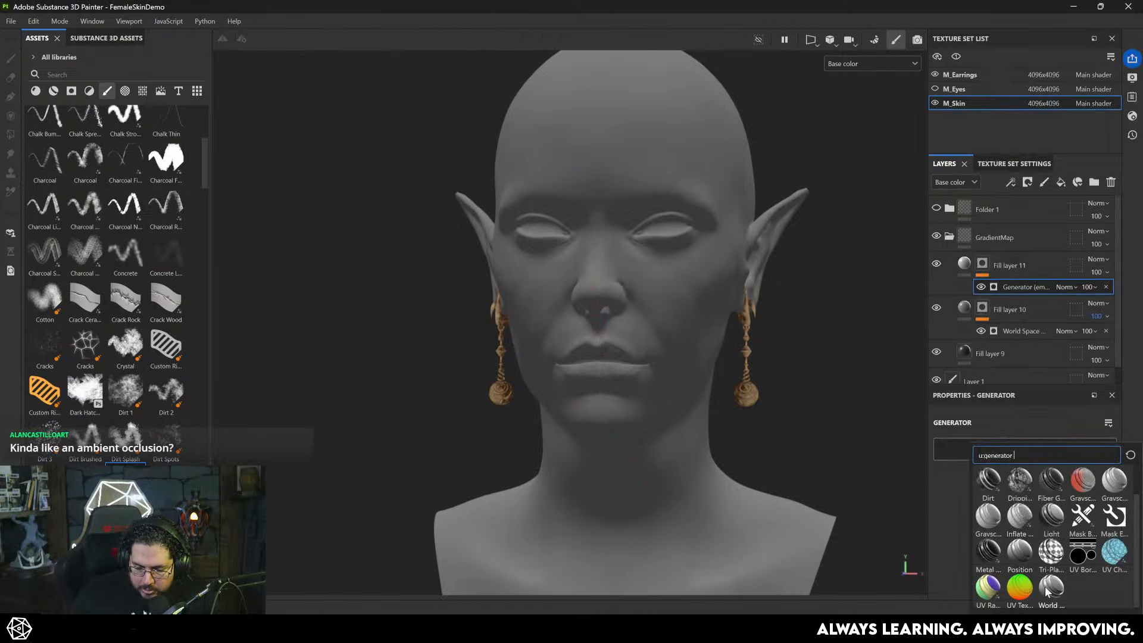
click(1051, 522)
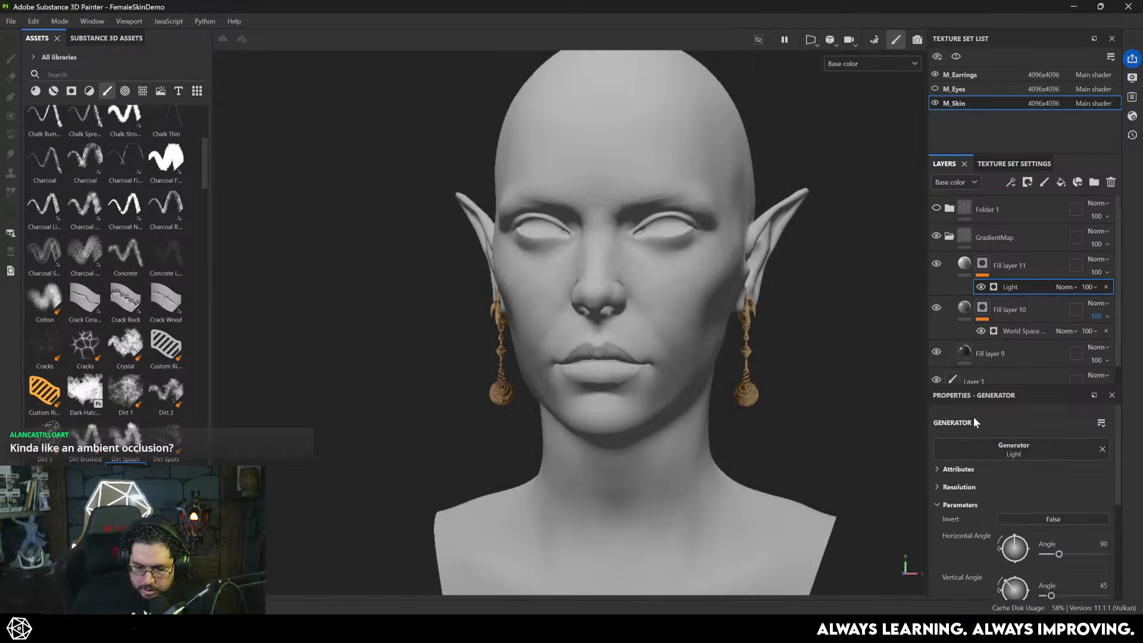
- Set the Light generator's Vertical Angle to 94, Highlight Glossiness to 0.5, Highlight Level to 0.28 and Light Attenuation to 0.69
drag(1014, 580, 1017, 578)
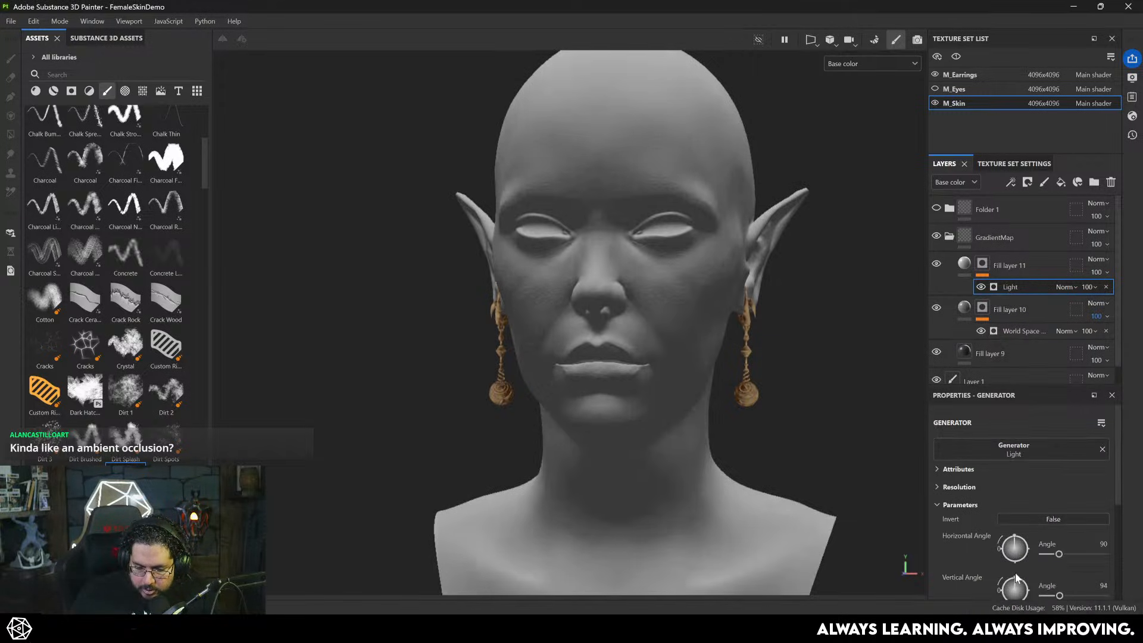
scroll(1018, 547, down, 4)
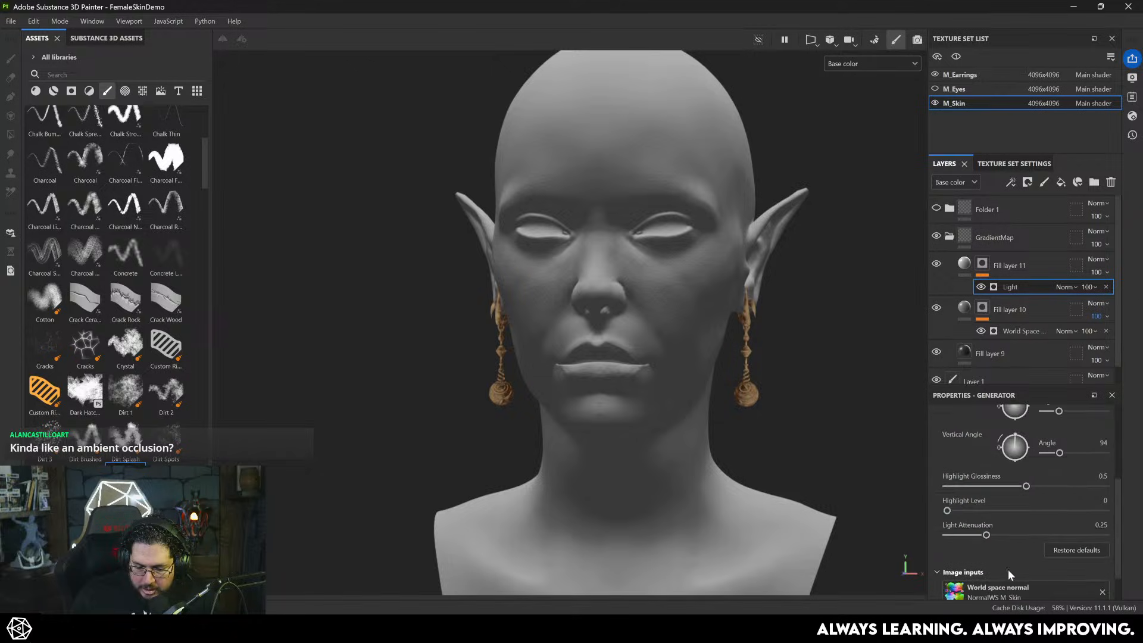
drag(987, 536, 1142, 541)
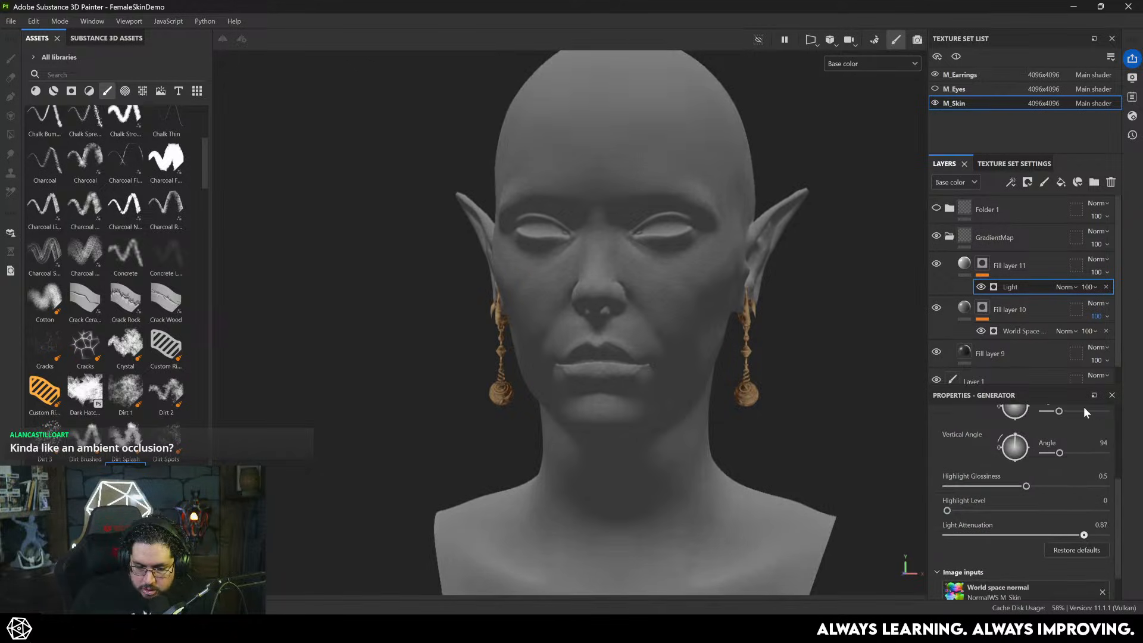
drag(1084, 408, 1130, 412)
mouse_move(1026, 487)
mouse_down()
mouse_move(1072, 487)
mouse_move(1002, 487)
mouse_move(992, 510)
mouse_up()
mouse_move(998, 486)
mouse_down()
mouse_move(954, 485)
mouse_move(1020, 487)
mouse_up()
mouse_move(1104, 536)
mouse_down()
mouse_move(1043, 534)
mouse_move(1056, 534)
mouse_up()
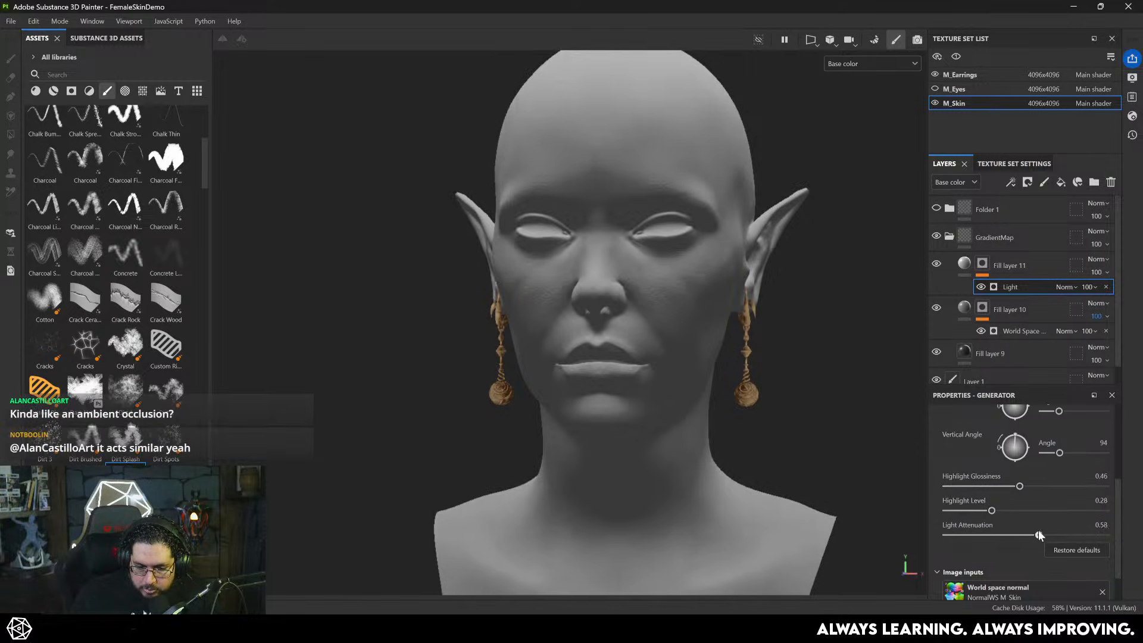
mouse_move(1019, 488)
mouse_down()
mouse_move(986, 487)
mouse_move(1028, 488)
mouse_up()
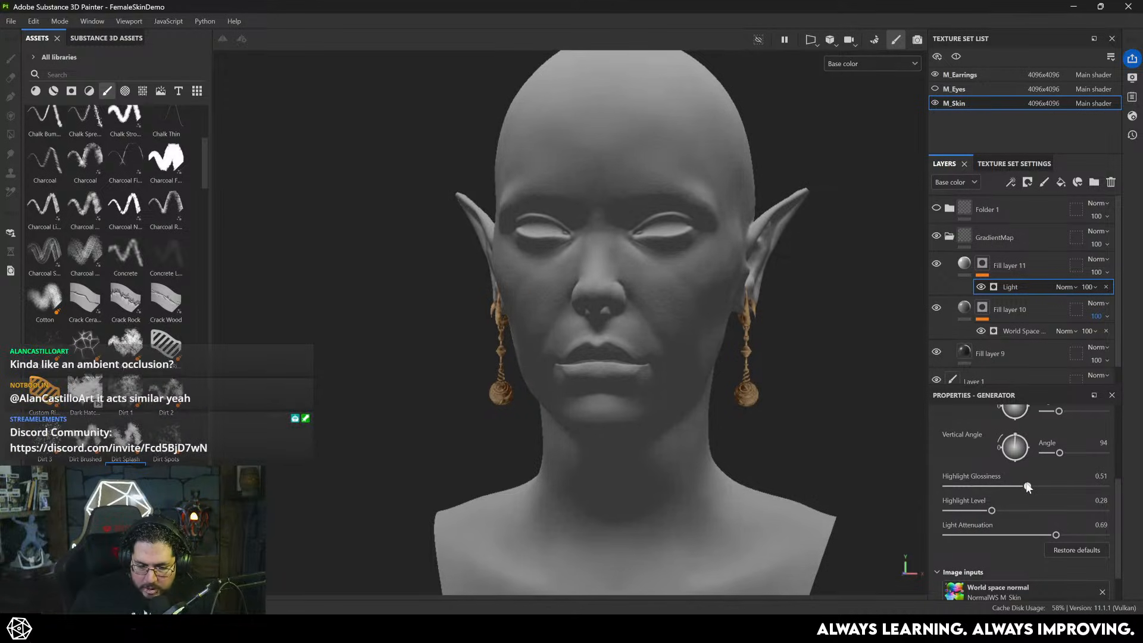
- Examine the grayscale shading on the head and bust from several angles
alt+drag(752, 245, 661, 238)
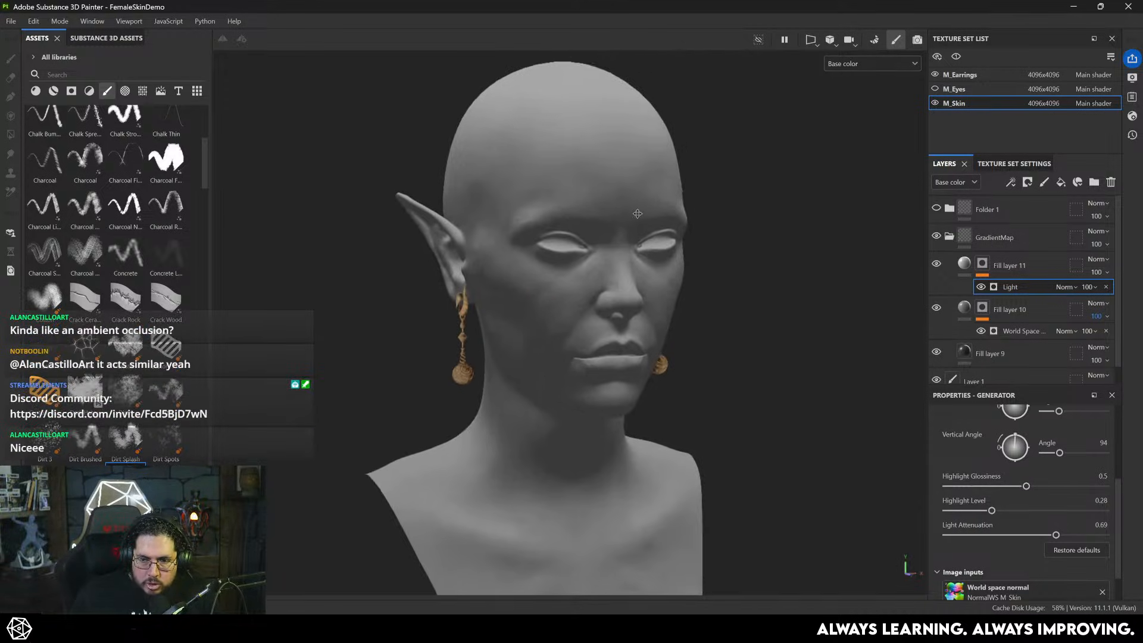
alt+right_drag(661, 238, 620, 217)
alt+drag(620, 217, 648, 251)
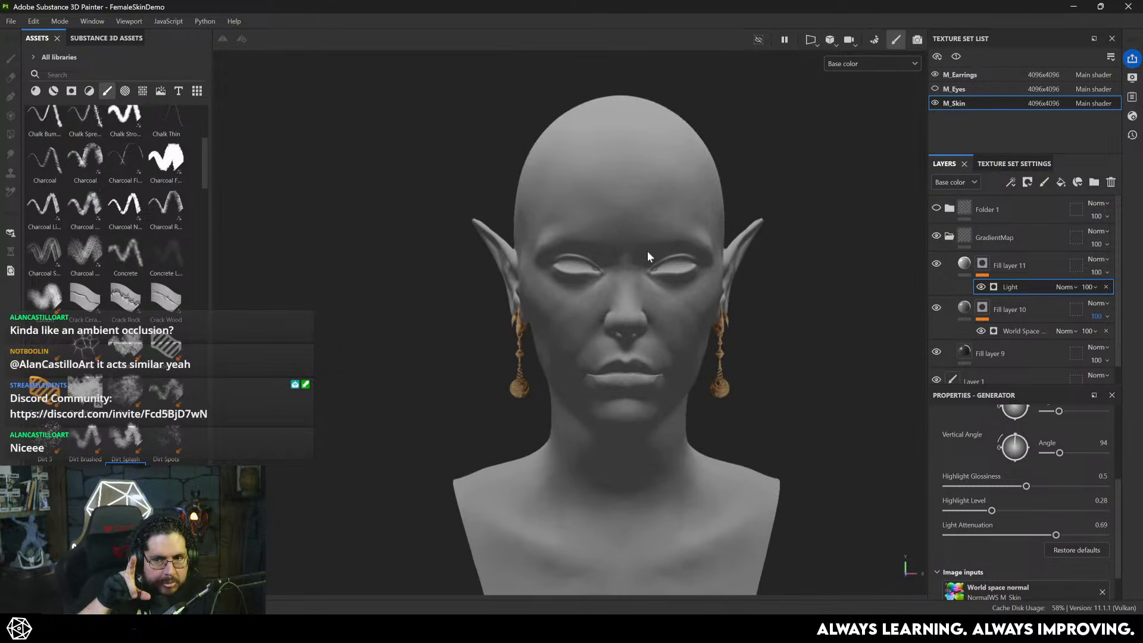
alt+drag(770, 264, 804, 271)
alt+right_drag(804, 271, 674, 91)
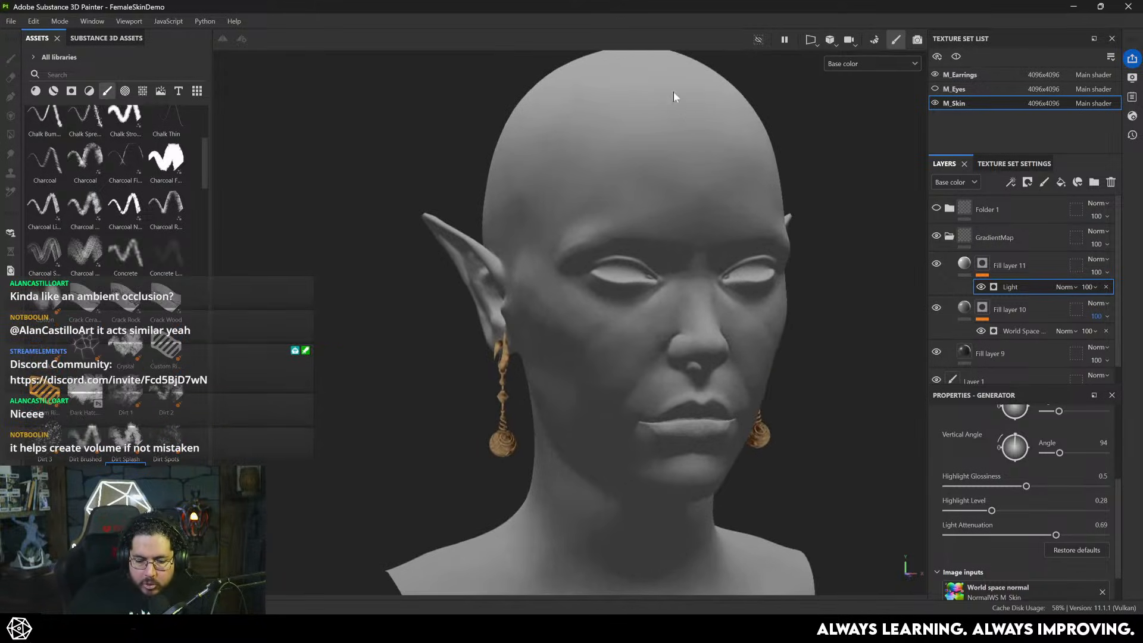
alt+right_drag(688, 285, 683, 256)
alt+drag(683, 256, 521, 171)
alt+right_drag(520, 171, 584, 177)
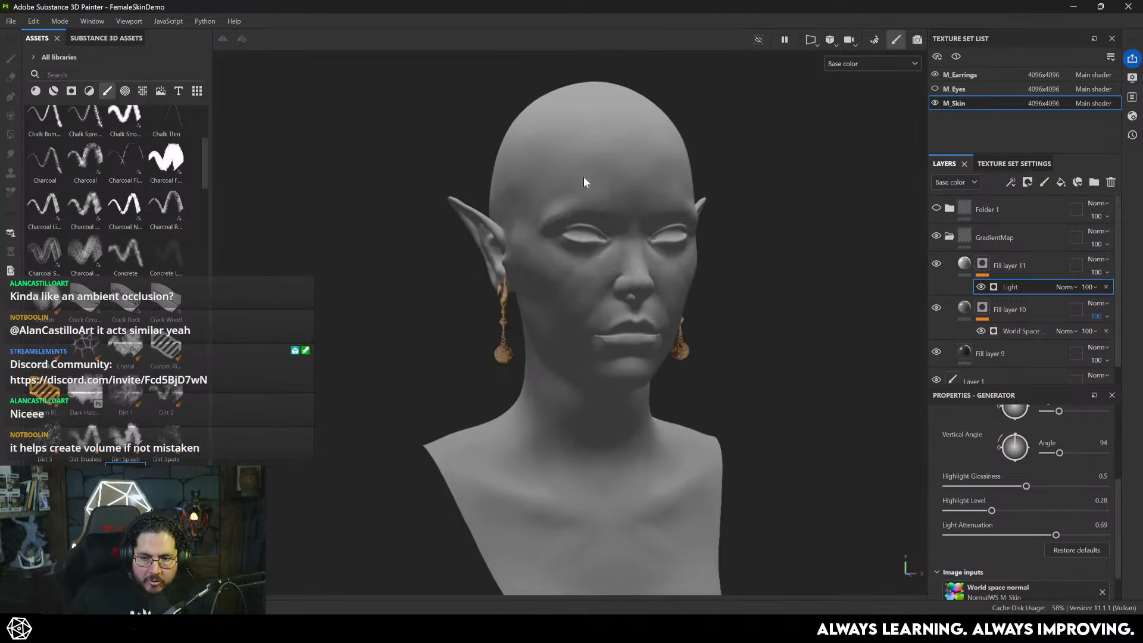
alt+middle_drag(584, 177, 605, 170)
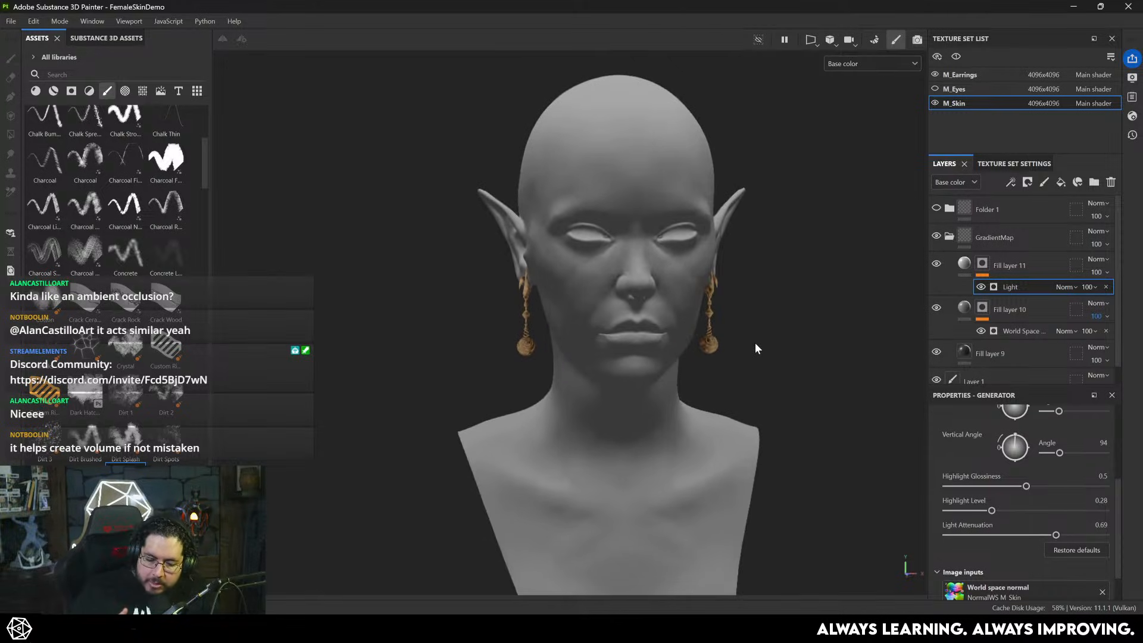
- Add an anchor point to the GradientMap folder and collapse the folder
right_click(967, 238)
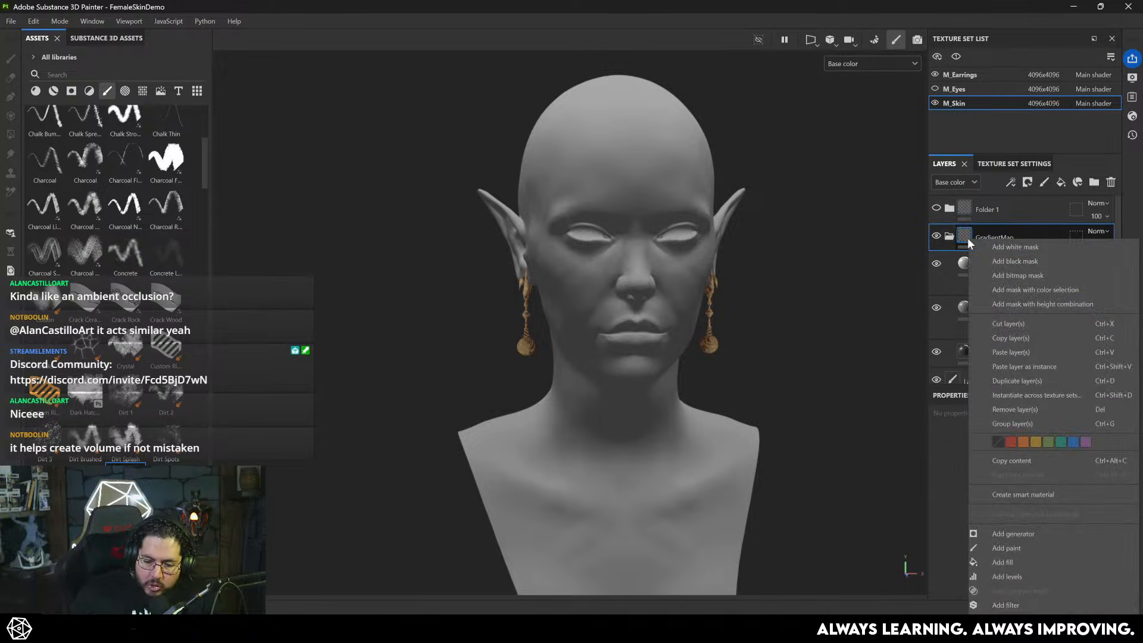
click(1012, 619)
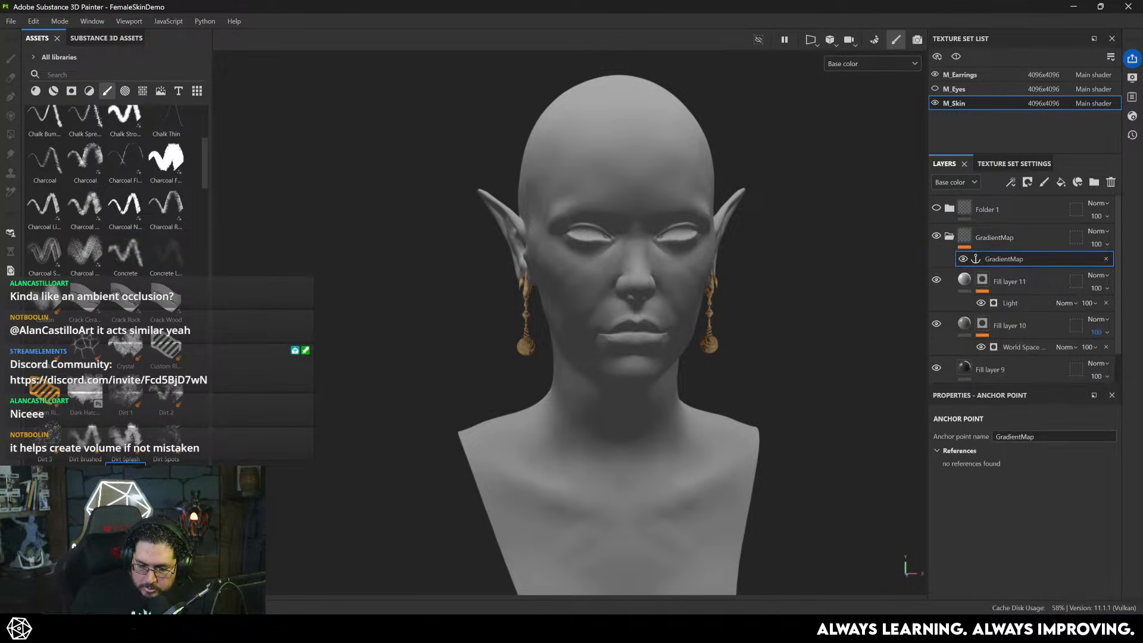
click(949, 236)
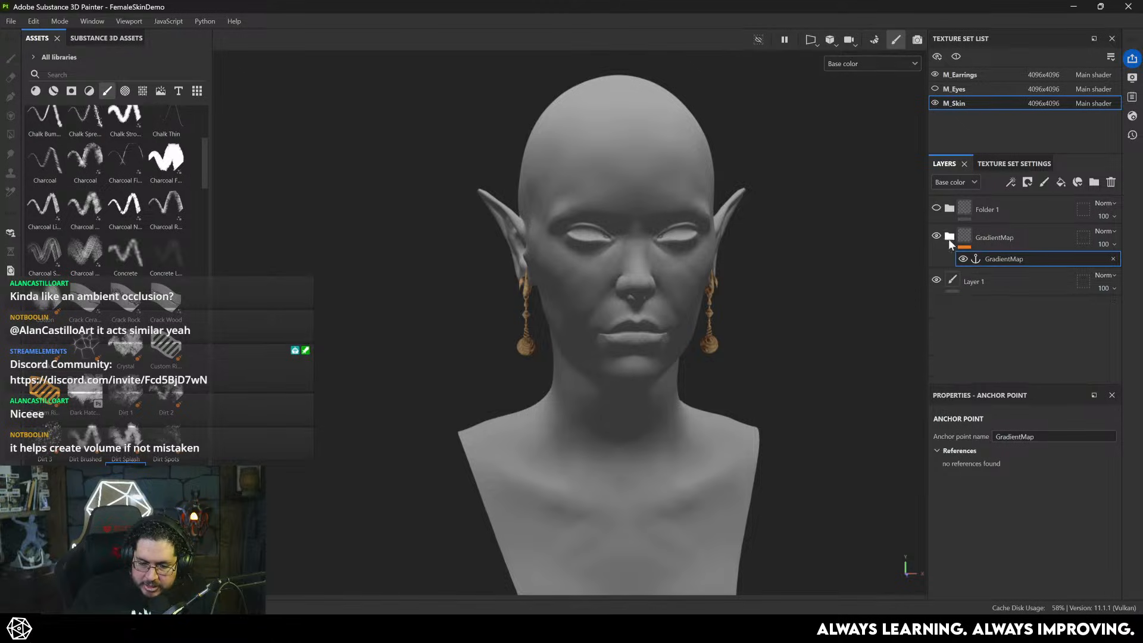
- Show and expand Folder 1 and add a fill layer above Fill layer 8 inside it
click(949, 208)
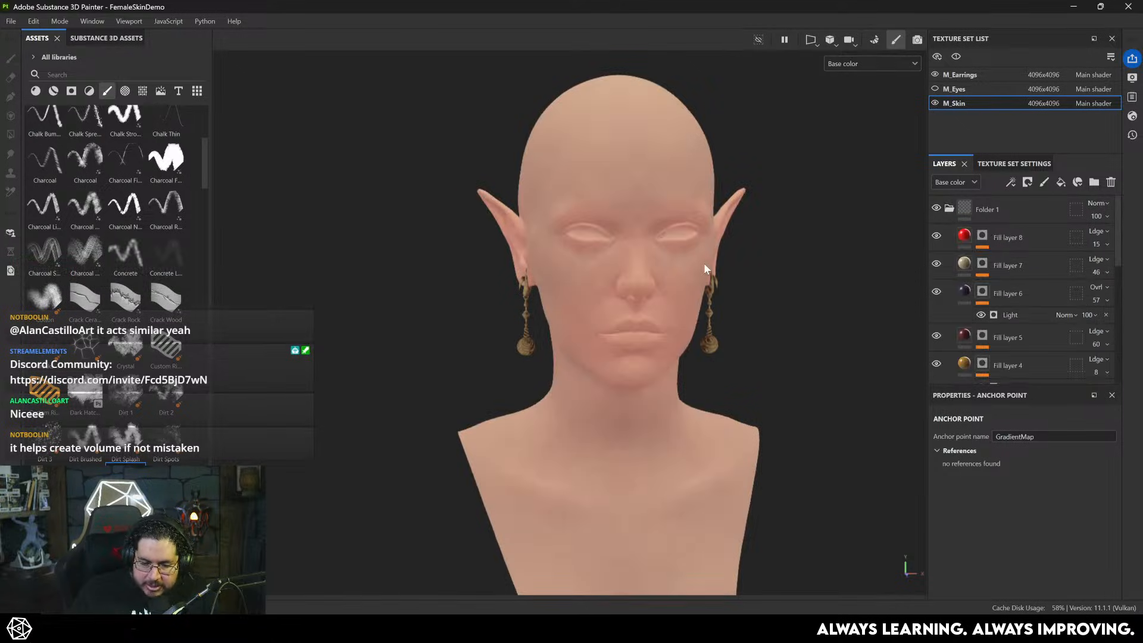
scroll(985, 316, down, 5)
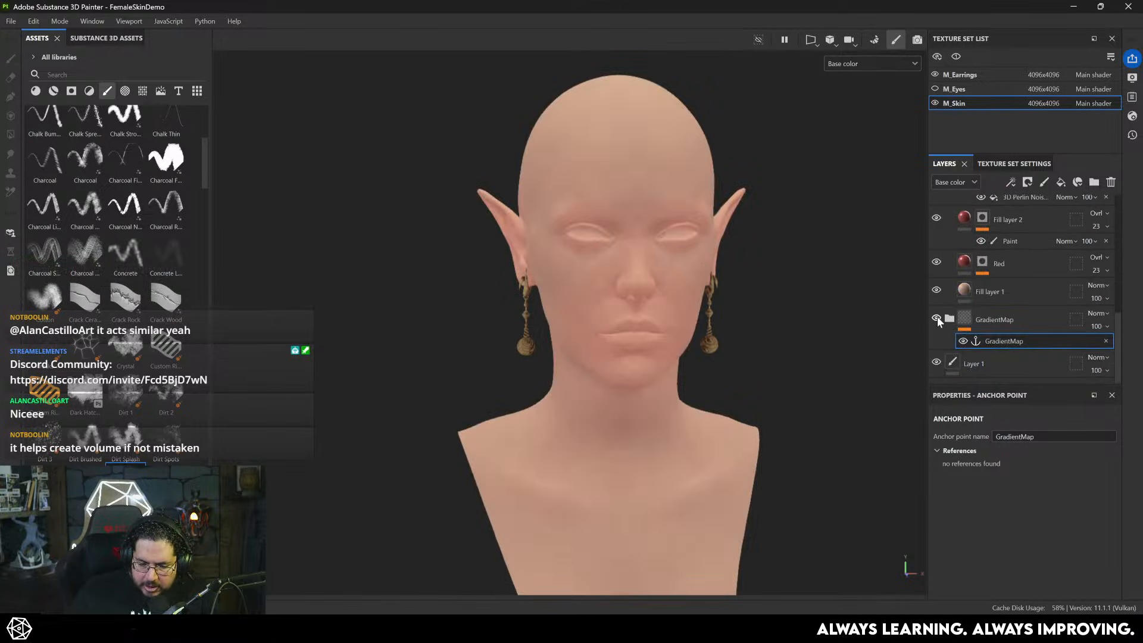
scroll(985, 298, up, 5)
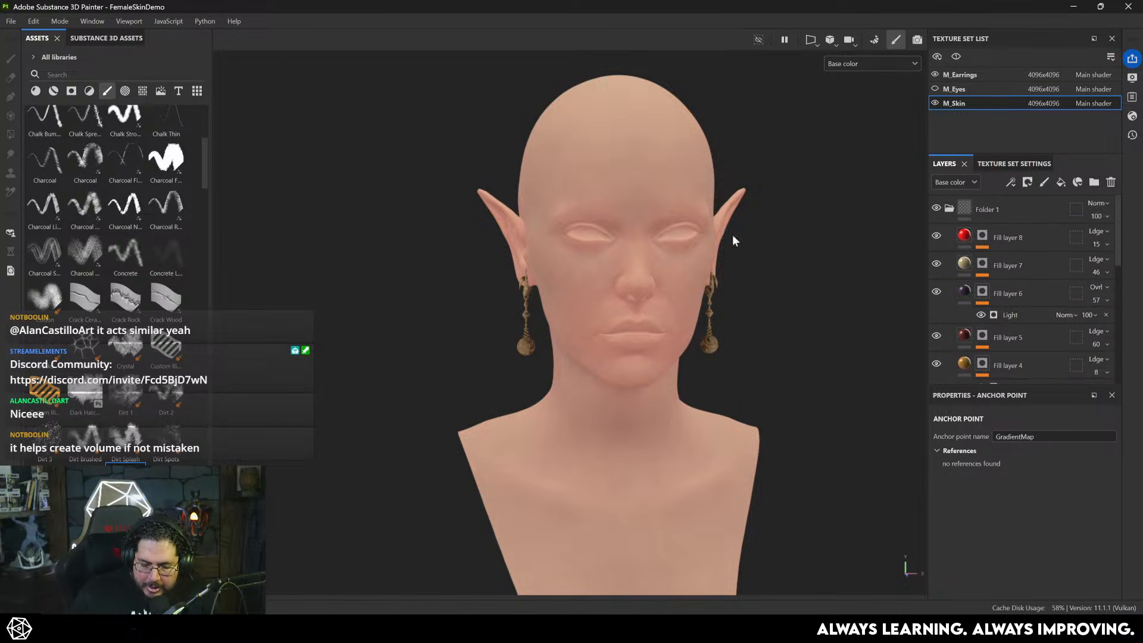
click(1061, 181)
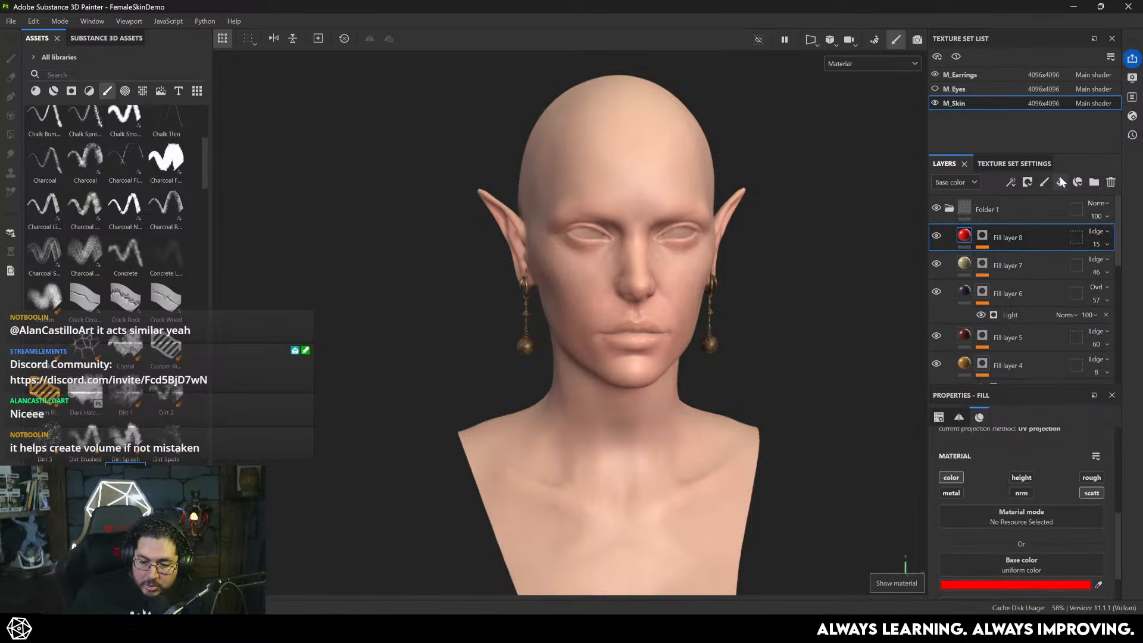
- Set the new fill layer's base color source to the GradientMap anchor point
click(1020, 561)
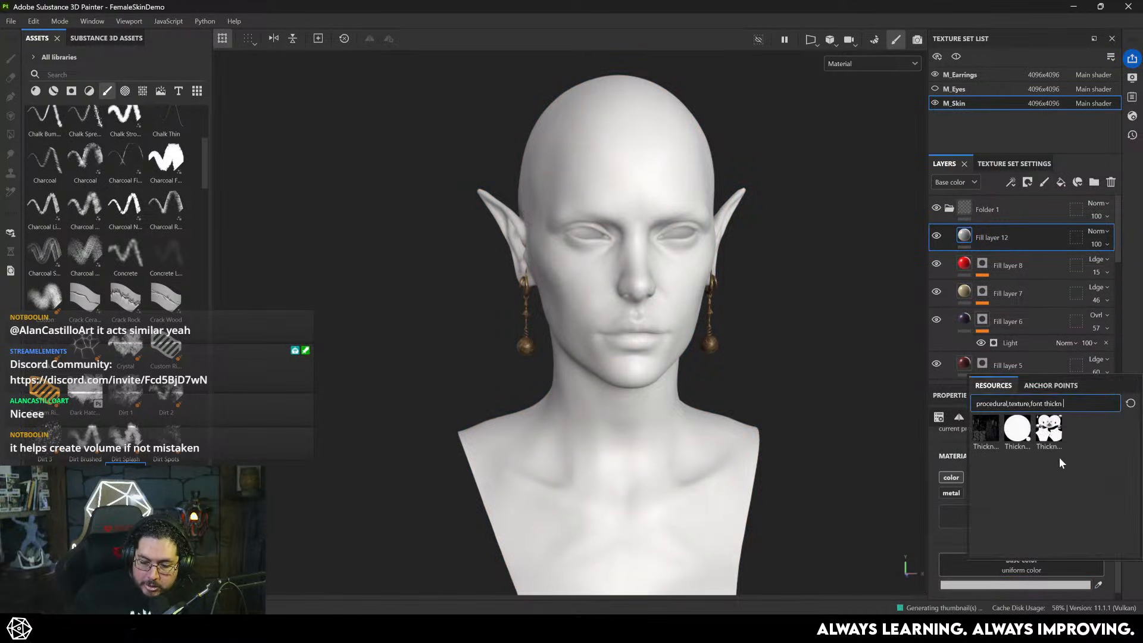
click(1050, 386)
click(1014, 403)
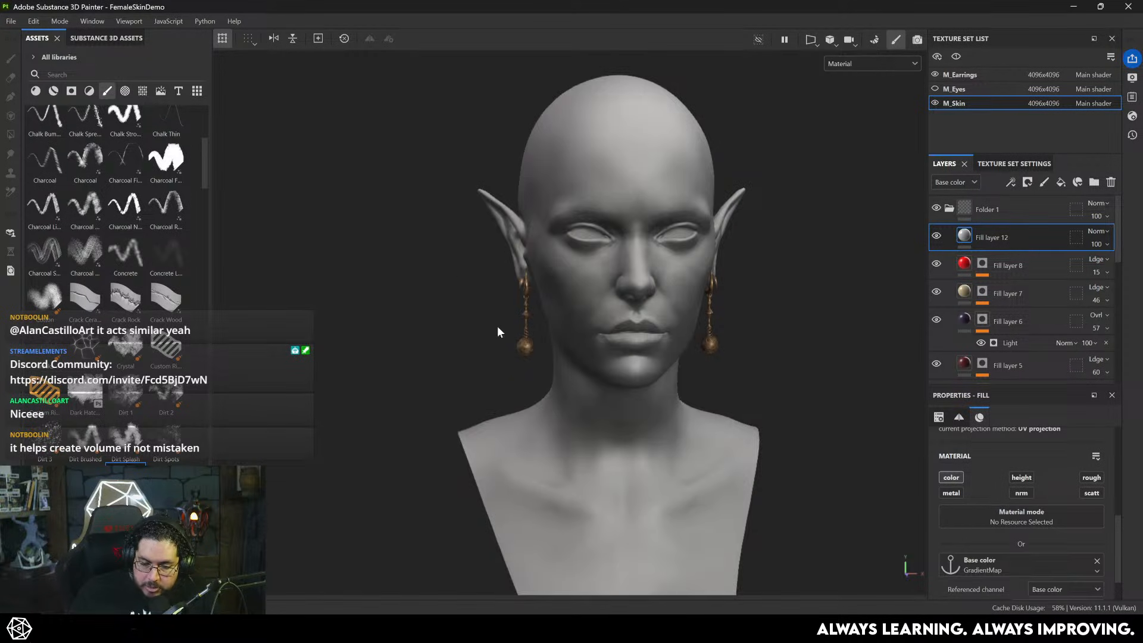
- Add a filter to Fill layer 12 and choose the Gradient filter for it
mouse_move(732, 310)
alt+mouse_down()
mouse_move(704, 296)
mouse_move(718, 295)
alt+mouse_up()
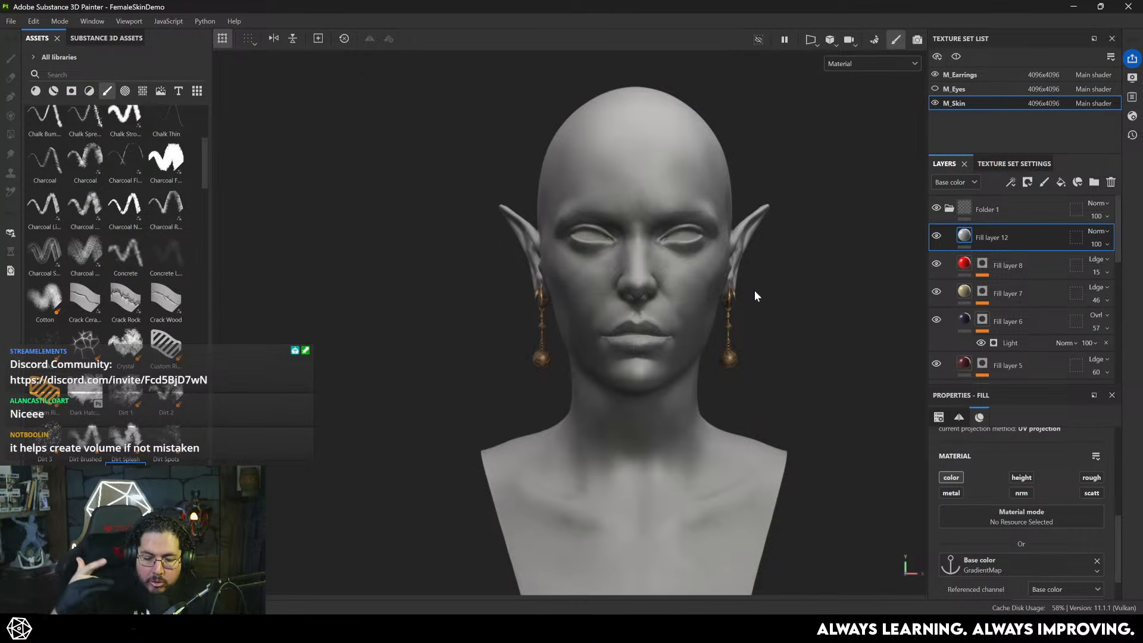
right_click(965, 233)
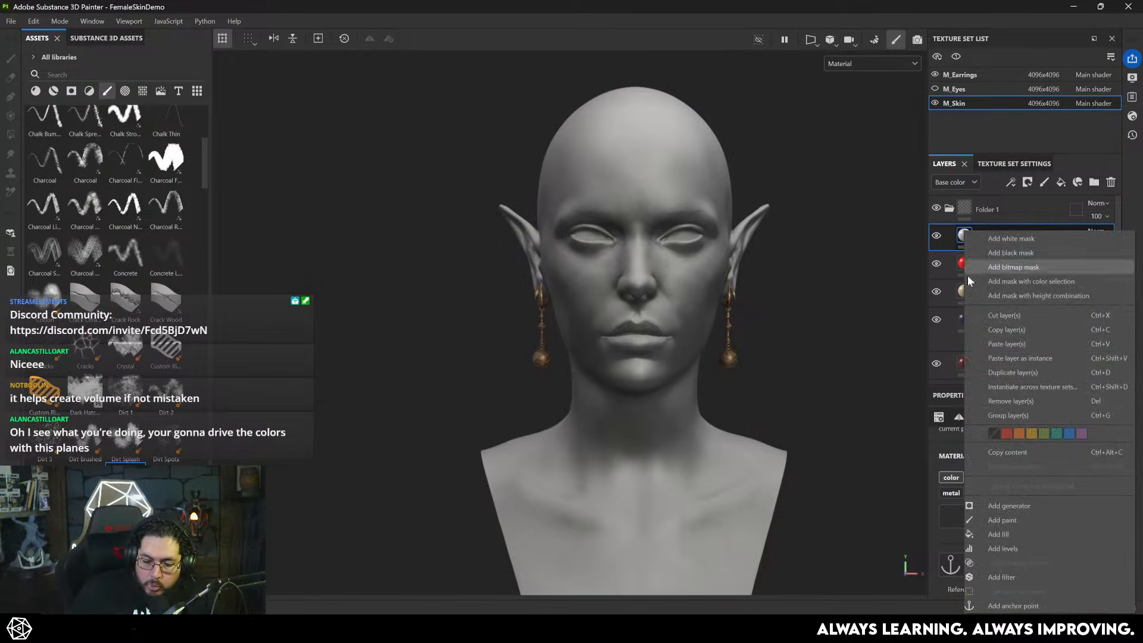
click(1006, 573)
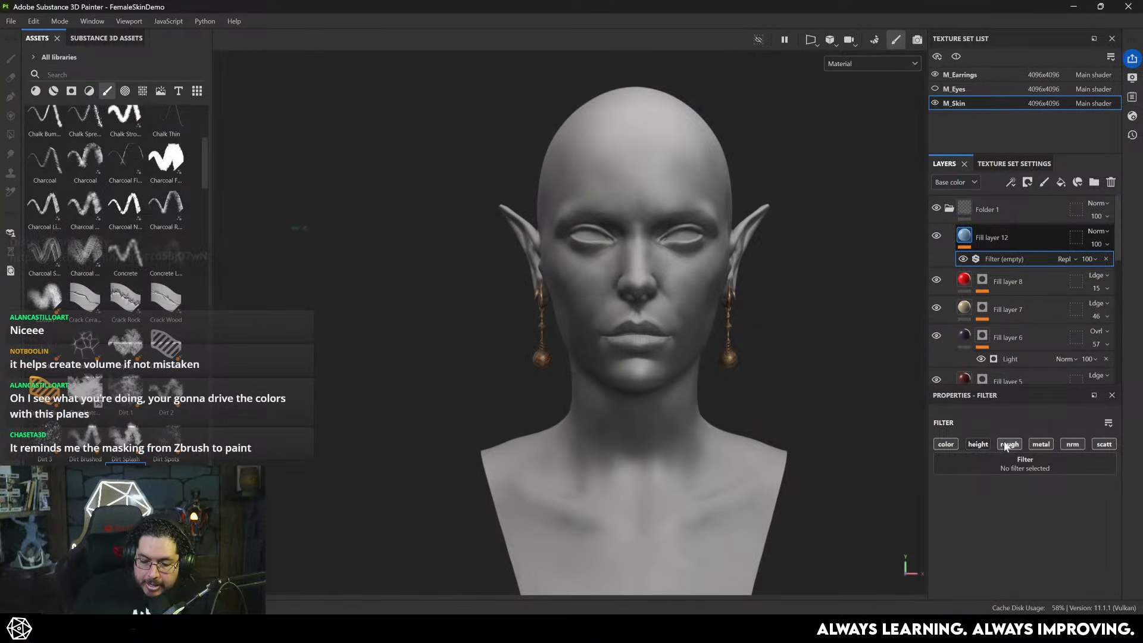
click(982, 463)
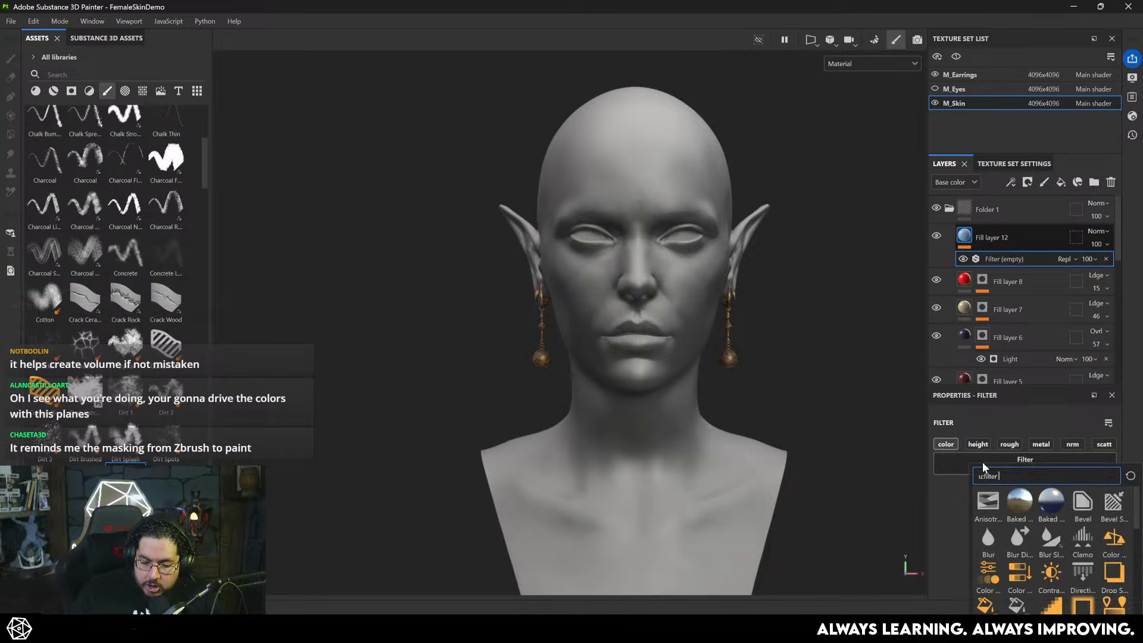
click(1120, 612)
- Set the Gradient filter's Color 1 to saturated blue, Color 2 to red, and Color 3 to golden yellow (E7B820)
scroll(1058, 575, down, 4)
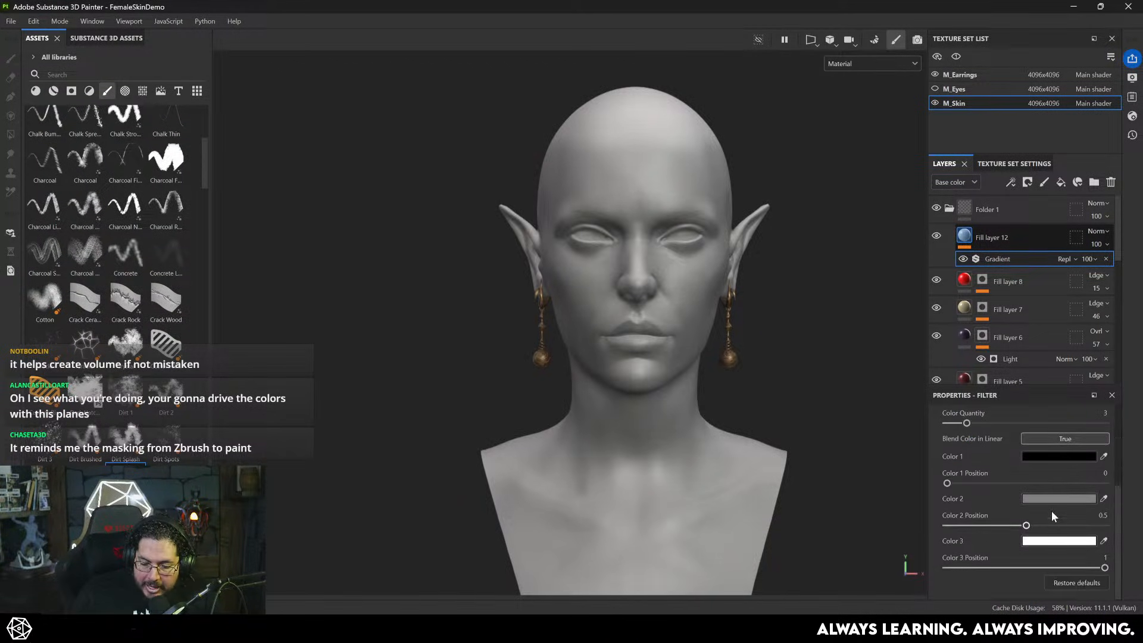
click(1055, 456)
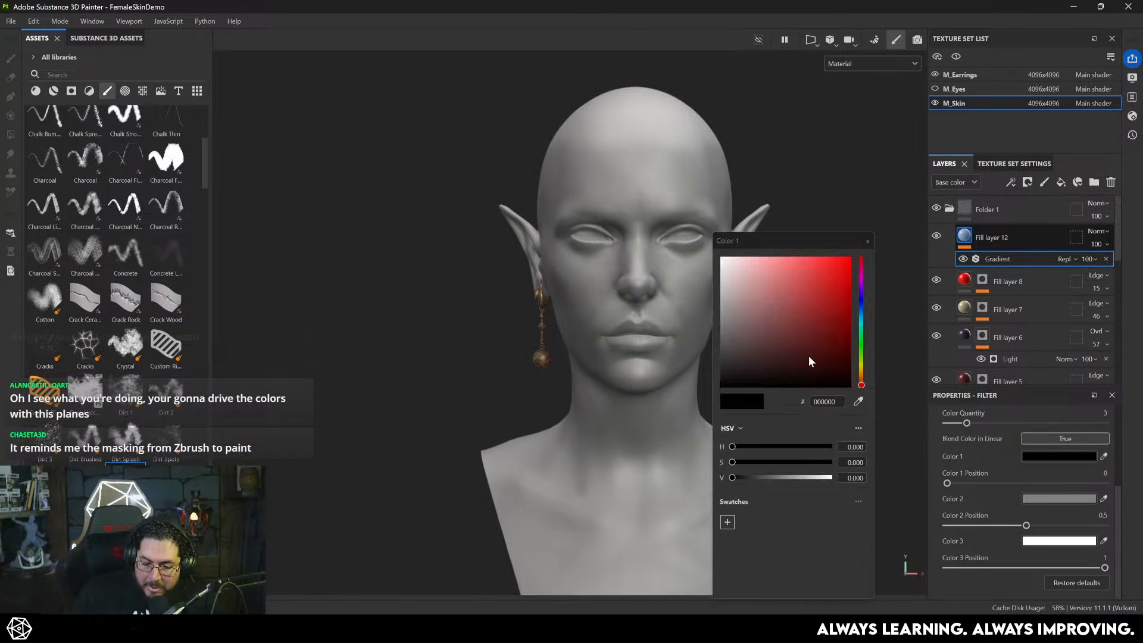
click(861, 298)
drag(830, 322, 833, 286)
click(1059, 499)
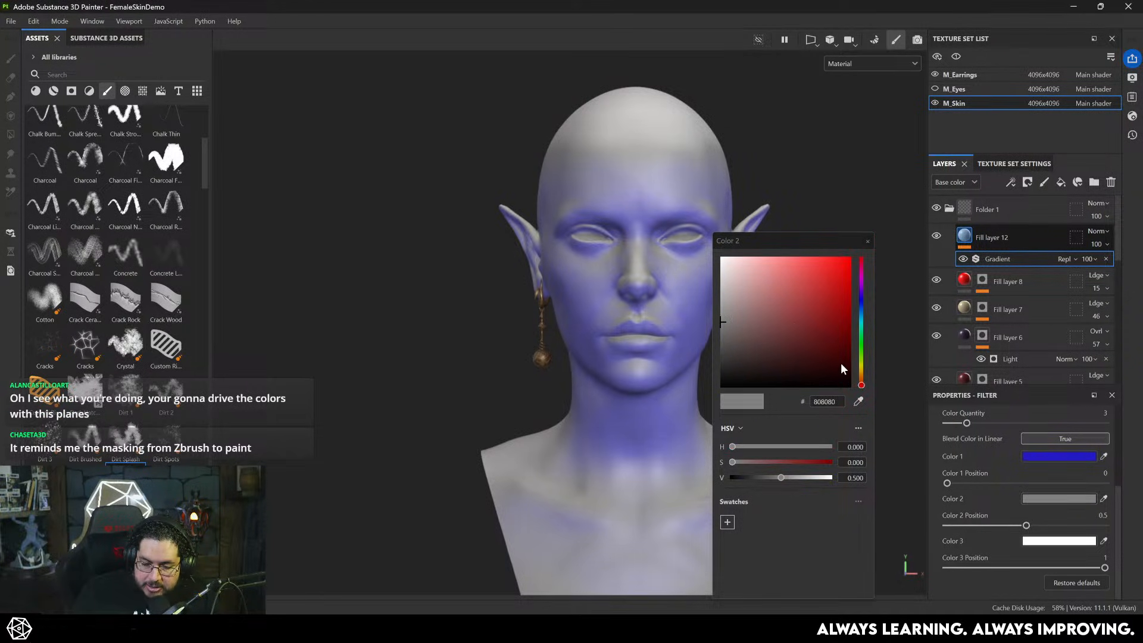
drag(774, 309, 833, 269)
click(1060, 540)
click(861, 370)
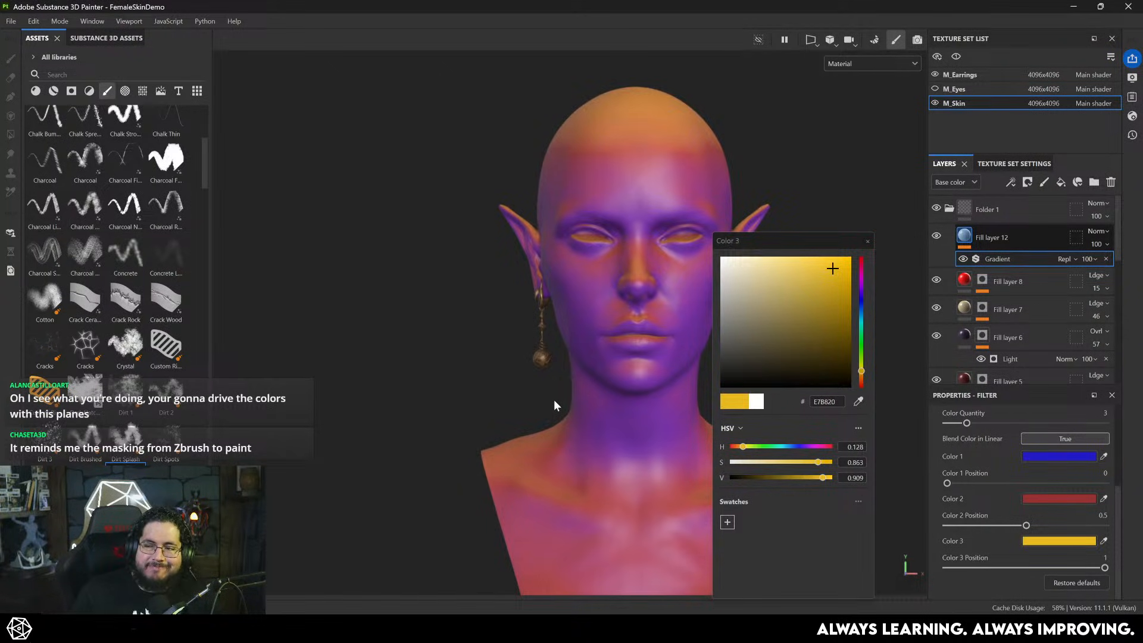
click(868, 241)
- Adjust the gradient's color positions to 0.08 for Color 1, 0.3 for Color 2, and 0.88 for Color 3
alt+drag(668, 313, 674, 289)
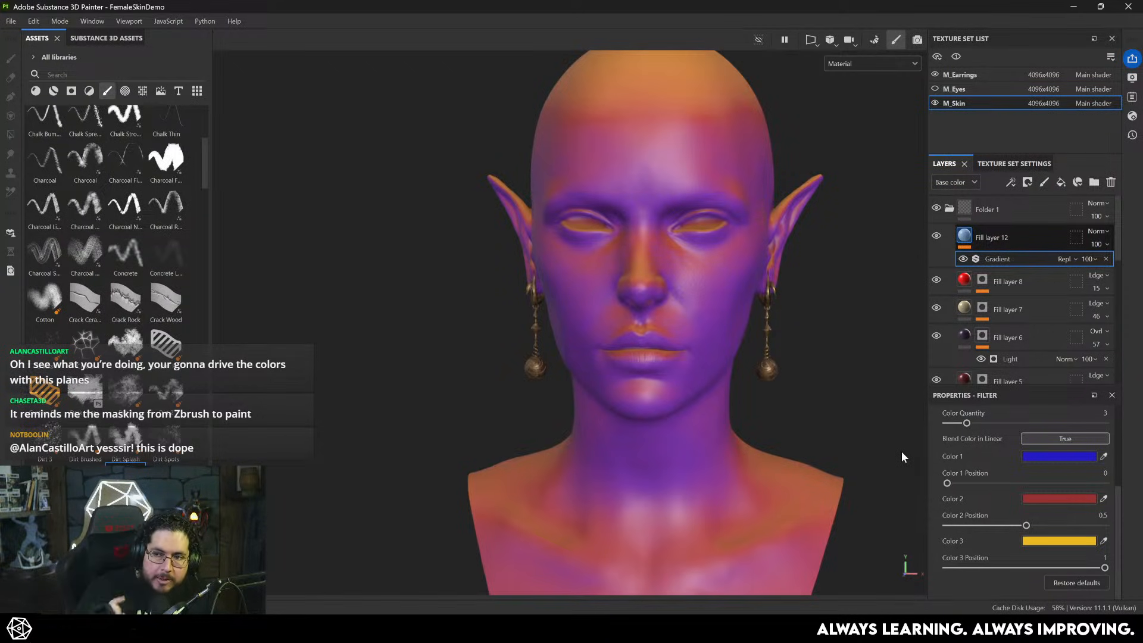
drag(1026, 526, 1001, 525)
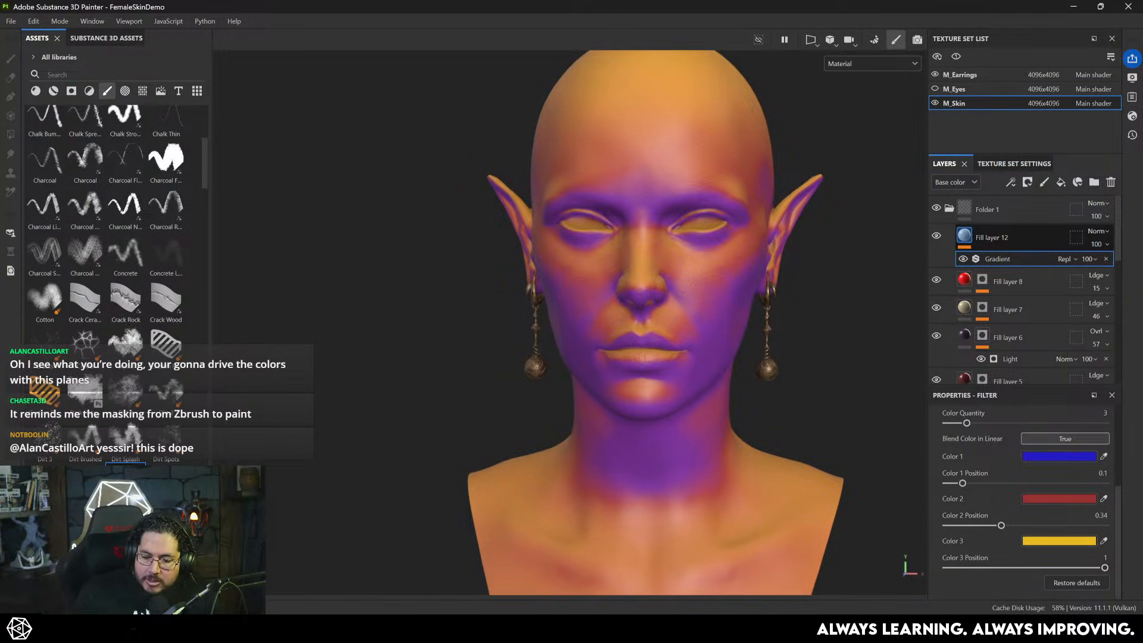
drag(1002, 525, 994, 525)
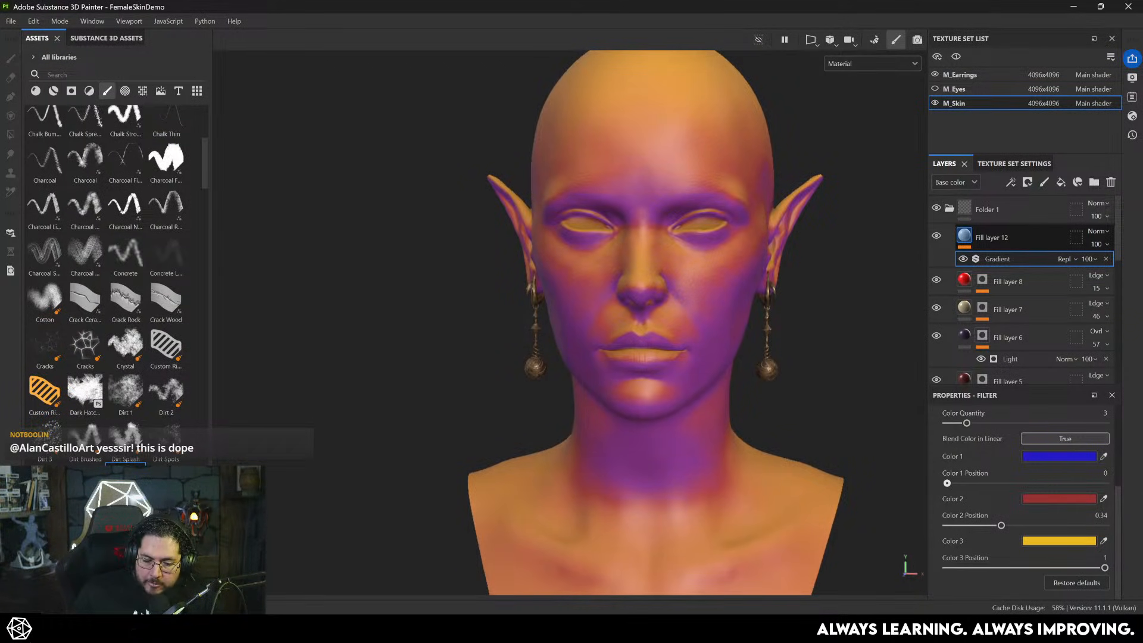
drag(1001, 525, 1011, 525)
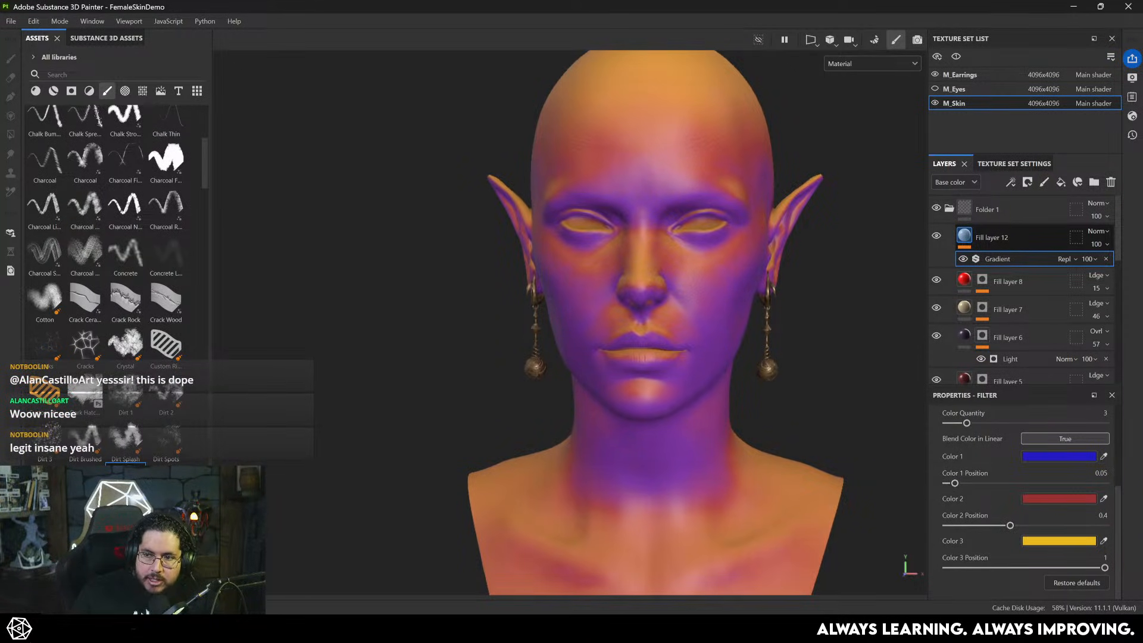
drag(1010, 526, 1002, 526)
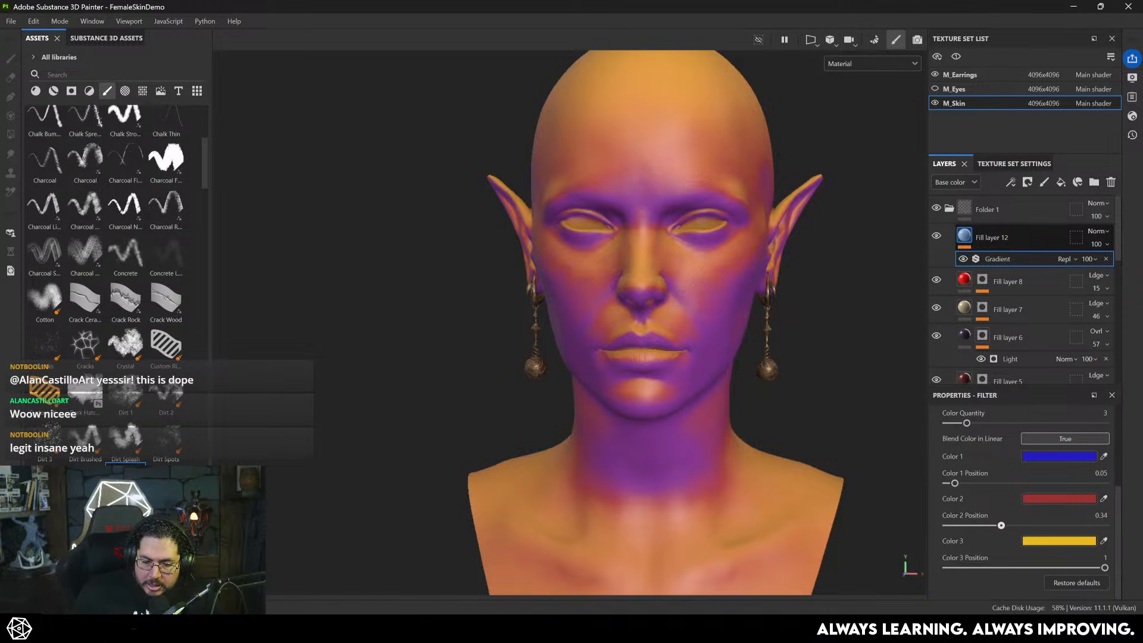
drag(1096, 568, 1088, 567)
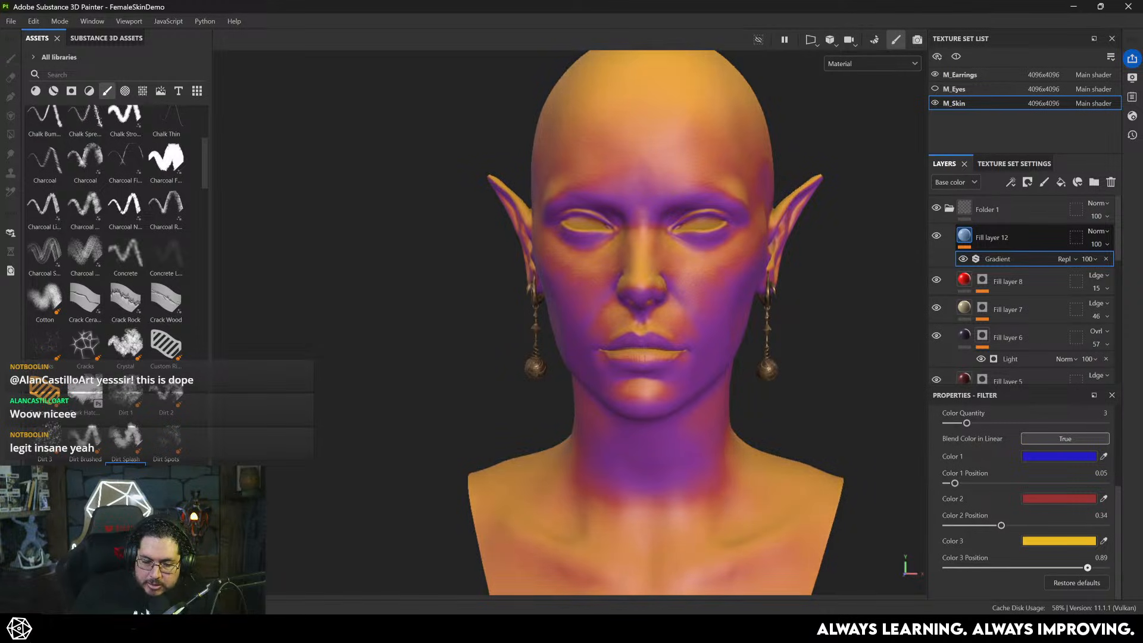
drag(998, 525, 992, 525)
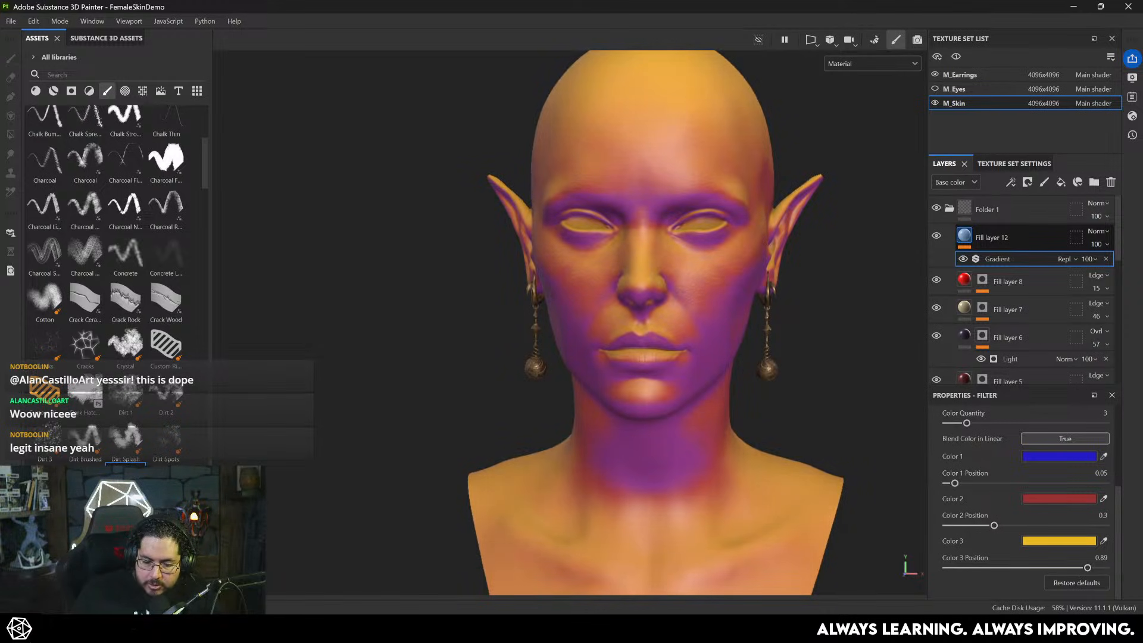
drag(1088, 567, 1090, 567)
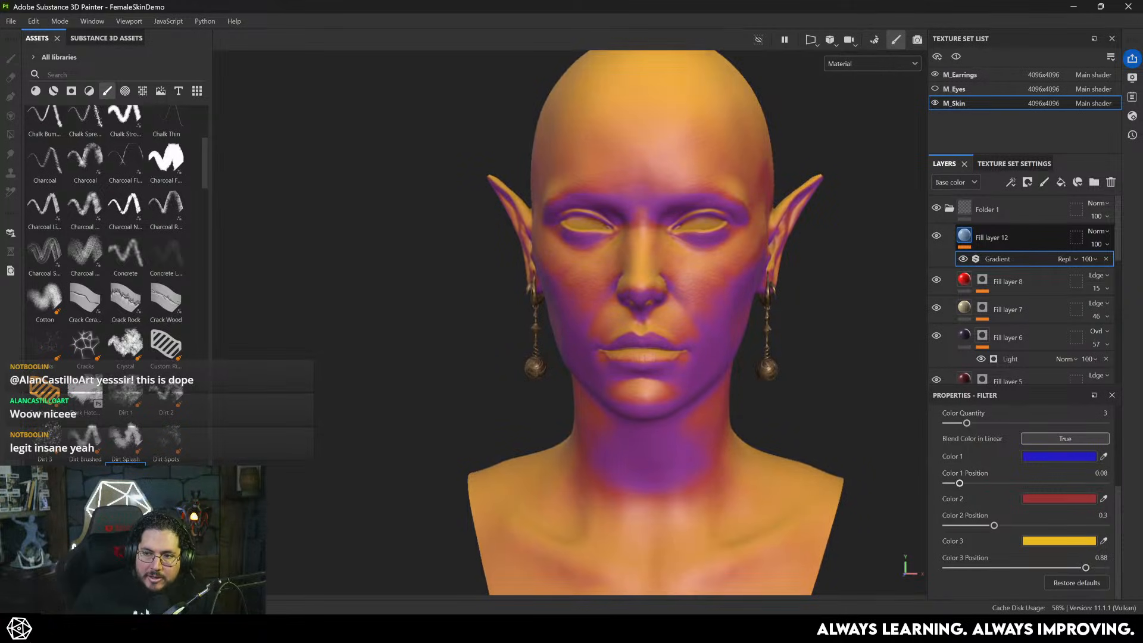
- Set Fill layer 12's blending mode to Overlay and its opacity to 25
alt+drag(816, 313, 858, 311)
alt+middle_drag(821, 303, 817, 239)
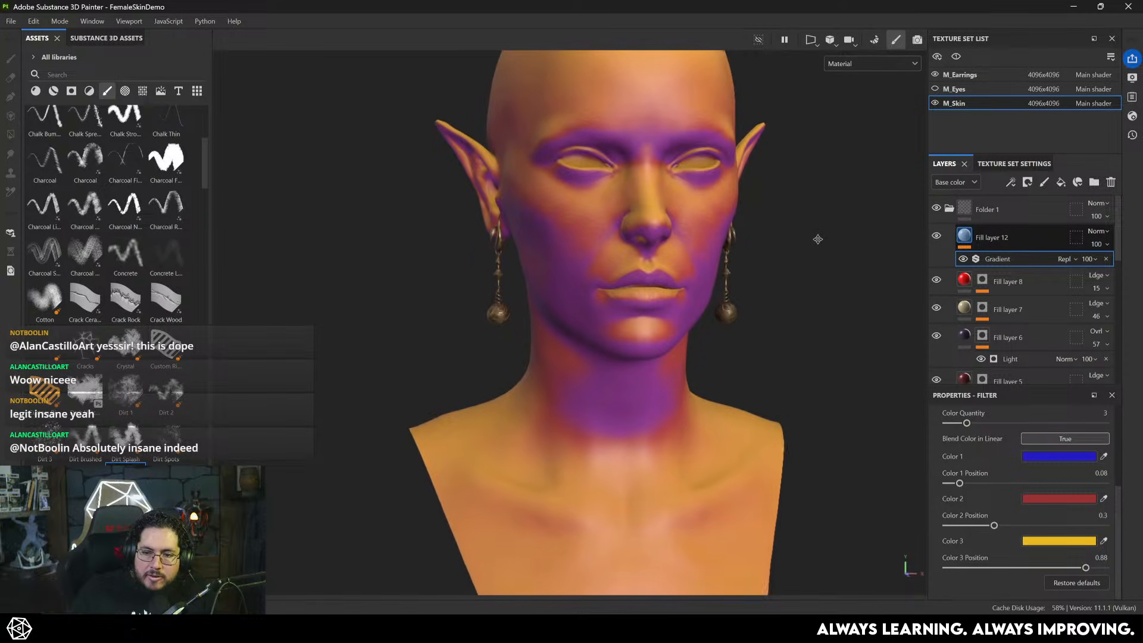
alt+right_drag(817, 240, 869, 305)
alt+drag(870, 305, 830, 292)
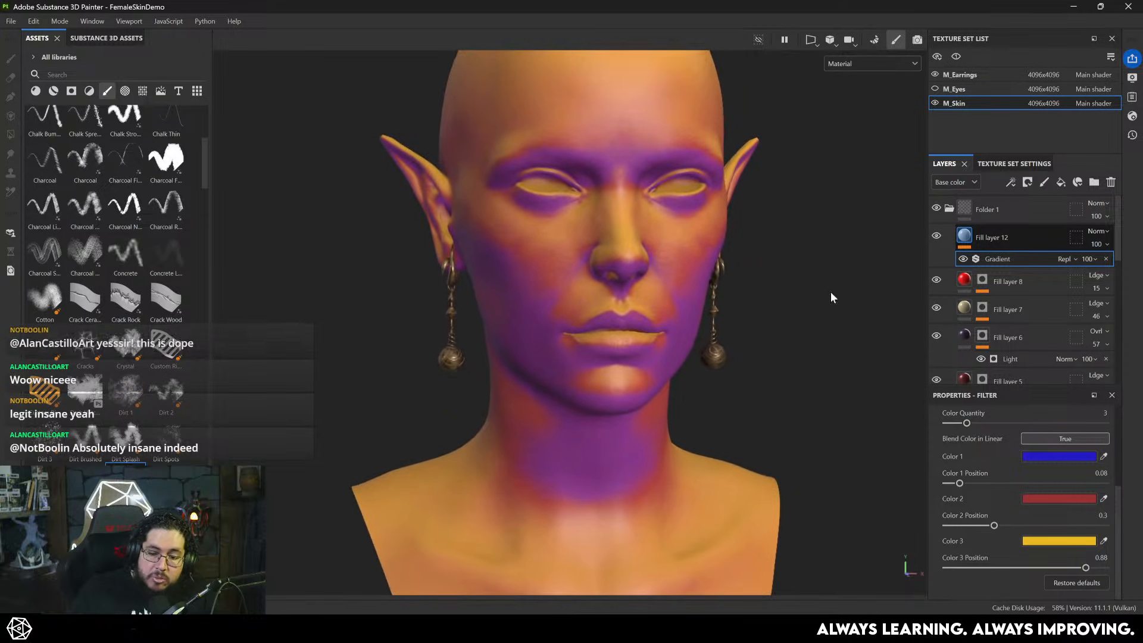
click(1093, 230)
click(1088, 192)
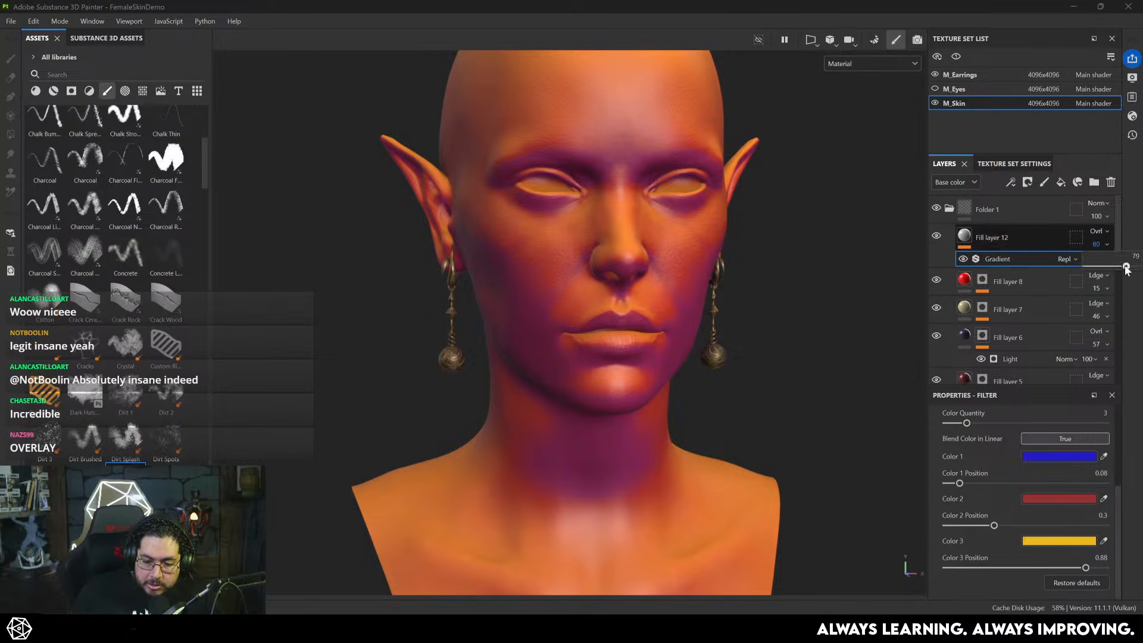
drag(1111, 264, 1100, 269)
drag(1099, 268, 1097, 268)
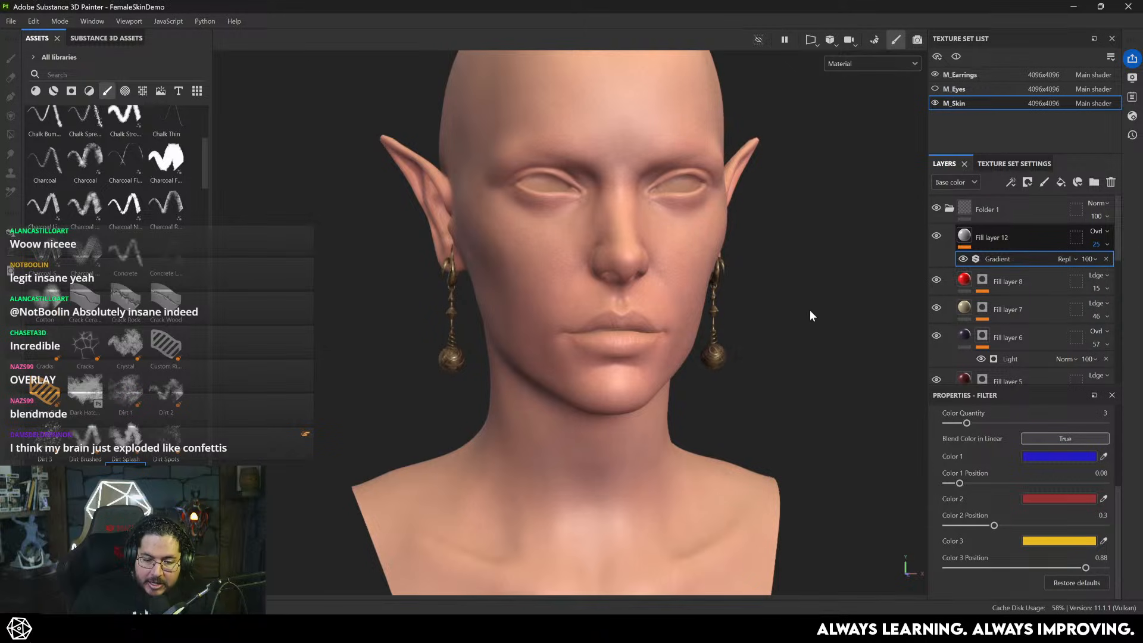
- Compare the skin with Fill layer 12 hidden and shown, examining the face up close from several angles
alt+drag(671, 331, 574, 327)
alt+right_drag(574, 327, 850, 518)
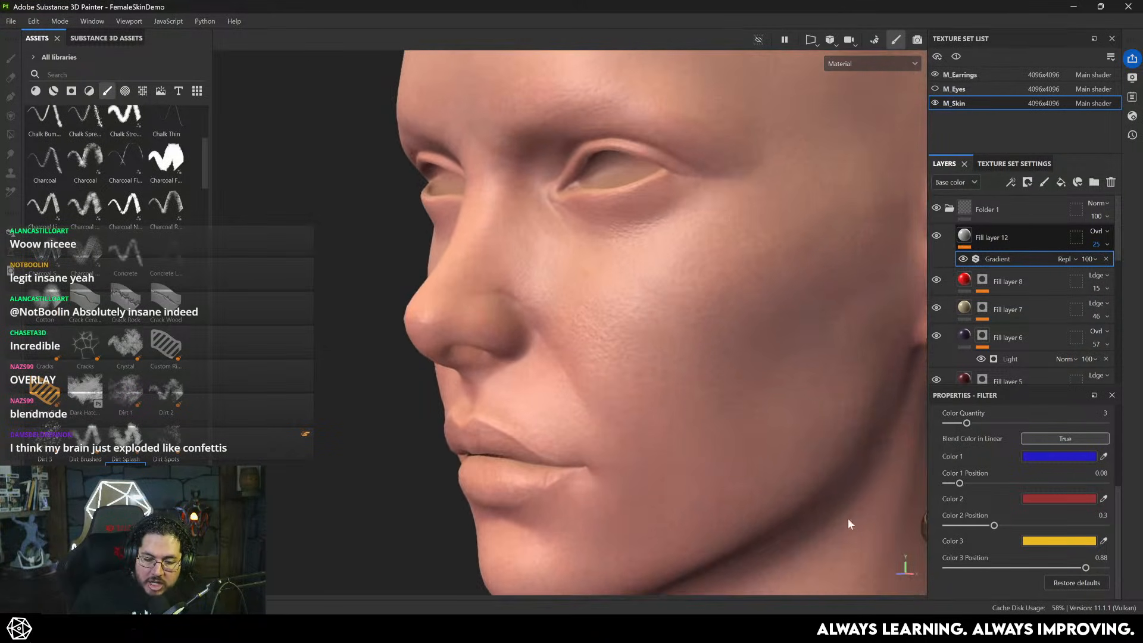
click(937, 237)
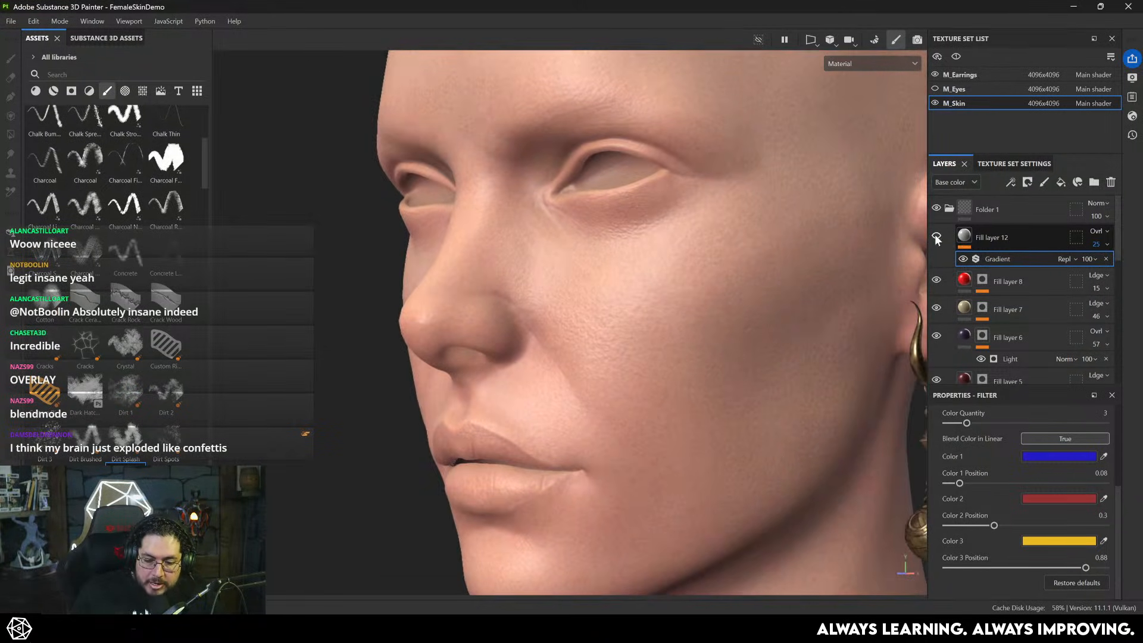
click(936, 237)
click(937, 237)
click(937, 237)
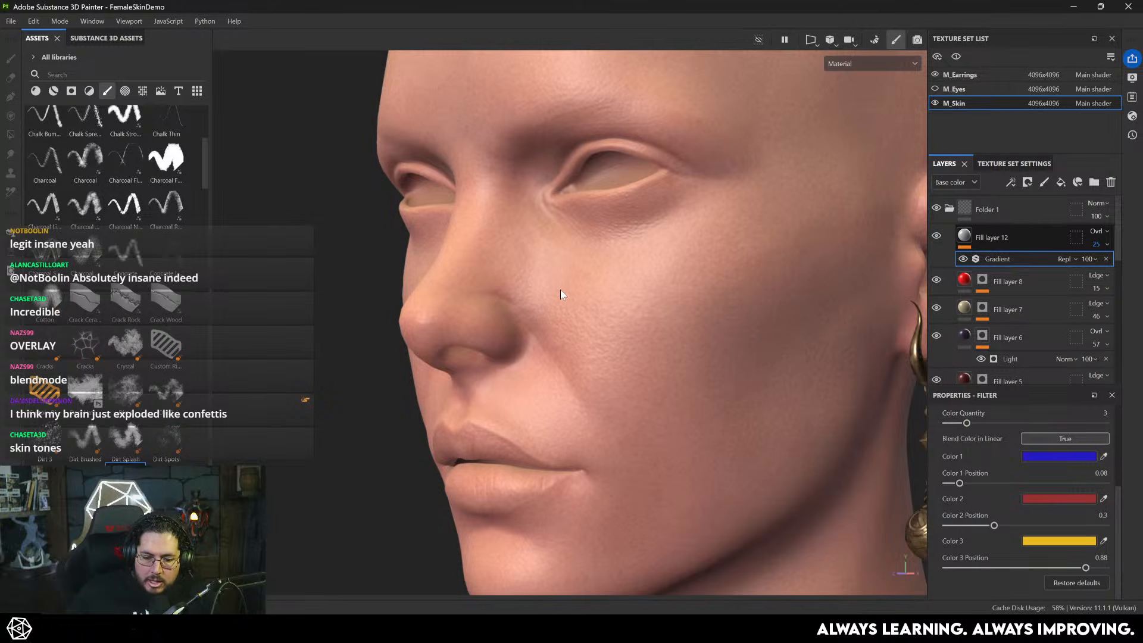
scroll(560, 290, down, 3)
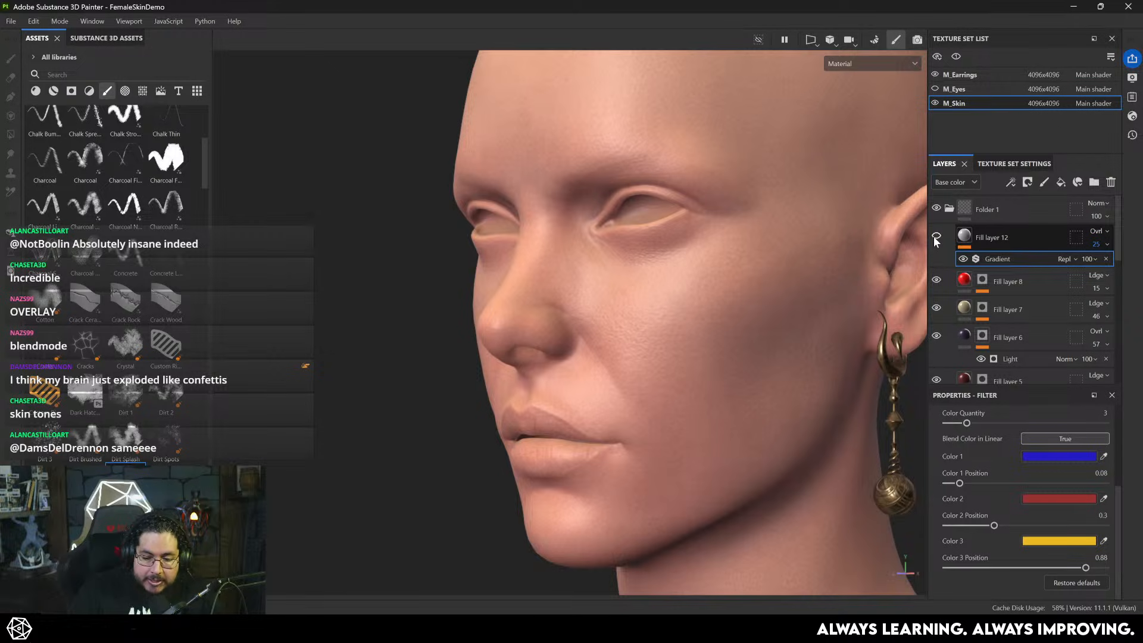
alt+drag(760, 289, 857, 286)
alt+right_drag(857, 286, 822, 347)
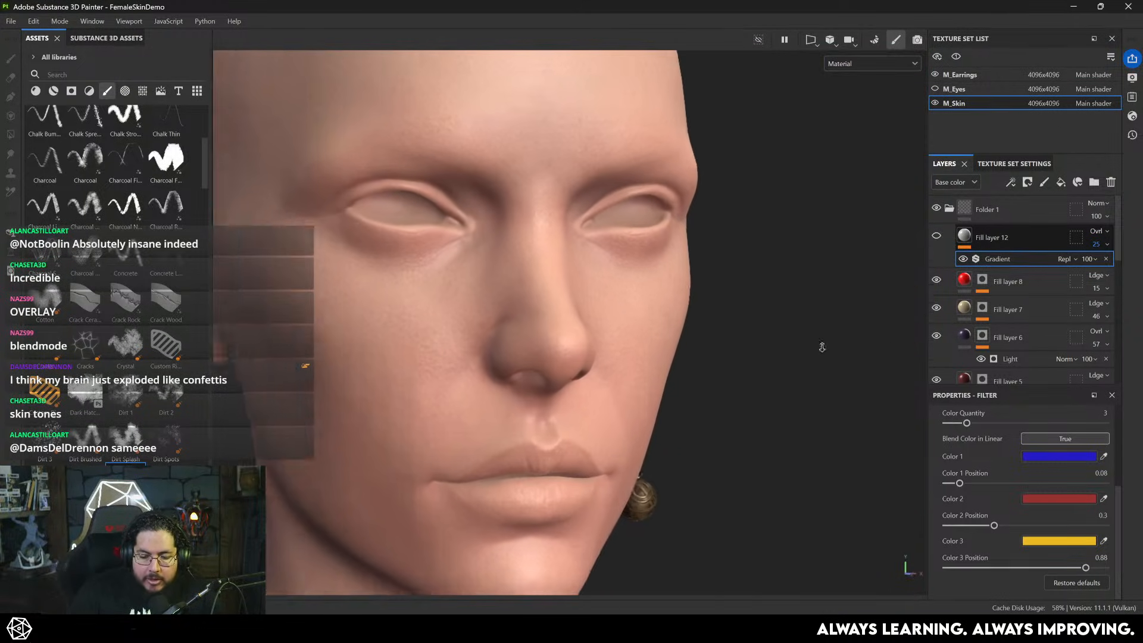
key(f)
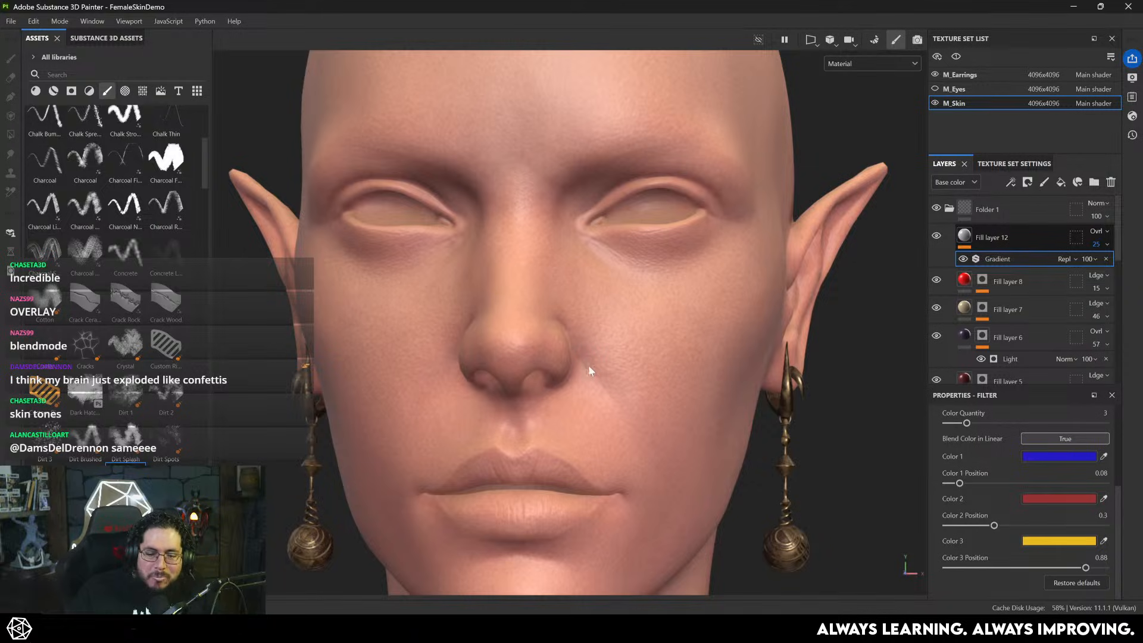
- Reduce Fill layer 12's opacity to 10
alt+drag(742, 399, 661, 393)
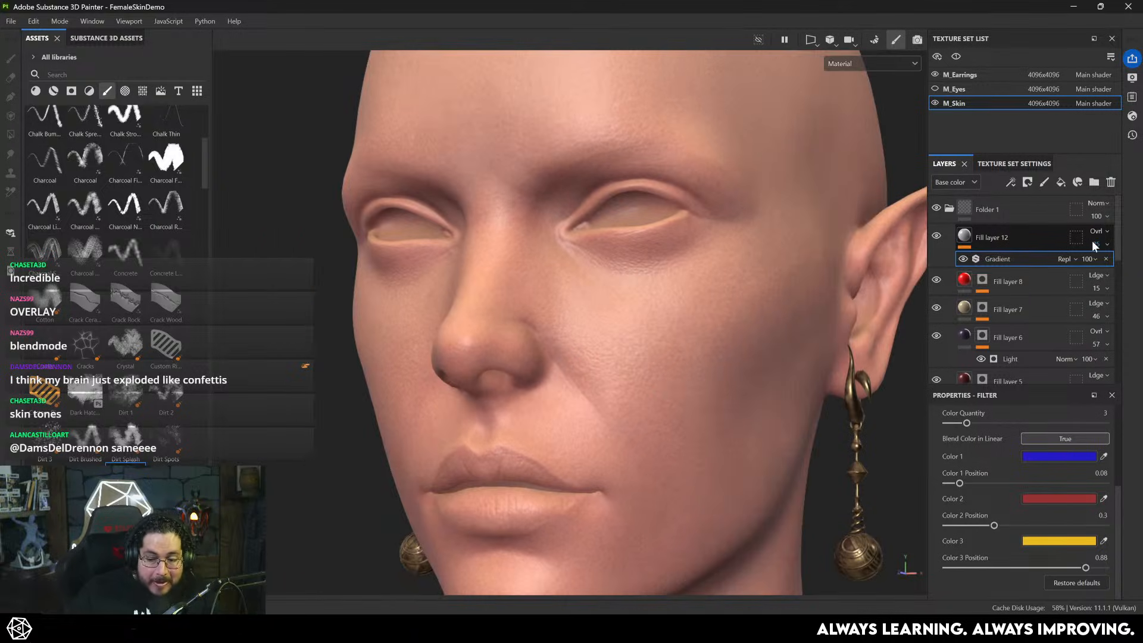
click(1095, 244)
drag(1100, 266, 1092, 267)
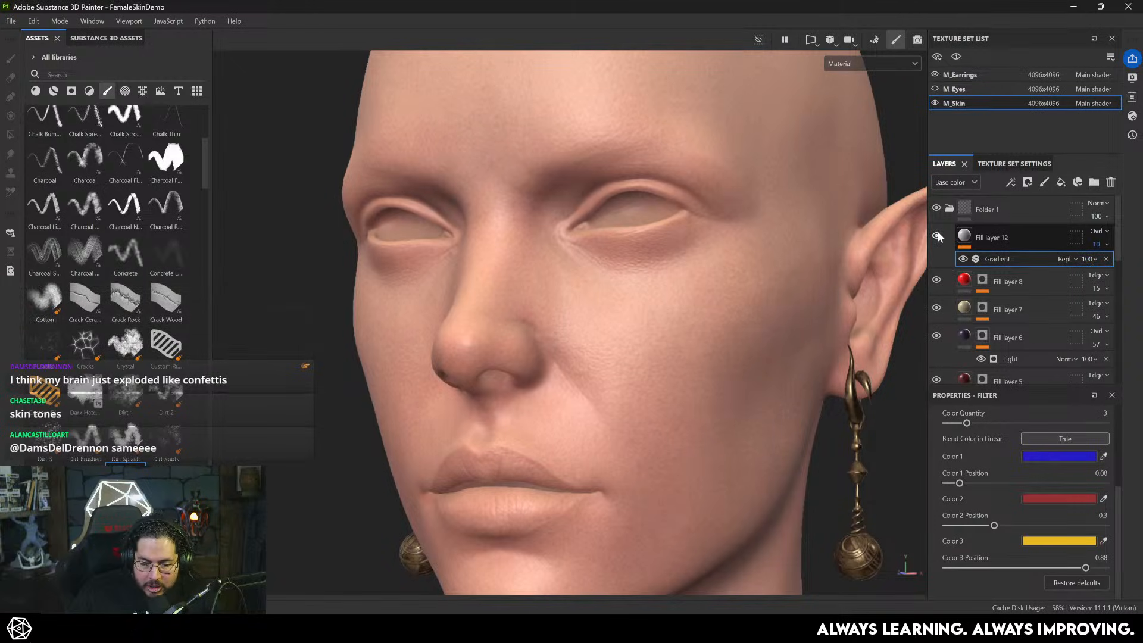
- Rename Folder 1 as BaseSkin
alt+right_drag(421, 259, 330, 247)
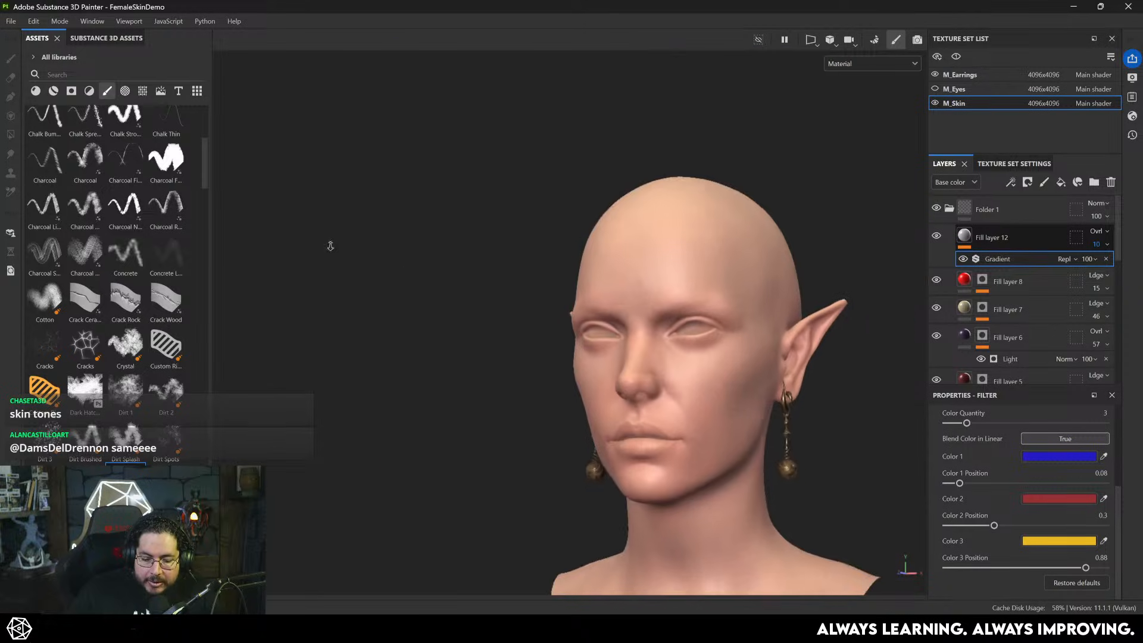
alt+drag(329, 247, 555, 318)
alt+right_drag(555, 317, 777, 455)
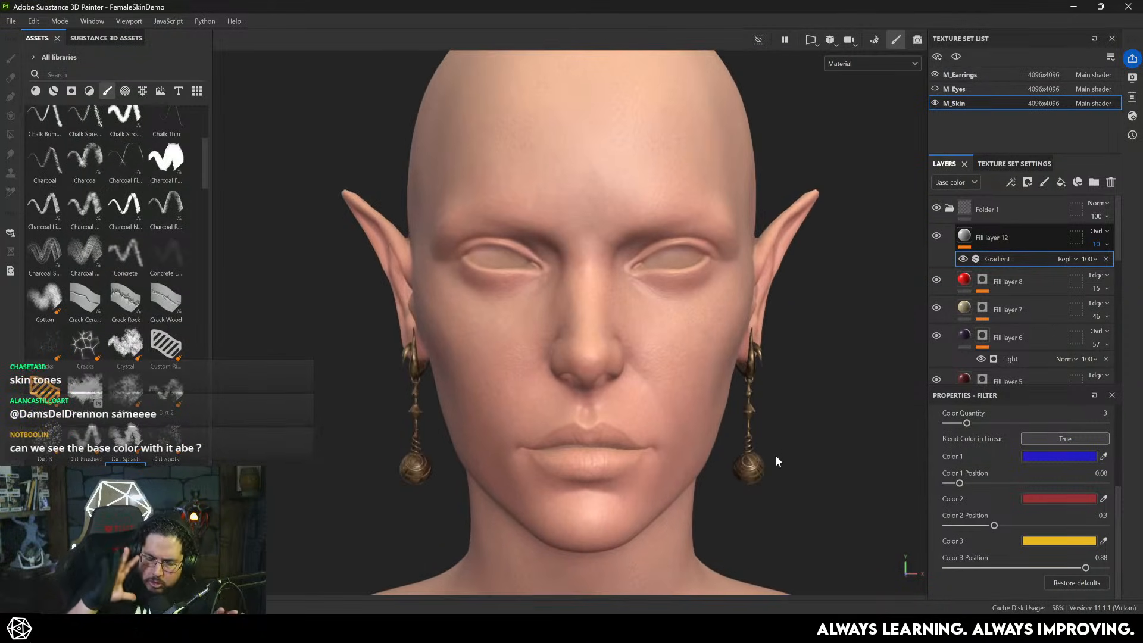
alt+drag(824, 468, 662, 387)
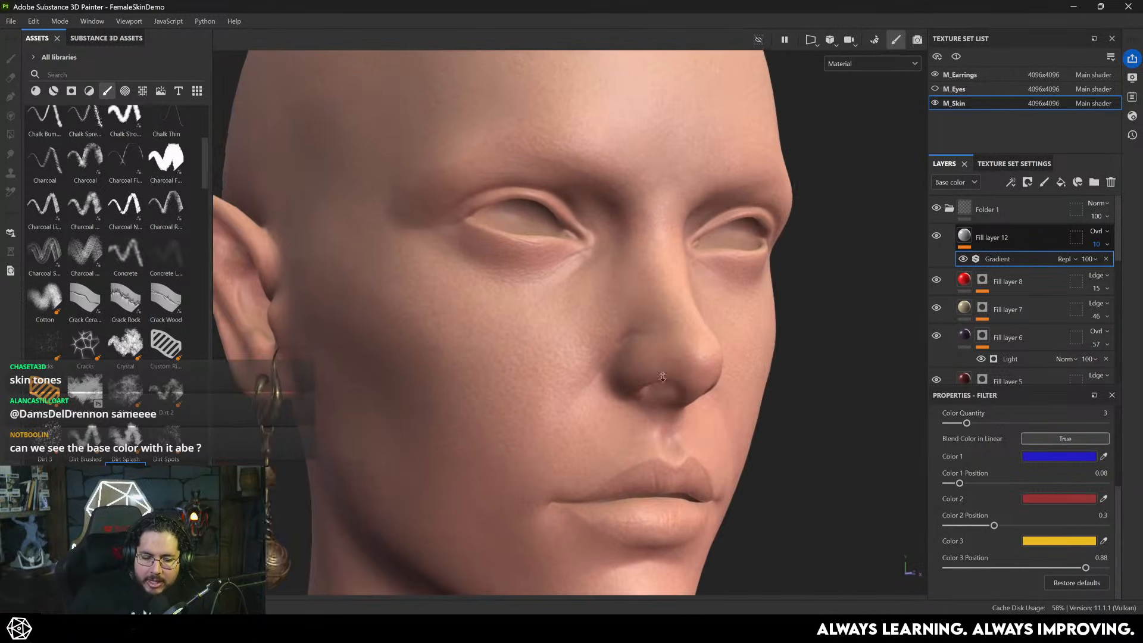
alt+right_drag(662, 387, 528, 361)
alt+drag(528, 360, 541, 411)
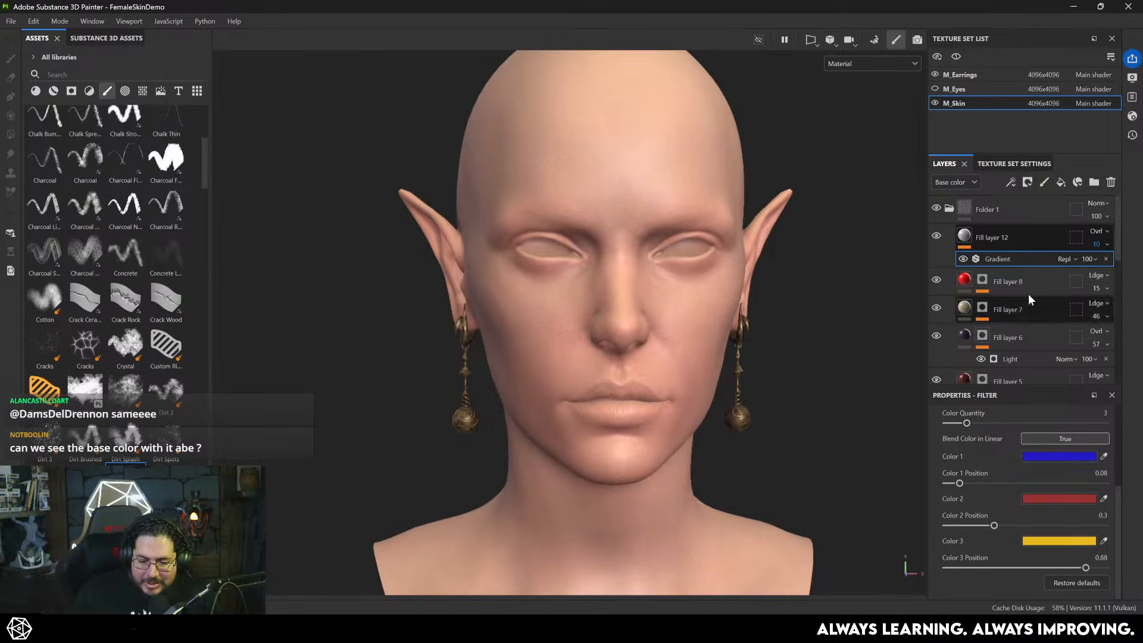
double_click(987, 209)
text(Base)
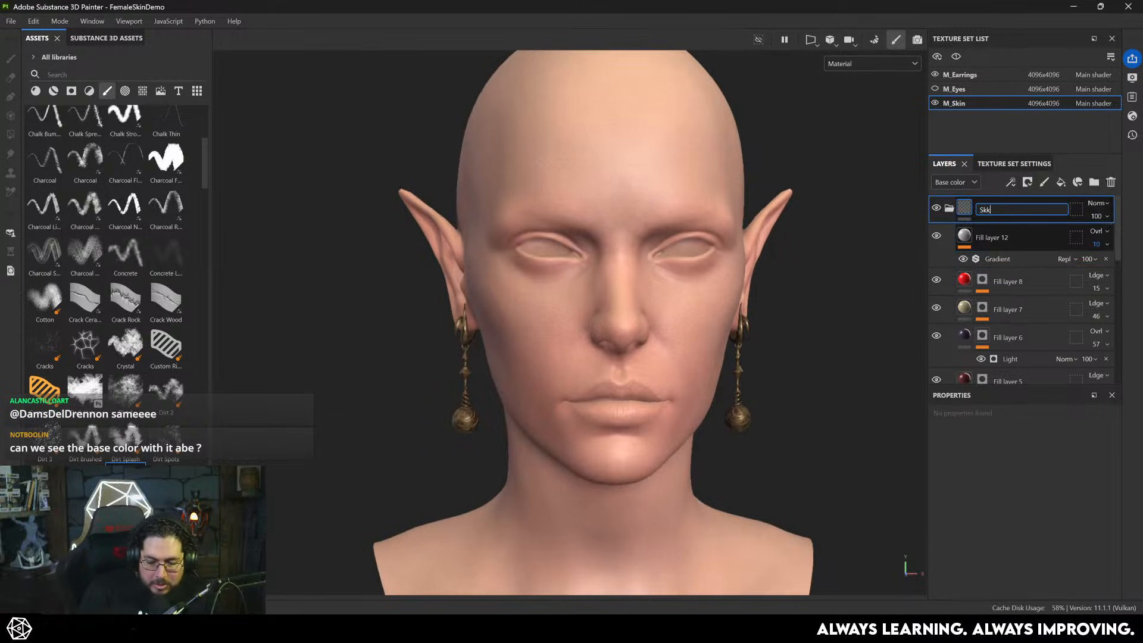
text( Skin)
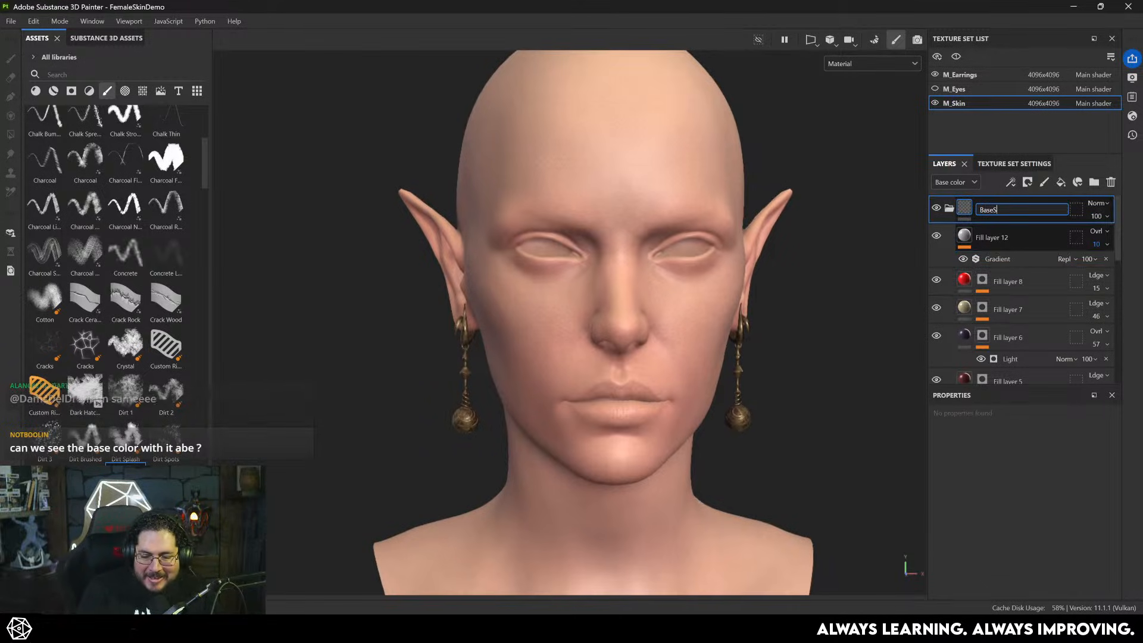
key(Return)
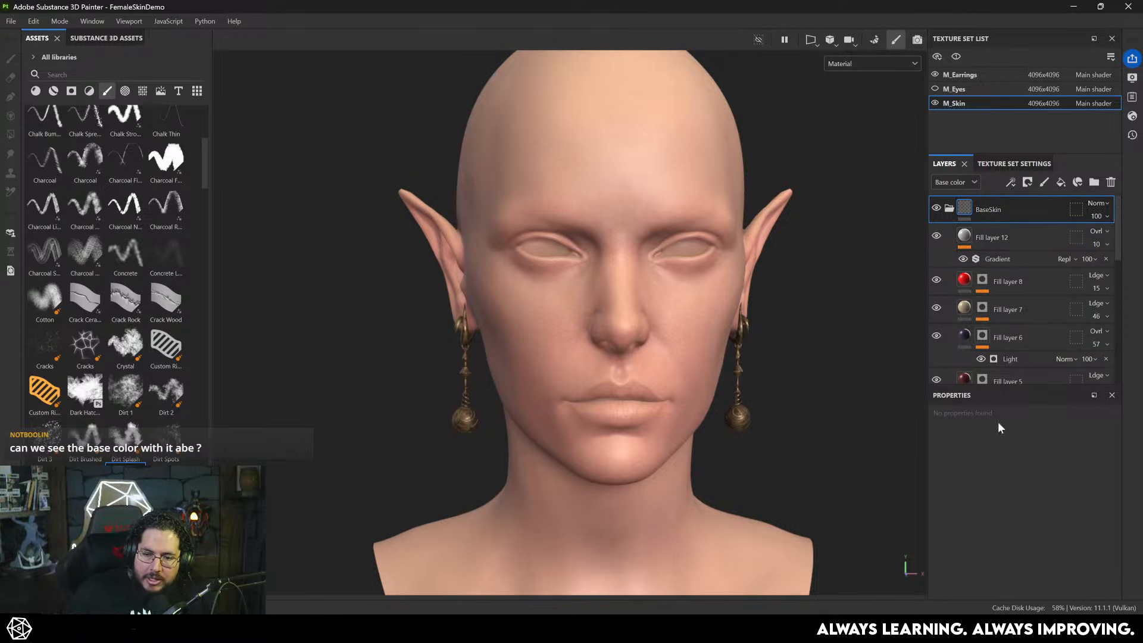
- Display only the base color channel and compare the face with Fill layer 12 hidden and shown
scroll(756, 309, up, 2)
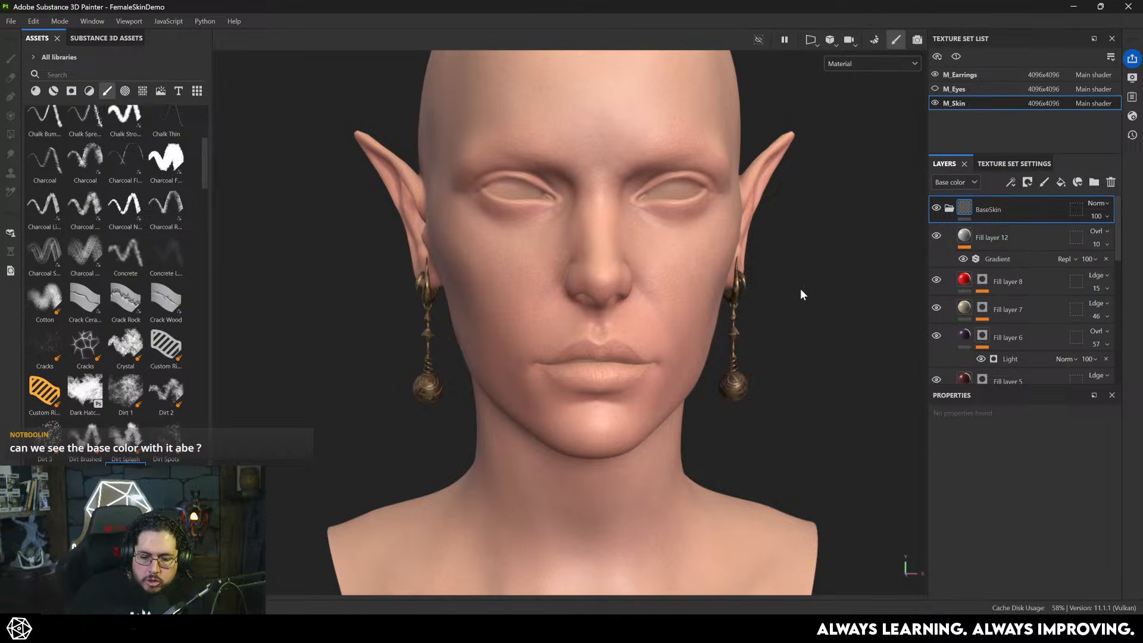
scroll(839, 286, up, 4)
key(c)
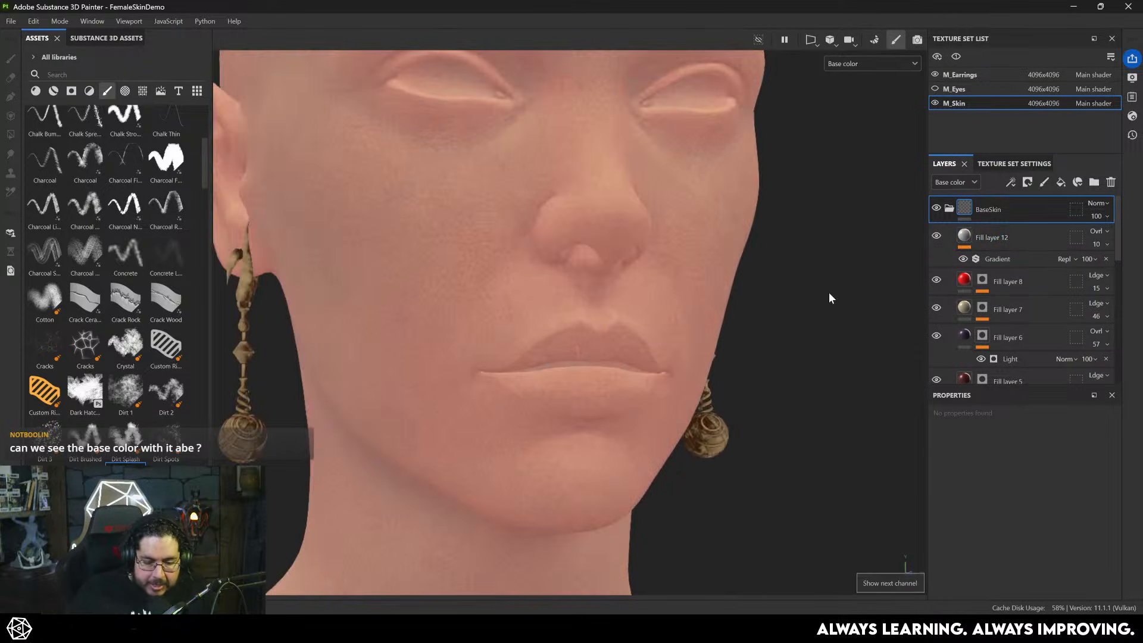
scroll(848, 342, down, 3)
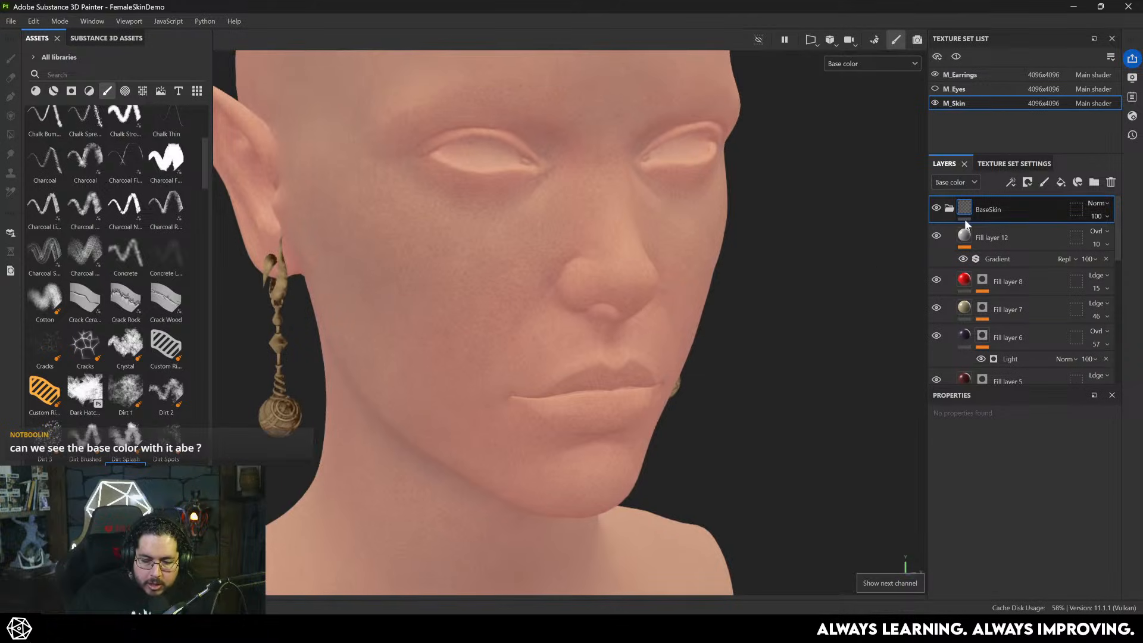
click(936, 236)
click(936, 237)
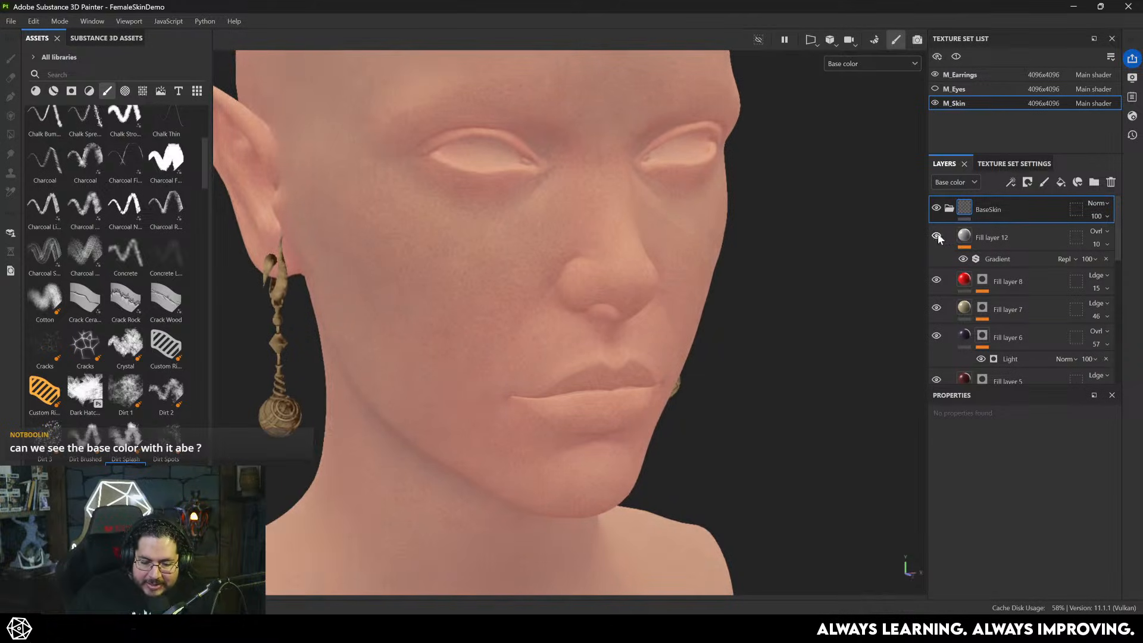
- Compare the cheek and nose up close with the BaseSkin folder hidden and shown in base color, and restore the material view
scroll(808, 355, up, 3)
alt+drag(807, 349, 717, 284)
alt+middle_drag(717, 285, 860, 302)
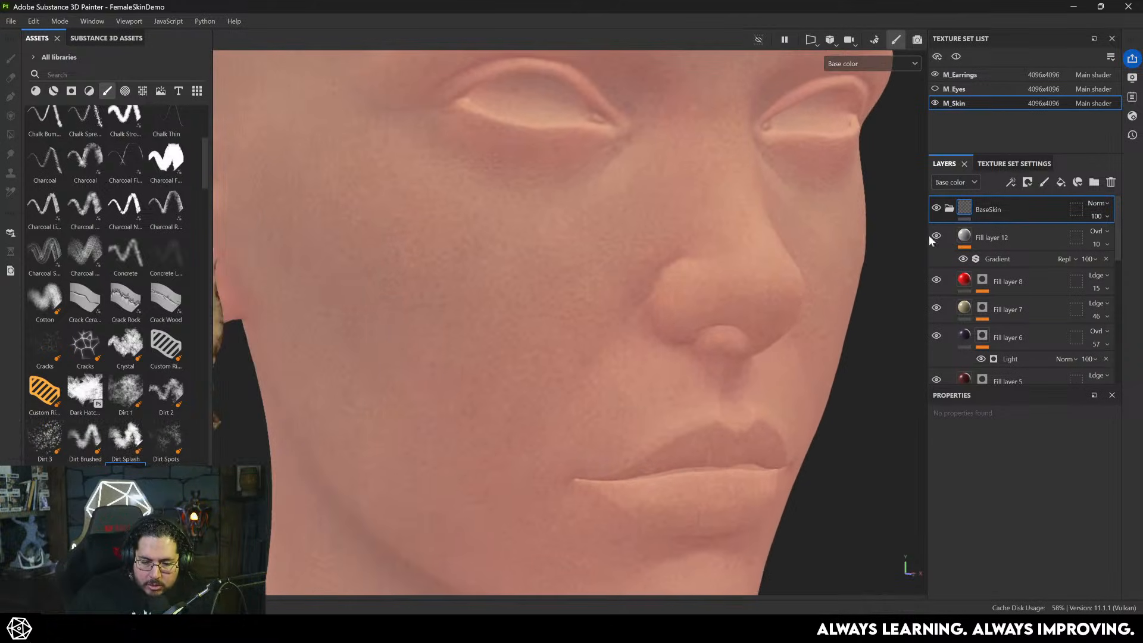
click(936, 208)
click(936, 209)
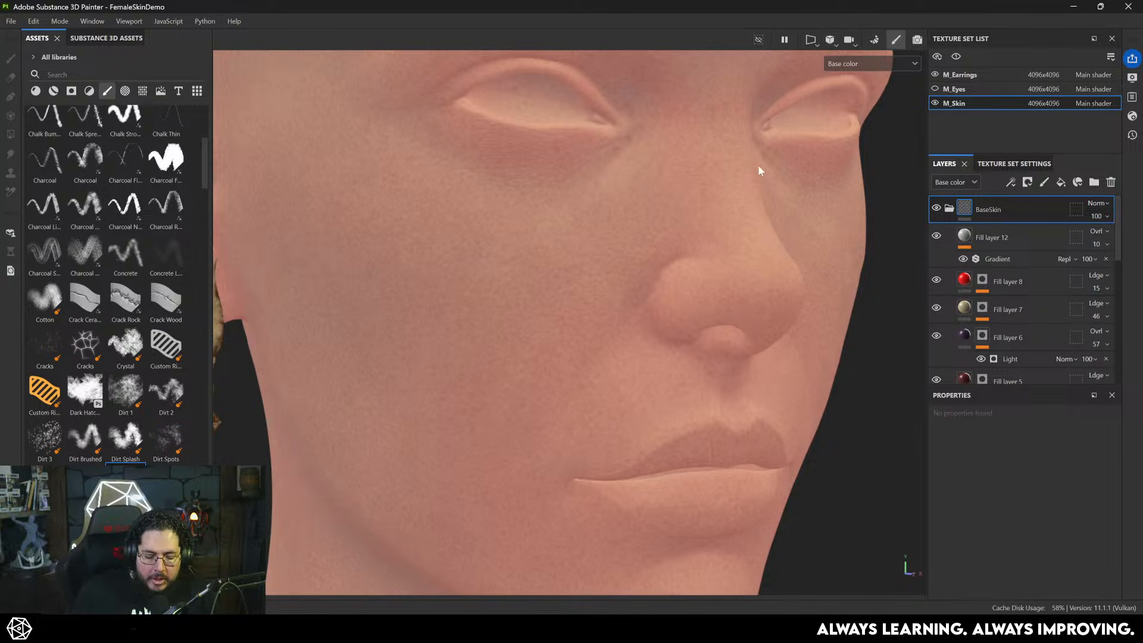
key(m)
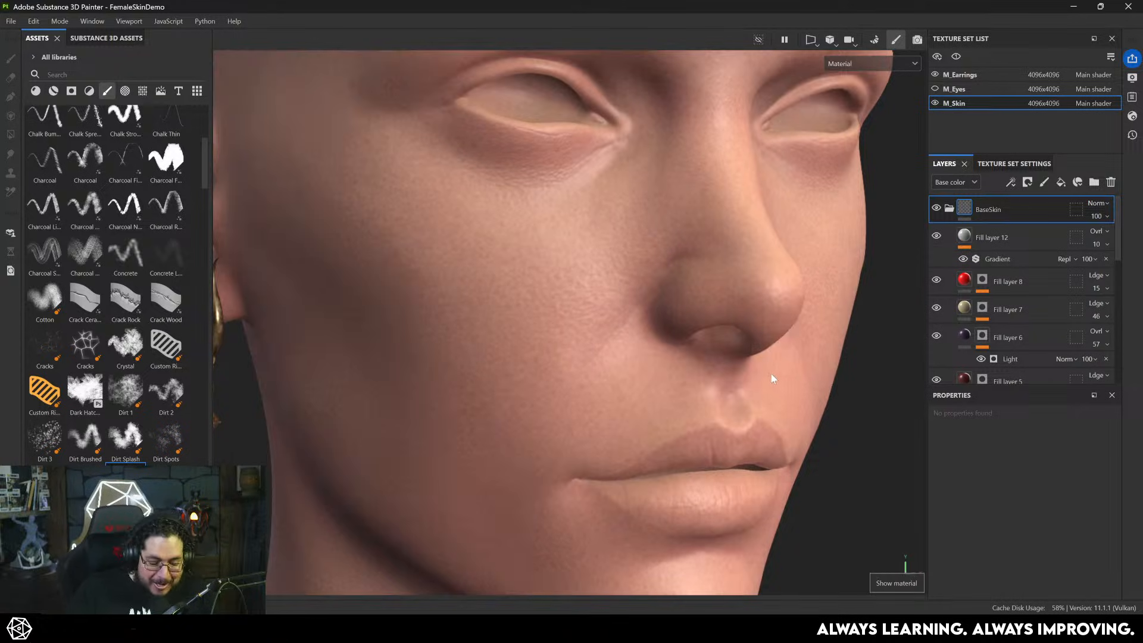
key(f)
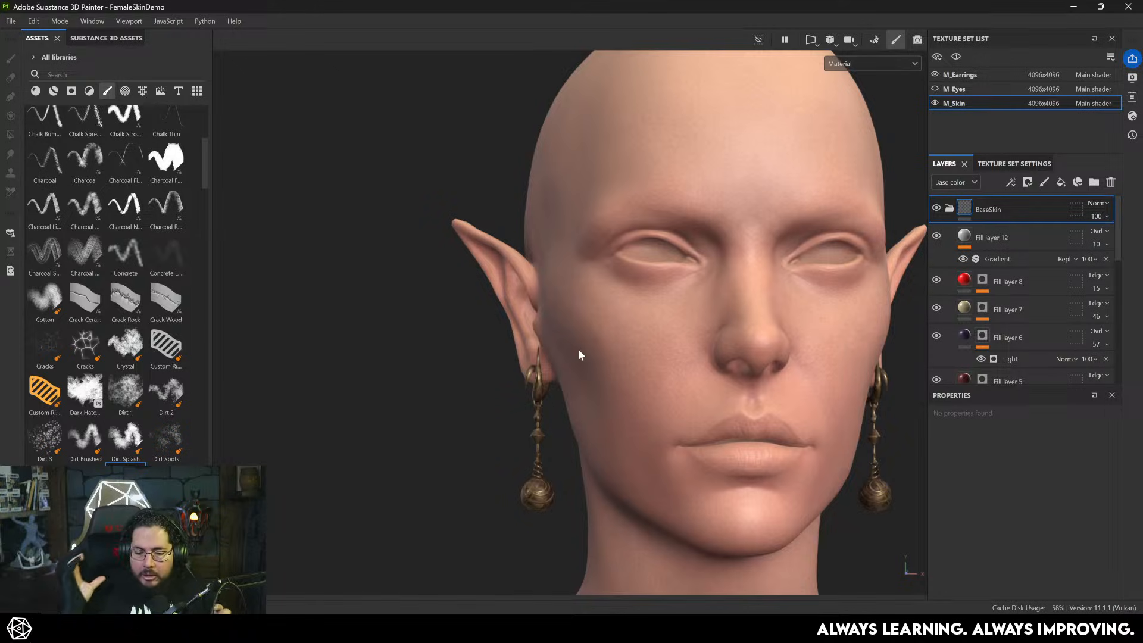
alt+drag(446, 374, 557, 470)
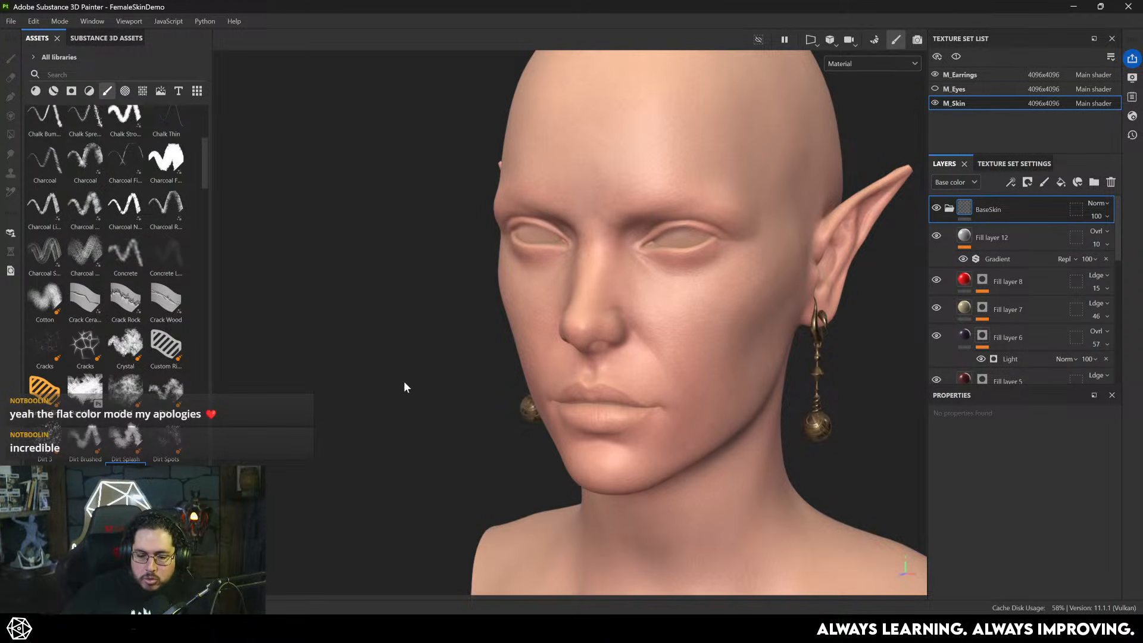
alt+drag(563, 353, 545, 358)
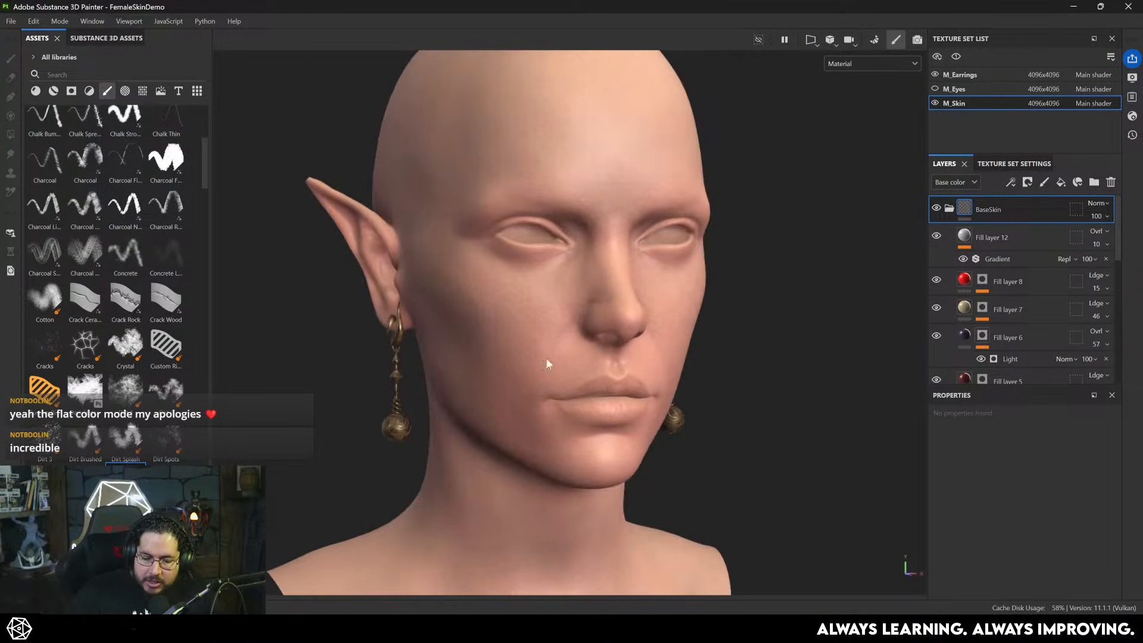
alt+right_drag(625, 215, 834, 315)
mouse_move(646, 269)
alt+mouse_down()
mouse_move(720, 274)
mouse_move(595, 268)
mouse_move(649, 271)
alt+mouse_up()
alt+right_drag(649, 271, 535, 240)
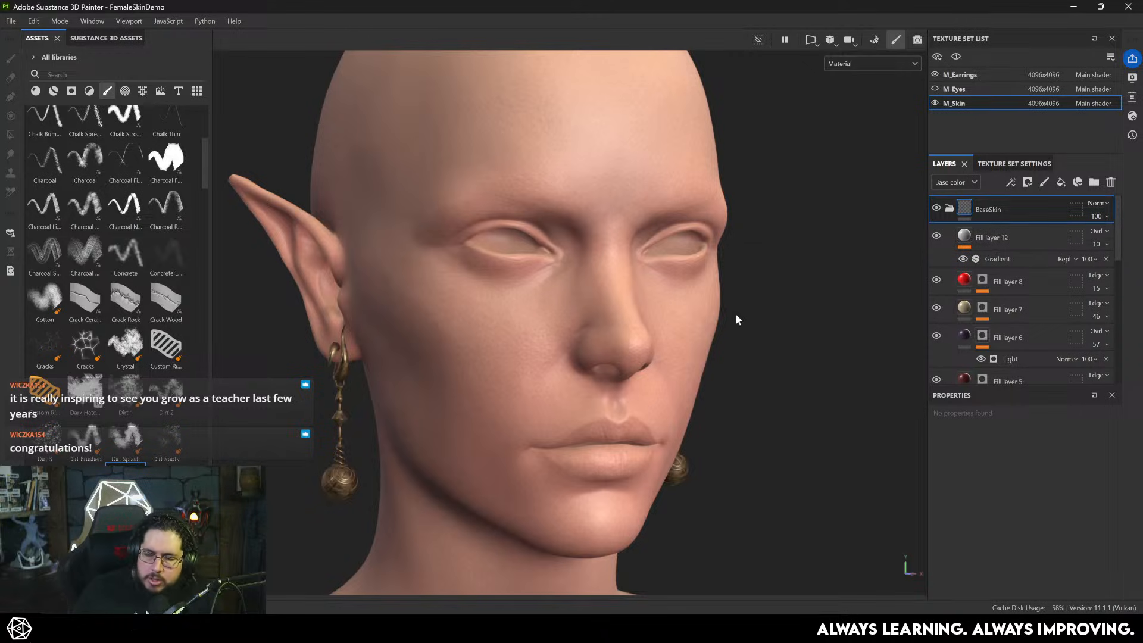
- Cycle the viewport channels to Normal+Height+Mesh, examine the skin relief around the eye, and return to the material view
key(c)
key(c)
key(c)
key(c)
key(c)
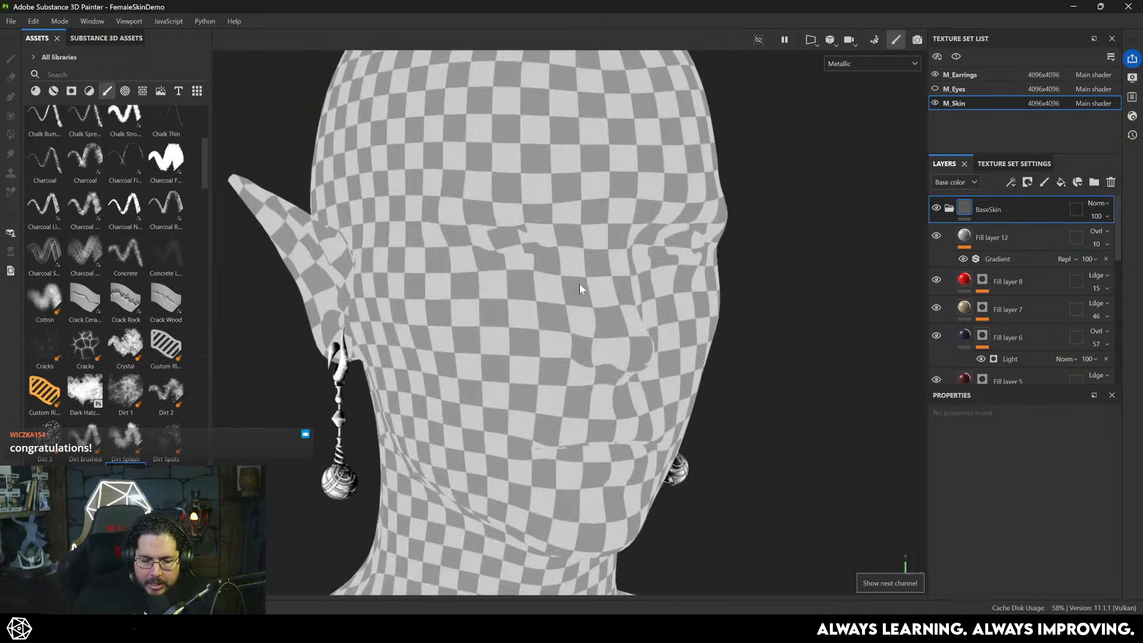
key(c)
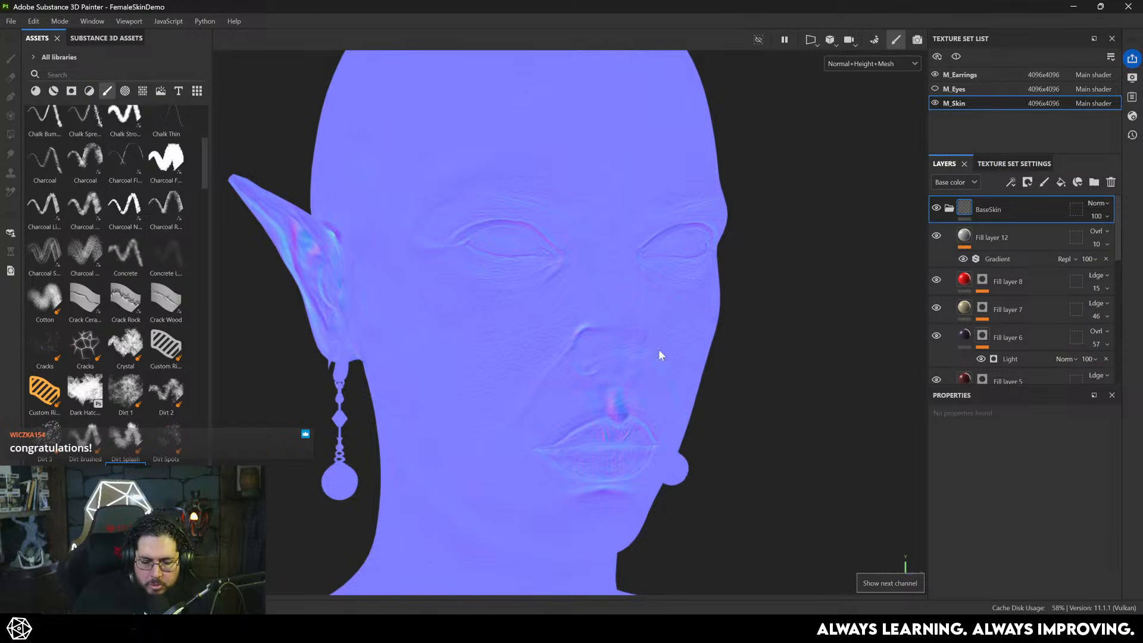
scroll(658, 355, up, 6)
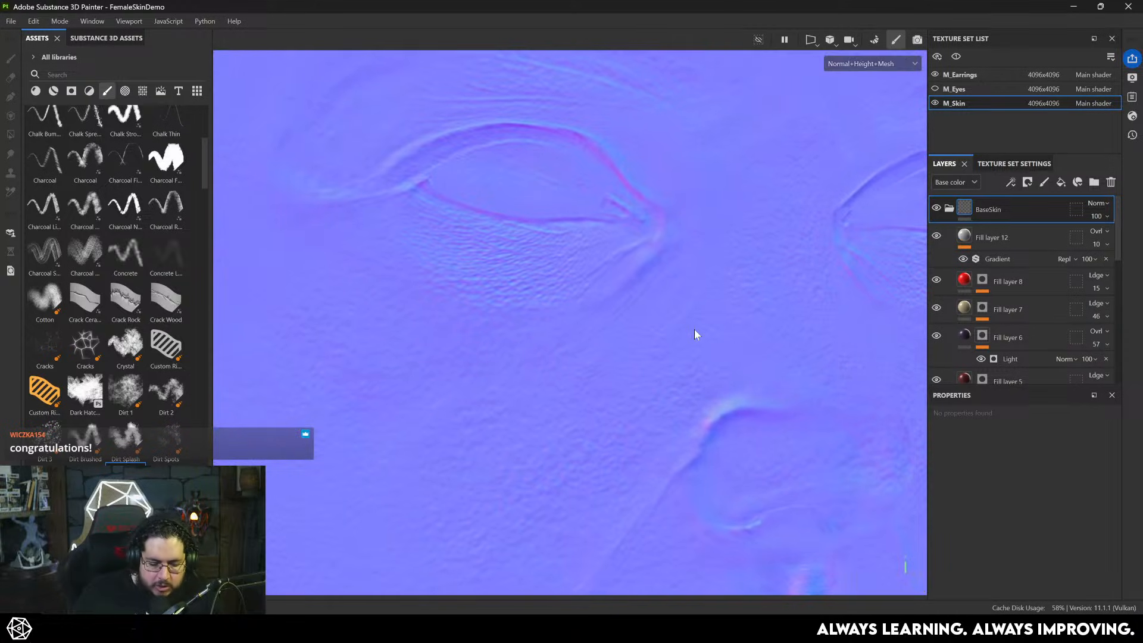
key(m)
scroll(694, 330, down, 8)
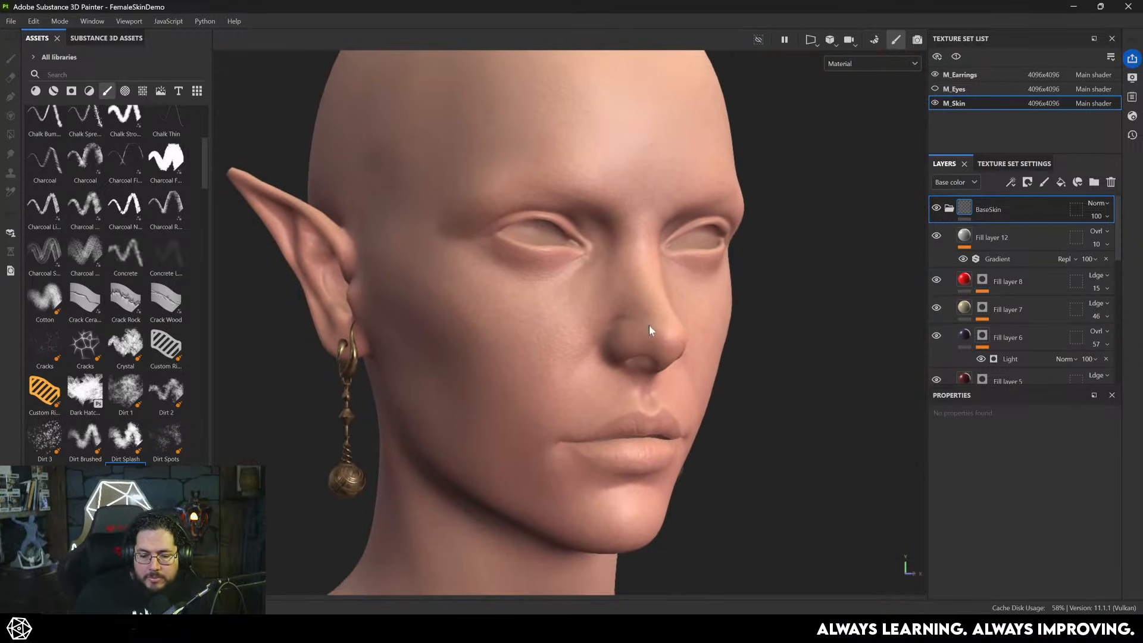
- Select Fill layer 12, inspect the pore detail below the eye in the Normal+Height+Mesh channel, and restore the material view
click(1005, 237)
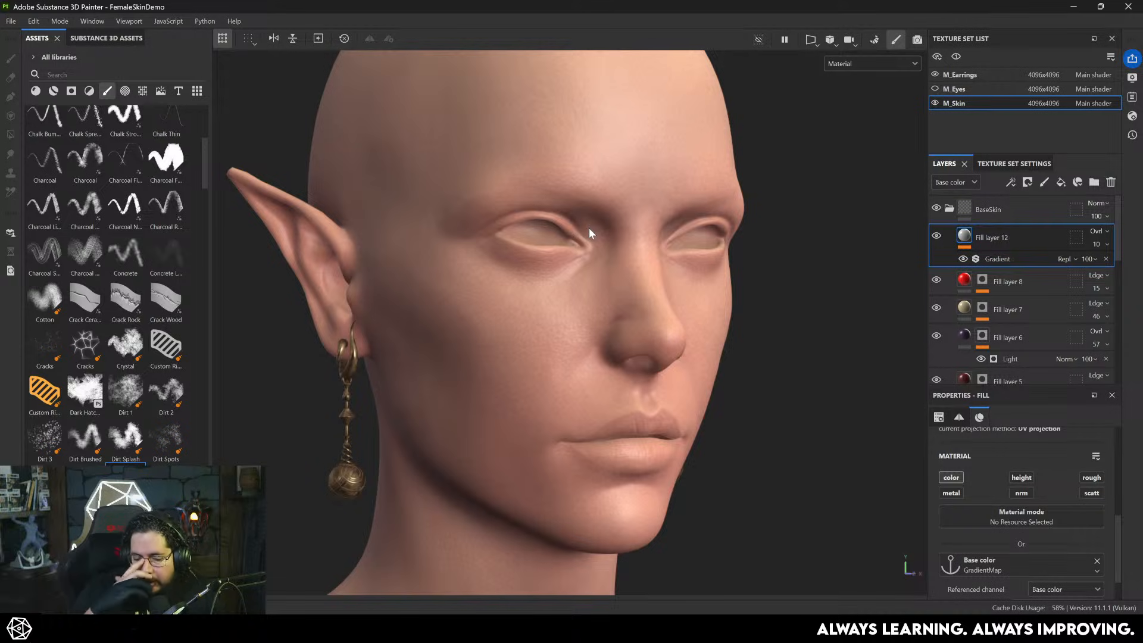
mouse_move(530, 293)
alt+mouse_down()
mouse_move(451, 288)
mouse_move(530, 293)
alt+mouse_up()
alt+right_drag(530, 293, 806, 383)
alt+drag(708, 324, 740, 327)
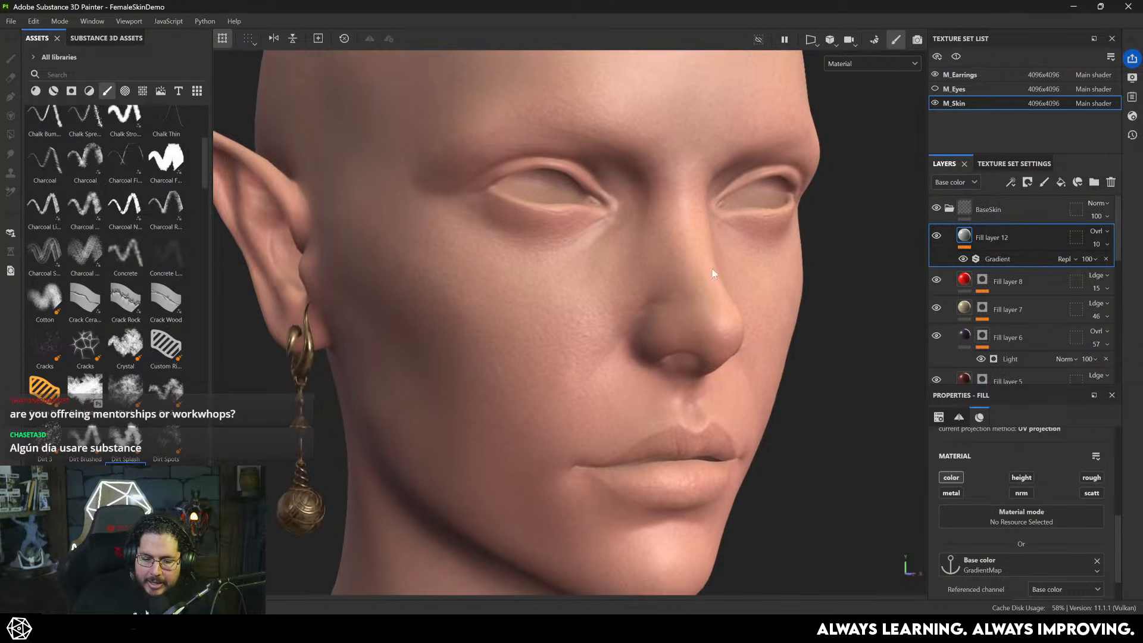
key(c)
key(c)
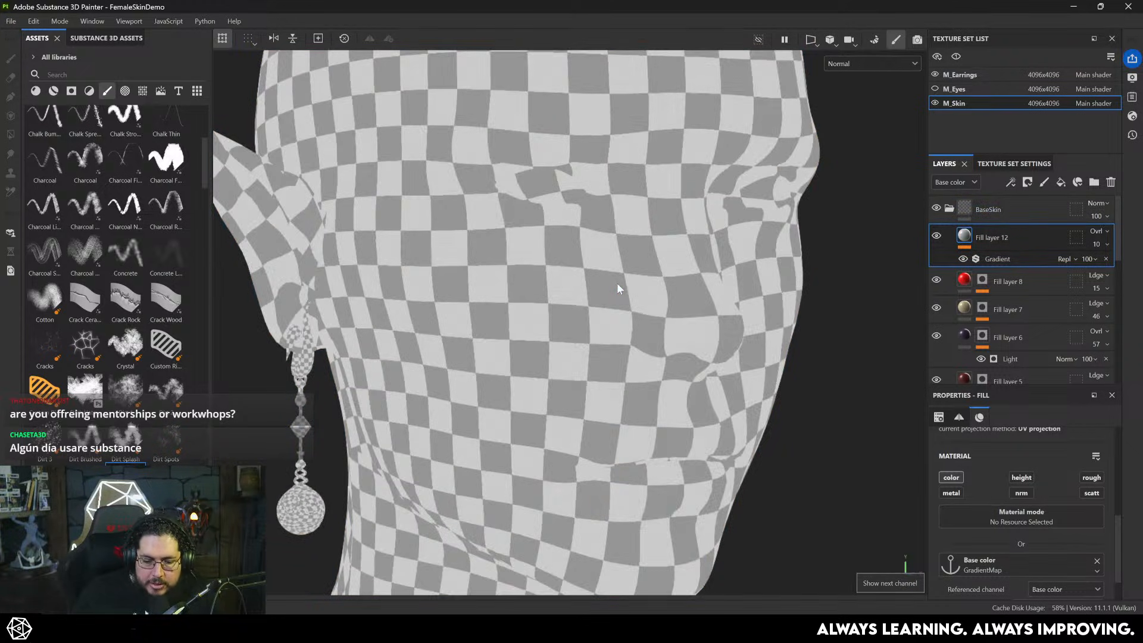
key(shift+c)
key(c)
key(c)
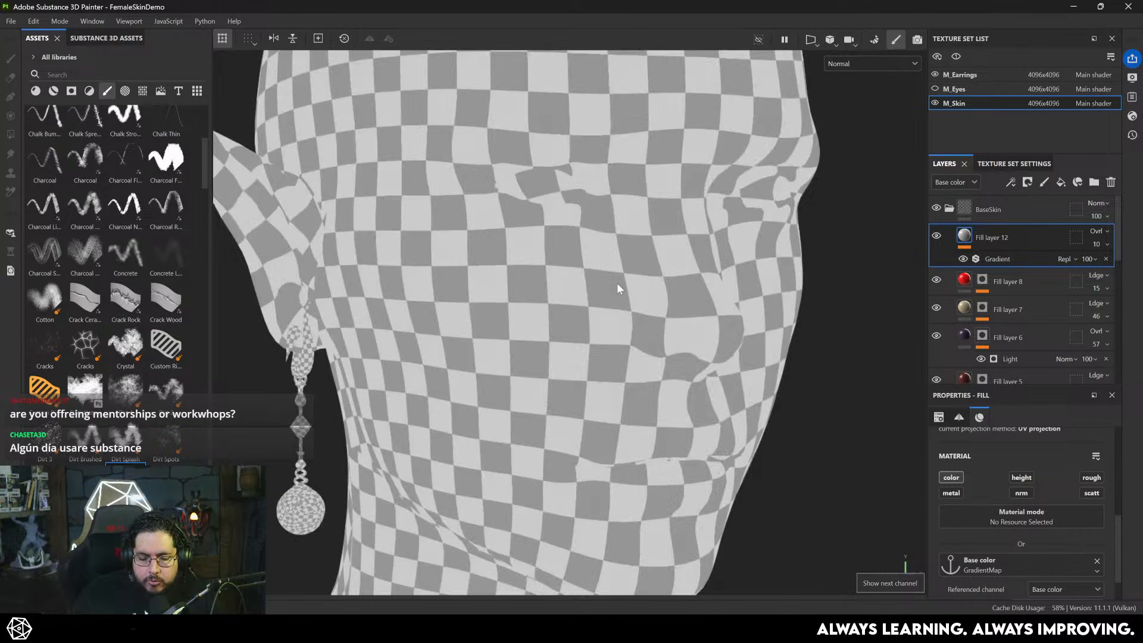
scroll(742, 398, up, 10)
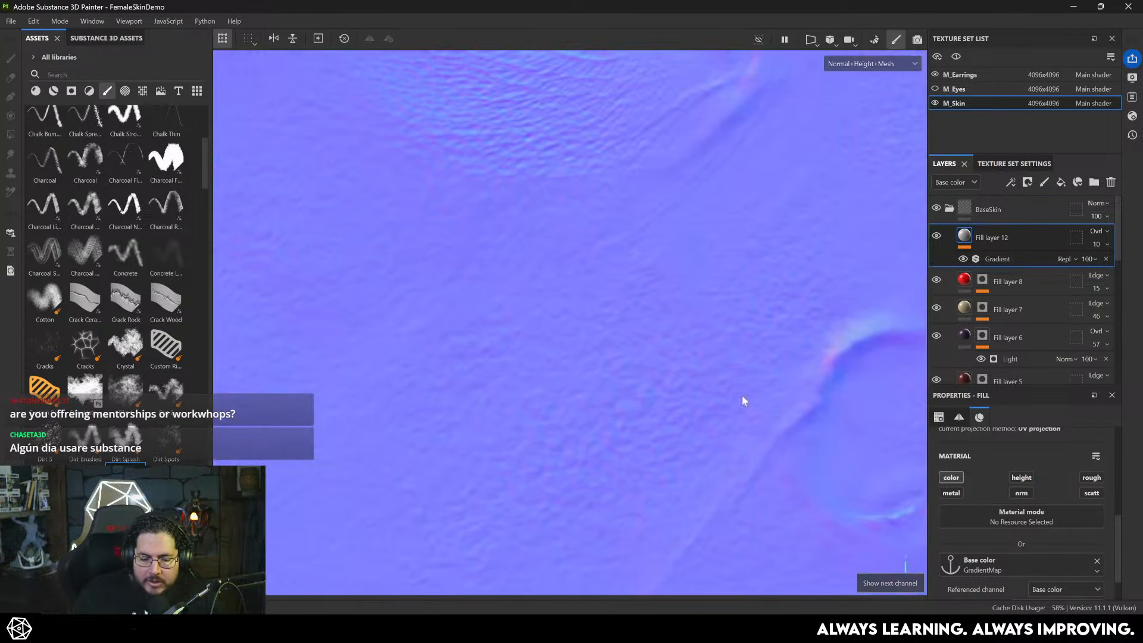
middle_drag(638, 288, 613, 360)
mouse_move(612, 356)
alt+mouse_down()
mouse_move(745, 355)
mouse_move(653, 380)
mouse_move(615, 376)
alt+mouse_up()
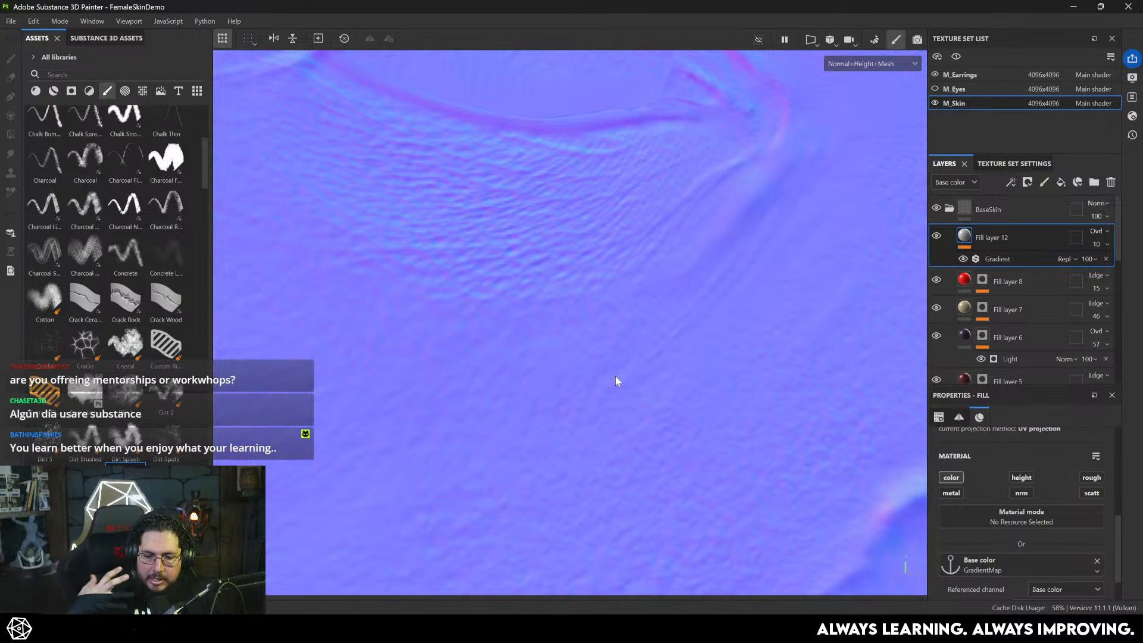
key(m)
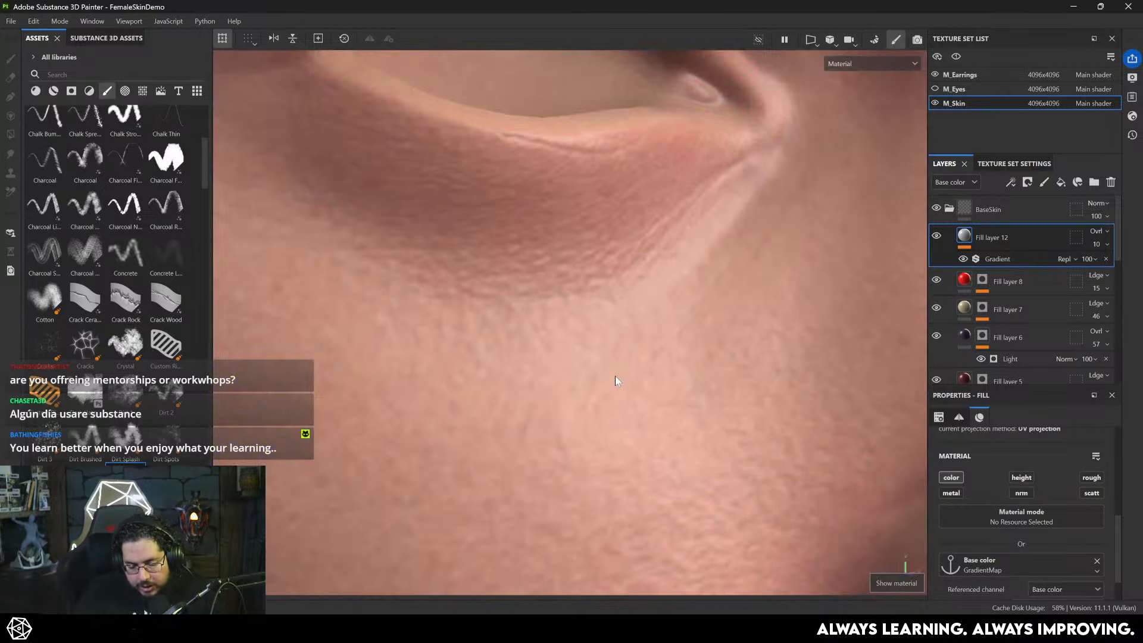
- Add a fill layer above Fill layer 12 with only the normal channel enabled, and open its Normal resource picker
click(1061, 182)
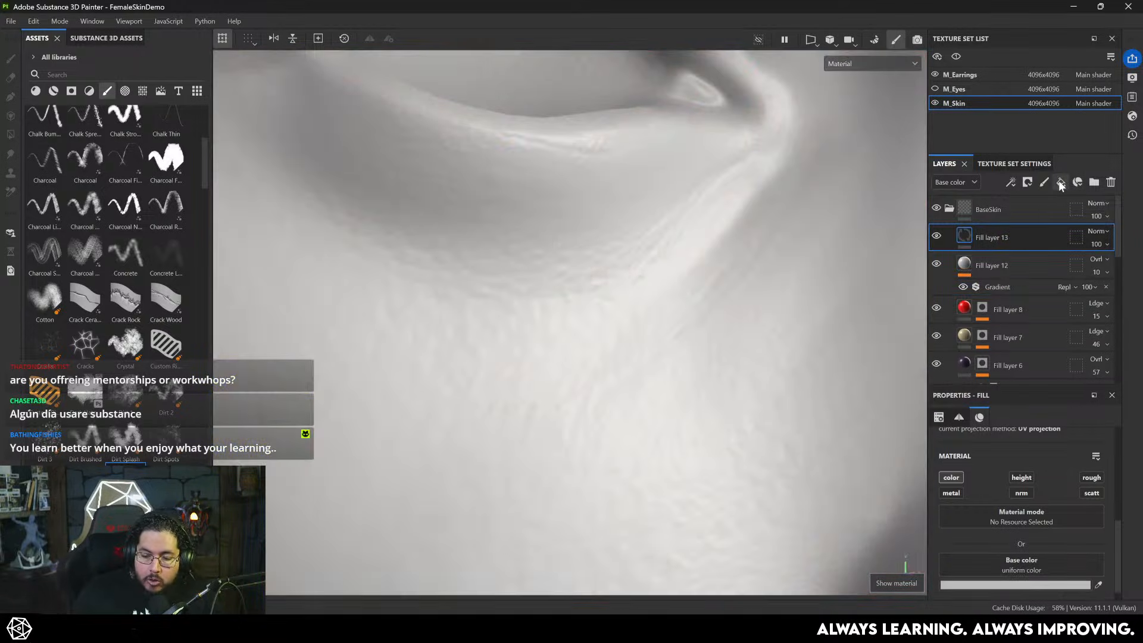
click(951, 477)
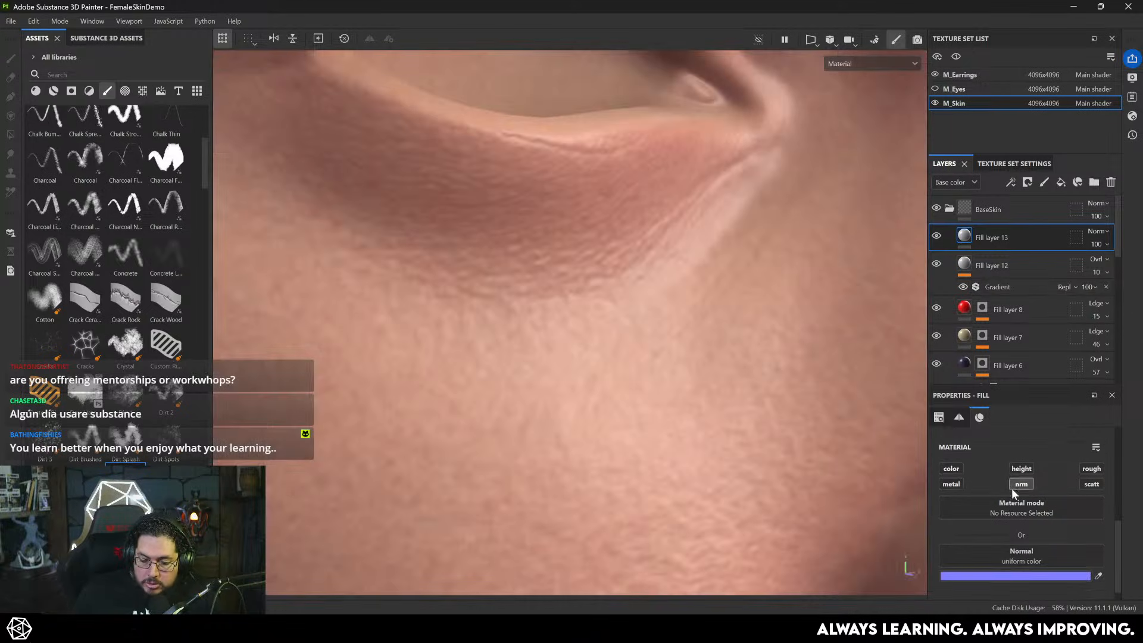
click(1045, 563)
text(thickn)
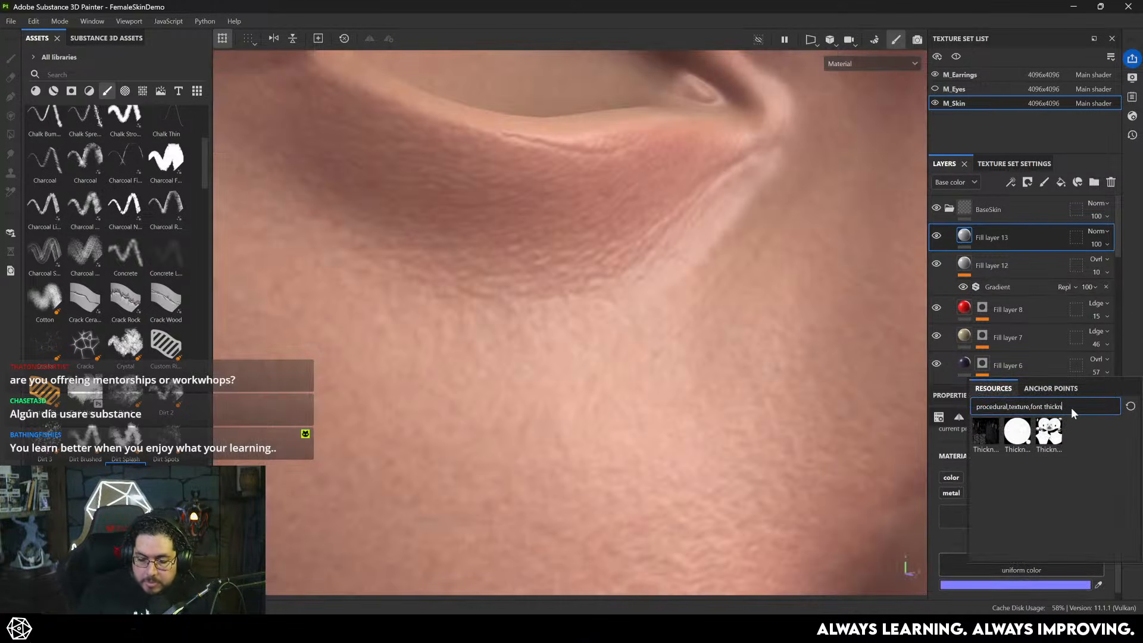
key(BackSpace)
key(BackSpace)
key(BackSpace)
key(BackSpace)
key(BackSpace)
key(BackSpace)
- Search the Normal resources for "normal" and "normal map", and browse the thumbnails for the skin's normal map
text(normal)
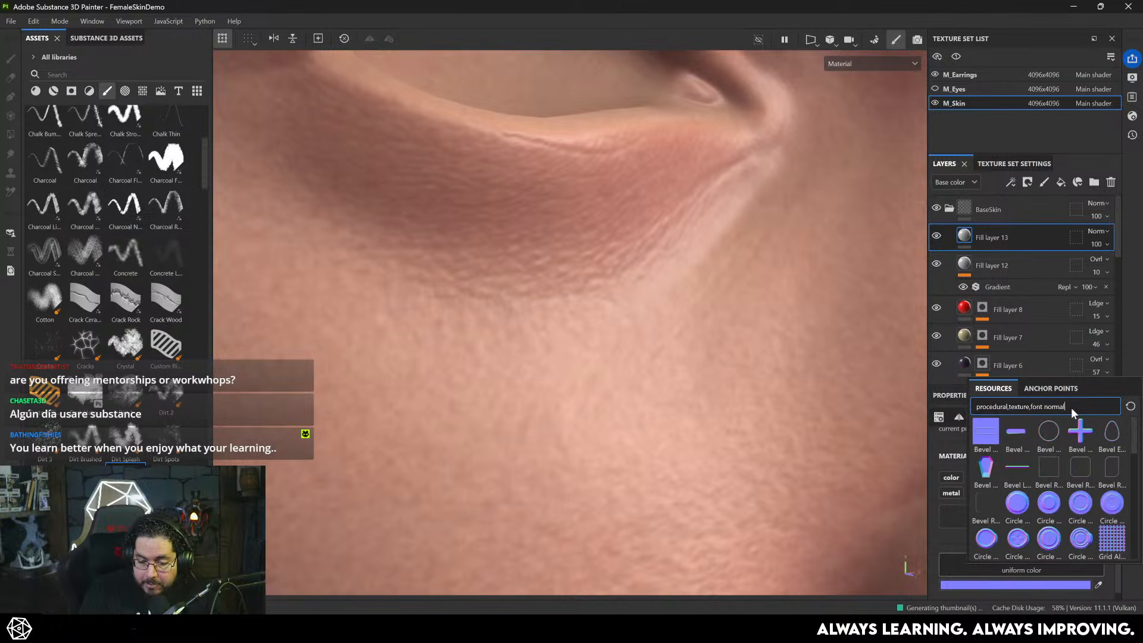
key(BackSpace)
key(BackSpace)
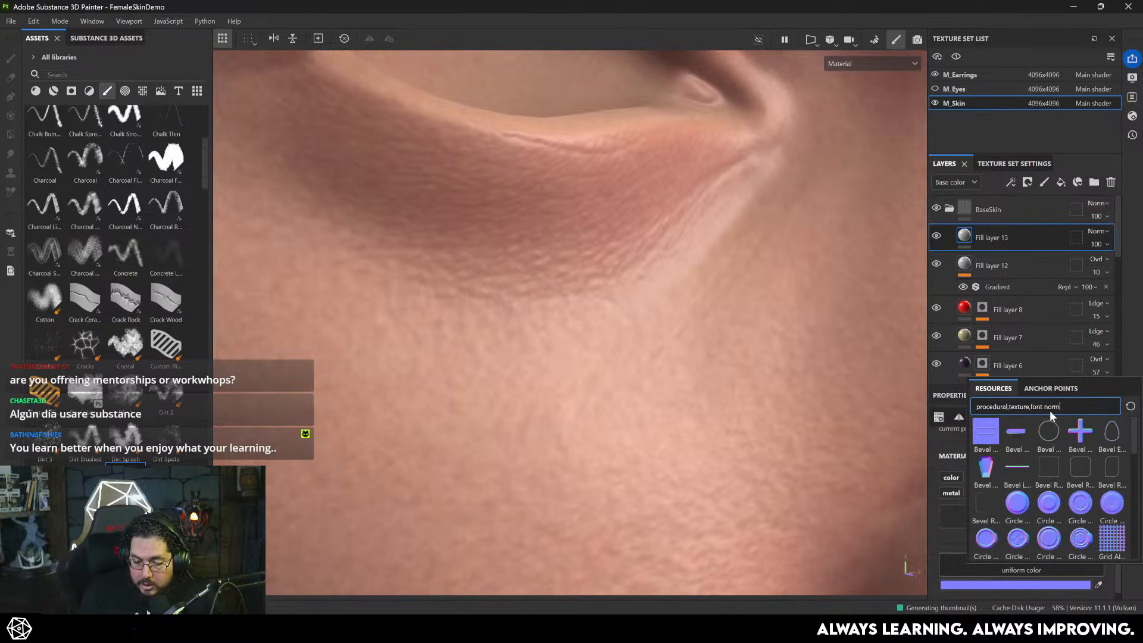
key(BackSpace)
key(BackSpace)
key(BackSpace)
text(no)
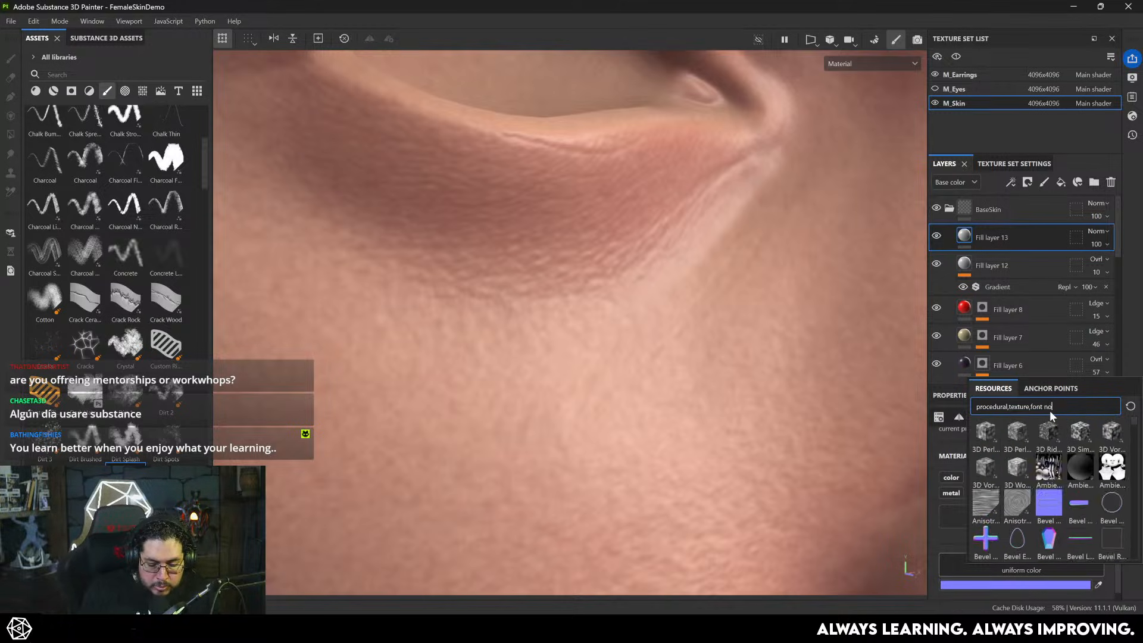
text(rmal ma)
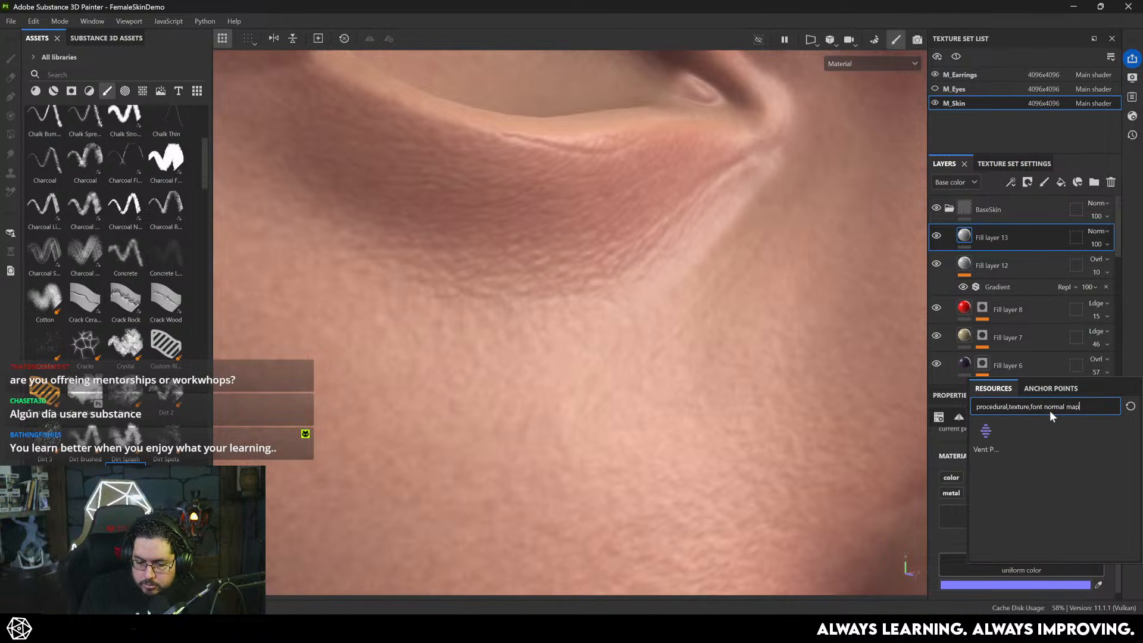
scroll(1052, 460, down, 5)
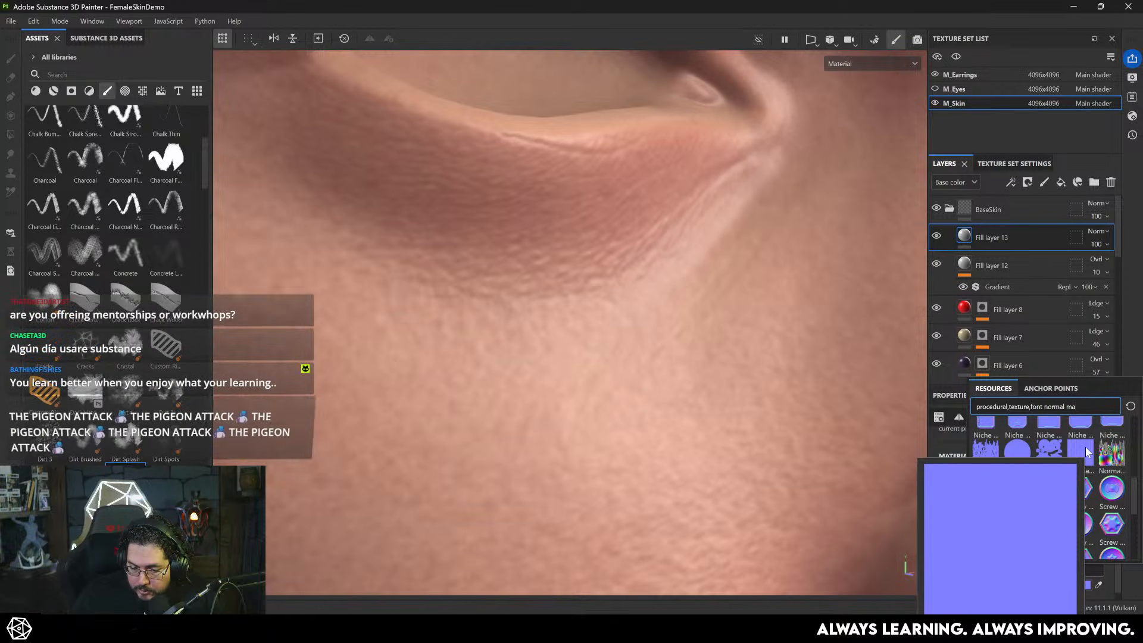
scroll(1084, 458, down, 3)
scroll(1056, 531, up, 8)
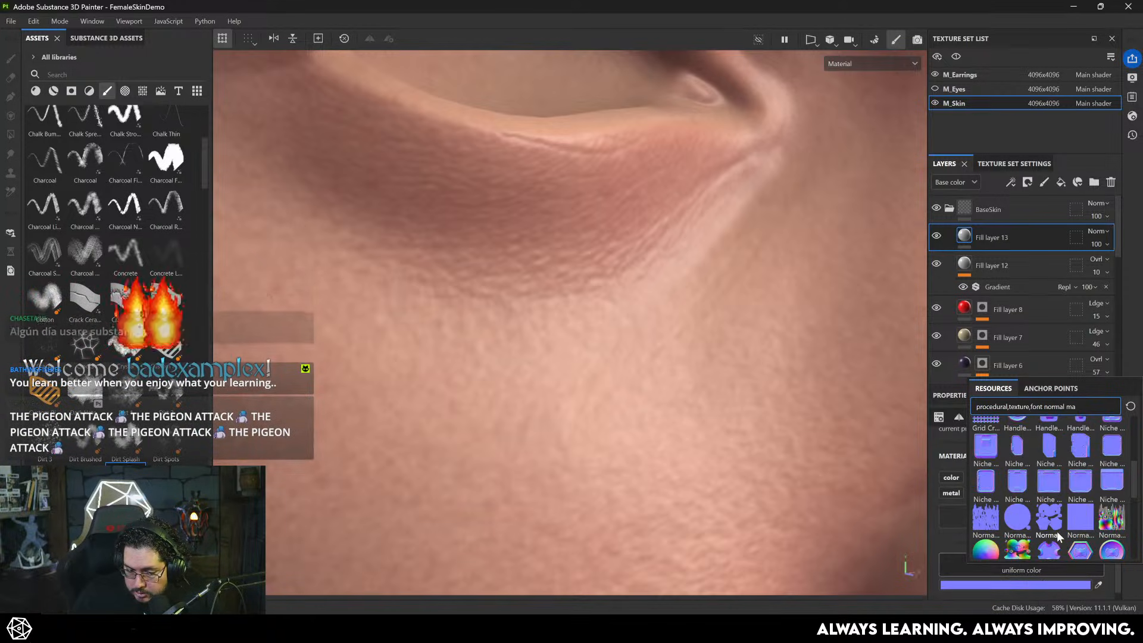
- Change the Normal resource search term to "texture map"
click(1075, 411)
key(BackSpace)
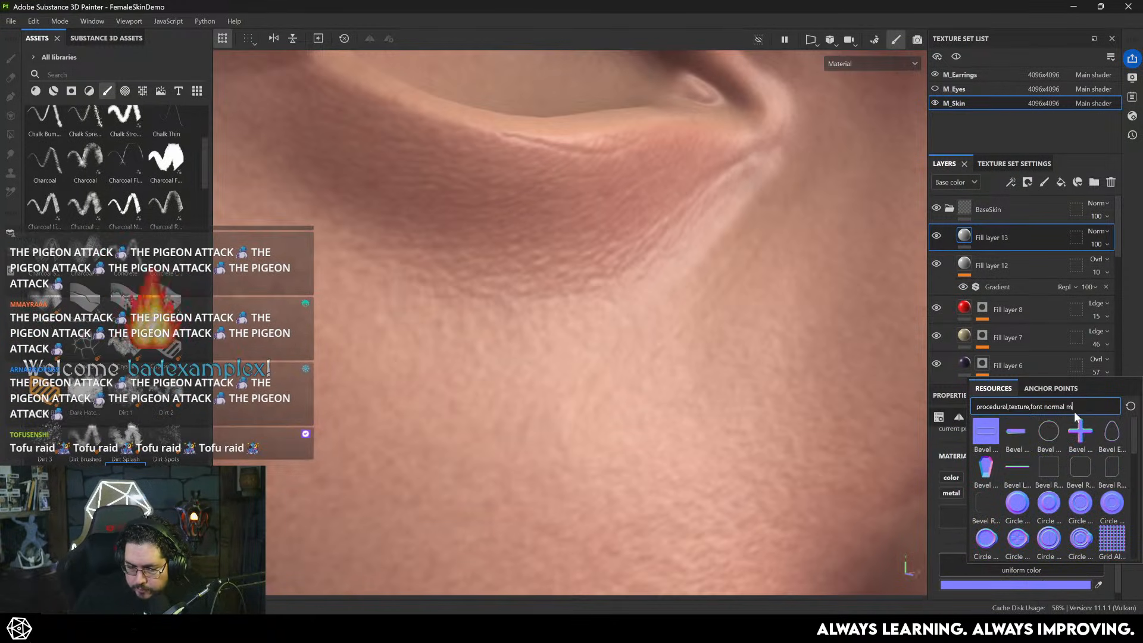
key(BackSpace)
key(BackSpace)
key(BackSpace)
key(BackSpace)
key(BackSpace)
text(te)
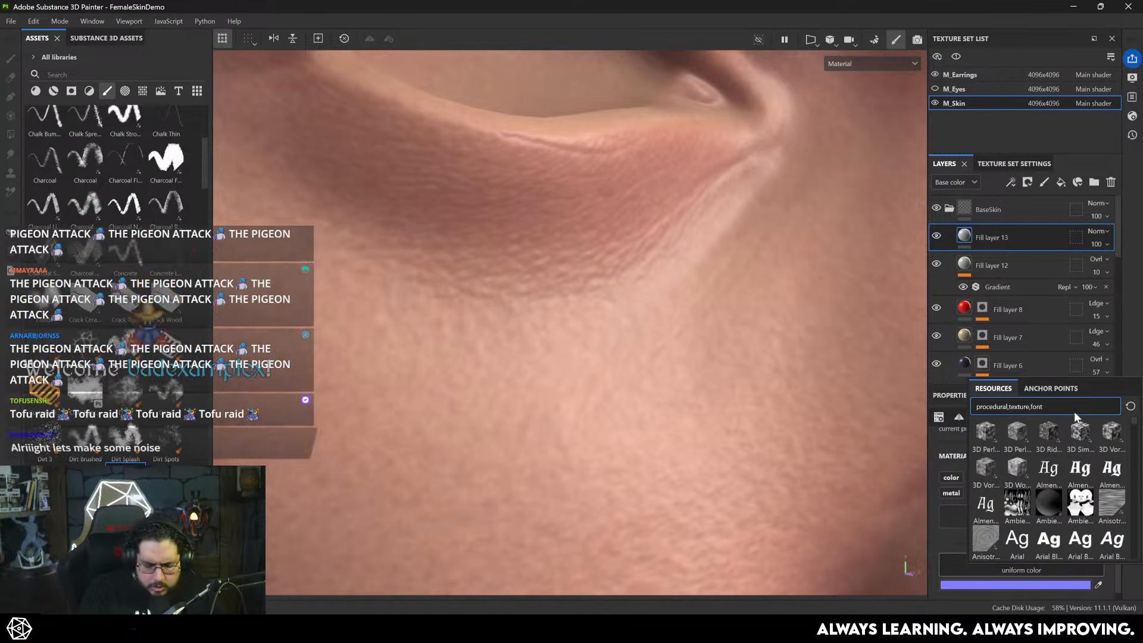
text(xture map)
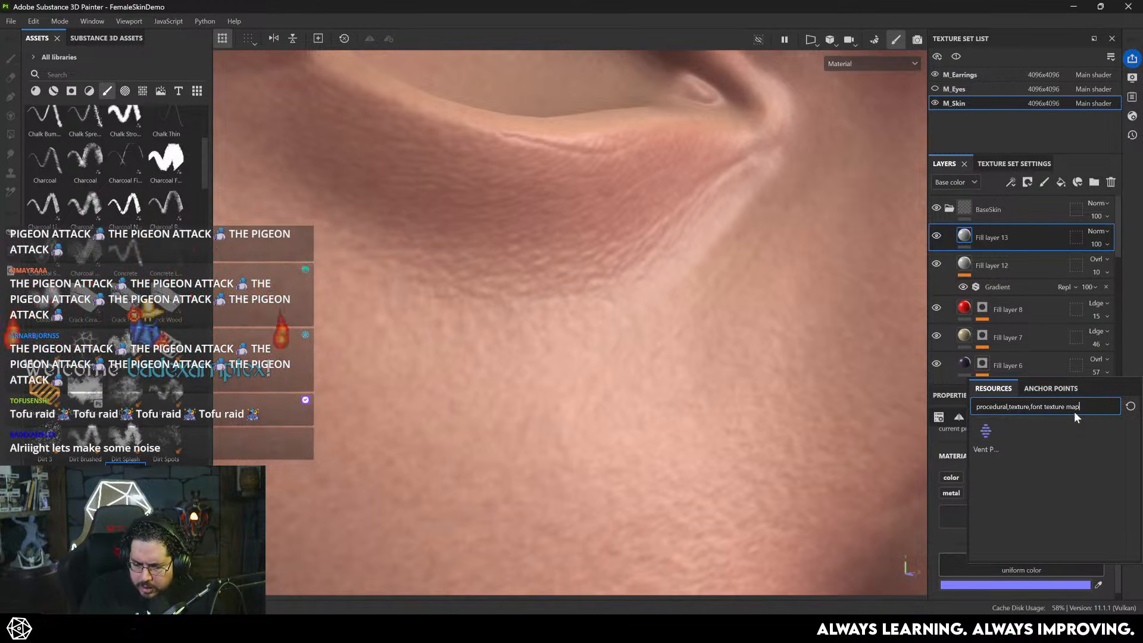
- Replace the Normal resource search term with "mesh", and search for "nora" instead
key(BackSpace)
key(BackSpace)
key(BackSpace)
key(BackSpace)
key(BackSpace)
key(BackSpace)
key(BackSpace)
key(BackSpace)
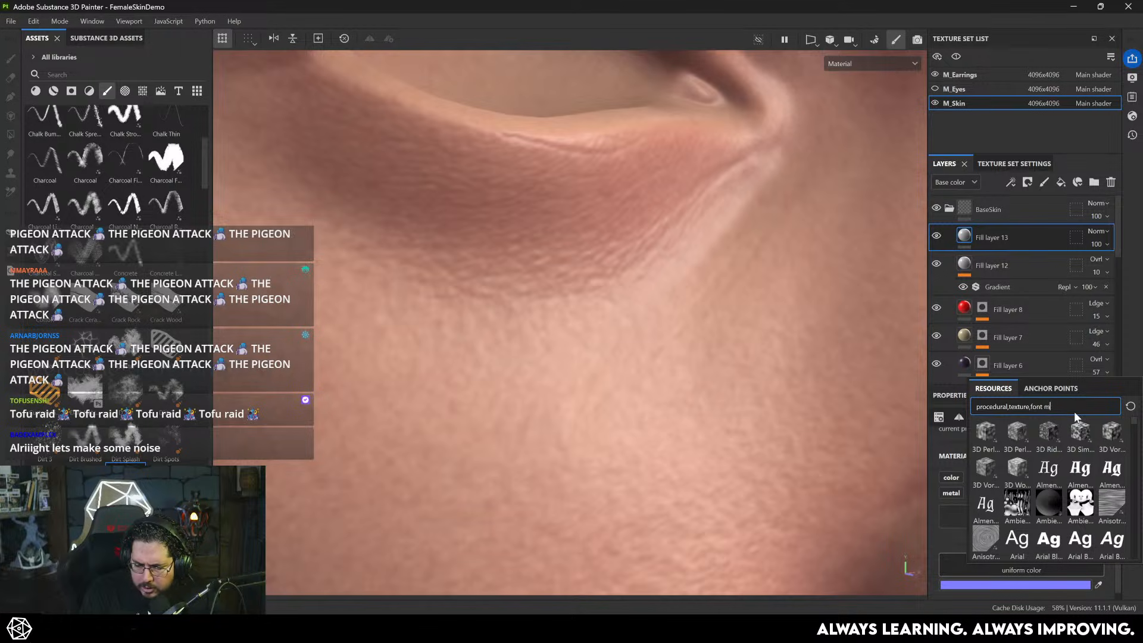
text(mesh)
key(BackSpace)
key(BackSpace)
key(BackSpace)
key(BackSpace)
key(BackSpace)
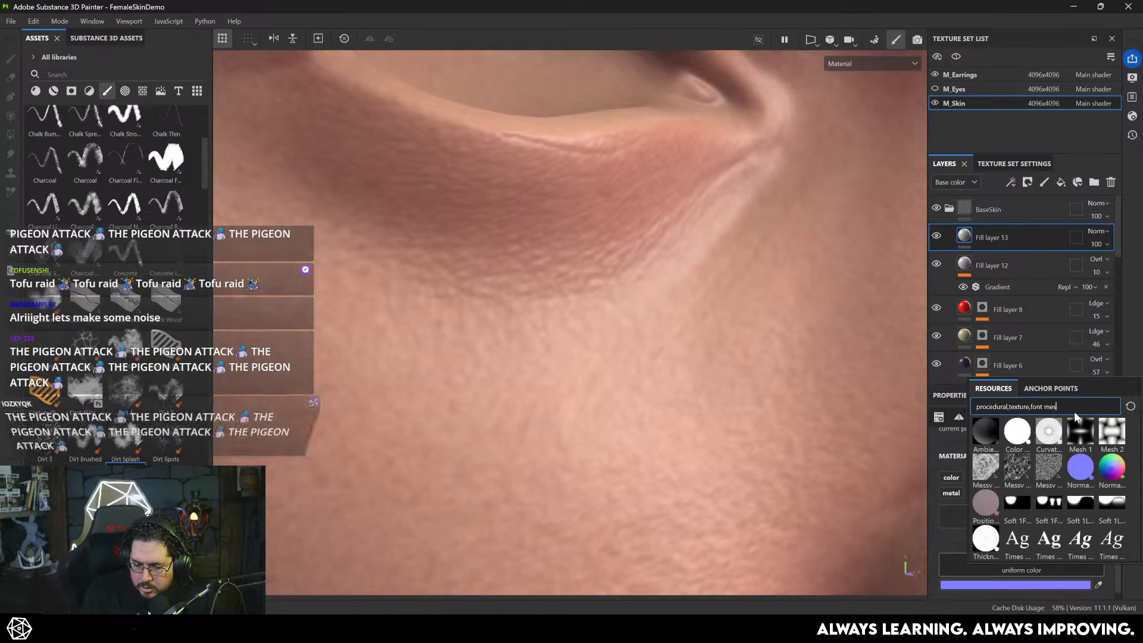
text(nora)
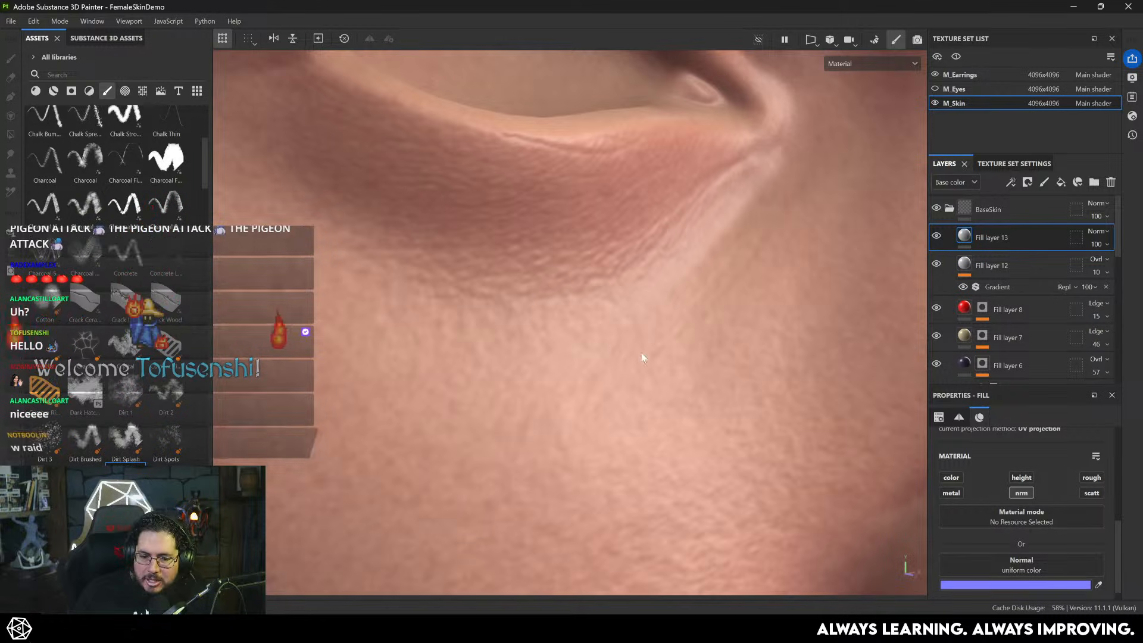
- View the whole elf face, reopen Fill layer 13's Normal resources, and browse the thumbnails for the skin's normal map
scroll(466, 234, down, 3)
scroll(466, 235, down, 4)
alt+drag(768, 381, 699, 377)
scroll(699, 377, down, 4)
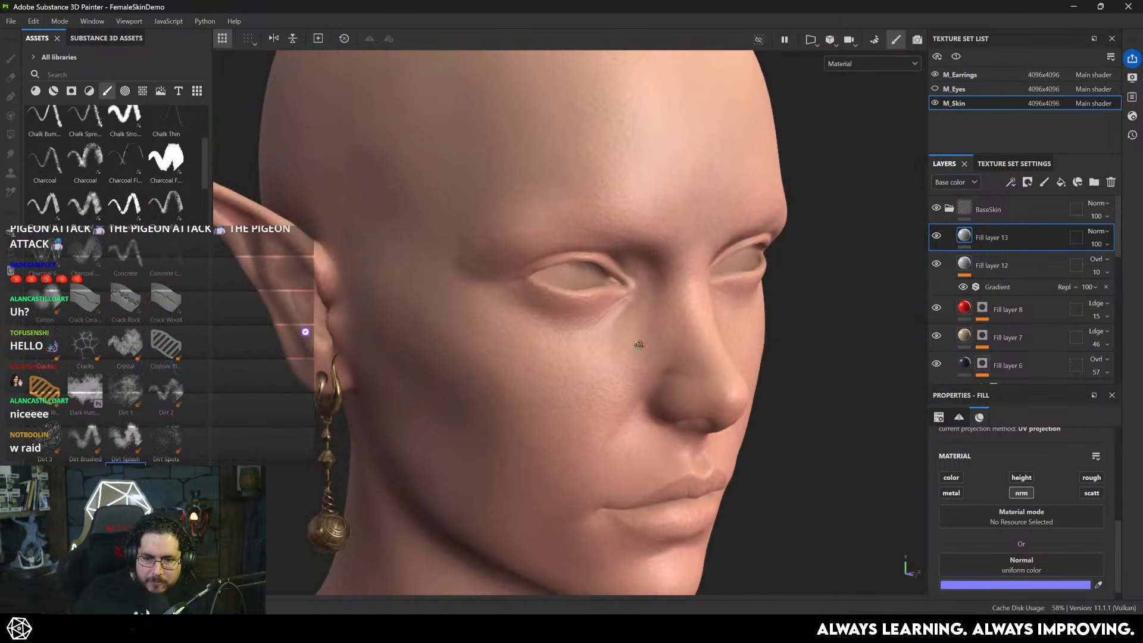
alt+drag(637, 345, 589, 305)
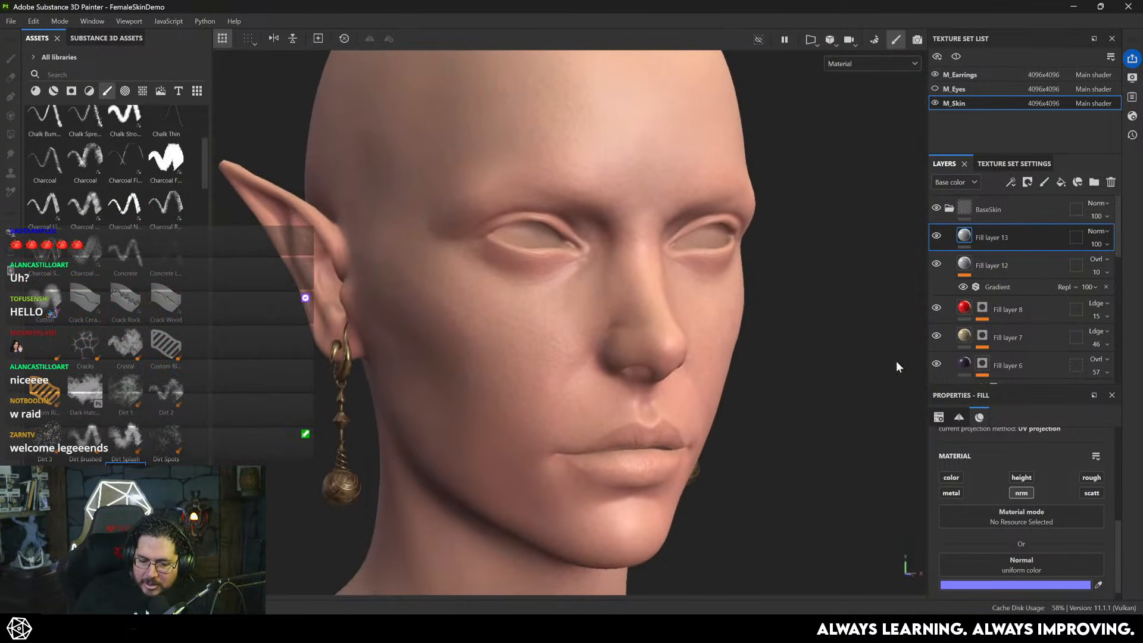
click(1030, 567)
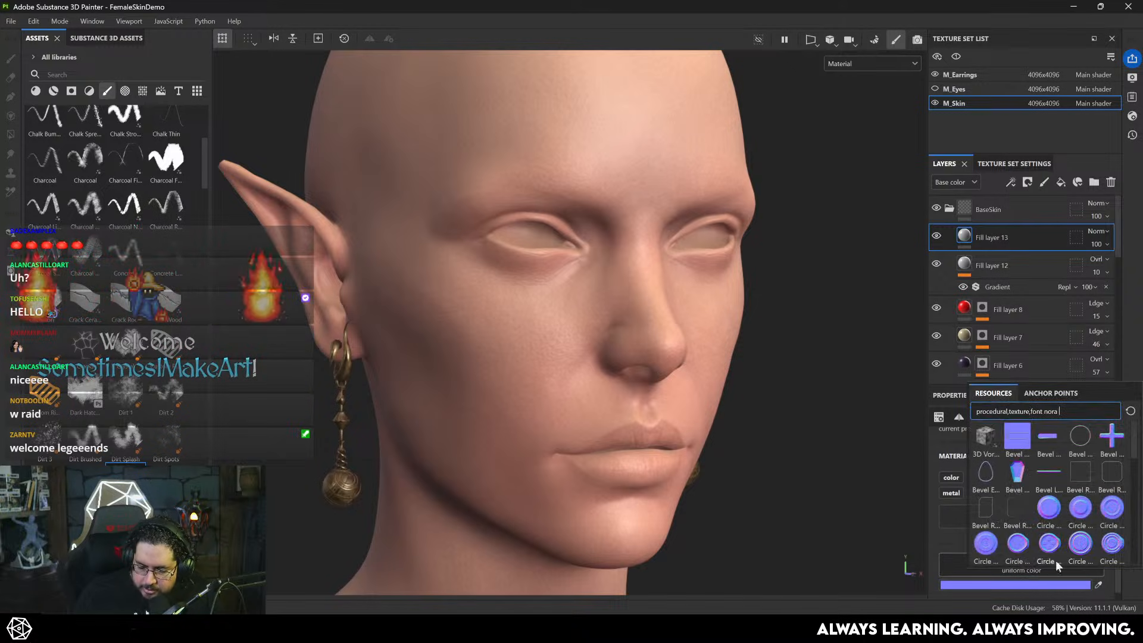
scroll(1058, 466, down, 10)
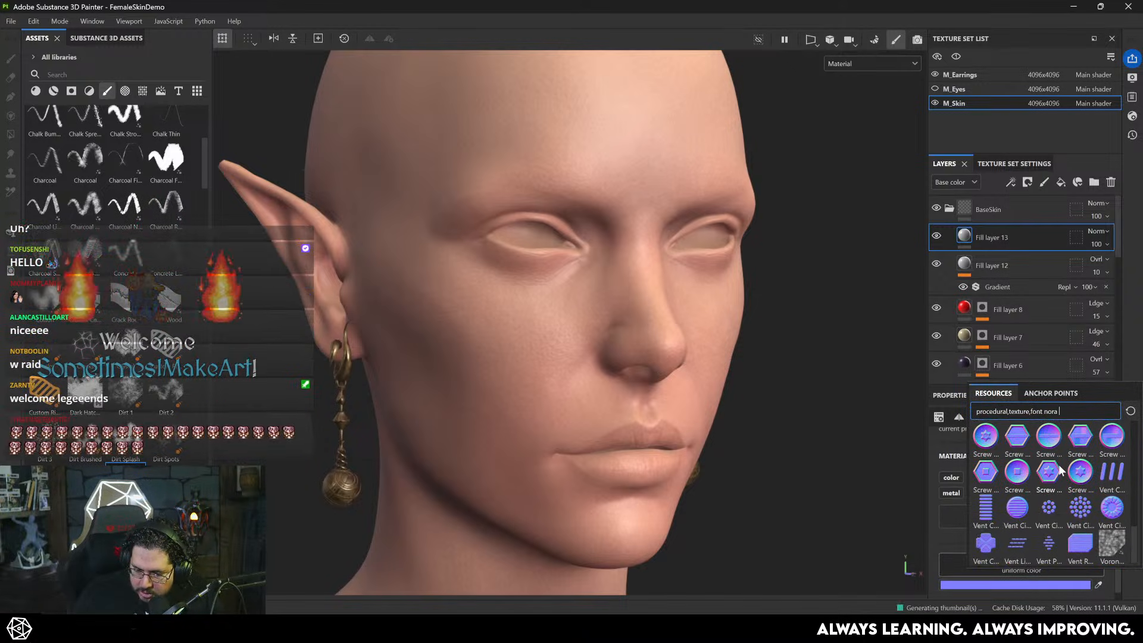
click(829, 425)
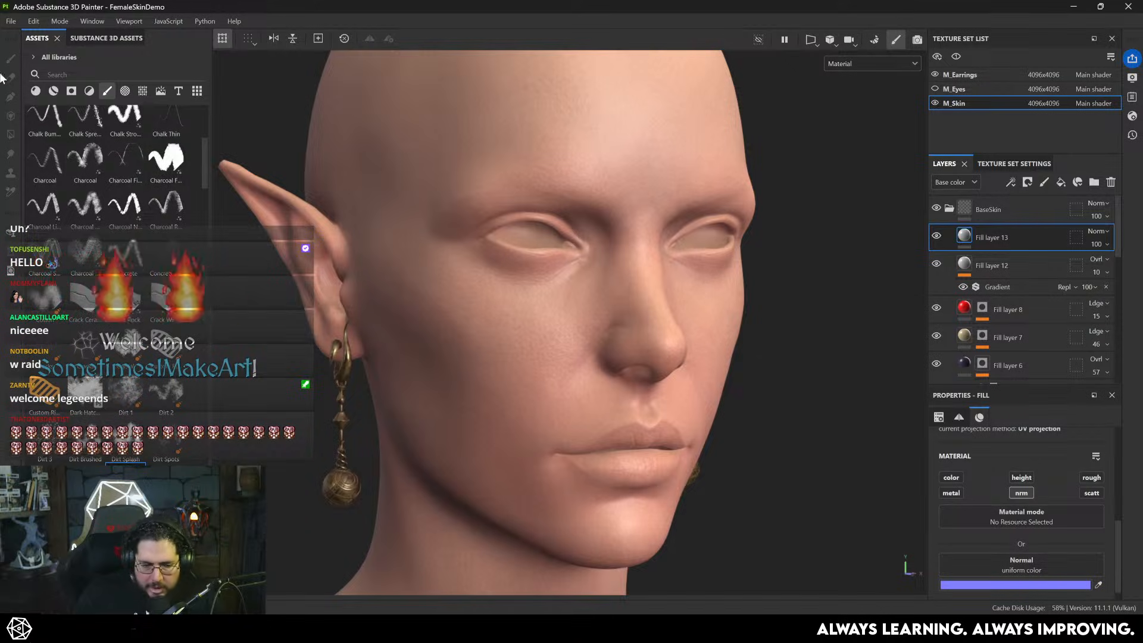
- Search the asset library for "mesh maps" and check several asset categories
text(mesh maps)
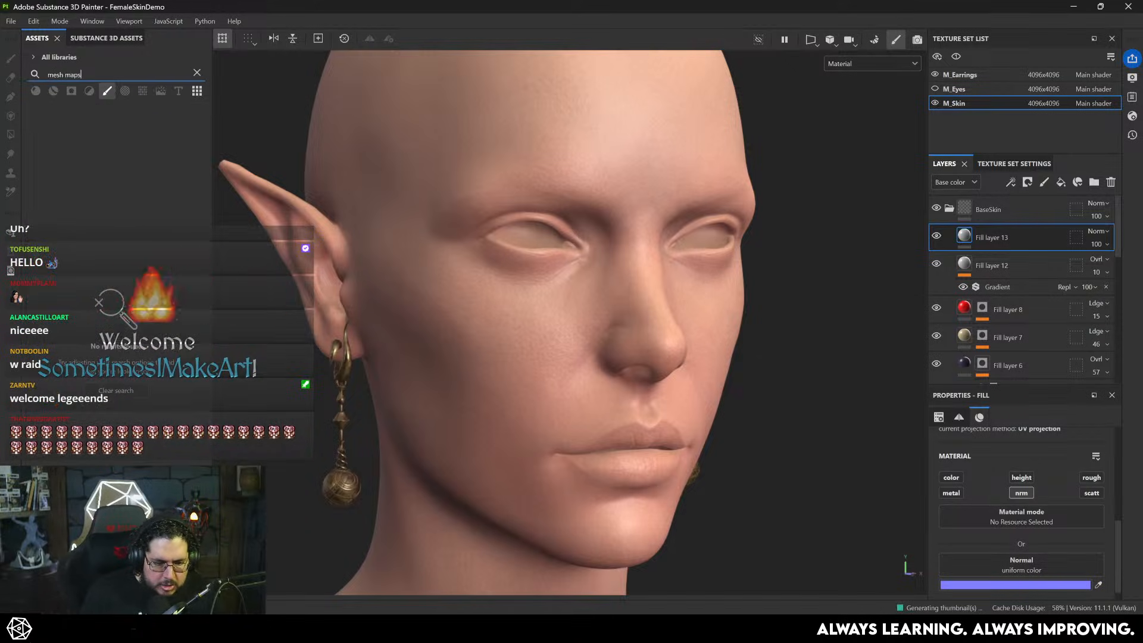
click(142, 91)
click(160, 91)
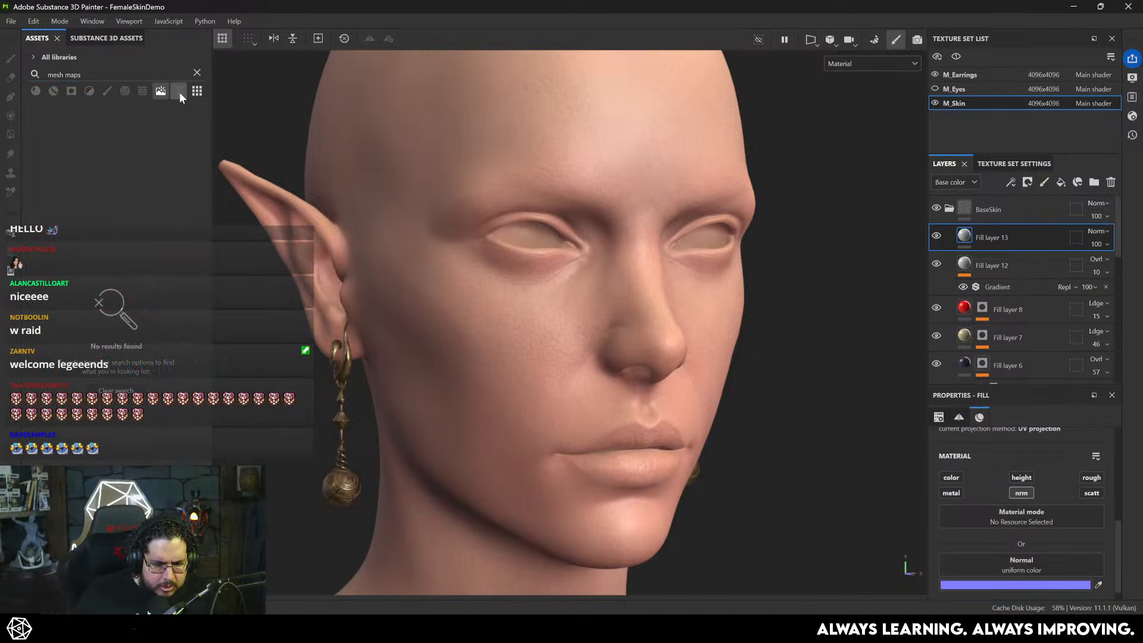
click(70, 90)
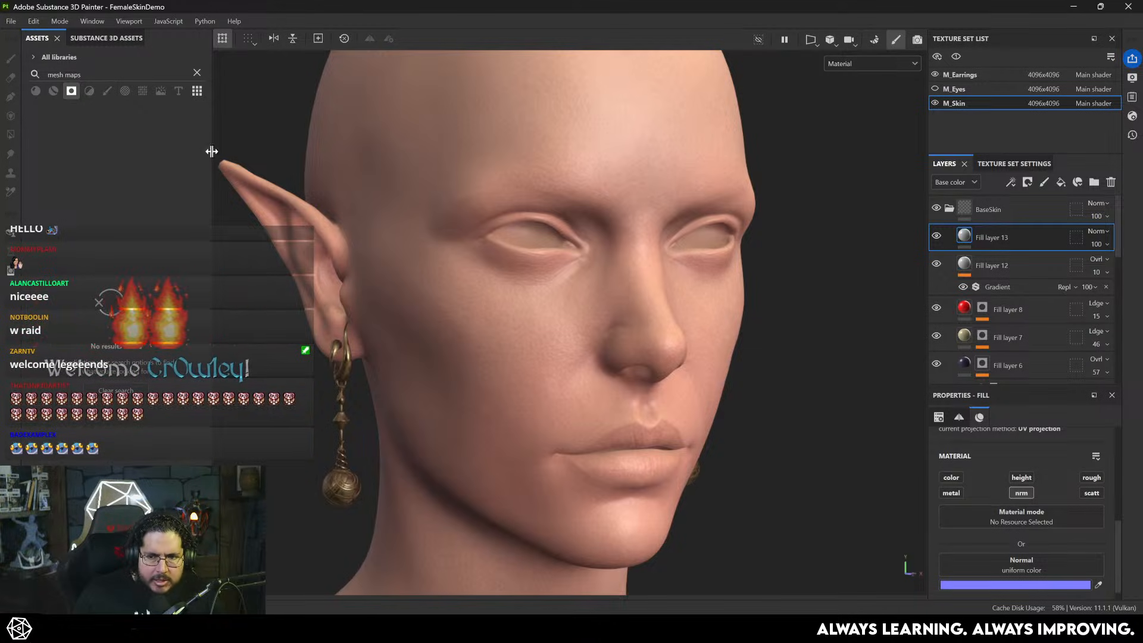
click(89, 90)
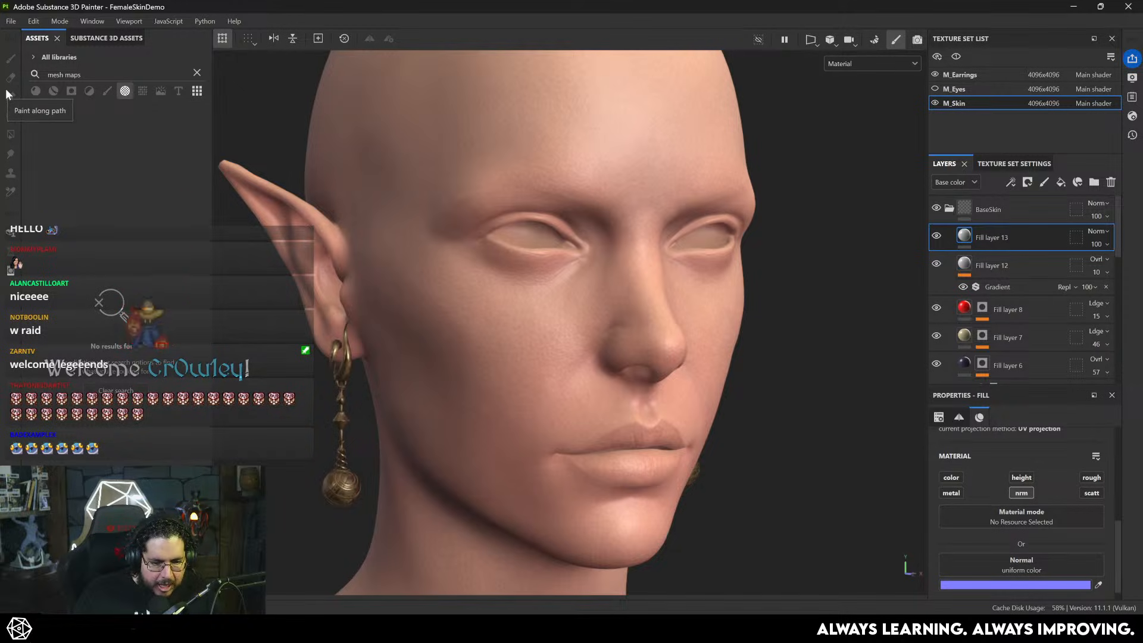
click(38, 90)
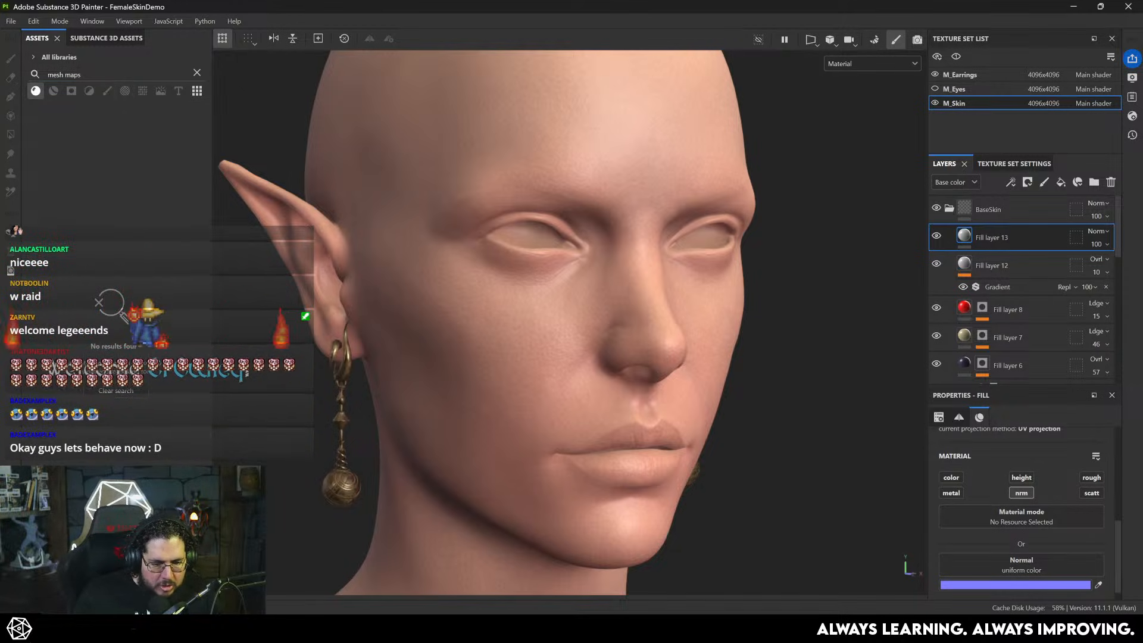
- Clear the asset search term and look through the asset categories for the one holding the baked mesh maps
key(BackSpace)
key(BackSpace)
key(BackSpace)
key(BackSpace)
key(BackSpace)
key(BackSpace)
key(BackSpace)
key(BackSpace)
key(BackSpace)
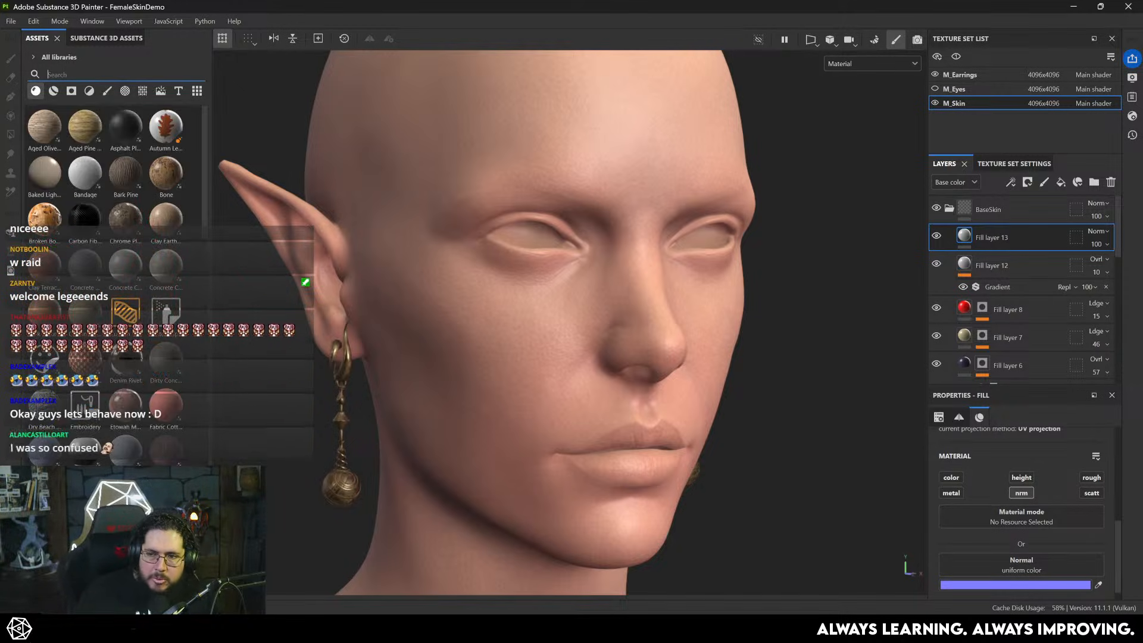
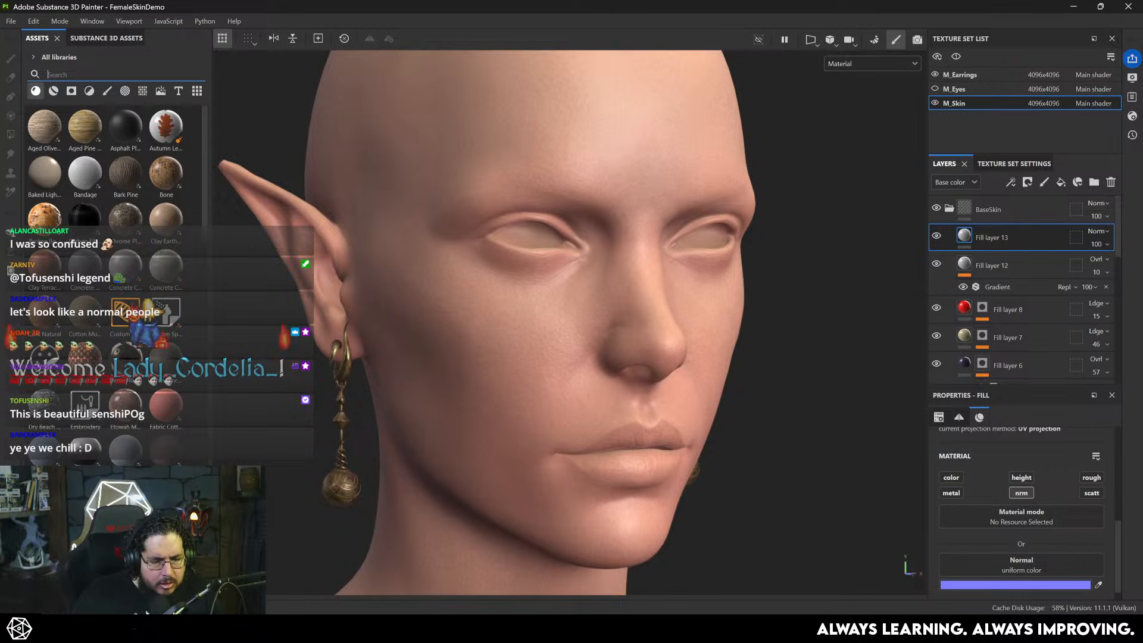
click(72, 91)
click(89, 91)
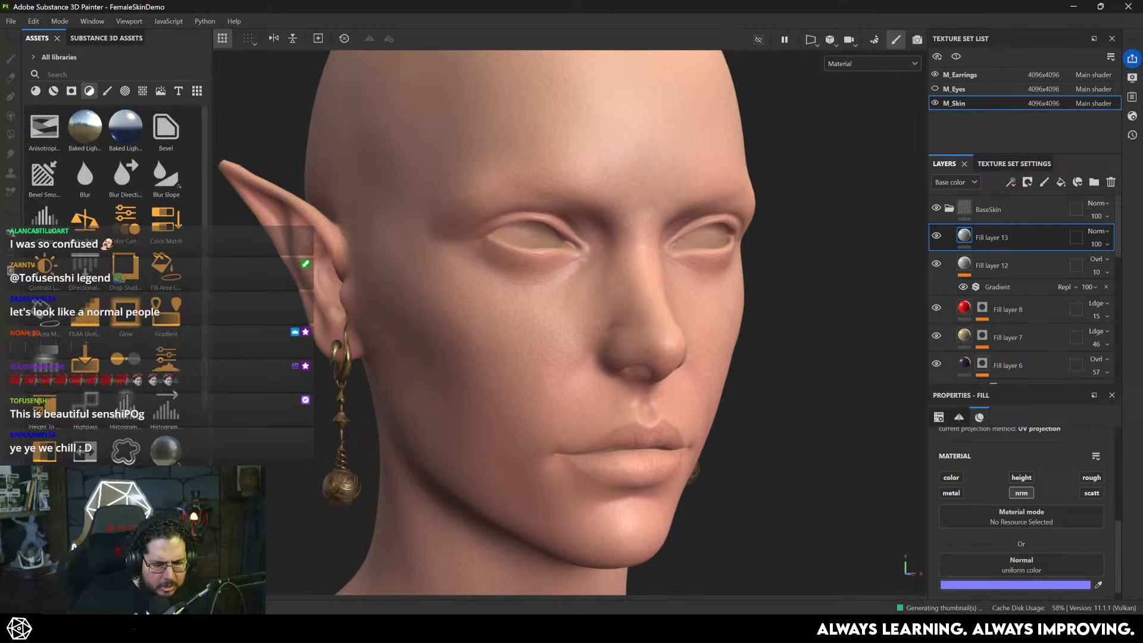
click(107, 91)
click(125, 91)
click(143, 91)
click(160, 91)
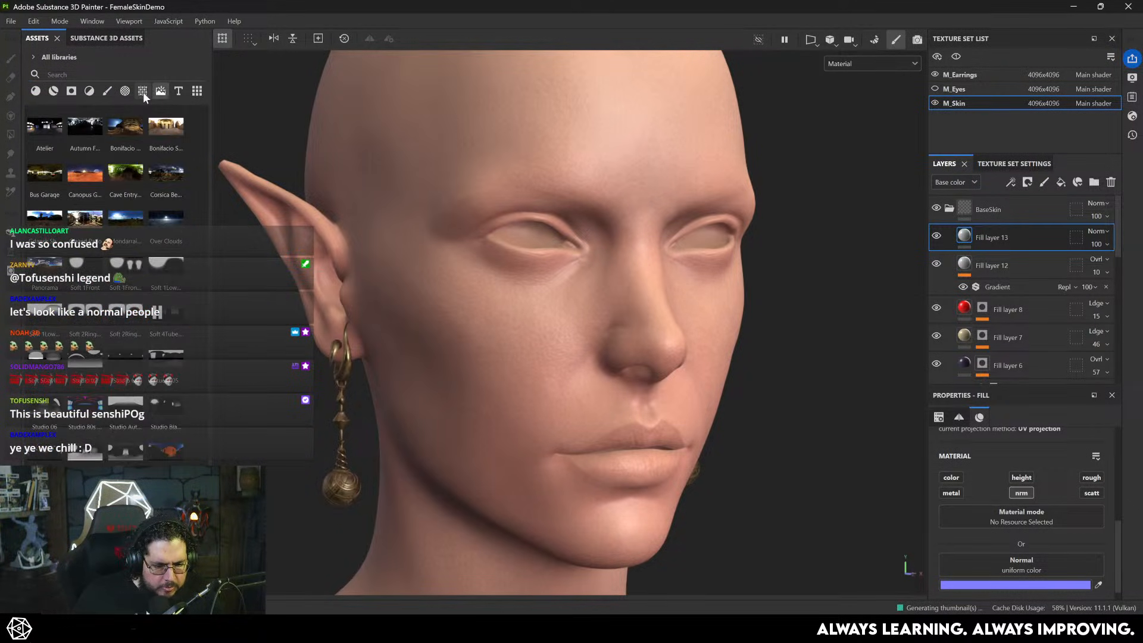
- Restrict the asset library to textures and search for "mesh"
click(143, 91)
click(127, 76)
text(mesh)
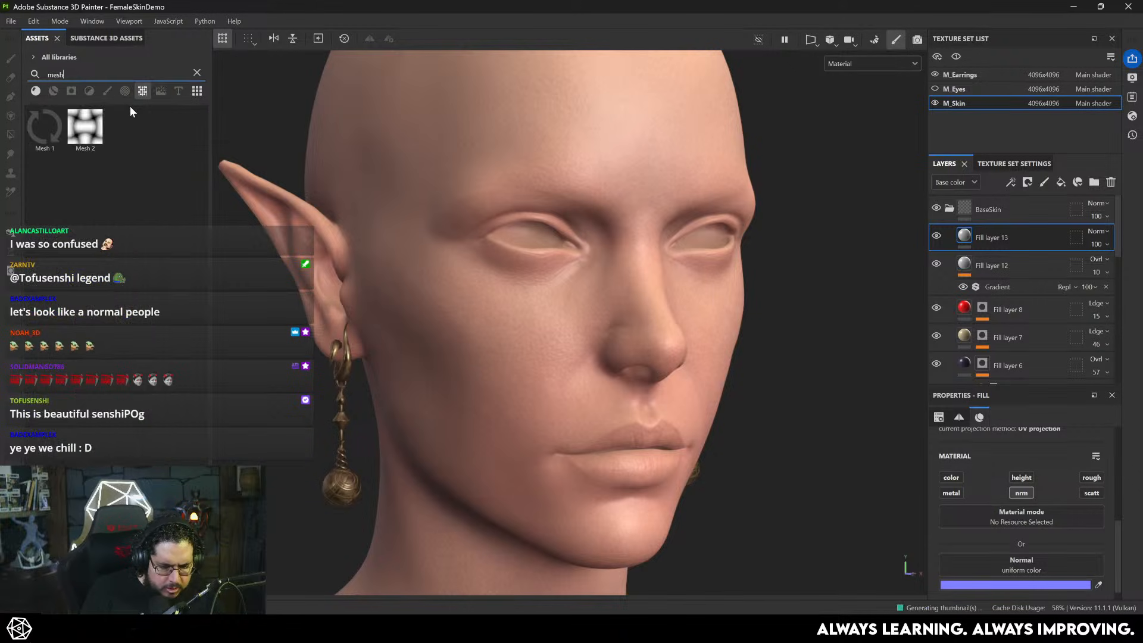
- Search the texture assets for "normal" and assign the Normal M_Skin map to Fill layer 13's Normal channel
key(BackSpace)
key(BackSpace)
key(BackSpace)
key(BackSpace)
text(normal)
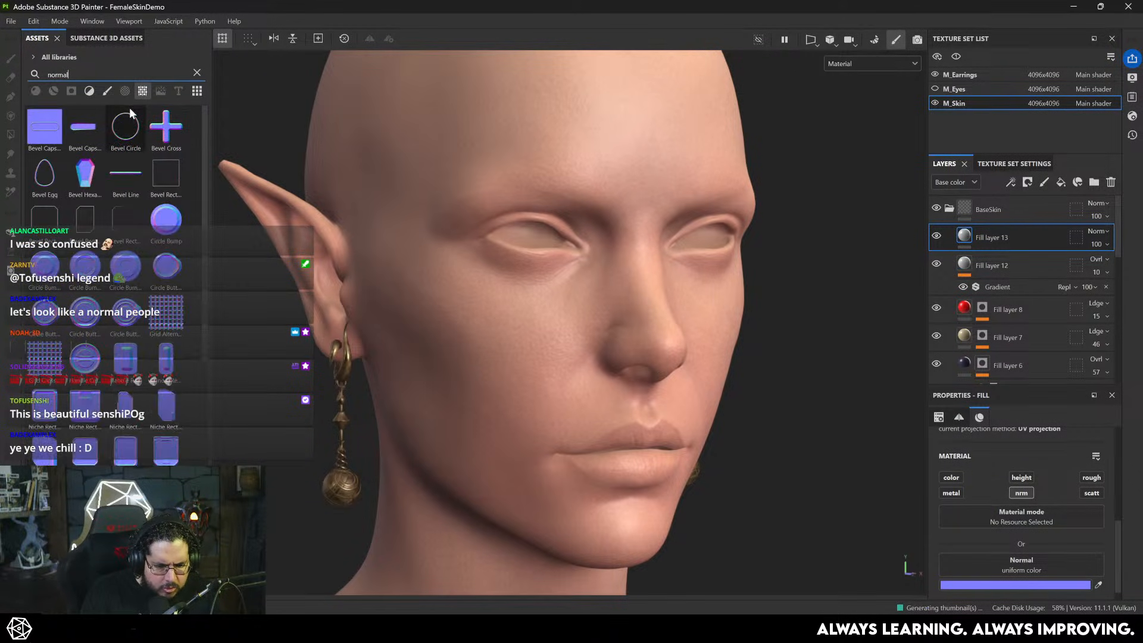
scroll(129, 108, down, 5)
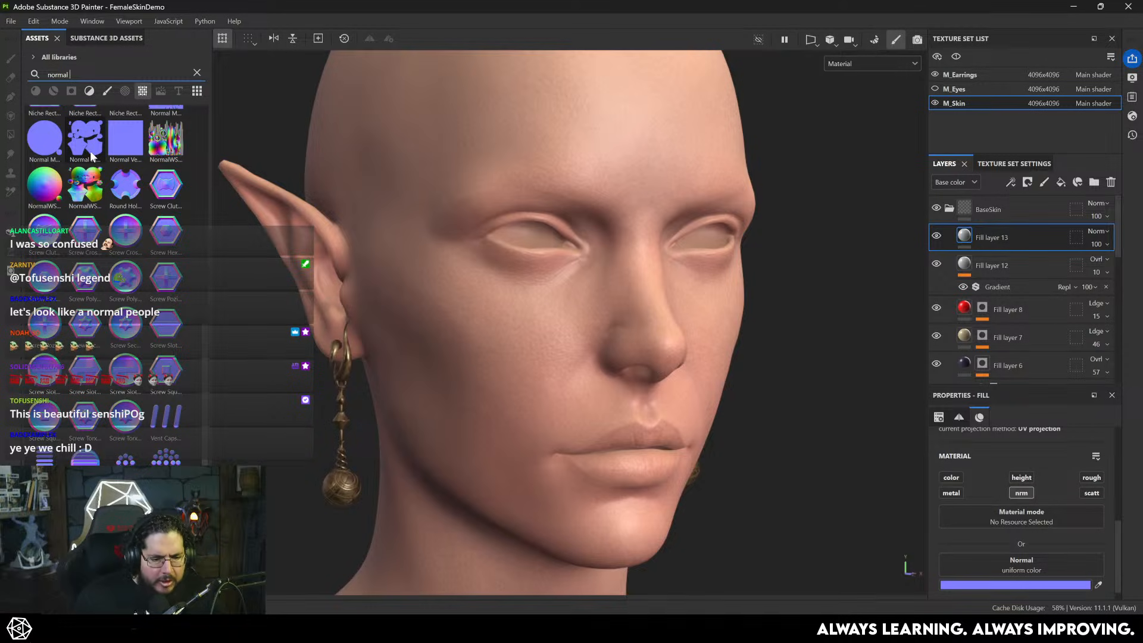
mouse_move(91, 156)
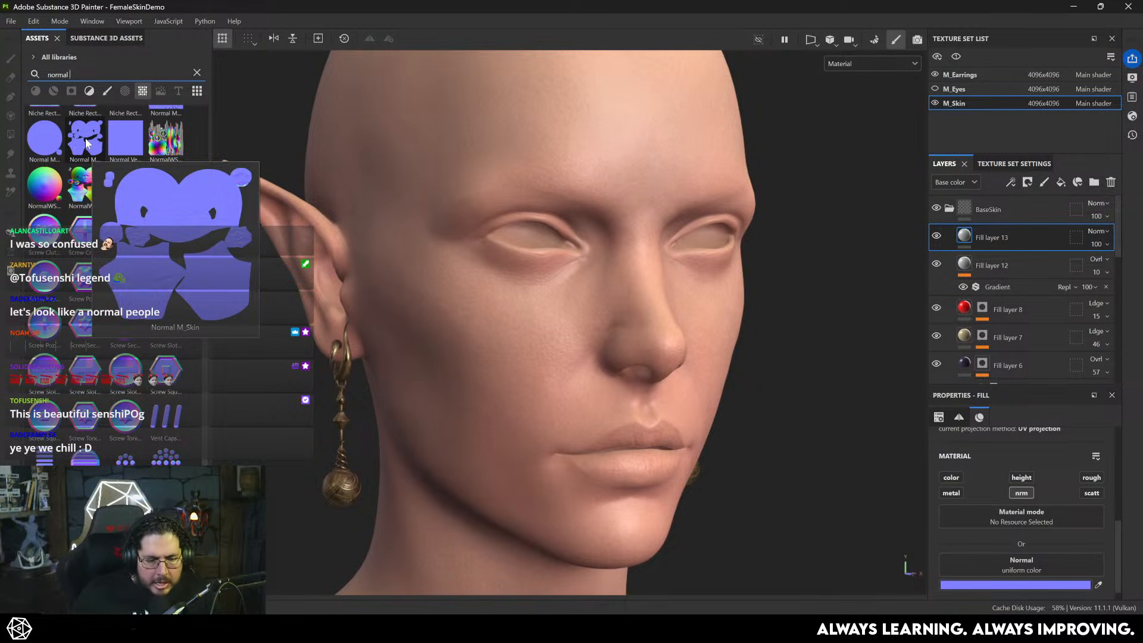
drag(85, 138, 1022, 566)
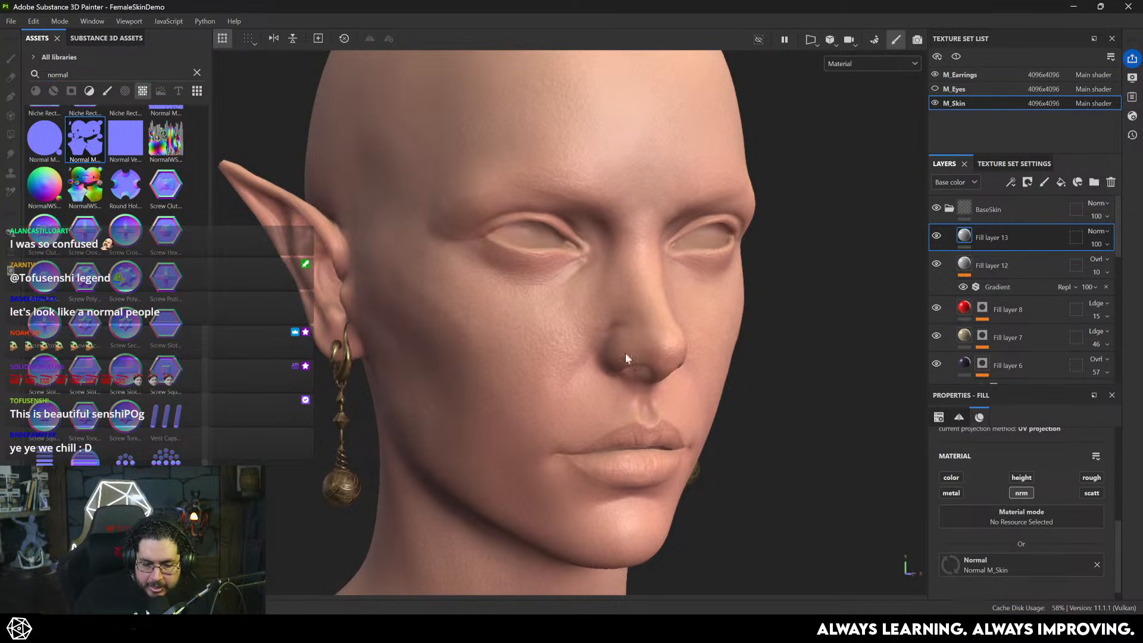
- Examine the skin's surface detail on the cheeks, nose and lips with the normal map applied
scroll(649, 417, up, 6)
scroll(551, 351, down, 3)
alt+drag(550, 350, 604, 323)
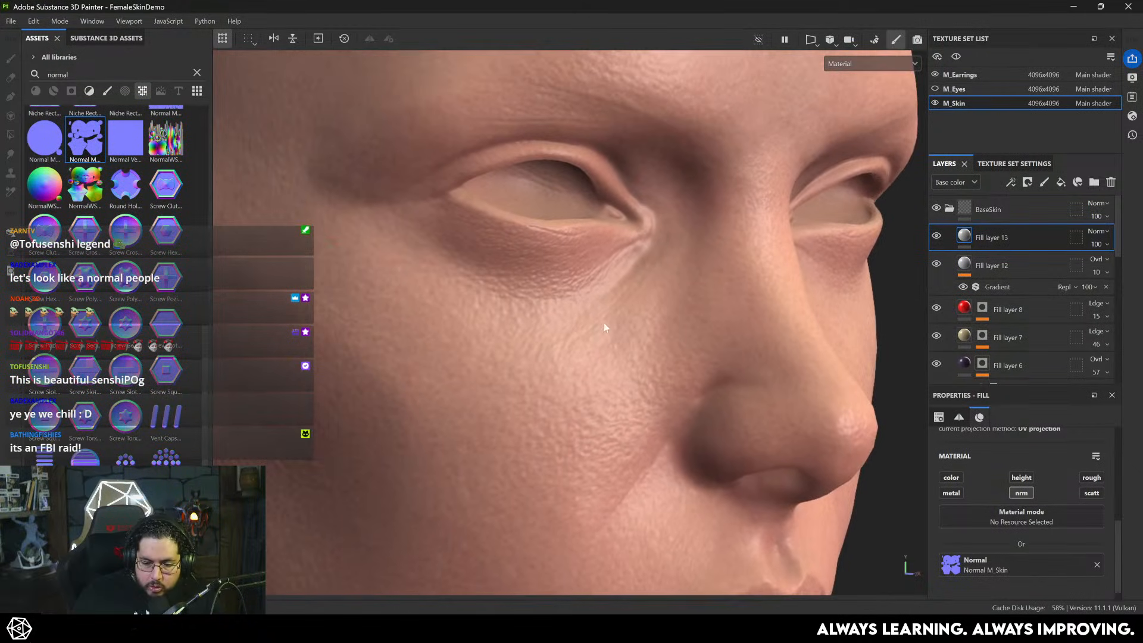
alt+middle_drag(603, 322, 628, 190)
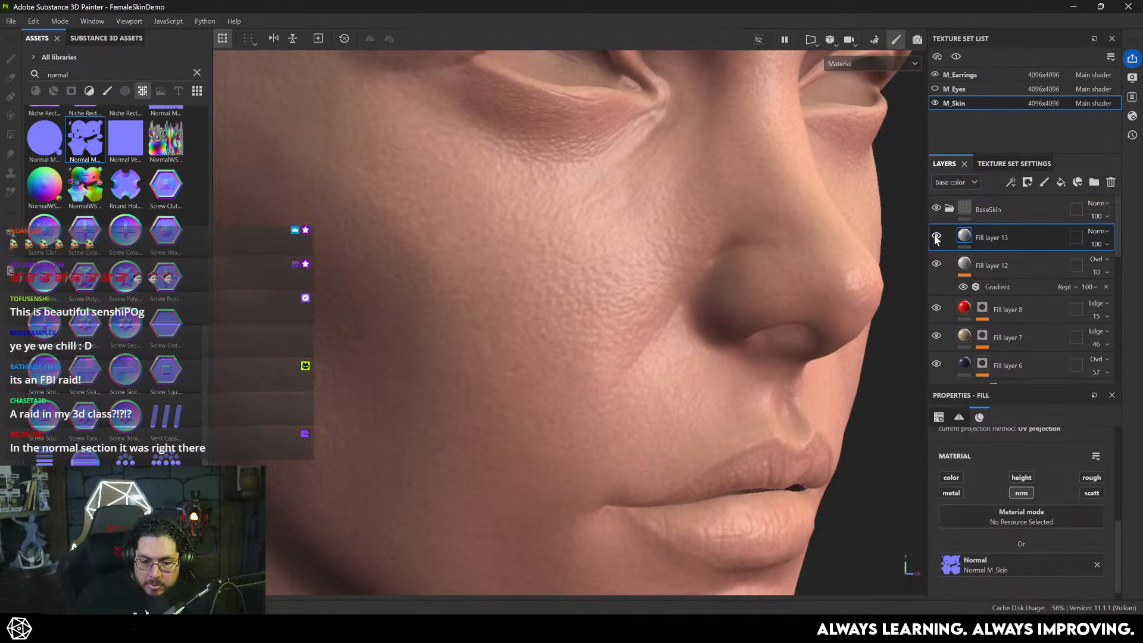
scroll(587, 337, down, 5)
alt+drag(587, 337, 553, 334)
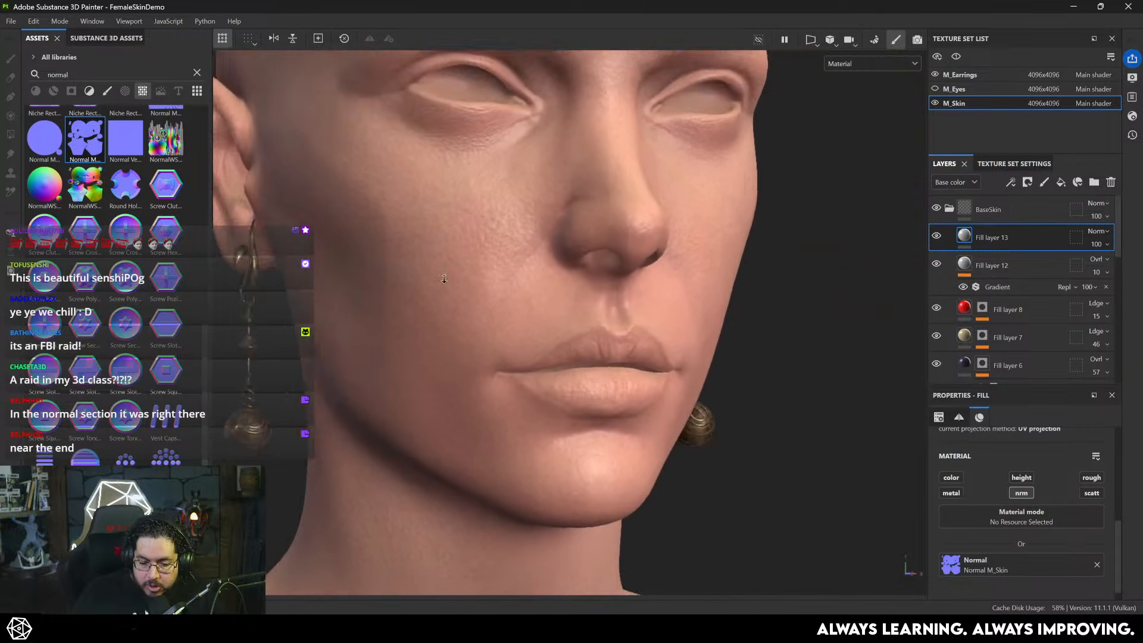
alt+middle_drag(553, 333, 545, 396)
alt+drag(679, 381, 603, 374)
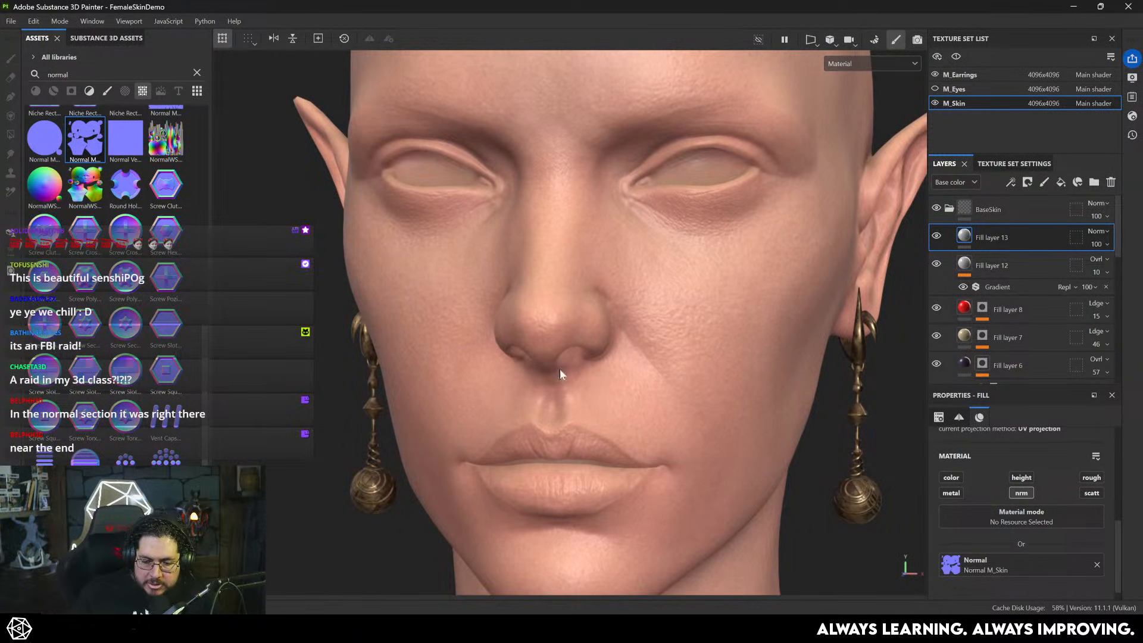
alt+drag(559, 370, 686, 376)
scroll(687, 377, up, 2)
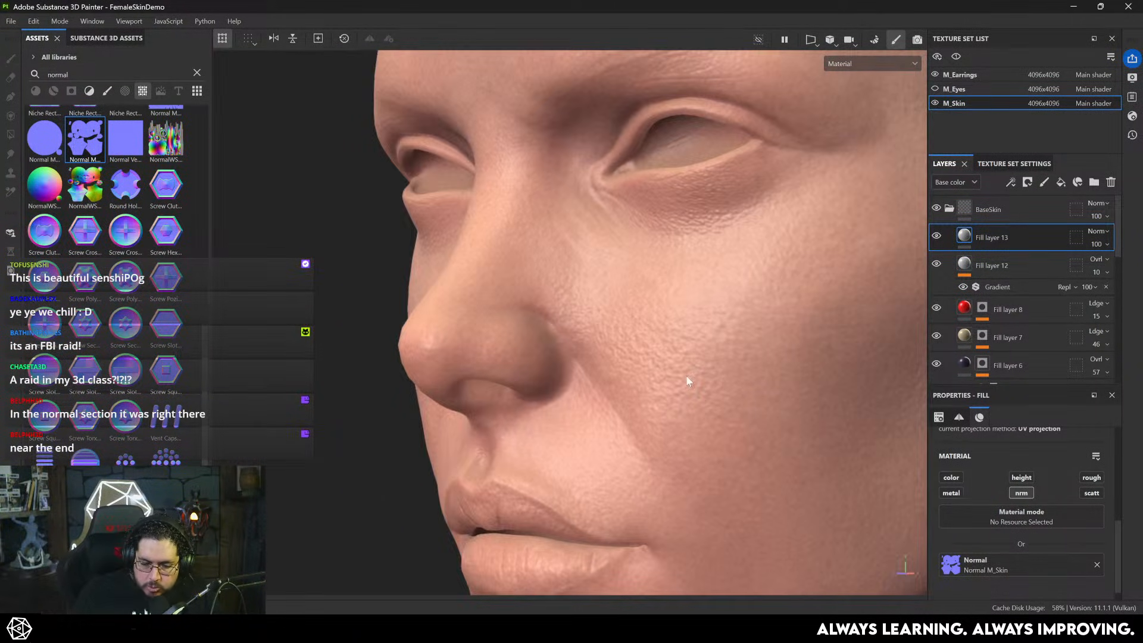
- Add a Sharpen filter to Fill layer 13 and raise its Sharpen Intensity to about 1.56
right_click(980, 231)
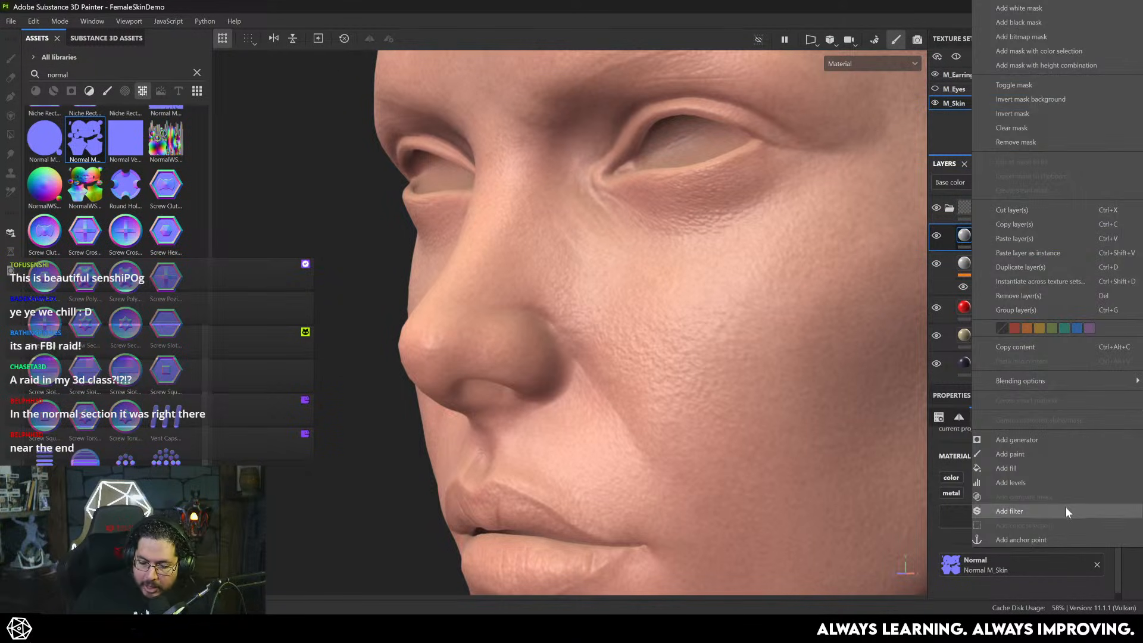
click(1024, 511)
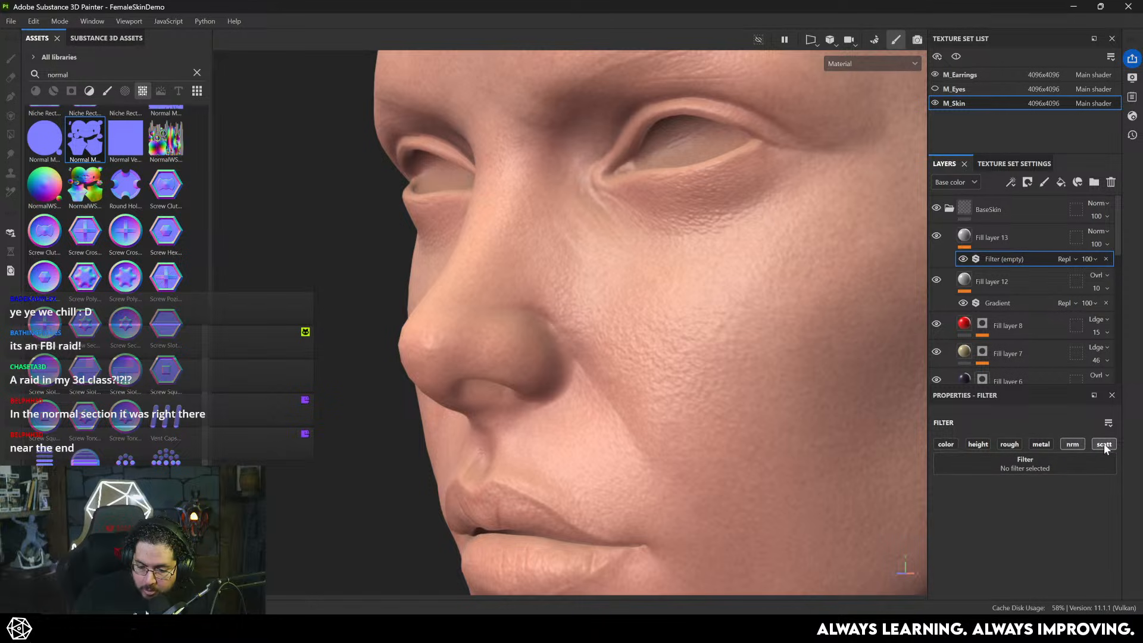
click(1096, 467)
scroll(1086, 566, down, 5)
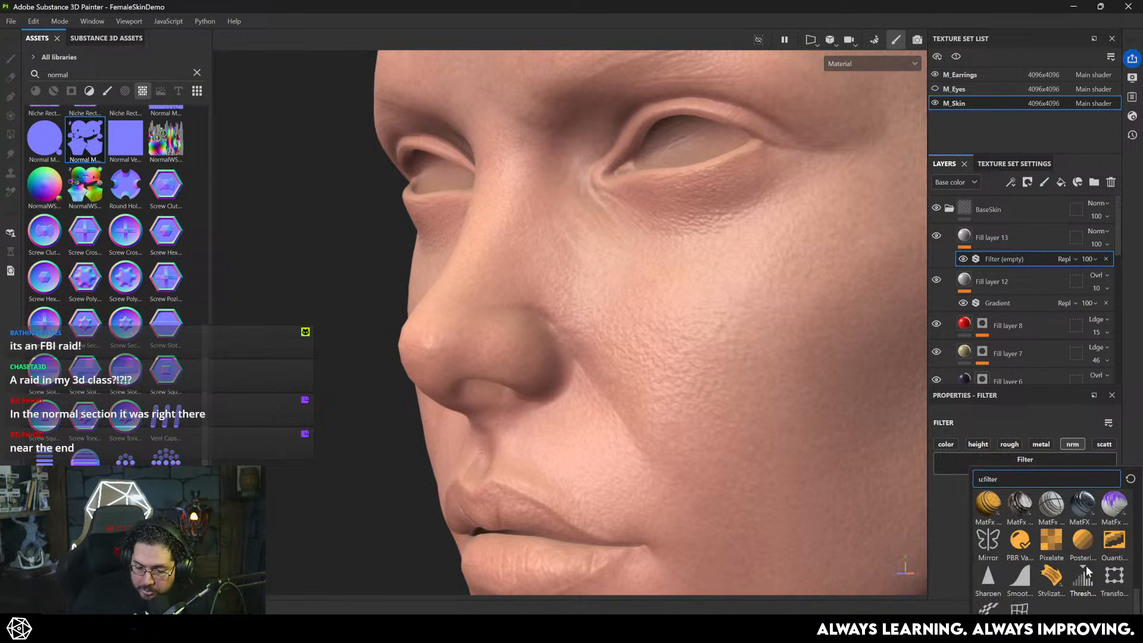
click(990, 576)
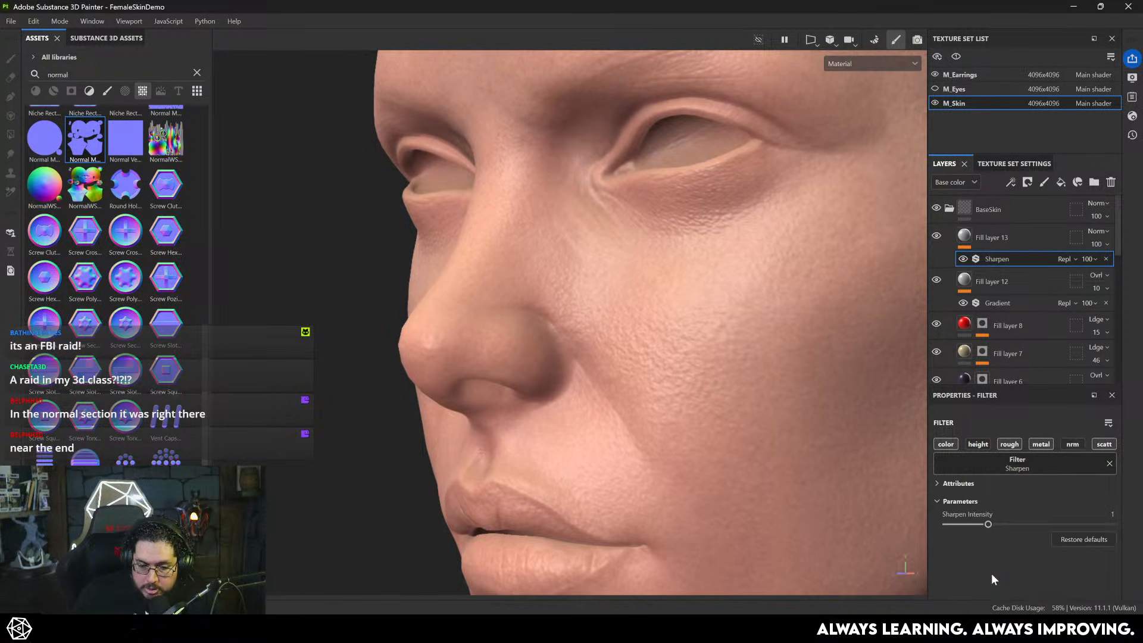
scroll(763, 411, up, 3)
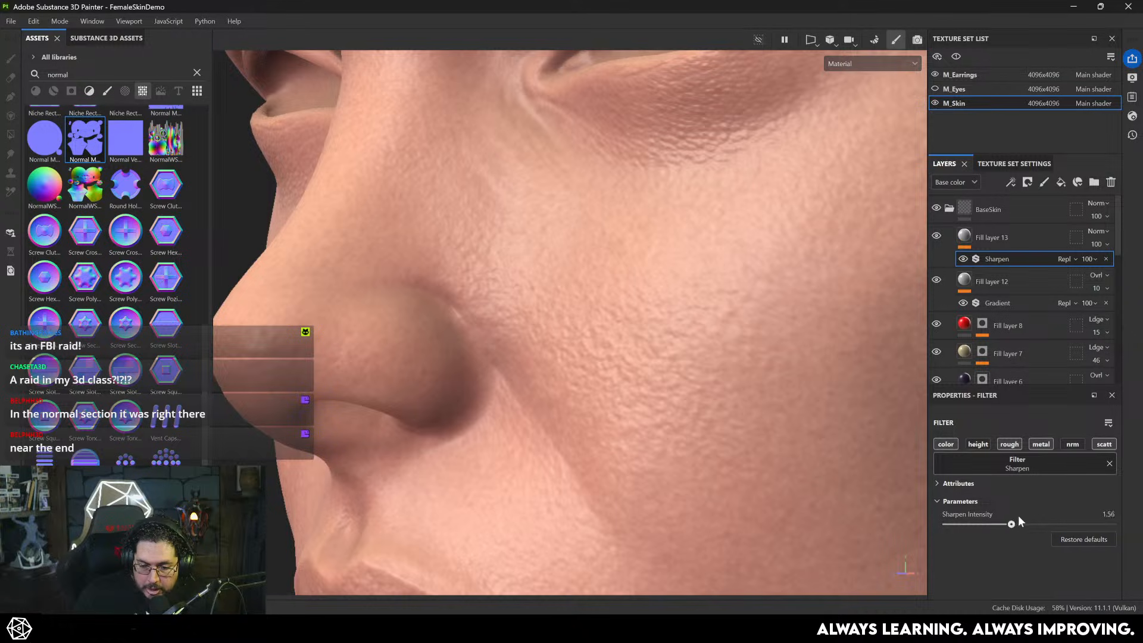
- Select Fill layer 13 and inspect the skin's pore detail around the nose and below the eye
click(998, 235)
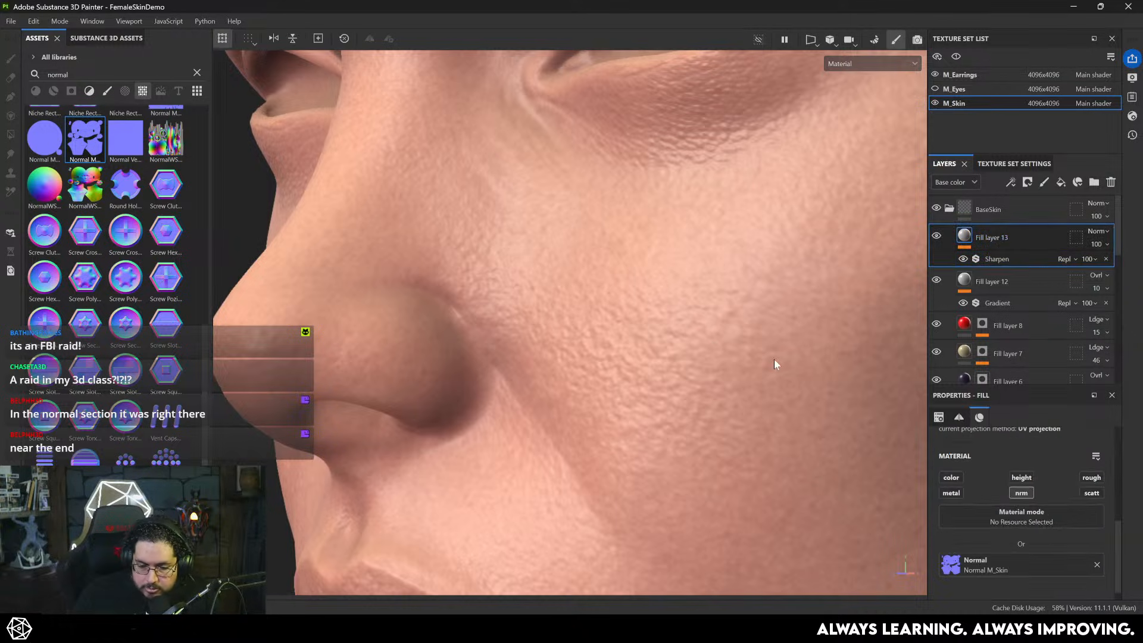
alt+right_drag(665, 258, 431, 184)
alt+drag(432, 185, 560, 202)
alt+right_drag(506, 238, 582, 280)
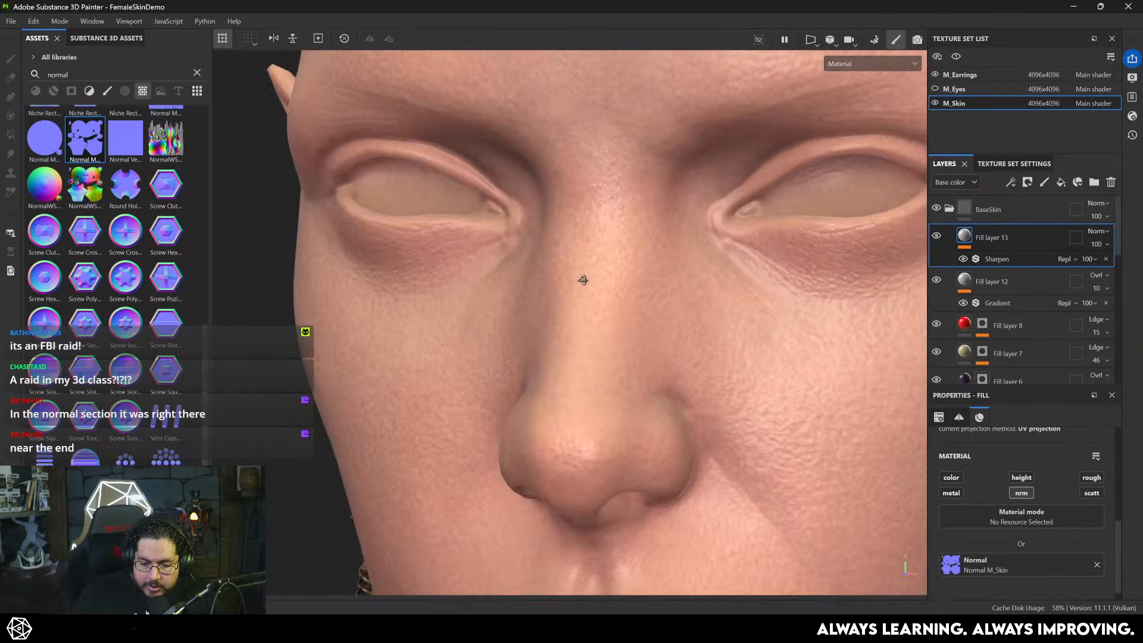
alt+middle_drag(581, 280, 714, 309)
alt+right_drag(500, 262, 633, 323)
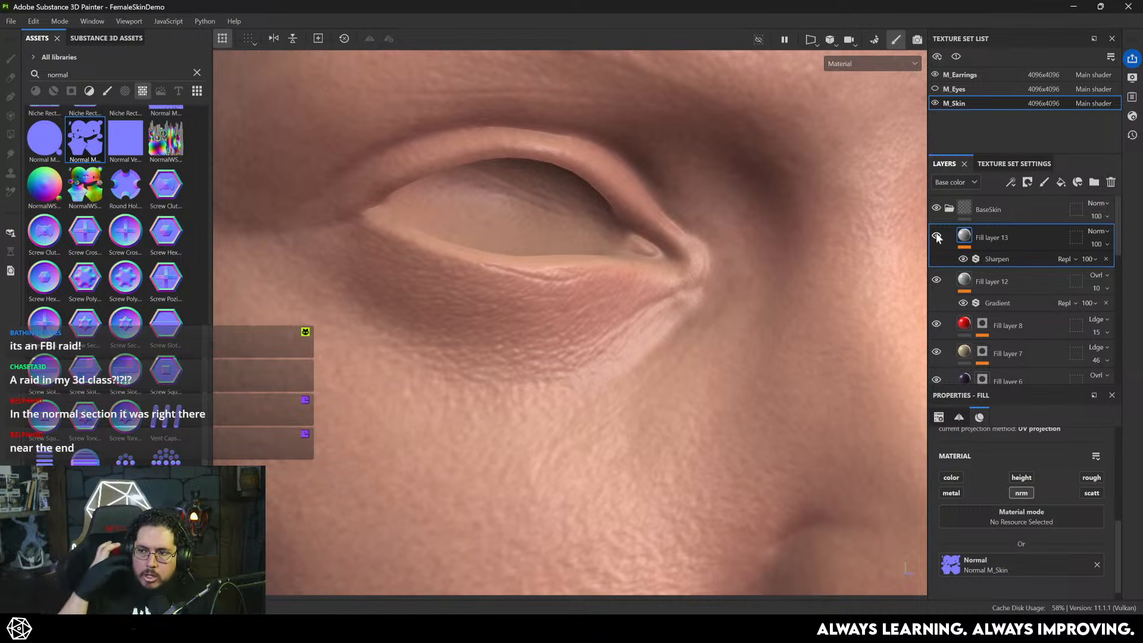
alt+right_drag(467, 302, 429, 281)
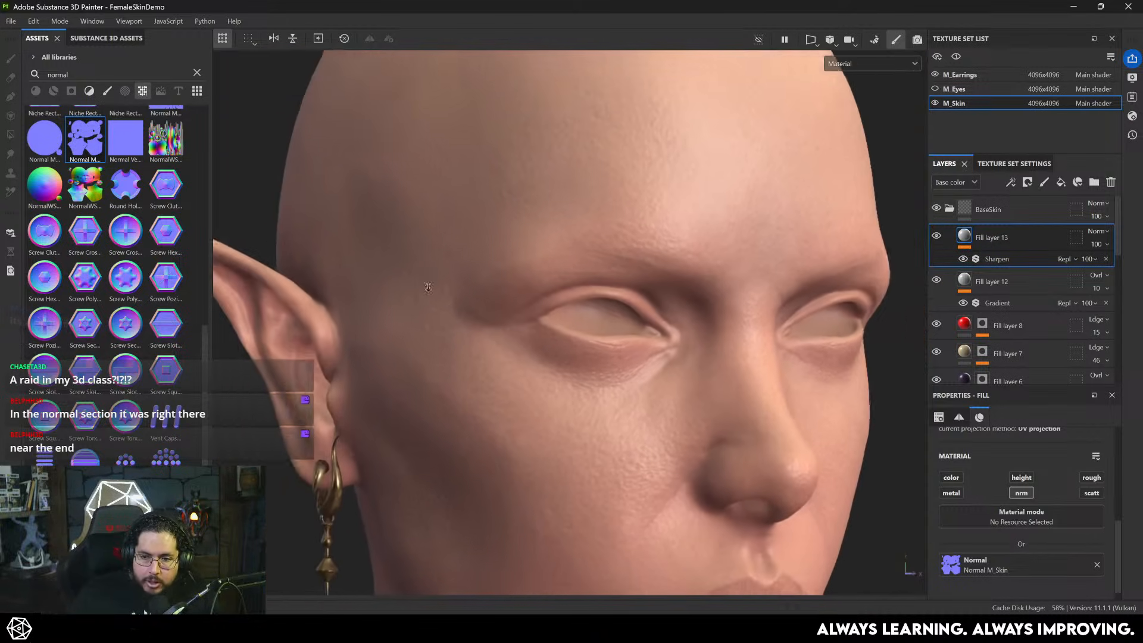
alt+middle_drag(637, 363, 567, 288)
alt+right_drag(567, 289, 631, 341)
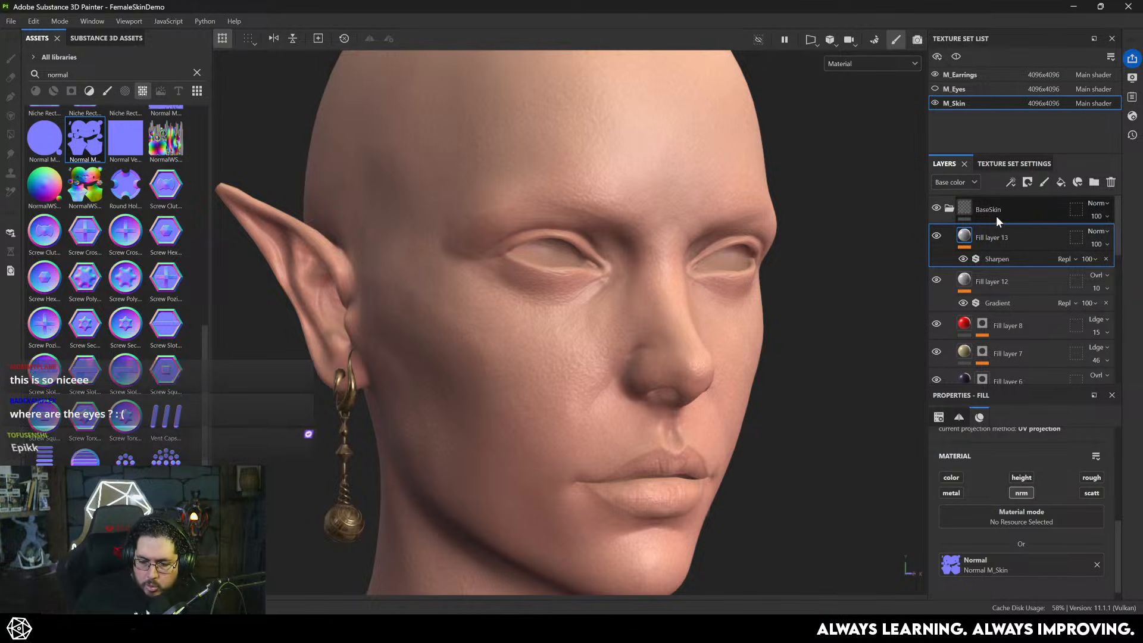
alt+drag(594, 292, 604, 226)
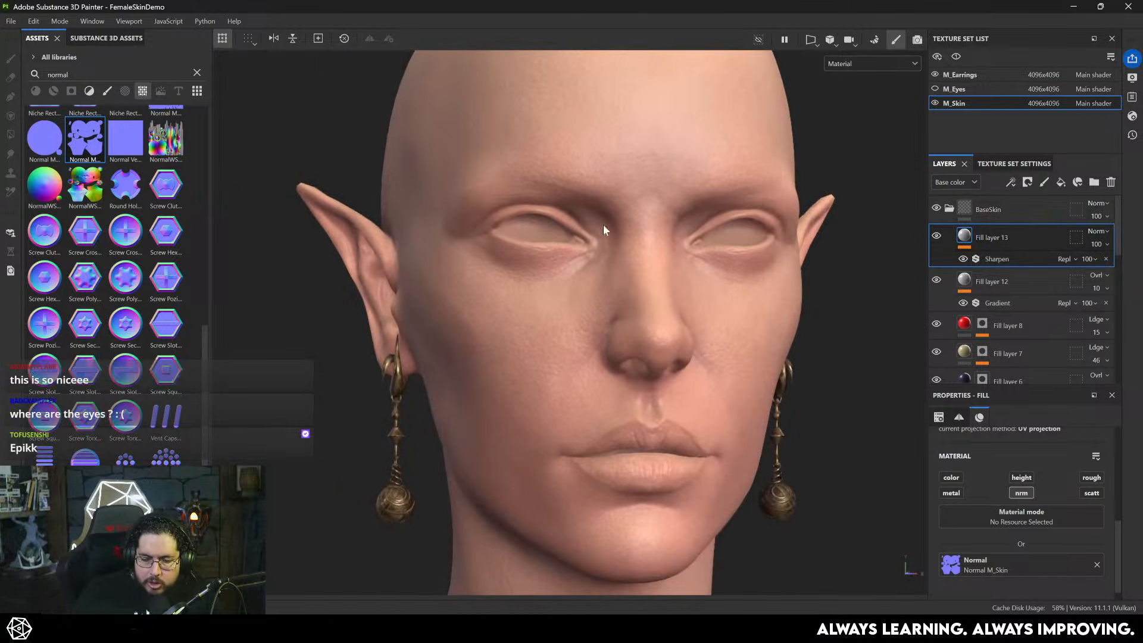
alt+drag(664, 263, 694, 278)
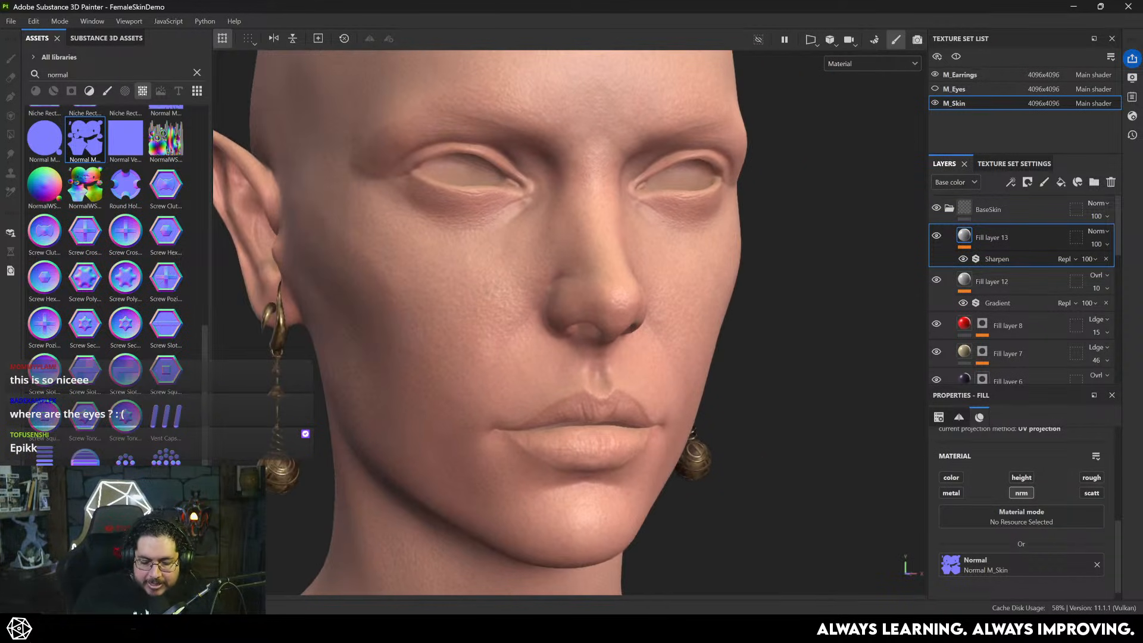
- Switch to ZBrush, select the Eyeball2 subtool and look at the eyeballs in the head from several angles
key(alt+Tab)
alt+click(476, 418)
mouse_move(917, 357)
alt+mouse_down()
mouse_move(945, 452)
mouse_move(956, 451)
alt+mouse_up()
drag(941, 400, 722, 404)
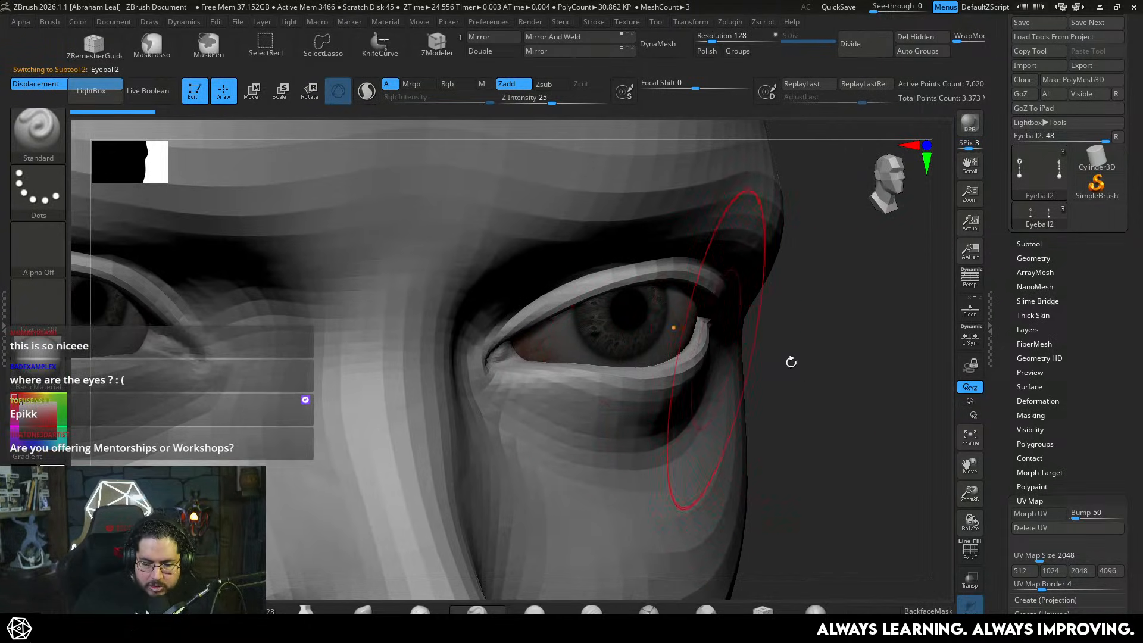
mouse_move(790, 362)
mouse_down()
mouse_move(873, 276)
mouse_move(852, 248)
mouse_move(872, 264)
mouse_move(733, 351)
mouse_up()
key(alt+Tab)
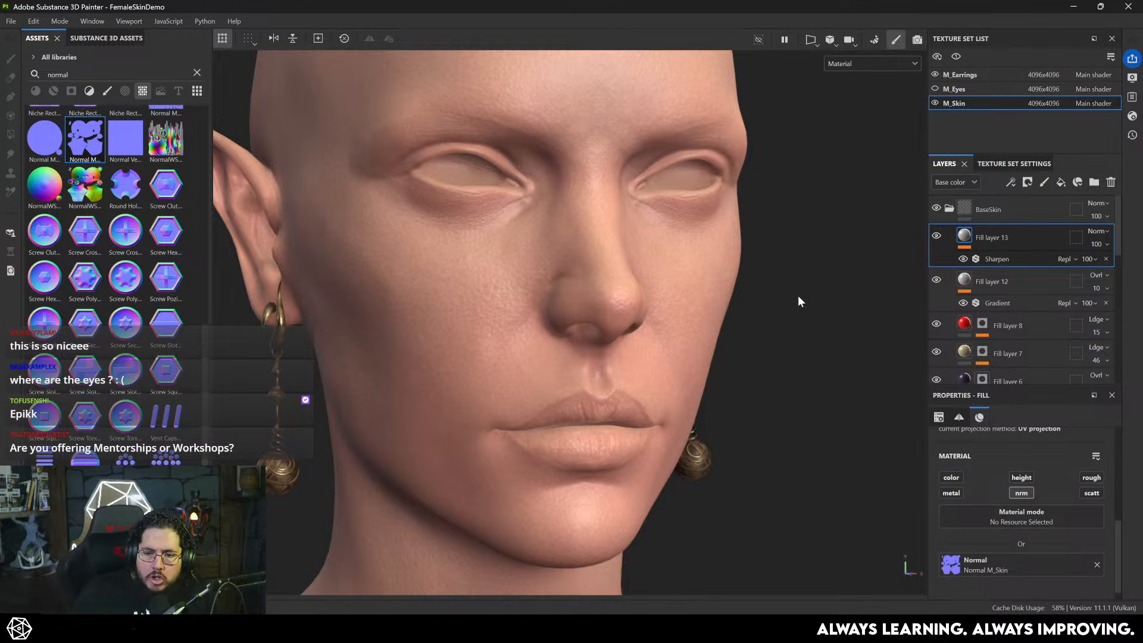
- Switch to Chrome and open the abeleal3d.com home page from the course page's address
key(alt+Tab)
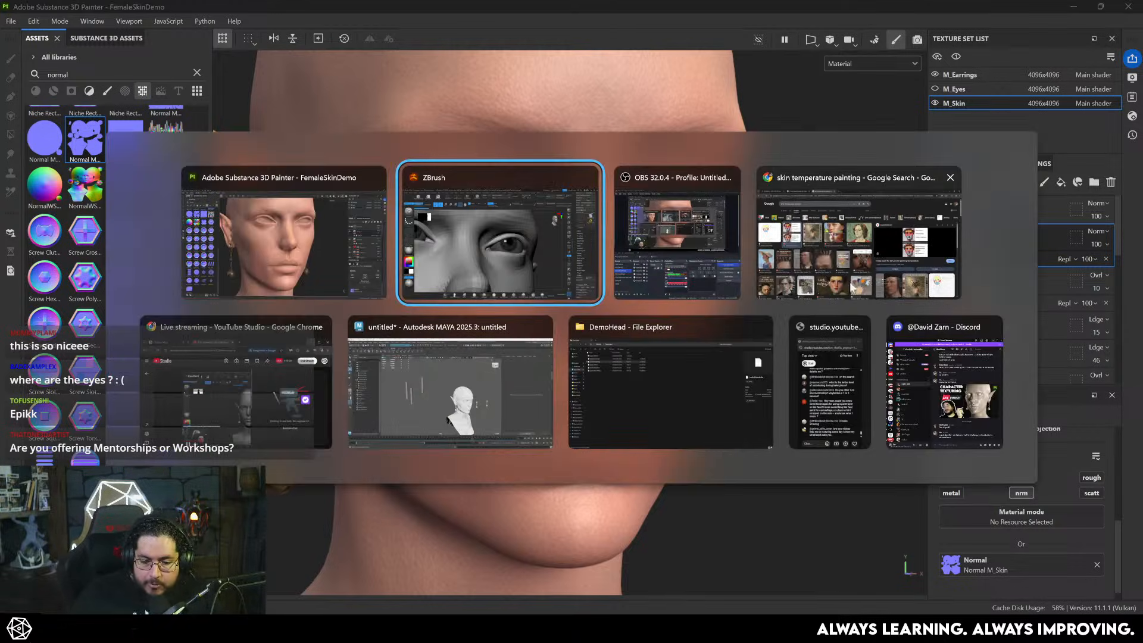
click(895, 271)
click(232, 12)
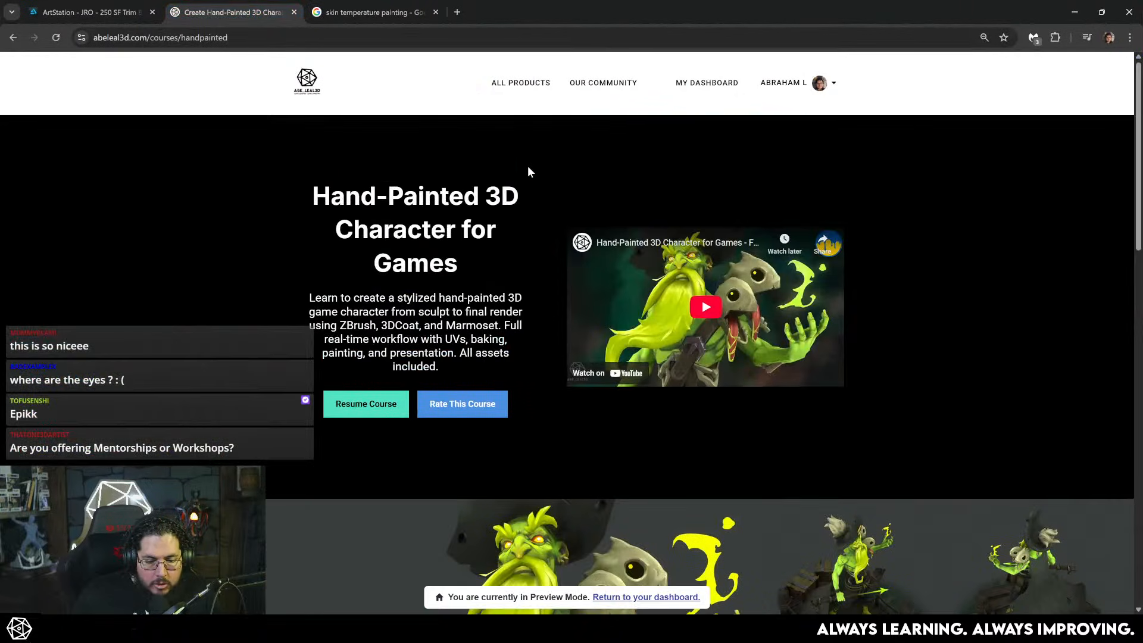
click(275, 37)
drag(275, 37, 211, 37)
text(c)
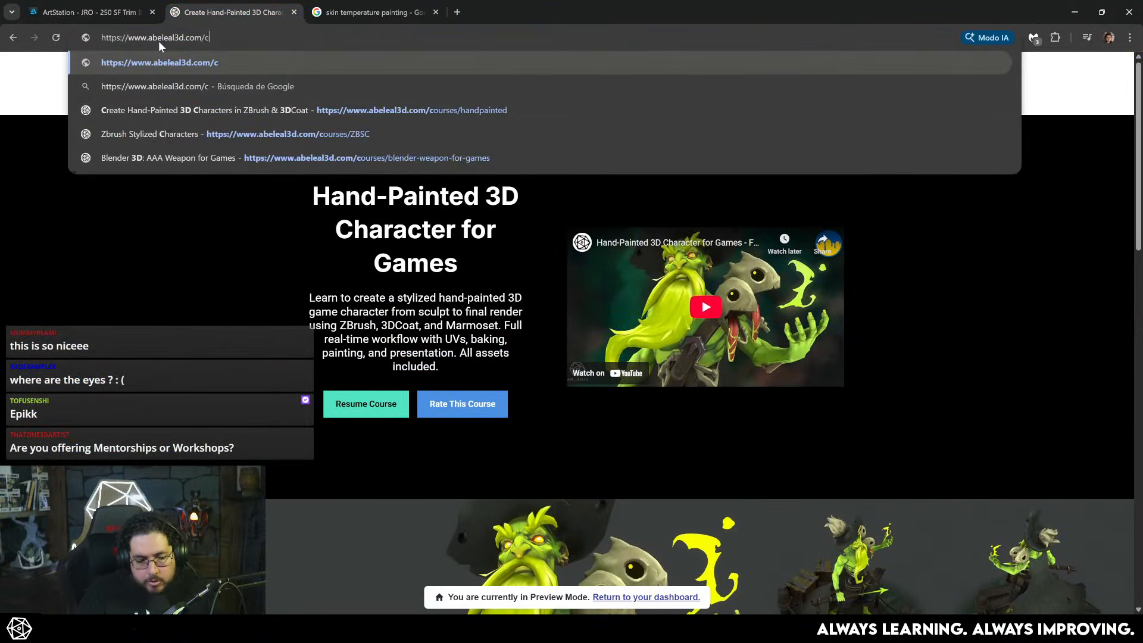
key(BackSpace)
key(BackSpace)
key(Return)
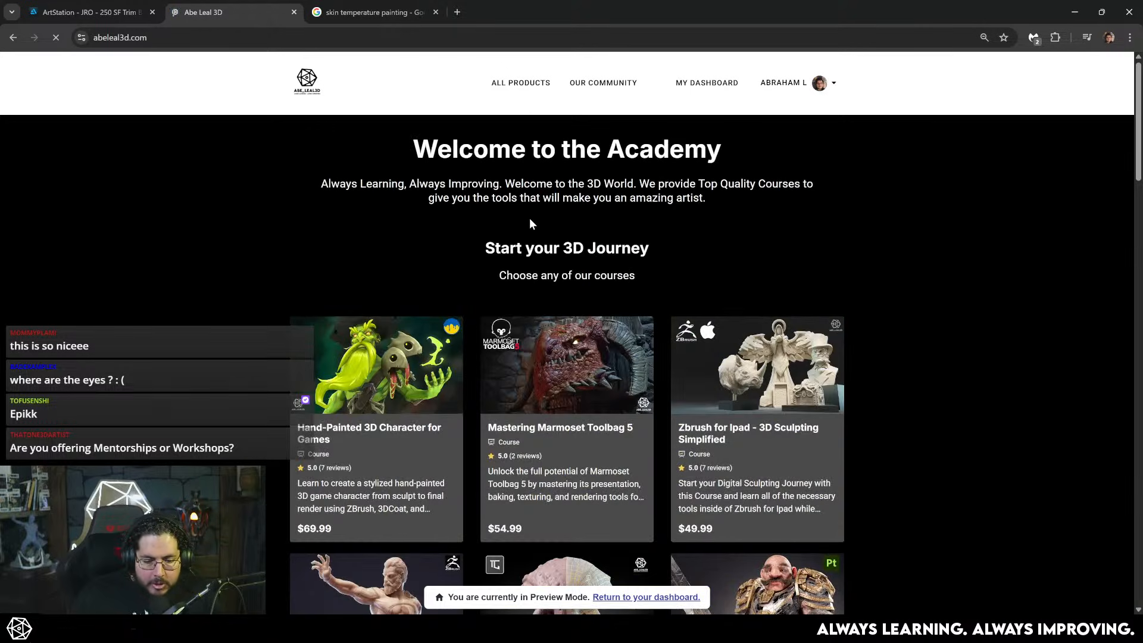
- Browse the academy's list of 3D courses and minimize the browser to return to Substance 3D Painter
scroll(530, 220, down, 2)
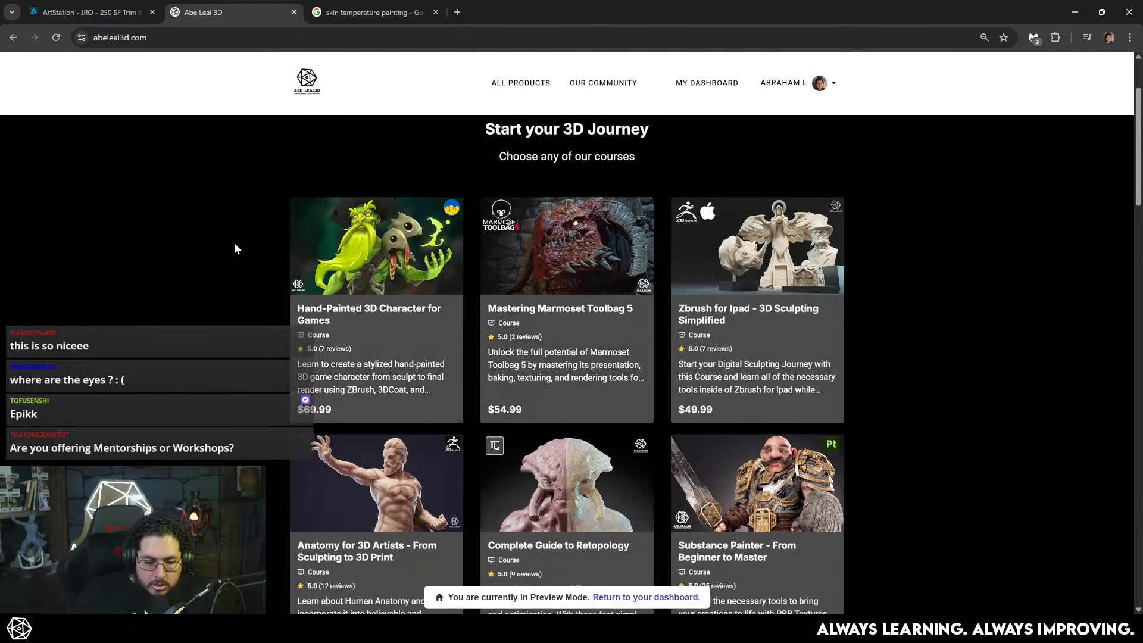
scroll(487, 316, down, 3)
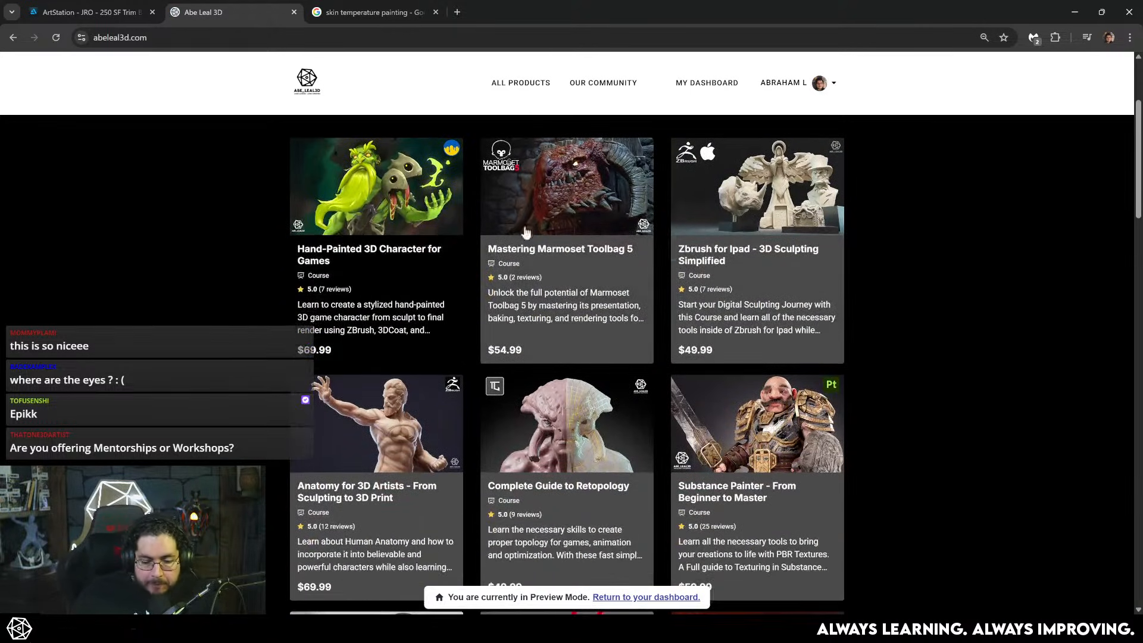
scroll(487, 316, down, 2)
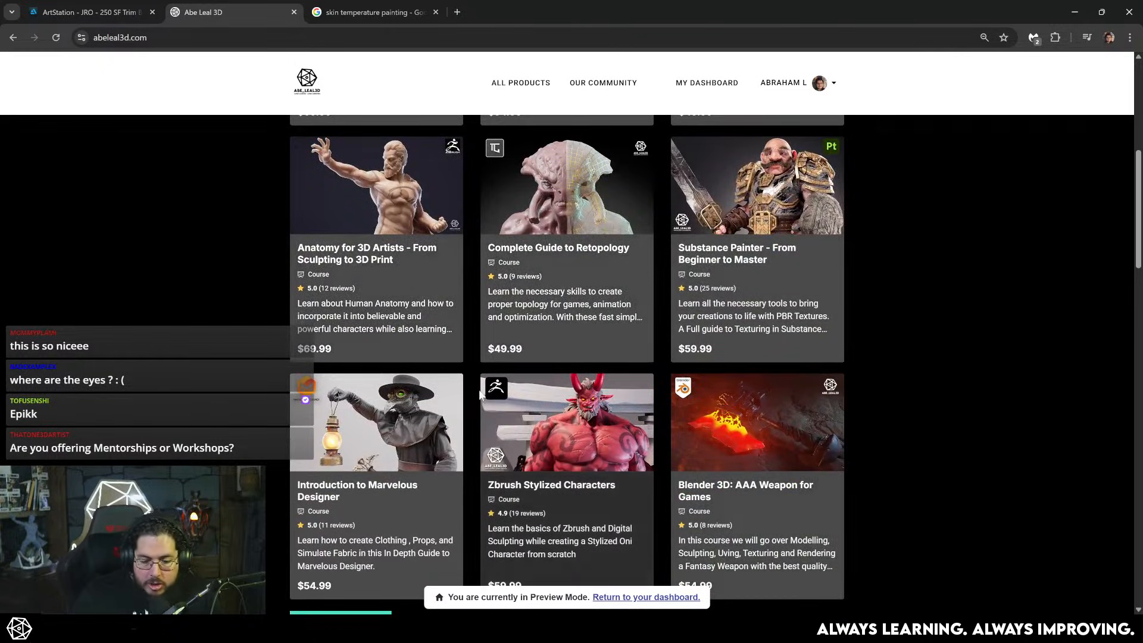
scroll(917, 237, up, 3)
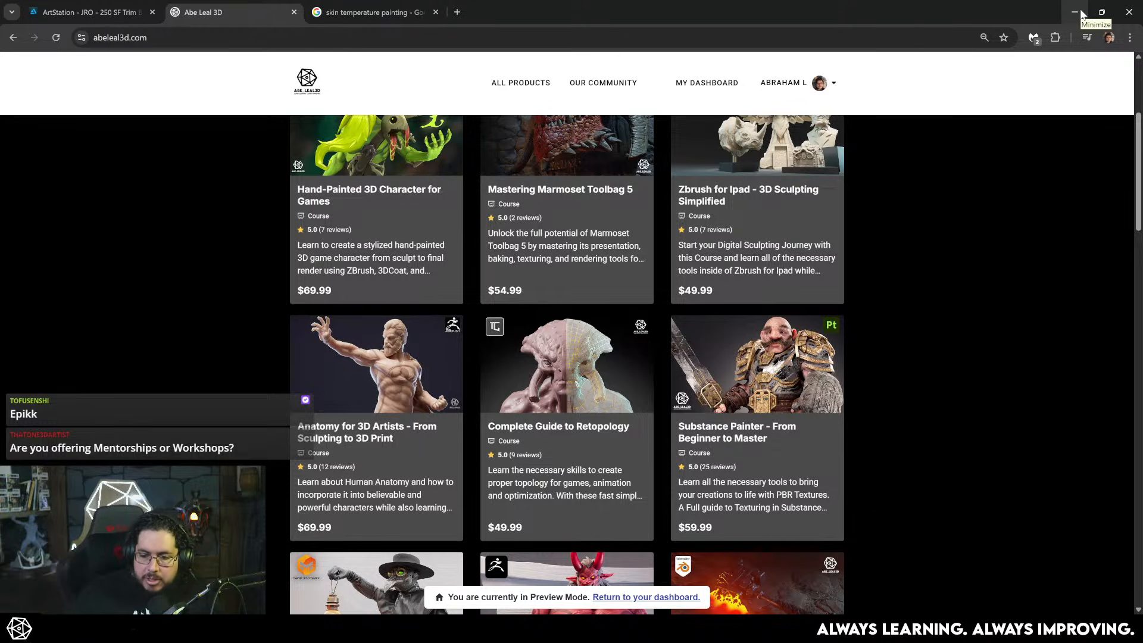
click(1075, 12)
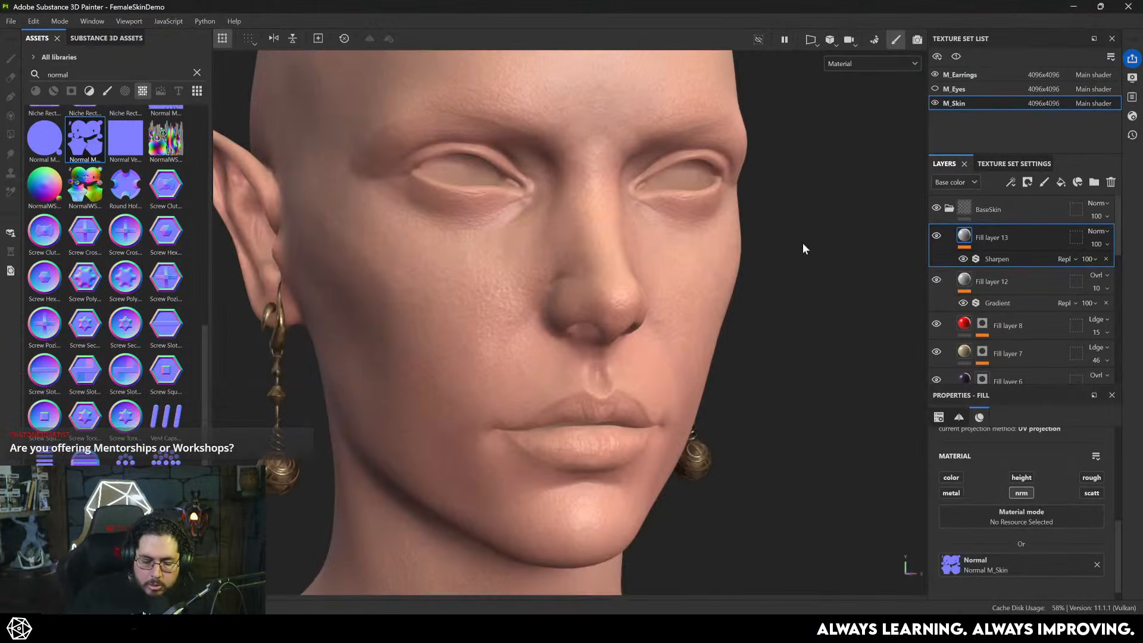
alt+drag(746, 327, 800, 225)
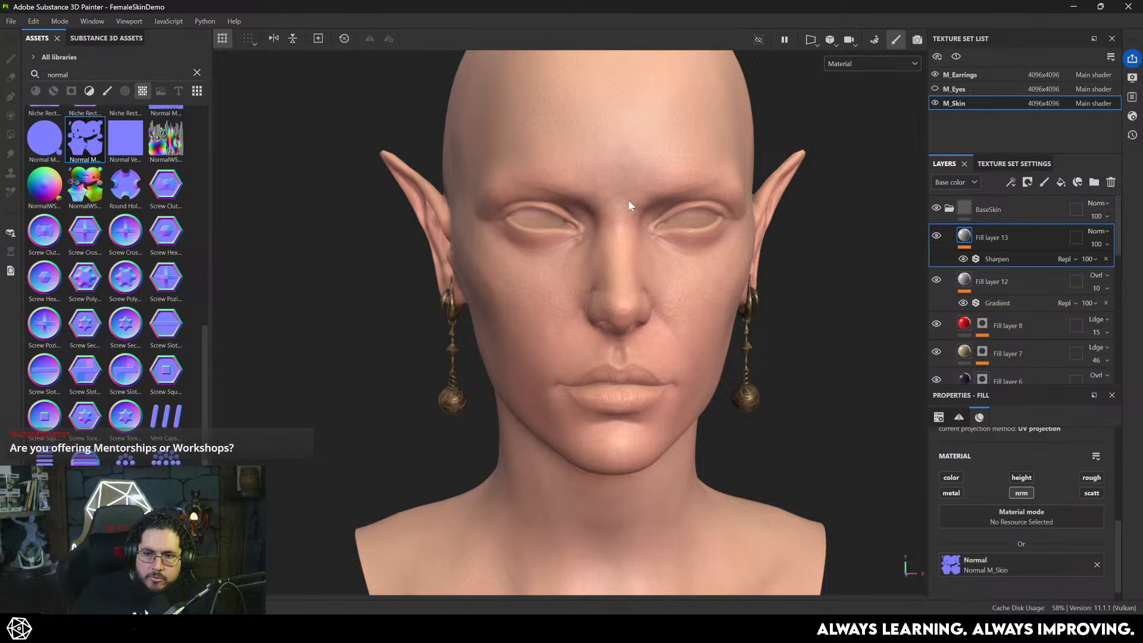
alt+drag(630, 206, 709, 242)
alt+right_drag(709, 243, 808, 307)
alt+drag(719, 316, 713, 294)
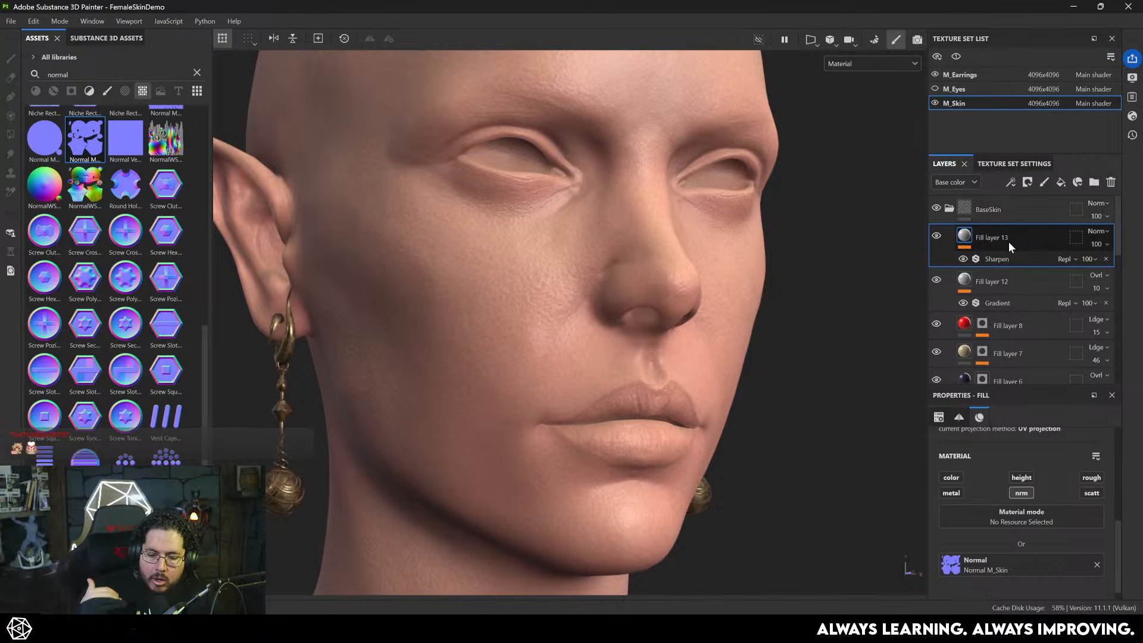
click(949, 210)
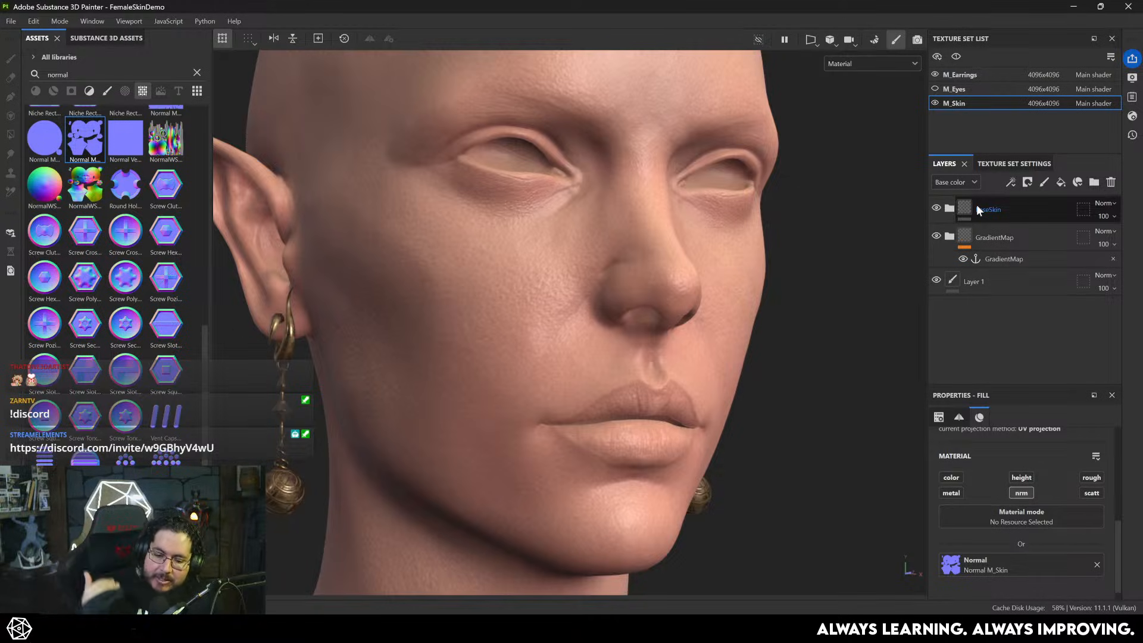
click(949, 207)
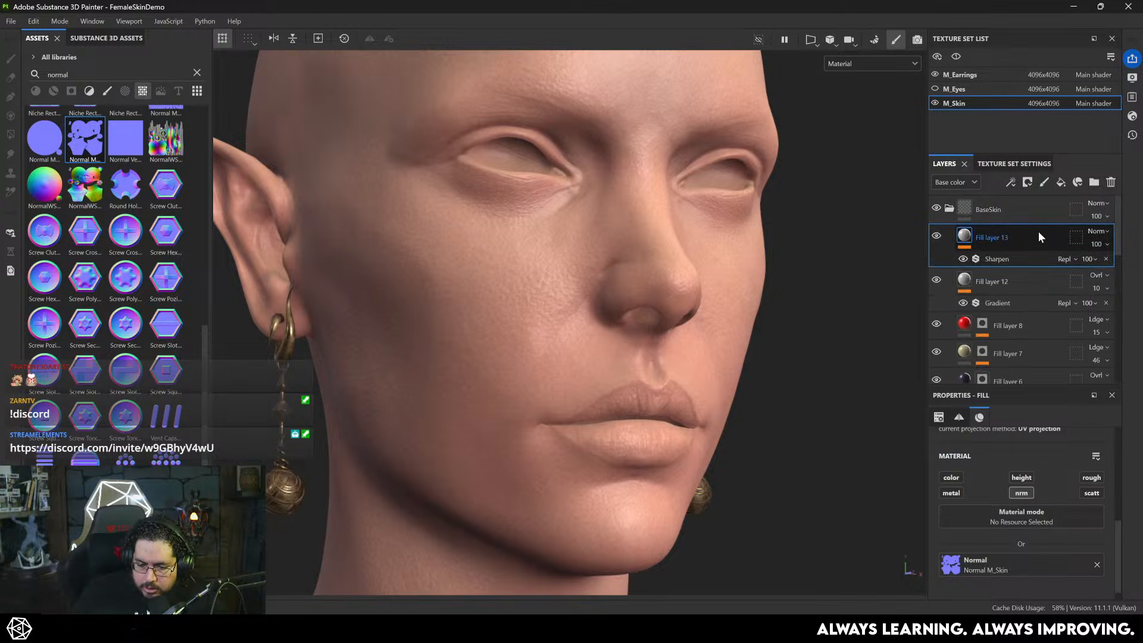
- Display the layer stack's Normal channel and set Fill layer 13's opacity in it to 33
click(974, 183)
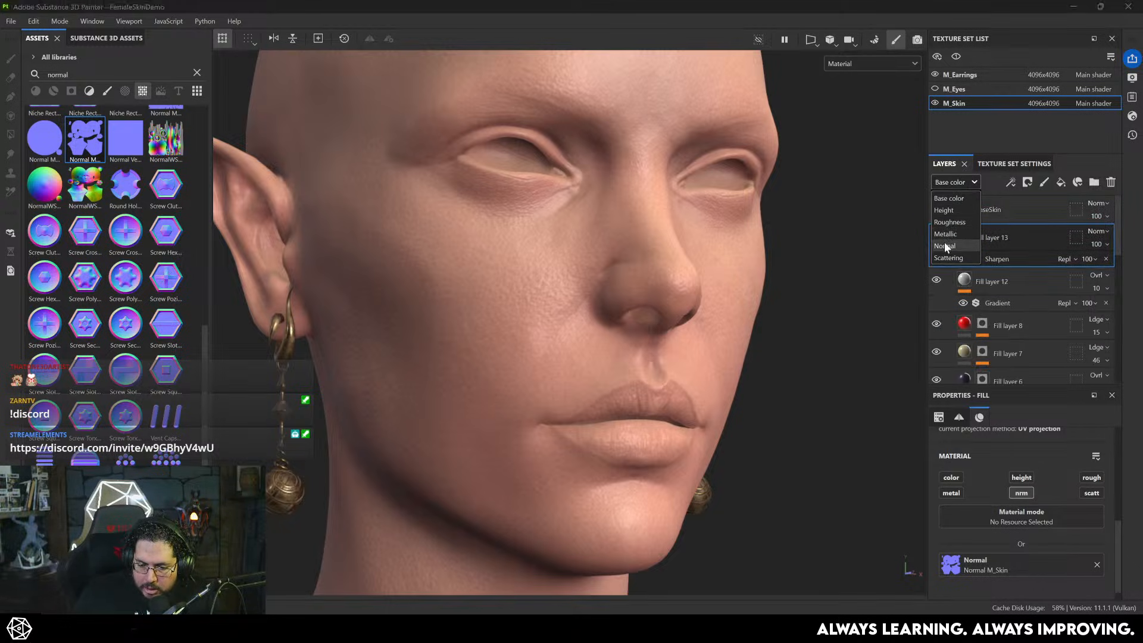
click(952, 245)
drag(1107, 265, 1100, 269)
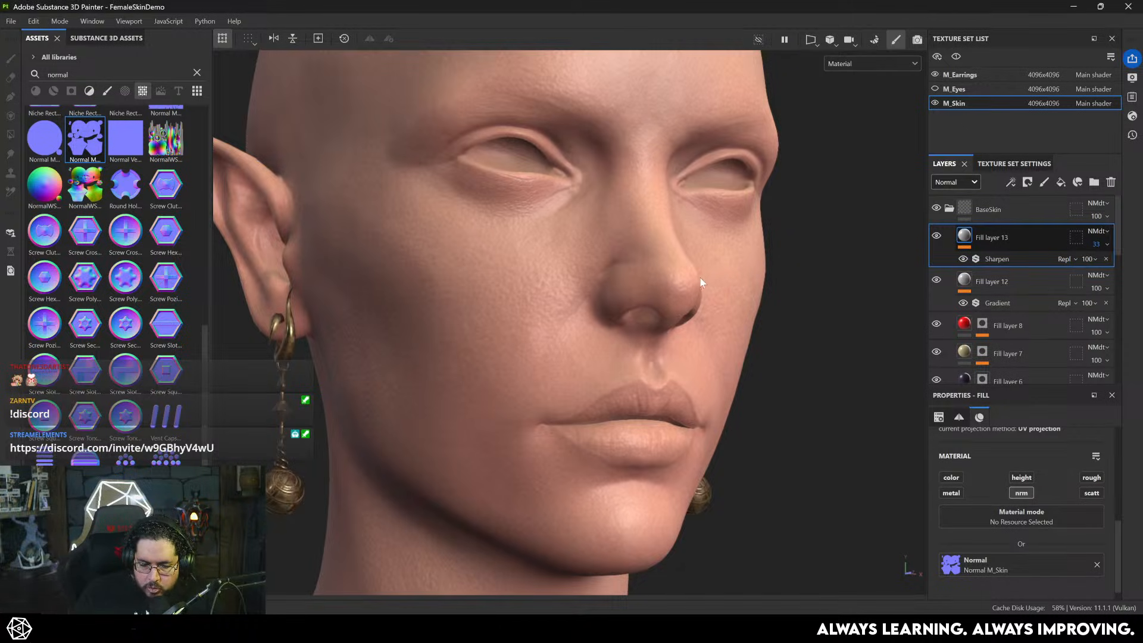
- Add a color-only fill layer above Fill layer 13 with a dark red base color, and give it a black mask
key(f)
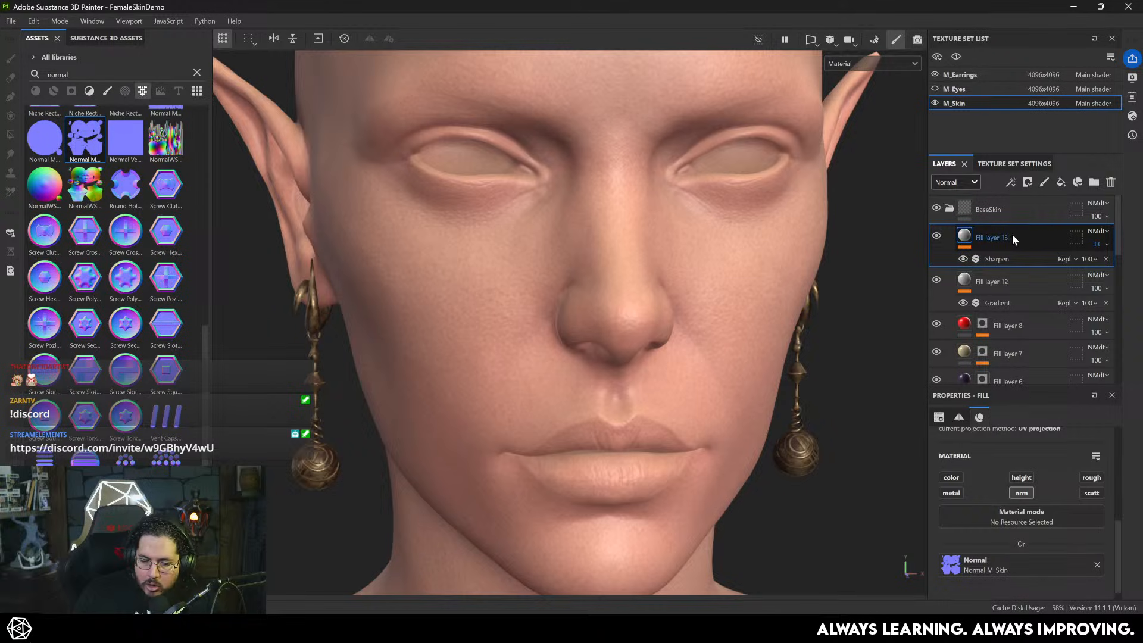
click(1061, 182)
click(1015, 584)
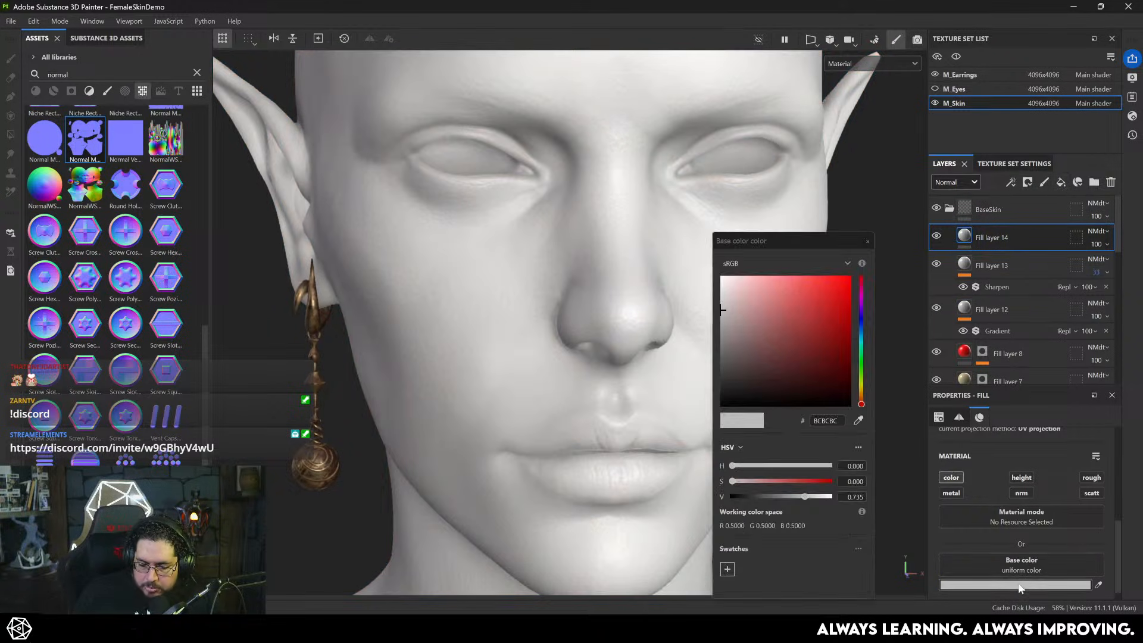
drag(792, 351, 814, 367)
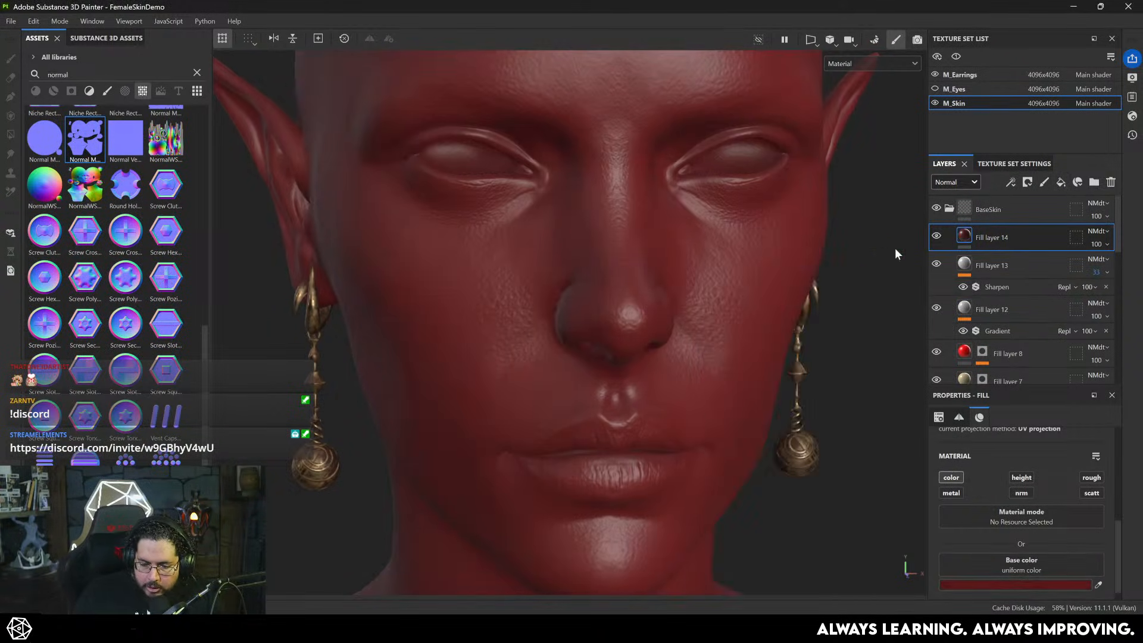
right_click(988, 237)
click(1019, 22)
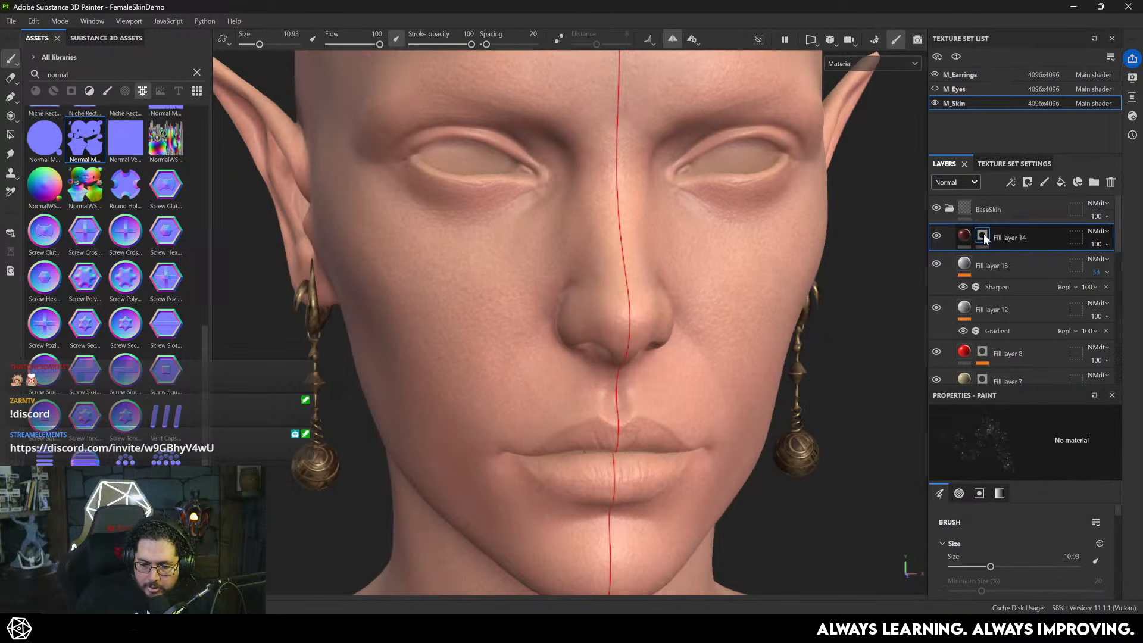
- Add a fill to the dark red layer's mask and assign the Curvature M_Skin map to its grayscale
right_click(984, 234)
click(1015, 412)
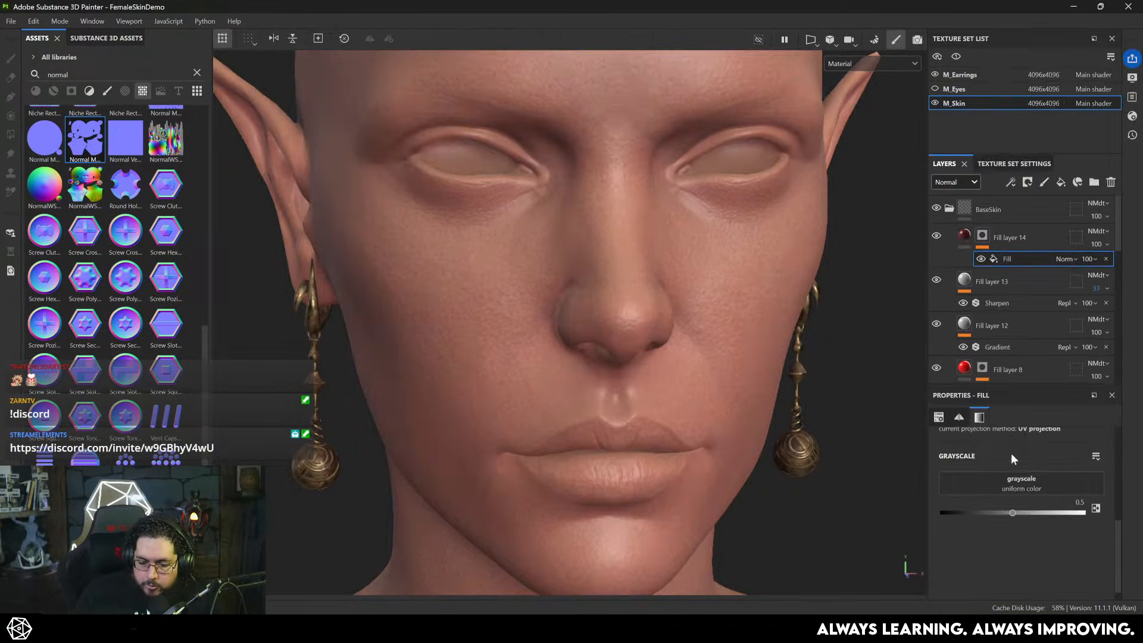
click(1021, 486)
key(BackSpace)
key(BackSpace)
key(BackSpace)
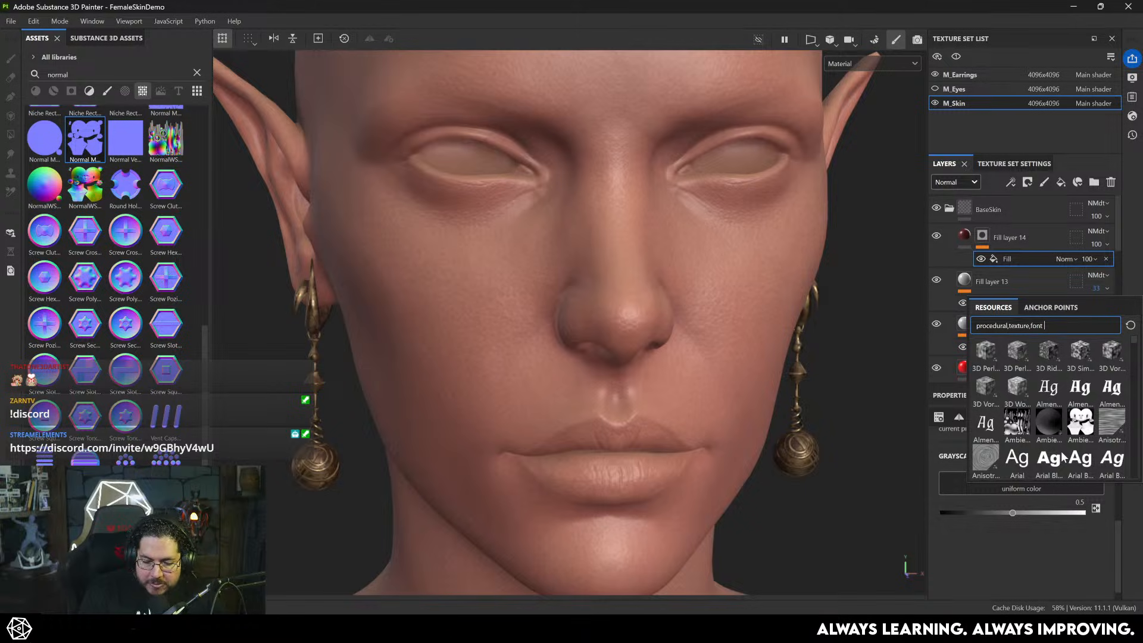
text(curva)
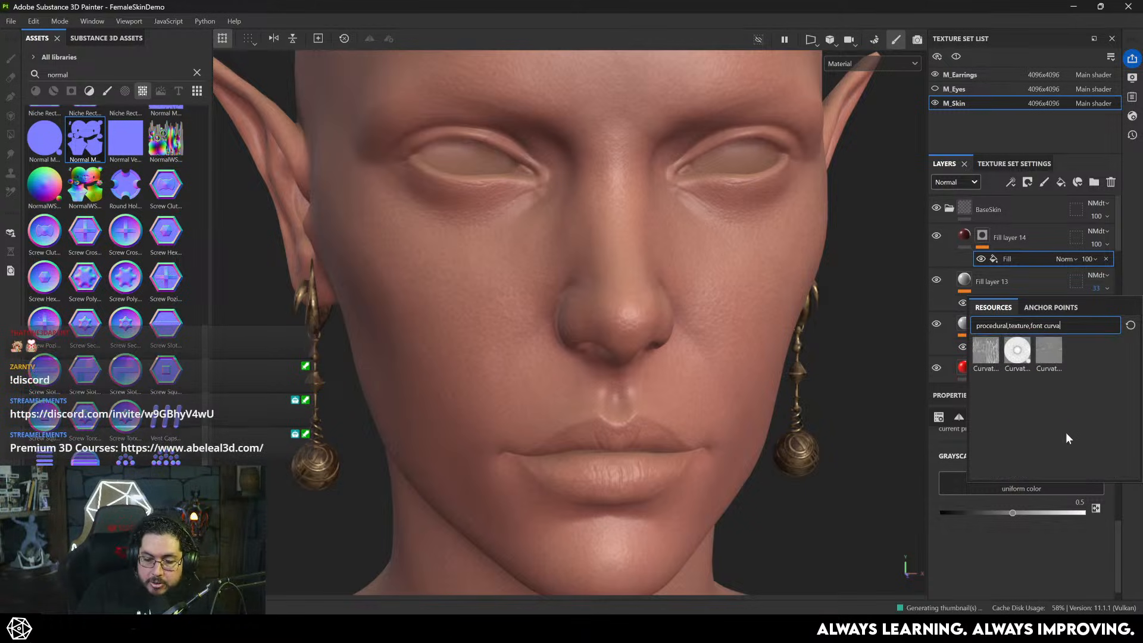
click(1048, 352)
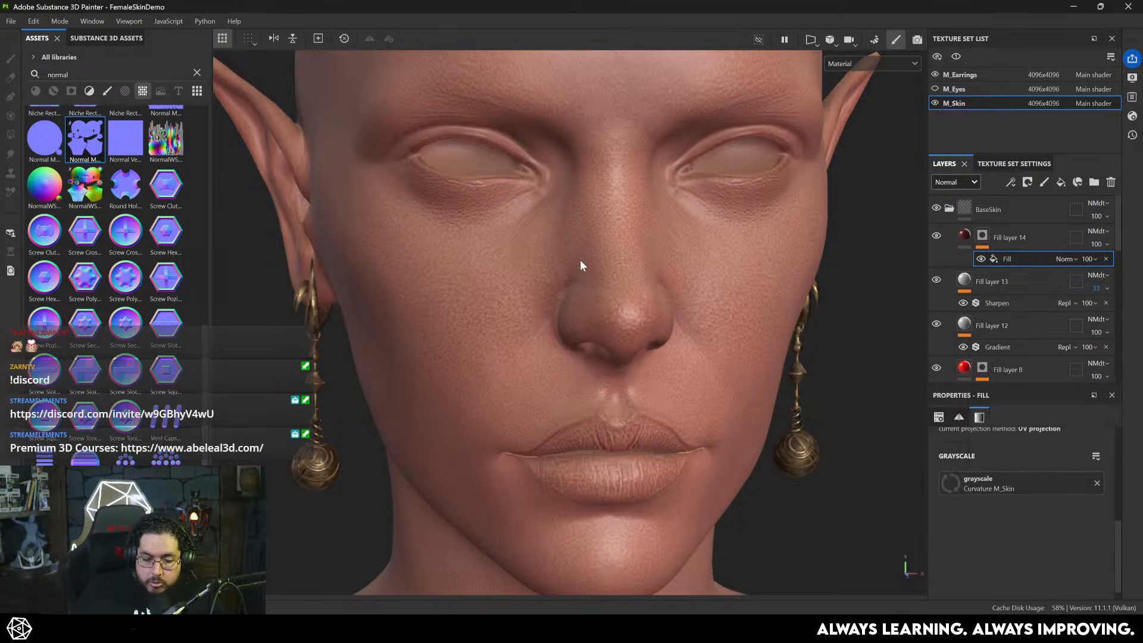
- Add a Levels effect to Fill layer 14's mask and invert it
scroll(575, 330, up, 5)
alt+drag(576, 330, 599, 339)
alt+right_drag(600, 339, 857, 475)
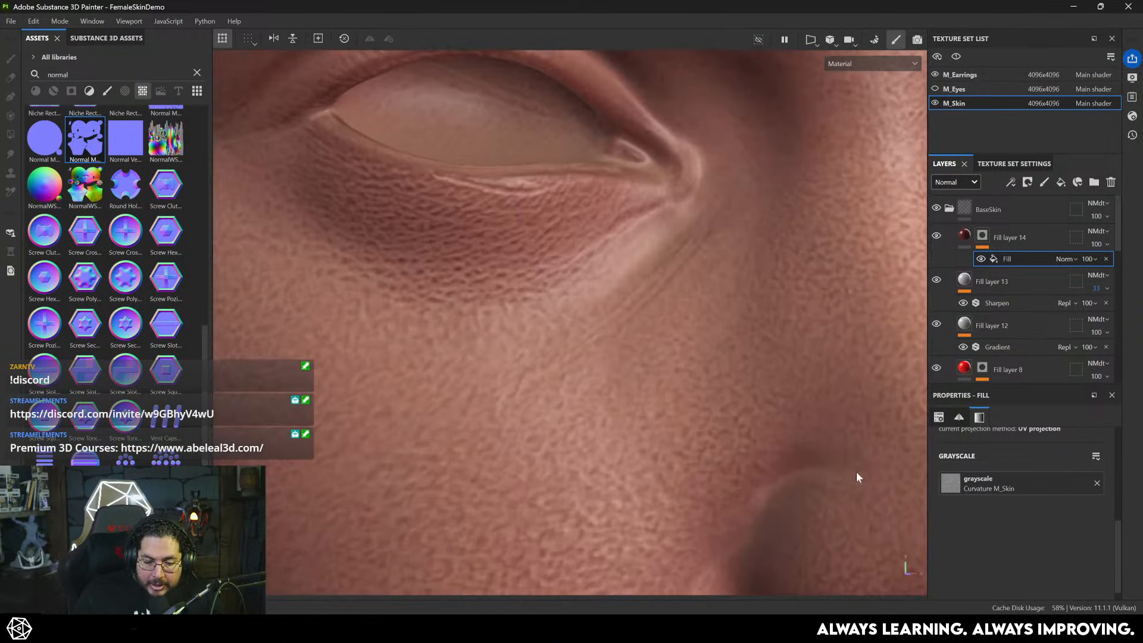
alt+drag(536, 284, 518, 245)
right_click(985, 237)
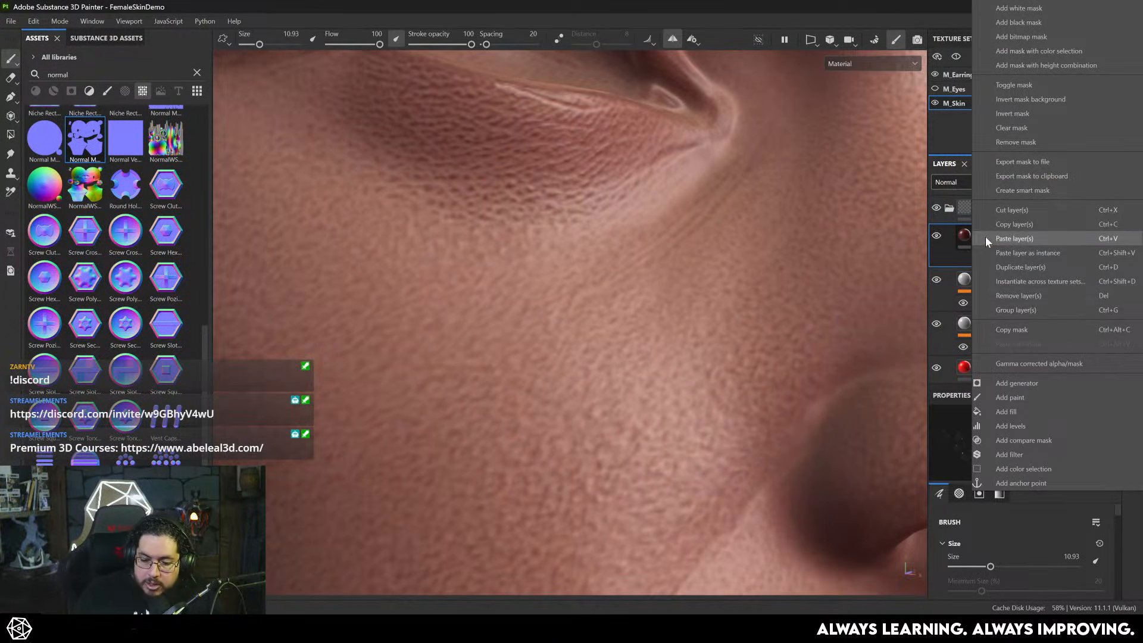
click(1028, 422)
click(1068, 526)
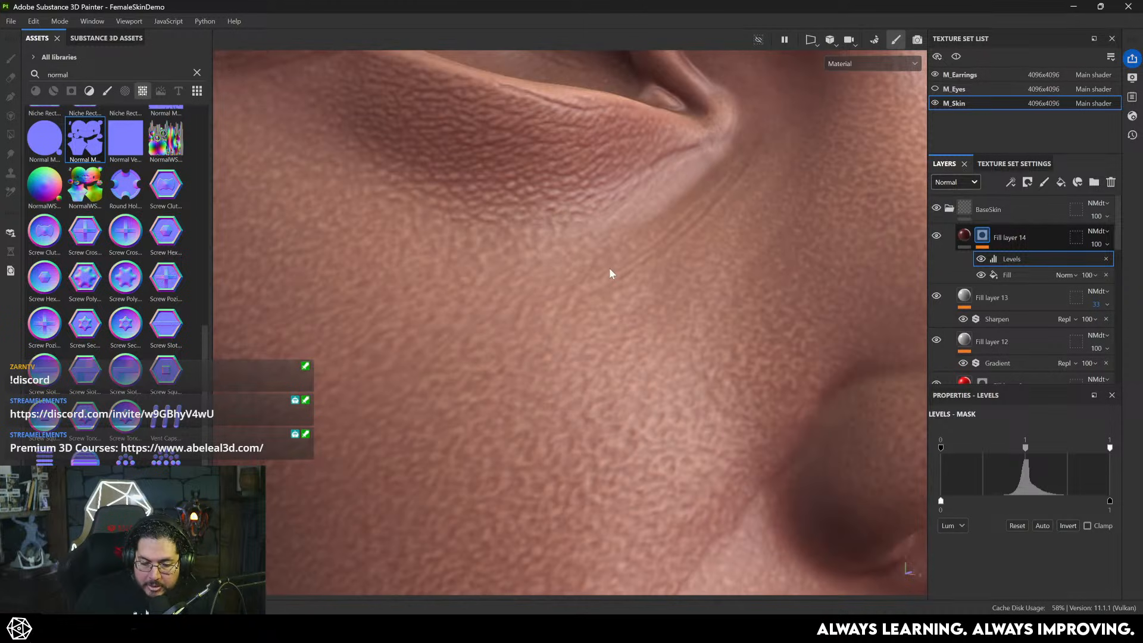
- Tighten the mask's Levels input range to black 0.299, midtone 0.658 and white 0.676, and check the result on the cheek
scroll(713, 310, down, 8)
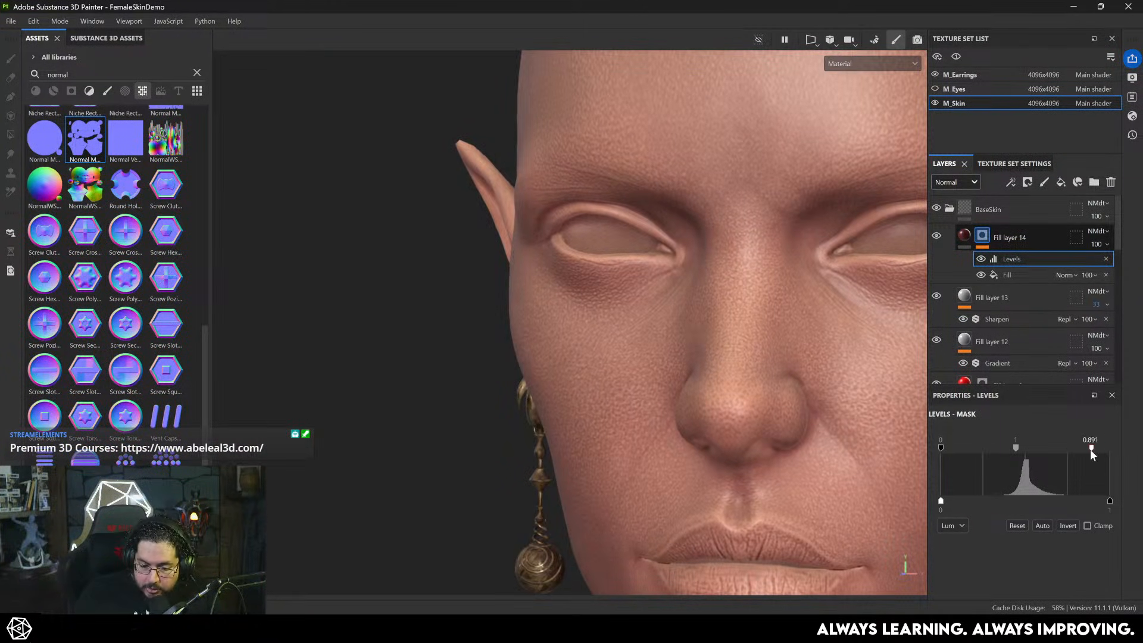
drag(1091, 448, 1055, 452)
drag(963, 448, 1012, 448)
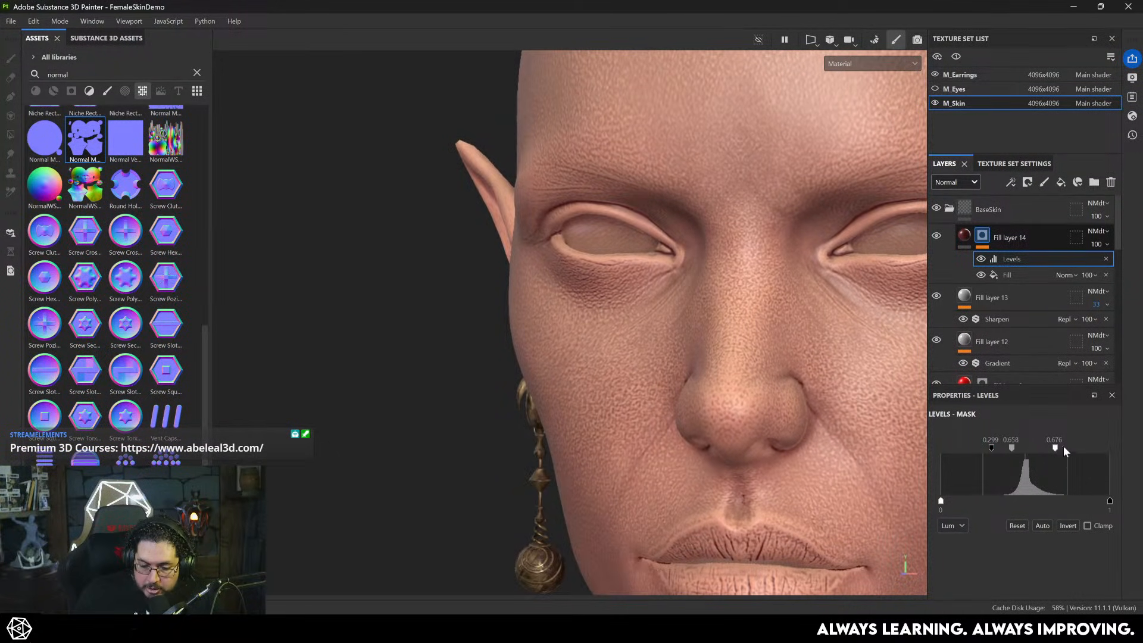
alt+drag(720, 305, 624, 326)
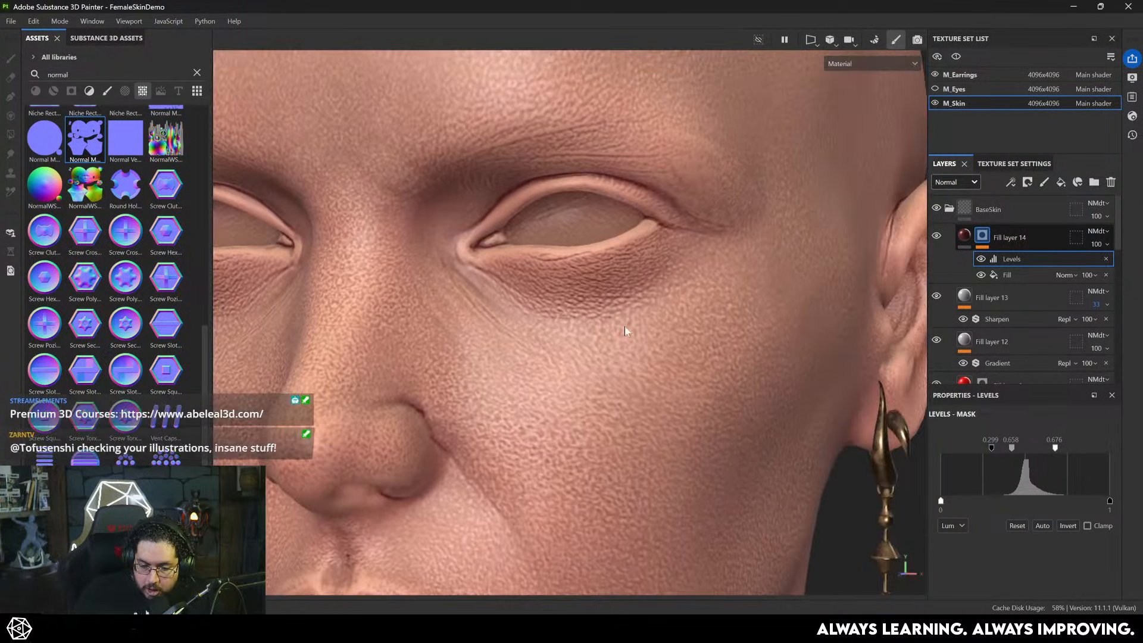
- Lower Fill layer 14's opacity to 26, in the normal channel and then in the Base color channel
click(1097, 244)
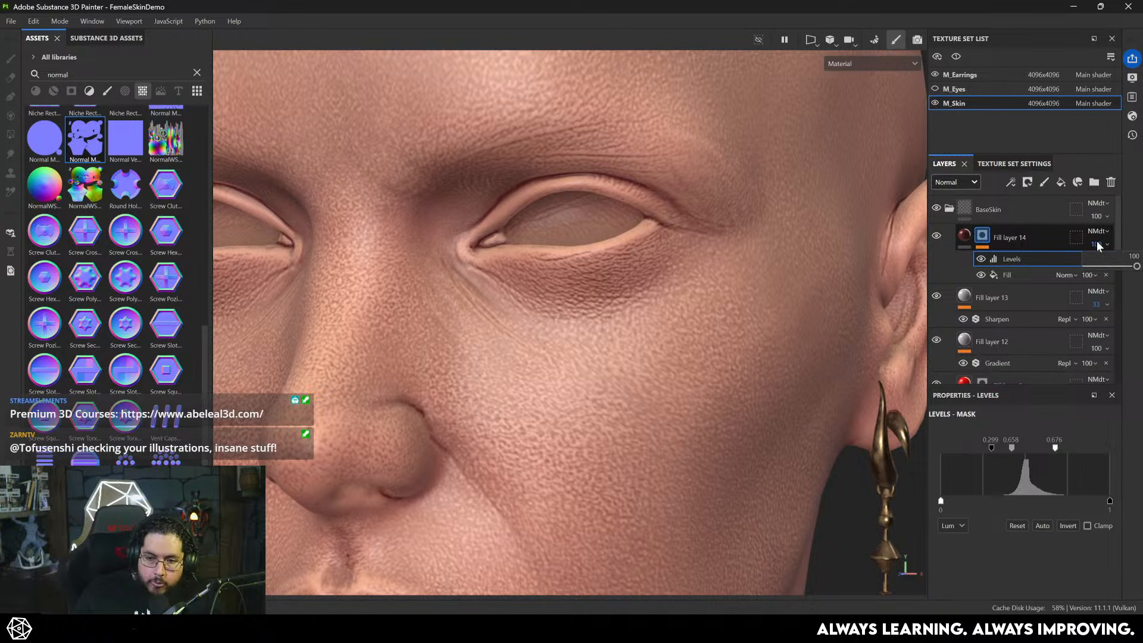
drag(1136, 266, 1118, 269)
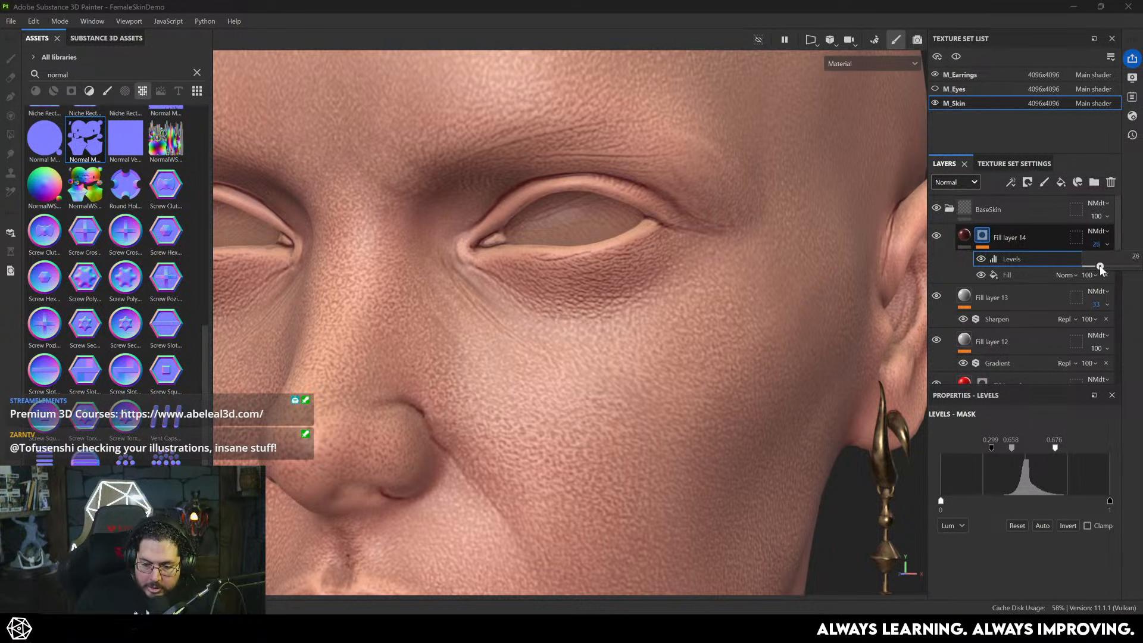
click(955, 181)
click(959, 192)
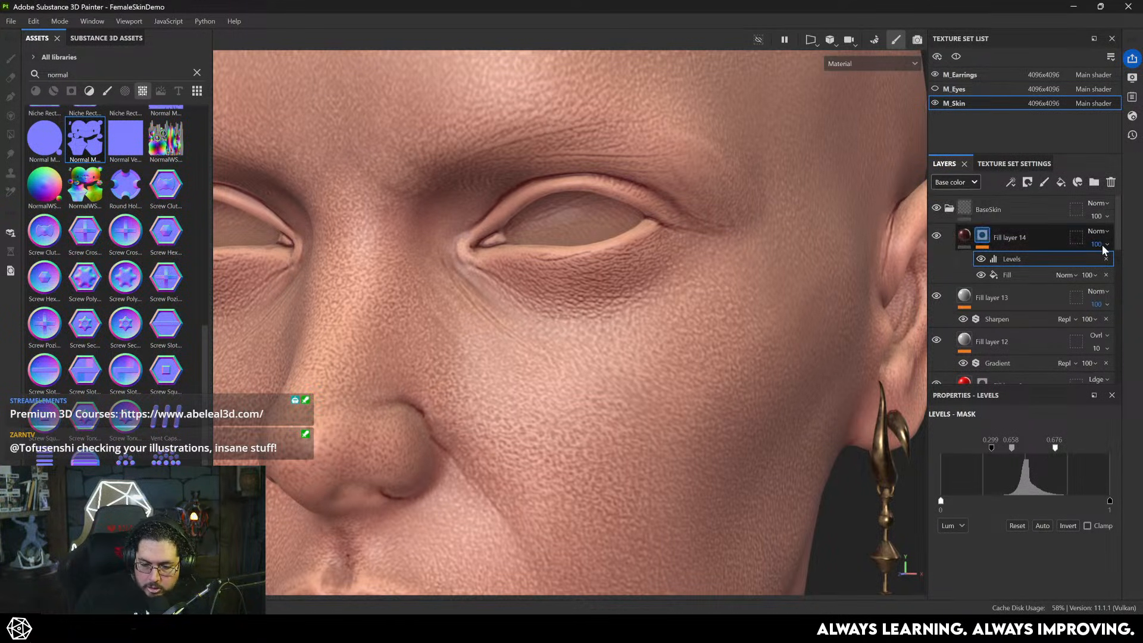
drag(1137, 268, 1101, 259)
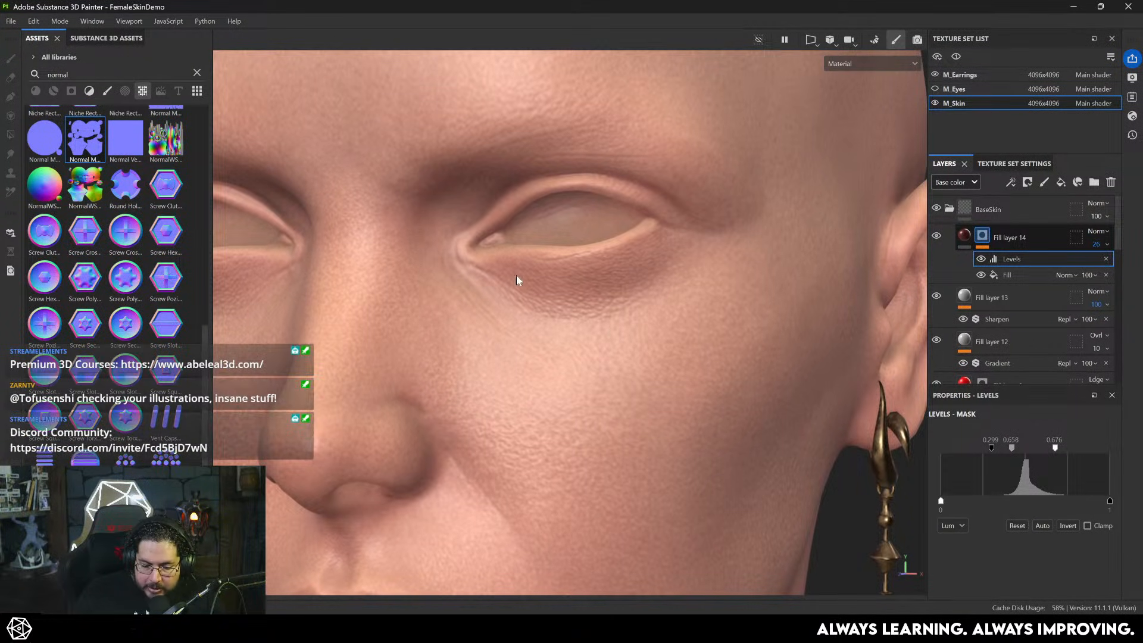
- Compare the face with Fill layer 14 hidden and shown to judge its effect on the skin
alt+right_drag(517, 280, 669, 332)
alt+drag(668, 332, 548, 286)
alt+right_drag(548, 286, 706, 327)
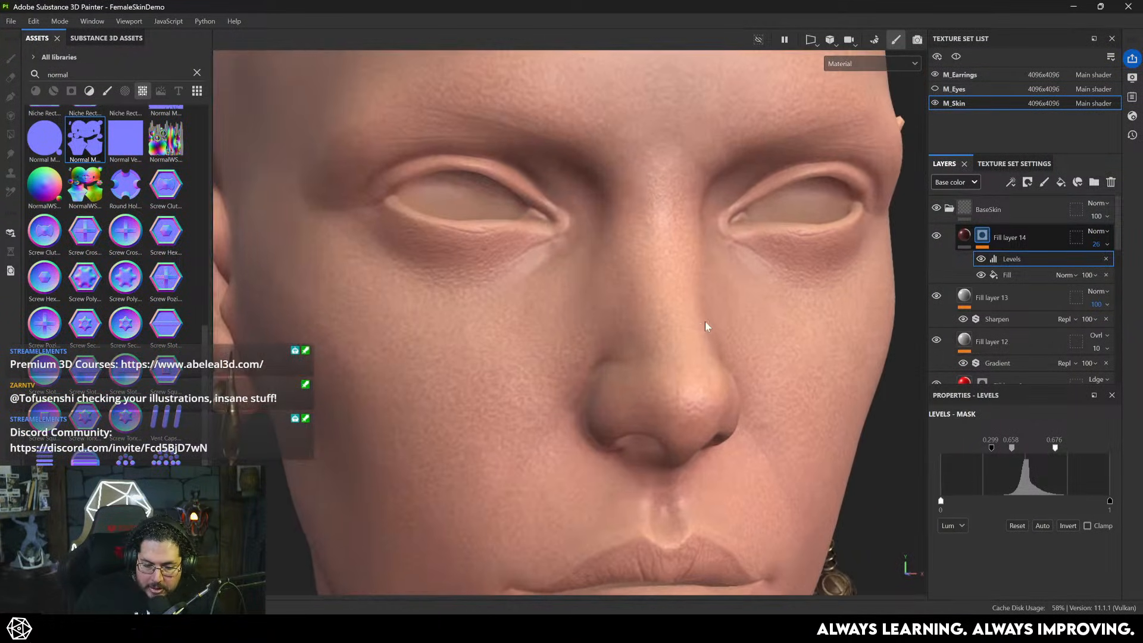
click(936, 236)
click(936, 236)
click(936, 236)
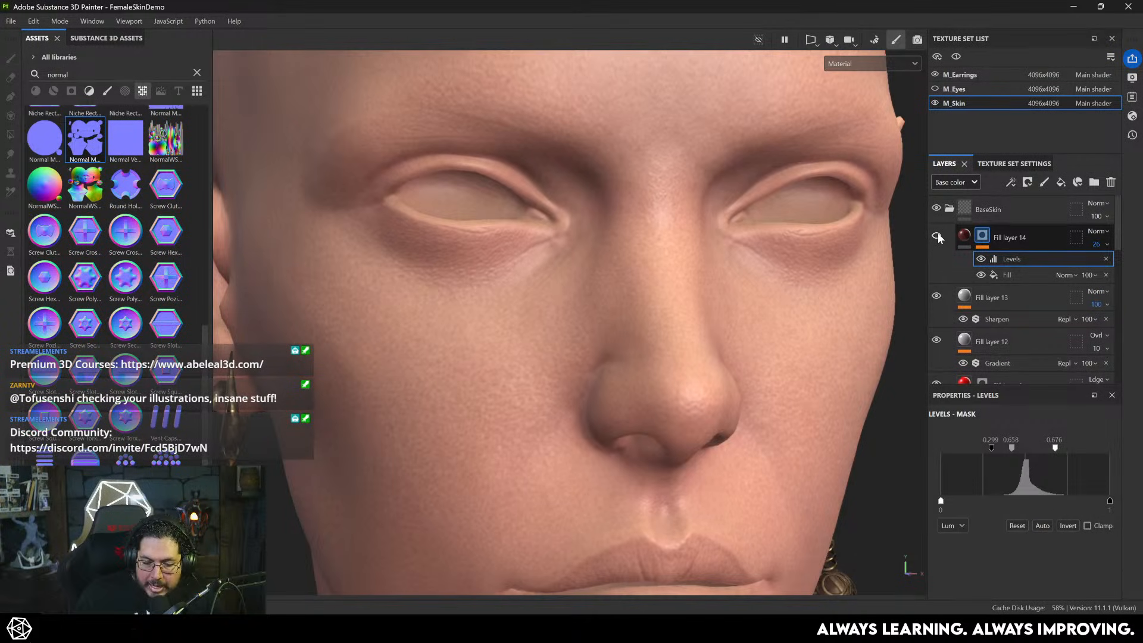
click(937, 237)
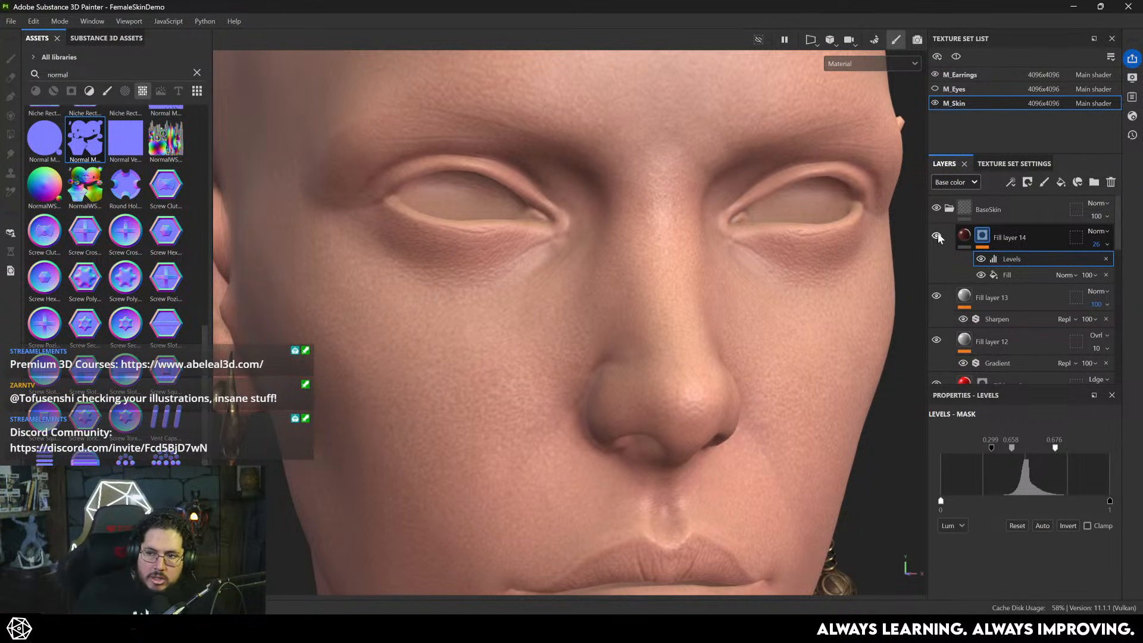
- Try Overlay as Fill layer 14's base color blend mode, then set it to Linear dodge (Add) and check both cheeks
alt+right_drag(668, 281, 712, 334)
click(1096, 231)
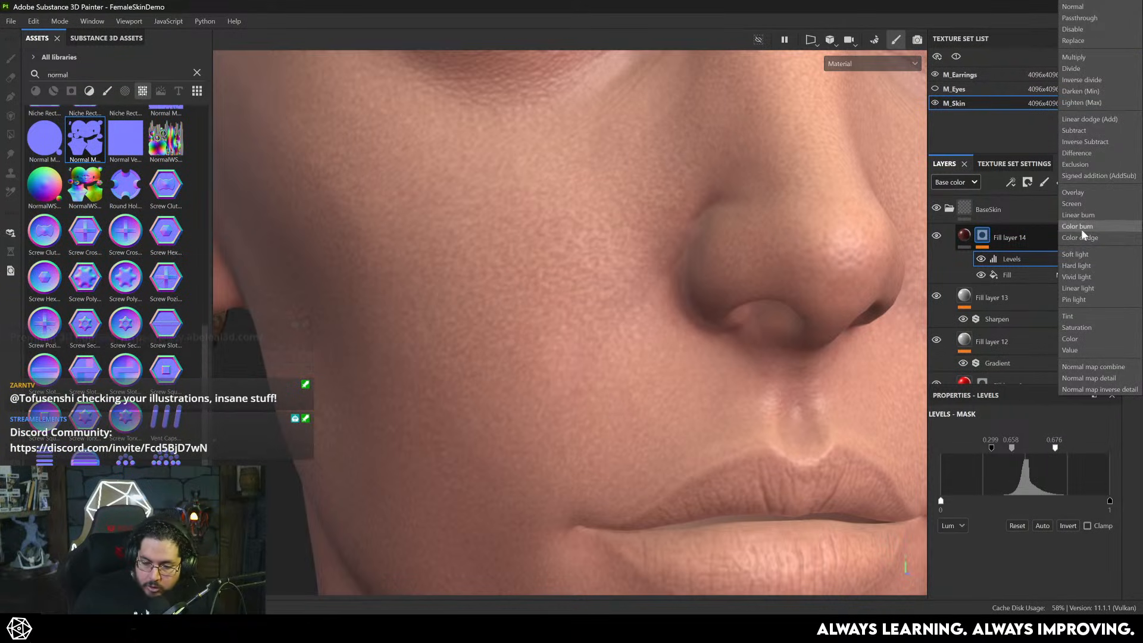
click(1081, 197)
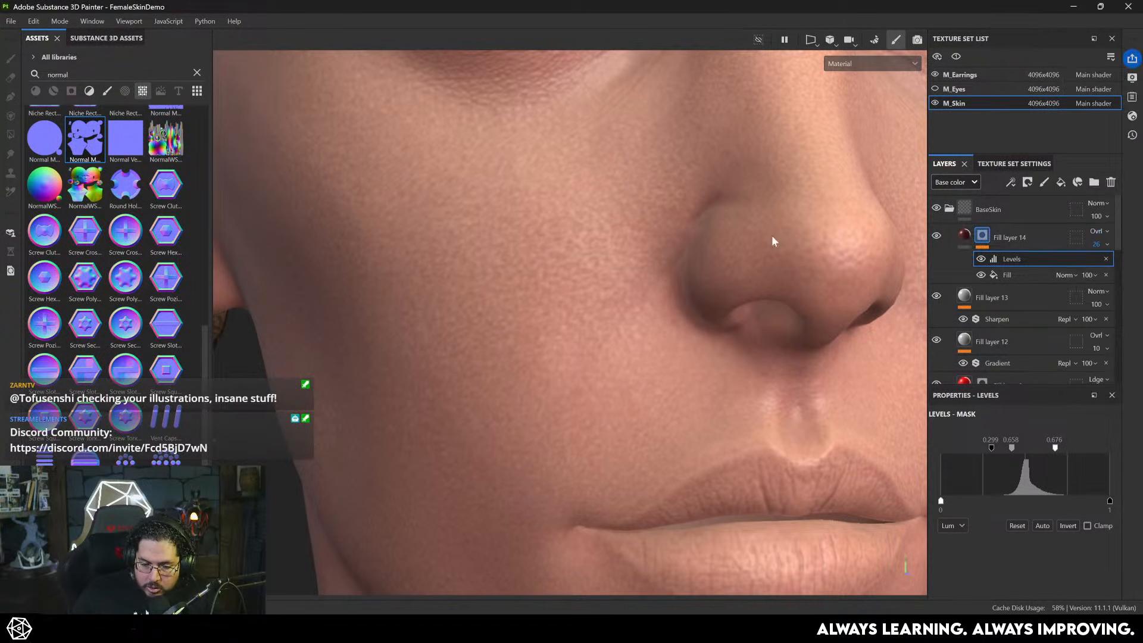
click(1101, 232)
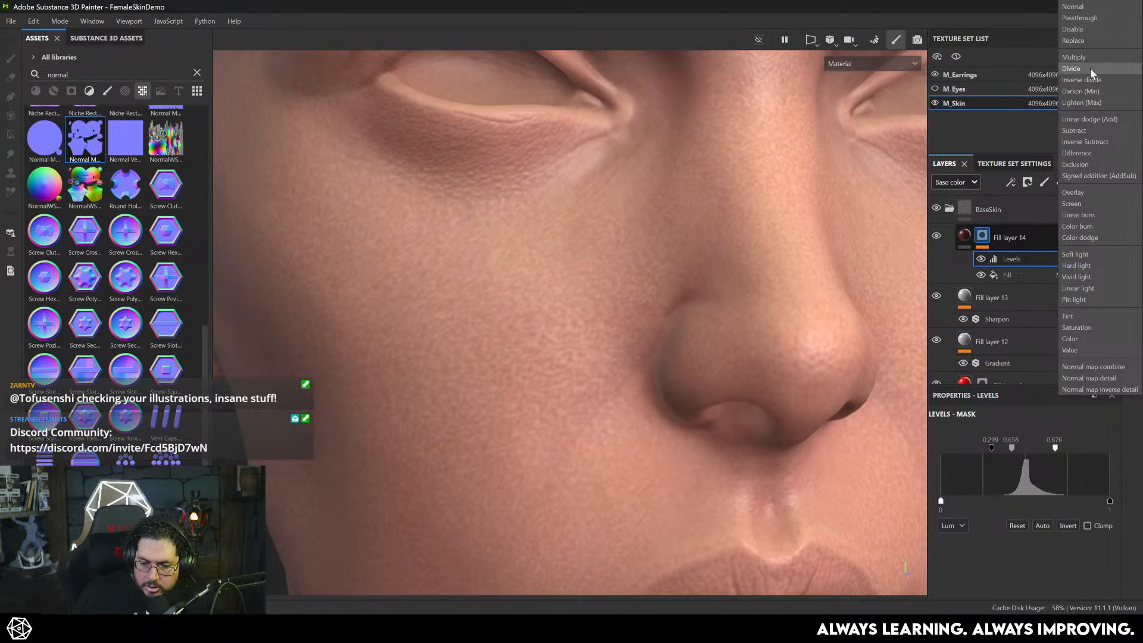
click(1098, 118)
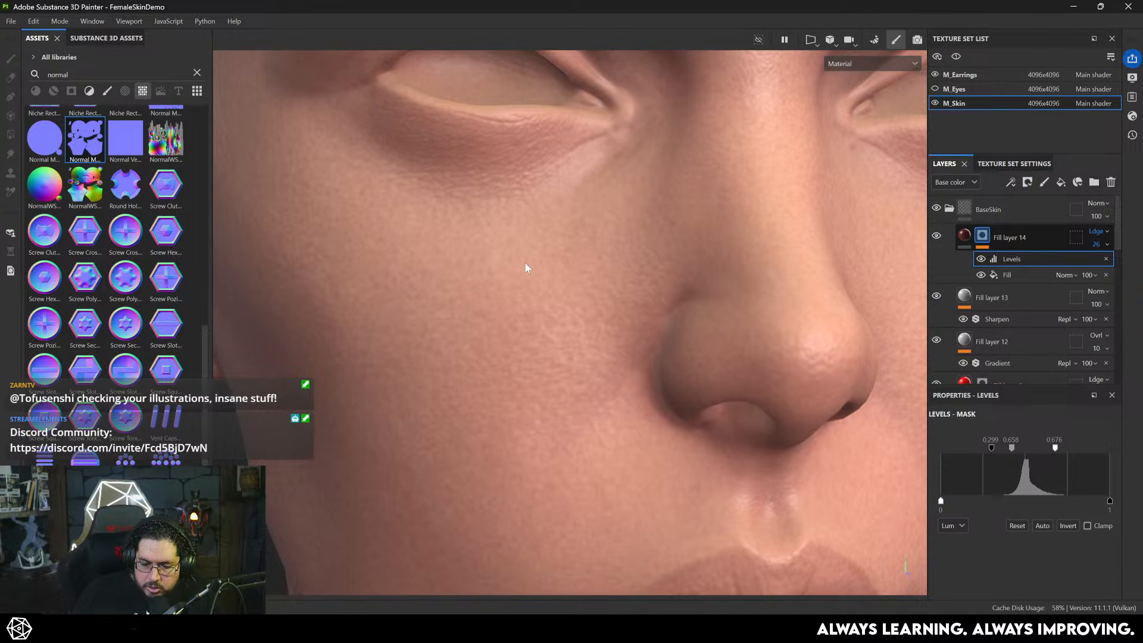
alt+right_drag(525, 268, 546, 316)
alt+drag(545, 316, 435, 339)
alt+right_drag(655, 357, 899, 394)
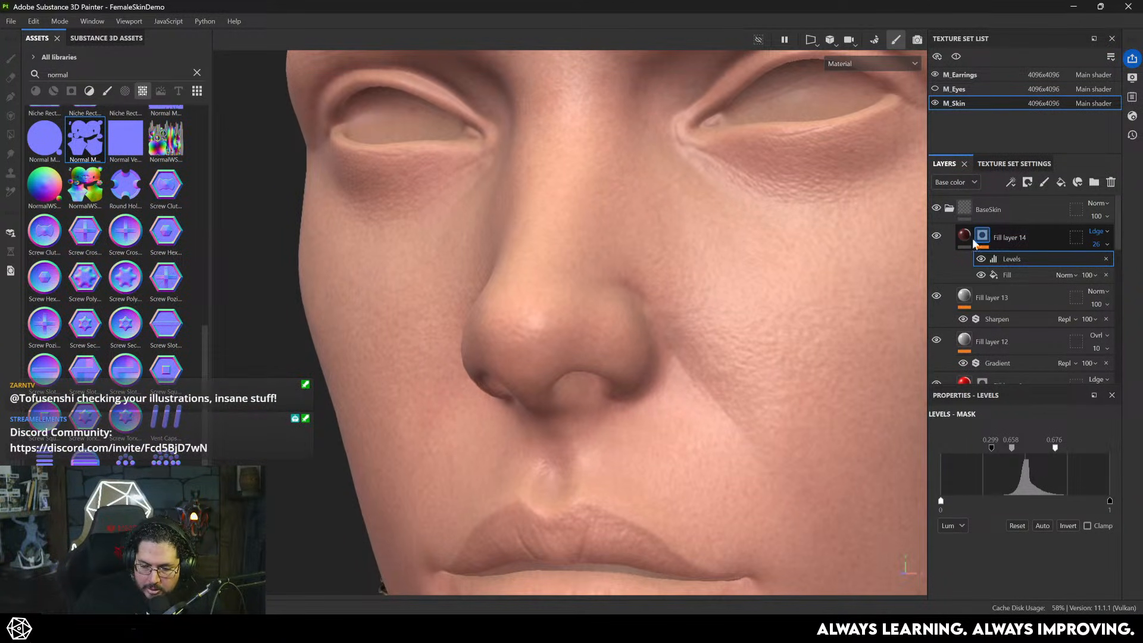
- Change Fill layer 14's base color to a brighter, more saturated red
click(965, 236)
scroll(1023, 571, down, 2)
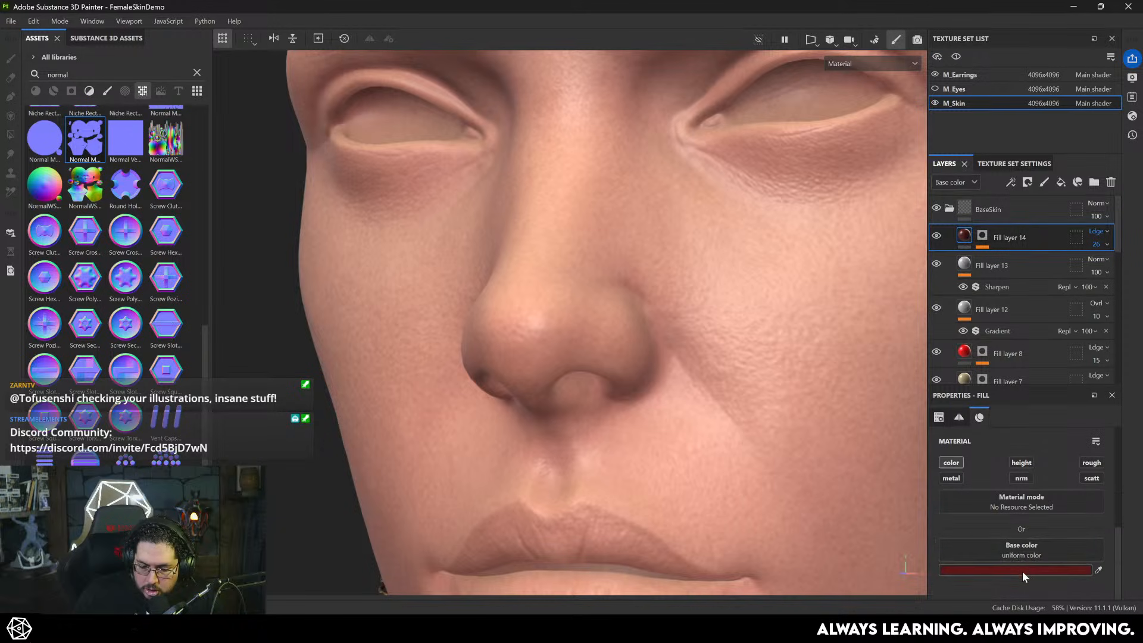
click(1023, 570)
drag(819, 353, 832, 331)
click(869, 240)
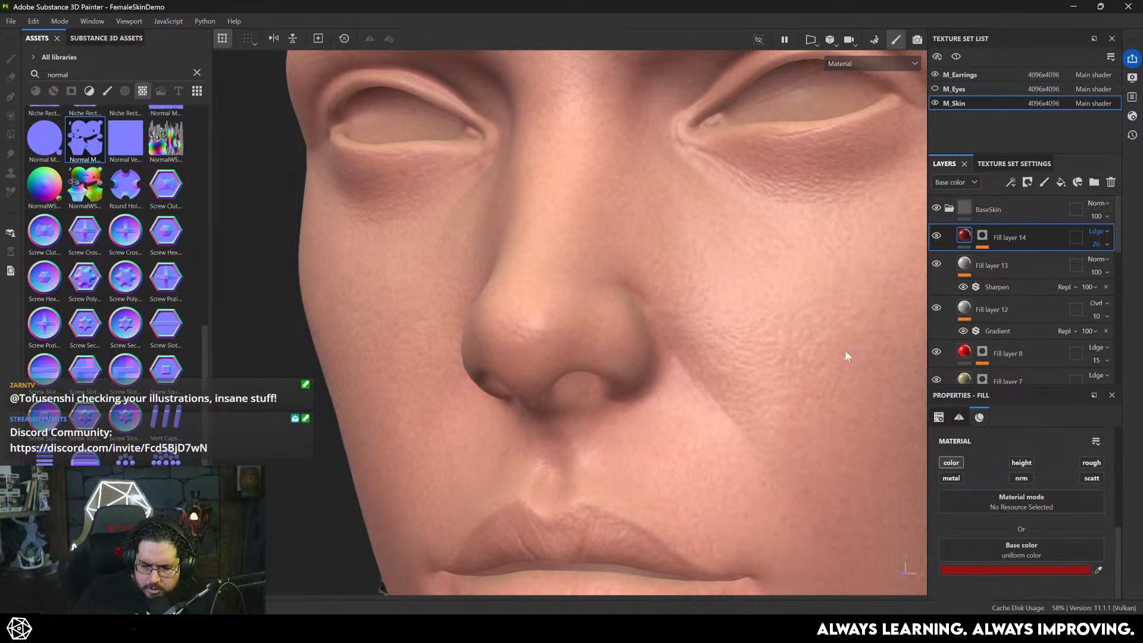
- Check the red tint on the whole head and reduce Fill layer 14's base color opacity to 17
alt+right_drag(573, 286, 495, 263)
alt+drag(495, 262, 765, 390)
alt+right_drag(765, 390, 788, 411)
alt+middle_drag(788, 411, 763, 388)
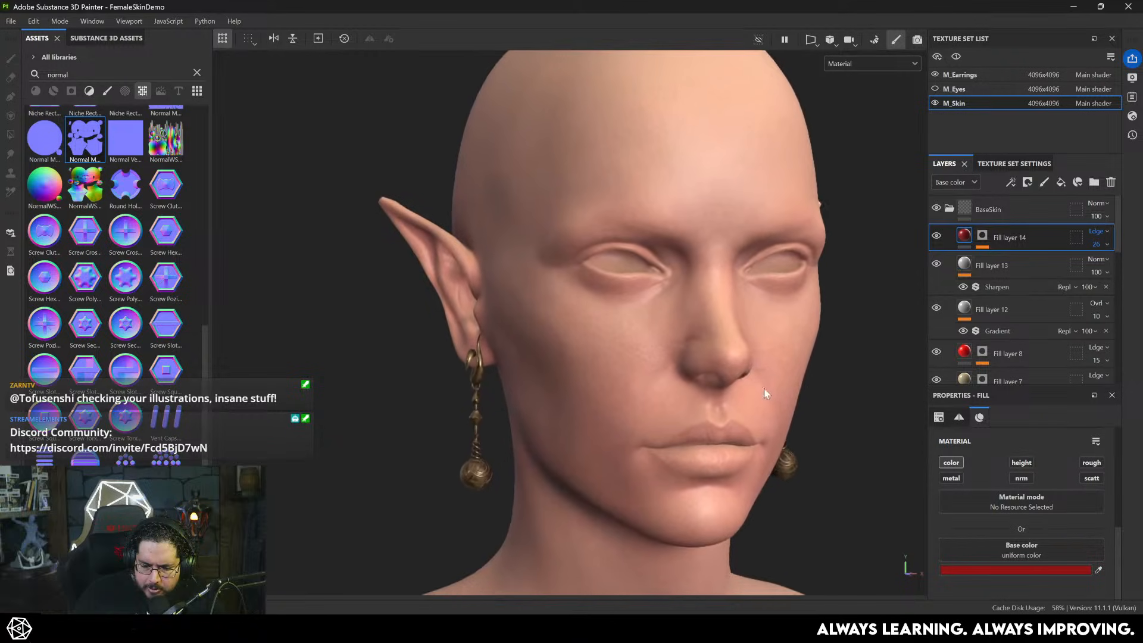
alt+right_drag(763, 388, 846, 364)
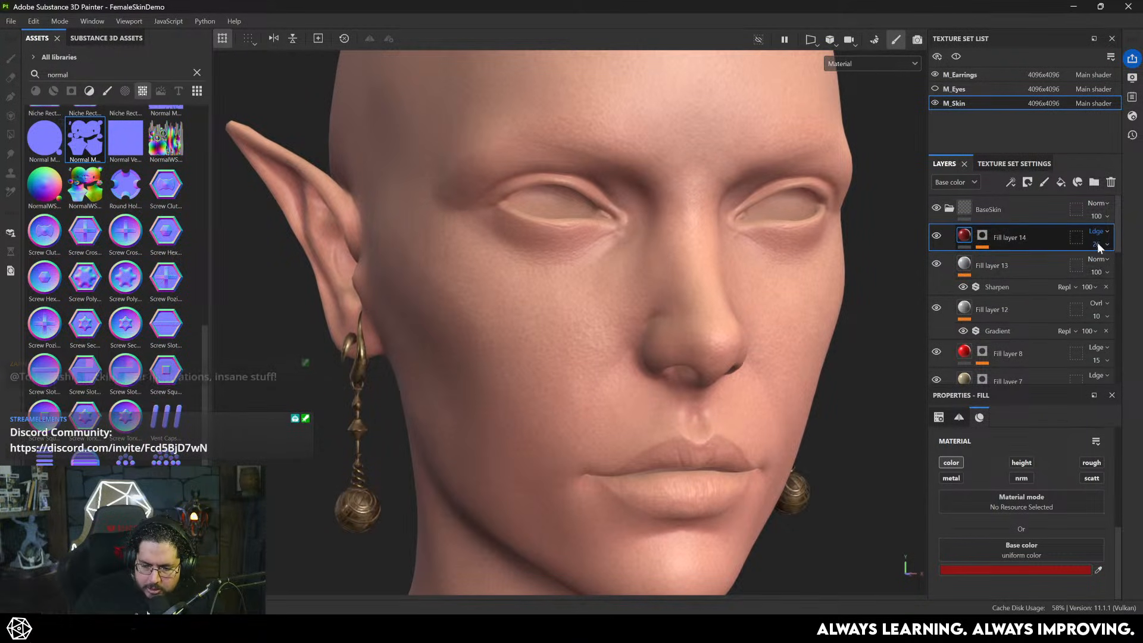
click(1098, 243)
drag(1100, 264, 1098, 264)
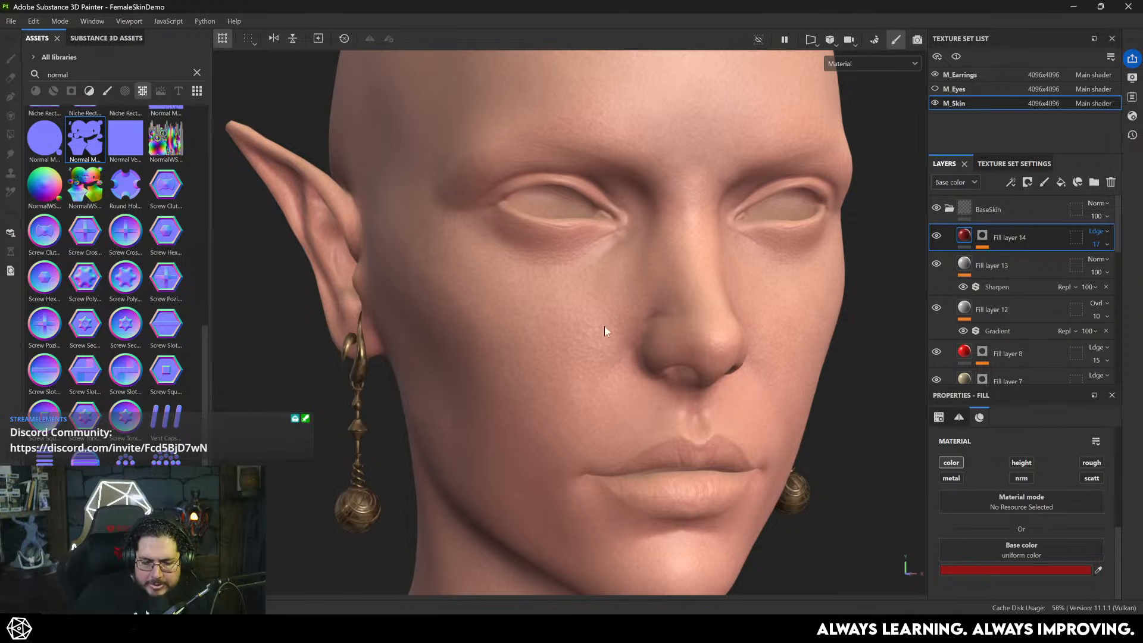
- Examine the skin color on the whole head from the front and both sides
alt+right_drag(605, 331, 453, 220)
alt+drag(768, 333, 669, 342)
alt+middle_drag(670, 342, 562, 332)
alt+right_drag(635, 343, 695, 384)
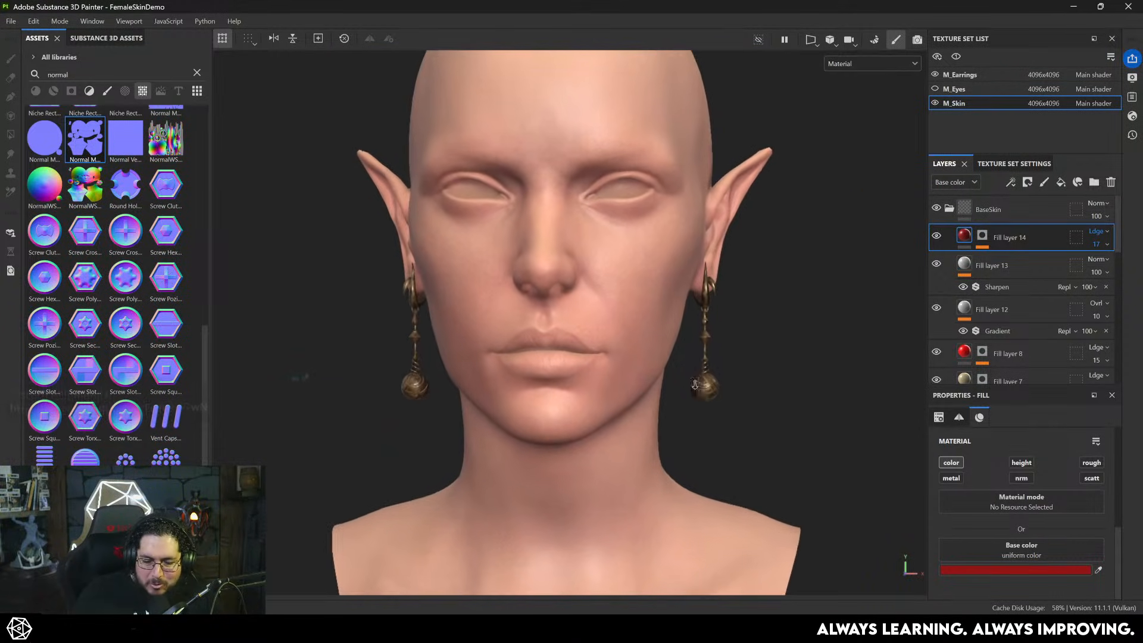
alt+drag(483, 275, 579, 271)
alt+middle_drag(579, 270, 637, 310)
alt+right_drag(667, 336, 729, 384)
alt+drag(619, 339, 678, 334)
alt+middle_drag(626, 286, 685, 330)
alt+right_drag(699, 333, 744, 365)
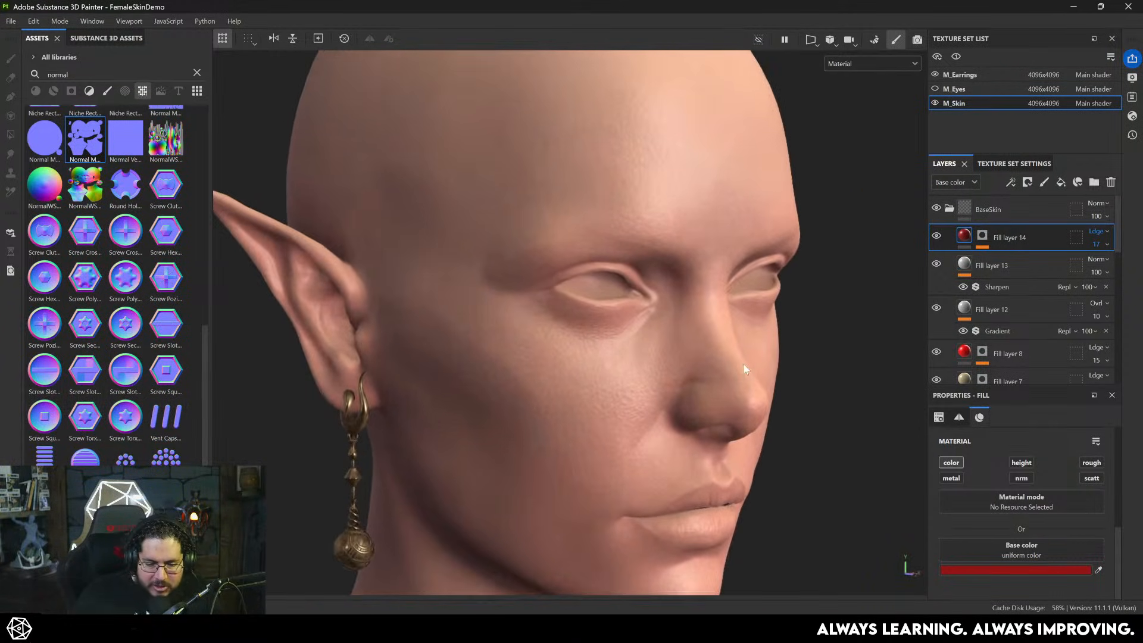
alt+drag(744, 364, 712, 360)
alt+right_drag(711, 360, 673, 334)
alt+drag(674, 335, 616, 334)
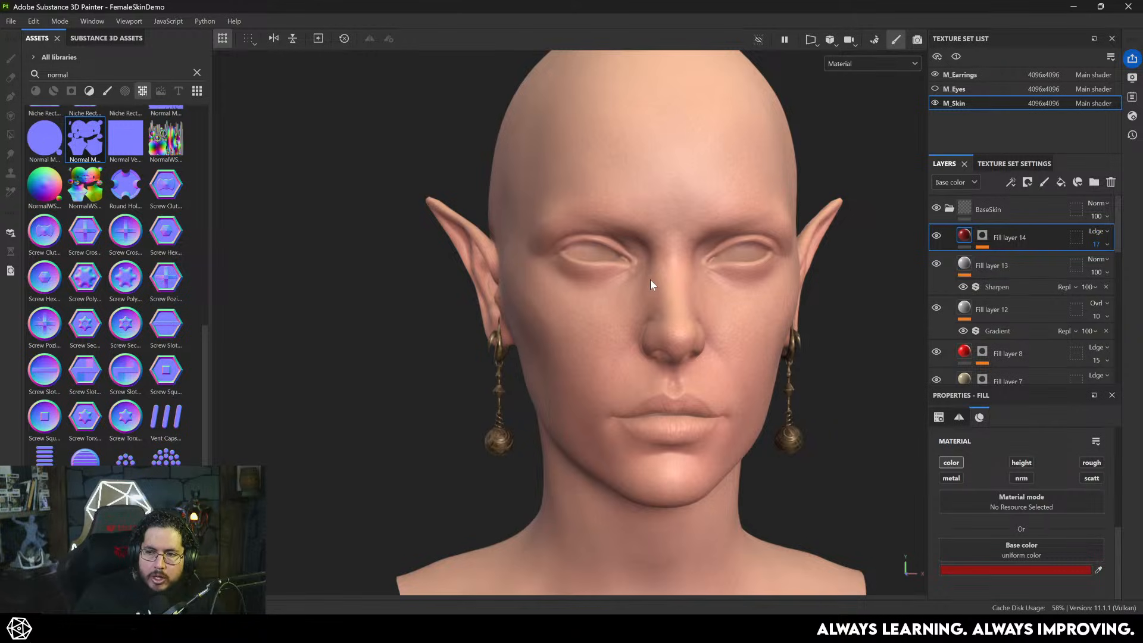
- Inspect the color variation and pore detail around the cheeks, nose and lips up close
alt+drag(710, 352, 587, 351)
alt+right_drag(536, 351, 579, 350)
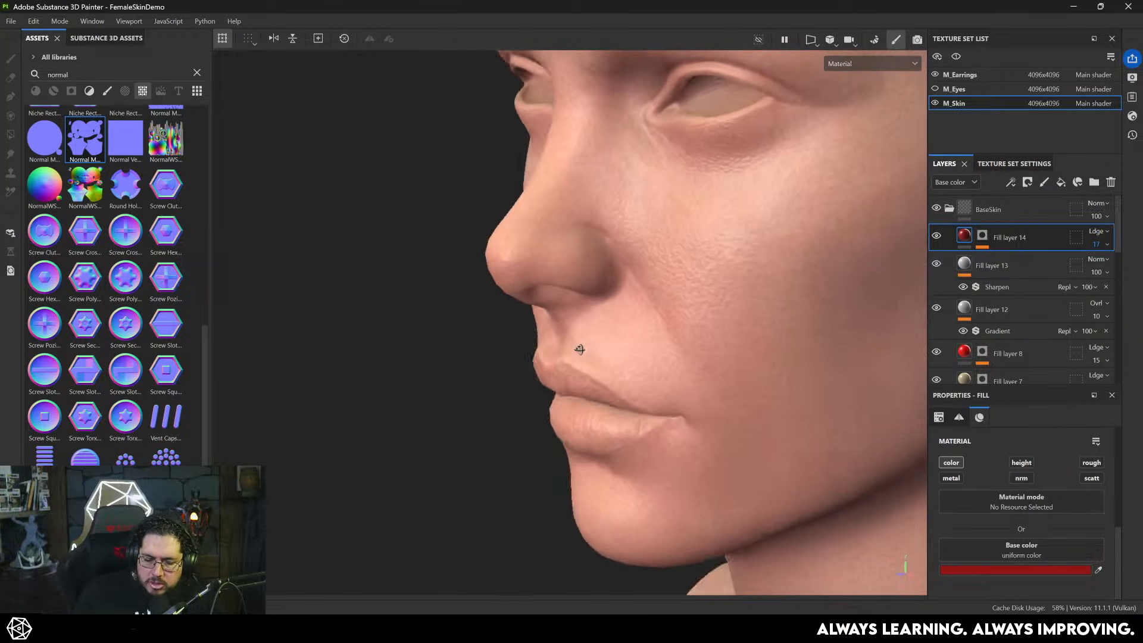
alt+drag(726, 352, 669, 349)
alt+right_drag(669, 349, 574, 341)
alt+drag(574, 341, 783, 332)
alt+right_drag(783, 332, 553, 448)
alt+drag(554, 448, 682, 387)
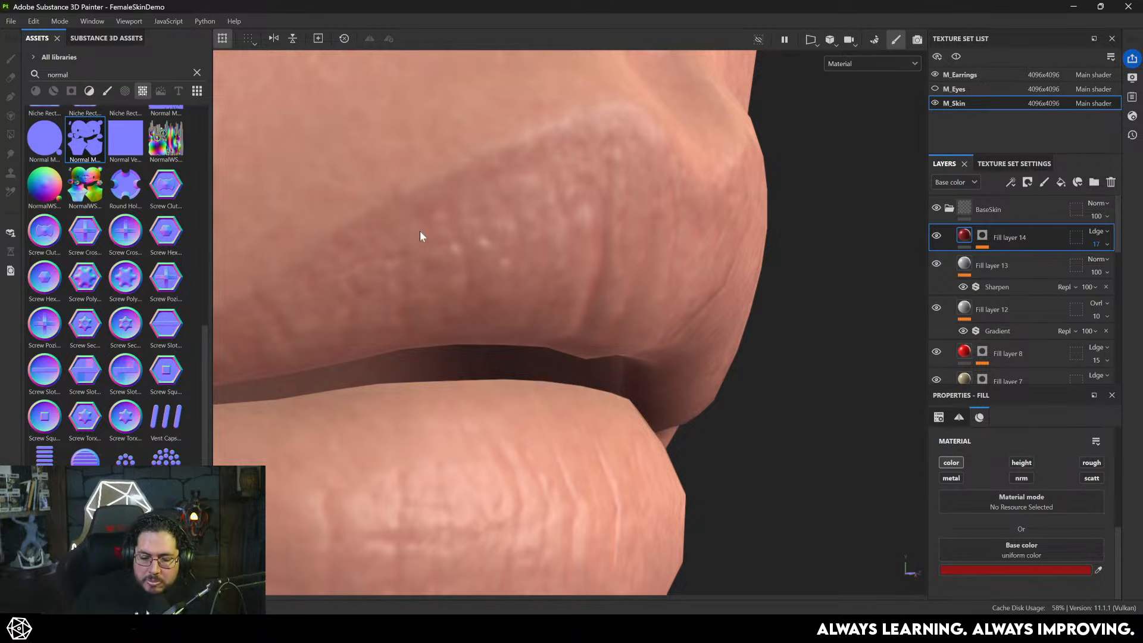
alt+right_drag(398, 231, 382, 239)
alt+middle_drag(382, 240, 428, 288)
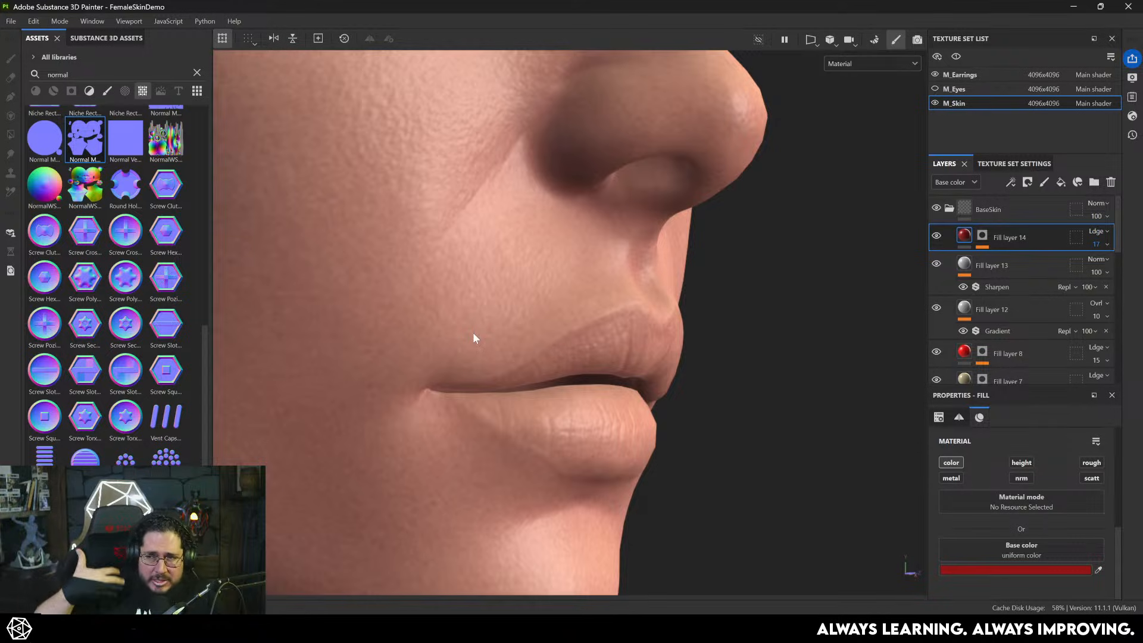
alt+drag(881, 477, 506, 460)
alt+right_drag(523, 462, 596, 512)
alt+middle_drag(595, 512, 632, 414)
alt+right_drag(633, 414, 286, 292)
alt+drag(405, 322, 623, 332)
alt+right_drag(624, 331, 428, 274)
alt+drag(663, 291, 668, 325)
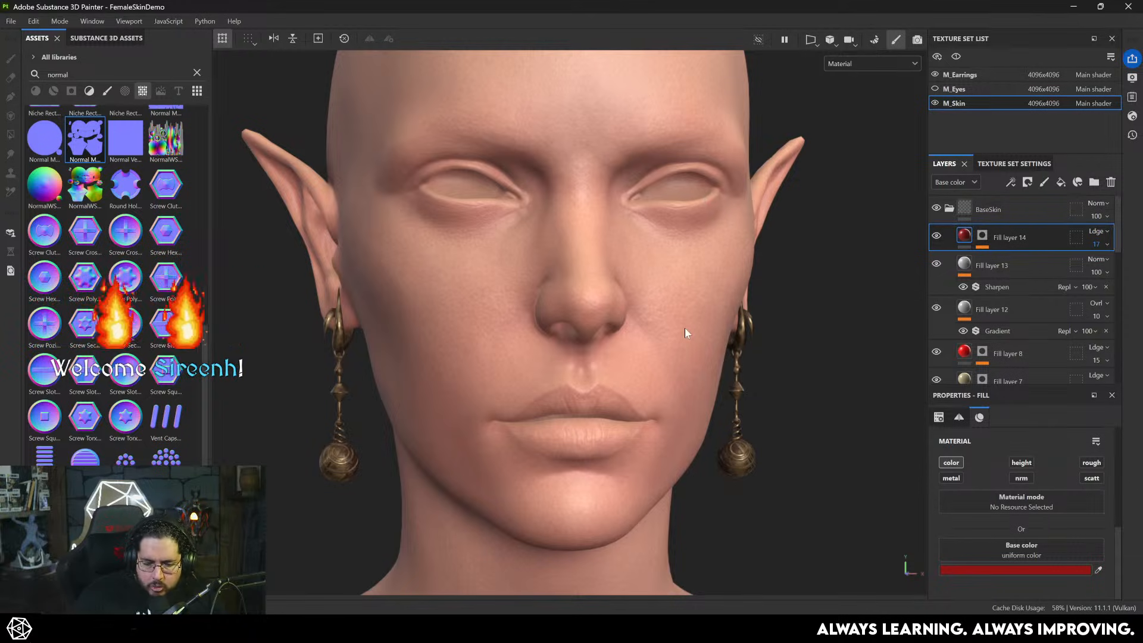
- Switch to the browser, search Google Images for "female portrait no makeup", view several portraits as skin reference, and return to Substance 3D Painter
key(alt+Tab)
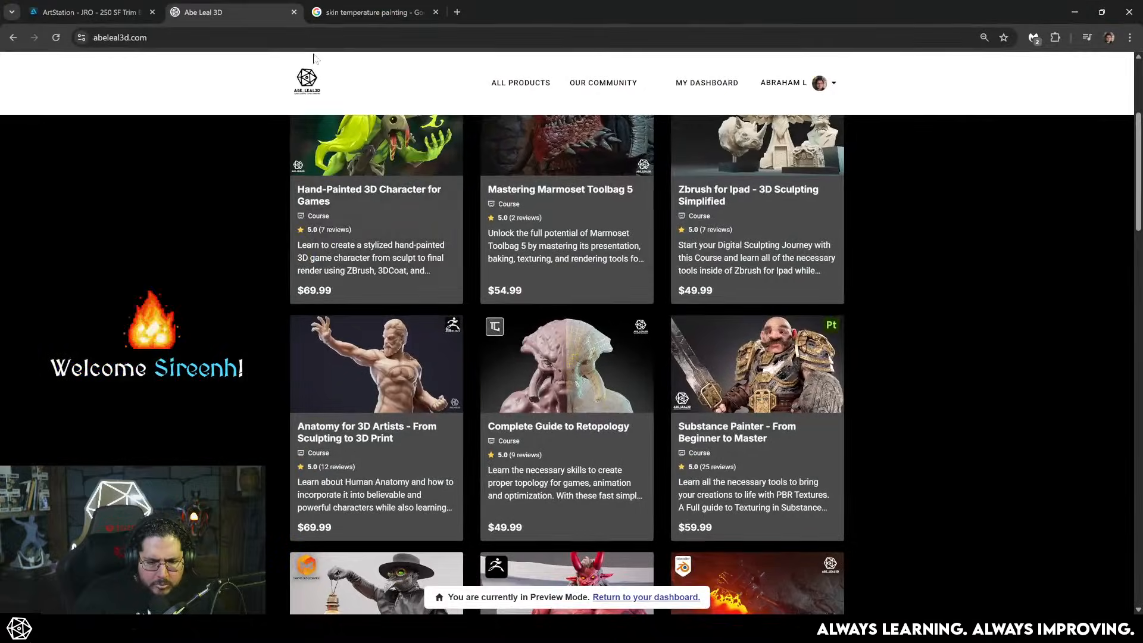
click(380, 11)
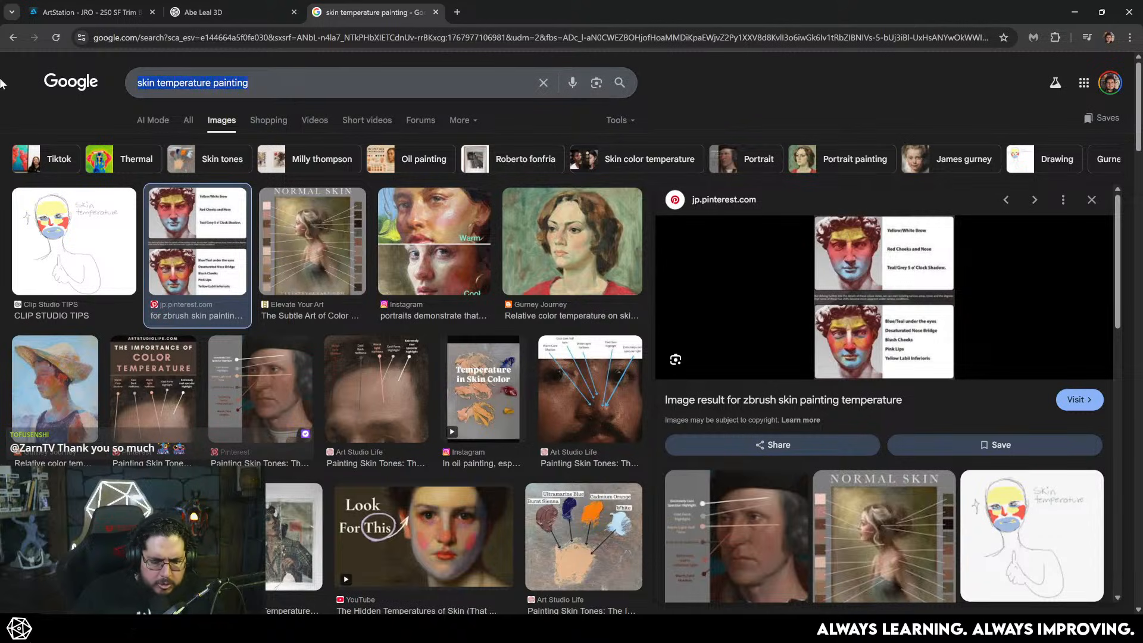
text(female portrait no makeup)
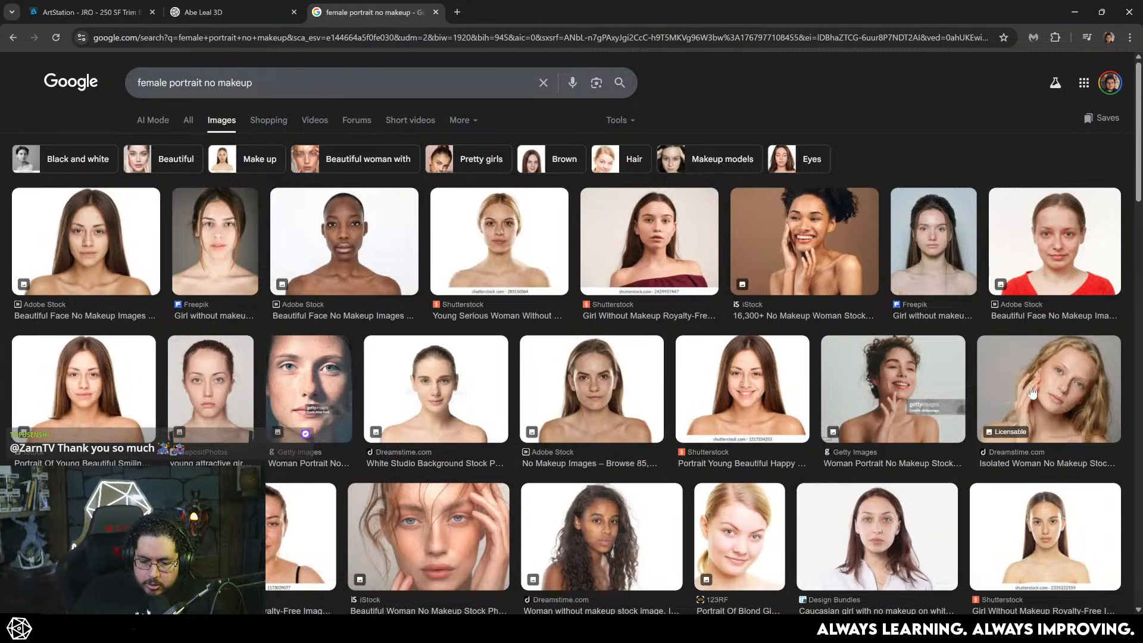
click(893, 387)
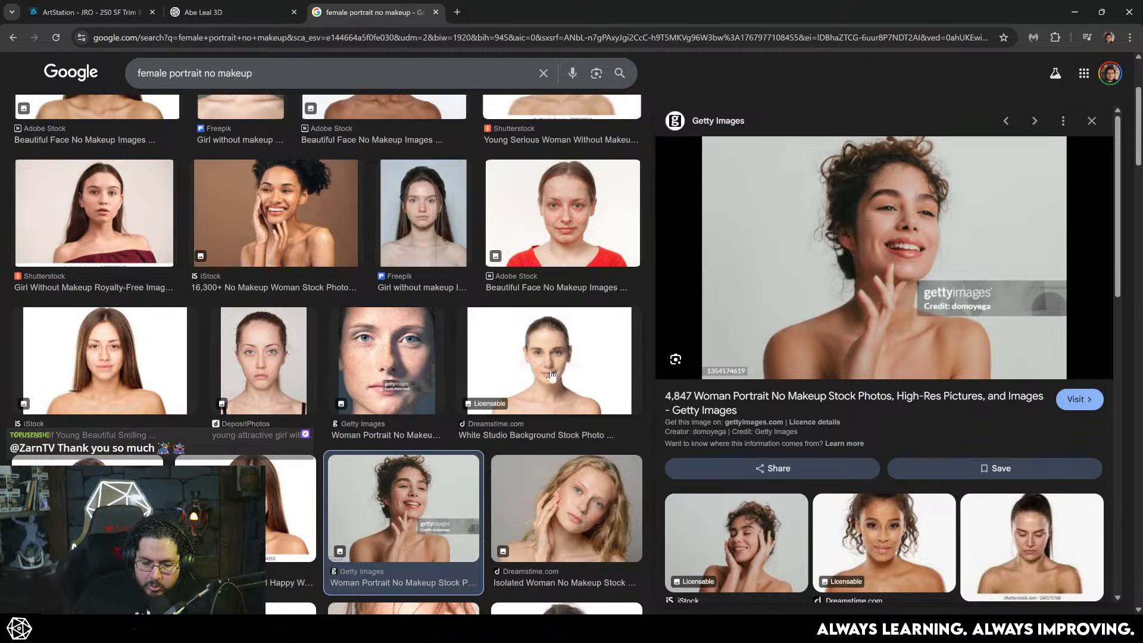
click(307, 493)
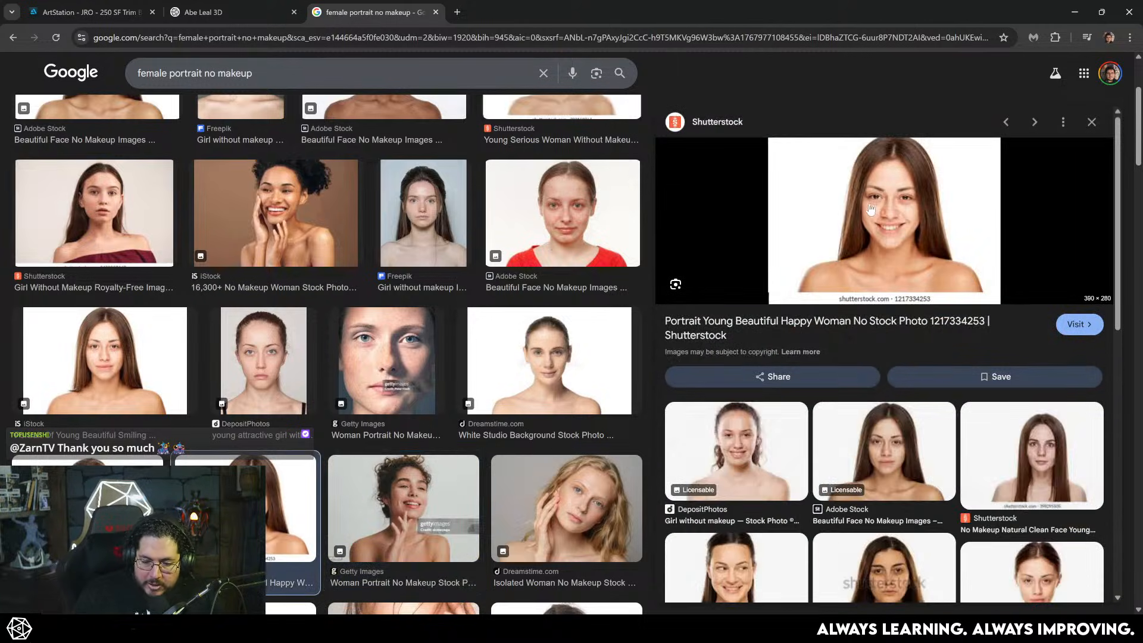
click(382, 214)
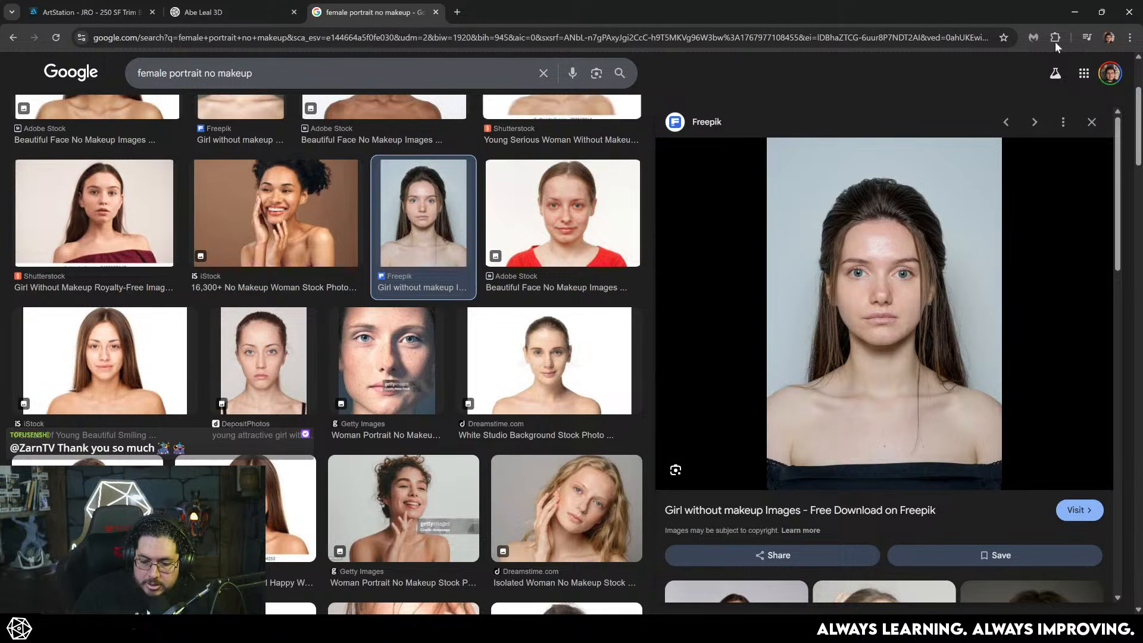
click(1074, 17)
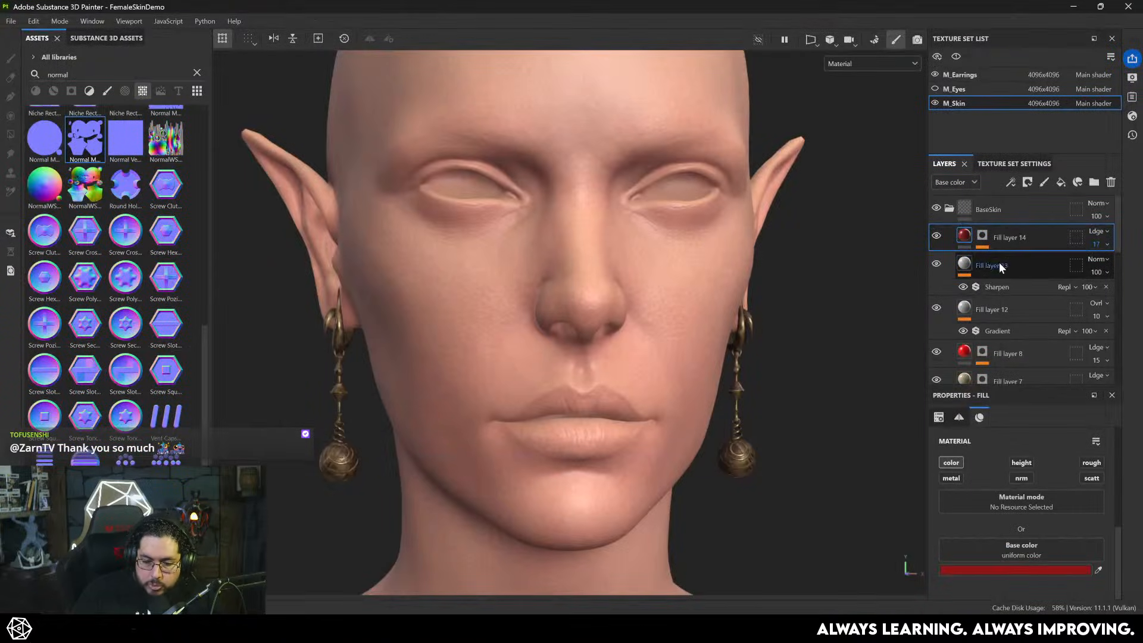
- Add a color-only fill layer above Fill layer 14 with the brown base color 523927
click(1020, 570)
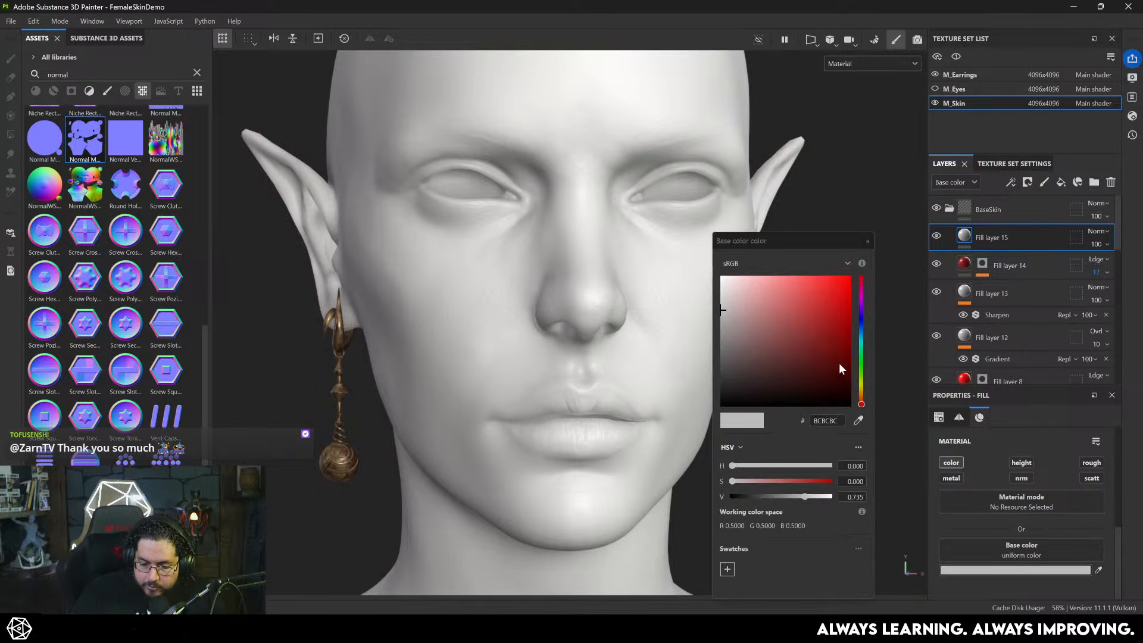
click(840, 363)
click(861, 397)
click(810, 360)
click(788, 363)
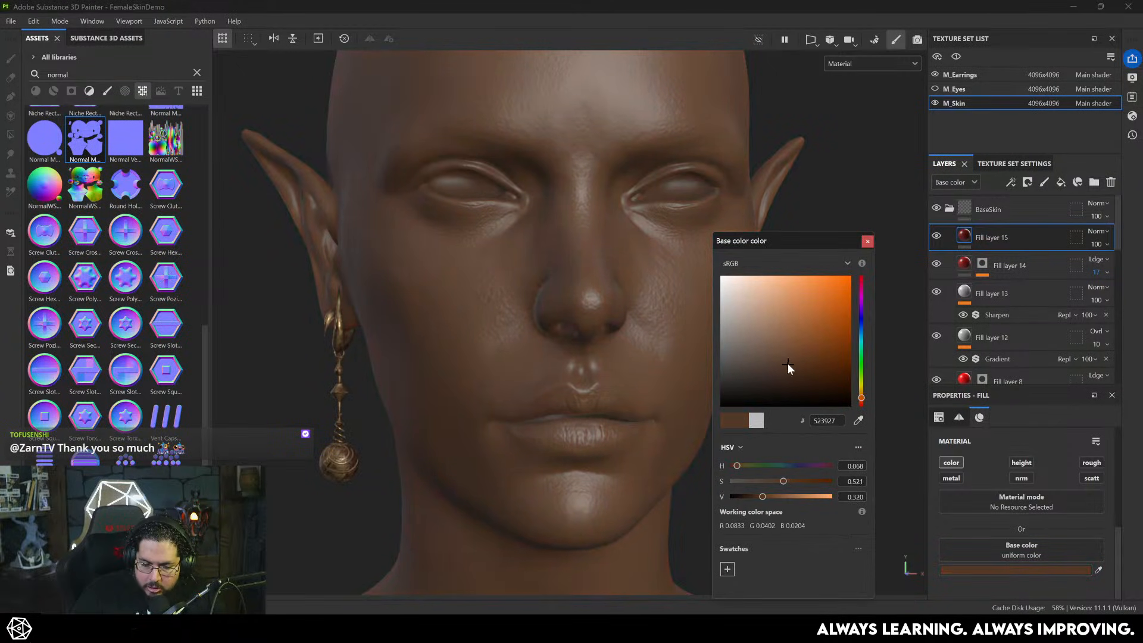
- Give the brown fill layer a black mask, ready for painting around the eyes
click(984, 236)
right_click(983, 234)
click(1003, 23)
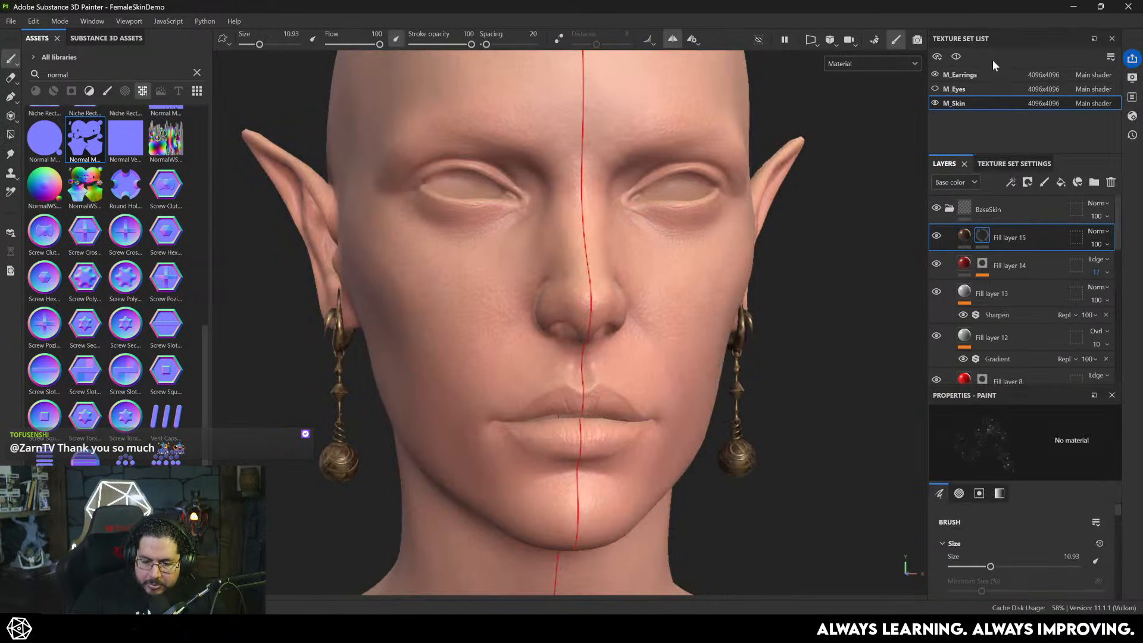
scroll(768, 250, up, 6)
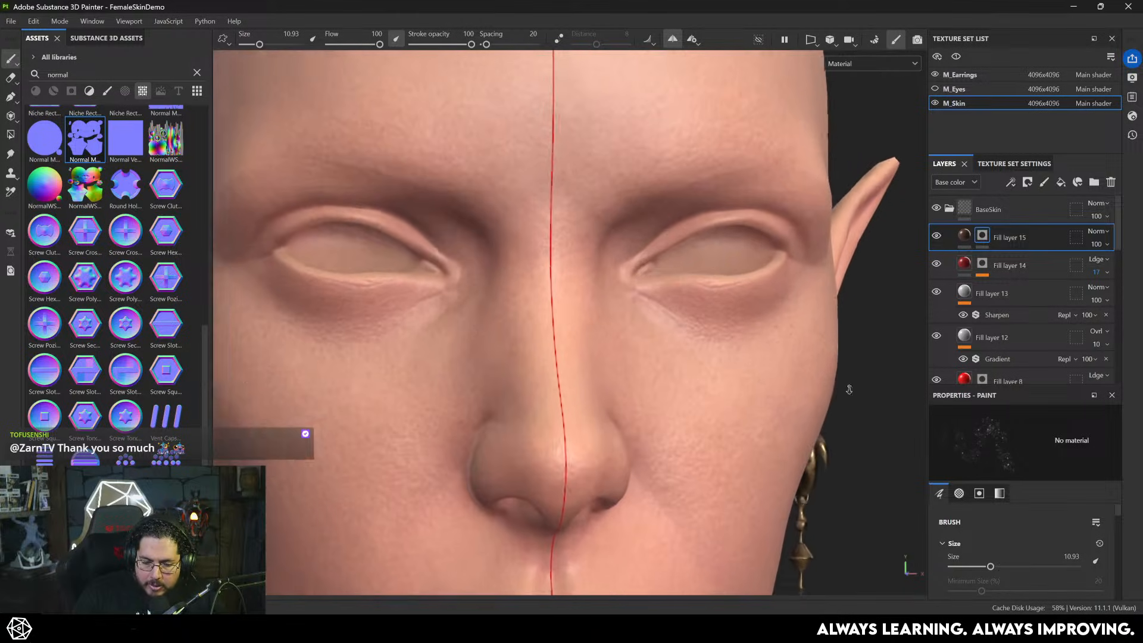
- Bring up the full brush library without a search filter and add a paint effect to the mask of Fill layer 15
alt+drag(655, 273, 624, 266)
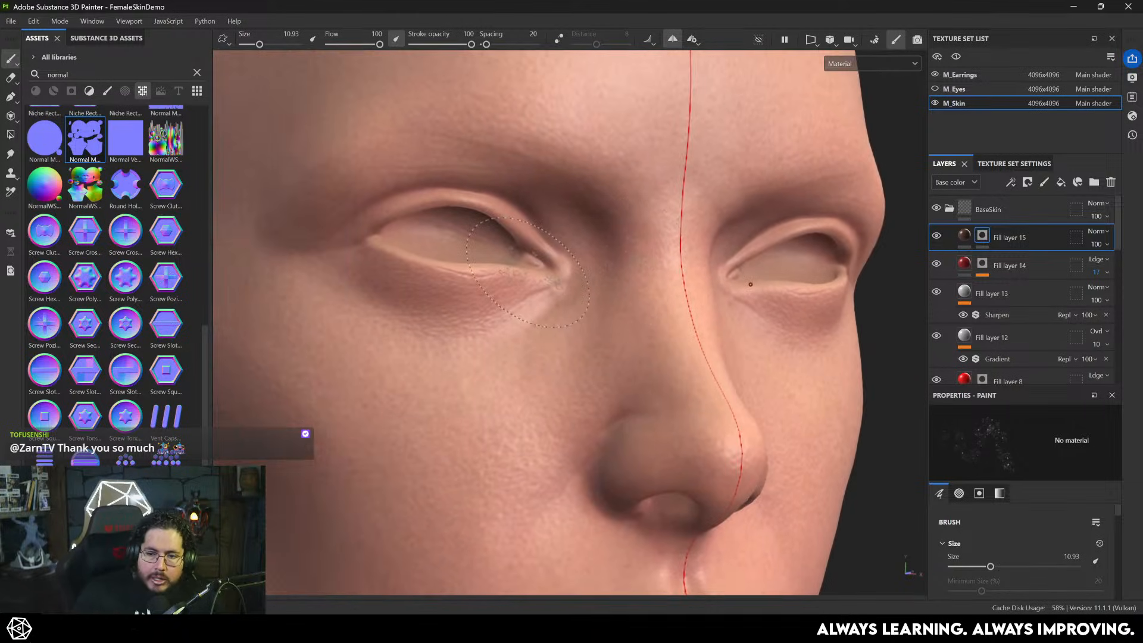
click(105, 93)
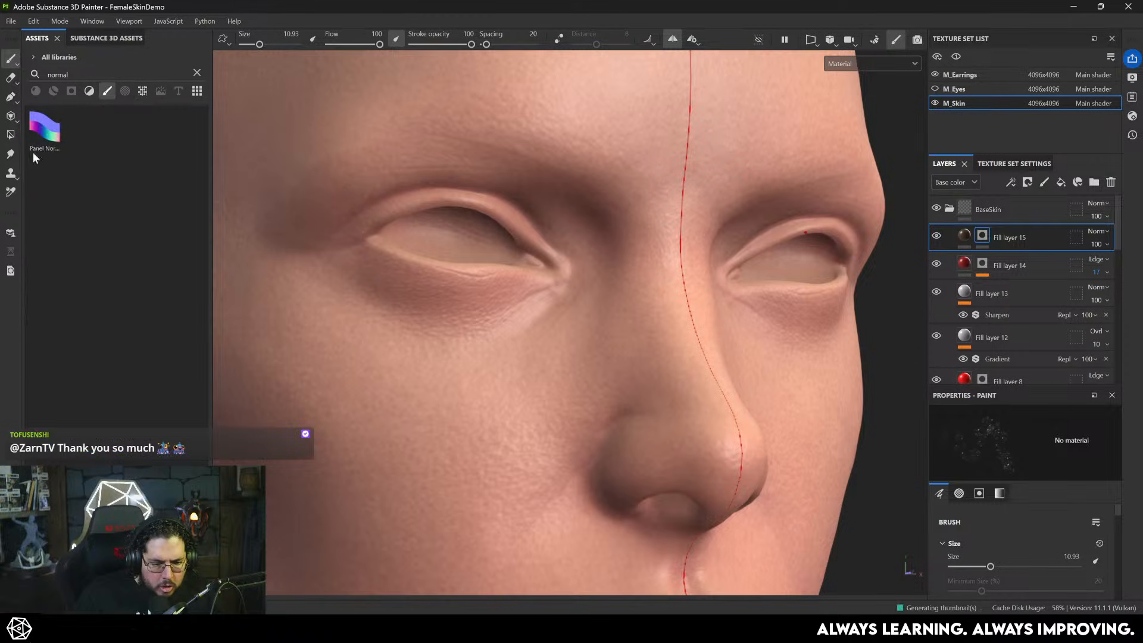
click(197, 73)
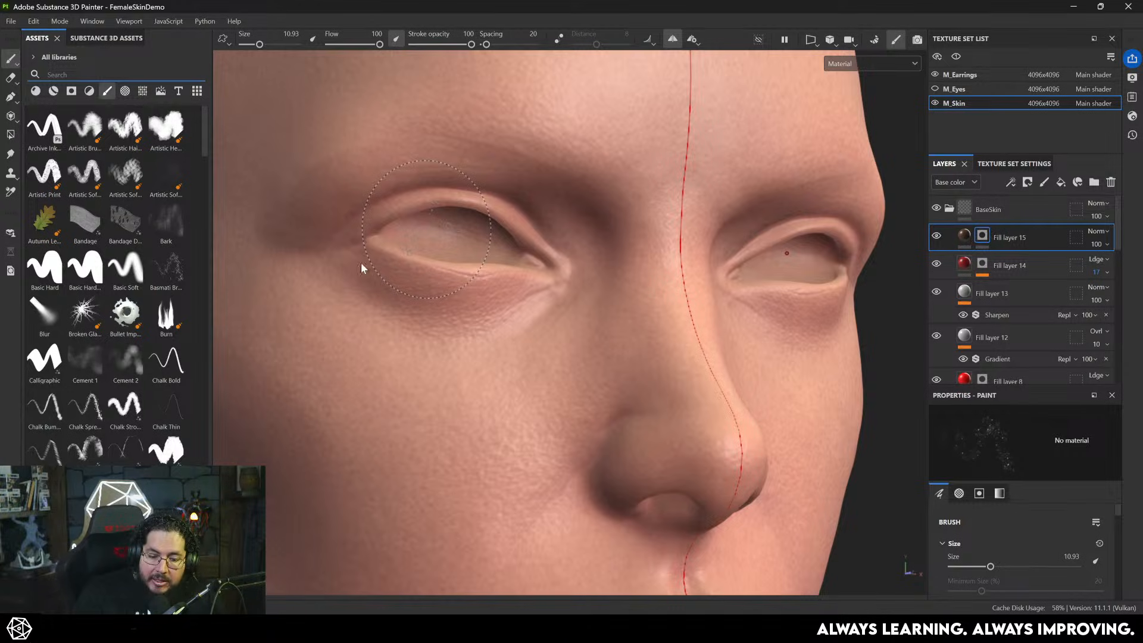
mouse_move(426, 229)
alt+mouse_down()
mouse_move(600, 316)
mouse_move(783, 256)
alt+mouse_up()
right_click(972, 238)
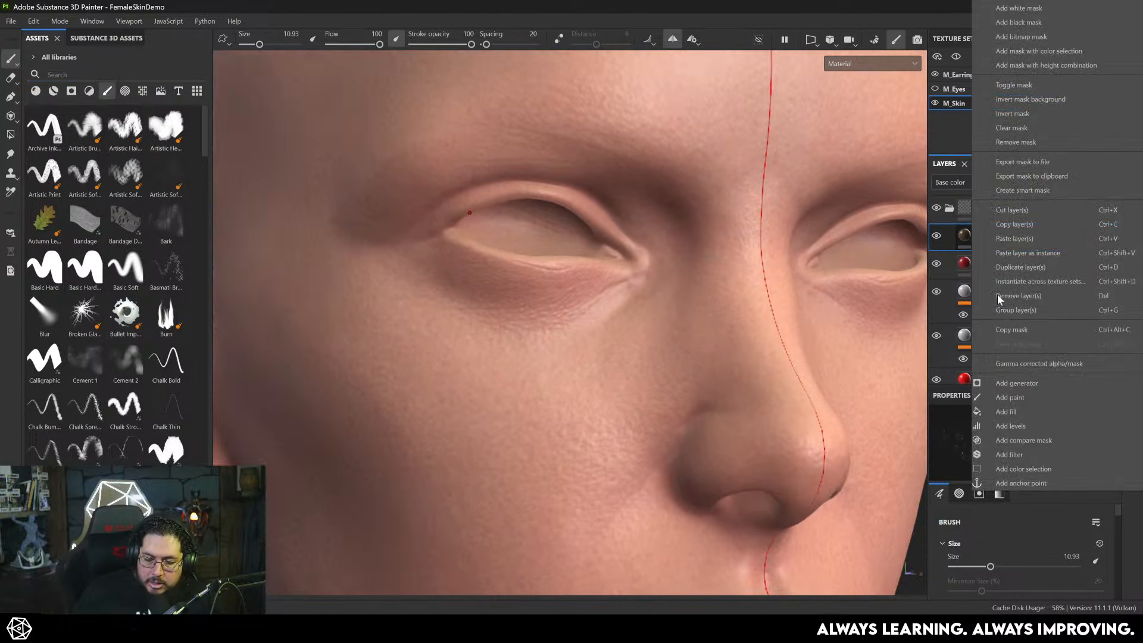
click(1008, 391)
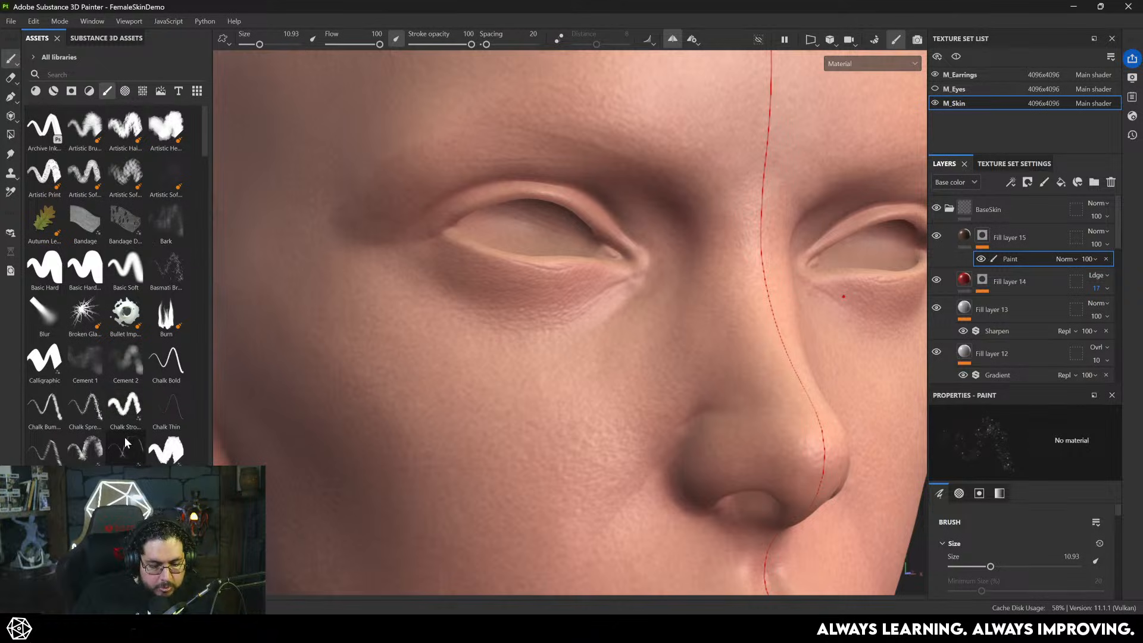
- Try painting the brown mask around the eye with the Dirt Spots brush
scroll(124, 437, down, 7)
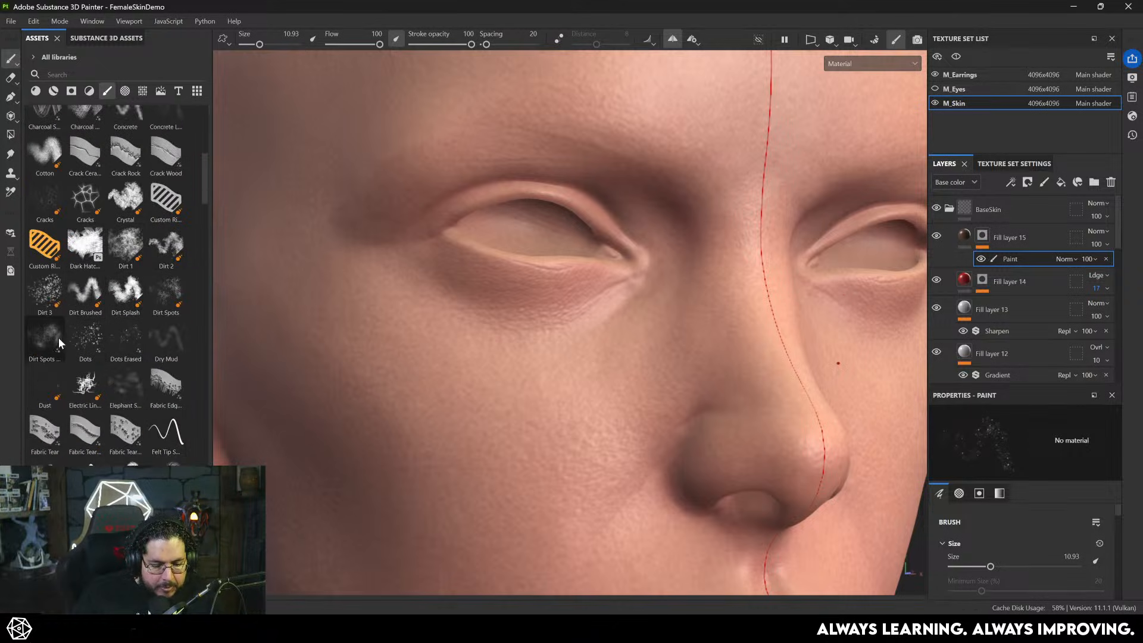
click(43, 338)
mouse_move(565, 265)
mouse_down()
mouse_move(590, 238)
mouse_move(697, 274)
mouse_up()
key(ctrl+z)
scroll(113, 324, up, 6)
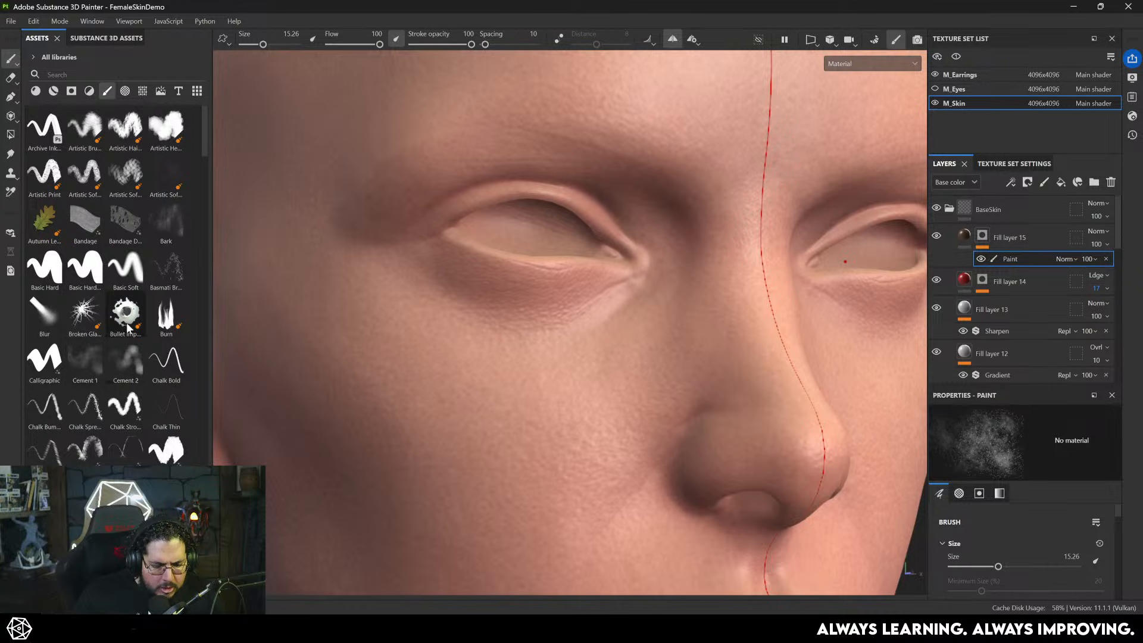
scroll(107, 305, down, 10)
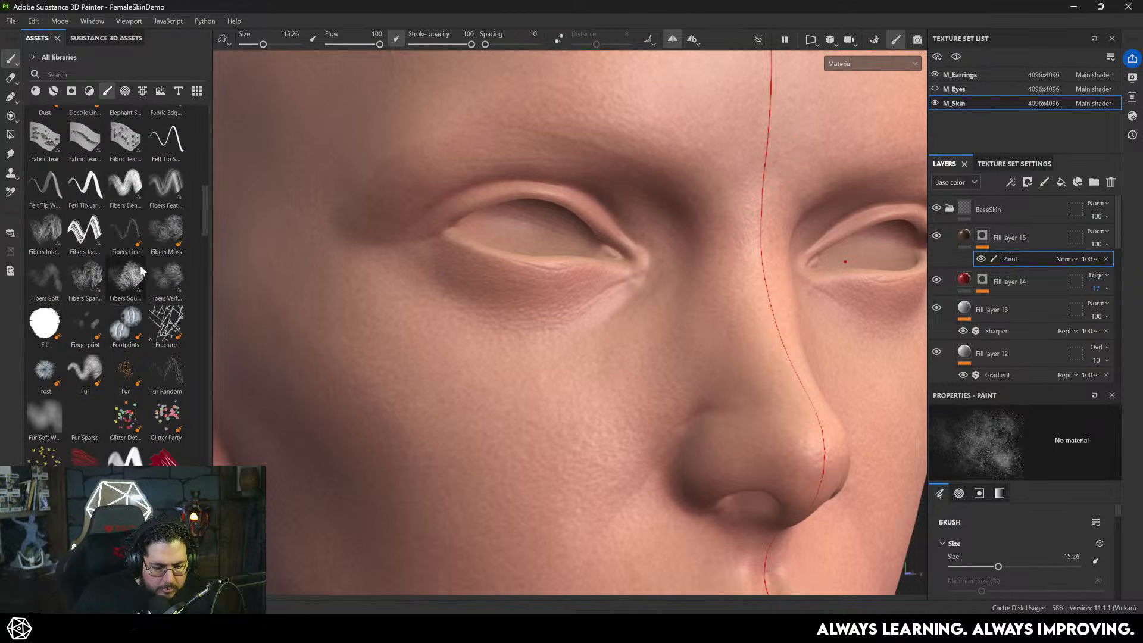
scroll(90, 184, up, 10)
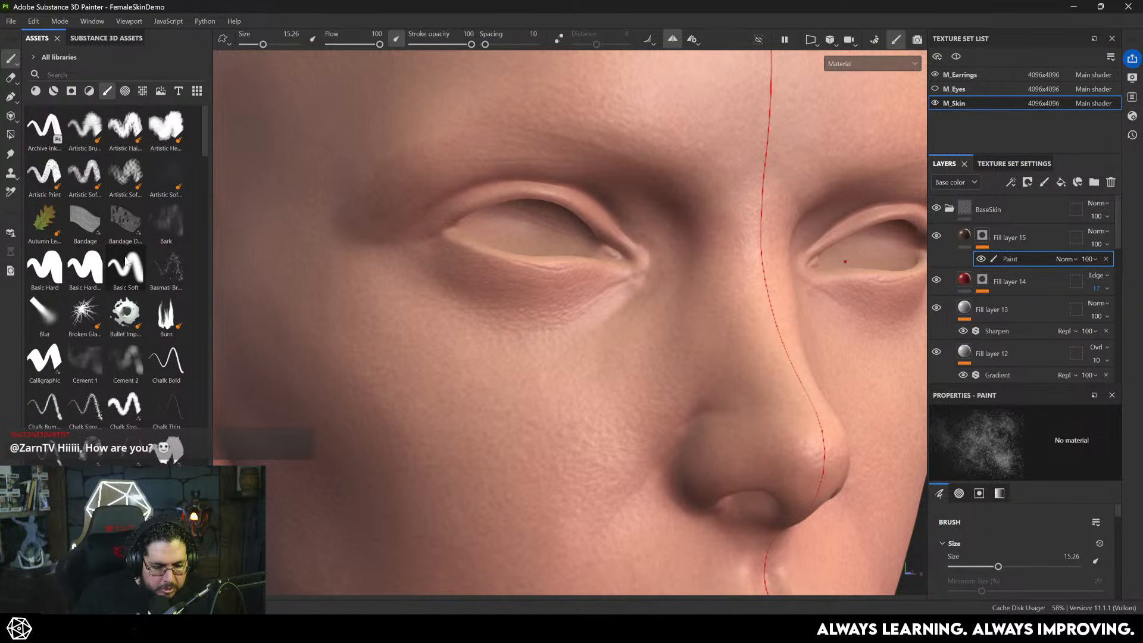
- Paint the brown mask all around both eyes with the Basic Soft brush, enlarging it to size 26.24
click(126, 265)
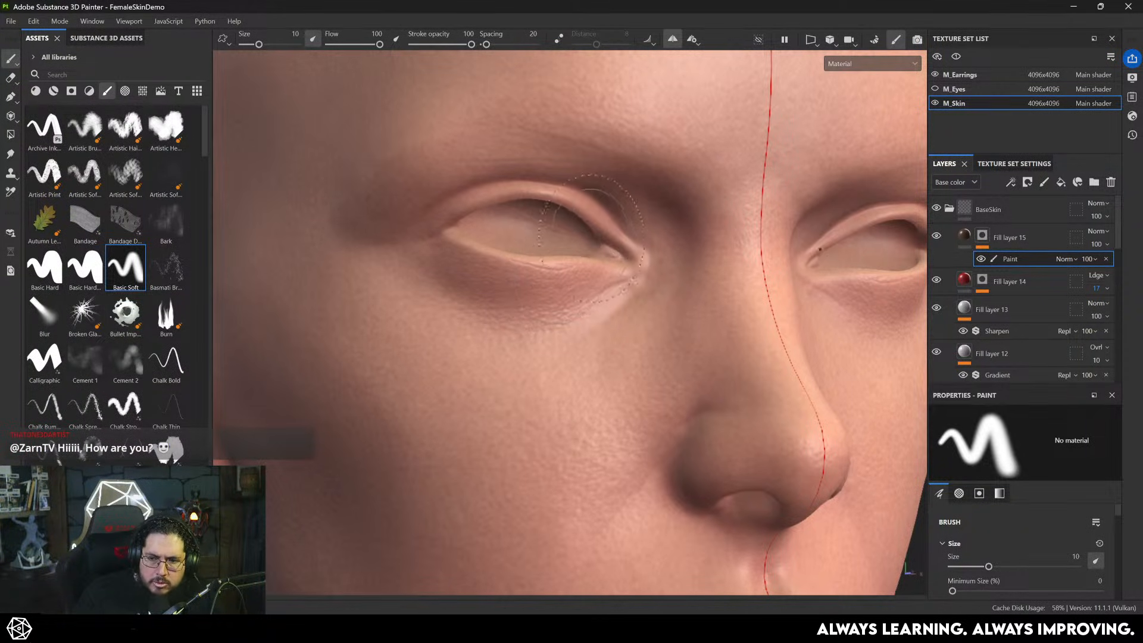
mouse_move(623, 250)
mouse_down()
mouse_move(619, 262)
mouse_move(634, 253)
mouse_move(645, 179)
mouse_up()
ctrl+right_drag(645, 178, 670, 180)
mouse_move(616, 179)
mouse_down()
mouse_move(542, 181)
mouse_move(614, 233)
mouse_move(586, 312)
mouse_up()
alt+right_drag(586, 313, 453, 238)
alt+middle_drag(452, 238, 506, 271)
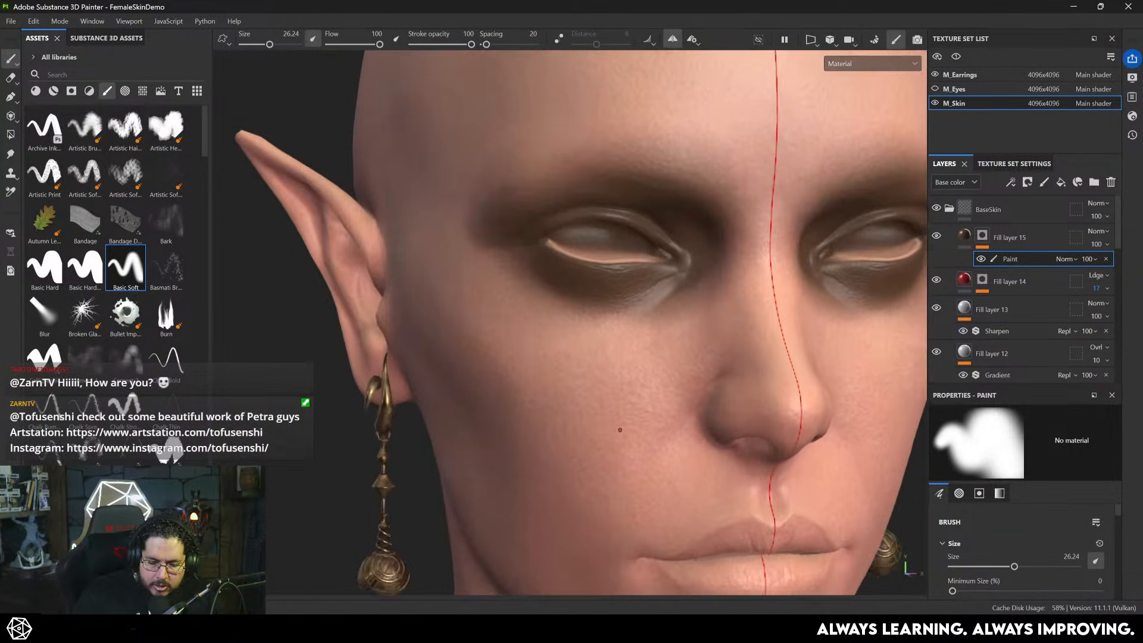
- Set the brown Fill layer 15 to Overlay blending with an opacity of 25
click(1097, 232)
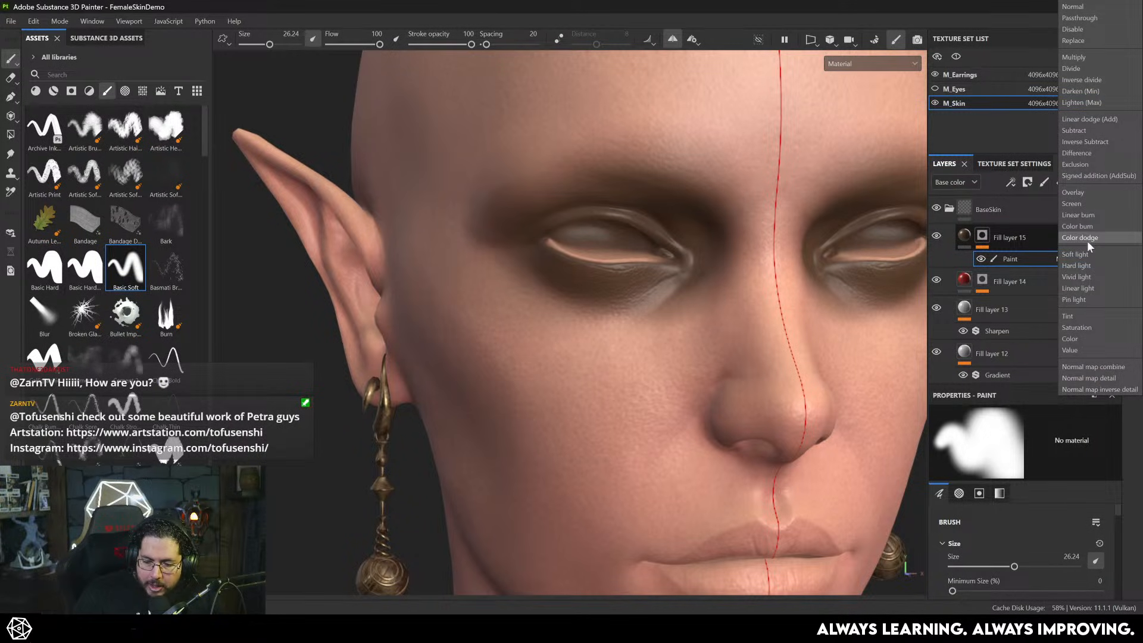
click(1078, 191)
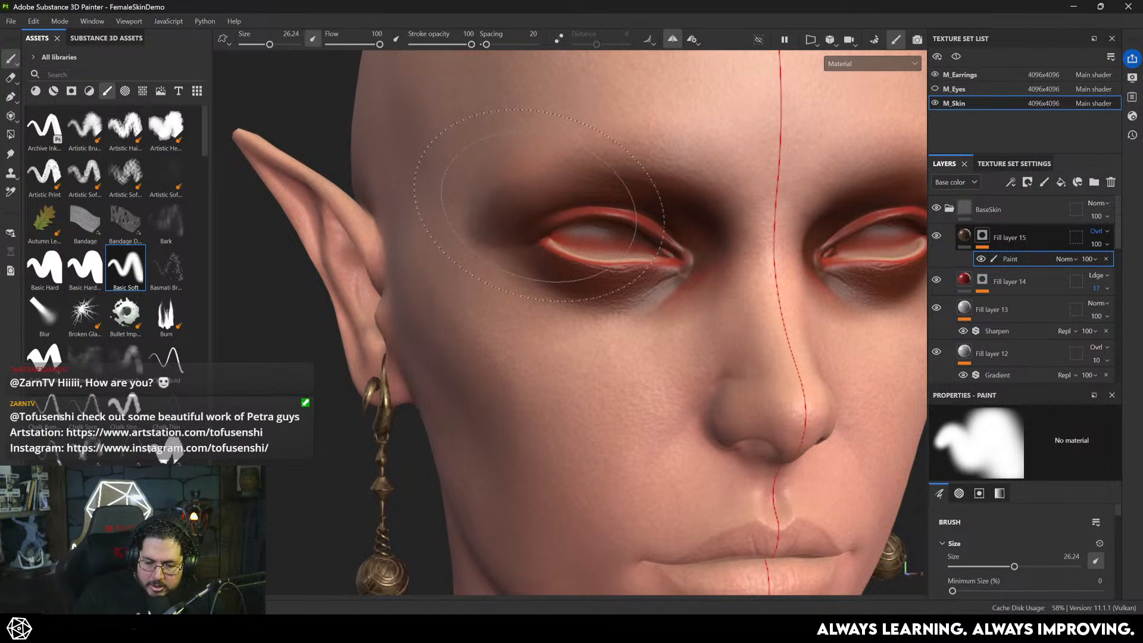
alt+right_drag(539, 206, 720, 253)
click(1094, 244)
drag(1128, 266, 1099, 268)
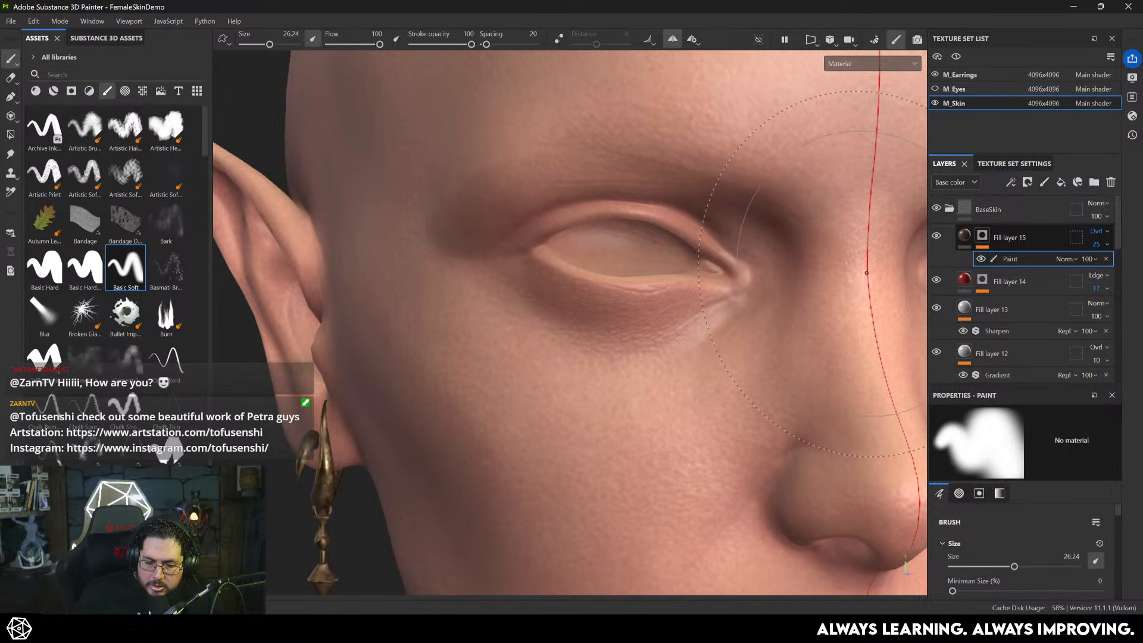
- Add a color-only fill layer with a purple base color above Fill layer 15 and give it a black mask
alt+right_drag(866, 274, 339, 271)
alt+drag(512, 324, 381, 329)
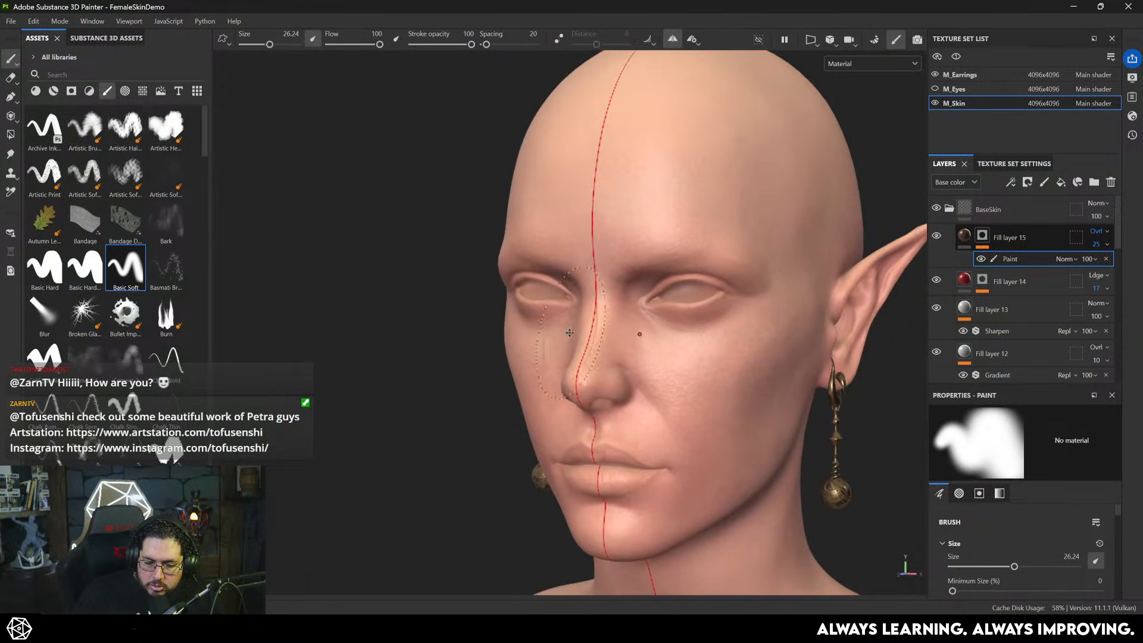
alt+right_drag(577, 334, 597, 353)
alt+drag(595, 351, 666, 310)
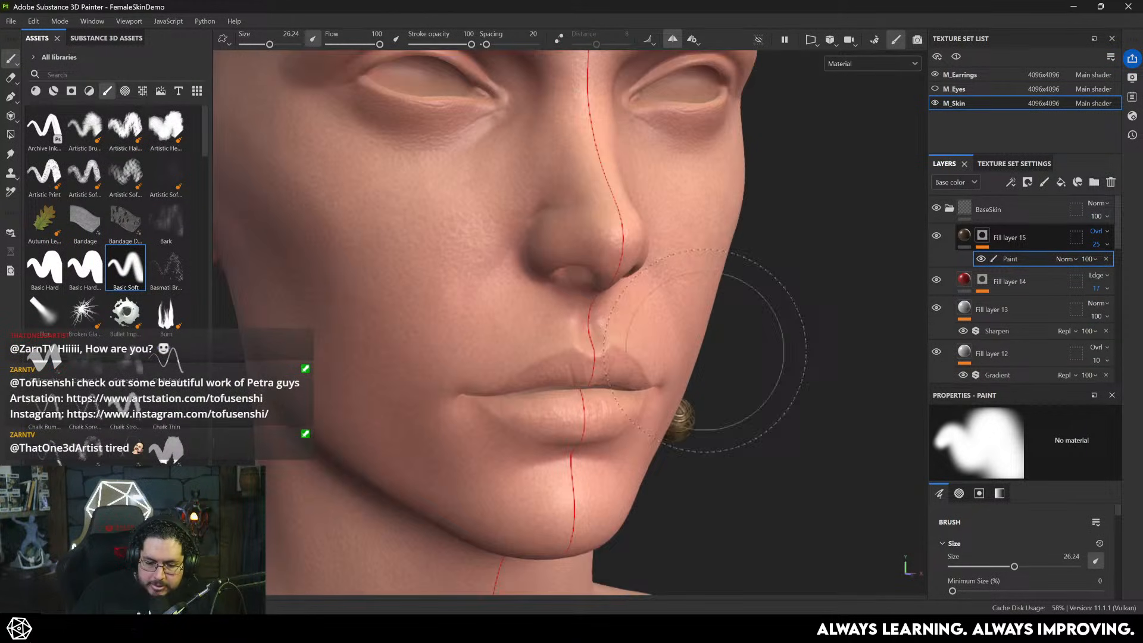
click(1061, 182)
click(1015, 585)
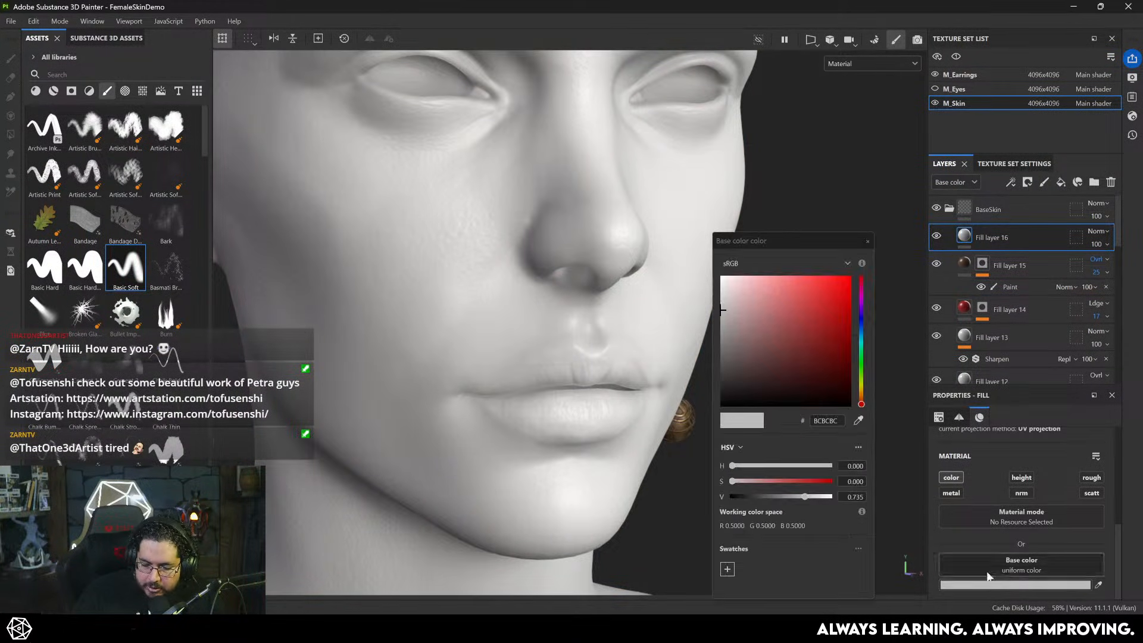
click(826, 336)
click(862, 297)
click(868, 241)
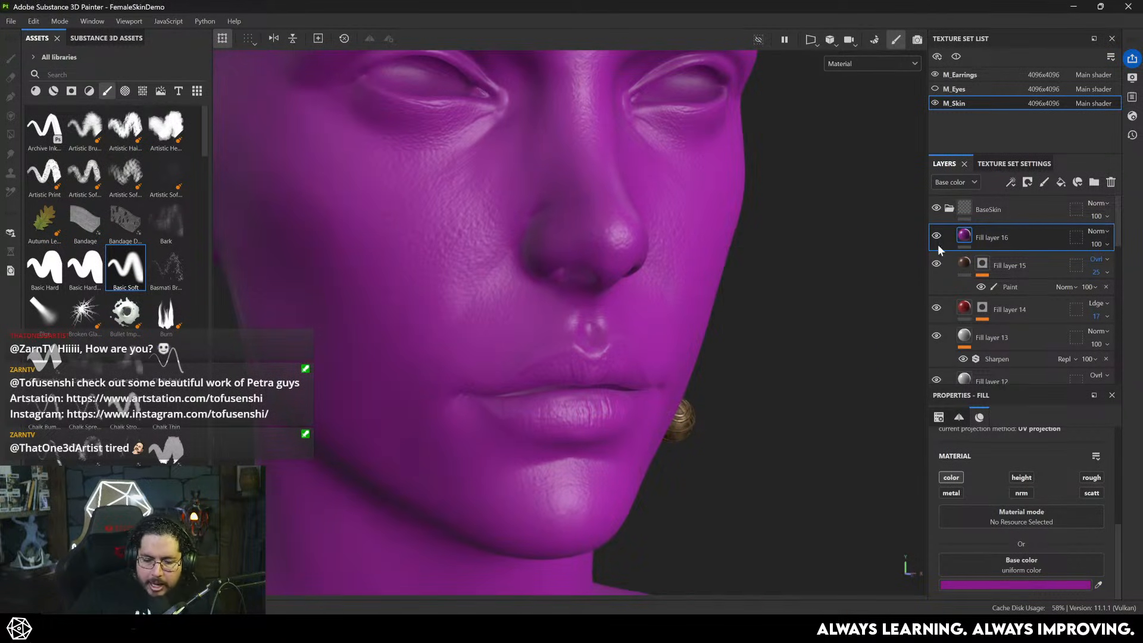
right_click(1013, 233)
click(1023, 33)
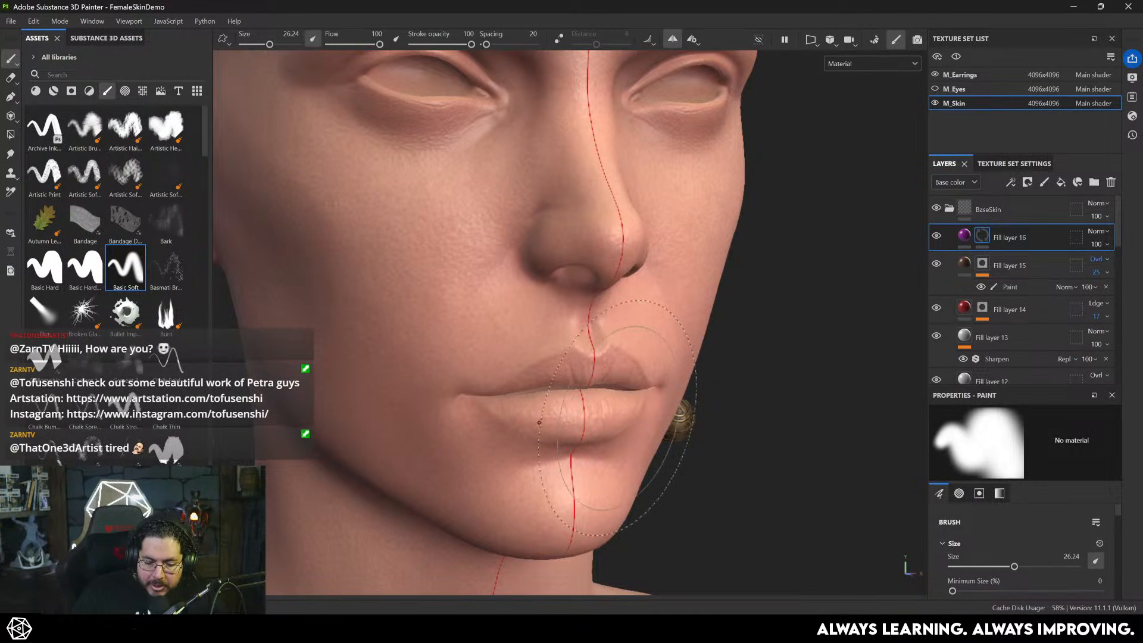
- Paint the upper lip and the outer corners of the lower lip into the purple layer's mask with brush size 1.4
alt+right_drag(618, 418, 524, 376)
alt+middle_drag(523, 375, 574, 295)
ctrl+right_drag(523, 239, 461, 240)
mouse_move(523, 239)
mouse_down()
mouse_move(565, 227)
mouse_move(464, 280)
mouse_move(539, 221)
mouse_up()
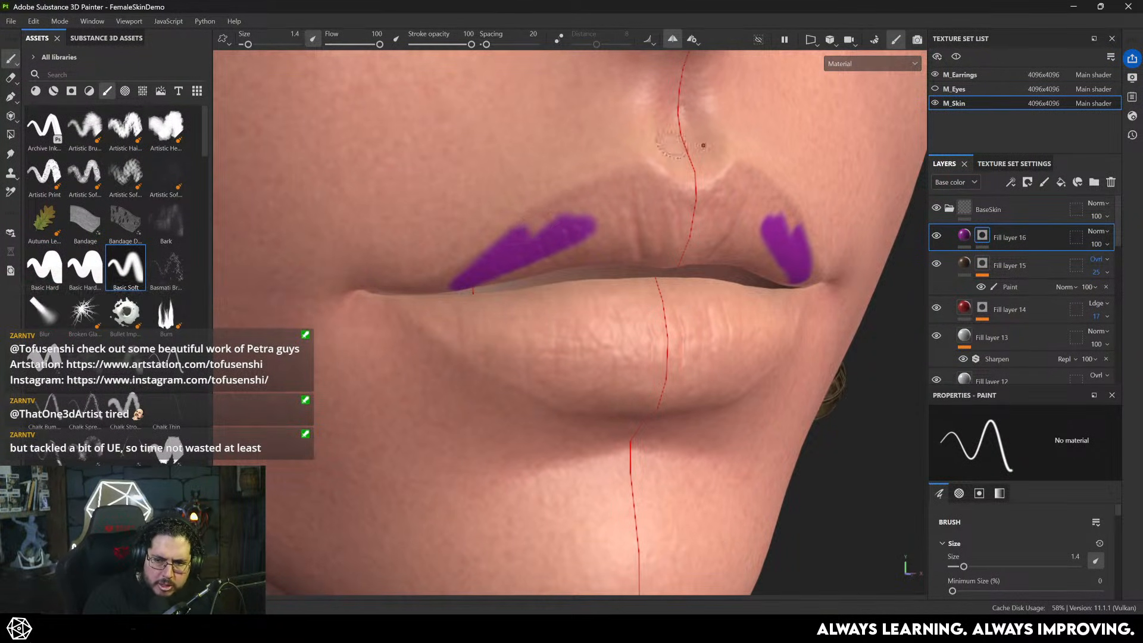
drag(476, 271, 419, 300)
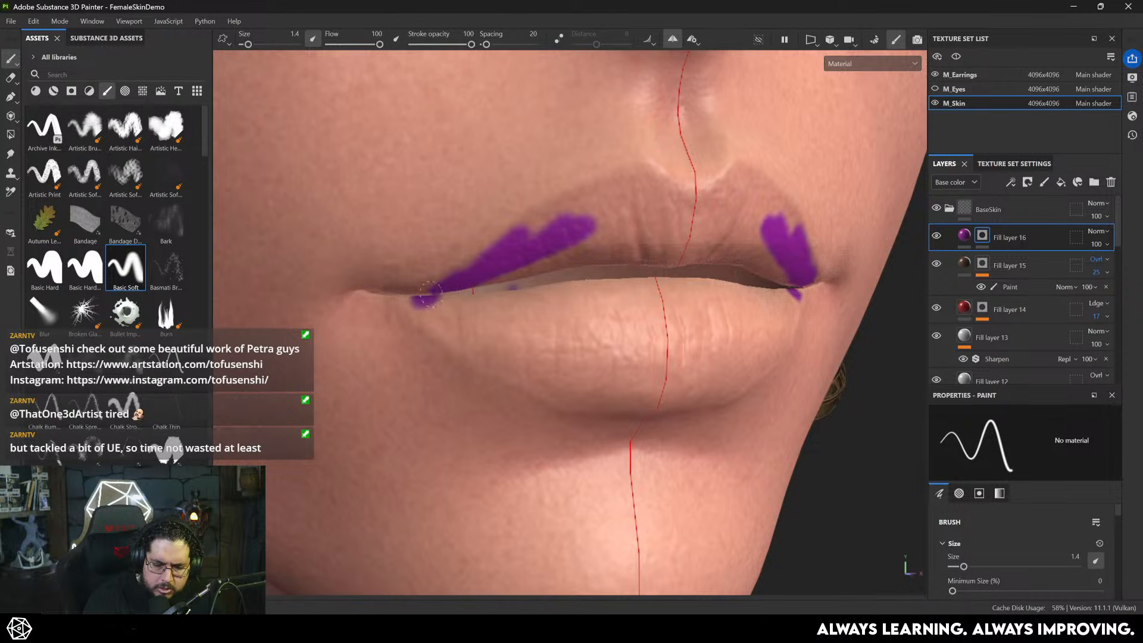
mouse_move(519, 236)
mouse_down()
mouse_move(601, 179)
mouse_move(640, 170)
mouse_move(691, 193)
mouse_move(591, 232)
mouse_move(619, 205)
mouse_move(667, 256)
mouse_move(588, 250)
mouse_move(428, 321)
mouse_move(476, 348)
mouse_move(471, 306)
mouse_move(537, 378)
mouse_move(524, 390)
mouse_move(536, 381)
mouse_move(524, 316)
mouse_move(482, 322)
mouse_move(509, 287)
mouse_move(546, 279)
mouse_up()
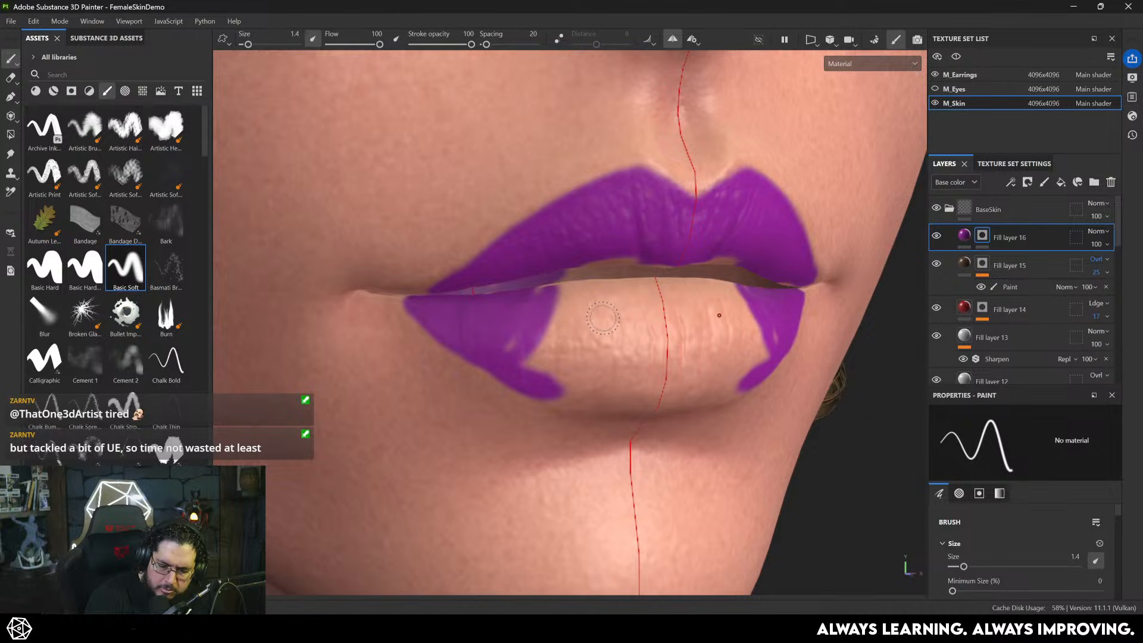
- Fill in the rest of the lower lip and the inner edge of the upper lip in the purple layer's mask
mouse_move(603, 318)
alt+mouse_down()
mouse_move(692, 388)
mouse_move(680, 382)
alt+mouse_up()
mouse_move(559, 312)
mouse_down()
mouse_move(637, 292)
mouse_move(565, 315)
mouse_move(529, 367)
mouse_move(611, 339)
mouse_move(622, 311)
mouse_up()
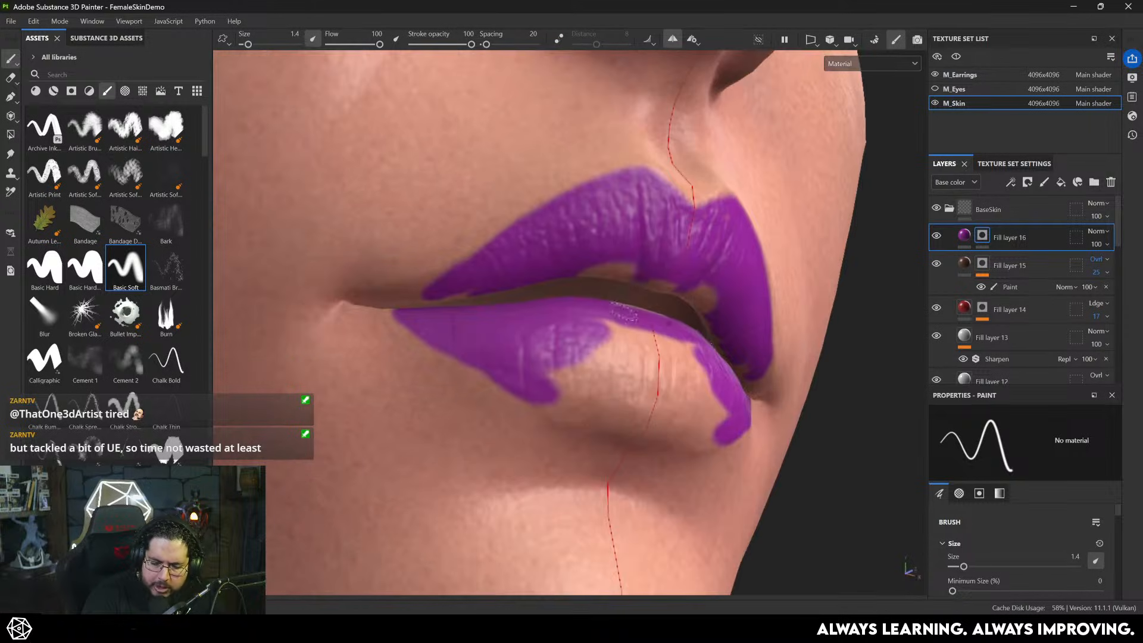
mouse_move(574, 365)
mouse_down()
mouse_move(562, 406)
mouse_move(572, 420)
mouse_move(679, 430)
mouse_move(657, 385)
mouse_move(615, 378)
mouse_move(648, 387)
mouse_move(622, 335)
mouse_move(573, 368)
mouse_move(589, 386)
mouse_up()
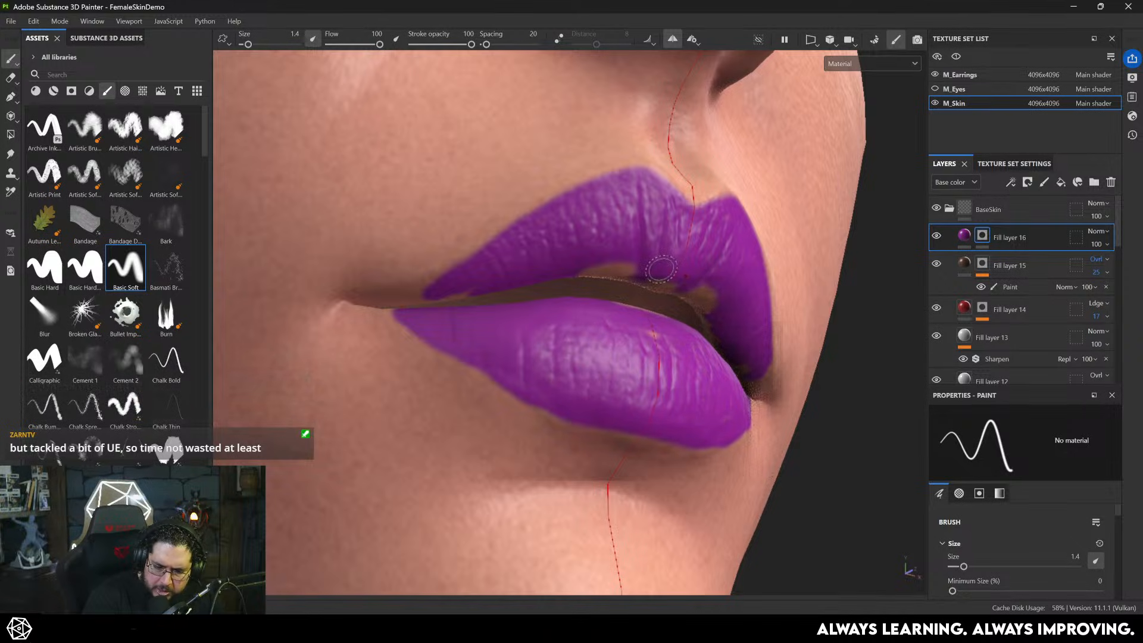
alt+drag(661, 270, 573, 289)
drag(480, 271, 412, 281)
mouse_move(588, 254)
mouse_down()
mouse_move(534, 274)
mouse_move(687, 302)
mouse_move(663, 326)
mouse_up()
- Examine the coverage and edges of the painted lip mask from several angles and distances
alt+right_drag(663, 326, 634, 309)
alt+drag(634, 333, 677, 409)
alt+middle_drag(676, 408, 665, 373)
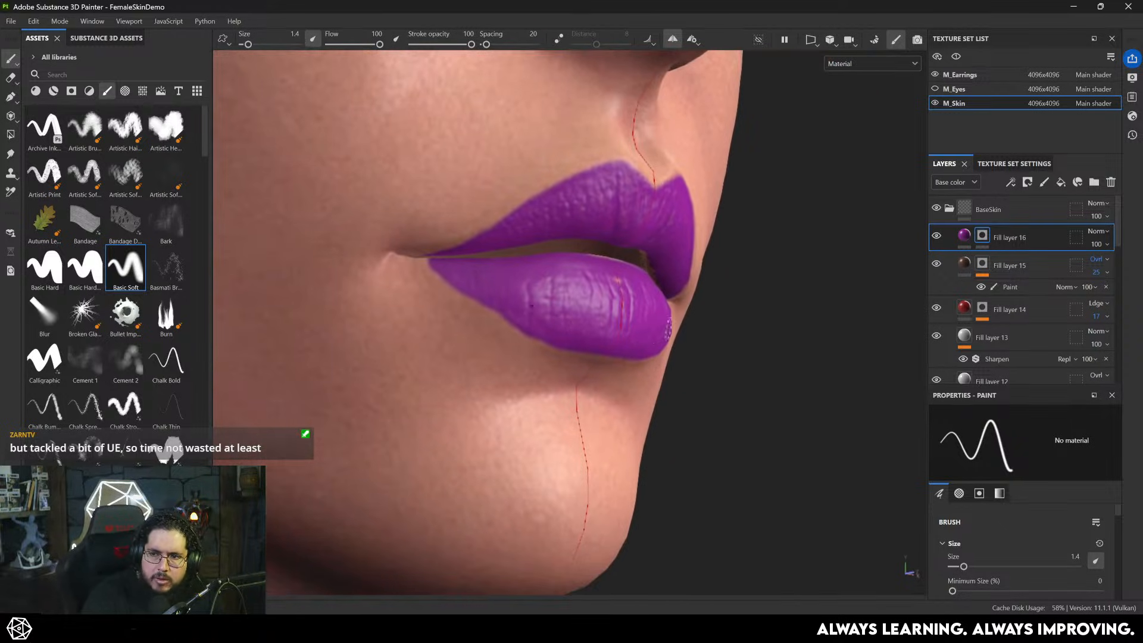
alt+right_drag(709, 333, 733, 328)
alt+drag(732, 328, 712, 325)
mouse_move(744, 324)
alt+right_down()
mouse_move(723, 316)
mouse_move(755, 322)
alt+right_up()
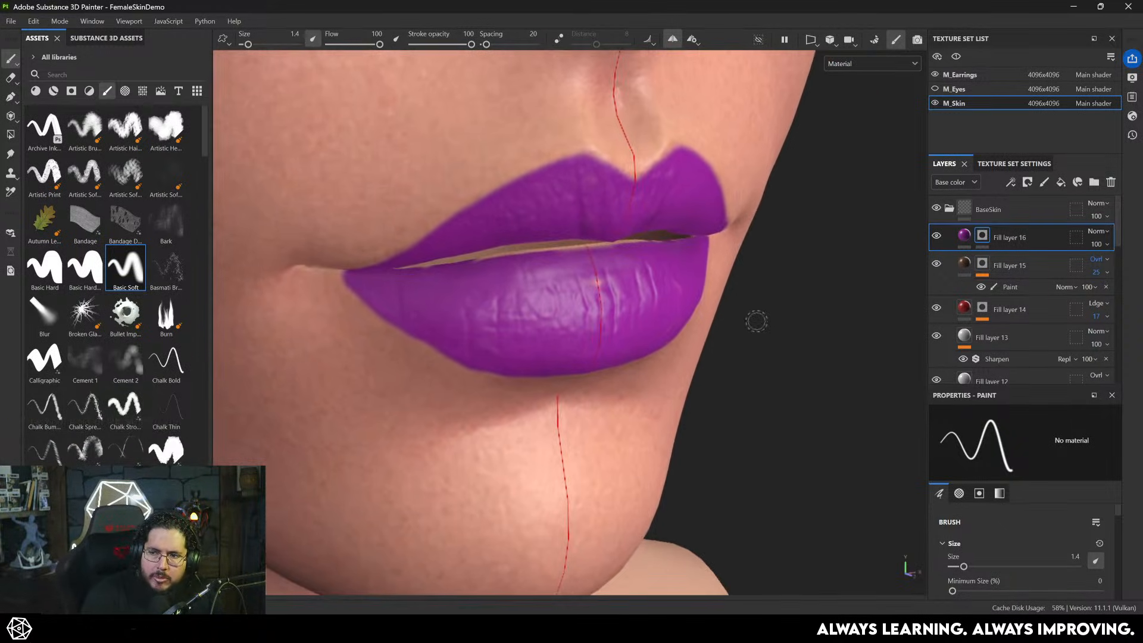
alt+drag(755, 321, 695, 320)
alt+right_drag(695, 320, 688, 375)
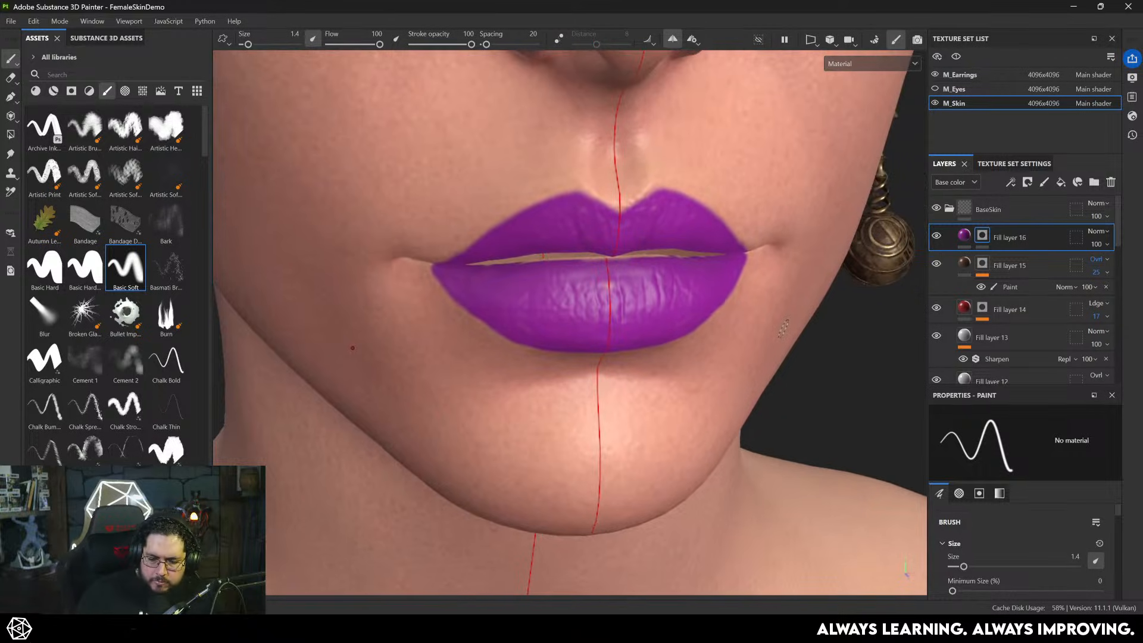
alt+right_drag(783, 328, 734, 390)
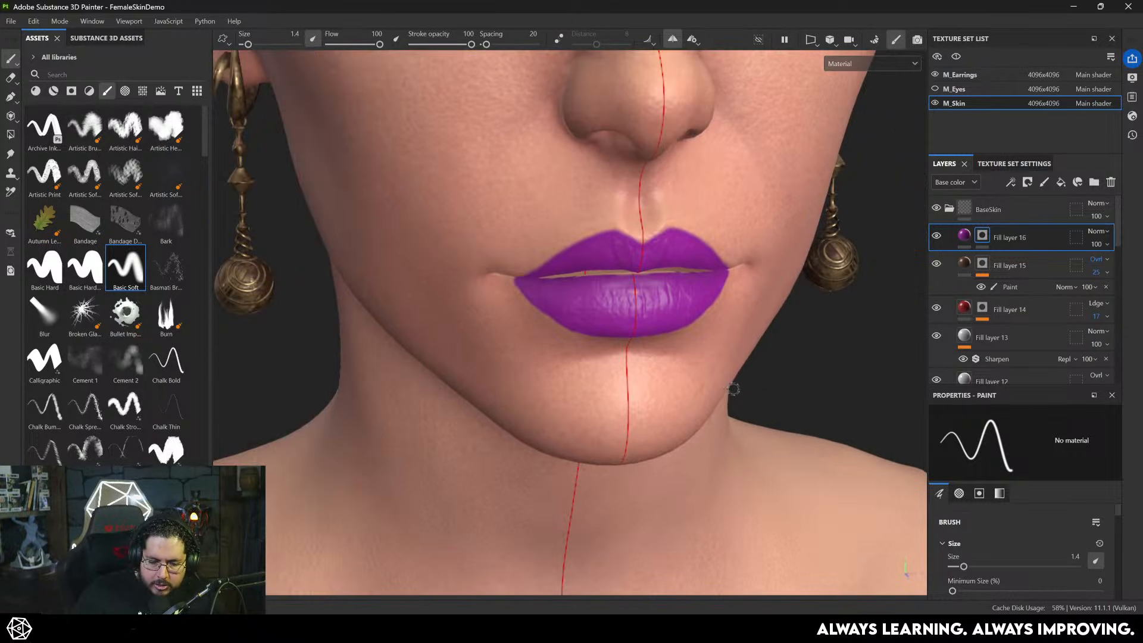
- Replace the purple base color of Fill layer 16 with a skin tone sampled from the cheek
alt+right_drag(570, 334, 619, 236)
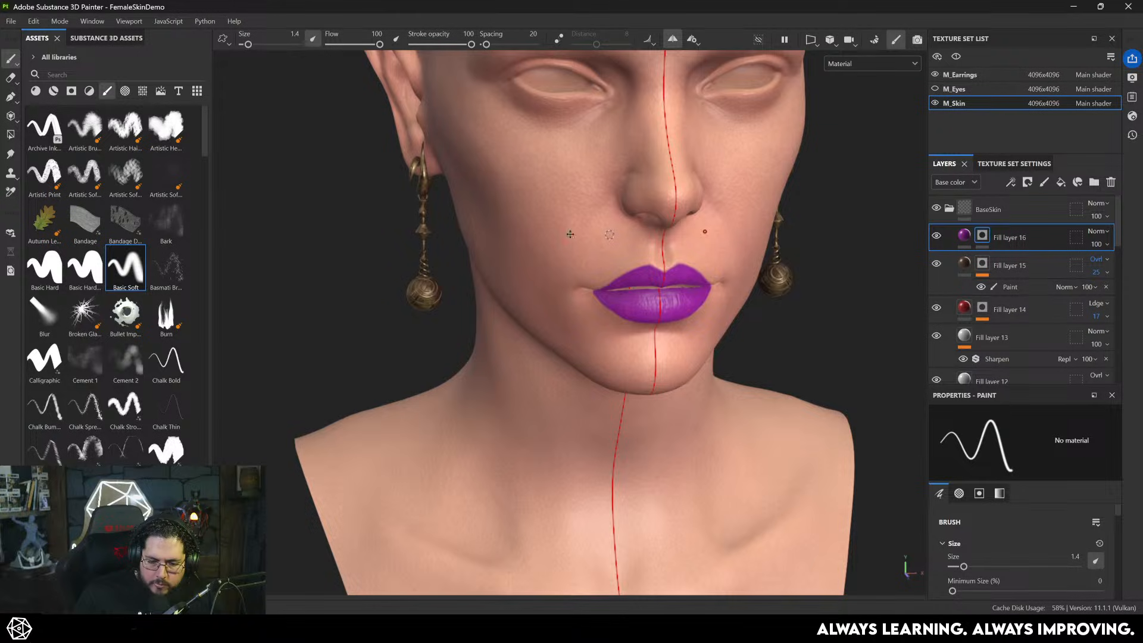
alt+drag(570, 234, 607, 214)
alt+right_drag(607, 215, 649, 238)
click(964, 235)
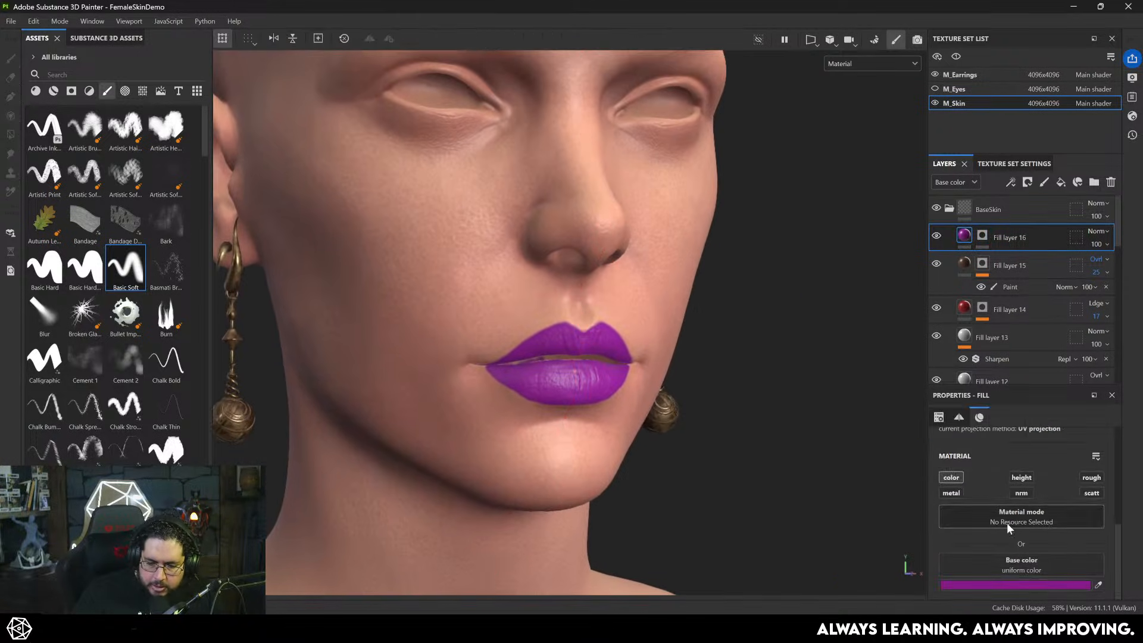
click(1090, 584)
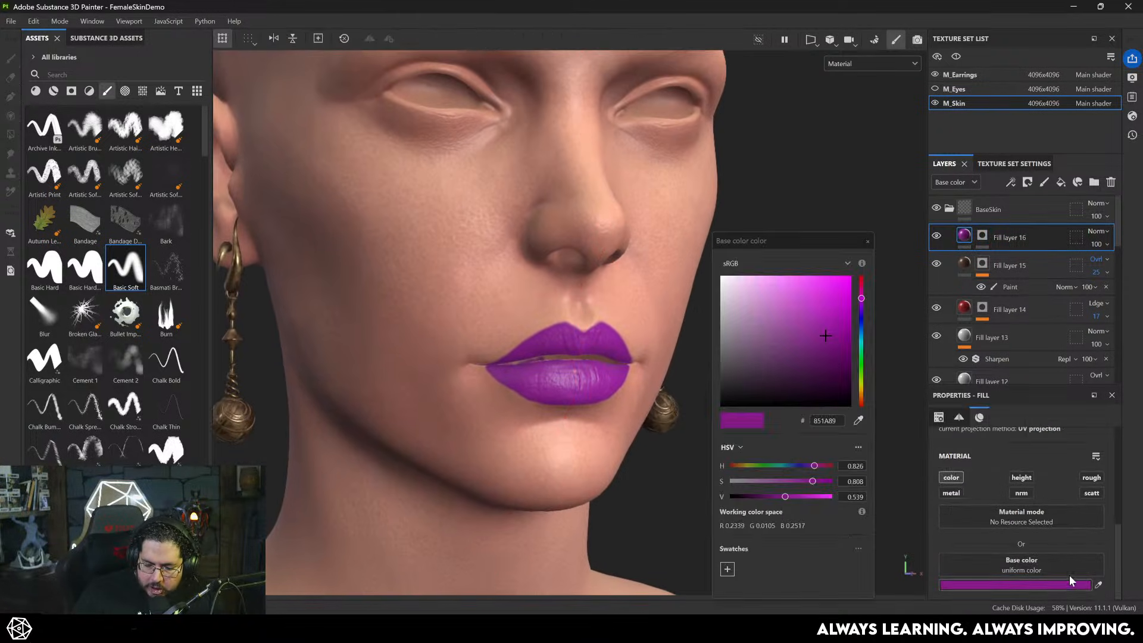
click(1099, 586)
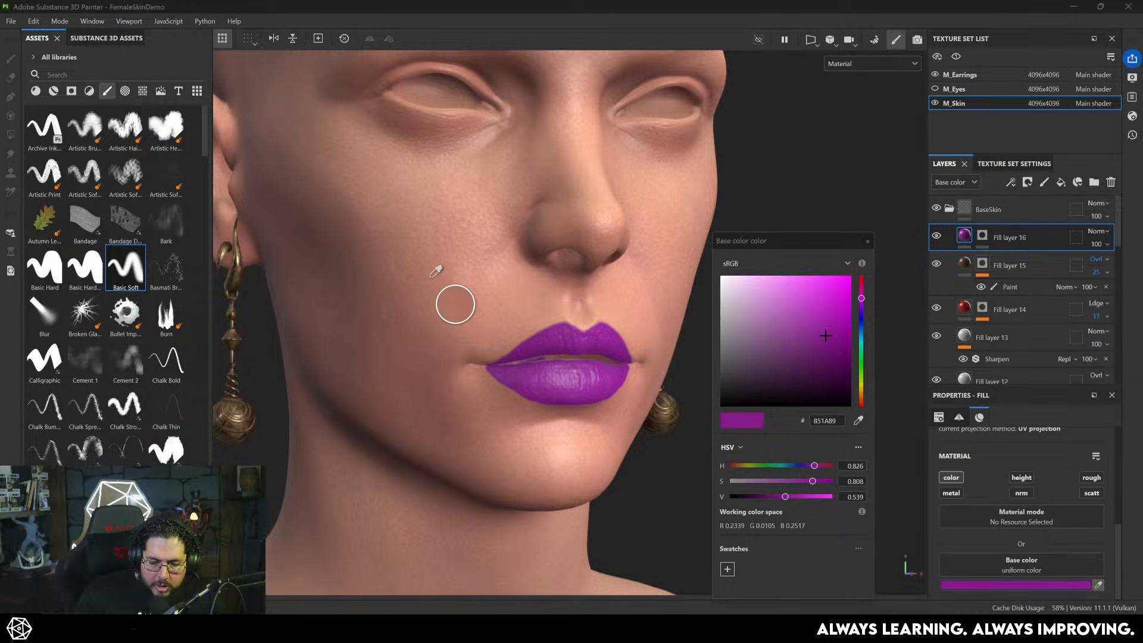
click(430, 281)
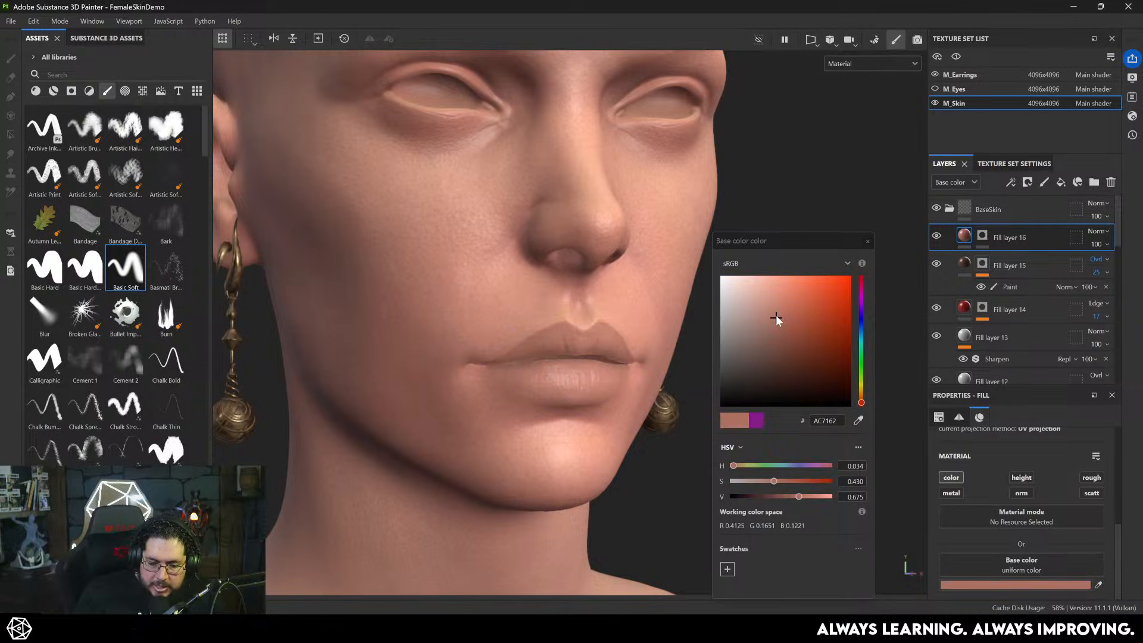
- Darken and saturate the sampled lip color to 9D5D4C and check it from the other side of the face
drag(776, 316, 788, 324)
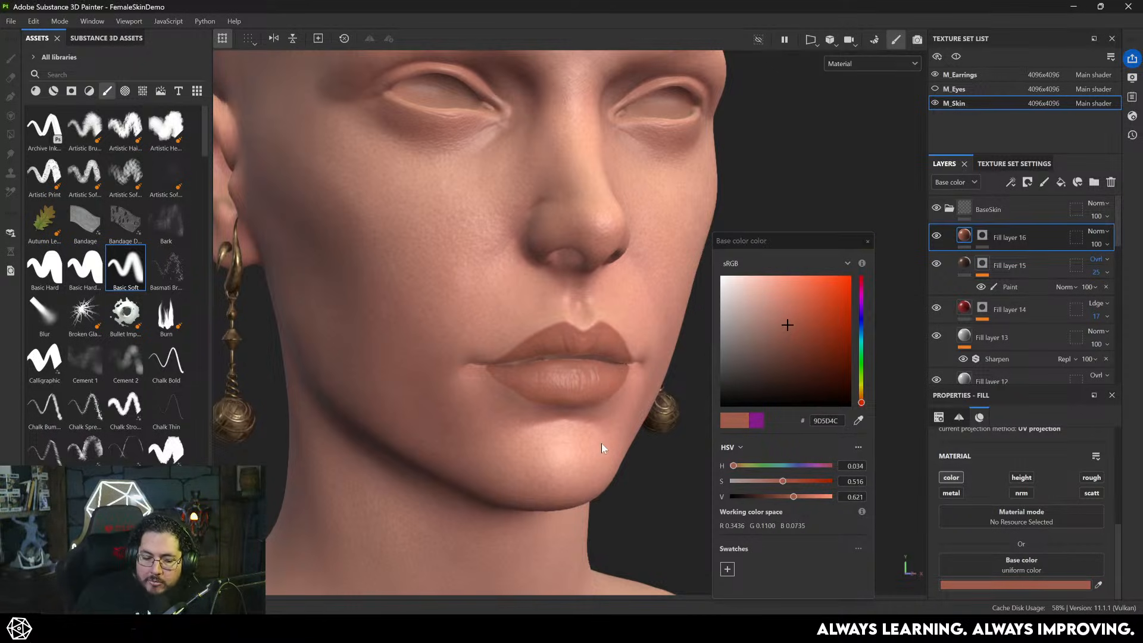
alt+drag(452, 448, 537, 419)
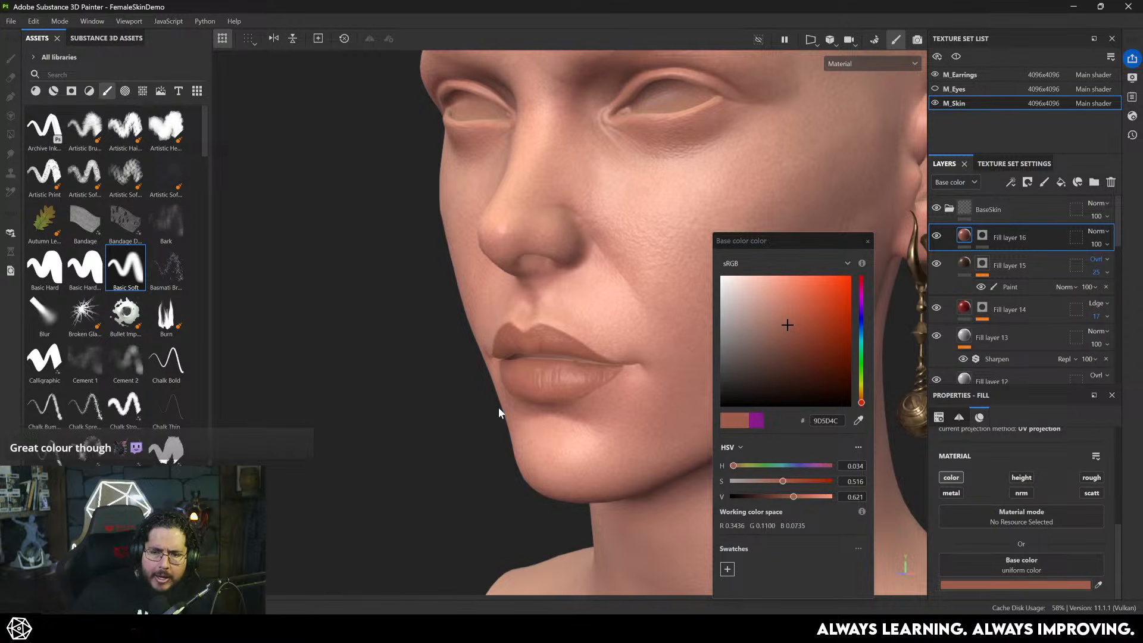
scroll(555, 327, up, 4)
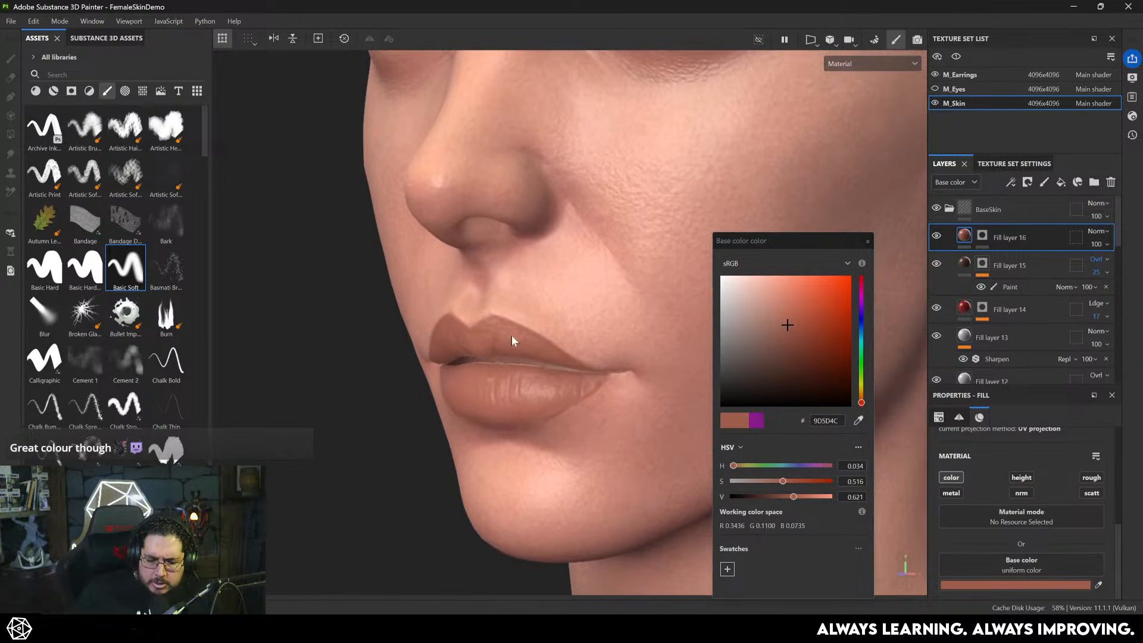
click(868, 241)
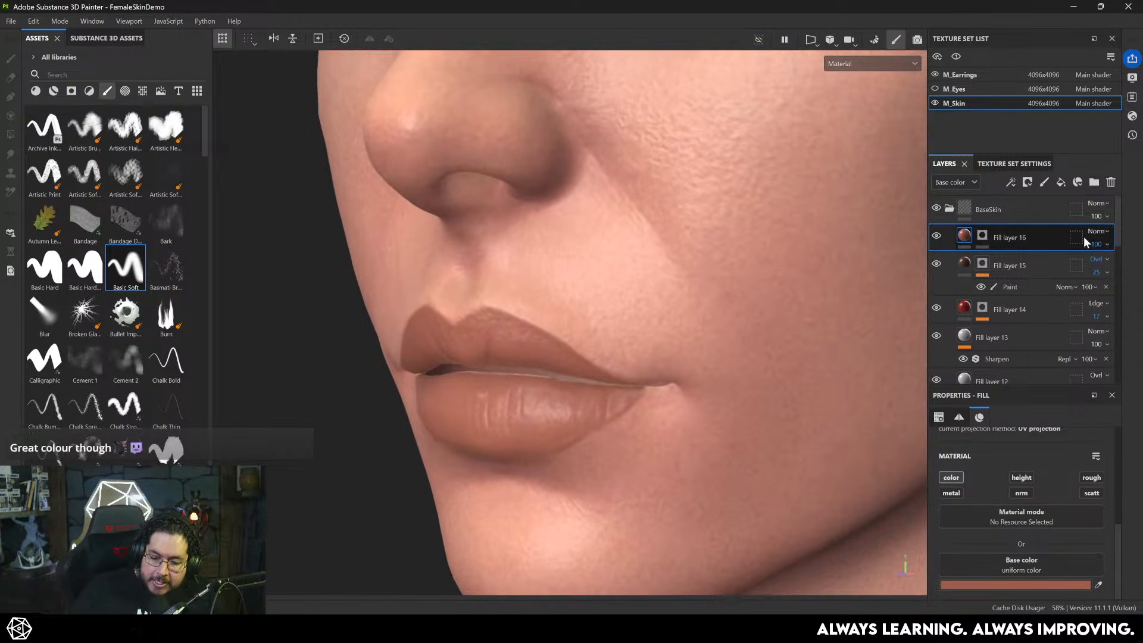
- Try the Overlay blending mode on Fill layer 16 and inspect the lips up close
click(1093, 232)
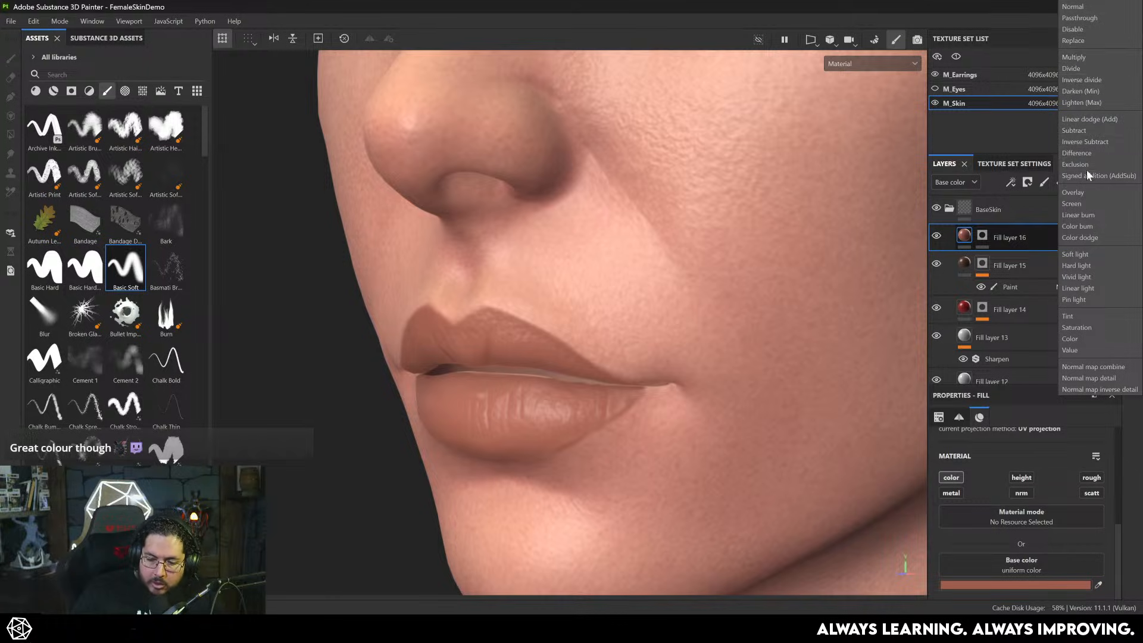
click(1088, 191)
alt+drag(375, 371, 582, 381)
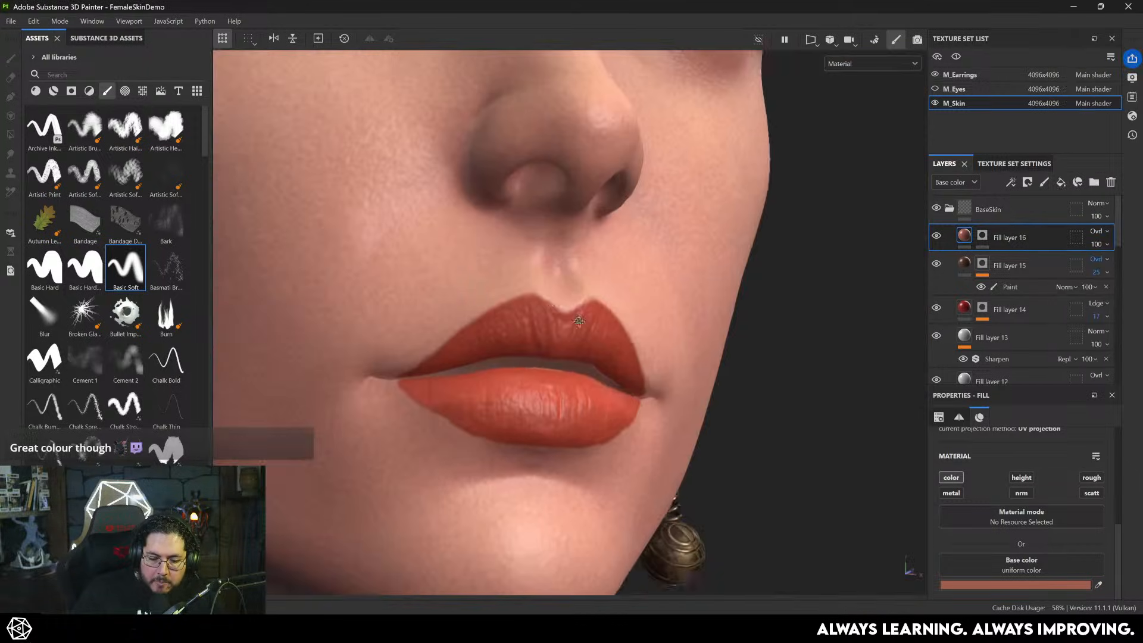
scroll(583, 381, up, 2)
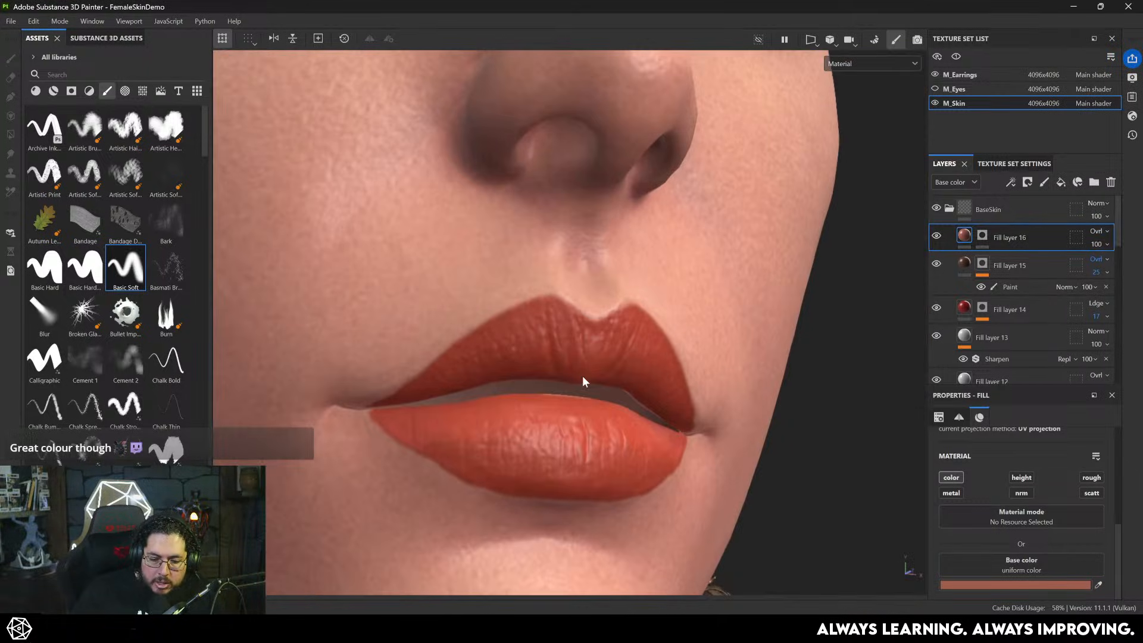
- Set Fill layer 16's blending mode to Multiply and lower its opacity to 38
click(1097, 232)
click(1085, 58)
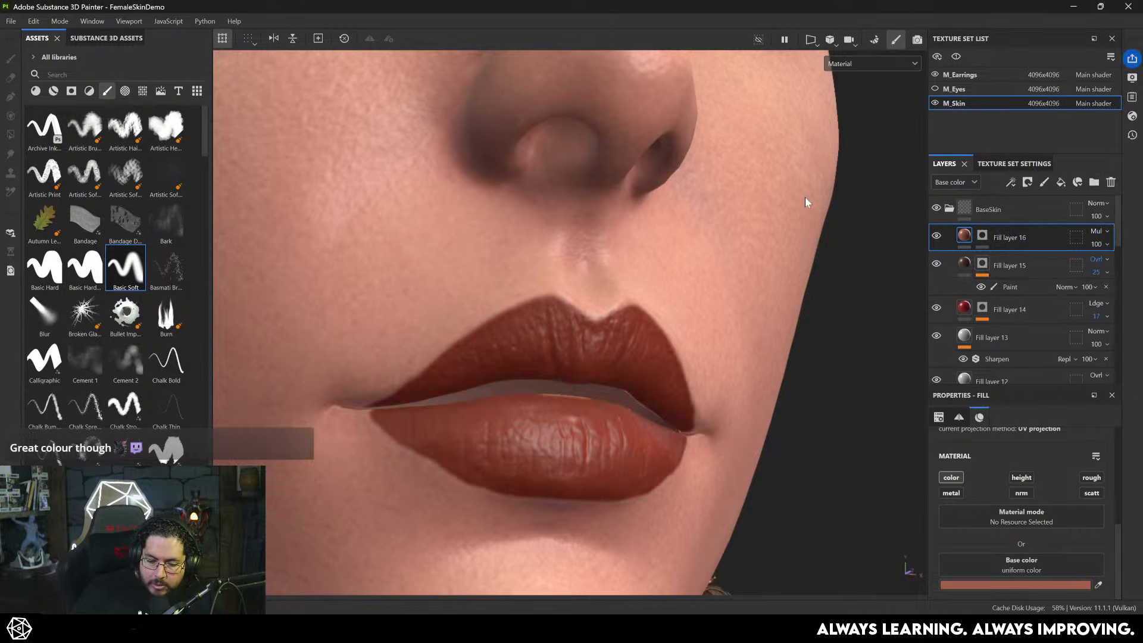
click(1097, 244)
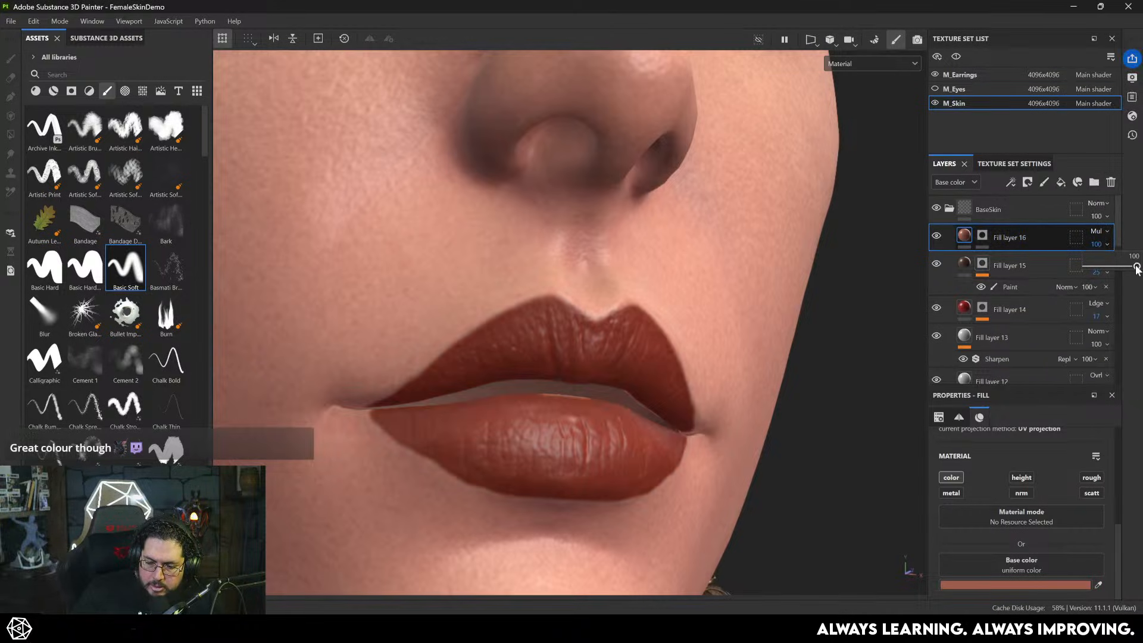
drag(1134, 268, 1107, 268)
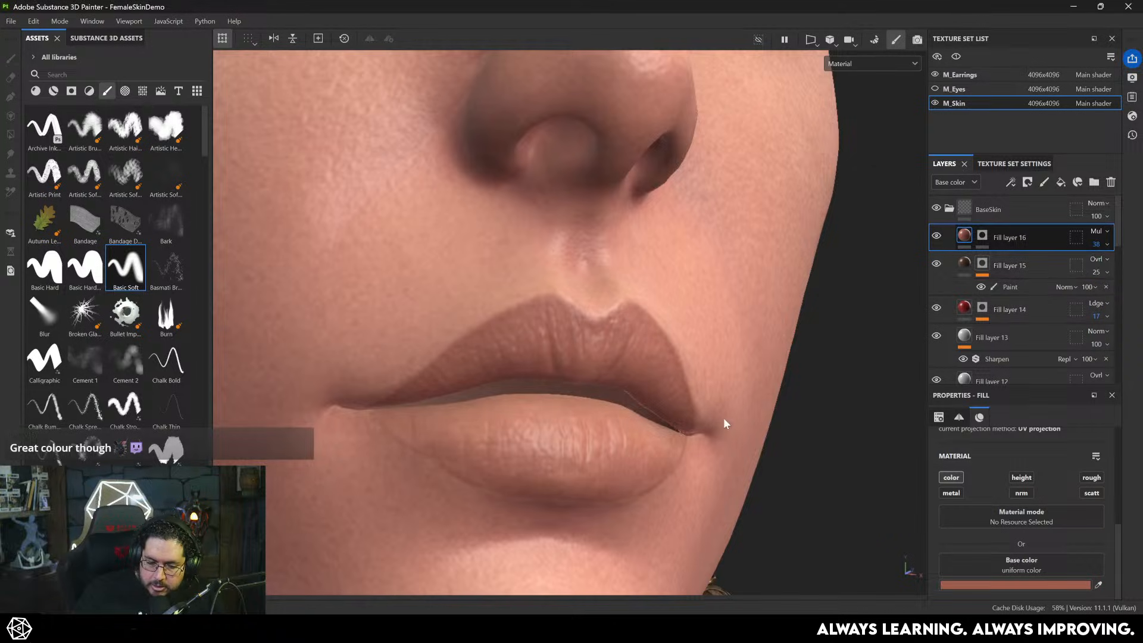
- Judge the lip tint against the whole face and set Fill layer 16's opacity to 49
alt+right_drag(791, 473, 292, 265)
alt+drag(506, 417, 322, 410)
alt+right_drag(673, 462, 866, 470)
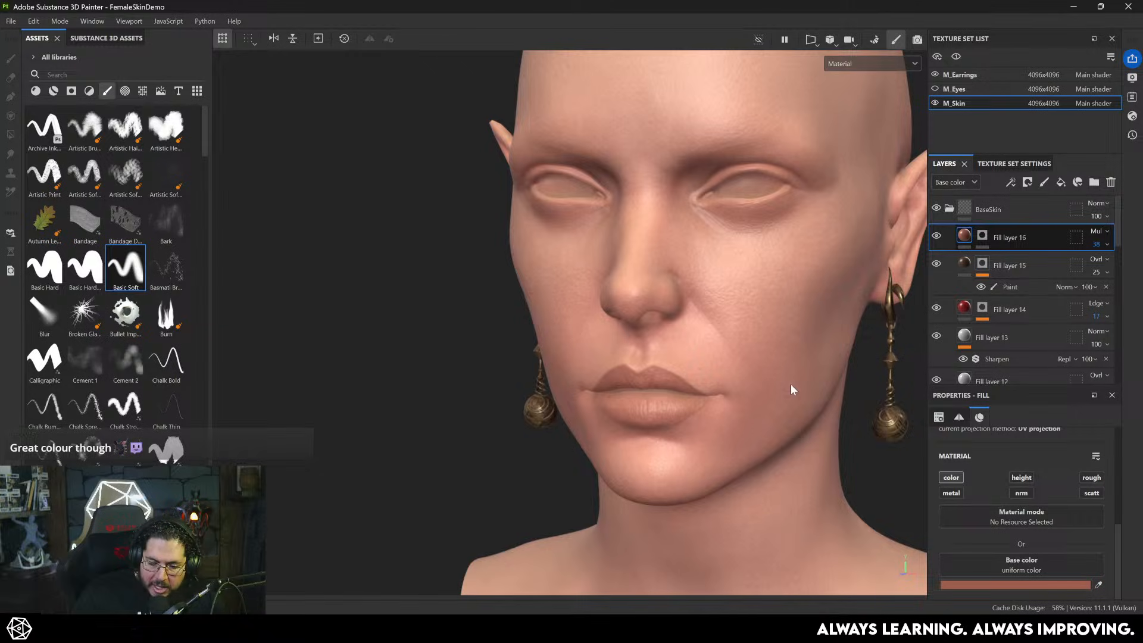
alt+right_drag(790, 386, 864, 387)
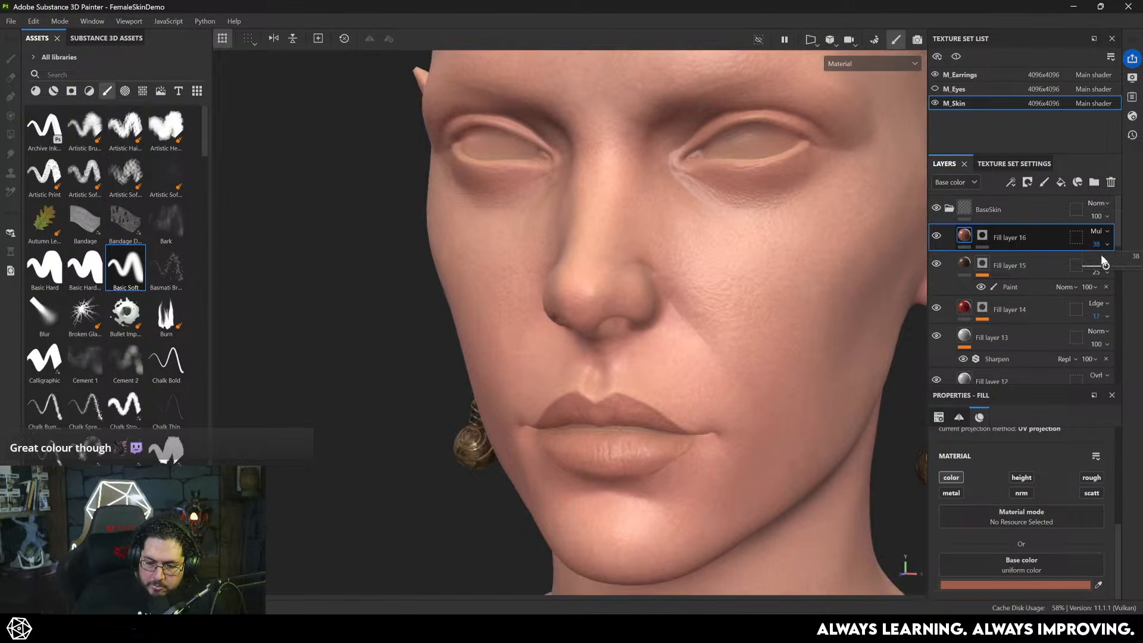
drag(1107, 269, 1108, 269)
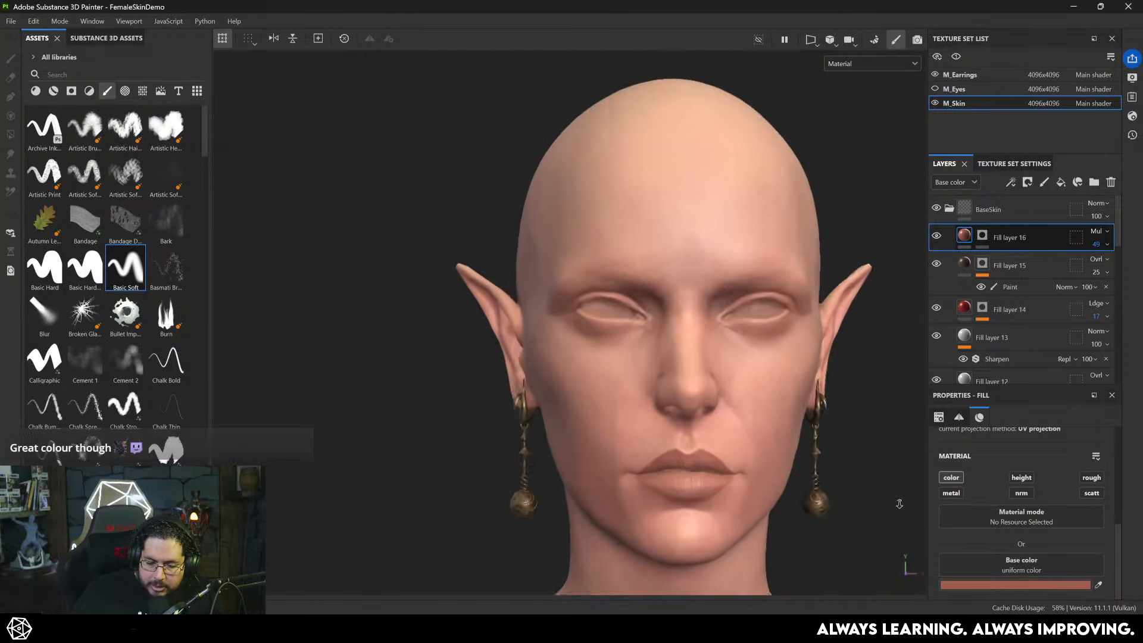
- Shift Fill layer 16's base color to a lighter, more orange brown, AA7C5F
click(1006, 585)
mouse_move(784, 324)
mouse_down()
mouse_move(771, 342)
mouse_move(778, 319)
mouse_up()
mouse_move(862, 404)
mouse_down()
mouse_move(861, 386)
mouse_move(861, 404)
mouse_up()
click(471, 414)
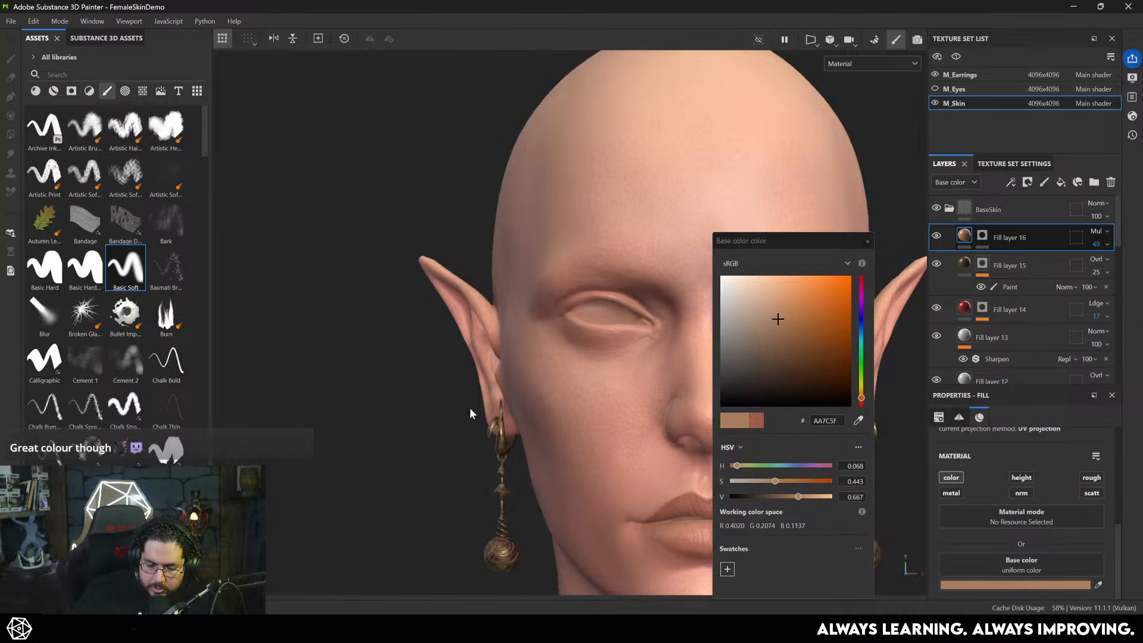
alt+drag(290, 366, 400, 343)
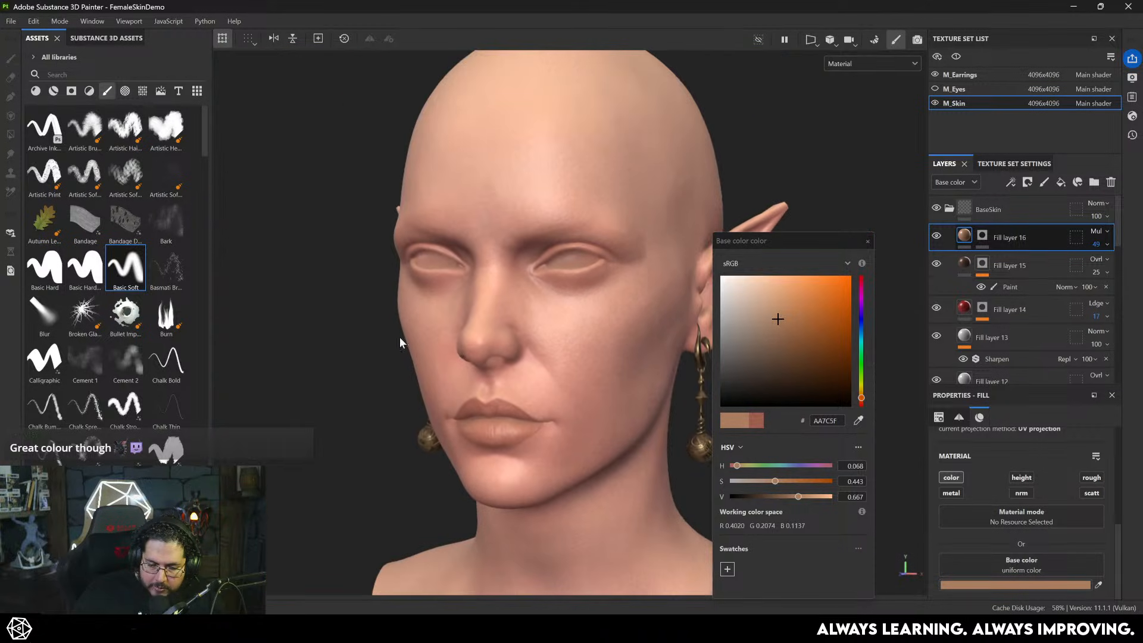
click(869, 241)
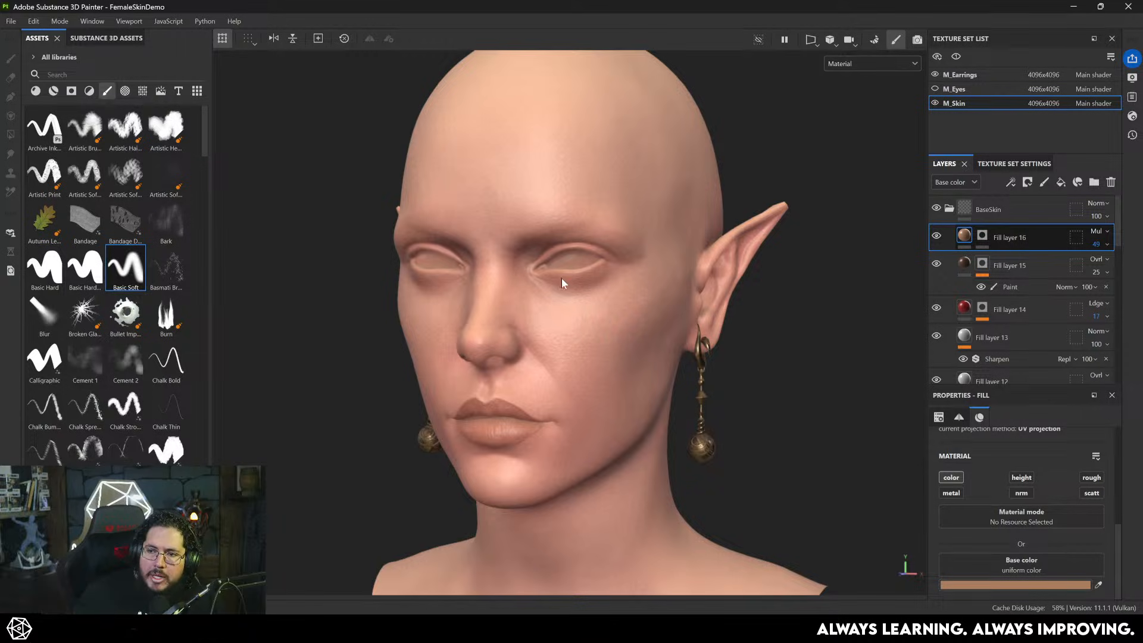
- Examine the neck's skin detail in the Base color, Material and Normal + Height + Mesh views
alt+middle_drag(555, 480, 581, 260)
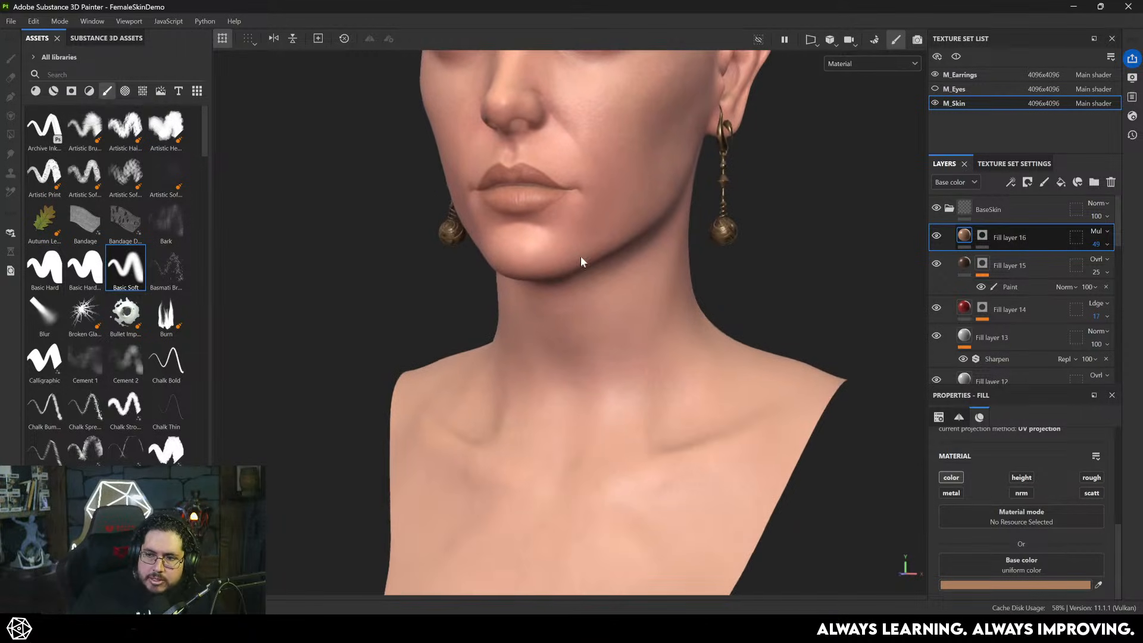
alt+right_drag(582, 260, 497, 202)
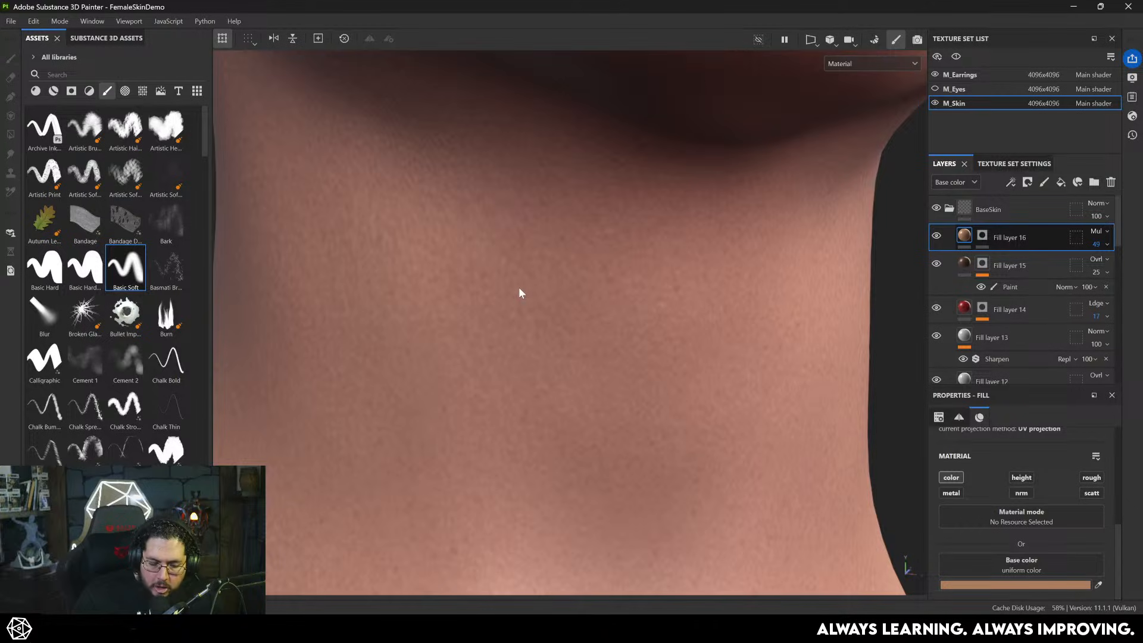
key(c)
key(c)
key(c)
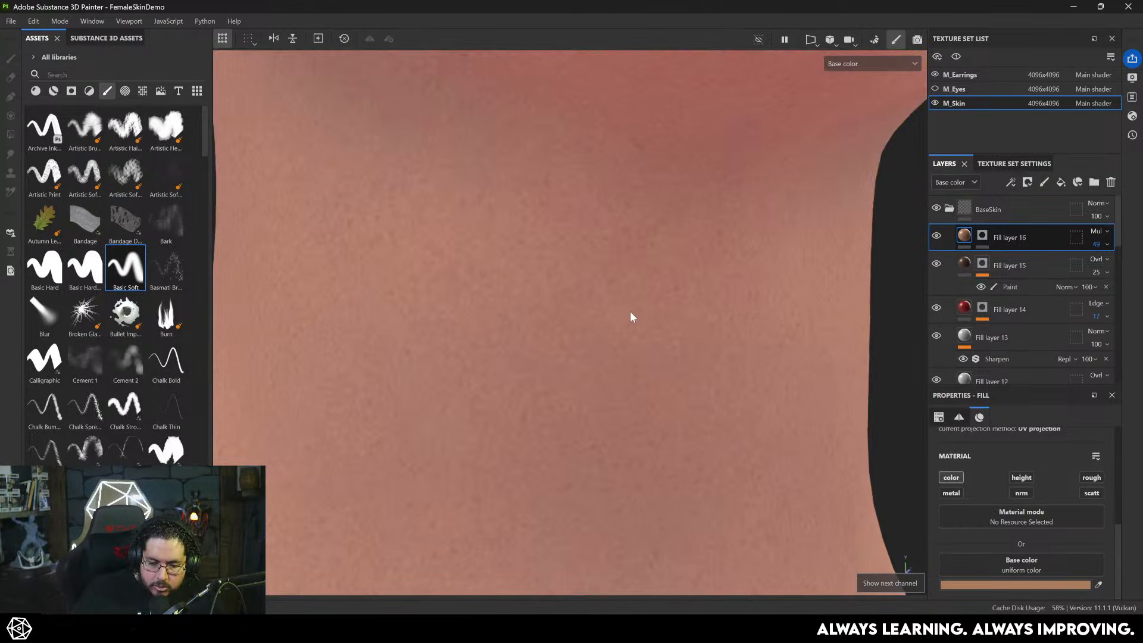
alt+drag(631, 315, 679, 326)
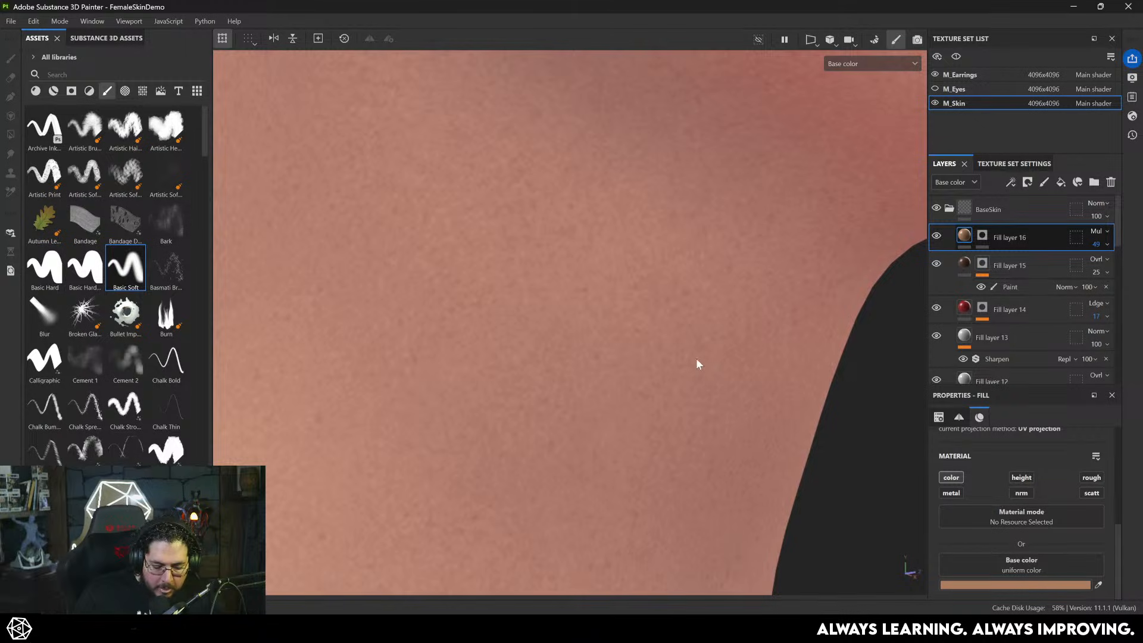
key(m)
key(c)
key(c)
key(c)
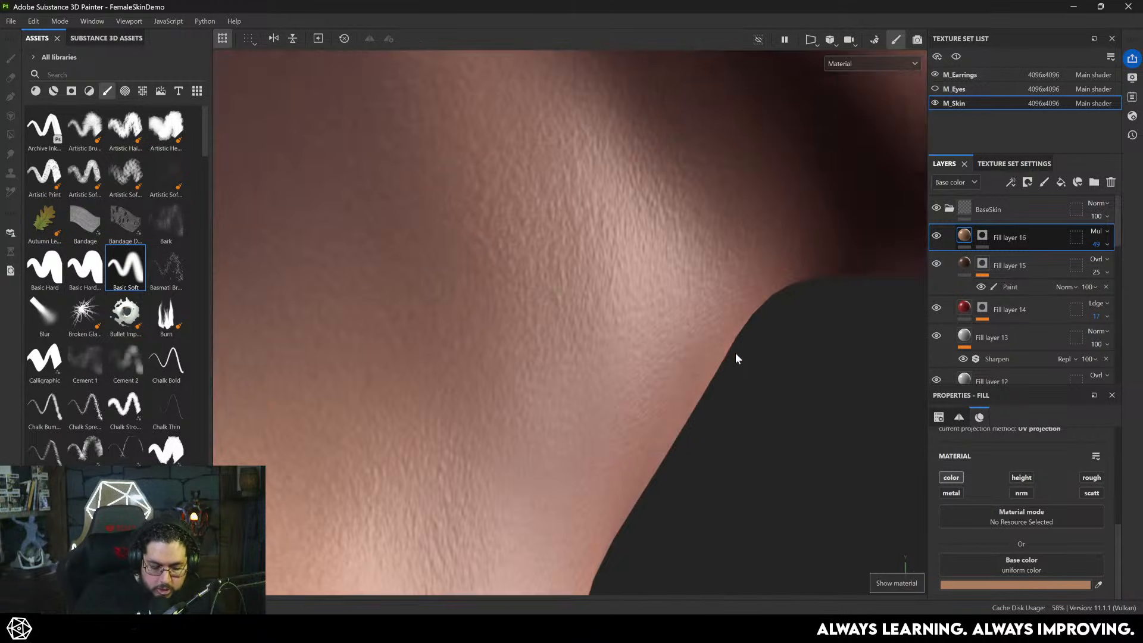
key(c)
key(c)
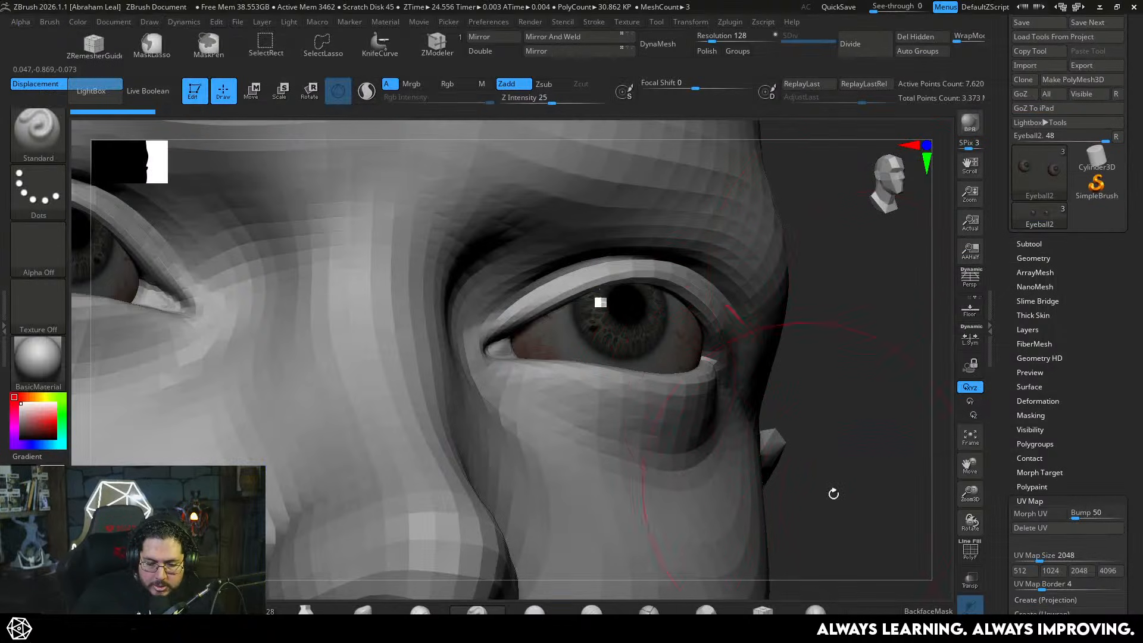
- Switch to ZBrush, make the head mesh the active subtool and raise it to subdivision level 5
key(d)
click(653, 397)
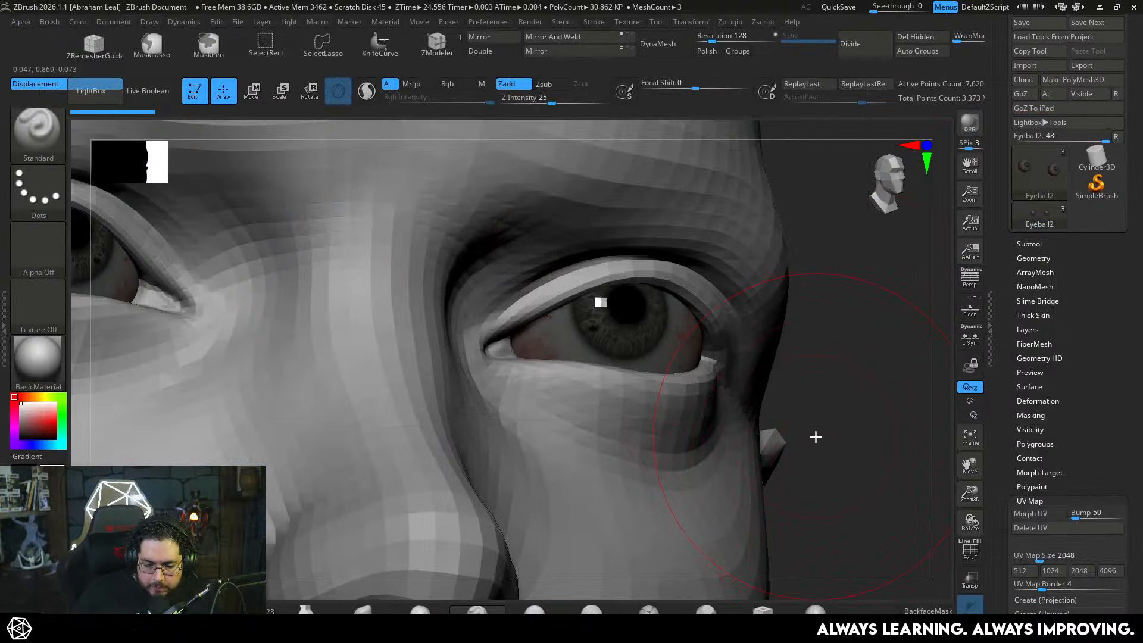
key(d)
click(653, 398)
alt+right_drag(867, 522, 849, 315)
right_click(799, 397)
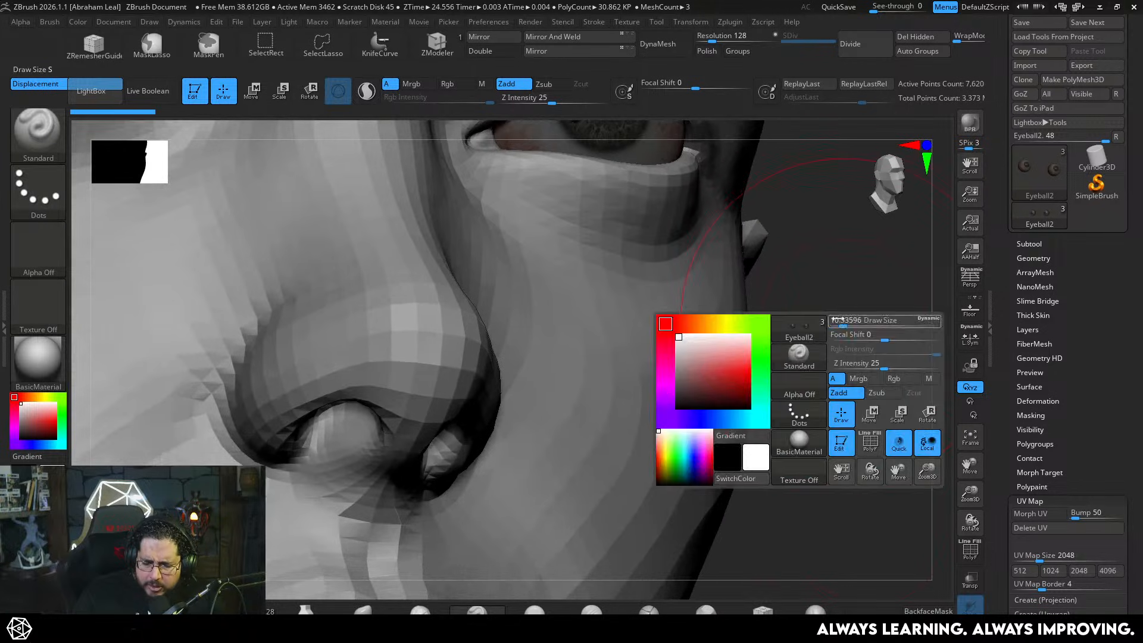
alt+right_drag(817, 408, 797, 286)
alt+click(561, 325)
key(d)
key(d)
key(d)
key(d)
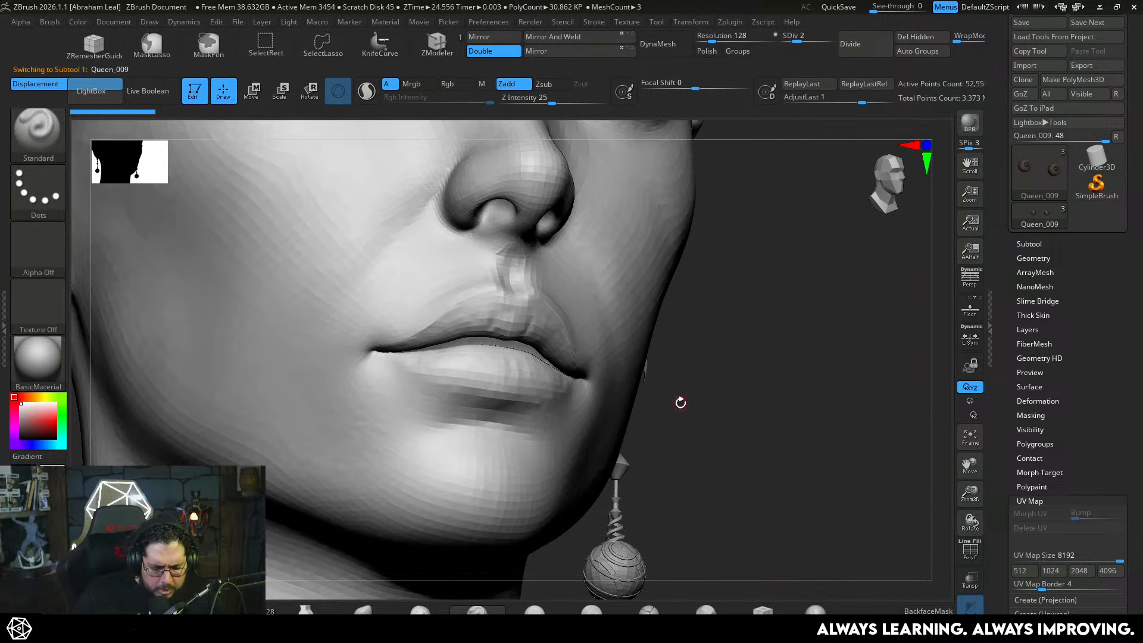
- Examine the sculpted pore detail on the high-resolution neck, nose and cheek
alt+right_drag(691, 437, 569, 417)
ctrl+right_drag(825, 438, 831, 464)
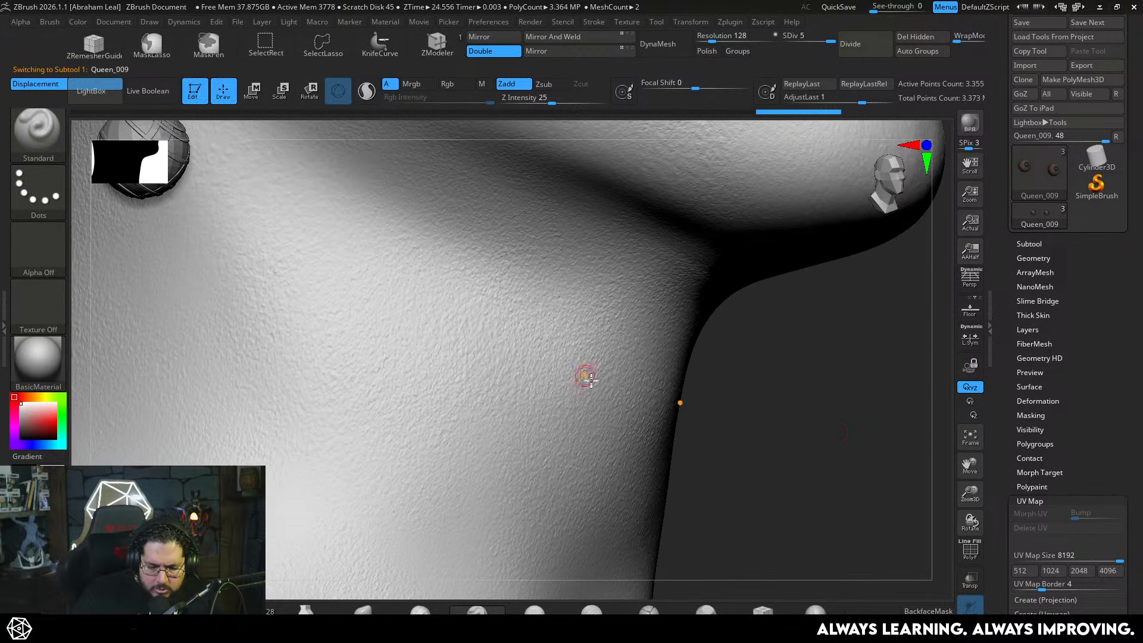
ctrl+right_drag(584, 377, 811, 398)
alt+right_drag(830, 319, 866, 465)
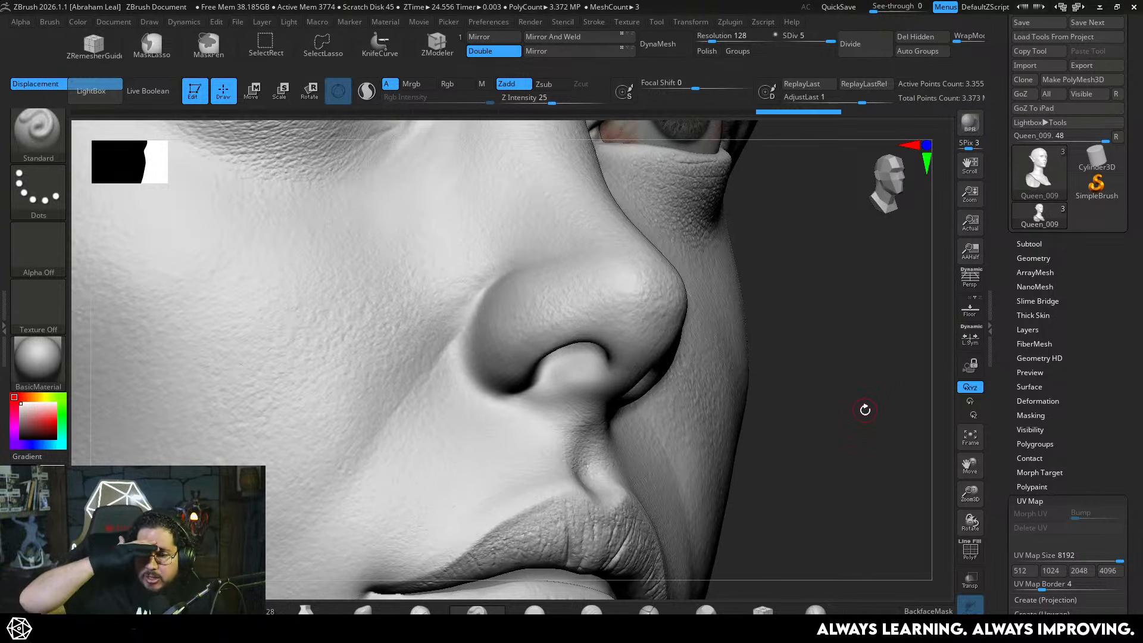
- Switch back to Substance 3D Painter, check the head's normal detail, and return to the full material view
key(alt+Tab)
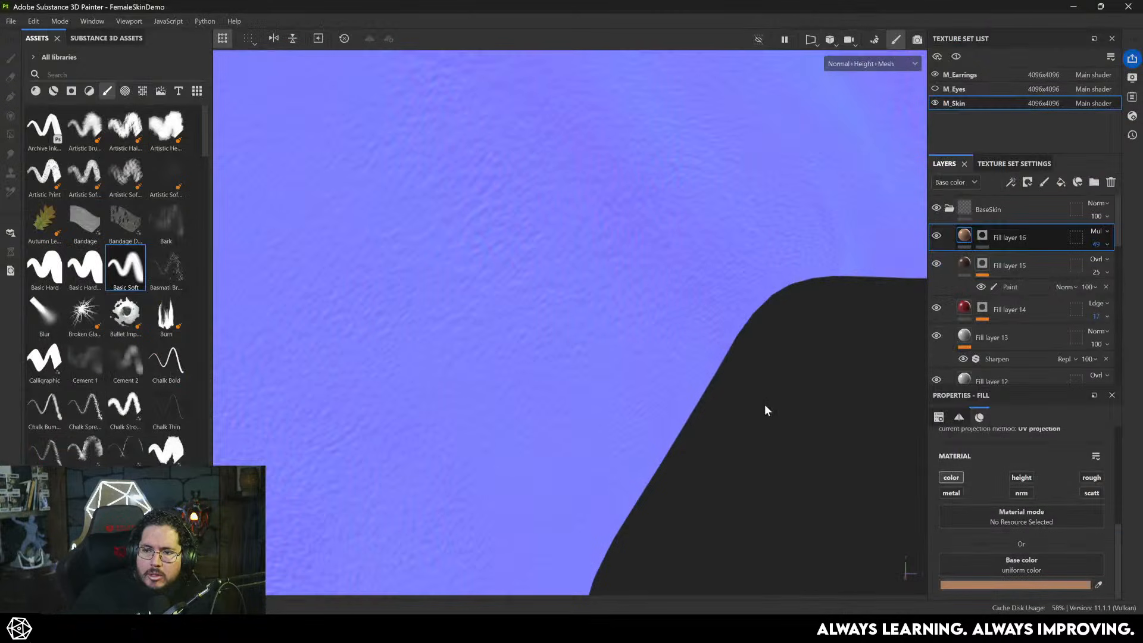
scroll(774, 409, down, 5)
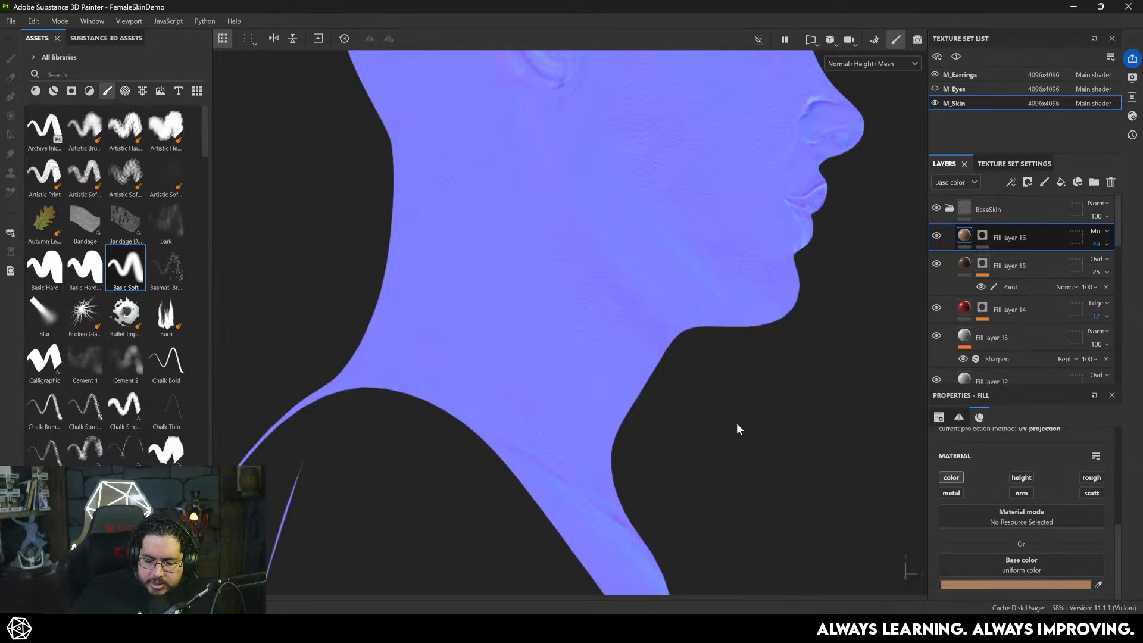
key(m)
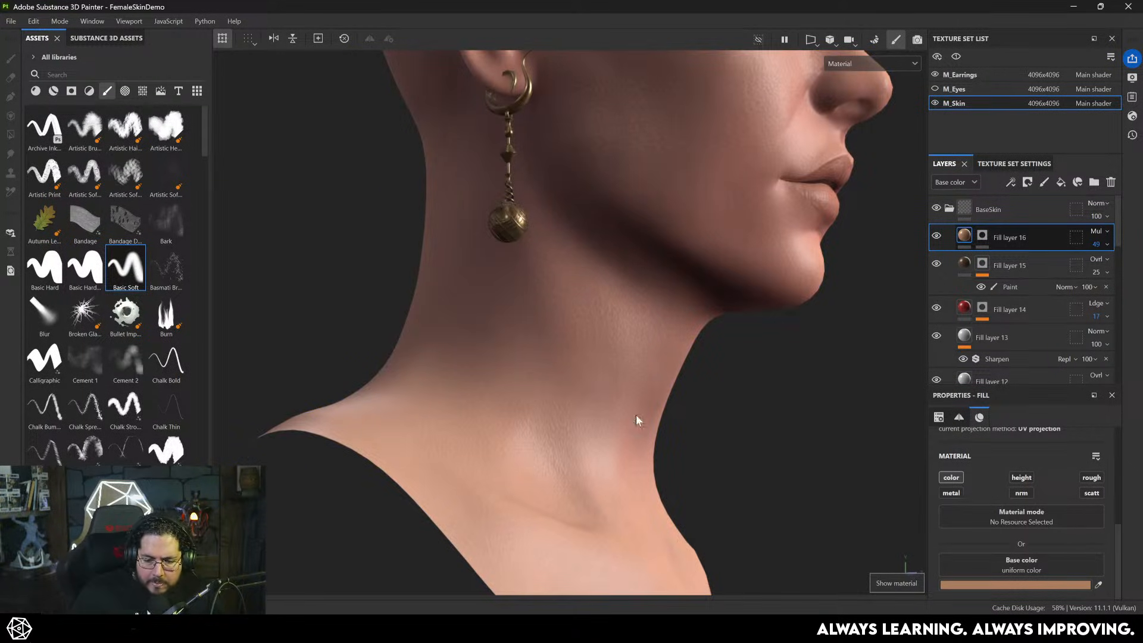
- Compare the face from both sides with Fill layer 8 hidden and shown, leaving the layer visible
alt+drag(646, 446, 610, 365)
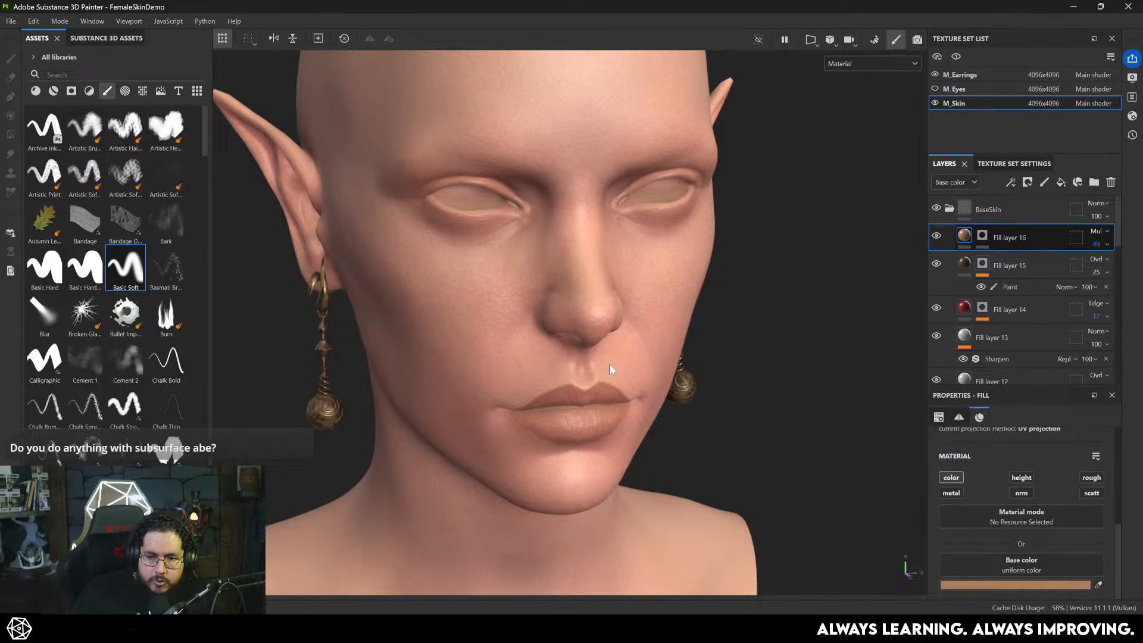
scroll(934, 300, down, 3)
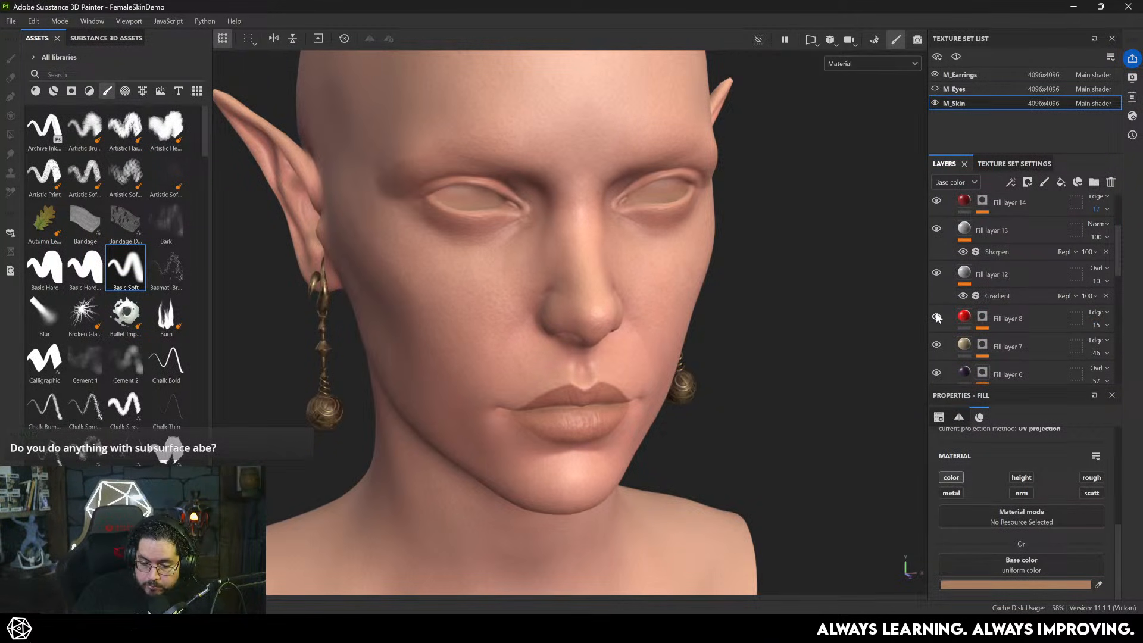
click(937, 316)
click(936, 316)
click(936, 316)
click(936, 316)
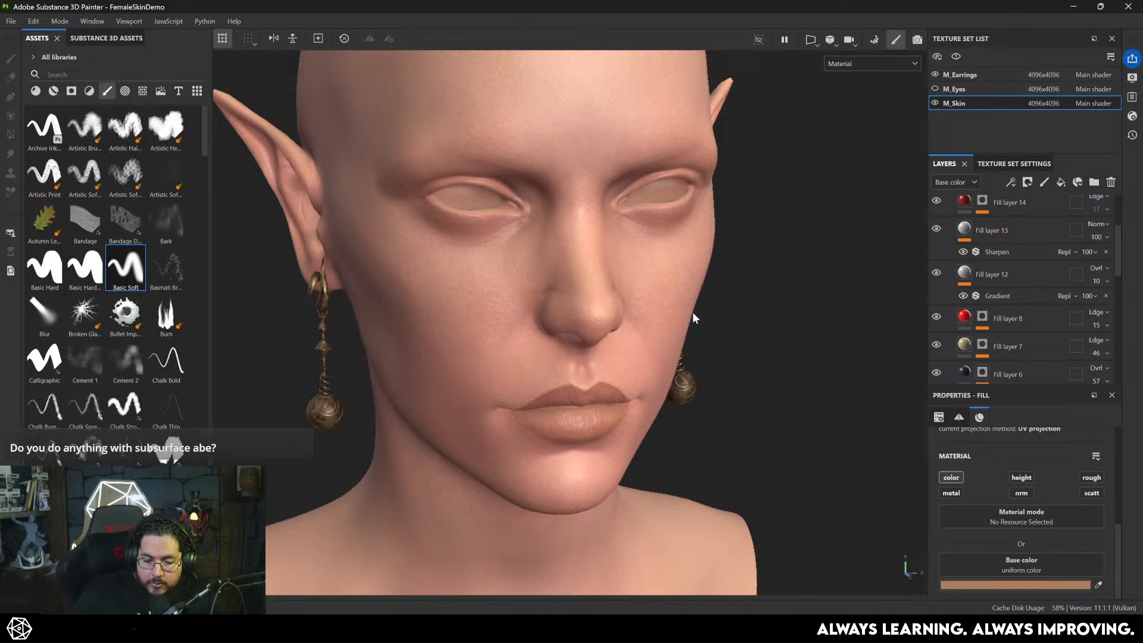
alt+drag(760, 358, 695, 328)
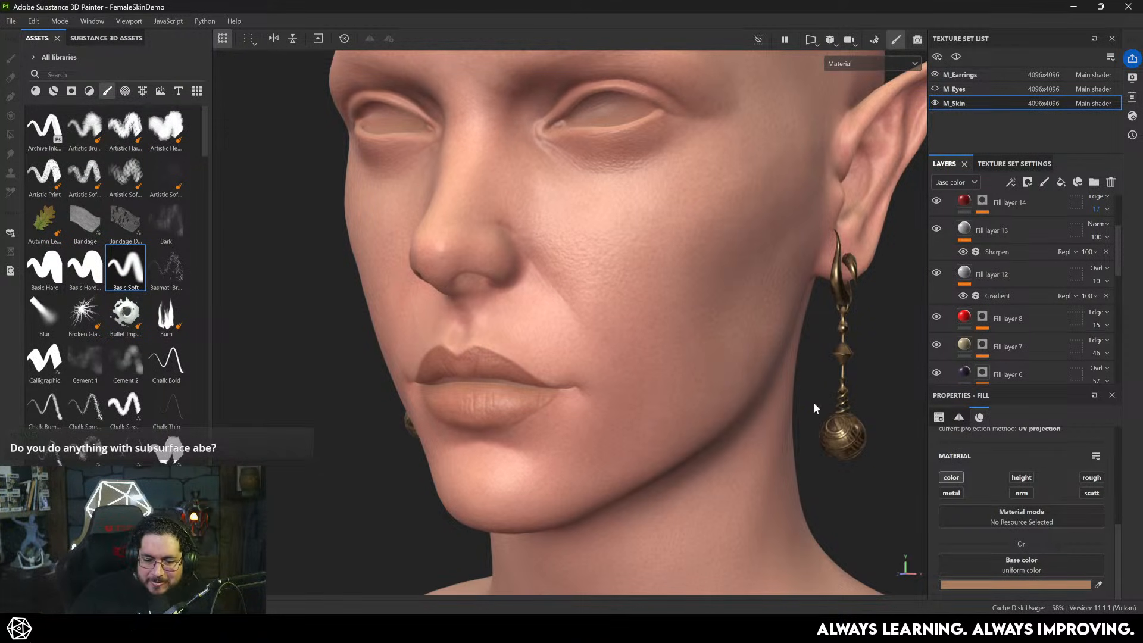
click(936, 317)
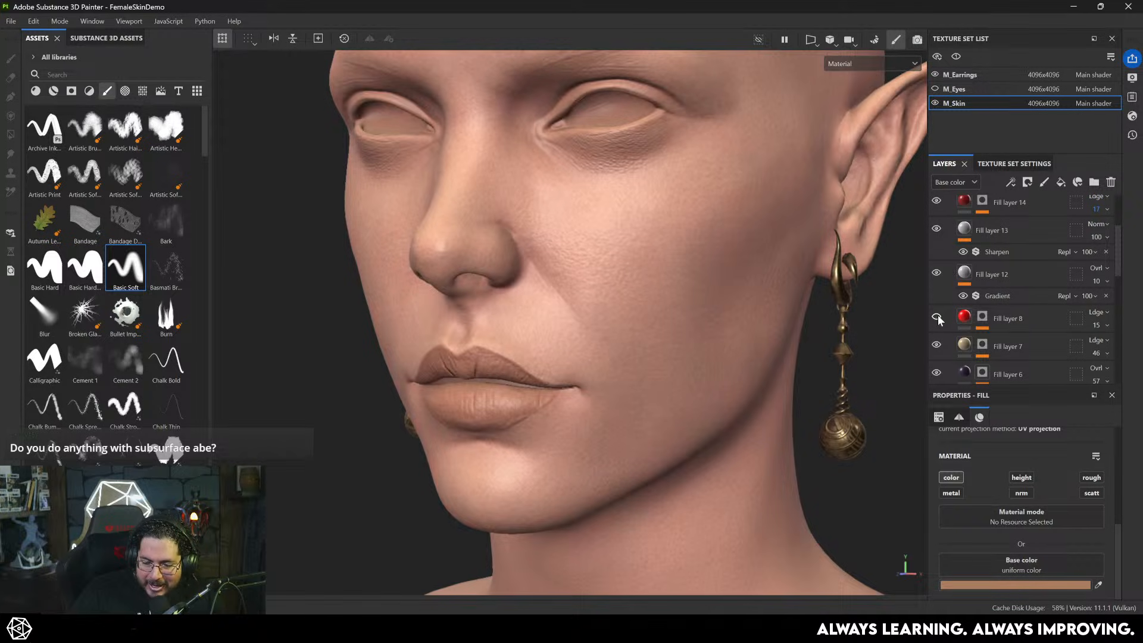
click(936, 317)
click(936, 318)
click(937, 317)
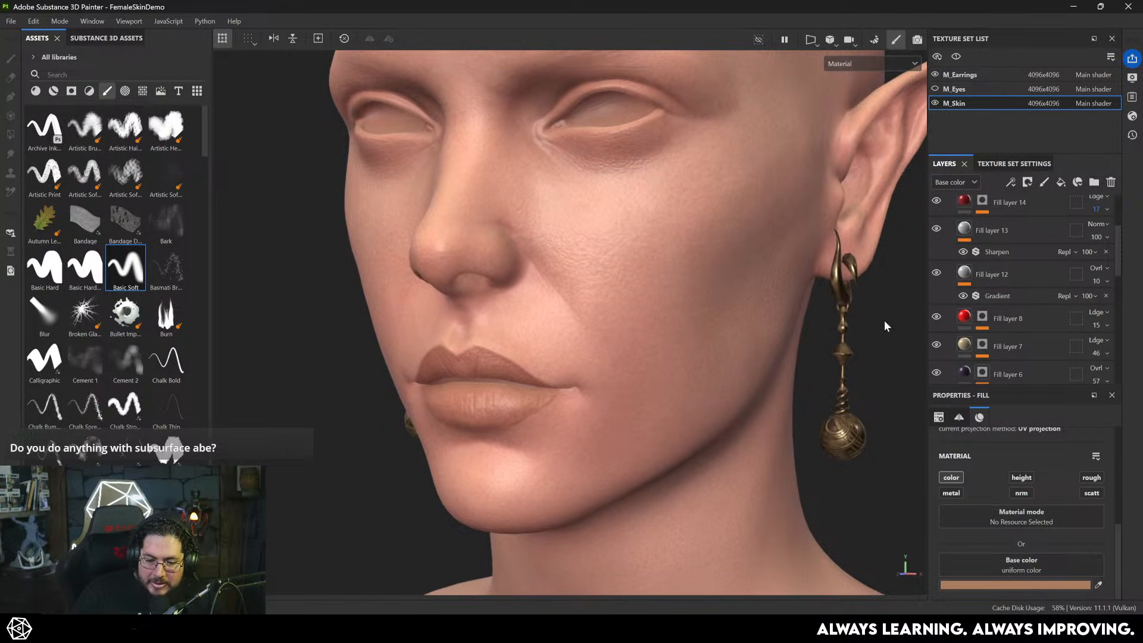
- Check the main shader's subsurface scattering parameters and return to a view of the whole head
alt+middle_drag(884, 320, 884, 309)
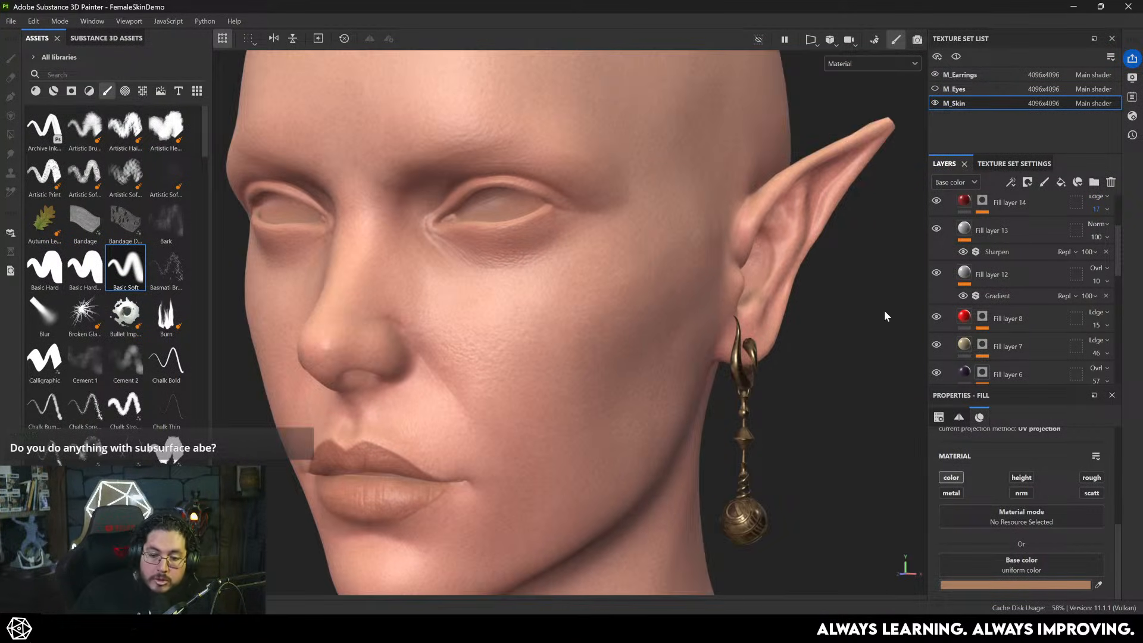
click(1132, 116)
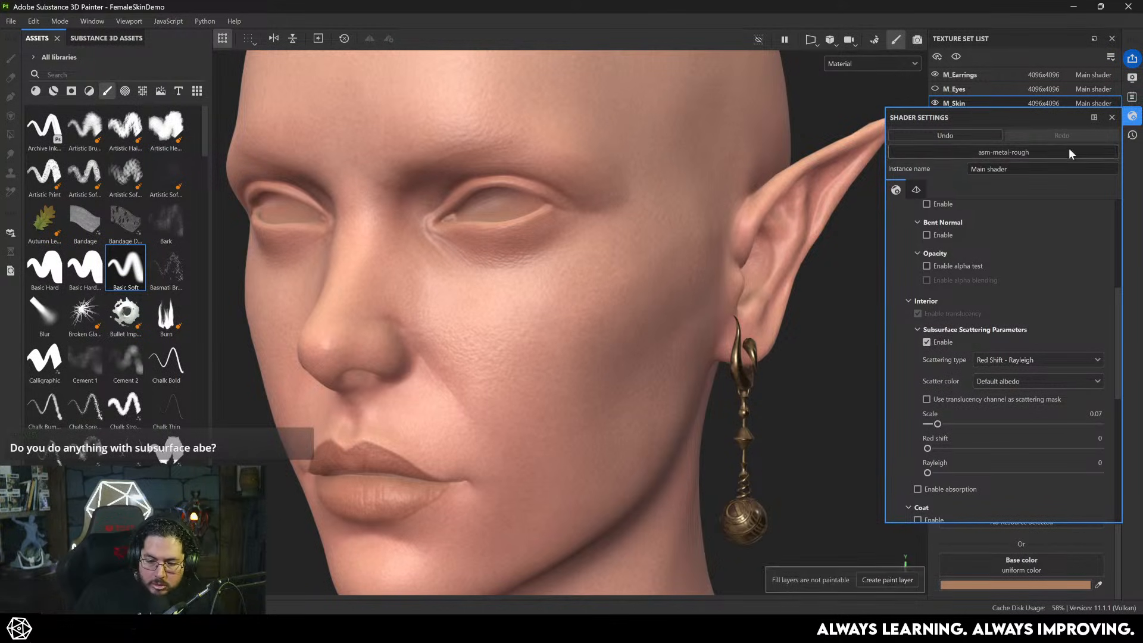
click(1113, 116)
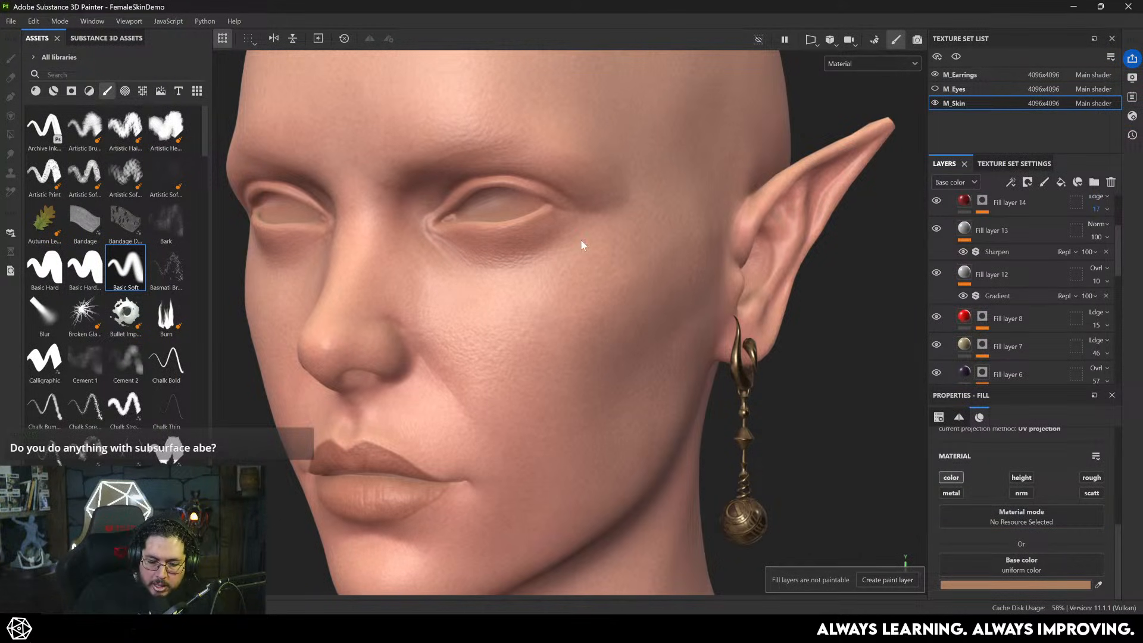
key(f)
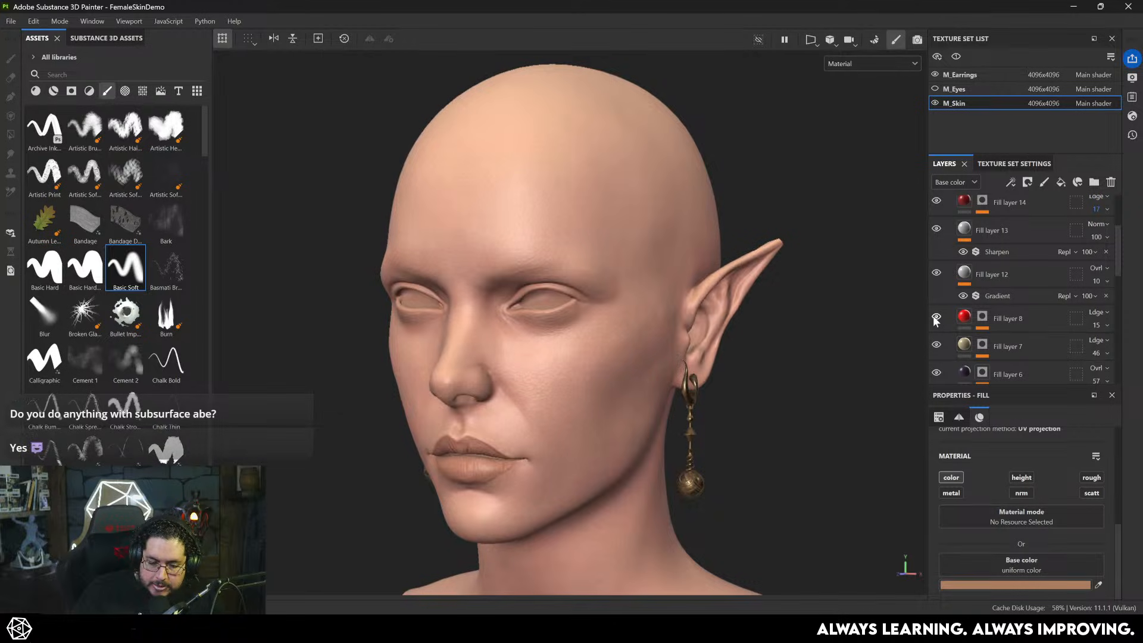
- Check Fill layer 8's effect on the head from the front and from a three-quarter angle
click(936, 317)
alt+middle_drag(752, 458, 806, 359)
alt+drag(806, 359, 870, 356)
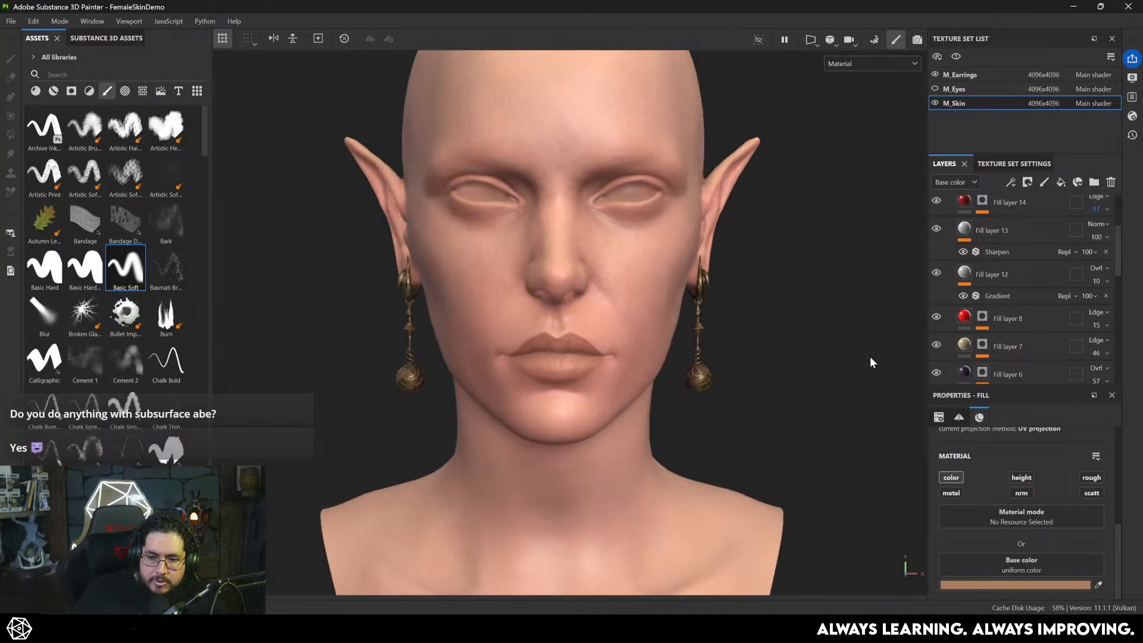
alt+right_drag(870, 356, 795, 384)
alt+drag(622, 357, 688, 323)
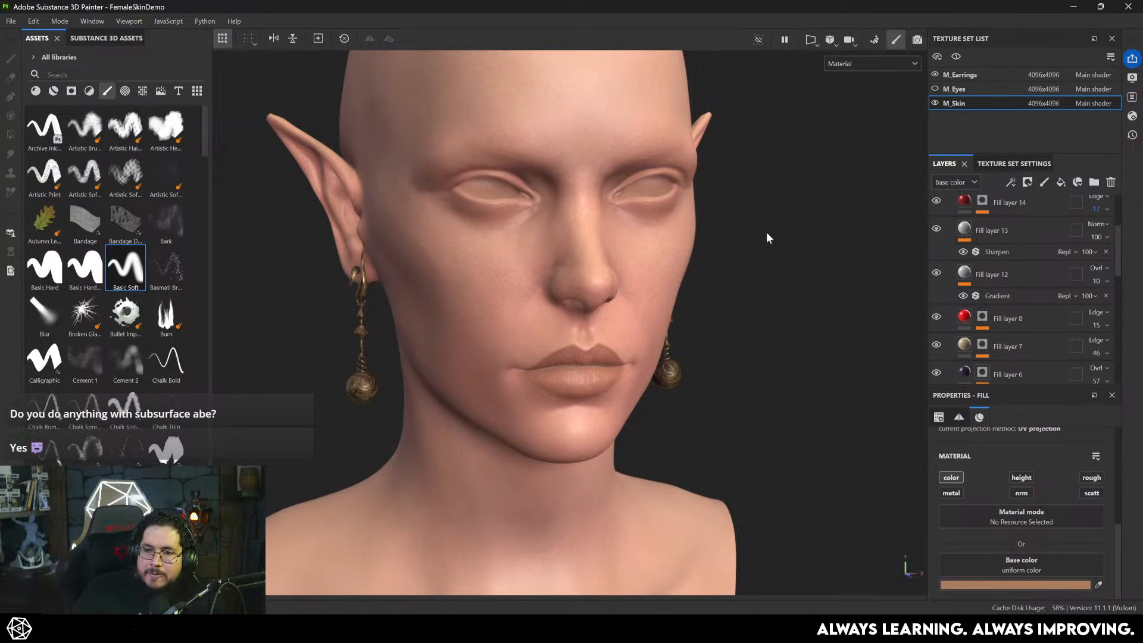
alt+middle_drag(742, 286, 797, 274)
alt+right_drag(798, 274, 811, 273)
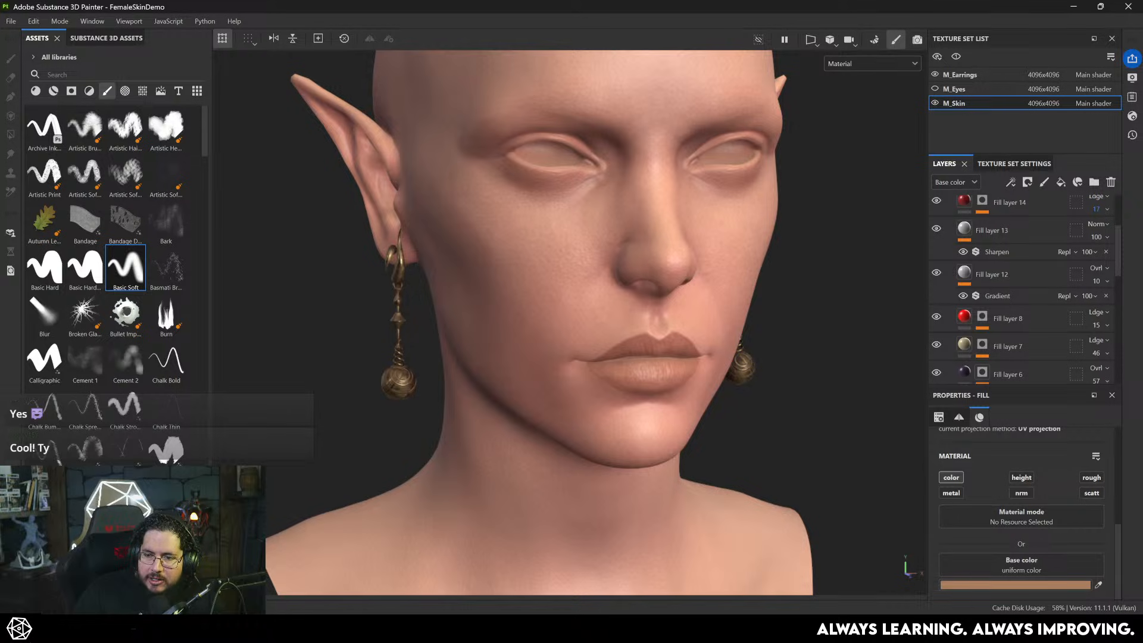
- Switch to the Chrome browser and search Google for "fire emblem awakening cordelia"
key(alt+Tab)
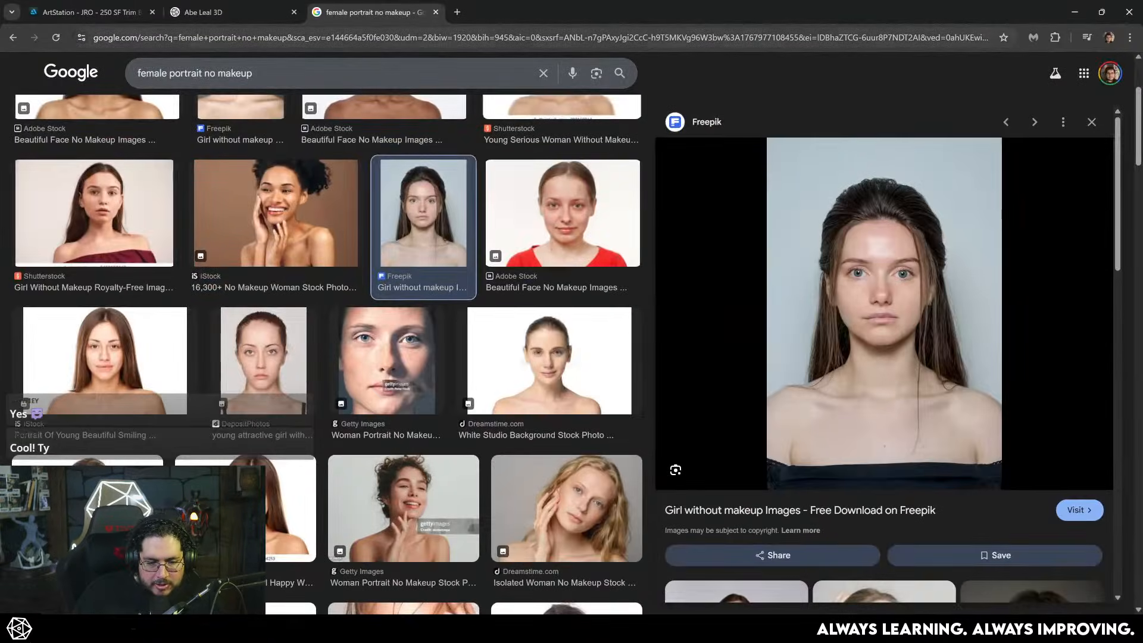
click(282, 38)
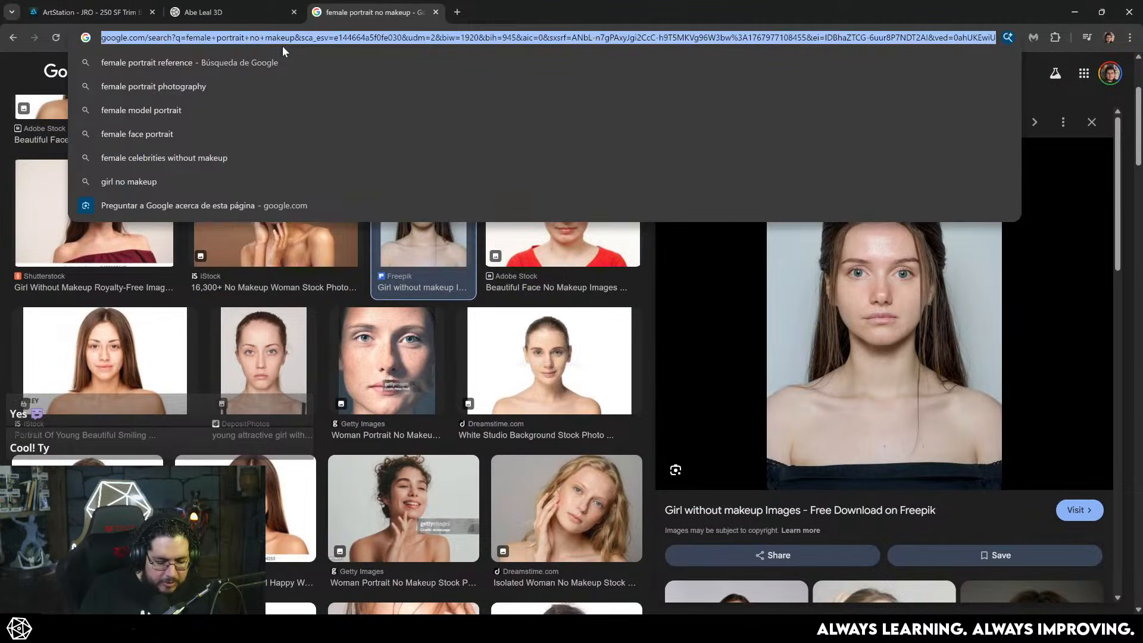
text(fr)
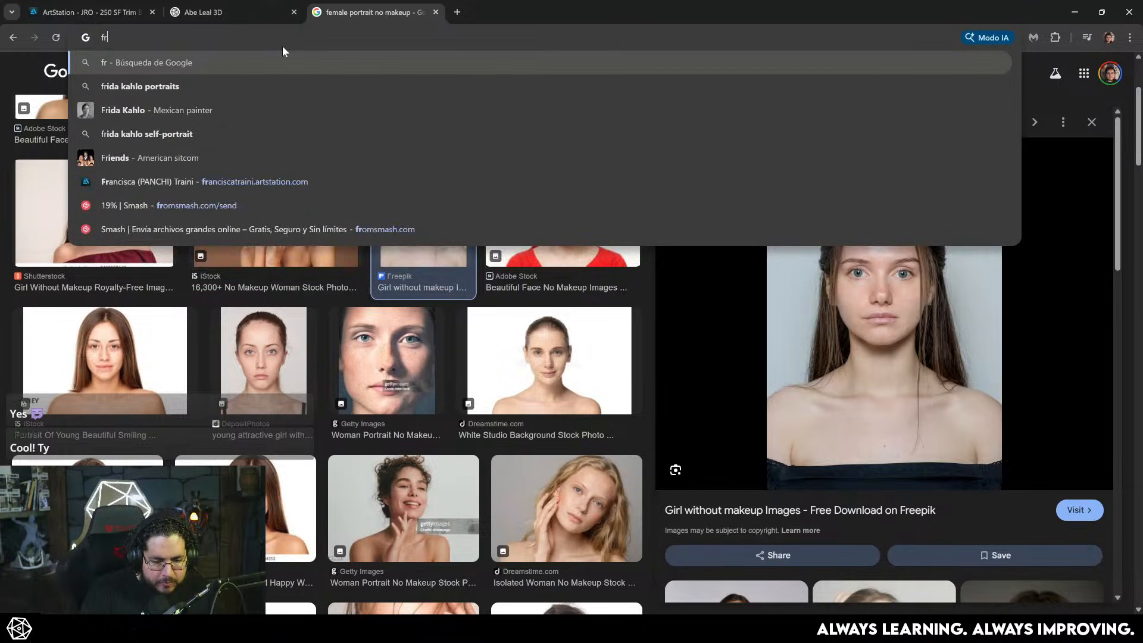
key(BackSpace)
text(ire embel)
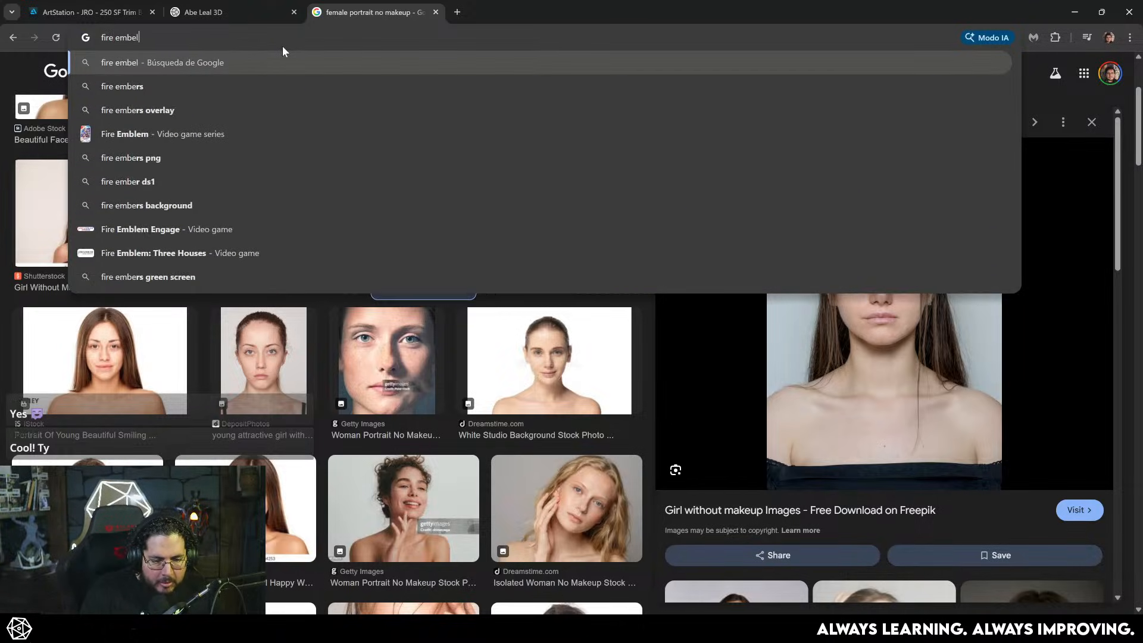
key(BackSpace)
key(BackSpace)
text(lem)
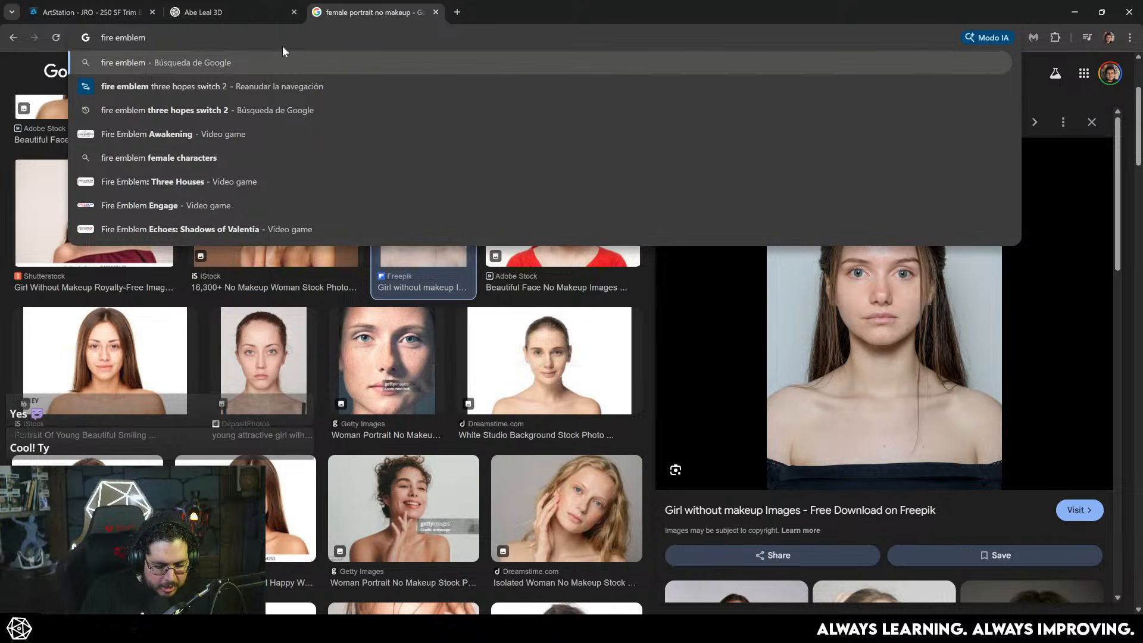
text( awa)
key(Right)
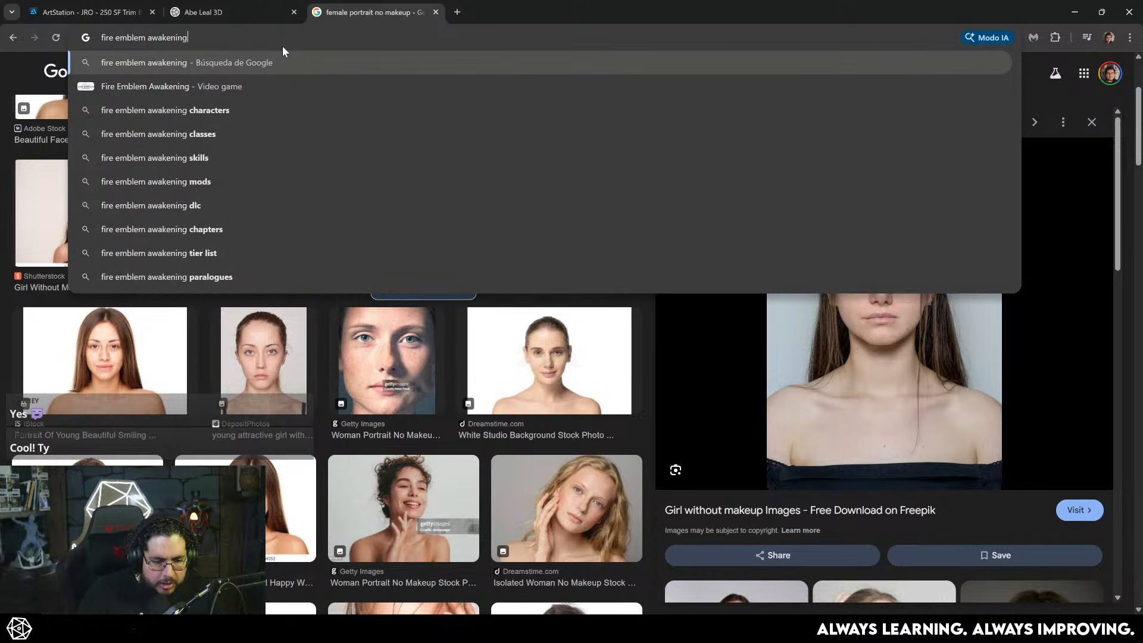
text(cordelia)
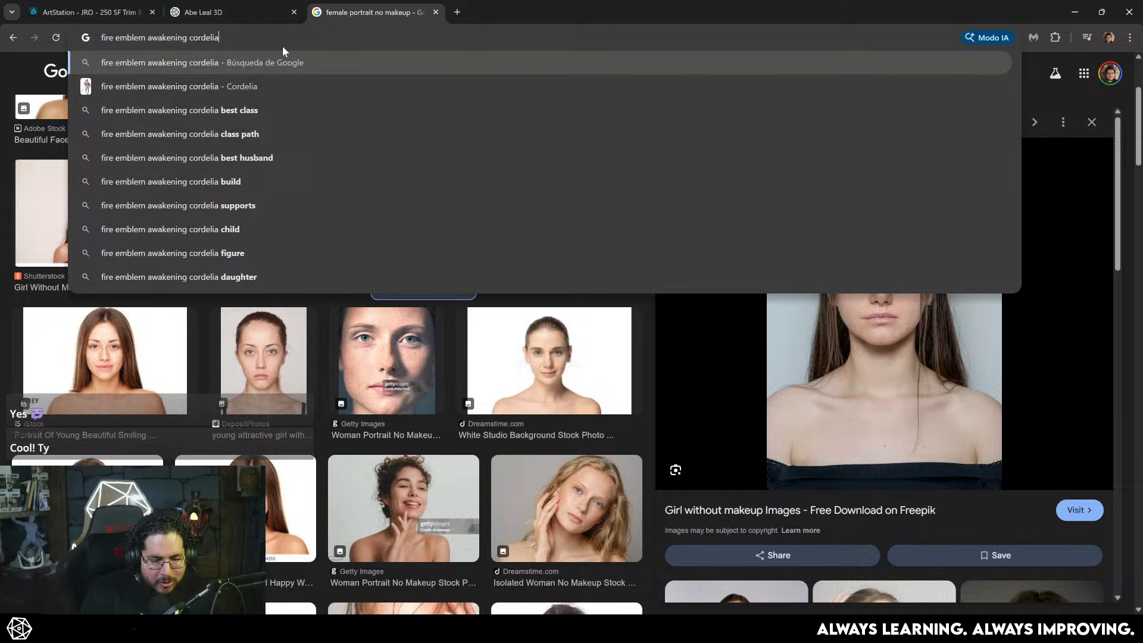
key(Return)
- Preview the Fire Emblem Wiki illustration of Cordelia among the image results, and return to Substance 3D Painter
click(229, 122)
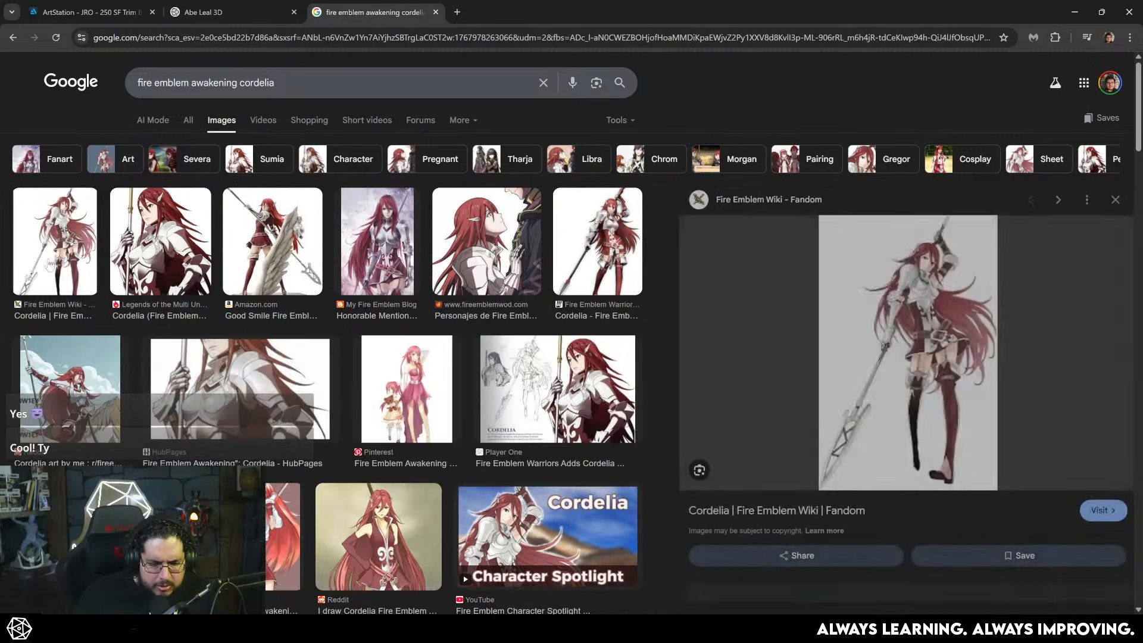
click(45, 265)
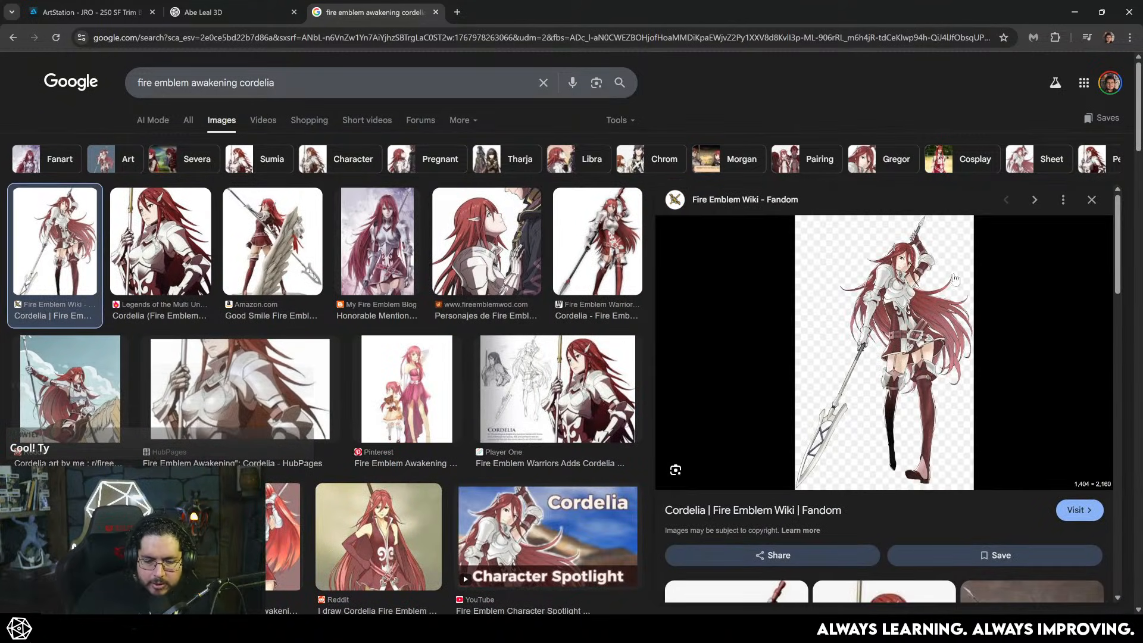
click(1074, 12)
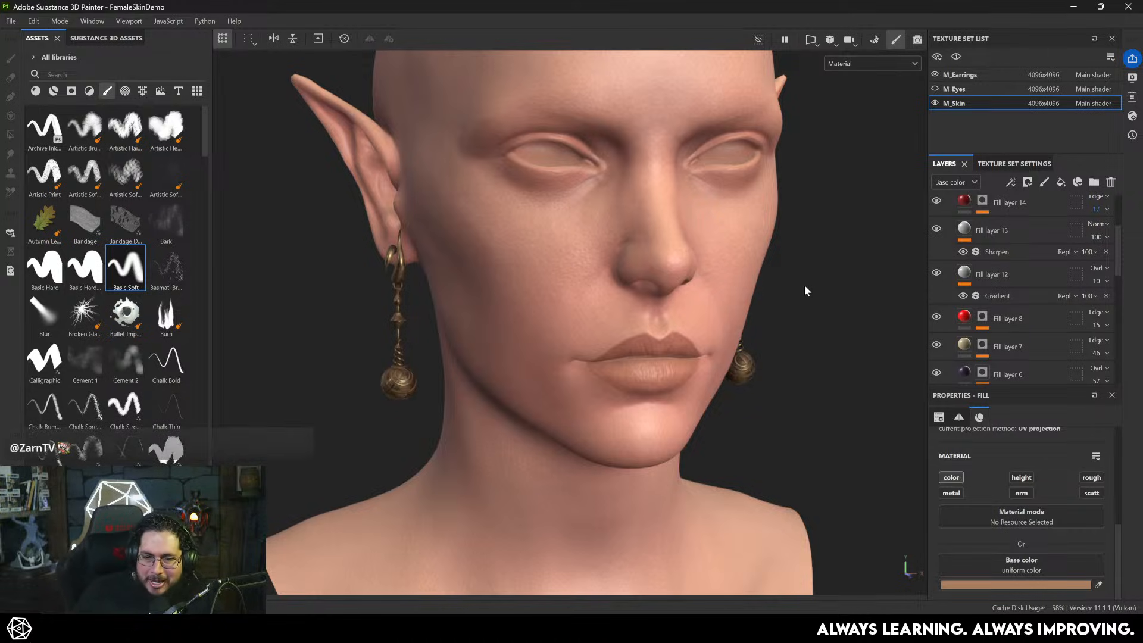
- Examine the skin material on the face from the side, front and close three-quarter angles
alt+drag(700, 322, 674, 293)
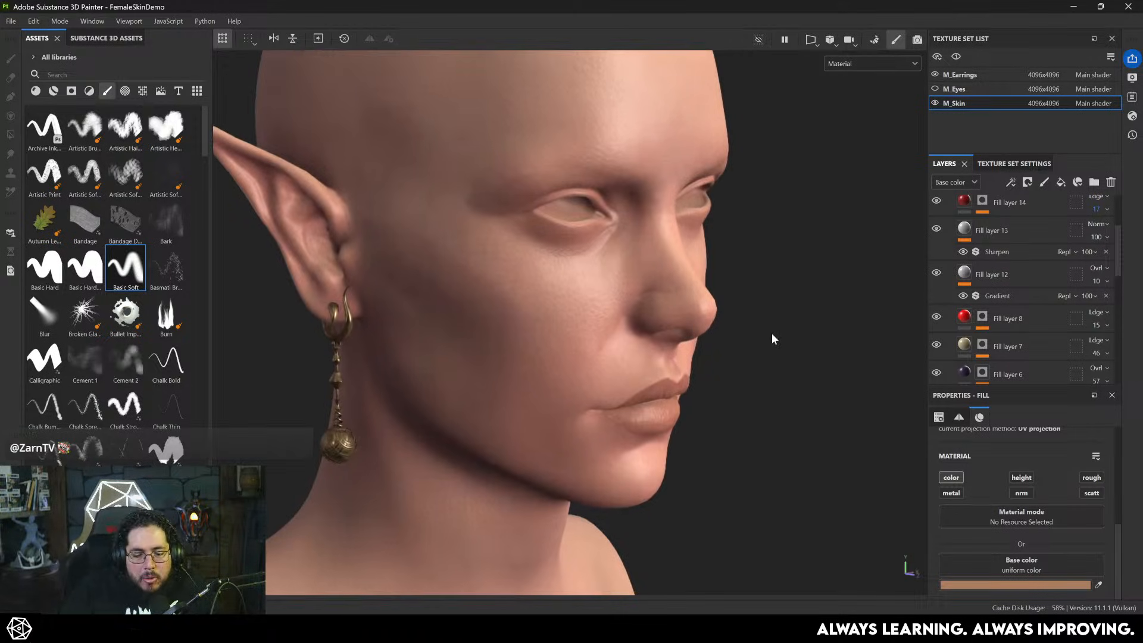
alt+drag(678, 317, 642, 337)
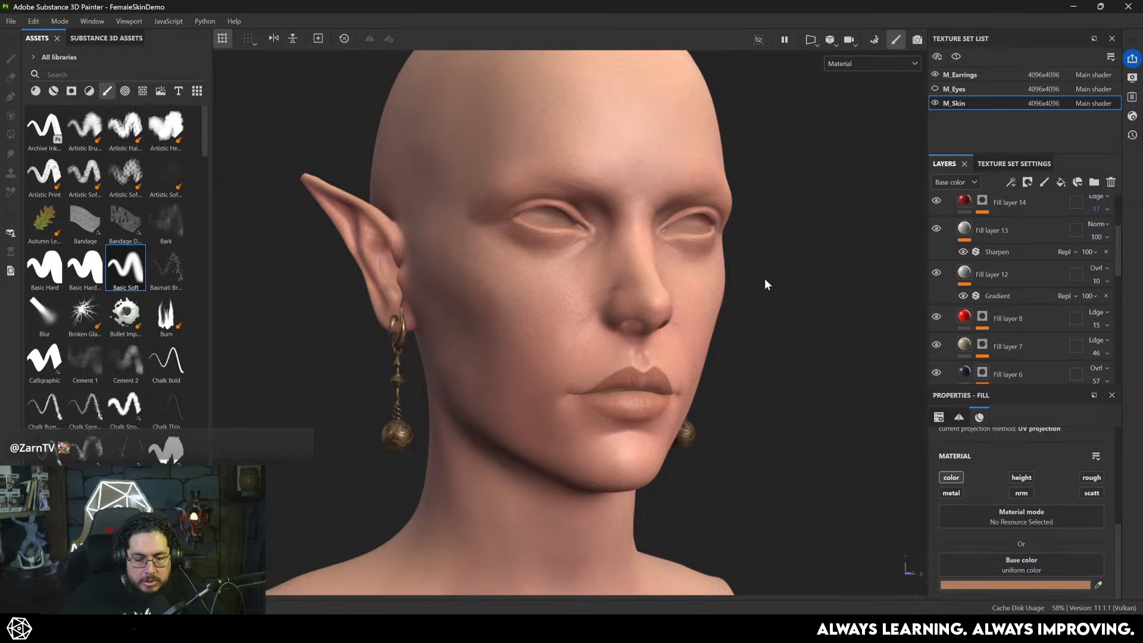
alt+drag(702, 326, 787, 301)
alt+right_drag(787, 301, 824, 310)
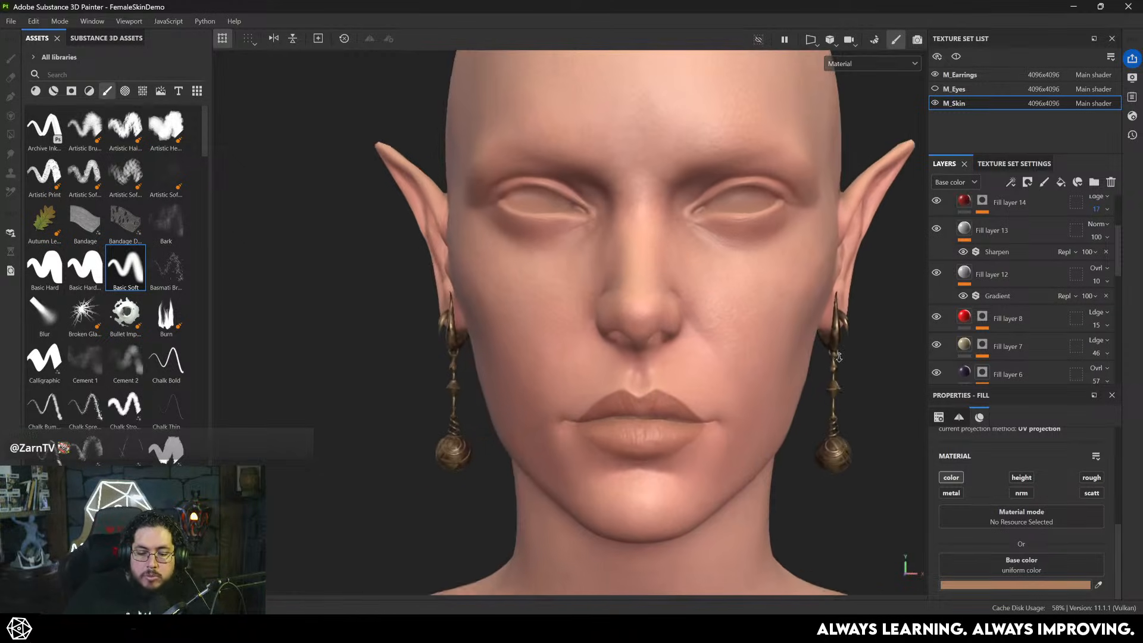
alt+drag(825, 310, 745, 299)
alt+right_drag(745, 298, 756, 315)
alt+drag(756, 314, 664, 303)
alt+middle_drag(664, 303, 673, 321)
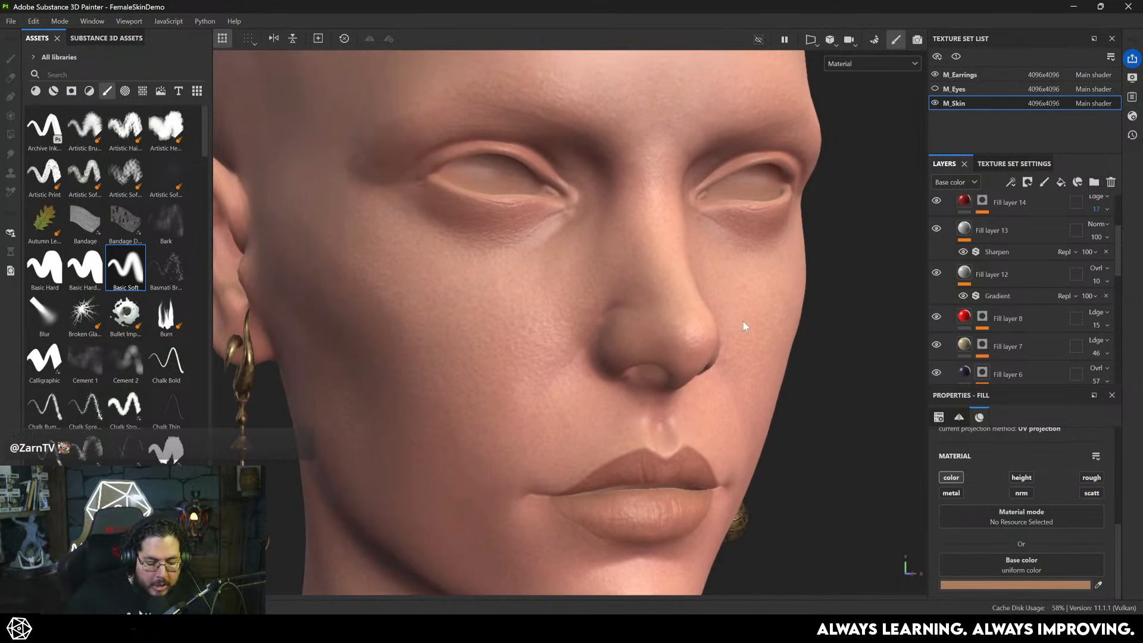
- Review the head's individual channels, including Base color, Mask and Metallic, and display the Roughness channel alone
key(c)
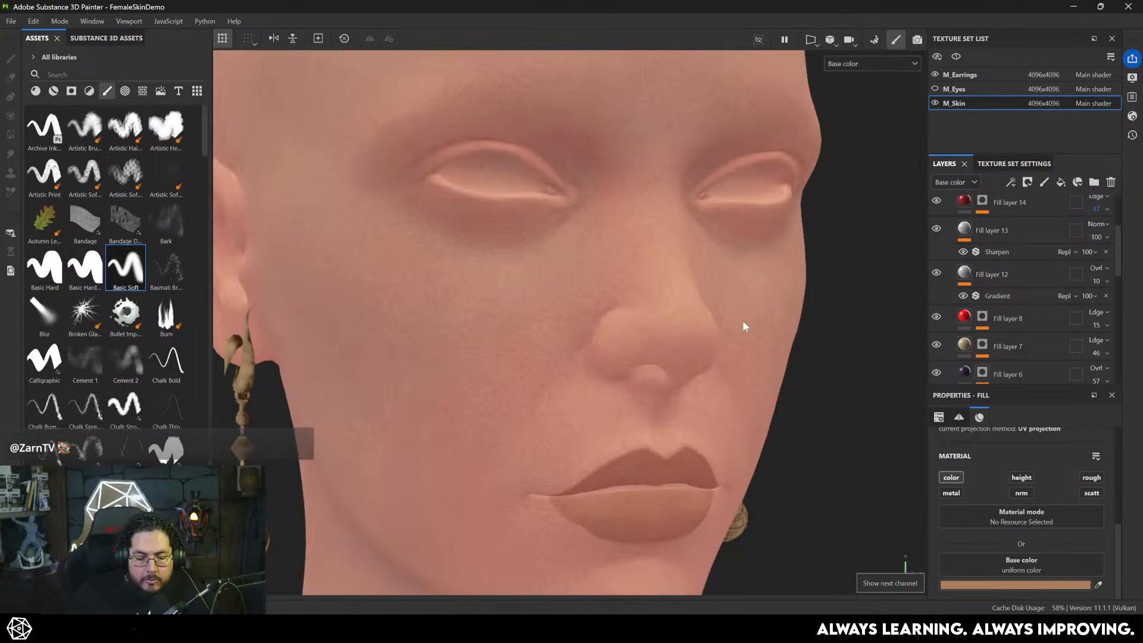
key(c)
key(c)
key(c)
key(c)
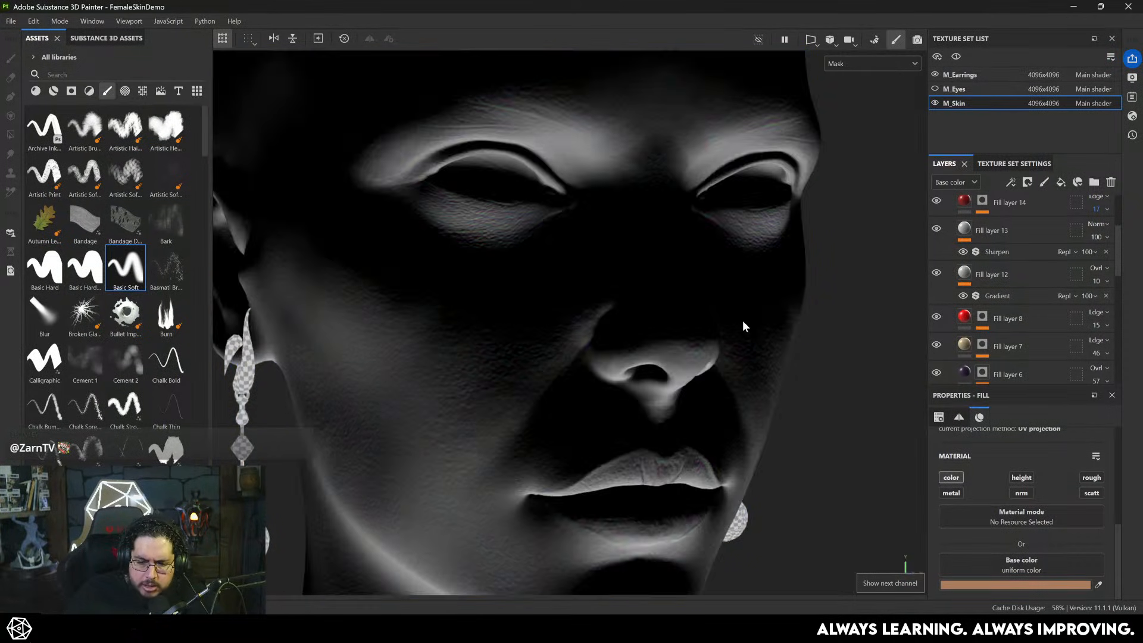
key(c)
key(c)
key(c)
key(c)
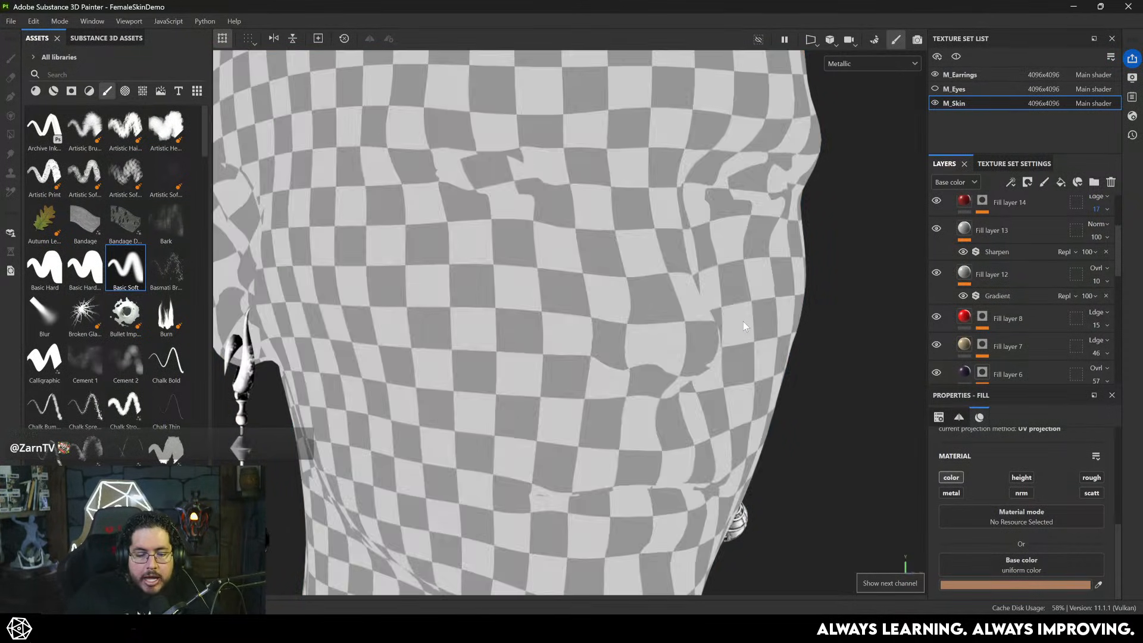
key(c)
key(c)
key(c)
key(c)
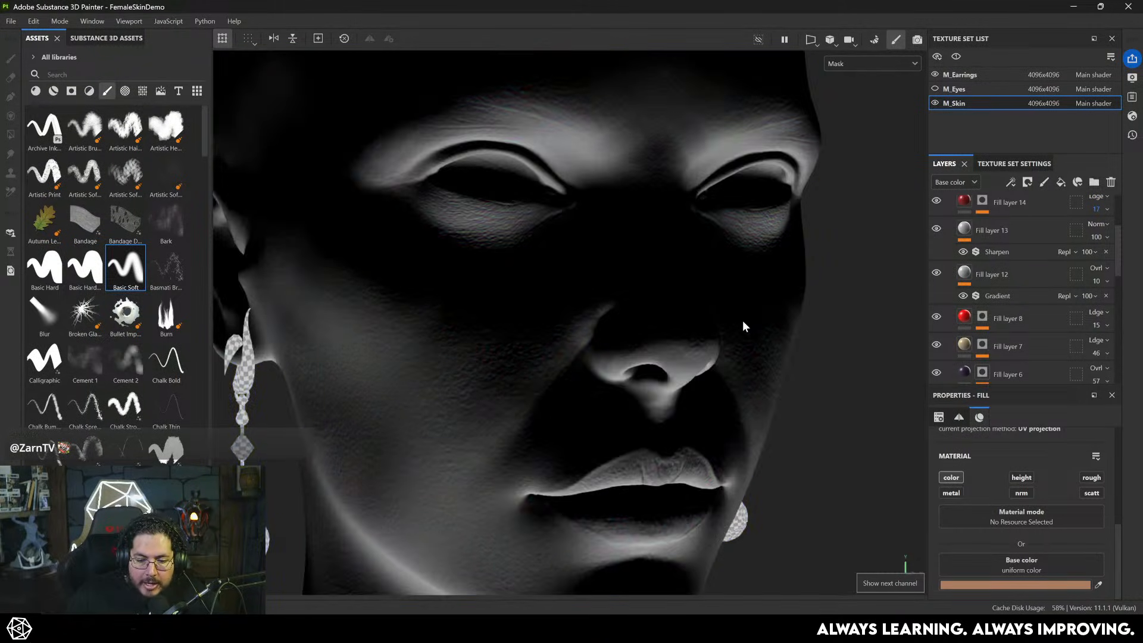
key(c)
key(c)
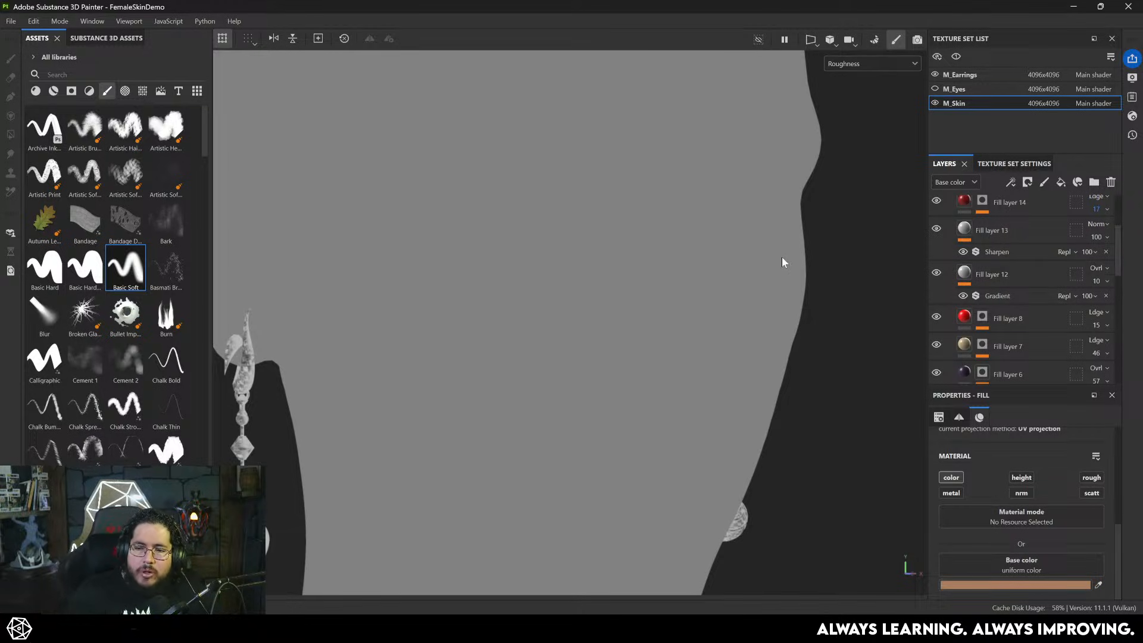
- Examine the Roughness channel across the whole head, neck and earrings
scroll(635, 179, down, 5)
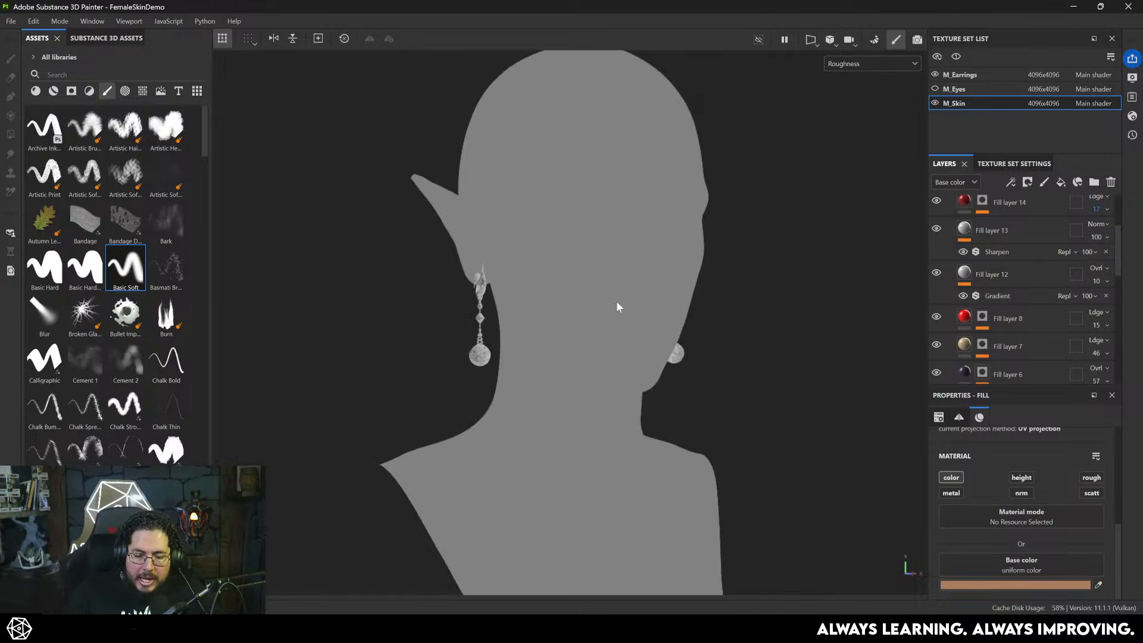
alt+drag(617, 301, 679, 280)
scroll(676, 271, up, 4)
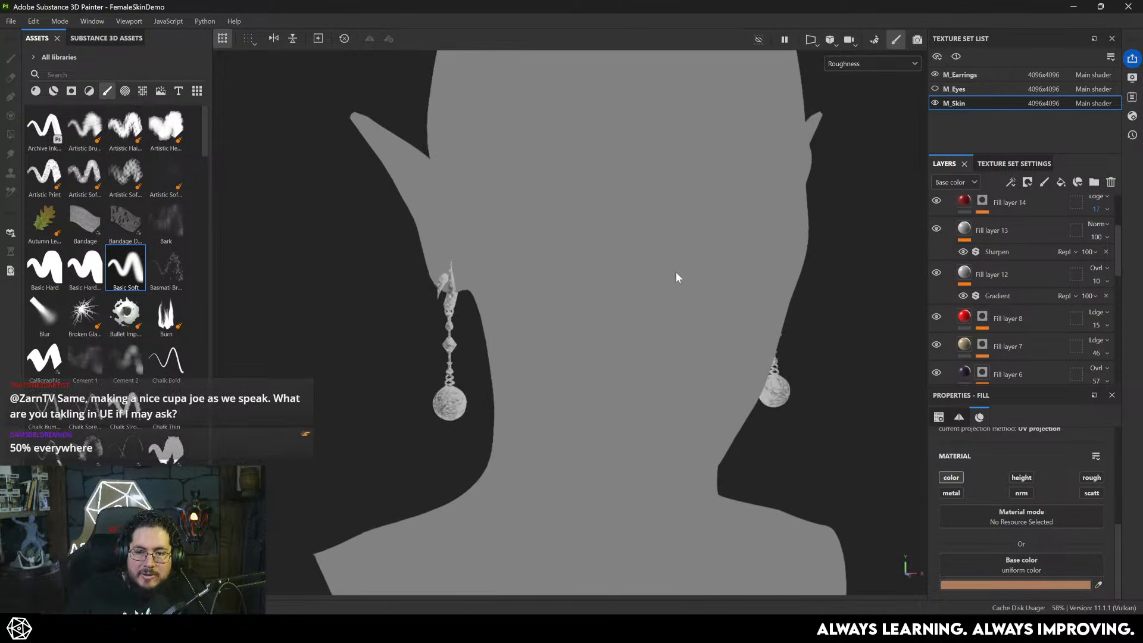
scroll(655, 271, up, 2)
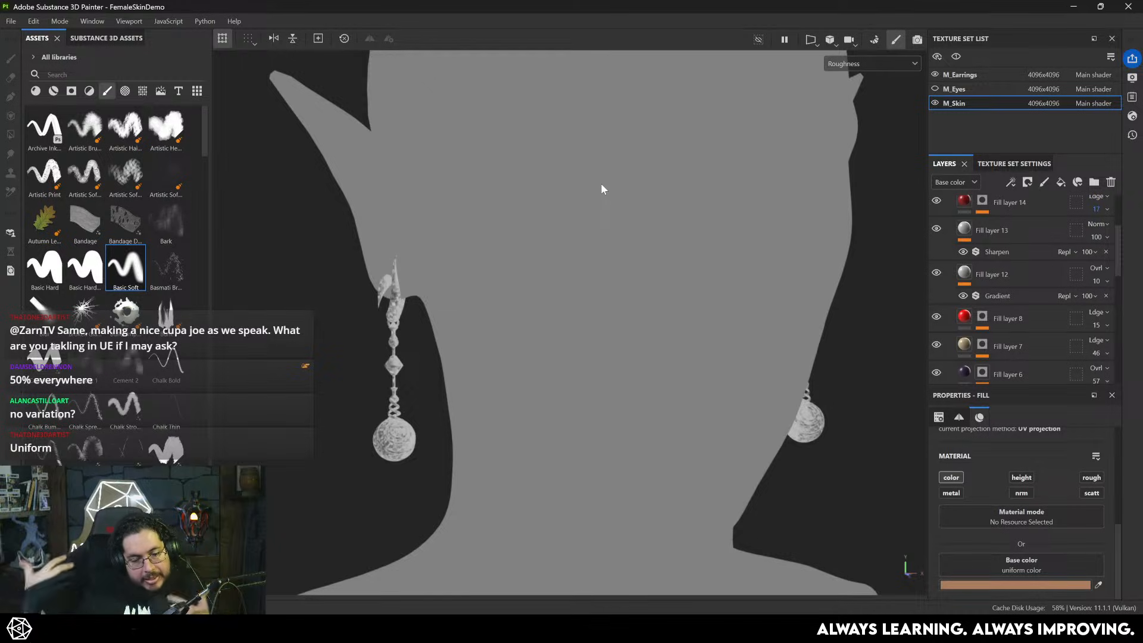
- Collapse the BaseSkin folder, add a fill layer above it, and group that layer in a folder named Roughness
scroll(1006, 282, up, 3)
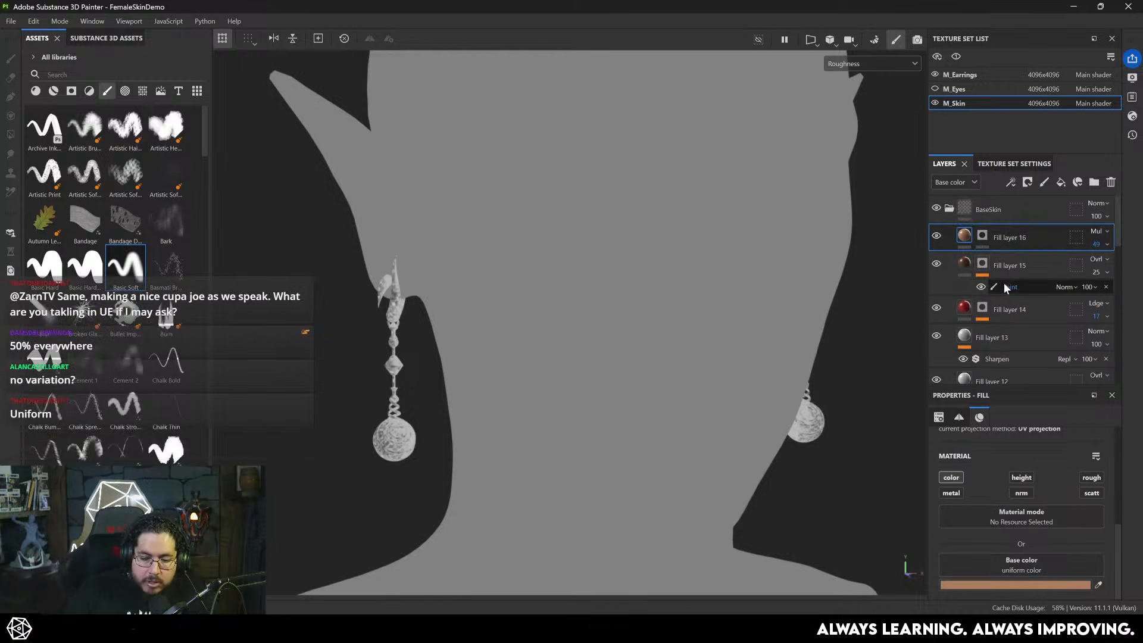
click(949, 208)
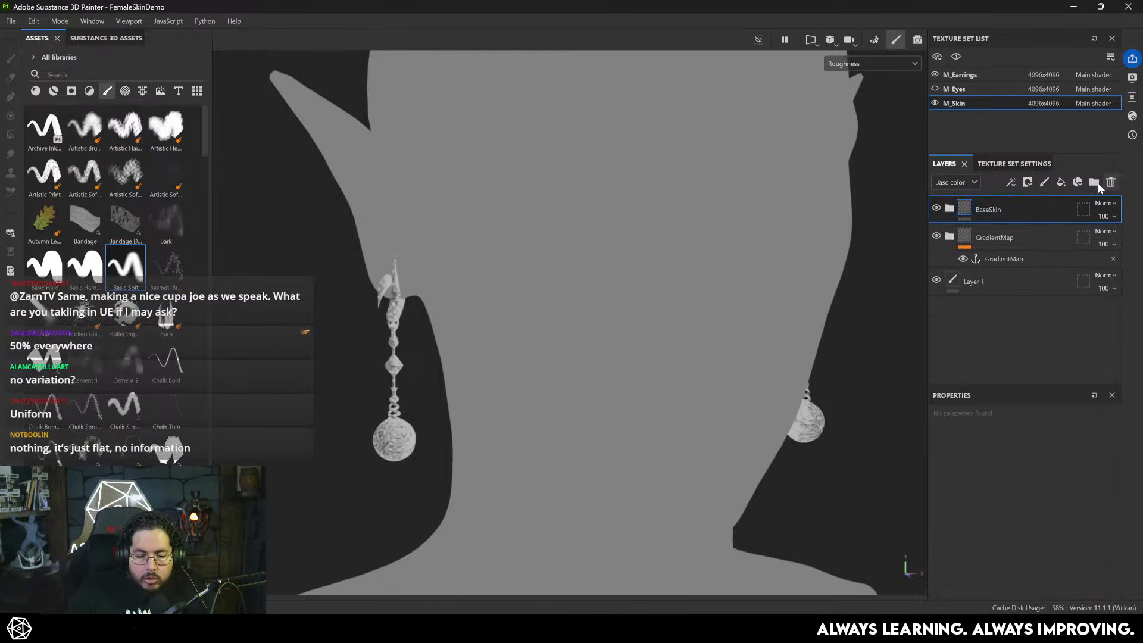
click(1062, 183)
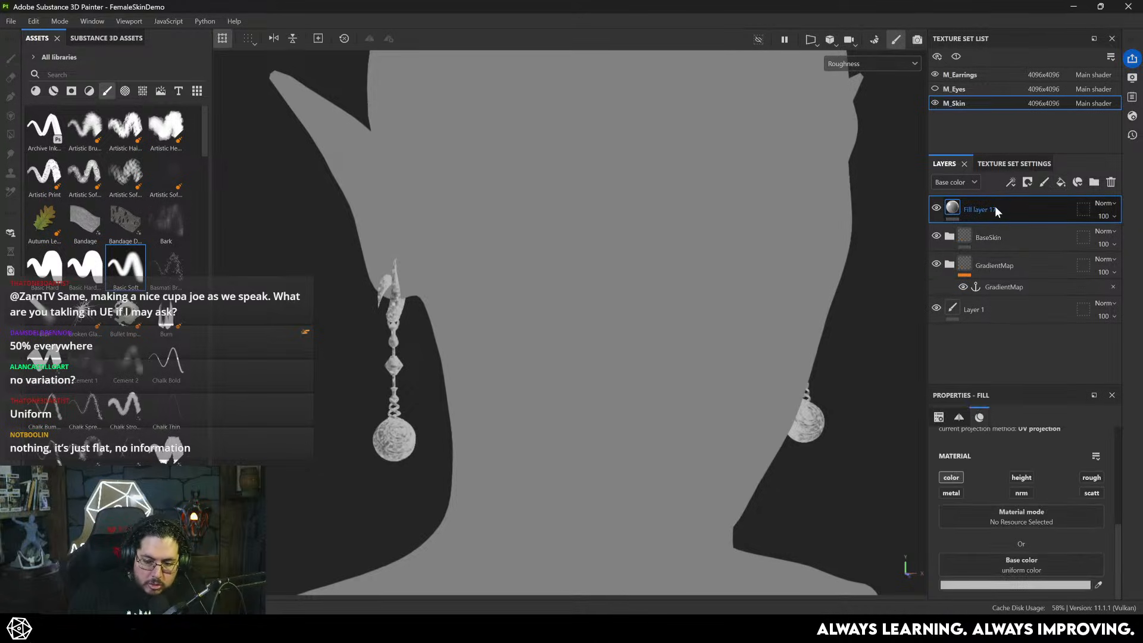
key(ctrl+g)
double_click(994, 210)
text(R)
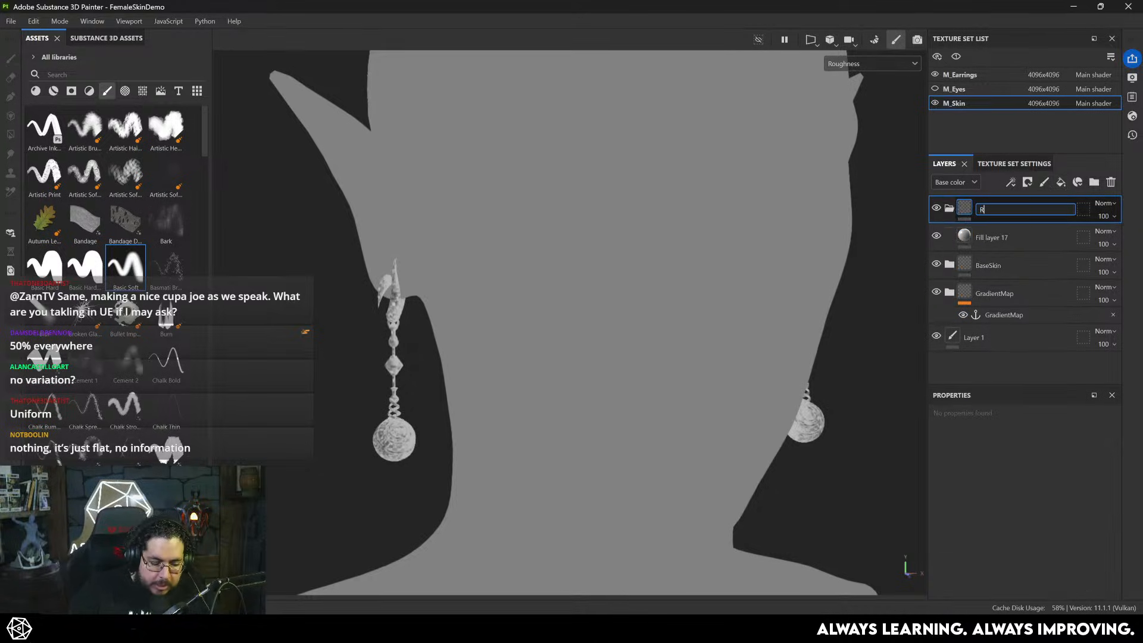
text(oughness)
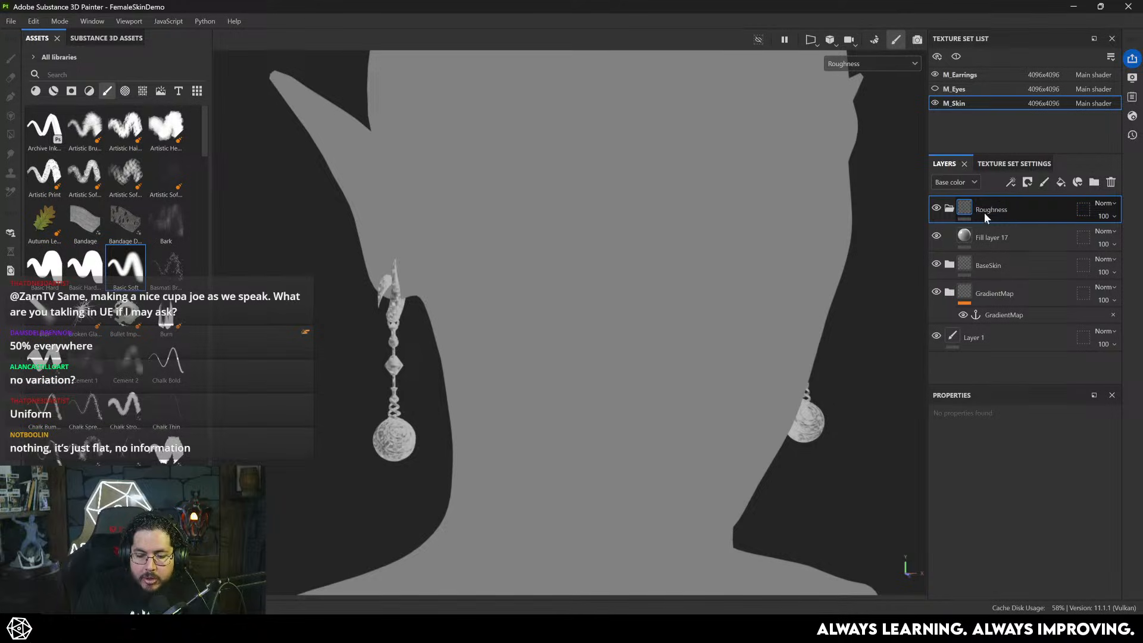
key(Return)
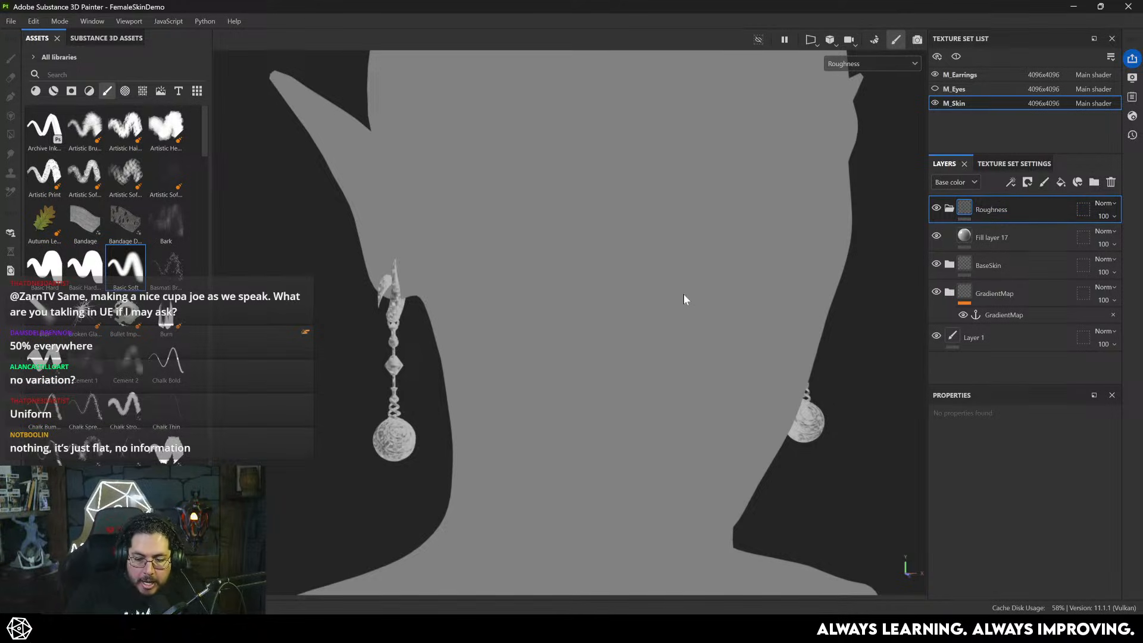
middle_drag(684, 299, 627, 344)
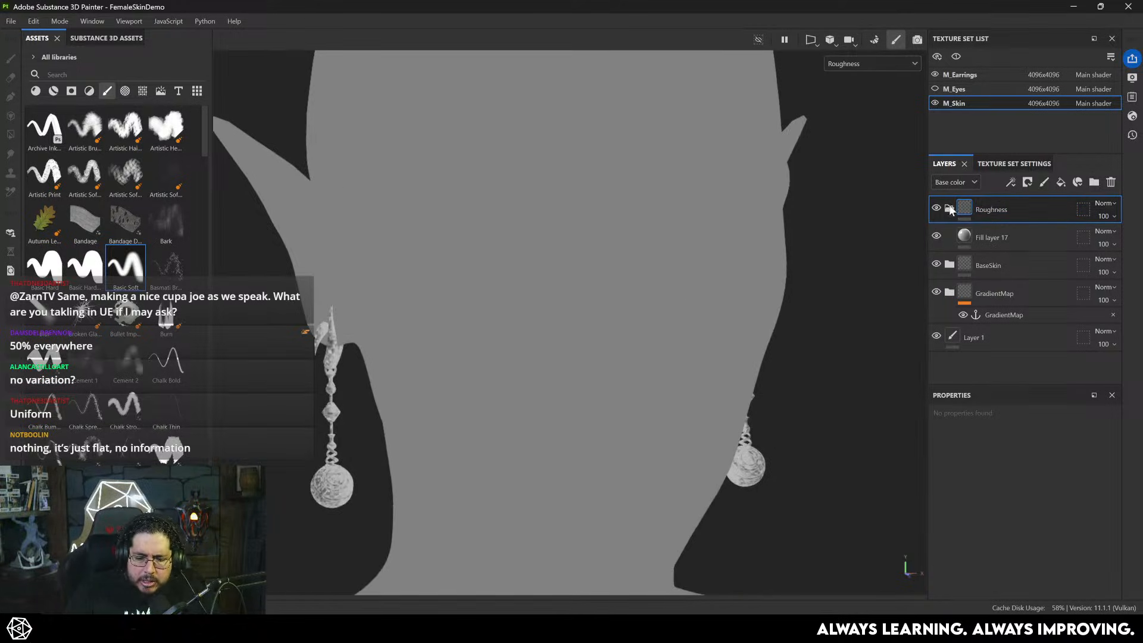
- Search the material assets for "skin" and add the Skin Human Flat material inside the Roughness folder
click(59, 75)
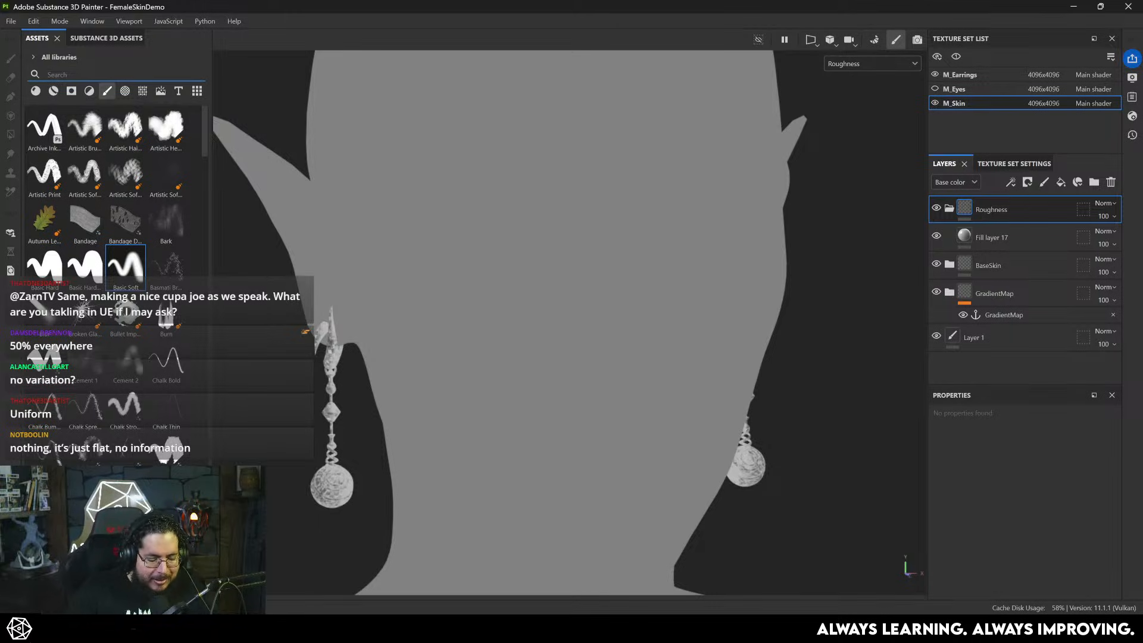
click(35, 91)
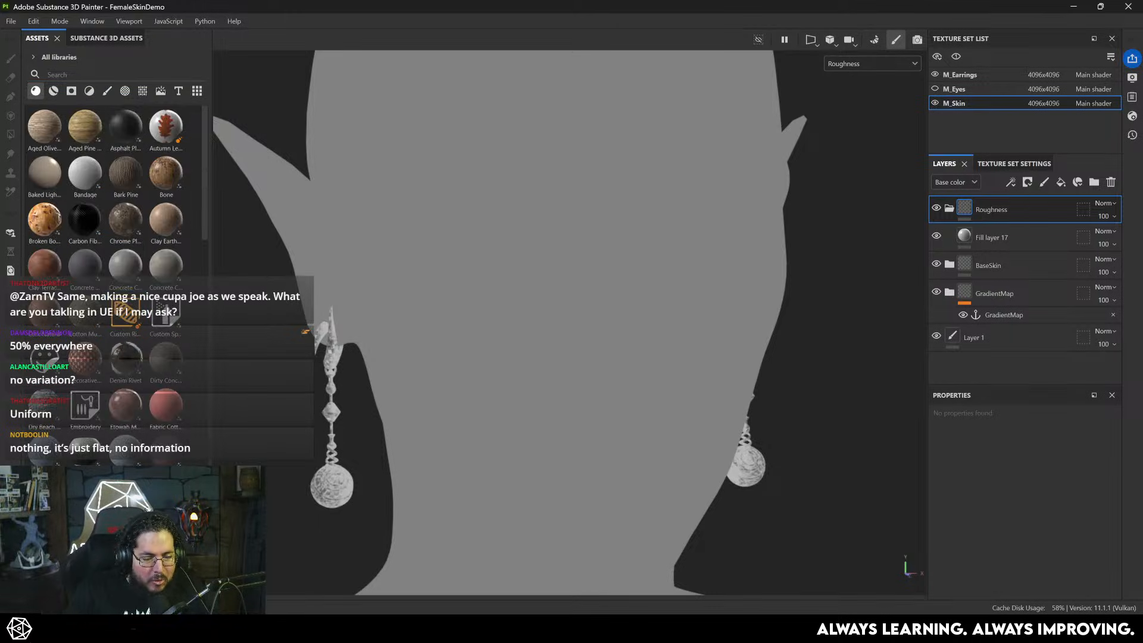
text(skin)
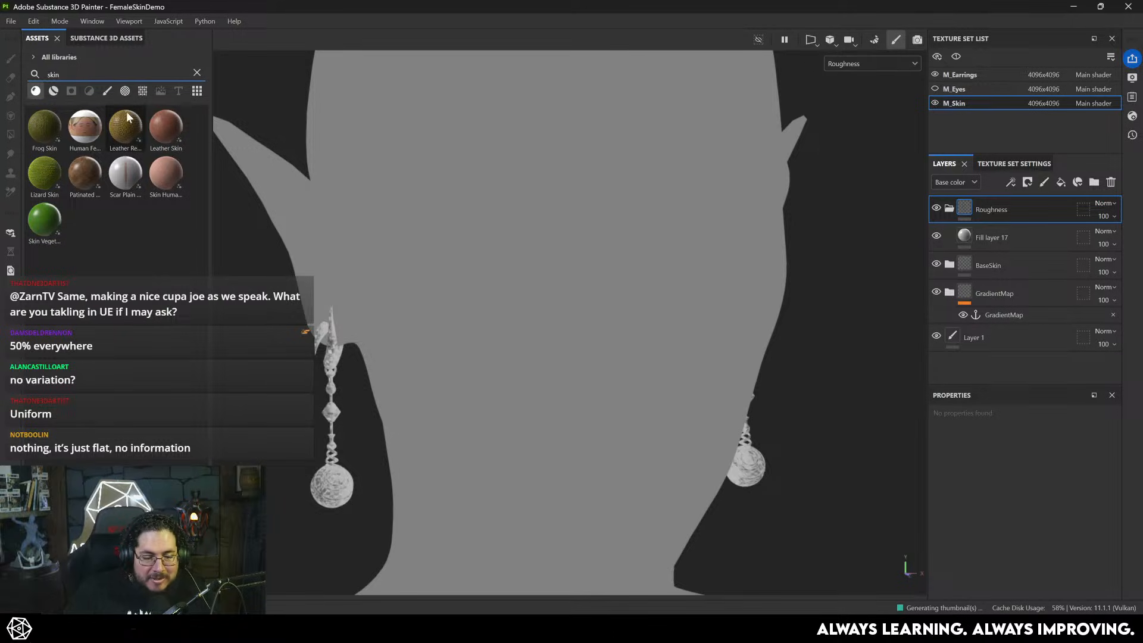
drag(166, 174, 1000, 229)
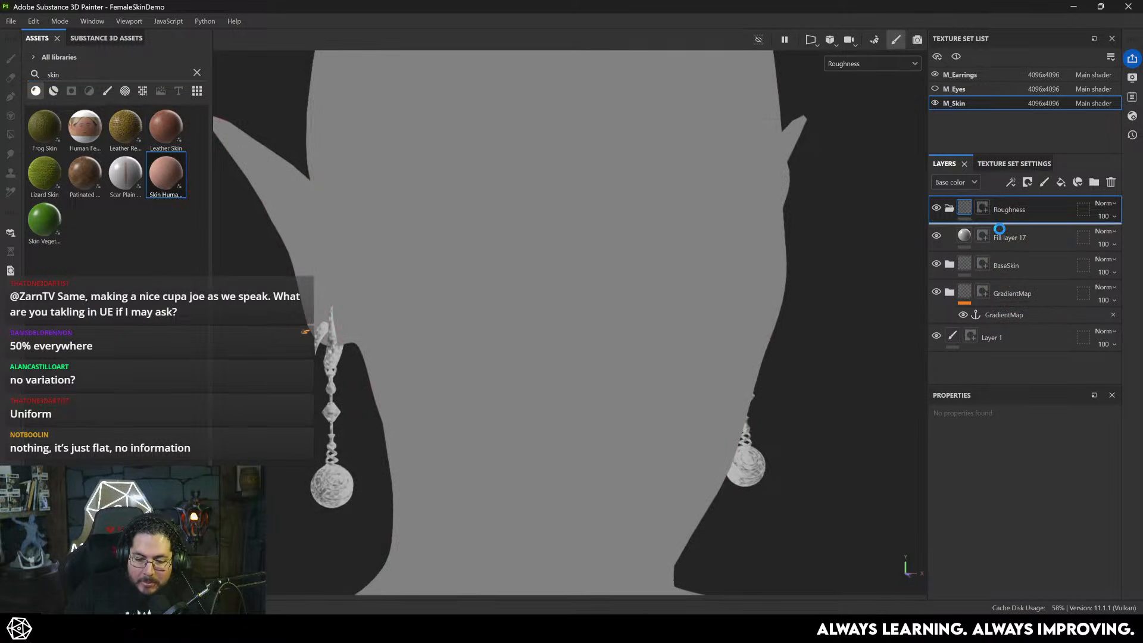
- Set the Skin Human Flat layer to Tri-planar projection with a tiling of 15
scroll(984, 487, up, 5)
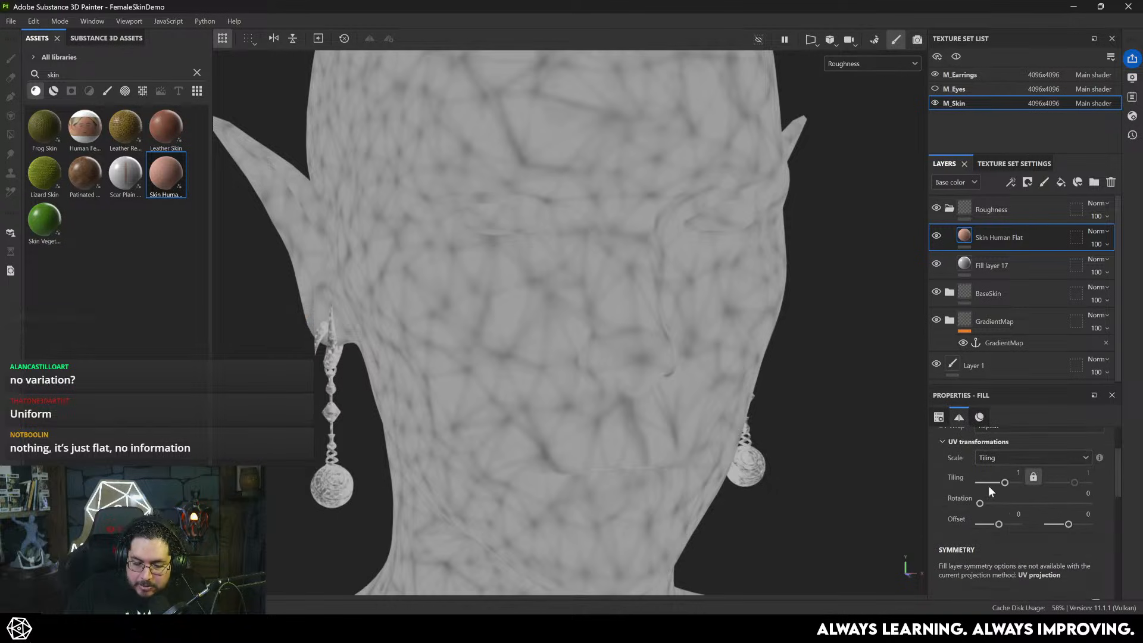
click(1012, 462)
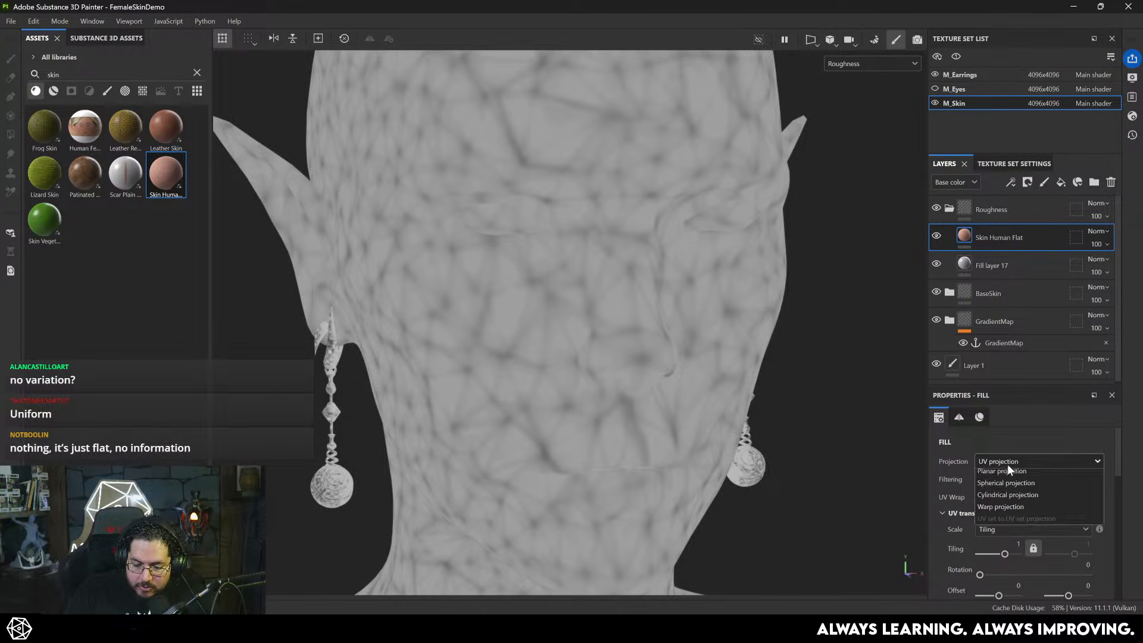
click(1012, 512)
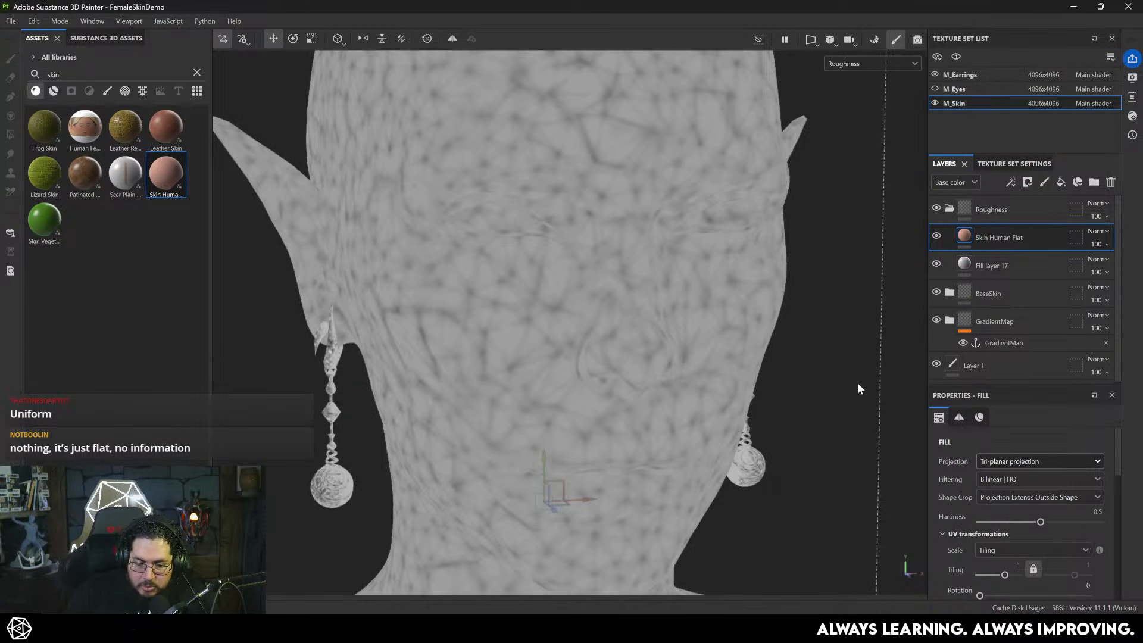
drag(1005, 575, 1016, 574)
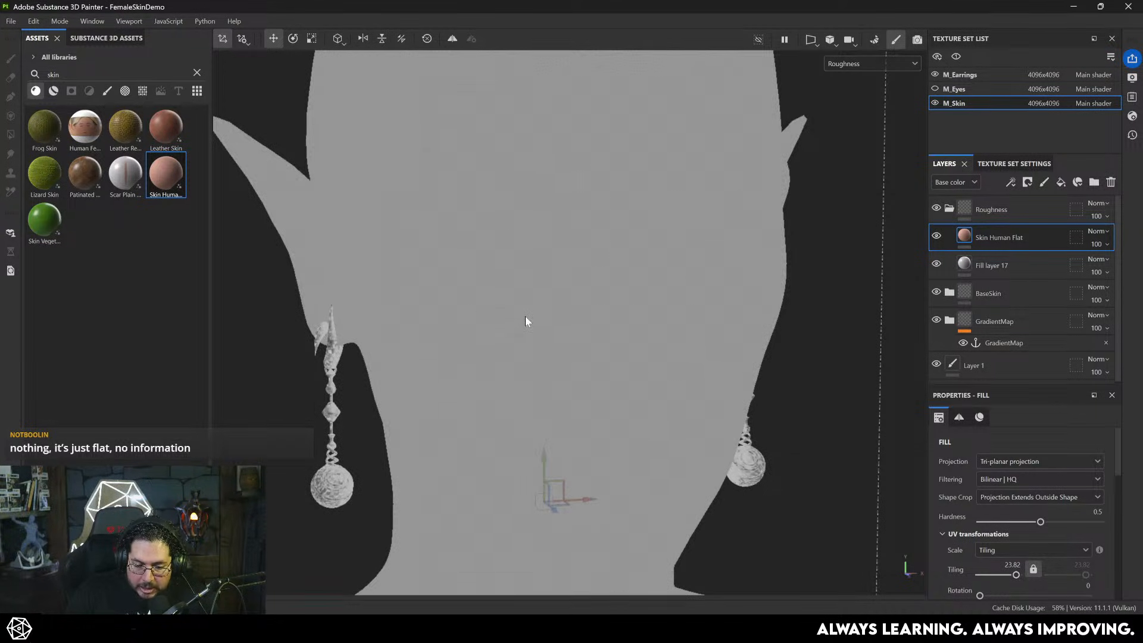
click(1012, 565)
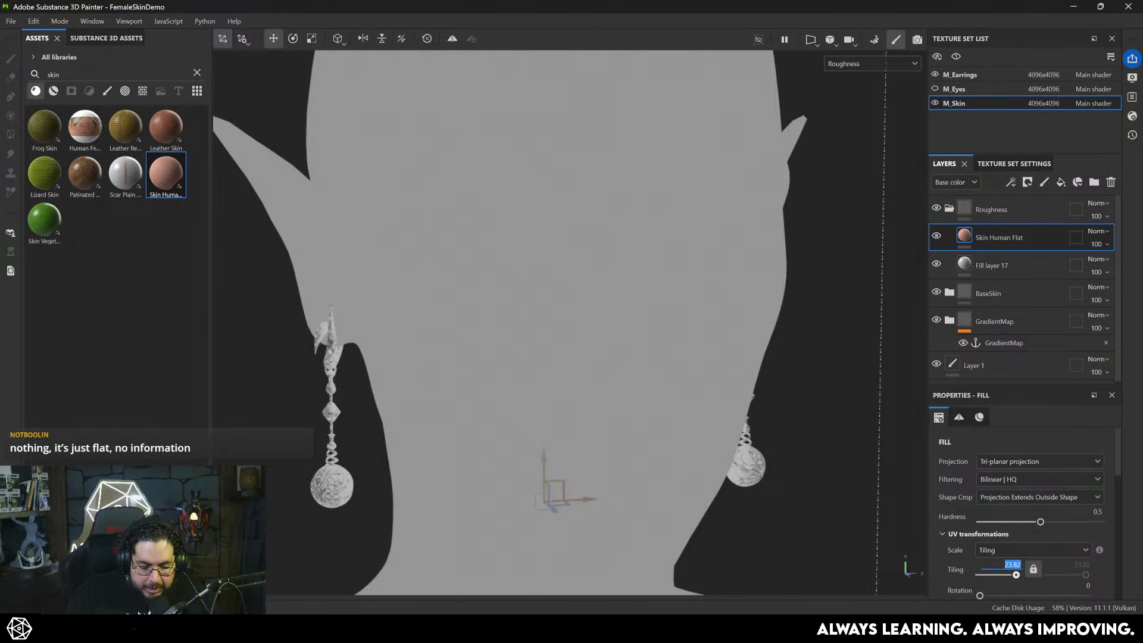
text(15)
key(Return)
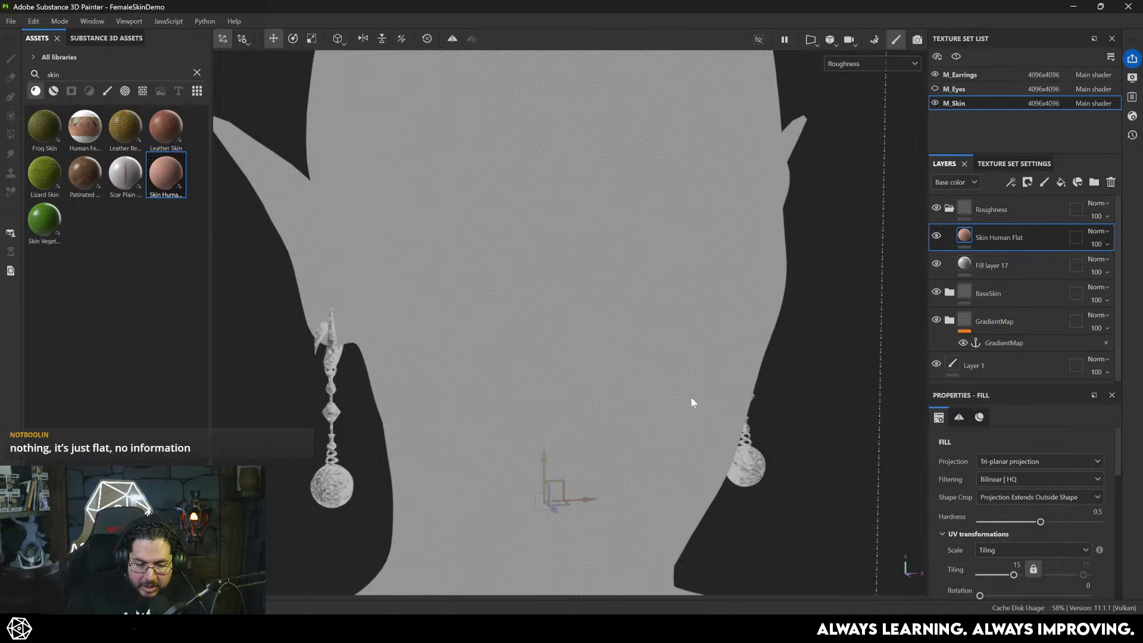
scroll(691, 402, up, 5)
alt+middle_drag(671, 373, 554, 316)
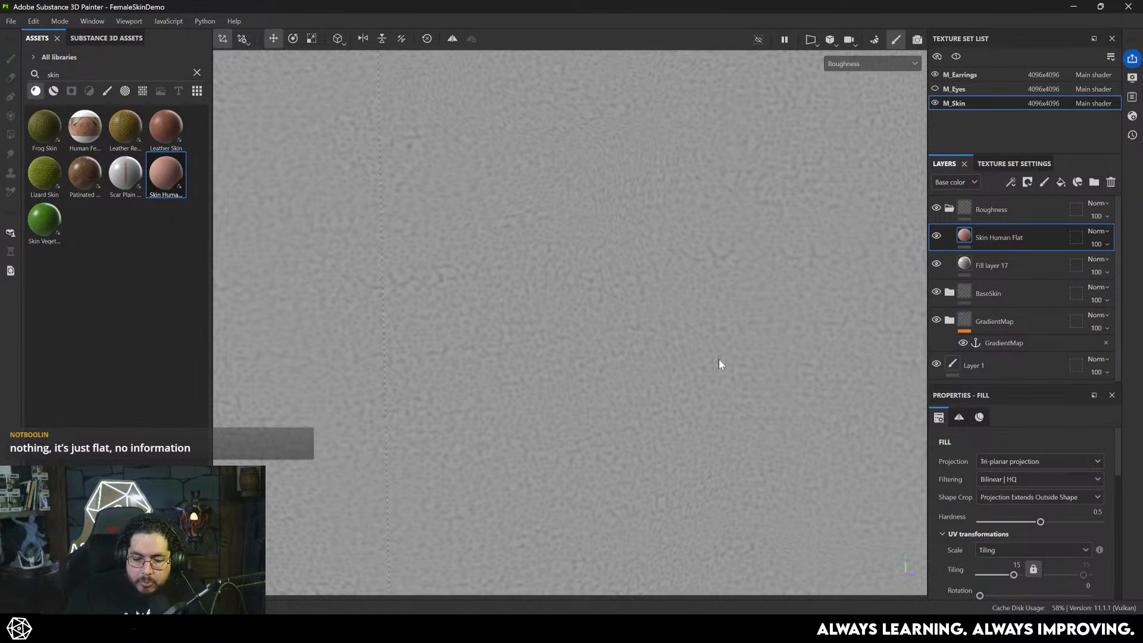
- Delete the unused fill layer beneath Skin Human Flat and display the full material on the face
click(1004, 266)
key(Delete)
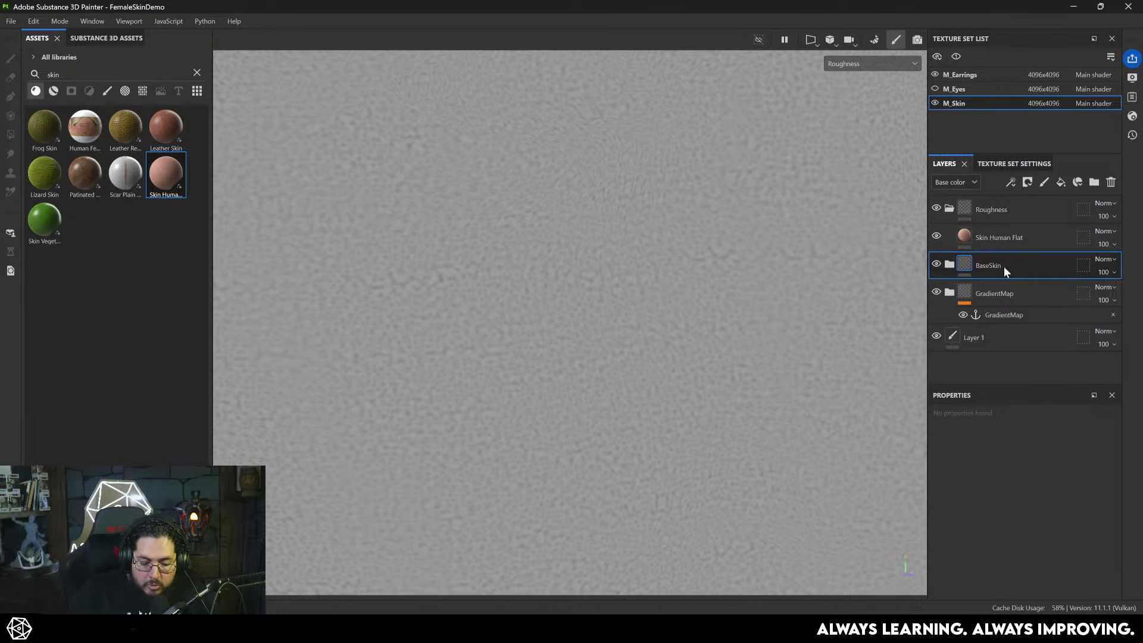
key(m)
scroll(551, 234, down, 5)
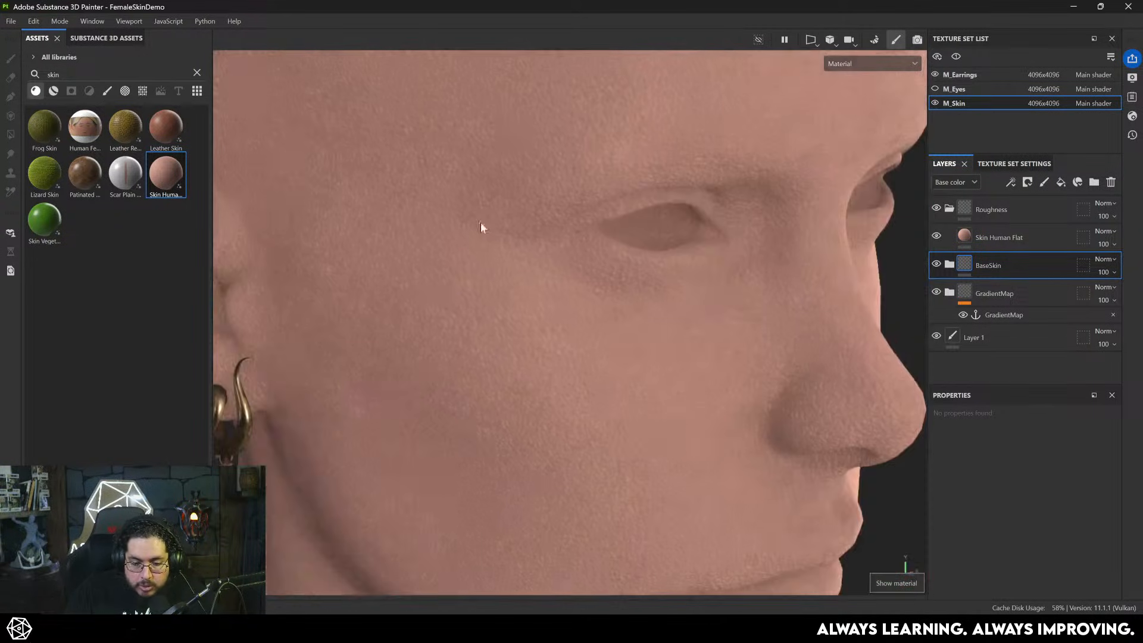
scroll(482, 224, up, 3)
- Disable the color, height, metal, normal and scattering channels of Skin Human Flat, leaving only roughness active, and check the effect on the cheek
click(998, 244)
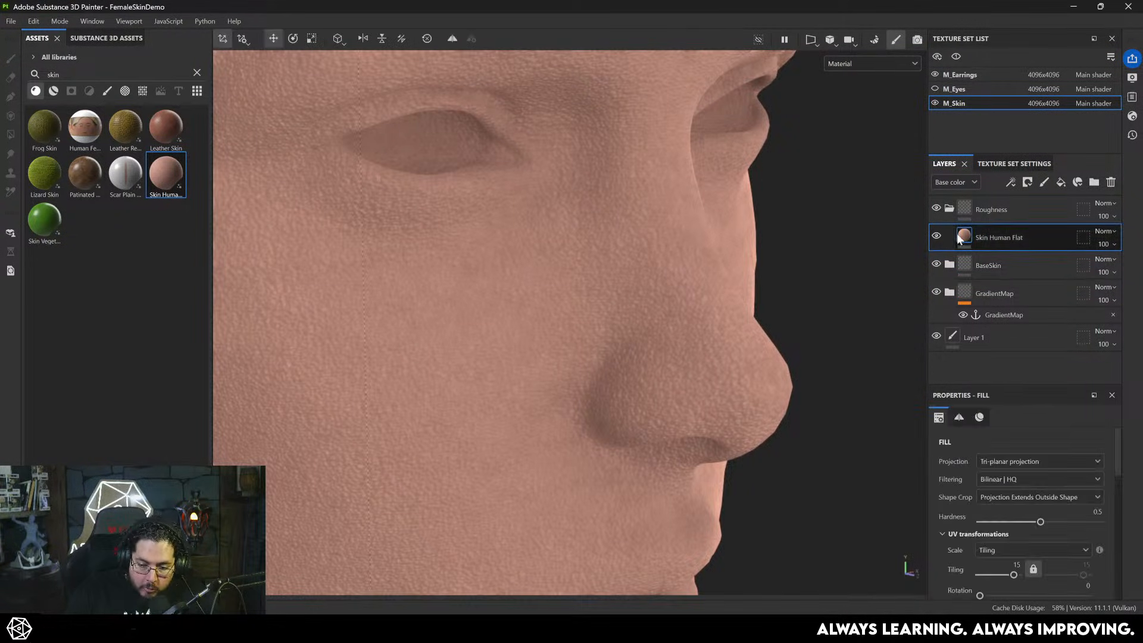
scroll(990, 470, down, 5)
click(952, 450)
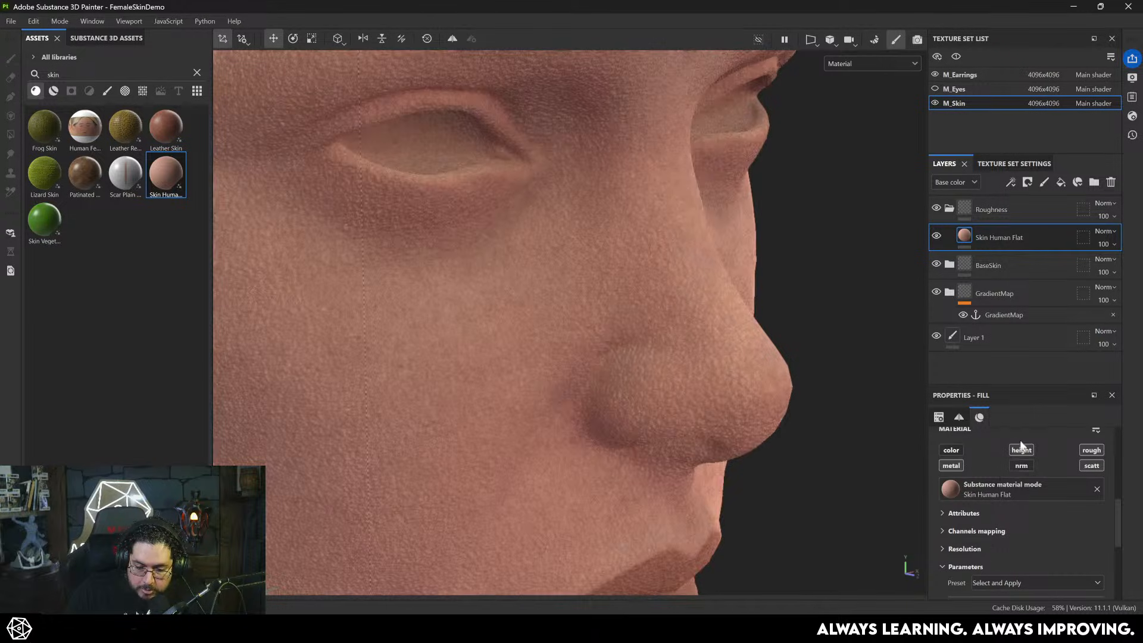
click(950, 466)
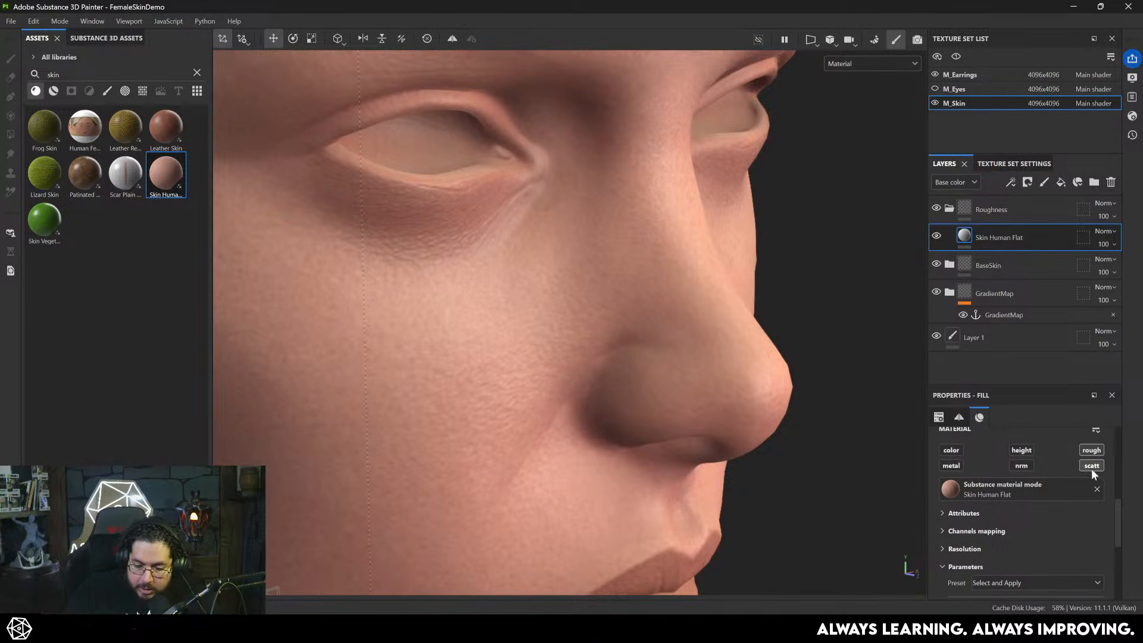
click(1092, 466)
alt+drag(657, 346, 743, 350)
mouse_move(743, 351)
shift+right_down()
mouse_move(722, 349)
mouse_move(750, 355)
mouse_move(730, 353)
shift+right_up()
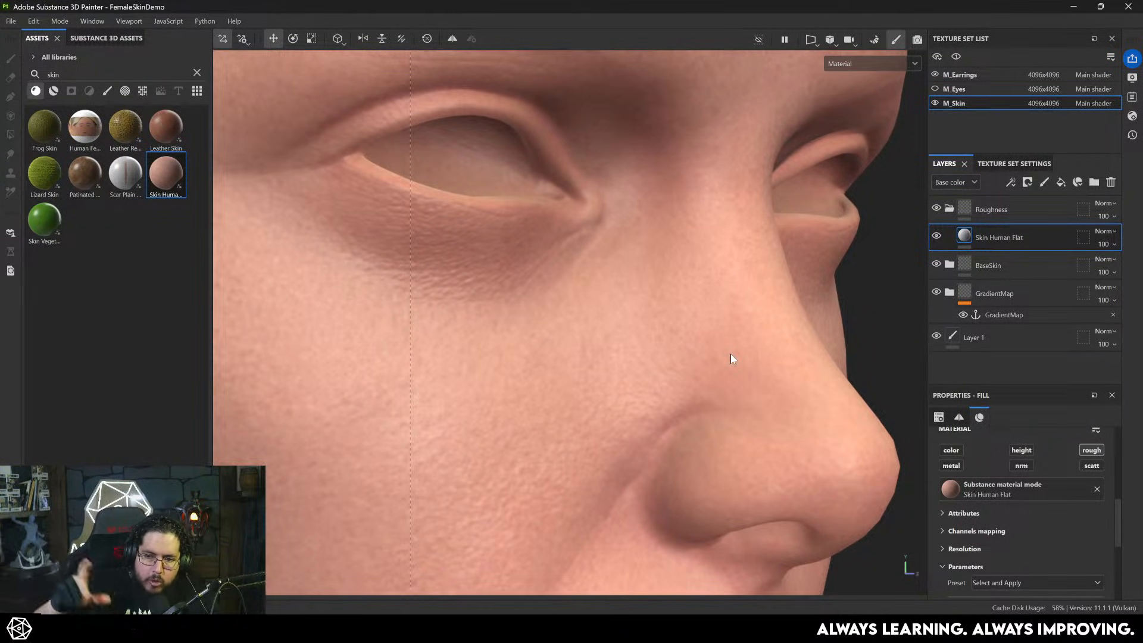
alt+drag(731, 353, 754, 370)
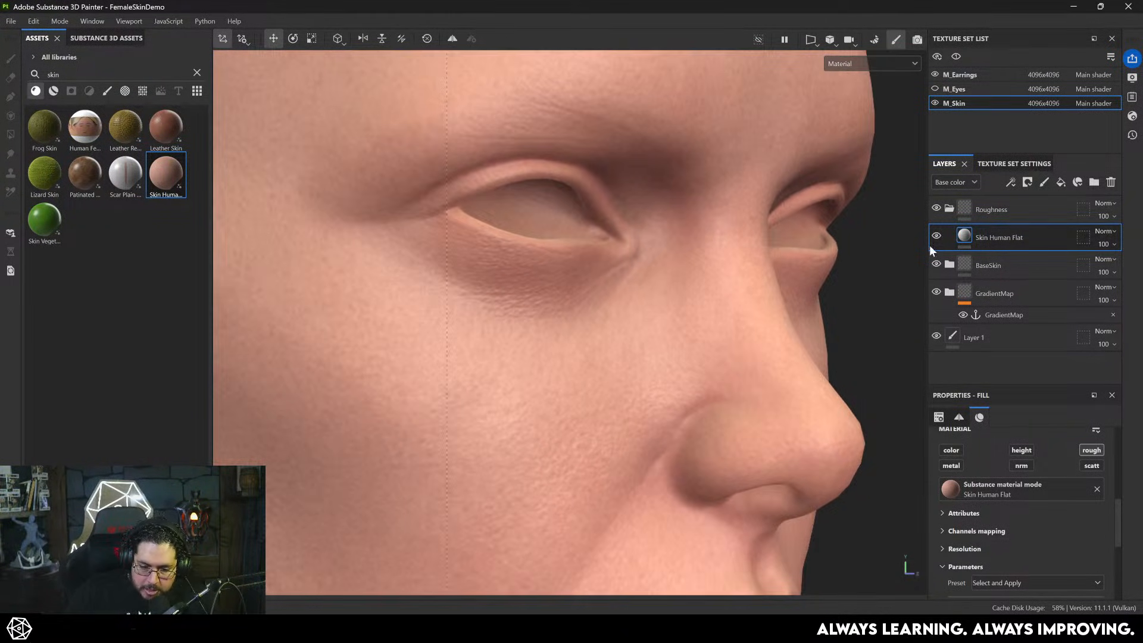
key(c)
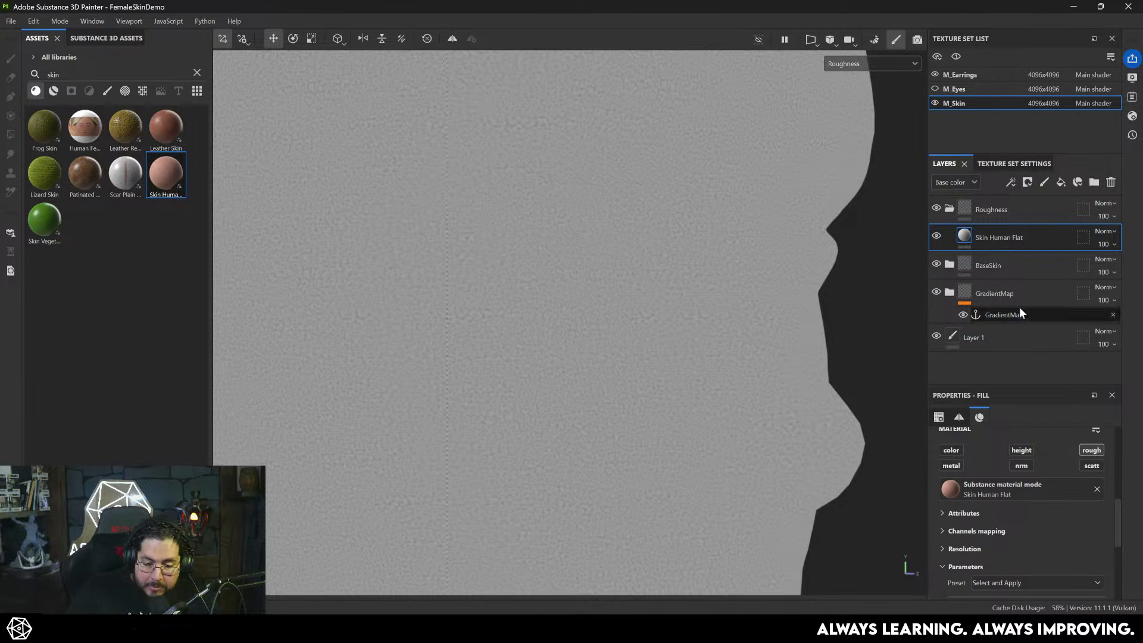
key(m)
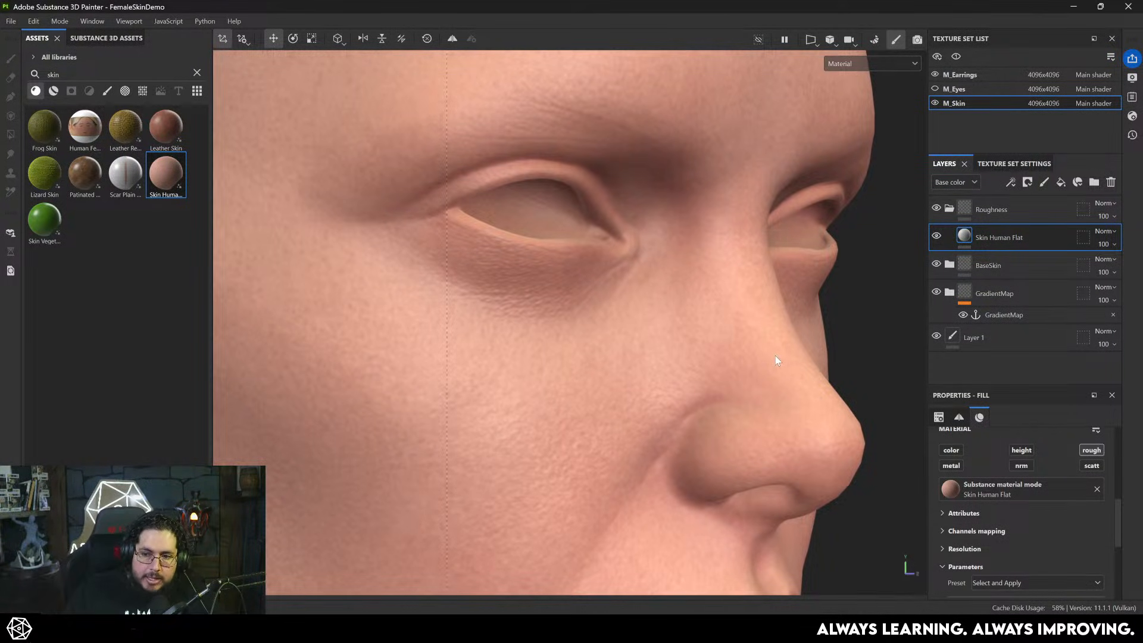
- Lower the Skin Roughness of Skin Human Flat to 0.55 and inspect the face's highlights from several angles
scroll(1066, 464, down, 5)
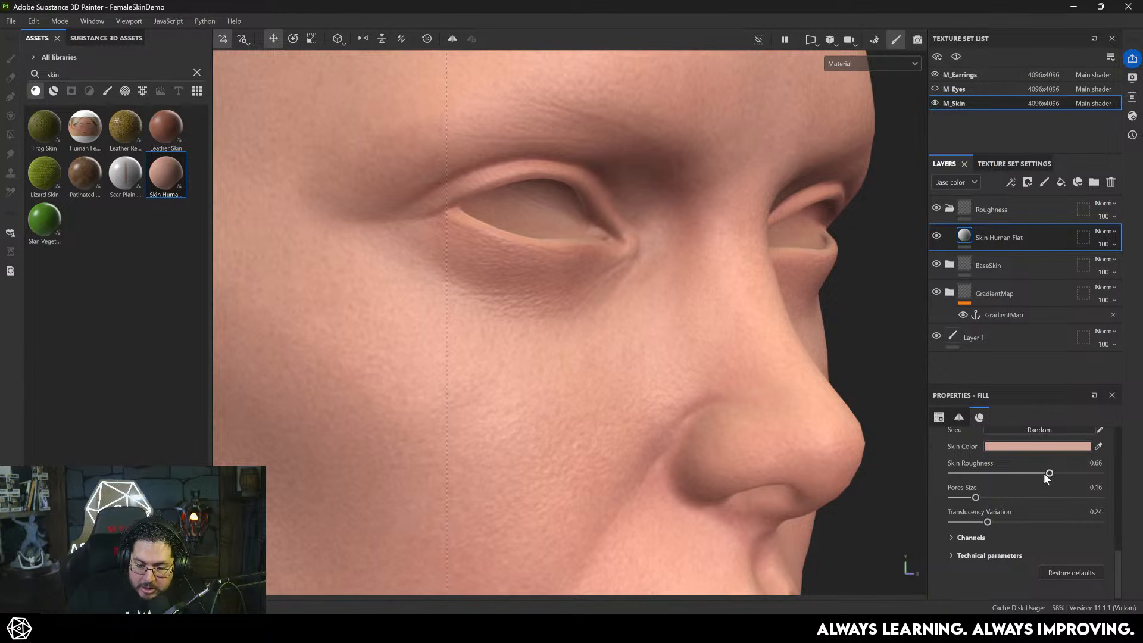
mouse_move(1049, 475)
mouse_down()
mouse_move(1012, 473)
mouse_move(1031, 475)
mouse_up()
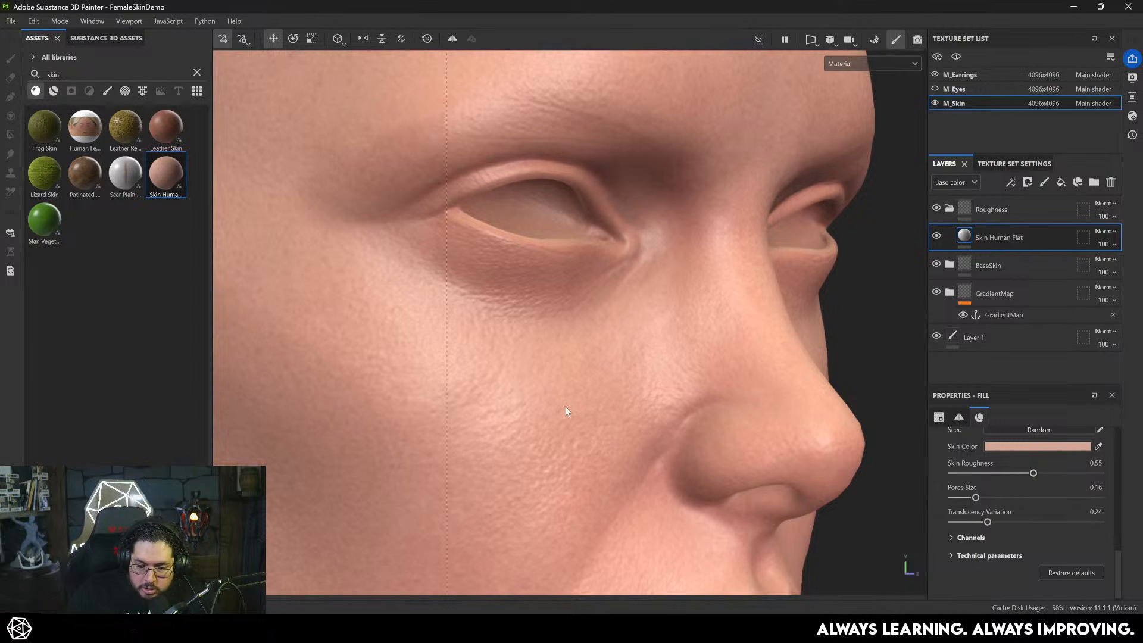
alt+drag(724, 443, 643, 439)
alt+right_drag(643, 439, 367, 258)
alt+drag(367, 258, 709, 348)
alt+middle_drag(709, 347, 666, 323)
alt+right_drag(666, 323, 676, 391)
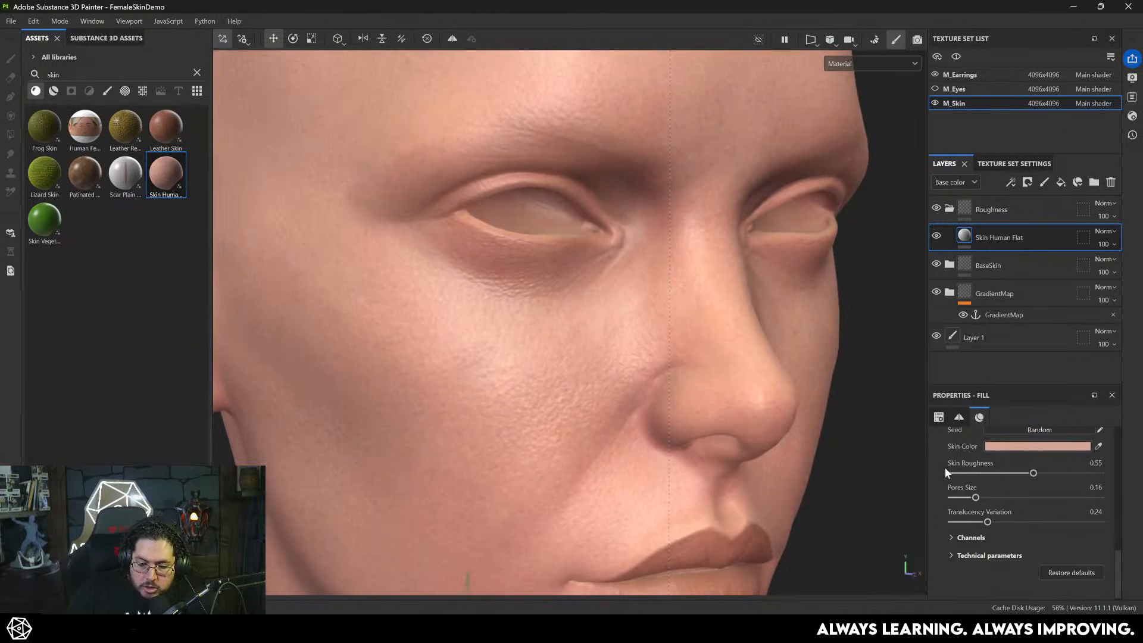
- Set the Skin Roughness of Skin Human Flat to 0.58 and check the whole face
click(1095, 463)
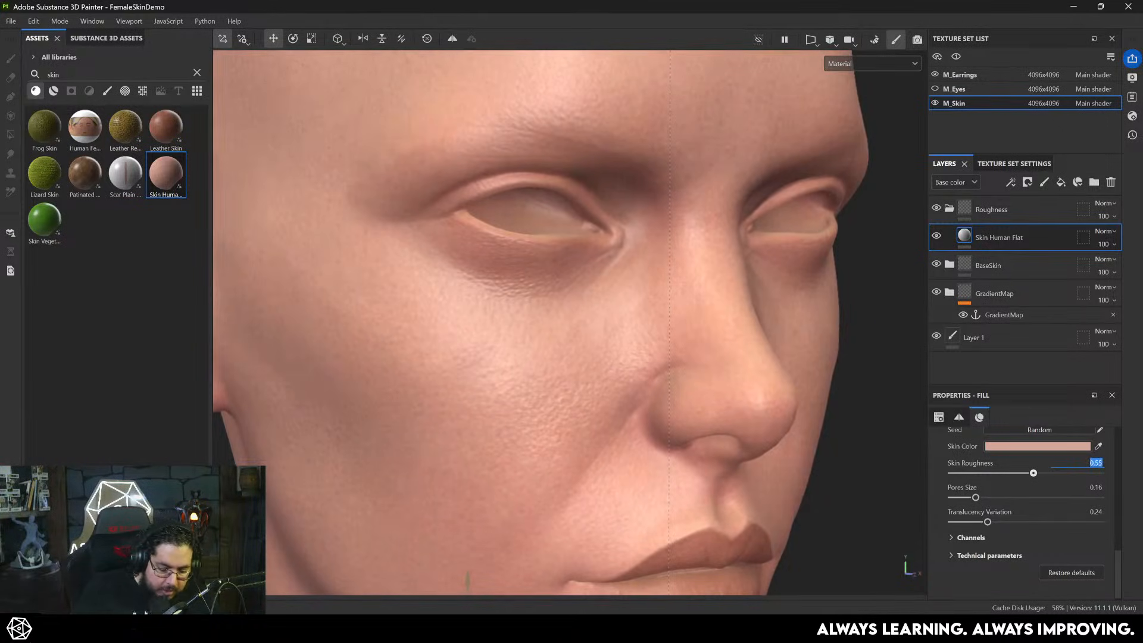
key(BackSpace)
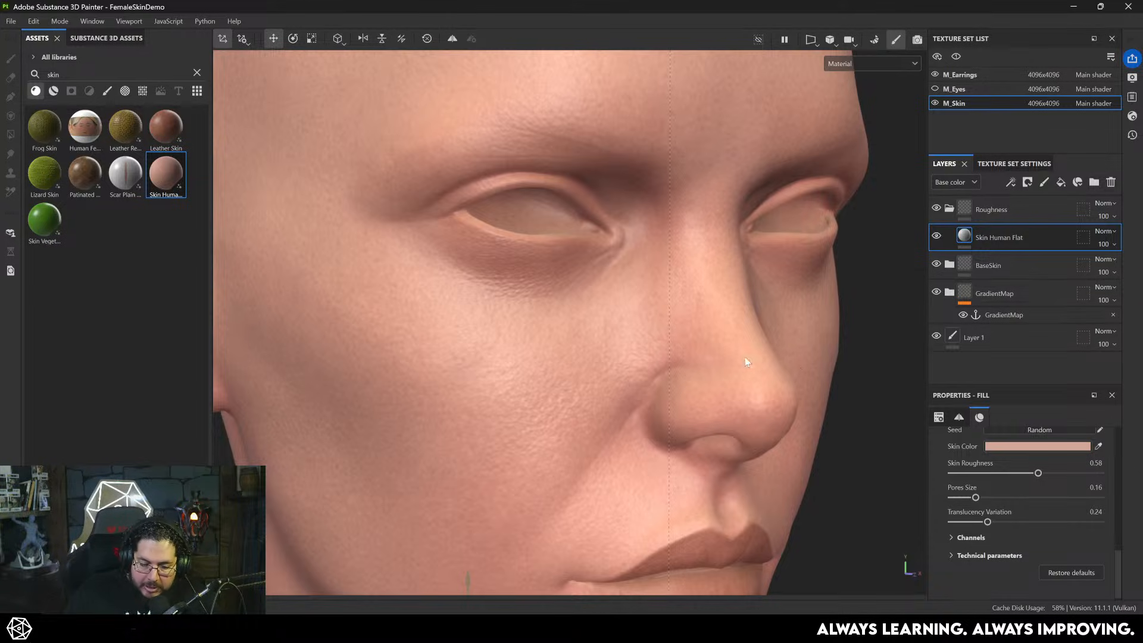
alt+drag(745, 357, 769, 350)
alt+right_drag(768, 350, 624, 312)
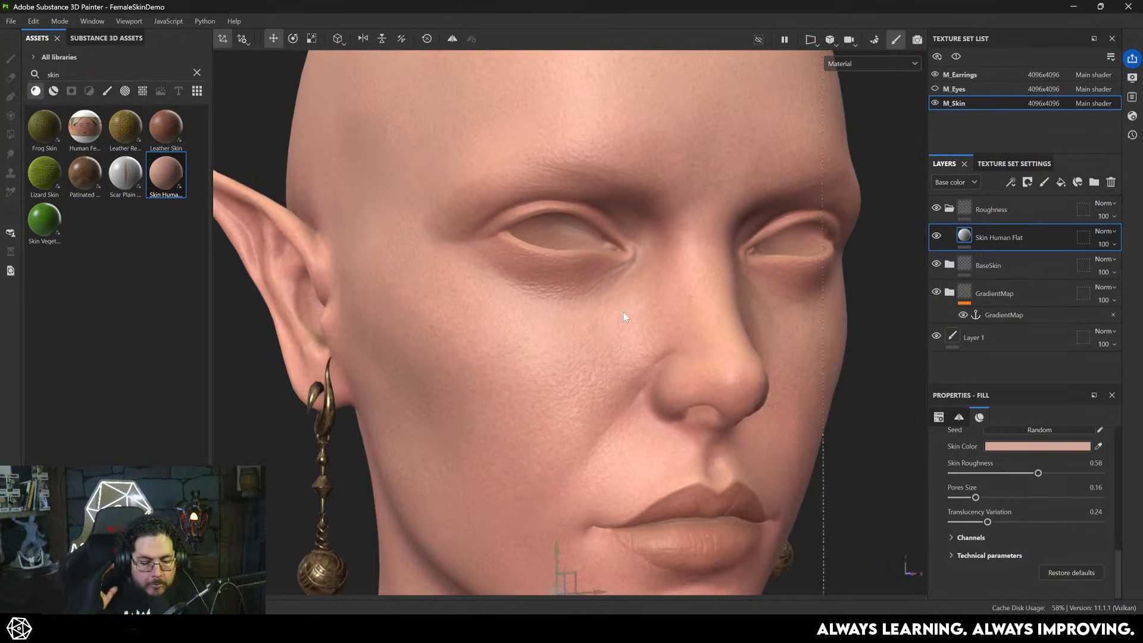
- Add a fill layer above Skin Human Flat with its color channel off and only its roughness channel active
click(1059, 183)
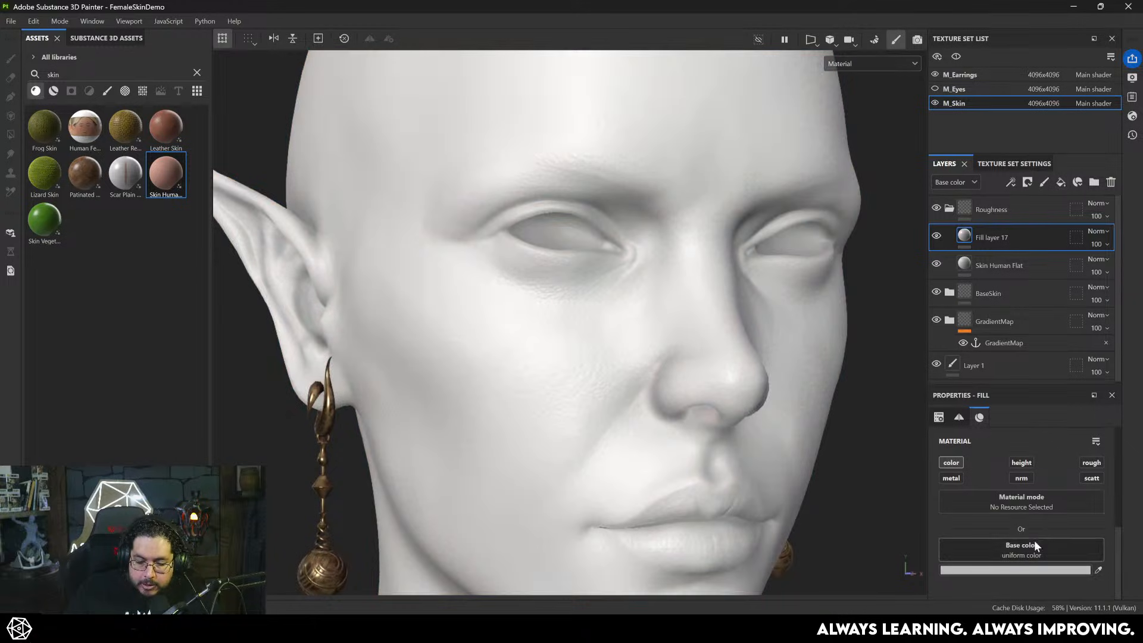
click(951, 464)
click(1092, 463)
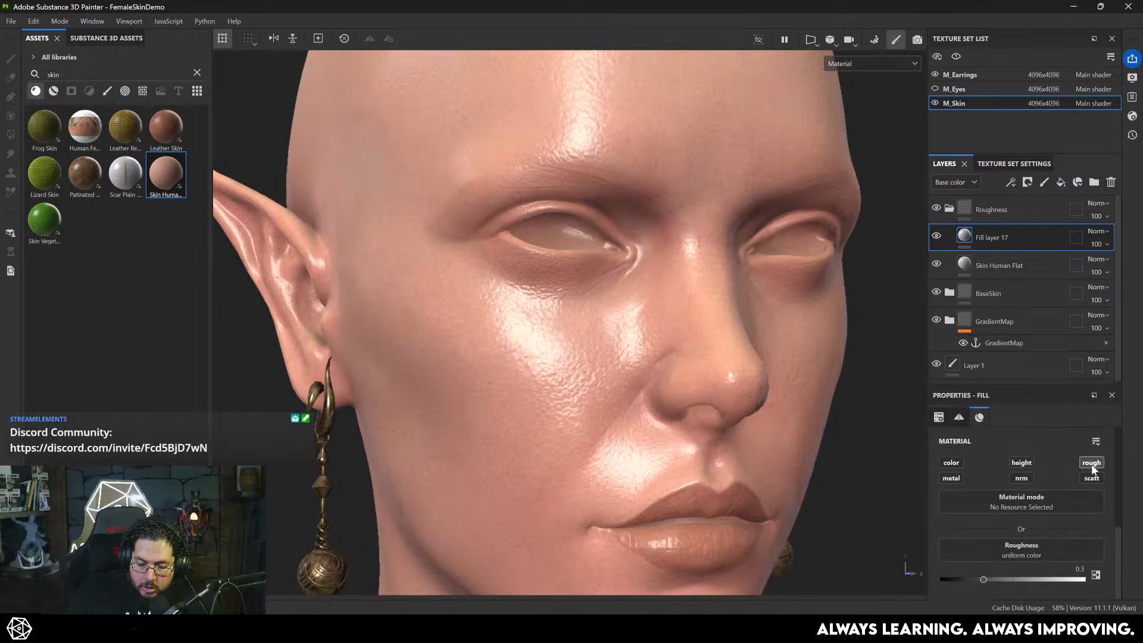
- Set the new fill layer's roughness to 0.8898 and mask it with a fill that uses the Curvature M_Skin map
drag(983, 580, 1070, 579)
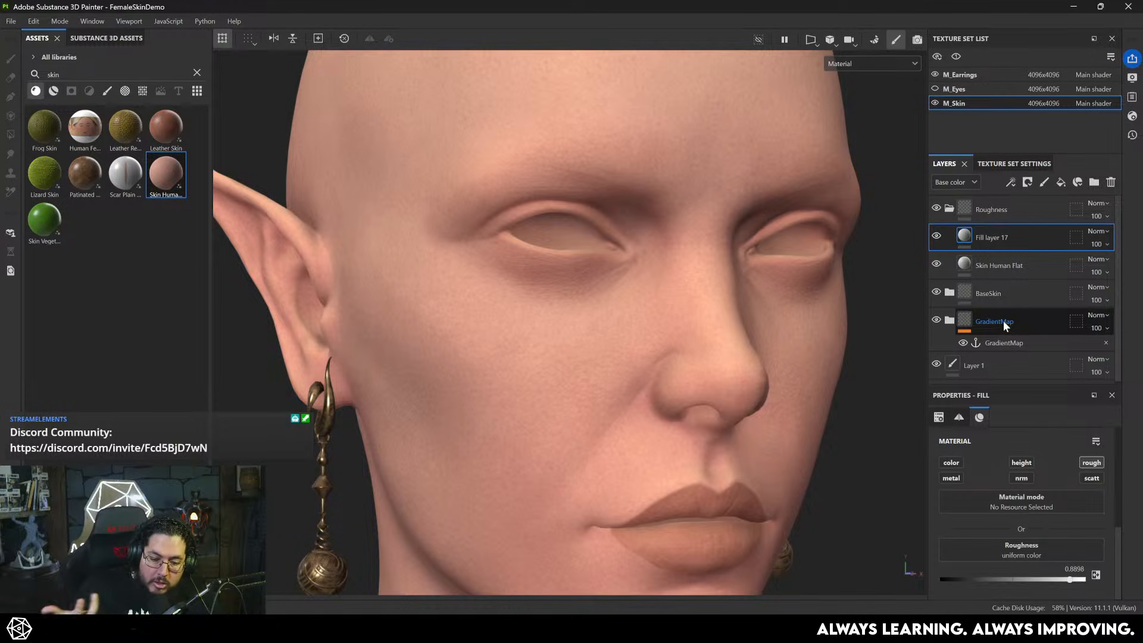
right_click(999, 237)
click(1027, 23)
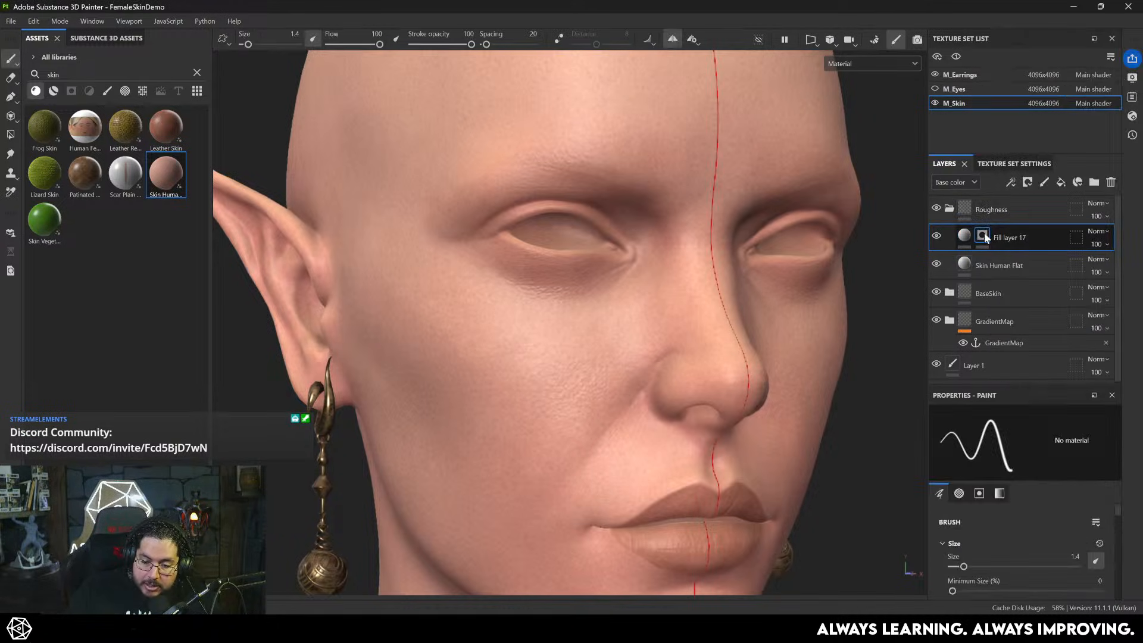
right_click(984, 232)
click(1023, 412)
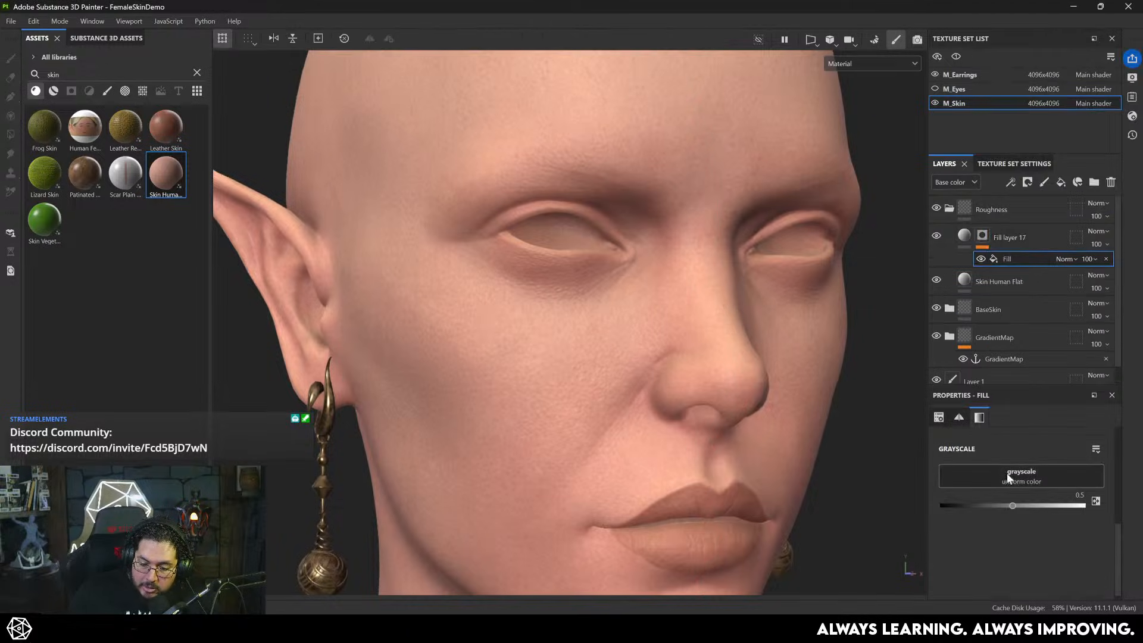
click(1024, 471)
click(1052, 355)
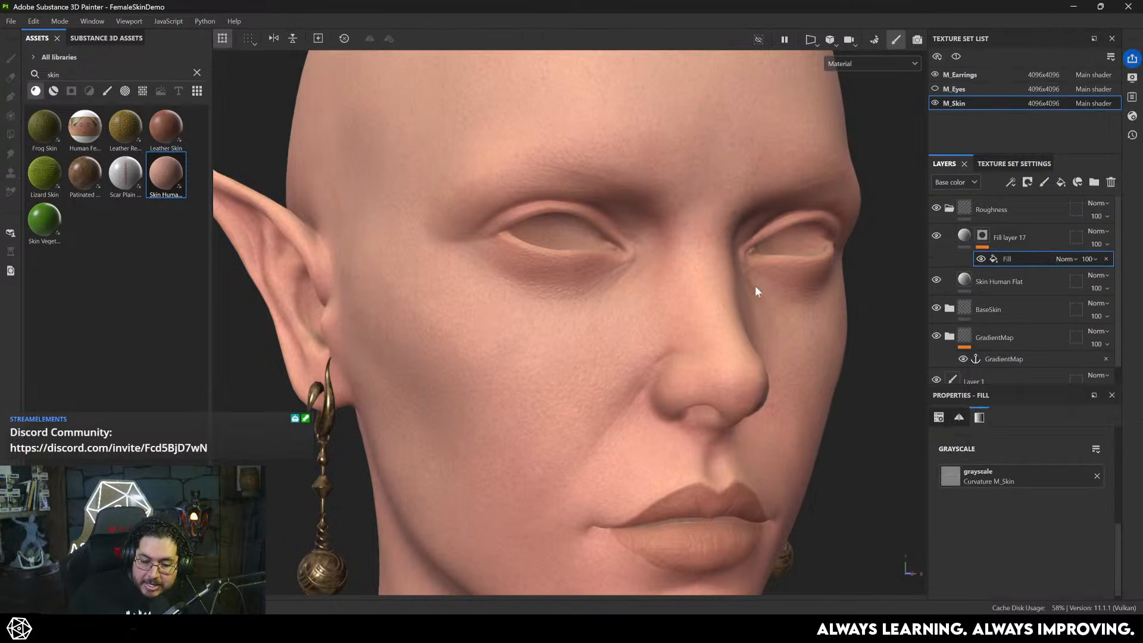
- Isolate Fill layer 17's mask on the model and add an inverted Levels adjustment to it
scroll(804, 391, up, 3)
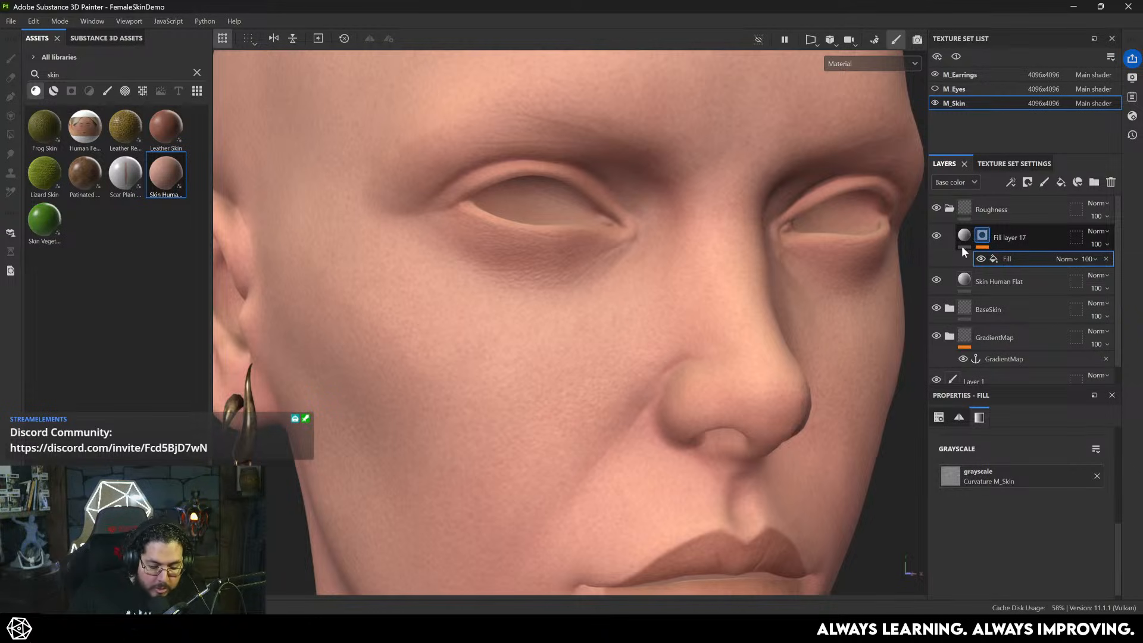
alt+click(982, 235)
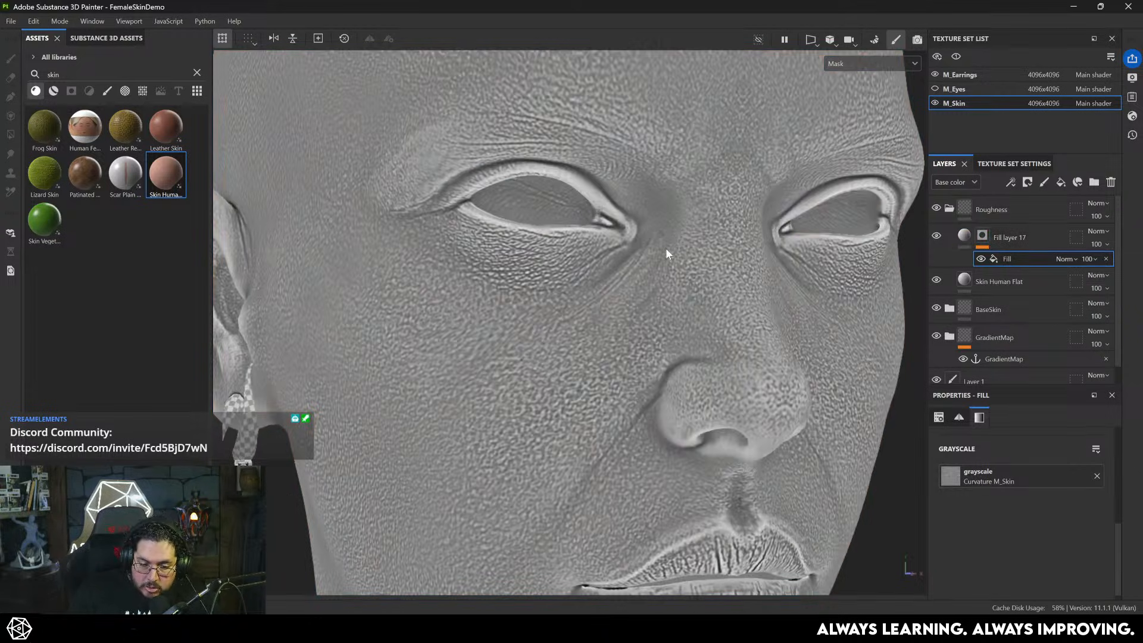
alt+middle_drag(666, 210, 647, 95)
alt+right_drag(648, 95, 873, 320)
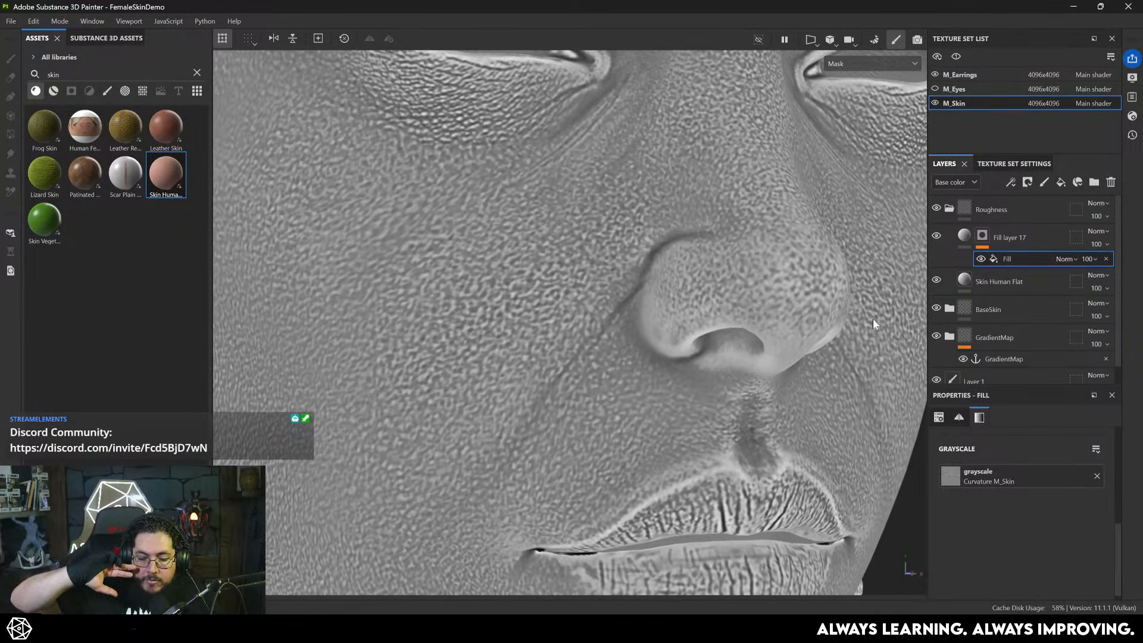
right_click(982, 236)
click(1024, 424)
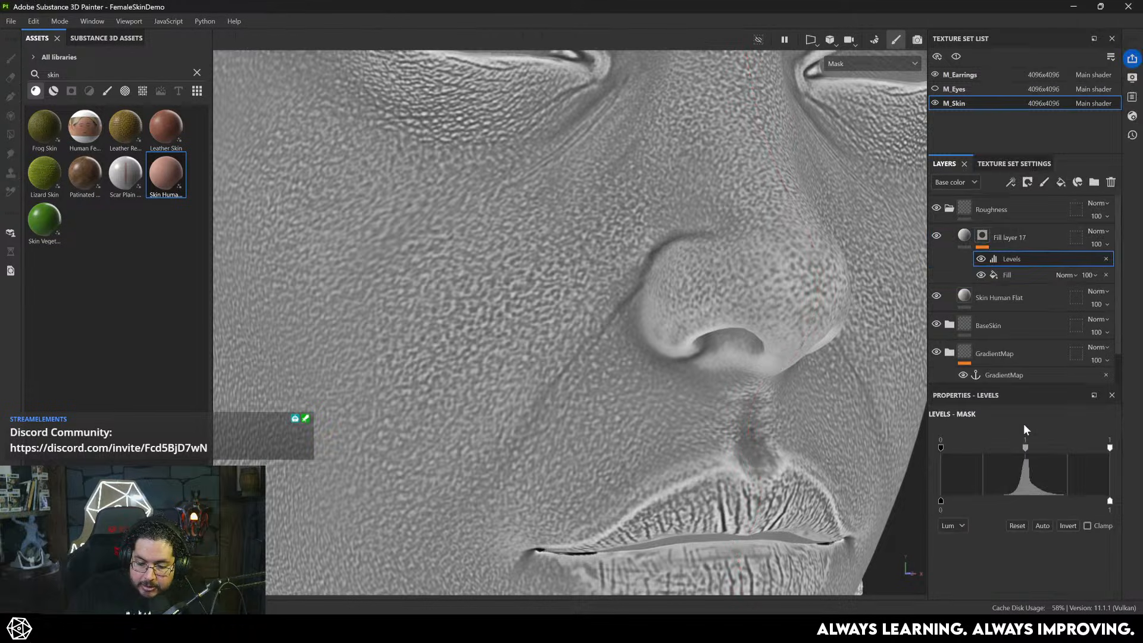
click(1066, 524)
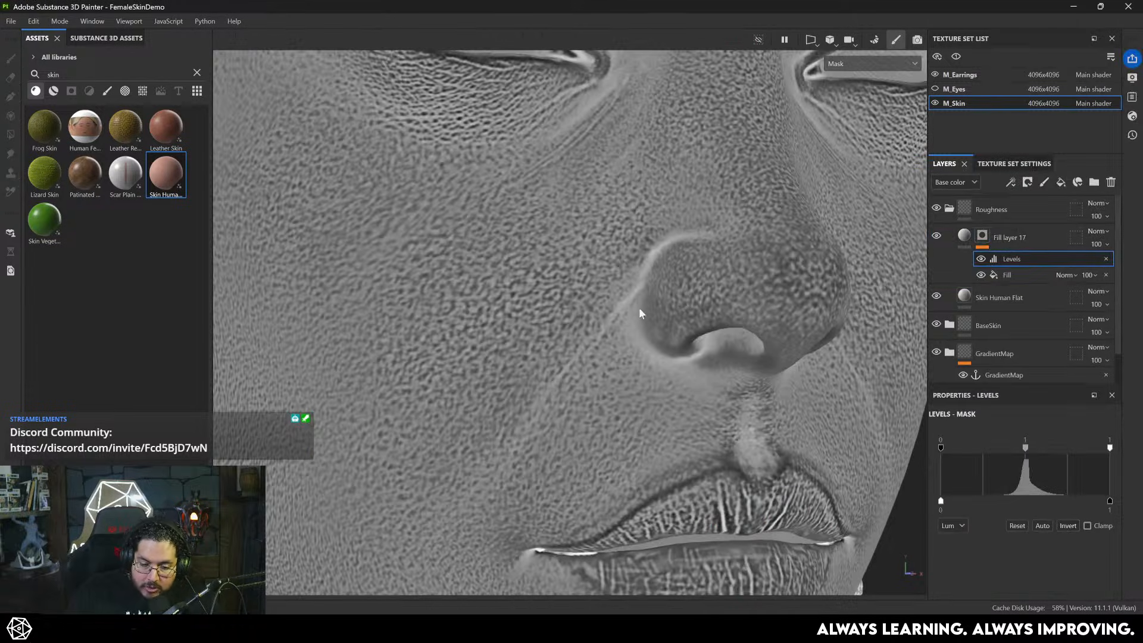
alt+drag(686, 309, 708, 254)
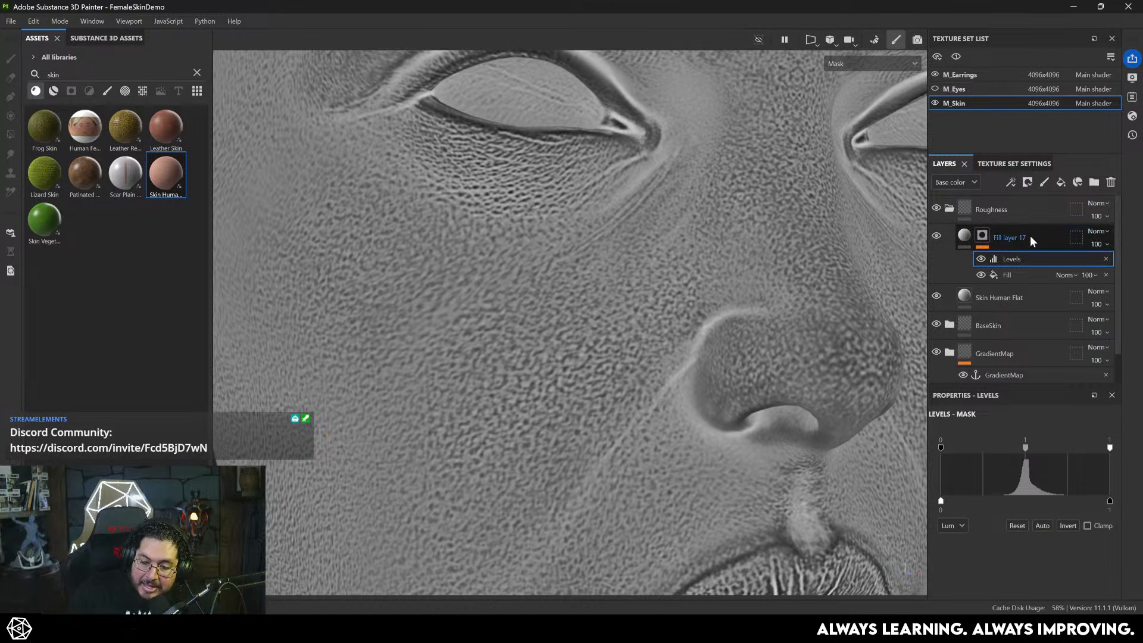
- Switch the layer stack to the Roughness channel and set Fill layer 17's blend mode to Linear dodge (Add)
click(959, 182)
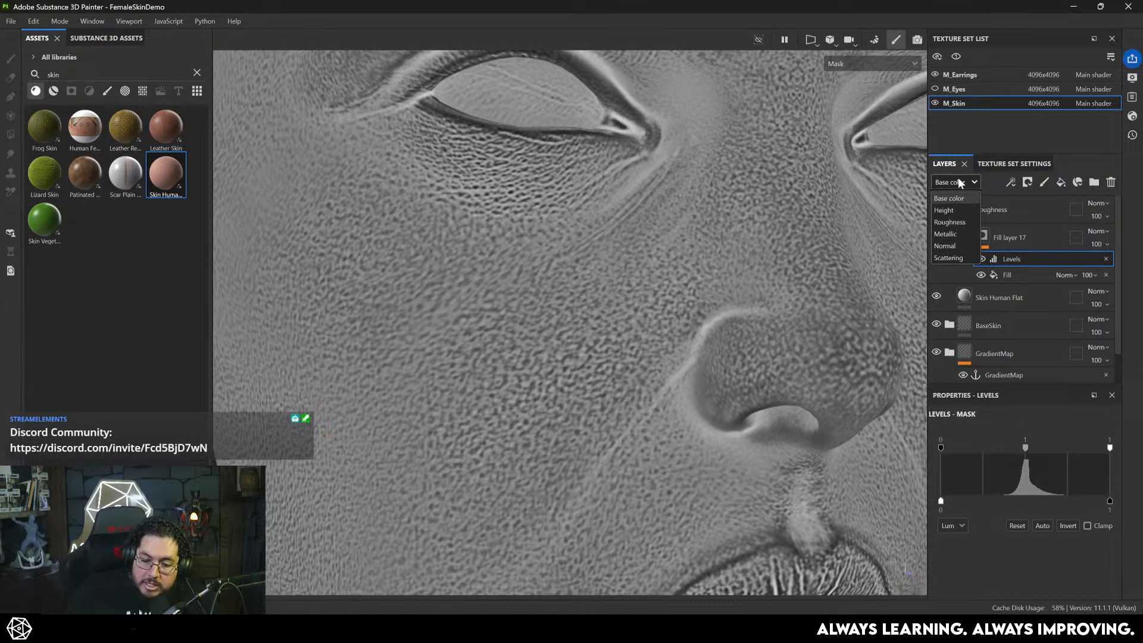
click(957, 221)
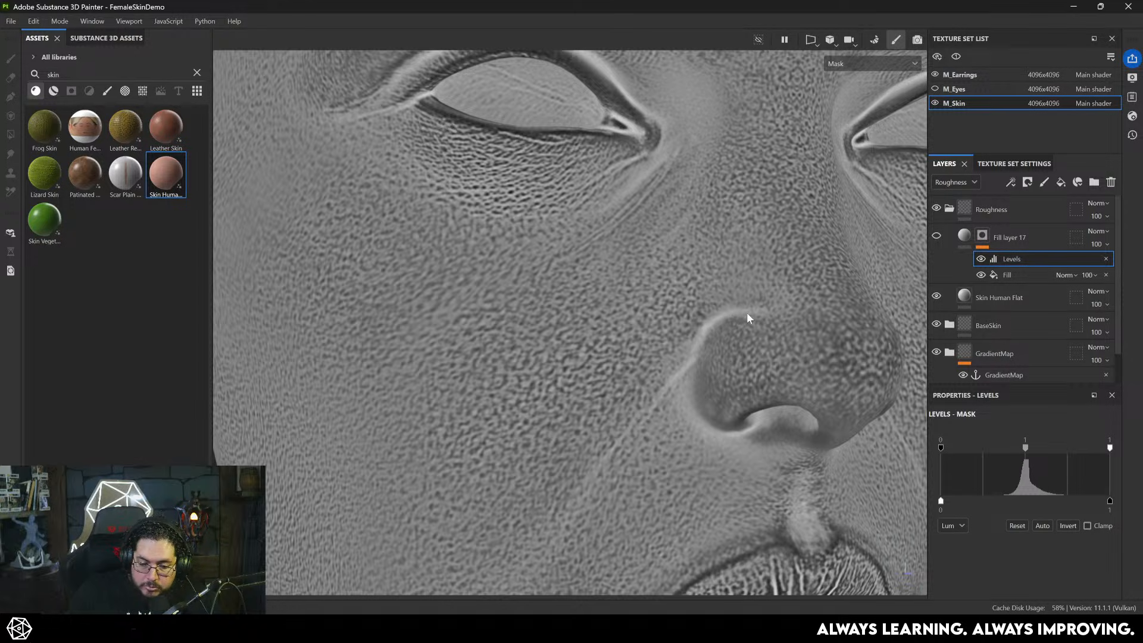
alt+drag(747, 313, 786, 313)
alt+drag(687, 334, 687, 332)
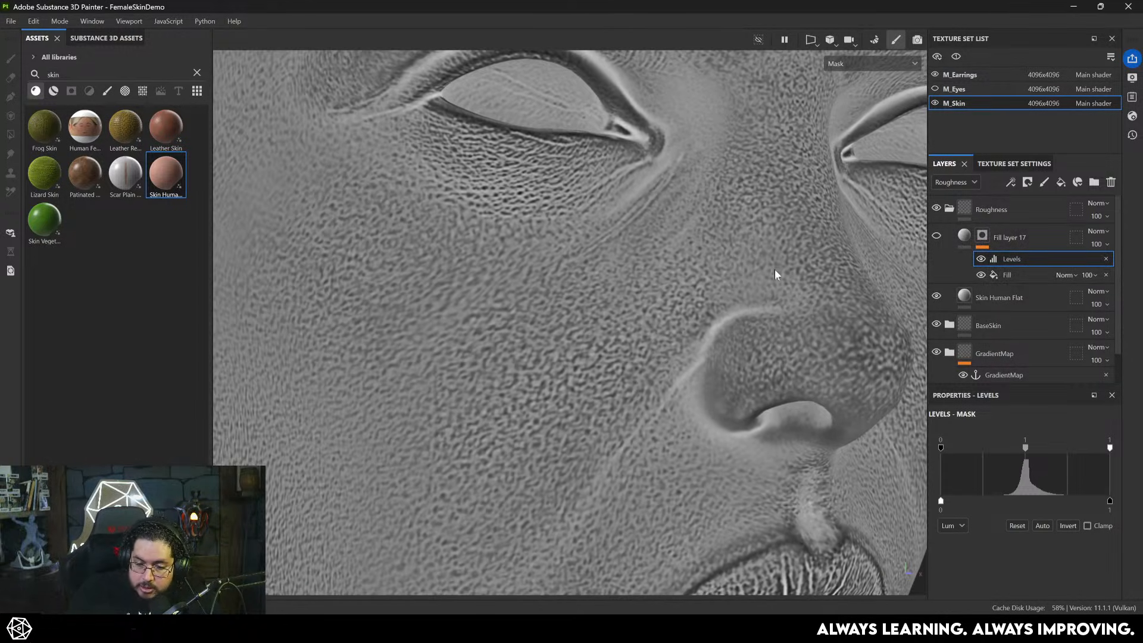
alt+drag(668, 238, 672, 235)
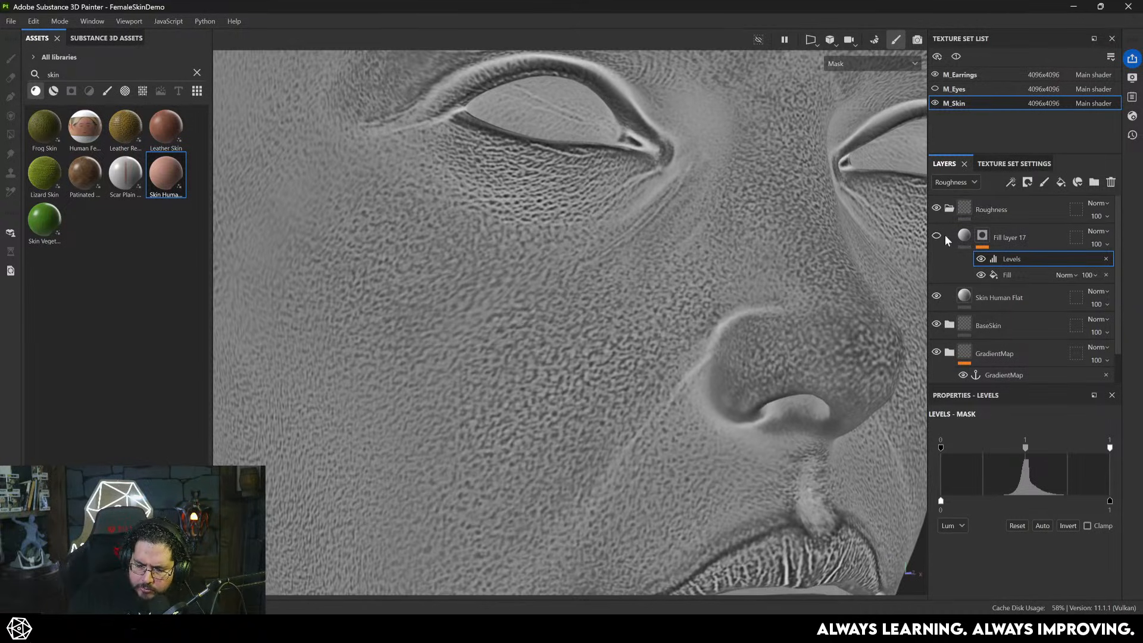
click(1098, 231)
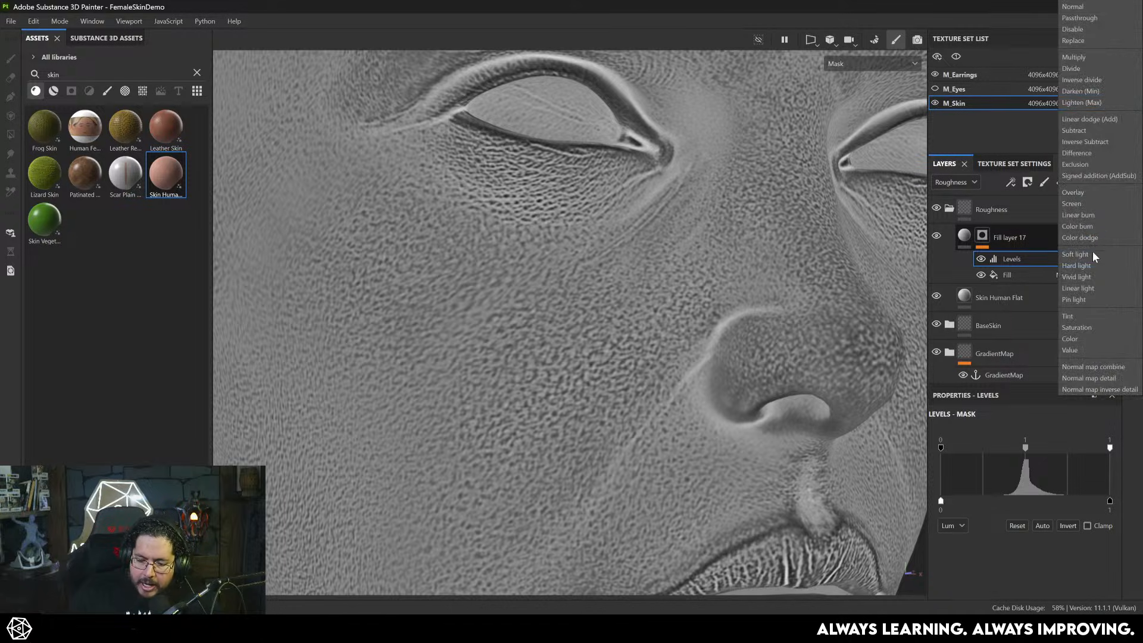
click(1092, 120)
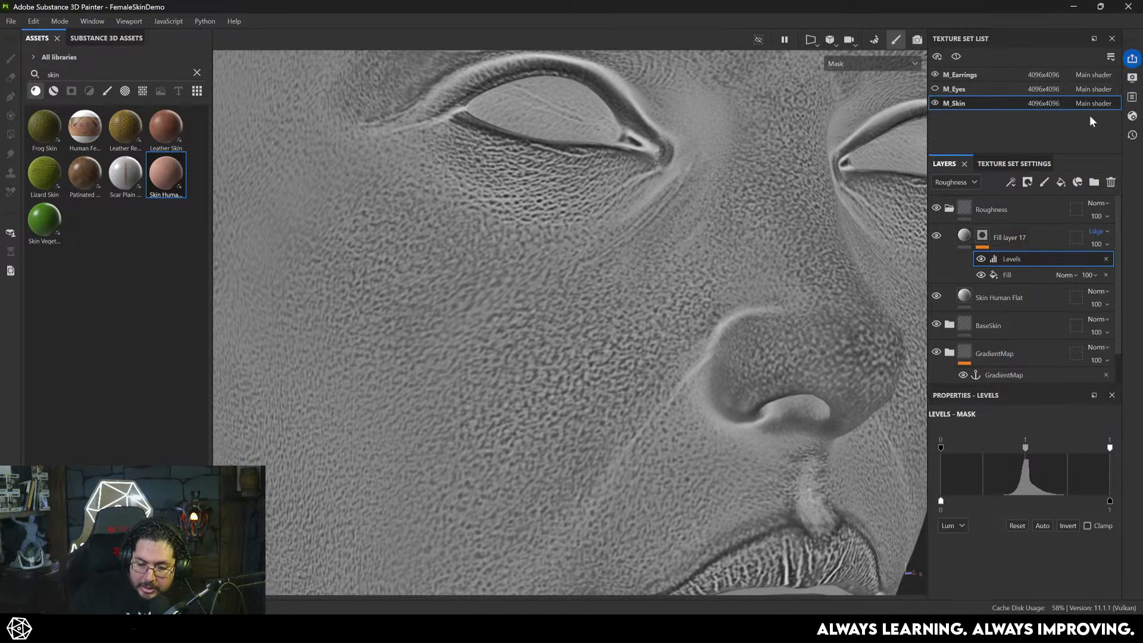
scroll(755, 291, down, 3)
scroll(755, 291, up, 4)
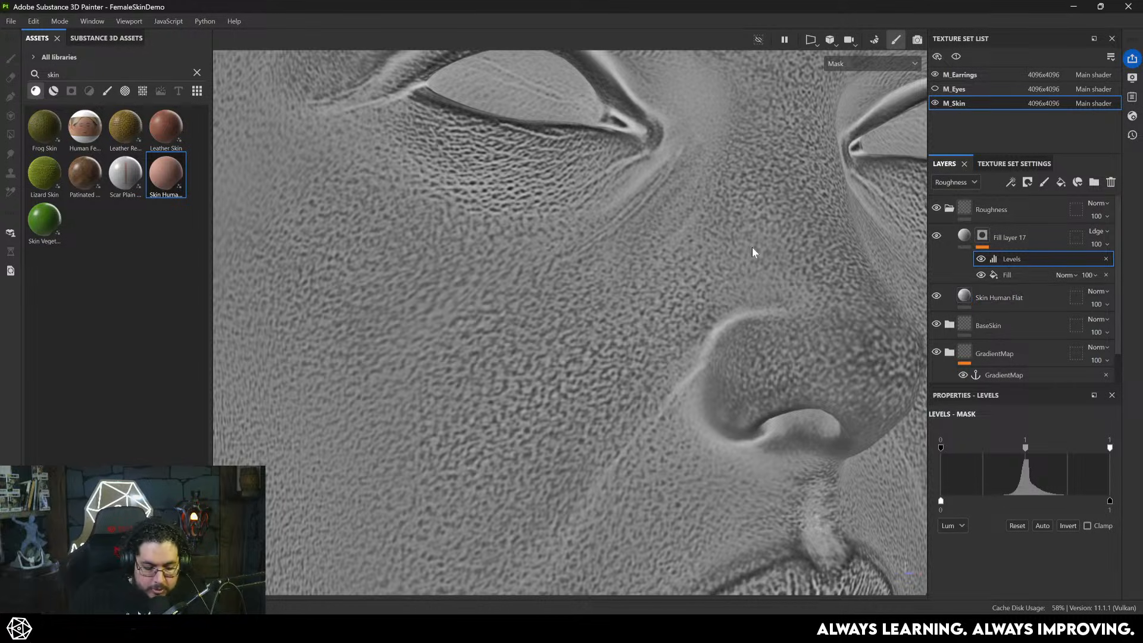
- Display only the Roughness channel on the model and lower Fill layer 17's roughness opacity to 32
key(c)
key(c)
key(c)
key(c)
key(c)
key(c)
key(c)
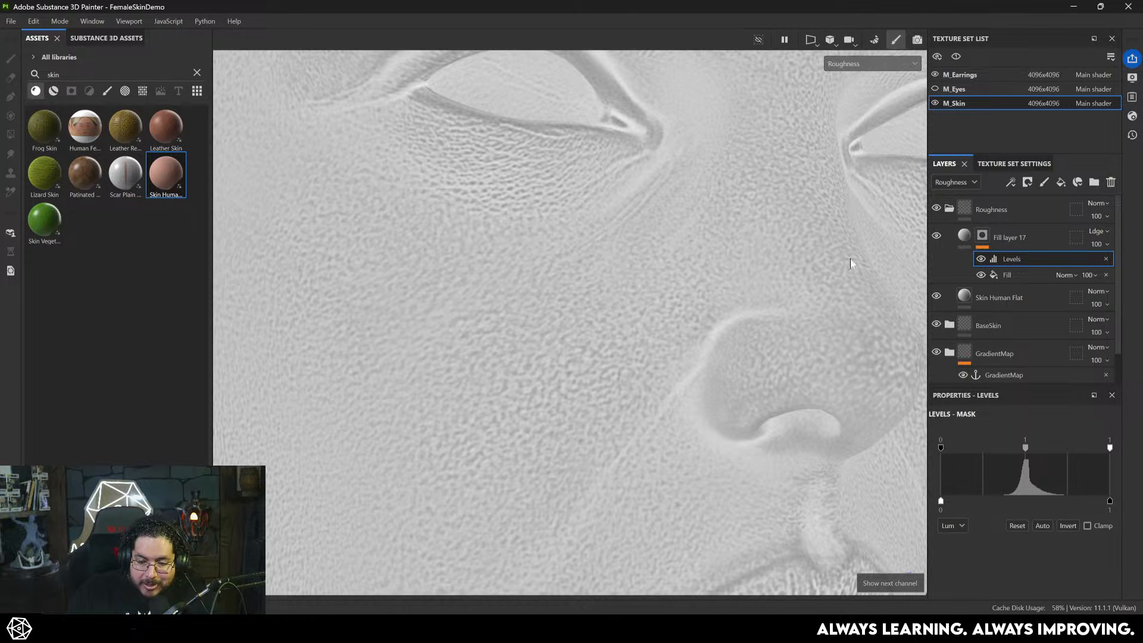
click(936, 236)
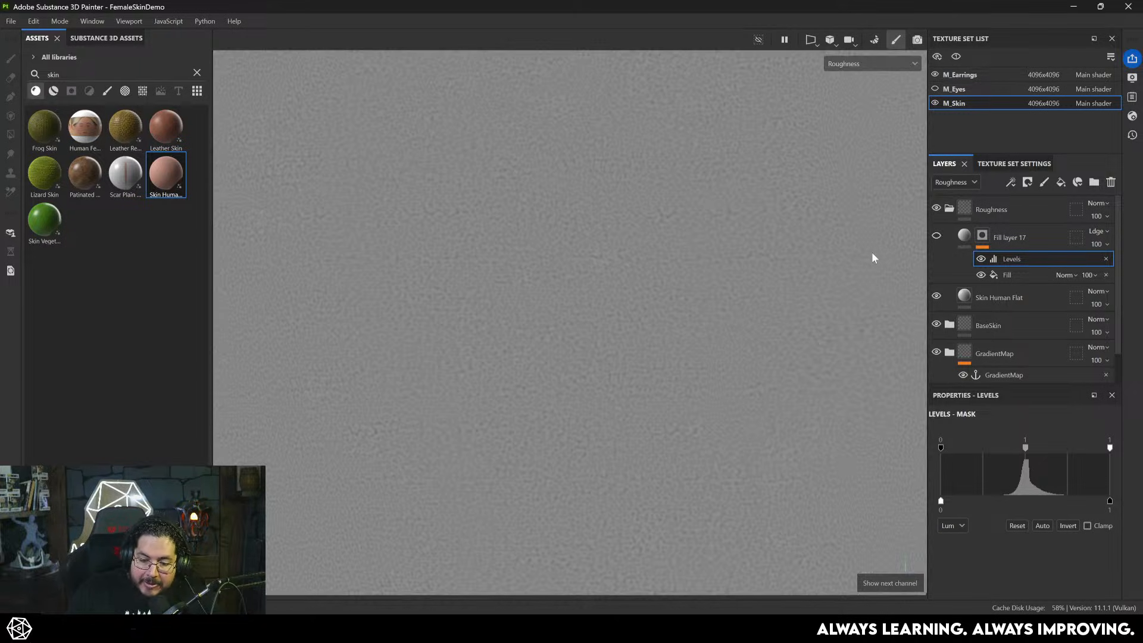
click(936, 236)
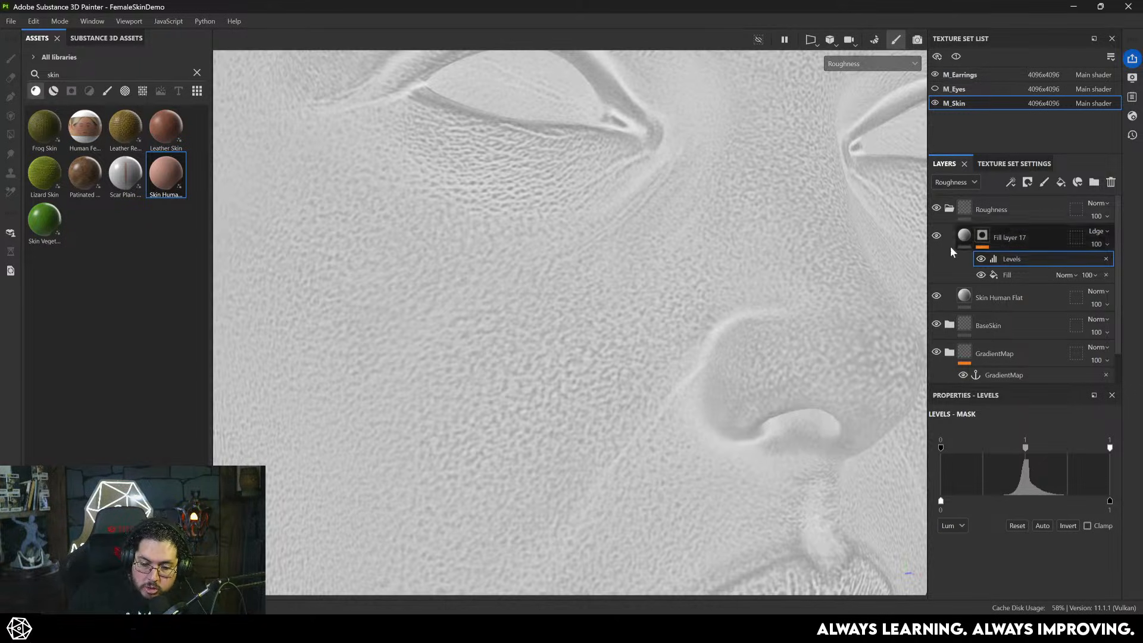
click(1097, 244)
drag(1136, 266, 1104, 267)
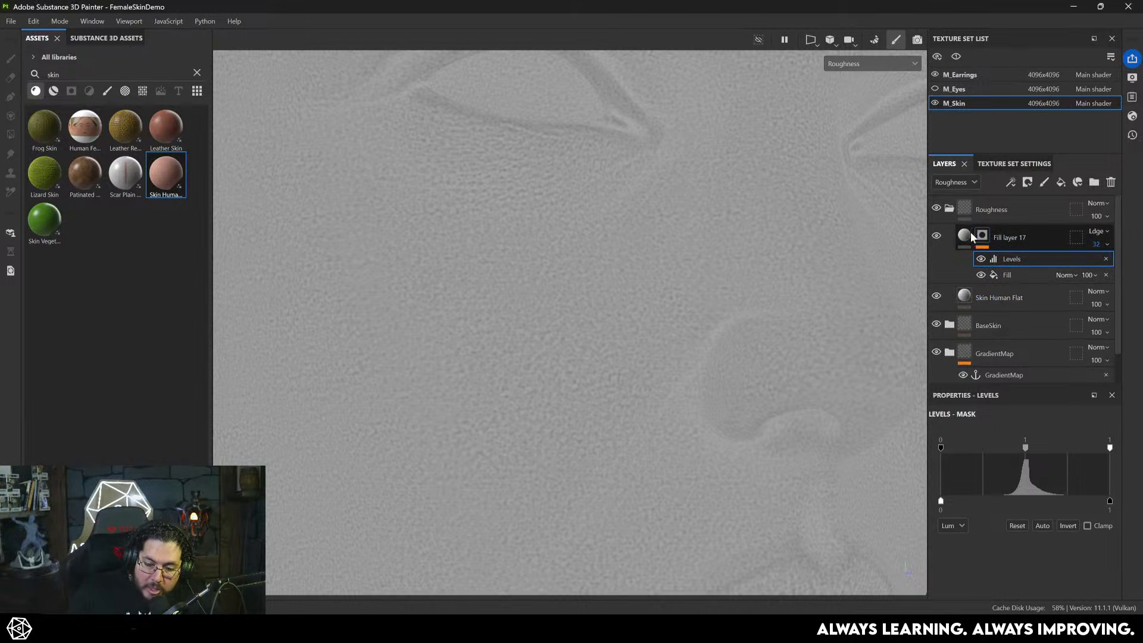
- Return to the full material display and compare the skin under the eye with Fill layer 17 hidden and shown
key(m)
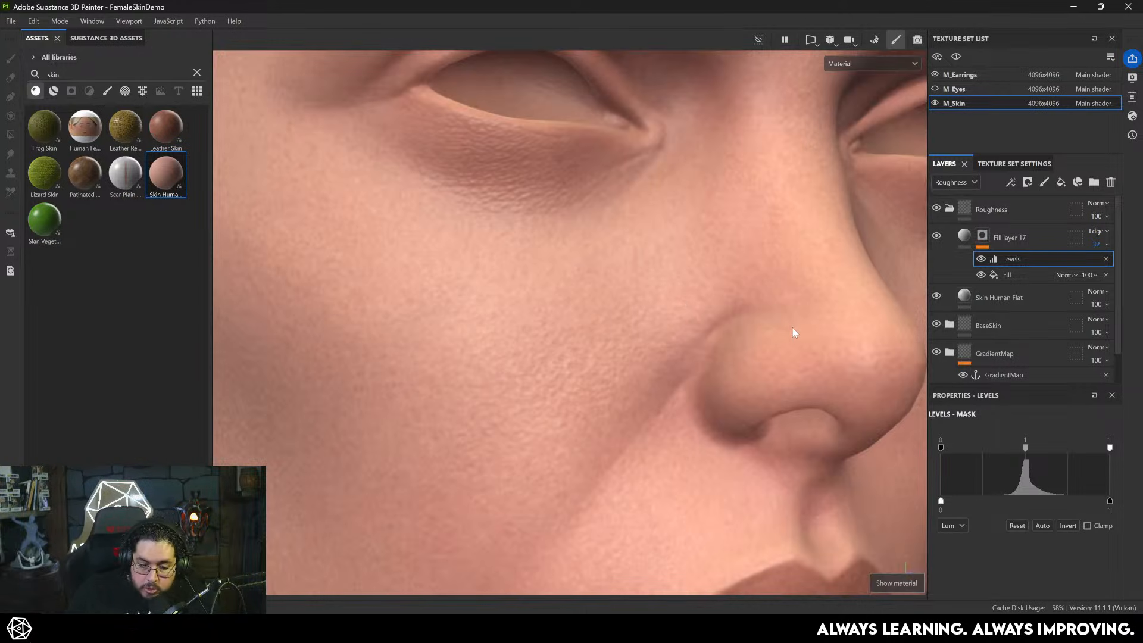
scroll(564, 209, up, 5)
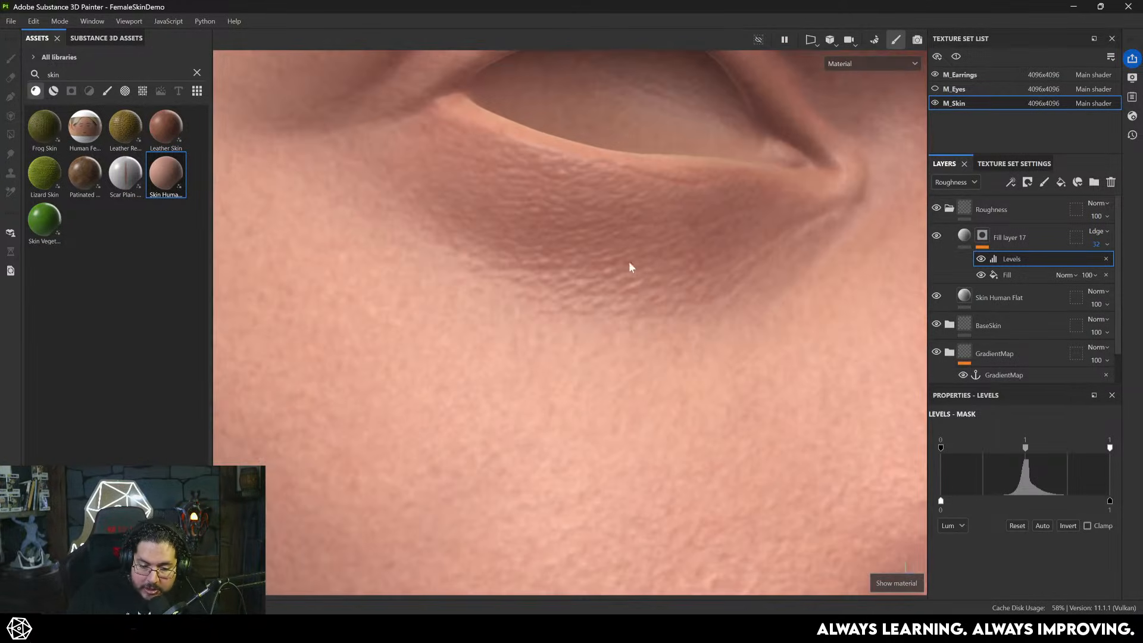
click(936, 236)
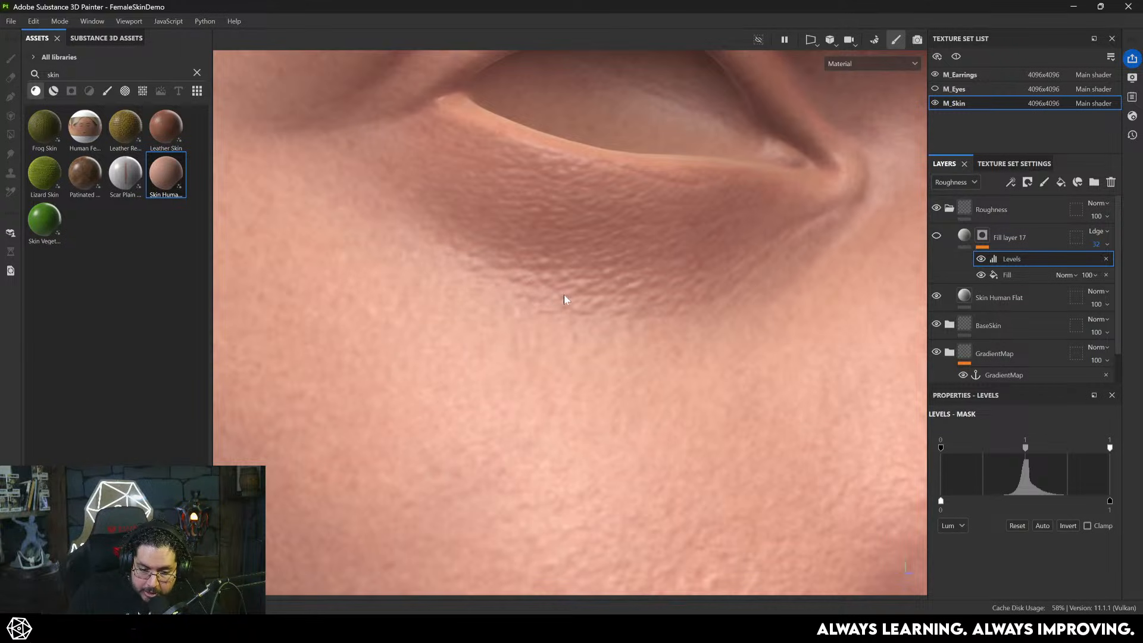
click(937, 236)
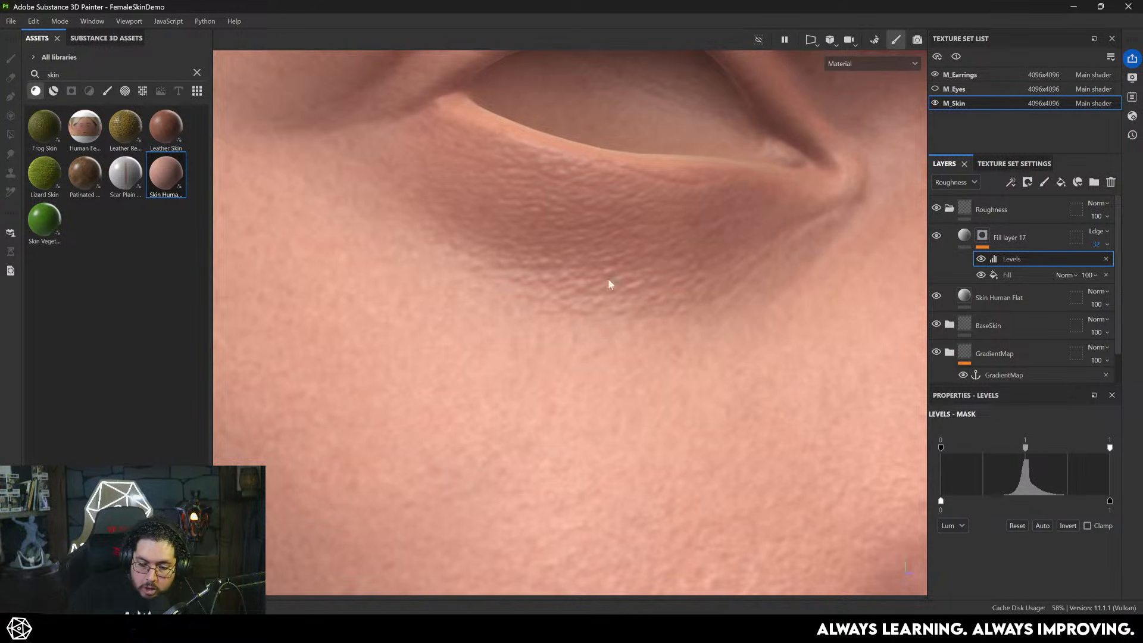
alt+right_drag(610, 281, 369, 226)
alt+drag(369, 230, 550, 355)
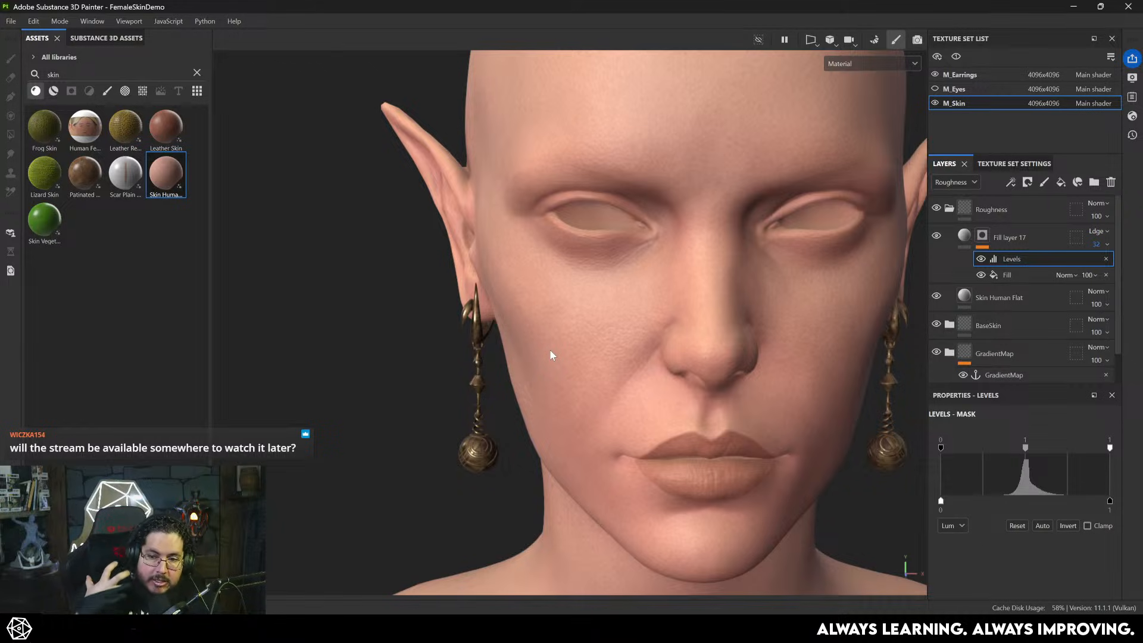
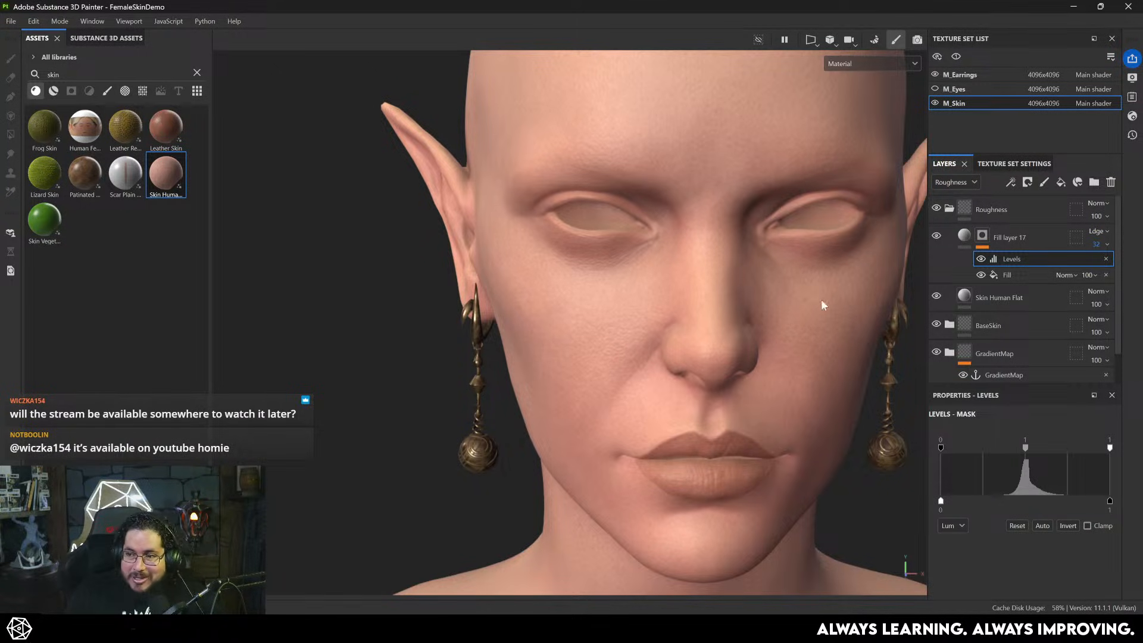
- Inspect the highlights and skin detail on the cheeks, nose and eye area from several angles
alt+drag(737, 277, 623, 329)
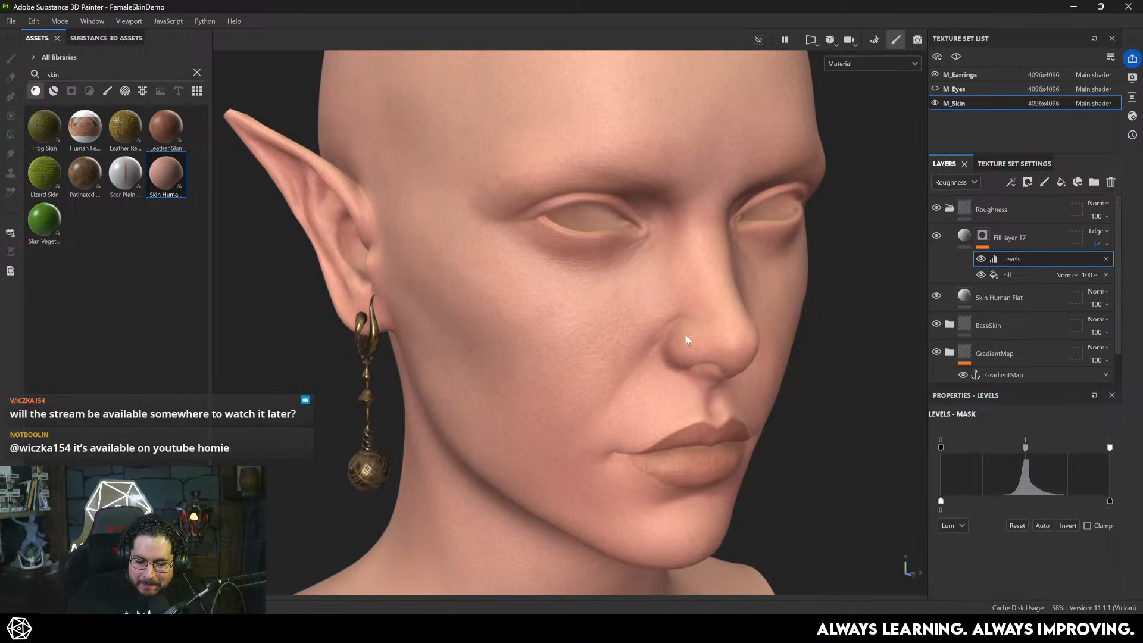
alt+drag(688, 339, 701, 342)
alt+drag(593, 302, 591, 301)
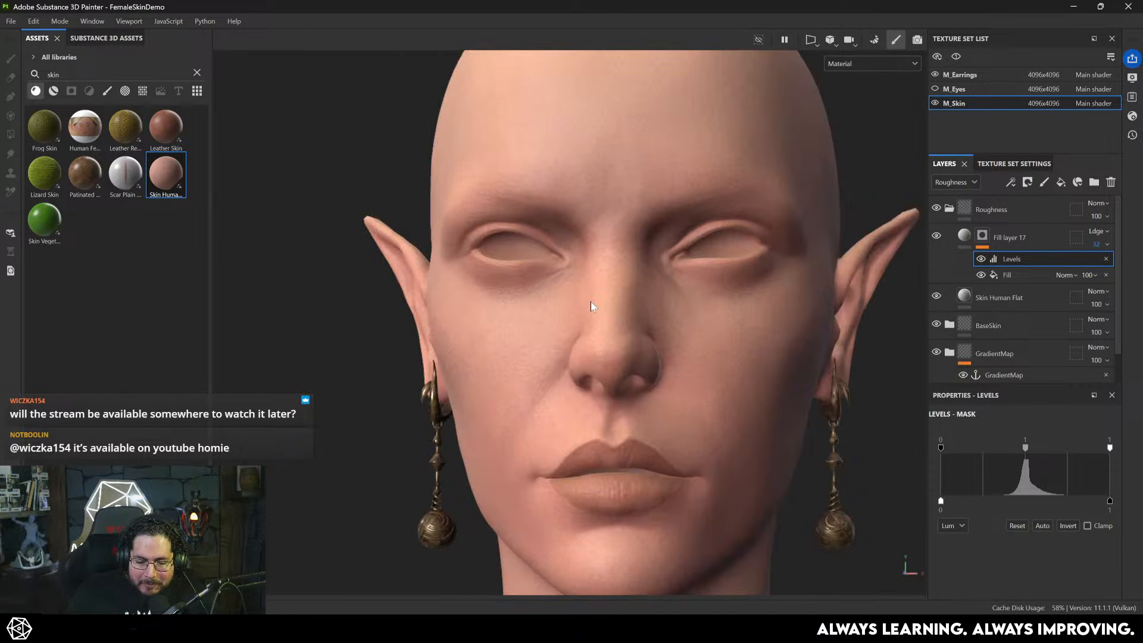
alt+drag(688, 342, 668, 311)
scroll(631, 321, up, 3)
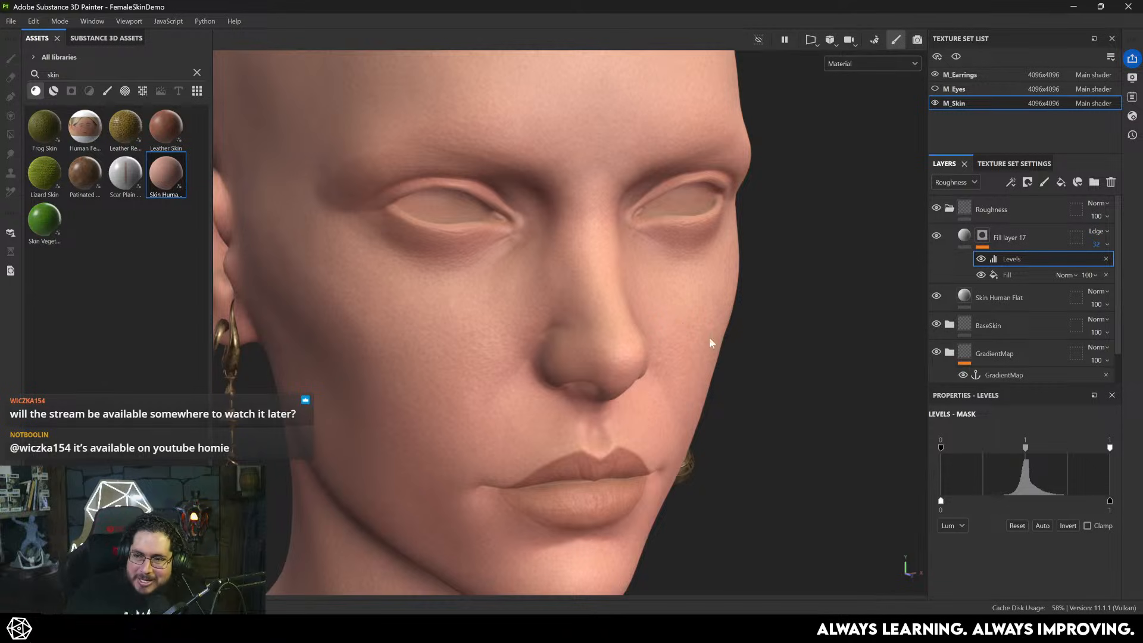
alt+drag(611, 351, 678, 348)
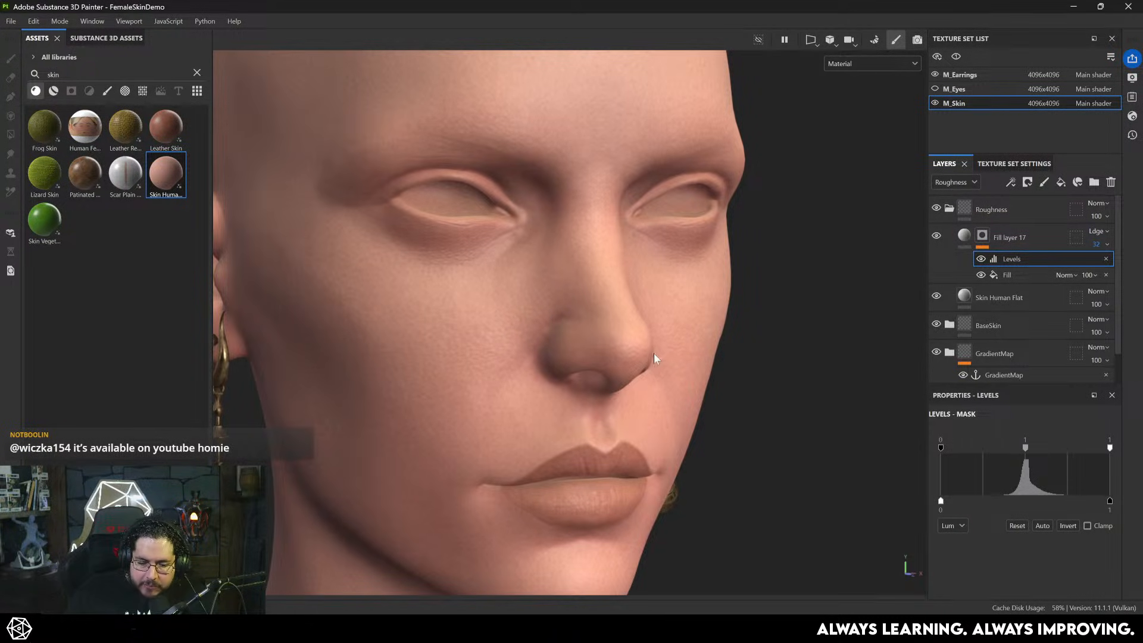
alt+drag(643, 353, 620, 280)
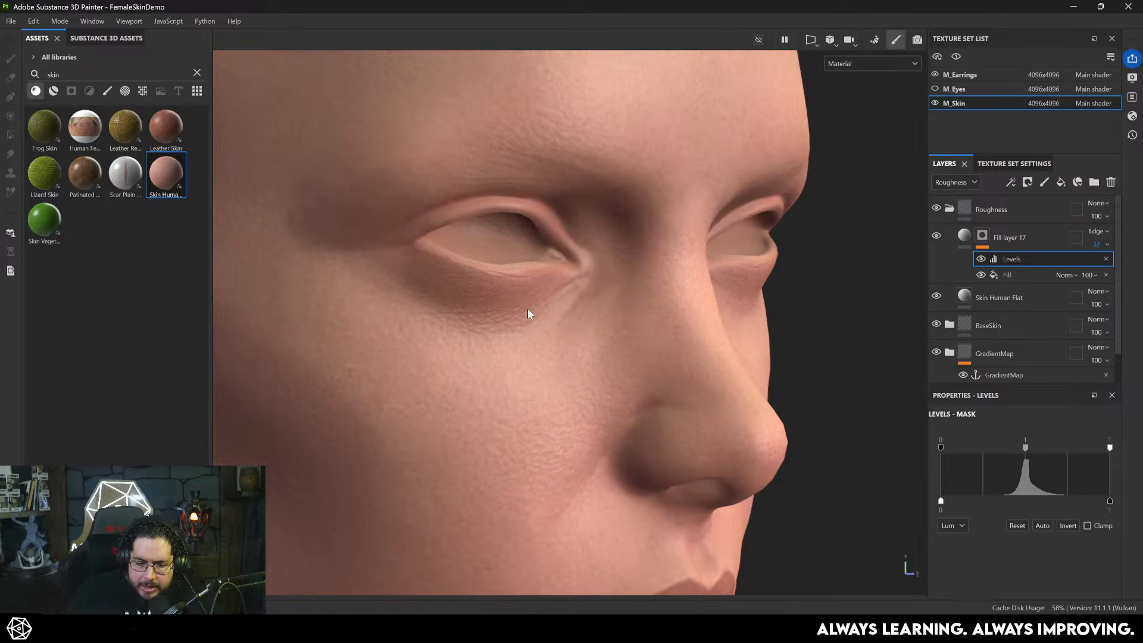
alt+drag(490, 315, 624, 257)
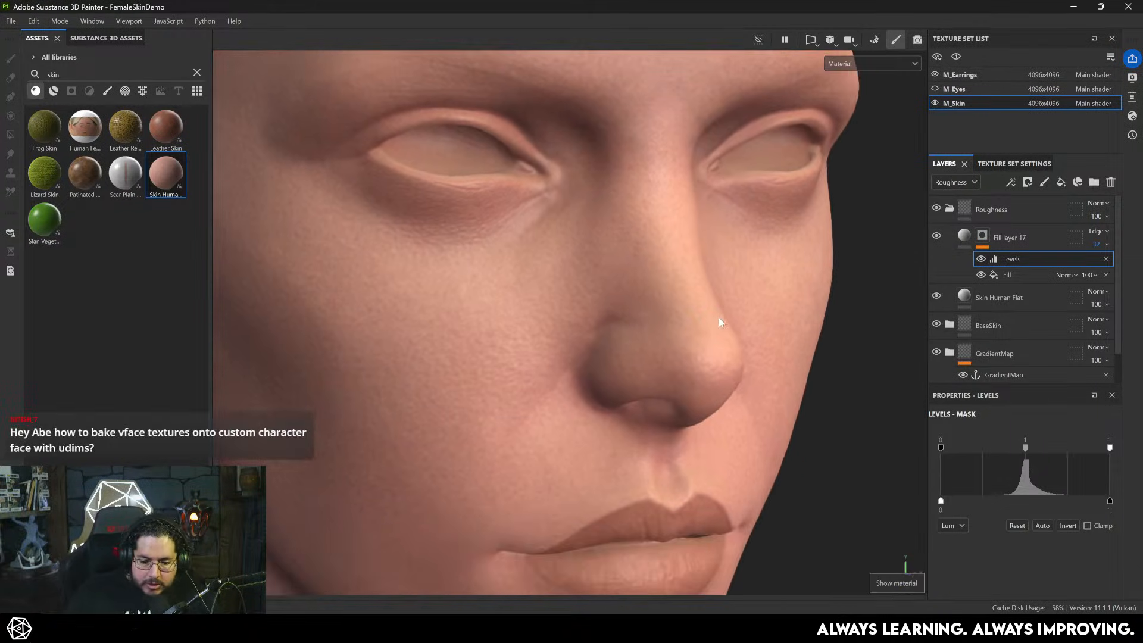
- Display the Roughness channel on the model and add another fill layer above Fill layer 17
key(f)
key(c)
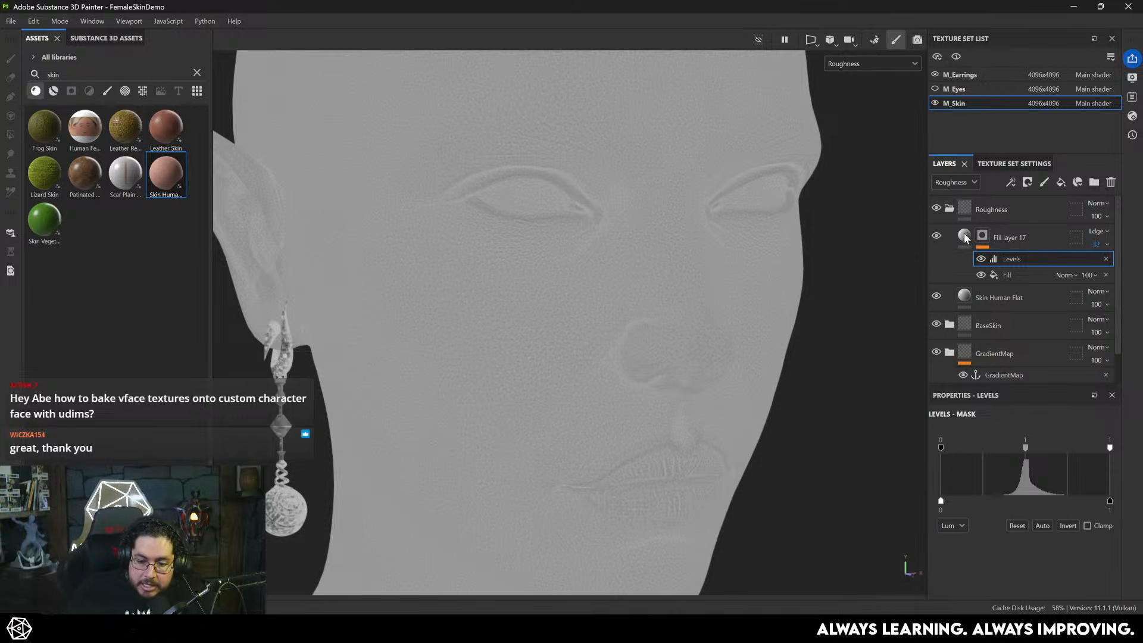
click(1019, 240)
click(1057, 185)
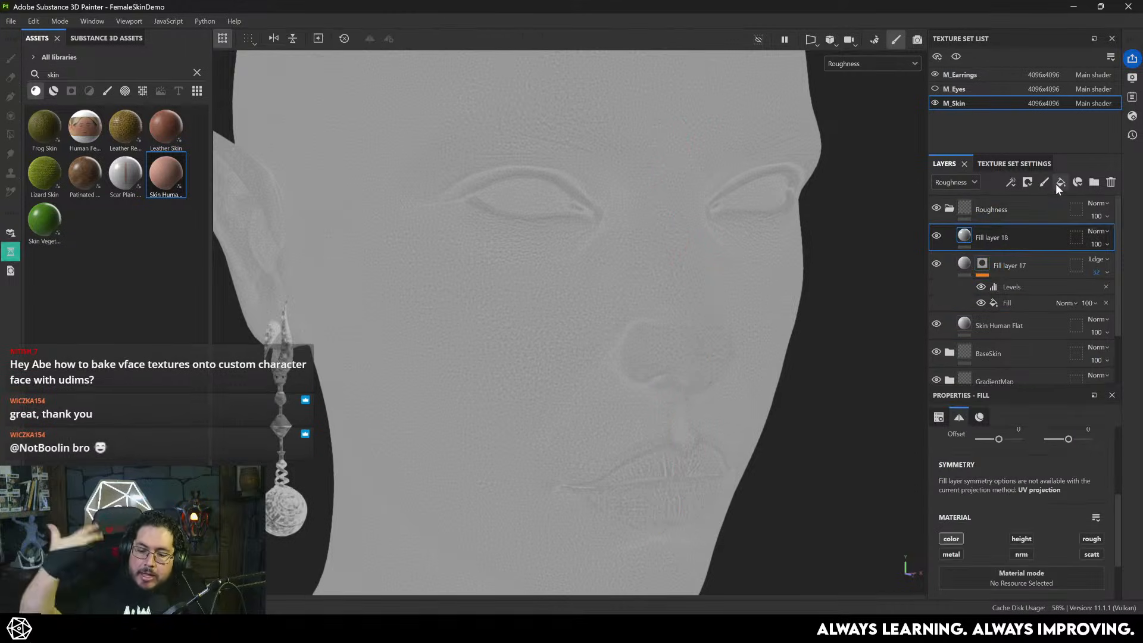
- Rename Fill layer 17 as Pores
right_click(1049, 284)
click(941, 271)
double_click(1009, 262)
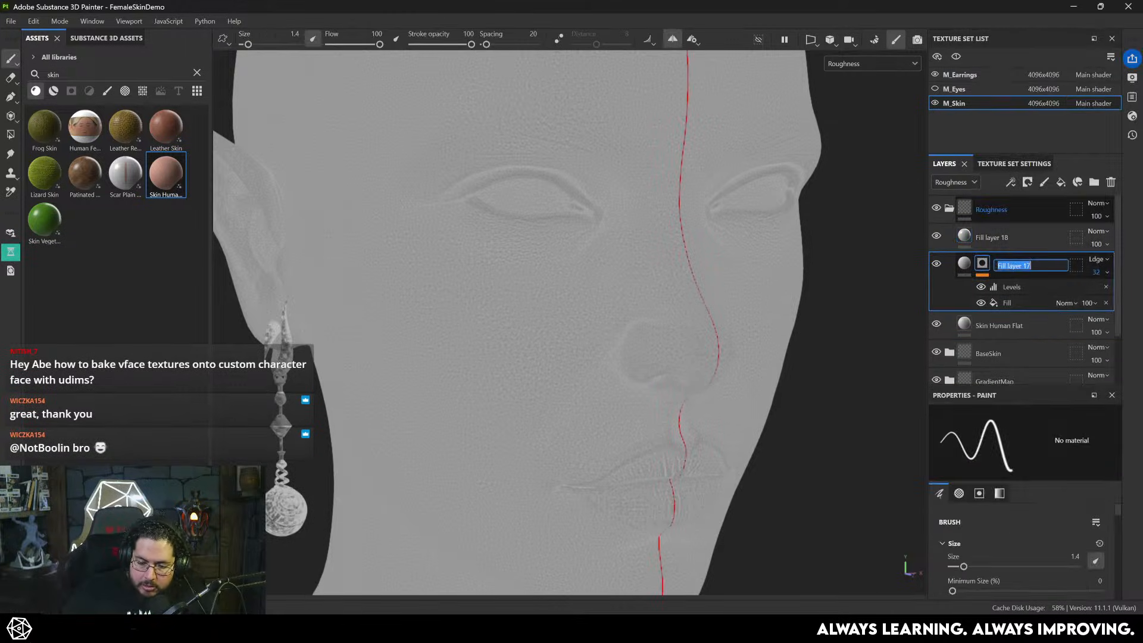
text(Dores)
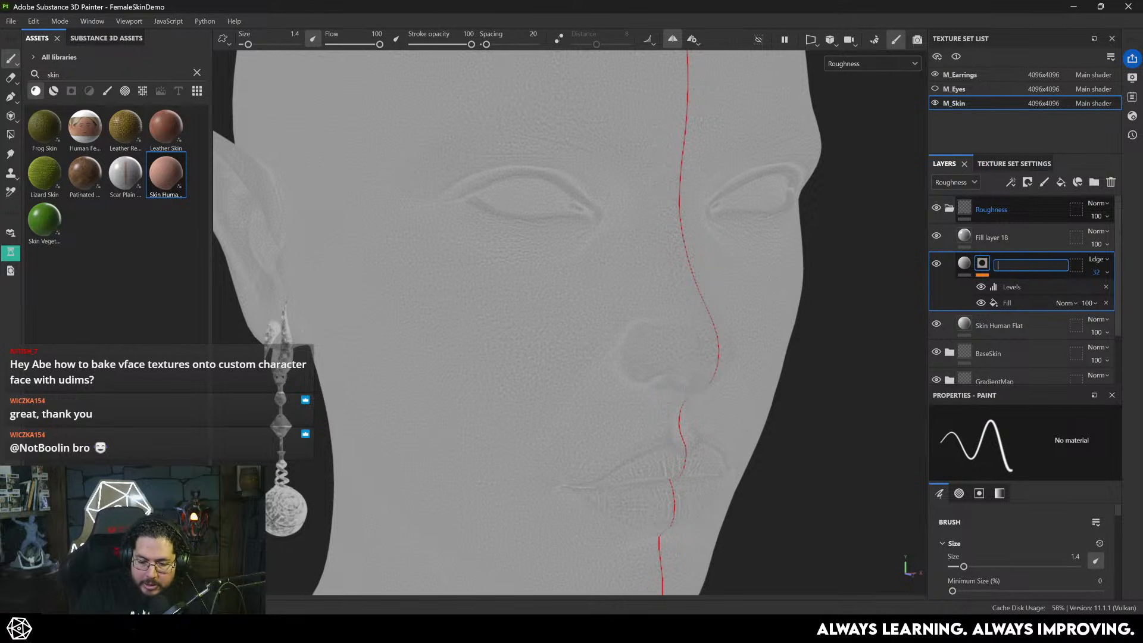
key(Return)
- Limit Fill layer 18 to the roughness channel and set its roughness to about 0.306
click(996, 235)
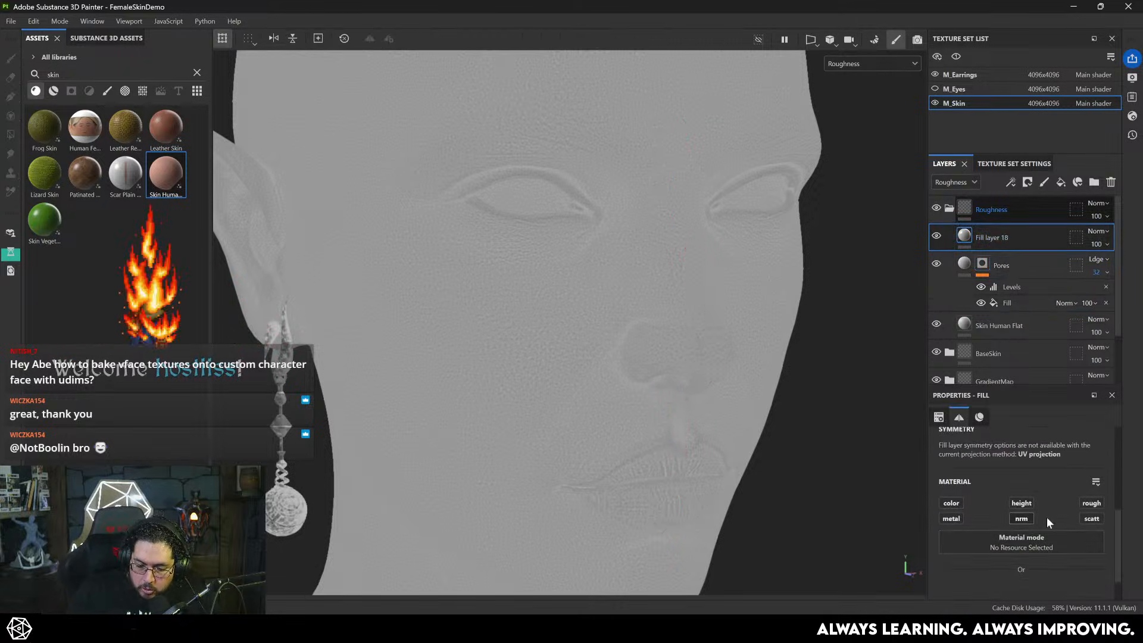
click(1091, 503)
scroll(1048, 548, down, 1)
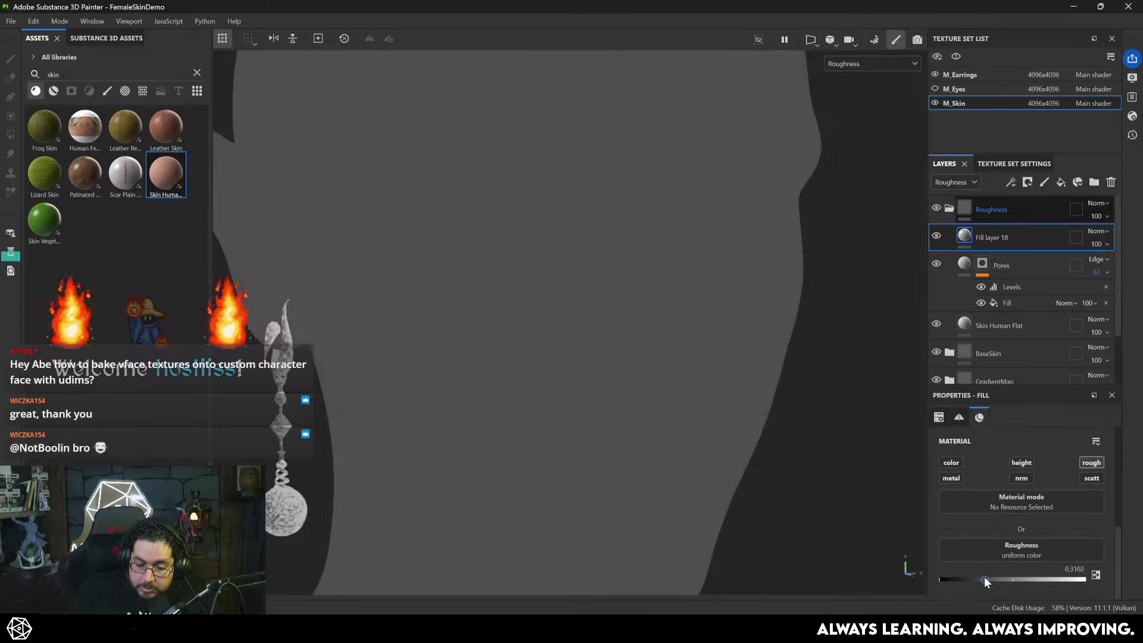
drag(983, 578, 985, 578)
- Add a black mask to Fill layer 18 with a Metal Edge Wear generator
right_click(986, 237)
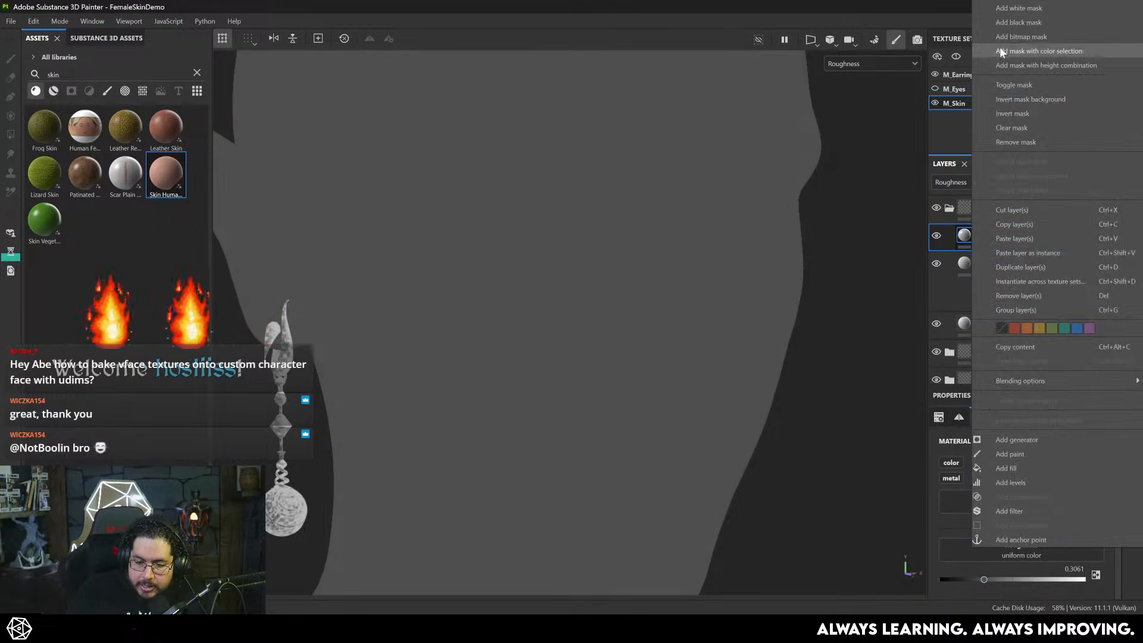
click(1009, 20)
right_click(984, 236)
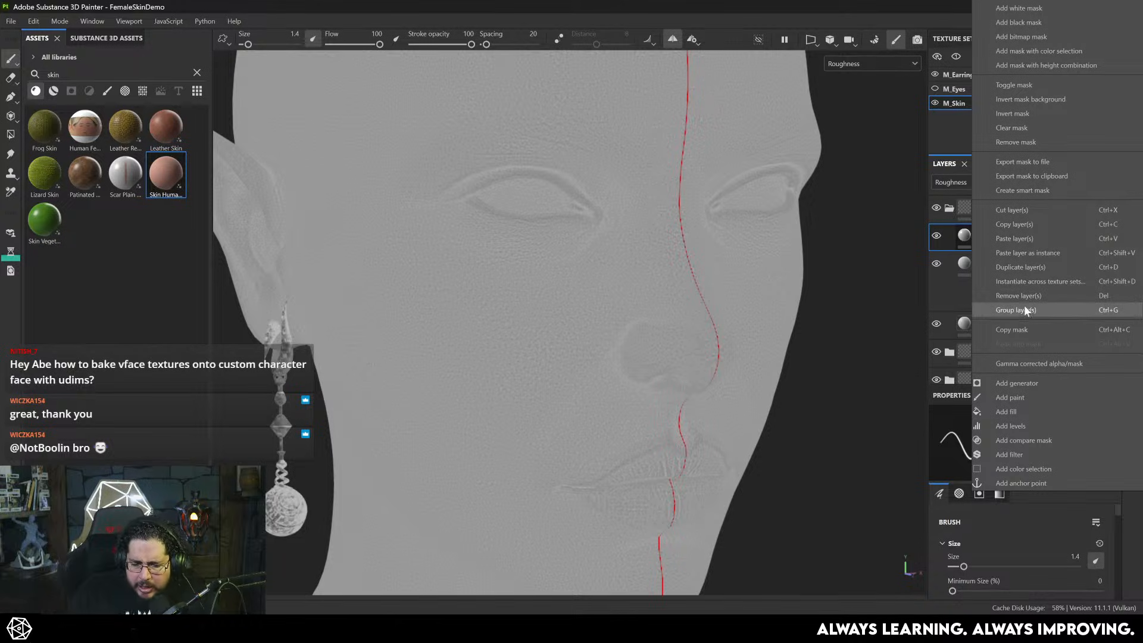
click(1032, 384)
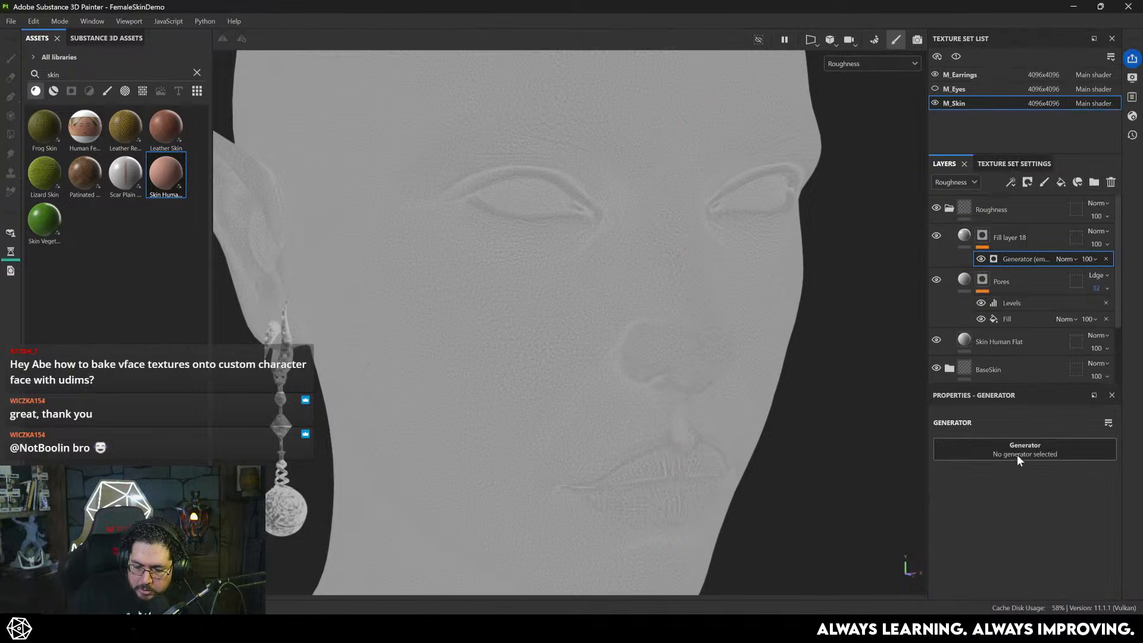
click(1017, 454)
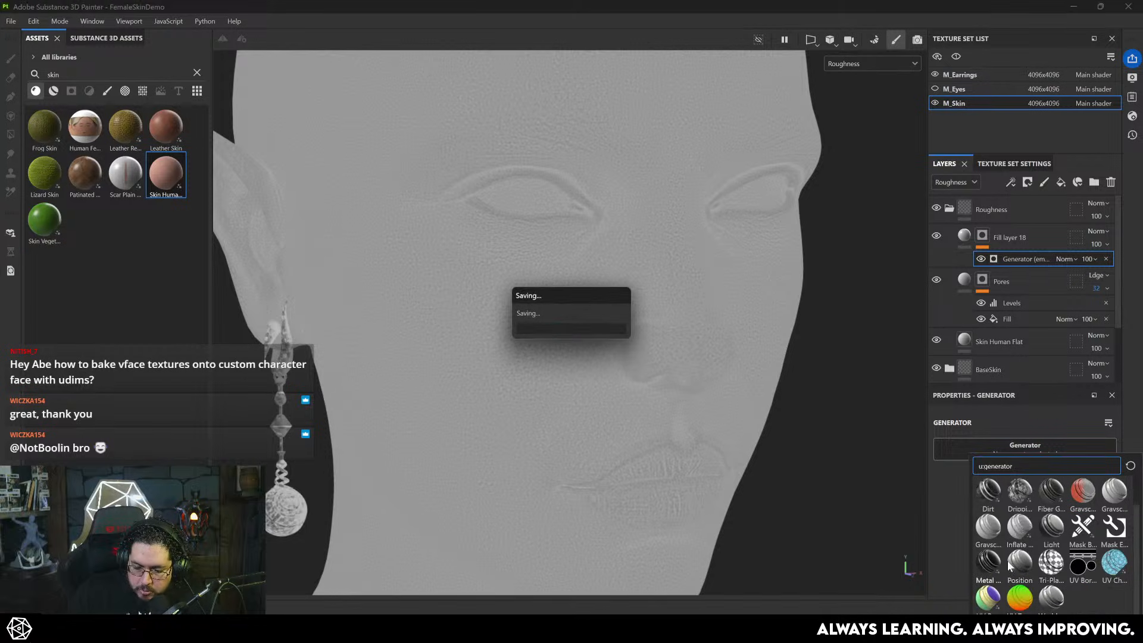
click(987, 561)
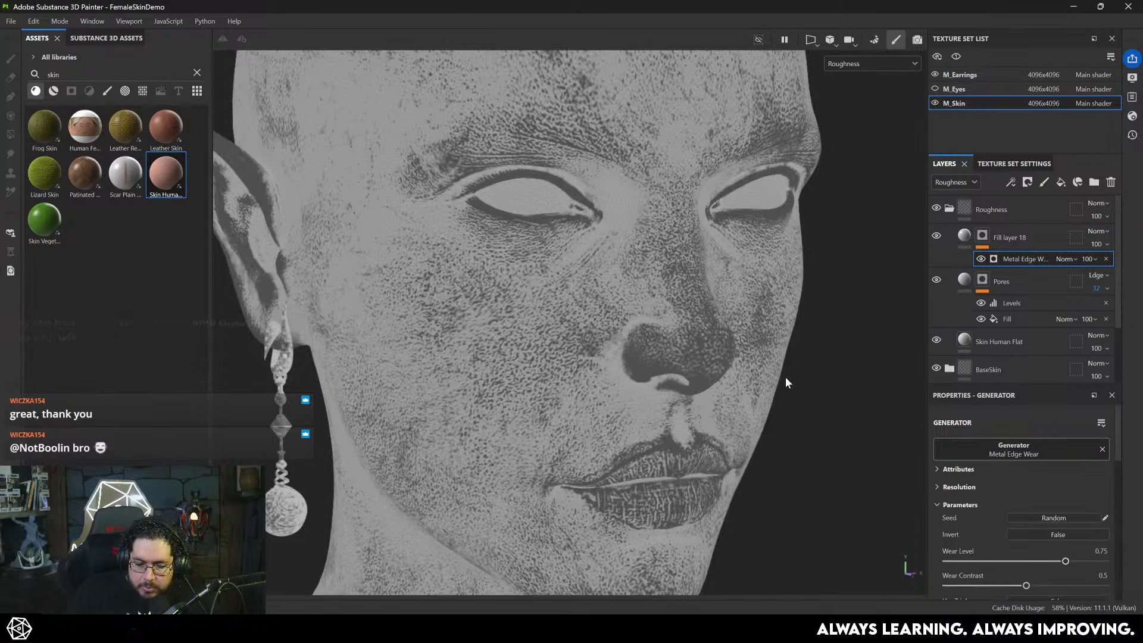
- Inspect the edge-wear roughness on the face up close in both the Material and Roughness views
alt+drag(706, 371, 668, 281)
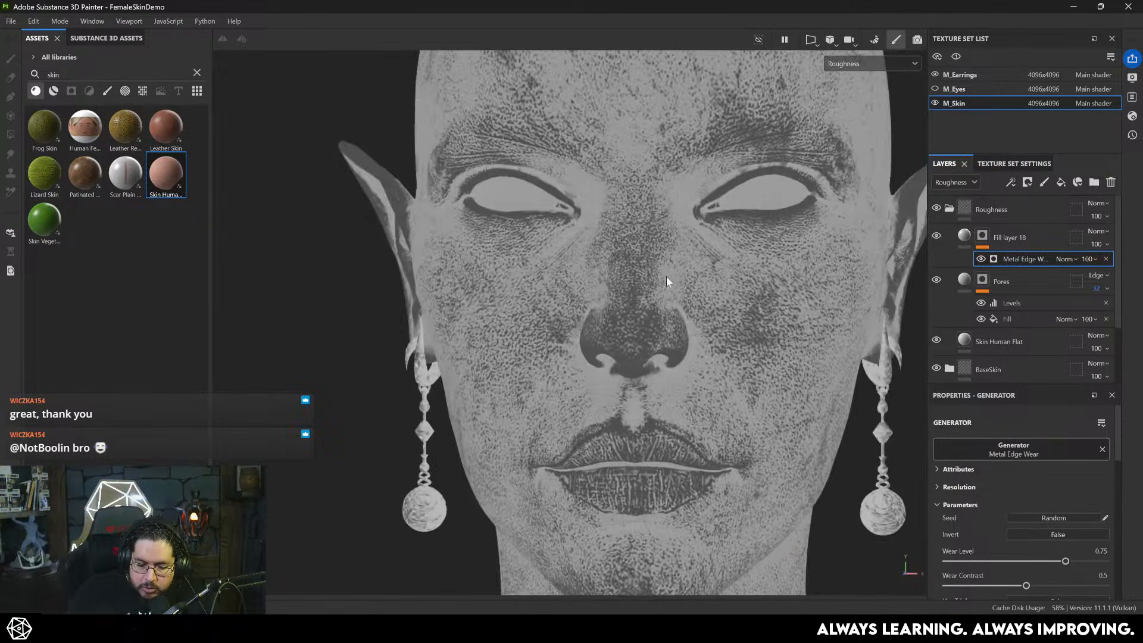
alt+right_drag(668, 280, 748, 247)
alt+middle_drag(749, 247, 747, 309)
key(m)
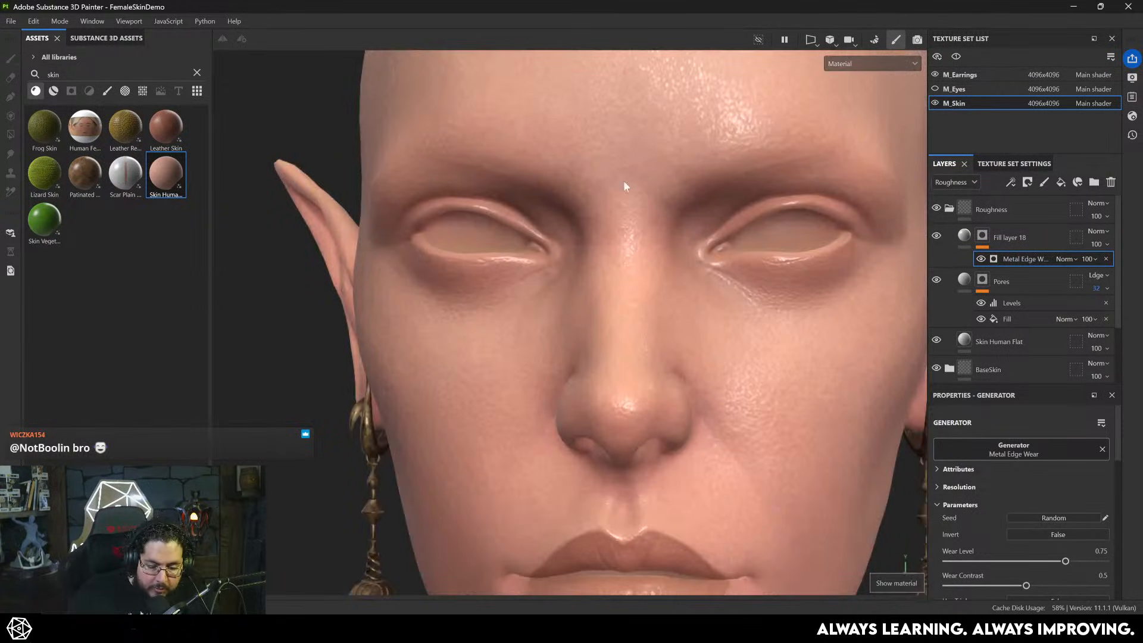
alt+drag(709, 249, 707, 312)
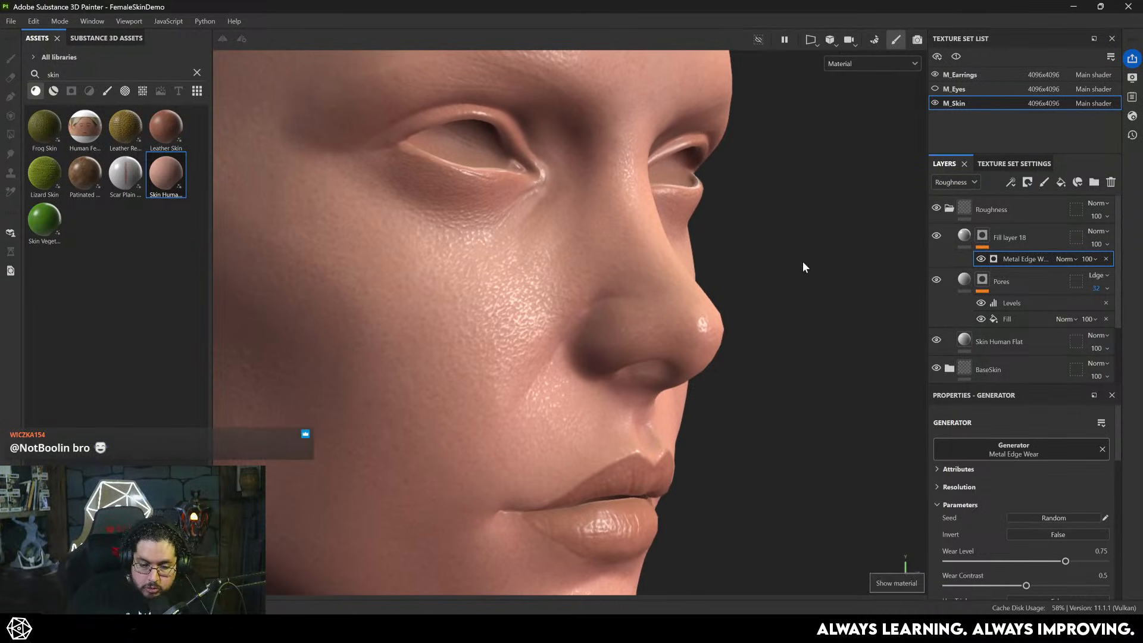
key(c)
alt+drag(676, 342, 572, 351)
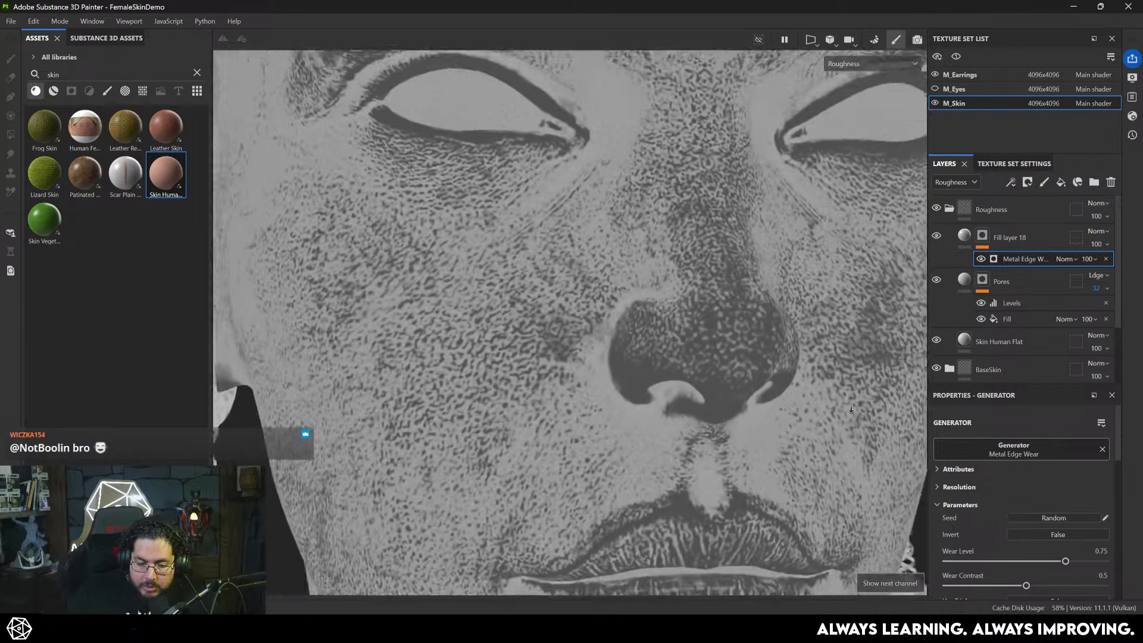
alt+right_drag(571, 352, 631, 345)
alt+drag(507, 286, 559, 272)
alt+middle_drag(559, 271, 548, 331)
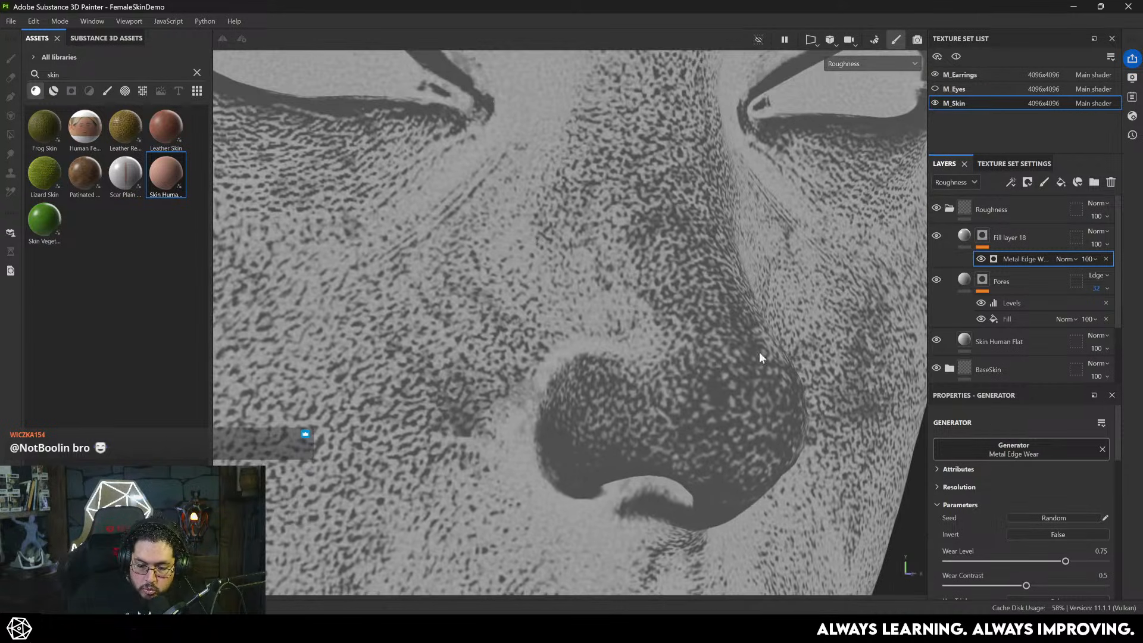
- Lower the Metal Edge Wear contrast to about 0.02 and add a Blur filter with intensity 0.2 to Fill layer 18's mask
drag(1023, 581, 962, 579)
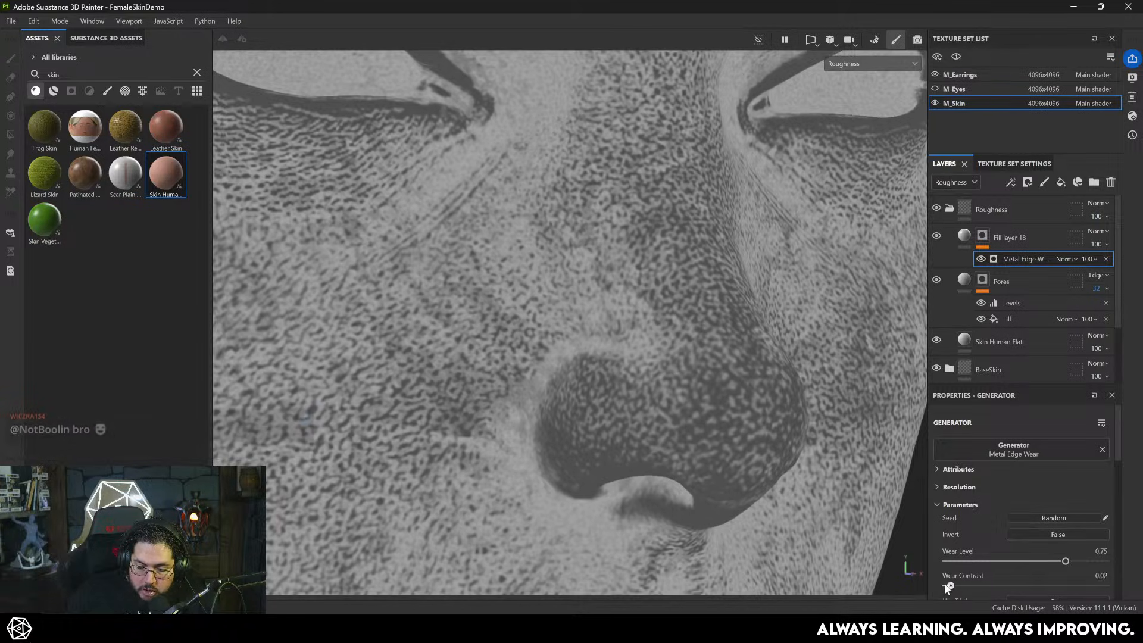
right_click(977, 238)
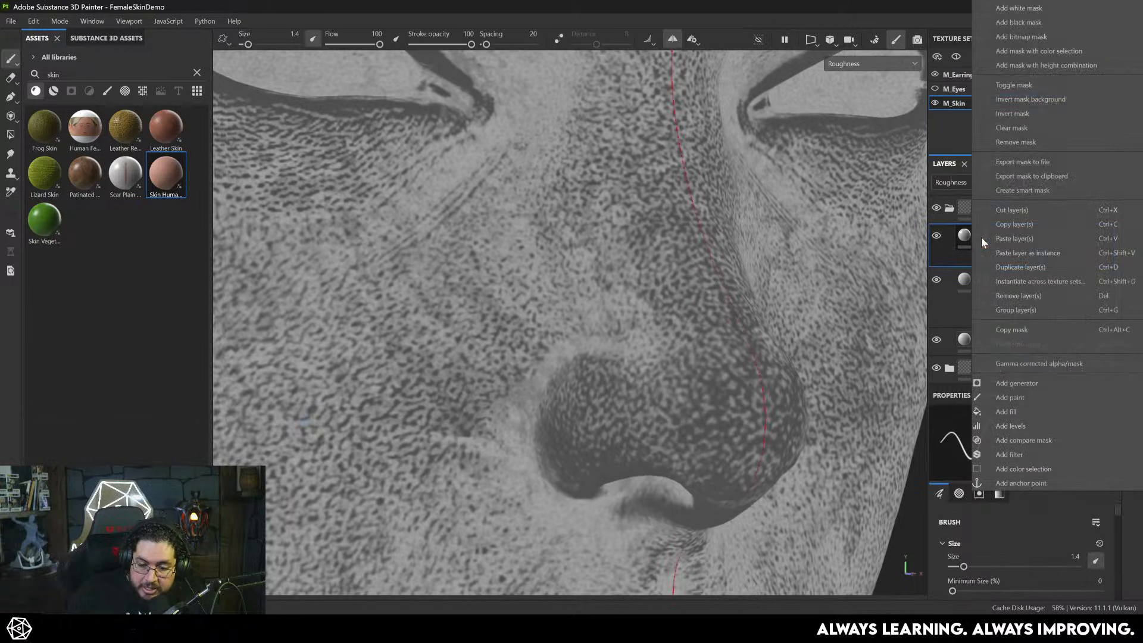
click(1023, 454)
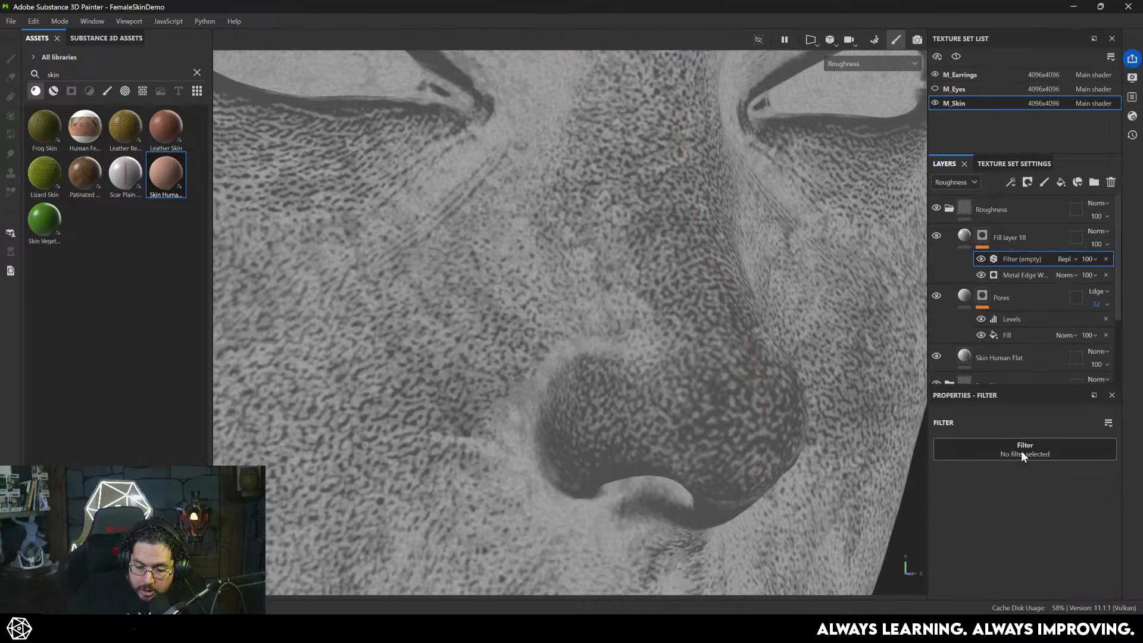
click(1016, 448)
click(987, 524)
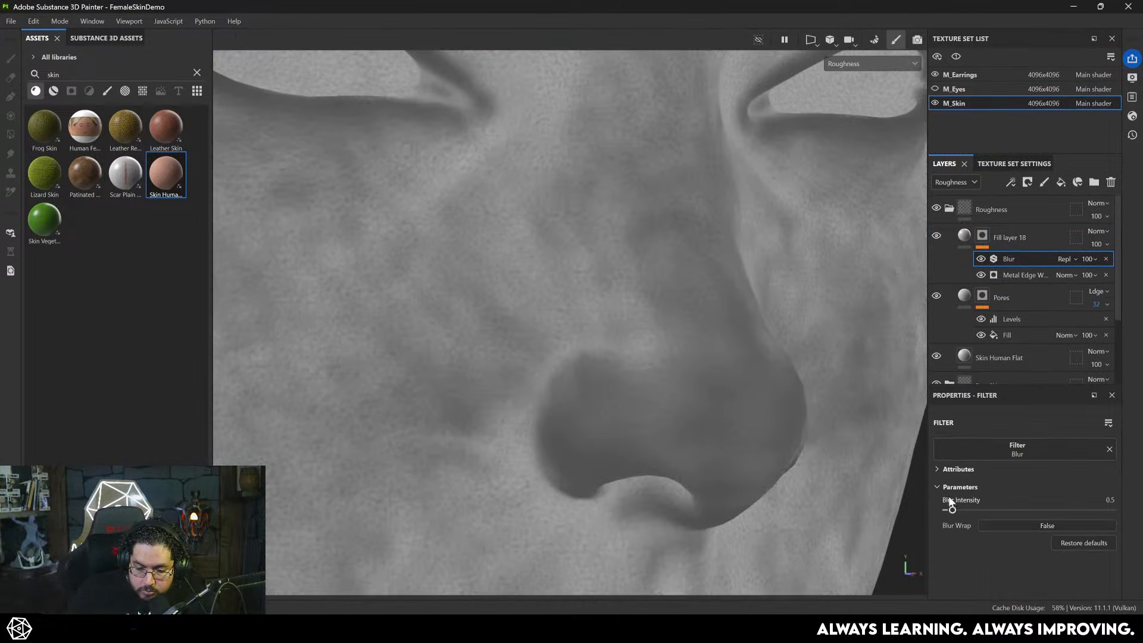
click(1110, 500)
text(0.2)
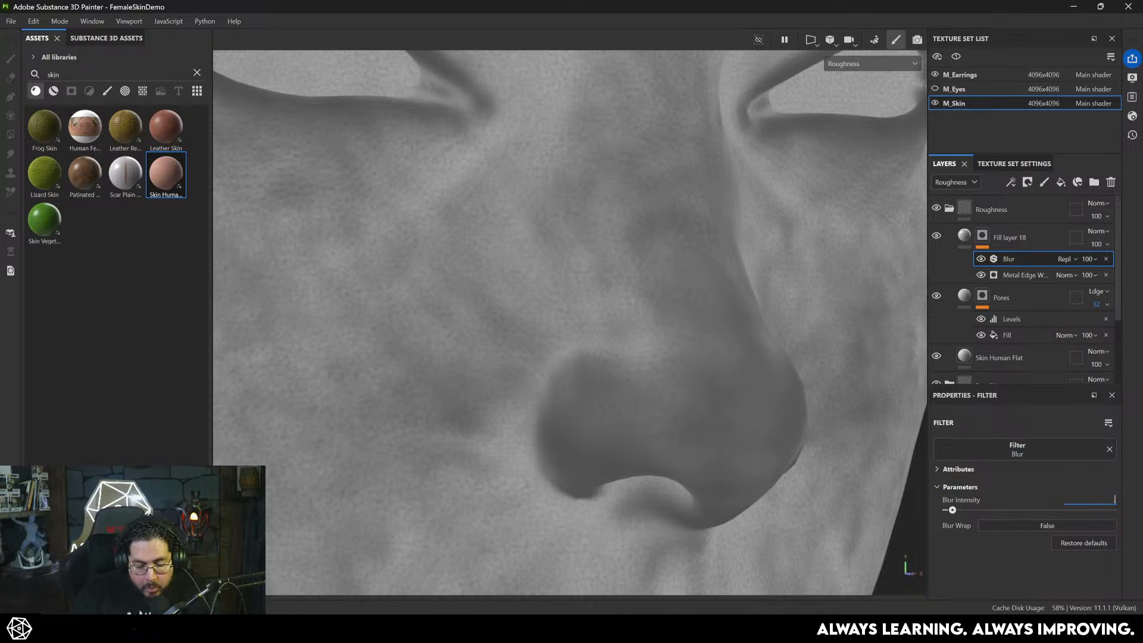
key(Return)
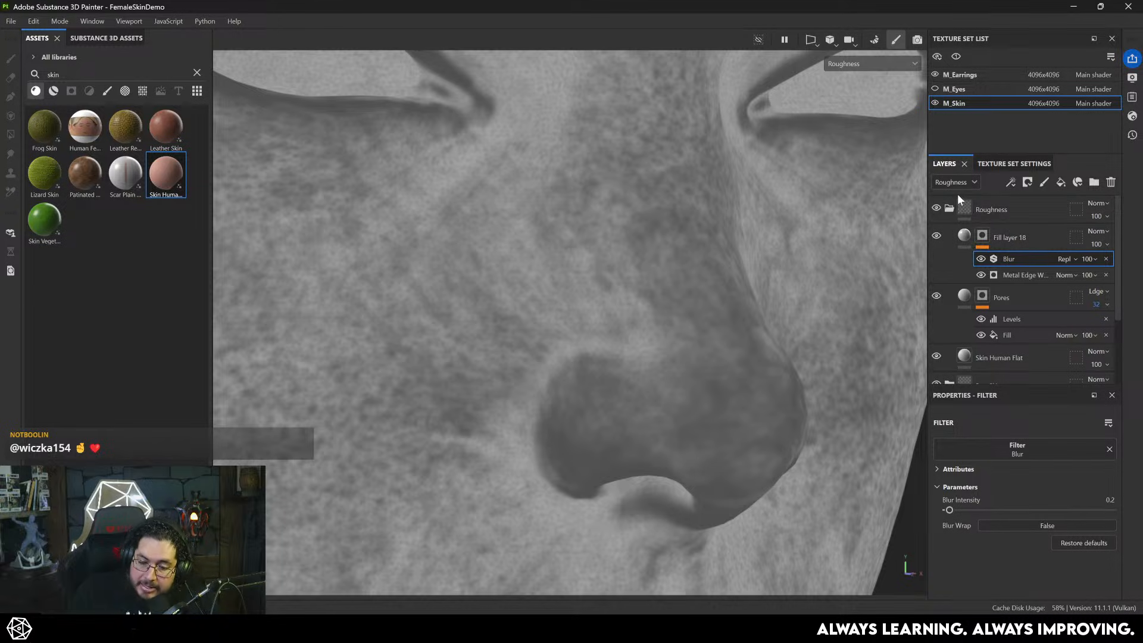
- Set Fill layer 18's roughness blend mode to Overlay and compare the model with the layer hidden and shown
click(1069, 259)
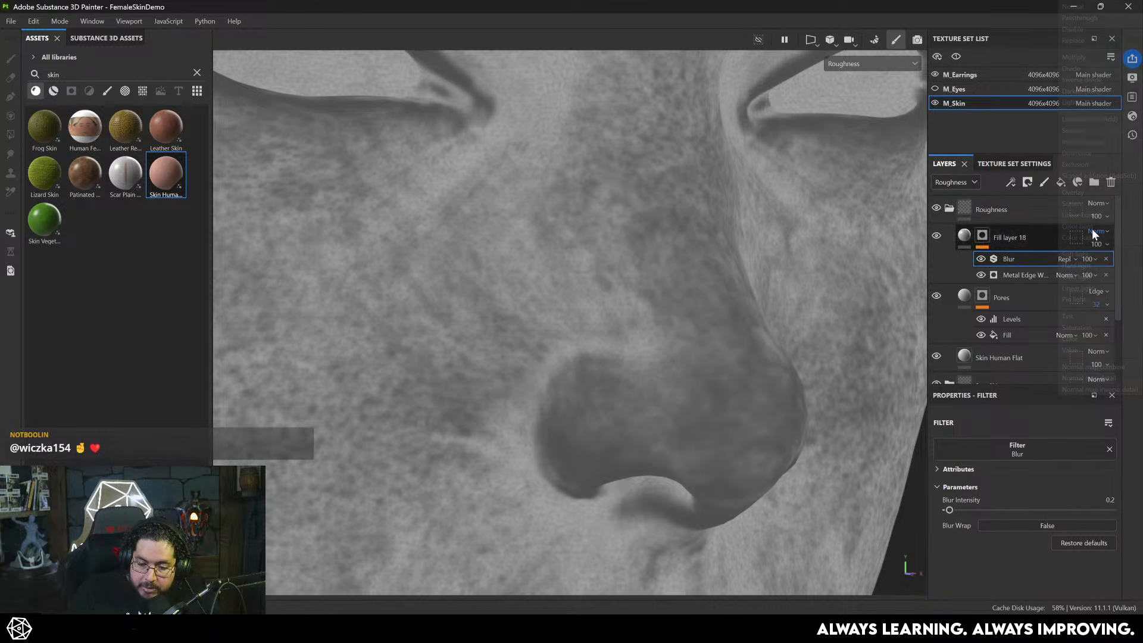
click(1077, 192)
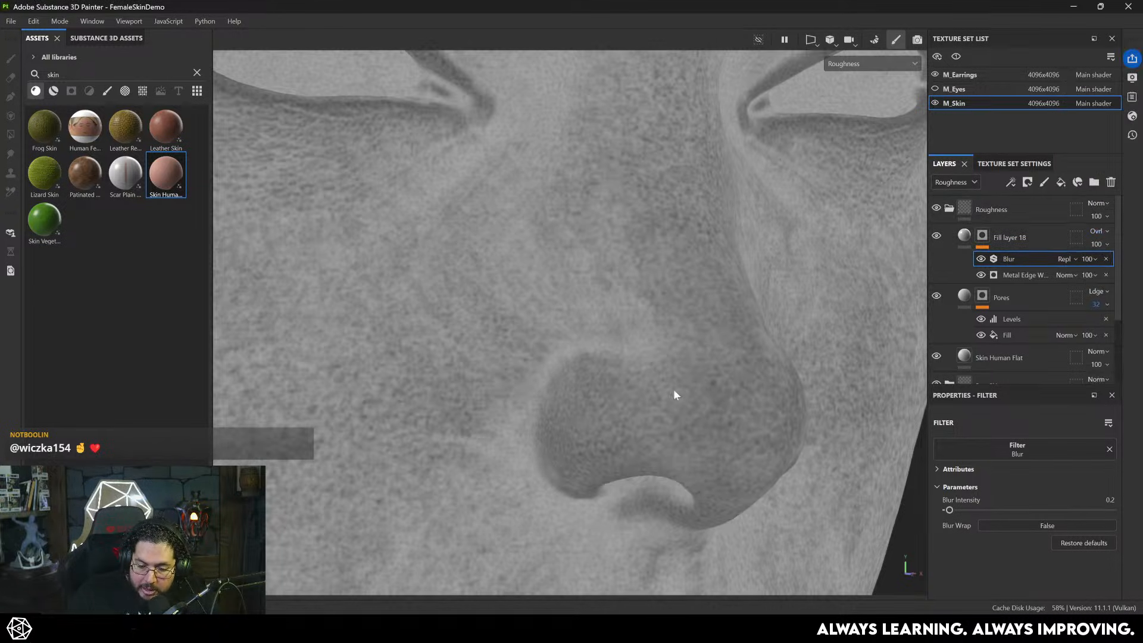
click(936, 236)
click(936, 236)
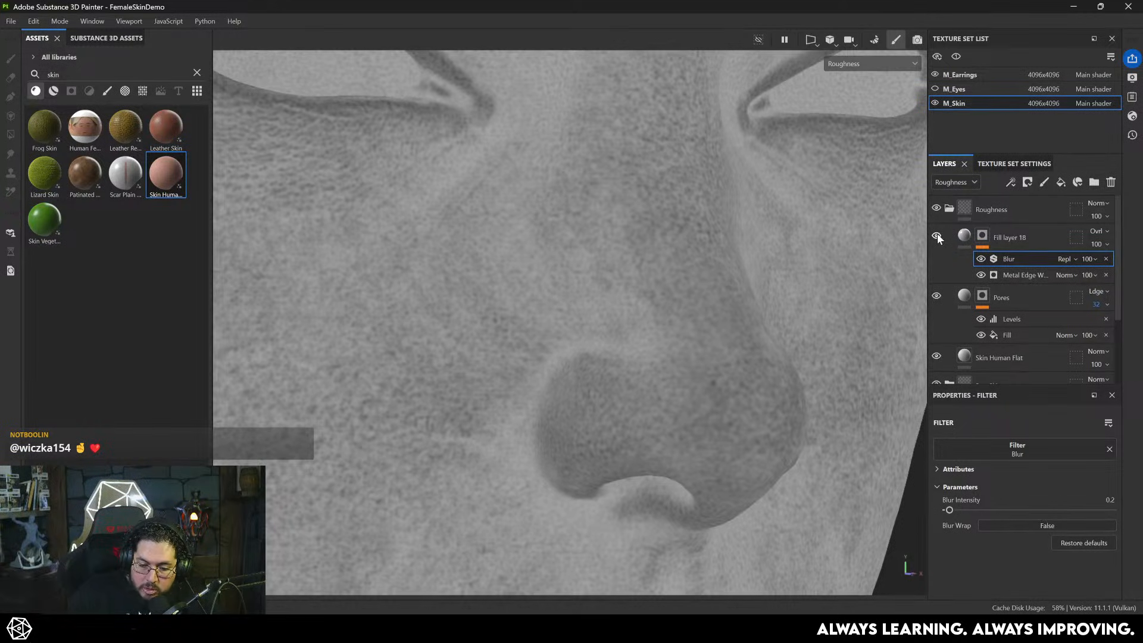
click(936, 237)
click(936, 236)
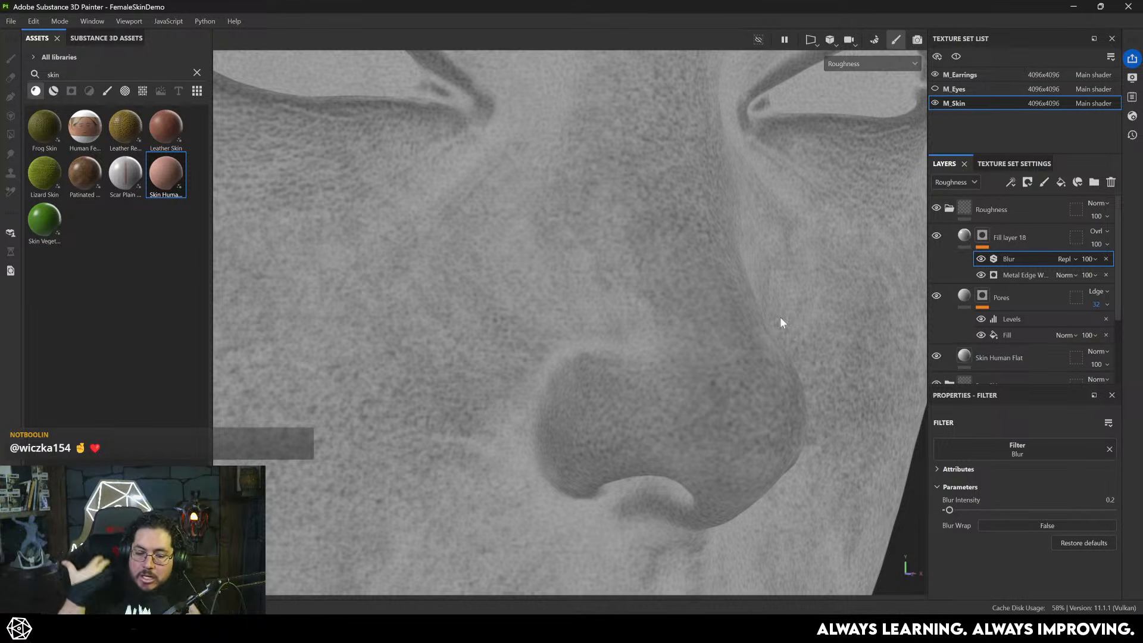
- Try Normal blending on Fill layer 18's roughness and return it to Overlay
click(1098, 232)
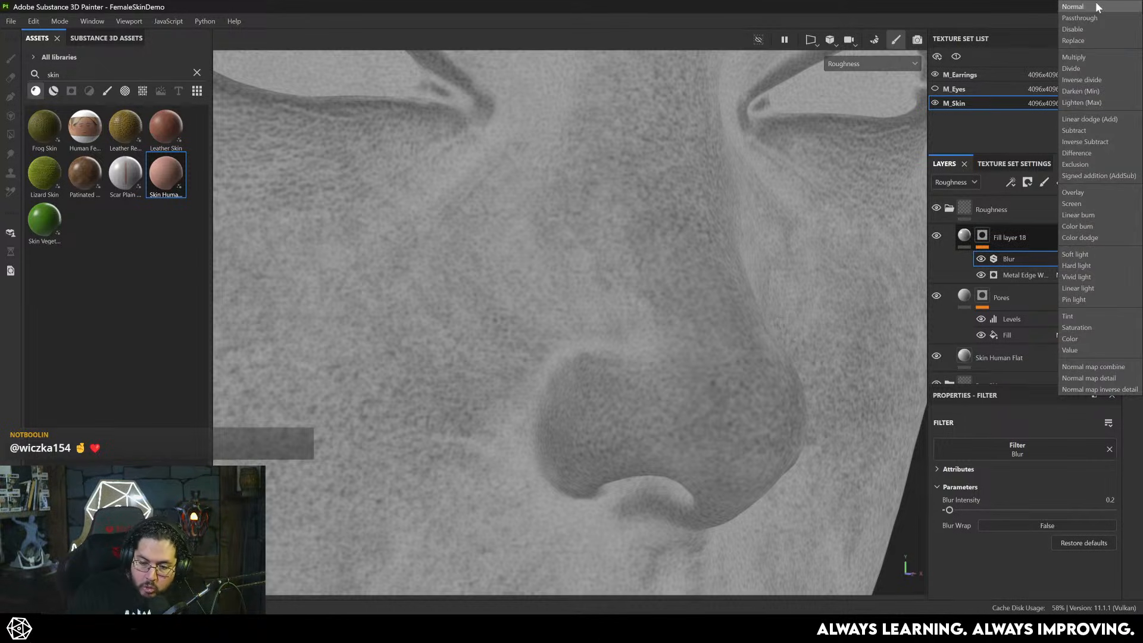
click(1073, 41)
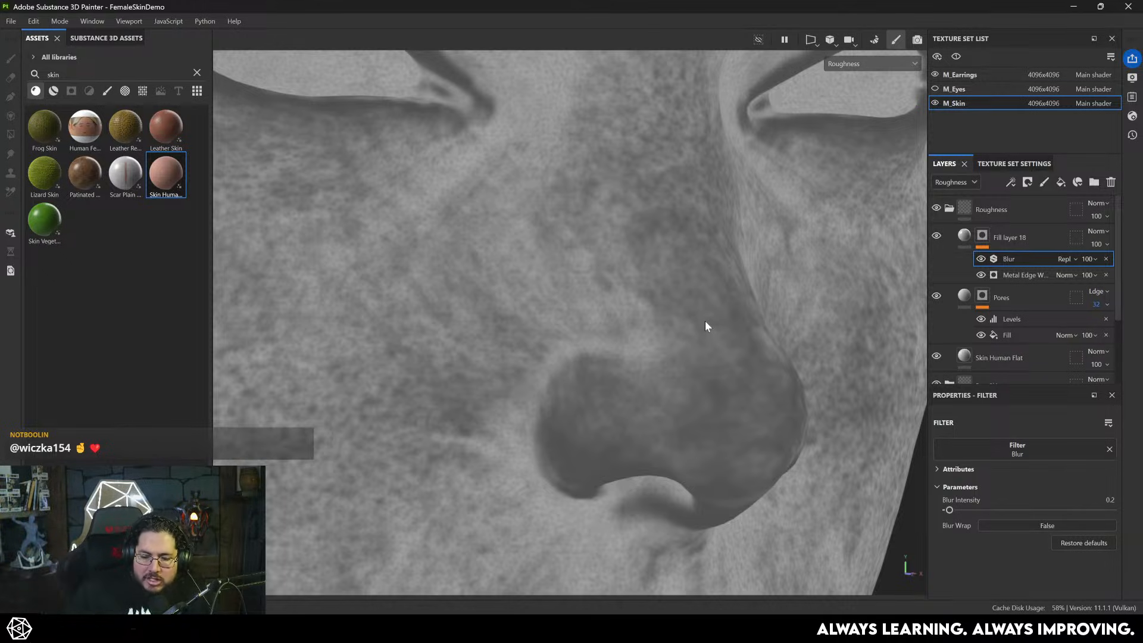
click(1094, 231)
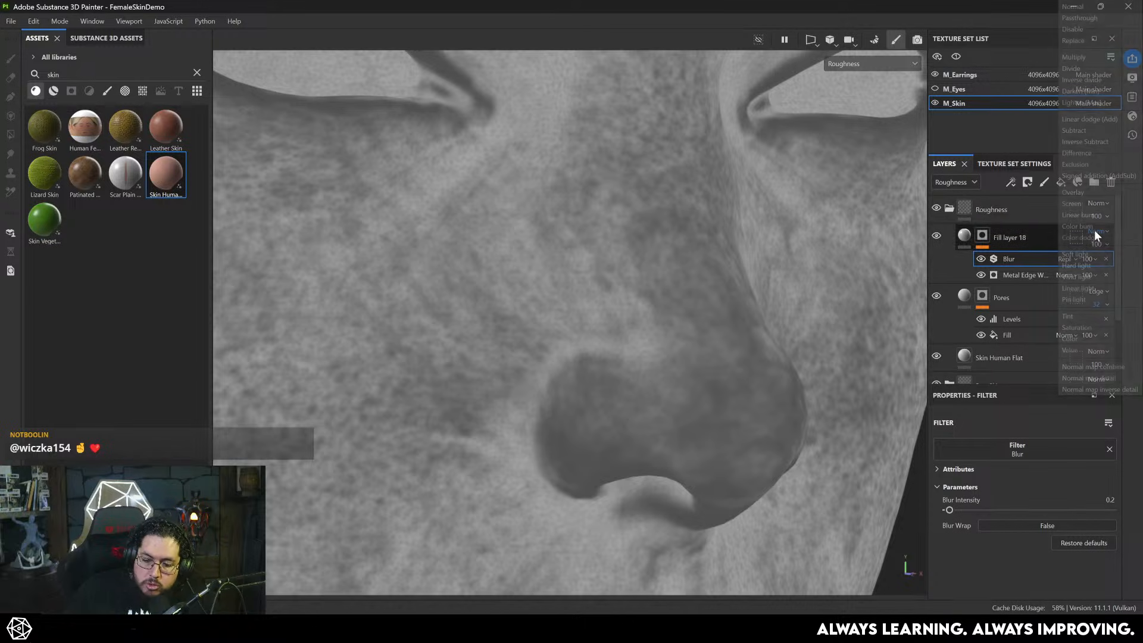
click(1078, 192)
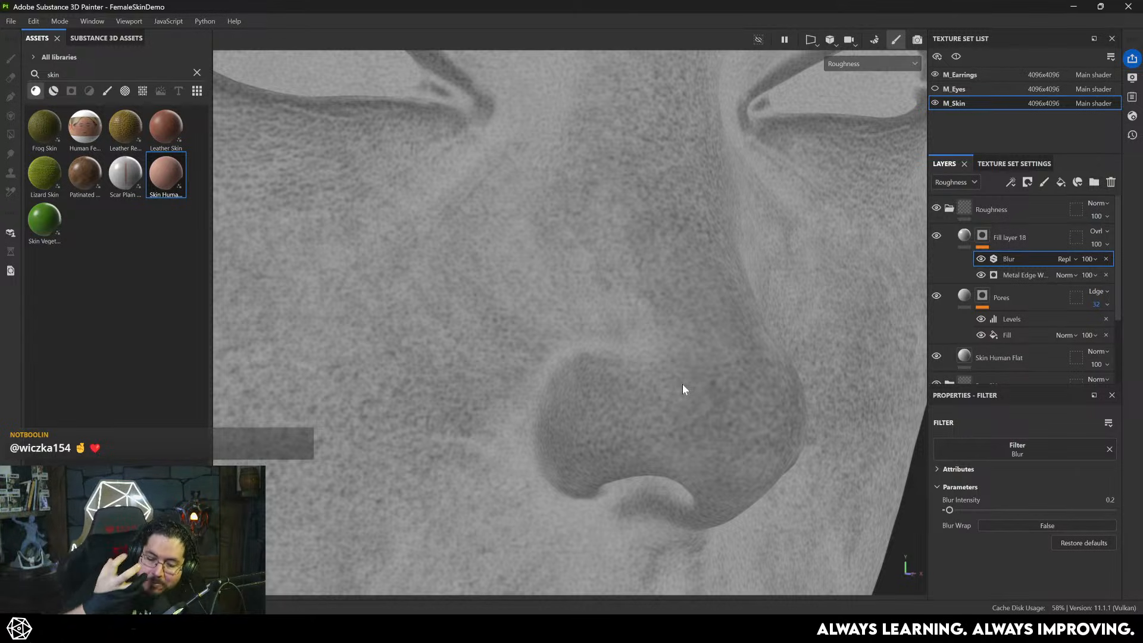
- Show the full material and inspect Fill layer 18's effect on the cheeks, nose and lips from several angles
key(m)
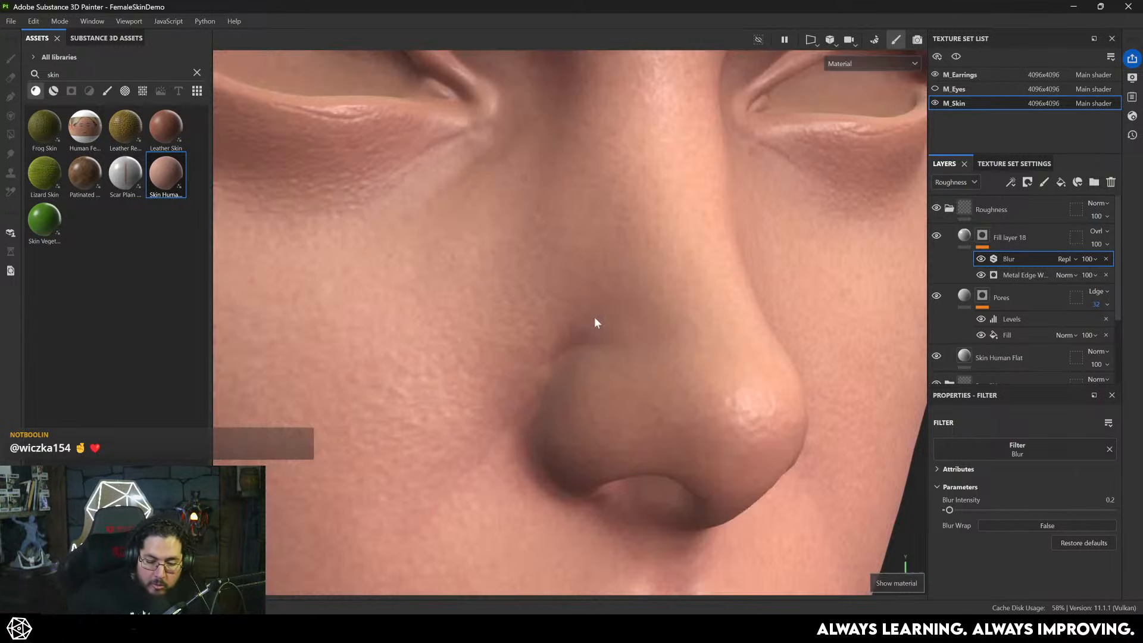
scroll(664, 368, down, 5)
alt+middle_drag(687, 358, 741, 372)
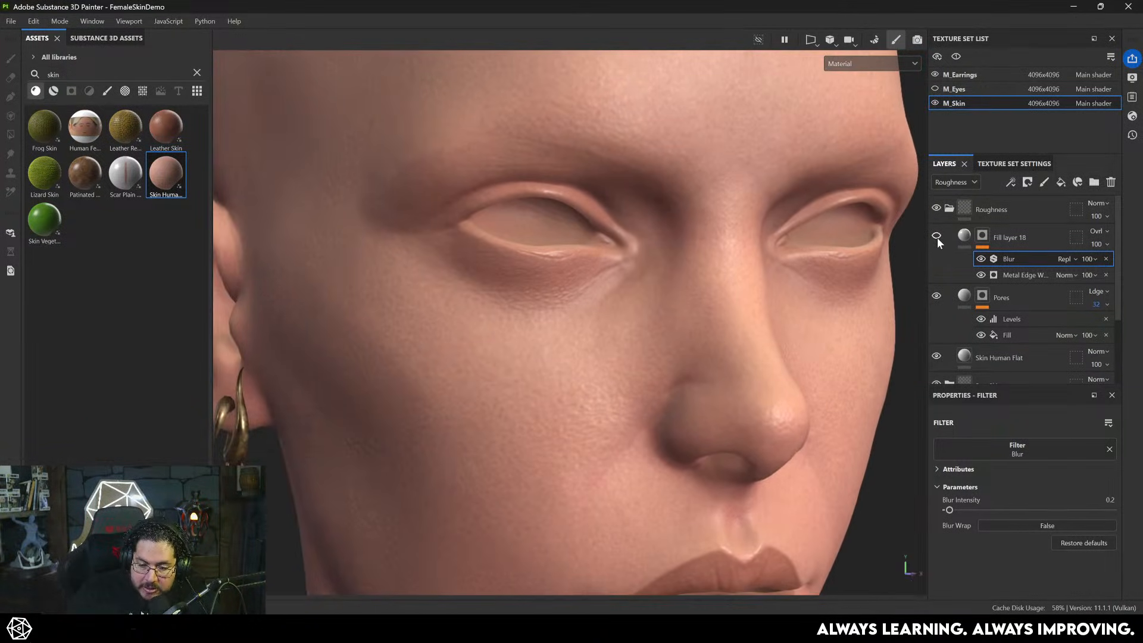
mouse_move(549, 253)
alt+mouse_down()
mouse_move(534, 251)
mouse_move(701, 233)
mouse_move(566, 253)
alt+mouse_up()
alt+middle_drag(752, 295, 680, 259)
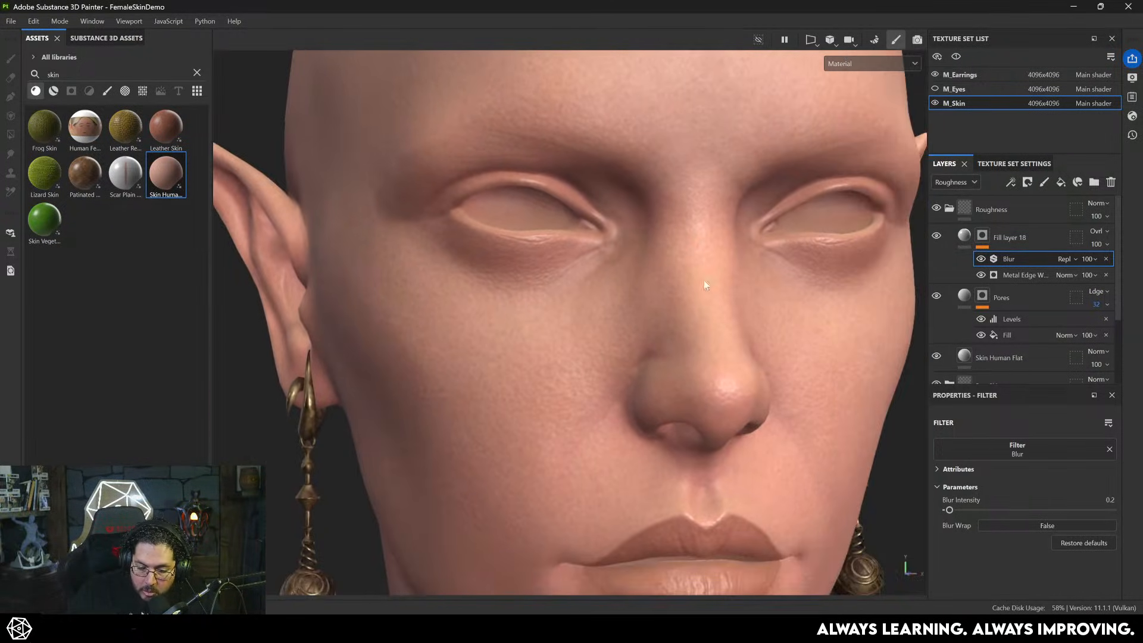
alt+middle_drag(701, 313, 631, 131)
alt+right_drag(655, 333, 707, 373)
alt+drag(707, 373, 757, 331)
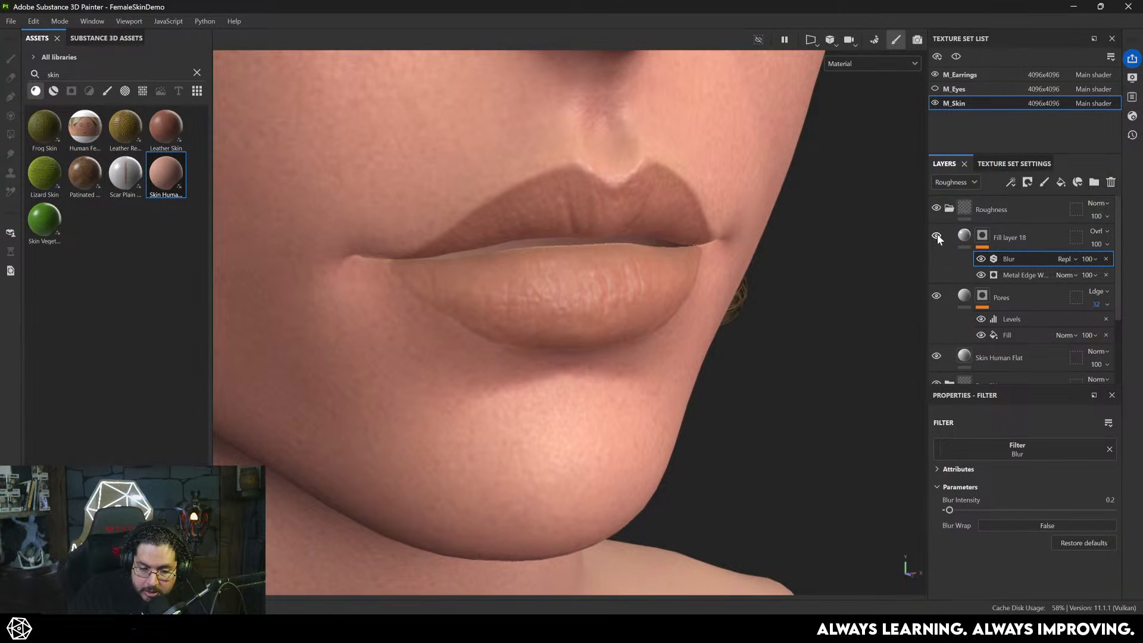
- Lower Fill layer 18's roughness to about 0.18 and check the shine on the lips, face and neck
click(964, 235)
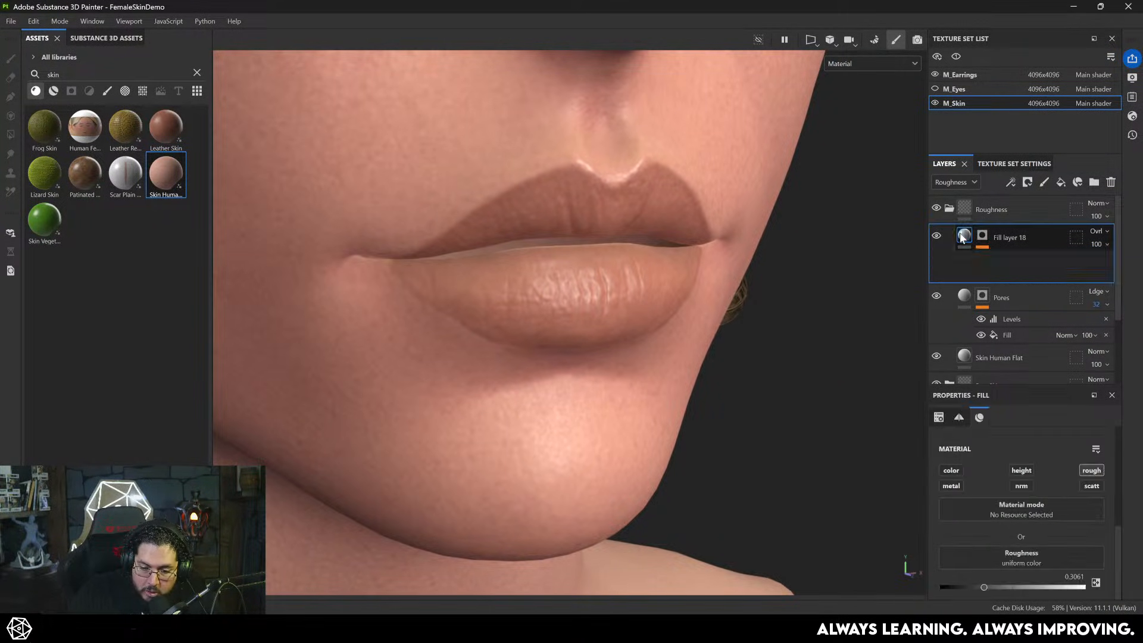
drag(980, 585, 965, 586)
alt+right_drag(792, 367, 370, 209)
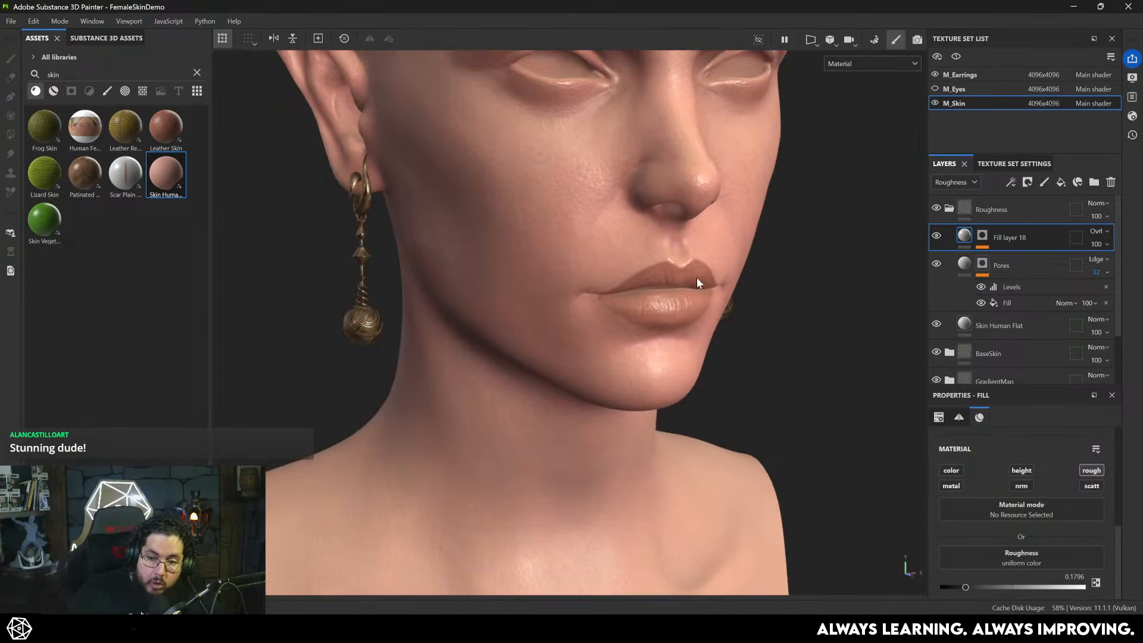
alt+drag(697, 277, 640, 259)
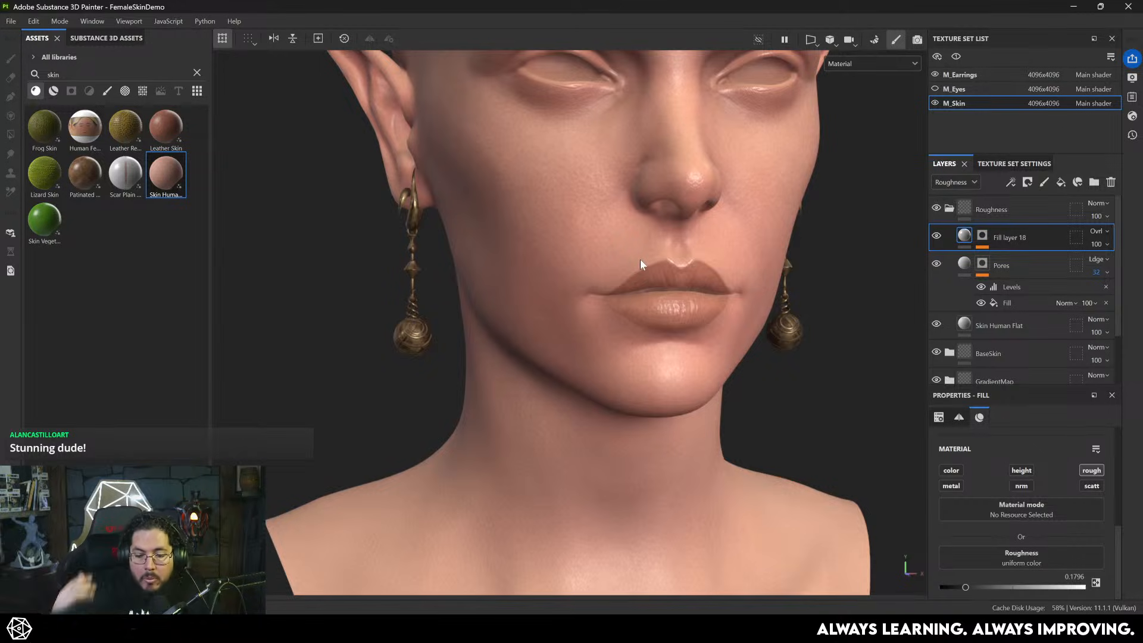
- Inspect the skin's shine on the cheeks, nose, lips and neck from several angles and save the project
alt+middle_drag(641, 259, 598, 408)
alt+right_drag(599, 407, 563, 318)
alt+drag(564, 319, 608, 369)
alt+right_drag(608, 369, 592, 334)
alt+drag(592, 334, 729, 346)
alt+right_drag(729, 345, 870, 477)
alt+middle_drag(708, 431, 705, 384)
alt+right_drag(705, 384, 851, 524)
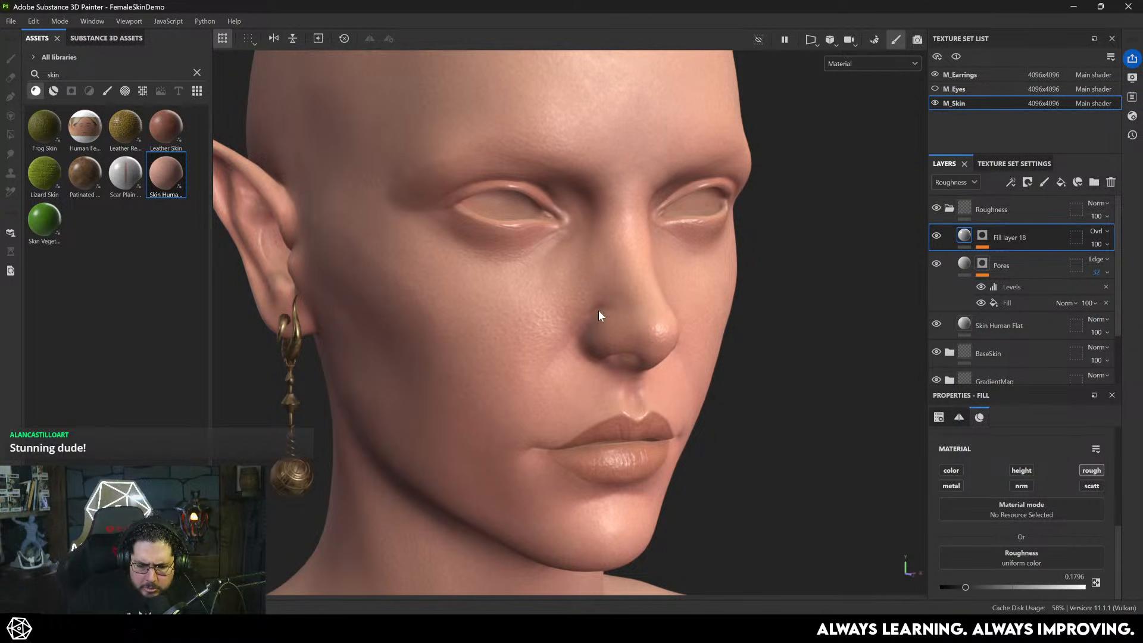
alt+drag(614, 342, 694, 362)
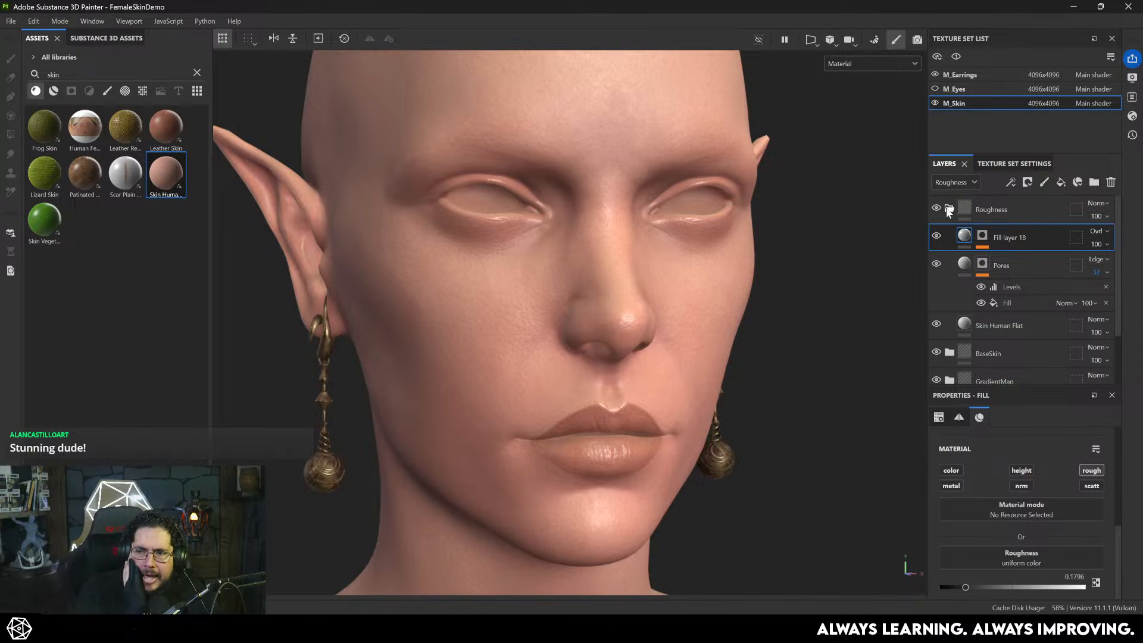
key(ctrl+s)
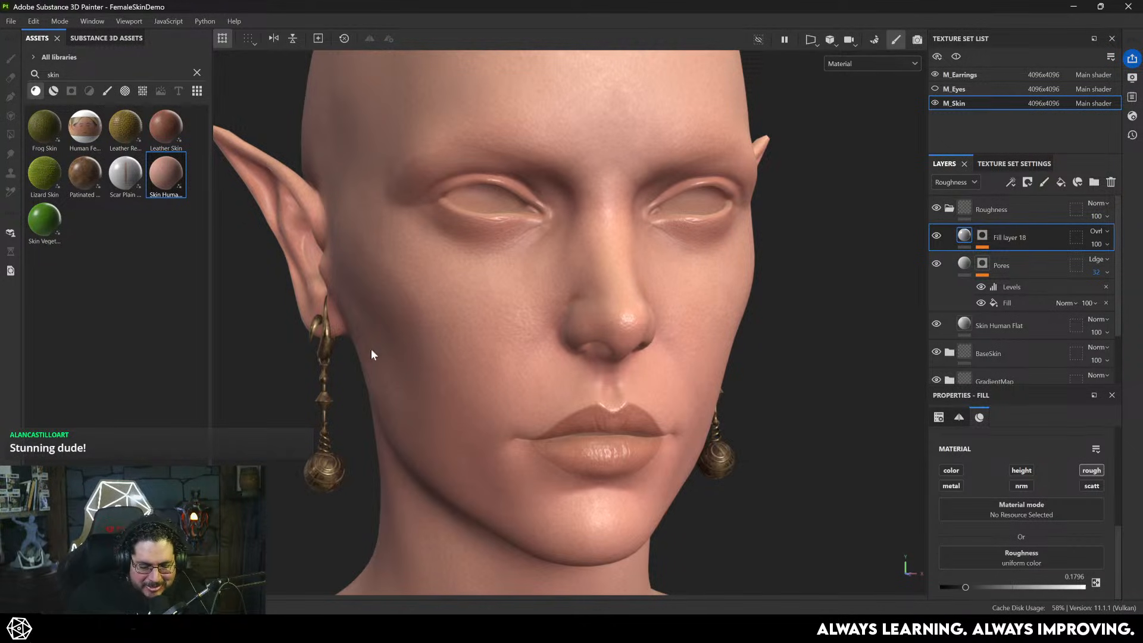
- Lower Fill layer 18's roughness opacity to 36 and check the shine on the face
alt+drag(372, 355, 499, 361)
alt+drag(420, 377, 384, 386)
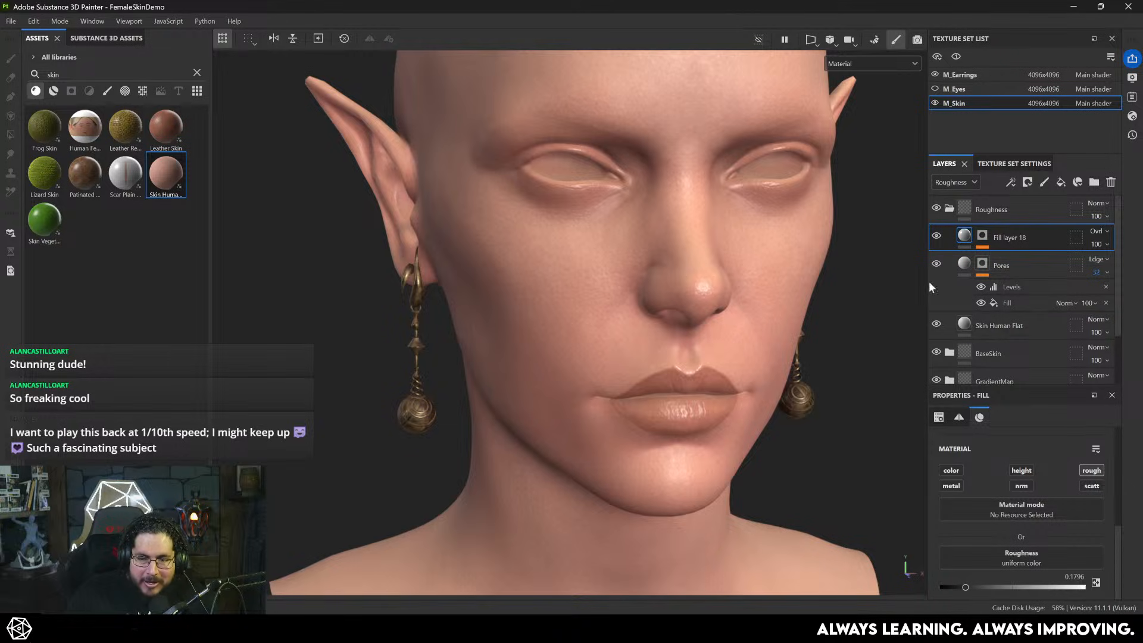
alt+middle_drag(776, 342, 705, 408)
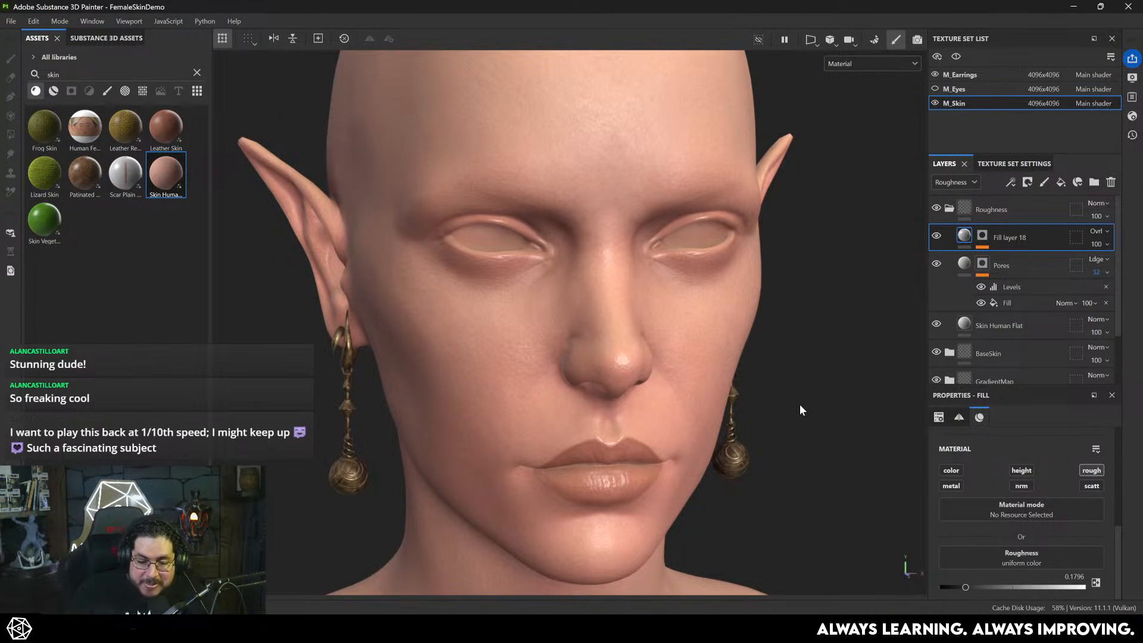
scroll(818, 341, up, 1)
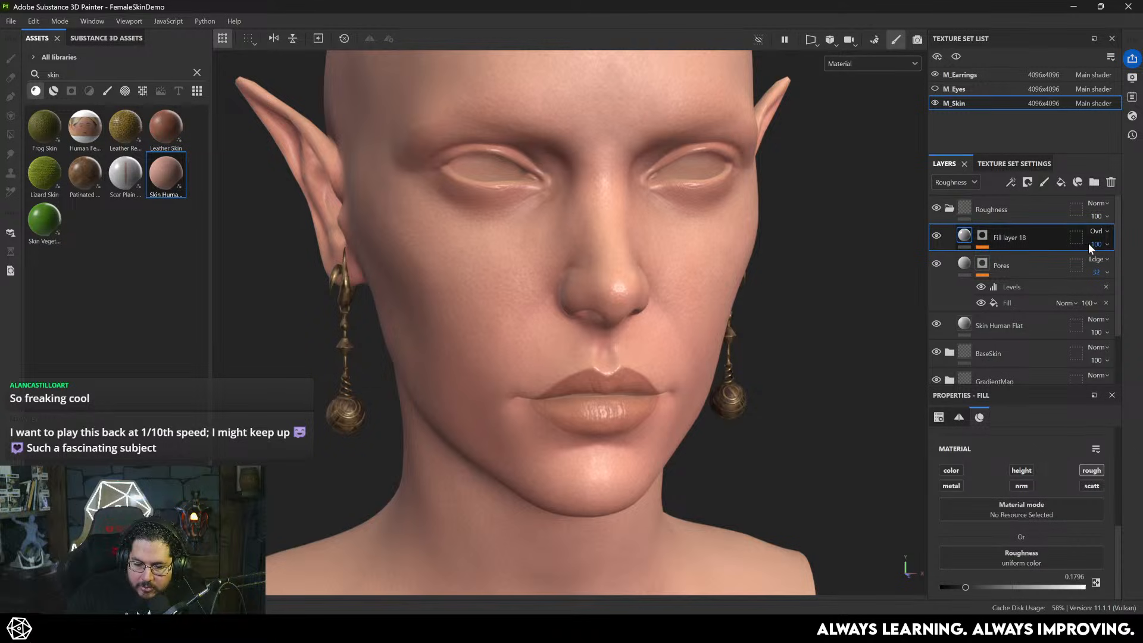
drag(1127, 270, 1106, 271)
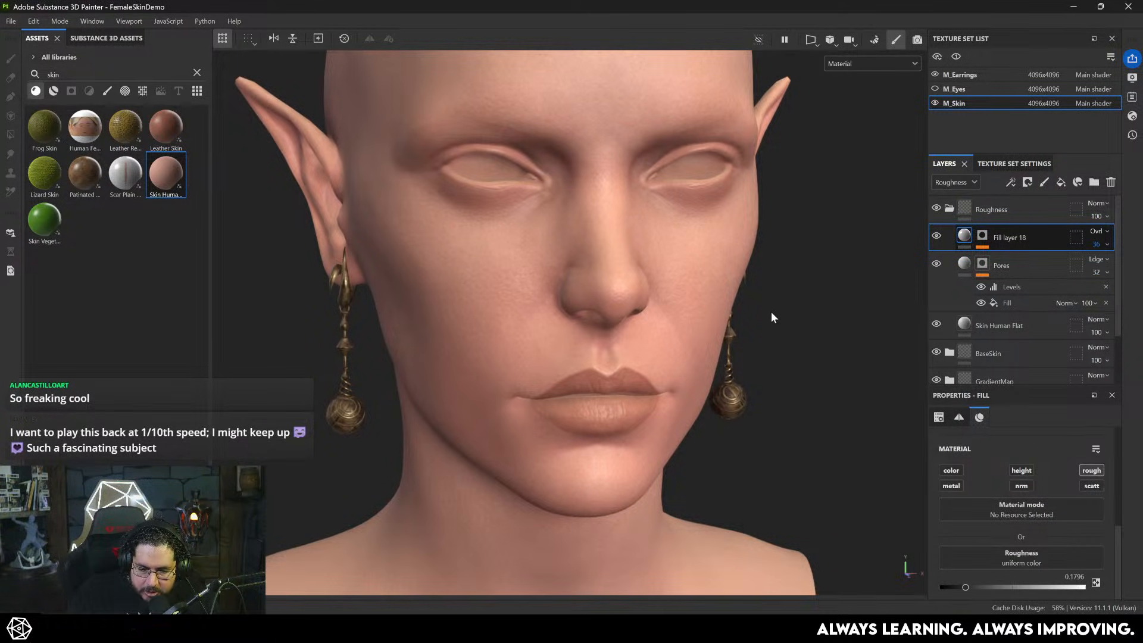
alt+drag(770, 312, 604, 321)
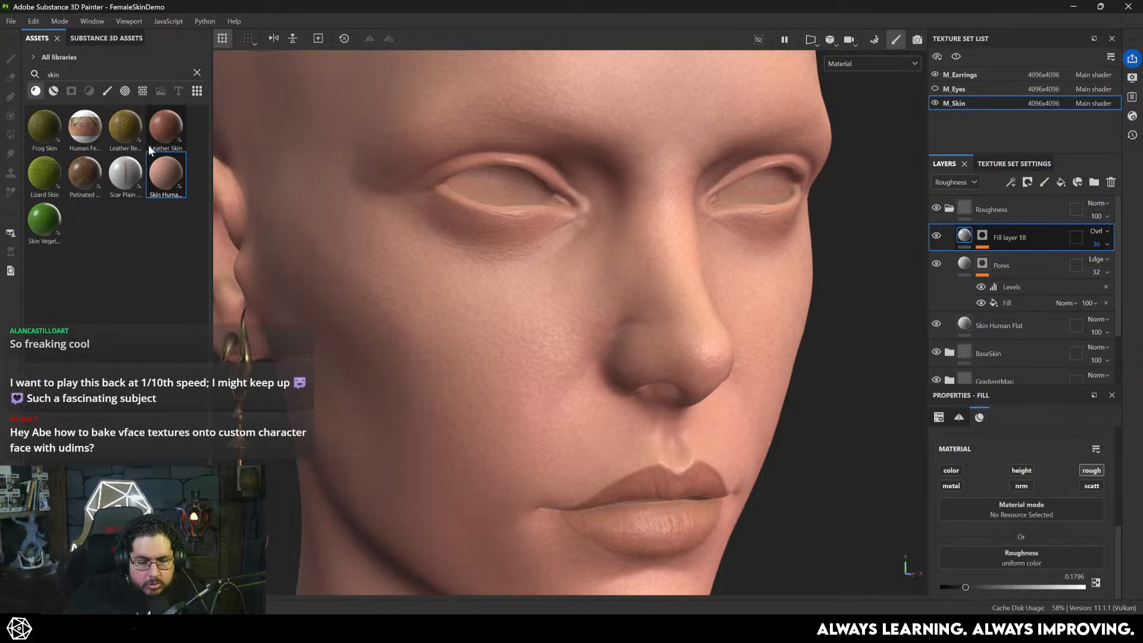
- Try the Human Female 30s Face #06 material on the whole head and delete its layer
drag(85, 126, 991, 198)
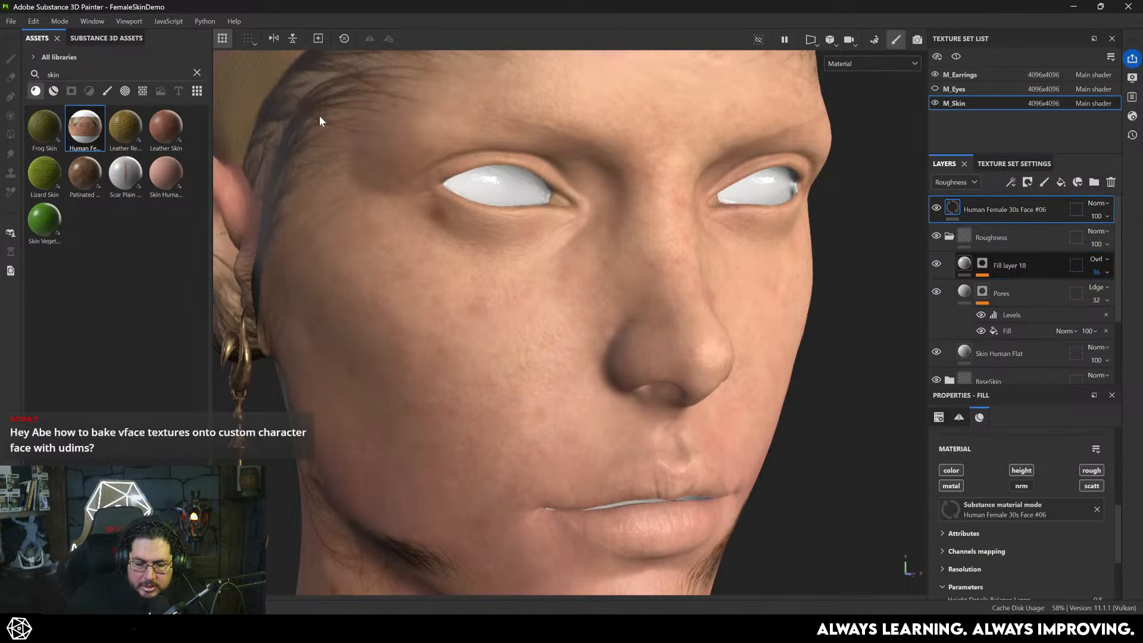
key(f)
alt+drag(663, 319, 762, 416)
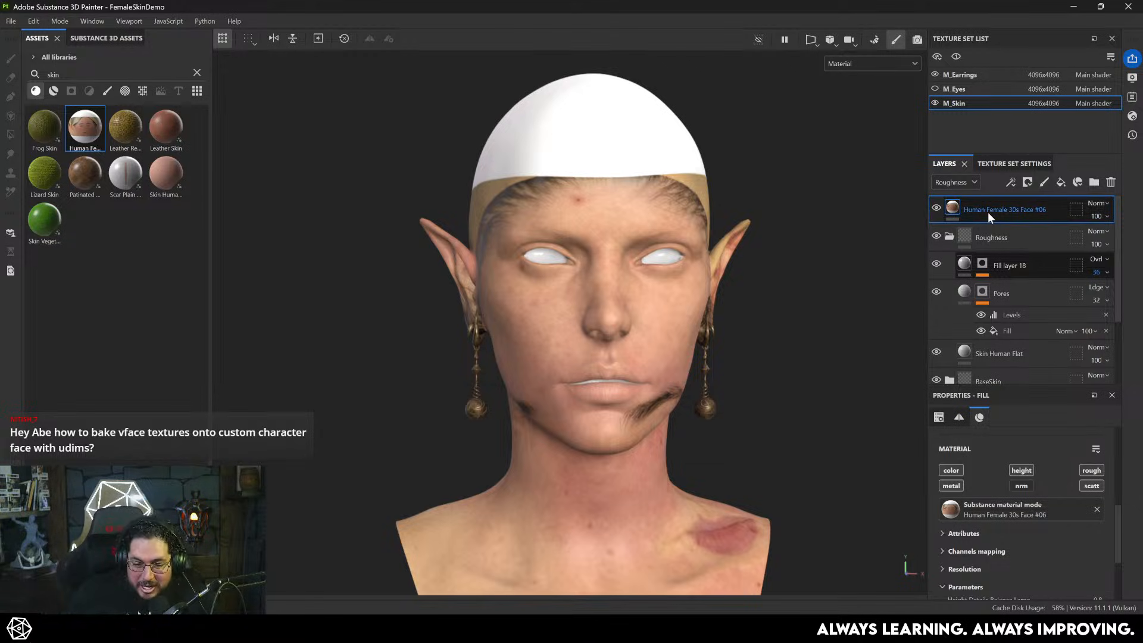
key(Delete)
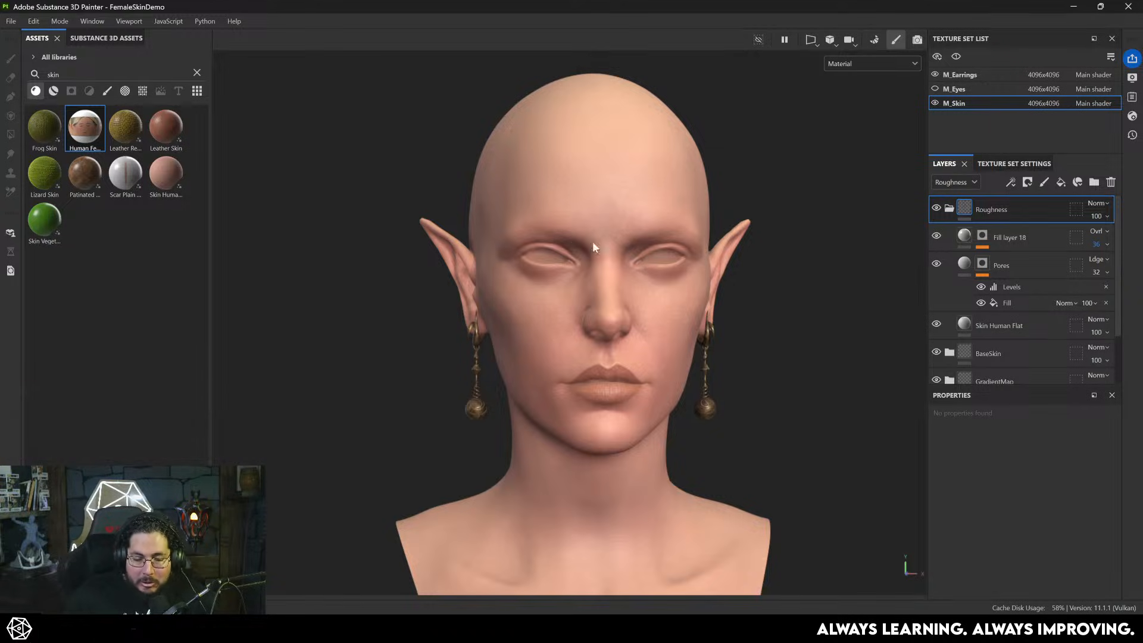
- Add a Paint effect to Fill layer 18's mask and set the brush's grayscale value to 0
alt+drag(591, 259, 637, 238)
alt+right_drag(637, 238, 584, 305)
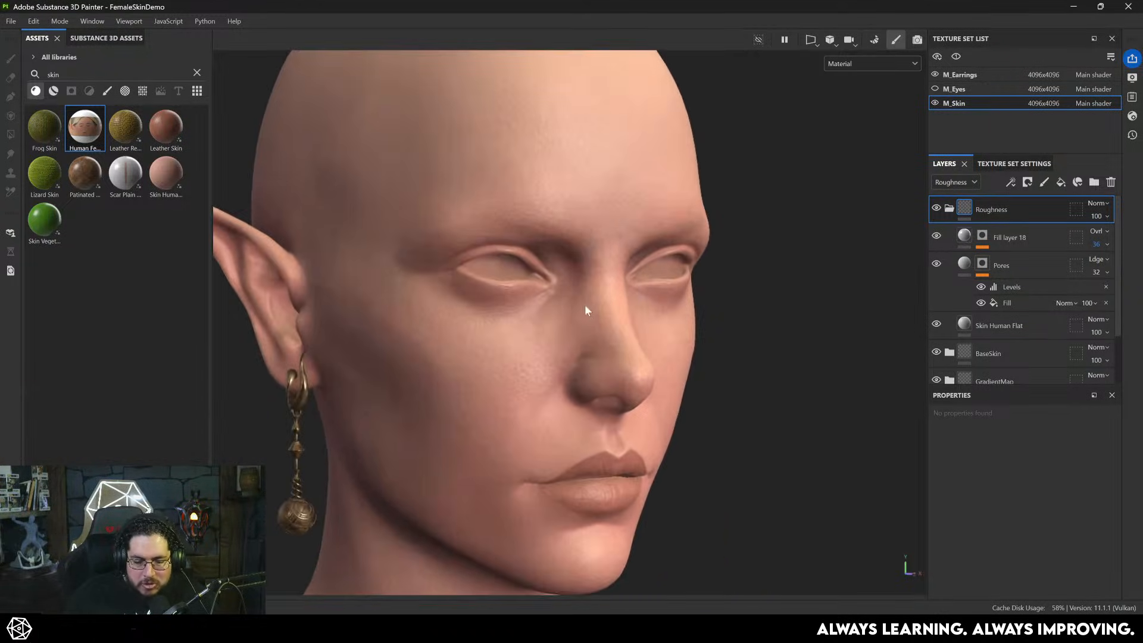
alt+drag(585, 306, 602, 305)
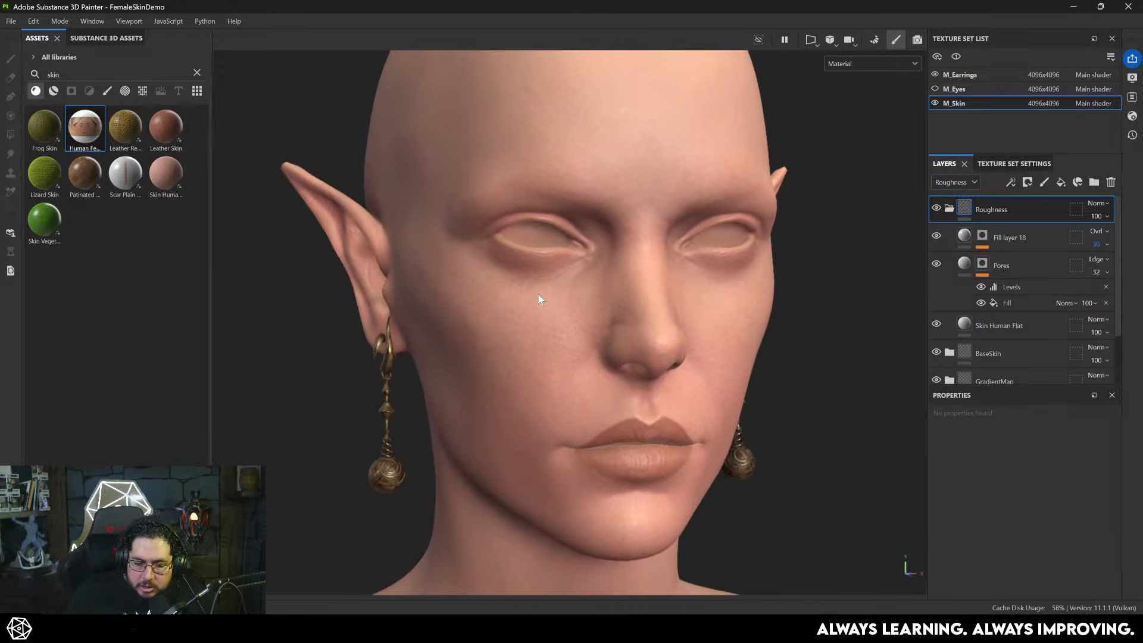
alt+right_drag(539, 297, 923, 226)
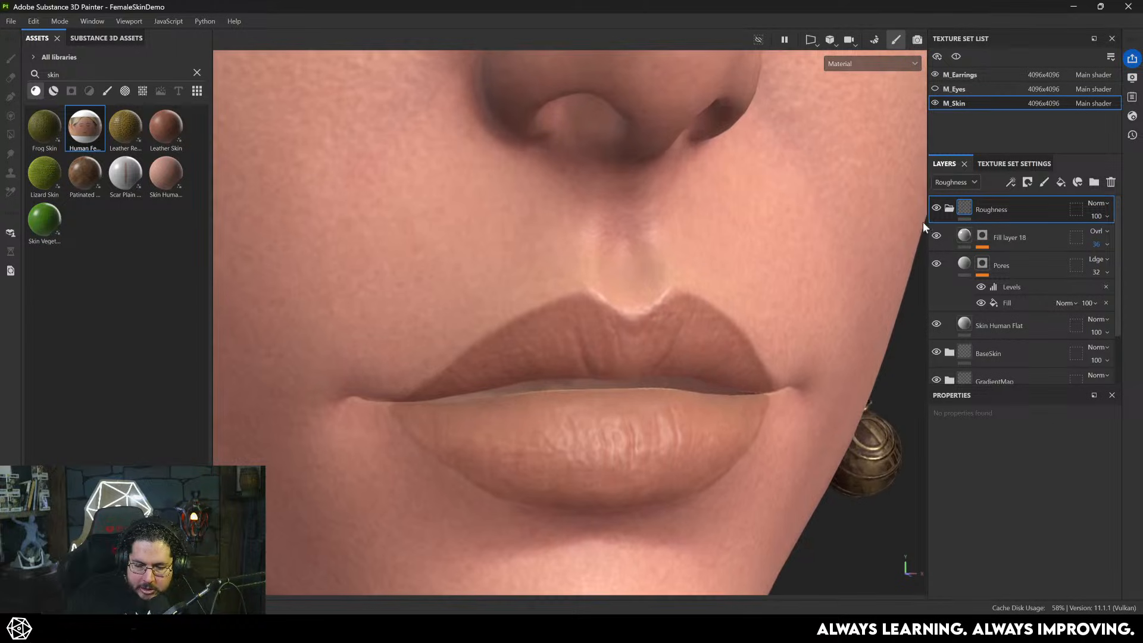
click(984, 235)
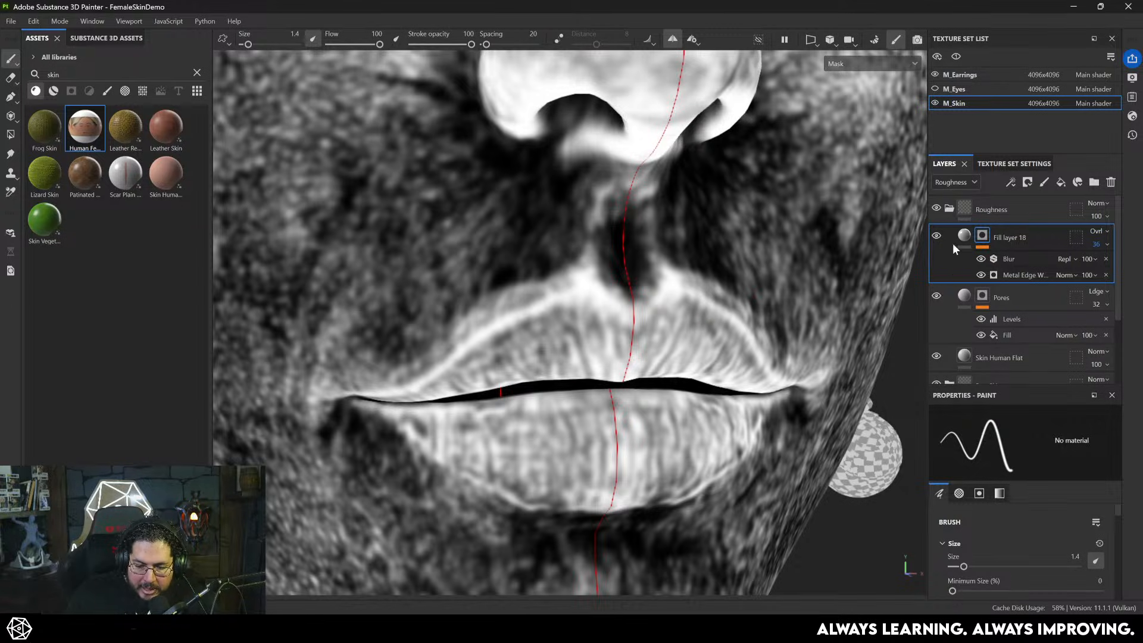
right_click(982, 237)
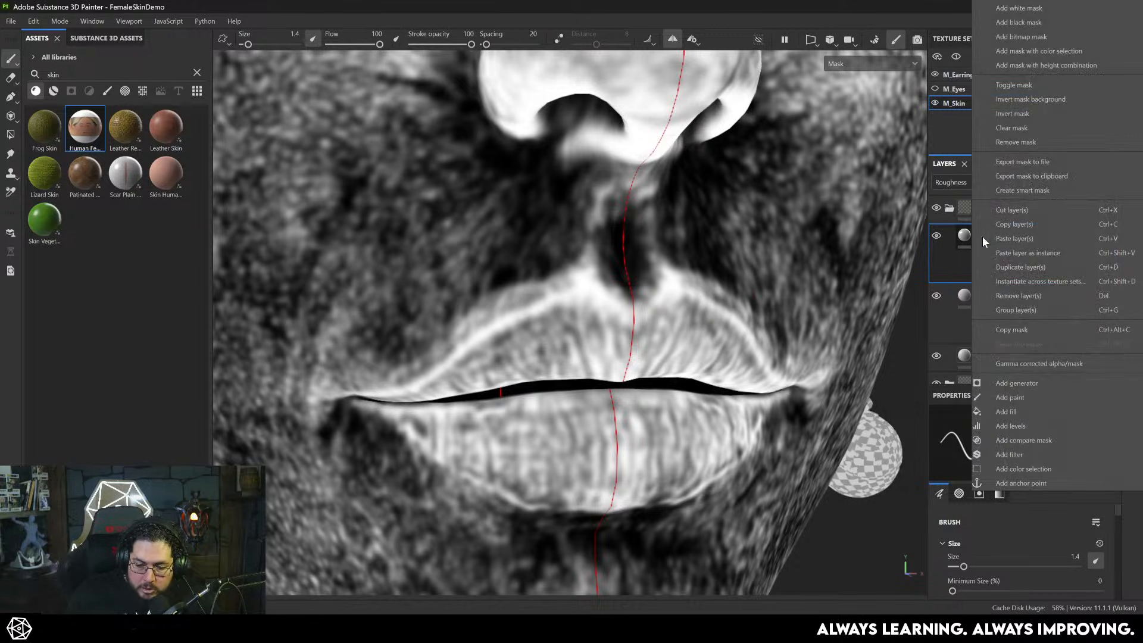
click(1021, 399)
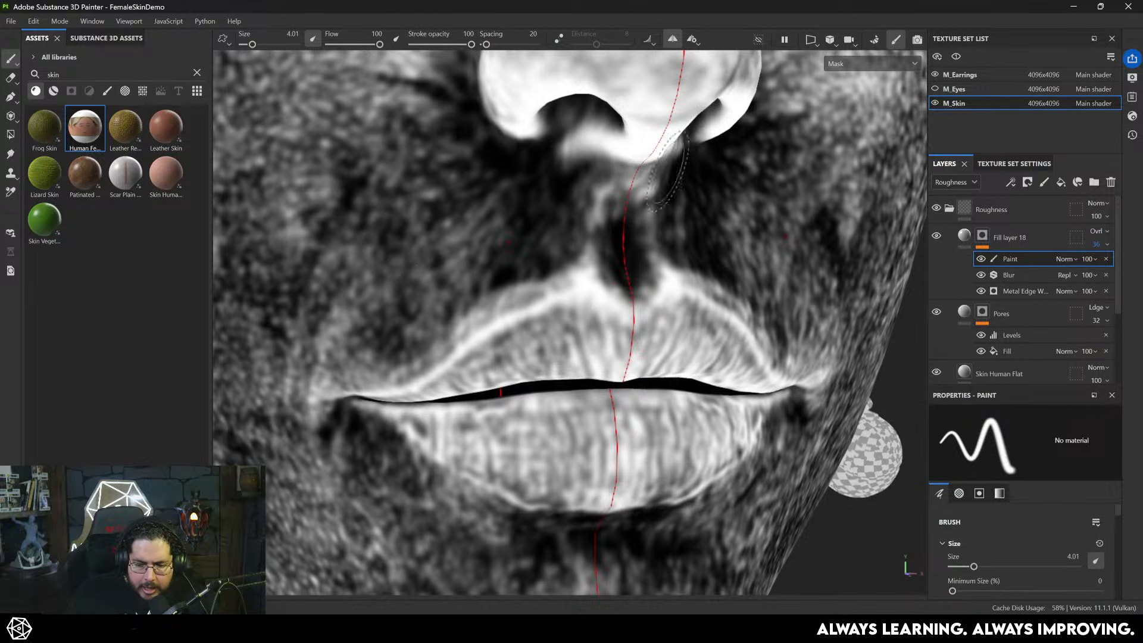
scroll(1063, 564, down, 10)
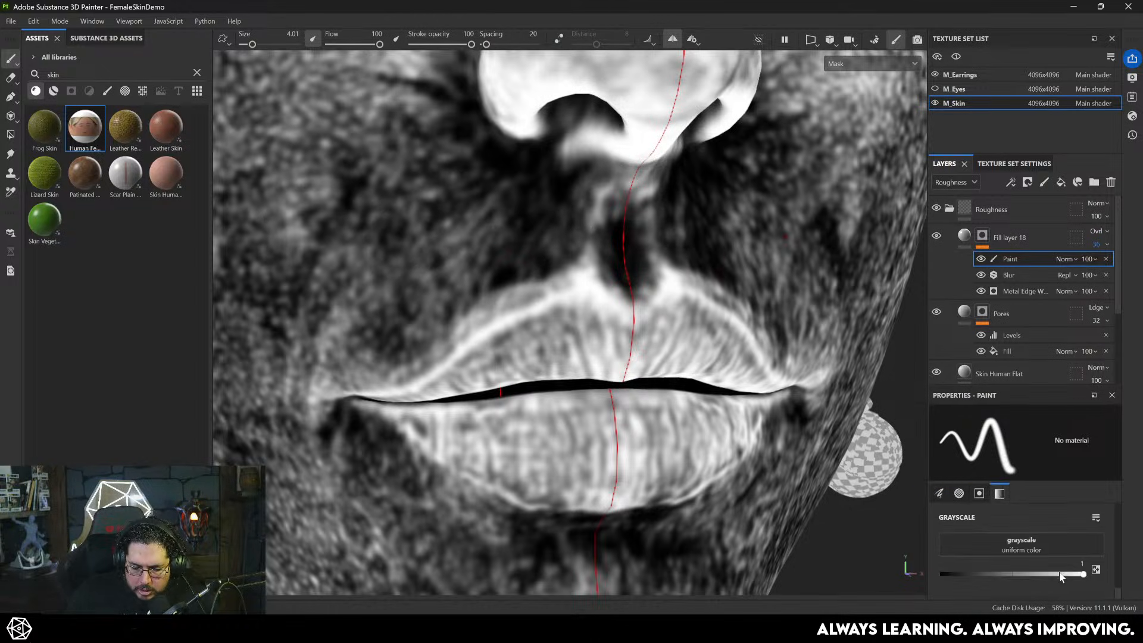
drag(1064, 574, 942, 574)
- Try painting black along the upper lip's border in the mask with different brush sizes and undo the strokes
click(499, 290)
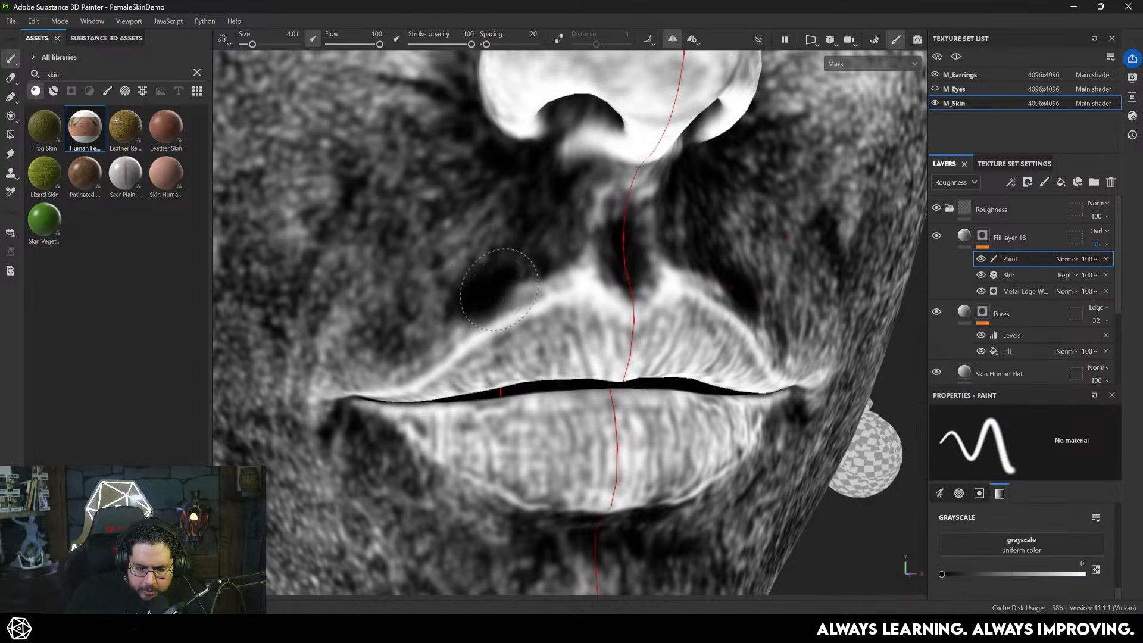
mouse_move(499, 290)
mouse_down()
mouse_move(449, 321)
mouse_move(524, 274)
mouse_move(386, 321)
mouse_up()
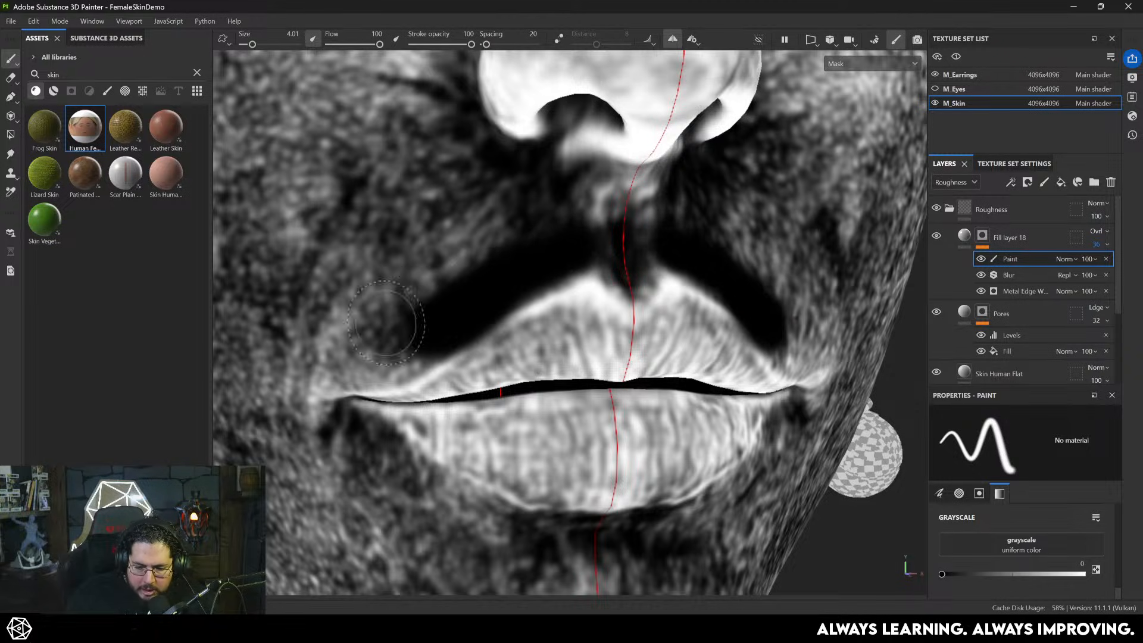
key(ctrl+z)
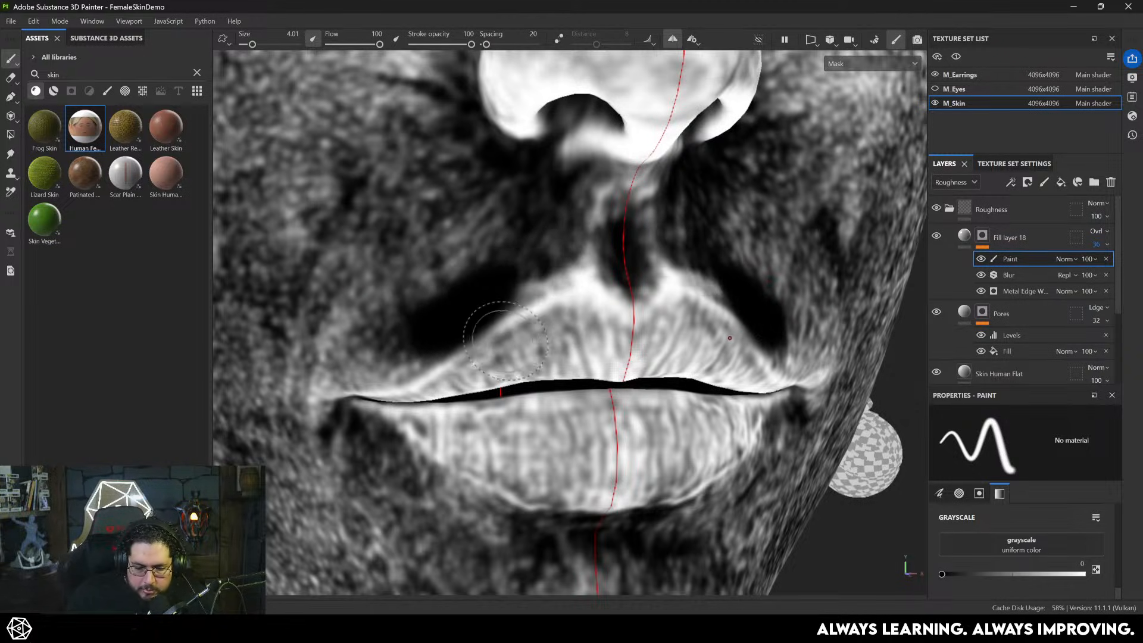
key(ctrl+z)
key(ctrl+z)
key(ctrl+z)
key(ctrl+z)
key(ctrl+z)
key(ctrl+z)
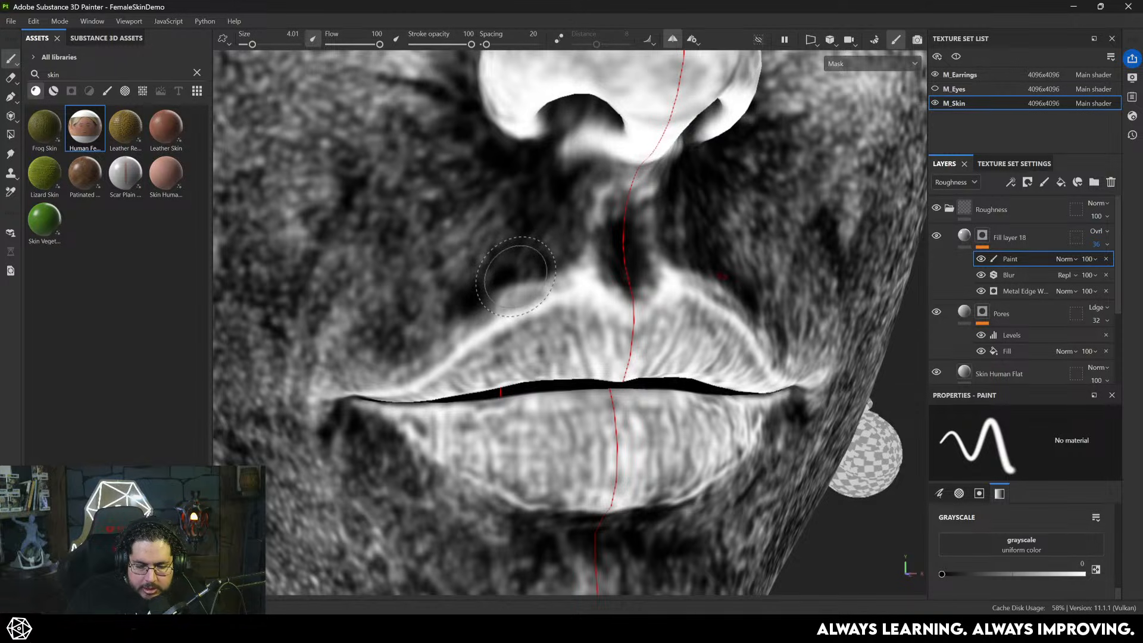
mouse_move(516, 276)
ctrl+right_down()
mouse_move(477, 276)
mouse_move(595, 276)
ctrl+right_up()
click(431, 288)
ctrl+right_drag(488, 287, 417, 287)
key(ctrl+z)
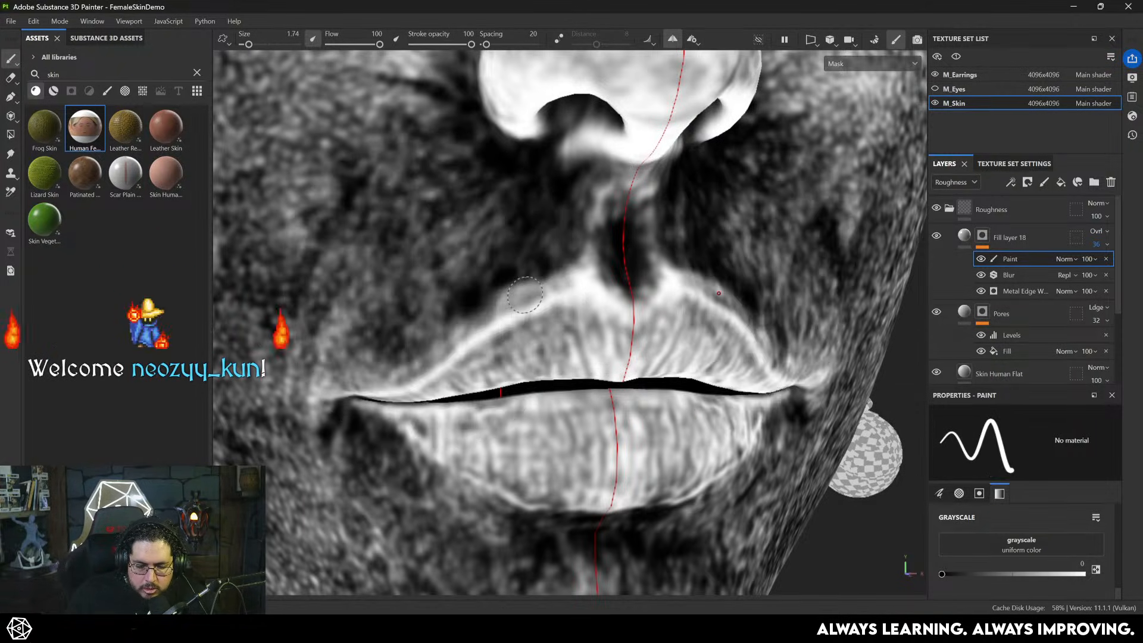
- Paint black over the upper lip's border with a brush of about size 10 and set the Paint effect's opacity to 46
ctrl+right_drag(488, 287, 537, 293)
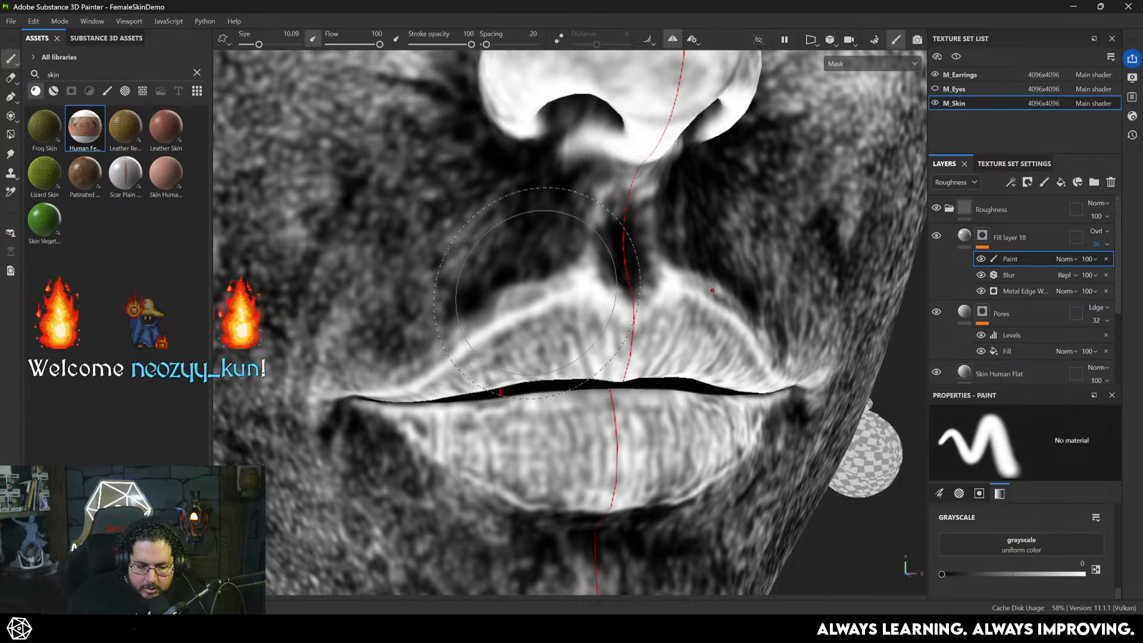
mouse_move(460, 265)
mouse_down()
mouse_move(439, 309)
mouse_move(413, 317)
mouse_move(534, 277)
mouse_up()
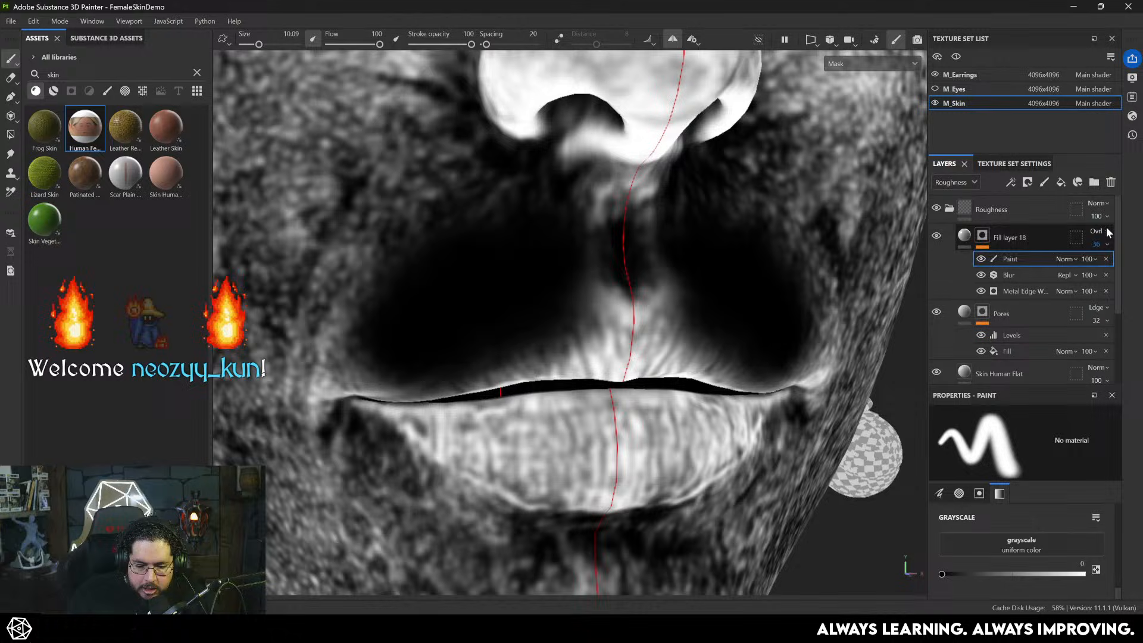
click(1087, 258)
click(1107, 281)
drag(1108, 282, 1106, 282)
mouse_move(437, 247)
mouse_down()
mouse_move(412, 247)
mouse_move(332, 330)
mouse_up()
drag(584, 248, 658, 241)
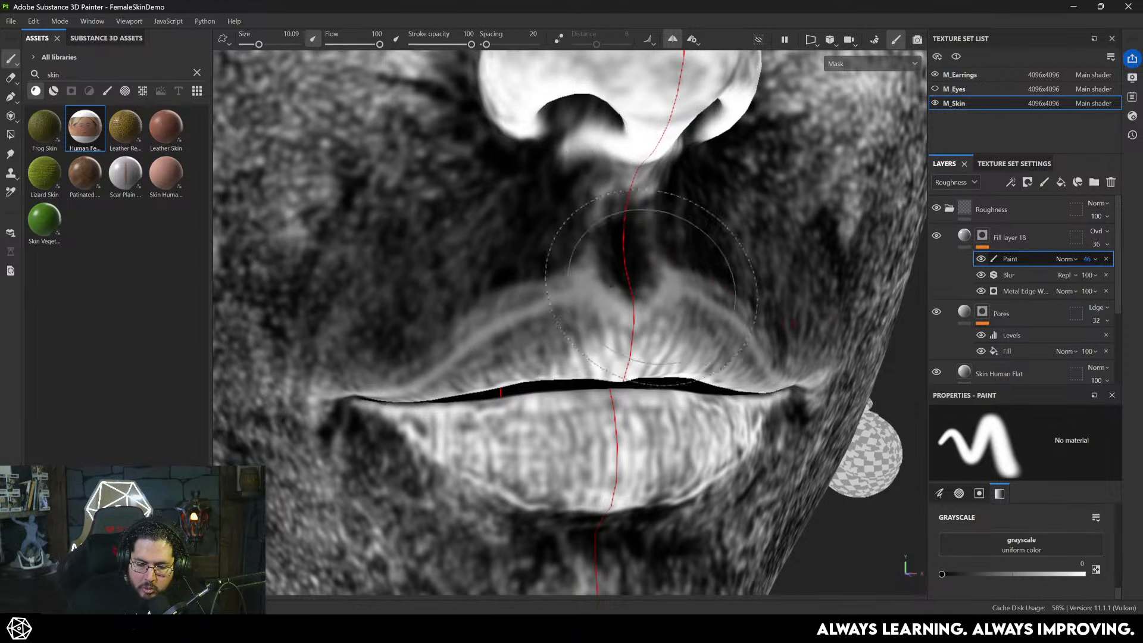
- Show the full material and examine the softened lip border and overall skin shine from several angles
key(m)
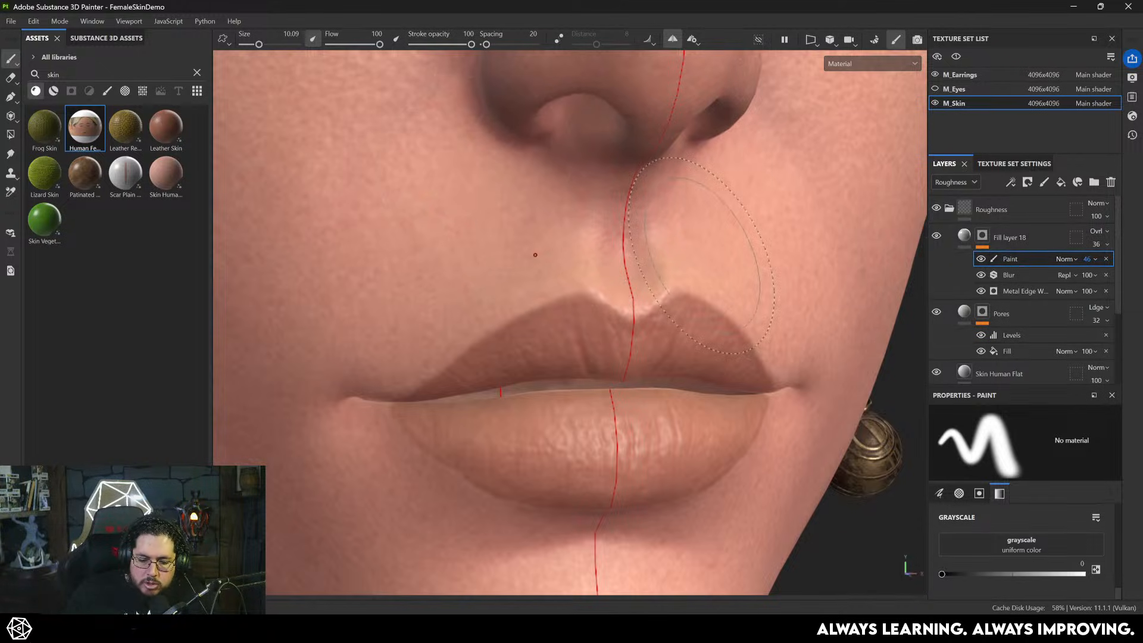
alt+drag(535, 255, 710, 215)
scroll(728, 232, down, 3)
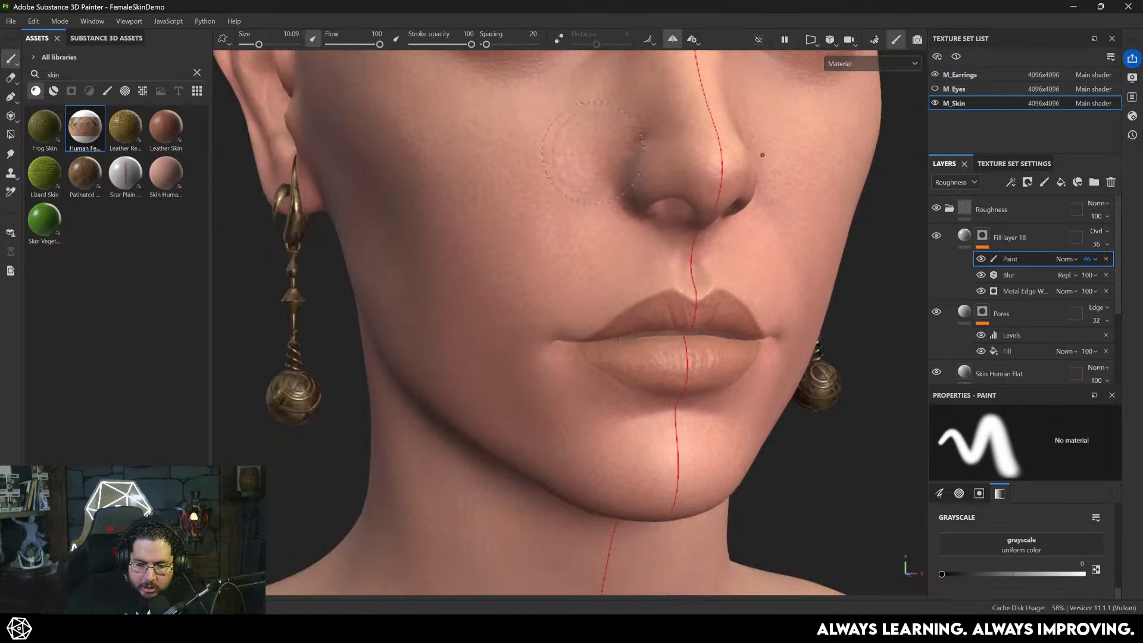
alt+drag(726, 232, 666, 287)
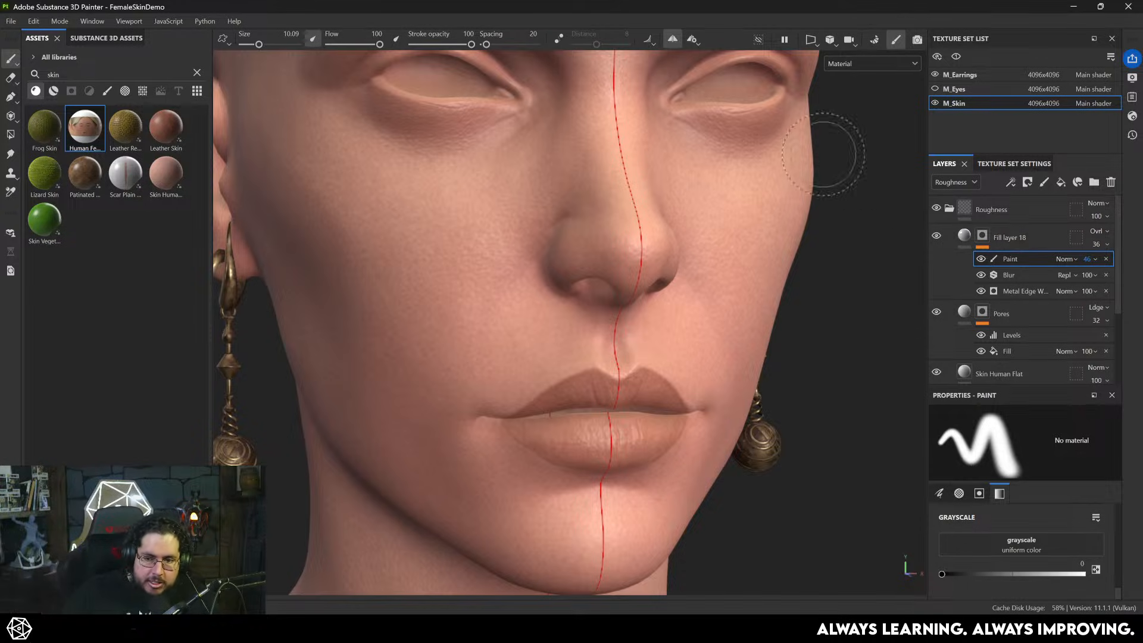
scroll(849, 279, down, 2)
alt+drag(744, 256, 643, 266)
scroll(640, 267, down, 3)
alt+middle_drag(646, 267, 607, 294)
alt+right_drag(608, 294, 705, 315)
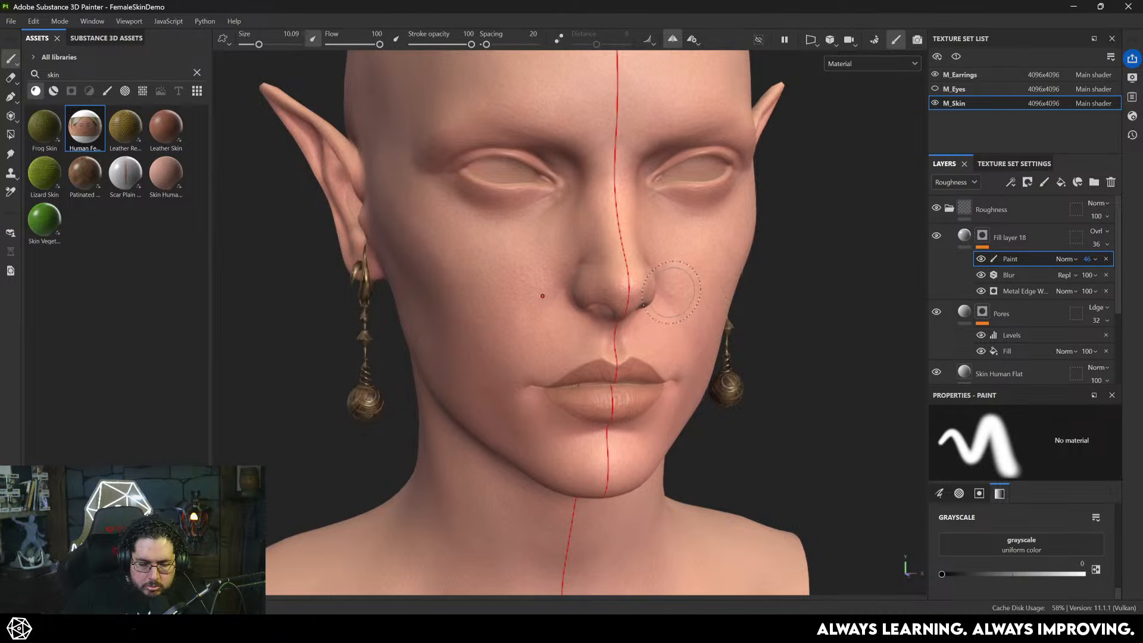
mouse_move(691, 240)
alt+mouse_down()
mouse_move(590, 234)
mouse_move(683, 240)
alt+mouse_up()
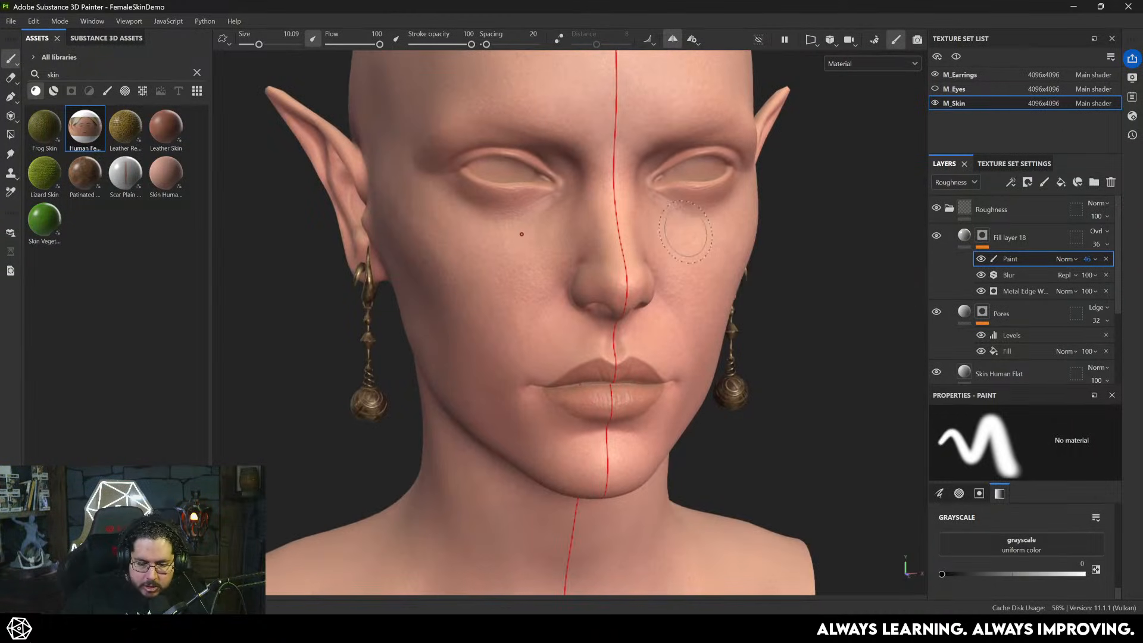
- Hide the mirror symmetry's intersection line on the model and collapse the Roughness folder
click(692, 39)
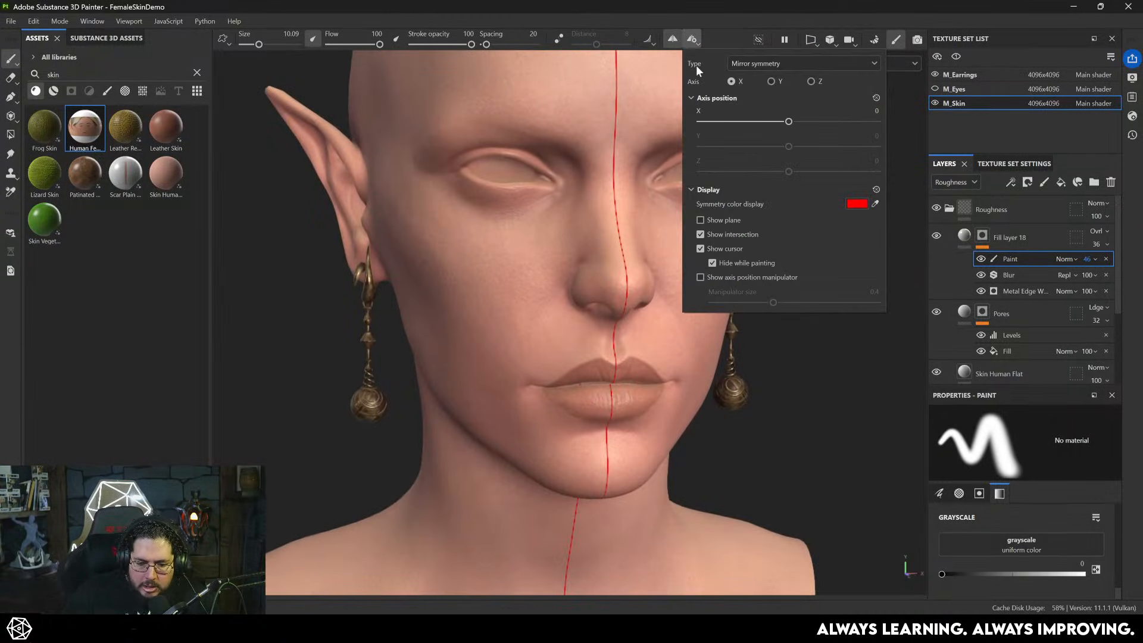
click(701, 234)
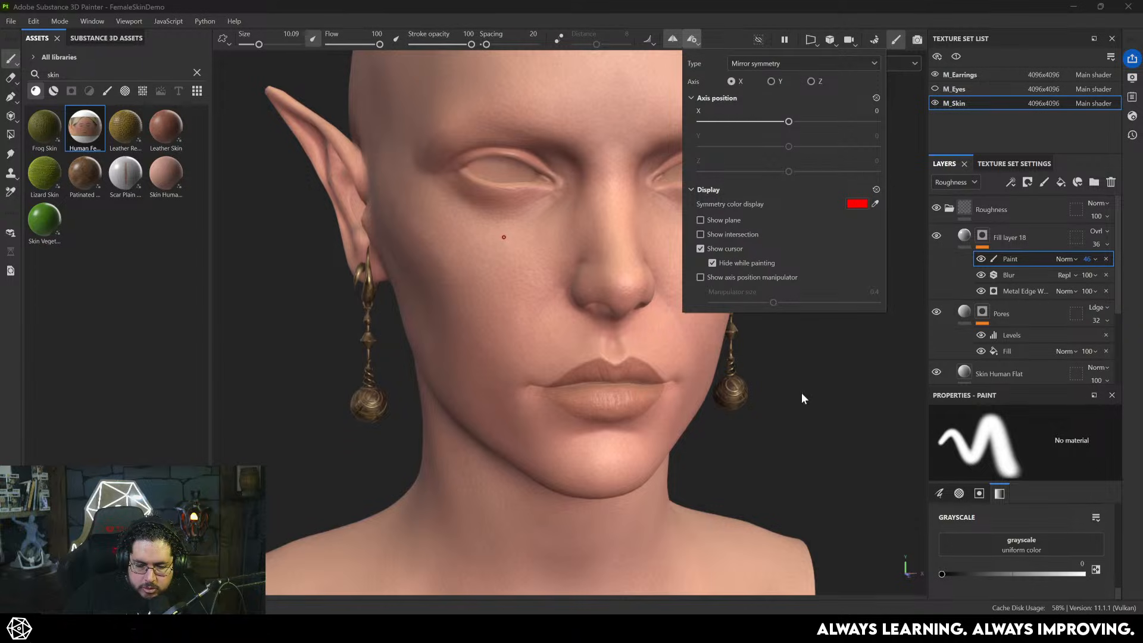
mouse_move(801, 392)
alt+mouse_down()
mouse_move(839, 383)
mouse_move(760, 314)
mouse_move(544, 316)
mouse_move(772, 324)
alt+mouse_up()
alt+right_drag(772, 324, 837, 357)
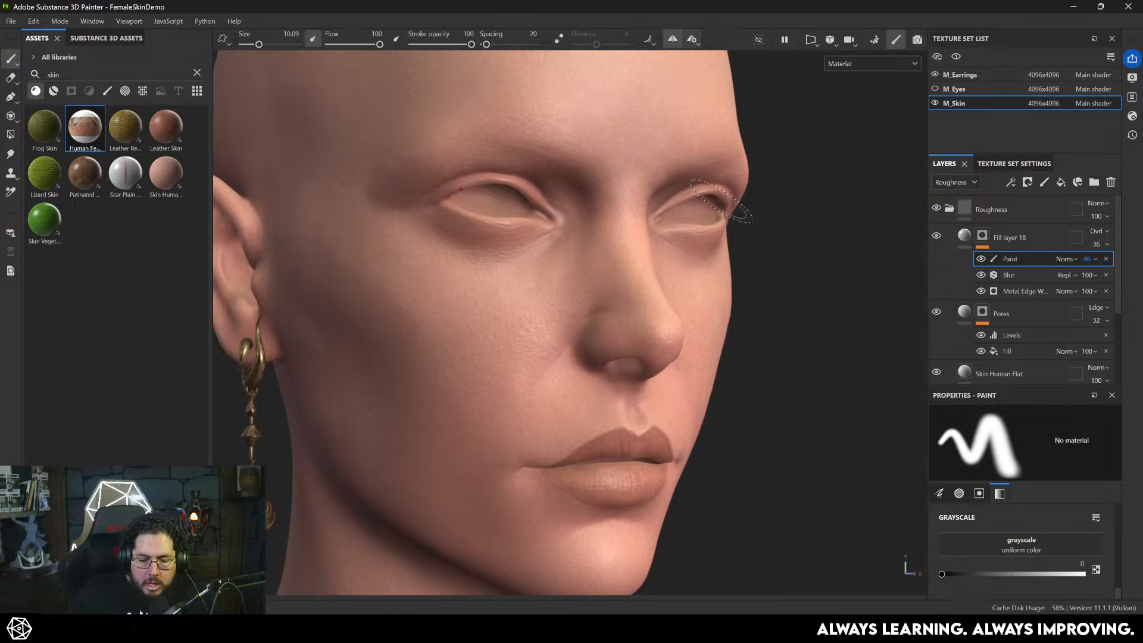
click(948, 211)
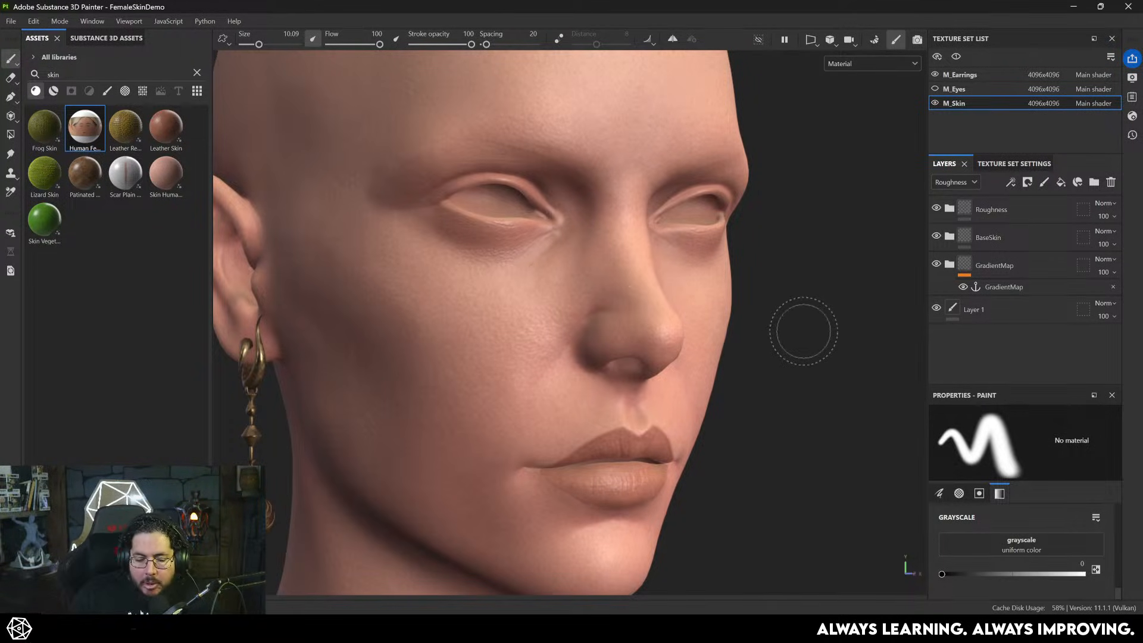
- Clear the asset search and add the Chrome Plated Rusty material as a fill layer above the Roughness folder
key(f)
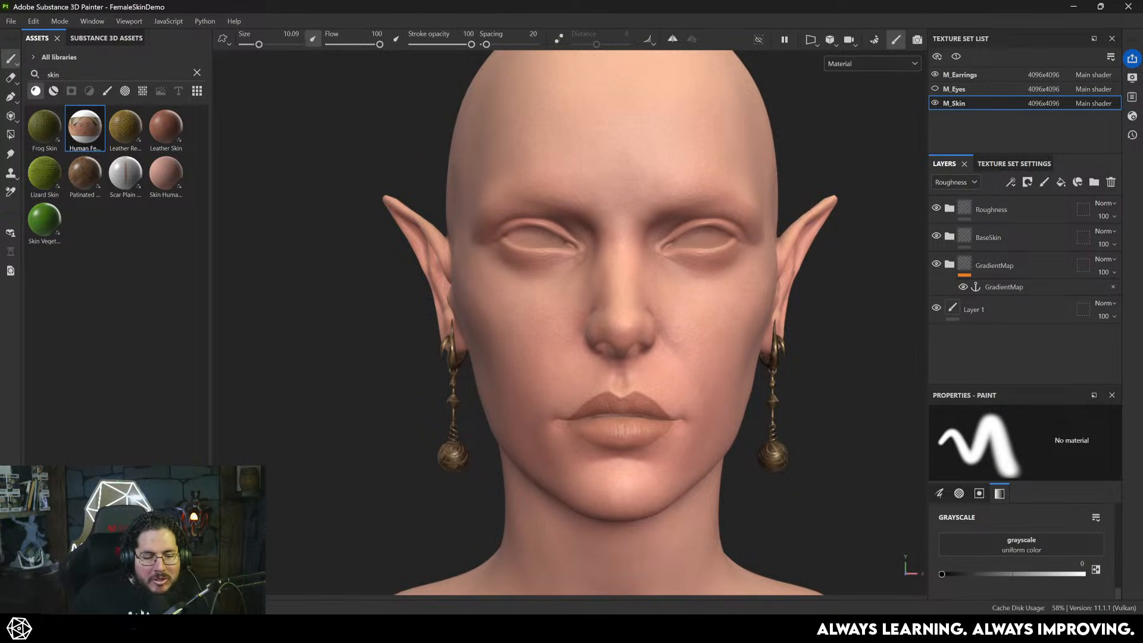
click(197, 72)
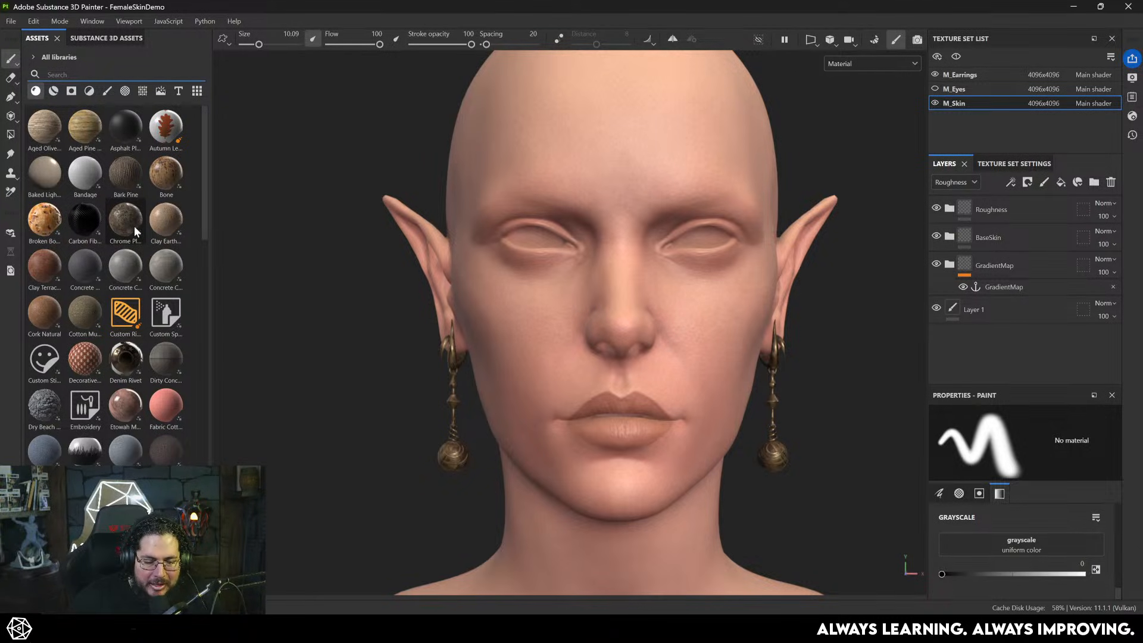
drag(134, 226, 989, 196)
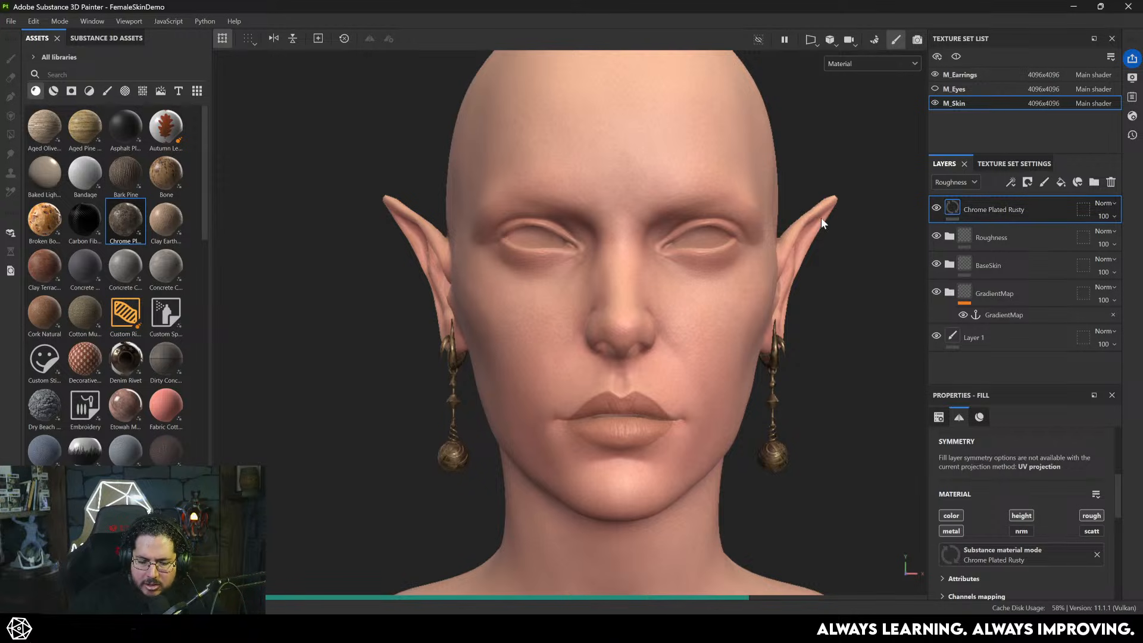
alt+drag(612, 296, 818, 312)
alt+right_drag(819, 311, 702, 178)
alt+drag(702, 177, 784, 178)
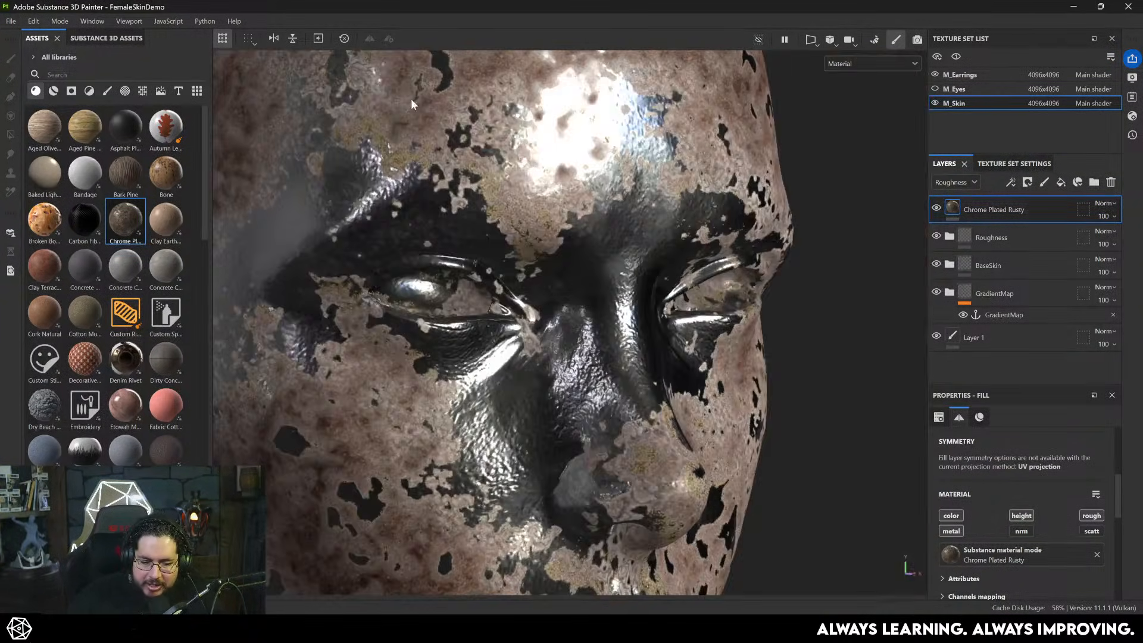
alt+middle_drag(783, 179, 773, 346)
alt+right_drag(773, 346, 685, 256)
alt+drag(685, 256, 577, 167)
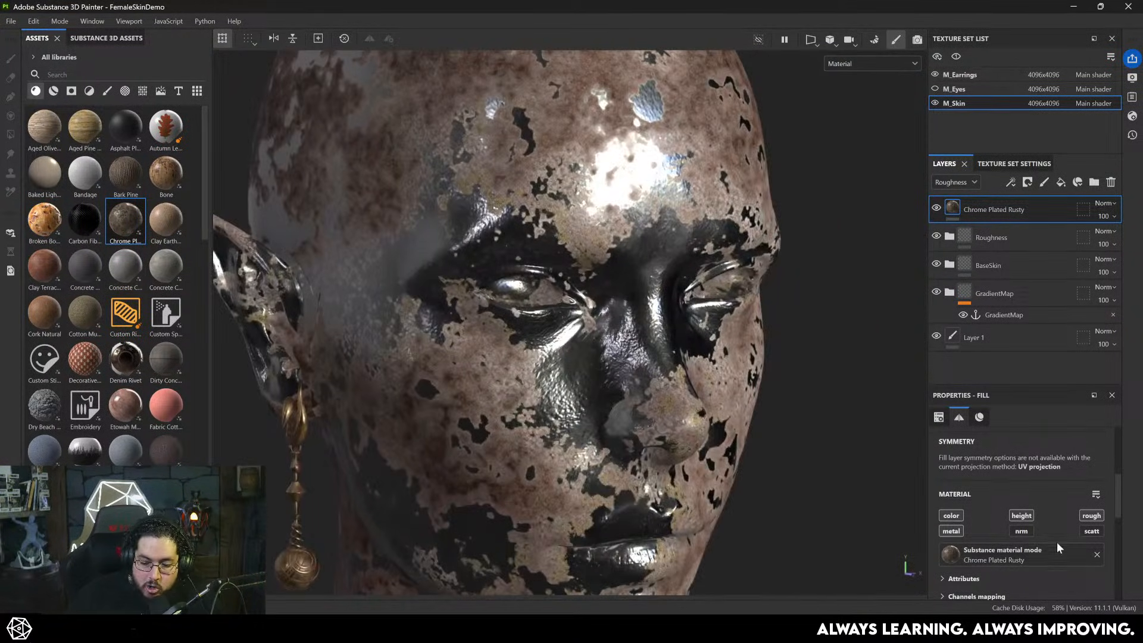
- Turn off the Chrome Plated Rusty layer's metal channel and set its tiling to 3.3
click(956, 531)
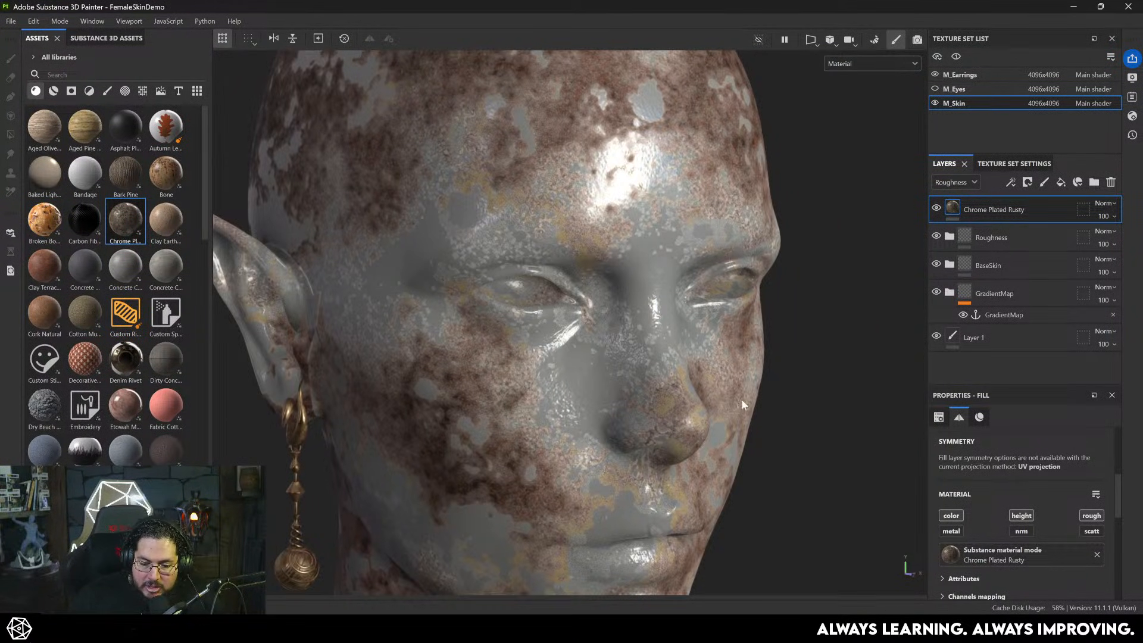
alt+drag(694, 234, 787, 305)
scroll(992, 491, up, 4)
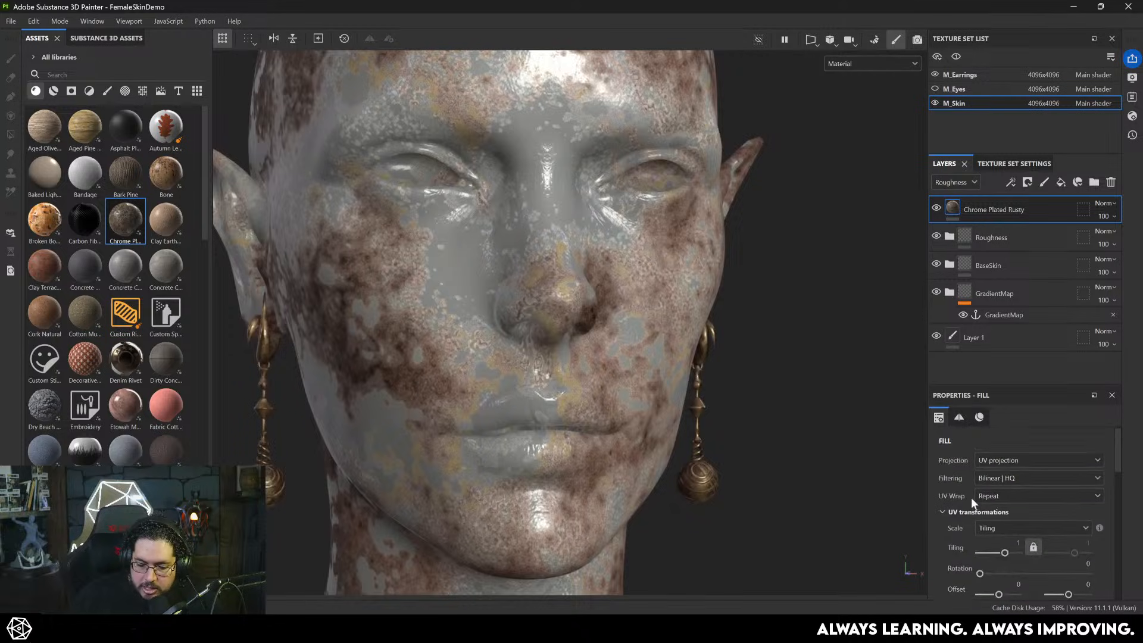
drag(1005, 550, 1008, 550)
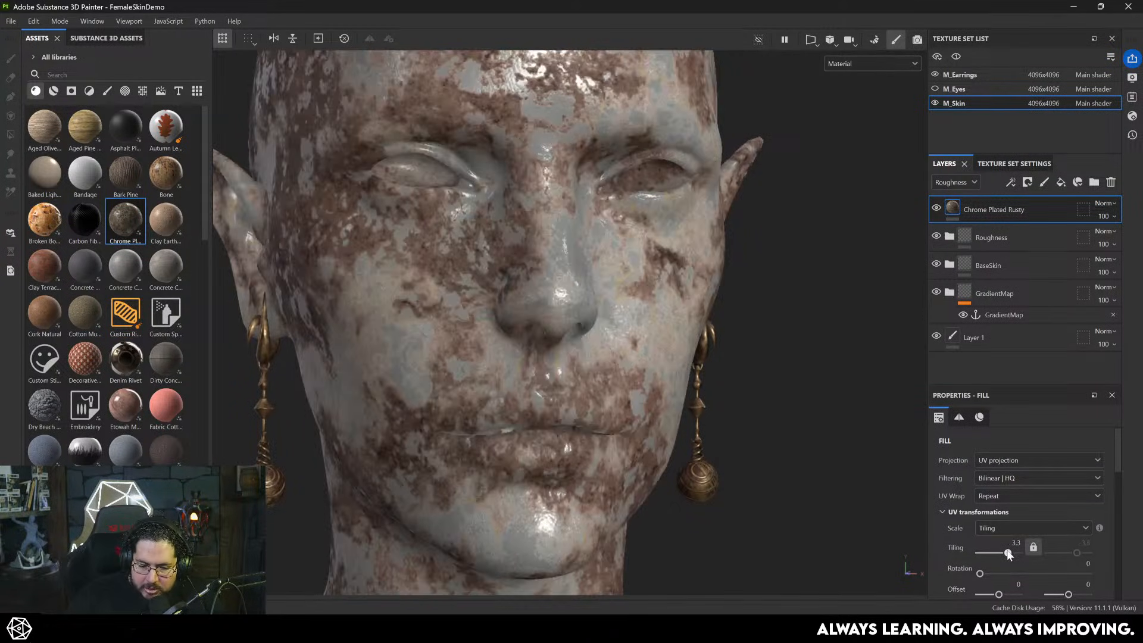
- Turn off the rusty layer's height and rough channels, and try Overlay blending for Roughness before restoring Normal
click(1101, 204)
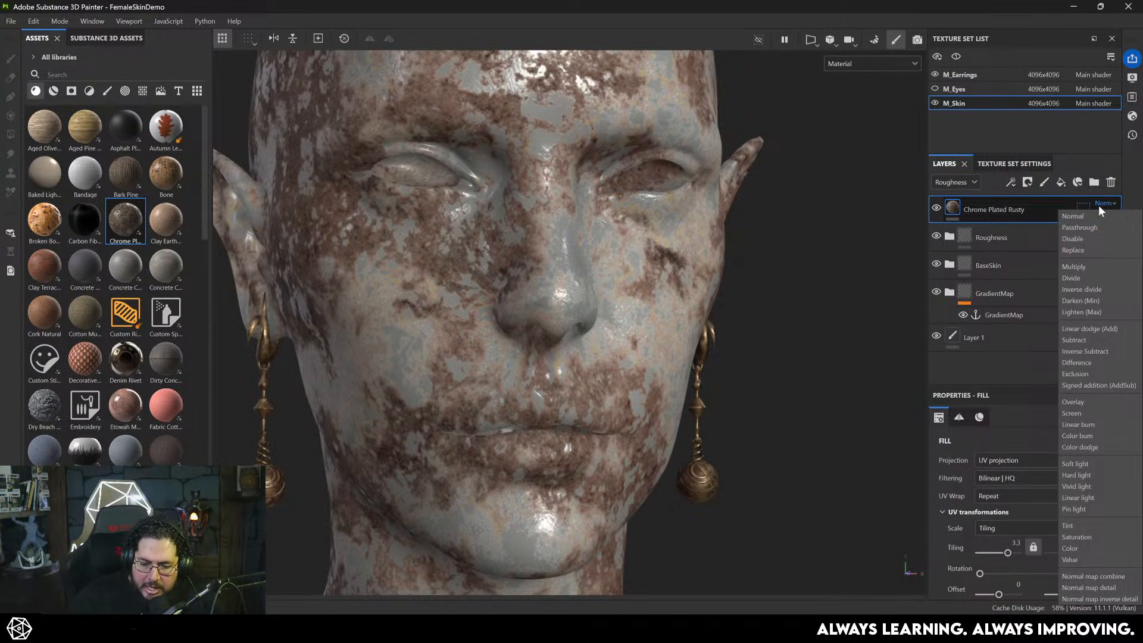
click(1080, 397)
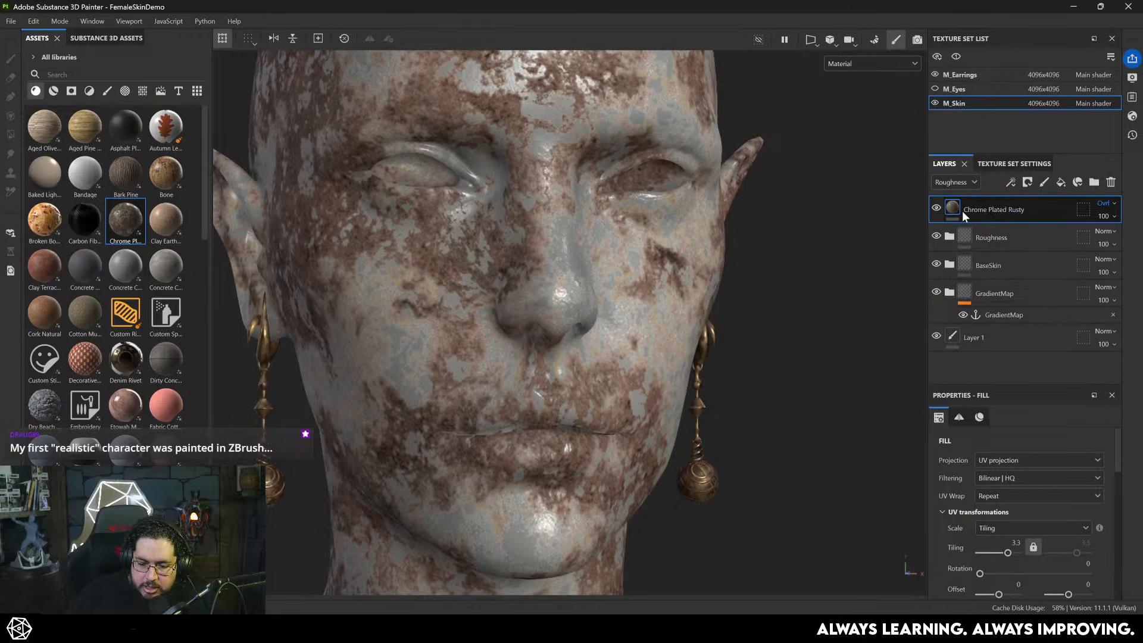
scroll(1016, 468, down, 5)
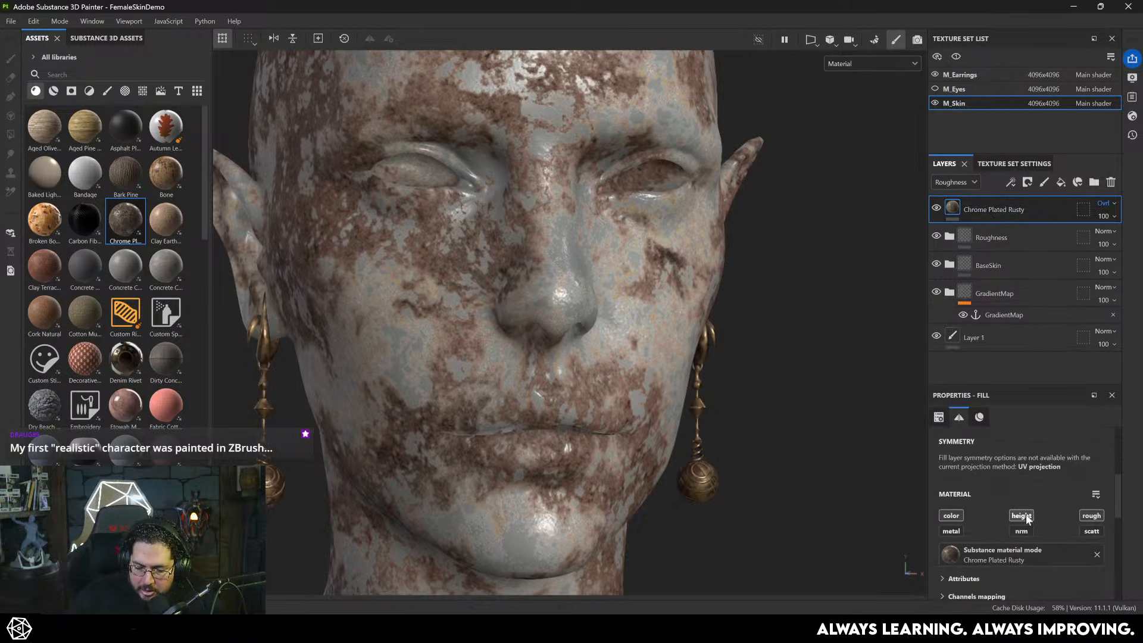
click(1021, 515)
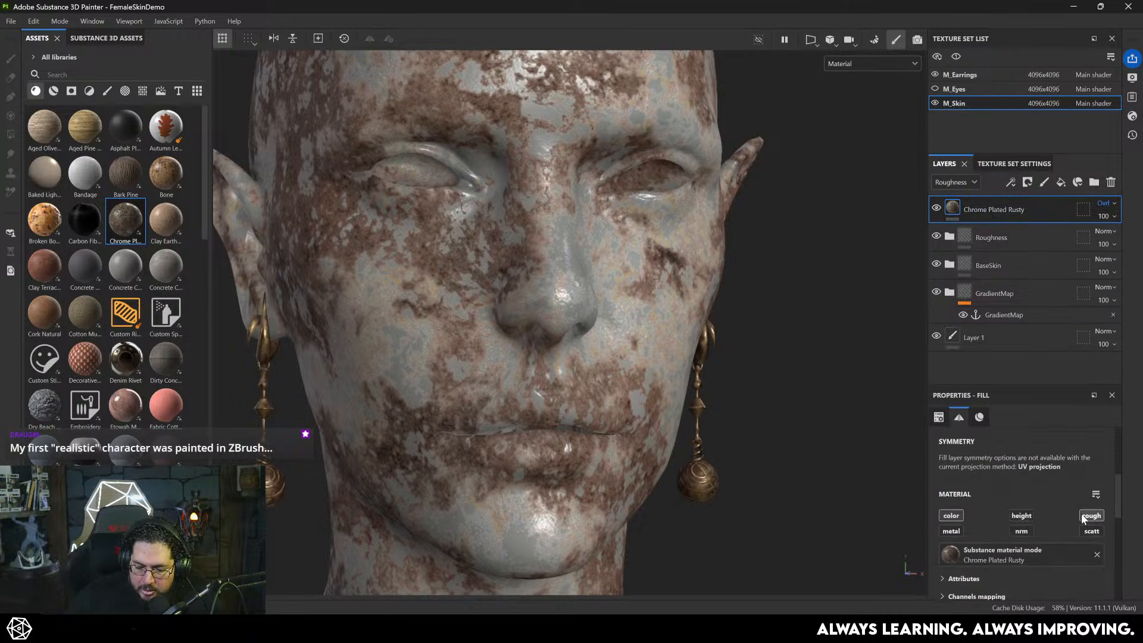
click(1102, 203)
click(1089, 212)
- Set the Chrome Plated Rusty layer's blending mode to Overlay for the Base color channel
click(961, 183)
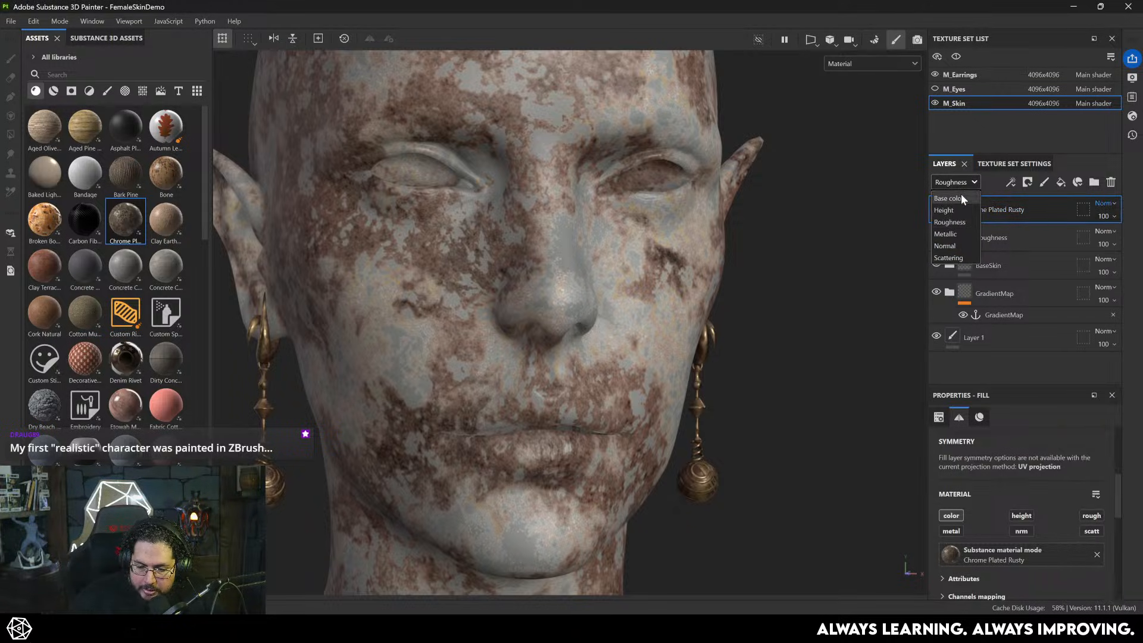
click(961, 199)
click(1108, 203)
click(1103, 385)
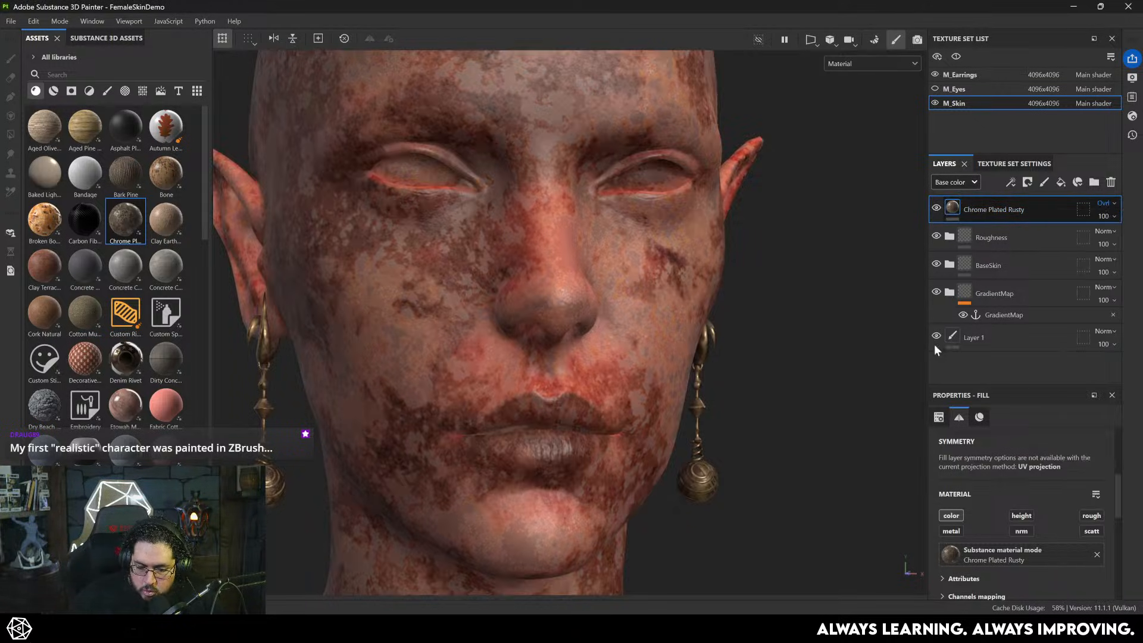
alt+drag(695, 331, 810, 210)
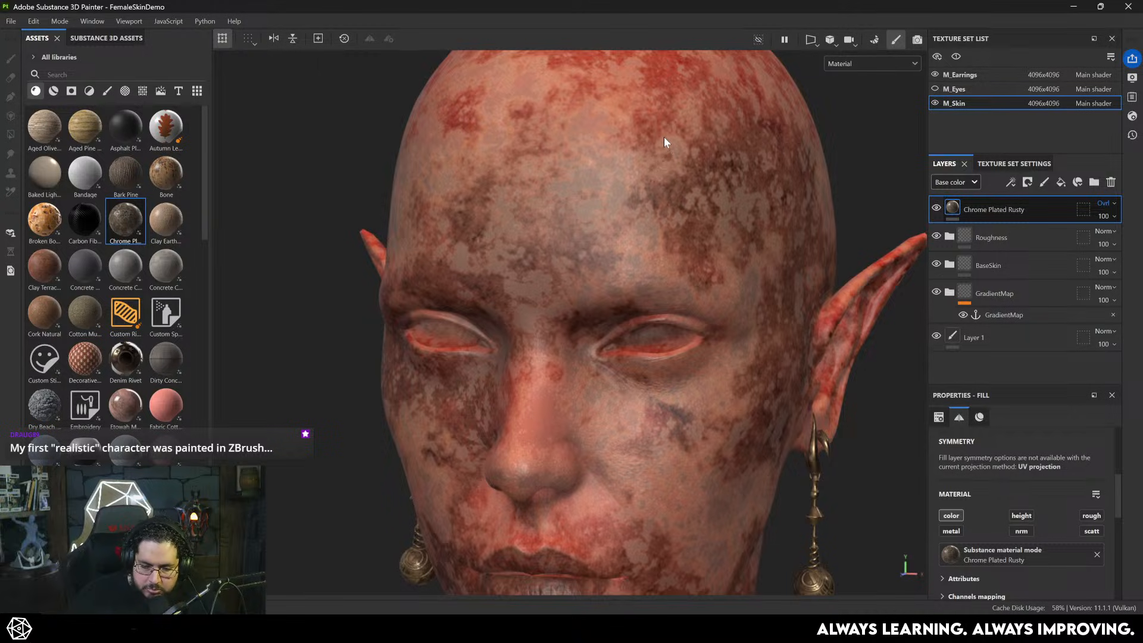
- Try an opacity of 29 on the Chrome Plated Rusty layer's base color, check the face, and reduce it to 12
key(f)
click(1106, 217)
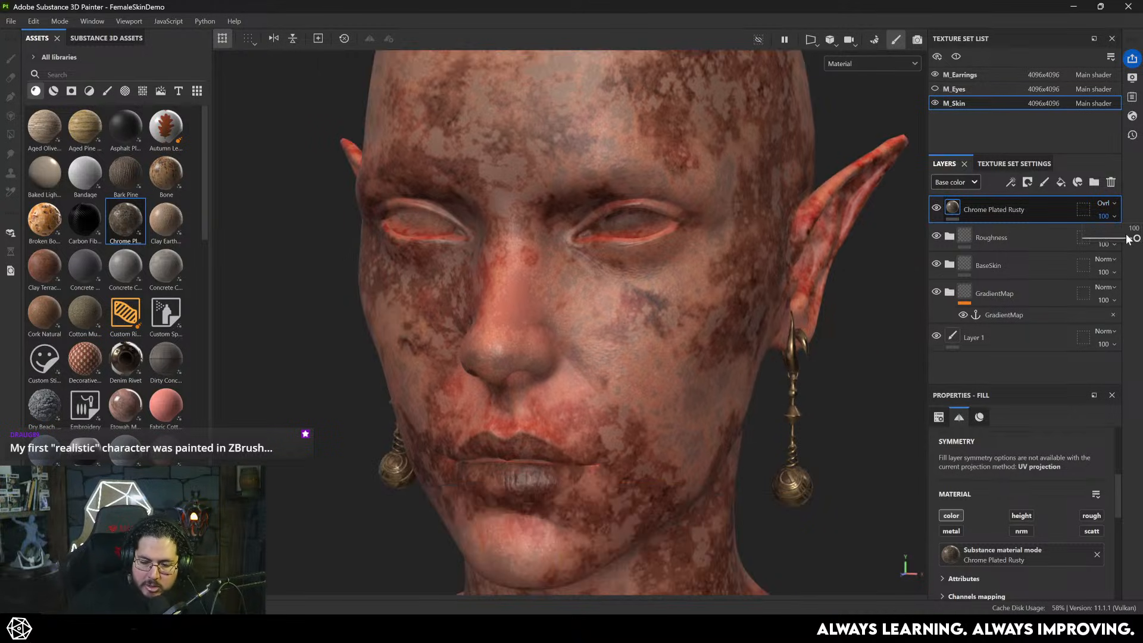
drag(1133, 238, 1102, 242)
alt+drag(717, 242, 549, 267)
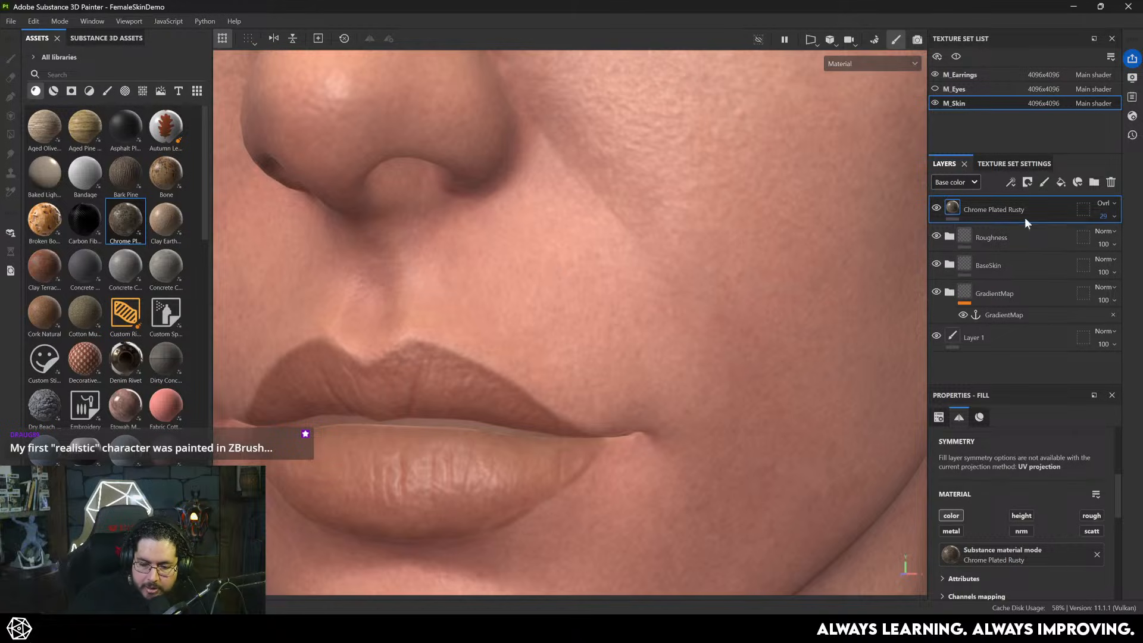
scroll(613, 234, down, 3)
scroll(612, 234, up, 1)
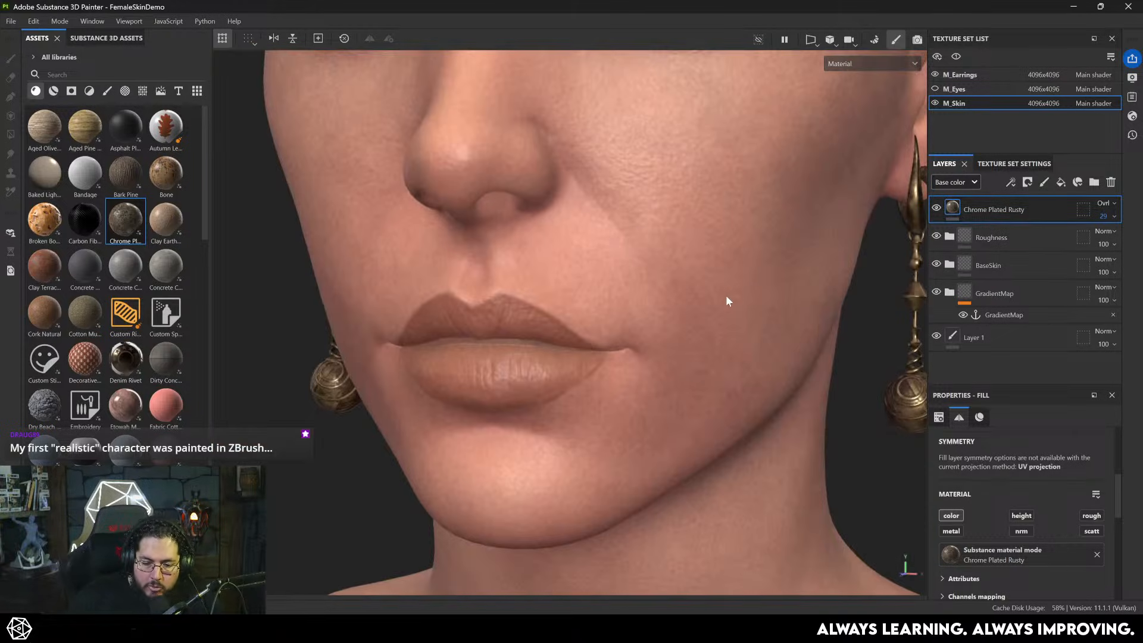
scroll(765, 252, down, 5)
scroll(911, 227, up, 1)
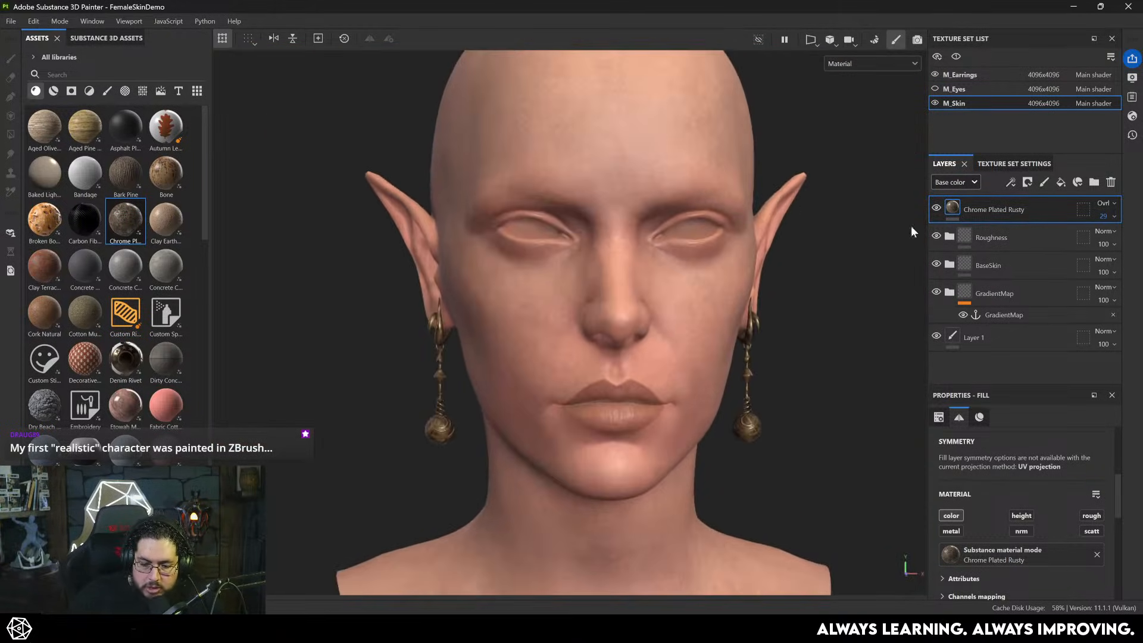
click(1103, 216)
drag(1101, 239, 1093, 239)
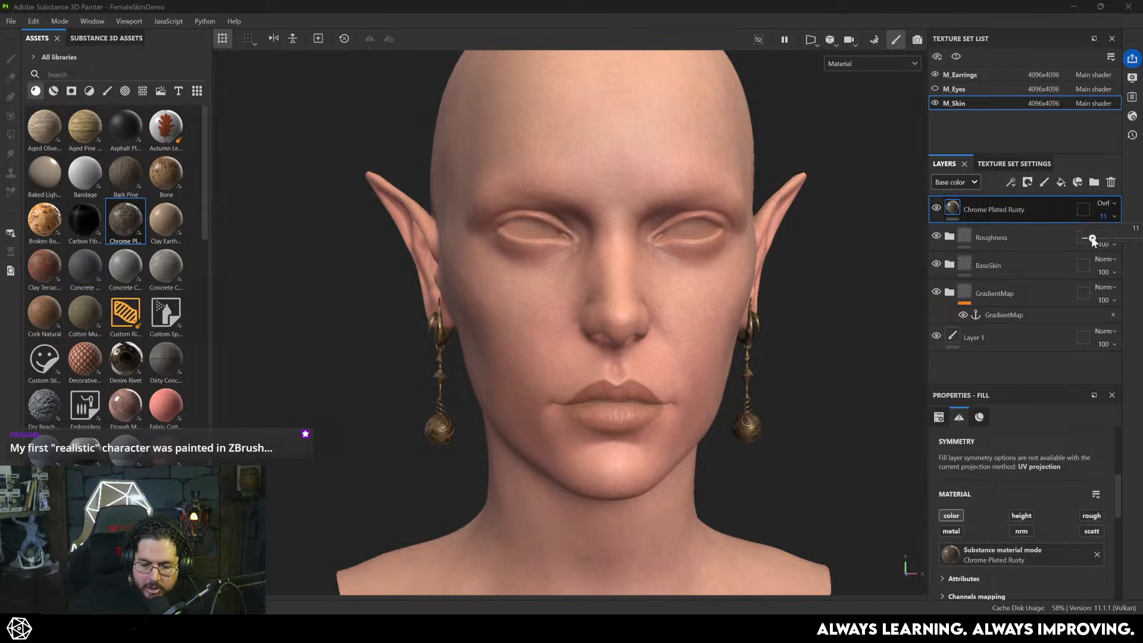
- Display only the base color and compare the skin's color variation with the Chrome Plated Rusty layer hidden and shown
key(c)
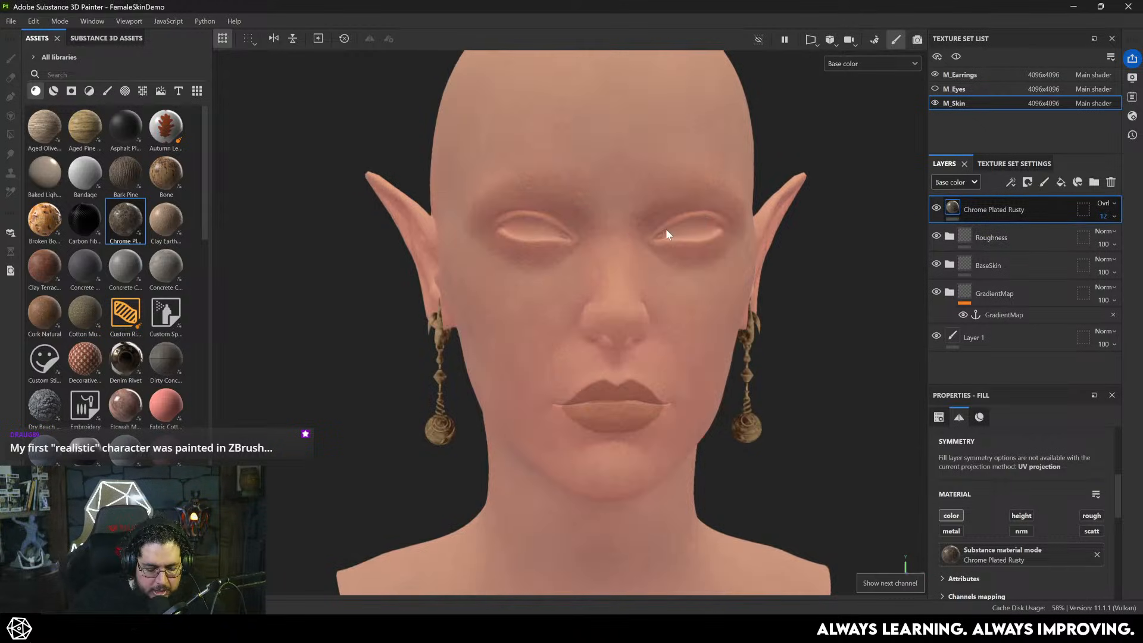
click(936, 208)
click(936, 209)
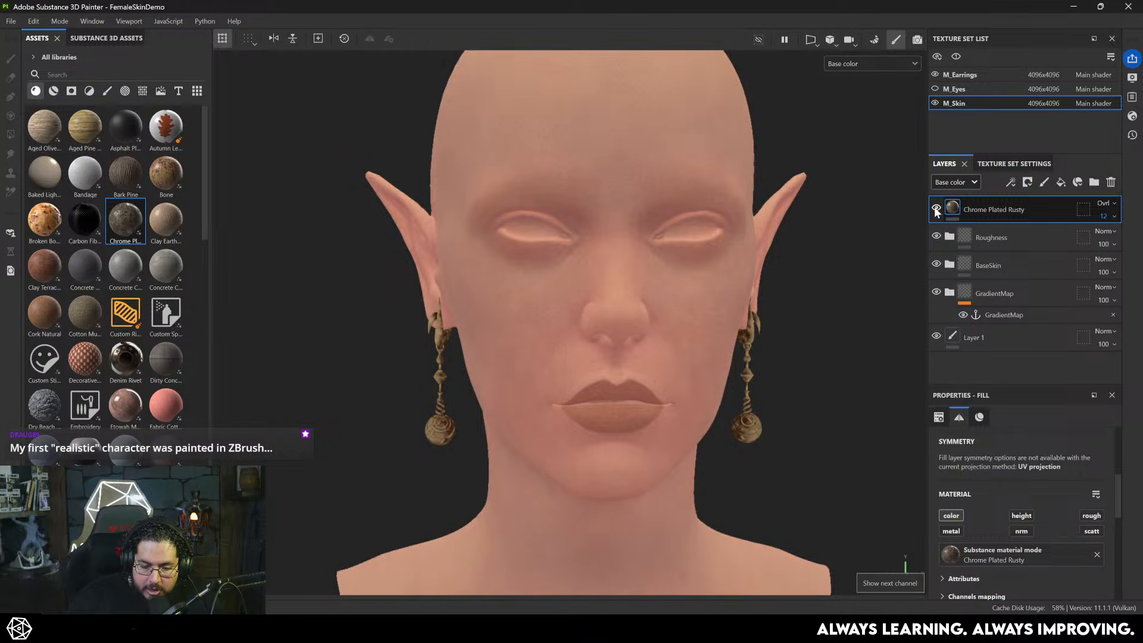
click(936, 209)
scroll(623, 249, up, 5)
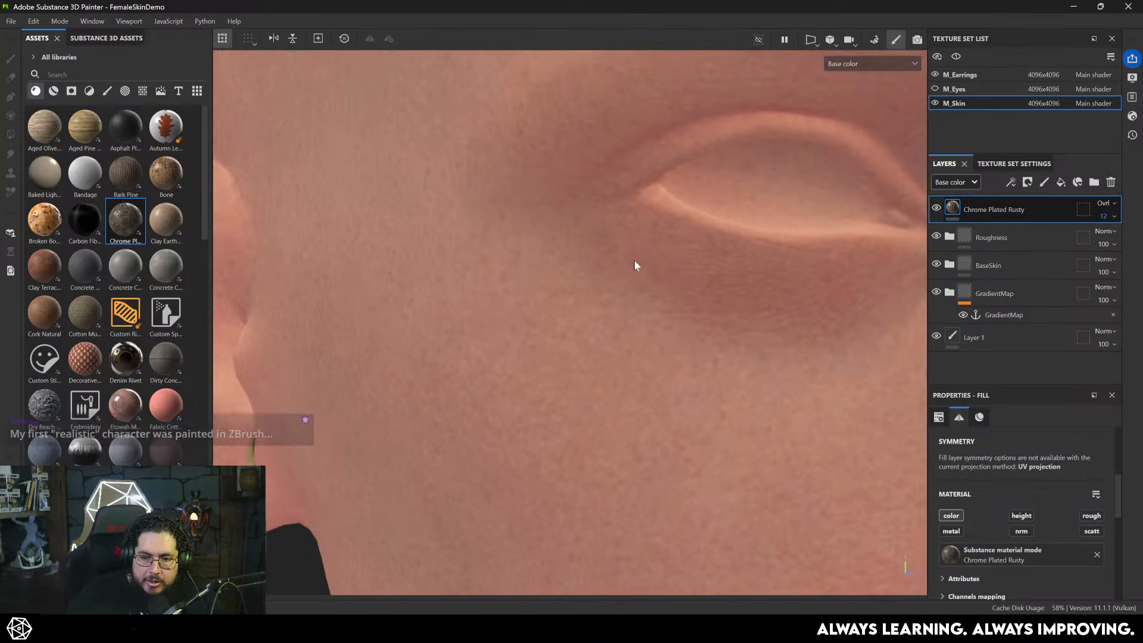
scroll(642, 294, down, 5)
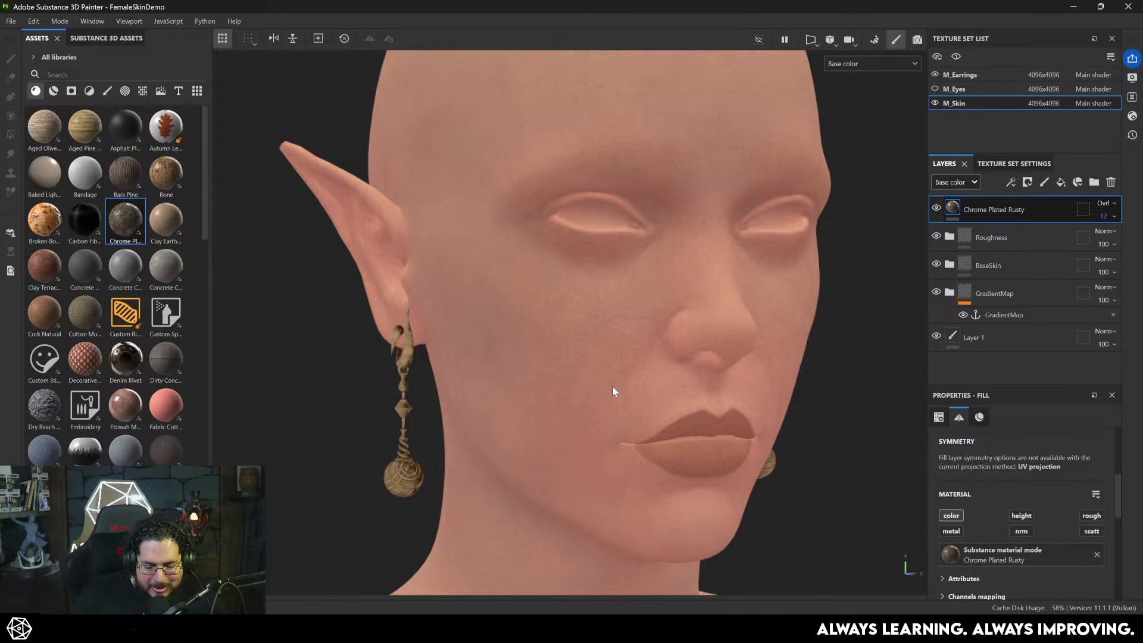
- Switch to the web browser and open the artist's ArtStation portfolio page in a new tab
click(647, 562)
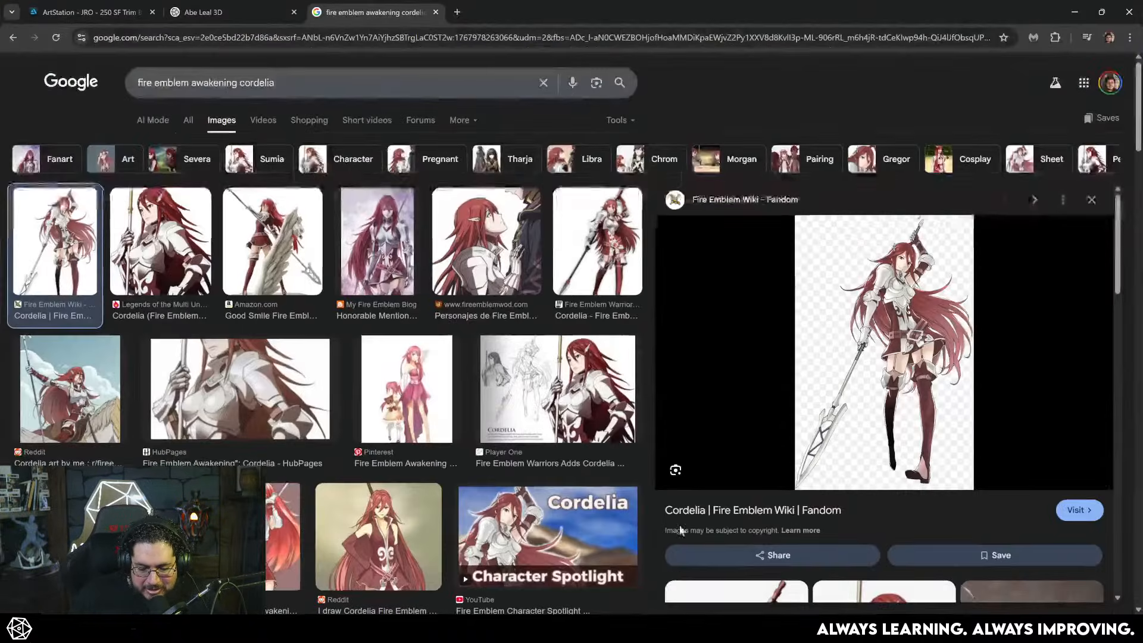
click(458, 12)
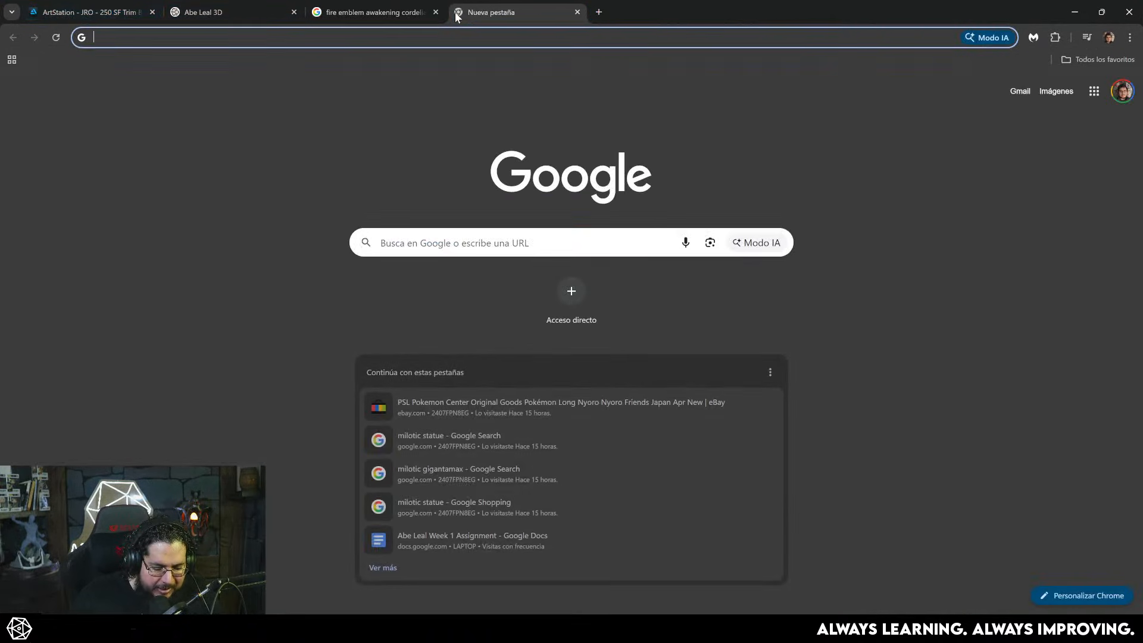
text(abe)
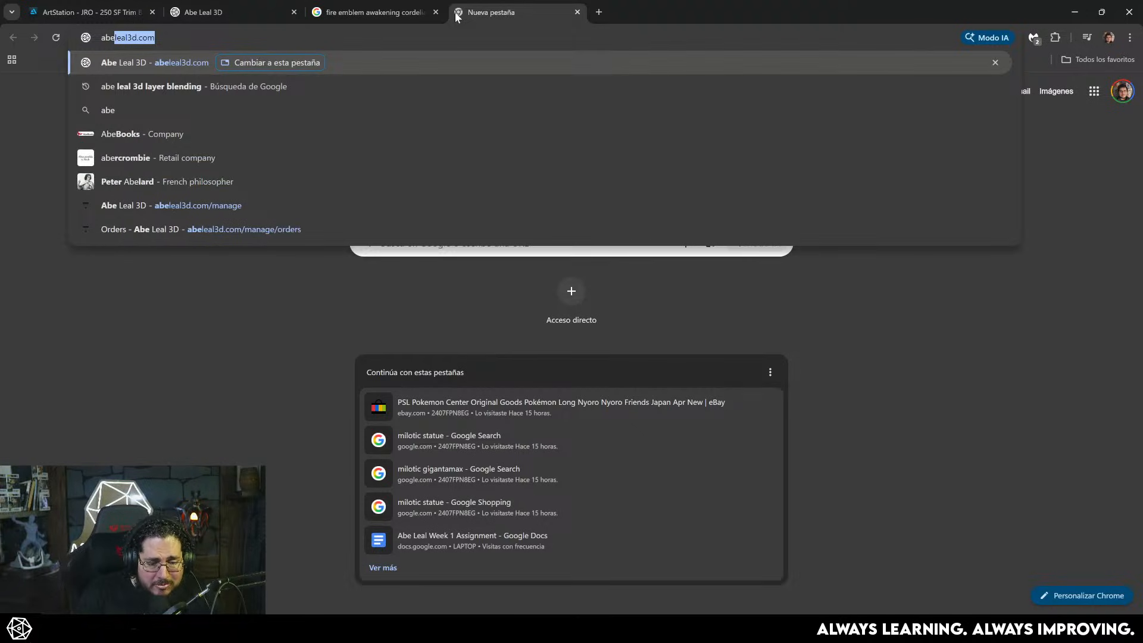
key(BackSpace)
key(BackSpace)
key(BackSpace)
key(BackSpace)
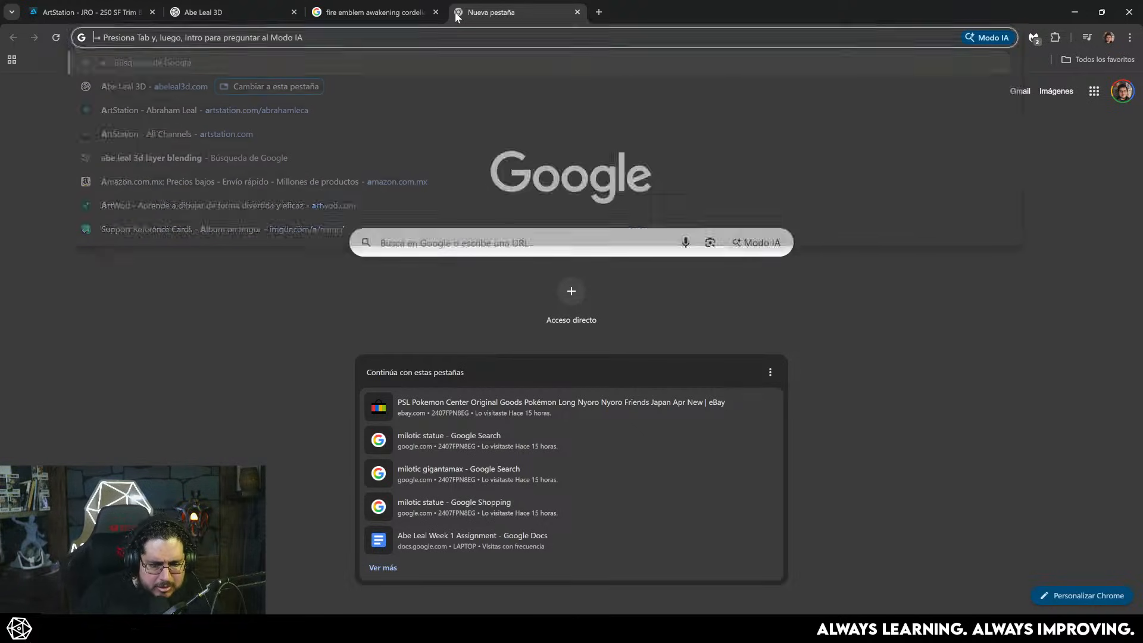
text(artstation.com/abrahamleca)
key(Return)
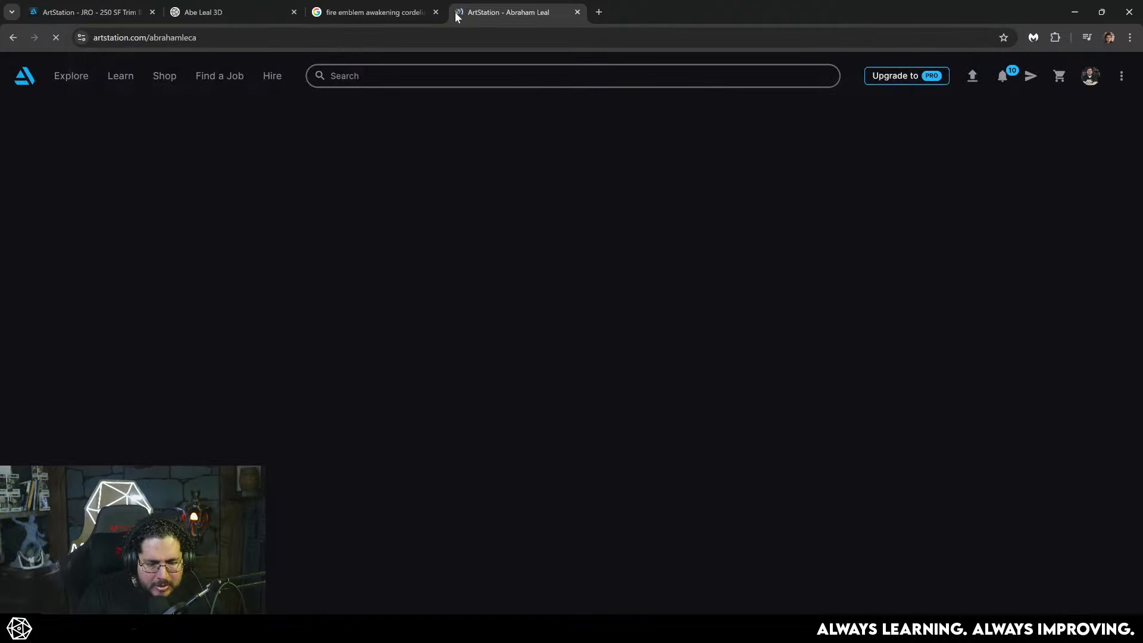
- Find the "Dwarf Prisoner, Dor" artwork in the portfolio and open it for viewing
scroll(522, 355, down, 10)
scroll(595, 369, down, 5)
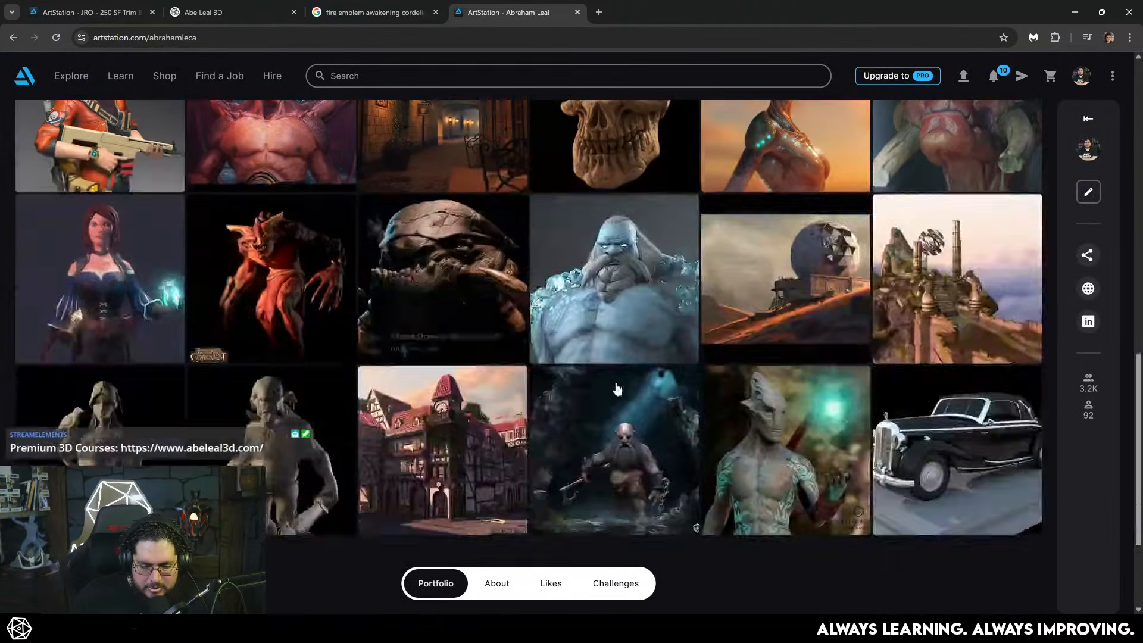
click(603, 339)
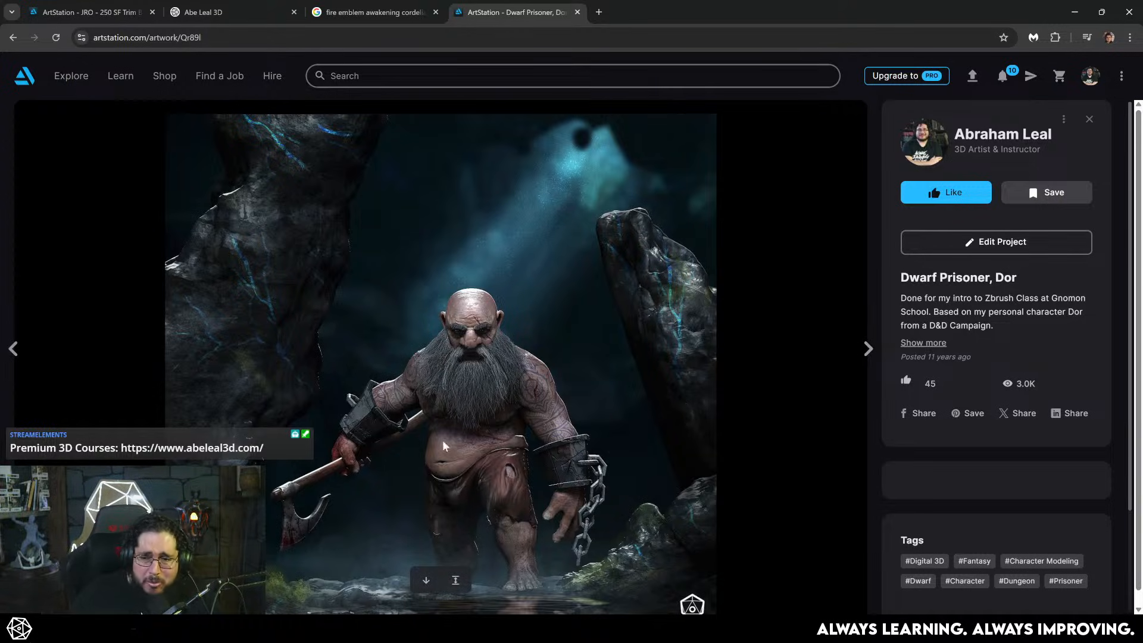
scroll(581, 435, down, 1)
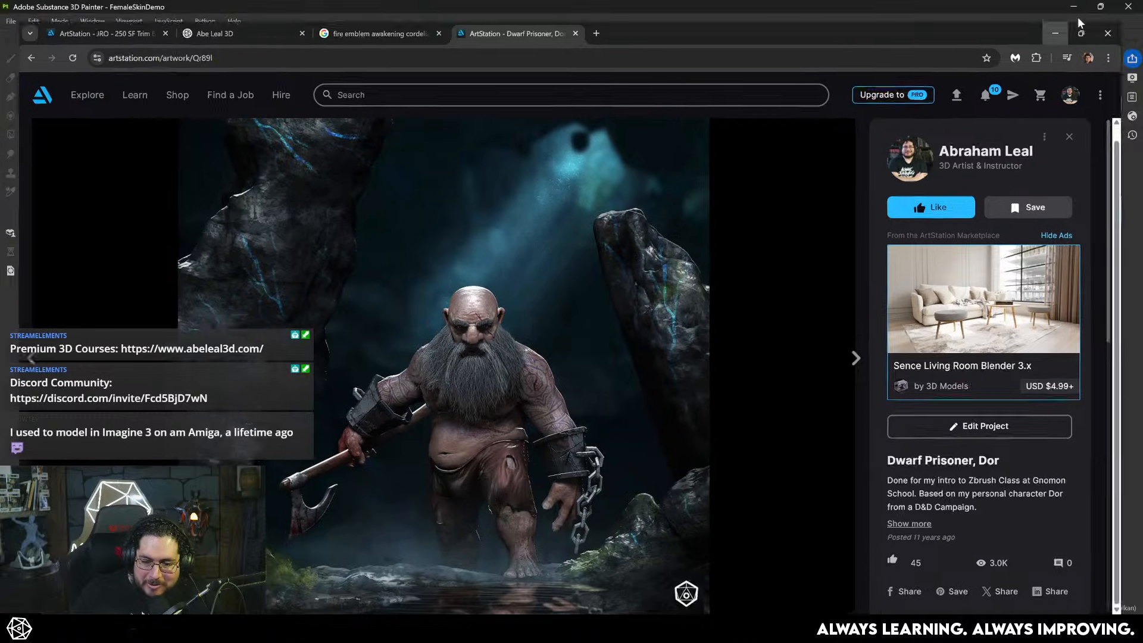
- Return to Substance 3D Painter, show the full material and examine the face's color variation from several angles
click(1077, 15)
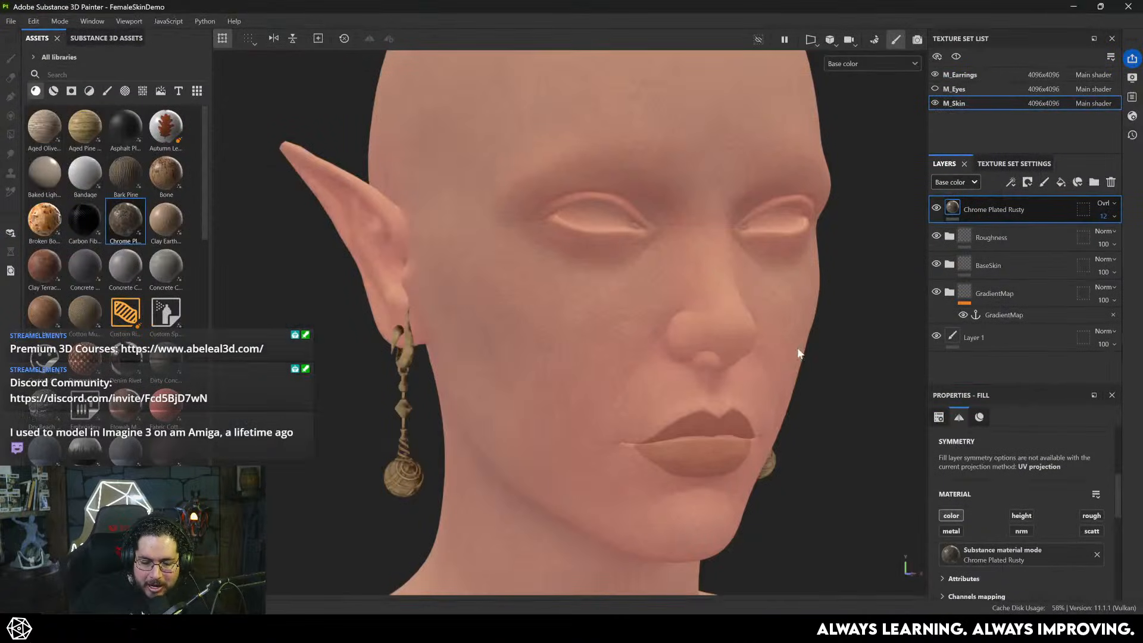
alt+drag(722, 352, 698, 352)
key(m)
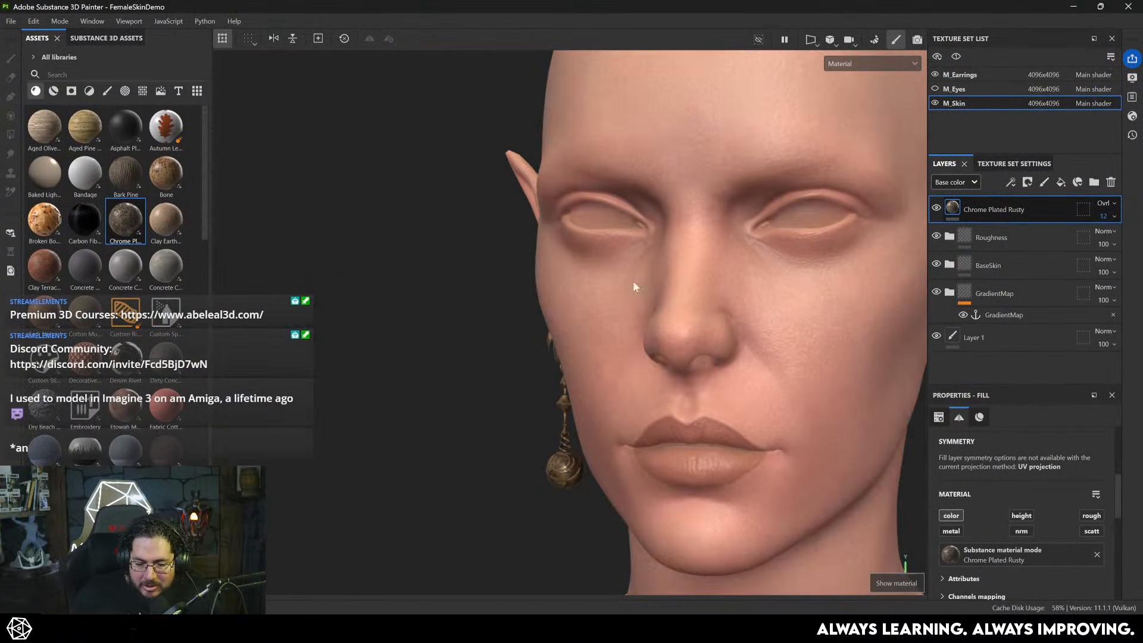
alt+right_drag(738, 326, 691, 352)
alt+drag(692, 352, 738, 344)
alt+right_drag(648, 344, 750, 349)
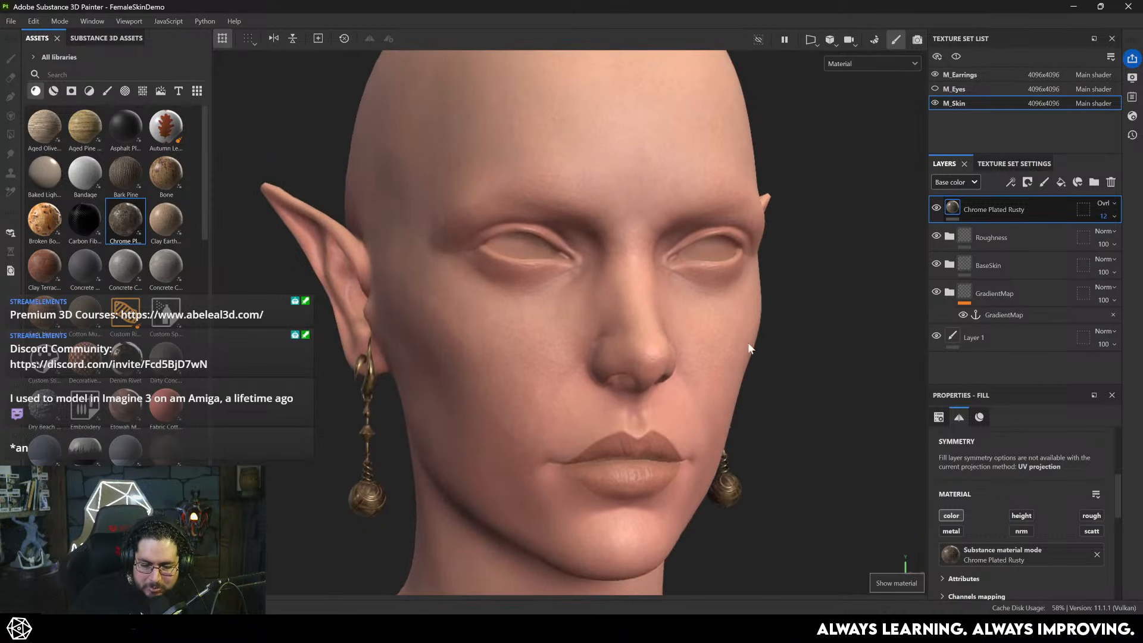
key(alt+Tab)
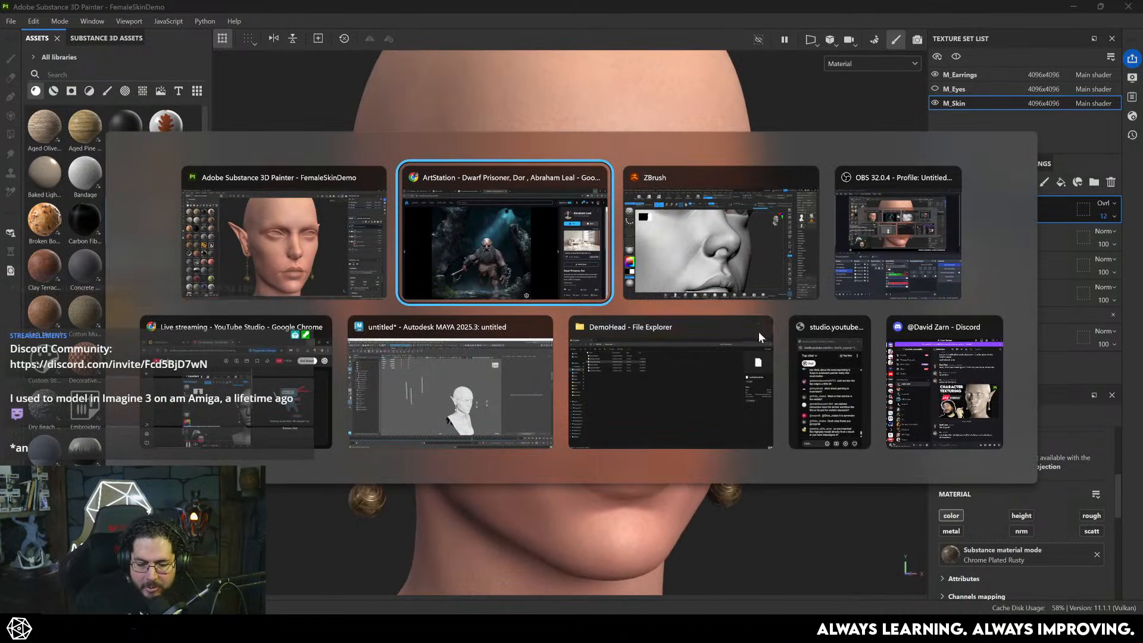
key(Escape)
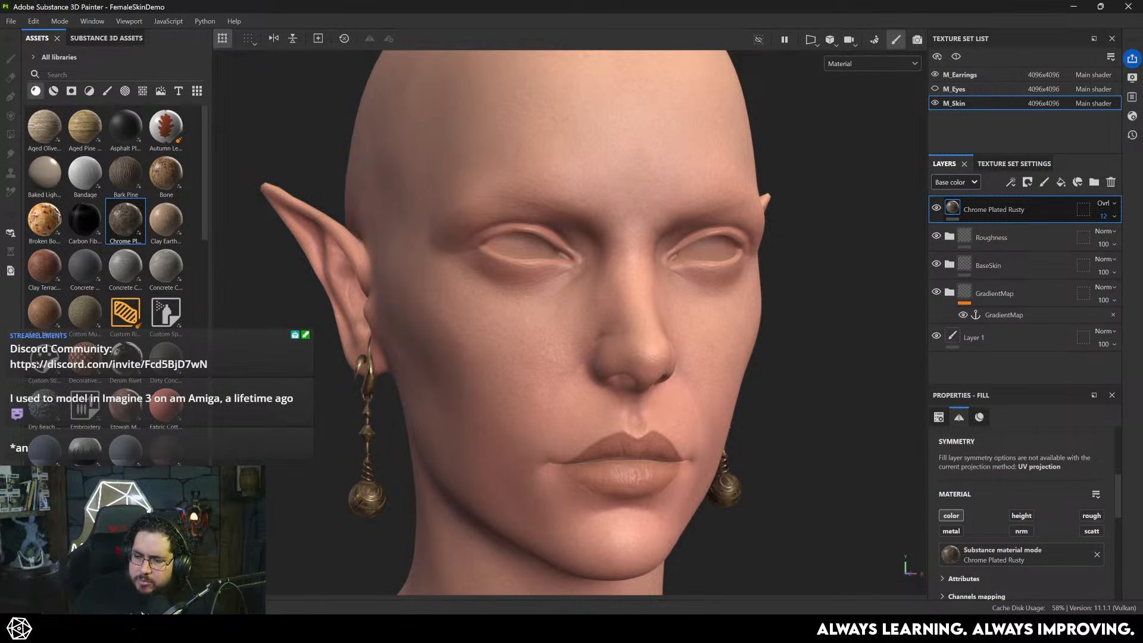
- Add a fill layer named Freckles above the Chrome Plated Rusty layer and give it a black mask
click(1061, 183)
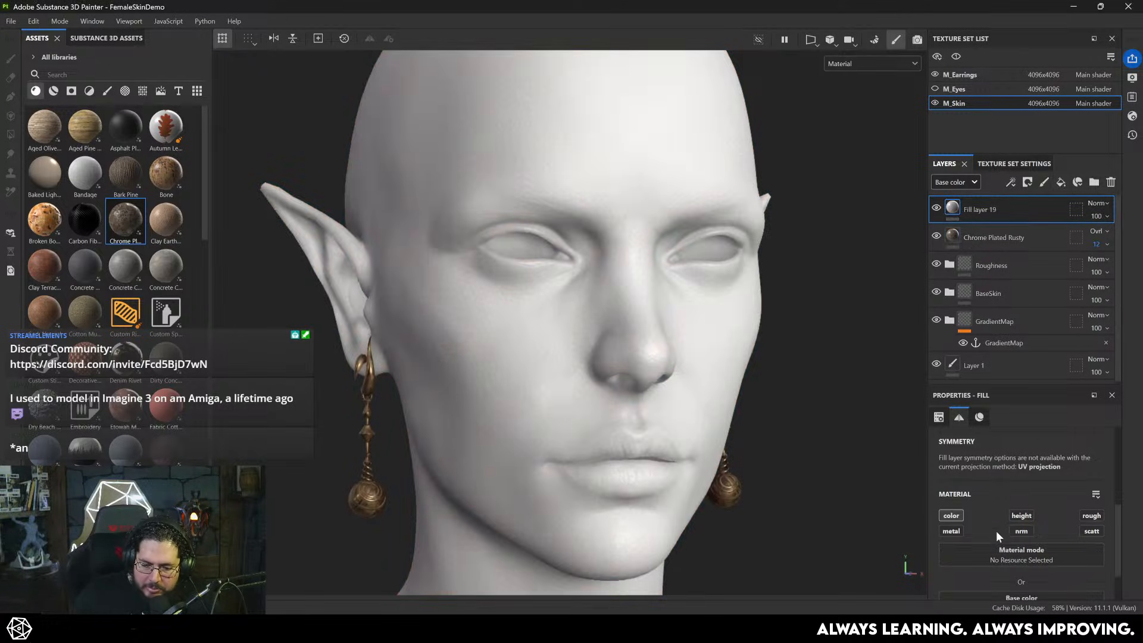
double_click(976, 209)
text(Fr)
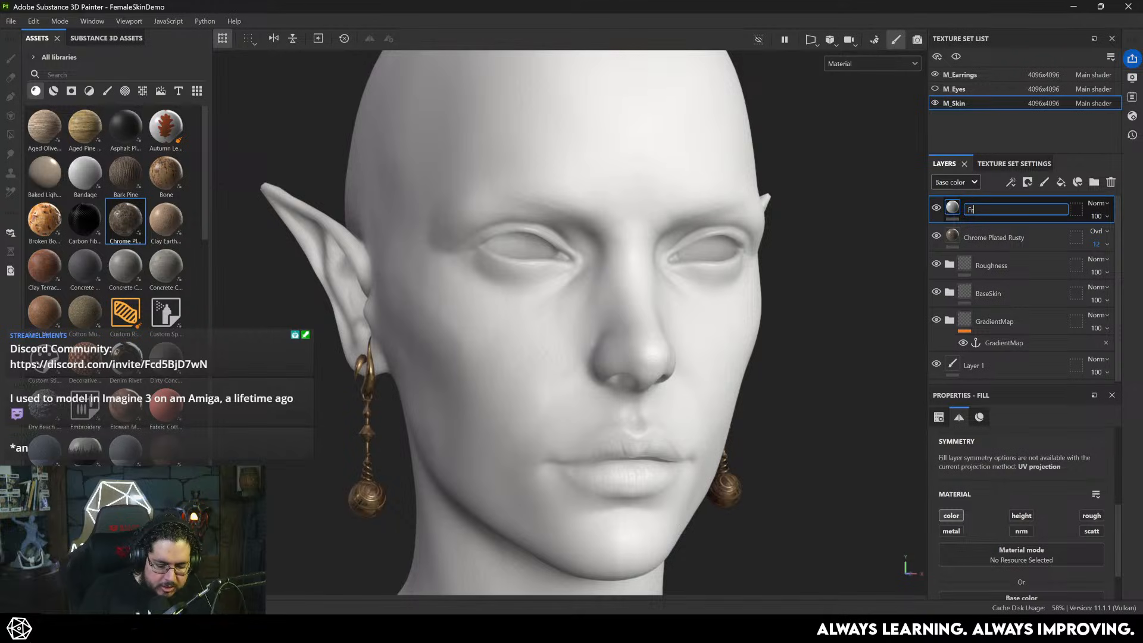
text(eckles)
key(Return)
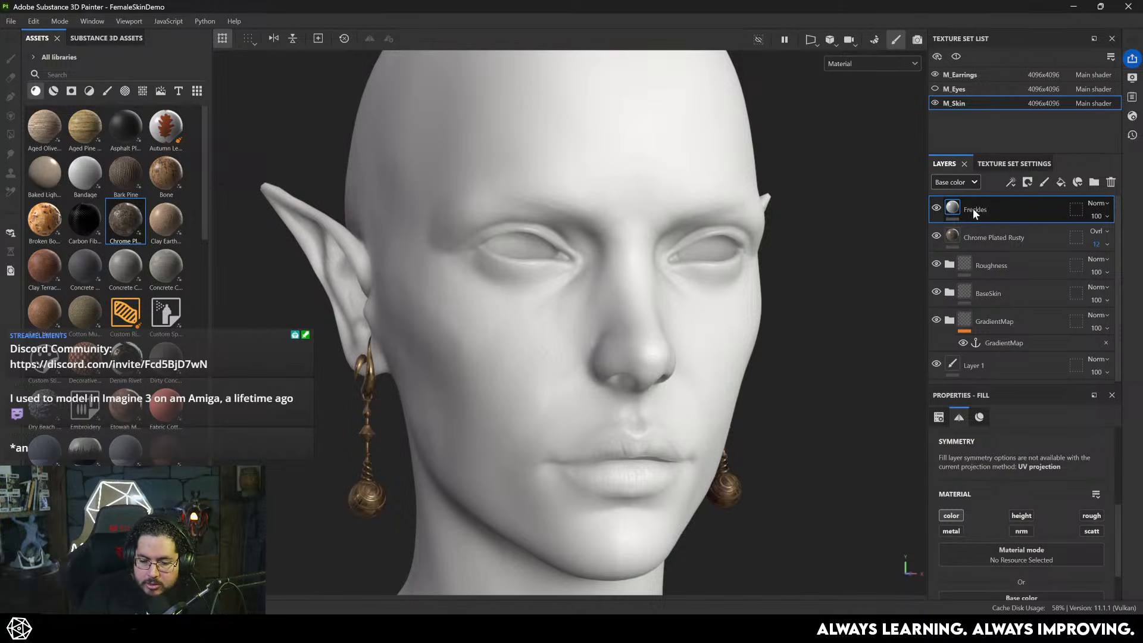
right_click(973, 208)
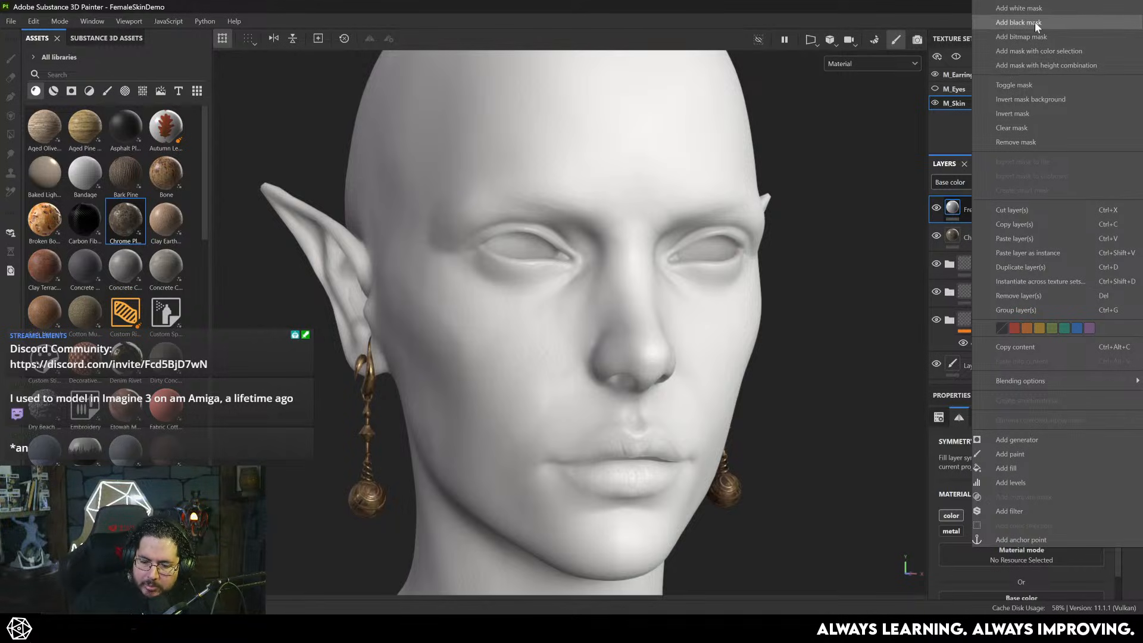
click(1035, 23)
- Set the Freckles fill's base color to a dark red and enable its roughness channel at about 0.52
click(953, 207)
scroll(988, 554, down, 1)
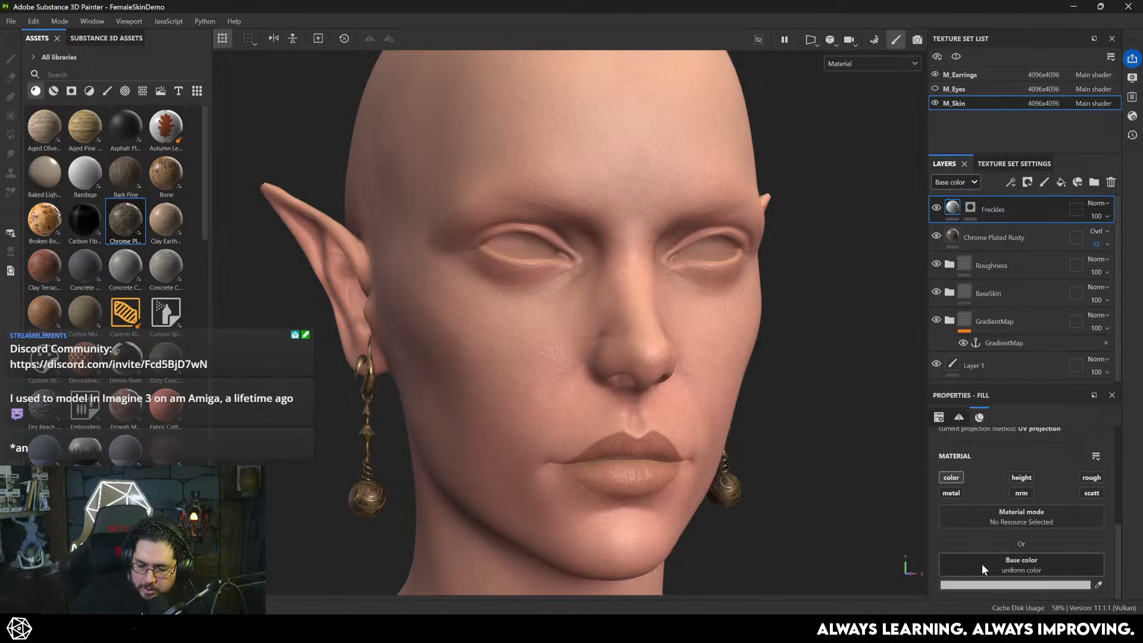
click(1013, 586)
drag(823, 383, 807, 351)
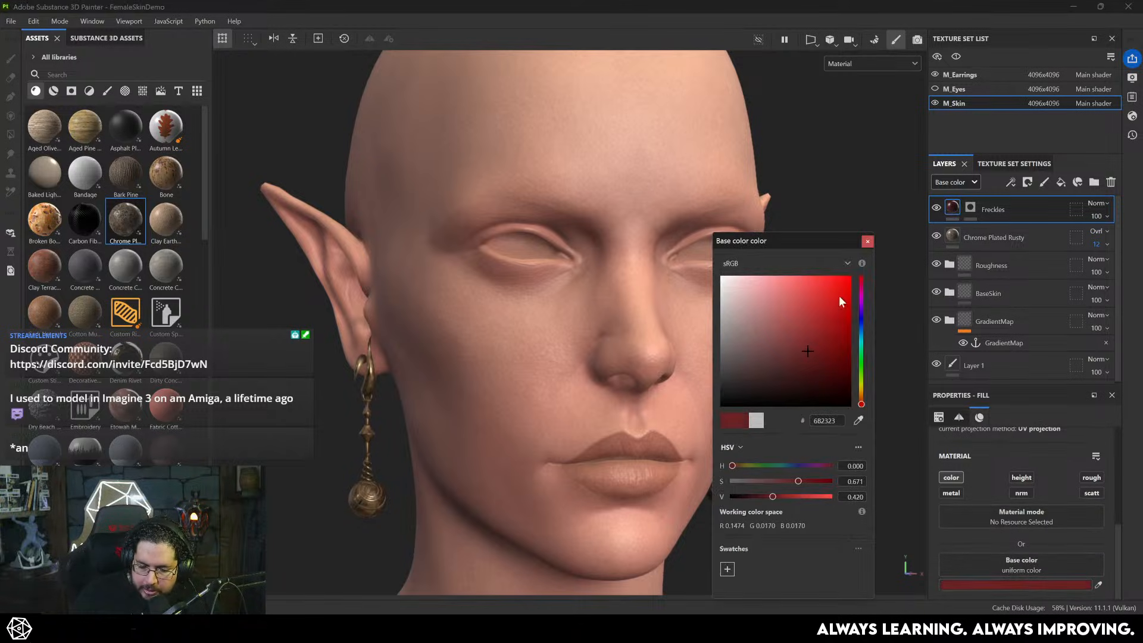
click(868, 242)
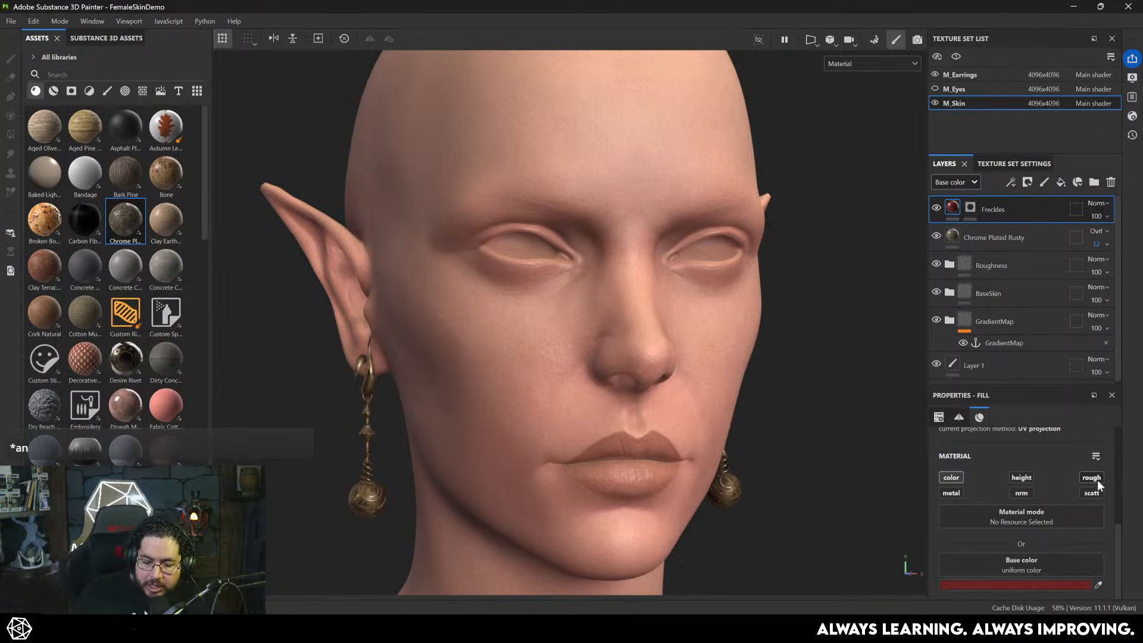
scroll(1045, 502, down, 1)
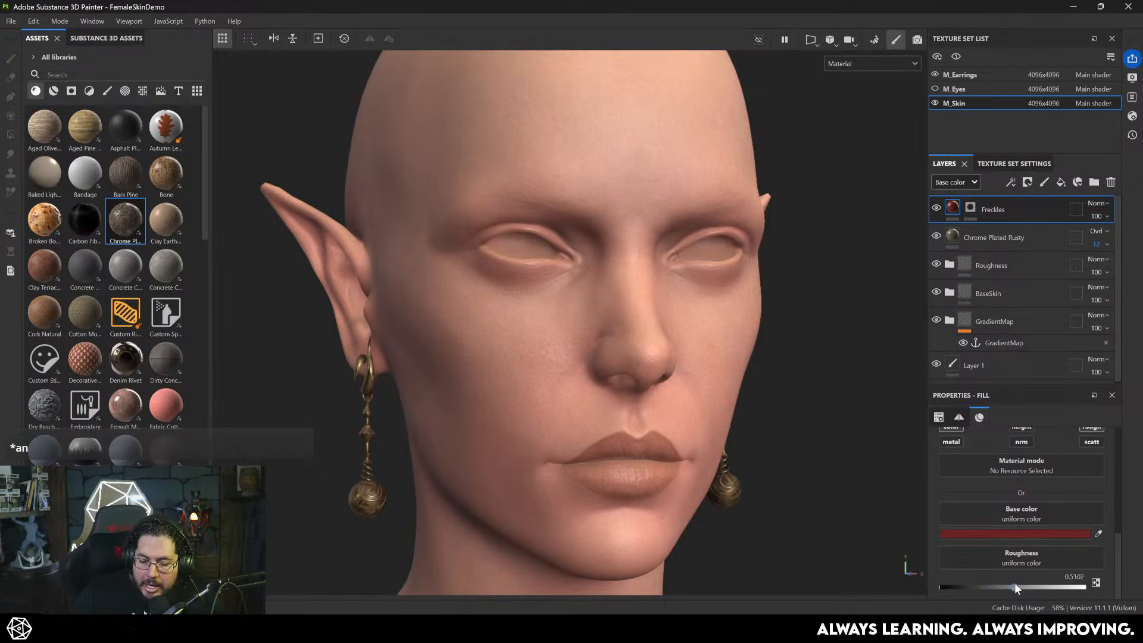
drag(1015, 586, 1016, 586)
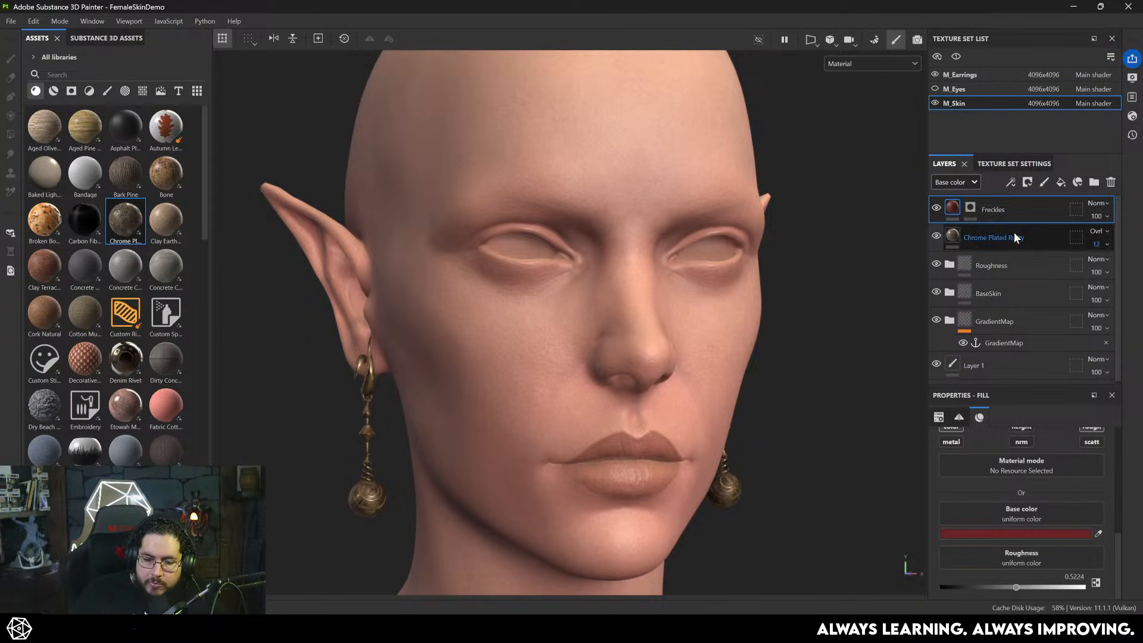
- Add a paint effect to the Freckles layer's mask and choose the Dirt Splash brush
right_click(972, 208)
click(970, 207)
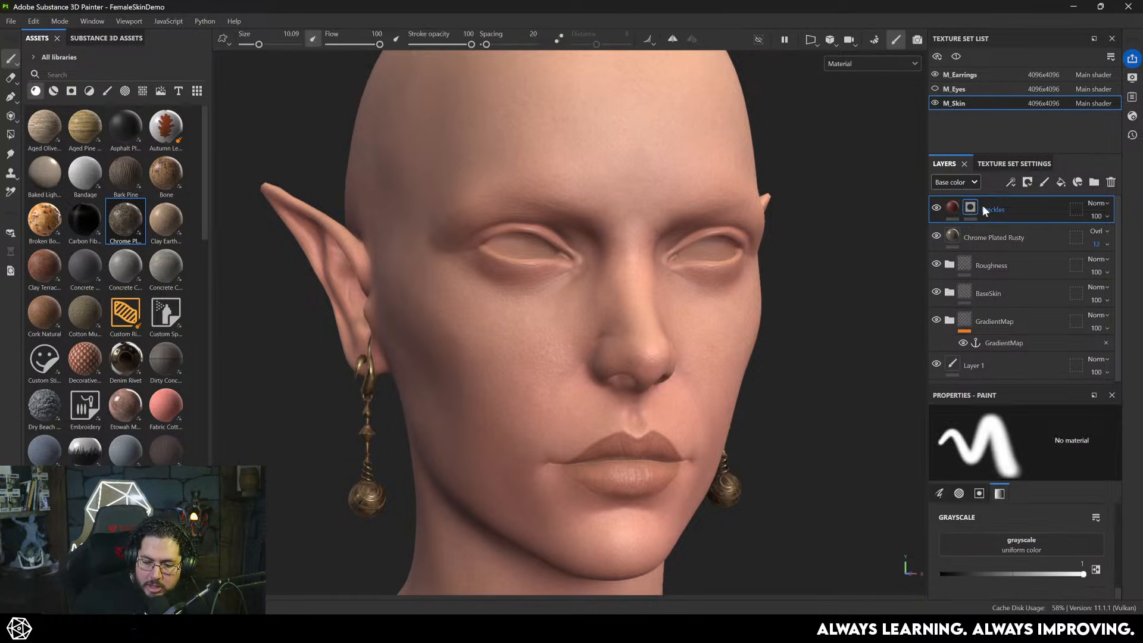
right_click(982, 205)
click(1012, 453)
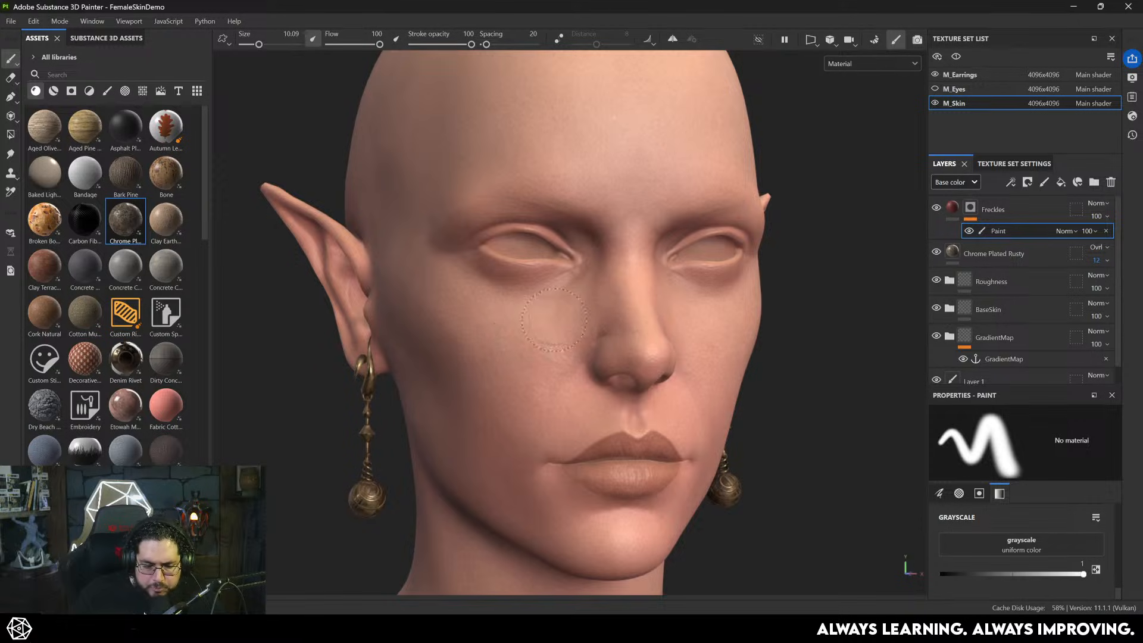
click(104, 89)
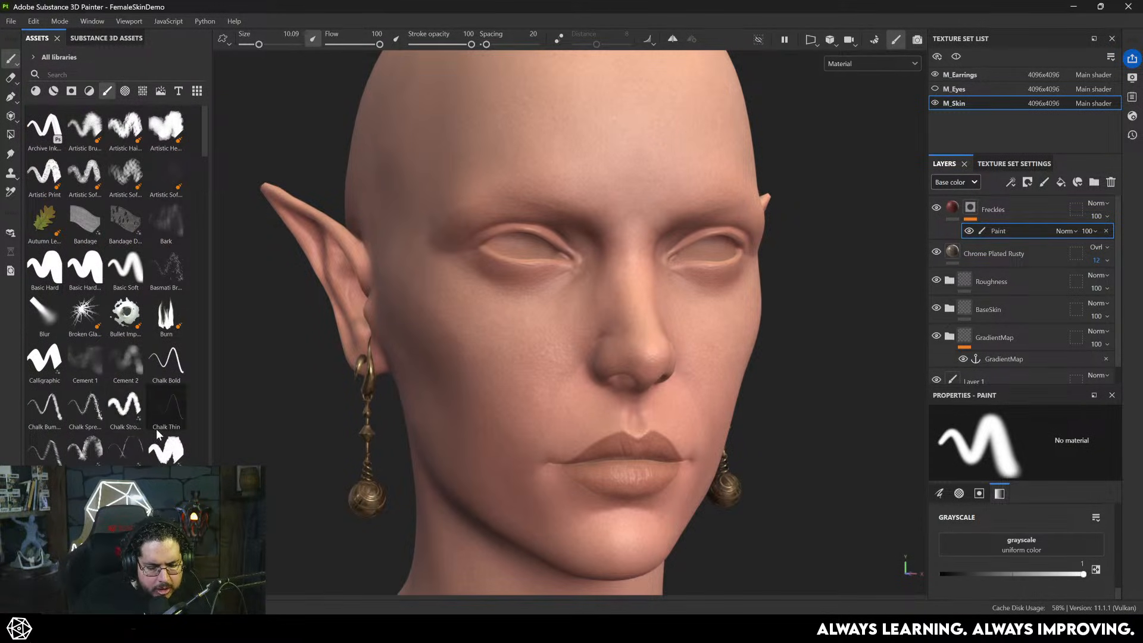
scroll(149, 442, down, 5)
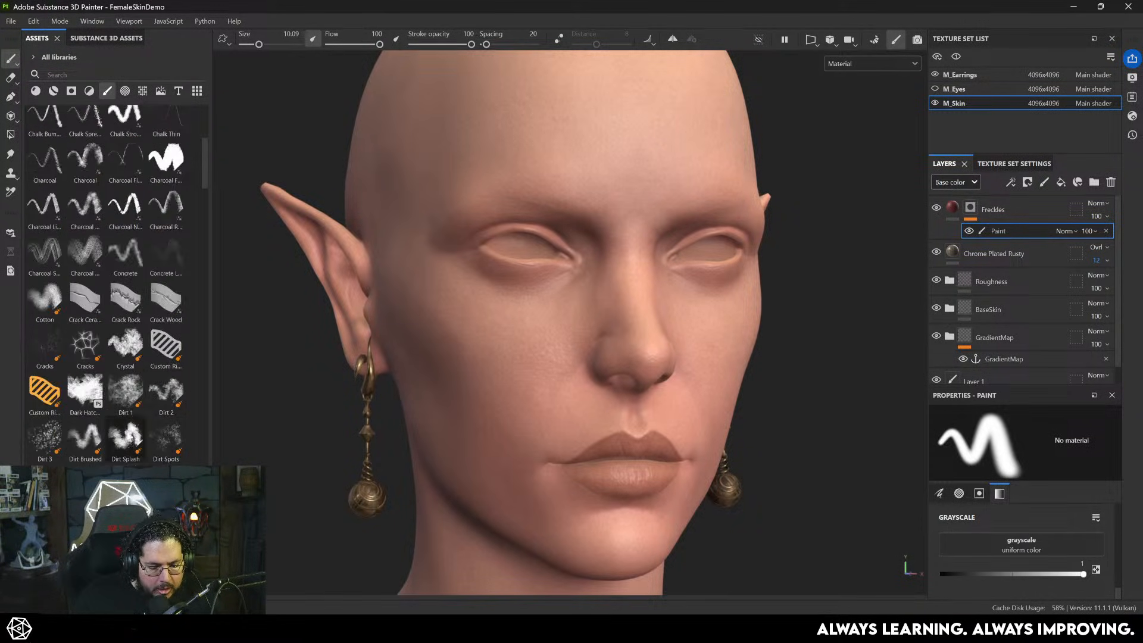
click(125, 440)
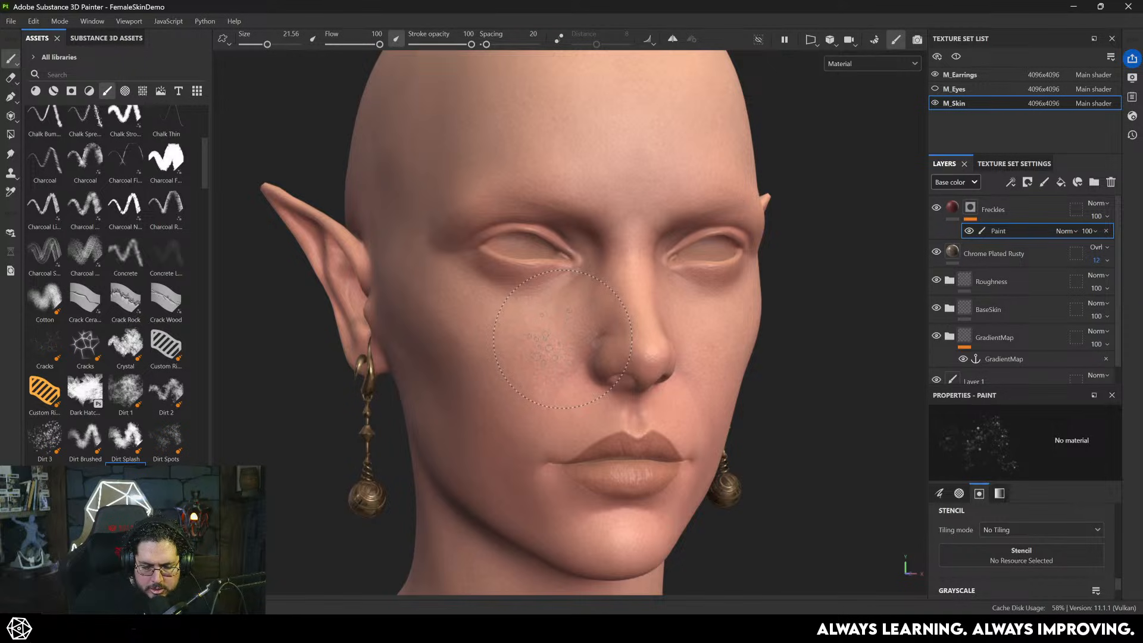
- Try a freckle stamp on the nose at brush size 19.2, and undo it together with the mask's paint effect
scroll(563, 339, up, 2)
ctrl+right_drag(621, 367, 609, 367)
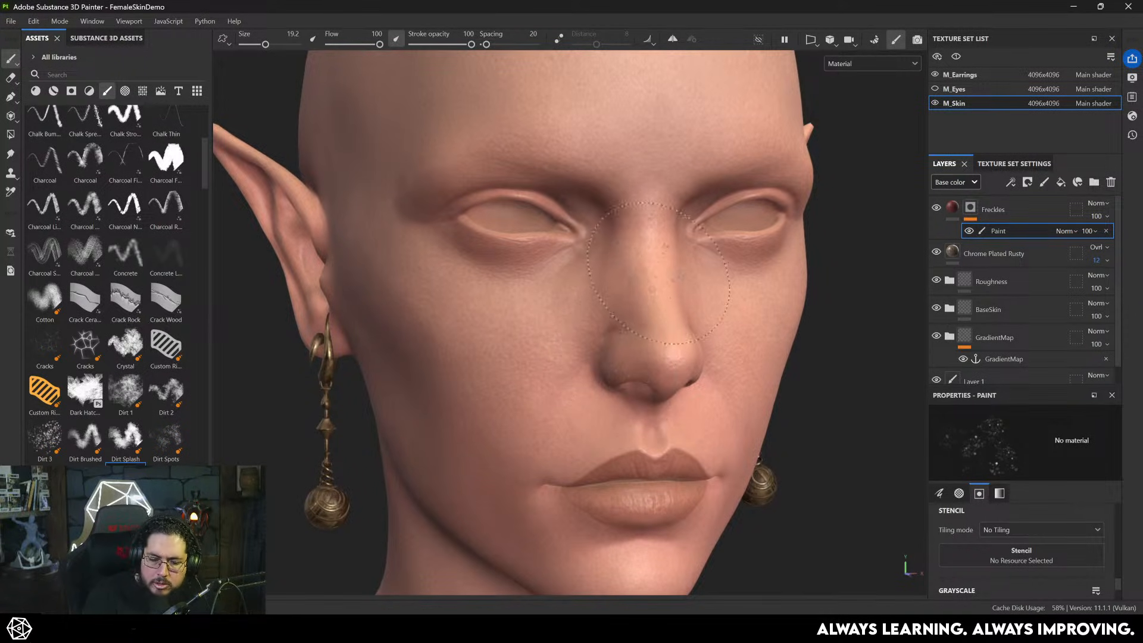
click(649, 268)
key(ctrl+z)
key(ctrl+z)
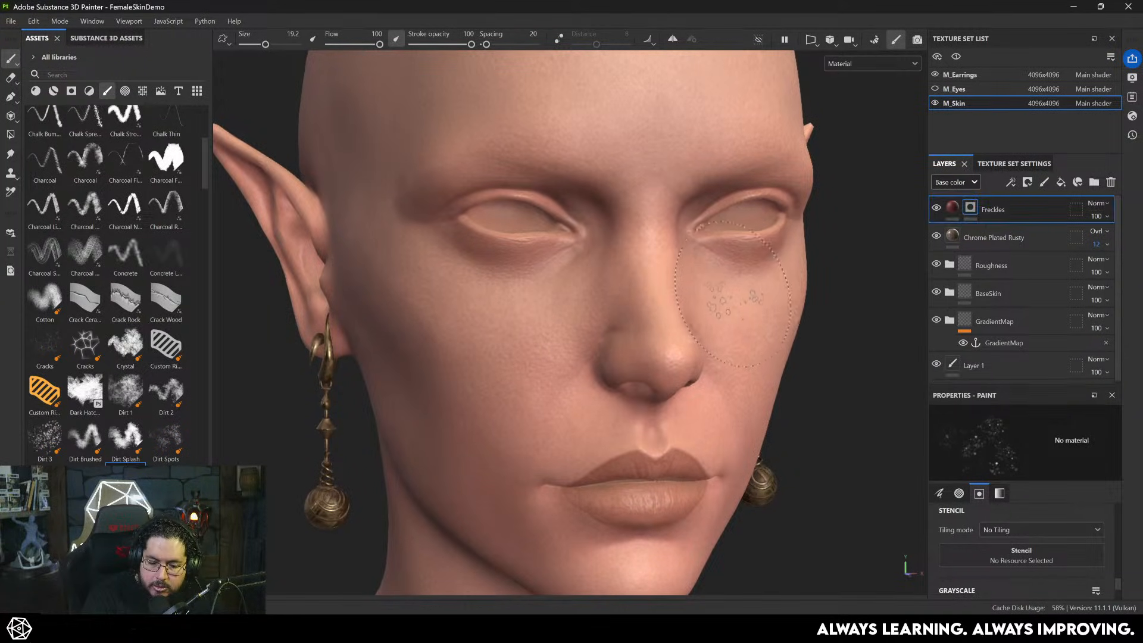
- Paint fine freckles directly on the Freckles mask across both cheeks and the nose bridge with brush size 8.07
ctrl+right_drag(731, 287, 683, 288)
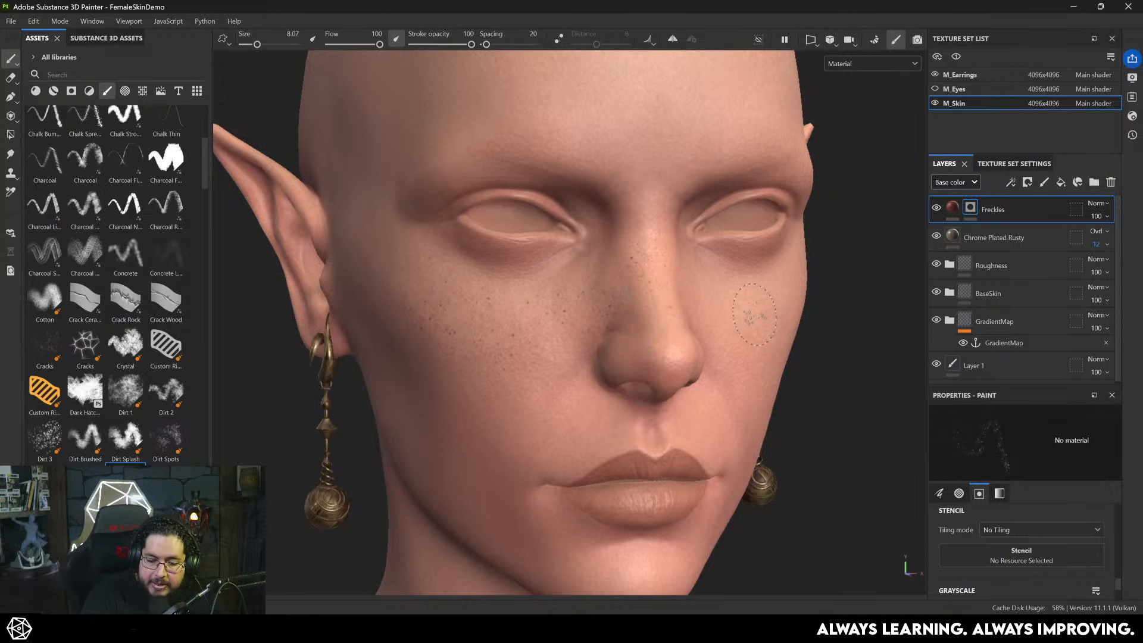
mouse_move(754, 314)
alt+mouse_down()
mouse_move(771, 331)
mouse_move(735, 340)
mouse_move(695, 308)
alt+mouse_up()
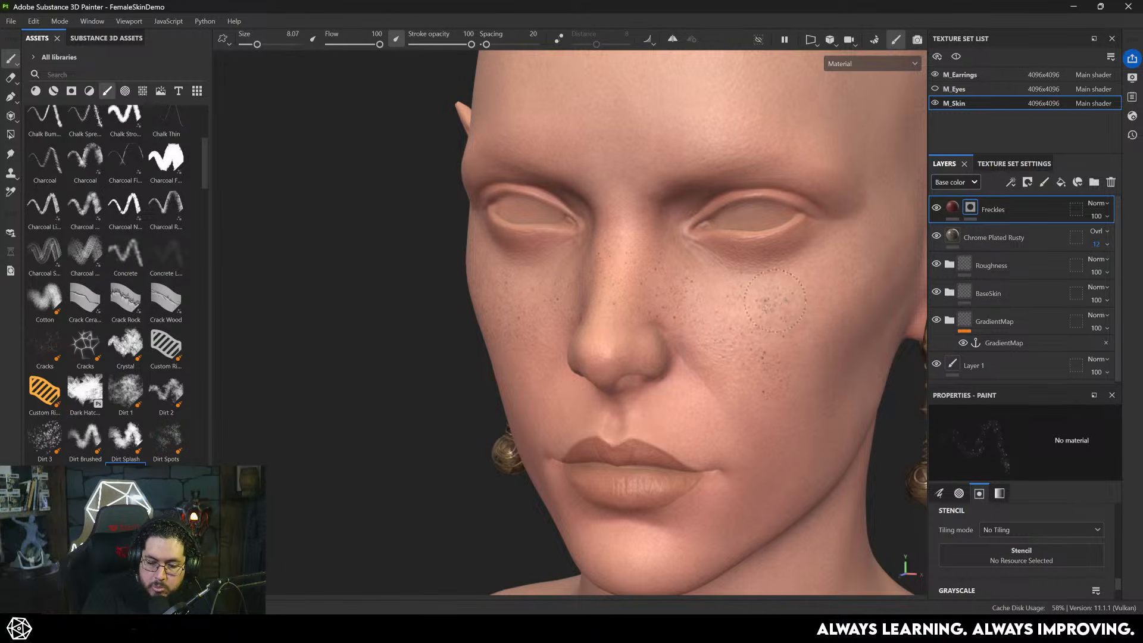
alt+drag(691, 298, 577, 340)
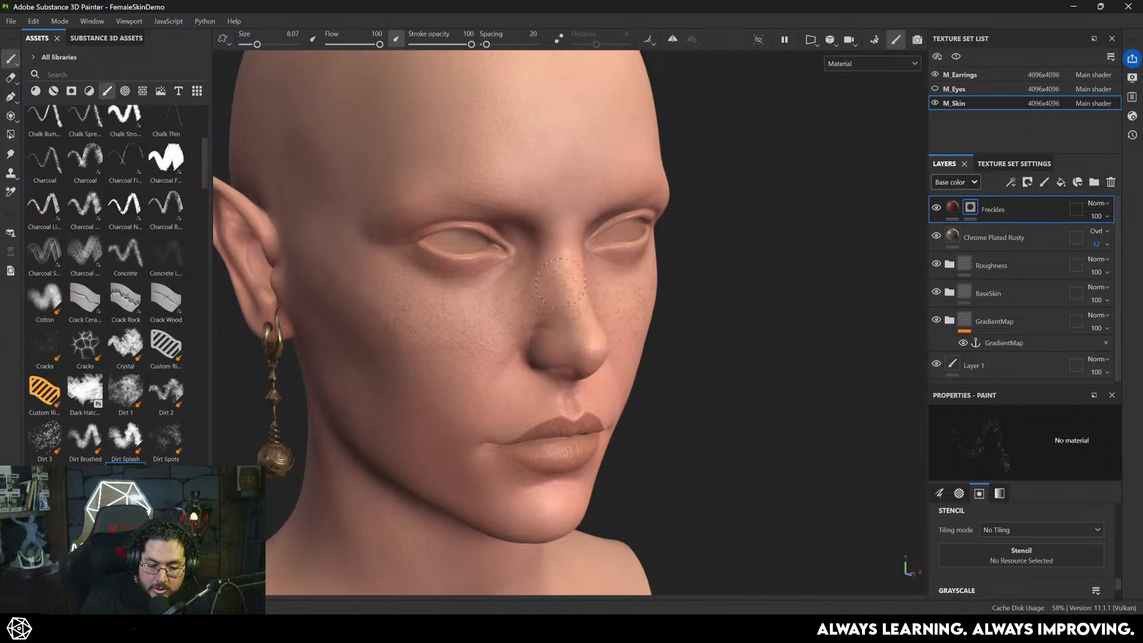
- Stamp larger freckles on the nose with brush size 14.62 and add more on the cheek with size 10.92
ctrl+right_drag(577, 299, 598, 299)
click(577, 294)
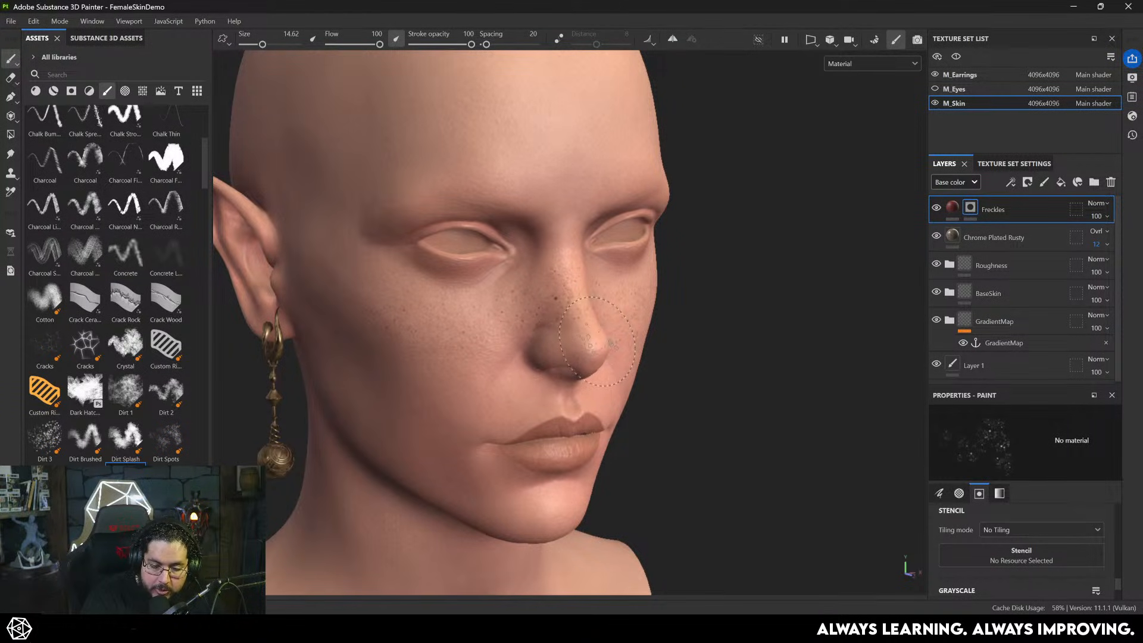
alt+drag(598, 341, 517, 338)
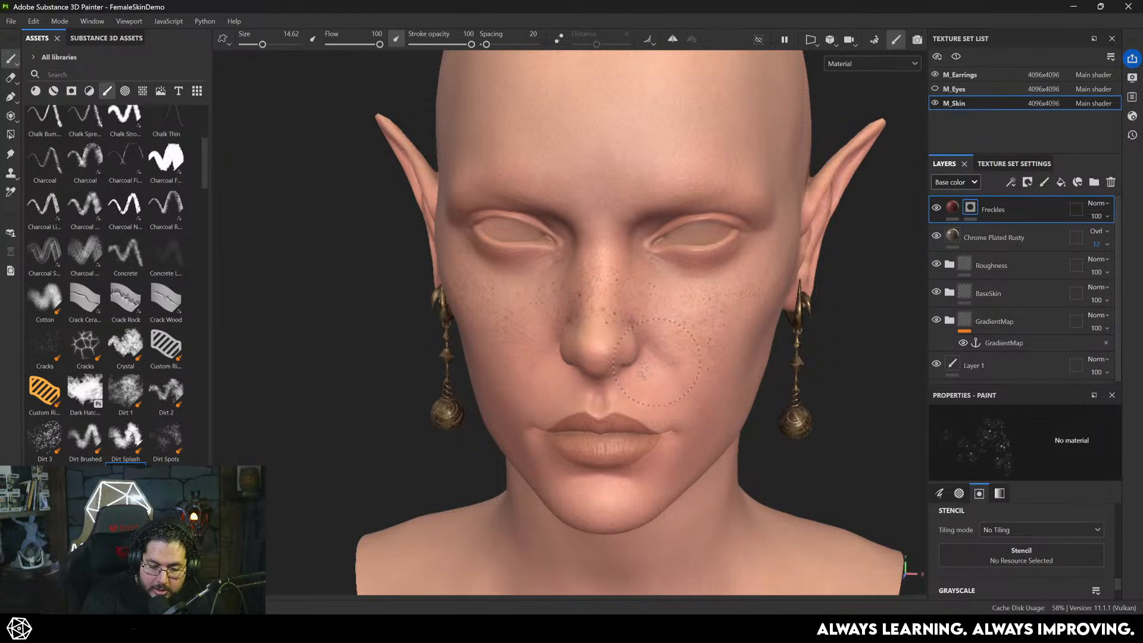
ctrl+right_drag(651, 335, 628, 335)
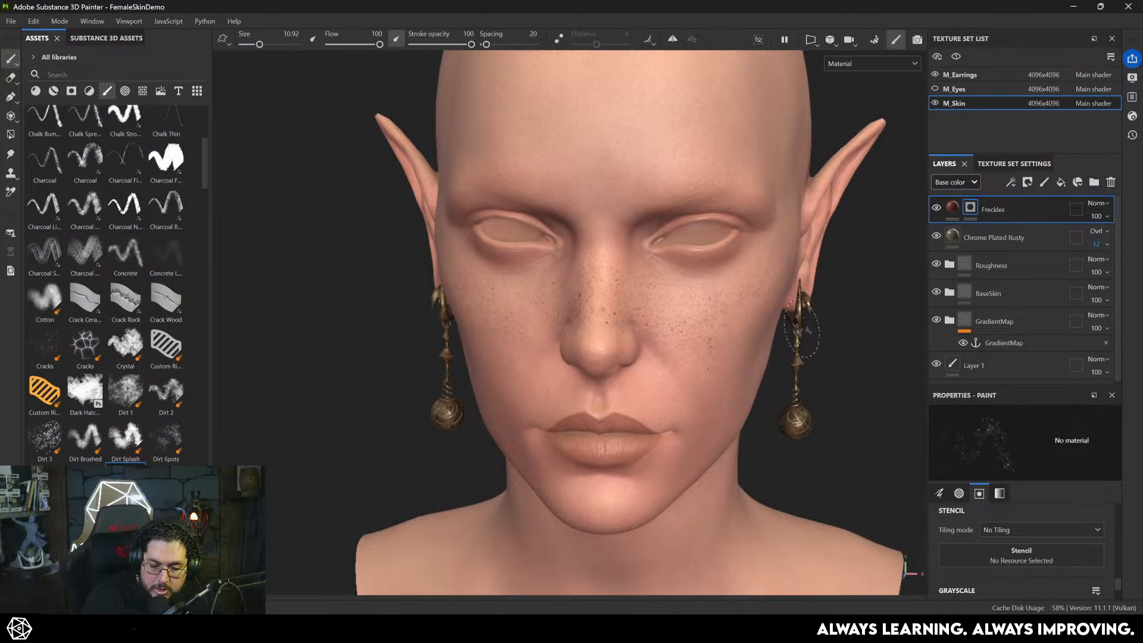
- Enlarge the brush to 18.17, enable symmetry and stamp scattered freckles over the tops of both shoulders
alt+drag(801, 327, 726, 306)
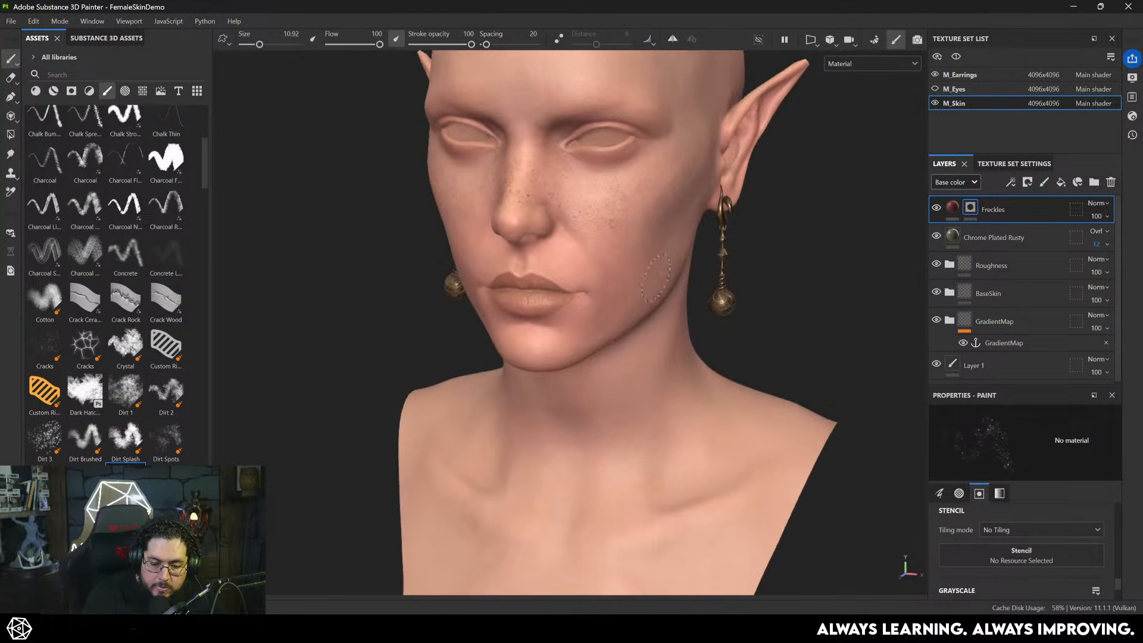
alt+middle_drag(726, 305, 666, 340)
ctrl+right_drag(669, 344, 708, 346)
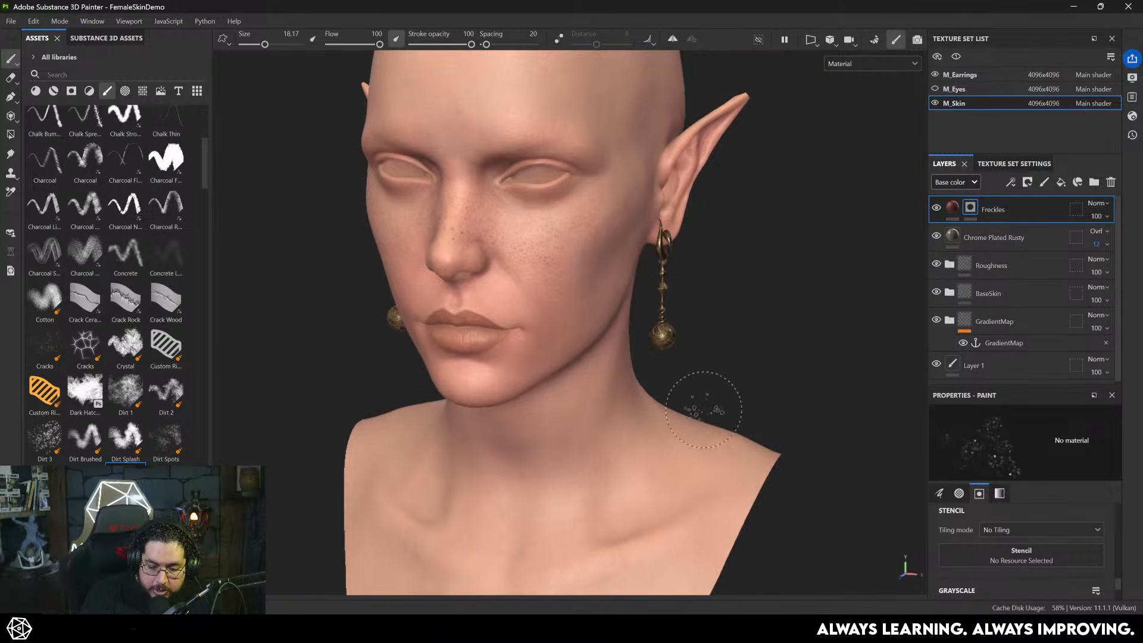
click(673, 39)
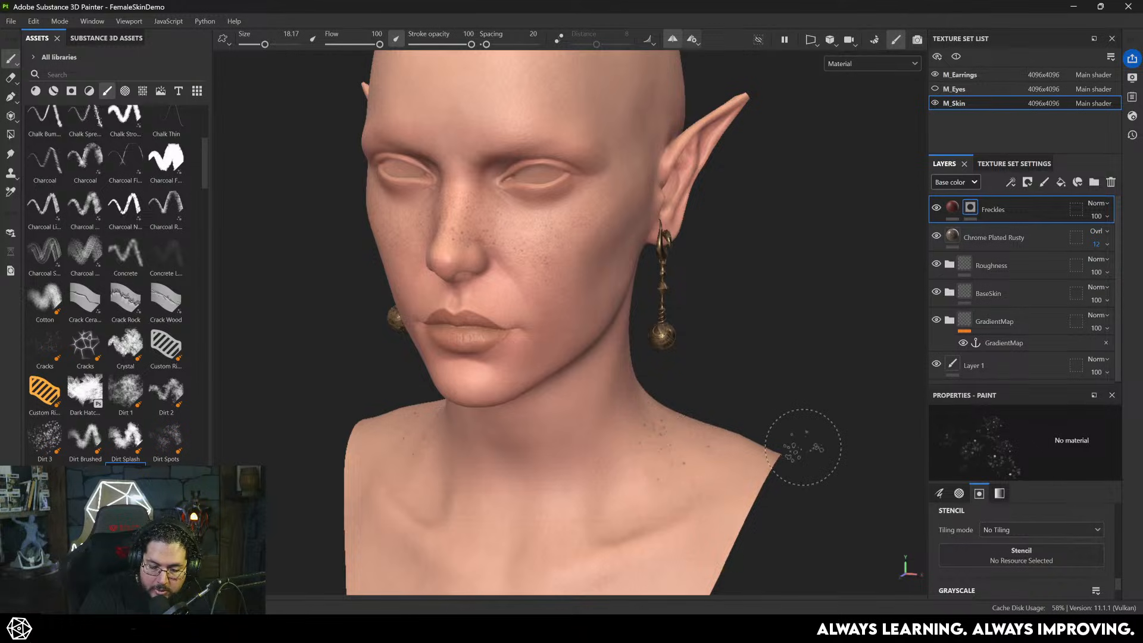
alt+drag(803, 448, 772, 412)
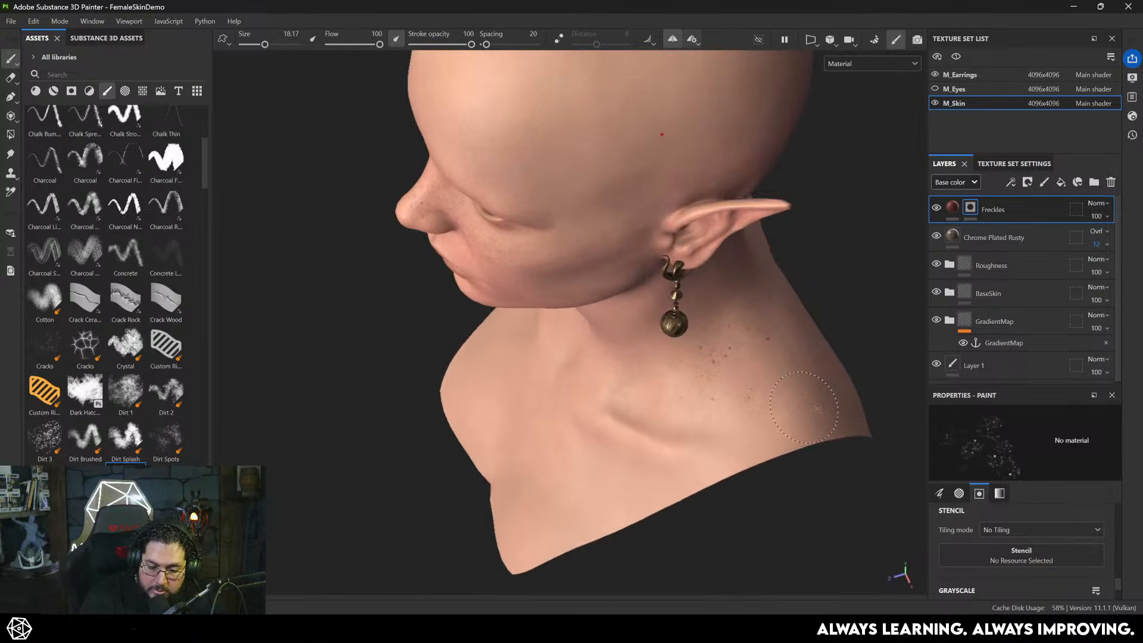
click(718, 459)
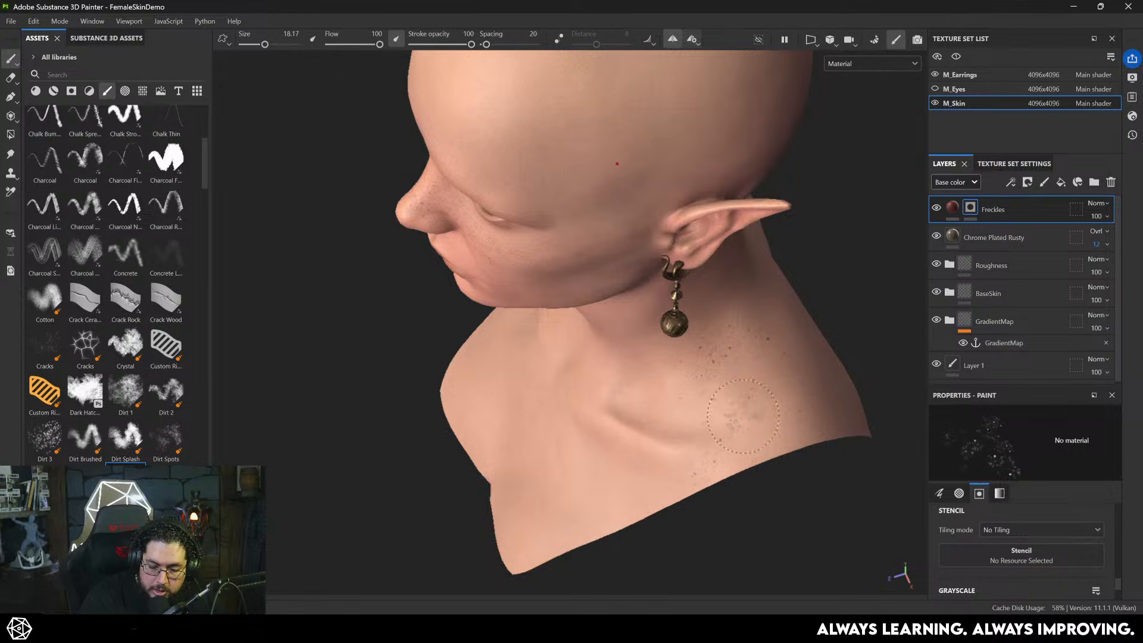
click(764, 428)
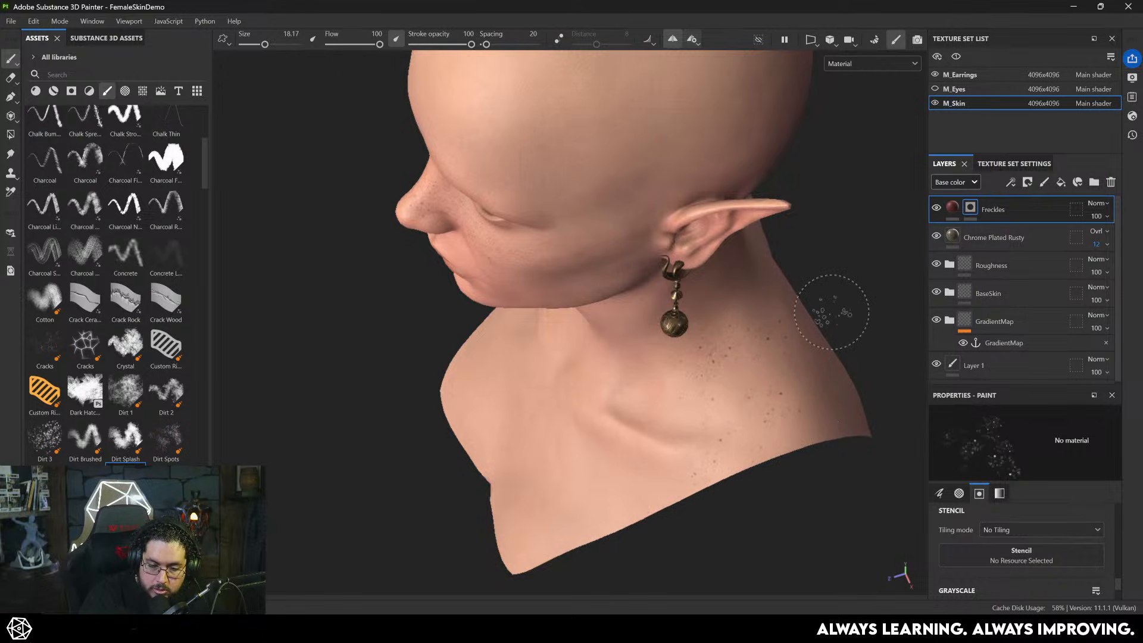
- Extend the mirrored freckles over the back of the shoulders and the base of the neck at brush size 18.17
alt+drag(832, 312, 720, 346)
shift+right_drag(844, 347, 862, 344)
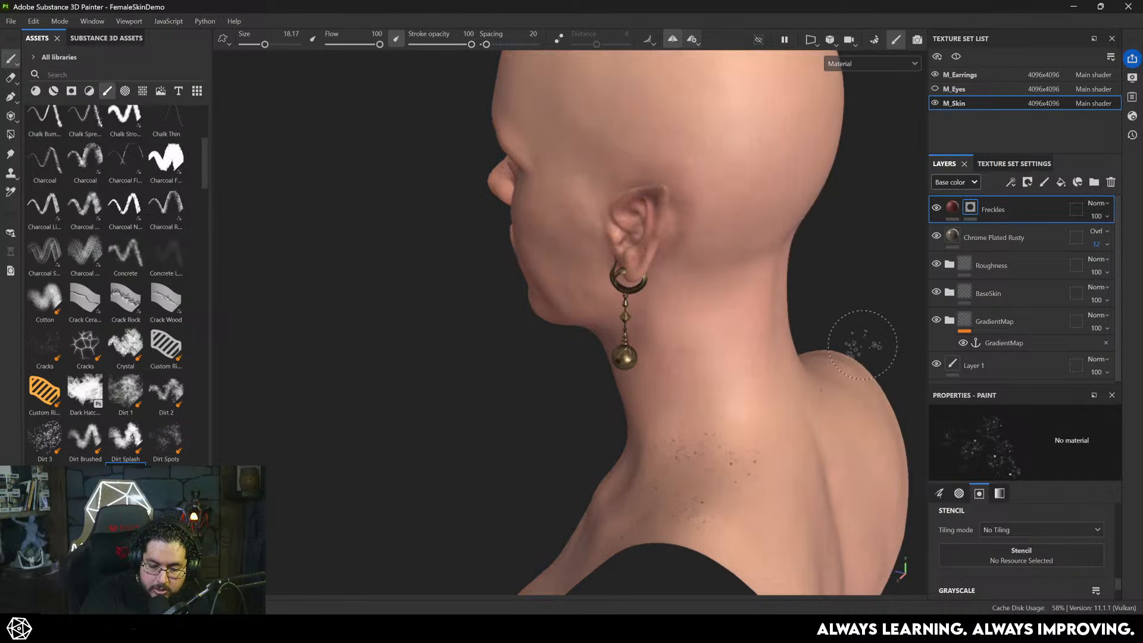
mouse_move(862, 344)
alt+mouse_down()
mouse_move(842, 339)
mouse_move(820, 366)
alt+mouse_up()
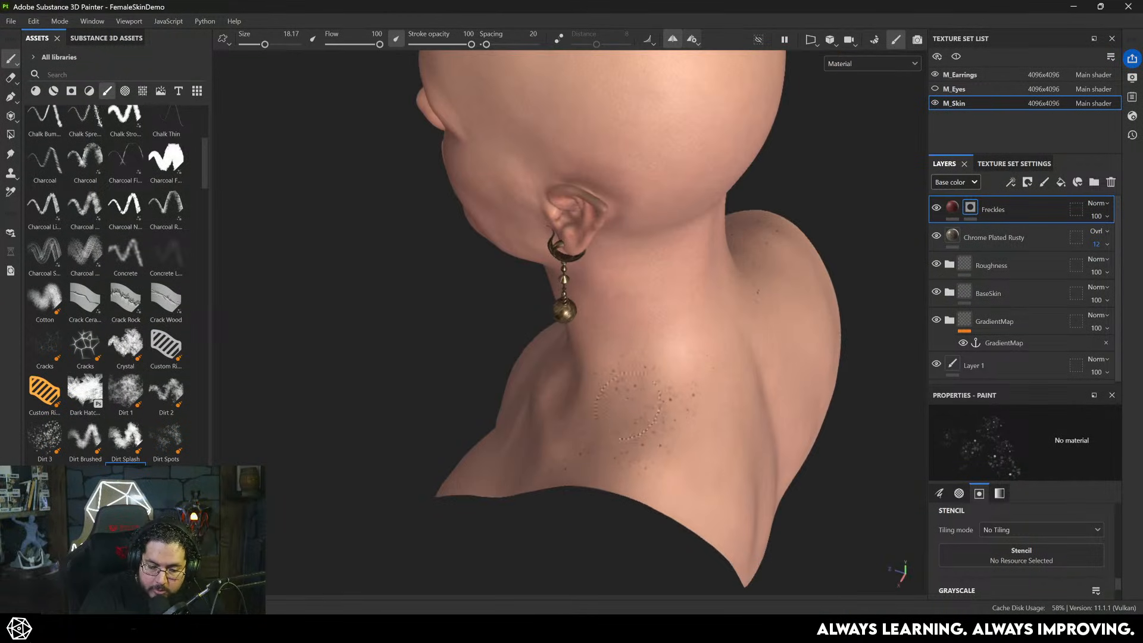
mouse_move(705, 345)
mouse_down()
mouse_move(670, 411)
mouse_move(707, 374)
mouse_up()
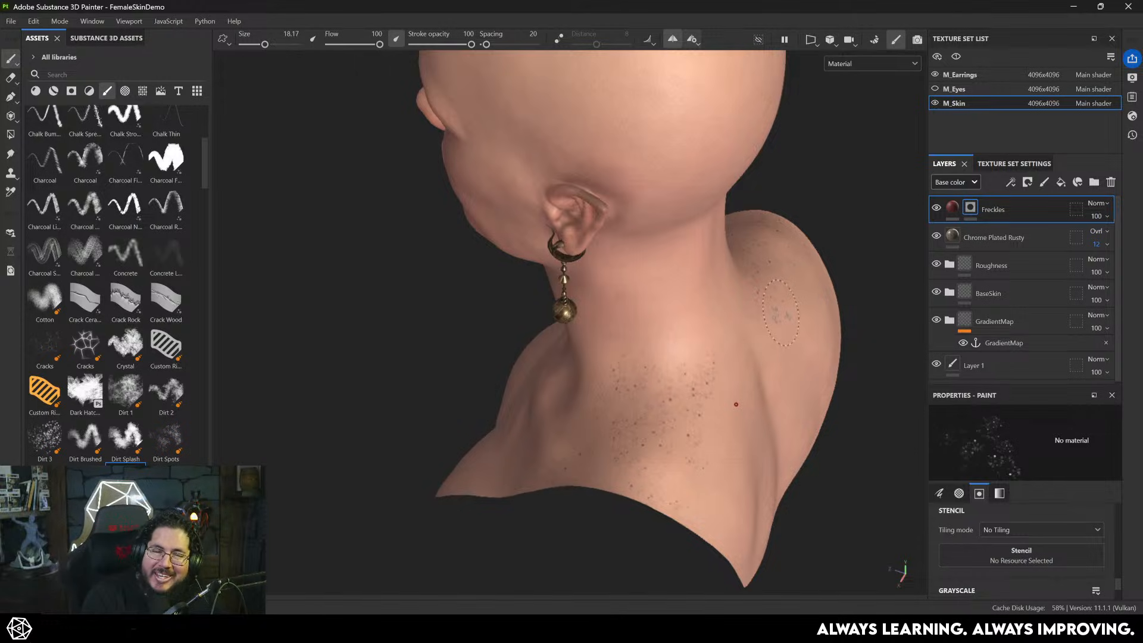
drag(739, 320, 756, 337)
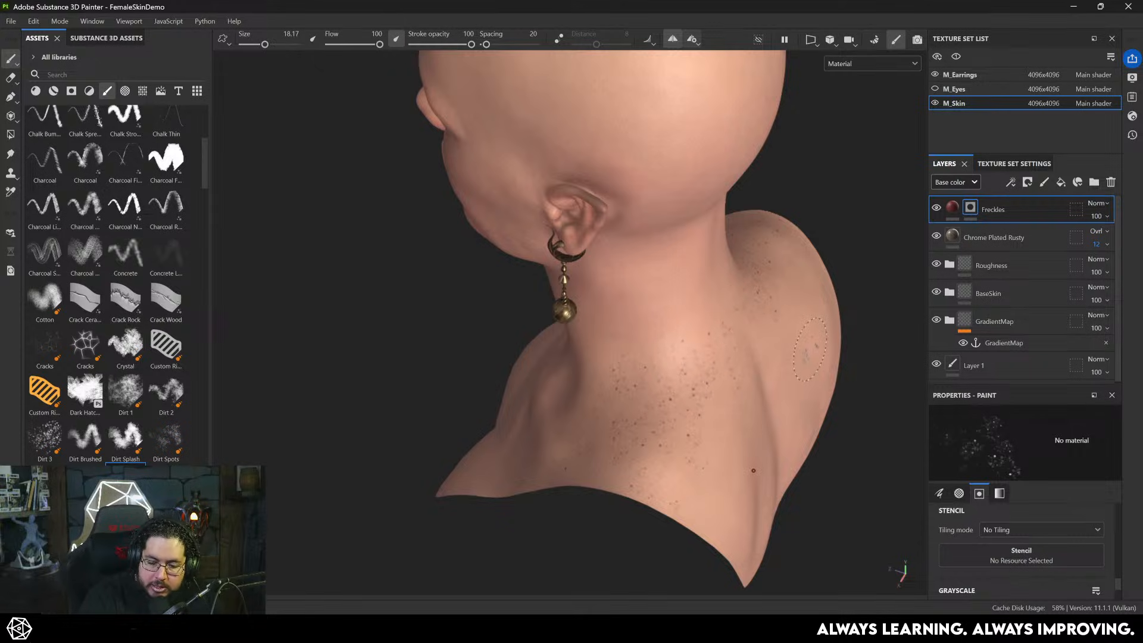
alt+drag(740, 319, 722, 362)
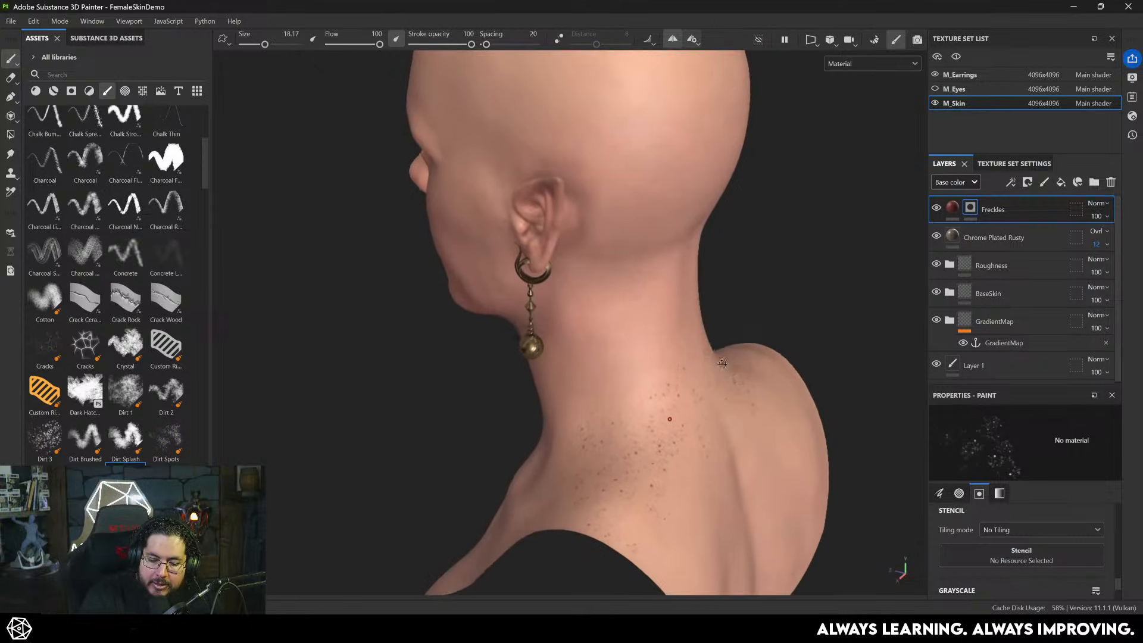
- Stamp mirrored freckles up the back of the neck and across the whole upper back at brush size 18.17
mouse_move(637, 381)
mouse_down()
mouse_move(658, 334)
mouse_move(625, 322)
mouse_move(662, 303)
mouse_move(636, 327)
mouse_move(652, 358)
mouse_move(644, 340)
mouse_up()
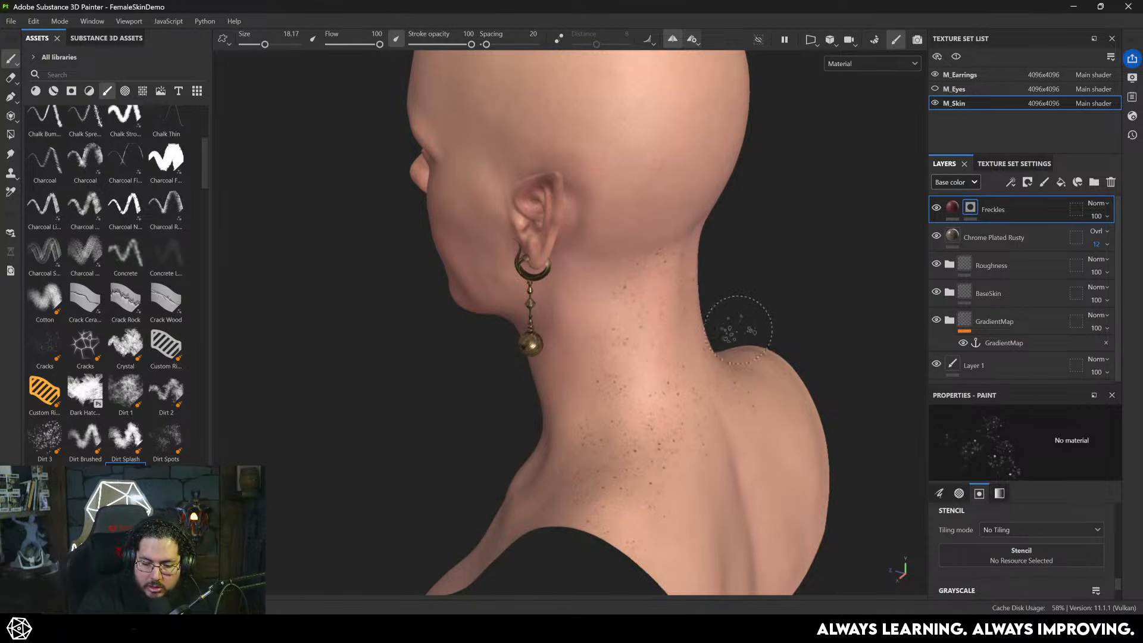
alt+drag(637, 463, 542, 391)
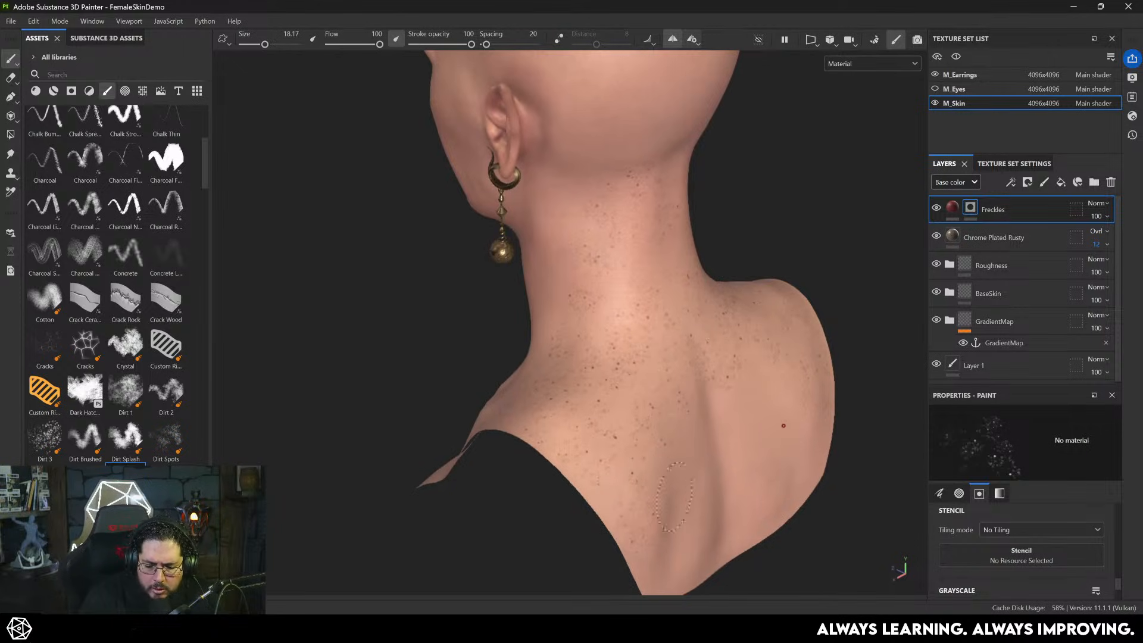
alt+drag(697, 421, 686, 341)
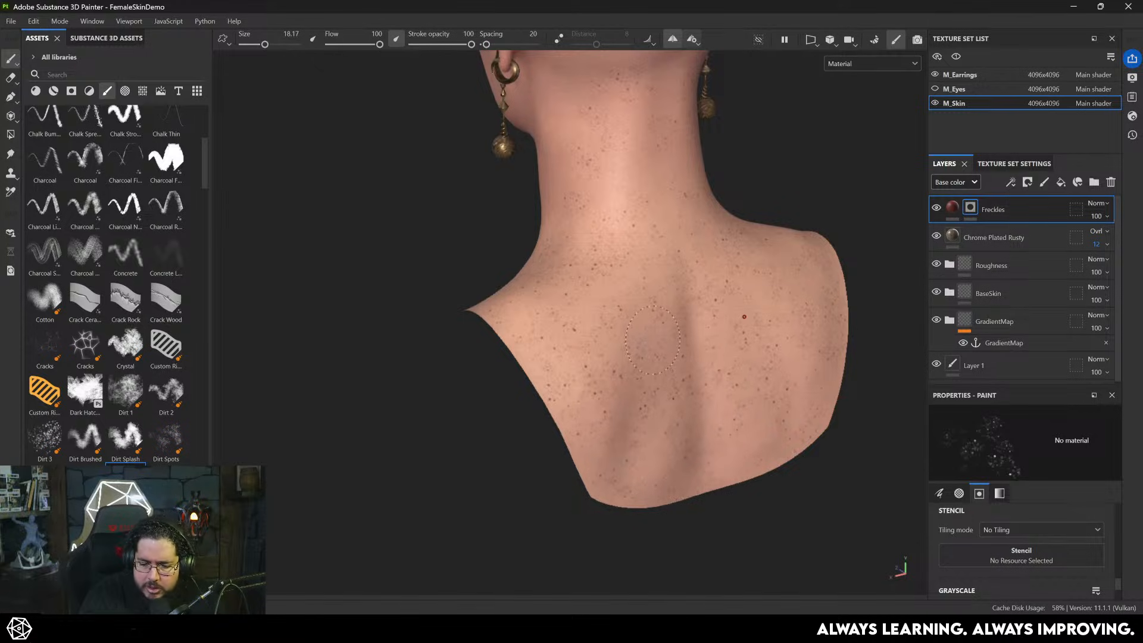
alt+drag(652, 340, 644, 398)
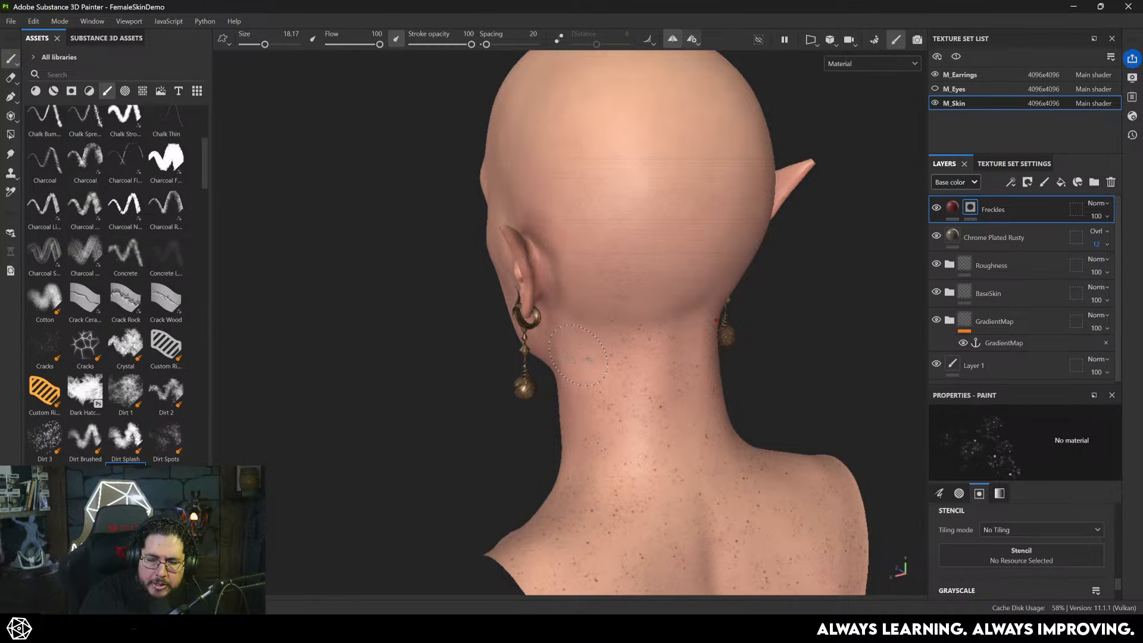
- Reduce the brush size to 6.18 and rotate the environment lighting to brighten the front of the face
mouse_move(577, 356)
alt+mouse_down()
mouse_move(715, 357)
mouse_move(735, 345)
mouse_move(743, 294)
alt+mouse_up()
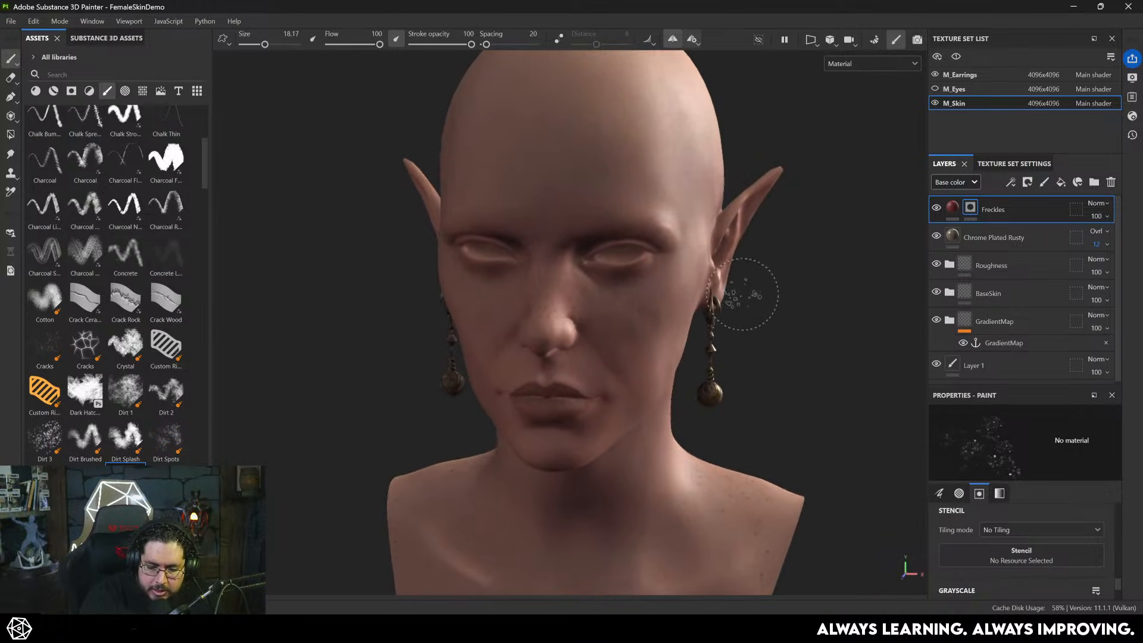
mouse_move(743, 295)
ctrl+right_down()
mouse_move(693, 327)
mouse_move(704, 325)
ctrl+right_up()
mouse_move(726, 306)
shift+right_down()
mouse_move(806, 274)
mouse_move(780, 298)
shift+right_up()
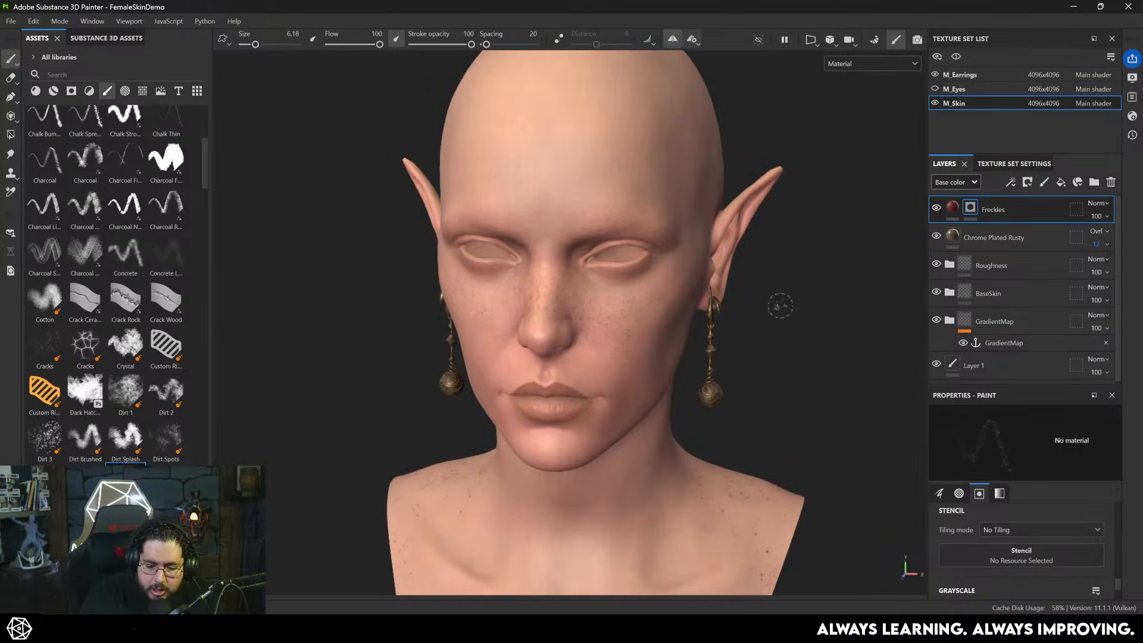
- Set the Freckles layer's blending mode to Overlay and its opacity to 68
mouse_move(768, 316)
alt+mouse_down()
mouse_move(791, 309)
mouse_move(799, 289)
alt+mouse_up()
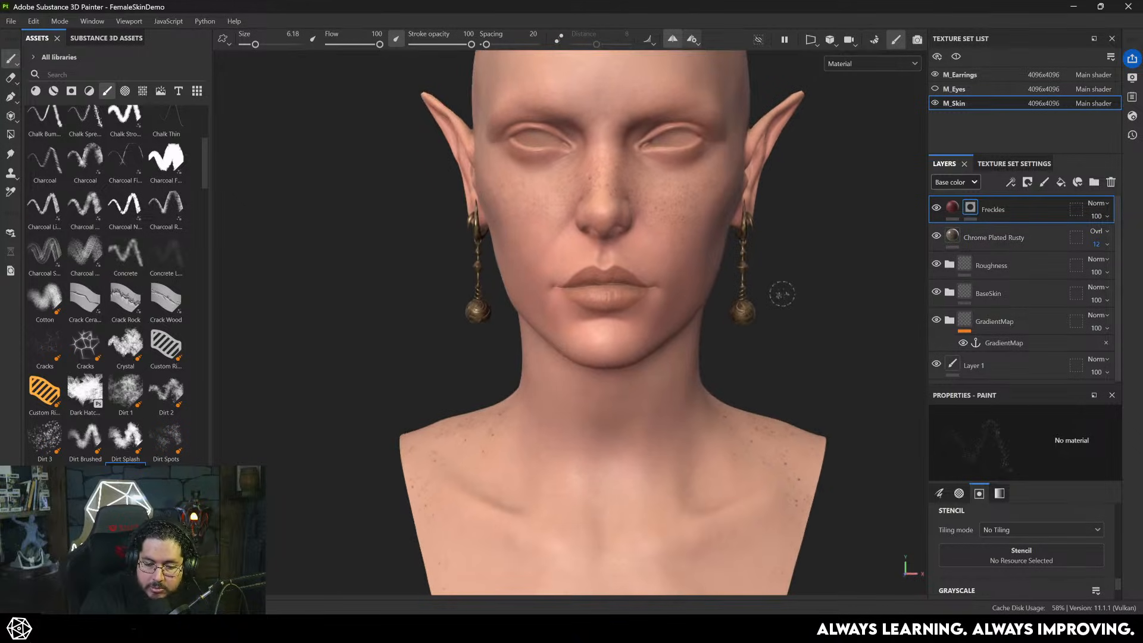
click(1099, 204)
click(1079, 403)
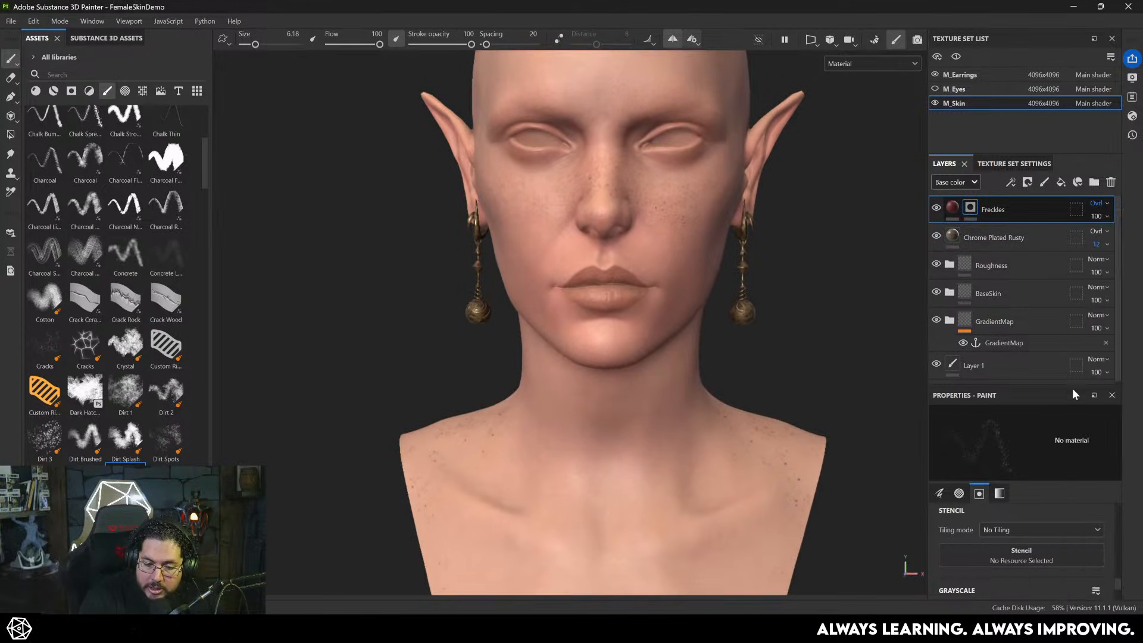
click(1100, 217)
mouse_move(1137, 238)
mouse_down()
mouse_move(1105, 239)
mouse_move(1122, 239)
mouse_up()
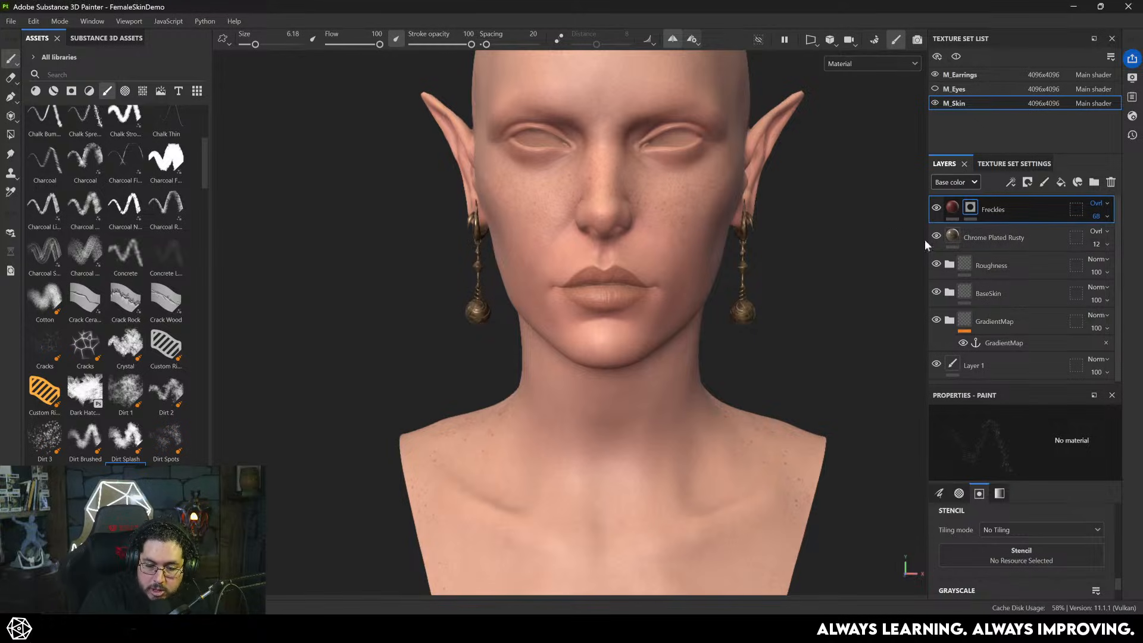
- Examine the softened freckles on the cheeks and nose up close from several angles
alt+middle_drag(808, 271, 769, 362)
alt+right_drag(763, 296, 1089, 236)
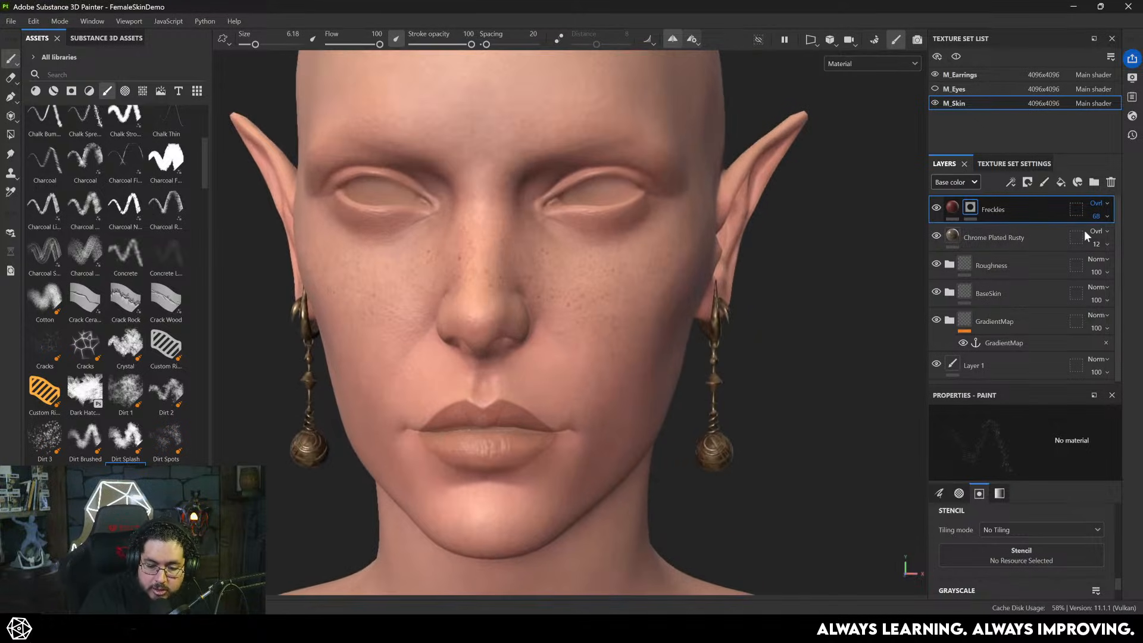
alt+drag(738, 305, 832, 310)
alt+middle_drag(779, 306, 793, 379)
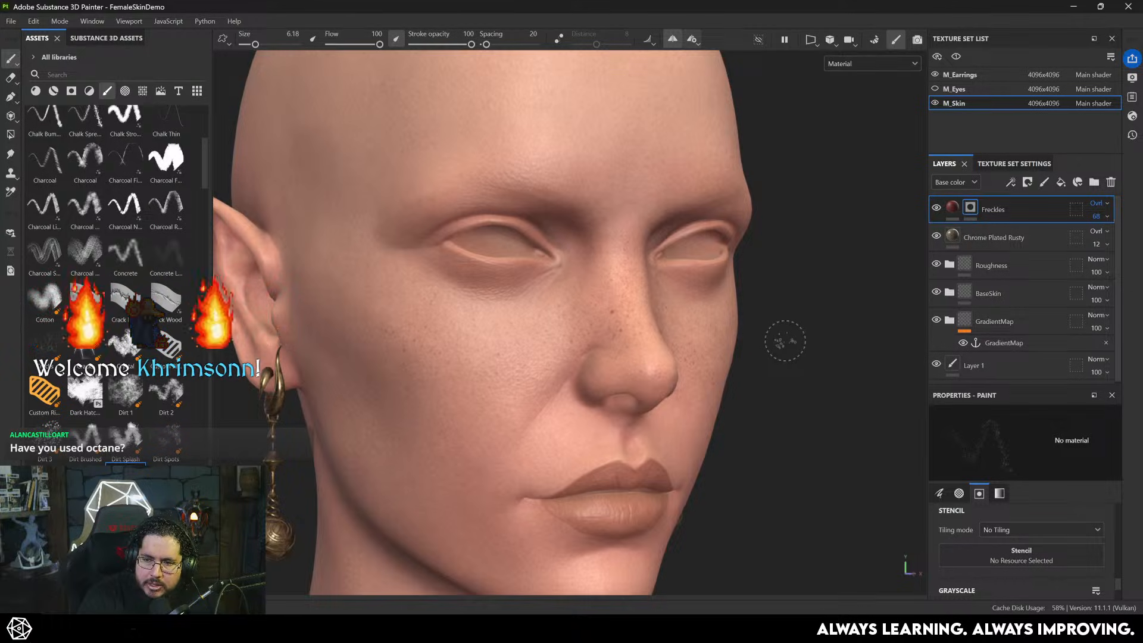
key(alt)
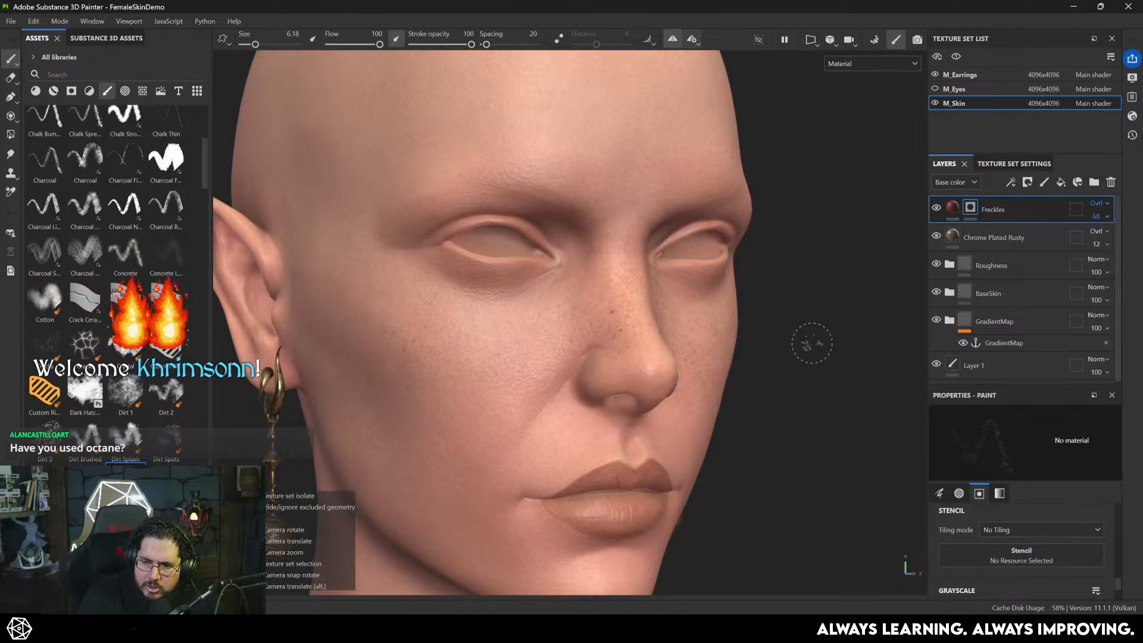
alt+right_drag(812, 343, 702, 350)
alt+drag(803, 381, 739, 369)
alt+middle_drag(796, 352, 832, 303)
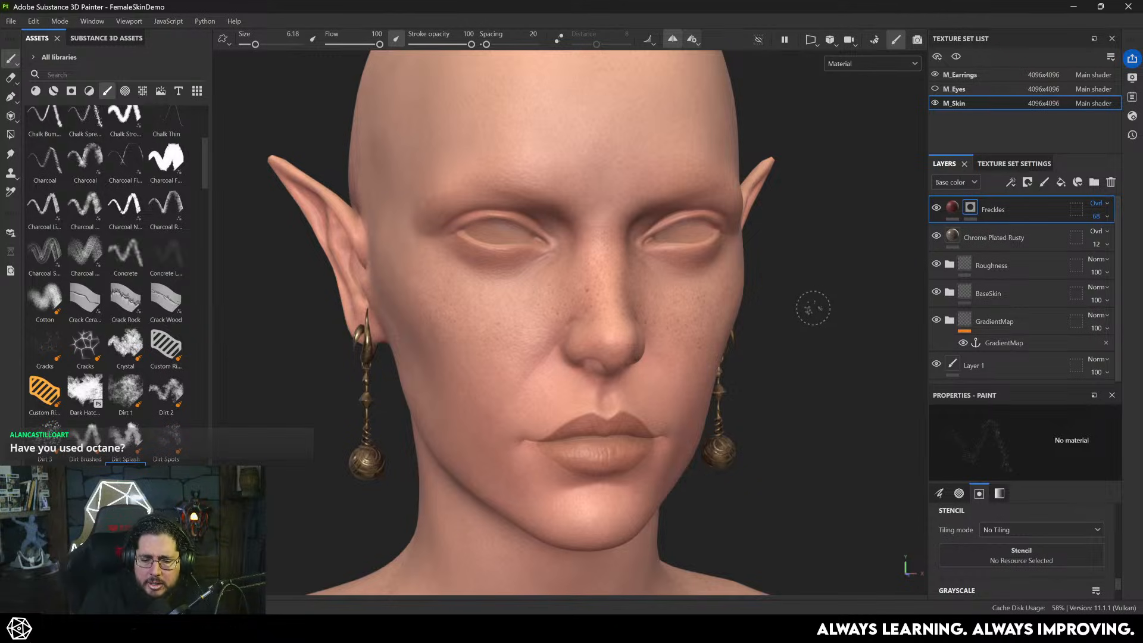
alt+drag(788, 345, 851, 357)
- Switch to the web browser and search Google Images for "dark makeup"
key(alt+Tab)
click(605, 220)
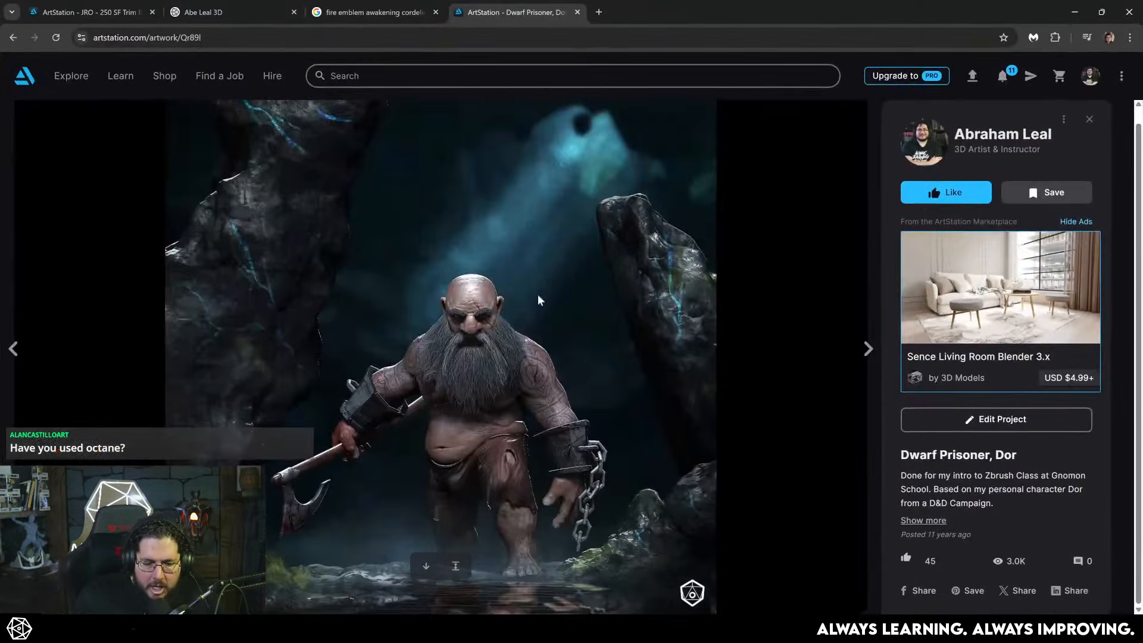
key(ctrl+l)
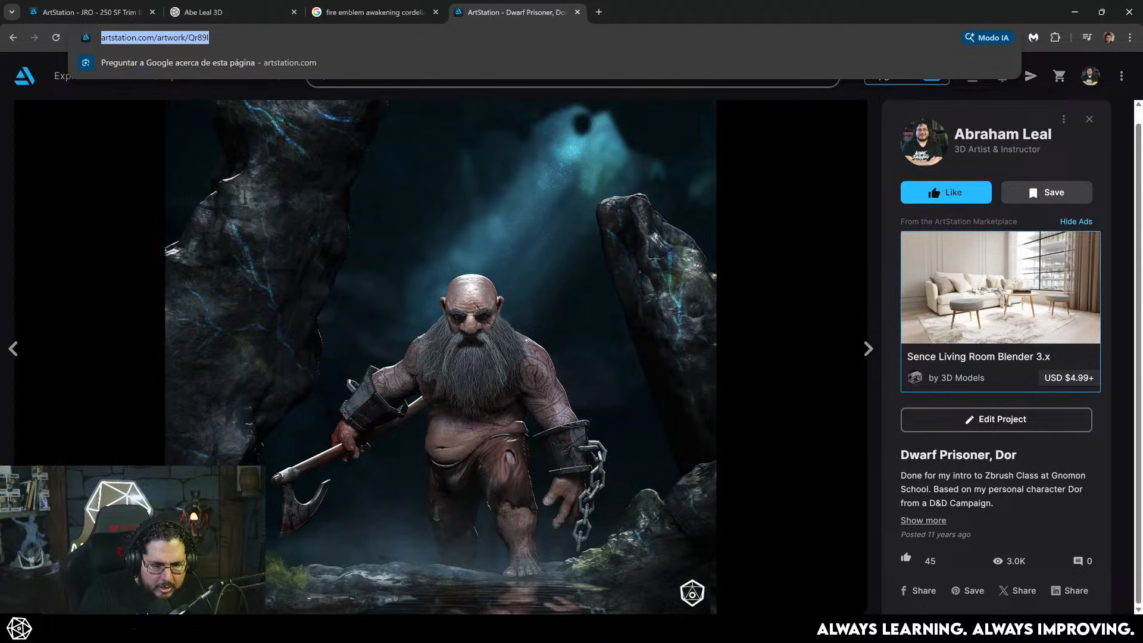
key(BackSpace)
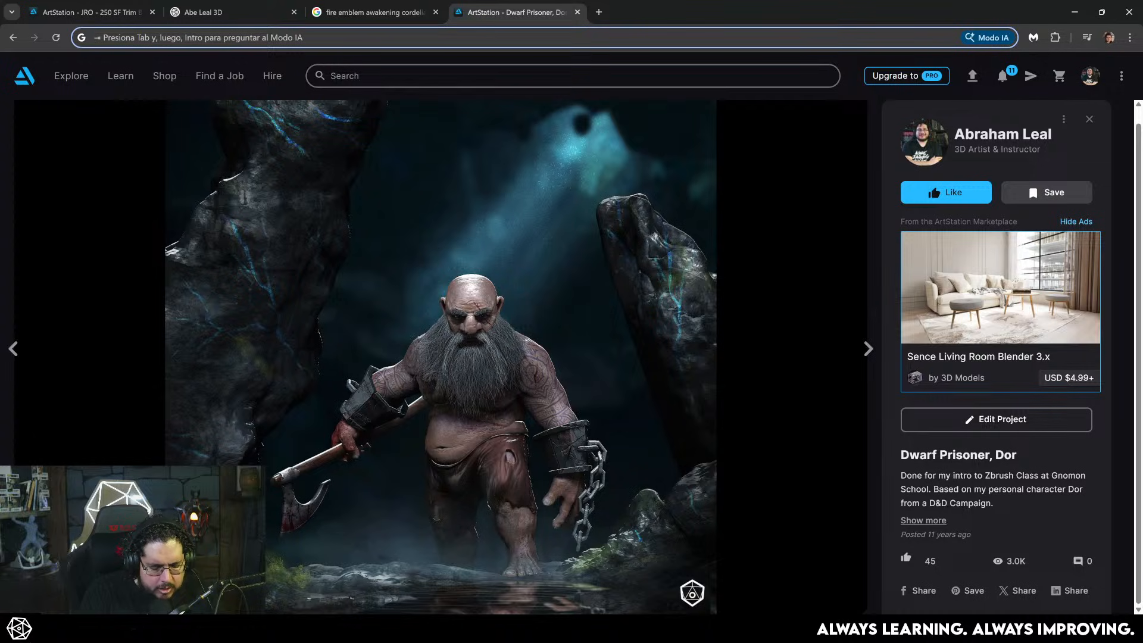
text(dark makeup)
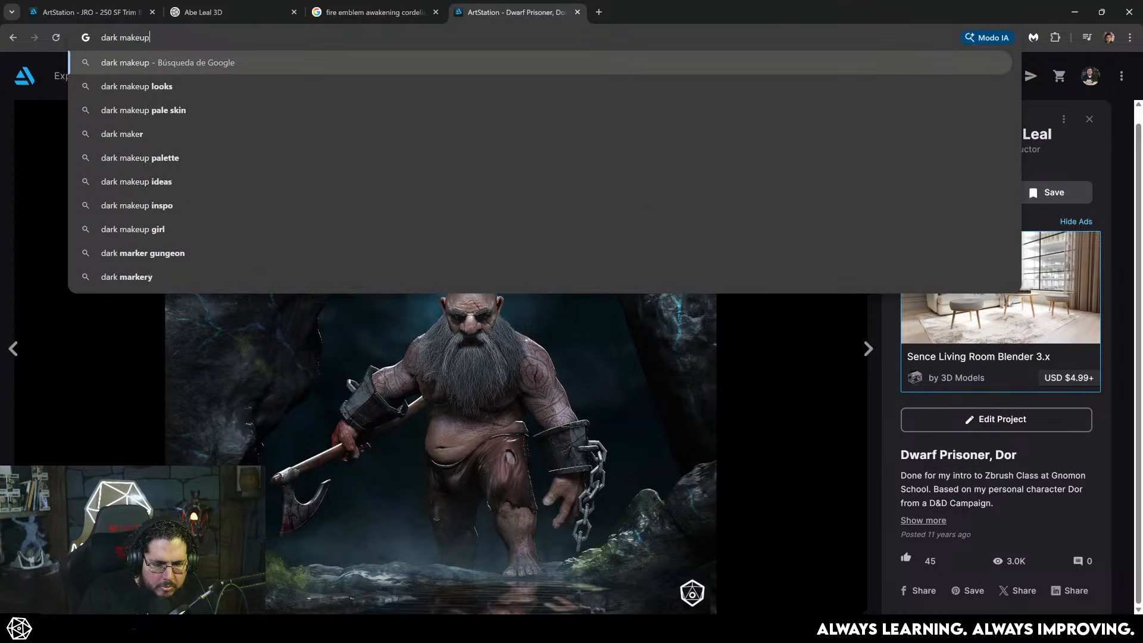
key(Return)
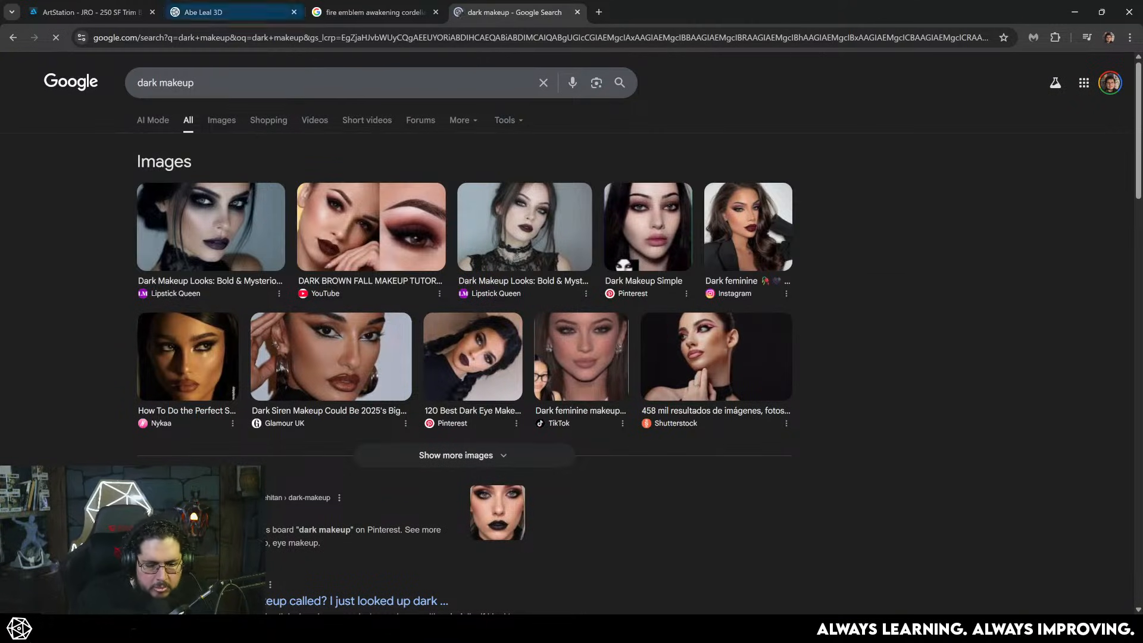
click(213, 120)
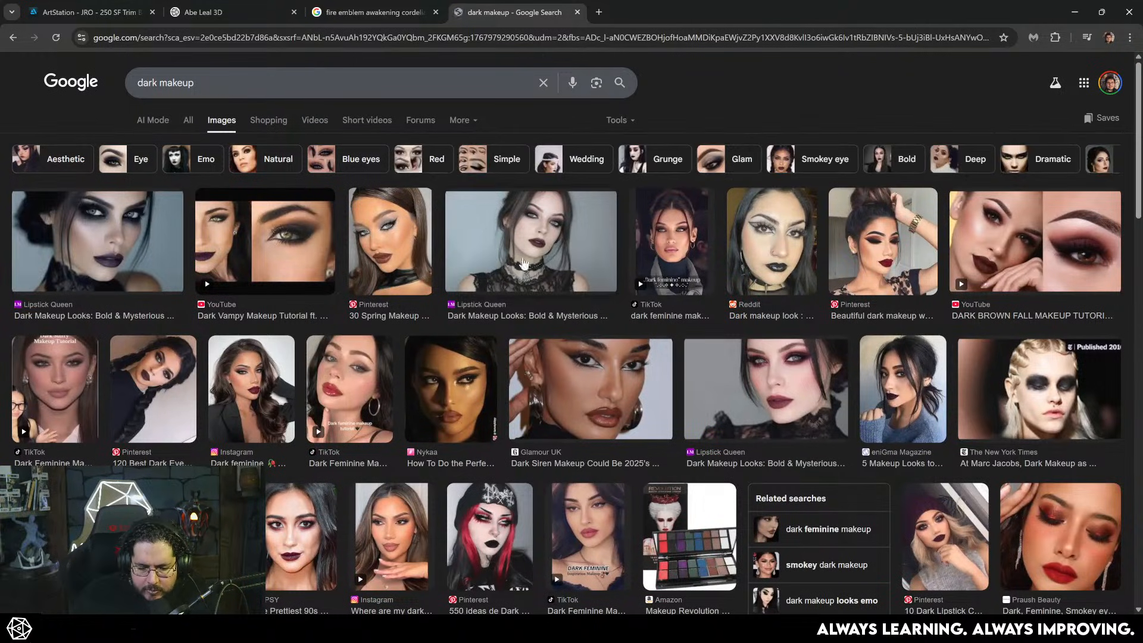
- Open the New York Times image with smudged black eye makeup and browse its related pictures
click(1083, 395)
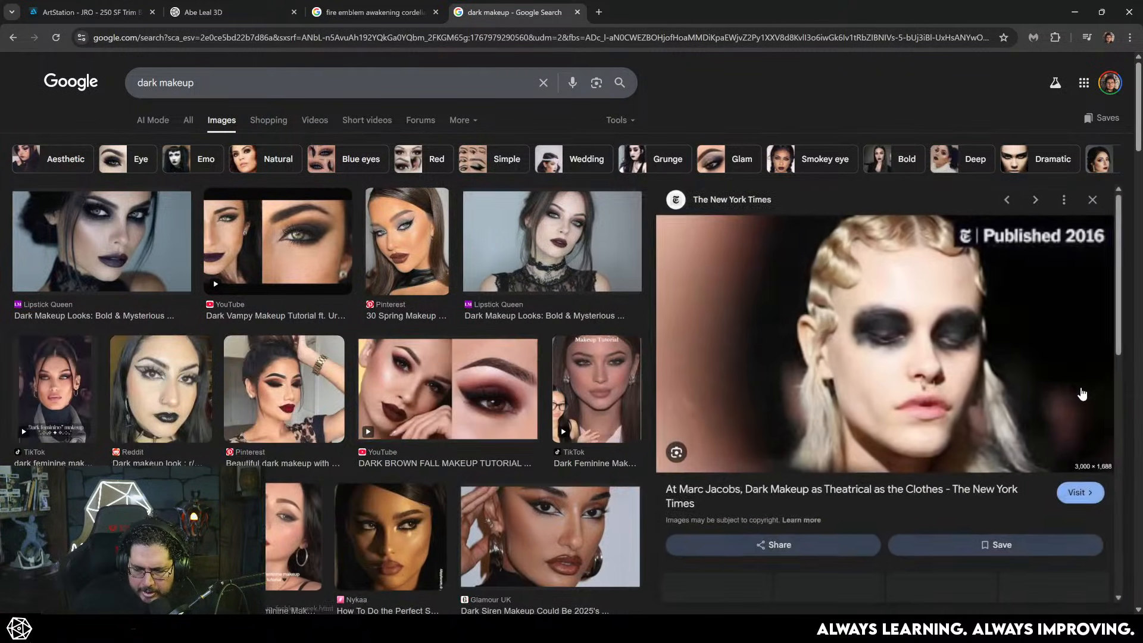
scroll(868, 290, down, 3)
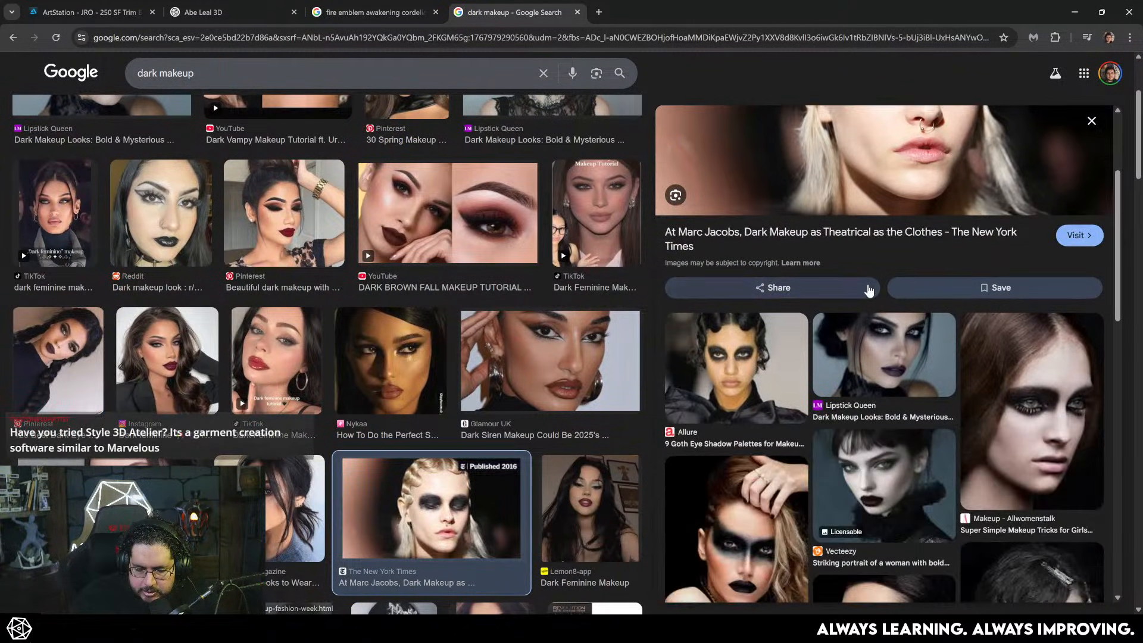
scroll(869, 291, up, 3)
- Replace the image search with "dr strange kaecilius"
drag(209, 83, 67, 73)
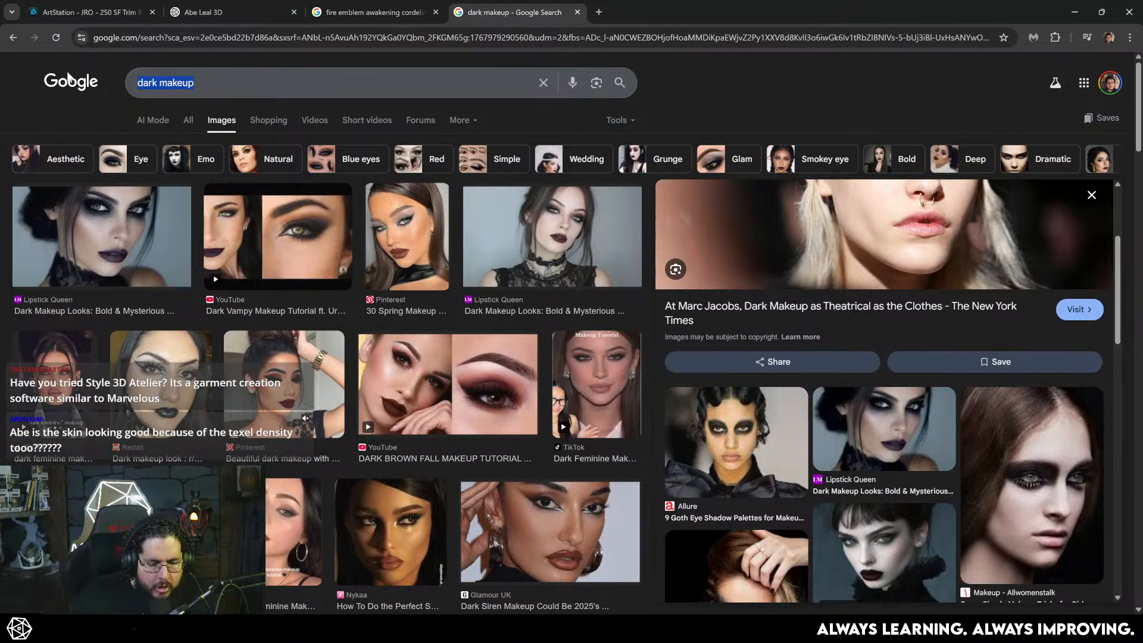
key(BackSpace)
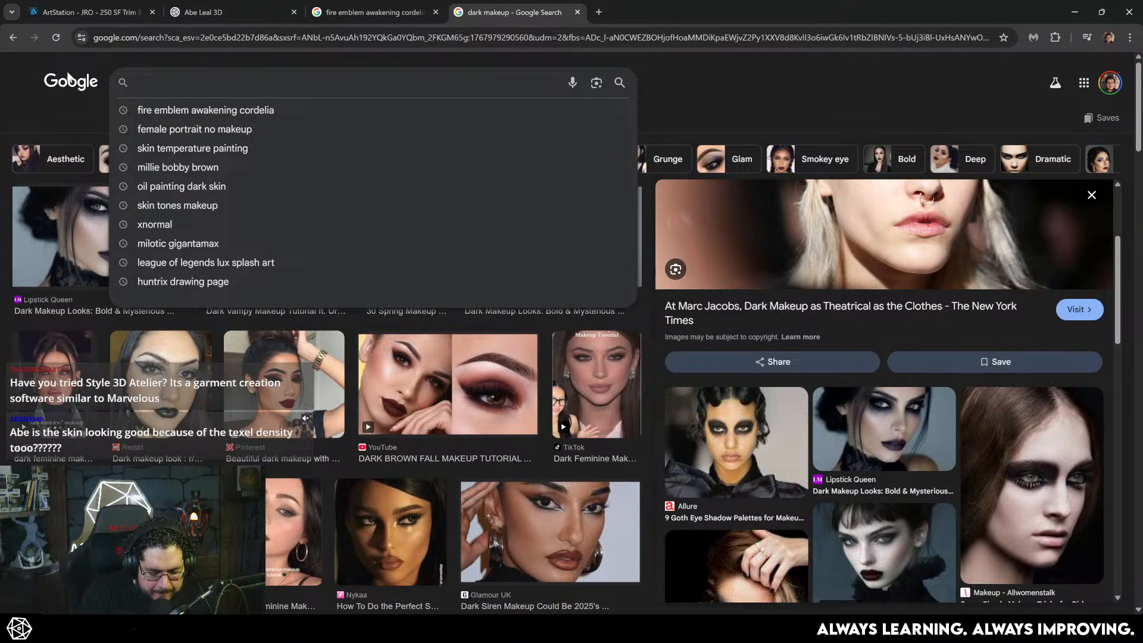
text(dr strange kj)
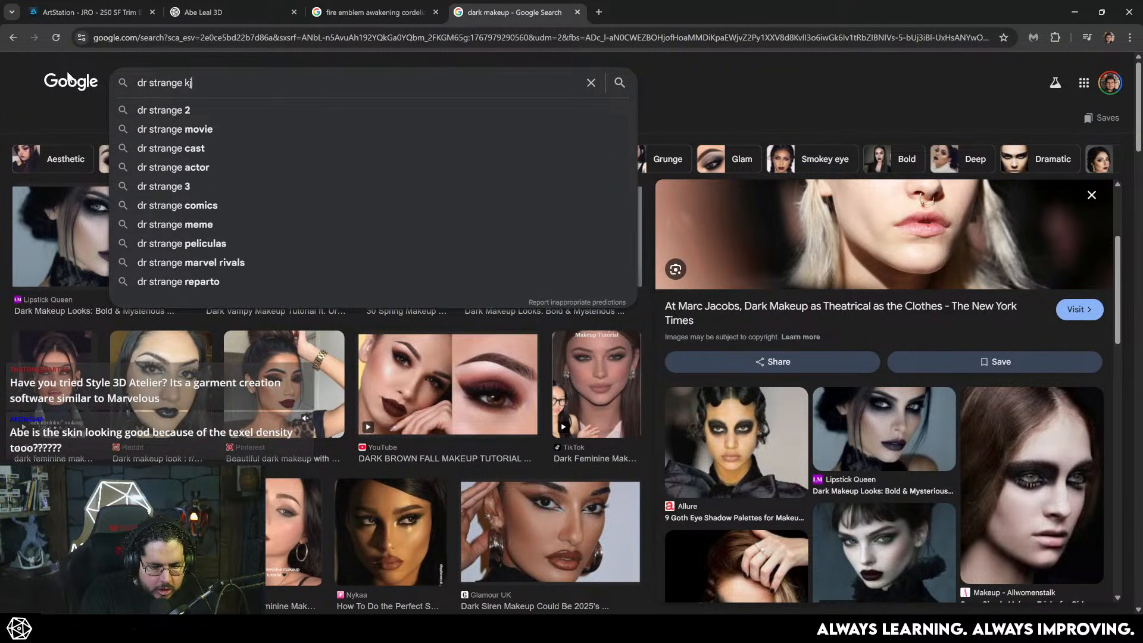
key(BackSpace)
text(aie)
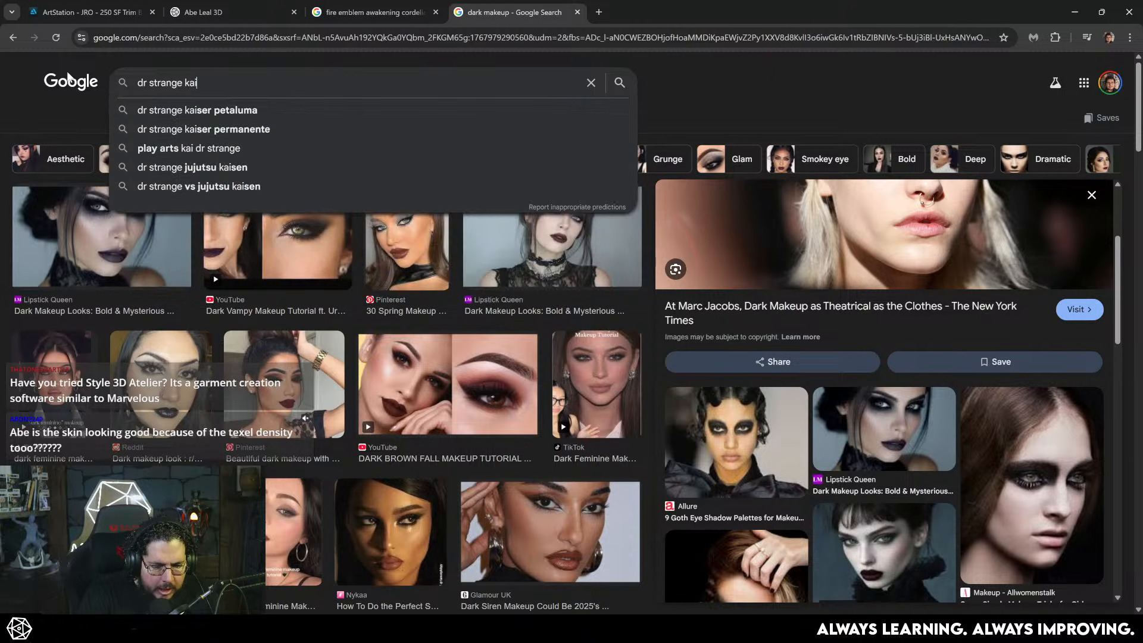
key(BackSpace)
key(BackSpace)
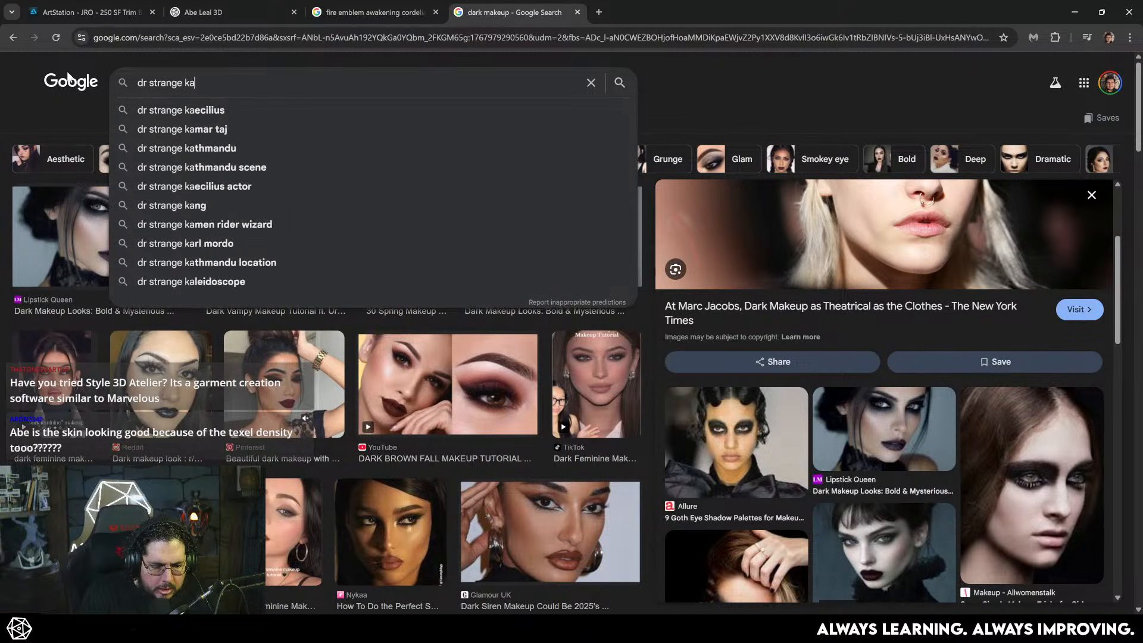
text(ec)
key(Down)
key(Return)
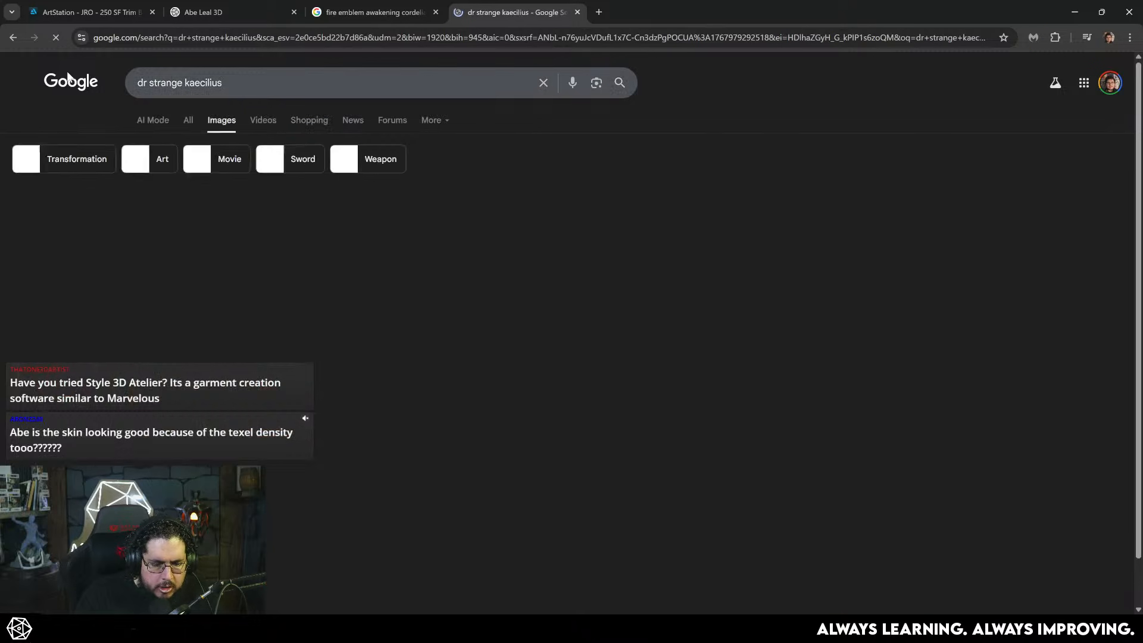
- Compare the close-up images of Kaecilius's cracked eye makeup and open the frontal portrait from Facebook
click(762, 244)
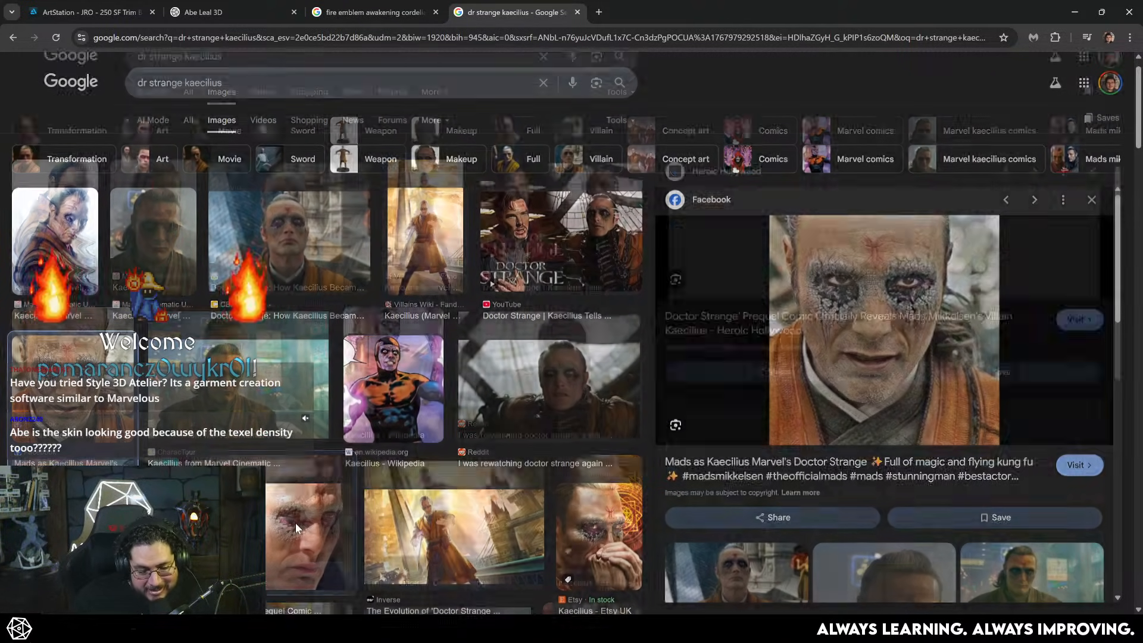
click(295, 523)
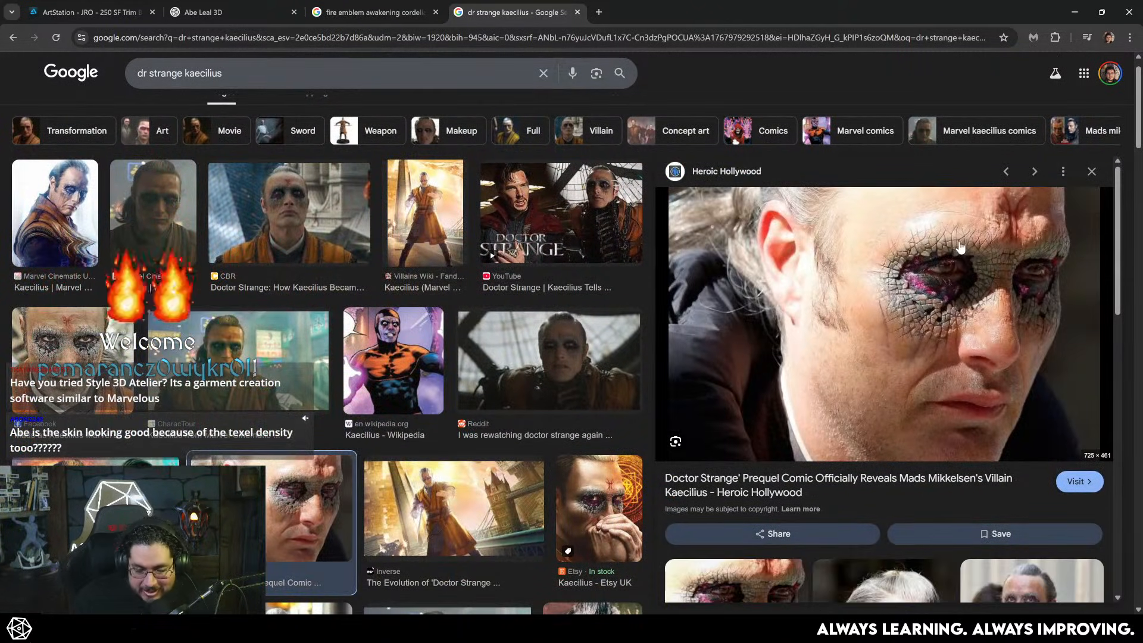
click(95, 334)
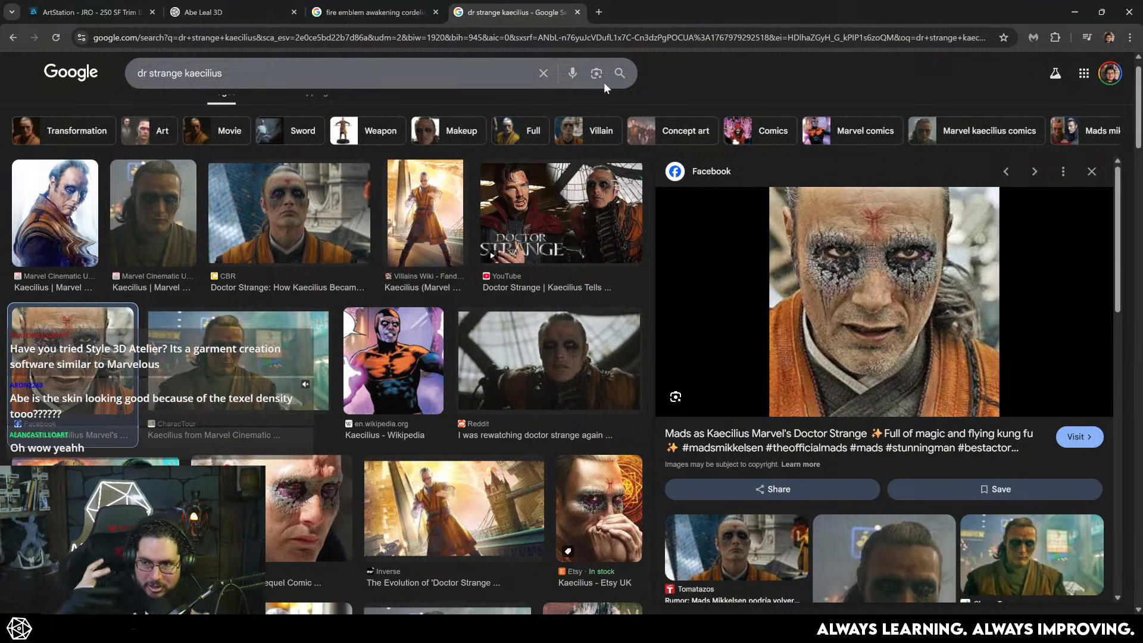
- Return to Substance 3D Painter and launch PureRef over it
key(alt+Tab)
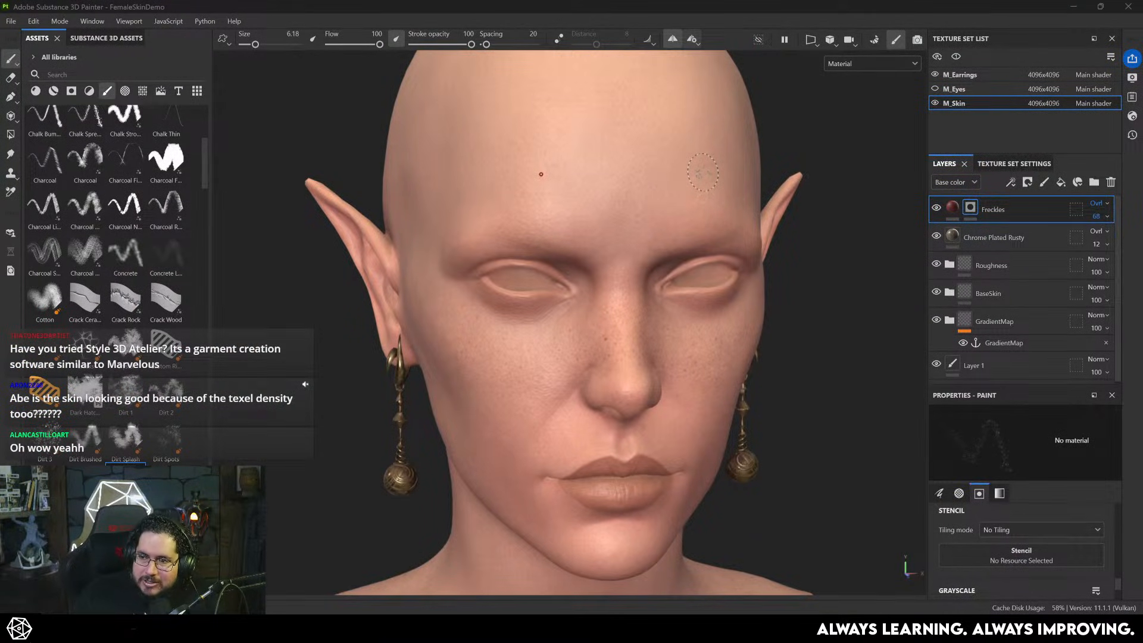
key(super)
text(pureref)
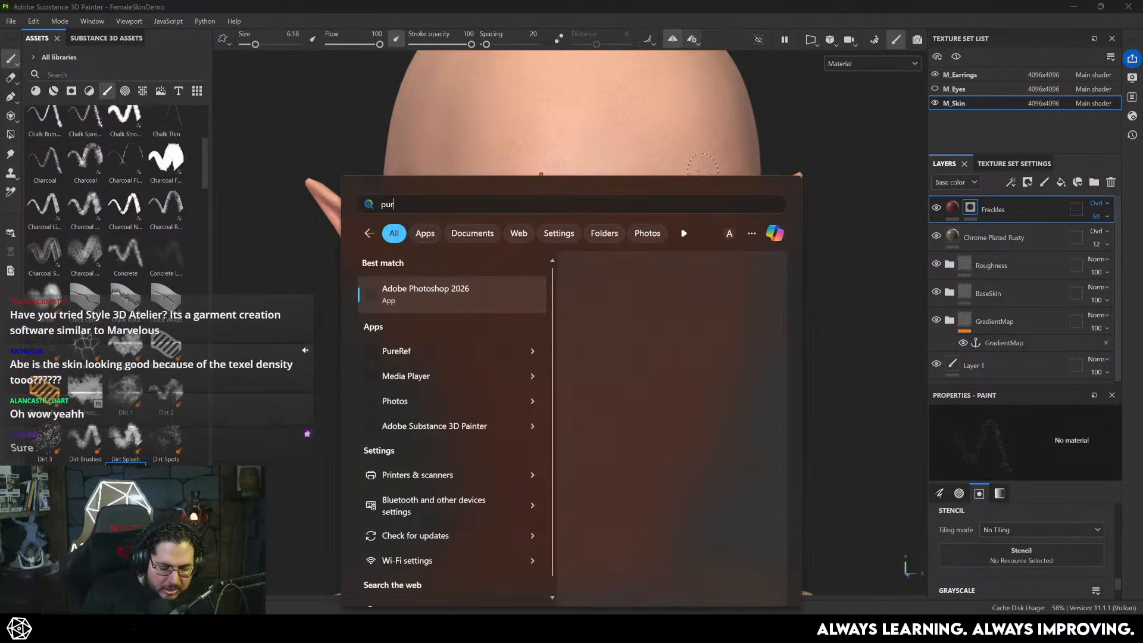
key(Return)
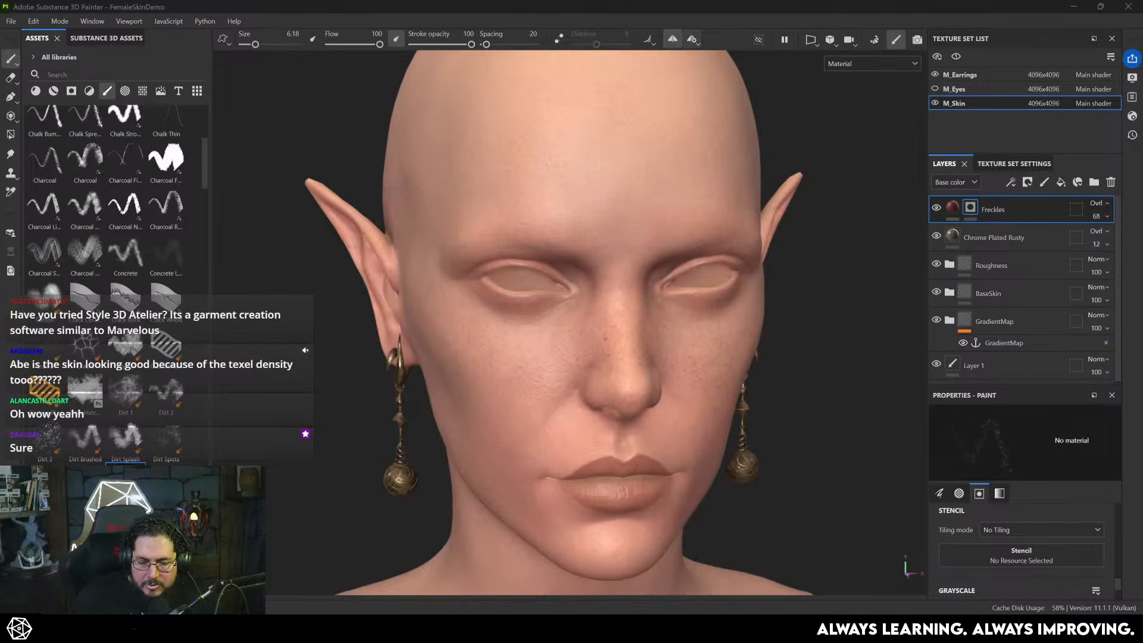
- Place the PureRef window beside the elf's head, paste the Kaecilius portrait and frame its face and eye makeup
drag(315, 234, 84, 123)
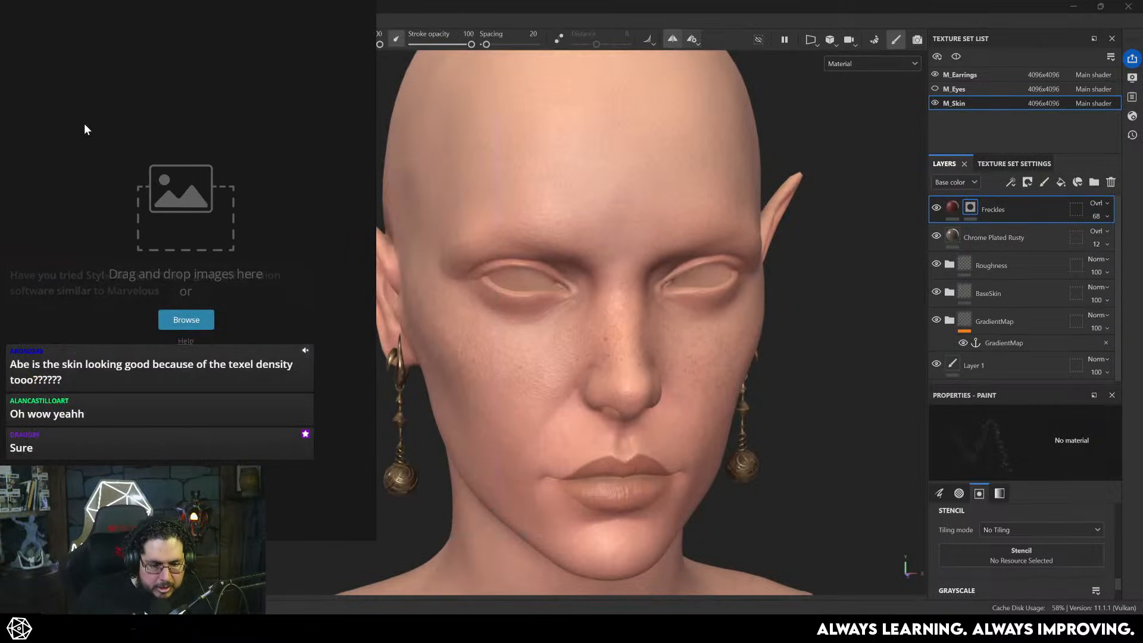
key(ctrl+v)
scroll(238, 201, up, 8)
middle_drag(270, 145, 213, 213)
scroll(213, 213, down, 2)
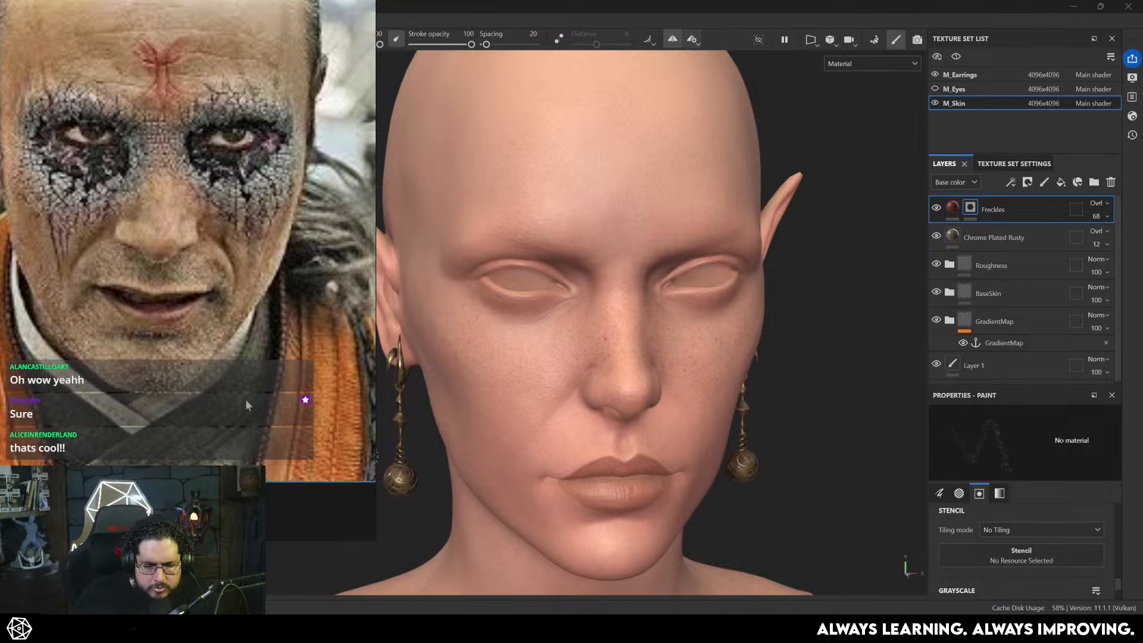
- Paste the three-quarter Kaecilius portrait onto the PureRef board and frame his face and eye makeup
click(277, 406)
key(ctrl+v)
scroll(264, 412, down, 5)
middle_drag(311, 305, 164, 310)
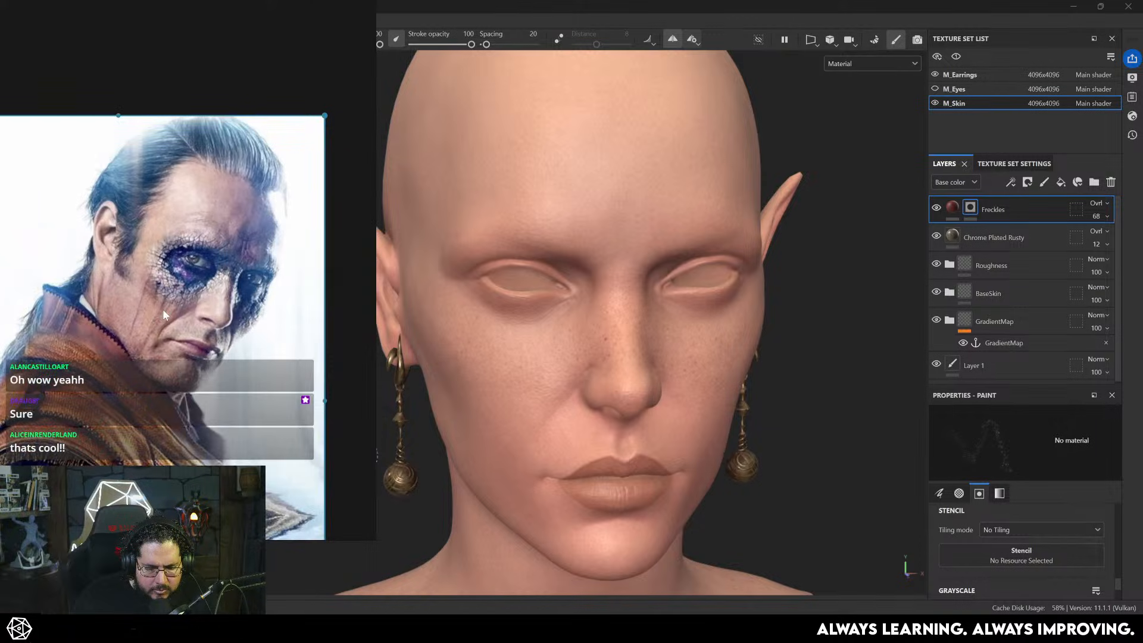
scroll(185, 304, up, 4)
drag(198, 167, 241, 205)
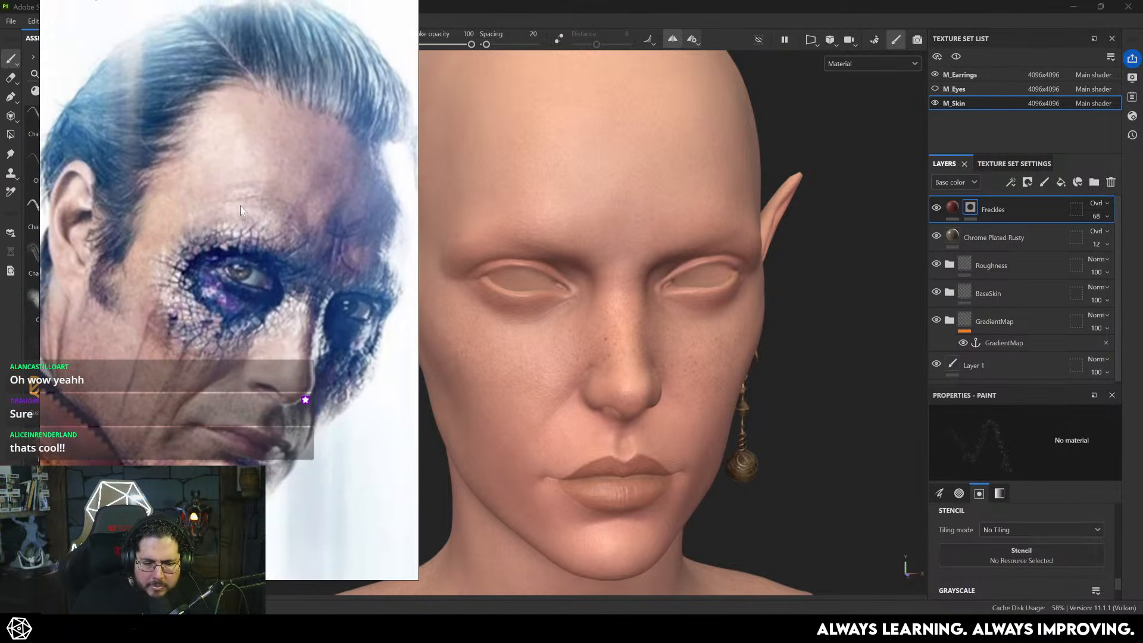
- Shrink the PureRef window, fit Kaecilius's face in it and place it beside the elf's head
drag(416, 578, 190, 226)
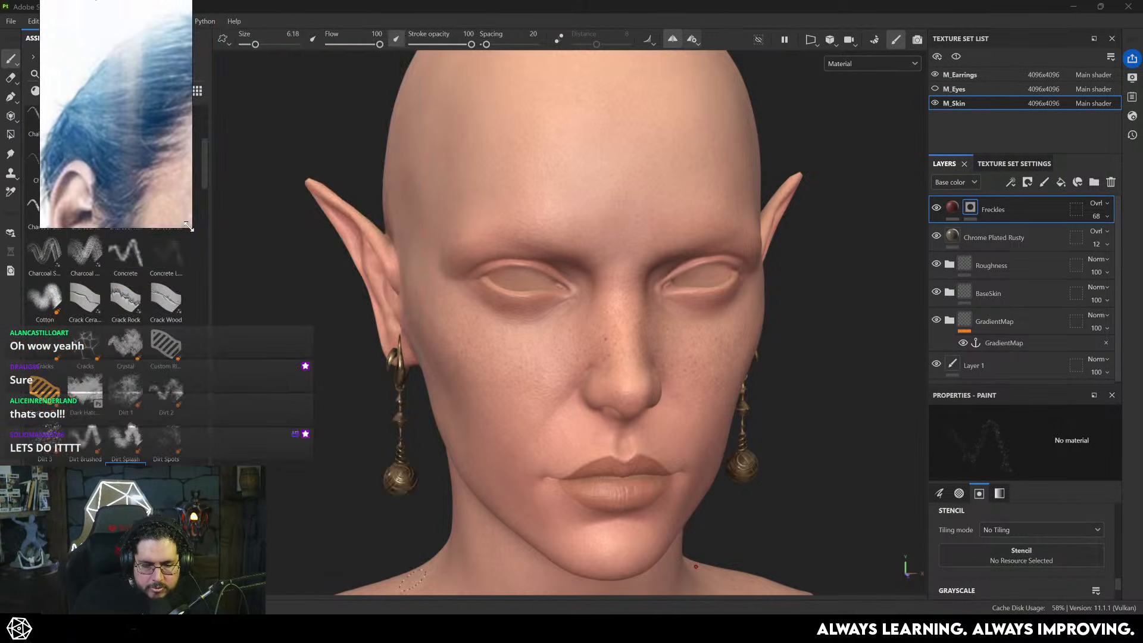
scroll(162, 202, down, 3)
scroll(162, 202, down, 2)
middle_drag(156, 162, 103, 60)
right_drag(131, 128, 290, 182)
middle_drag(286, 176, 265, 150)
mouse_move(265, 162)
right_down()
mouse_move(284, 165)
mouse_move(275, 173)
right_up()
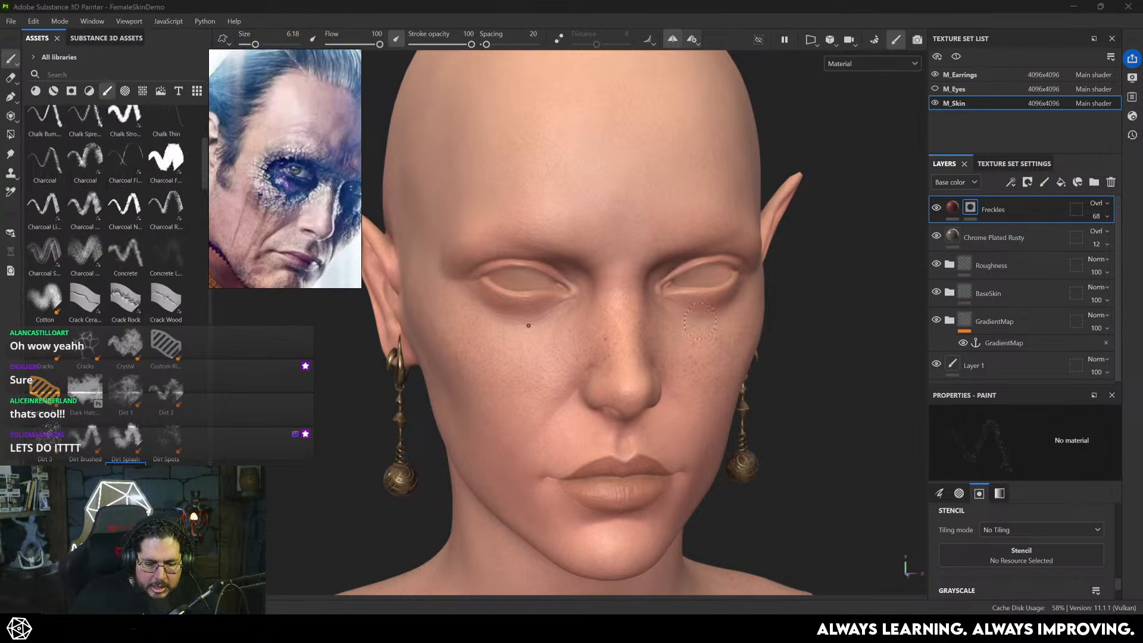
- Search the material library for "rock" and add Dry Beach Rocks as a fill layer above Freckles
alt+drag(833, 361, 791, 355)
click(66, 74)
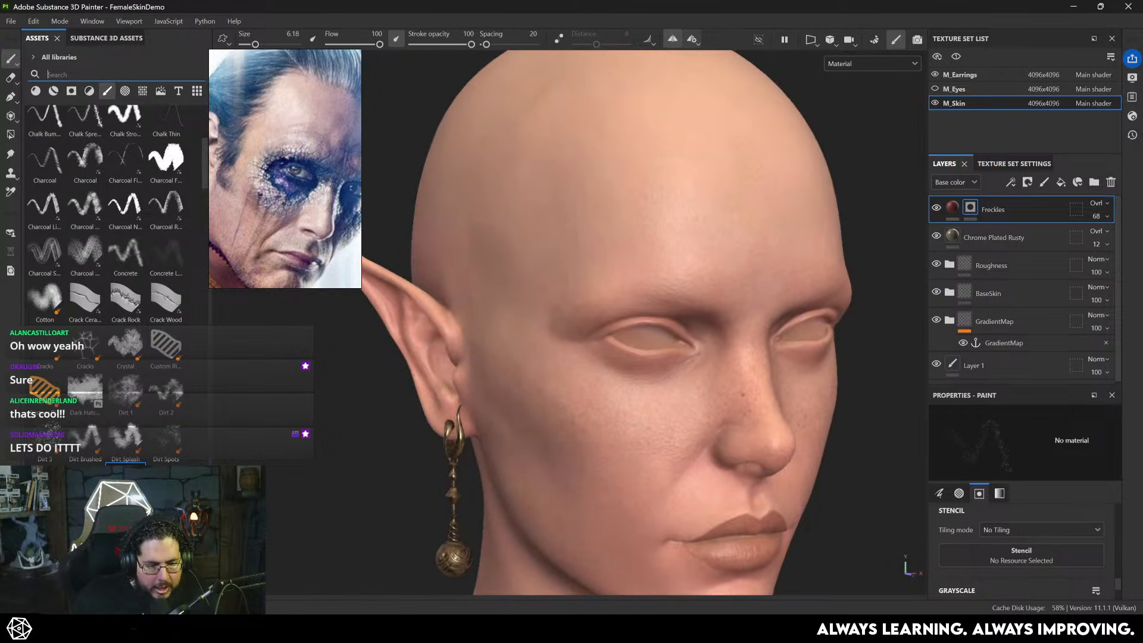
click(33, 90)
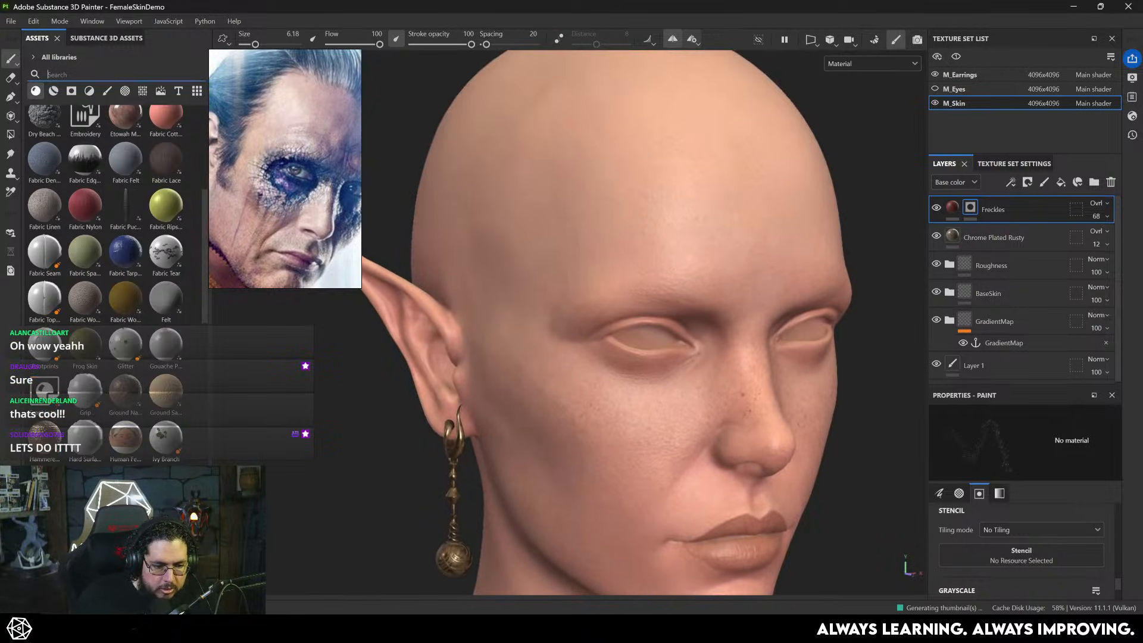
text(rock)
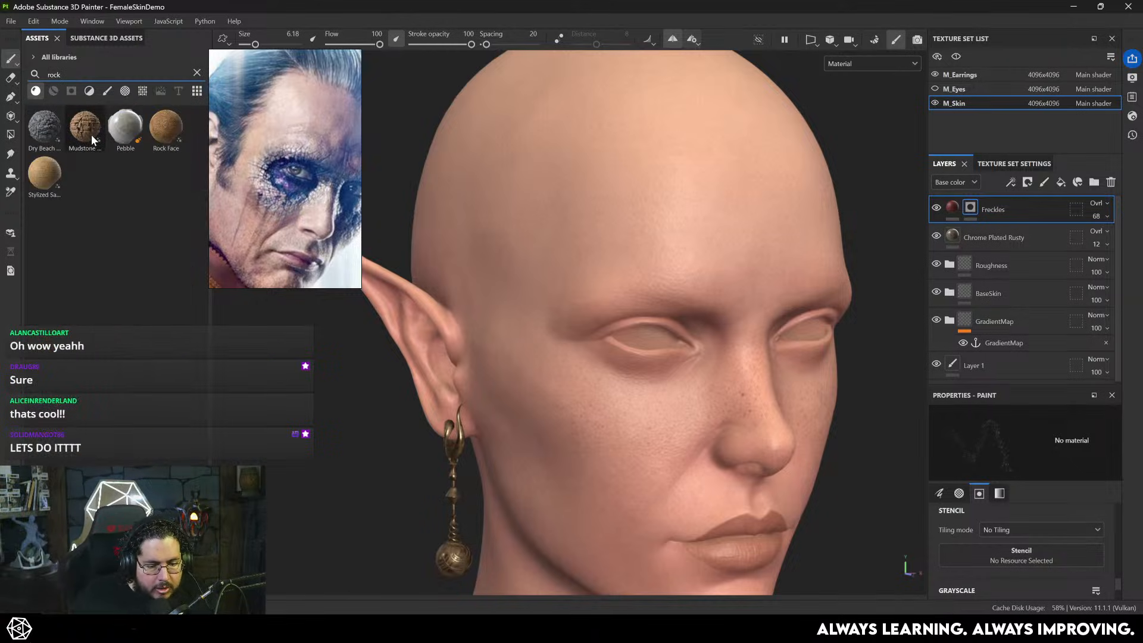
mouse_move(91, 134)
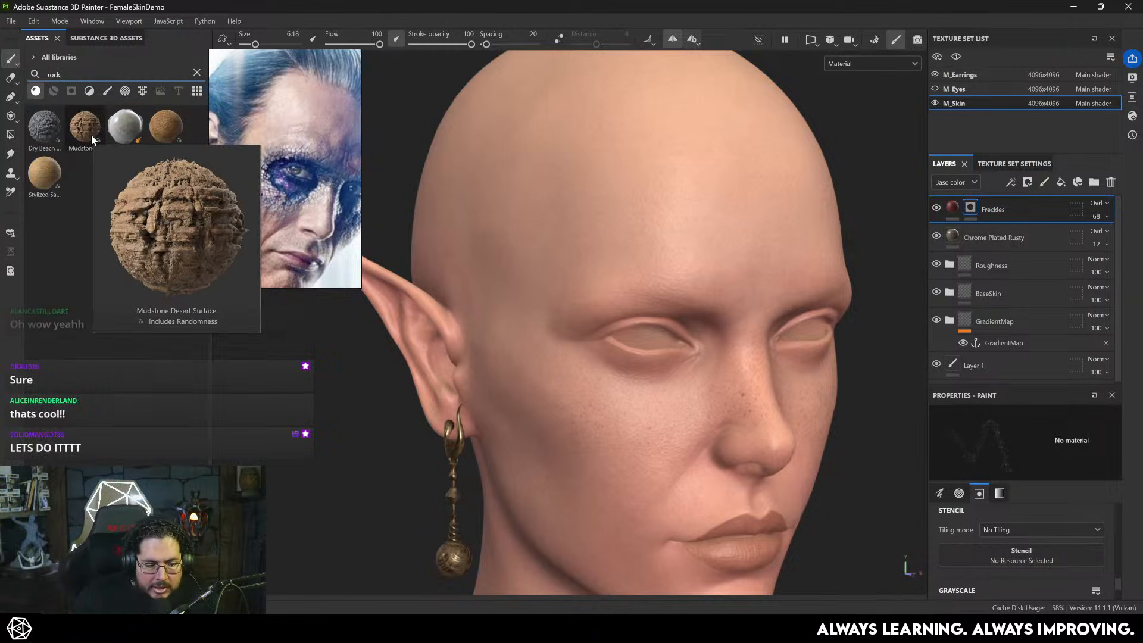
mouse_move(45, 131)
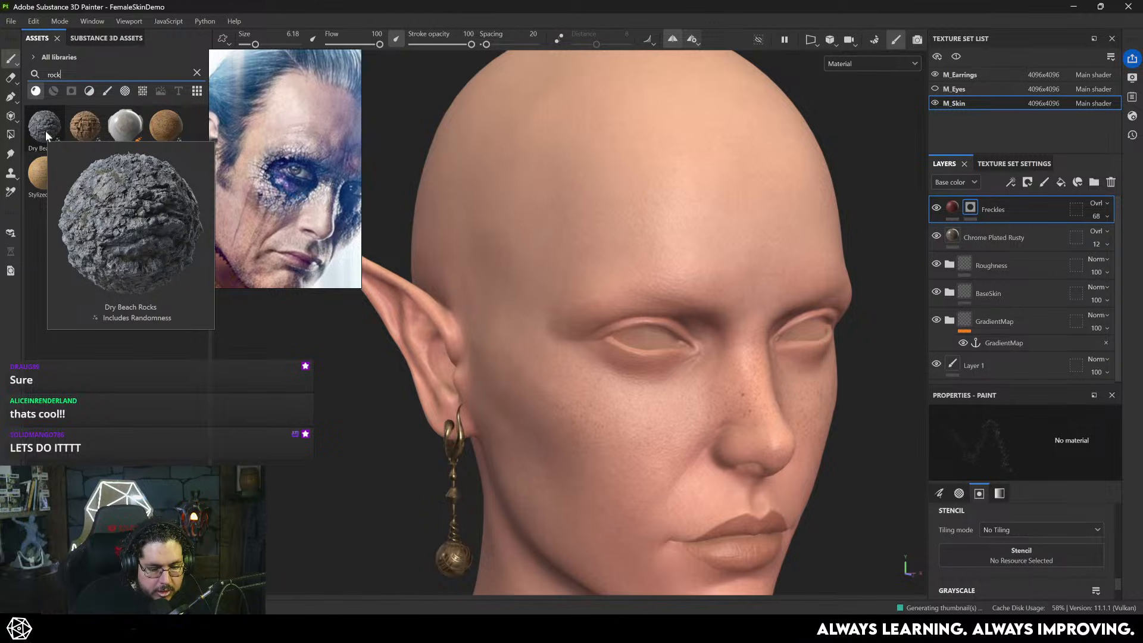
drag(45, 130, 1016, 206)
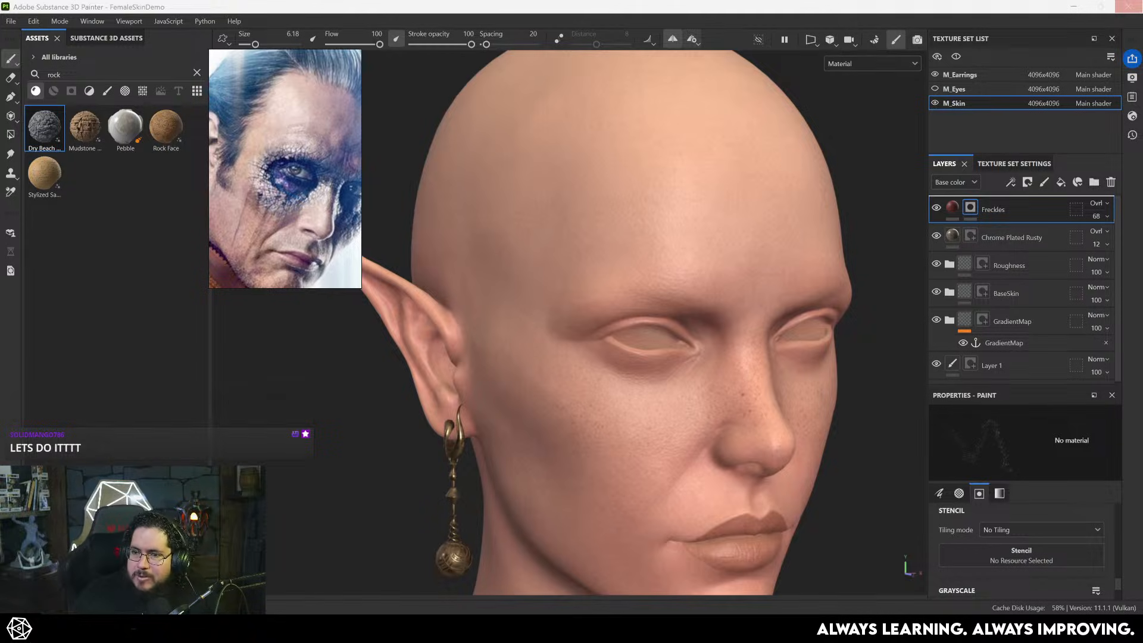
mouse_move(45, 128)
mouse_down()
mouse_move(726, 268)
mouse_move(986, 445)
mouse_up()
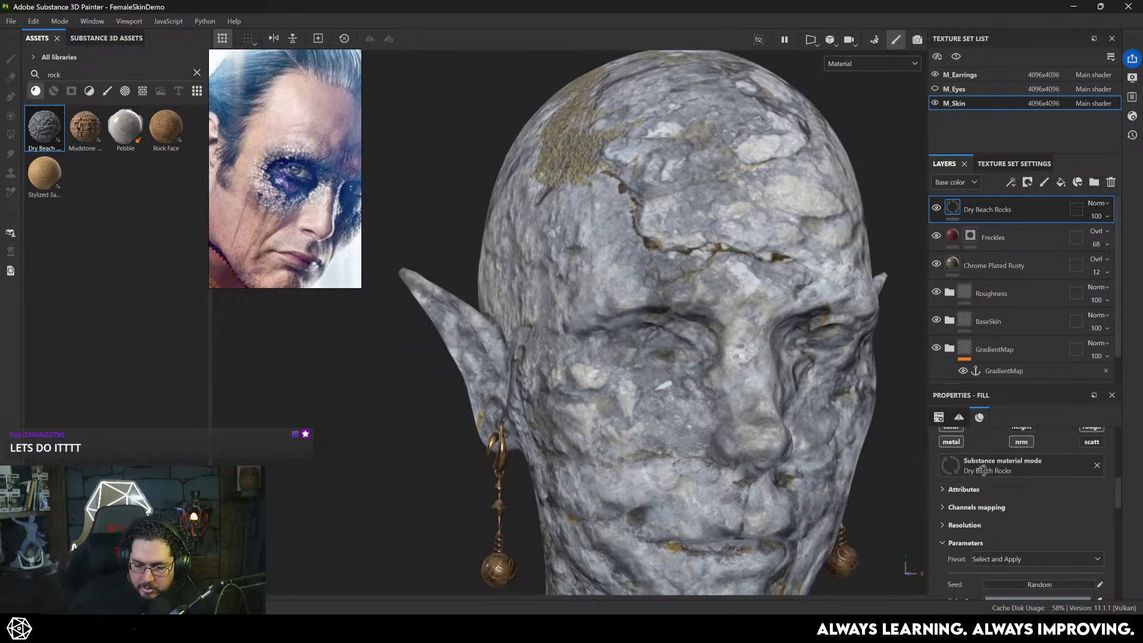
- Set the Dry Beach Rocks tiling to about 10.4 and hide the layer behind a black mask
scroll(985, 463, up, 5)
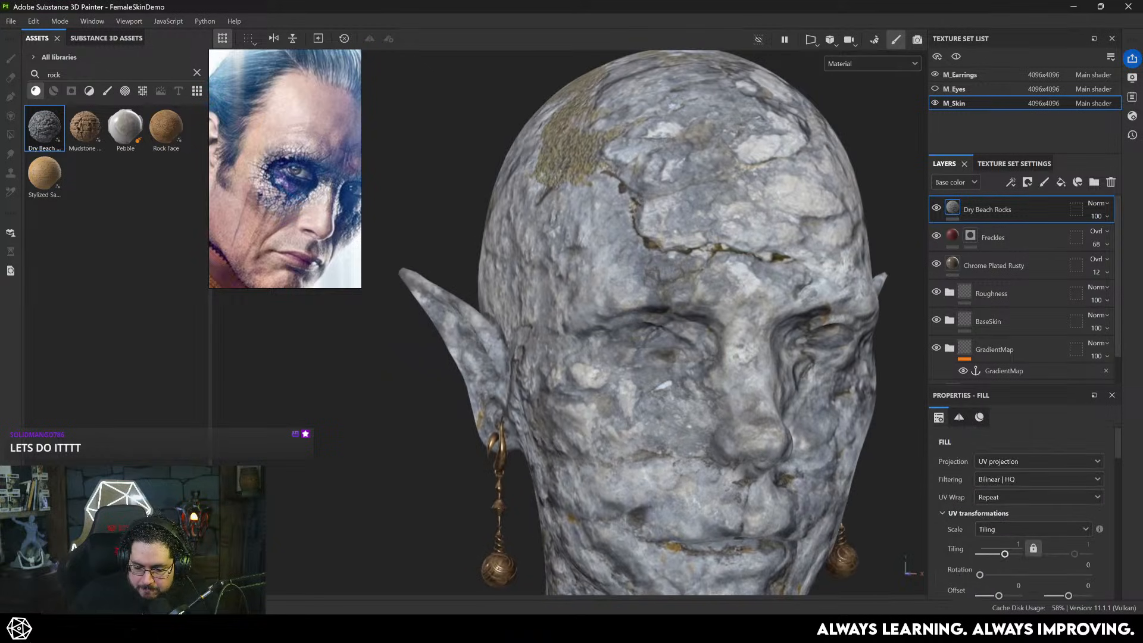
drag(1006, 553, 1013, 555)
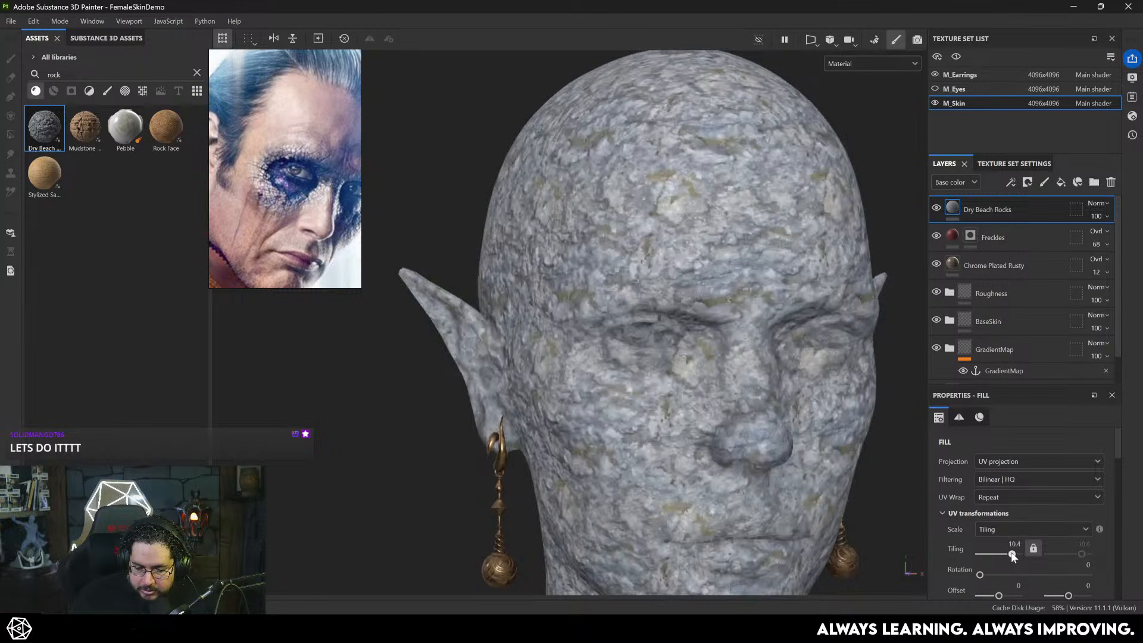
alt+drag(708, 341, 834, 333)
right_click(972, 209)
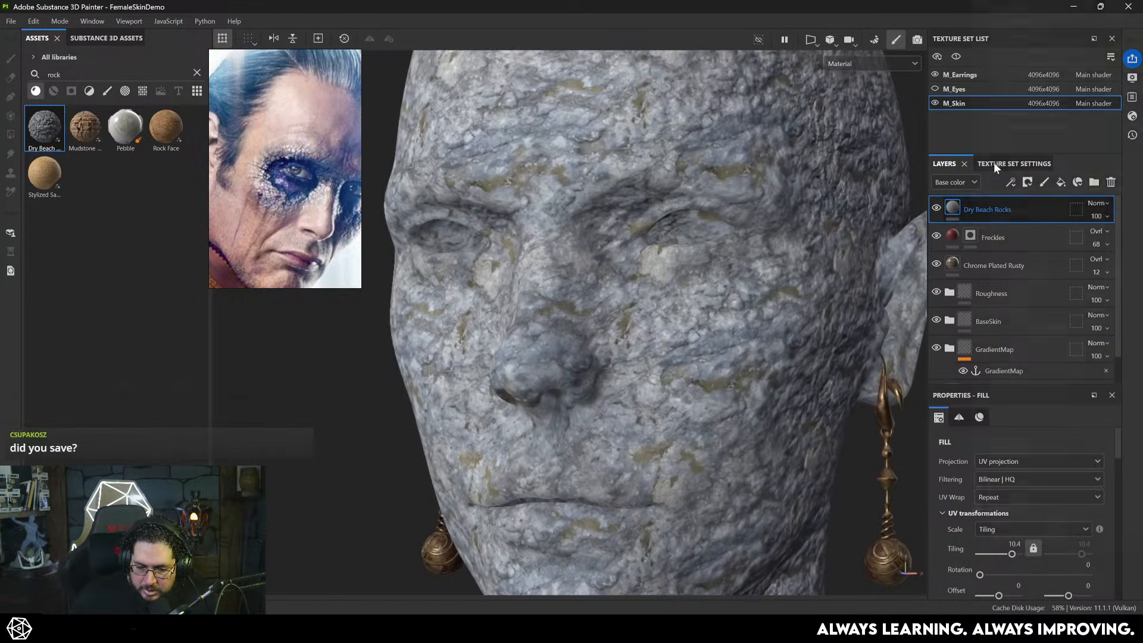
click(1014, 16)
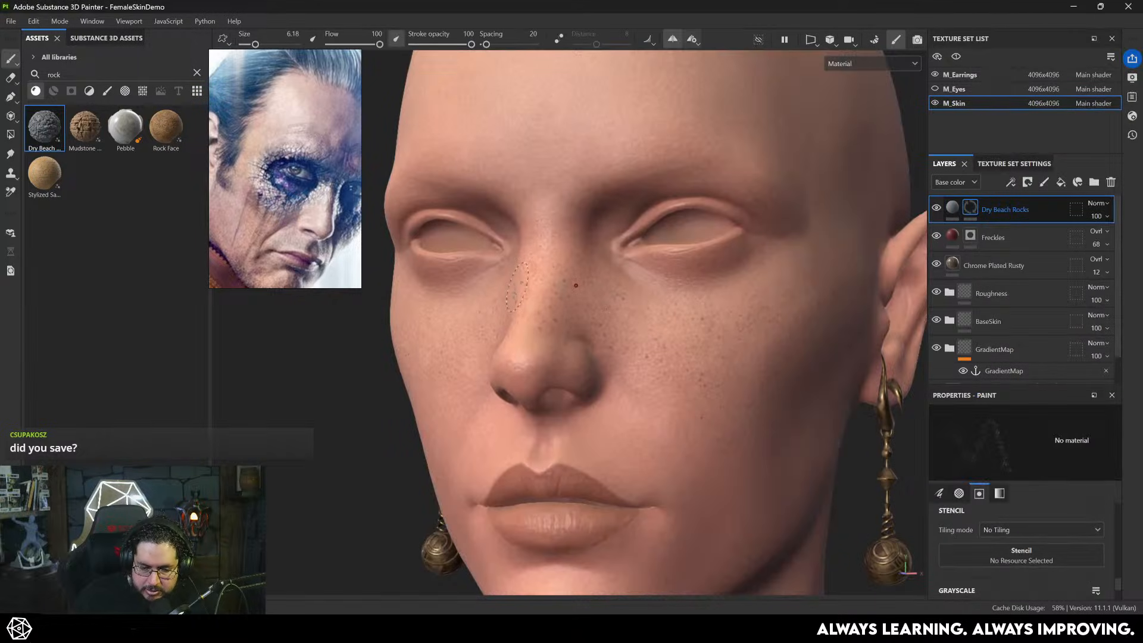
- Choose the Concrete brush at a size of about 9.3 and paint a rock patch on the mask below the eye's outer corner
alt+drag(518, 287, 602, 311)
alt+right_drag(602, 311, 605, 386)
alt+middle_drag(605, 385, 683, 418)
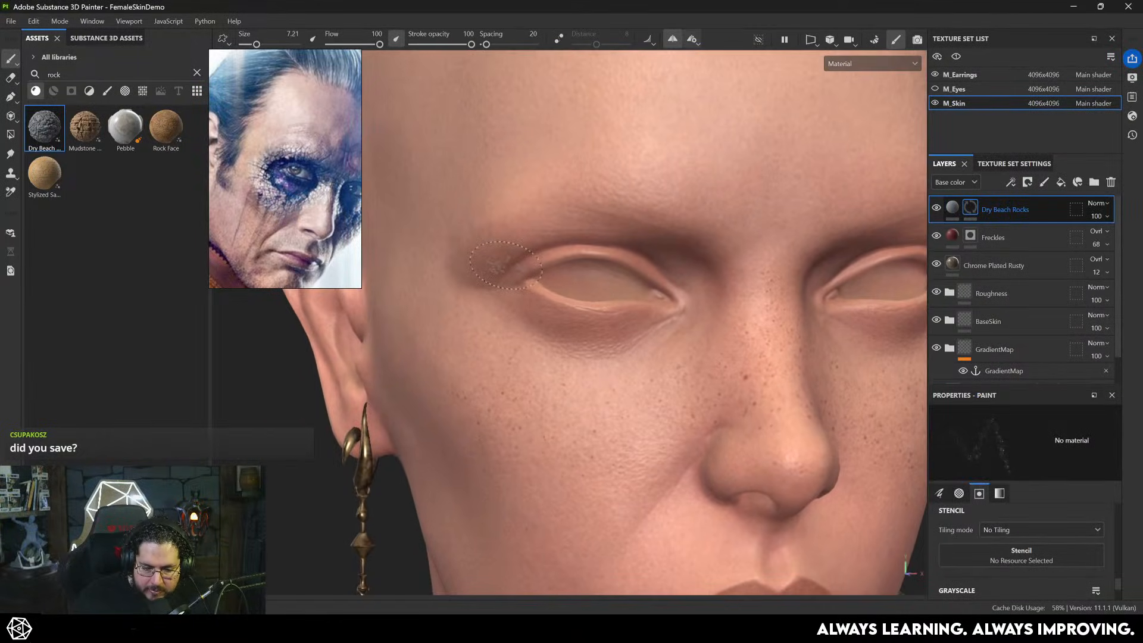
click(107, 91)
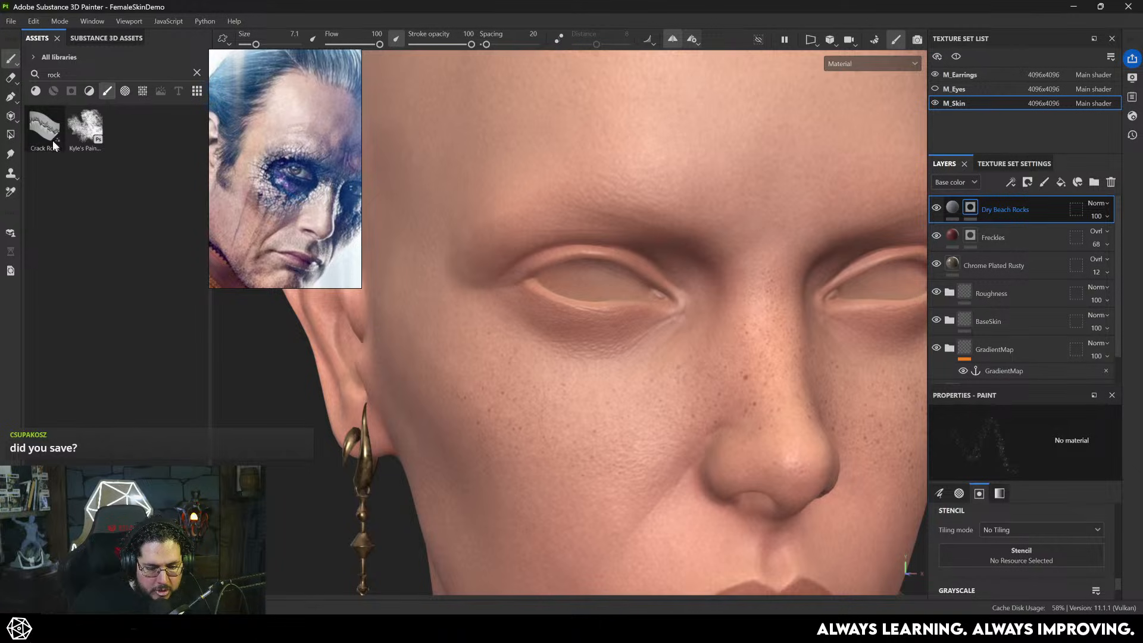
click(197, 72)
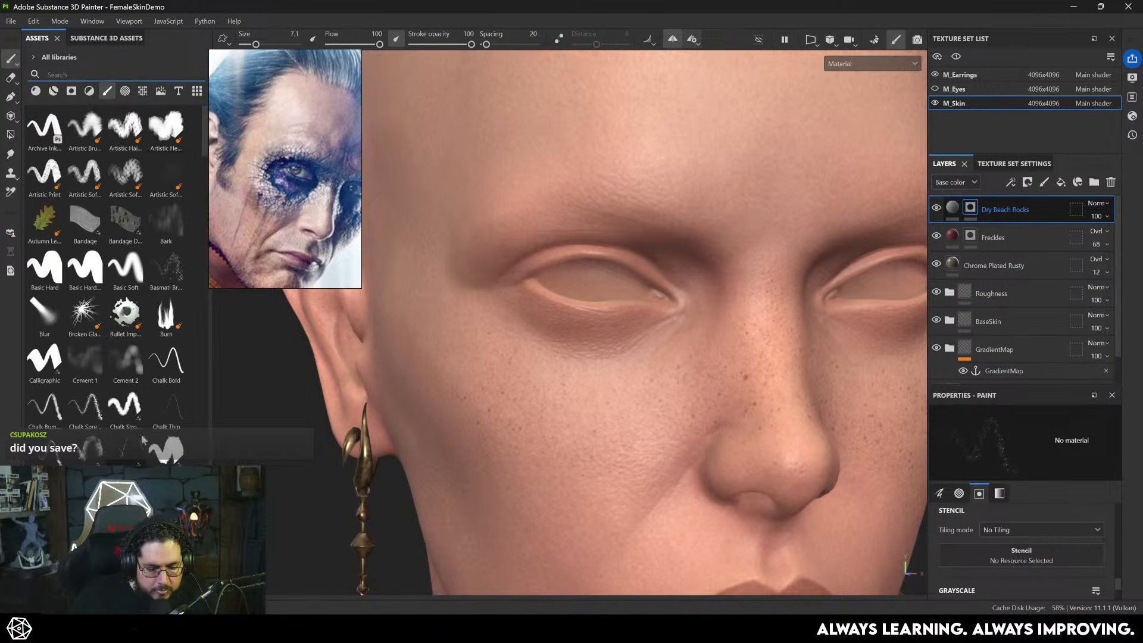
scroll(113, 268, down, 3)
click(125, 399)
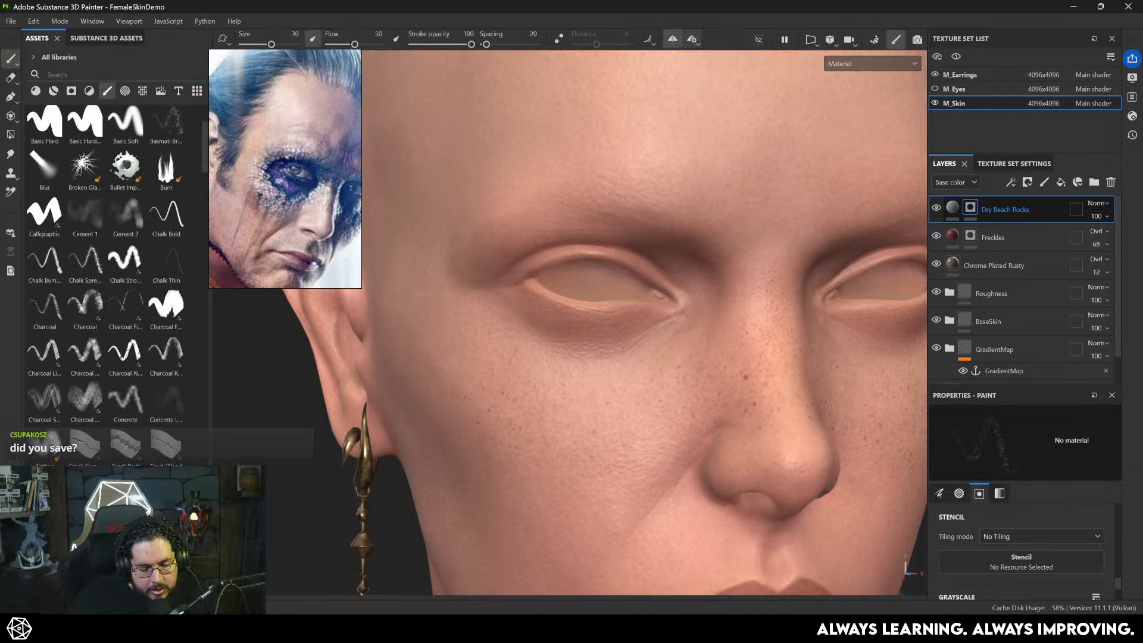
ctrl+right_drag(544, 317, 500, 317)
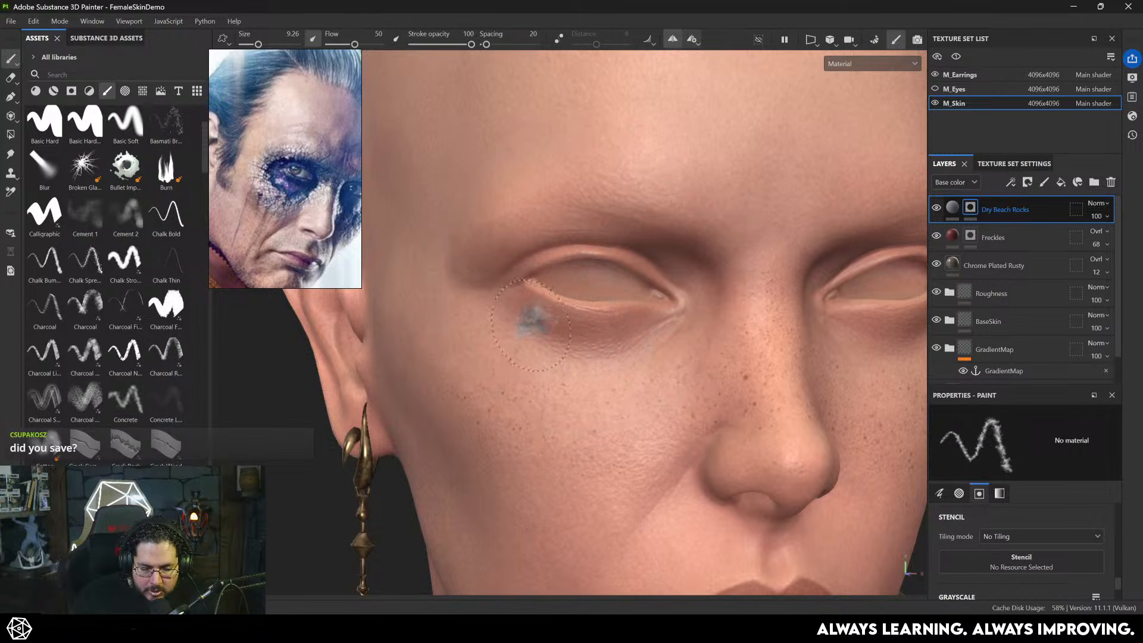
drag(531, 325, 493, 327)
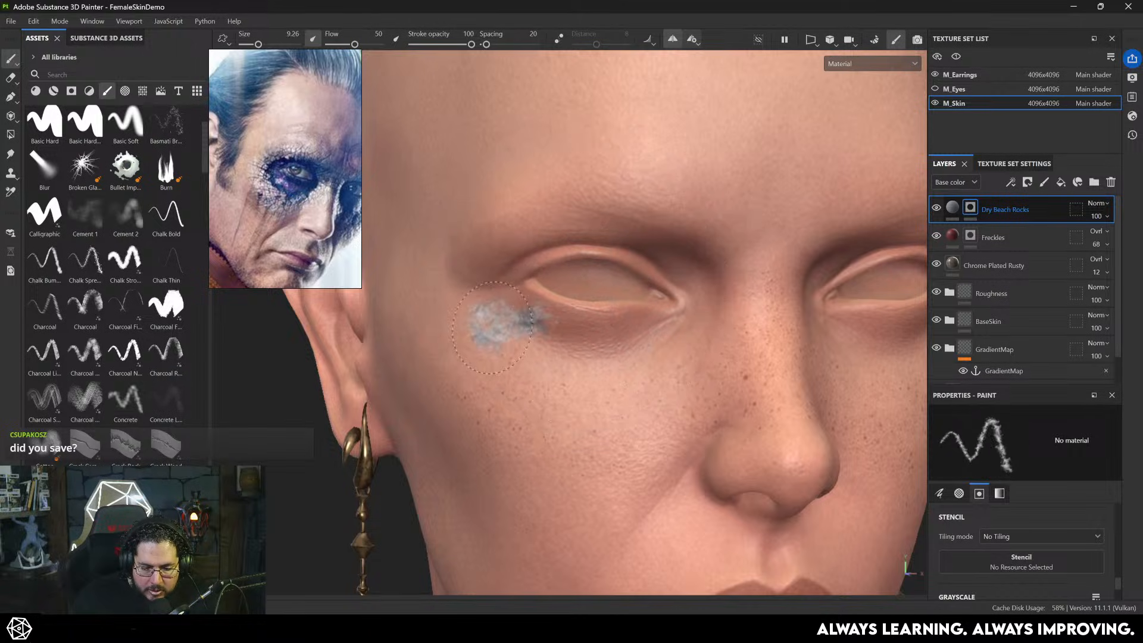
click(953, 206)
scroll(1029, 507, down, 2)
scroll(1029, 507, down, 1)
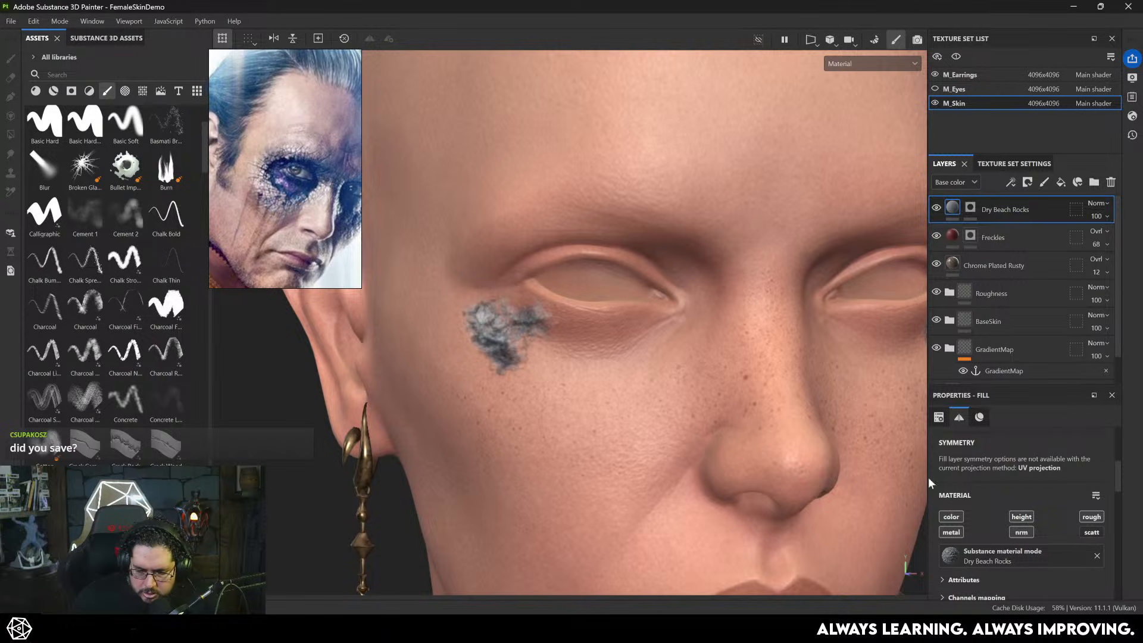
scroll(505, 340, up, 3)
- Paint the Dry Beach Rocks mask over the whole eye area, from the outer corner to the side of the nose, adjusting the brush size
click(970, 206)
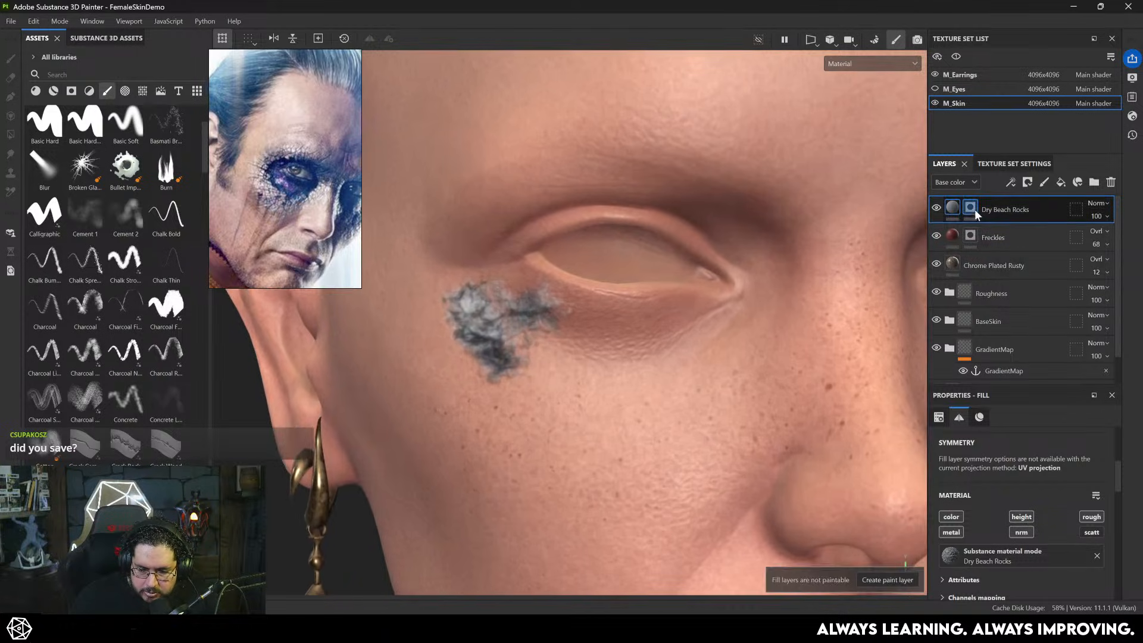
mouse_move(525, 355)
mouse_down()
mouse_move(619, 393)
mouse_move(739, 349)
mouse_move(452, 275)
mouse_move(478, 271)
mouse_move(458, 244)
mouse_move(590, 185)
mouse_move(543, 224)
mouse_move(631, 185)
mouse_move(679, 184)
mouse_move(532, 262)
mouse_move(714, 304)
mouse_move(631, 294)
mouse_up()
ctrl+right_drag(631, 294, 666, 295)
drag(590, 253, 735, 256)
ctrl+right_drag(727, 268, 702, 267)
mouse_move(726, 233)
mouse_down()
mouse_move(738, 286)
mouse_move(762, 295)
mouse_up()
ctrl+right_drag(792, 285, 785, 285)
mouse_move(792, 286)
mouse_down()
mouse_move(768, 220)
mouse_move(726, 184)
mouse_move(750, 220)
mouse_move(798, 227)
mouse_move(807, 298)
mouse_up()
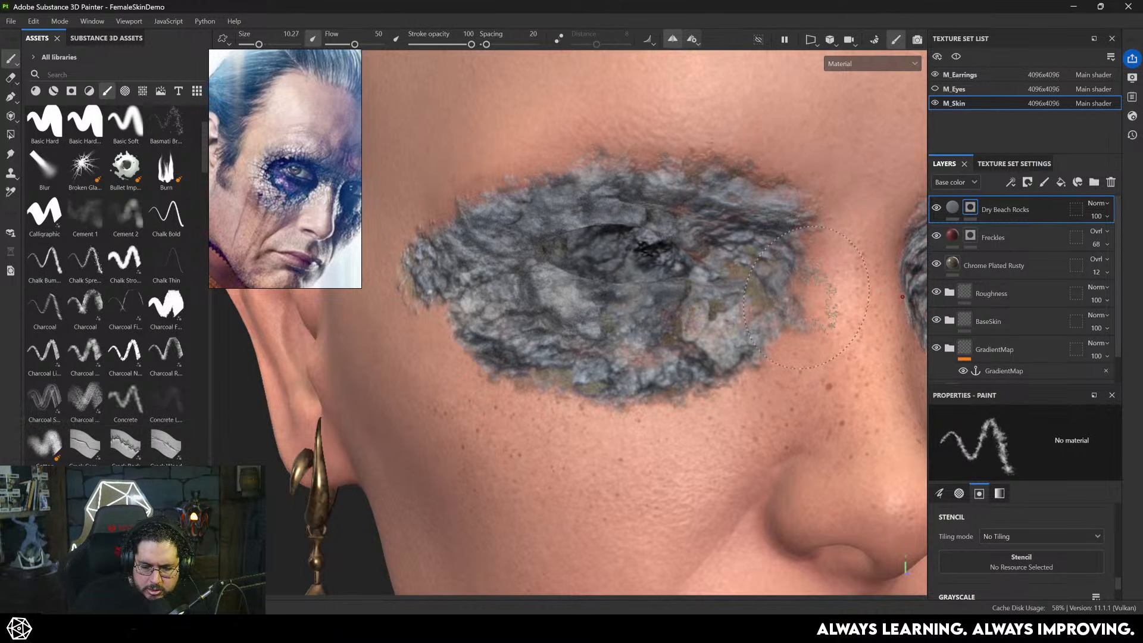
- Check the rock makeup on both eyes and set the Dry Beach Rocks base color blending mode to Overlay
alt+right_drag(792, 286, 703, 310)
alt+drag(774, 304, 672, 304)
alt+middle_drag(792, 309, 608, 298)
alt+right_drag(607, 298, 731, 312)
alt+drag(730, 312, 625, 292)
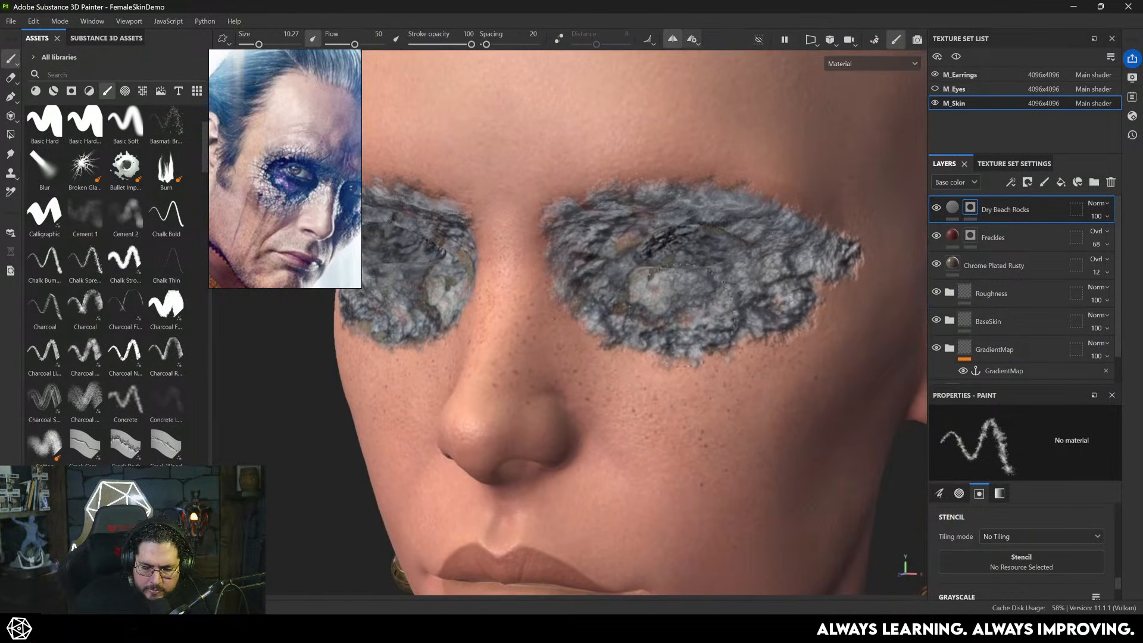
click(1098, 203)
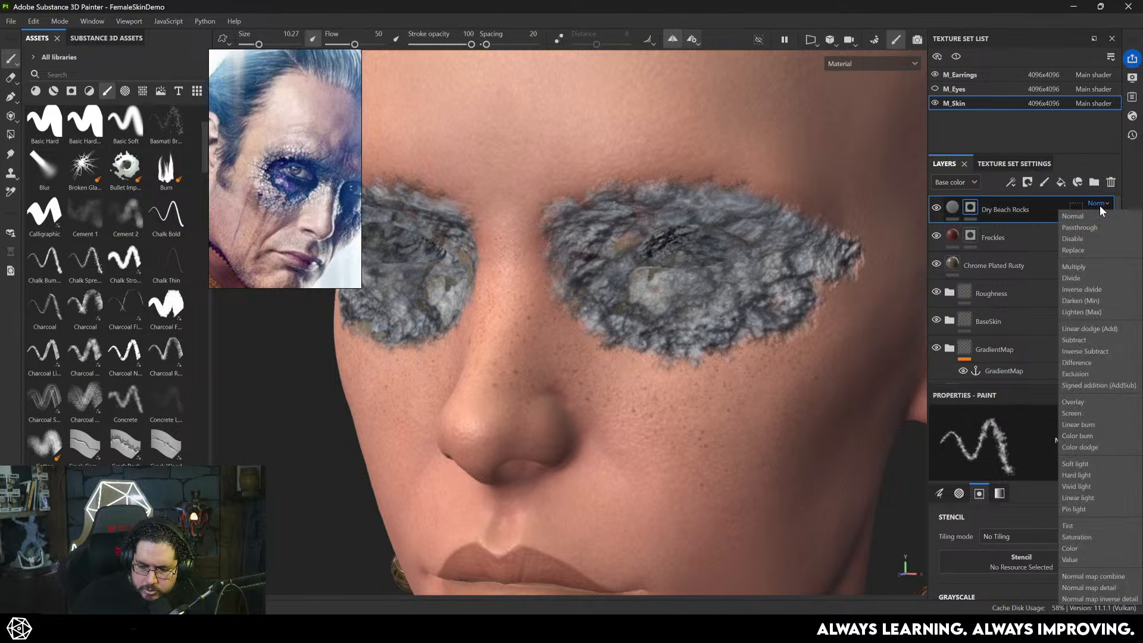
click(1093, 410)
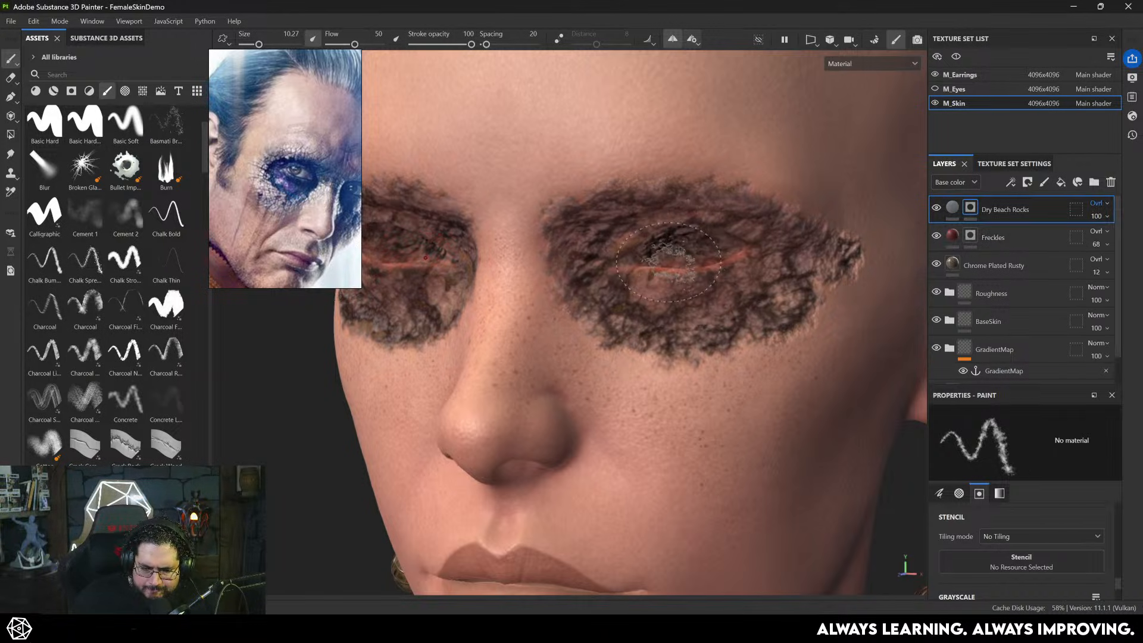
- Clear the rock mask from the eyeballs and eyelids with a brush size of about 10.9, leaving a ring around each eye
scroll(668, 262, up, 3)
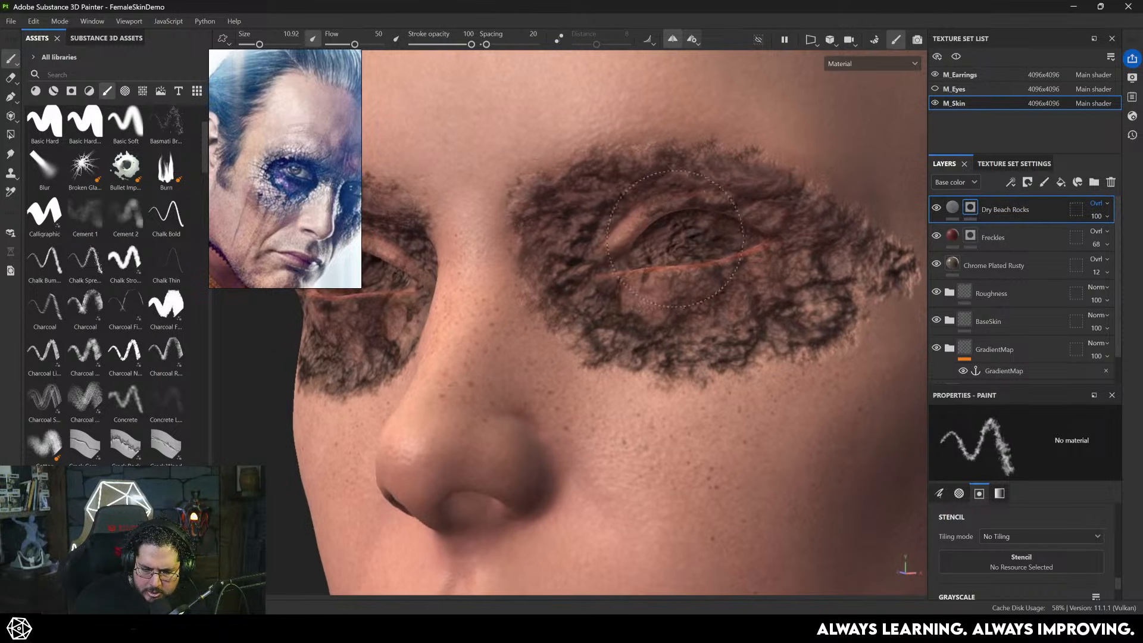
mouse_move(675, 238)
mouse_down()
mouse_move(645, 277)
mouse_move(596, 271)
mouse_move(631, 301)
mouse_move(708, 291)
mouse_move(774, 304)
mouse_move(786, 286)
mouse_move(726, 262)
mouse_move(746, 204)
mouse_move(774, 226)
mouse_move(786, 250)
mouse_move(678, 231)
mouse_move(661, 191)
mouse_move(724, 184)
mouse_move(786, 253)
mouse_up()
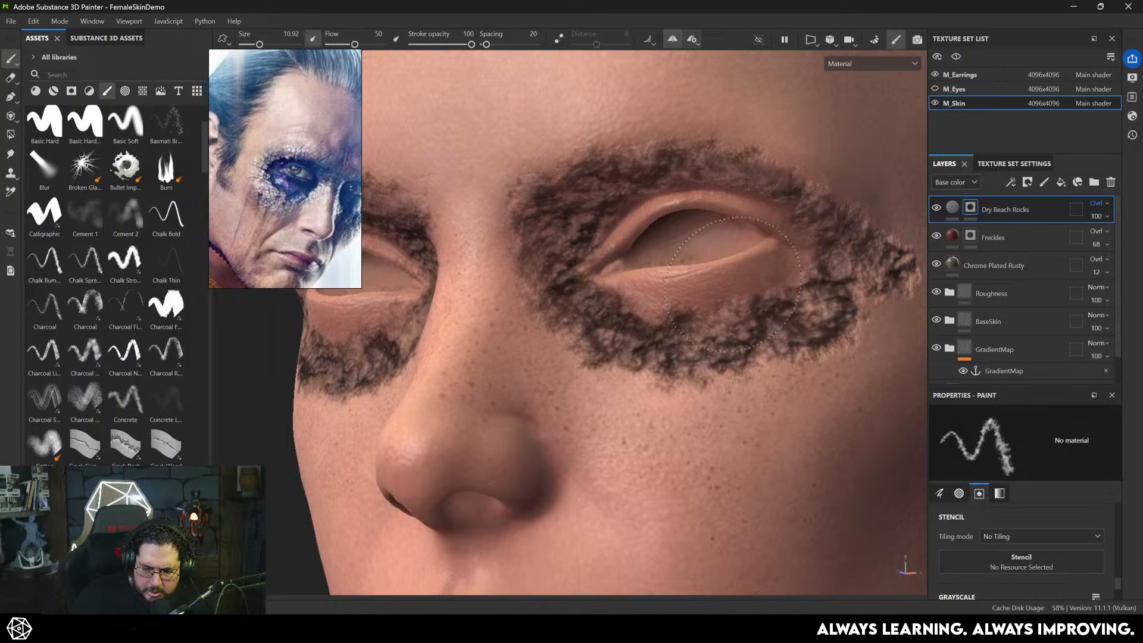
mouse_move(732, 284)
mouse_down()
mouse_move(791, 297)
mouse_move(821, 287)
mouse_up()
scroll(821, 287, down, 5)
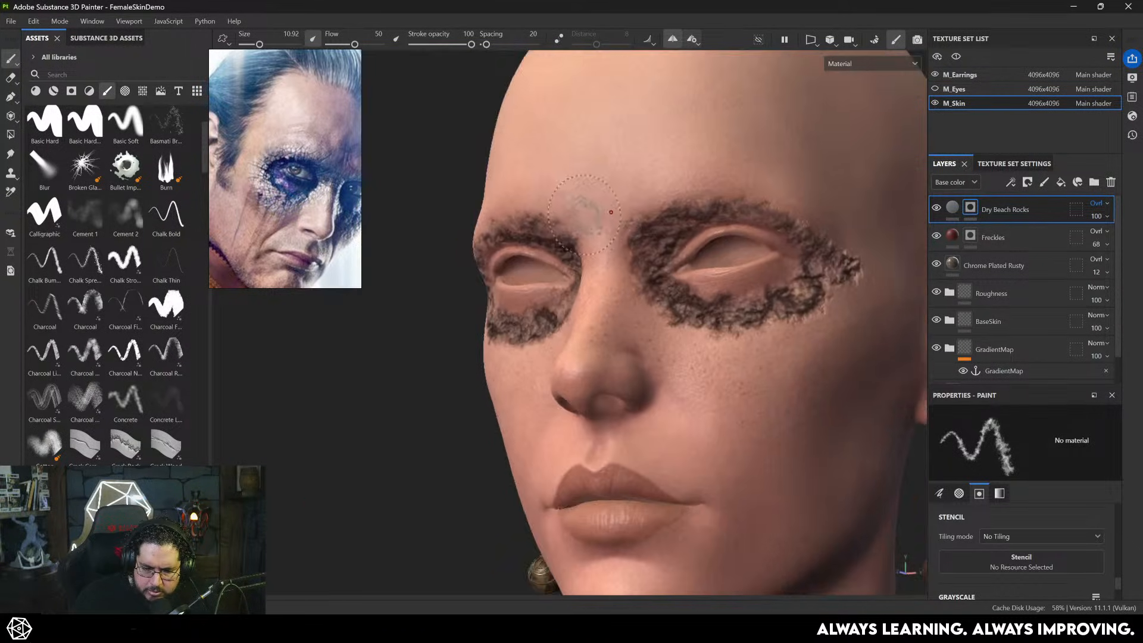
- Extend the rock makeup's ragged edge above, outside and below the eyes with the brush at a size of about 16
mouse_move(512, 232)
alt+mouse_down()
mouse_move(618, 209)
mouse_move(536, 223)
alt+mouse_up()
scroll(686, 306, up, 3)
alt+middle_drag(687, 306, 616, 301)
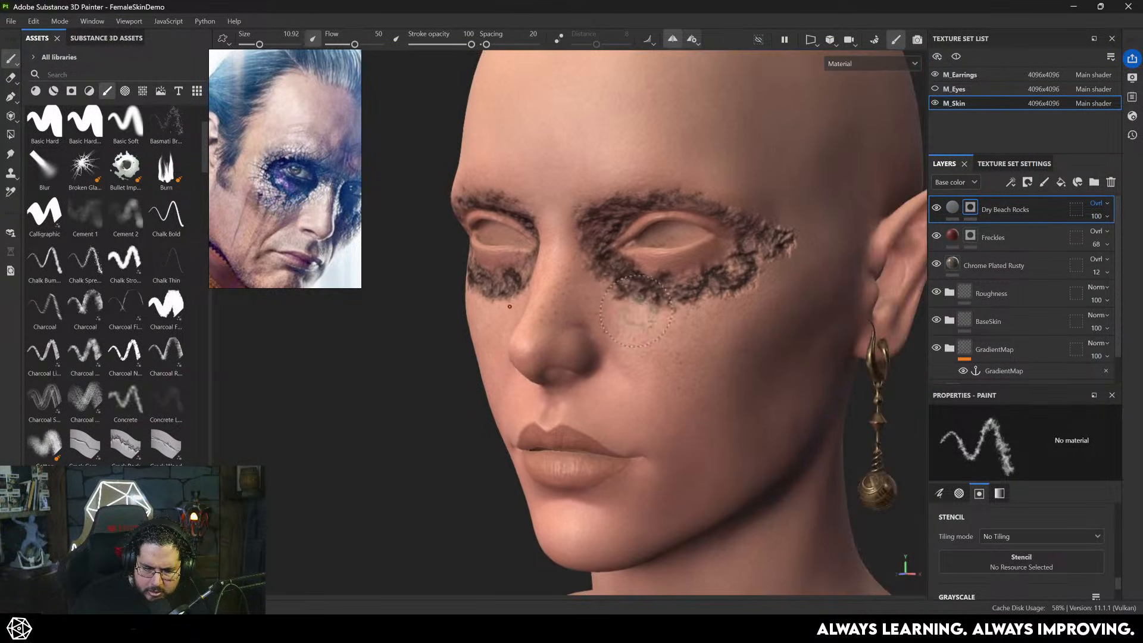
scroll(655, 250, up, 3)
mouse_move(653, 186)
ctrl+right_down()
mouse_move(672, 186)
mouse_move(656, 186)
ctrl+right_up()
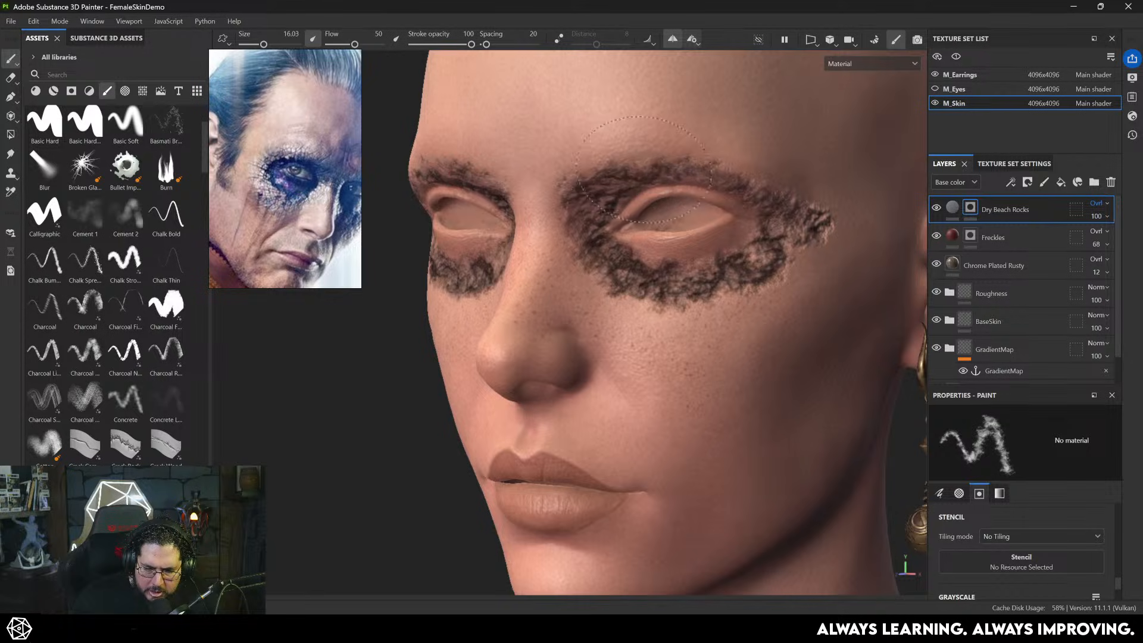
mouse_move(614, 184)
mouse_down()
mouse_move(658, 160)
mouse_move(778, 185)
mouse_up()
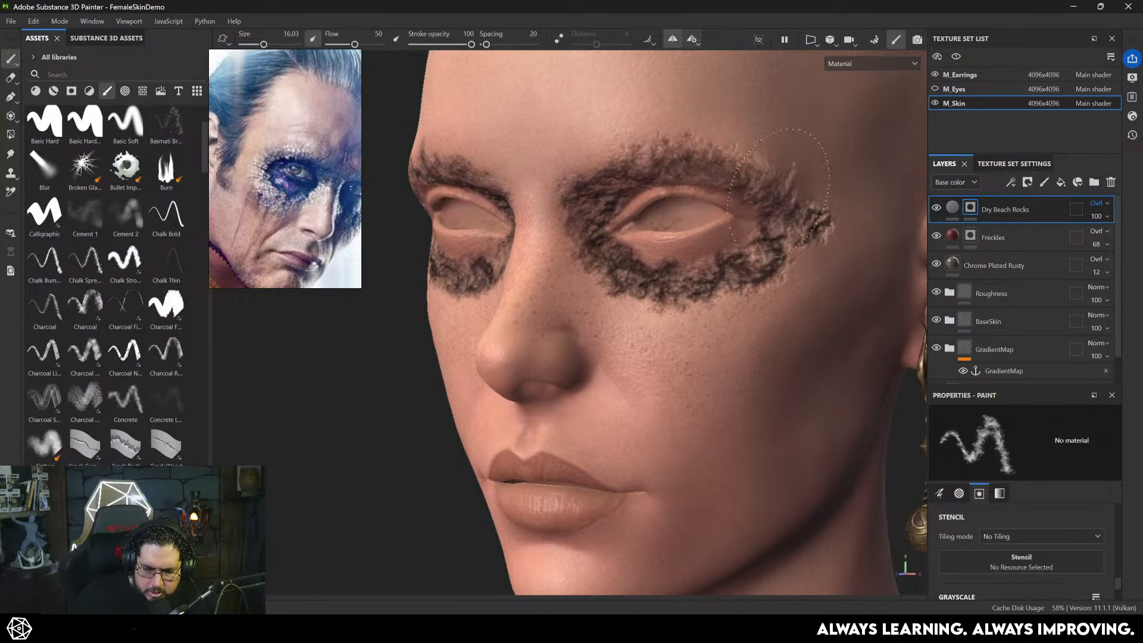
mouse_move(799, 225)
mouse_down()
mouse_move(795, 256)
mouse_move(640, 310)
mouse_move(825, 286)
mouse_up()
- Search the materials for "roc" and replace the Dry Beach Rocks fill's material with Mudstone Desert Surface
click(948, 212)
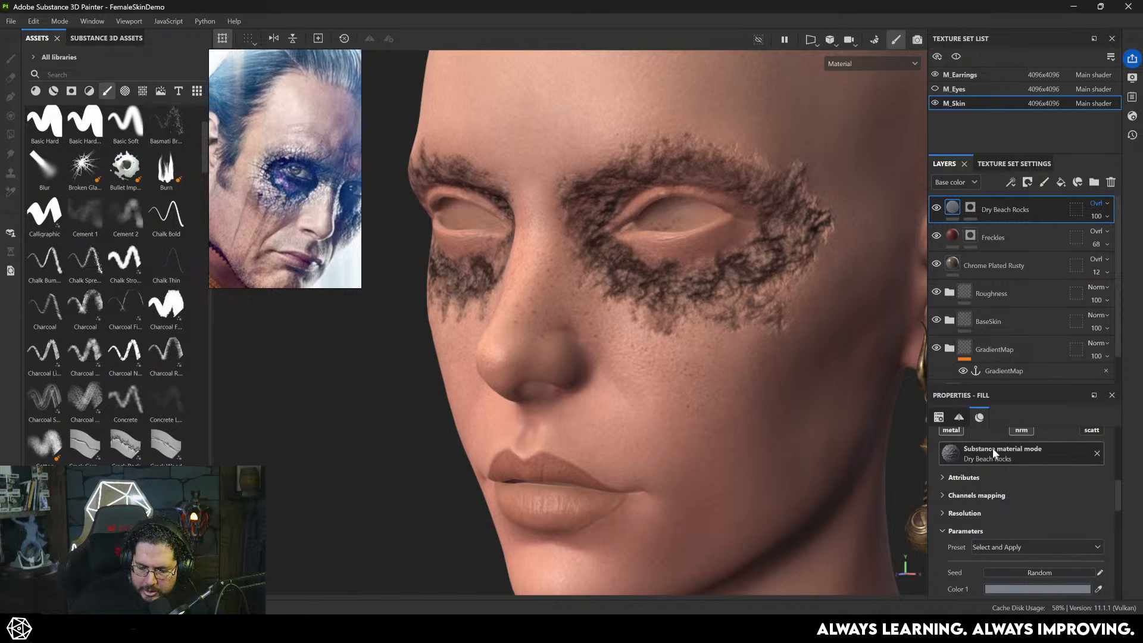
click(36, 90)
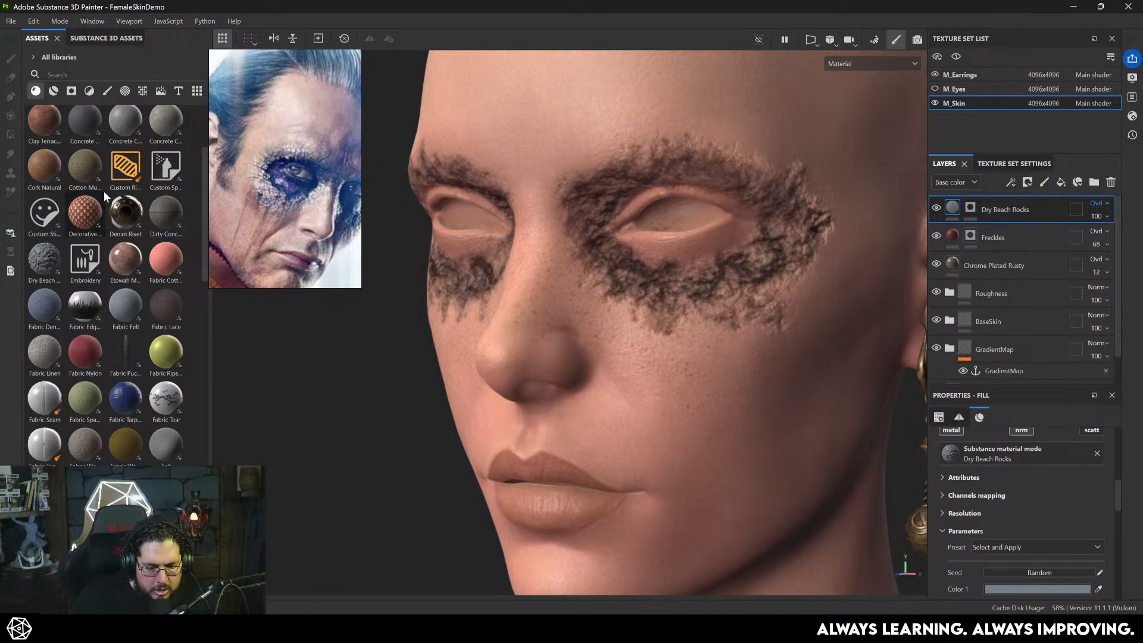
click(83, 75)
text(roc)
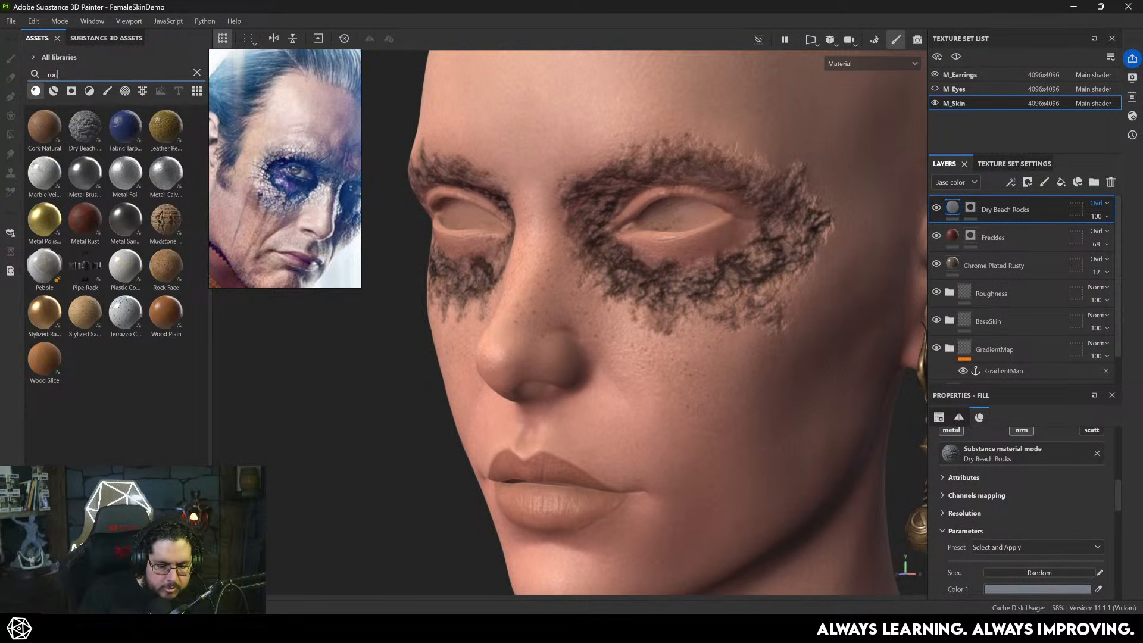
drag(166, 219, 956, 452)
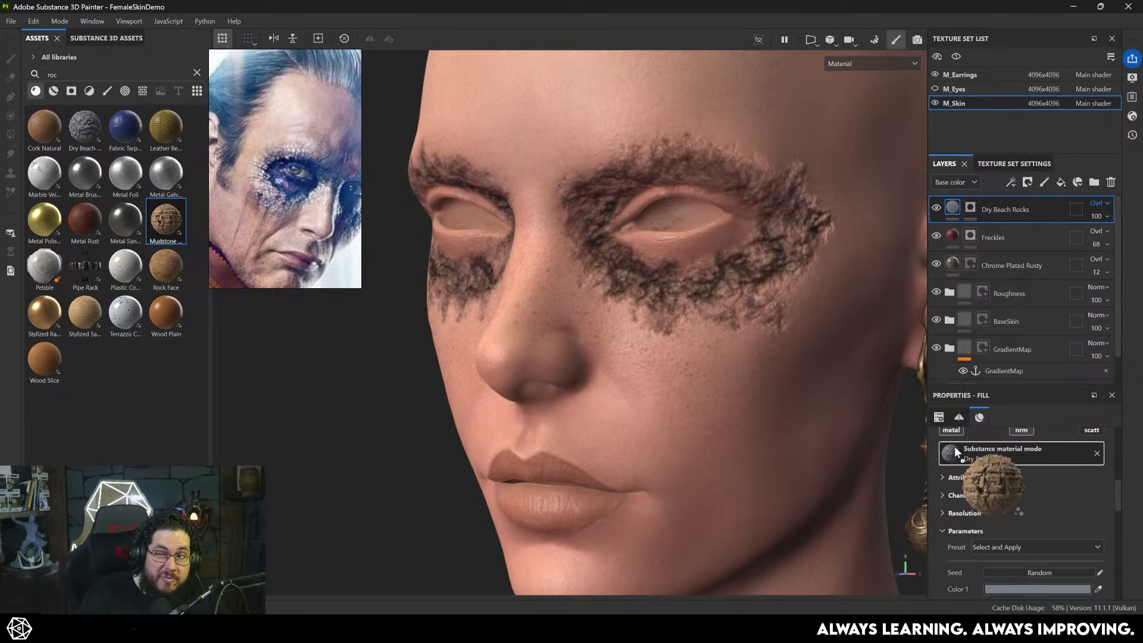
drag(955, 445, 955, 445)
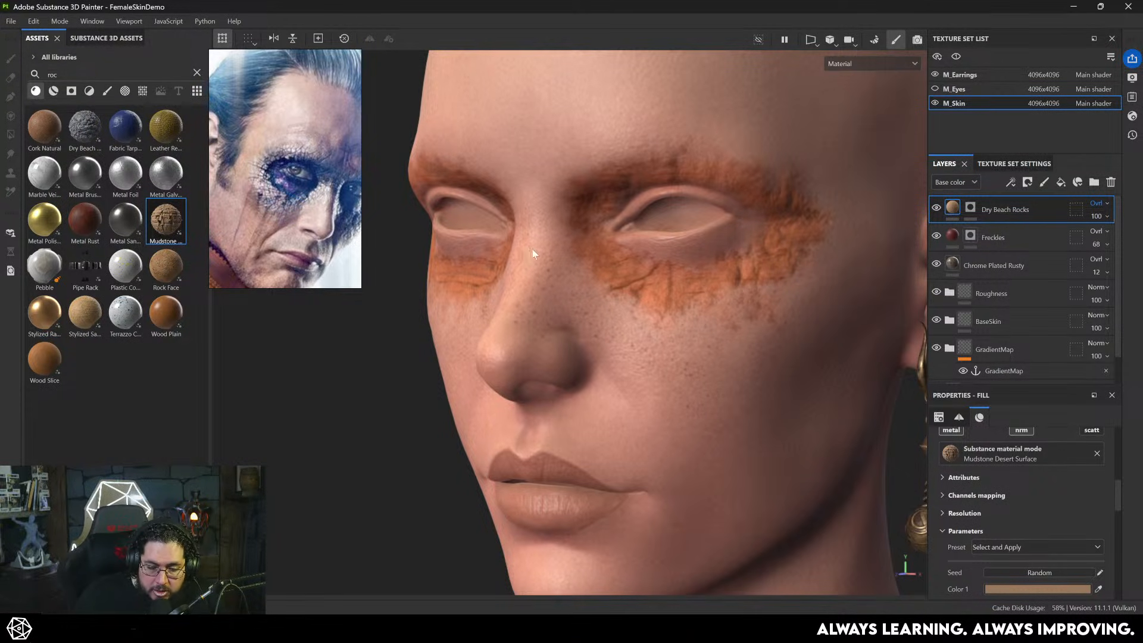
- Check the mudstone makeup on both eyes, try Normal blending for its base color and set it to Multiply
alt+drag(636, 244, 477, 276)
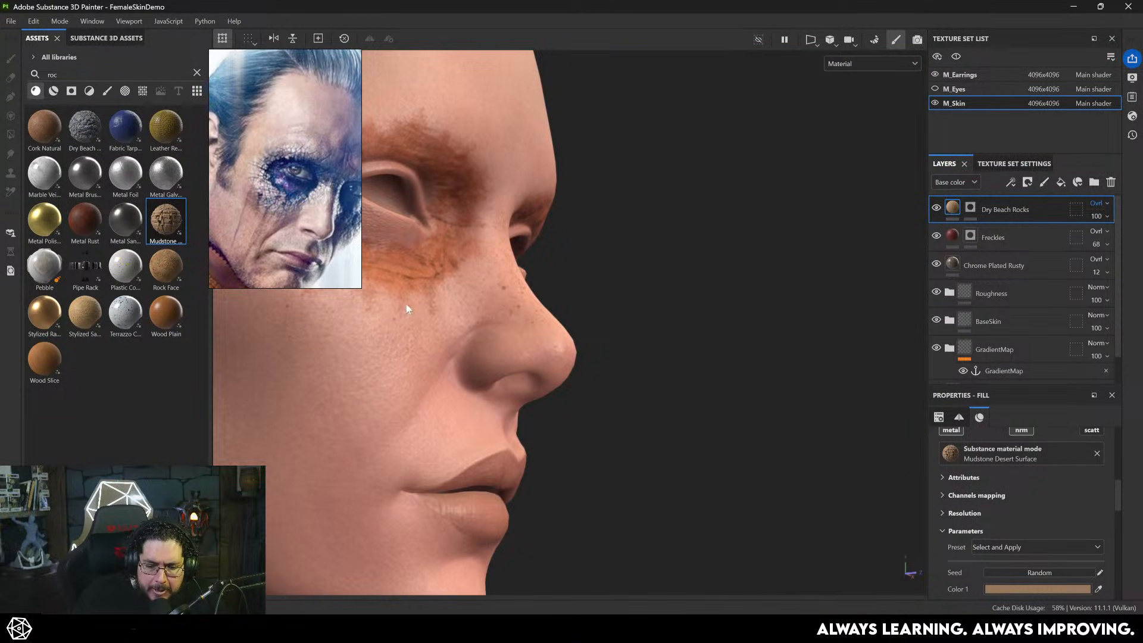
alt+drag(406, 305, 680, 289)
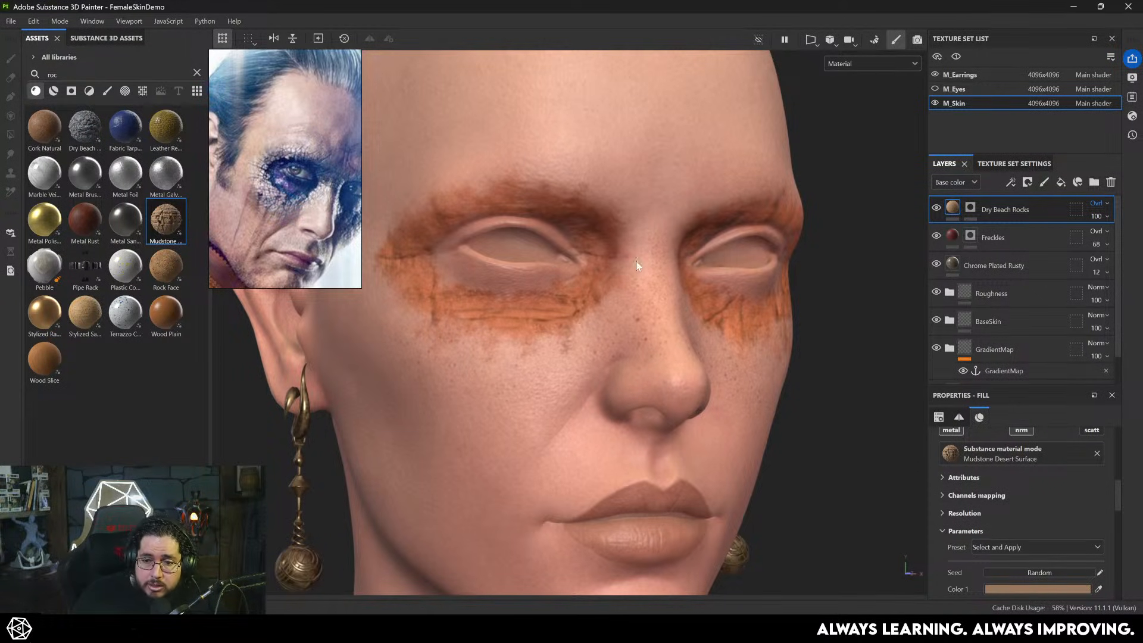
alt+drag(685, 290, 643, 249)
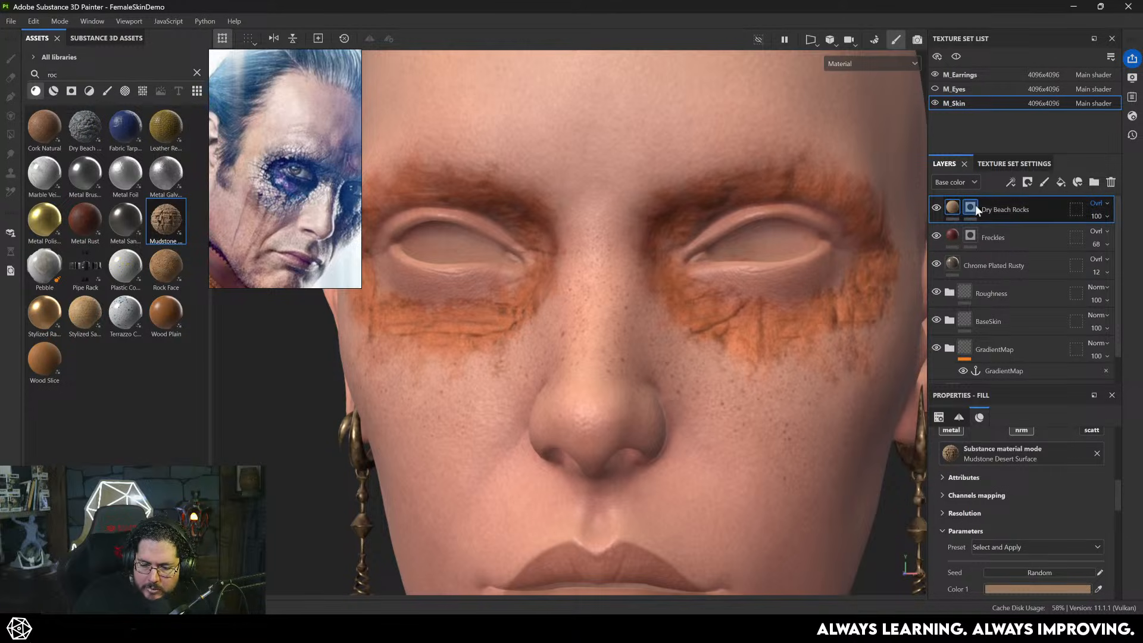
click(1098, 204)
click(1093, 212)
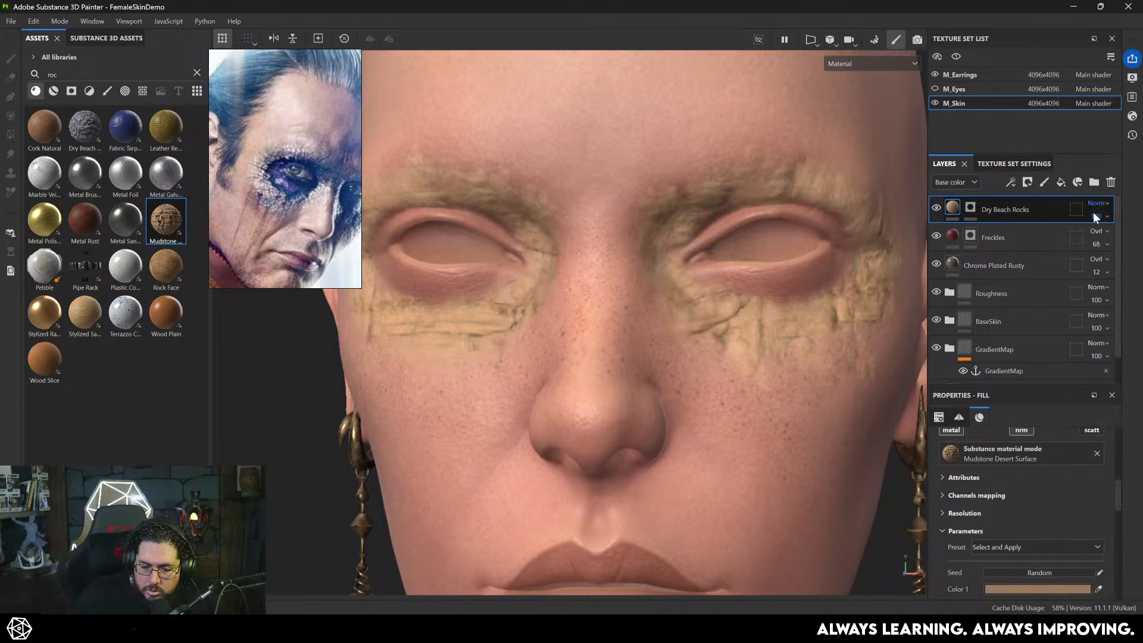
click(1092, 203)
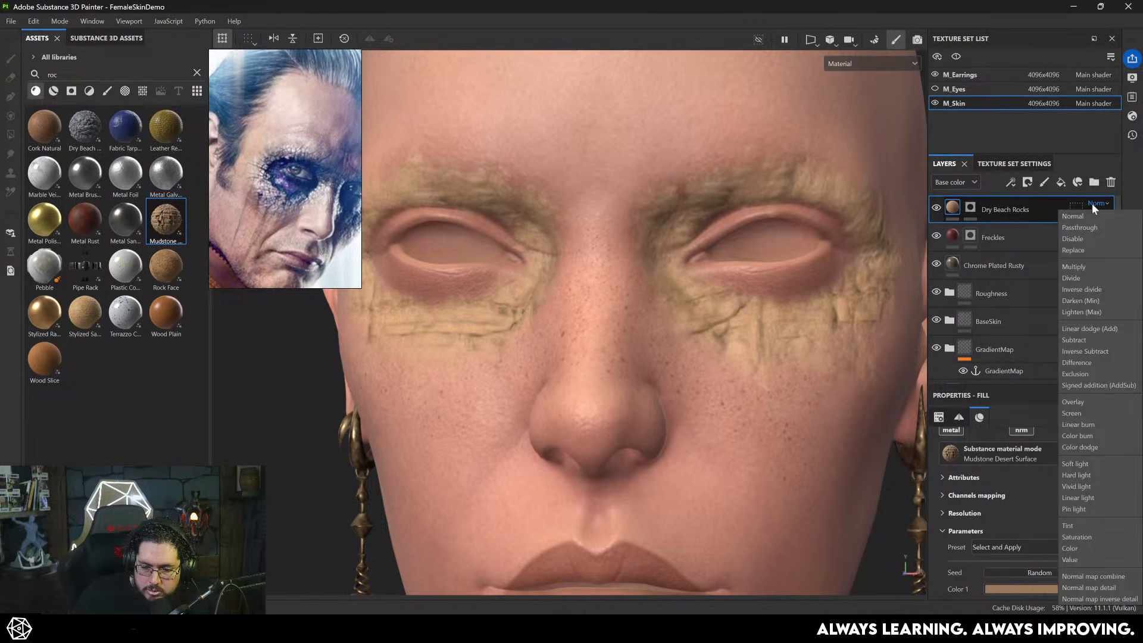
click(1088, 267)
- Set the mudstone material's Color 1, Color 2 and Color 3 to pale tones sampled from the flaky makeup in the reference photo
alt+drag(752, 306, 695, 316)
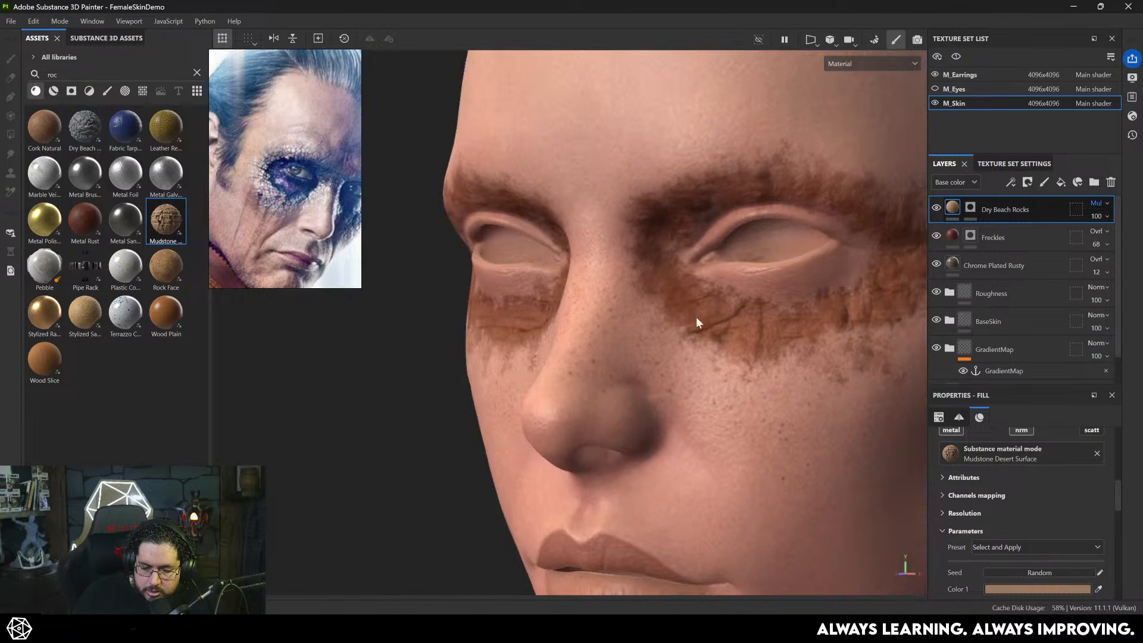
scroll(1020, 502, down, 3)
click(1022, 484)
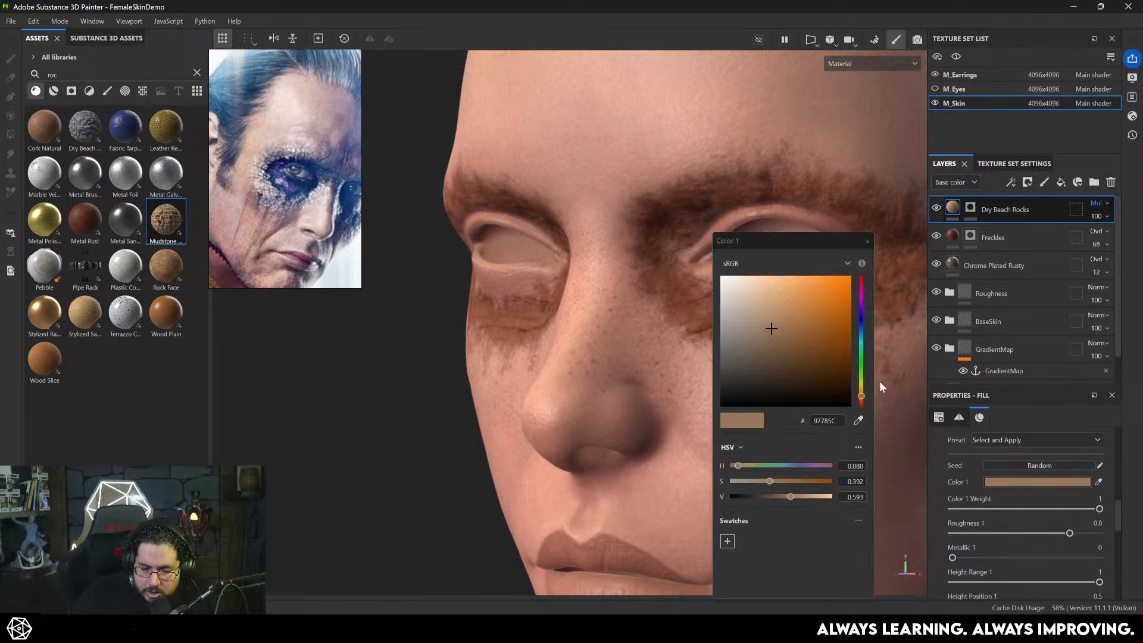
click(859, 421)
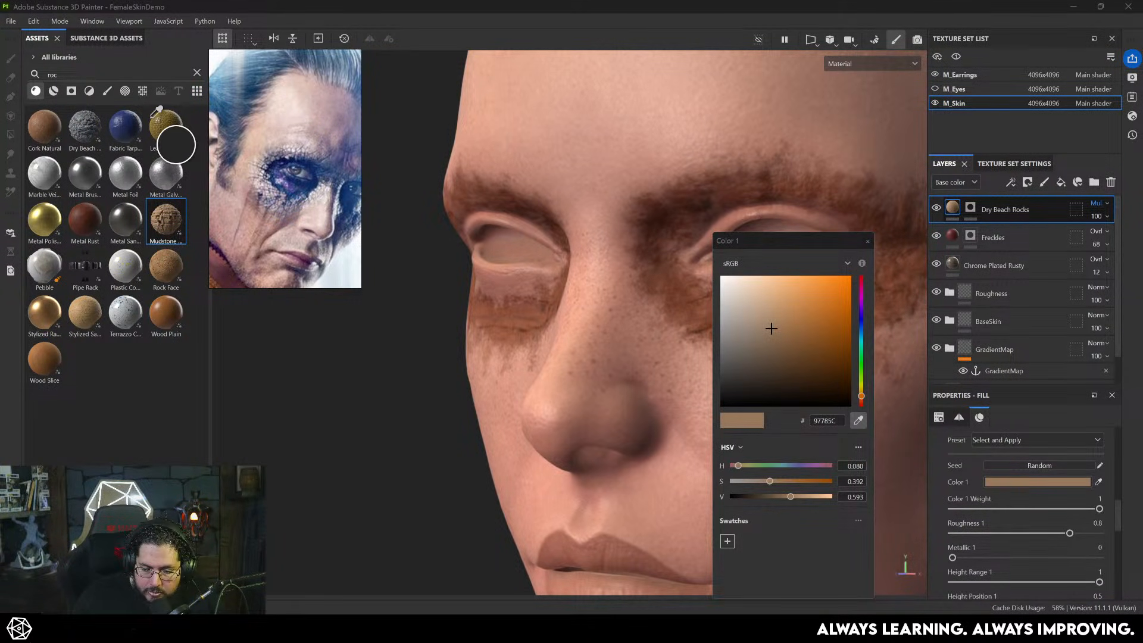
click(263, 177)
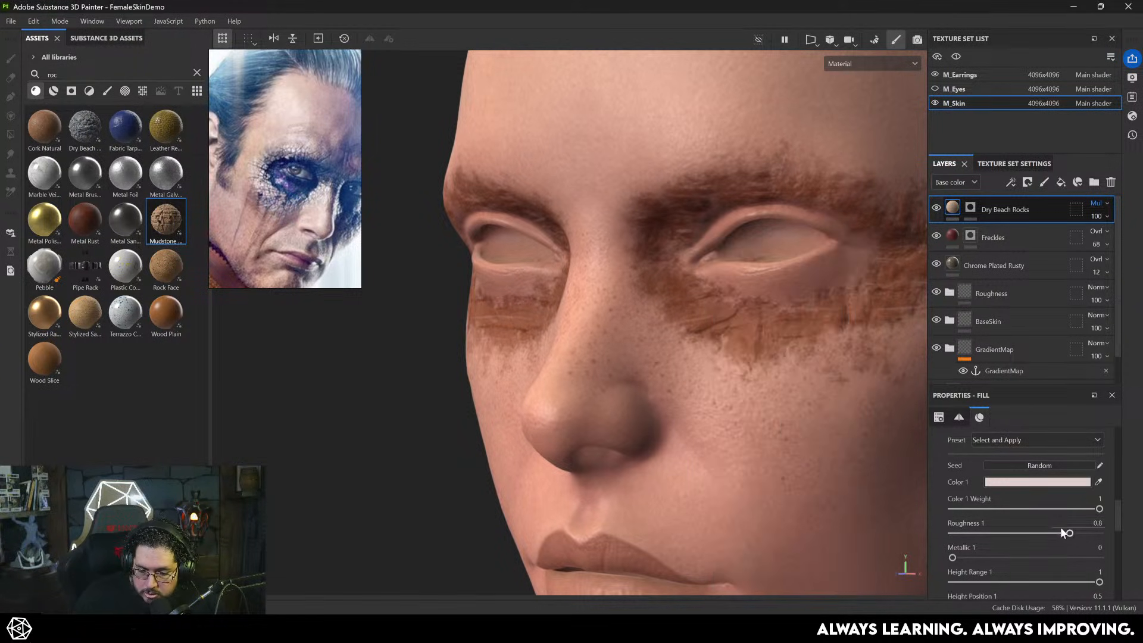
scroll(1063, 528, down, 3)
click(1099, 514)
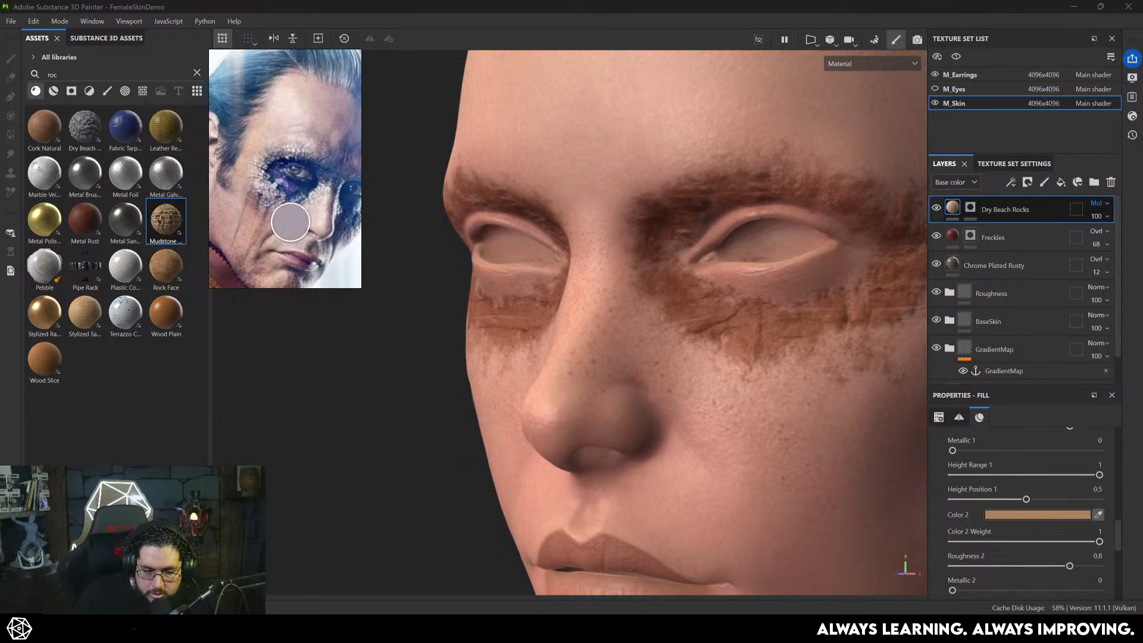
click(267, 198)
scroll(1077, 499, down, 4)
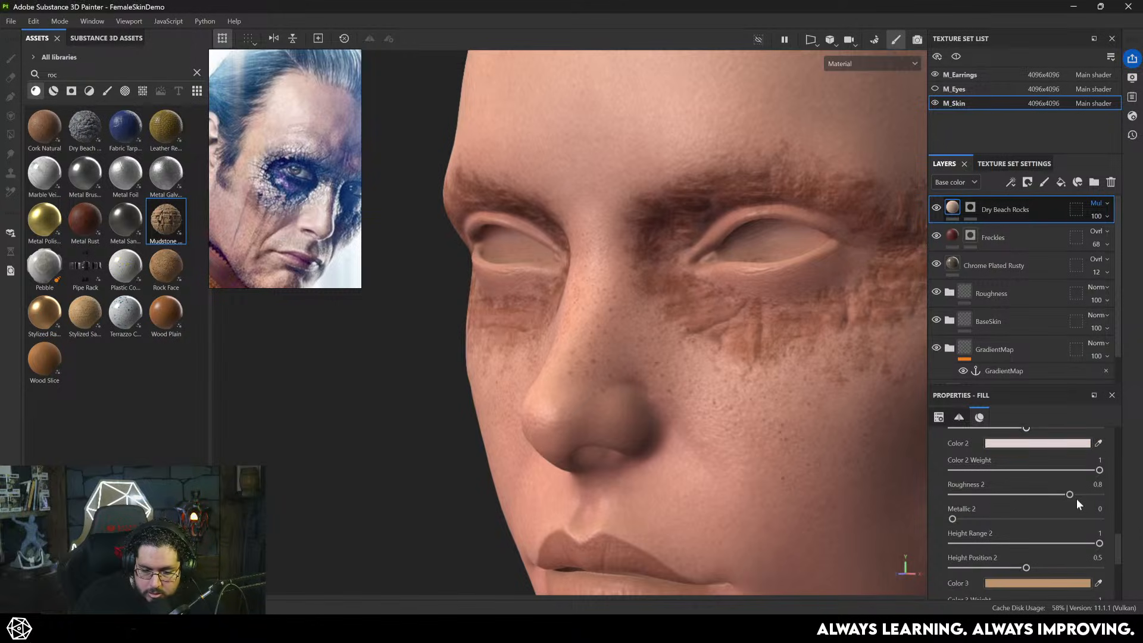
click(1099, 511)
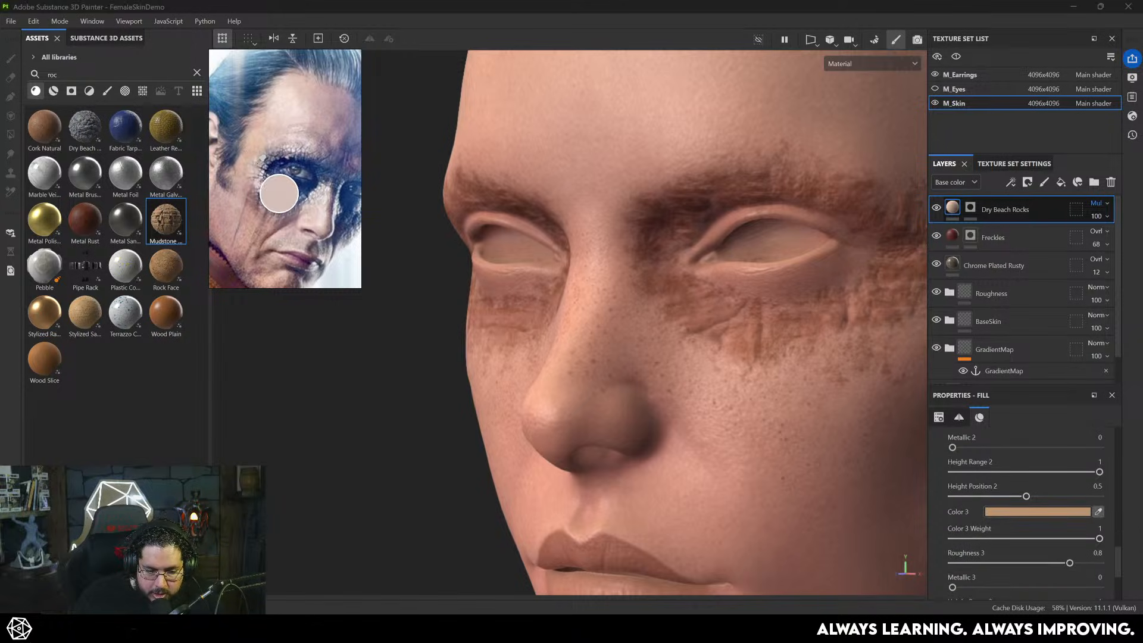
click(258, 177)
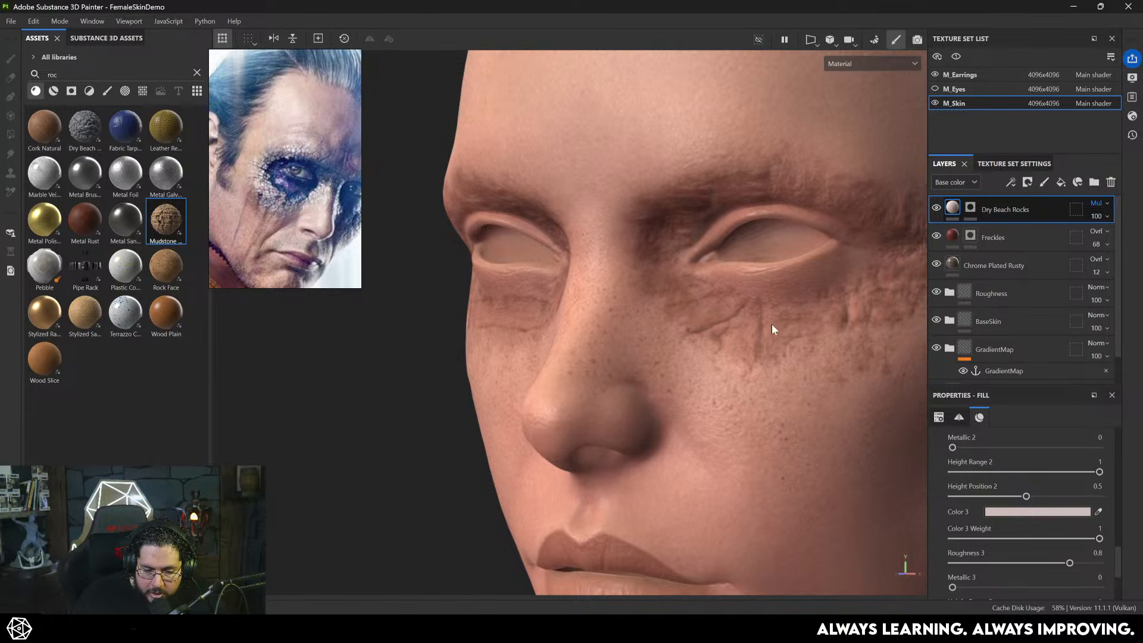
- Set the UV tiling of the mudstone fill to about 15.26 for a finer crack pattern around the eyes
alt+right_drag(509, 233, 482, 220)
alt+drag(482, 220, 743, 248)
alt+right_drag(742, 248, 736, 322)
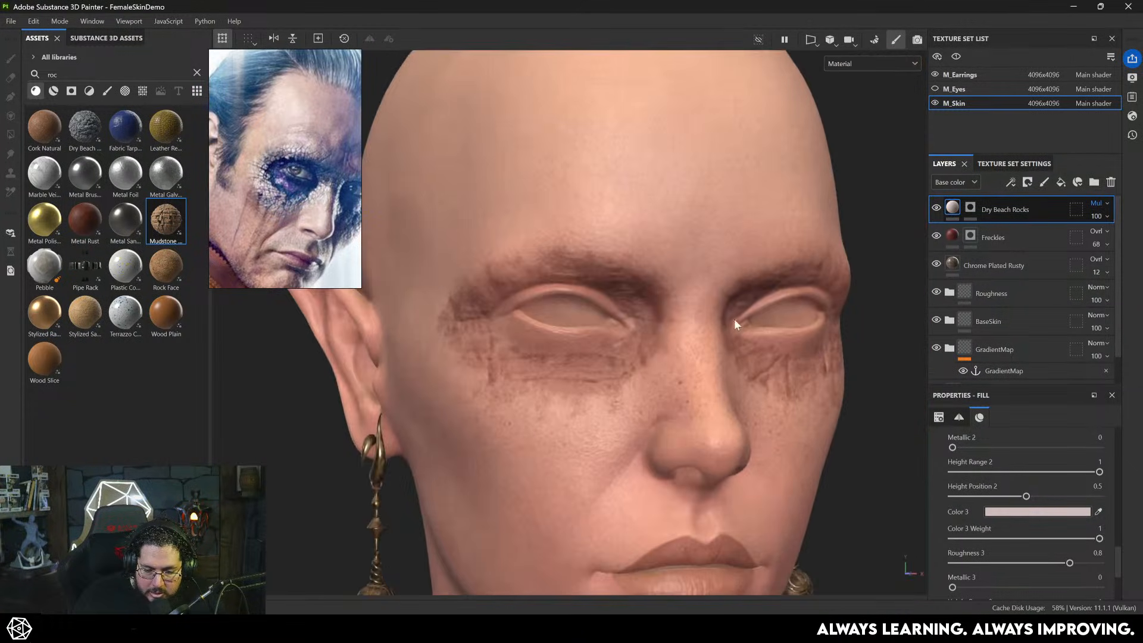
alt+drag(685, 304, 634, 262)
scroll(1012, 466, up, 10)
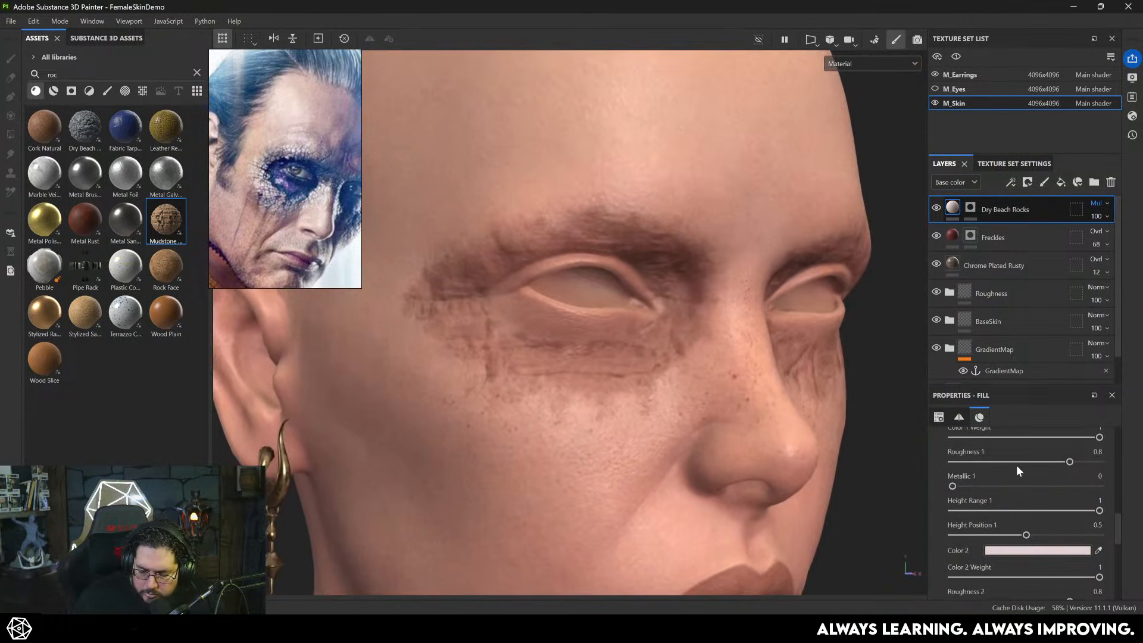
drag(1011, 522, 1013, 523)
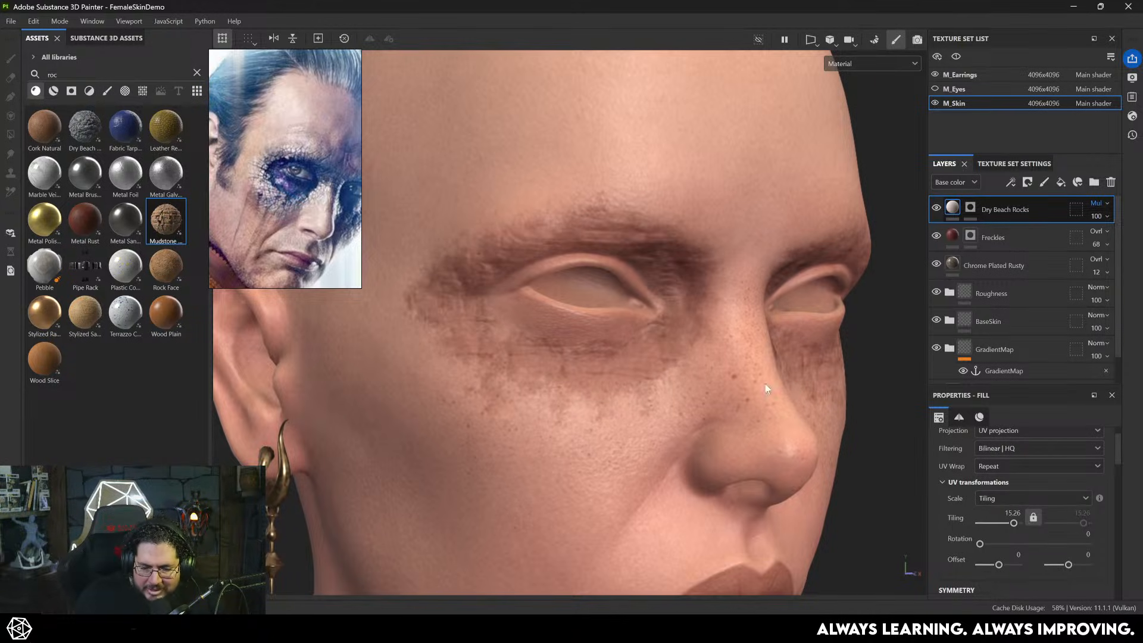
- Select the Dry Beach Rocks layer's mask for painting and reduce the brush size to about 2.76 for work beneath the eye
alt+drag(769, 390, 814, 367)
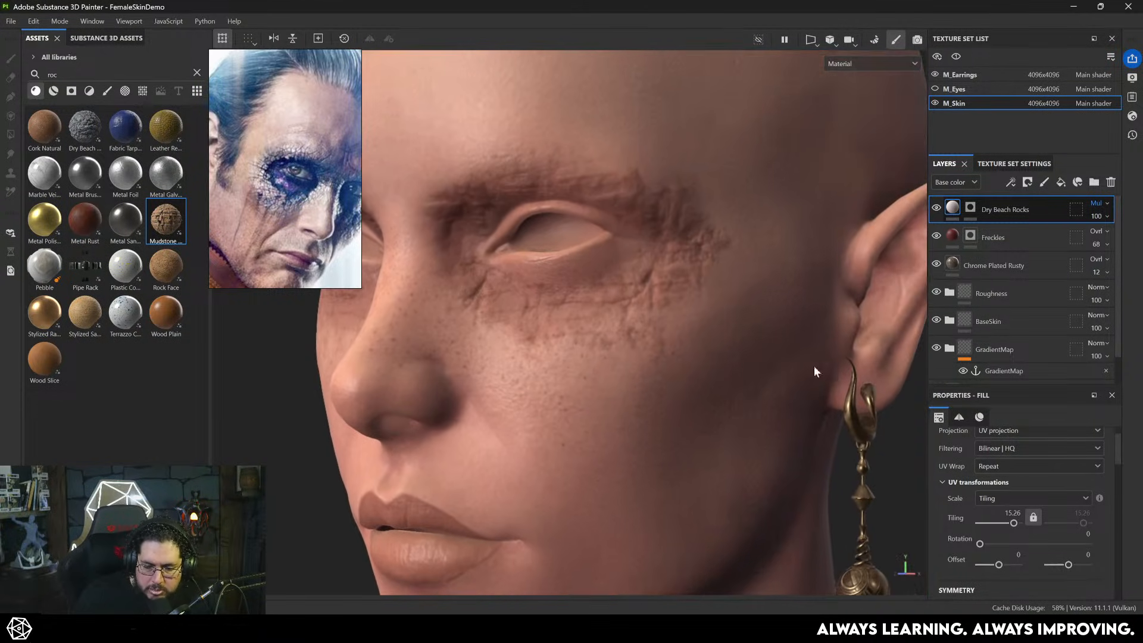
click(971, 207)
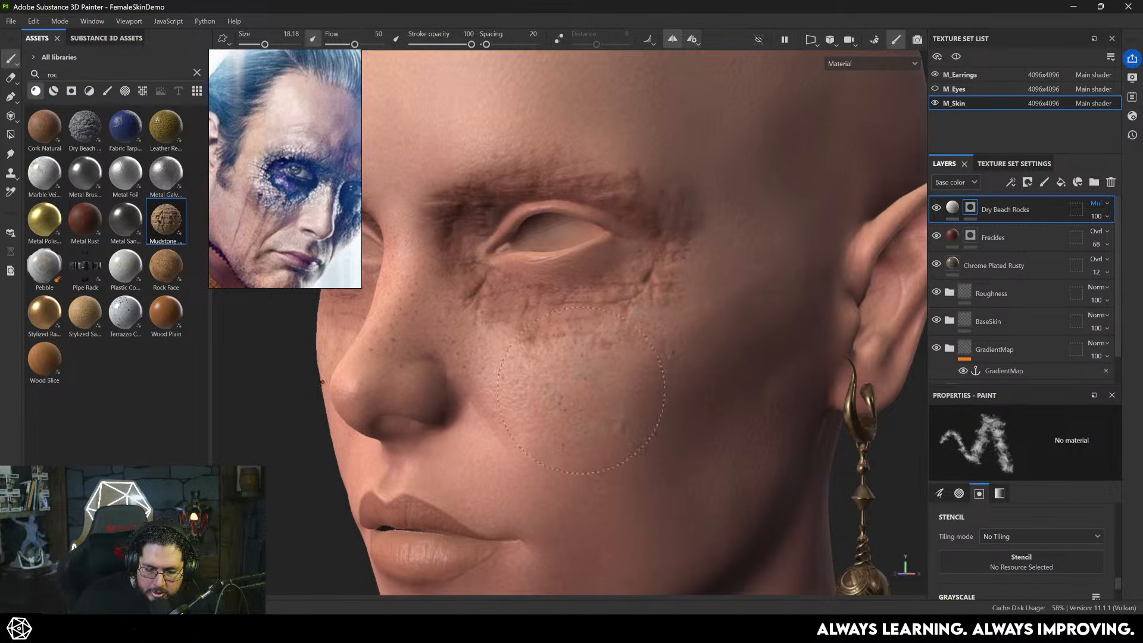
alt+drag(505, 370, 545, 357)
alt+right_drag(544, 357, 595, 315)
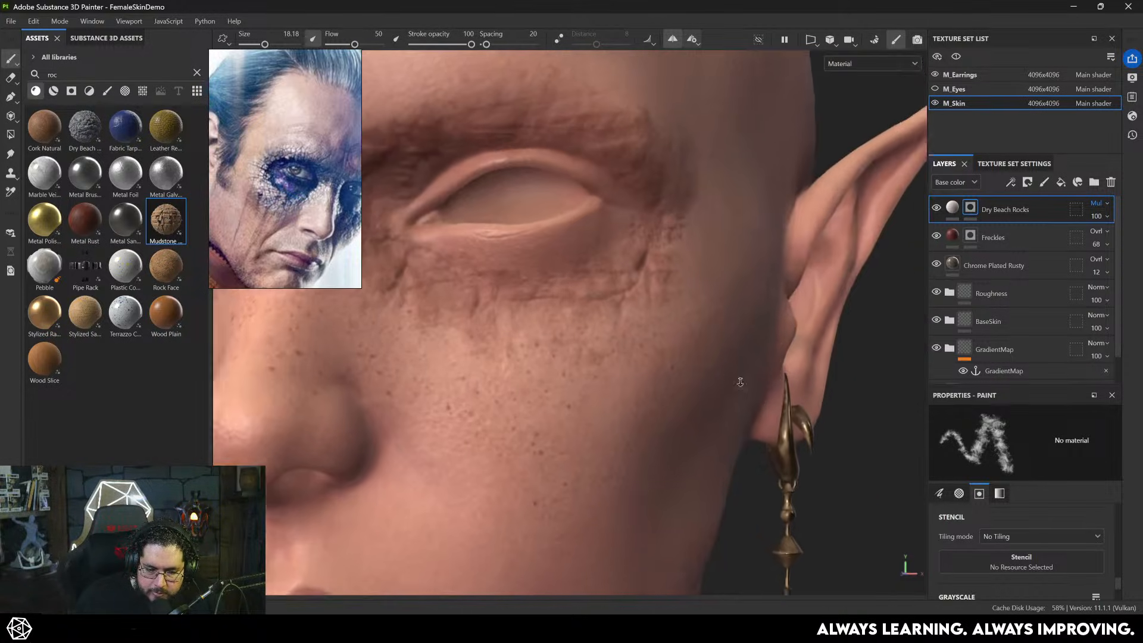
ctrl+right_drag(601, 262, 549, 264)
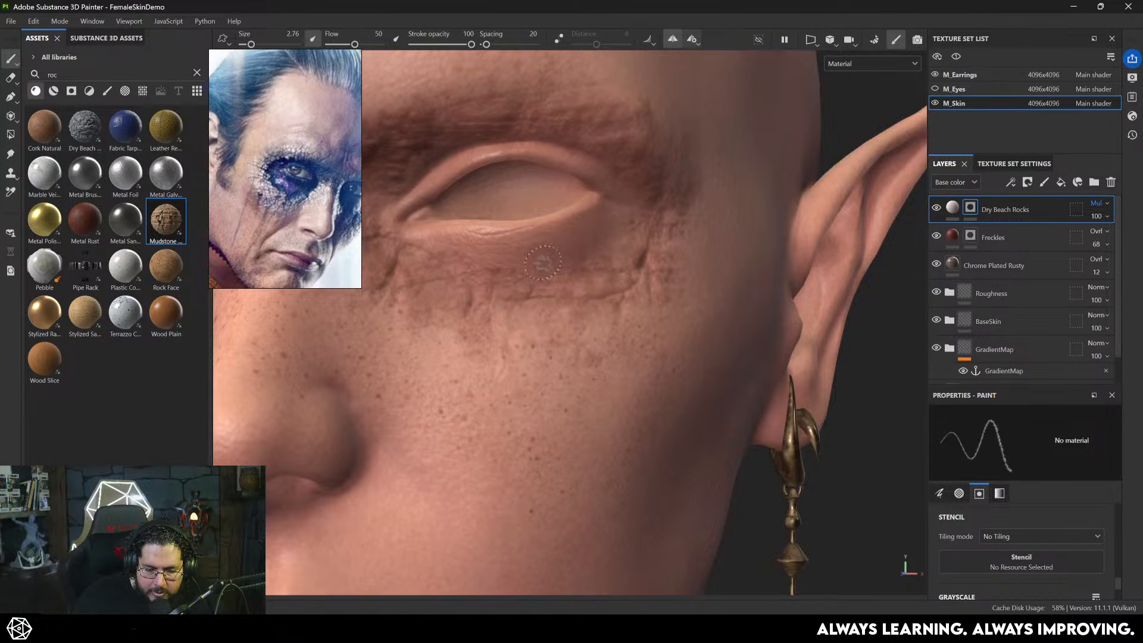
- Compare Normal and Overlay blending for the Dry Beach Rocks layer's base color and return it to Multiply
click(1098, 204)
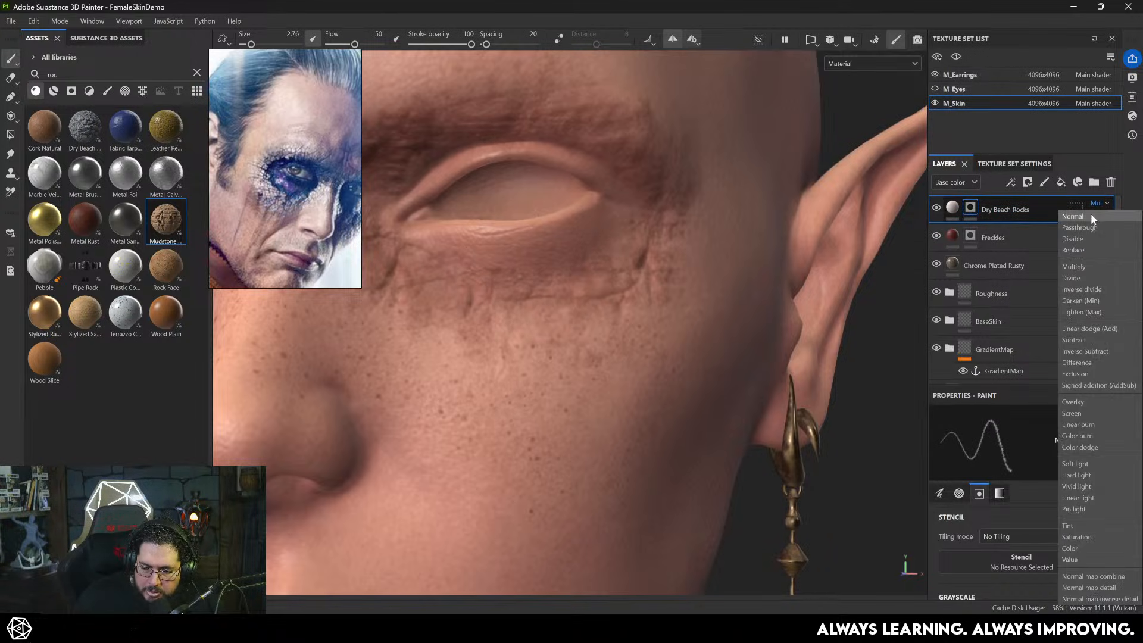
click(1091, 216)
click(1099, 203)
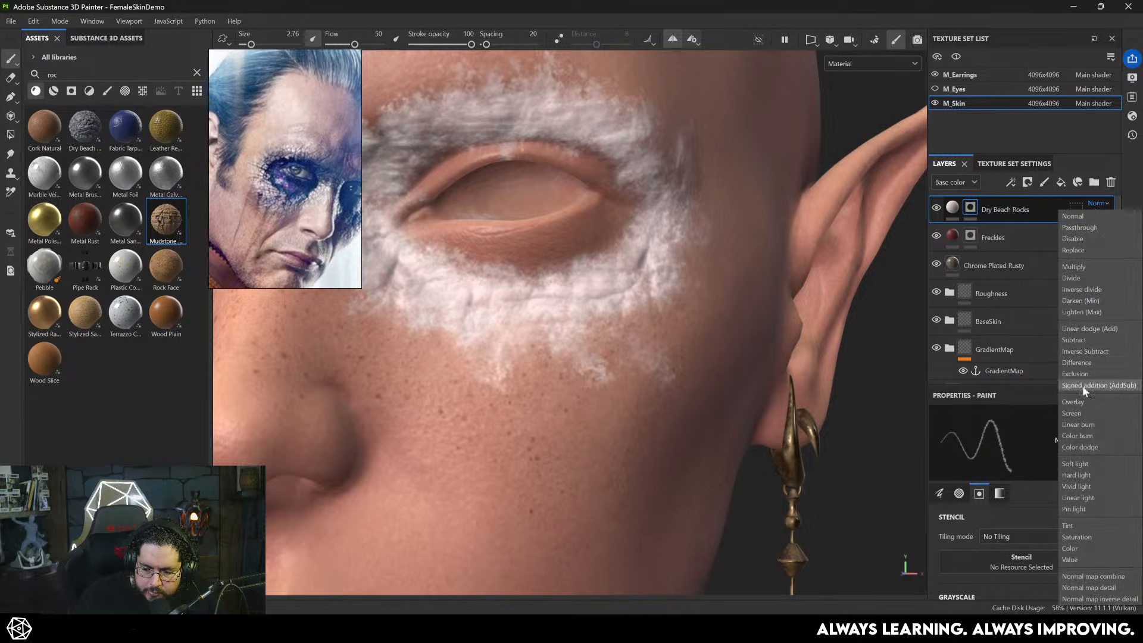
click(1083, 402)
click(1100, 203)
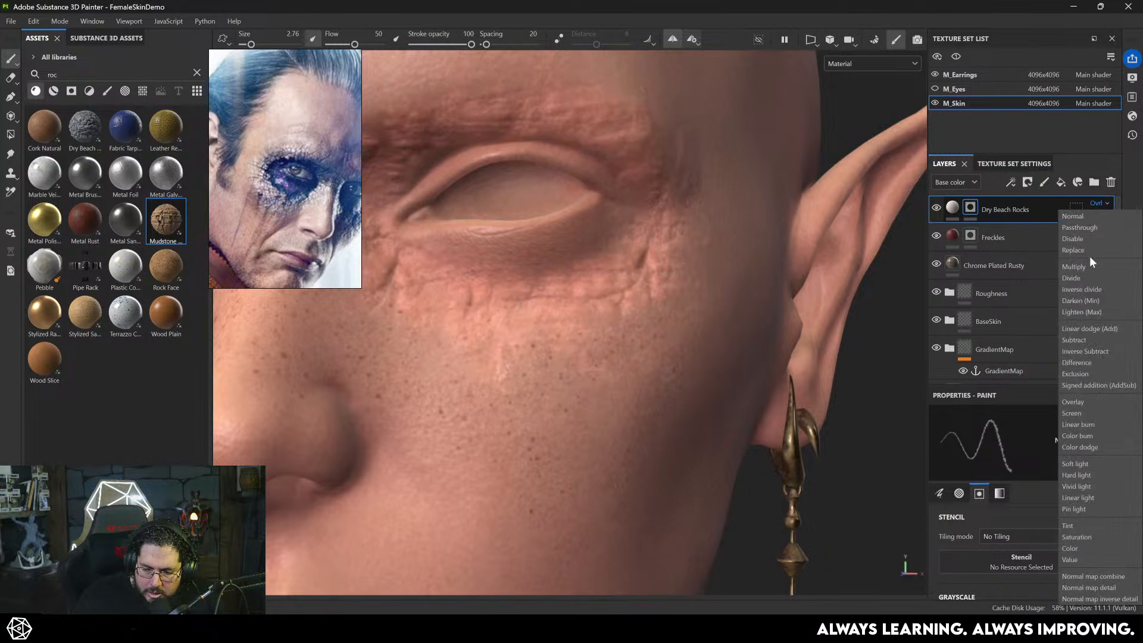
click(1089, 266)
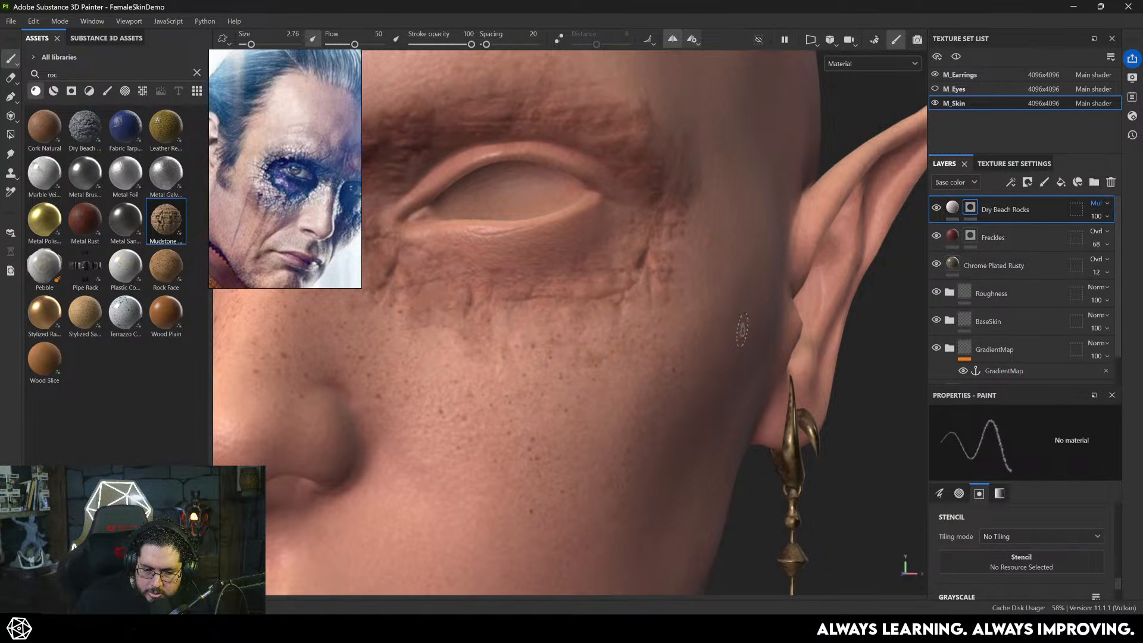
- Examine the rocky brow and under-eye texture from several angles, comparing the base colour channel with the full material
alt+right_drag(743, 330, 536, 336)
alt+drag(536, 337, 677, 343)
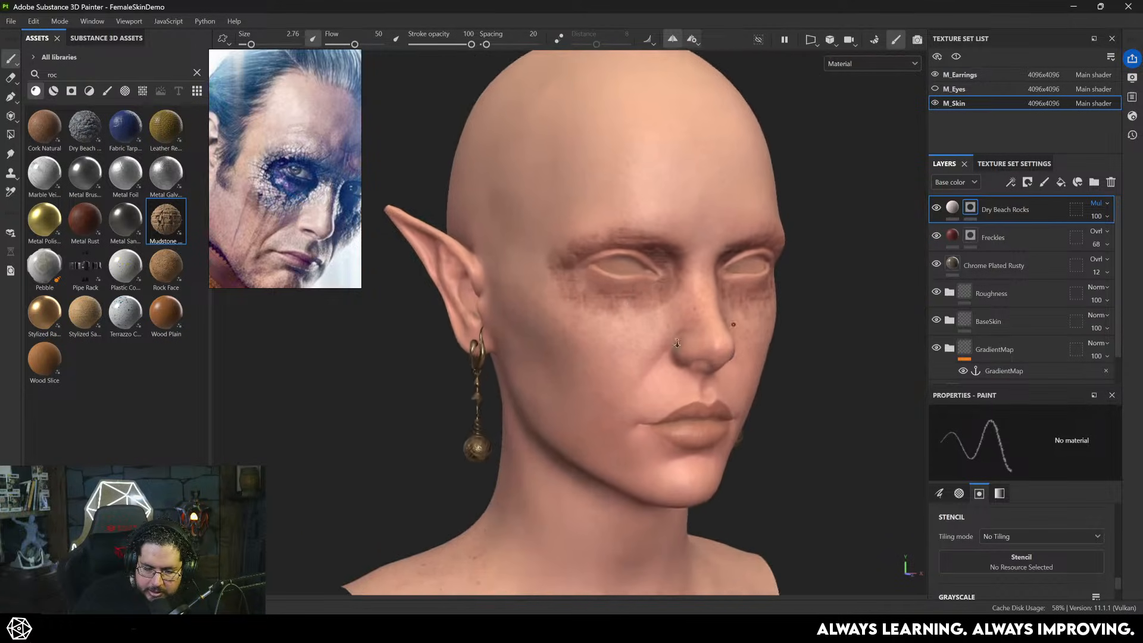
alt+right_drag(677, 344, 771, 321)
ctrl+right_drag(596, 208, 611, 203)
key(c)
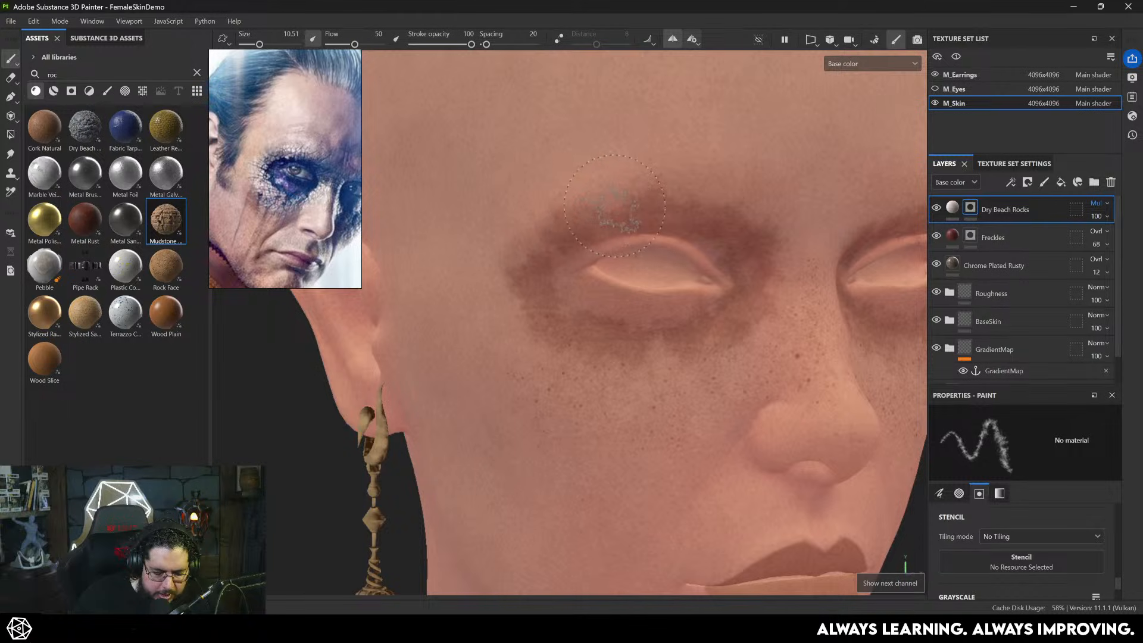
key(m)
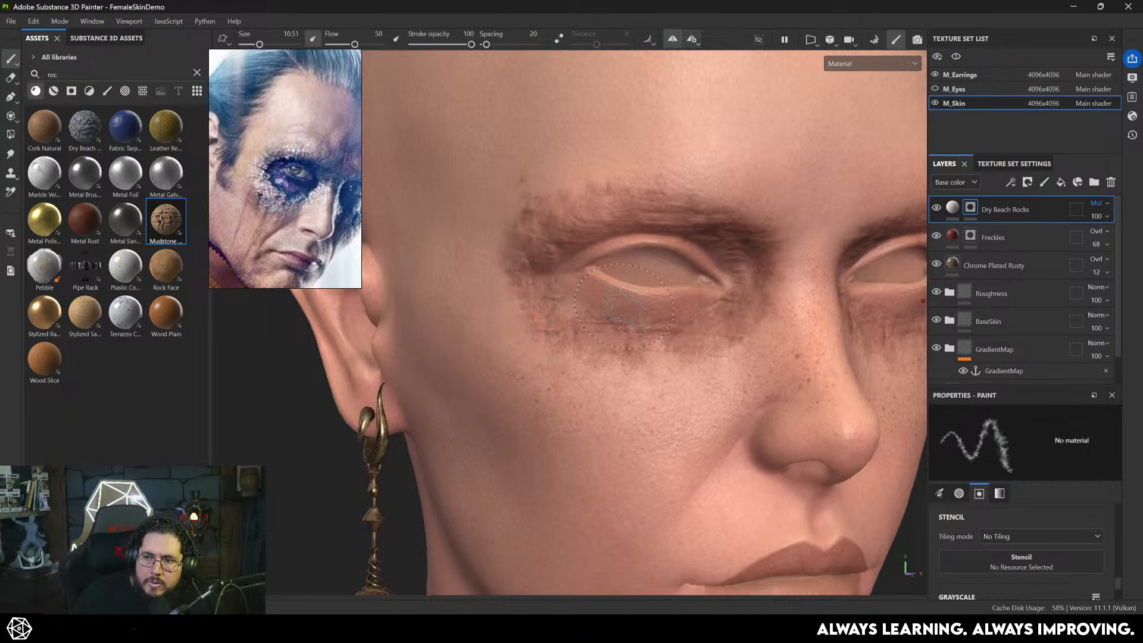
alt+drag(624, 306, 638, 244)
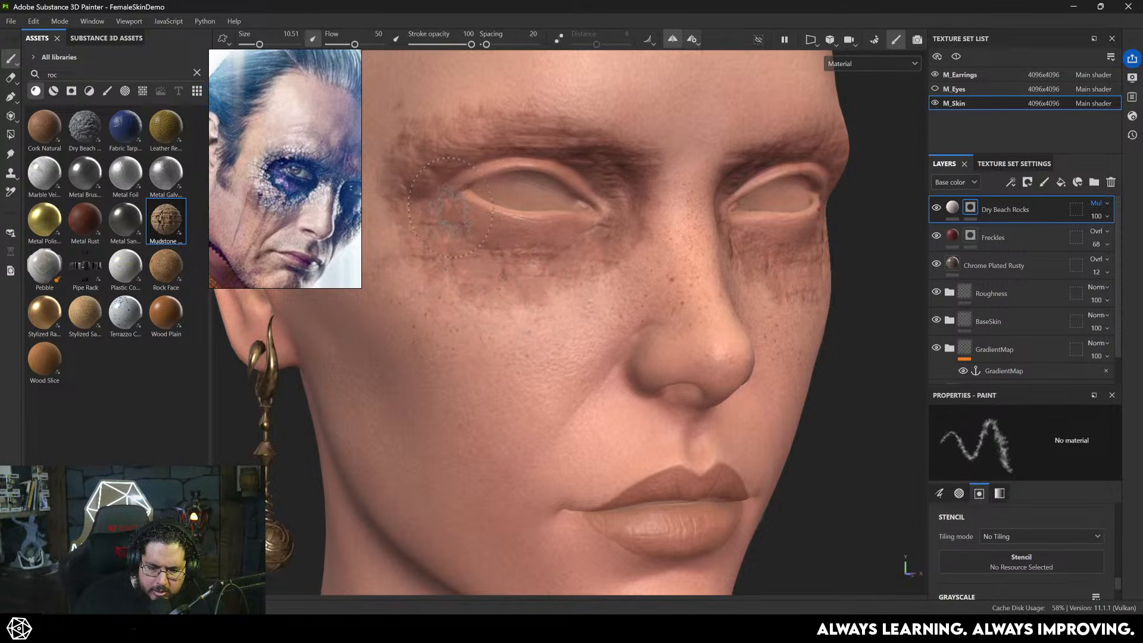
key(alt)
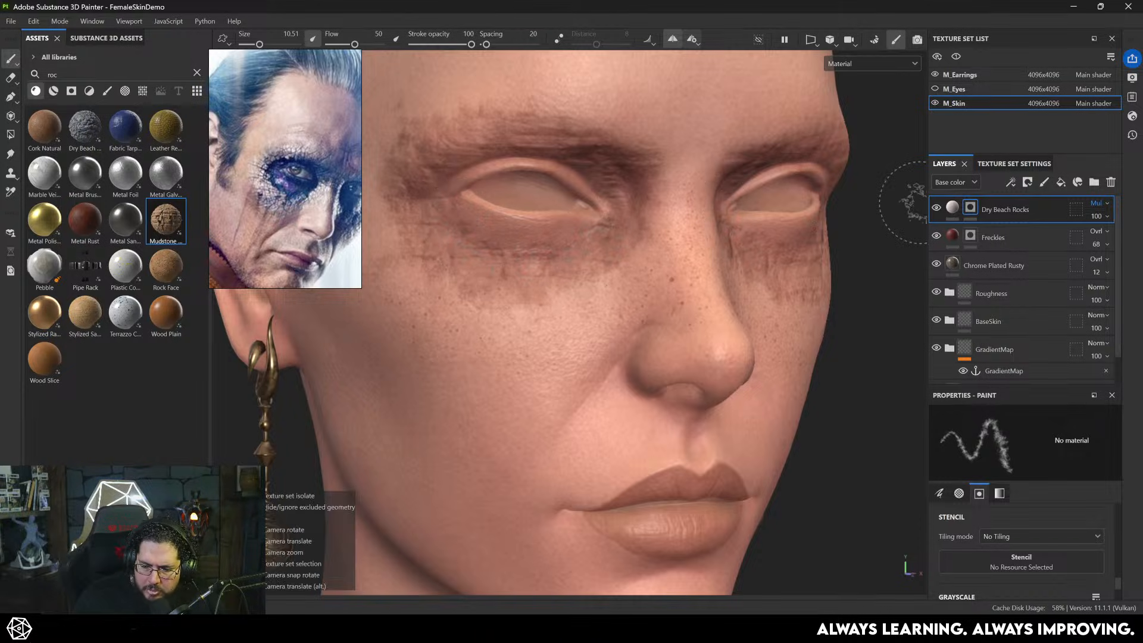
- Add a fill layer above Freckles with a dark purple base colour and metallic enabled at 1
click(1020, 234)
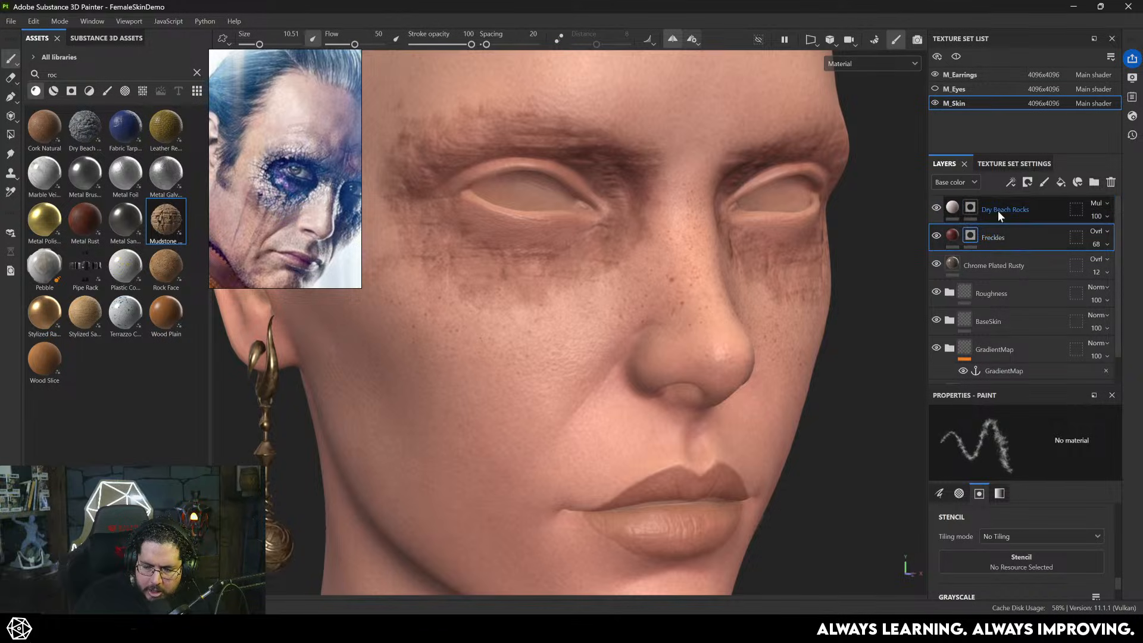
click(1063, 180)
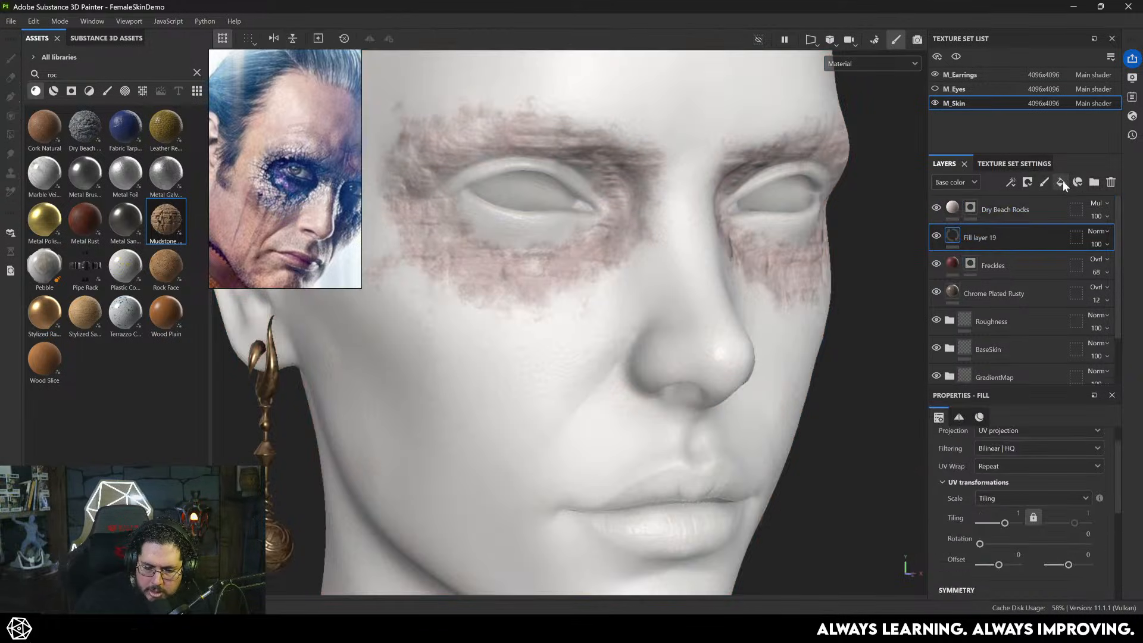
click(1022, 570)
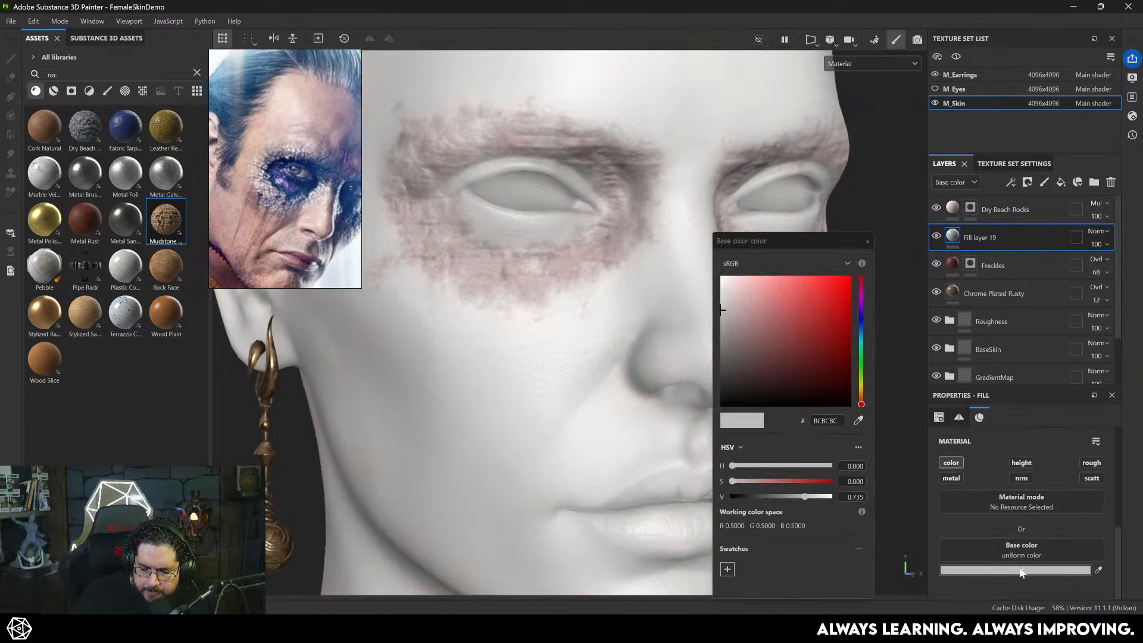
click(819, 348)
click(862, 306)
drag(821, 301, 820, 376)
click(867, 241)
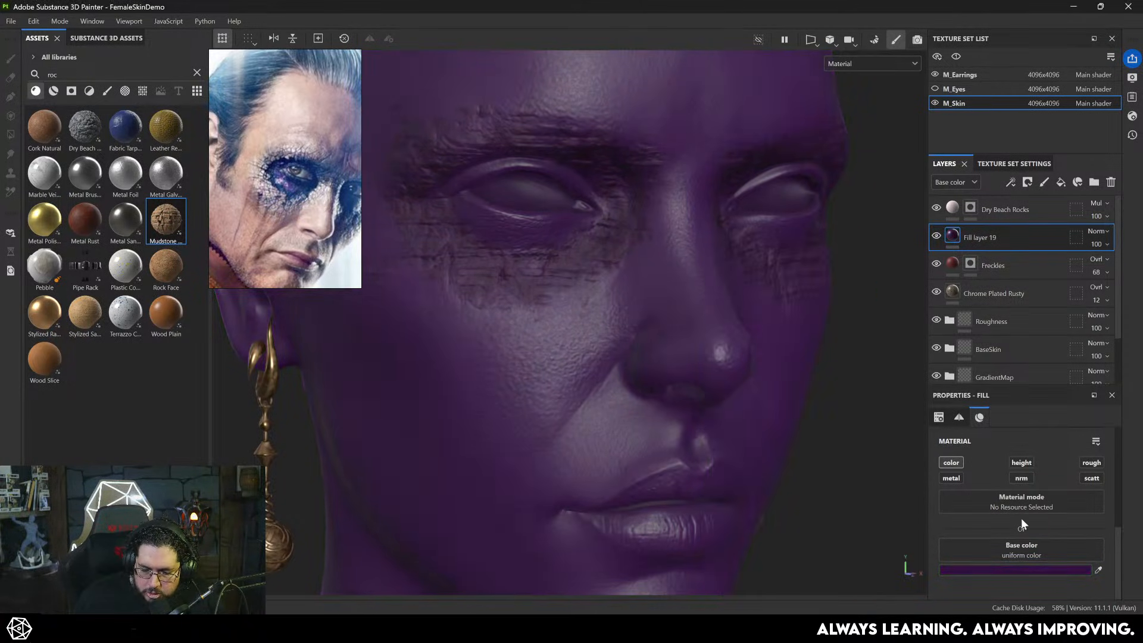
click(959, 478)
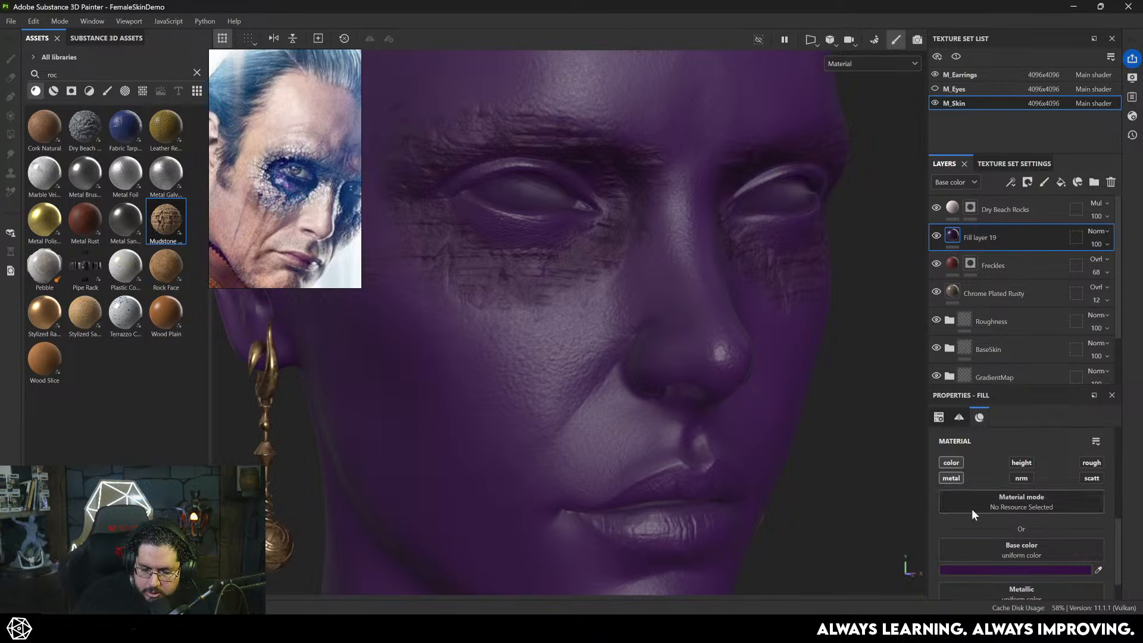
drag(970, 586, 1100, 588)
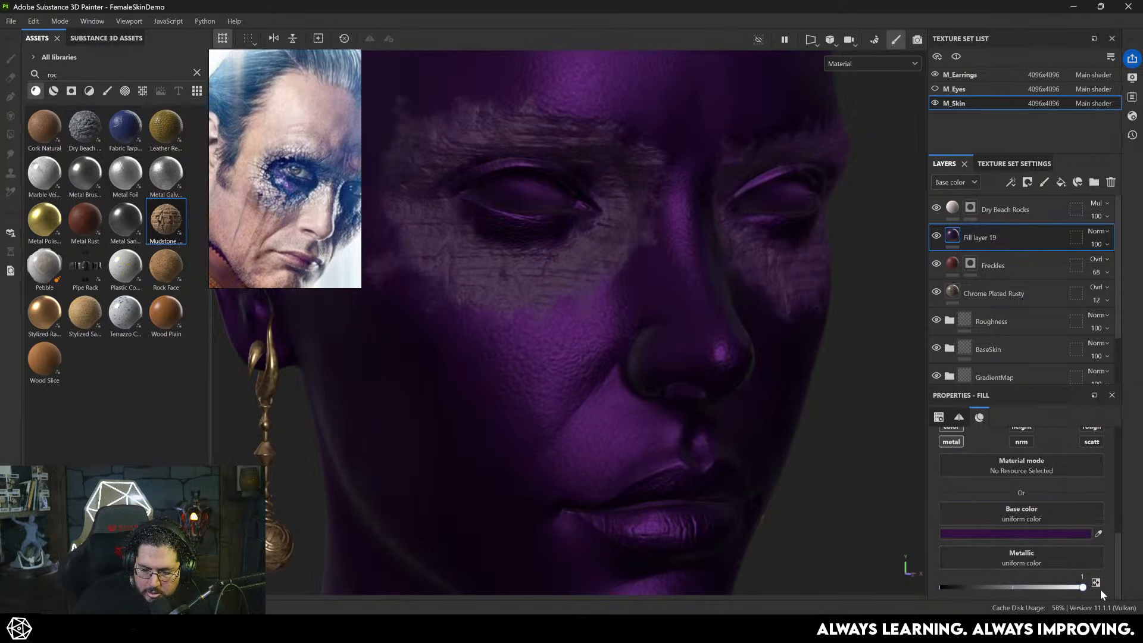
- Add a black mask to the purple fill layer and choose the Basic Soft brush for painting it
right_click(982, 242)
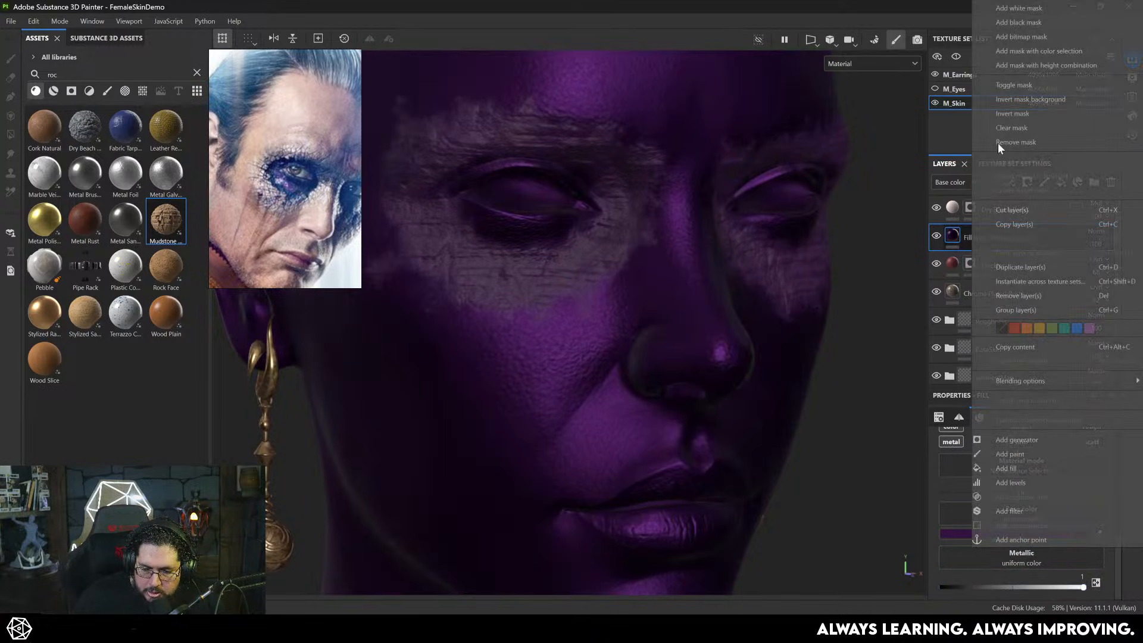
click(1025, 18)
key(1)
key(bracketright)
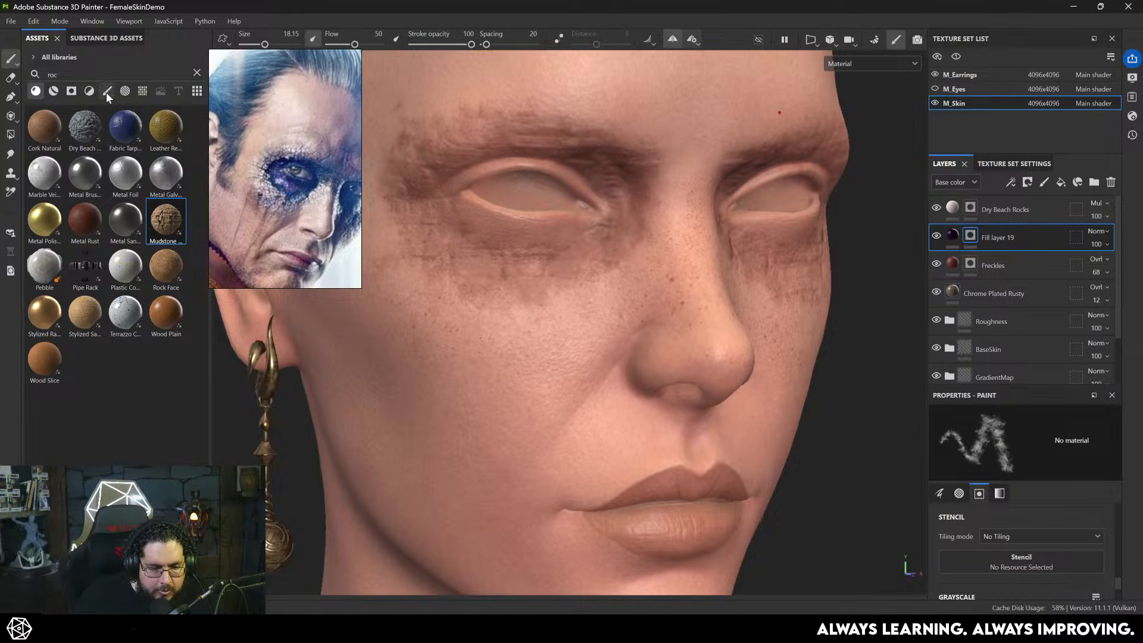
click(106, 92)
click(54, 91)
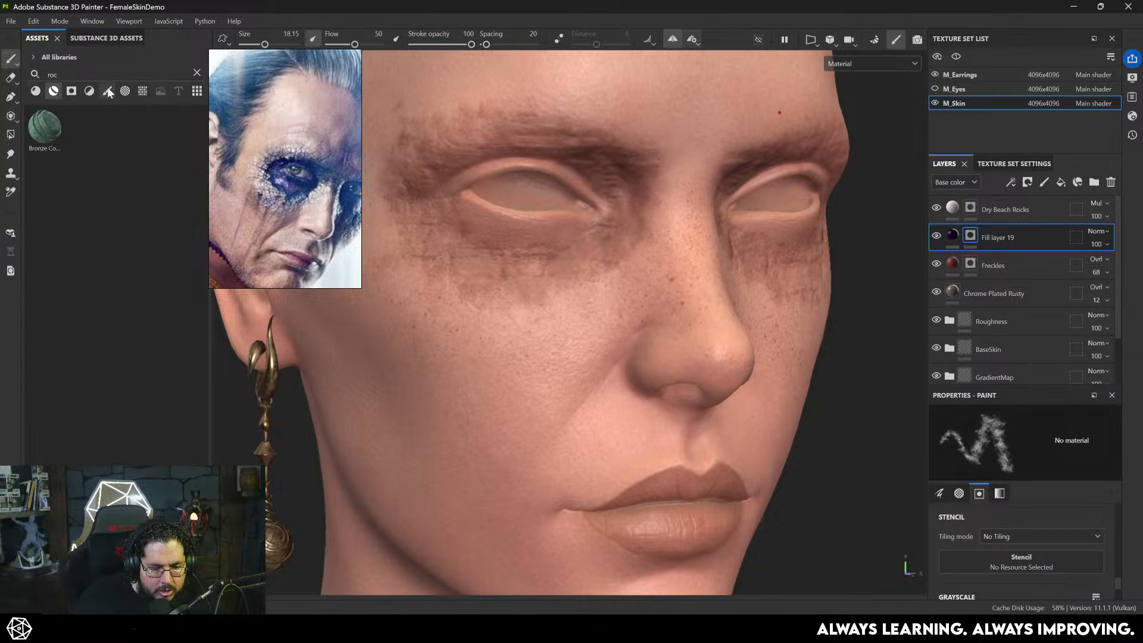
click(107, 90)
click(197, 73)
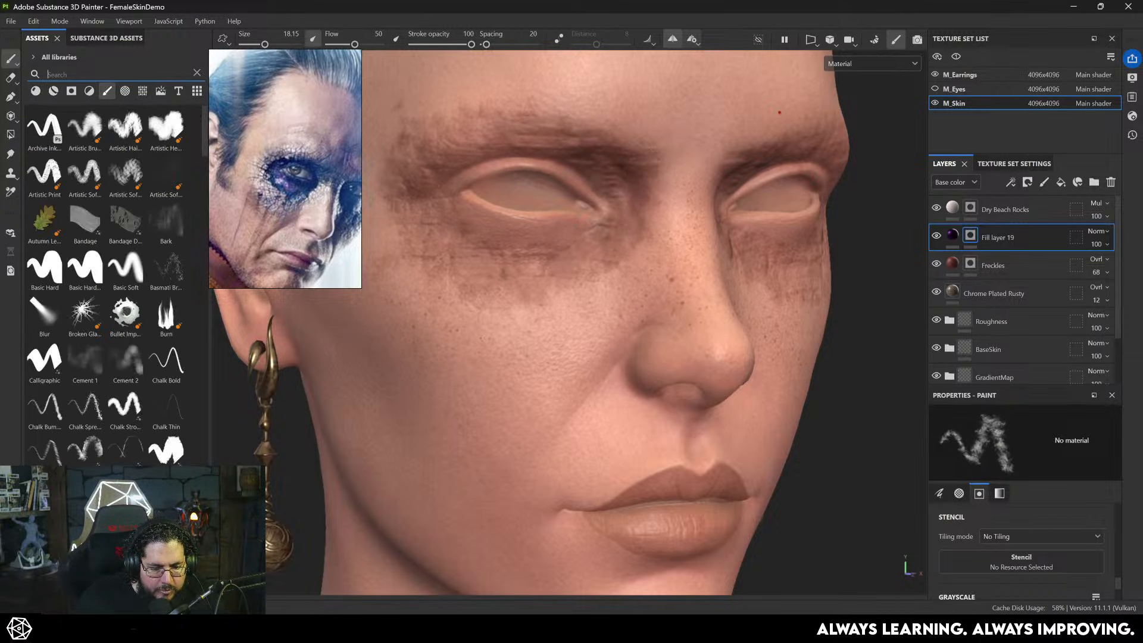
click(125, 268)
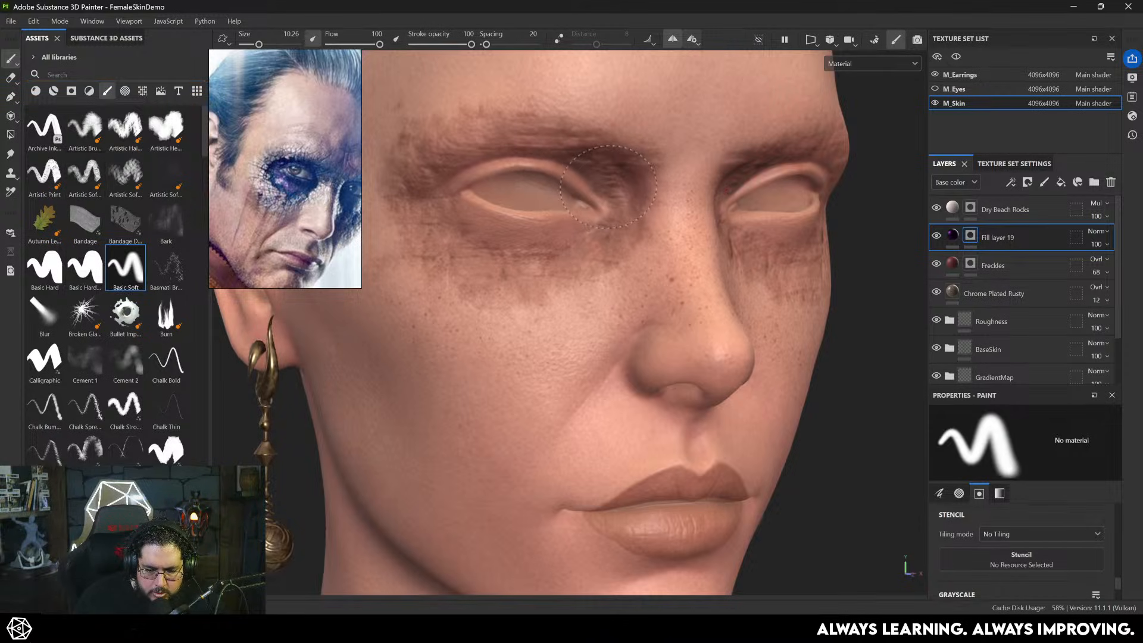
- Paint the mask over both eyes, eyelids and brows with the soft brush, enlarging it to about 20.82 for the outer areas
mouse_move(608, 186)
mouse_down()
mouse_move(512, 158)
mouse_move(467, 179)
mouse_move(459, 199)
mouse_move(524, 213)
mouse_move(505, 216)
mouse_move(595, 221)
mouse_move(483, 173)
mouse_up()
ctrl+right_drag(461, 178, 501, 179)
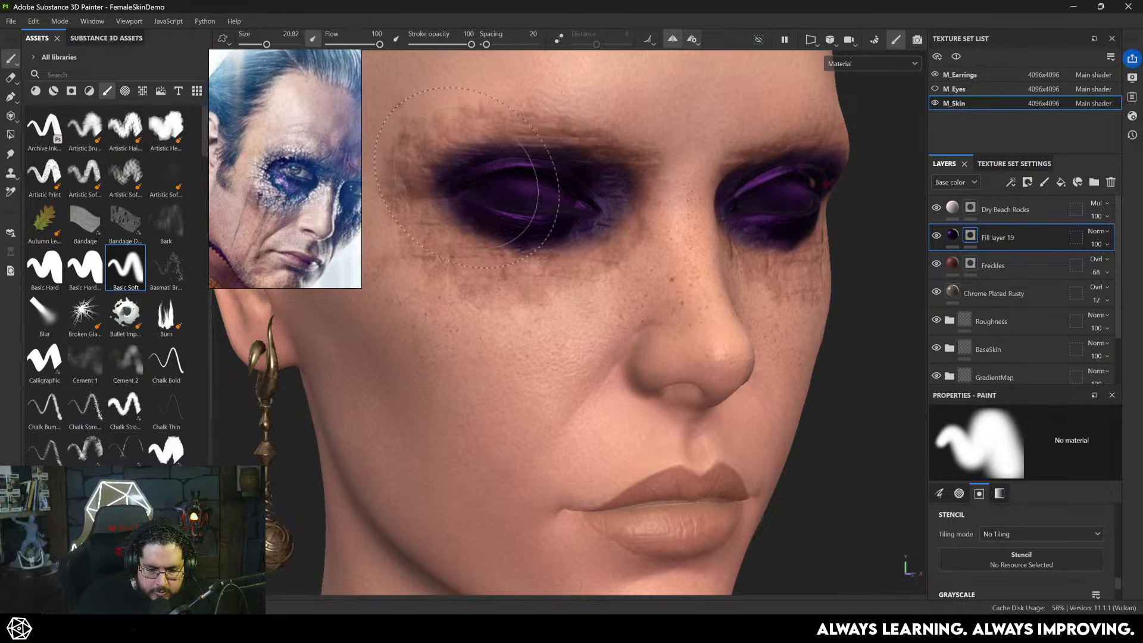
mouse_move(476, 179)
mouse_down()
mouse_move(524, 191)
mouse_move(495, 185)
mouse_move(512, 181)
mouse_move(507, 166)
mouse_move(536, 191)
mouse_move(512, 204)
mouse_move(535, 217)
mouse_up()
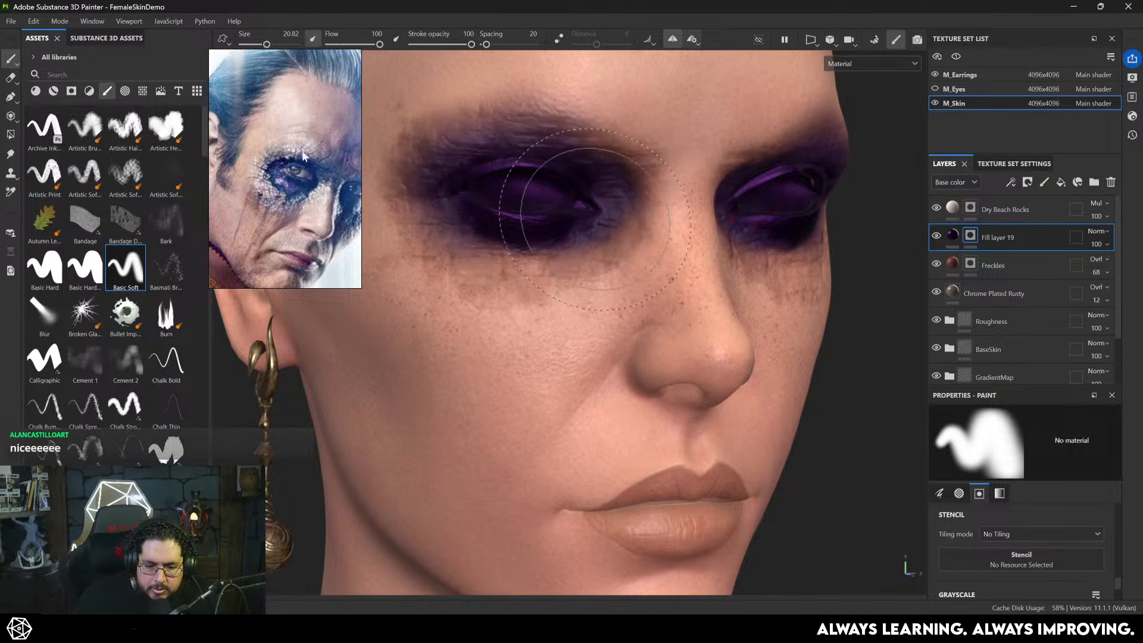
- Try extending the purple makeup beside the inner corner of the eye, and undo the recent strokes
alt+right_drag(595, 220, 383, 224)
alt+drag(679, 292, 516, 319)
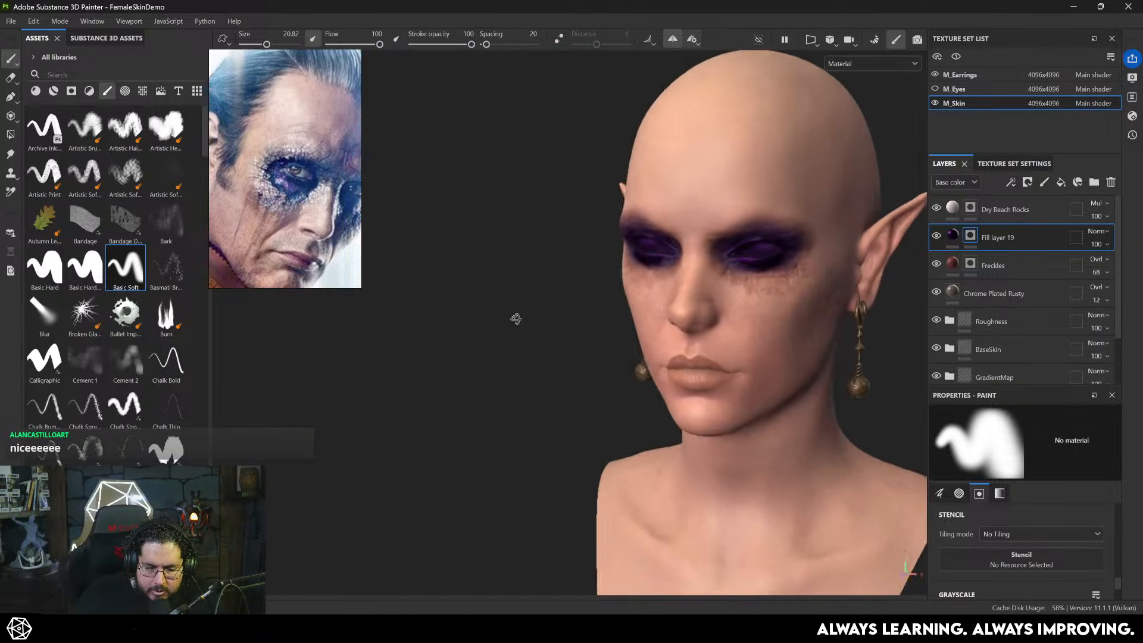
alt+right_drag(515, 319, 892, 368)
alt+middle_drag(892, 368, 813, 411)
alt+right_drag(518, 297, 586, 291)
alt+drag(586, 291, 637, 286)
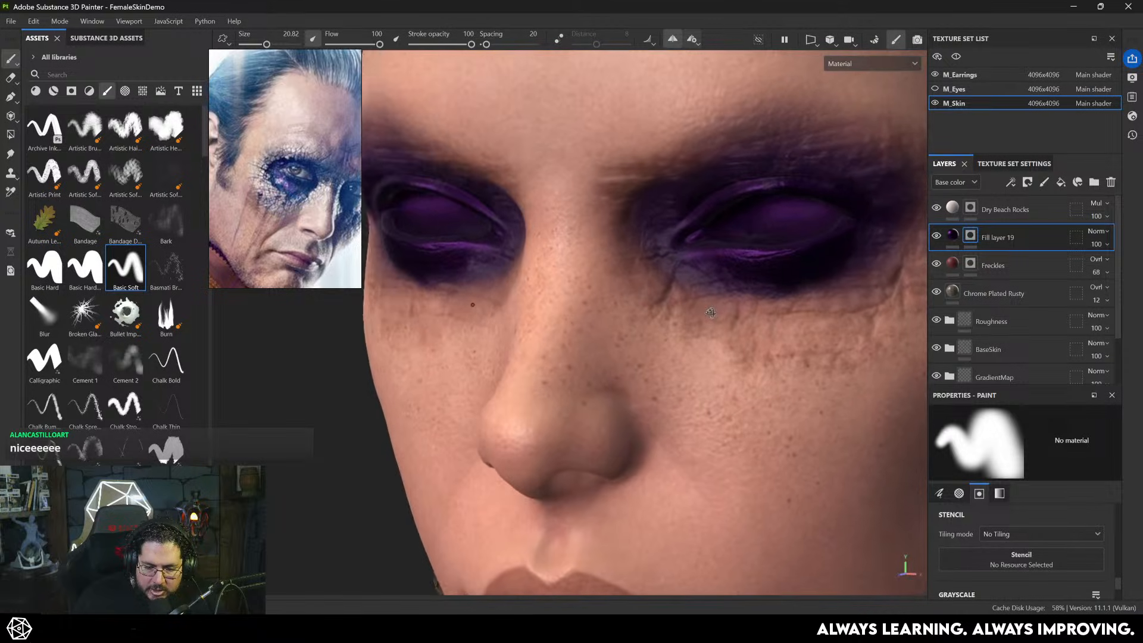
mouse_move(637, 286)
alt+right_down()
mouse_move(587, 280)
mouse_move(655, 241)
mouse_move(614, 242)
alt+right_up()
drag(664, 221, 659, 273)
key(ctrl+z)
key(ctrl+z)
key(ctrl+z)
key(ctrl+z)
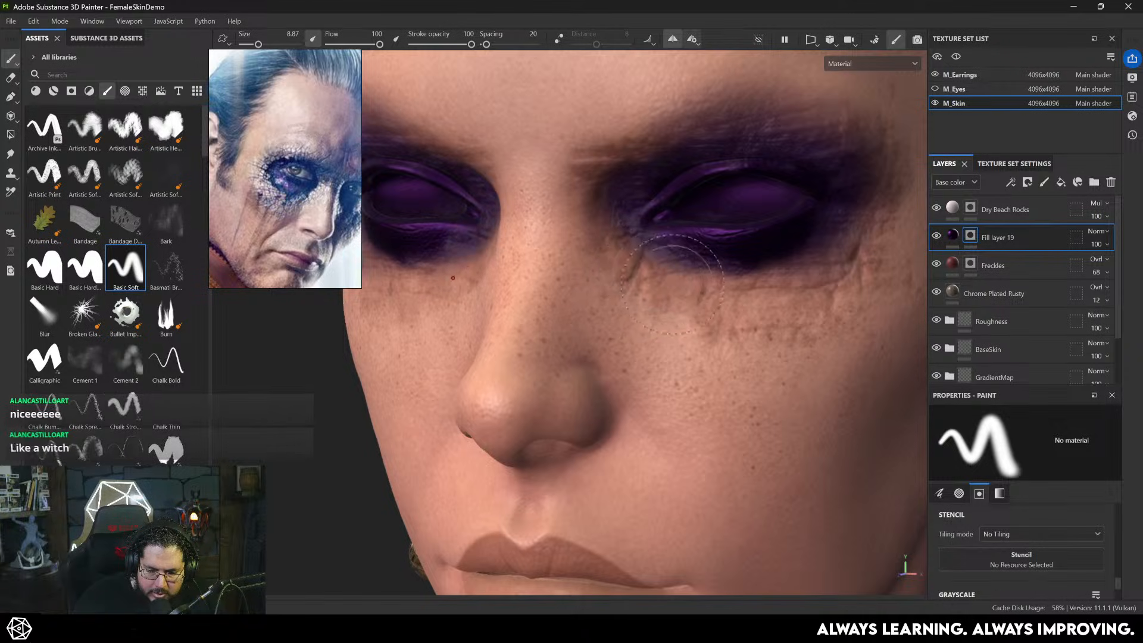
ctrl+right_drag(656, 198, 701, 210)
mouse_move(702, 210)
alt+mouse_down()
mouse_move(735, 160)
mouse_move(673, 143)
alt+mouse_up()
alt+right_drag(673, 143, 637, 149)
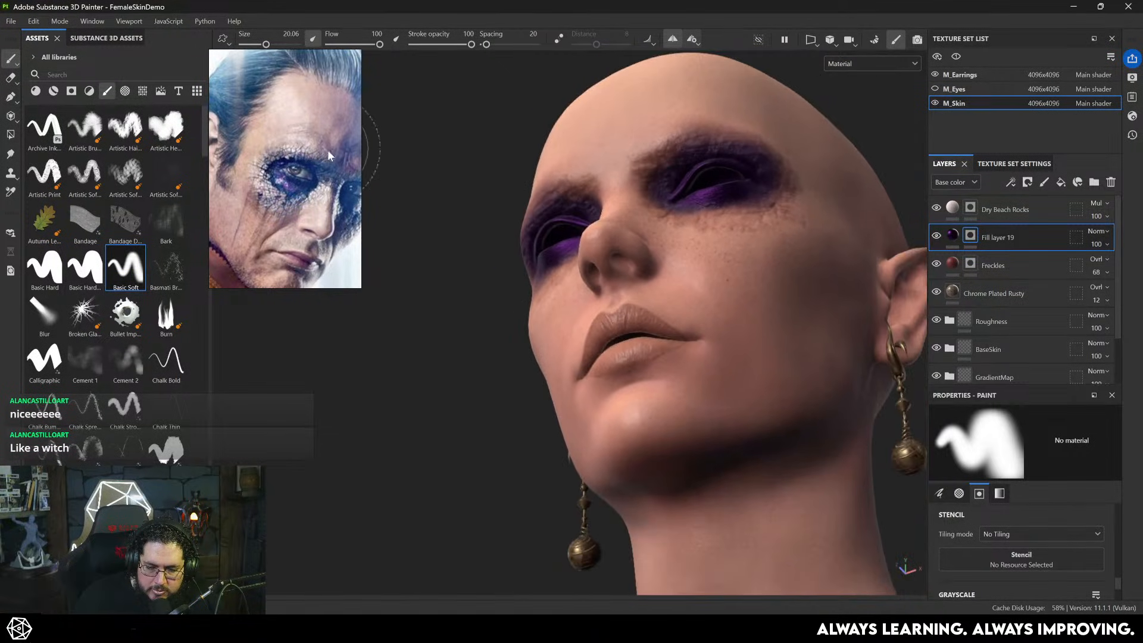
mouse_move(637, 149)
alt+mouse_down()
mouse_move(624, 267)
mouse_move(655, 250)
alt+mouse_up()
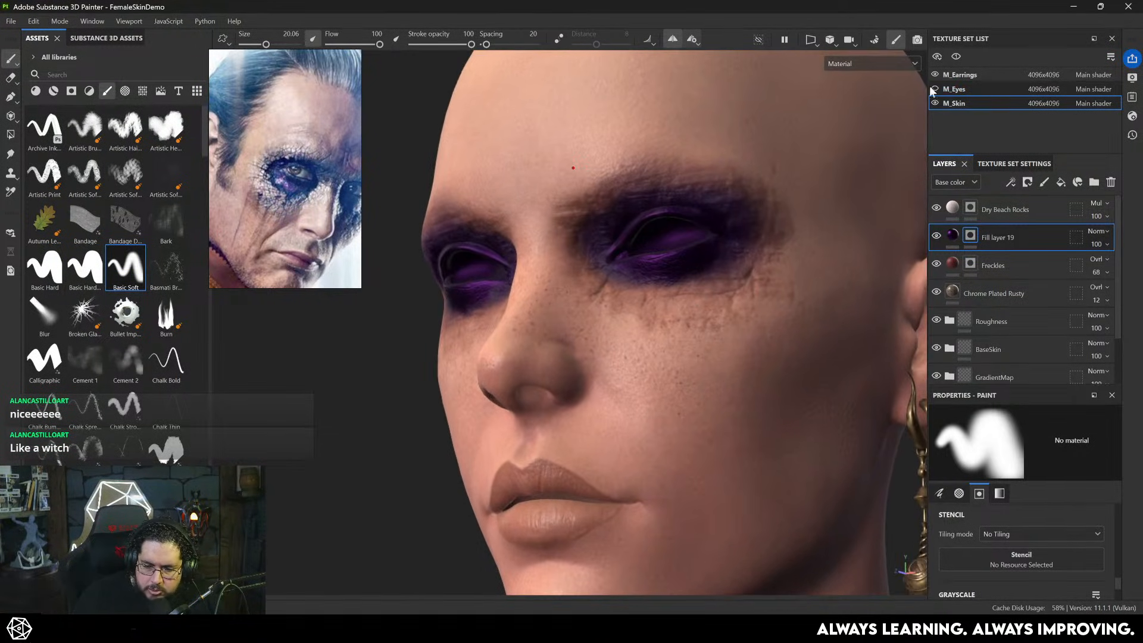
- Switch to the head scene in Maya and close the Graph Editor
key(alt+Tab)
click(445, 375)
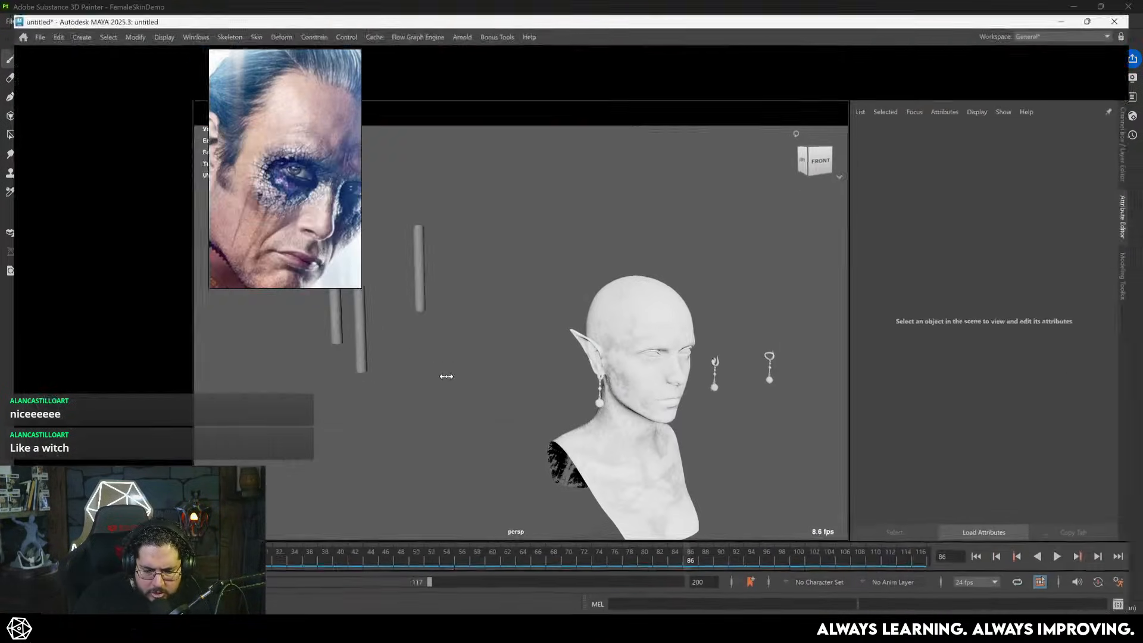
alt+drag(695, 358, 445, 232)
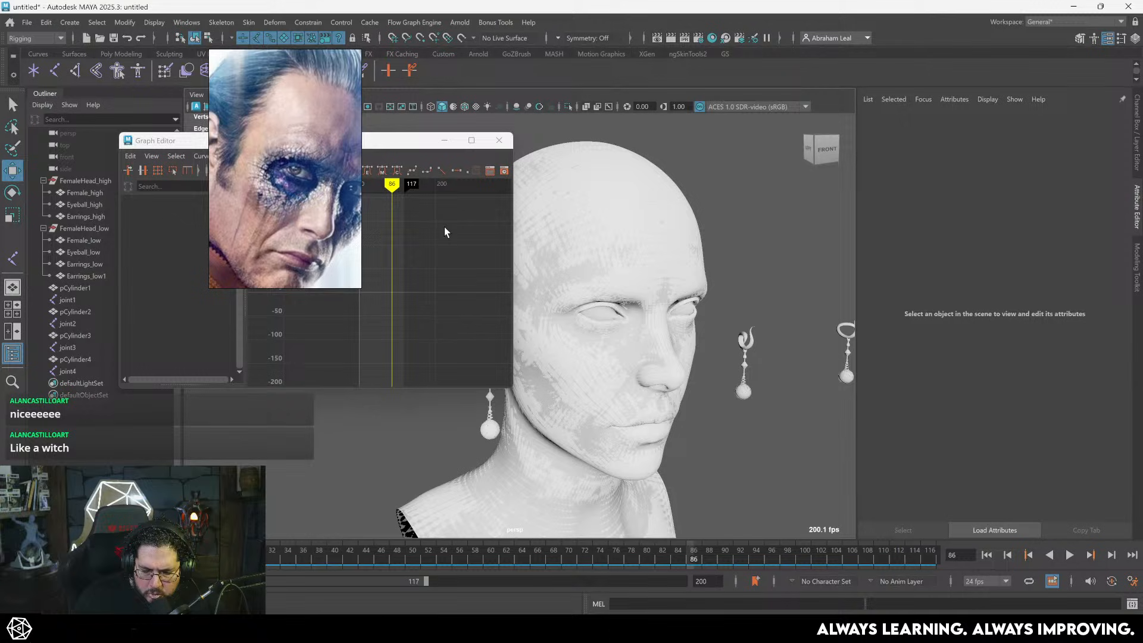
click(499, 140)
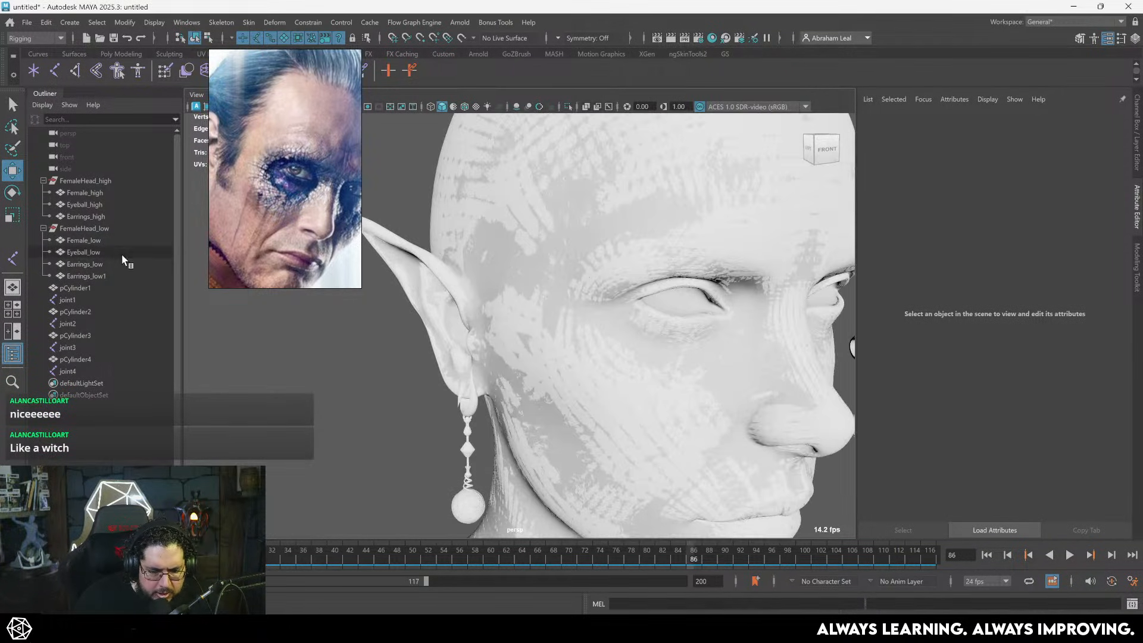
- Move Eyeball_low up and forward toward the eye sockets in wireframe display, to Translate Y 10.199 and Translate Z 8.876
click(83, 253)
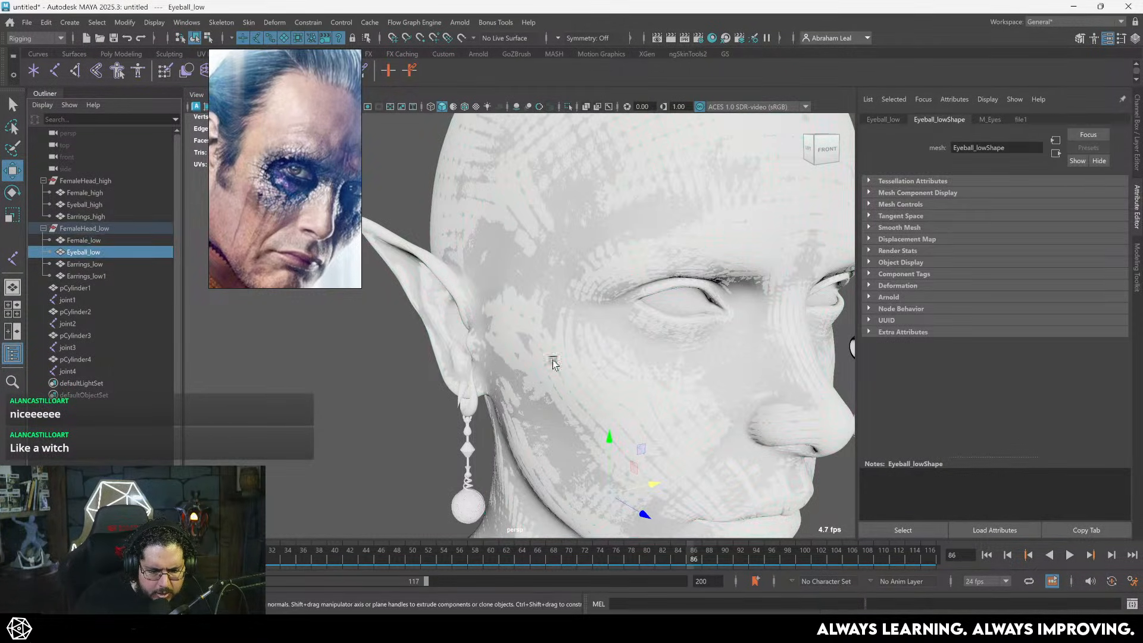
alt+drag(661, 365, 531, 316)
scroll(531, 316, down, 8)
key(4)
scroll(645, 358, up, 2)
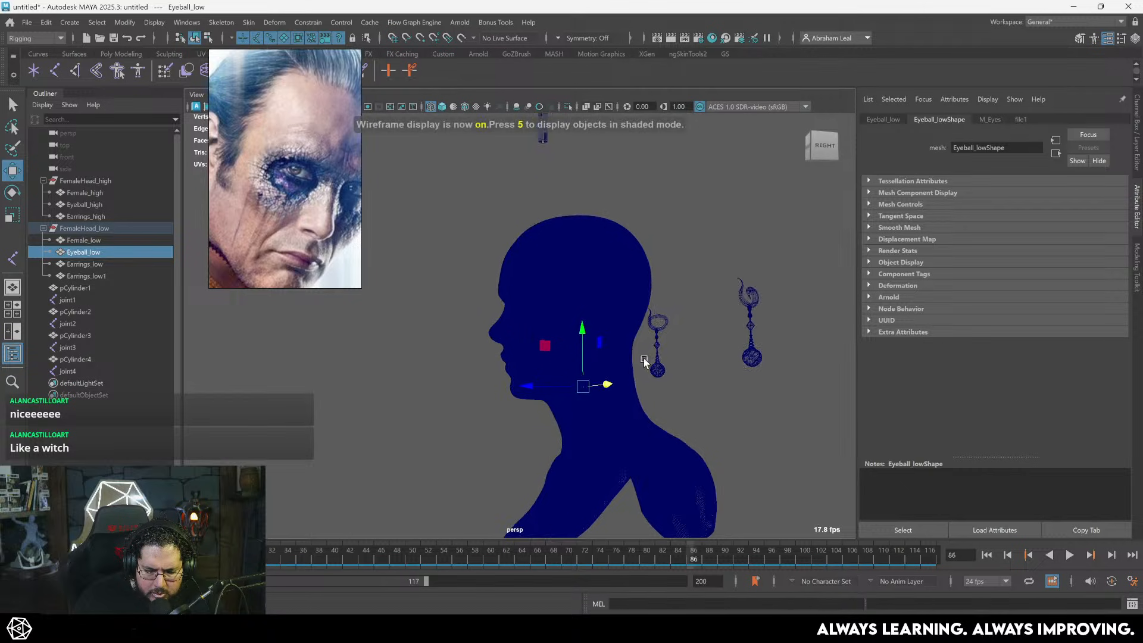
alt+drag(644, 360, 566, 309)
scroll(673, 336, up, 6)
alt+drag(673, 334, 533, 265)
scroll(562, 315, down, 5)
key(ctrl+a)
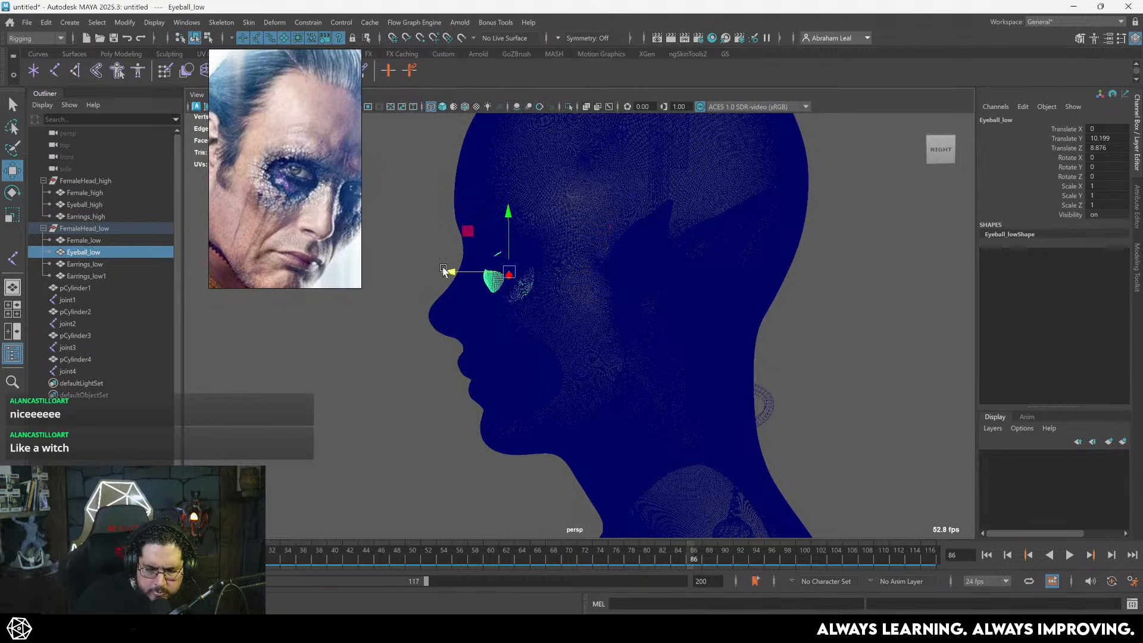
- Fit Eyeball_low inside the eyelids in textured display, with Translate Y 11.772 and Translate Z 8.985
key(6)
alt+drag(444, 271, 552, 395)
scroll(551, 395, up, 5)
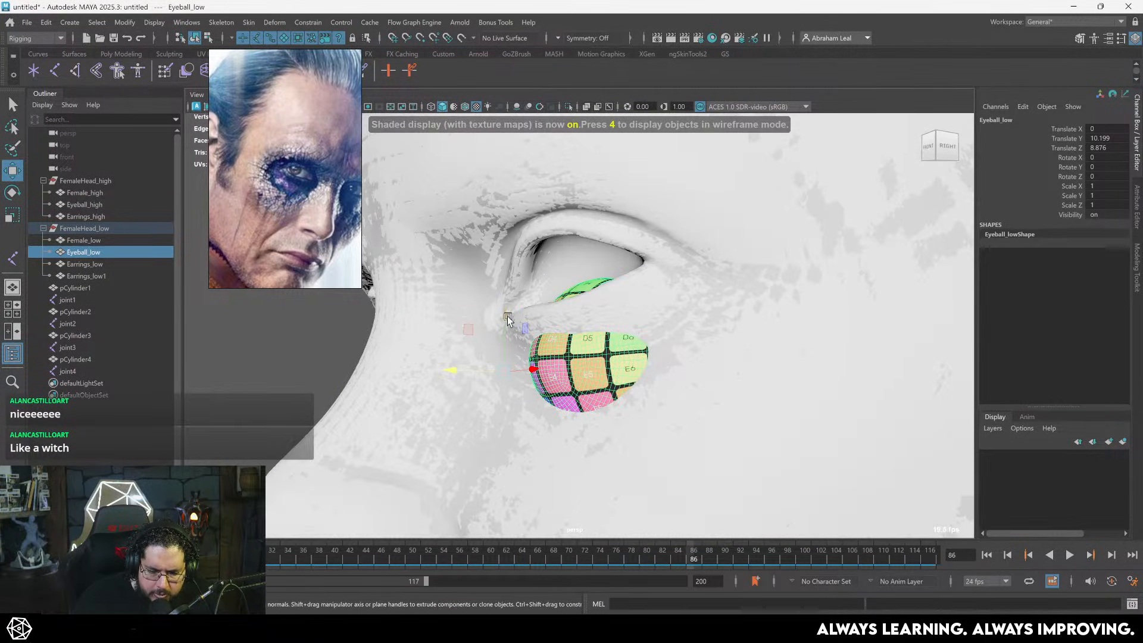
drag(508, 319, 665, 337)
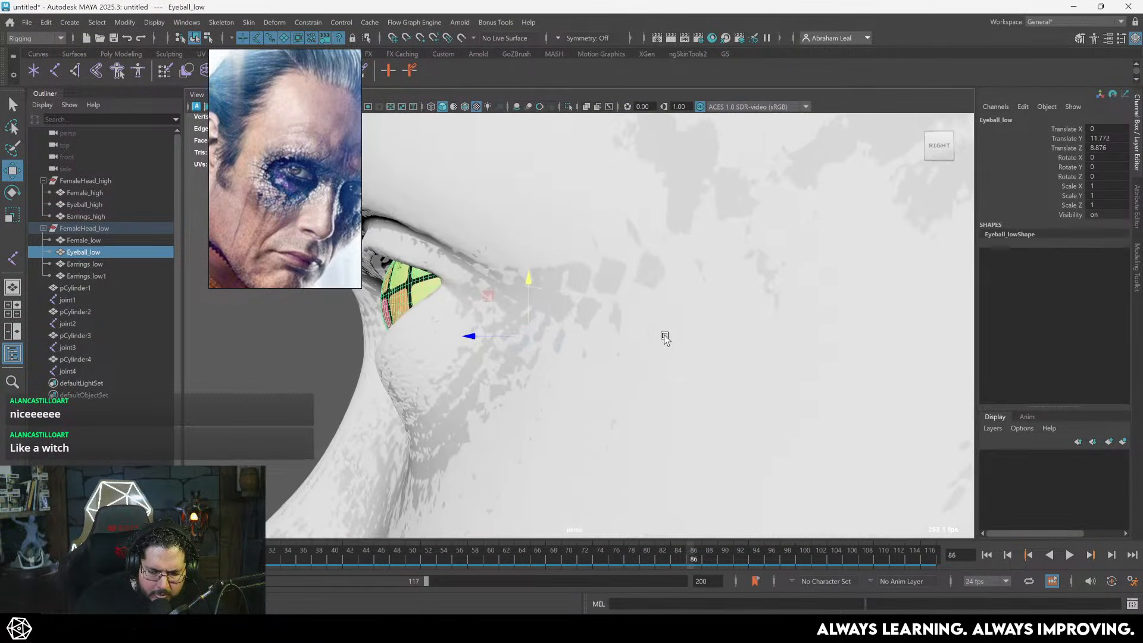
scroll(660, 358, up, 5)
drag(591, 370, 699, 365)
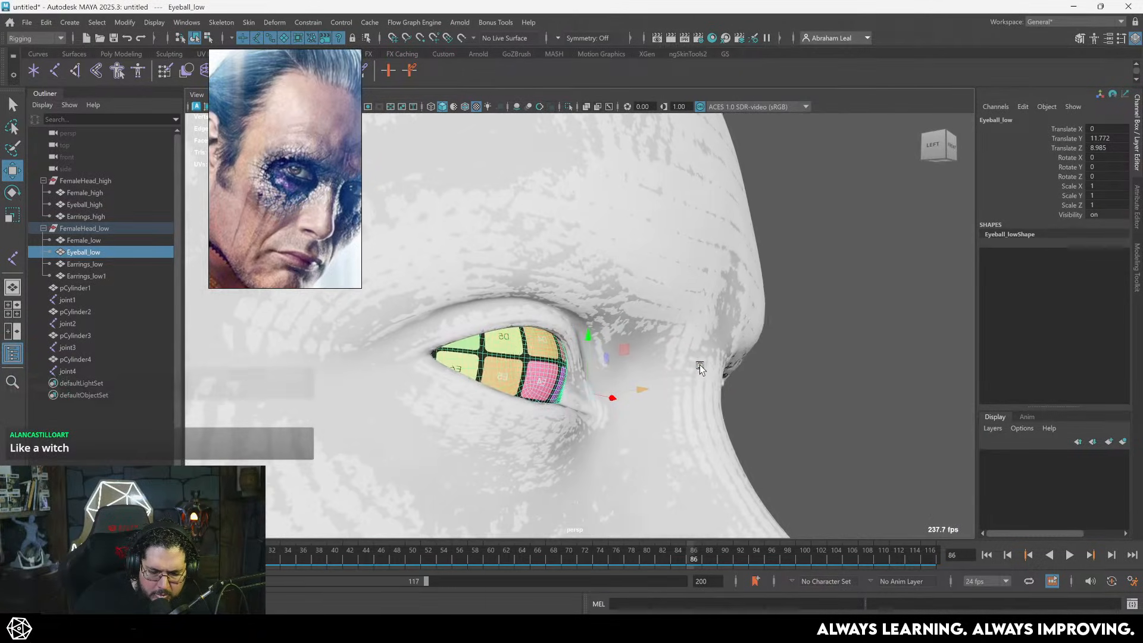
- Delete the duplicate Earrings_low1 mesh from the FemaleHead_low group
click(130, 226)
click(107, 275)
key(Delete)
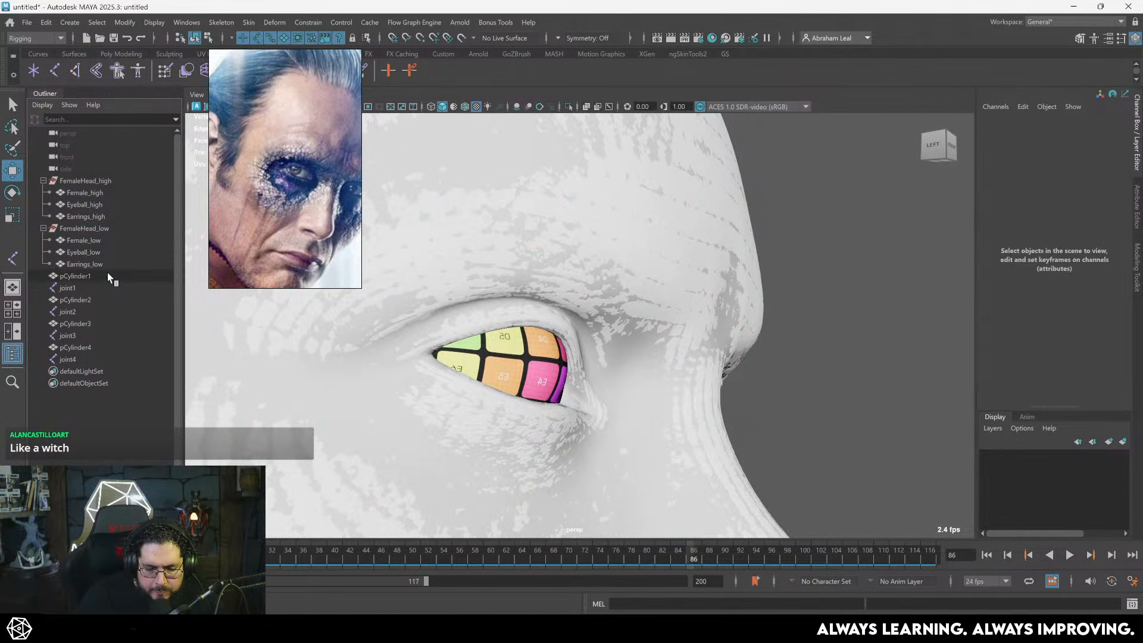
- Export the FemaleHead_low group with its head, eyeball and earring meshes over the existing LowPolyFemale.fbx
scroll(495, 353, down, 10)
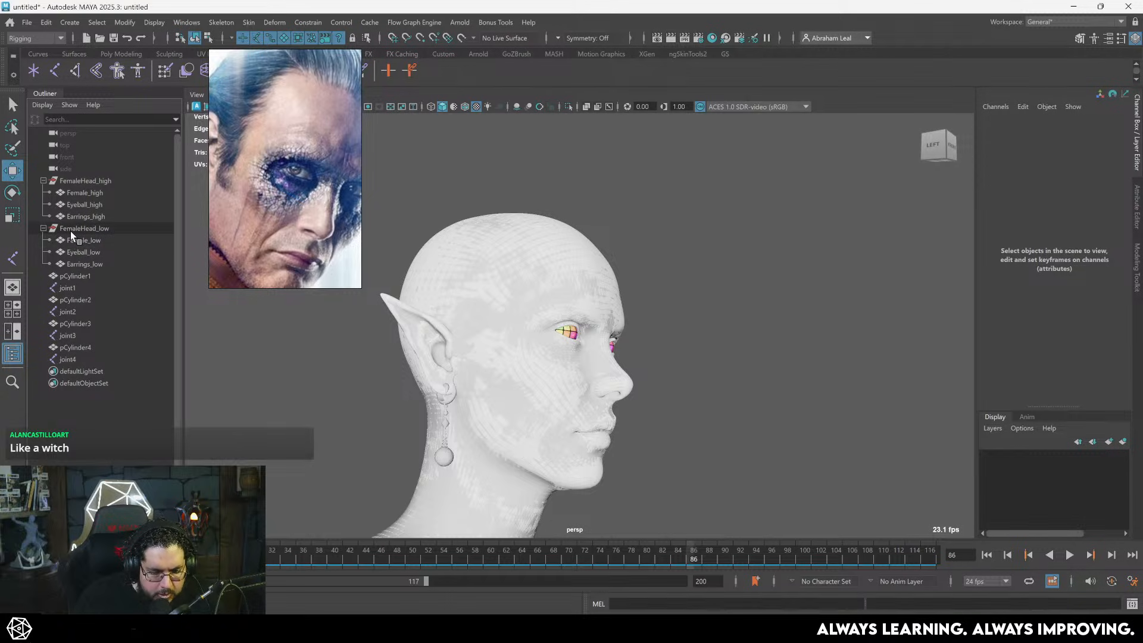
click(70, 231)
shift+click(113, 263)
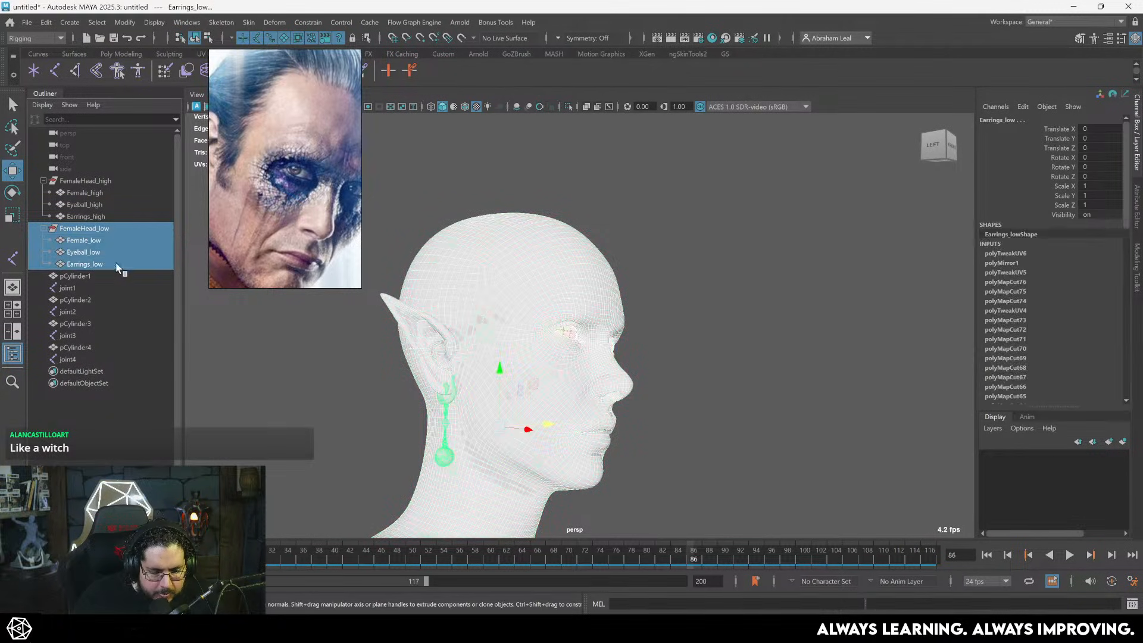
click(28, 24)
key(alt+Tab)
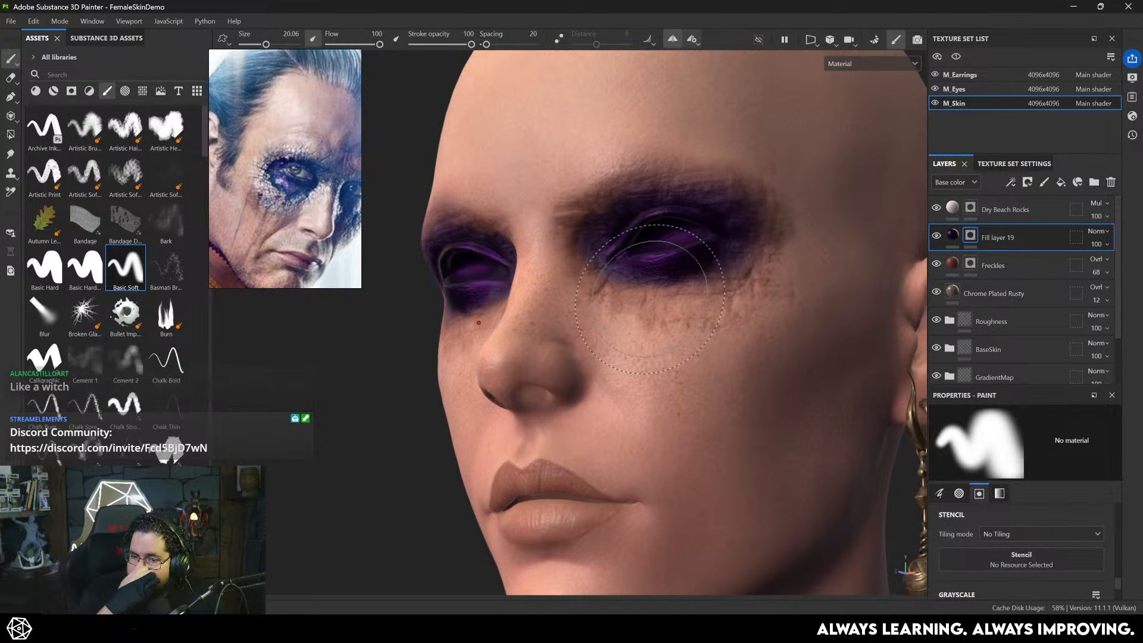
key(alt+Tab)
click(27, 22)
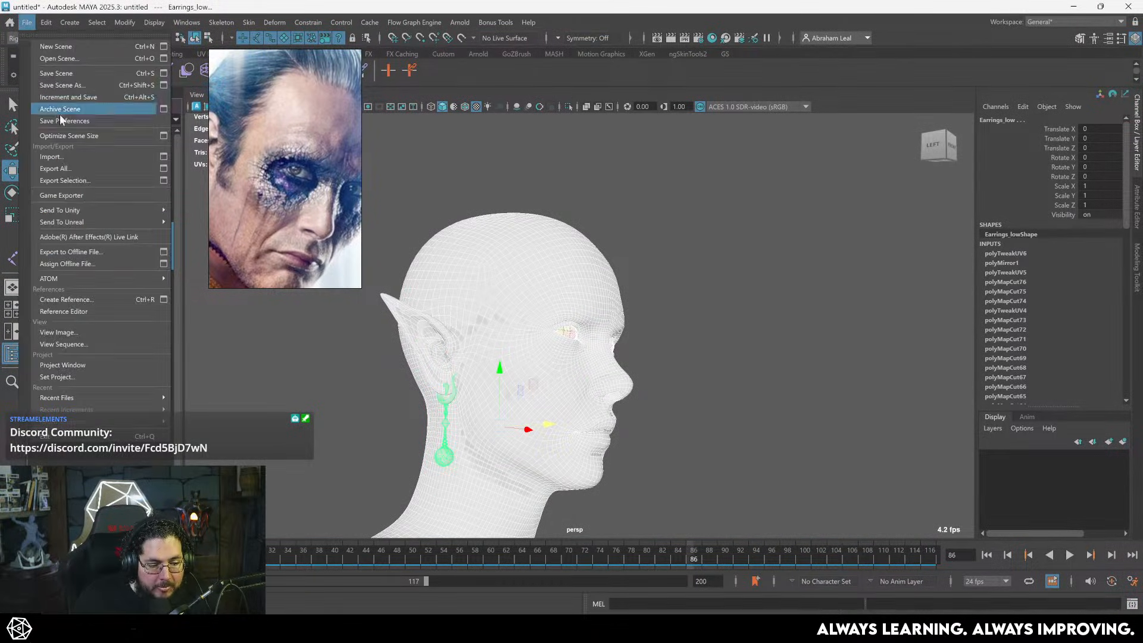
click(76, 180)
click(194, 118)
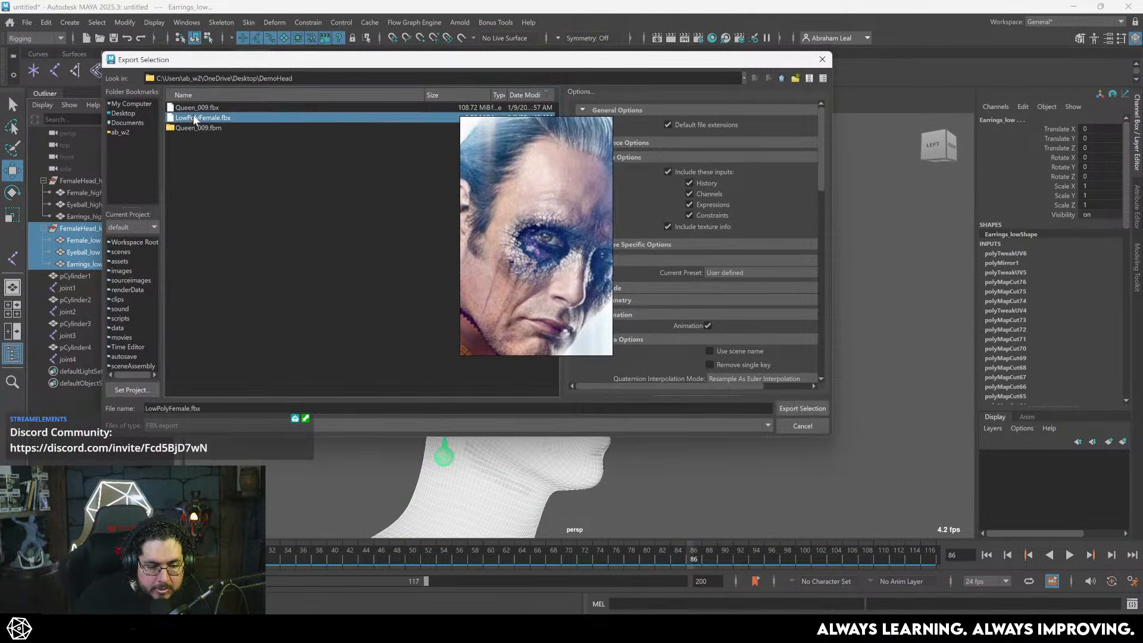
click(803, 408)
click(439, 270)
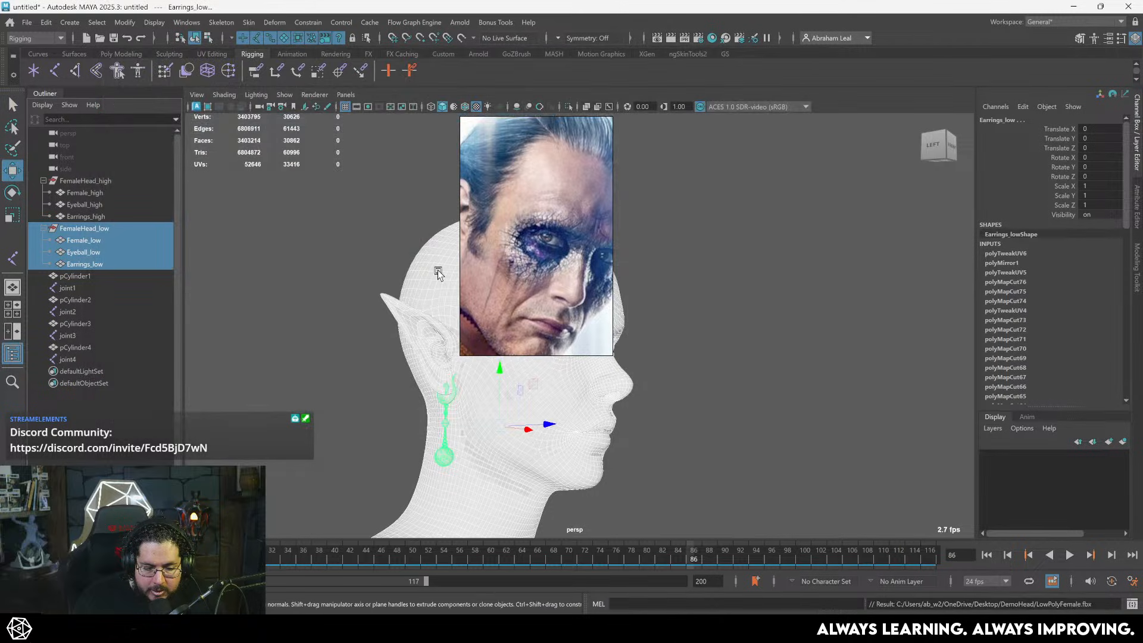
- Switch to Substance 3D Painter, place the reference image clear of the face, and reimport the updated mesh
key(alt+Tab)
key(alt+Tab)
right_drag(568, 222, 345, 297)
click(34, 21)
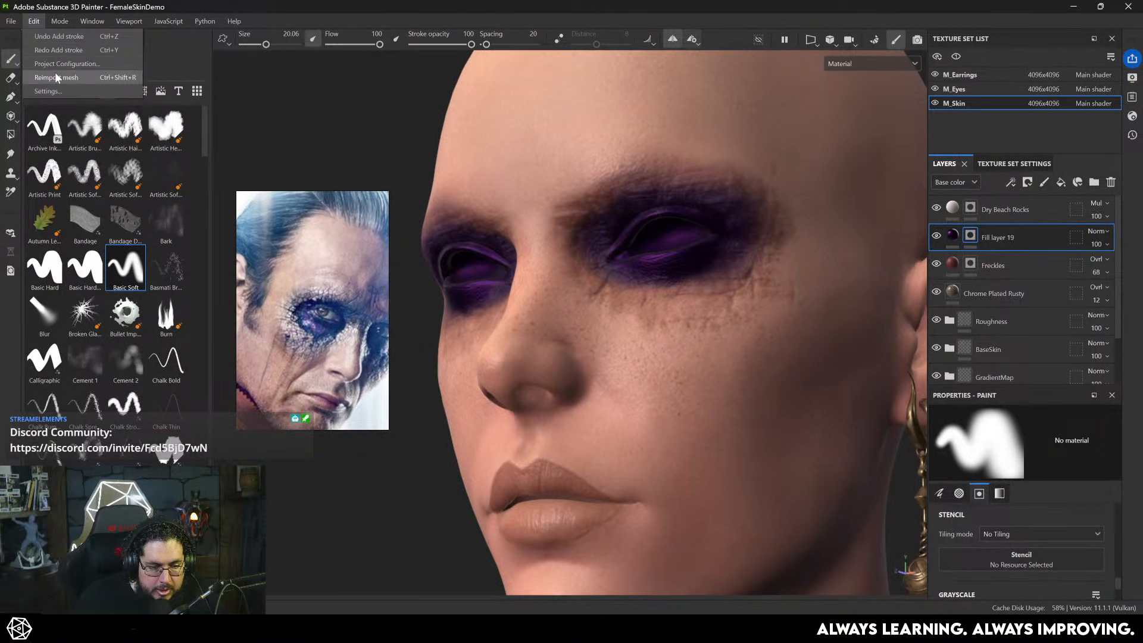
click(55, 75)
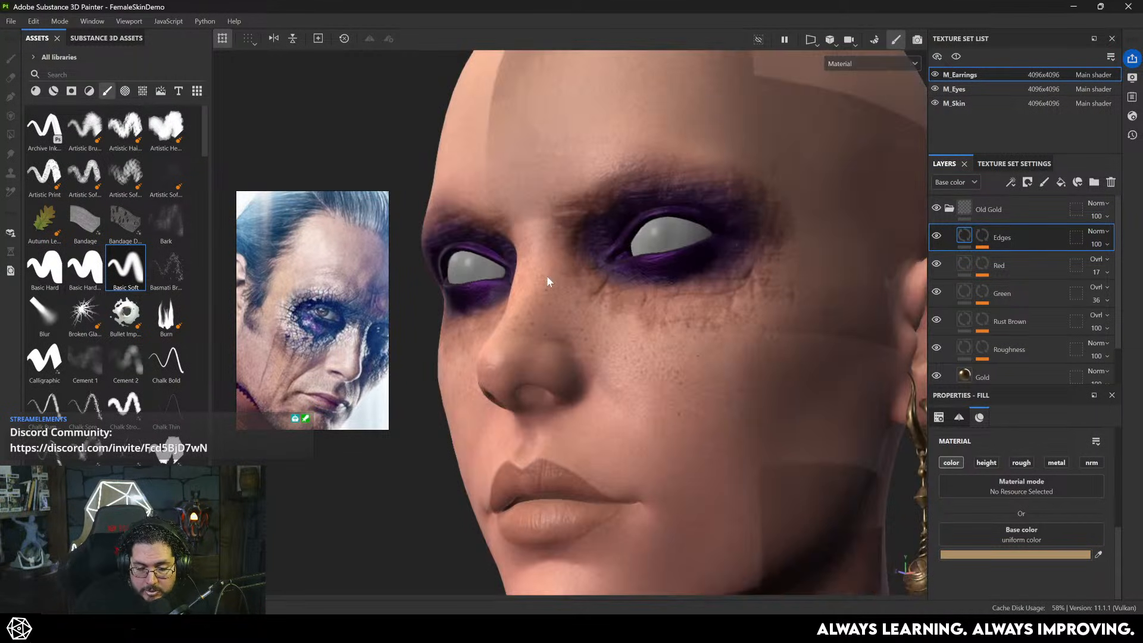
- Examine how the reimported eyeballs sit in the eyelids and how the eye makeup looks from several angles
alt+drag(505, 320, 476, 364)
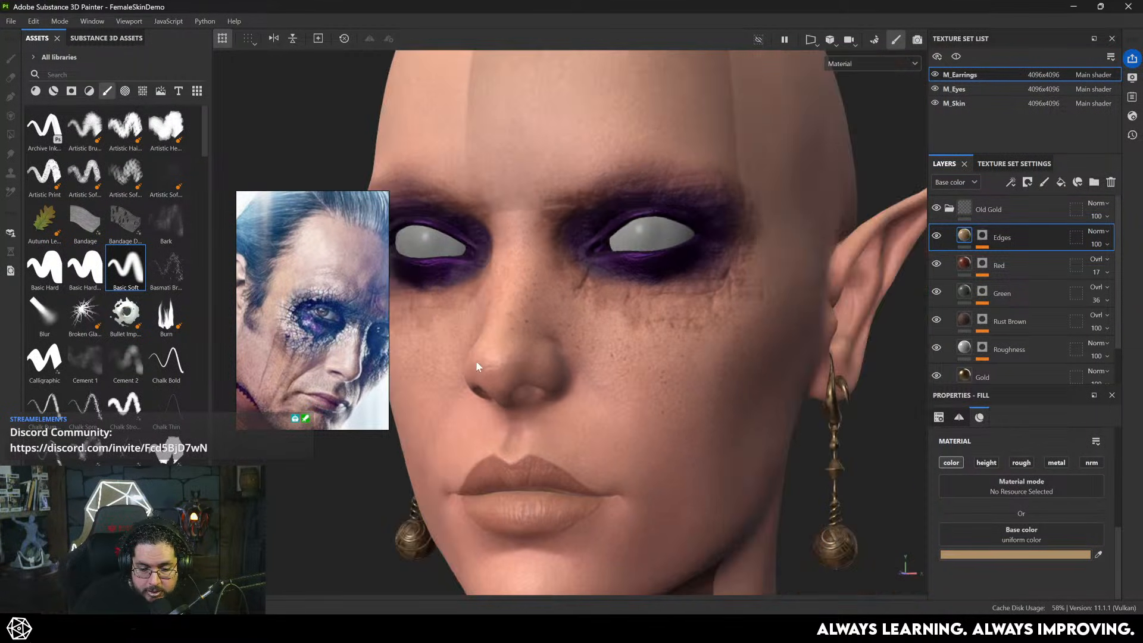
alt+drag(596, 324, 596, 325)
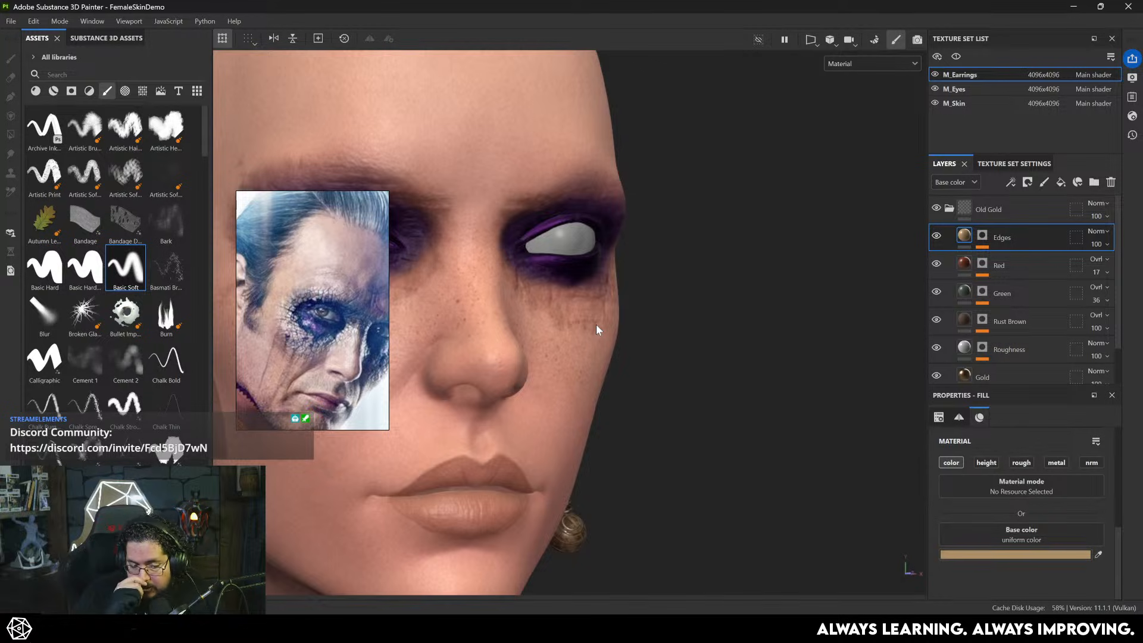
alt+drag(815, 324, 758, 331)
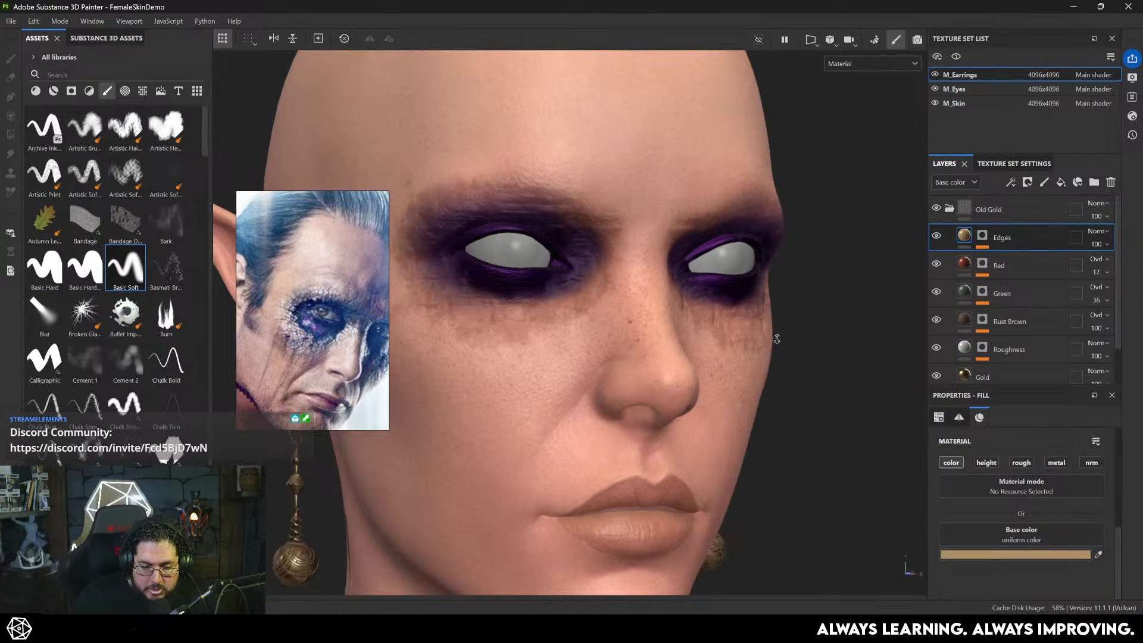
alt+right_drag(777, 339, 631, 352)
alt+drag(631, 353, 518, 372)
alt+right_drag(673, 393, 852, 434)
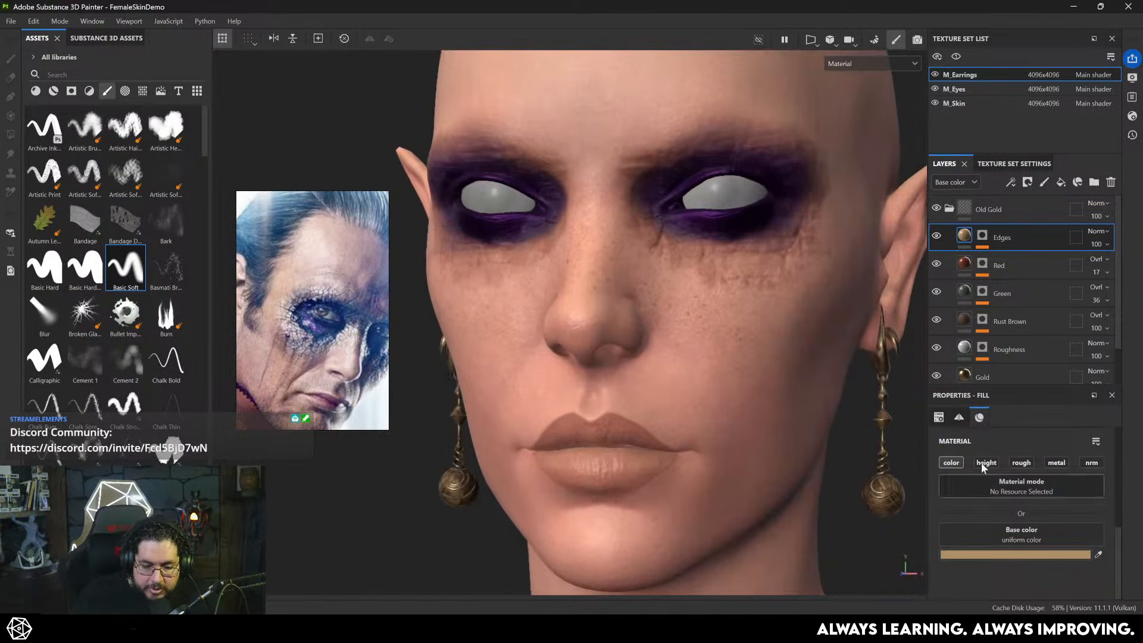
alt+right_drag(649, 298, 765, 339)
alt+middle_drag(765, 351, 788, 445)
alt+right_drag(751, 428, 786, 438)
alt+middle_drag(637, 297, 592, 319)
alt+right_drag(593, 319, 531, 314)
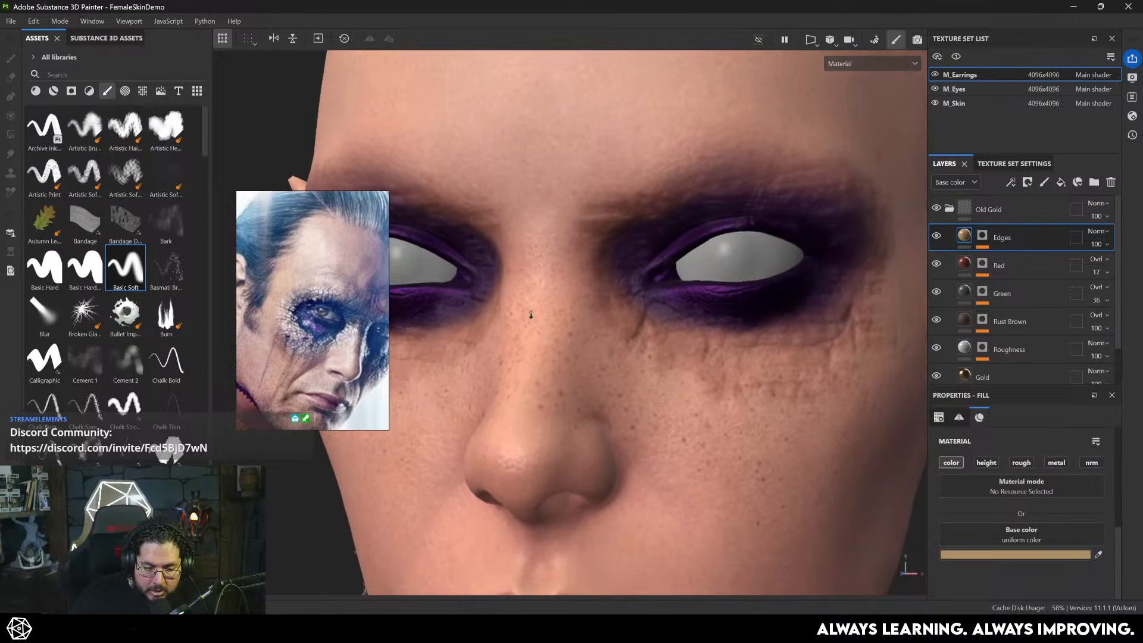
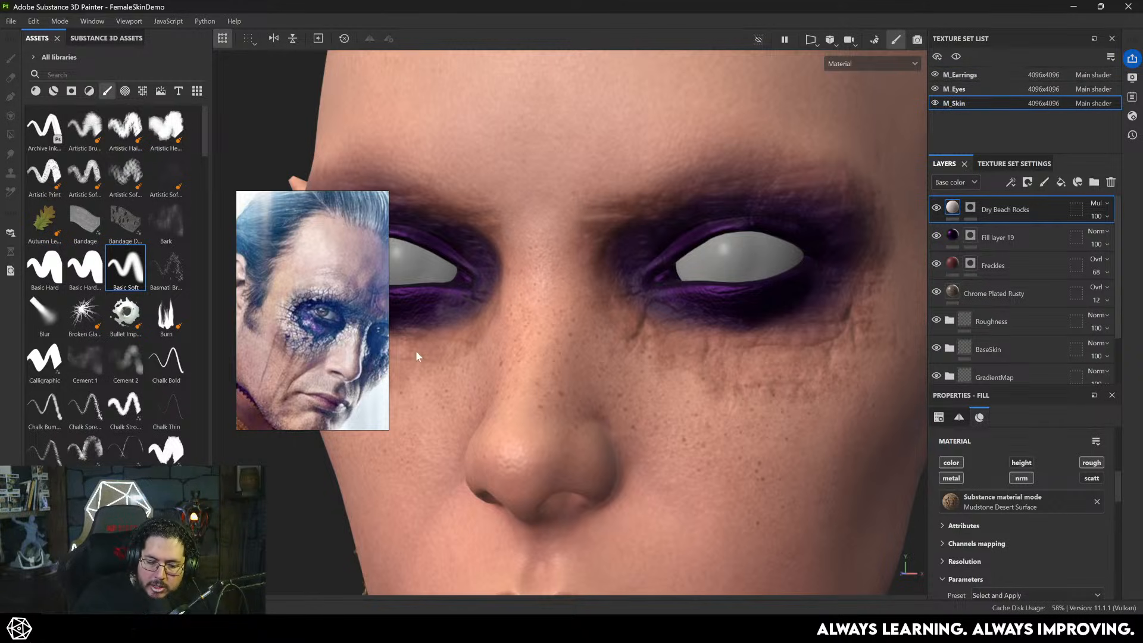
alt+right_drag(741, 284, 712, 291)
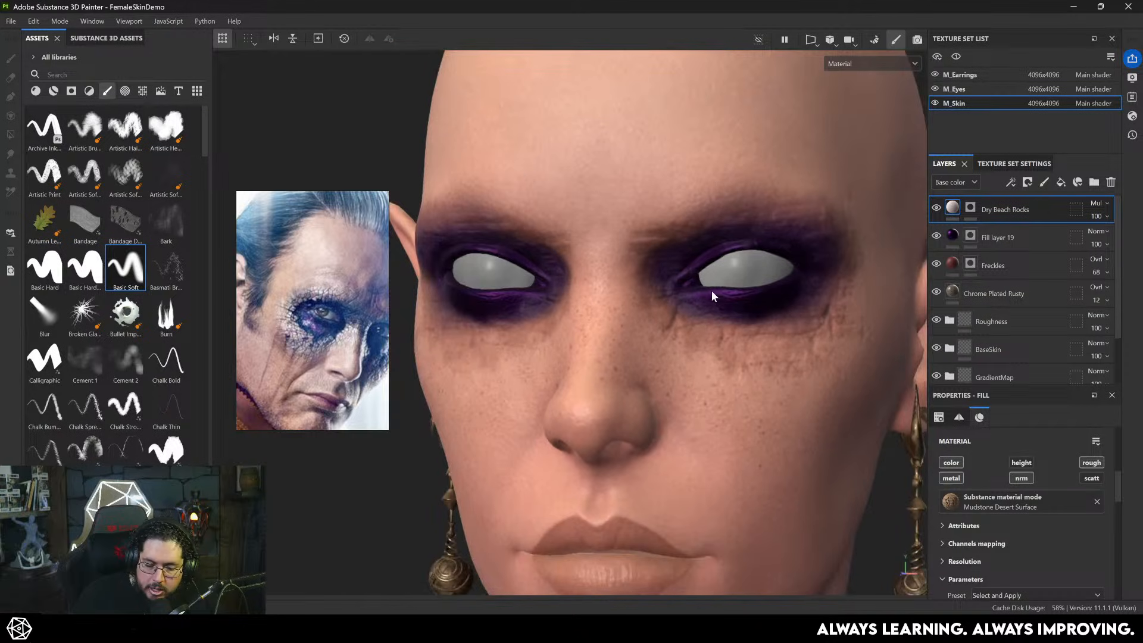
alt+drag(712, 290, 694, 286)
alt+middle_drag(693, 286, 667, 234)
alt+right_drag(666, 234, 627, 242)
alt+drag(626, 242, 756, 253)
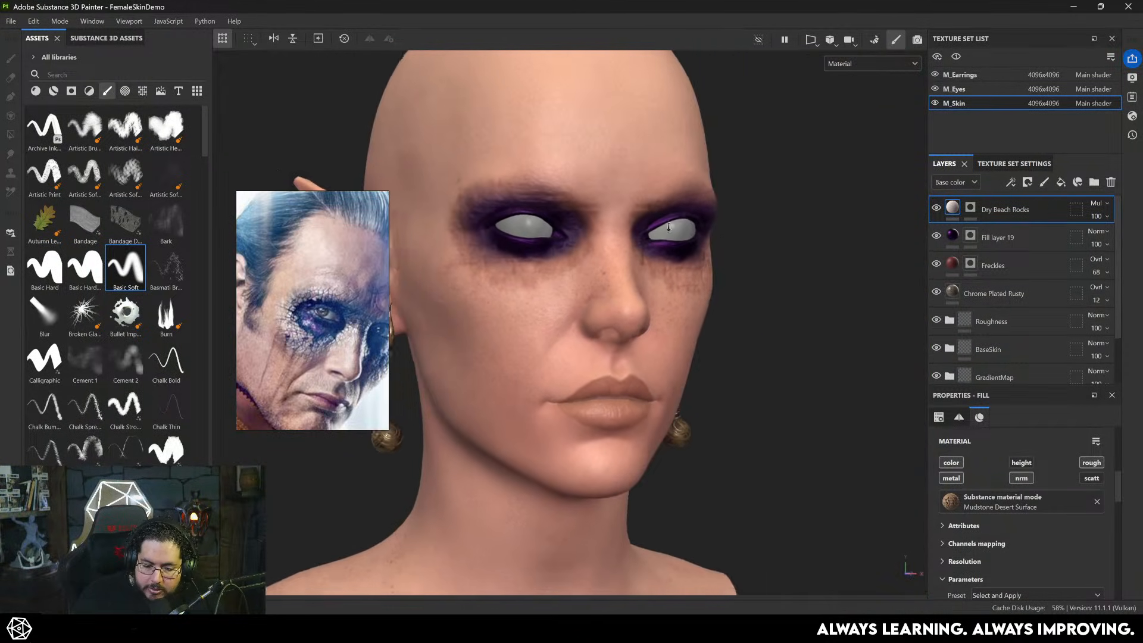
alt+middle_drag(756, 253, 803, 288)
alt+right_drag(804, 288, 893, 325)
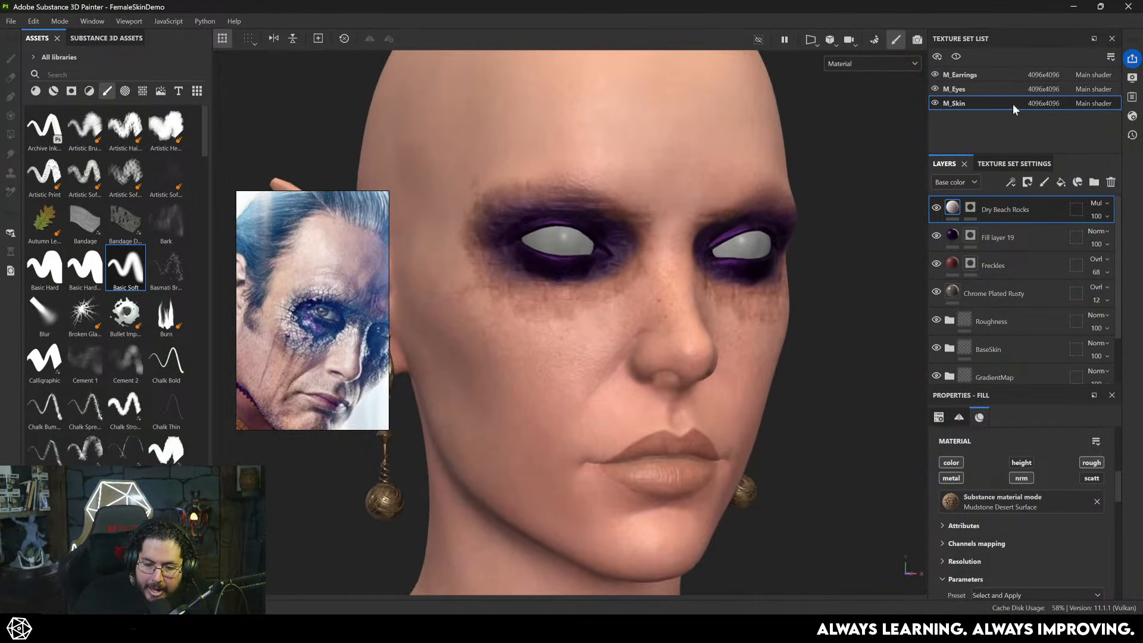
- Inspect the eyeballs and earrings without the skin by toggling the M_Earrings, M_Eyes and M_Skin texture sets, leaving all three shown
click(935, 75)
click(935, 89)
click(935, 103)
click(934, 89)
click(936, 75)
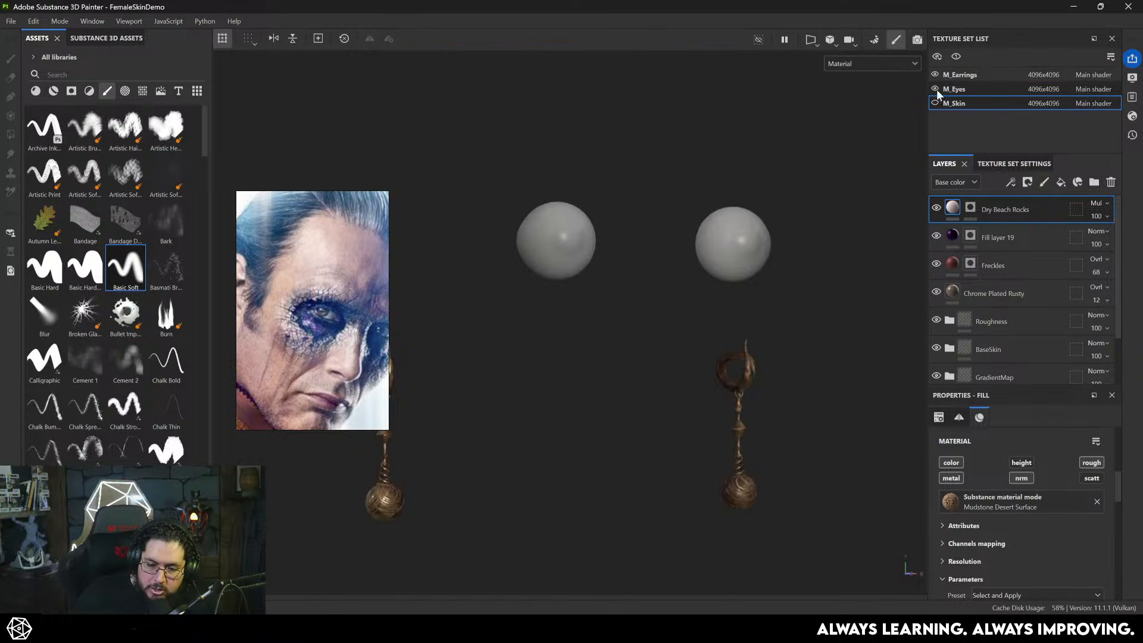
click(935, 103)
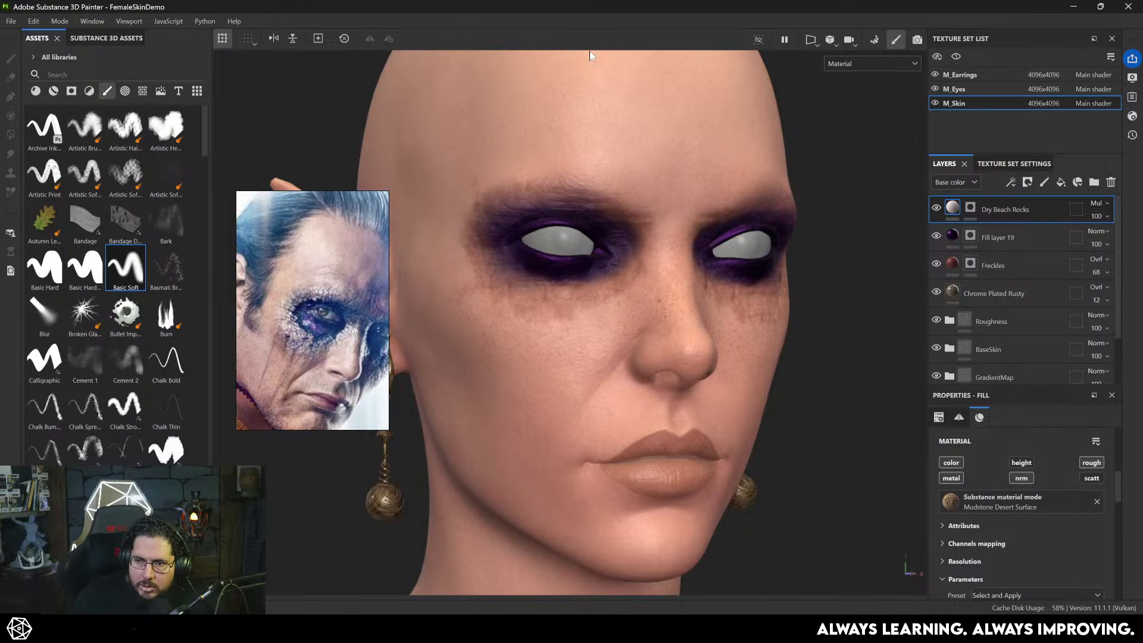
- Change the base color of Fill layer 19 to dark blue, hex 111141
click(1000, 239)
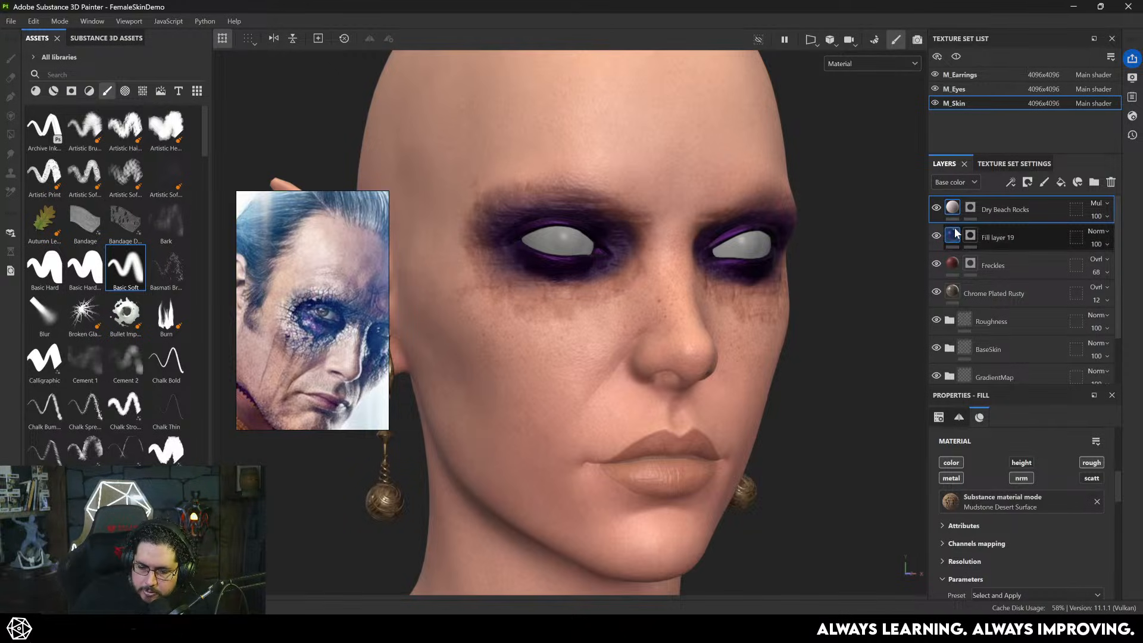
scroll(1005, 498, down, 2)
click(1004, 518)
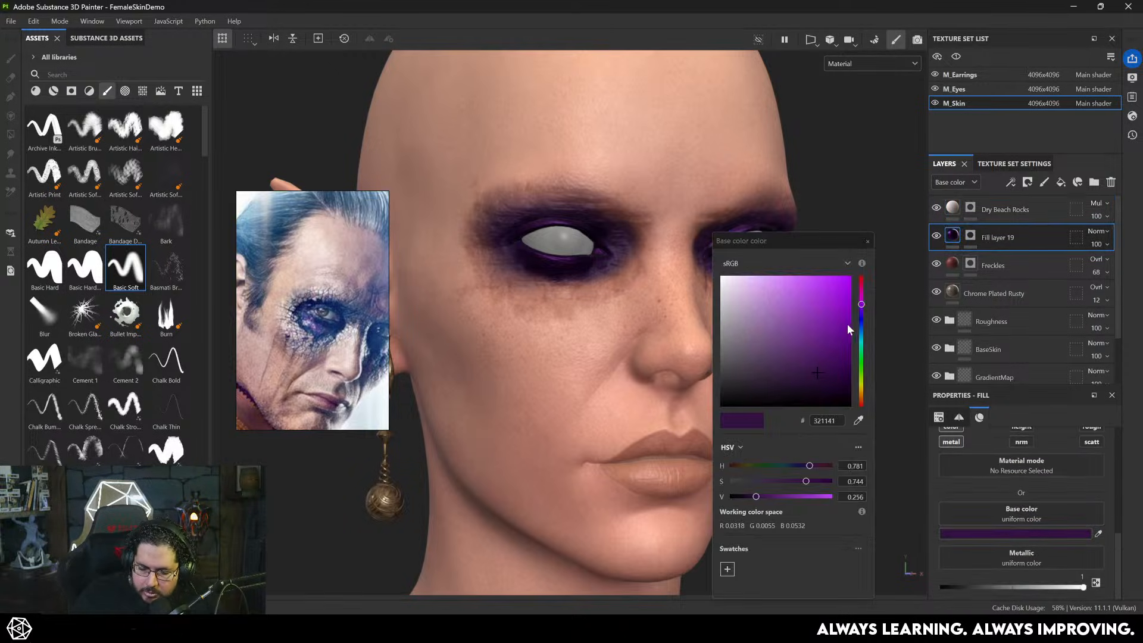
drag(860, 311, 862, 318)
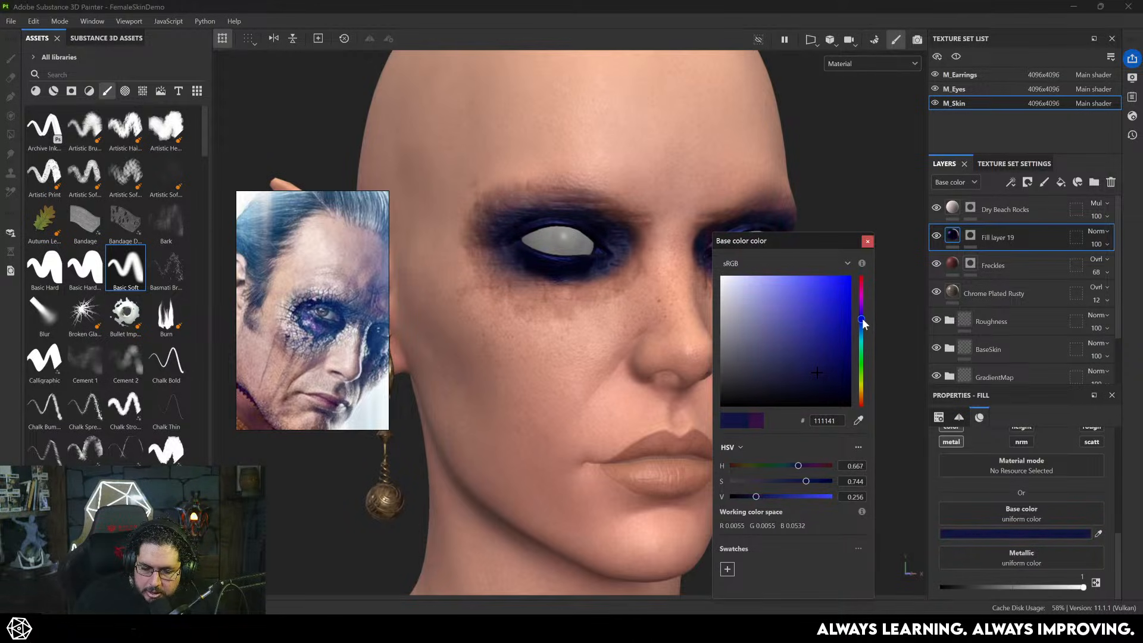
click(869, 241)
- Try Overlay blending on Fill layer 19 and Normal blending on Dry Beach Rocks, restoring both original modes
click(1101, 231)
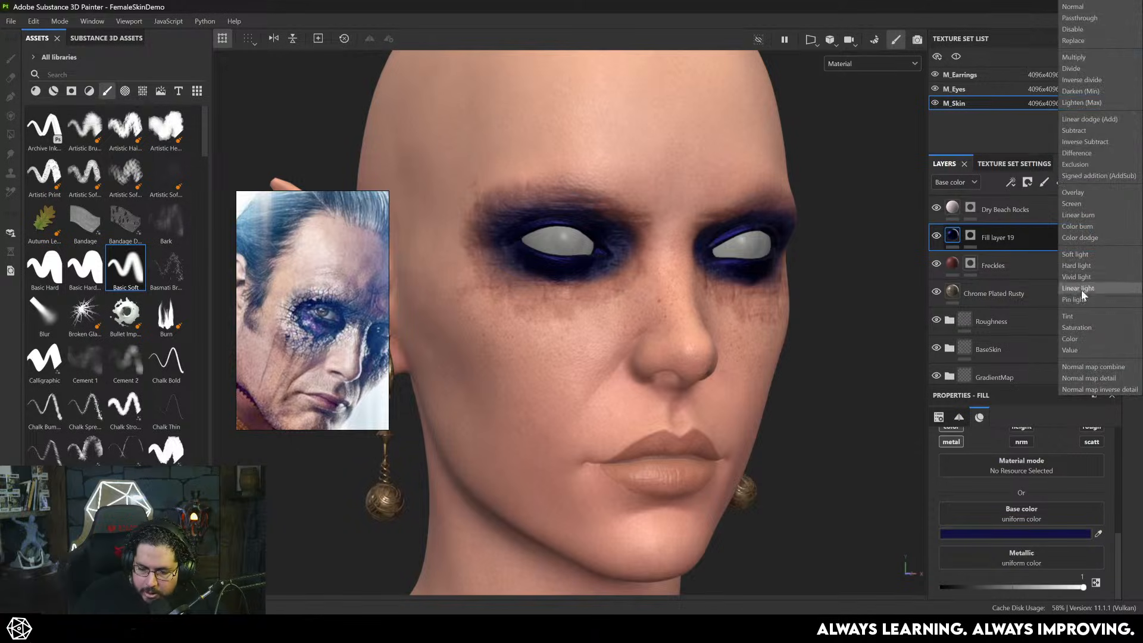
click(1079, 193)
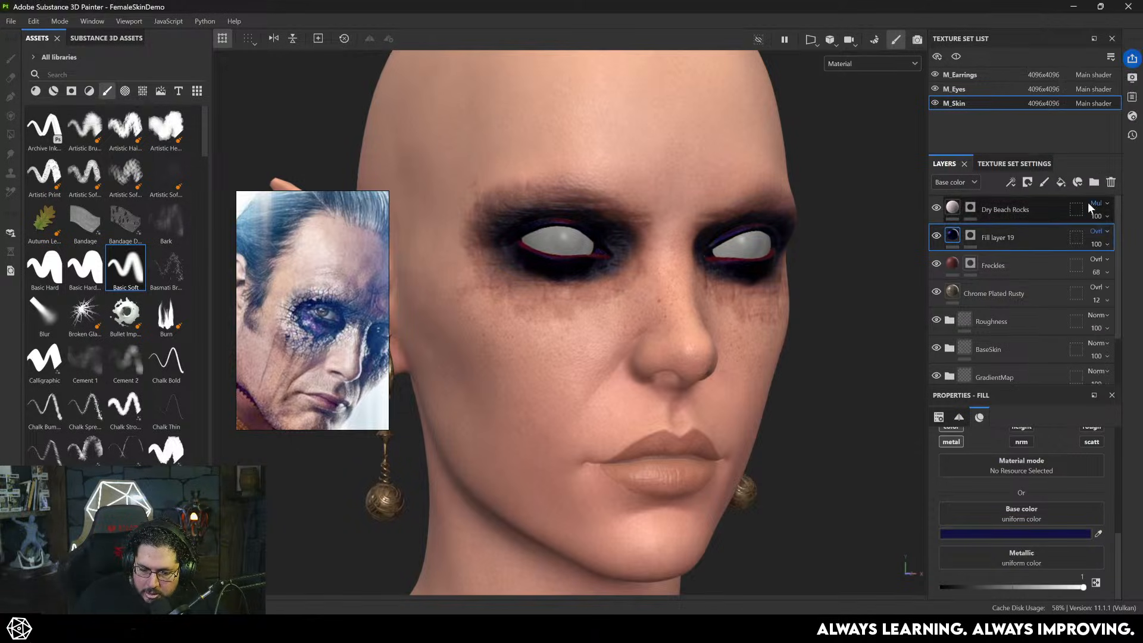
click(1098, 204)
click(1087, 267)
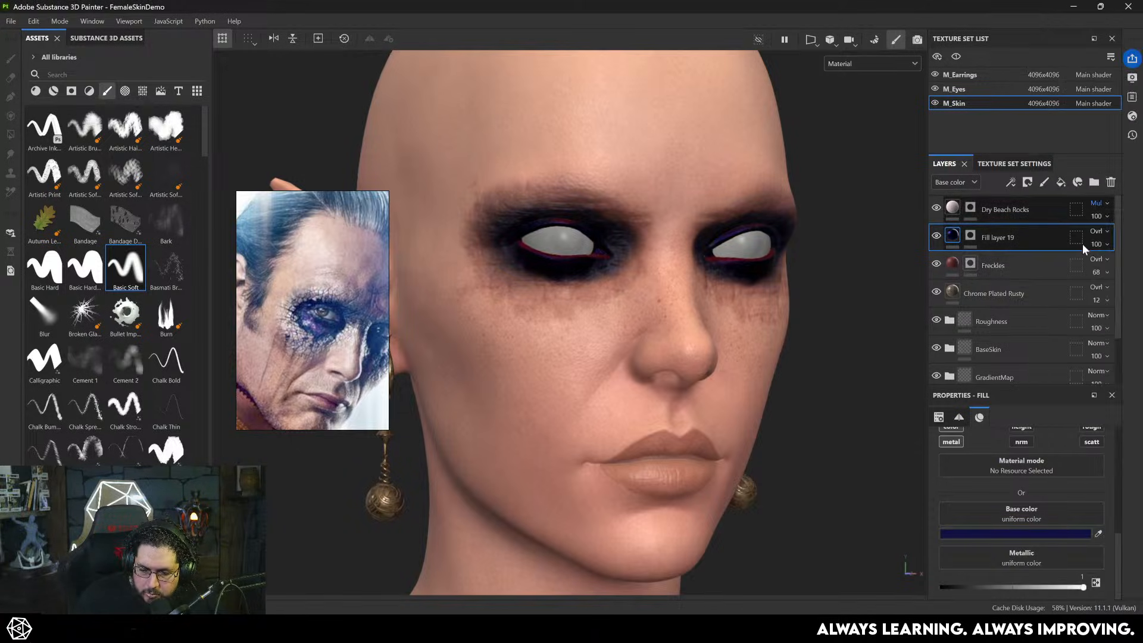
click(1099, 207)
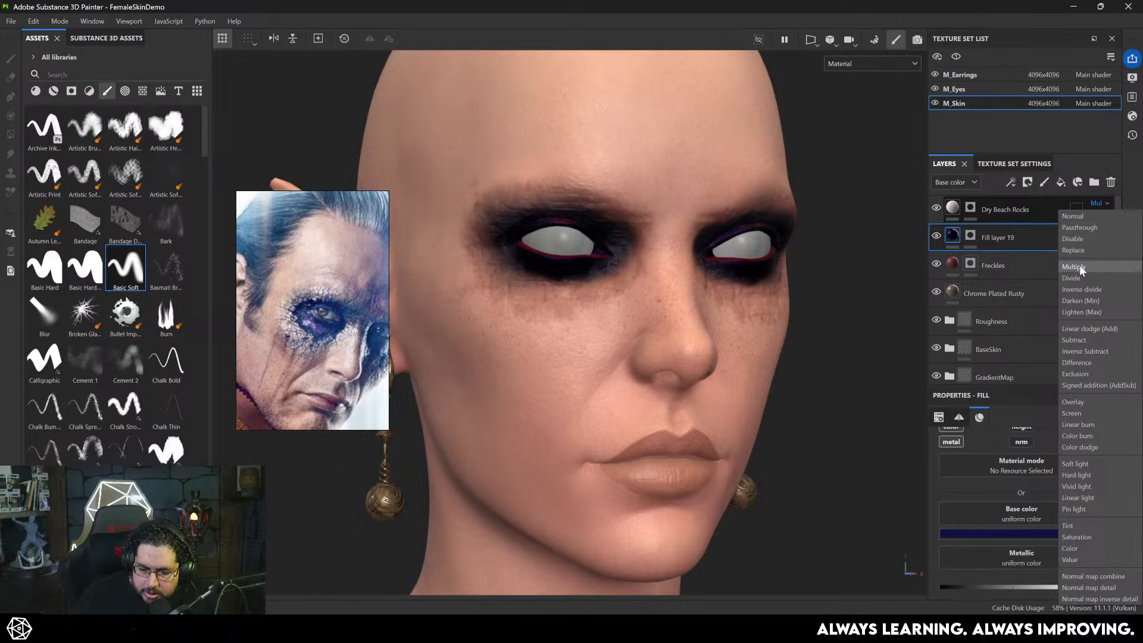
click(1081, 218)
click(1099, 206)
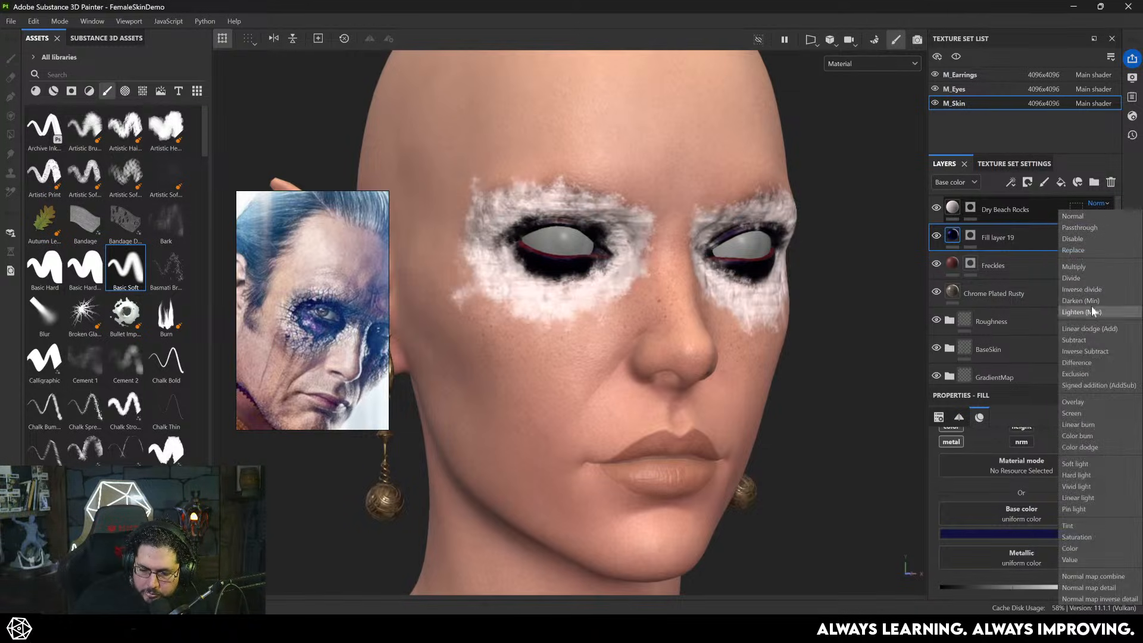
click(1080, 263)
click(1098, 231)
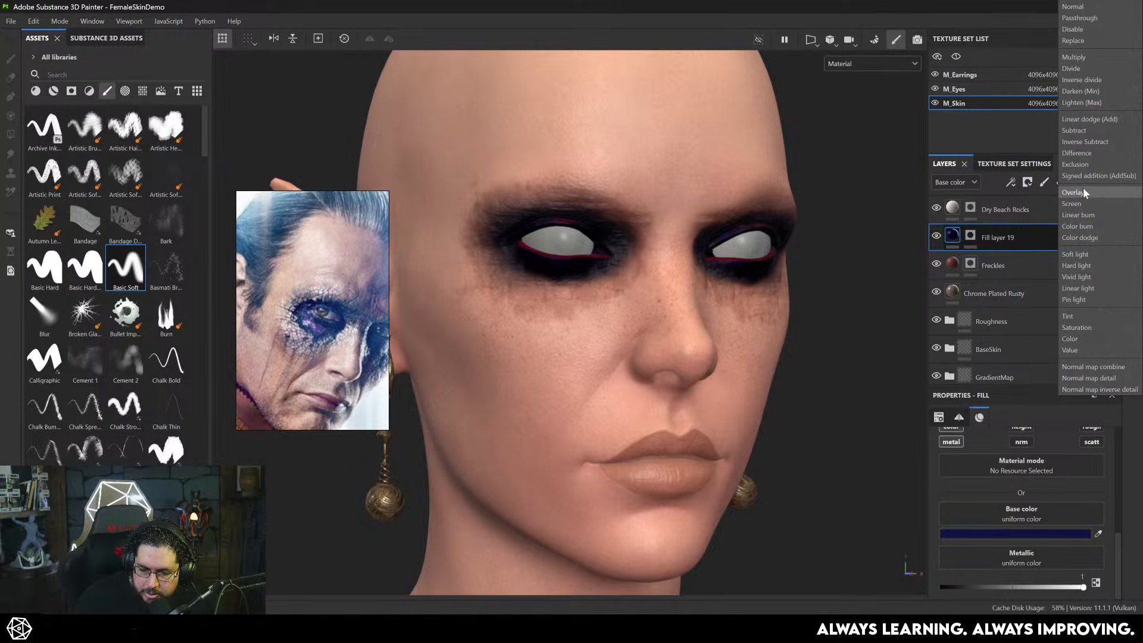
click(1080, 7)
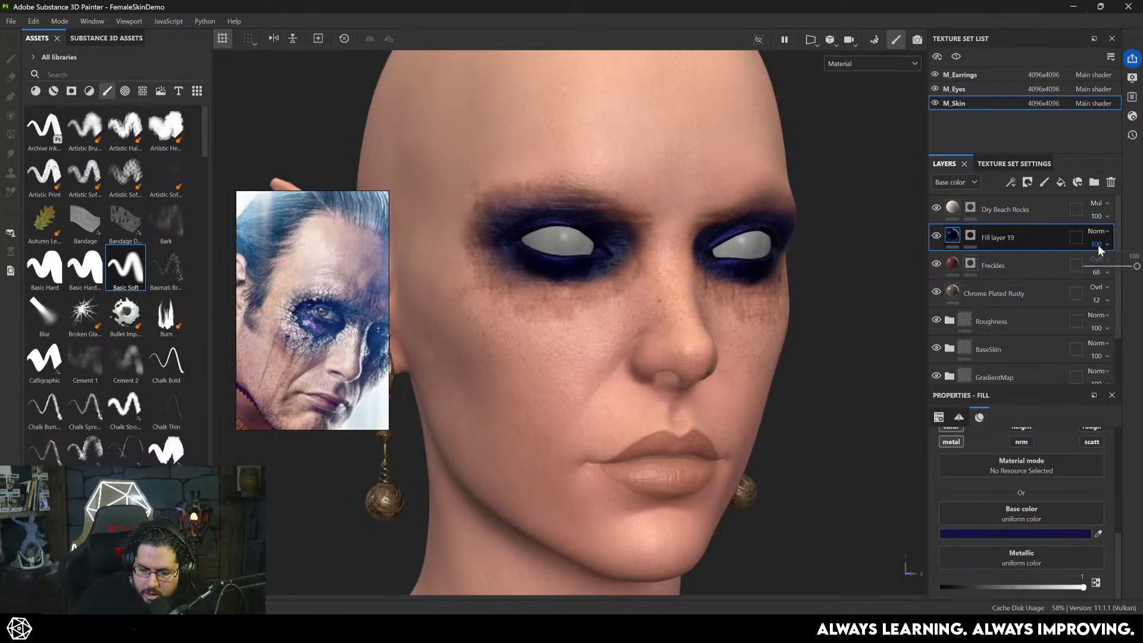
- Lower the base color opacity of Fill layer 19 to 74
click(1098, 244)
drag(1135, 267, 1126, 269)
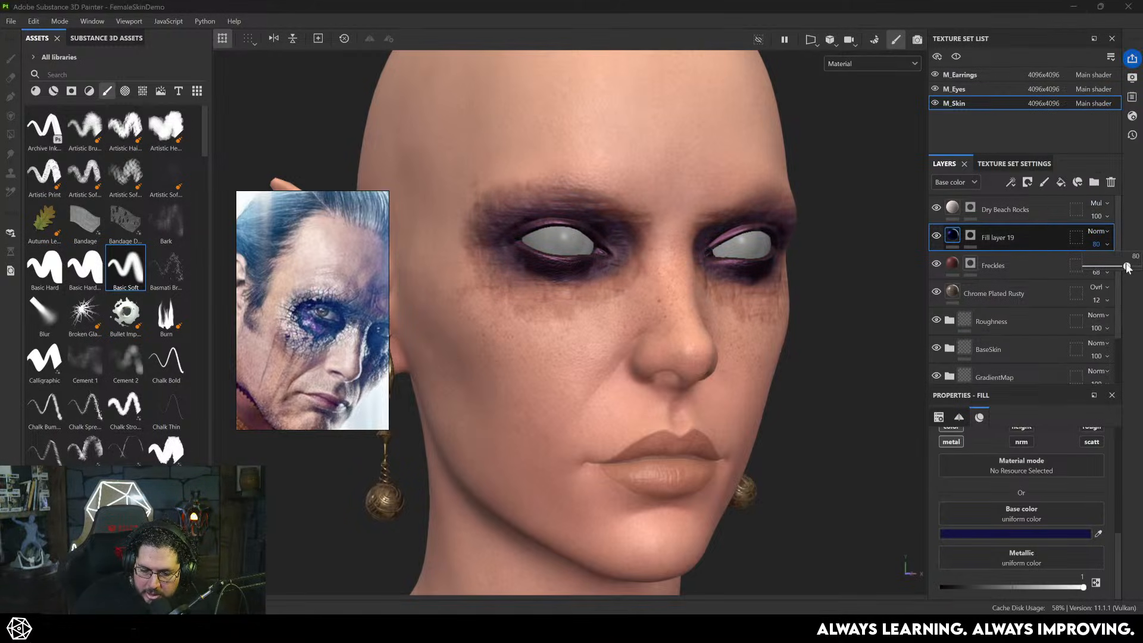
drag(1123, 268, 1125, 268)
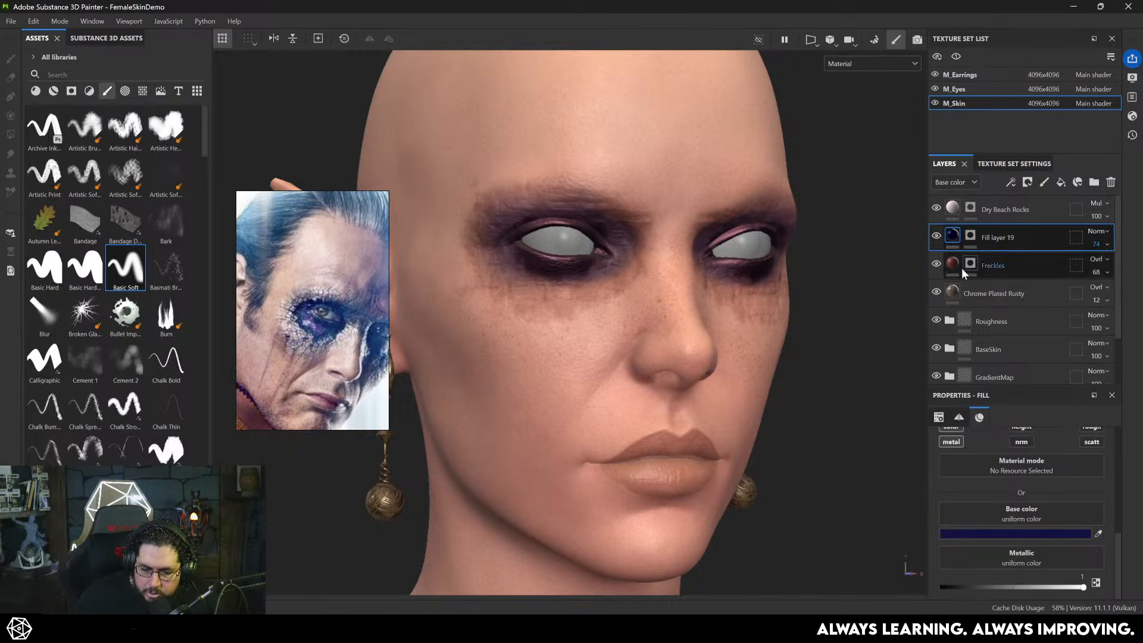
- Check the softened makeup around both eyes and add a new fill layer directly above Fill layer 19
alt+drag(827, 327, 738, 331)
alt+right_drag(739, 331, 727, 297)
alt+drag(684, 279, 738, 257)
mouse_move(739, 257)
alt+right_down()
mouse_move(840, 277)
mouse_move(721, 248)
mouse_move(735, 255)
alt+right_up()
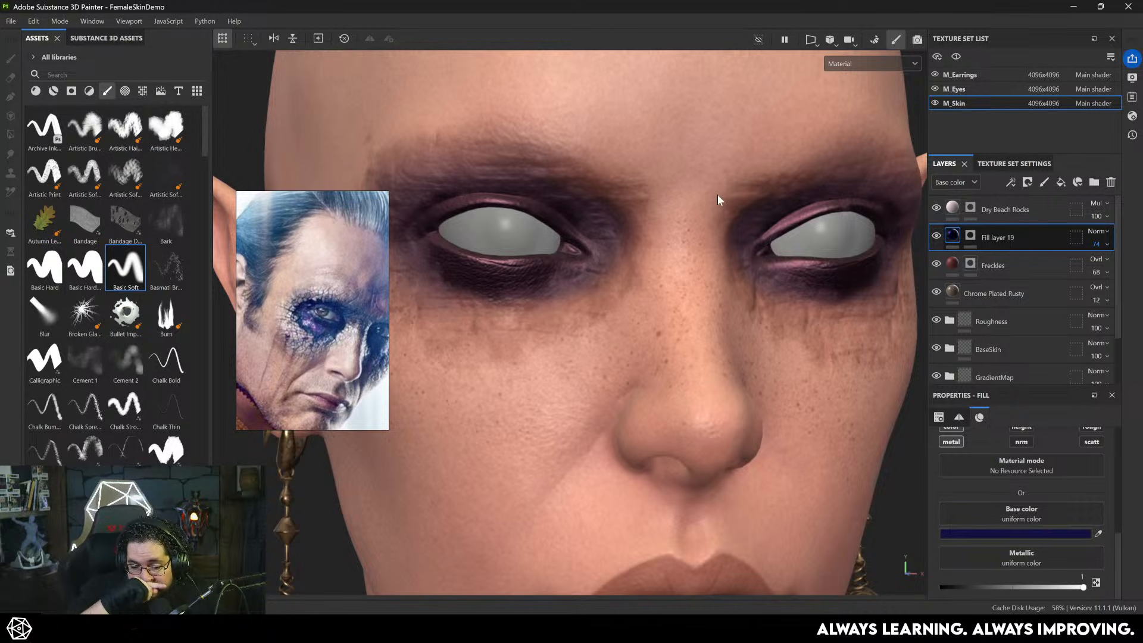
alt+right_drag(788, 294, 708, 259)
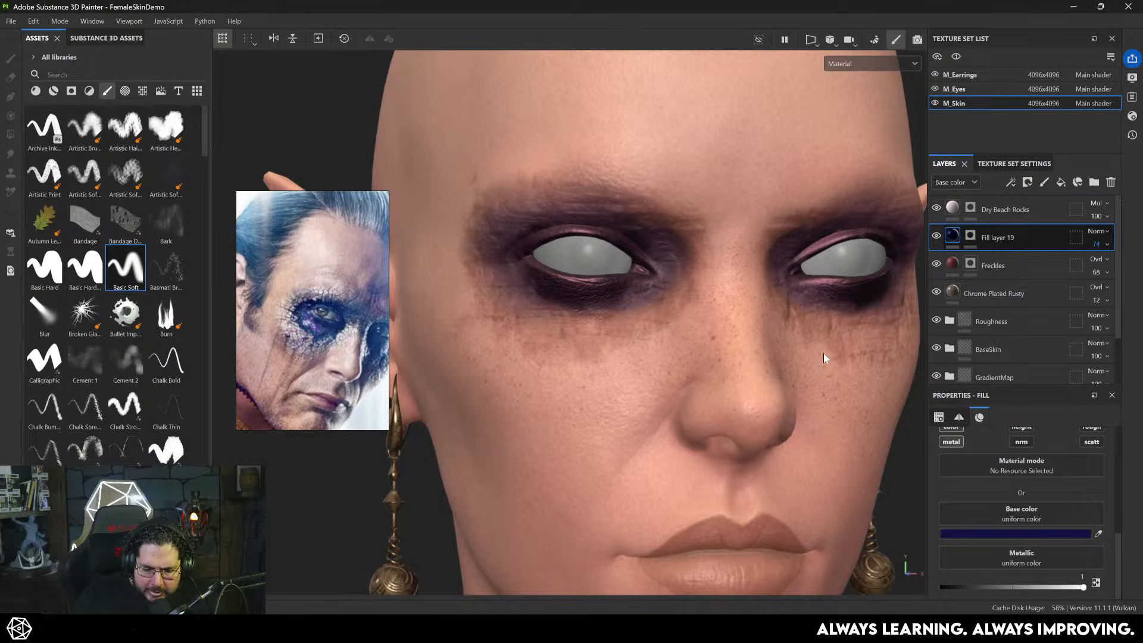
alt+right_drag(823, 353, 566, 306)
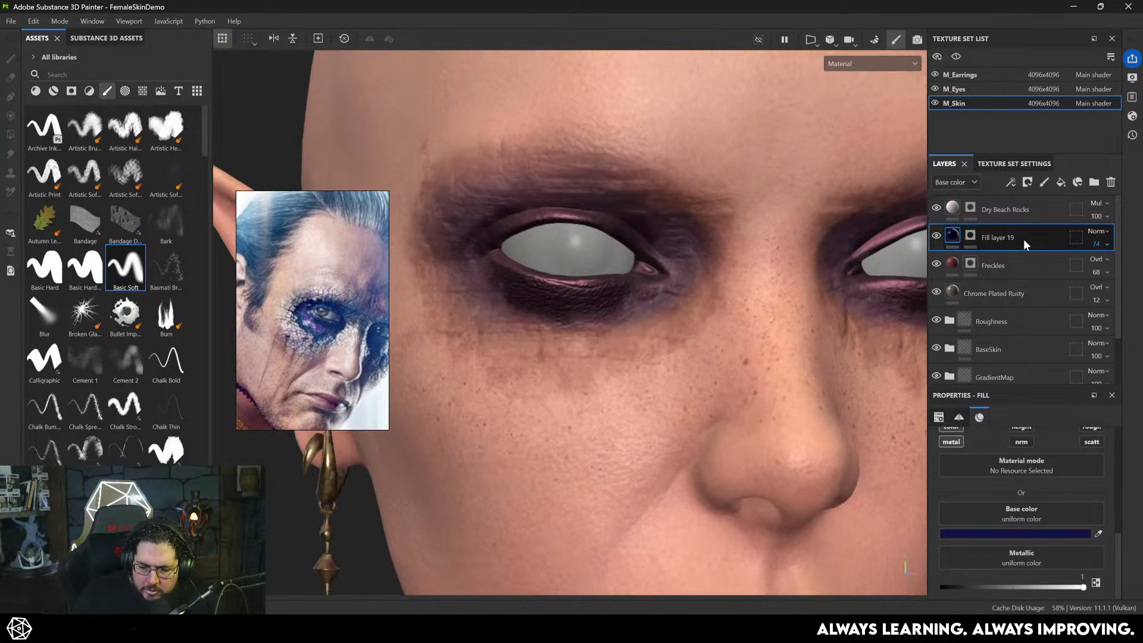
click(1060, 183)
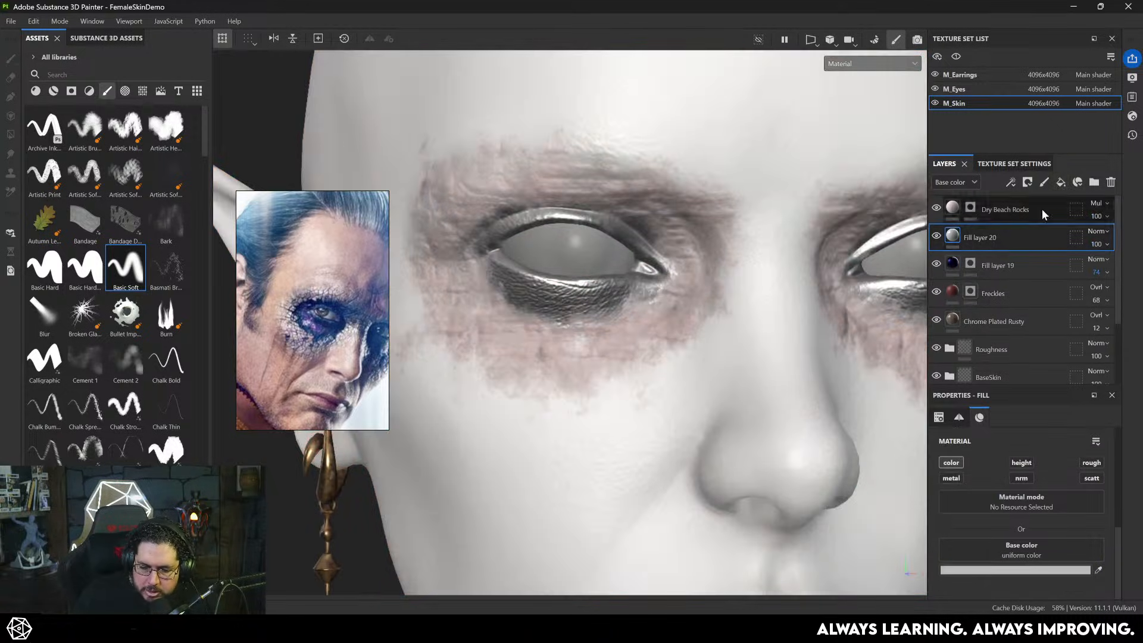
- Add a black mask to Fill layer 20 and paint a vertical streak down from the lower eyelid with a size 1.58 soft brush
right_click(974, 233)
click(1019, 23)
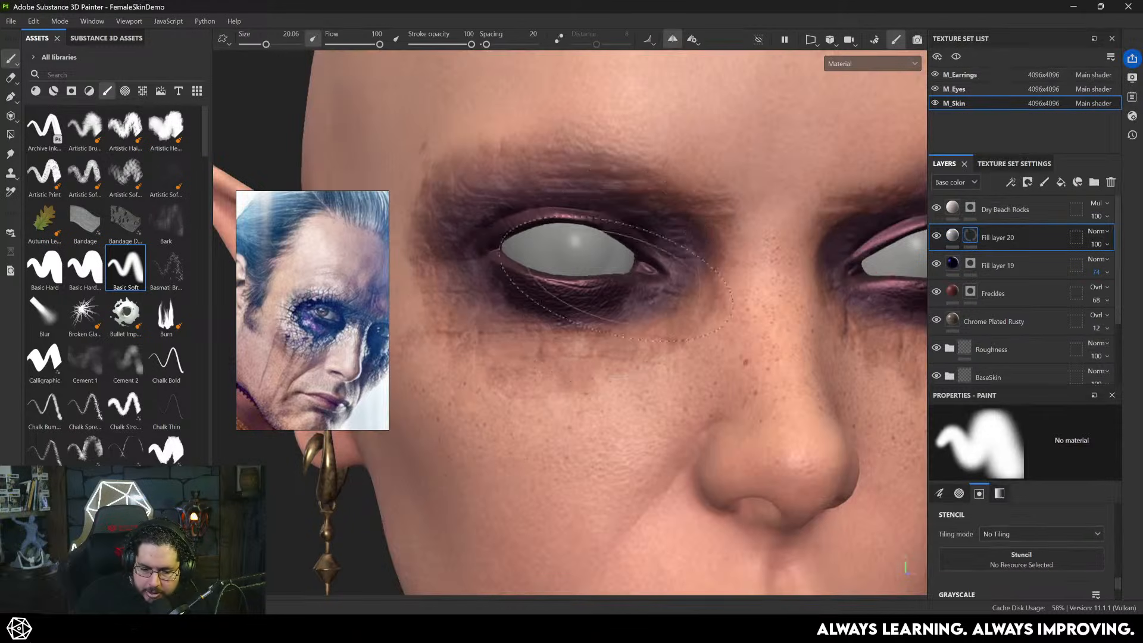
key([)
key([)
key([)
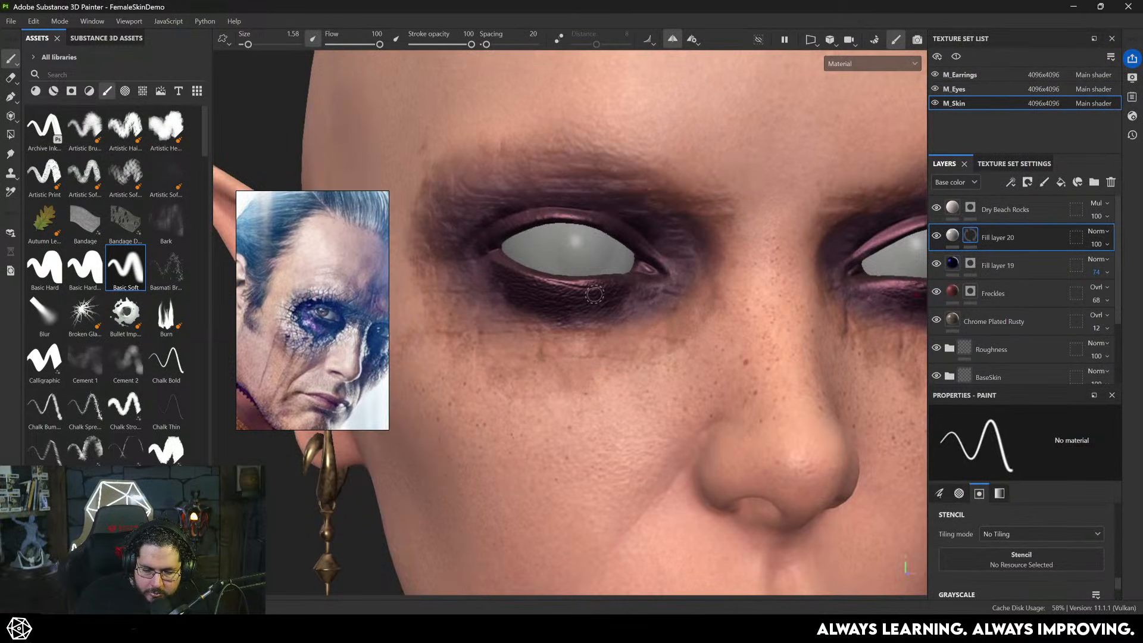
alt+drag(595, 293, 727, 294)
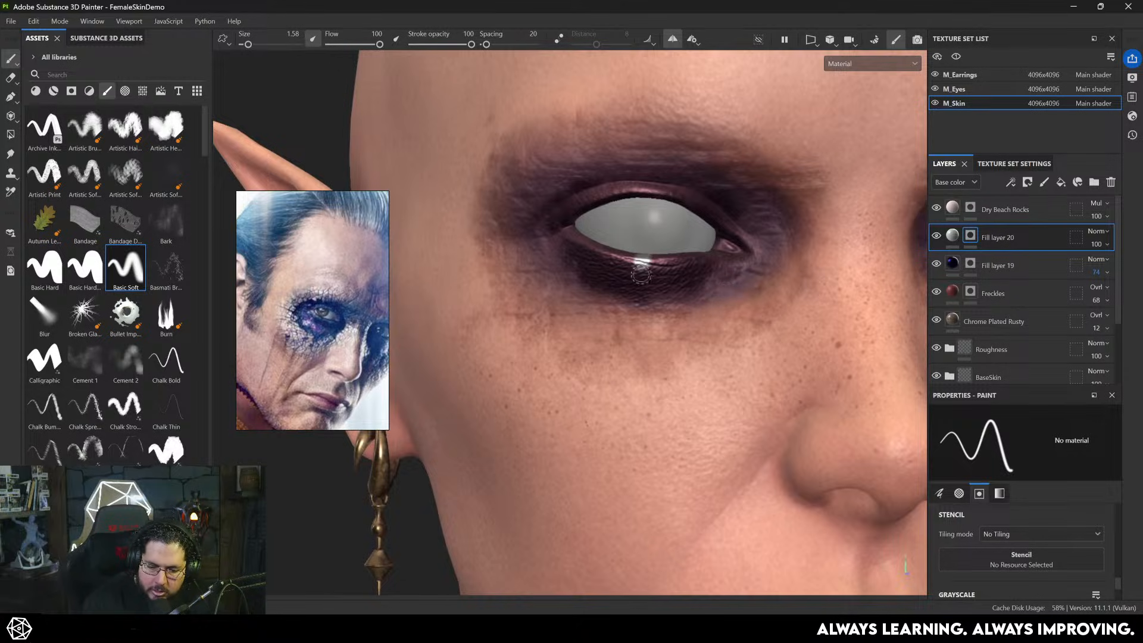
drag(639, 285, 642, 362)
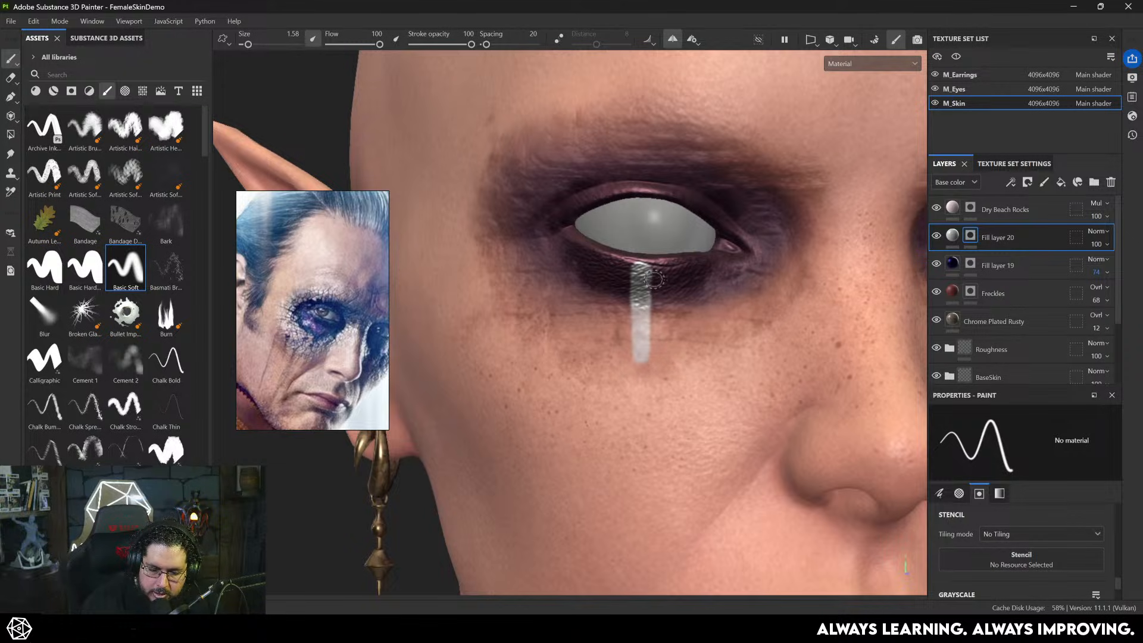
- Extend the streak into thin, tapering drips on the cheek using brush size 1.05, and reduce the brush to 0.62
key(bracketleft)
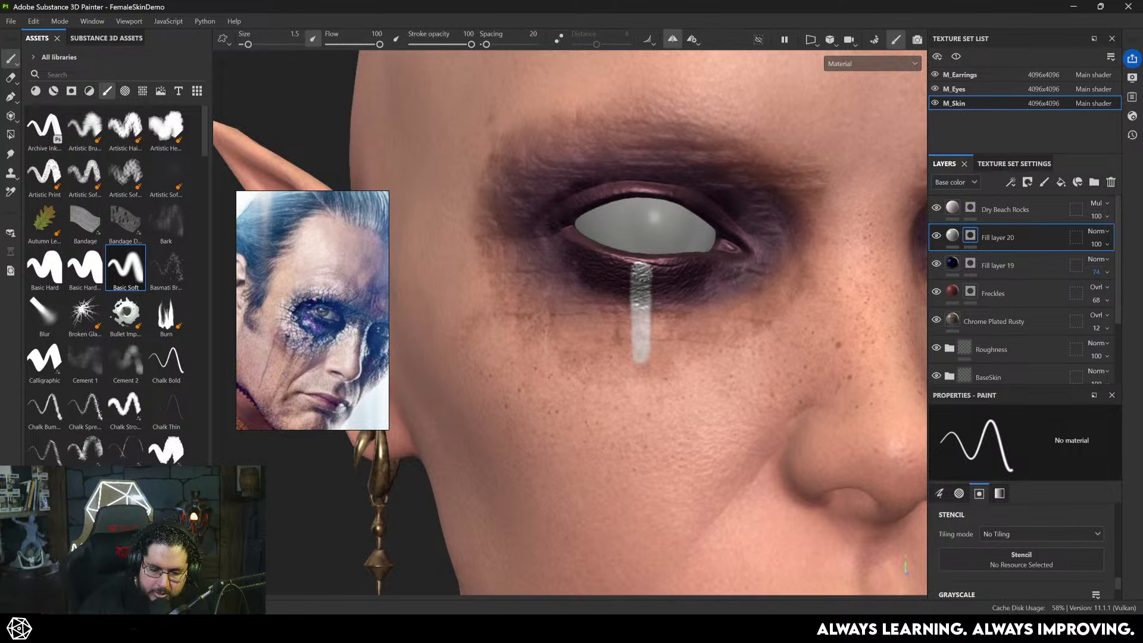
key(bracketleft)
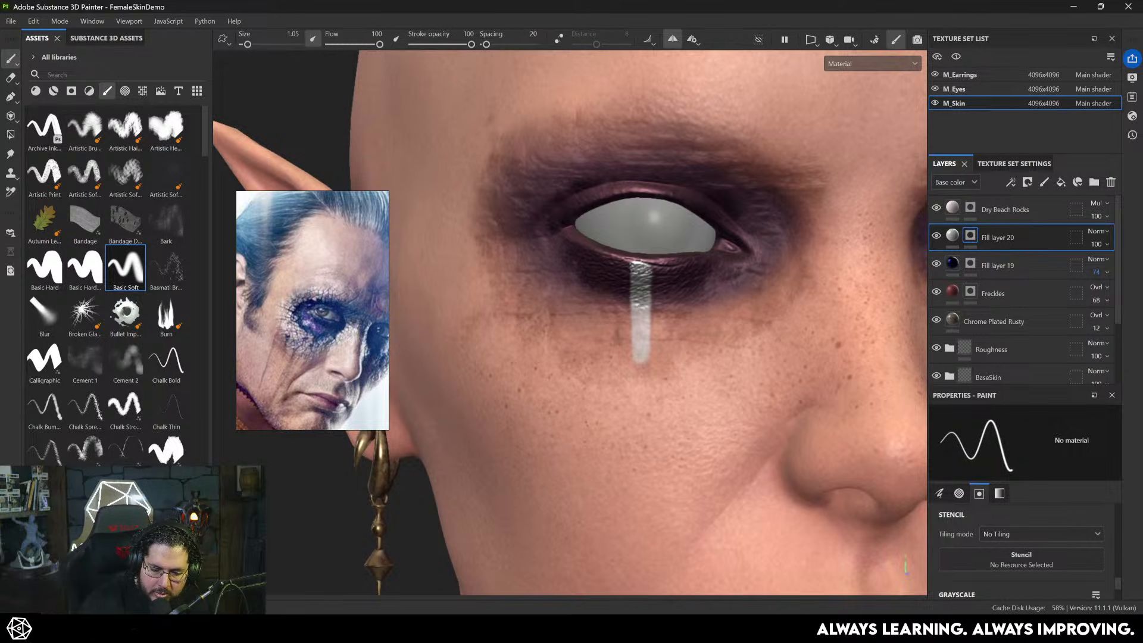
drag(651, 314, 651, 378)
key(ctrl+z)
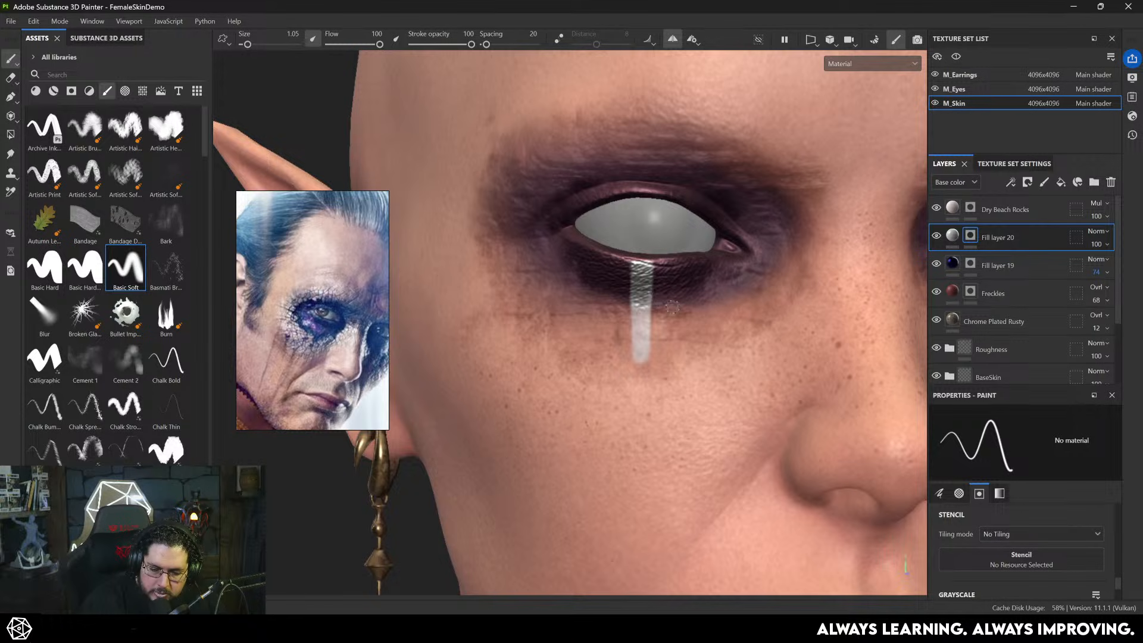
scroll(672, 307, down, 5)
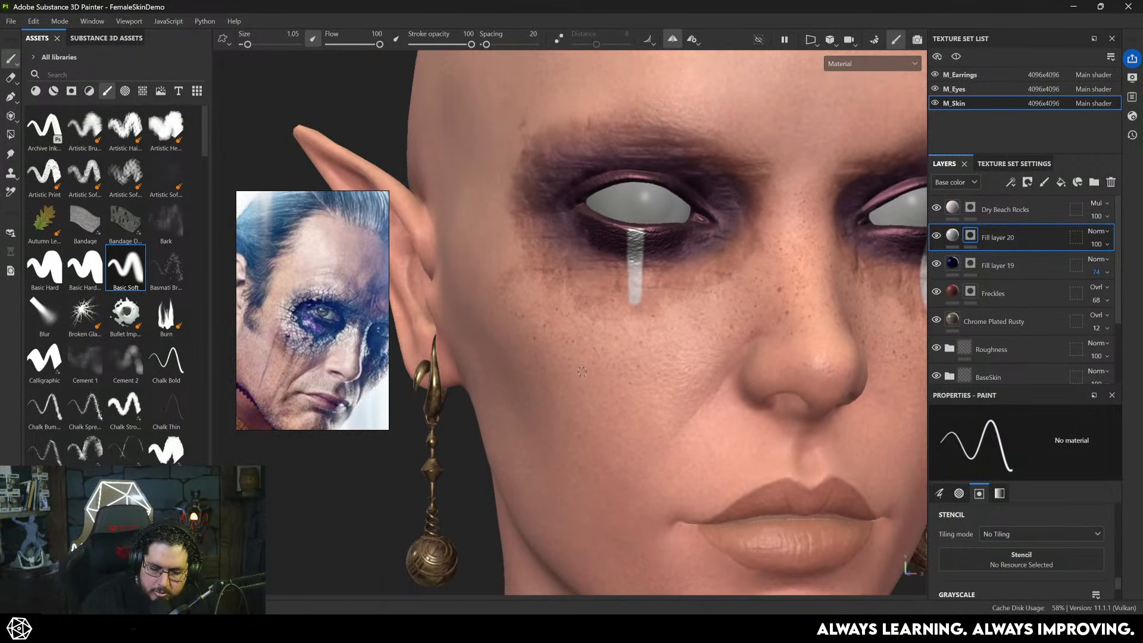
mouse_move(632, 287)
mouse_down()
mouse_move(630, 307)
mouse_move(631, 262)
mouse_move(630, 320)
mouse_up()
key(c)
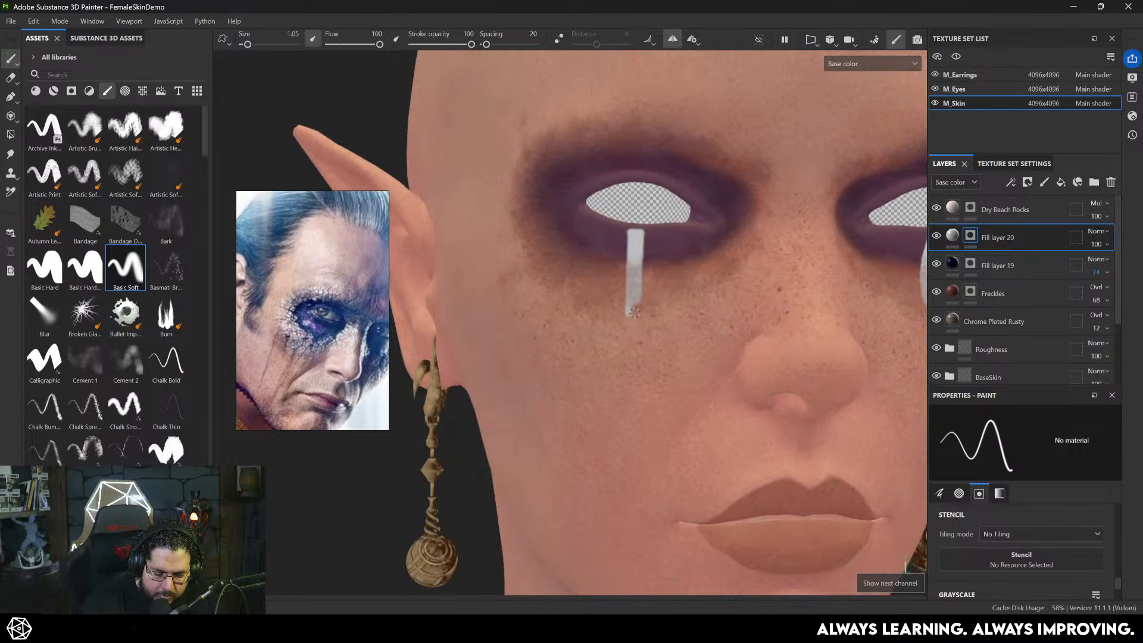
key(m)
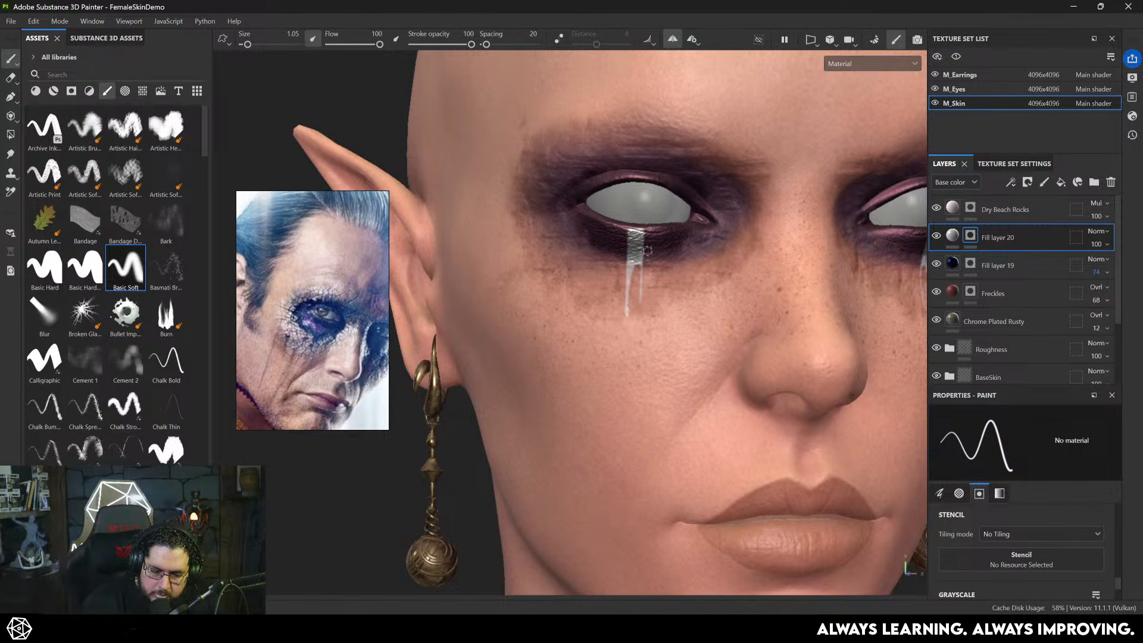
key(bracketleft)
key(bracketleft)
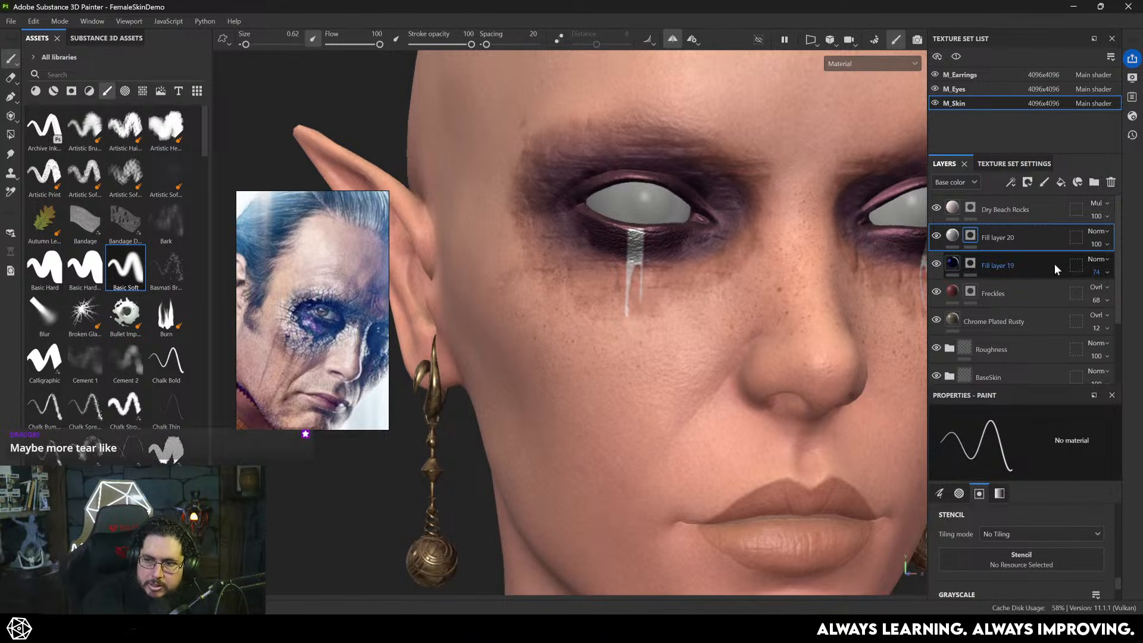
- Change the base color of Fill layer 20 to muted gold, hex BF9E5D
click(954, 239)
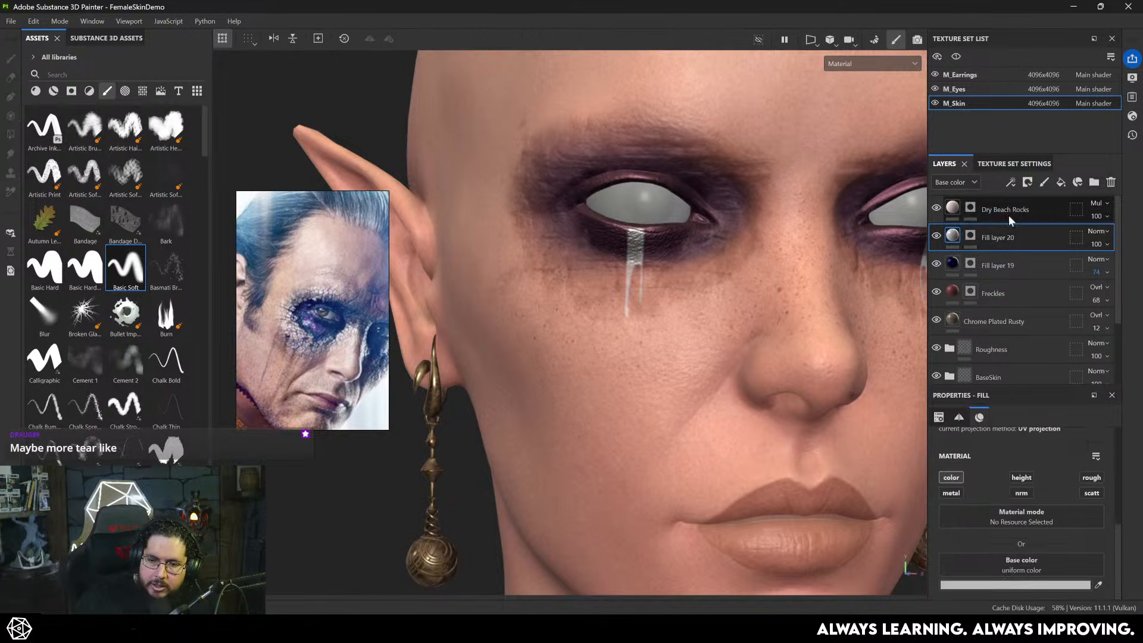
click(1015, 584)
click(862, 387)
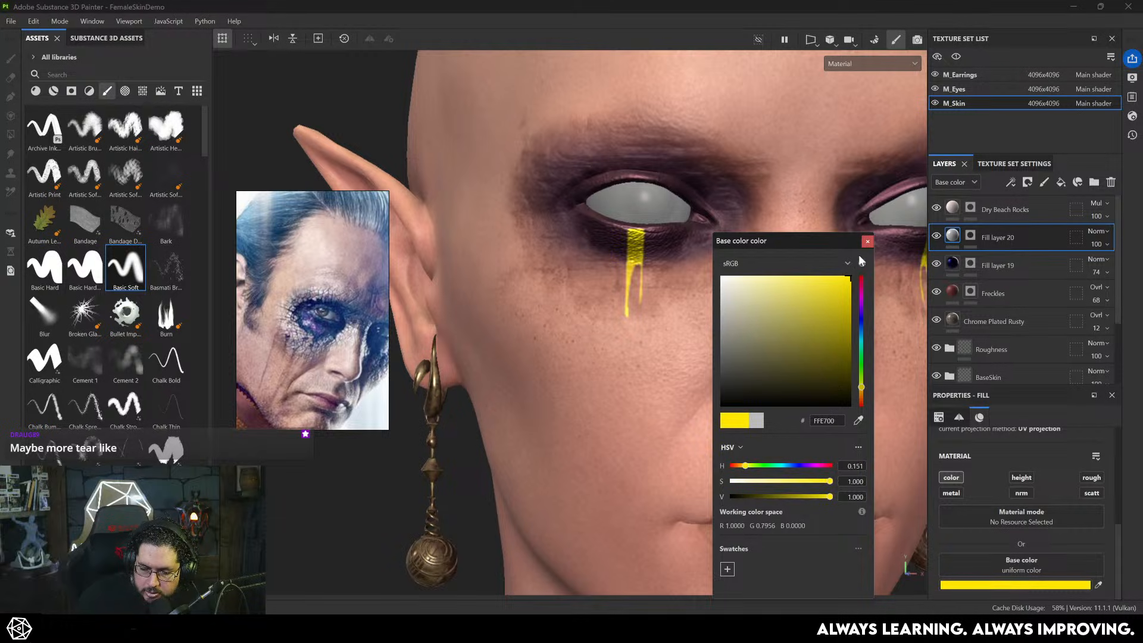
drag(861, 398, 862, 396)
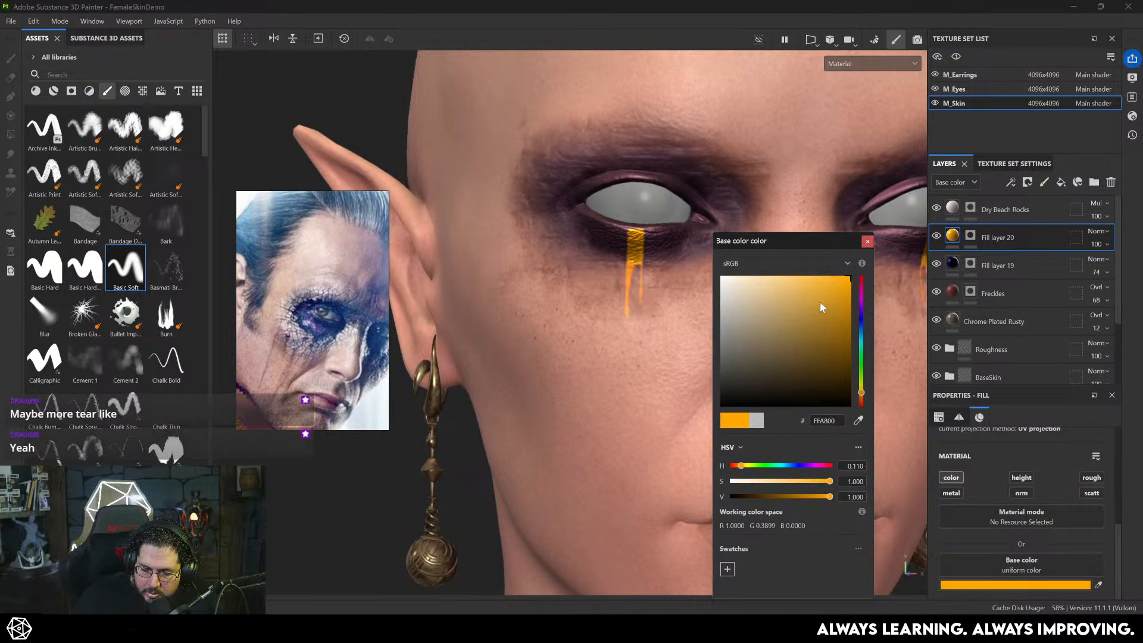
drag(801, 303, 788, 308)
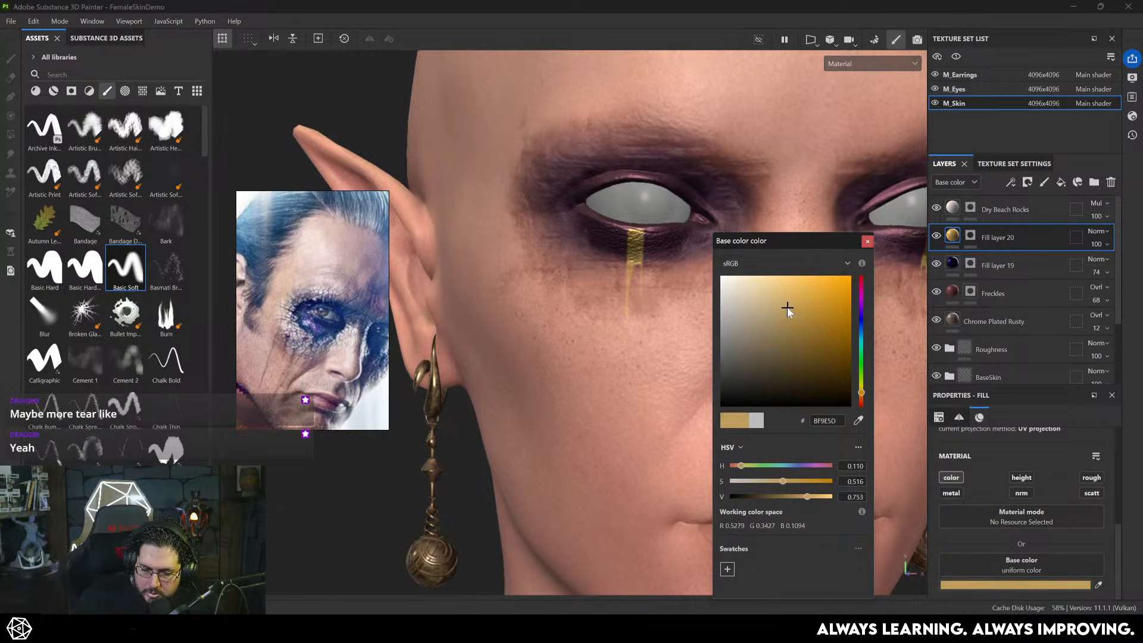
click(867, 241)
- Paint the lower lip dark in the mask of Fill layer 19 using brush size 4.88
key(f)
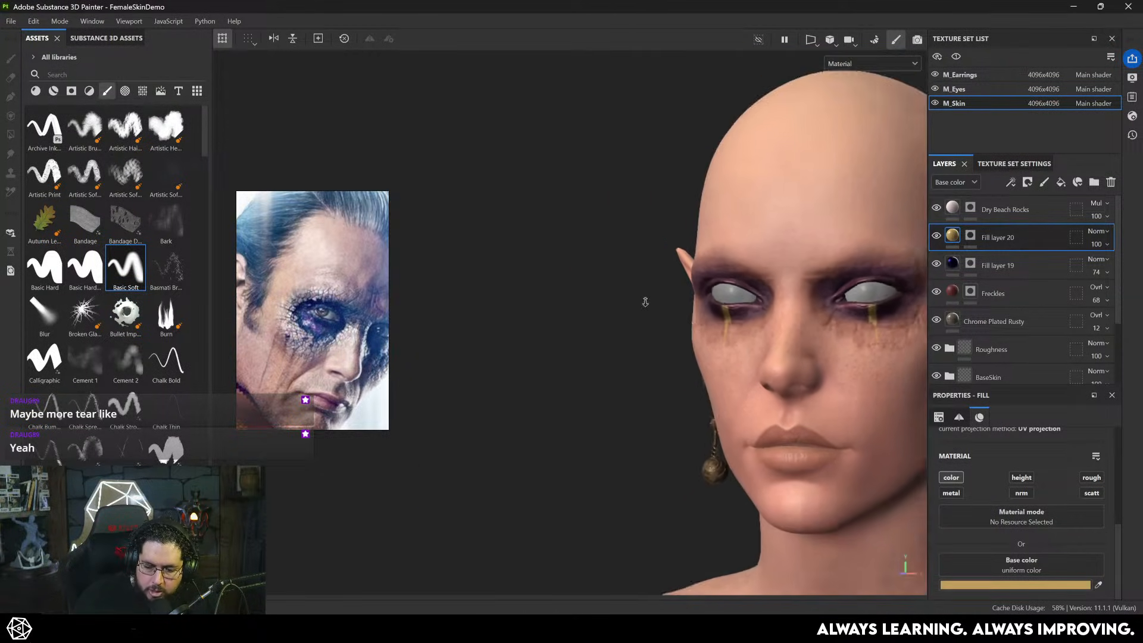
scroll(691, 329, up, 6)
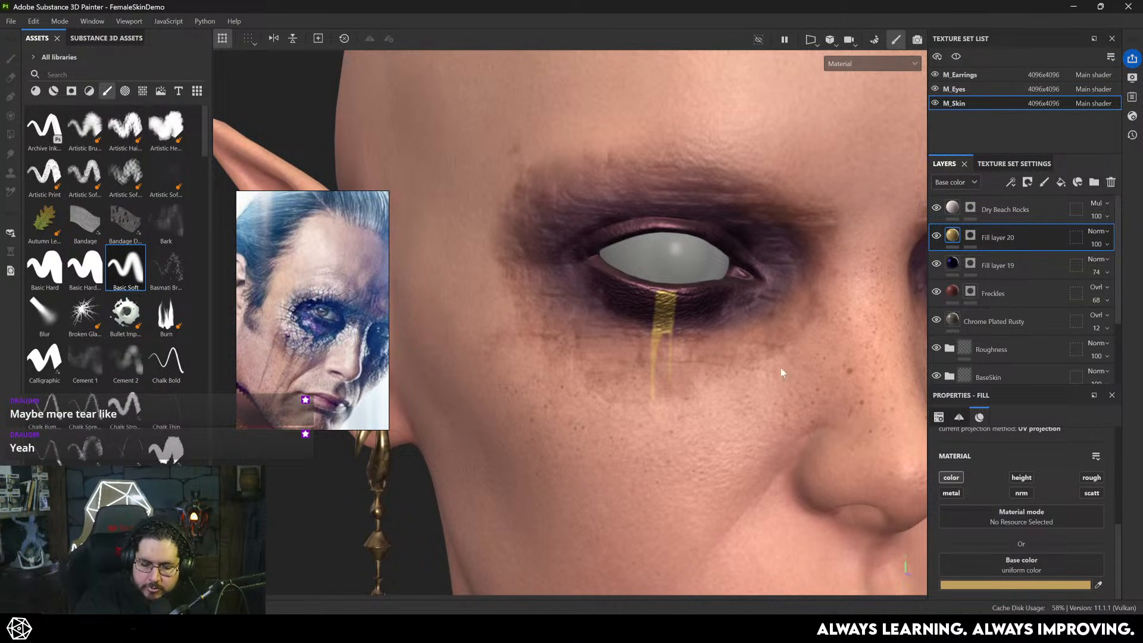
alt+middle_drag(734, 293, 659, 68)
scroll(675, 342, down, 1)
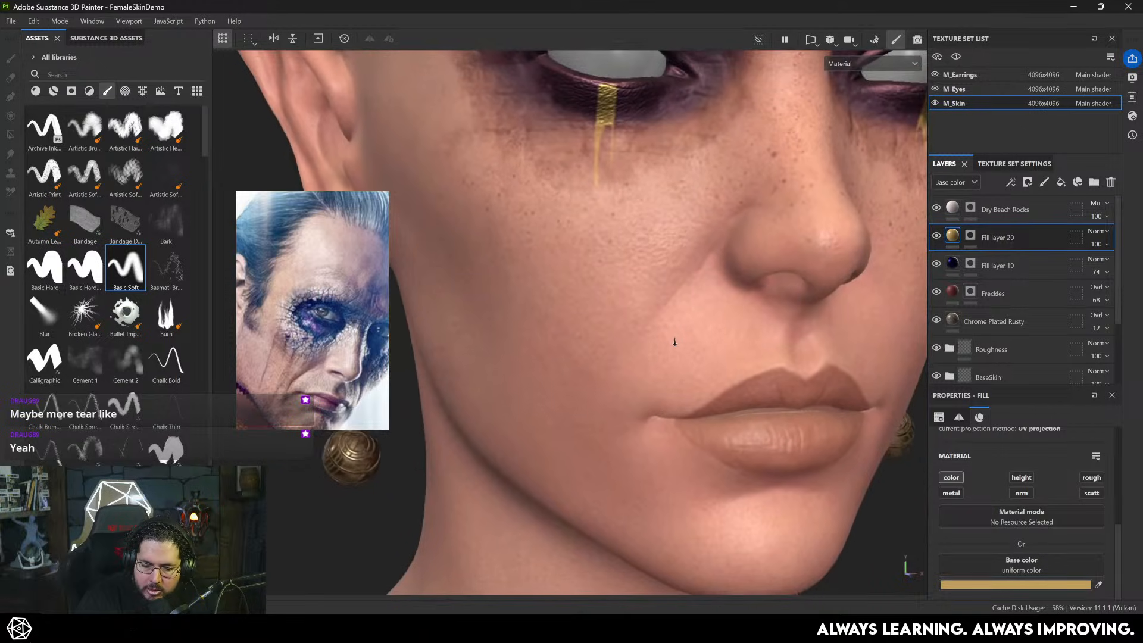
click(976, 263)
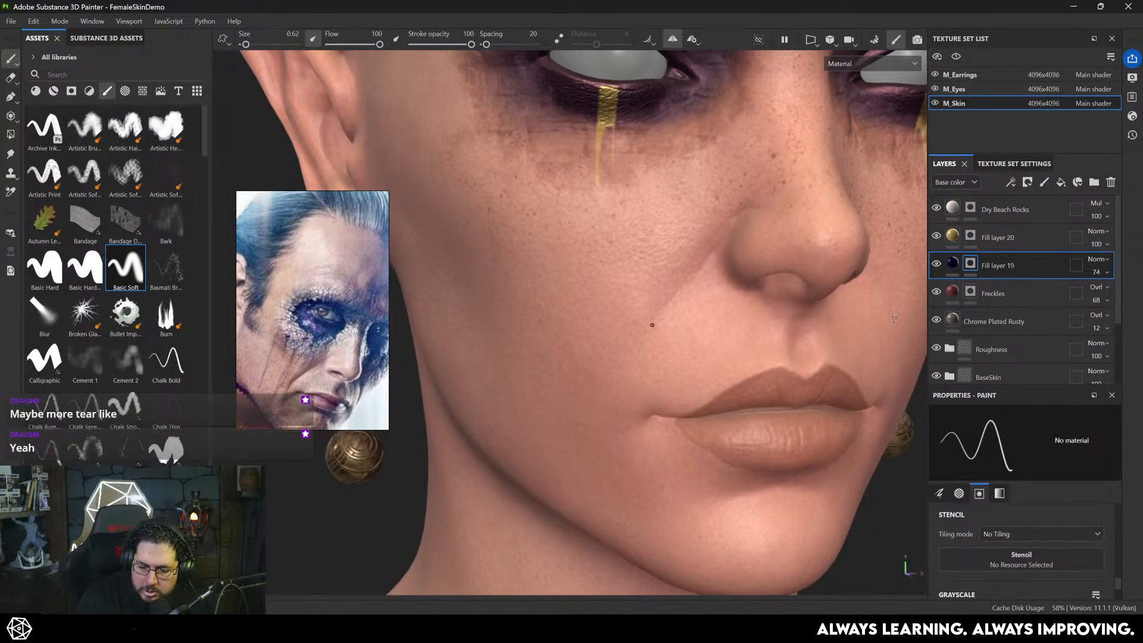
alt+middle_drag(753, 446, 683, 429)
ctrl+right_drag(714, 420, 734, 420)
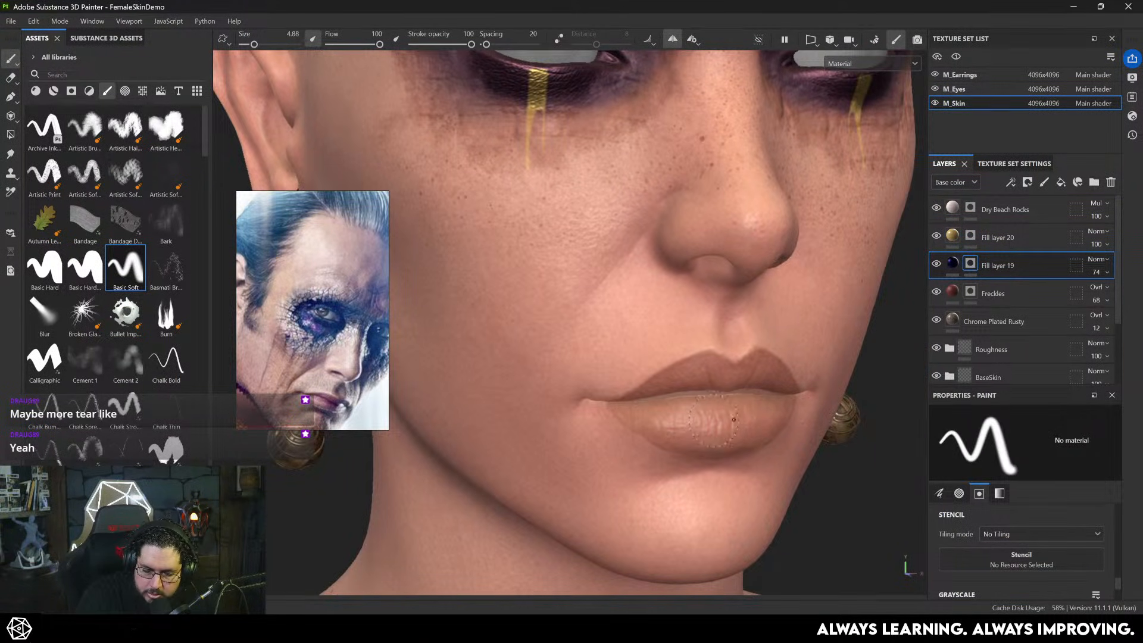
click(716, 421)
mouse_move(718, 420)
alt+mouse_down()
mouse_move(796, 381)
mouse_move(687, 434)
mouse_move(624, 425)
mouse_move(665, 454)
mouse_move(722, 455)
mouse_move(708, 396)
mouse_move(707, 424)
mouse_move(665, 424)
mouse_move(674, 421)
alt+mouse_up()
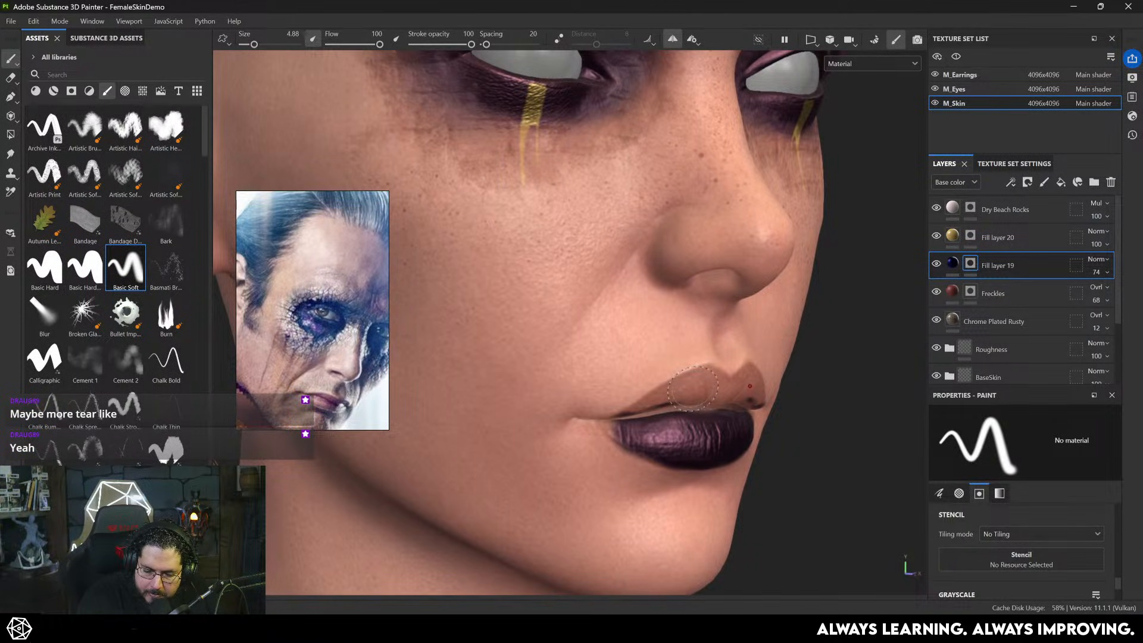
- Cover the upper lip with the dark makeup in the same mask and fill the lip corners with brush size 1.32
ctrl+right_drag(693, 388, 691, 390)
mouse_move(699, 383)
mouse_down()
mouse_move(630, 416)
mouse_move(706, 376)
mouse_move(741, 372)
mouse_move(734, 395)
mouse_move(698, 388)
mouse_move(701, 369)
mouse_move(607, 392)
mouse_move(626, 394)
mouse_move(600, 411)
mouse_move(551, 396)
mouse_move(568, 396)
mouse_up()
key(bracketleft)
key(bracketleft)
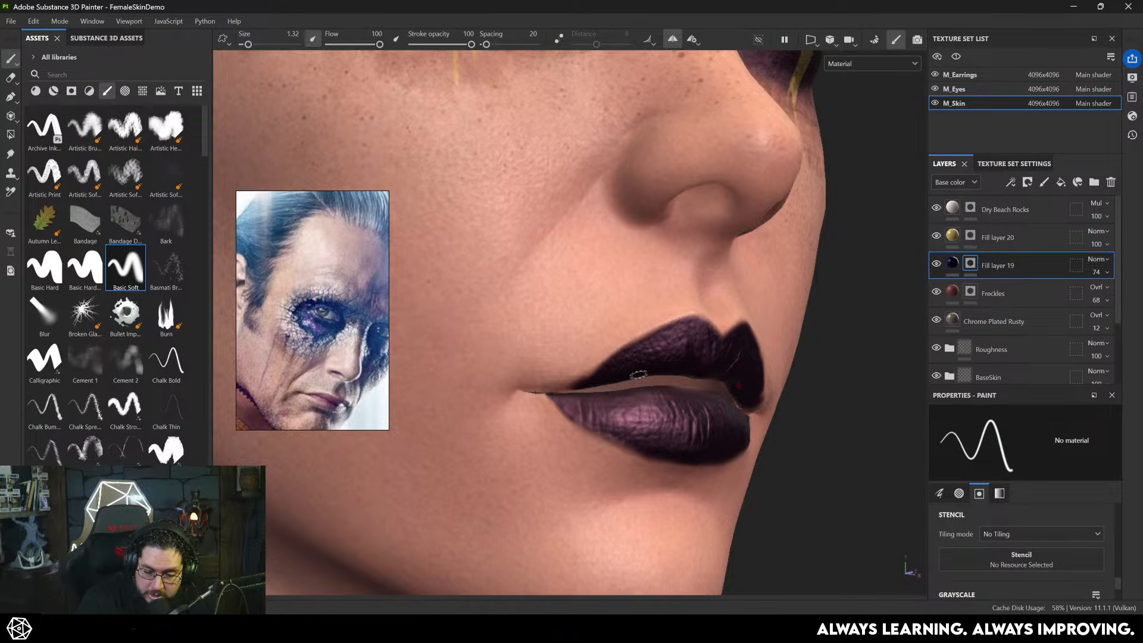
alt+drag(639, 374, 604, 337)
drag(566, 397, 611, 361)
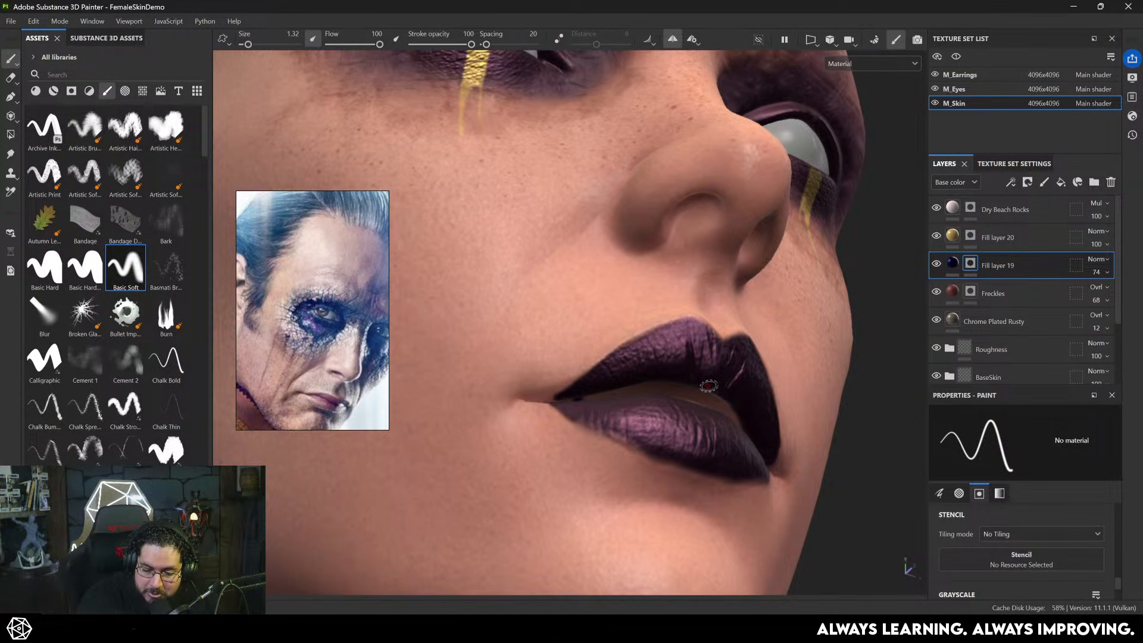
- Examine the dark lips together with the eye makeup from the side and the front
scroll(709, 386, down, 10)
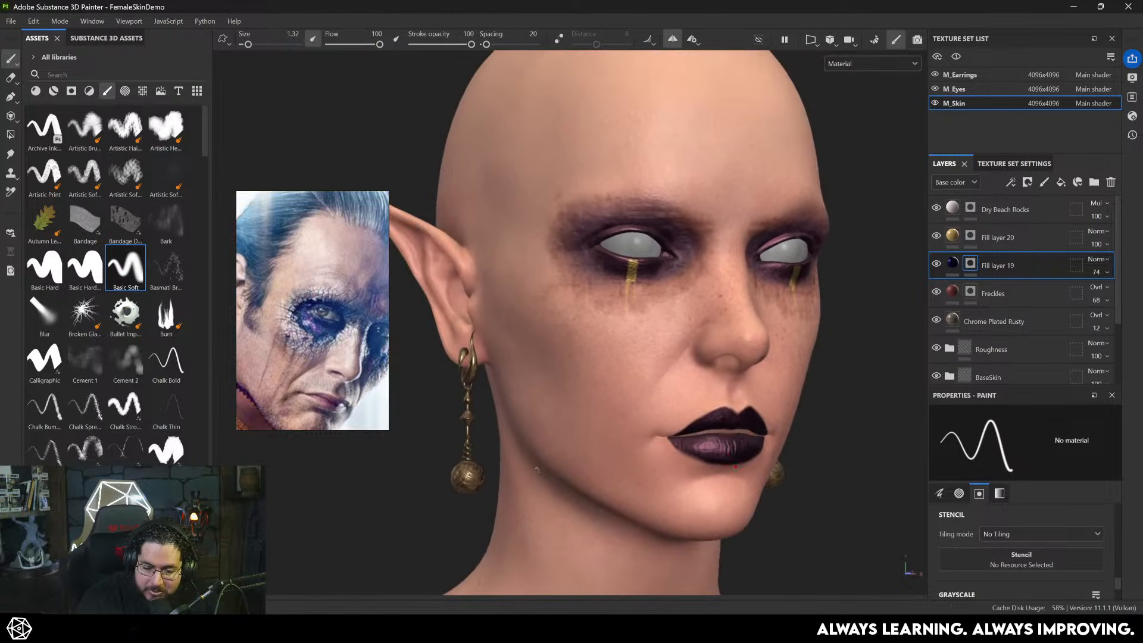
alt+middle_drag(669, 410, 637, 352)
alt+drag(637, 352, 615, 334)
alt+right_drag(615, 334, 605, 311)
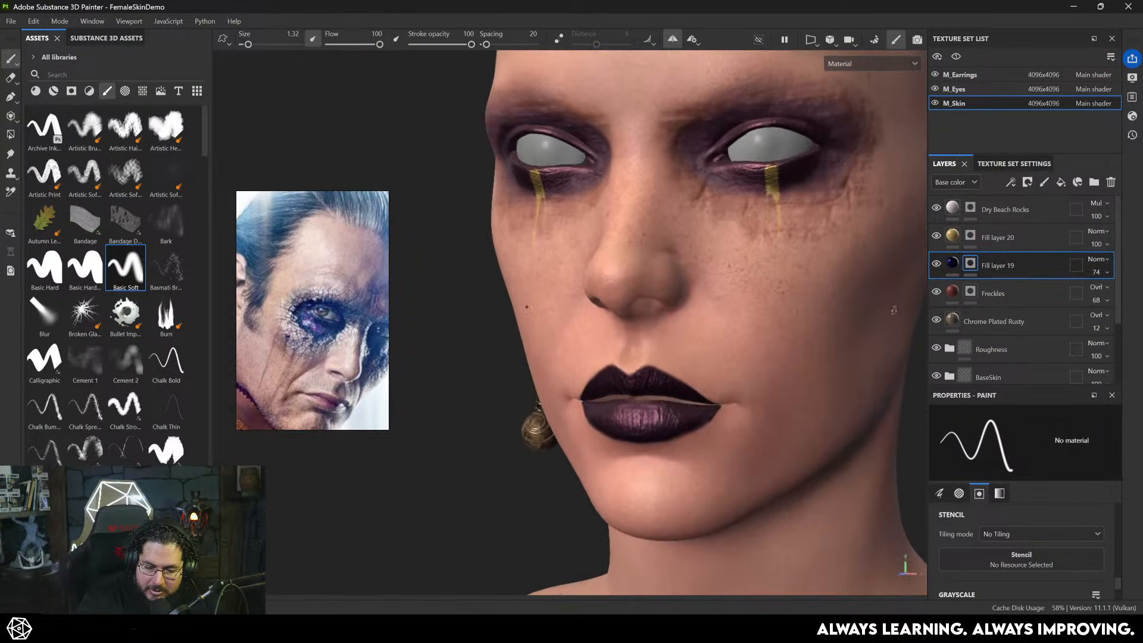
alt+drag(605, 311, 543, 373)
alt+middle_drag(542, 373, 537, 349)
alt+right_drag(538, 350, 500, 340)
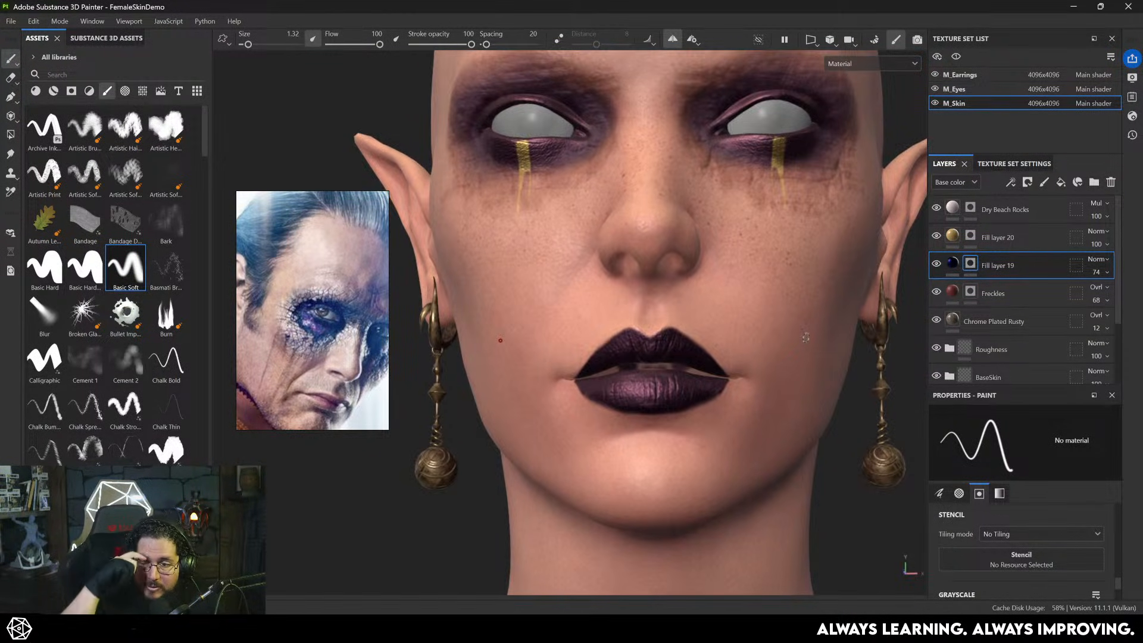
- Paint a narrow gold stripe down the center of the lower lip in the mask of Fill layer 20
click(976, 233)
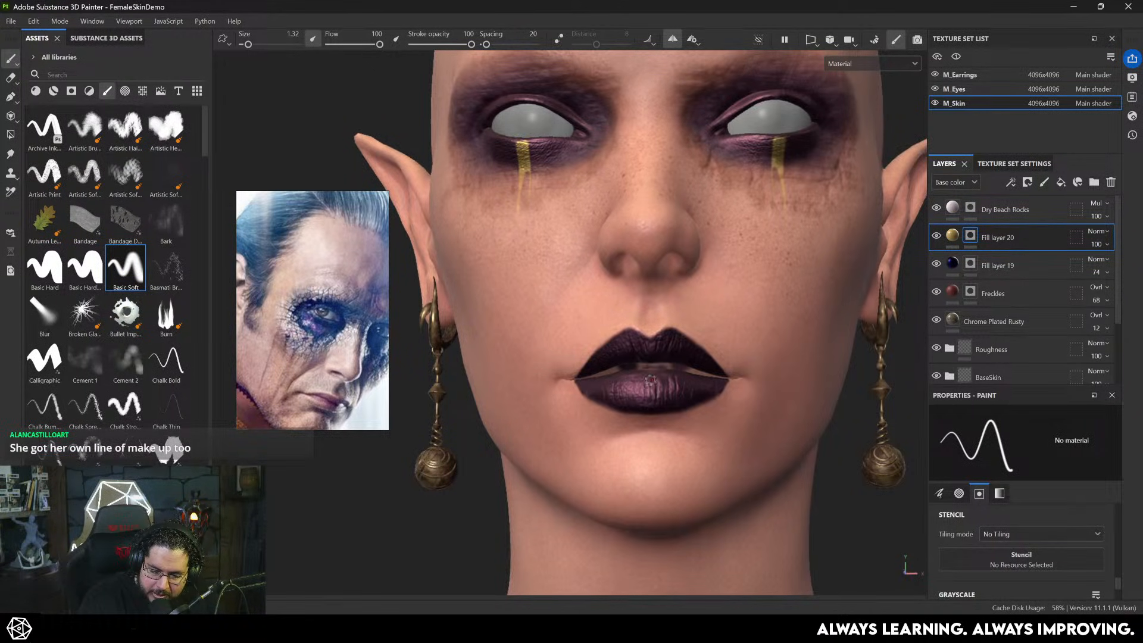
drag(650, 385, 652, 437)
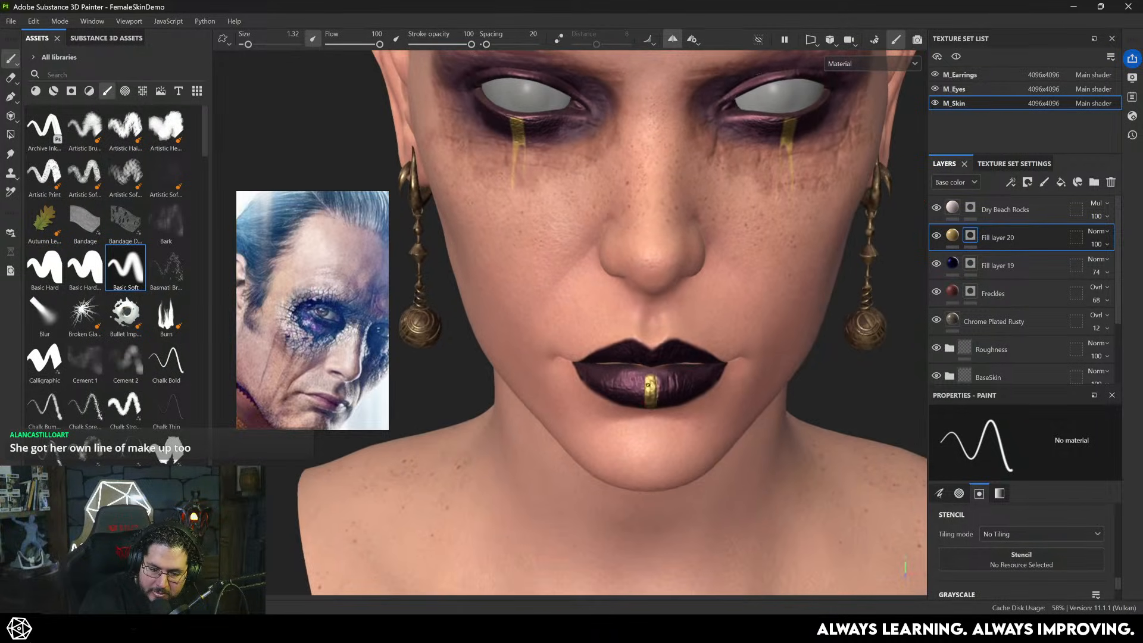
drag(650, 384, 661, 373)
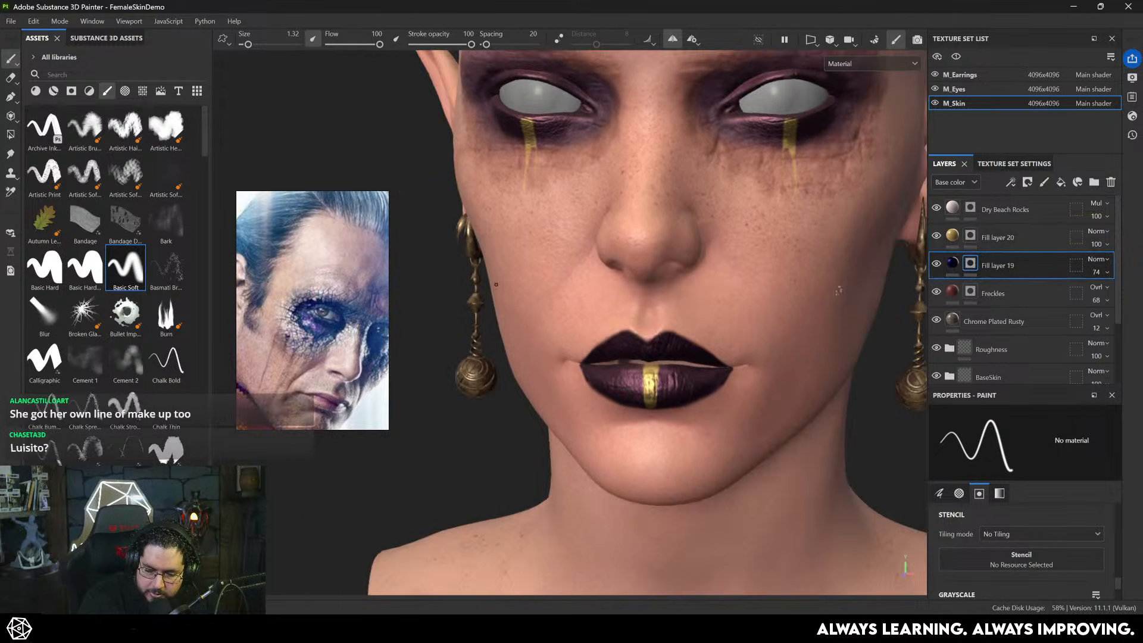
mouse_move(663, 361)
mouse_down()
mouse_move(658, 410)
mouse_move(659, 393)
mouse_up()
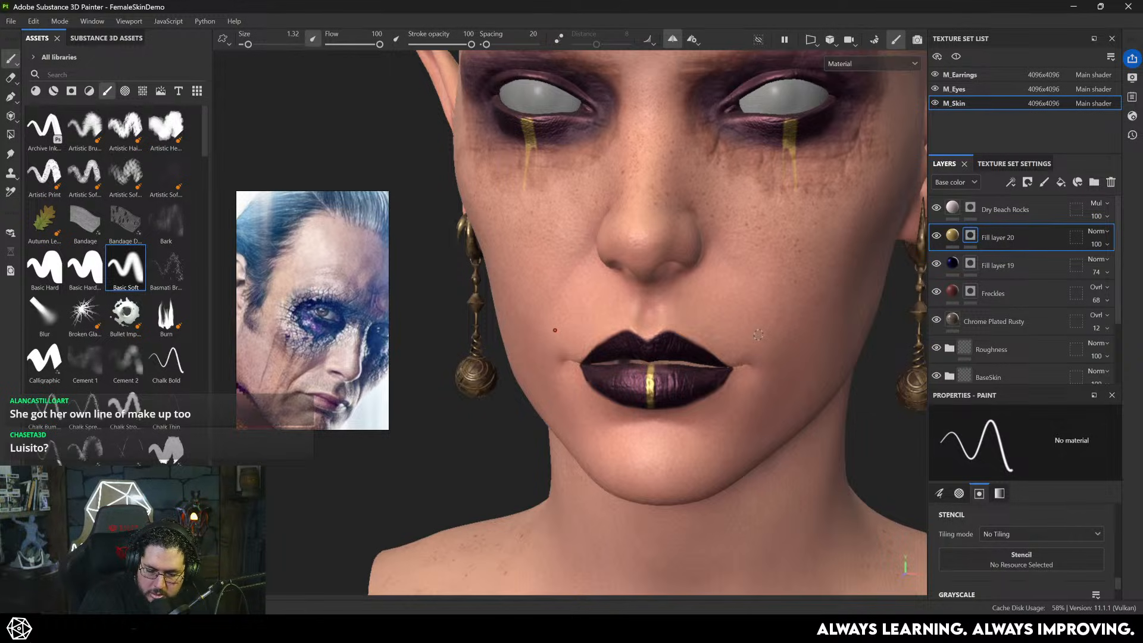
- Inspect the gold lip stripe, tear streaks and overall makeup from several angles and distances
alt+right_drag(758, 334, 469, 477)
alt+drag(470, 477, 741, 361)
alt+middle_drag(742, 361, 701, 377)
alt+drag(700, 376, 683, 309)
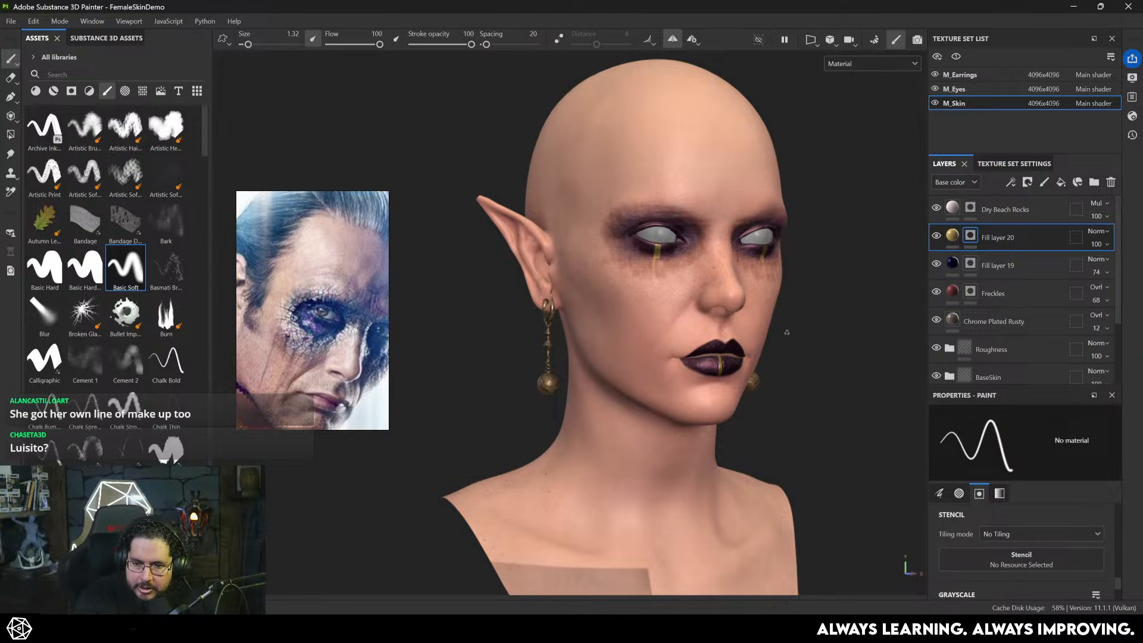
mouse_move(786, 331)
alt+middle_down()
mouse_move(767, 357)
mouse_move(783, 322)
alt+middle_up()
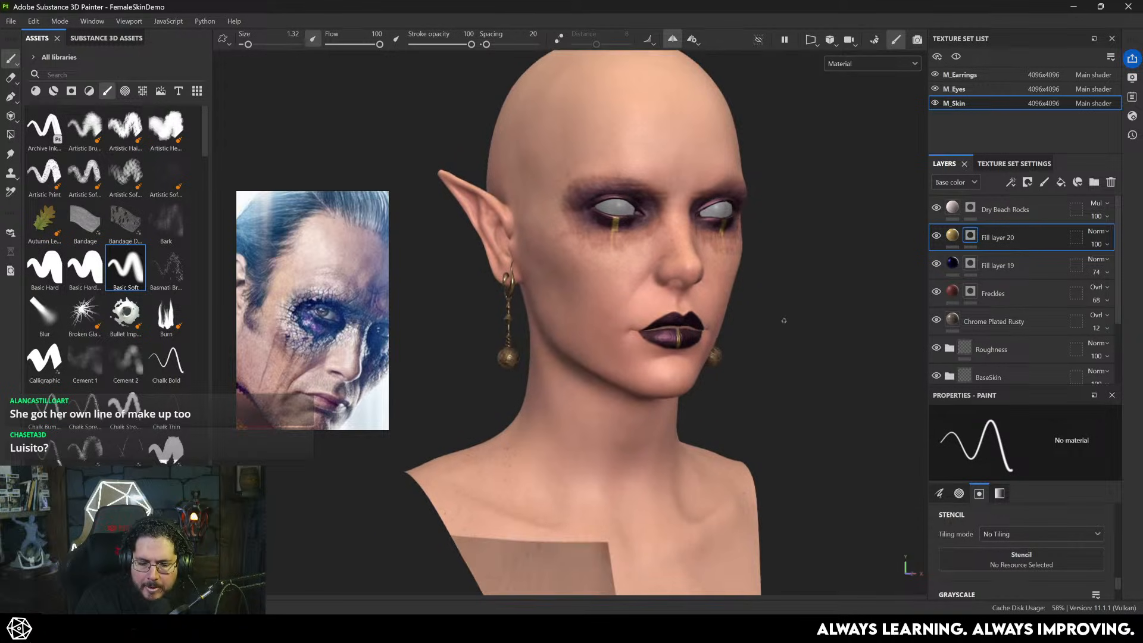
alt+right_drag(784, 321, 863, 307)
alt+drag(862, 306, 753, 332)
alt+right_drag(753, 332, 814, 345)
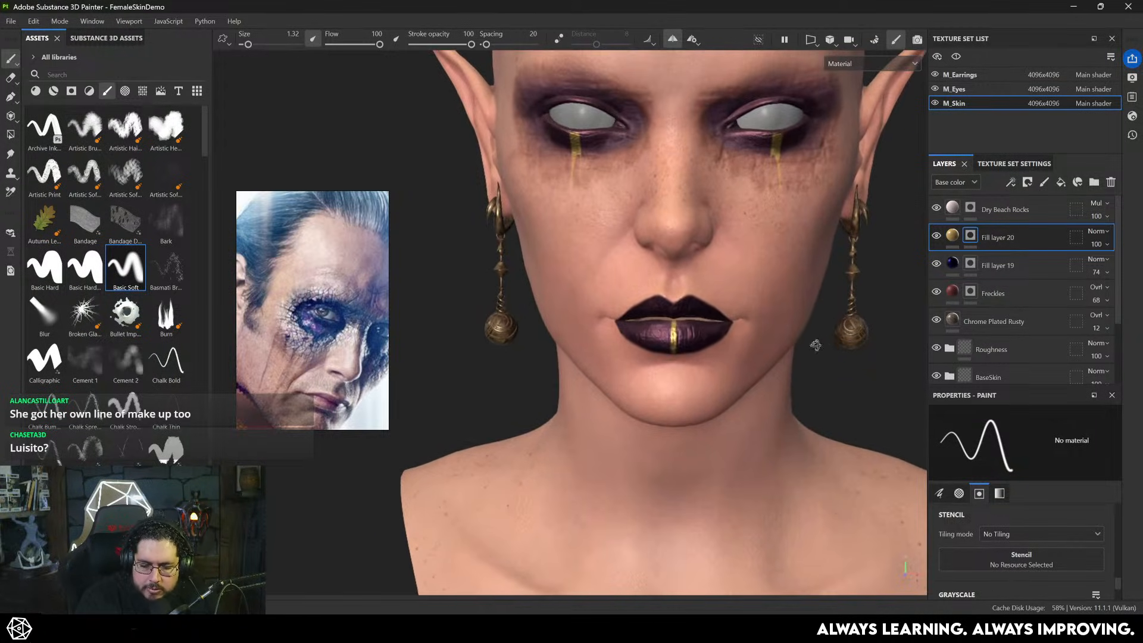
alt+drag(851, 342, 783, 304)
alt+right_drag(783, 303, 1013, 263)
alt+drag(676, 375, 842, 306)
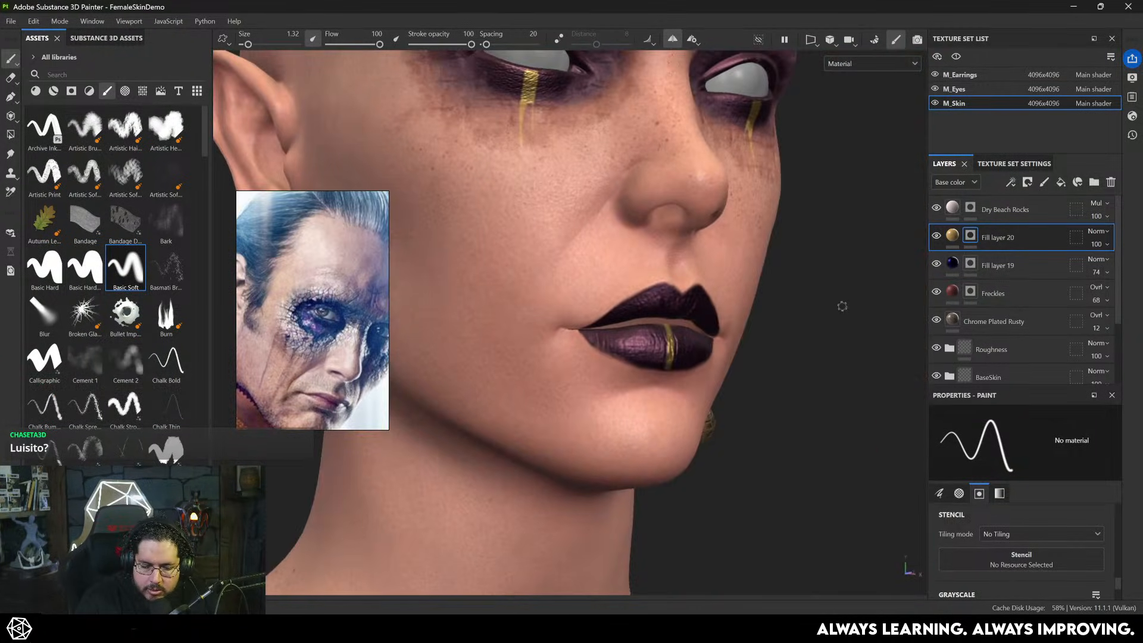
alt+right_drag(685, 390, 621, 394)
alt+drag(834, 352, 776, 350)
alt+middle_drag(800, 341, 807, 368)
alt+drag(808, 369, 775, 393)
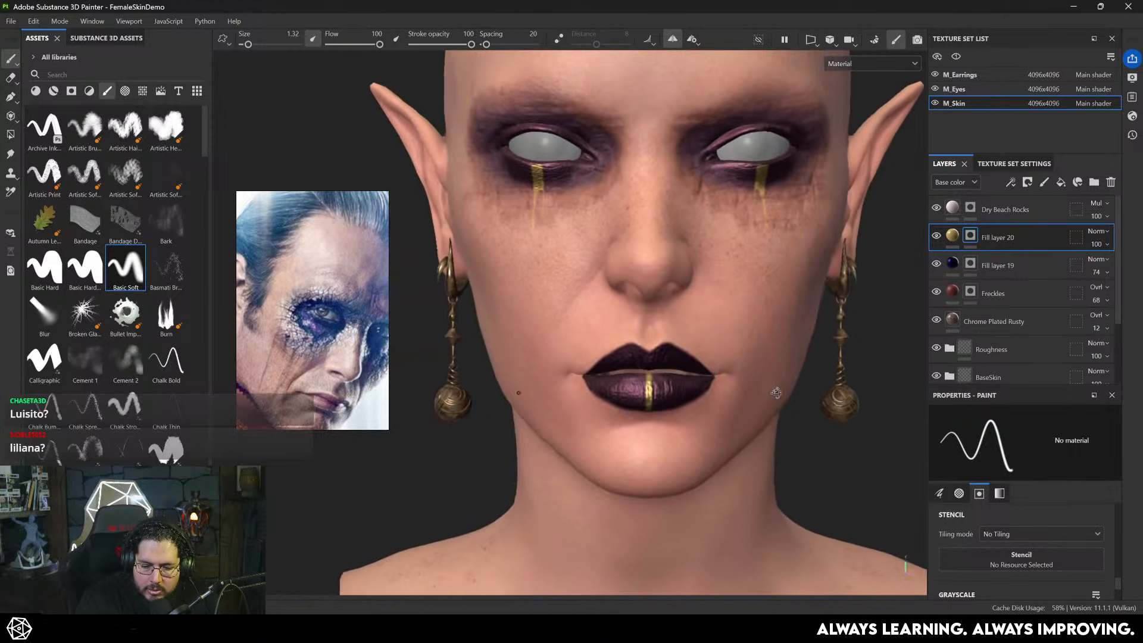
- Paint a second gold tear streak and a gold edge along the lower eyelids in Fill layer 20's mask with brush size 0.98
alt+middle_drag(805, 349, 747, 479)
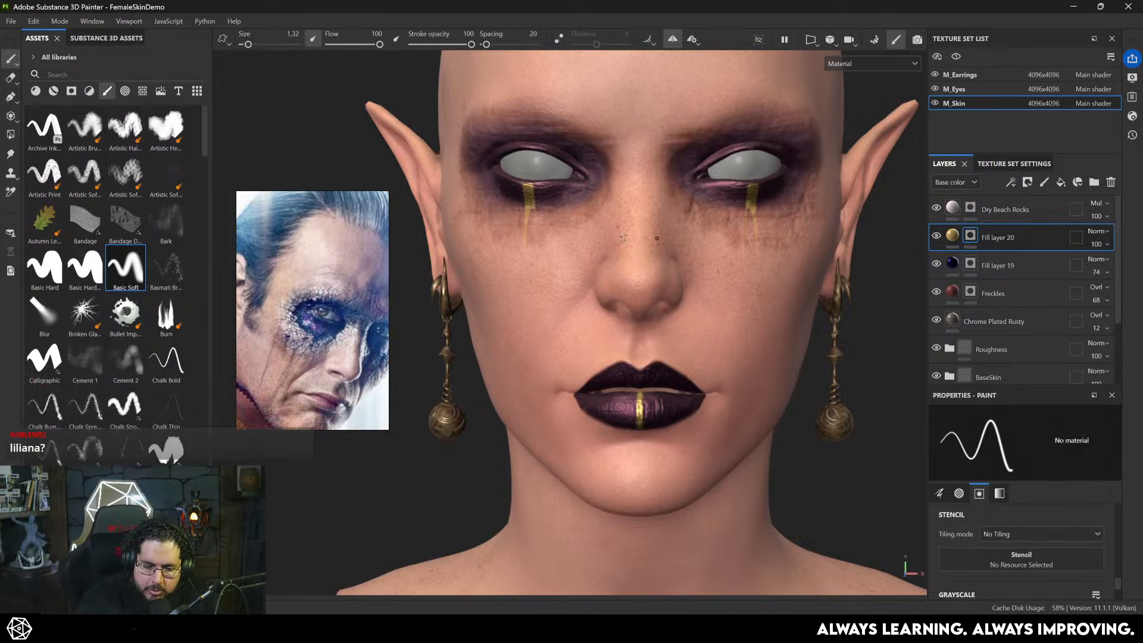
alt+drag(657, 238, 757, 250)
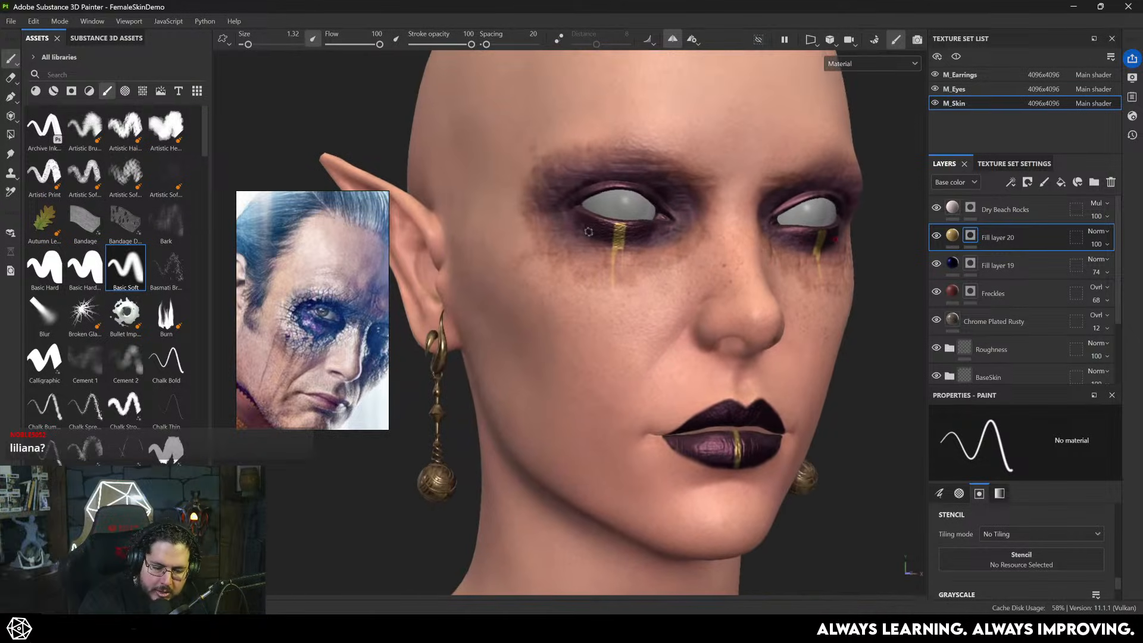
ctrl+right_drag(589, 233, 579, 232)
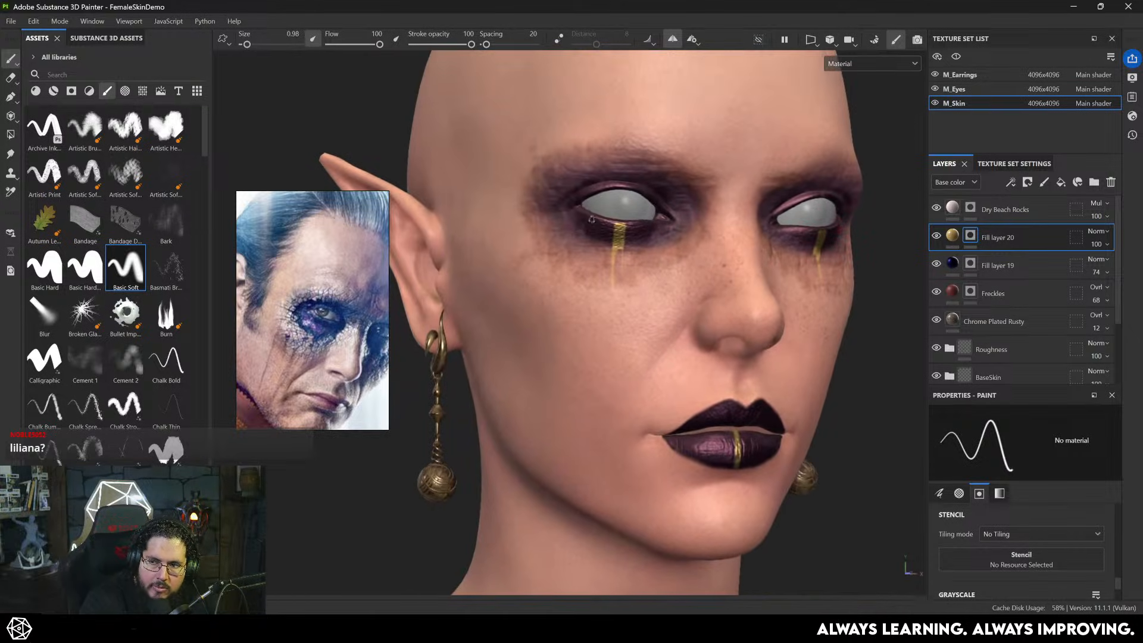
alt+drag(580, 244, 606, 212)
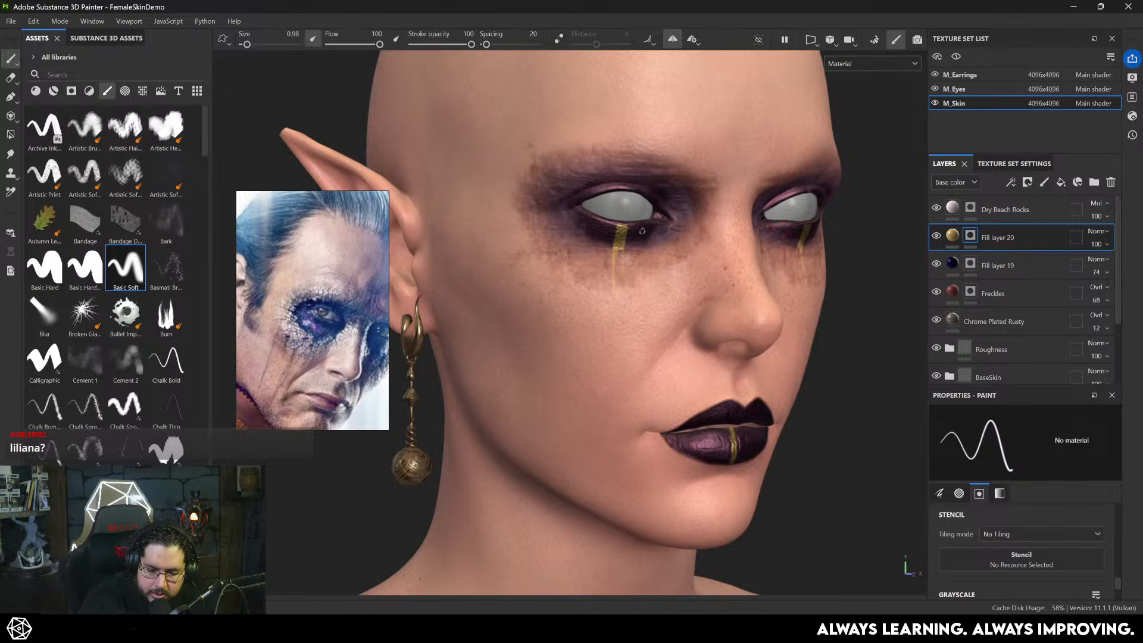
mouse_move(646, 231)
mouse_down()
mouse_move(632, 228)
mouse_move(650, 228)
mouse_move(641, 267)
mouse_up()
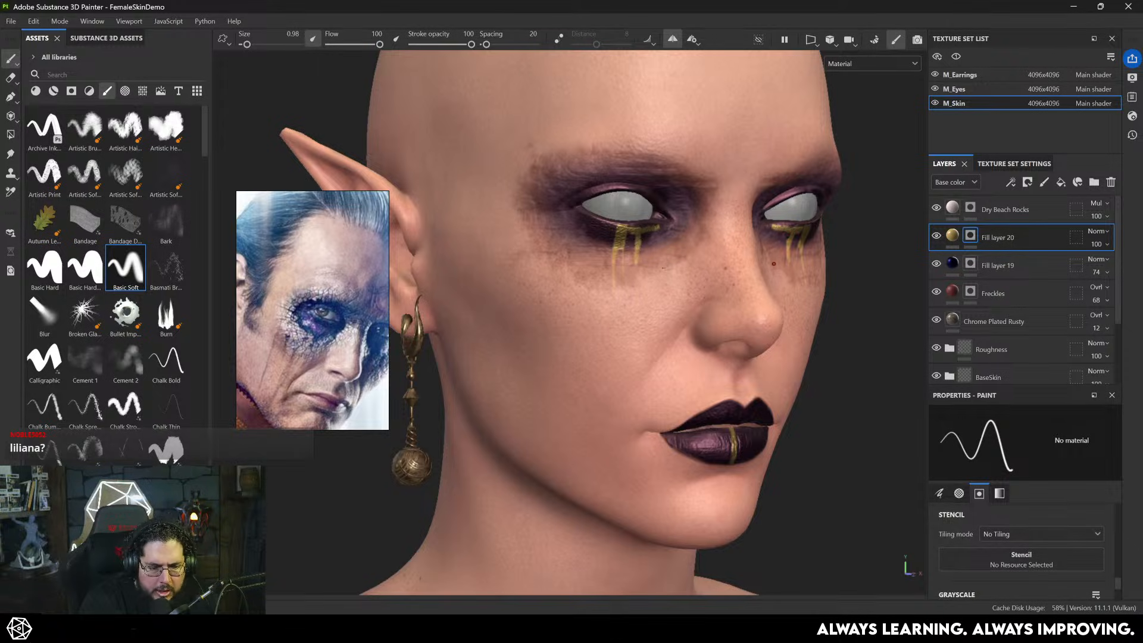
- Add several thin gold drips of varying length across the lower eyelids, using brush size 0.28
drag(247, 45, 244, 47)
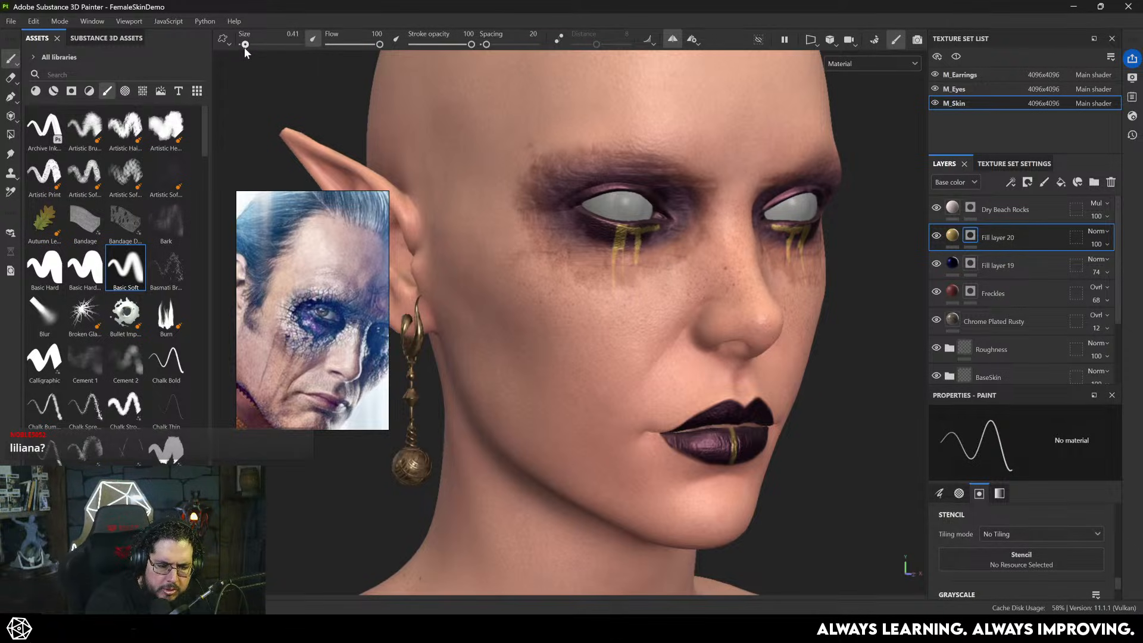
drag(775, 230, 778, 251)
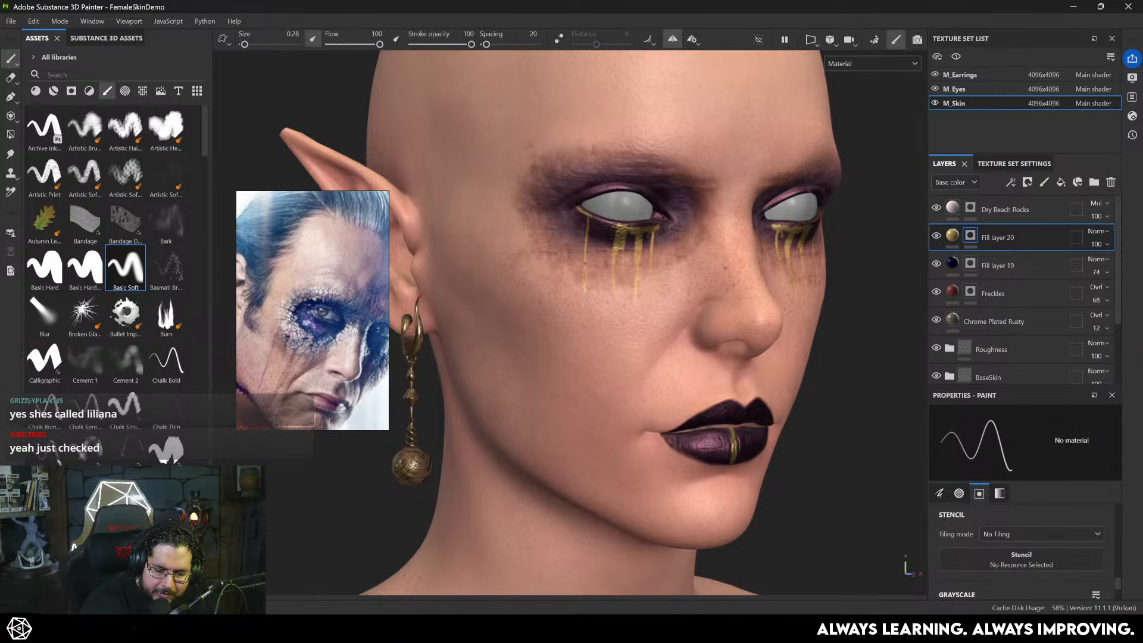
drag(579, 310, 578, 350)
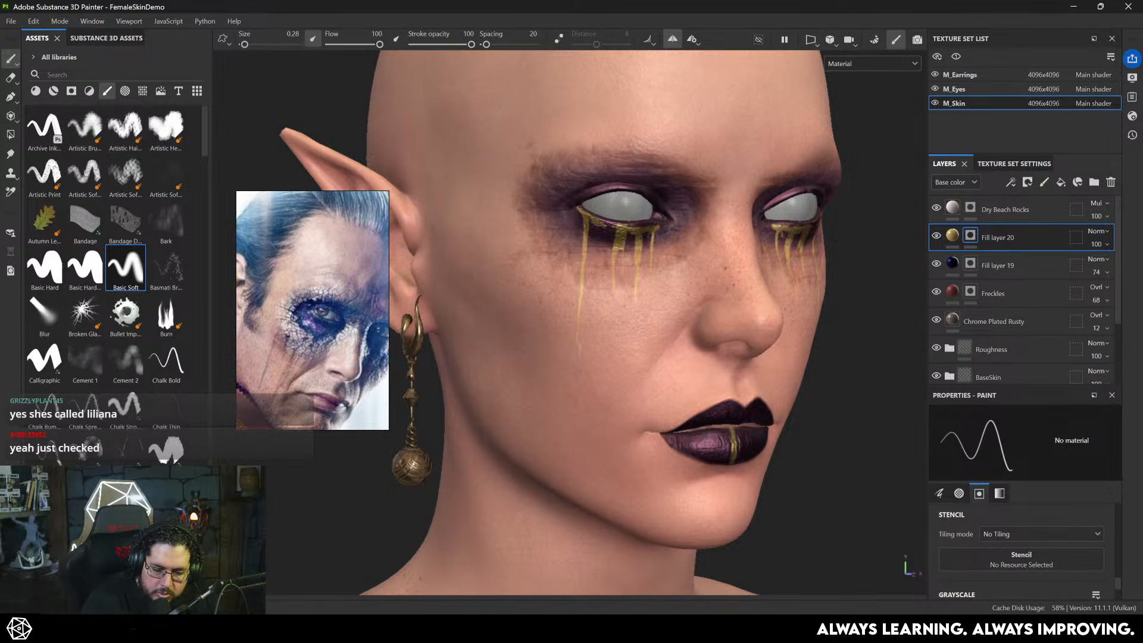
drag(600, 228, 597, 278)
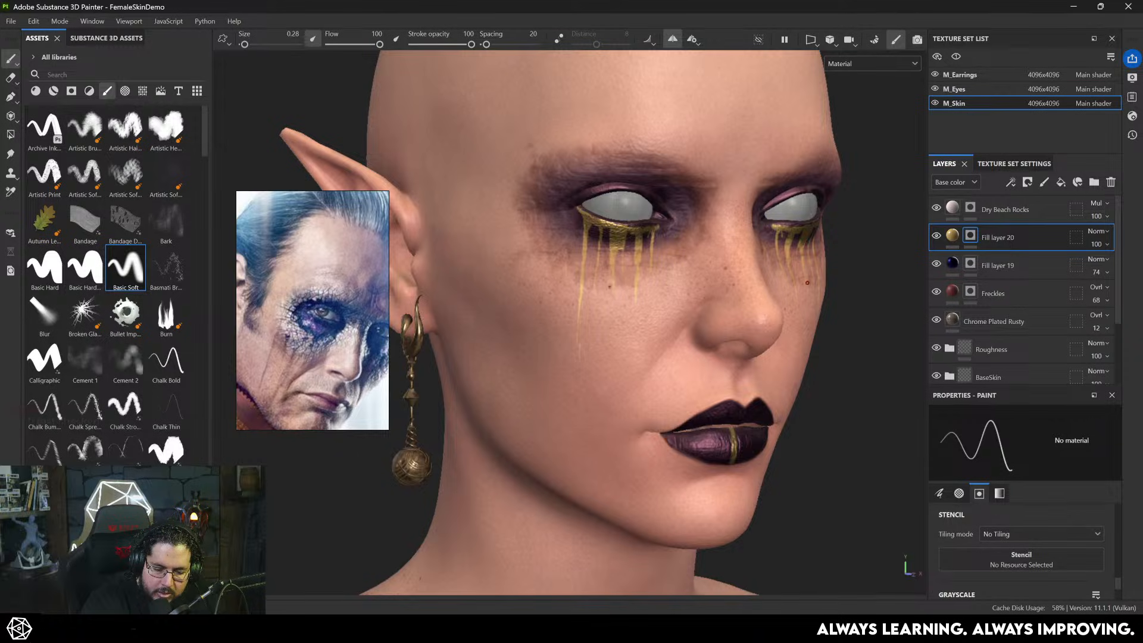
- Shift the base color of Fill layer 20 to a slightly more orange gold, C0965D
mouse_move(610, 310)
mouse_down()
mouse_move(605, 332)
mouse_move(685, 327)
mouse_move(736, 352)
mouse_move(785, 314)
mouse_move(741, 332)
mouse_move(466, 344)
mouse_up()
scroll(611, 298, down, 5)
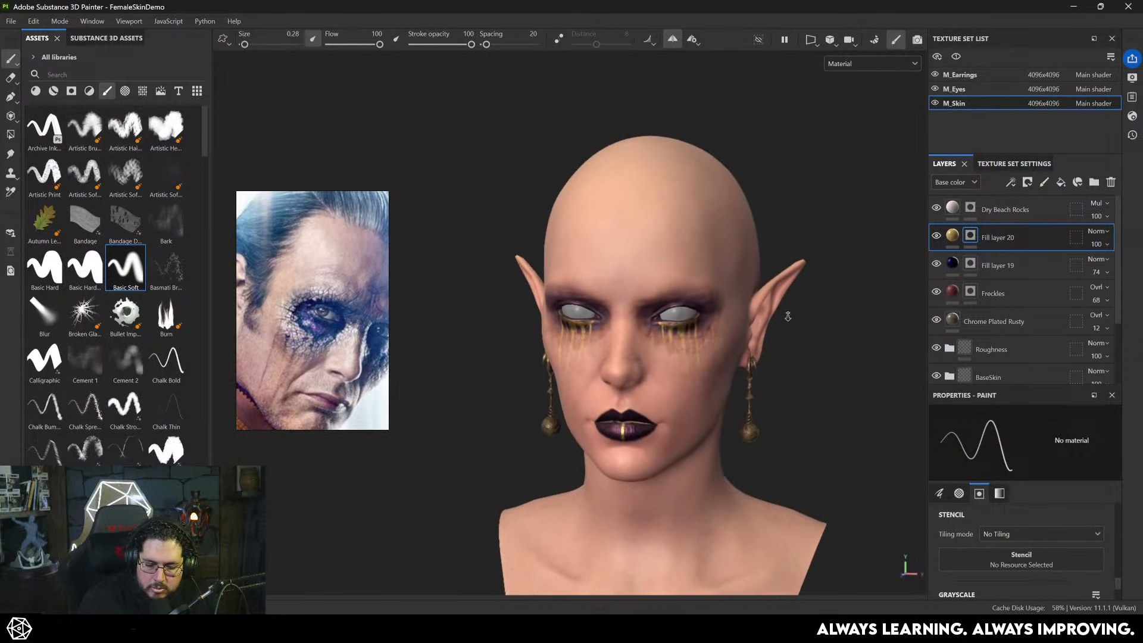
scroll(740, 331, up, 3)
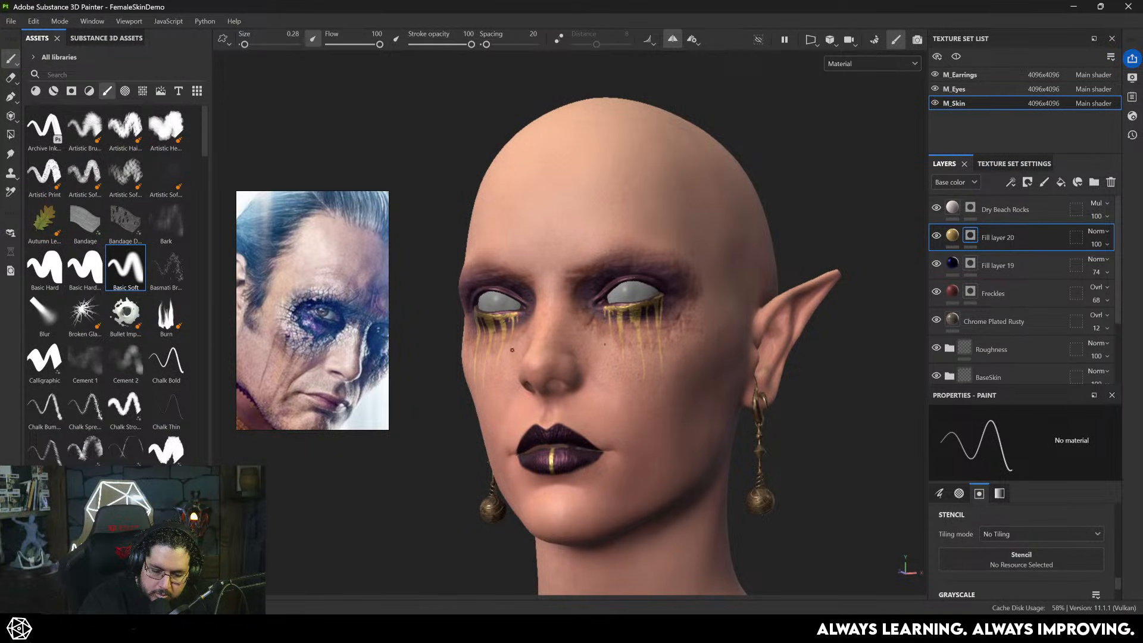
alt+right_drag(742, 307, 708, 381)
alt+drag(709, 381, 774, 393)
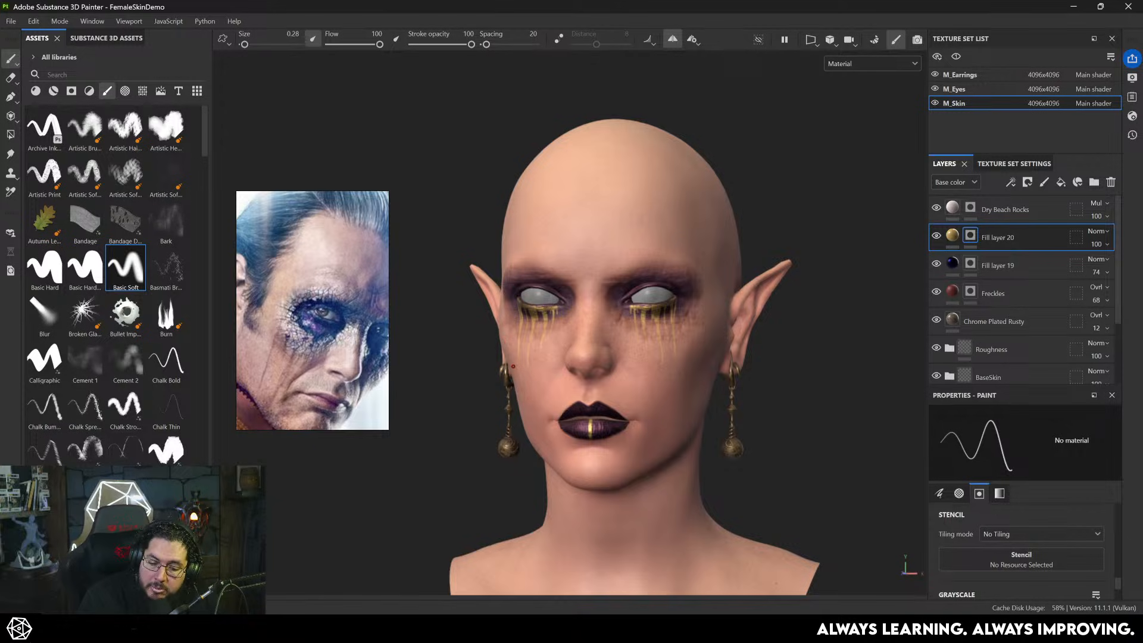
alt+drag(513, 367, 587, 372)
click(953, 236)
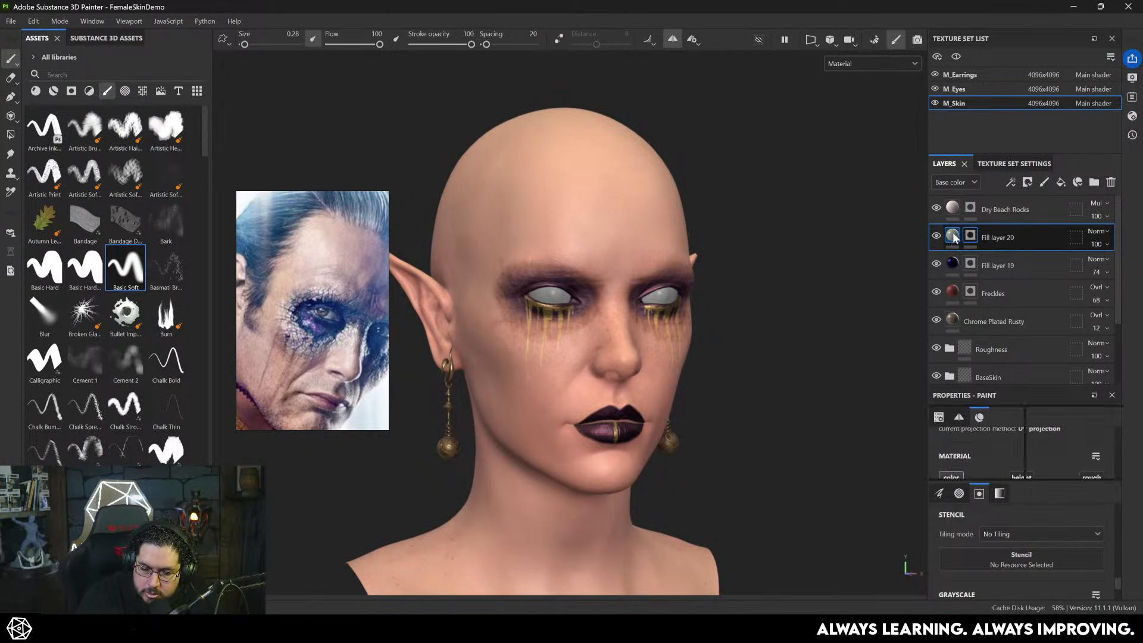
click(1052, 585)
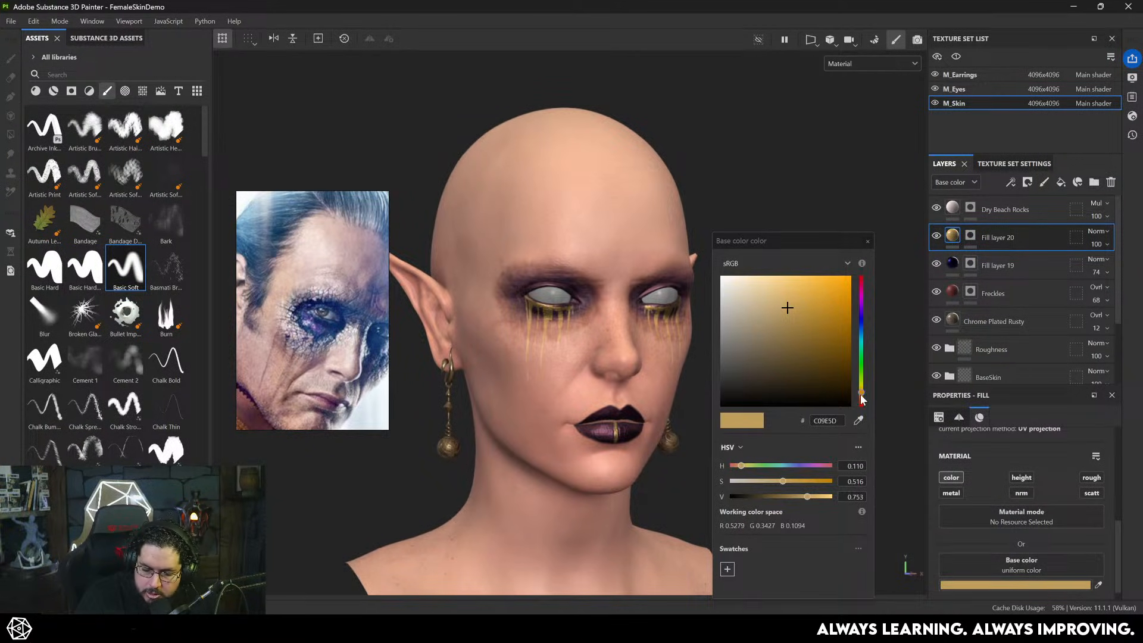
drag(861, 394, 861, 397)
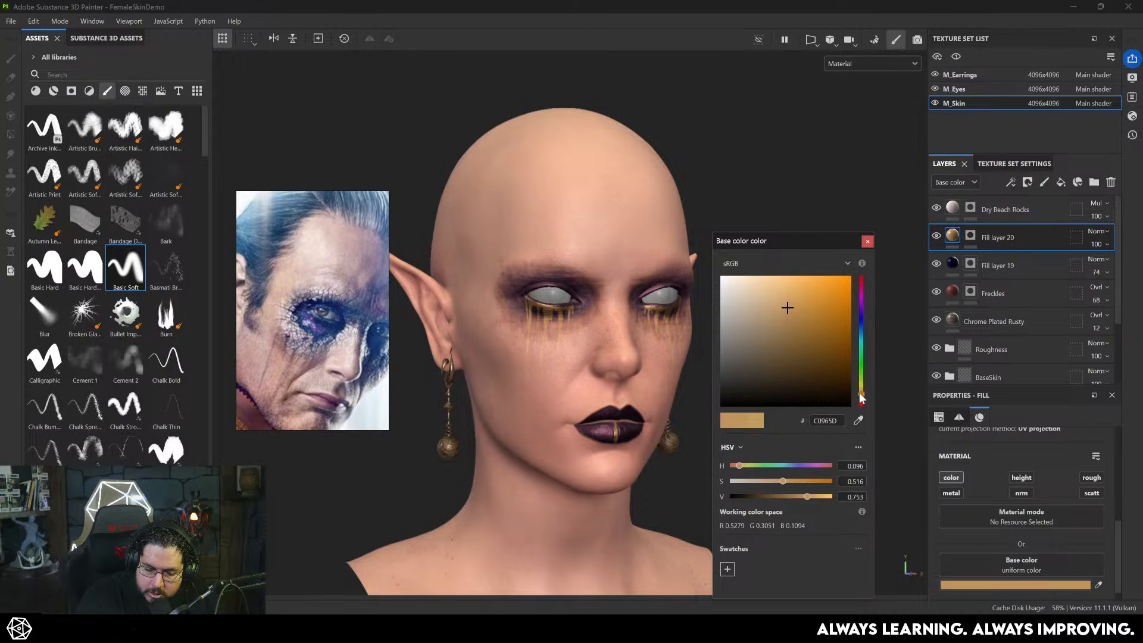
click(867, 241)
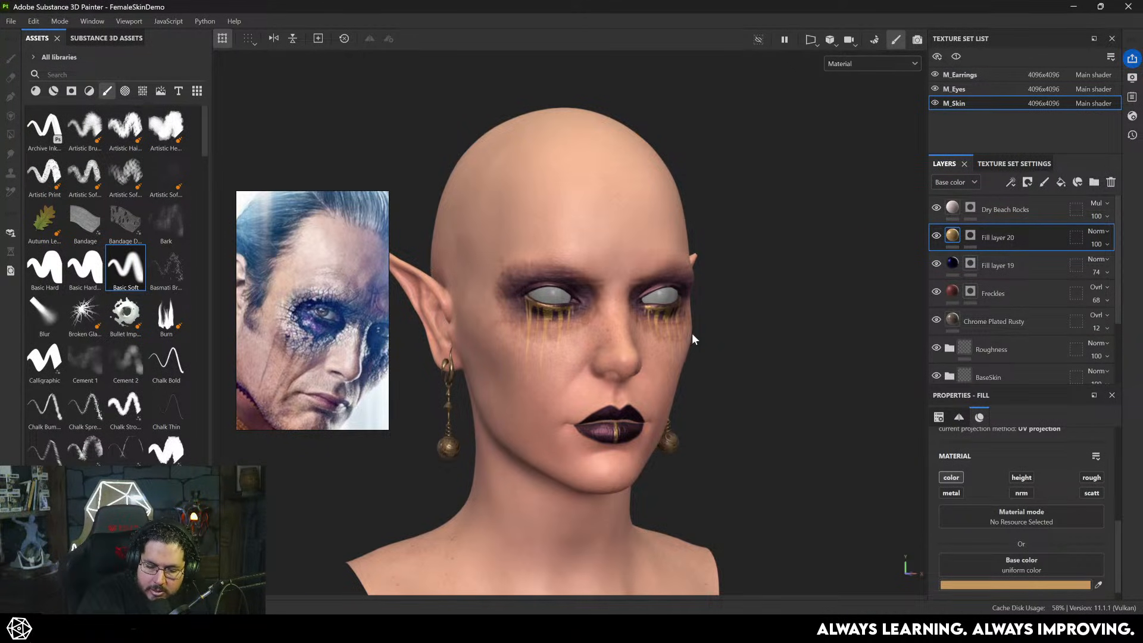
- Try extending the gold lip stripe as a drip down the chin in the mask of Fill layer 20 with brush size 0.3
scroll(637, 331, up, 8)
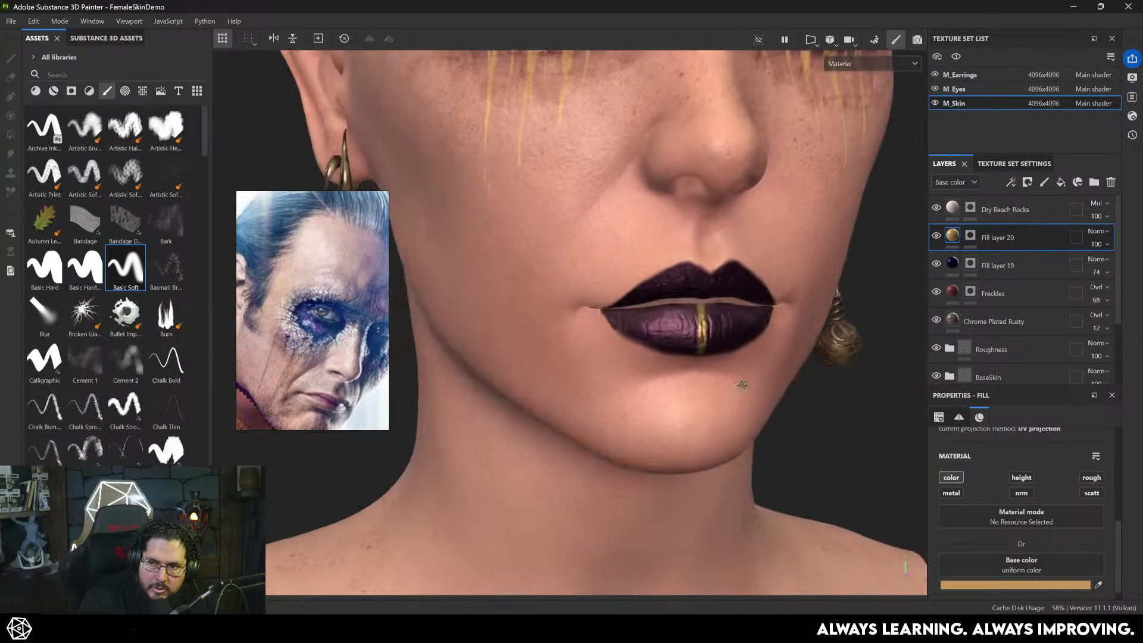
alt+drag(743, 385, 677, 387)
alt+middle_drag(677, 276, 663, 341)
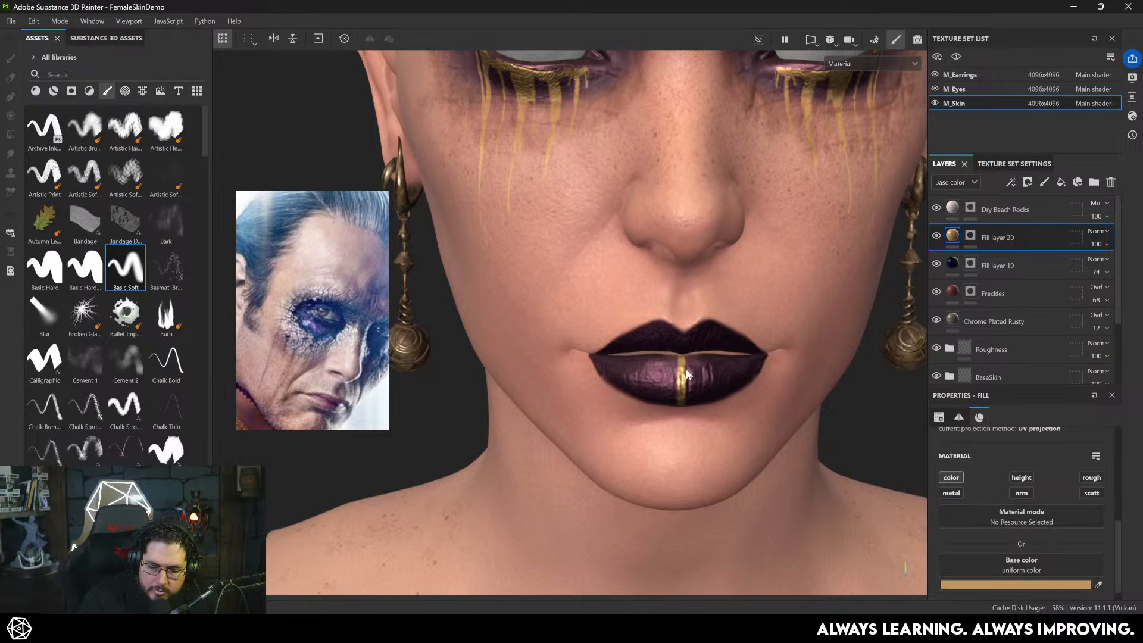
click(970, 237)
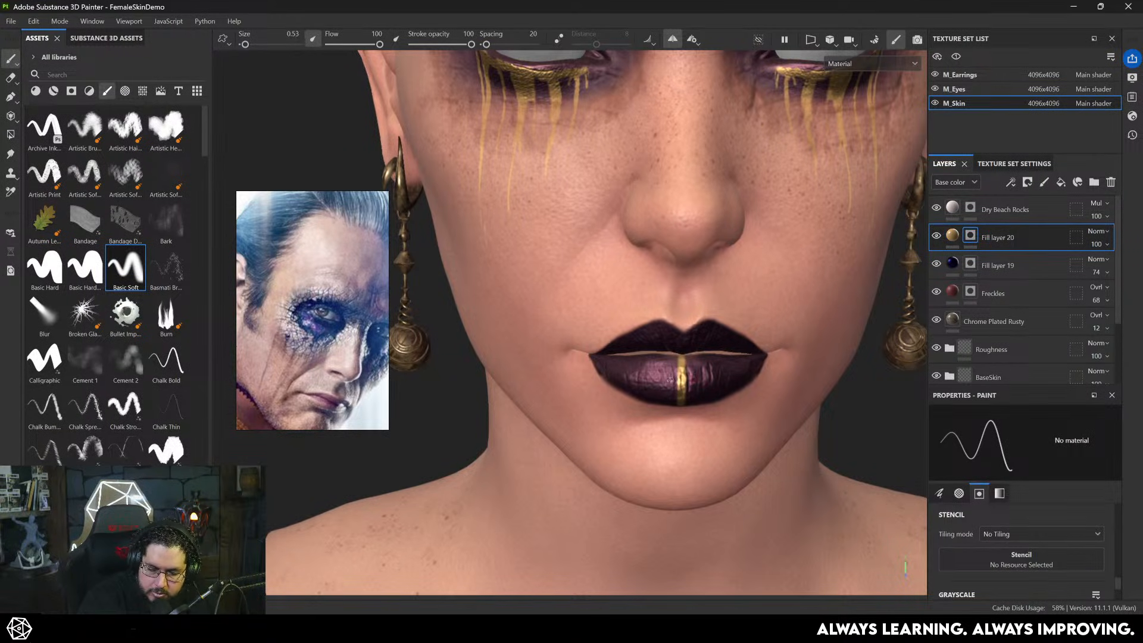
key(bracketleft)
drag(683, 362, 685, 384)
key(ctrl+z)
alt+drag(631, 419, 633, 357)
drag(679, 391, 679, 422)
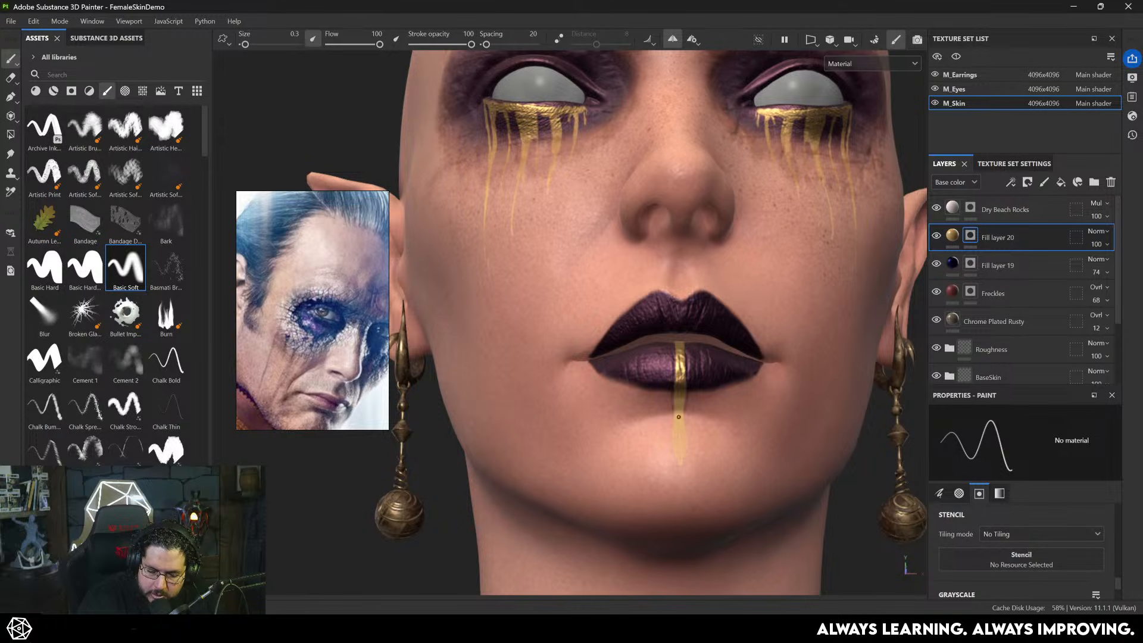
key(c)
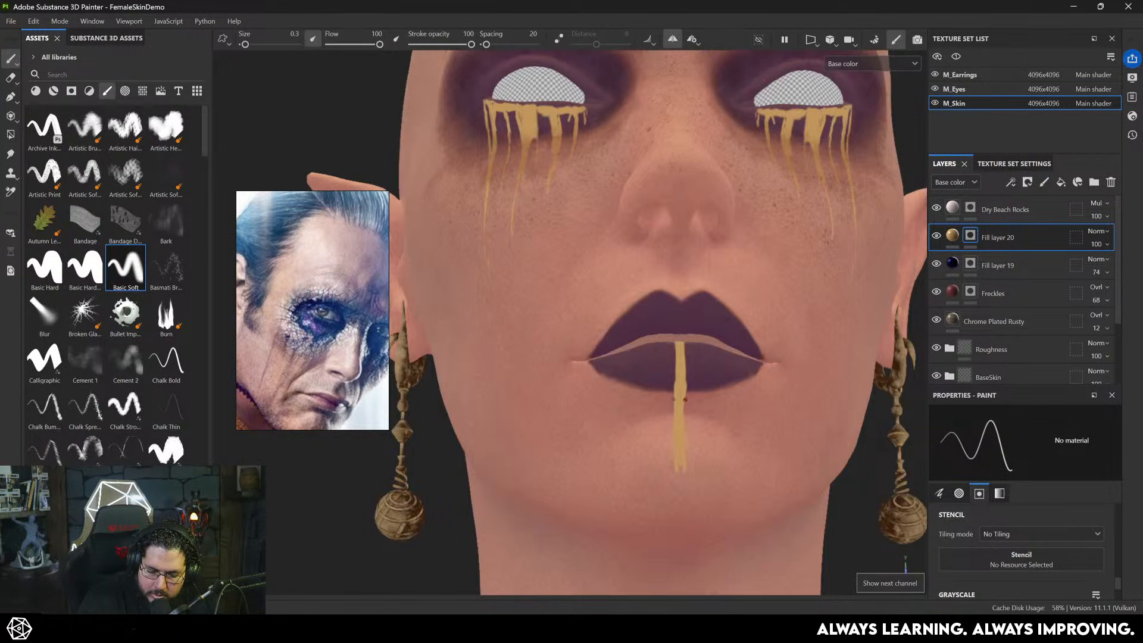
key(m)
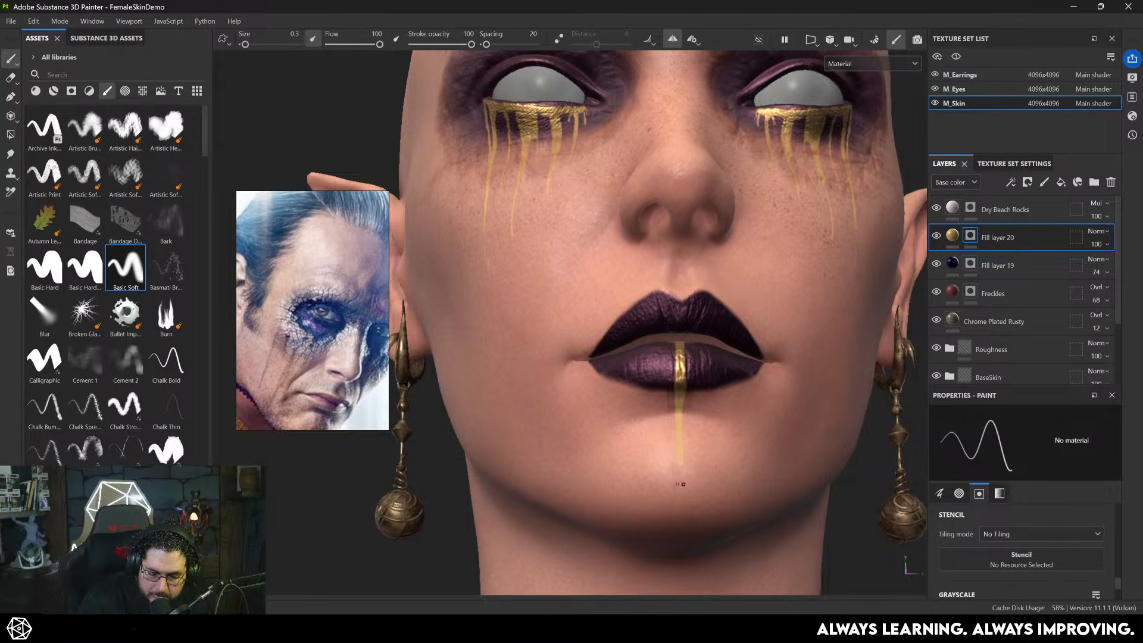
- Examine the gold chin drip together with the tear drips and dark makeup from both sides and the front
alt+right_drag(627, 391, 457, 416)
alt+drag(702, 322, 798, 362)
alt+right_drag(626, 345, 565, 358)
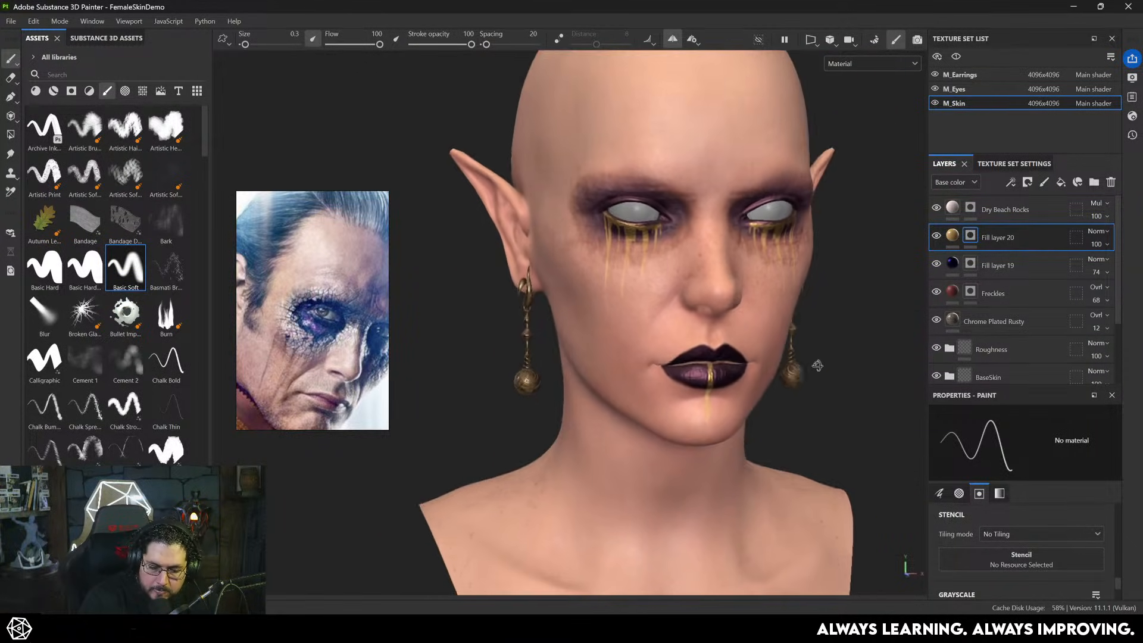
alt+drag(738, 351, 574, 346)
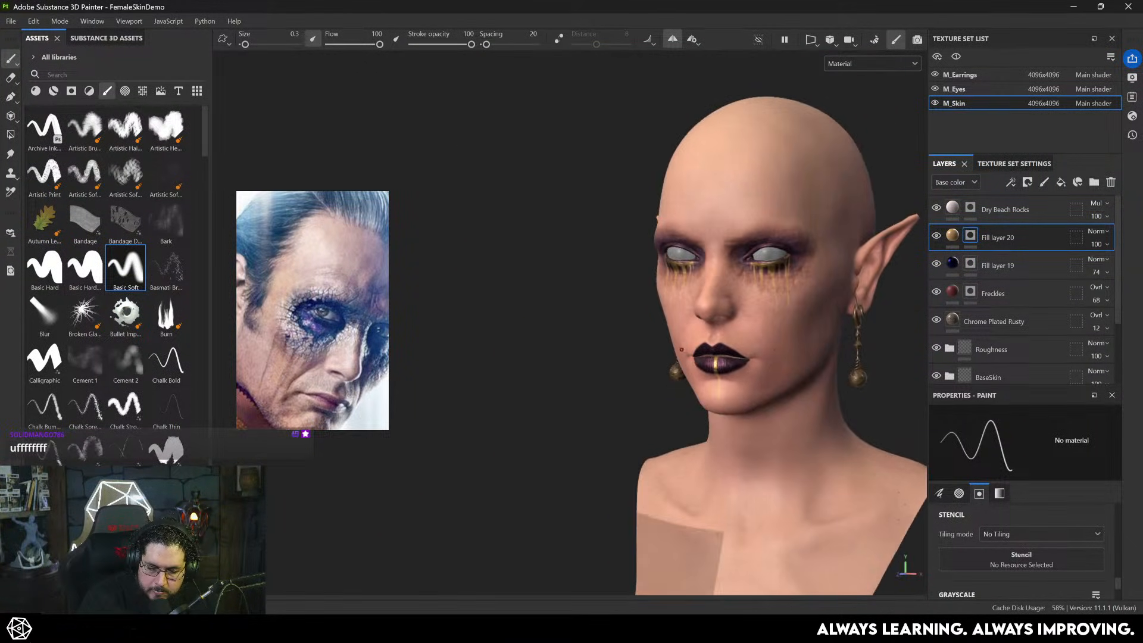
alt+right_drag(596, 345, 696, 339)
alt+middle_drag(774, 333, 613, 334)
alt+right_drag(614, 334, 673, 331)
alt+middle_drag(548, 390, 595, 333)
alt+drag(548, 334, 639, 338)
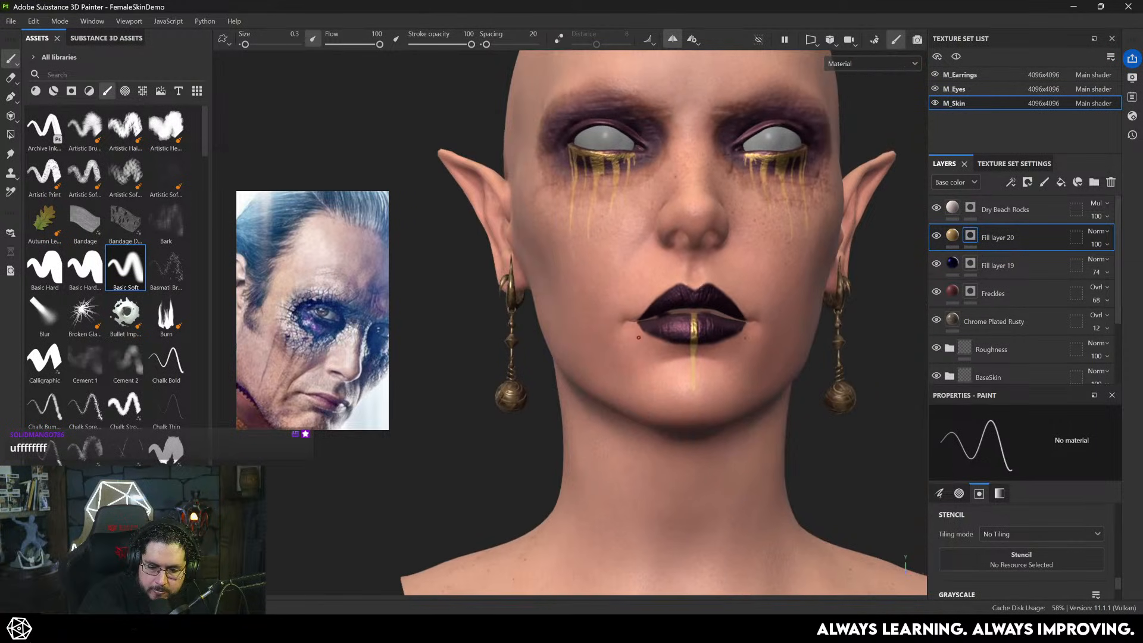
- Set the brush size to 2.82 and remove the gold drip from the chin, keeping the lower lip stripe
ctrl+right_drag(693, 360, 724, 362)
drag(696, 390, 697, 376)
key(ctrl+z)
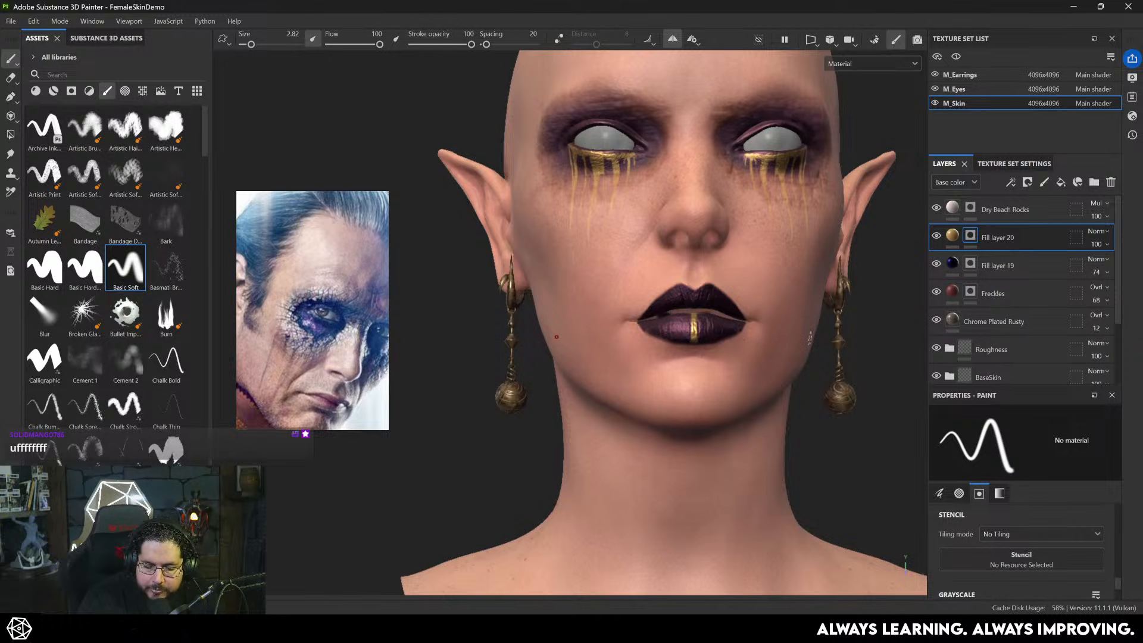
- Set the UV rotation of the Dry Beach Rocks fill layer to 81.55
alt+right_drag(810, 338, 709, 343)
alt+drag(709, 342, 708, 357)
alt+right_drag(631, 333, 703, 333)
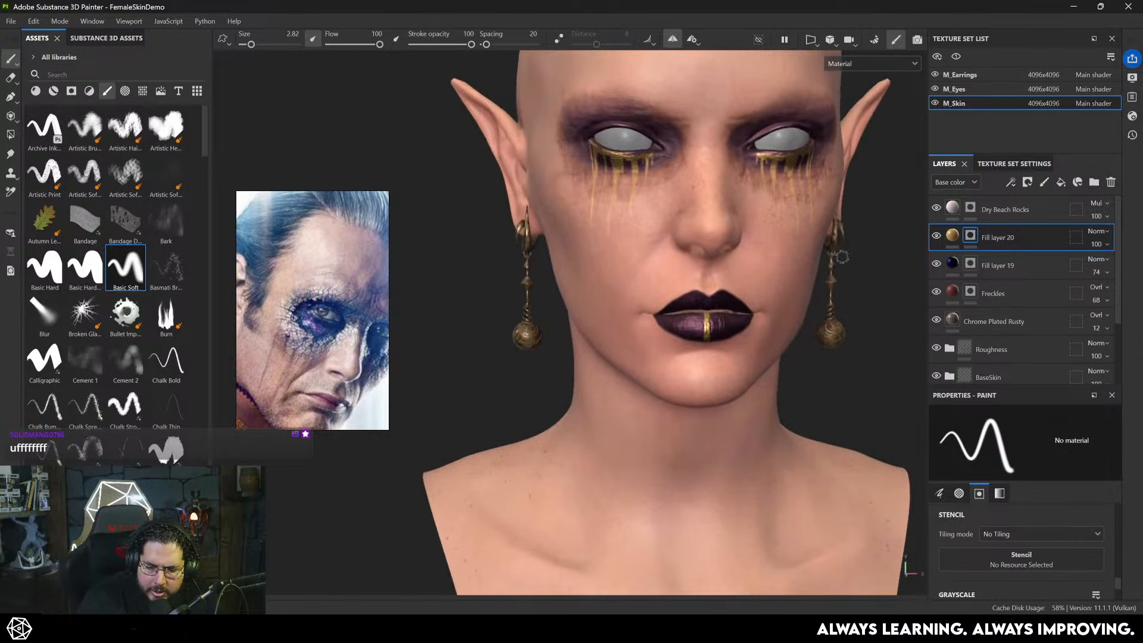
alt+drag(691, 325, 721, 350)
alt+right_drag(721, 350, 917, 244)
alt+middle_drag(718, 388, 746, 419)
alt+drag(740, 349, 793, 342)
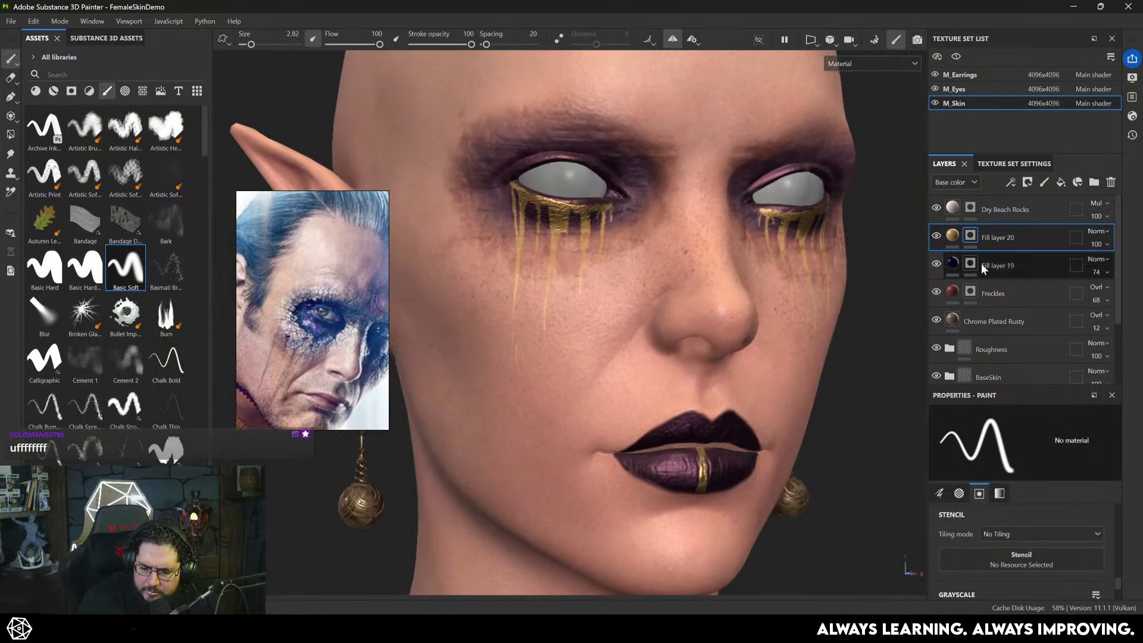
click(1022, 211)
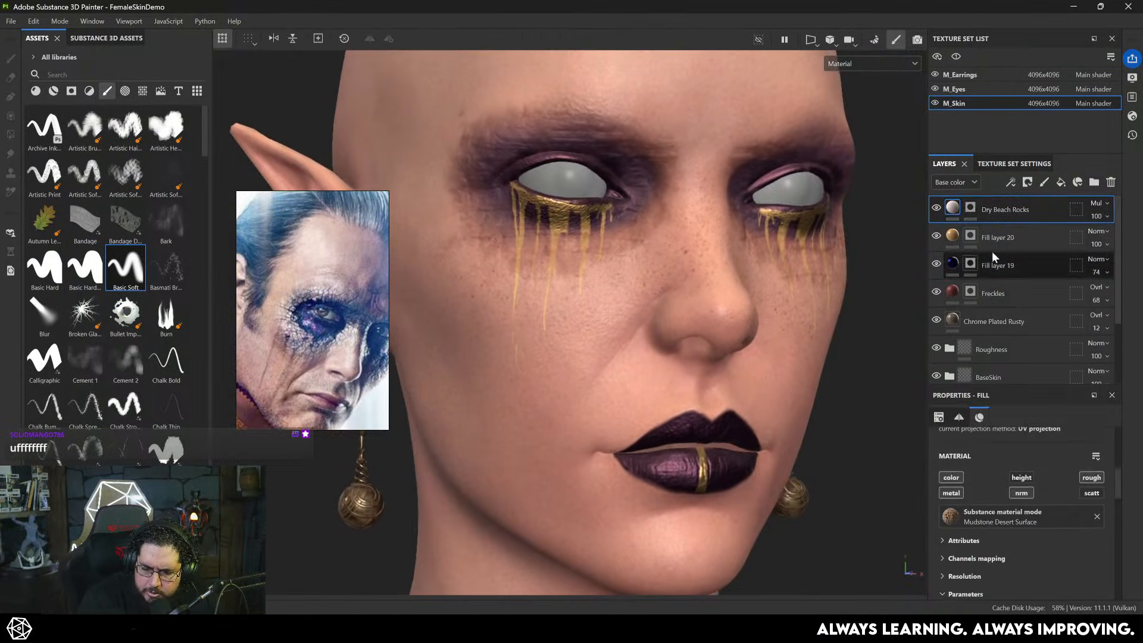
mouse_move(1119, 483)
mouse_down()
mouse_move(1119, 506)
mouse_move(1117, 462)
mouse_up()
drag(979, 518, 1004, 516)
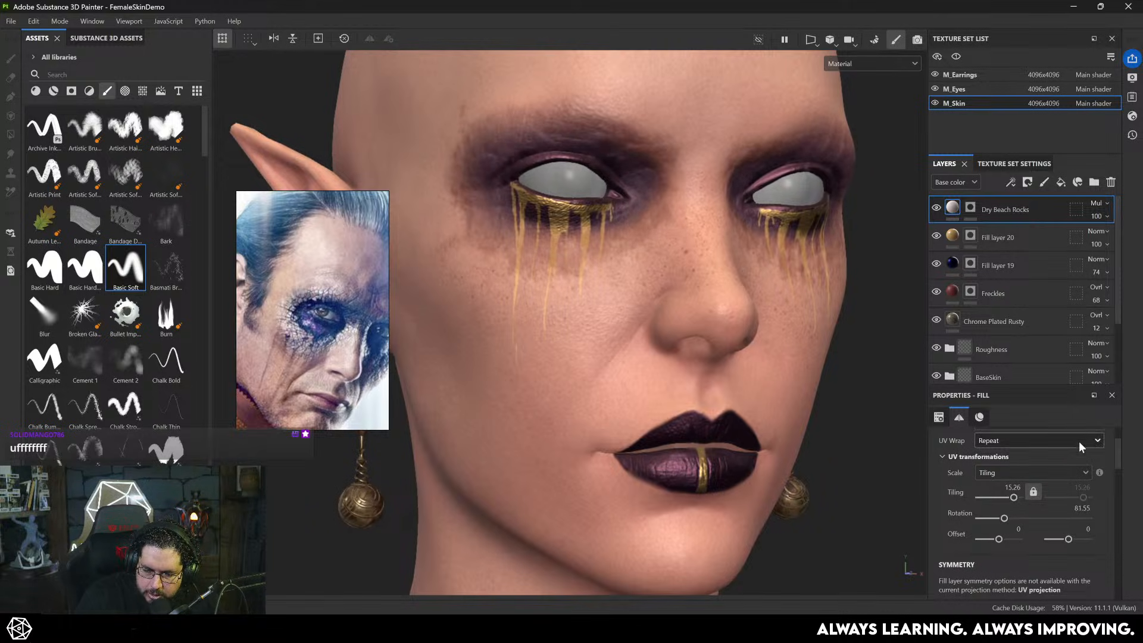
- Set Color 3 of the Dry Beach Rocks layer's material to the muted reddish brown AF7F73
scroll(762, 333, down, 6)
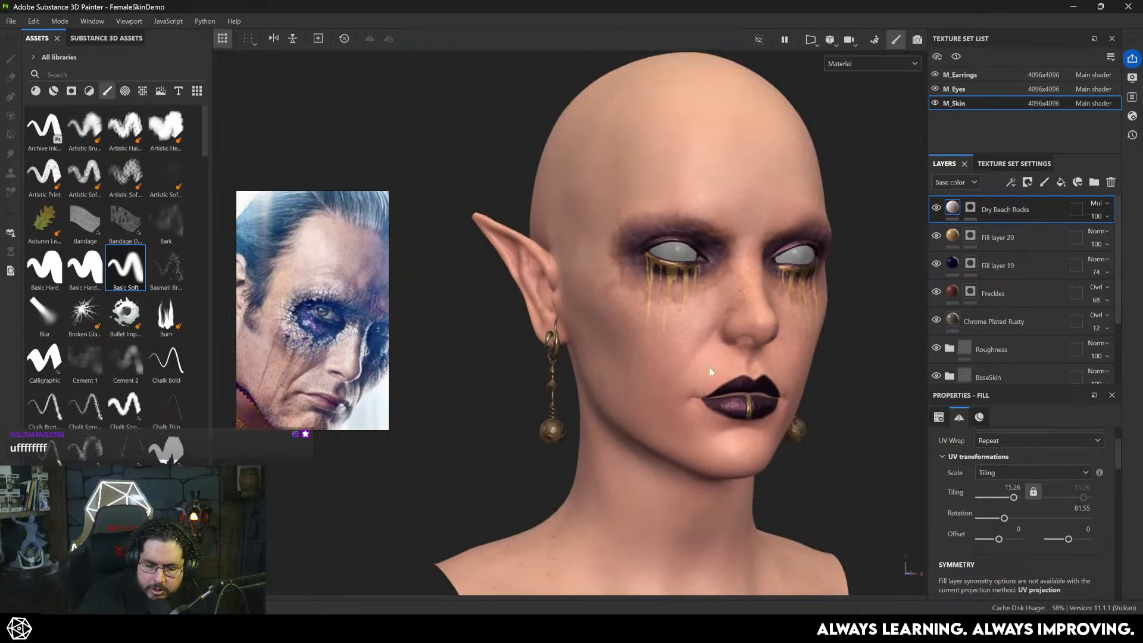
alt+drag(709, 367, 810, 356)
alt+middle_drag(810, 356, 753, 372)
scroll(753, 371, up, 3)
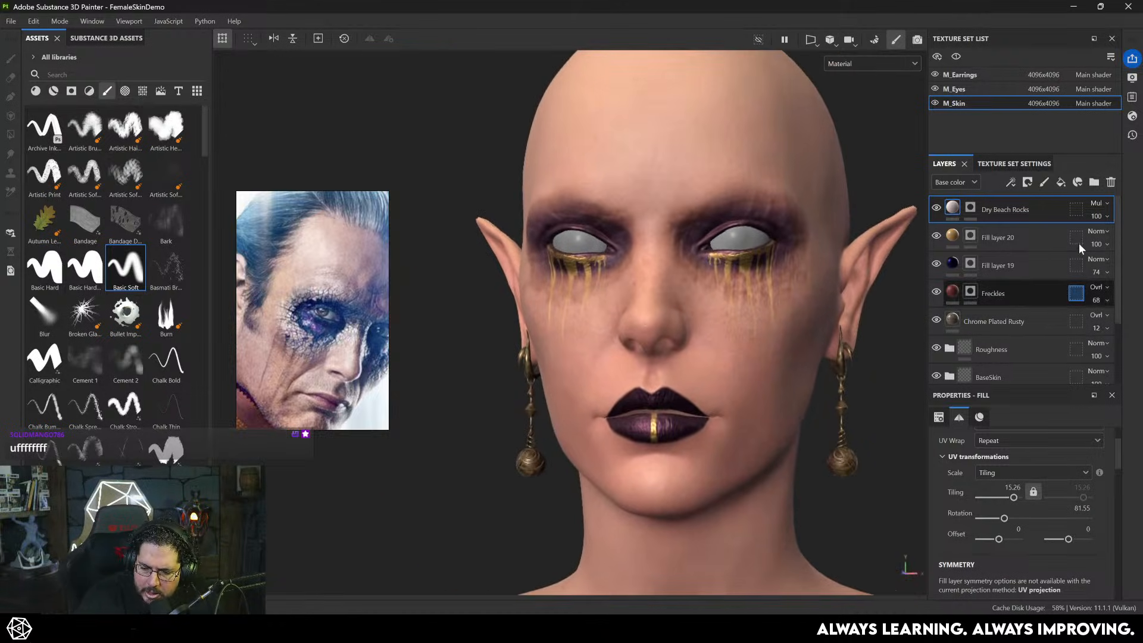
scroll(1116, 448, down, 5)
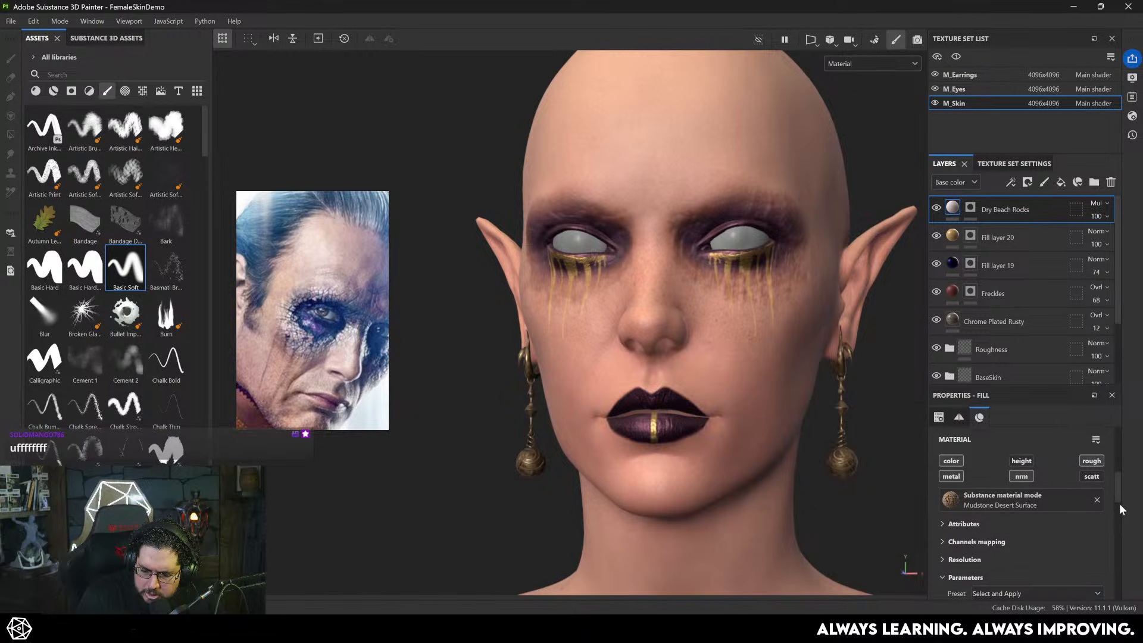
scroll(1118, 492, down, 5)
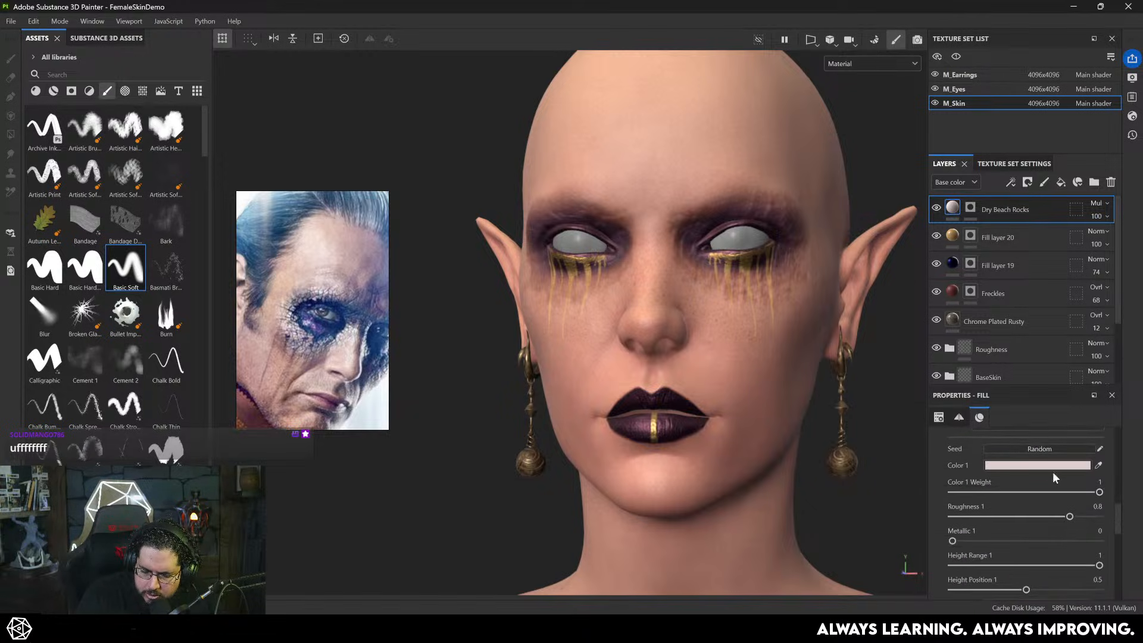
drag(1116, 514, 1117, 554)
click(1038, 518)
click(767, 315)
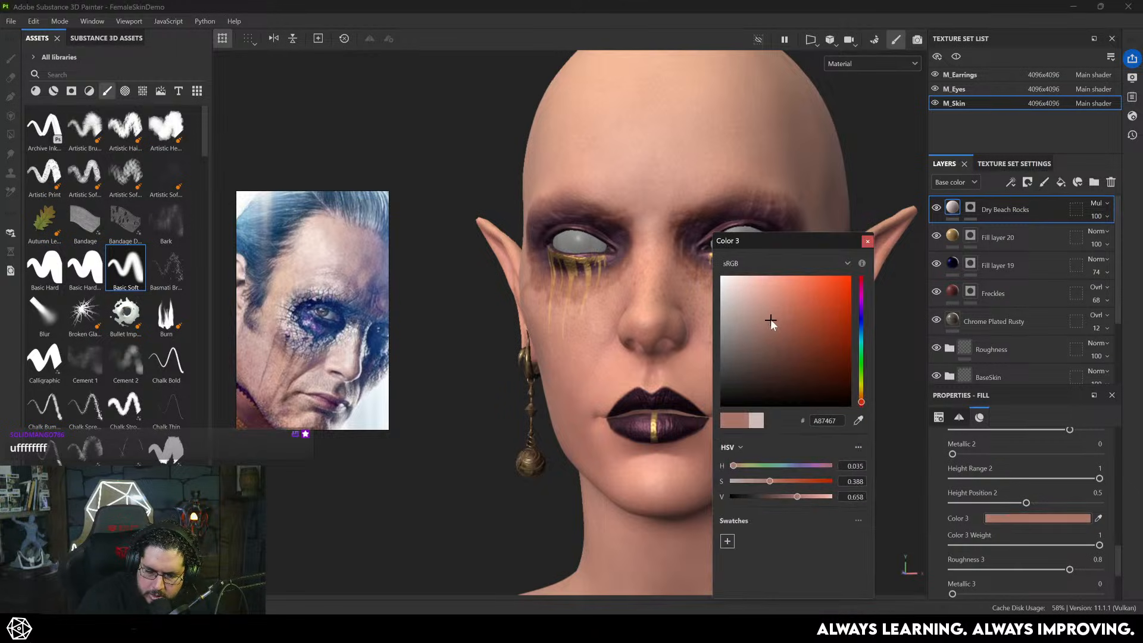
click(766, 317)
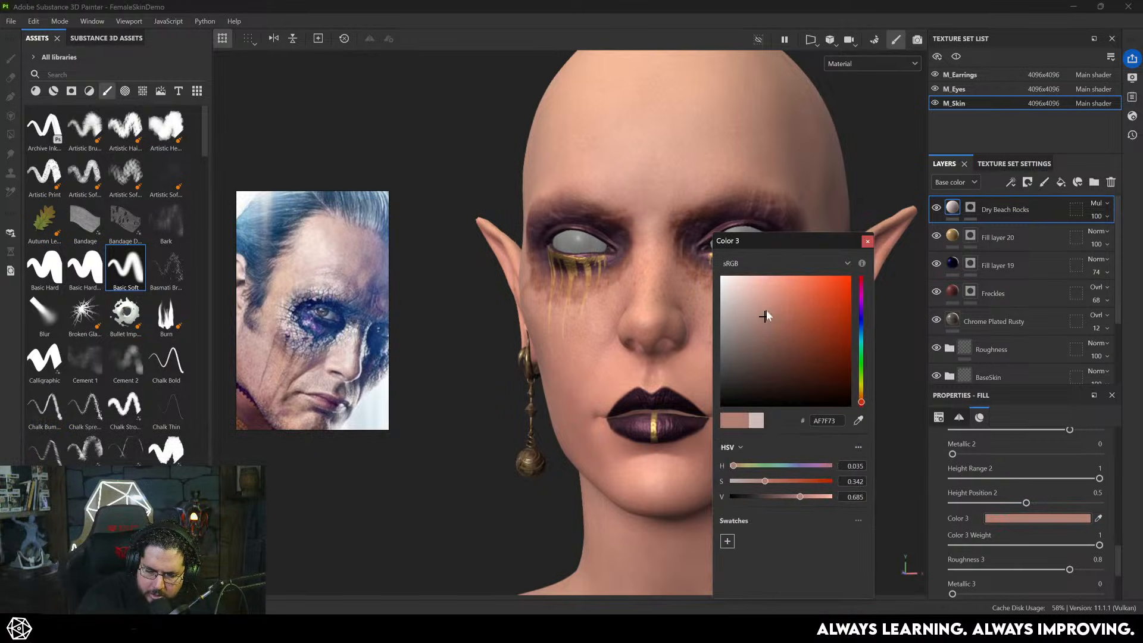
drag(807, 243, 895, 234)
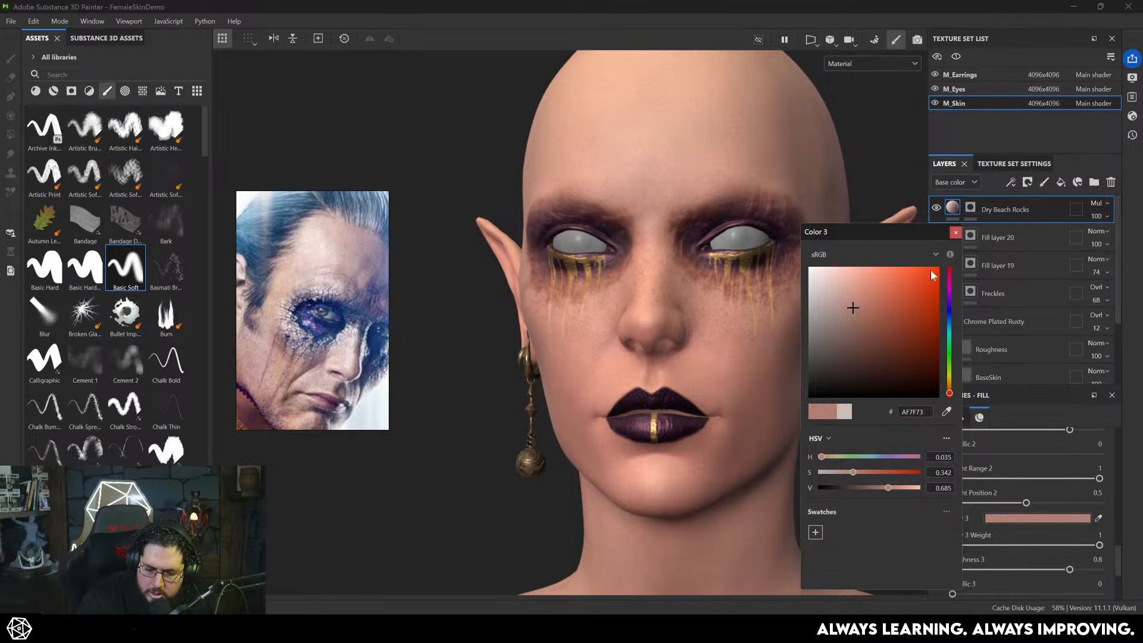
click(955, 232)
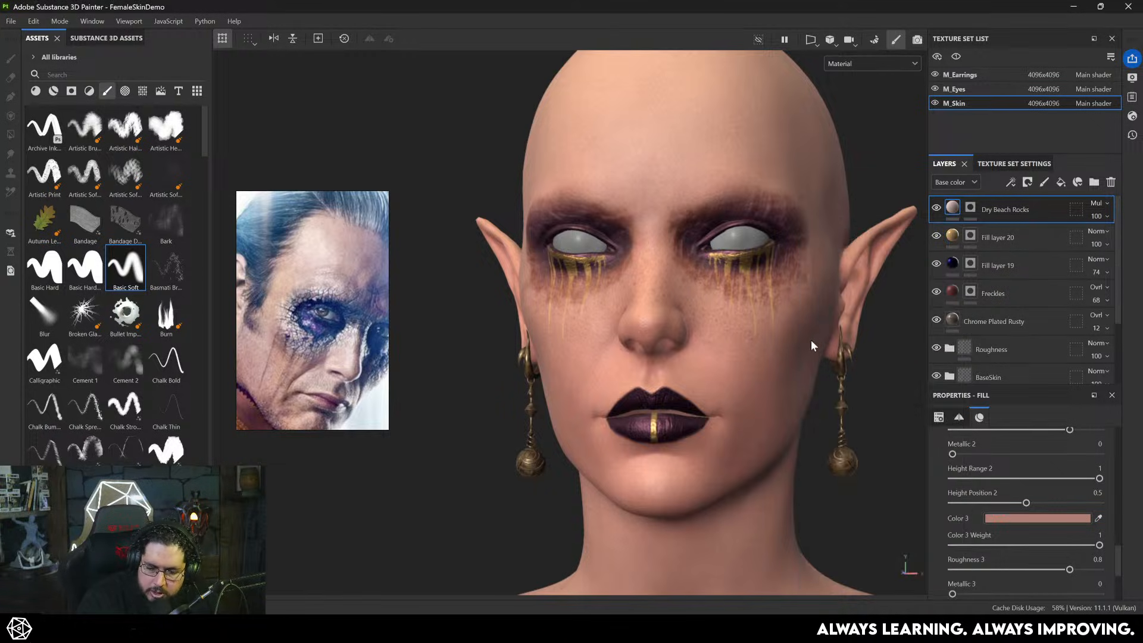
- Examine the recoloured texture around the eye makeup and gold tears from the front and three-quarter views
alt+right_drag(811, 341, 565, 440)
alt+drag(643, 411, 830, 374)
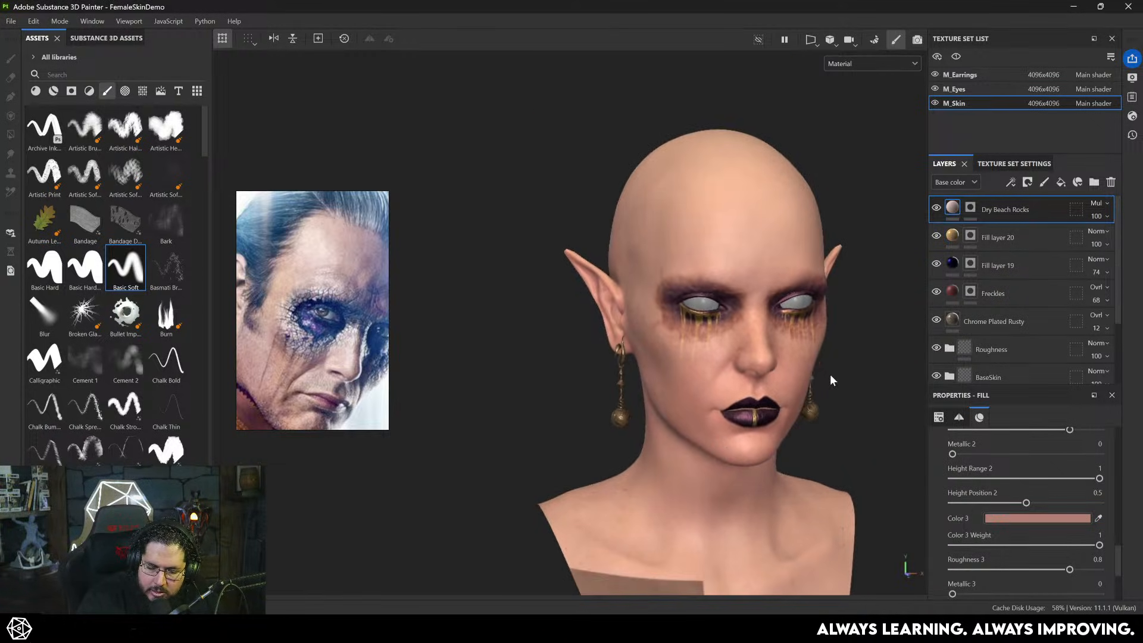
alt+right_drag(830, 374, 858, 337)
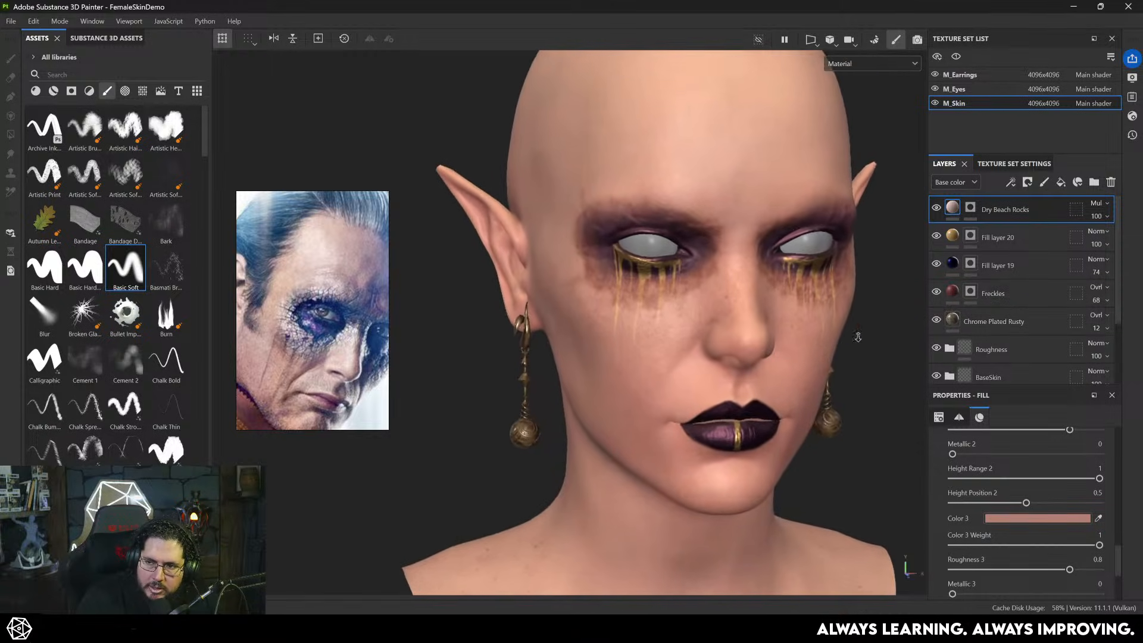
alt+drag(858, 337, 808, 380)
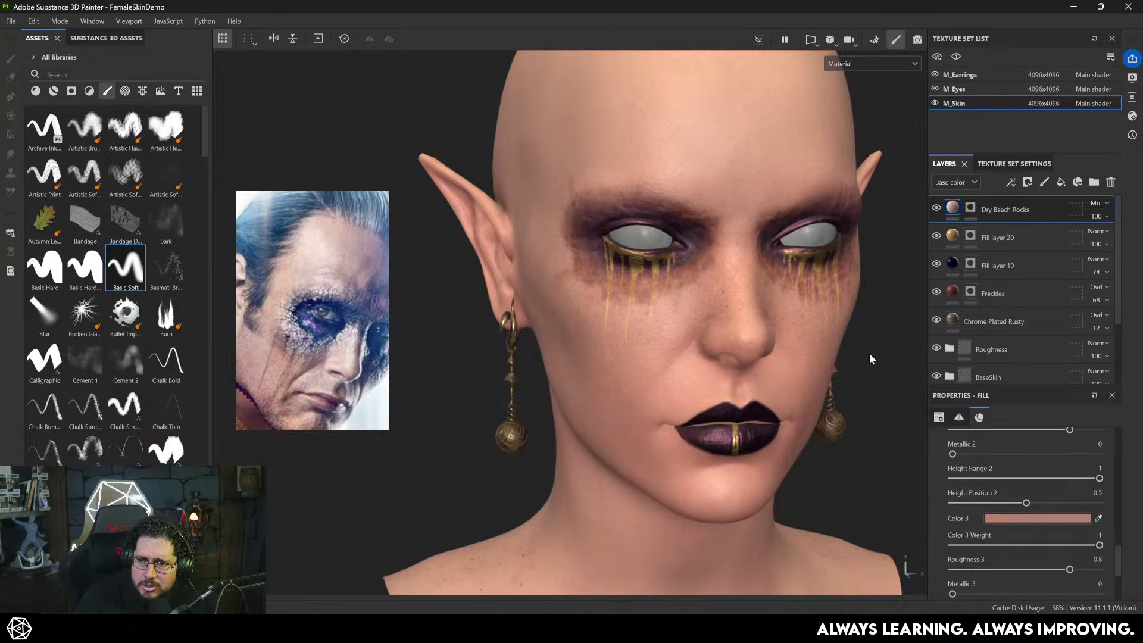
alt+drag(827, 379, 750, 375)
alt+middle_drag(857, 358, 787, 339)
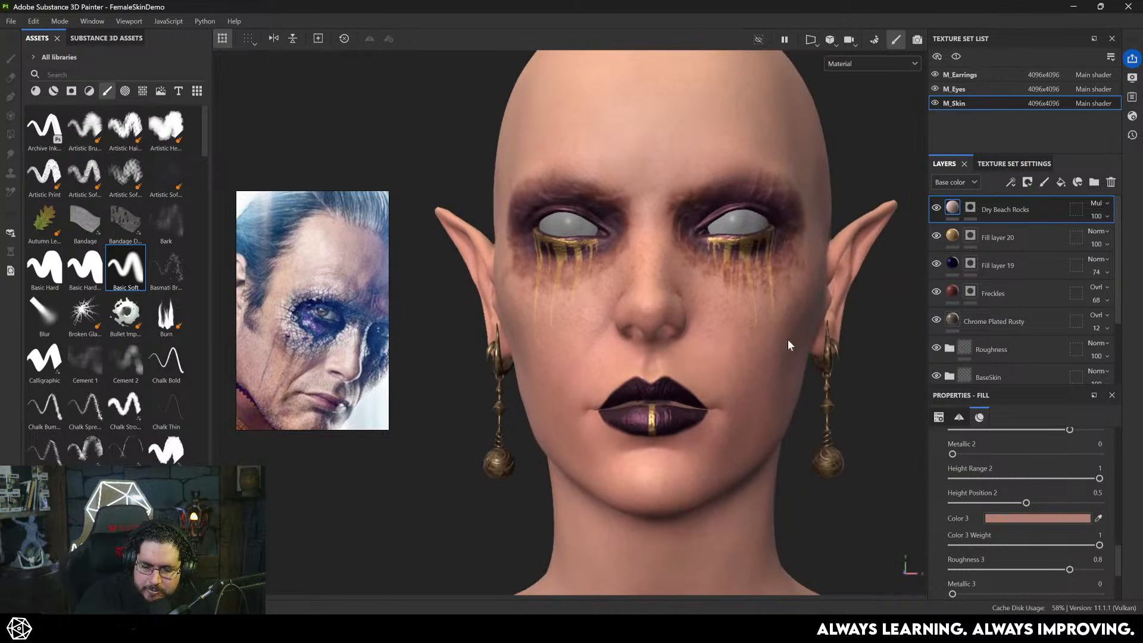
alt+drag(840, 357, 778, 387)
alt+drag(821, 338, 838, 323)
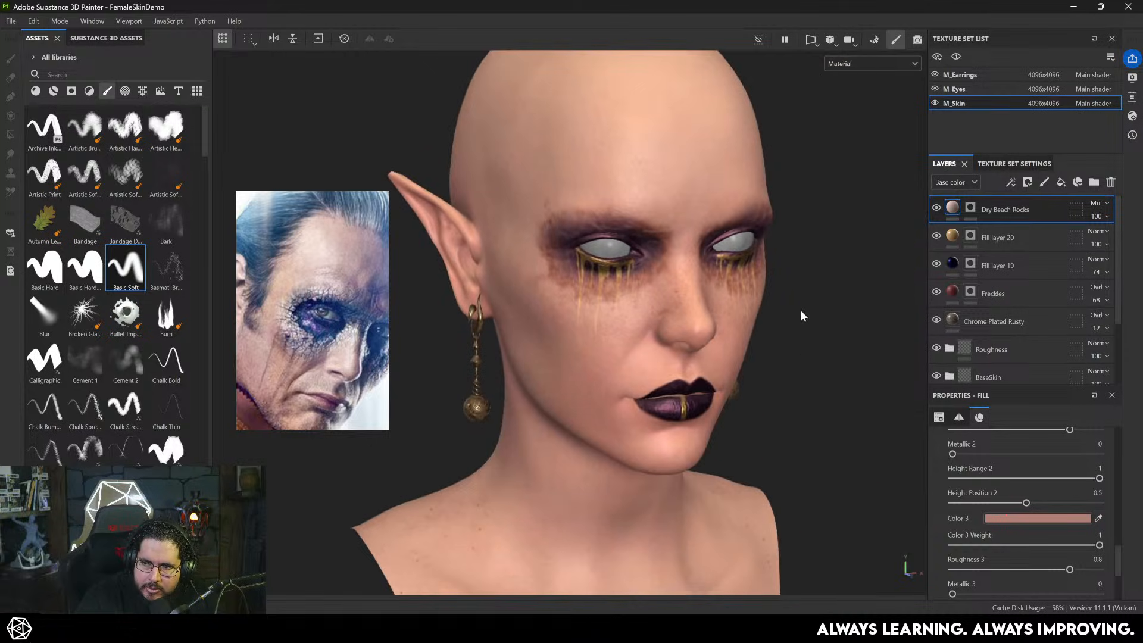
alt+middle_drag(754, 425, 783, 313)
alt+right_drag(805, 305, 997, 260)
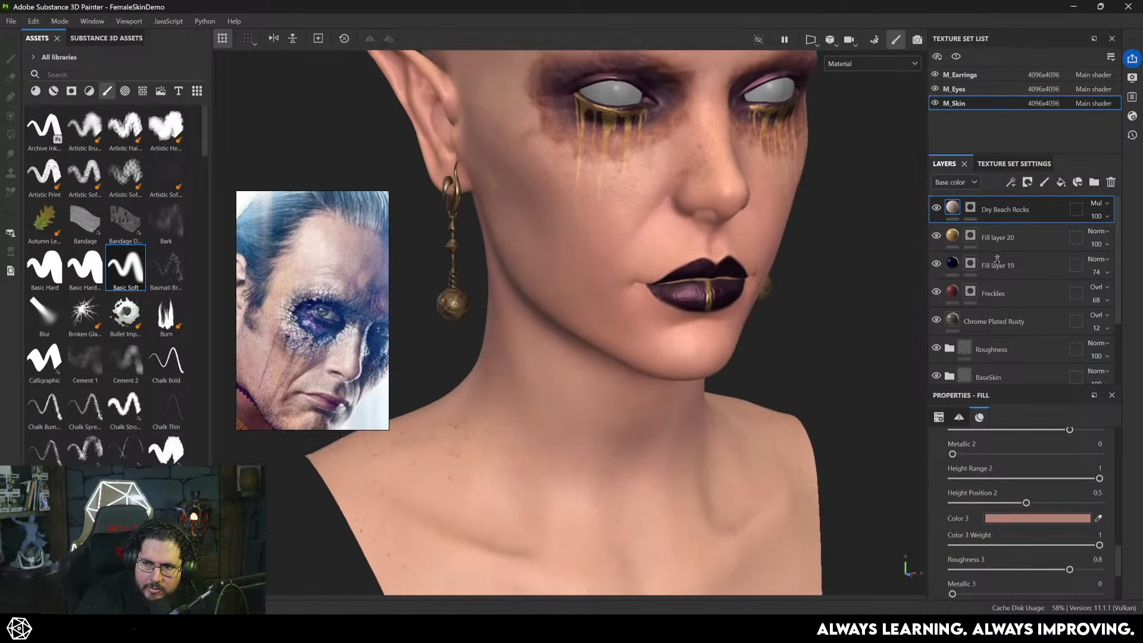
alt+drag(756, 356, 808, 382)
alt+middle_drag(809, 382, 833, 413)
- Paint mottled texture between the brows and around the outer eyes in the Dry Beach Rocks mask with the Dirt 1 brush at size 10.96 to 14.5
click(970, 208)
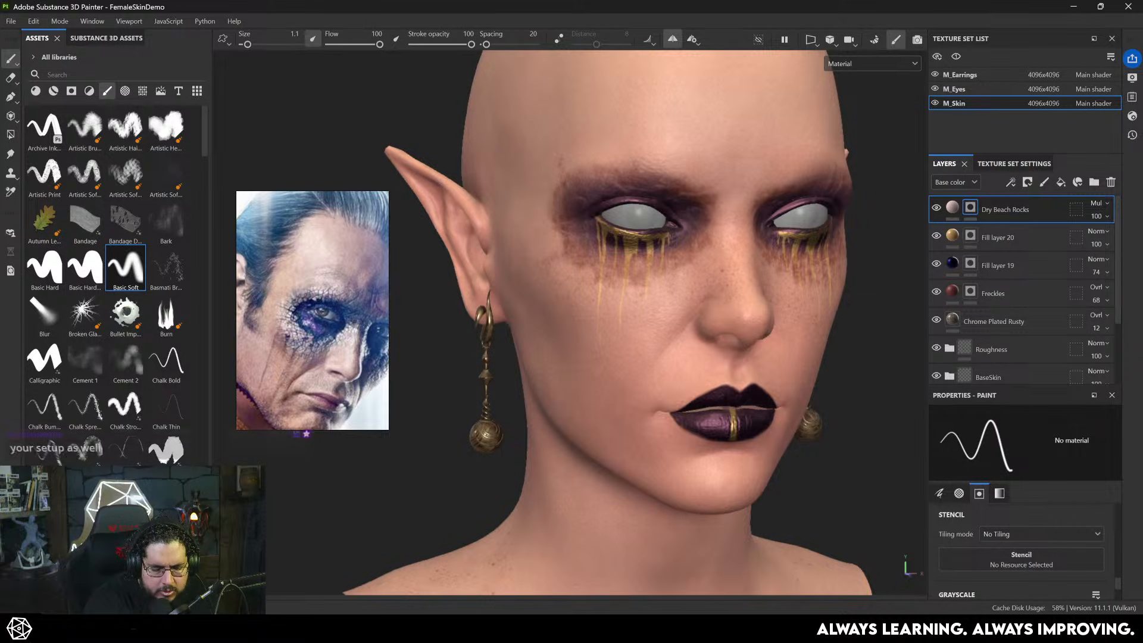
scroll(203, 161, down, 6)
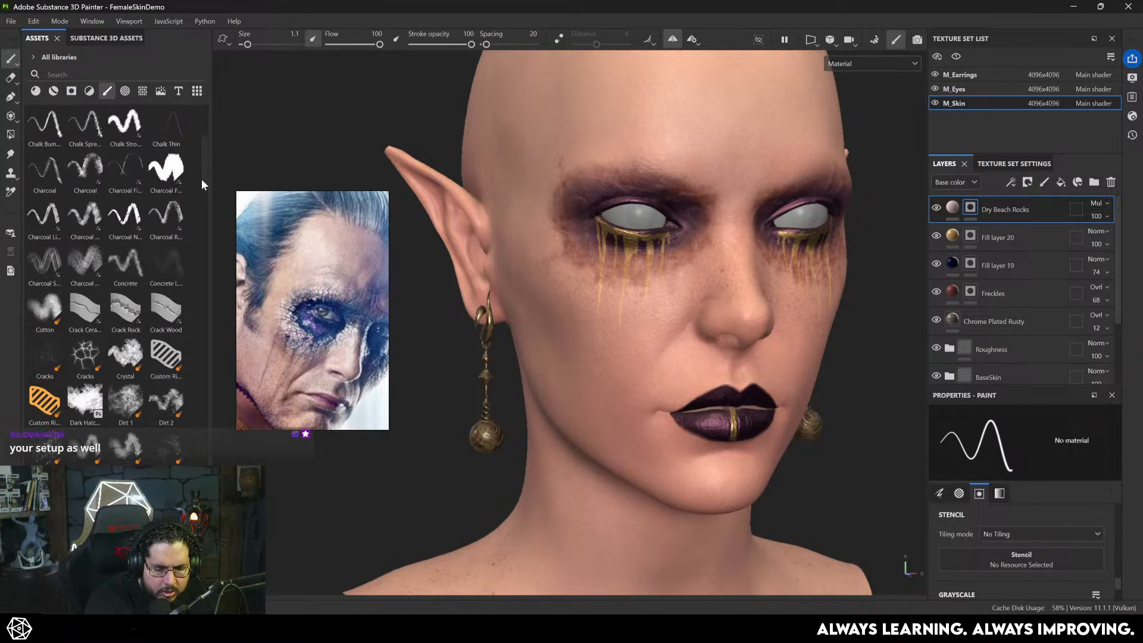
click(125, 407)
ctrl+right_drag(753, 203, 749, 196)
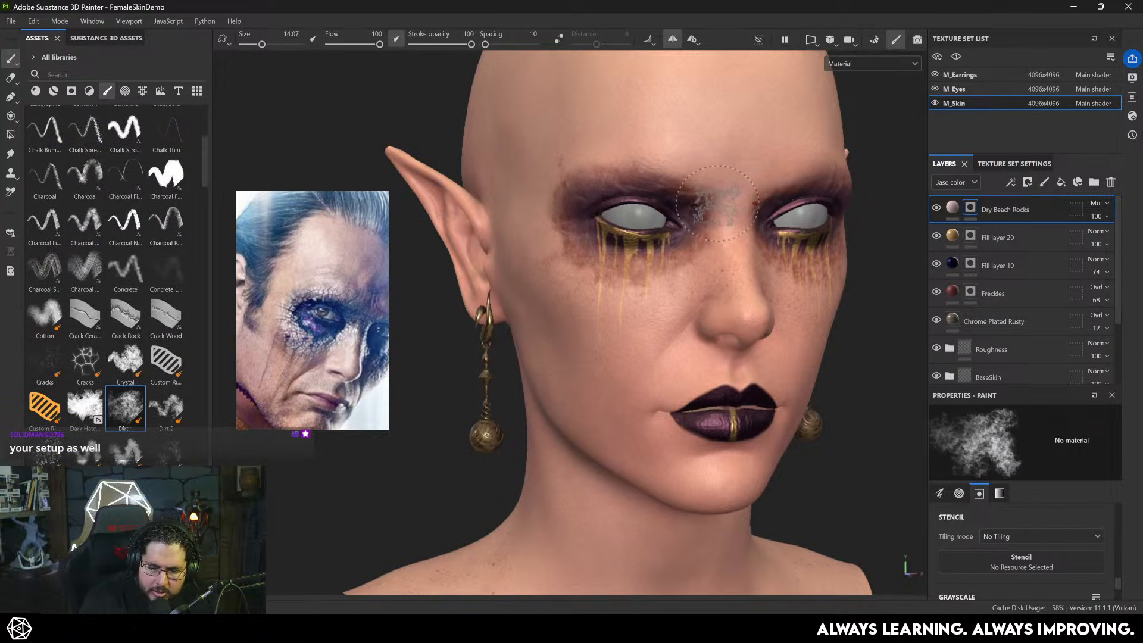
drag(744, 186, 740, 166)
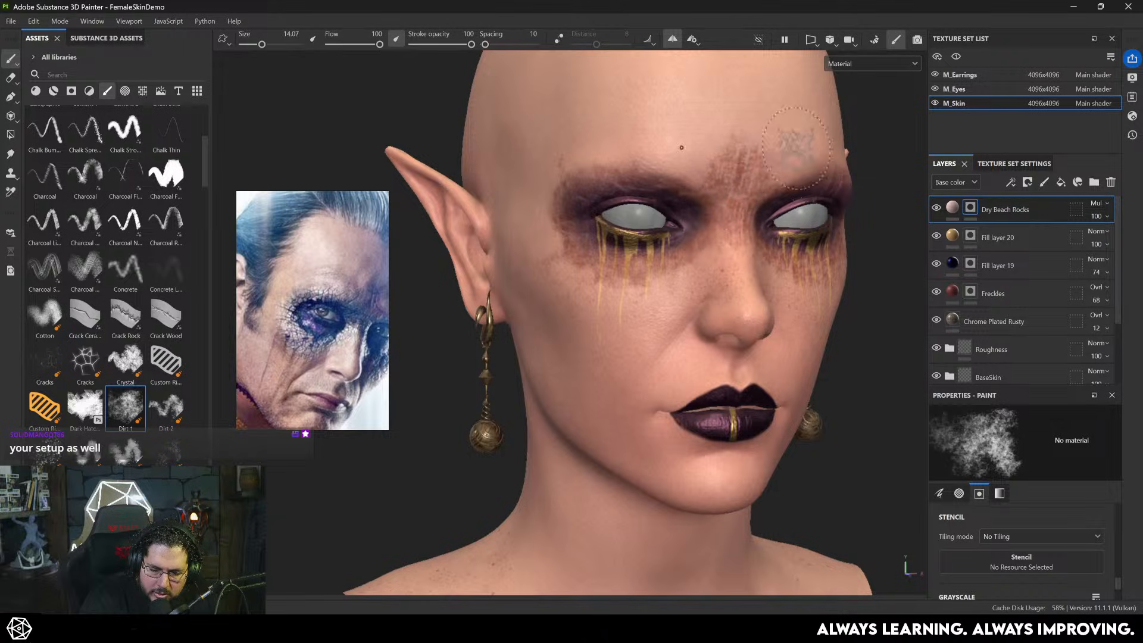
ctrl+right_drag(745, 152, 737, 152)
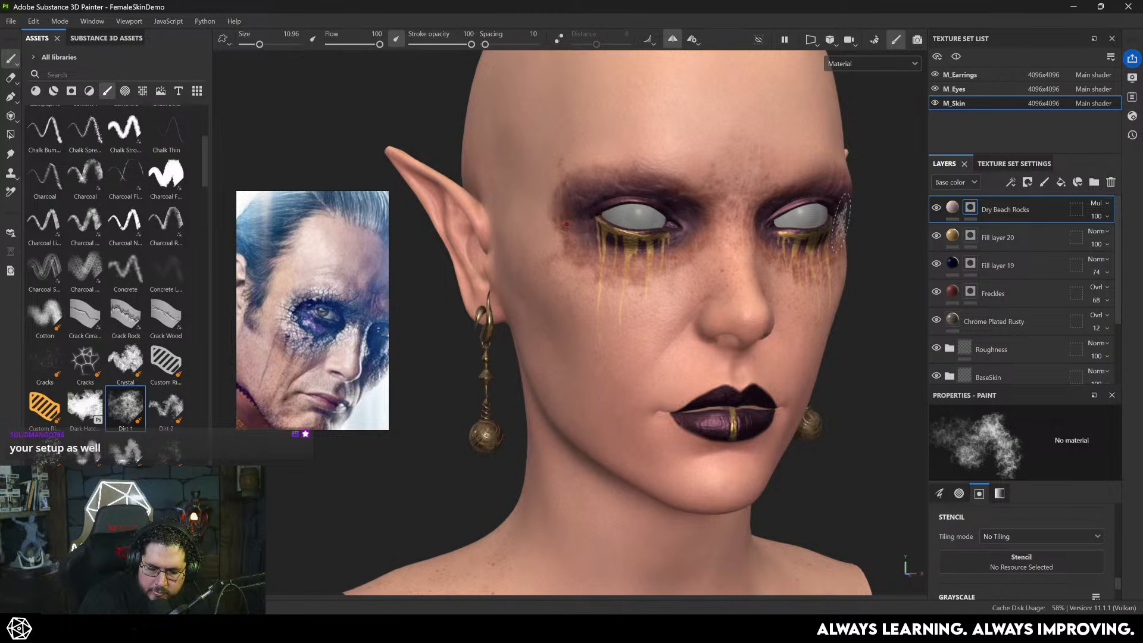
alt+drag(841, 223, 1049, 195)
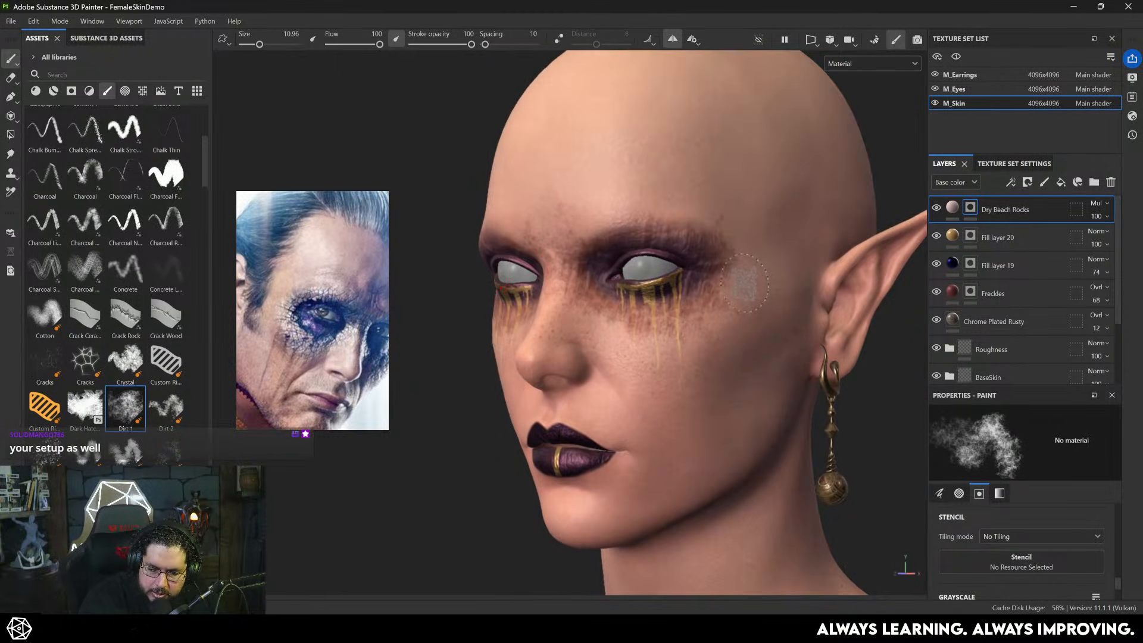
ctrl+right_drag(744, 283, 764, 282)
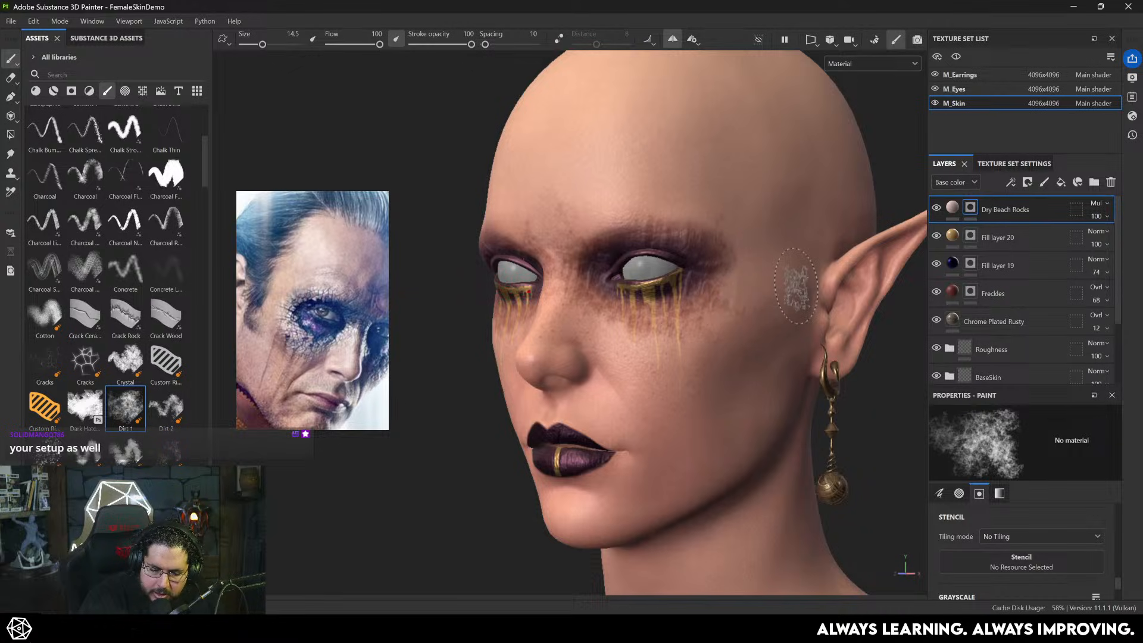
alt+drag(796, 286, 678, 344)
ctrl+right_drag(679, 344, 620, 346)
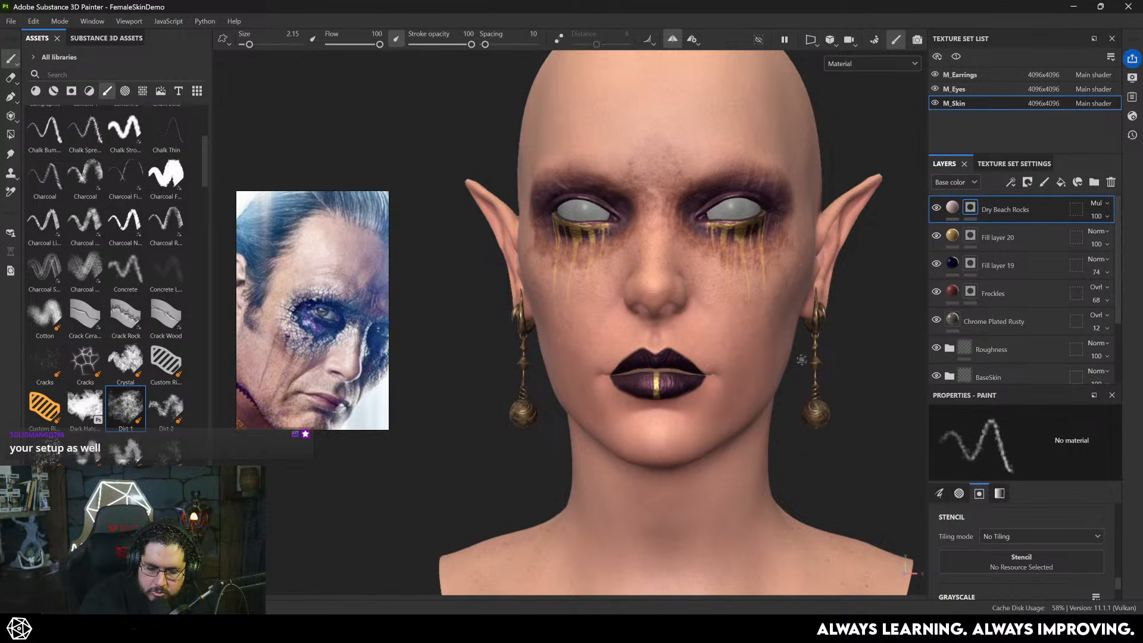
- Examine the whole bust from the front and both sides, including the bare neck, shoulders and chest
alt+right_drag(802, 360, 732, 384)
alt+drag(732, 384, 763, 306)
alt+right_drag(762, 306, 796, 348)
alt+shift+drag(796, 347, 720, 352)
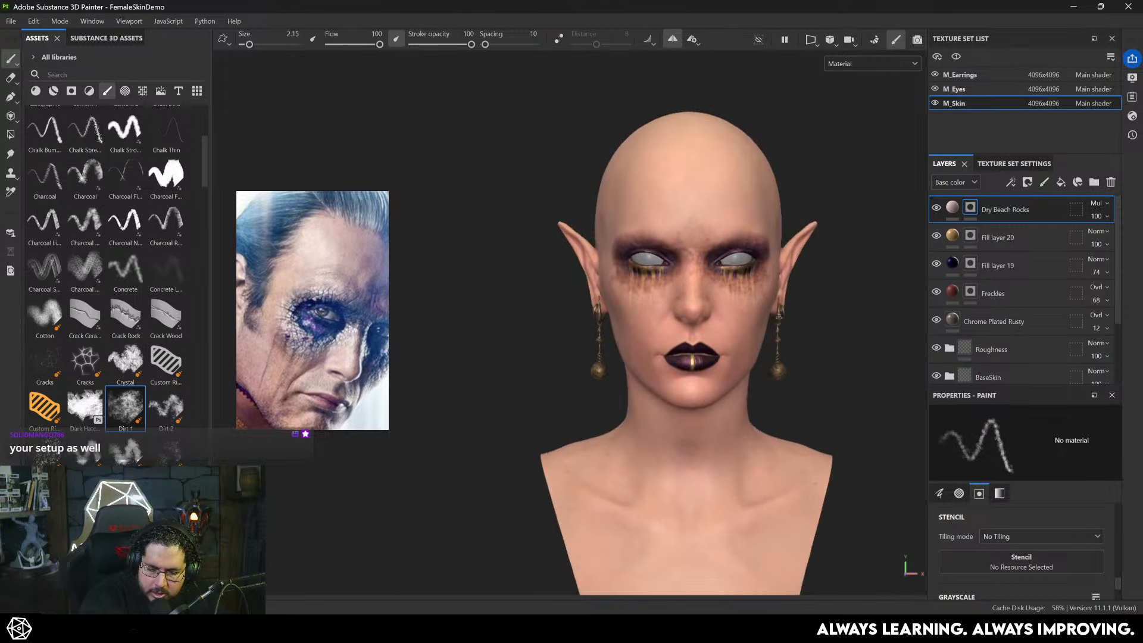
alt+middle_drag(720, 351, 705, 333)
alt+right_drag(705, 334, 988, 232)
alt+drag(744, 331, 808, 283)
alt+middle_drag(808, 283, 829, 154)
alt+middle_drag(771, 288, 779, 266)
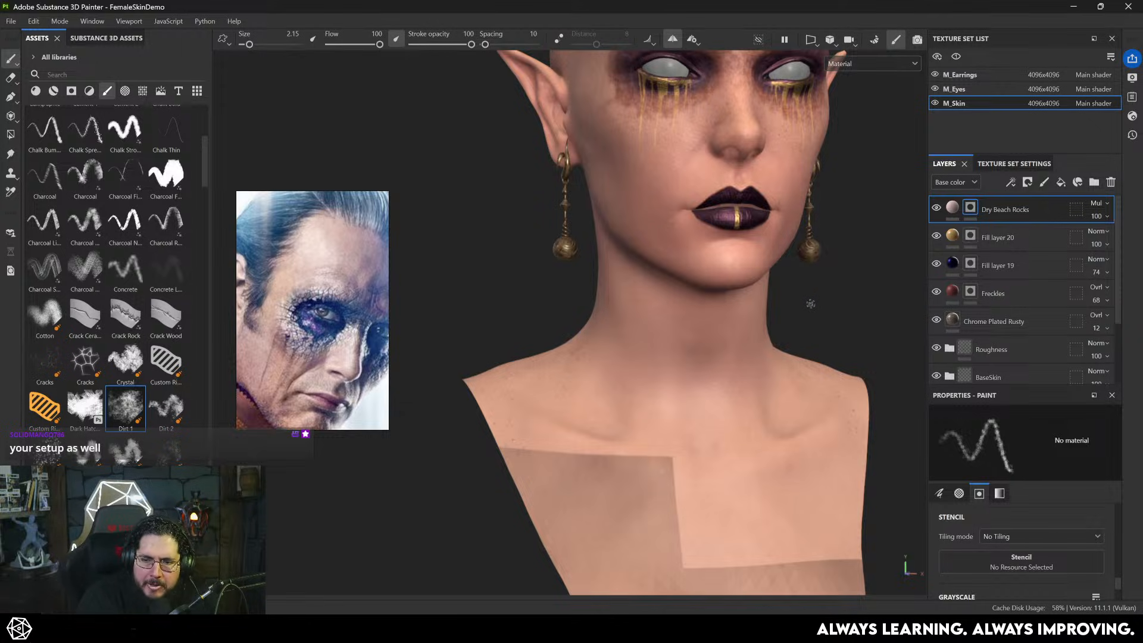
alt+drag(811, 303, 737, 351)
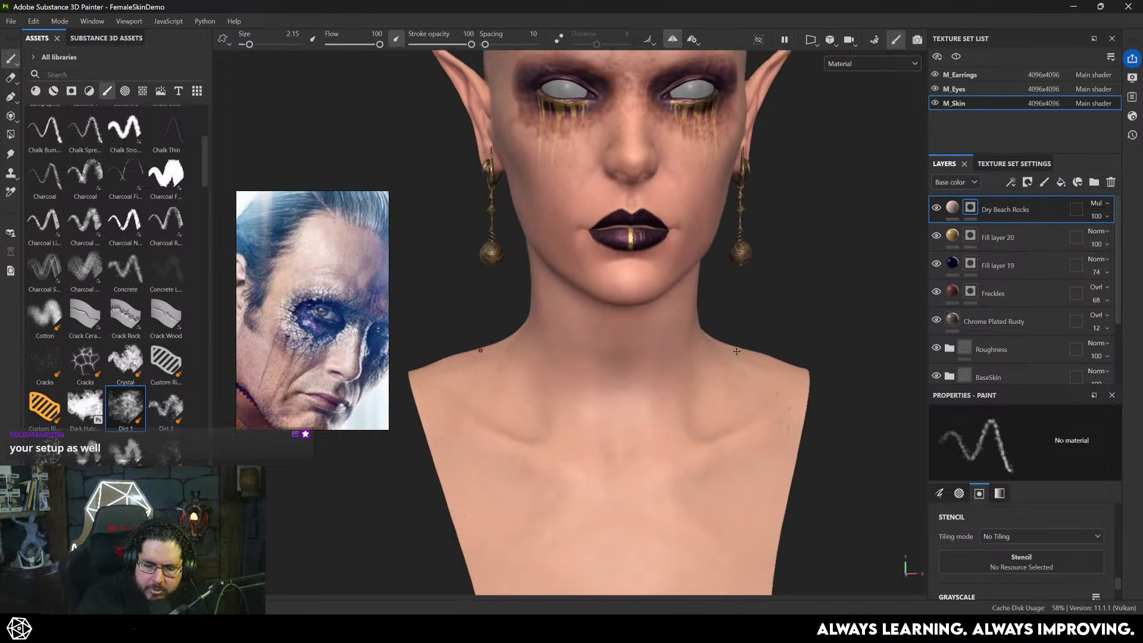
alt+middle_drag(781, 267, 780, 255)
alt+drag(801, 299, 845, 238)
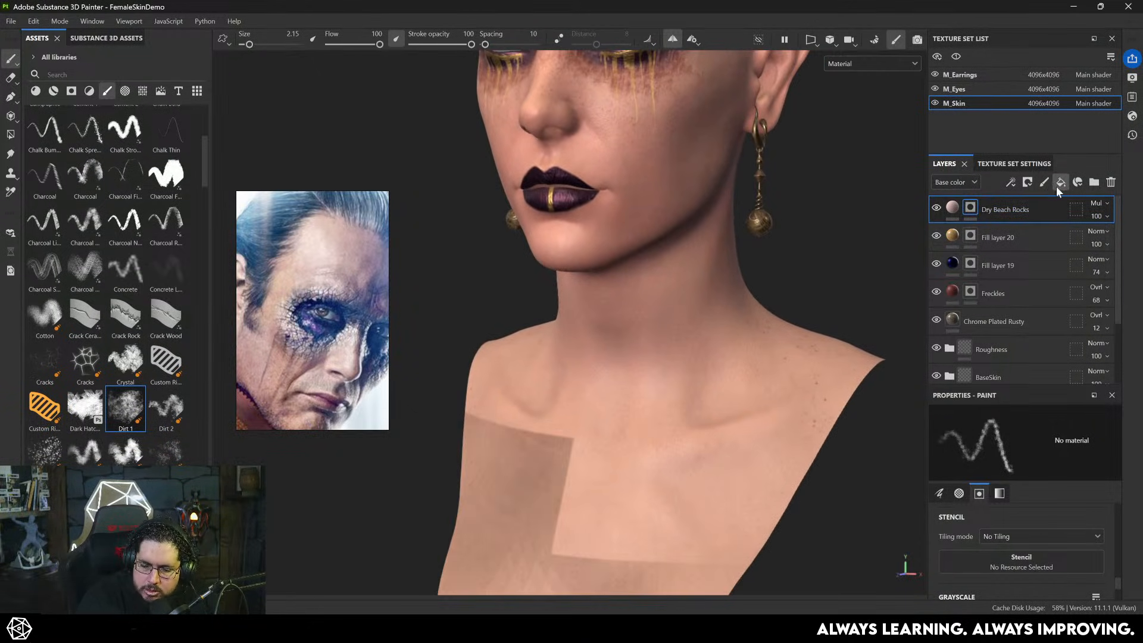
- Add a new fill layer with a black mask above the Dry Beach Rocks layer
click(1059, 184)
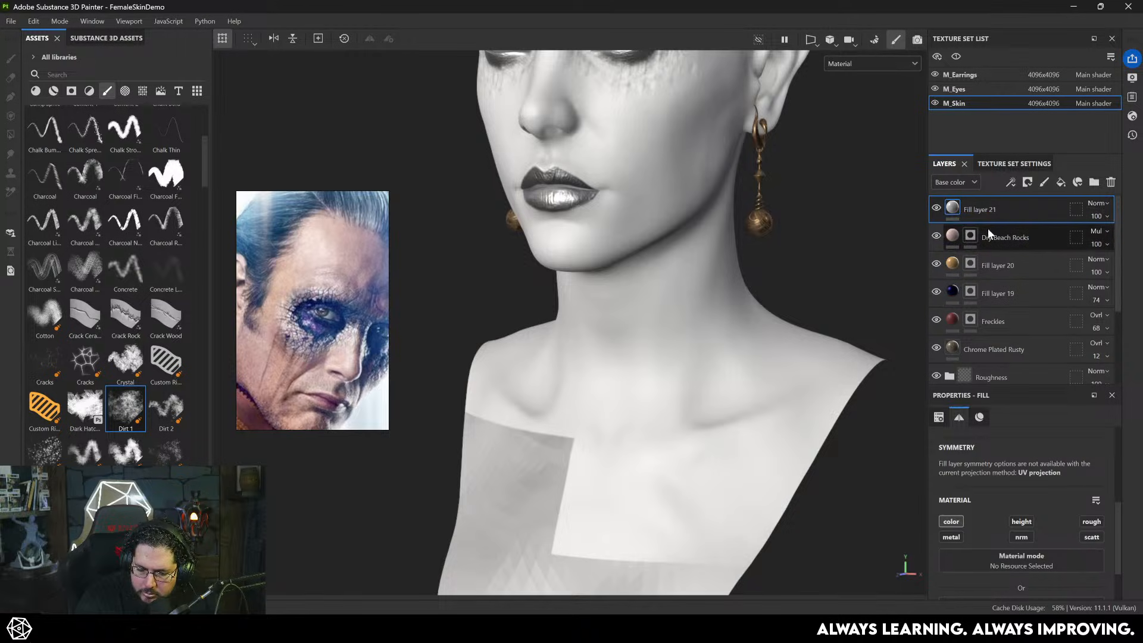
right_click(1003, 211)
click(1028, 23)
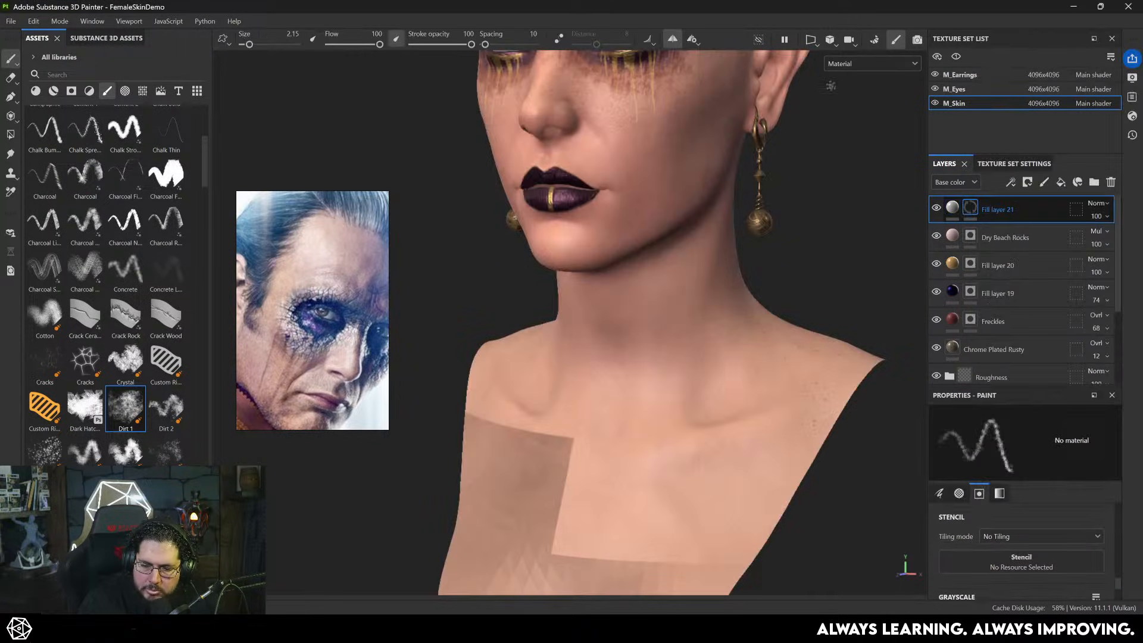
- Paint mirrored white strokes down both sides of the neck in the new layer's mask with a rough dirt brush at size 6.52
click(128, 451)
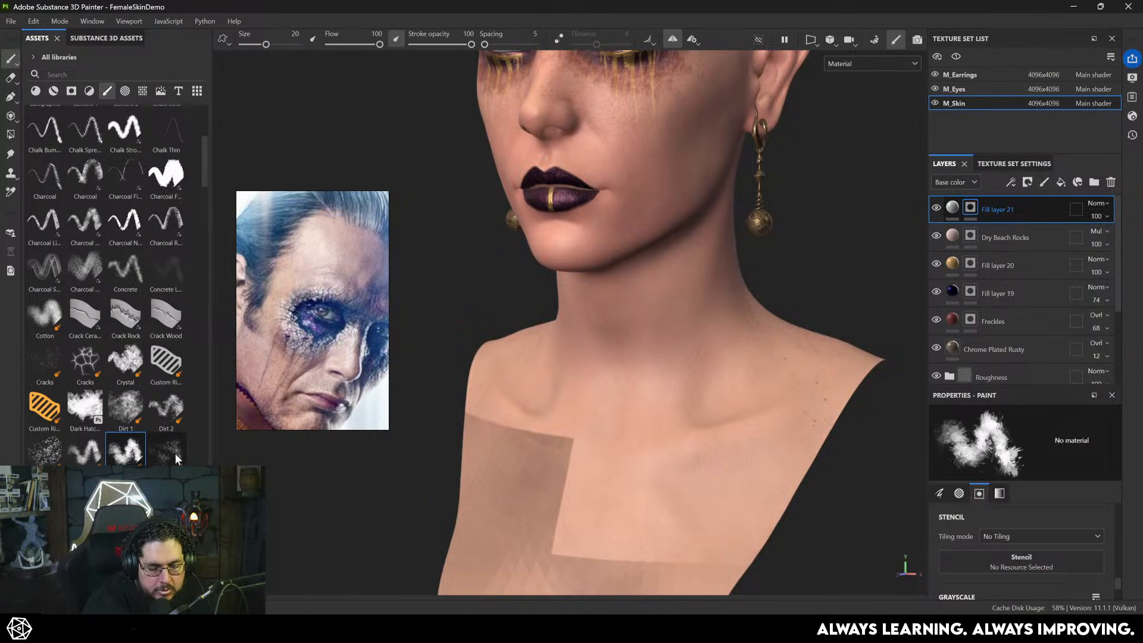
key(bracketleft)
key(bracketleft)
key(bracketleft)
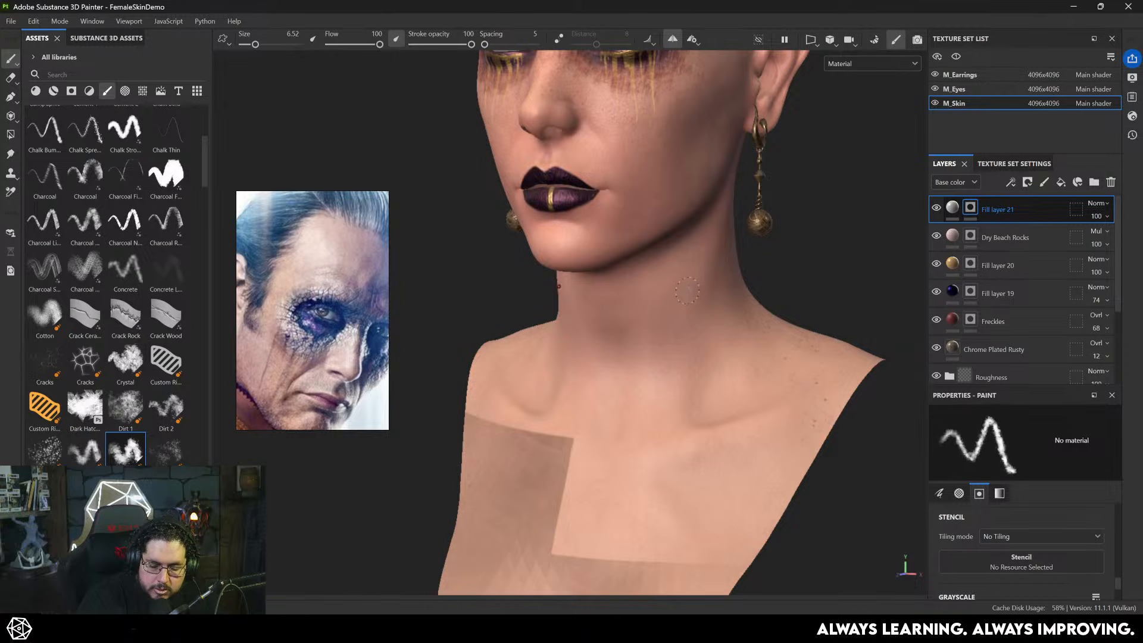
mouse_move(718, 263)
mouse_down()
mouse_move(673, 302)
mouse_move(669, 369)
mouse_up()
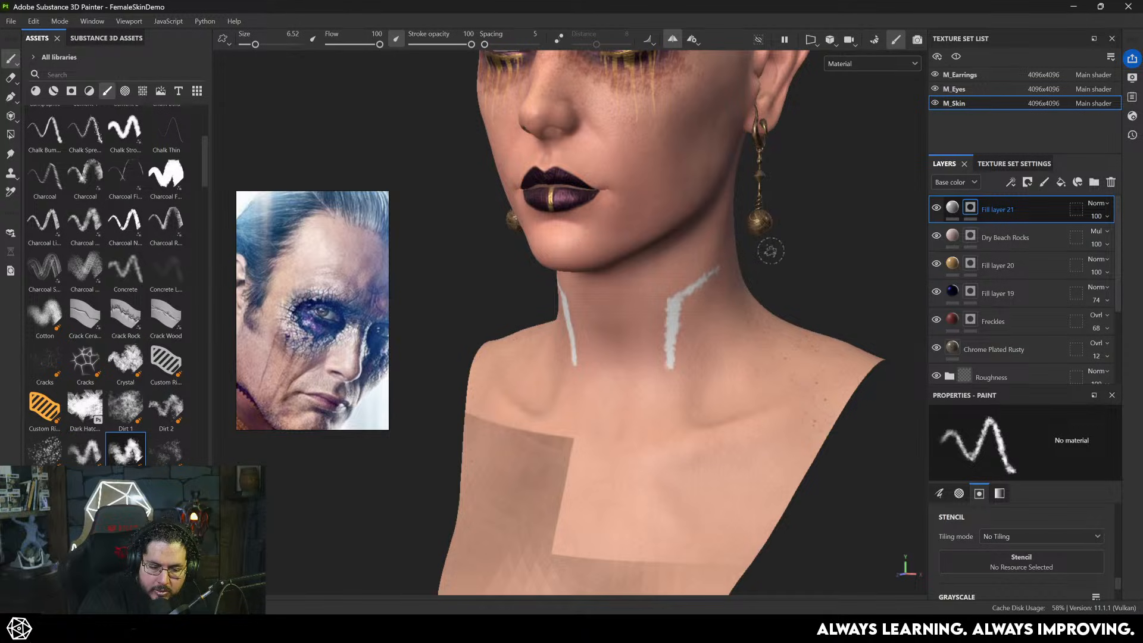
mouse_move(669, 368)
mouse_down()
mouse_move(668, 358)
mouse_move(659, 421)
mouse_up()
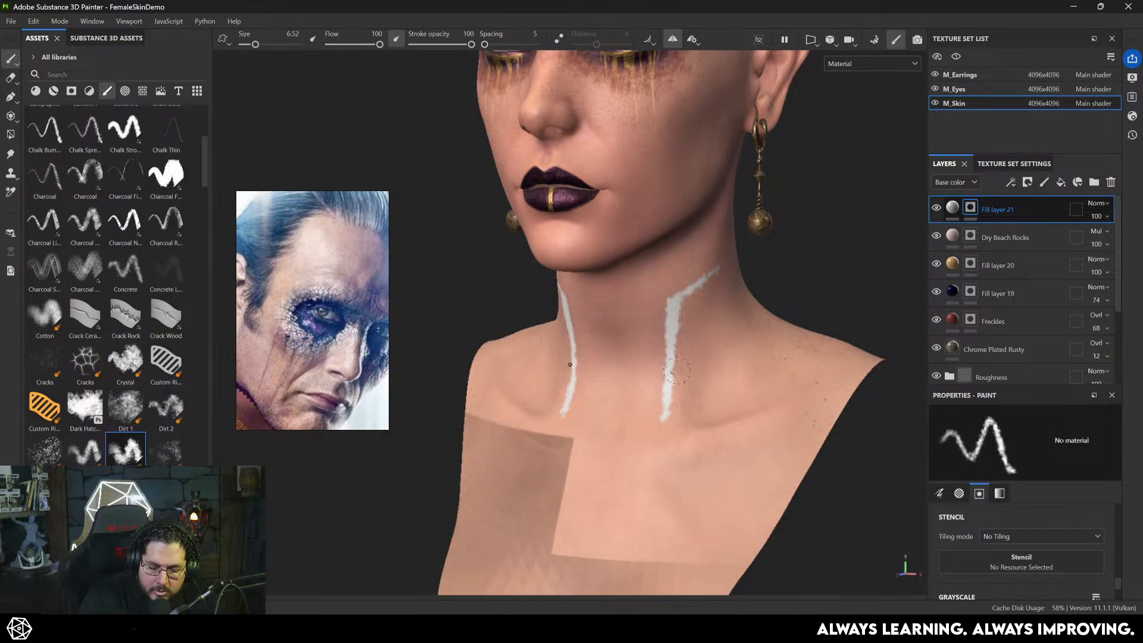
- Paint mirrored white strokes from the shoulders down onto the upper chest, and reduce the brush size to 4.99
scroll(719, 336, down, 4)
alt+drag(834, 248, 837, 289)
mouse_move(811, 293)
alt+middle_down()
mouse_move(875, 243)
mouse_move(714, 286)
alt+middle_up()
scroll(875, 242, up, 2)
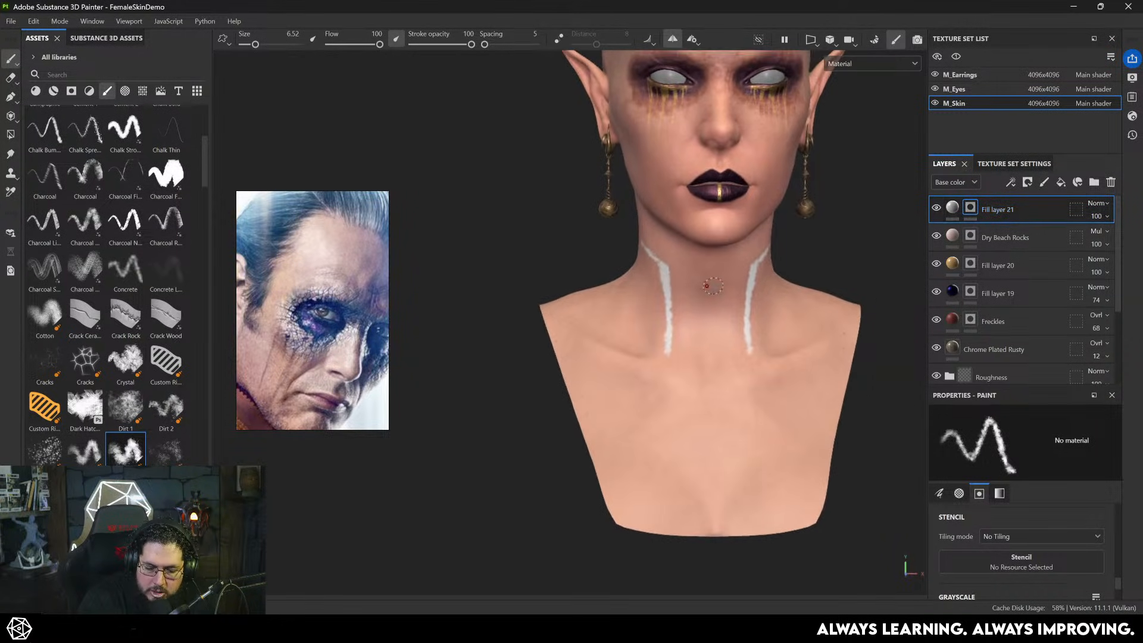
mouse_move(839, 344)
mouse_down()
mouse_move(808, 375)
mouse_move(796, 422)
mouse_move(806, 381)
mouse_up()
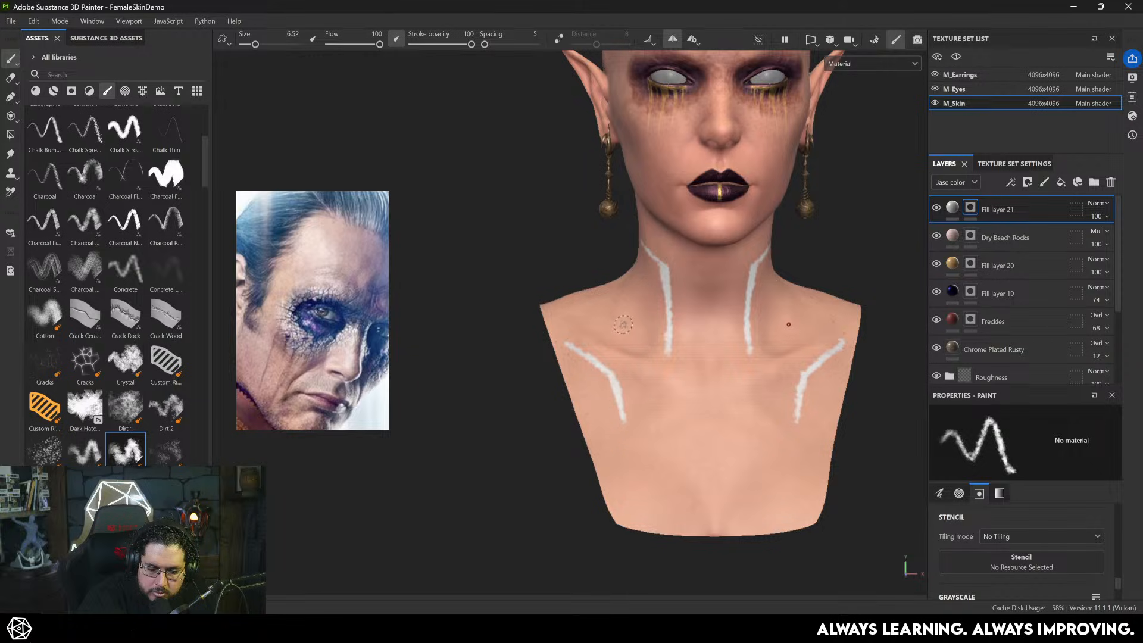
ctrl+right_drag(646, 332, 638, 331)
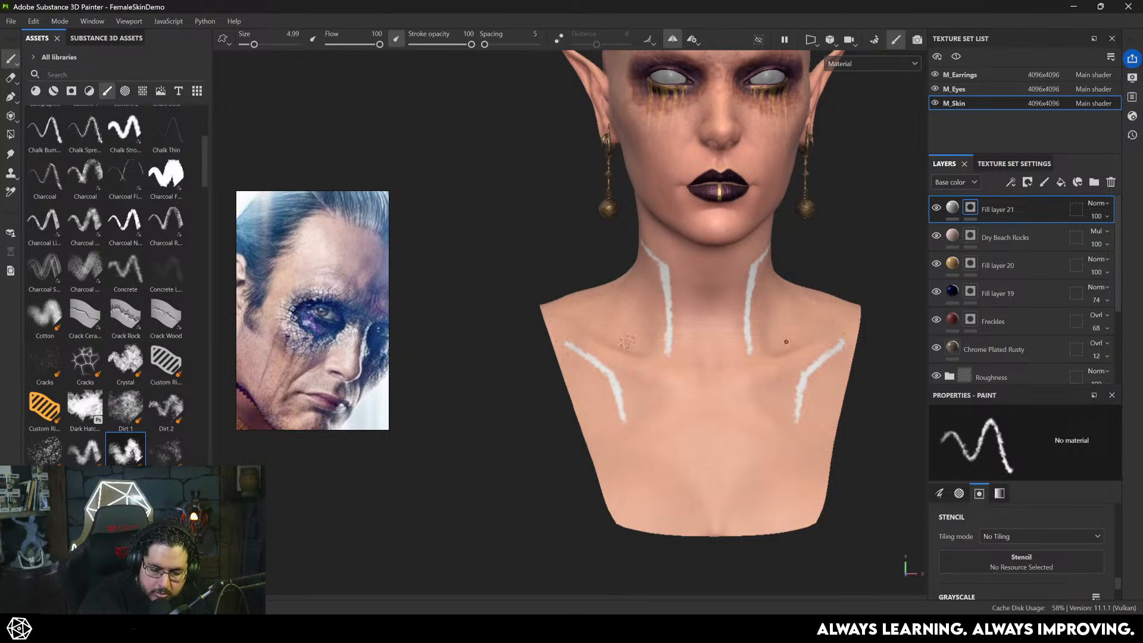
- Paint mirrored white L-shaped strokes above the collarbones, beside the long neck lines
mouse_move(786, 342)
mouse_down()
mouse_move(771, 348)
mouse_move(770, 318)
mouse_up()
key(ctrl+z)
key(ctrl+z)
key(ctrl+z)
mouse_move(618, 336)
mouse_down()
mouse_move(645, 342)
mouse_move(648, 298)
mouse_up()
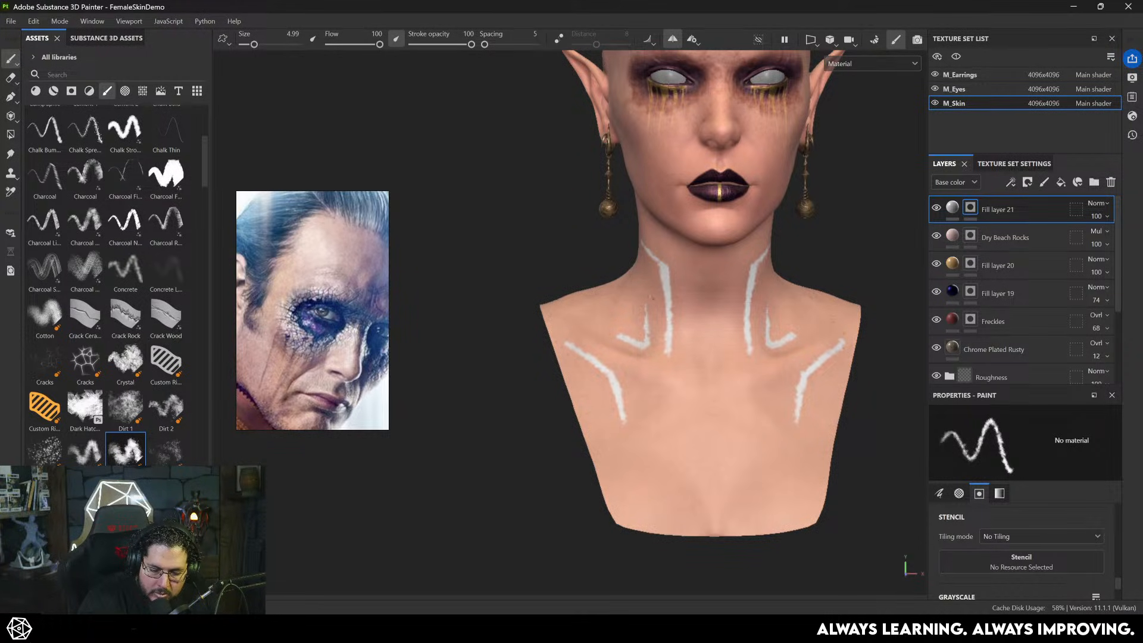
- Paint short mirrored hook strokes inside the upper chest lines and thin mirrored strokes along the tops of the shoulders
alt+drag(810, 313, 831, 240)
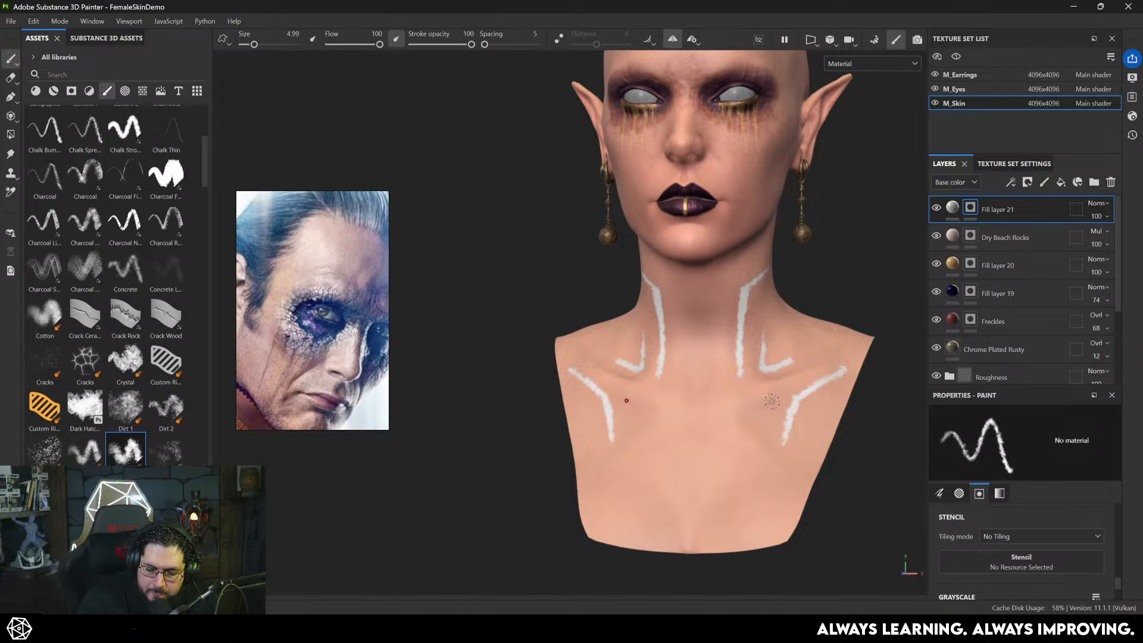
drag(627, 400, 625, 456)
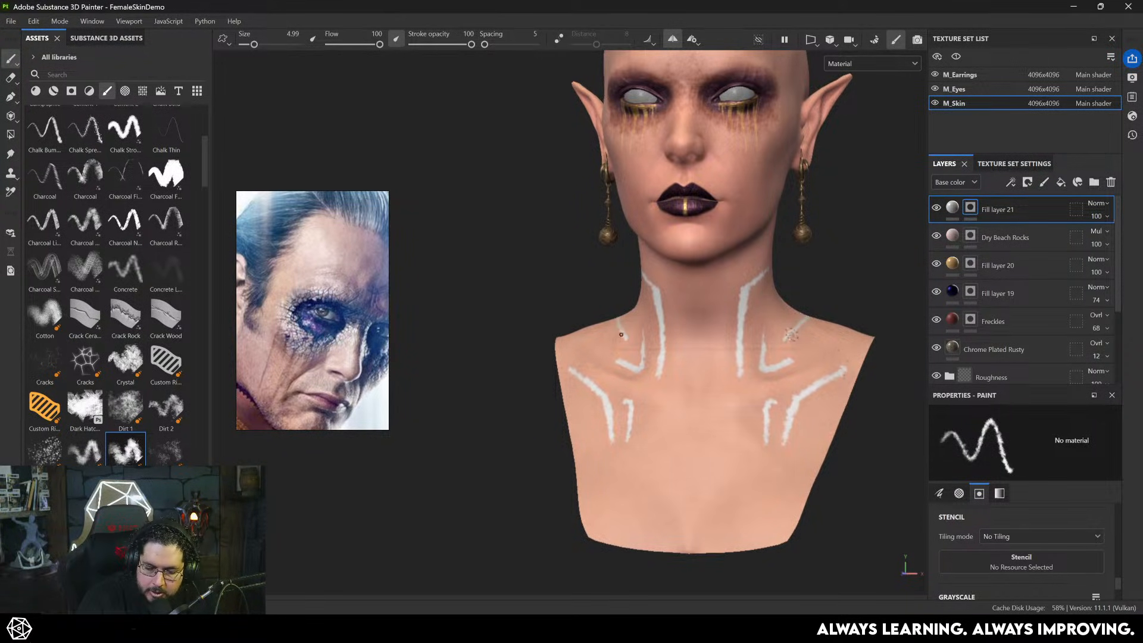
key(ctrl+z)
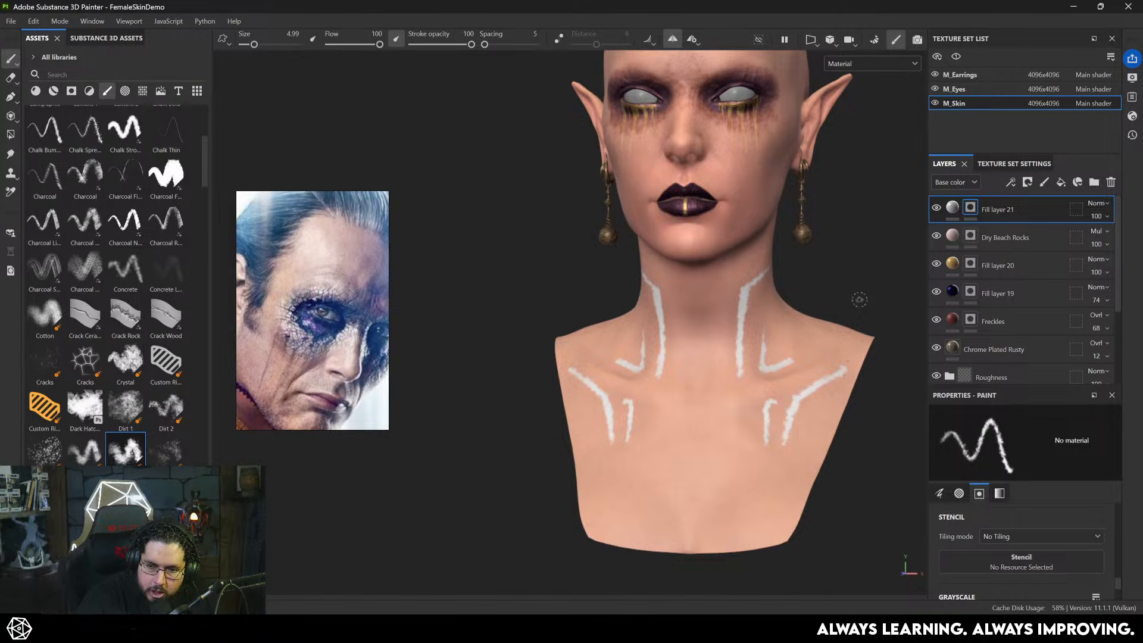
alt+drag(859, 300, 806, 309)
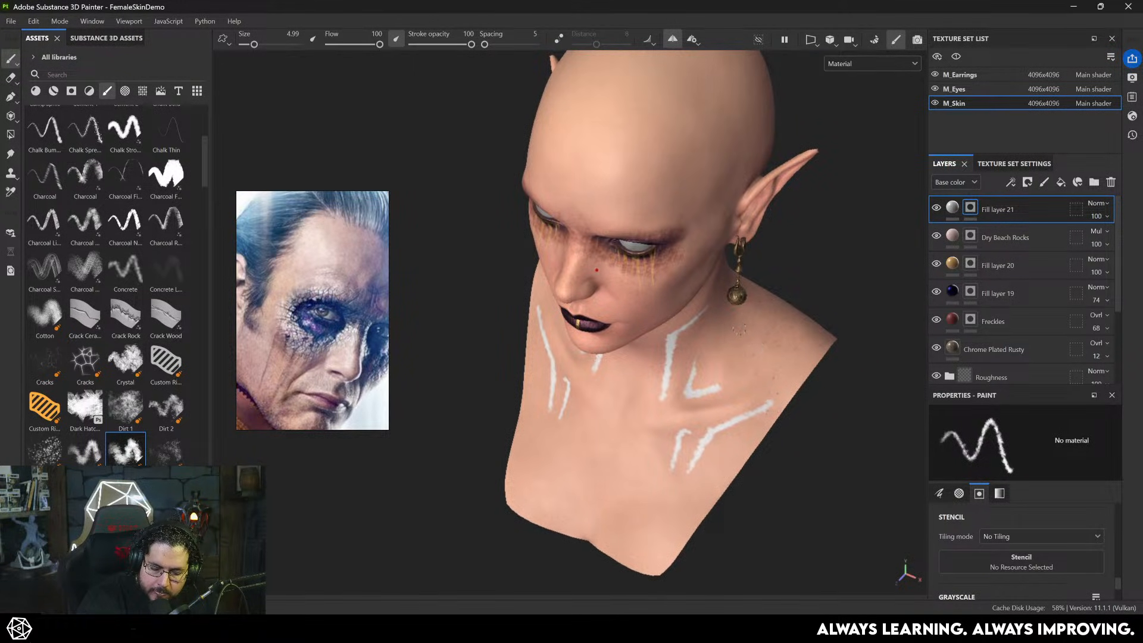
mouse_move(729, 313)
mouse_down()
mouse_move(774, 356)
mouse_move(827, 276)
mouse_up()
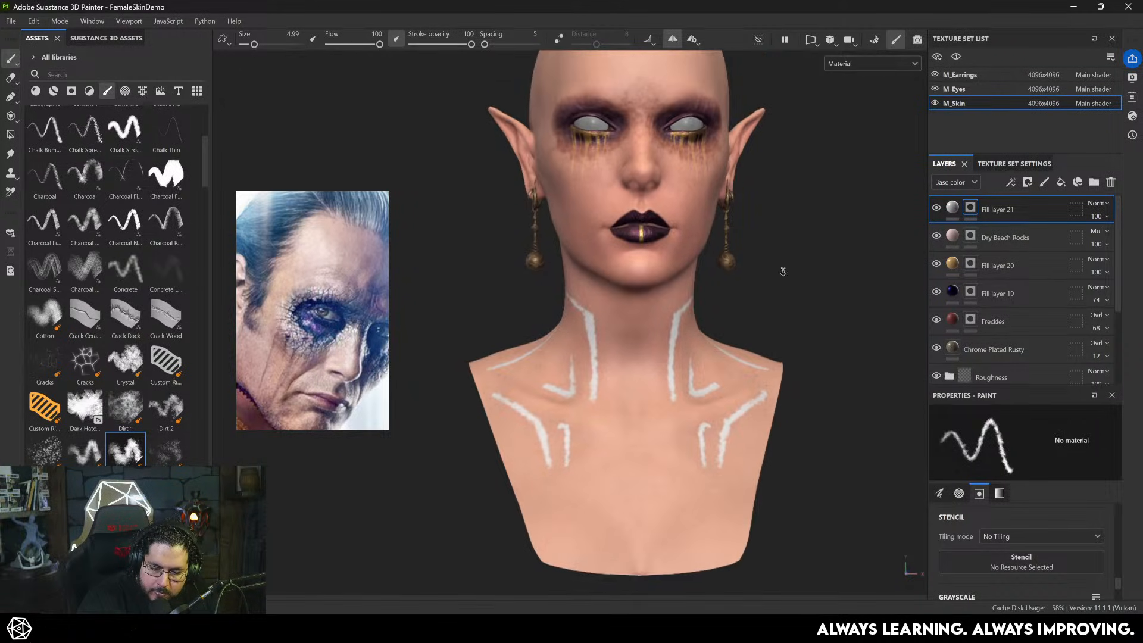
- Turn off symmetry, reduce the brush size to 3.5, and paint a column of small rune-like marks down the centre of the throat
scroll(776, 340, up, 3)
click(673, 38)
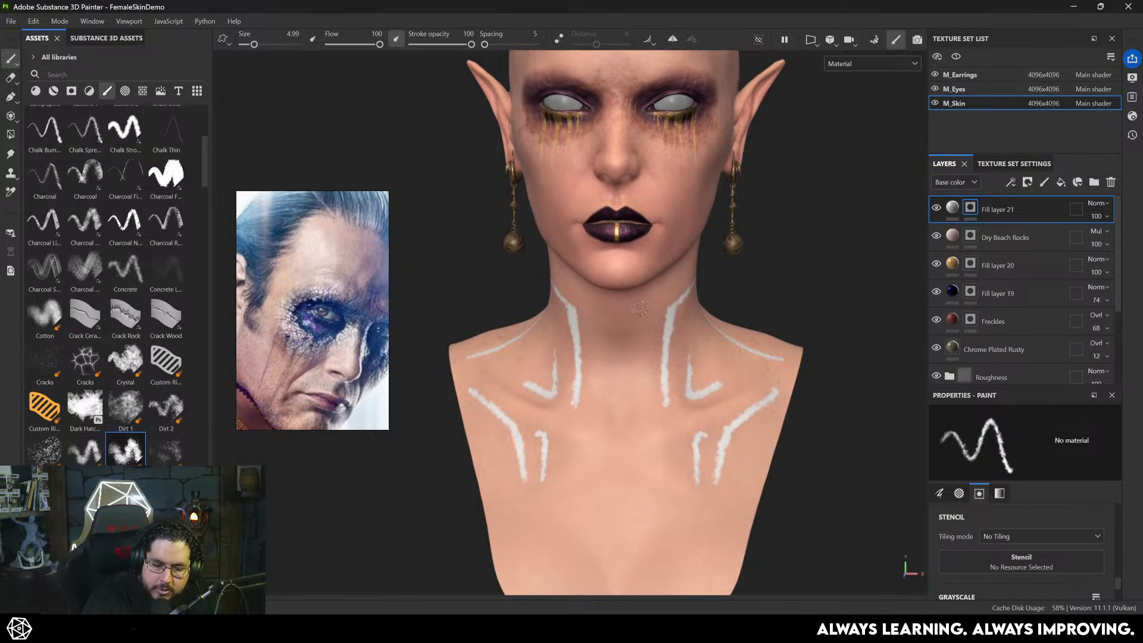
key(bracketleft)
key(bracketleft)
key(bracketleft)
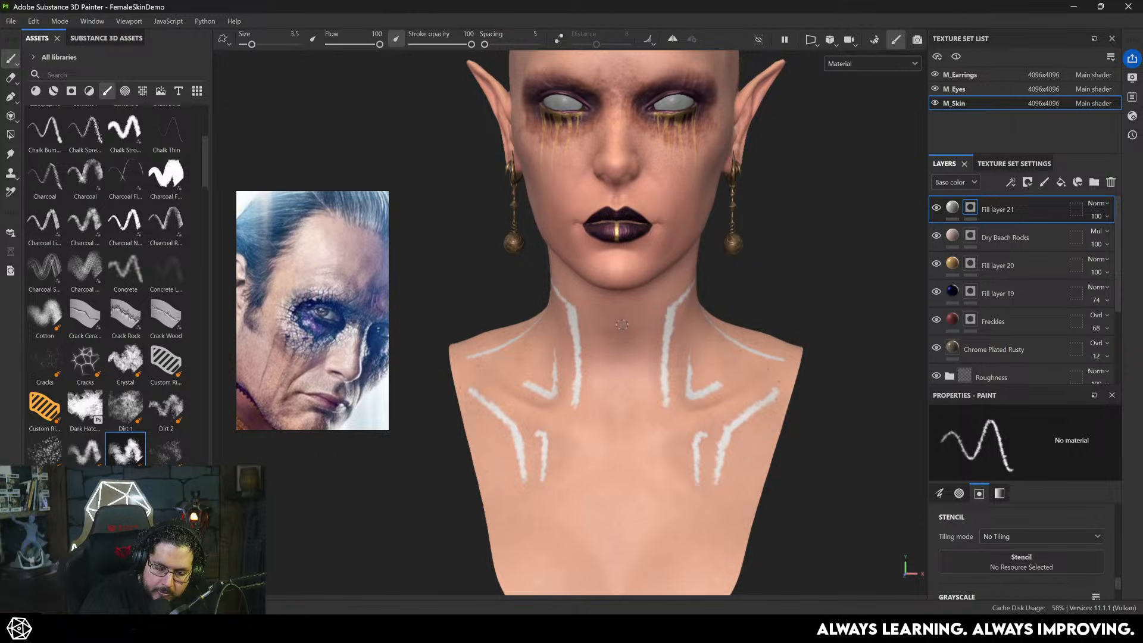
drag(620, 338, 620, 350)
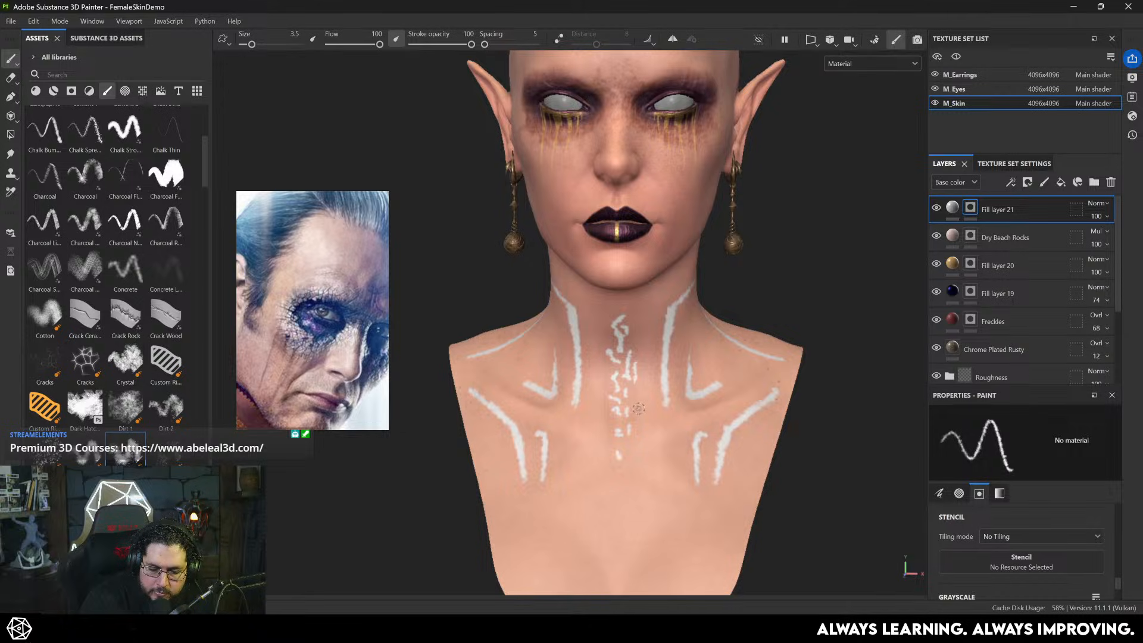
- Extend the central rune marks onto the upper chest and, with symmetry on, paint mirrored strokes beside them below the neck lines
alt+drag(639, 409, 644, 389)
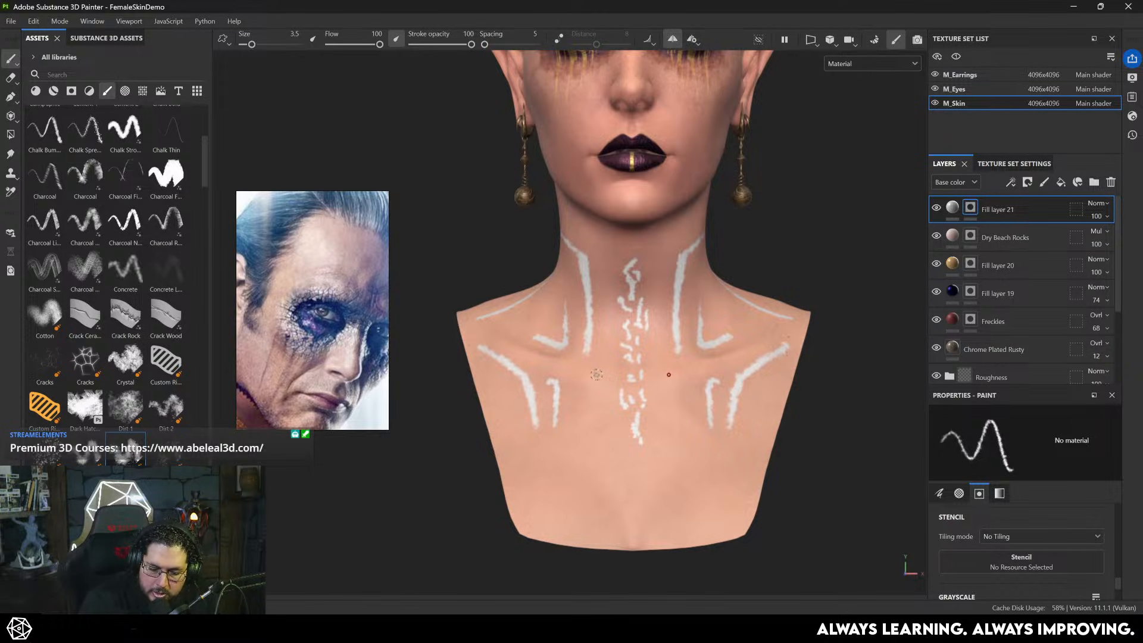
drag(601, 400, 593, 372)
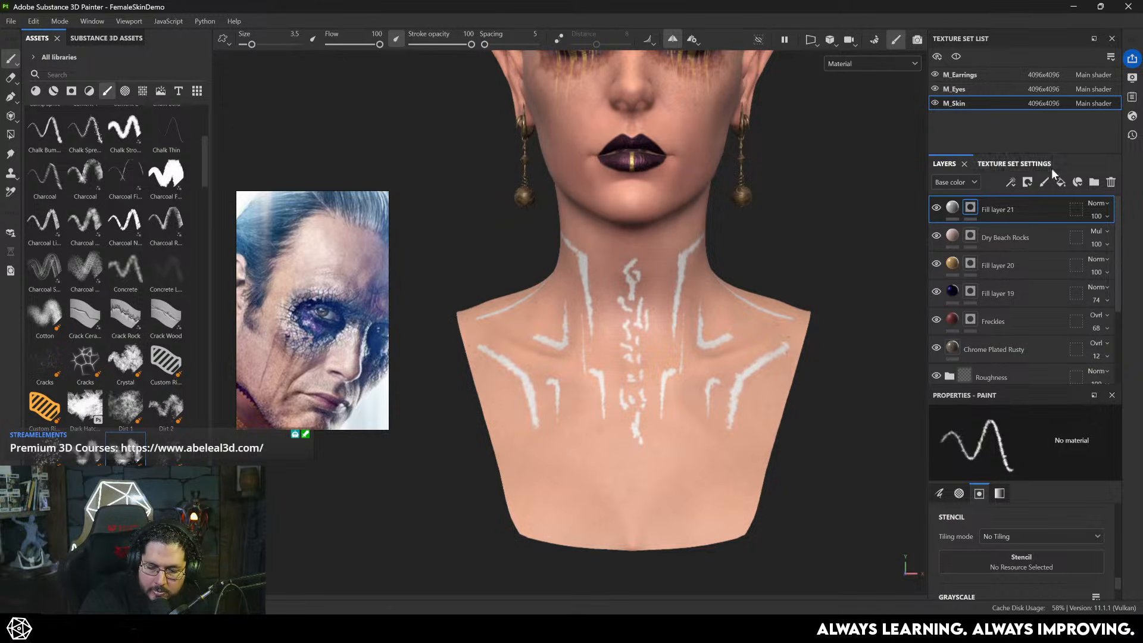
- Change the base color of Fill layer 21 from light gray to a dark desaturated blue
click(952, 208)
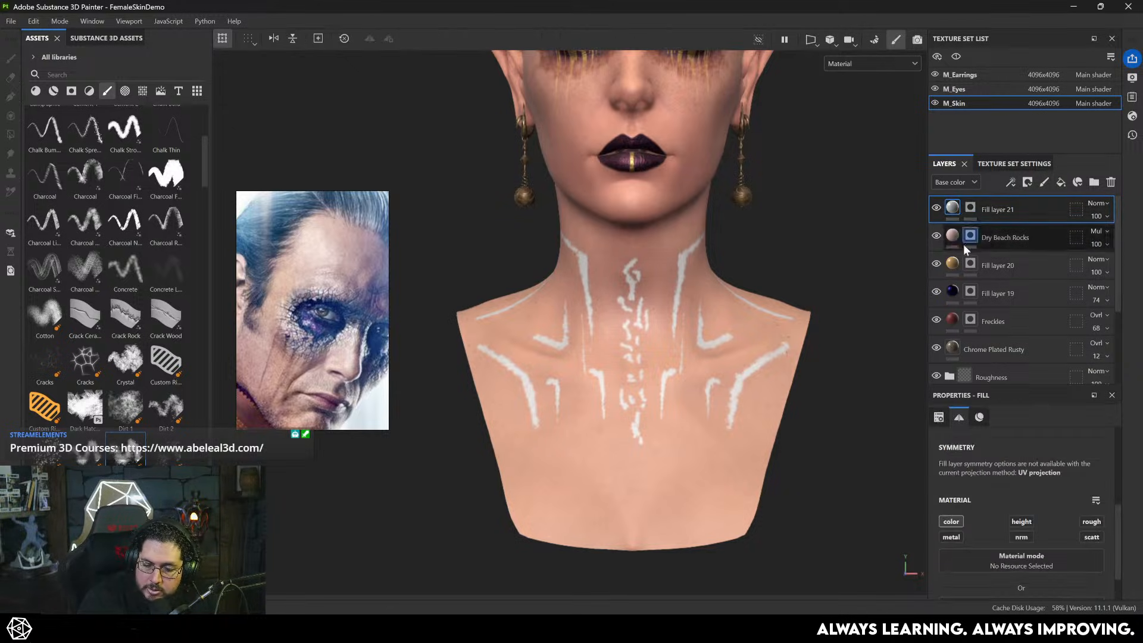
scroll(1119, 526, down, 2)
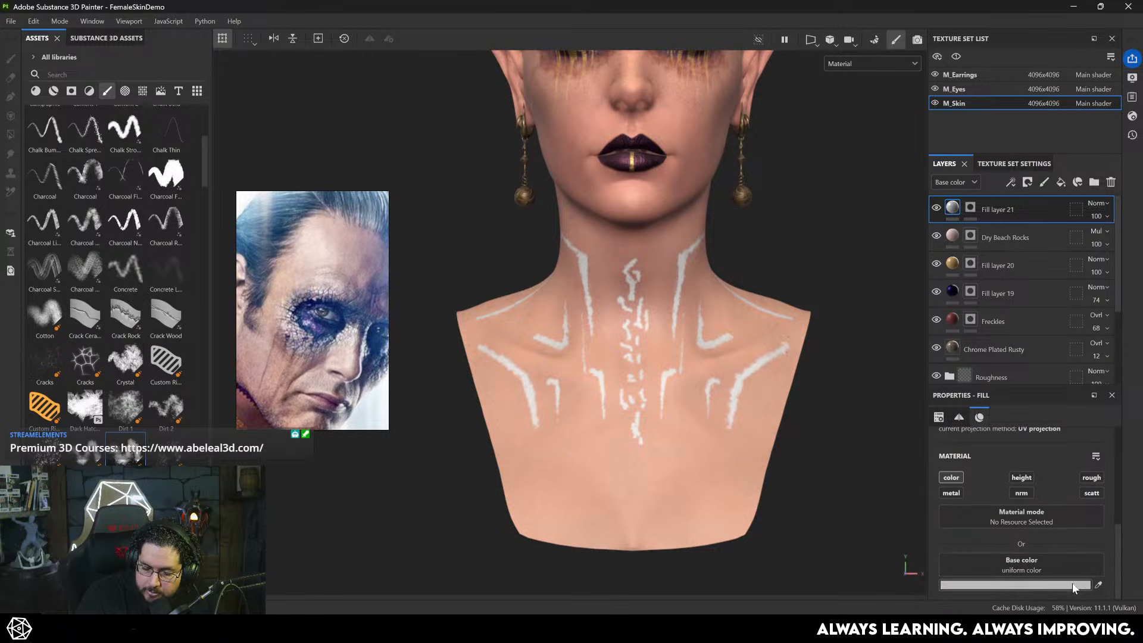
click(1024, 584)
mouse_move(845, 357)
mouse_down()
mouse_move(829, 380)
mouse_move(872, 366)
mouse_up()
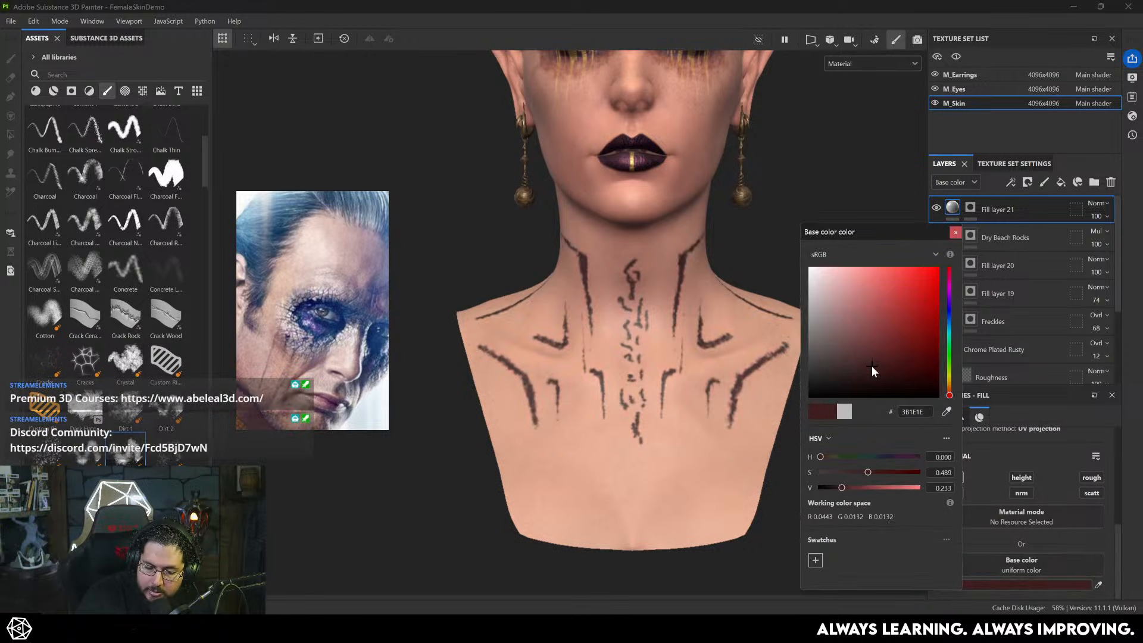
click(949, 317)
drag(948, 316, 948, 316)
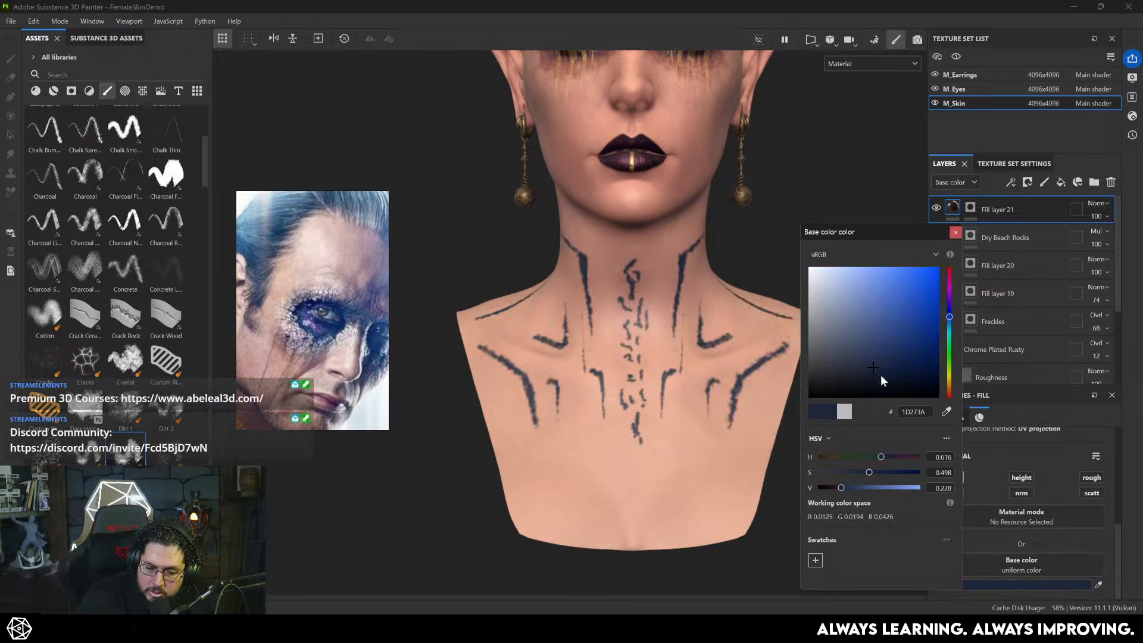
click(956, 232)
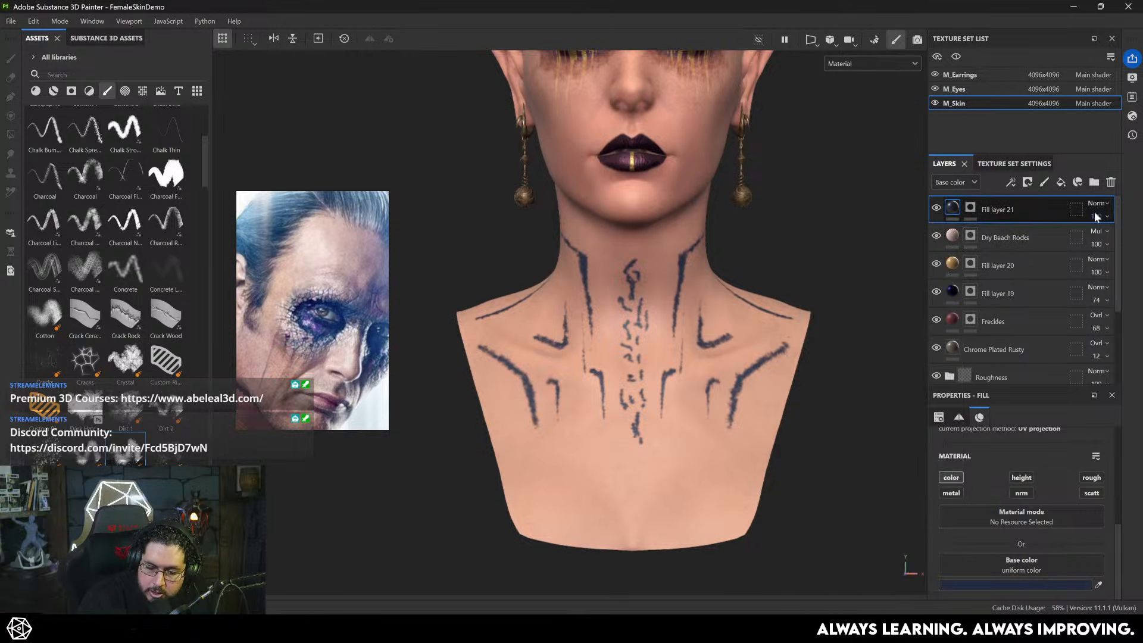
- Try the Overlay blending mode on Fill layer 21, and set it to Multiply instead
click(1097, 203)
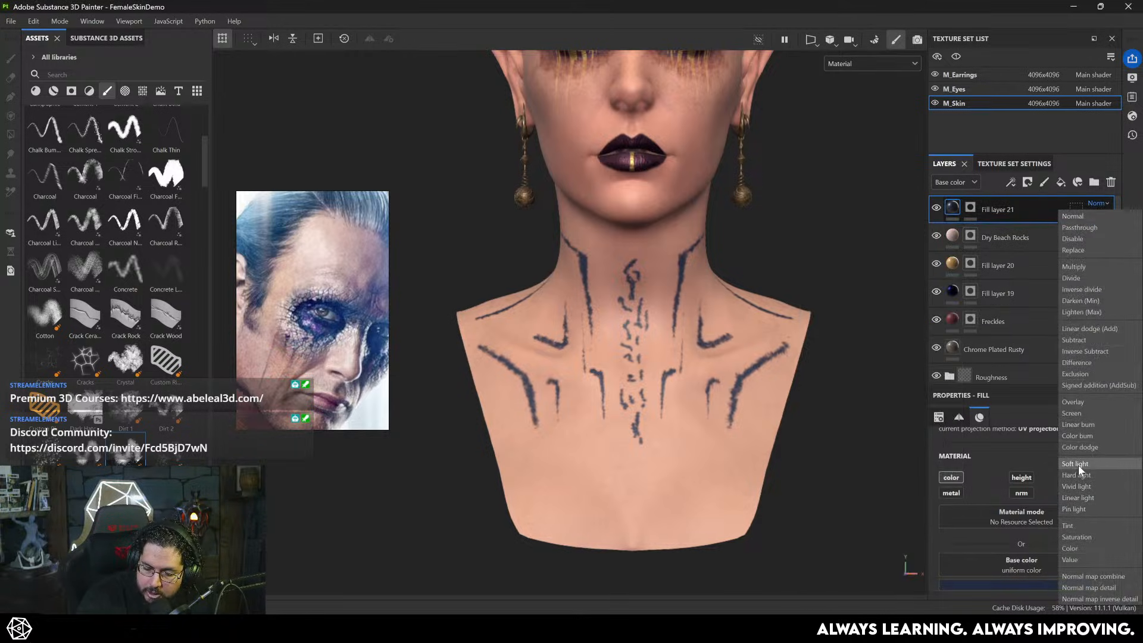
click(1081, 407)
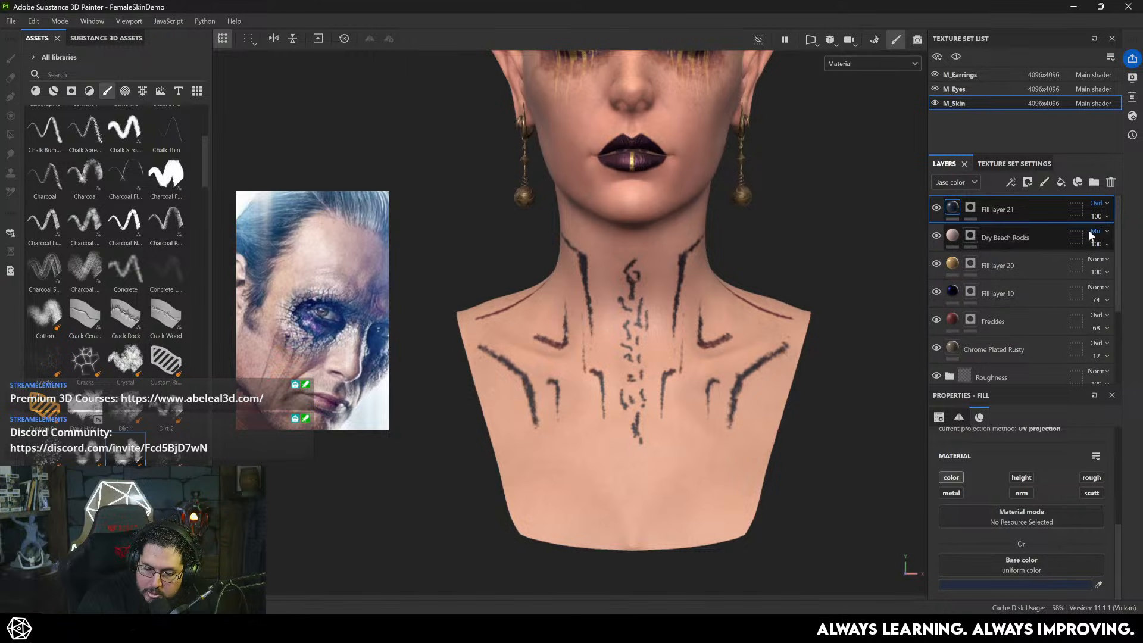
click(1099, 203)
click(1080, 268)
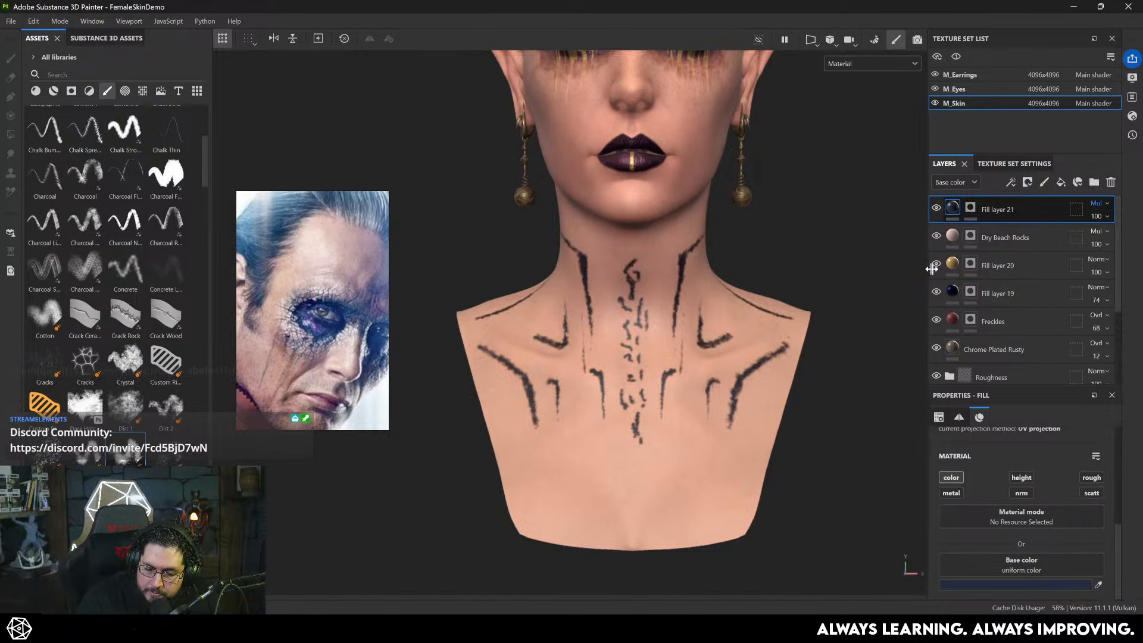
- Brighten the base color of Fill layer 21 to blue 253762 and lower the layer's opacity to 51
click(983, 585)
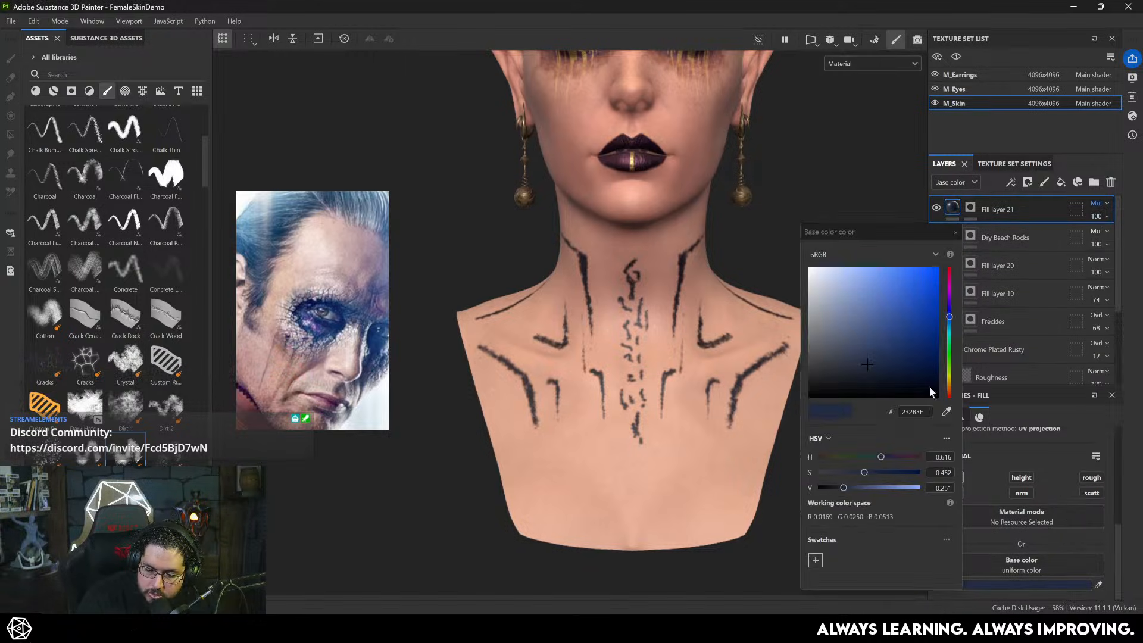
drag(929, 386, 890, 341)
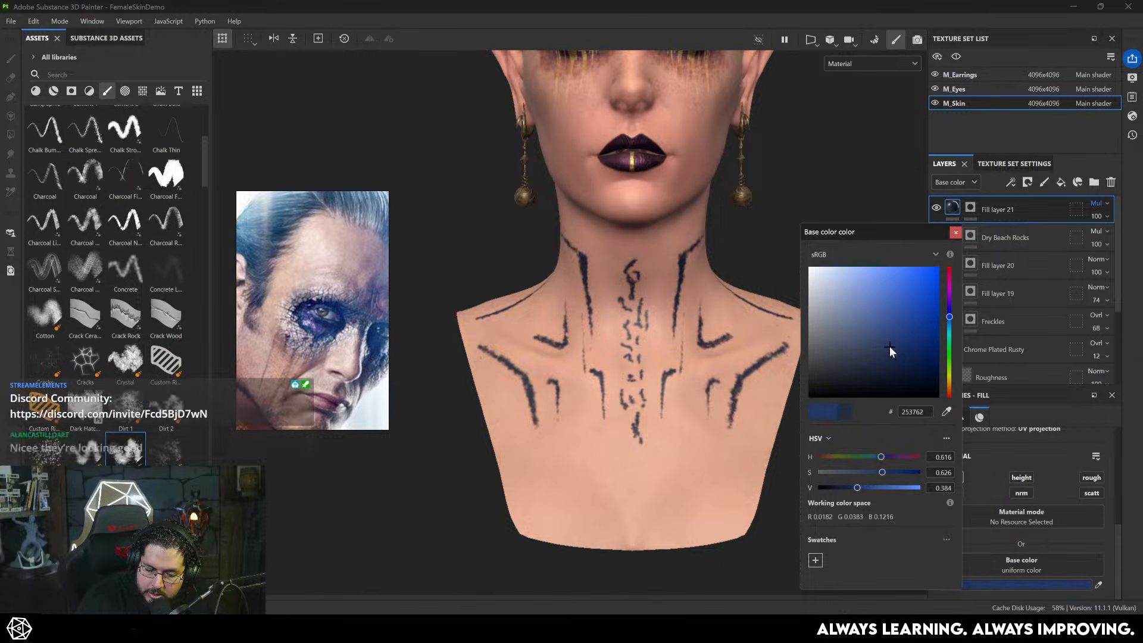
click(956, 233)
drag(1098, 216, 1113, 239)
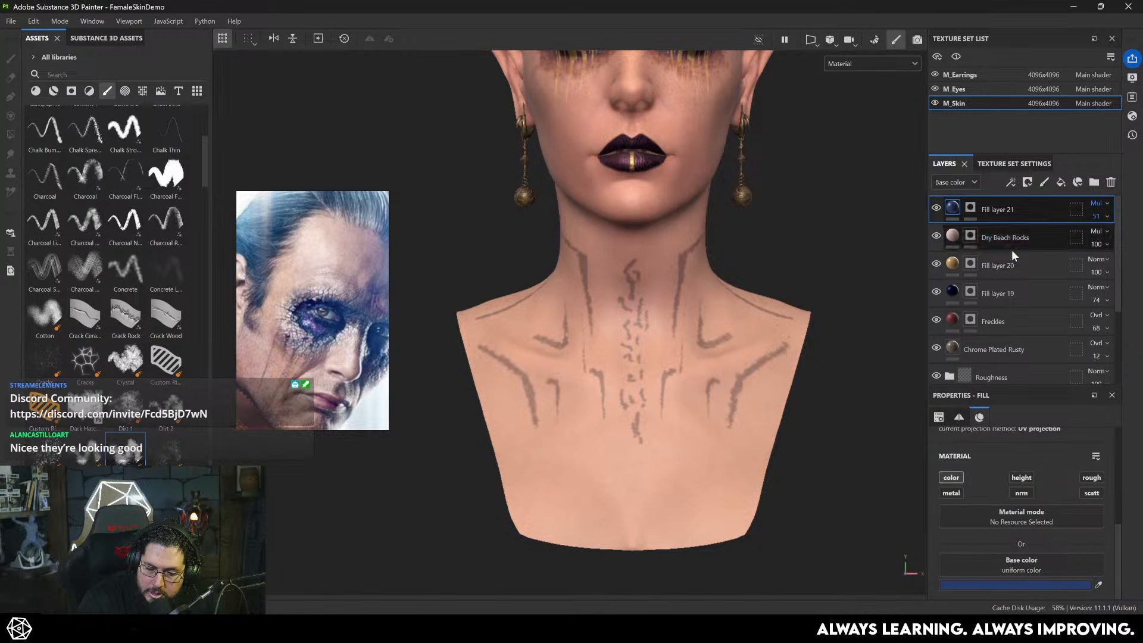
- Examine the faded neck and chest markings together with the face makeup from both sides and up close
alt+middle_drag(801, 305, 792, 376)
alt+right_drag(792, 377, 472, 557)
alt+drag(770, 394, 852, 349)
scroll(830, 370, up, 3)
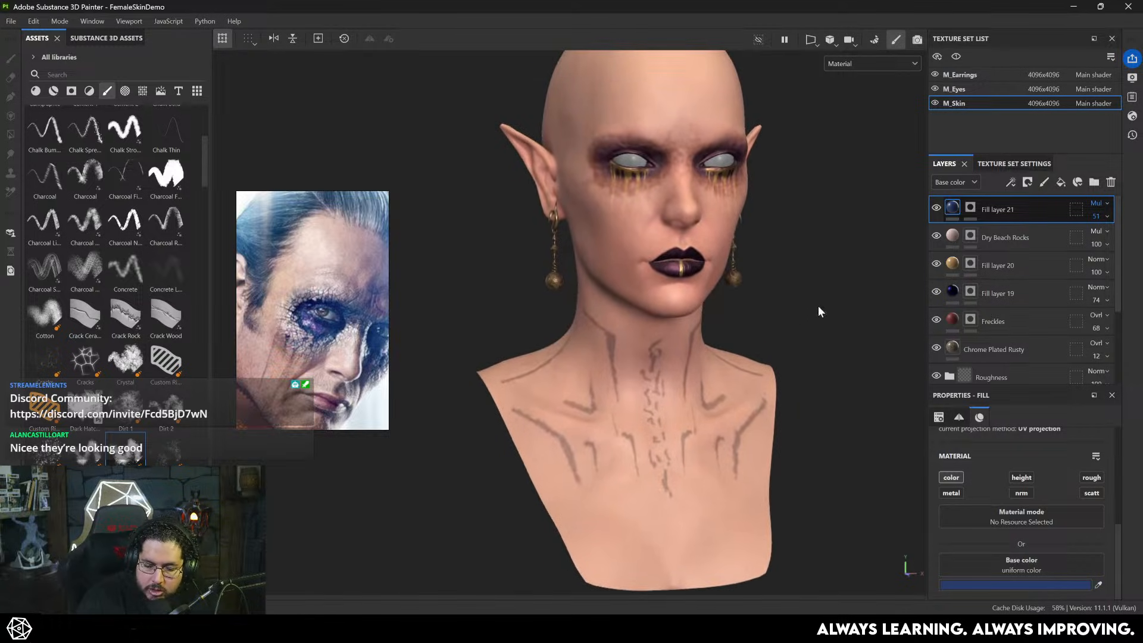
scroll(818, 305, up, 2)
alt+drag(818, 305, 733, 292)
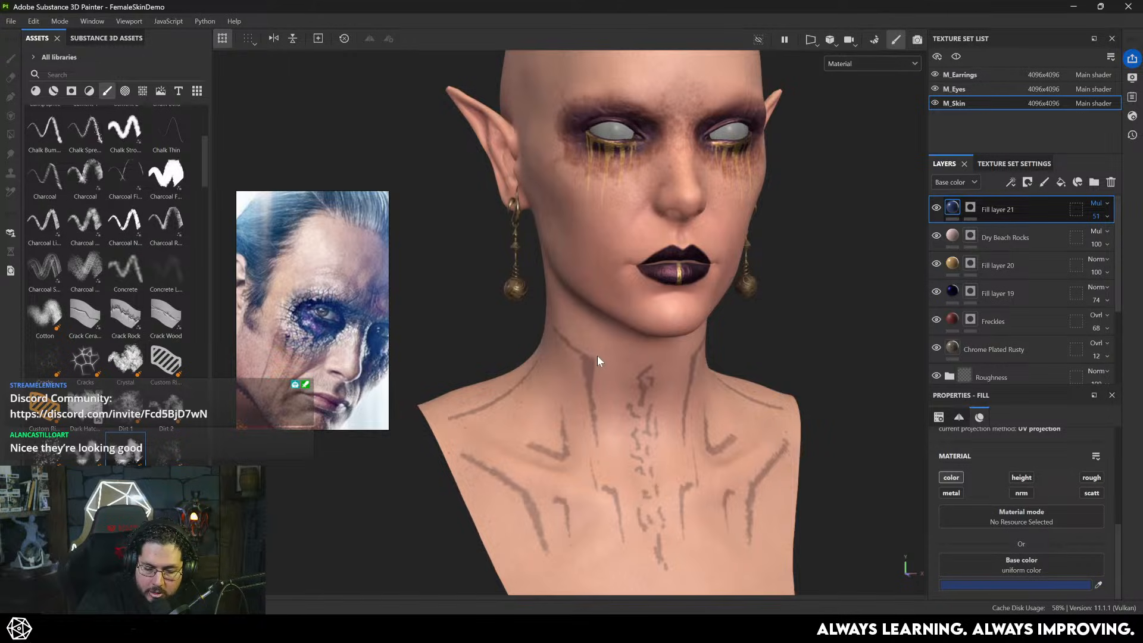
key(1)
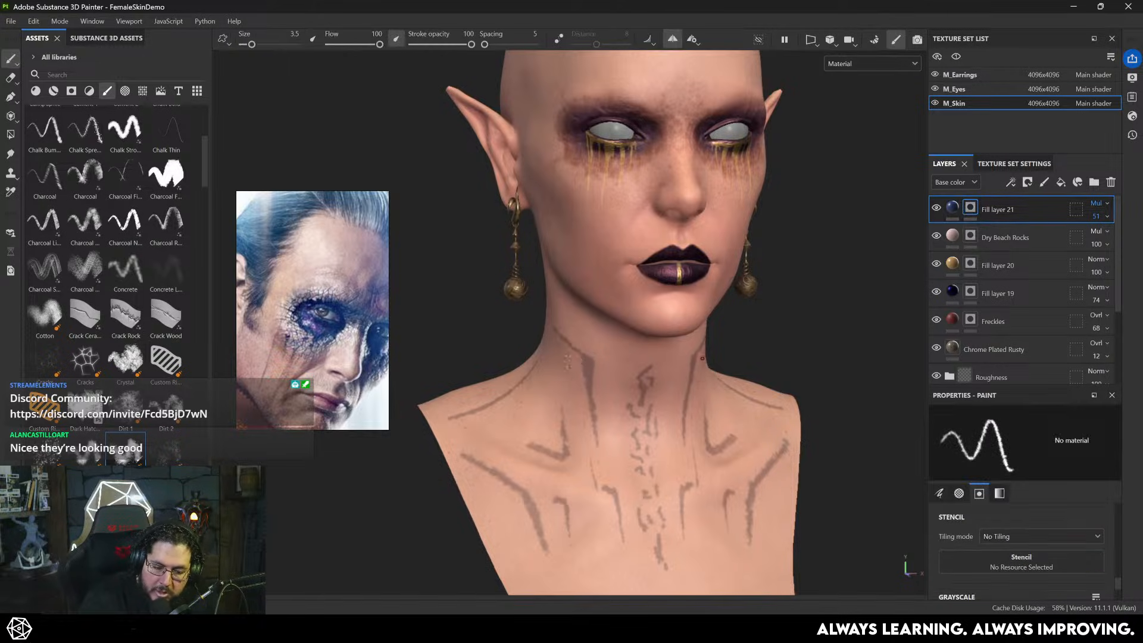
alt+drag(816, 273, 706, 268)
alt+middle_drag(706, 268, 694, 346)
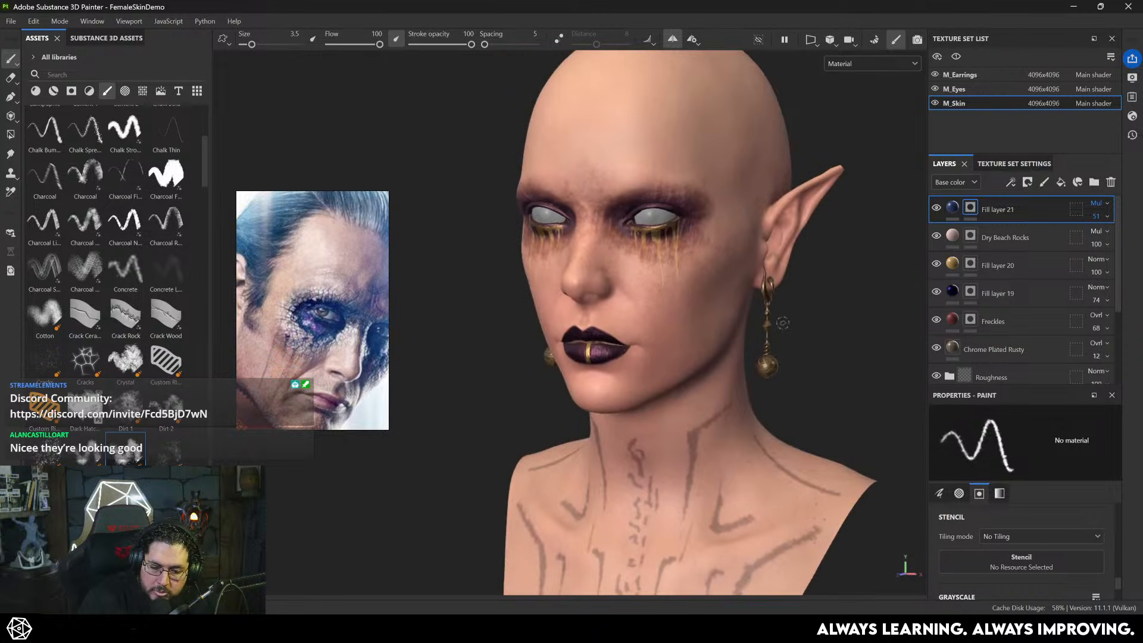
alt+right_drag(695, 347, 759, 316)
alt+middle_drag(760, 316, 813, 390)
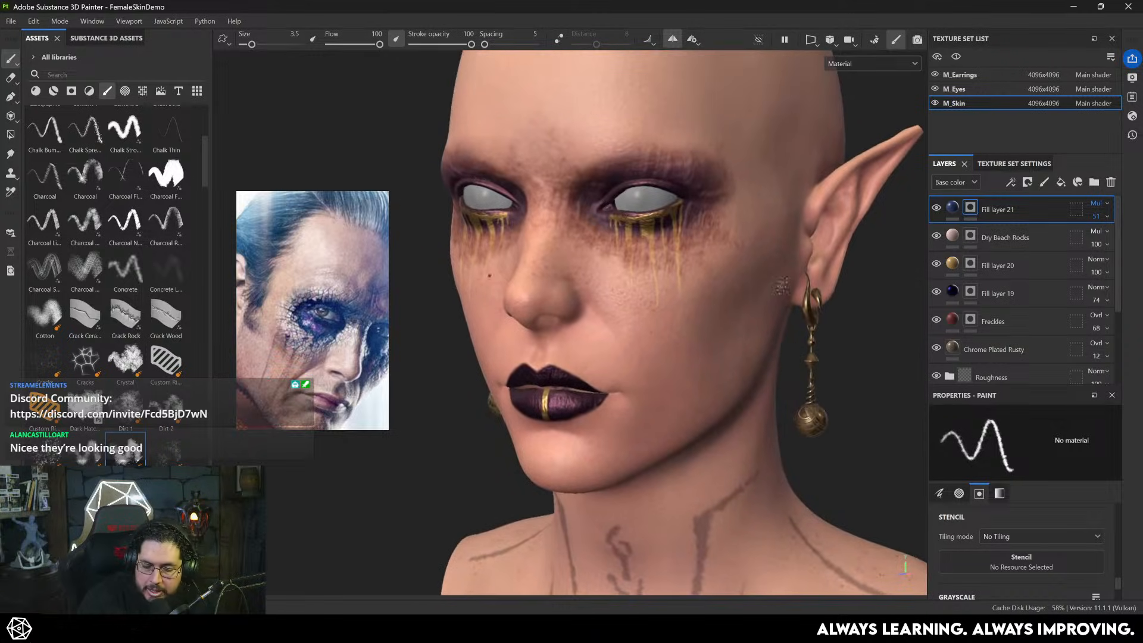
- Add a new fill layer above Fill layer 21 and set its base color to dark red 6A2222
click(1061, 182)
right_click(985, 208)
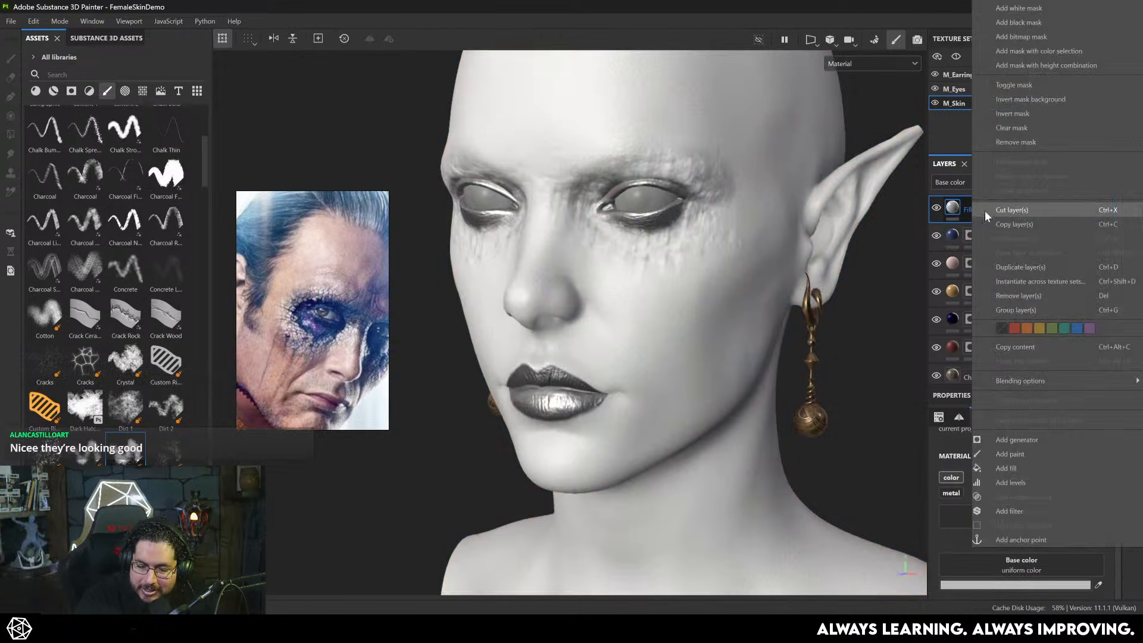
click(967, 212)
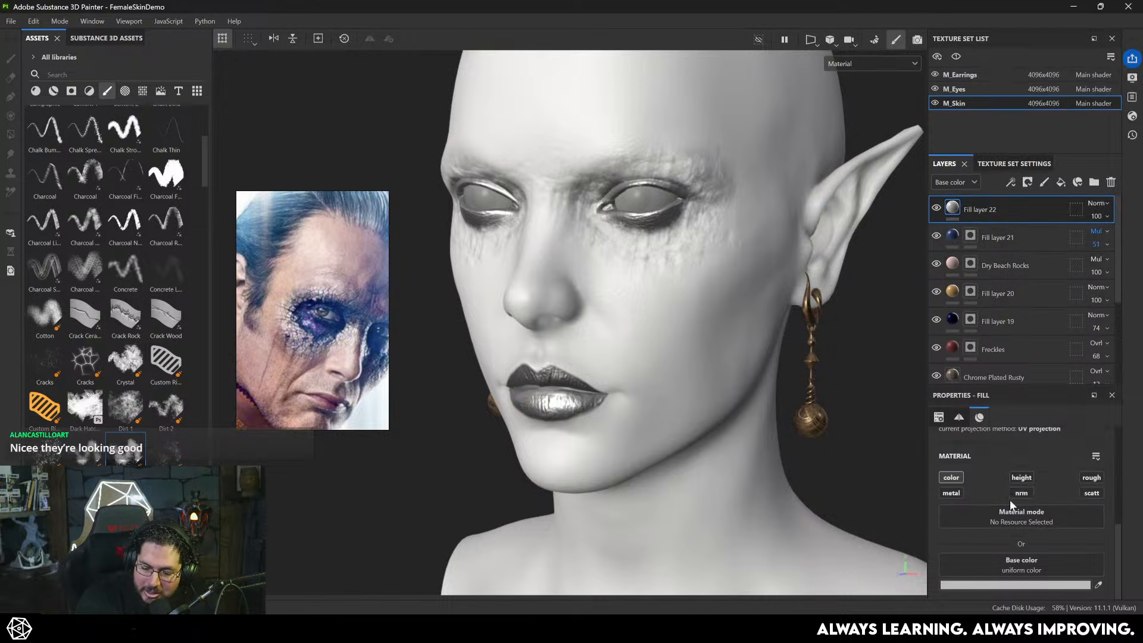
click(1009, 585)
click(895, 343)
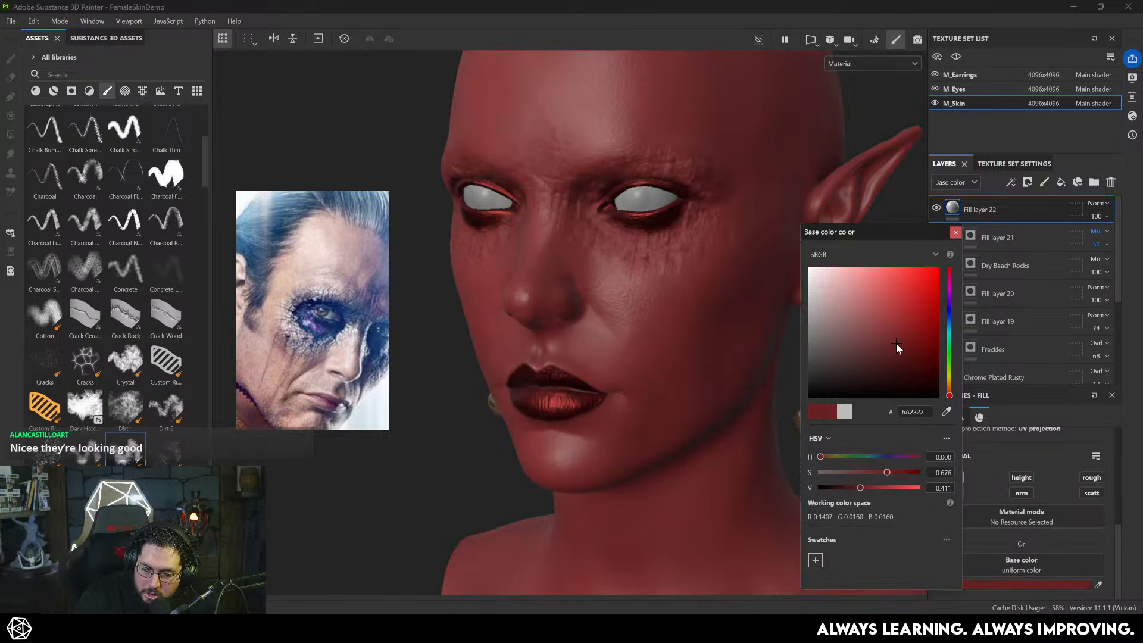
click(955, 232)
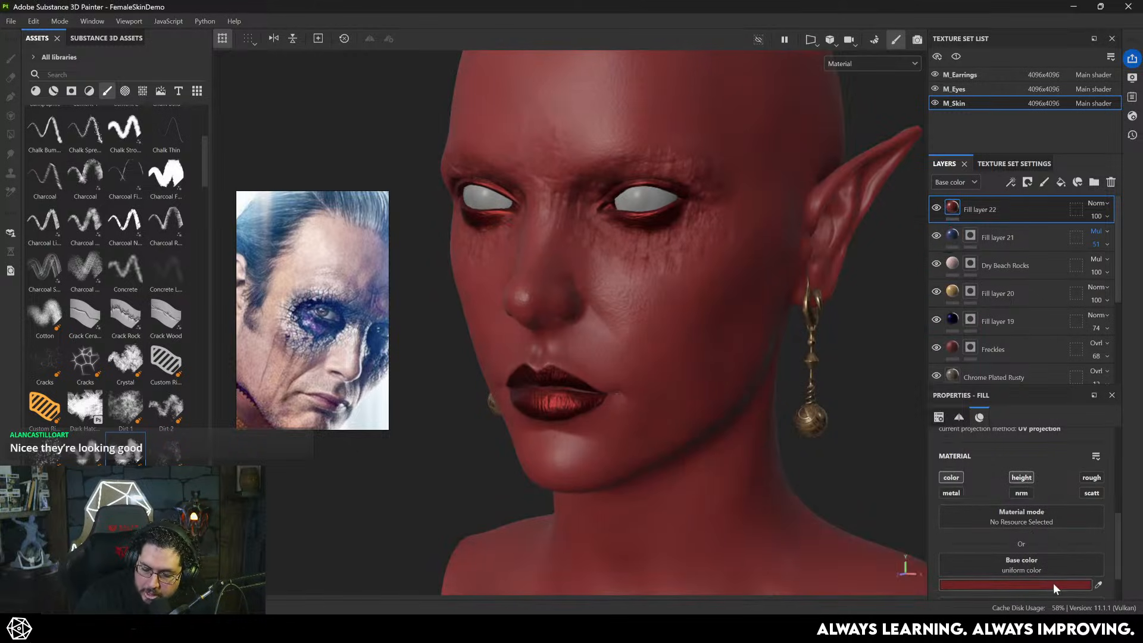
- Set the red fill layer's height to -0.1510, enable its roughness channel, and set the roughness to 0.4694
drag(1121, 513, 1118, 542)
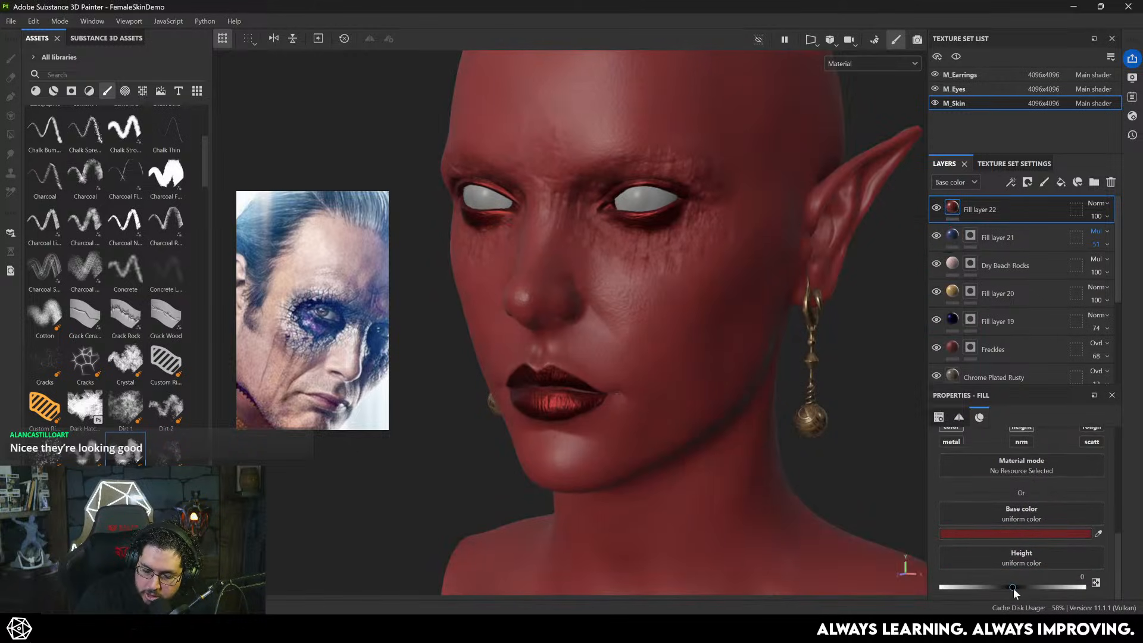
drag(1012, 586, 1004, 589)
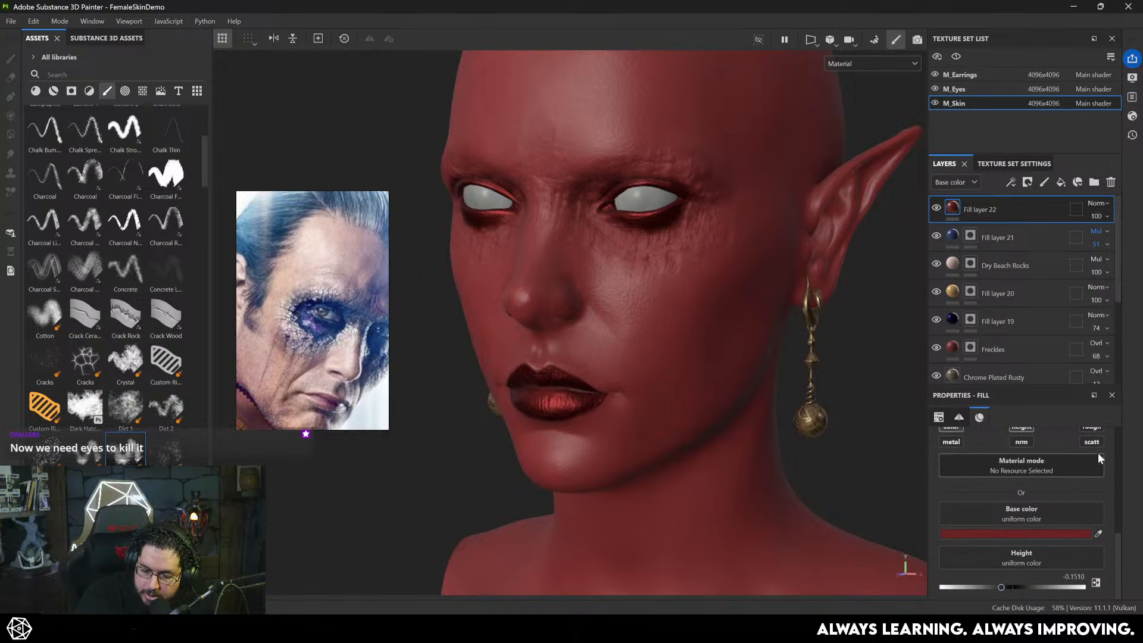
click(1093, 429)
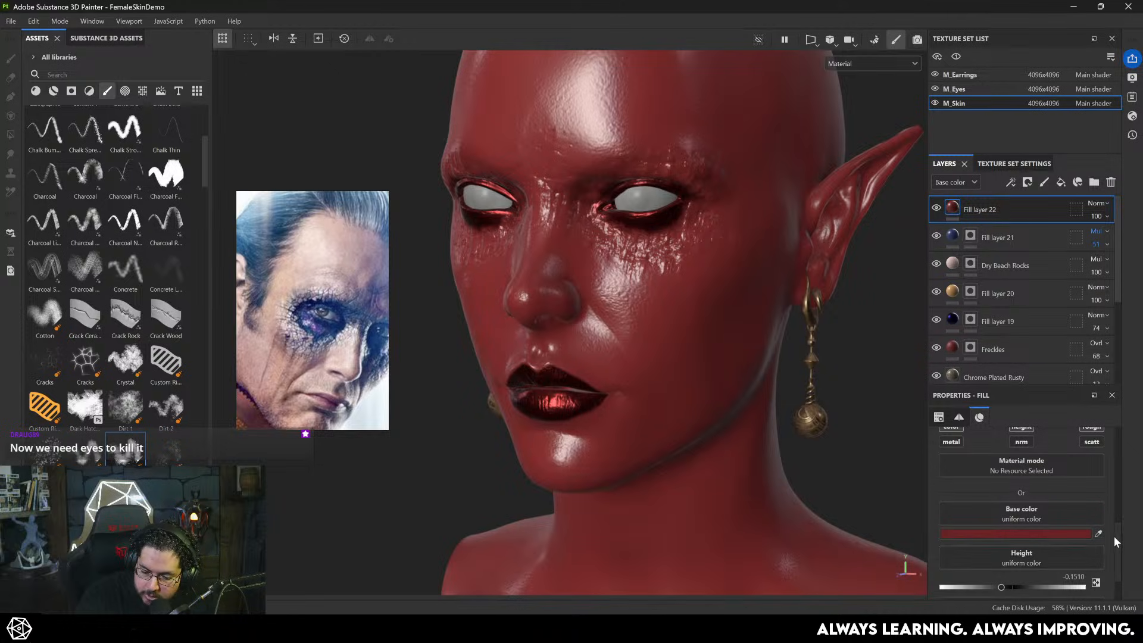
scroll(1114, 536, down, 1)
drag(983, 587, 1007, 588)
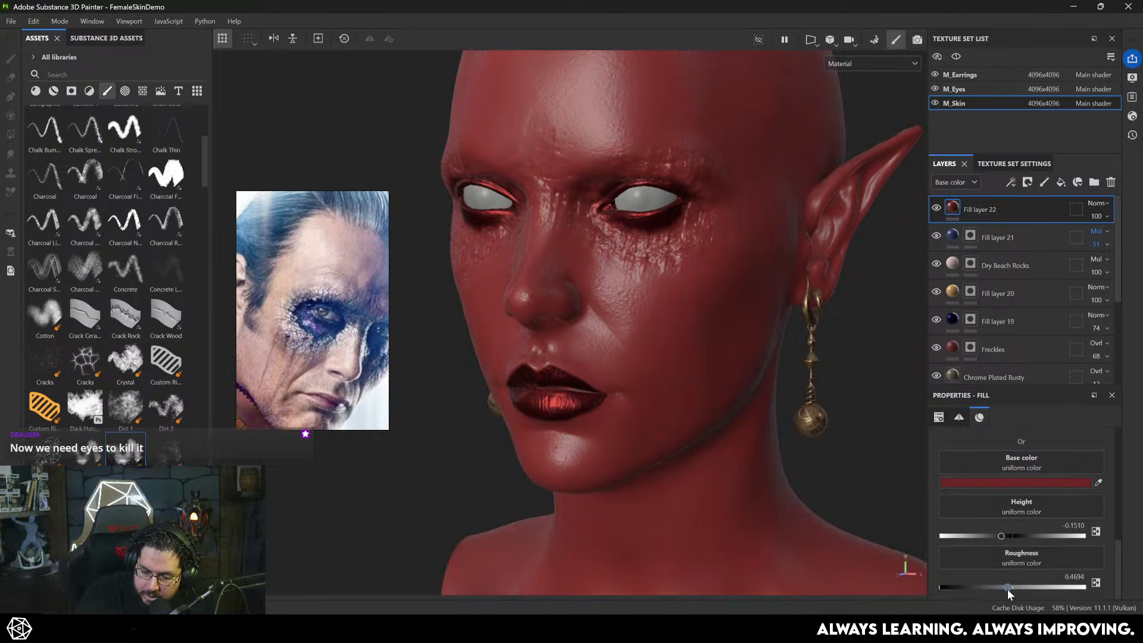
- Add a black mask to Fill layer 22 and set the layer's base color blending mode to Overlay
right_click(988, 205)
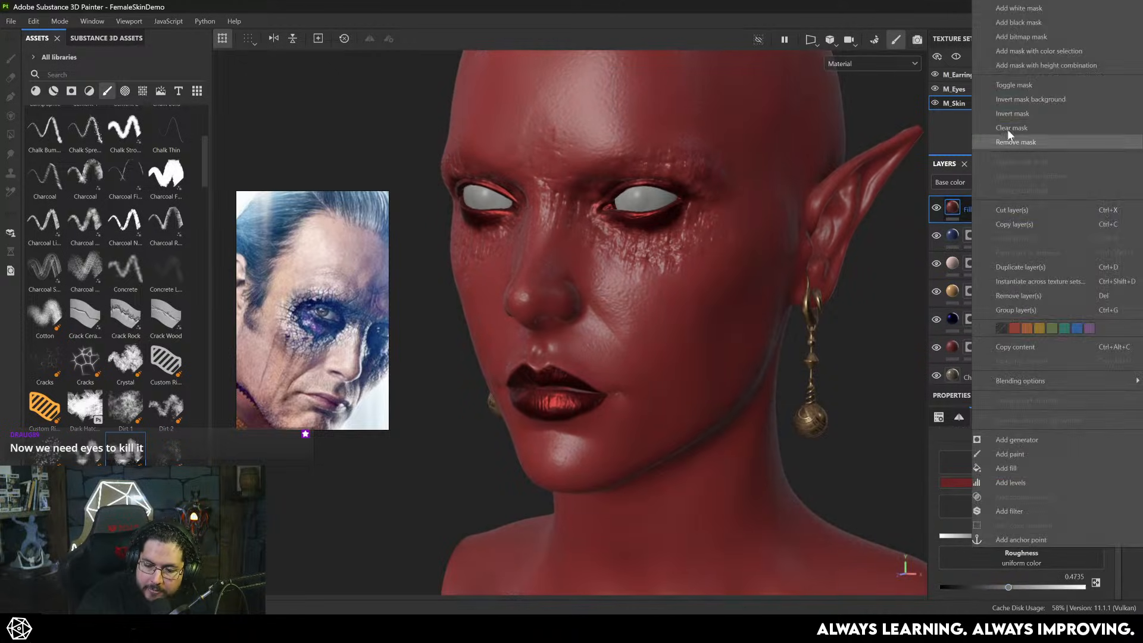
click(1025, 21)
click(1101, 206)
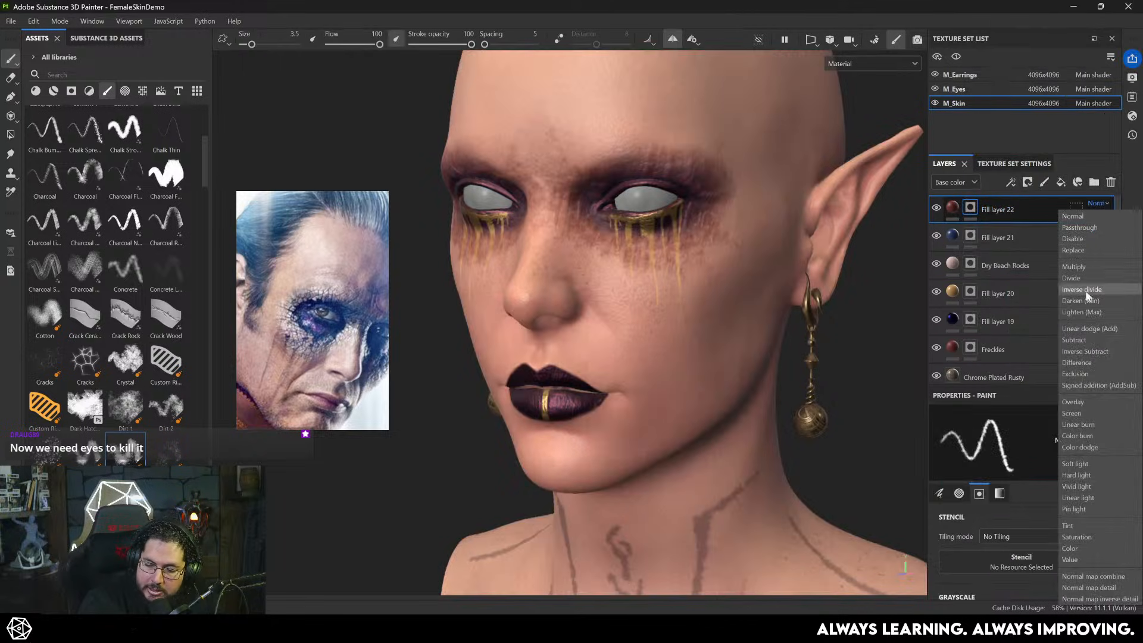
click(1084, 405)
- Add a paint effect to the black mask of Fill layer 22
alt+middle_drag(667, 122, 666, 343)
scroll(679, 361, up, 2)
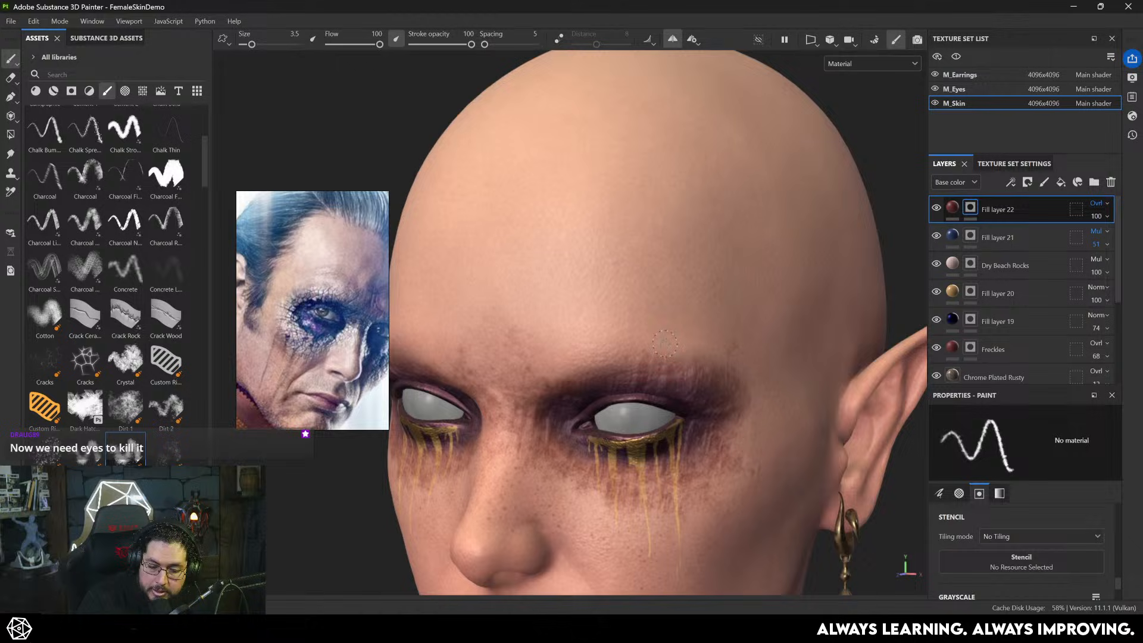
right_click(962, 206)
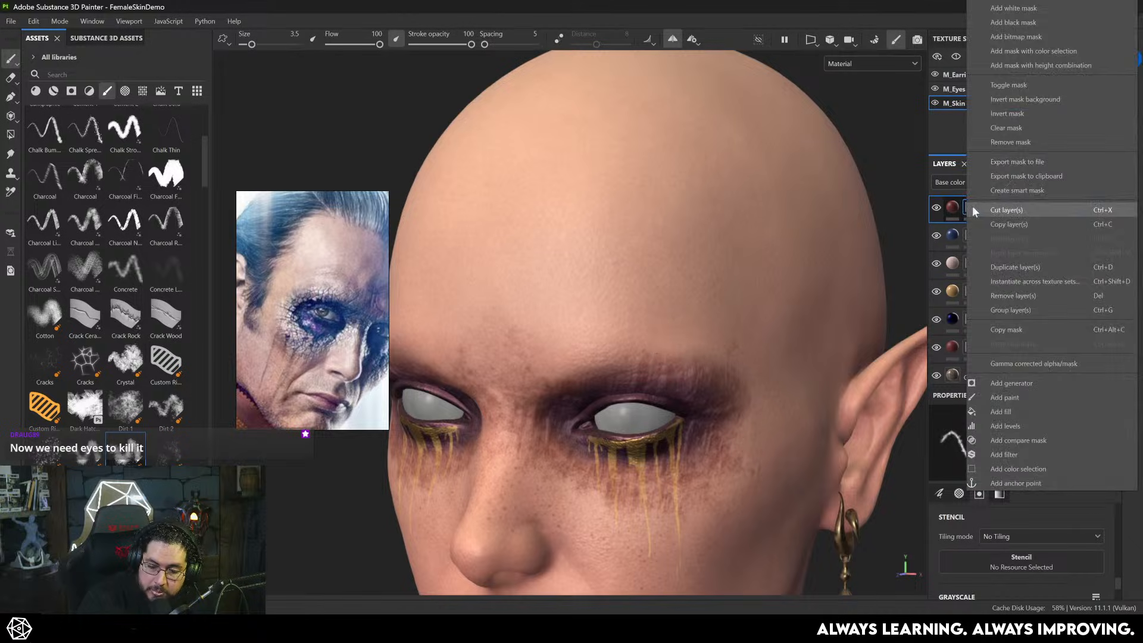
click(1023, 398)
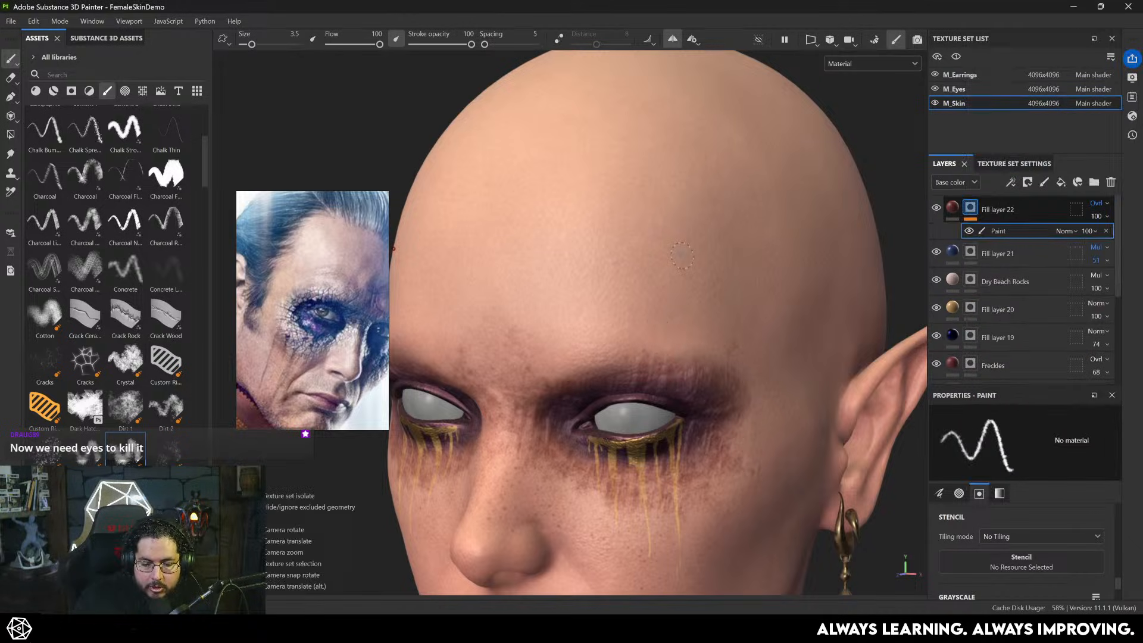
alt+drag(658, 328, 660, 324)
- Activate the Path tool and choose the Crack Rock preset from the Grunge group
click(11, 97)
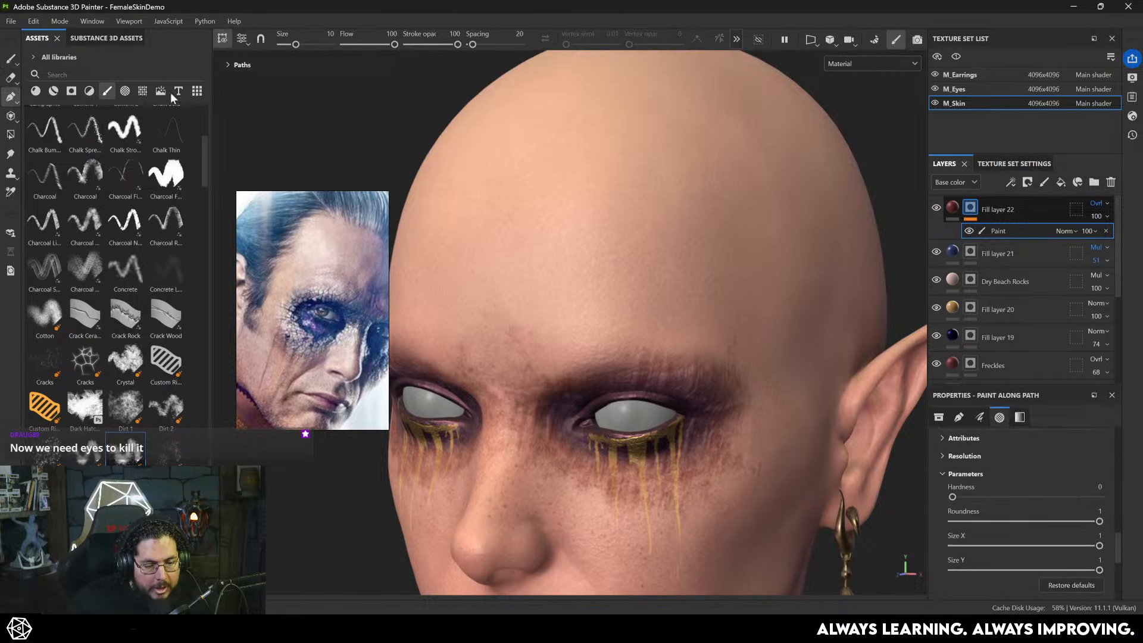
scroll(1019, 492, up, 10)
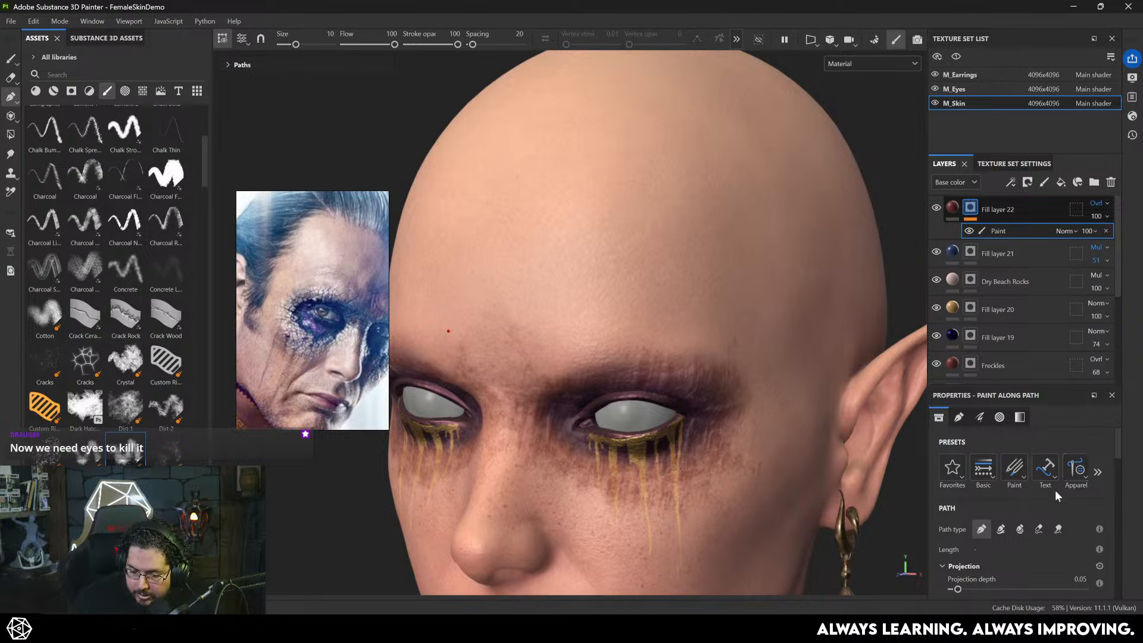
click(1098, 474)
click(1095, 475)
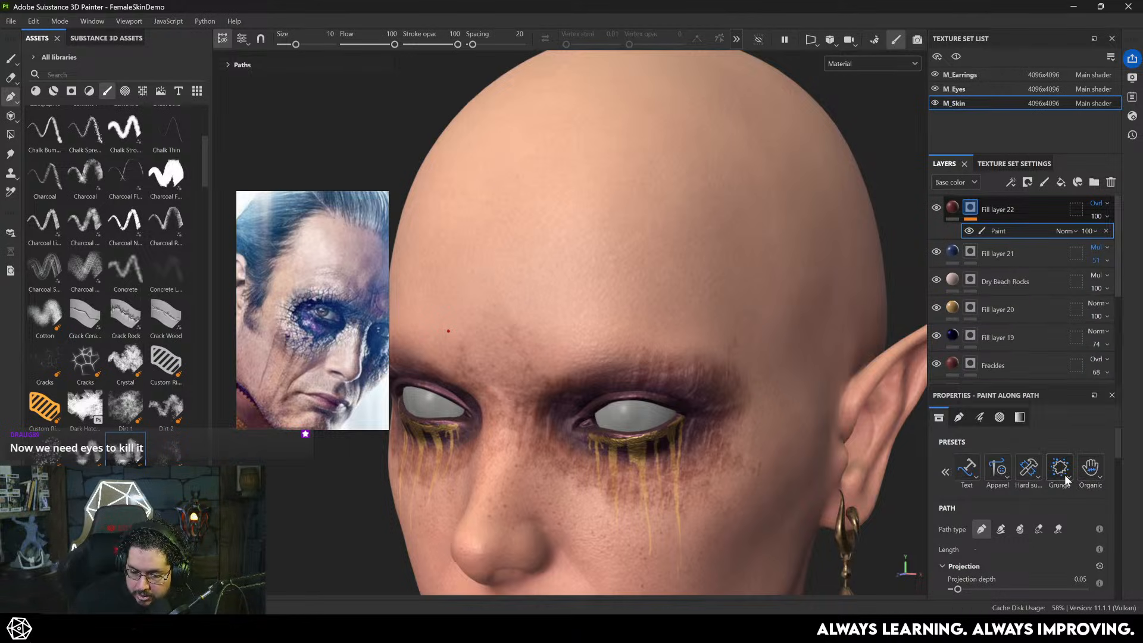
click(1065, 474)
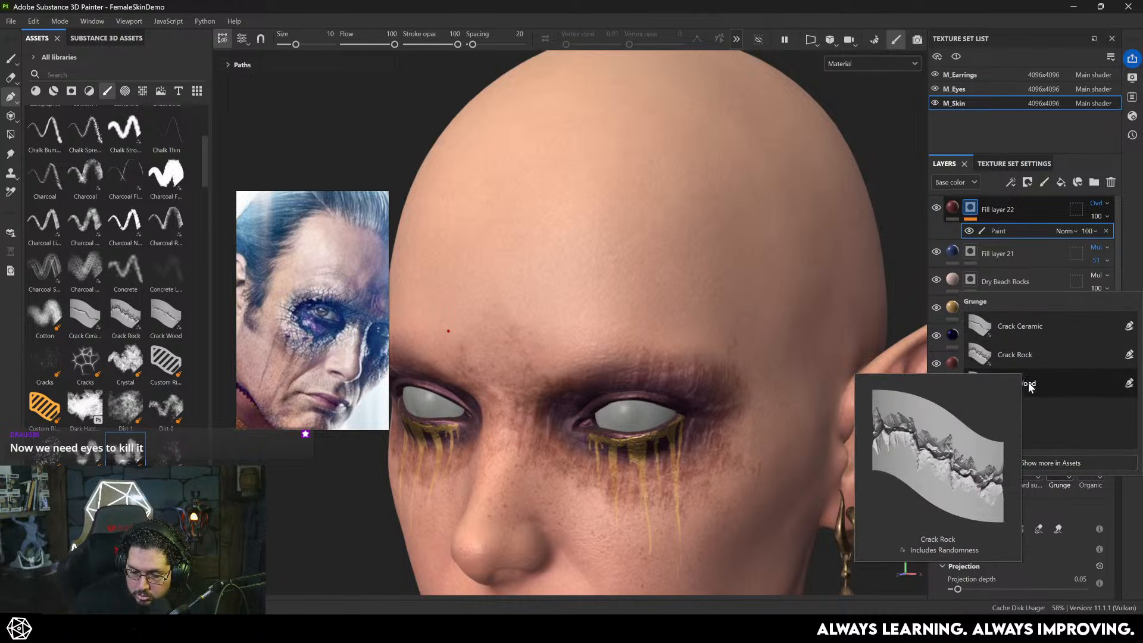
mouse_move(1015, 331)
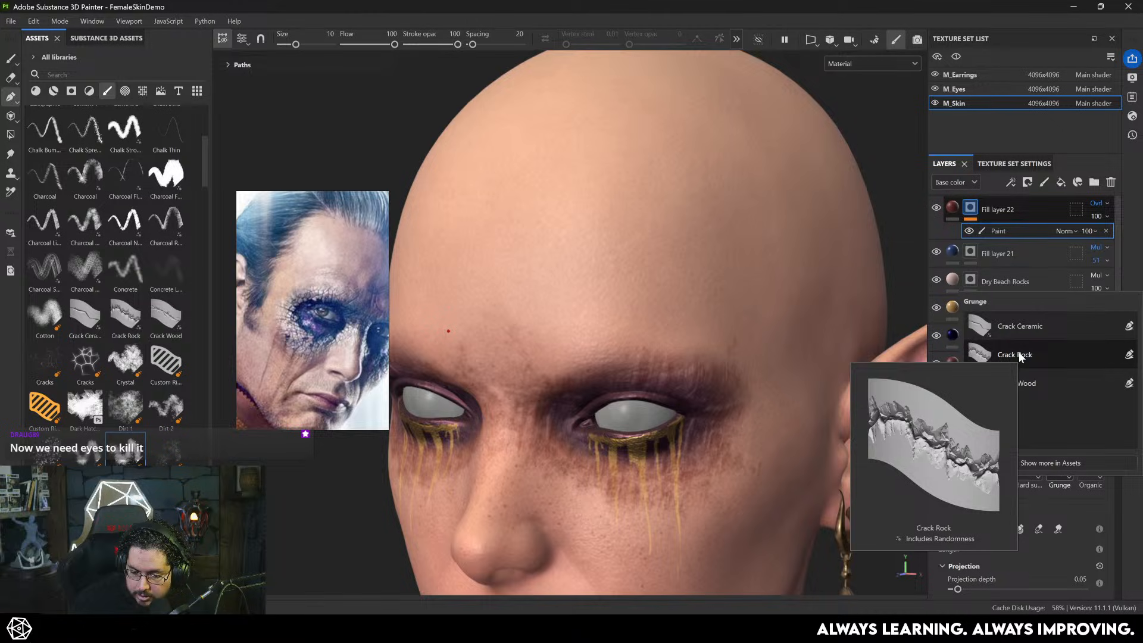
click(1020, 356)
- Draw a crack path about 8.37 cm long from above the eye up across the forehead
click(632, 387)
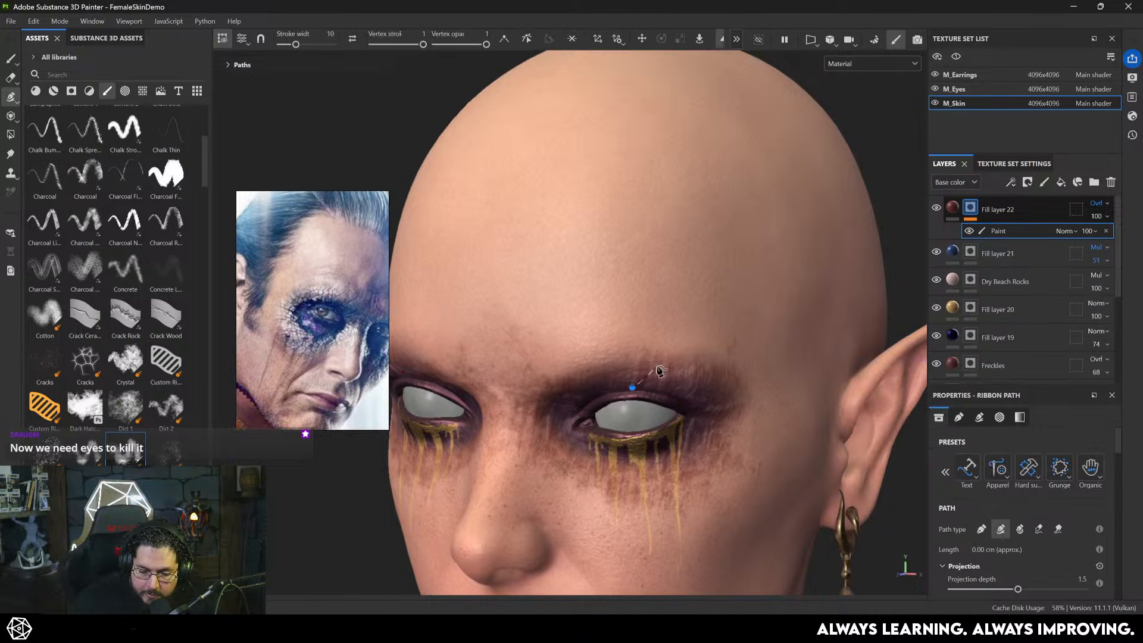
click(657, 364)
click(663, 305)
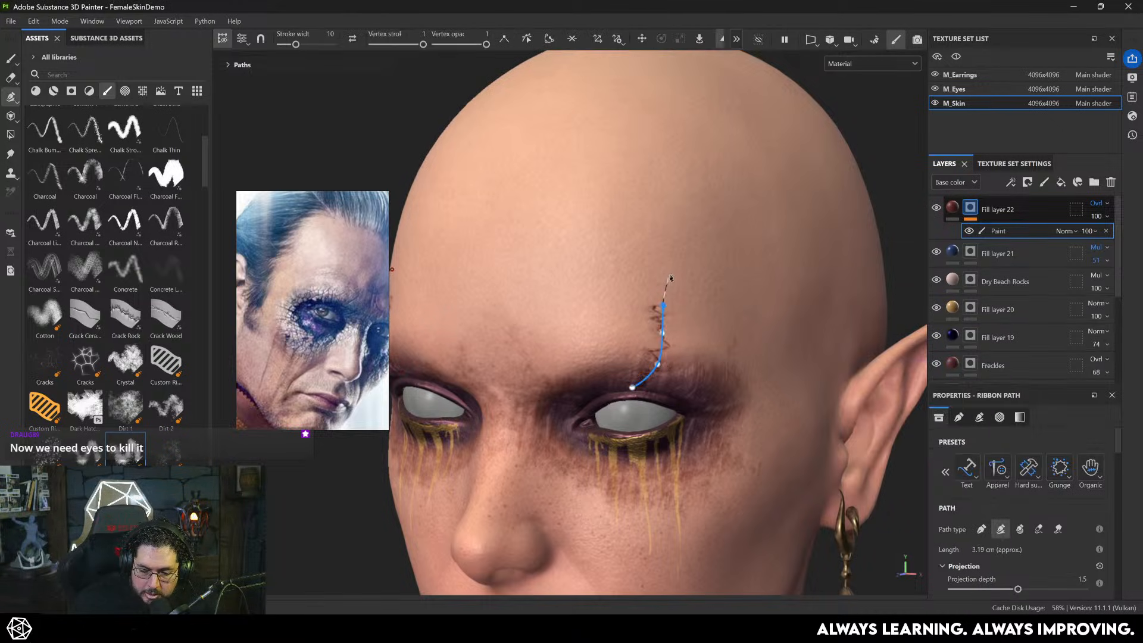
click(669, 277)
click(675, 246)
click(695, 207)
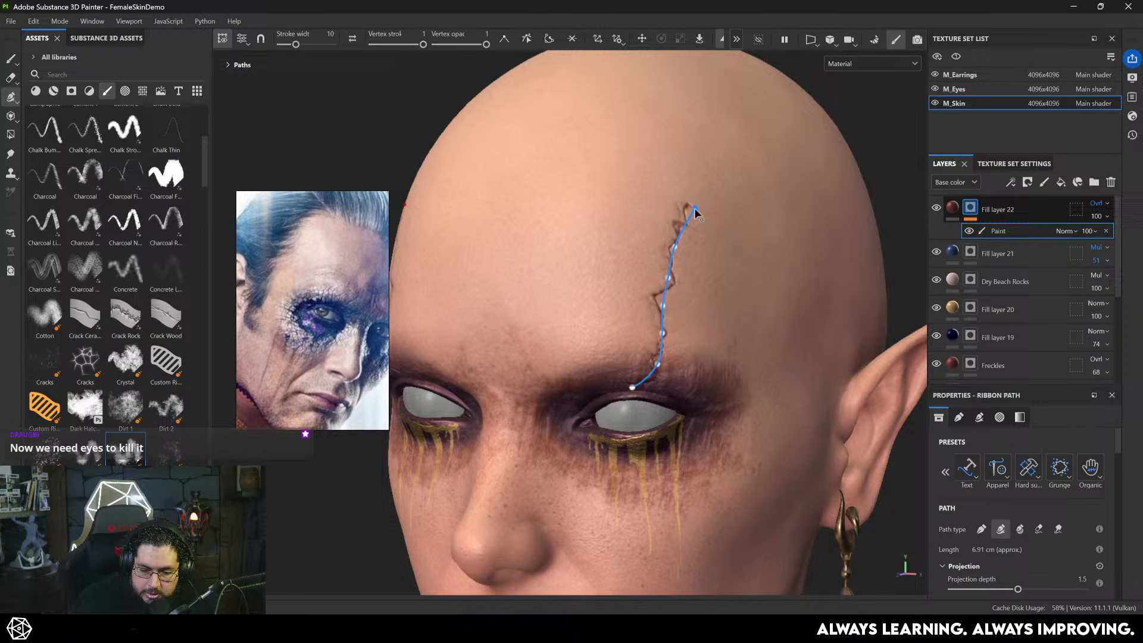
click(717, 185)
key(Escape)
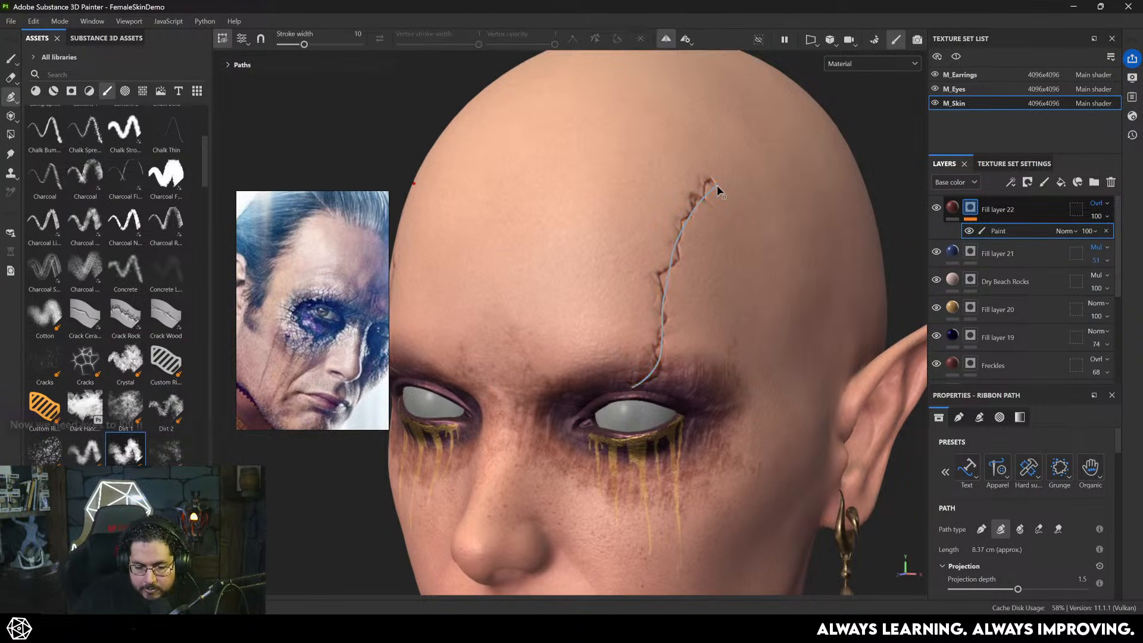
- Draw a second crack path about 8.42 cm long from the corner of the mouth up across the cheek
alt+right_drag(651, 181, 631, 146)
alt+drag(631, 146, 716, 136)
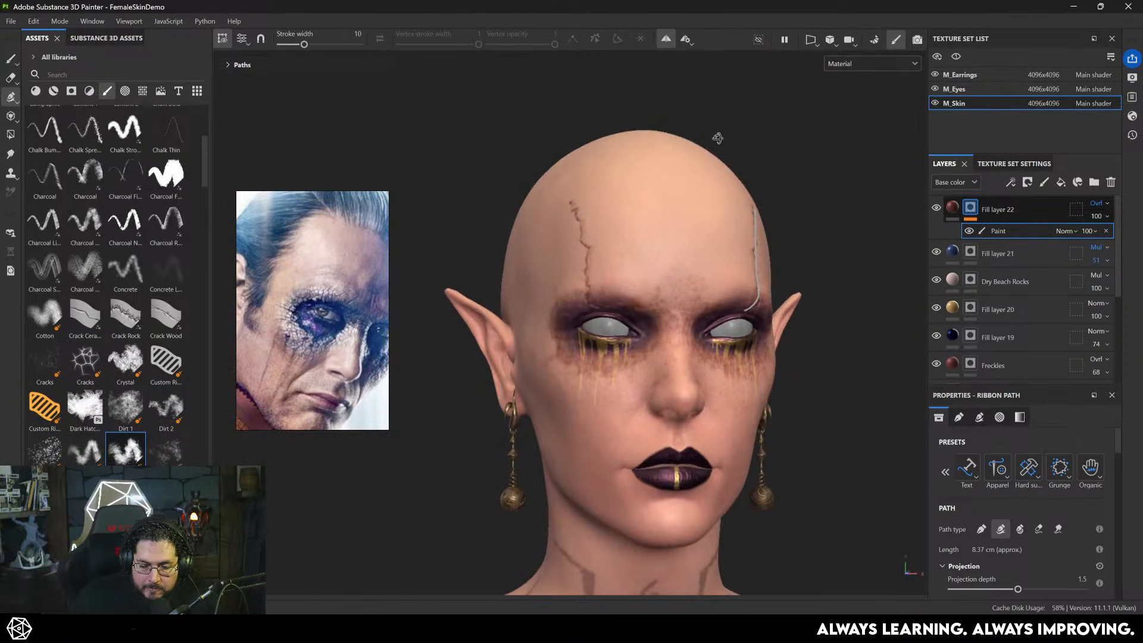
alt+drag(768, 230, 758, 191)
alt+right_drag(758, 192, 726, 289)
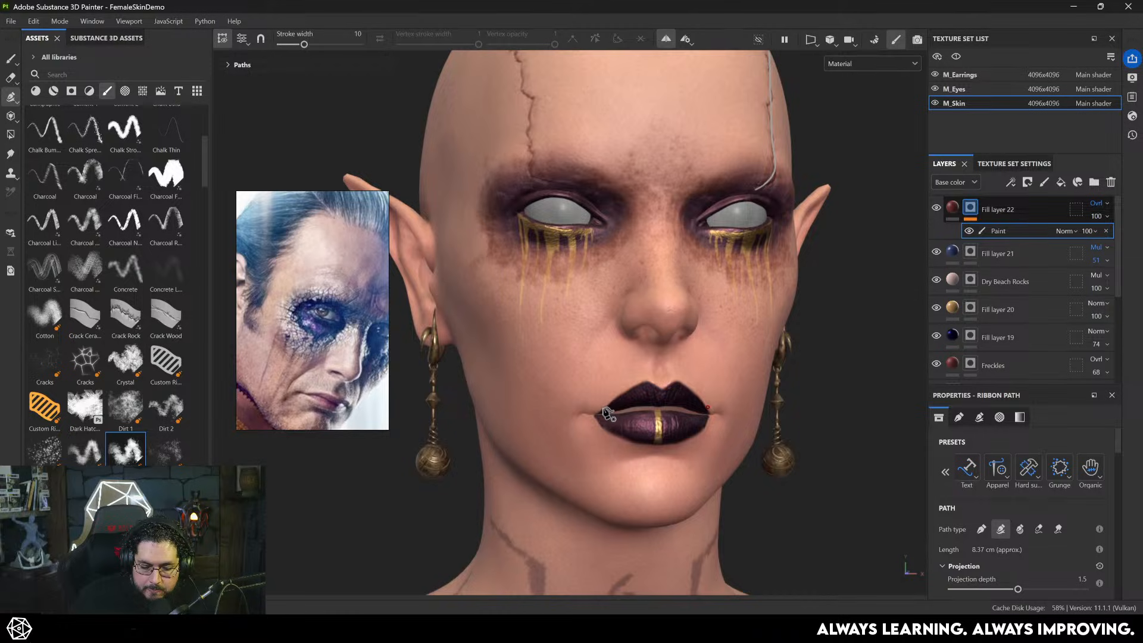
click(603, 411)
click(579, 397)
click(554, 381)
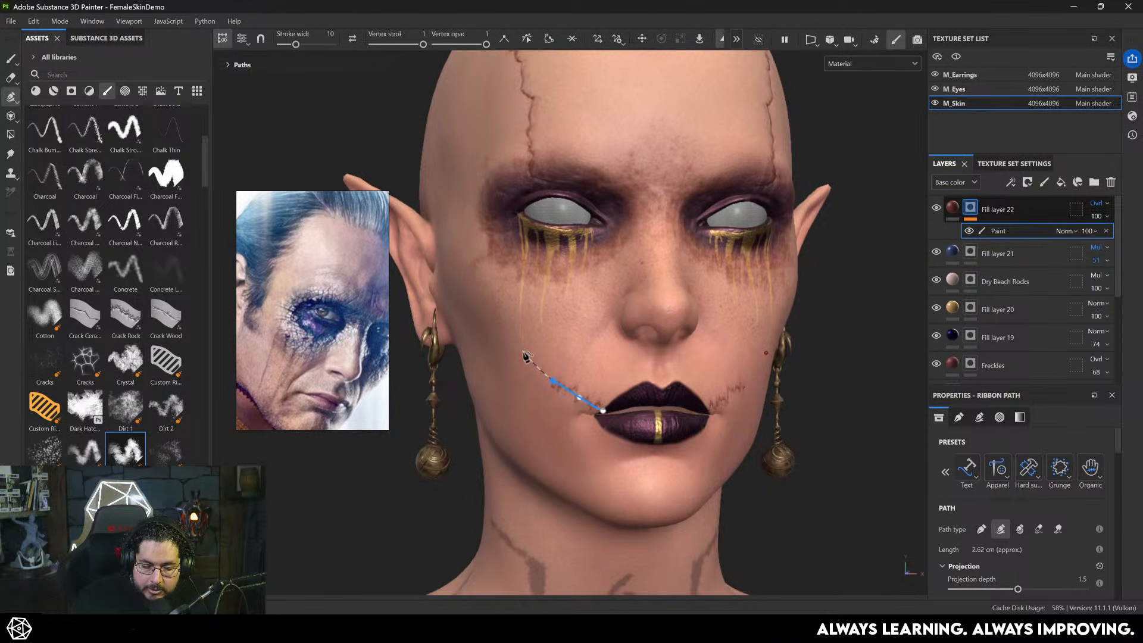
click(522, 347)
click(490, 310)
click(475, 288)
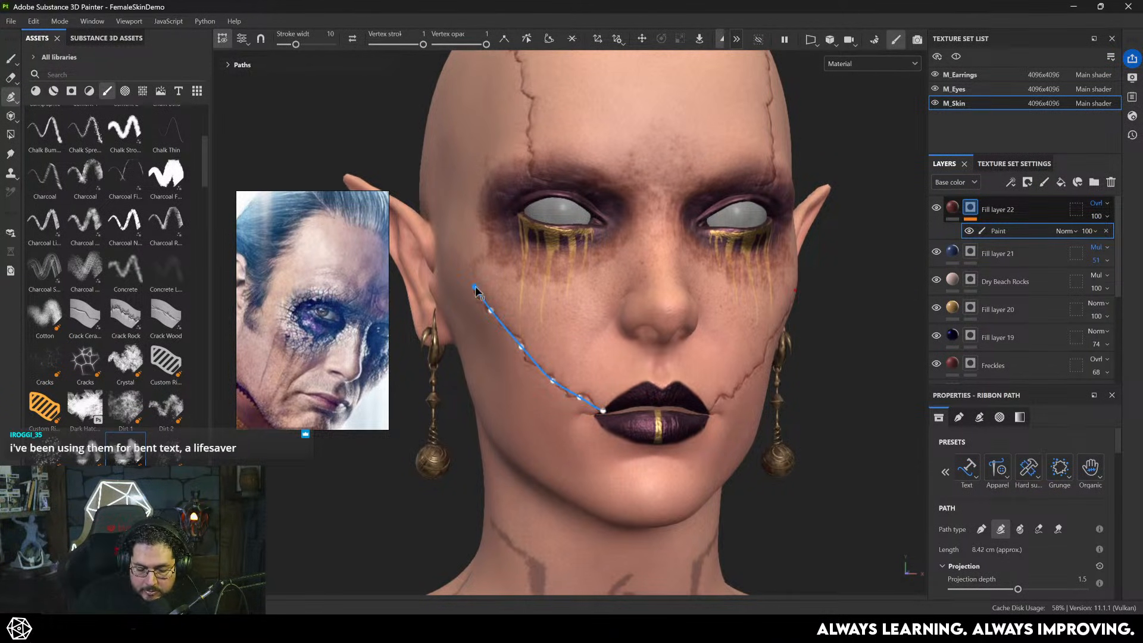
key(Return)
- Inspect the cheek crack up close and undo that path
alt+drag(733, 381, 819, 393)
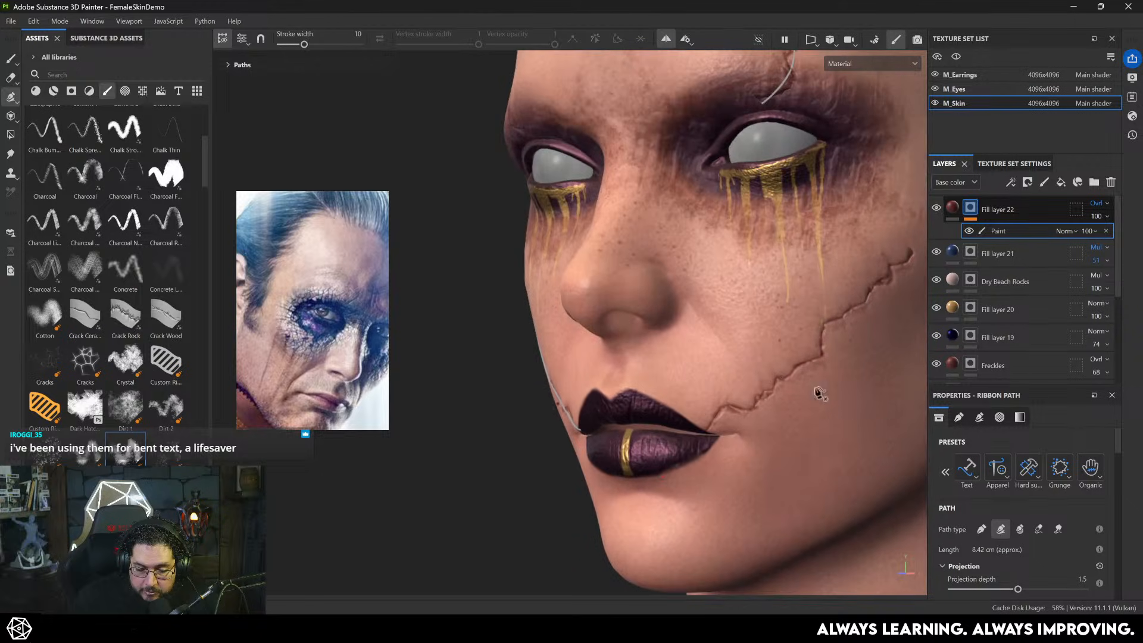
alt+right_drag(819, 393, 570, 427)
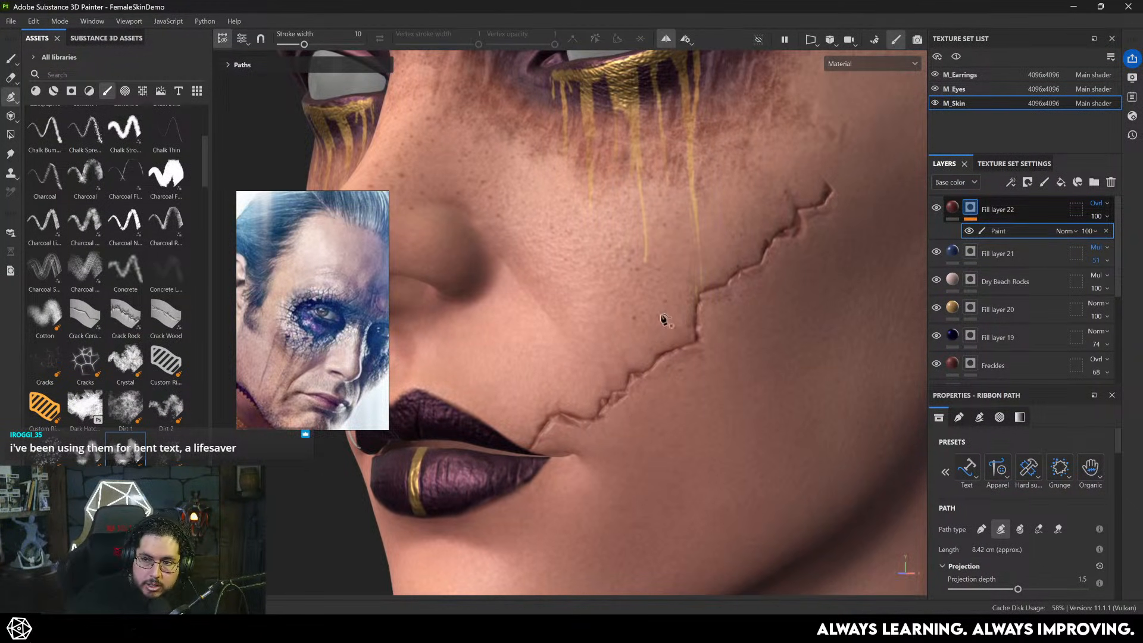
scroll(468, 242, down, 5)
alt+drag(468, 243, 619, 287)
key(ctrl+z)
key(ctrl+z)
key(ctrl+z)
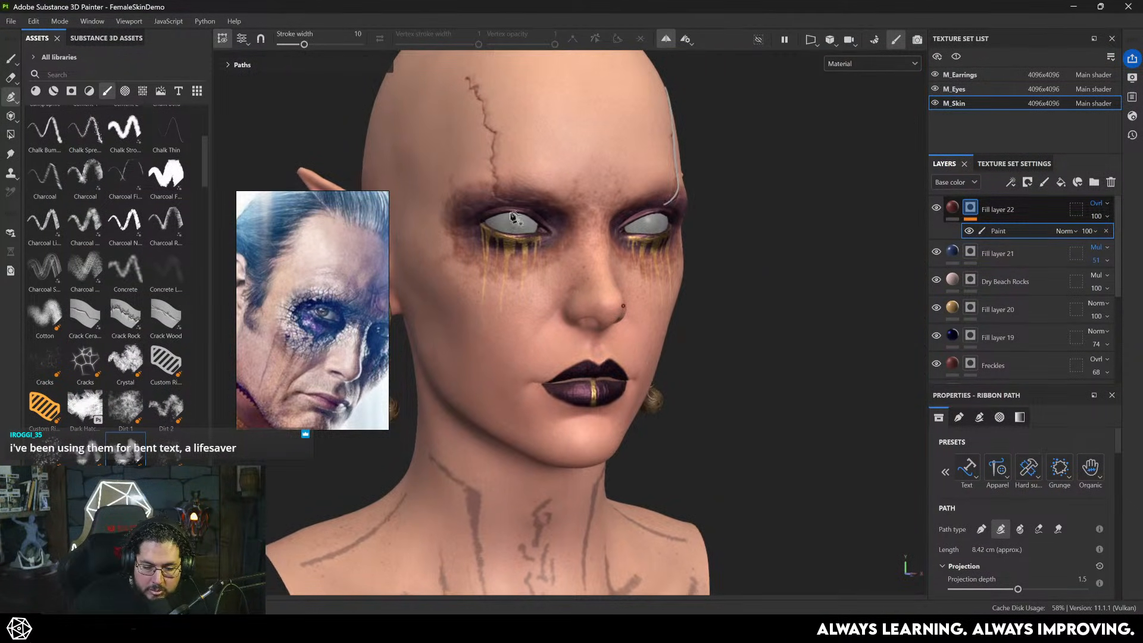
- Reshape the lower part of the forehead crack path by moving its end point to the upper eyelid and shifting the adjacent point
scroll(599, 284, up, 3)
alt+drag(568, 223, 690, 278)
scroll(630, 256, up, 2)
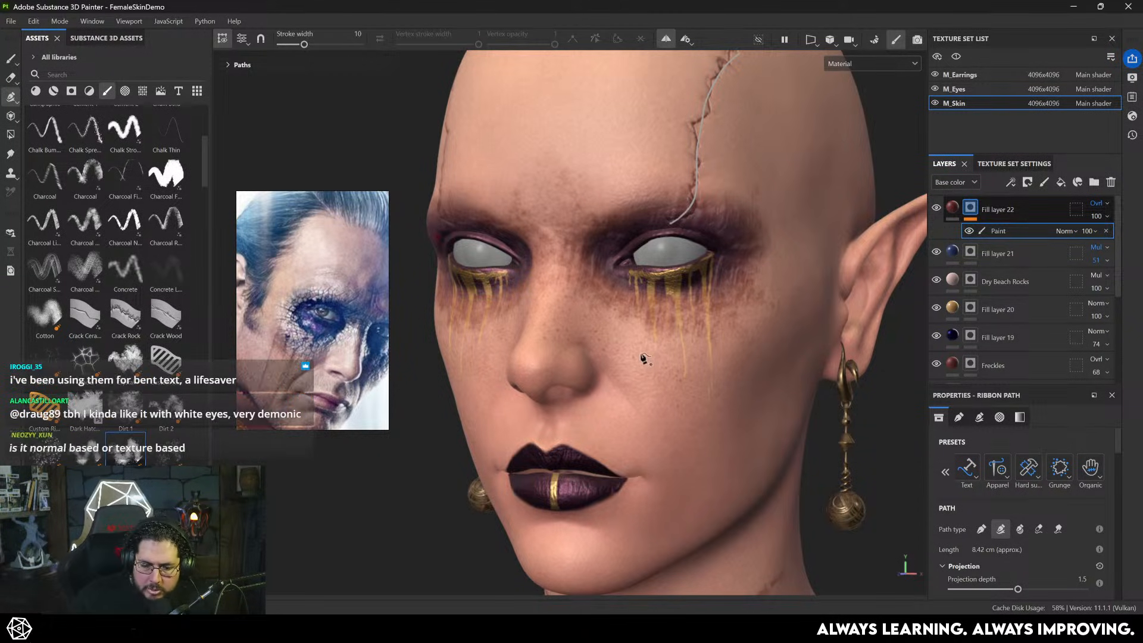
alt+drag(717, 239, 669, 276)
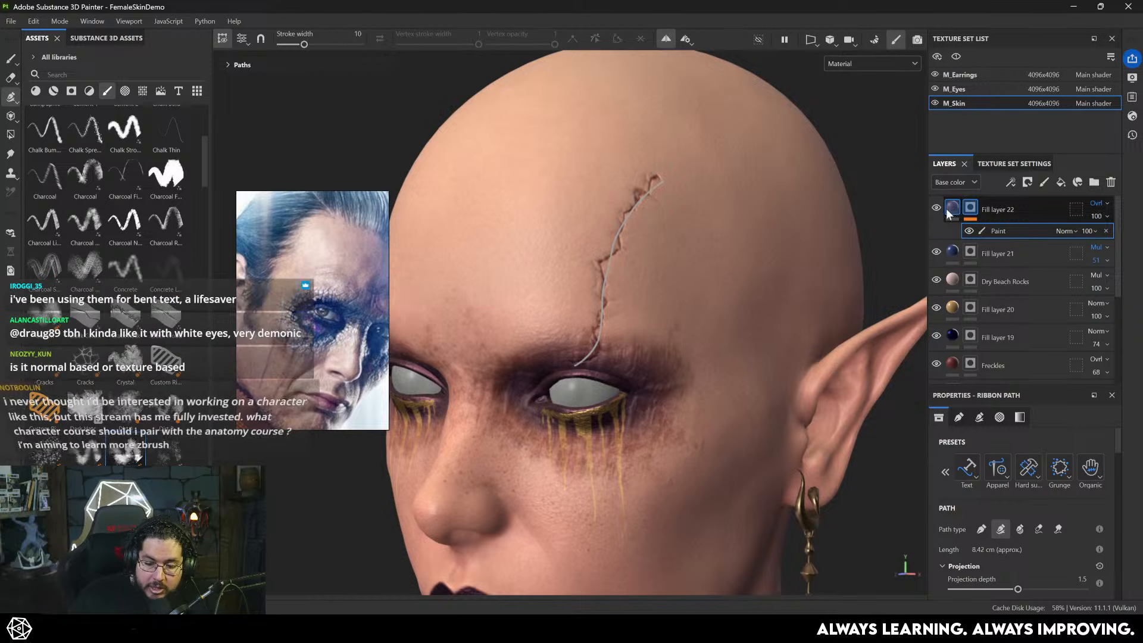
scroll(753, 271, up, 5)
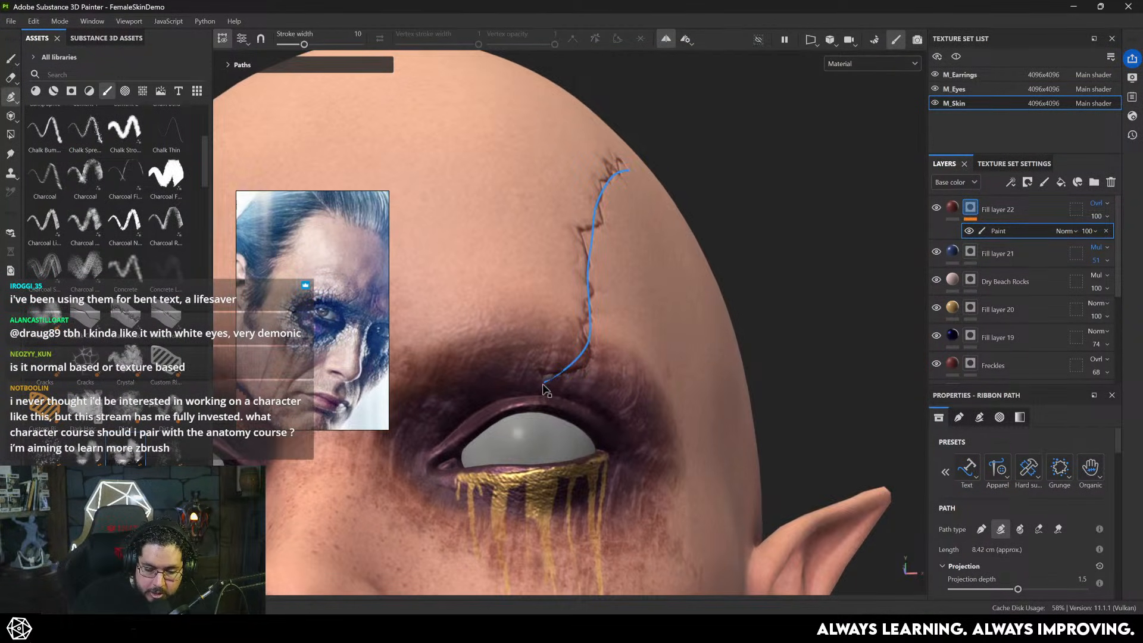
click(543, 385)
mouse_move(545, 383)
mouse_down()
mouse_move(530, 398)
mouse_move(561, 397)
mouse_up()
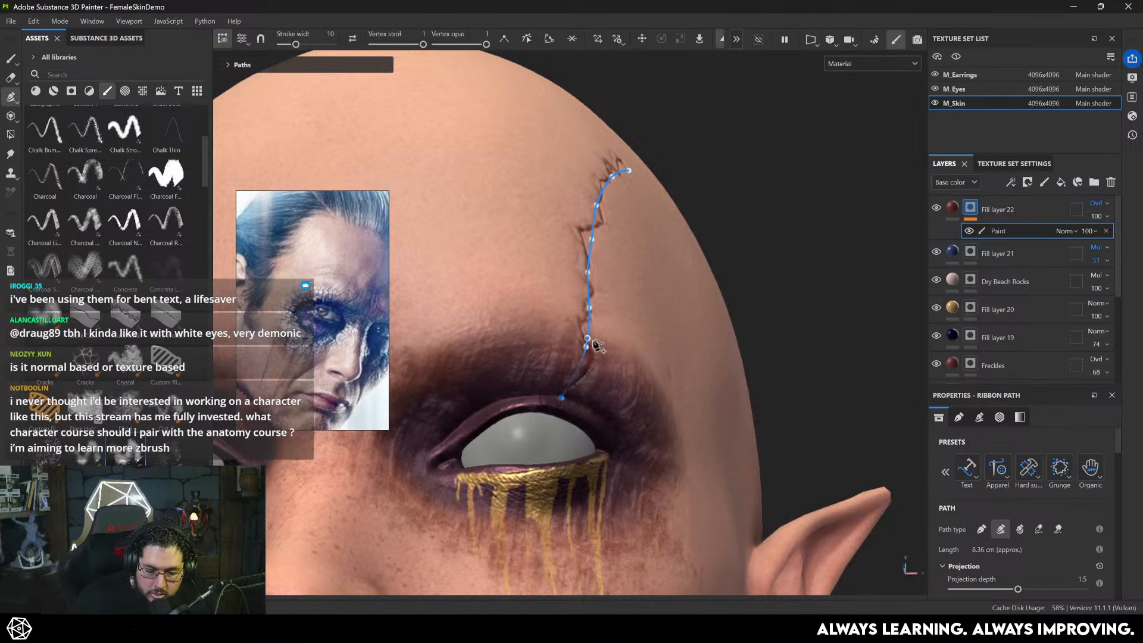
drag(586, 347, 574, 340)
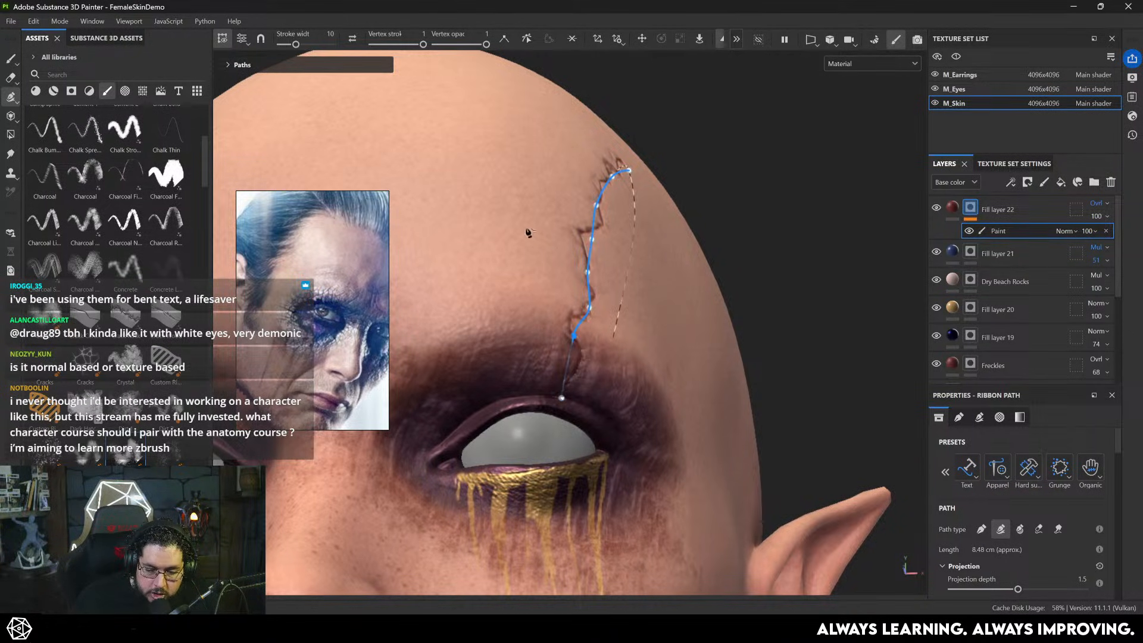
key(f)
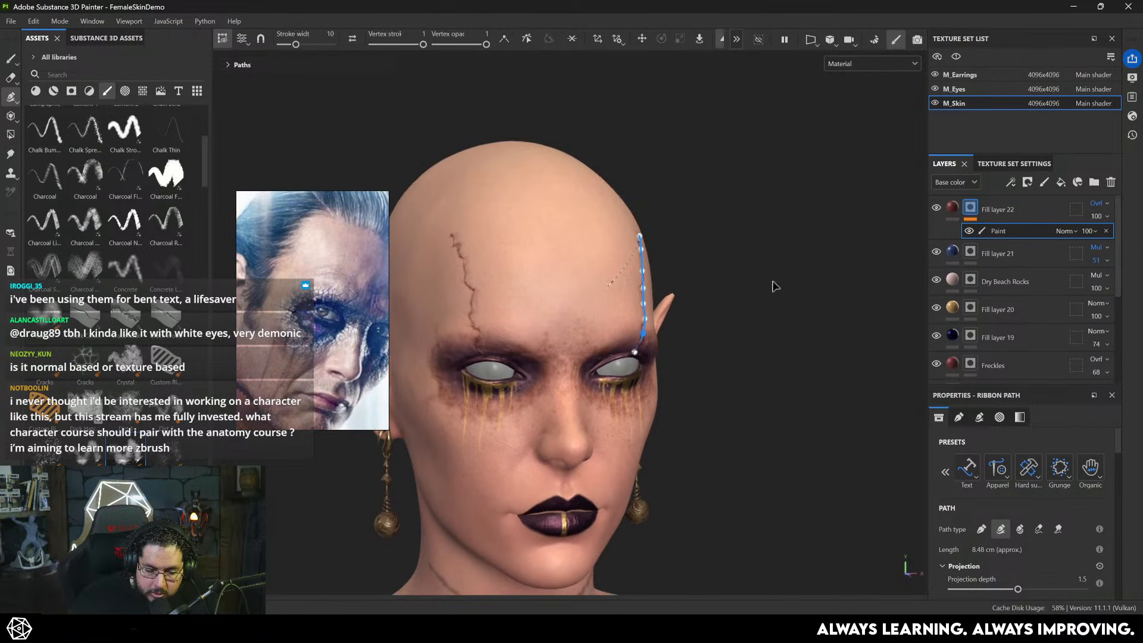
alt+drag(737, 202, 792, 278)
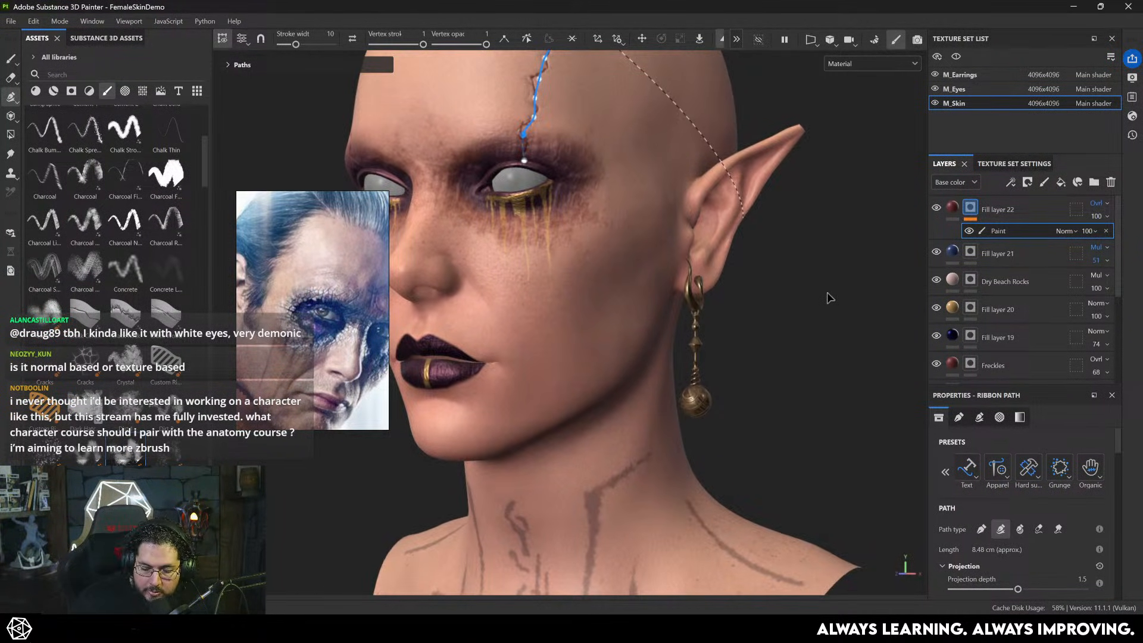
key(Escape)
- Try a crack path about 10.86 cm long running from below the ear around the front of the neck
alt+drag(772, 342, 608, 297)
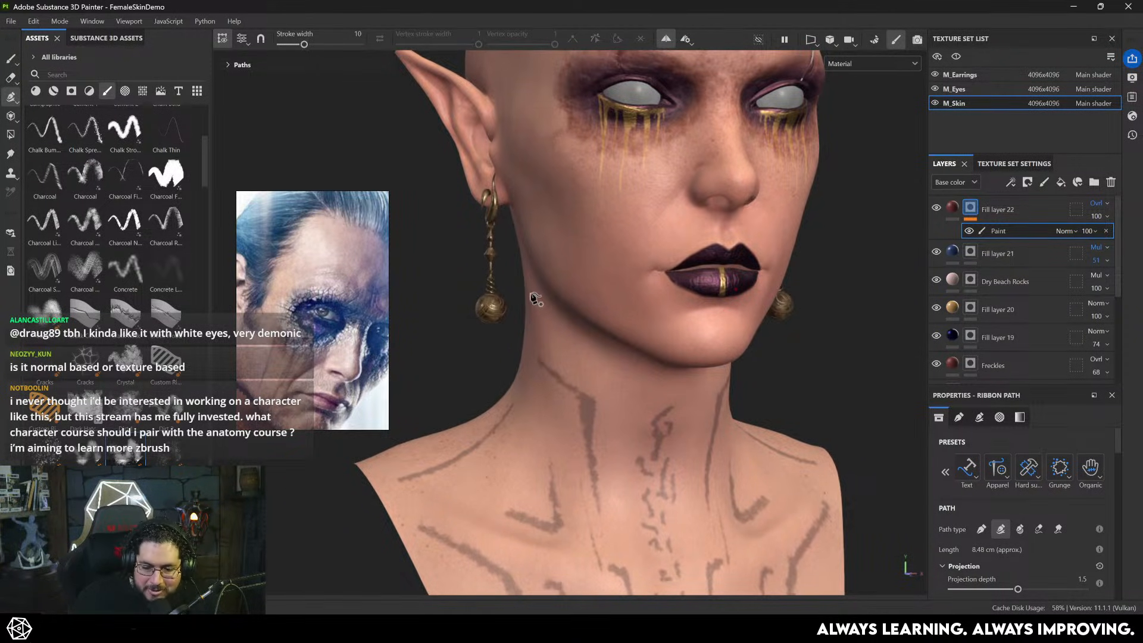
alt+drag(530, 316, 614, 317)
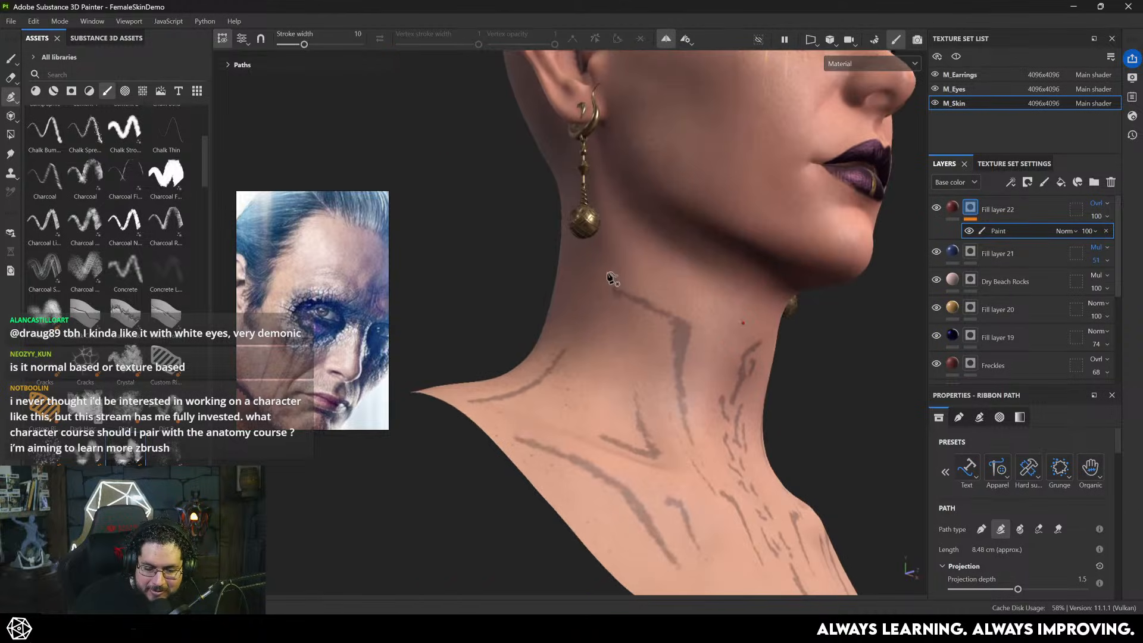
click(586, 267)
click(739, 335)
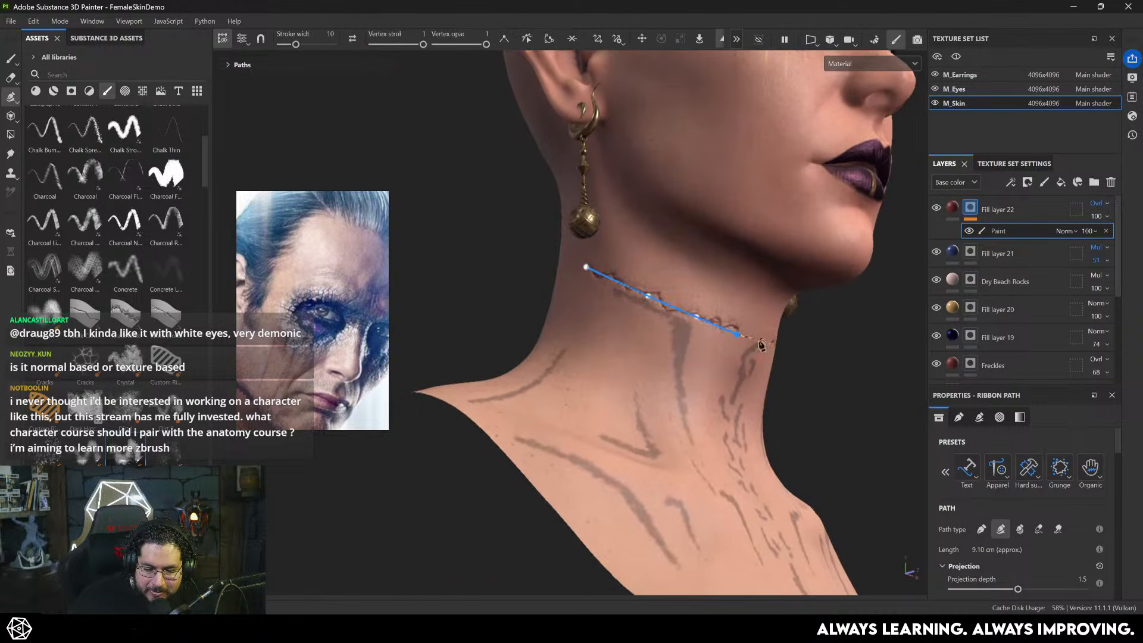
alt+drag(727, 365, 702, 364)
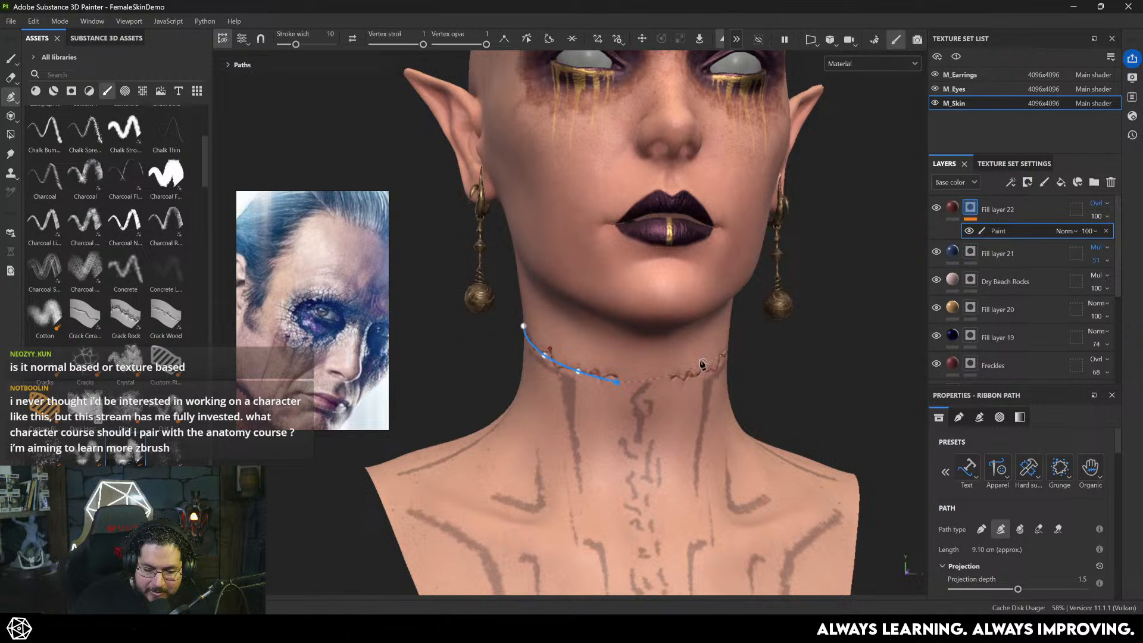
click(652, 383)
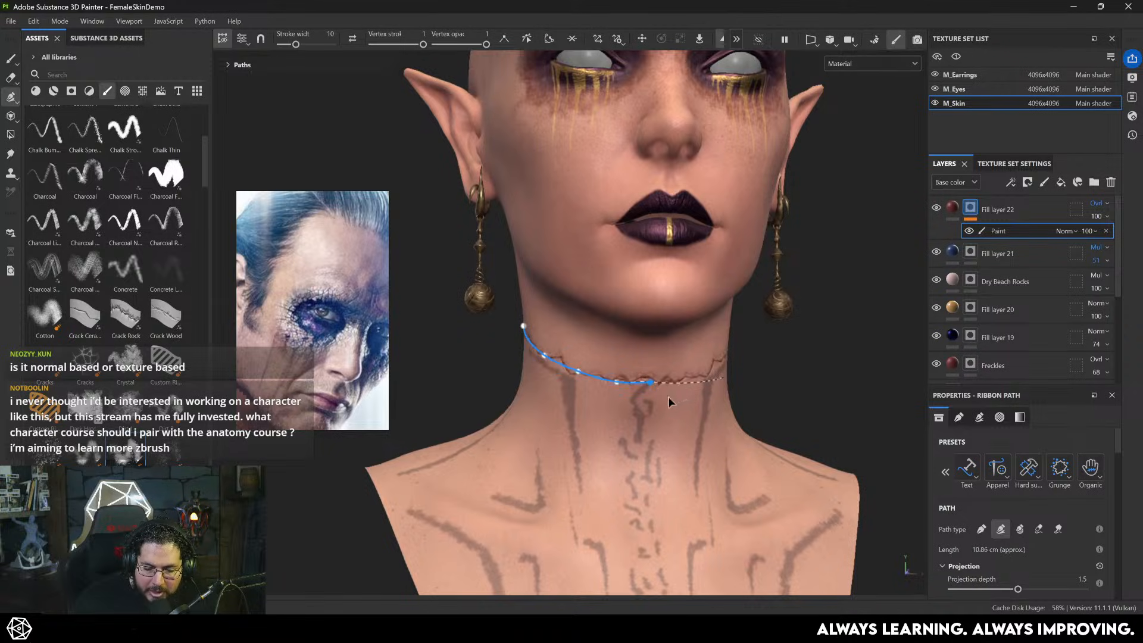
alt+drag(668, 396, 667, 397)
key(Escape)
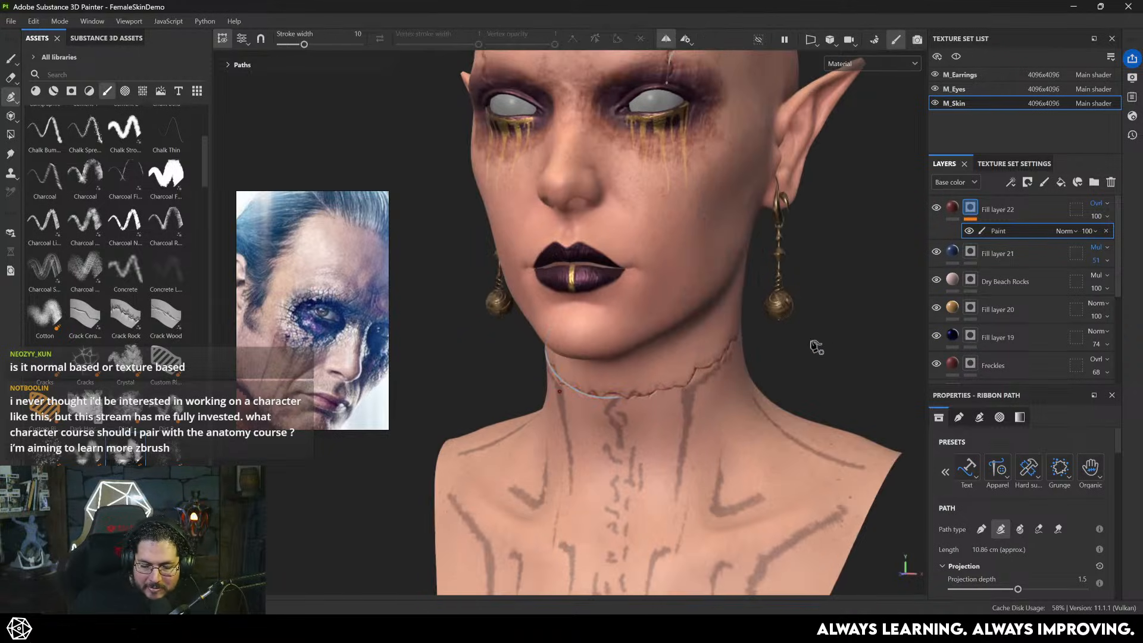
alt+drag(816, 346, 877, 359)
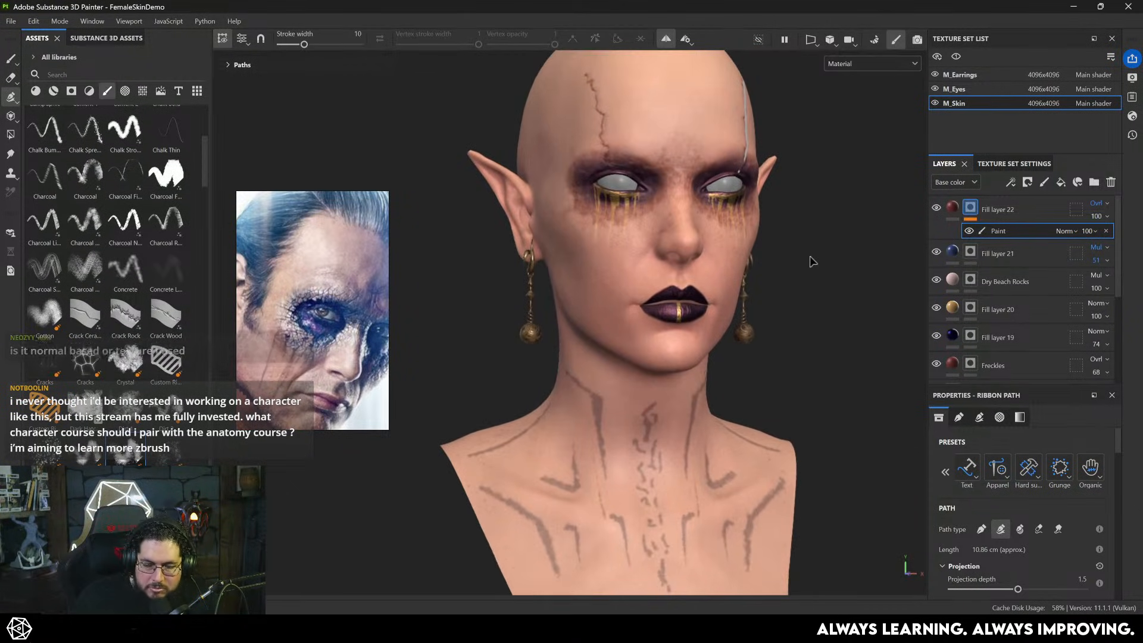
alt+right_drag(809, 339, 903, 387)
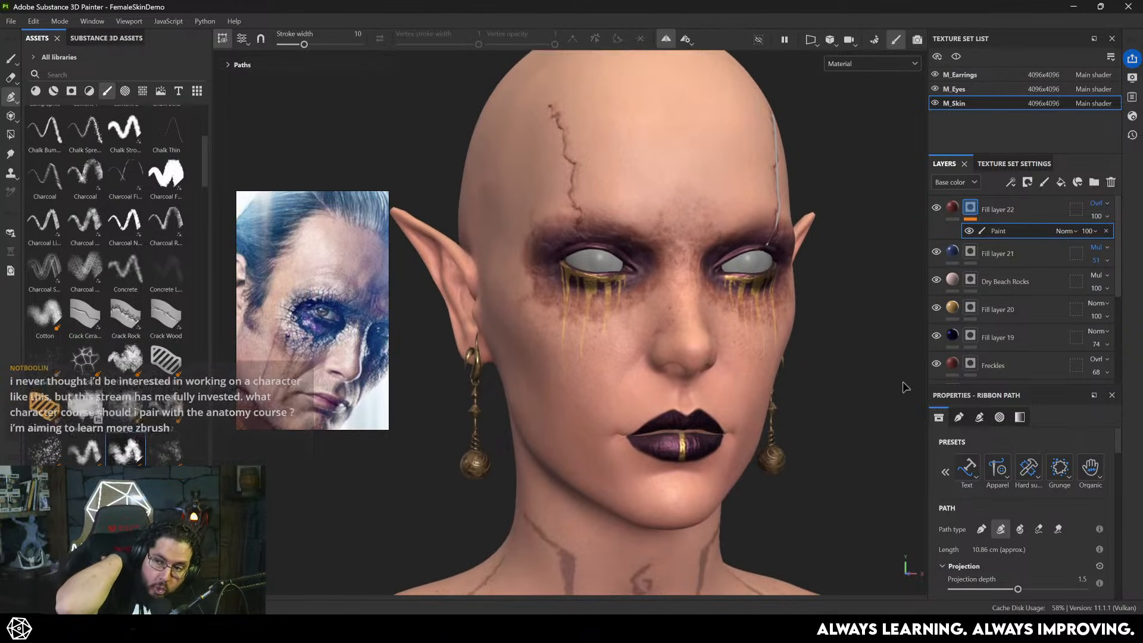
click(10, 97)
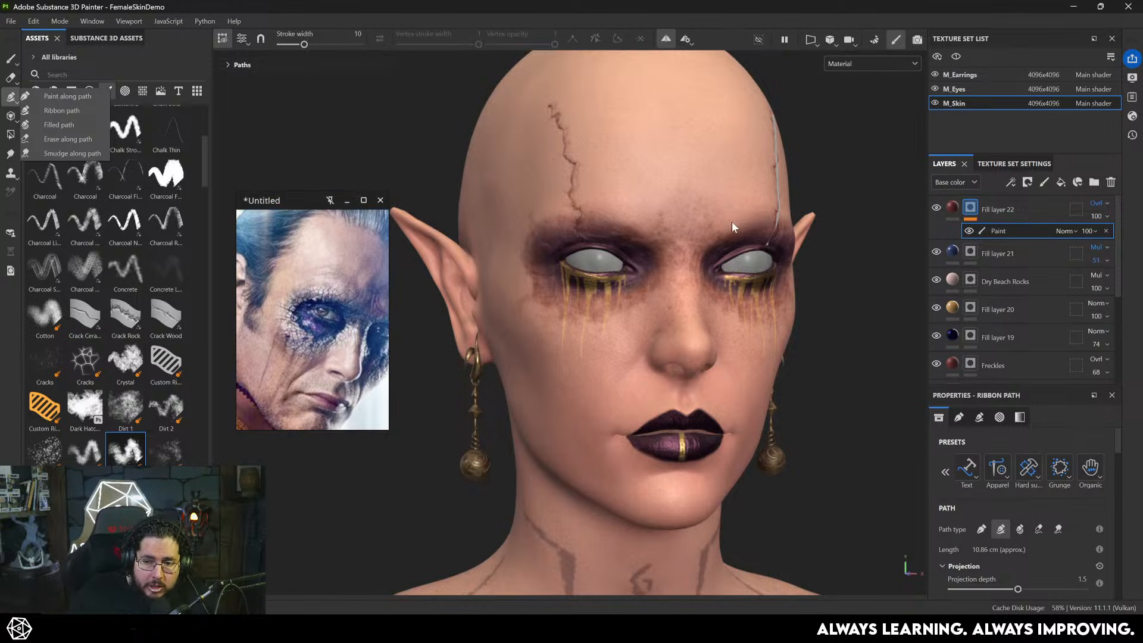
click(827, 262)
alt+drag(830, 269, 565, 225)
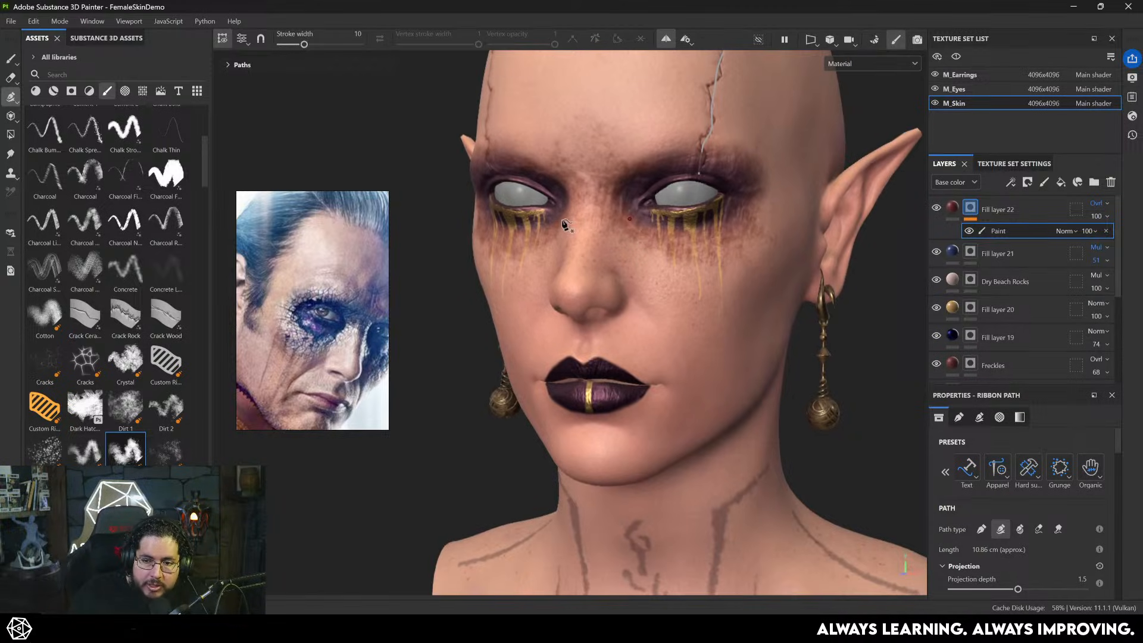
- Switch to the browser window with the online course catalogue and move the reference image off the page
key(alt+Tab)
key(alt+Tab)
key(alt+Tab)
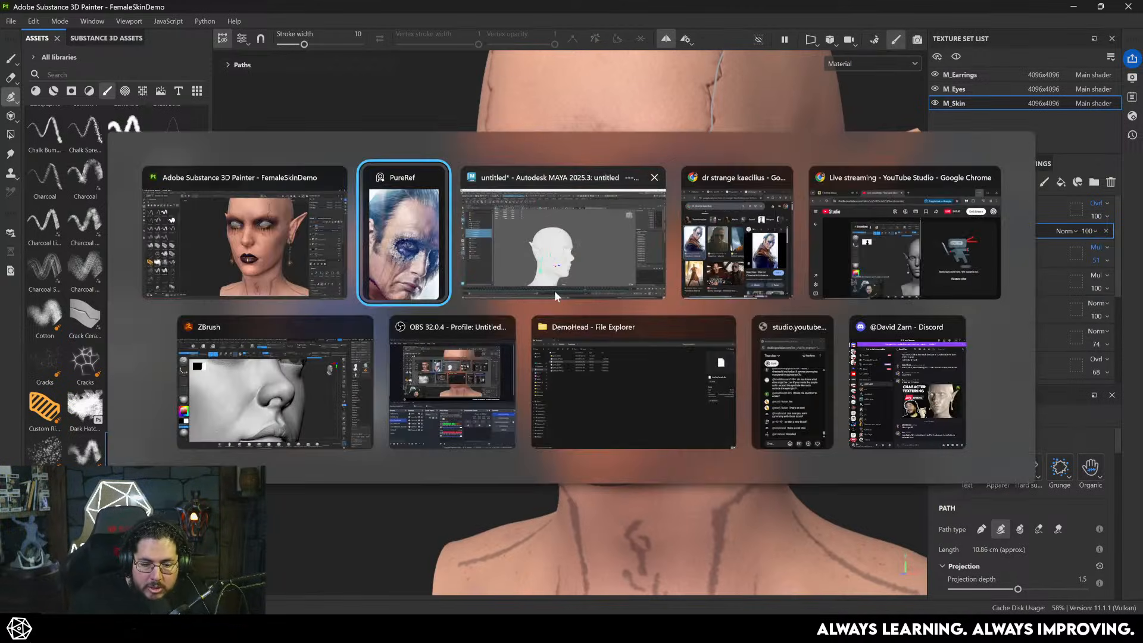
key(alt+Tab)
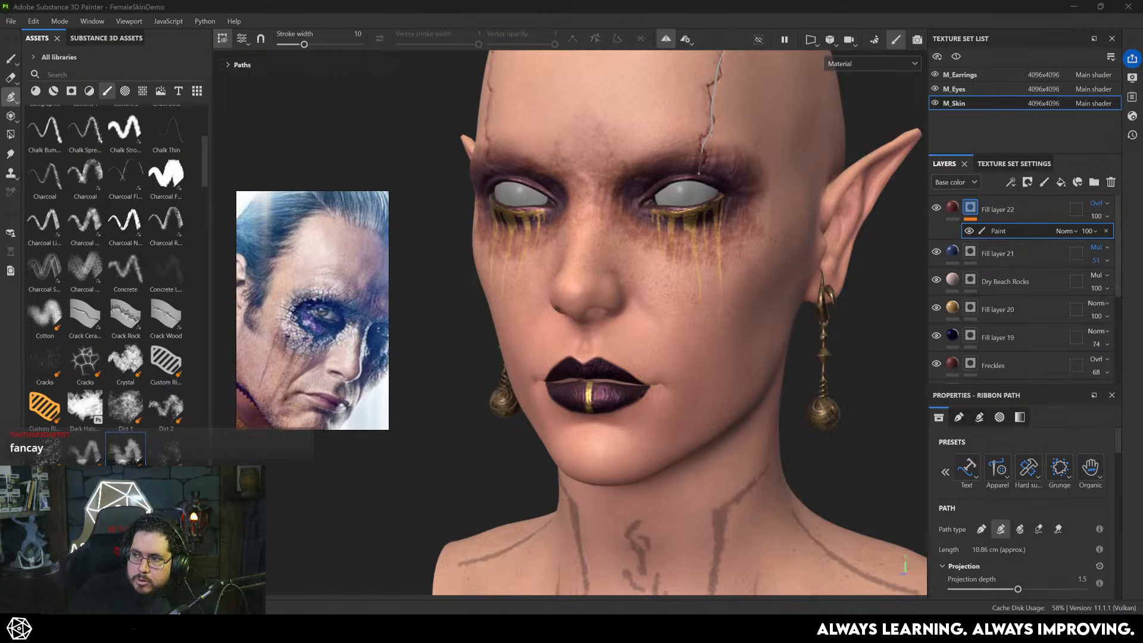
drag(1142, 283, 688, 9)
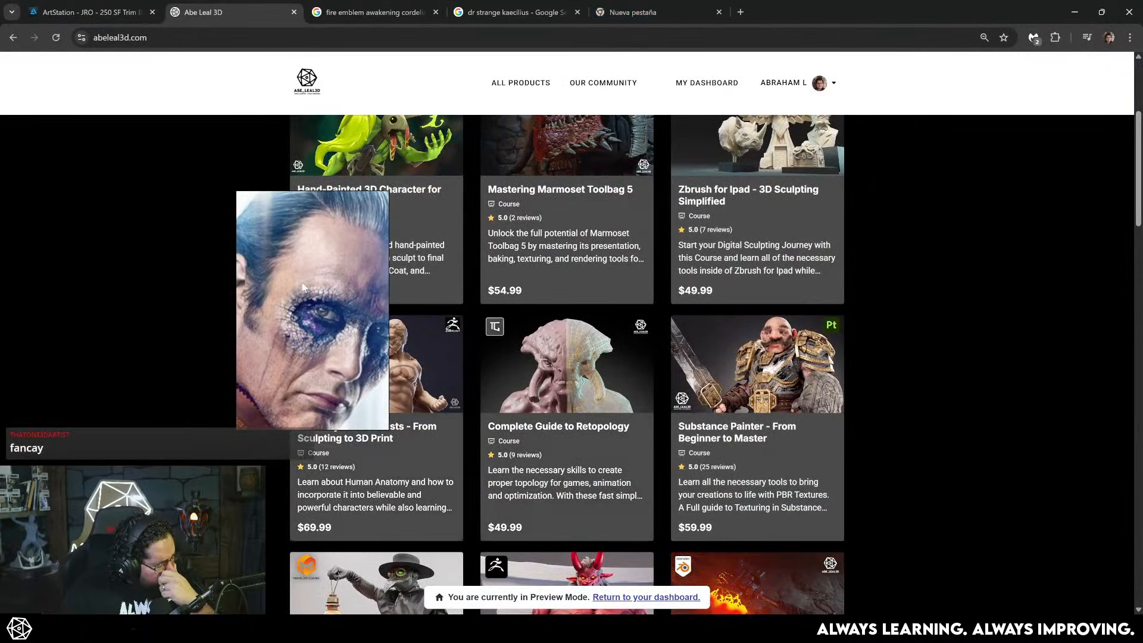
drag(294, 280, 1142, 280)
scroll(694, 456, down, 3)
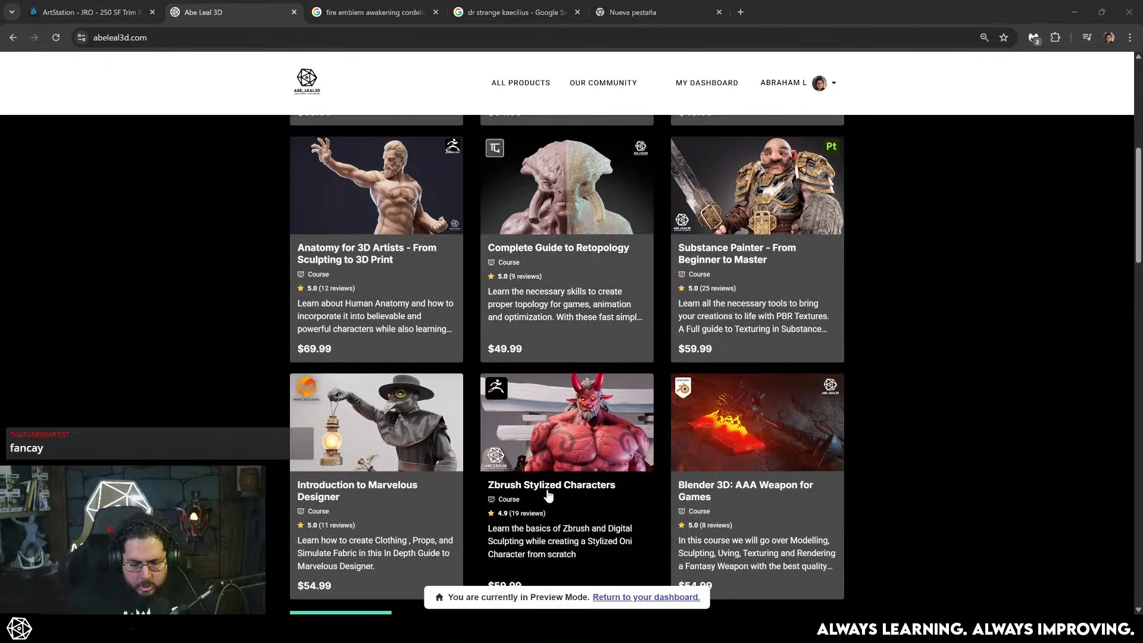
- Open the Zbrush Stylized Characters course, look over its images, reviews and curriculum, and return to Substance 3D Painter
click(548, 495)
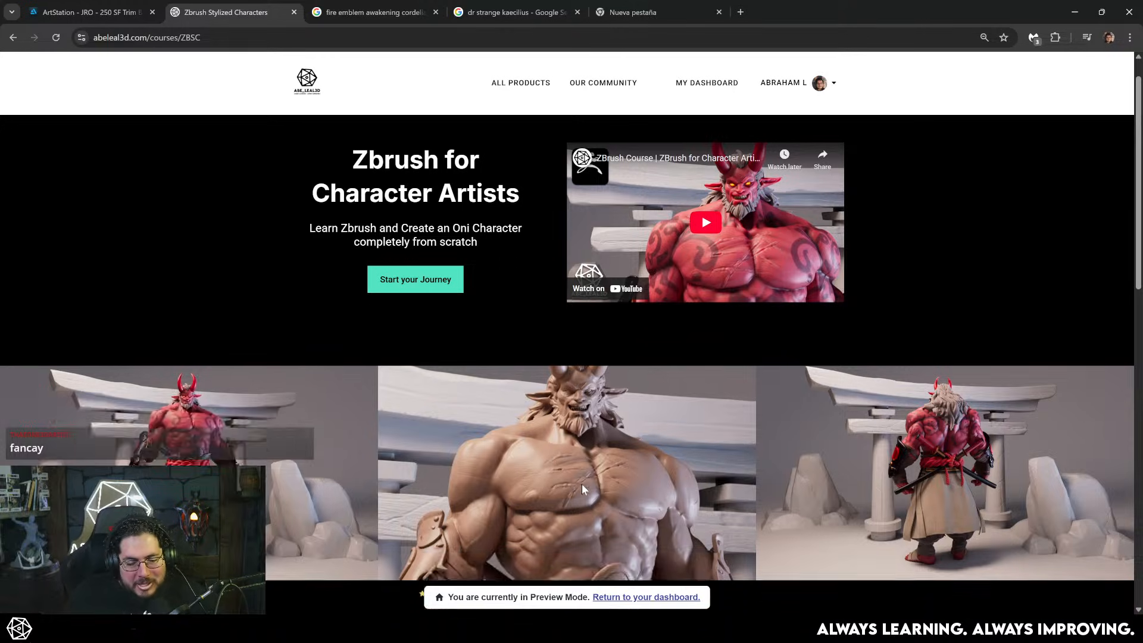
scroll(571, 471, down, 3)
scroll(275, 363, down, 1)
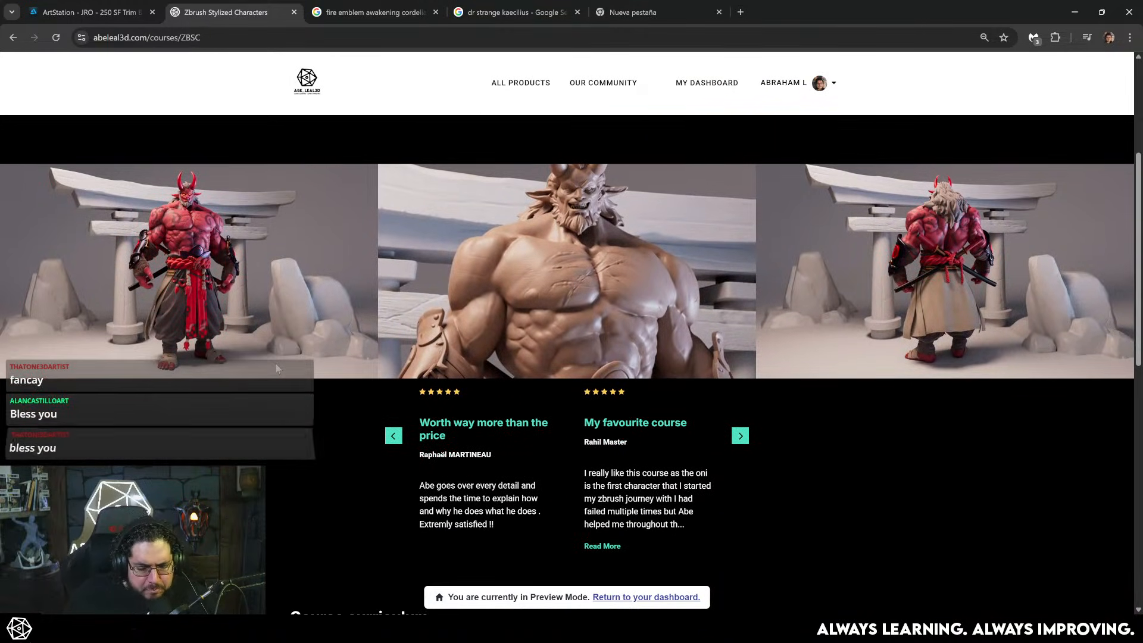
scroll(277, 369, down, 4)
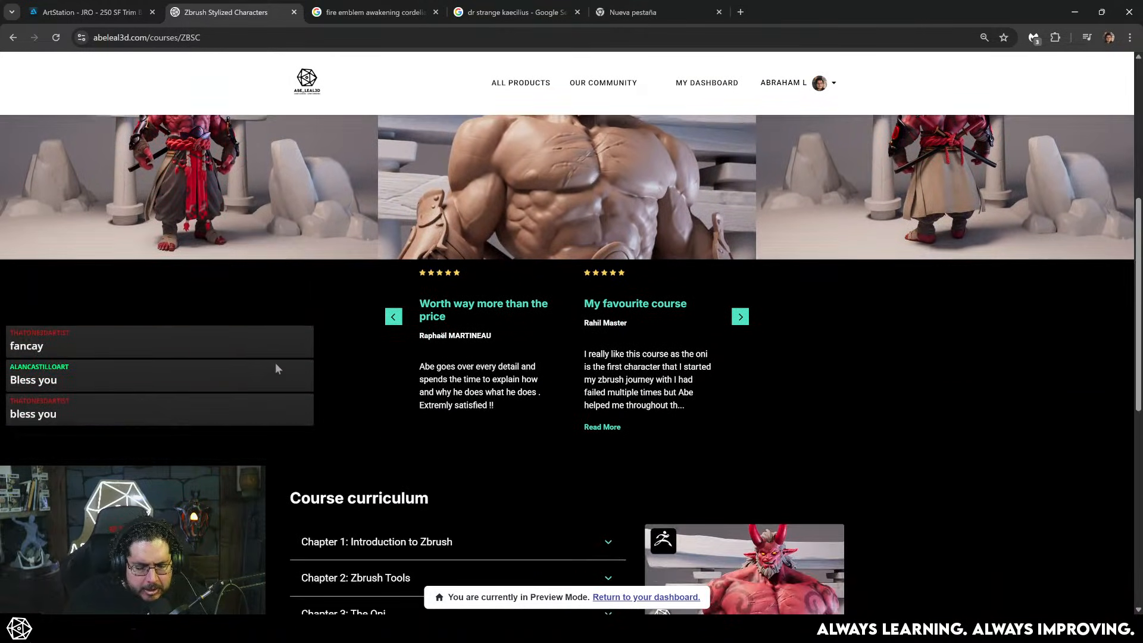
scroll(276, 365, up, 7)
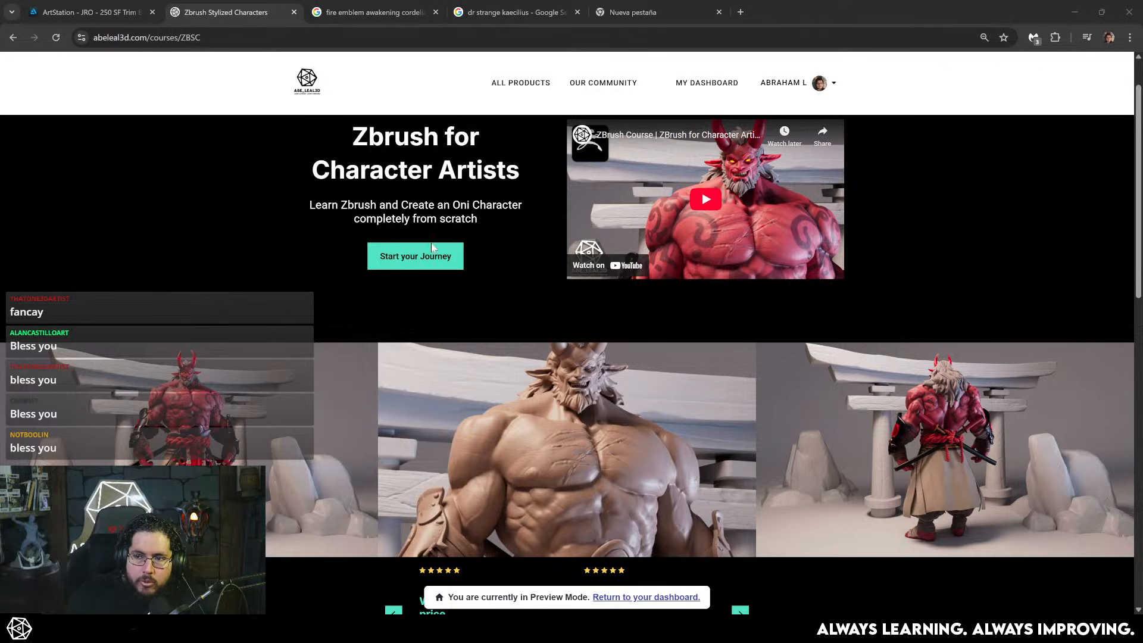
key(alt+Tab)
key(alt+Tab)
key(alt+Tab)
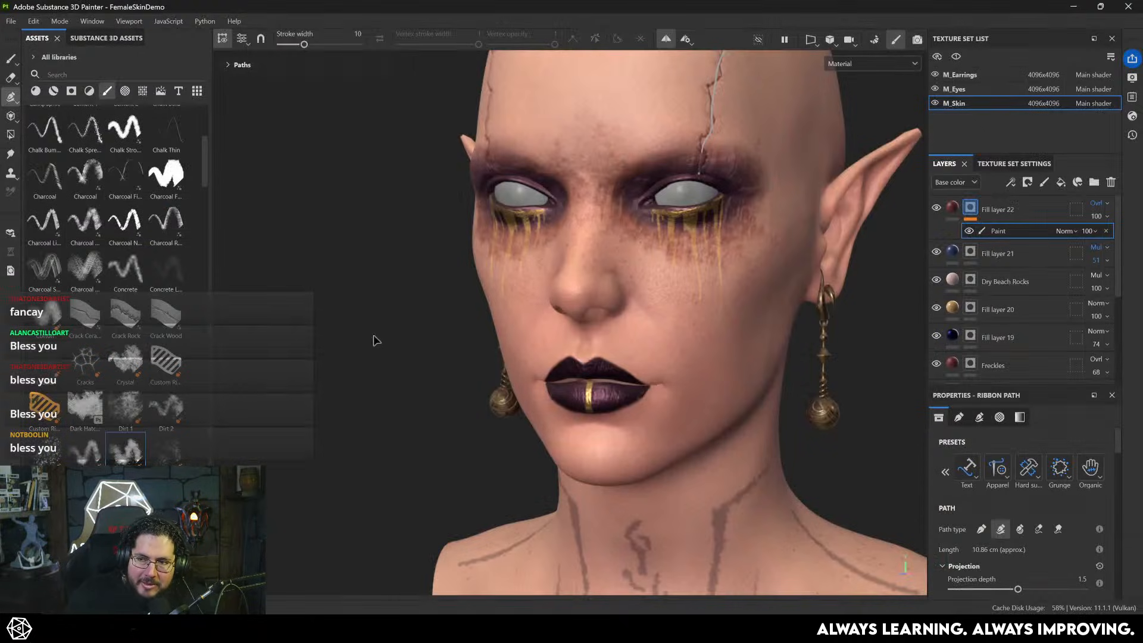
- Add a second paint effect to the mask of Fill layer 22 and turn symmetry off
alt+middle_drag(357, 292, 332, 209)
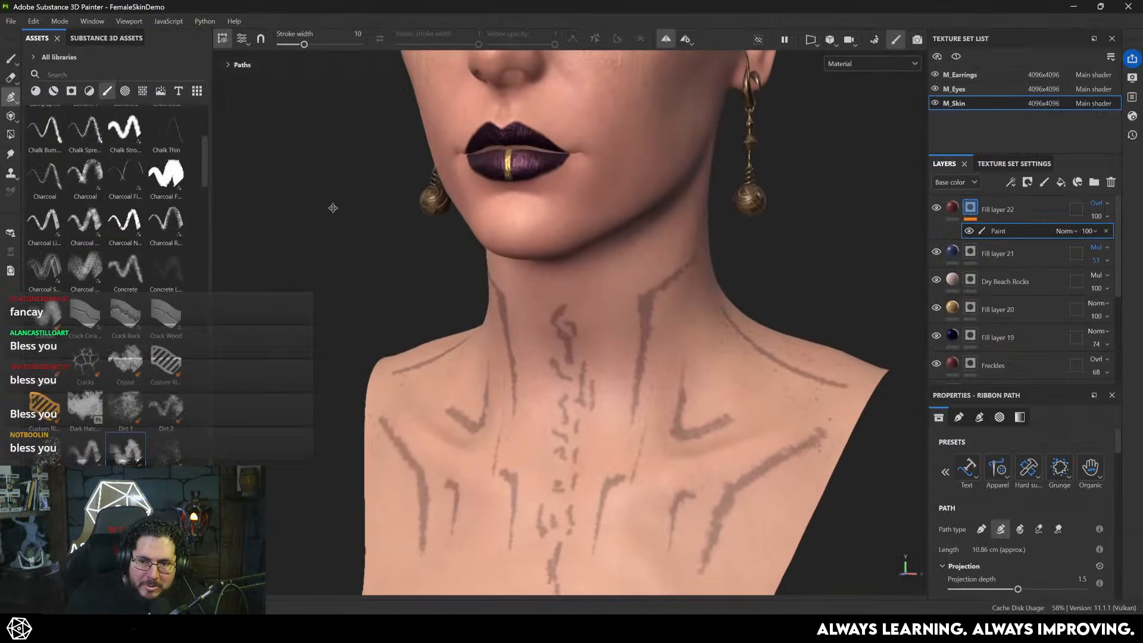
alt+right_drag(332, 209, 459, 311)
alt+drag(459, 312, 500, 264)
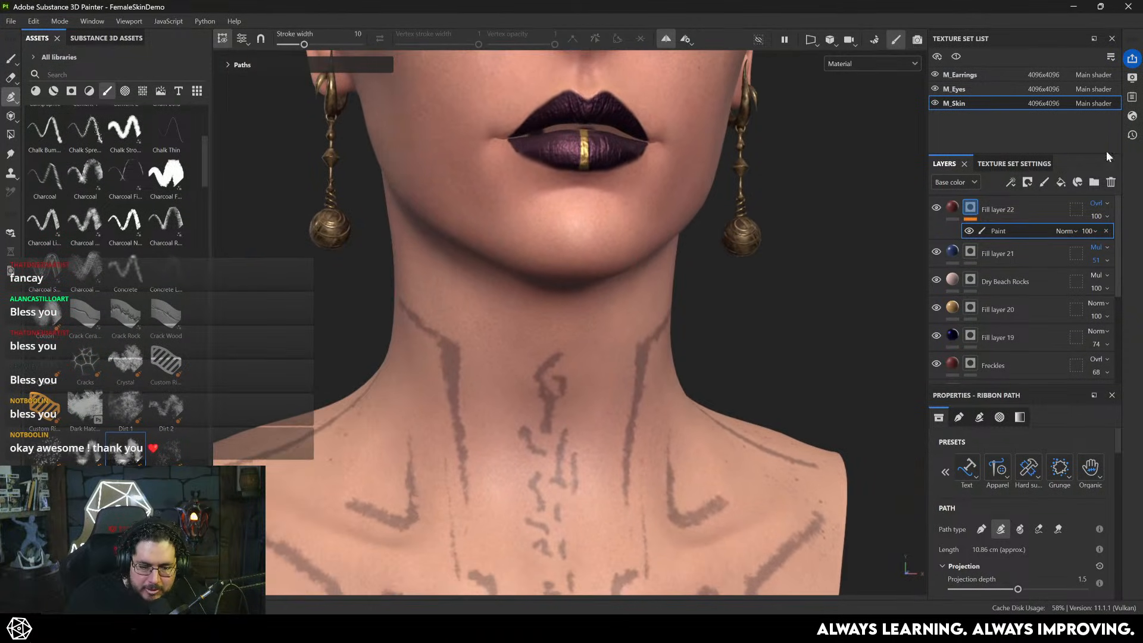
right_click(971, 209)
click(1025, 401)
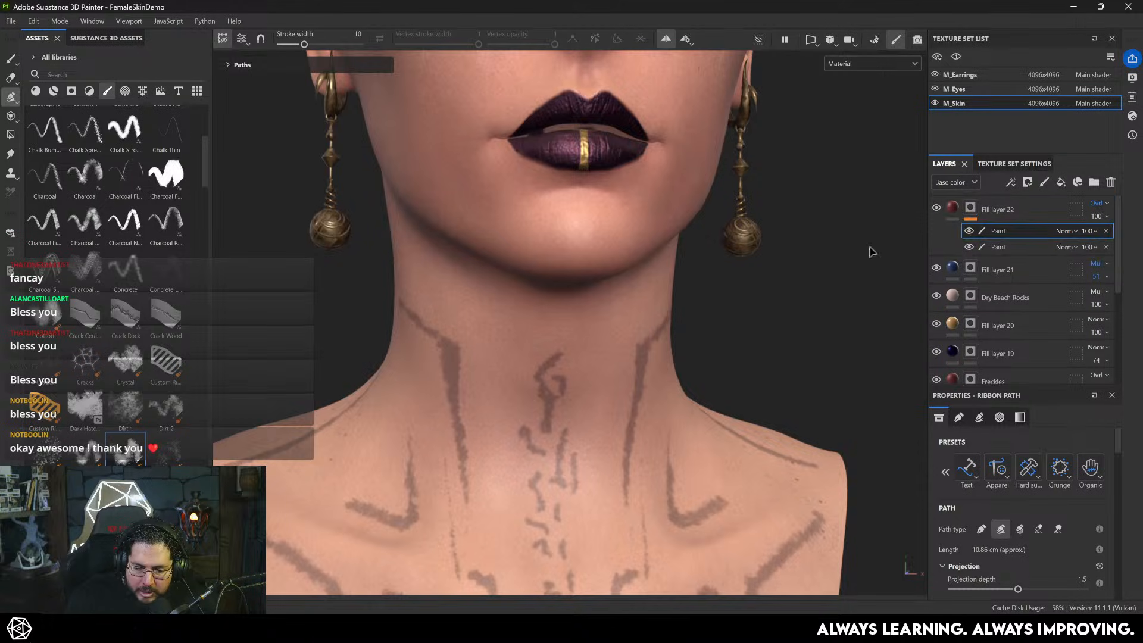
key(l)
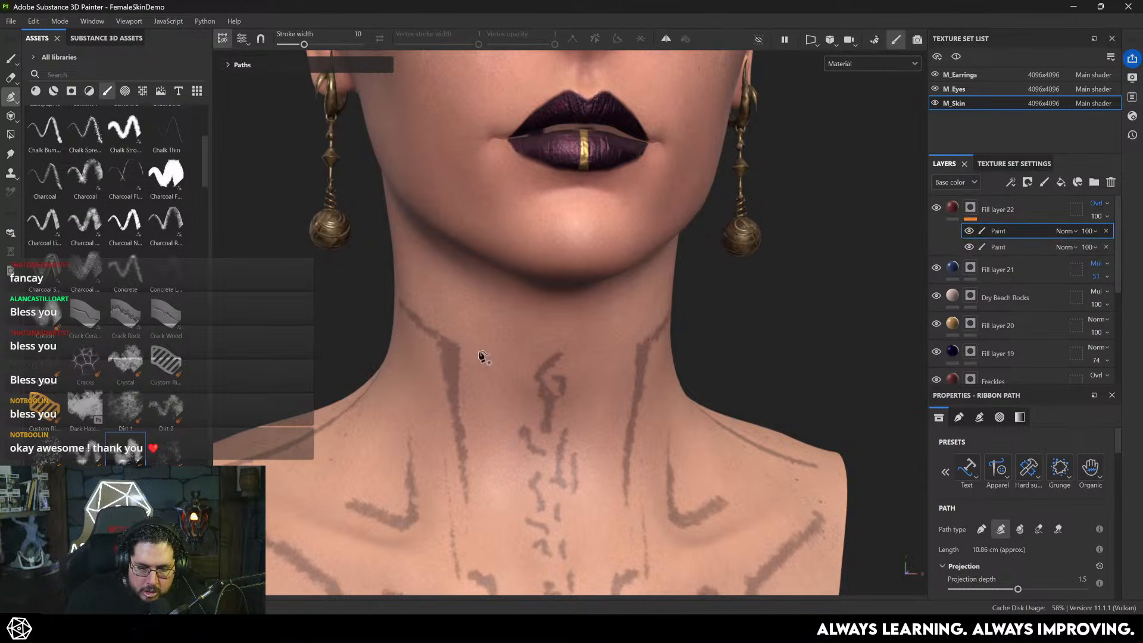
- Draw a crack path about 10.11 cm long across the front of the neck at the upper ends of the grey markings
click(435, 334)
click(525, 348)
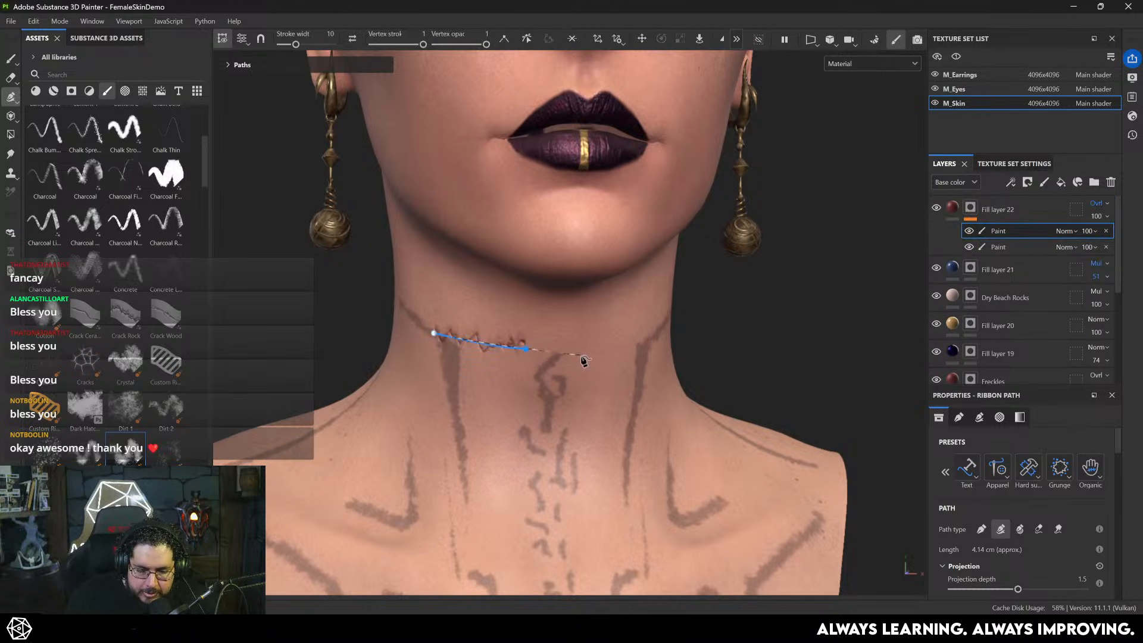
click(580, 356)
click(630, 347)
click(651, 342)
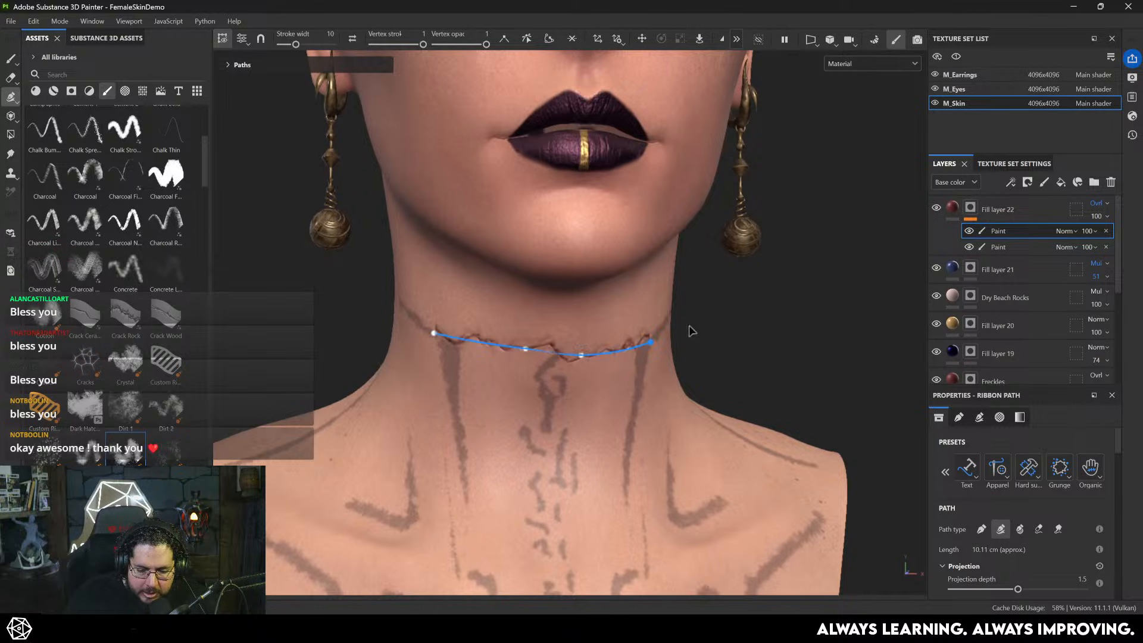
- Extend the neck crack path around the side and across the back of the neck to about 29.64 cm
alt+drag(561, 330, 381, 333)
alt+middle_drag(676, 309, 512, 349)
click(577, 320)
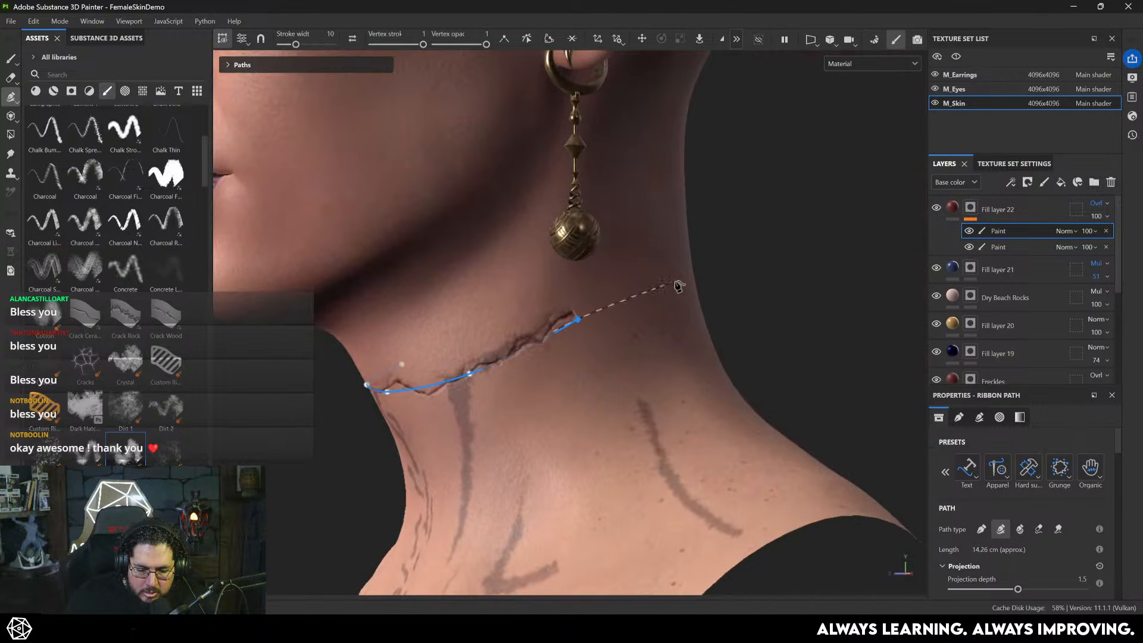
alt+drag(654, 302, 662, 295)
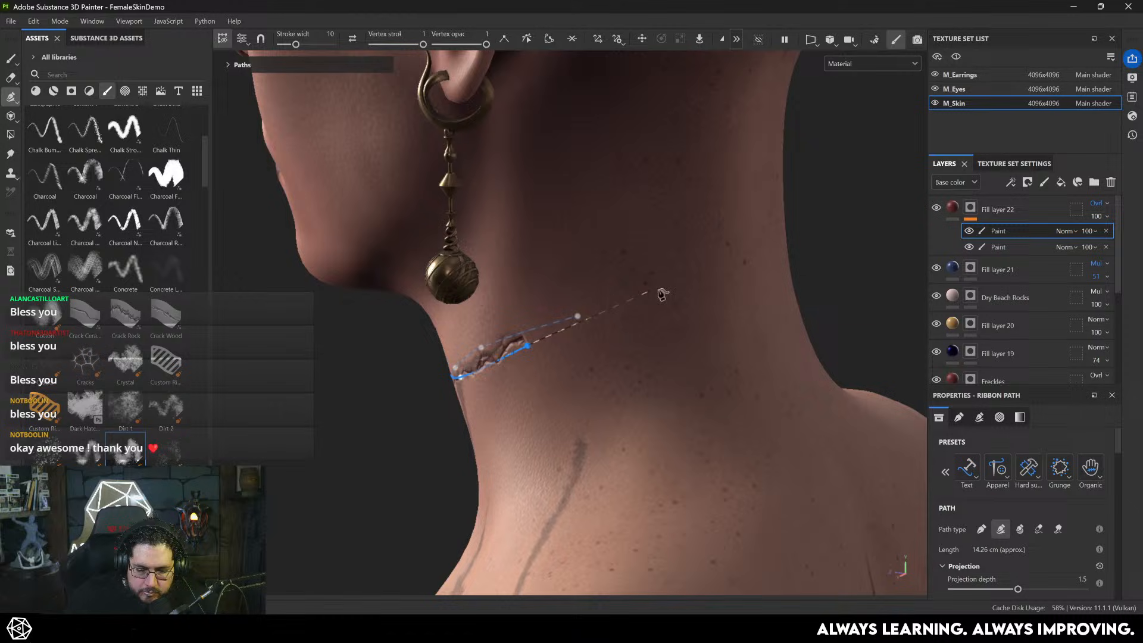
click(693, 284)
alt+drag(816, 285, 503, 427)
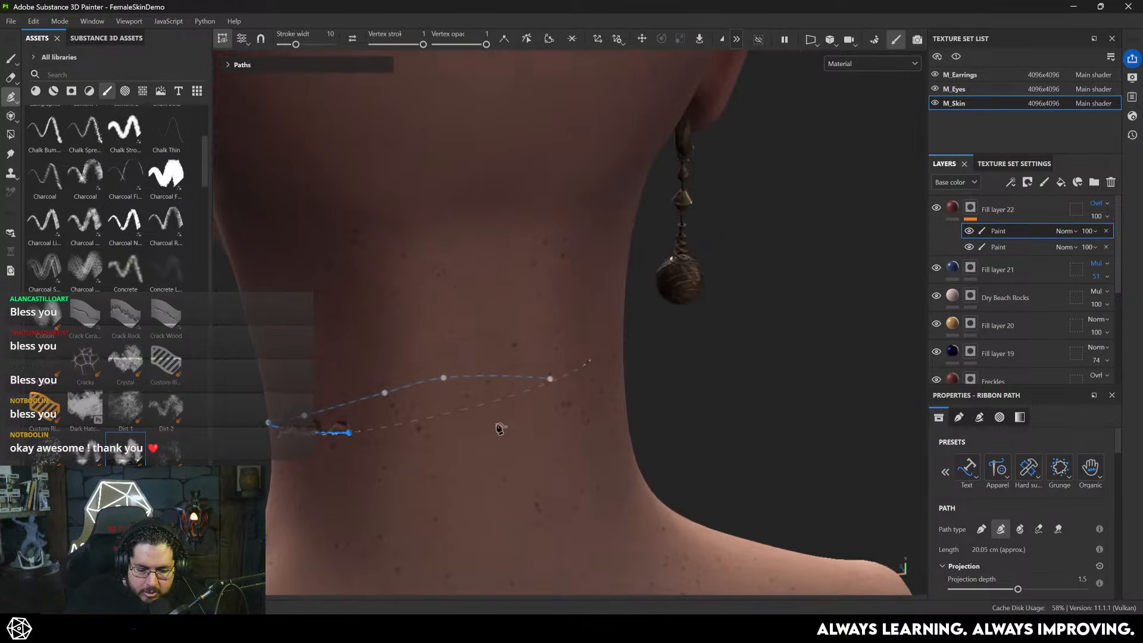
click(521, 407)
click(614, 378)
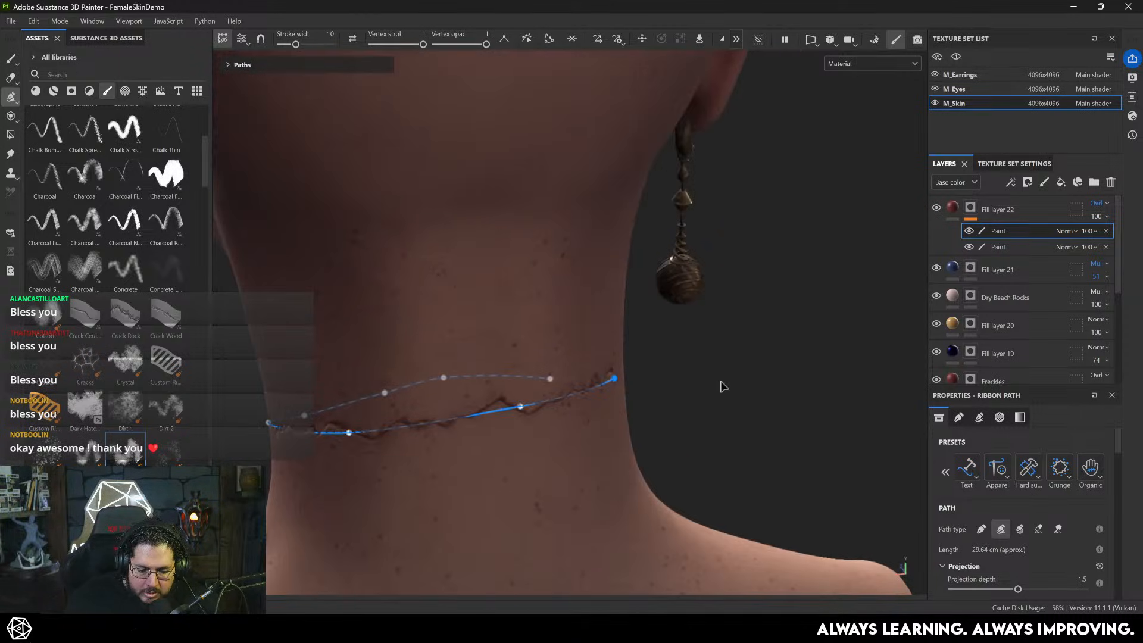
- Close the crack path around the neck and lower the point below the earring, for a length of about 37.95 cm
alt+drag(648, 378, 426, 332)
alt+drag(617, 366, 408, 352)
alt+middle_drag(408, 352, 762, 354)
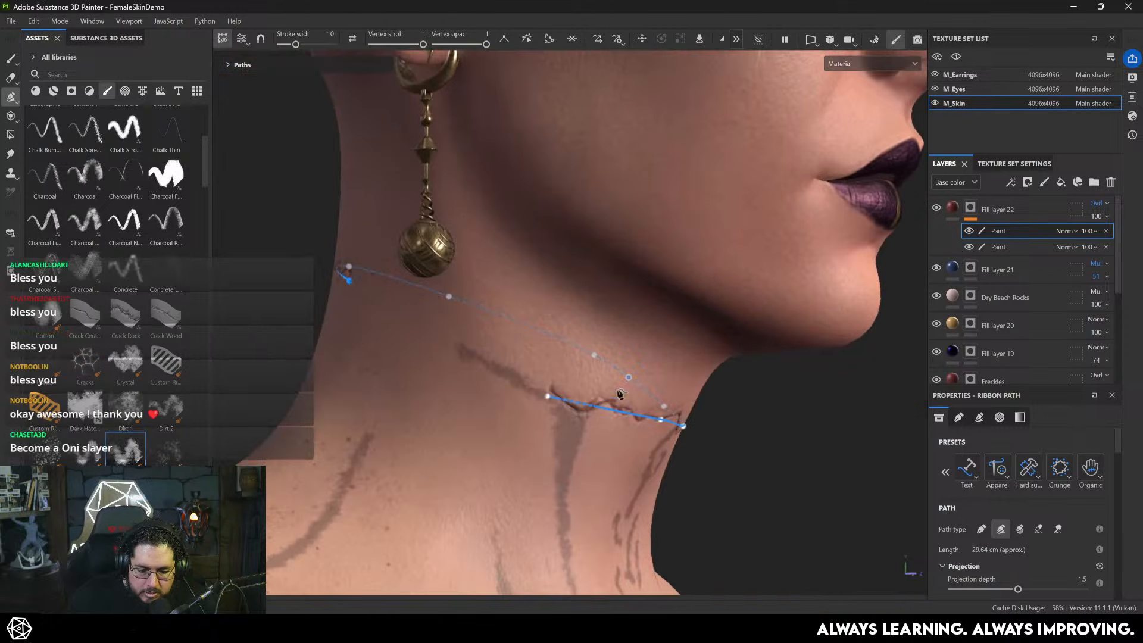
click(429, 332)
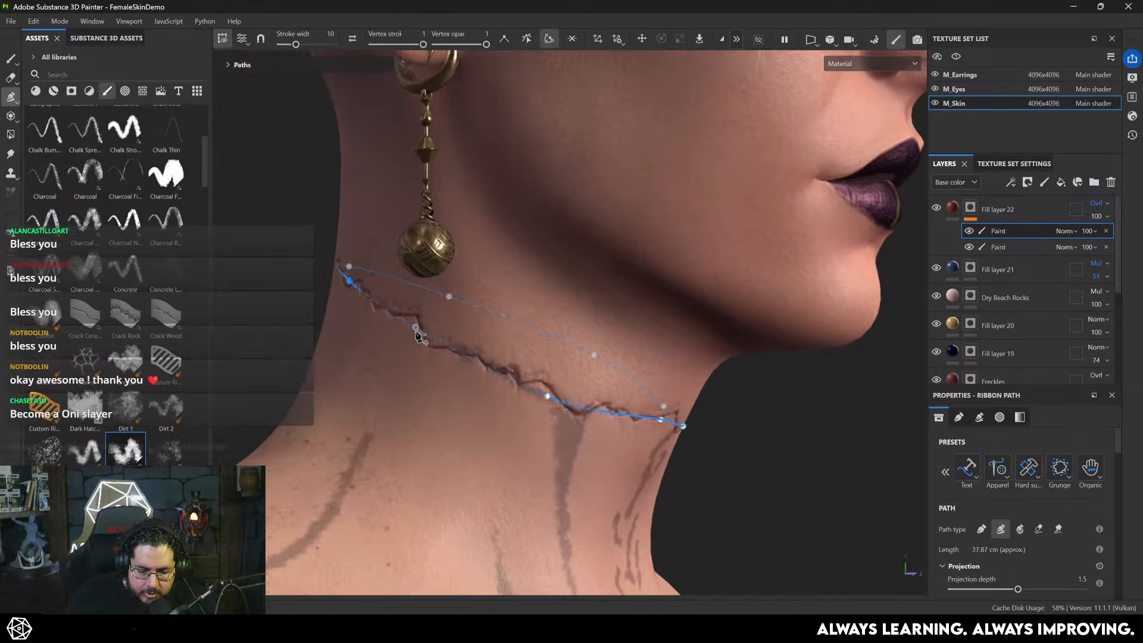
drag(431, 335, 443, 352)
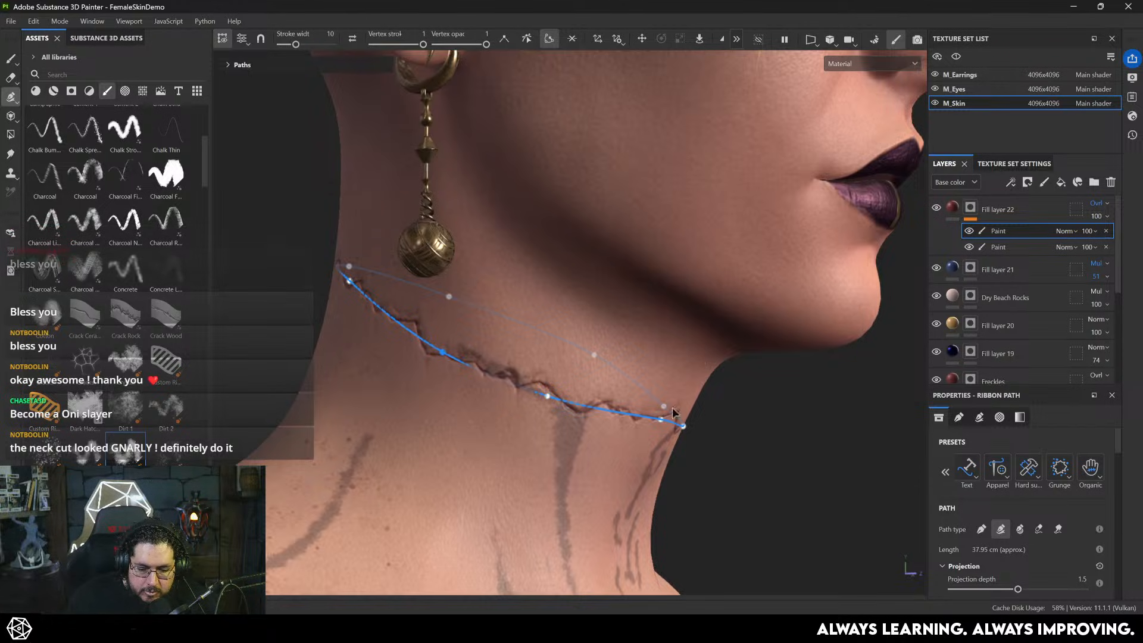
- Reshape the front of the neck crack by shifting its central point, for a path length of about 37.93 cm, and deselect the path
alt+right_drag(824, 437, 768, 439)
alt+drag(798, 439, 640, 441)
alt+middle_drag(640, 440, 524, 440)
alt+drag(822, 393, 798, 391)
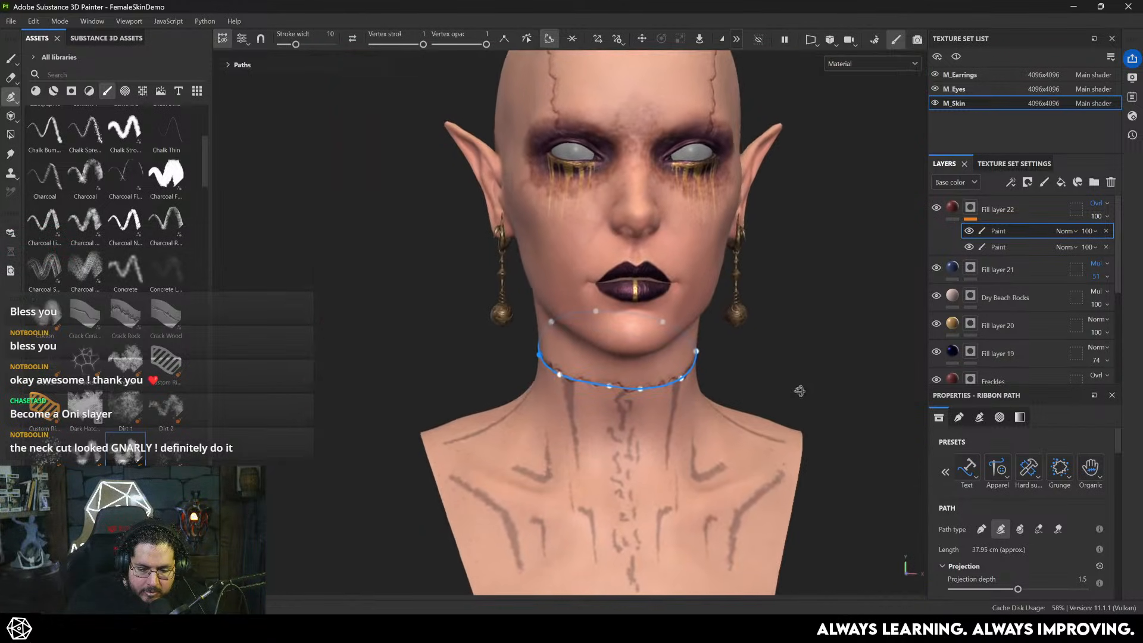
alt+right_drag(798, 390, 836, 388)
drag(611, 382, 662, 391)
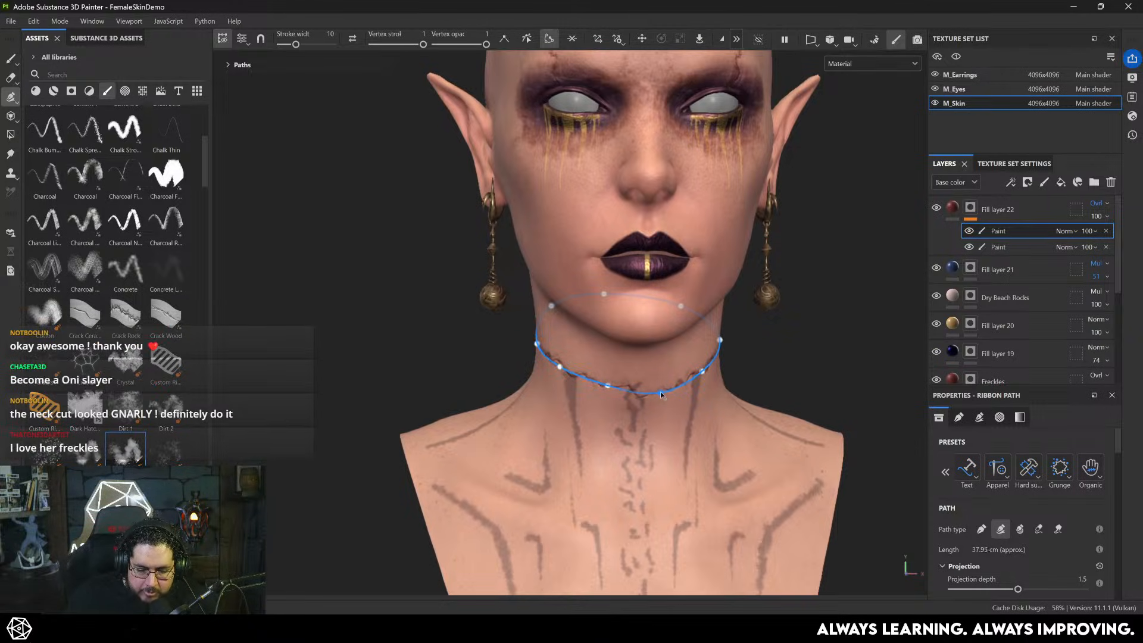
key(Escape)
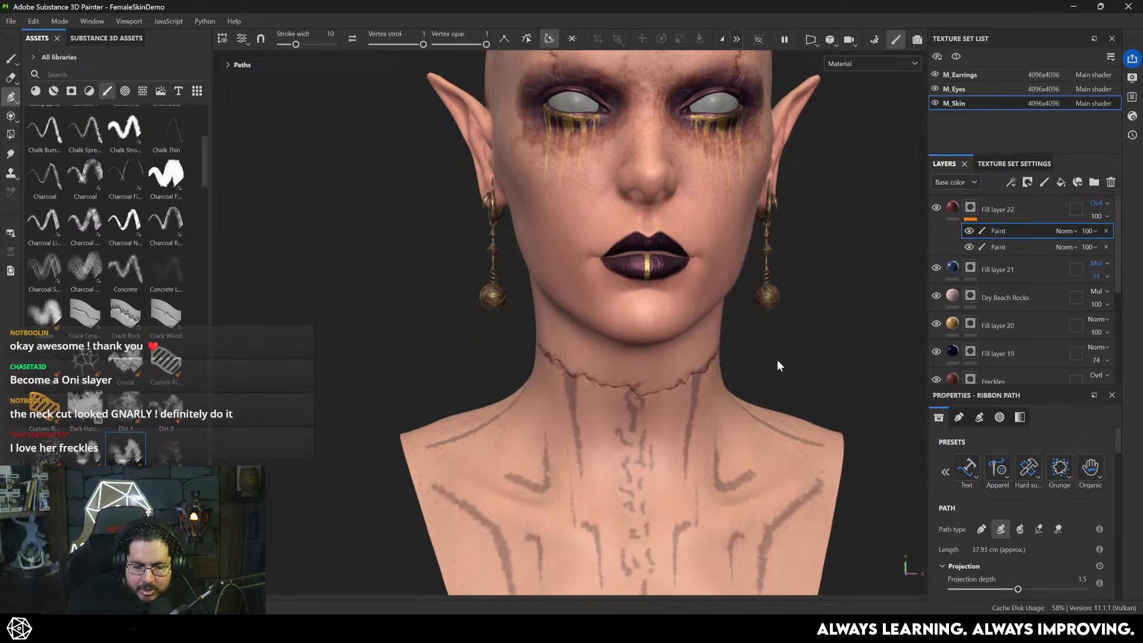
- Check the neck crack with and without the grey neck and chest markings, leaving Fill layer 21 hidden
mouse_move(642, 345)
alt+mouse_down()
mouse_move(502, 306)
mouse_move(518, 383)
mouse_move(537, 350)
mouse_move(625, 357)
mouse_move(667, 340)
mouse_move(641, 324)
alt+mouse_up()
alt+right_drag(642, 324, 728, 393)
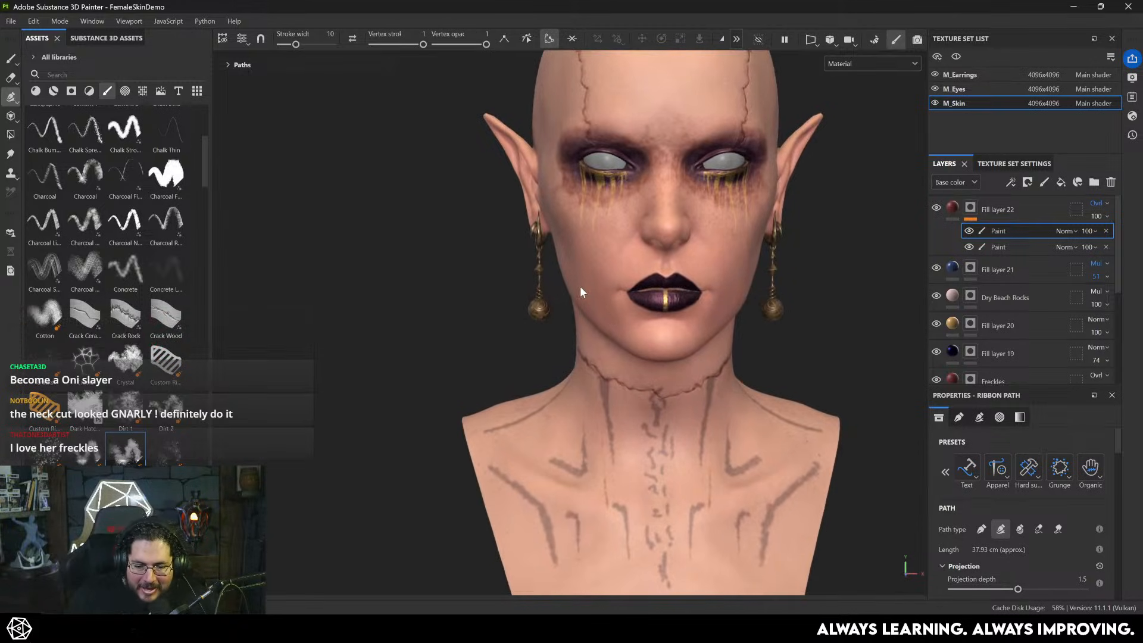
alt+drag(756, 351, 790, 421)
alt+right_drag(791, 421, 838, 424)
alt+right_drag(744, 334, 795, 405)
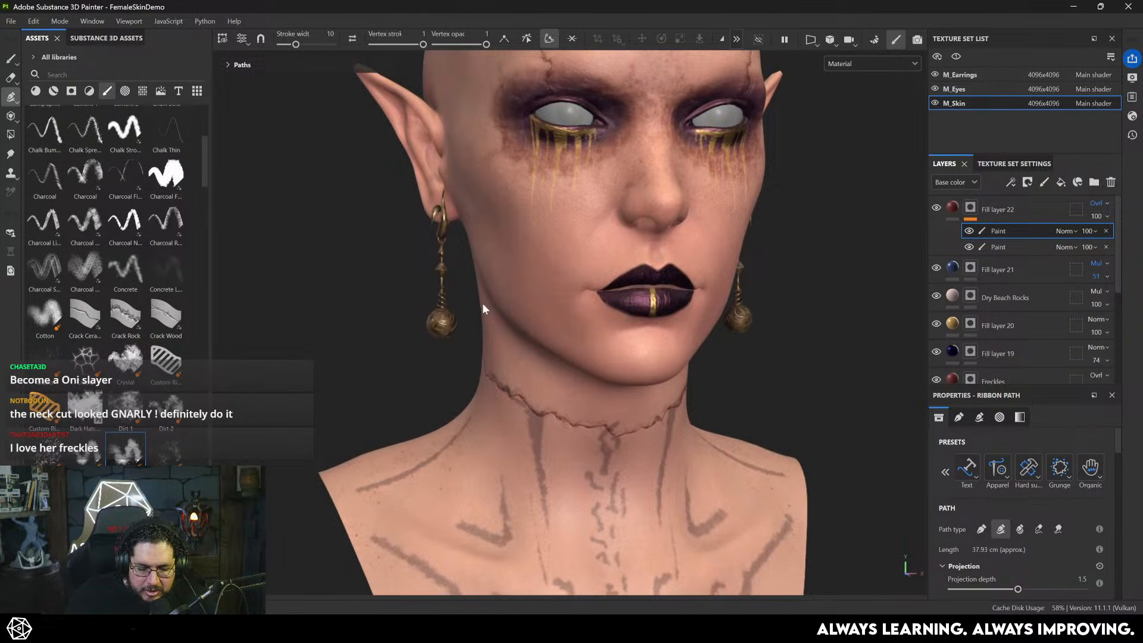
click(936, 268)
click(937, 268)
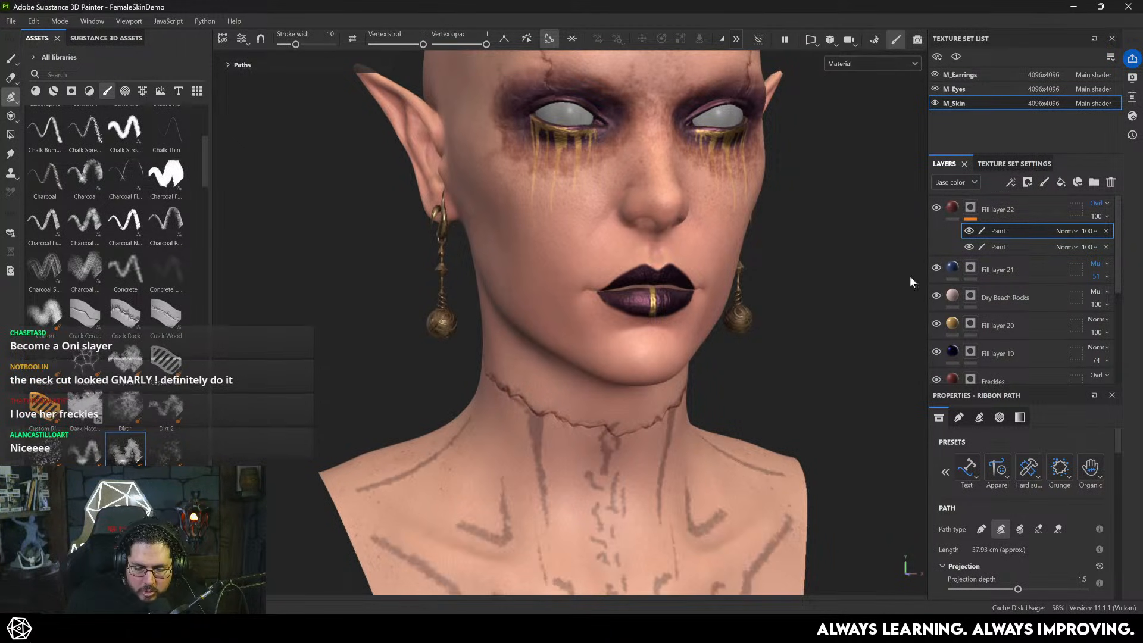
alt+right_drag(681, 257, 716, 358)
alt+middle_drag(716, 359, 681, 280)
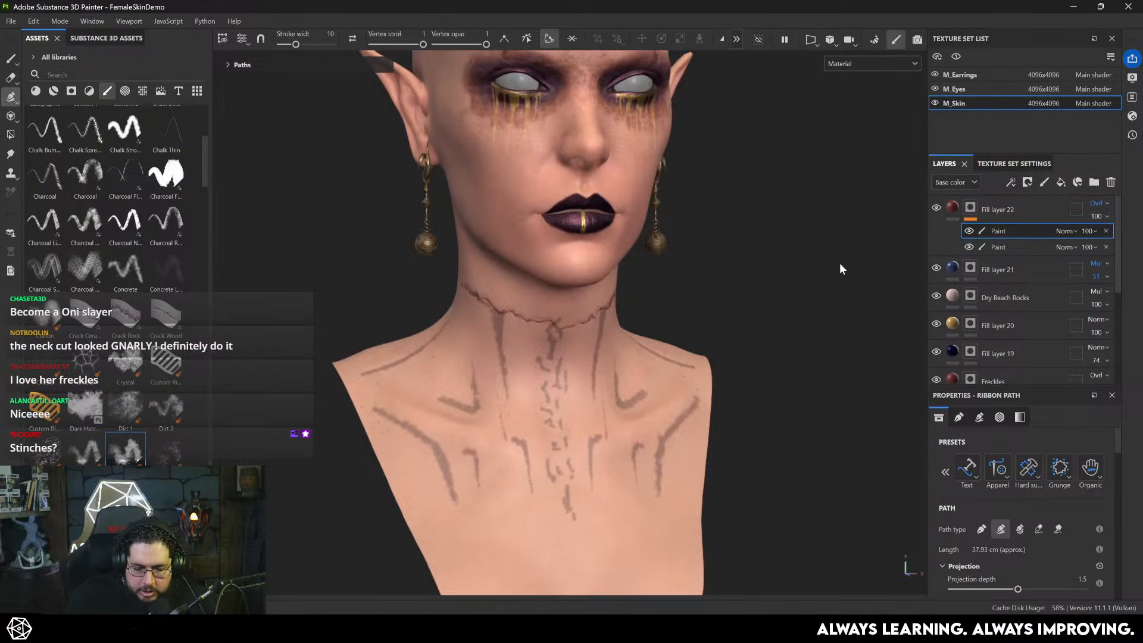
click(937, 268)
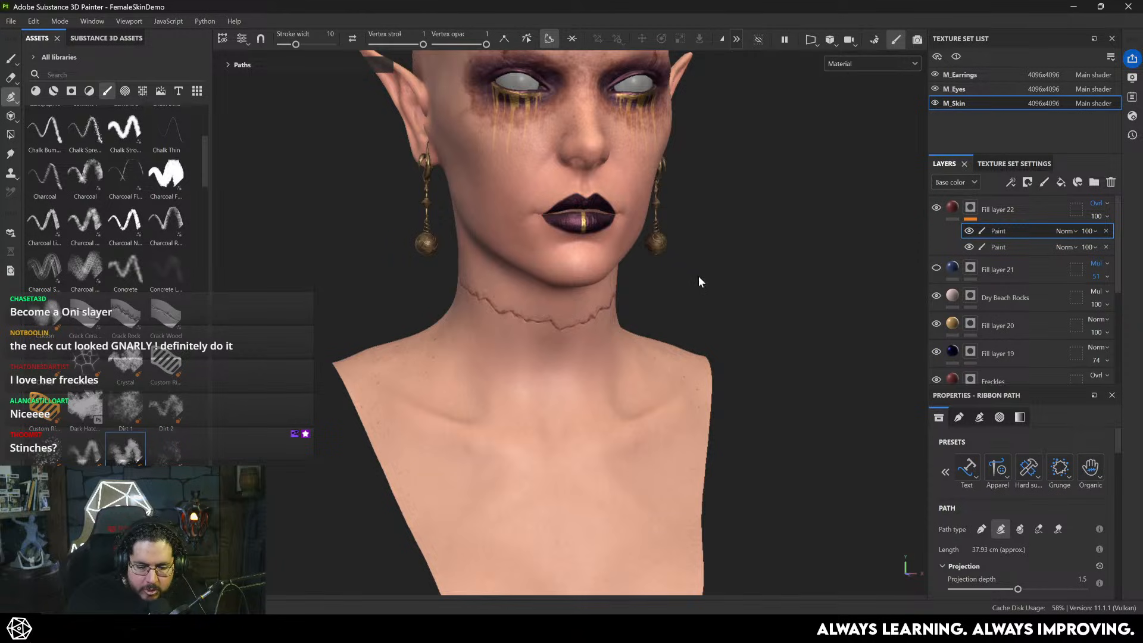
alt+drag(698, 276, 724, 284)
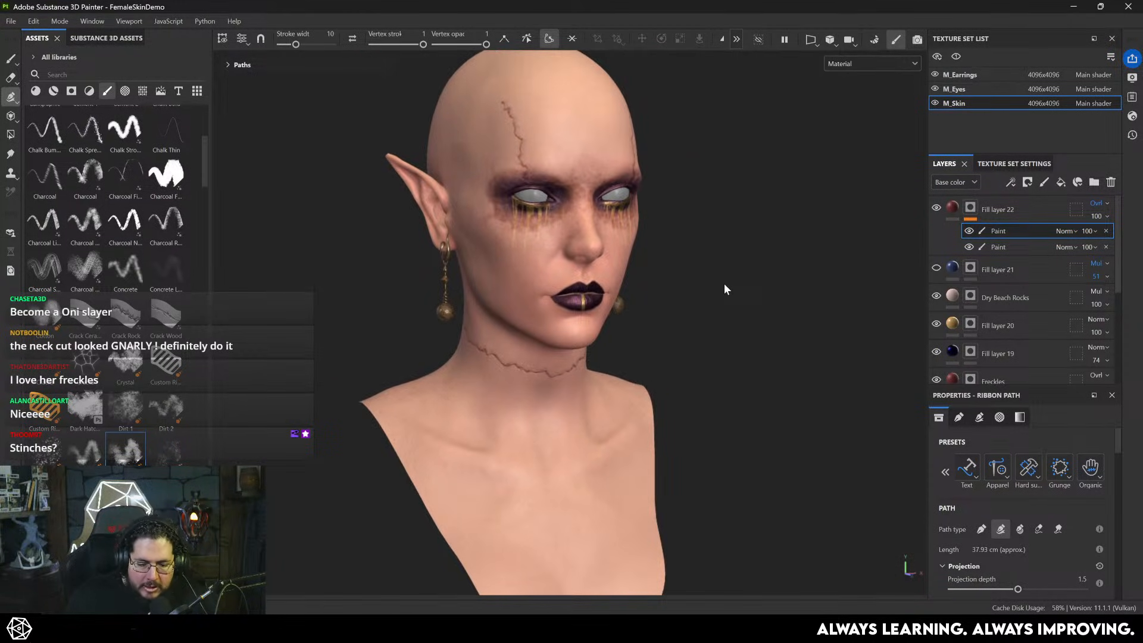
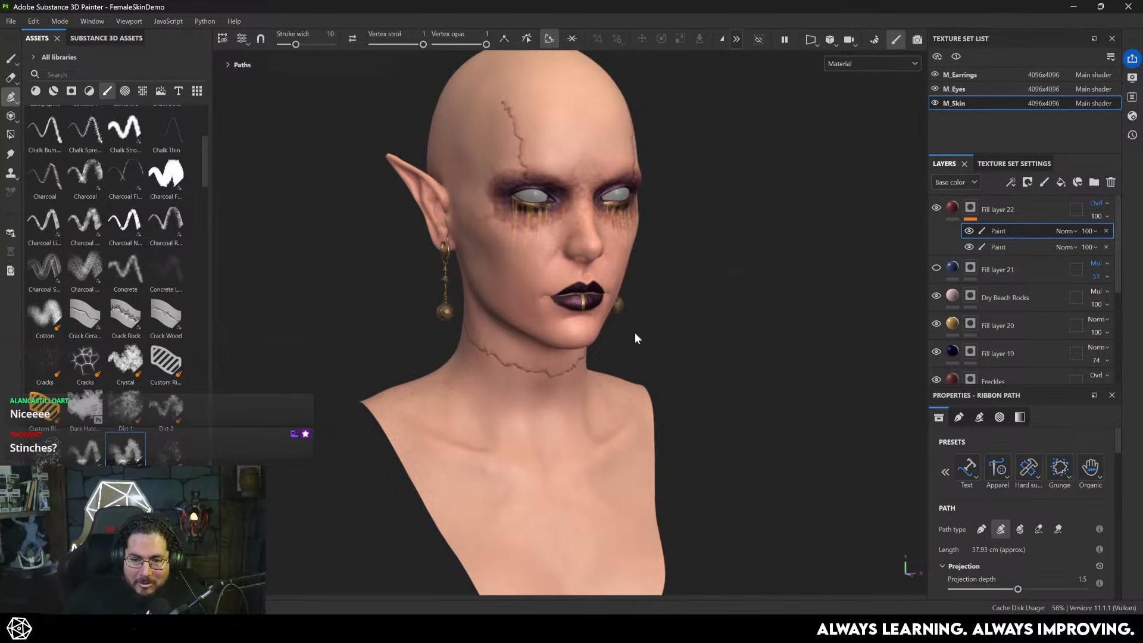
- Show the path controls again and try the Seam Puckering Fabric preset on the neck crack path, checking it up close
alt+drag(575, 277, 751, 382)
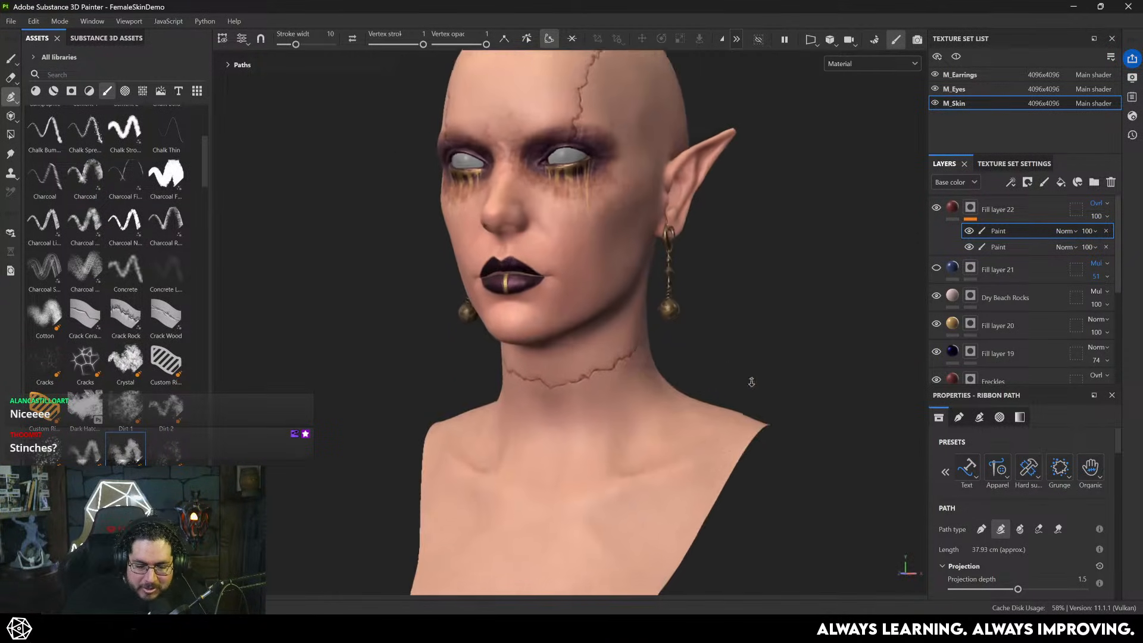
alt+right_drag(751, 383, 922, 446)
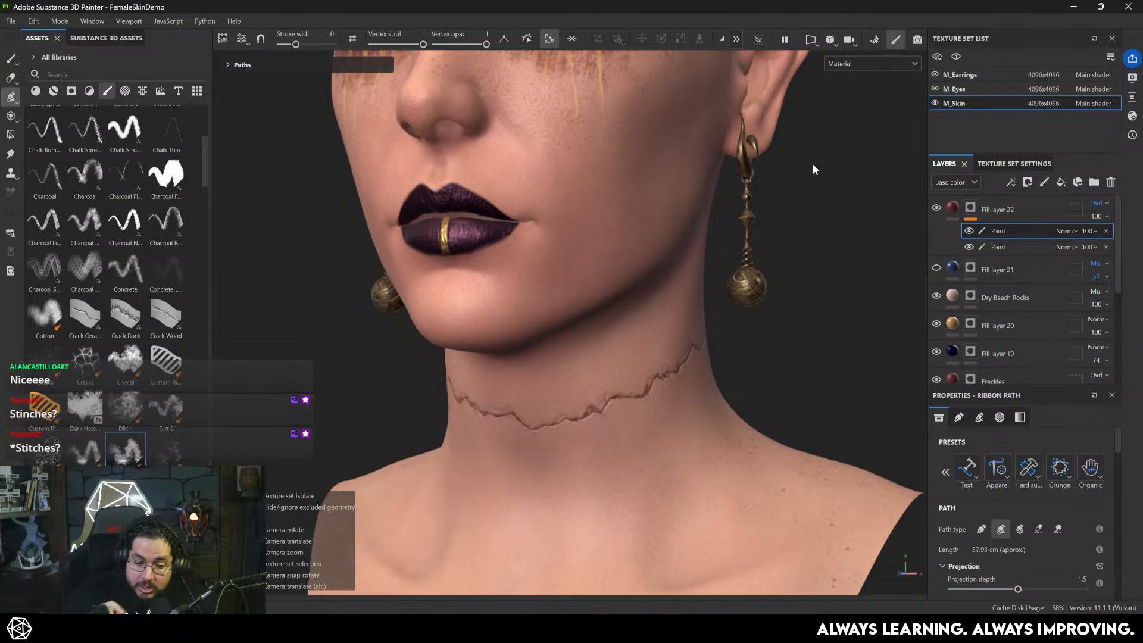
alt+middle_drag(812, 163, 809, 28)
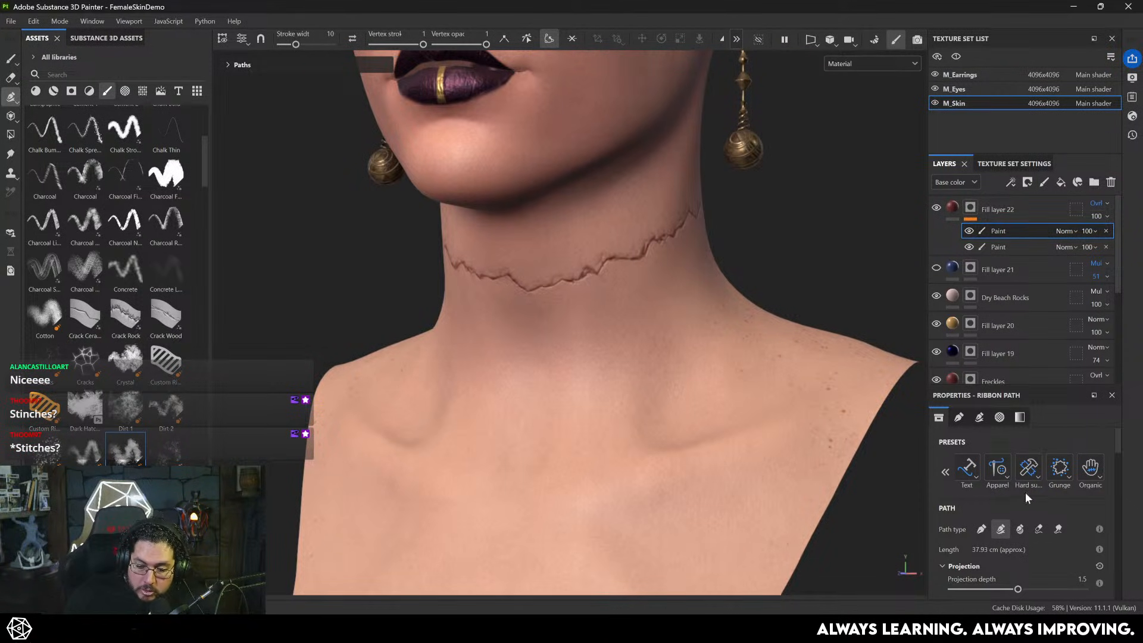
alt+middle_drag(634, 221, 641, 284)
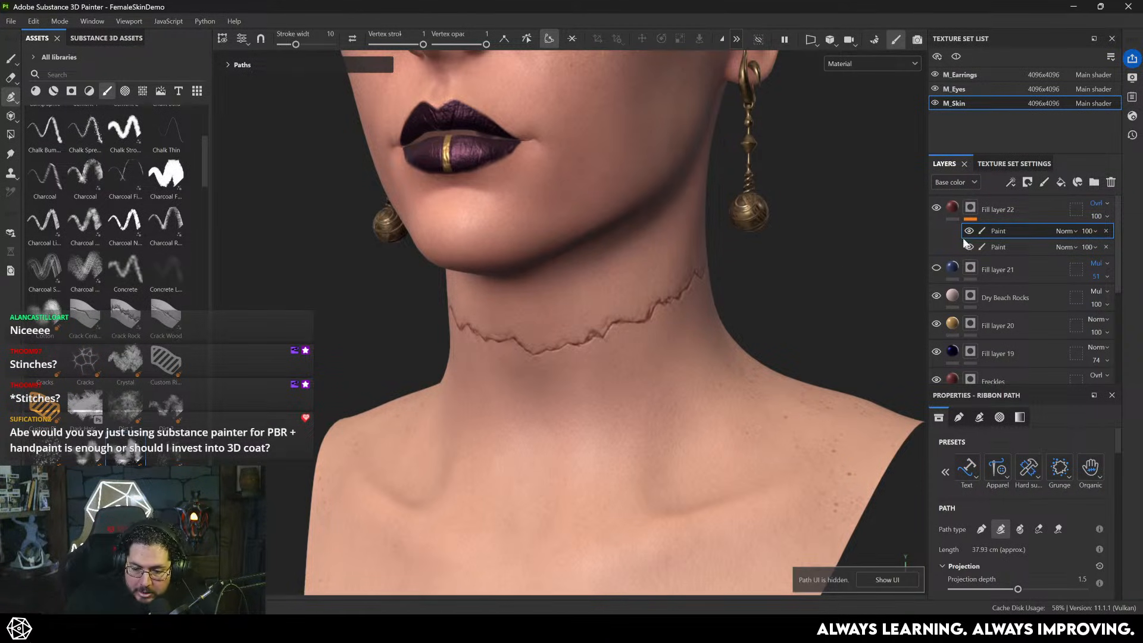
alt+drag(685, 286, 739, 289)
click(887, 579)
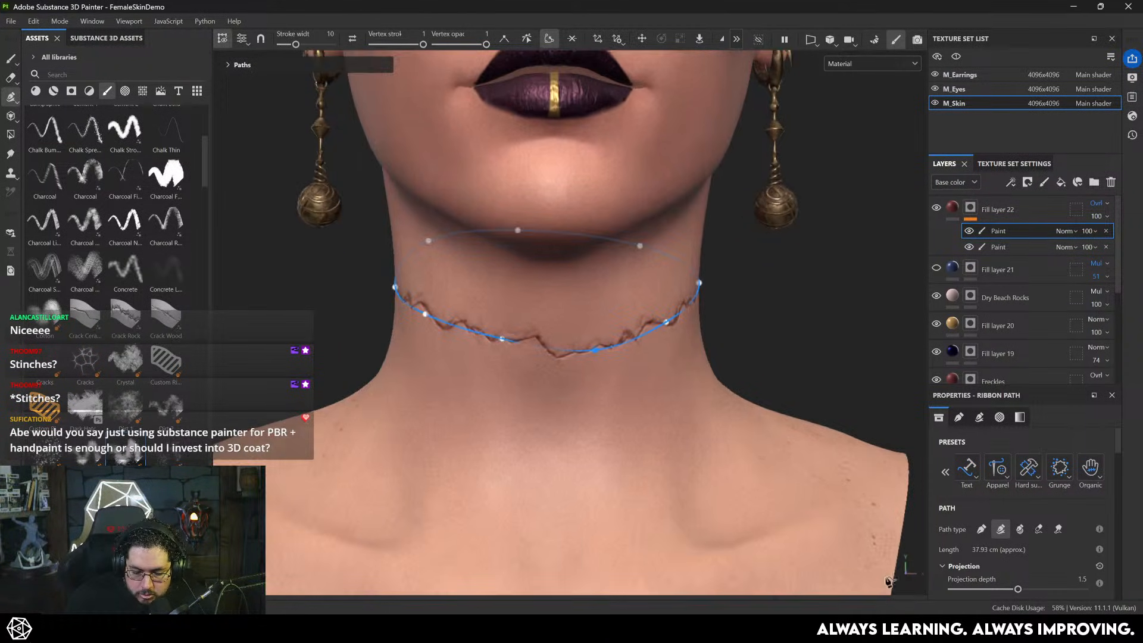
click(1007, 480)
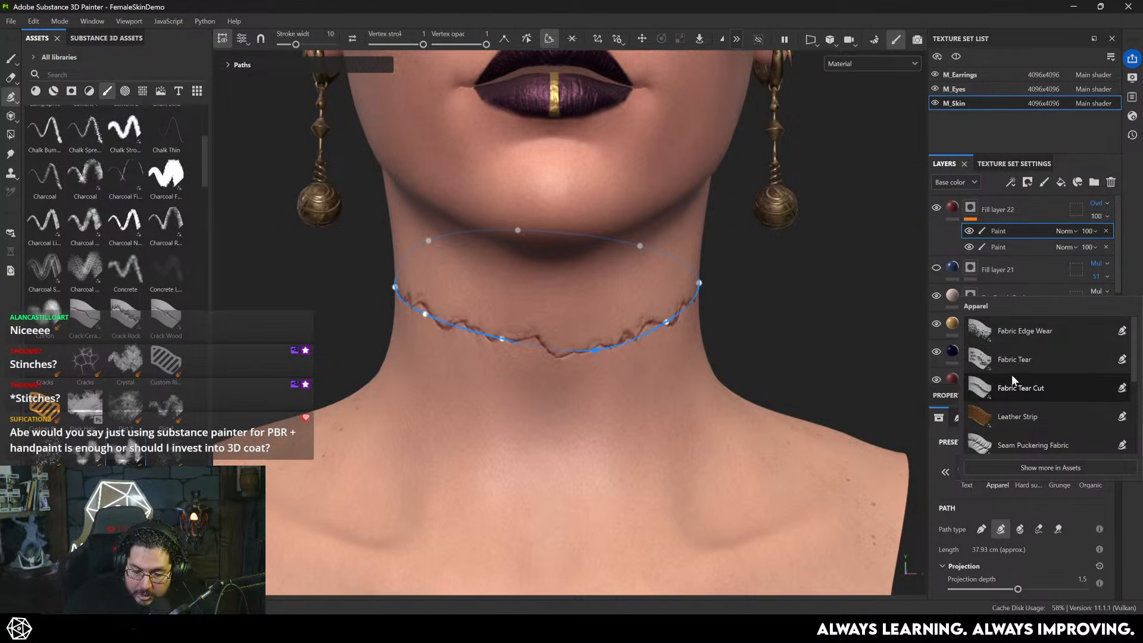
click(1012, 446)
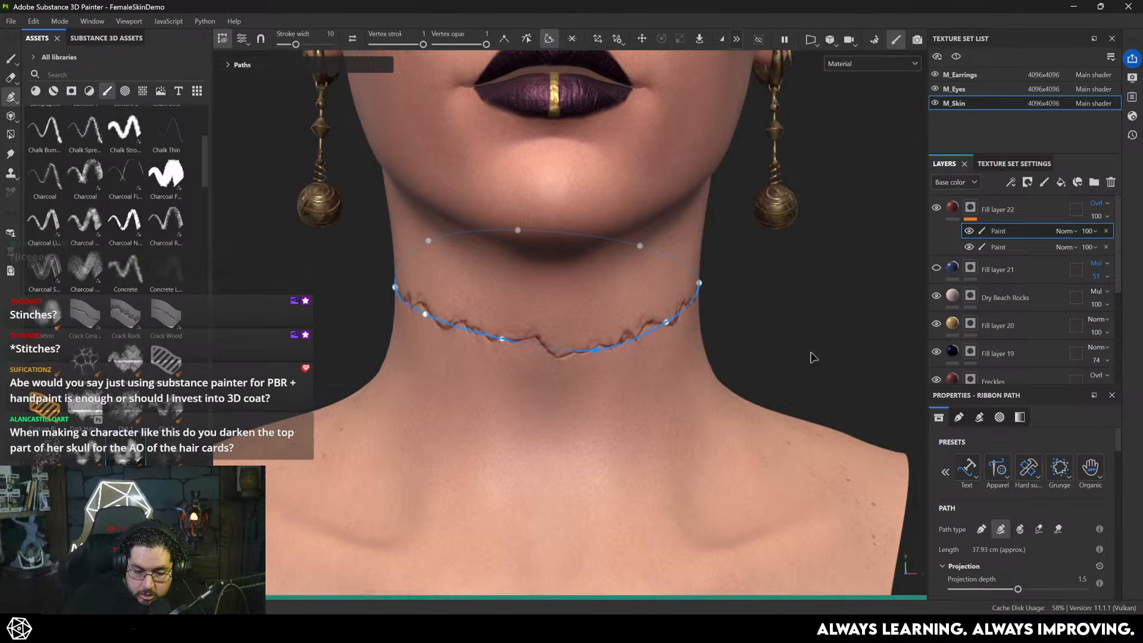
alt+drag(556, 331, 798, 329)
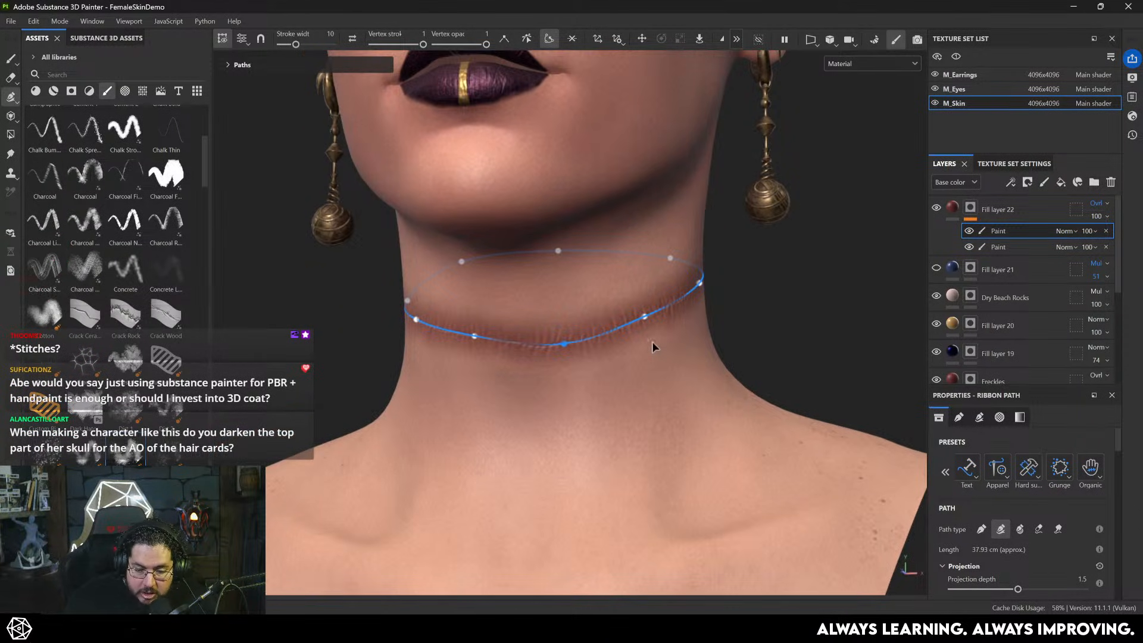
alt+drag(652, 341, 658, 332)
scroll(658, 328, up, 6)
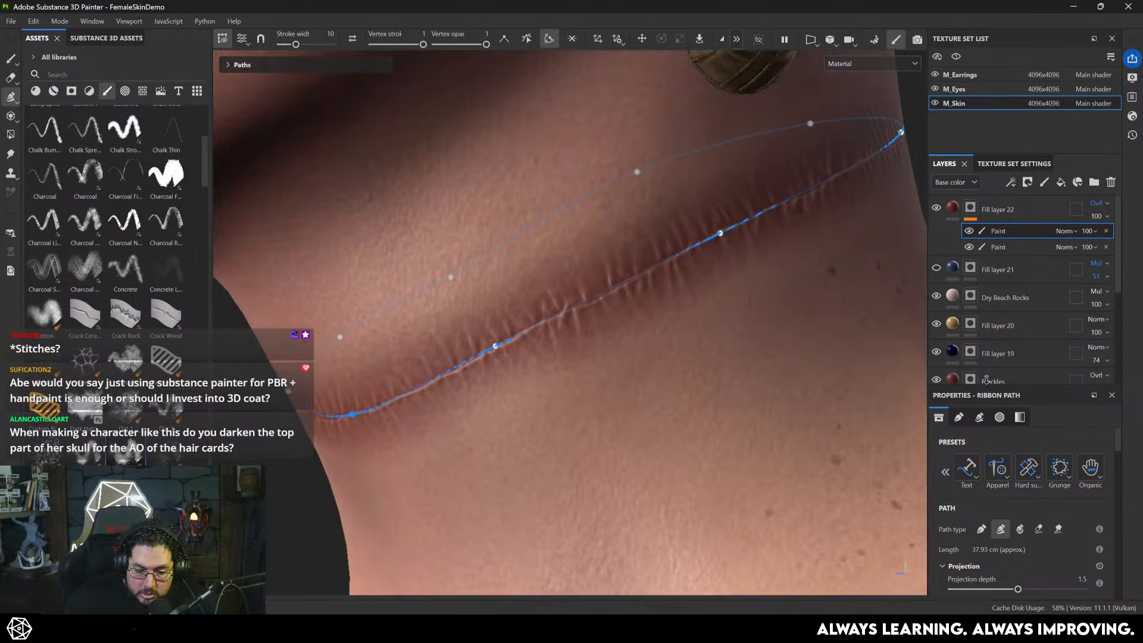
- Try another Apparel preset with a thin seam line on the neck path and review its stretching and tiling settings
click(993, 482)
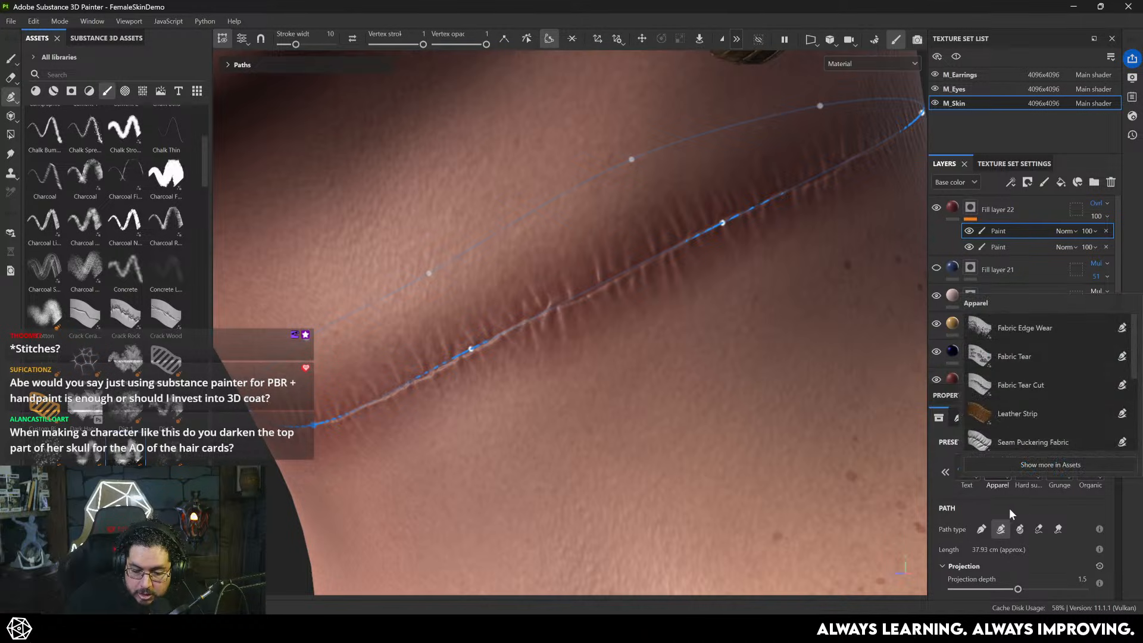
click(1032, 407)
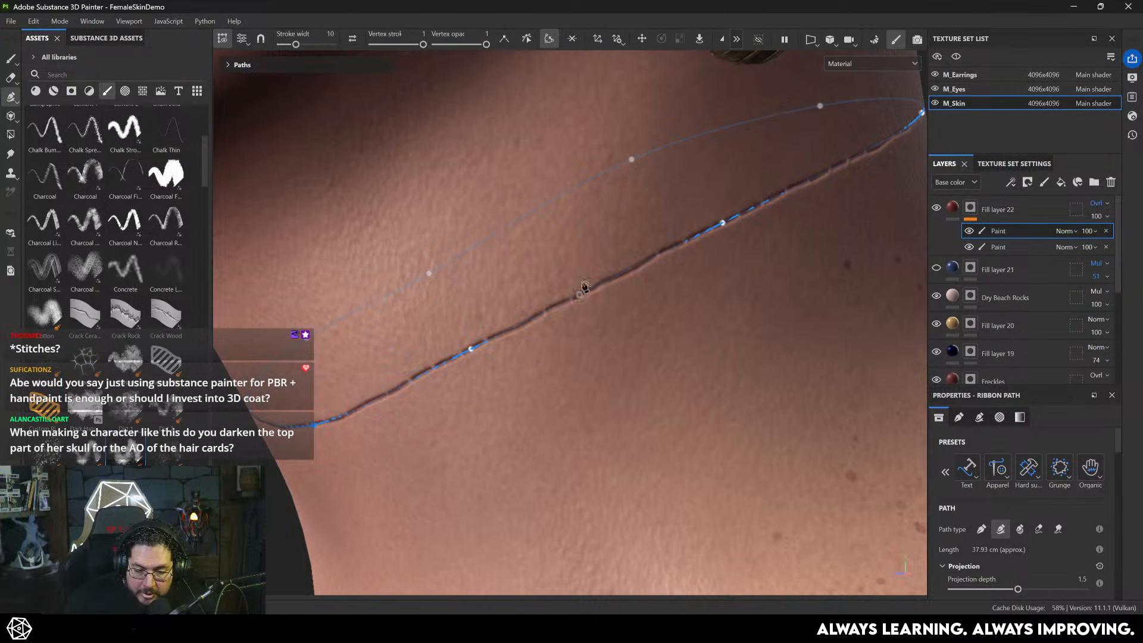
scroll(1012, 547, down, 5)
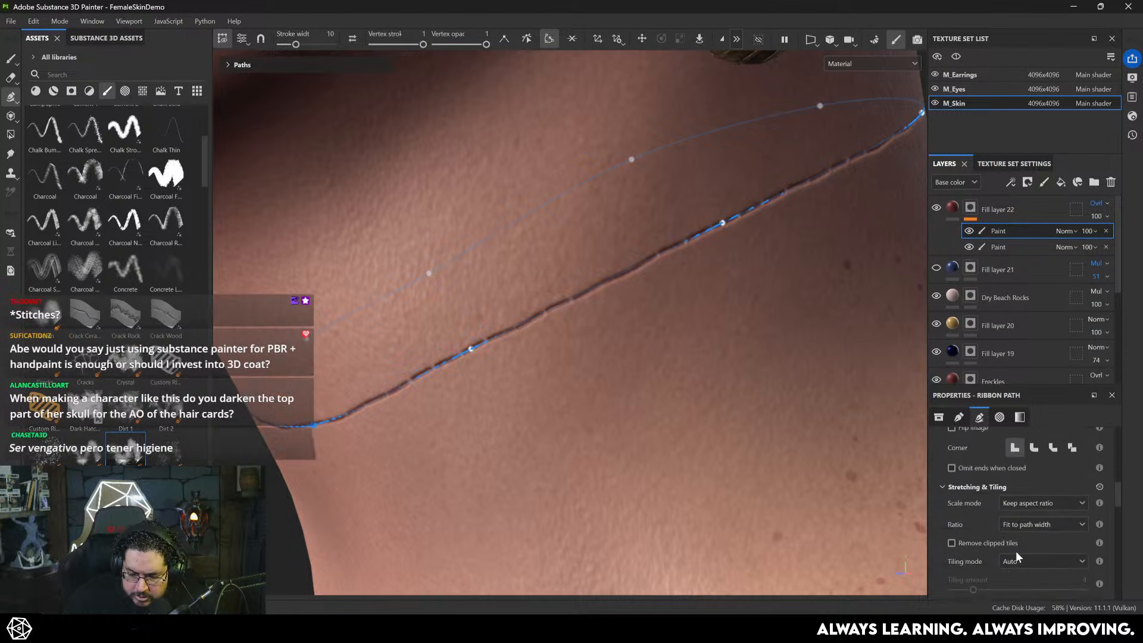
scroll(1037, 563, up, 5)
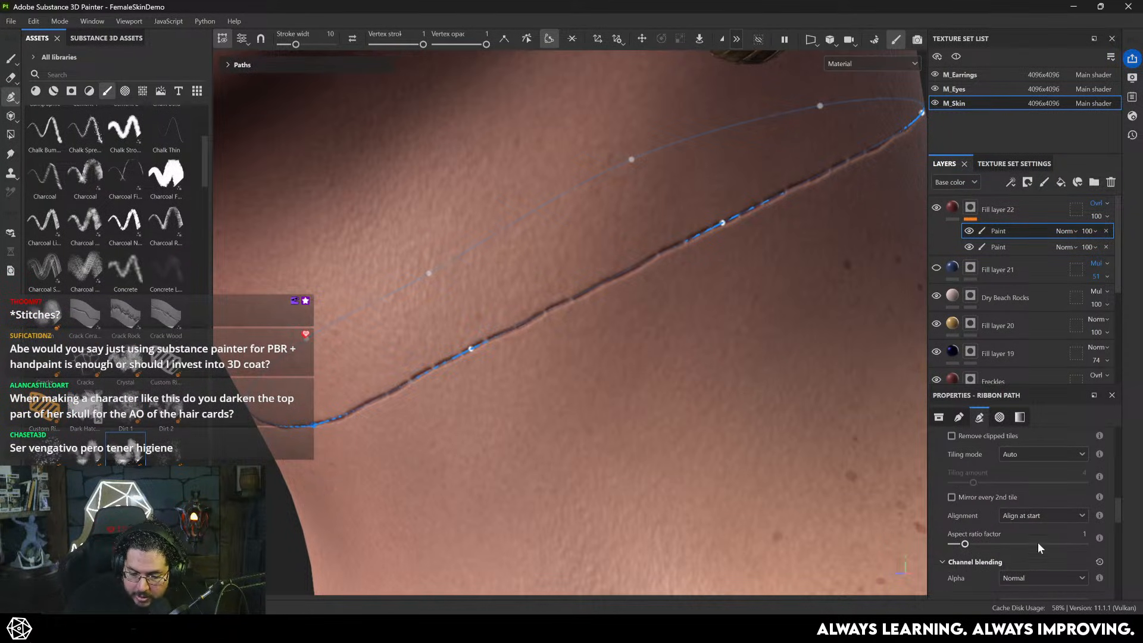
scroll(1048, 484, up, 1)
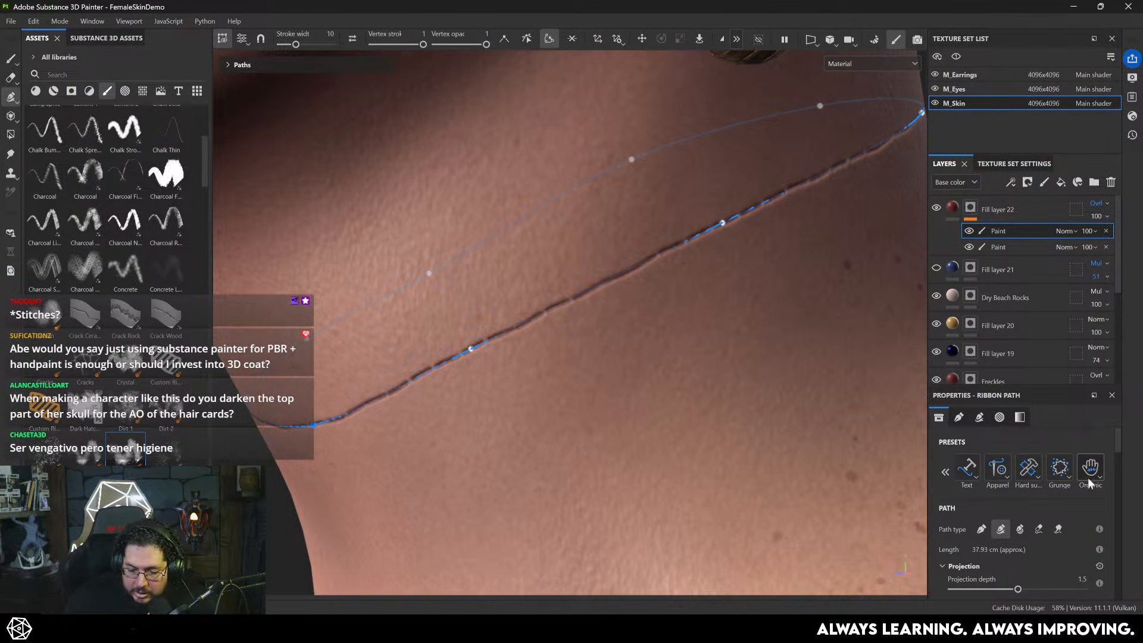
- Apply a jagged Grunge crack preset to the neck path and check it together with the forehead crack
click(1063, 477)
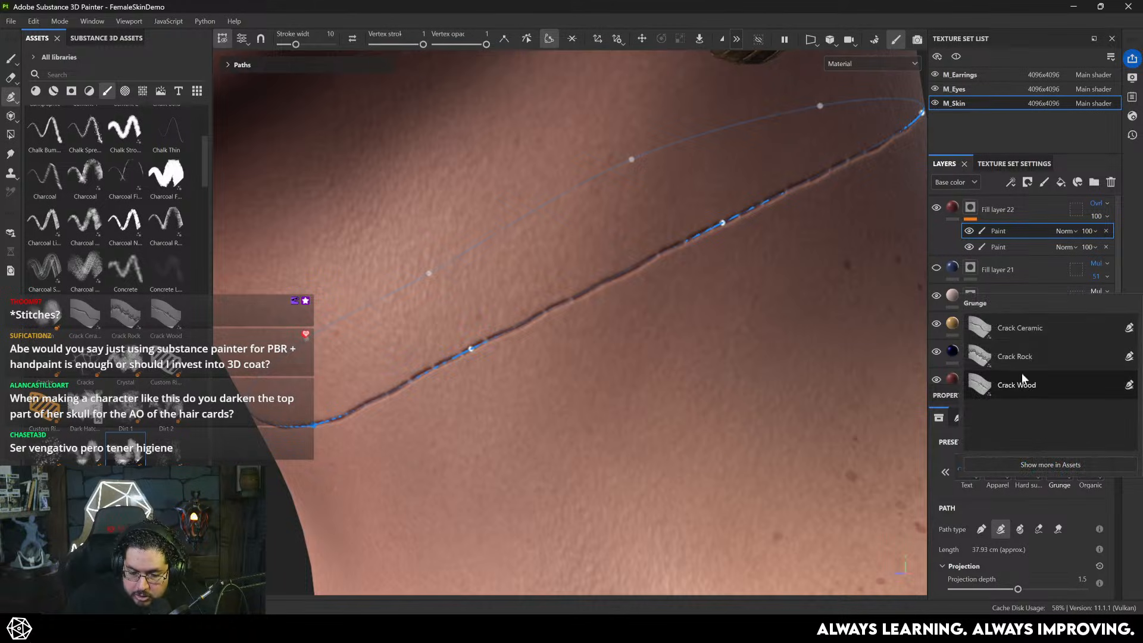
click(1019, 342)
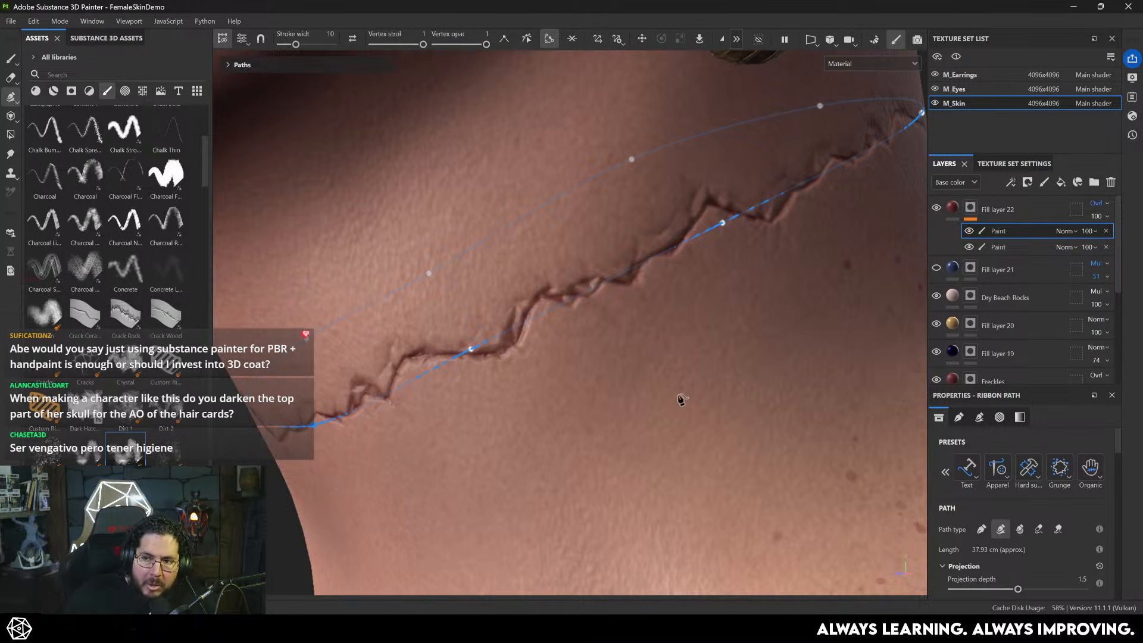
key(alt)
alt+right_drag(725, 402, 521, 304)
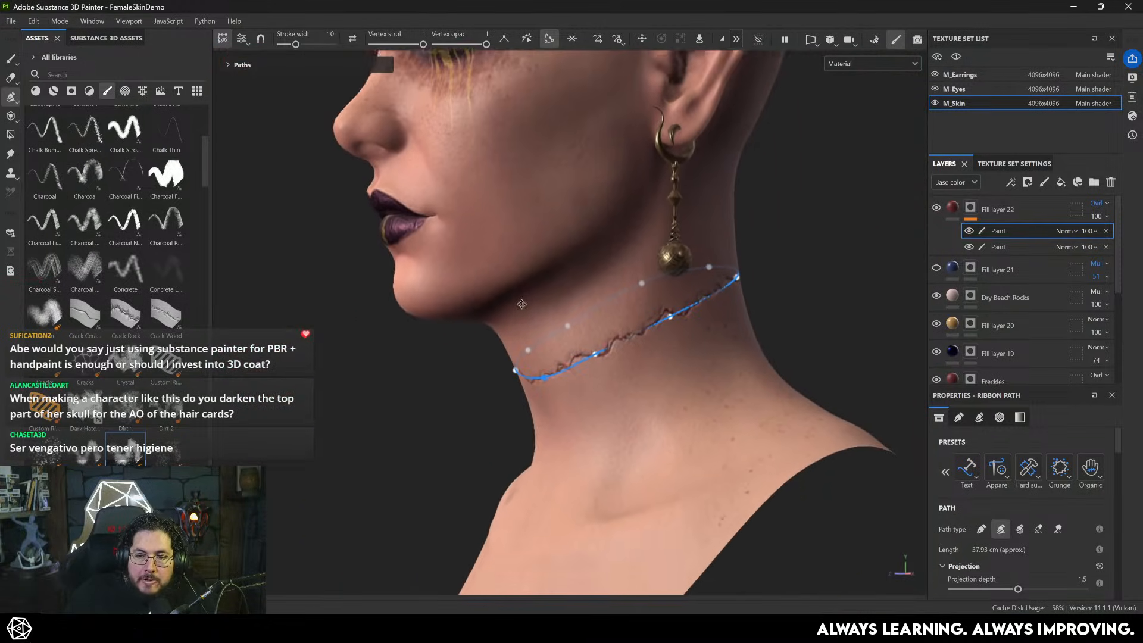
alt+drag(522, 304, 631, 320)
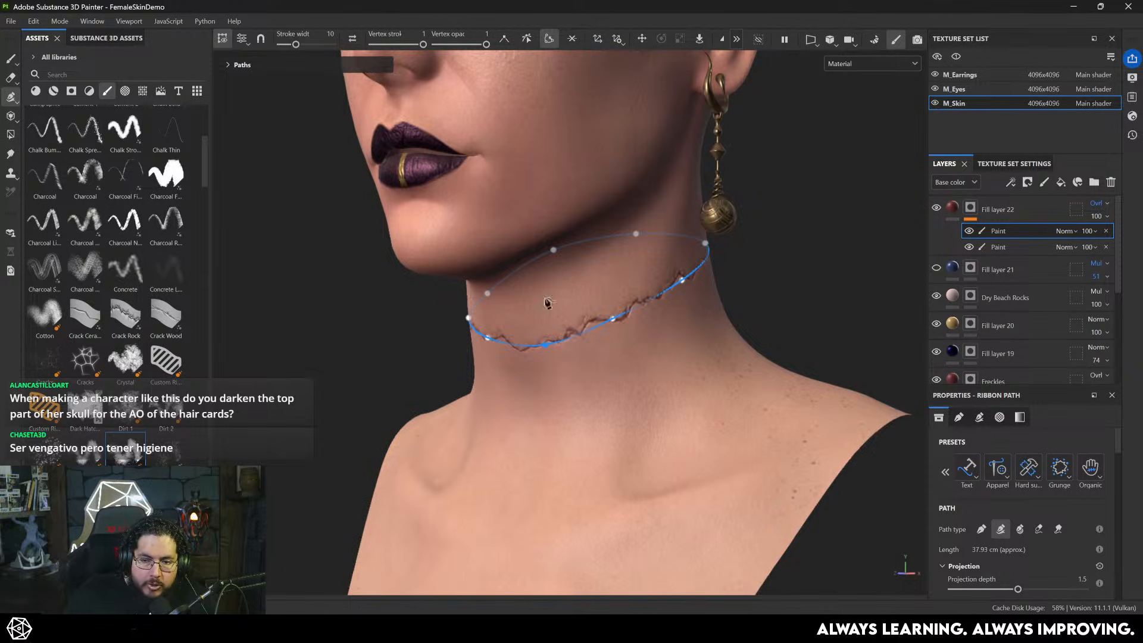
alt+drag(395, 401, 548, 298)
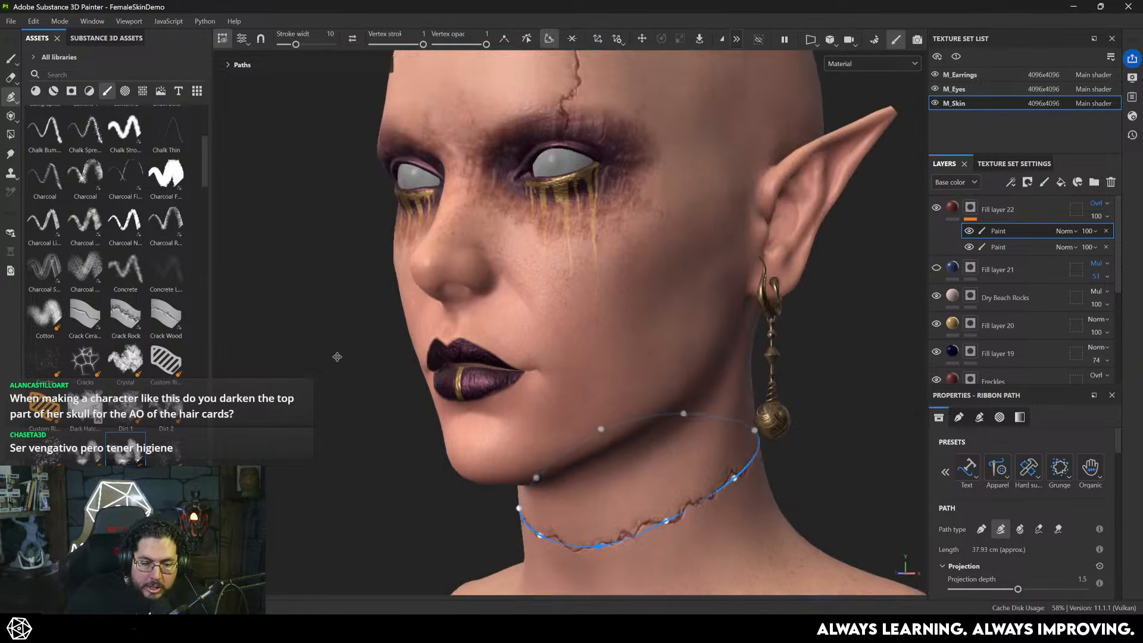
alt+right_drag(548, 298, 701, 190)
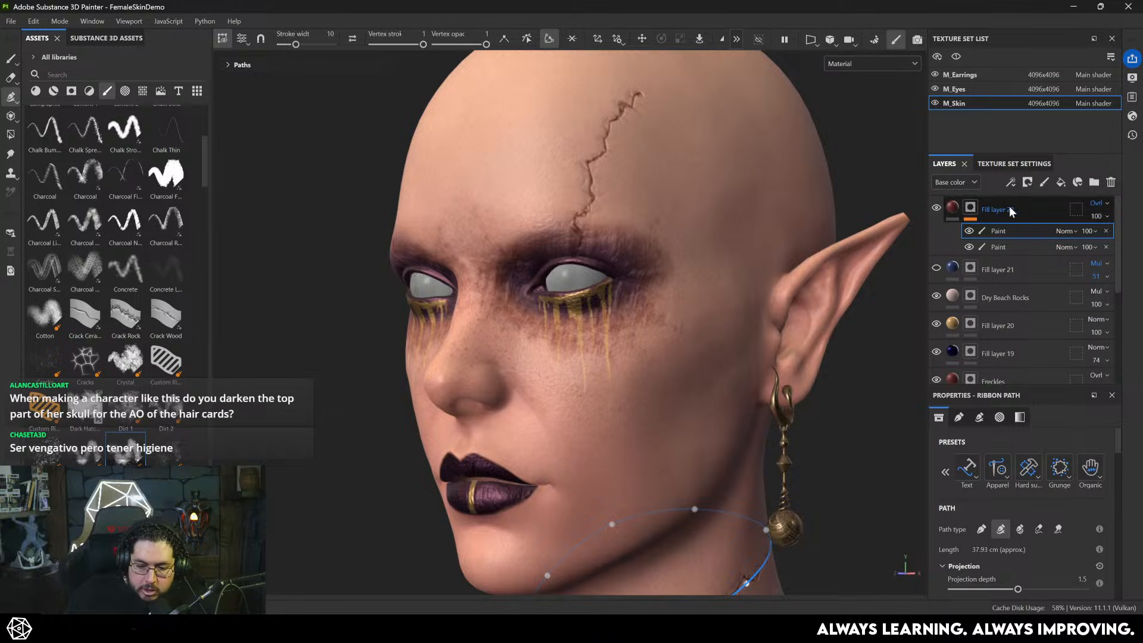
- Add a fill layer above Fill layer 22 with the dark green base color 1C241A and a black mask
click(1029, 209)
alt+drag(502, 153, 661, 280)
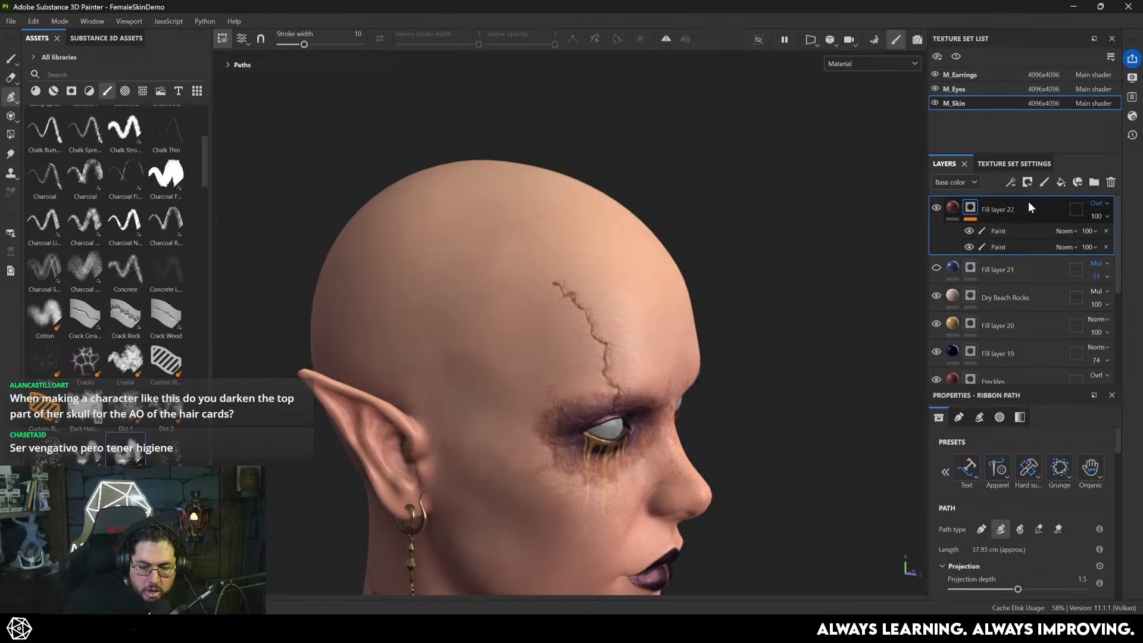
click(1060, 182)
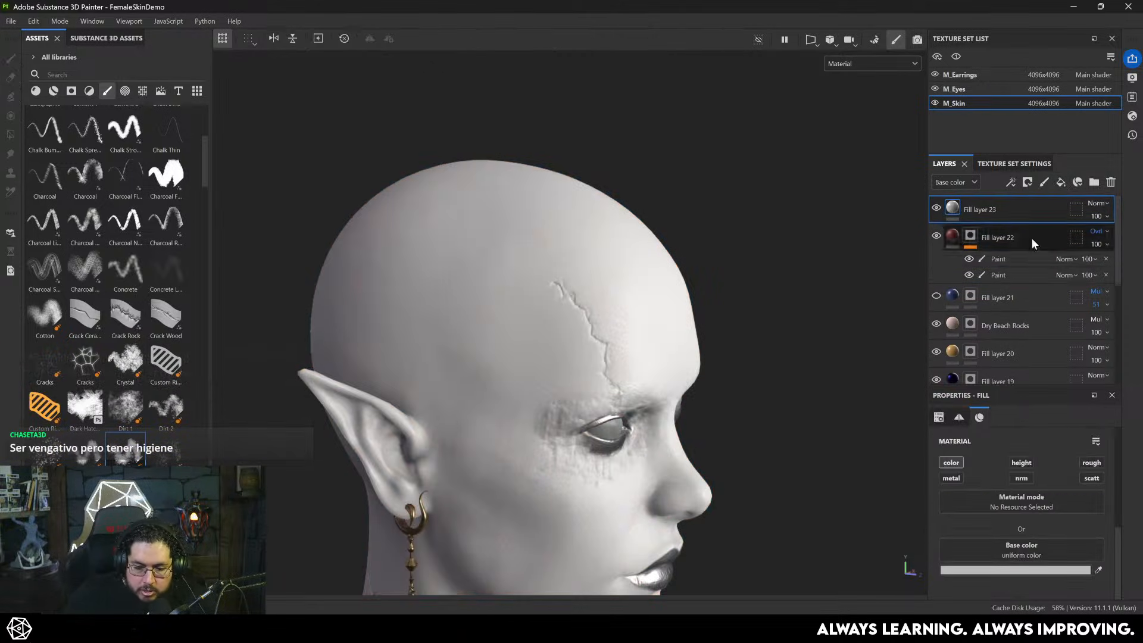
click(1019, 570)
click(846, 345)
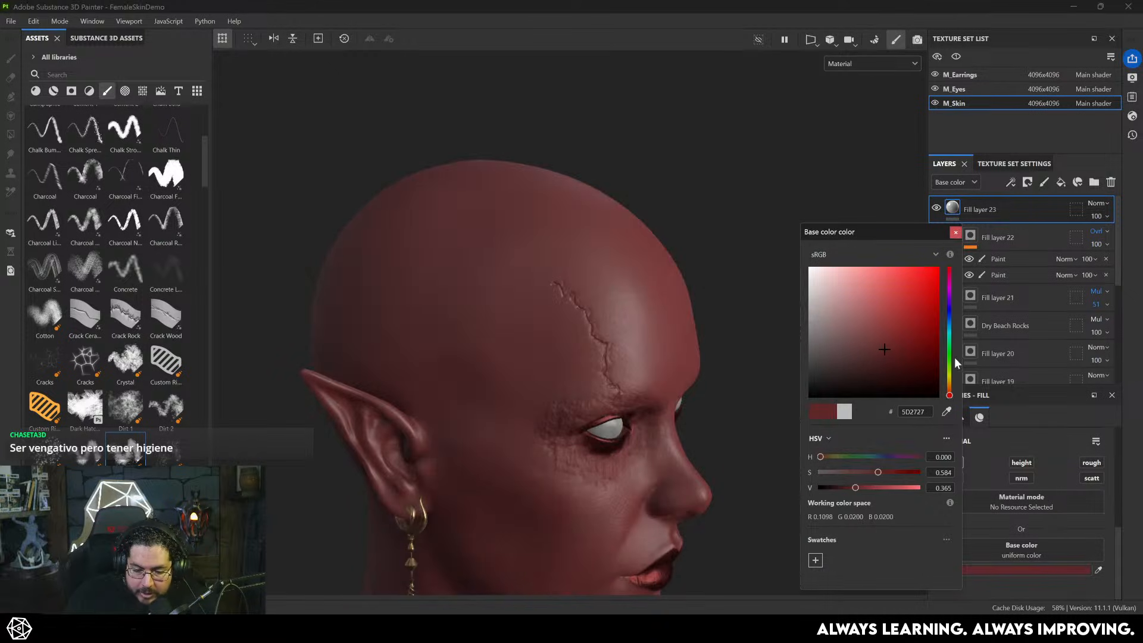
click(950, 358)
click(887, 364)
drag(885, 369, 845, 377)
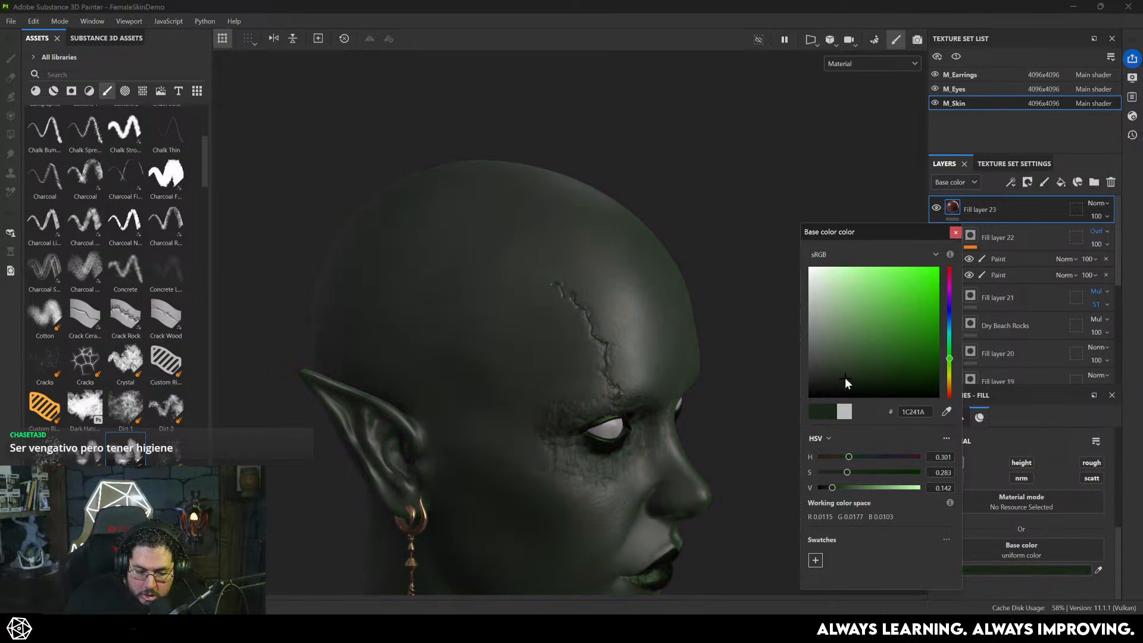
click(956, 232)
right_click(974, 207)
click(993, 20)
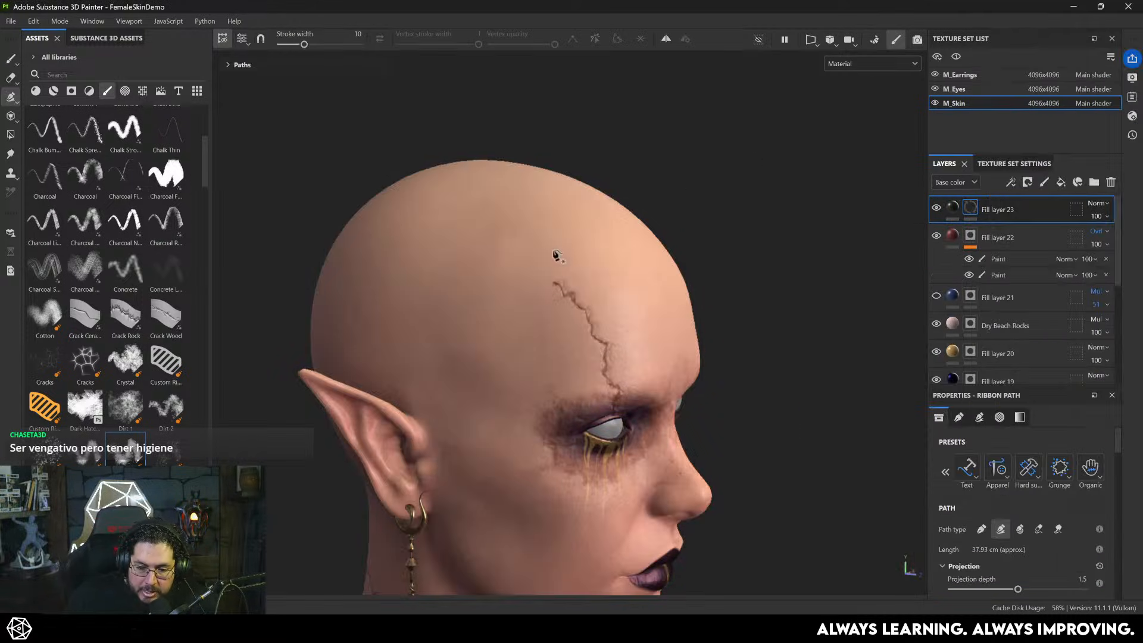
- Paint the top of the scalp dark green in the new layer's mask with a large Basic Soft brush
click(10, 59)
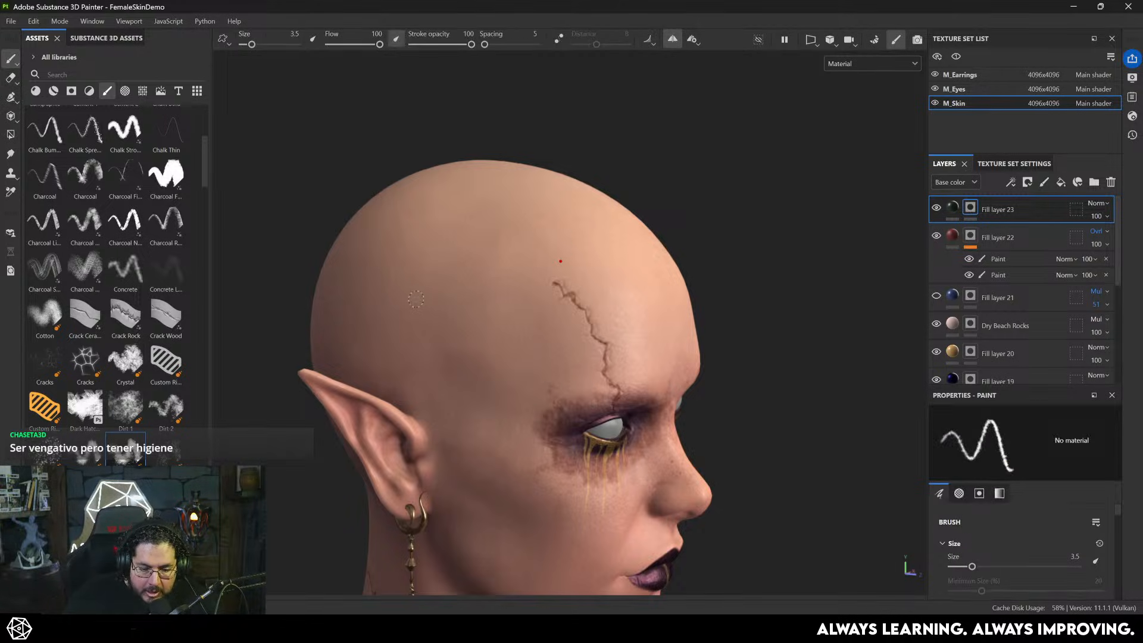
alt+drag(416, 299, 477, 339)
ctrl+right_drag(465, 304, 536, 303)
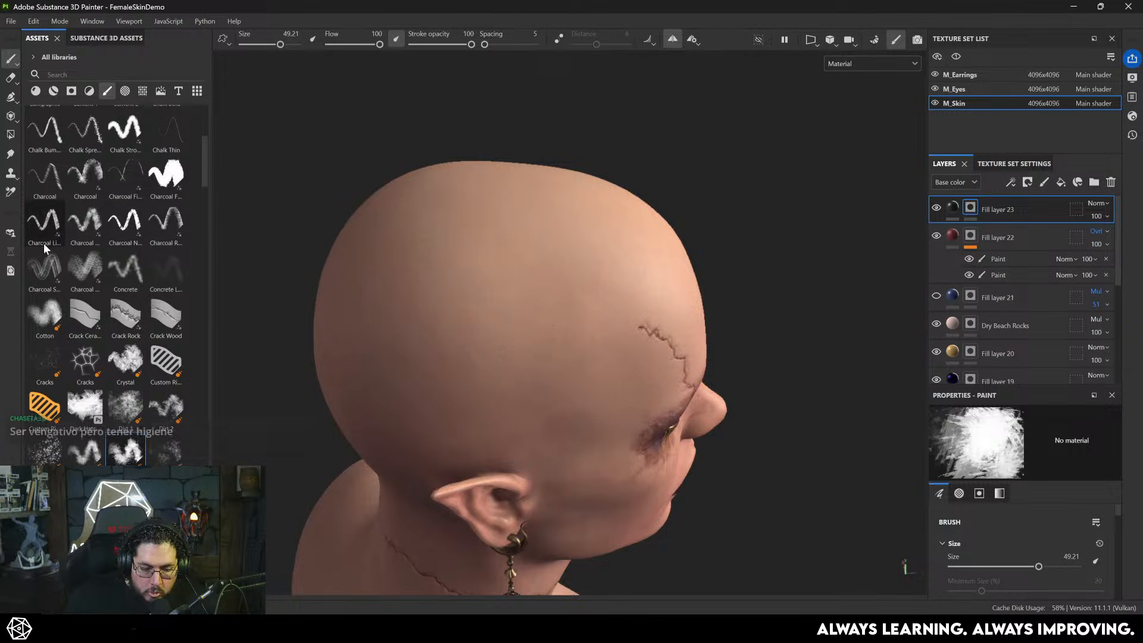
click(57, 92)
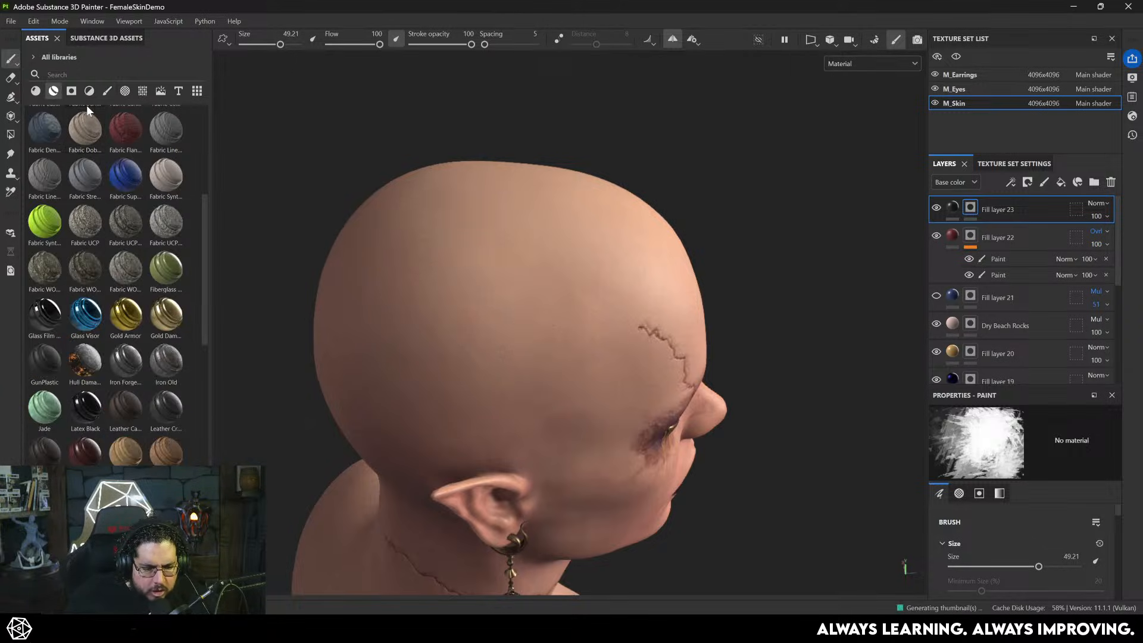
click(106, 91)
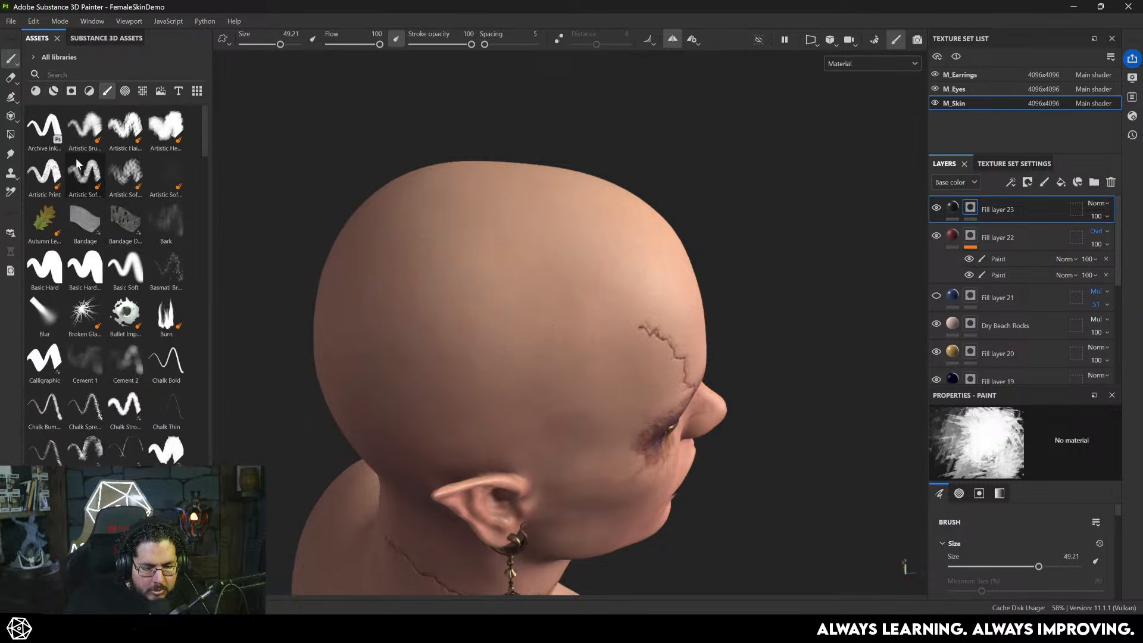
click(126, 268)
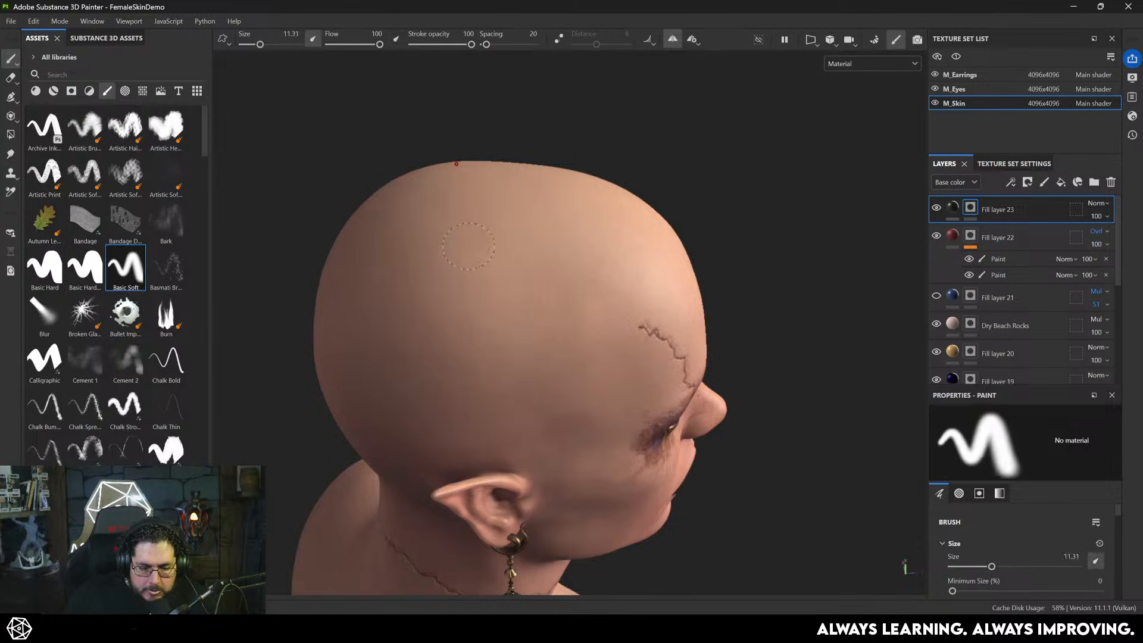
mouse_move(465, 238)
mouse_down()
mouse_move(301, 235)
mouse_move(528, 204)
mouse_move(629, 232)
mouse_move(587, 254)
mouse_move(574, 192)
mouse_move(631, 179)
mouse_up()
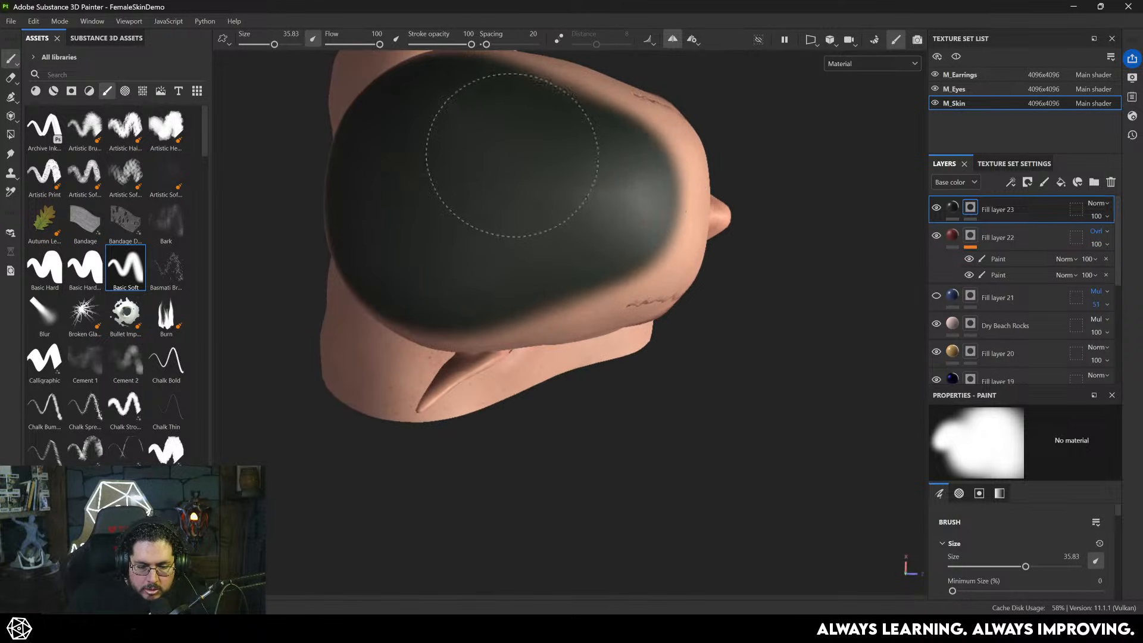
- Extend the dark scalp paint down the temple into a pointed sideburn in front of the ear, using a smaller soft brush
mouse_move(540, 246)
alt+mouse_down()
mouse_move(472, 179)
mouse_move(383, 217)
mouse_move(397, 237)
mouse_move(572, 221)
mouse_move(510, 237)
alt+mouse_up()
ctrl+right_drag(602, 290, 497, 281)
mouse_move(498, 280)
mouse_down()
mouse_move(485, 286)
mouse_move(472, 331)
mouse_move(520, 395)
mouse_up()
ctrl+right_drag(520, 395, 487, 375)
drag(516, 428, 536, 302)
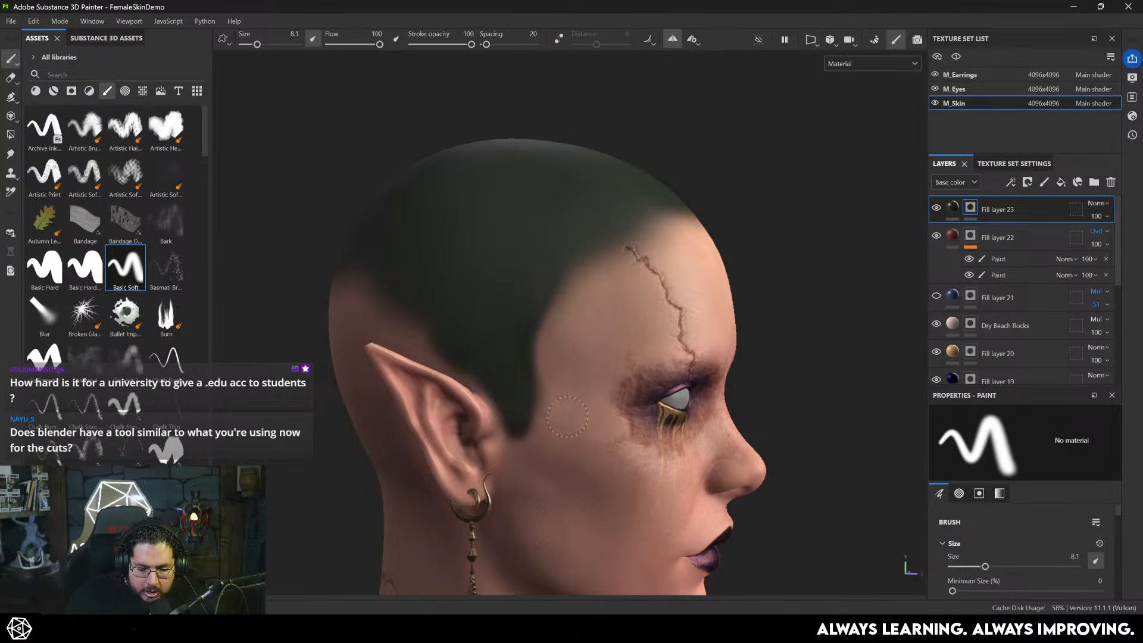
- Paint the dark hair base over the back of the head down to the nape, starting with a brush size of 21.6
ctrl+right_drag(567, 417, 617, 414)
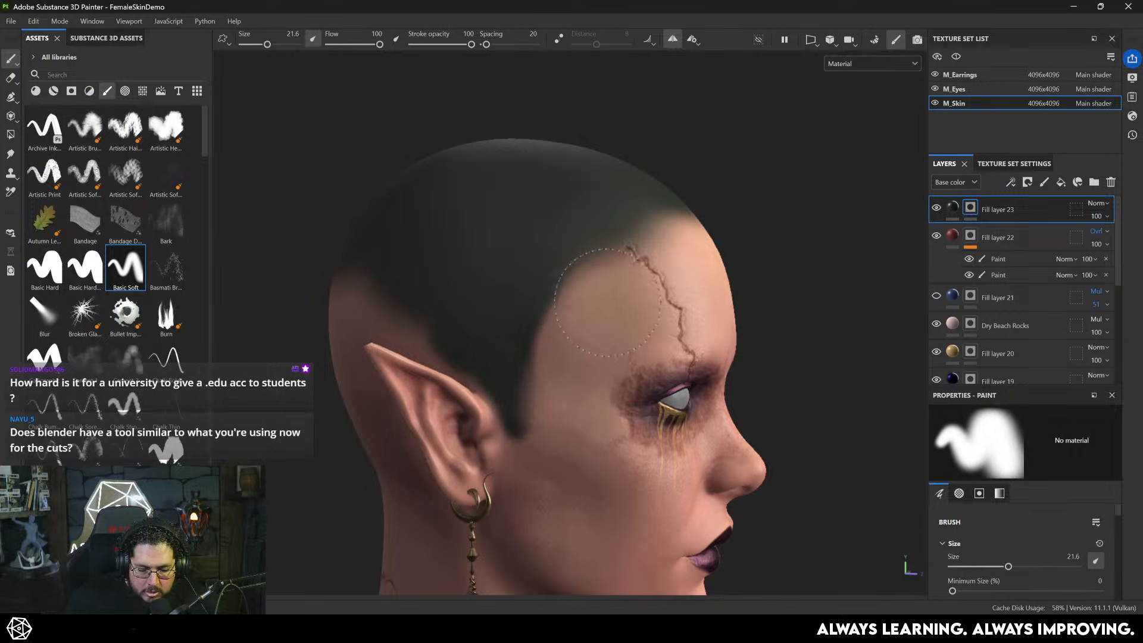
mouse_move(502, 324)
mouse_down()
mouse_move(551, 247)
mouse_move(523, 266)
mouse_move(564, 261)
mouse_move(655, 199)
mouse_move(488, 288)
mouse_up()
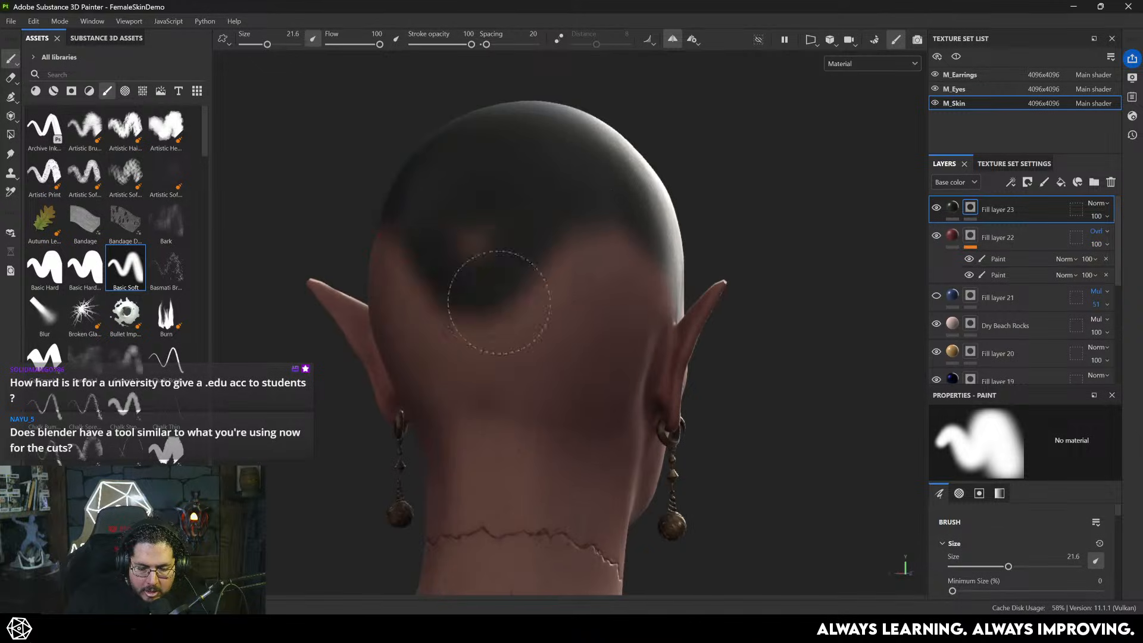
ctrl+right_drag(459, 254, 498, 274)
mouse_move(498, 275)
mouse_down()
mouse_move(533, 291)
mouse_move(590, 252)
mouse_move(638, 256)
mouse_move(634, 277)
mouse_move(547, 334)
mouse_move(530, 327)
mouse_up()
key(bracketleft)
mouse_move(613, 311)
alt+mouse_down()
mouse_move(633, 314)
mouse_move(620, 256)
alt+mouse_up()
ctrl+right_drag(620, 256, 619, 216)
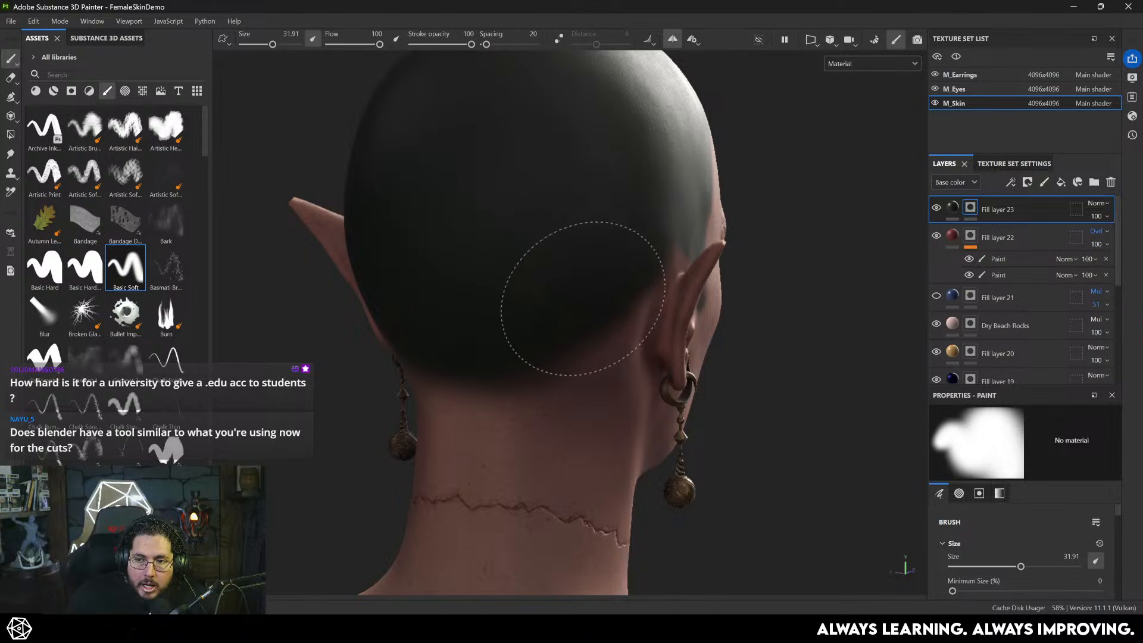
- Paint the dark hair base behind the ear and down the back of the head with a 31.91 Basic Soft brush
drag(625, 286, 599, 270)
mouse_move(675, 195)
mouse_down()
mouse_move(689, 169)
mouse_move(679, 200)
mouse_up()
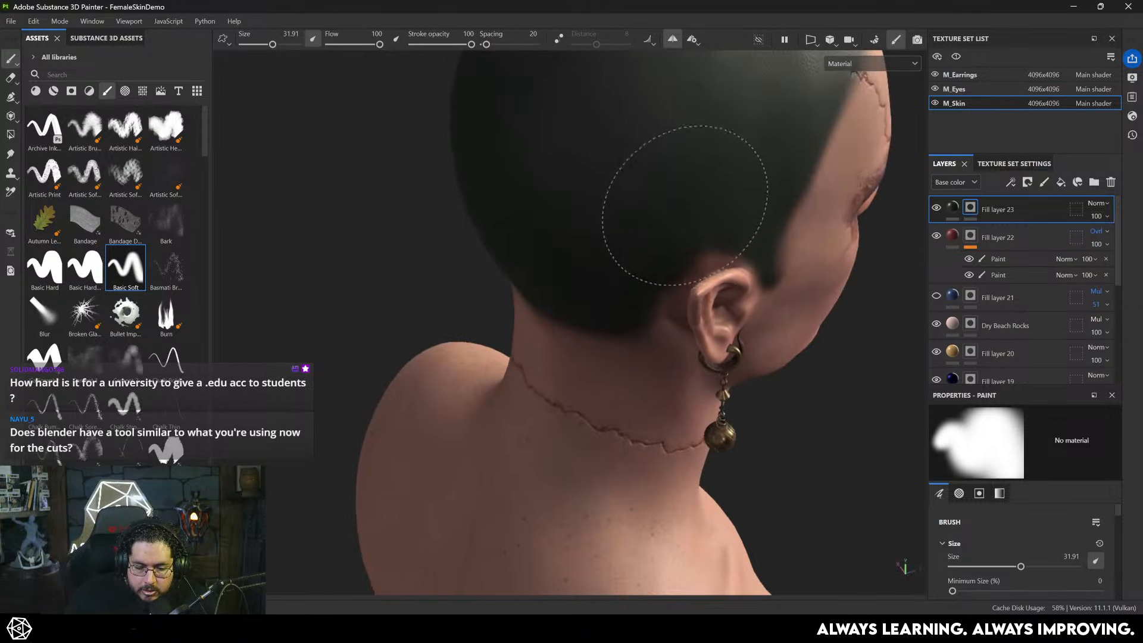
mouse_move(600, 284)
mouse_down()
mouse_move(580, 263)
mouse_move(548, 357)
mouse_move(390, 357)
mouse_move(467, 344)
mouse_up()
shift+right_drag(467, 344, 444, 356)
mouse_move(359, 339)
mouse_down()
mouse_move(383, 338)
mouse_move(333, 364)
mouse_move(453, 370)
mouse_move(393, 372)
mouse_move(389, 398)
mouse_up()
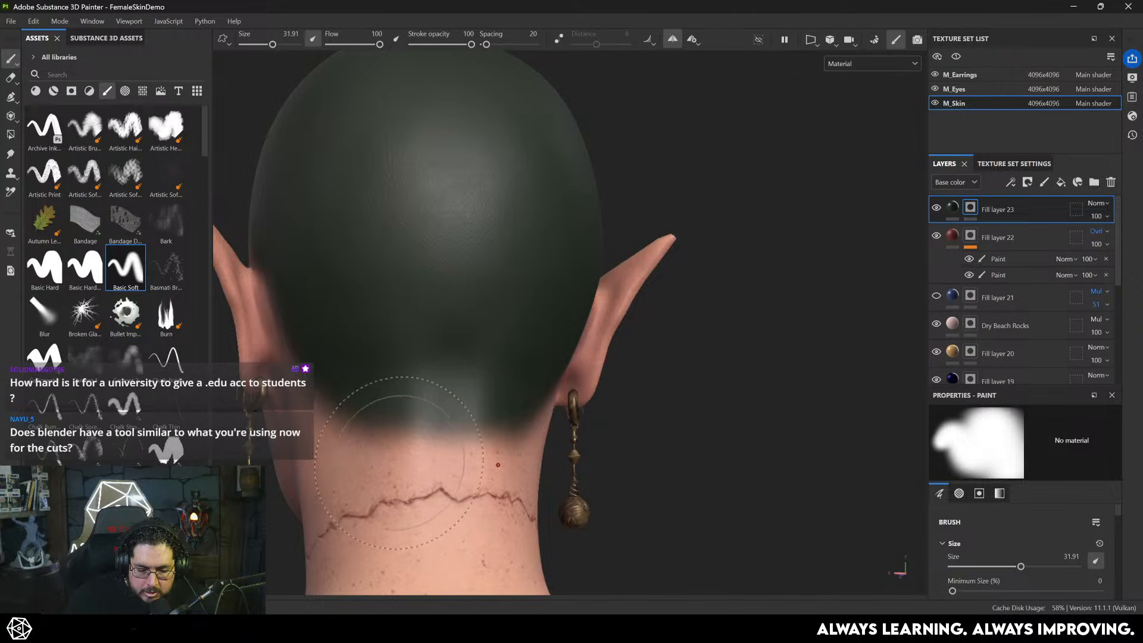
- Extend and soften the dark hair base along the nape hairline with a 52.26 soft brush
ctrl+right_drag(384, 447, 426, 448)
drag(354, 530, 371, 467)
key(ctrl+z)
key(x)
key(x)
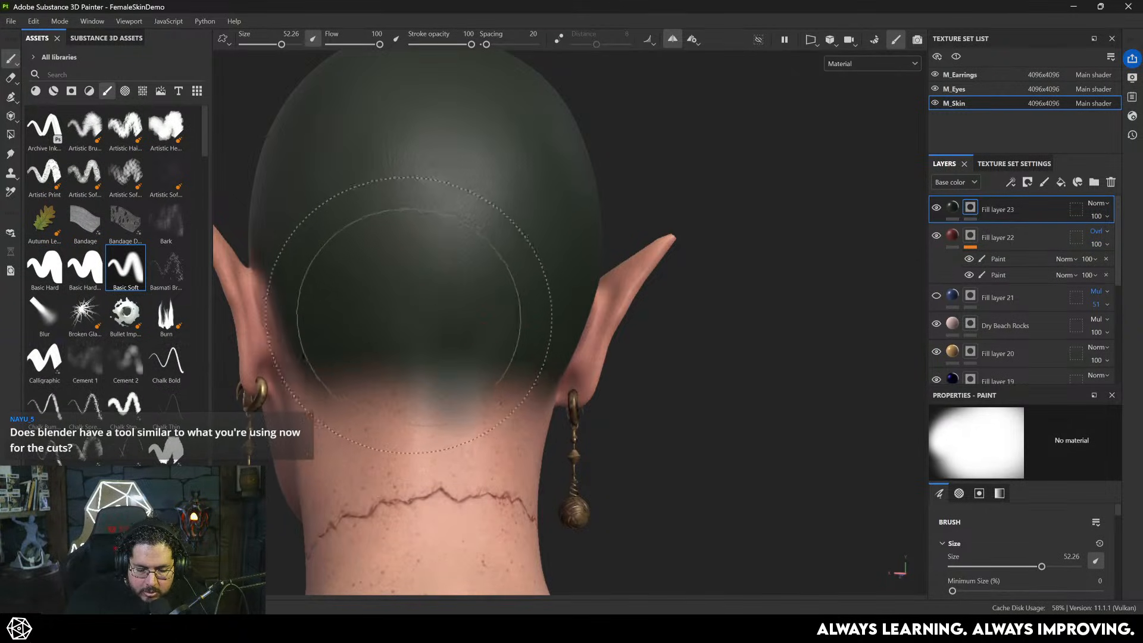
mouse_move(393, 325)
mouse_down()
mouse_move(402, 357)
mouse_move(360, 345)
mouse_up()
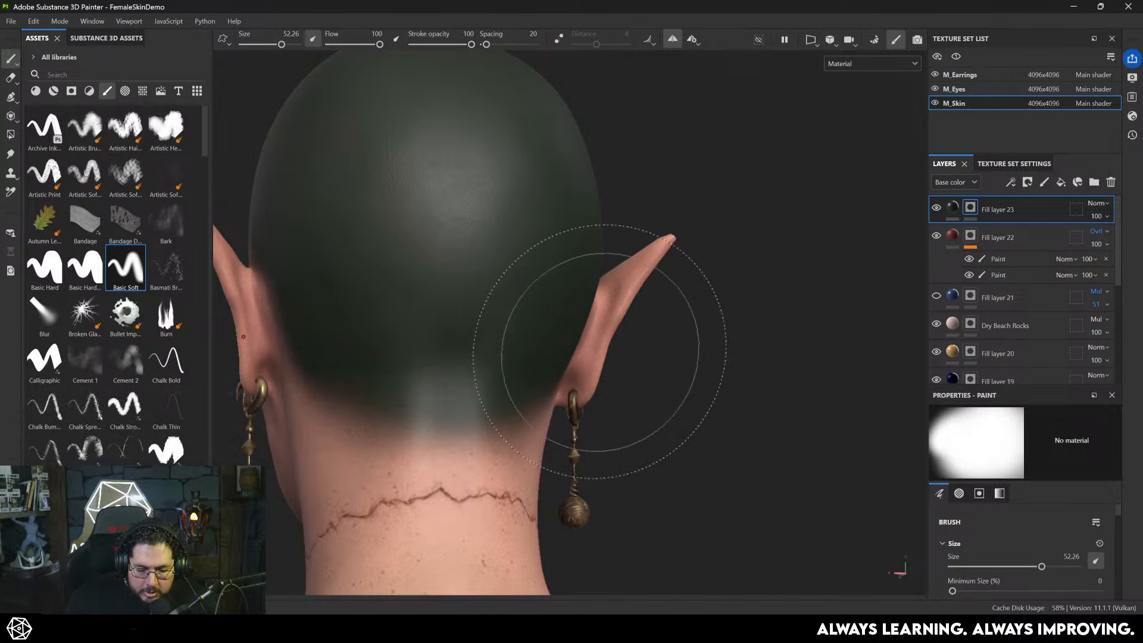
- Paint a soft widow's peak at the center of the front hairline with a brush size of 29.04
alt+right_drag(600, 352, 488, 226)
alt+drag(506, 256, 725, 284)
alt+right_drag(724, 283, 827, 408)
alt+drag(667, 316, 747, 325)
alt+middle_drag(747, 324, 750, 417)
alt+right_drag(750, 416, 774, 481)
alt+drag(774, 481, 730, 477)
ctrl+right_drag(524, 256, 492, 254)
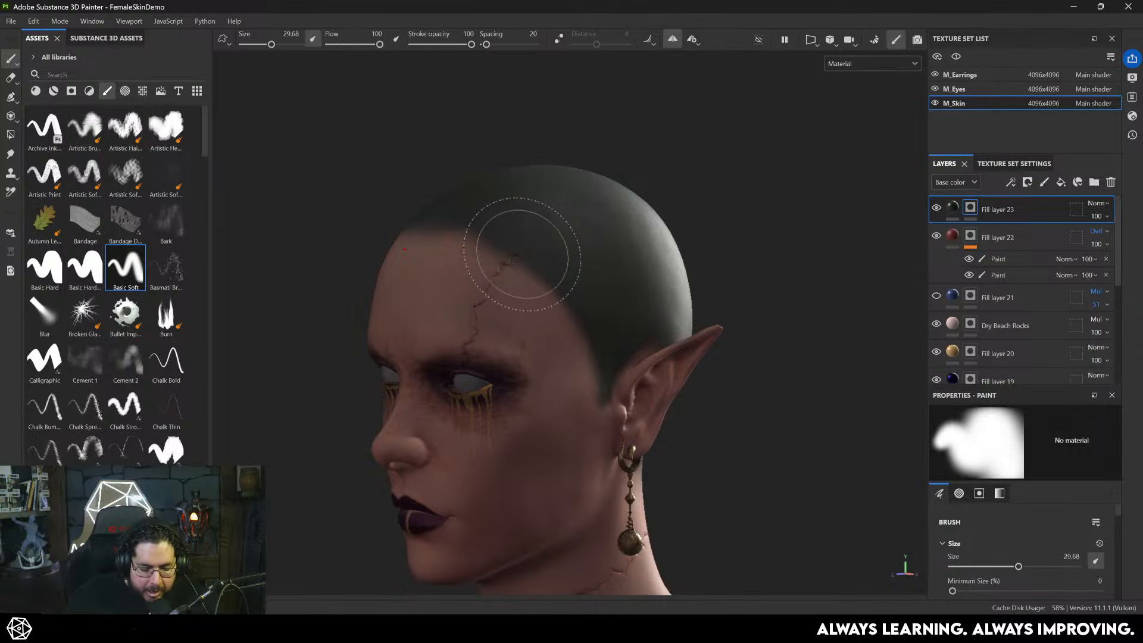
mouse_move(565, 278)
shift+right_down()
mouse_move(595, 281)
mouse_move(575, 280)
shift+right_up()
ctrl+right_drag(484, 234, 498, 234)
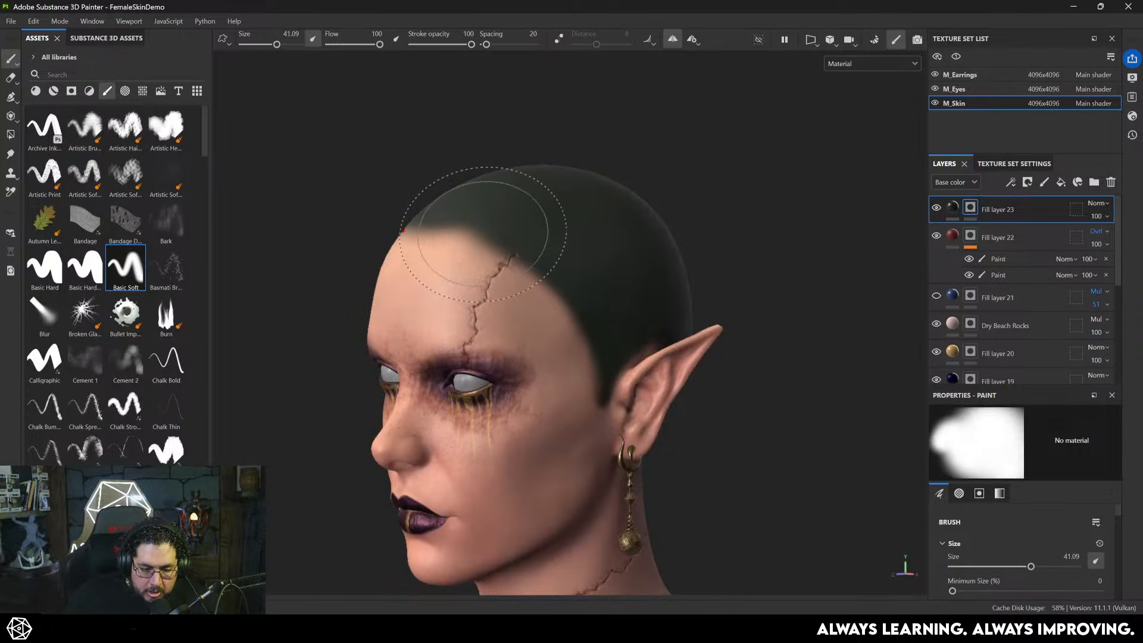
alt+drag(458, 219, 462, 230)
ctrl+right_drag(462, 231, 446, 230)
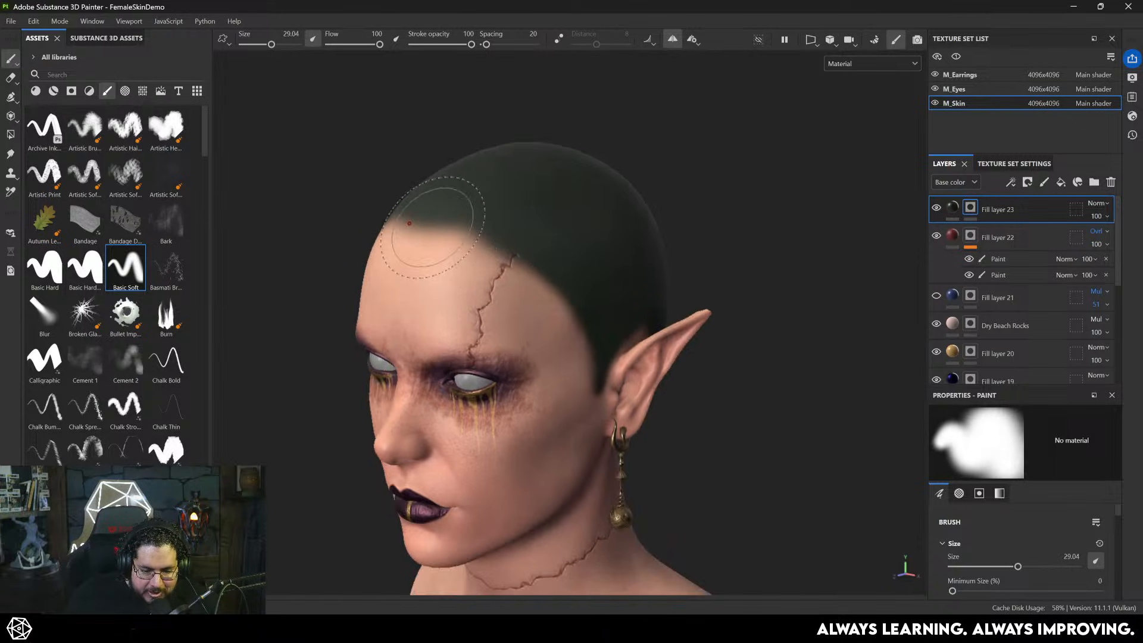
drag(438, 219, 455, 221)
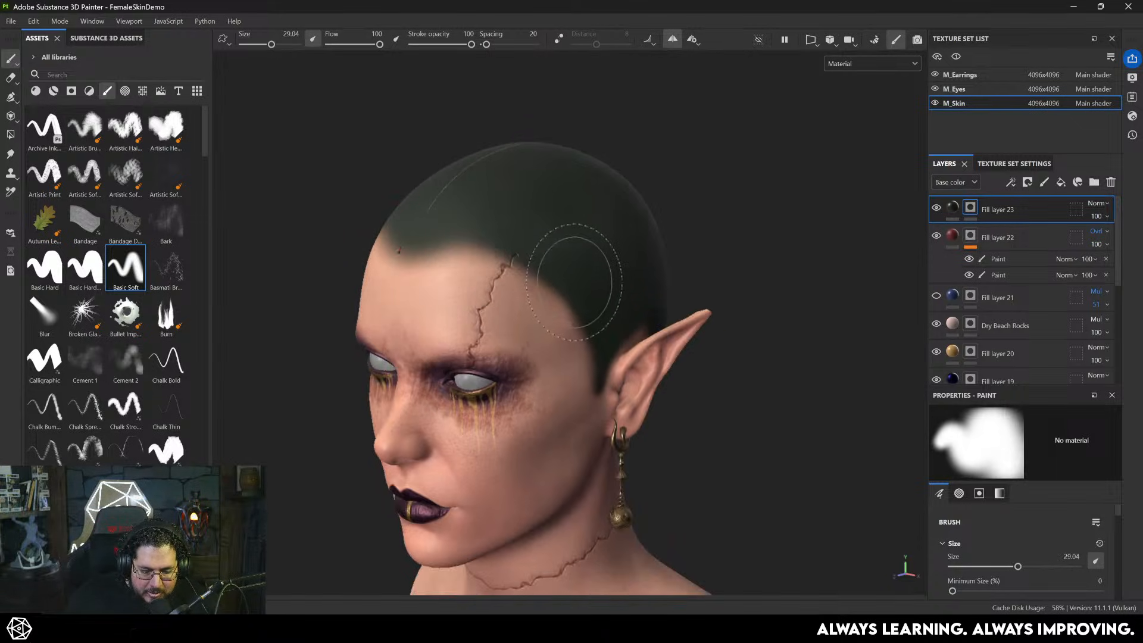
alt+drag(622, 321, 601, 288)
key(5)
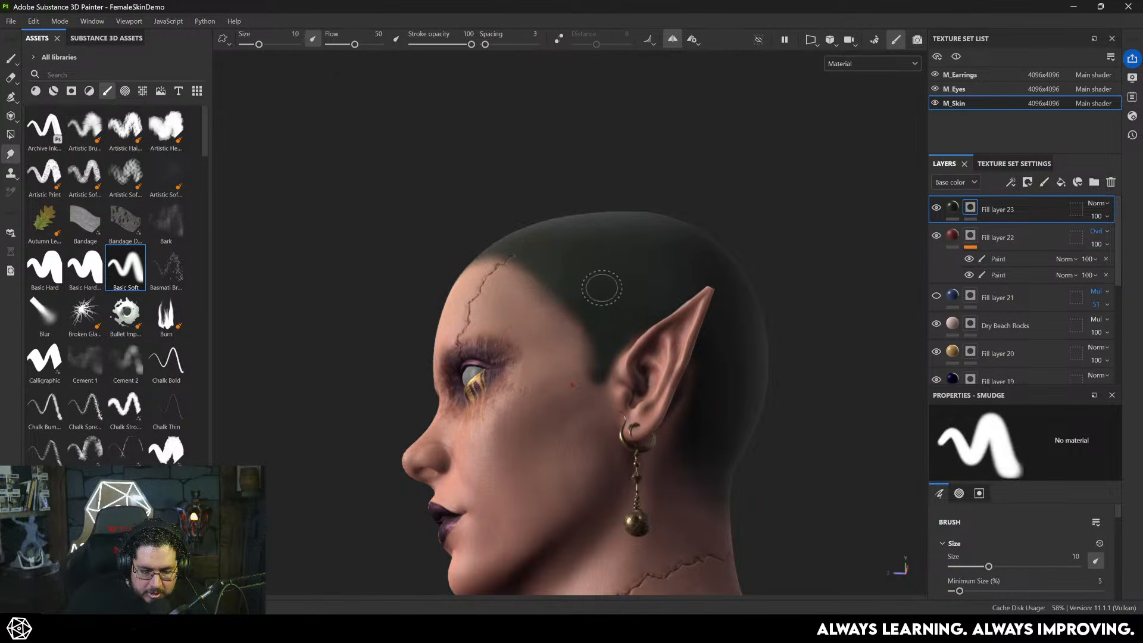
ctrl+right_drag(585, 296, 601, 298)
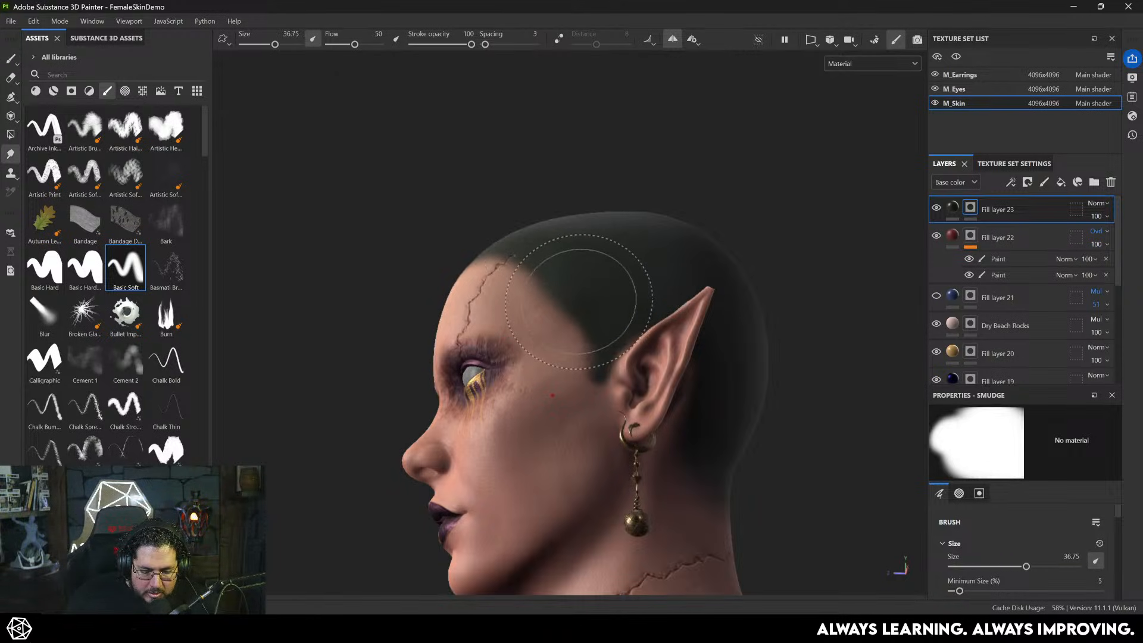
alt+drag(578, 301, 619, 304)
mouse_move(619, 303)
ctrl+right_down()
mouse_move(586, 320)
mouse_move(582, 351)
ctrl+right_up()
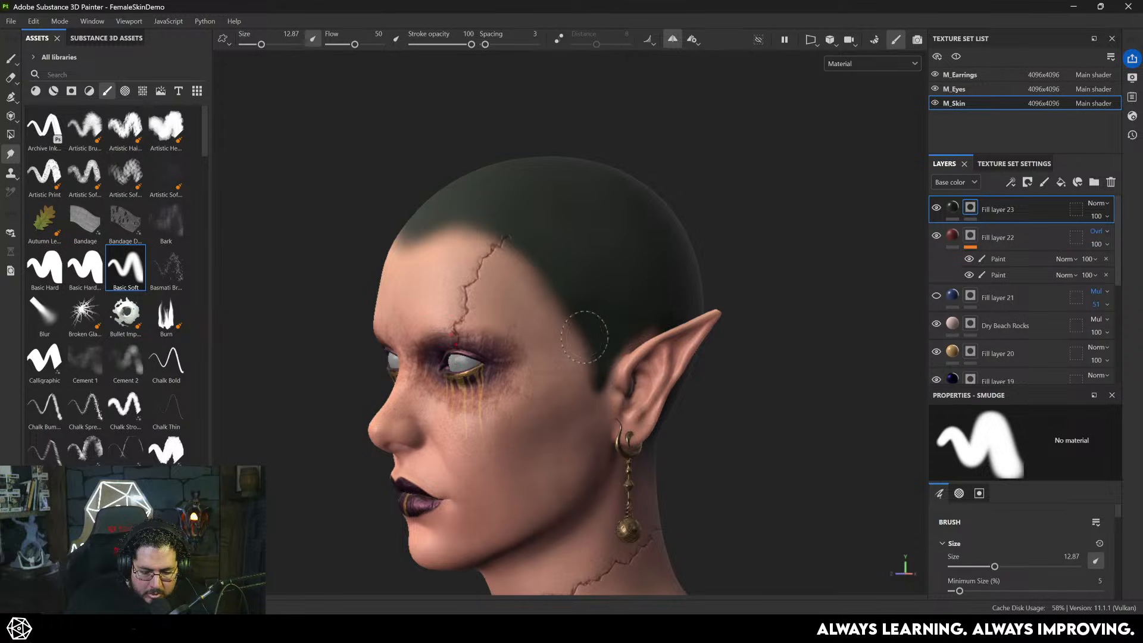
alt+drag(487, 330, 536, 324)
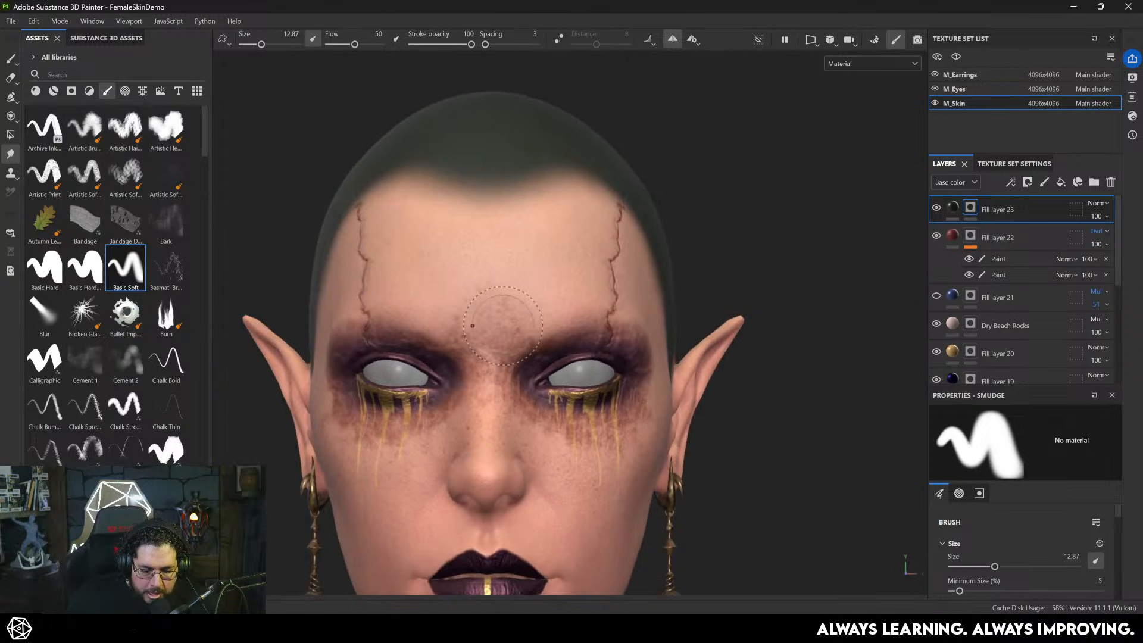
mouse_move(536, 324)
ctrl+right_down()
mouse_move(525, 326)
mouse_move(537, 341)
ctrl+right_up()
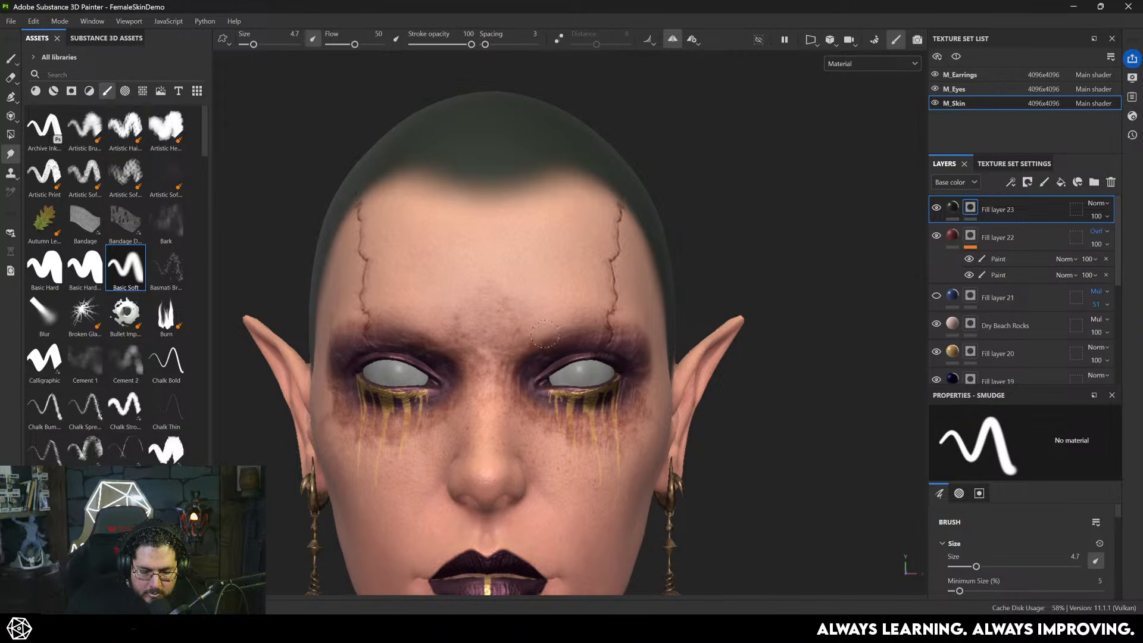
alt+drag(559, 341, 780, 295)
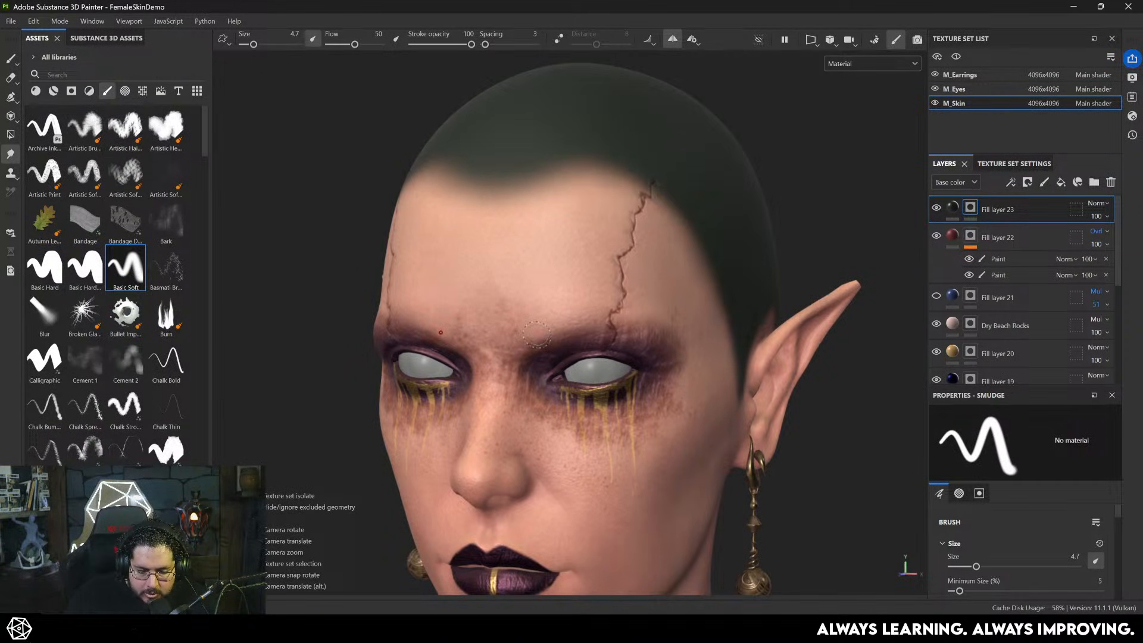
alt+drag(536, 335, 543, 309)
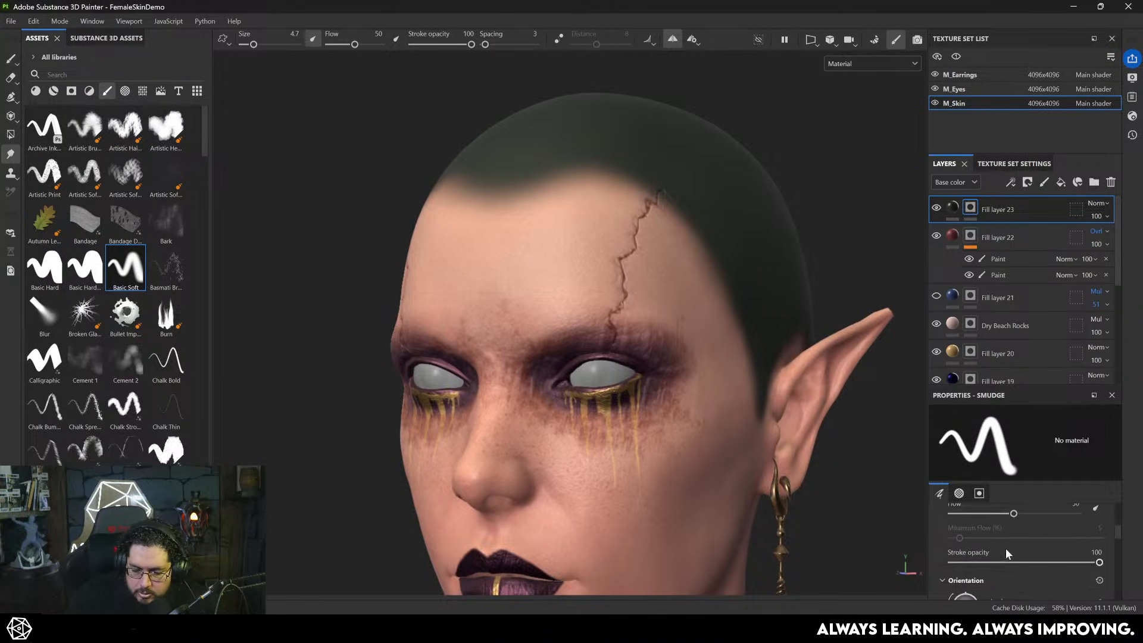
- Try painting mirrored dark green eyebrows in Fill layer 23's mask with a small Basic Soft brush, undoing the strokes
click(979, 493)
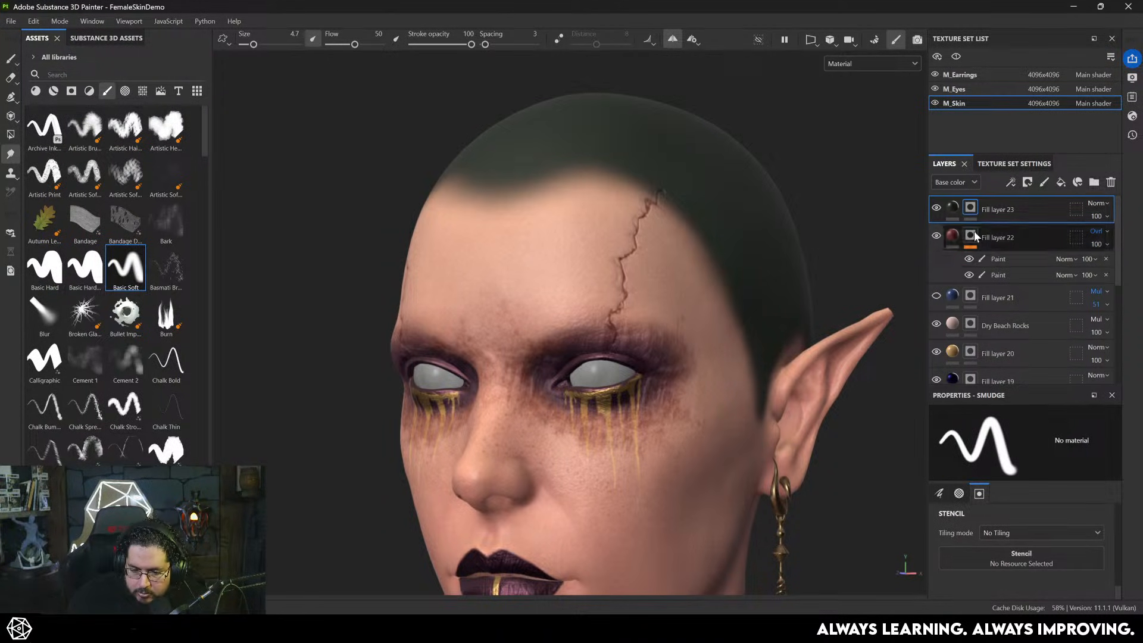
click(129, 271)
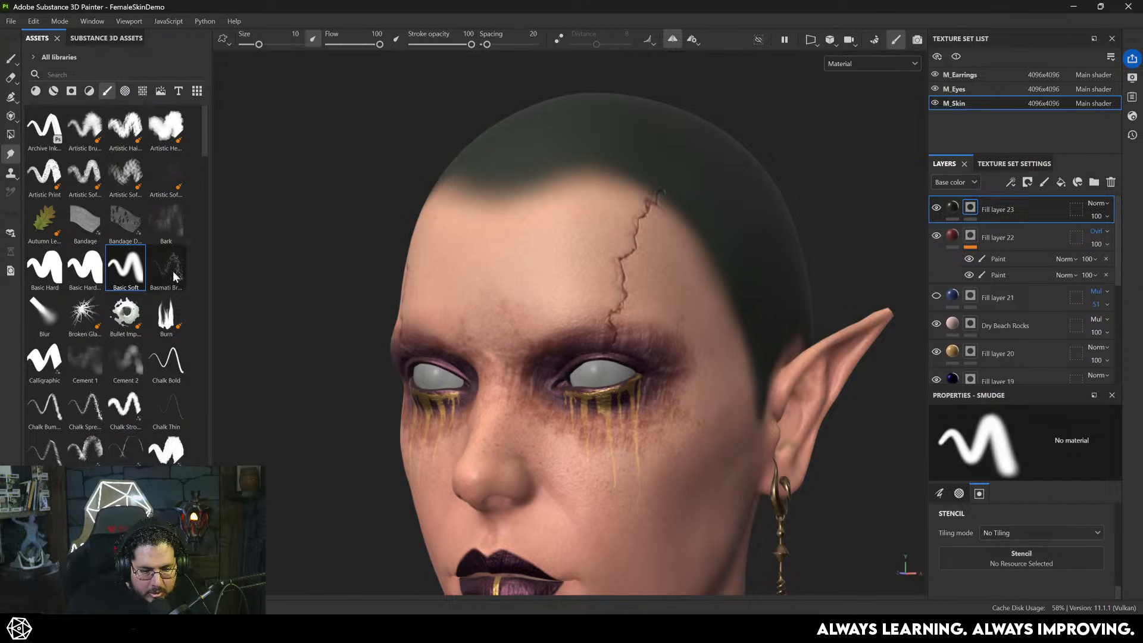
click(10, 61)
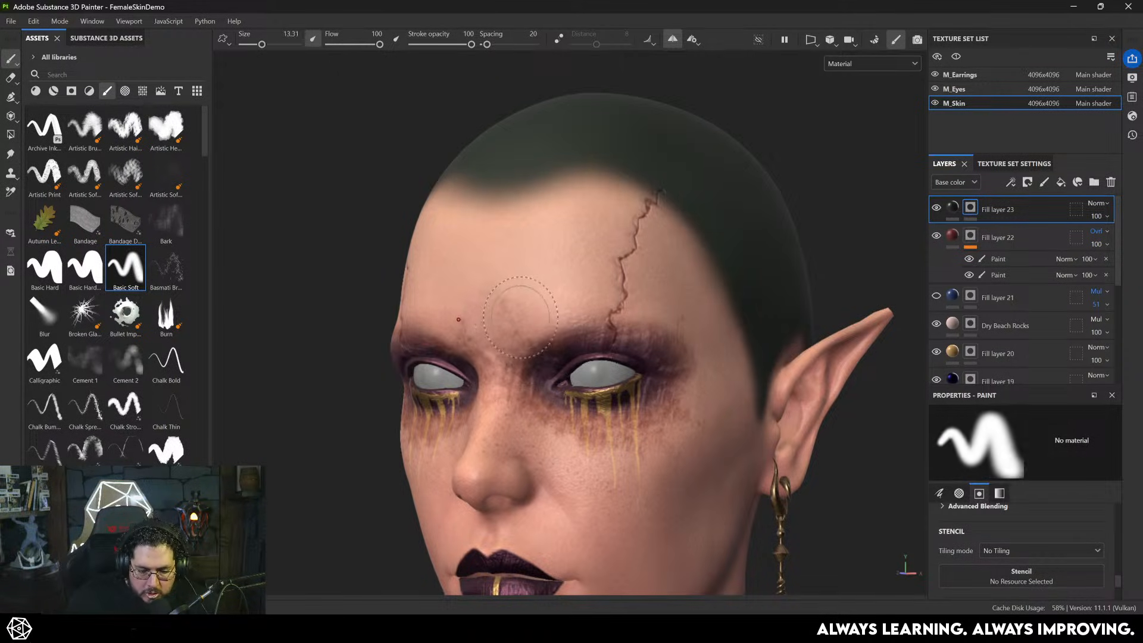
drag(544, 339, 569, 325)
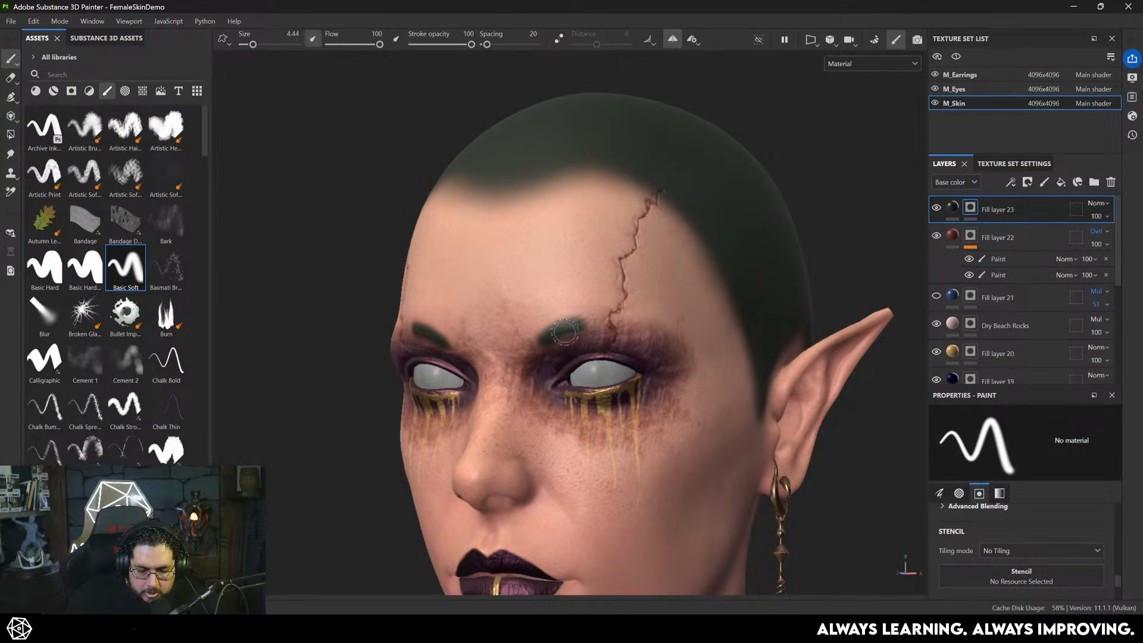
key(bracketright)
key(ctrl+z)
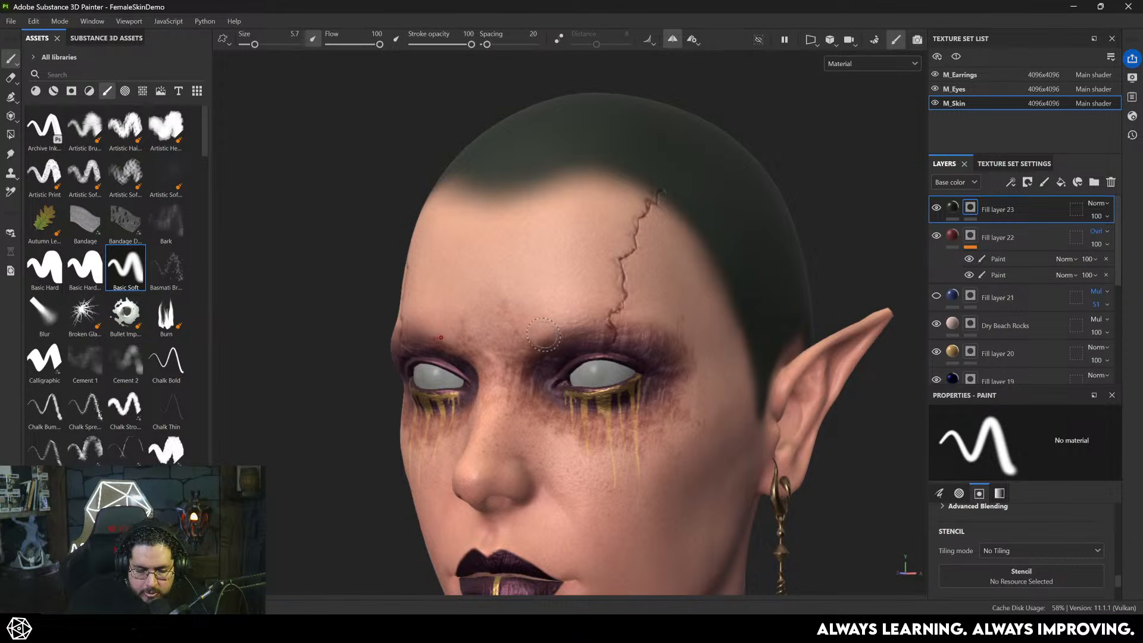
drag(555, 333, 544, 337)
key(ctrl+z)
key(ctrl+z)
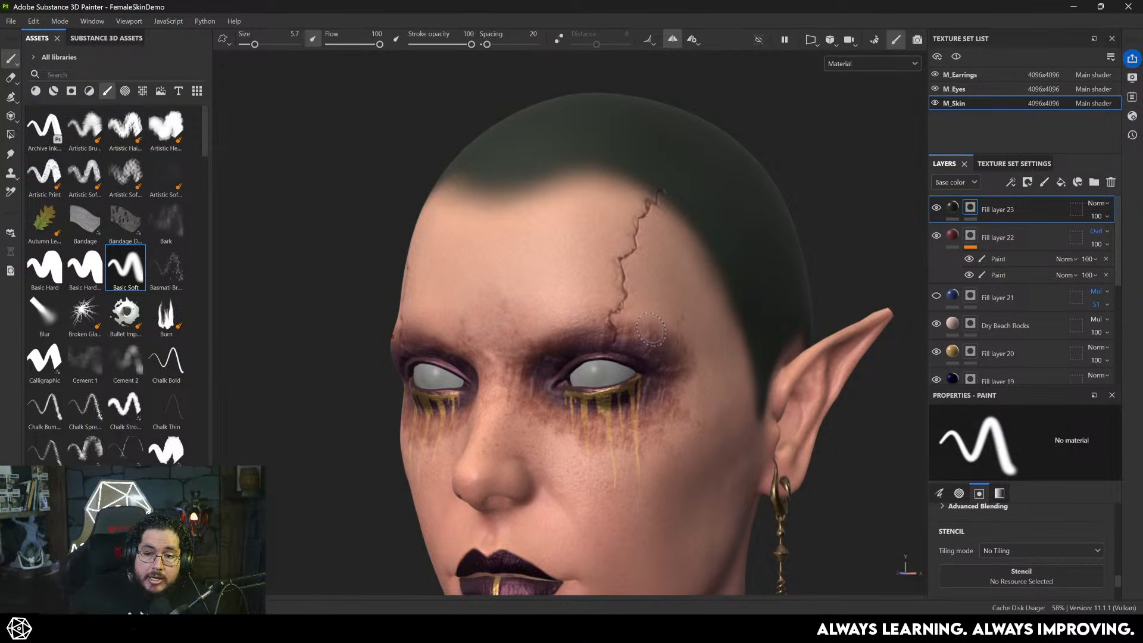
- Add a fill effect to Fill layer 23's mask and assign the Perlin Noise texture to it
scroll(665, 241, down, 4)
alt+drag(566, 284, 768, 274)
right_click(970, 210)
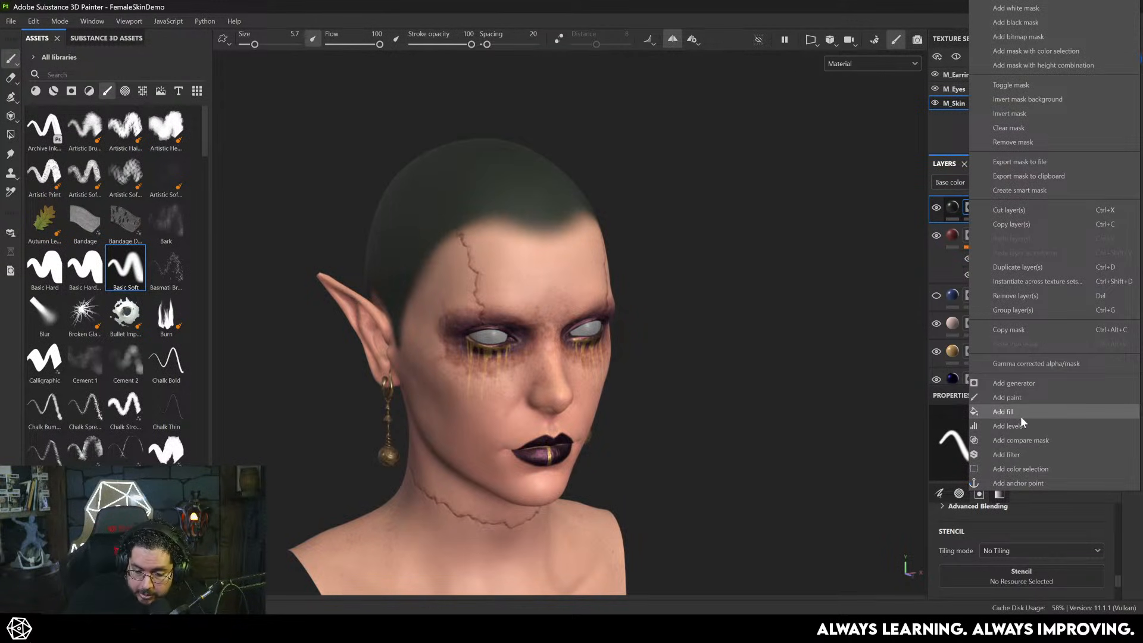
click(1020, 417)
click(1015, 471)
key(BackSpace)
key(BackSpace)
key(BackSpace)
key(BackSpace)
key(BackSpace)
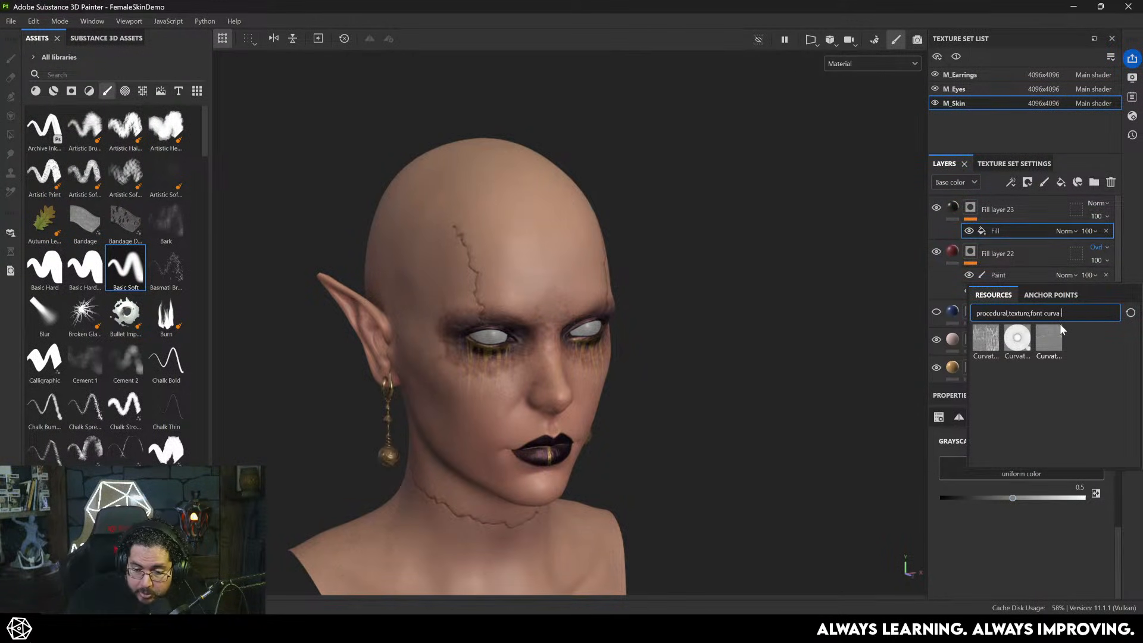
text(perl)
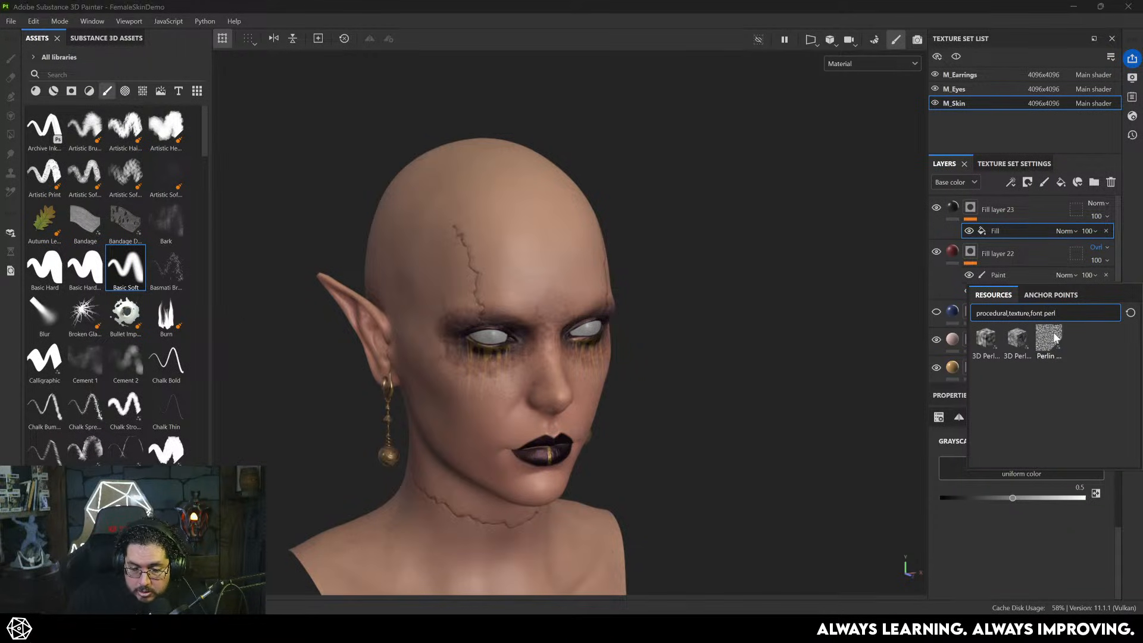
click(1049, 338)
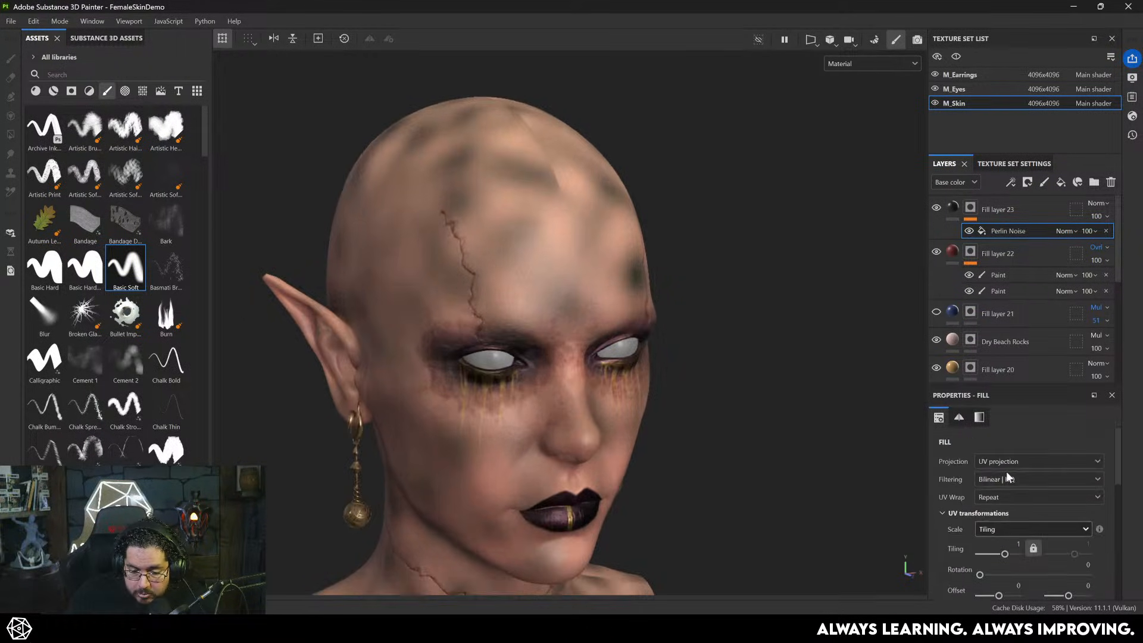
- Set the Perlin Noise fill to tri-planar projection with a tiling of 32 and a balance of 0.7
click(1010, 459)
click(1010, 499)
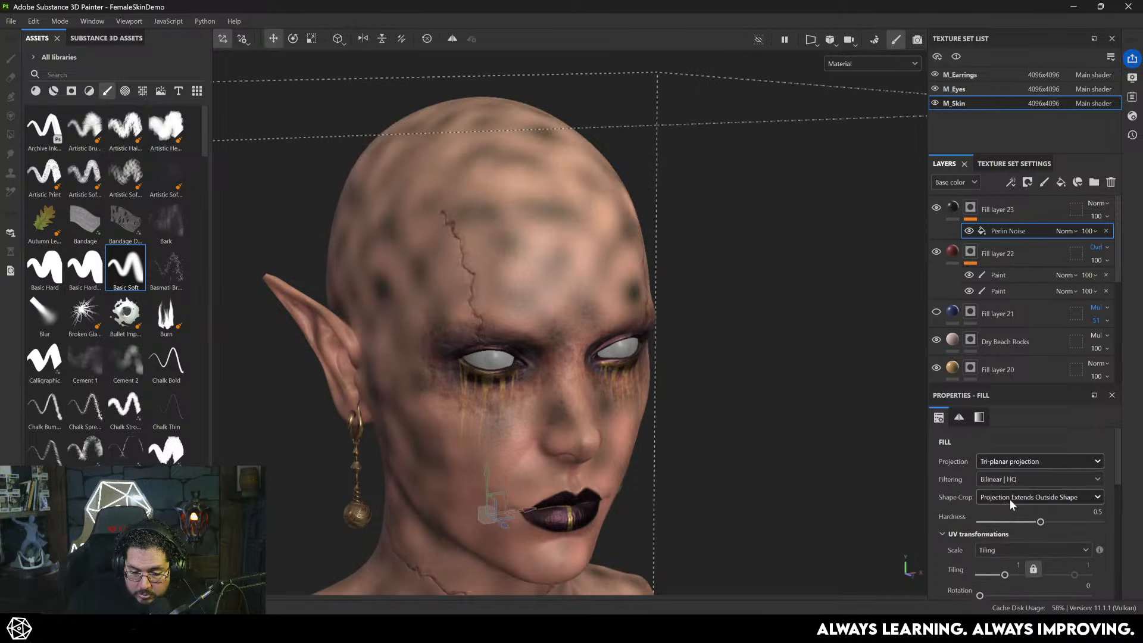
drag(1005, 574, 1017, 574)
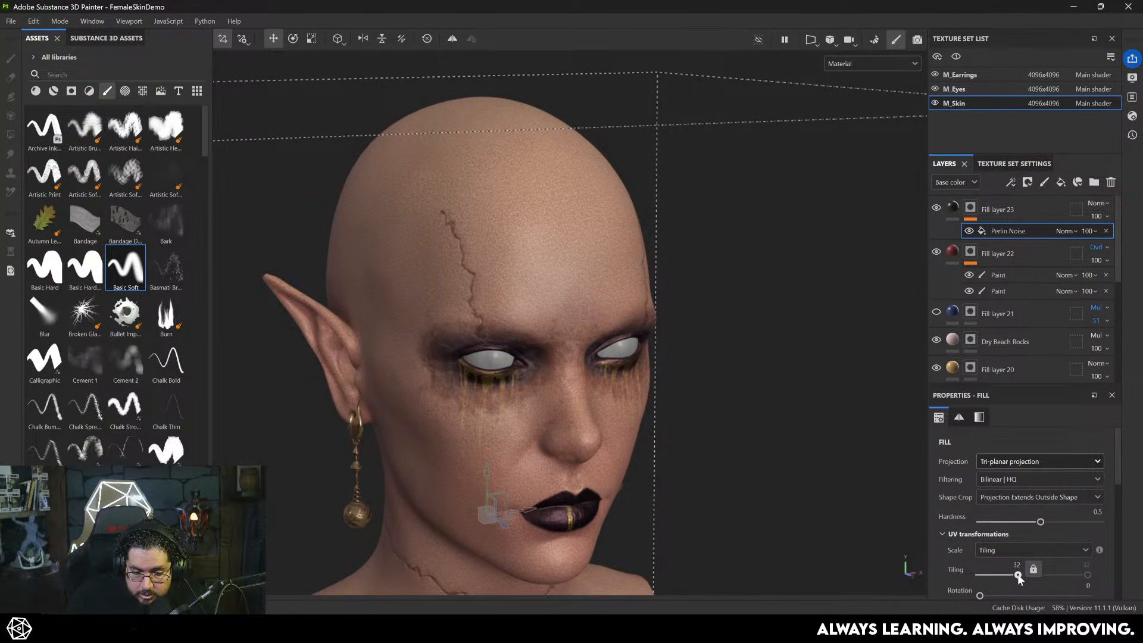
scroll(1020, 573, down, 5)
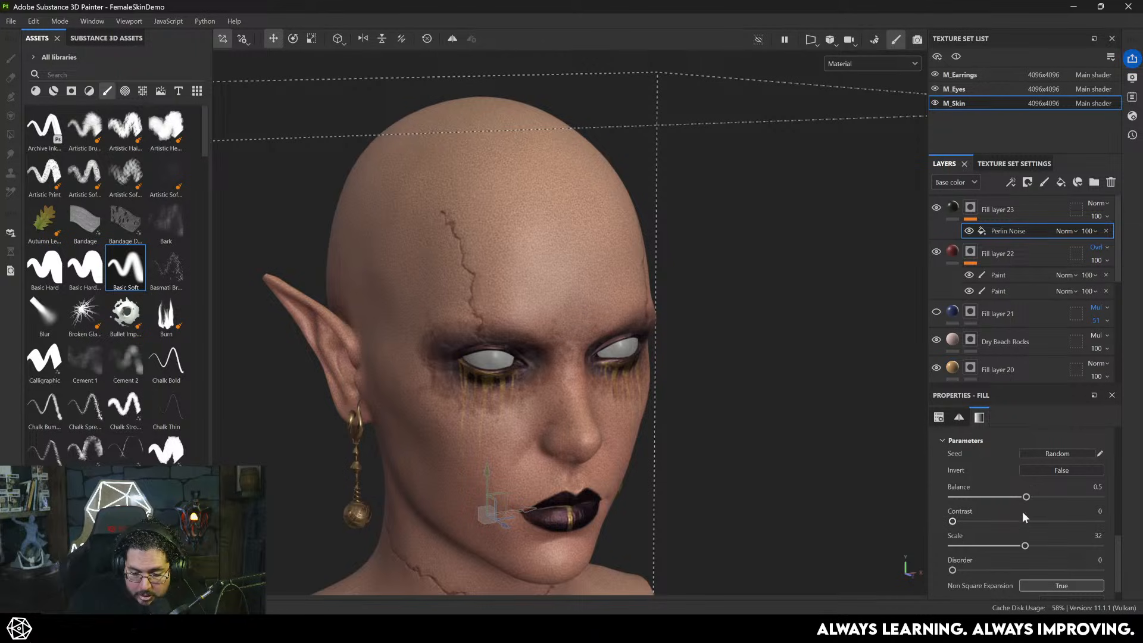
drag(1032, 499, 1054, 498)
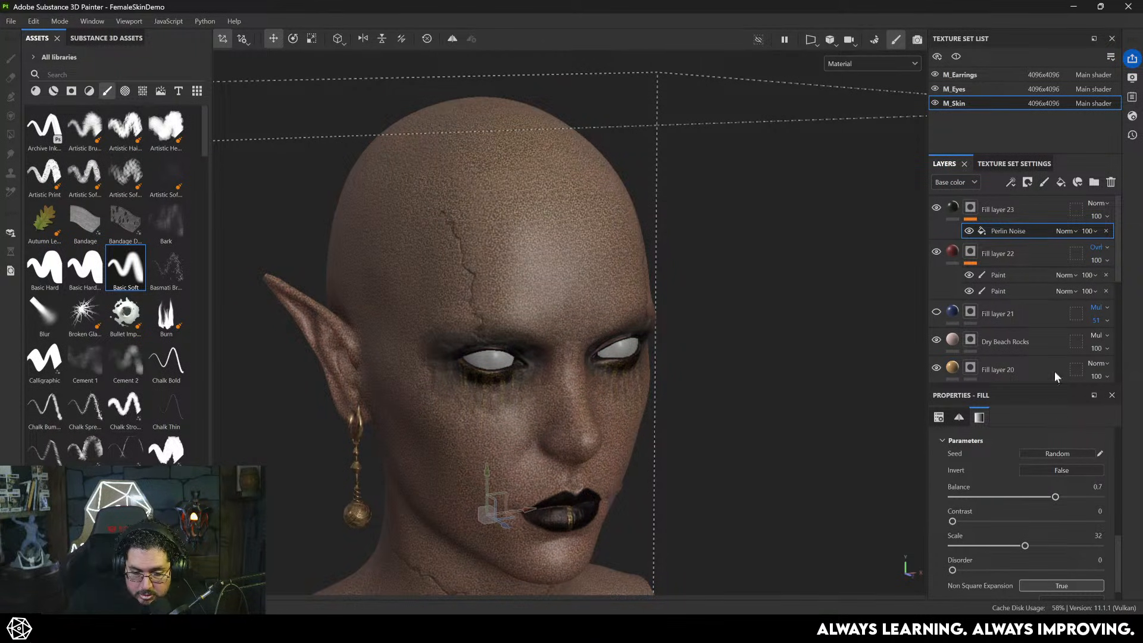
- Set the Perlin Noise effect's blend mode to Multiply so it breaks up only the painted scalp mask
click(1070, 231)
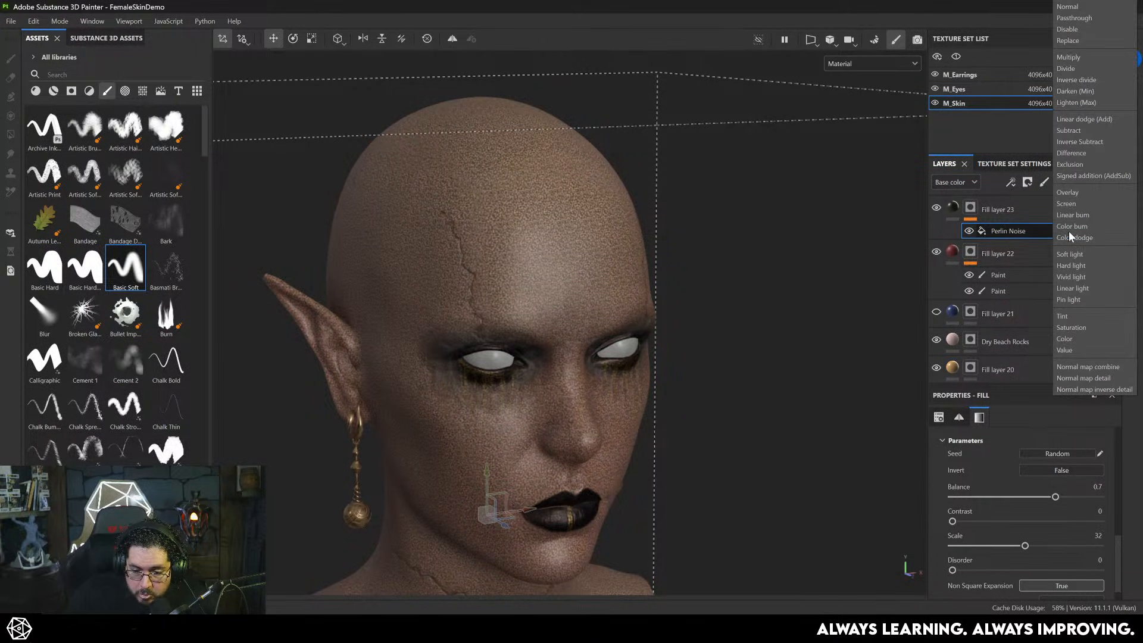
click(1069, 57)
scroll(567, 340, up, 3)
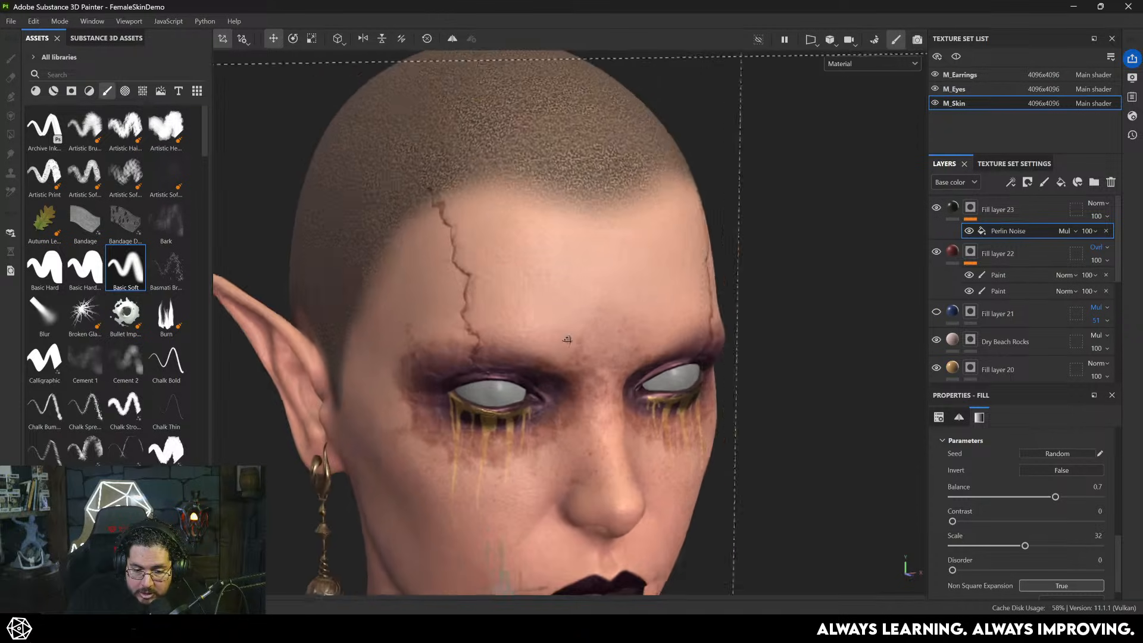
- Try the Overlay blend mode on Fill layer 23, the scalp stubble layer
alt+drag(567, 339, 452, 409)
alt+right_drag(452, 408, 622, 365)
alt+drag(623, 365, 632, 336)
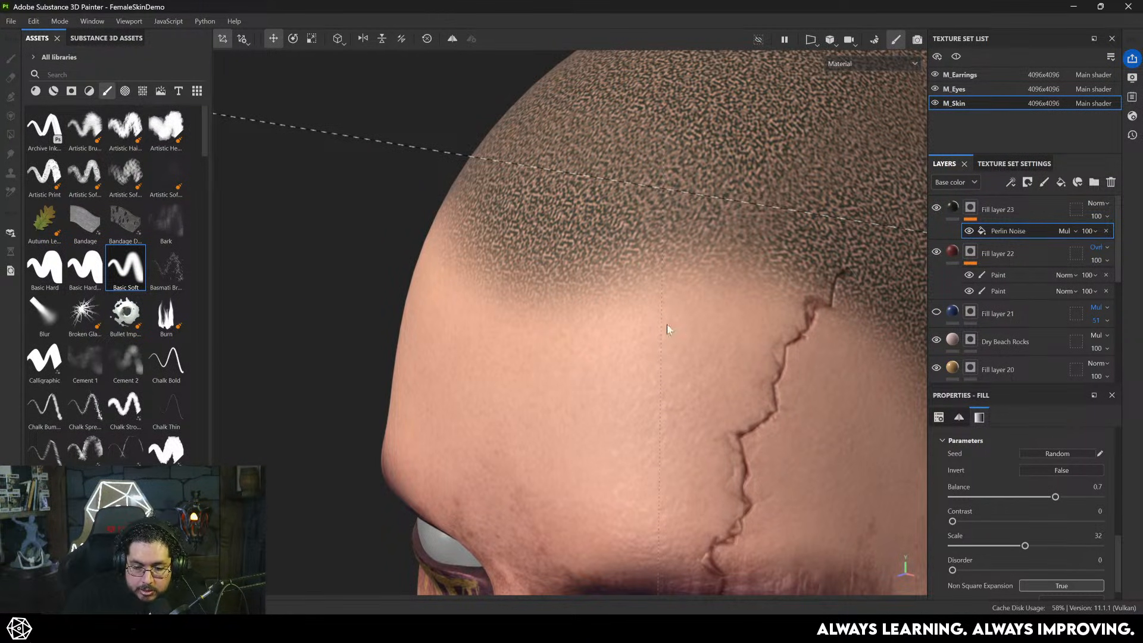
mouse_move(668, 329)
alt+mouse_down()
mouse_move(595, 357)
mouse_move(674, 314)
alt+mouse_up()
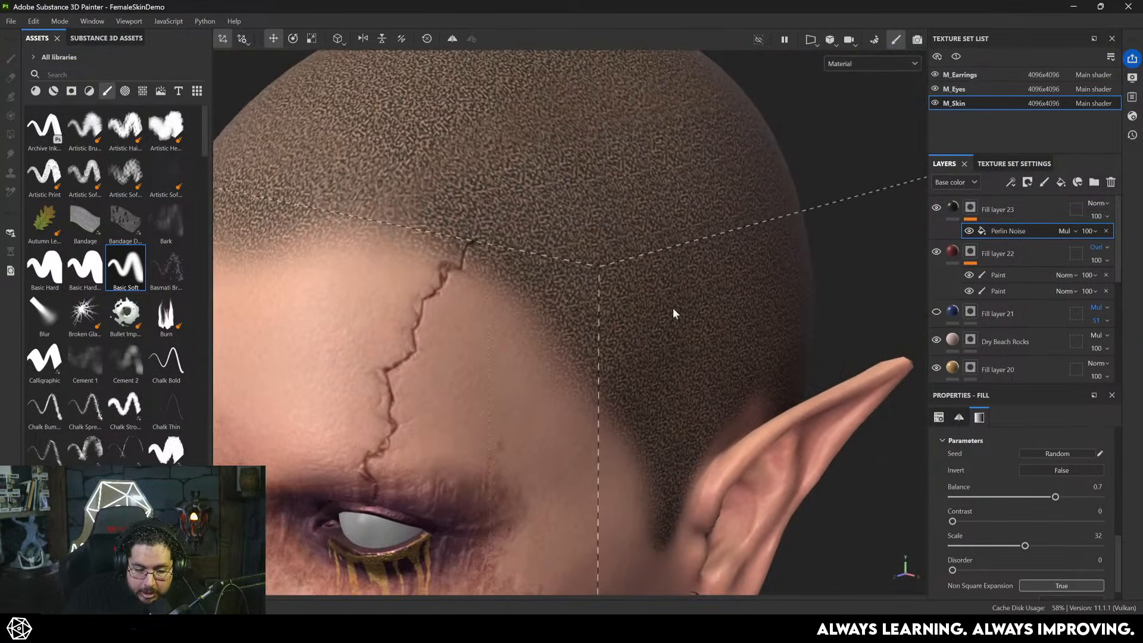
click(1105, 204)
click(1091, 403)
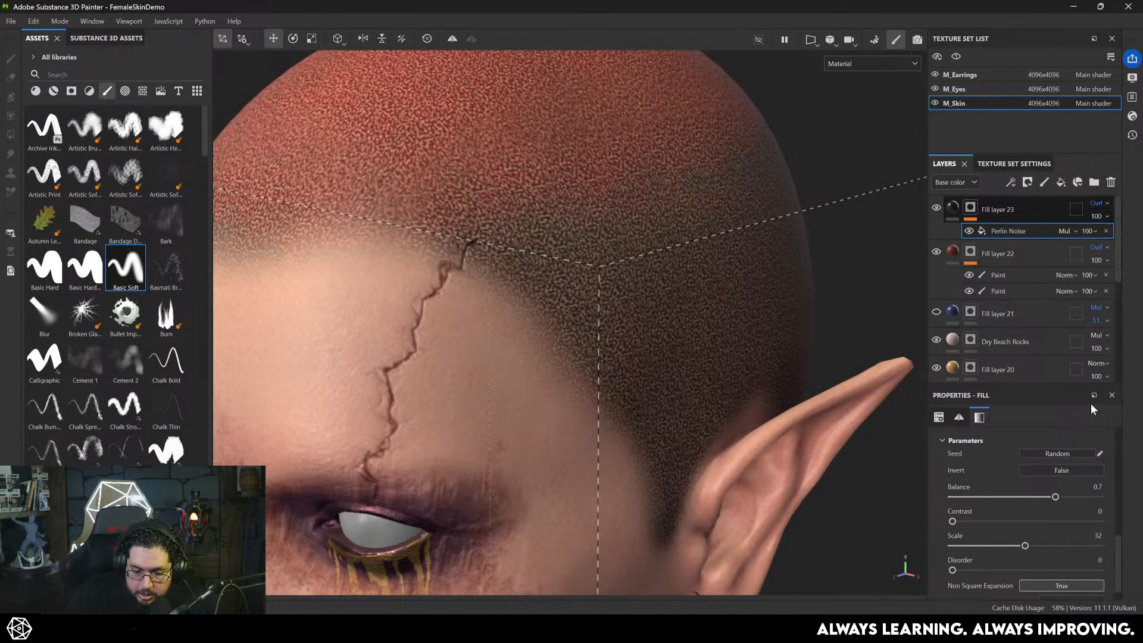
- Set Fill layer 23's base color blend mode to Multiply and its opacity to 43
click(1094, 204)
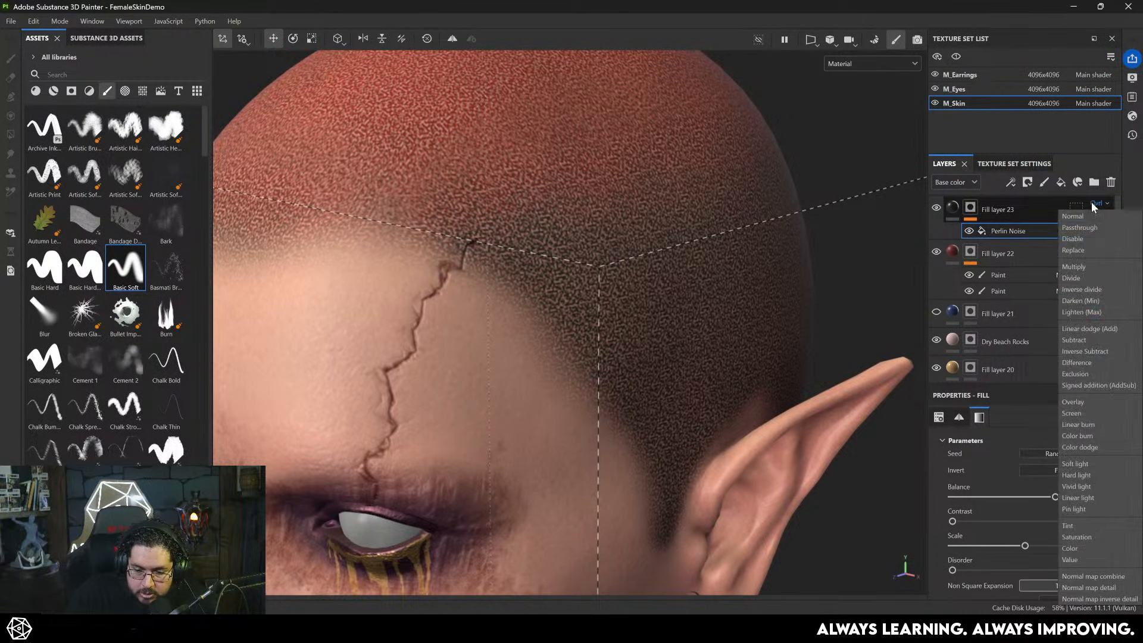
click(1087, 265)
drag(1136, 238, 1109, 240)
- Compare the head with and without the scalp stubble by toggling Fill layer 23's visibility, leaving it visible
key(f)
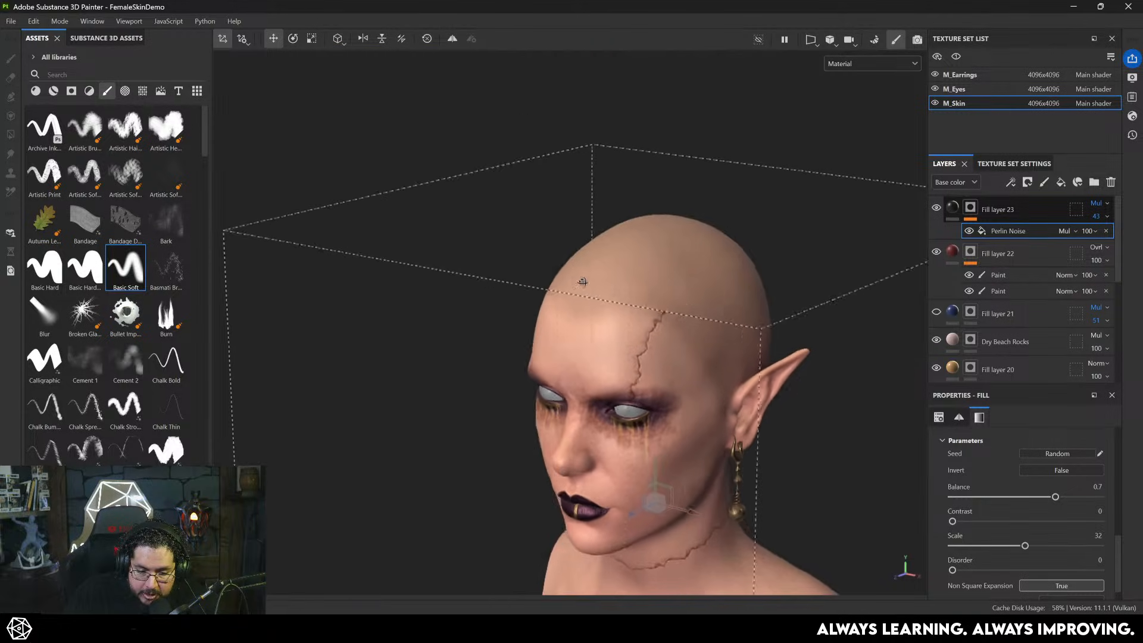
alt+drag(357, 256, 770, 375)
scroll(770, 375, up, 3)
click(931, 209)
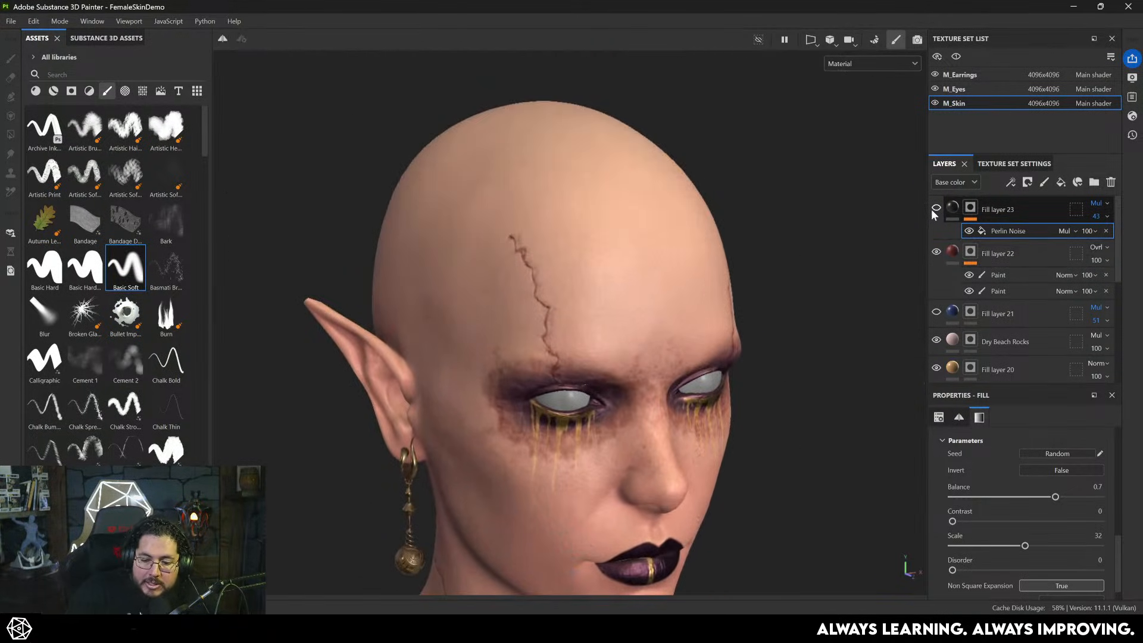
click(936, 207)
click(936, 208)
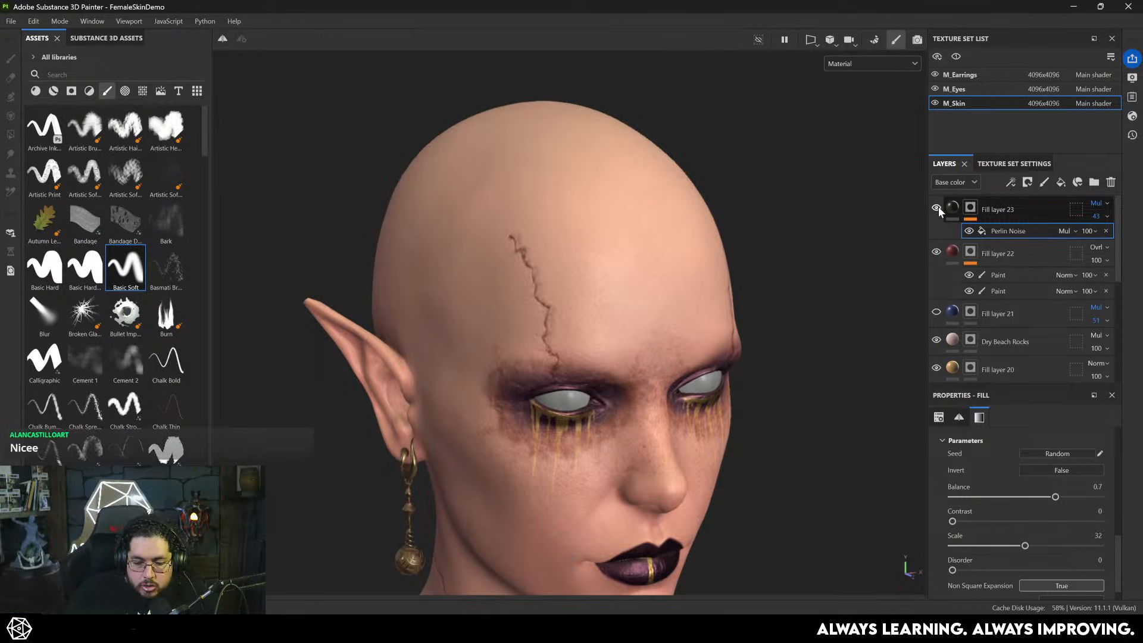
click(937, 208)
alt+drag(582, 331, 614, 309)
alt+right_drag(614, 309, 649, 347)
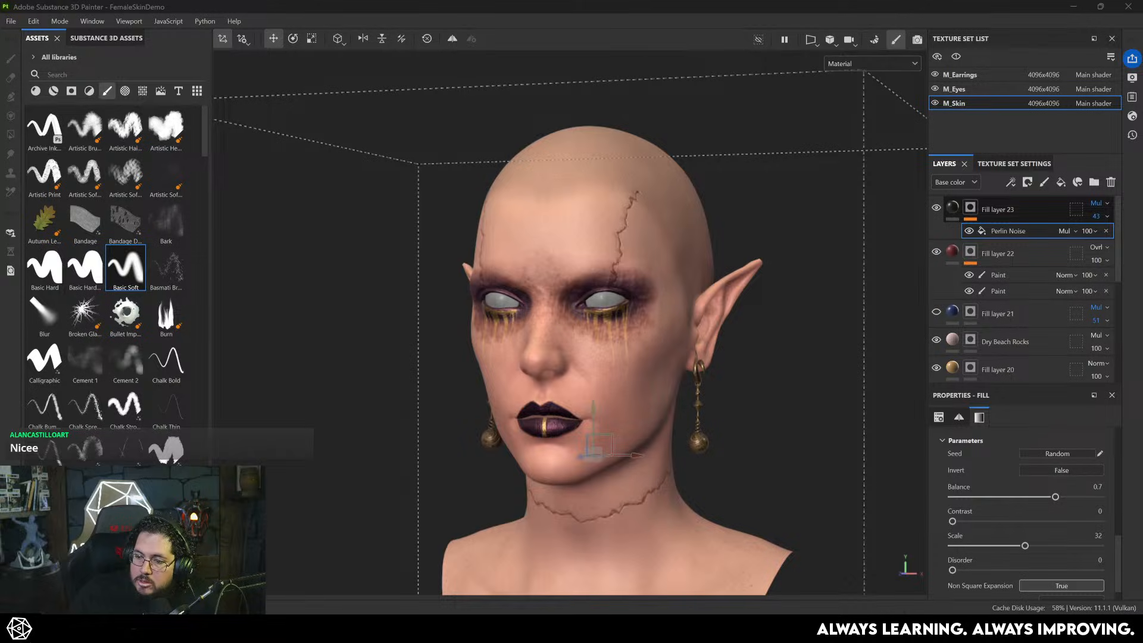
key(alt+Tab)
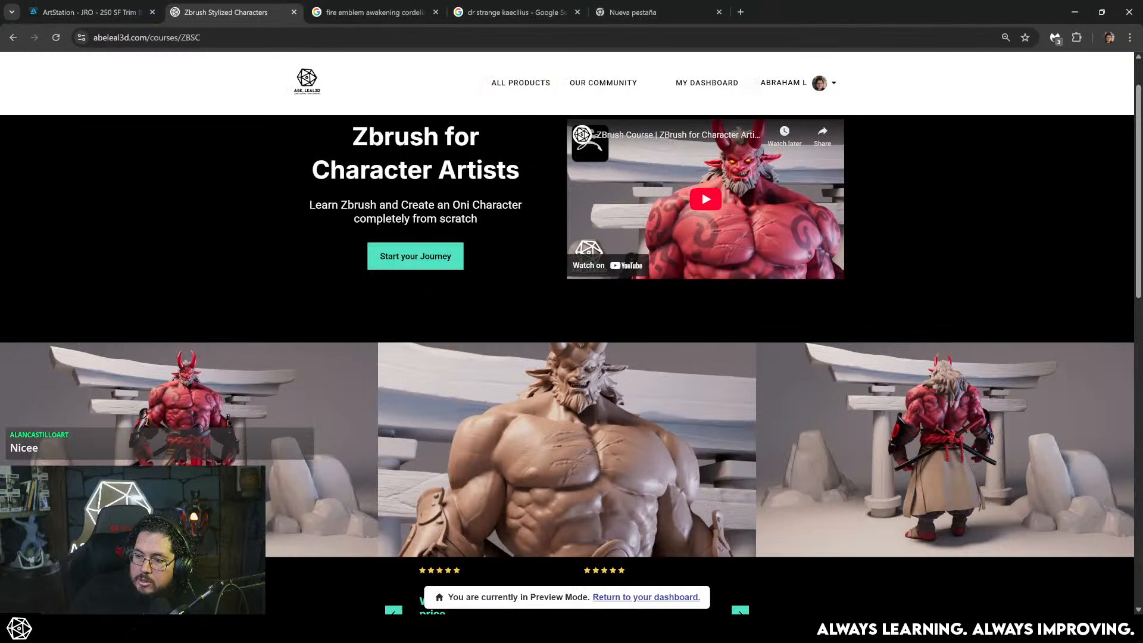
click(740, 12)
key(alt+Tab)
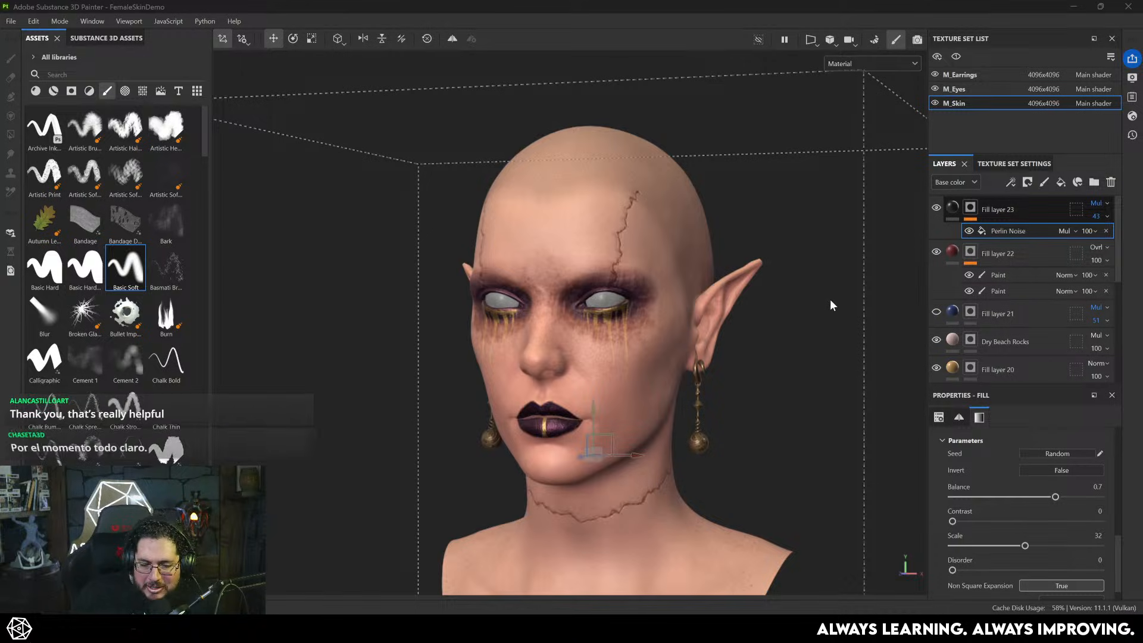
- Add a new fill layer above Fill layer 23 and set its Height channel blend mode to Normal
click(1061, 182)
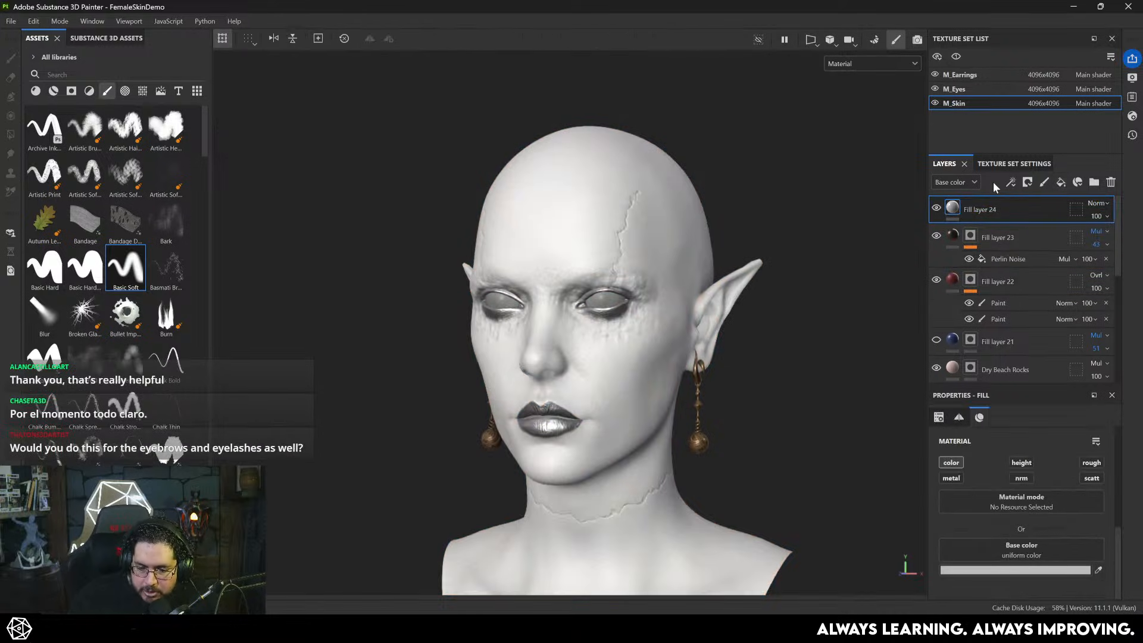
click(964, 184)
click(963, 201)
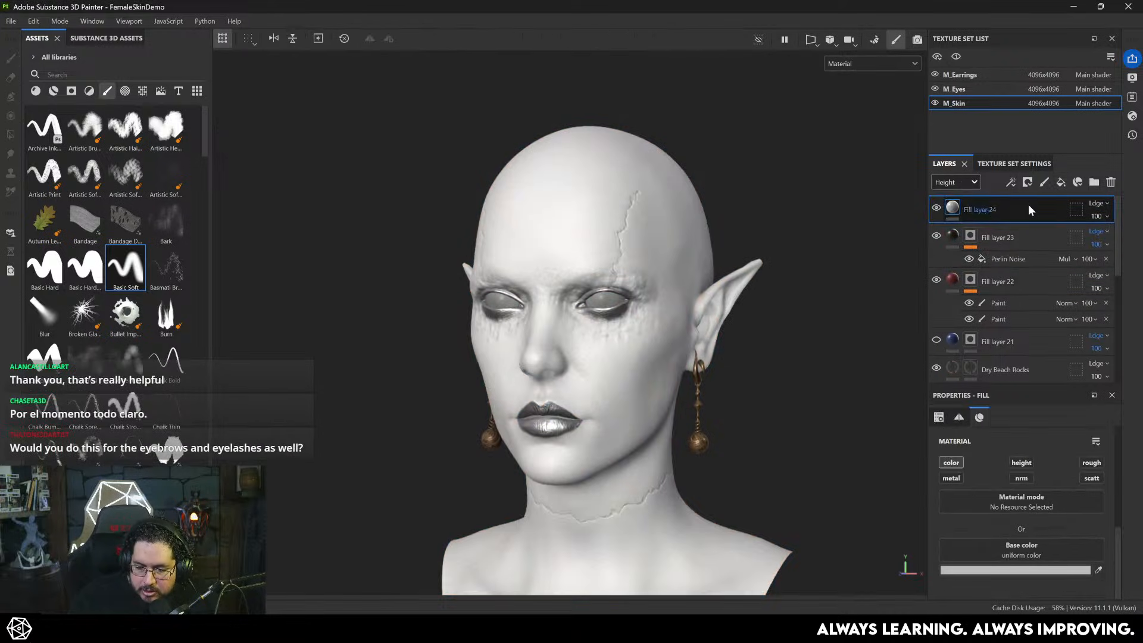
click(1094, 203)
click(1088, 216)
- Set Fill layer 24's blend mode to Normal in the Normal channel and return the layer stack to Base color
click(975, 182)
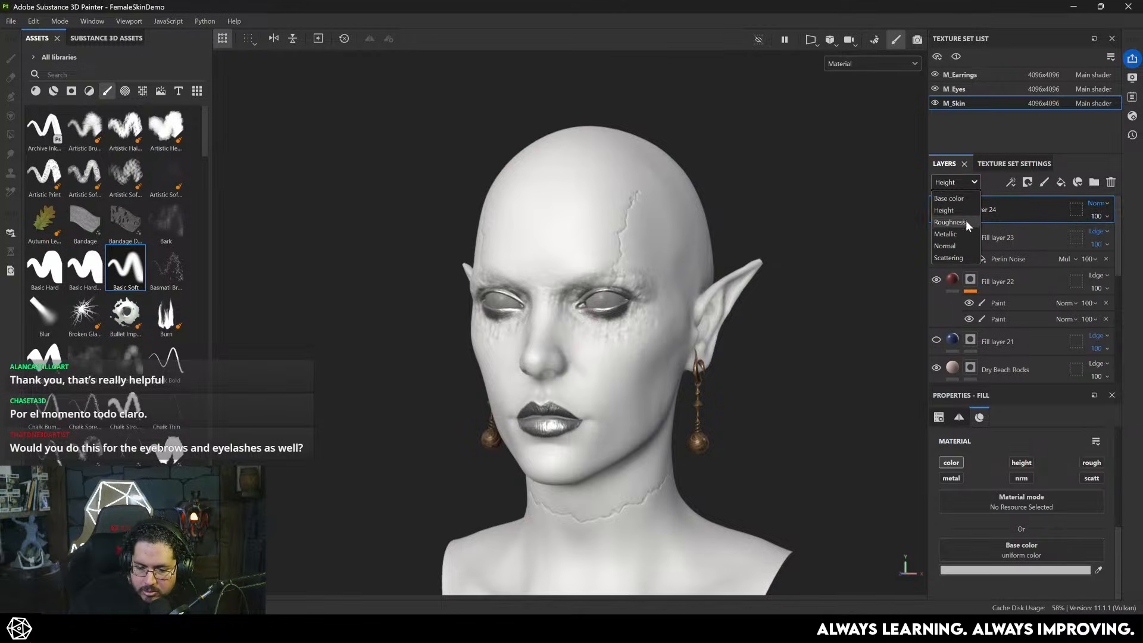
click(966, 241)
click(1105, 202)
click(1093, 214)
click(947, 182)
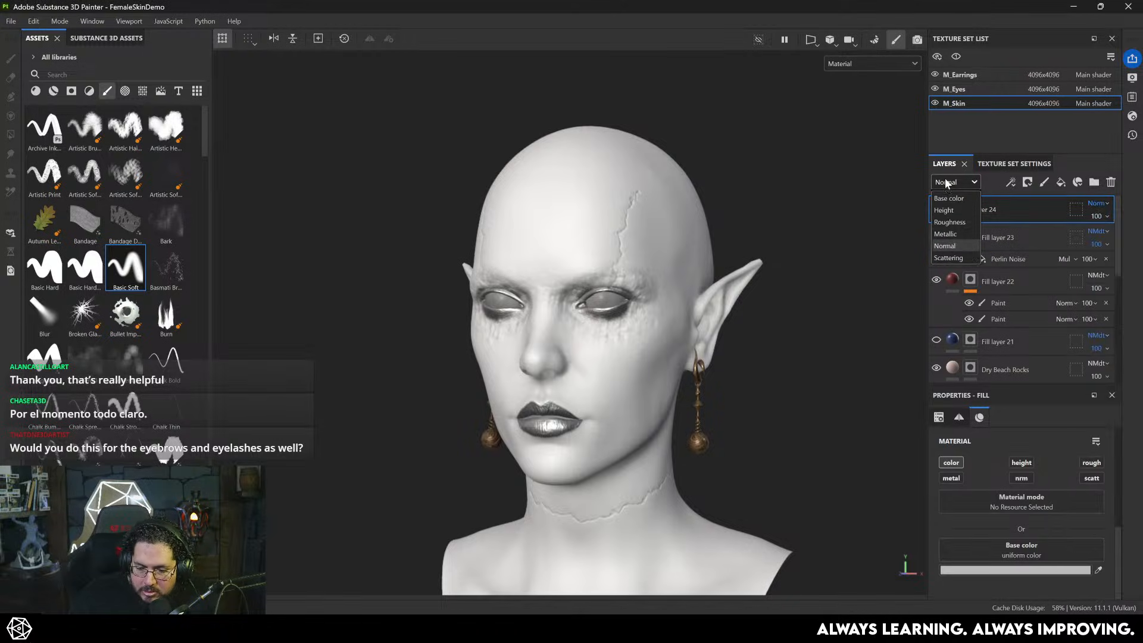
click(952, 247)
click(955, 181)
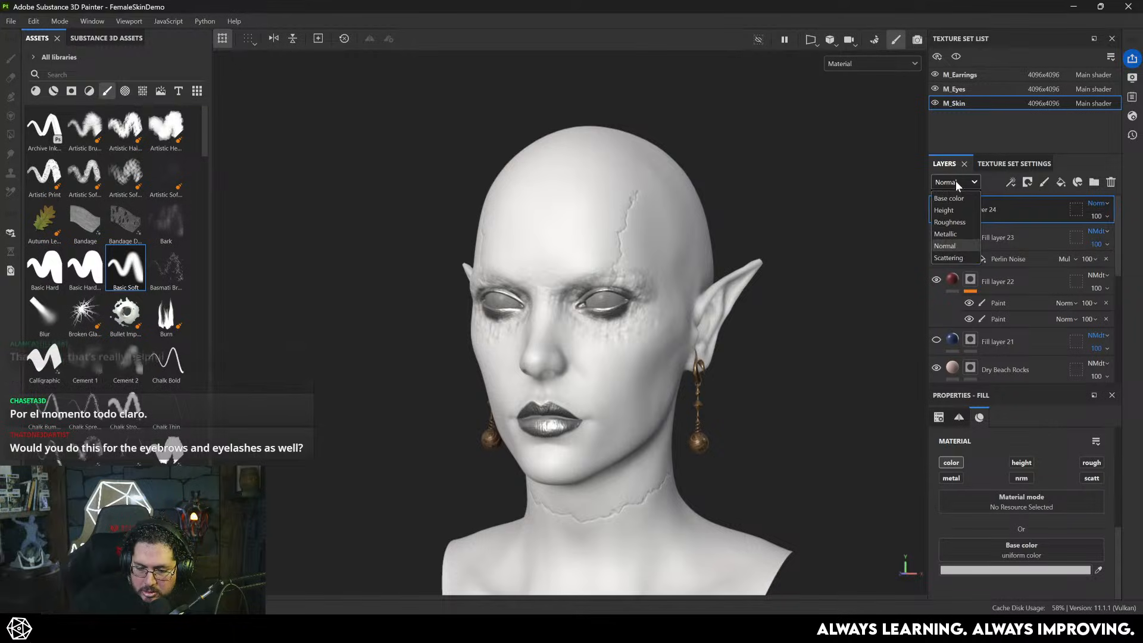
click(963, 188)
click(962, 184)
click(952, 201)
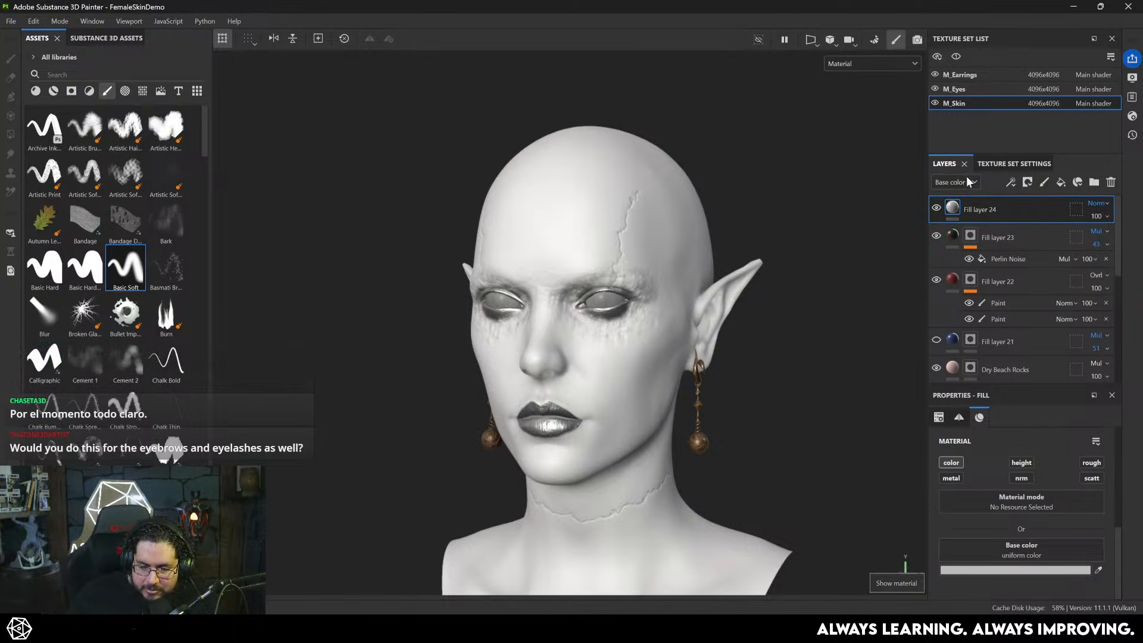
- Enable the height, roughness, scattering, normal and metallic channels on Fill layer 24 alongside color
click(1020, 464)
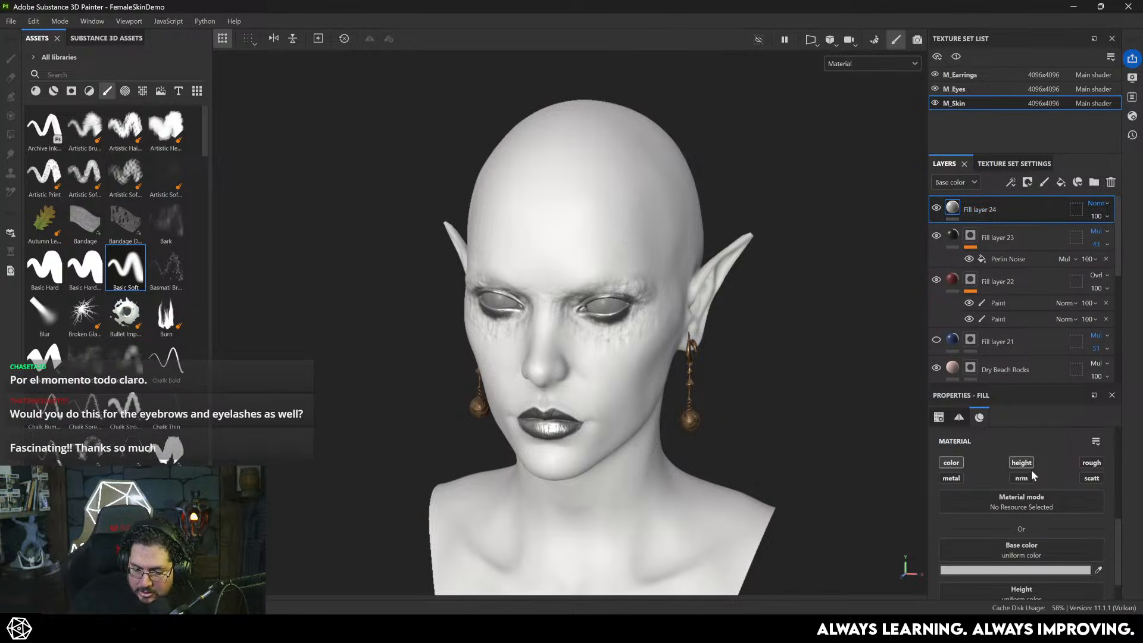
click(1091, 463)
click(1090, 477)
click(1029, 478)
click(955, 478)
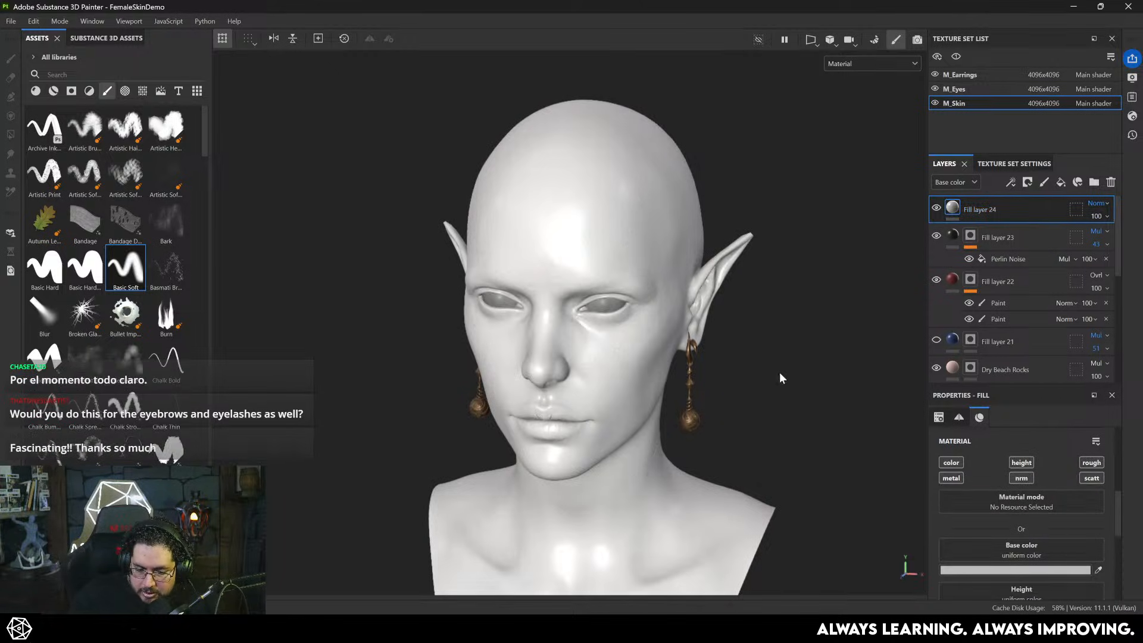
- Set Fill layer 24's base color to a muted warm grey-brown
click(1023, 571)
mouse_move(827, 324)
mouse_down()
mouse_move(844, 336)
mouse_move(830, 336)
mouse_up()
click(950, 382)
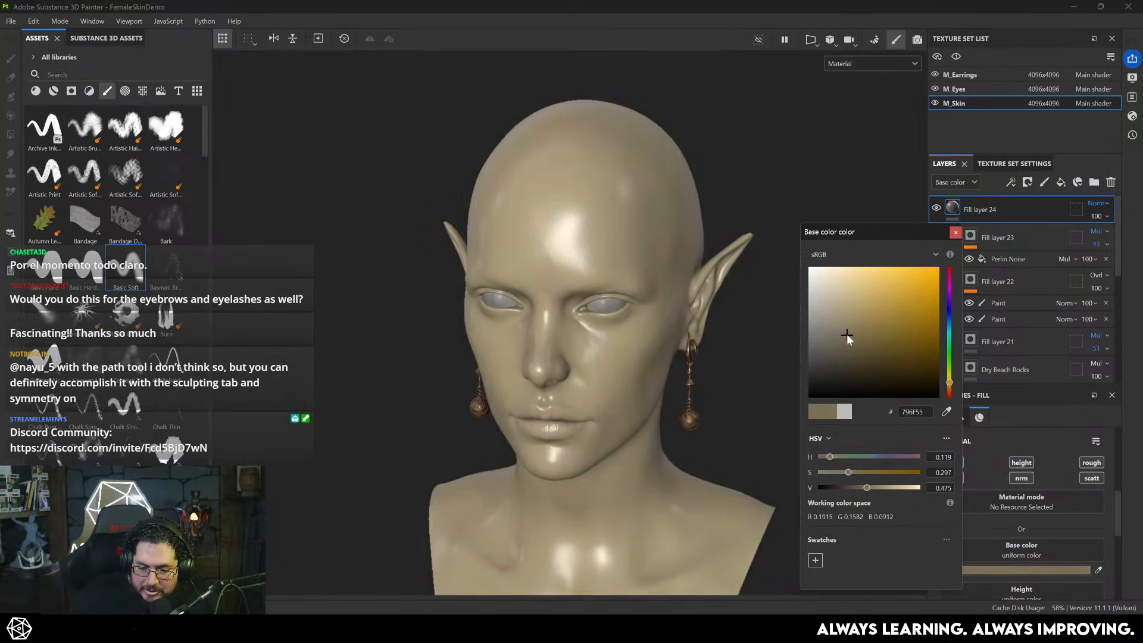
drag(954, 384, 950, 389)
drag(857, 344, 831, 335)
click(955, 233)
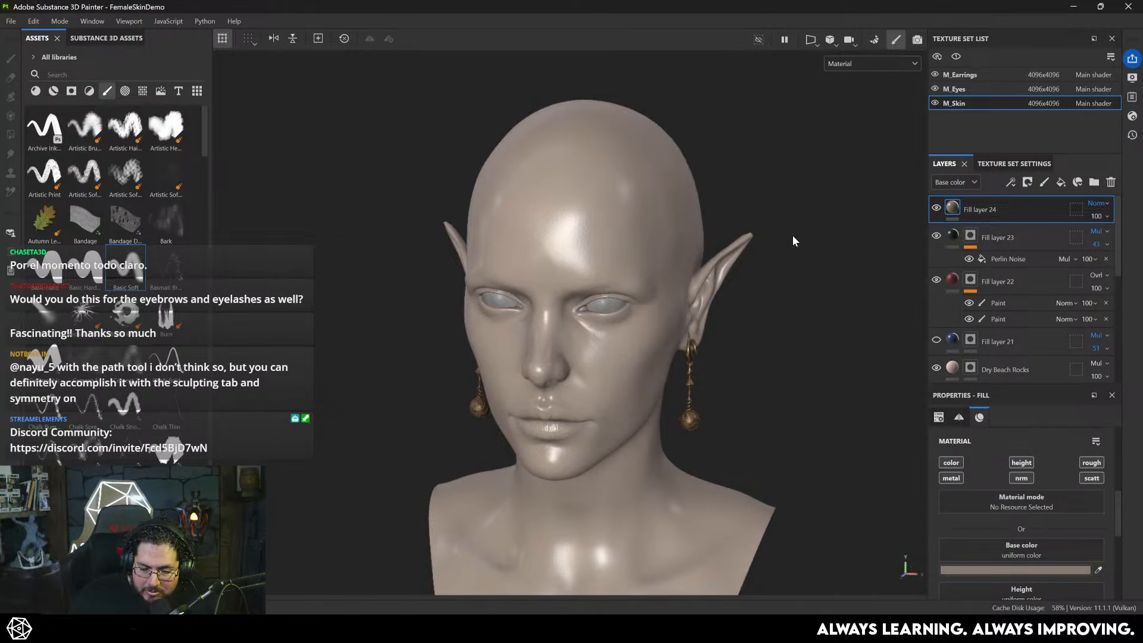
- Inspect the plain clay-like head, and hide Fill layer 24 to reveal the painted skin textures
alt+drag(784, 228, 798, 301)
alt+right_drag(798, 301, 774, 303)
alt+drag(774, 304, 736, 299)
alt+right_drag(736, 299, 811, 284)
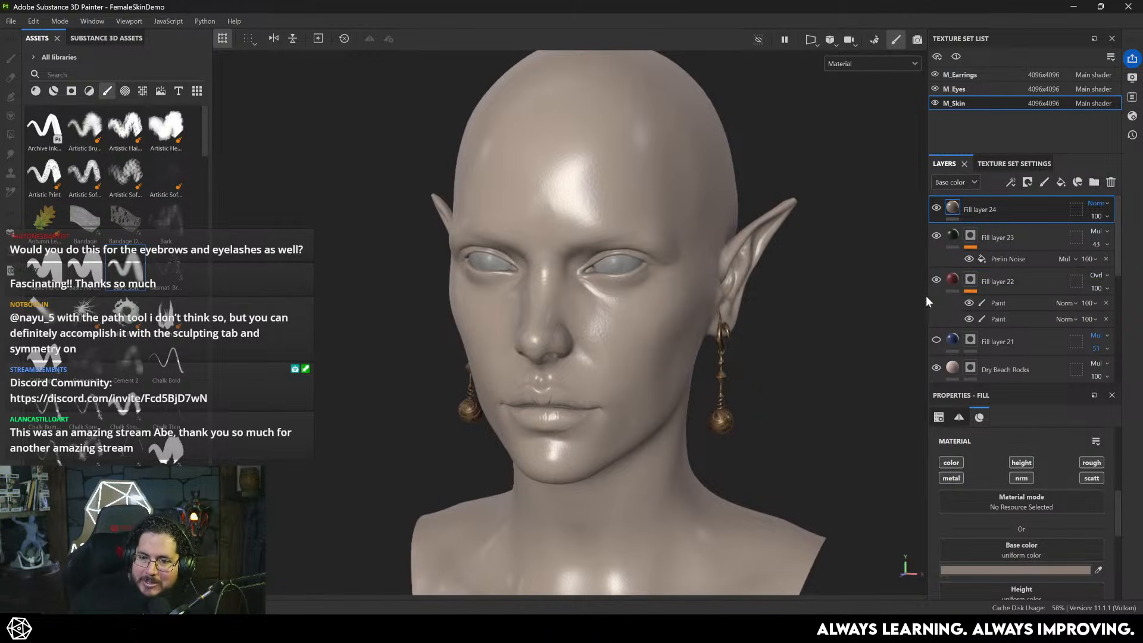
click(936, 208)
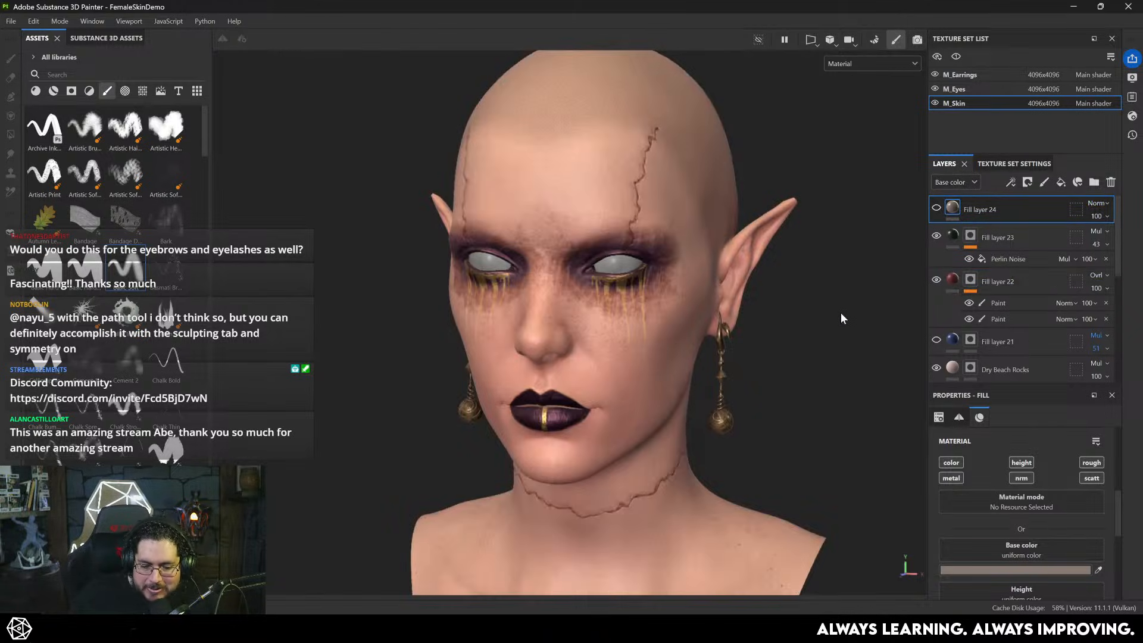
- Examine the finished face makeup, gold tears and skin cracks from several angles and under rotated lighting
alt+drag(759, 268, 798, 306)
alt+right_drag(798, 306, 824, 332)
alt+drag(824, 332, 802, 306)
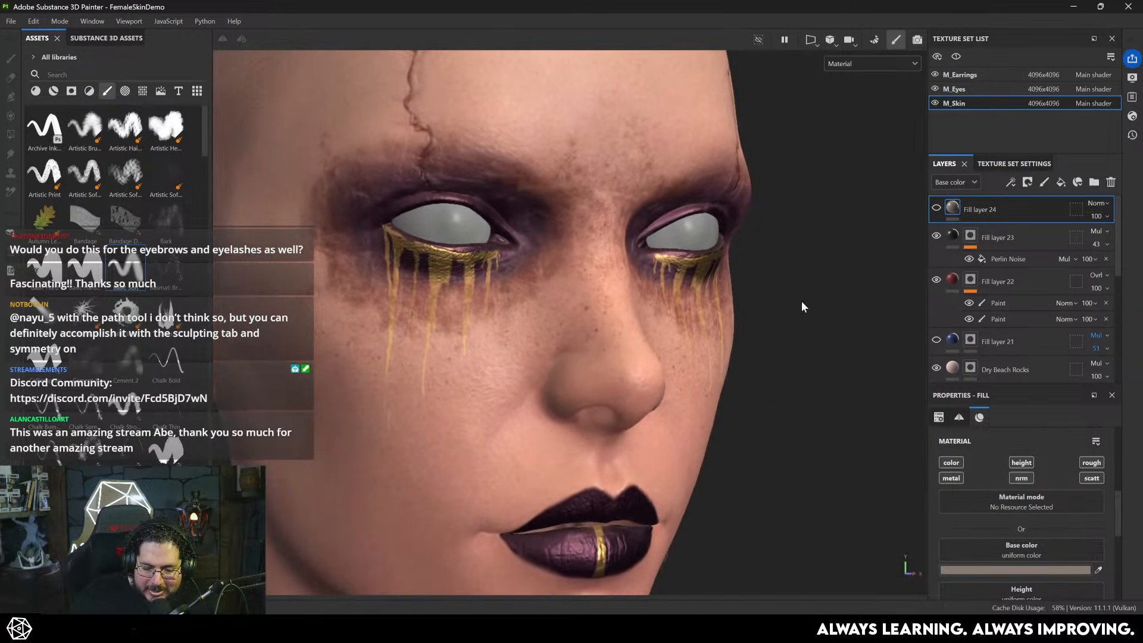
alt+right_drag(802, 307, 571, 256)
alt+drag(572, 256, 493, 248)
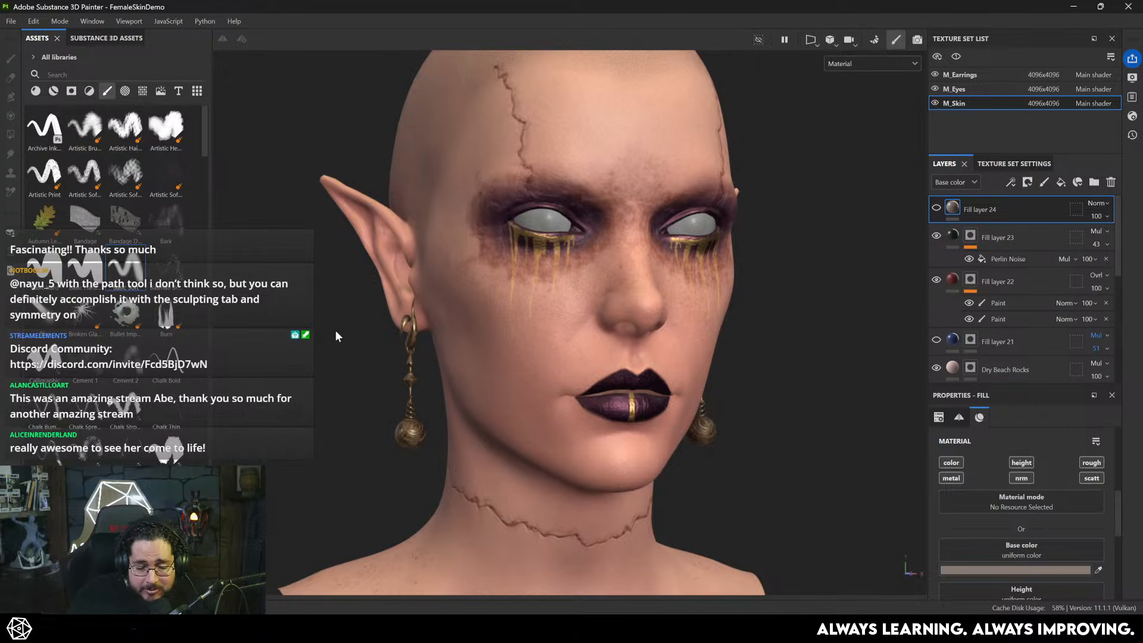
shift+right_drag(336, 331, 379, 335)
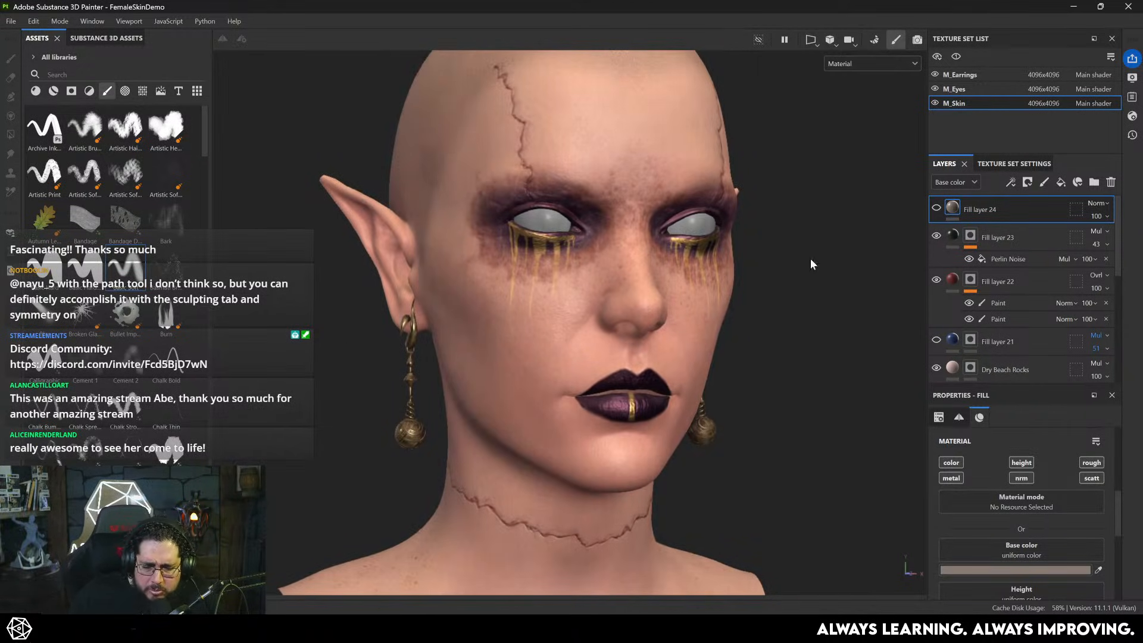
mouse_move(842, 290)
shift+right_down()
mouse_move(736, 271)
mouse_move(820, 294)
shift+right_up()
alt+drag(651, 195, 794, 261)
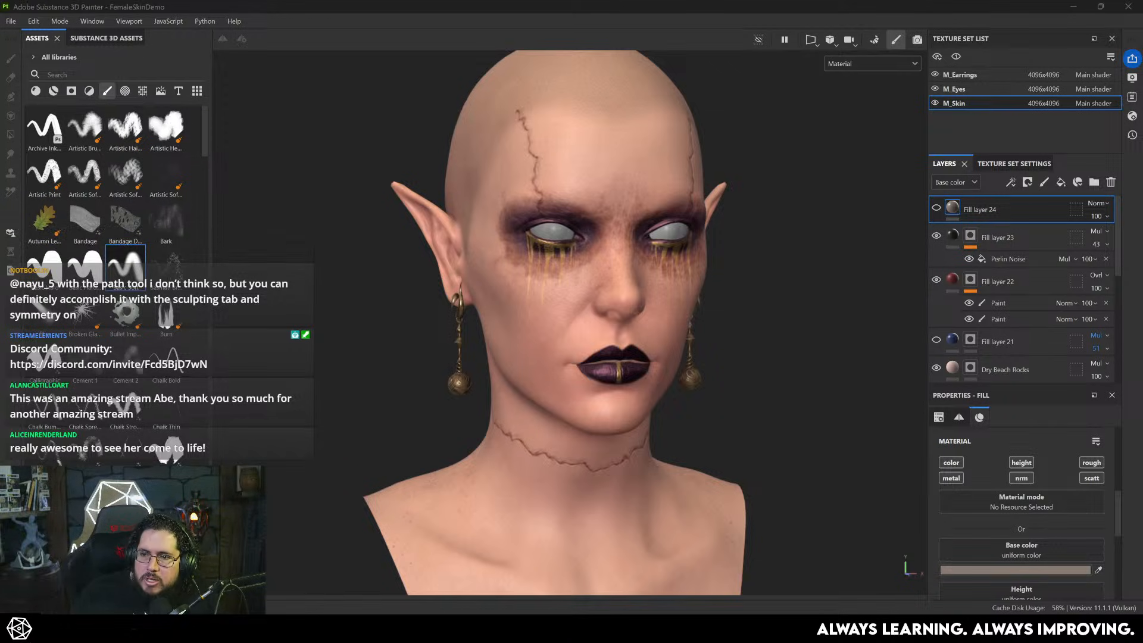
- Switch to the browser and open the artist's own ArtStation portfolio page
key(alt+Tab)
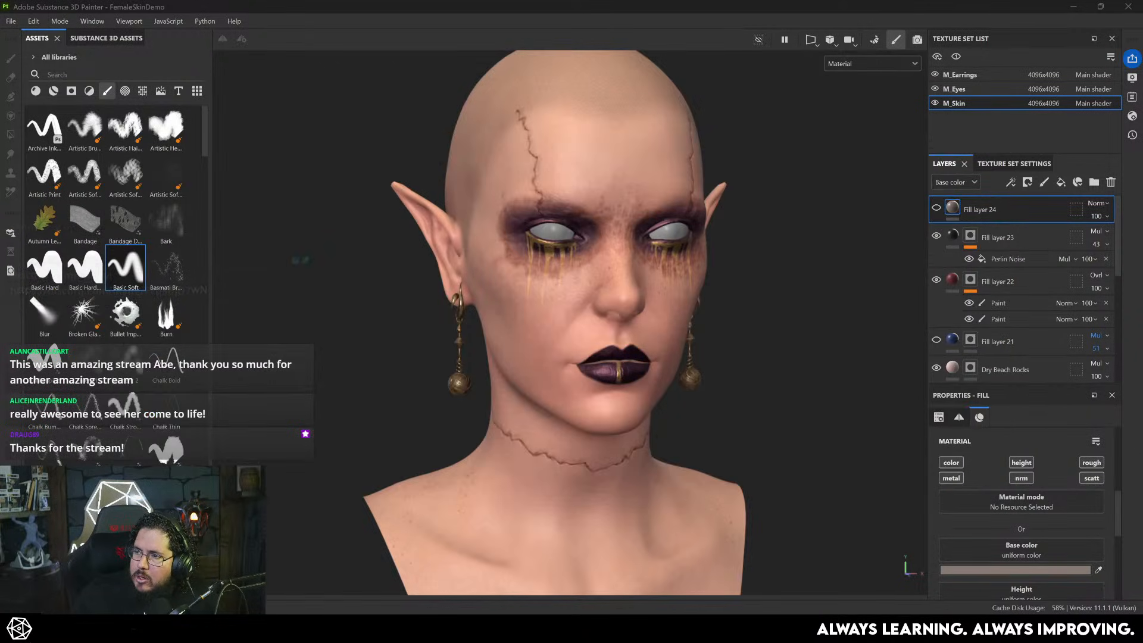
mouse_move(1142, 24)
mouse_down()
mouse_move(301, 31)
mouse_move(291, 2)
mouse_up()
click(273, 38)
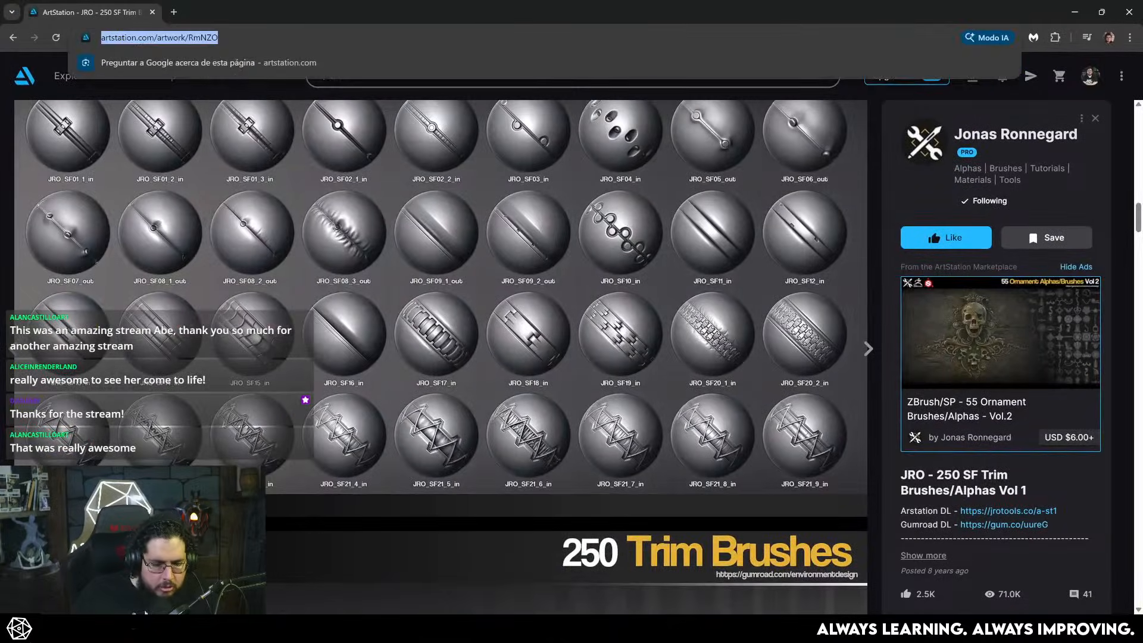
text(abraham)
key(Return)
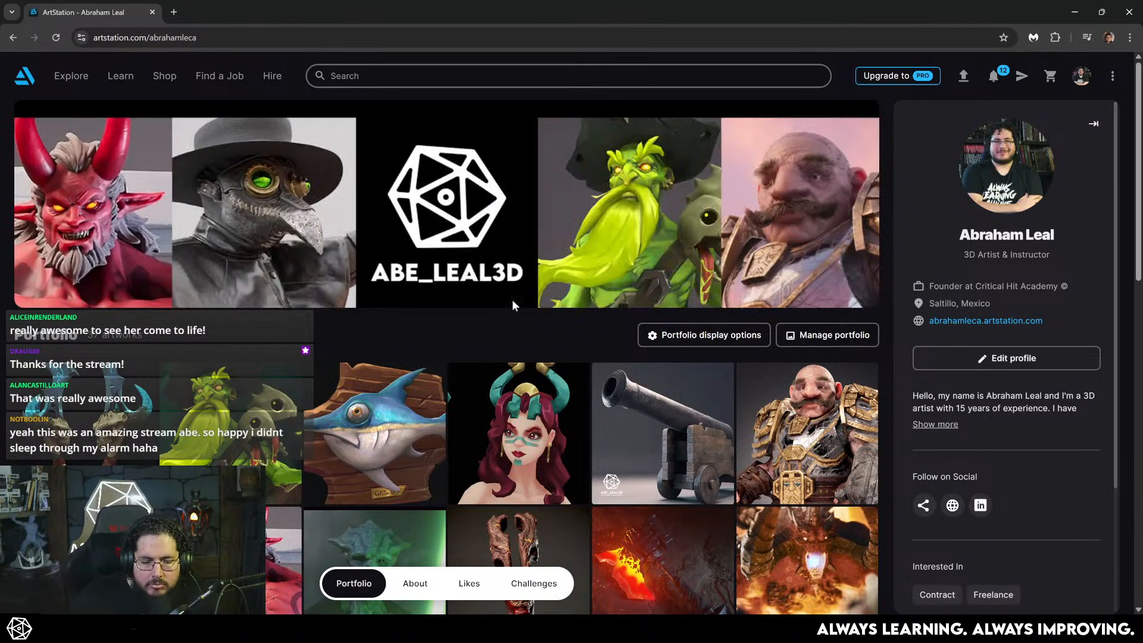
- Browse the character and environment artworks in the ArtStation portfolio, and return to Substance 3D Painter
scroll(449, 275, down, 5)
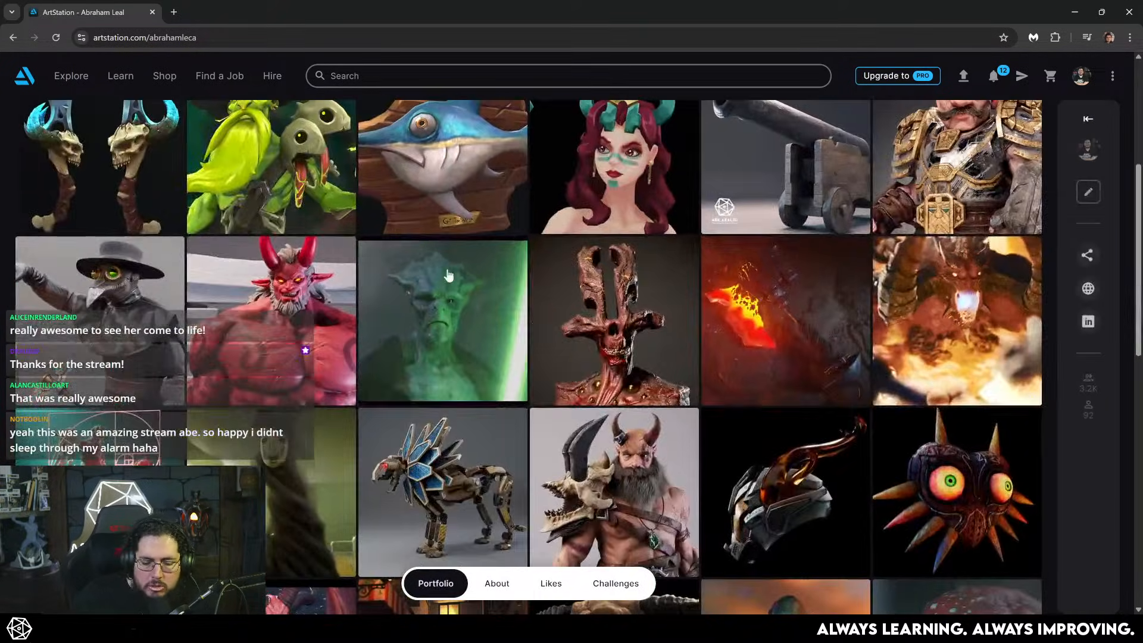
scroll(449, 275, down, 4)
scroll(449, 274, down, 4)
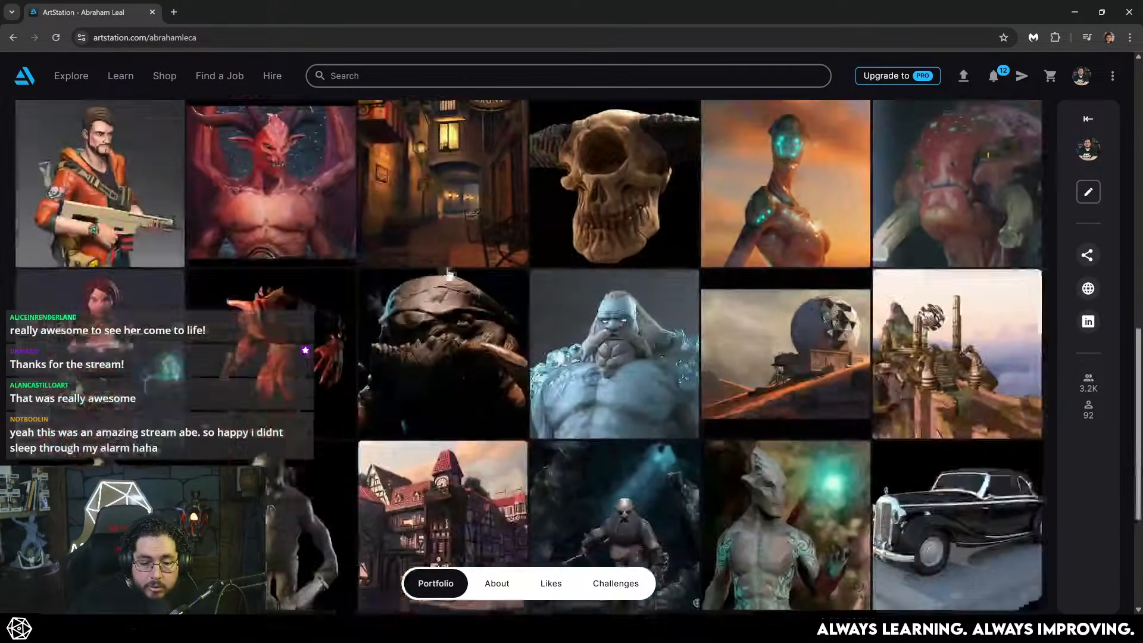
scroll(449, 274, down, 1)
scroll(786, 310, down, 3)
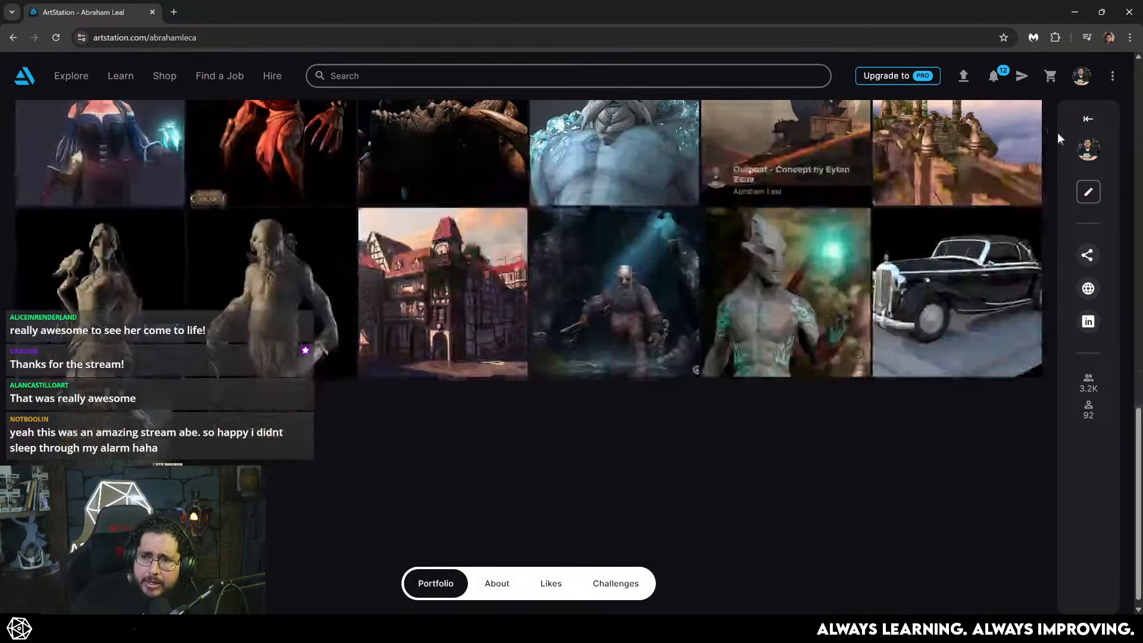
scroll(1058, 138, up, 8)
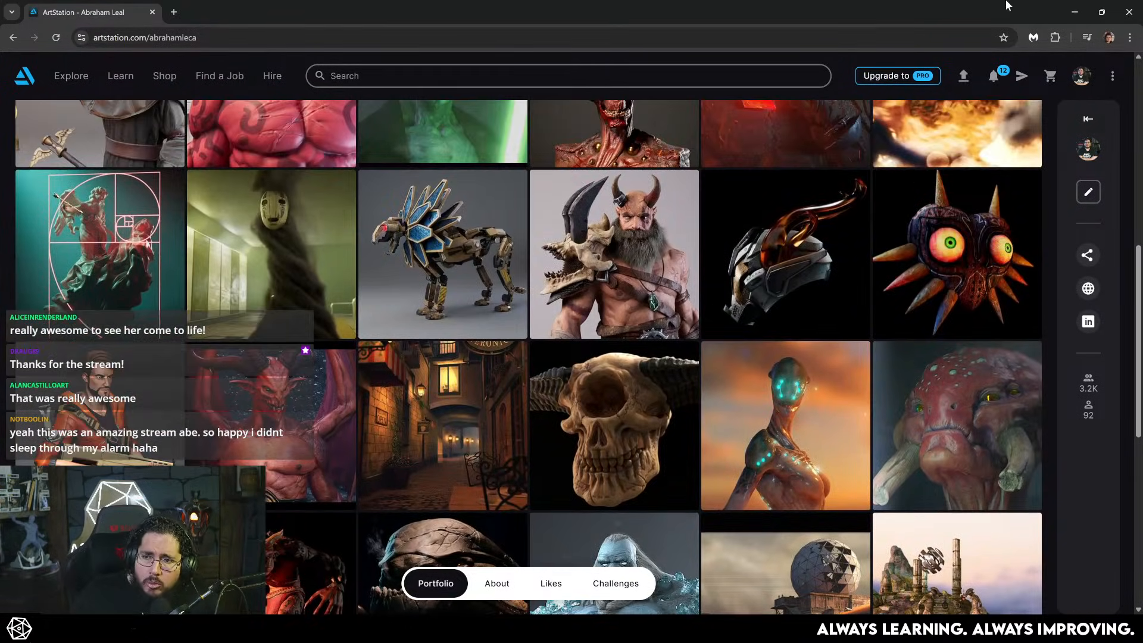
click(1075, 12)
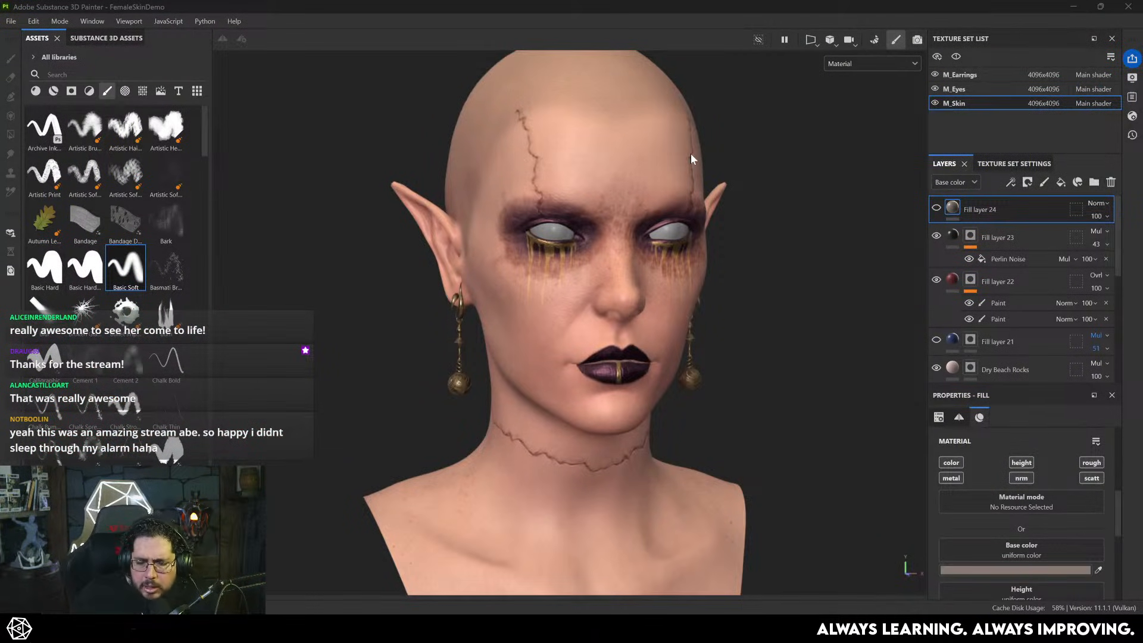
- Examine the scalp stubble up close, and the head's profile, face and front from several angles
scroll(578, 219, up, 5)
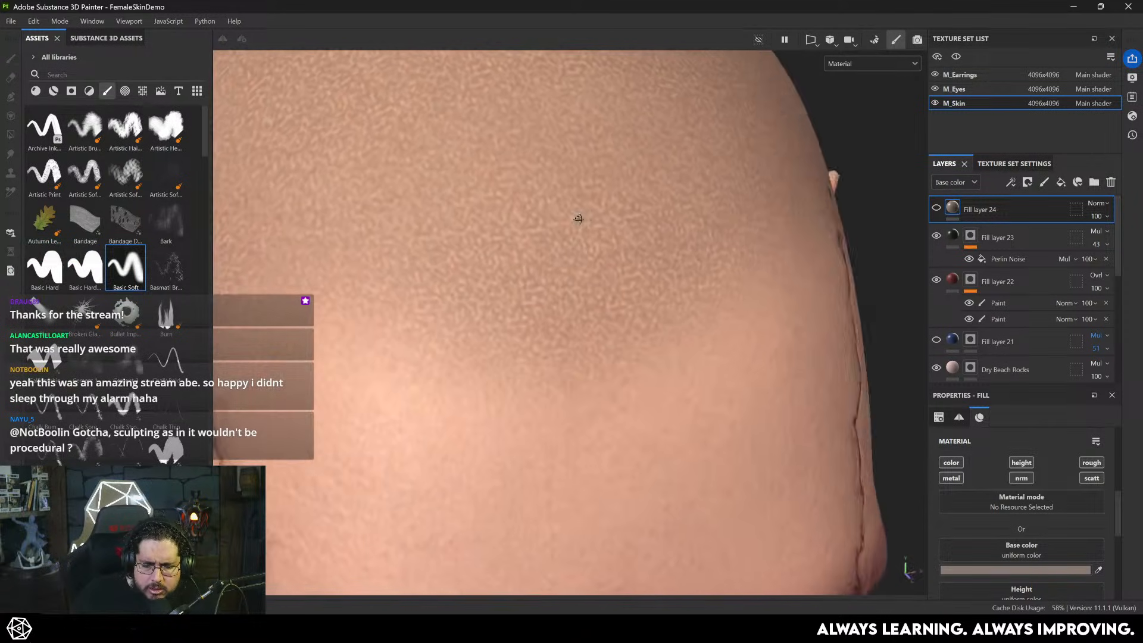
alt+drag(578, 219, 595, 216)
alt+right_drag(595, 215, 503, 191)
alt+drag(503, 191, 499, 156)
alt+middle_drag(499, 156, 547, 113)
alt+right_drag(547, 113, 331, 162)
alt+drag(331, 162, 452, 153)
alt+middle_drag(451, 153, 506, 153)
alt+right_drag(506, 153, 619, 161)
alt+drag(619, 161, 495, 173)
alt+middle_drag(494, 173, 581, 176)
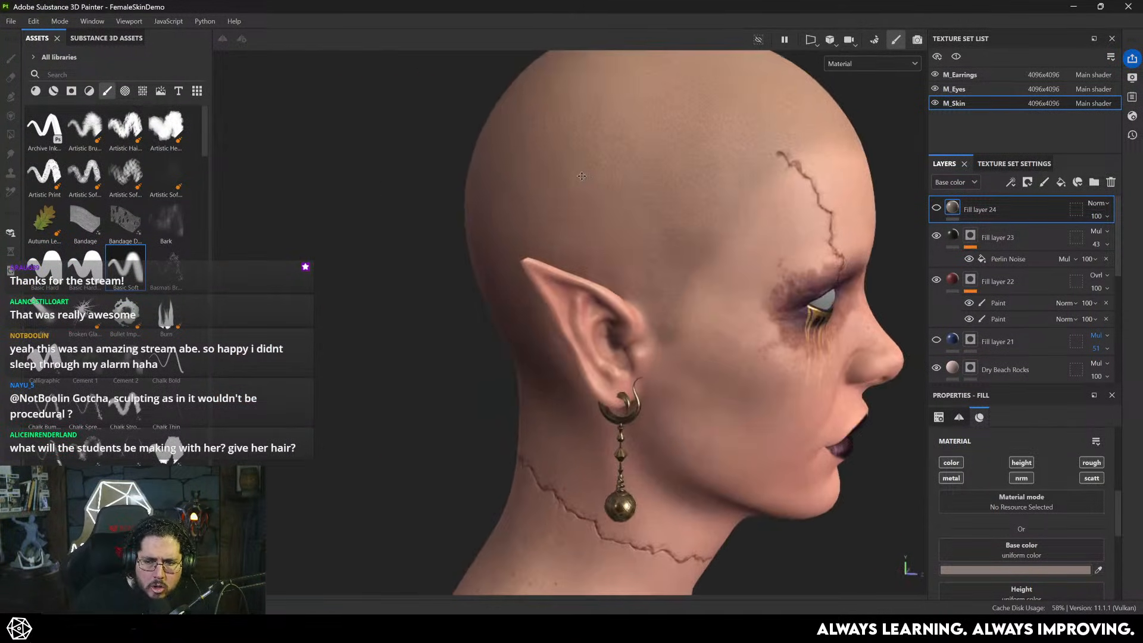
alt+drag(582, 176, 425, 171)
alt+middle_drag(691, 132, 518, 148)
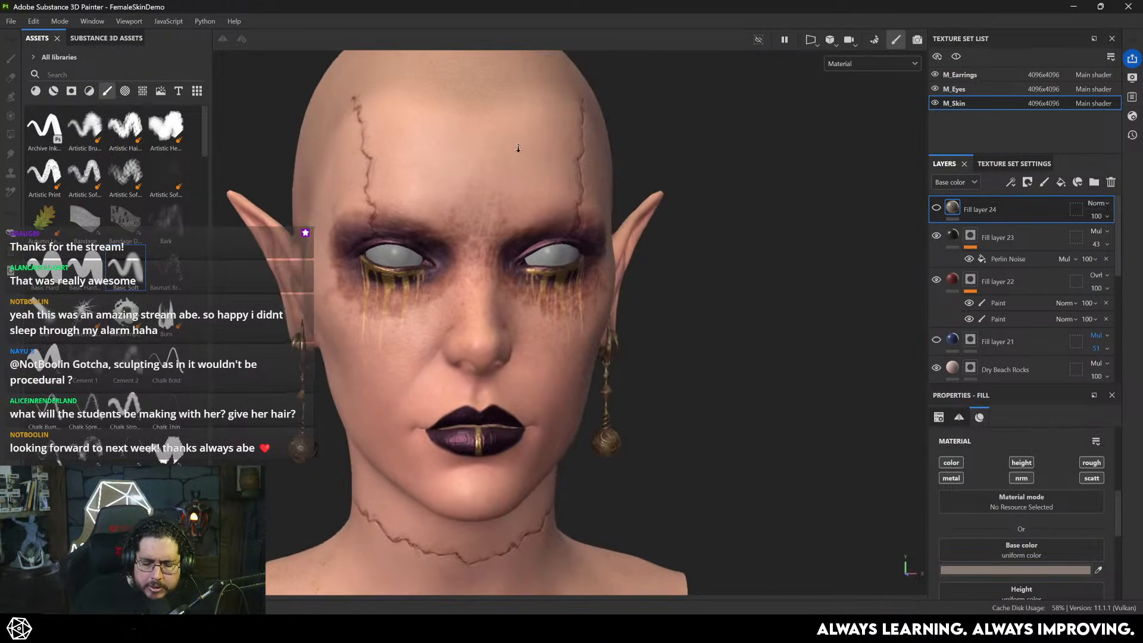
alt+right_drag(518, 148, 520, 77)
alt+middle_drag(520, 78, 566, 127)
alt+drag(567, 126, 495, 190)
alt+right_drag(496, 189, 488, 274)
alt+middle_drag(489, 273, 472, 198)
alt+drag(472, 198, 588, 189)
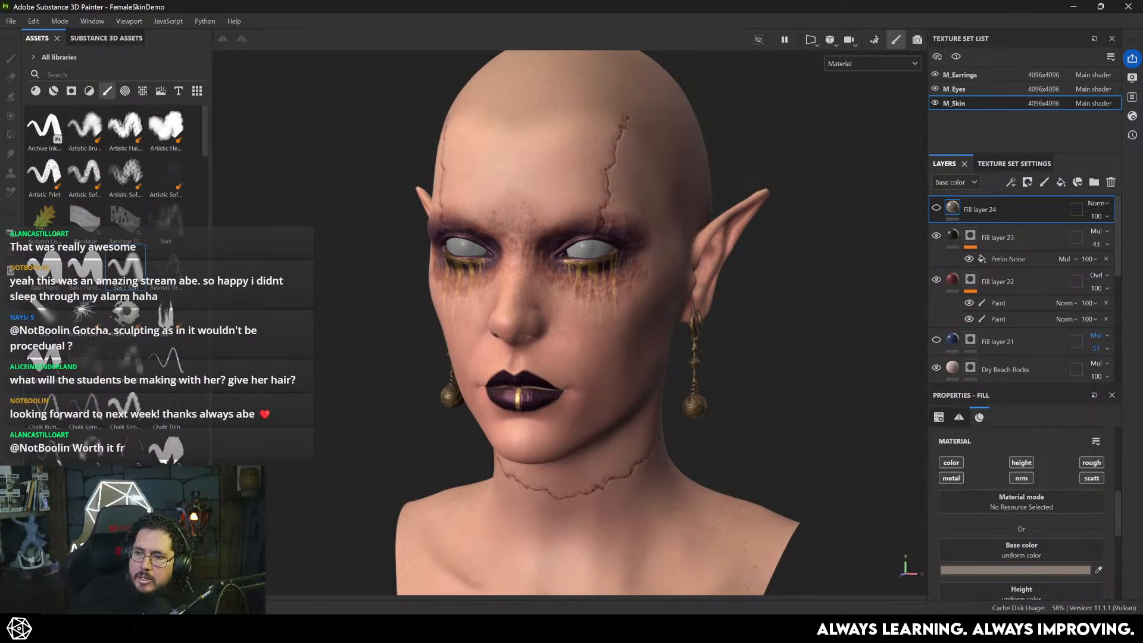